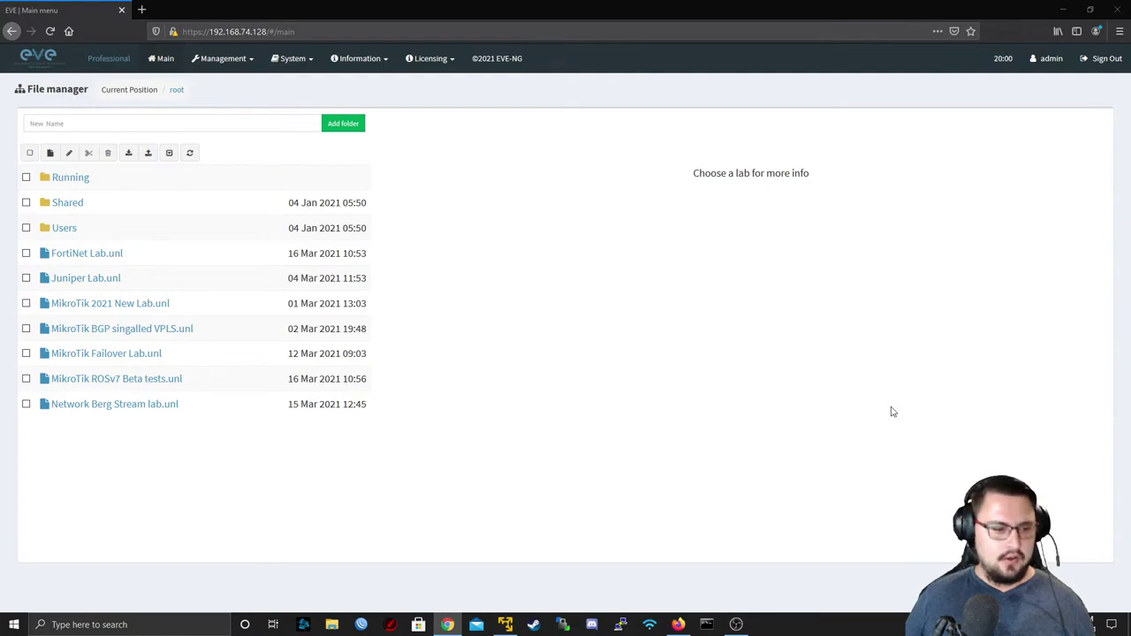
# - Open Network Berg Stream lab.unl and zoom out to show ISP1, IXP and ISP2 together
pyautogui.click(171, 405)
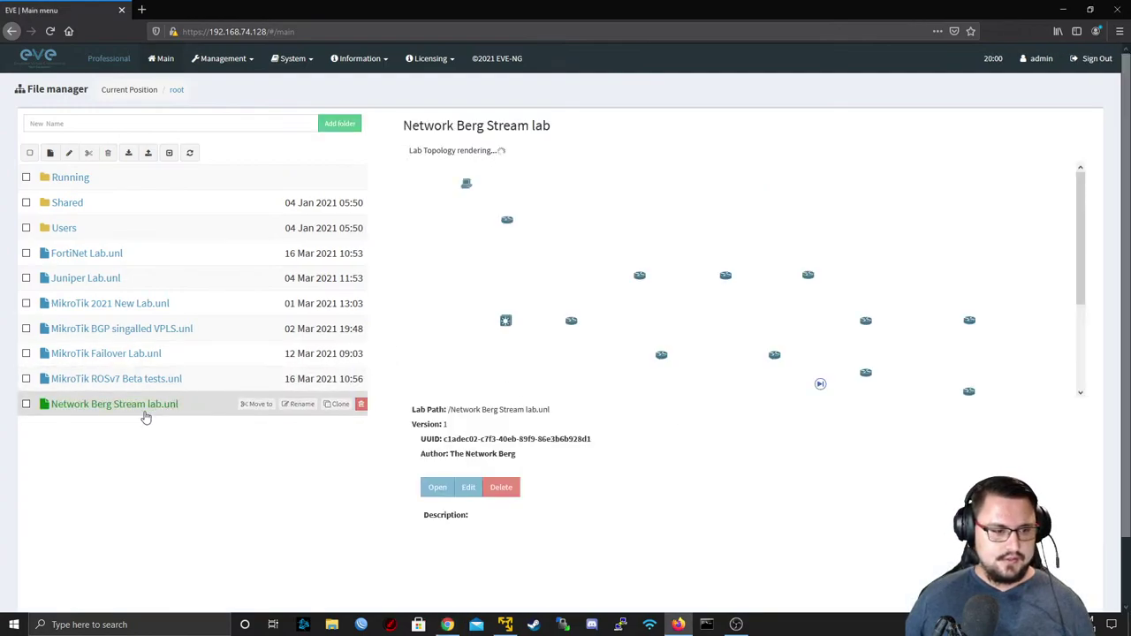
pyautogui.click(450, 496)
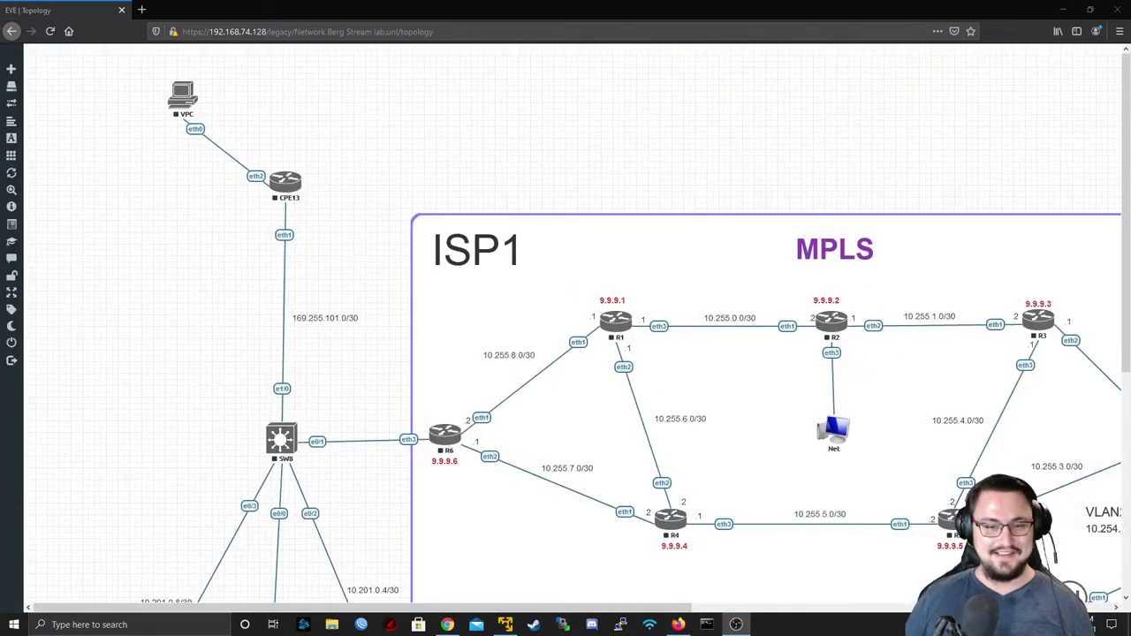
pyautogui.scroll(-2, 853, 253)
pyautogui.moveTo(26, 196)
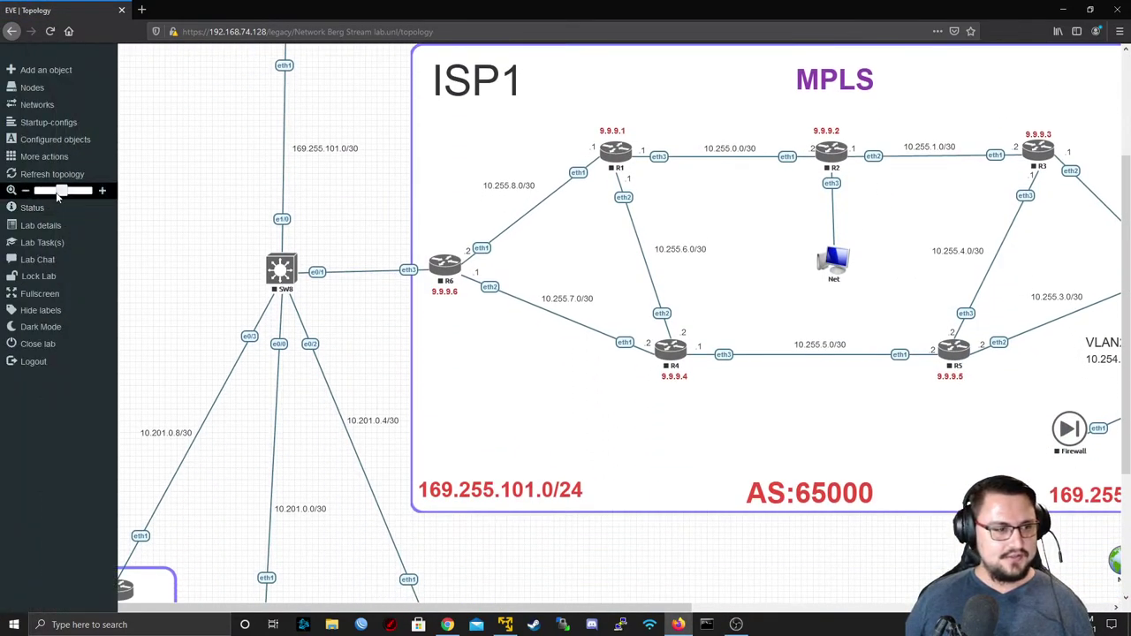
pyautogui.moveTo(57, 196); pyautogui.dragTo(53, 194)
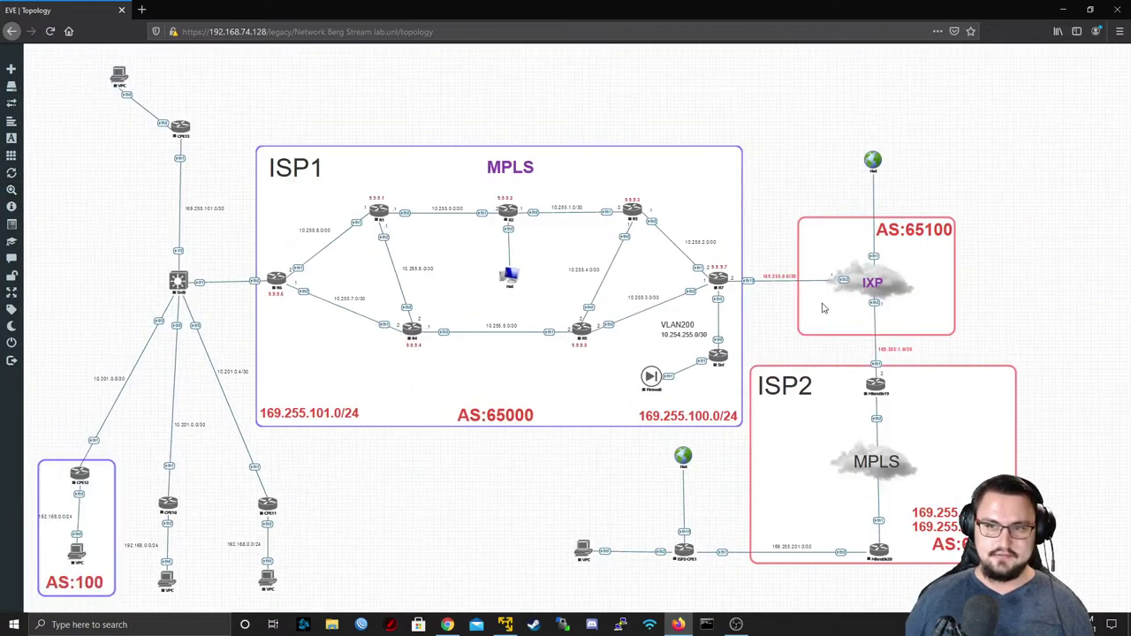
pyautogui.hotkey('ctrl', '-')
pyautogui.hotkey('ctrl', '+')
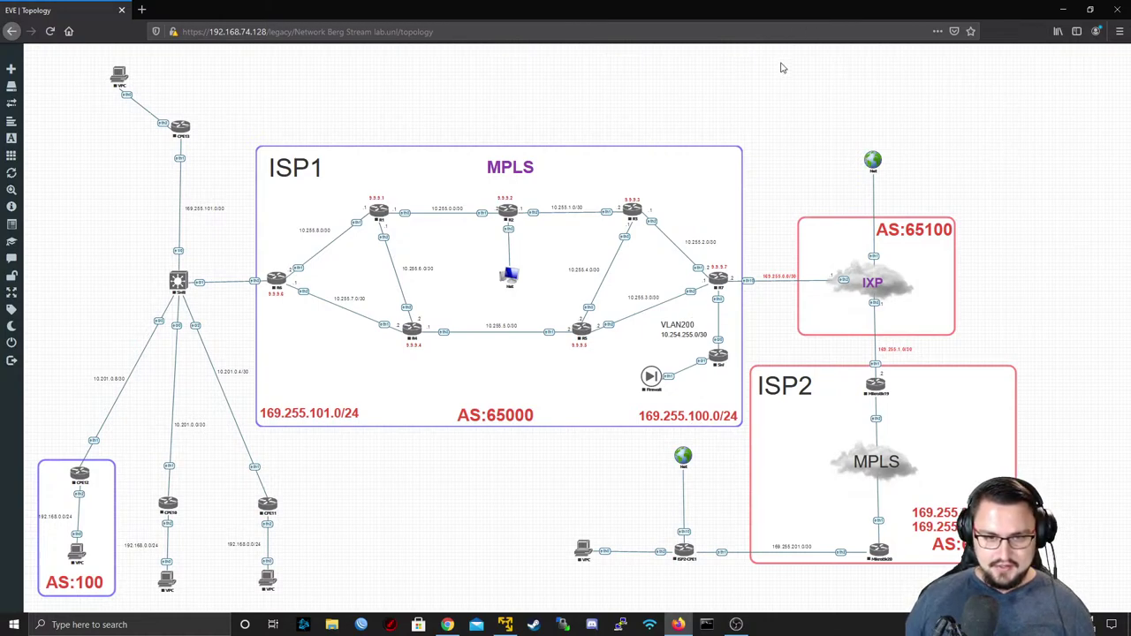
pyautogui.moveTo(758, 90); pyautogui.dragTo(253, 435)
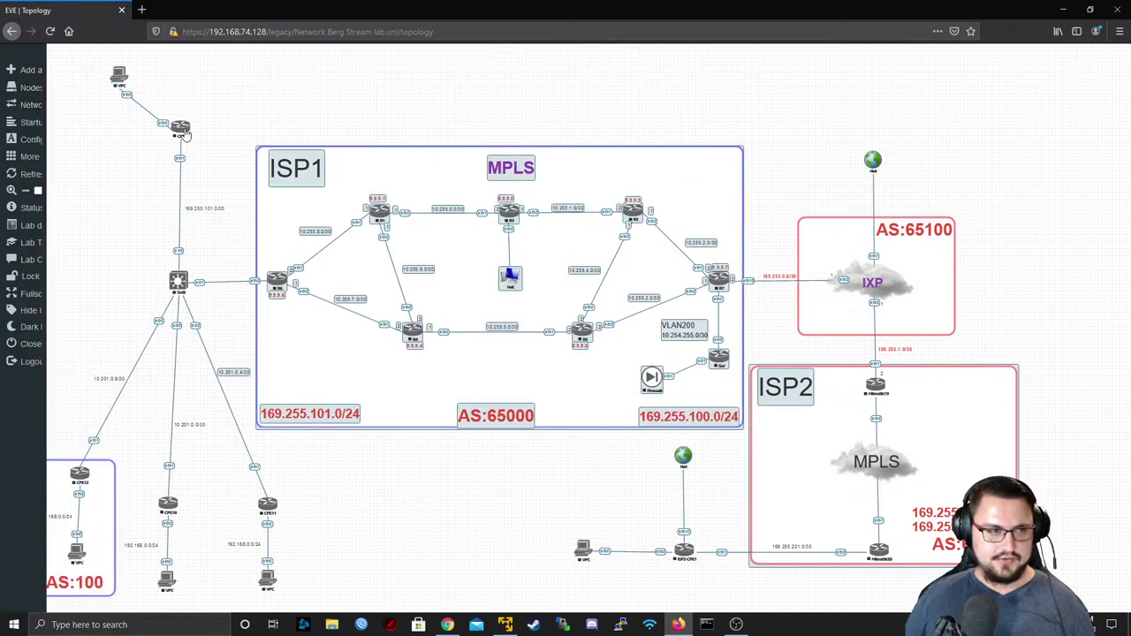
# - Select every node in the topology and start them all with Start Selected
pyautogui.click(71, 113)
pyautogui.moveTo(50, 53); pyautogui.dragTo(1032, 589)
pyautogui.rightClick(870, 557)
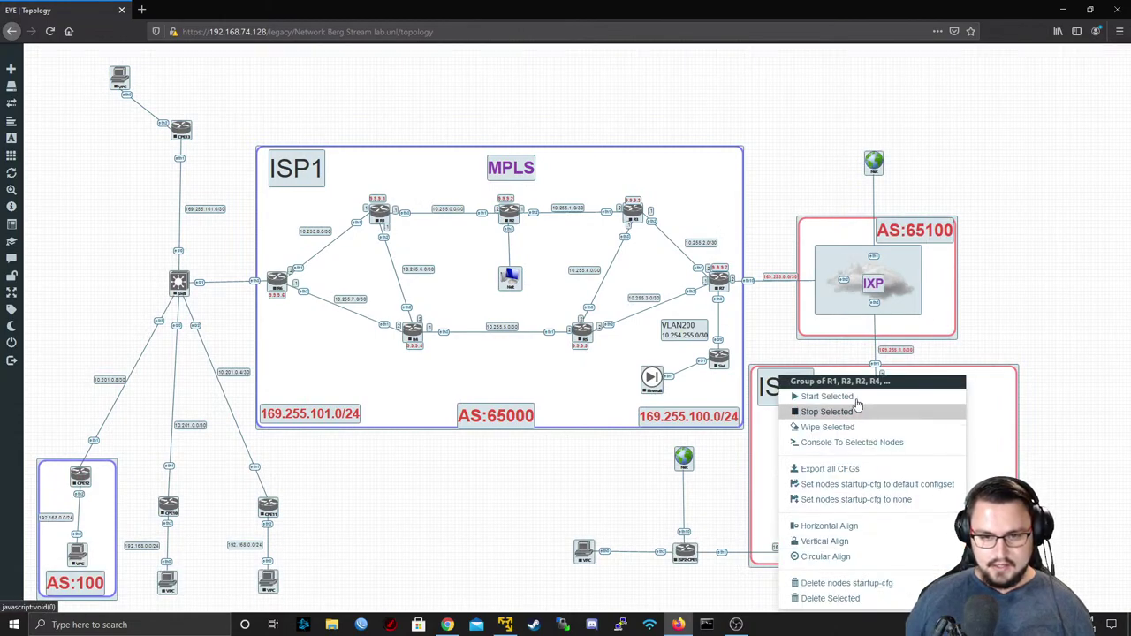
pyautogui.click(854, 396)
pyautogui.click(757, 139)
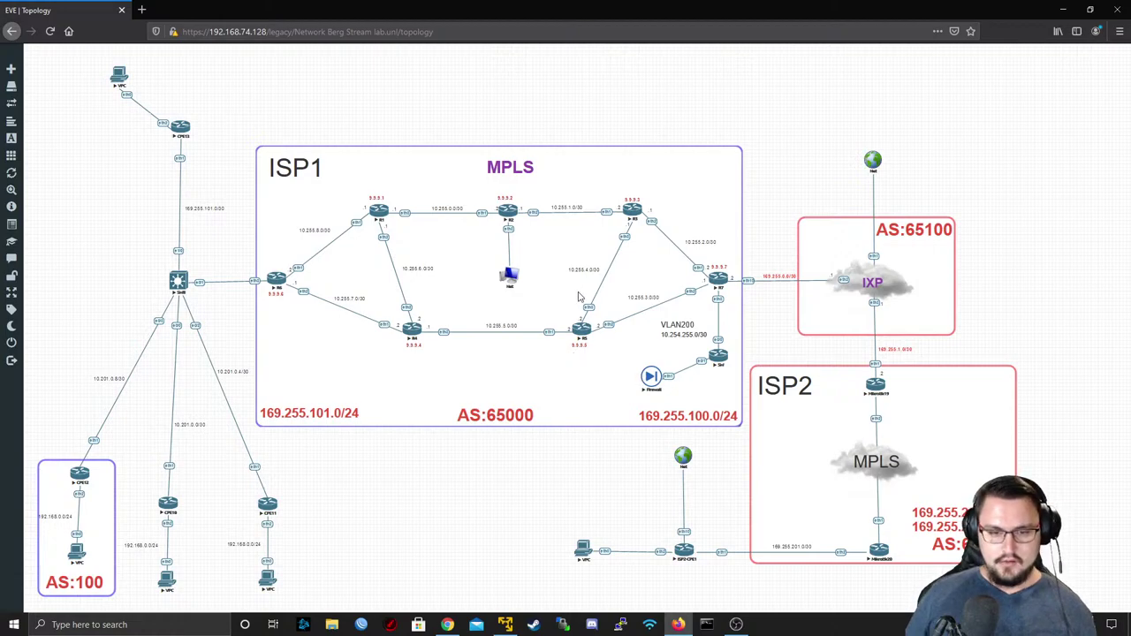
# - Check the lab's Status overview showing 21 running QEMU nodes
pyautogui.moveTo(7, 98)
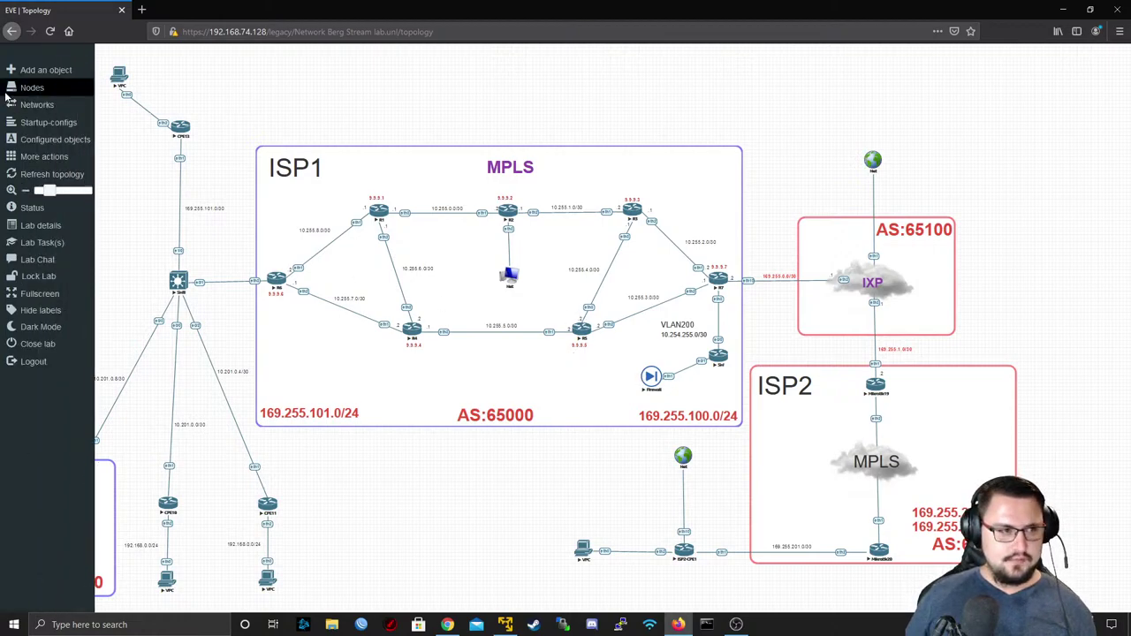
pyautogui.click(42, 212)
pyautogui.click(584, 53)
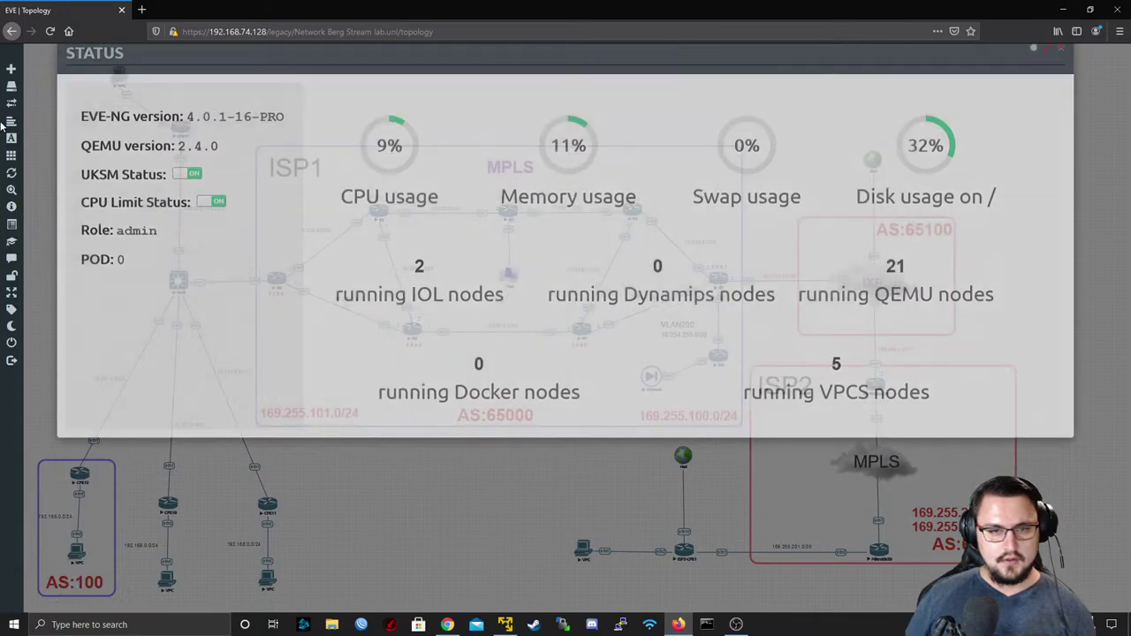
# - Review the Configured Nodes table, then close it
pyautogui.click(34, 91)
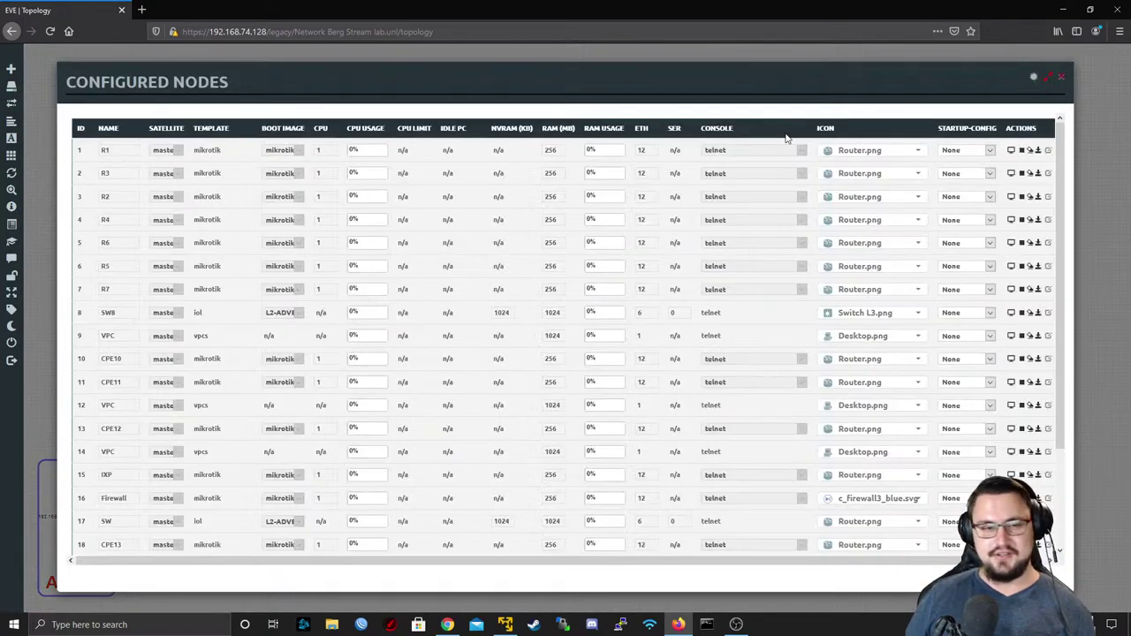
pyautogui.scroll(-3, 413, 315)
pyautogui.scroll(2, 185, 349)
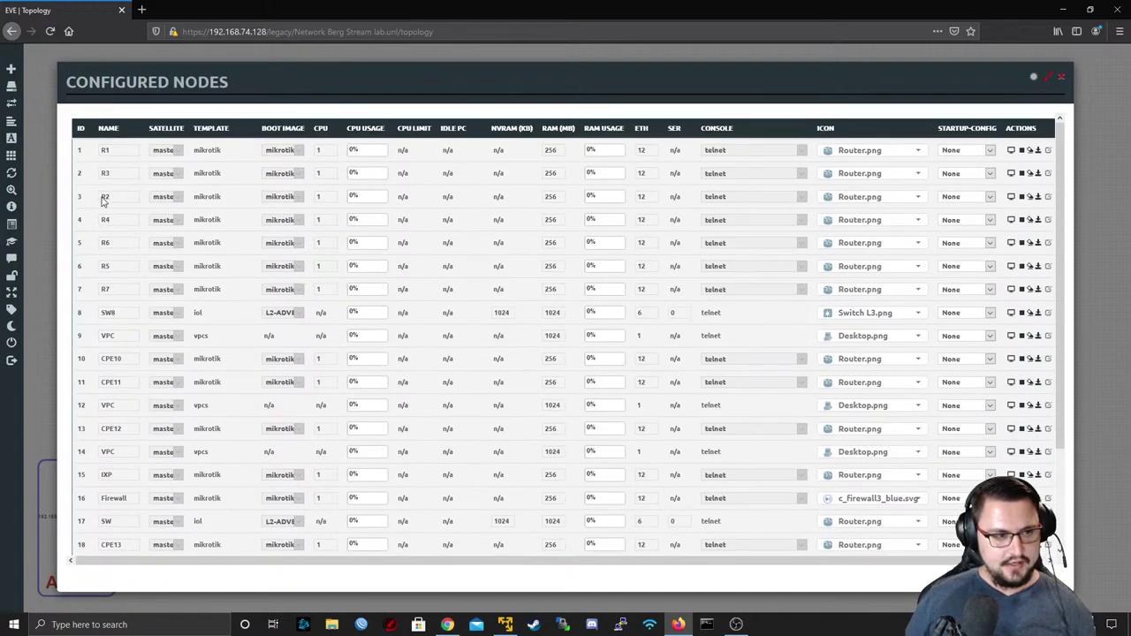
pyautogui.scroll(-2, 126, 349)
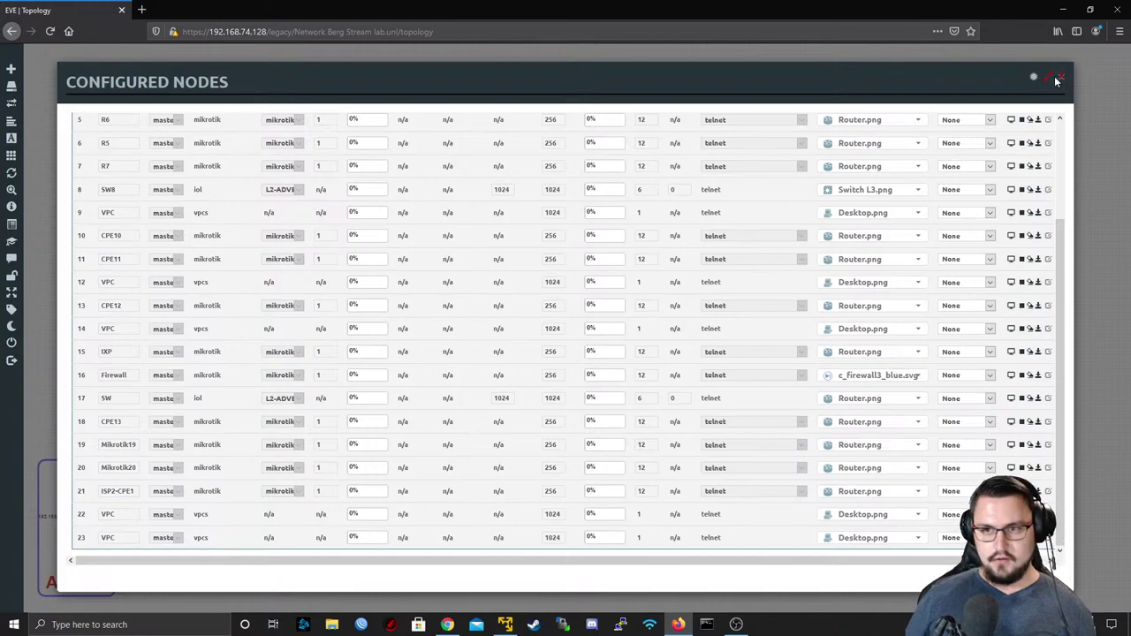
pyautogui.click(1059, 79)
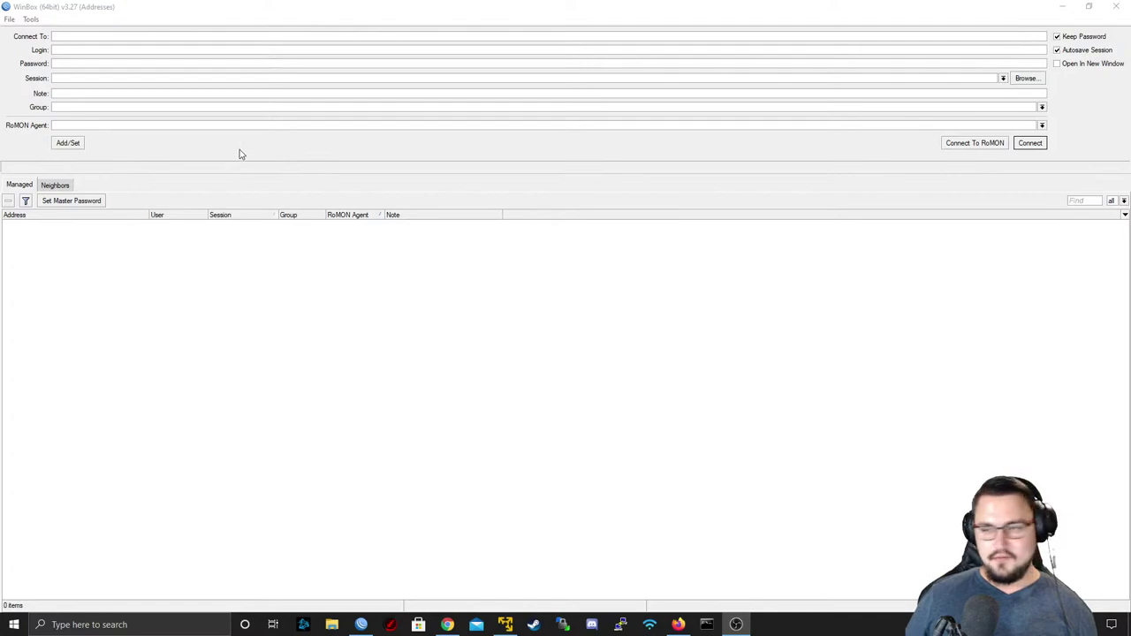
# - List the discovered neighbours R2, IXP and MikroTik in WinBox, then minimize it
pyautogui.click(64, 187)
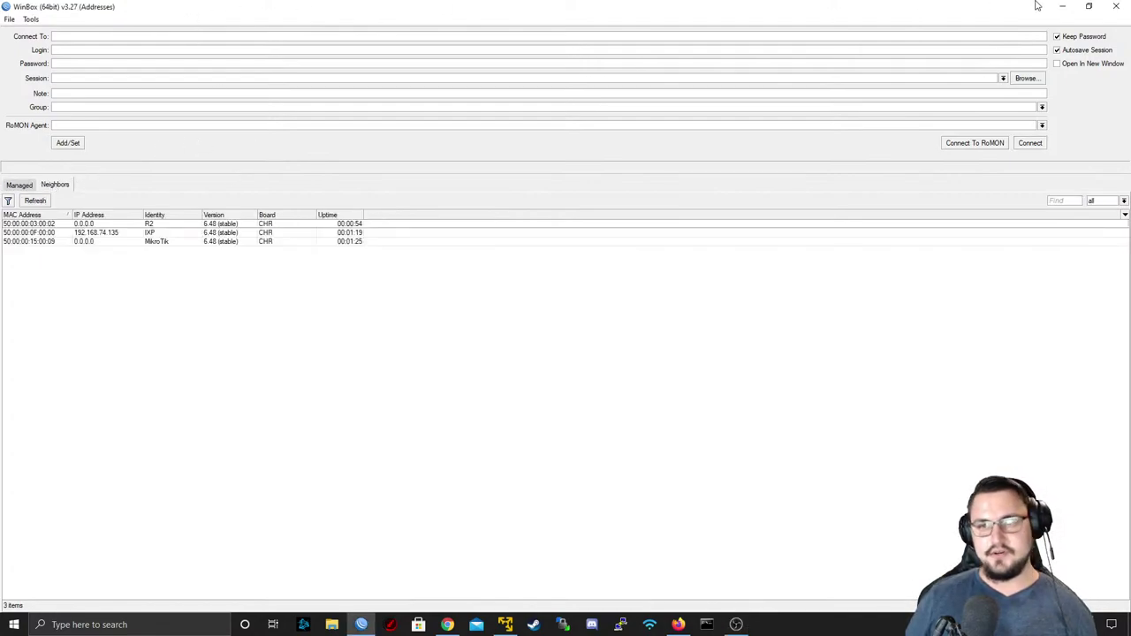
pyautogui.click(1064, 7)
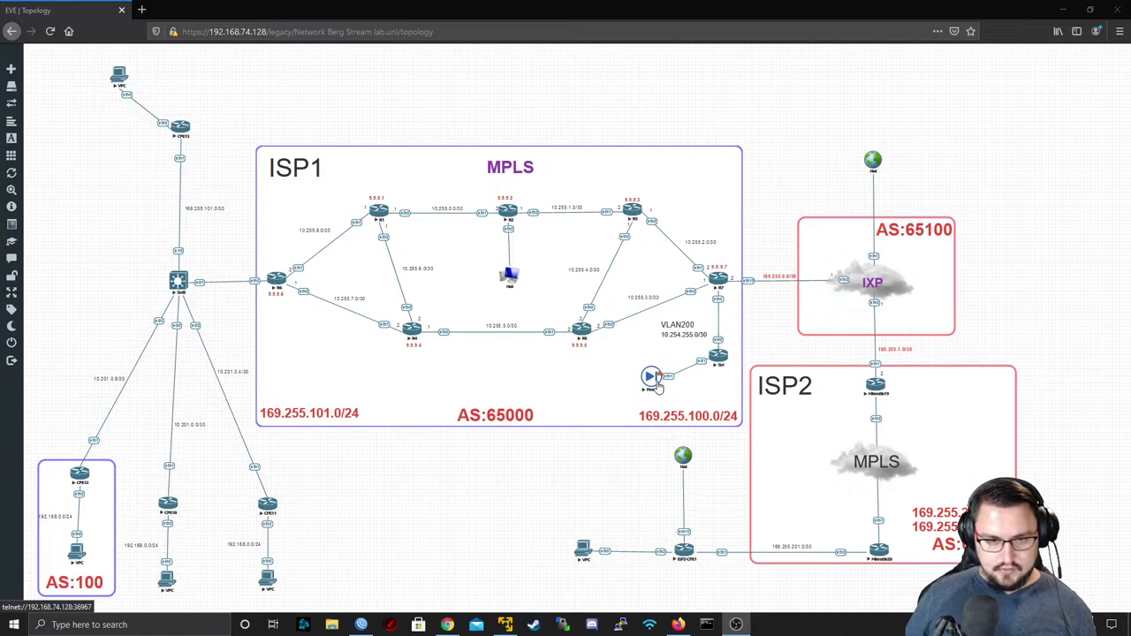
# - Open the Firewall node's telnet console in PuTTY and log in as admin
pyautogui.click(647, 380)
pyautogui.click(462, 80)
pyautogui.click(587, 111)
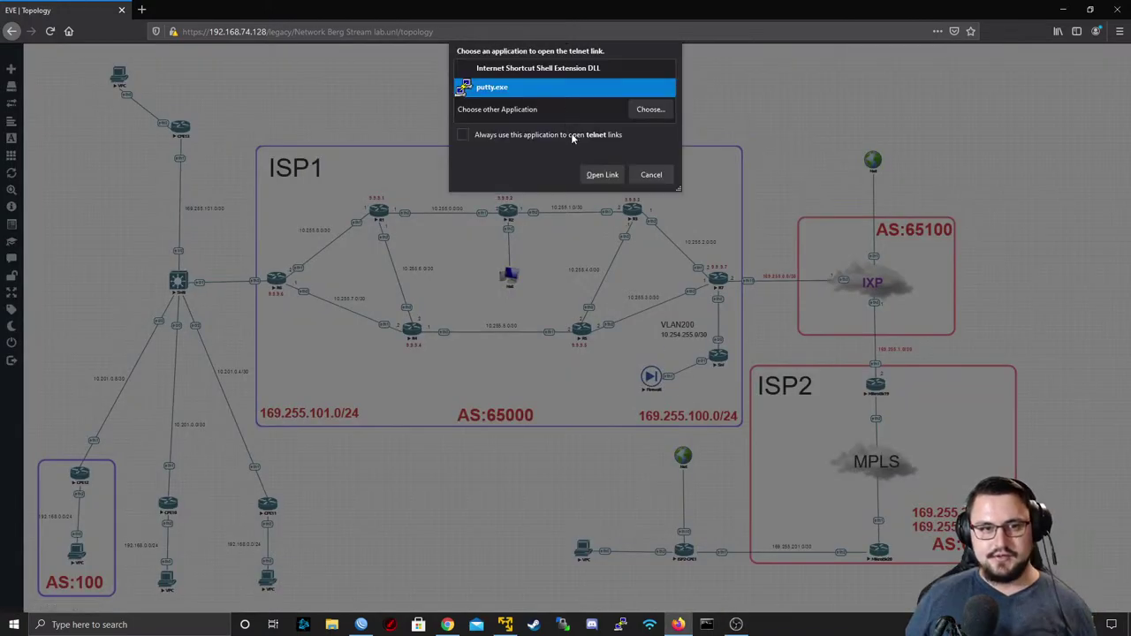
pyautogui.click(601, 174)
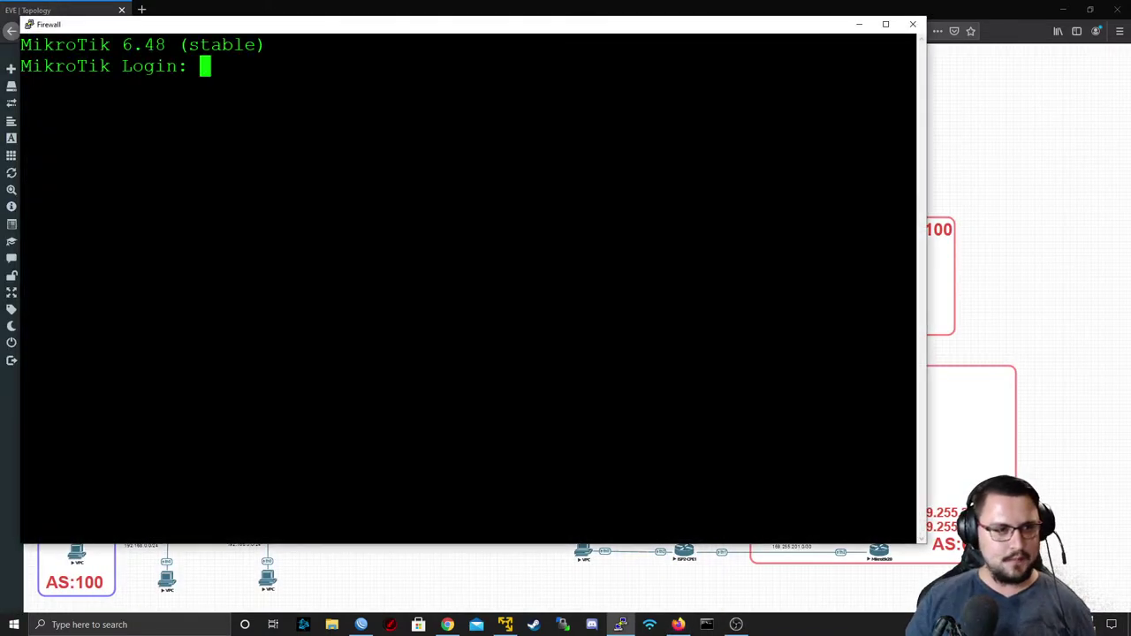
pyautogui.write('admin')
pyautogui.press('Return')
pyautogui.press('Return')
pyautogui.press('Return')
pyautogui.press('Return')
pyautogui.press('Return')
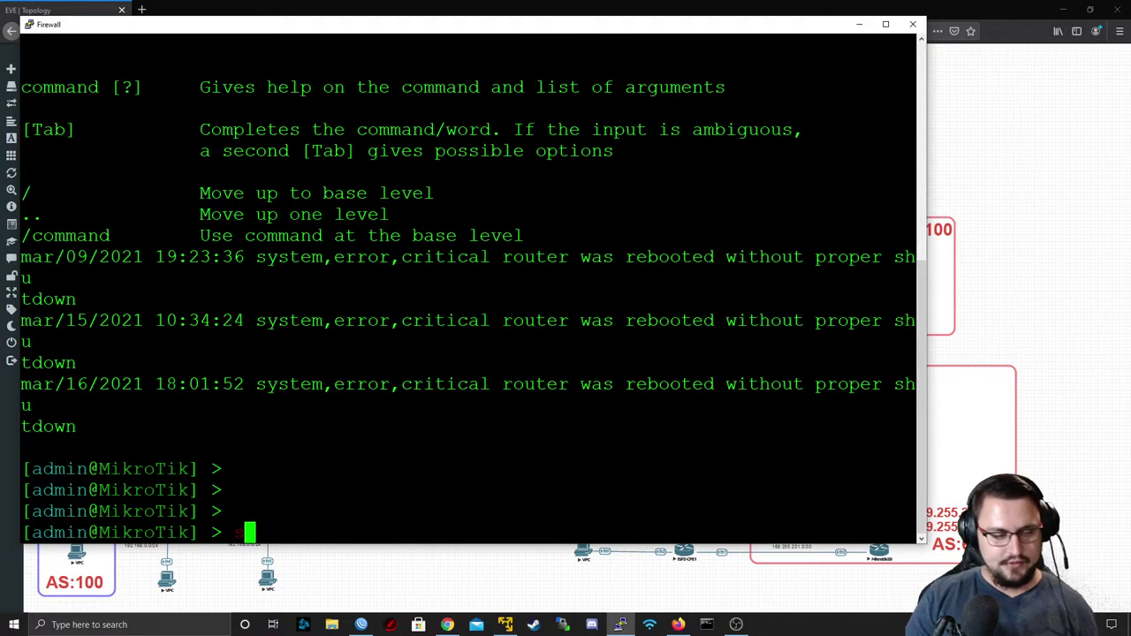
# - Export the Firewall configuration with 'export file=FIREWALL_BACKUP'
pyautogui.write('export')
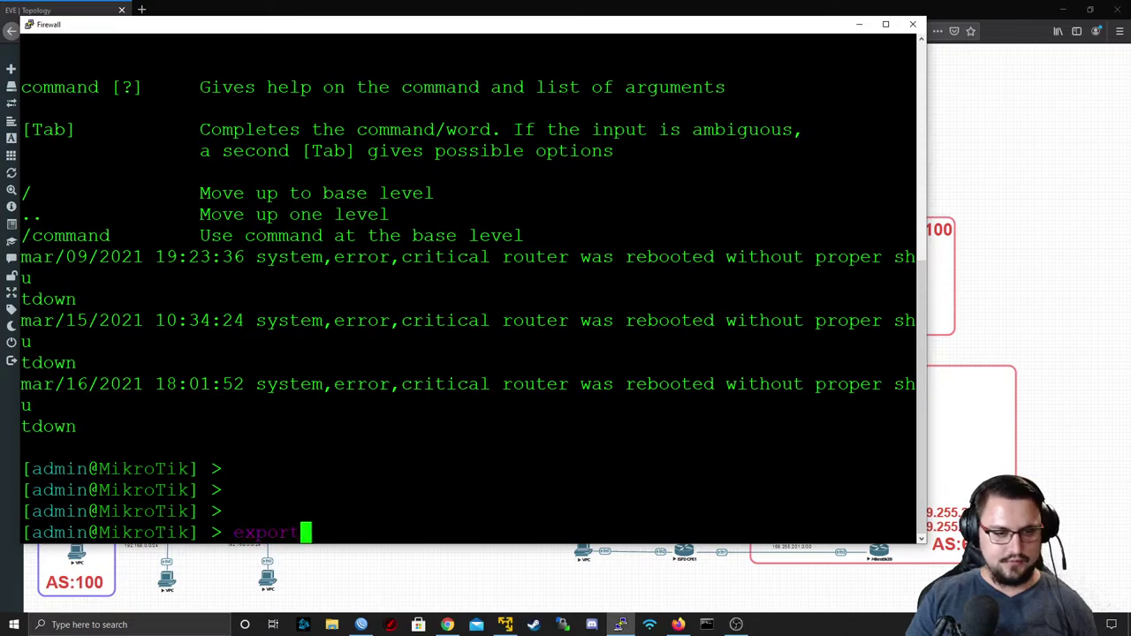
pyautogui.press('BackSpace')
pyautogui.press('BackSpace')
pyautogui.press('BackSpace')
pyautogui.press('BackSpace')
pyautogui.press('BackSpace')
pyautogui.press('BackSpace')
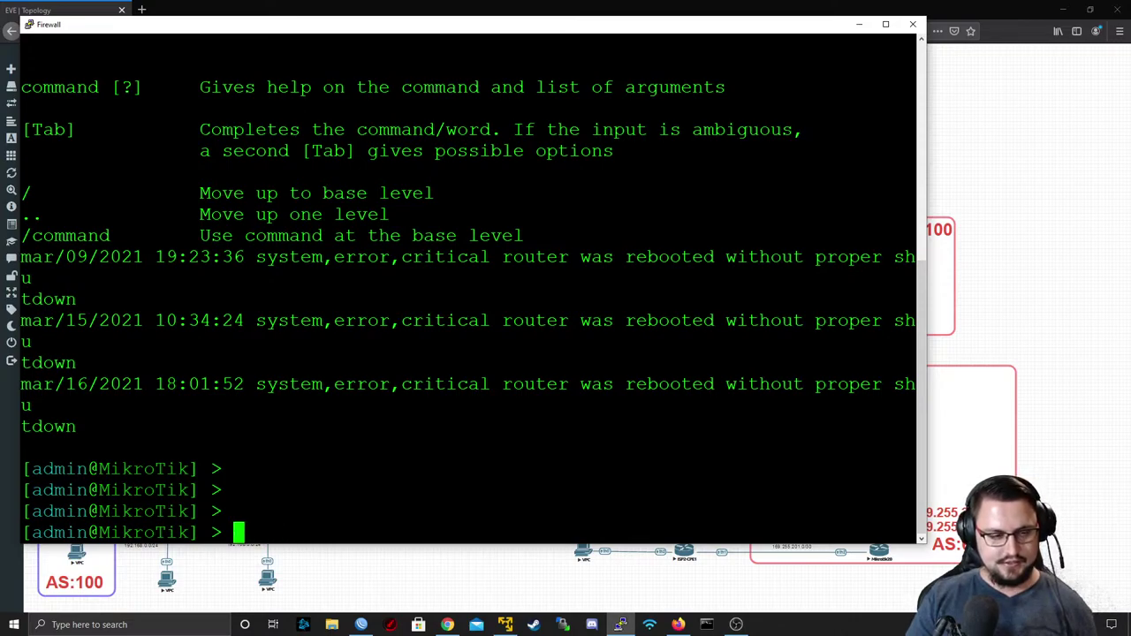
pyautogui.write('export file=')
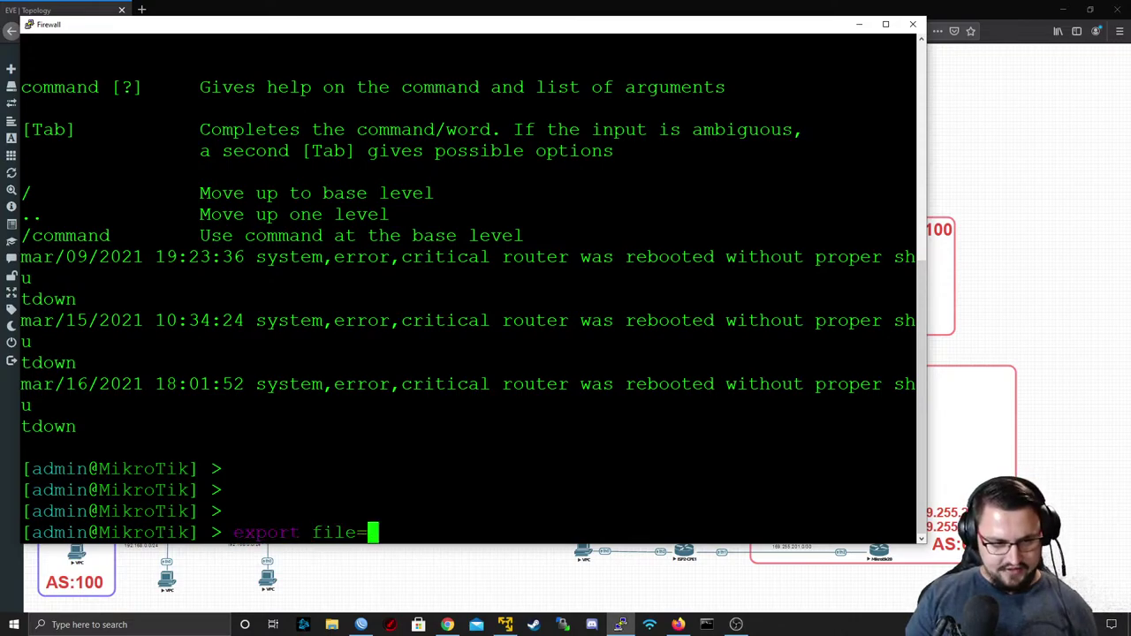
pyautogui.write('FIREWALL_')
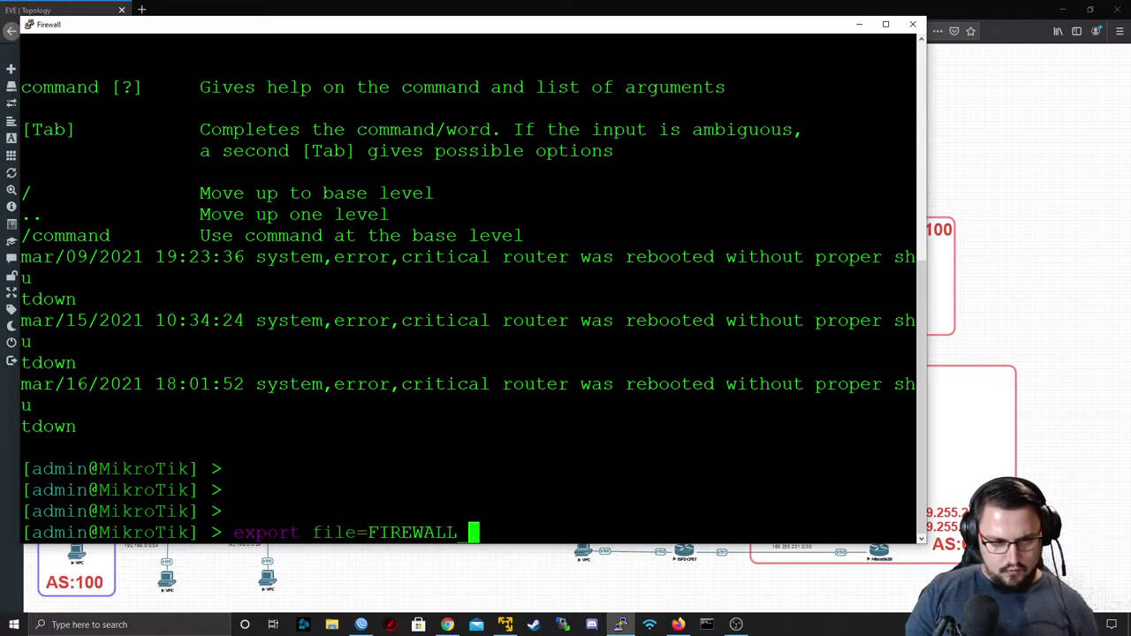
pyautogui.write('BACKUP')
pyautogui.press('Return')
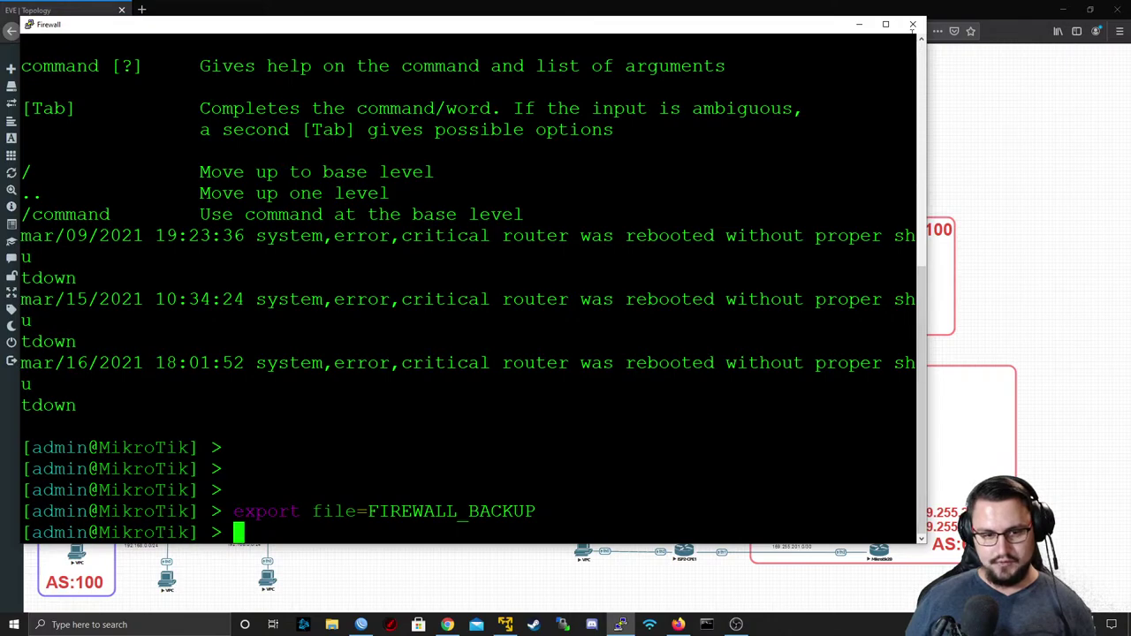
pyautogui.click(913, 24)
pyautogui.click(631, 355)
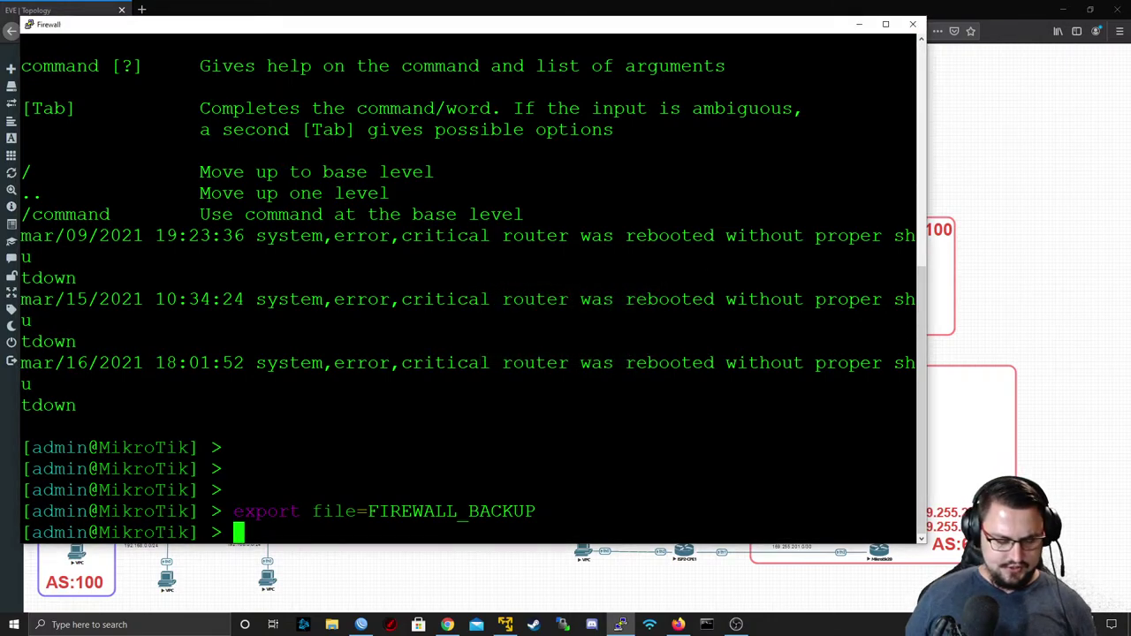
# - Show RoMON settings (enabled=yes) with 'tool romon export', then close the PuTTY session
pyautogui.write('s')
pyautogui.press('BackSpace')
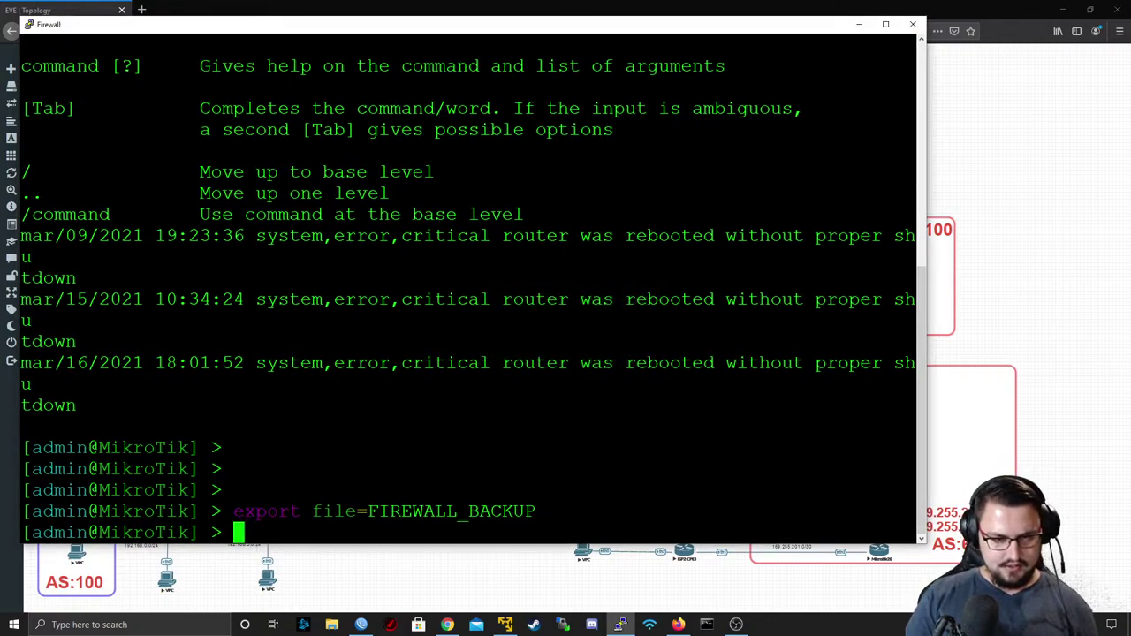
pyautogui.write('tool romon ')
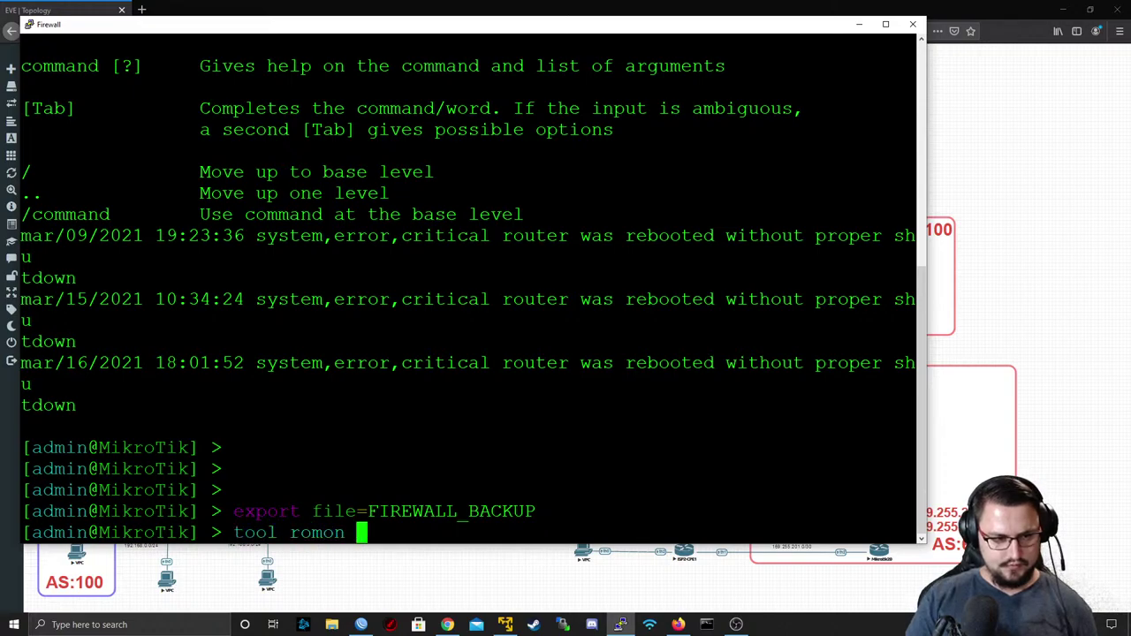
pyautogui.write('export')
pyautogui.press('Return')
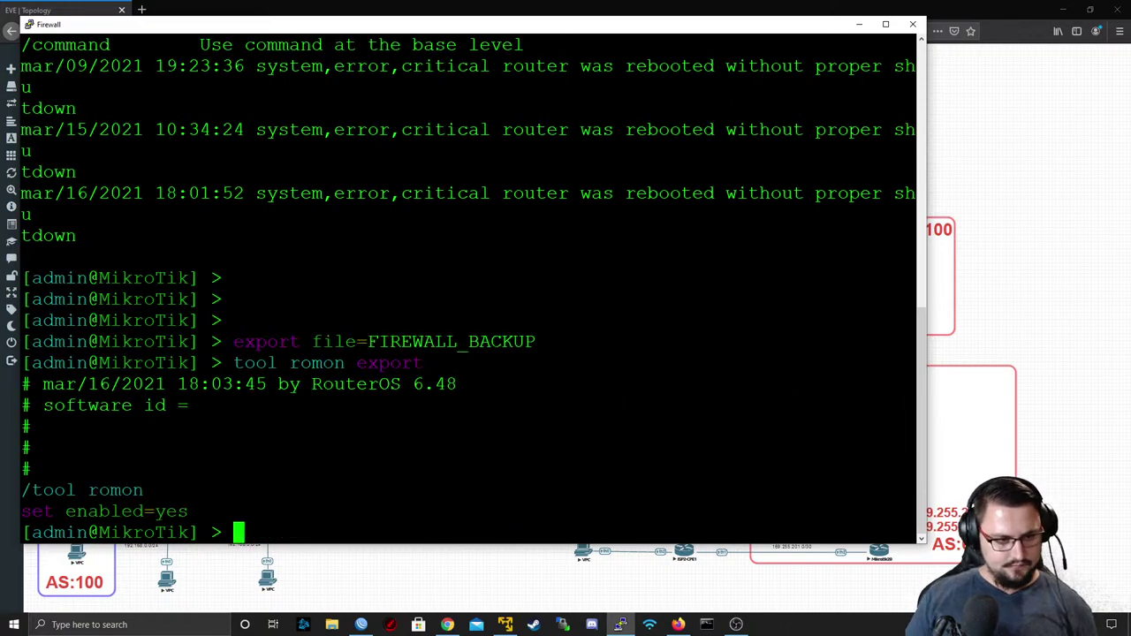
pyautogui.click(912, 24)
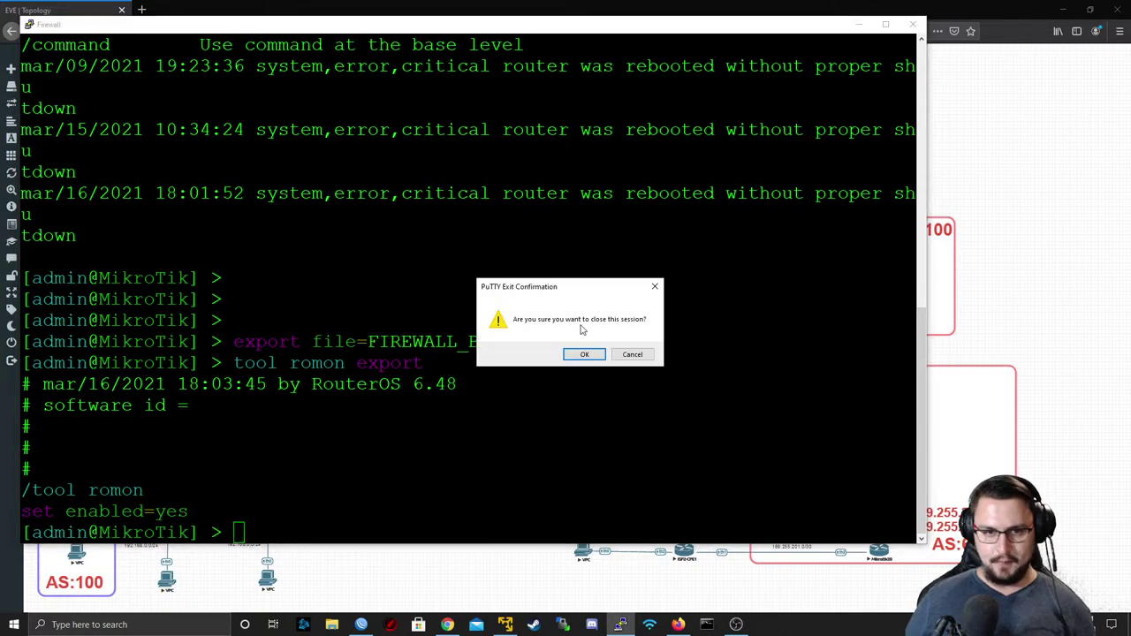
pyautogui.click(583, 355)
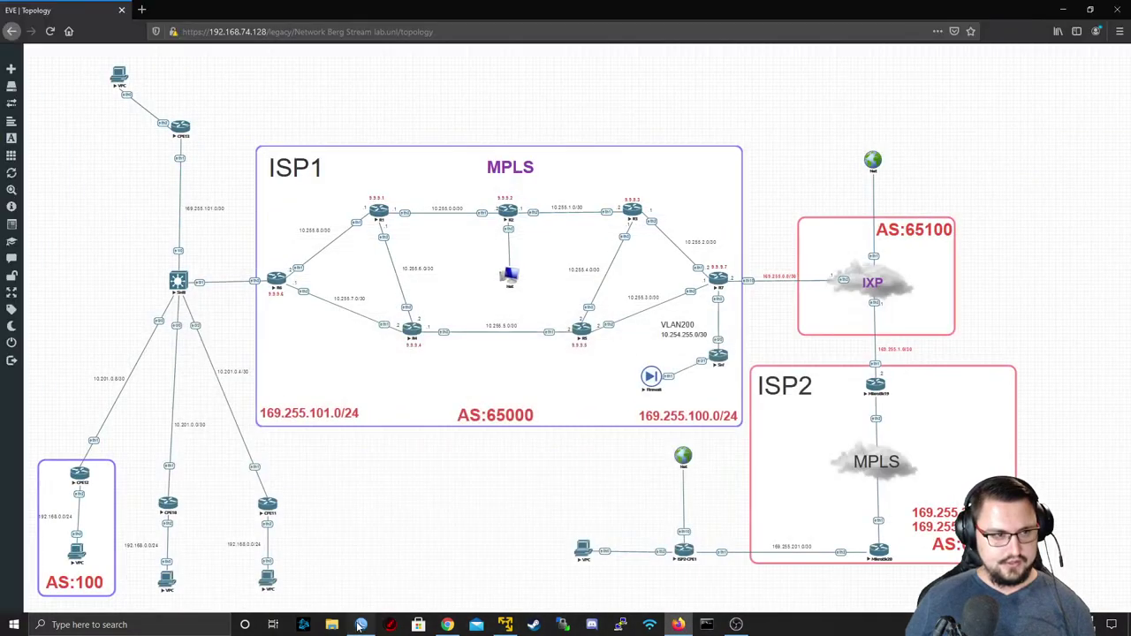
# - Connect to RoMON via the IXP router, review its 13 RoMON neighbours, then disconnect
pyautogui.click(361, 625)
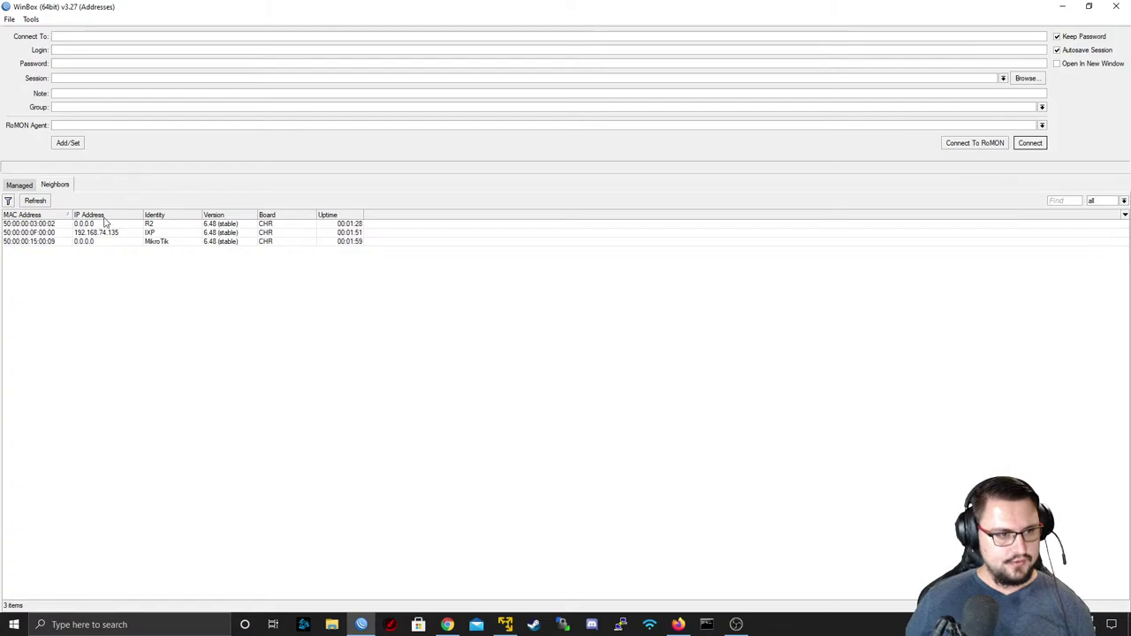
pyautogui.click(140, 224)
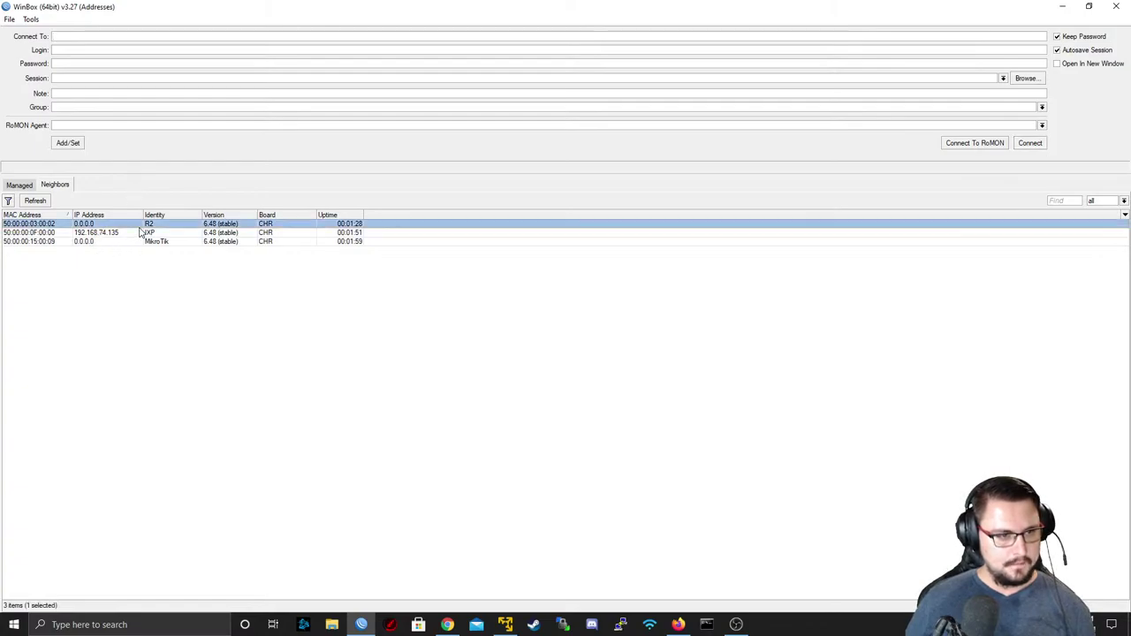
pyautogui.click(144, 234)
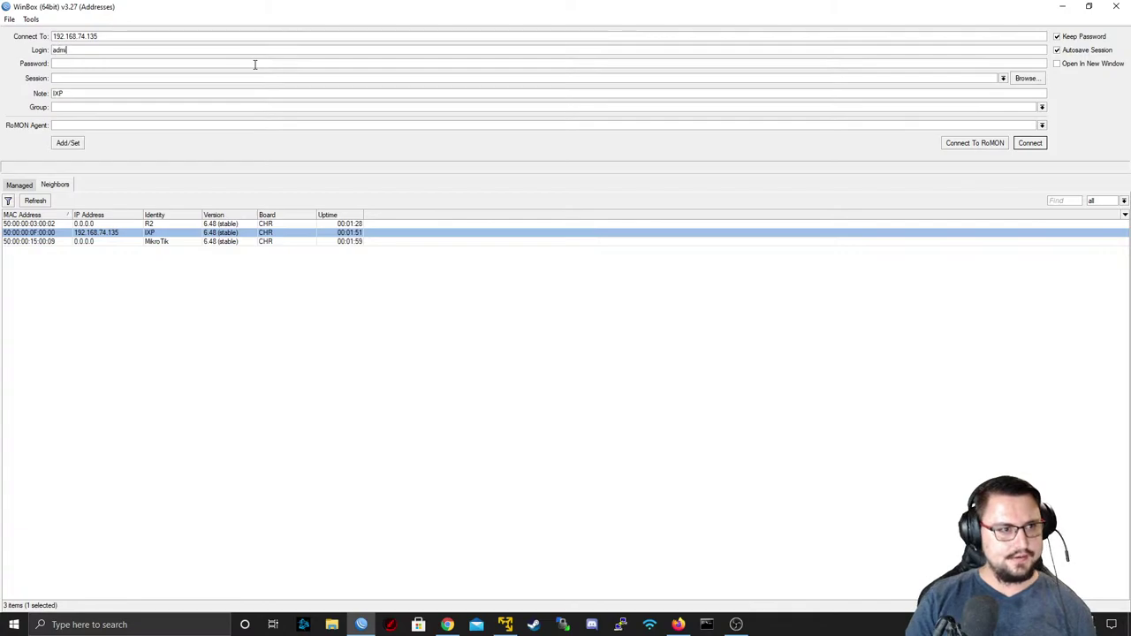
pyautogui.click(979, 143)
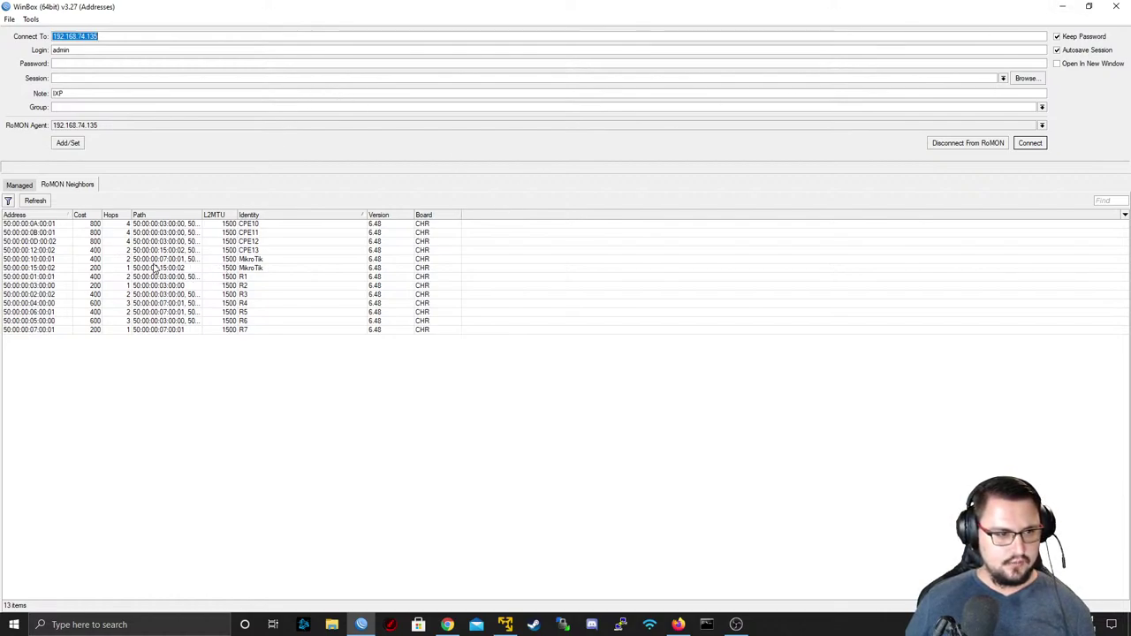
pyautogui.click(976, 144)
pyautogui.hotkey('alt', 'Tab')
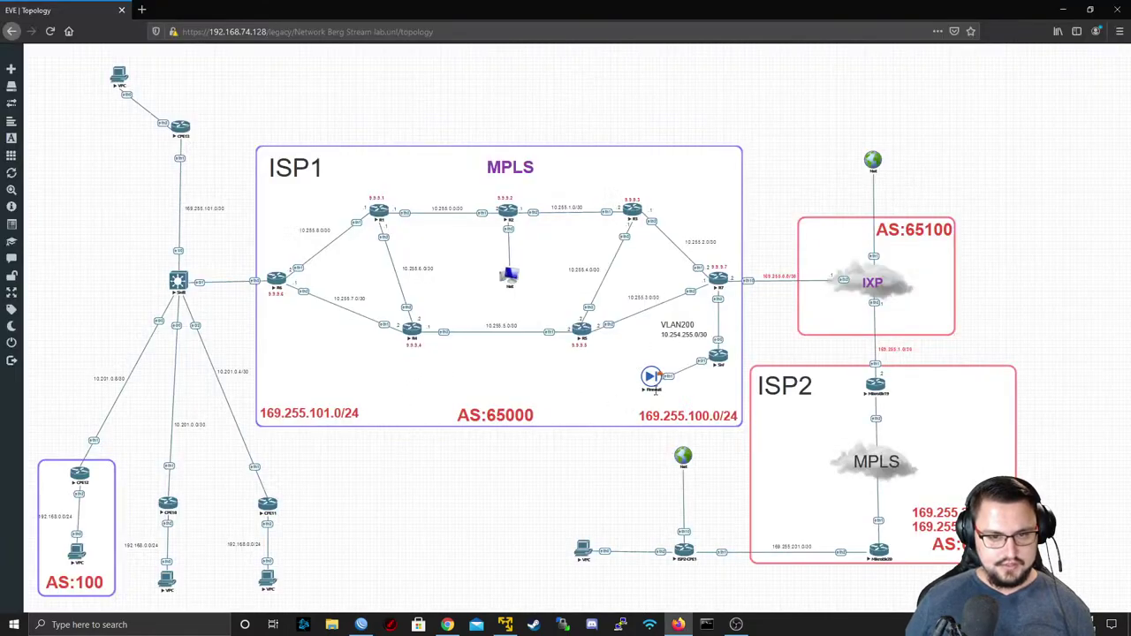
# - Rename the Firewall router's identity with 'system identity set name=FIREWALL' and close the console
pyautogui.click(652, 377)
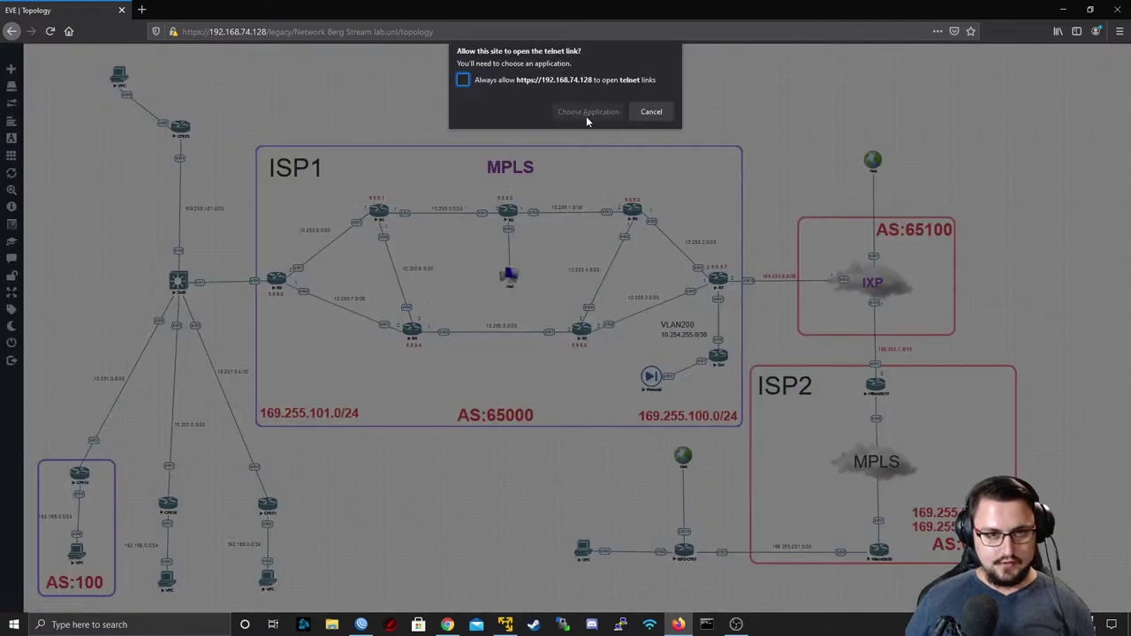
pyautogui.click(585, 115)
pyautogui.click(608, 175)
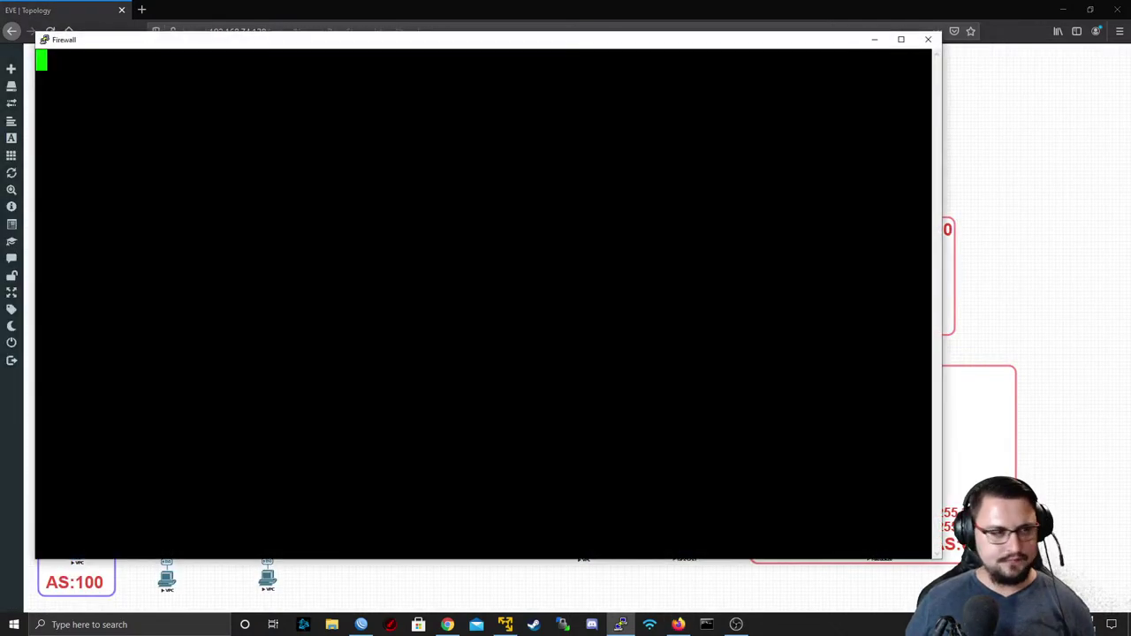
pyautogui.press('Return')
pyautogui.press('Return')
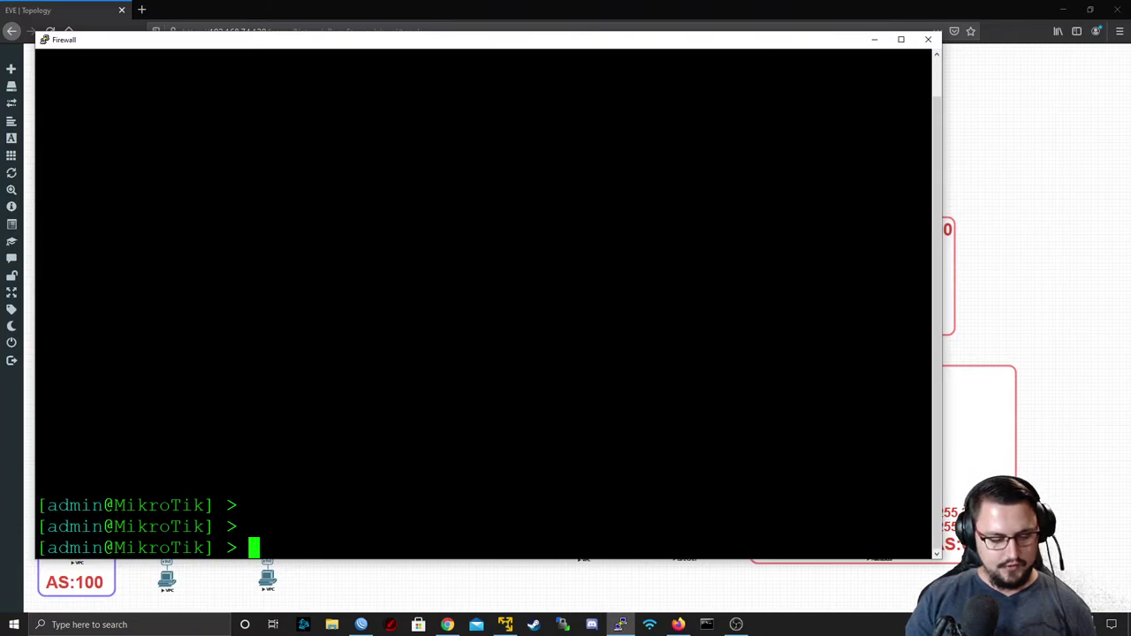
pyautogui.write('system identity set na')
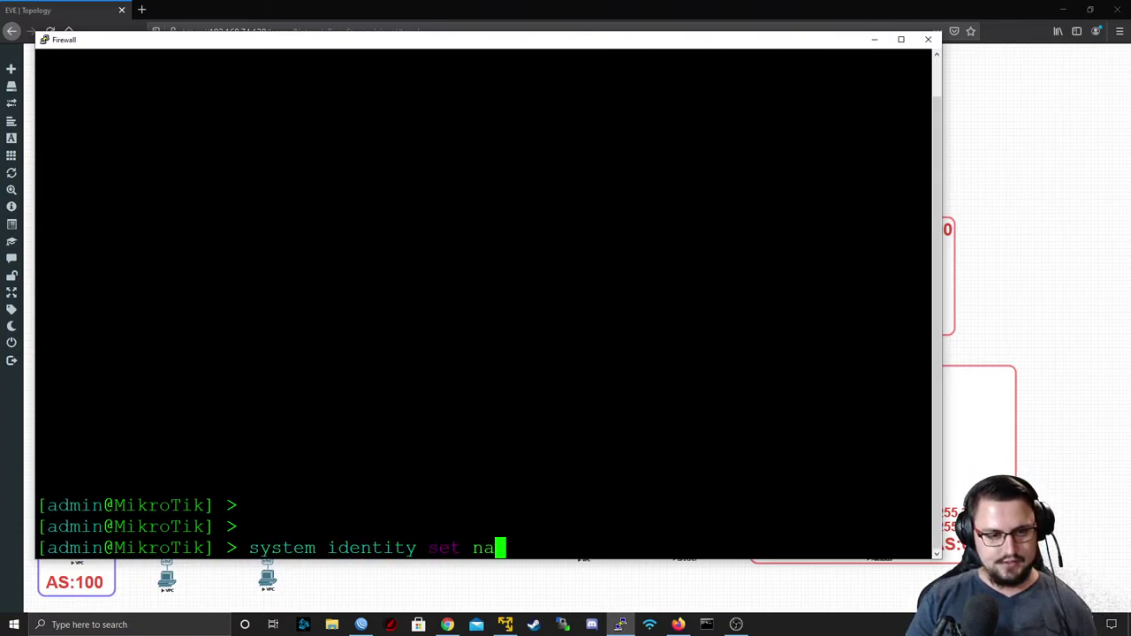
pyautogui.write('me=FIREWALL')
pyautogui.press('Return')
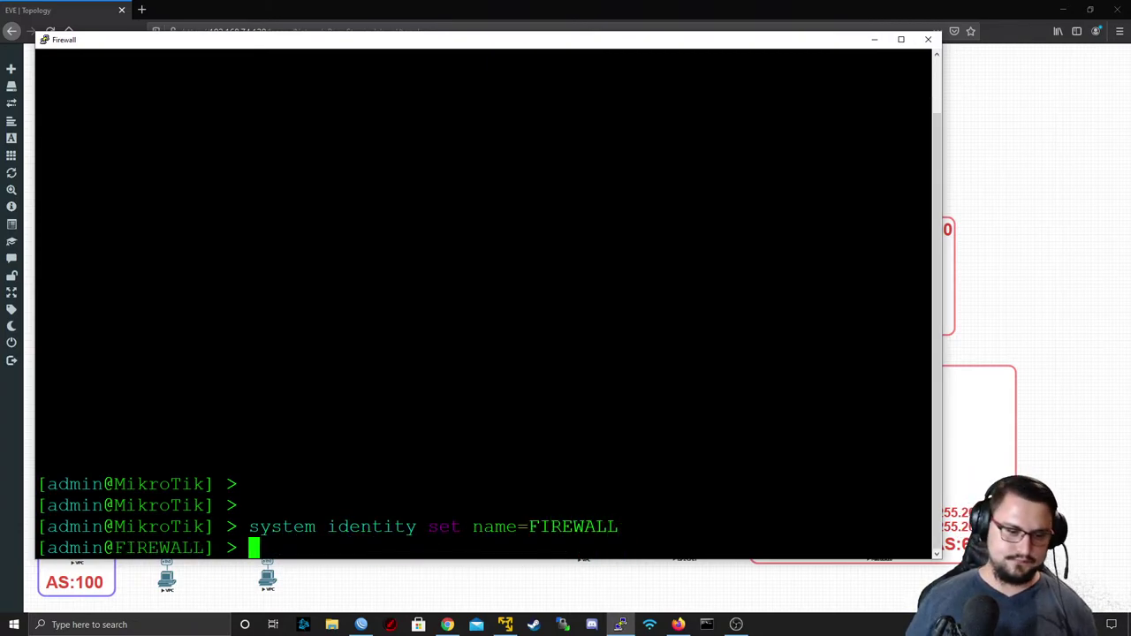
pyautogui.click(928, 38)
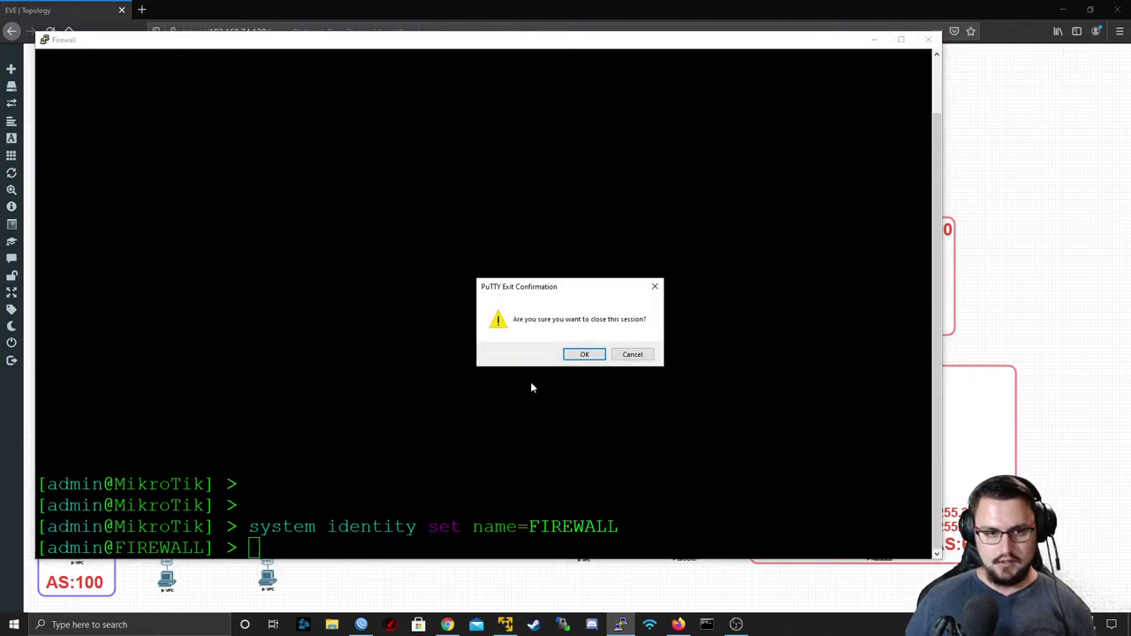
pyautogui.click(588, 353)
pyautogui.click(361, 624)
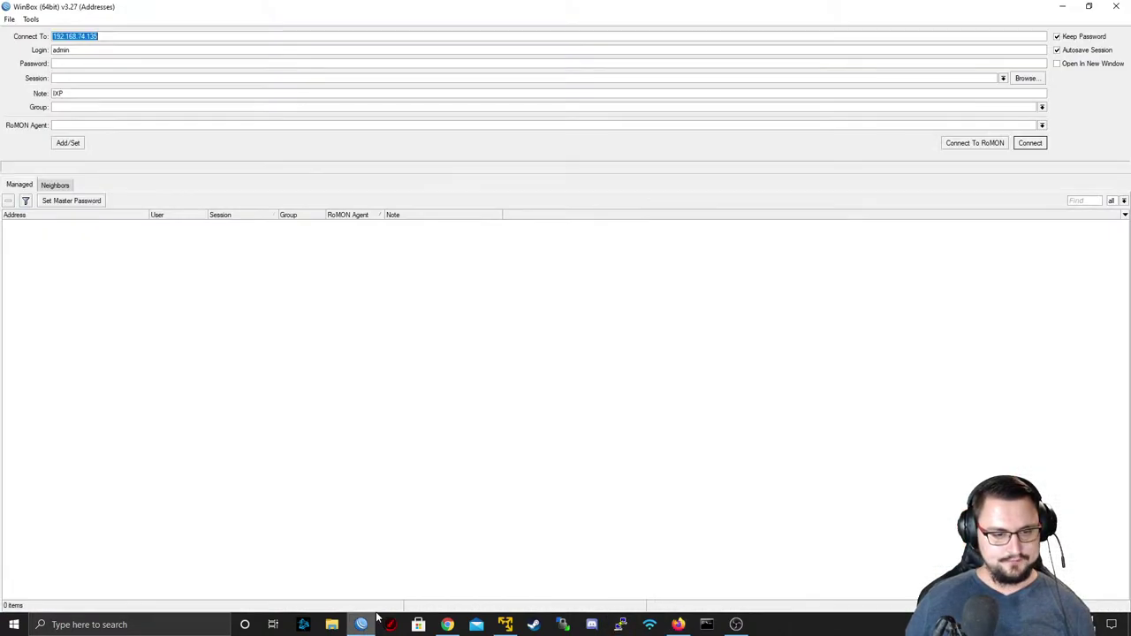
# - Reconnect to RoMON, refresh the neighbours and log in to the FIREWALL router
pyautogui.click(976, 143)
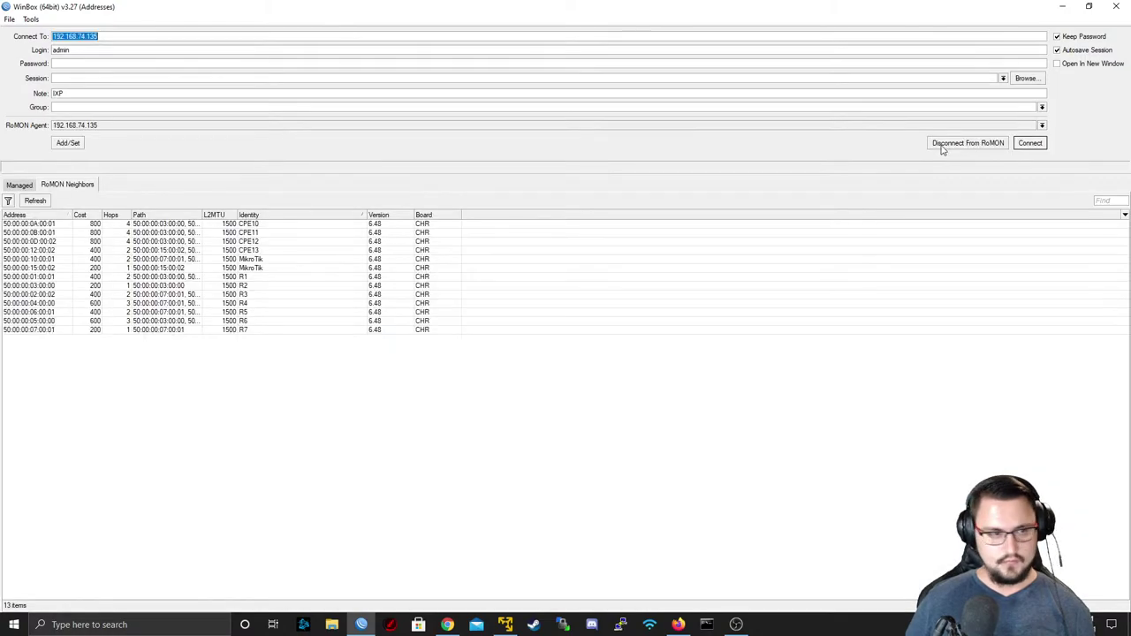
pyautogui.click(36, 201)
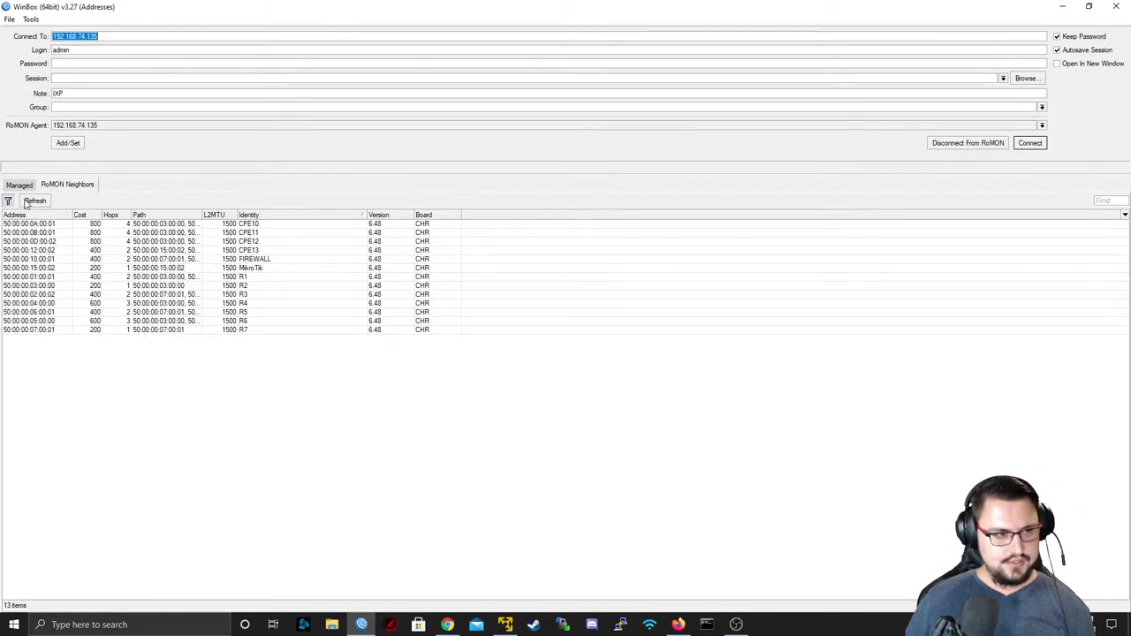
pyautogui.click(224, 260)
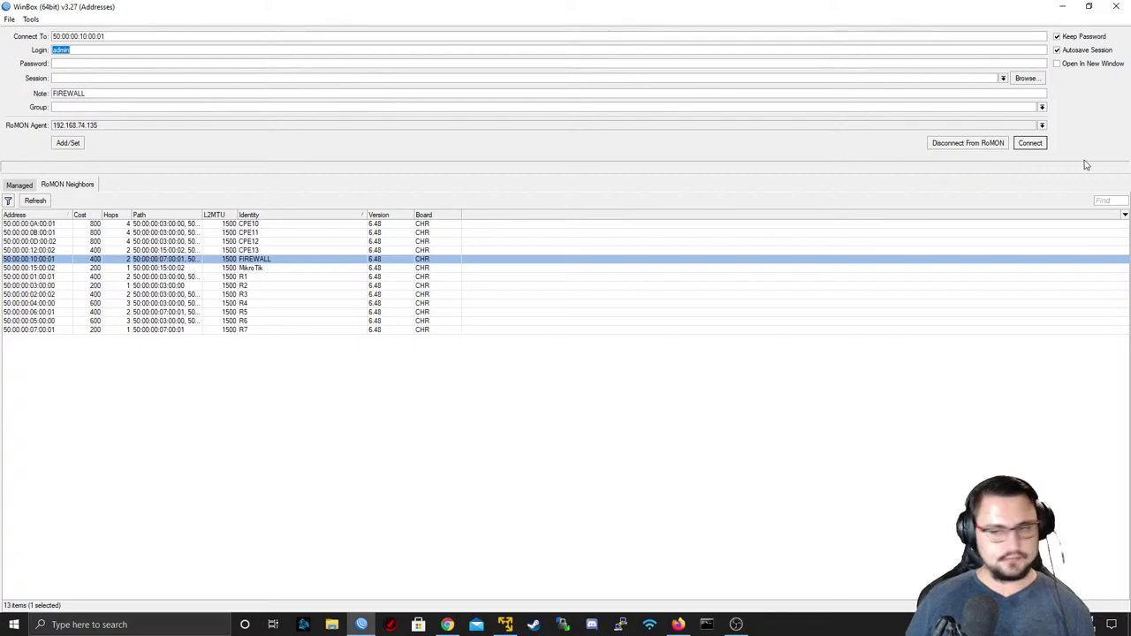
pyautogui.click(1030, 144)
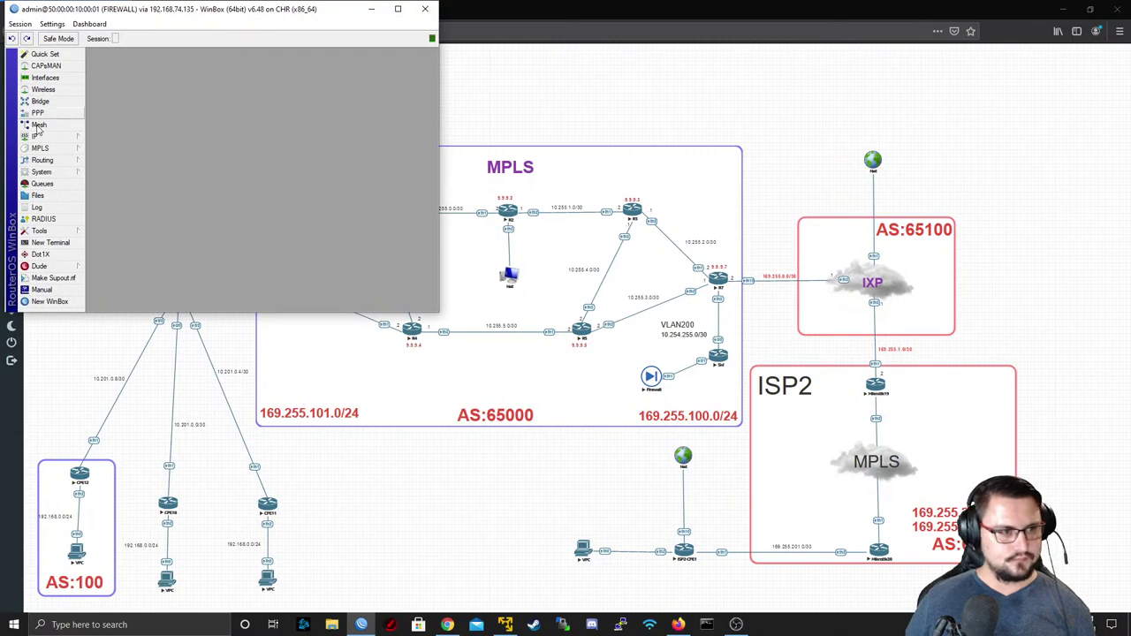
# - Download FIREWALL_BACKUP.rsc from the router's Files to the Downloads folder
pyautogui.click(67, 198)
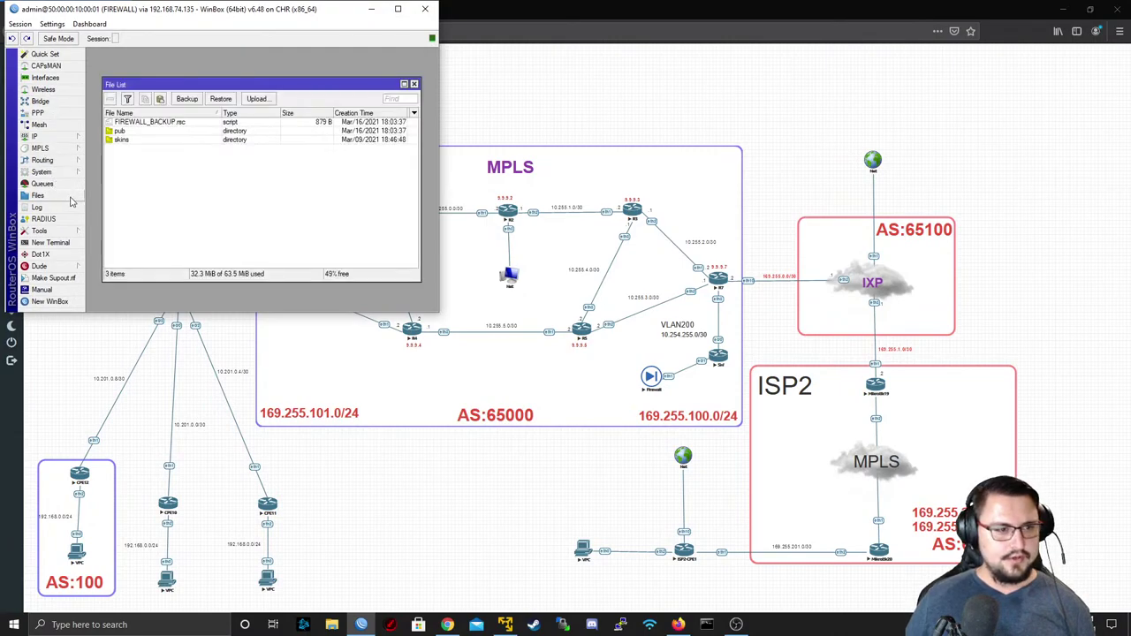
pyautogui.rightClick(165, 124)
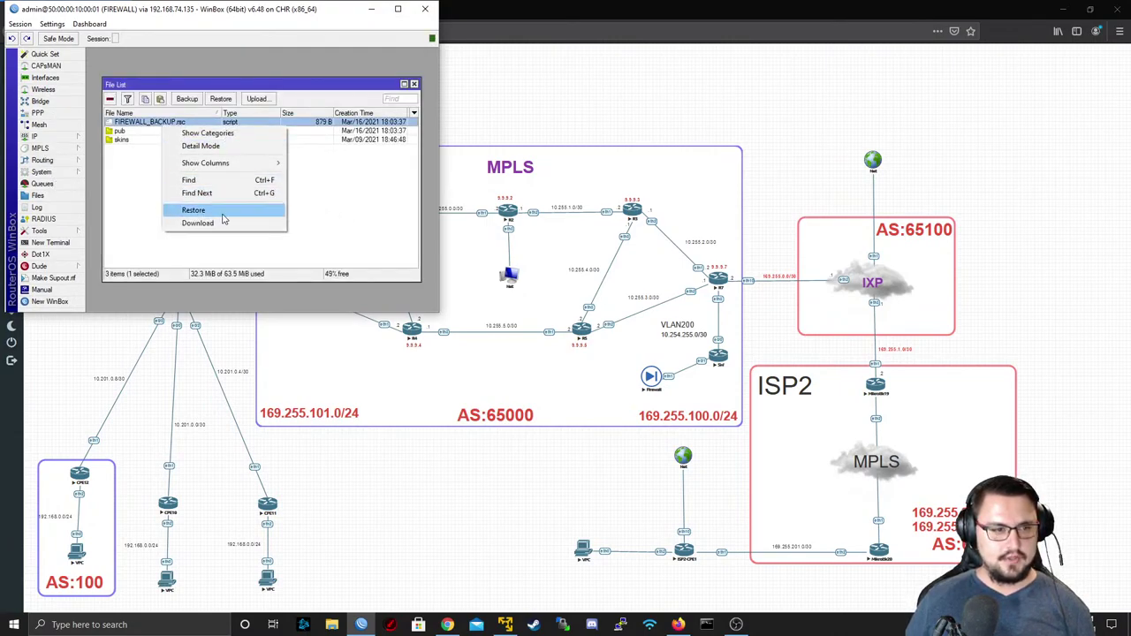
pyautogui.click(217, 223)
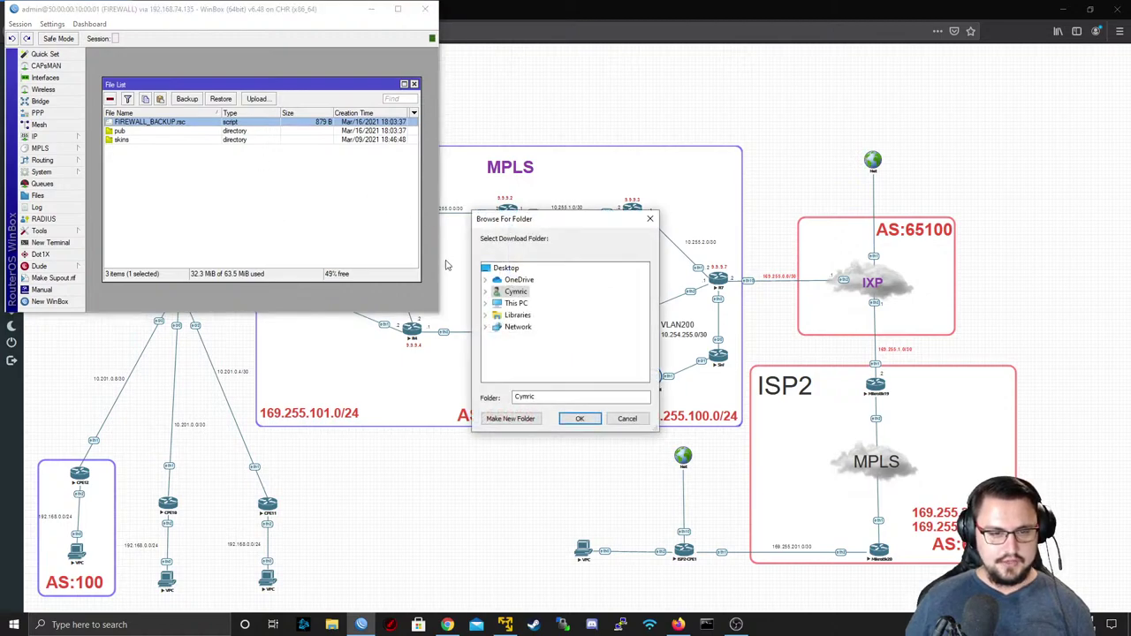
pyautogui.click(484, 292)
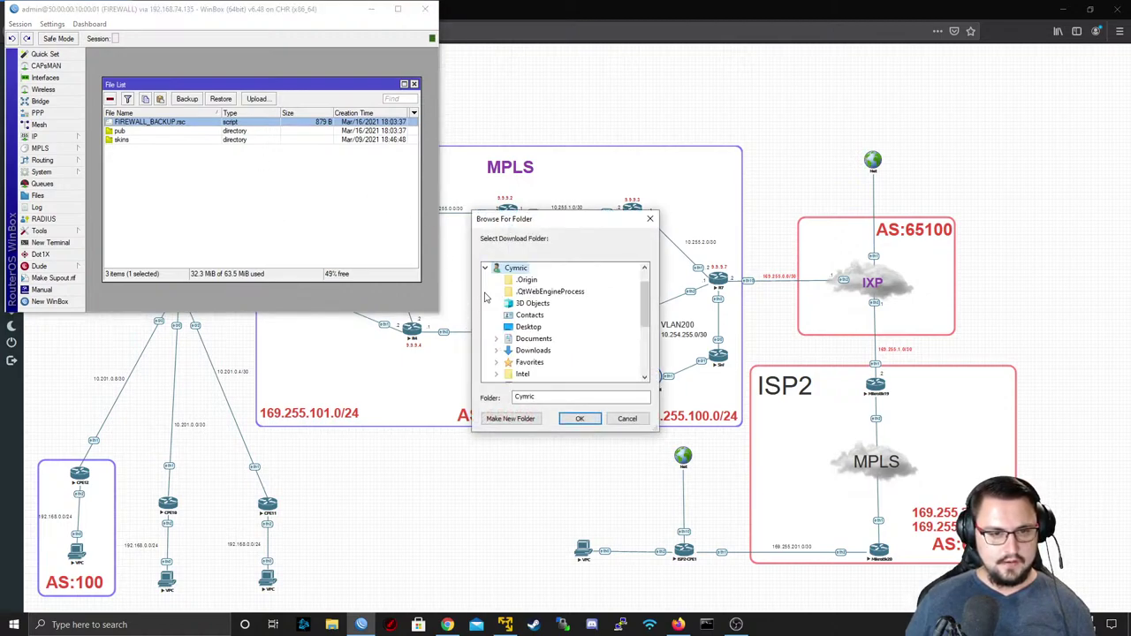
pyautogui.click(531, 351)
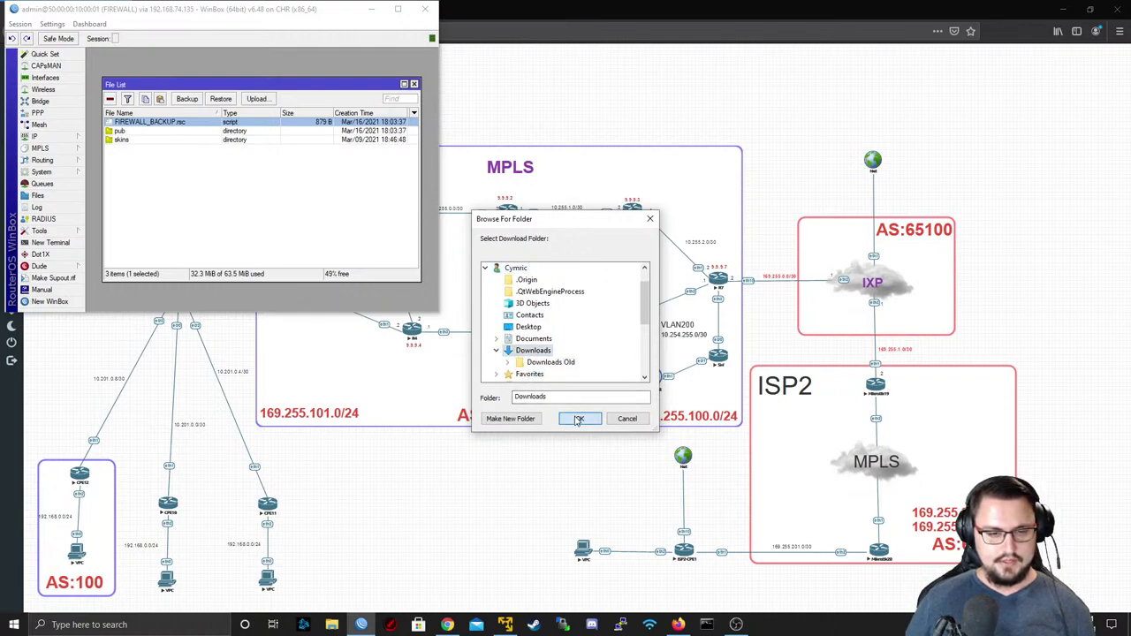
pyautogui.click(578, 419)
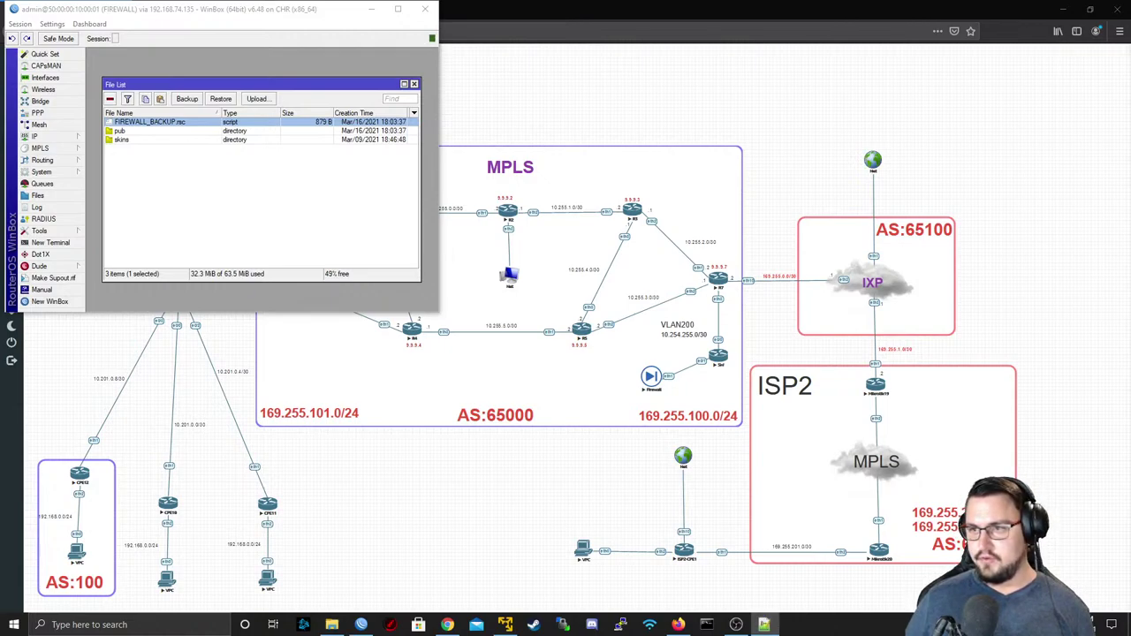
# - Read through FIREWALL_BACKUP.rsc's IP address, DHCP client, masquerade NAT and route sections
pyautogui.scroll(-5, 404, 281)
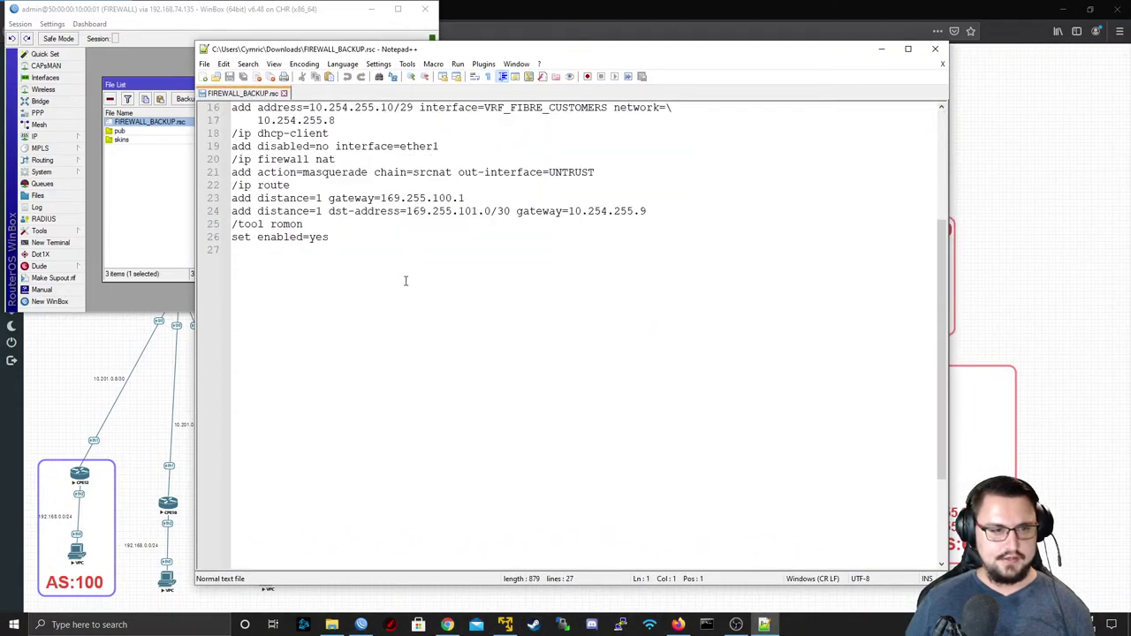
pyautogui.scroll(5, 487, 386)
pyautogui.moveTo(486, 444); pyautogui.dragTo(144, 174)
pyautogui.click(609, 212)
pyautogui.click(601, 223)
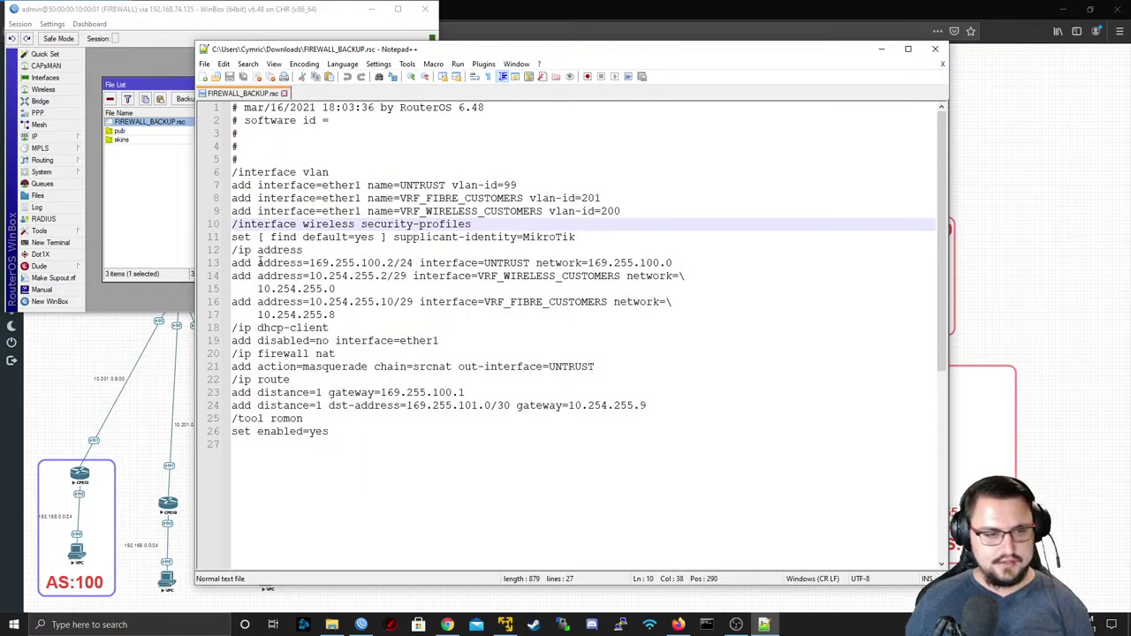
pyautogui.moveTo(252, 250); pyautogui.dragTo(379, 326)
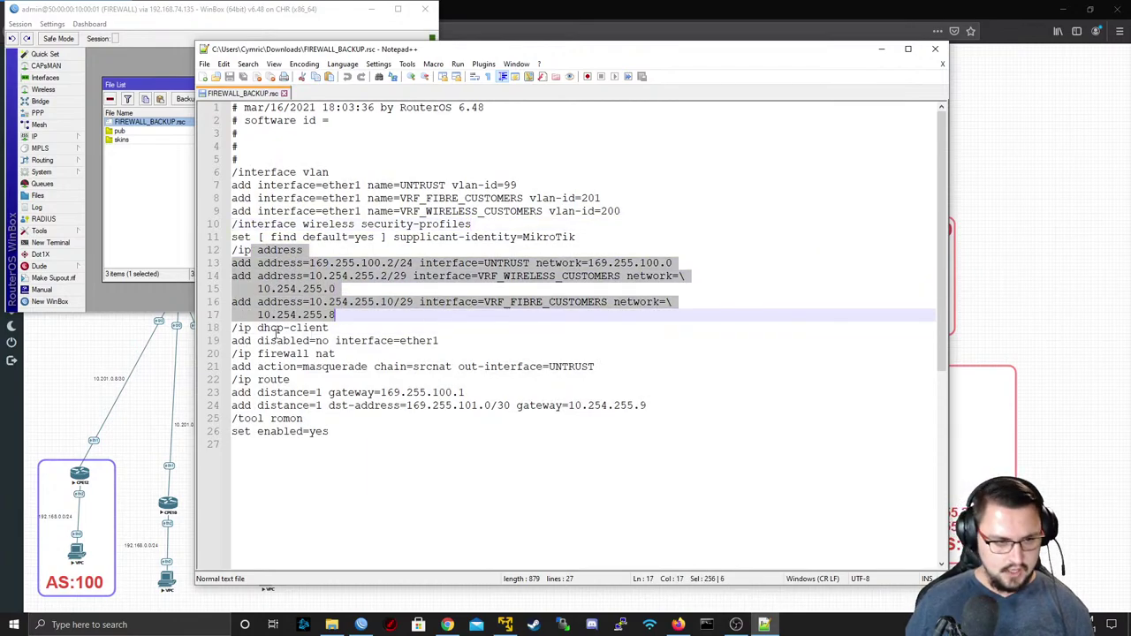
pyautogui.moveTo(269, 340); pyautogui.dragTo(426, 354)
pyautogui.moveTo(608, 366); pyautogui.dragTo(226, 373)
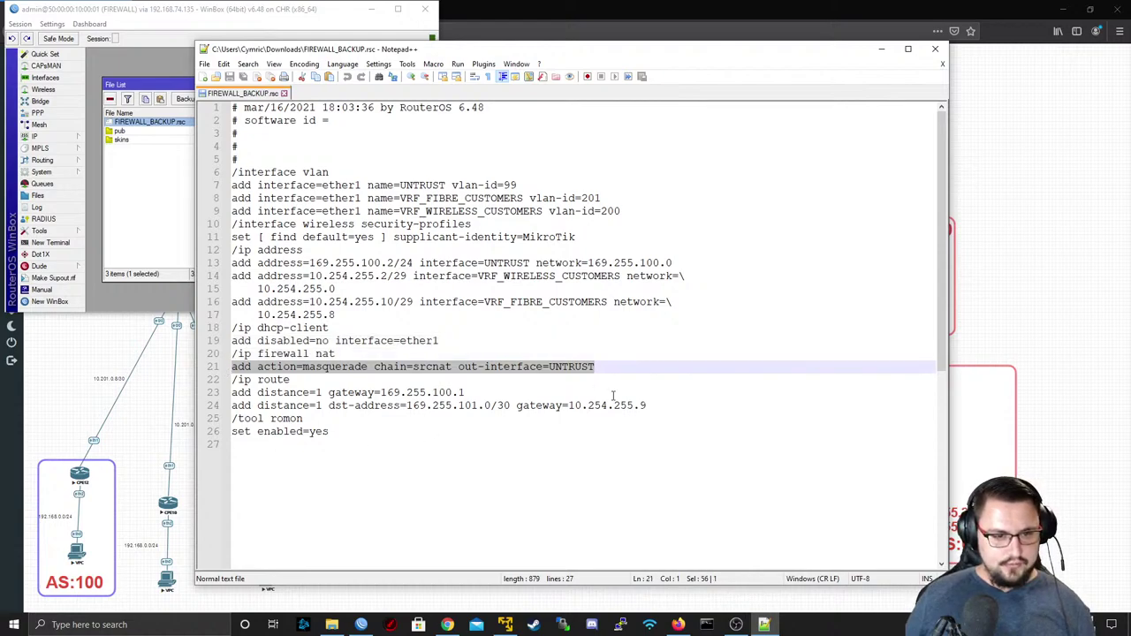
pyautogui.moveTo(678, 416); pyautogui.dragTo(179, 366)
pyautogui.click(509, 437)
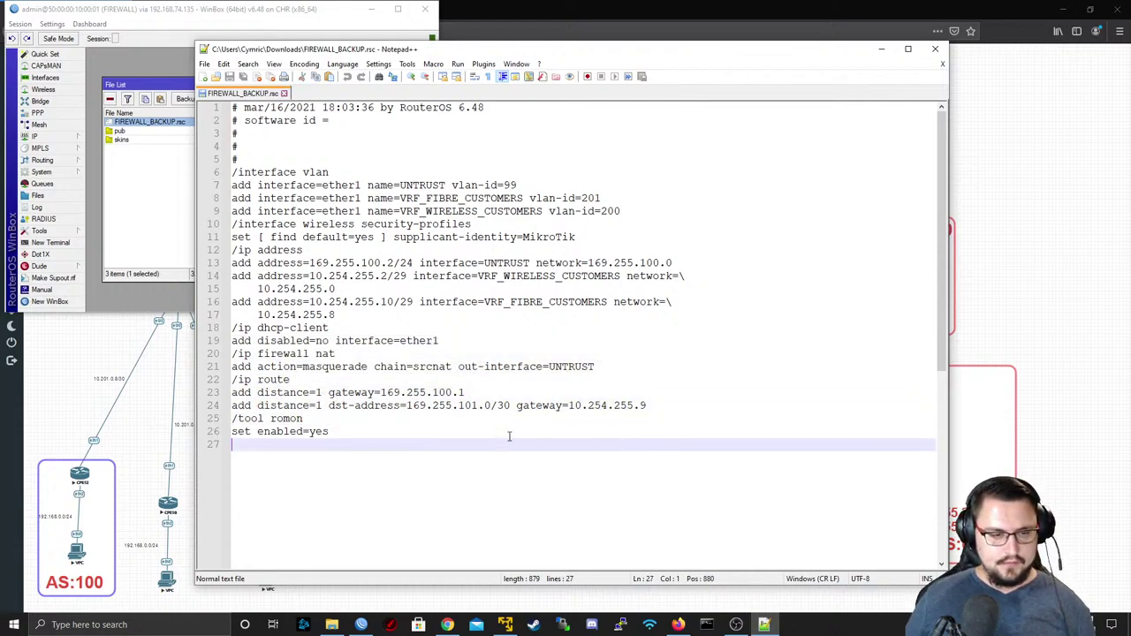
pyautogui.hotkey('shift', 'Up')
pyautogui.hotkey('shift', 'Up')
pyautogui.hotkey('shift', 'Up')
pyautogui.hotkey('shift', 'Up')
pyautogui.hotkey('shift', 'Up')
pyautogui.hotkey('shift', 'Up')
# - Minimize Notepad++ and WinBox, then stop the Firewall node
pyautogui.click(882, 49)
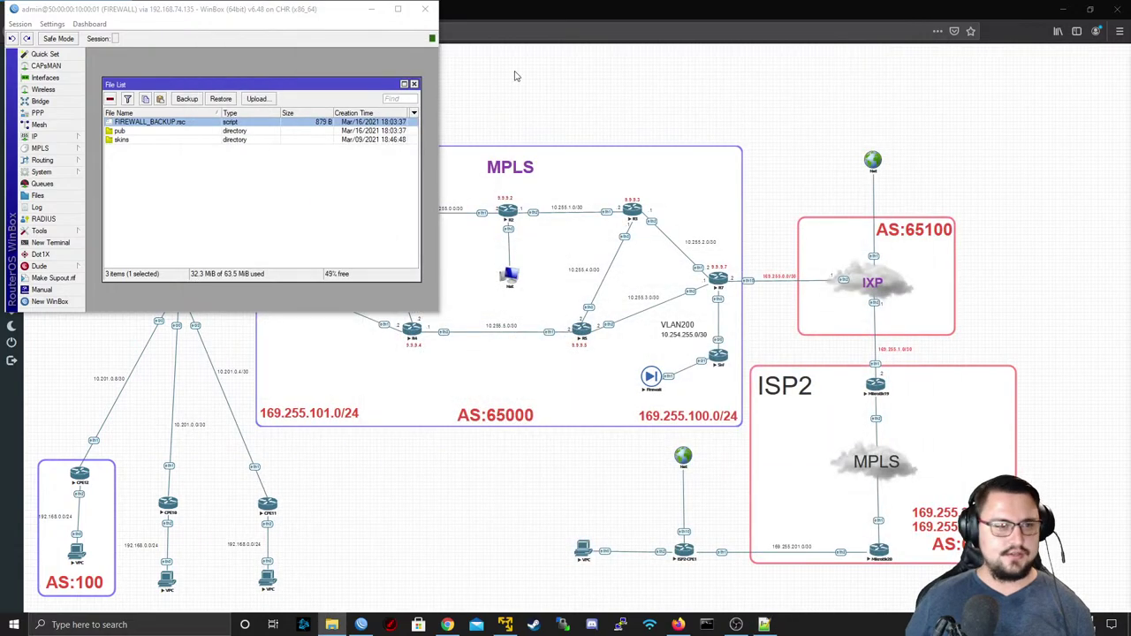
pyautogui.click(427, 10)
pyautogui.rightClick(652, 377)
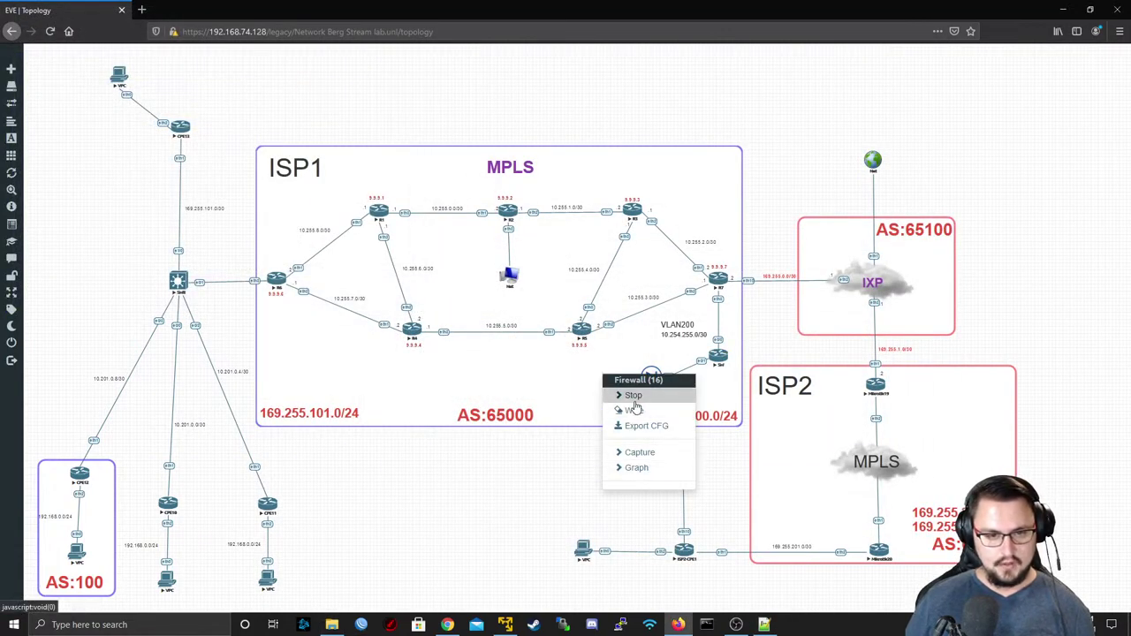
pyautogui.click(634, 403)
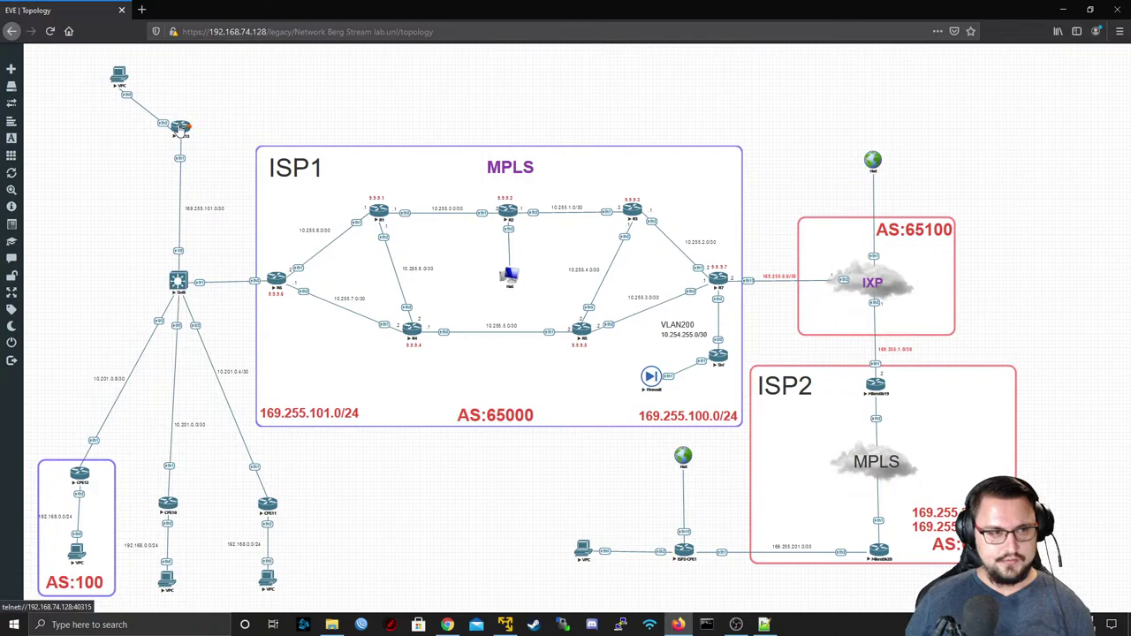
# - Open a PuTTY telnet console to the CPE13 node
pyautogui.click(182, 130)
pyautogui.click(566, 114)
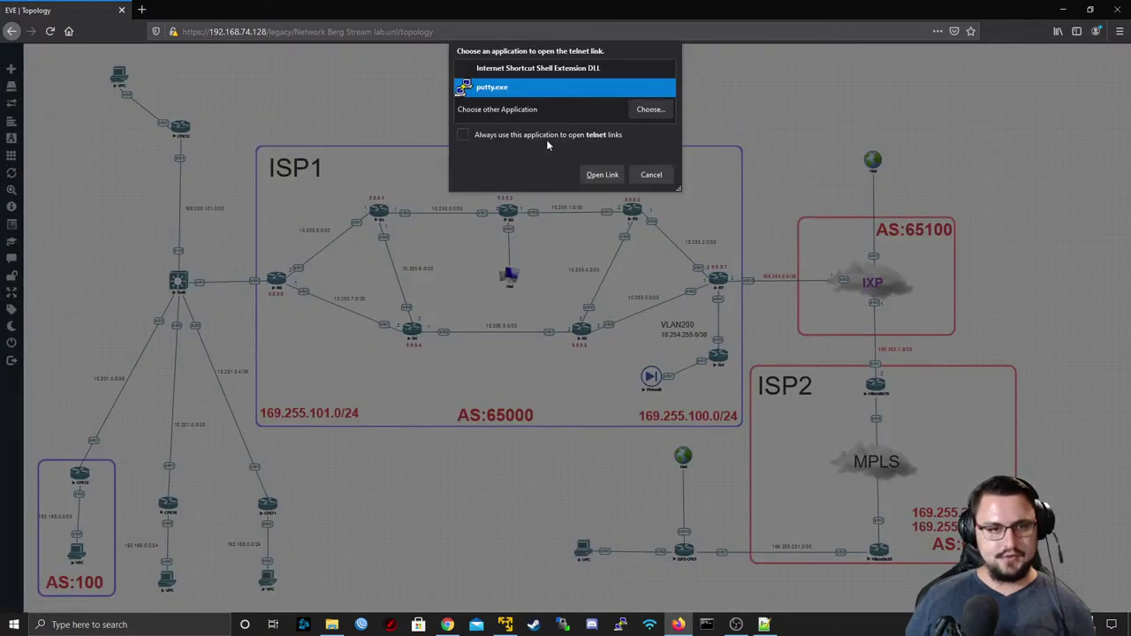
pyautogui.click(601, 173)
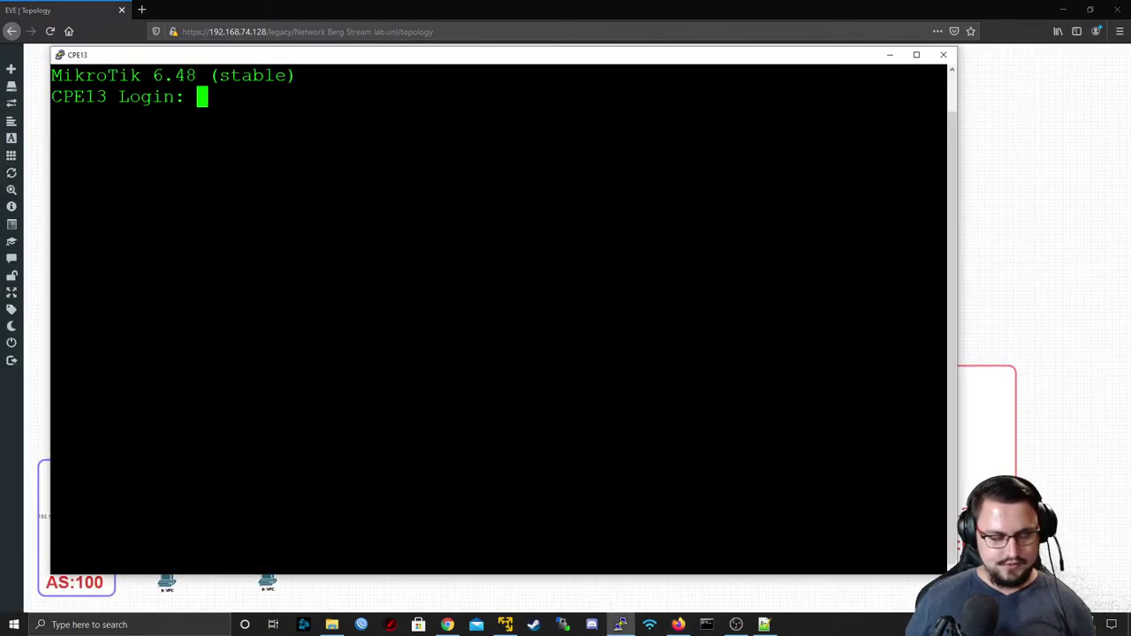
# - Log in to CPE13 as admin and ping 8.8.8.8
pyautogui.write('admin')
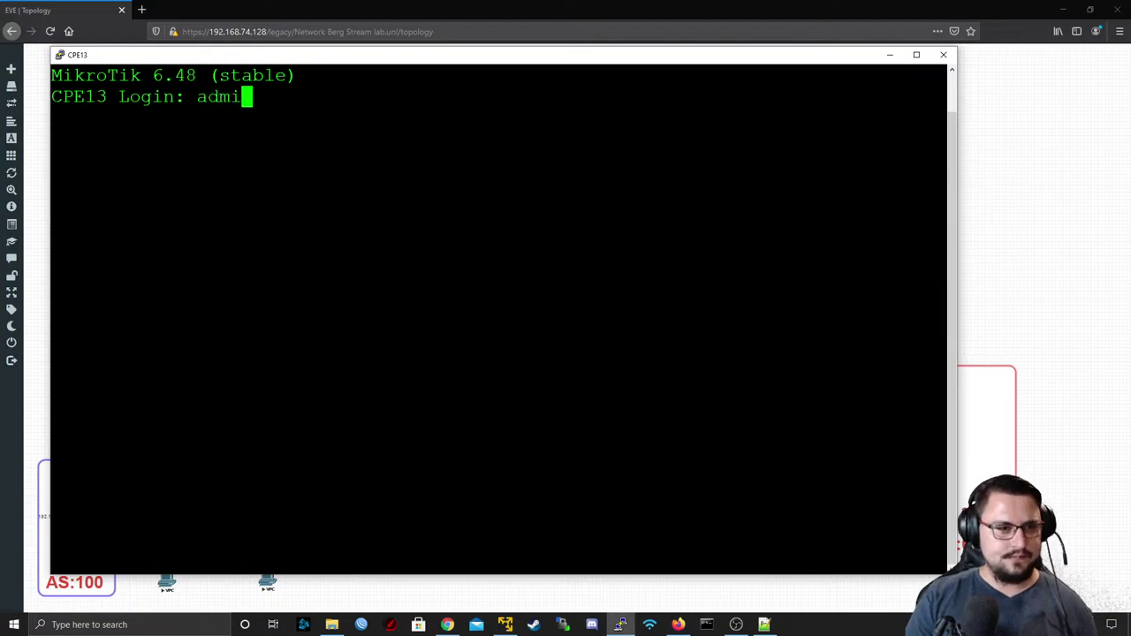
pyautogui.press('Return')
pyautogui.press('Return')
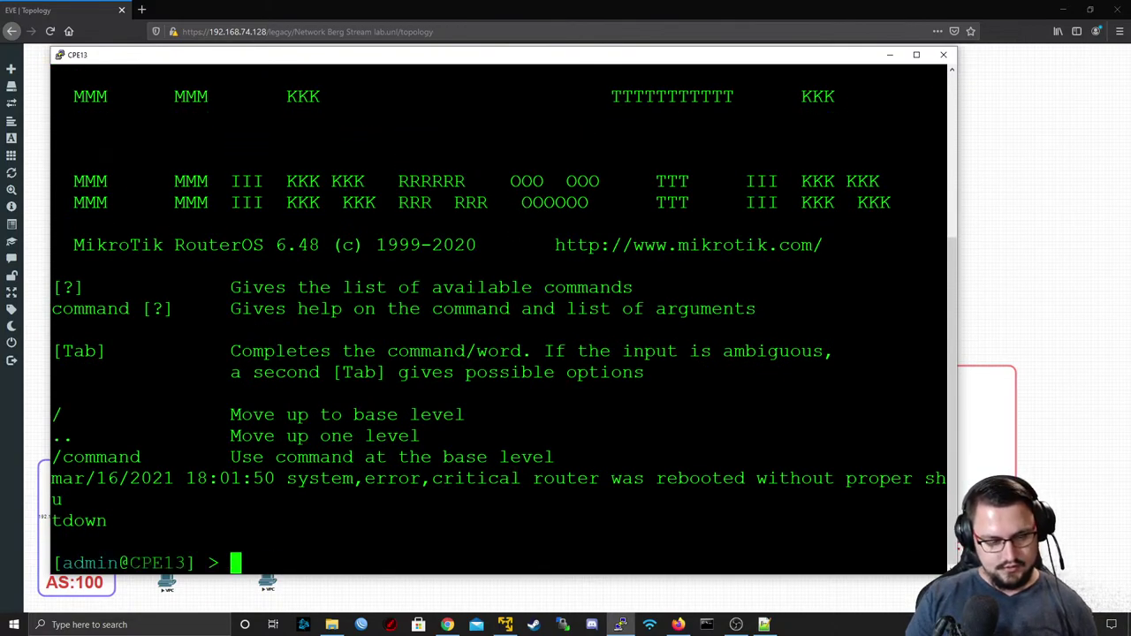
pyautogui.write('ping 8.8.8.8')
pyautogui.press('Return')
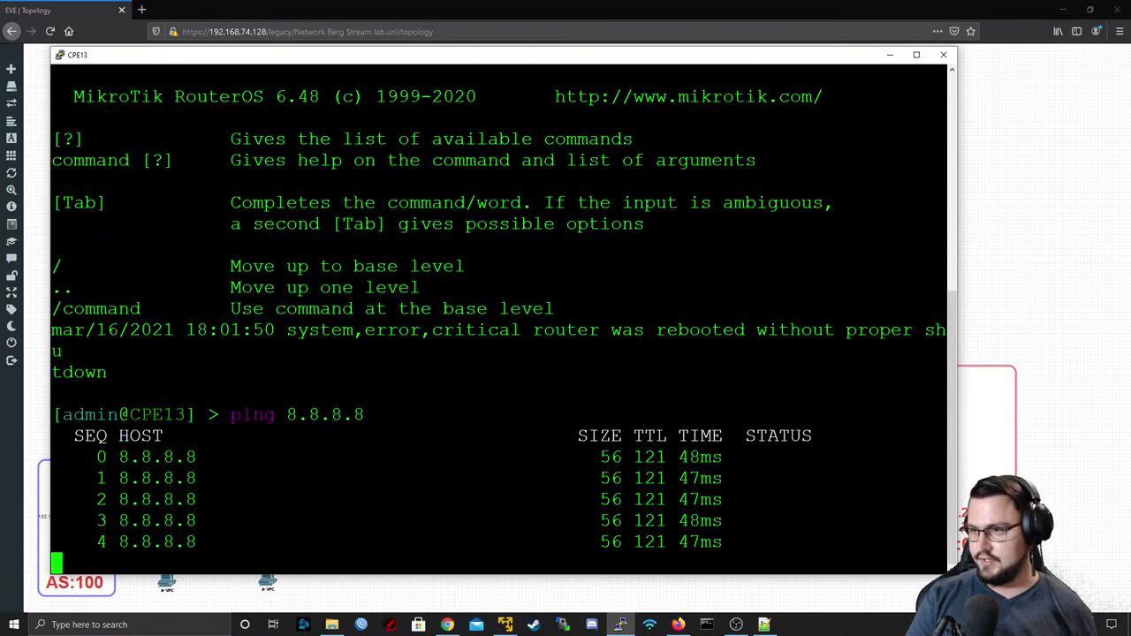
pyautogui.hotkey('ctrl', 'c')
# - Ping 8.8.4.4 from CPE13, then close its PuTTY console
pyautogui.write('ping ')
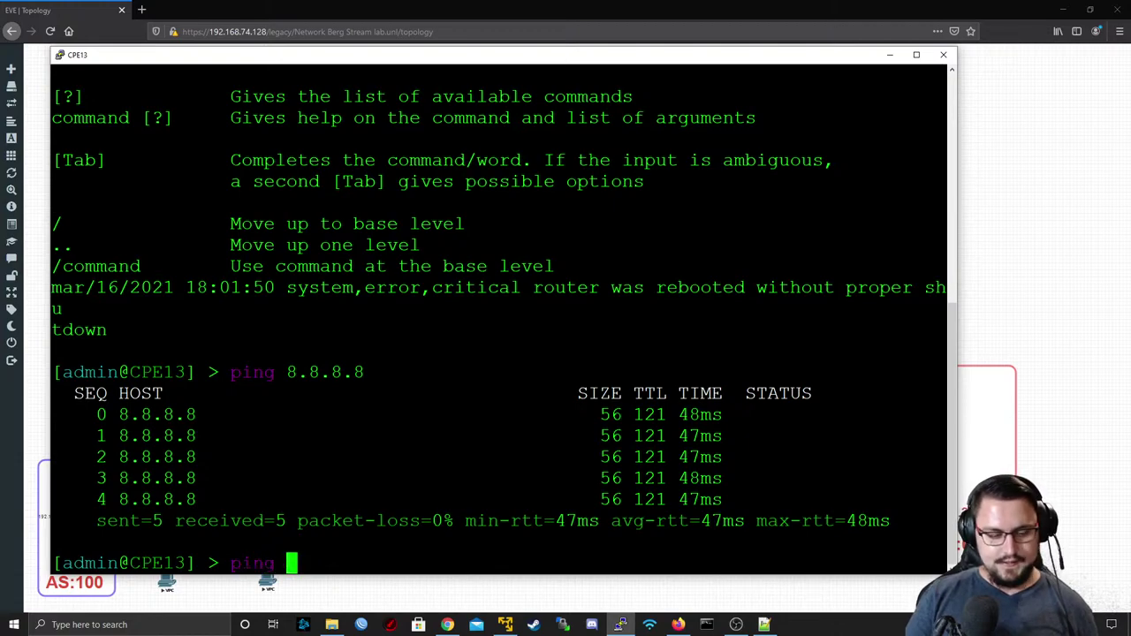
pyautogui.write('8.8.4.4')
pyautogui.press('Return')
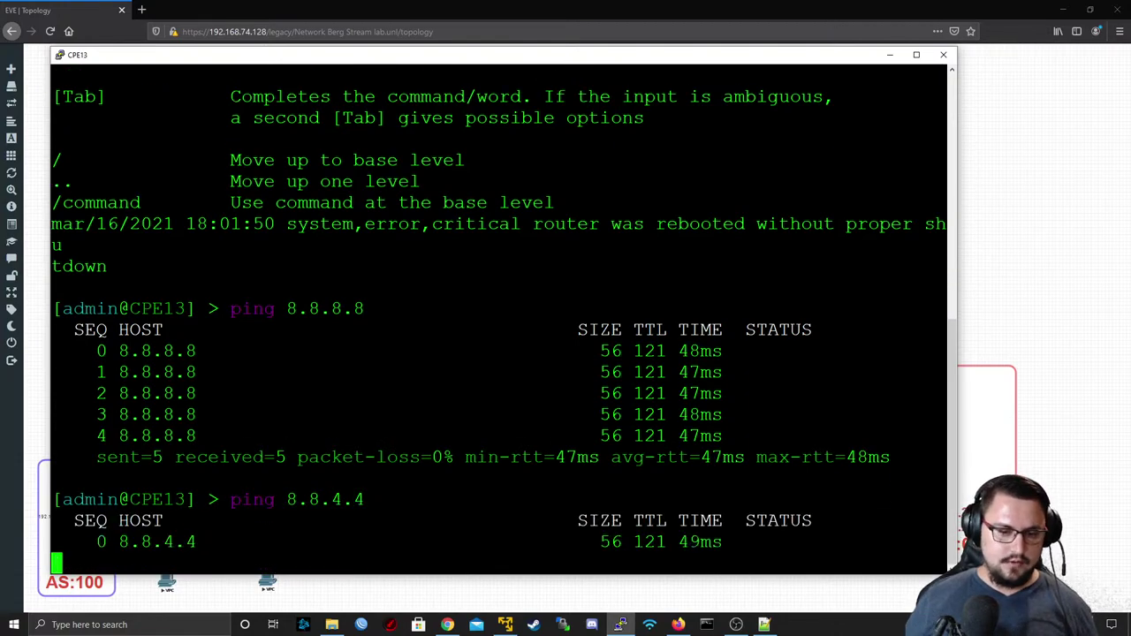
pyautogui.hotkey('ctrl', 'c')
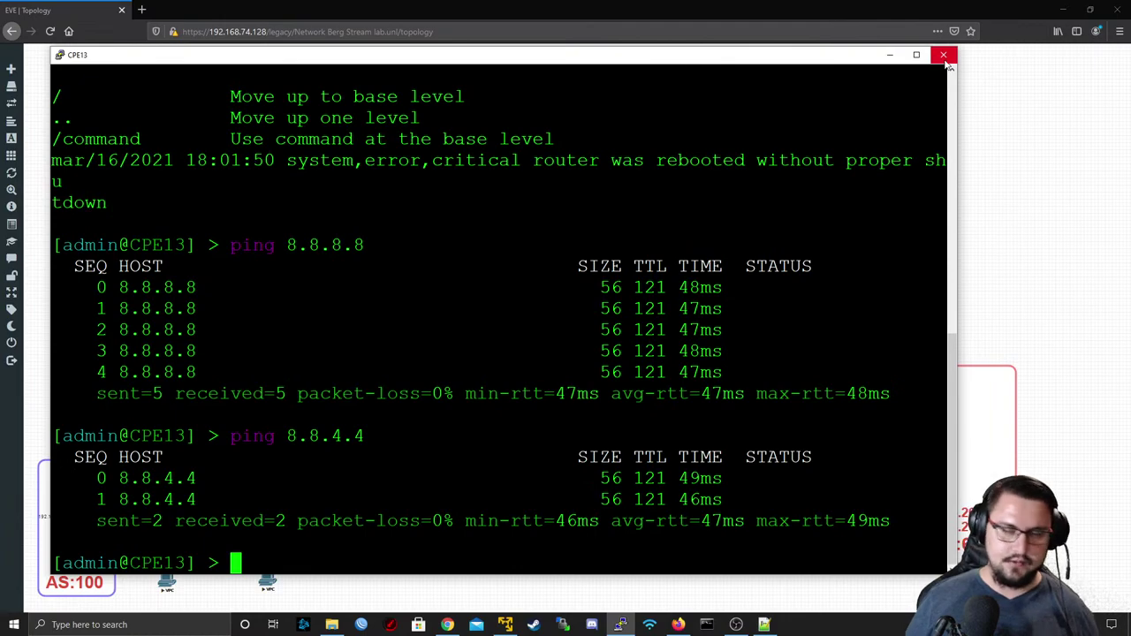
pyautogui.click(944, 56)
pyautogui.click(585, 358)
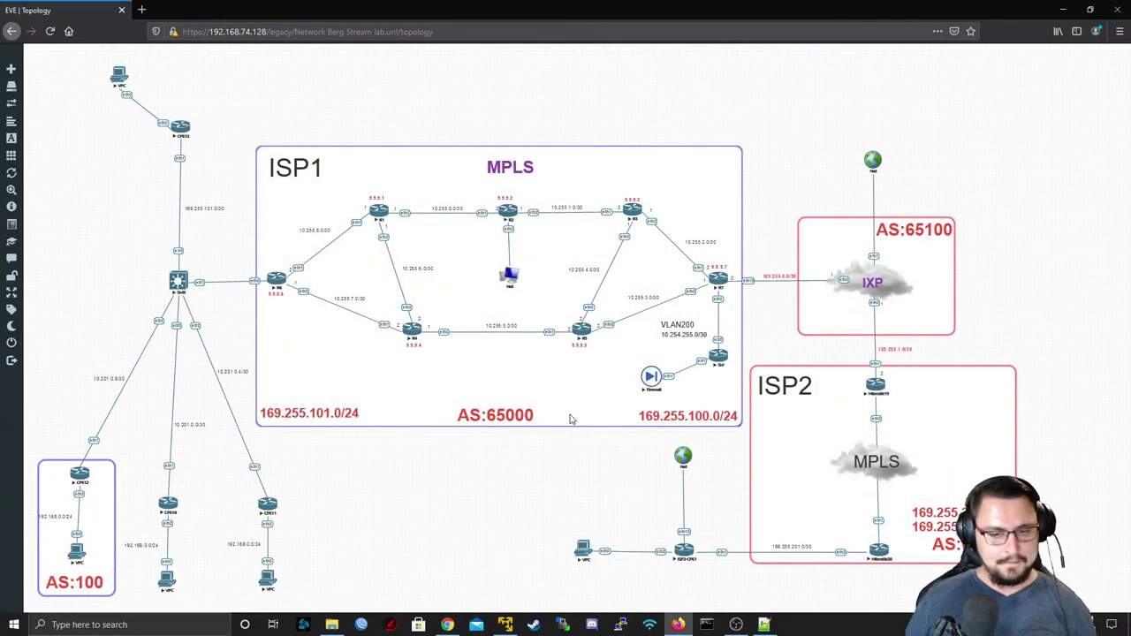
# - Stop the old Firewall node beside ISP1 and delete it from the topology
pyautogui.rightClick(651, 377)
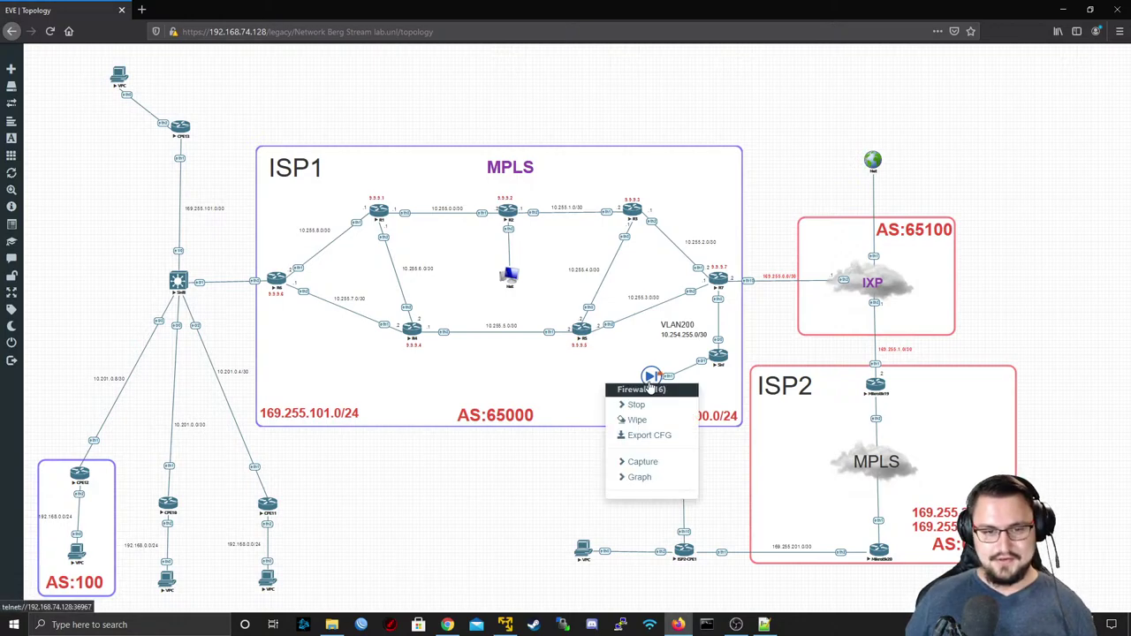
pyautogui.click(638, 406)
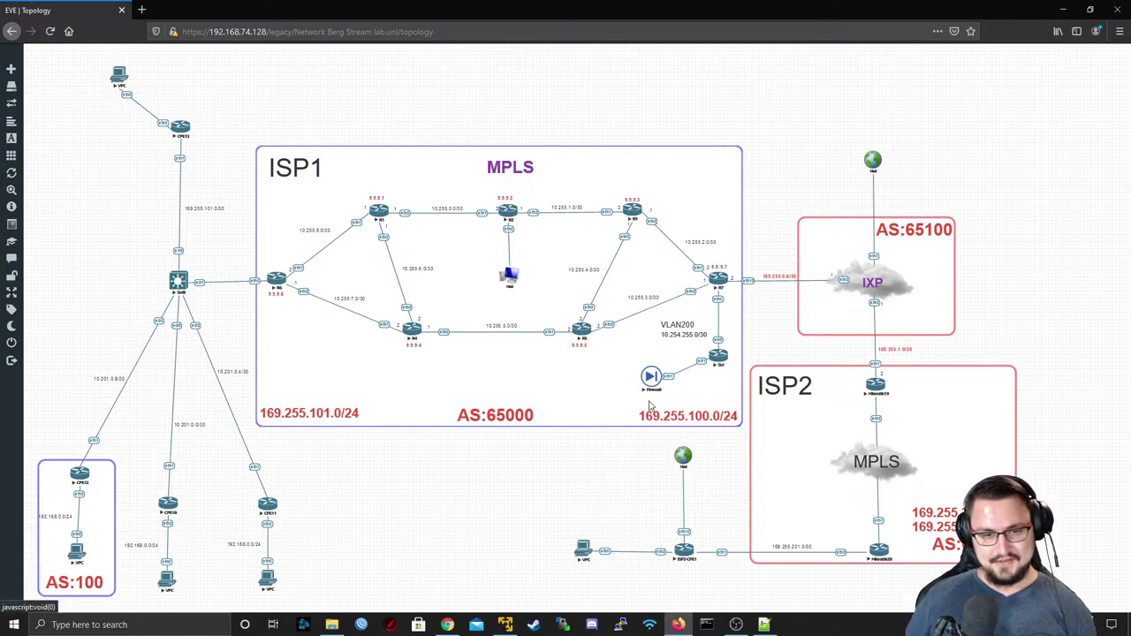
pyautogui.rightClick(652, 370)
pyautogui.click(653, 369)
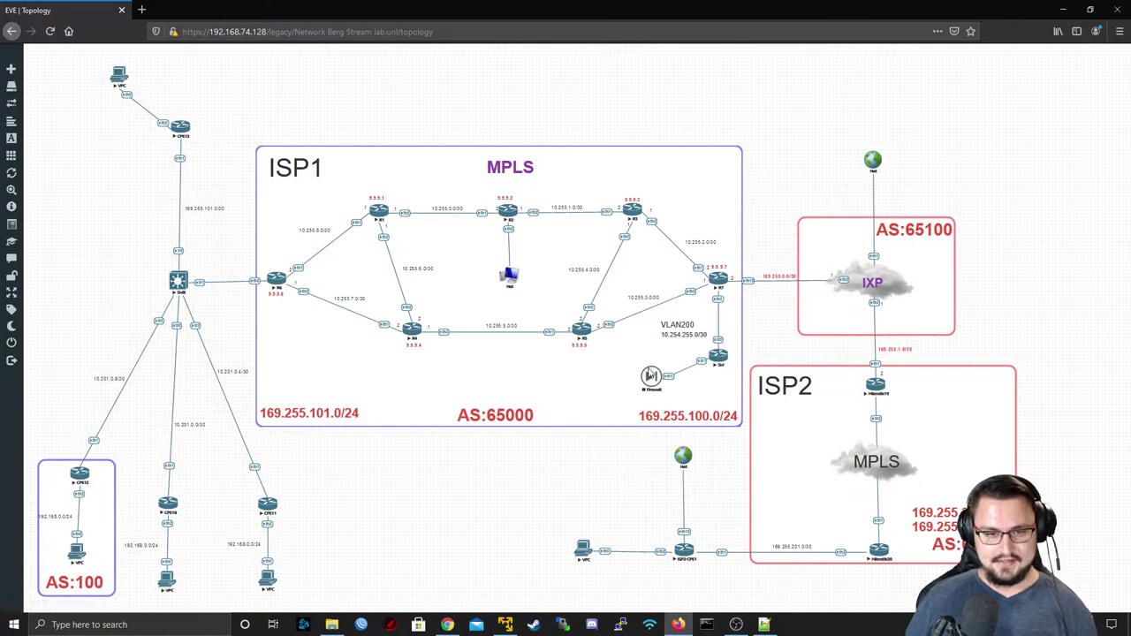
pyautogui.rightClick(652, 371)
pyautogui.click(646, 449)
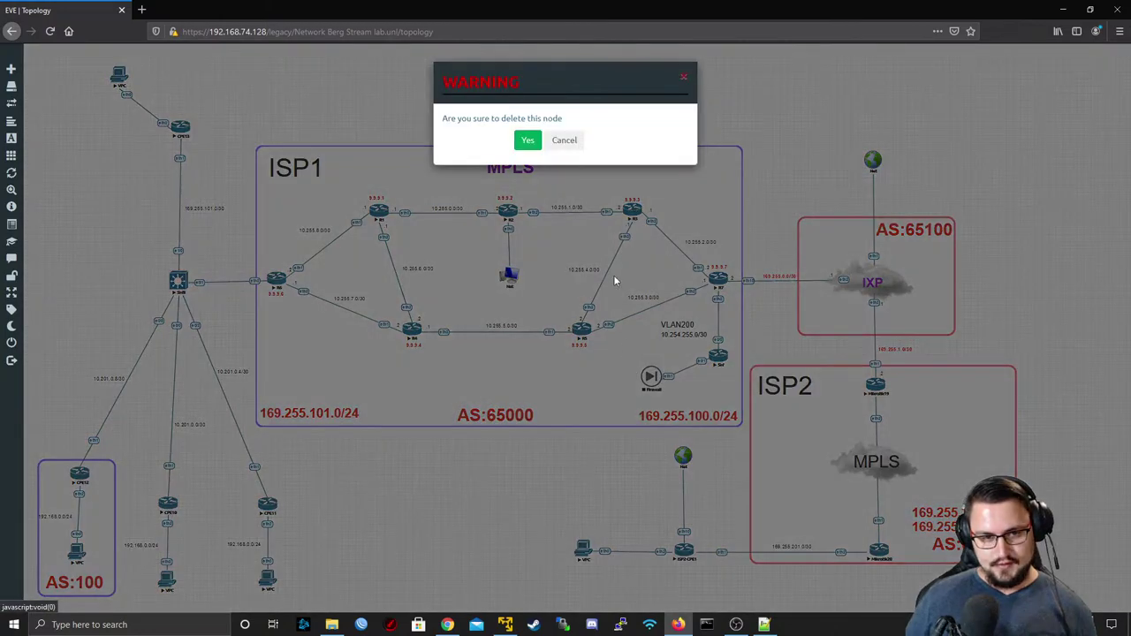
pyautogui.click(528, 139)
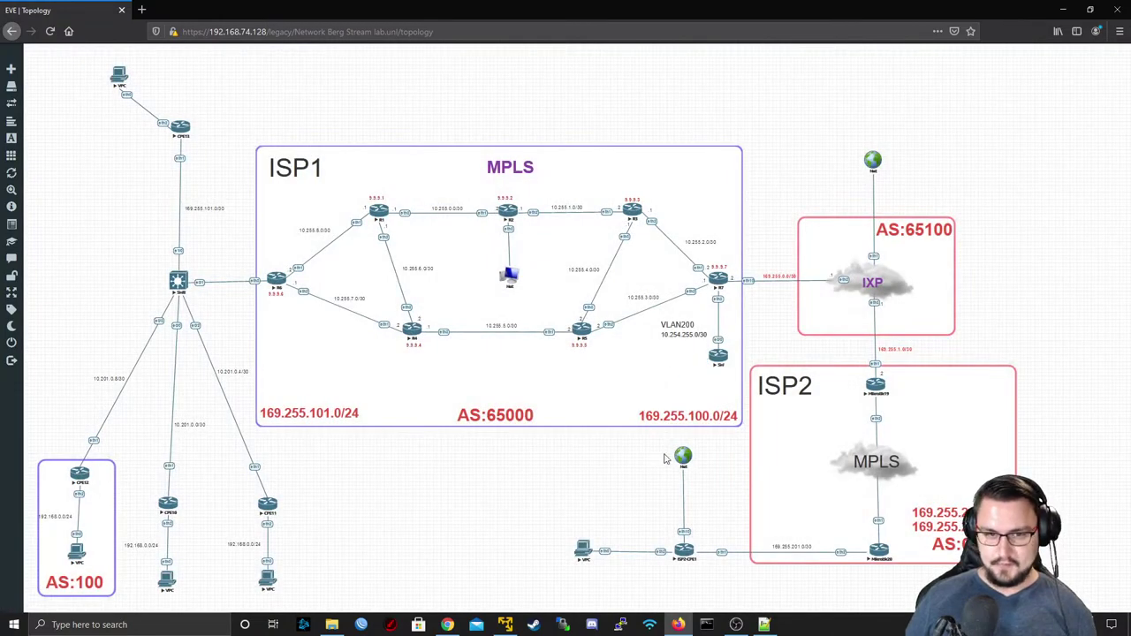
pyautogui.rightClick(614, 380)
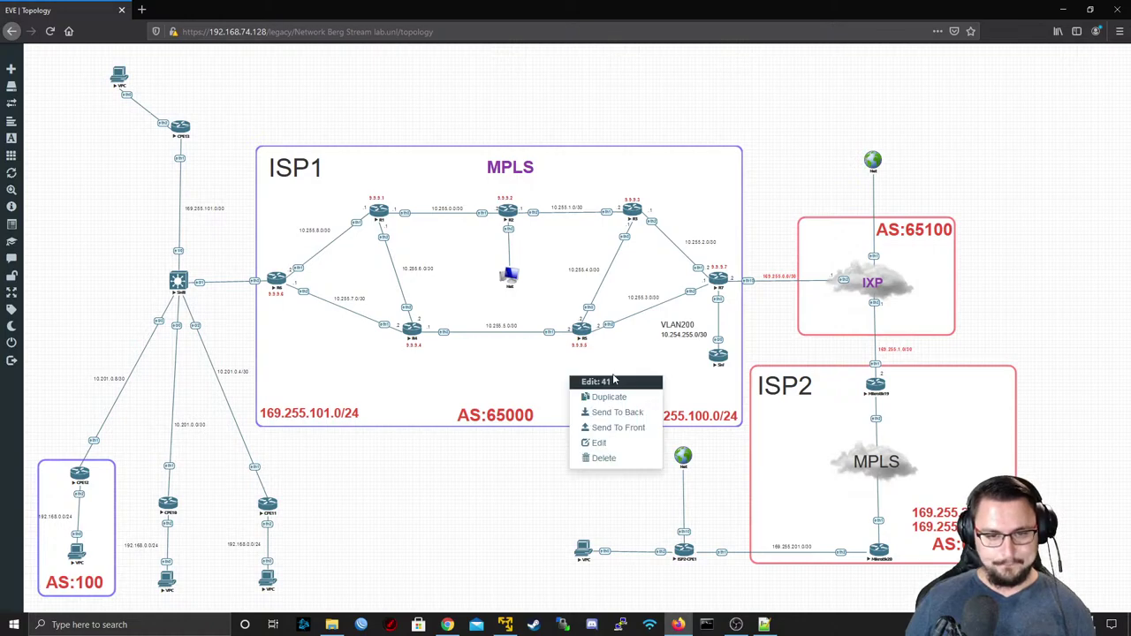
pyautogui.rightClick(533, 488)
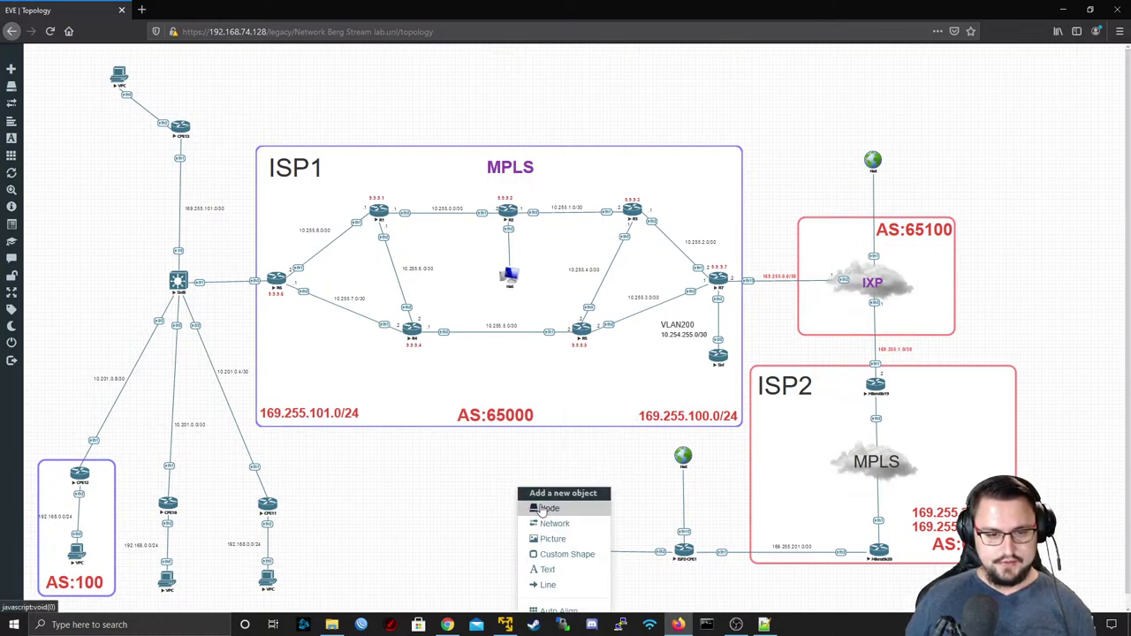
# - Add a Fortinet FortiGate node and rename it from Fortinet to Firewall
pyautogui.click(548, 509)
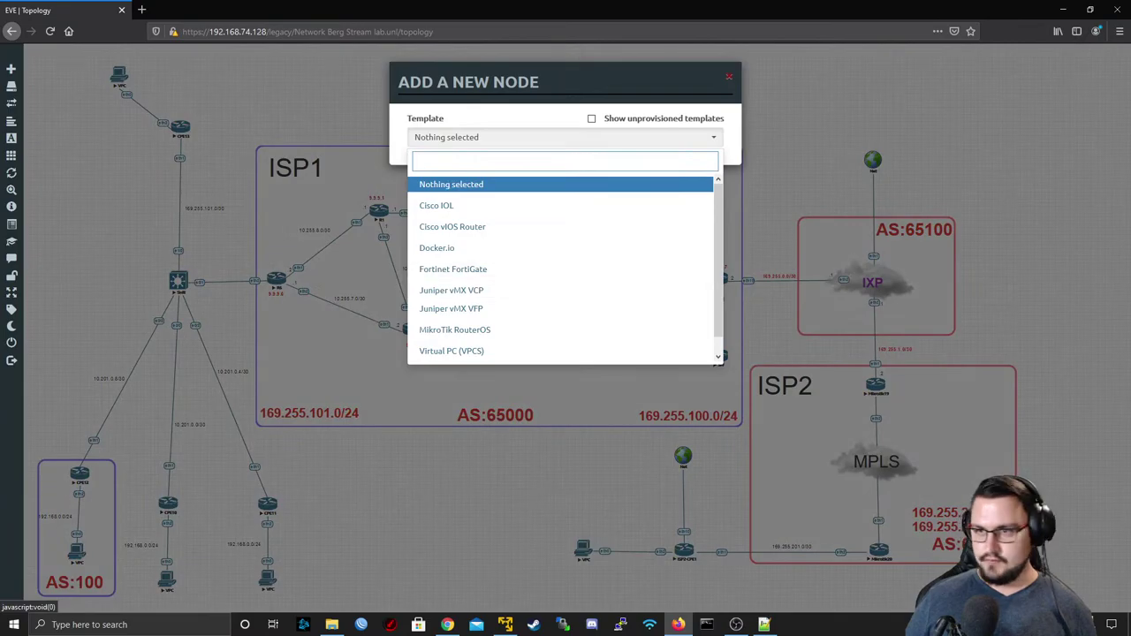
pyautogui.click(612, 268)
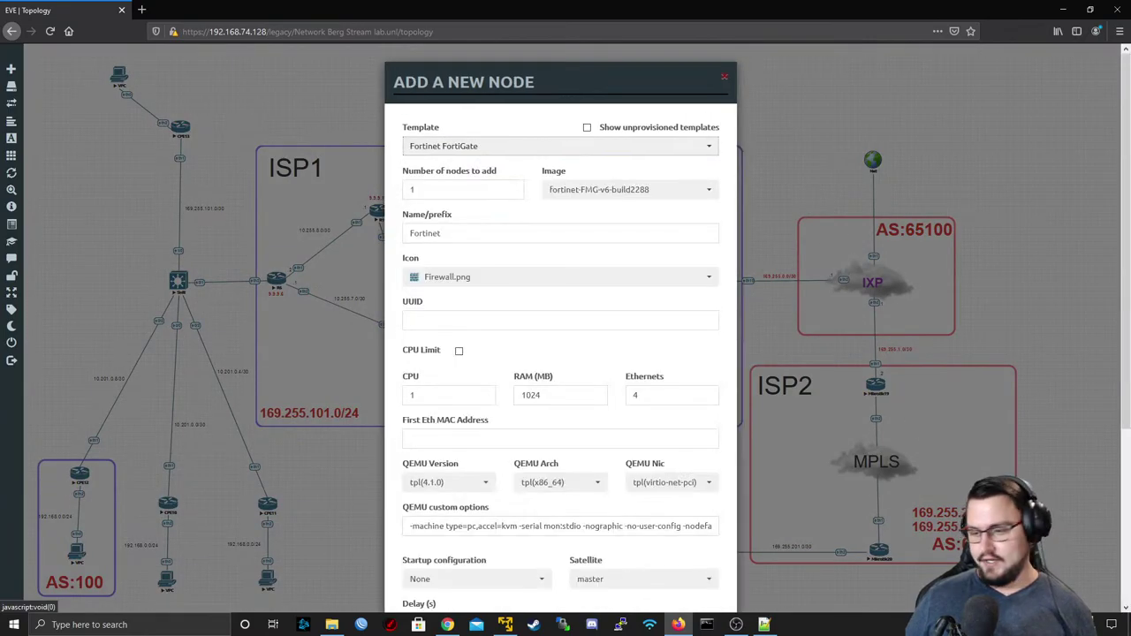
pyautogui.hotkey('alt', 'Tab')
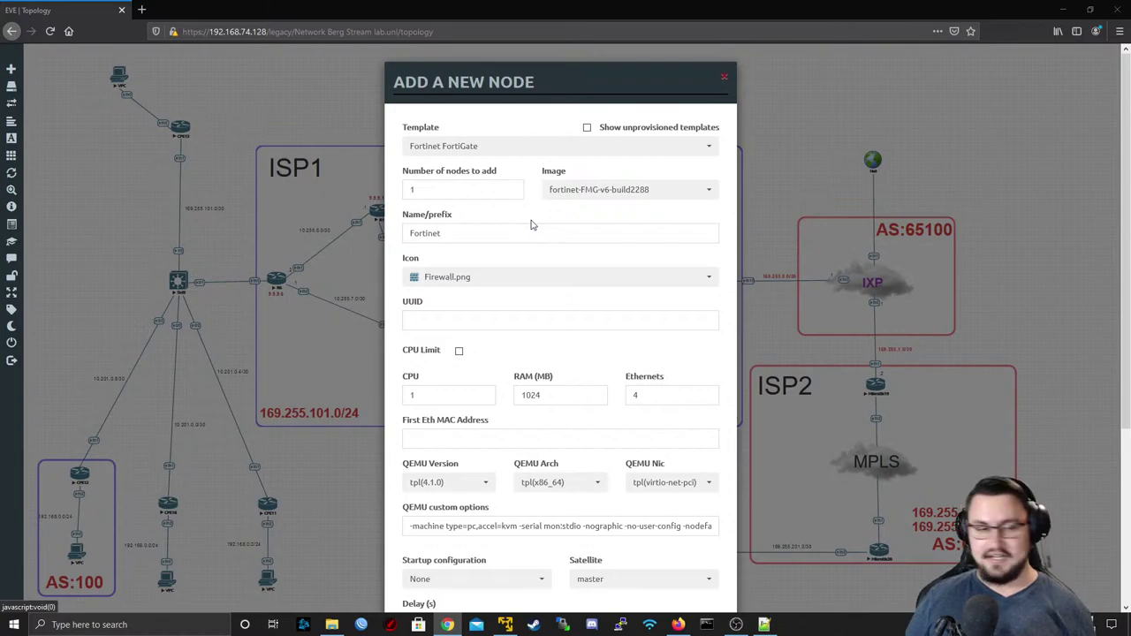
pyautogui.click(482, 232)
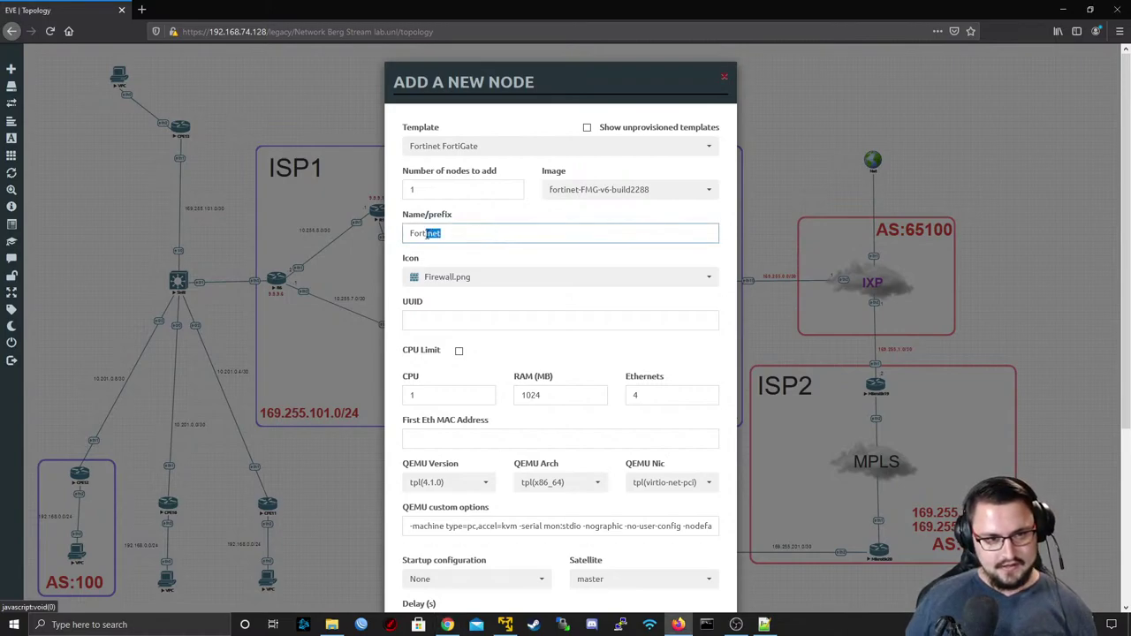
pyautogui.doubleClick(538, 233)
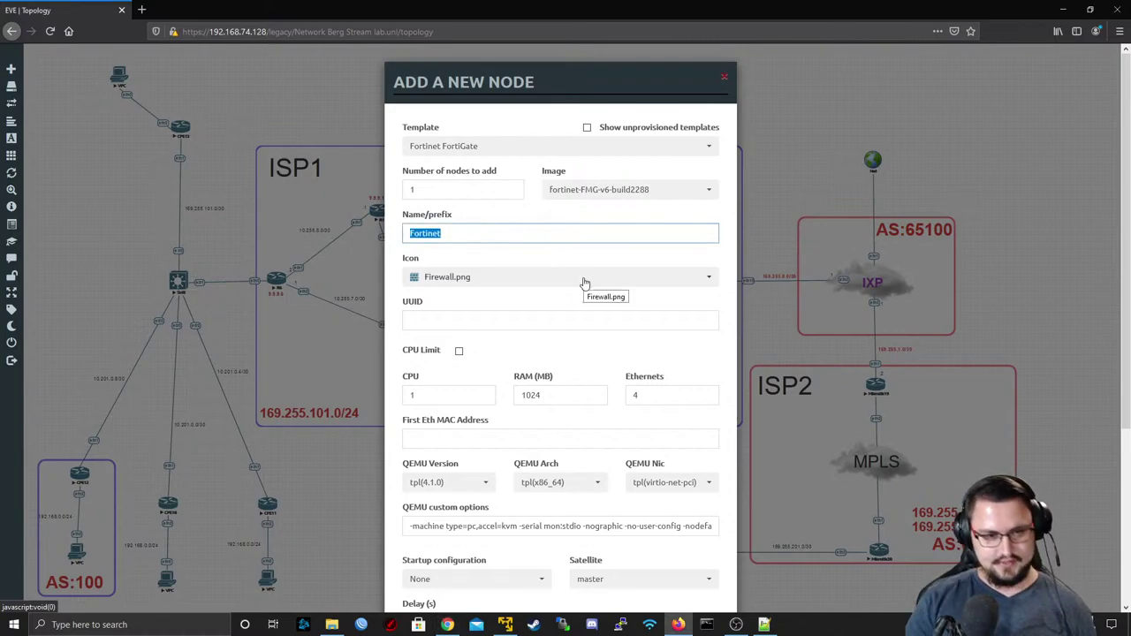
pyautogui.write('Fire')
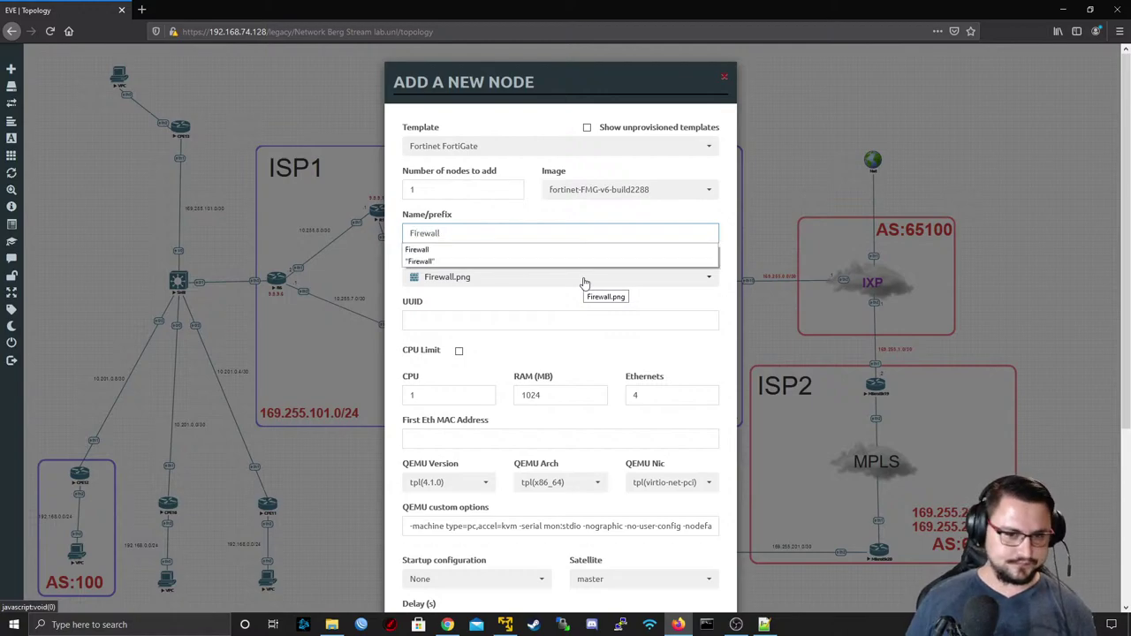
pyautogui.write('wall')
pyautogui.click(447, 189)
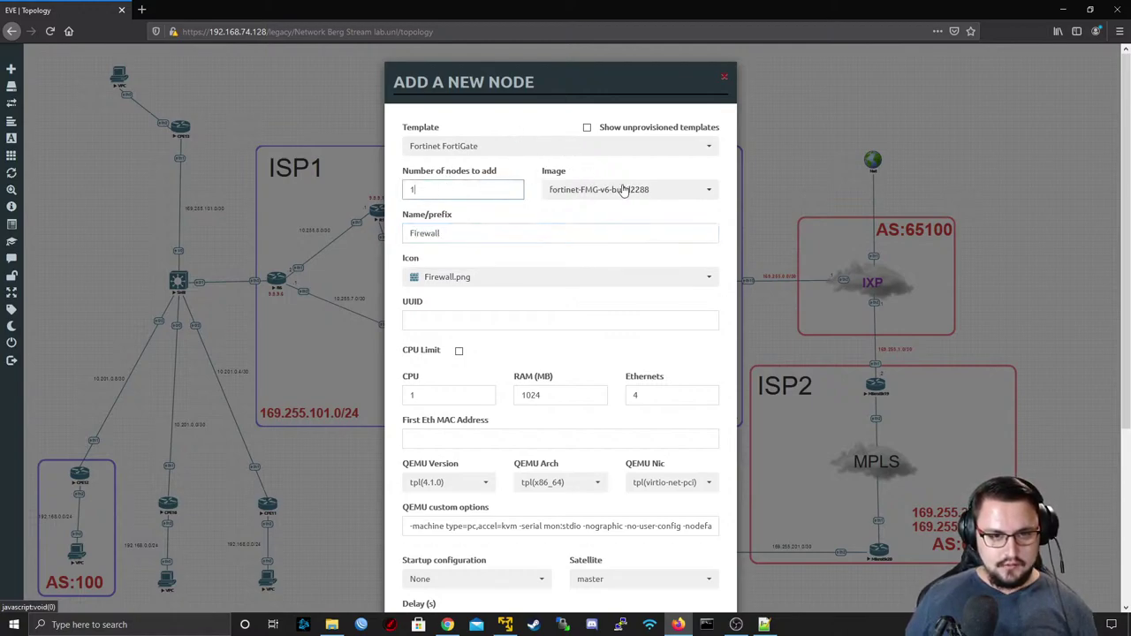
pyautogui.scroll(-1, 601, 78)
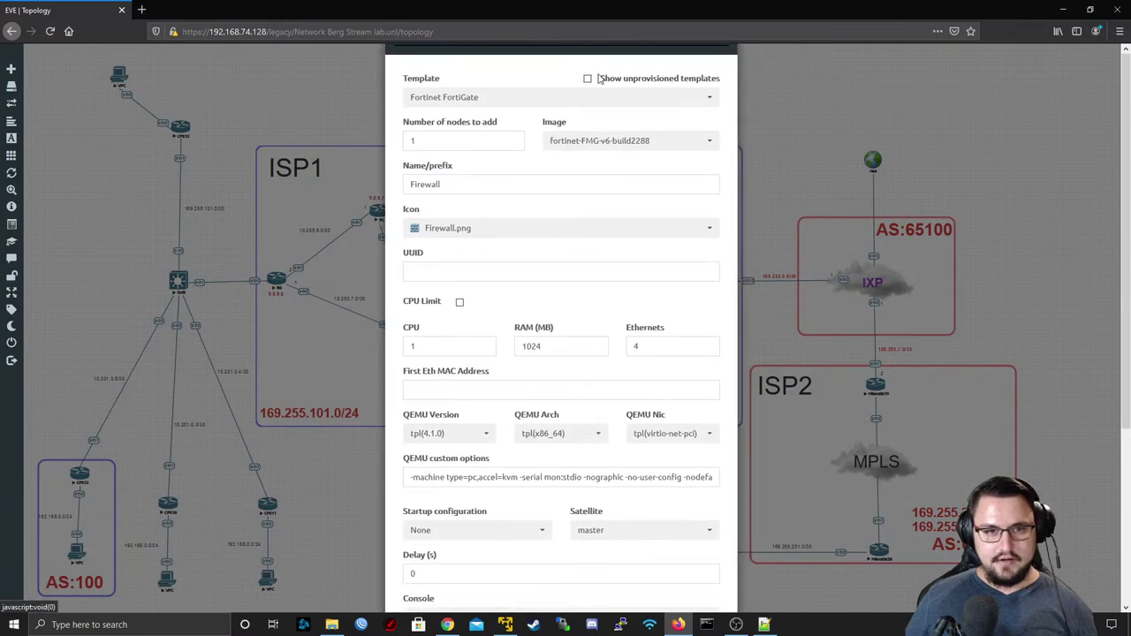
pyautogui.scroll(1, 590, 58)
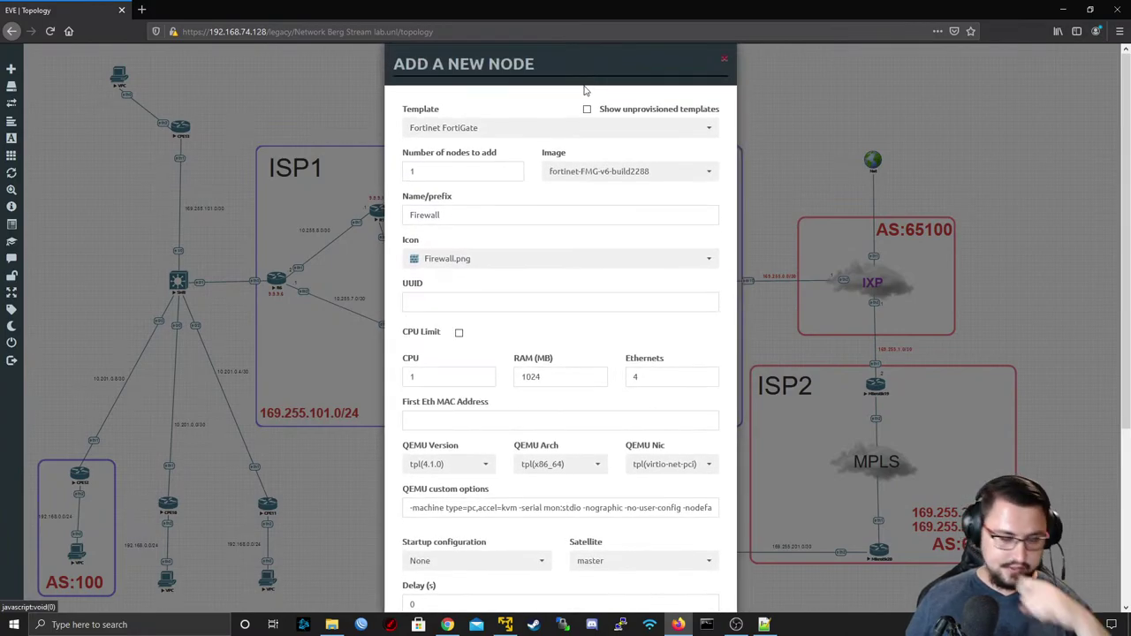
# - Select the fortinet-FGT-v6-build1828 image for the new node
pyautogui.click(621, 172)
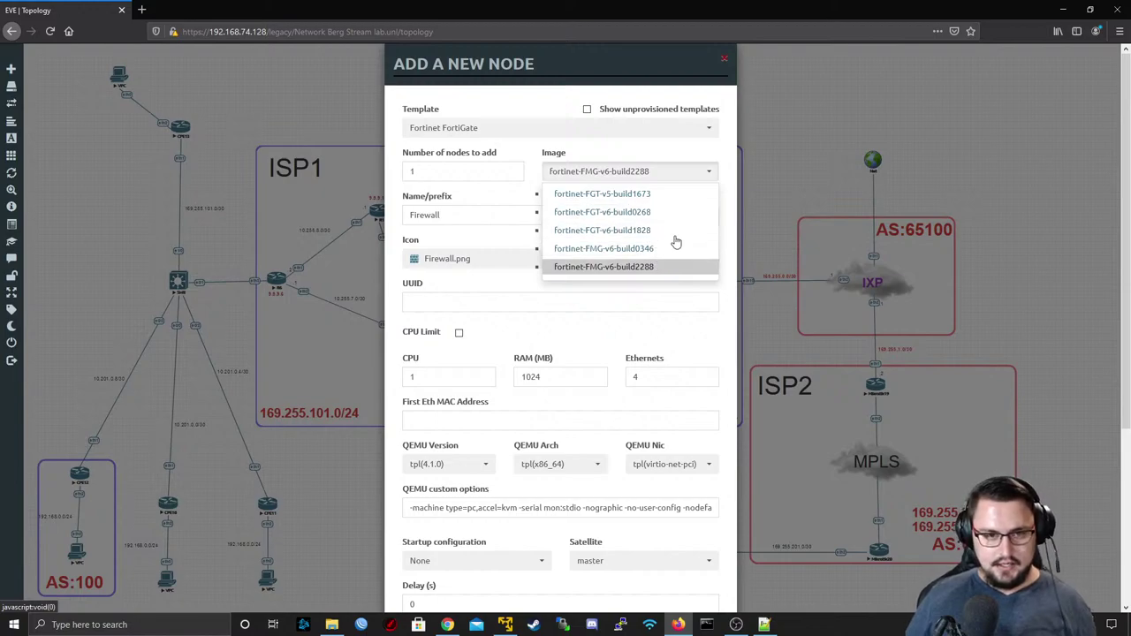
pyautogui.scroll(-2, 670, 221)
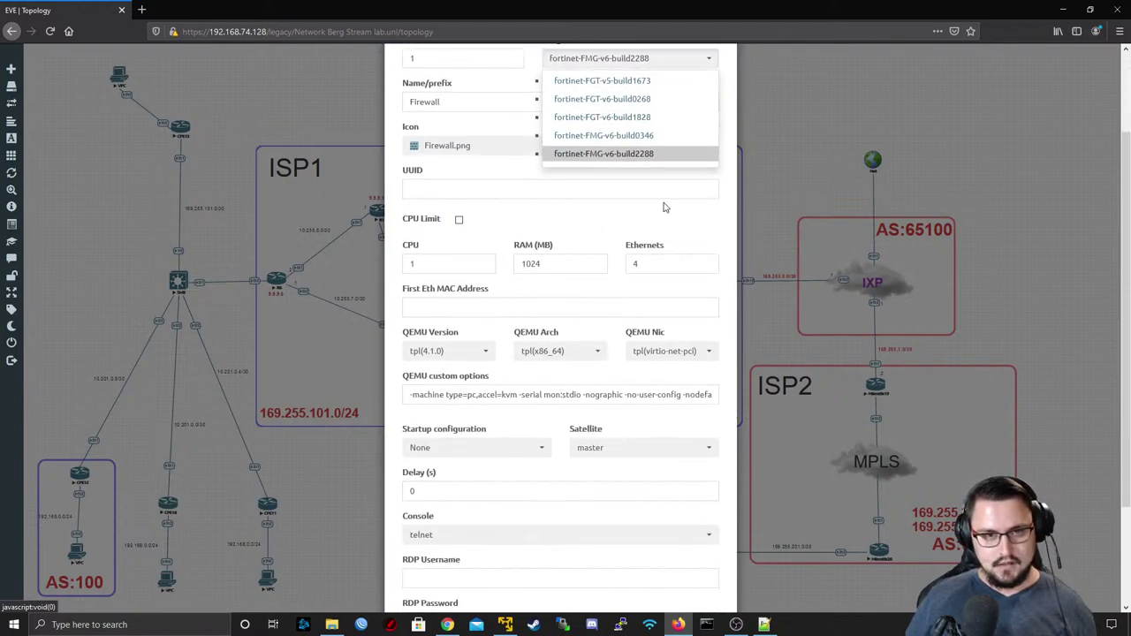
pyautogui.click(656, 119)
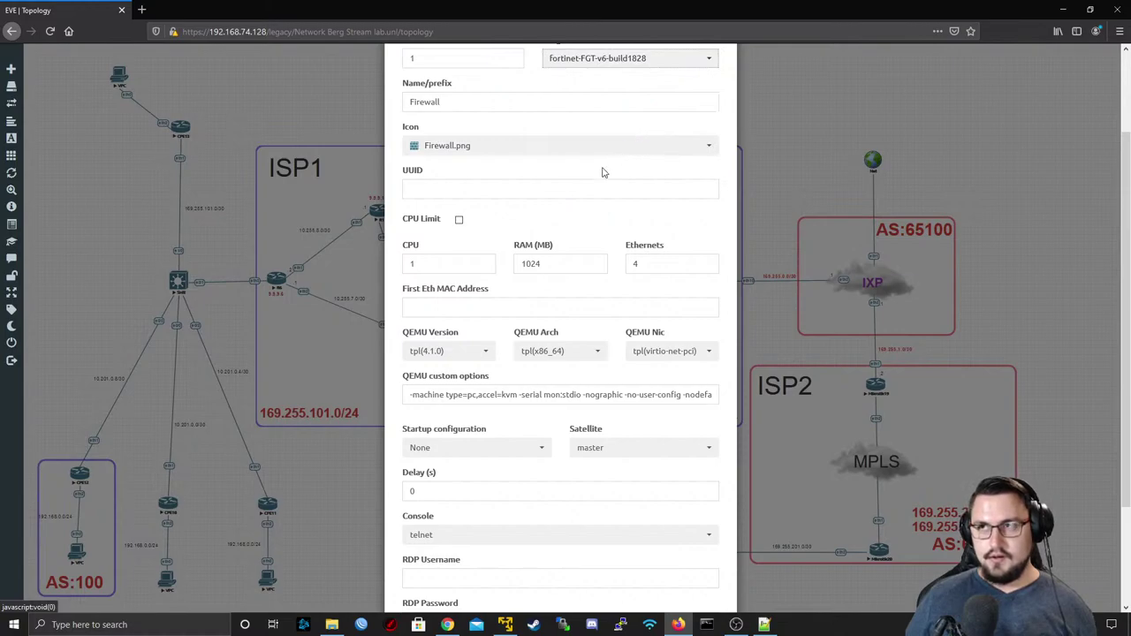
pyautogui.doubleClick(539, 260)
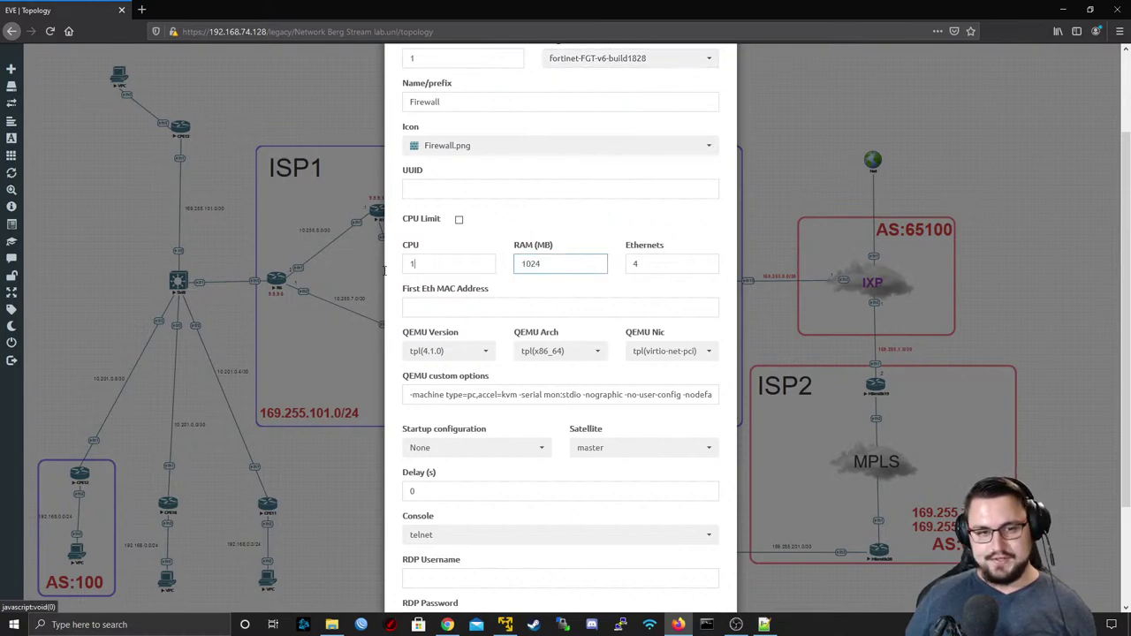
pyautogui.moveTo(406, 281); pyautogui.dragTo(640, 294)
pyautogui.click(658, 263)
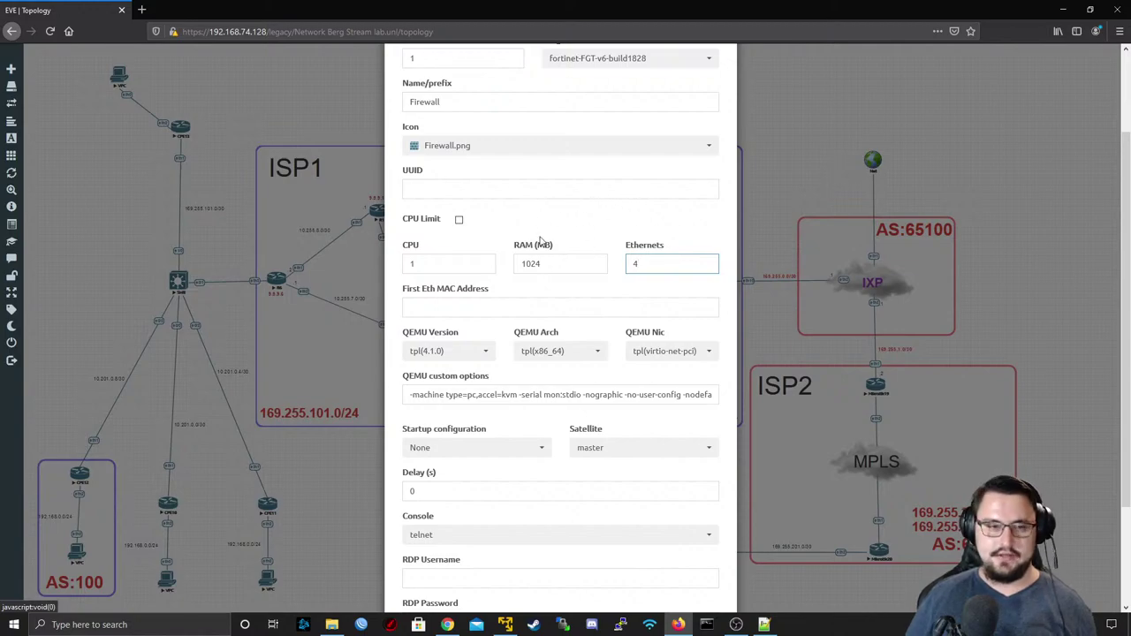
pyautogui.scroll(3, 543, 235)
pyautogui.scroll(-2, 554, 207)
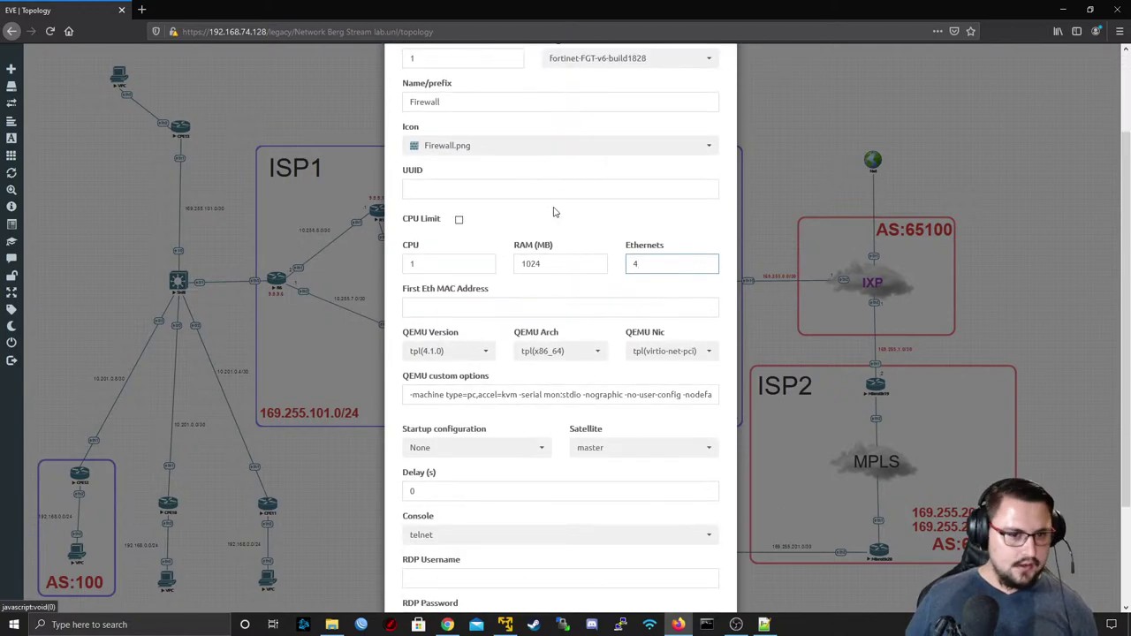
pyautogui.scroll(1, 551, 203)
# - Give the node the c_firewall3_red.svg icon and save it
pyautogui.click(551, 202)
pyautogui.scroll(-20, 493, 283)
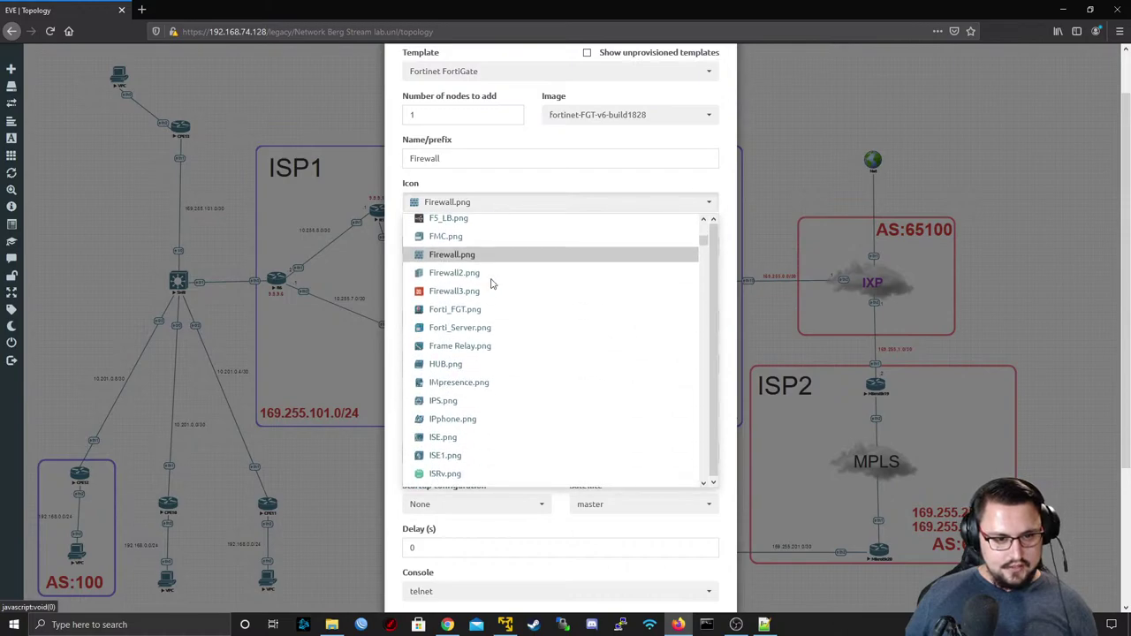
pyautogui.scroll(-10, 494, 284)
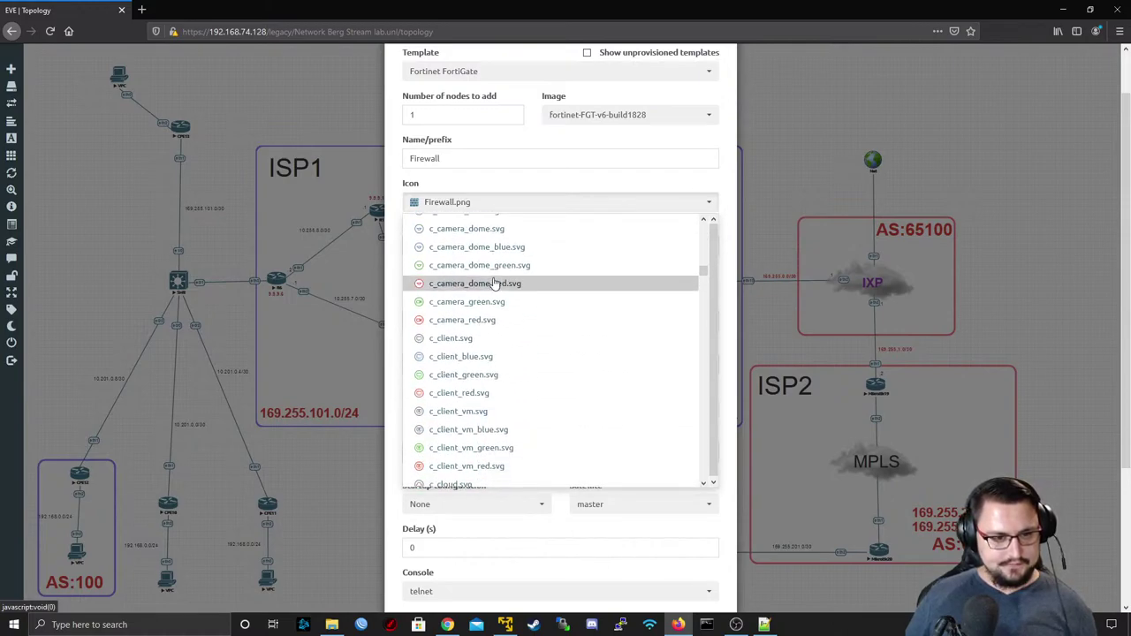
pyautogui.scroll(-8, 496, 268)
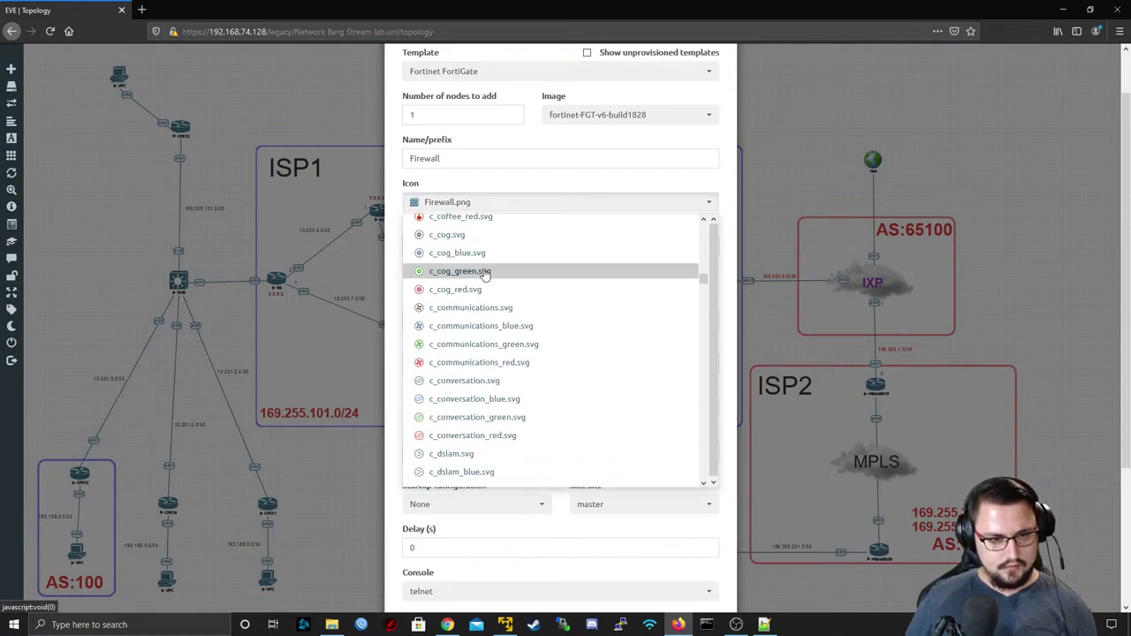
pyautogui.scroll(-2, 545, 361)
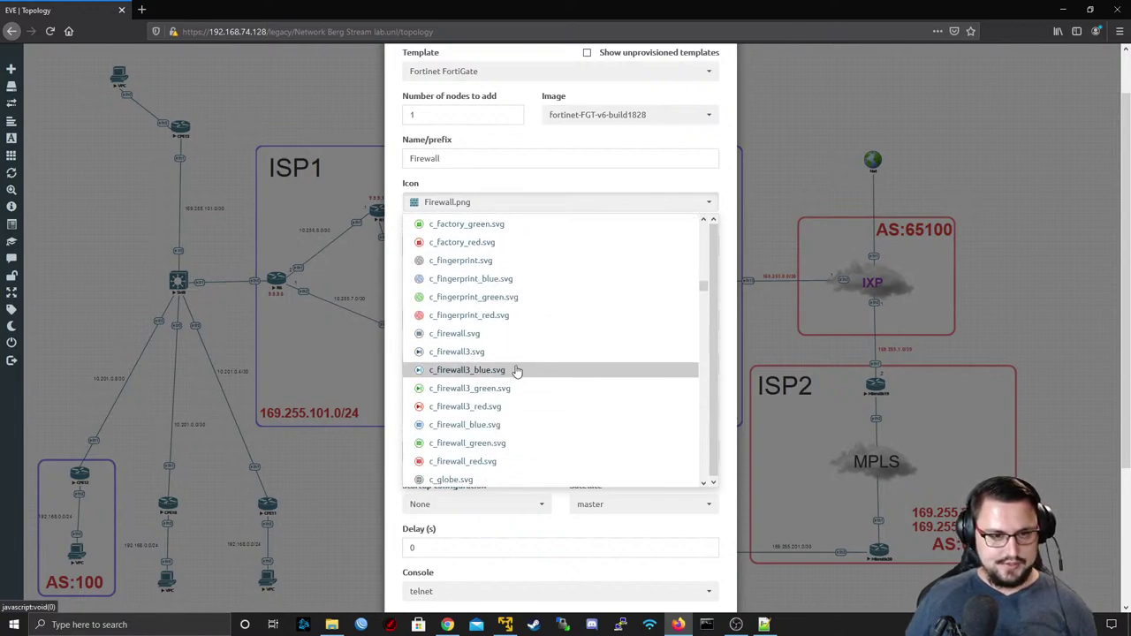
pyautogui.click(493, 407)
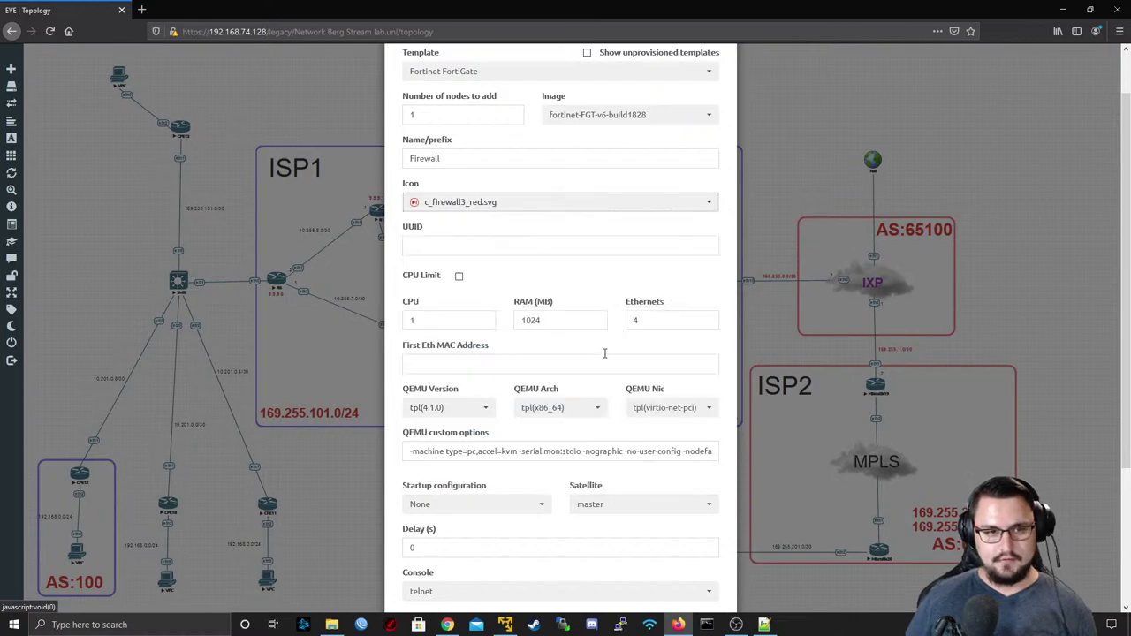
pyautogui.scroll(-4, 608, 322)
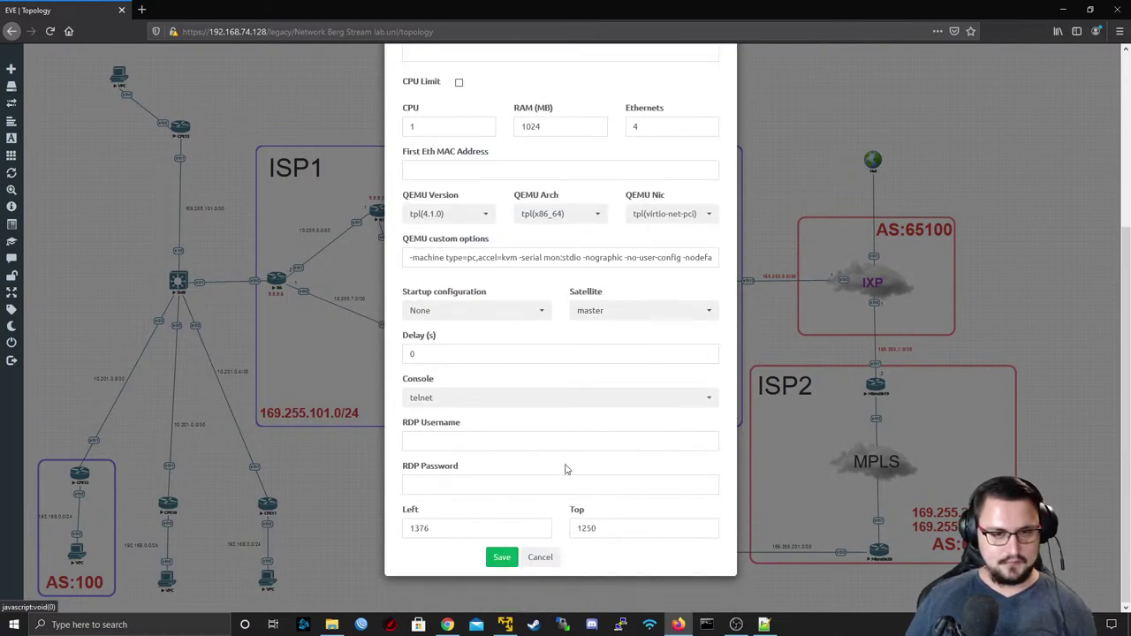
pyautogui.click(502, 557)
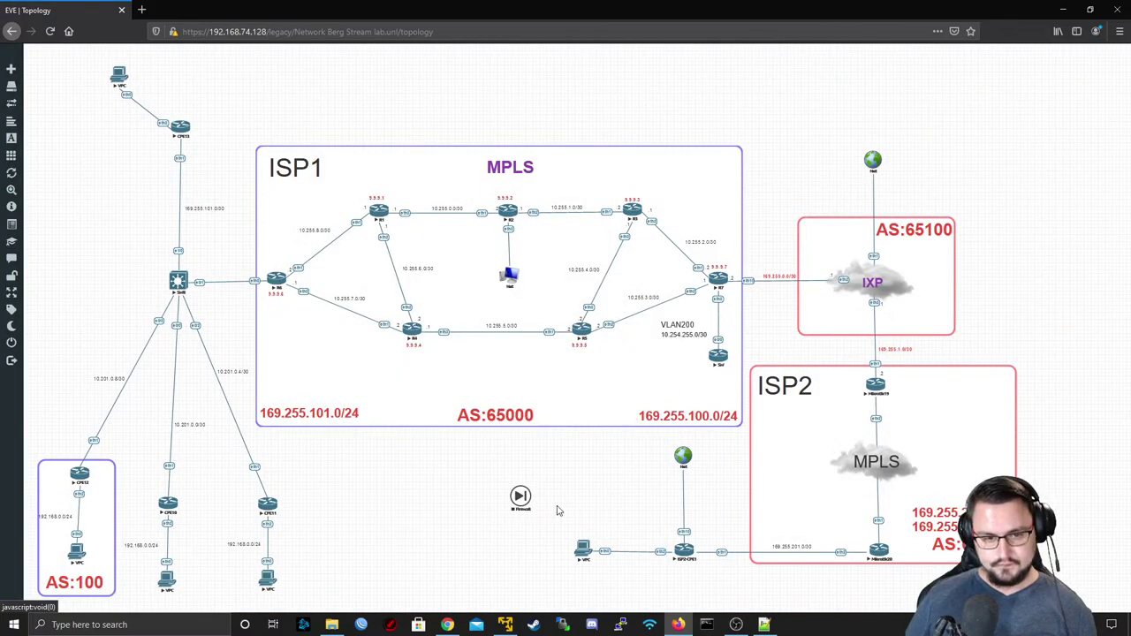
# - Move the Firewall node into ISP1 and link its port1 to SW's e0/1
pyautogui.moveTo(527, 498); pyautogui.dragTo(652, 374)
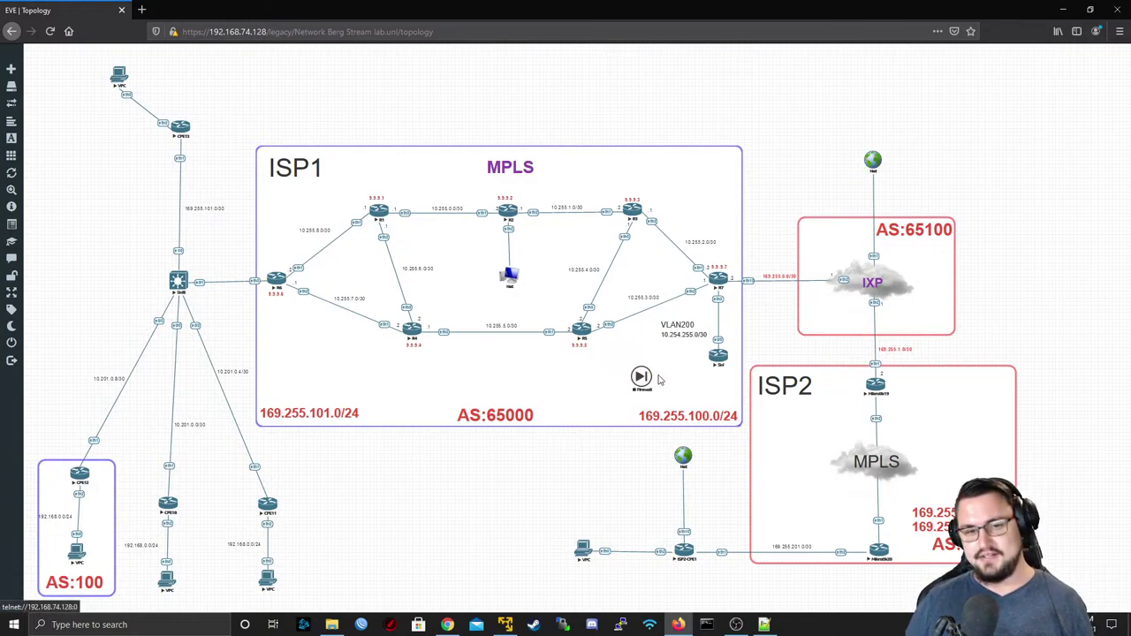
pyautogui.moveTo(652, 378); pyautogui.dragTo(717, 357)
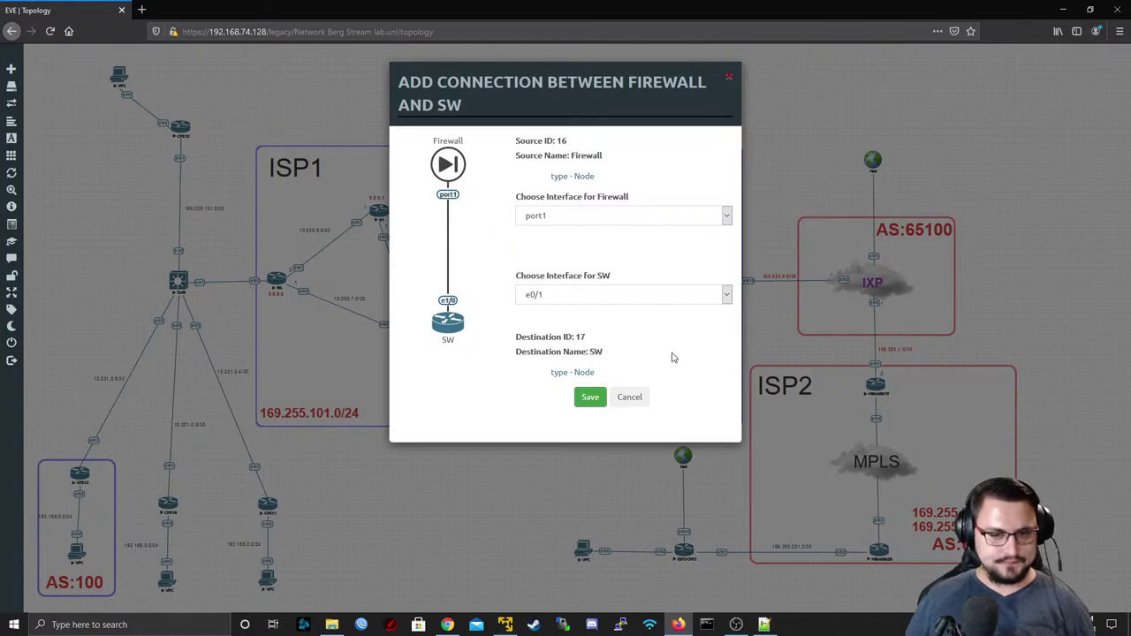
# - Save the port1-to-e0/1 link and power on the Firewall node
pyautogui.press('Return')
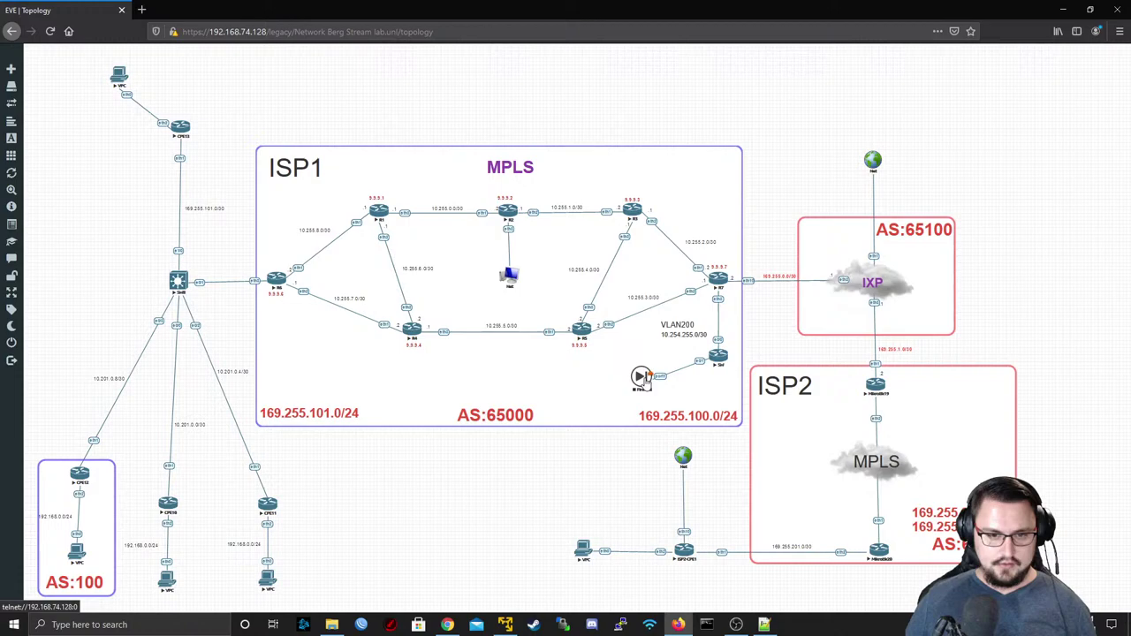
pyautogui.rightClick(641, 377)
pyautogui.click(669, 408)
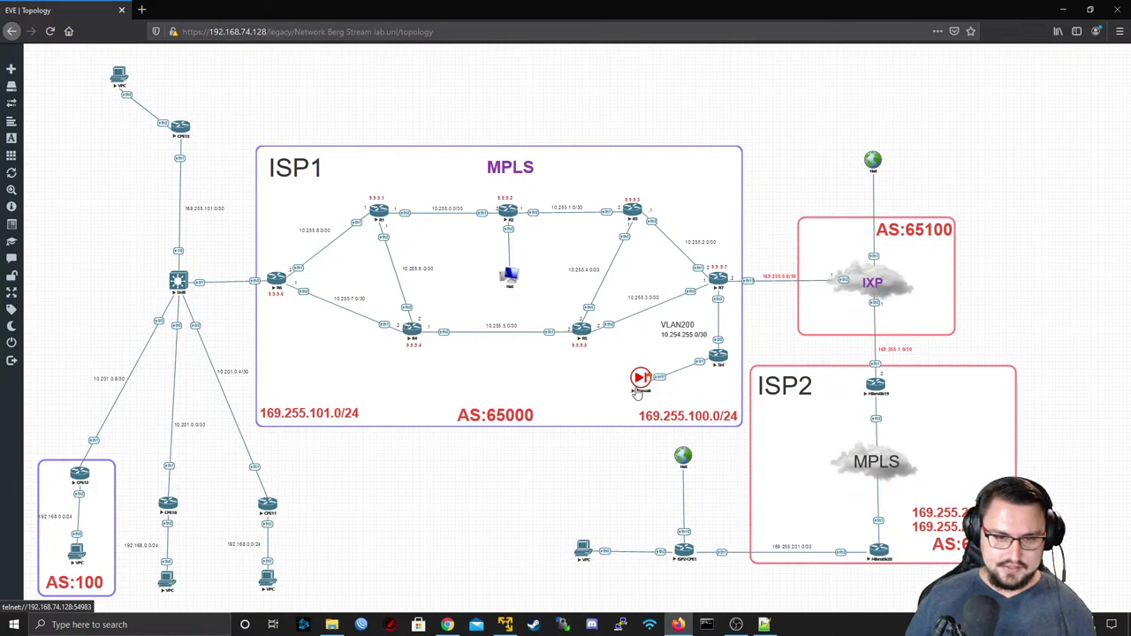
# - Open the Firewall node's telnet console in putty.exe
pyautogui.click(641, 380)
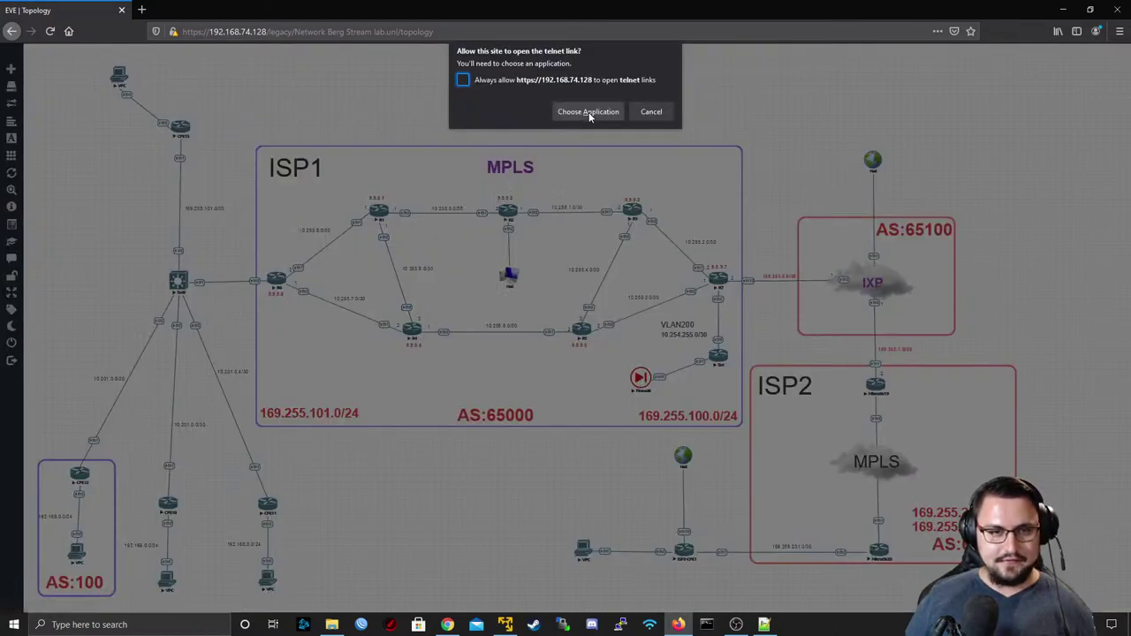
pyautogui.click(588, 112)
pyautogui.click(602, 175)
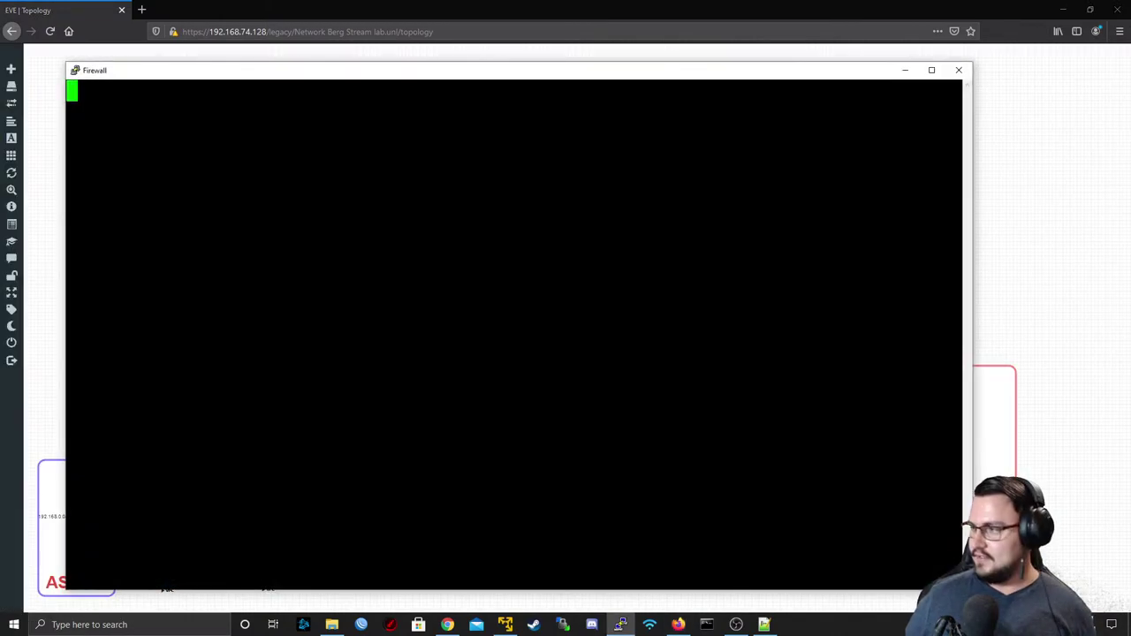
# - Log in as admin with a blank password and set a new administrator password
pyautogui.write('admin')
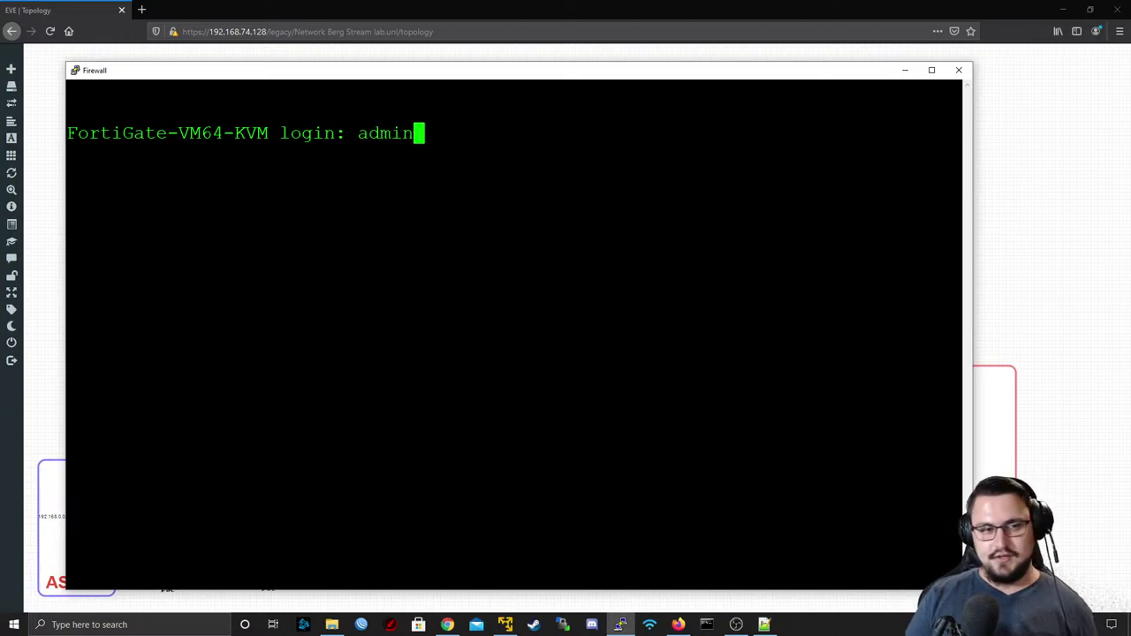
pyautogui.press('Return')
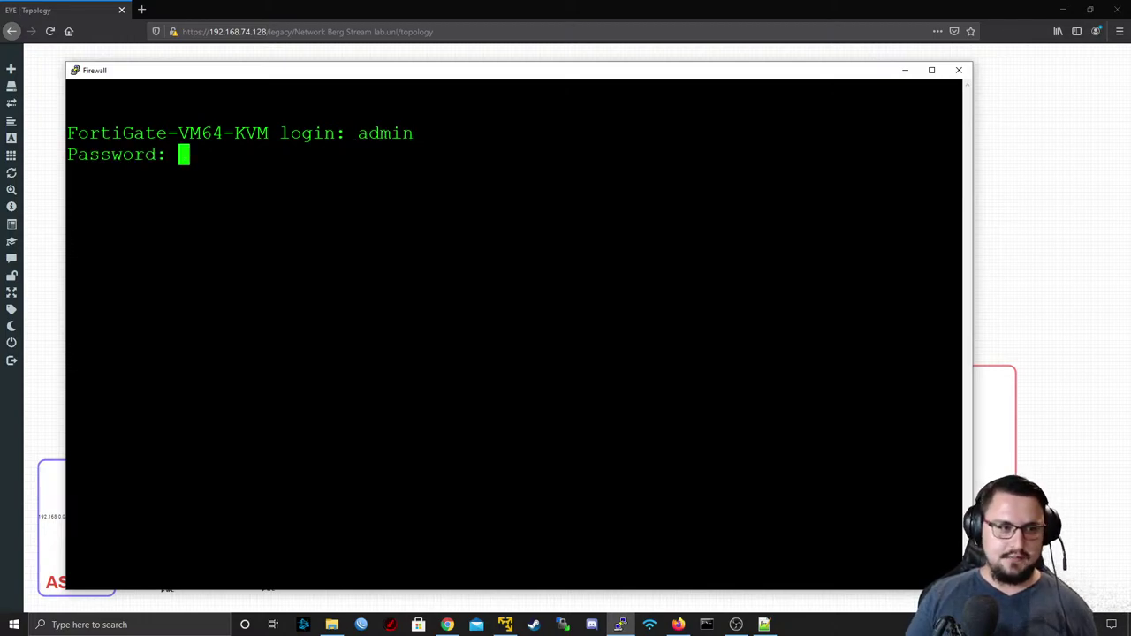
pyautogui.press('Return')
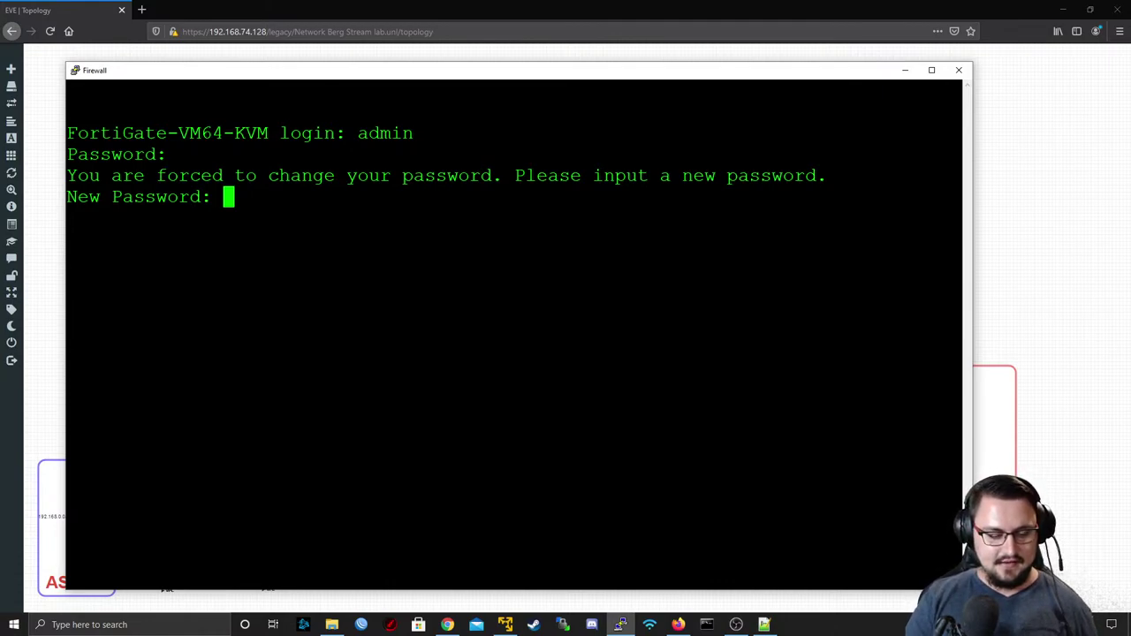
pyautogui.press('Return')
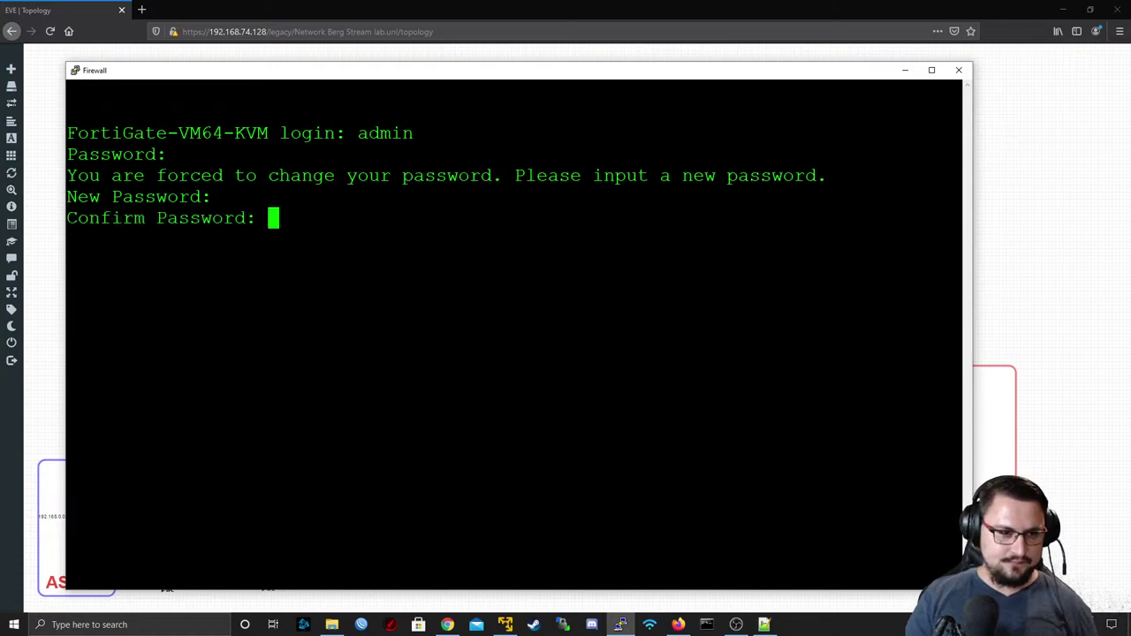
pyautogui.press('Return')
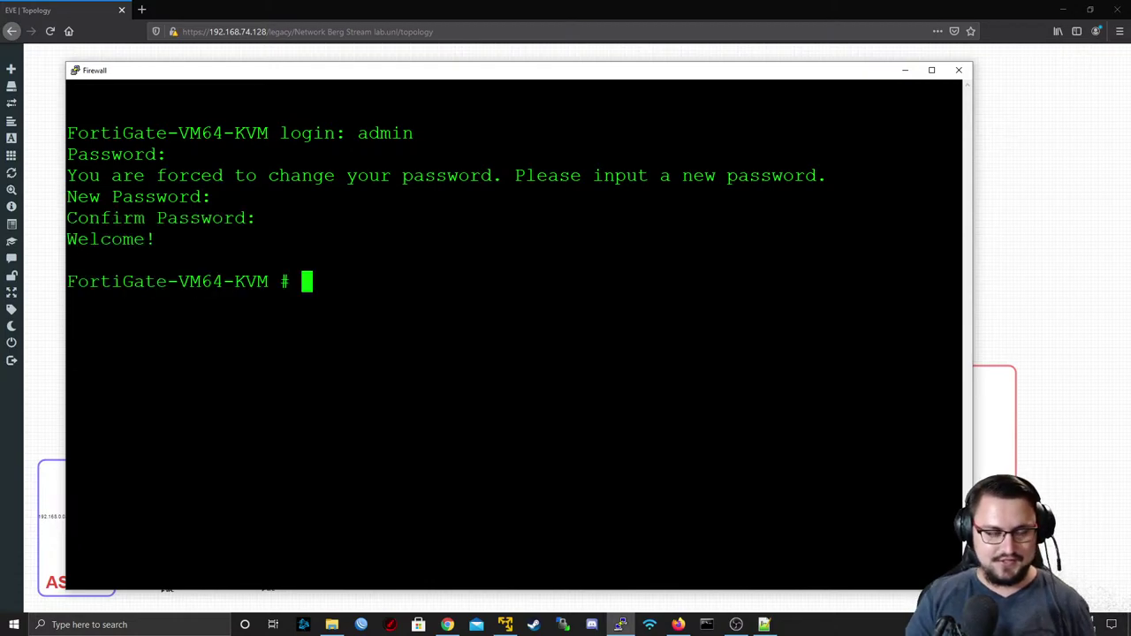
pyautogui.press('Return')
pyautogui.press('Return')
pyautogui.press('Return')
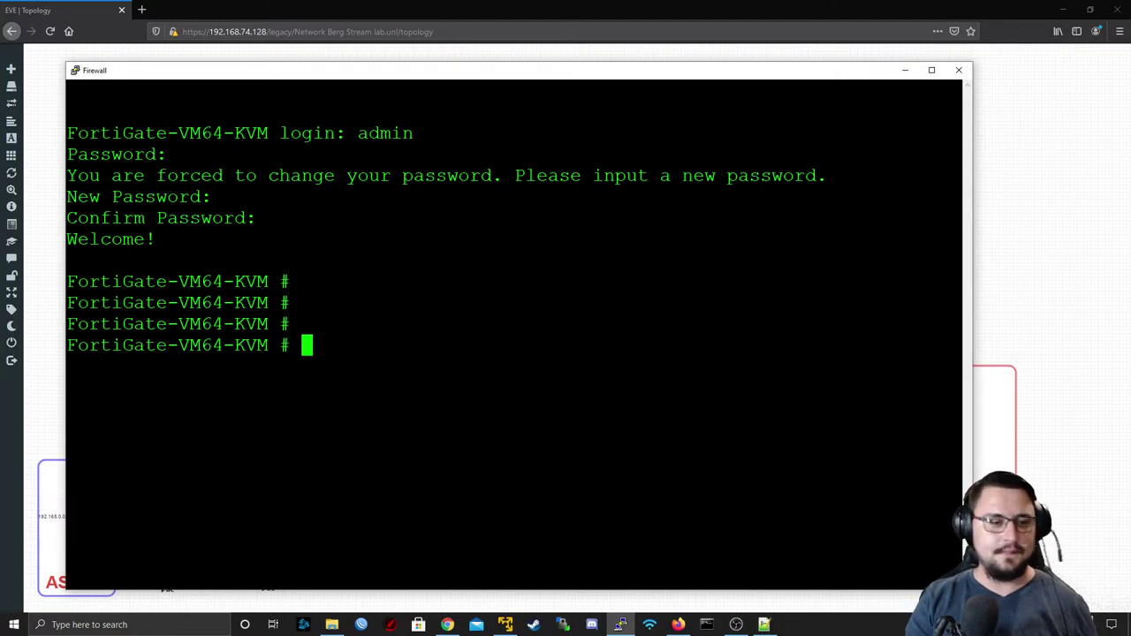
pyautogui.press('Return')
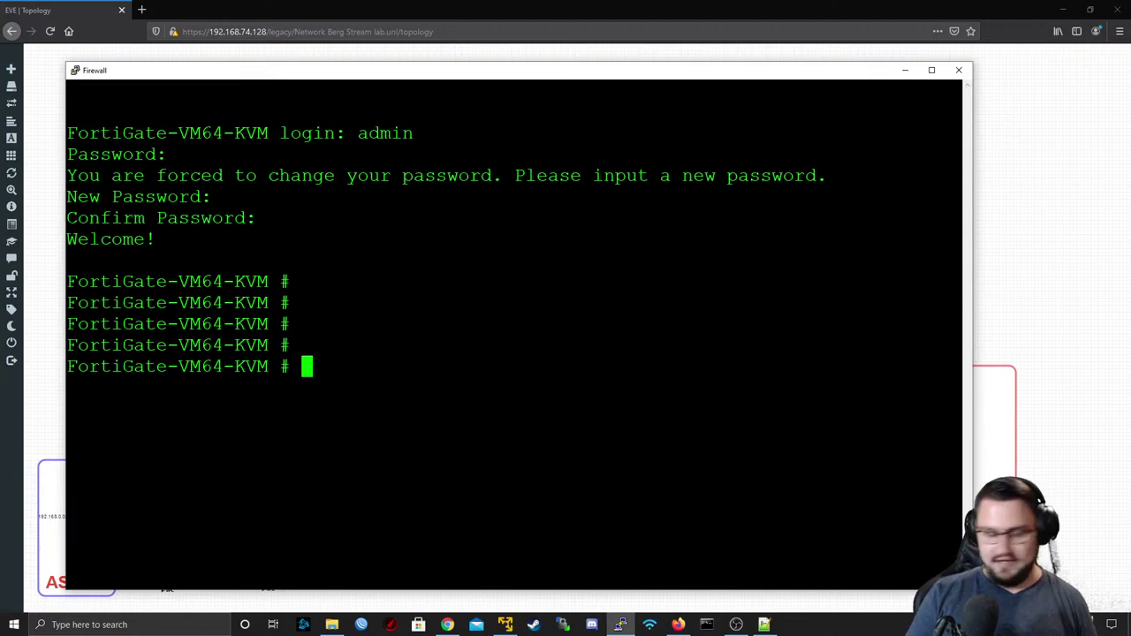
# - Run show system interface and note that port1 uses DHCP mode
pyautogui.press('Return')
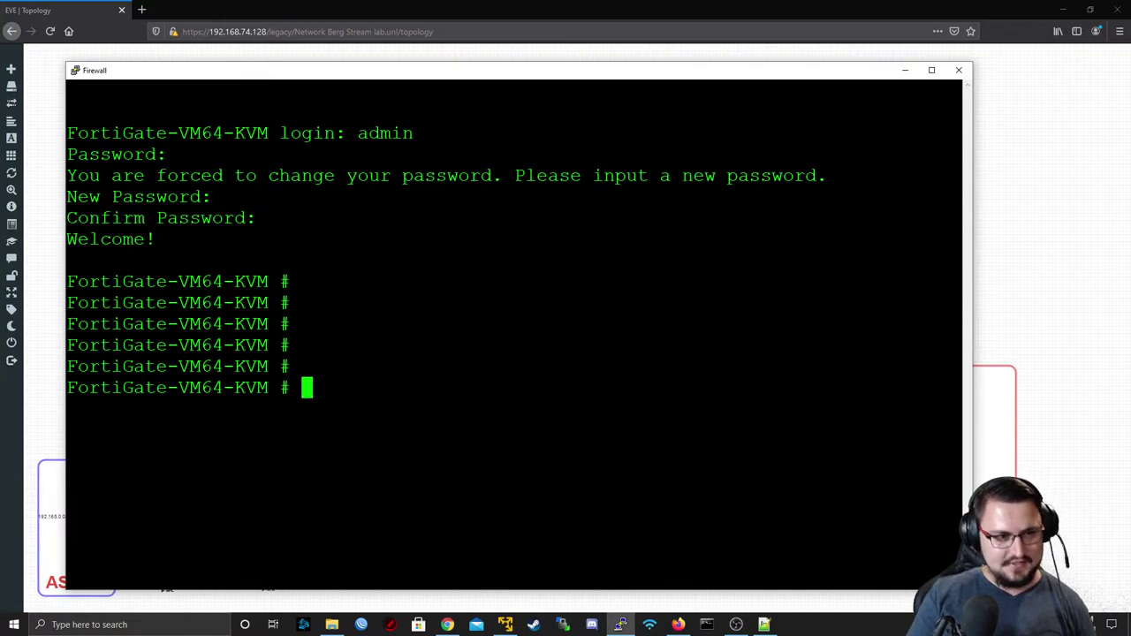
pyautogui.write('show system interface')
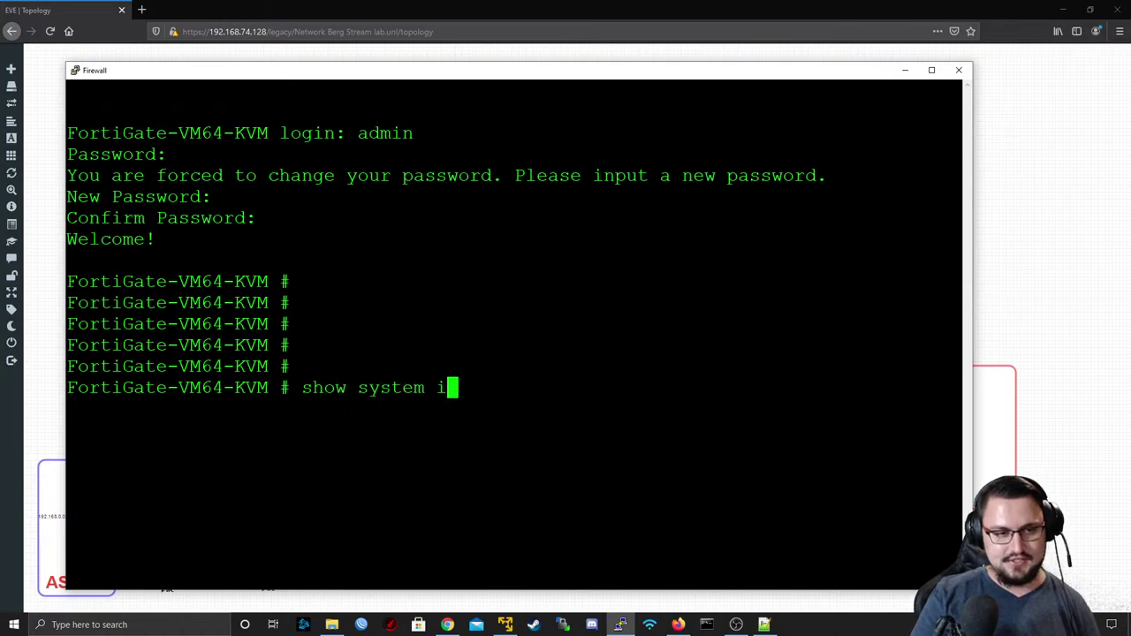
pyautogui.press('Return')
pyautogui.scroll(4, 517, 336)
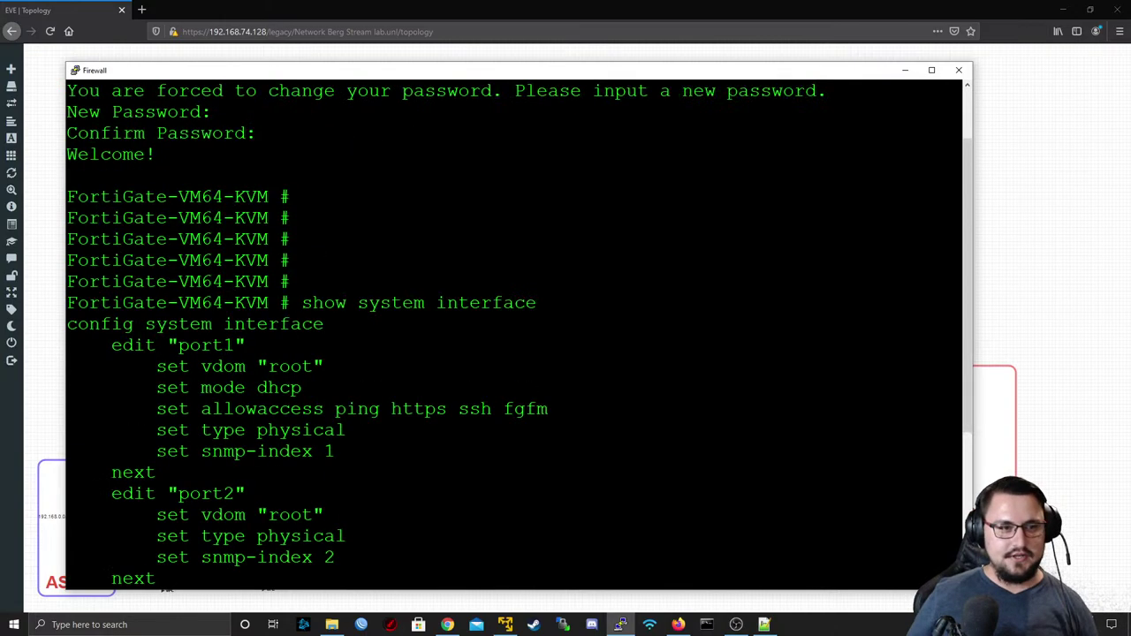
pyautogui.doubleClick(281, 388)
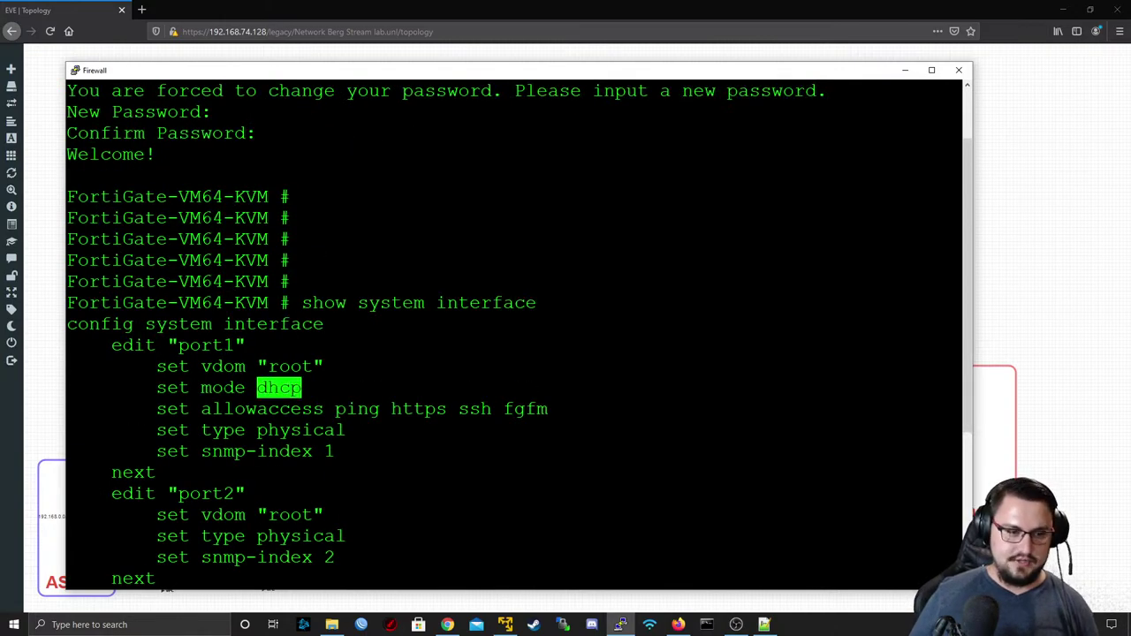
pyautogui.scroll(-4, 517, 336)
pyautogui.press('q')
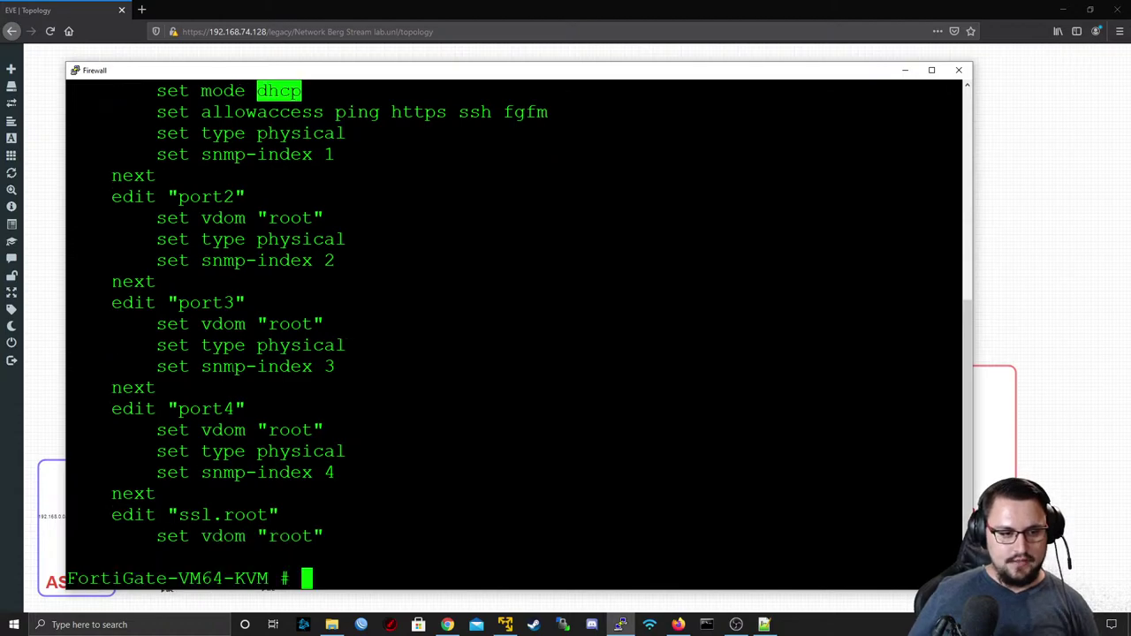
pyautogui.scroll(4, 517, 336)
pyautogui.scroll(-4, 517, 335)
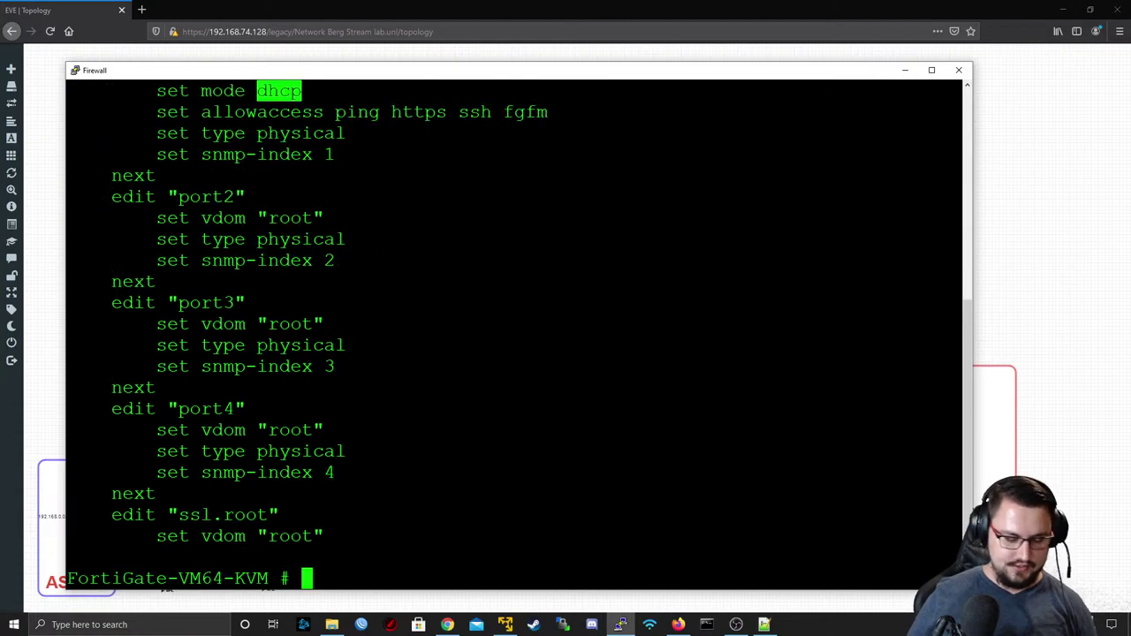
# - Under config system interface, edit port1 and set mode static
pyautogui.write('config system interface')
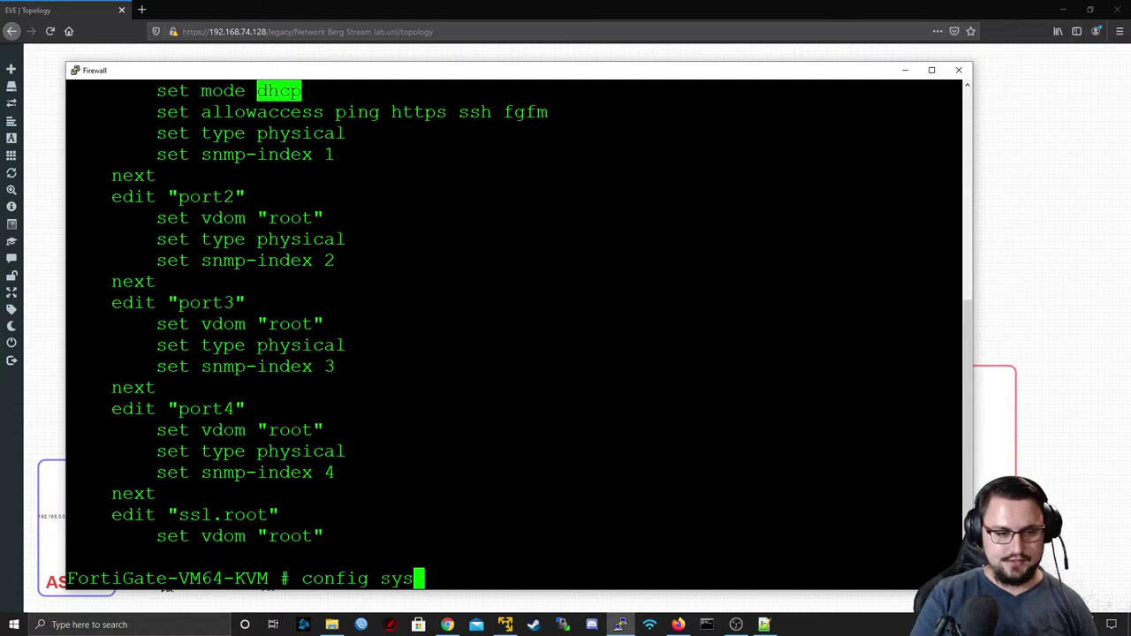
pyautogui.press('Return')
pyautogui.write('edit port1')
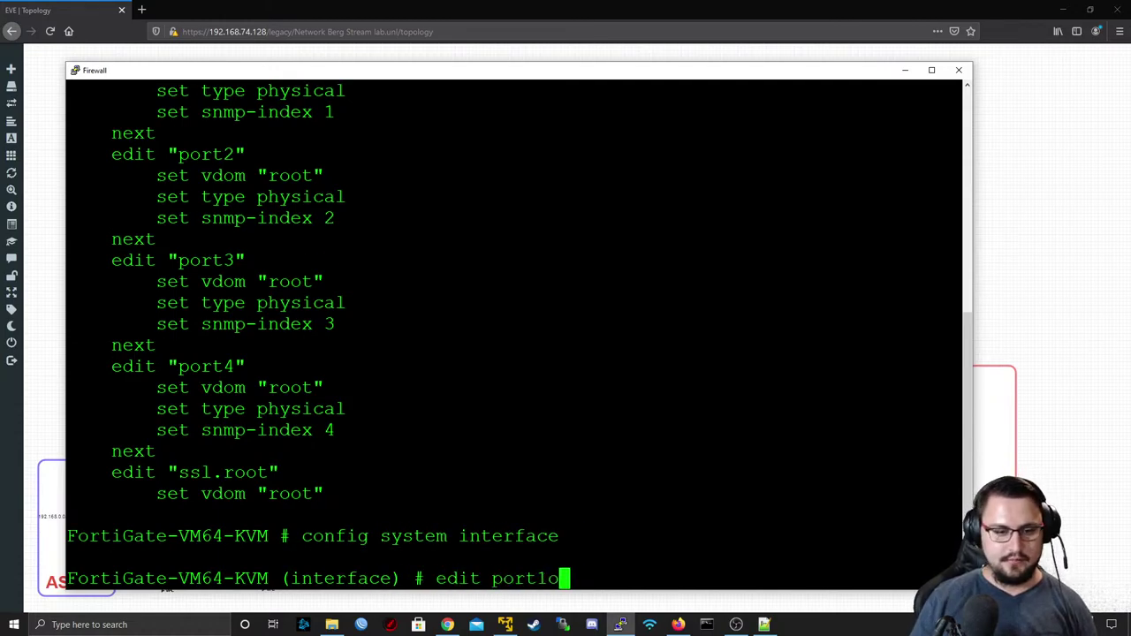
pyautogui.press('Return')
pyautogui.write('set ')
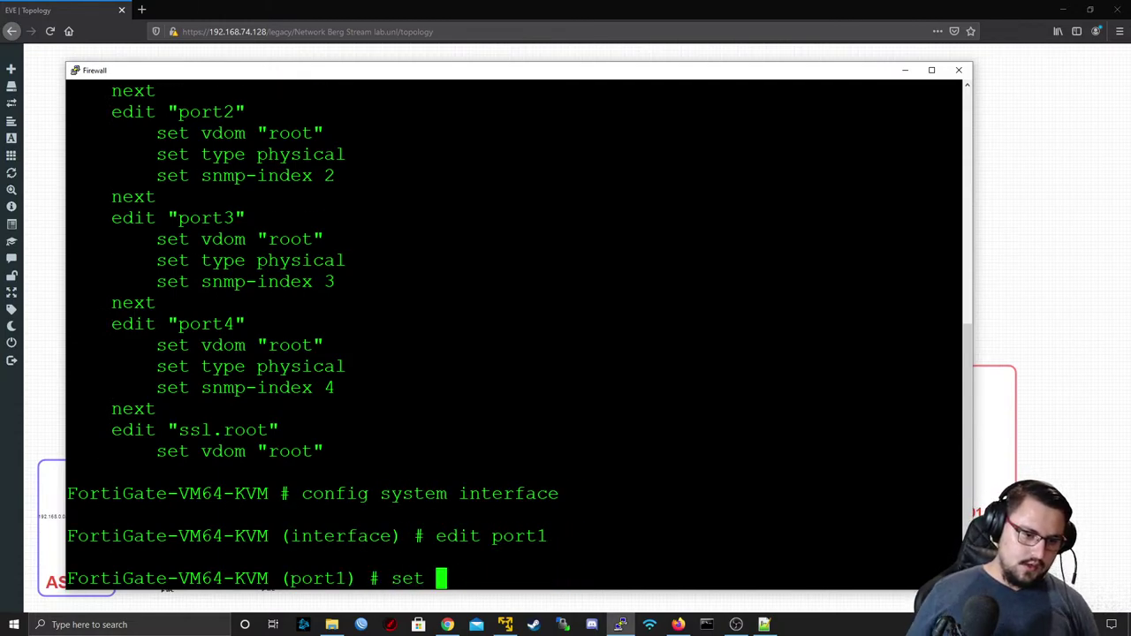
pyautogui.write('mode static')
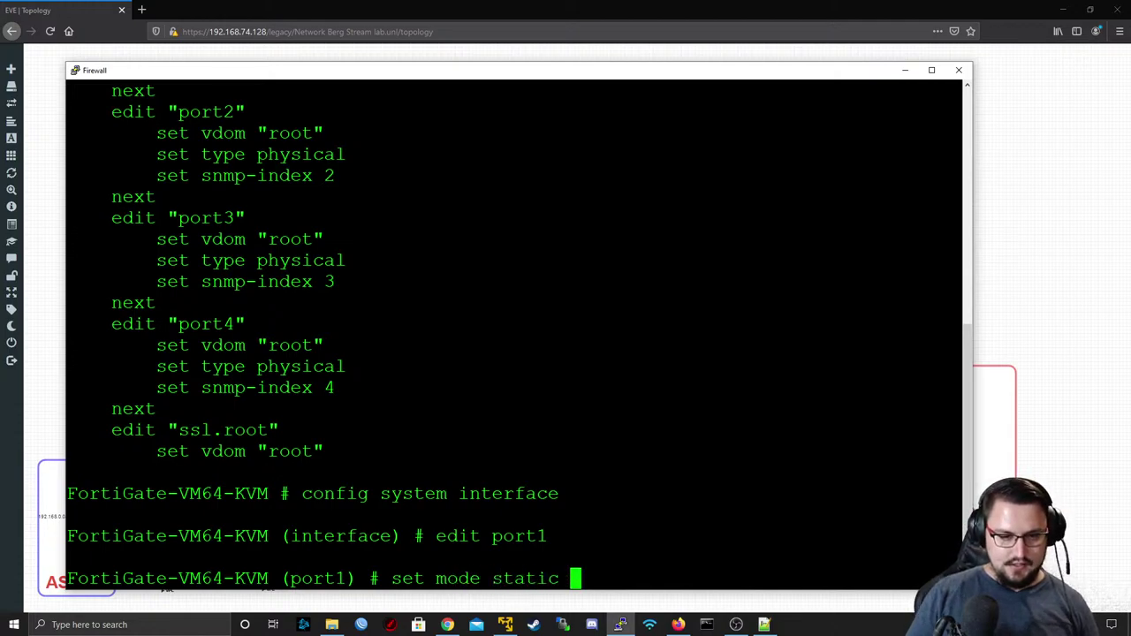
pyautogui.press('Return')
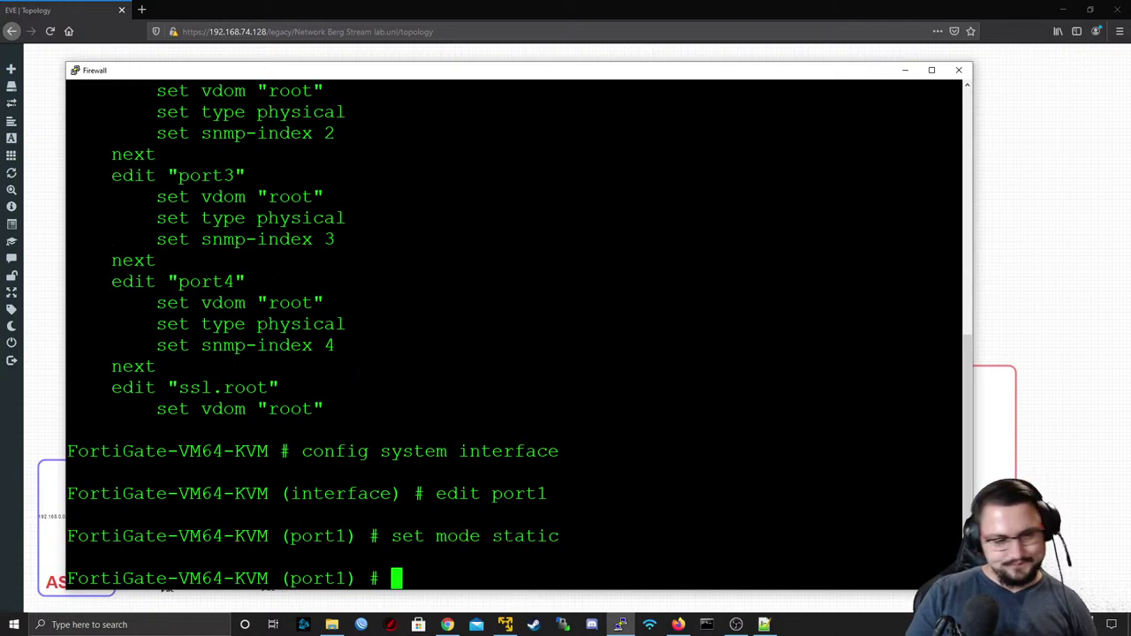
pyautogui.write('set ip')
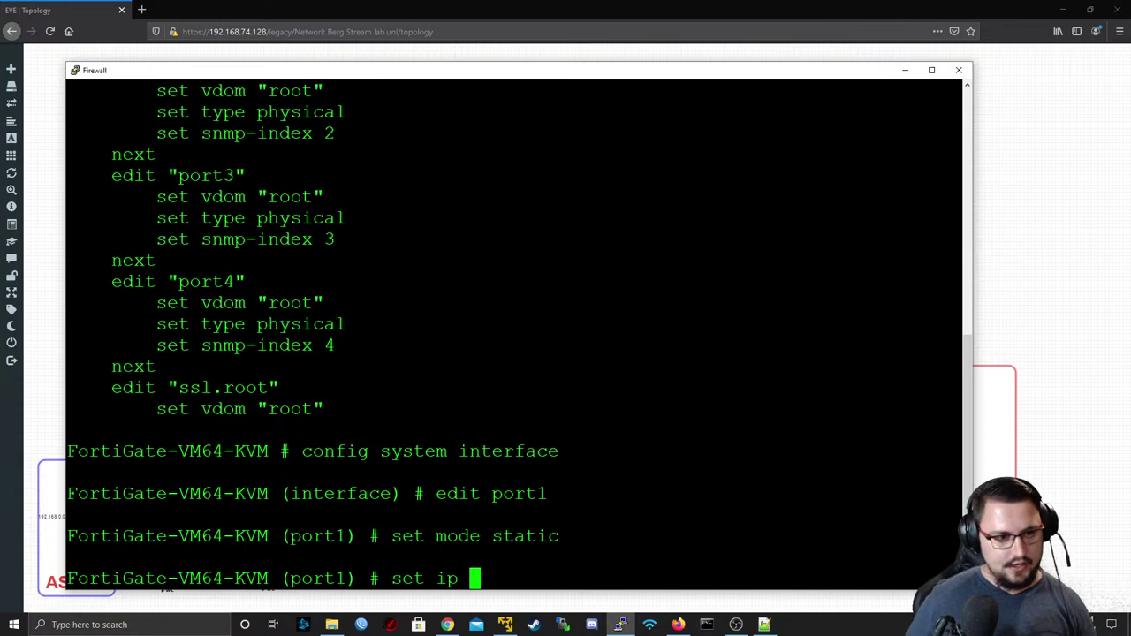
# - Bring up FIREWALL_BACKUP.rsc in Notepad++ and select its UNTRUST VLAN line
pyautogui.click(765, 625)
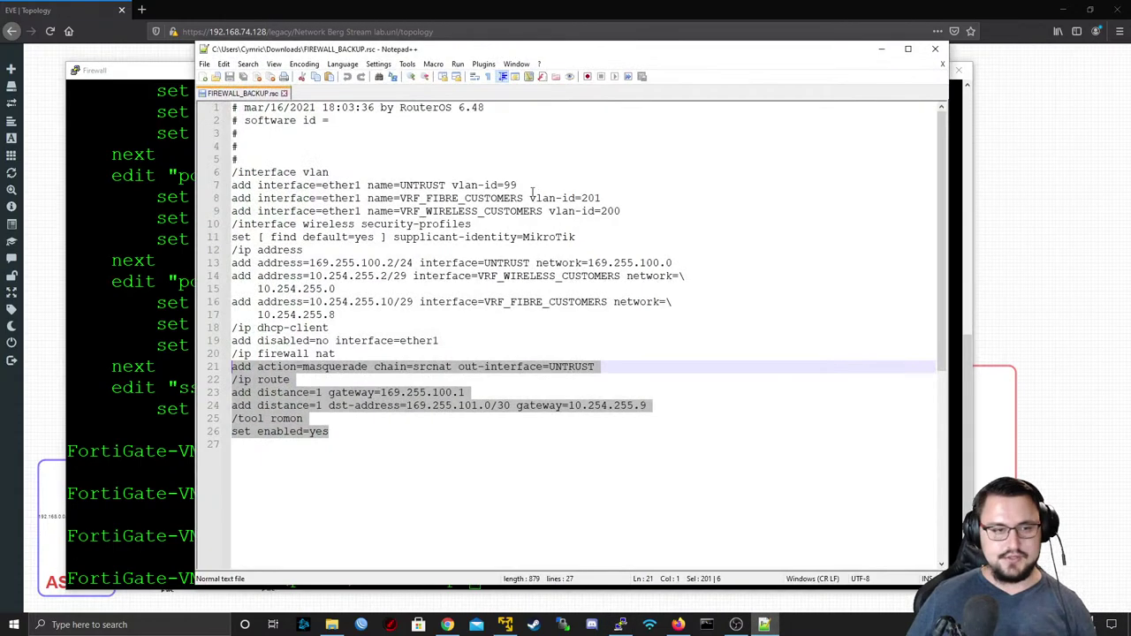
pyautogui.moveTo(408, 50); pyautogui.dragTo(510, 32)
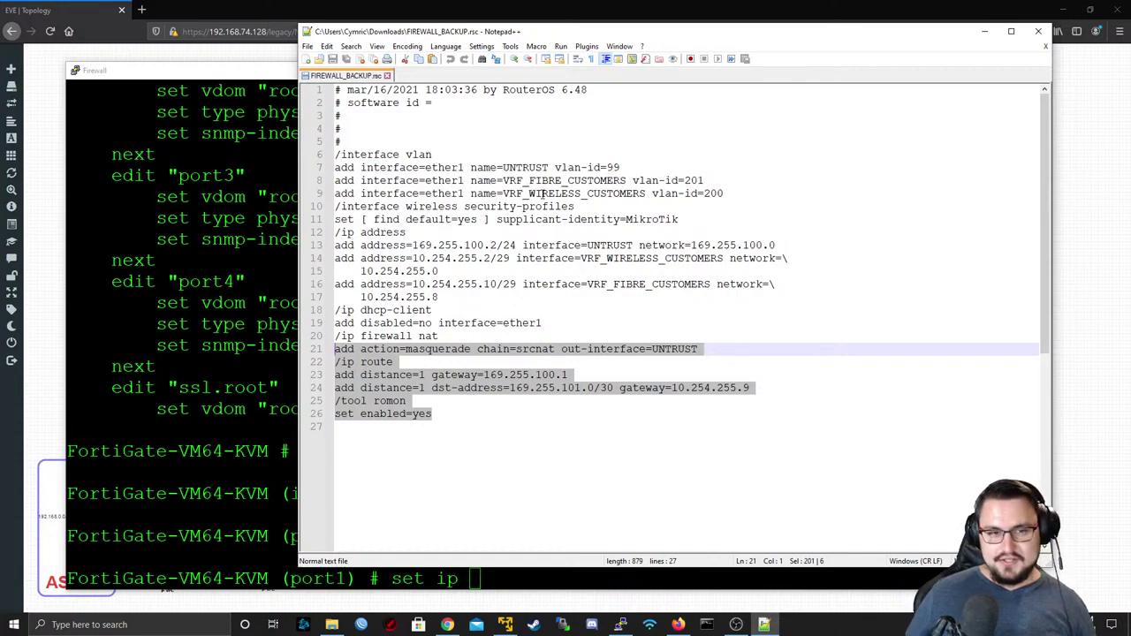
pyautogui.moveTo(621, 167); pyautogui.dragTo(464, 159)
# - Clear the partial set ip command and save port1 with end
pyautogui.hotkey('alt', 'Tab')
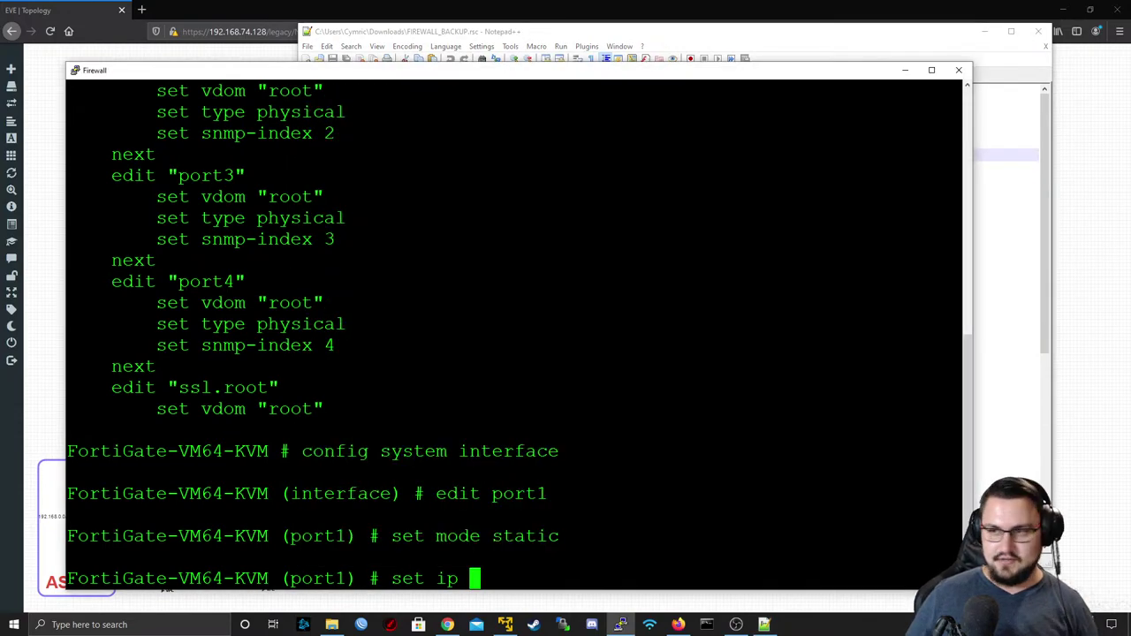
pyautogui.press('BackSpace')
pyautogui.press('BackSpace')
pyautogui.press('BackSpace')
pyautogui.press('BackSpace')
pyautogui.press('BackSpace')
pyautogui.press('BackSpace')
pyautogui.press('BackSpace')
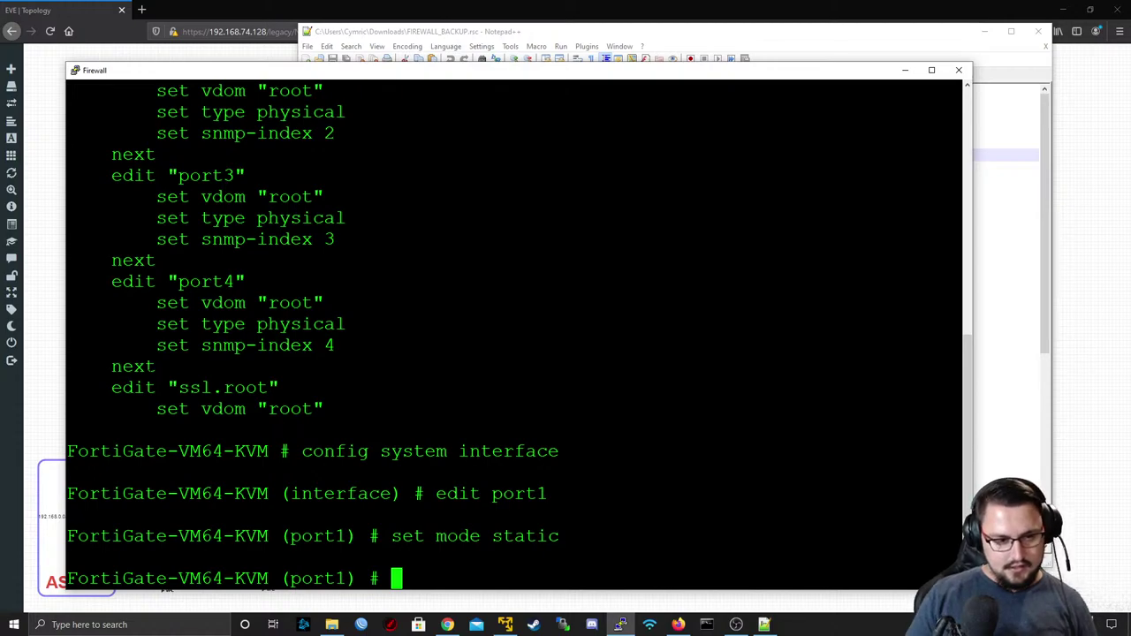
pyautogui.write('end')
pyautogui.press('Return')
# - Create the UNTRUST interface entry and list its settings with set ? in a maximized console
pyautogui.write('config s')
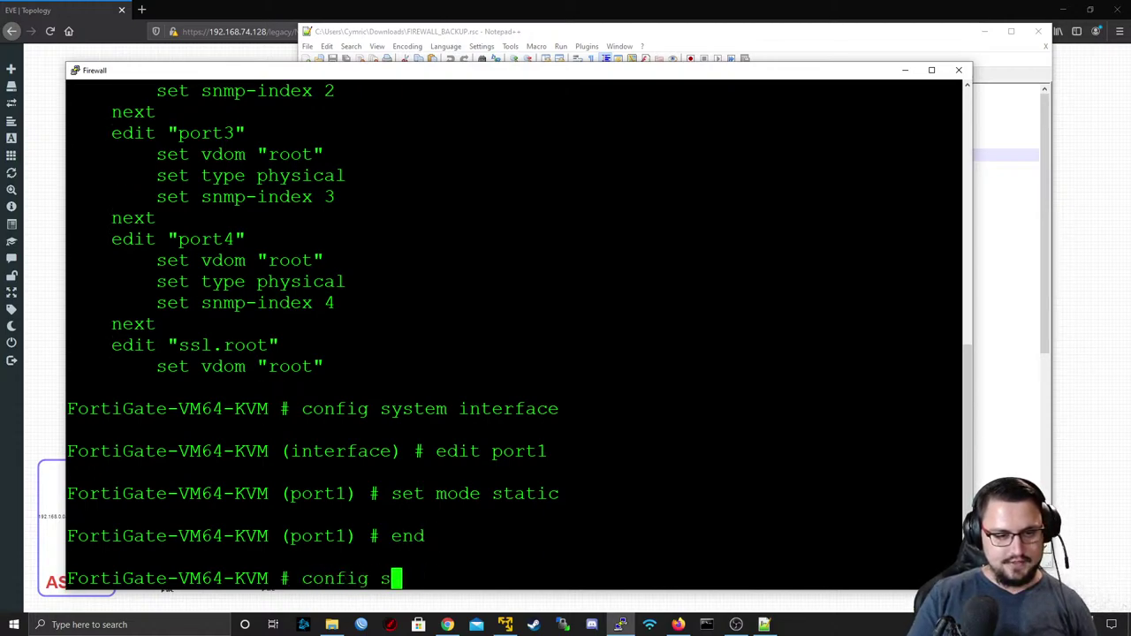
pyautogui.write('ystem interface')
pyautogui.press('Return')
pyautogui.write('edit')
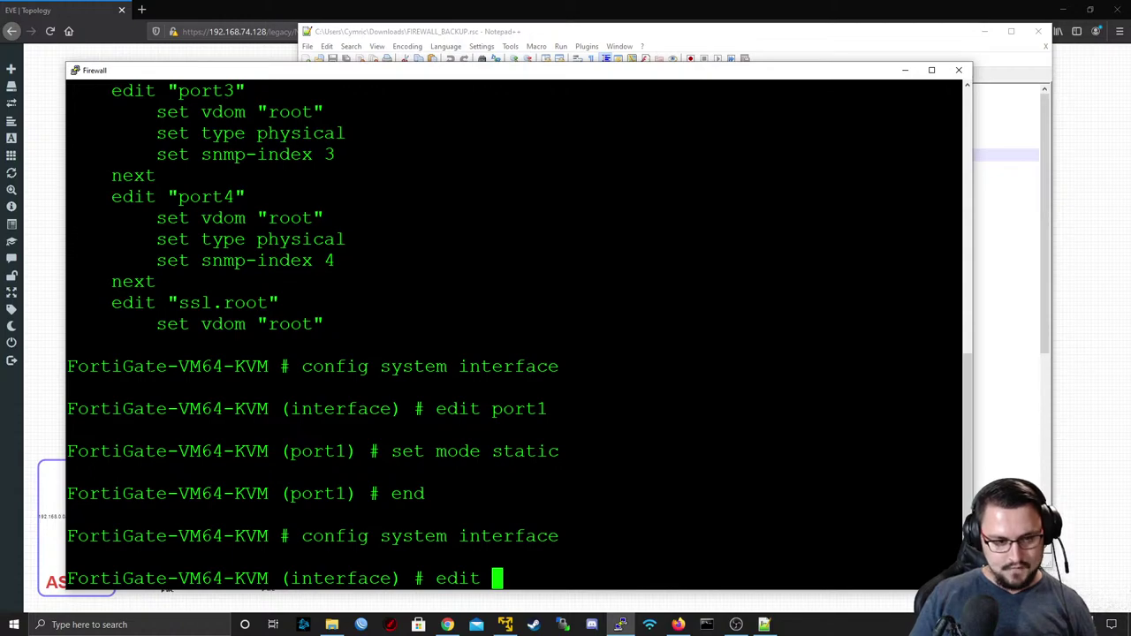
pyautogui.write('UNTRUST')
pyautogui.press('Return')
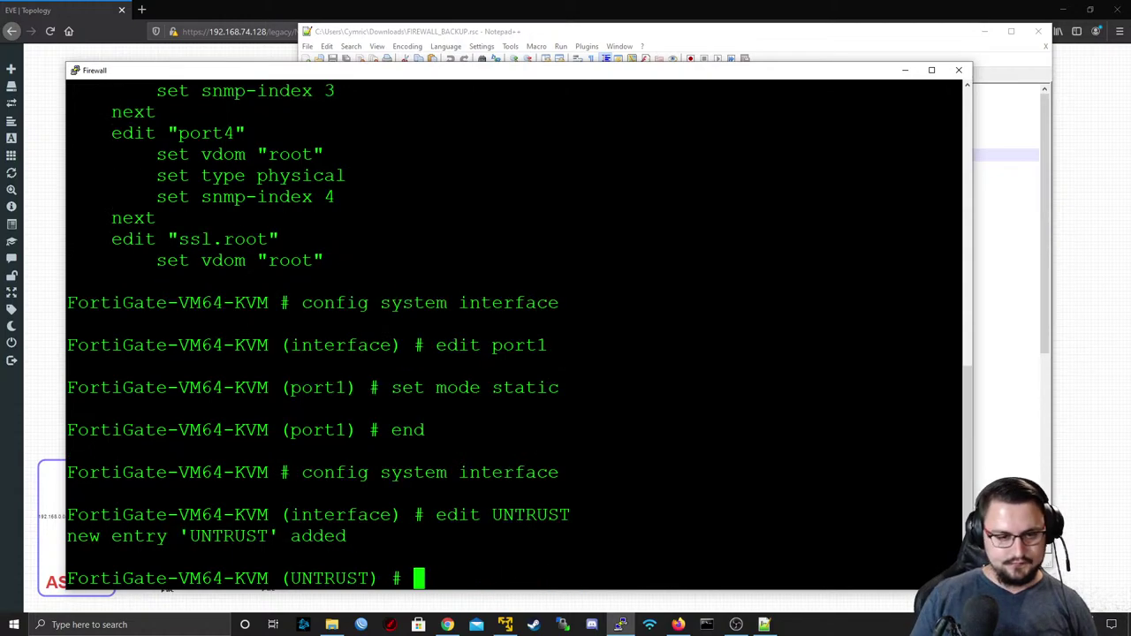
pyautogui.write('set ?')
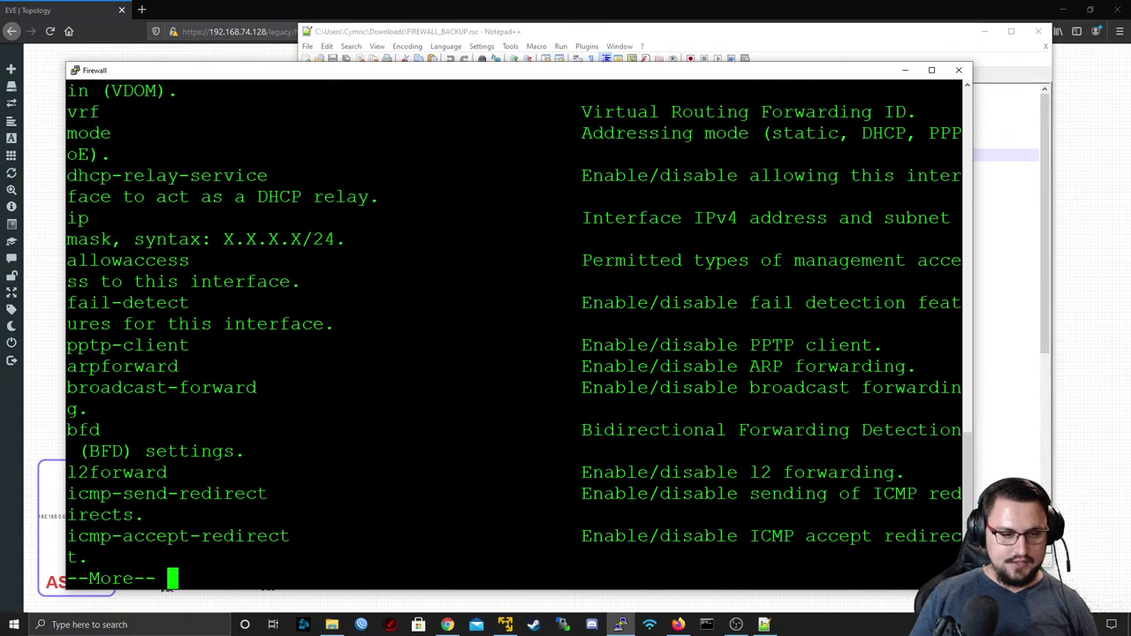
pyautogui.press('space')
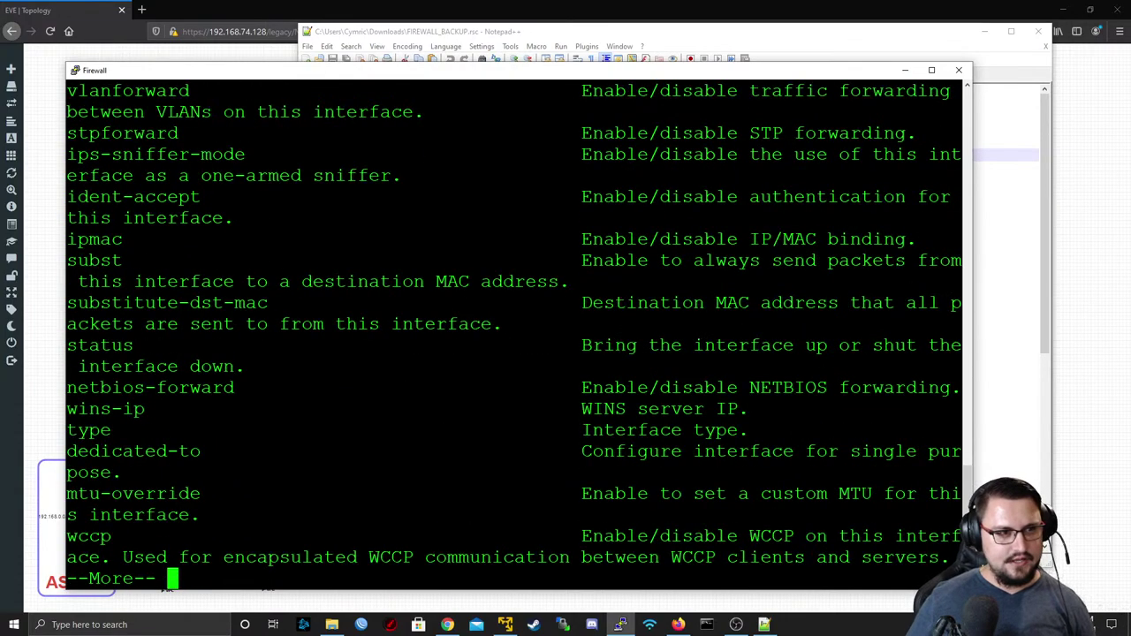
pyautogui.doubleClick(112, 72)
pyautogui.press('space')
pyautogui.press('space')
pyautogui.press('space')
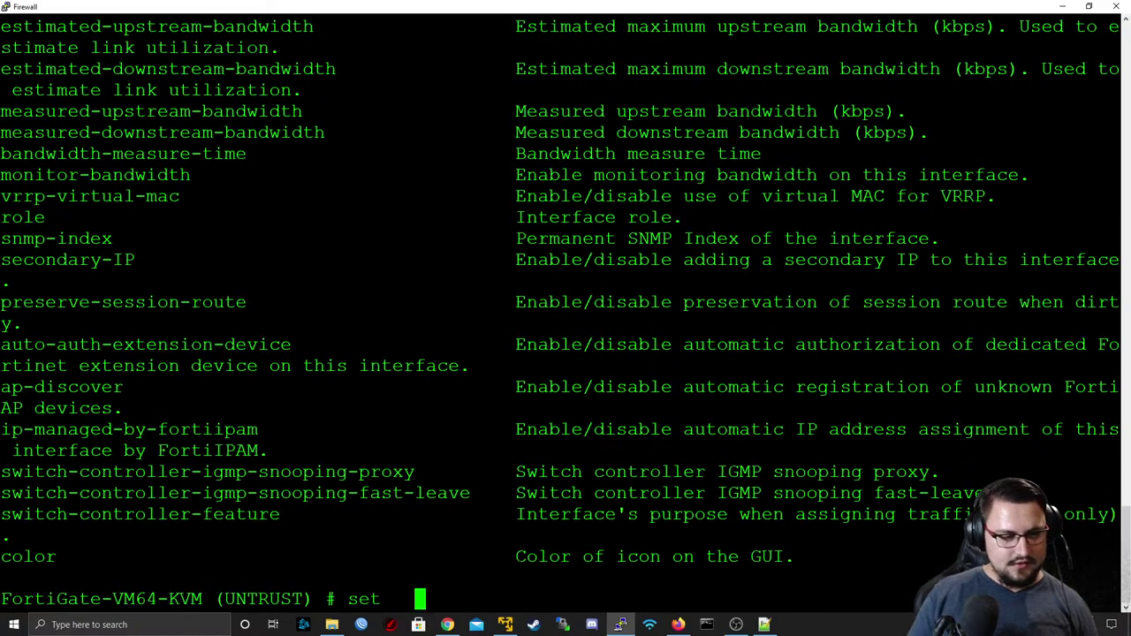
# - Give the UNTRUST interface the lan role
pyautogui.press('BackSpace')
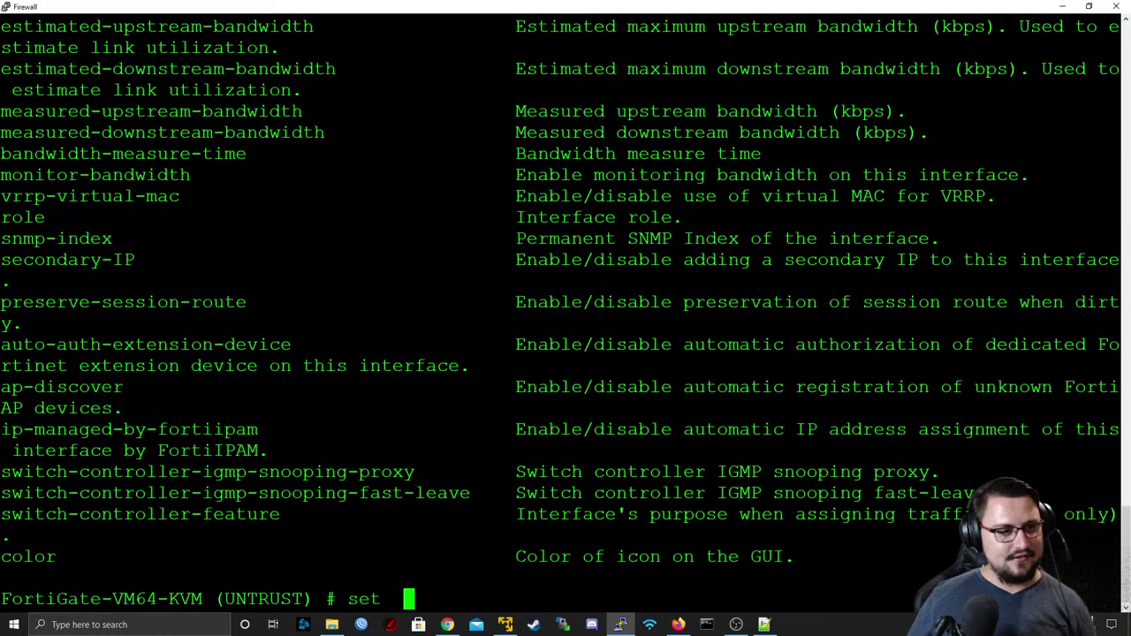
pyautogui.write('role lan')
pyautogui.press('Return')
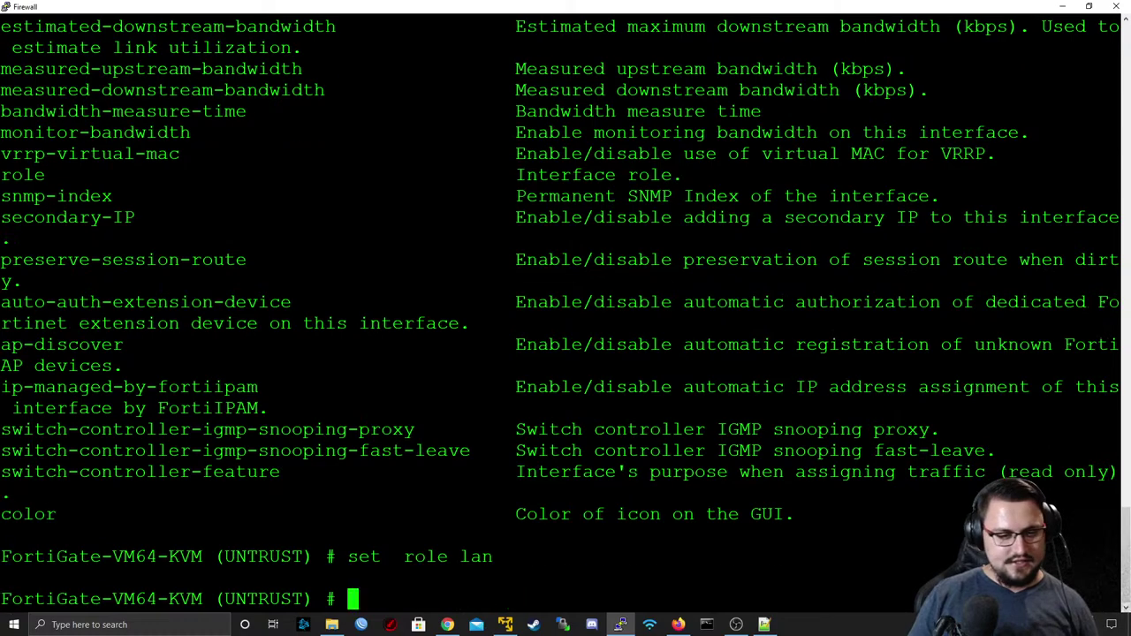
# - Set UNTRUST's IP to 169.255.100.2/24, copied from the backup config
pyautogui.write('set ip')
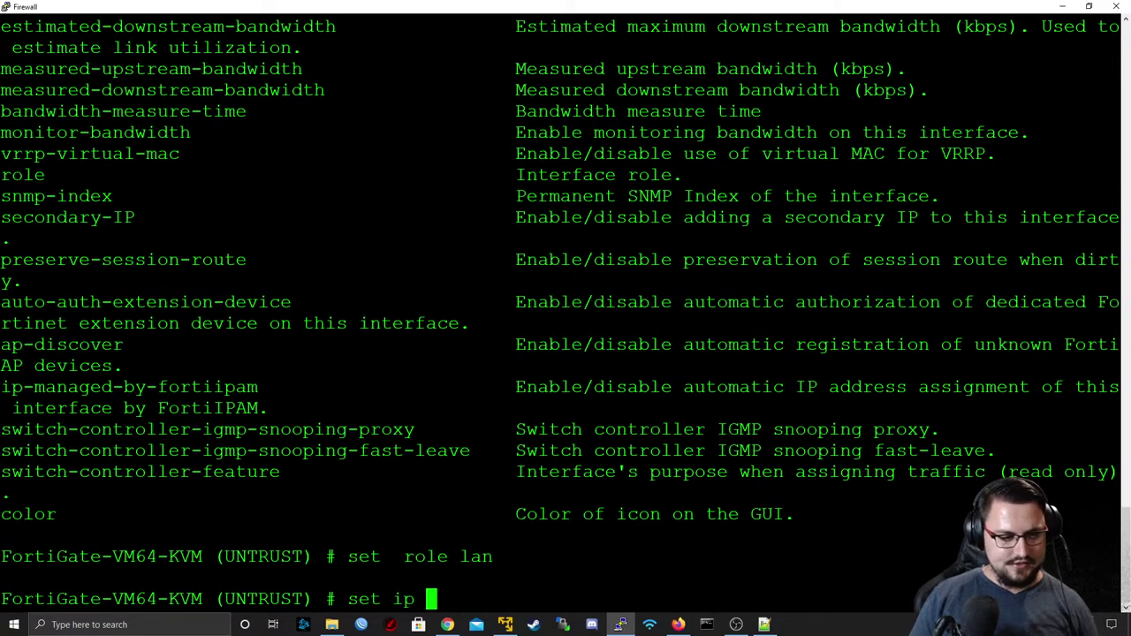
pyautogui.press('?')
pyautogui.write('19')
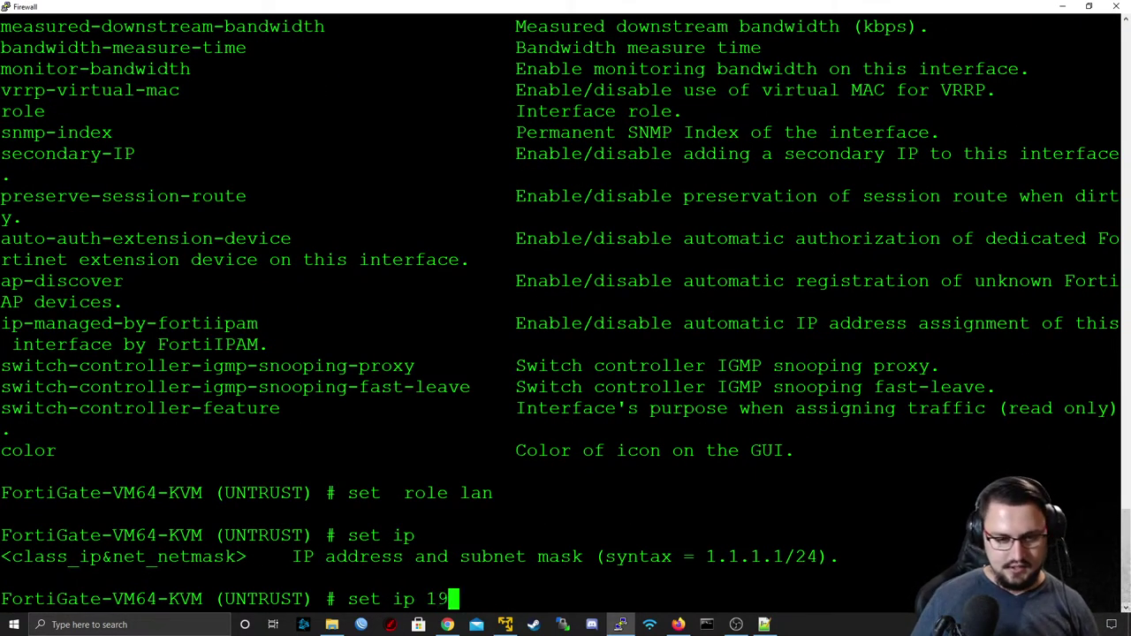
pyautogui.click(765, 625)
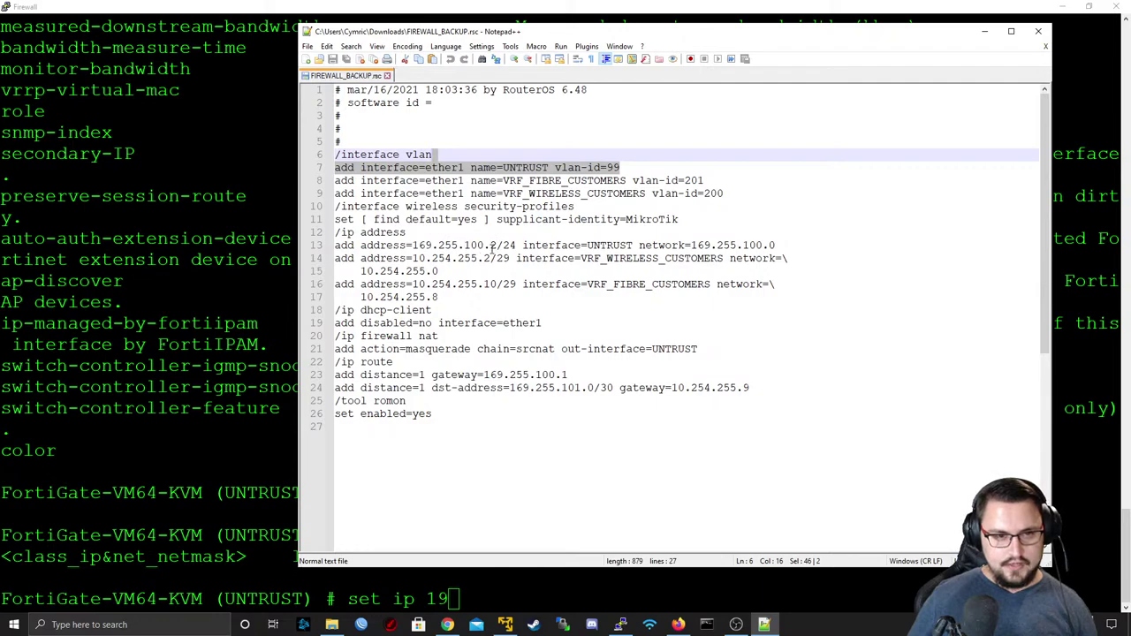
pyautogui.moveTo(411, 245); pyautogui.dragTo(516, 244)
pyautogui.hotkey('ctrl', 'c')
pyautogui.hotkey('alt', 'Tab')
pyautogui.press('BackSpace')
pyautogui.press('BackSpace')
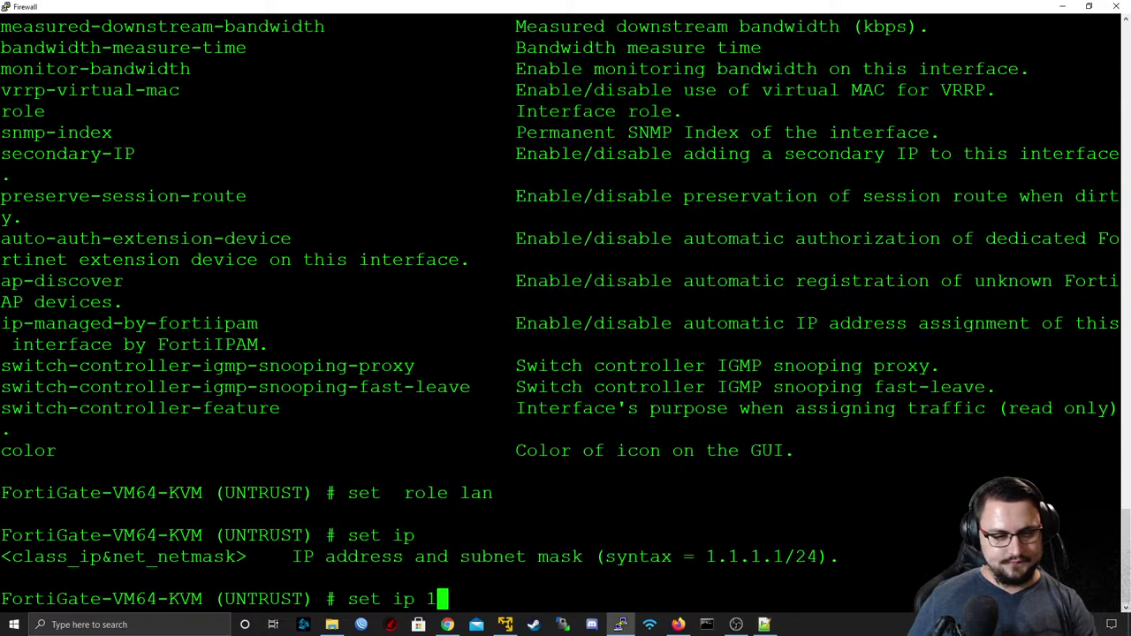
pyautogui.press('shift+Insert')
pyautogui.press('Return')
# - Set VLAN ID 99 on port1 for UNTRUST and display its configuration
pyautogui.write('set vlanforward')
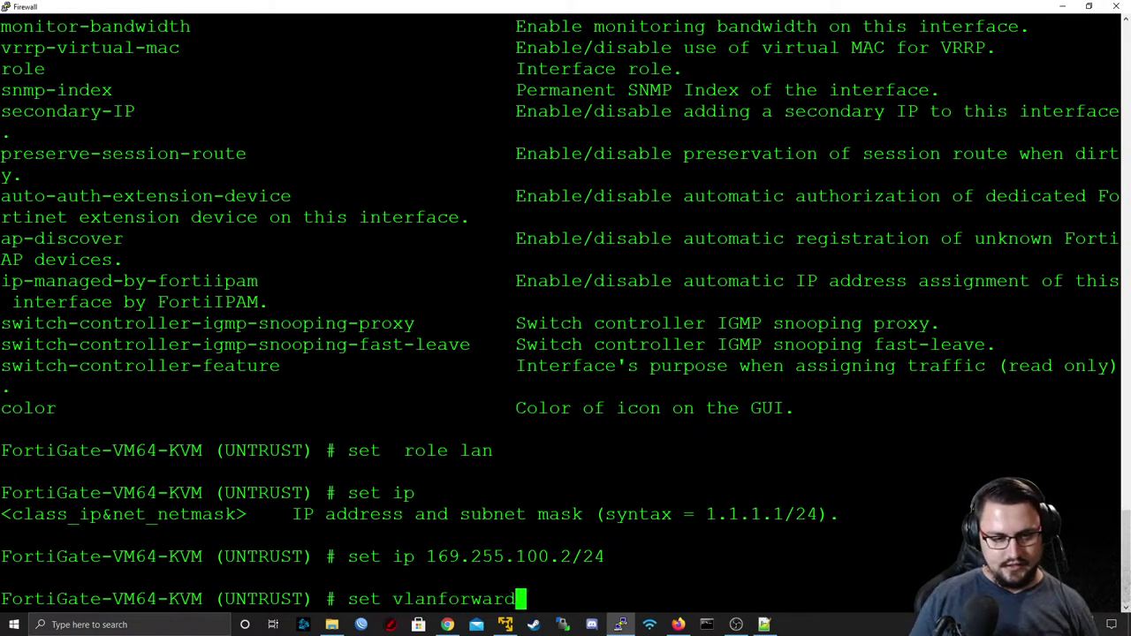
pyautogui.press('Tab')
pyautogui.press('Tab')
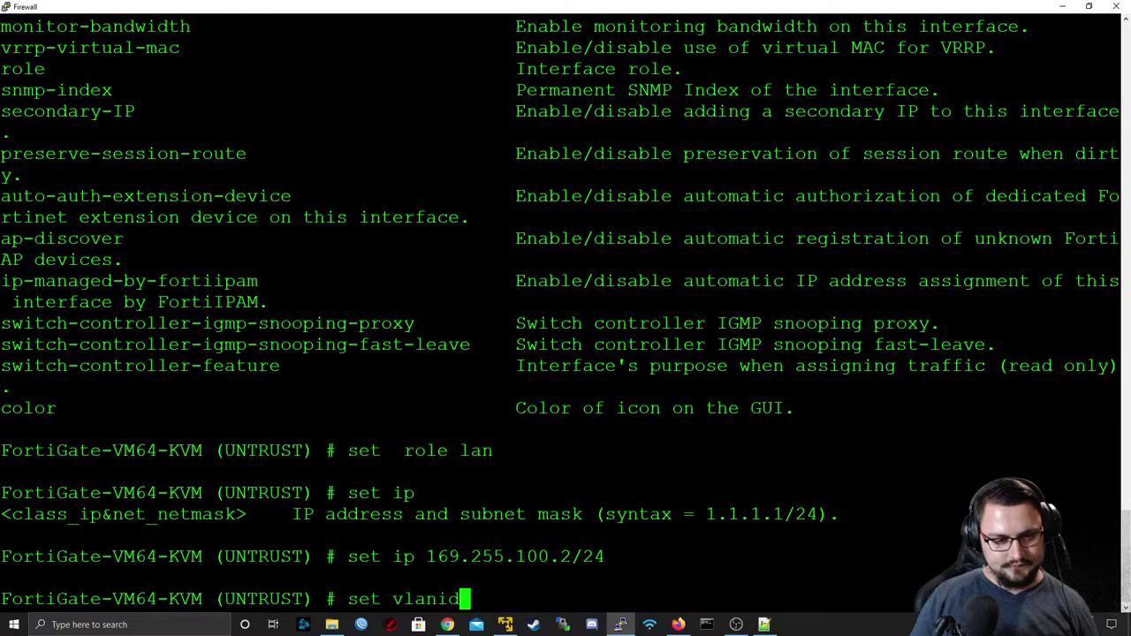
pyautogui.press('?')
pyautogui.write('99')
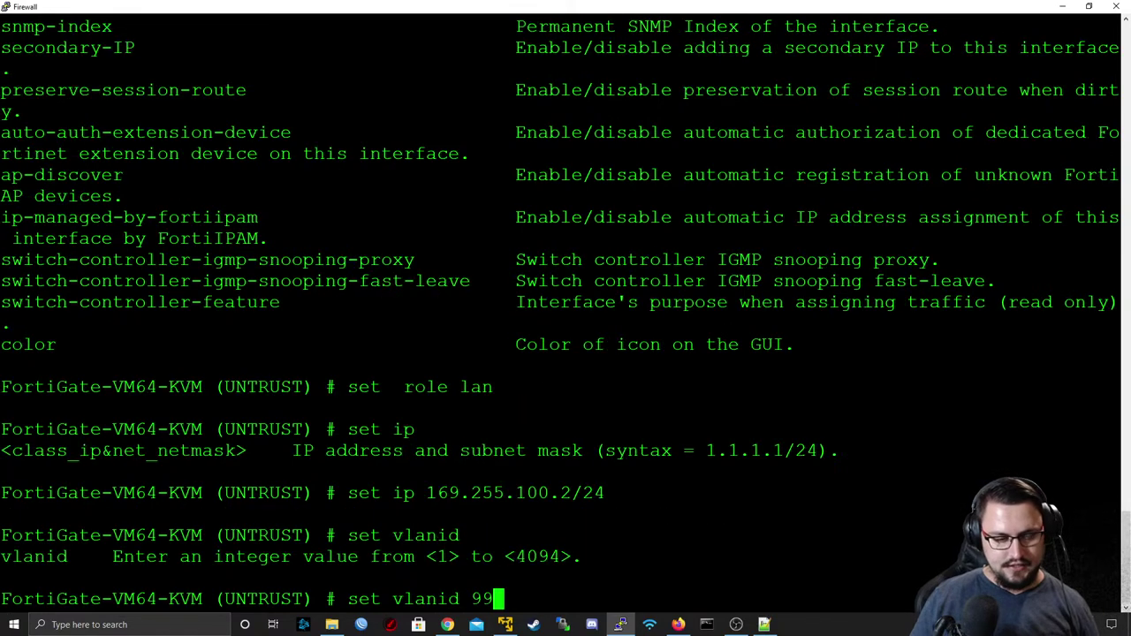
pyautogui.press('Return')
pyautogui.write('set ')
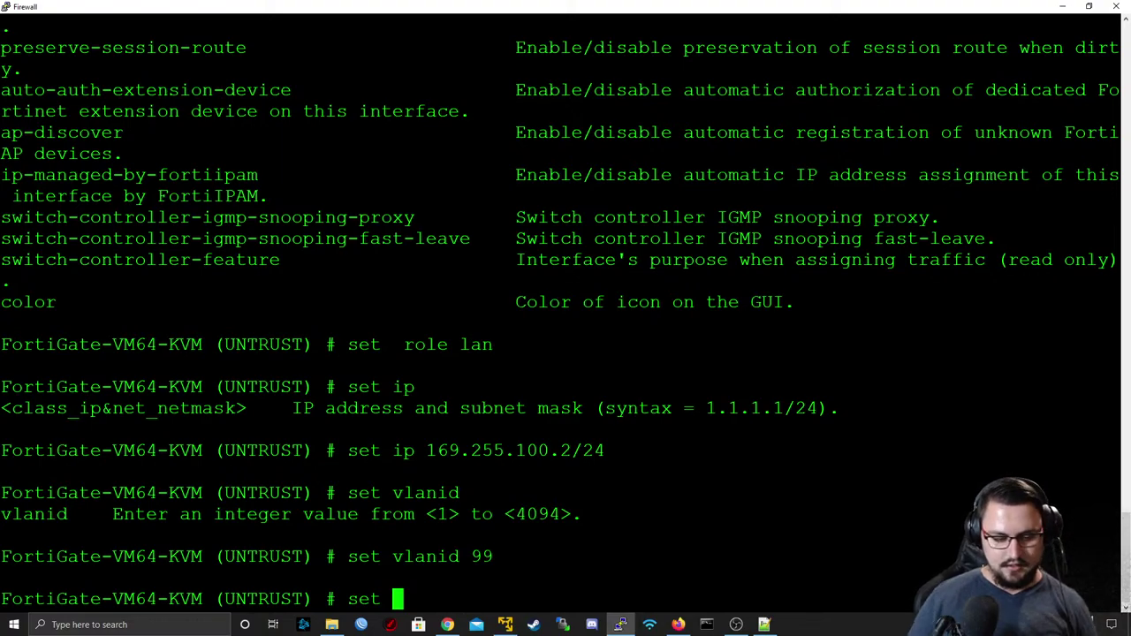
pyautogui.write('interface ')
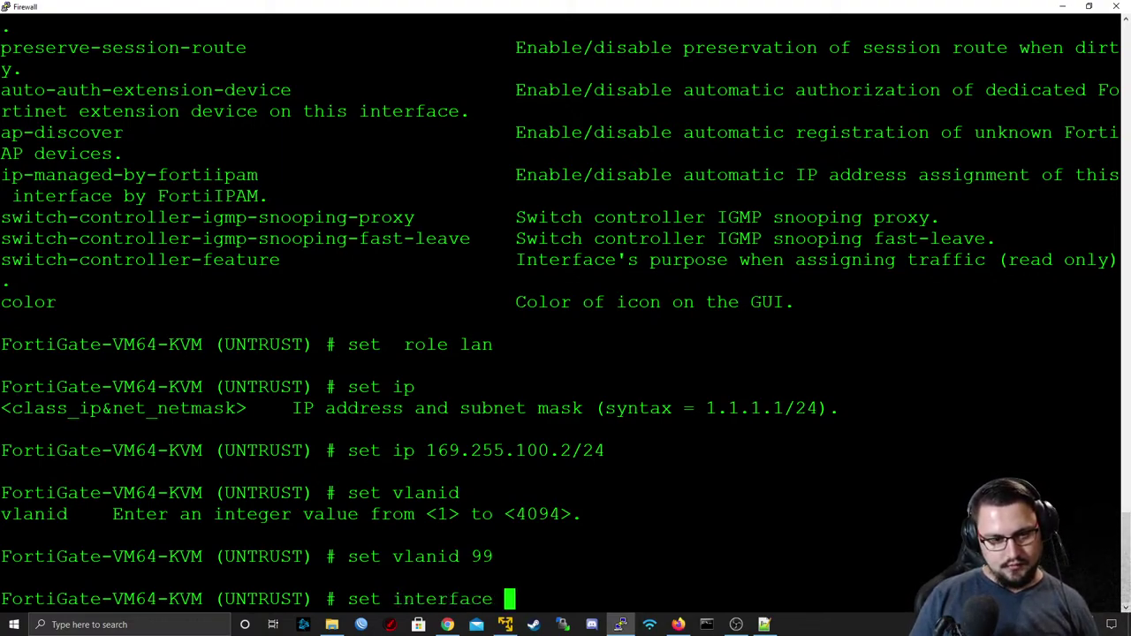
pyautogui.write('port1')
pyautogui.press('Return')
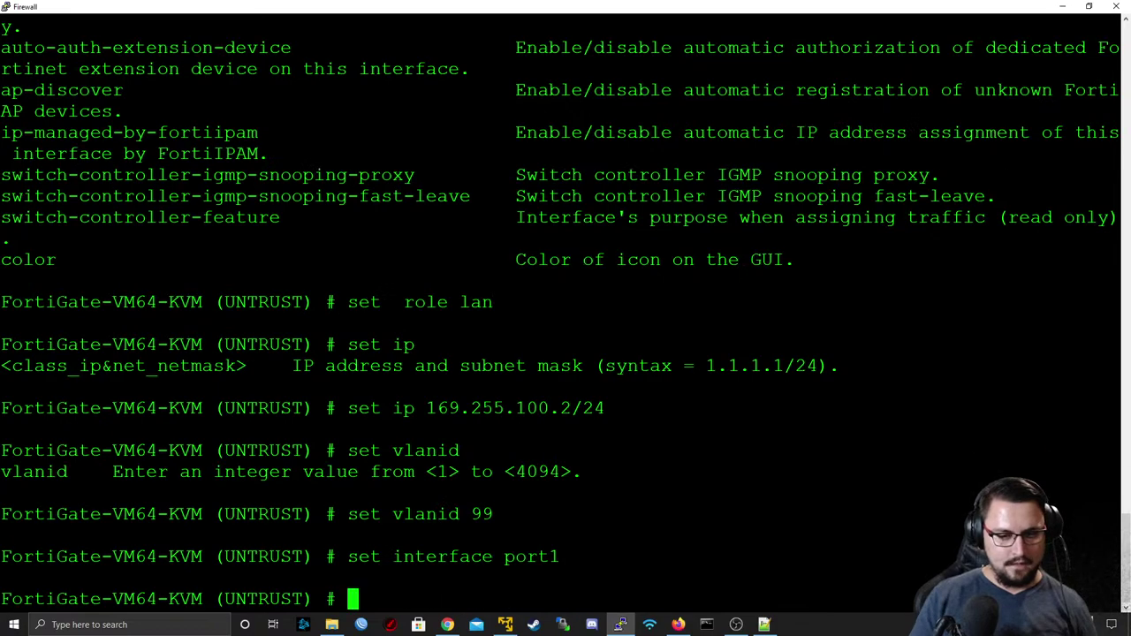
pyautogui.write('show')
pyautogui.press('Return')
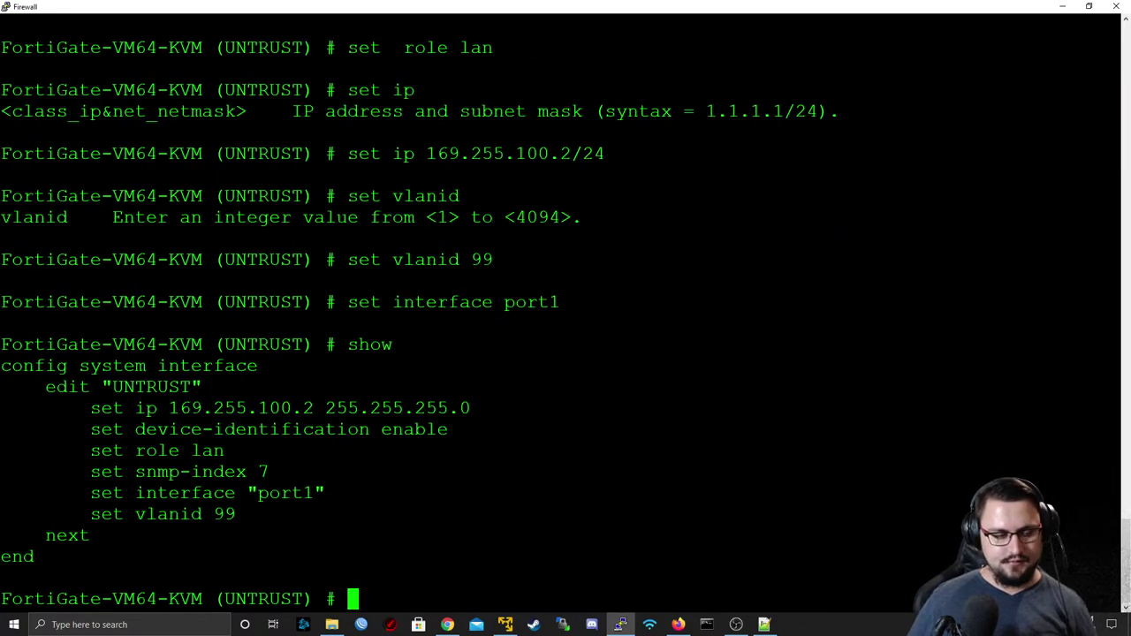
# - Allow ping, http, https, telnet and ssh on UNTRUST and show its configuration
pyautogui.write('set allowaccess a')
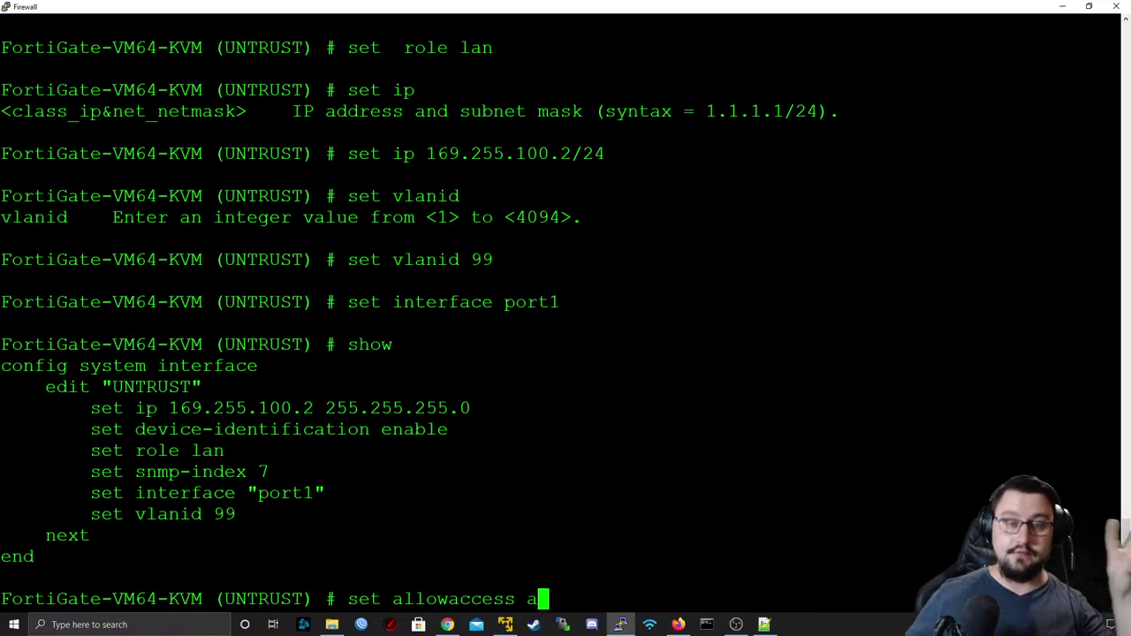
pyautogui.press('BackSpace')
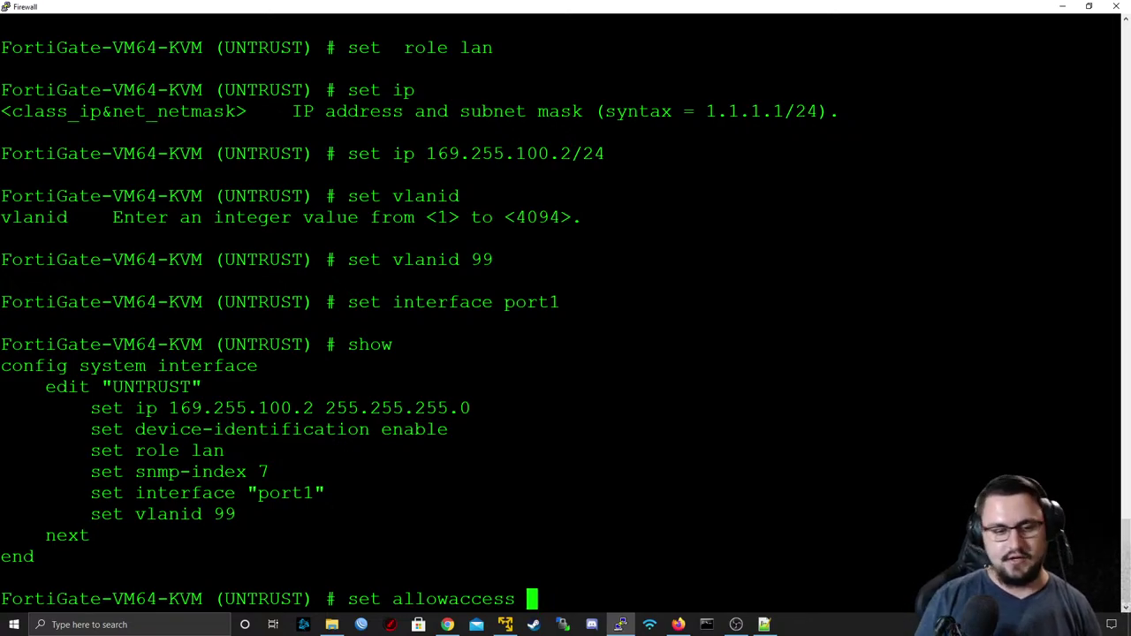
pyautogui.write('ping http http')
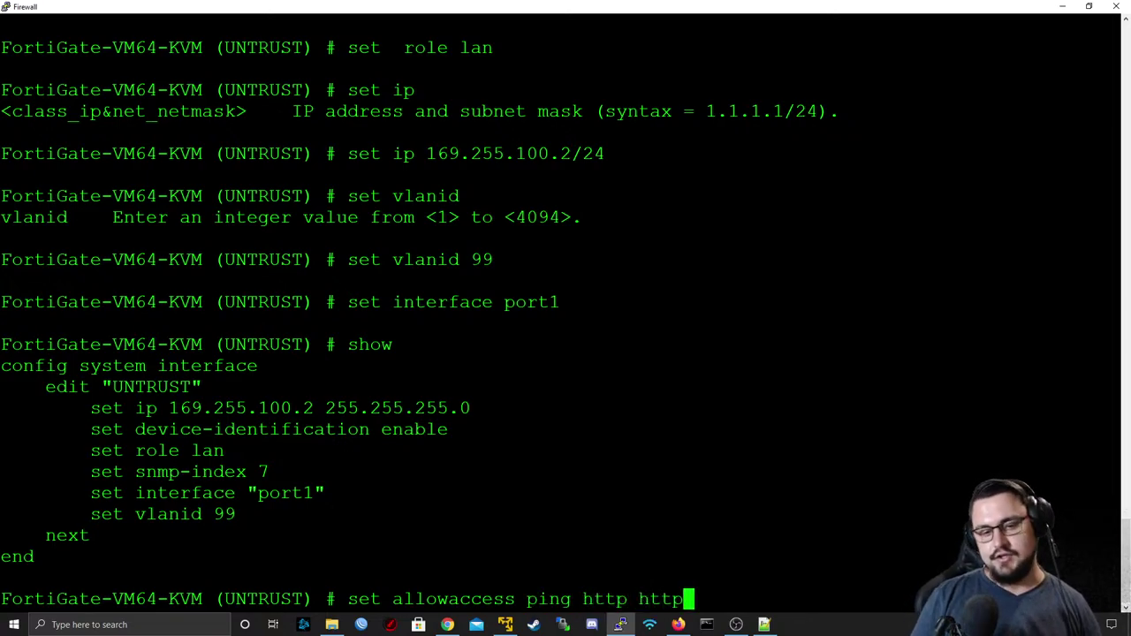
pyautogui.write('s telnet ssh')
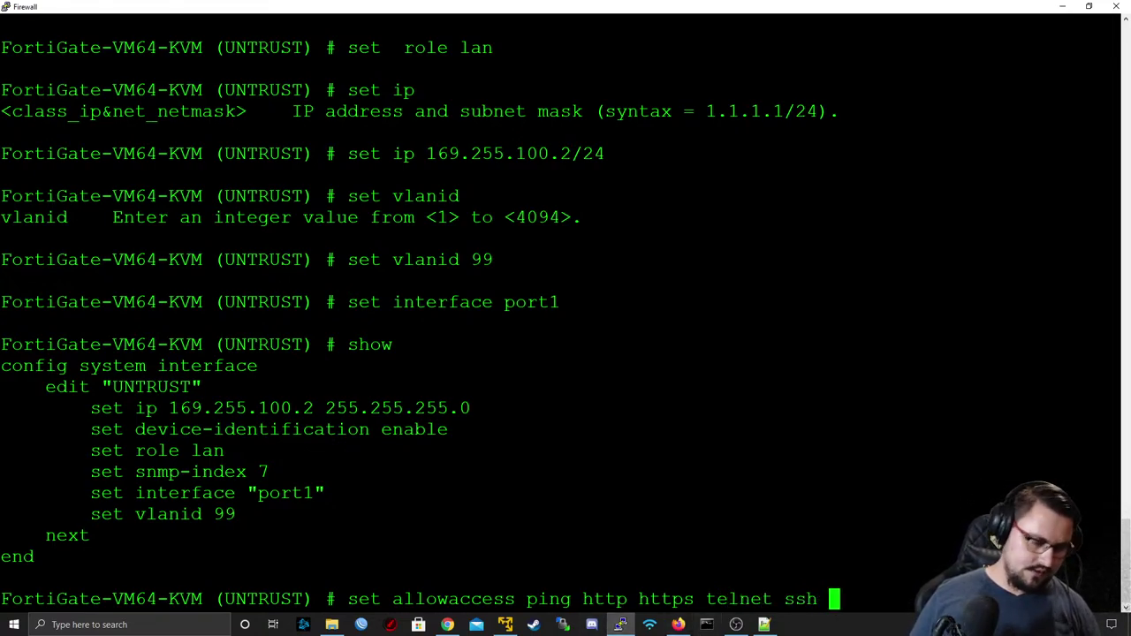
pyautogui.press('Return')
pyautogui.write('show')
pyautogui.press('Return')
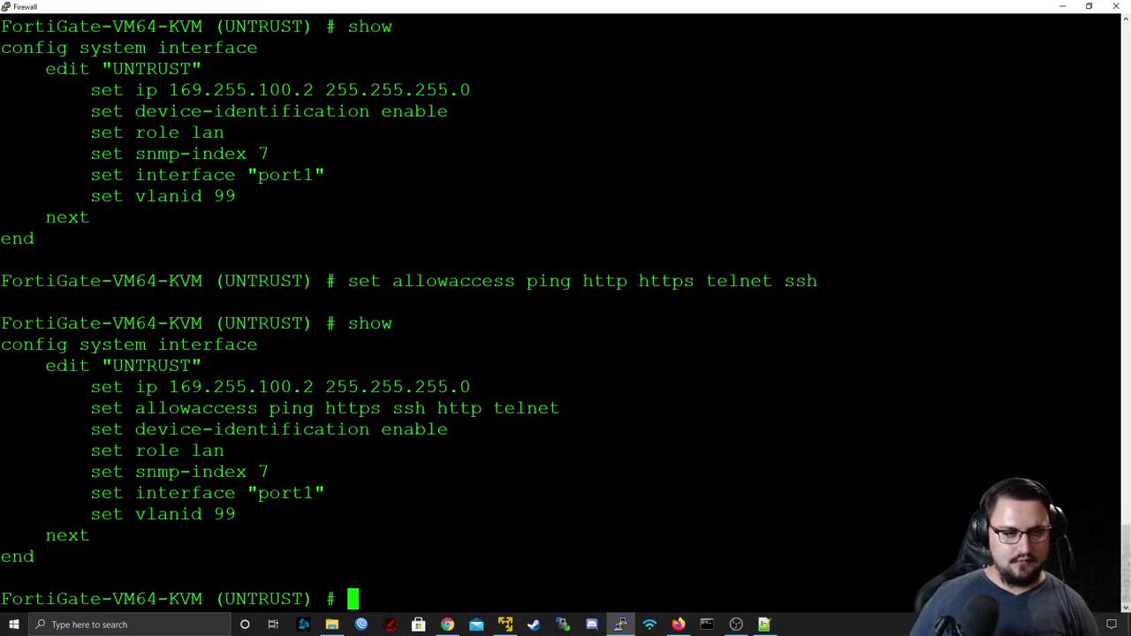
# - Set the UNTRUST role to wan and try to commit it; it fails because vdom must be set
pyautogui.write('set role lwa')
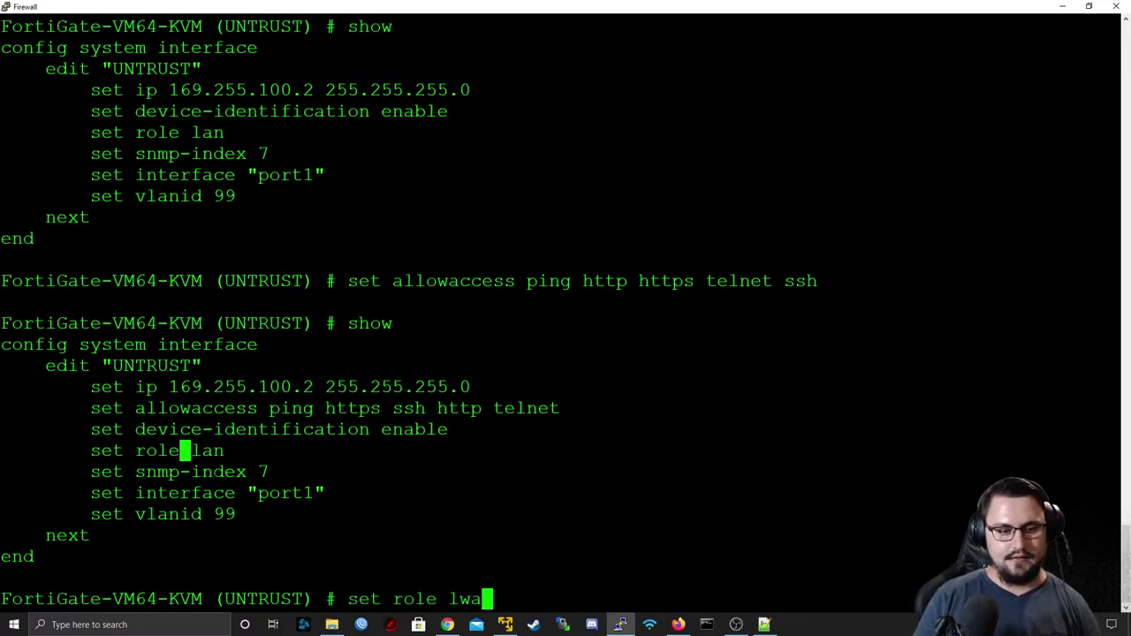
pyautogui.press('BackSpace')
pyautogui.press('BackSpace')
pyautogui.press('BackSpace')
pyautogui.write('wan')
pyautogui.press('Return')
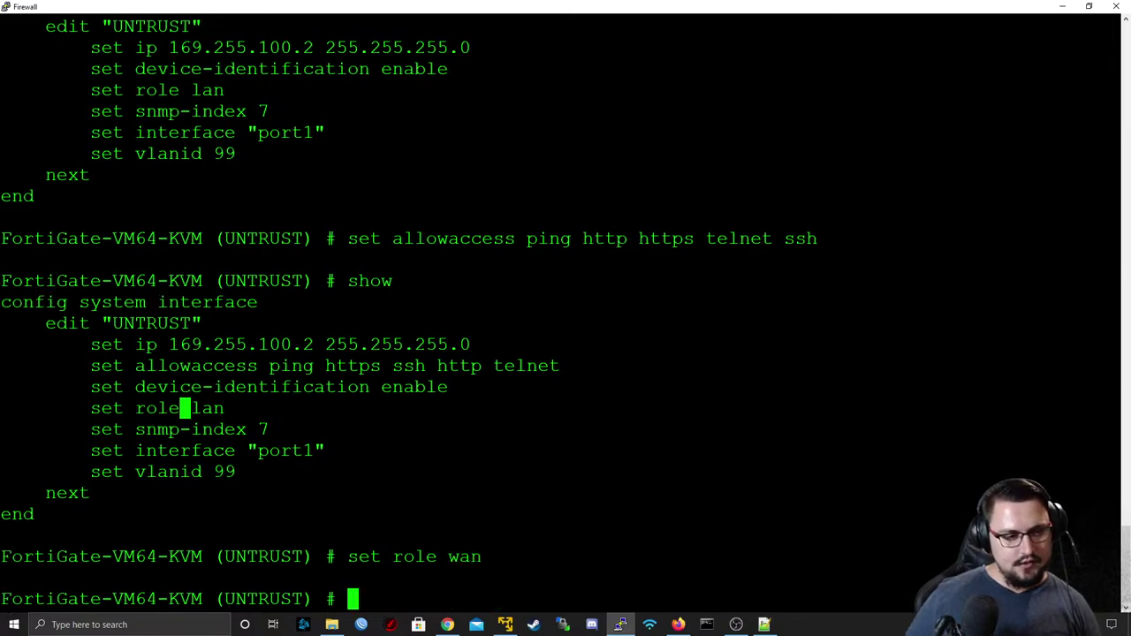
pyautogui.moveTo(136, 451); pyautogui.dragTo(330, 451)
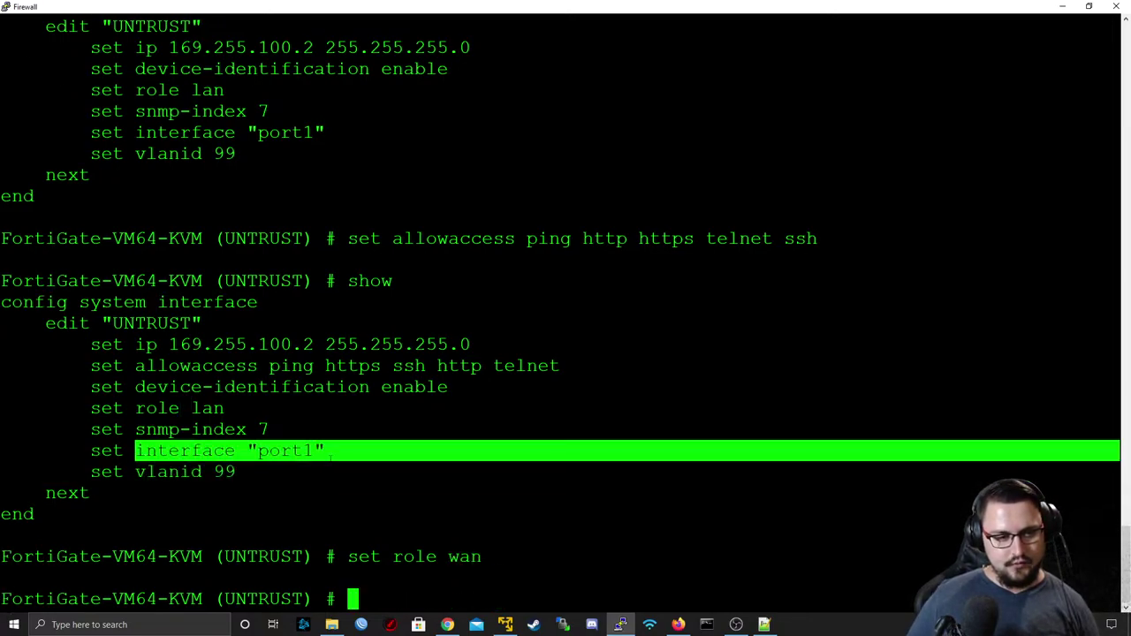
pyautogui.doubleClick(168, 472)
pyautogui.write('next')
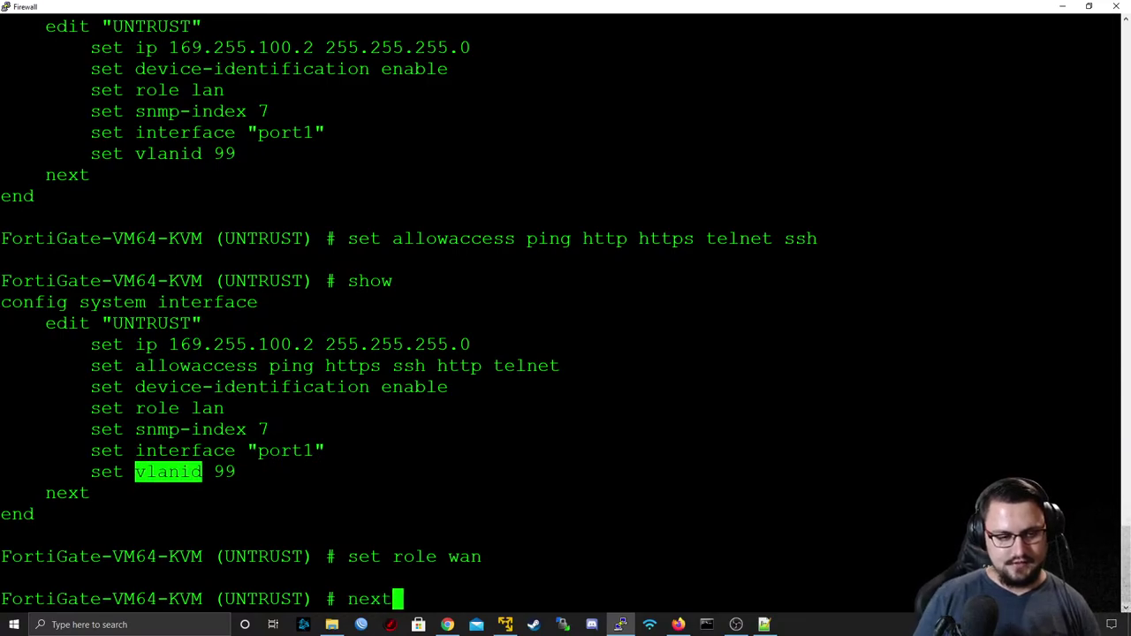
pyautogui.press('Return')
# - Clear the prompt and start a new UNTRUST interface entry with edit UNTRUST
pyautogui.write('end')
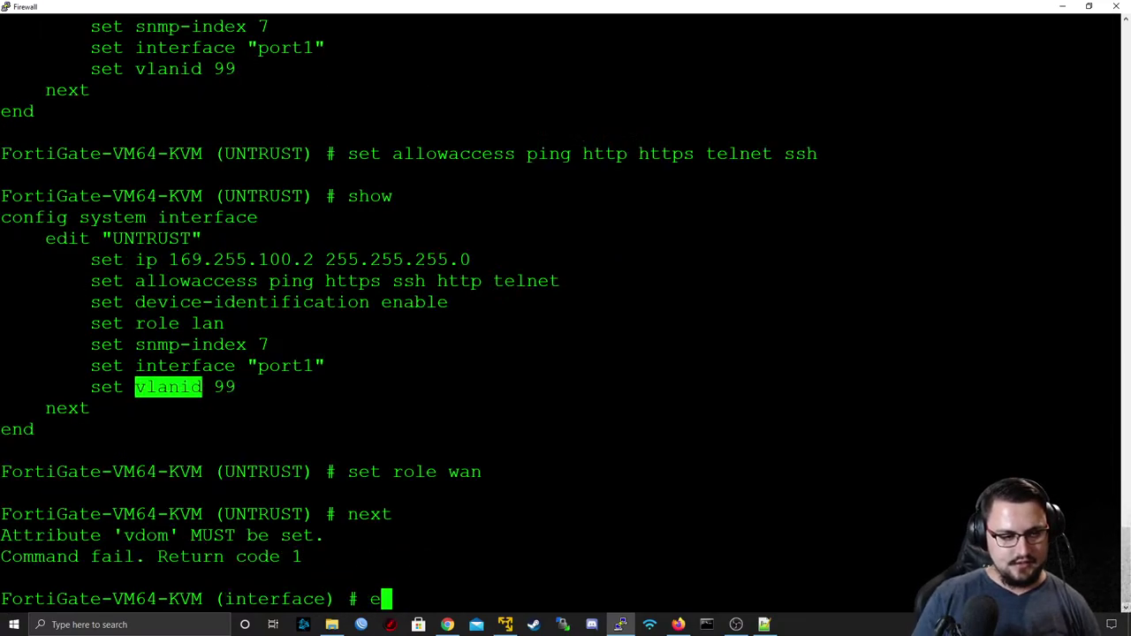
pyautogui.press('BackSpace')
pyautogui.press('BackSpace')
pyautogui.press('BackSpace')
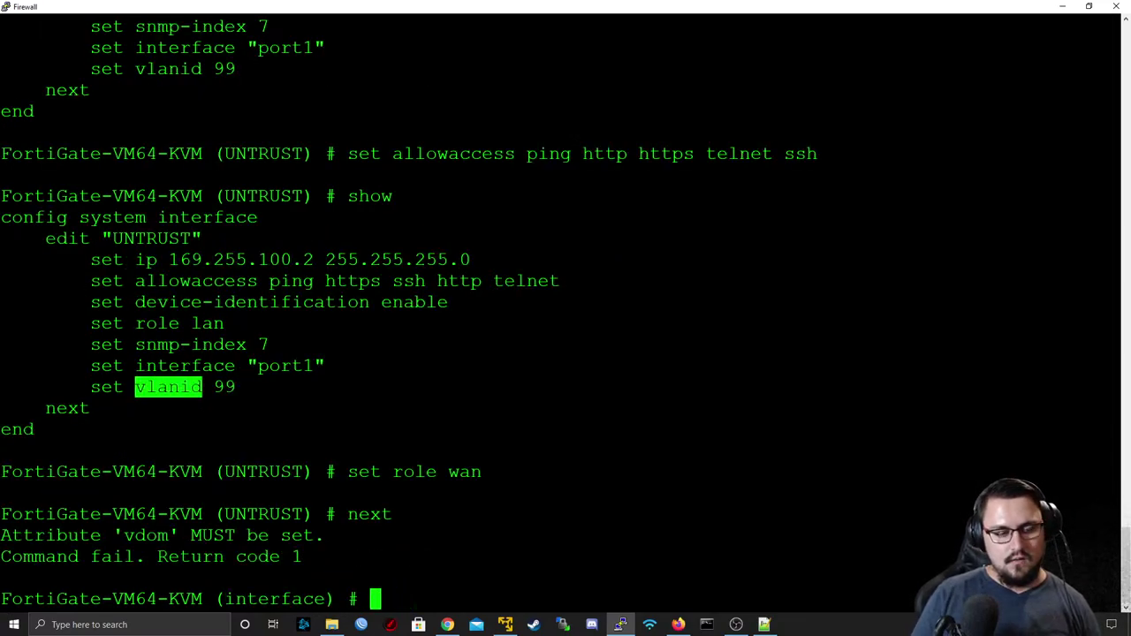
pyautogui.press('Up')
pyautogui.press('Up')
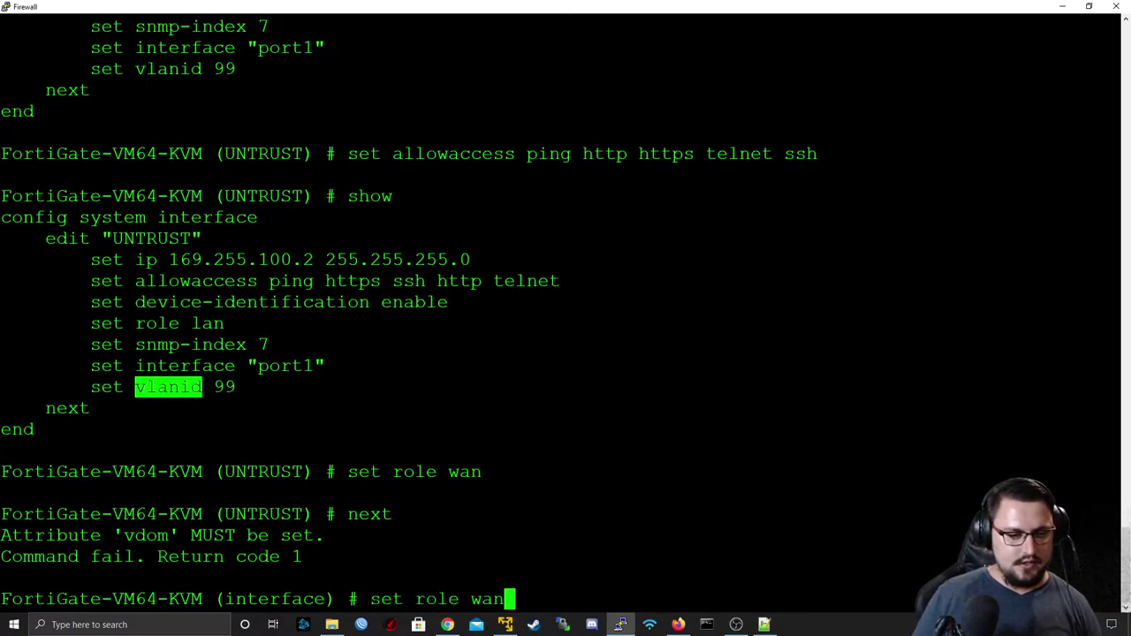
pyautogui.press('Down')
pyautogui.press('BackSpace')
pyautogui.press('BackSpace')
pyautogui.press('BackSpace')
pyautogui.press('BackSpace')
pyautogui.write('edit ')
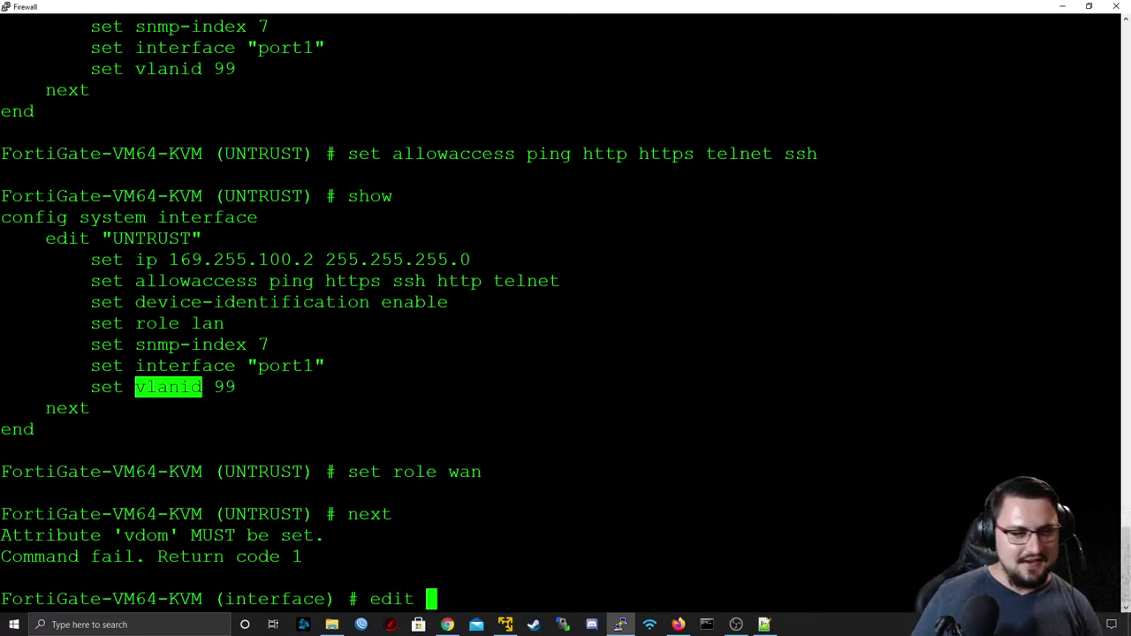
pyautogui.write('UNTRUST')
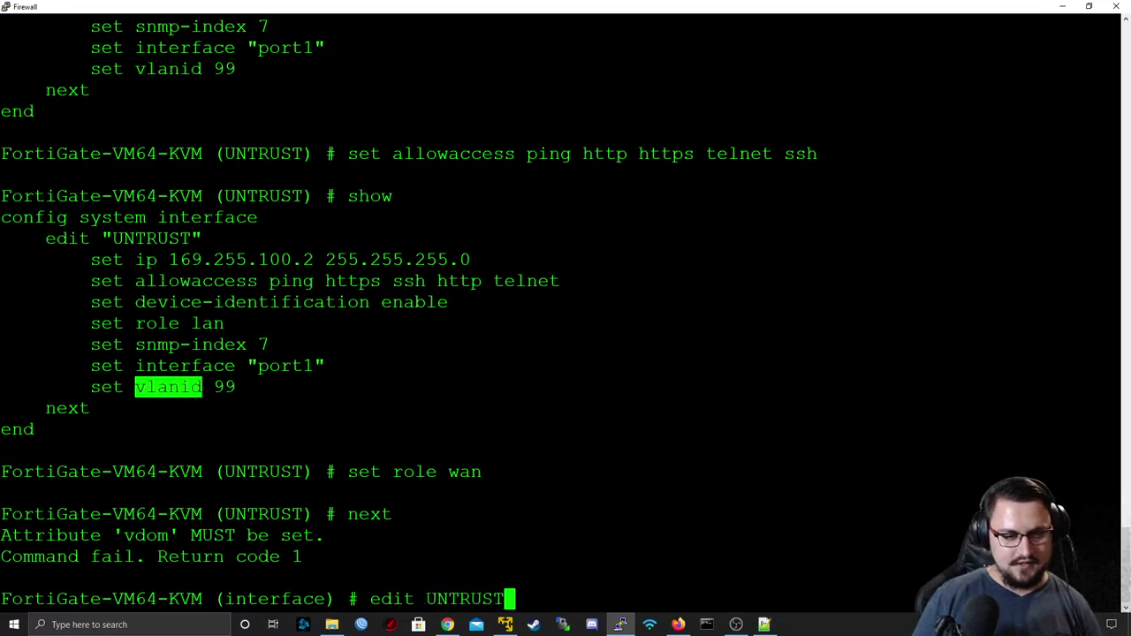
pyautogui.press('Return')
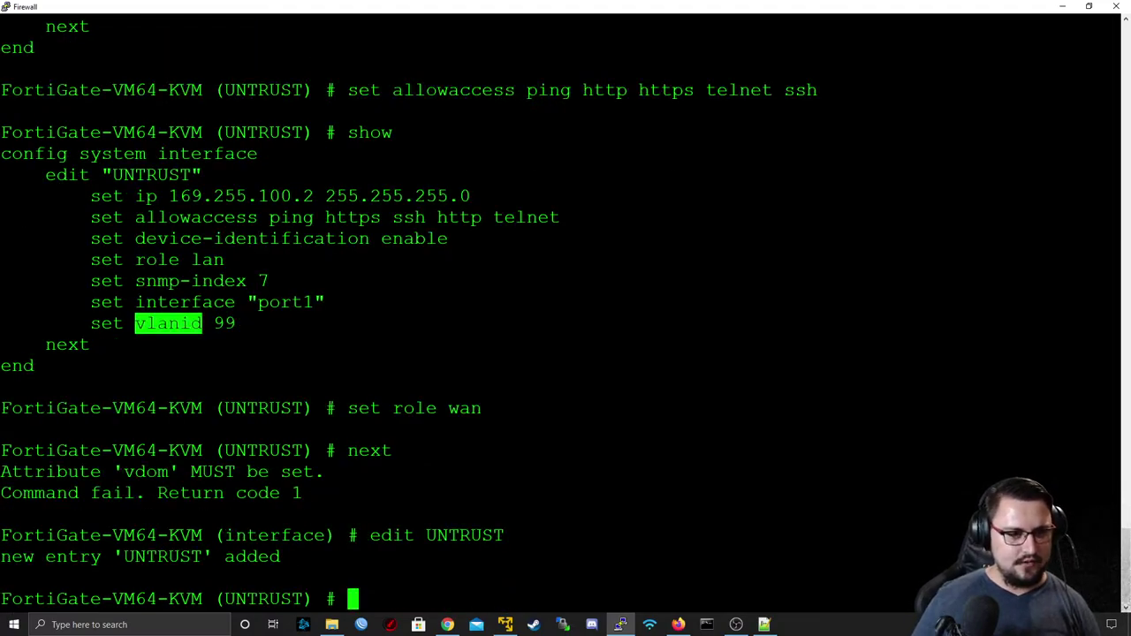
# - Paste the old IP 169.255.100.2/24, allowaccess and device-identification lines into UNTRUST
pyautogui.moveTo(91, 195); pyautogui.dragTo(471, 195)
pyautogui.rightClick(471, 196)
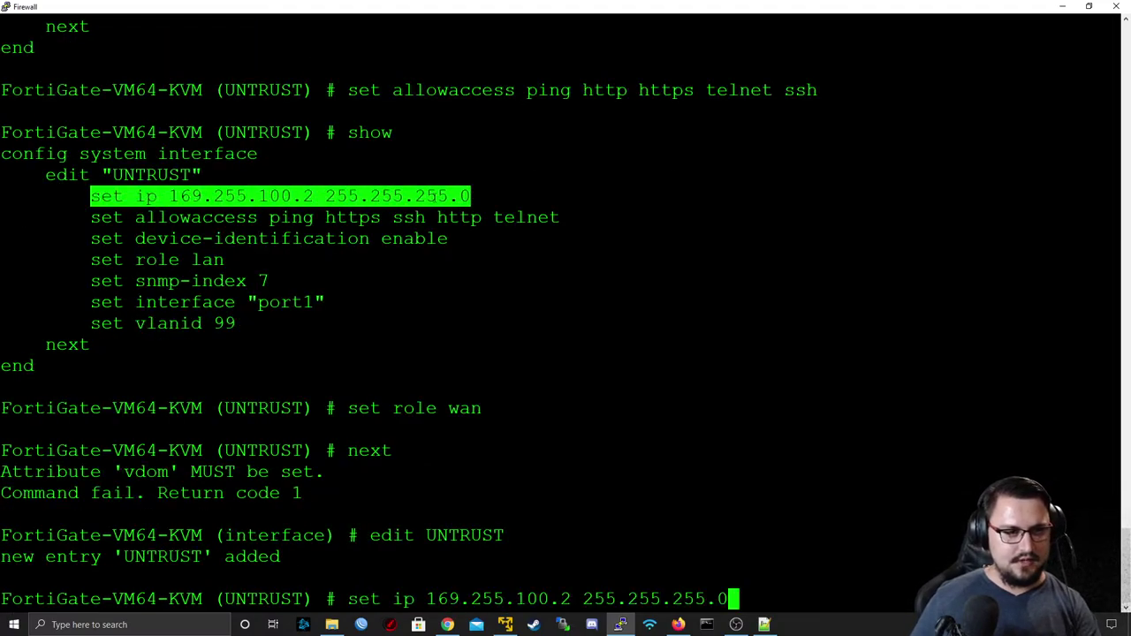
pyautogui.press('Return')
pyautogui.moveTo(91, 174); pyautogui.dragTo(560, 174)
pyautogui.rightClick(560, 174)
pyautogui.press('Return')
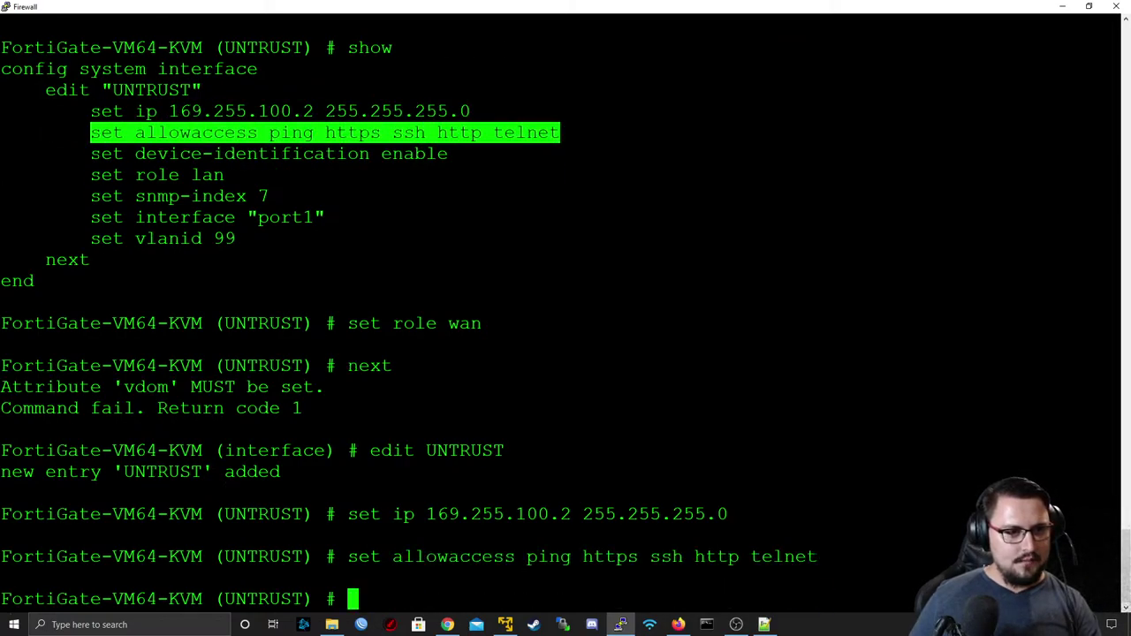
pyautogui.moveTo(91, 153); pyautogui.dragTo(449, 153)
pyautogui.rightClick(449, 153)
pyautogui.press('Return')
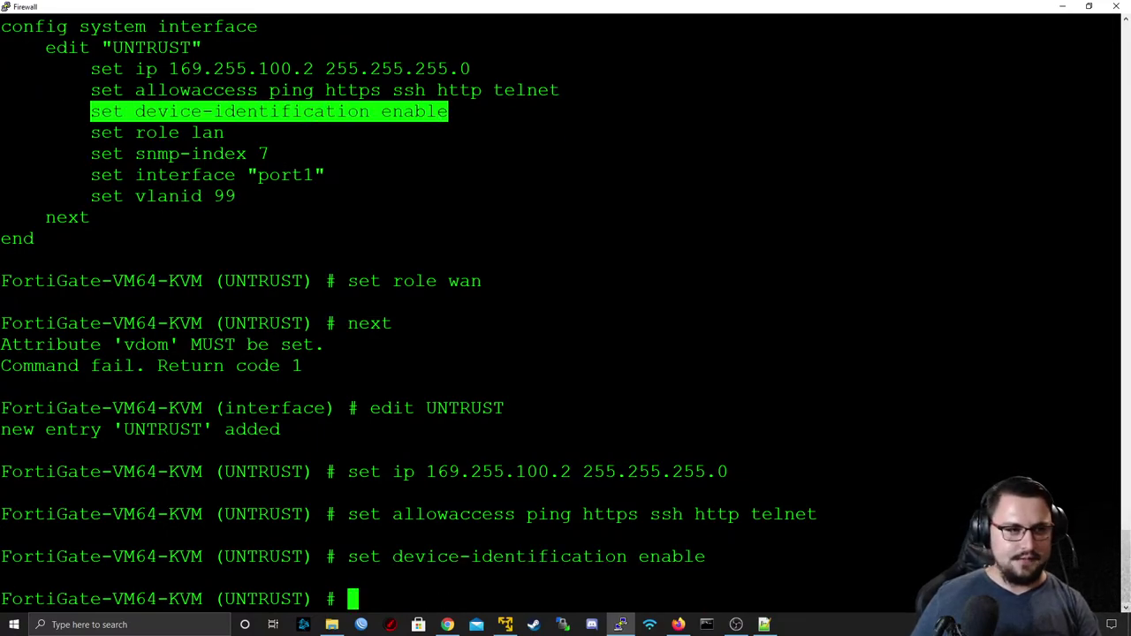
# - Paste the old role line, then change the UNTRUST role from lan to wan
pyautogui.moveTo(91, 131); pyautogui.dragTo(224, 132)
pyautogui.rightClick(221, 132)
pyautogui.press('Return')
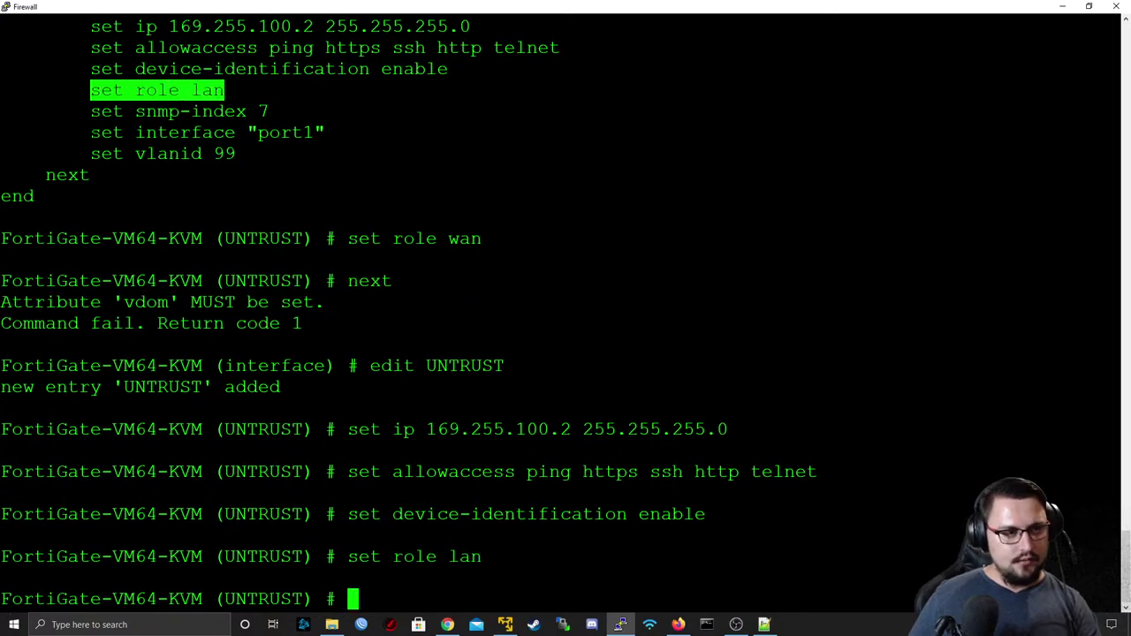
pyautogui.press('Up')
pyautogui.press('BackSpace')
pyautogui.press('BackSpace')
pyautogui.press('BackSpace')
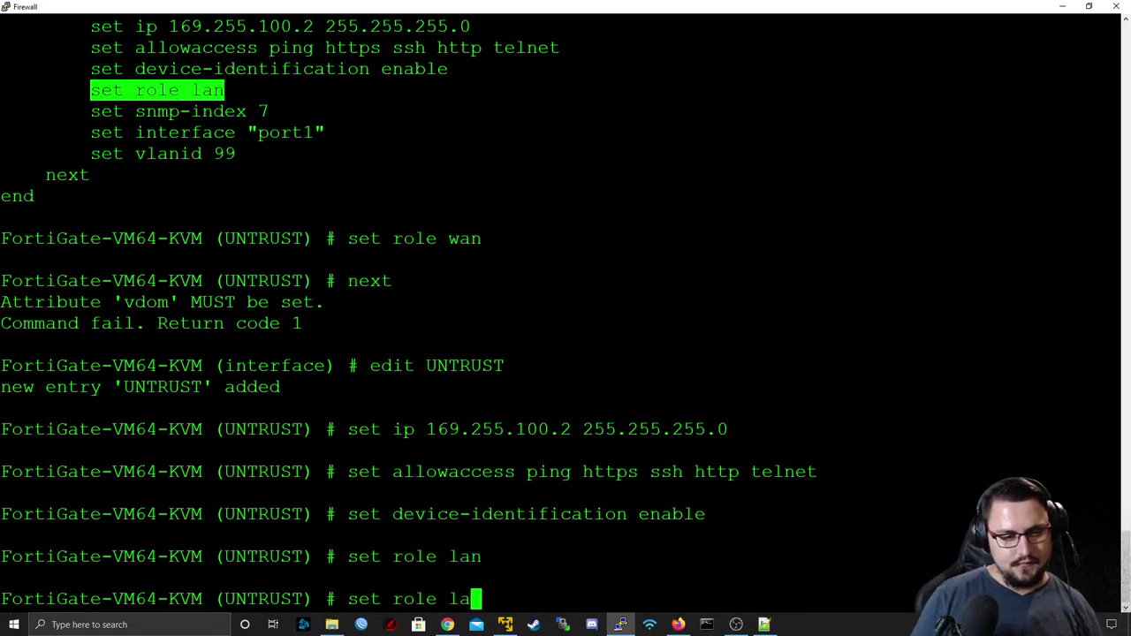
pyautogui.write('wan')
pyautogui.press('BackSpace')
pyautogui.press('BackSpace')
pyautogui.write('an')
pyautogui.press('Return')
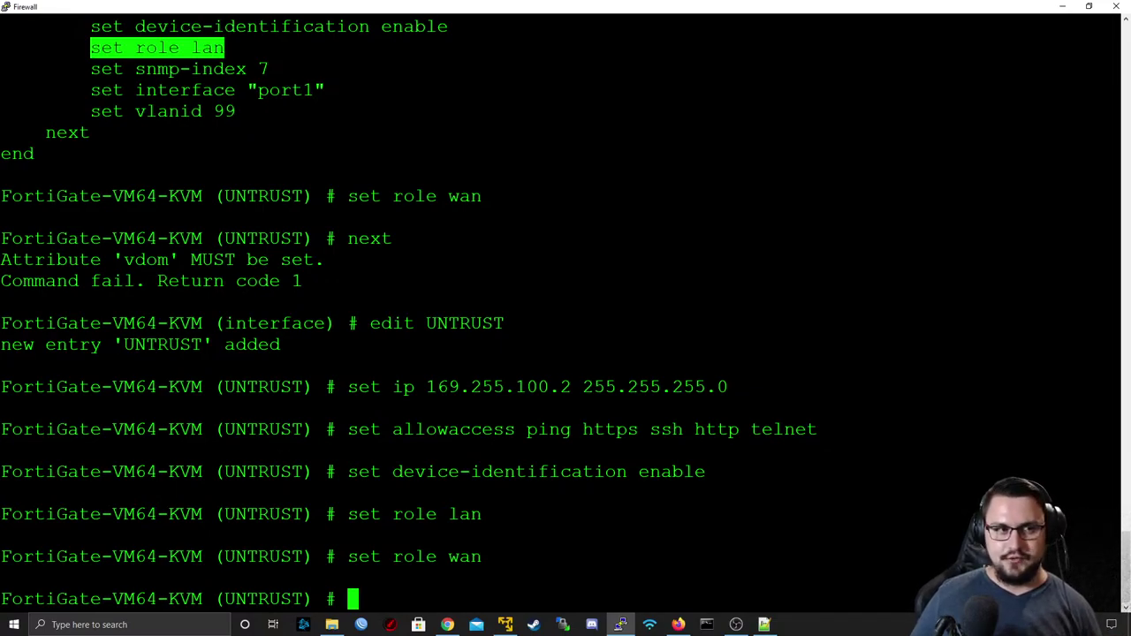
# - Bind UNTRUST to interface port1 with VLAN ID 99
pyautogui.moveTo(91, 90); pyautogui.dragTo(319, 89)
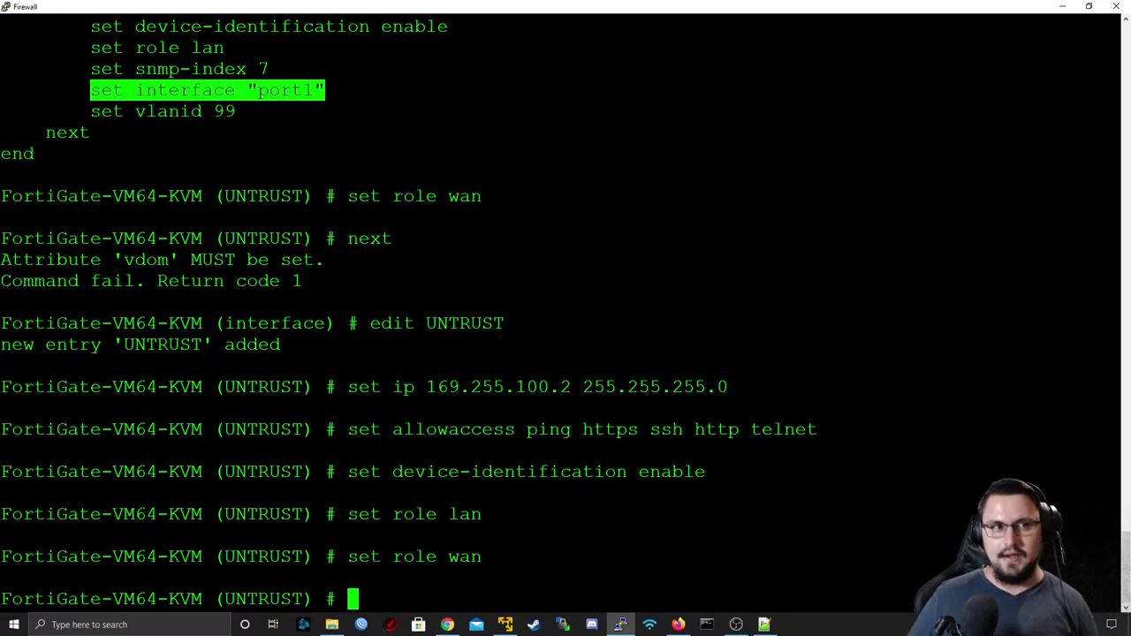
pyautogui.write('set interface "port1"')
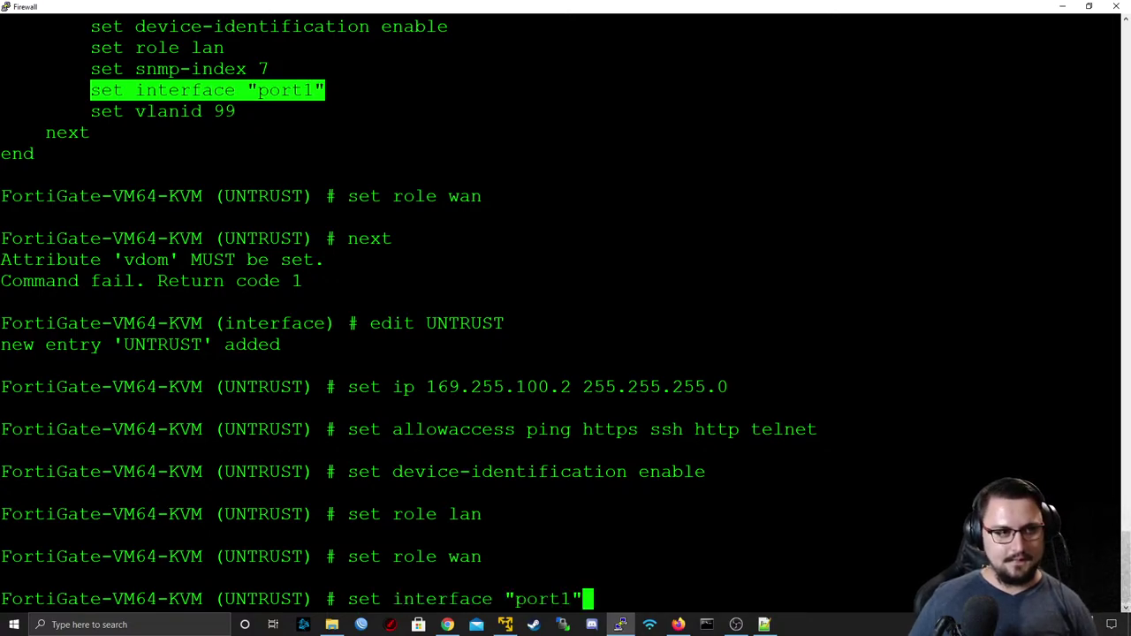
pyautogui.press('Return')
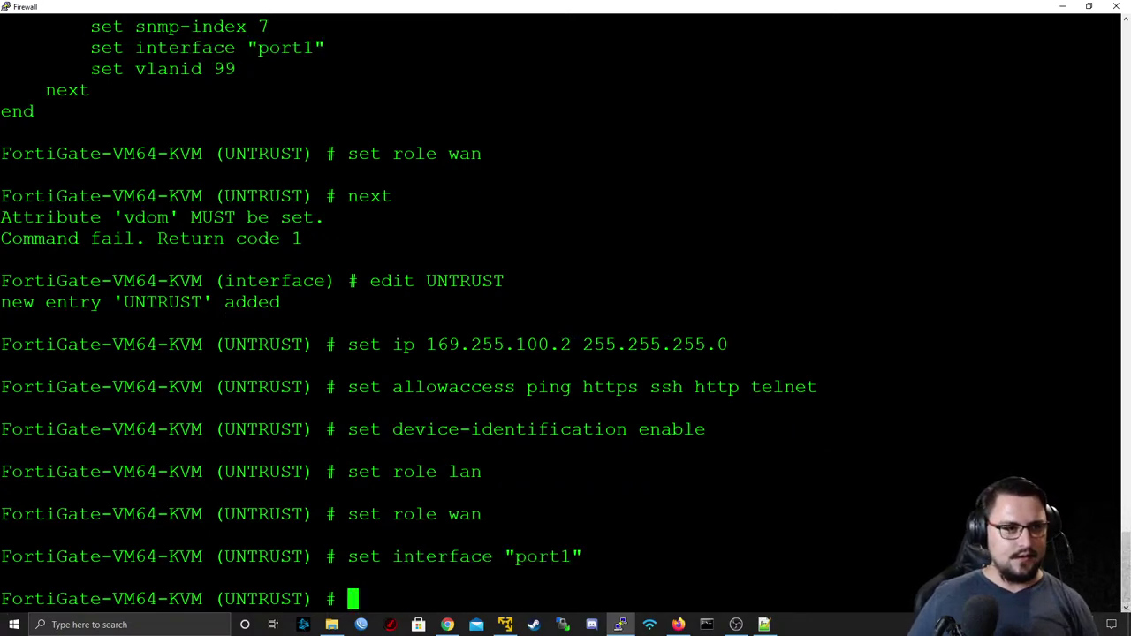
pyautogui.moveTo(90, 69); pyautogui.dragTo(232, 71)
pyautogui.press('Return')
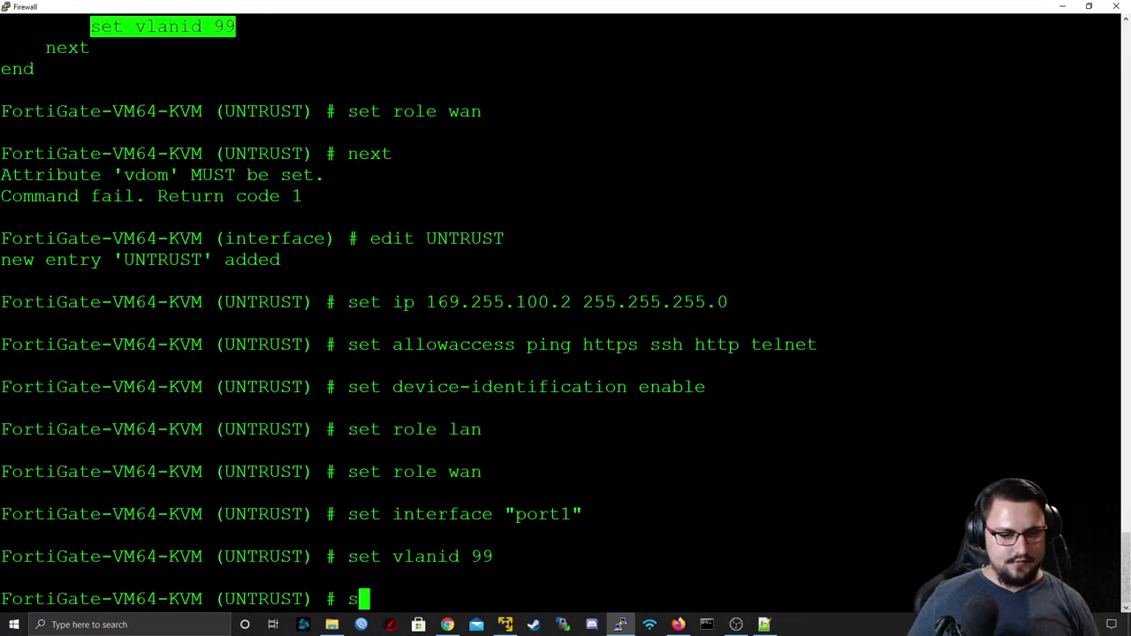
# - Set UNTRUST's vdom to root, review it, then commit and exit interface configuration
pyautogui.write('set vdom root')
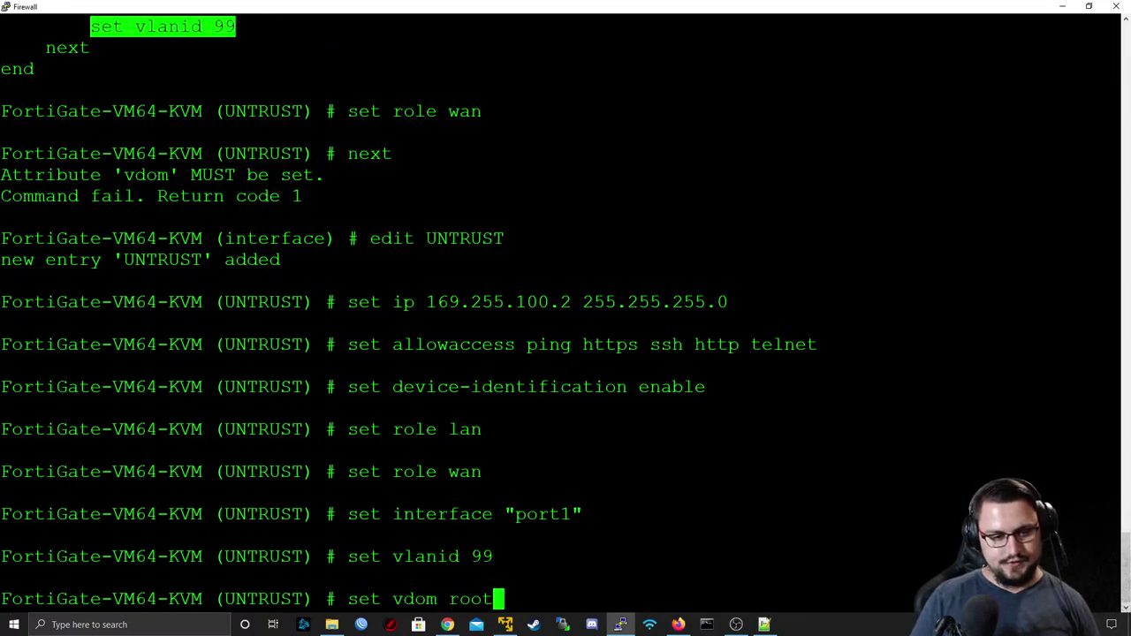
pyautogui.press('Return')
pyautogui.write('show')
pyautogui.press('Return')
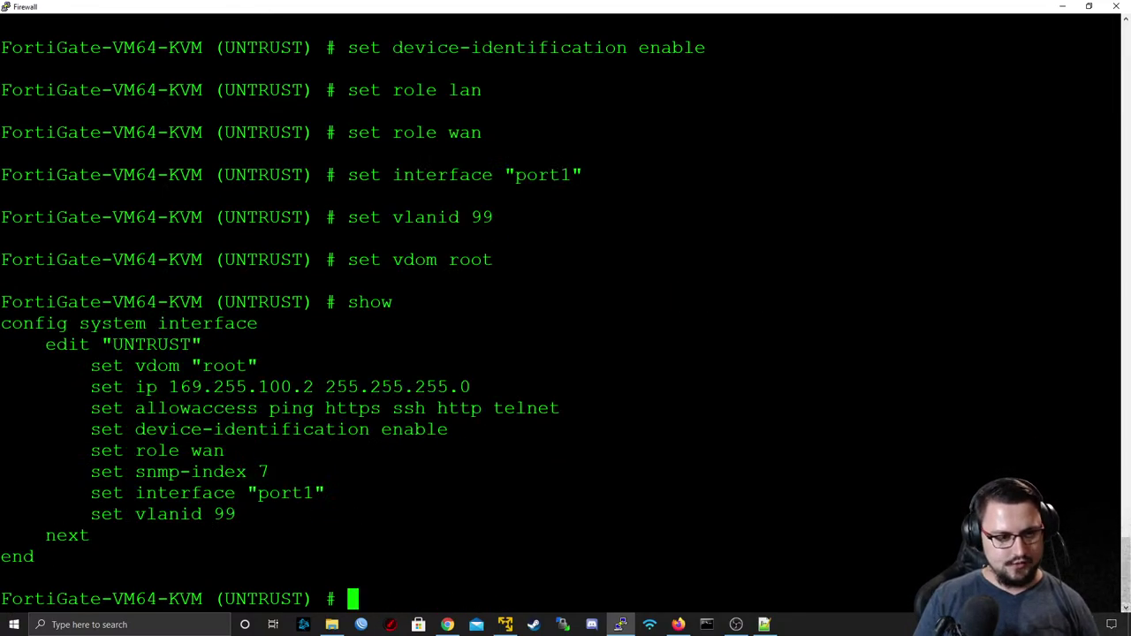
pyautogui.write('next')
pyautogui.press('Return')
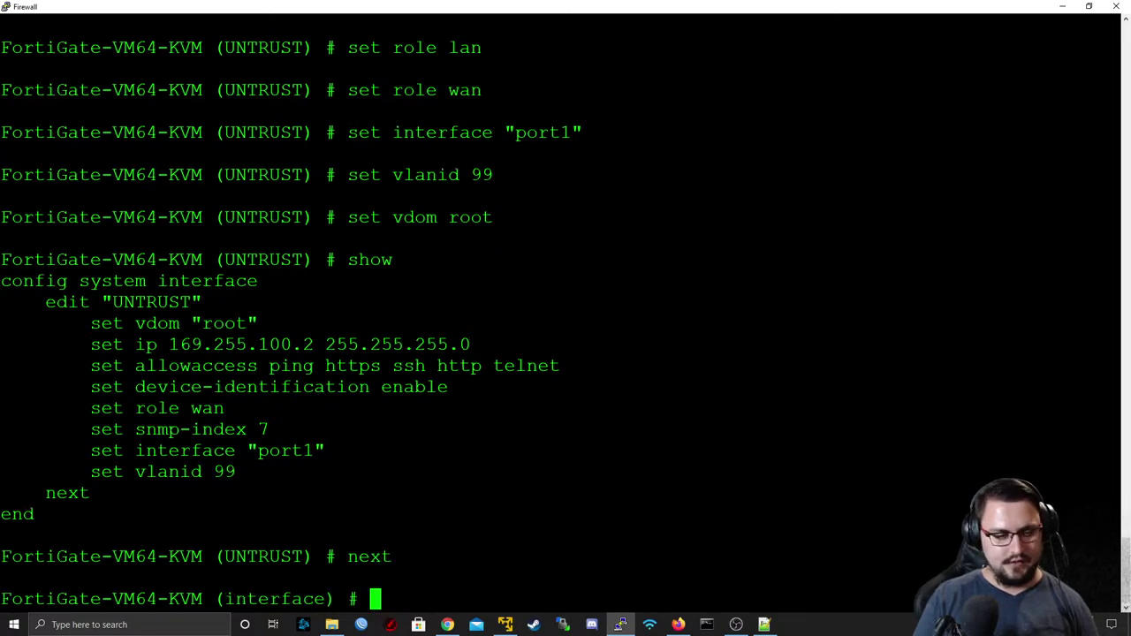
pyautogui.write('end')
pyautogui.press('Return')
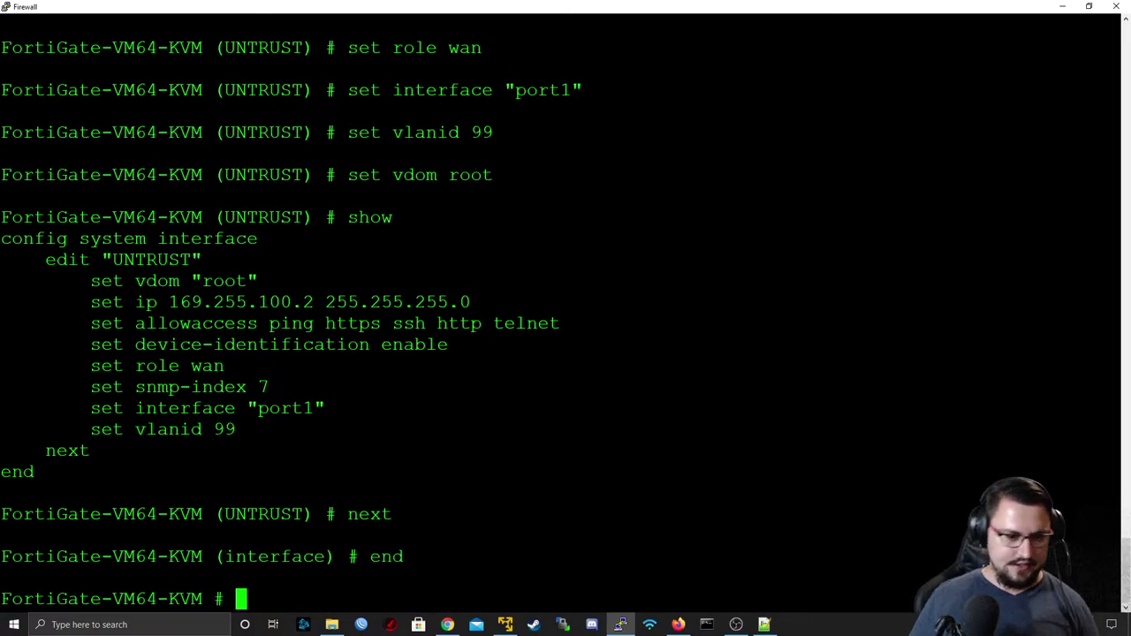
# - Ping 169.255.100.1 from the FortiGate (3 of 3 replies, 0% loss), then clear the prompt
pyautogui.write('execute ping')
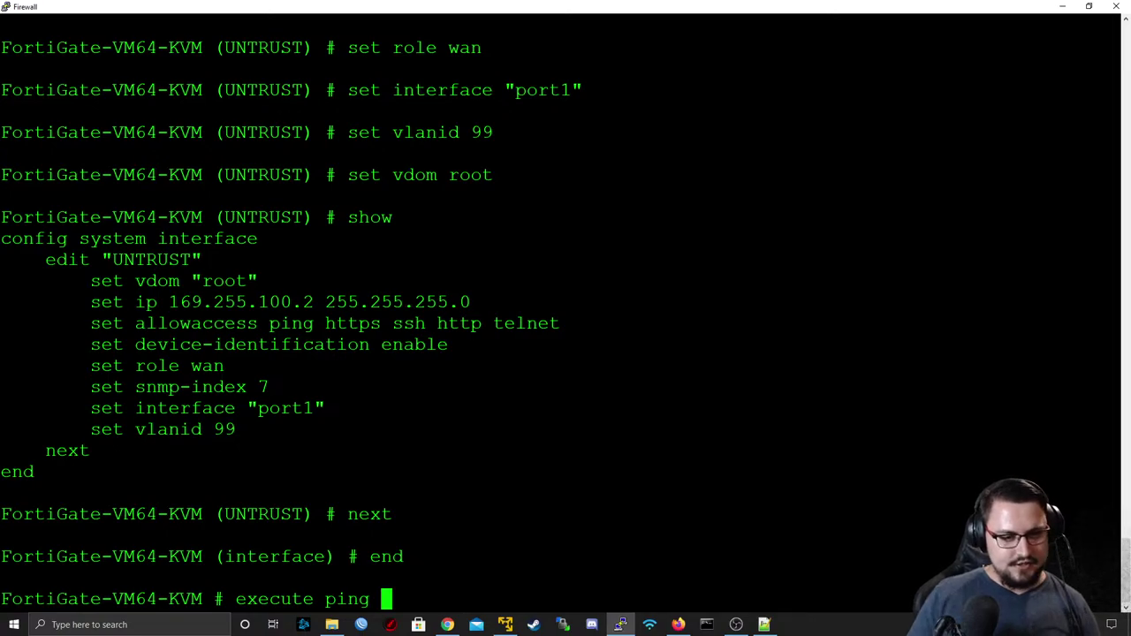
pyautogui.write('169.25')
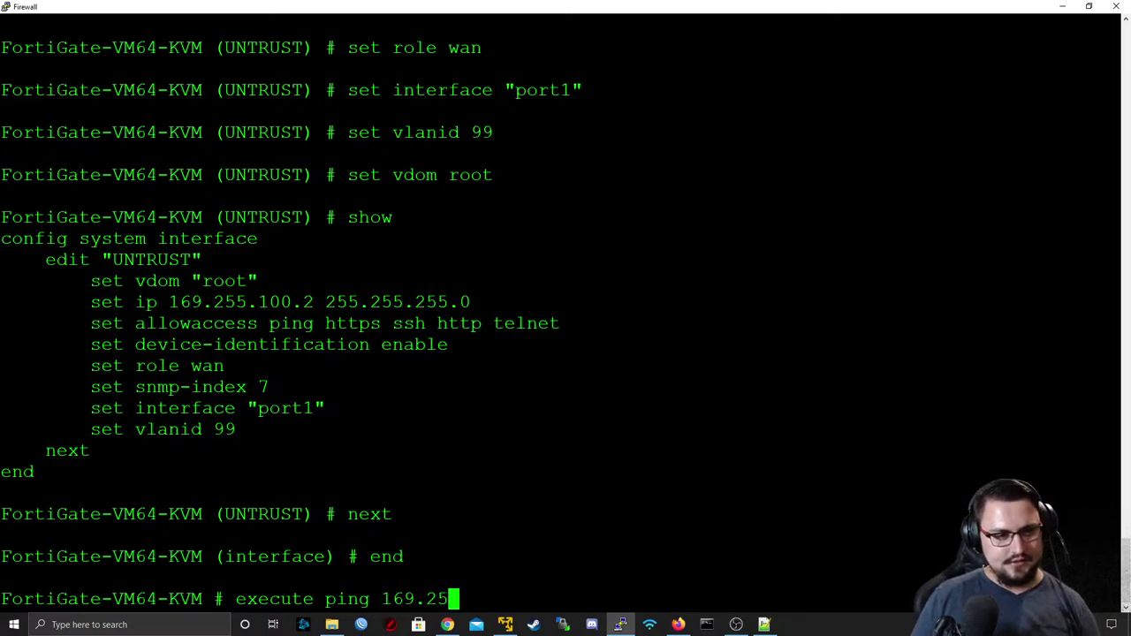
pyautogui.write('5.100.1')
pyautogui.press('Return')
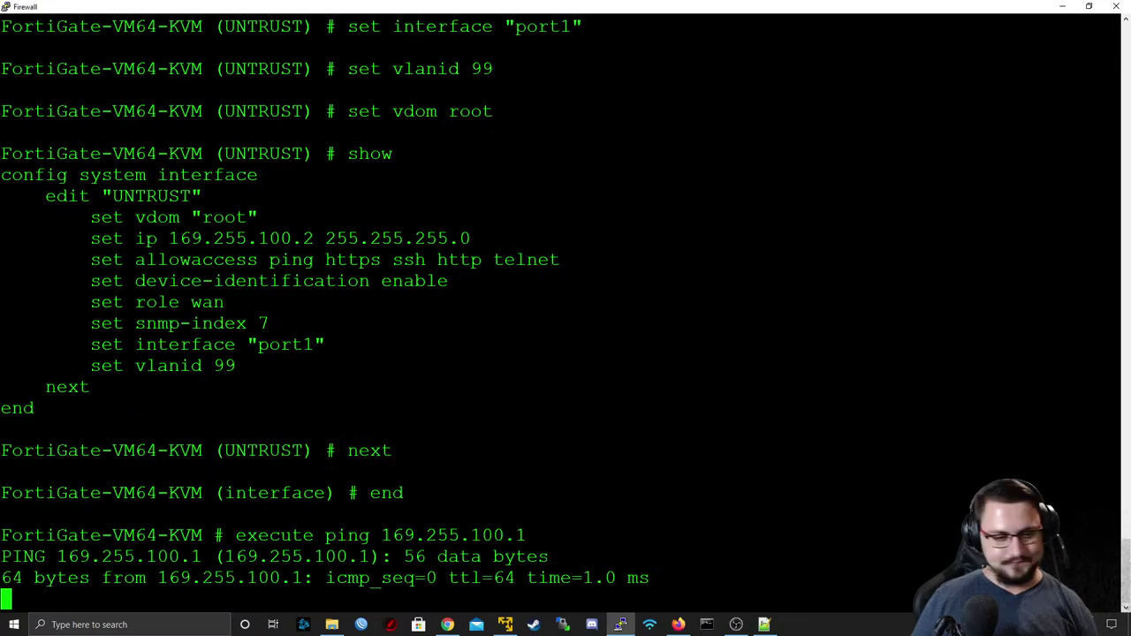
pyautogui.hotkey('ctrl', 'c')
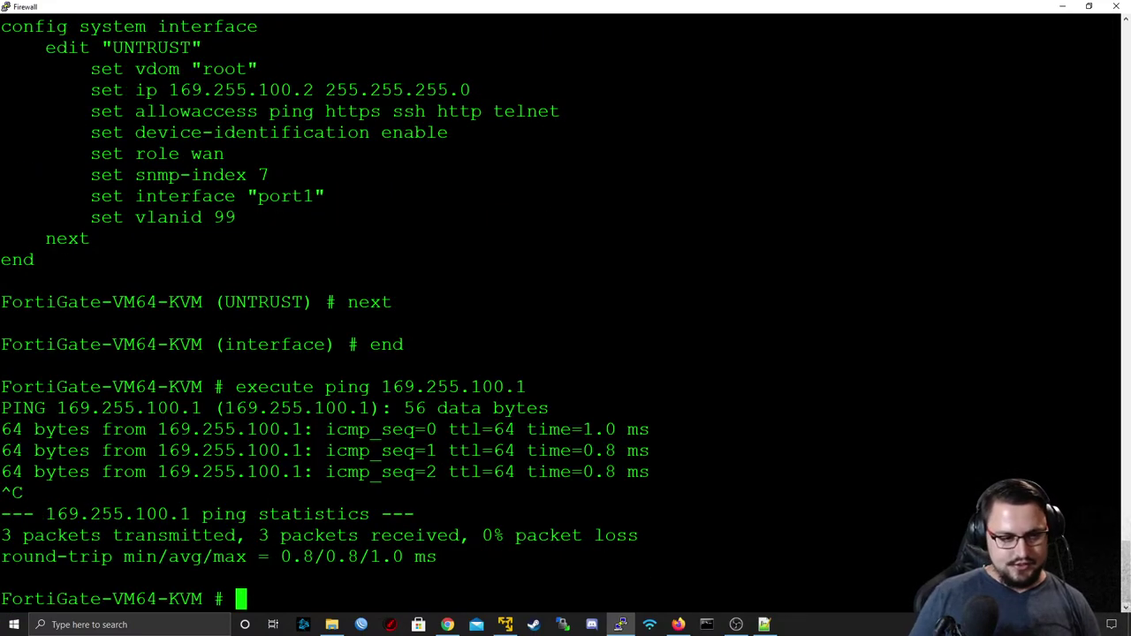
pyautogui.write('ip r')
pyautogui.press('BackSpace')
pyautogui.press('BackSpace')
pyautogui.press('BackSpace')
pyautogui.press('BackSpace')
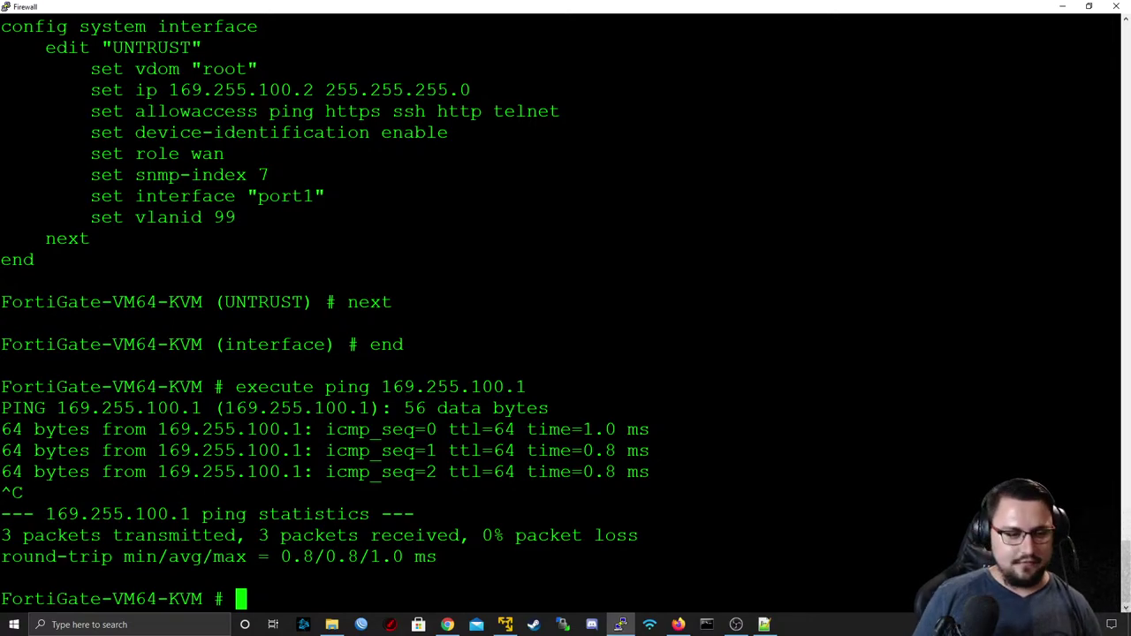
pyautogui.write('di')
pyautogui.press('BackSpace')
pyautogui.press('BackSpace')
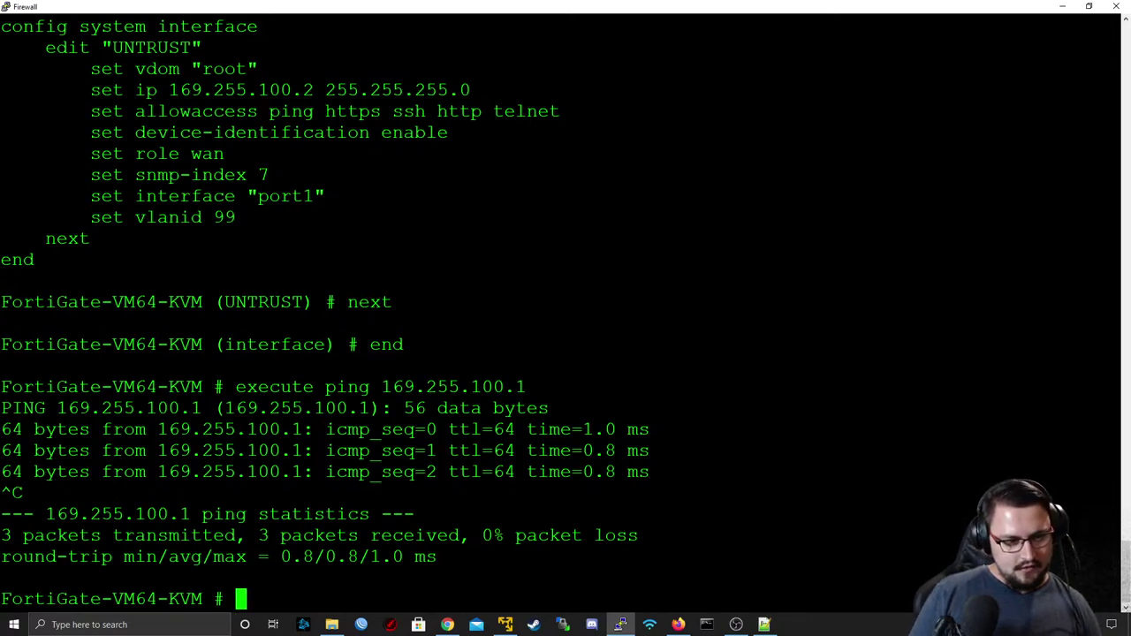
pyautogui.write('execute')
pyautogui.press('BackSpace')
pyautogui.press('BackSpace')
pyautogui.press('BackSpace')
pyautogui.press('BackSpace')
pyautogui.press('BackSpace')
pyautogui.press('BackSpace')
pyautogui.press('BackSpace')
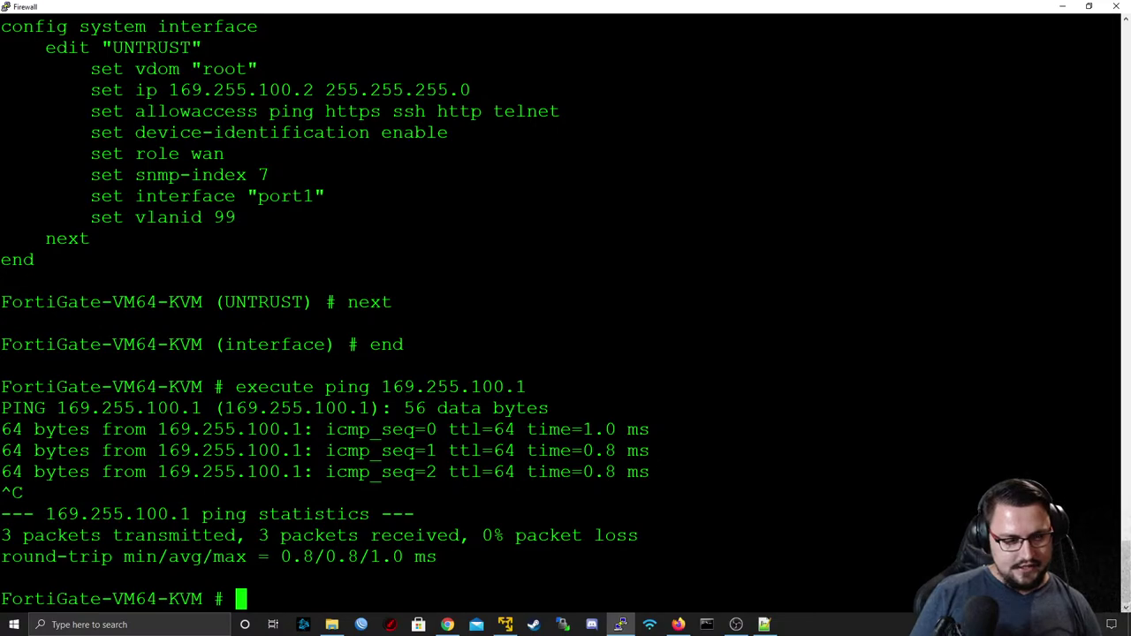
# - Create static route 0 for destination 0.0.0.0/0 via gateway 169.255.100.1
pyautogui.write('config')
pyautogui.press('BackSpace')
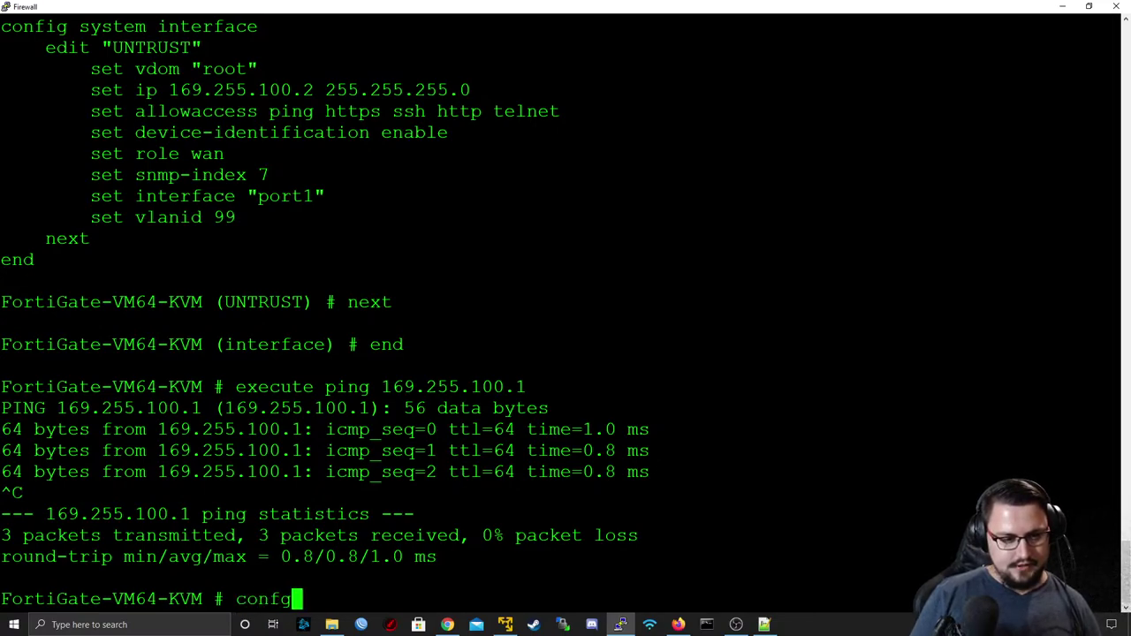
pyautogui.write('g router static ed')
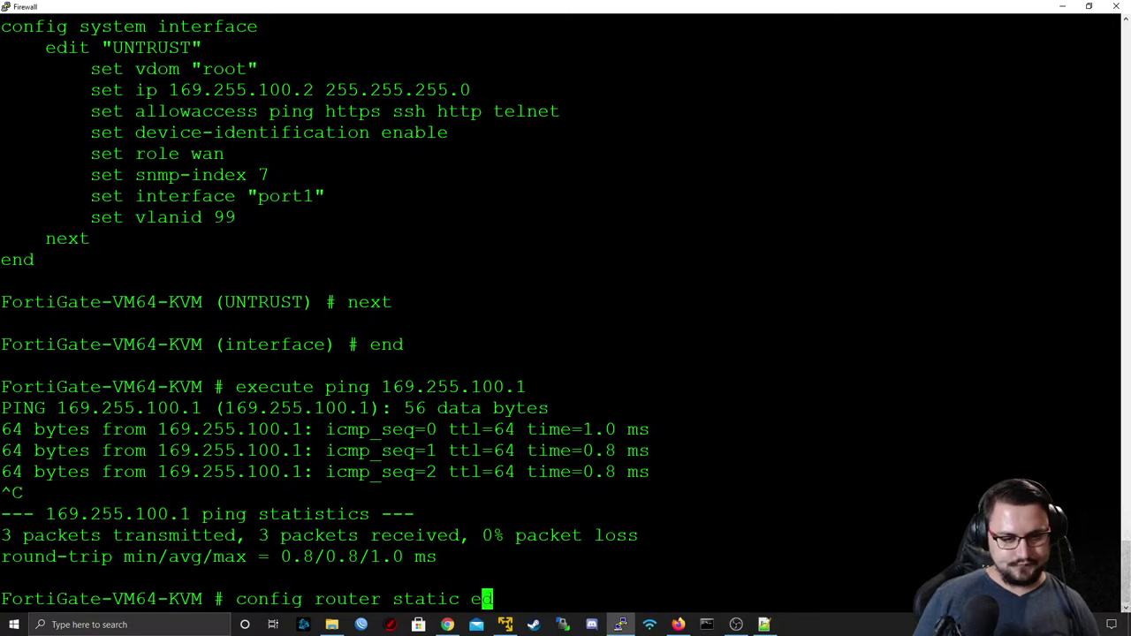
pyautogui.press('Return')
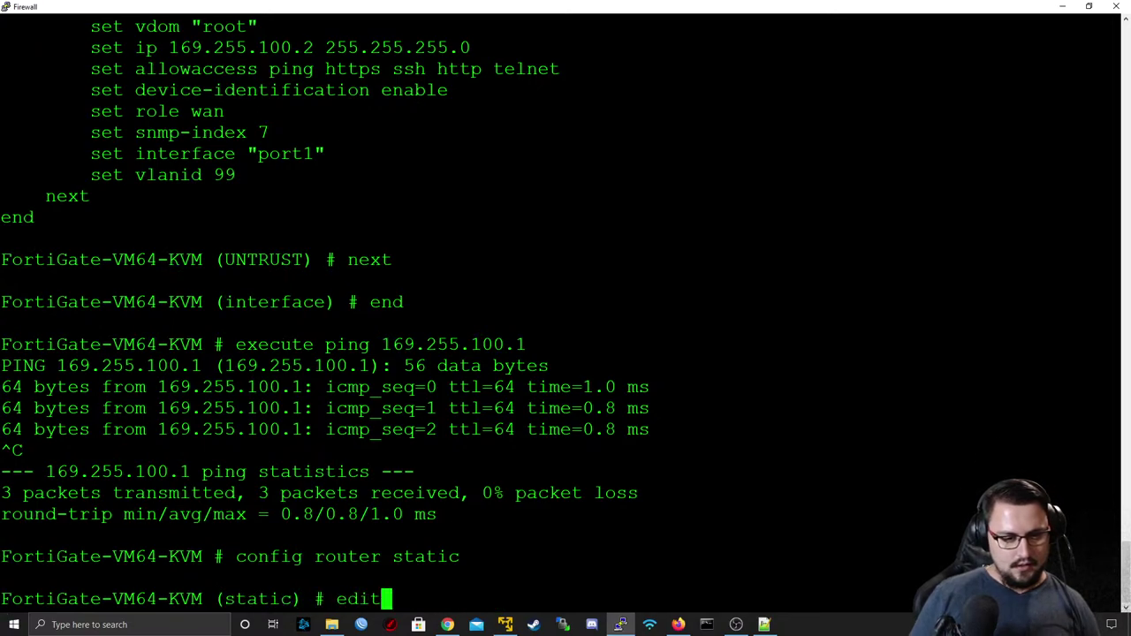
pyautogui.write('edit 0')
pyautogui.press('Return')
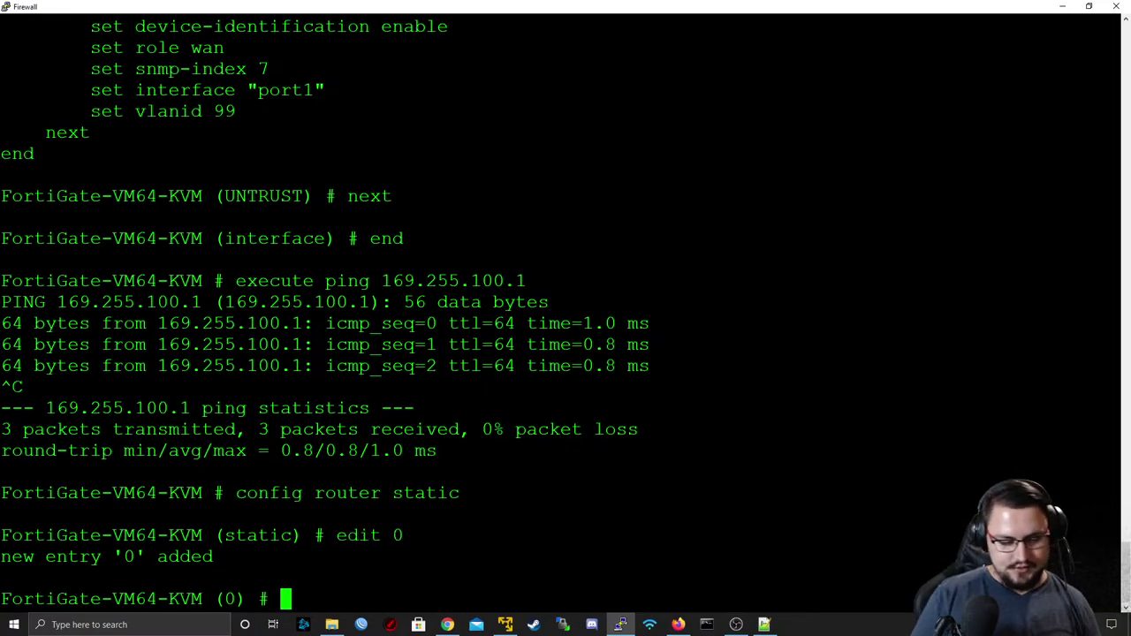
pyautogui.write('set dst 0.0')
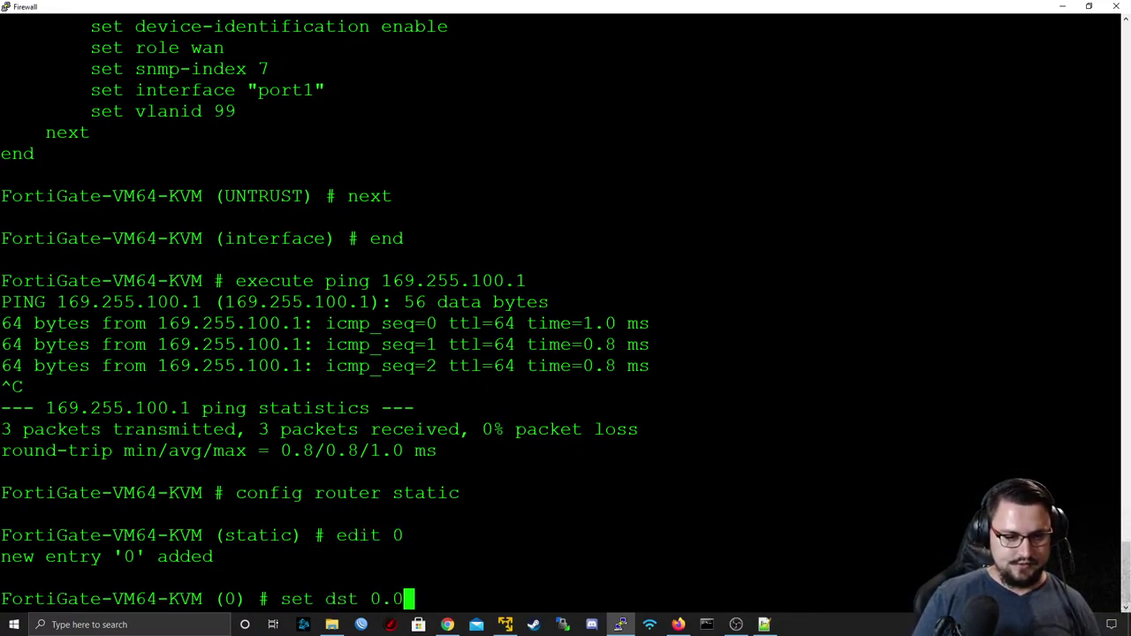
pyautogui.write('.0.0/0')
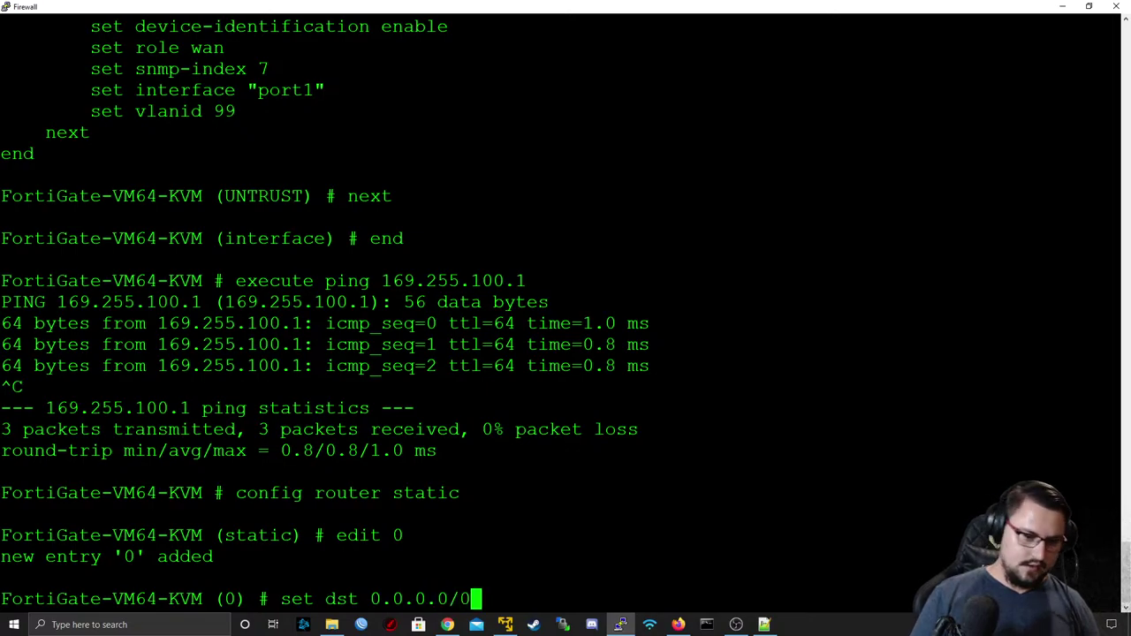
pyautogui.press('Return')
pyautogui.write('set ga')
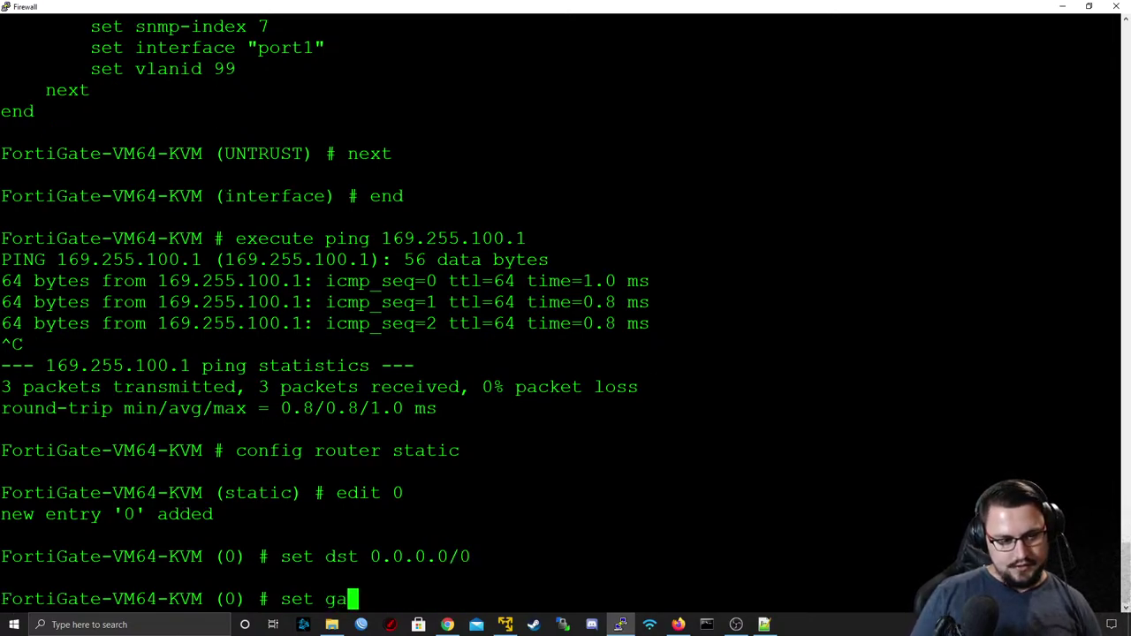
pyautogui.write('teway 169.255.')
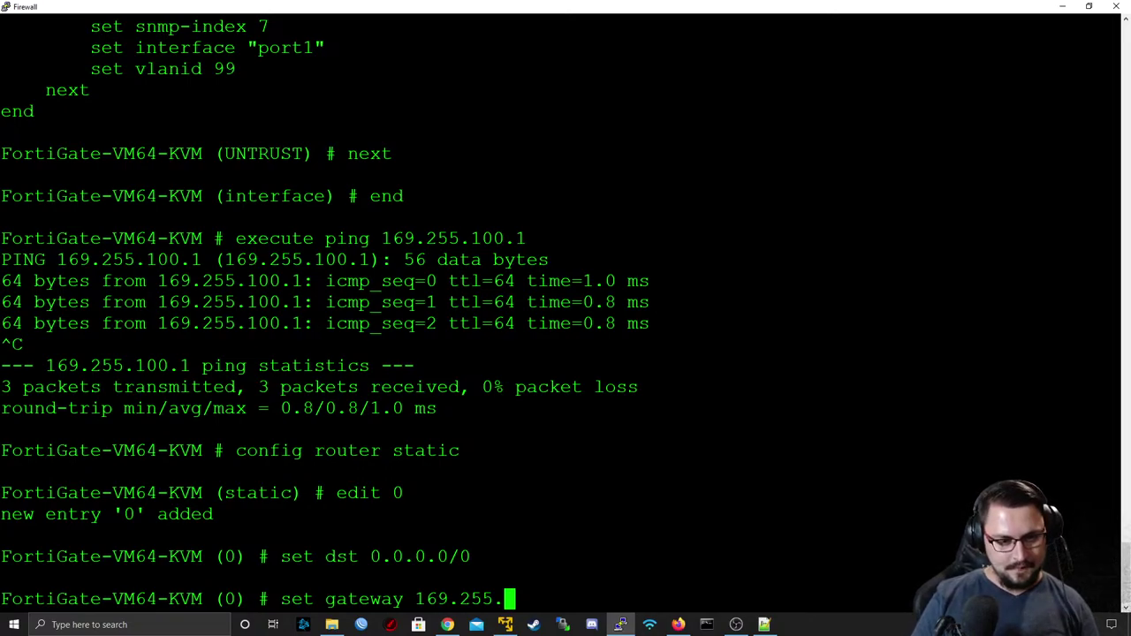
pyautogui.write('100.')
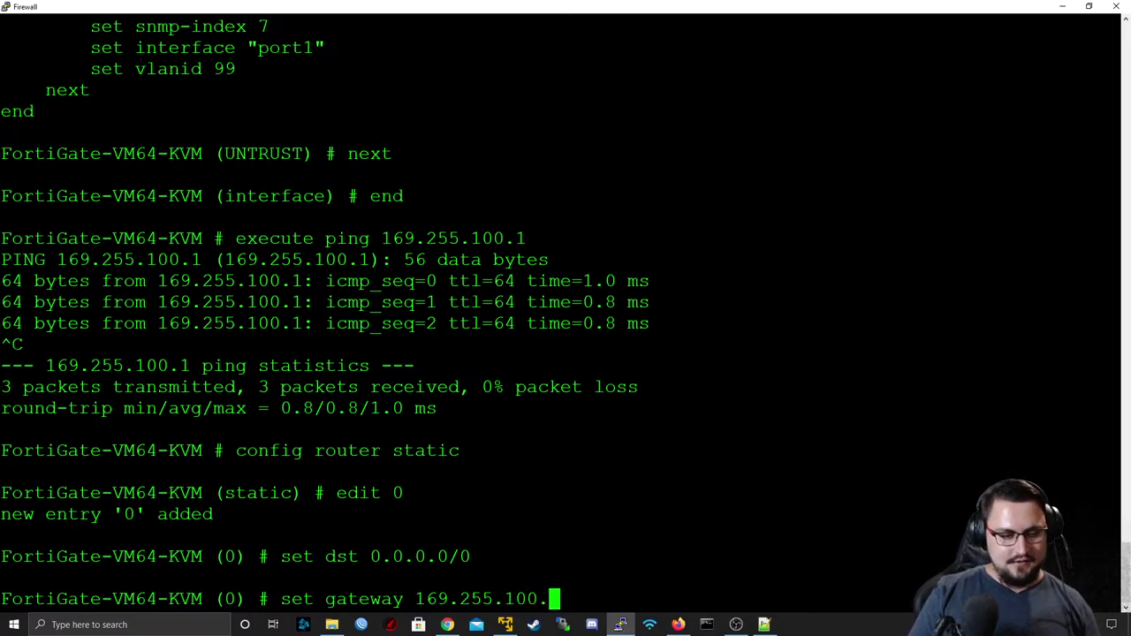
pyautogui.write('1')
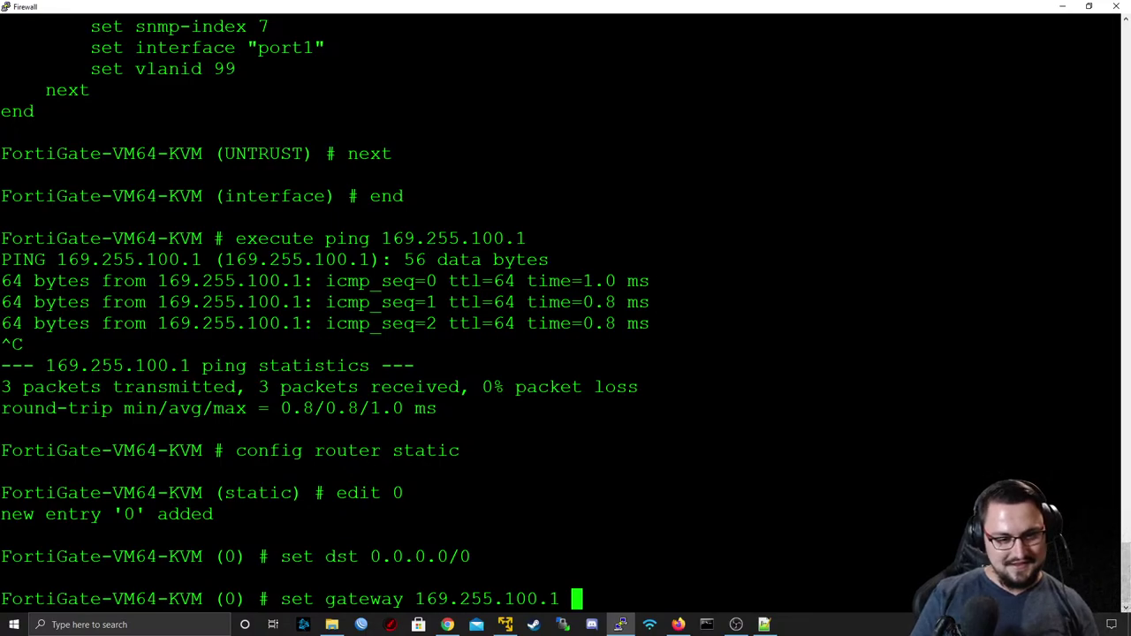
pyautogui.press('Return')
# - Set the route's device to UNTRUST, commit it, and ping 8.8.8.8 successfully
pyautogui.write('set de')
pyautogui.press('Tab')
pyautogui.press('Tab')
pyautogui.press('BackSpace')
pyautogui.press('BackSpace')
pyautogui.press('BackSpace')
pyautogui.press('BackSpace')
pyautogui.press('BackSpace')
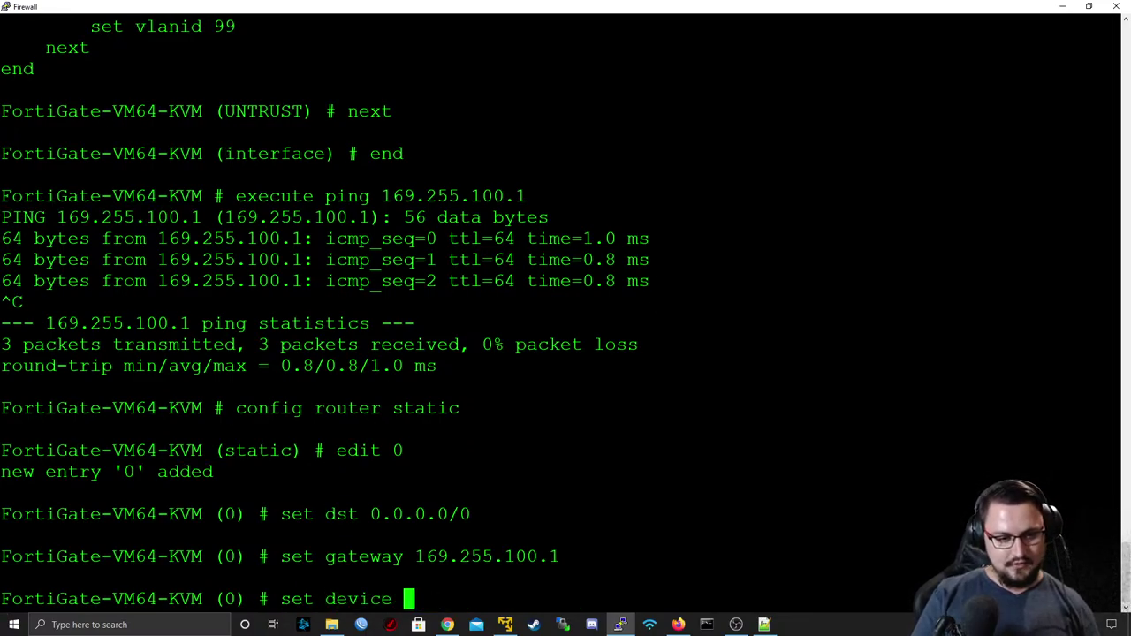
pyautogui.write('UNTRUST')
pyautogui.press('Return')
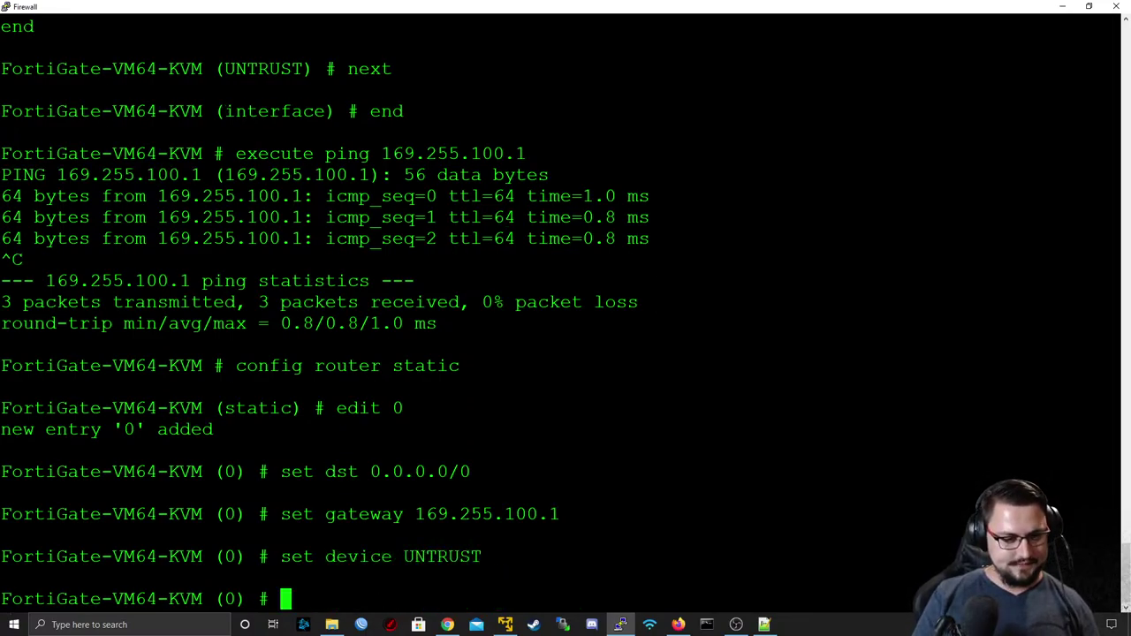
pyautogui.write('next')
pyautogui.press('Return')
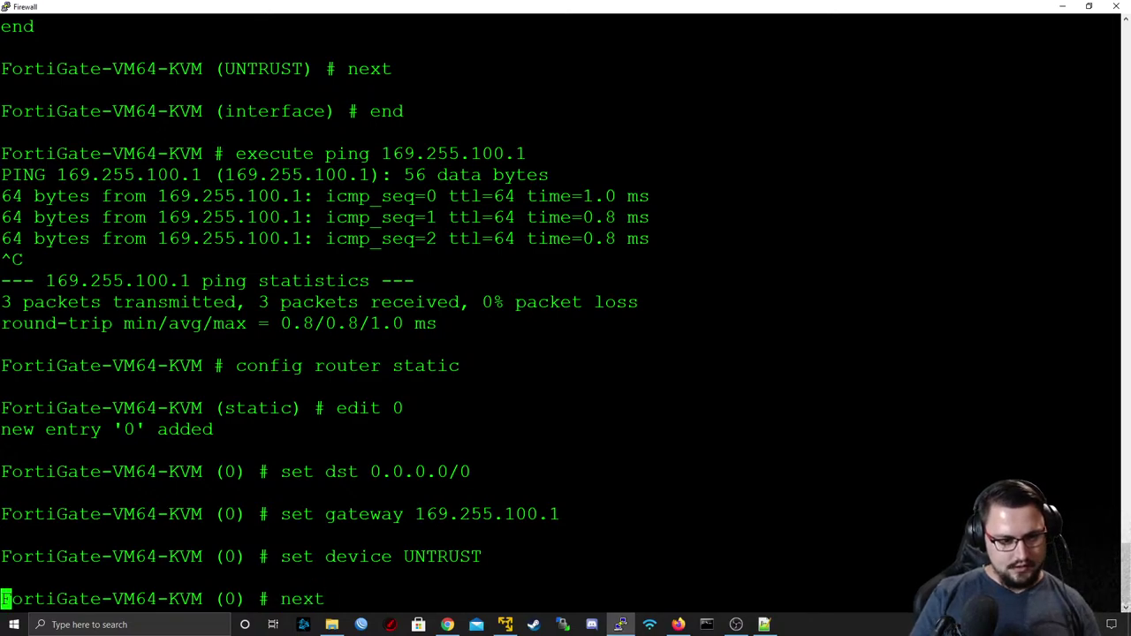
pyautogui.write('end')
pyautogui.press('Return')
pyautogui.write('execute ping 8.8.8.8')
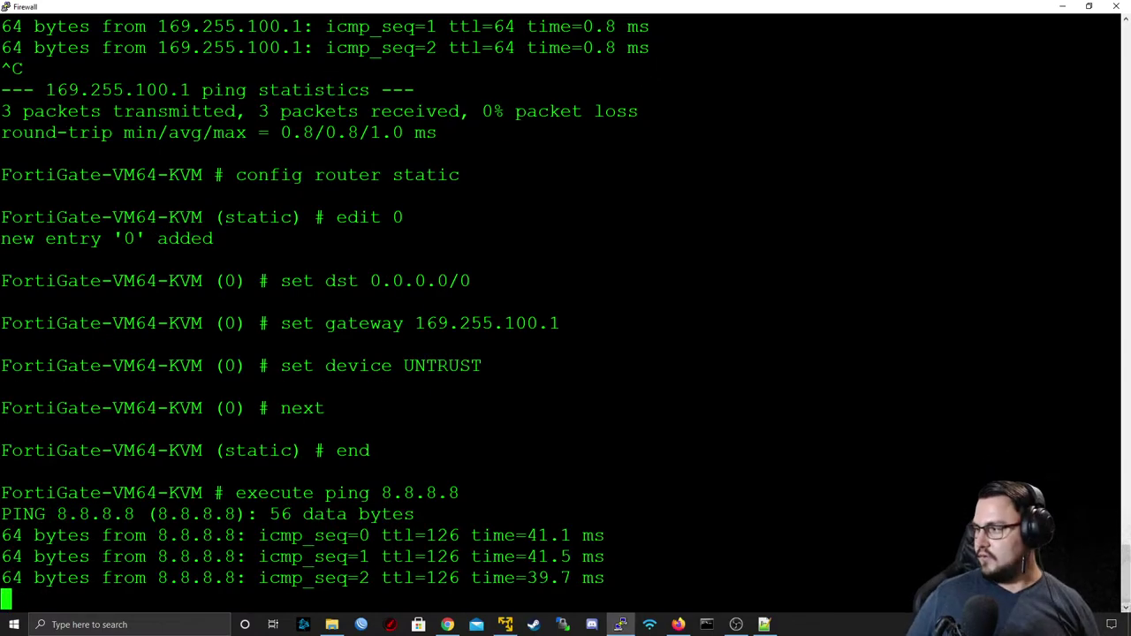
pyautogui.hotkey('ctrl', 'c')
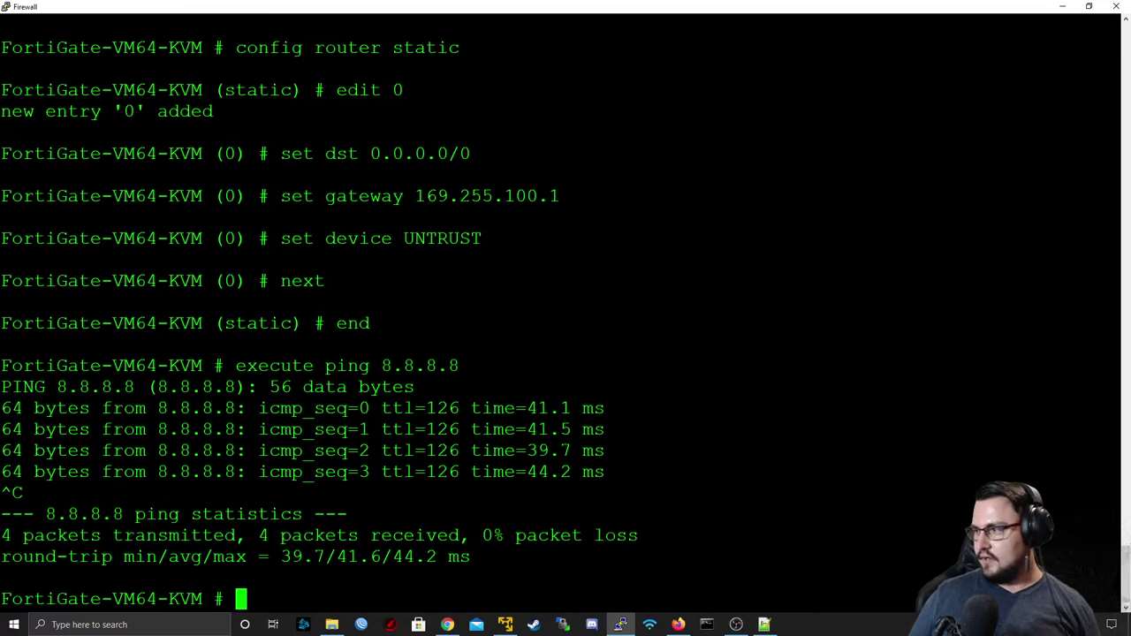
# - Minimize the FortiGate console and bring the EVE lab topology back to the front
pyautogui.click(1062, 6)
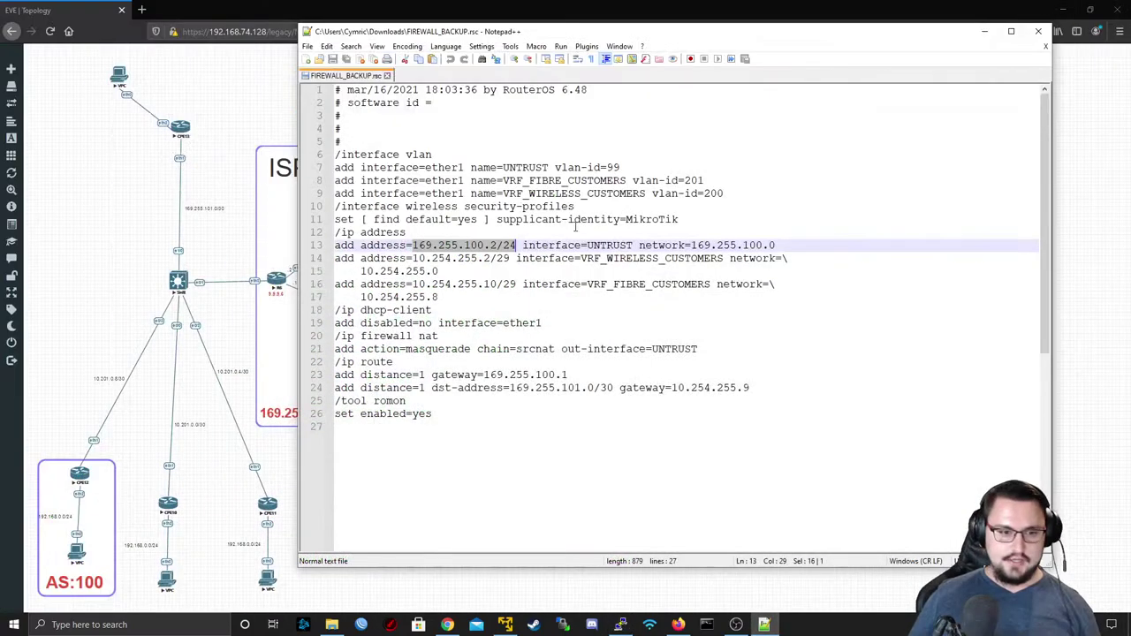
pyautogui.click(145, 283)
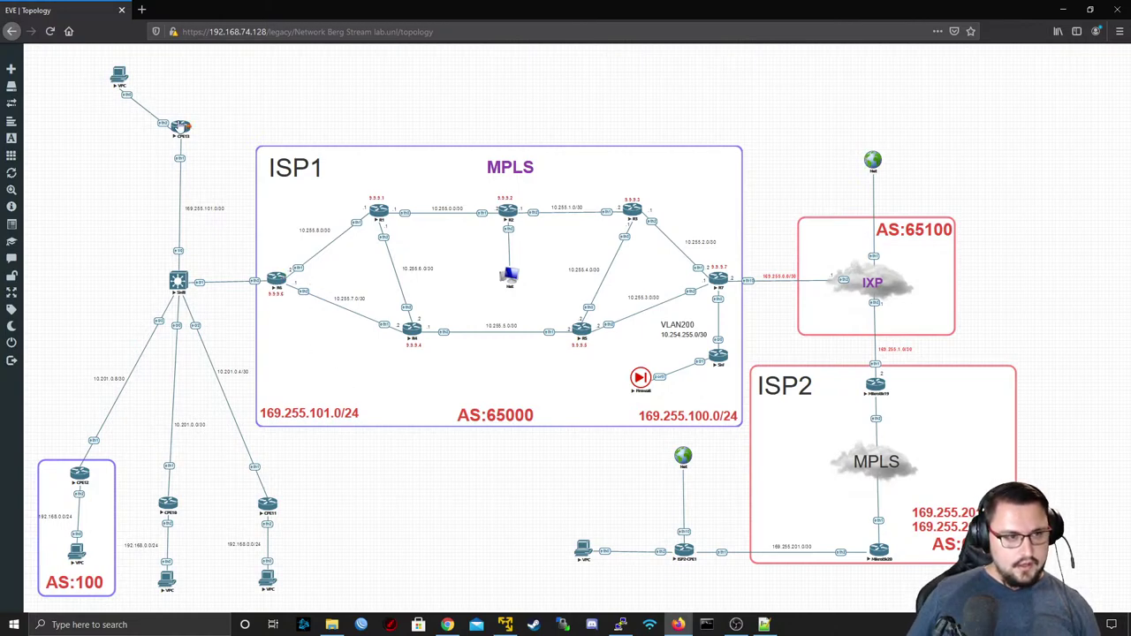
# - Open a PuTTY telnet console to the CPE13 router from the topology
pyautogui.click(181, 126)
pyautogui.click(645, 113)
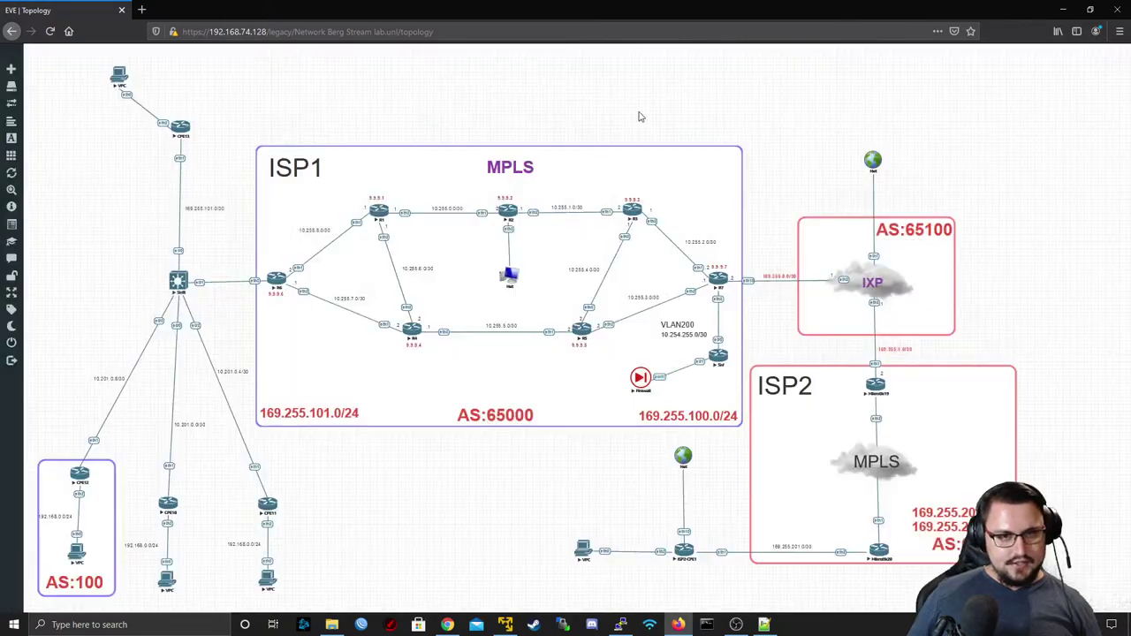
pyautogui.click(181, 125)
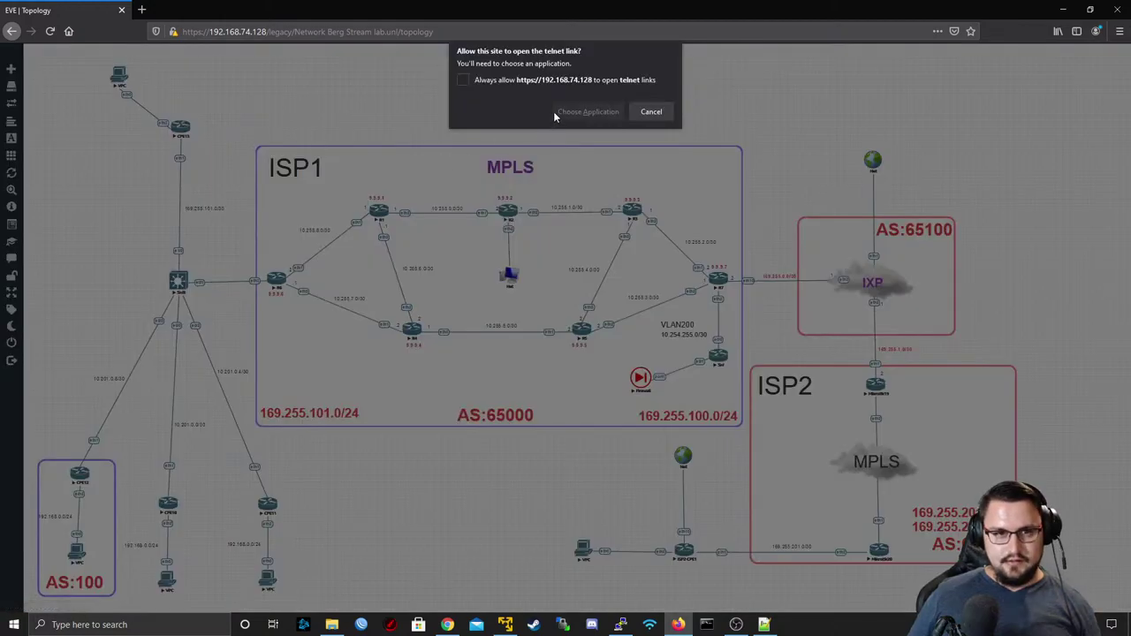
pyautogui.click(587, 113)
pyautogui.click(610, 177)
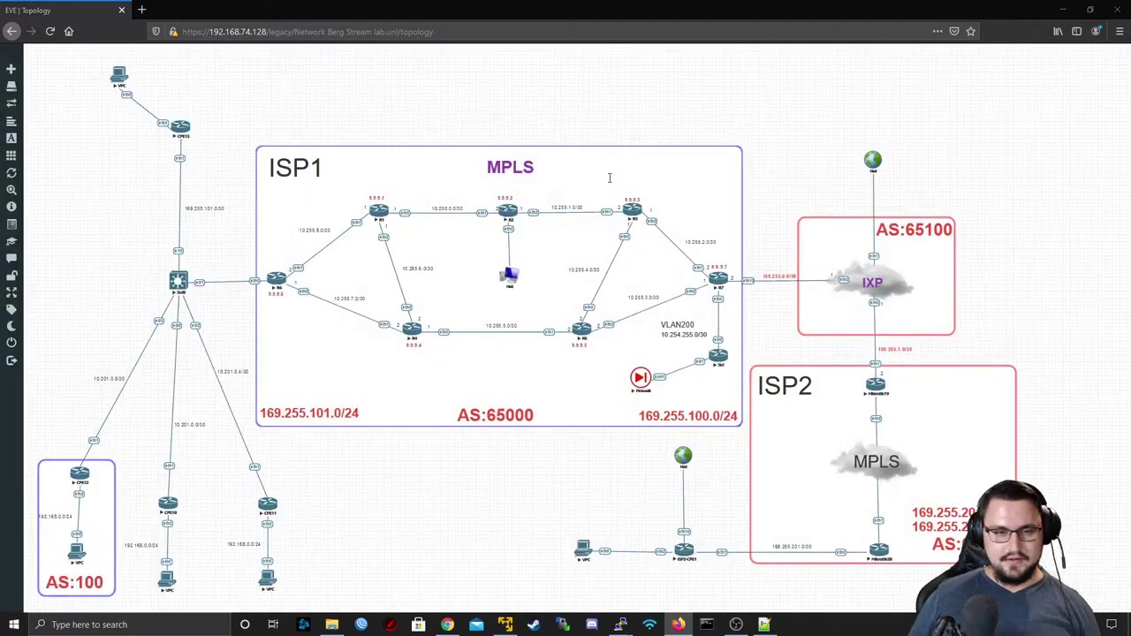
# - Ping 8.8.8.8 from CPE13, minimize its console and return to the FIREWALL_BACKUP.rsc notes
pyautogui.write('ping 8.8.8.8')
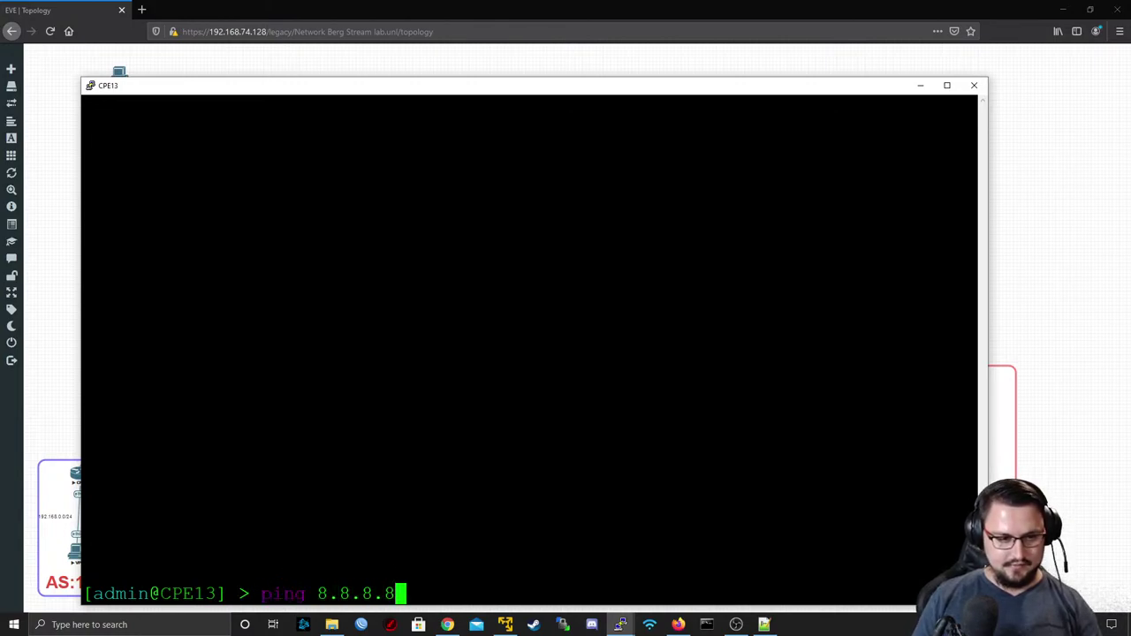
pyautogui.press('Return')
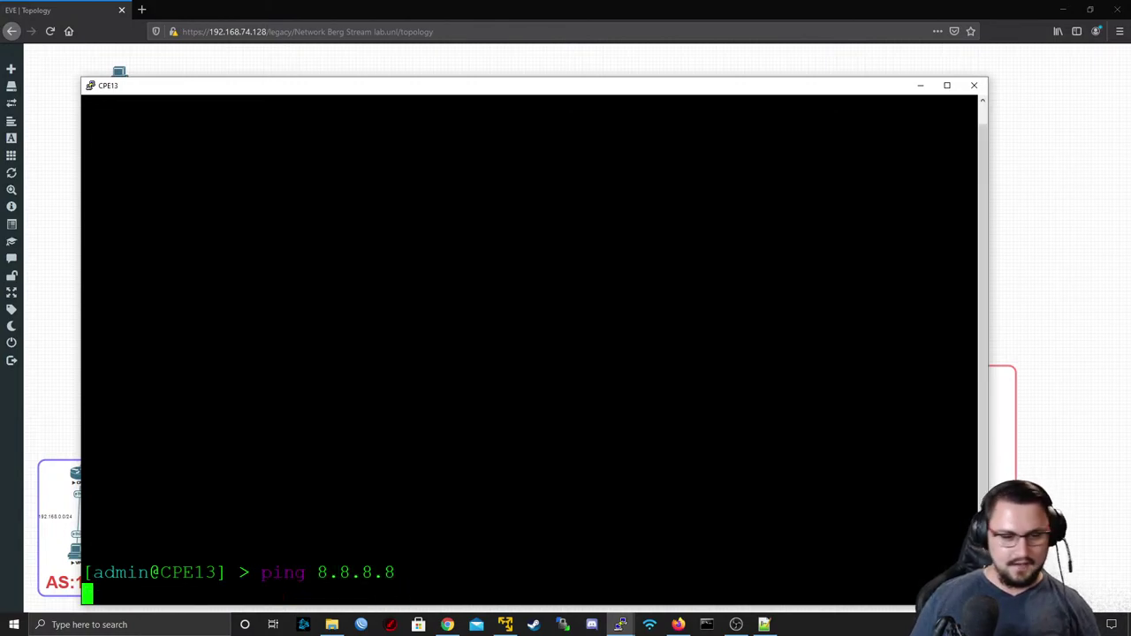
pyautogui.hotkey('ctrl', 'c')
pyautogui.click(920, 85)
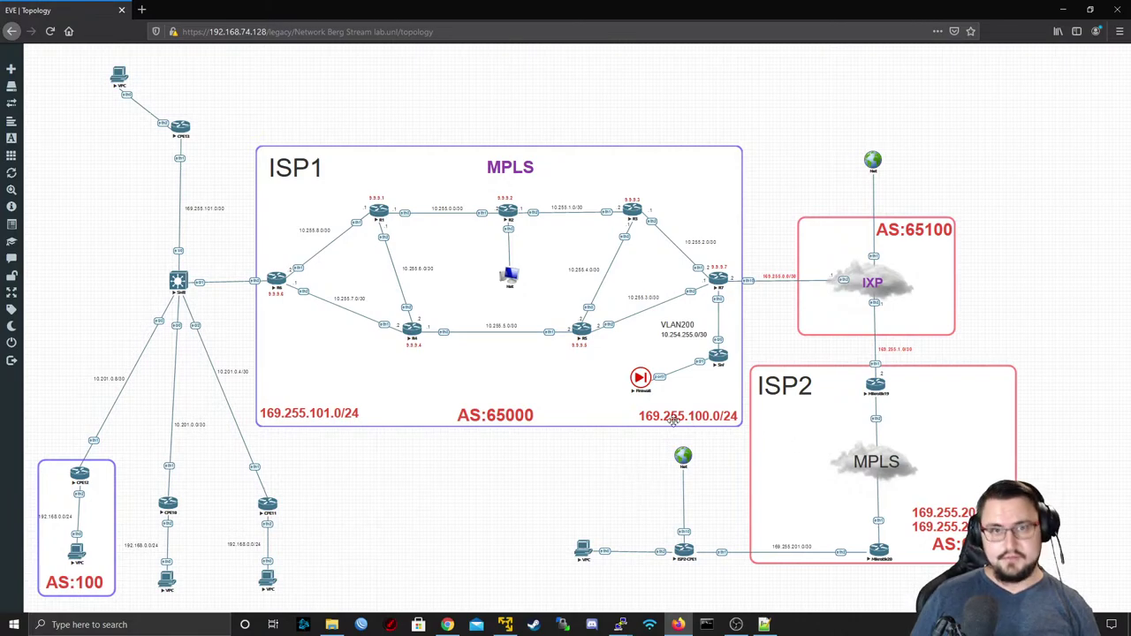
pyautogui.click(765, 624)
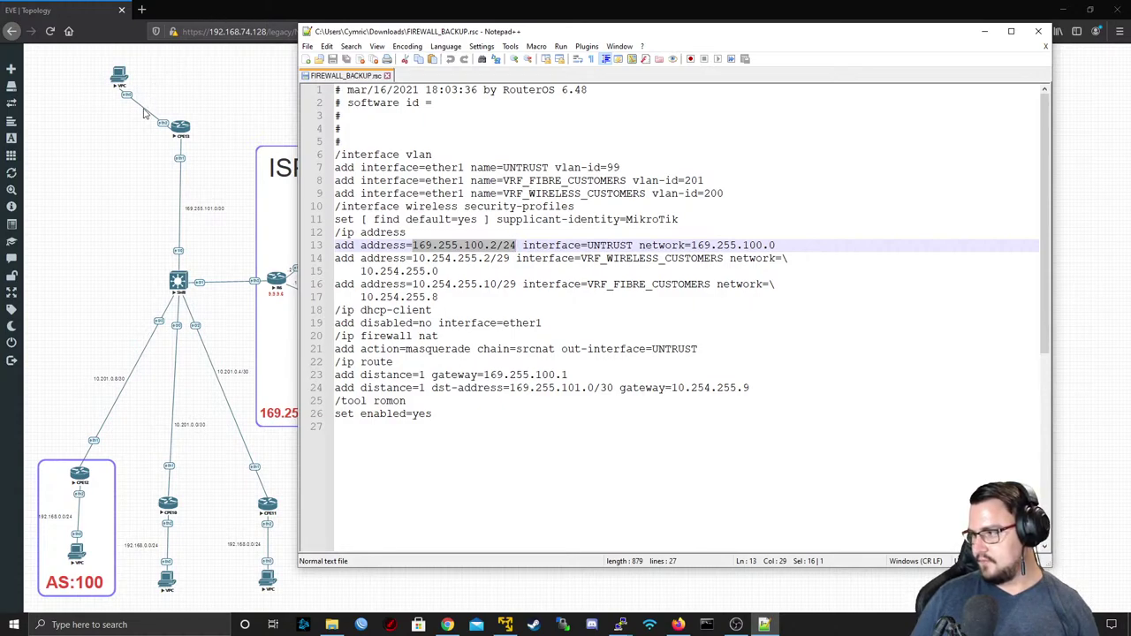
# - Launch Command Prompt with administrator rights on the Windows host
pyautogui.click(133, 217)
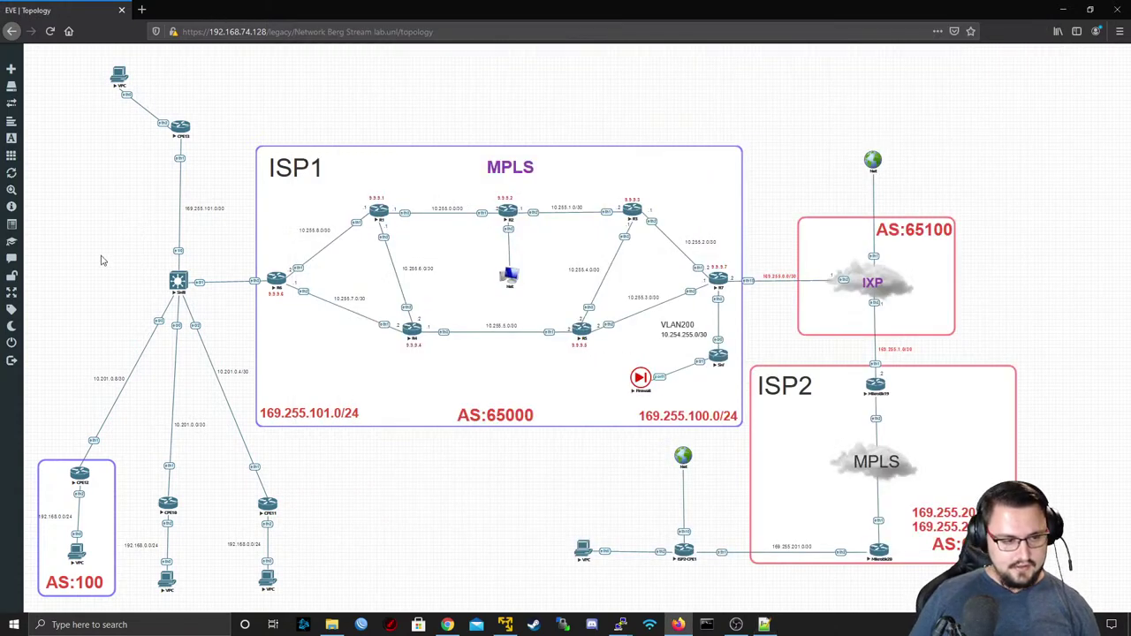
pyautogui.click(4, 630)
pyautogui.write('cmd')
pyautogui.press('Return')
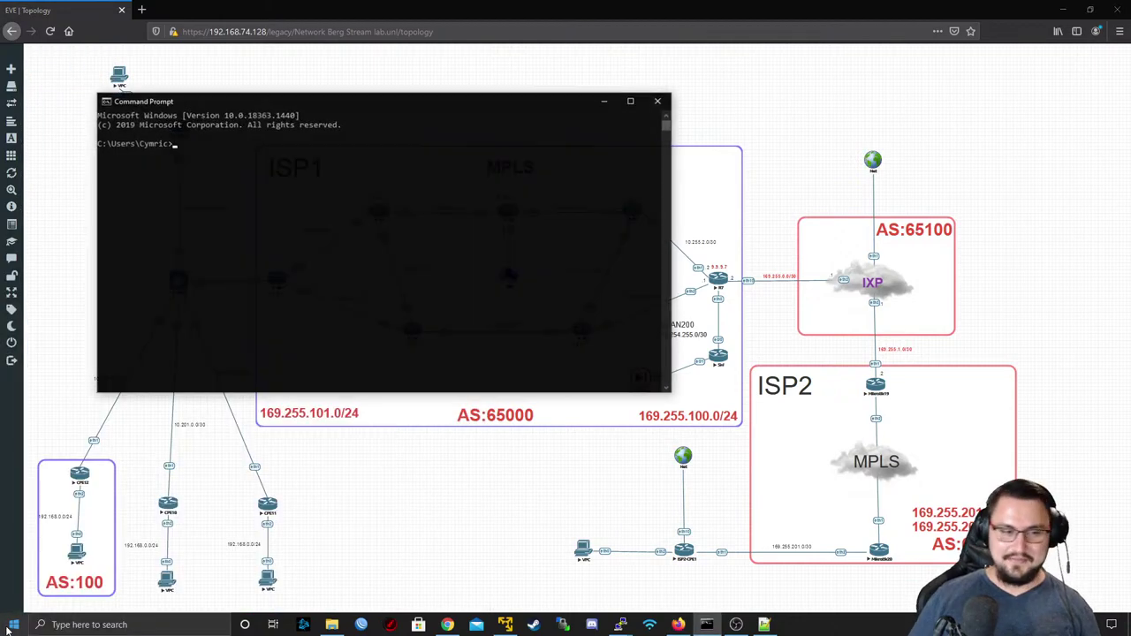
pyautogui.rightClick(4, 630)
pyautogui.press('Escape')
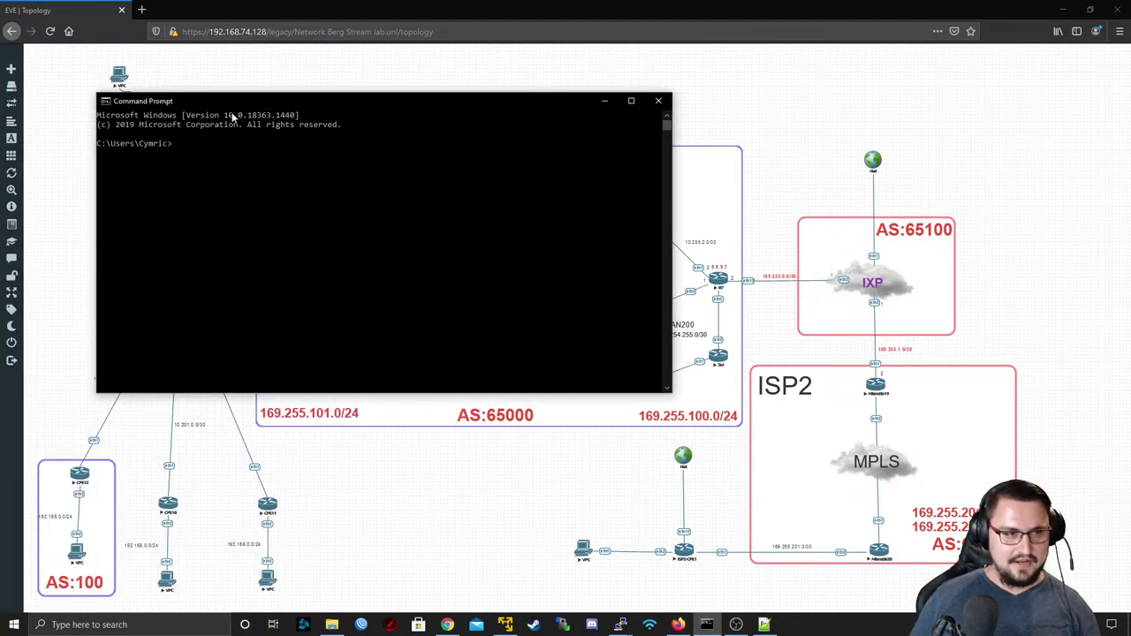
pyautogui.rightClick(241, 101)
pyautogui.press('Escape')
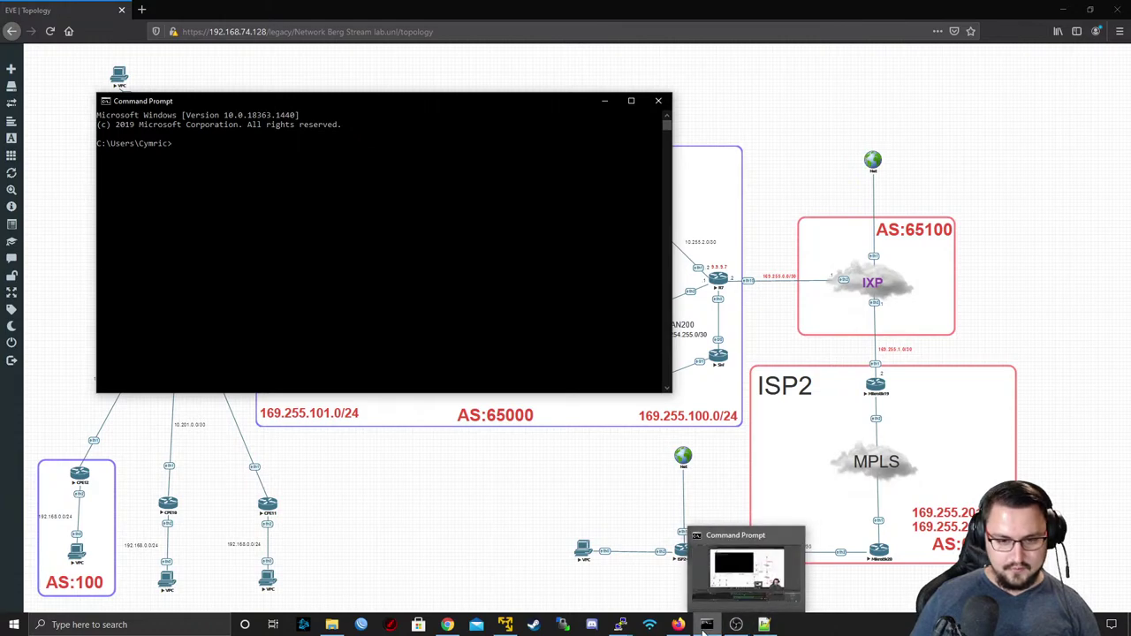
pyautogui.rightClick(707, 625)
pyautogui.rightClick(697, 566)
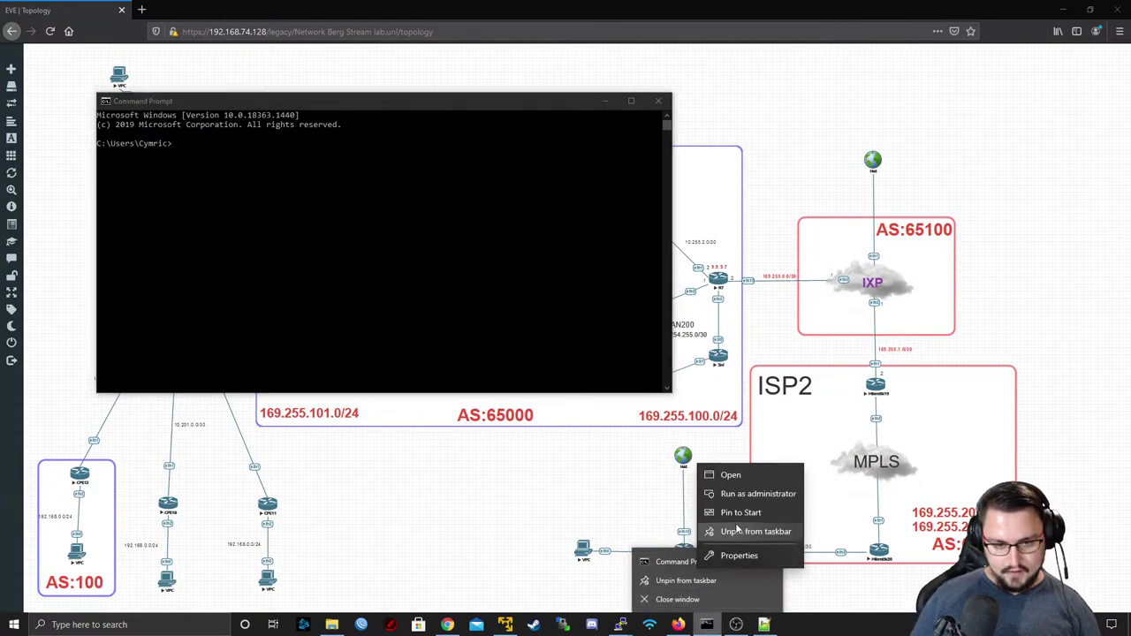
pyautogui.click(738, 502)
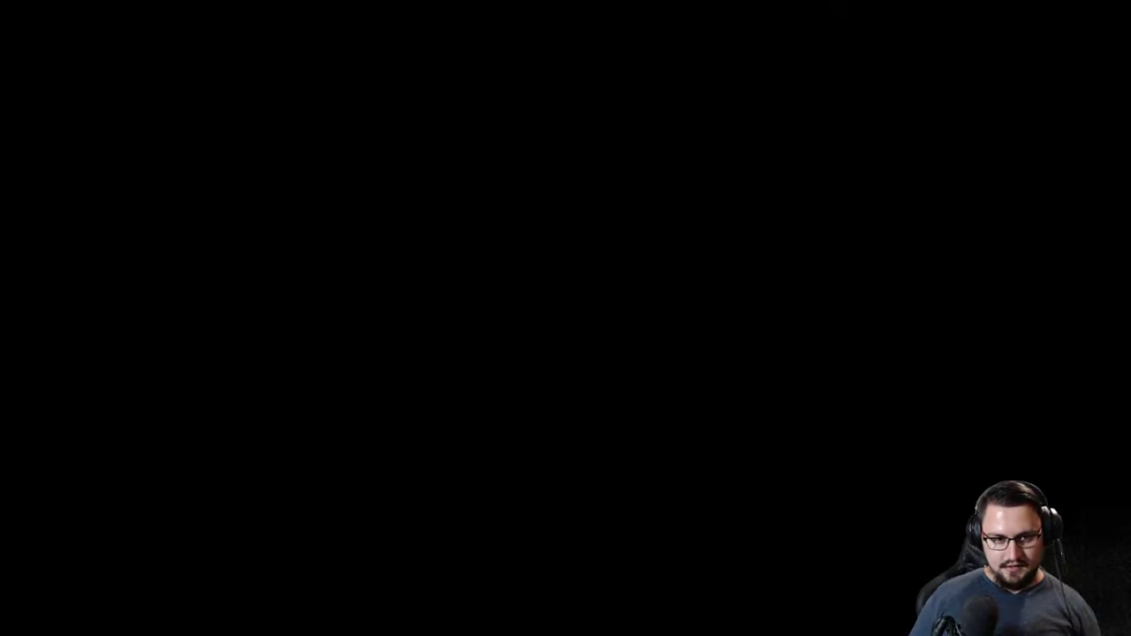
pyautogui.hotkey('alt', 'y')
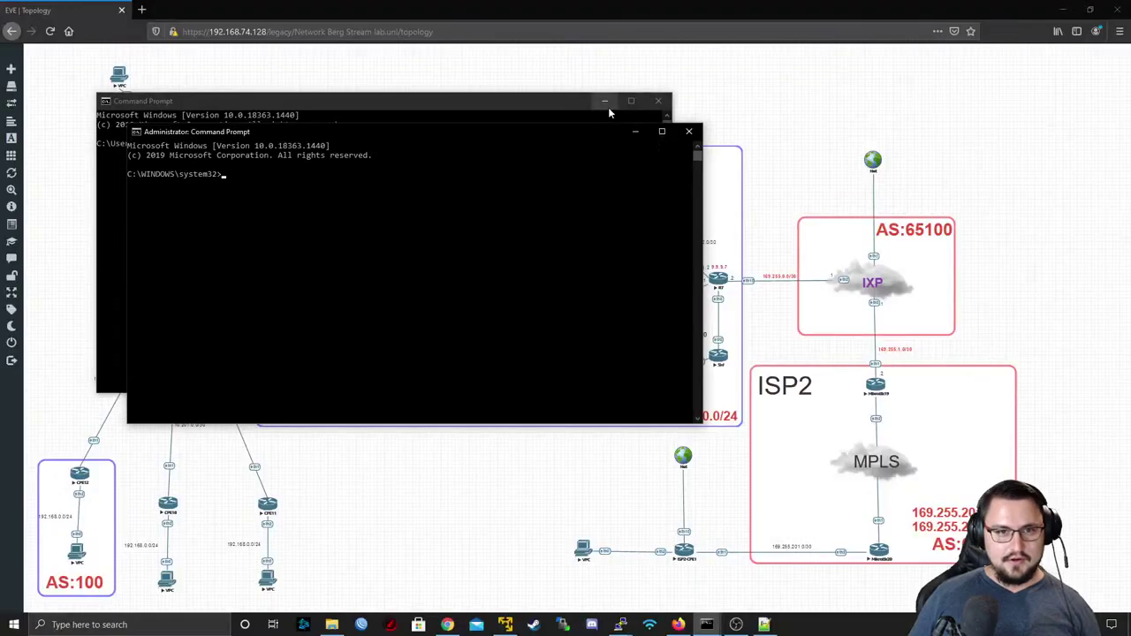
# - Ping 169.255.100.1 from the host; it gets no replies
pyautogui.write('p[')
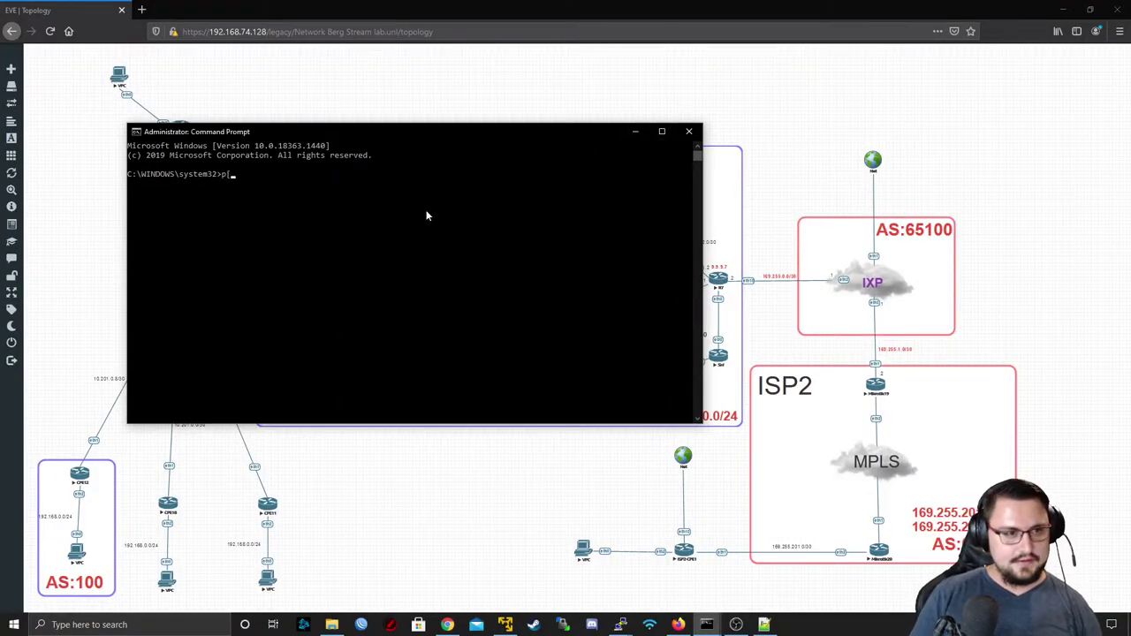
pyautogui.press('BackSpace')
pyautogui.write('ing')
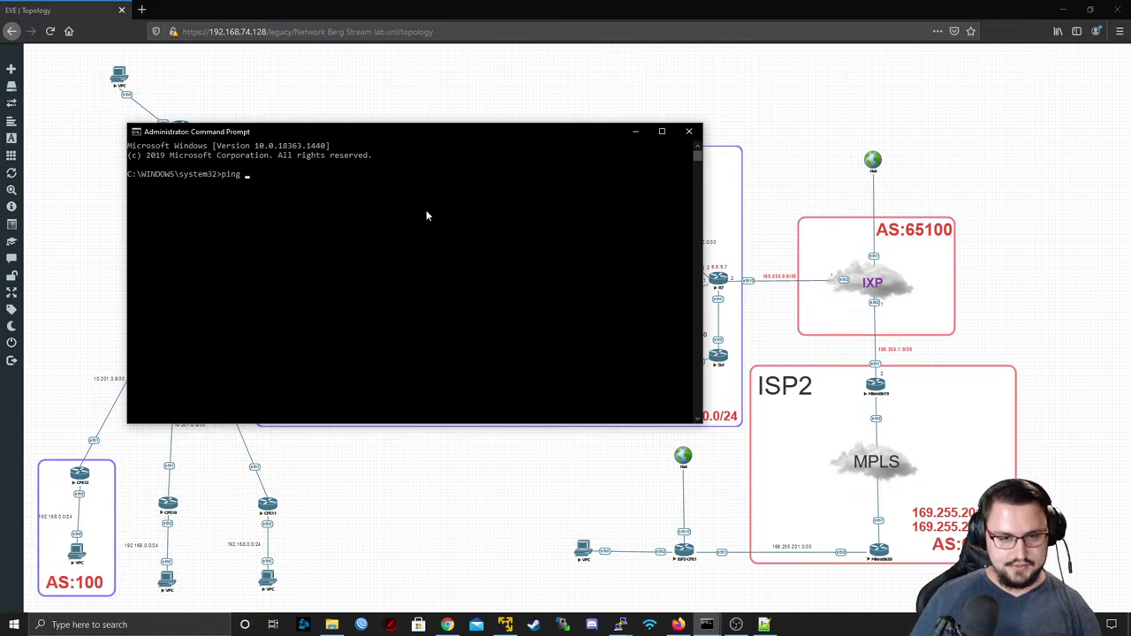
pyautogui.moveTo(399, 132); pyautogui.dragTo(404, 32)
pyautogui.write('1')
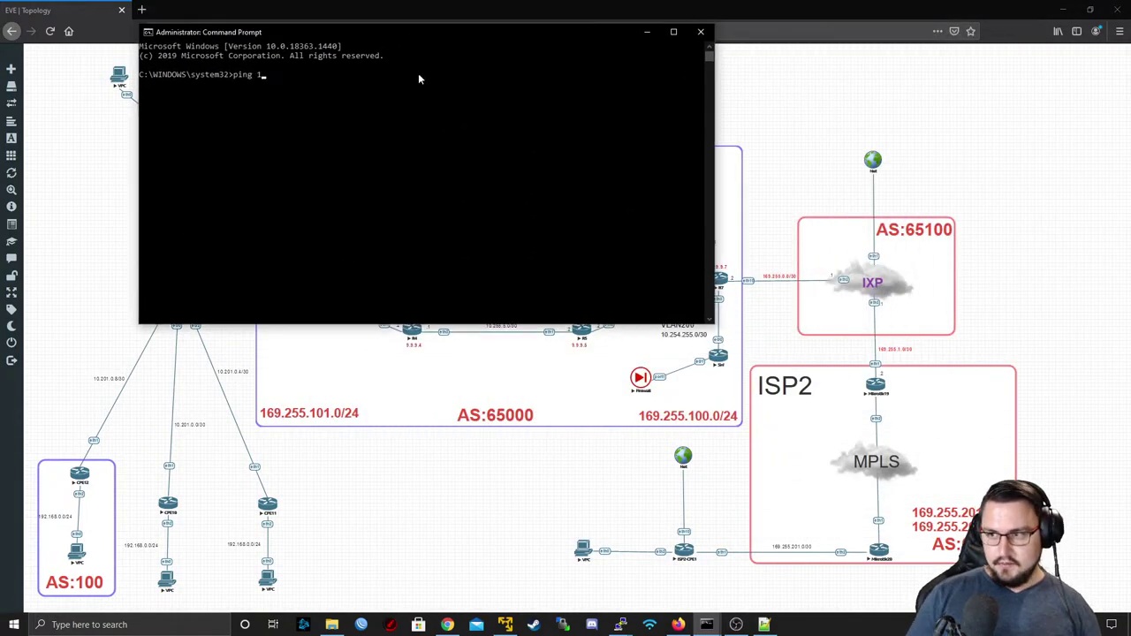
pyautogui.write('69.255.0.')
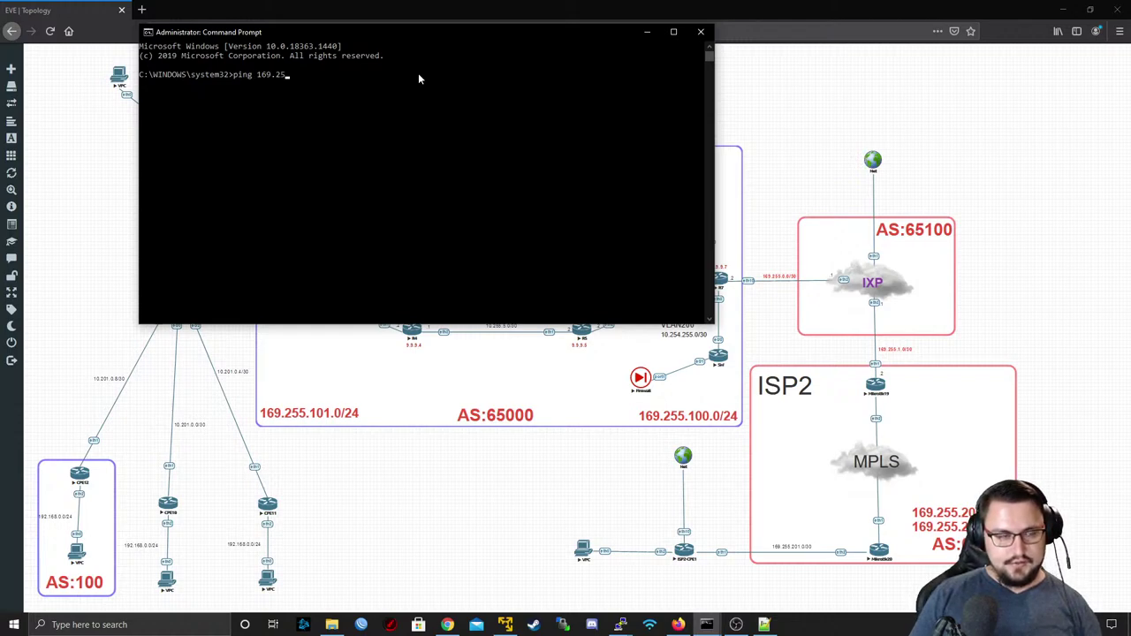
pyautogui.press('BackSpace')
pyautogui.press('BackSpace')
pyautogui.write('100.1')
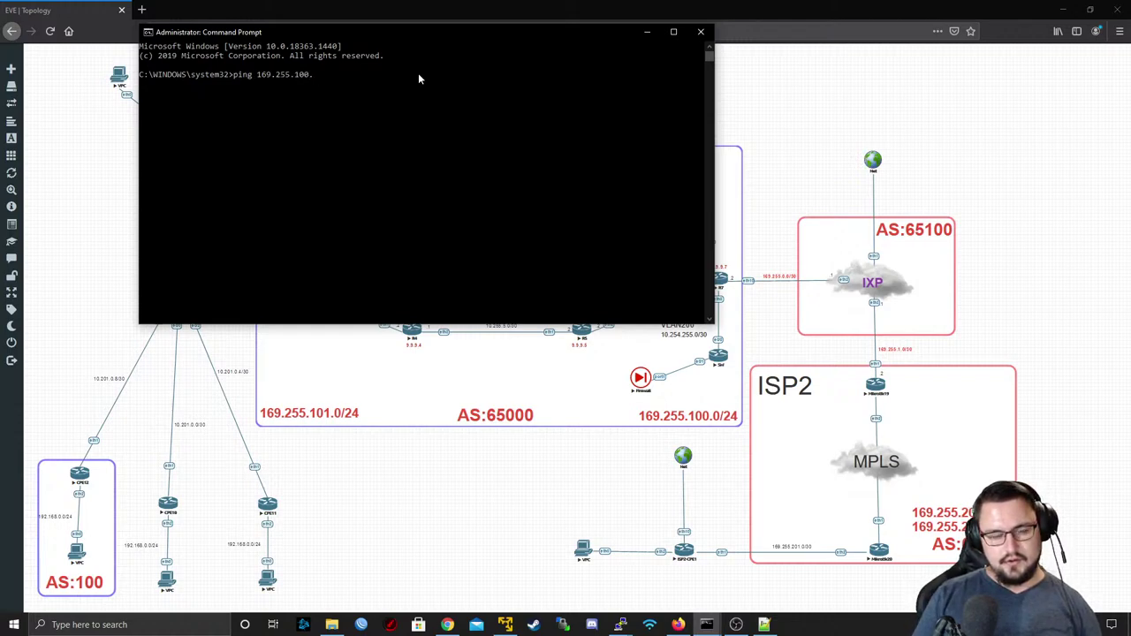
pyautogui.press('Return')
pyautogui.hotkey('ctrl', 'c')
# - Ping 169.255.100.2 unanswered, then begin 'route add -p 169.255.100.0 mask 255.255.255.0'
pyautogui.write('2')
pyautogui.press('Return')
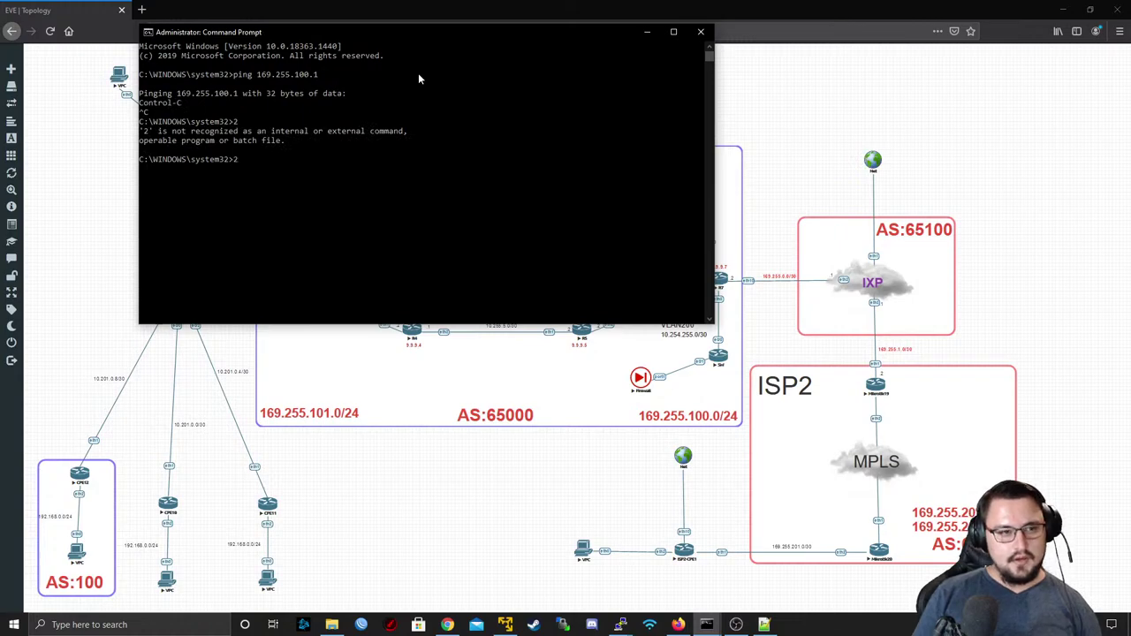
pyautogui.press('Up')
pyautogui.press('Up')
pyautogui.press('BackSpace')
pyautogui.write('2')
pyautogui.press('Return')
pyautogui.hotkey('ctrl', 'c')
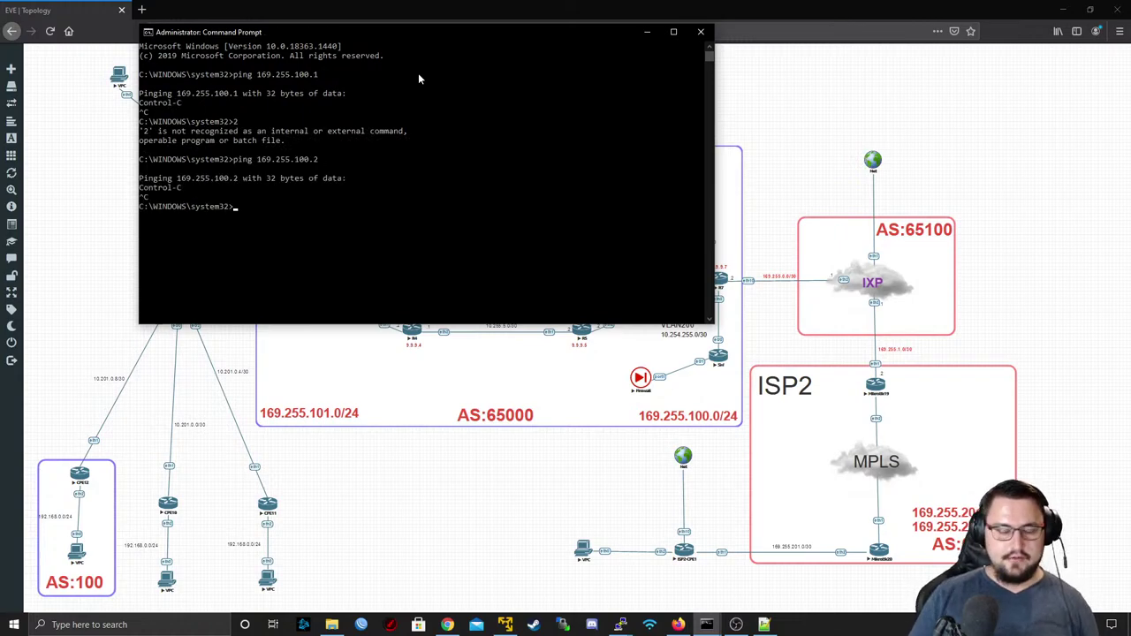
pyautogui.press('Return')
pyautogui.press('Return')
pyautogui.write('rou')
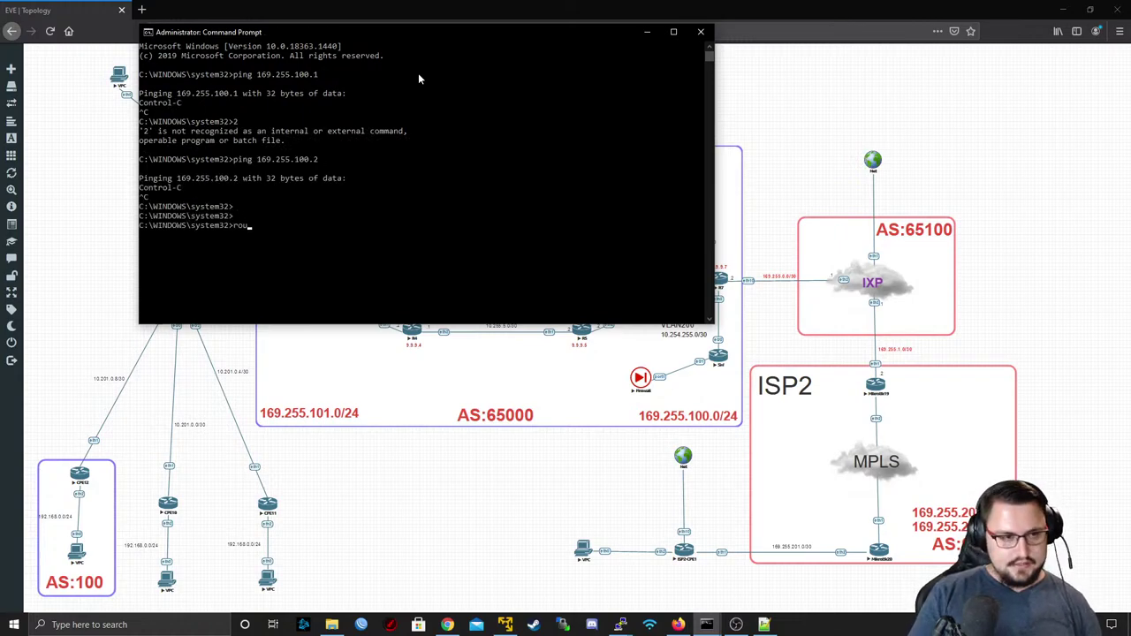
pyautogui.write('te add -p ')
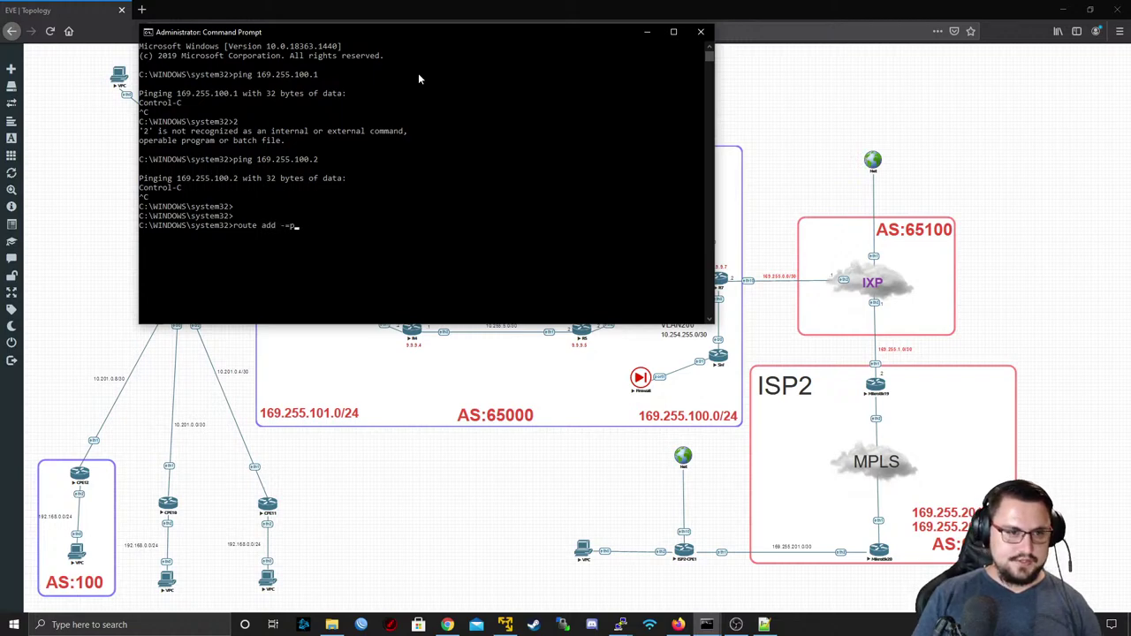
pyautogui.write('16')
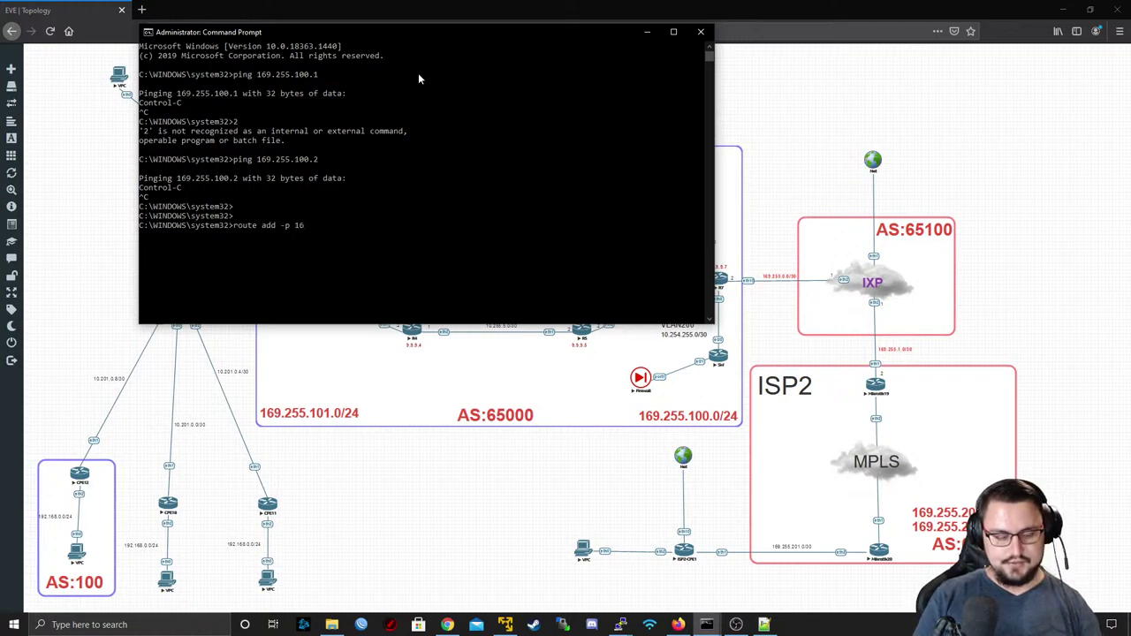
pyautogui.write('9.255.1')
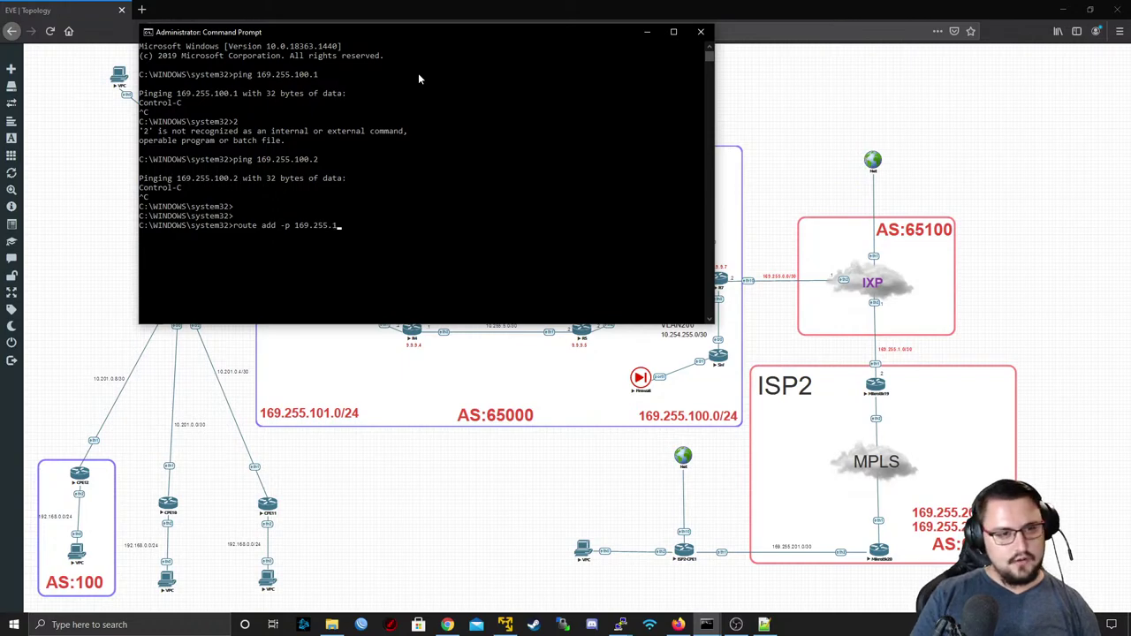
pyautogui.write('00.0 mask 255.255.255.0')
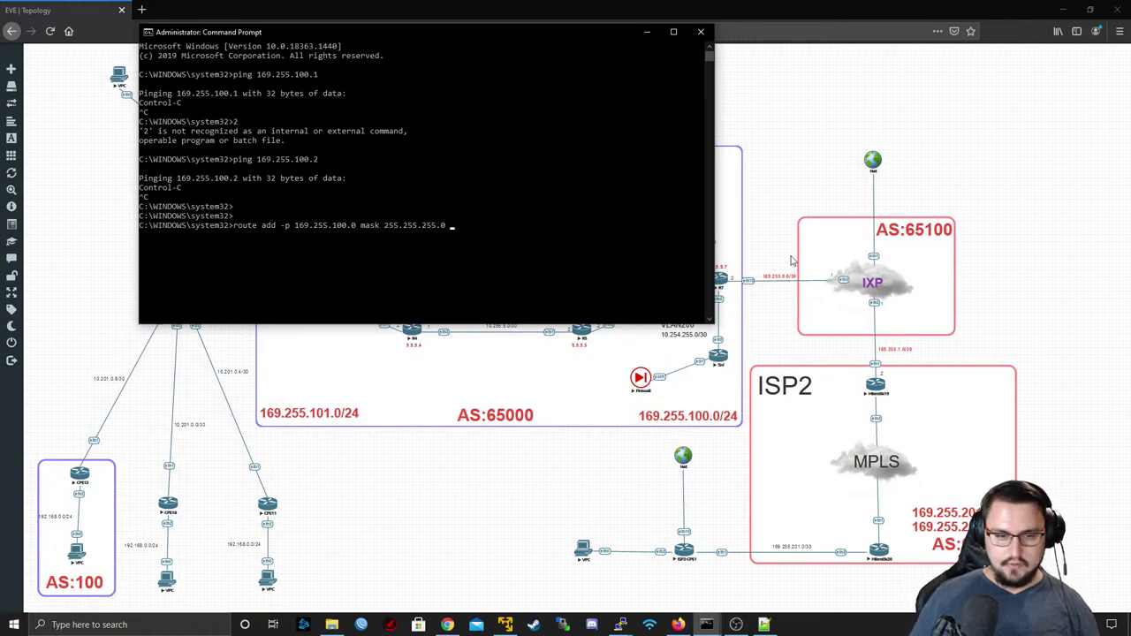
# - Connect WinBox to the IXP router found under Neighbors
pyautogui.click(361, 625)
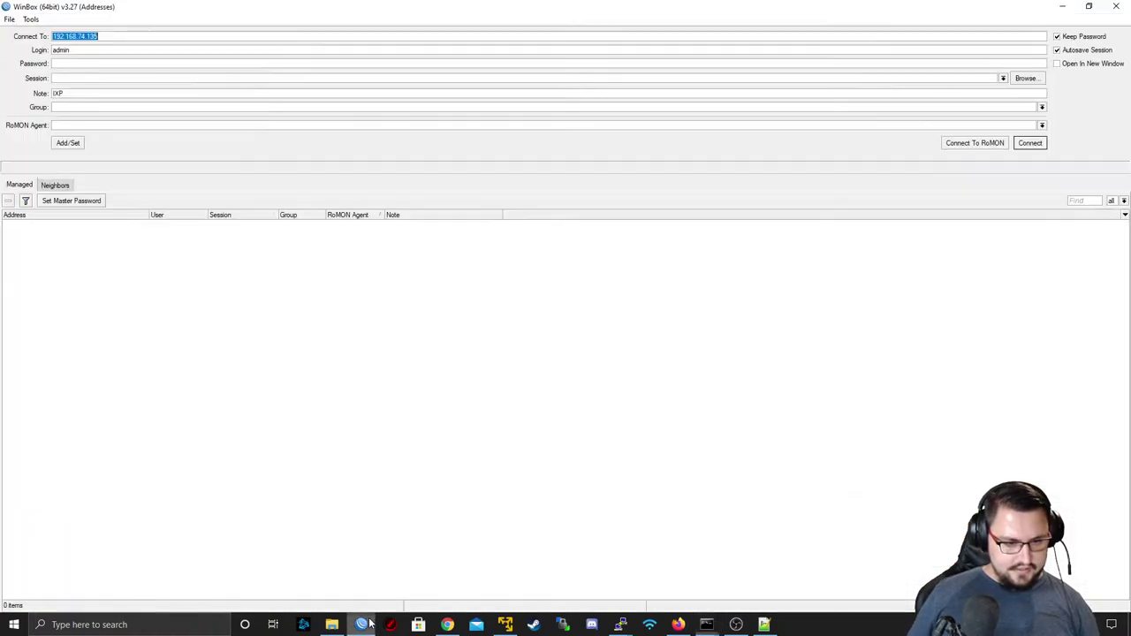
pyautogui.click(59, 185)
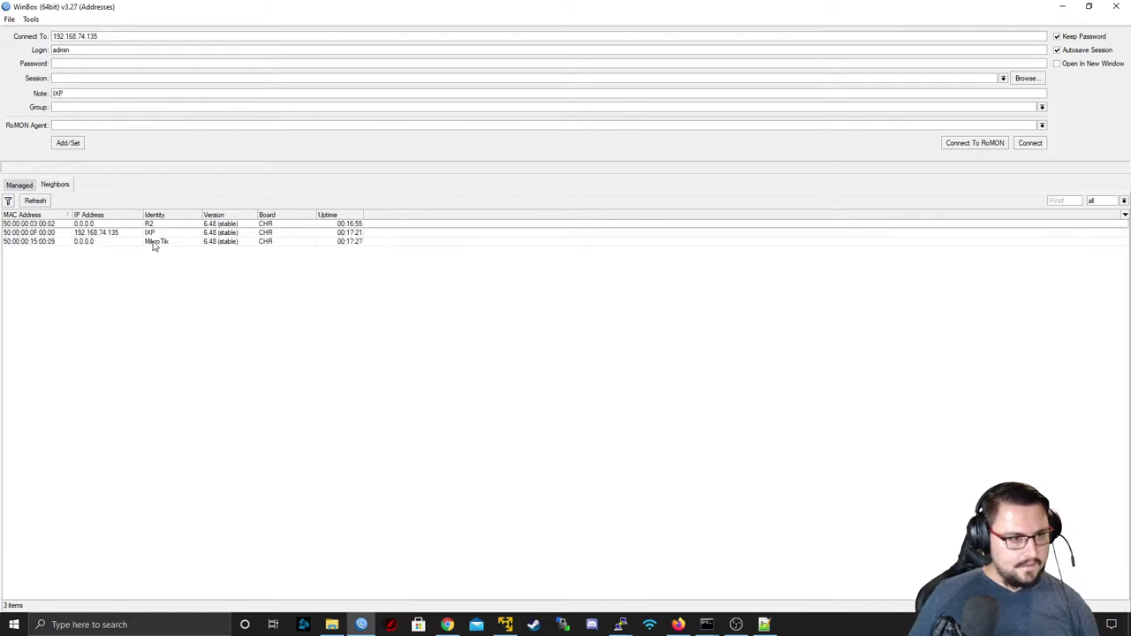
pyautogui.click(130, 234)
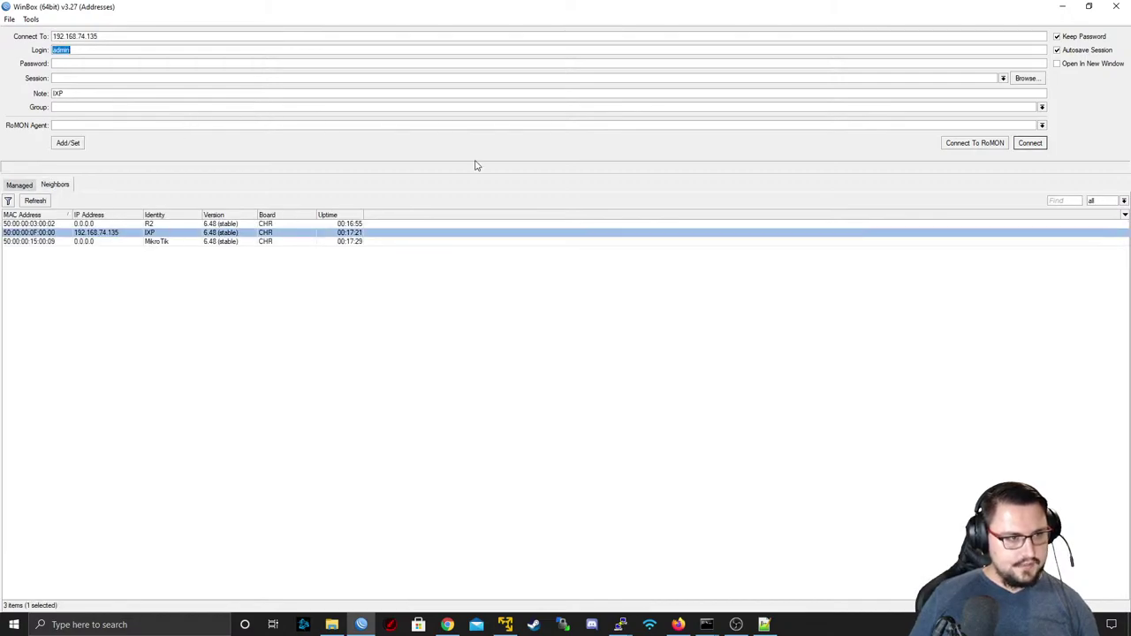
pyautogui.click(1031, 143)
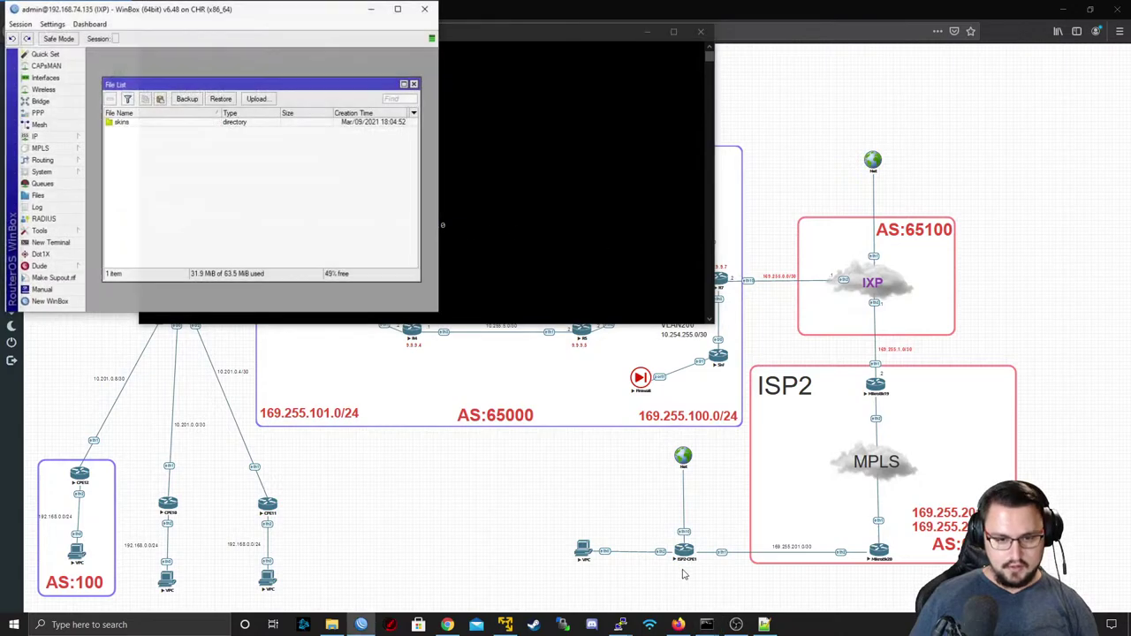
# - Copy the IXP router's 192.168.74.135/24 address from its IP address list
pyautogui.click(45, 78)
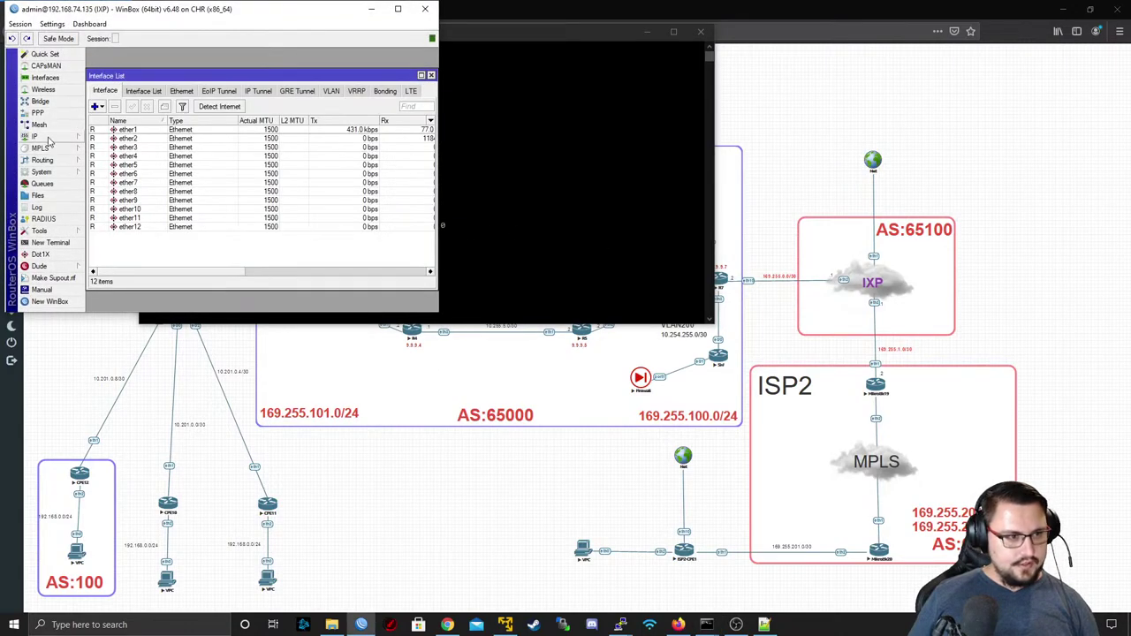
pyautogui.click(35, 136)
pyautogui.click(107, 161)
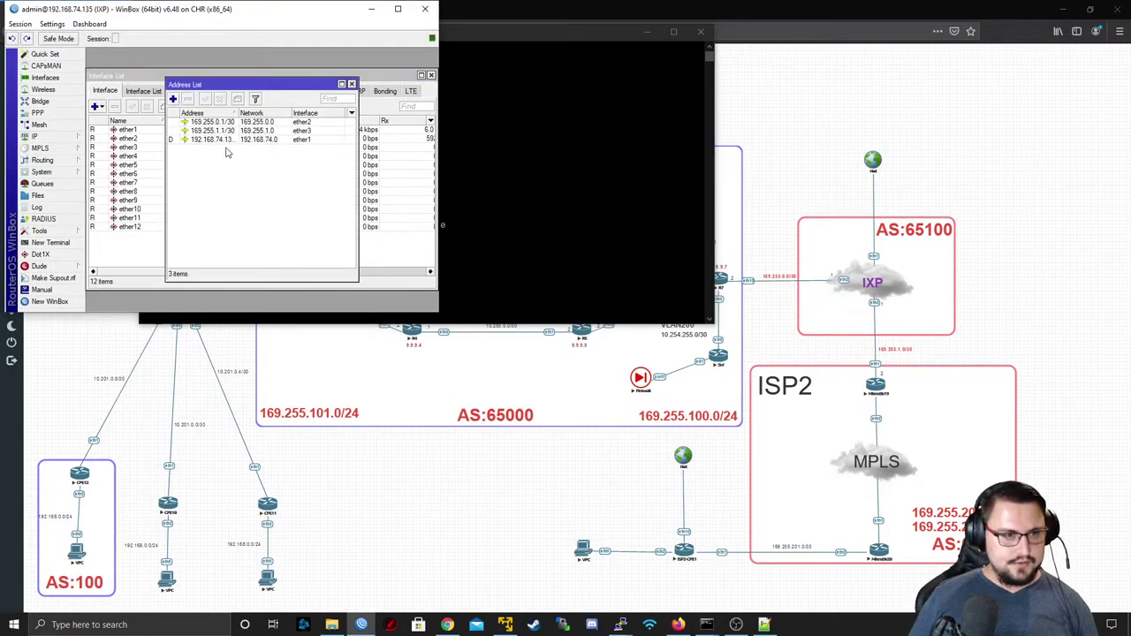
pyautogui.moveTo(237, 113); pyautogui.dragTo(299, 113)
pyautogui.click(254, 122)
pyautogui.doubleClick(255, 139)
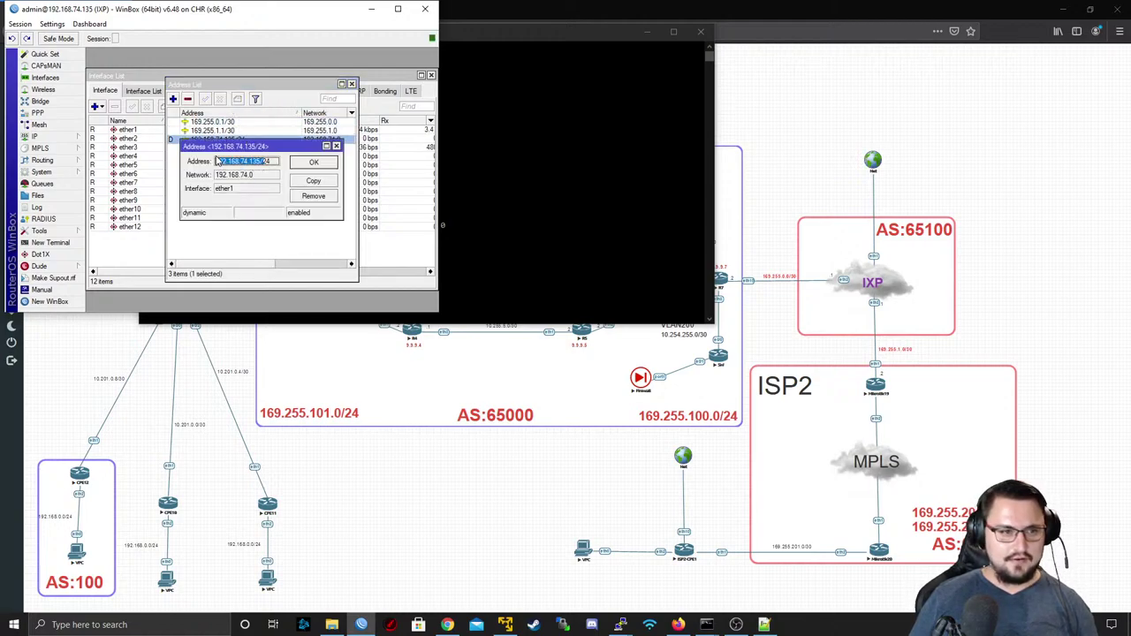
pyautogui.moveTo(265, 163); pyautogui.dragTo(195, 164)
pyautogui.rightClick(237, 166)
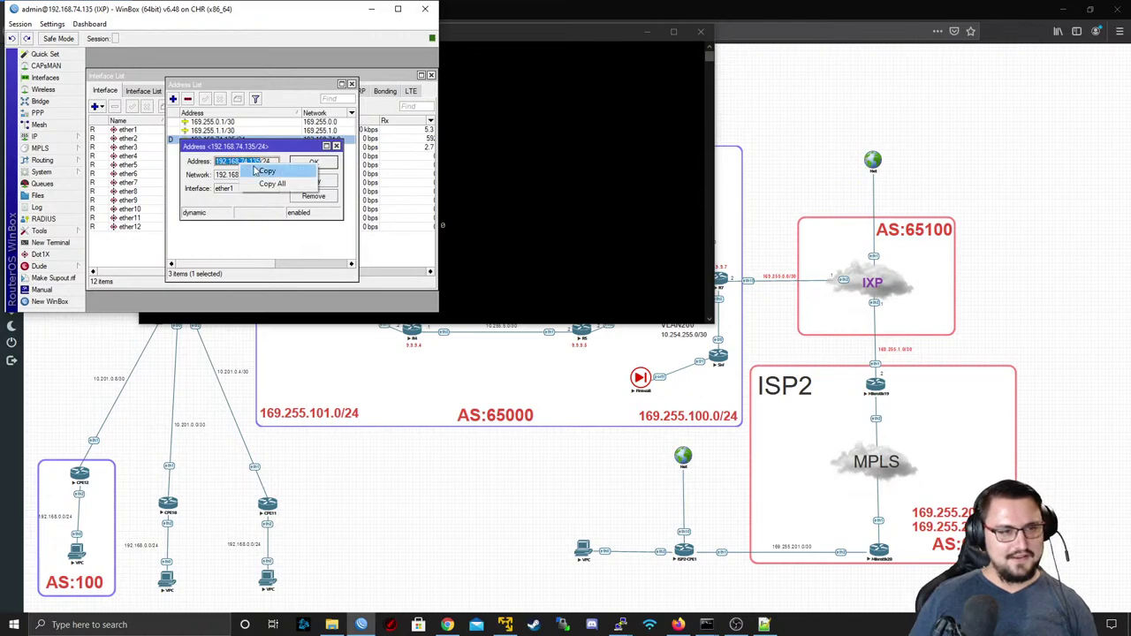
pyautogui.click(284, 173)
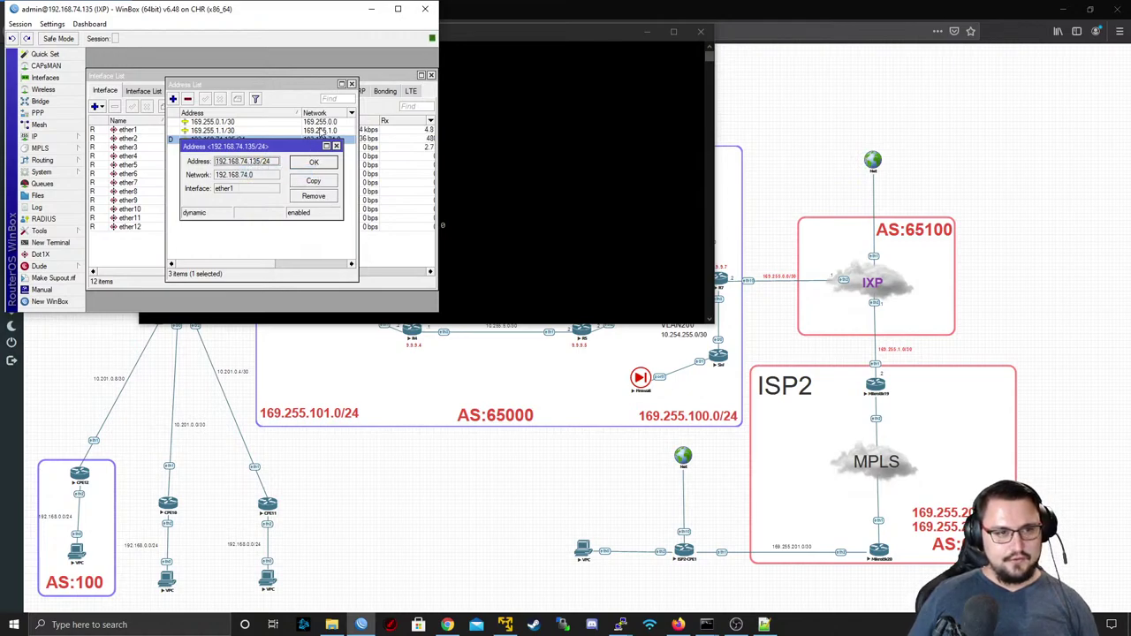
pyautogui.click(336, 146)
# - Add the persistent 169.255.100.0/24 route via 192.168.74.135, which reports it already exists
pyautogui.click(489, 122)
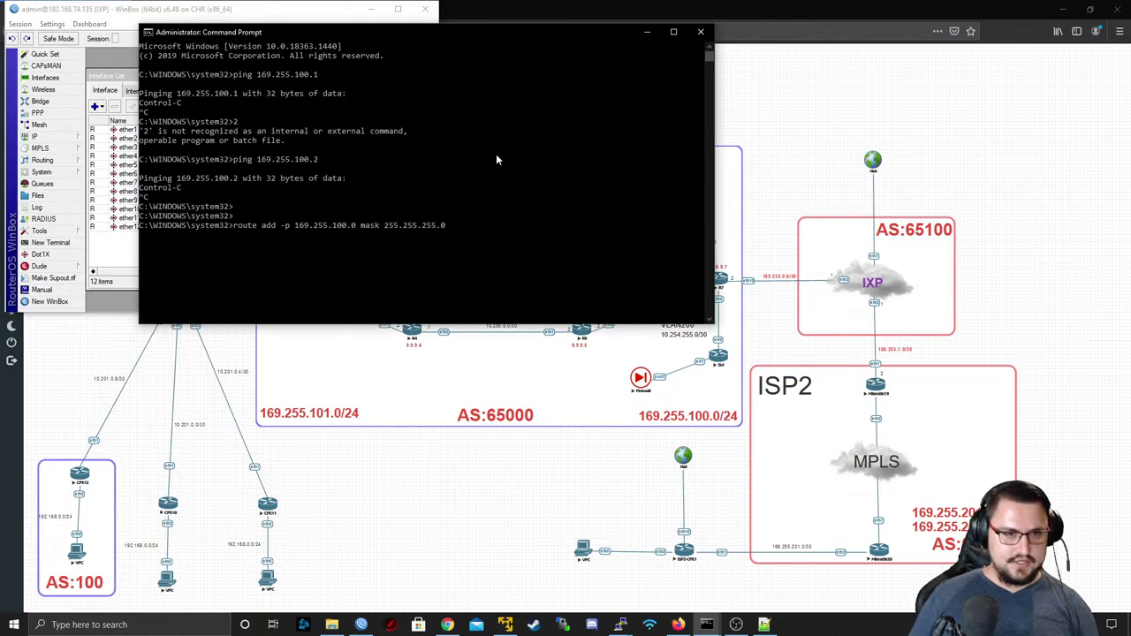
pyautogui.rightClick(496, 158)
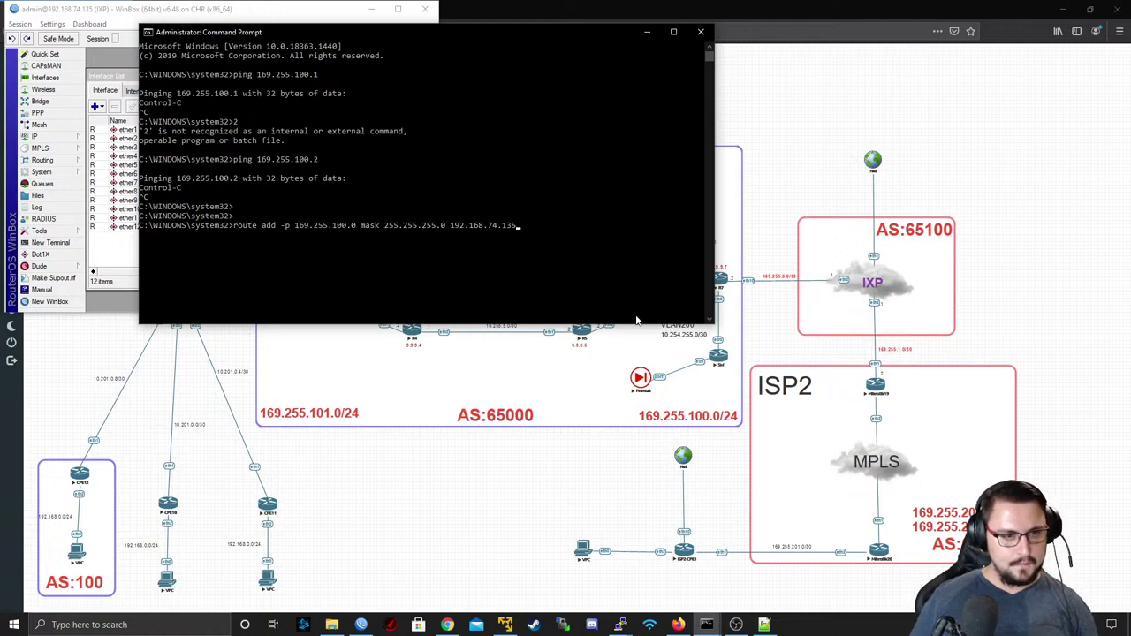
pyautogui.press('Return')
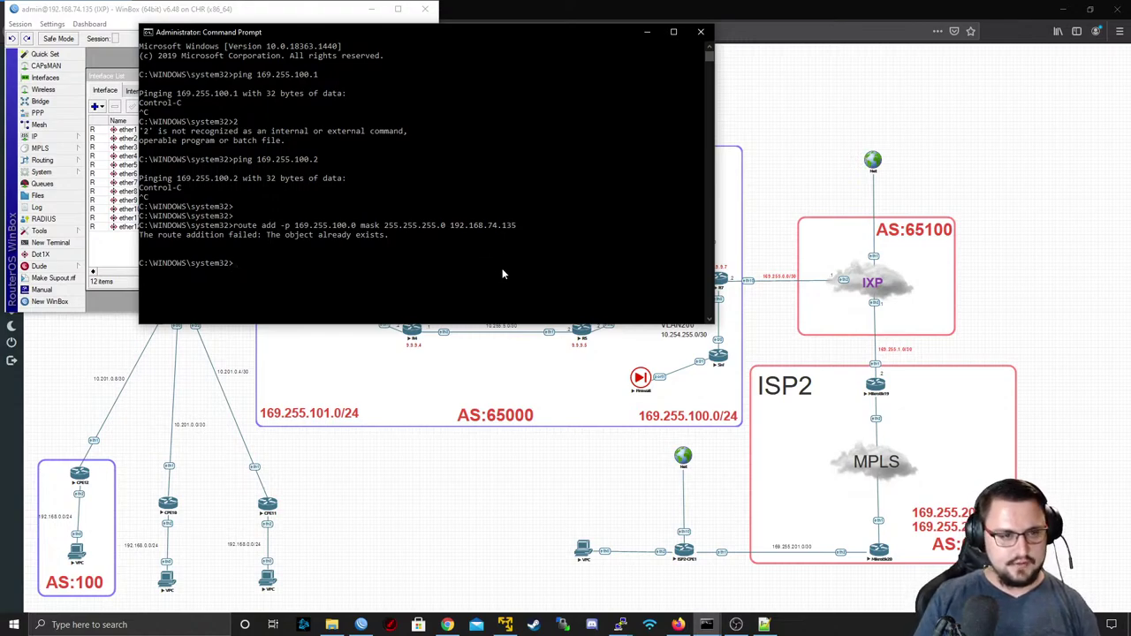
pyautogui.write('ro')
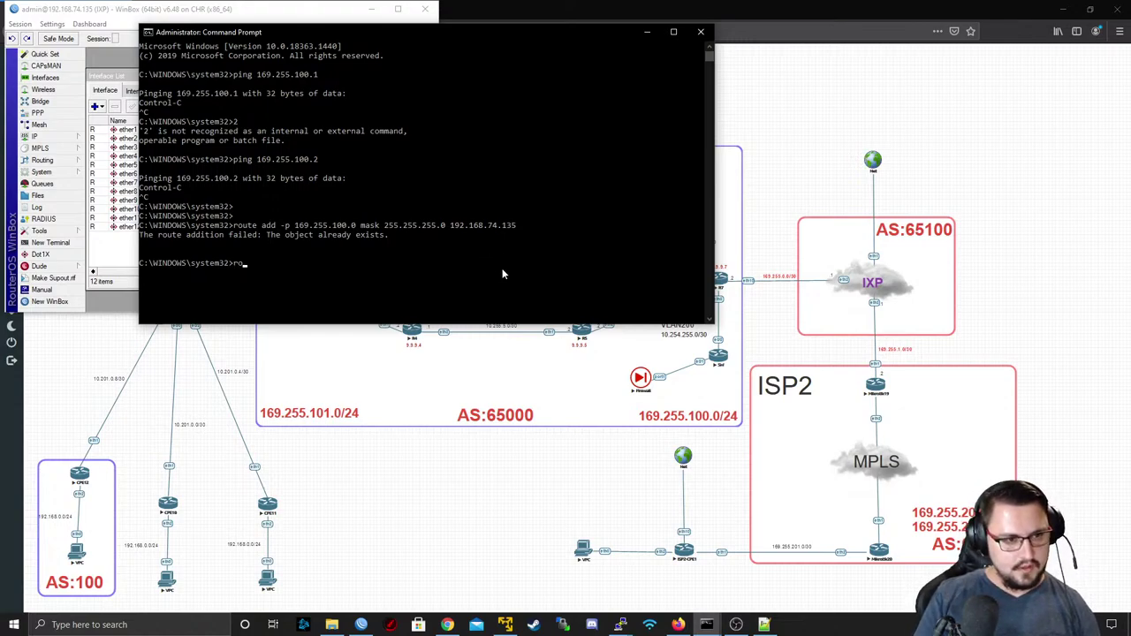
pyautogui.write('ute print')
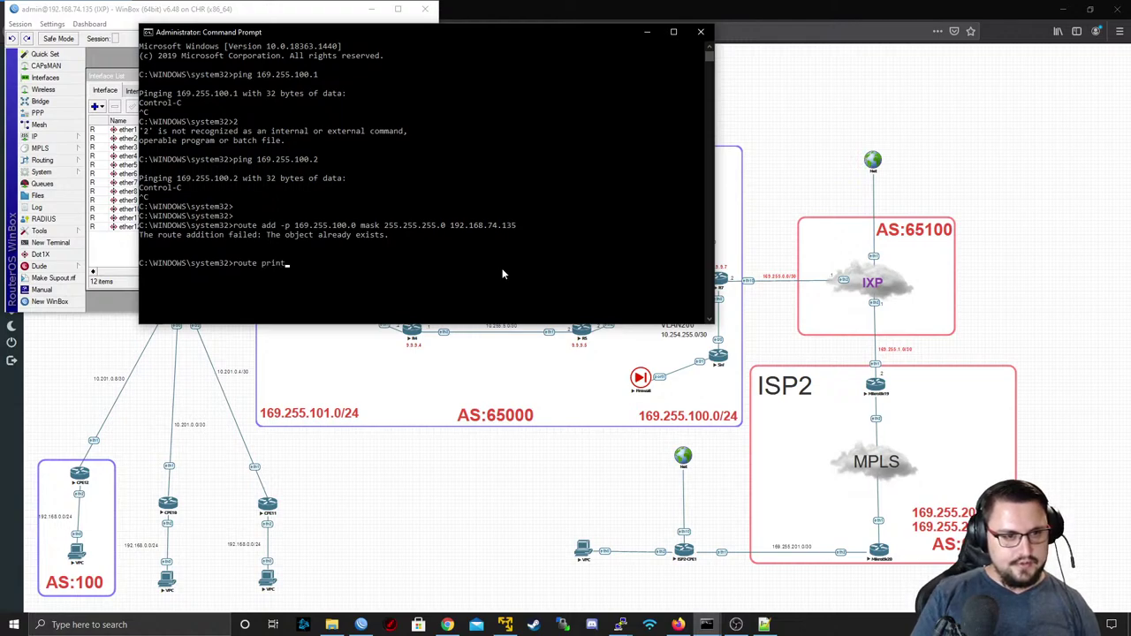
pyautogui.write(' 169.255.')
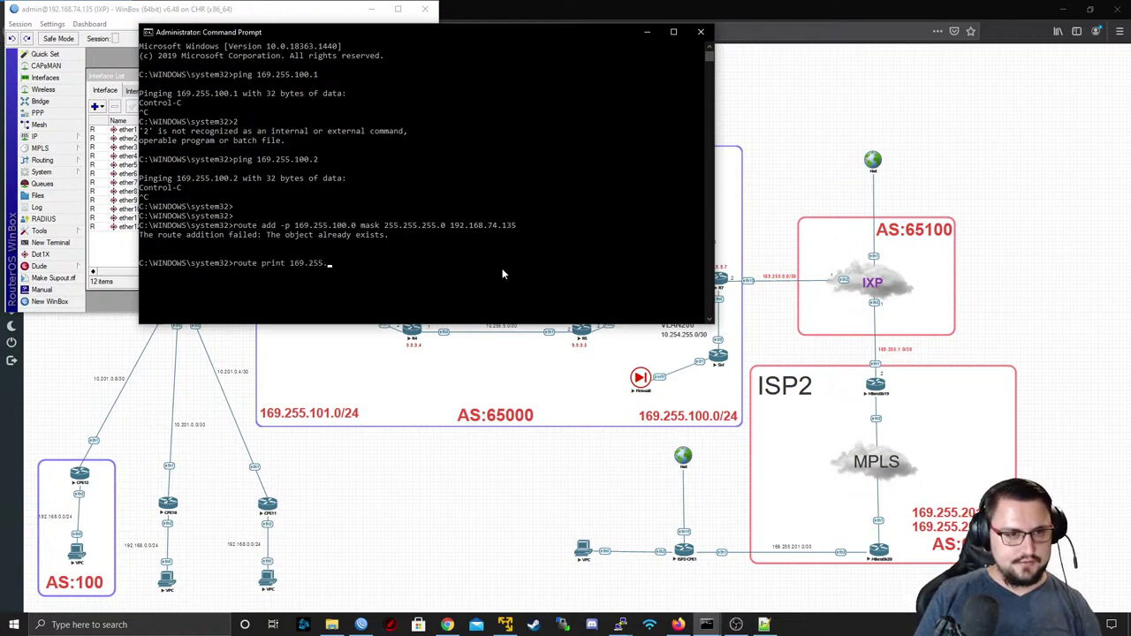
pyautogui.write('100.*')
# - List routes for 169.255.100.* and check the active and persistent entries via 192.168.74.135
pyautogui.press('Return')
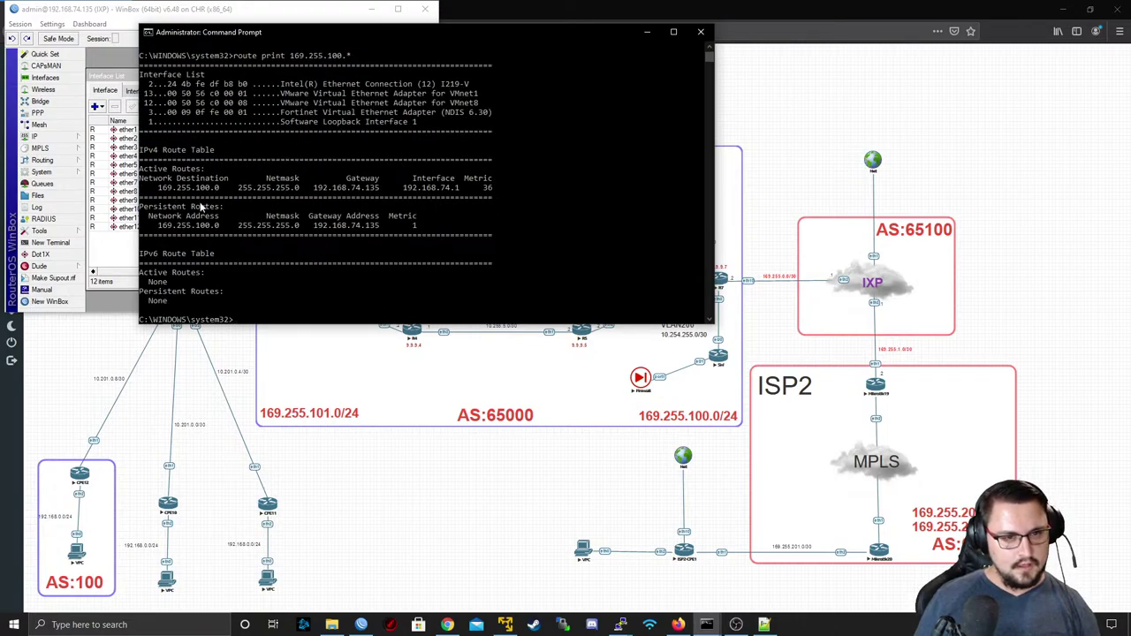
pyautogui.moveTo(180, 188); pyautogui.dragTo(260, 187)
pyautogui.click(263, 226)
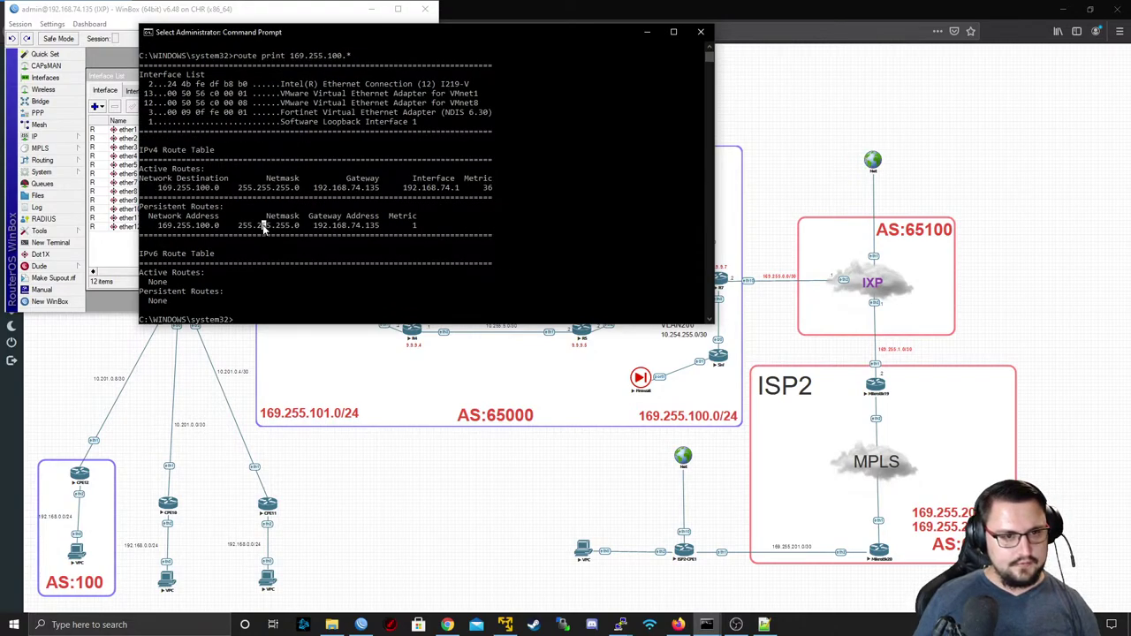
pyautogui.moveTo(263, 226); pyautogui.dragTo(319, 215)
pyautogui.click(365, 236)
# - Run tracert -d 169.255.100.2 to confirm 192.168.74.135 is the first hop
pyautogui.write('tra')
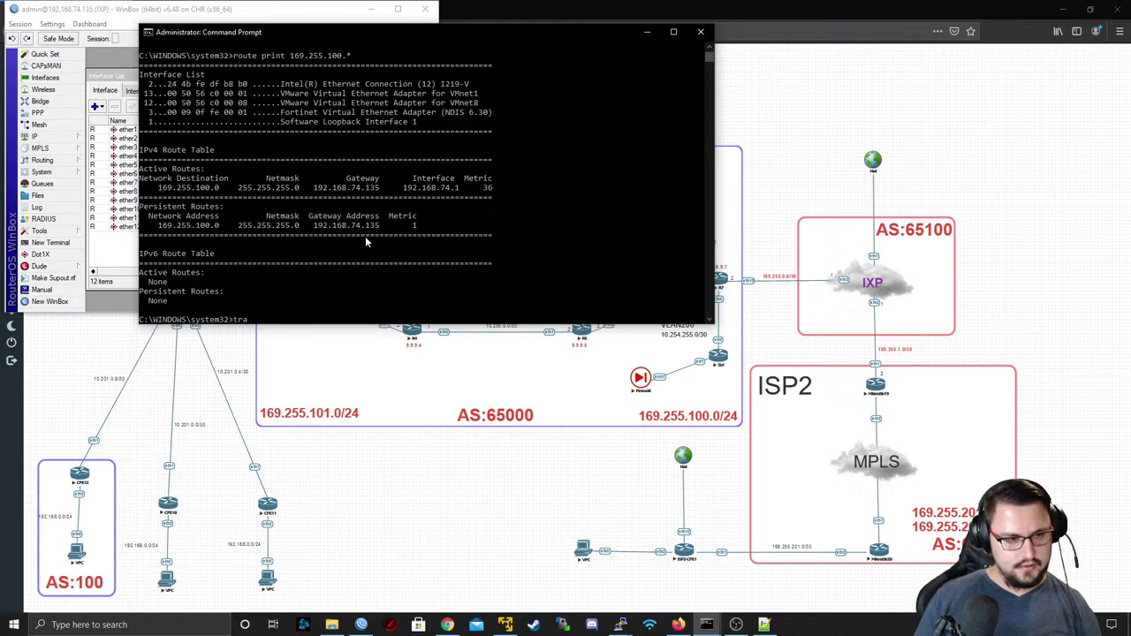
pyautogui.write('cert 196')
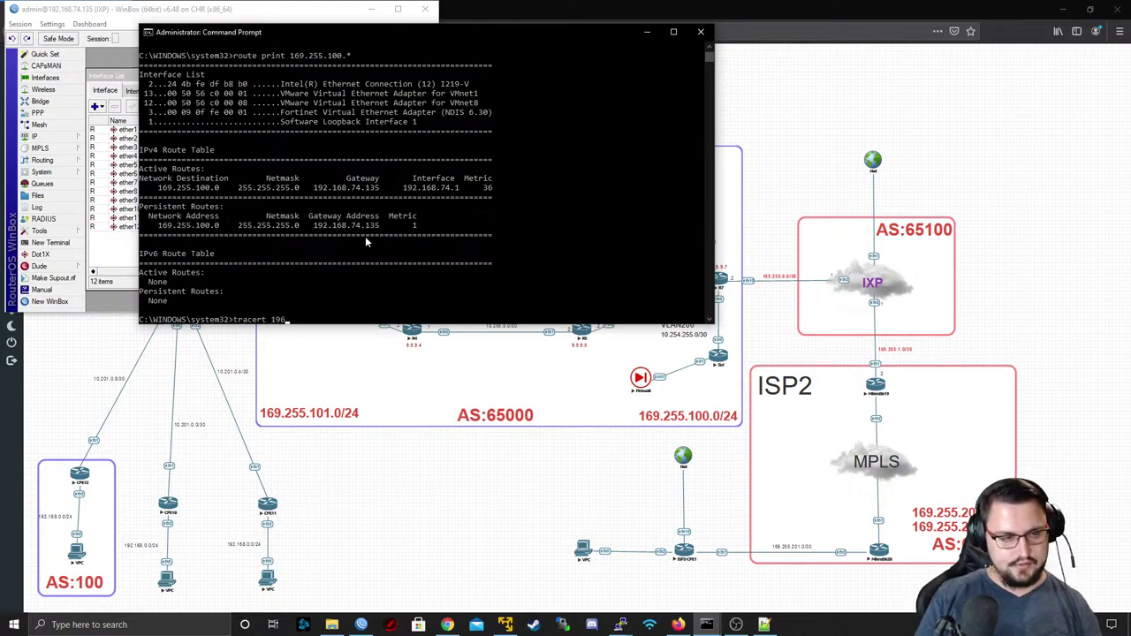
pyautogui.write('.255')
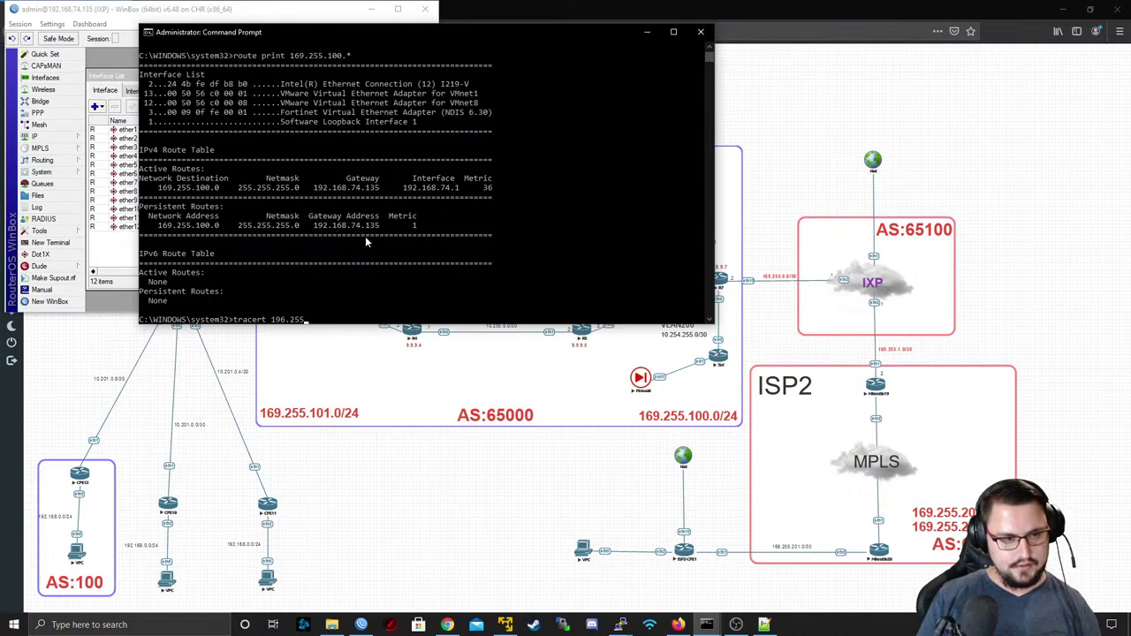
pyautogui.press('BackSpace')
pyautogui.press('BackSpace')
pyautogui.press('BackSpace')
pyautogui.press('BackSpace')
pyautogui.press('BackSpace')
pyautogui.press('BackSpace')
pyautogui.press('BackSpace')
pyautogui.write('169')
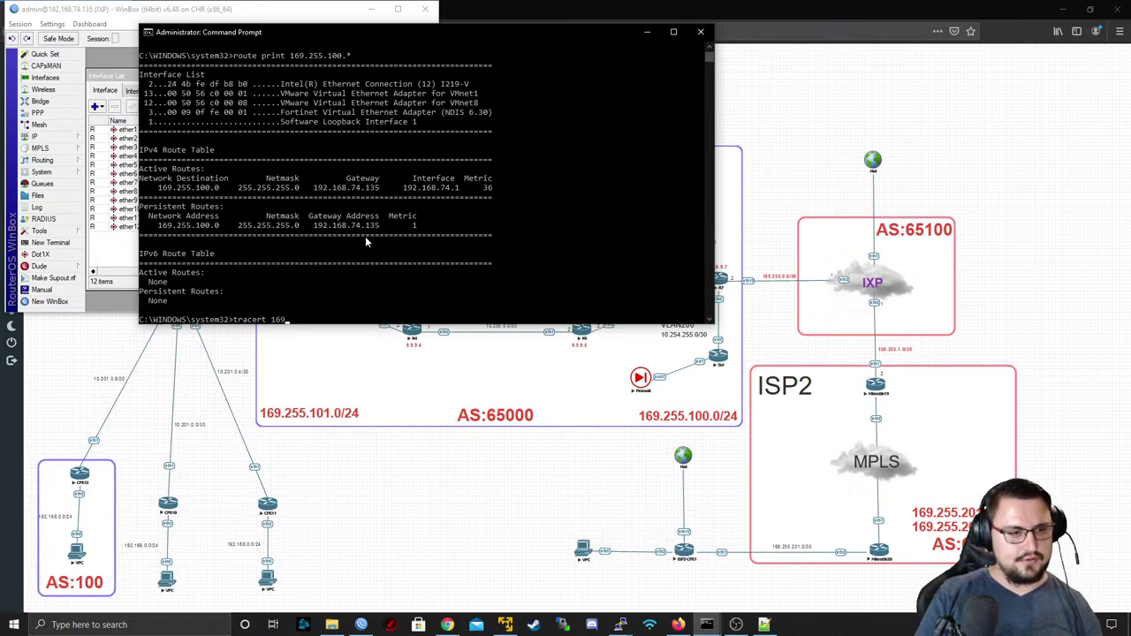
pyautogui.write('.255.100.2')
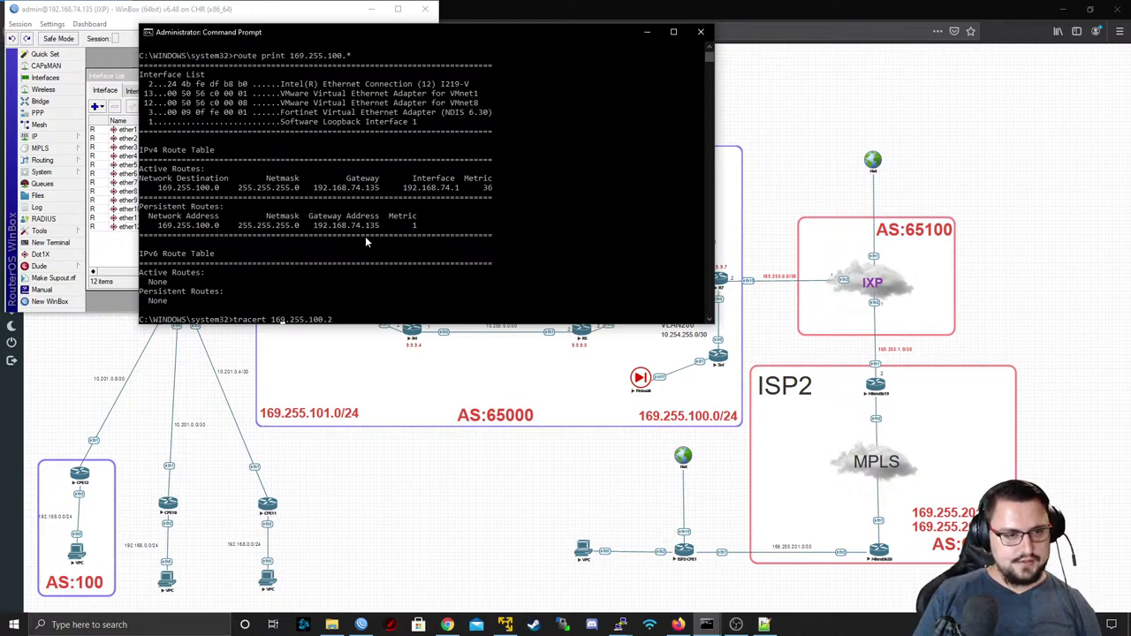
pyautogui.press('Left')
pyautogui.press('Left')
pyautogui.press('Left')
pyautogui.press('Left')
pyautogui.press('Left')
pyautogui.press('Left')
pyautogui.write('-d')
pyautogui.press('Return')
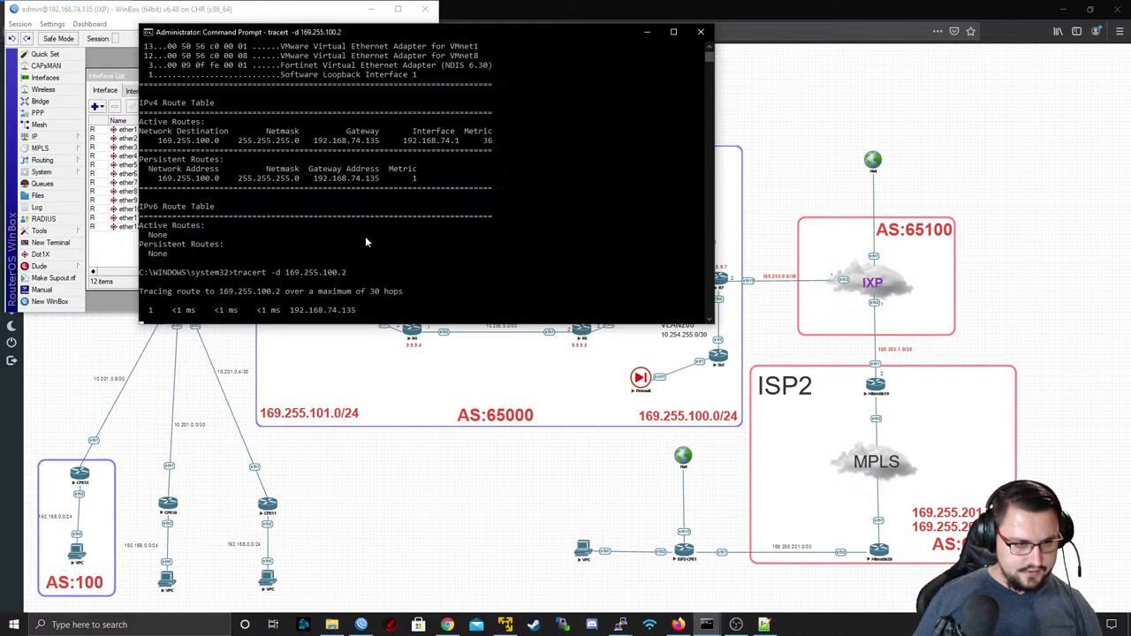
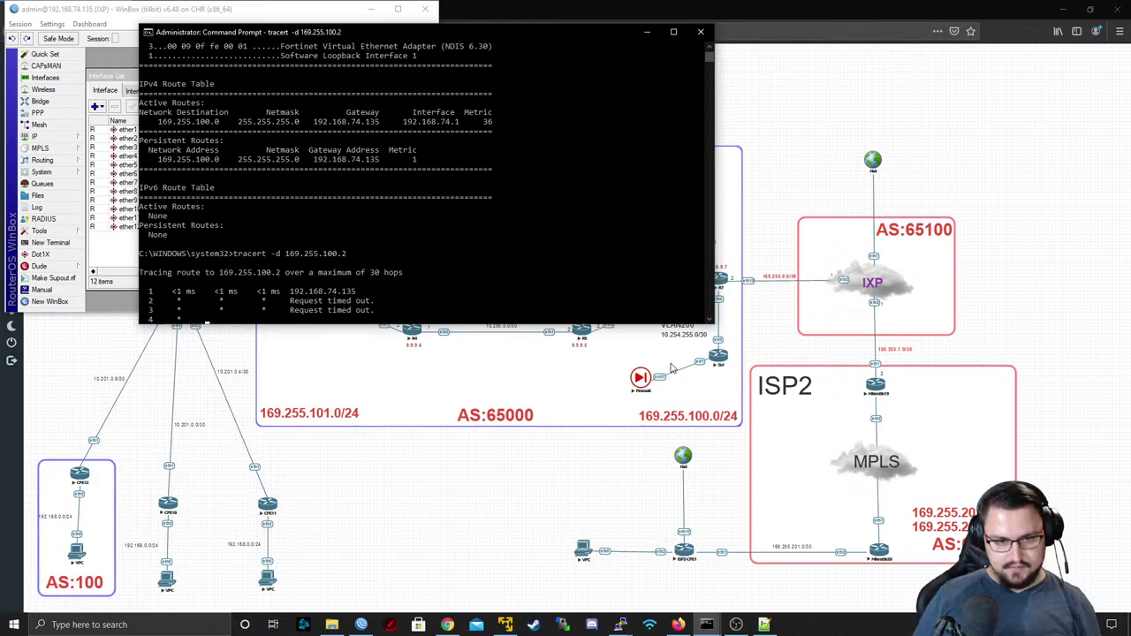
# - Shift the Firewall node slightly left inside ISP1 and dismiss the telnet prompt
pyautogui.click(635, 375)
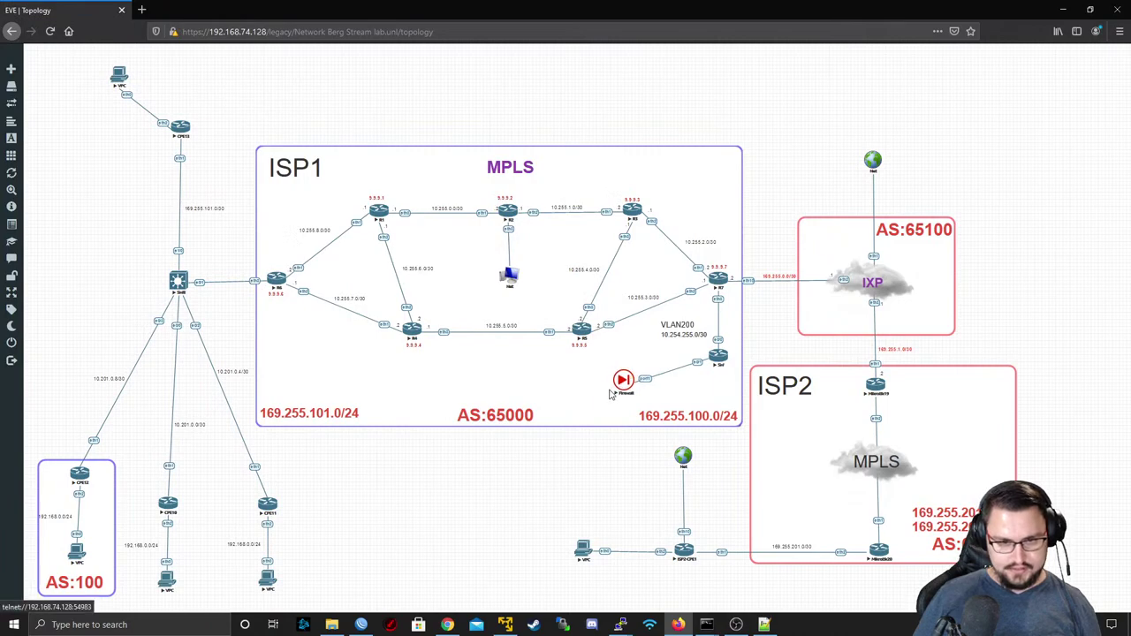
pyautogui.moveTo(609, 394); pyautogui.dragTo(698, 486)
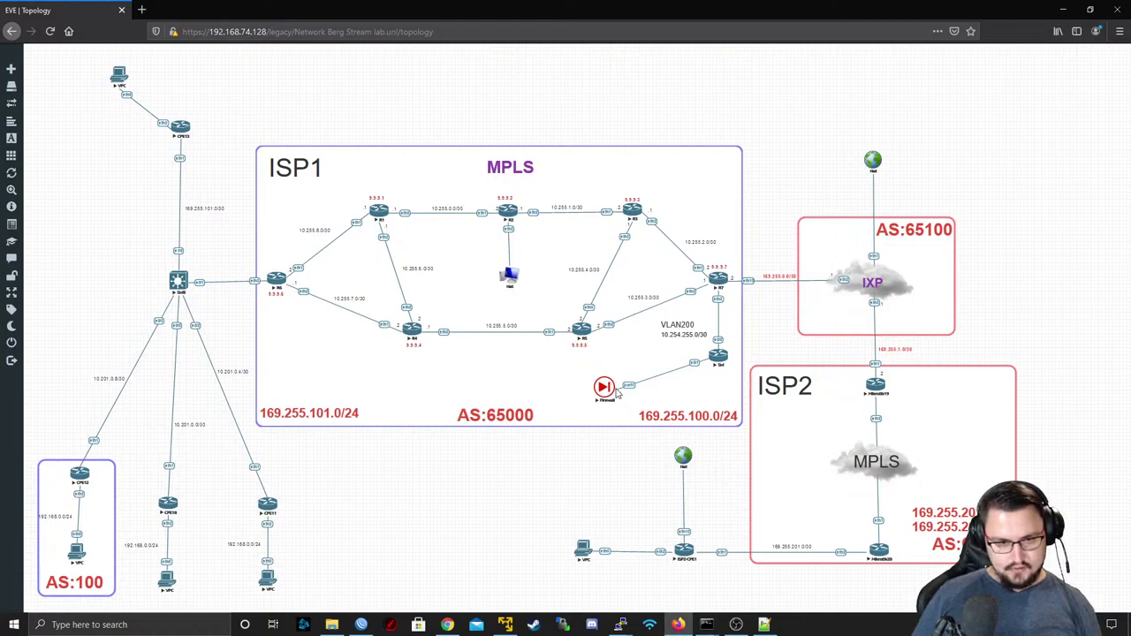
pyautogui.click(608, 389)
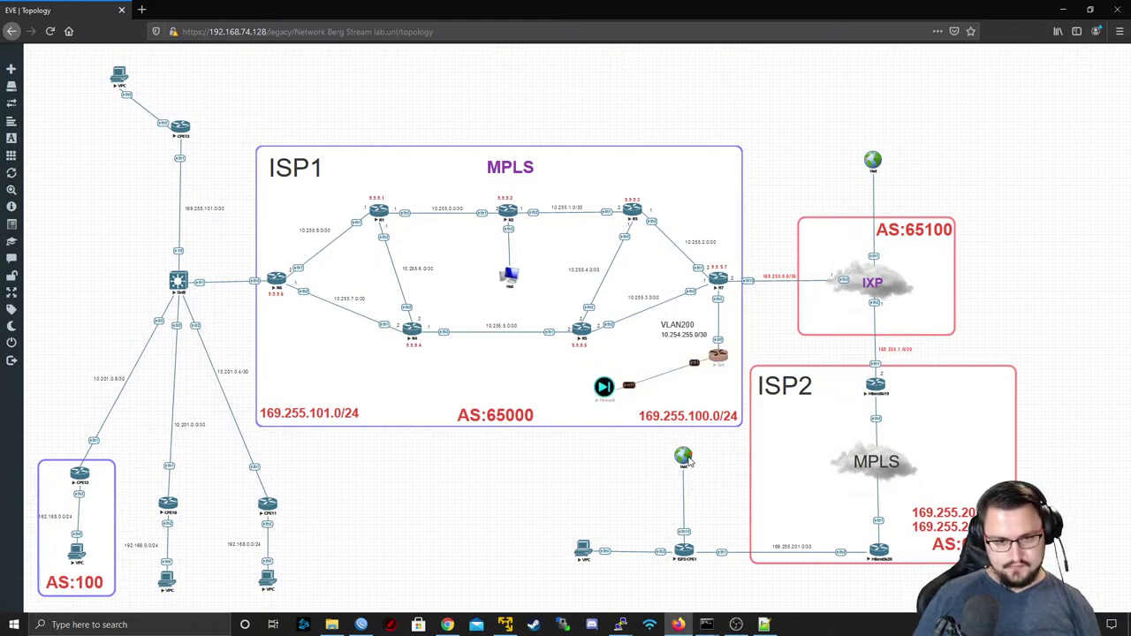
pyautogui.moveTo(689, 461); pyautogui.dragTo(608, 399)
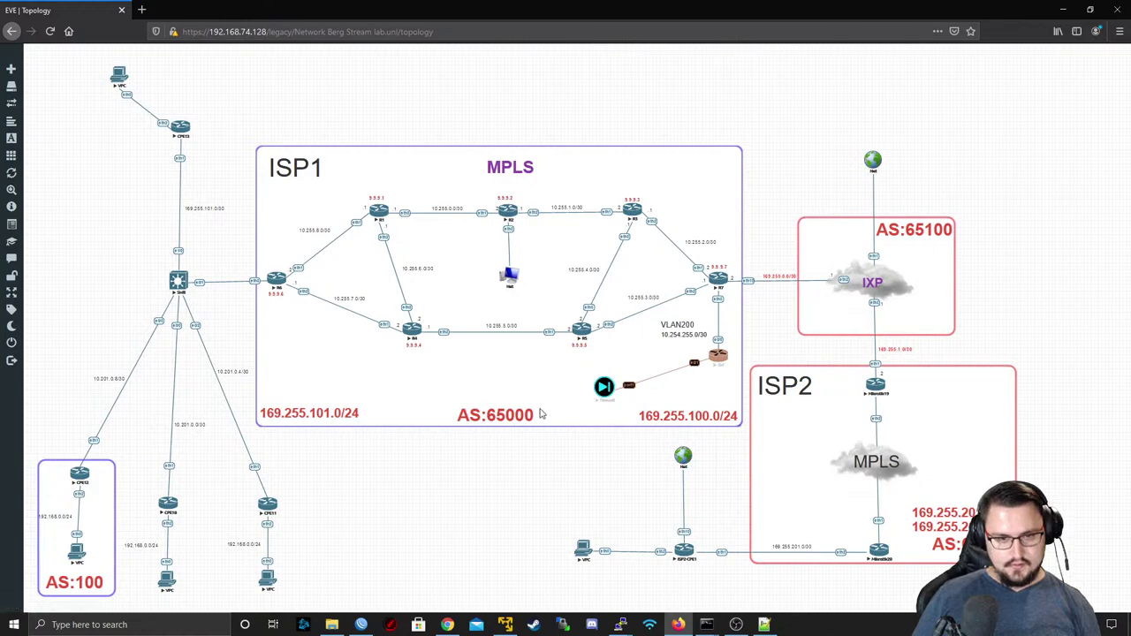
pyautogui.click(604, 389)
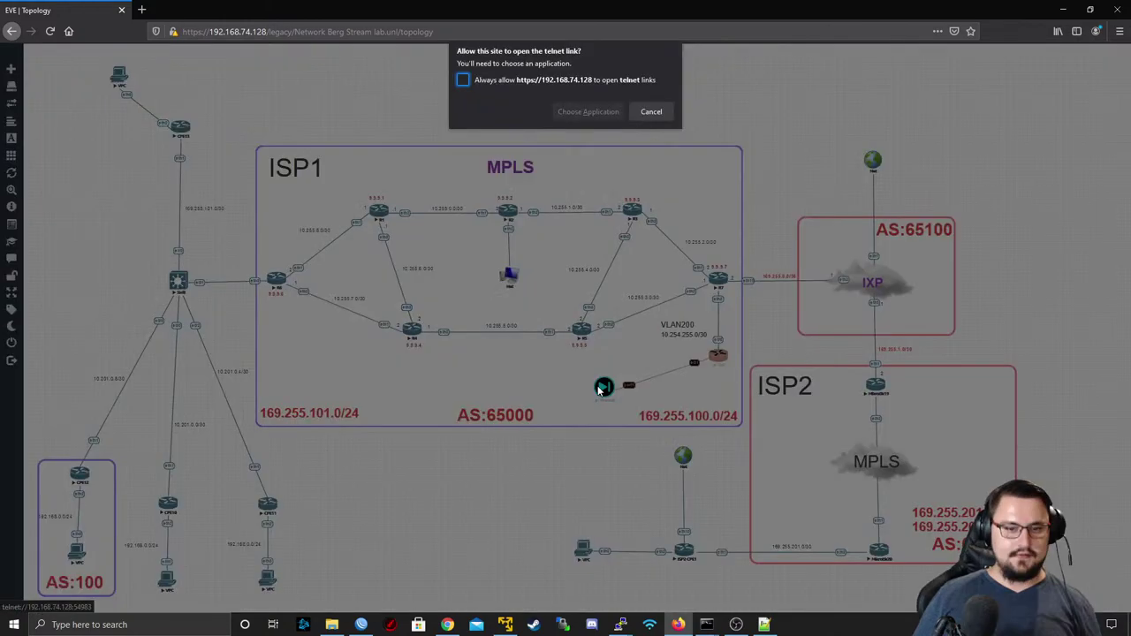
pyautogui.click(649, 111)
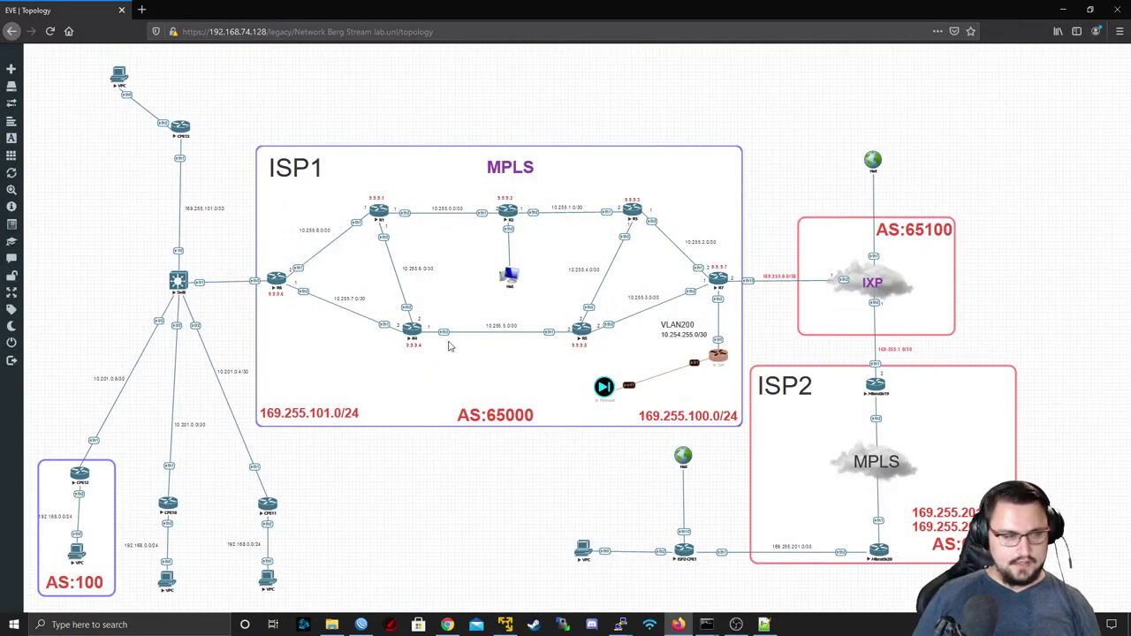
# - Reload the topology and send the overlapping annotation object behind the Firewall node
pyautogui.moveTo(12, 221)
pyautogui.click(36, 173)
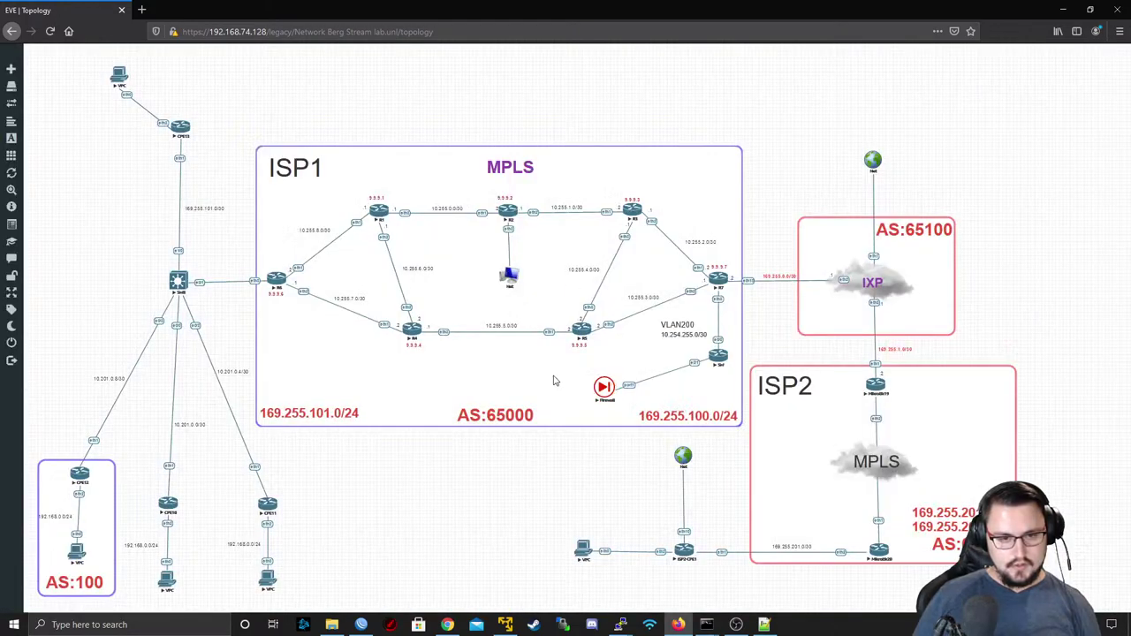
pyautogui.rightClick(557, 379)
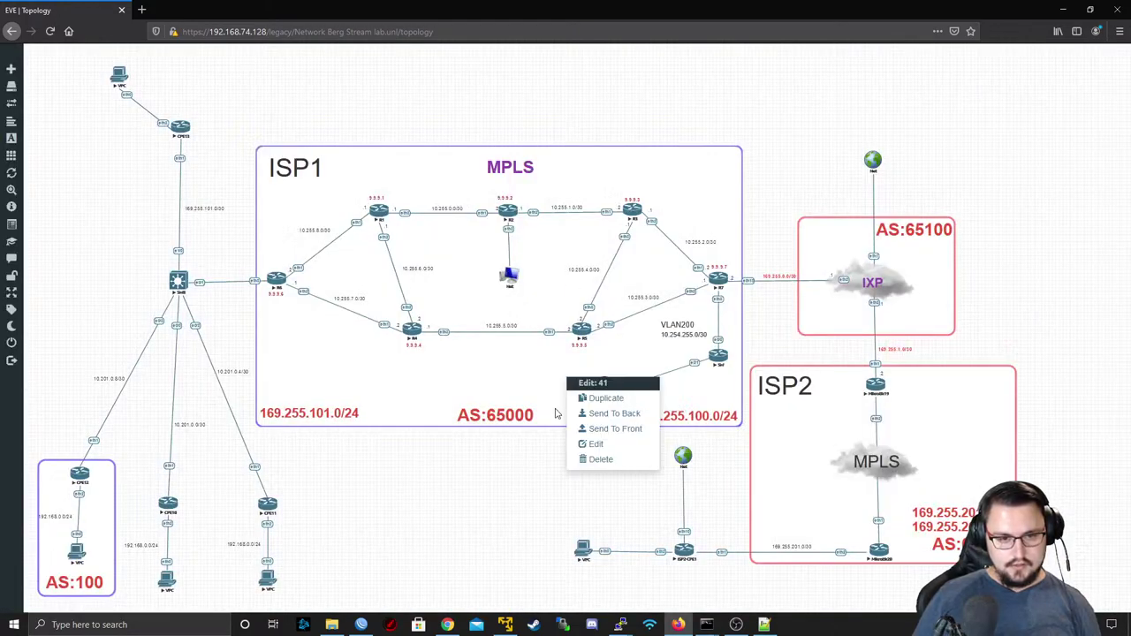
pyautogui.click(566, 402)
pyautogui.rightClick(535, 364)
pyautogui.click(576, 401)
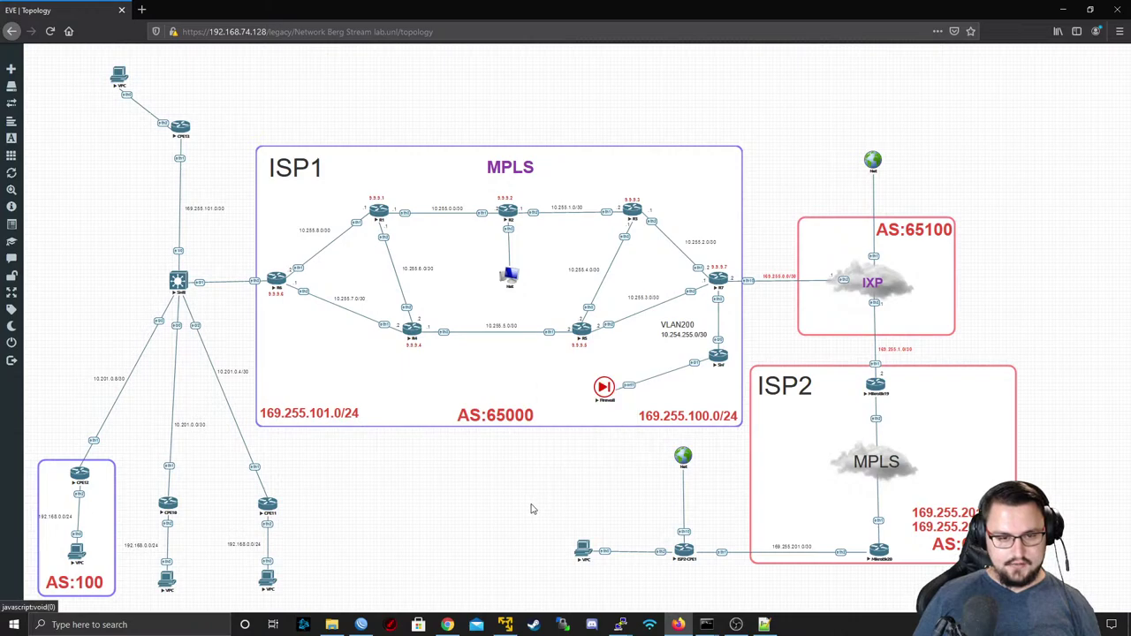
pyautogui.rightClick(535, 505)
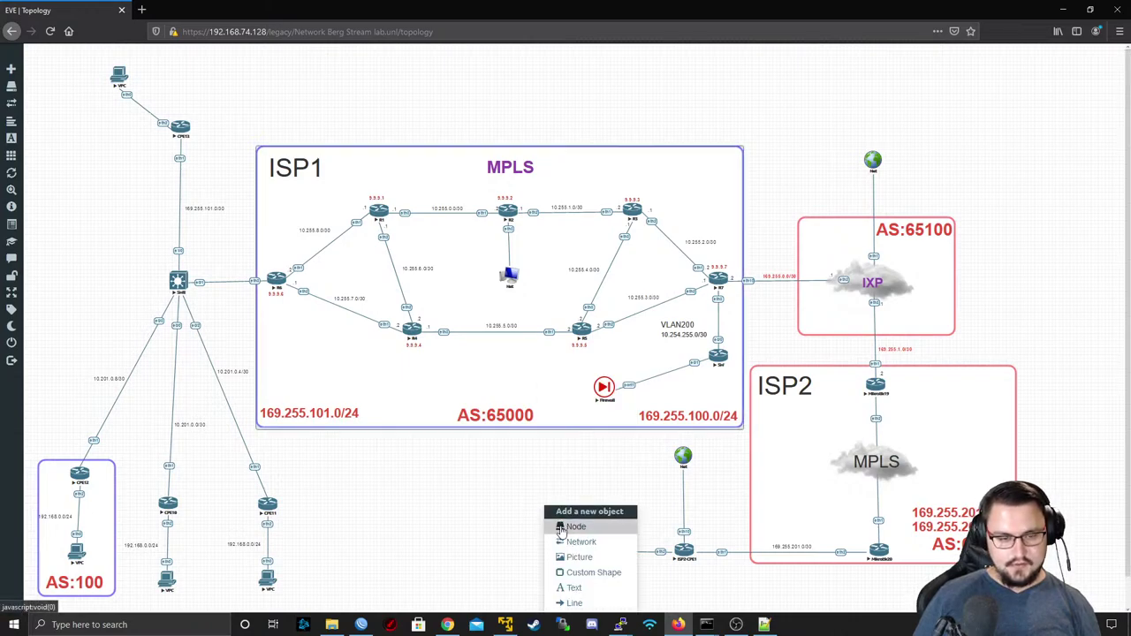
# - Add a network named Net with the globe2.png icon and type Management(Cloud0)
pyautogui.click(566, 527)
pyautogui.scroll(-1, 546, 265)
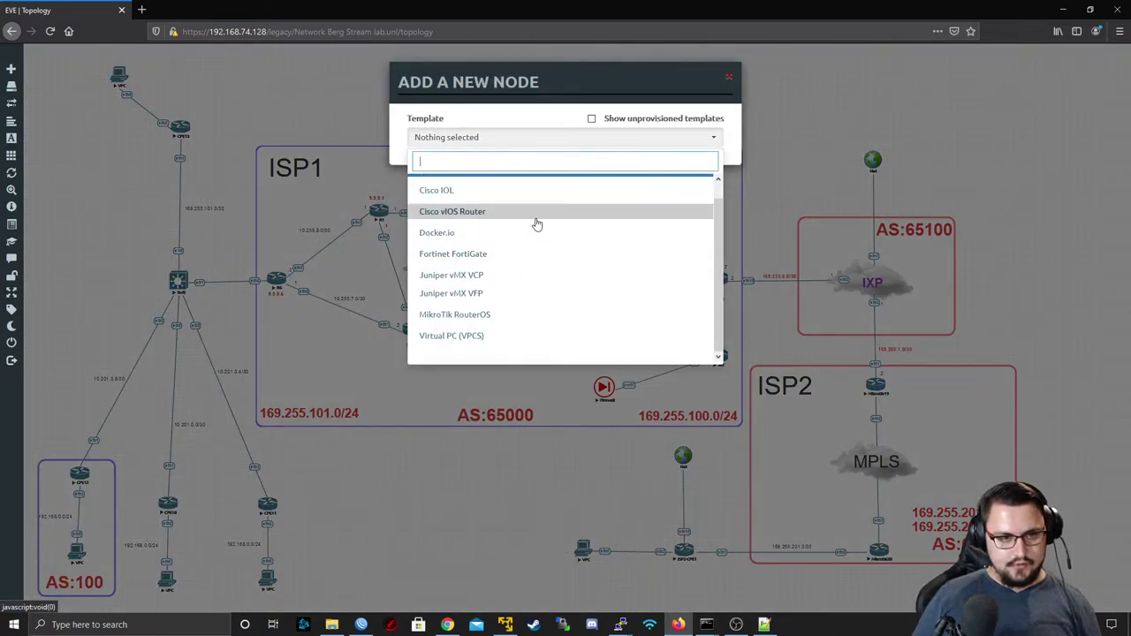
pyautogui.scroll(1, 536, 222)
pyautogui.rightClick(530, 505)
pyautogui.click(541, 535)
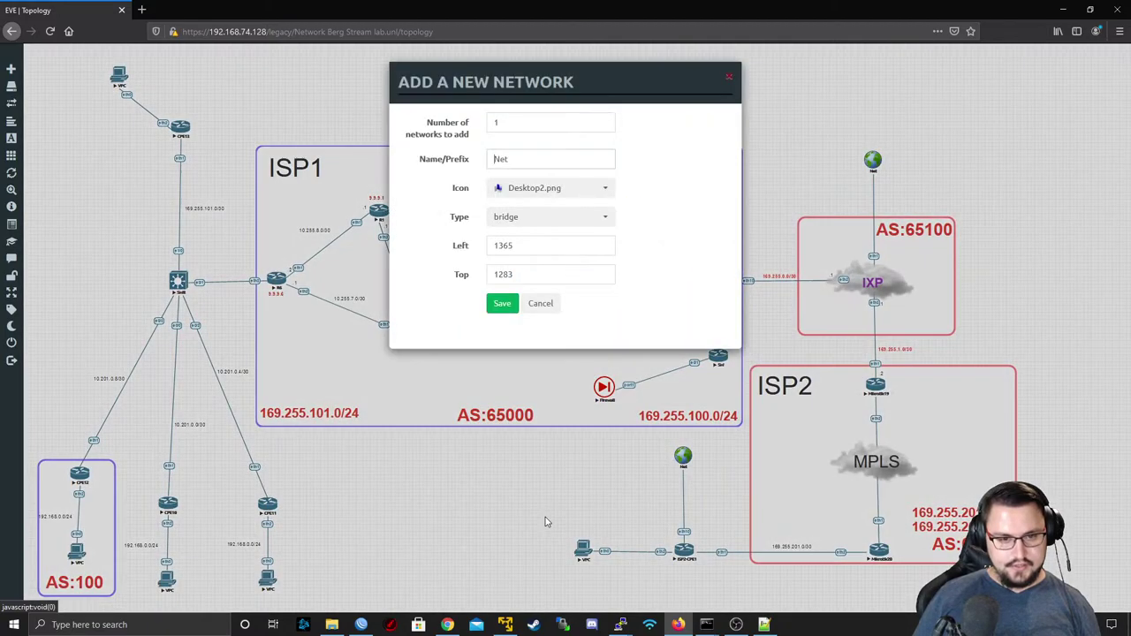
pyautogui.click(550, 187)
pyautogui.scroll(-2, 550, 247)
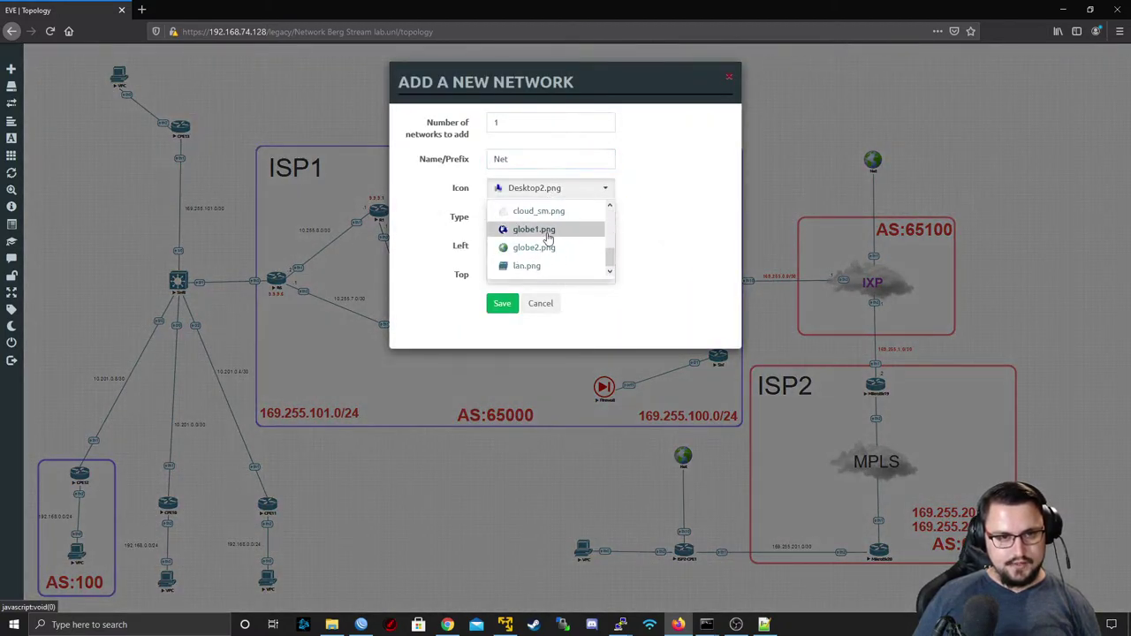
pyautogui.click(548, 248)
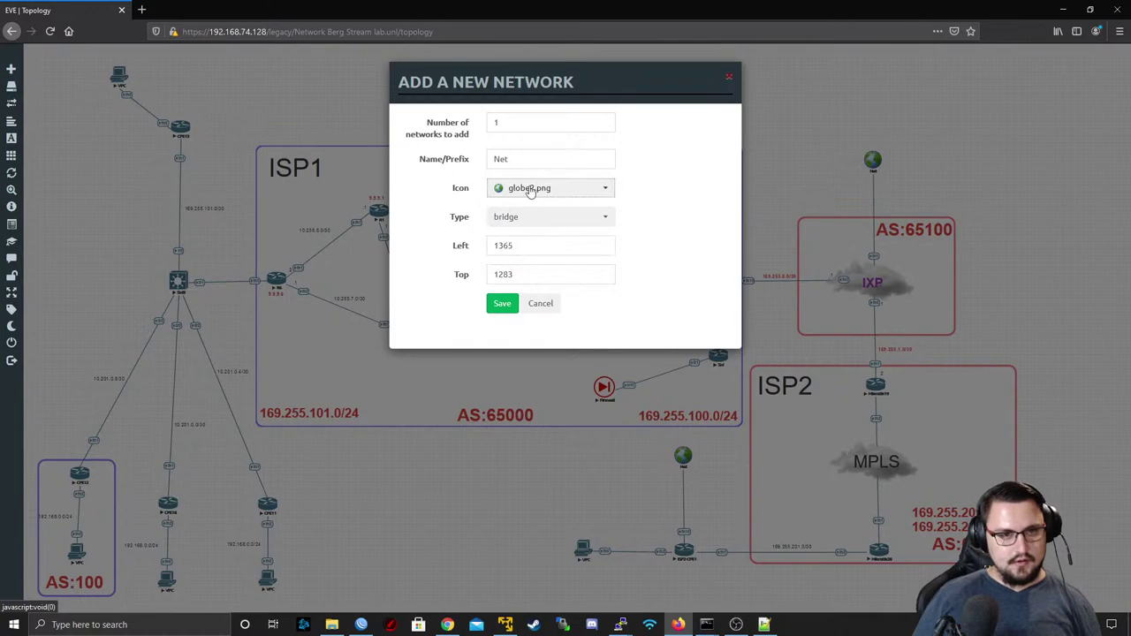
pyautogui.click(526, 216)
pyautogui.click(534, 336)
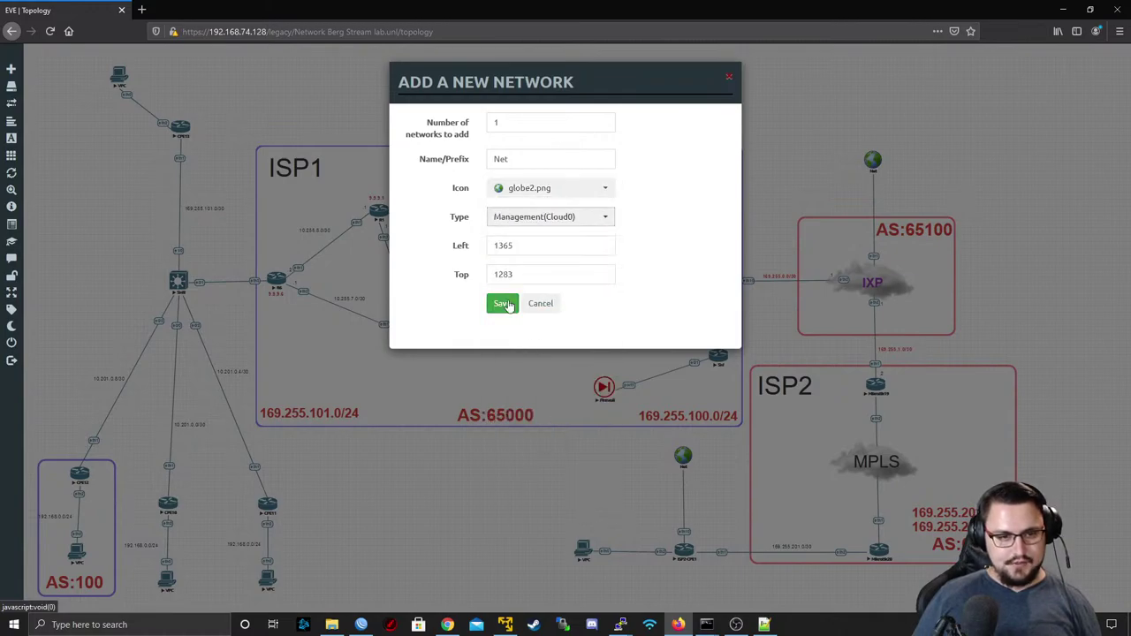
pyautogui.click(501, 304)
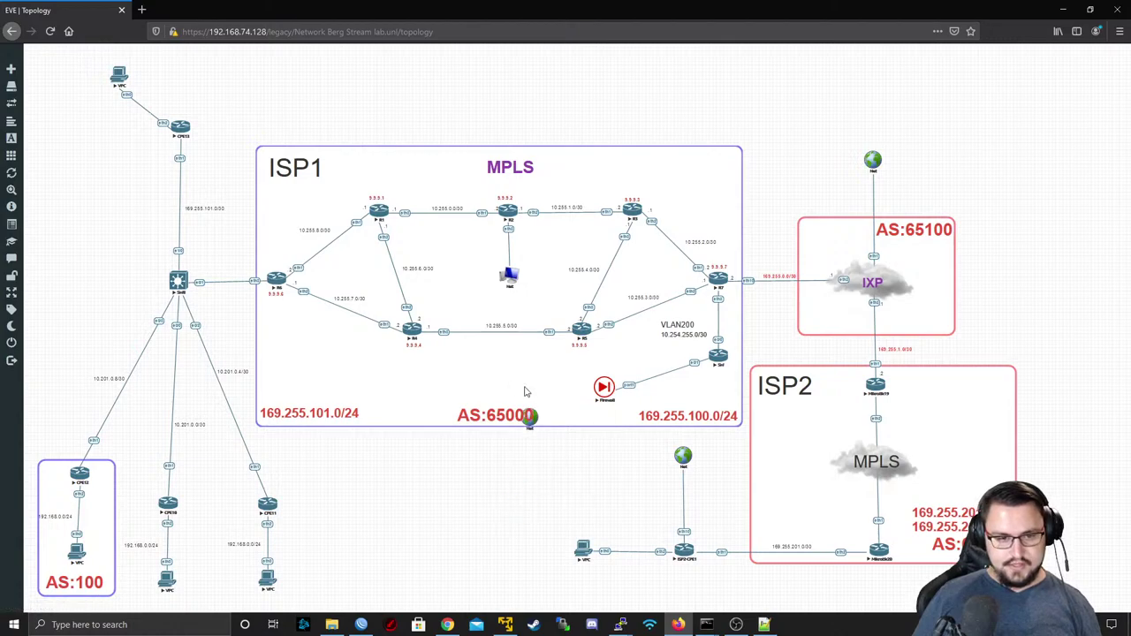
# - Place the Net globe beside the Firewall and connect it to the Firewall's port4
pyautogui.moveTo(529, 415); pyautogui.dragTo(603, 389)
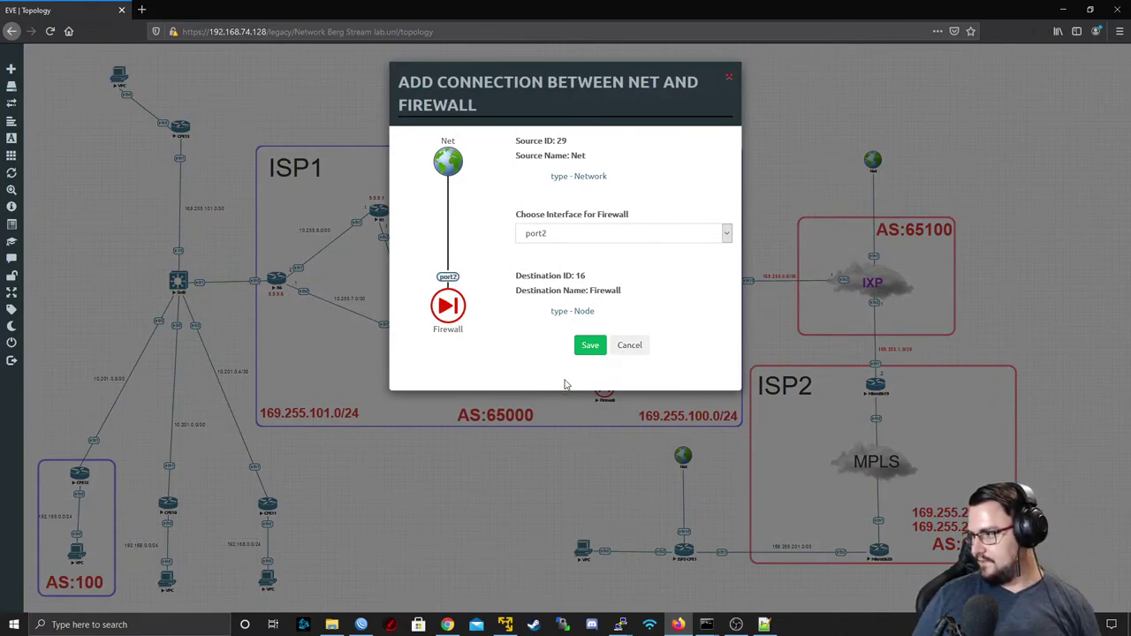
pyautogui.click(620, 239)
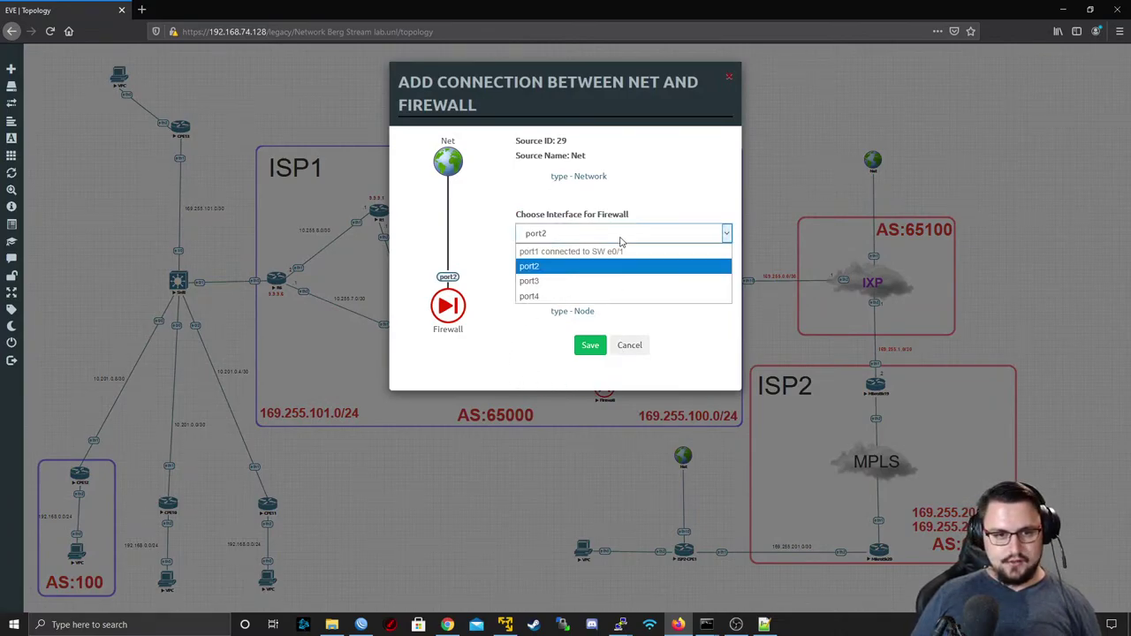
pyautogui.click(557, 296)
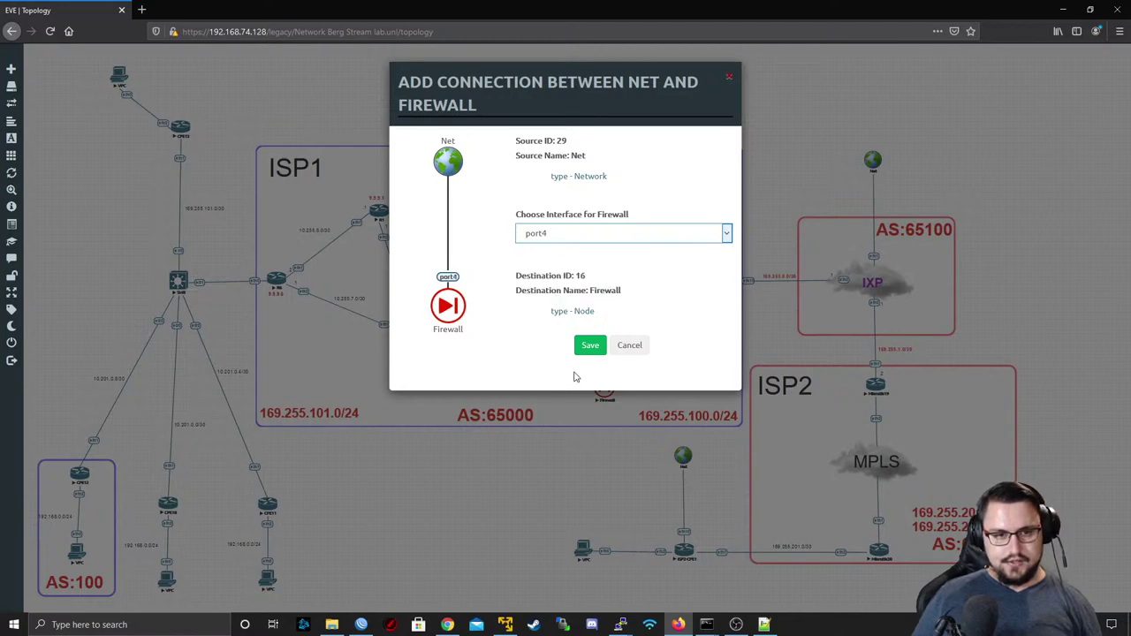
pyautogui.press('Return')
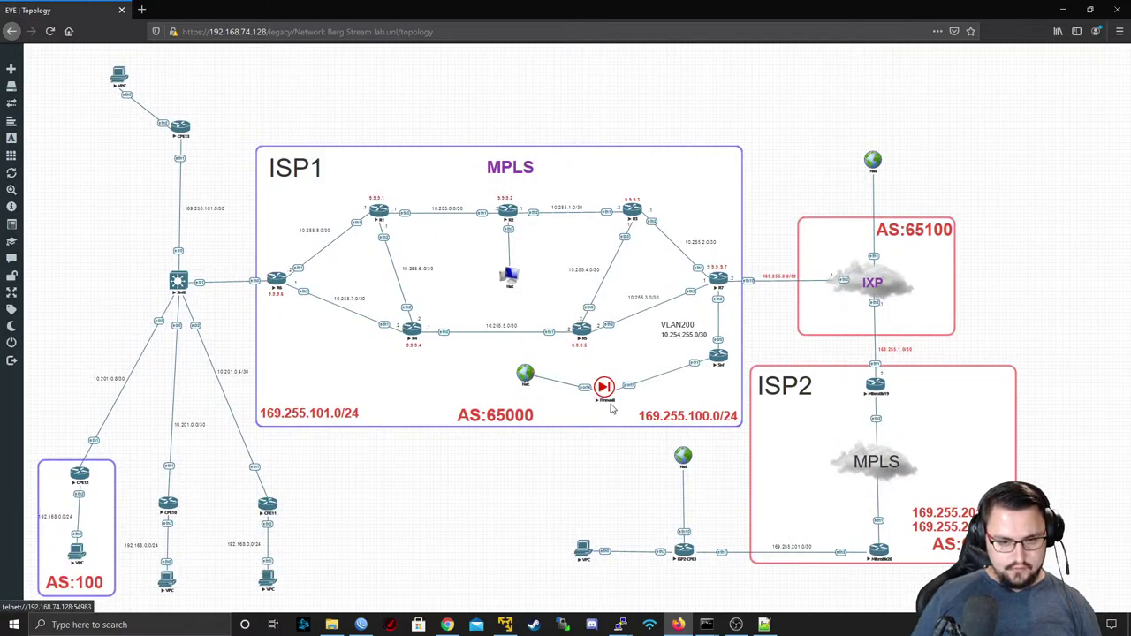
# - Open the Firewall's console in PuTTY and log in
pyautogui.click(598, 393)
pyautogui.click(570, 115)
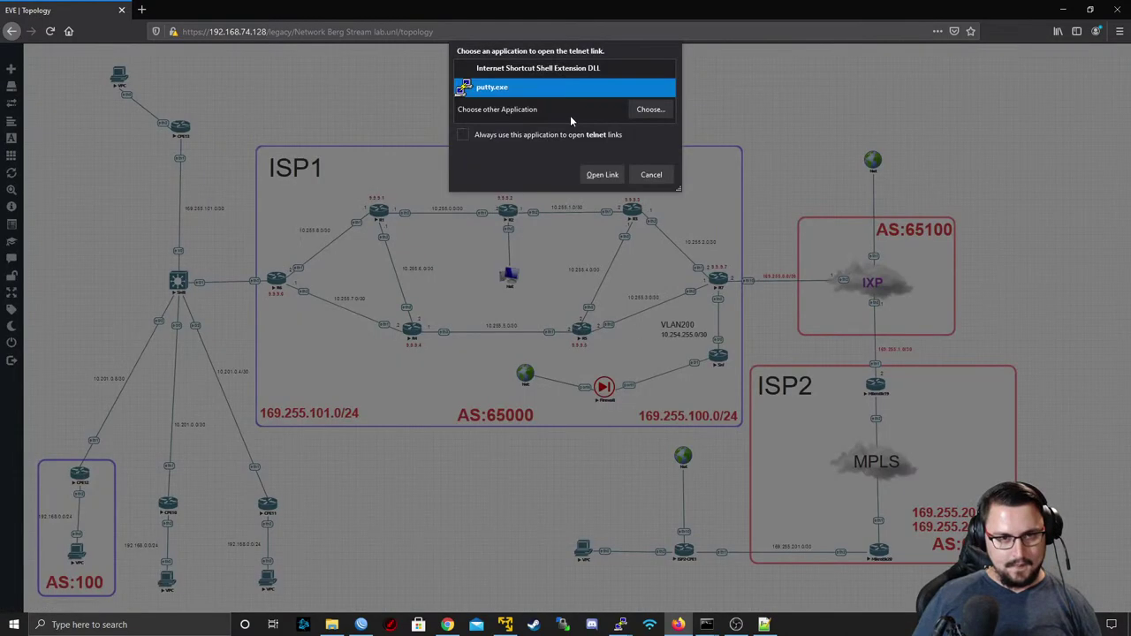
pyautogui.click(602, 174)
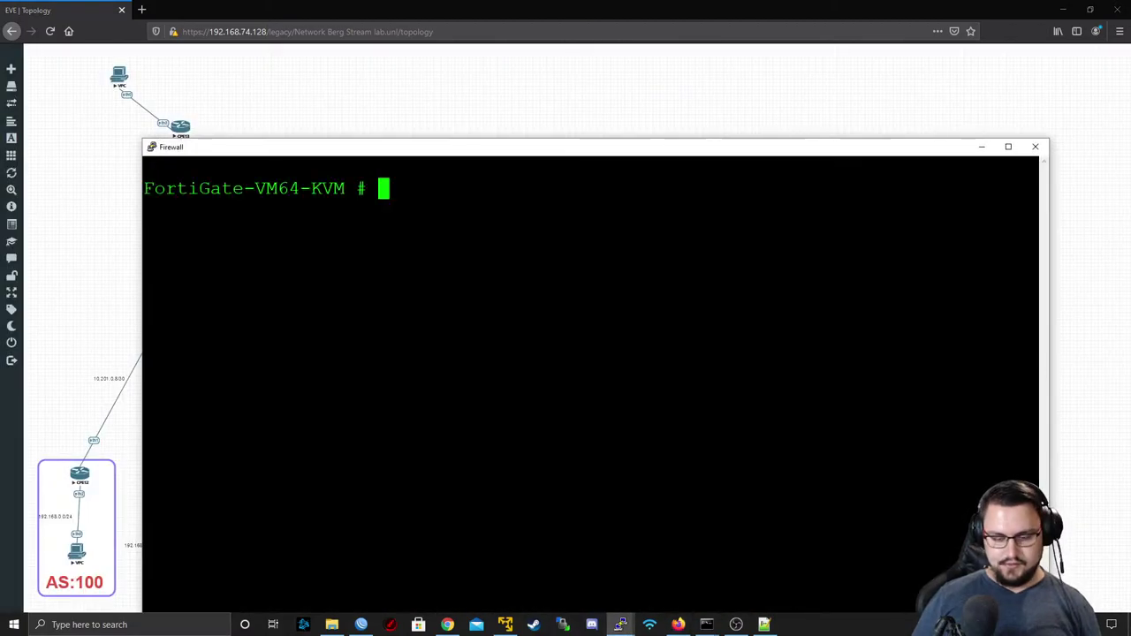
pyautogui.moveTo(428, 146); pyautogui.dragTo(419, 66)
pyautogui.write('a')
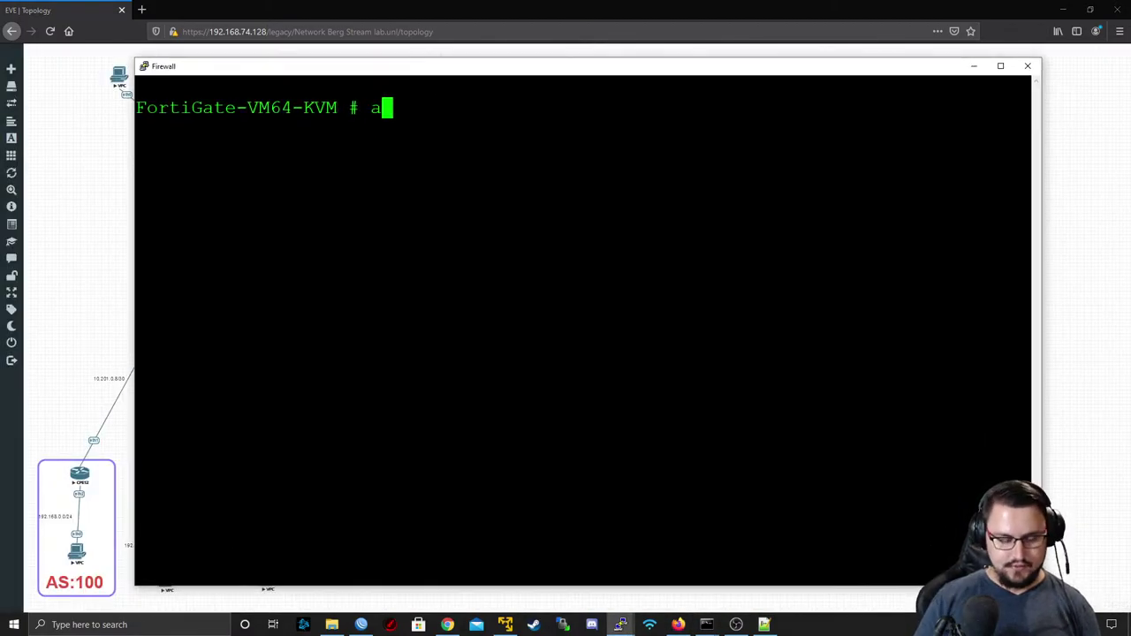
pyautogui.write('dmin')
pyautogui.press('Return')
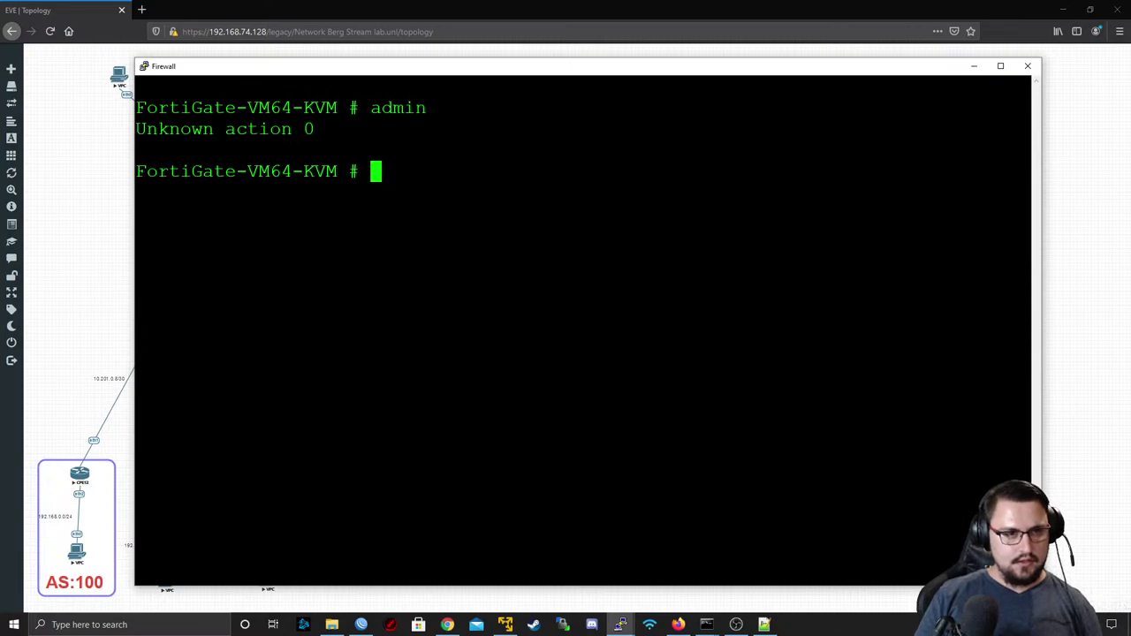
pyautogui.press('Return')
# - Enter config system interface, edit port4, and show its current settings
pyautogui.press('Return')
pyautogui.write('config system interface')
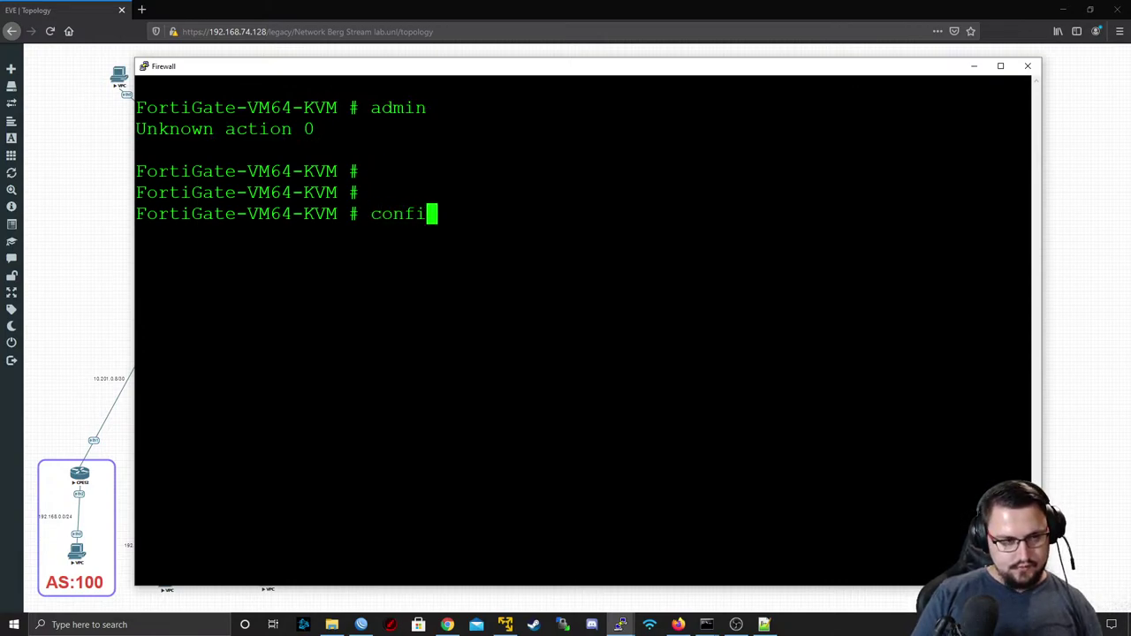
pyautogui.press('Return')
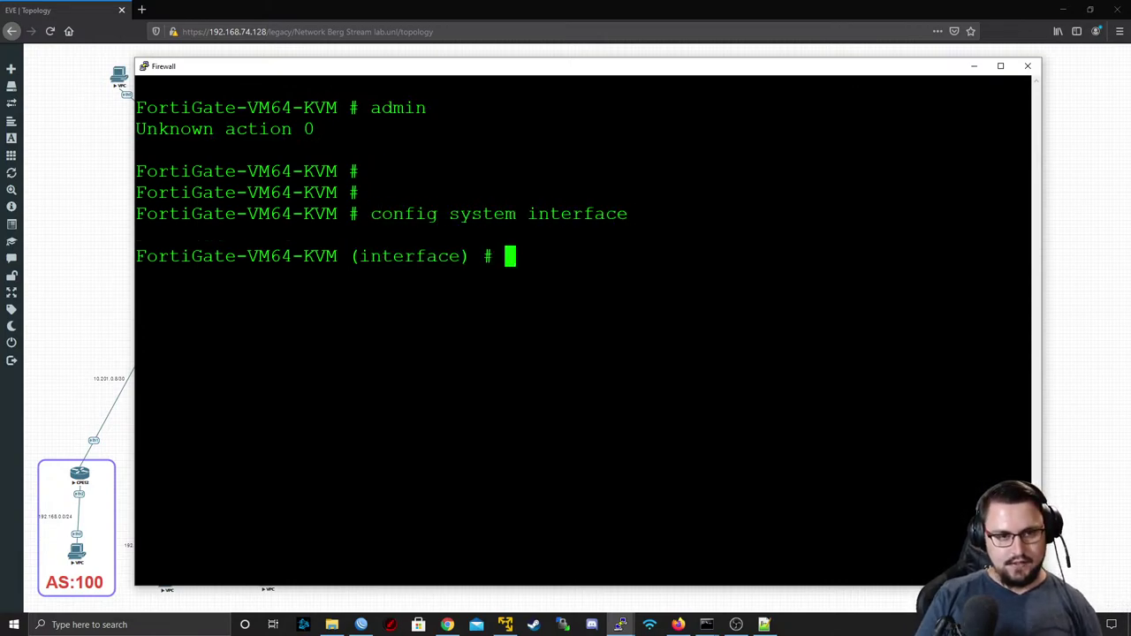
pyautogui.write('edit port1')
pyautogui.press('BackSpace')
pyautogui.press('BackSpace')
pyautogui.press('BackSpace')
pyautogui.press('BackSpace')
pyautogui.press('BackSpace')
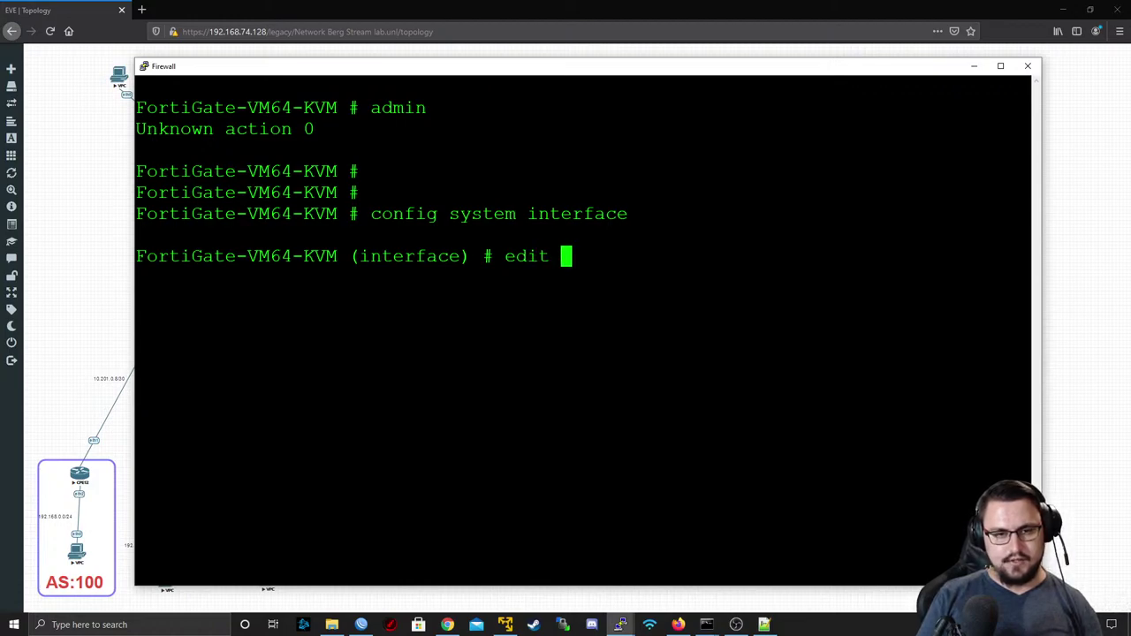
pyautogui.write('port4')
pyautogui.press('Return')
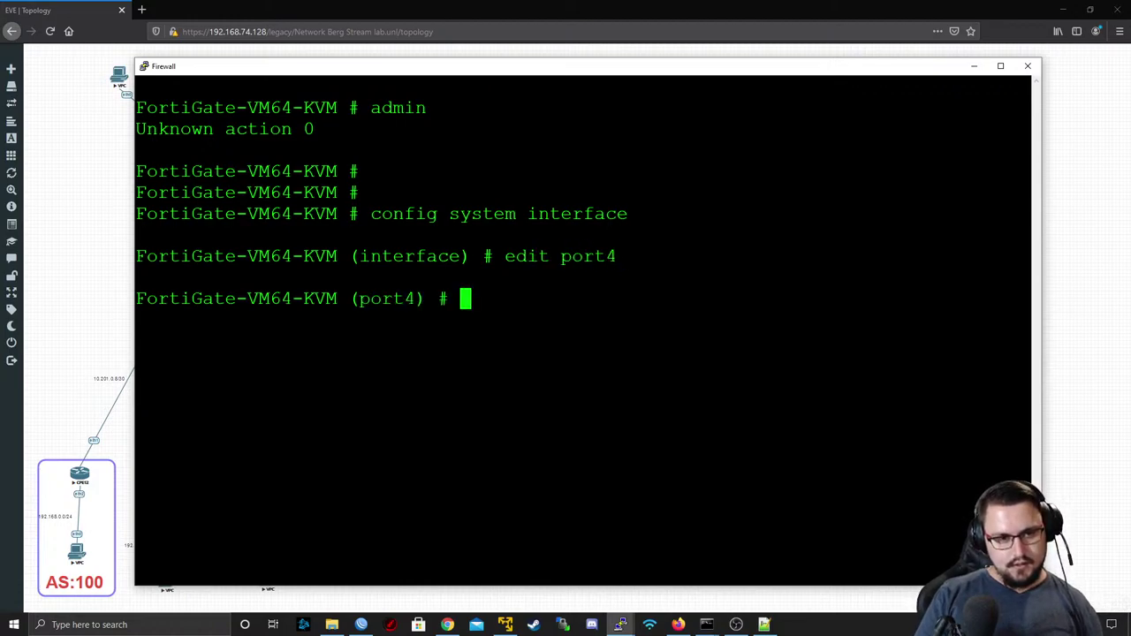
pyautogui.write('set')
pyautogui.press('BackSpace')
pyautogui.press('BackSpace')
pyautogui.press('BackSpace')
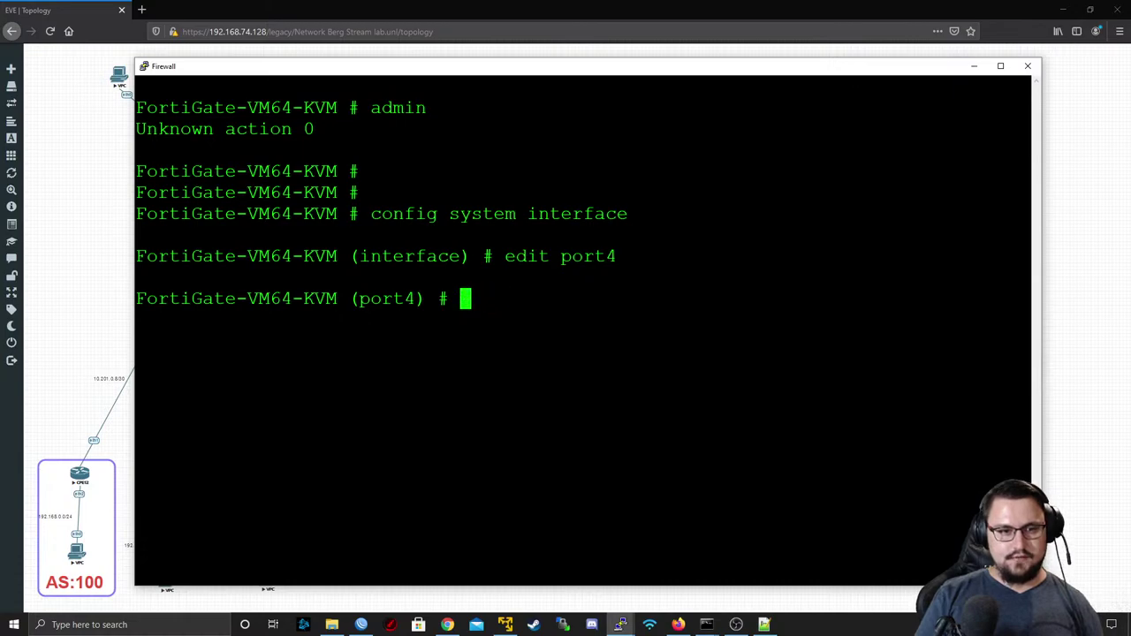
pyautogui.write('show')
pyautogui.press('Return')
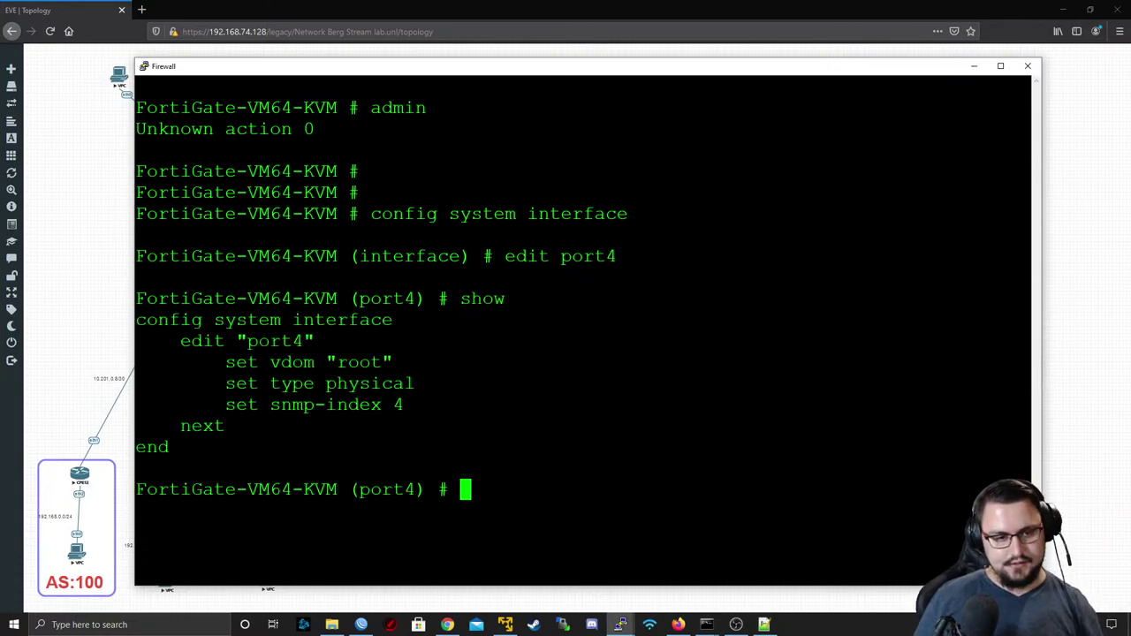
# - Assign port4 the address 192.168.74.120/24 and save the interface configuration
pyautogui.write('set ip ')
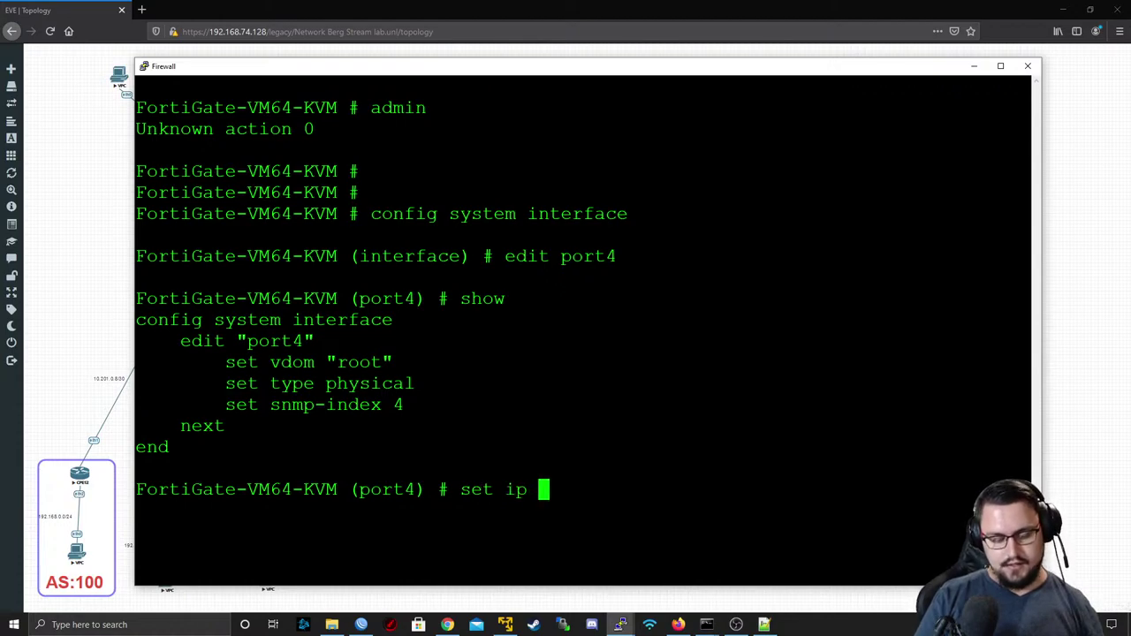
pyautogui.write('192.167')
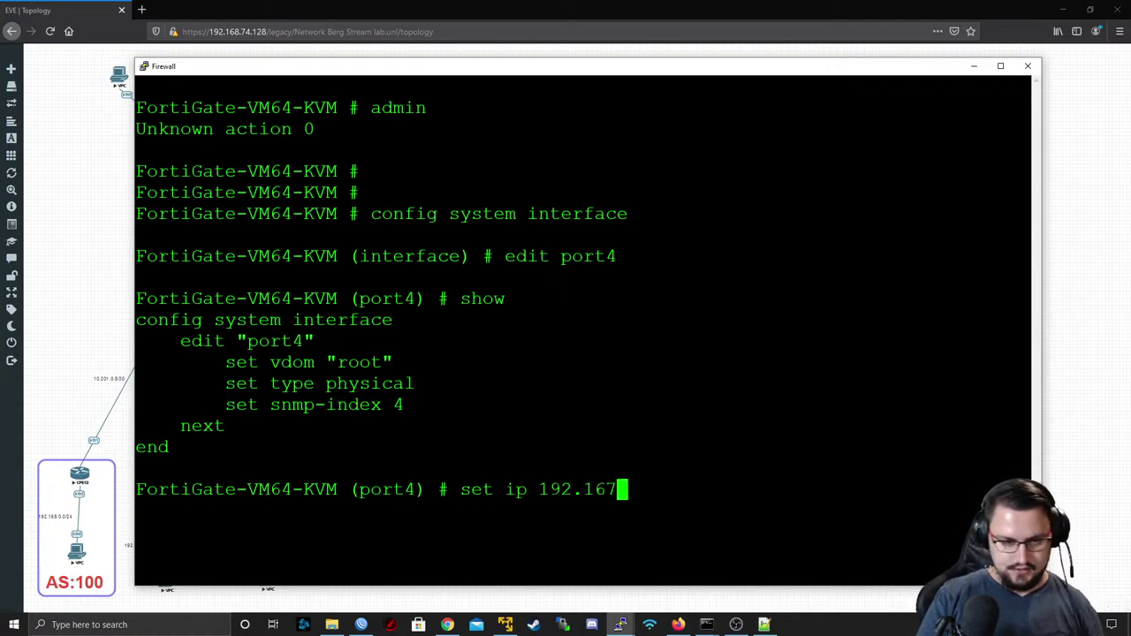
pyautogui.press('BackSpace')
pyautogui.write('89')
pyautogui.press('BackSpace')
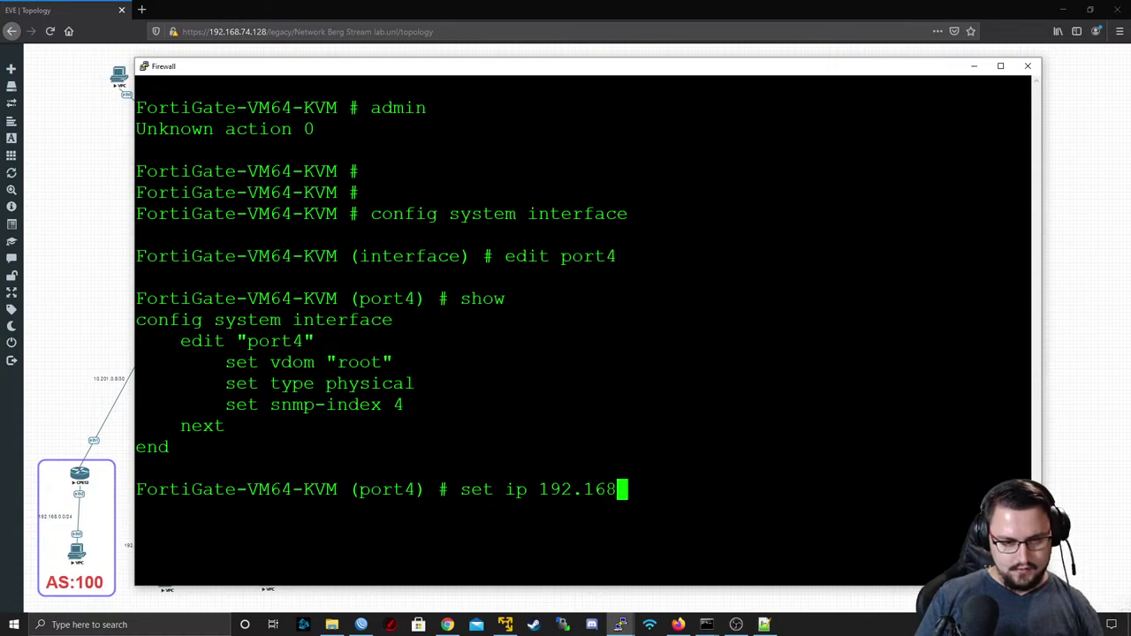
pyautogui.write('.')
pyautogui.press('BackSpace')
pyautogui.write('.74')
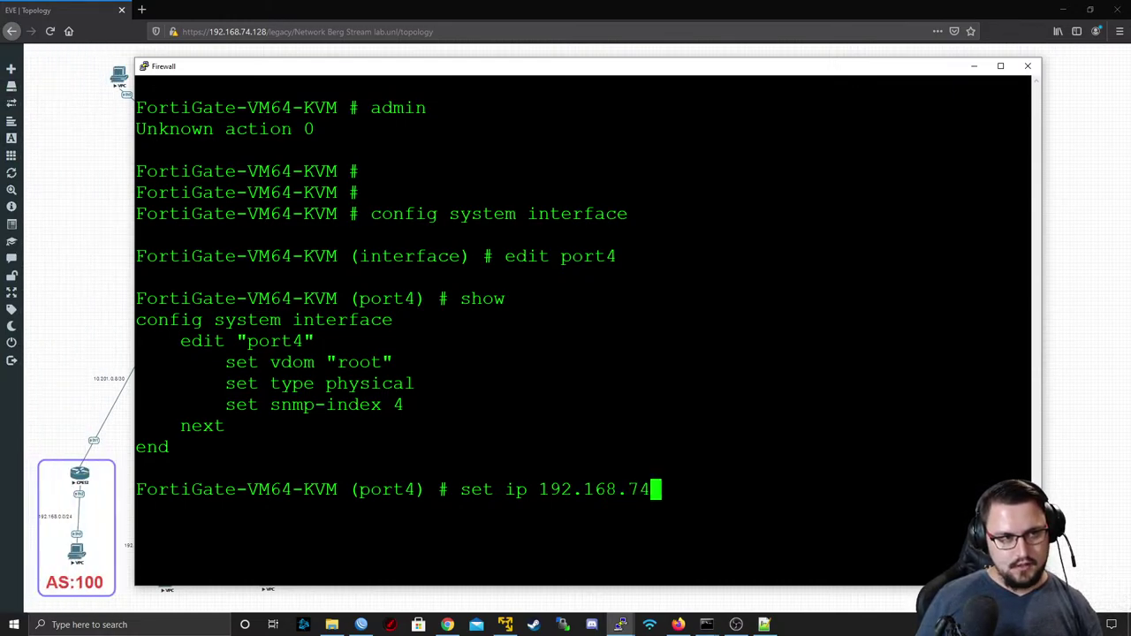
pyautogui.write('.120')
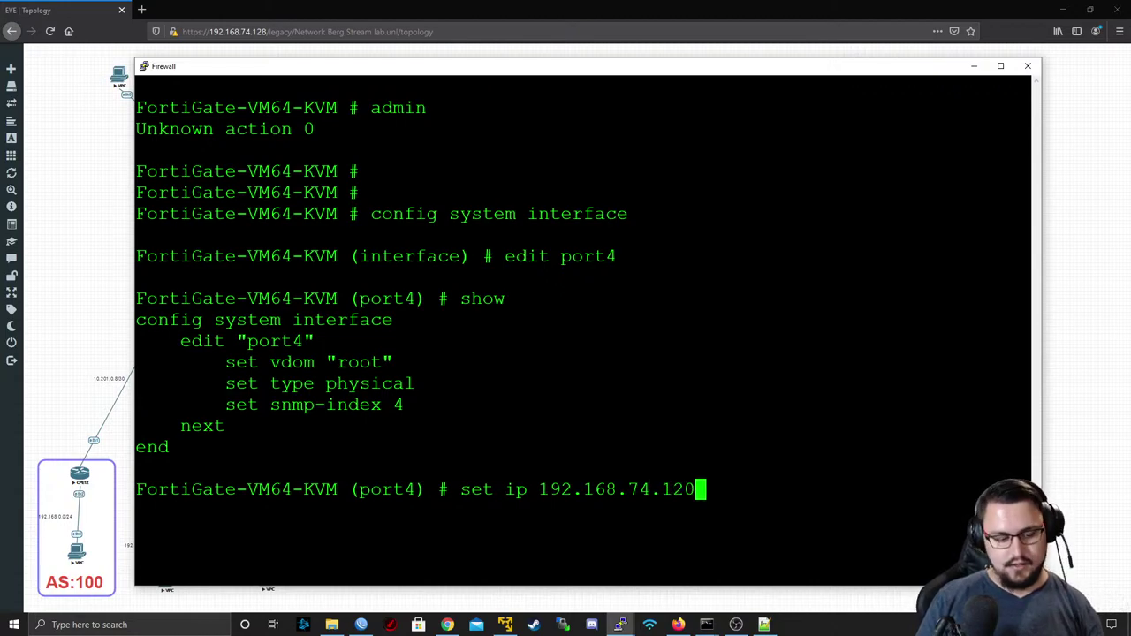
pyautogui.write('/24')
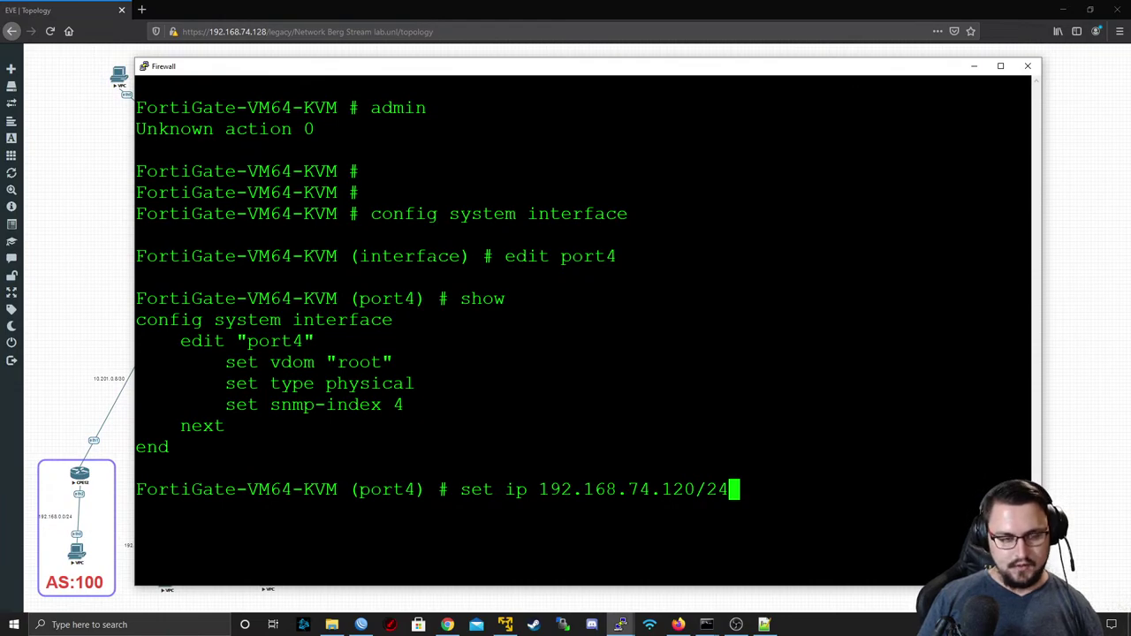
pyautogui.press('Return')
pyautogui.write('next')
pyautogui.press('Return')
pyautogui.write('end')
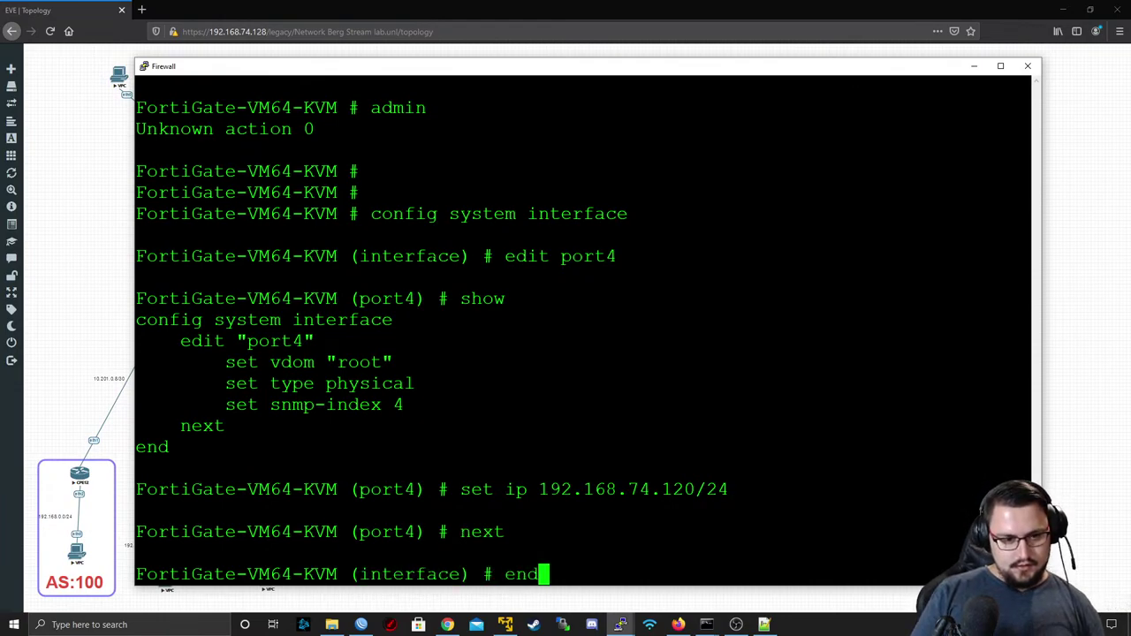
pyautogui.press('Return')
# - Ping 192.168.74.2 and stop it with Ctrl+C to view the statistics
pyautogui.write('execute ')
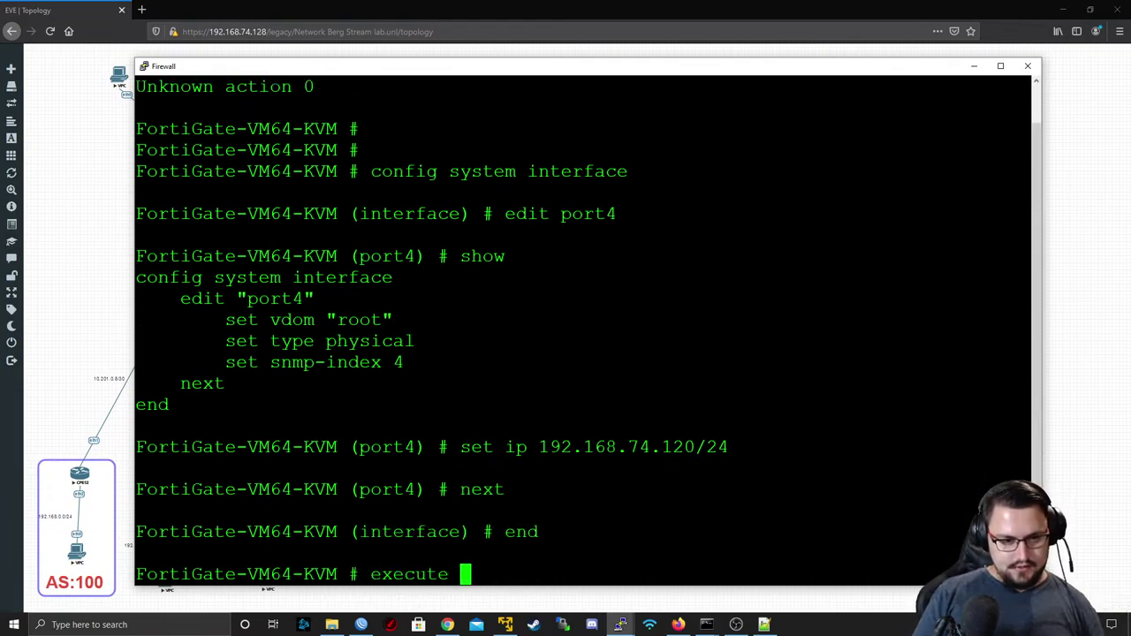
pyautogui.write('ping 192.167.')
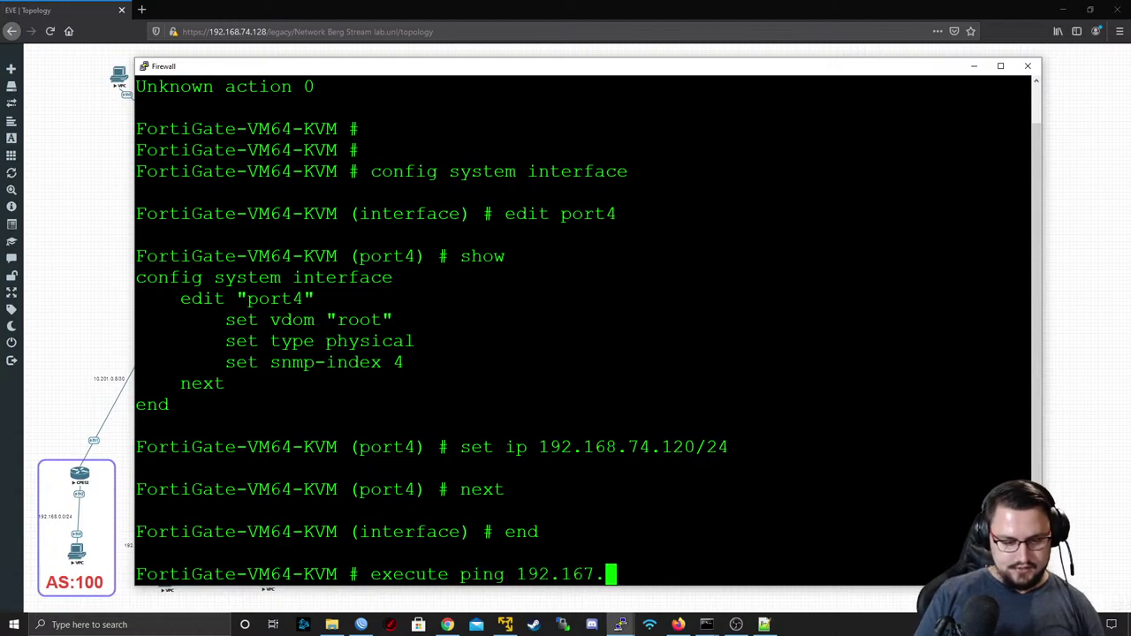
pyautogui.press('BackSpace')
pyautogui.press('BackSpace')
pyautogui.press('BackSpace')
pyautogui.write('68.74.2')
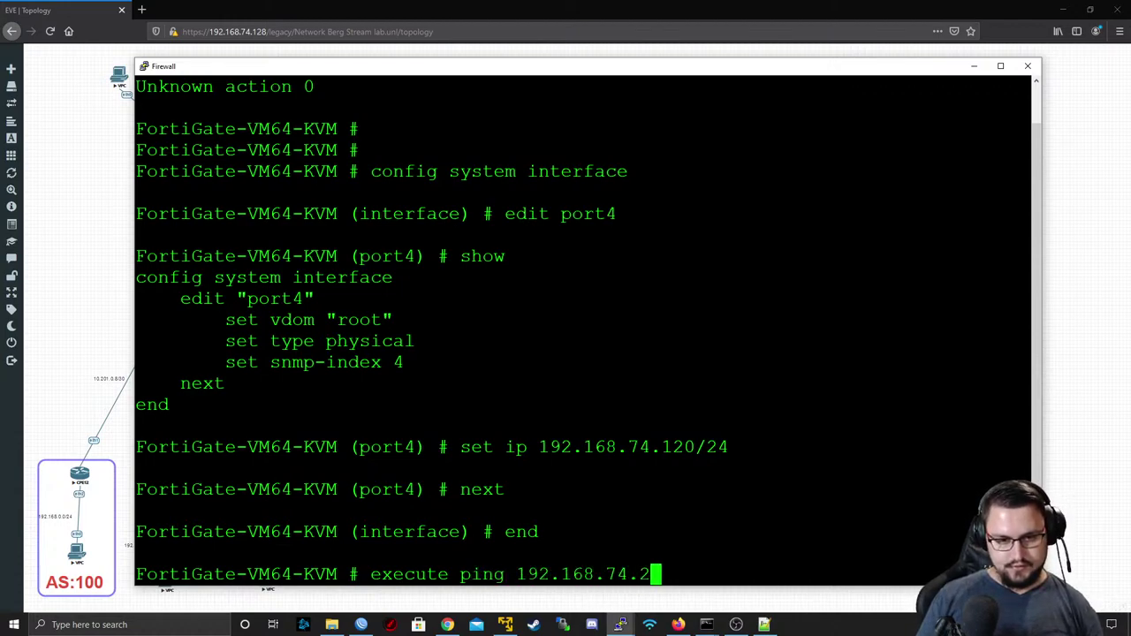
pyautogui.press('Return')
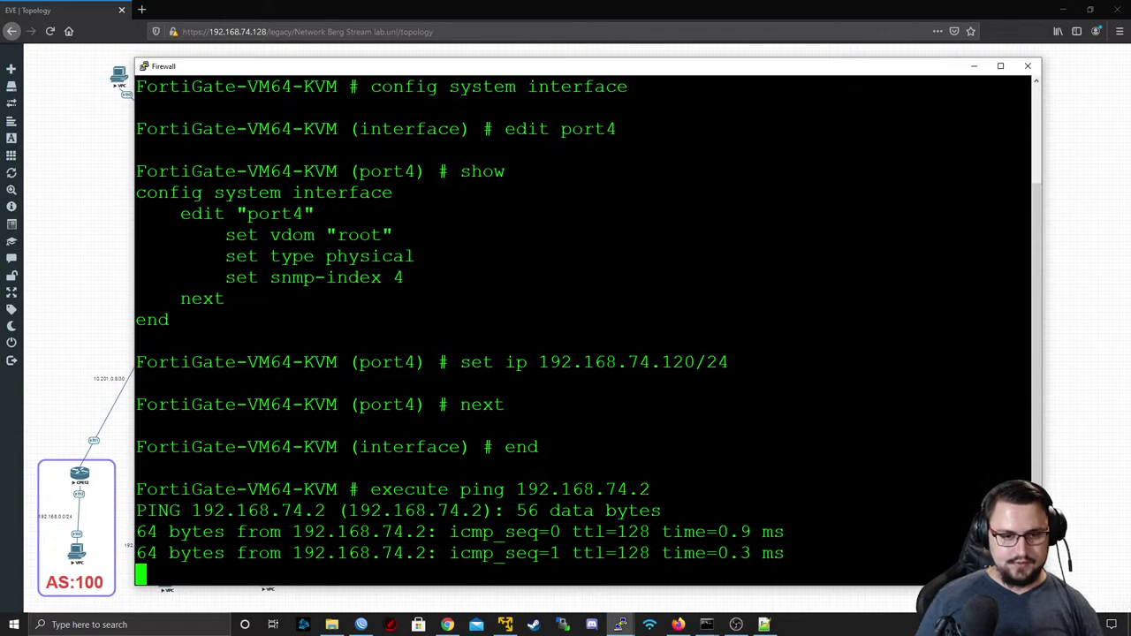
pyautogui.hotkey('ctrl', 'c')
# - Select the address 192.168.74.120 in the terminal to copy it
pyautogui.tripleClick(663, 235)
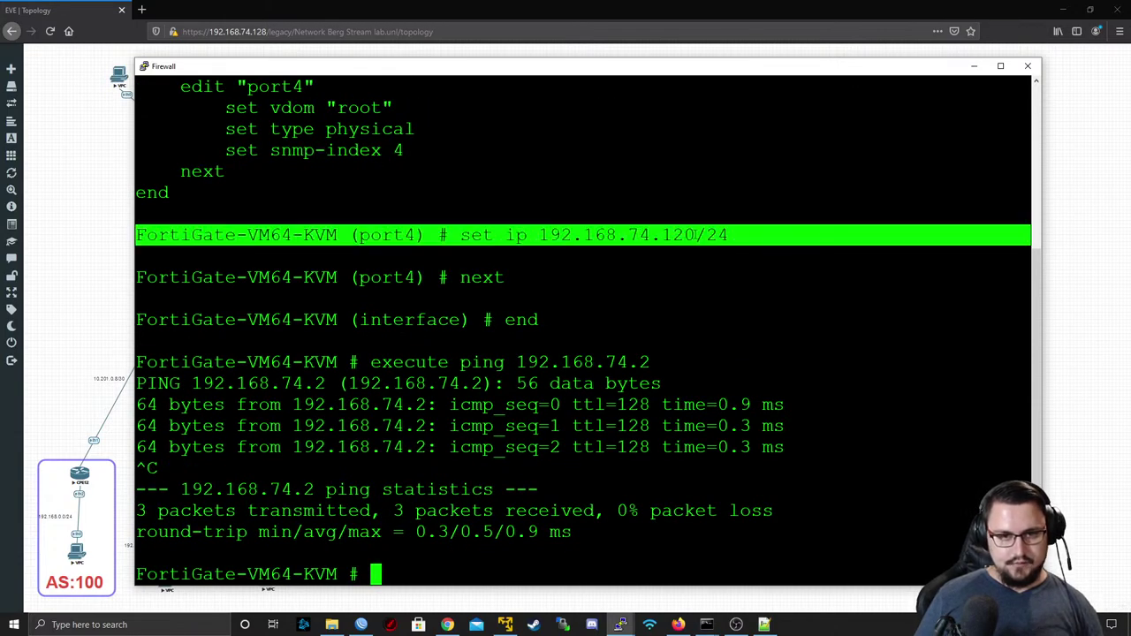
pyautogui.moveTo(695, 235); pyautogui.dragTo(627, 235)
pyautogui.moveTo(538, 235); pyautogui.dragTo(696, 235)
pyautogui.click(146, 11)
pyautogui.hotkey('ctrl', 'v')
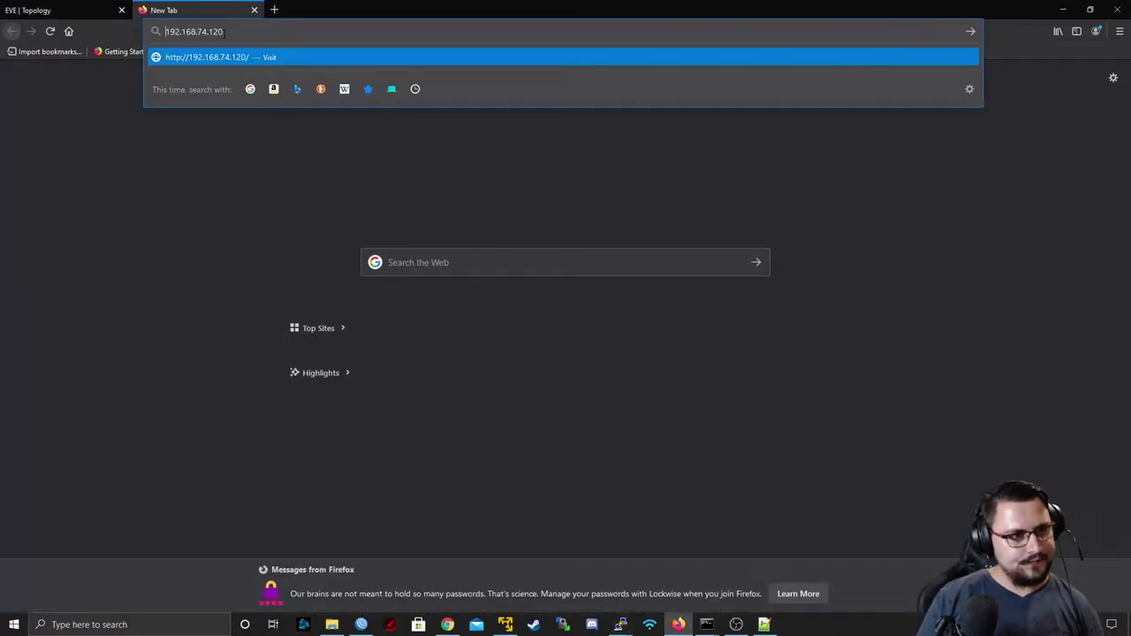
pyautogui.press('Home')
pyautogui.write('http://')
pyautogui.press('Return')
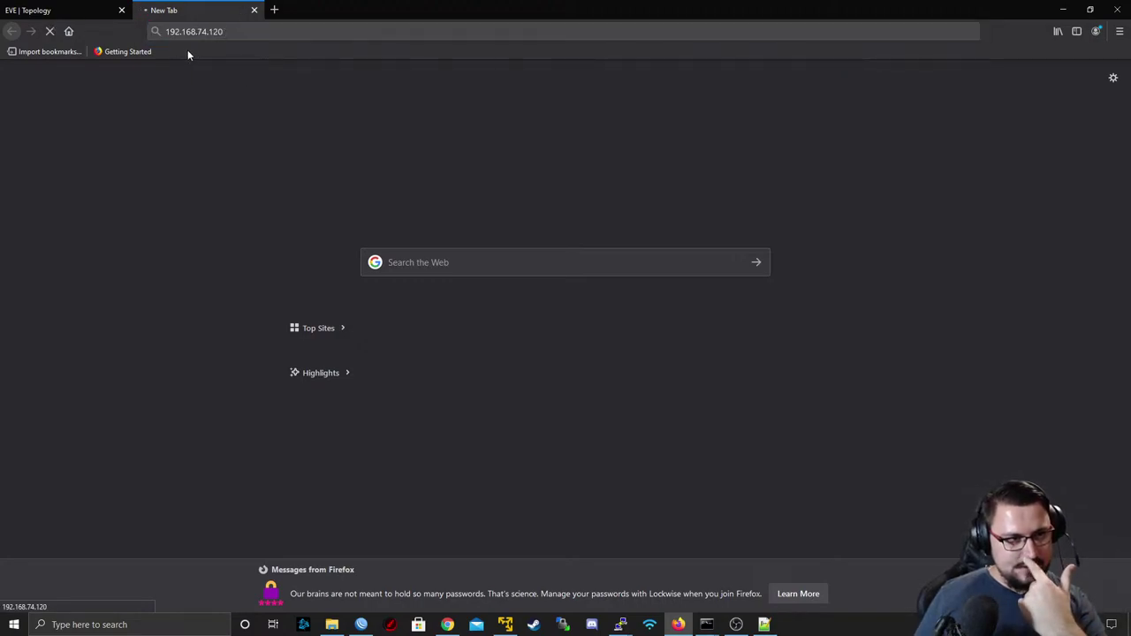
# - Minimize the Command Prompt and bring the FortiGate console back to the front
pyautogui.hotkey('alt', 'Tab')
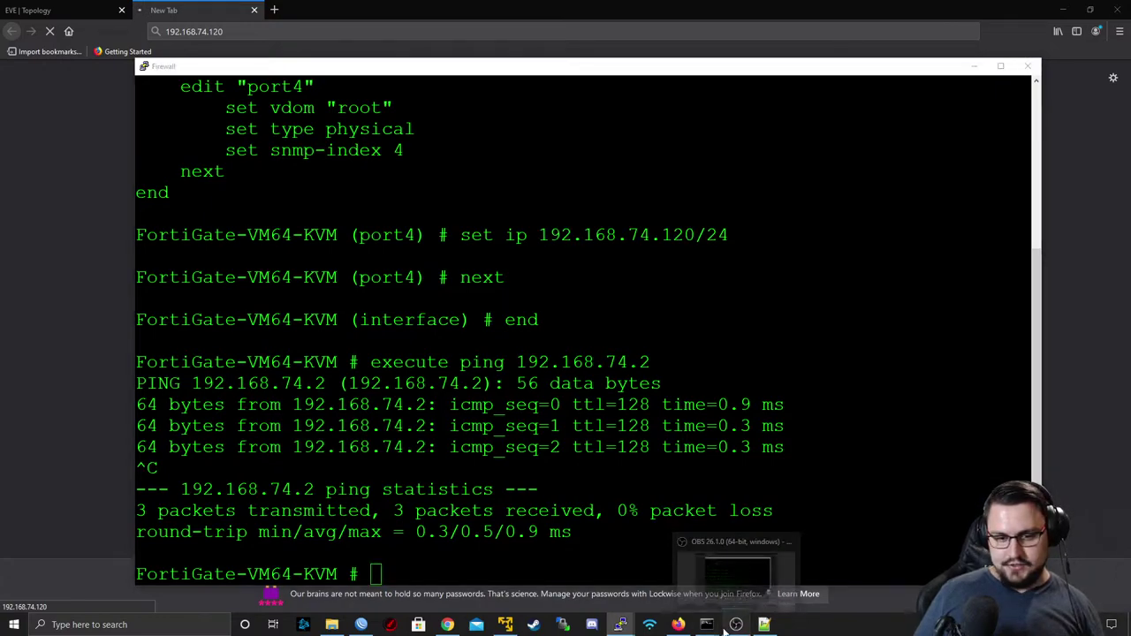
pyautogui.click(769, 574)
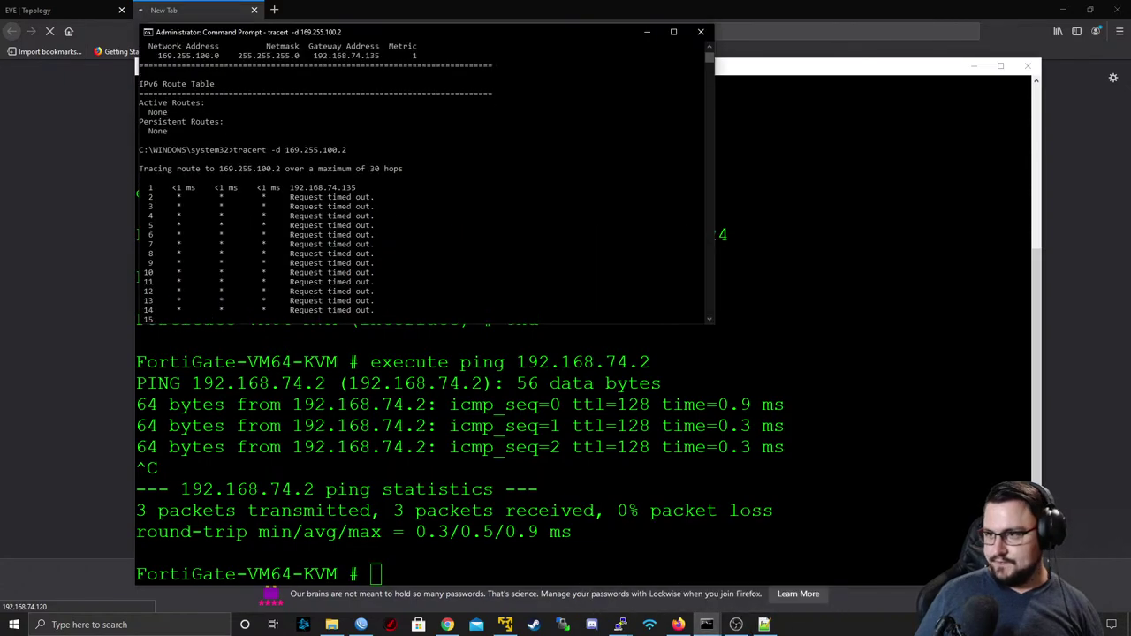
pyautogui.click(647, 32)
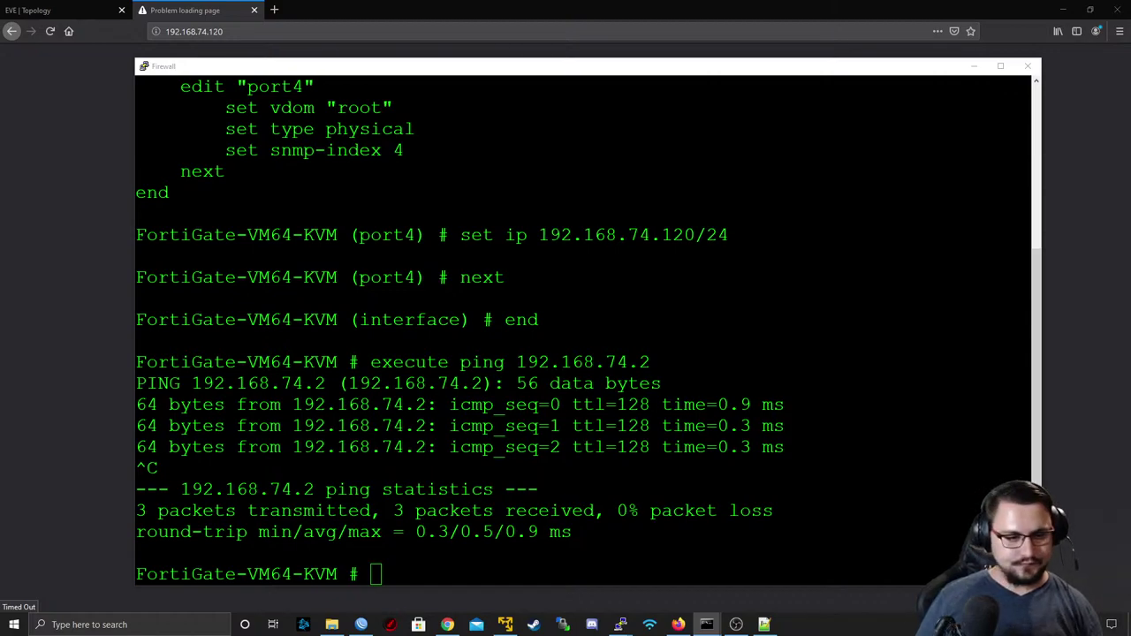
pyautogui.hotkey('alt', 'Tab')
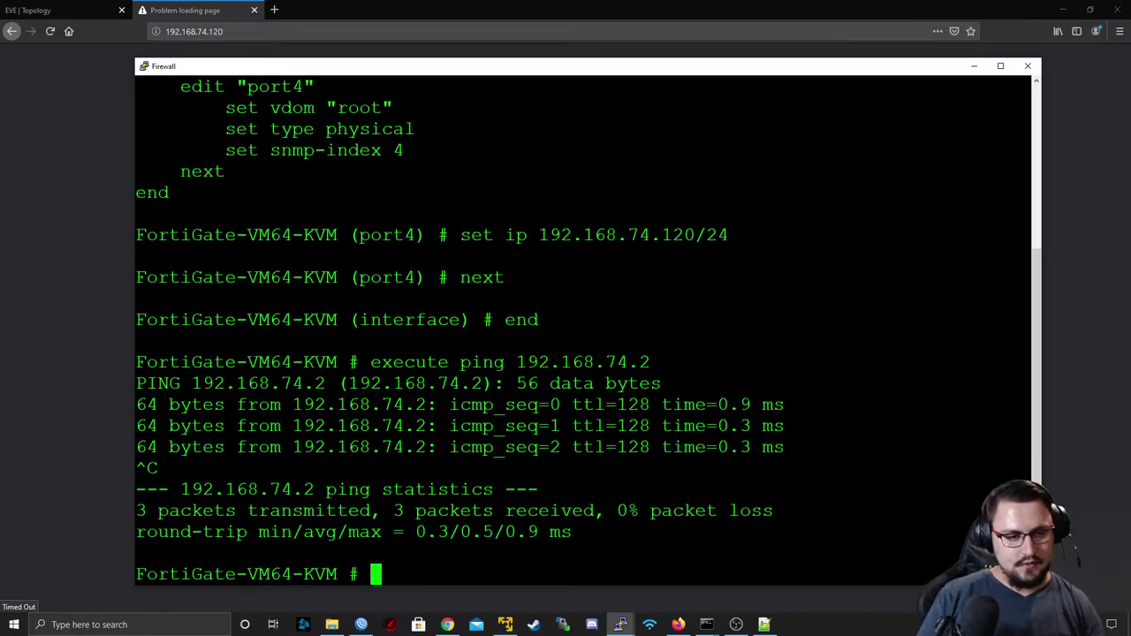
# - Create a new static route to 192.168.1.0/24 with gateway 192.168.74.2
pyautogui.write('config router s')
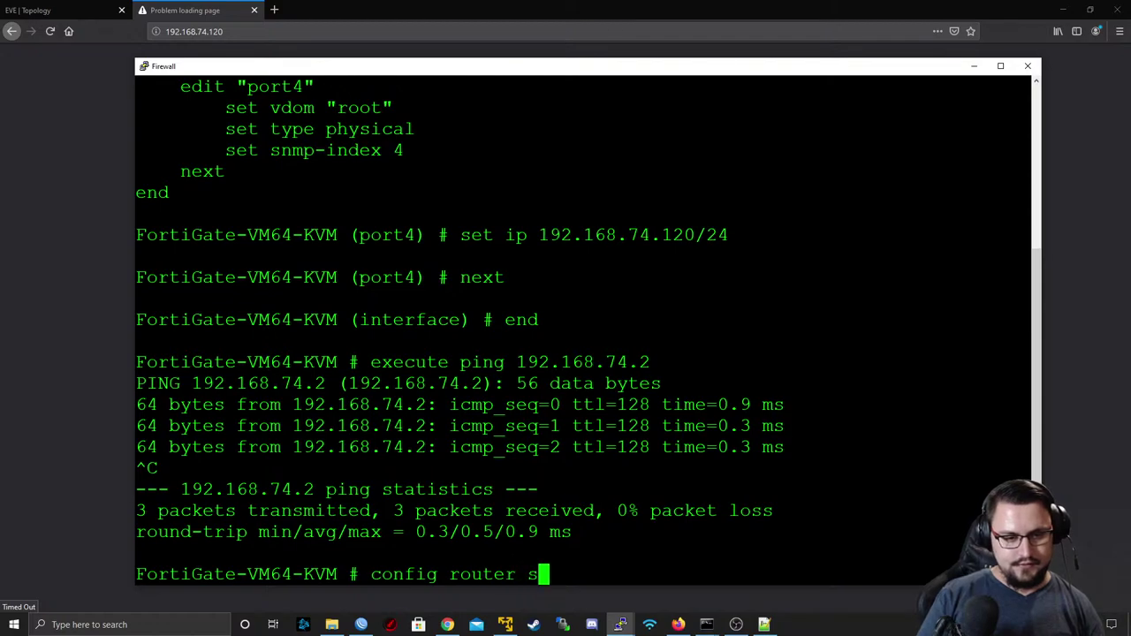
pyautogui.press('Tab')
pyautogui.press('Tab')
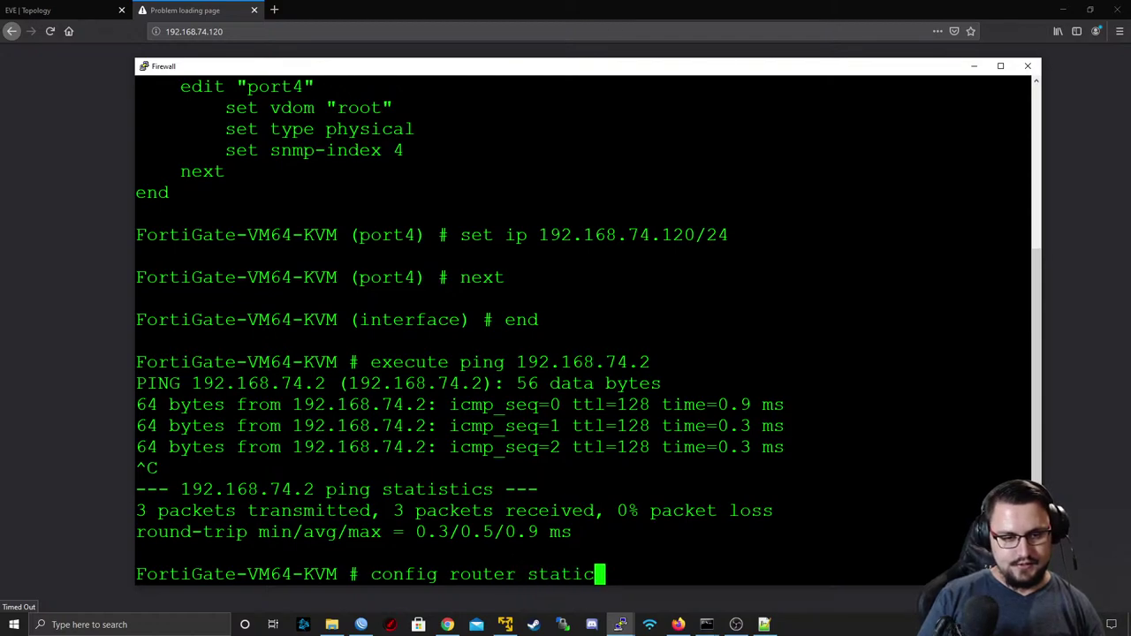
pyautogui.write('\\')
pyautogui.press('Return')
pyautogui.press('BackSpace')
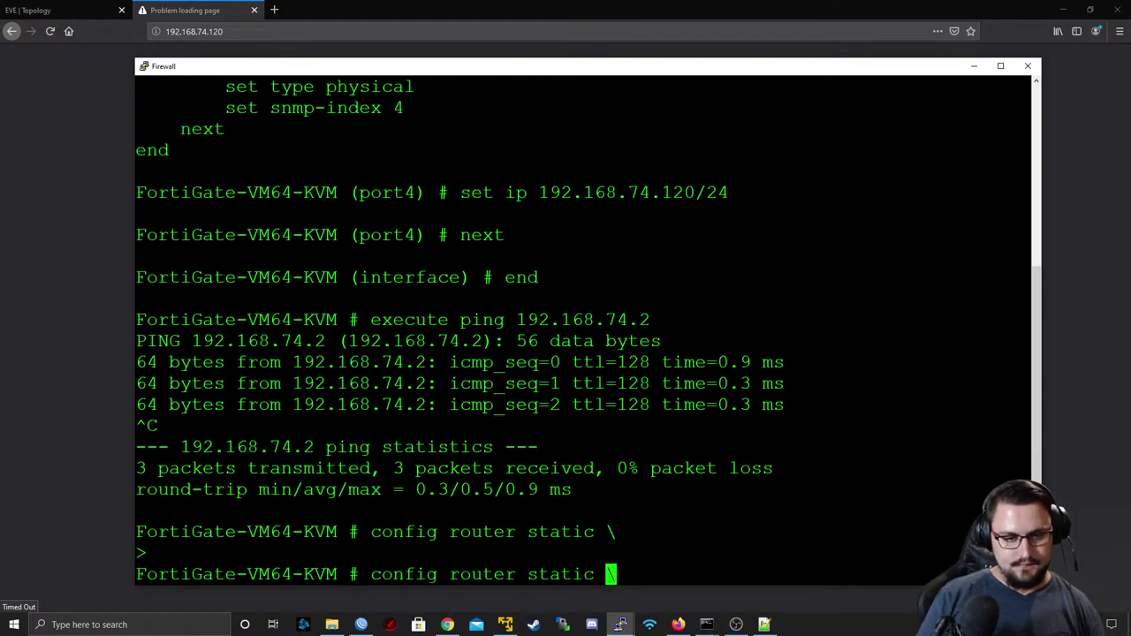
pyautogui.press('Return')
pyautogui.write('edit 0')
pyautogui.press('Return')
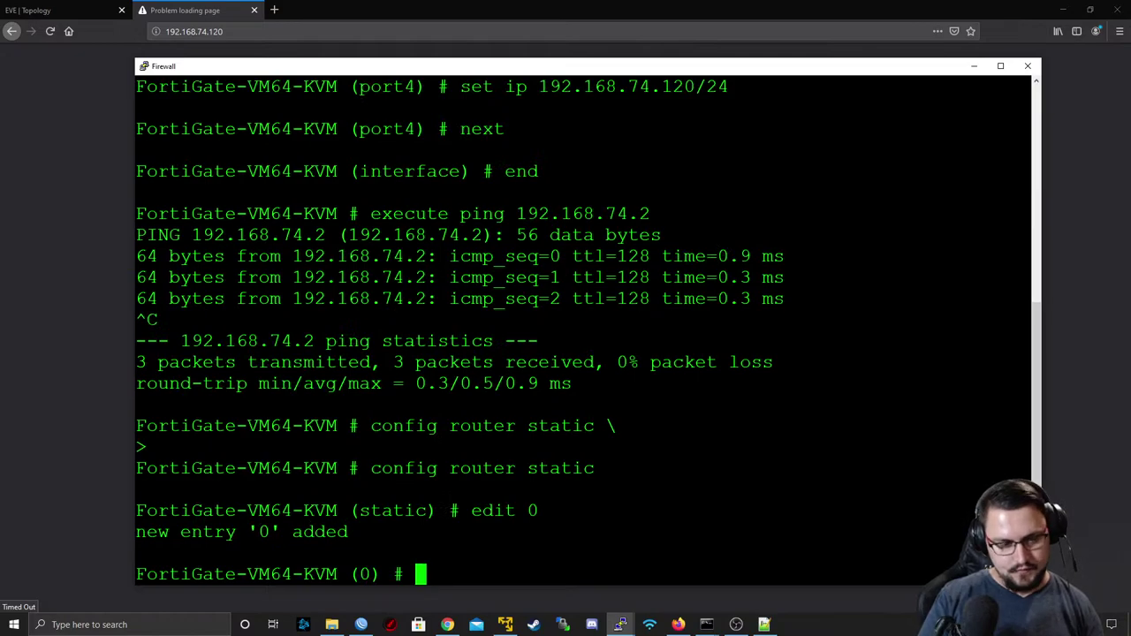
pyautogui.write('set ')
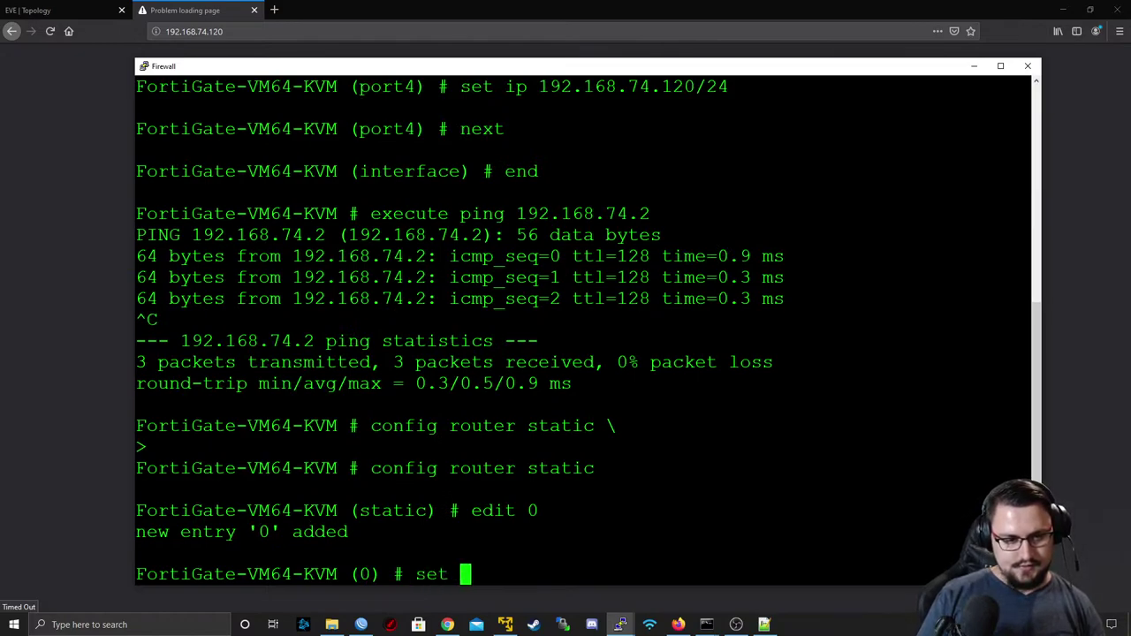
pyautogui.write('dst 192.1')
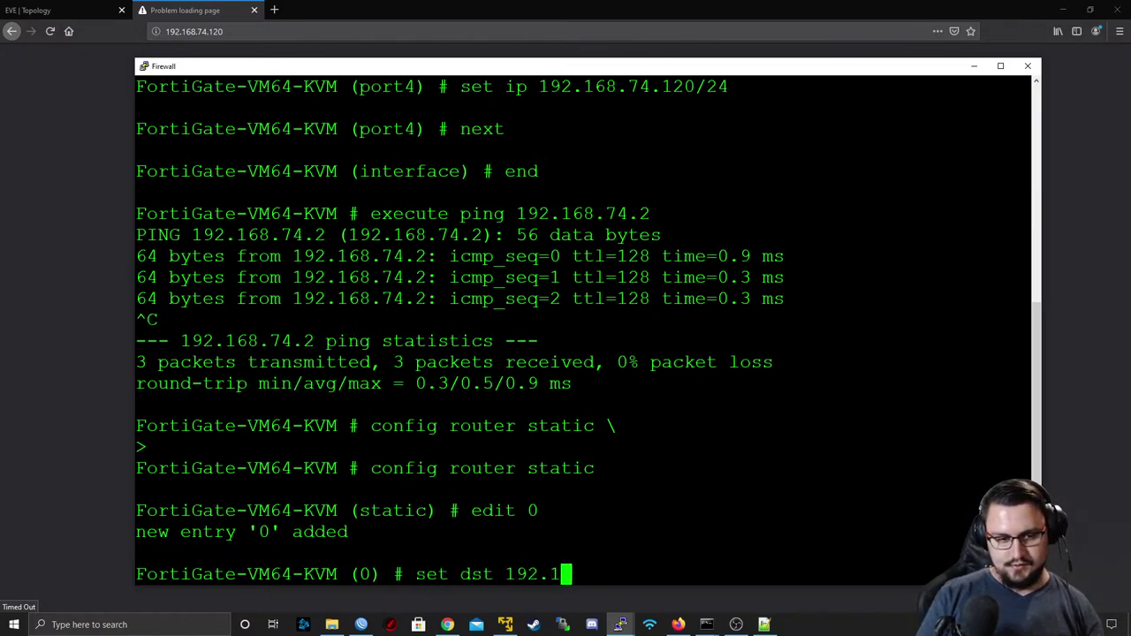
pyautogui.write('68.1.0/')
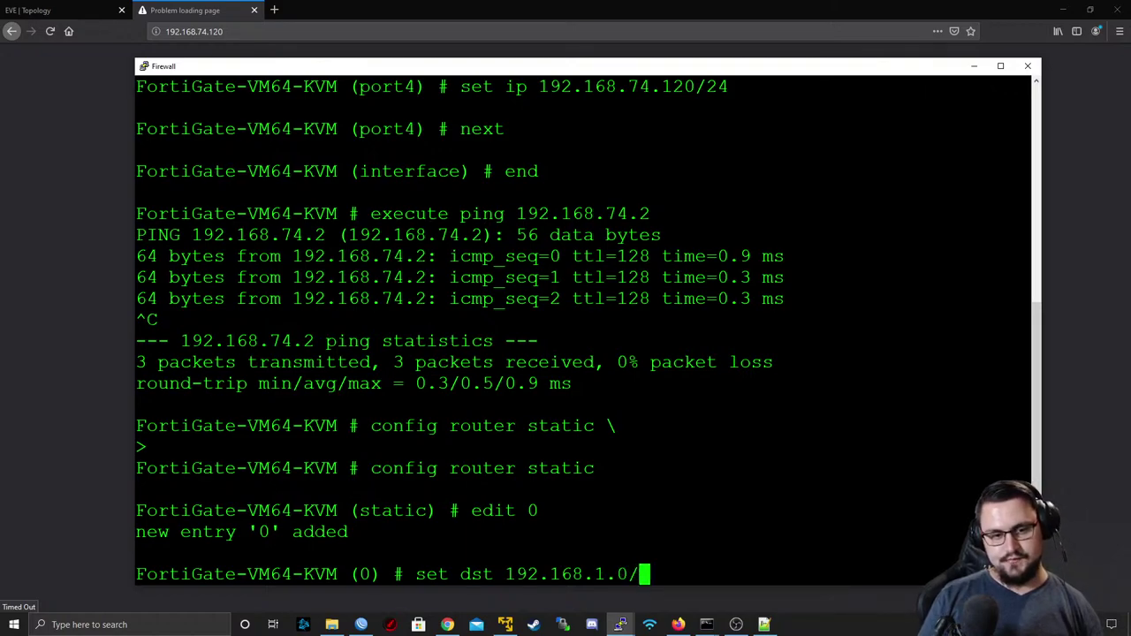
pyautogui.write('24')
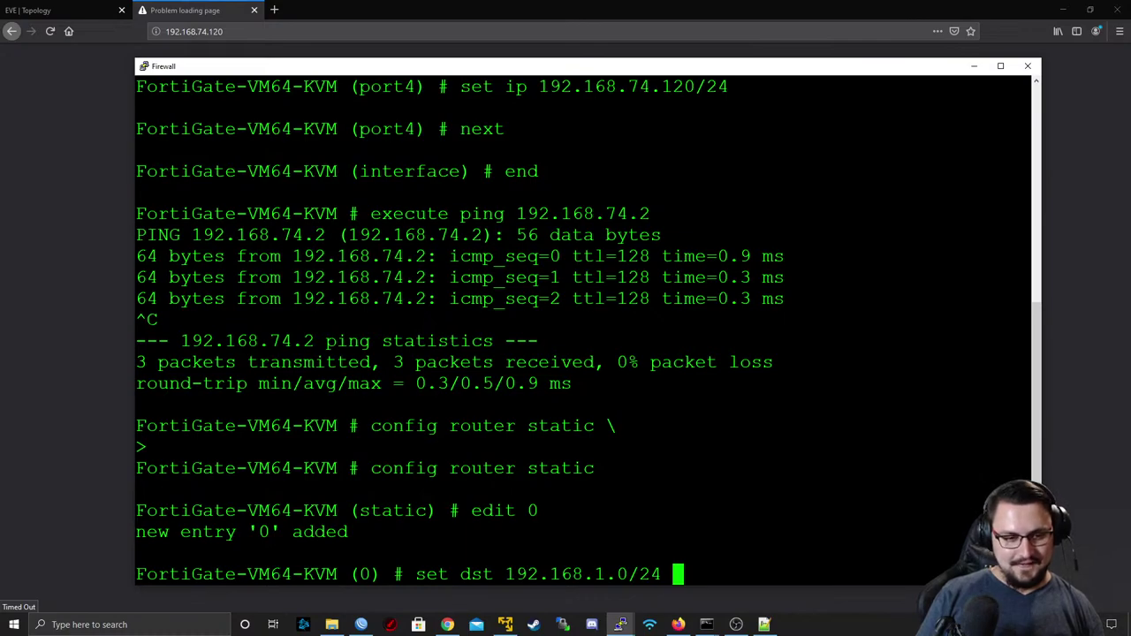
pyautogui.press('Return')
pyautogui.write('set gateway ')
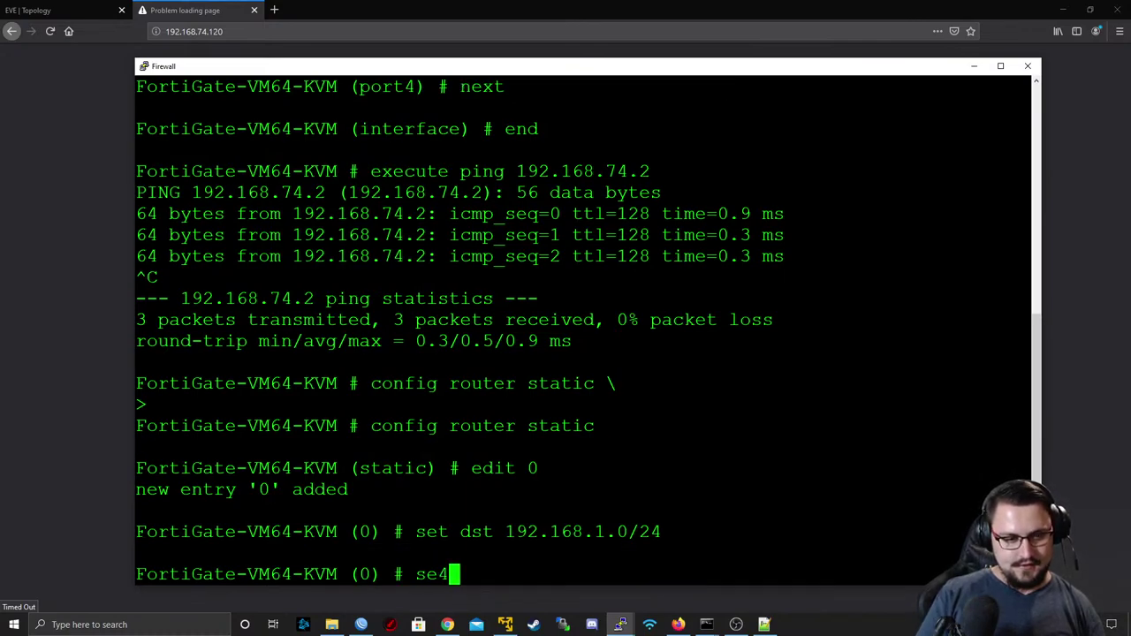
pyautogui.write('192.168.74.2')
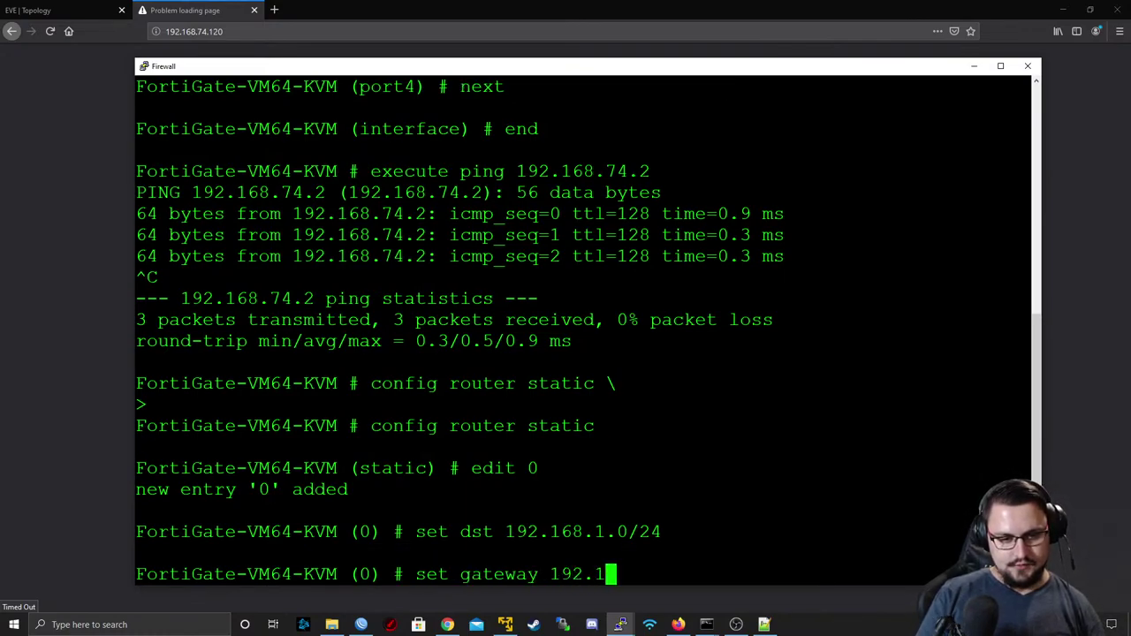
pyautogui.press('Return')
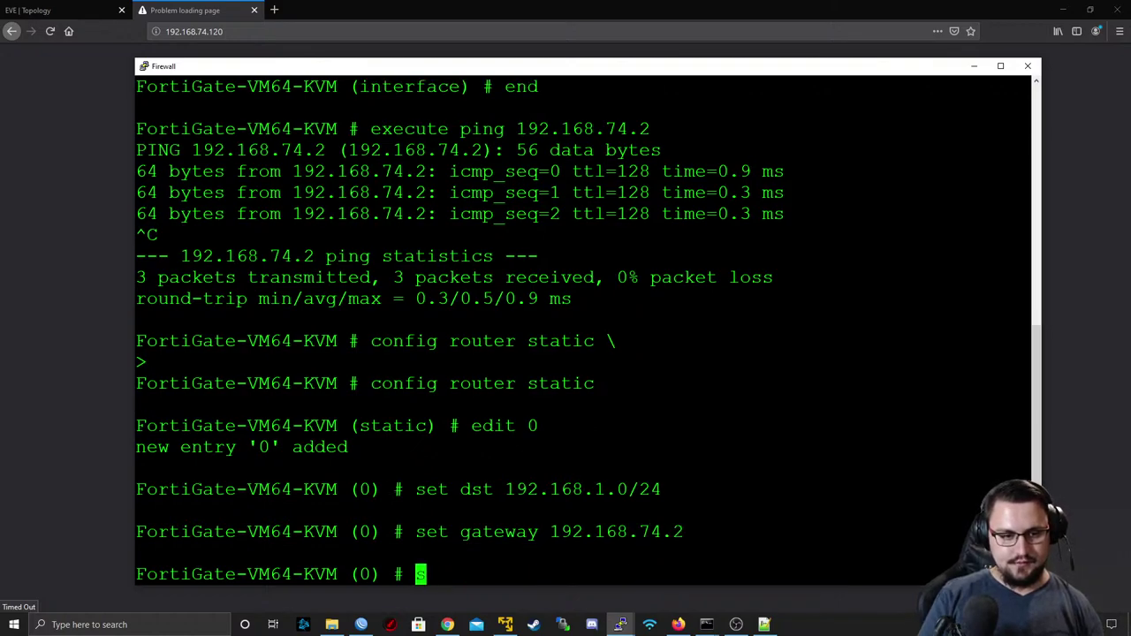
# - Bind the route to port4, save it, and reload the 192.168.74.120 page in Firefox
pyautogui.write('set ')
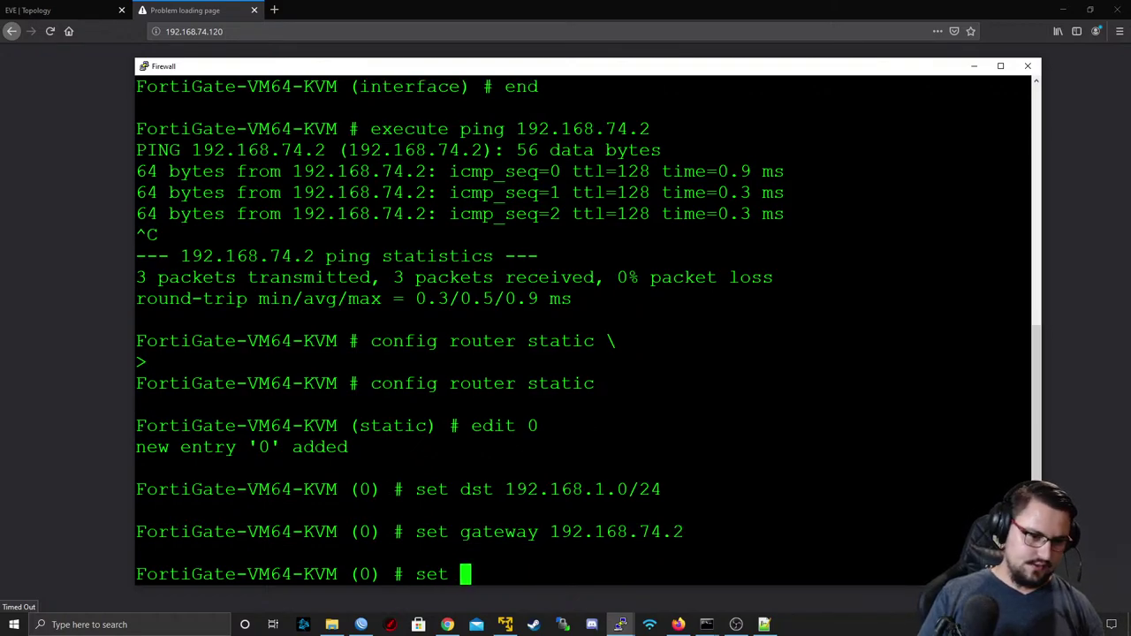
pyautogui.write('device port1')
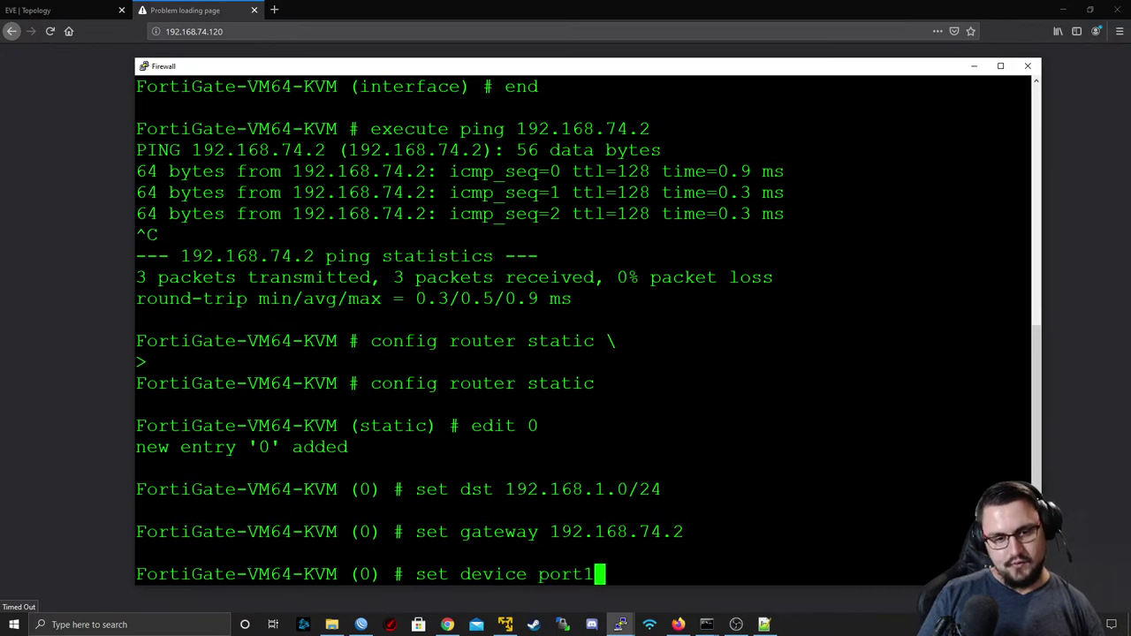
pyautogui.press('BackSpace')
pyautogui.write('4')
pyautogui.press('Return')
pyautogui.write('next')
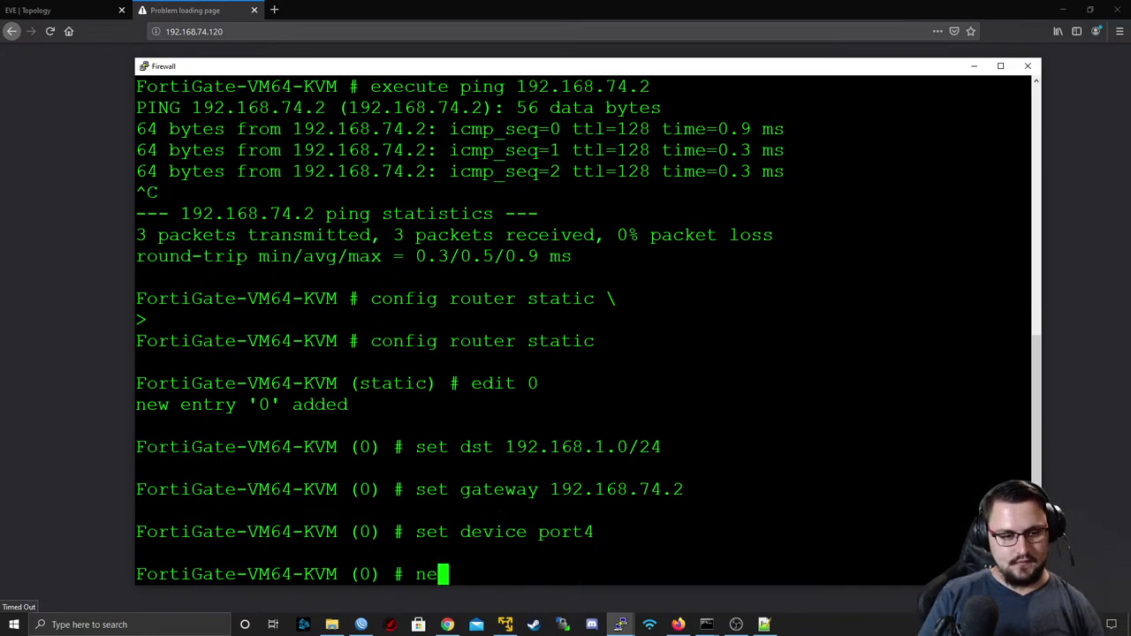
pyautogui.press('Return')
pyautogui.write('end')
pyautogui.press('Return')
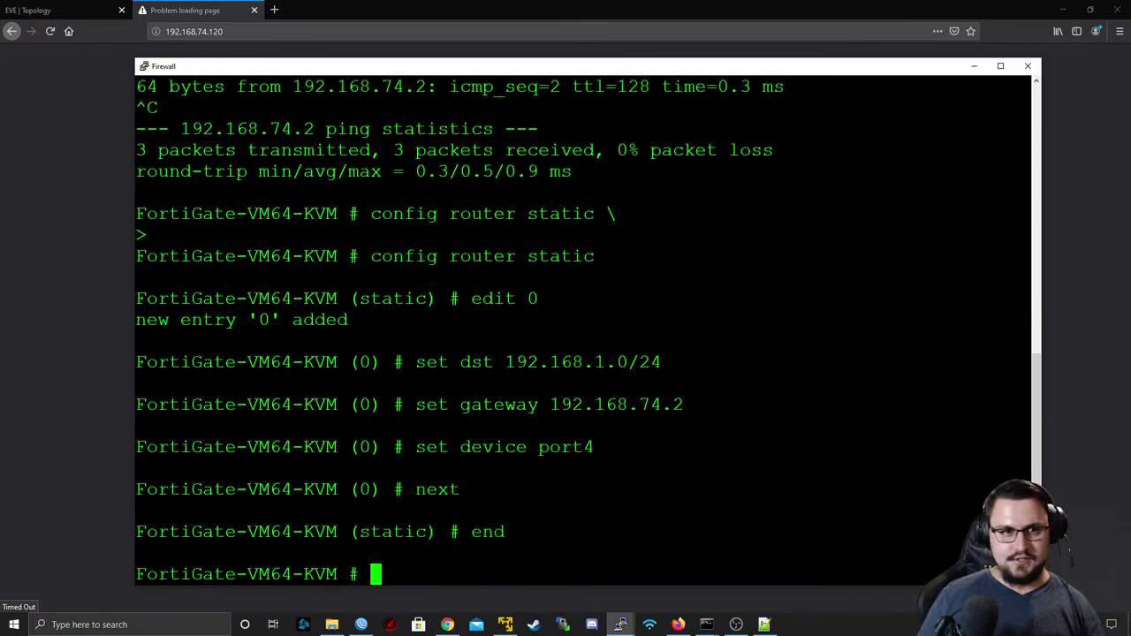
pyautogui.click(198, 31)
pyautogui.press('Return')
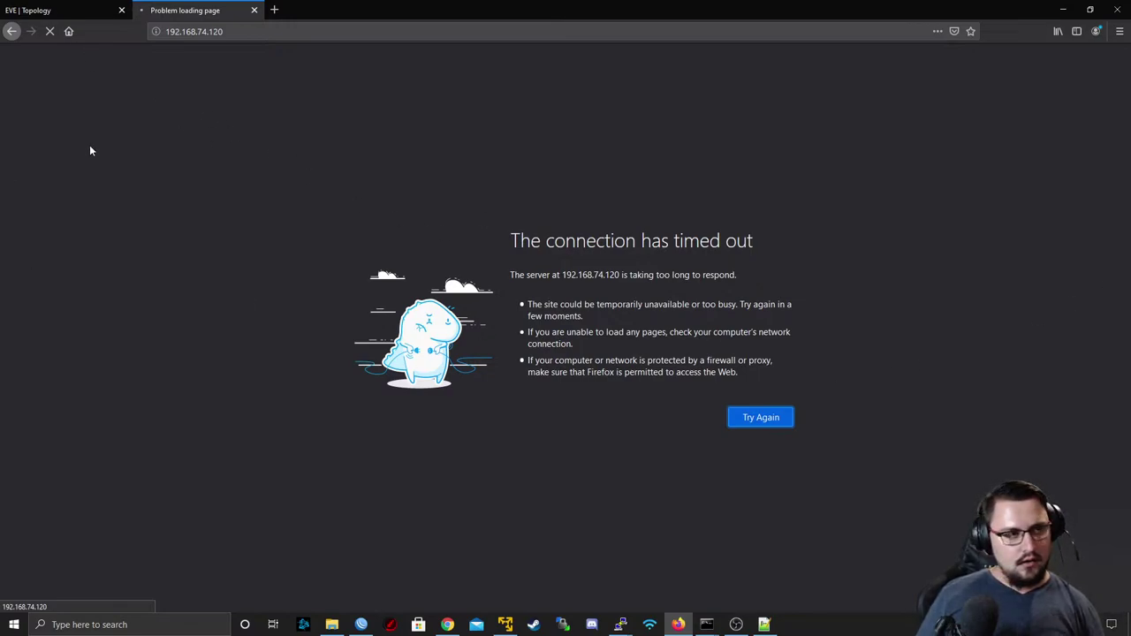
# - Re-enter config router static in the terminal and list the existing static routes
pyautogui.hotkey('alt', 'Tab')
pyautogui.write('co')
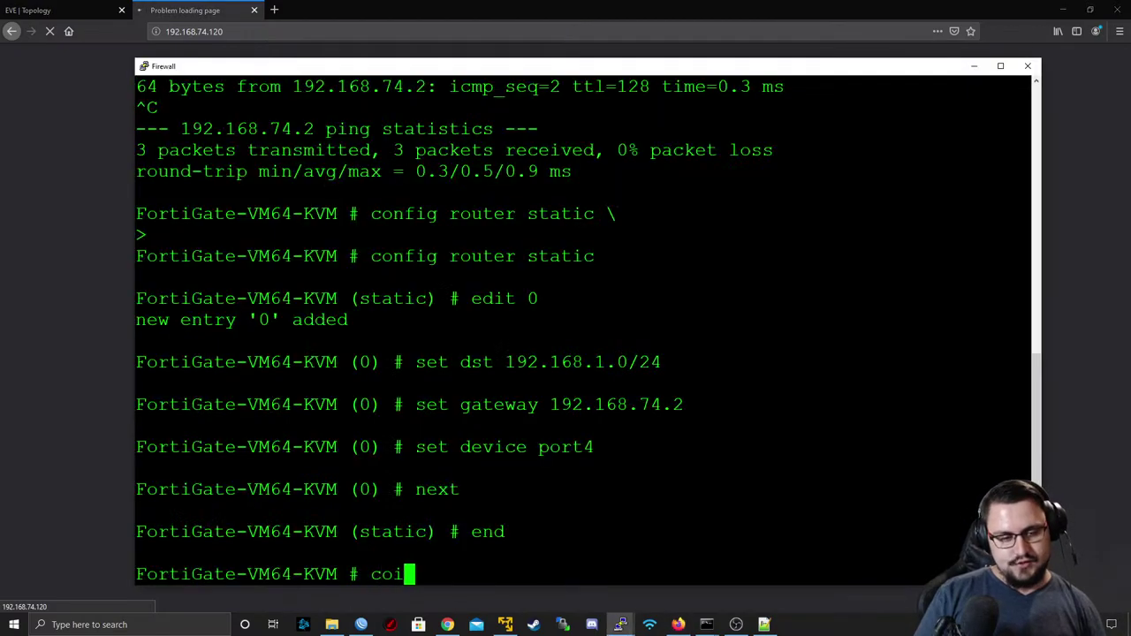
pyautogui.press('BackSpace')
pyautogui.write('onfig rou')
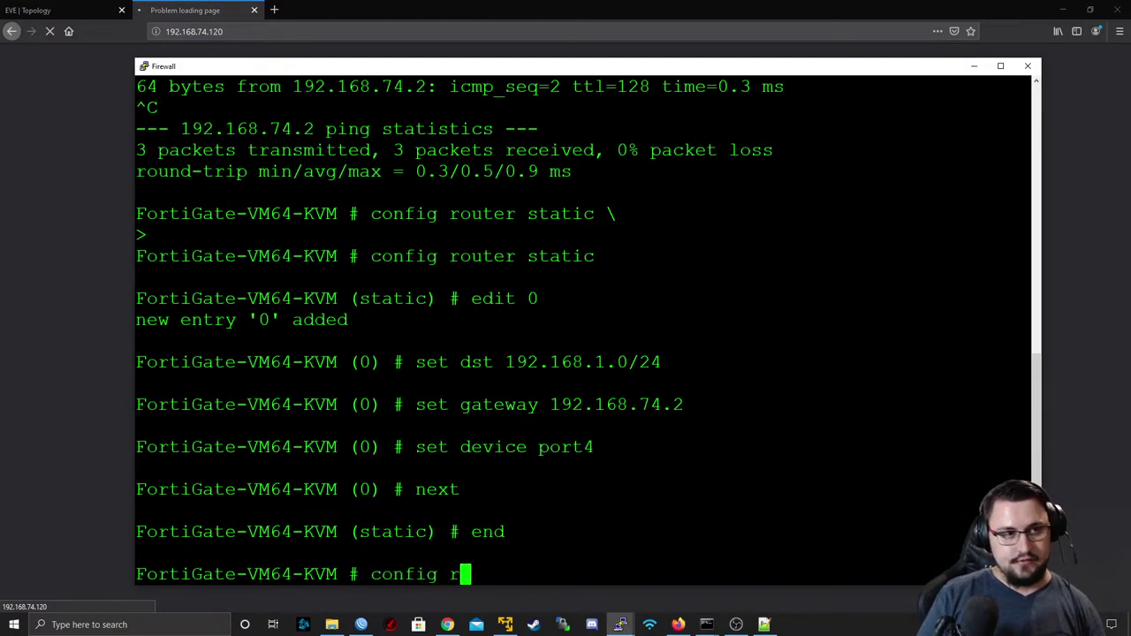
pyautogui.press('BackSpace')
pyautogui.press('BackSpace')
pyautogui.press('BackSpace')
pyautogui.press('BackSpace')
pyautogui.press('BackSpace')
pyautogui.press('BackSpace')
pyautogui.press('BackSpace')
pyautogui.press('BackSpace')
pyautogui.press('BackSpace')
pyautogui.press('BackSpace')
pyautogui.write('end')
pyautogui.press('Up')
pyautogui.press('Up')
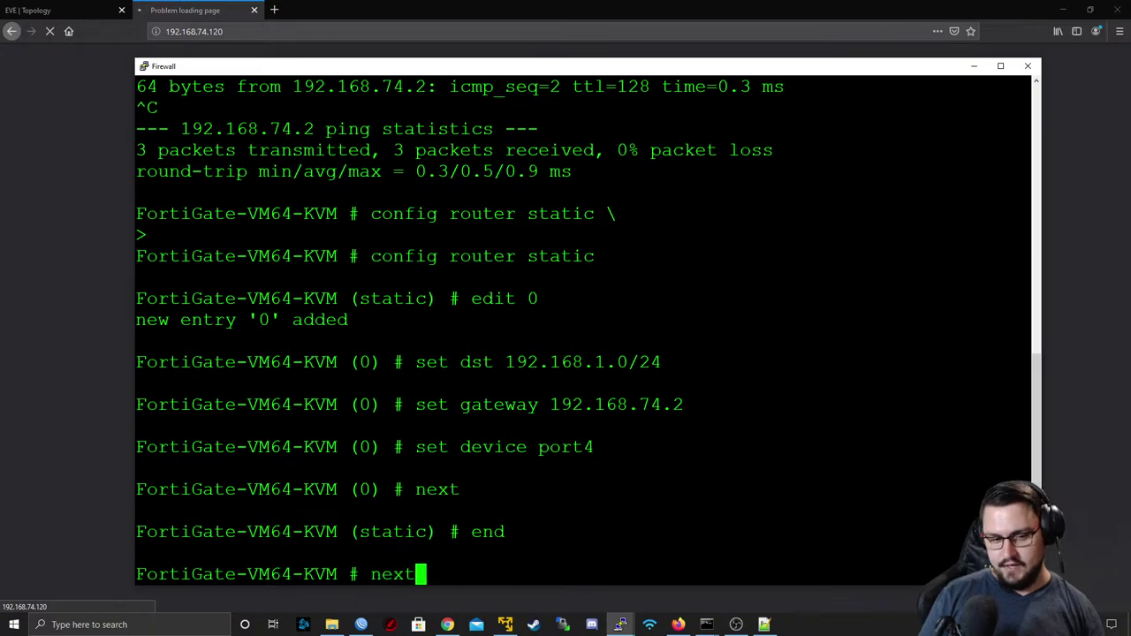
pyautogui.press('Up')
pyautogui.press('Down')
pyautogui.press('Up')
pyautogui.press('Up')
pyautogui.press('Up')
pyautogui.press('Up')
pyautogui.press('Up')
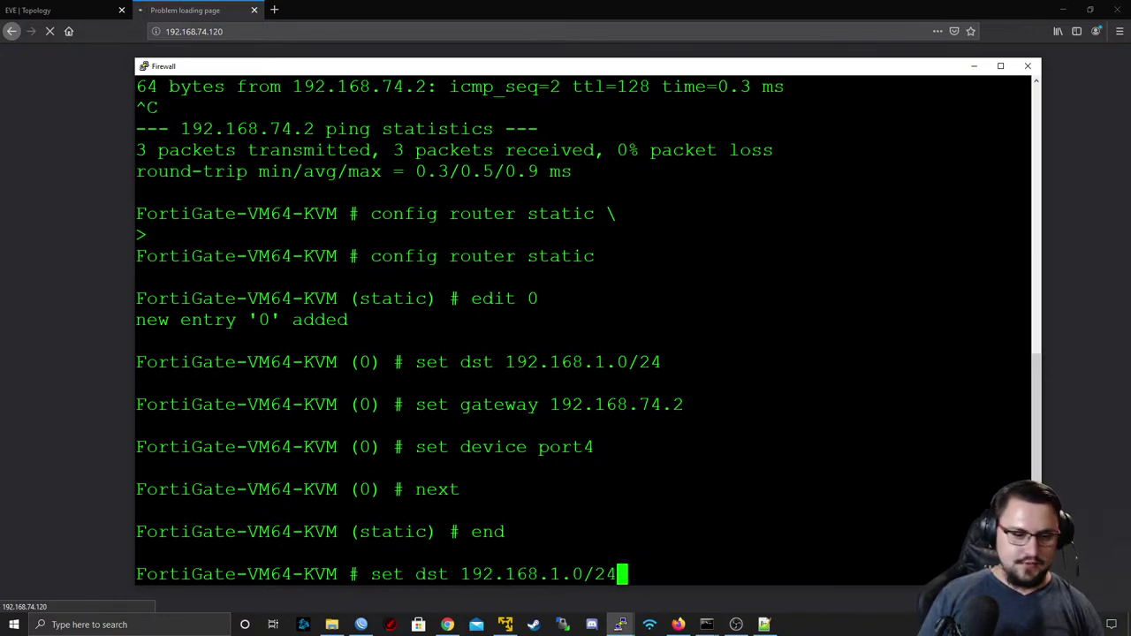
pyautogui.press('Return')
pyautogui.write('end')
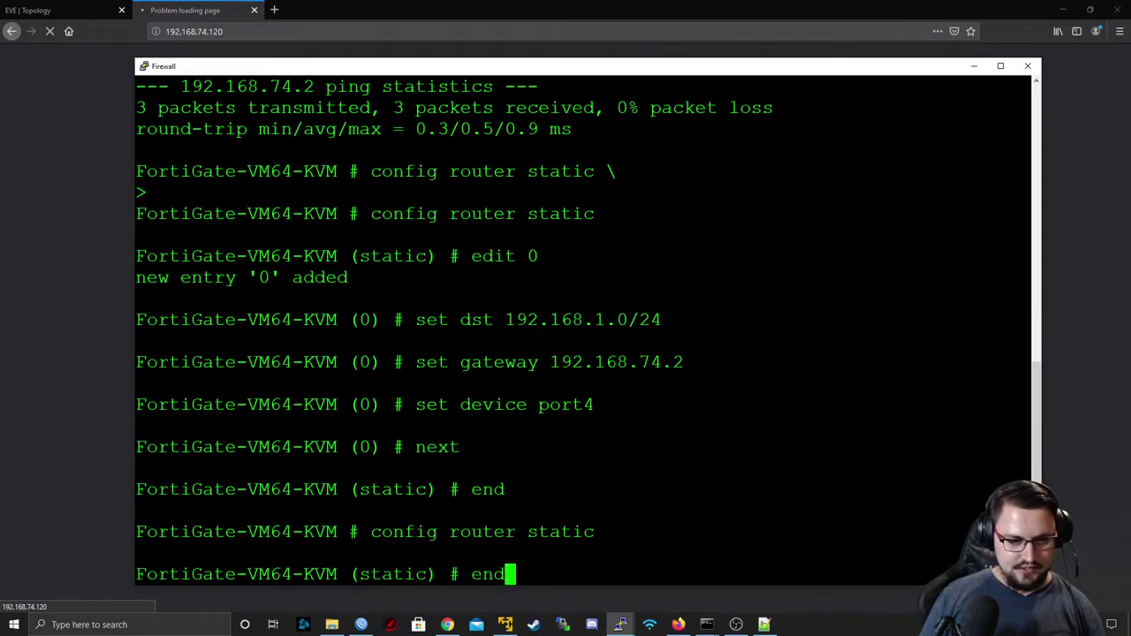
pyautogui.press('Up')
pyautogui.press('Up')
pyautogui.press('Up')
pyautogui.press('Up')
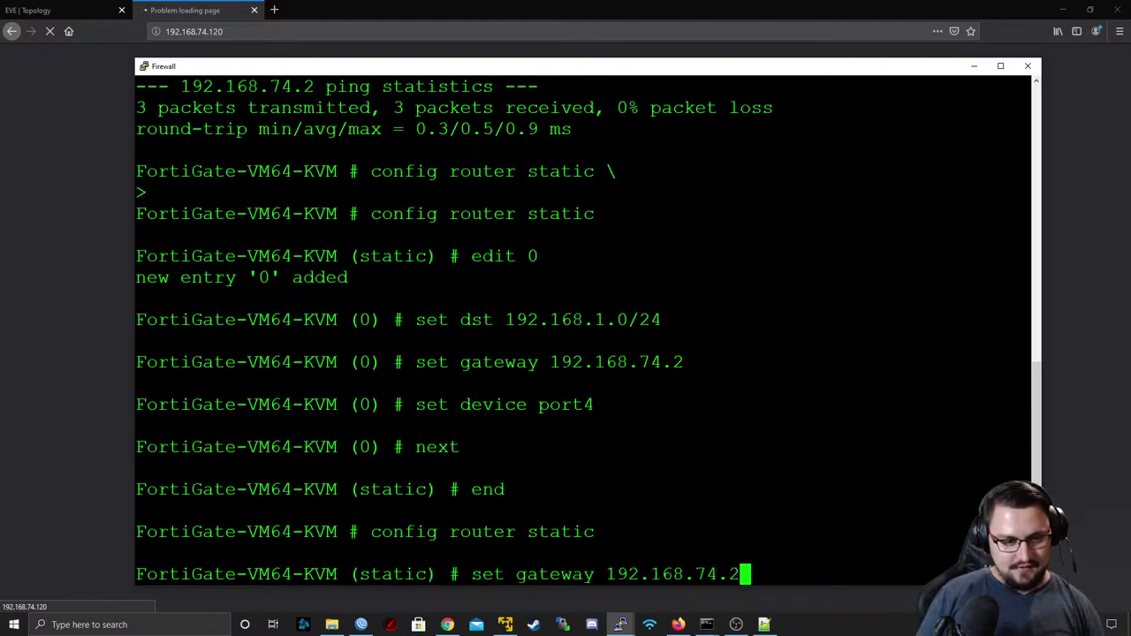
pyautogui.press('Up')
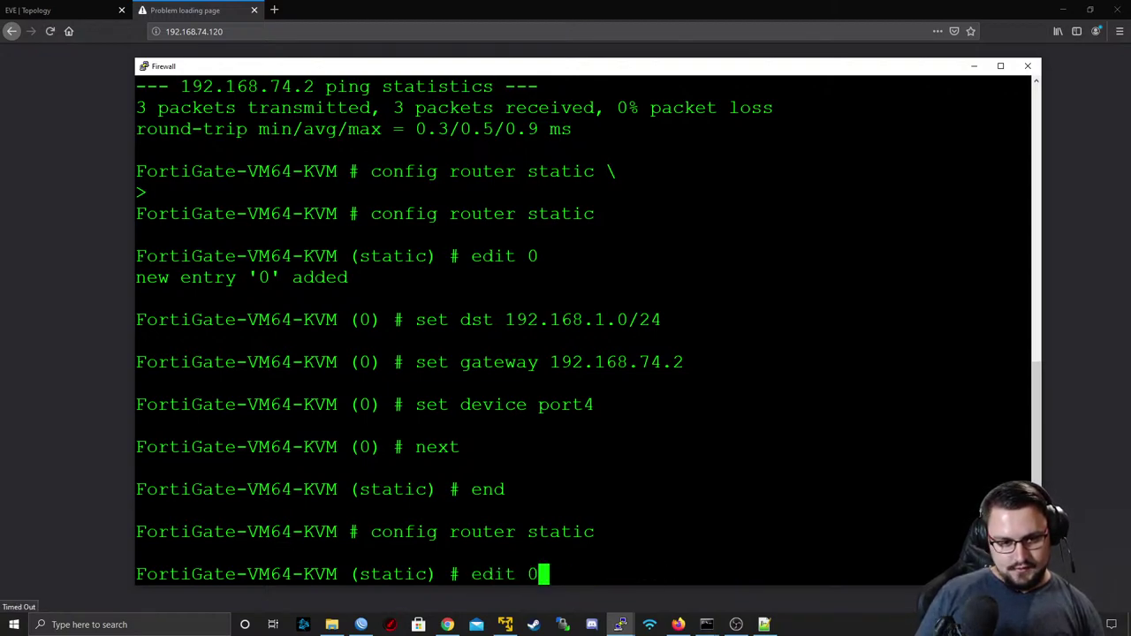
pyautogui.press('BackSpace')
pyautogui.press('BackSpace')
pyautogui.press('BackSpace')
pyautogui.press('BackSpace')
pyautogui.press('BackSpace')
pyautogui.press('BackSpace')
pyautogui.write('show')
pyautogui.press('Return')
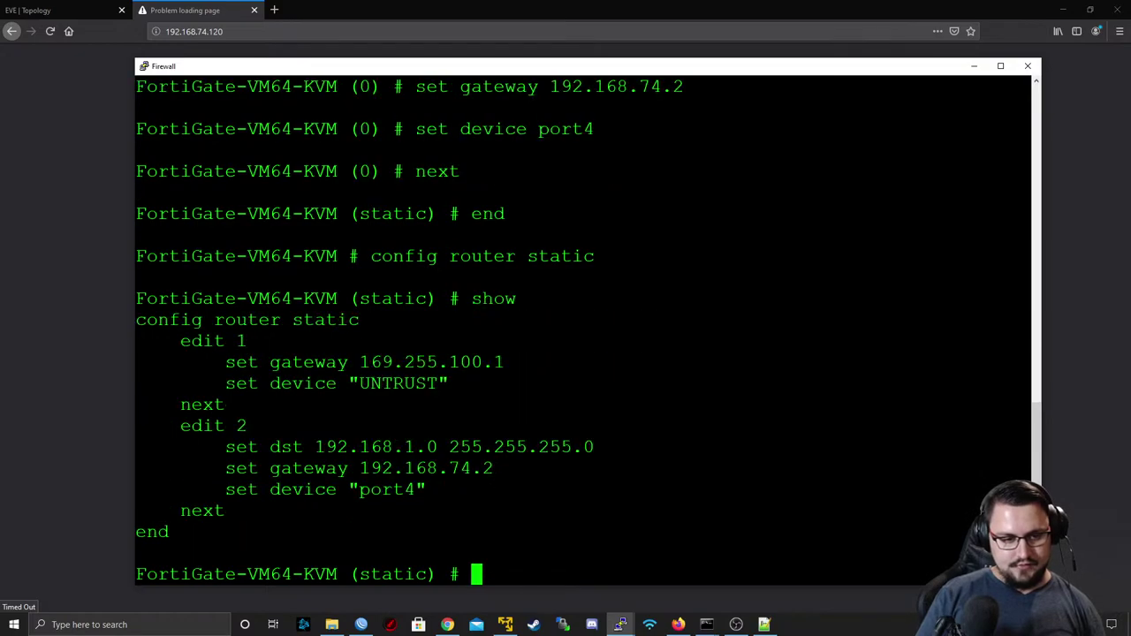
# - Change static route 1 to use port4 and gateway 192.168.74.2, then save
pyautogui.write('edit 1')
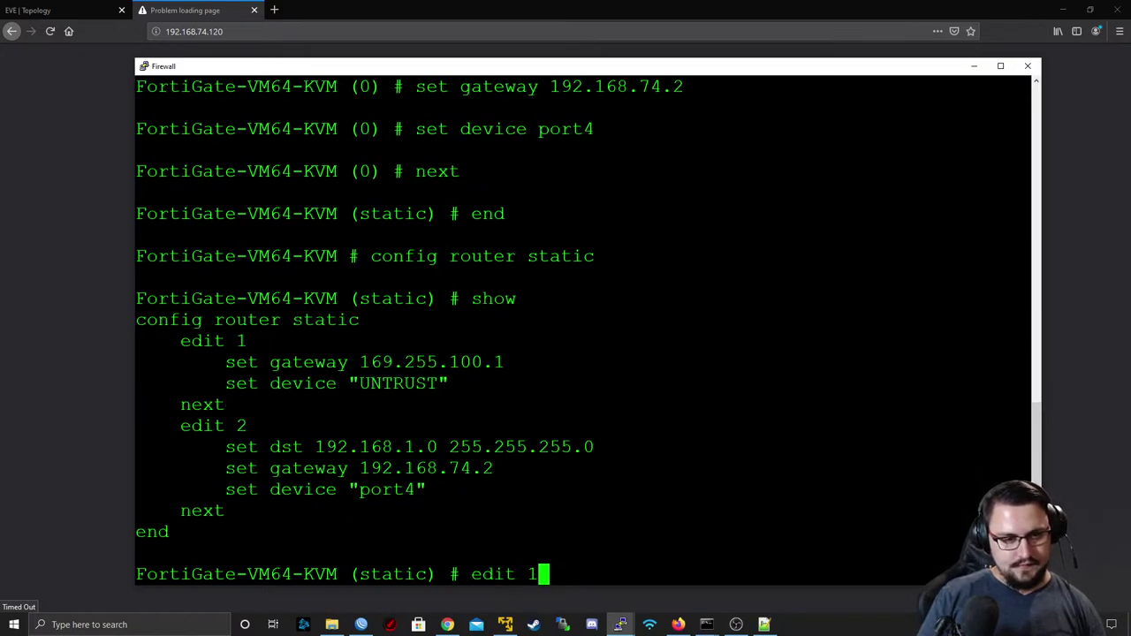
pyautogui.press('Return')
pyautogui.write('set device ')
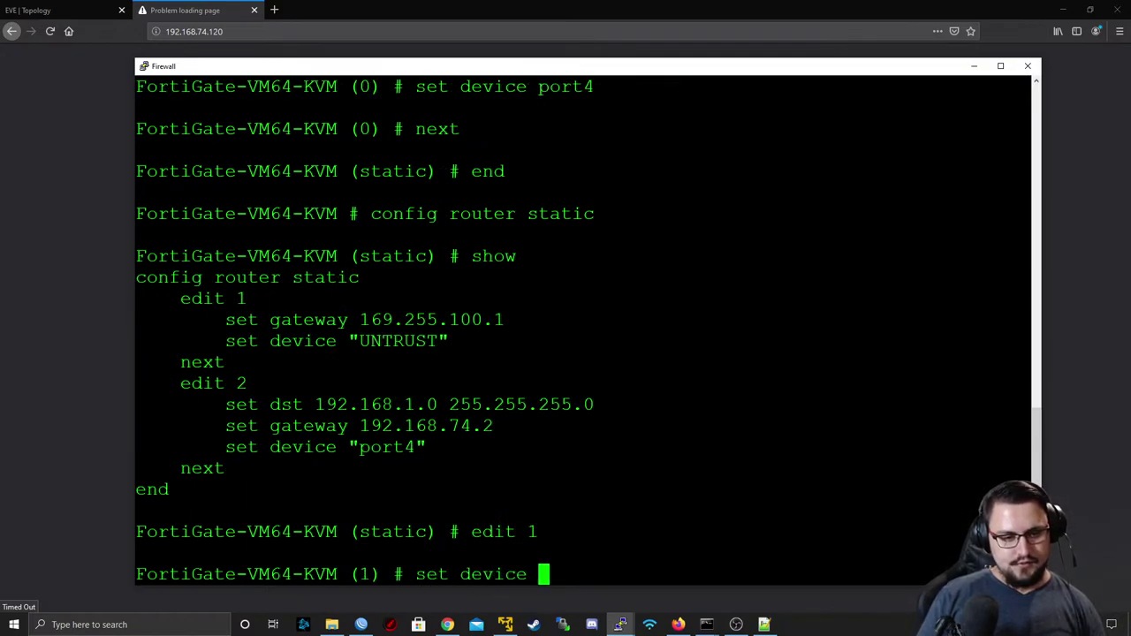
pyautogui.write('port1')
pyautogui.press('BackSpace')
pyautogui.press('BackSpace')
pyautogui.press('BackSpace')
pyautogui.press('BackSpace')
pyautogui.press('BackSpace')
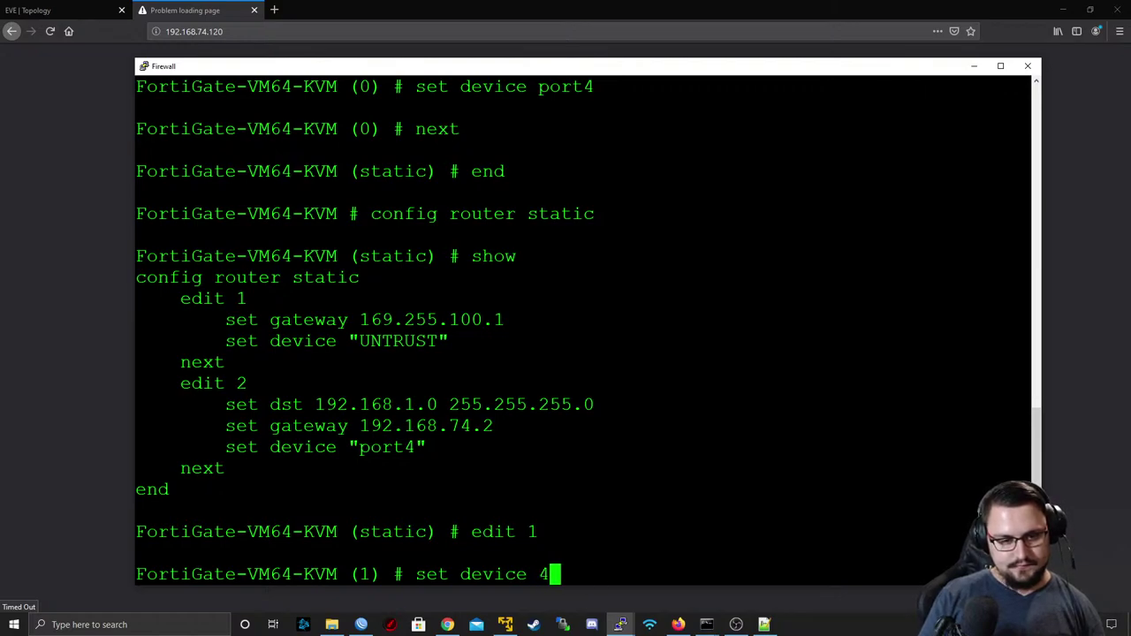
pyautogui.write('port4')
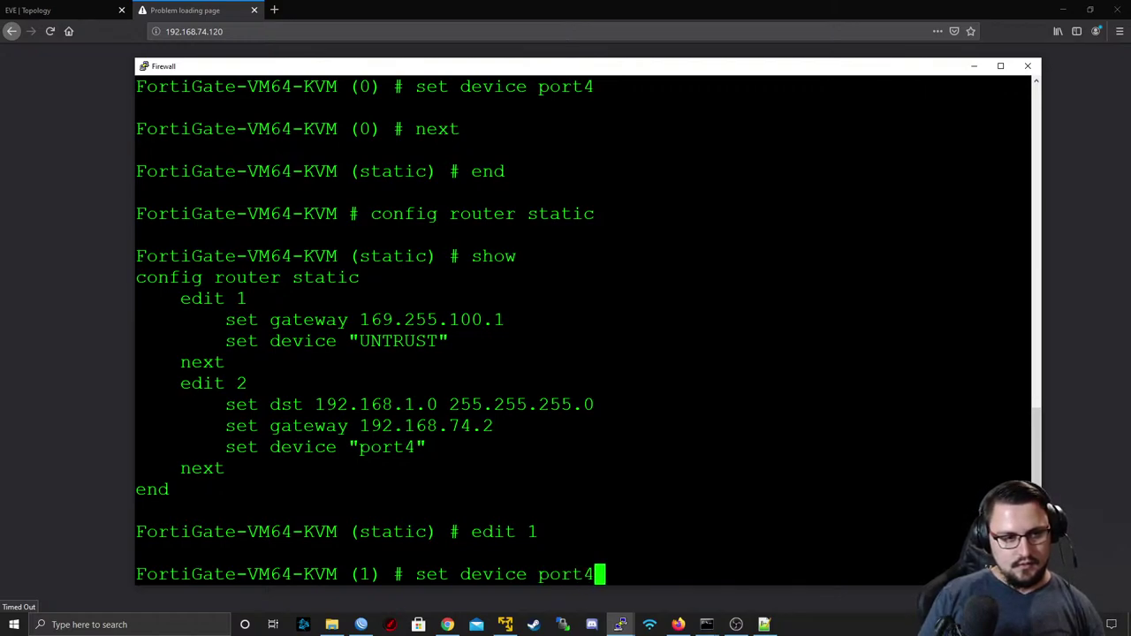
pyautogui.press('Return')
pyautogui.write('set gf')
pyautogui.press('Tab')
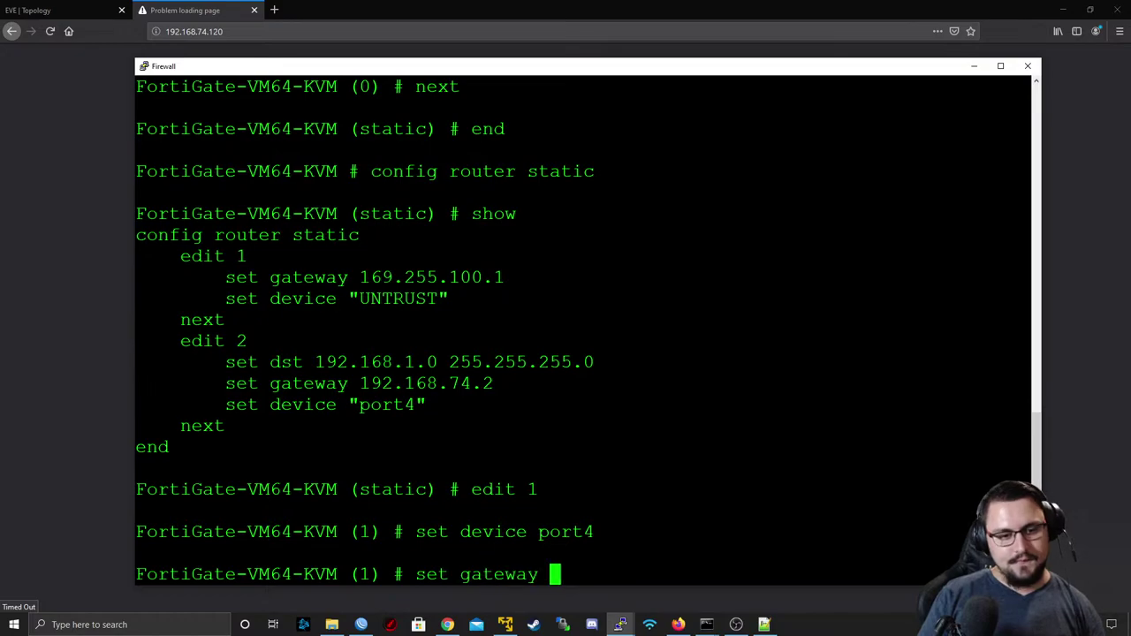
pyautogui.write('192.168.74.2')
pyautogui.press('Return')
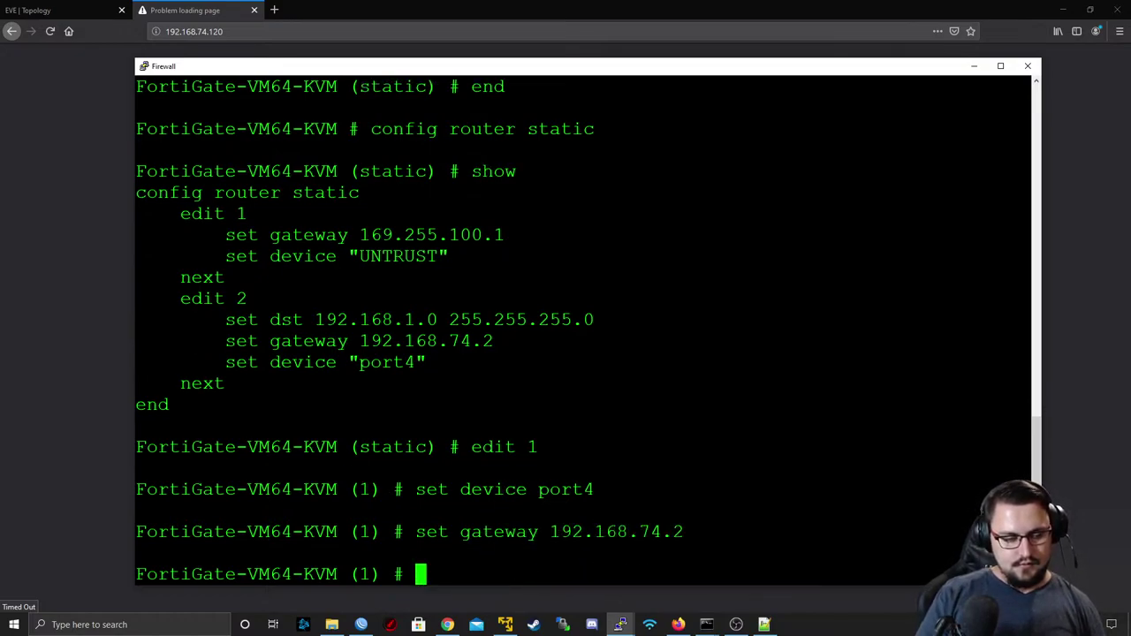
pyautogui.write('next')
pyautogui.press('Return')
pyautogui.write('end')
pyautogui.press('Return')
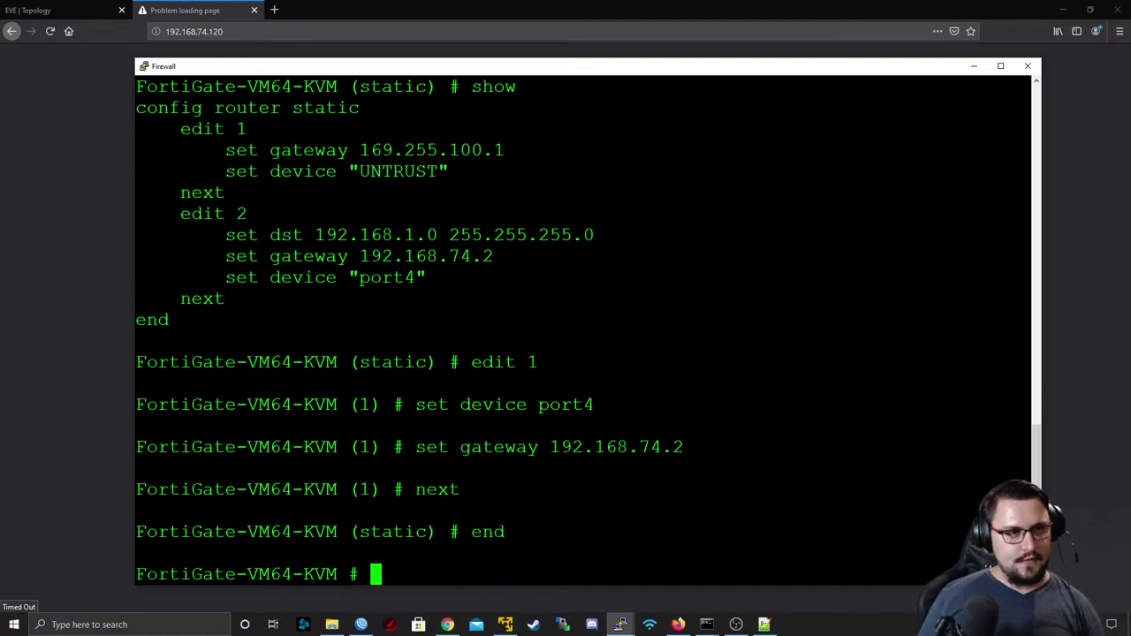
# - Reload the page in Firefox, then start entering an execute ping to 192.168.74.20
pyautogui.click(239, 32)
pyautogui.press('Return')
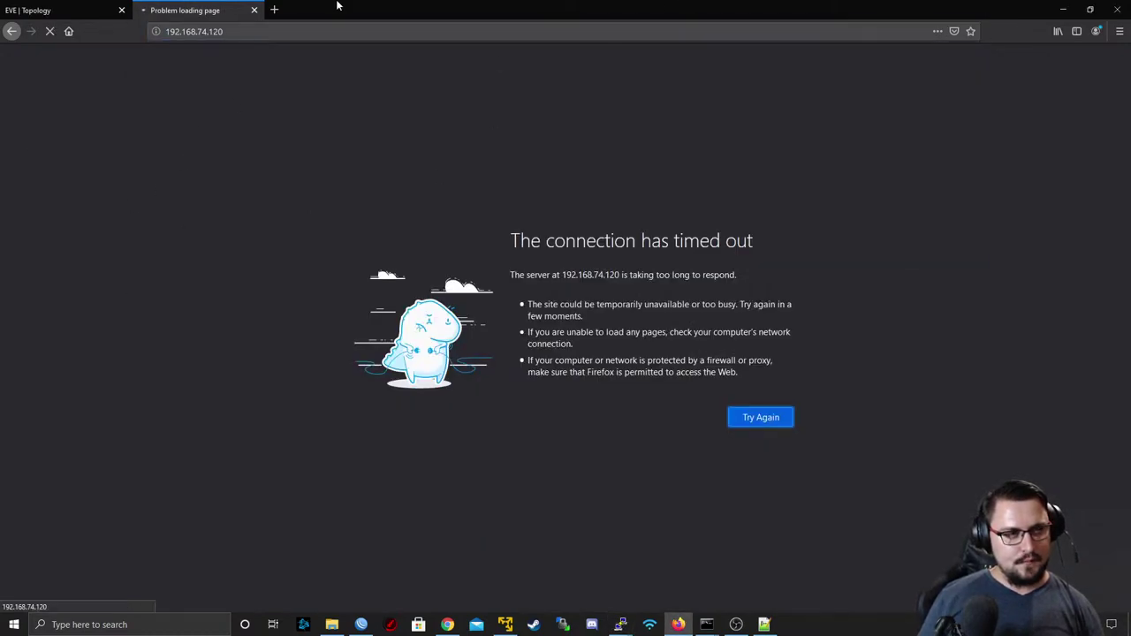
pyautogui.hotkey('alt', 'Tab')
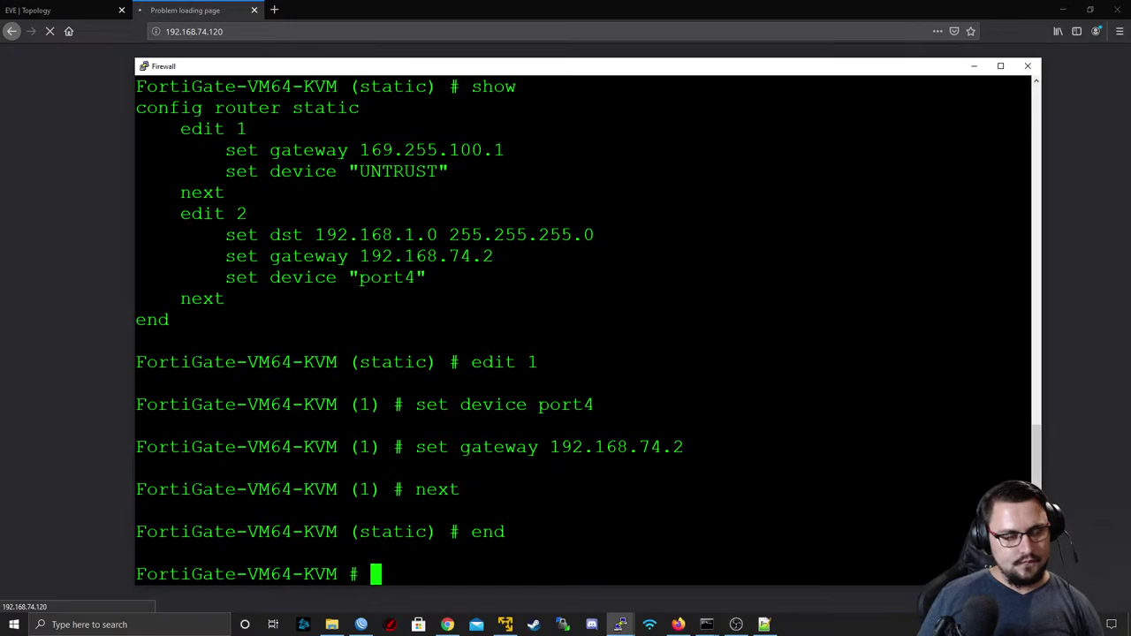
pyautogui.moveTo(426, 405); pyautogui.dragTo(449, 404)
pyautogui.write('exe')
pyautogui.press('Tab')
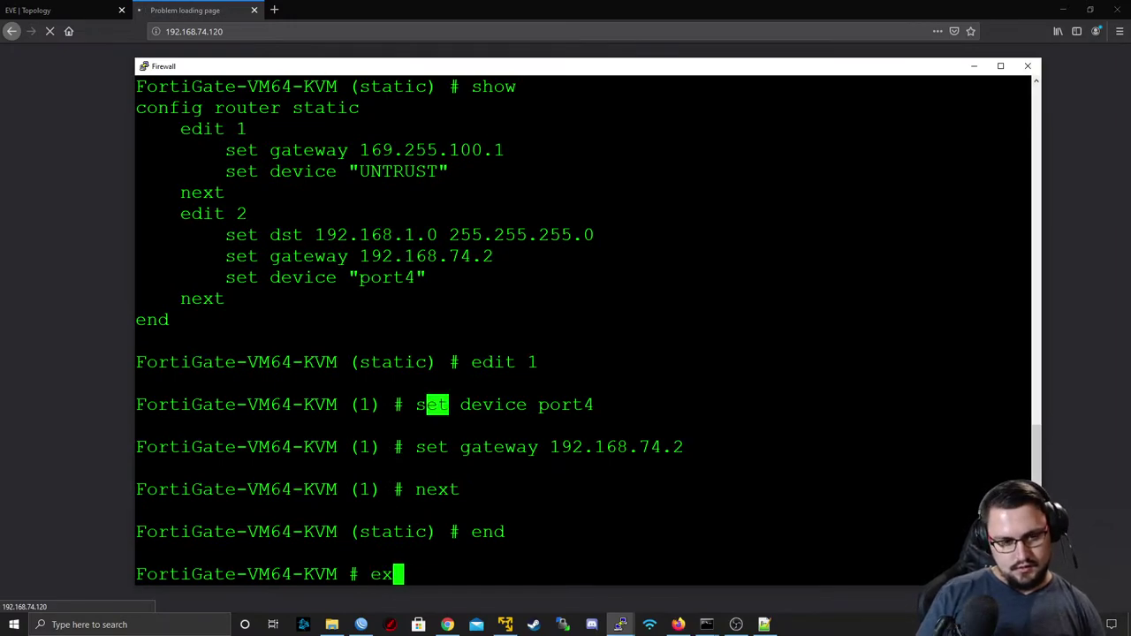
pyautogui.write('ping')
pyautogui.press('BackSpace')
pyautogui.press('BackSpace')
pyautogui.press('BackSpace')
pyautogui.press('BackSpace')
pyautogui.write('ping')
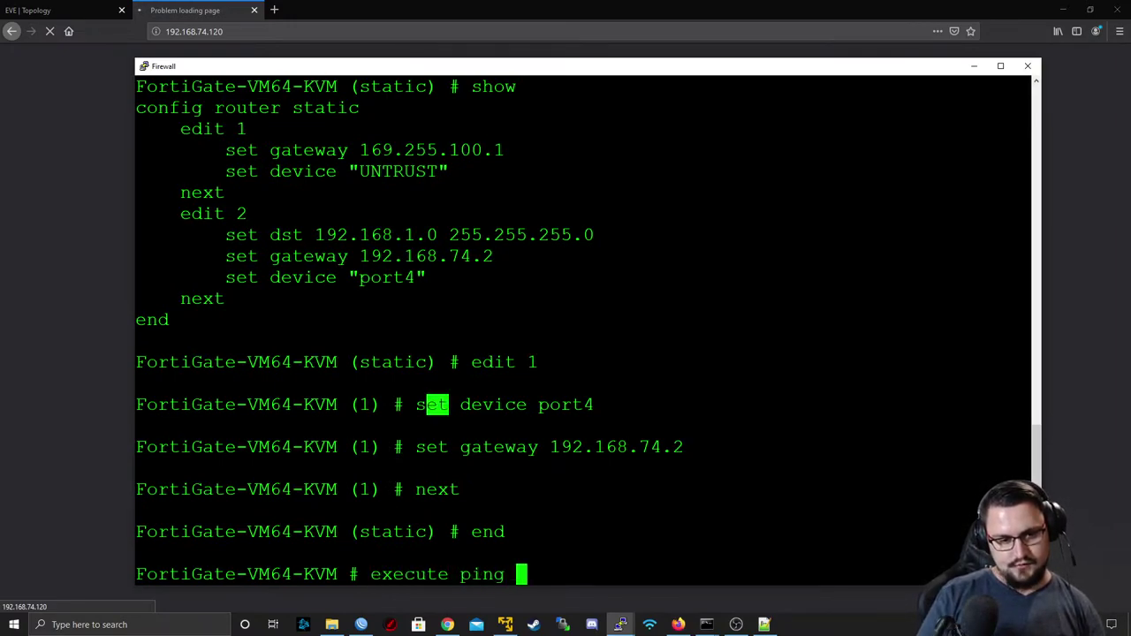
pyautogui.write(' 192.168.')
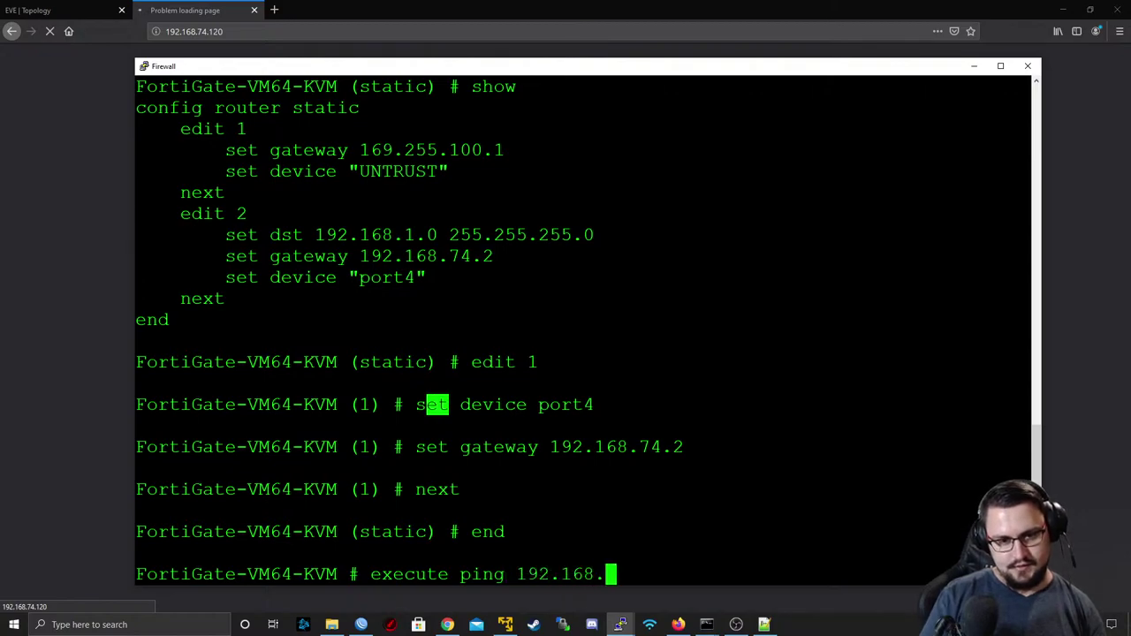
pyautogui.write('74.20')
# - From the FortiGate, ping the gateway 192.168.74.2, then 192.168.74.128, which answers with 0% loss
pyautogui.press('BackSpace')
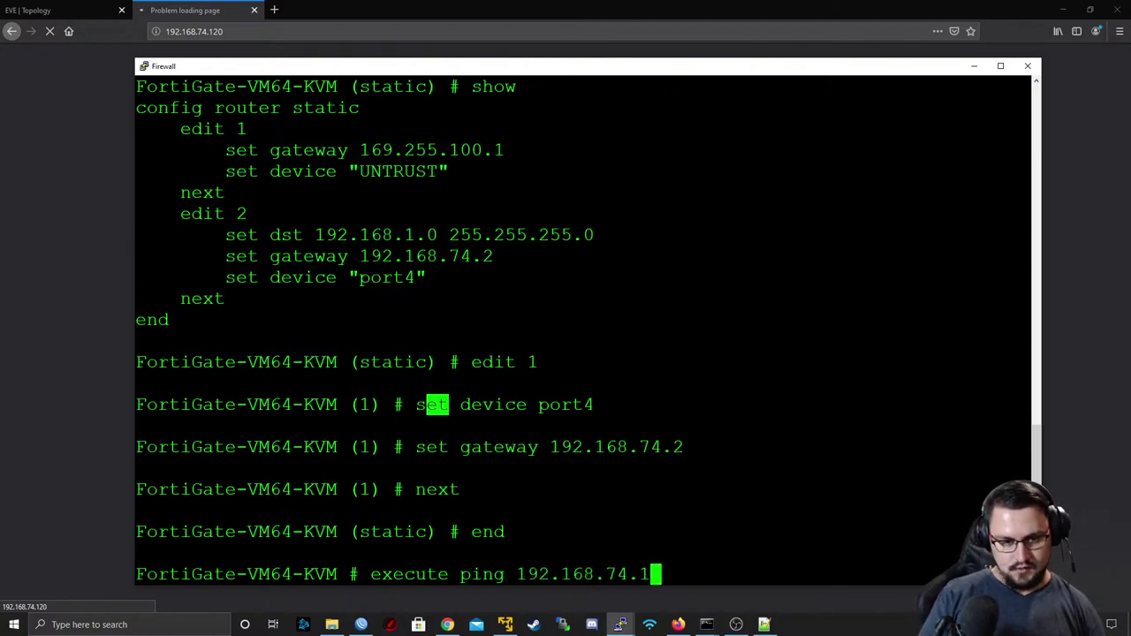
pyautogui.press('Return')
pyautogui.hotkey('ctrl', 'c')
pyautogui.press('Up')
pyautogui.press('BackSpace')
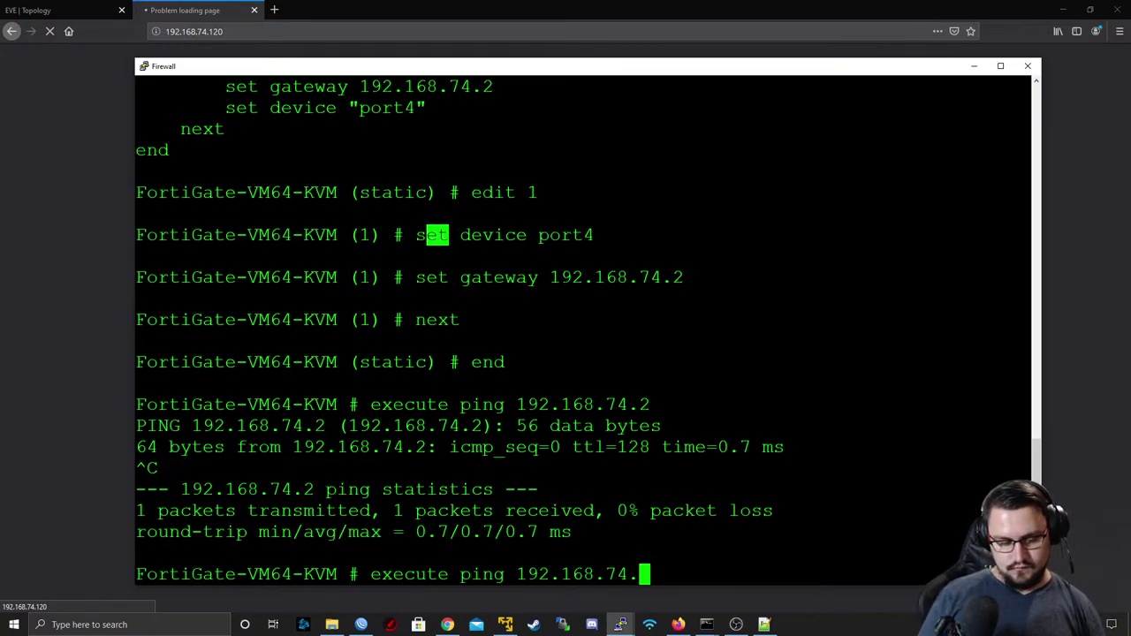
pyautogui.write('124')
pyautogui.press('BackSpace')
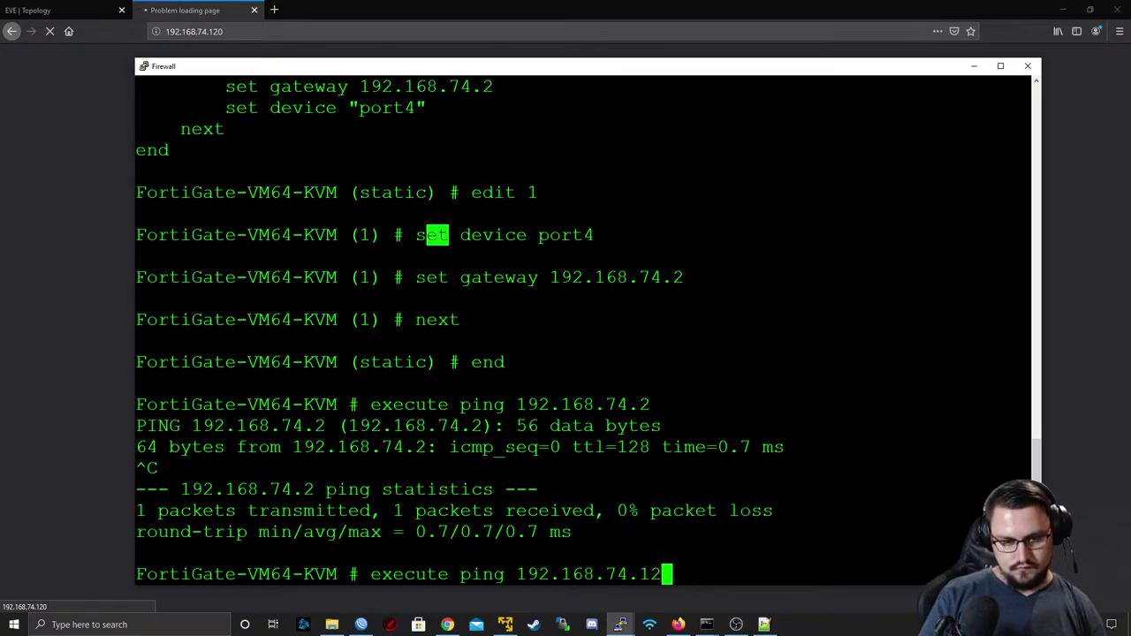
pyautogui.write('8')
pyautogui.press('Return')
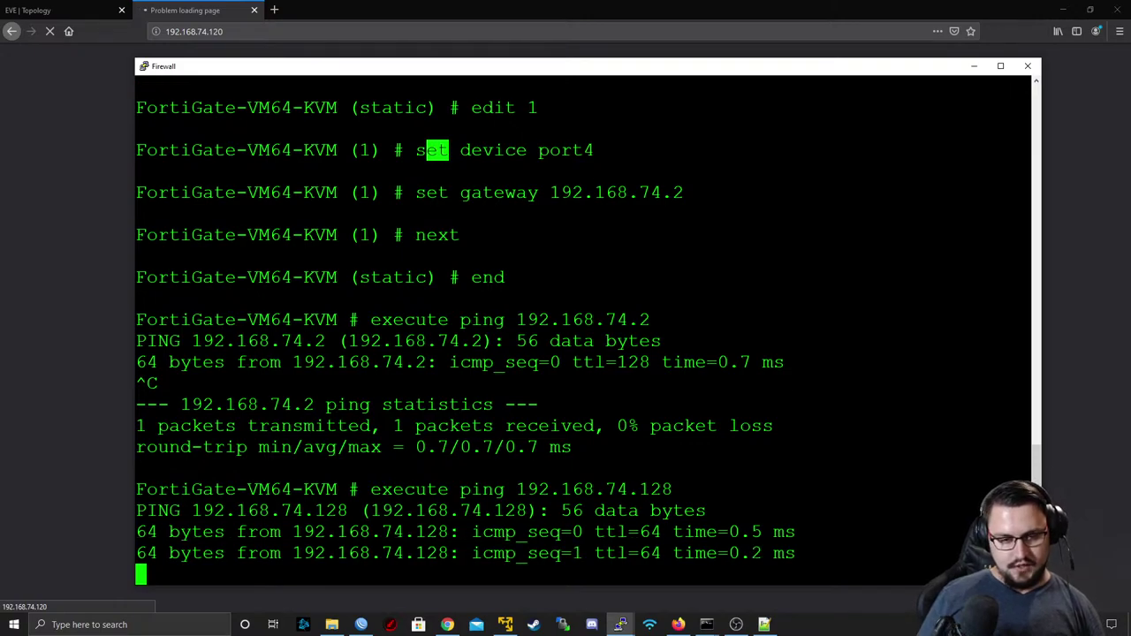
pyautogui.hotkey('ctrl', 'c')
# - Ping 192.168.74.1, which loses all 5 packets, and close the Firewall PuTTY session
pyautogui.press('Up')
pyautogui.press('BackSpace')
pyautogui.write('8')
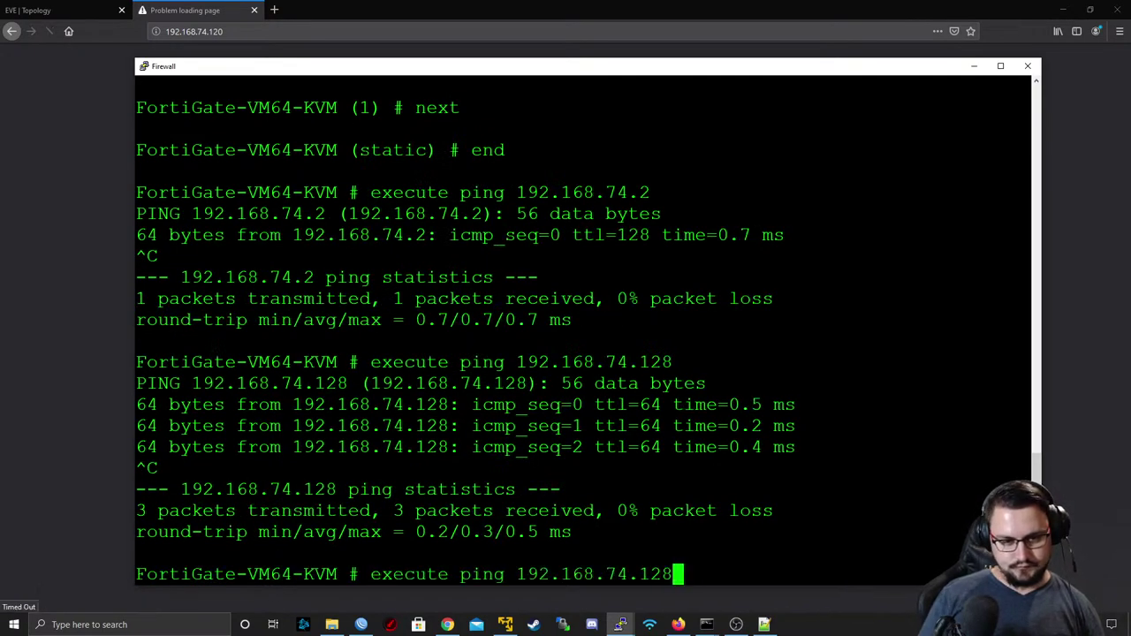
pyautogui.press('BackSpace')
pyautogui.press('BackSpace')
pyautogui.press('Return')
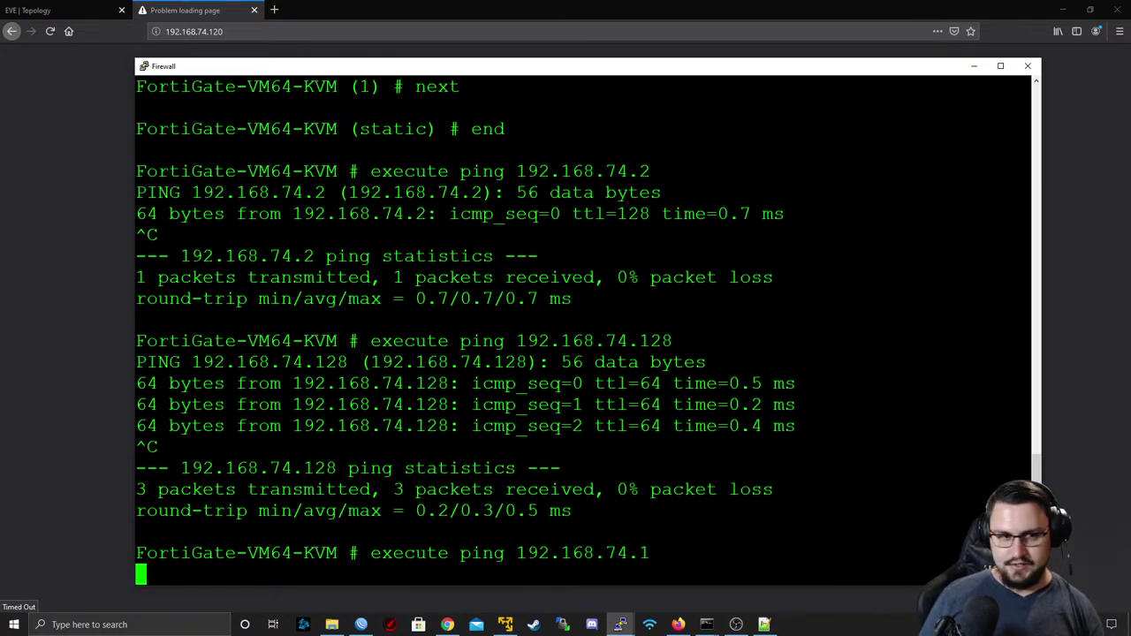
pyautogui.hotkey('ctrl', 'c')
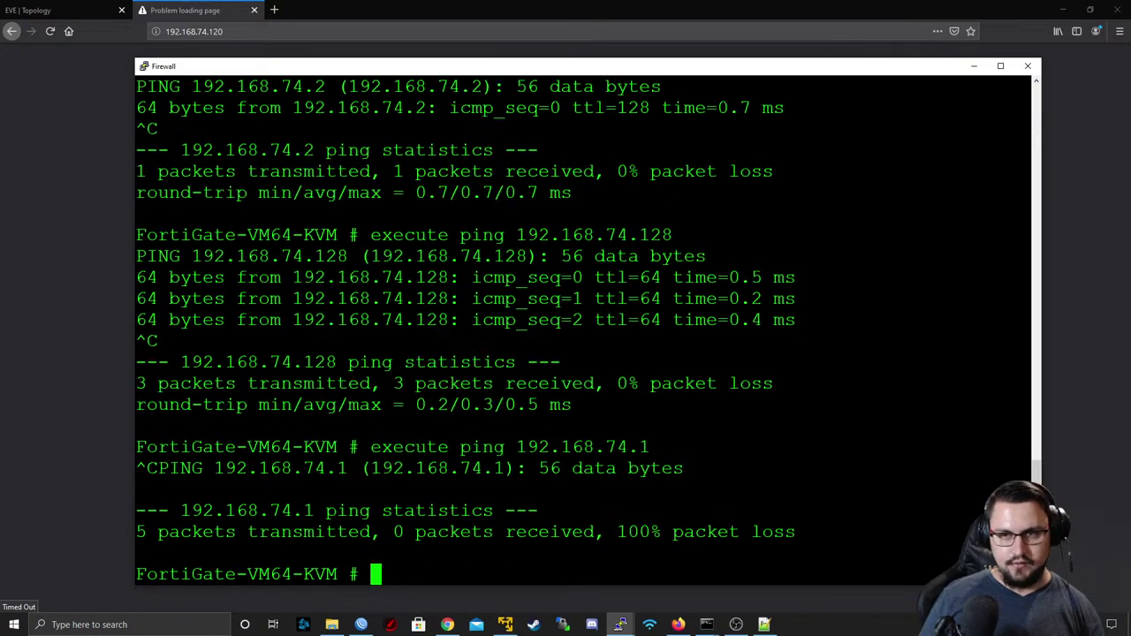
pyautogui.click(1027, 65)
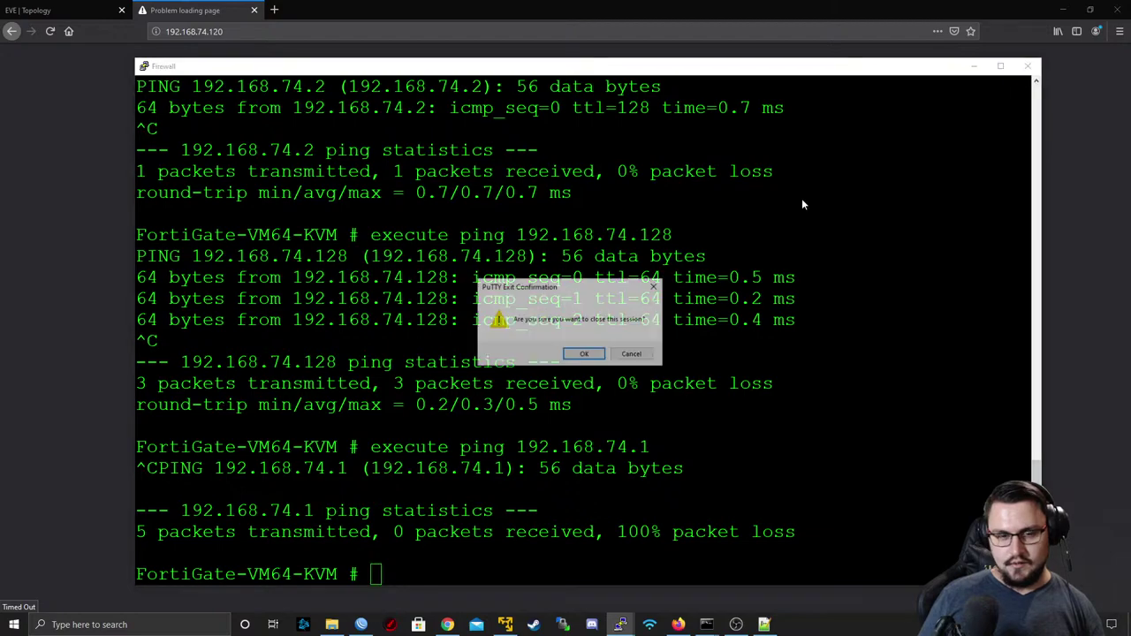
# - Confirm closing the old session, delete the Net cloud beside the Firewall, and reopen the Firewall telnet console
pyautogui.click(585, 354)
pyautogui.middleClick(194, 5)
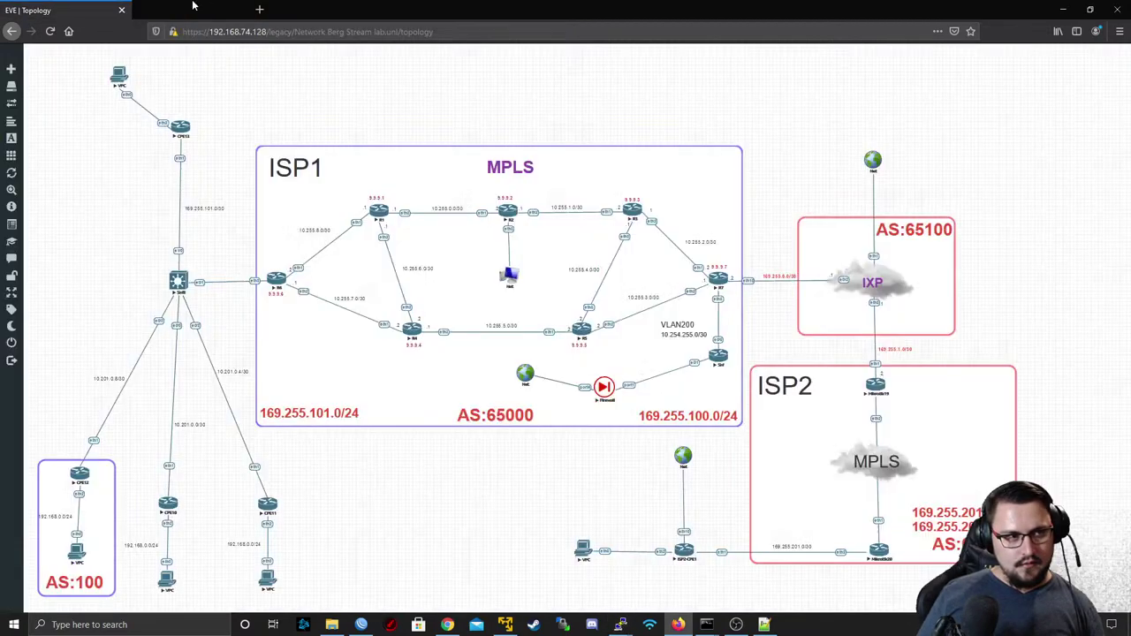
pyautogui.rightClick(524, 374)
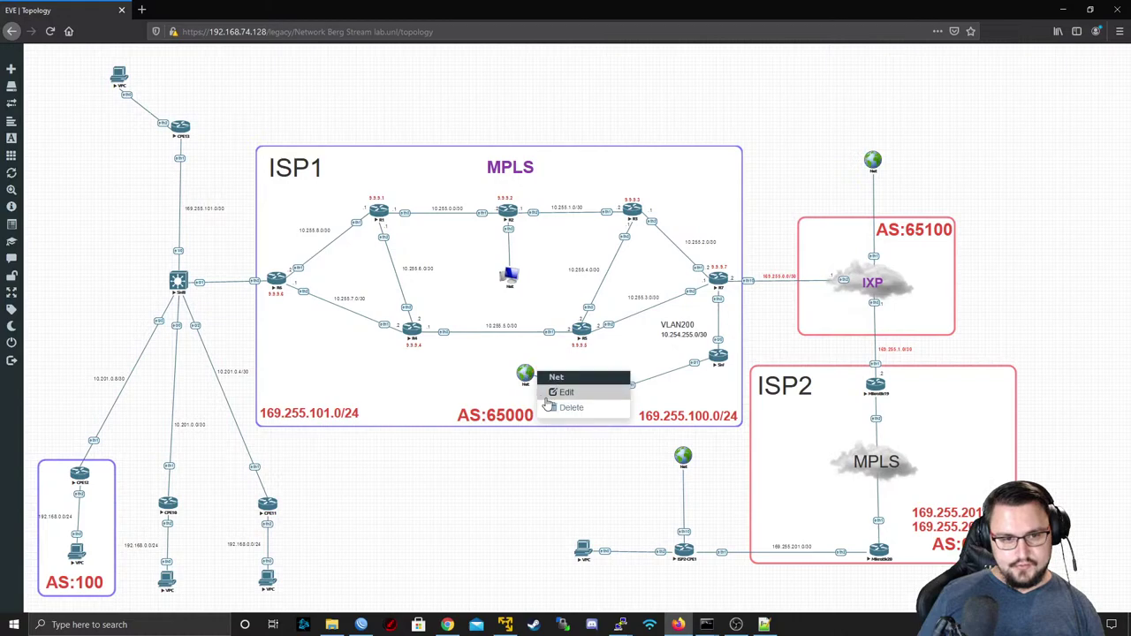
pyautogui.click(558, 407)
pyautogui.click(529, 151)
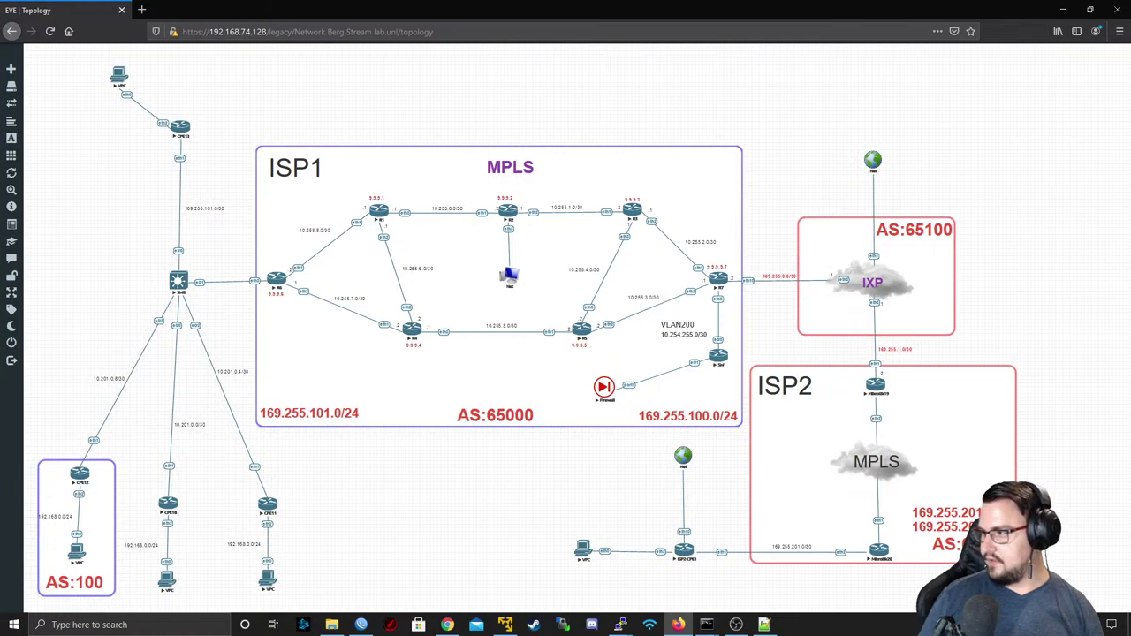
pyautogui.click(602, 387)
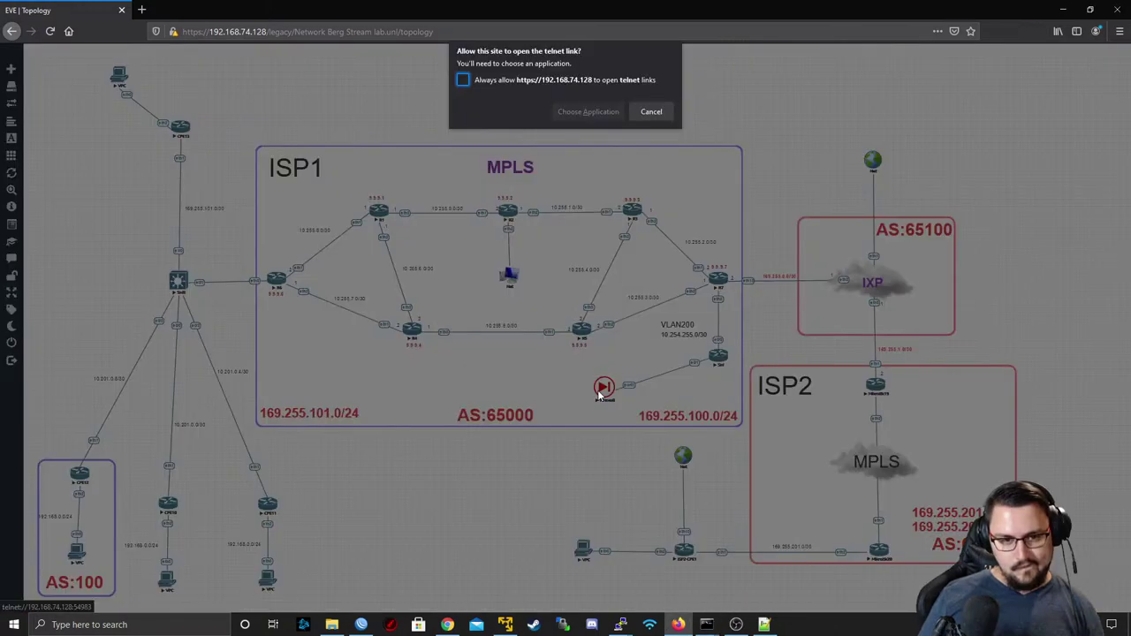
pyautogui.click(600, 110)
# - In the Firewall console, enter config router static and show the existing static routes
pyautogui.click(601, 175)
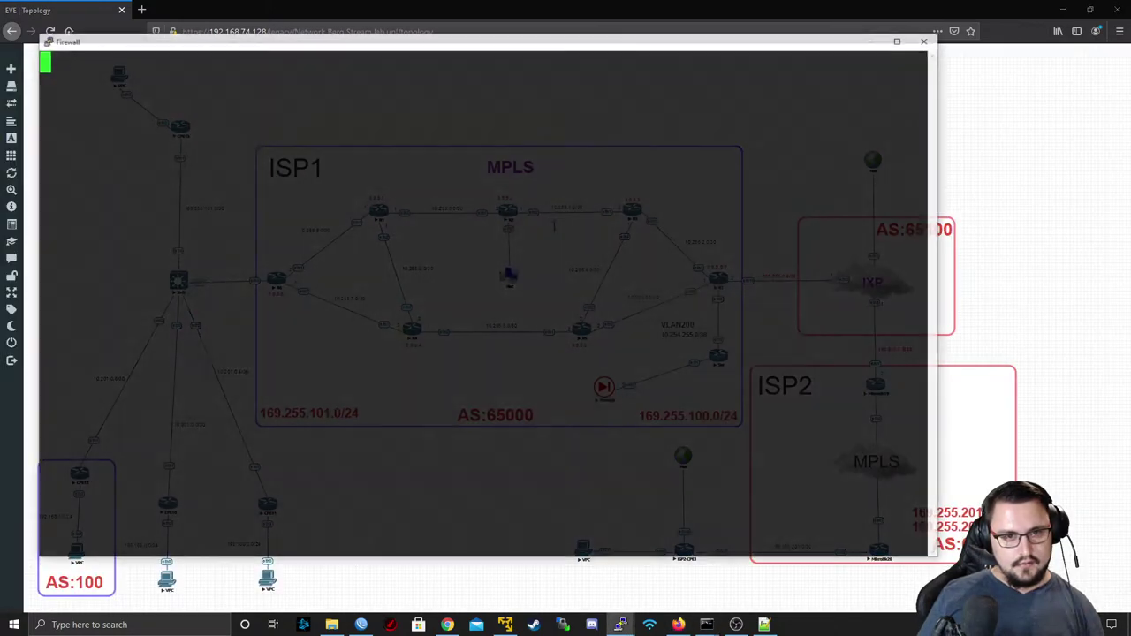
pyautogui.write('execute p')
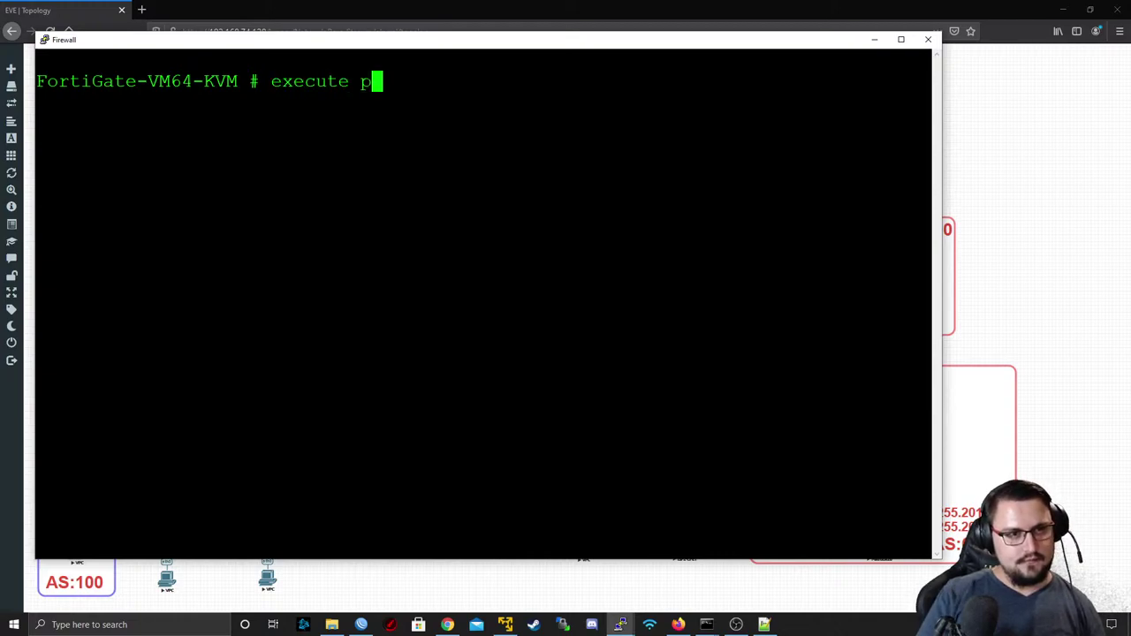
pyautogui.press('BackSpace')
pyautogui.press('BackSpace')
pyautogui.press('BackSpace')
pyautogui.press('BackSpace')
pyautogui.press('BackSpace')
pyautogui.press('BackSpace')
pyautogui.press('BackSpace')
pyautogui.press('BackSpace')
pyautogui.press('BackSpace')
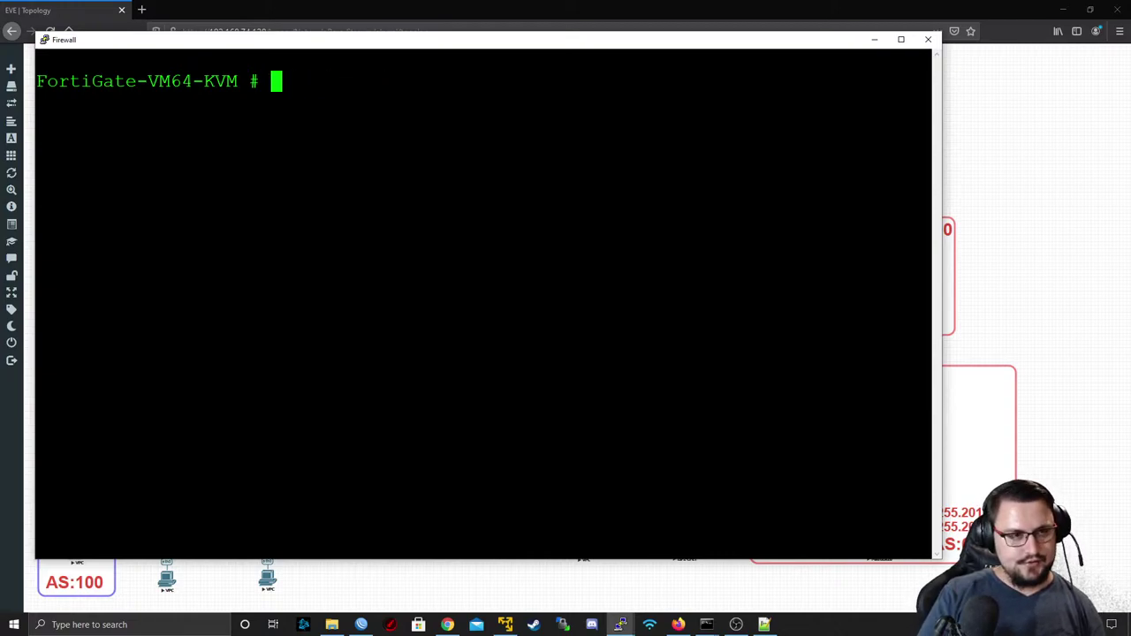
pyautogui.write('config router sd')
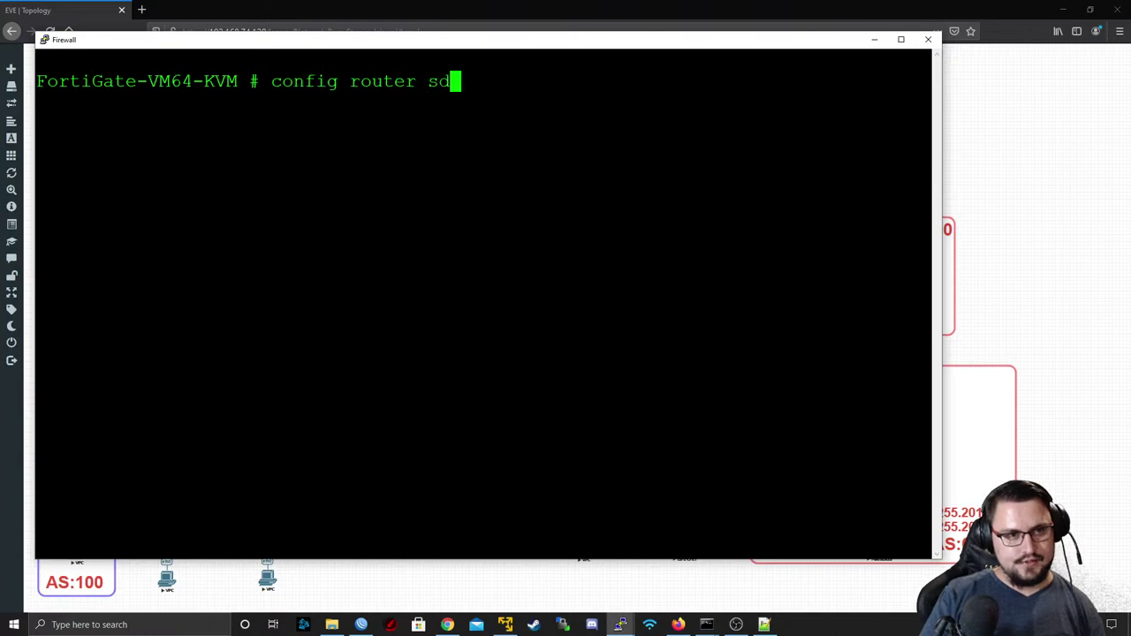
pyautogui.press('BackSpace')
pyautogui.press('Tab')
pyautogui.press('Tab')
pyautogui.press('Return')
pyautogui.write('s')
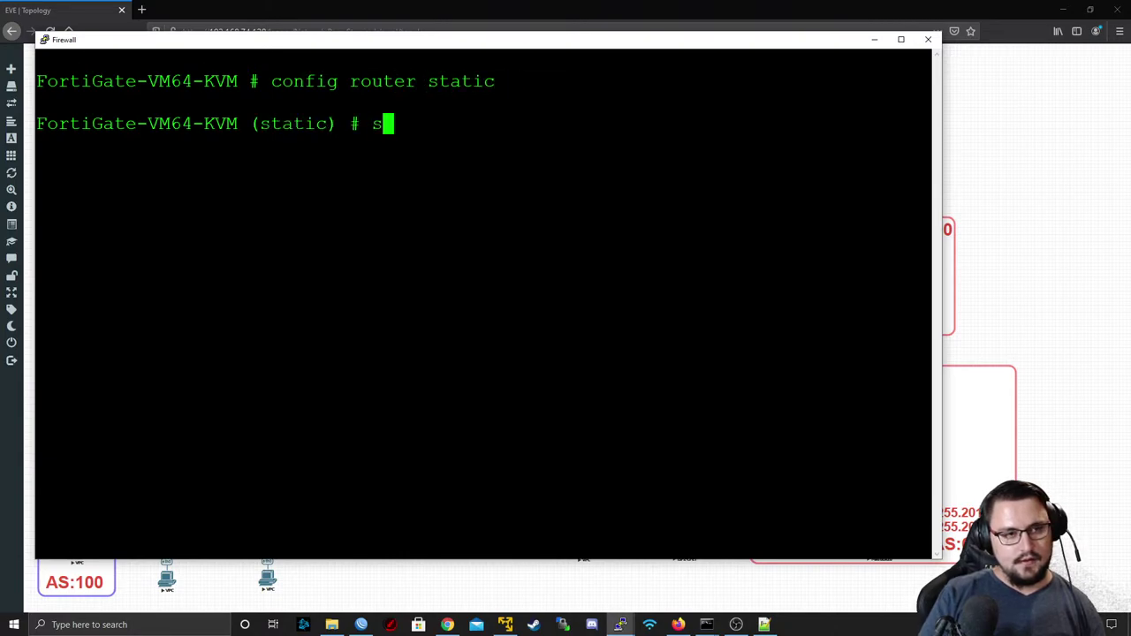
pyautogui.write('how')
pyautogui.press('Return')
# - Set static route 1 to gateway 169.255.100.1 via device UNTRUST and save it
pyautogui.write('edit 1')
pyautogui.press('Return')
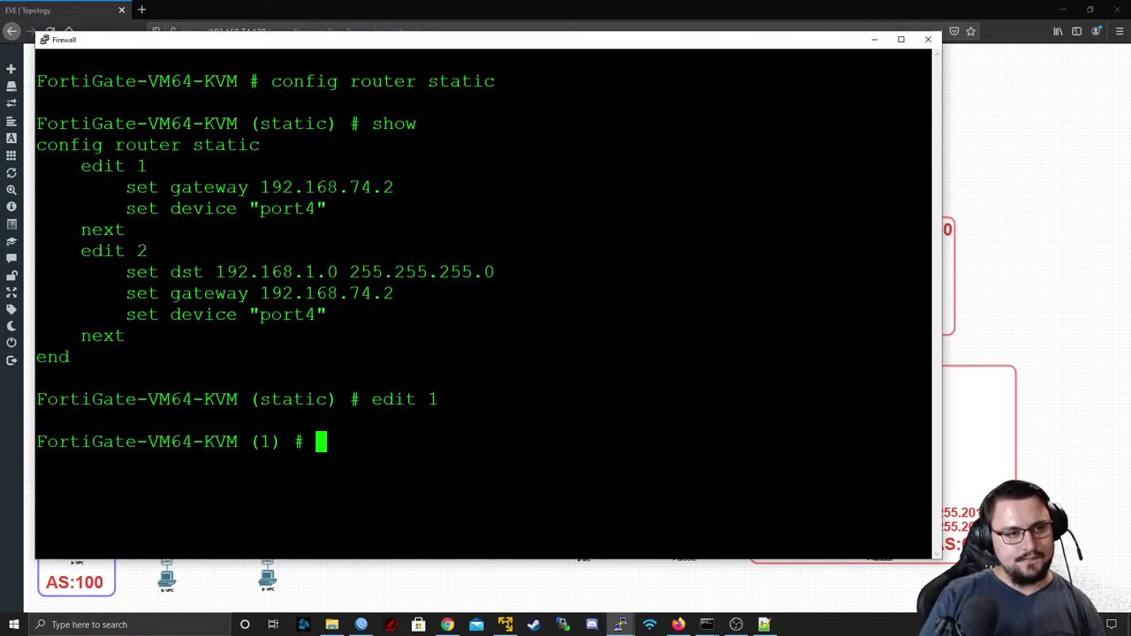
pyautogui.write('set gateway ')
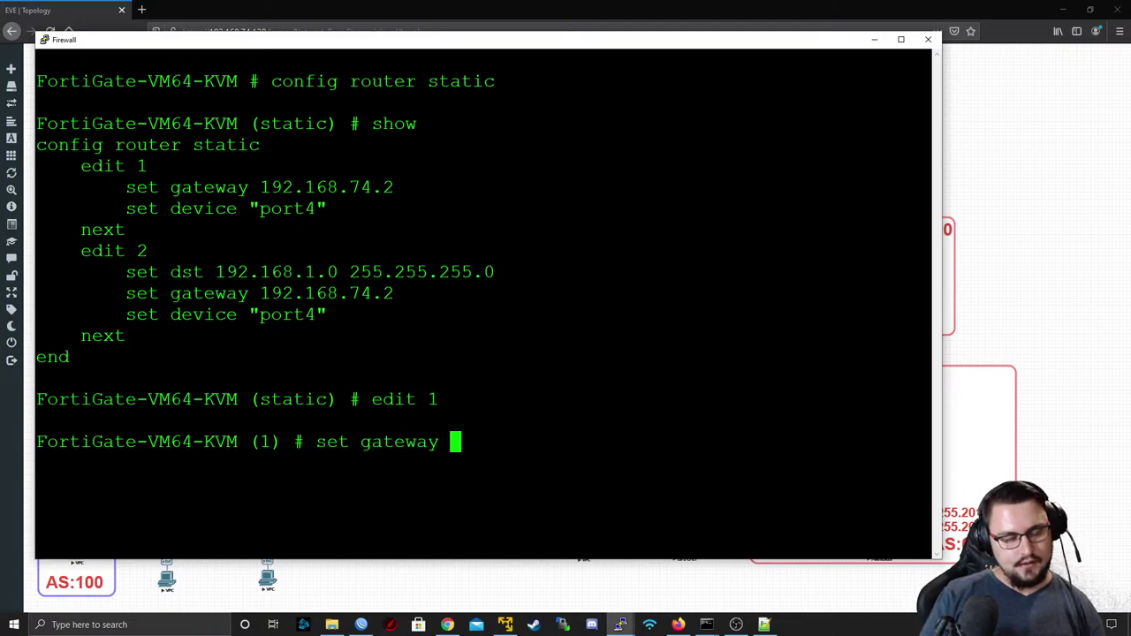
pyautogui.write('169.255.100.')
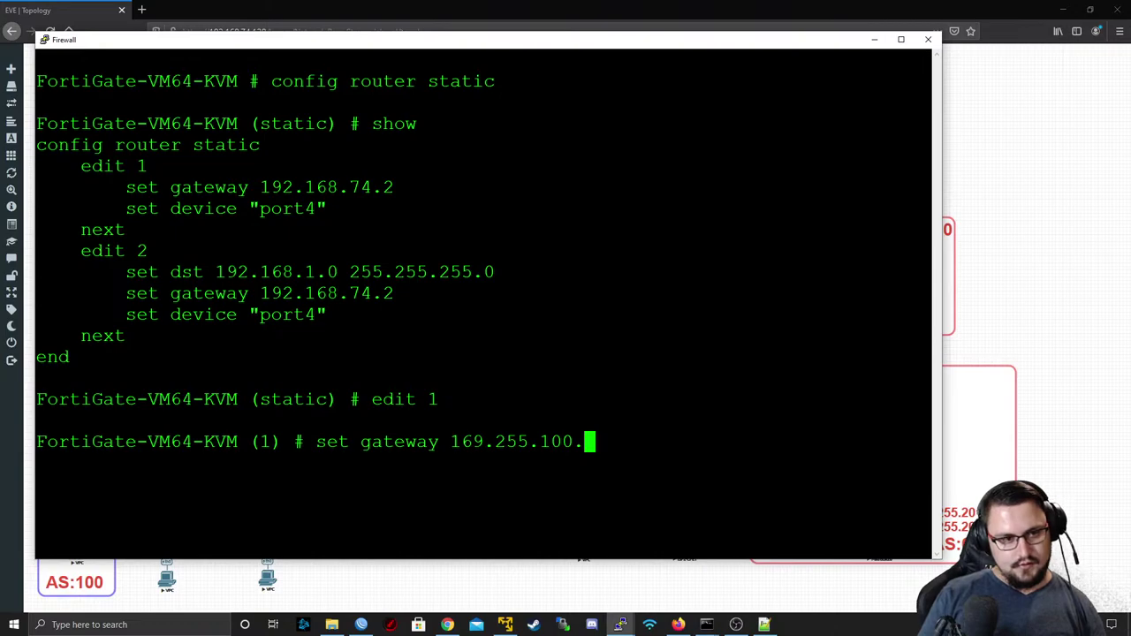
pyautogui.write('1')
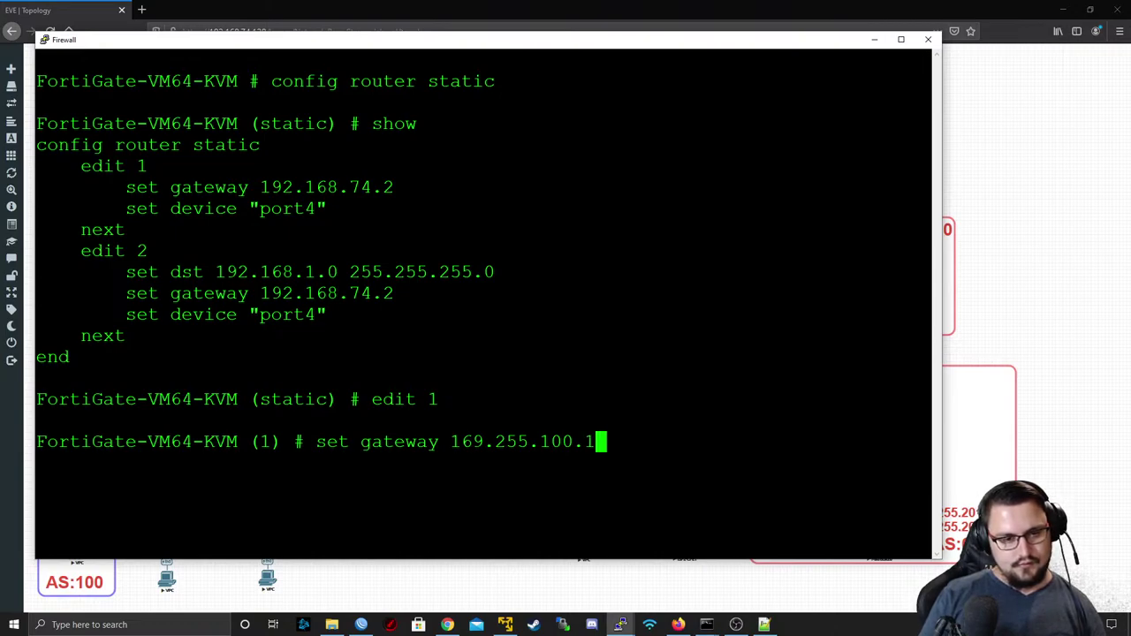
pyautogui.press('Return')
pyautogui.write('set device UNTRUST')
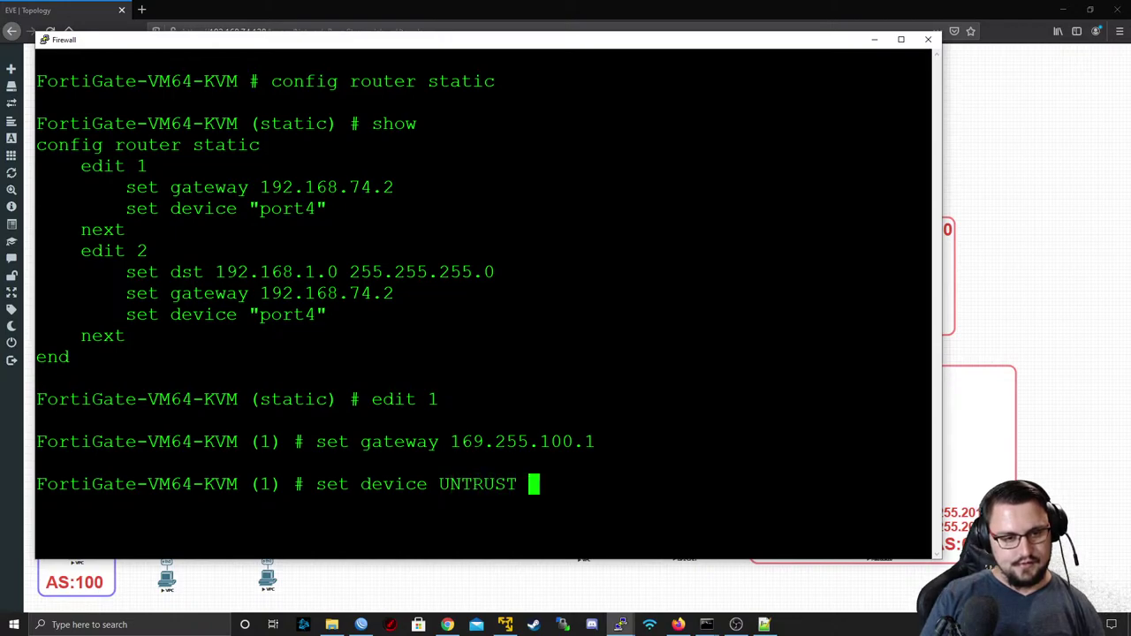
pyautogui.press('Return')
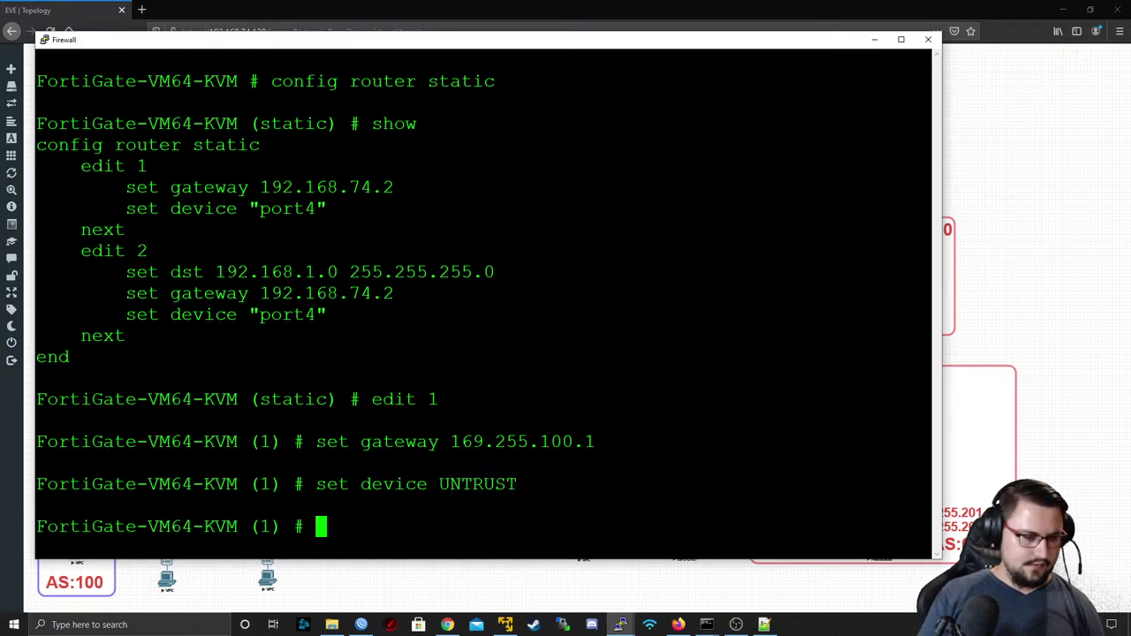
pyautogui.write('next')
pyautogui.press('Return')
pyautogui.write('end')
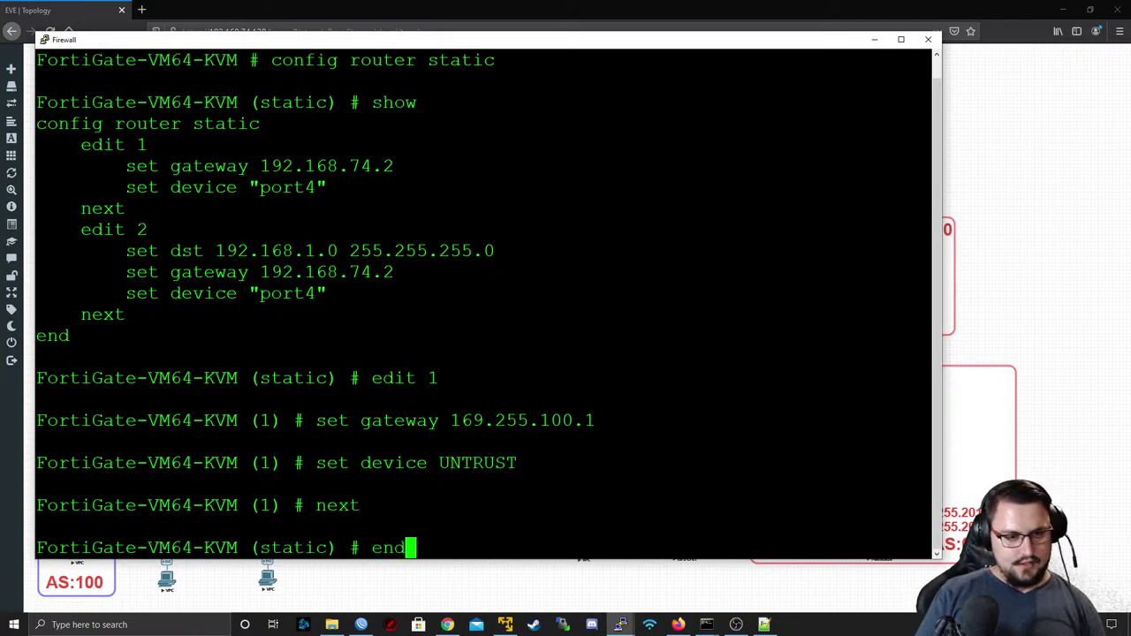
pyautogui.press('Return')
pyautogui.press('Return')
# - Ping 8.8.8.8 from the FortiGate, getting 5/5 replies with 0% loss
pyautogui.write('execute ping 8.8.8.8')
pyautogui.press('Return')
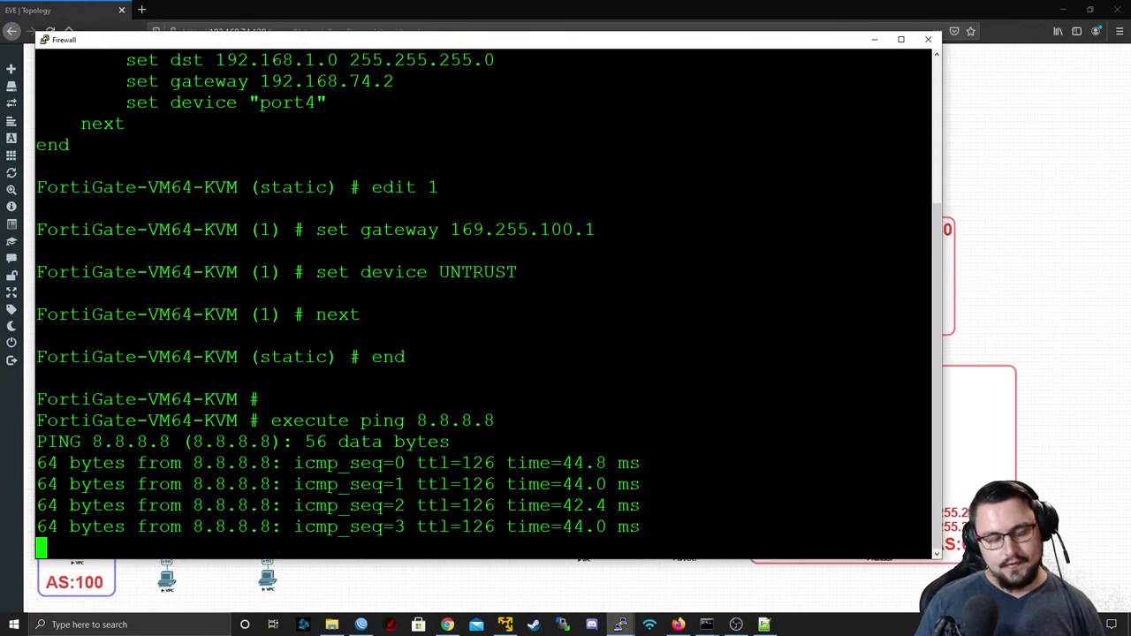
pyautogui.press('Return')
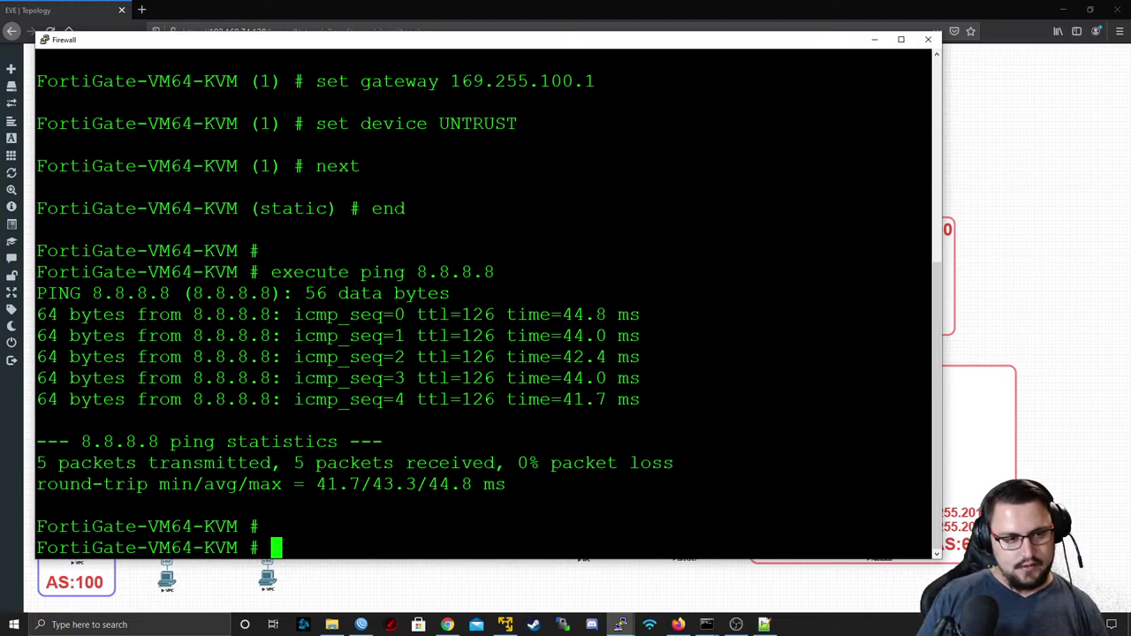
pyautogui.write('execute')
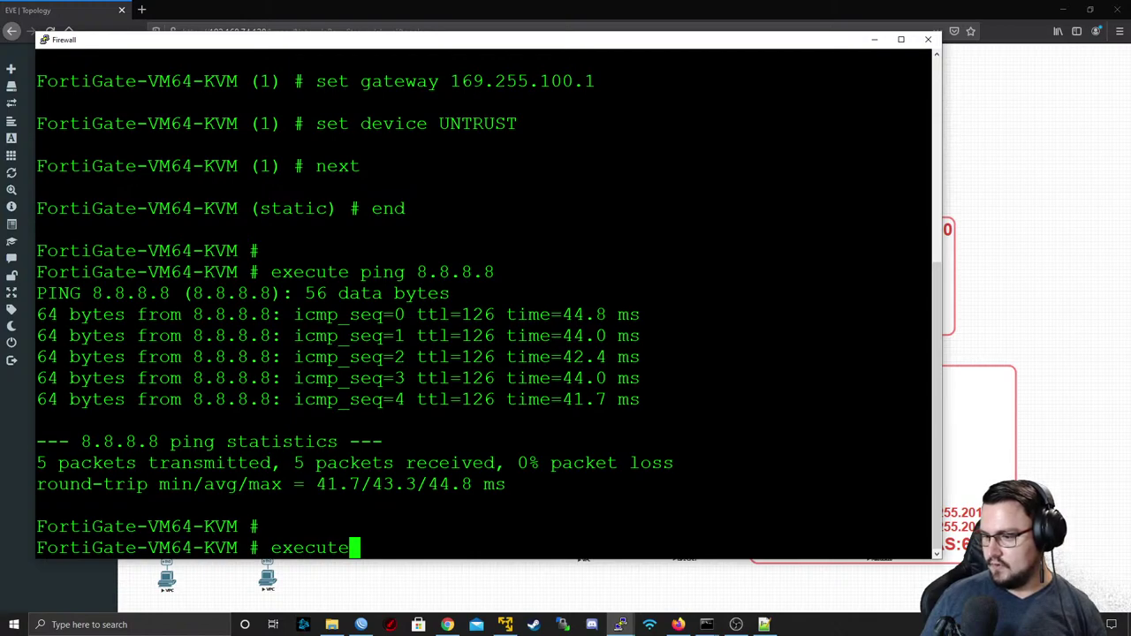
# - Bring the IXP router's WinBox window forward, maximize it, and show the ether1–ether12 interface list
pyautogui.click(967, 285)
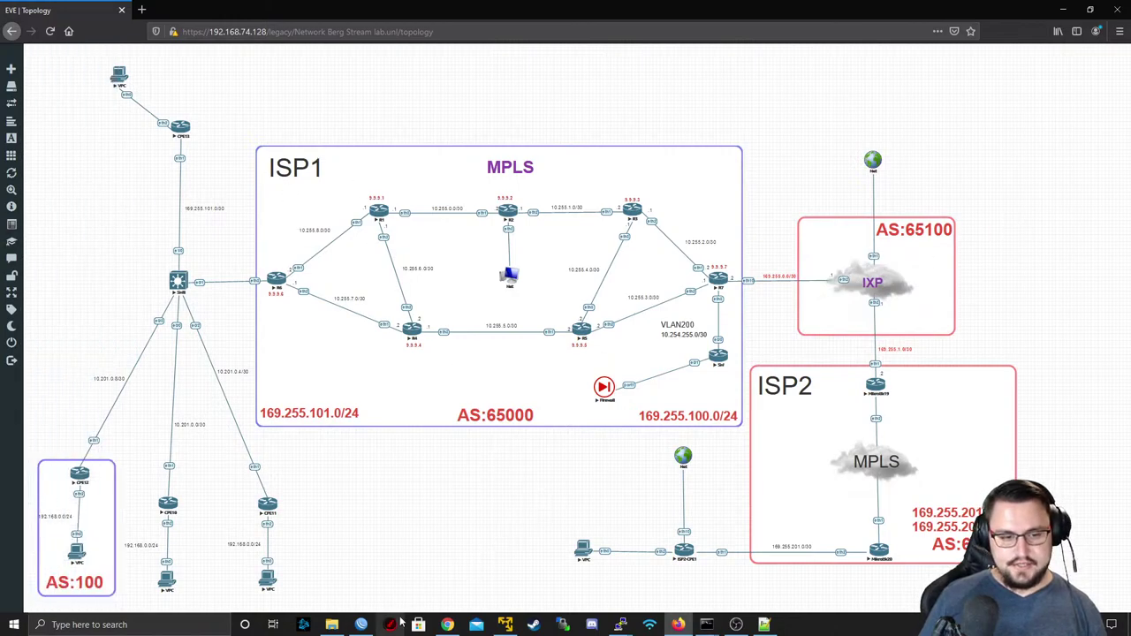
pyautogui.moveTo(361, 623)
pyautogui.click(356, 570)
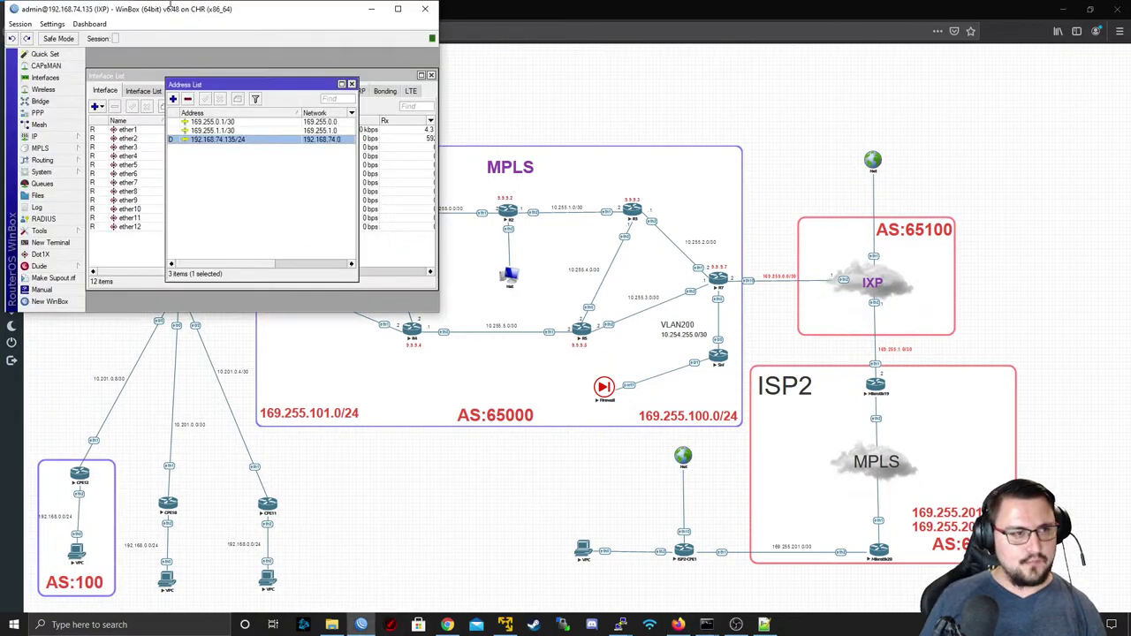
pyautogui.doubleClick(156, 10)
pyautogui.click(40, 72)
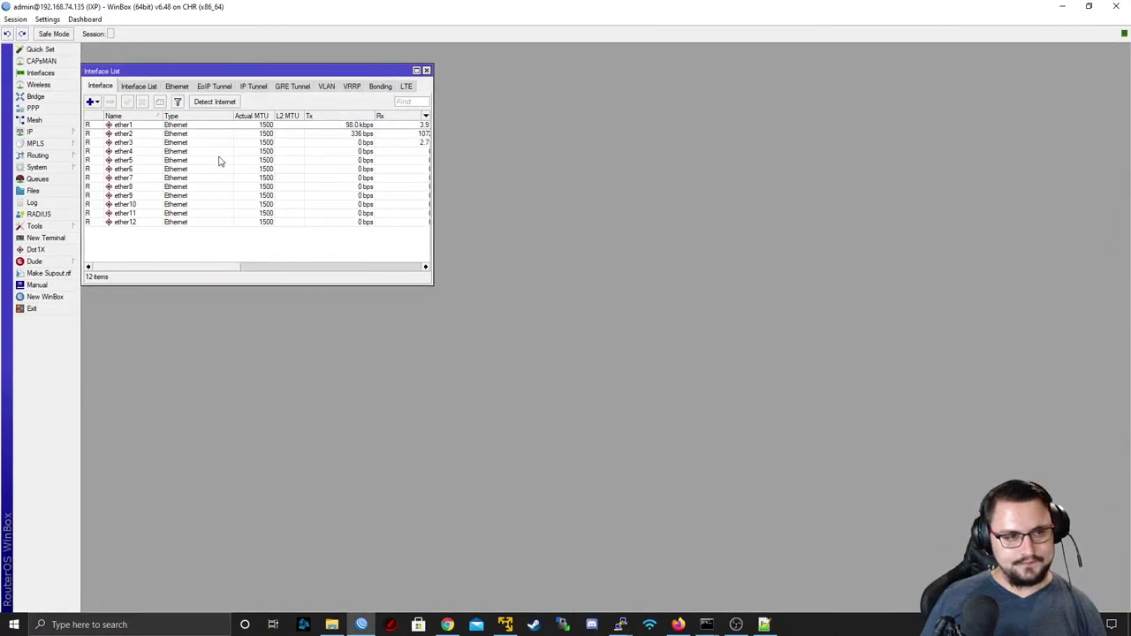
pyautogui.moveTo(707, 623)
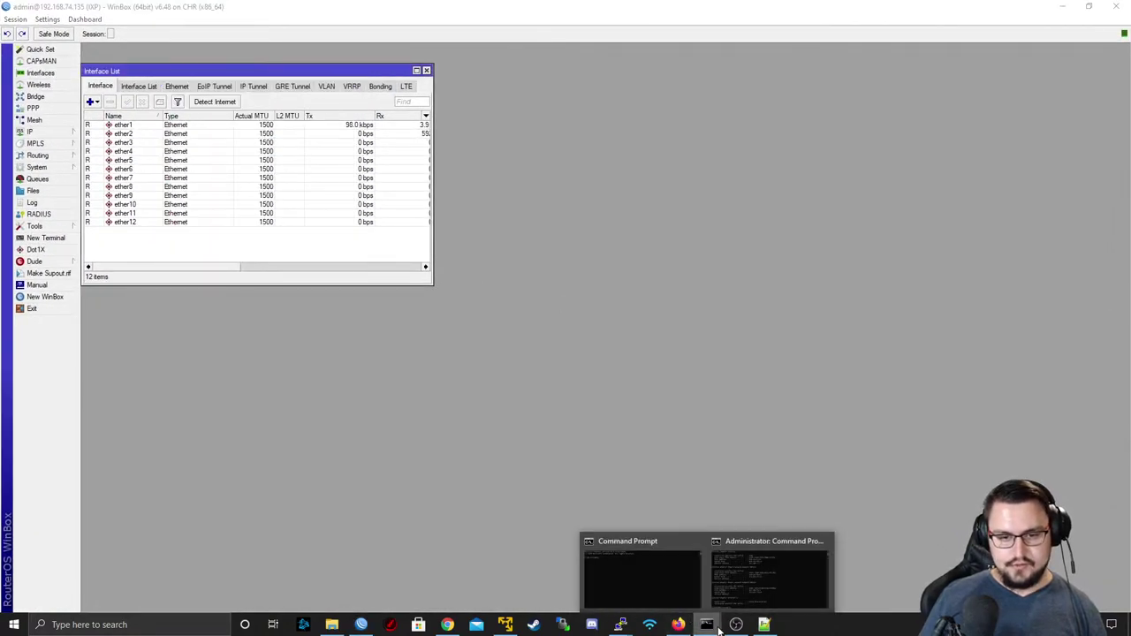
pyautogui.click(752, 540)
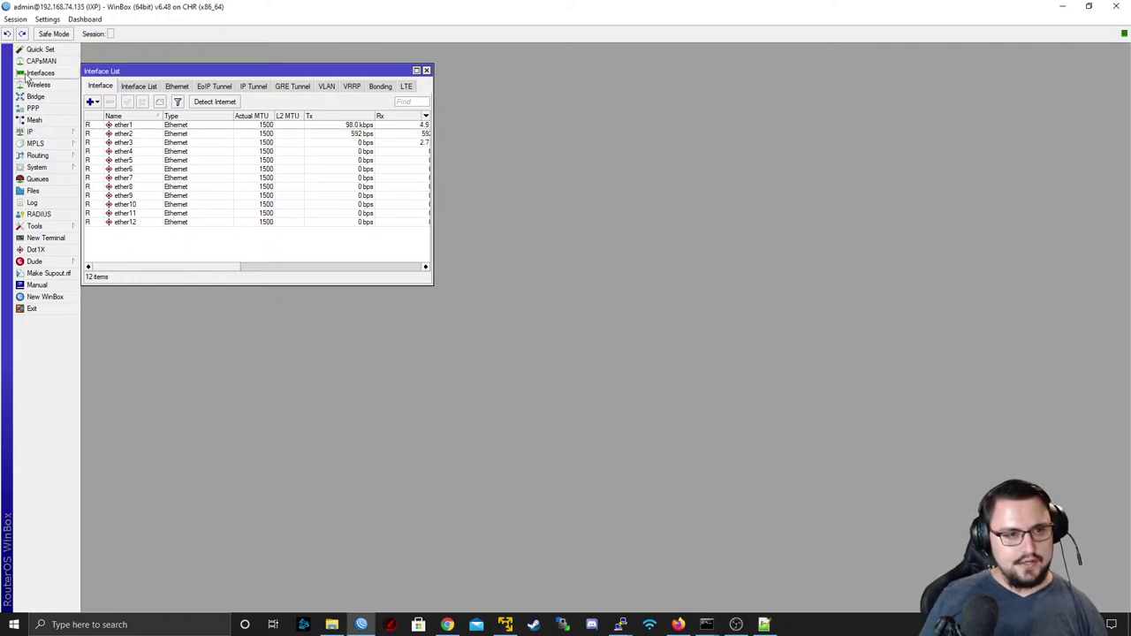
# - Run Torch on ether1 and select the 192.168.74.1 flows to 192.168.74.135 and 169.255.100.2
pyautogui.doubleClick(123, 124)
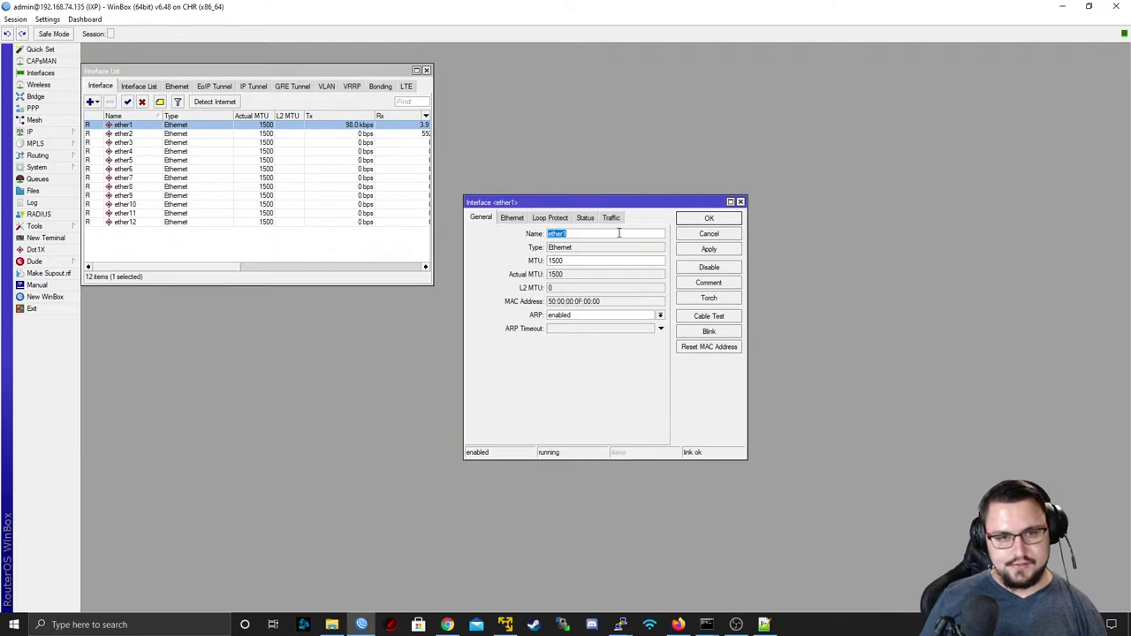
pyautogui.click(708, 298)
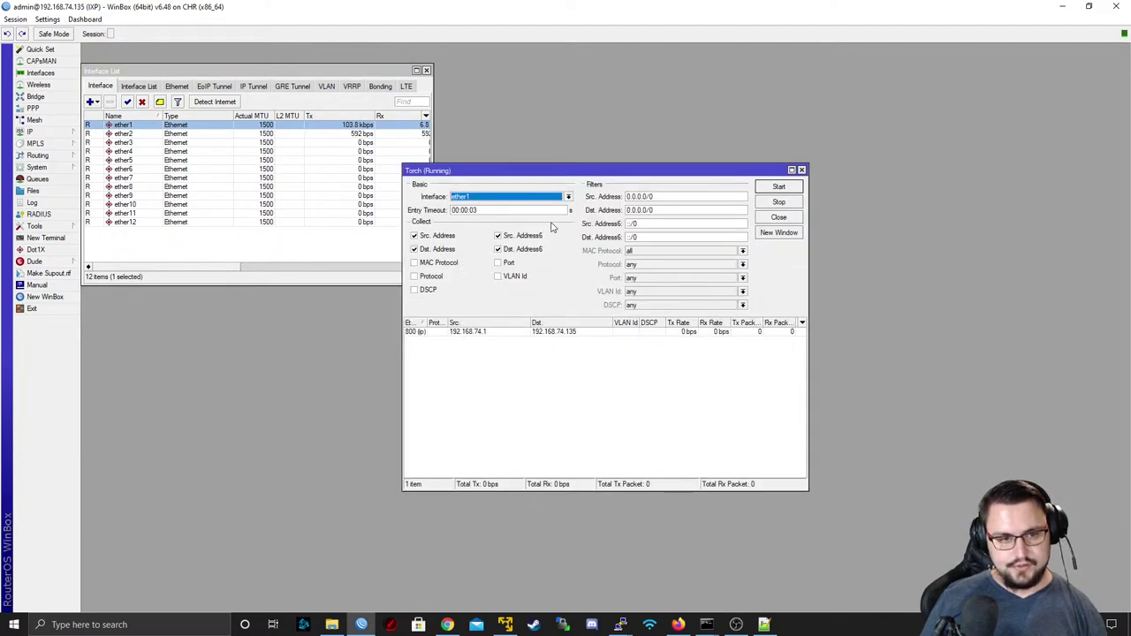
pyautogui.click(492, 360)
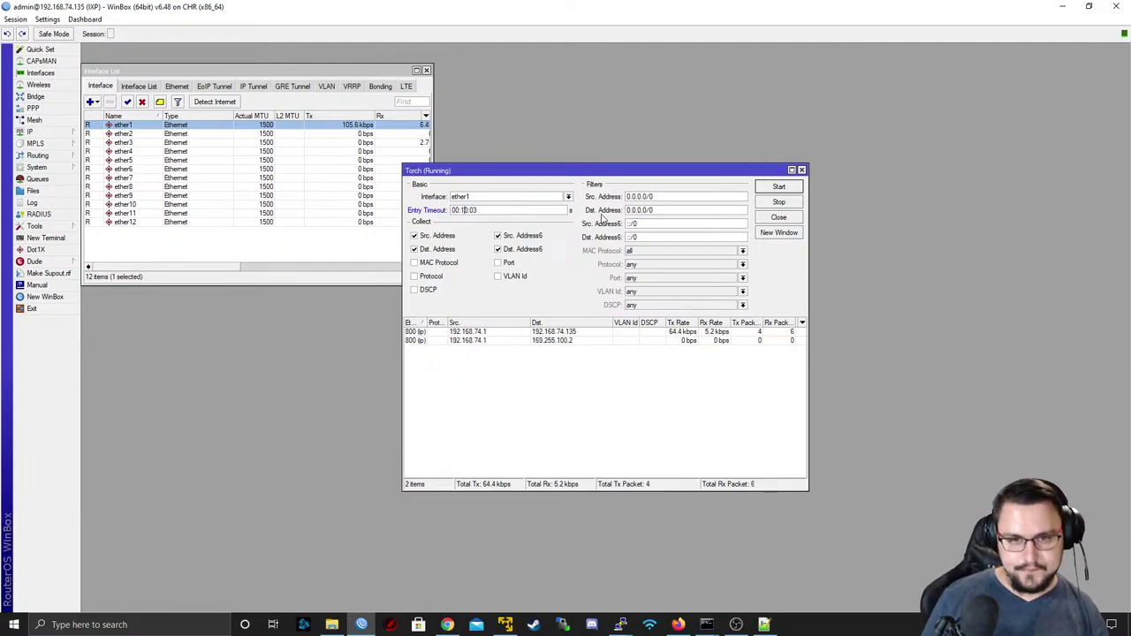
pyautogui.click(465, 333)
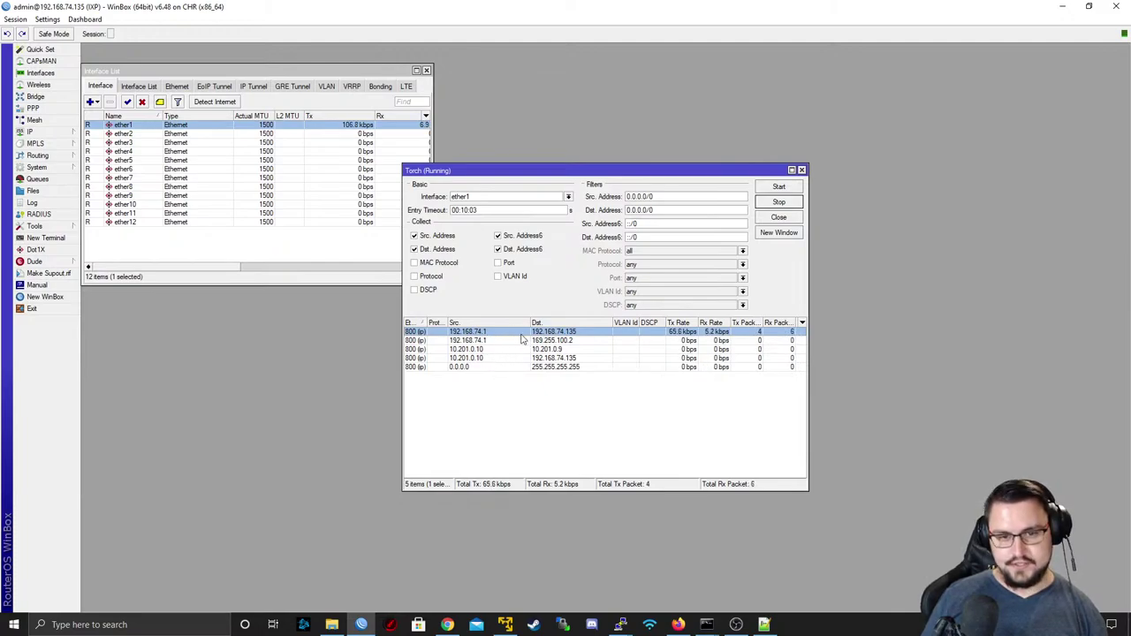
pyautogui.click(493, 342)
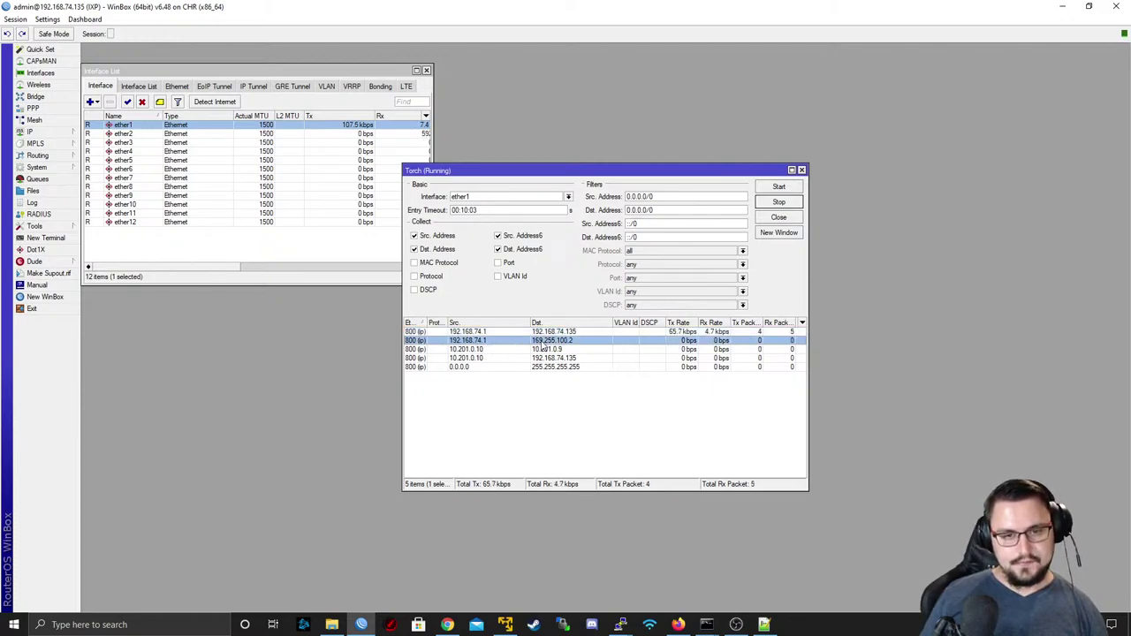
pyautogui.click(33, 131)
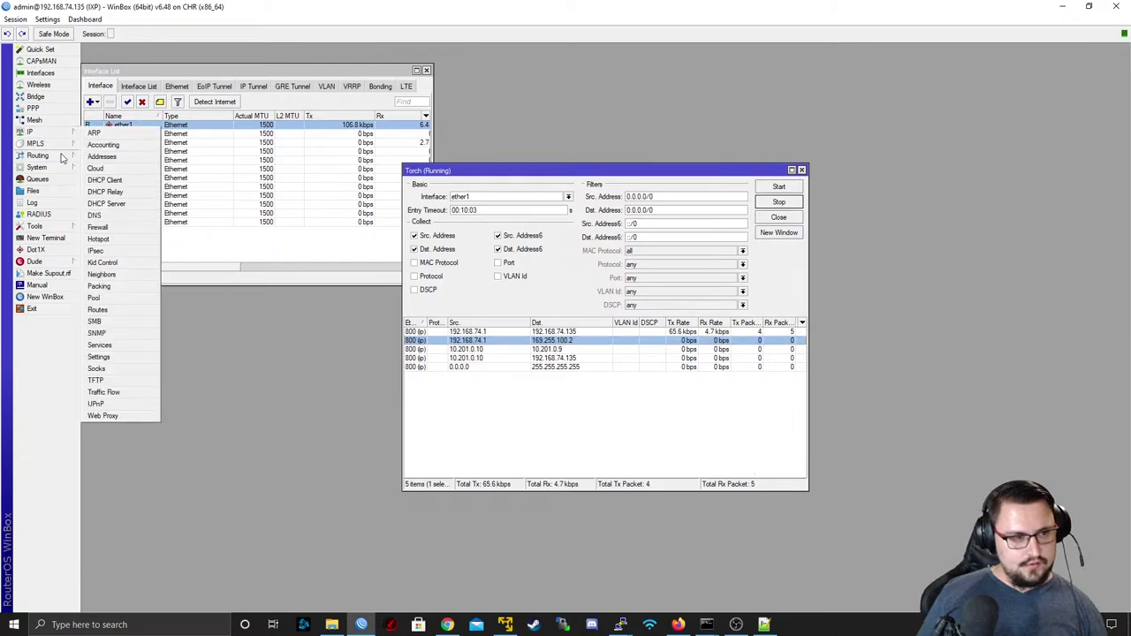
pyautogui.click(99, 310)
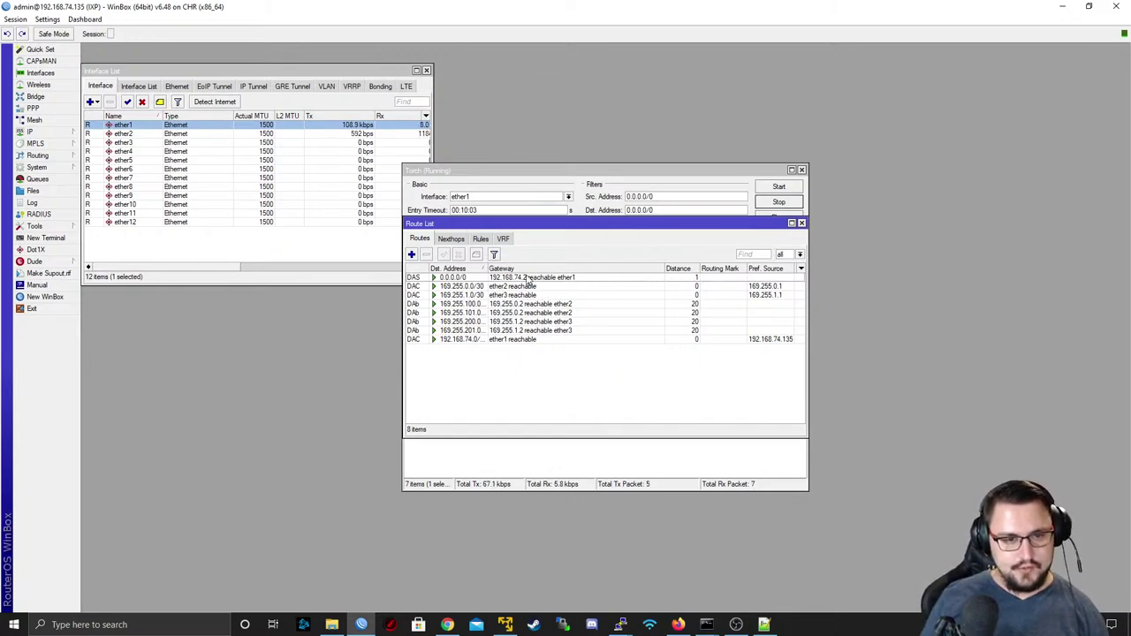
pyautogui.click(517, 278)
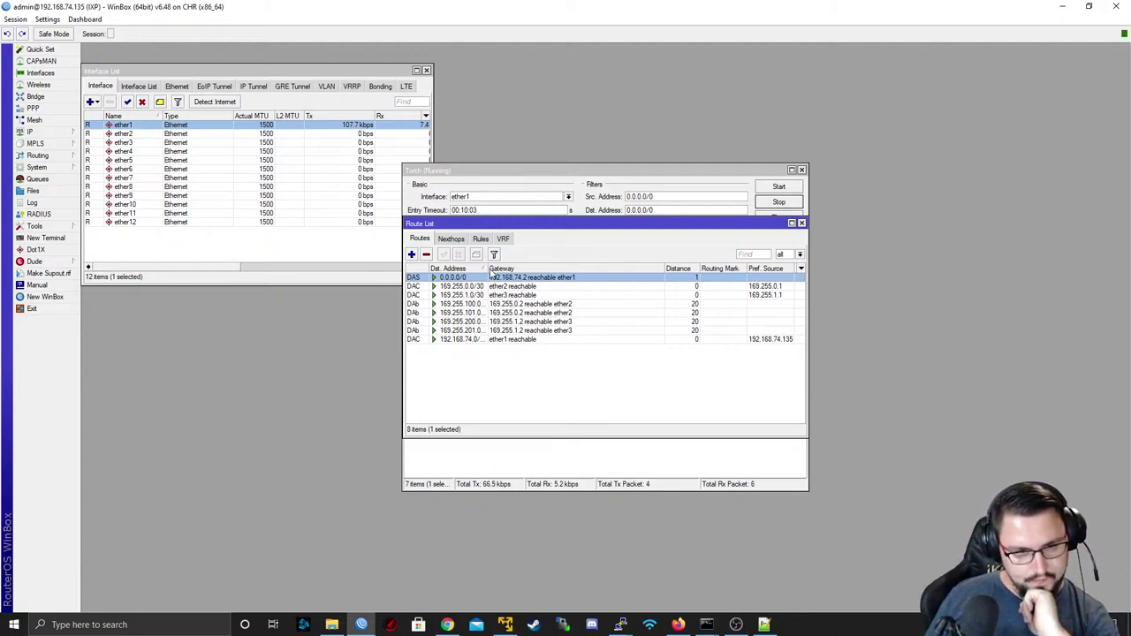
pyautogui.moveTo(489, 269); pyautogui.dragTo(497, 268)
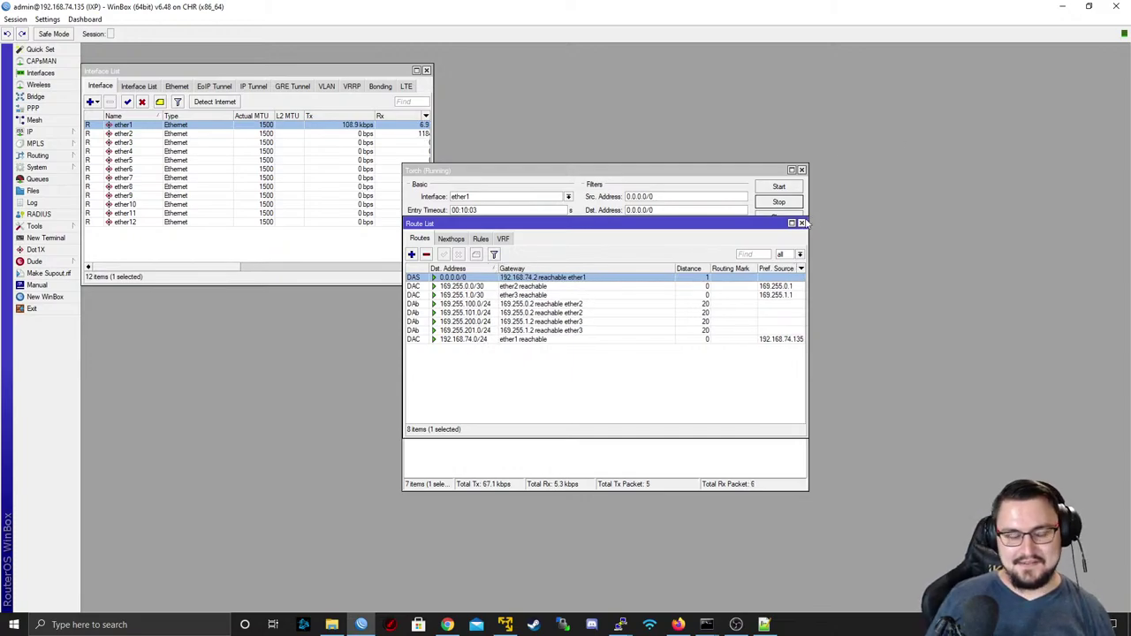
pyautogui.click(802, 223)
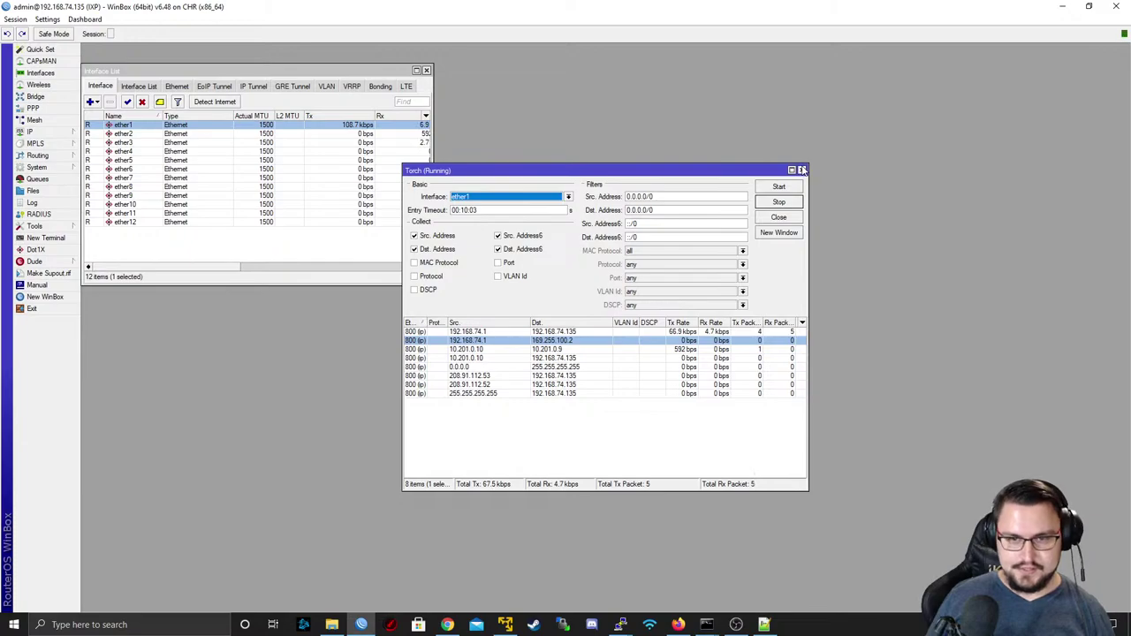
# - Close Torch, ping 169.255.100.2 and 169.255.100.1 from a WinBox terminal, then restore WinBox to a smaller window
pyautogui.click(803, 171)
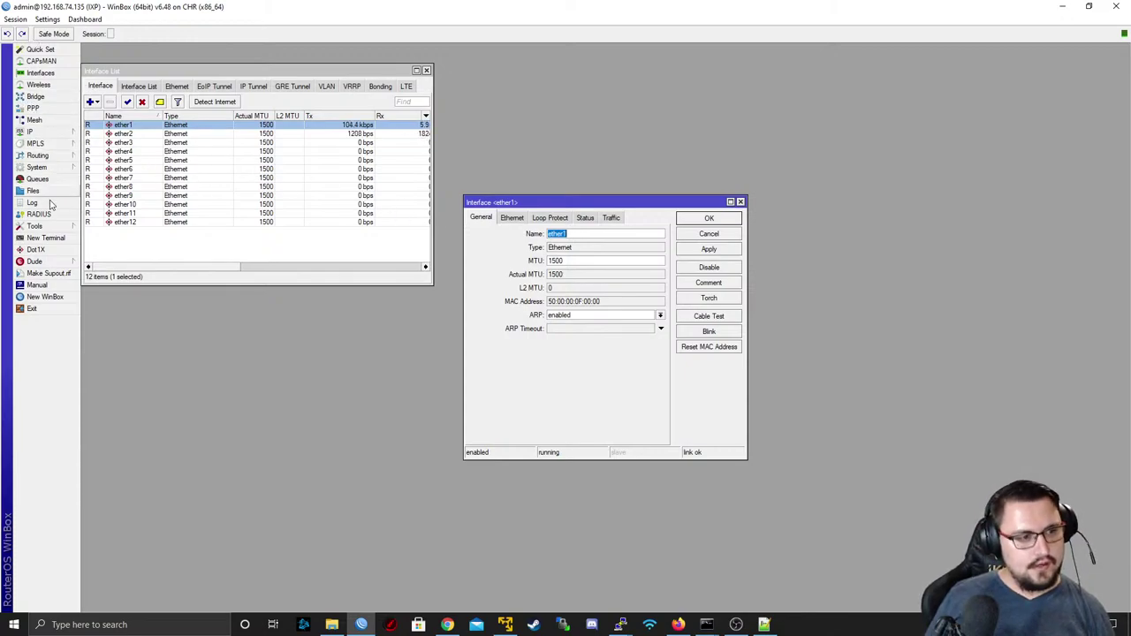
pyautogui.click(49, 238)
pyautogui.write('p')
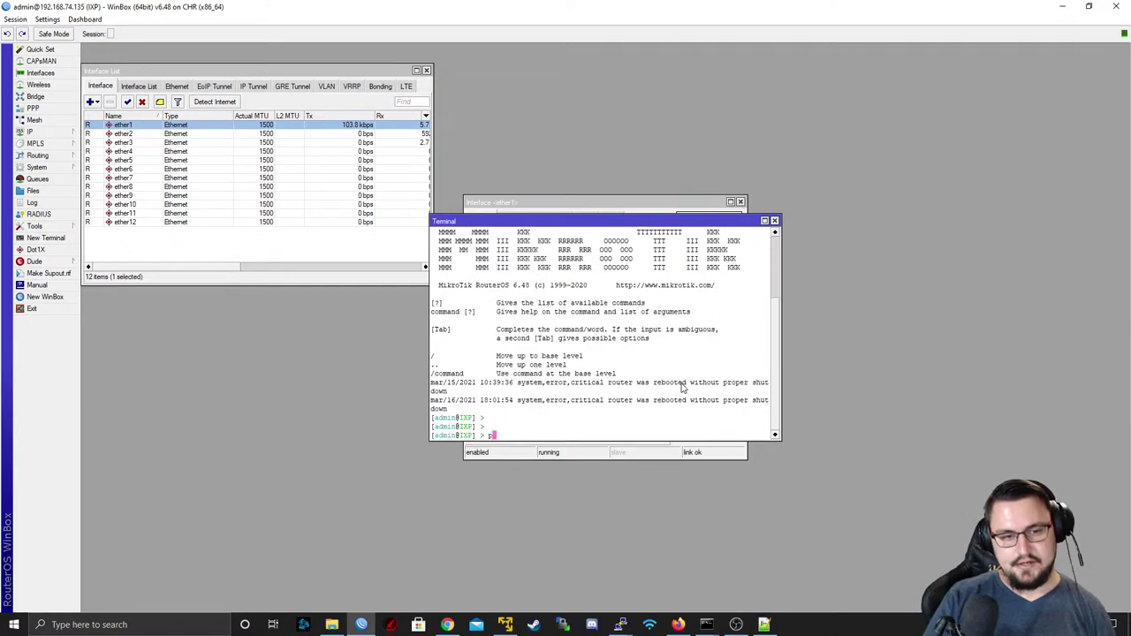
pyautogui.write('ing 169.255')
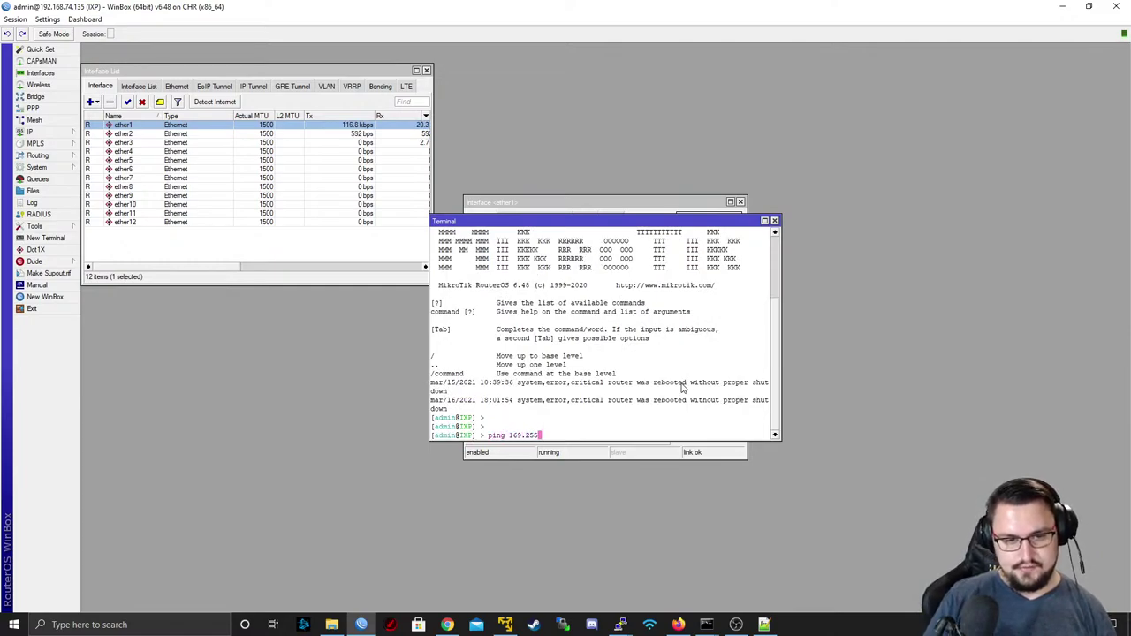
pyautogui.write('.100.2')
pyautogui.press('Return')
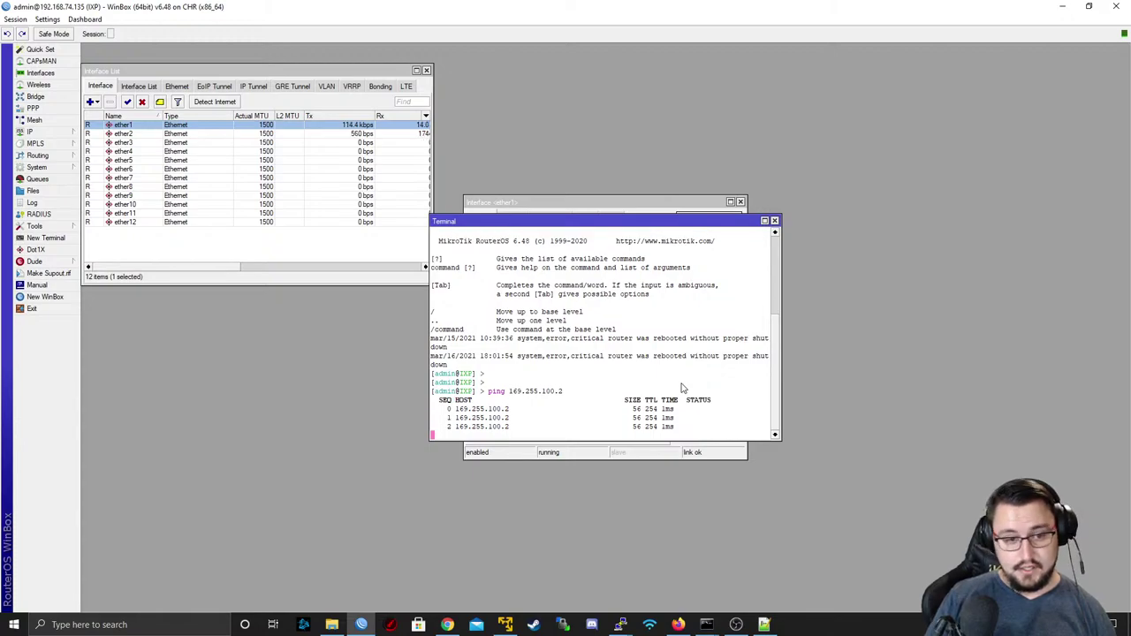
pyautogui.hotkey('ctrl', 'c')
pyautogui.press('Up')
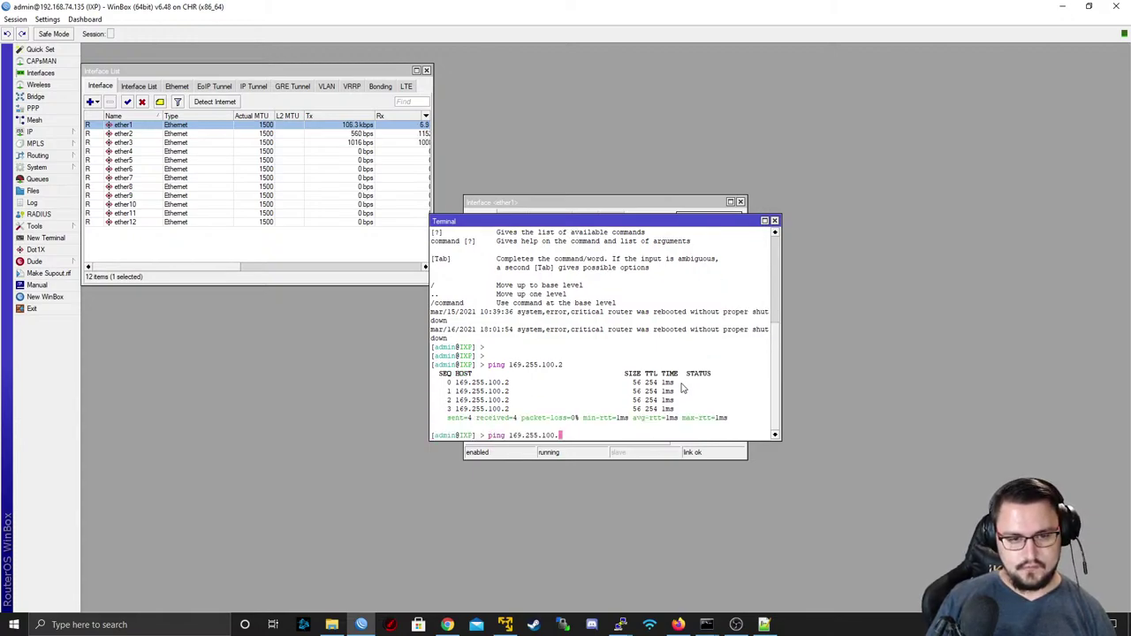
pyautogui.write('1')
pyautogui.press('Return')
pyautogui.hotkey('ctrl', 'c')
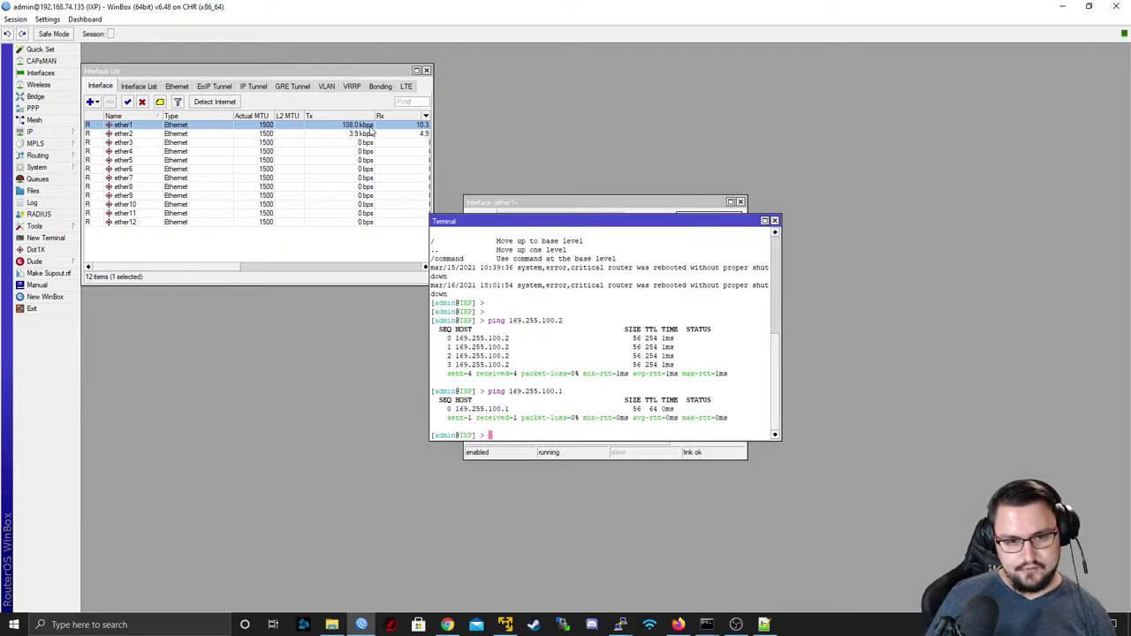
pyautogui.moveTo(407, 7); pyautogui.dragTo(501, 62)
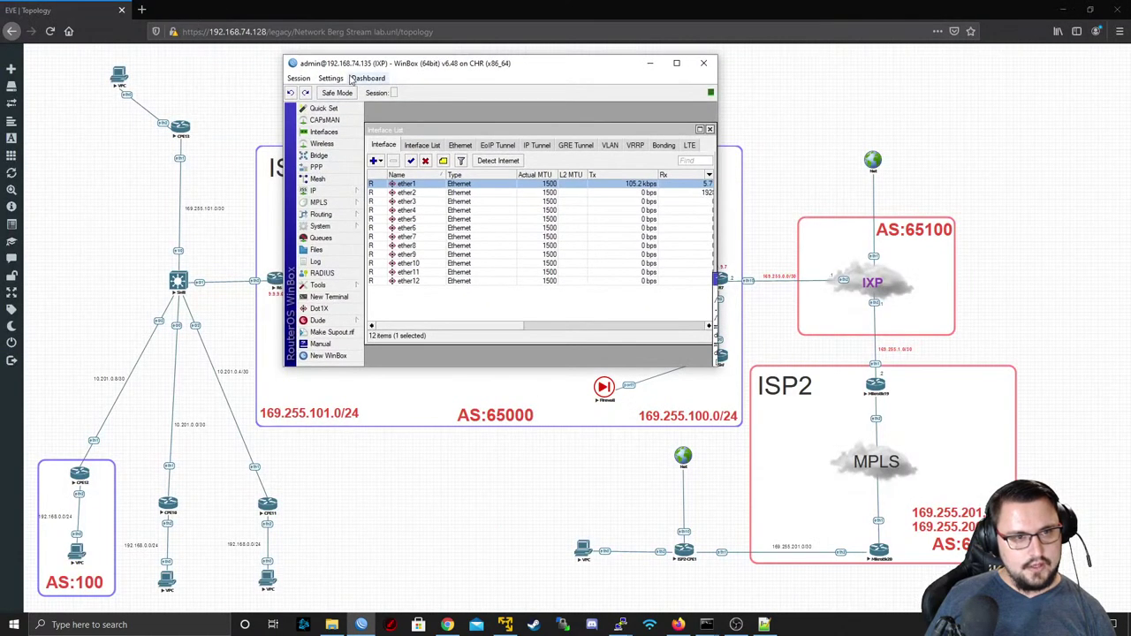
# - Bring the Firewall console forward and run 'show system interface port1'
pyautogui.moveTo(447, 615)
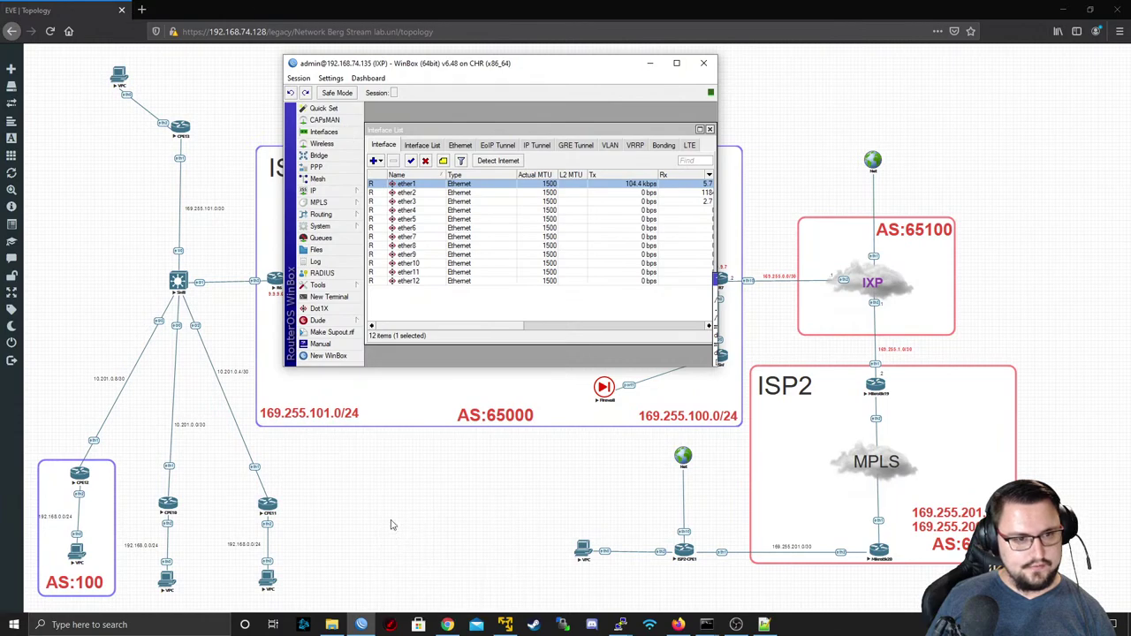
pyautogui.moveTo(620, 625)
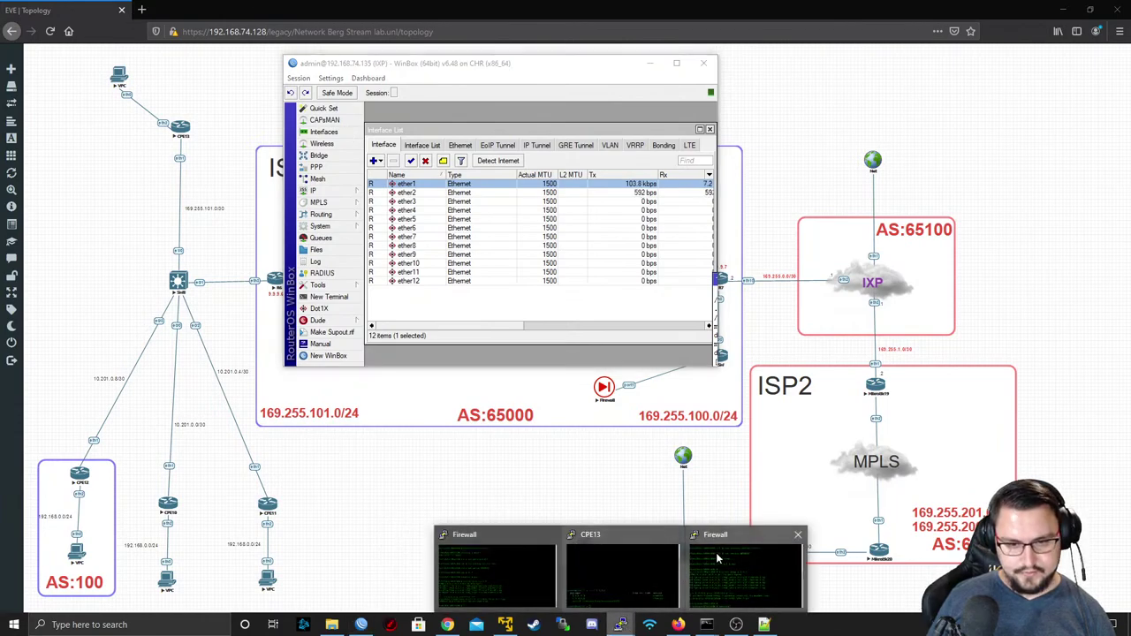
pyautogui.click(716, 553)
pyautogui.press('BackSpace')
pyautogui.press('BackSpace')
pyautogui.press('BackSpace')
pyautogui.press('BackSpace')
pyautogui.press('BackSpace')
pyautogui.press('BackSpace')
pyautogui.press('BackSpace')
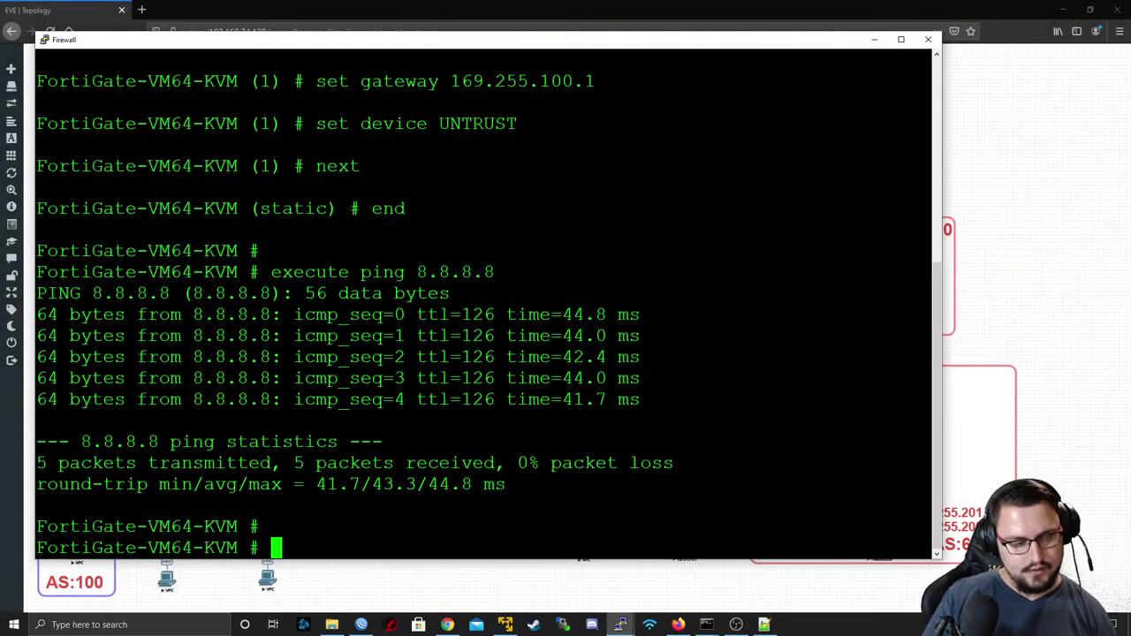
pyautogui.write('show system interface ')
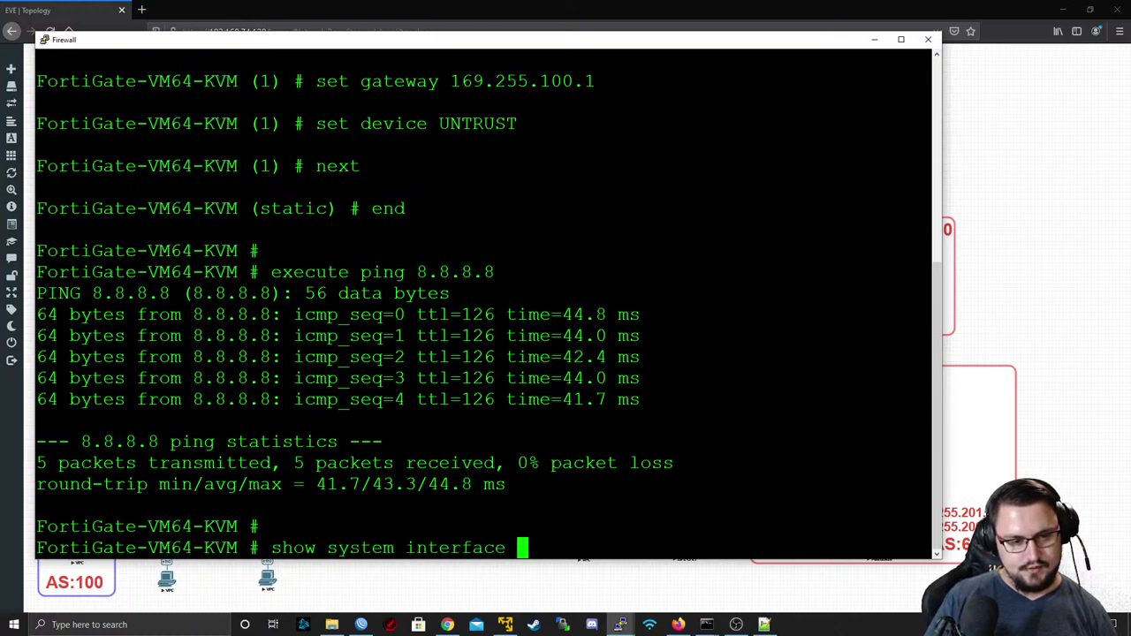
pyautogui.write('port1')
pyautogui.press('Return')
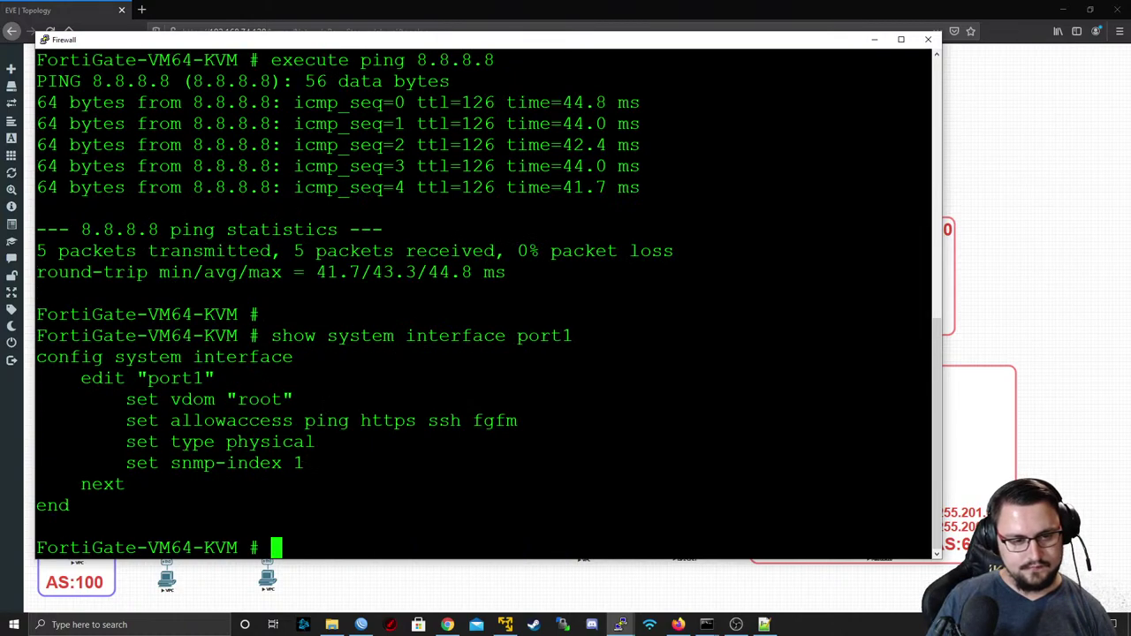
# - Highlight ping and https in port1's allowaccess line, then start typing an execute ping command
pyautogui.doubleClick(327, 421)
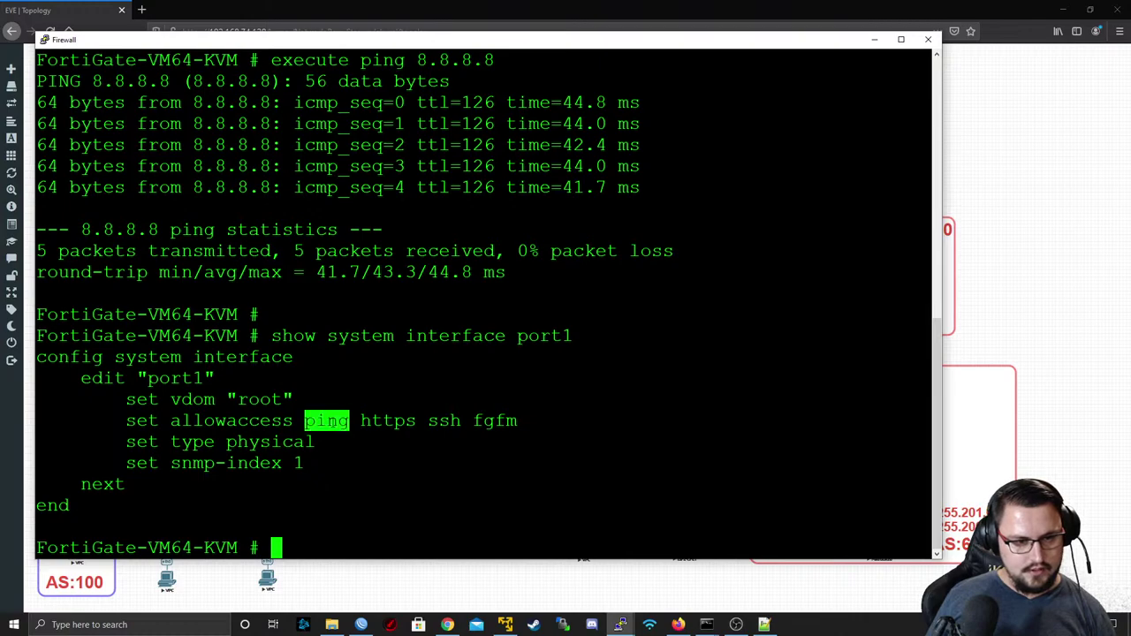
pyautogui.doubleClick(410, 422)
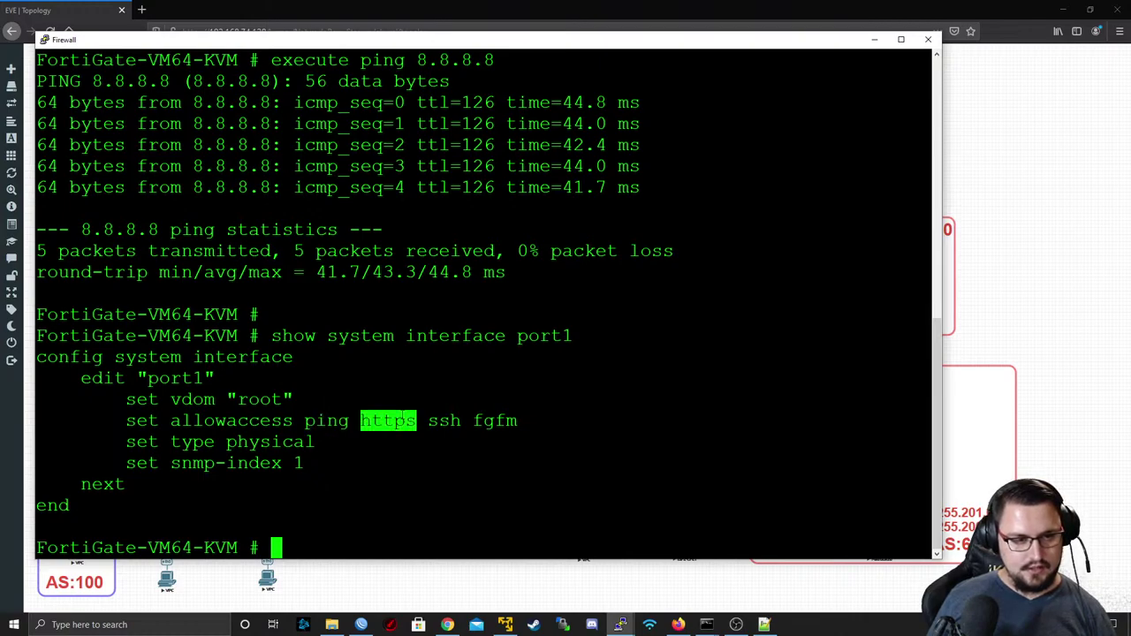
pyautogui.press('super')
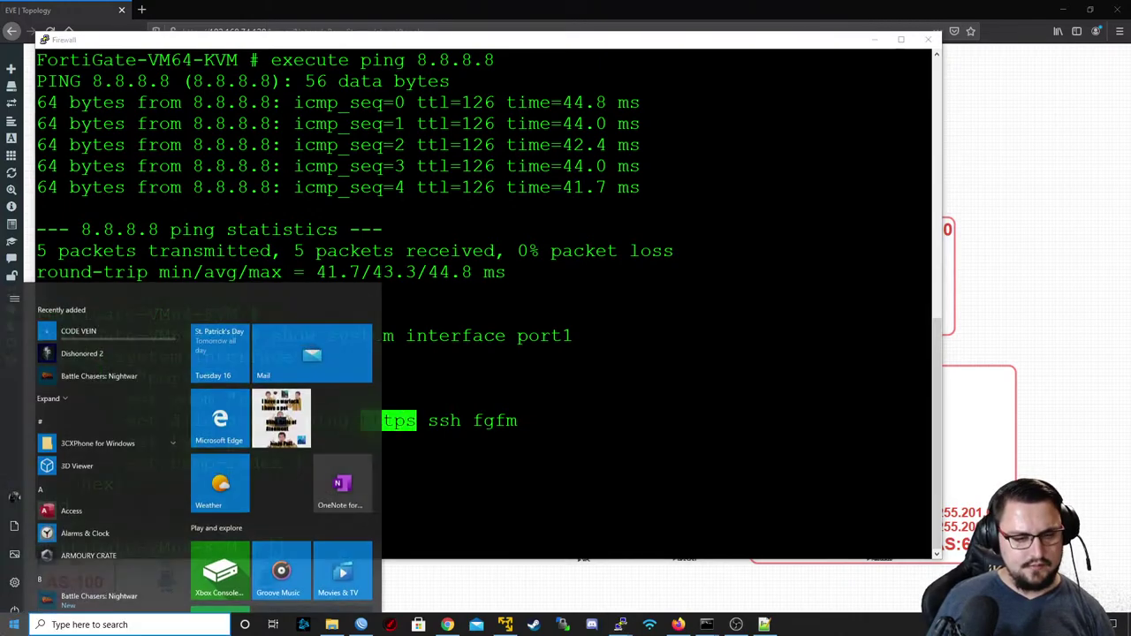
pyautogui.click(738, 594)
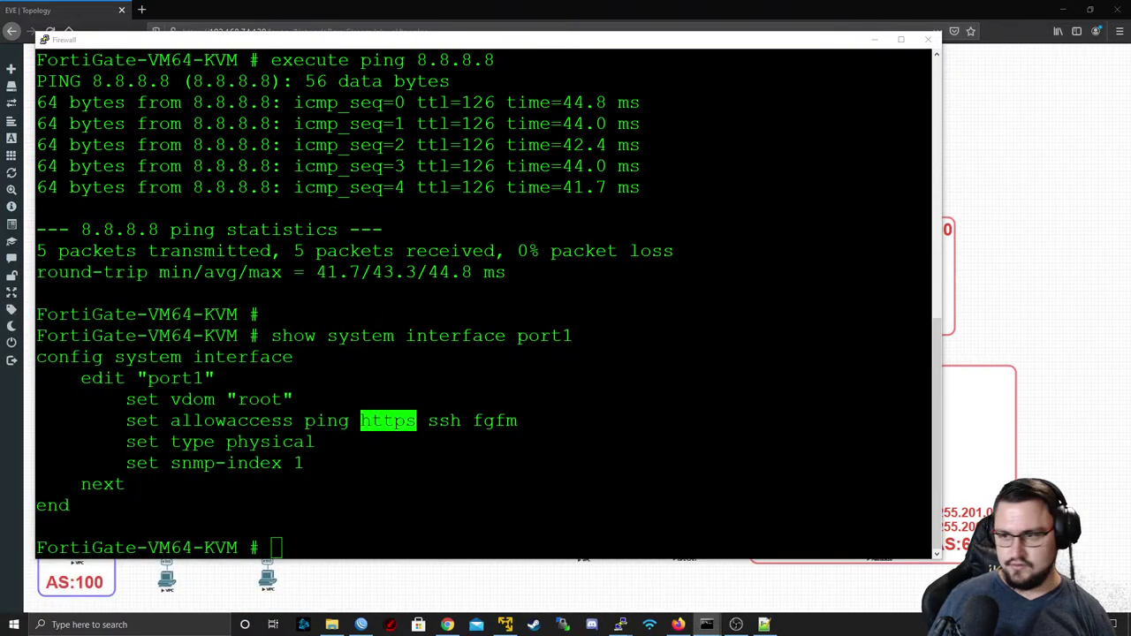
pyautogui.press('Escape')
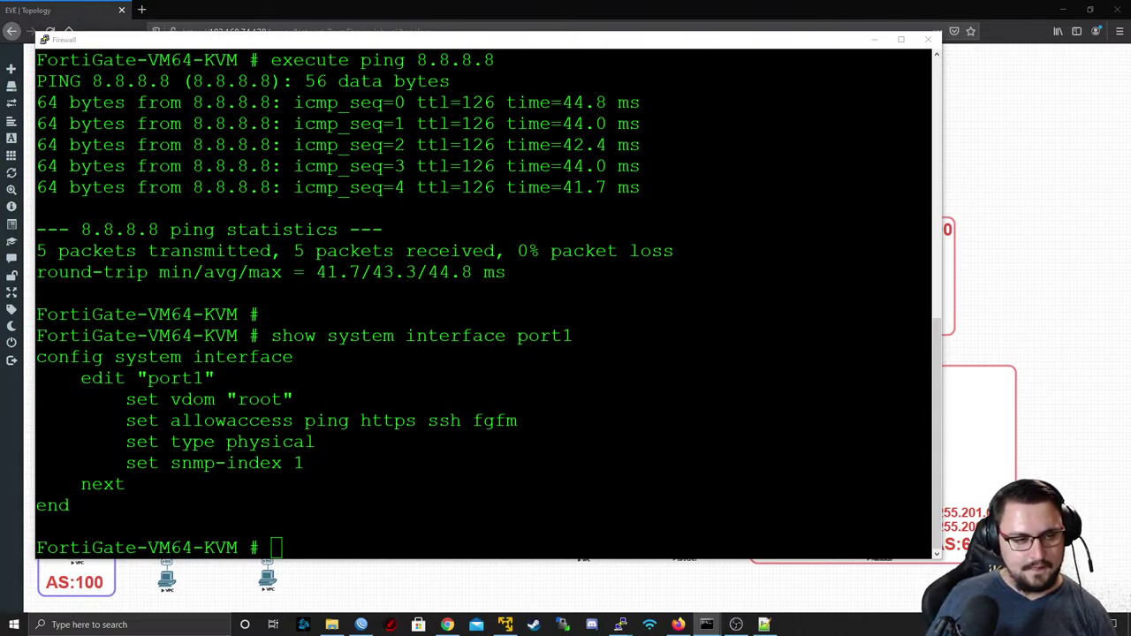
pyautogui.hotkey('alt', 'Tab')
pyautogui.write('ex')
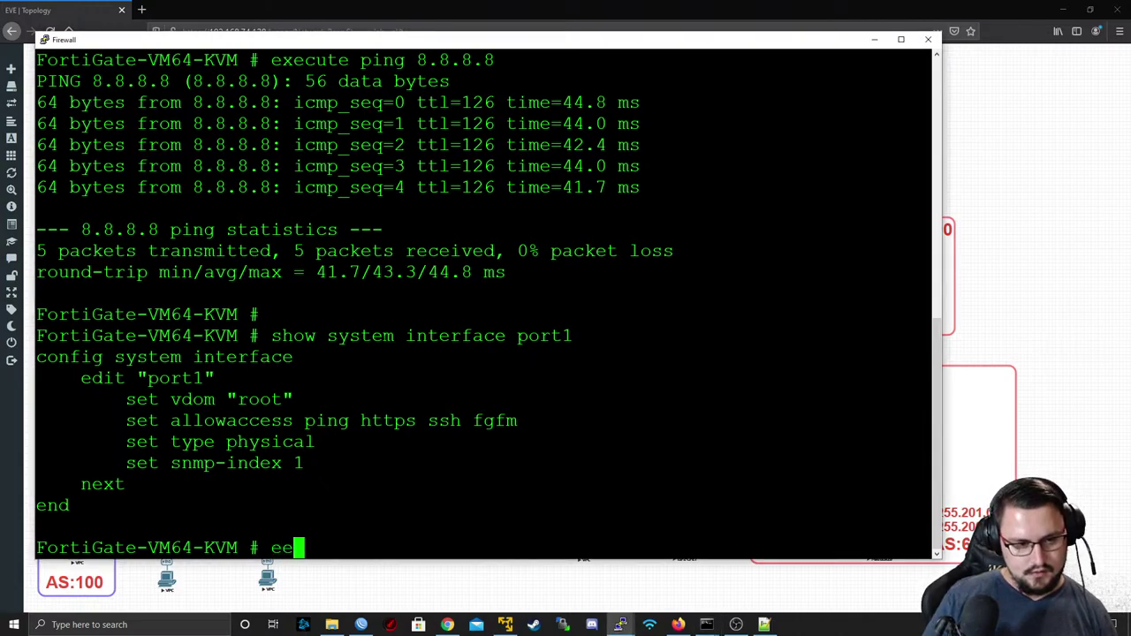
pyautogui.write('ecuteping')
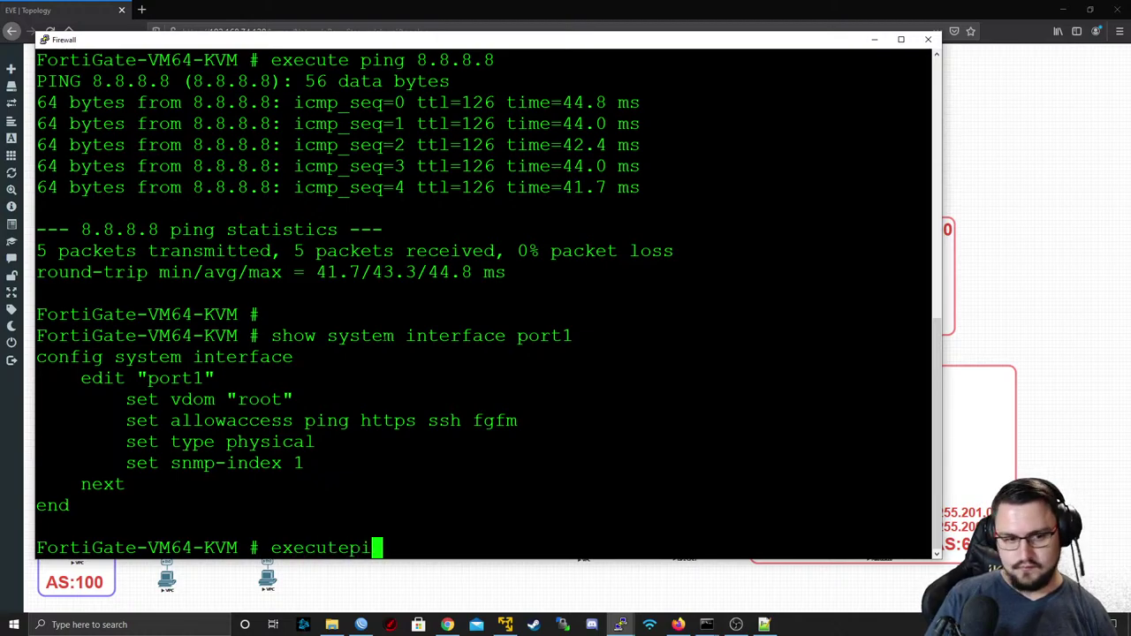
pyautogui.press('BackSpace')
pyautogui.press('BackSpace')
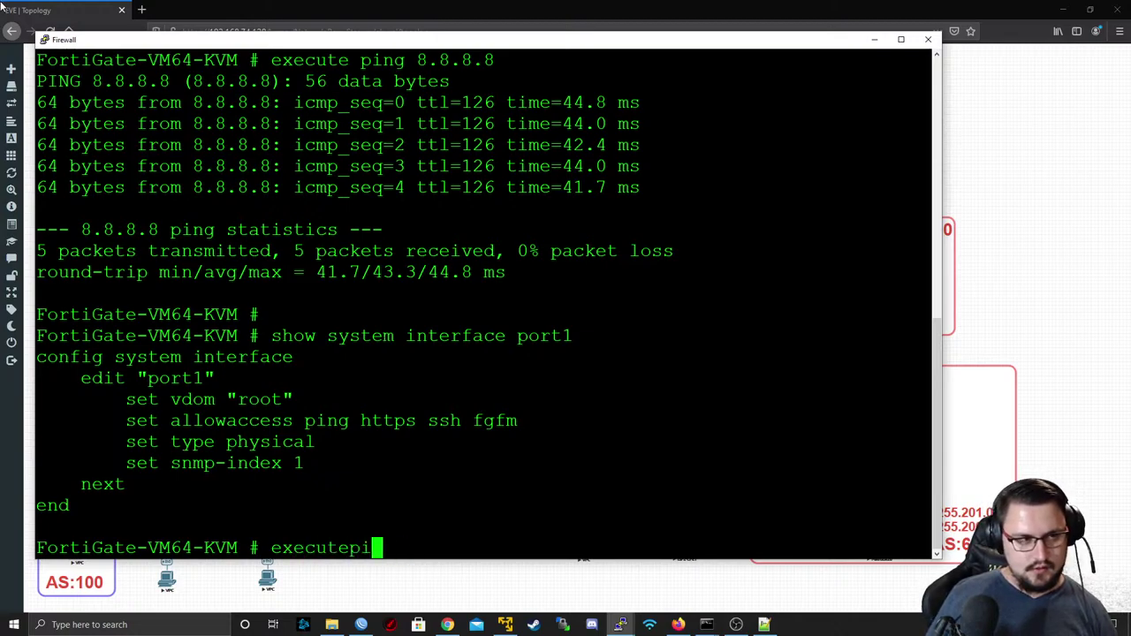
# - Log in to the EVE-NG VM console as root with its password
pyautogui.click(518, 625)
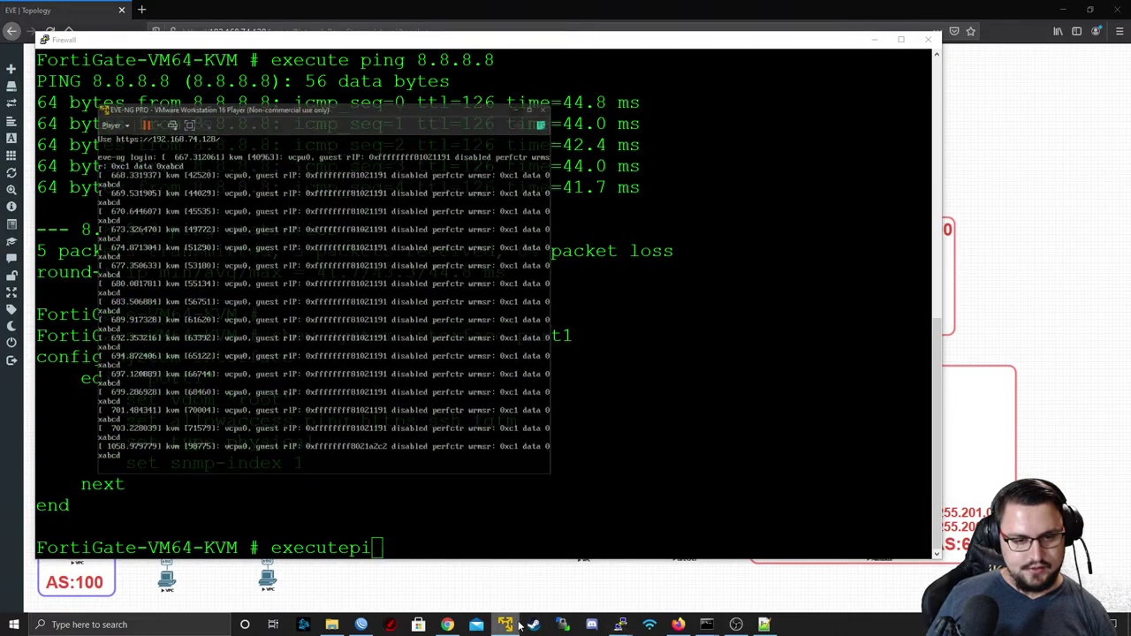
pyautogui.click(362, 363)
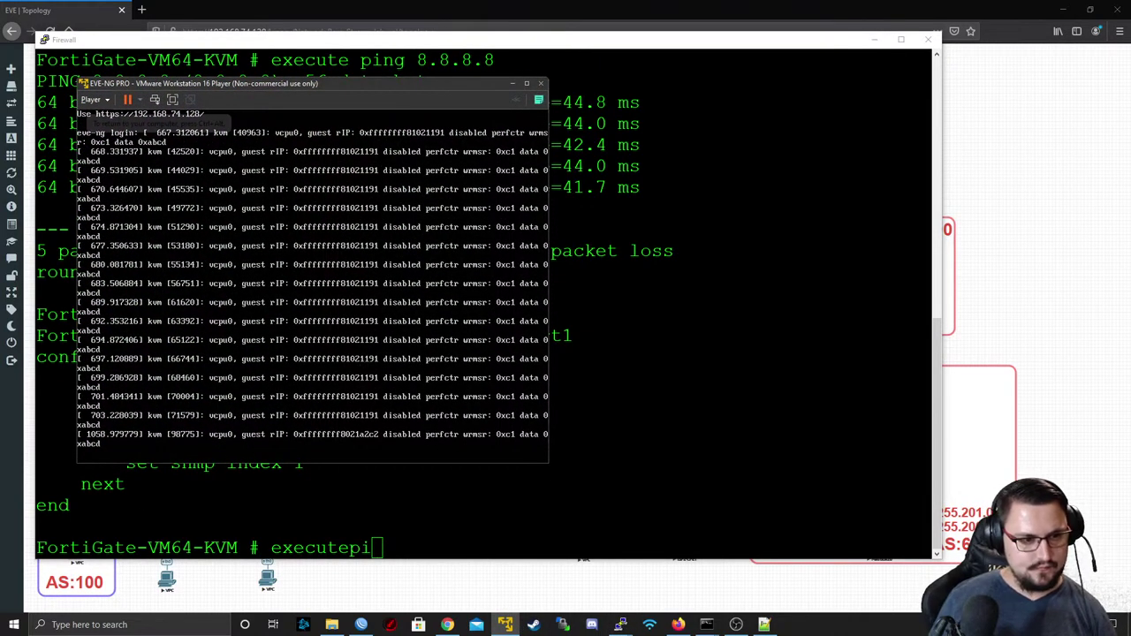
pyautogui.press('Return')
pyautogui.press('Return')
pyautogui.press('Return')
pyautogui.write('ad')
pyautogui.press('BackSpace')
pyautogui.press('BackSpace')
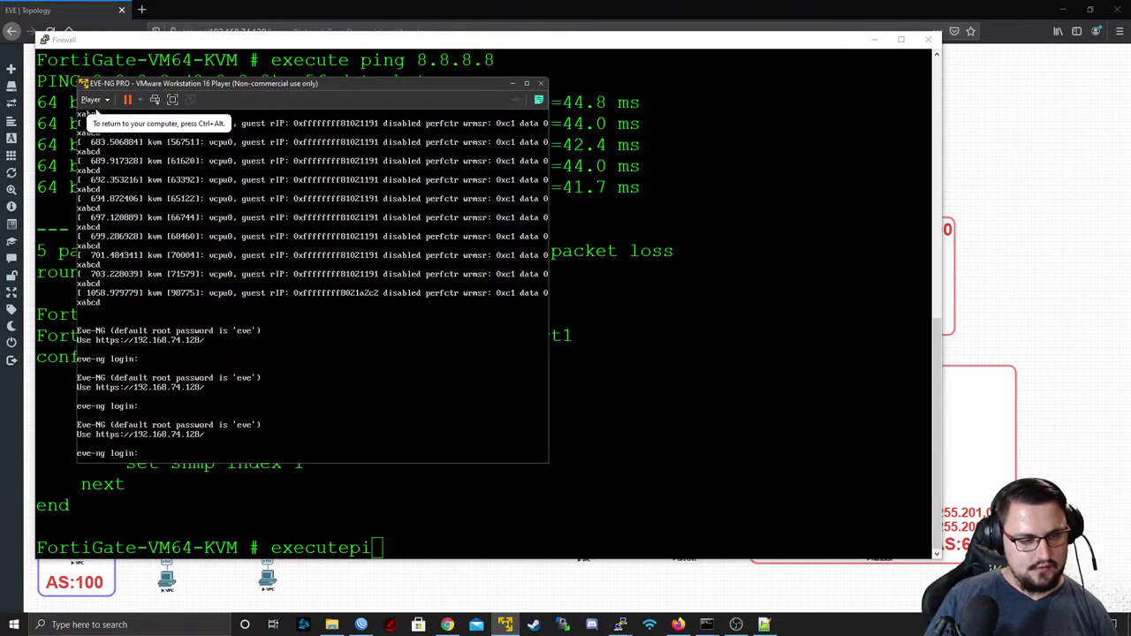
pyautogui.write('root')
pyautogui.press('Return')
pyautogui.write('eve')
pyautogui.press('Return')
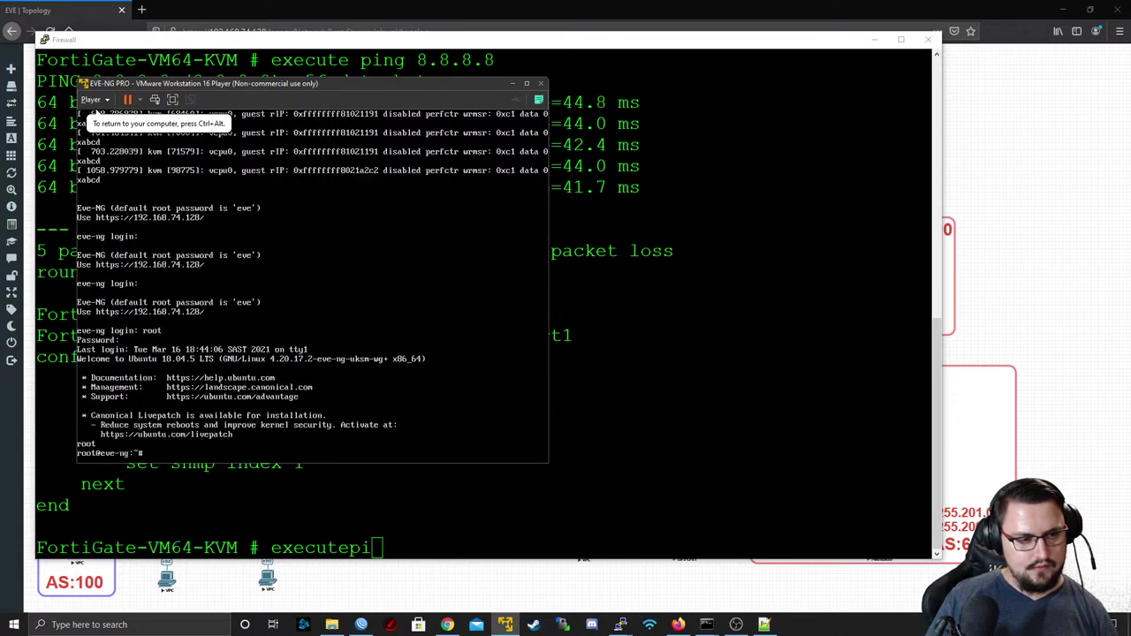
# - Ping 192.168.74.1 from the EVE-NG VM and stop it after getting no replies
pyautogui.write('ping 192')
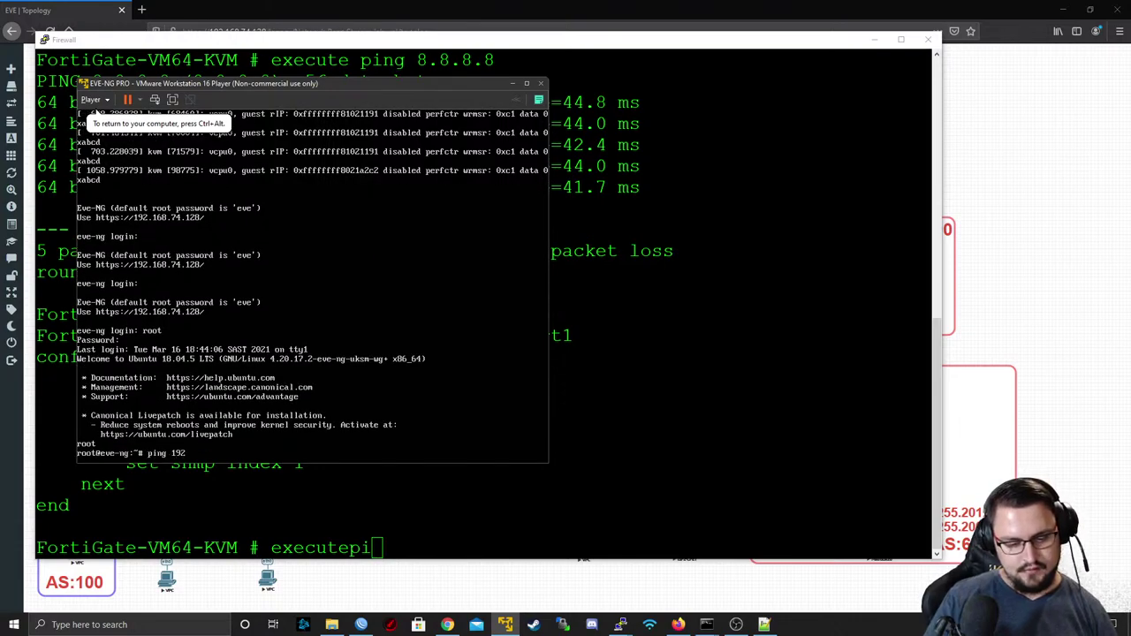
pyautogui.write('.1')
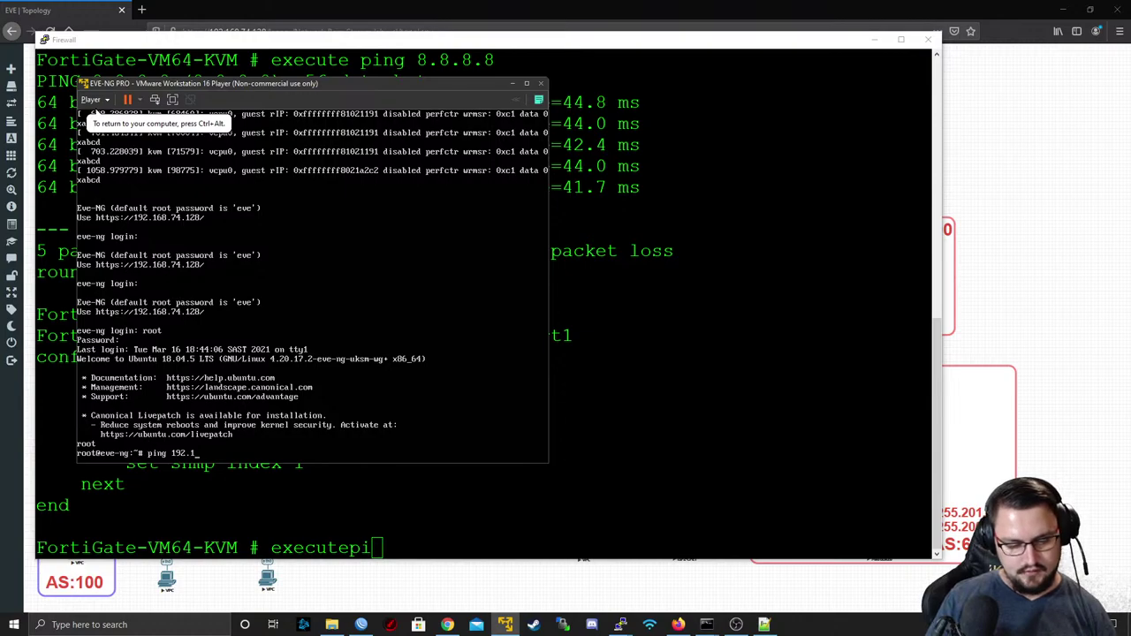
pyautogui.write('68.74.1')
pyautogui.press('Return')
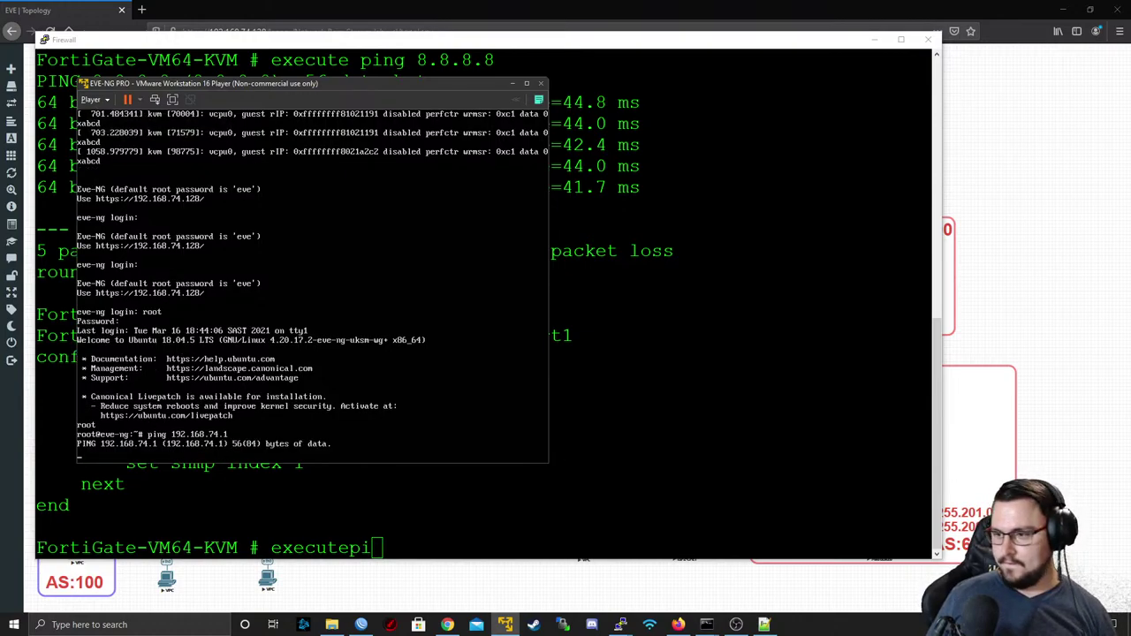
pyautogui.hotkey('alt', 'Tab')
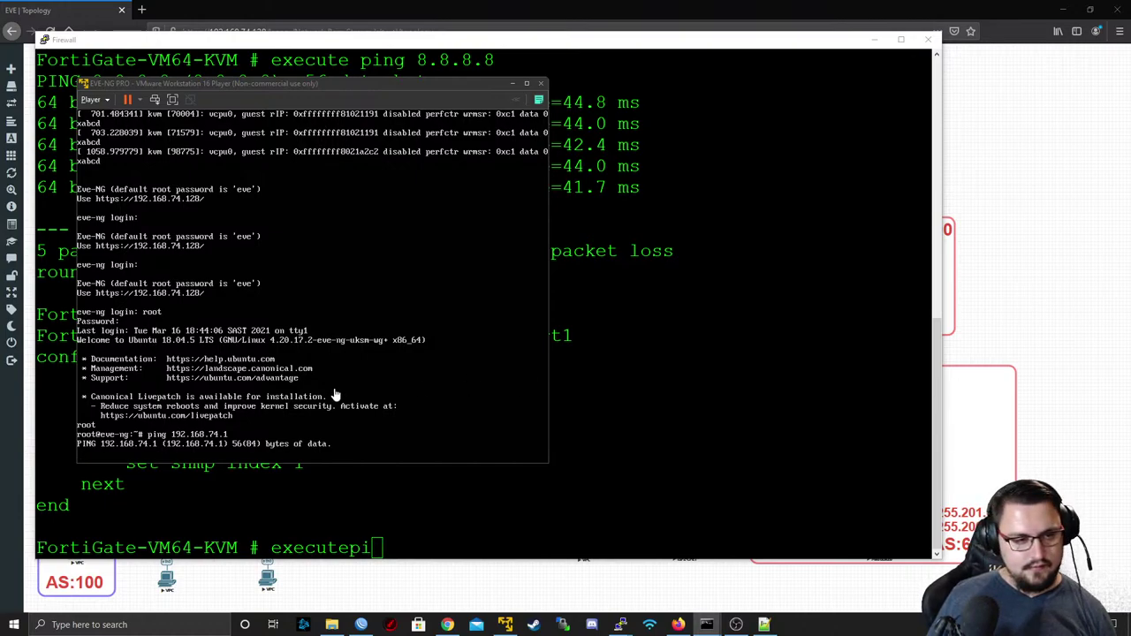
pyautogui.click(459, 368)
pyautogui.hotkey('ctrl', 'c')
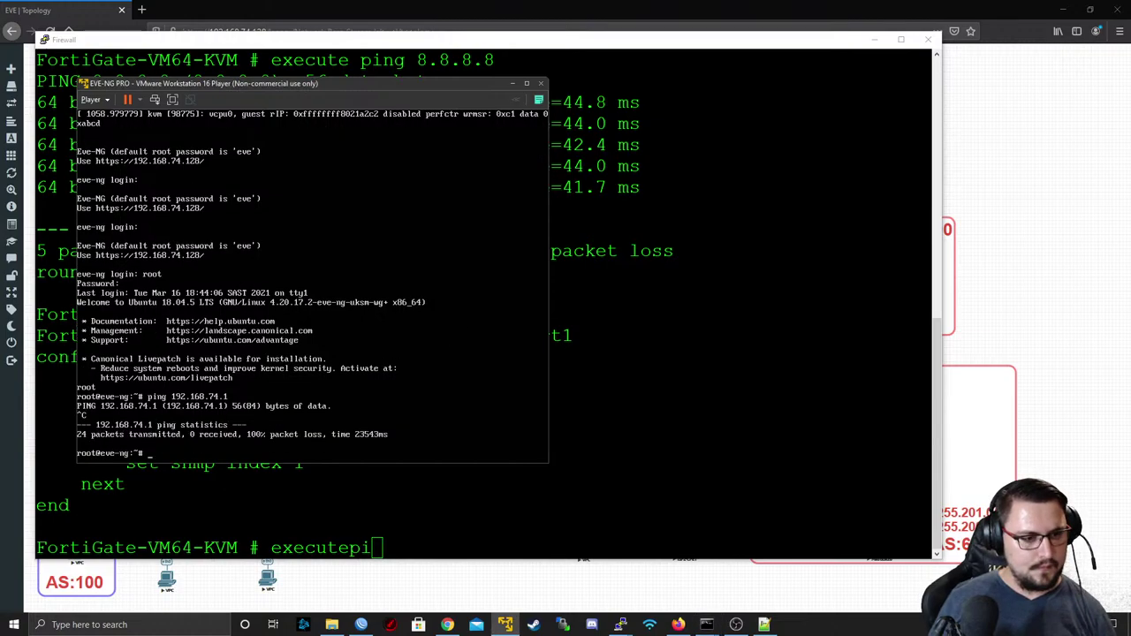
# - Ping 192.168.74.2, which answers all four with 0% loss, then return to the EVE-NG topology
pyautogui.press('Up')
pyautogui.press('BackSpace')
pyautogui.write('2.168.74.2')
pyautogui.press('Return')
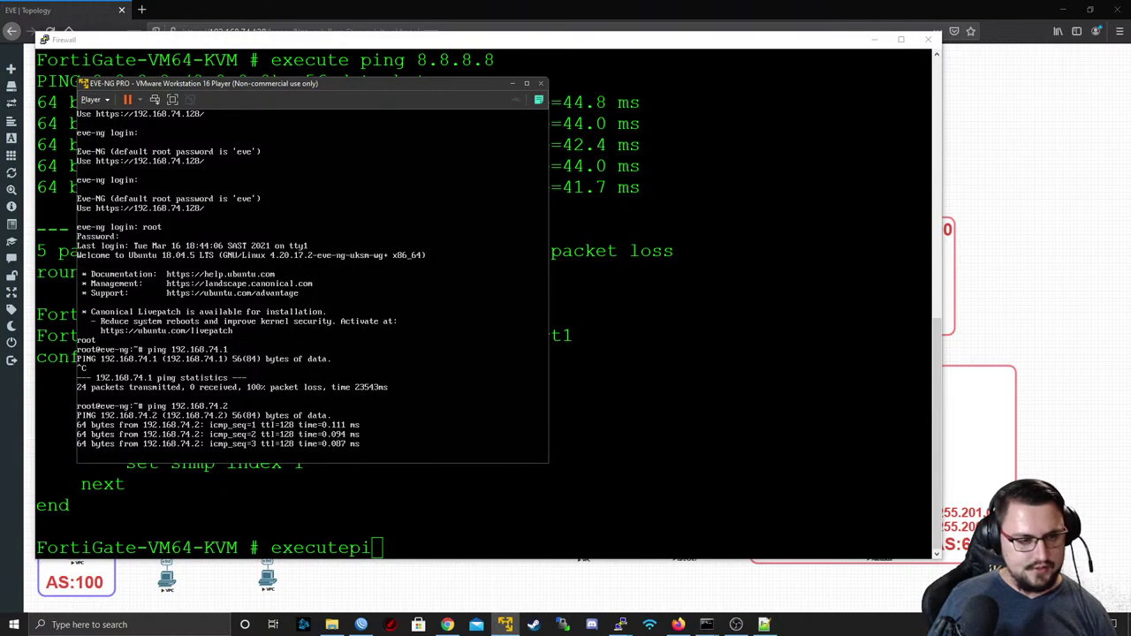
pyautogui.hotkey('ctrl', 'c')
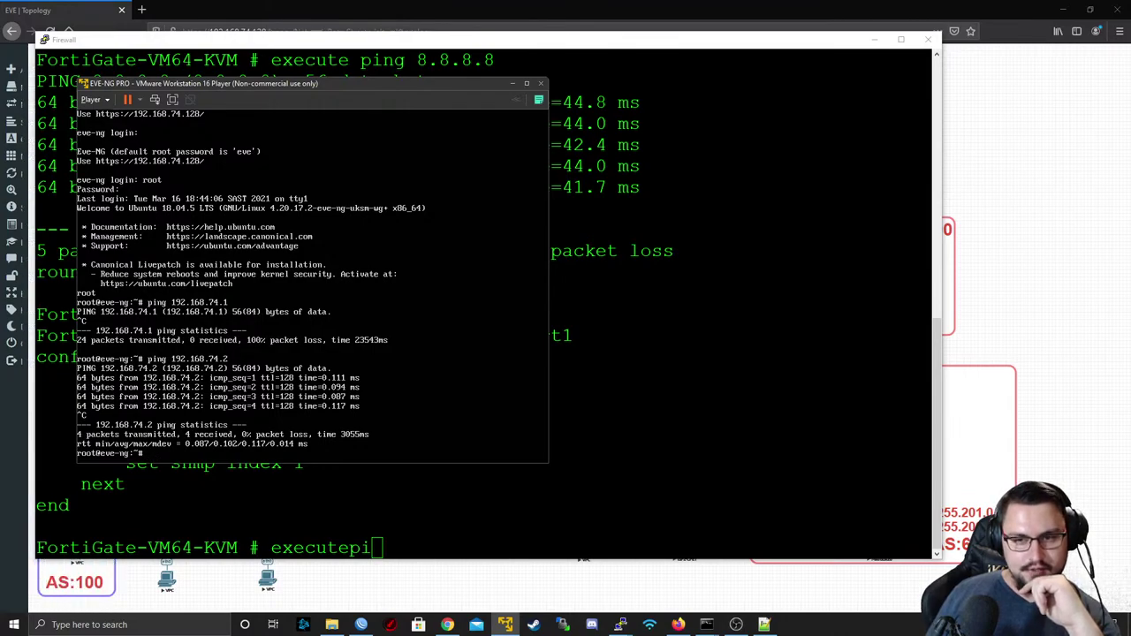
pyautogui.click(992, 245)
pyautogui.click(747, 318)
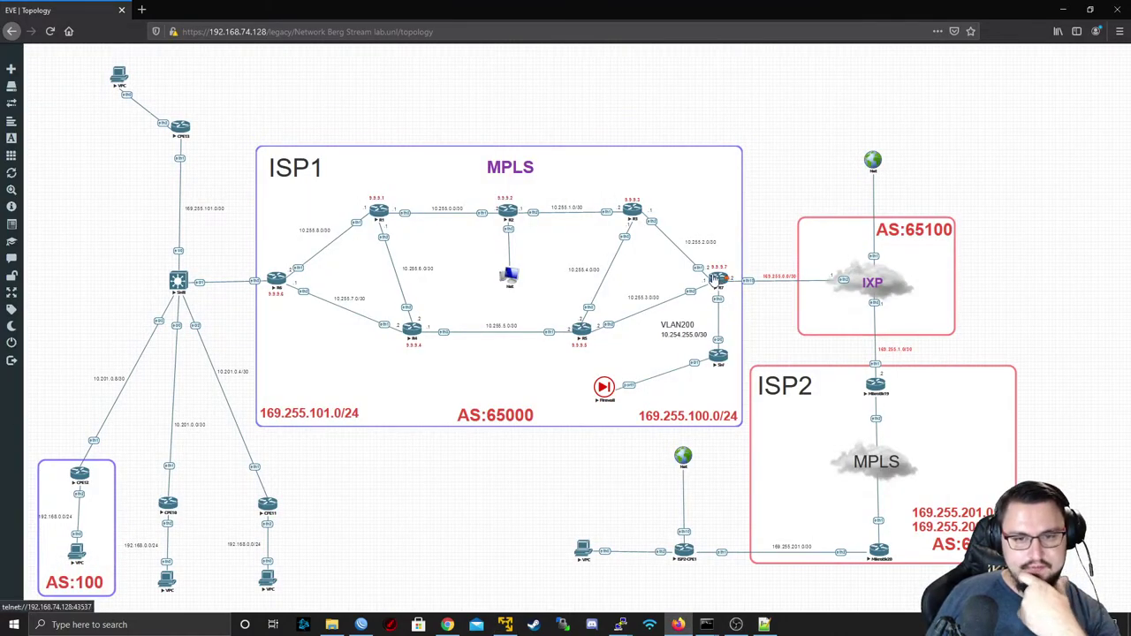
# - Open a PuTTY telnet console to R7 and log in as admin
pyautogui.click(715, 278)
pyautogui.click(591, 116)
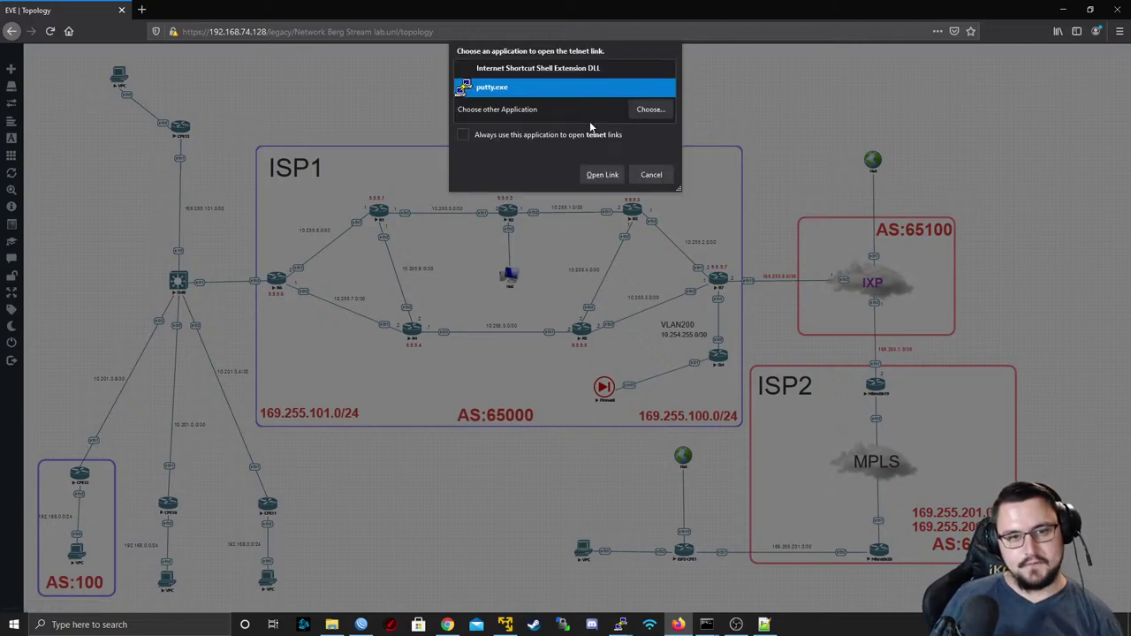
pyautogui.click(601, 175)
pyautogui.write('admin')
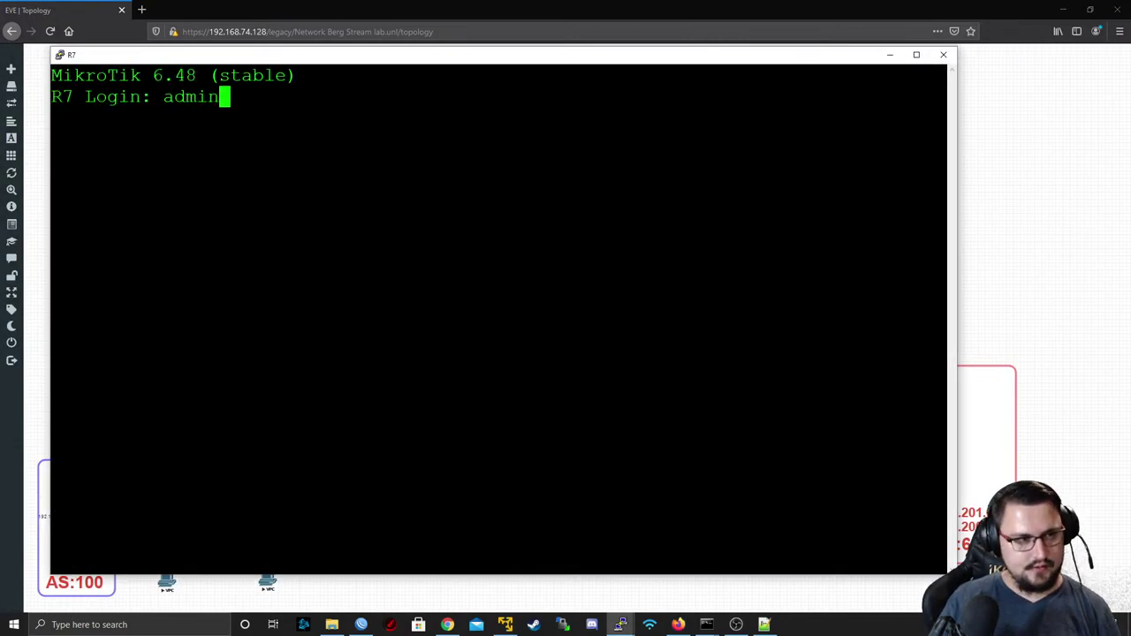
pyautogui.press('Return')
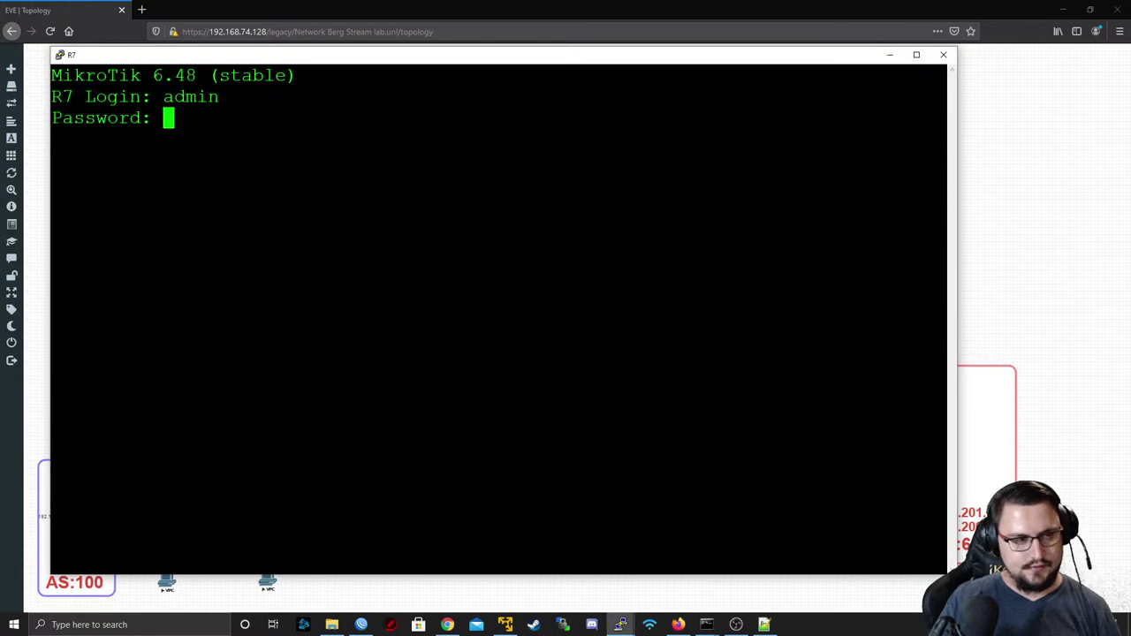
pyautogui.press('Return')
pyautogui.write('admin')
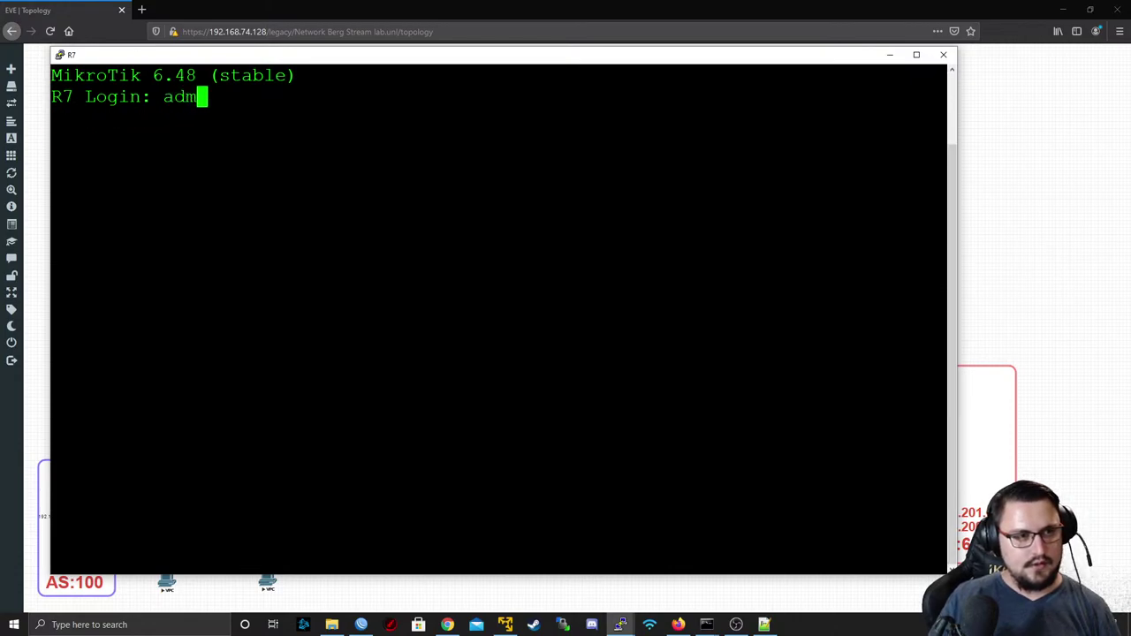
pyautogui.press('Return')
pyautogui.press('Return')
# - Run 'ip address print' on R7 and copy its 169.255.0.2/30 address on ether10
pyautogui.write('ip address print')
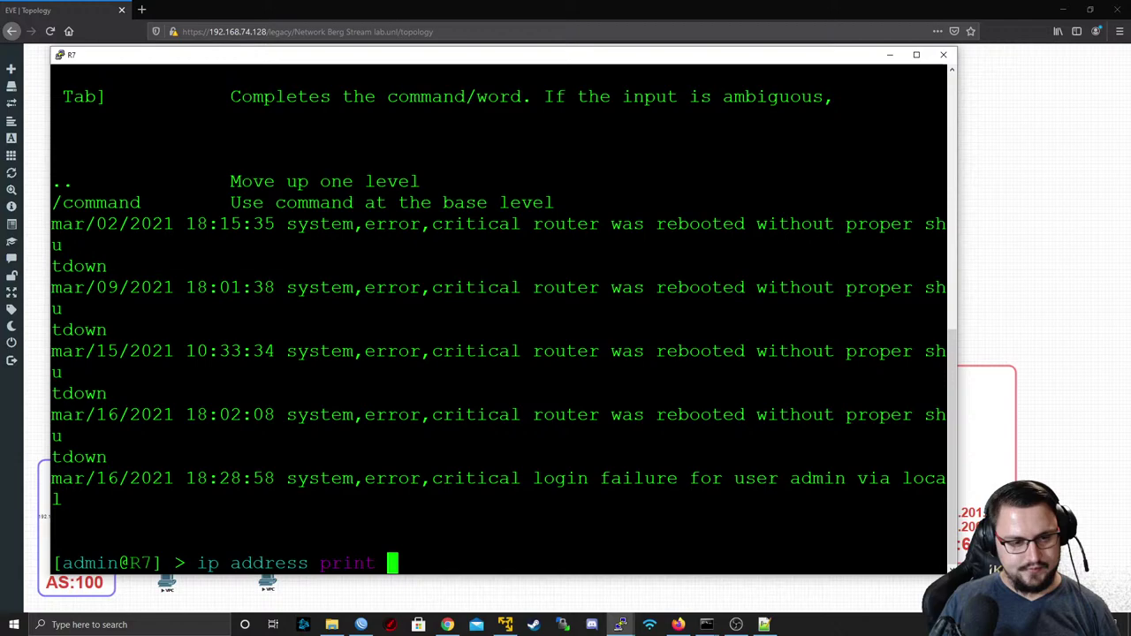
pyautogui.press('Return')
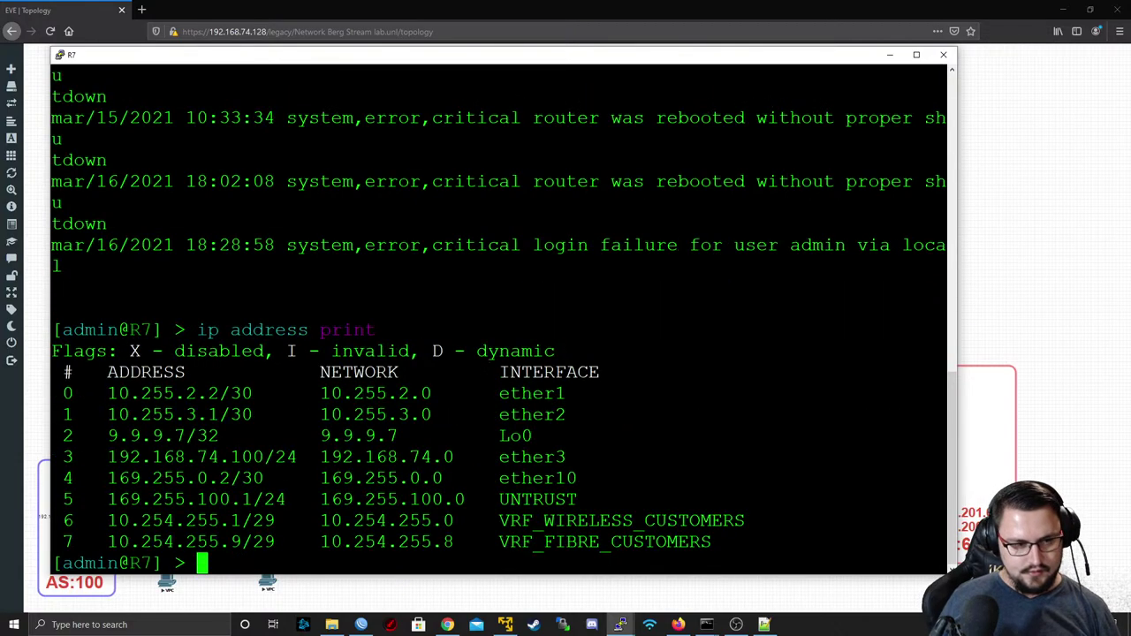
pyautogui.doubleClick(156, 478)
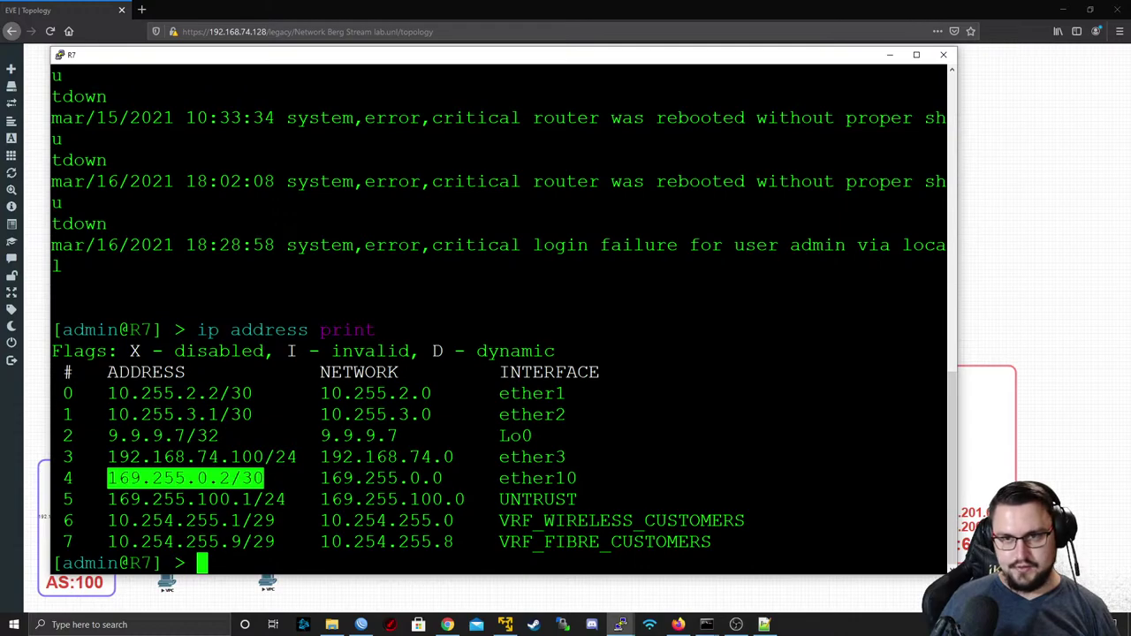
pyautogui.click(706, 625)
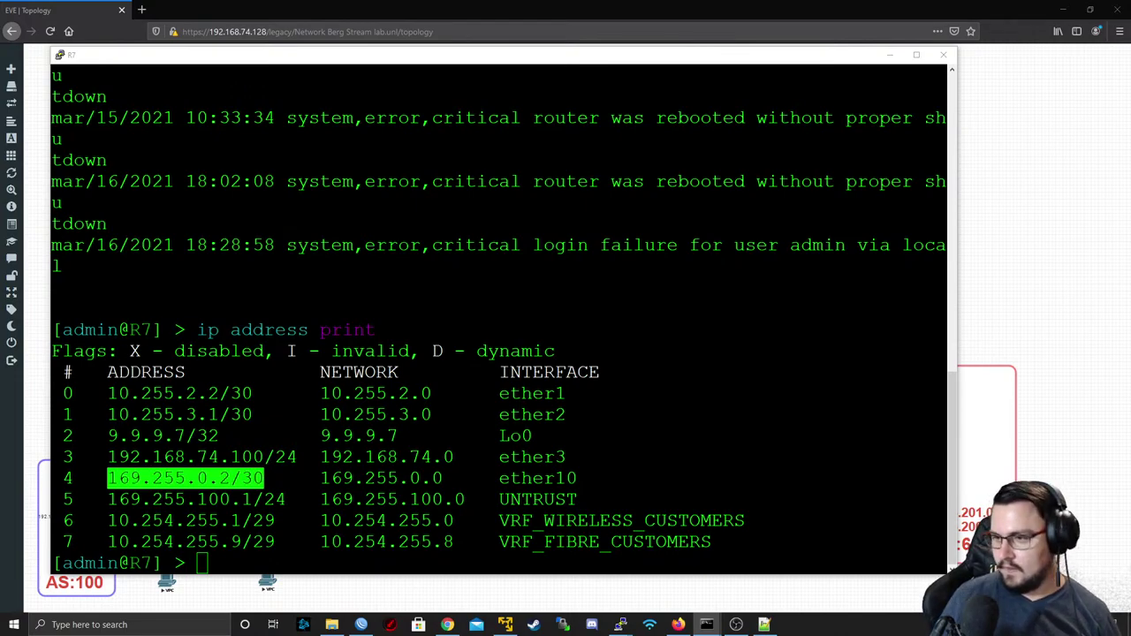
pyautogui.hotkey('alt', 'Tab')
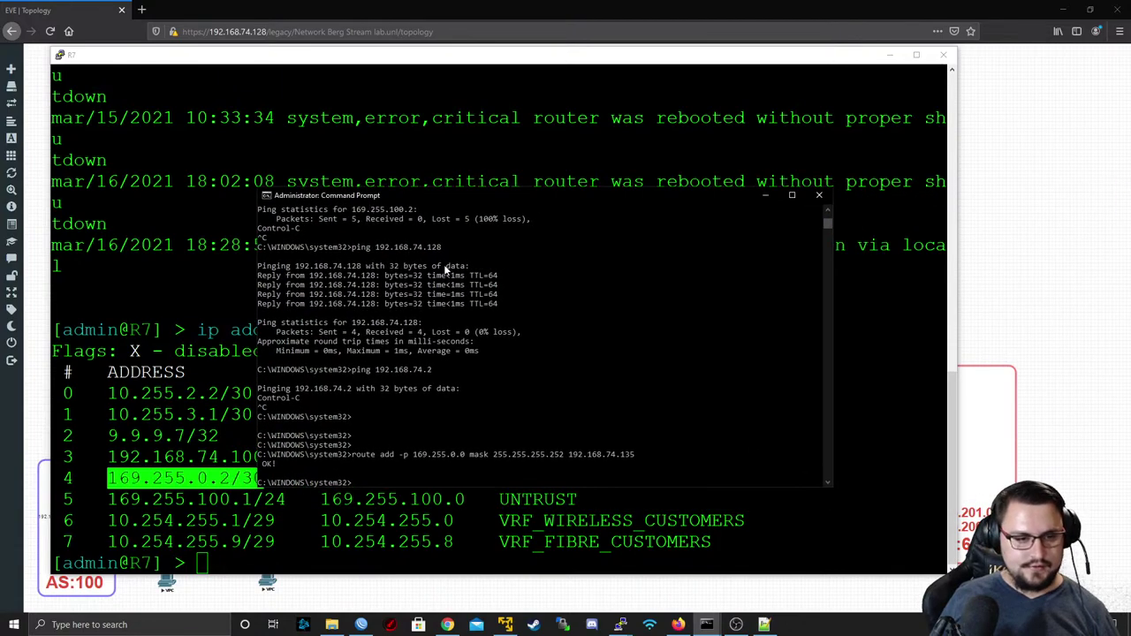
# - Ping 169.255.0.2 (no replies) and 169.255.0.1 (4/4 replies), then minimize the Command Prompt
pyautogui.write('ping 1')
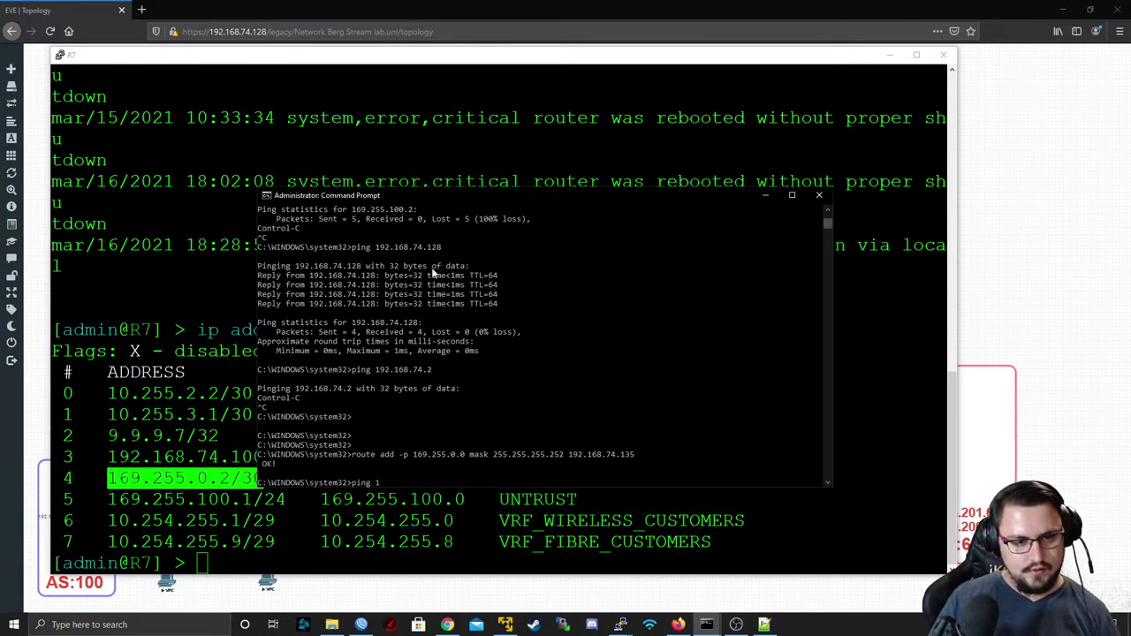
pyautogui.write('69.255.')
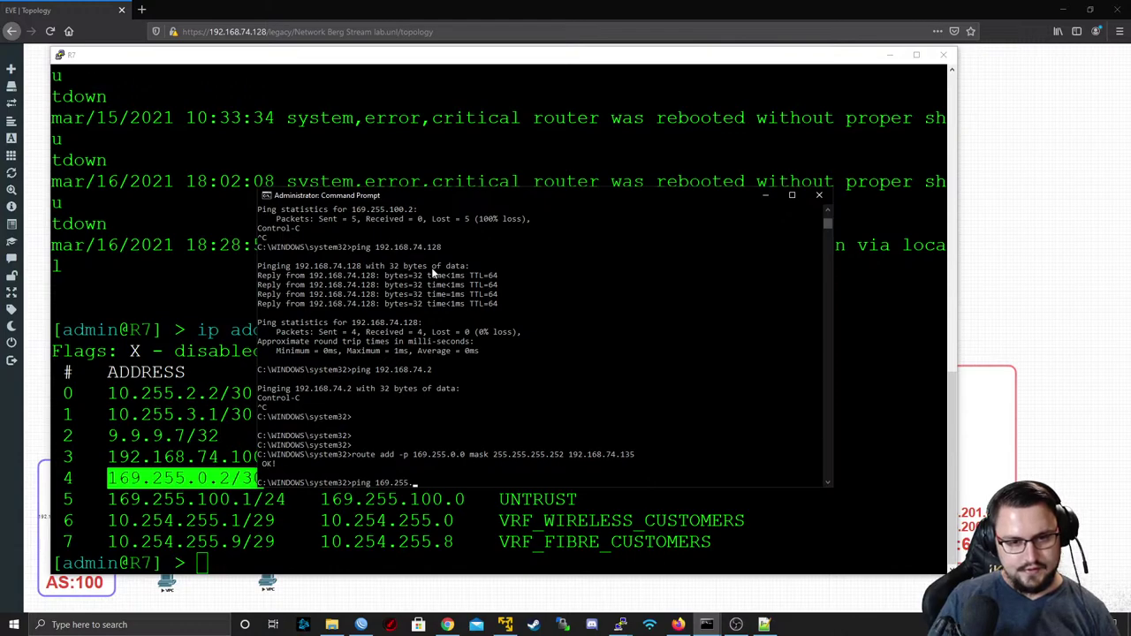
pyautogui.write('0.2')
pyautogui.press('Return')
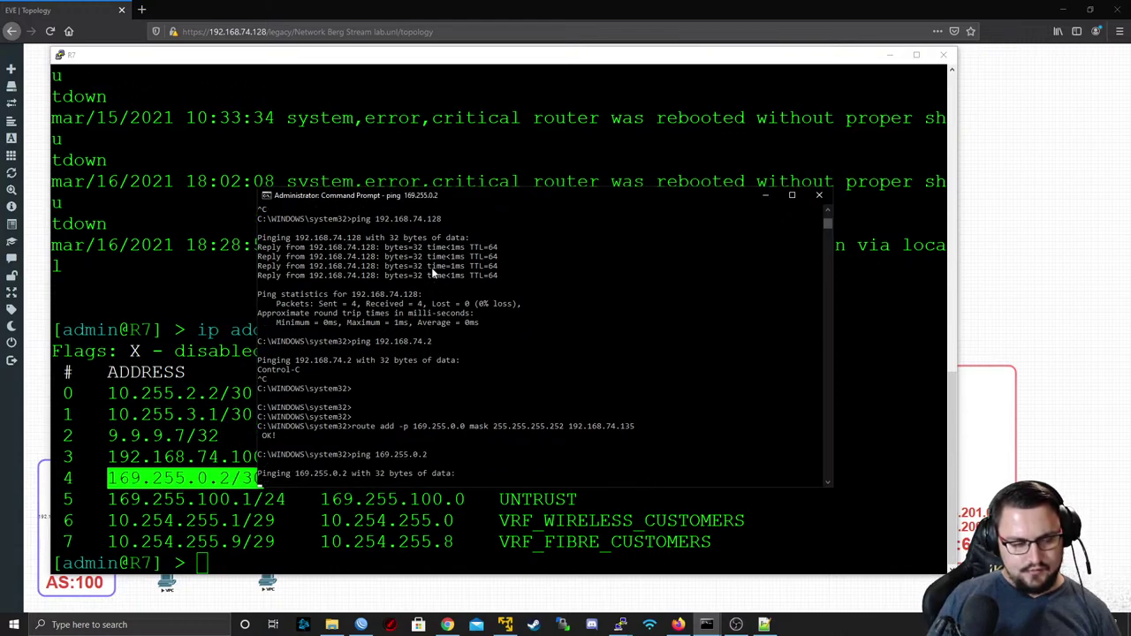
pyautogui.hotkey('ctrl', 'c')
pyautogui.press('Up')
pyautogui.press('BackSpace')
pyautogui.write('169.255.0.1')
pyautogui.press('Return')
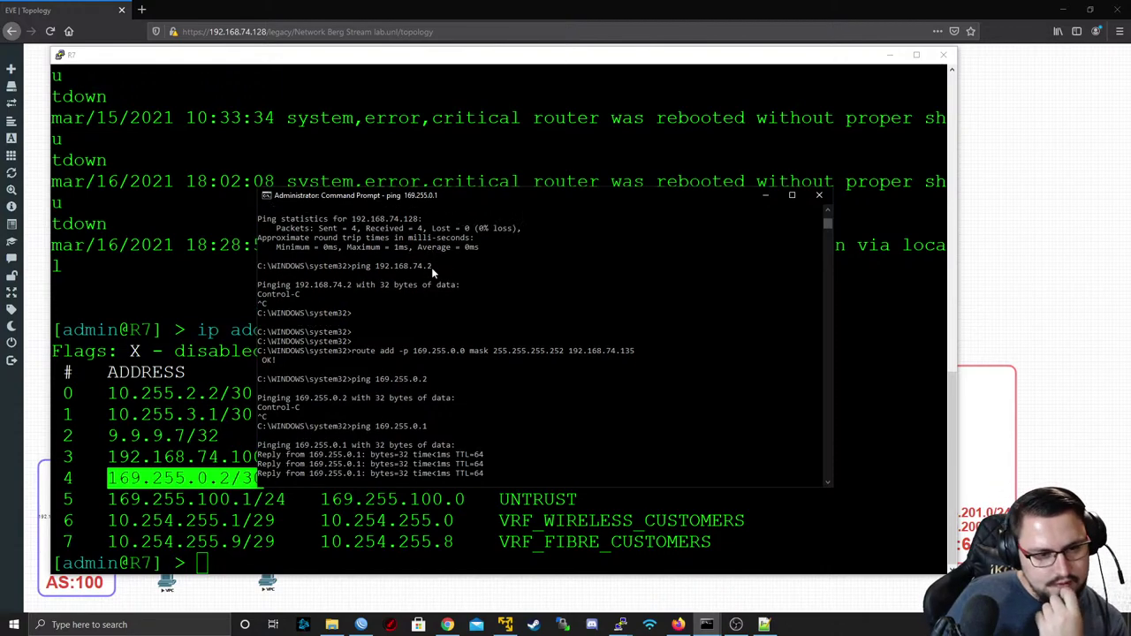
pyautogui.click(774, 202)
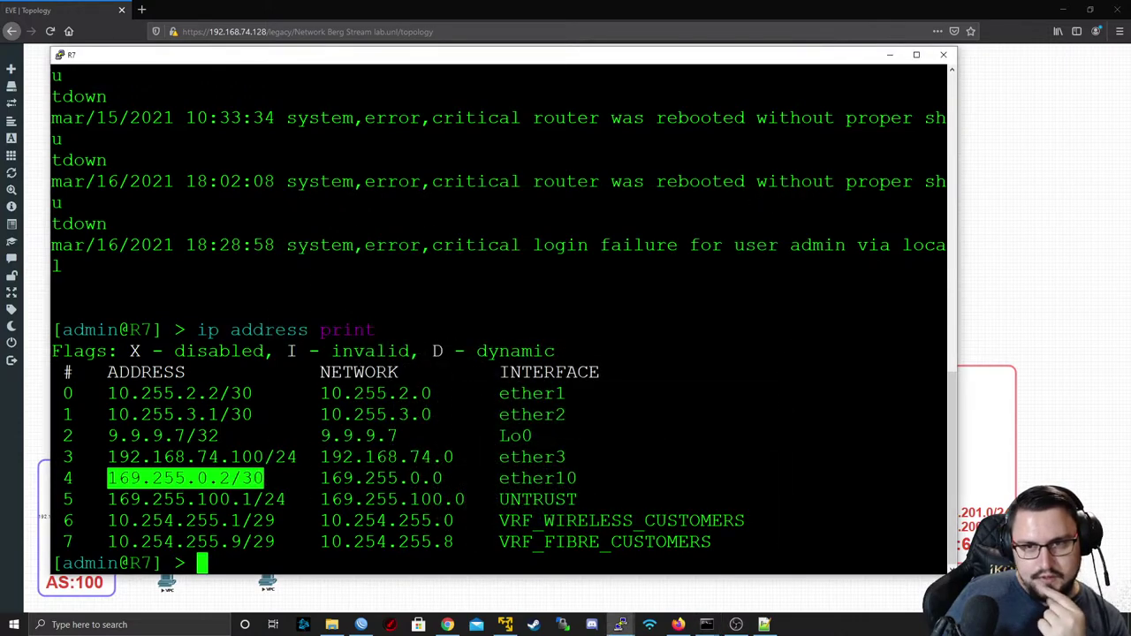
# - Minimize R7's console, view the lab details, and reload the EVE-NG topology page
pyautogui.click(889, 55)
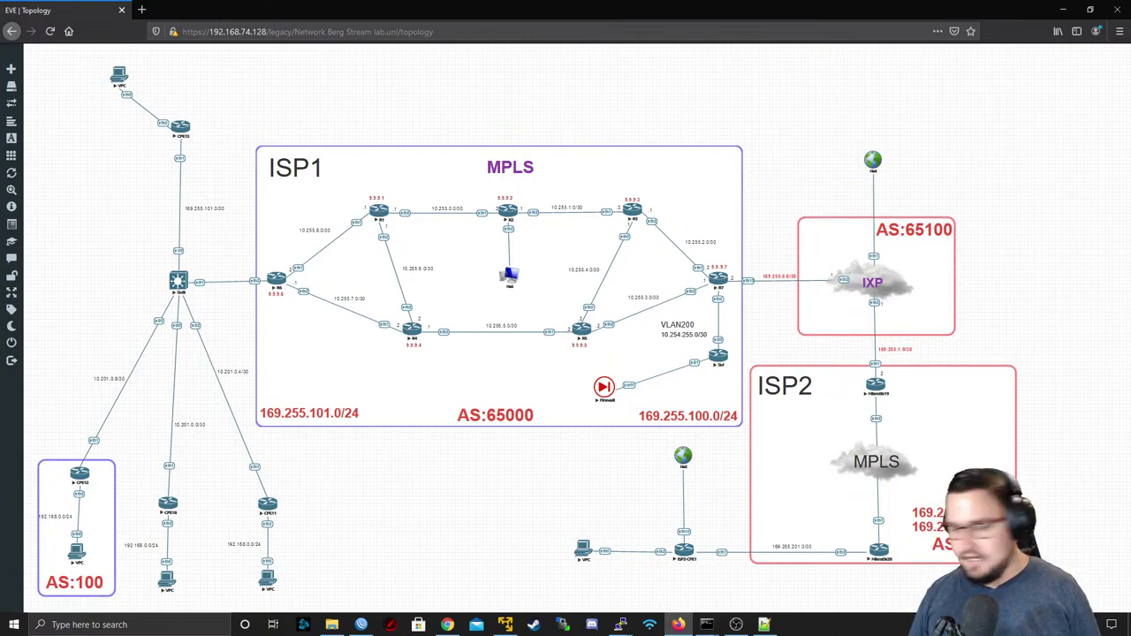
pyautogui.moveTo(42, 174)
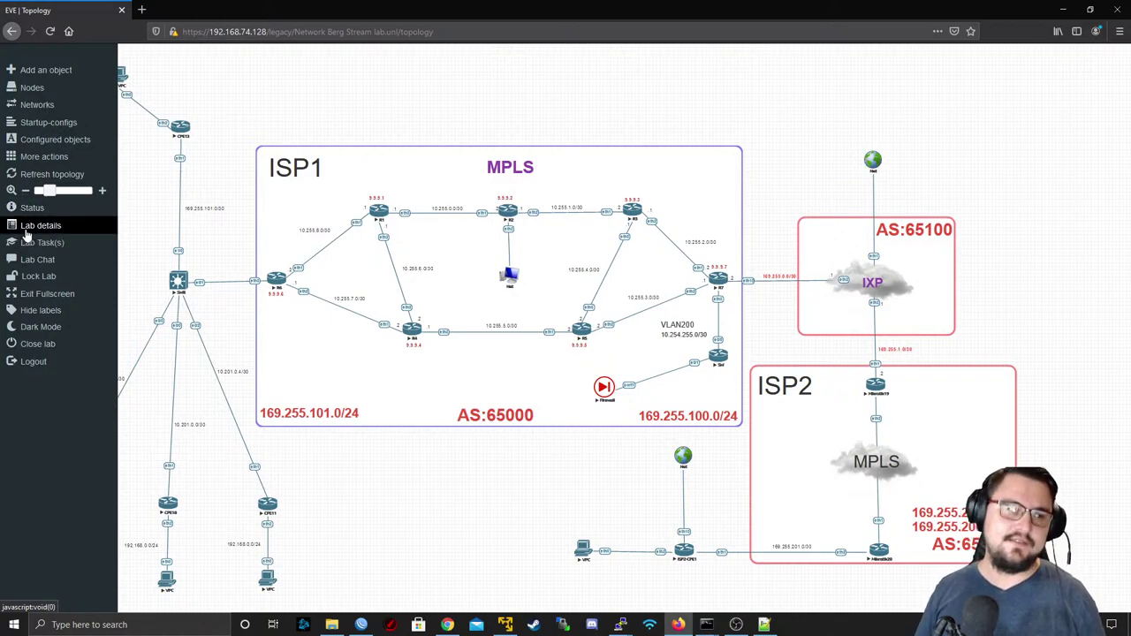
pyautogui.click(40, 231)
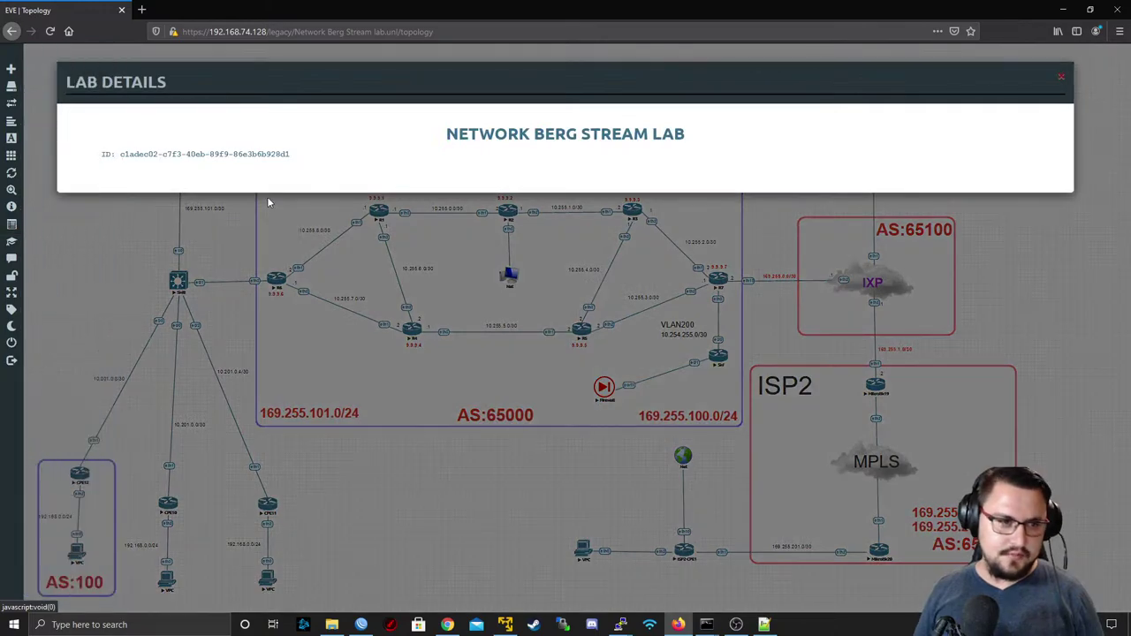
pyautogui.press('F5')
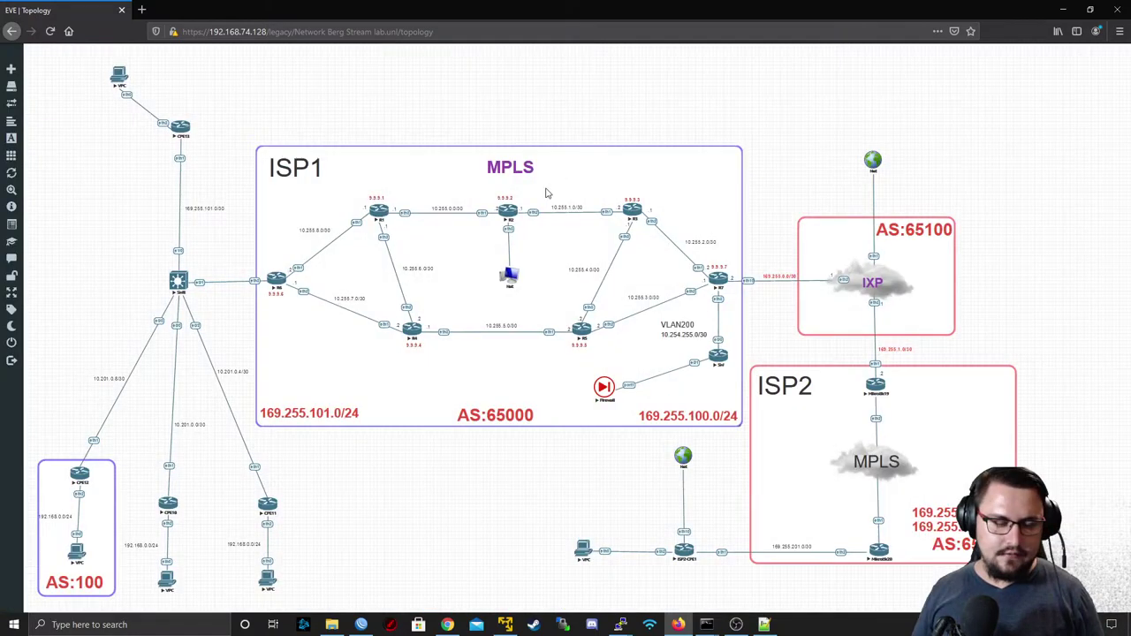
# - Bring up the add-node template list from the empty canvas, then expand the left lab menu
pyautogui.moveTo(35, 221)
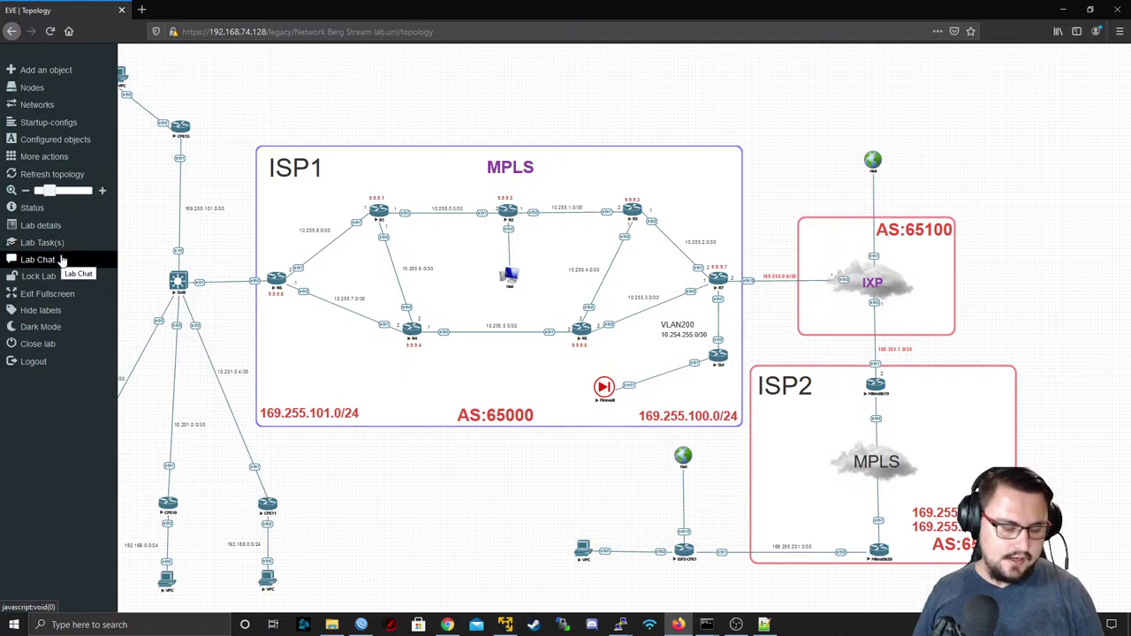
pyautogui.rightClick(268, 505)
pyautogui.rightClick(445, 479)
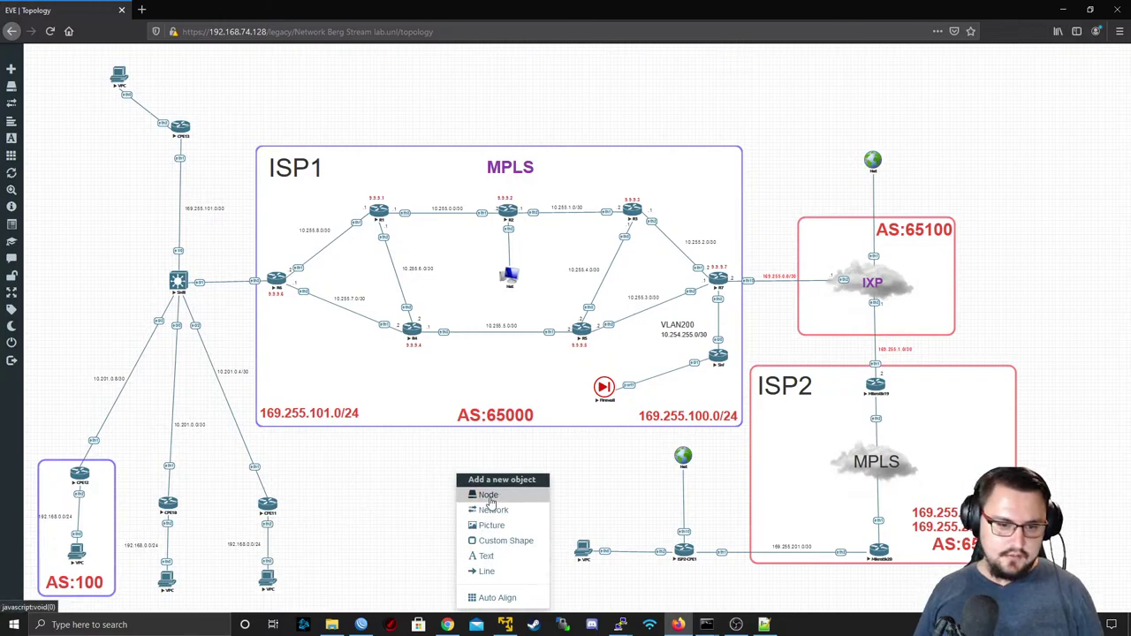
pyautogui.click(491, 497)
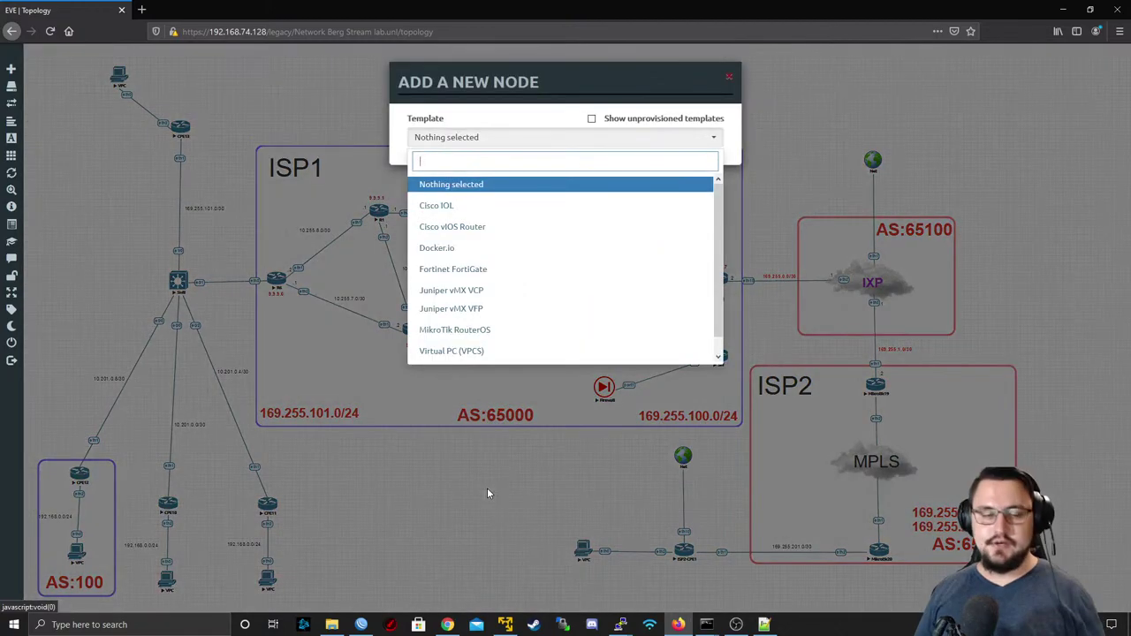
pyautogui.scroll(-1, 504, 278)
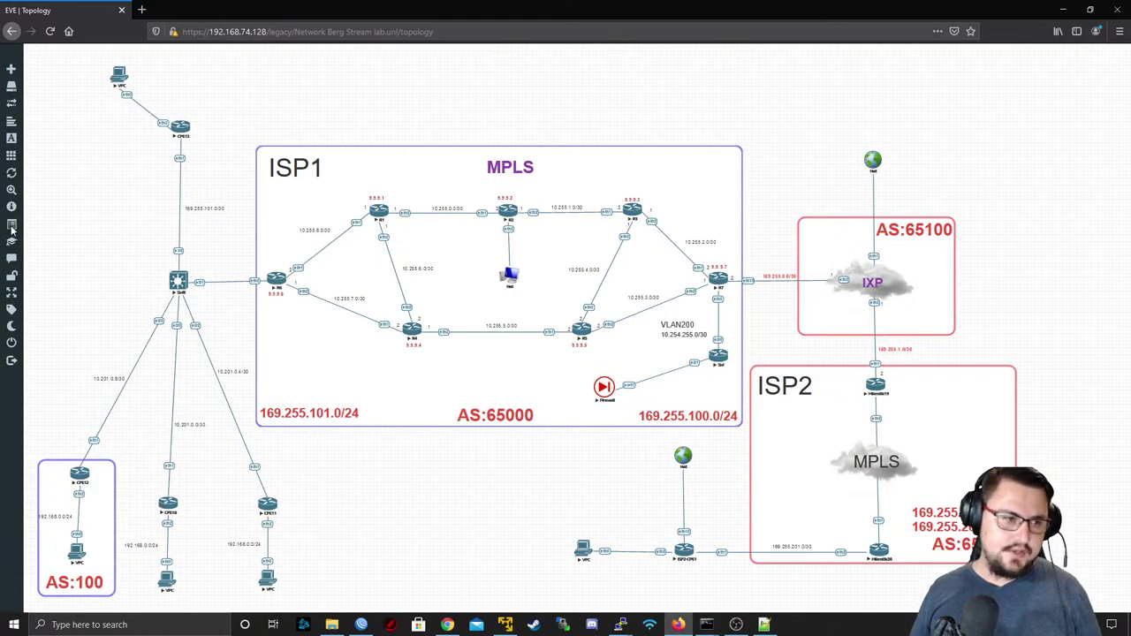
pyautogui.moveTo(12, 226)
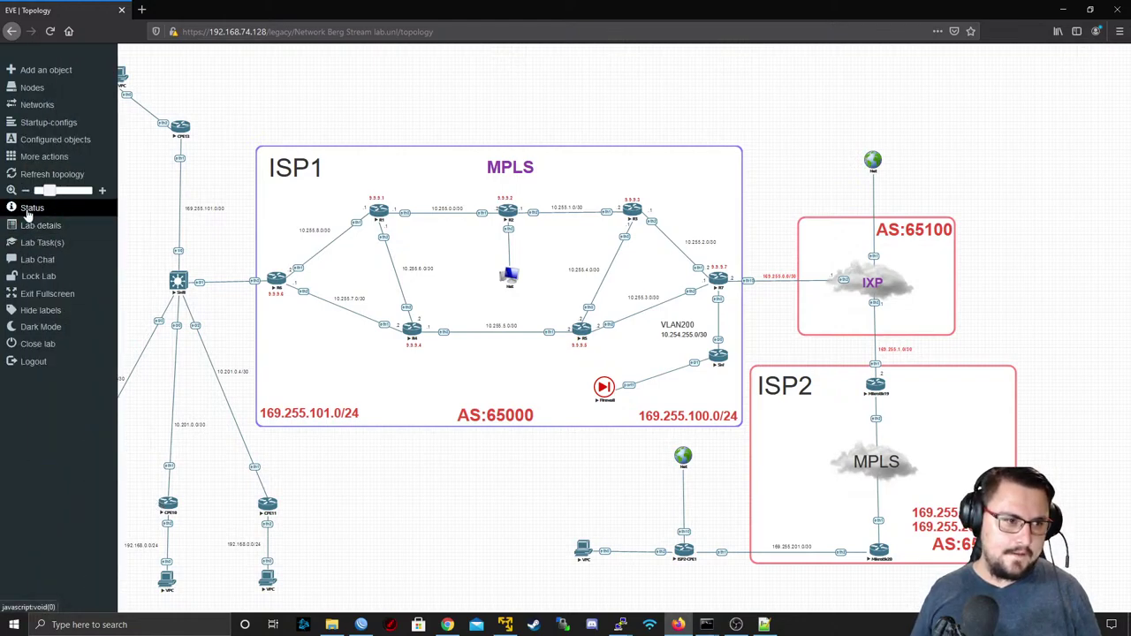
# - Review the lab status (9% CPU, 21 running QEMU nodes), close it, and launch another WinBox
pyautogui.click(28, 210)
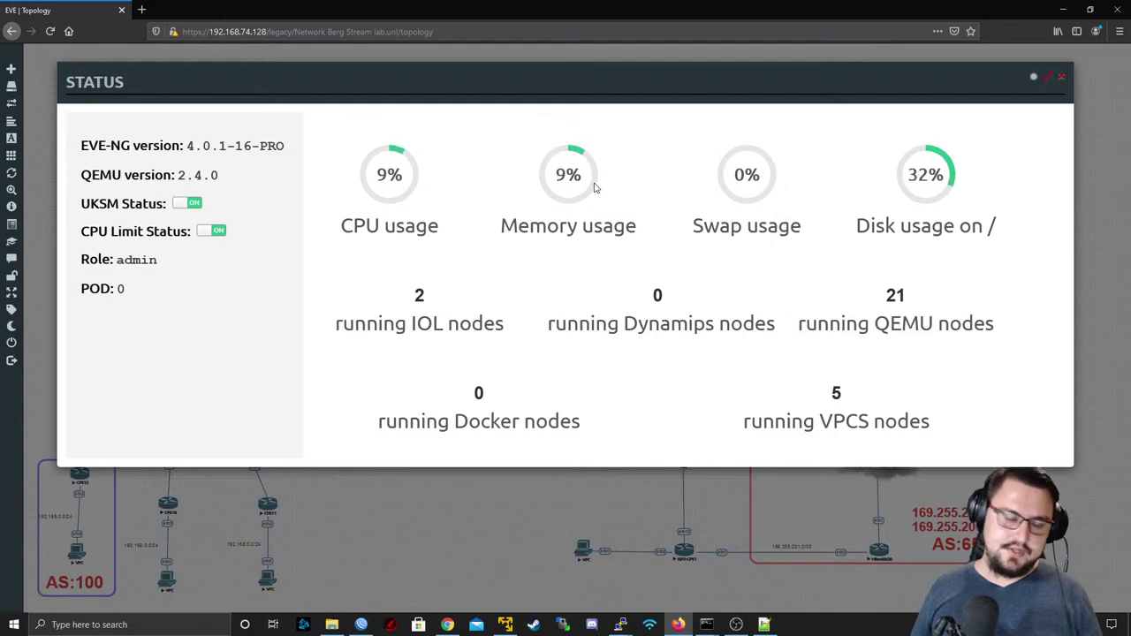
pyautogui.click(1061, 80)
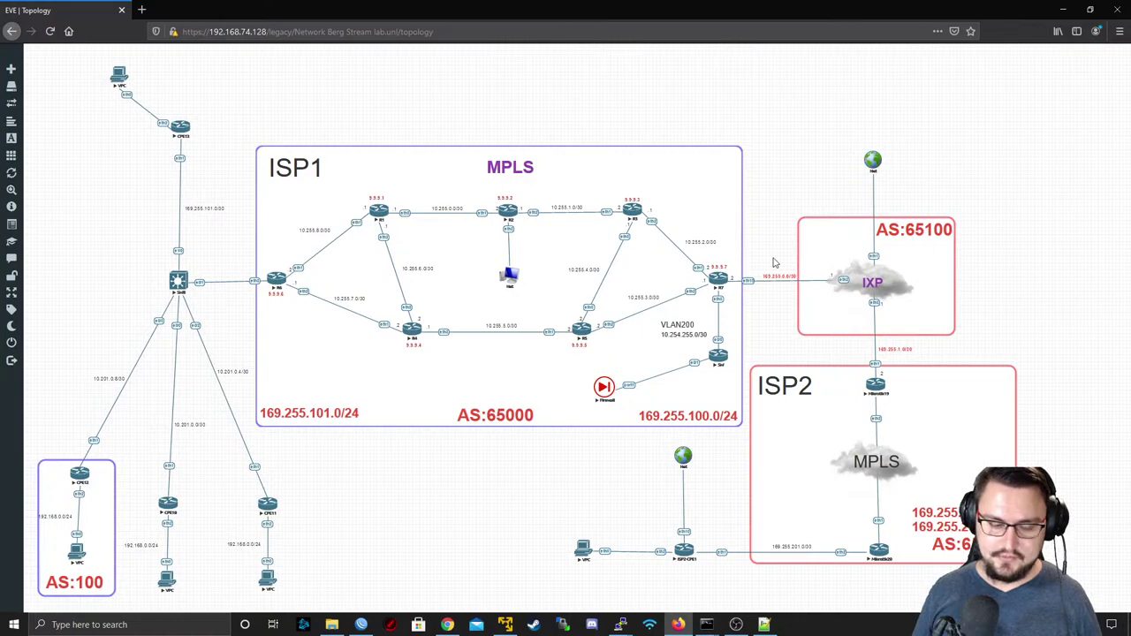
pyautogui.rightClick(360, 623)
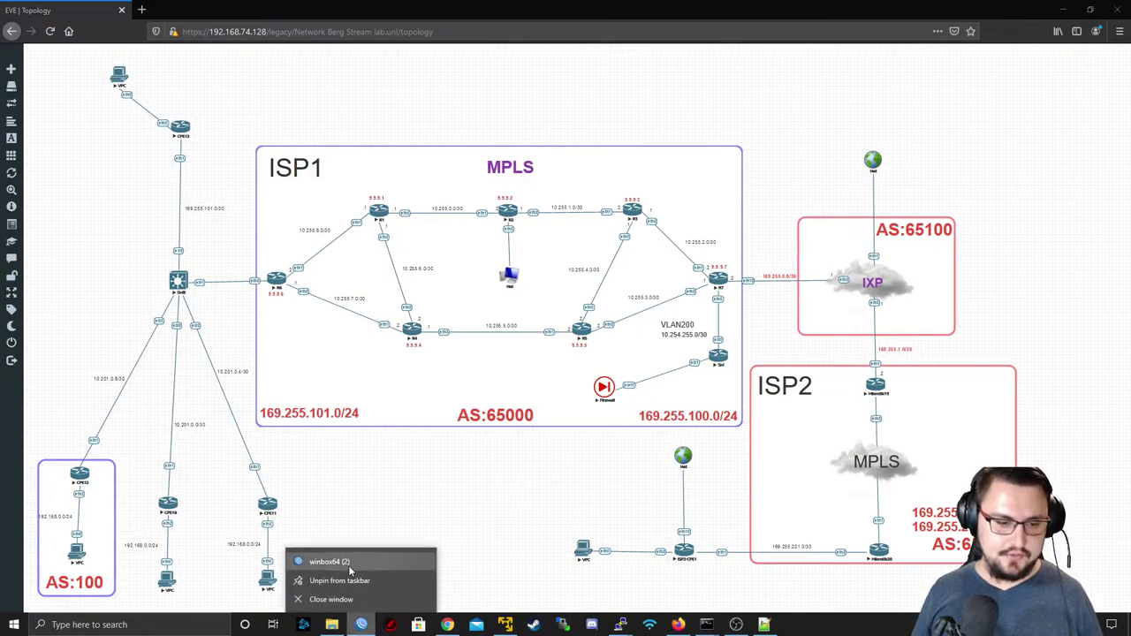
pyautogui.click(348, 565)
# - Connect WinBox to the IXP router at 169.255.0.1 and minimize the session window
pyautogui.write('169.255.0.1')
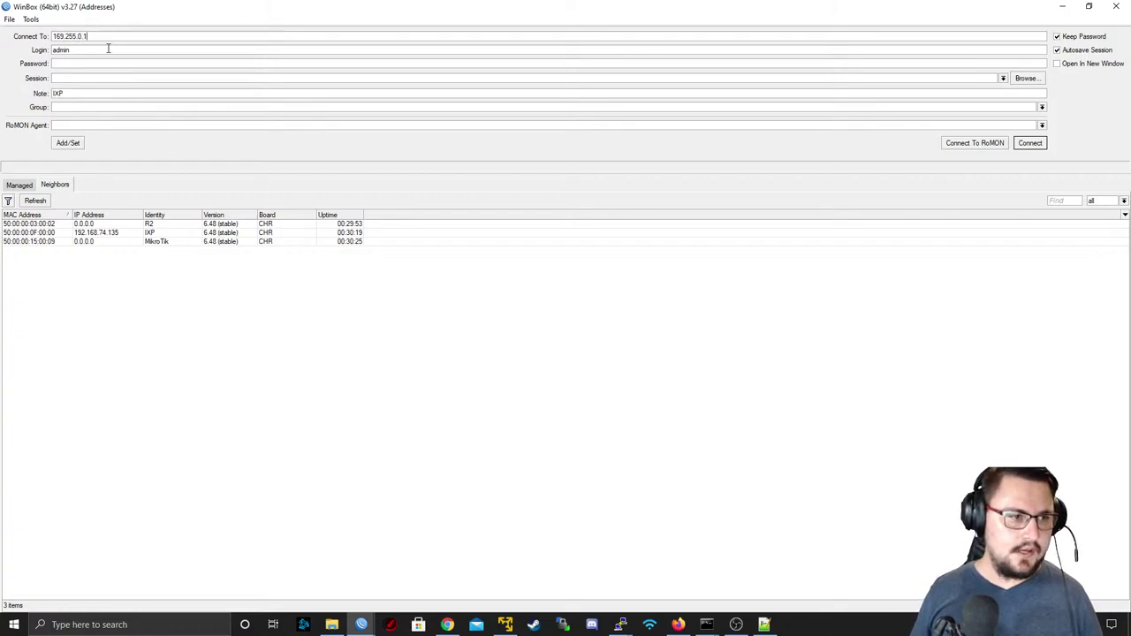
pyautogui.click(1031, 142)
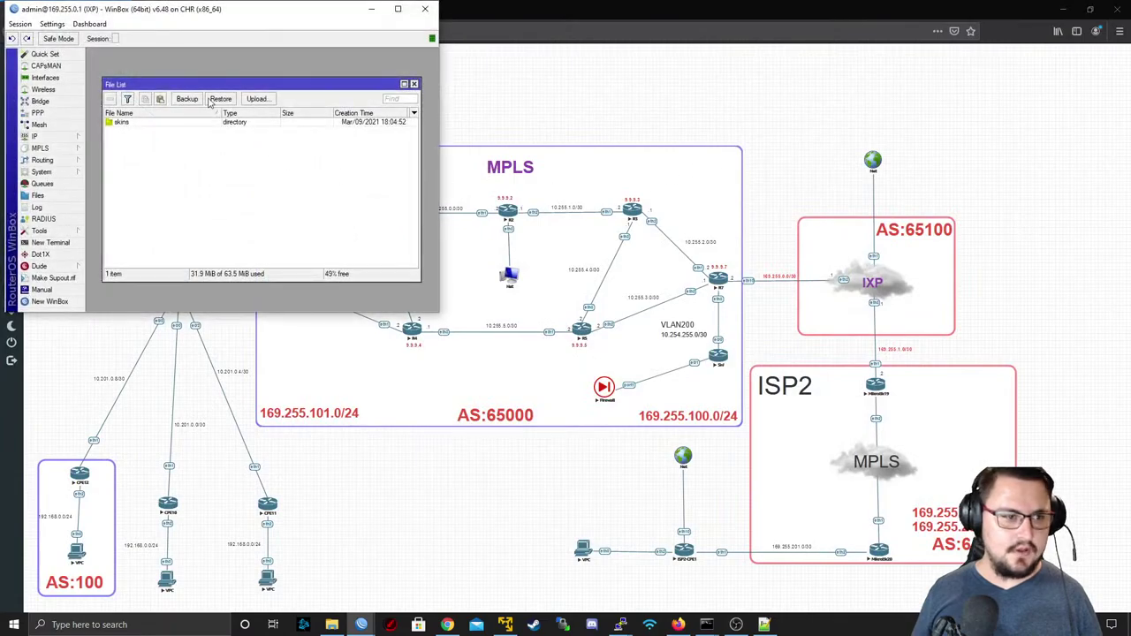
pyautogui.click(371, 8)
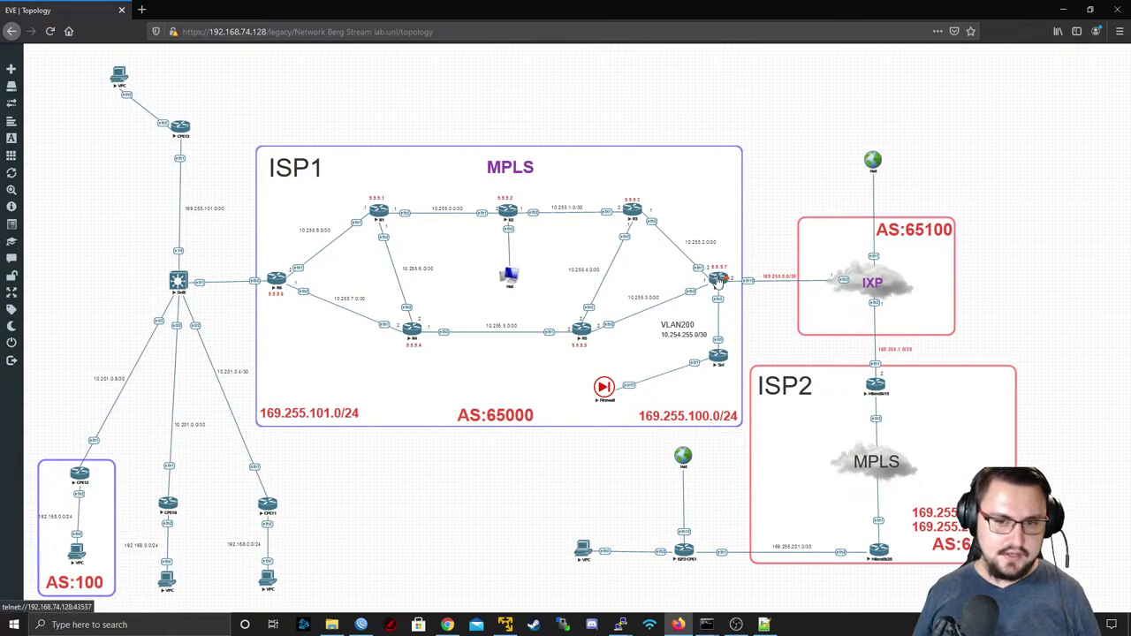
# - Open router R7's telnet console in PuTTY
pyautogui.click(718, 280)
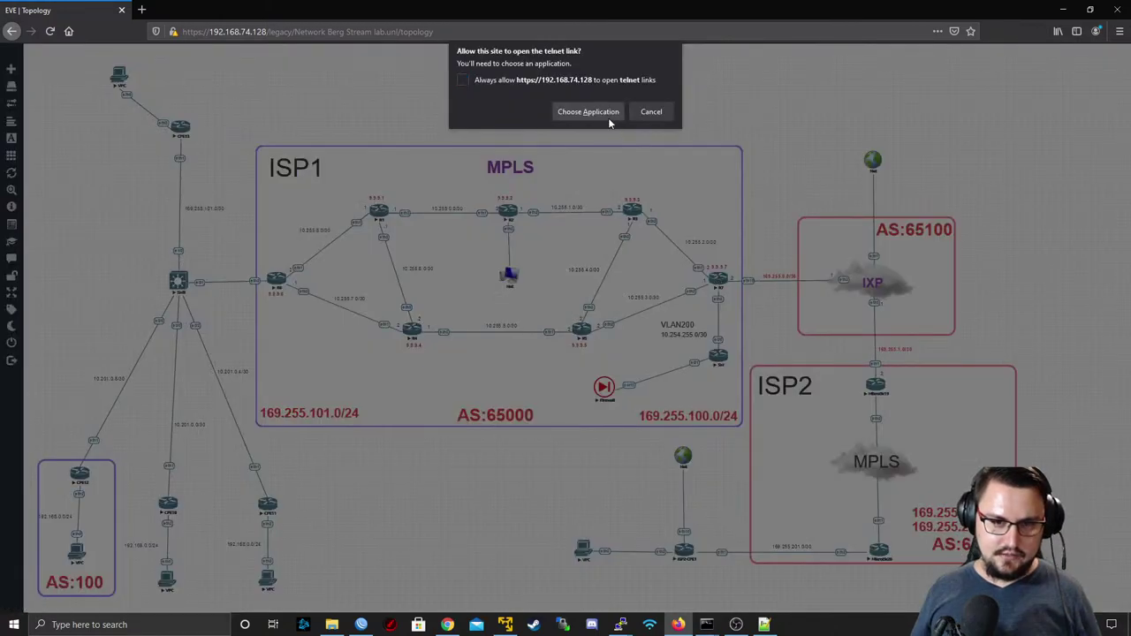
pyautogui.click(608, 117)
pyautogui.click(585, 175)
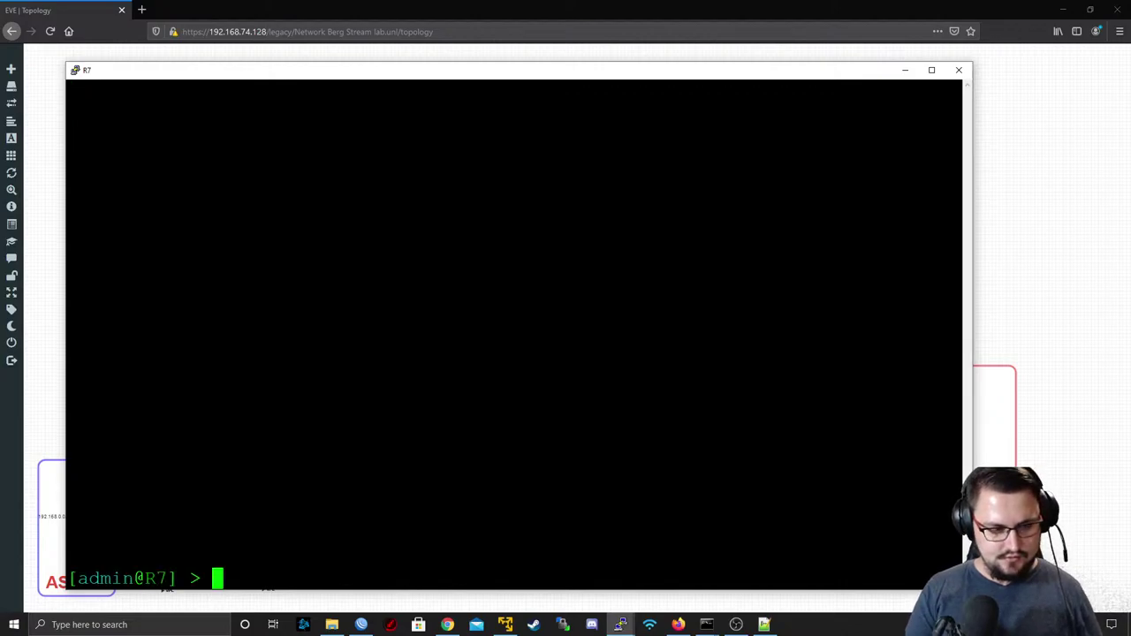
# - Run 'ip firewall nat print' on R7, listing three srcnat masquerade rules, then shrink and minimize the console
pyautogui.write('ip ')
pyautogui.write('addr')
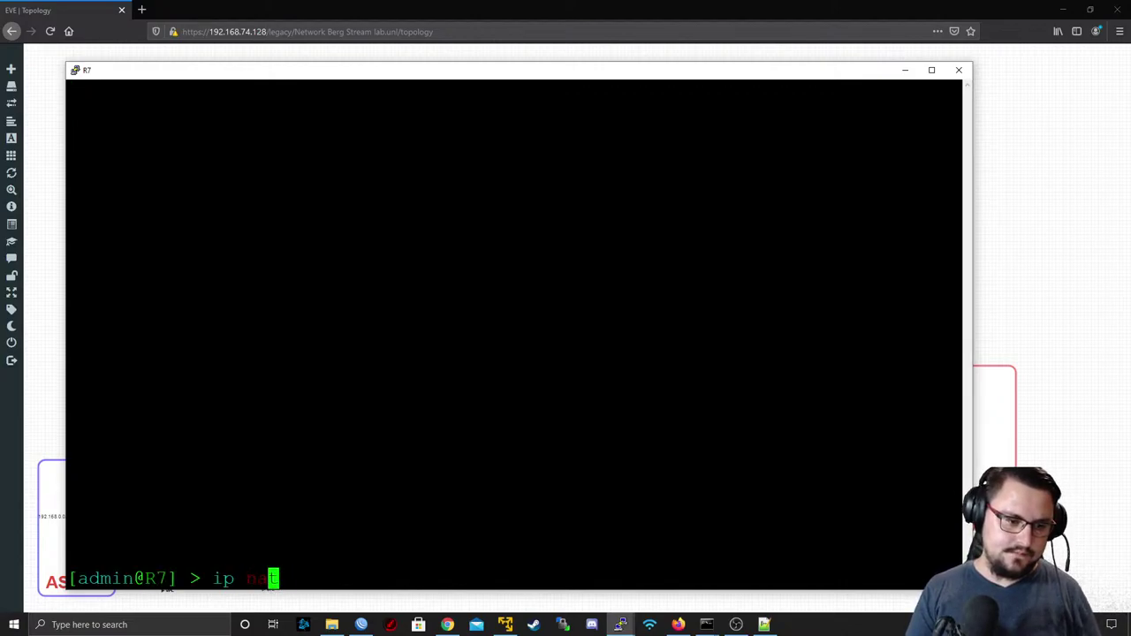
pyautogui.press('BackSpace')
pyautogui.press('BackSpace')
pyautogui.press('BackSpace')
pyautogui.press('BackSpace')
pyautogui.press('BackSpace')
pyautogui.write('firewall nat print')
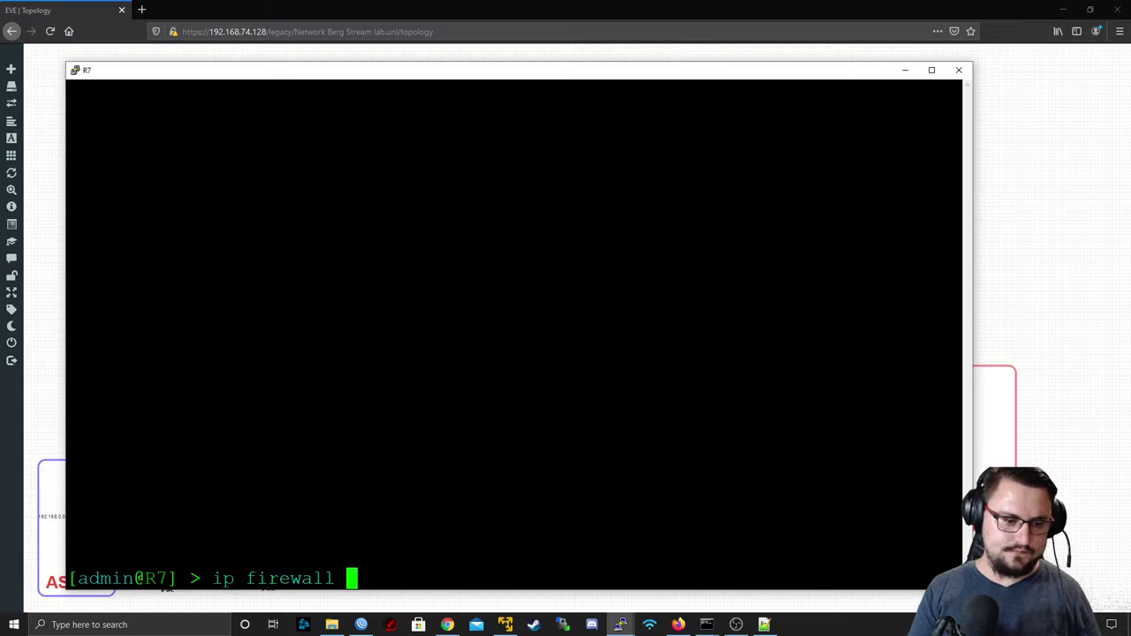
pyautogui.press('Return')
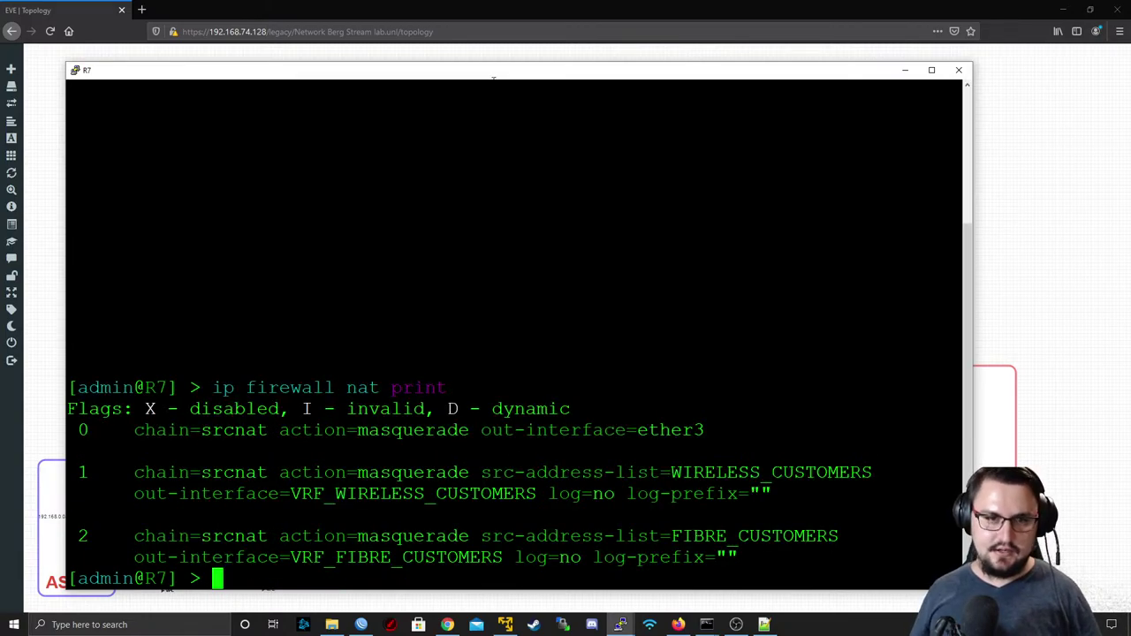
pyautogui.moveTo(493, 78); pyautogui.dragTo(586, 225)
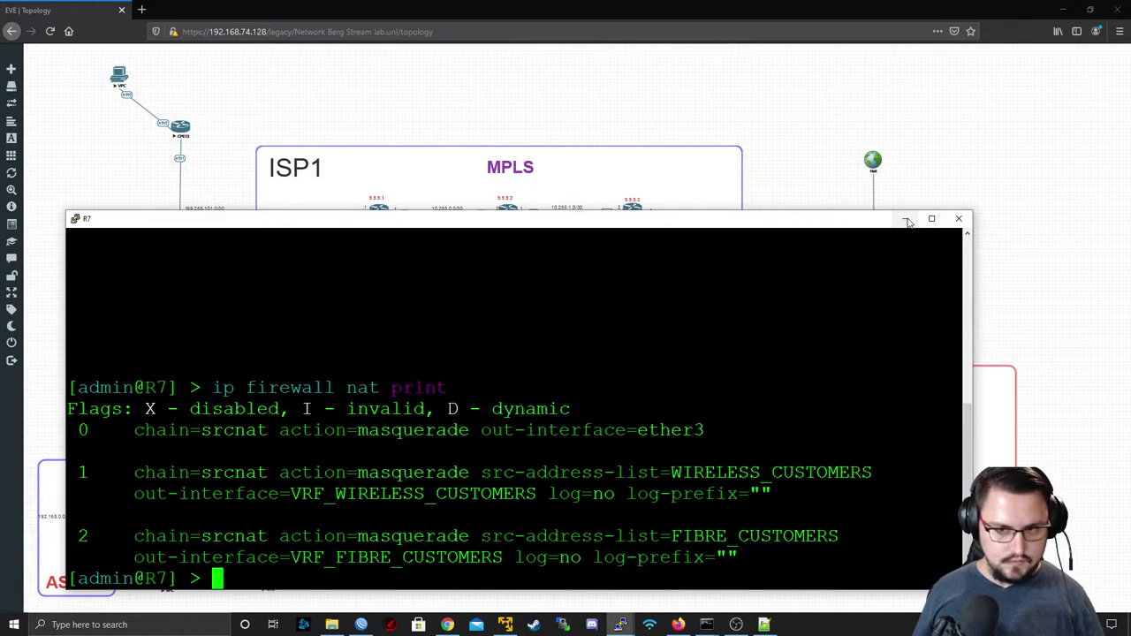
pyautogui.click(905, 219)
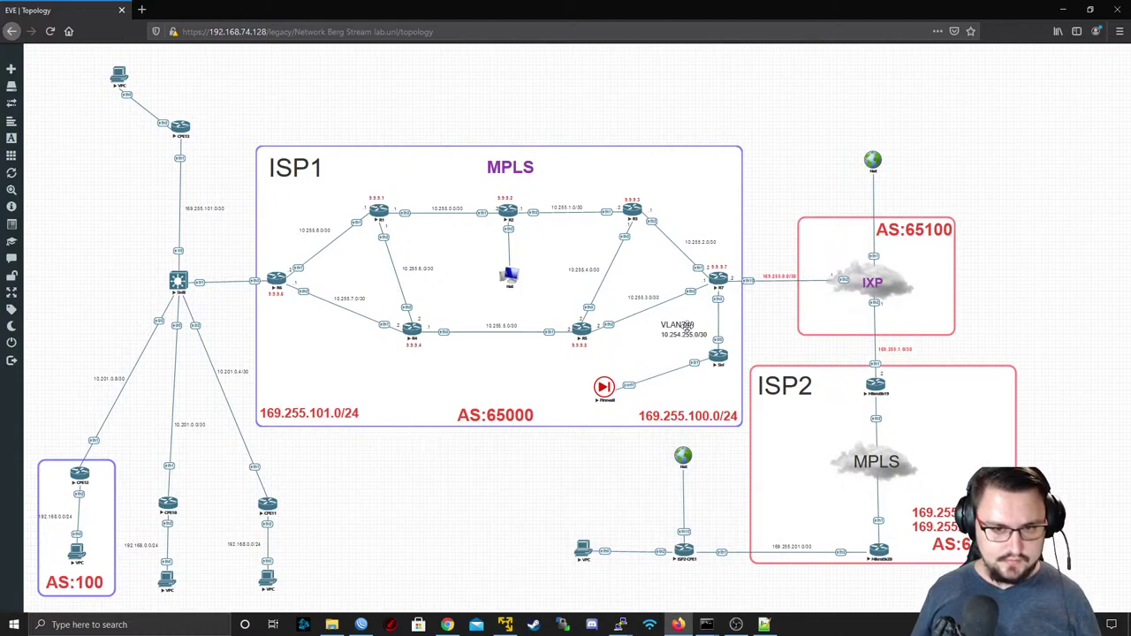
# - Briefly restore and re-hide R7's console, then launch a new WinBox login window
pyautogui.click(717, 278)
pyautogui.click(1038, 219)
pyautogui.rightClick(358, 628)
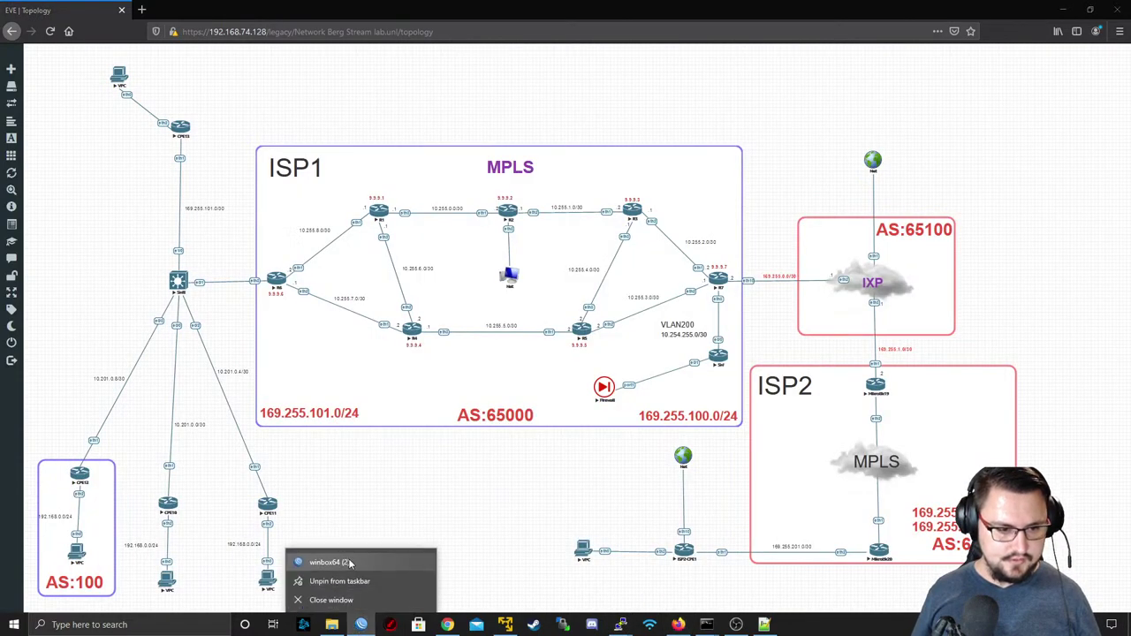
pyautogui.click(344, 561)
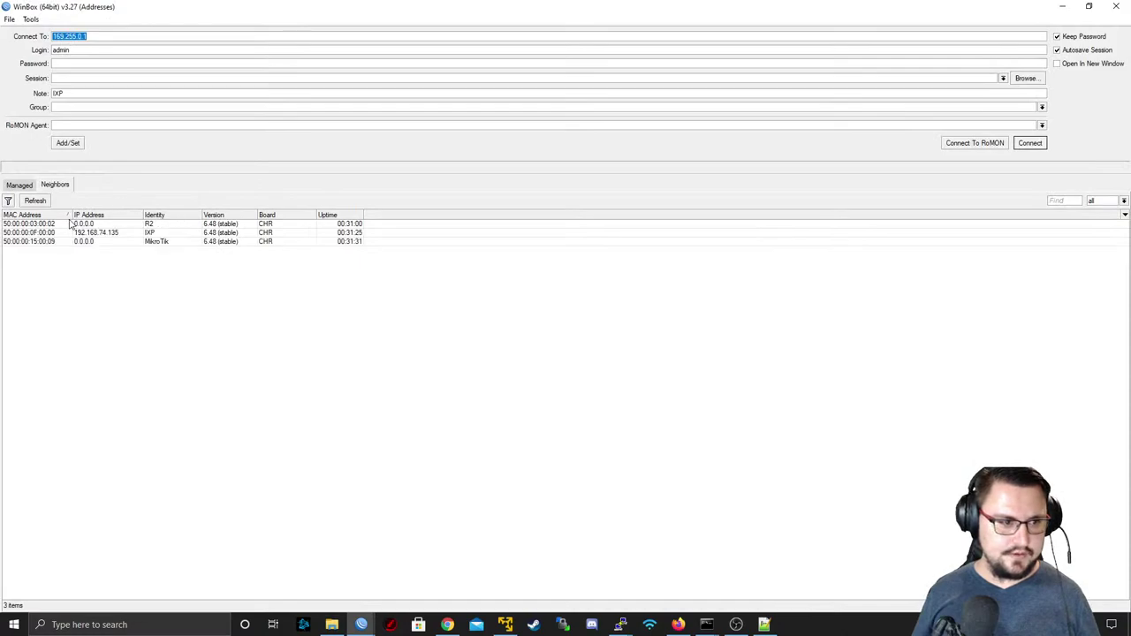
# - Connect to R7 via RoMON through the IXP neighbour at 192.168.74.135
pyautogui.click(115, 234)
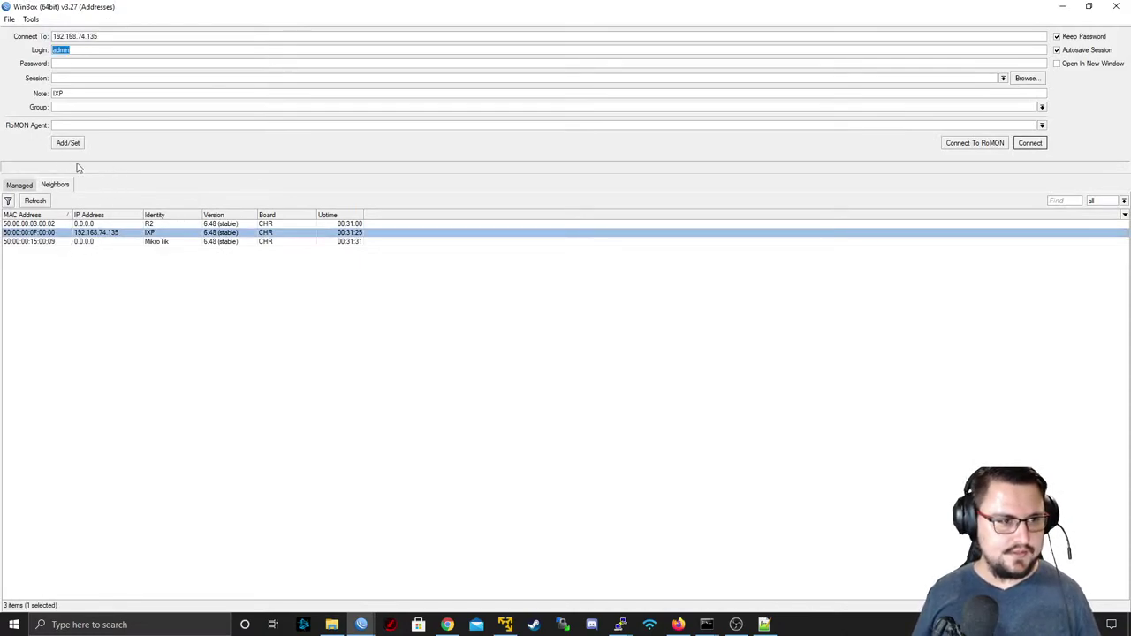
pyautogui.click(983, 143)
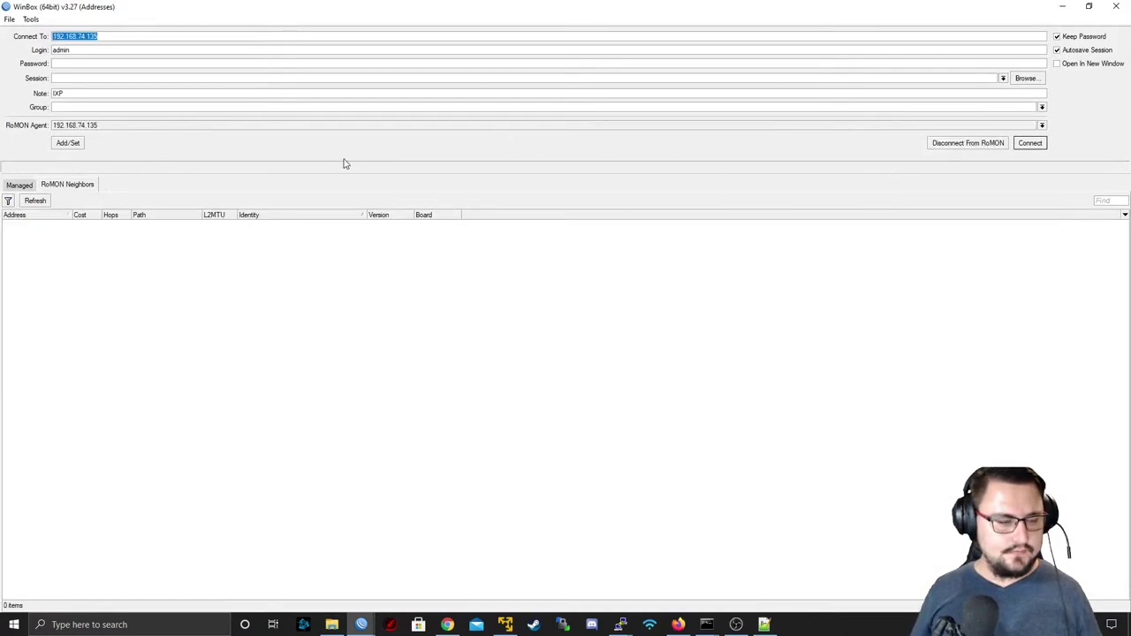
pyautogui.click(42, 204)
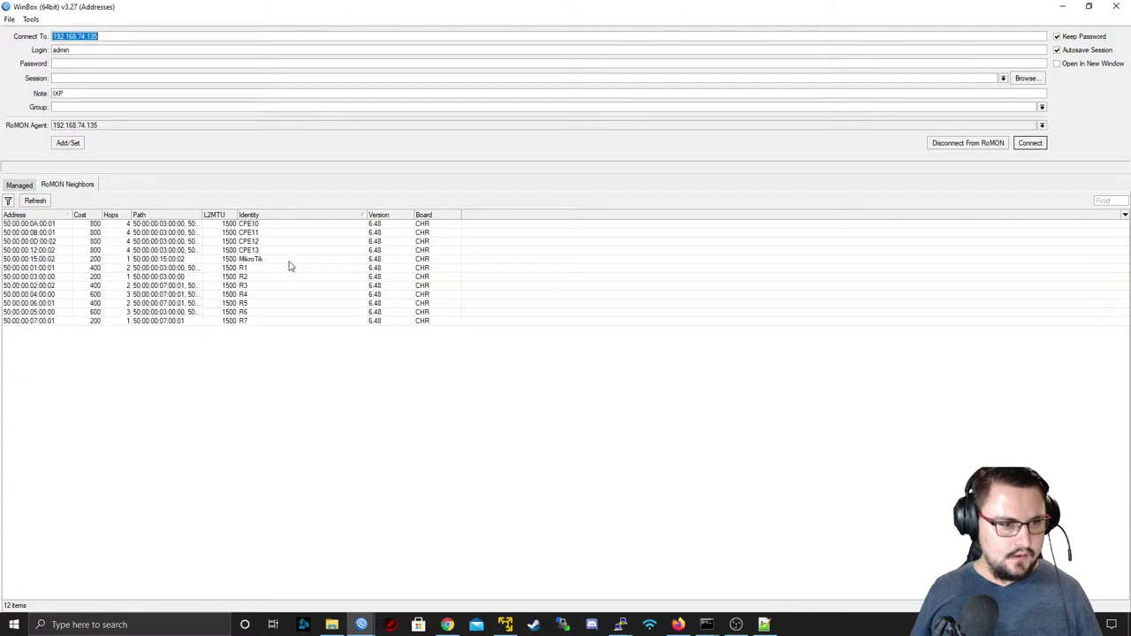
pyautogui.click(251, 321)
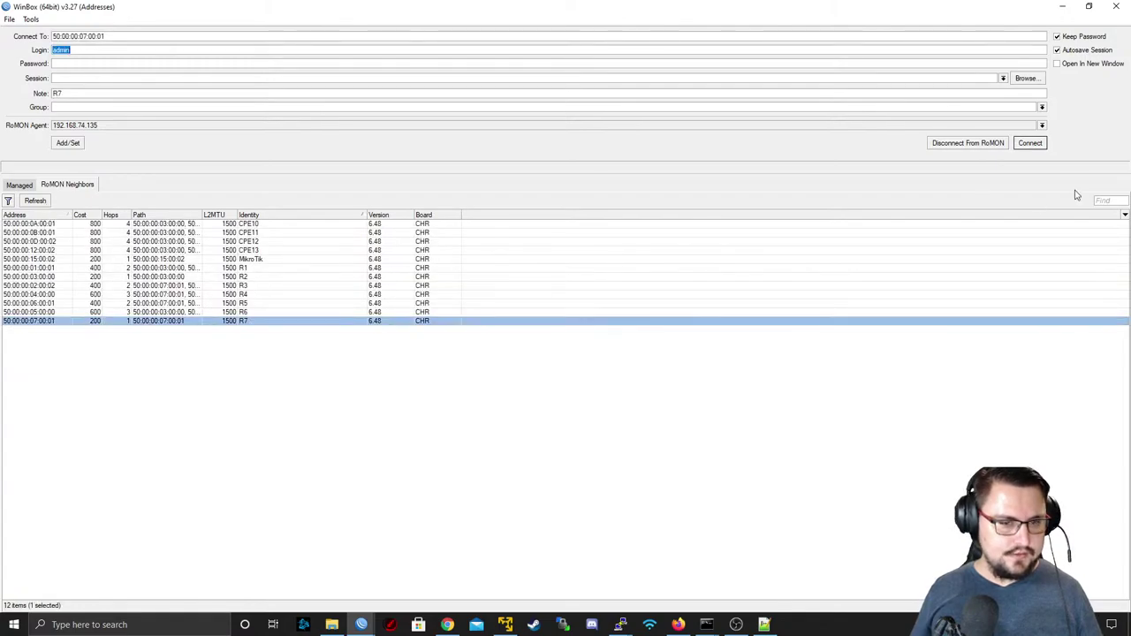
pyautogui.click(1030, 143)
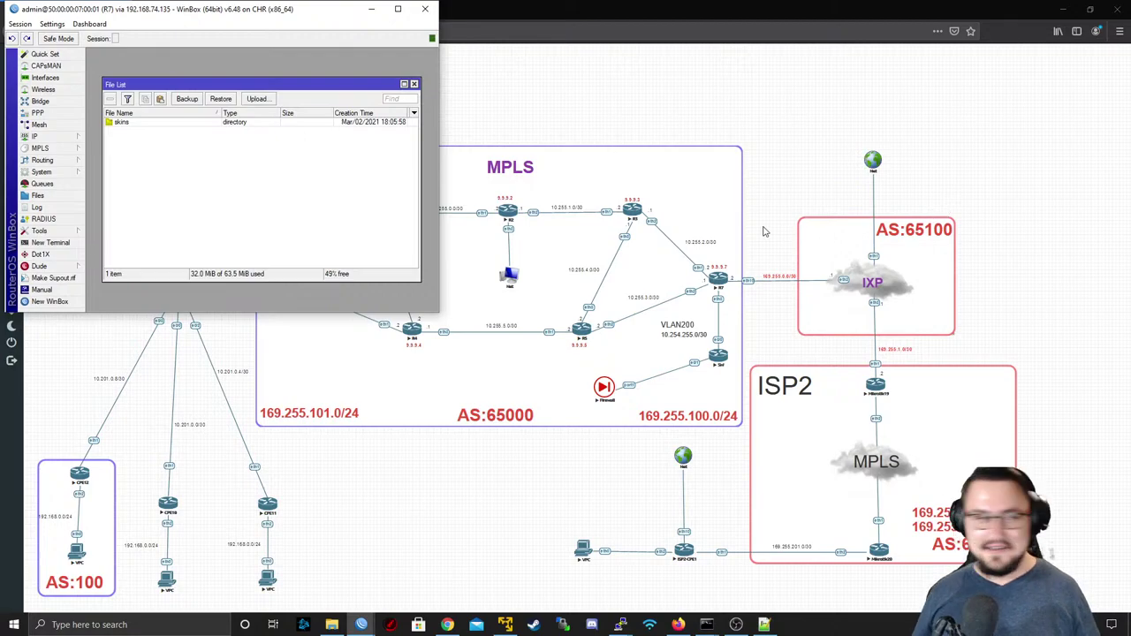
# - Open R7's IP Route List in a maximized session window, enlarged to show all routes
pyautogui.moveTo(249, 16); pyautogui.dragTo(497, 92)
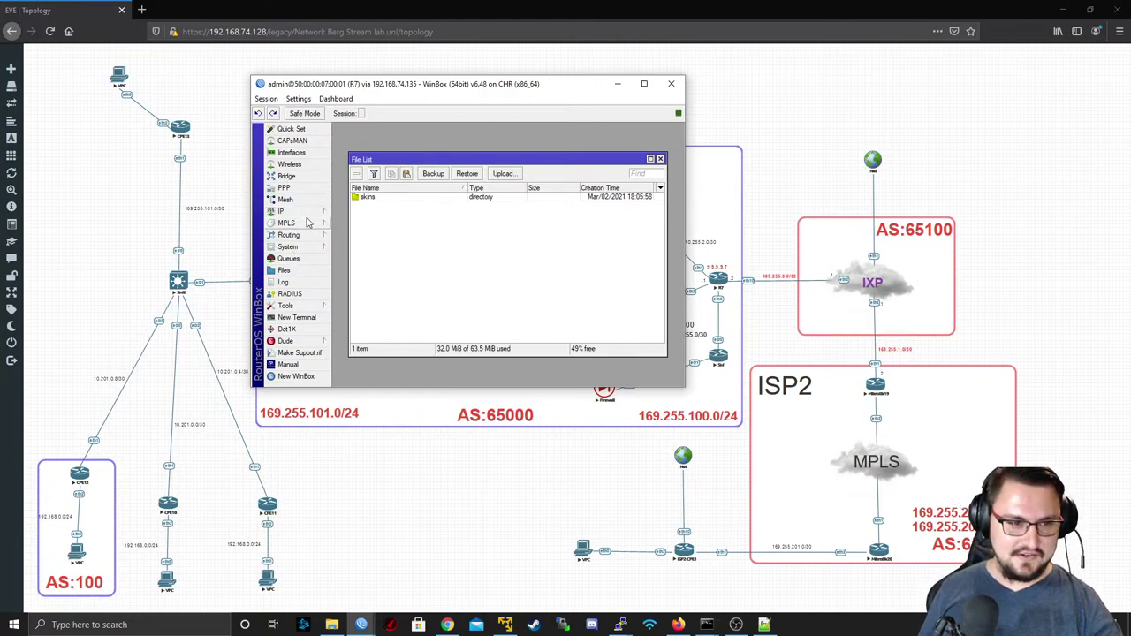
pyautogui.click(300, 211)
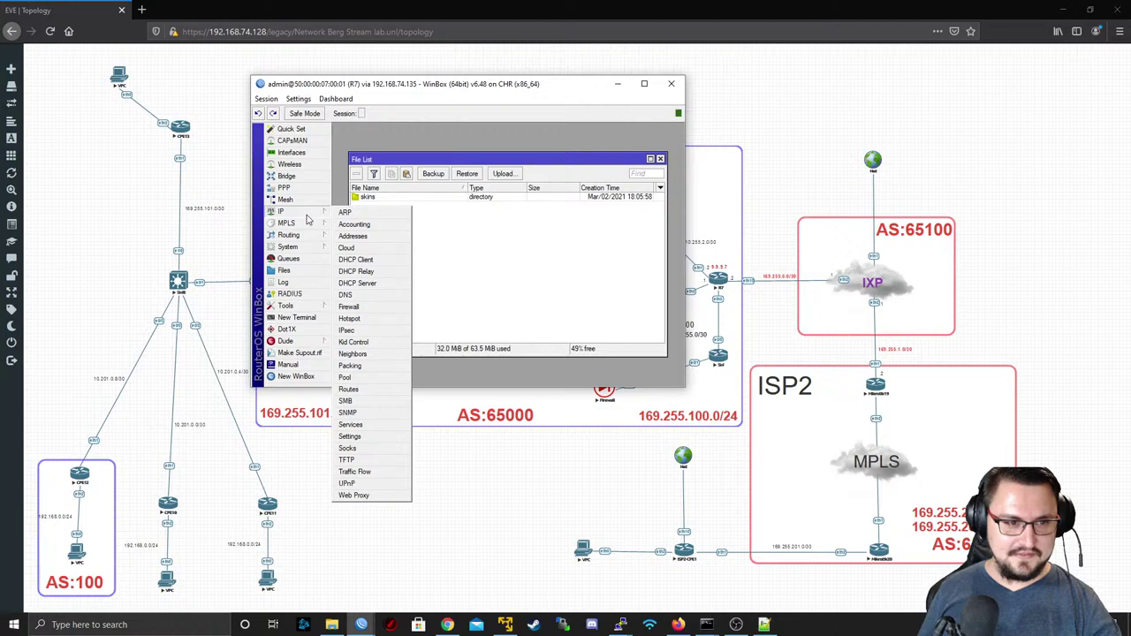
pyautogui.click(349, 392)
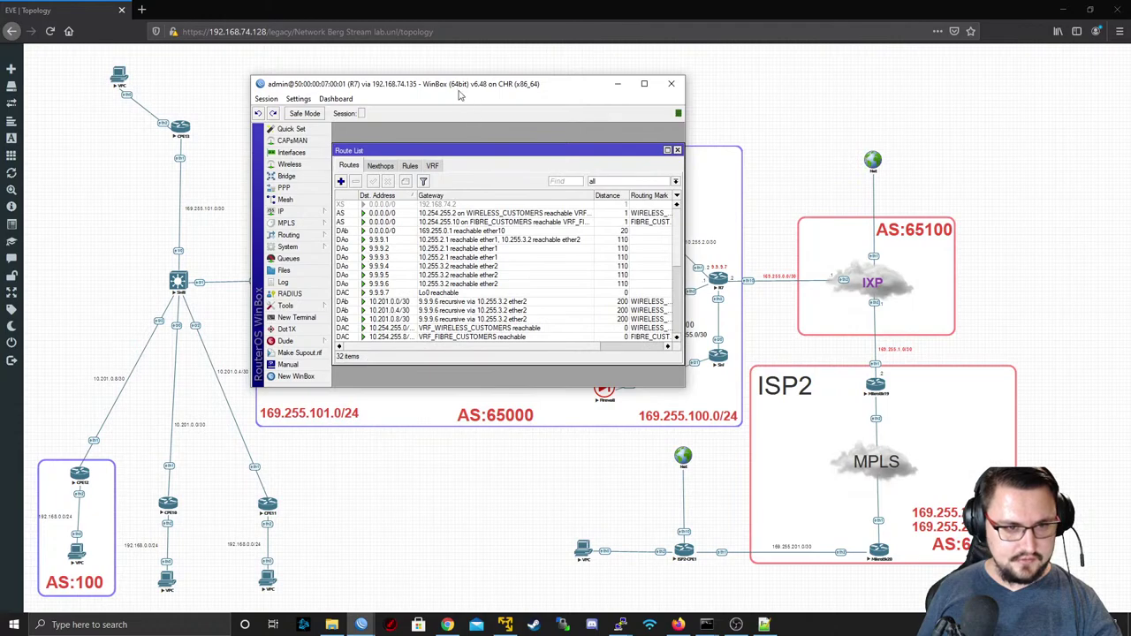
pyautogui.doubleClick(446, 84)
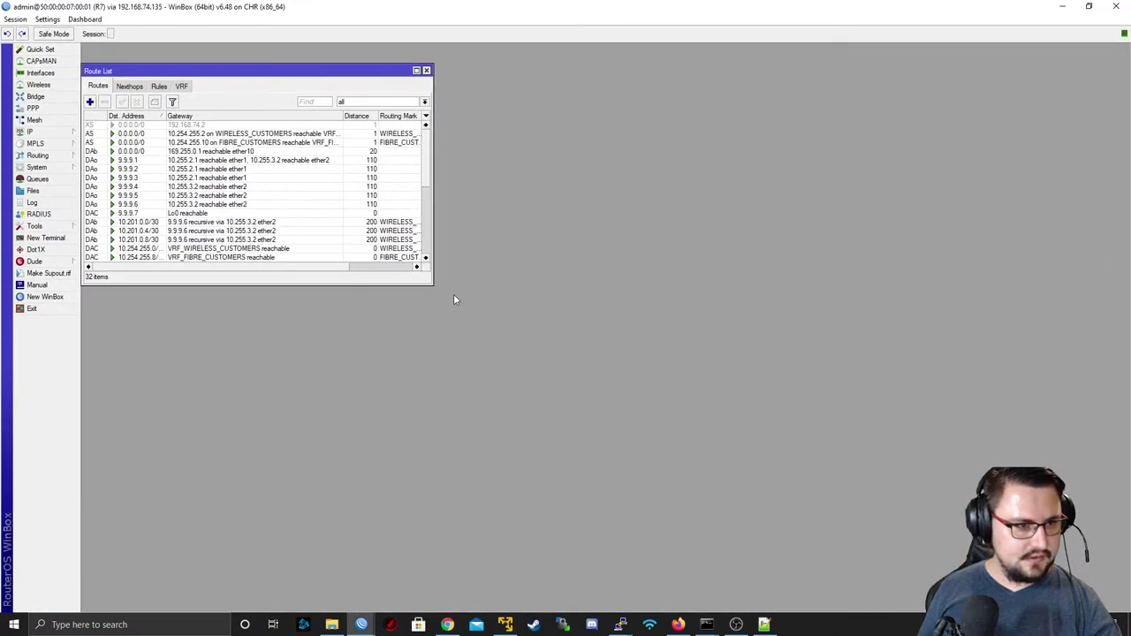
pyautogui.moveTo(431, 287); pyautogui.dragTo(792, 446)
# - Show main-table routes only, check the 9.9.9.1, default and 169.255.100.0 routes, and widen Dst. Address
pyautogui.click(710, 103)
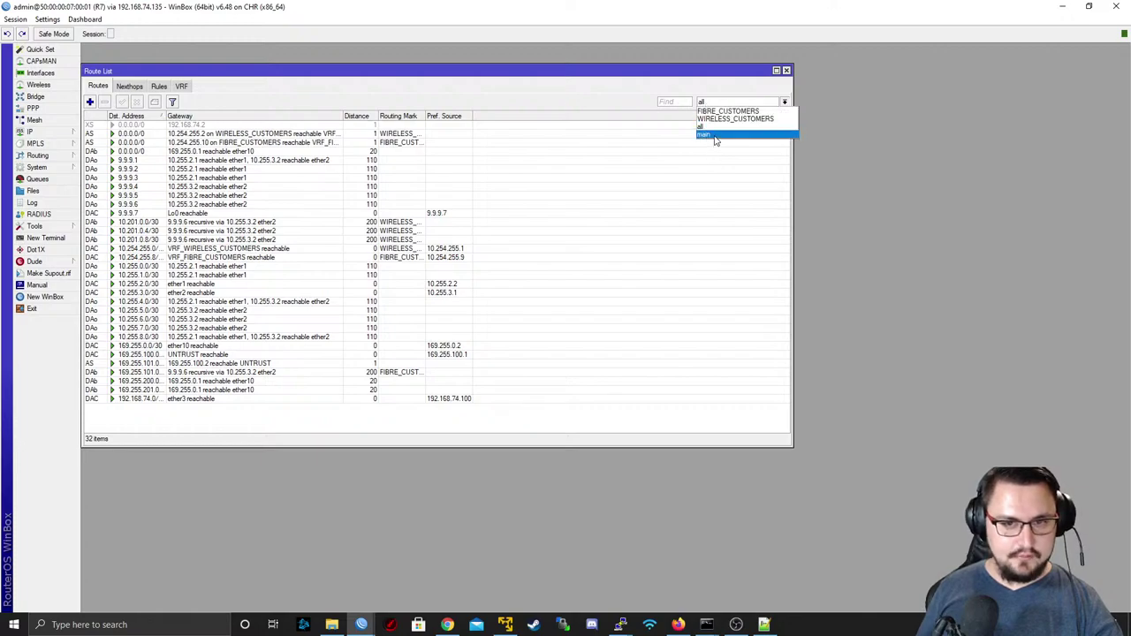
pyautogui.click(716, 138)
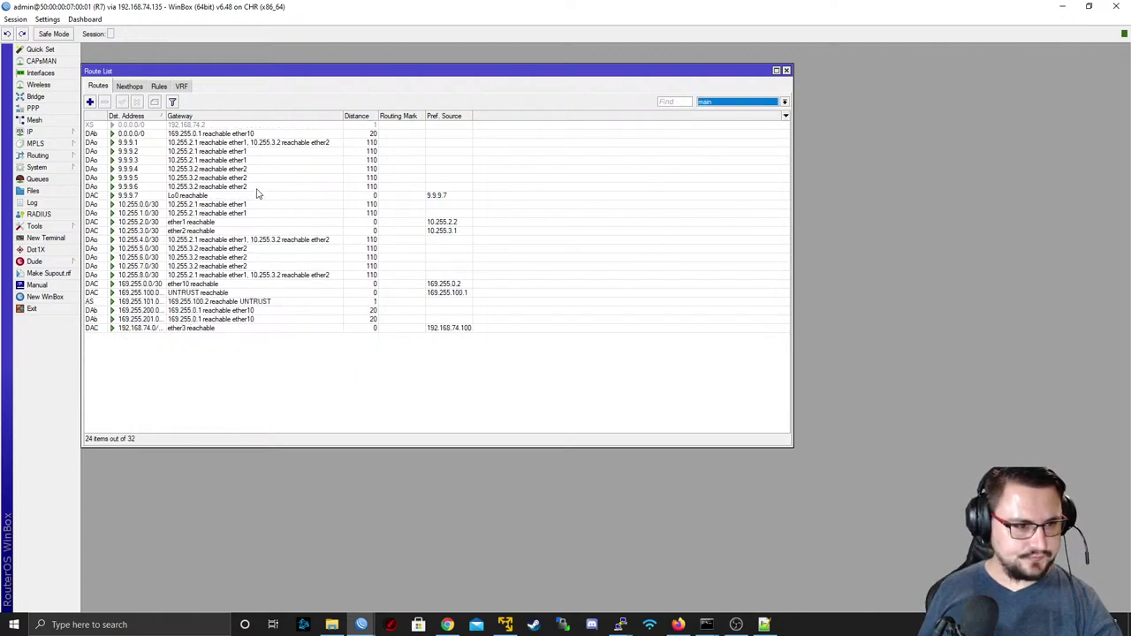
pyautogui.click(223, 143)
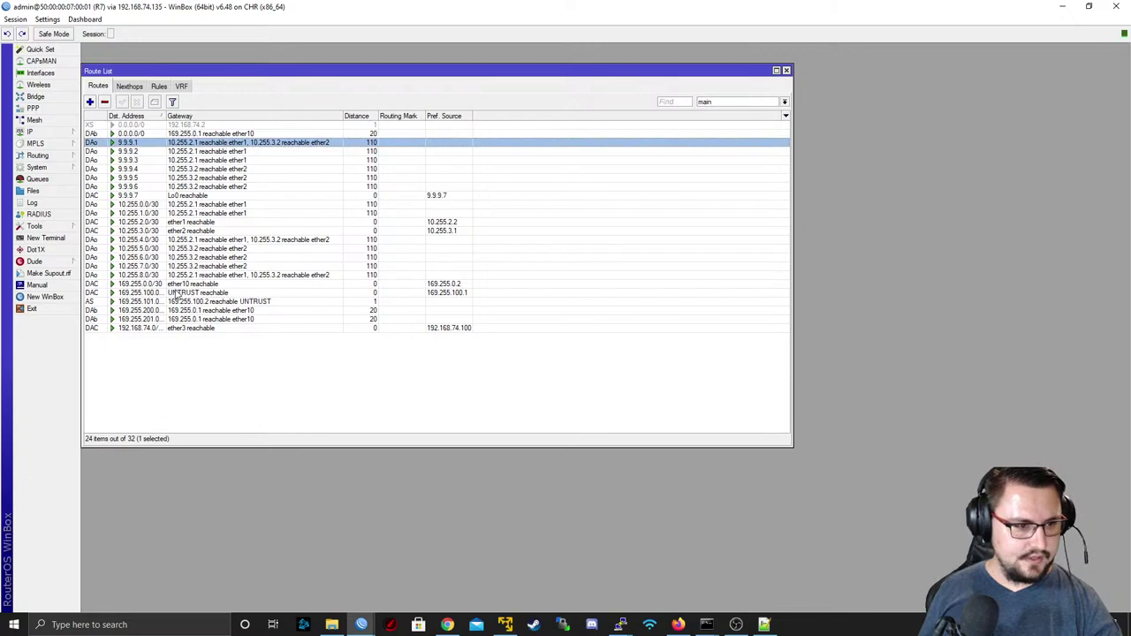
pyautogui.click(111, 135)
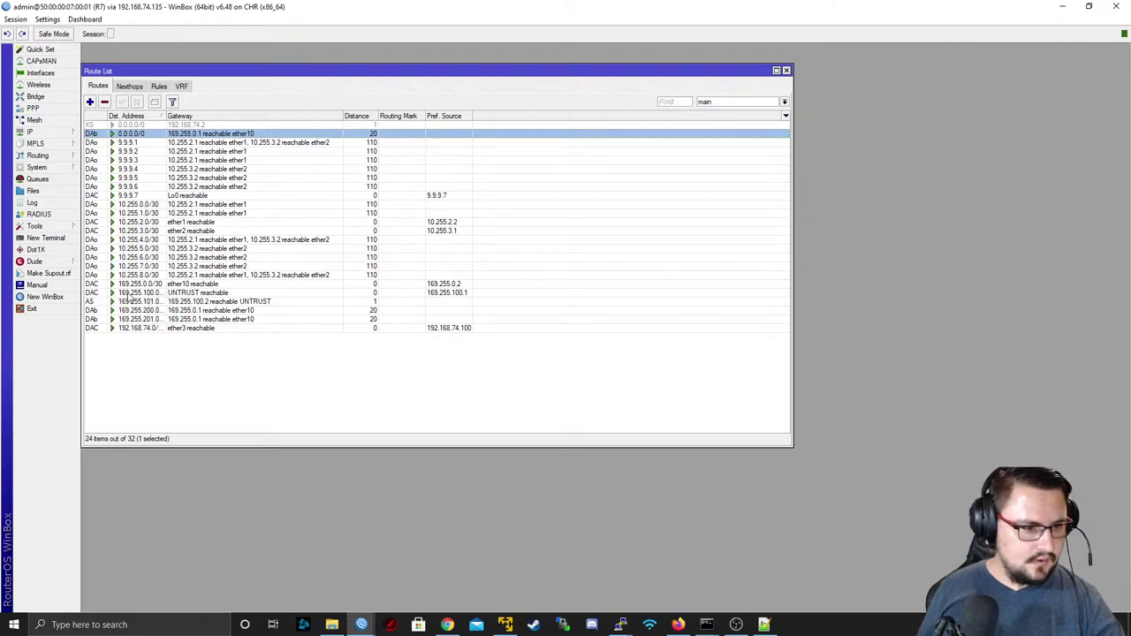
pyautogui.click(129, 294)
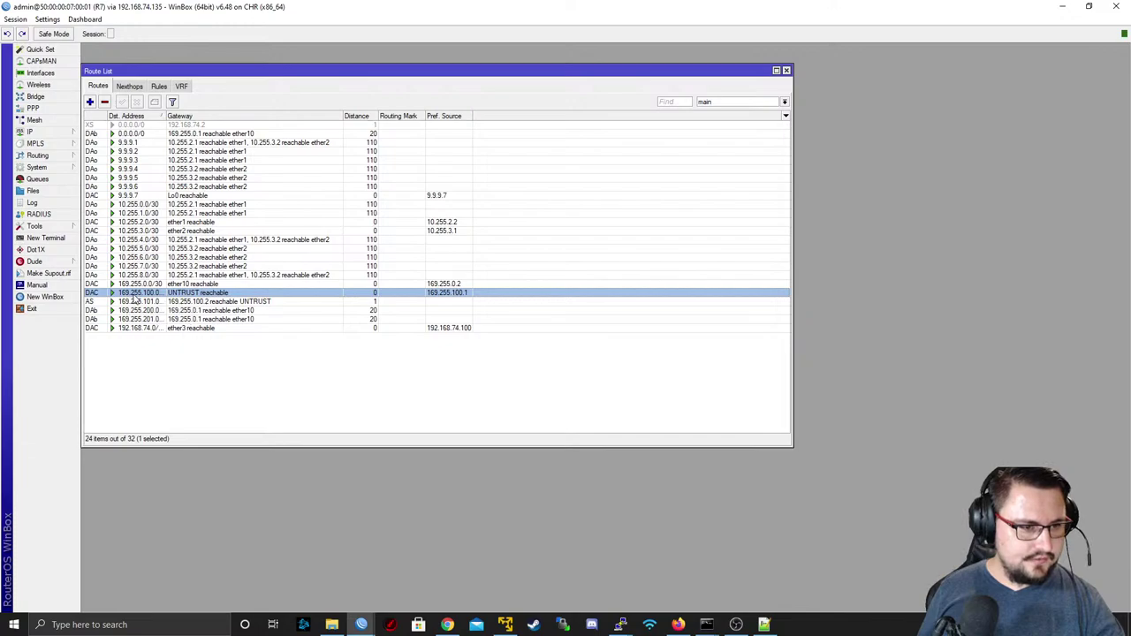
pyautogui.moveTo(163, 116); pyautogui.dragTo(194, 117)
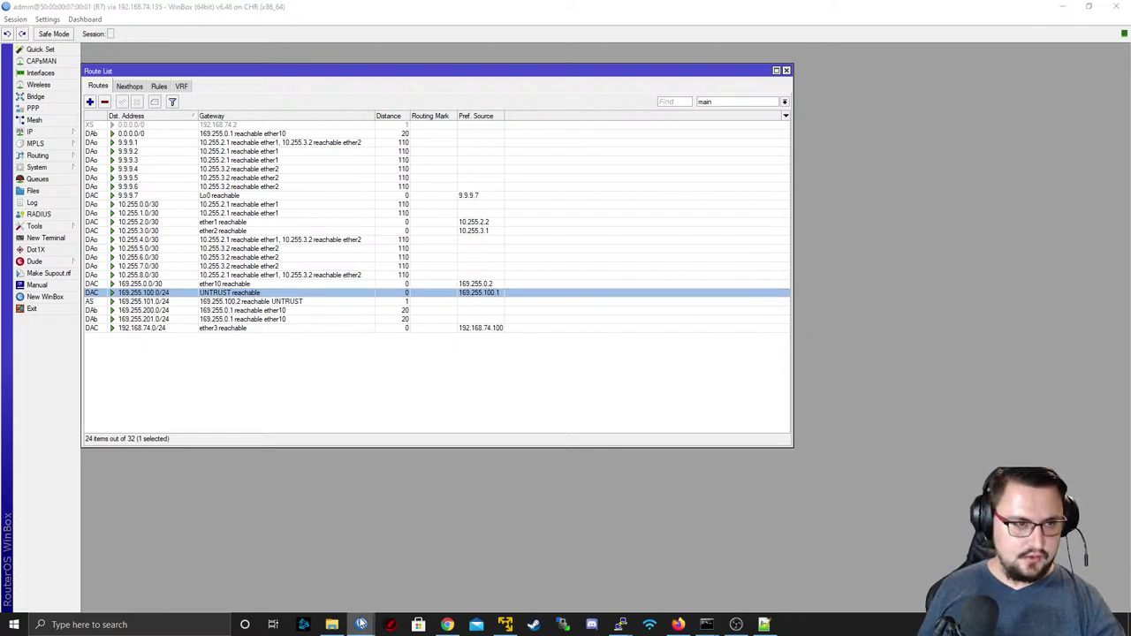
pyautogui.click(370, 619)
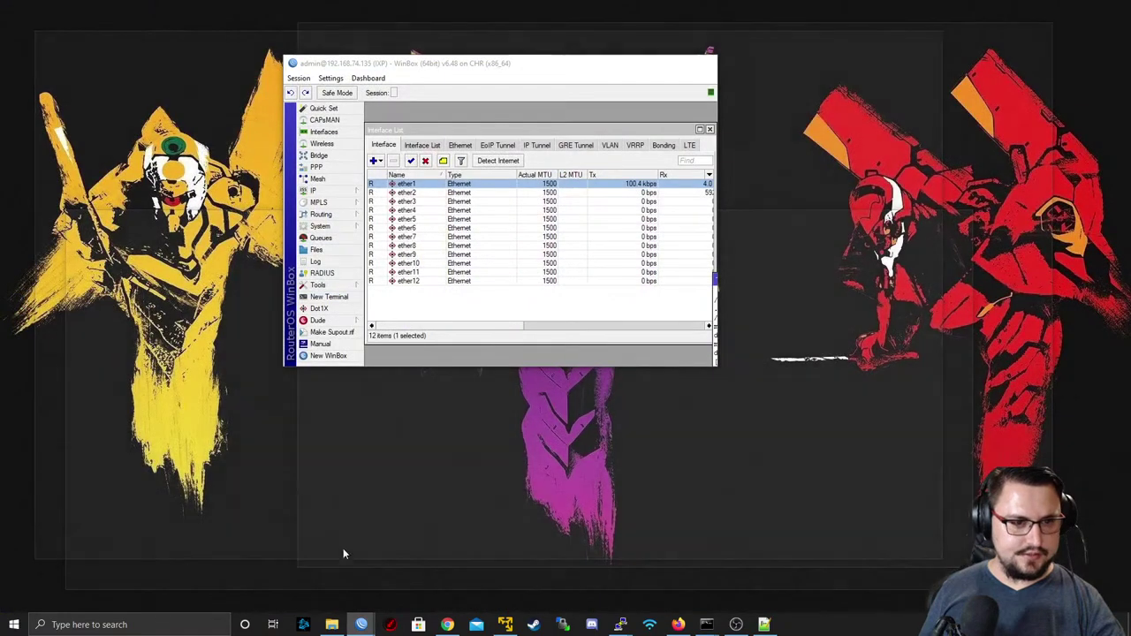
# - Open the IXP router's IP > Firewall > NAT list
pyautogui.click(343, 552)
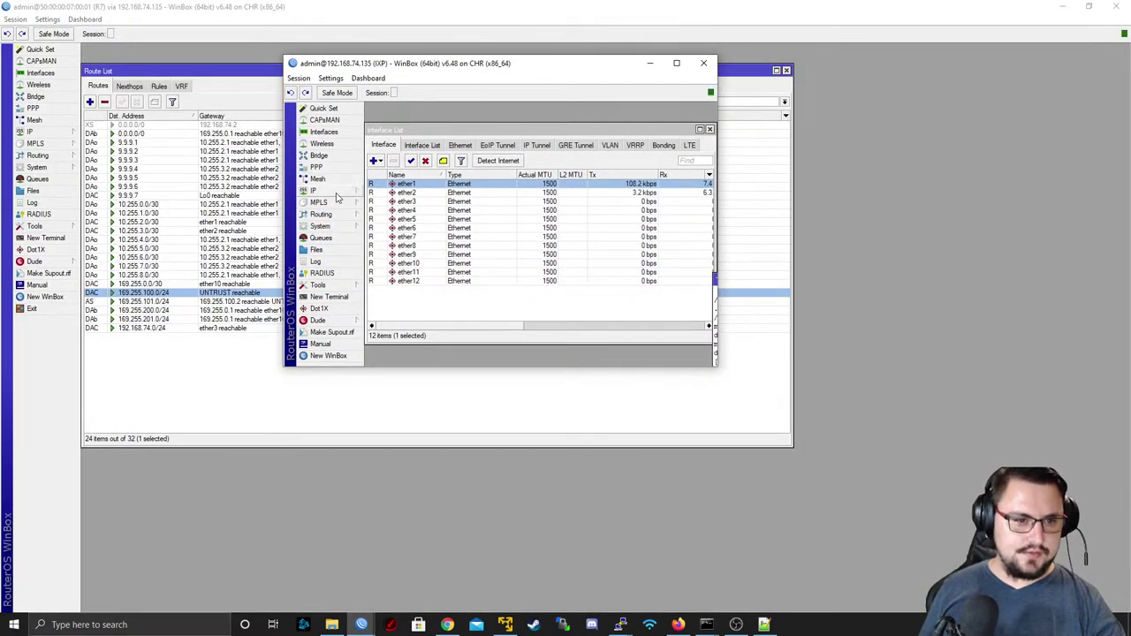
pyautogui.click(333, 191)
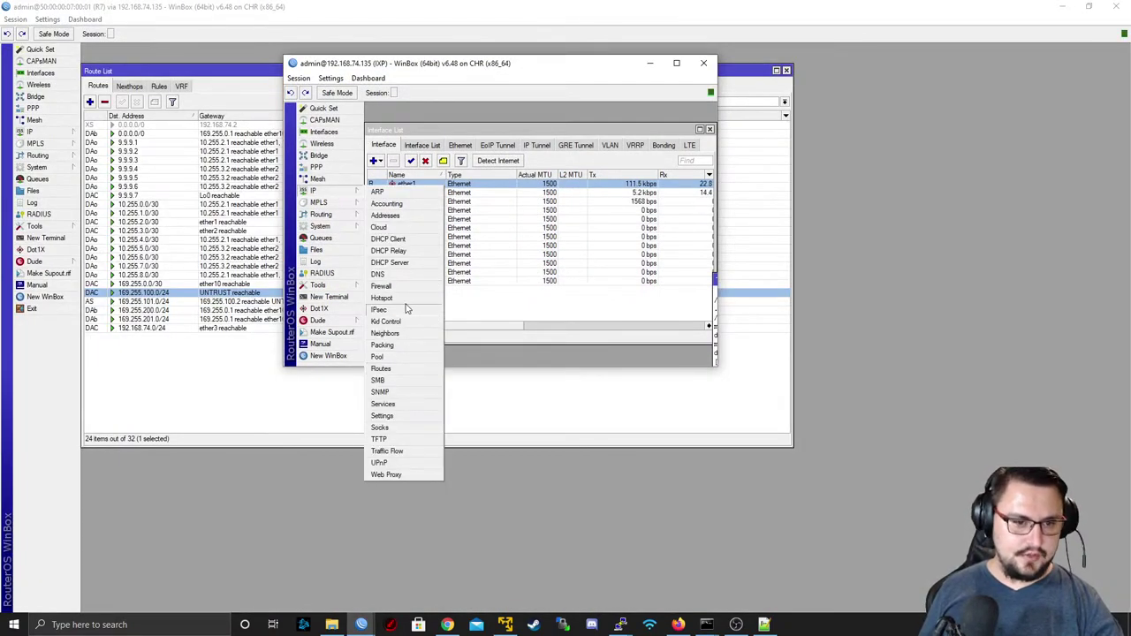
pyautogui.click(382, 285)
pyautogui.click(417, 159)
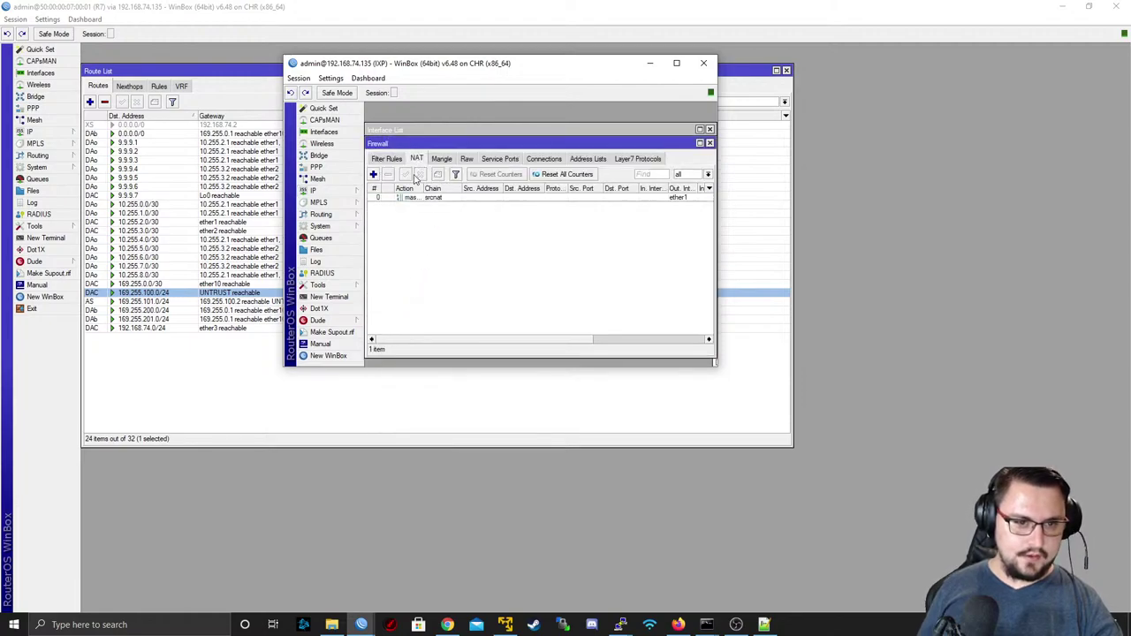
# - Select the srcnat masquerade rule on ether1 and disable it
pyautogui.click(447, 197)
pyautogui.moveTo(566, 342); pyautogui.dragTo(396, 343)
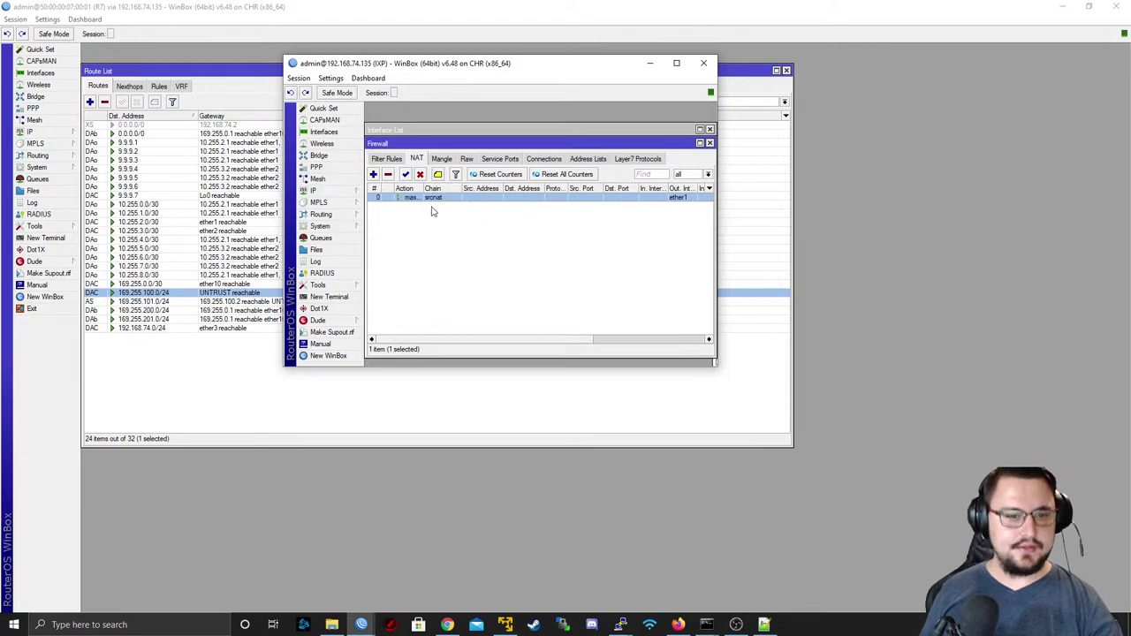
pyautogui.click(502, 335)
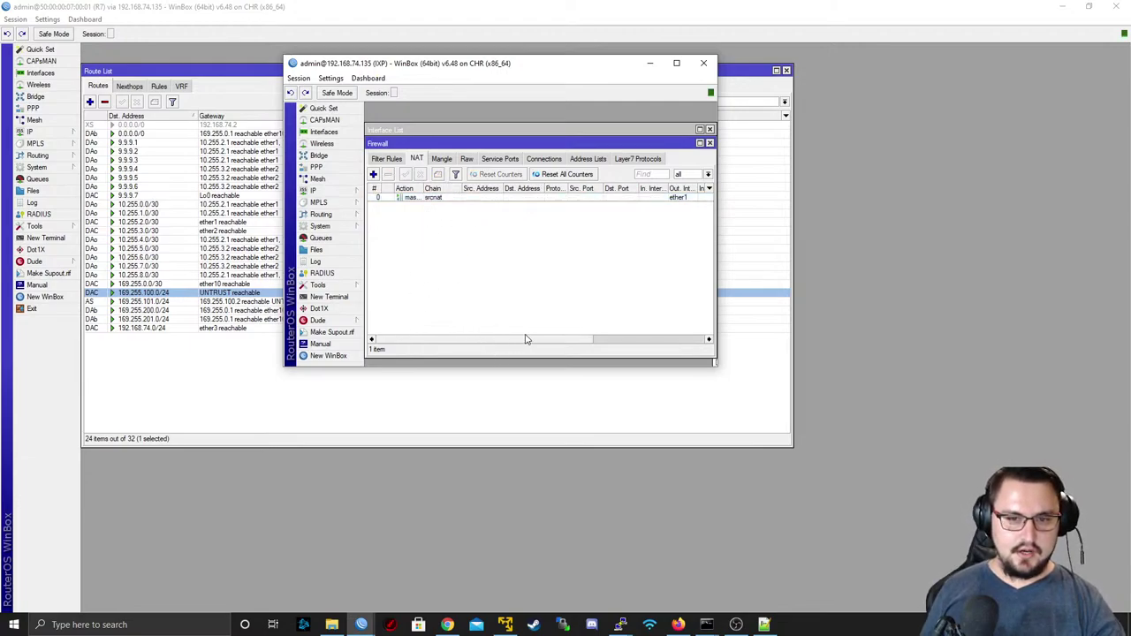
pyautogui.moveTo(592, 341); pyautogui.dragTo(462, 340)
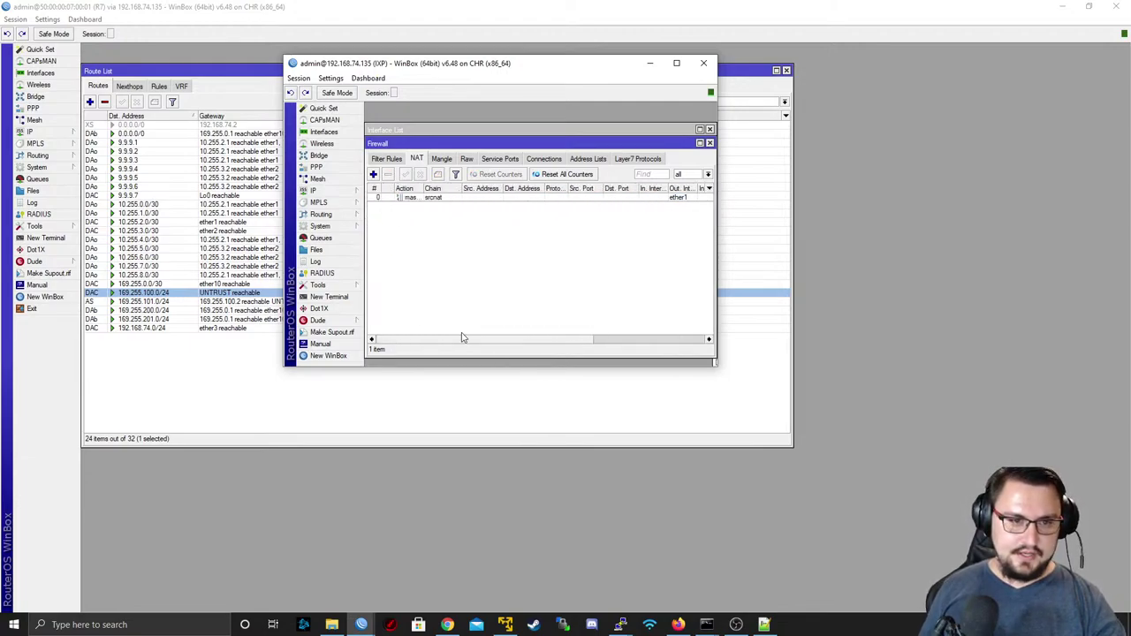
pyautogui.click(435, 201)
pyautogui.click(420, 174)
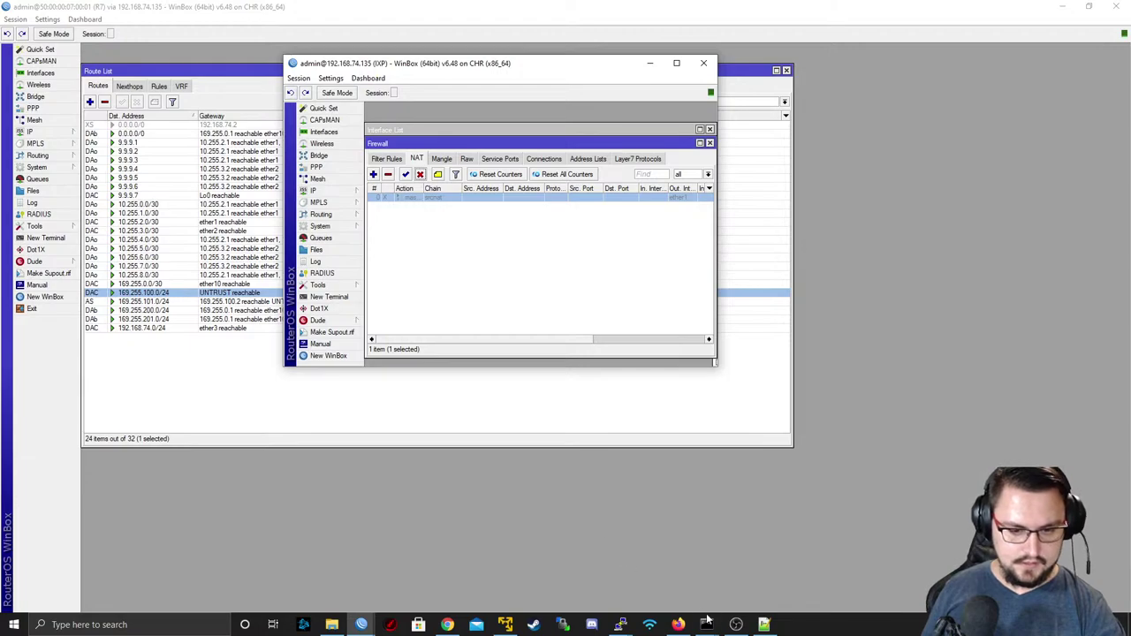
# - Run ping 169.255.0.2 in the administrator Command Prompt, then hide it
pyautogui.moveTo(707, 621)
pyautogui.click(770, 578)
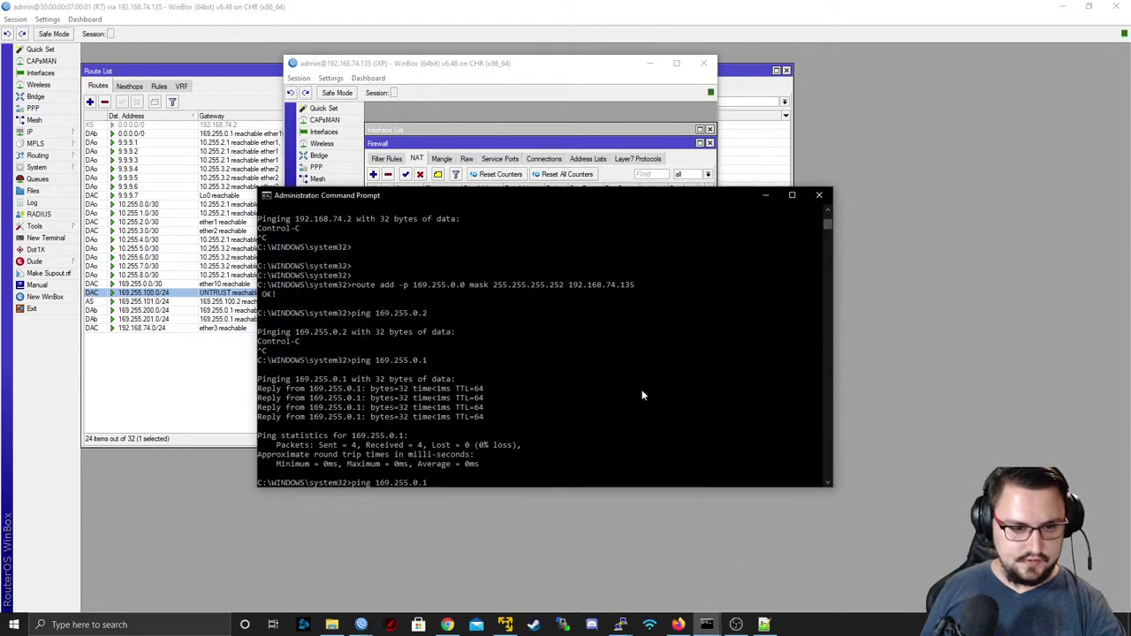
pyautogui.press('Return')
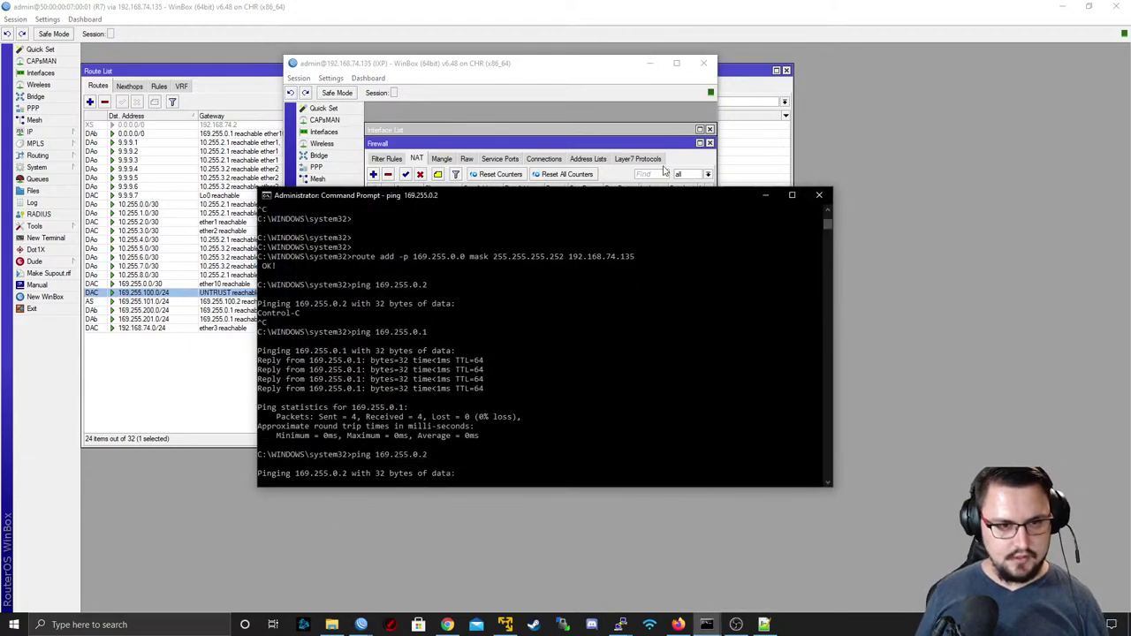
pyautogui.click(765, 195)
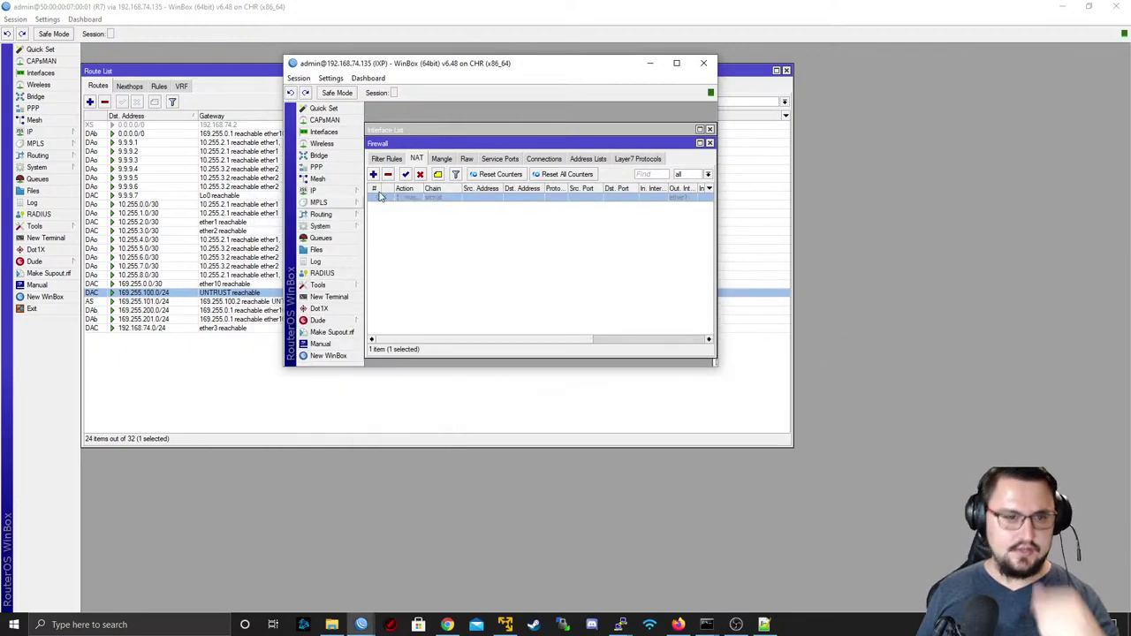
# - Check the IXP's Mangle and Filter Rules, open its Interface List, and minimize the main WinBox window
pyautogui.click(442, 162)
pyautogui.click(401, 164)
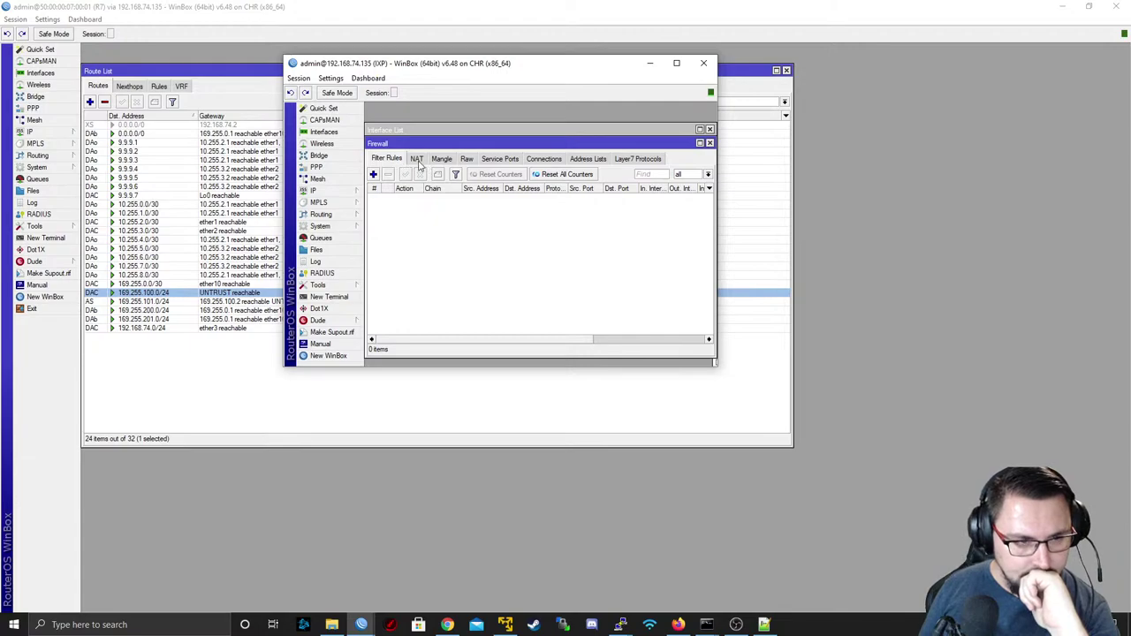
pyautogui.click(324, 132)
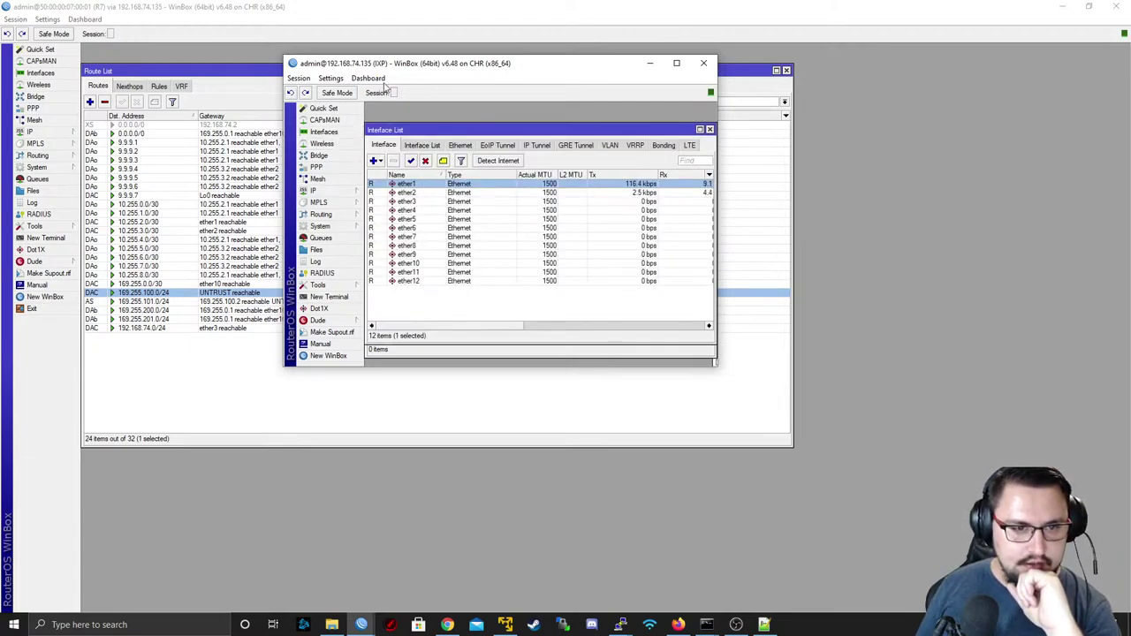
pyautogui.moveTo(389, 71); pyautogui.dragTo(642, 197)
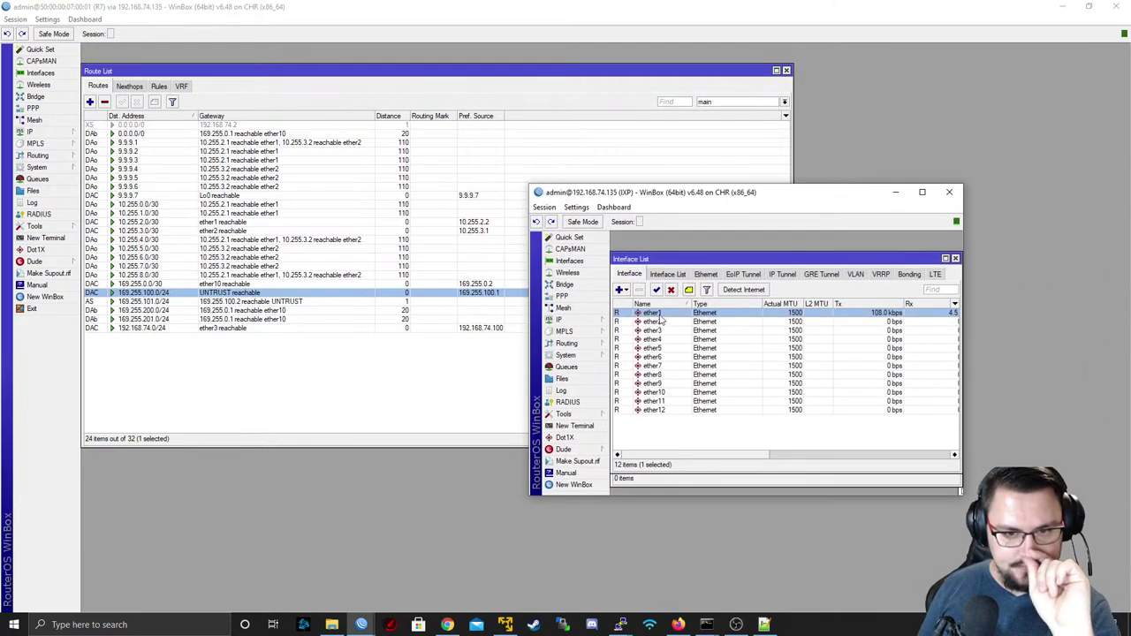
pyautogui.click(1065, 10)
pyautogui.click(1062, 6)
pyautogui.moveTo(699, 197); pyautogui.dragTo(309, 226)
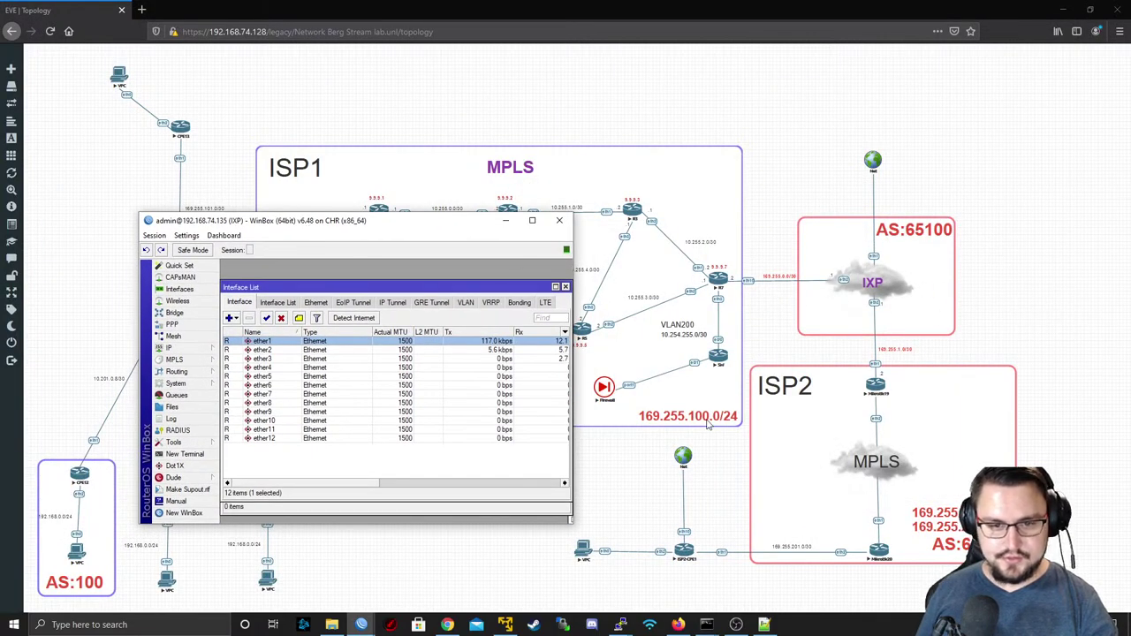
# - Start Torch on ether2 and run a continuous 'ping 169.255.0.2 -t' in Command Prompt
pyautogui.doubleClick(288, 350)
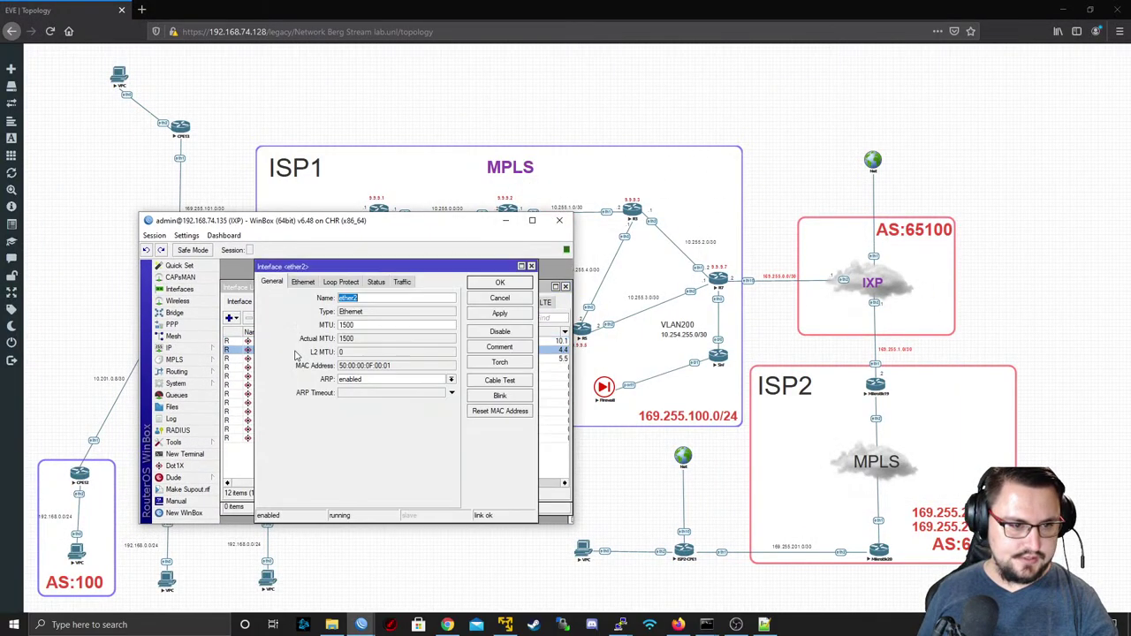
pyautogui.click(500, 362)
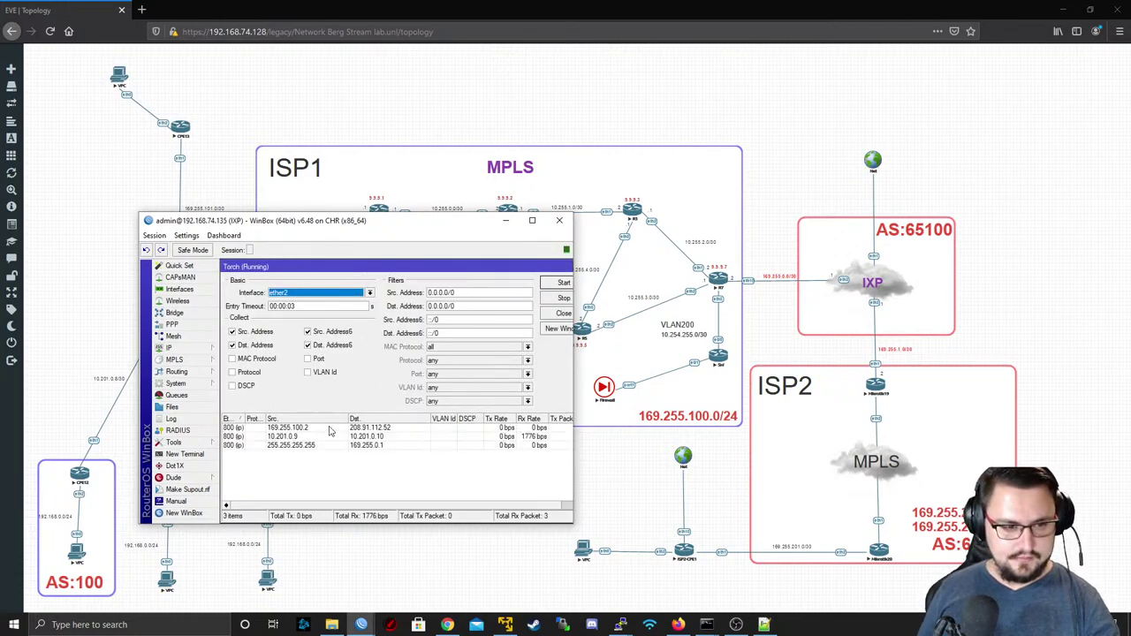
pyautogui.click(708, 626)
pyautogui.click(751, 574)
pyautogui.press('Up')
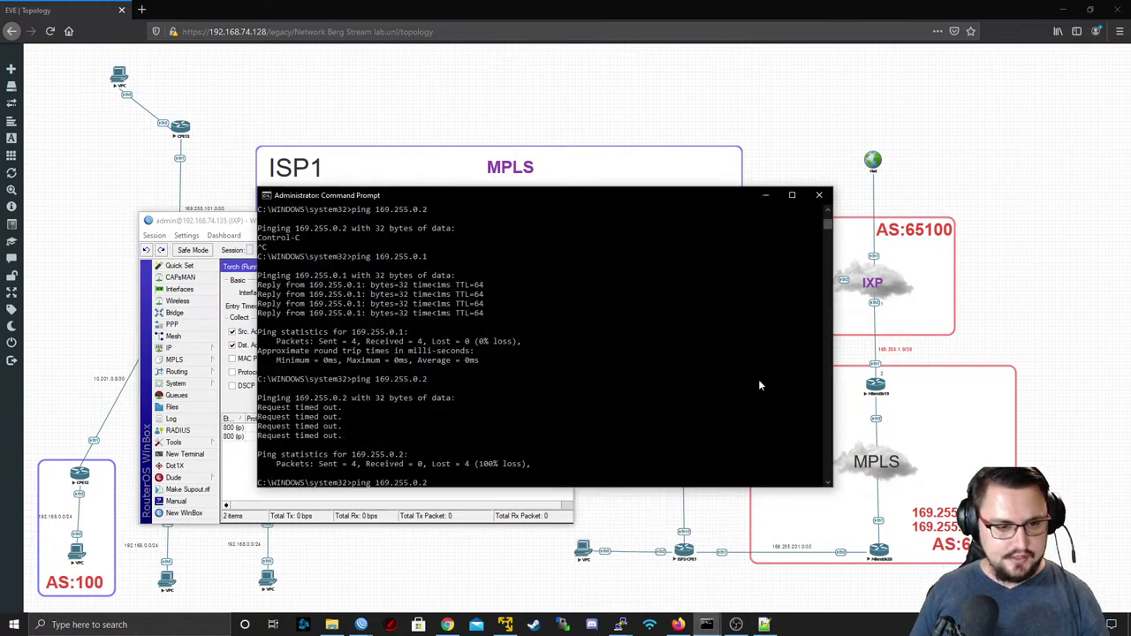
pyautogui.write('t')
pyautogui.press('Return')
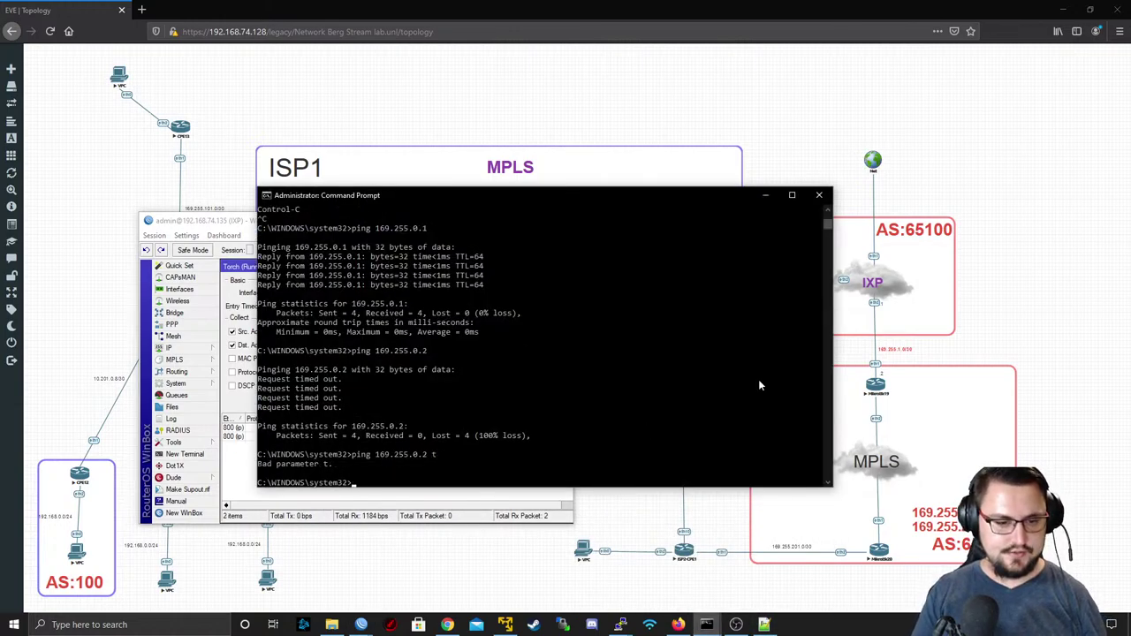
pyautogui.write('ping 169.255.0.2 -t')
pyautogui.press('Return')
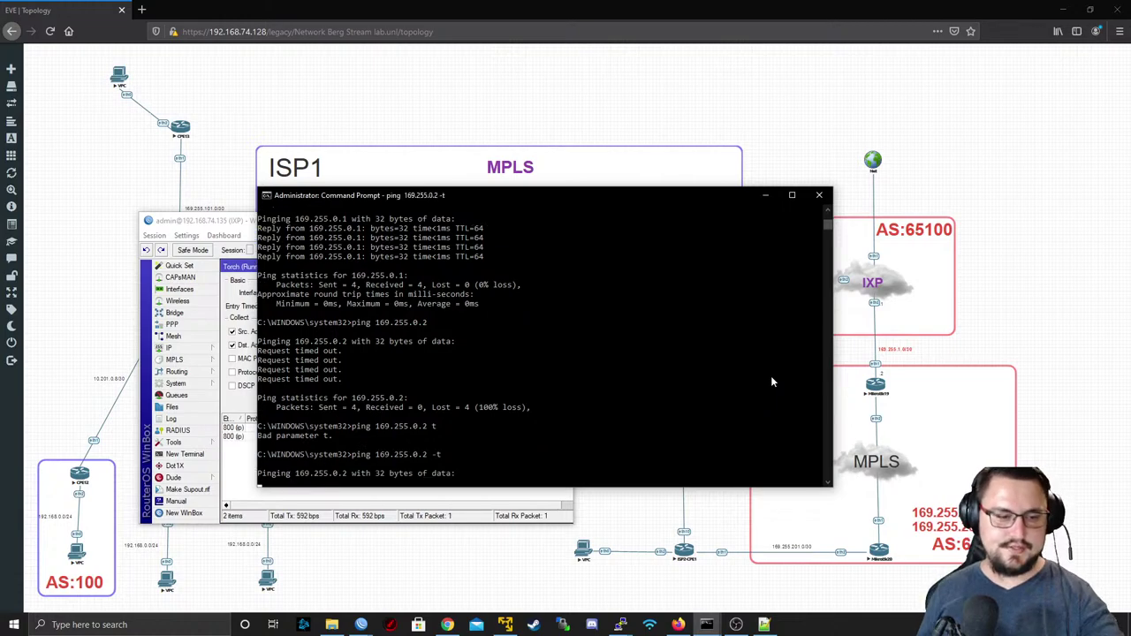
pyautogui.click(766, 196)
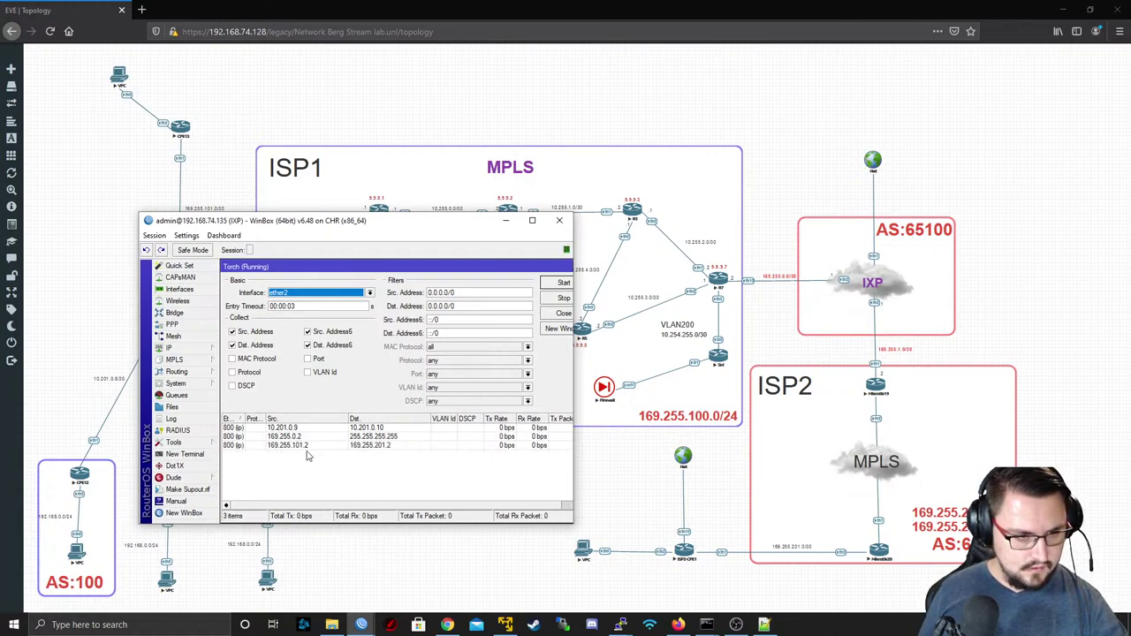
# - Inspect Torch rows for 169.255.0.2 traffic to 169.255.0.1 and 192.168.74.1, then minimize WinBox
pyautogui.click(296, 306)
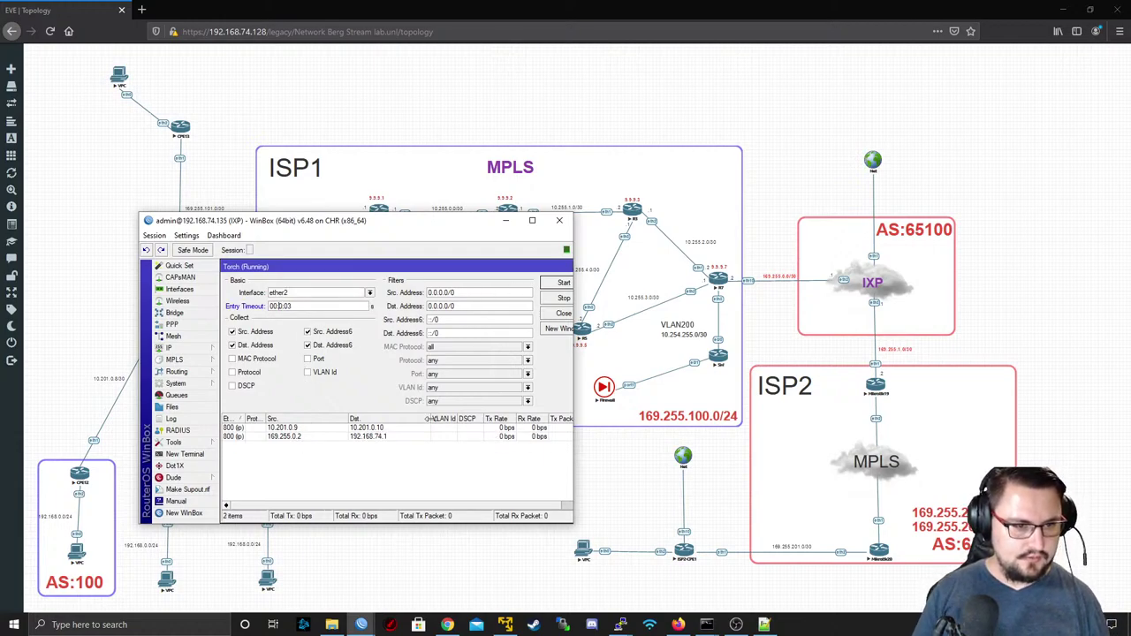
pyautogui.click(532, 220)
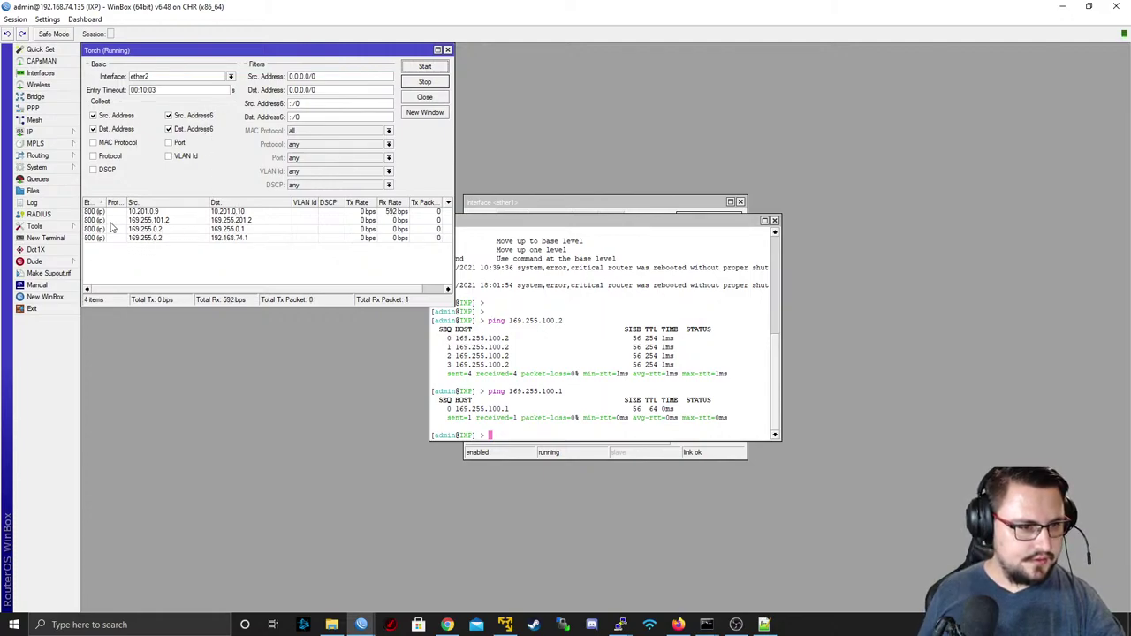
pyautogui.click(218, 230)
pyautogui.click(220, 238)
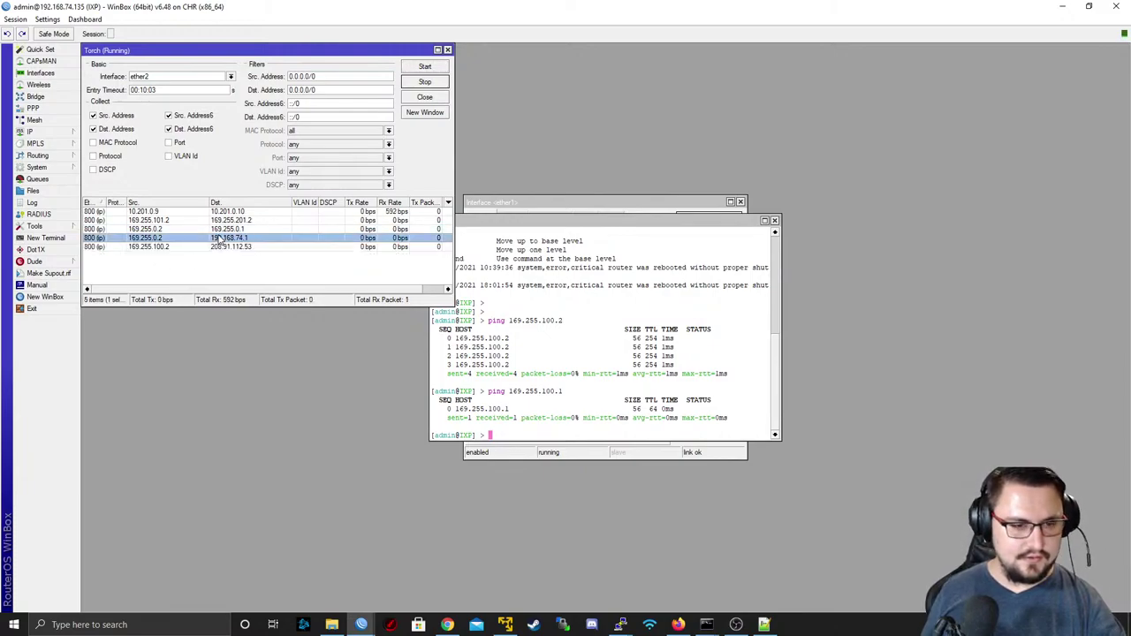
pyautogui.click(1062, 7)
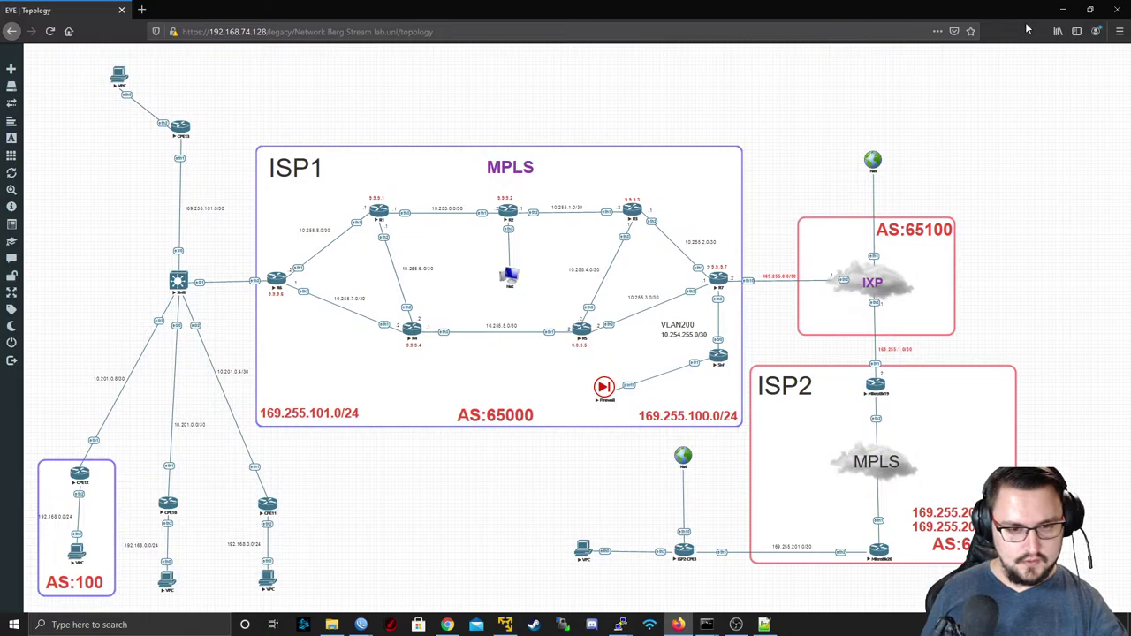
# - Add a Fortinet FortiGate node using image fortinet-FGT-v6-build1828 to the lab
pyautogui.rightClick(513, 497)
pyautogui.click(544, 512)
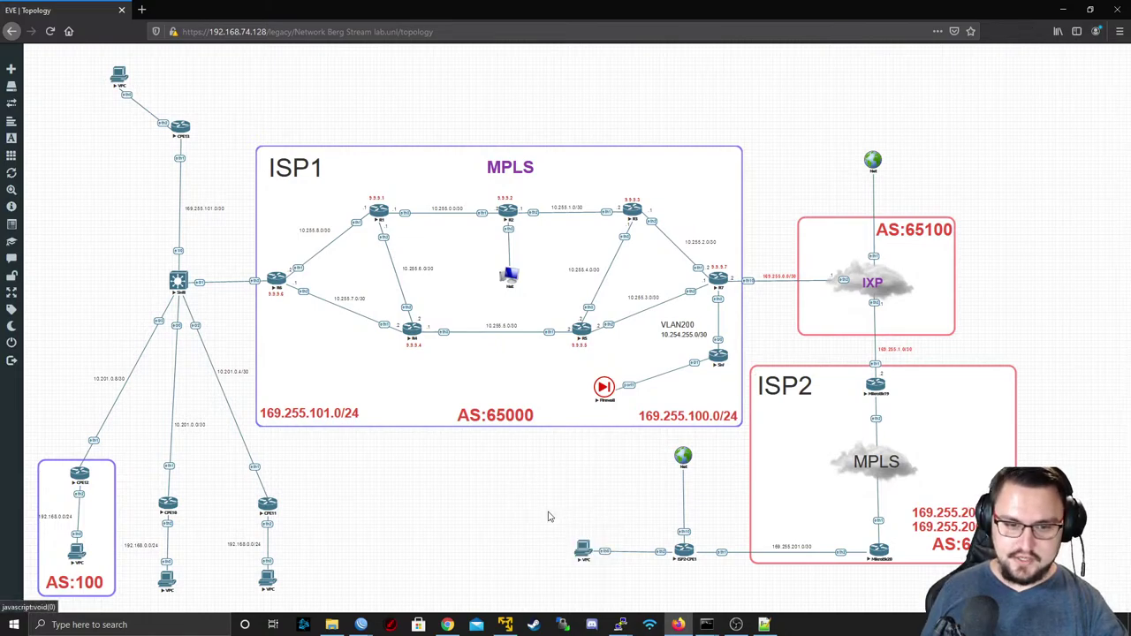
pyautogui.scroll(-1, 512, 239)
pyautogui.click(508, 254)
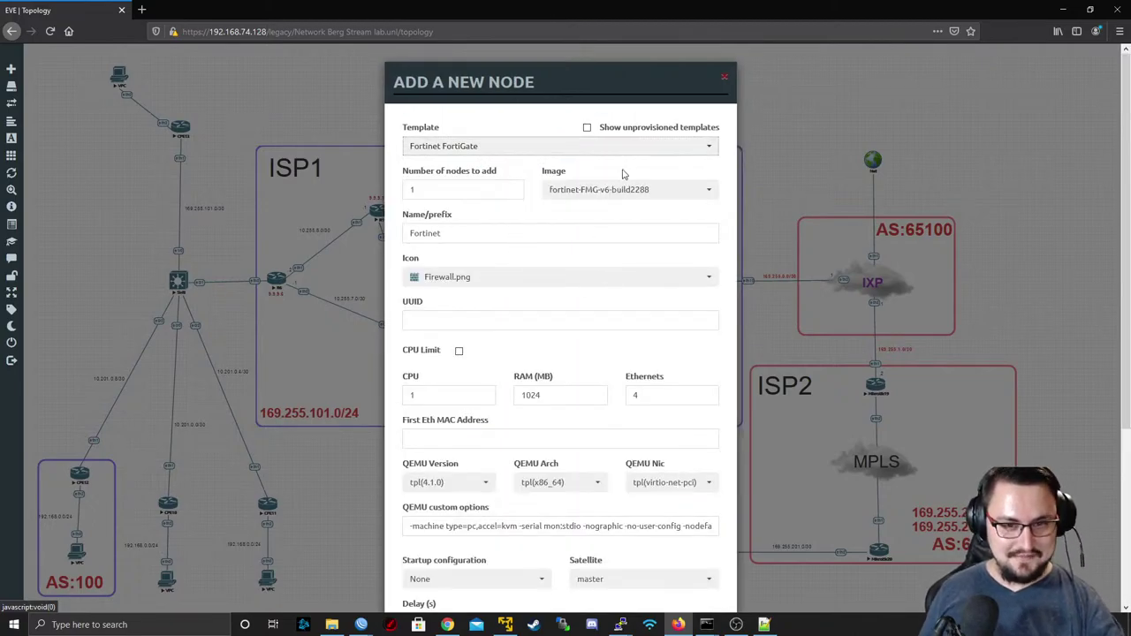
pyautogui.click(626, 186)
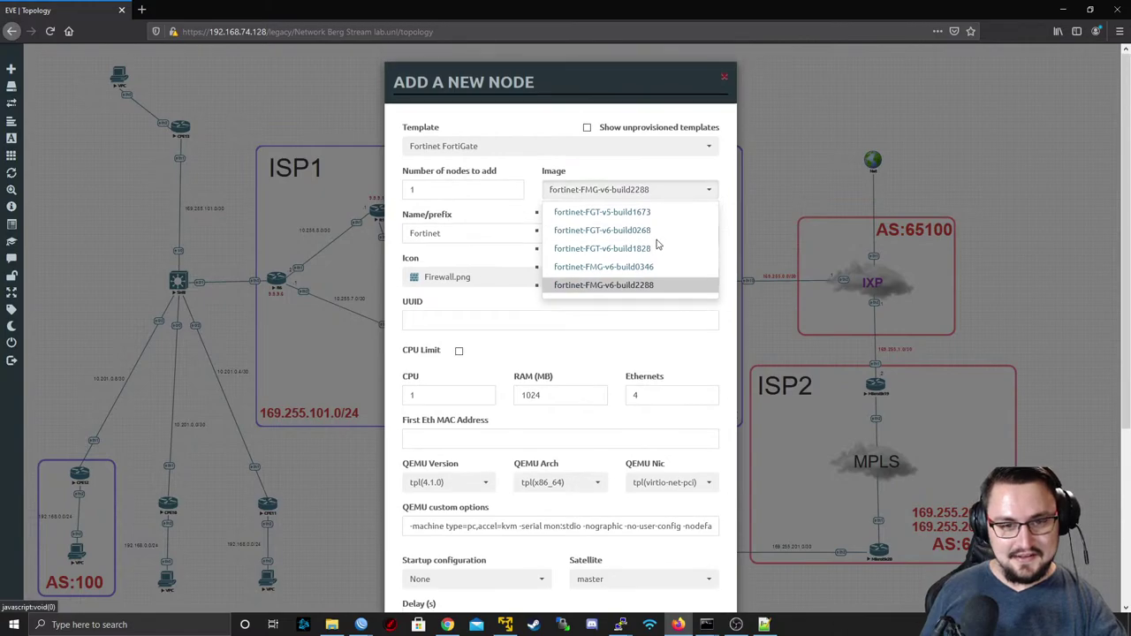
pyautogui.click(654, 238)
pyautogui.click(638, 189)
pyautogui.click(627, 248)
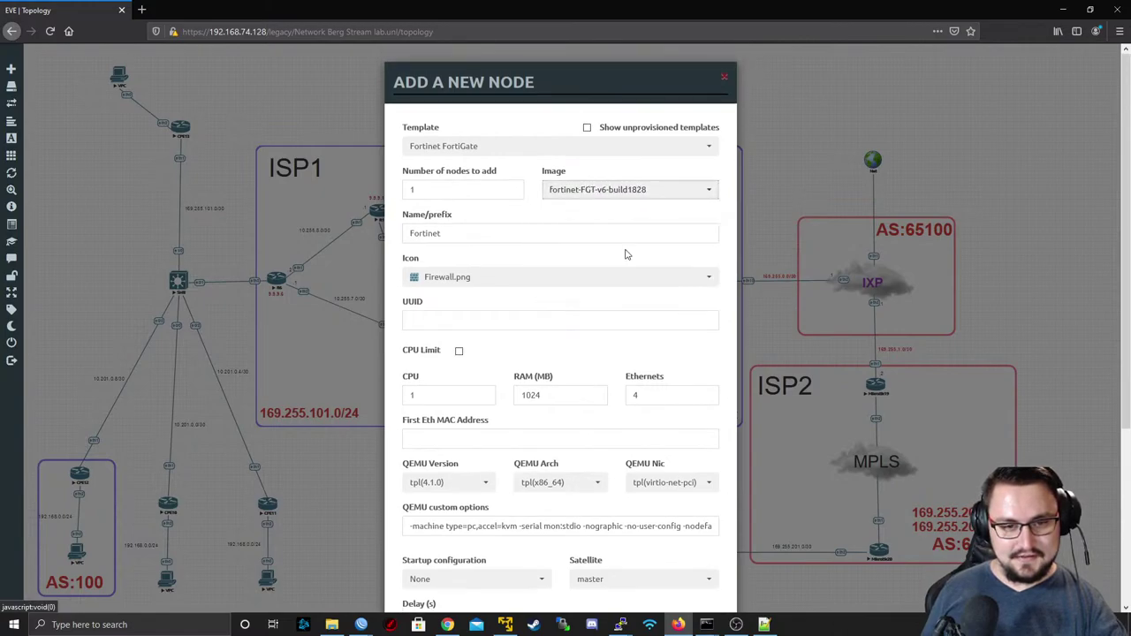
pyautogui.scroll(-3, 575, 309)
pyautogui.scroll(-1, 445, 257)
pyautogui.scroll(-3, 445, 257)
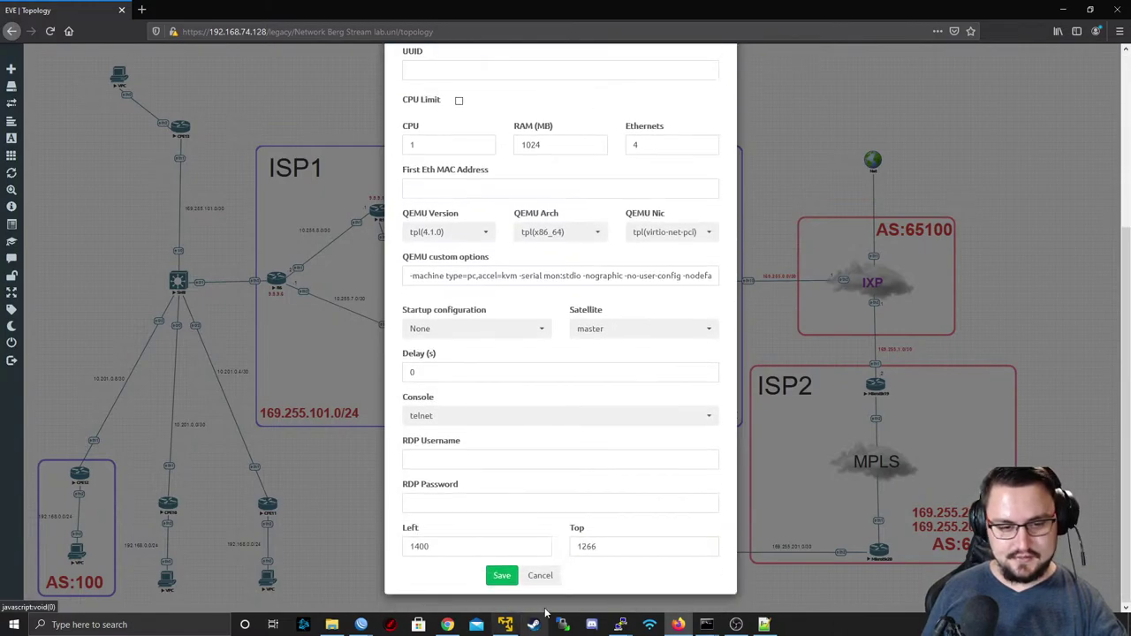
pyautogui.click(500, 575)
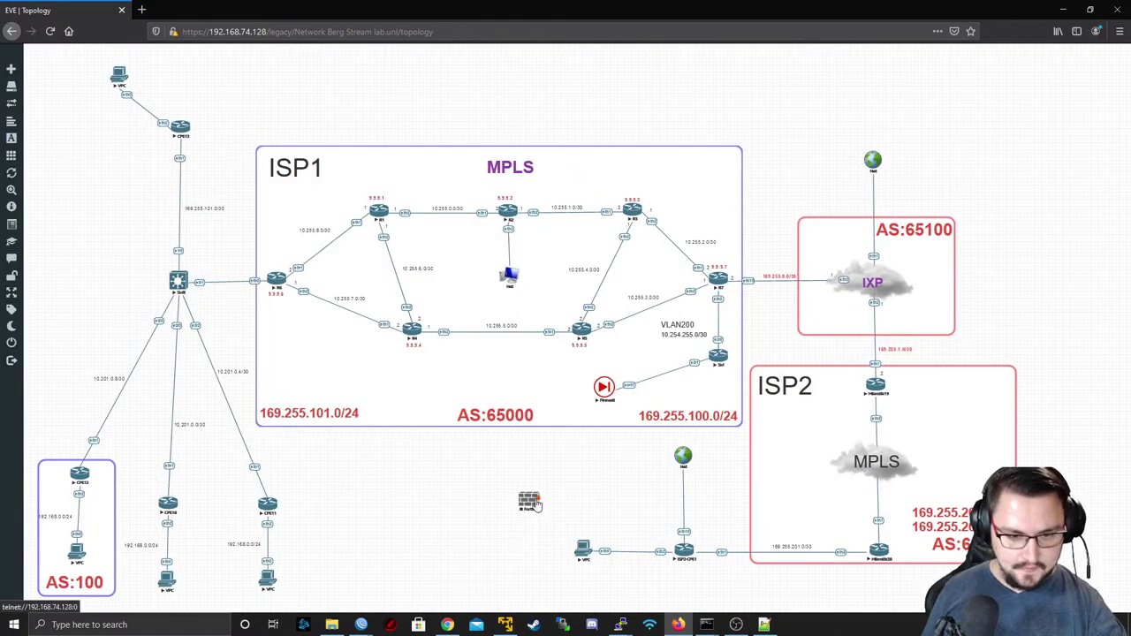
# - Link the Fortinet node's port1 to the Net cloud and start the node
pyautogui.moveTo(536, 500); pyautogui.dragTo(682, 455)
pyautogui.rightClick(523, 327)
pyautogui.press('Escape')
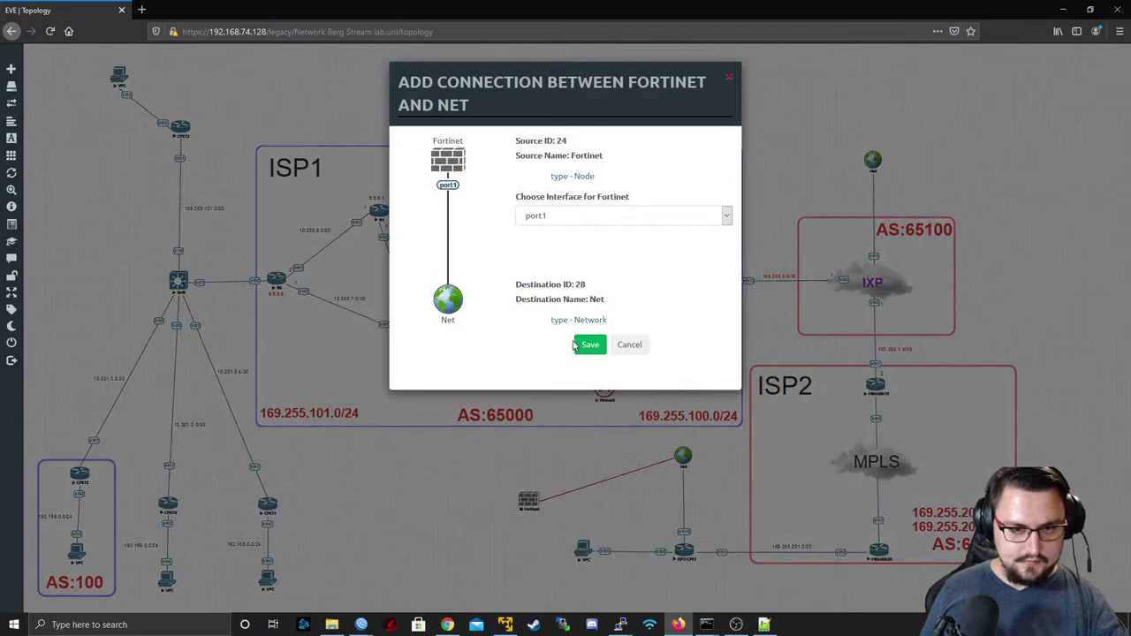
pyautogui.click(578, 344)
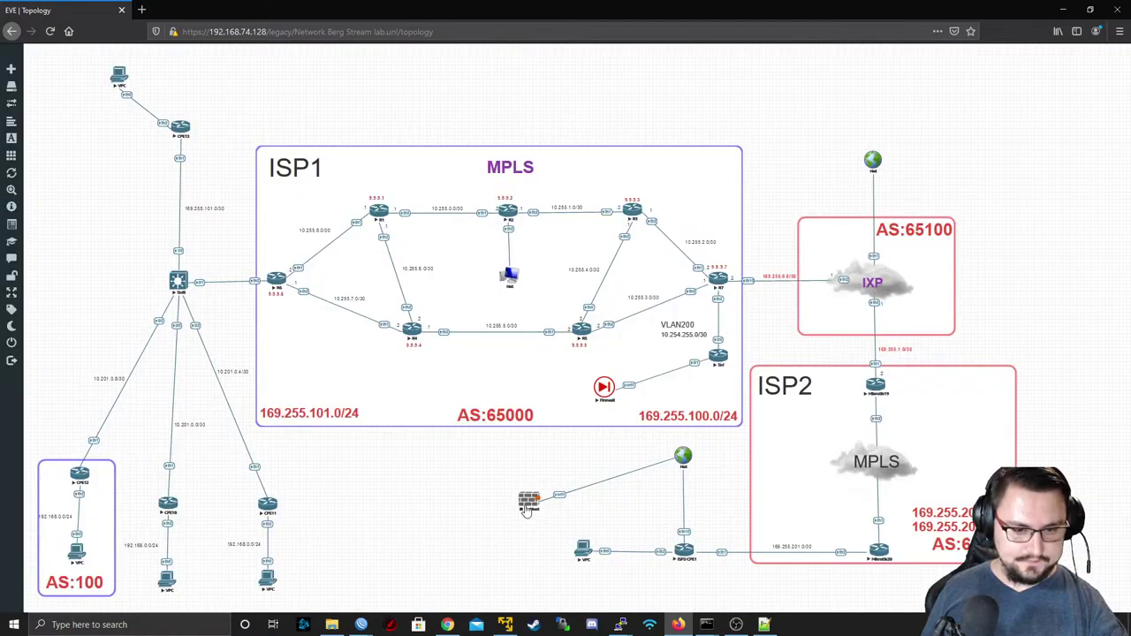
pyautogui.rightClick(524, 505)
pyautogui.click(560, 534)
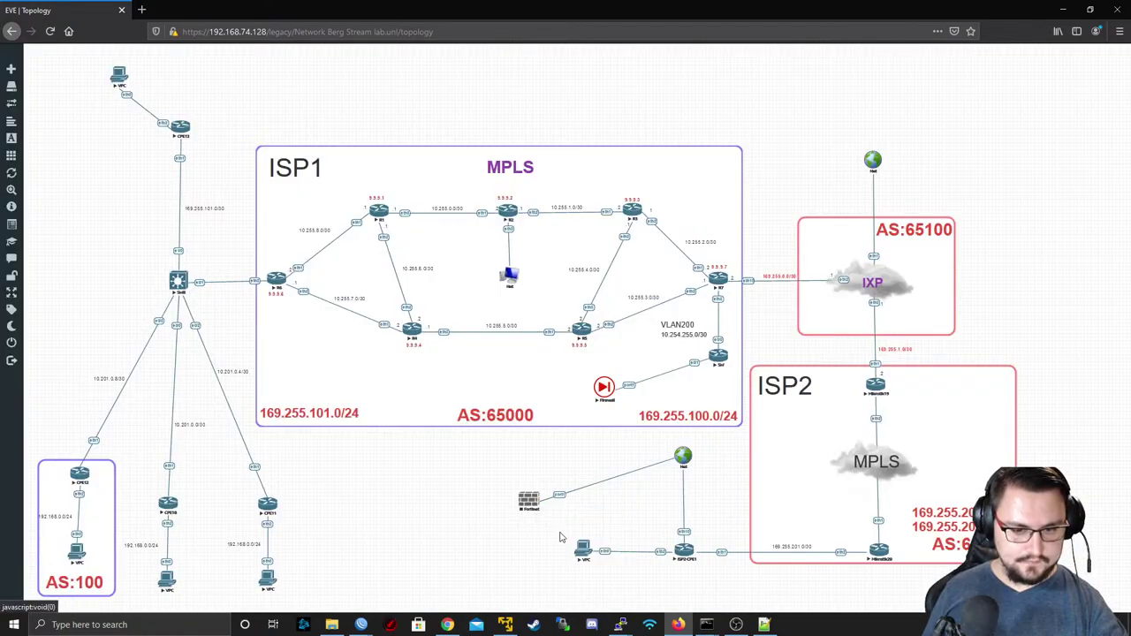
pyautogui.moveTo(528, 510); pyautogui.dragTo(518, 466)
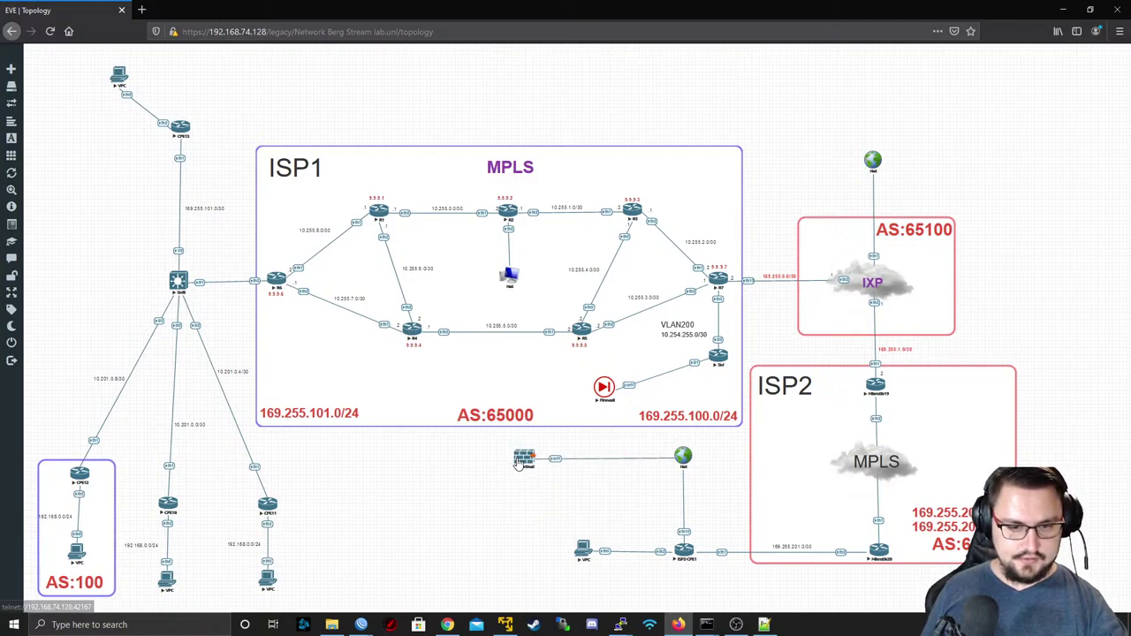
# - Open the Fortinet node's console in PuTTY
pyautogui.click(524, 461)
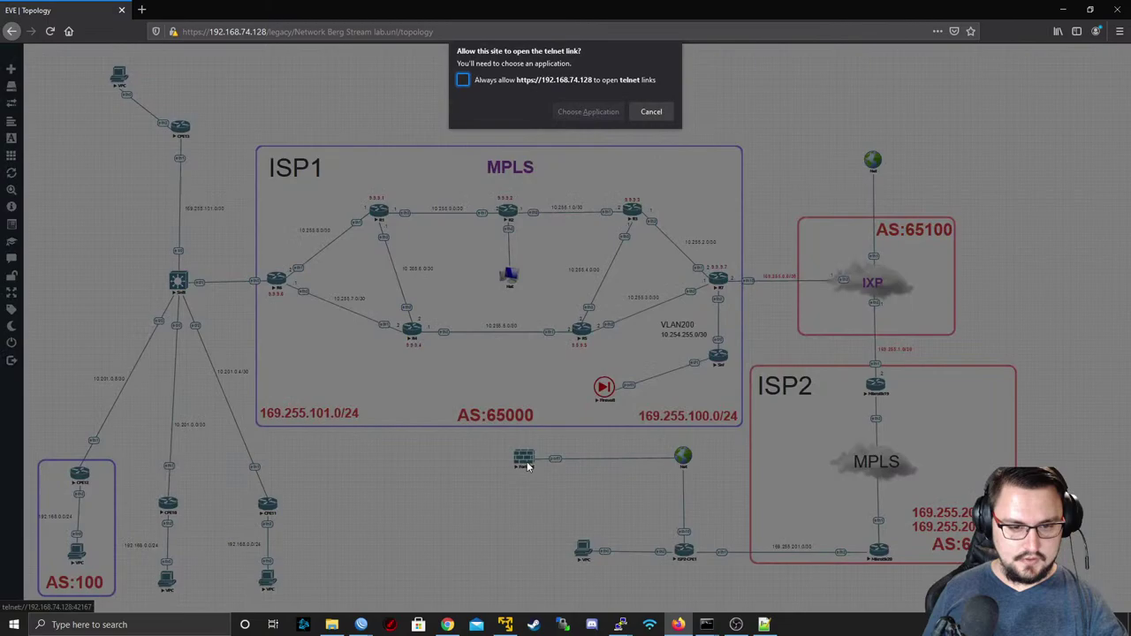
pyautogui.click(584, 111)
pyautogui.click(548, 87)
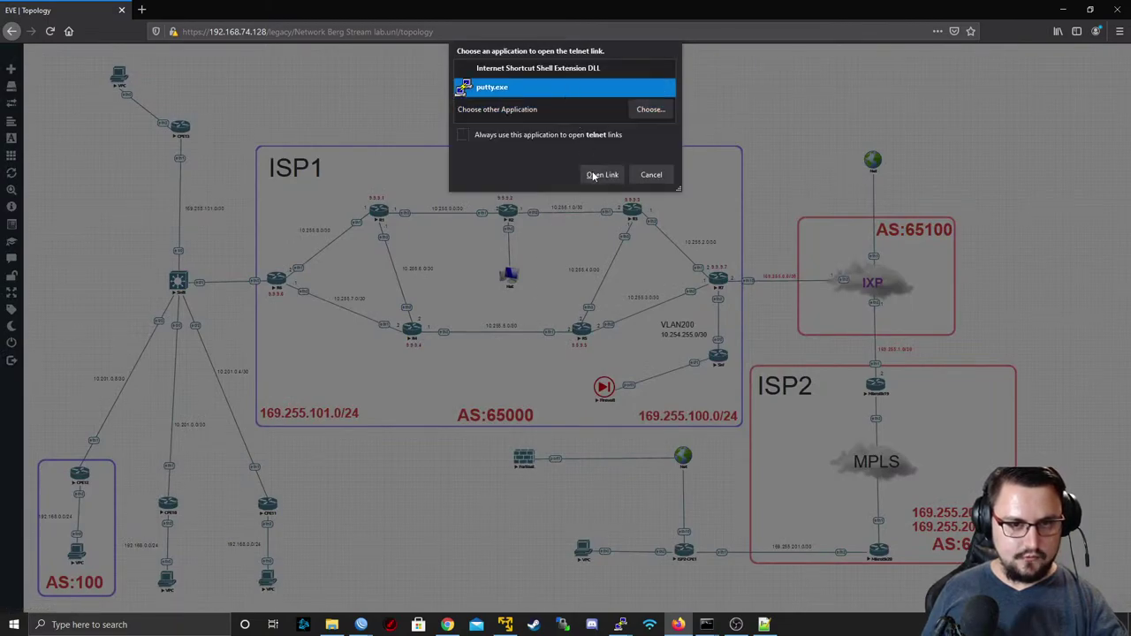
pyautogui.click(600, 174)
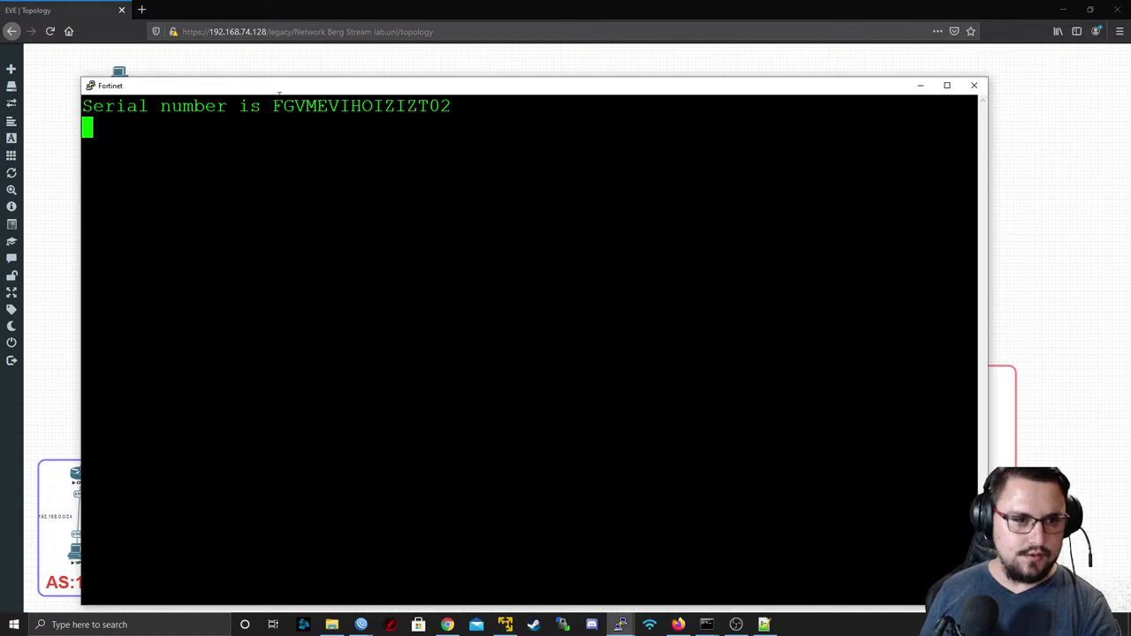
# - Log in to the FortiGate as admin with an empty default password, then set a new one
pyautogui.moveTo(273, 106); pyautogui.dragTo(450, 106)
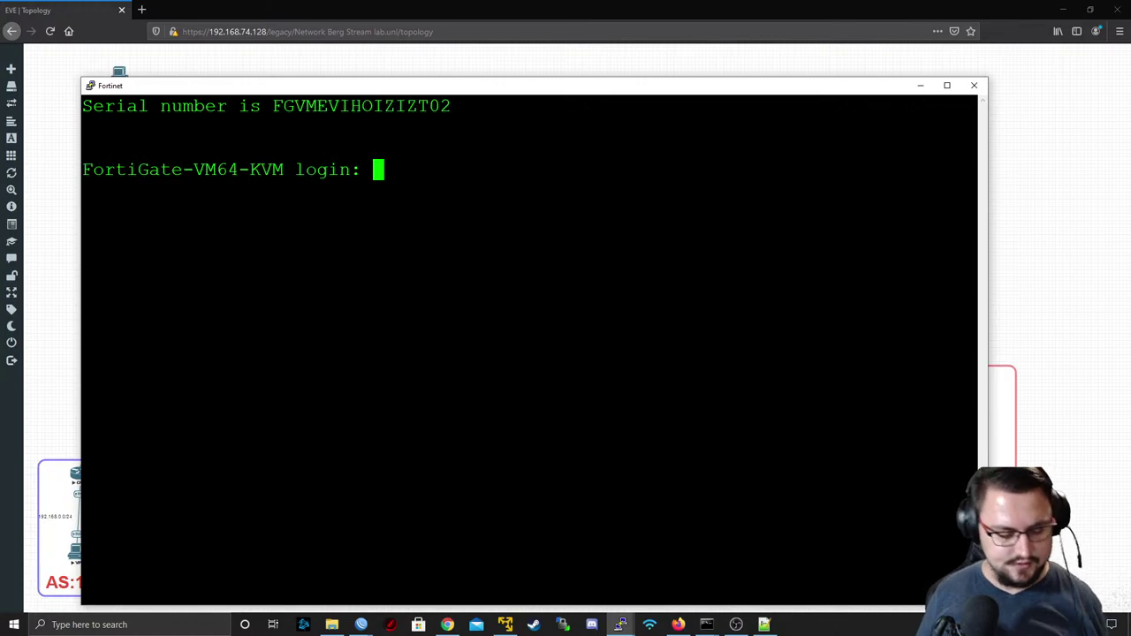
pyautogui.write('admin')
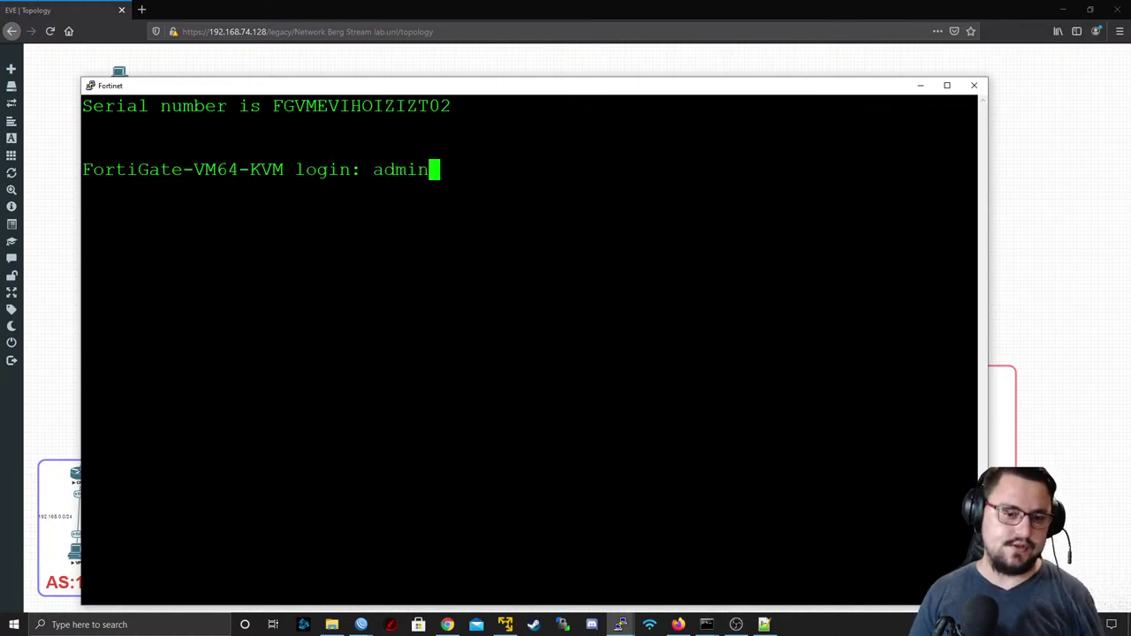
pyautogui.press('Return')
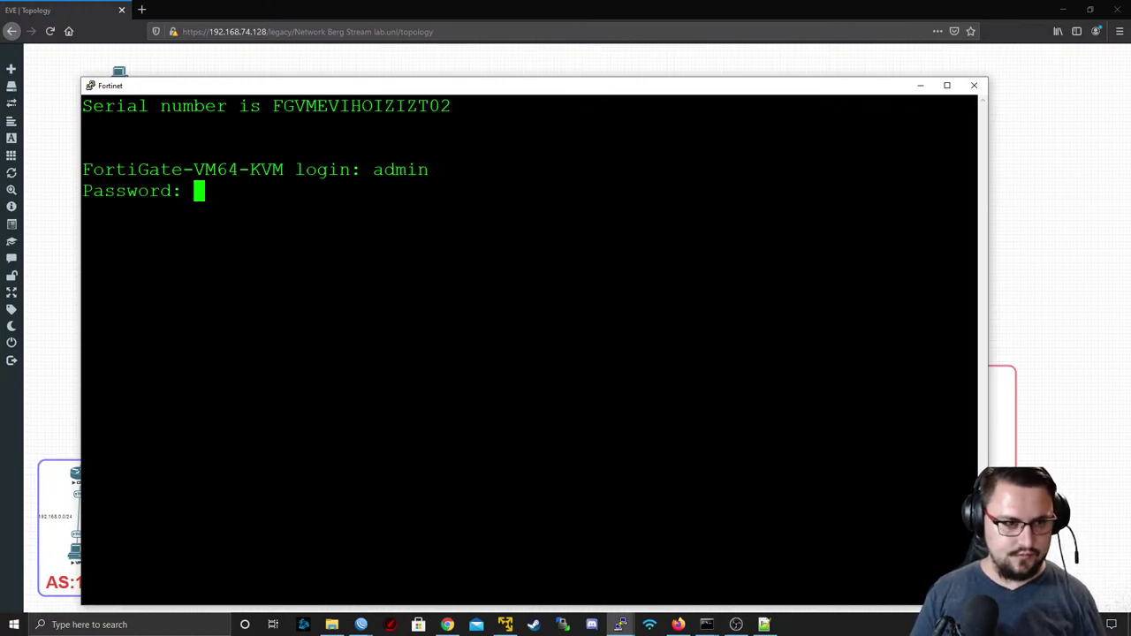
pyautogui.press('Return')
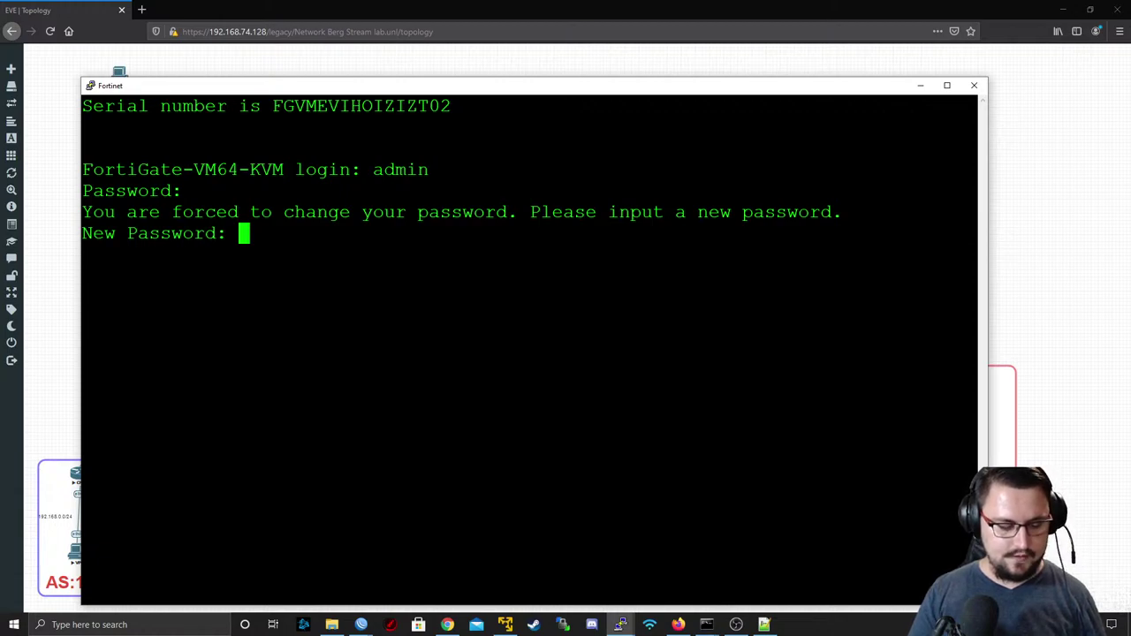
pyautogui.press('Return')
pyautogui.press('Return')
pyautogui.press('Return')
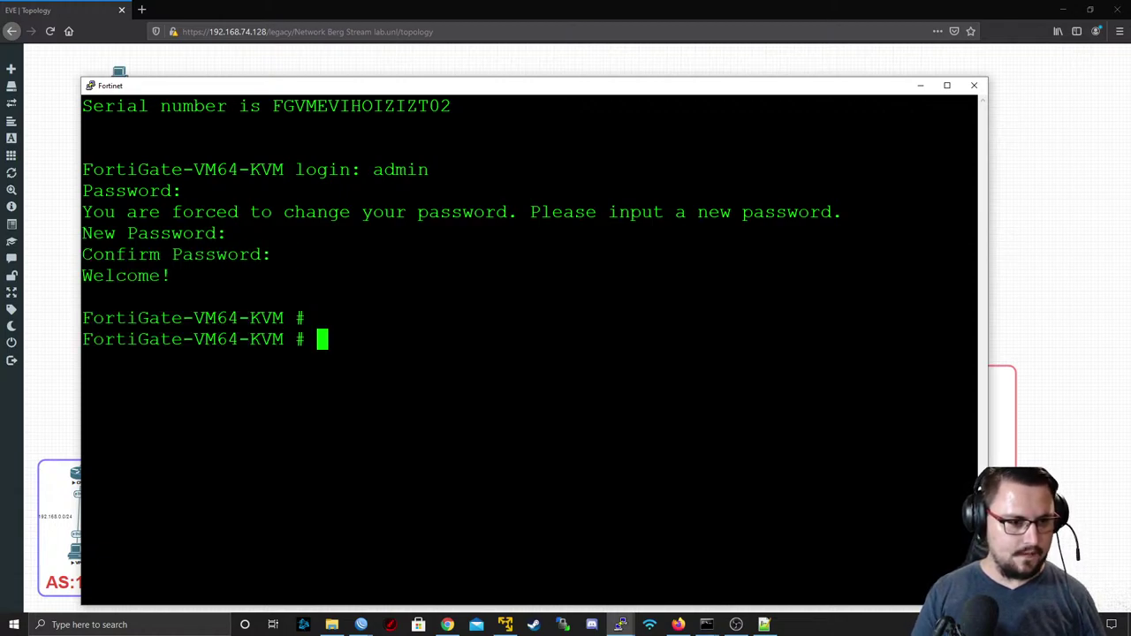
pyautogui.press('Return')
# - Check that port1 uses DHCP and copy its address 192.168.74.140 from 'get system interface'
pyautogui.write('show system int')
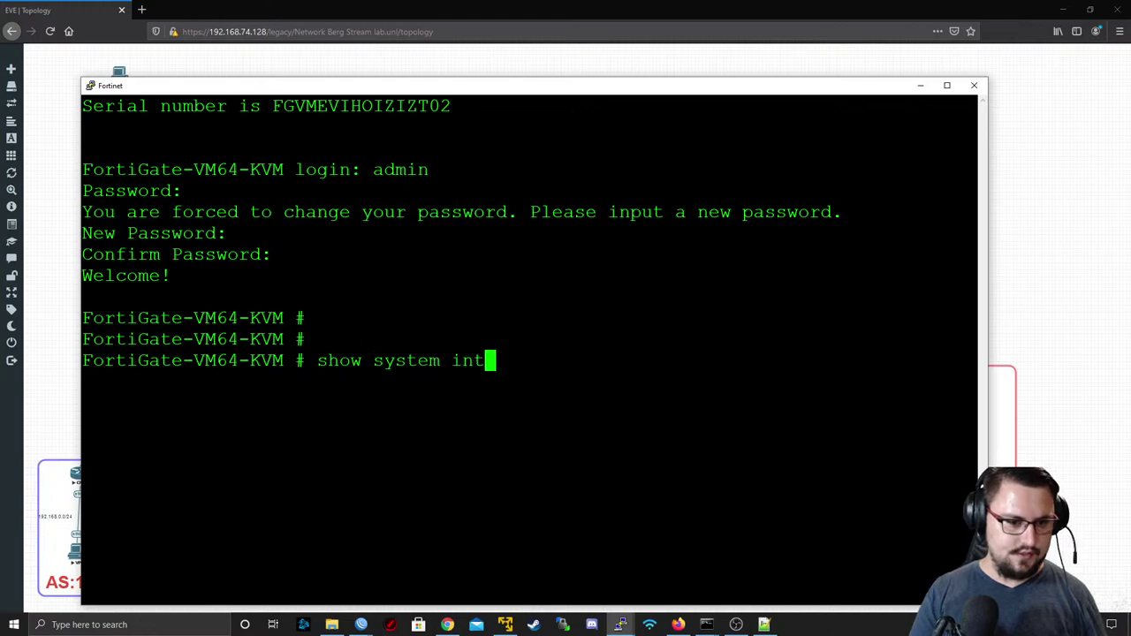
pyautogui.press('Return')
pyautogui.doubleClick(238, 149)
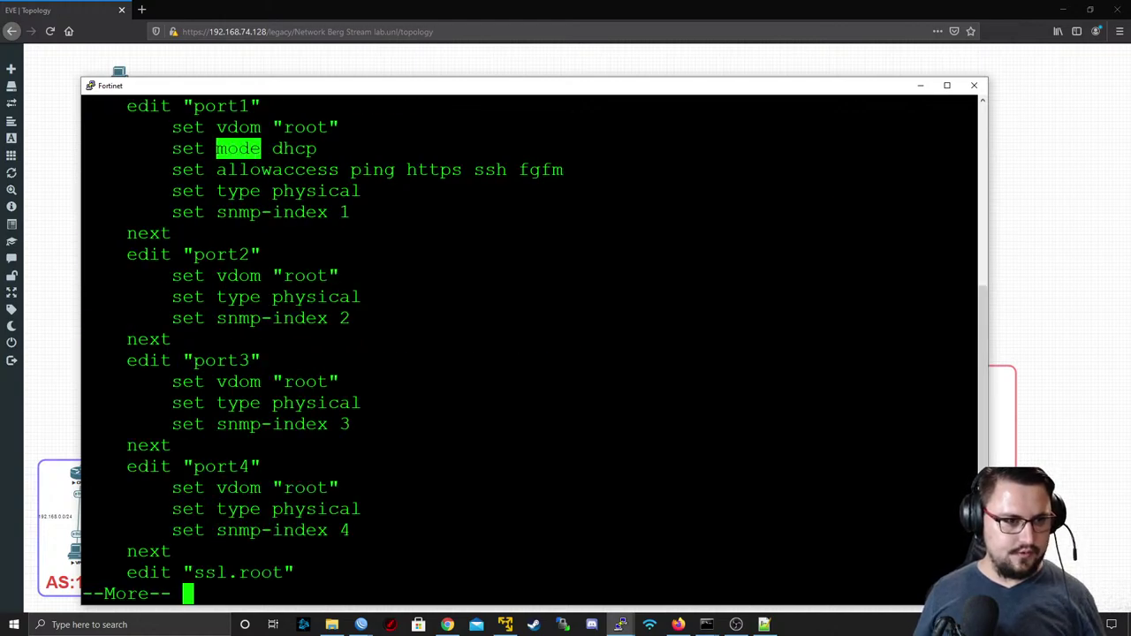
pyautogui.press('q')
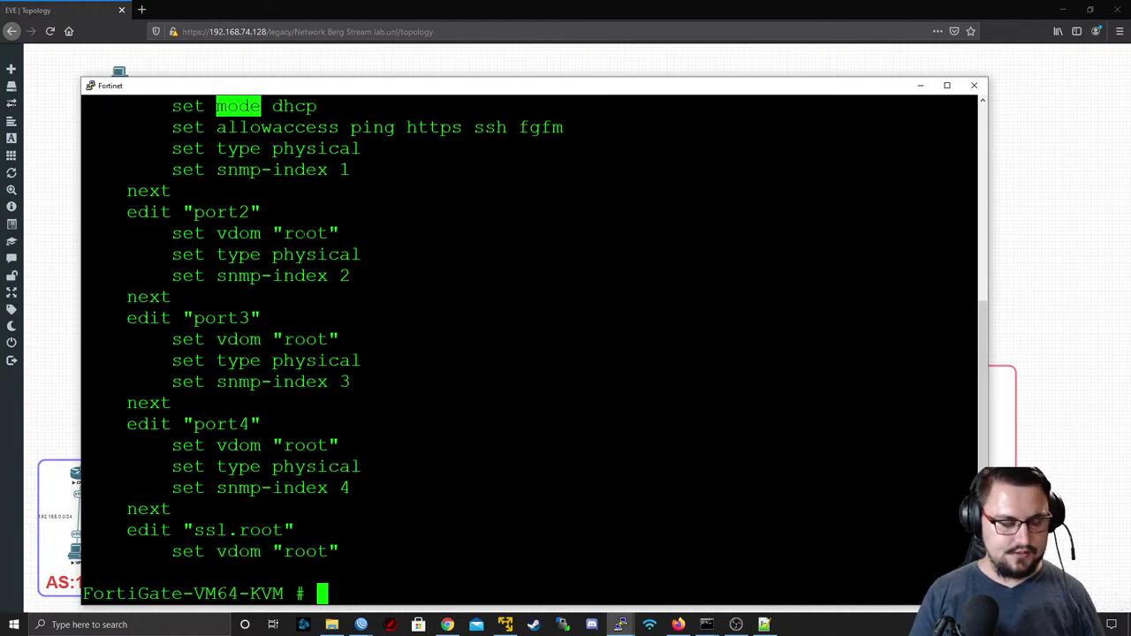
pyautogui.write('get system info')
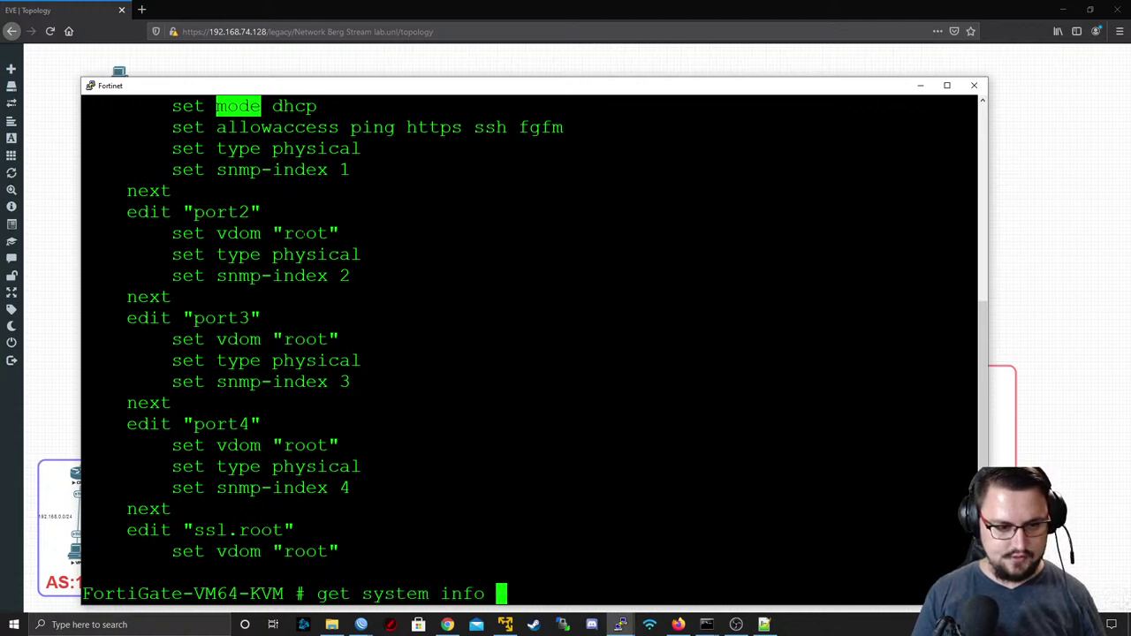
pyautogui.press('BackSpace')
pyautogui.press('BackSpace')
pyautogui.press('BackSpace')
pyautogui.press('BackSpace')
pyautogui.write('nterface')
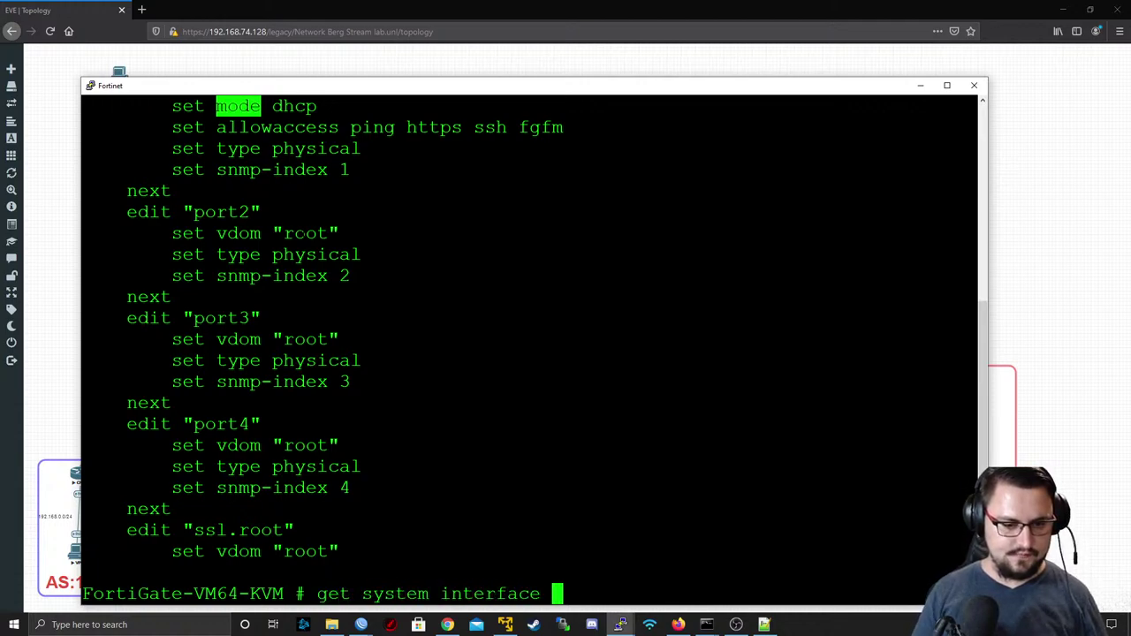
pyautogui.press('Return')
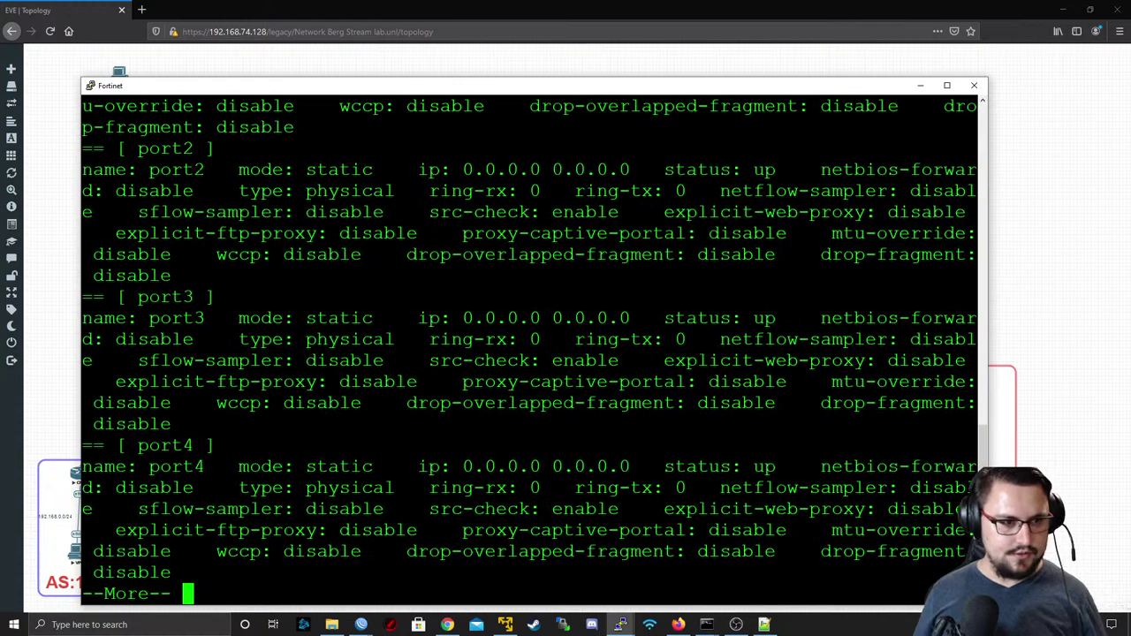
pyautogui.scroll(4, 530, 353)
pyautogui.doubleClick(533, 276)
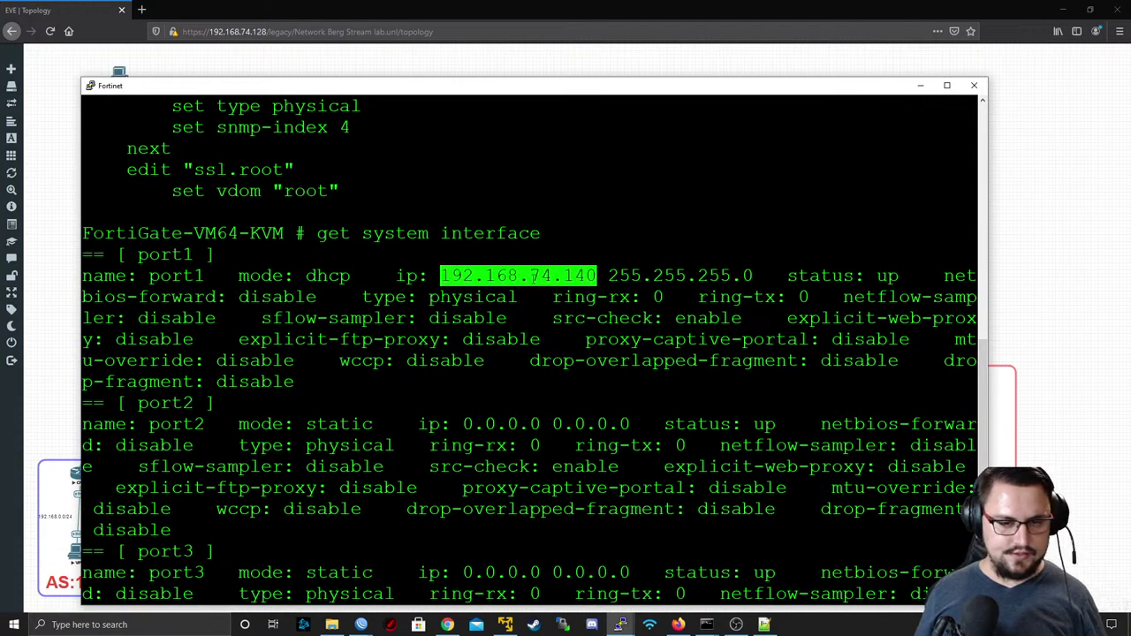
pyautogui.press('space')
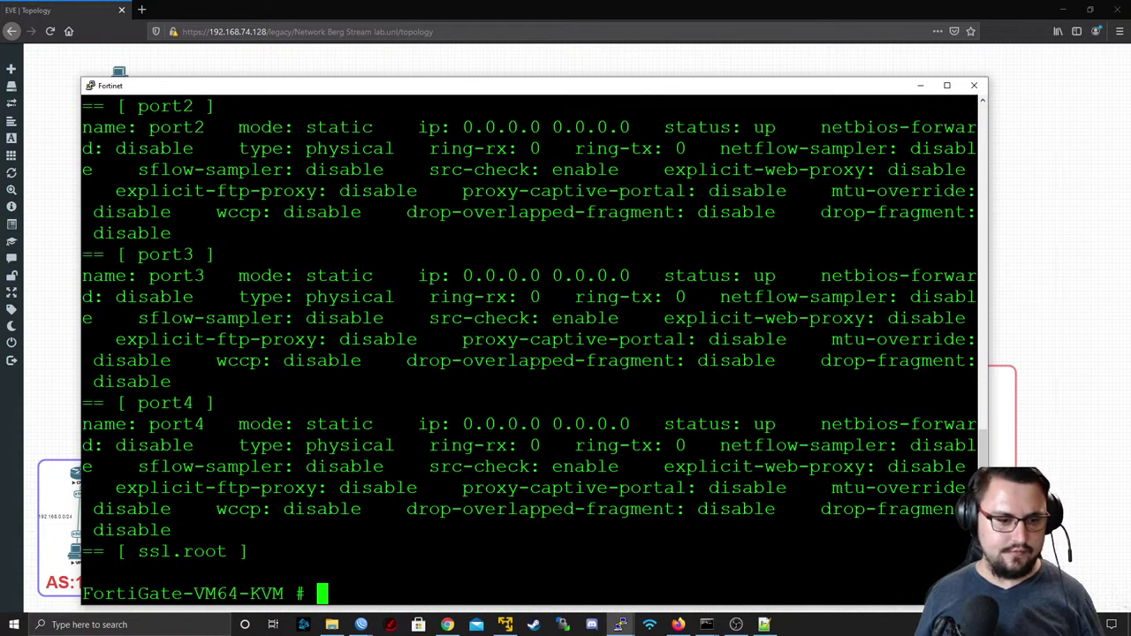
pyautogui.click(144, 9)
pyautogui.write('192.168.74.140')
pyautogui.press('Return')
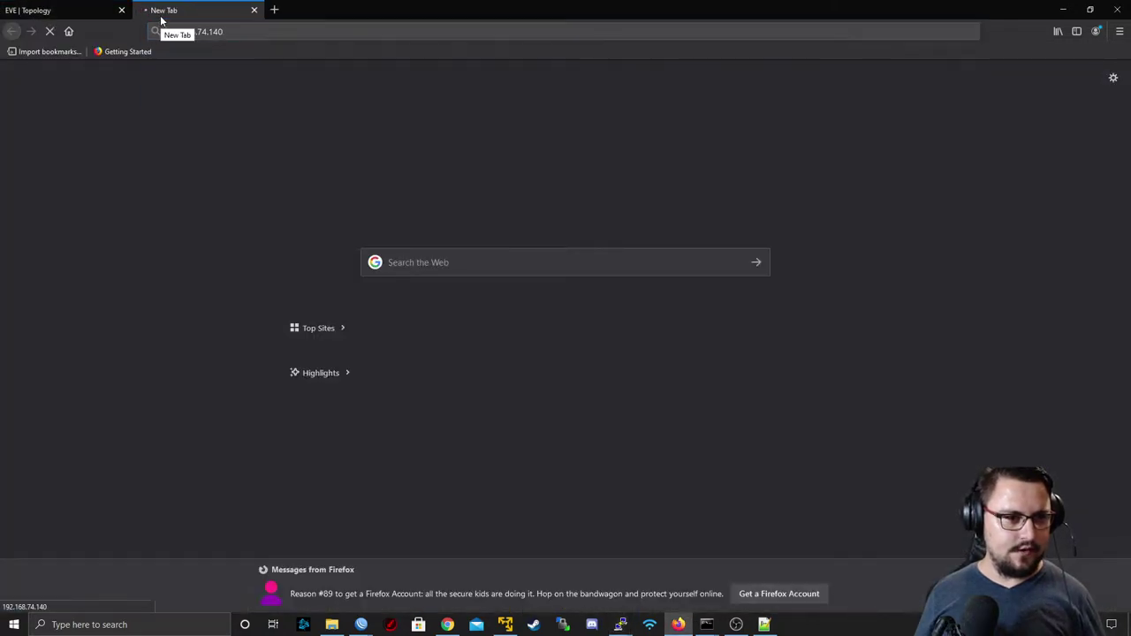
pyautogui.click(235, 35)
pyautogui.hotkey('ctrl', 'c')
pyautogui.press('Home')
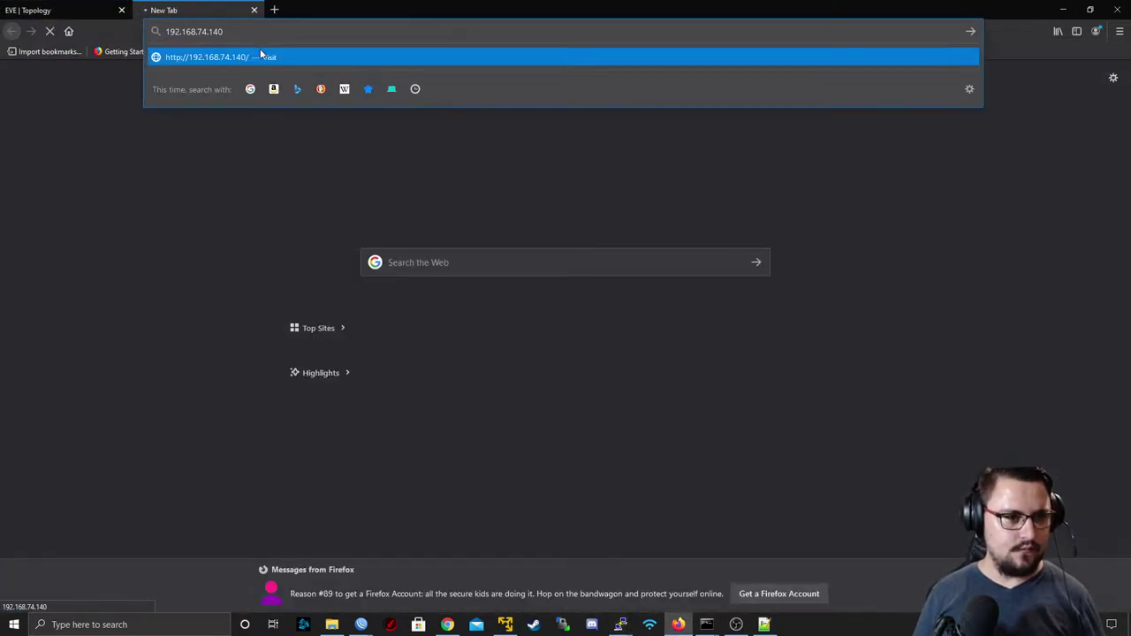
pyautogui.write('http://')
pyautogui.press('Return')
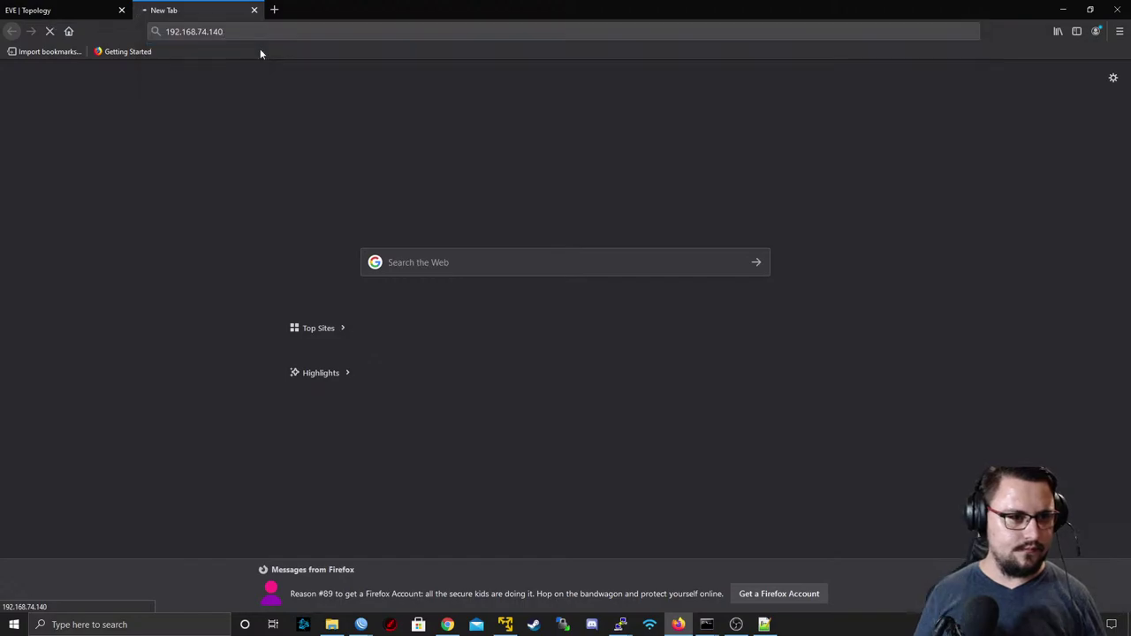
pyautogui.click(62, 10)
# - Ping 192.168.74.140 from the FortiGate console, getting 4 of 4 replies
pyautogui.hotkey('alt', 'Tab')
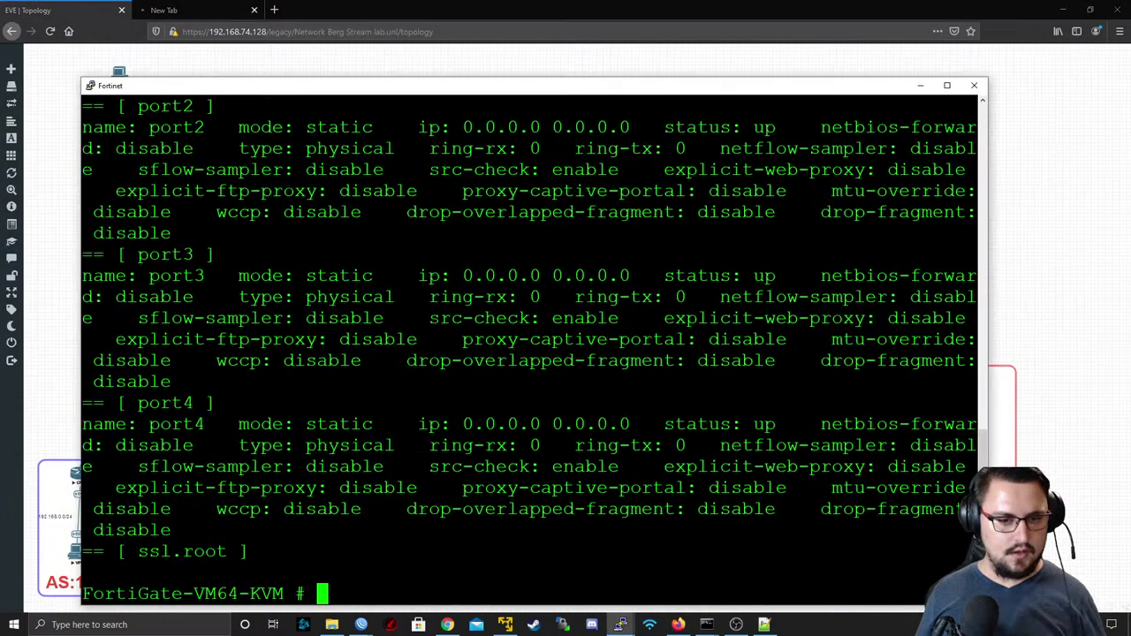
pyautogui.write('execute ping 1')
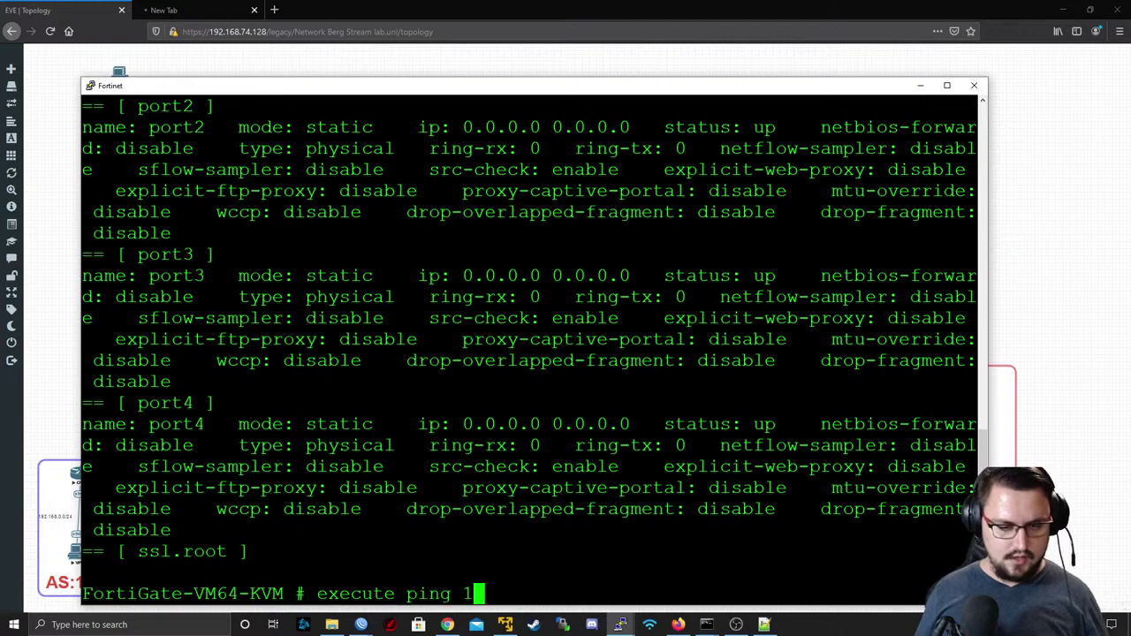
pyautogui.hotkey('ctrl', 'v')
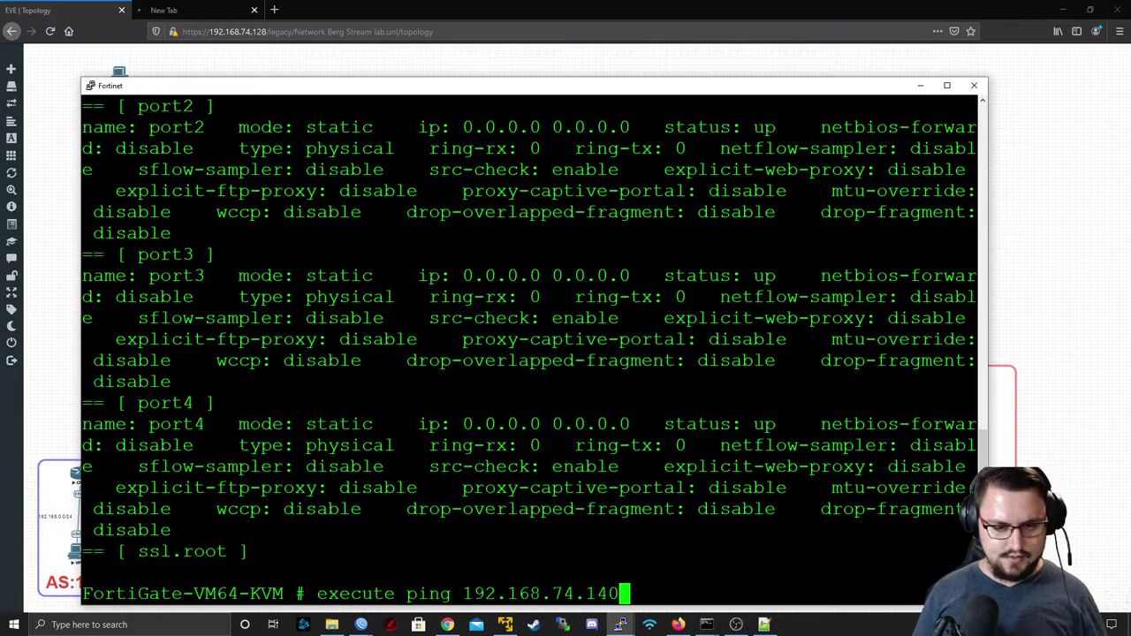
pyautogui.press('Return')
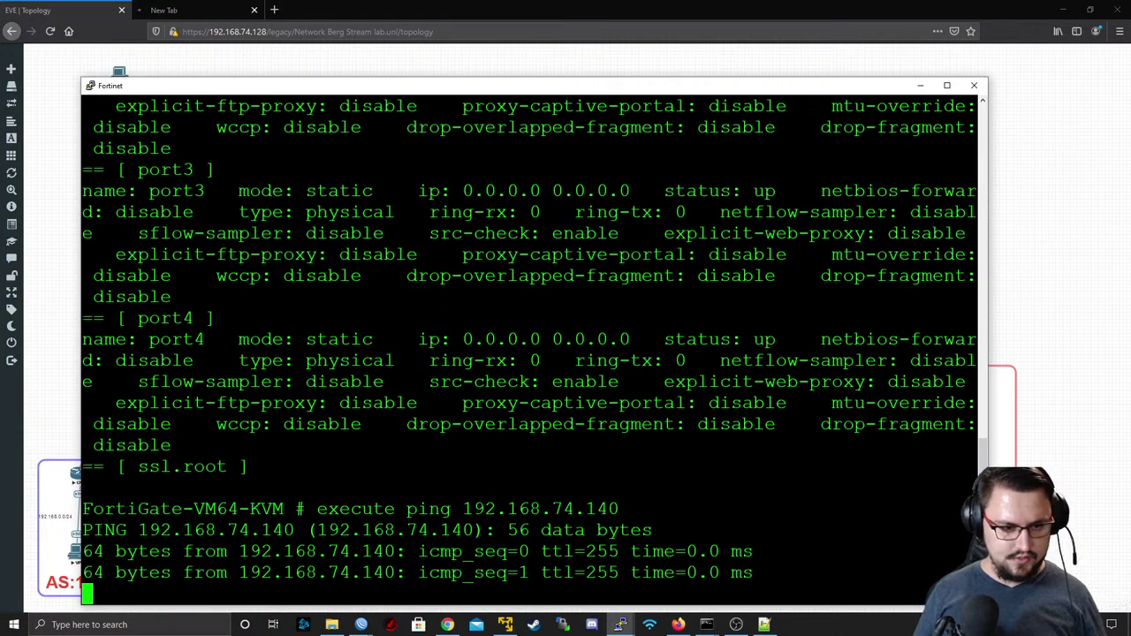
pyautogui.hotkey('ctrl', 'c')
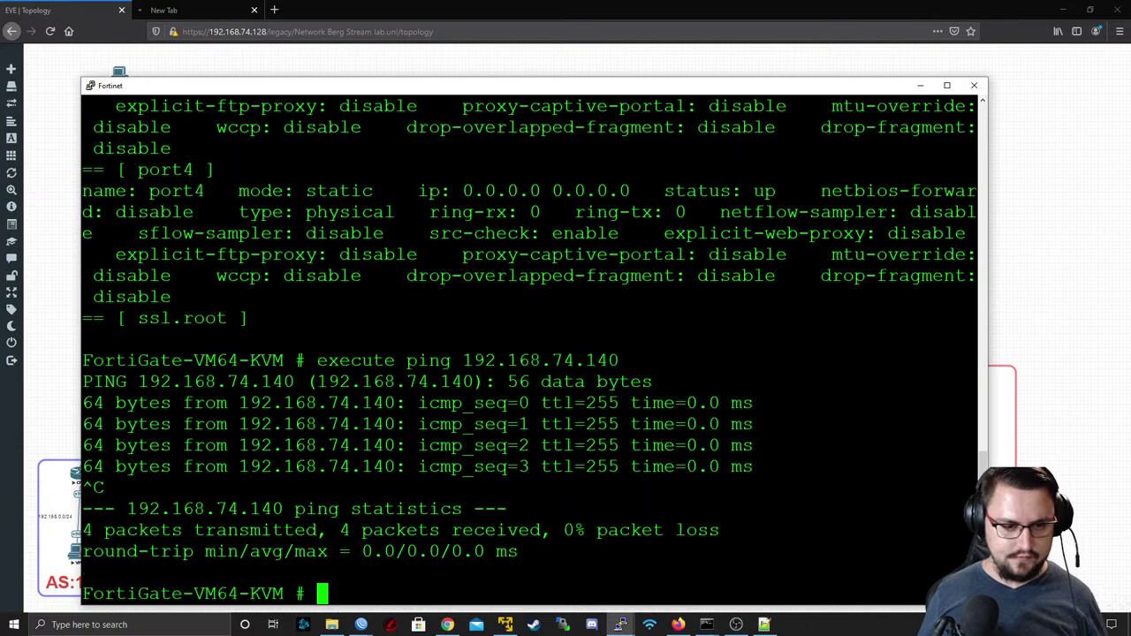
pyautogui.click(231, 6)
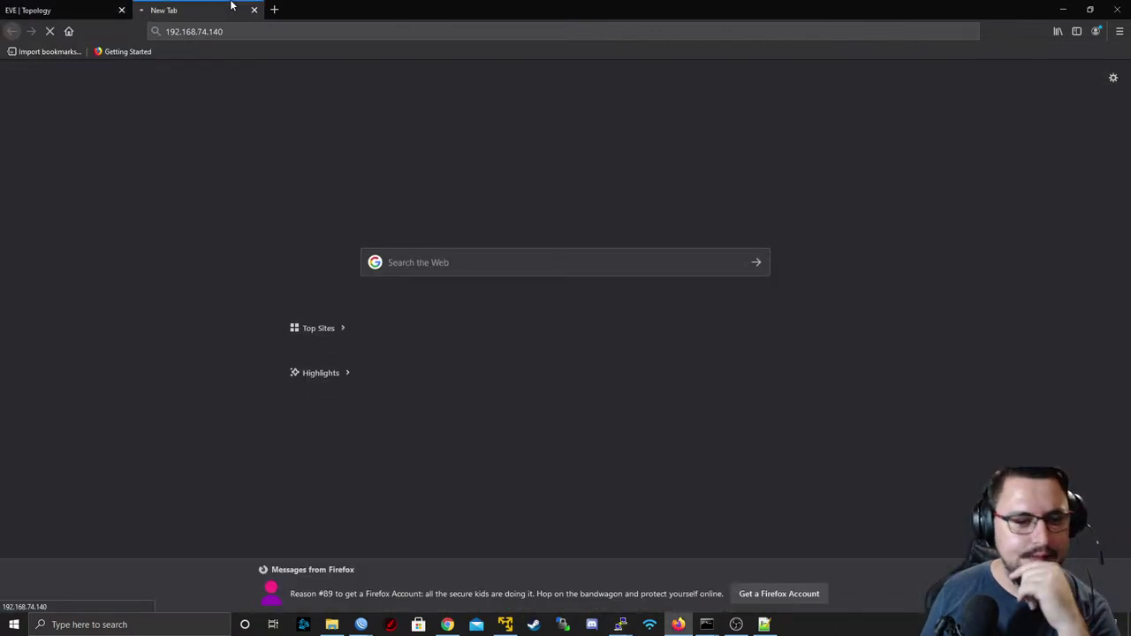
# - Close the loading tab and stop all nodes in the topology
pyautogui.click(254, 10)
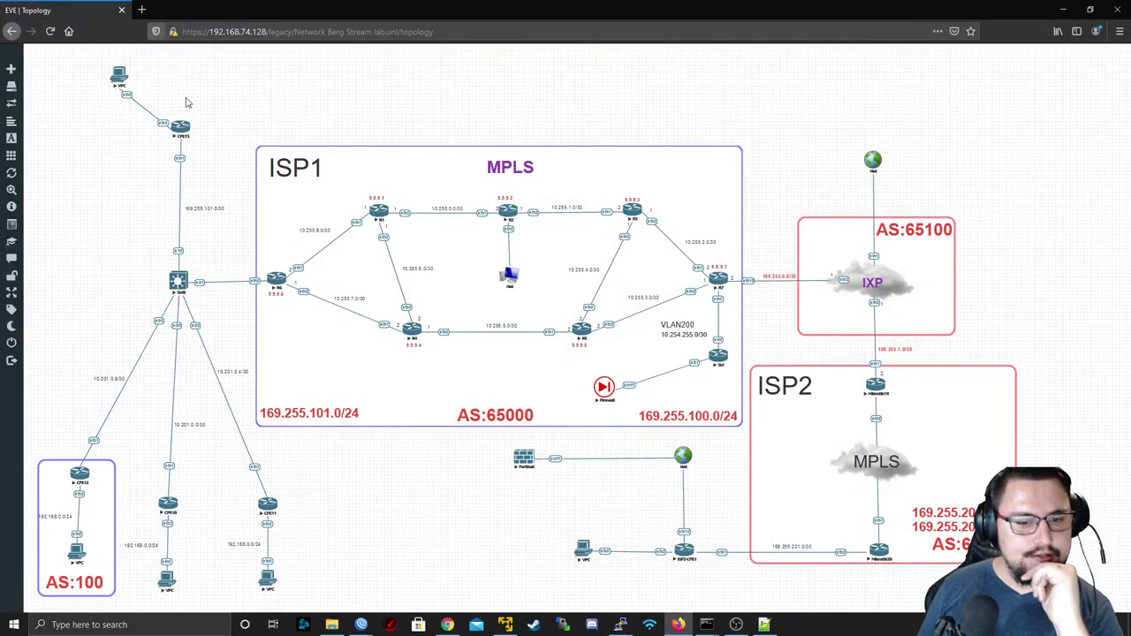
pyautogui.moveTo(1050, 46); pyautogui.dragTo(19, 613)
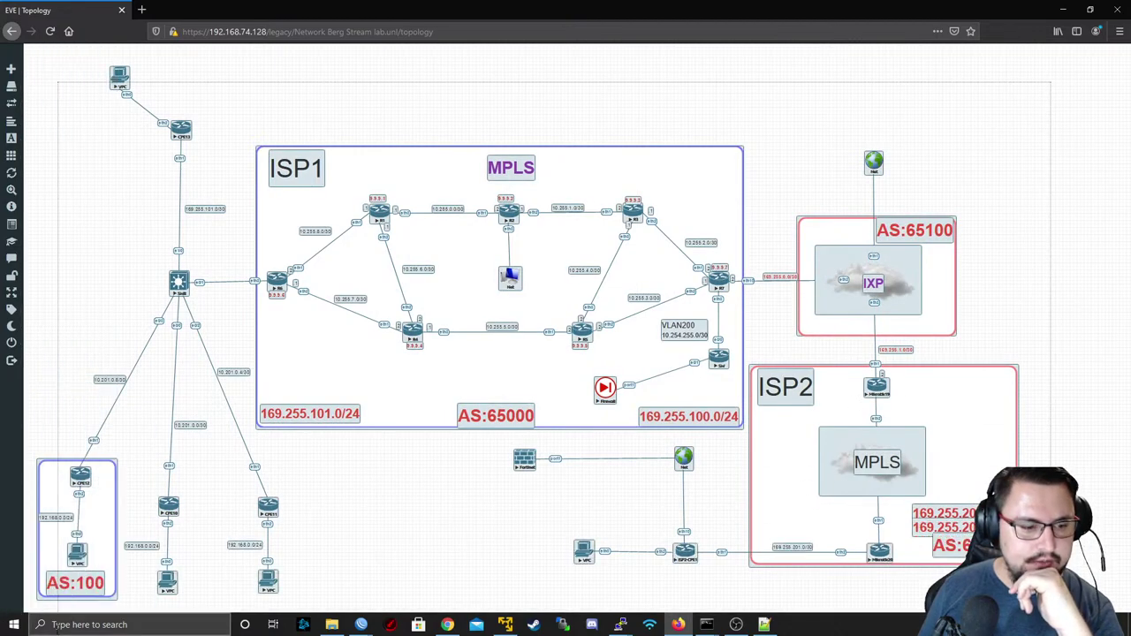
pyautogui.rightClick(78, 555)
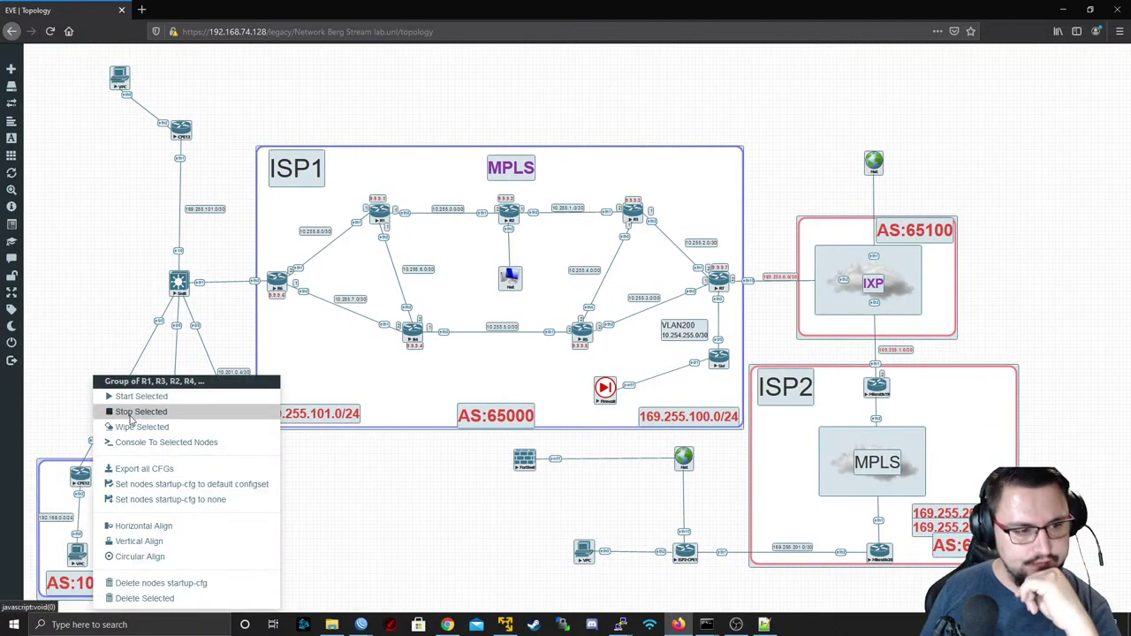
pyautogui.click(130, 419)
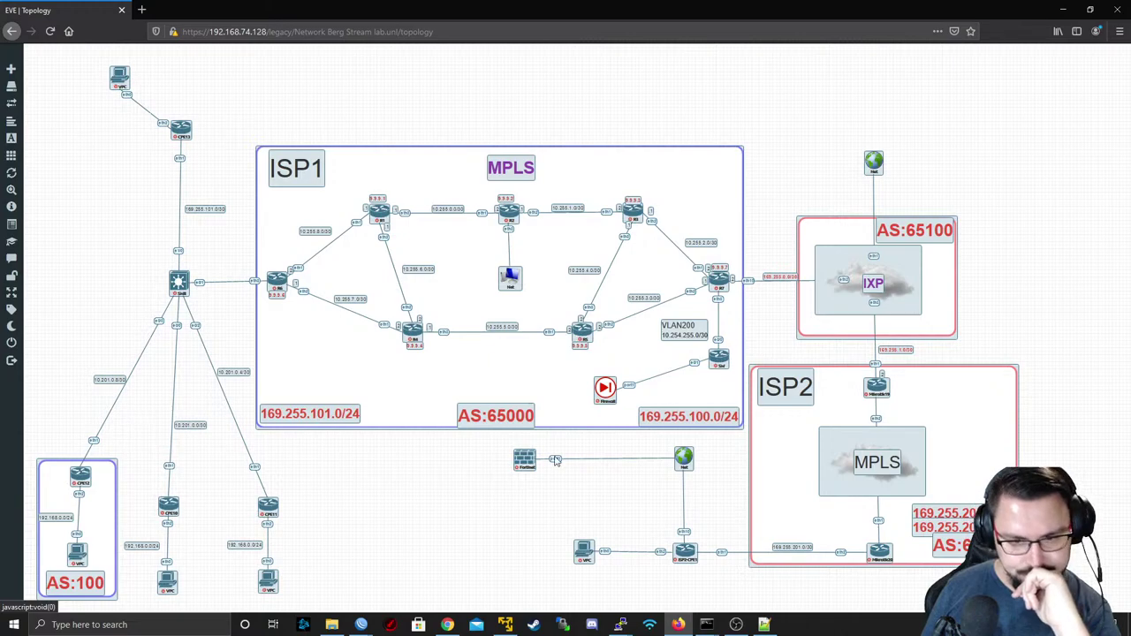
# - Close the disconnected WinBox window and refresh the lab topology
pyautogui.moveTo(46, 308)
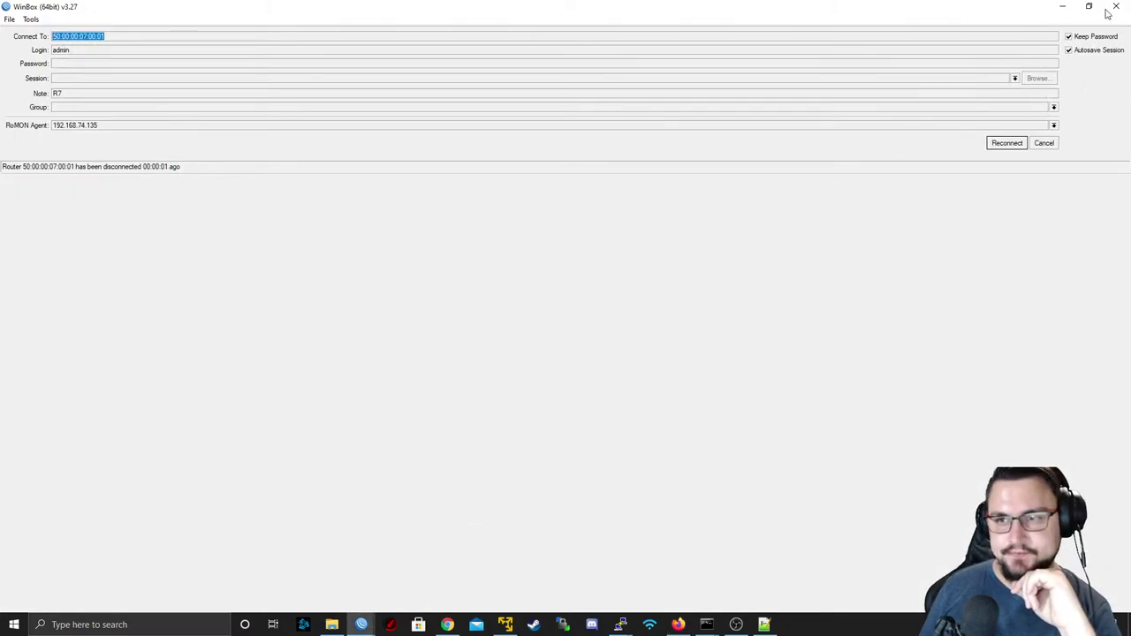
pyautogui.click(1110, 12)
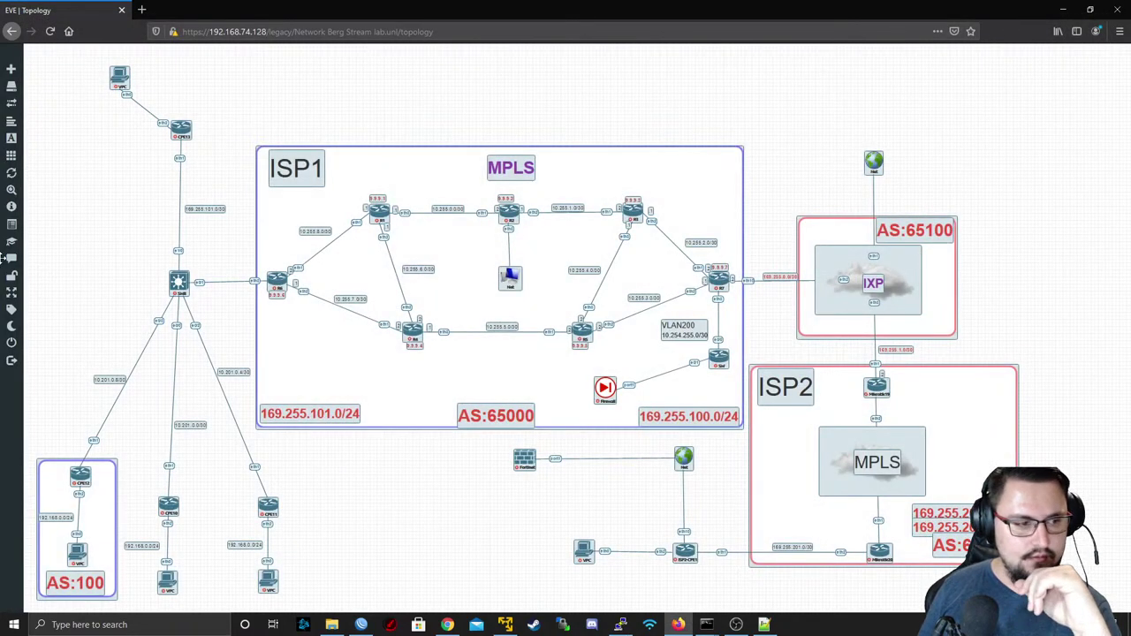
pyautogui.moveTo(4, 165)
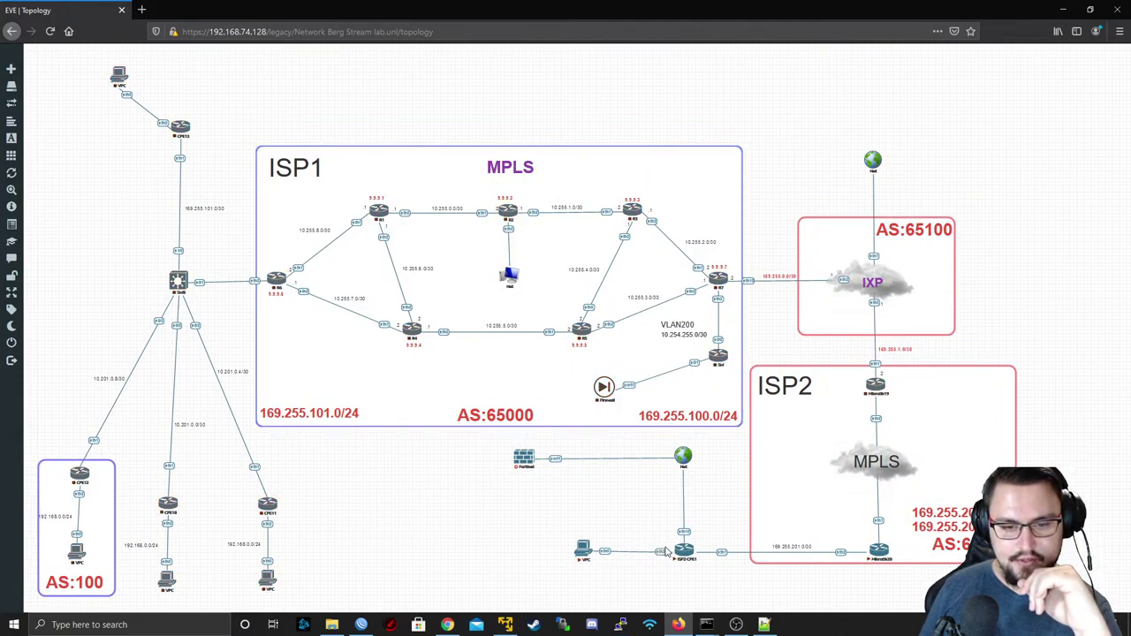
pyautogui.moveTo(36, 172)
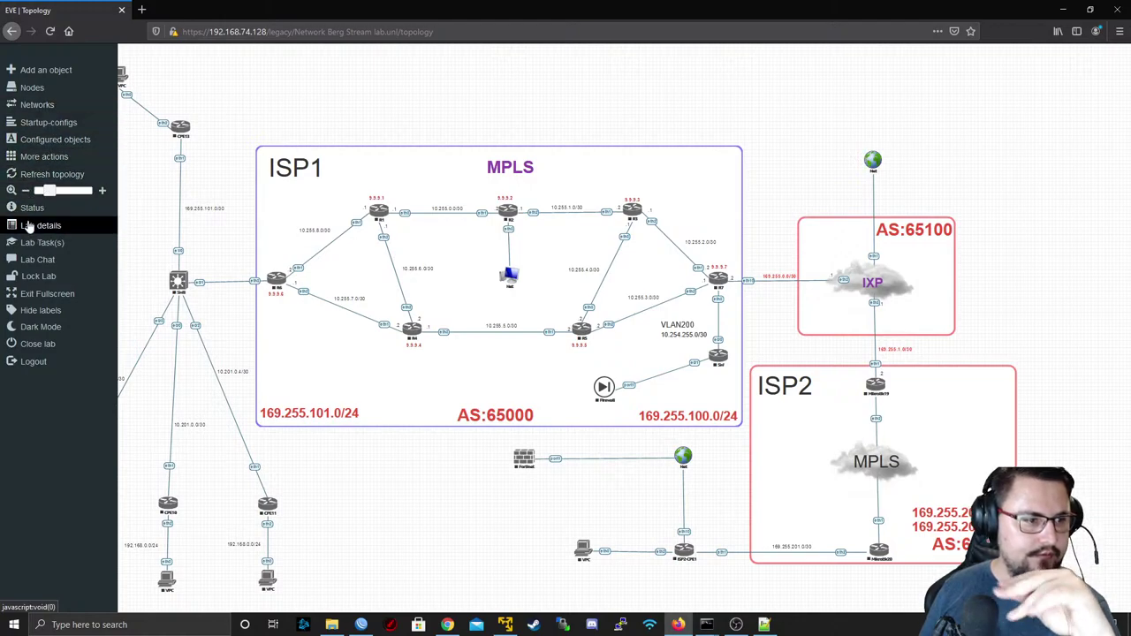
pyautogui.click(51, 176)
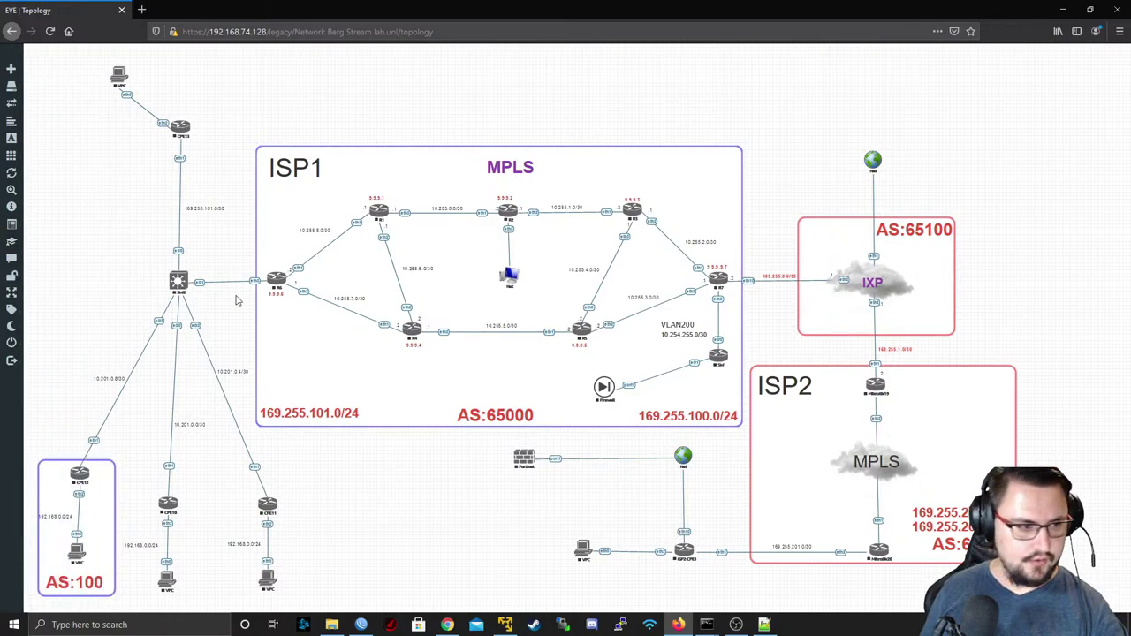
# - Close the current lab and open FortiNet Lab.unl from the file manager
pyautogui.moveTo(22, 316)
pyautogui.click(20, 344)
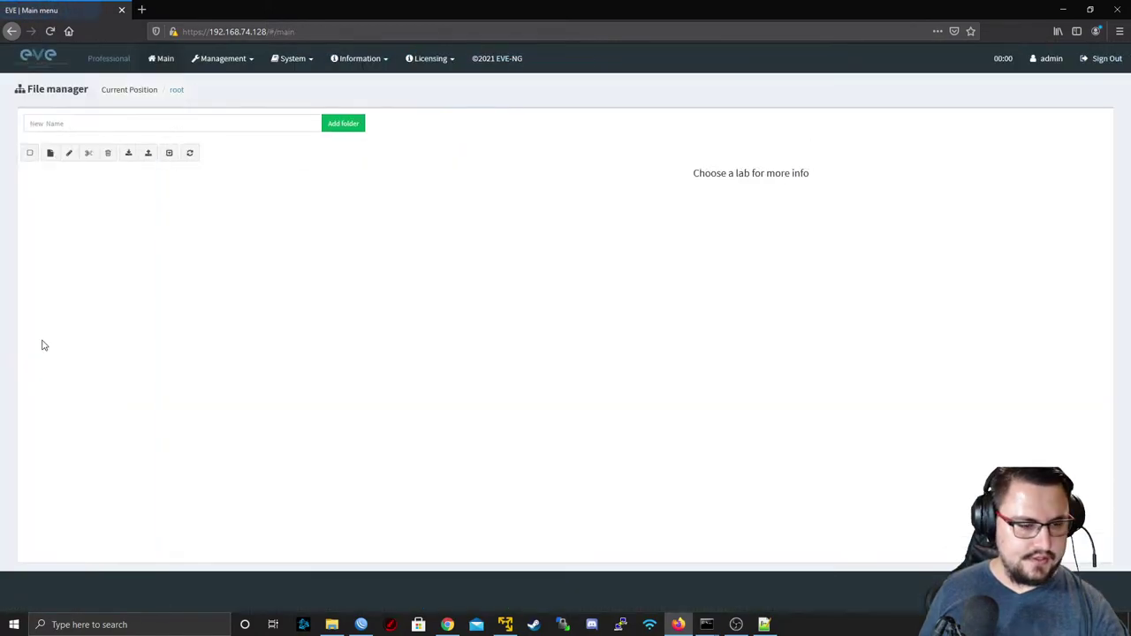
pyautogui.click(80, 252)
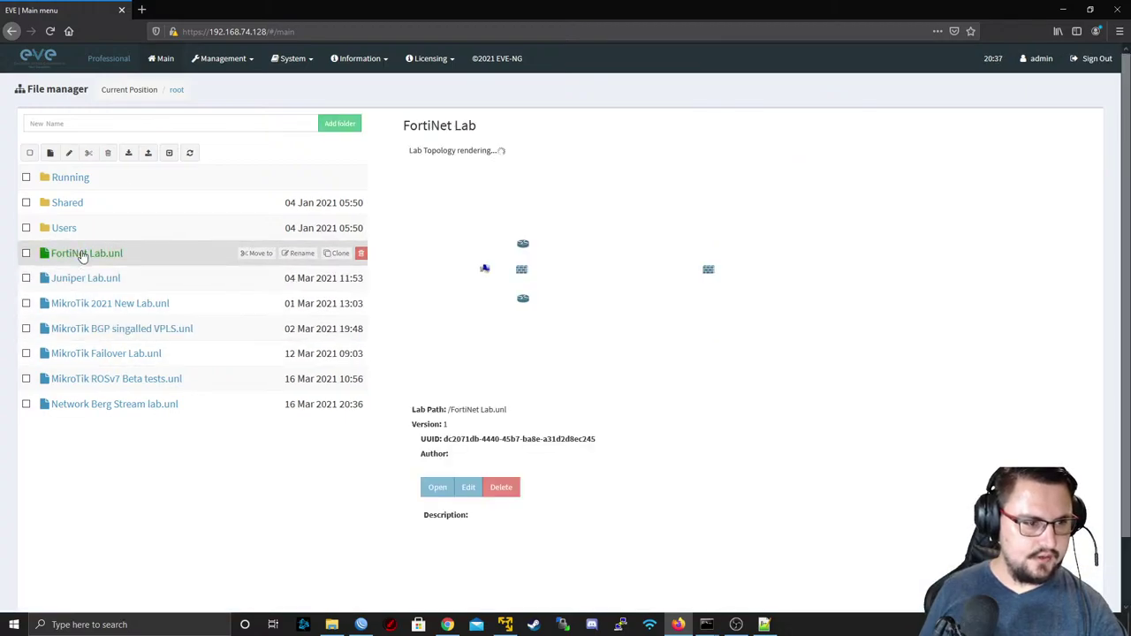
pyautogui.click(431, 489)
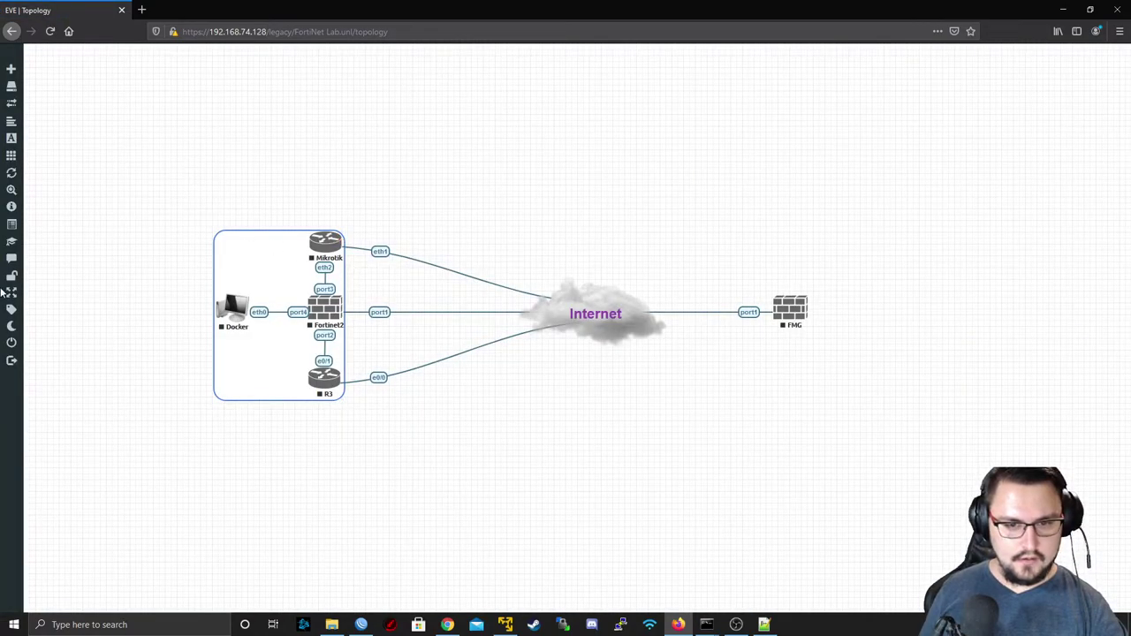
# - Close the FortiNet Lab and bring the EVE-NG VM console forward
pyautogui.moveTo(10, 293)
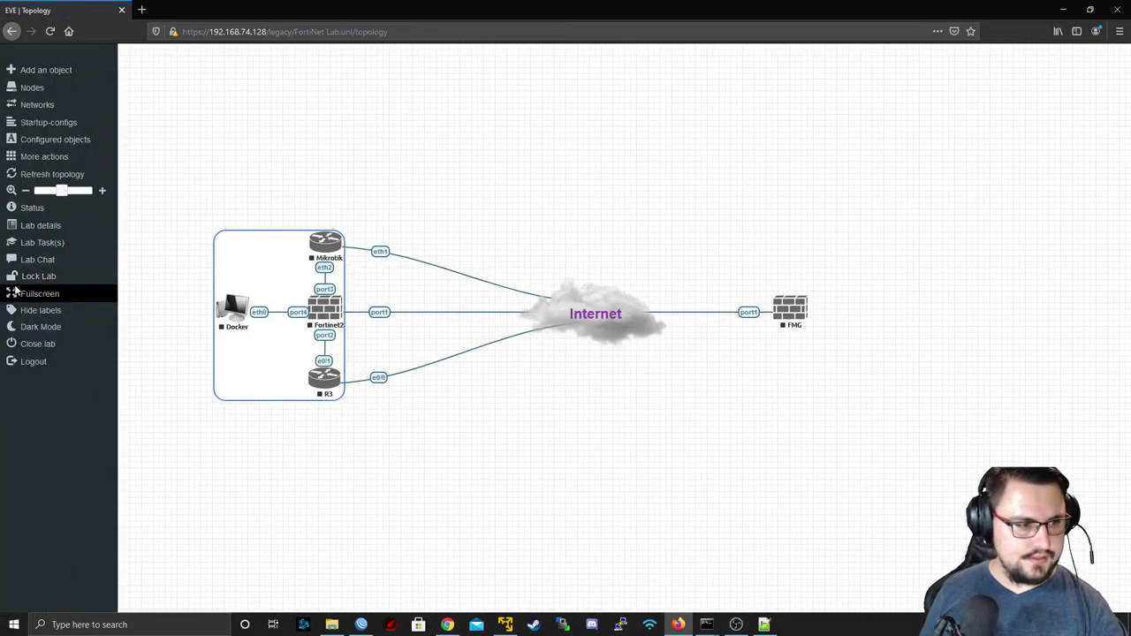
pyautogui.click(37, 345)
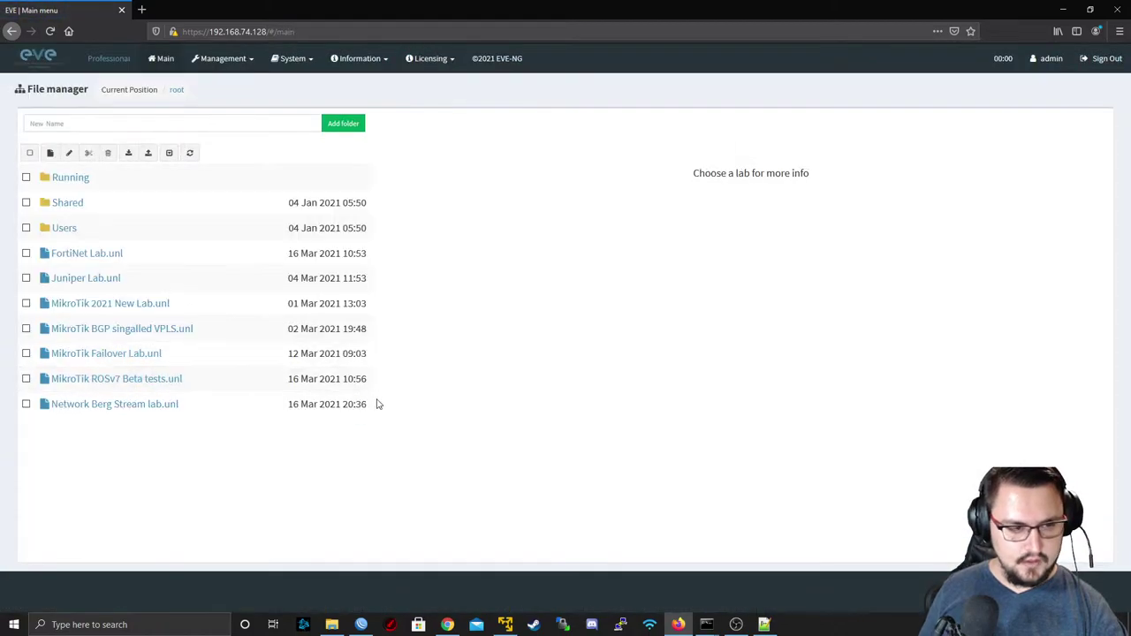
pyautogui.click(505, 625)
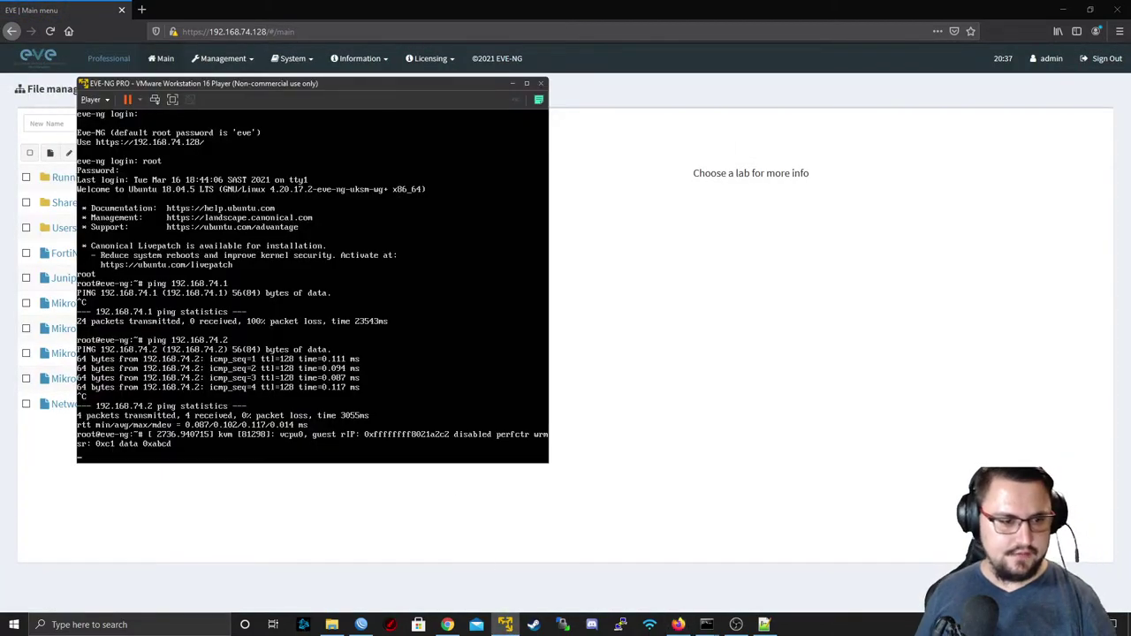
# - Shut down the EVE-NG VM with 'shutdown -h now'
pyautogui.press('Return')
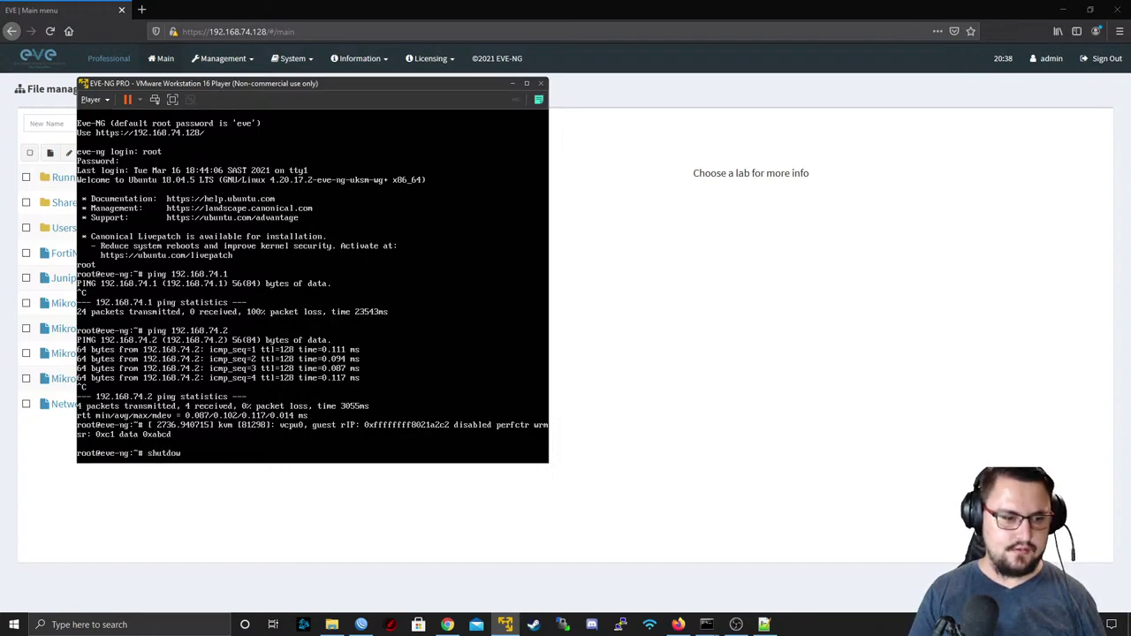
pyautogui.write('shutdown -h now')
pyautogui.press('Return')
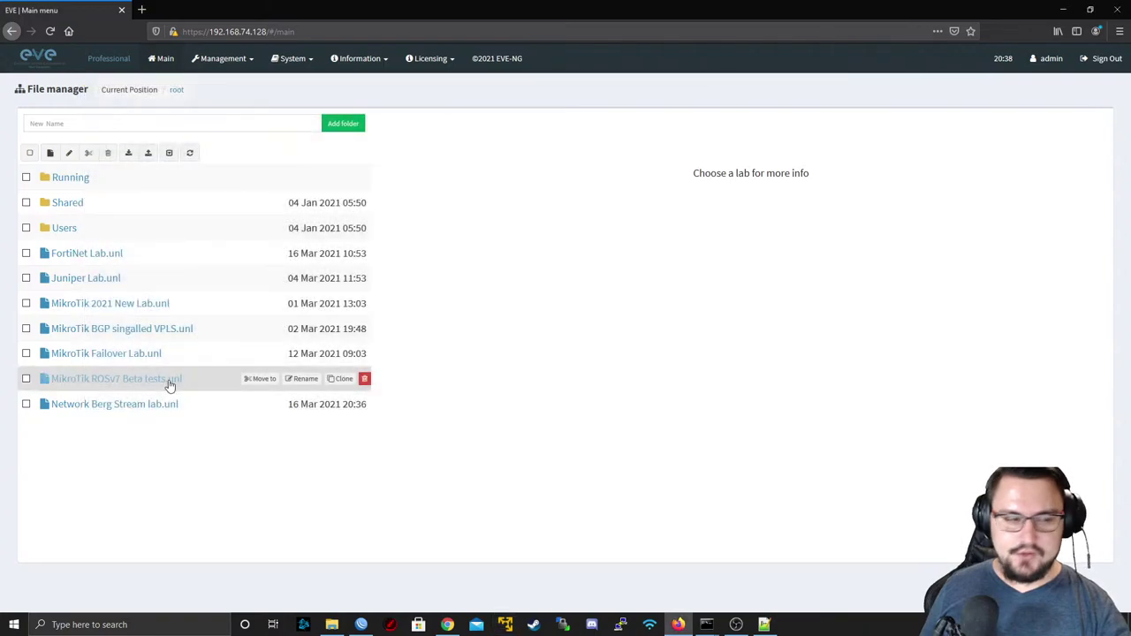
# - Power the EVE-NG PRO virtual machine back on from the Player library
pyautogui.moveTo(273, 364)
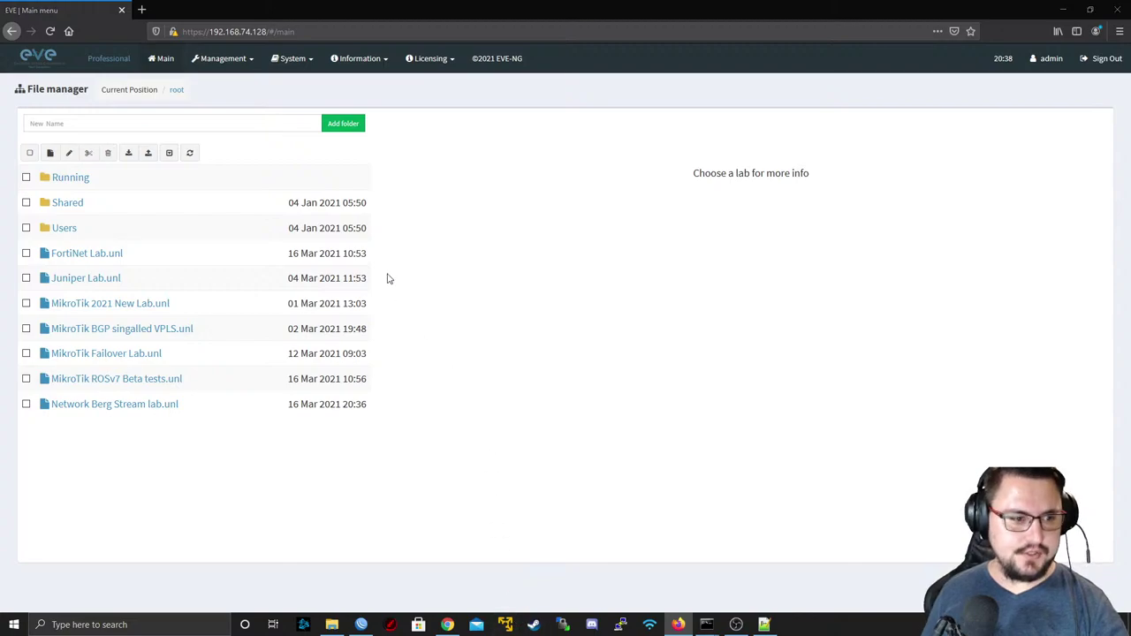
pyautogui.moveTo(347, 354)
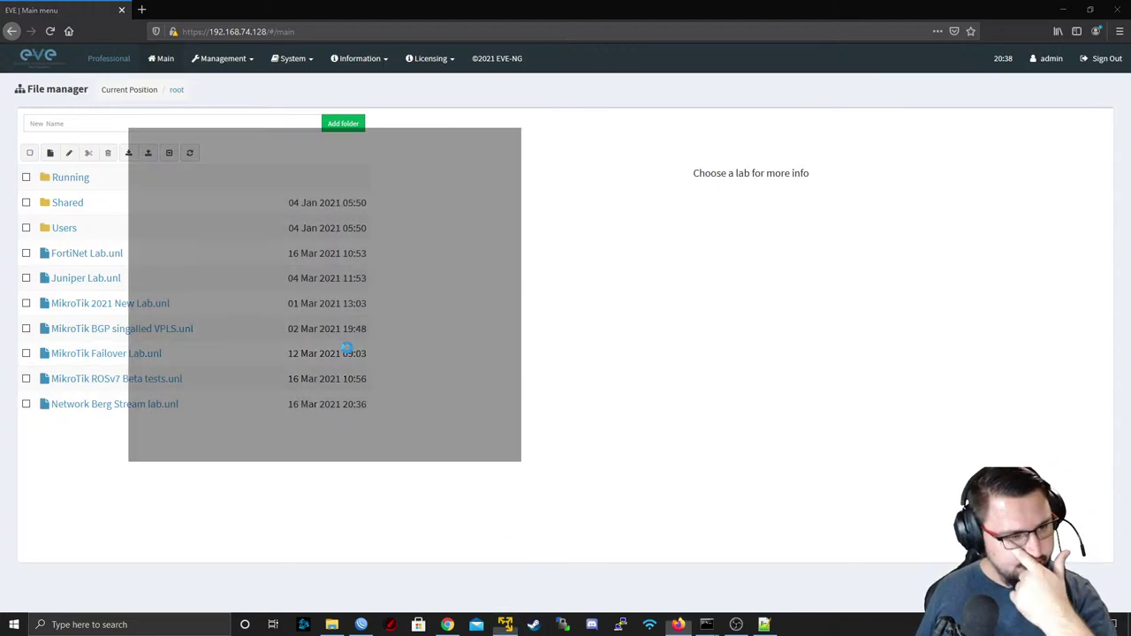
pyautogui.click(197, 199)
pyautogui.click(195, 197)
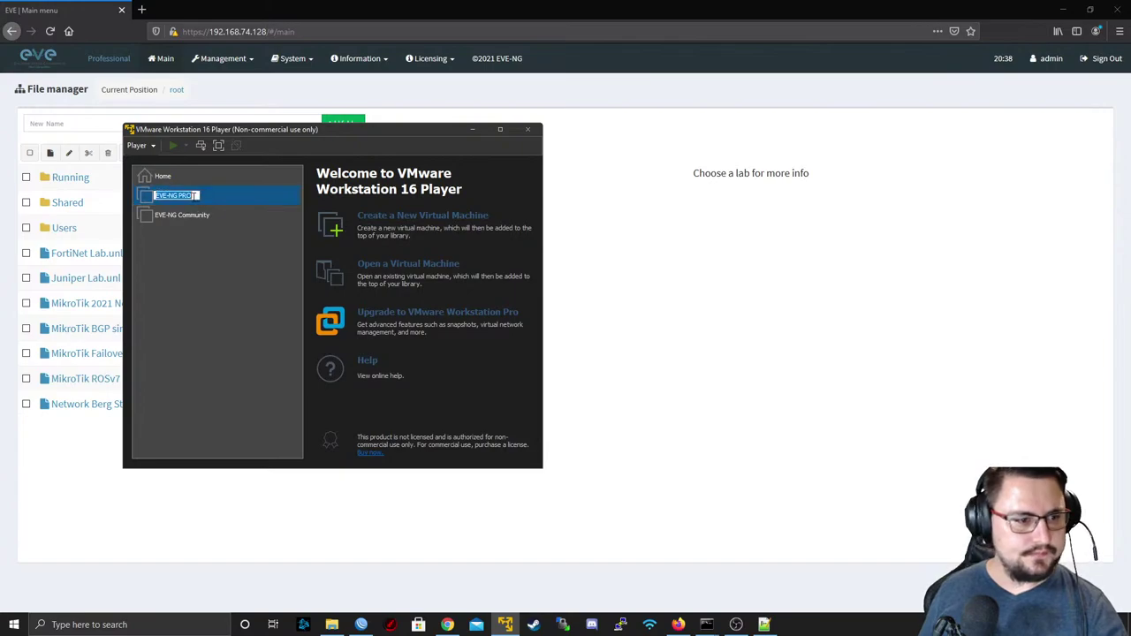
pyautogui.doubleClick(144, 198)
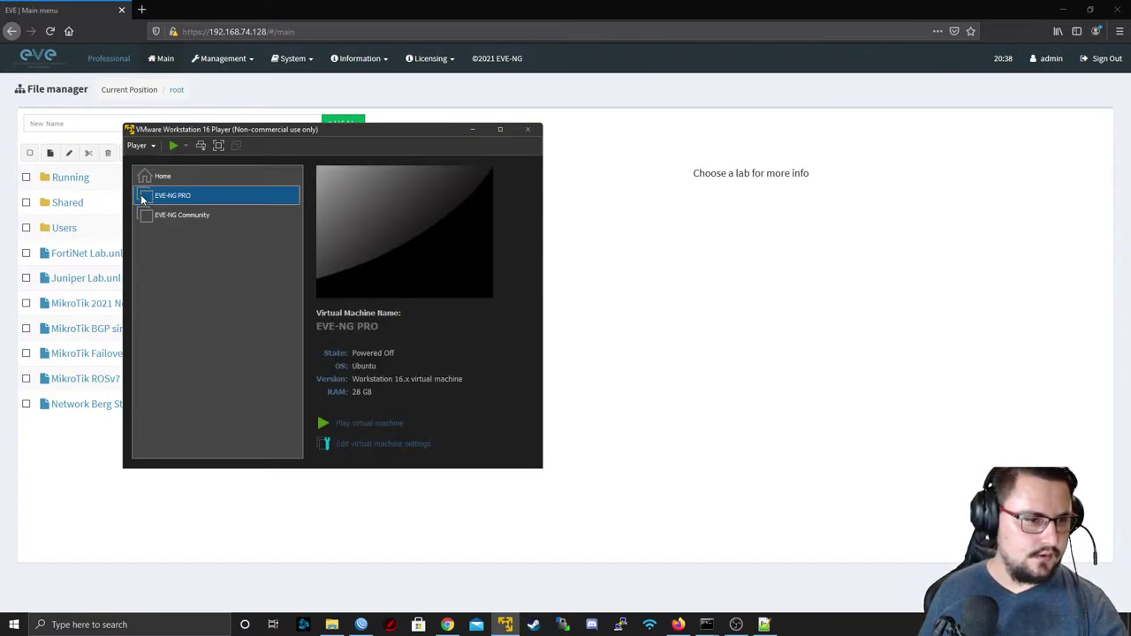
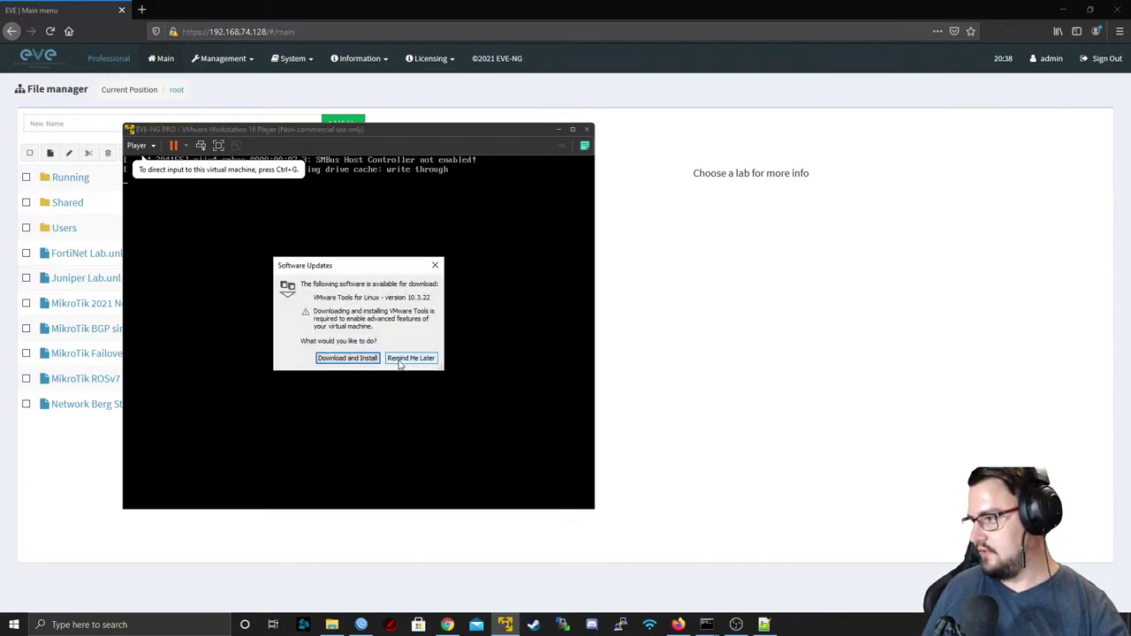
# - Postpone the VMware Tools update and log in to the EVE-NG VM console as root
pyautogui.click(408, 359)
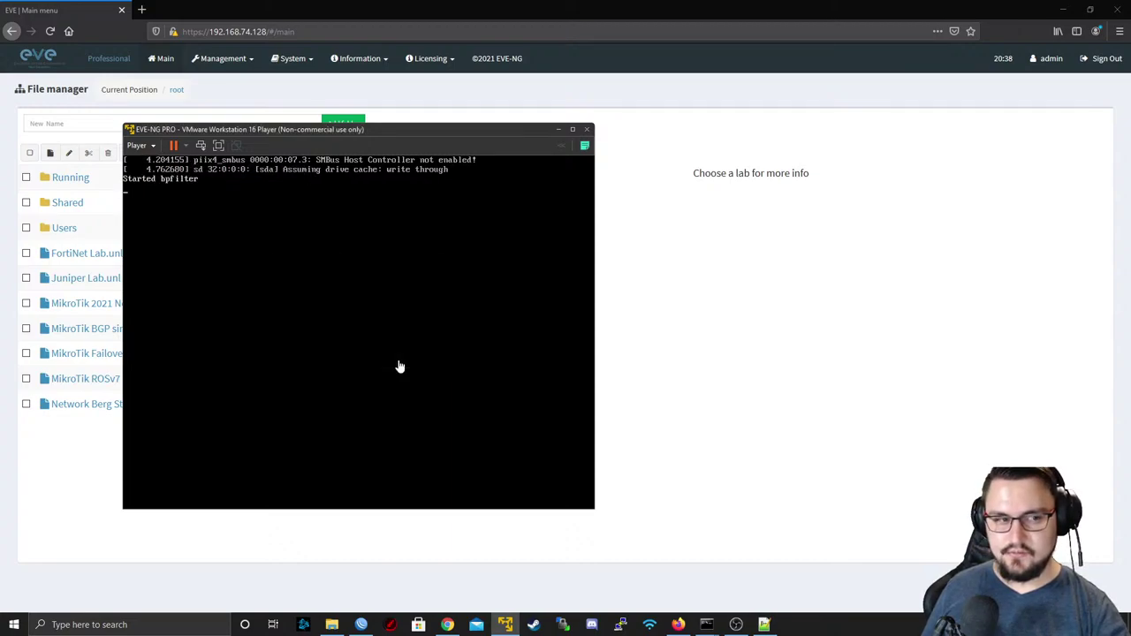
pyautogui.click(453, 338)
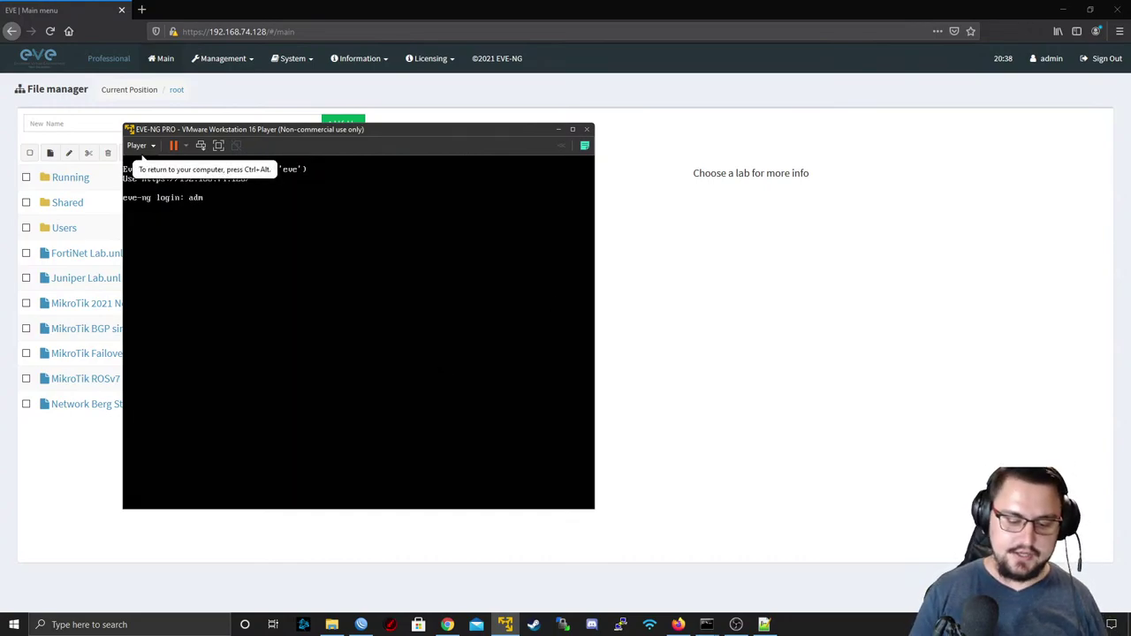
pyautogui.press('Return')
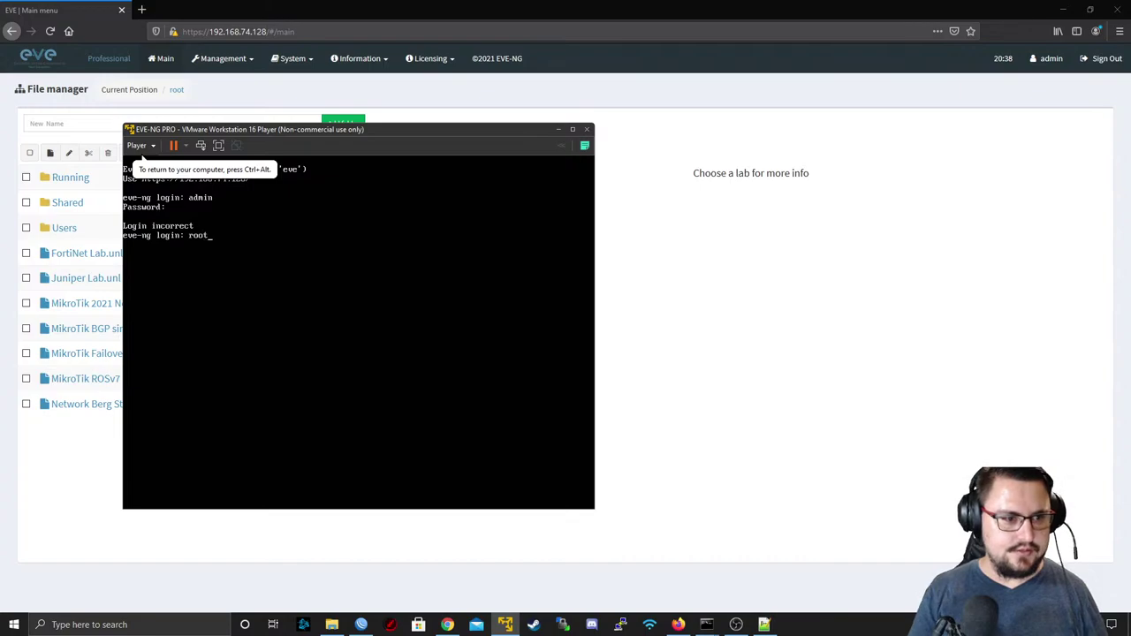
pyautogui.press('Return')
pyautogui.write('eve')
pyautogui.press('Return')
# - Ping 8.8.8.8 from the EVE-NG VM and confirm a reply with 0% loss
pyautogui.press('Return')
pyautogui.press('Return')
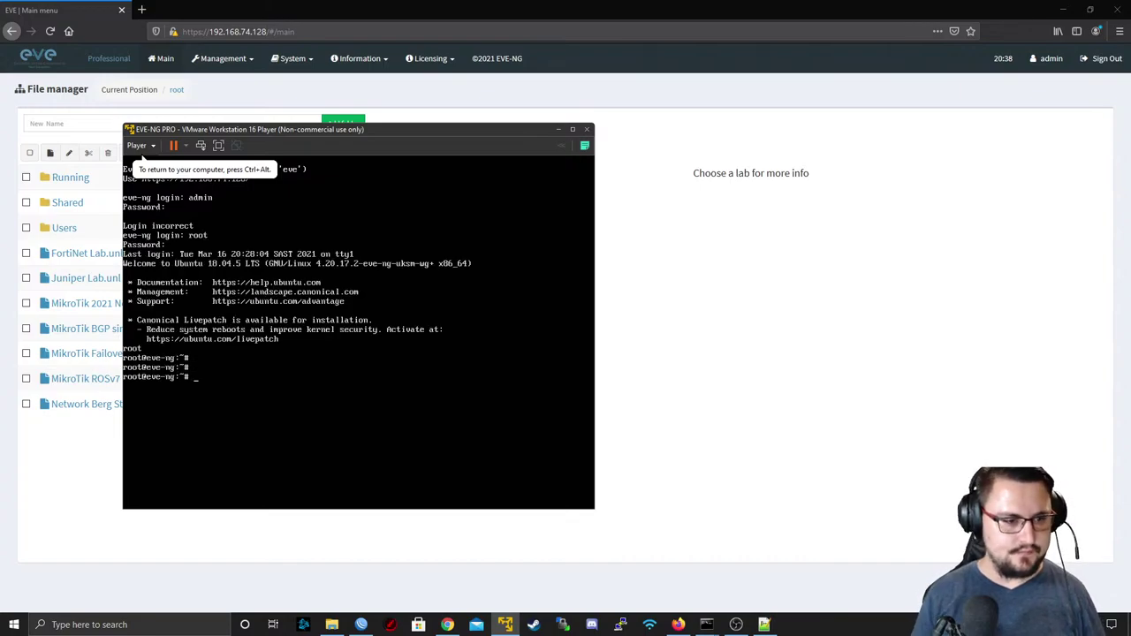
pyautogui.write('ping 8.8.8.8')
pyautogui.press('Return')
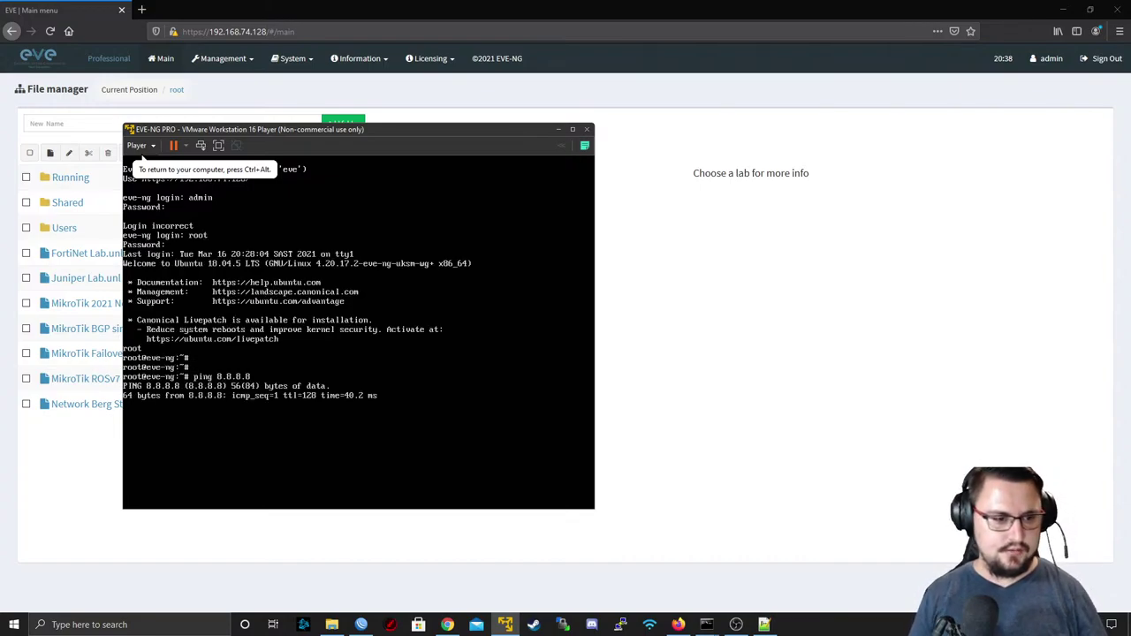
pyautogui.hotkey('ctrl', 'c')
# - Release the VM console and trim the browser's address back to the server
pyautogui.hotkey('ctrl', 'alt')
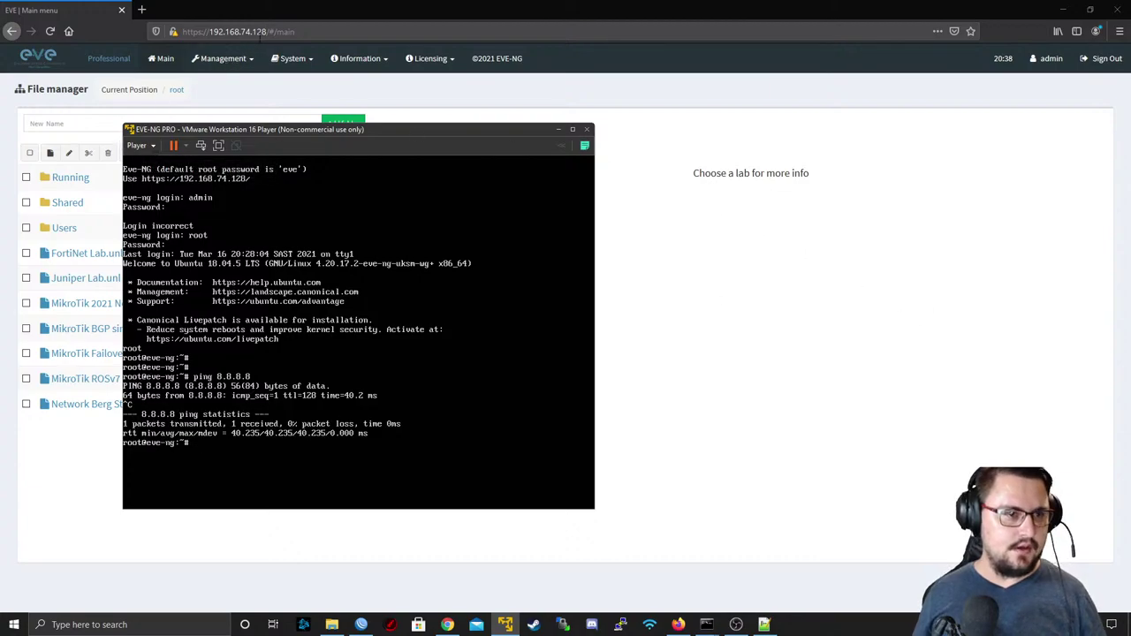
pyautogui.hotkey('alt', 'Tab')
pyautogui.click(380, 36)
pyautogui.press('BackSpace')
pyautogui.press('BackSpace')
pyautogui.press('BackSpace')
pyautogui.press('BackSpace')
pyautogui.press('BackSpace')
pyautogui.press('BackSpace')
pyautogui.press('BackSpace')
pyautogui.press('BackSpace')
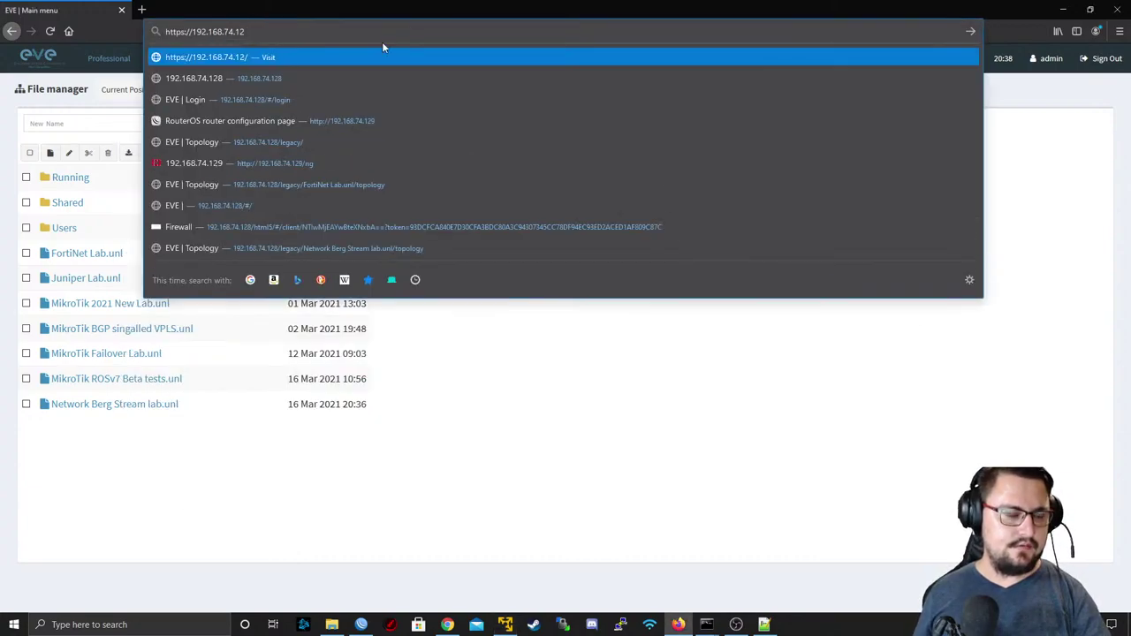
# - Load the EVE-NG server address in the browser and restore the window size
pyautogui.write('8')
pyautogui.press('Return')
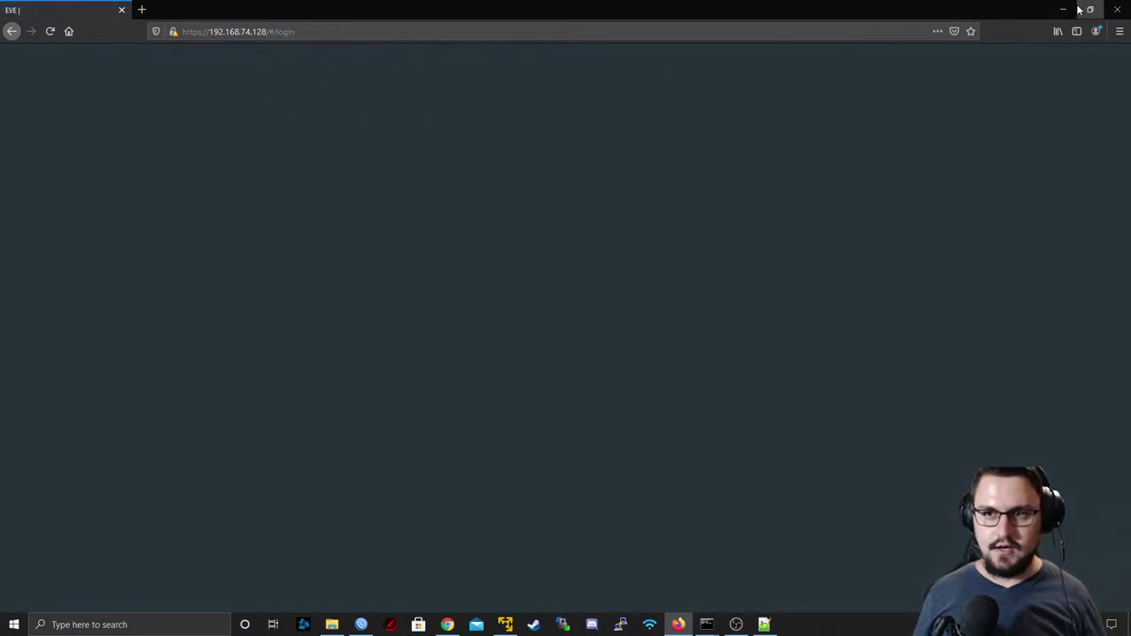
pyautogui.doubleClick(1013, 5)
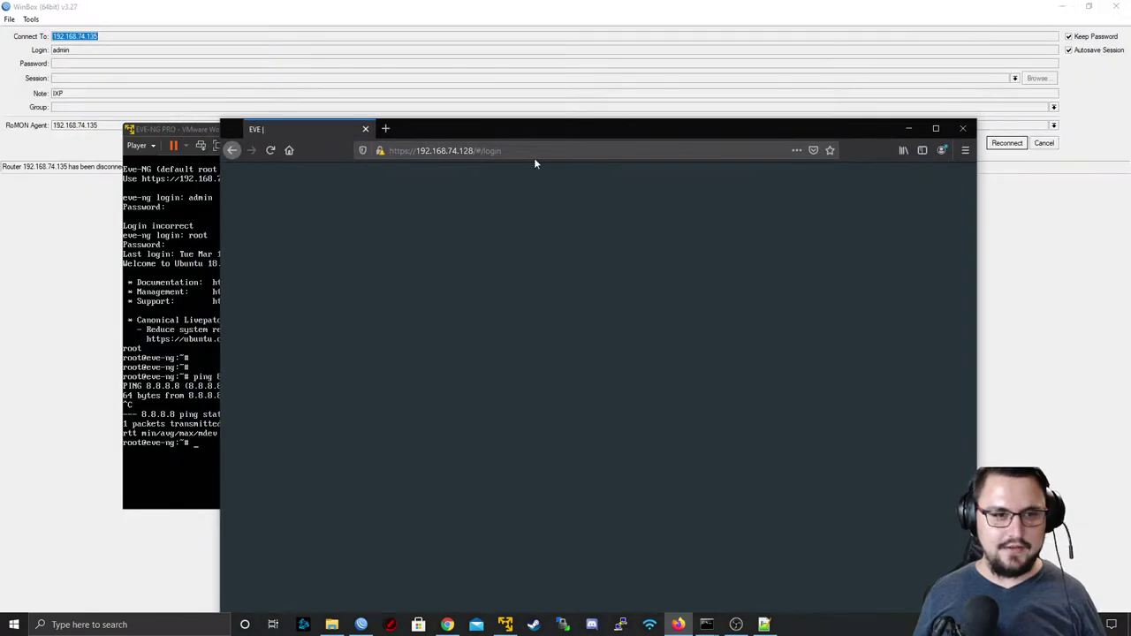
pyautogui.click(476, 150)
pyautogui.click(662, 164)
pyautogui.click(662, 165)
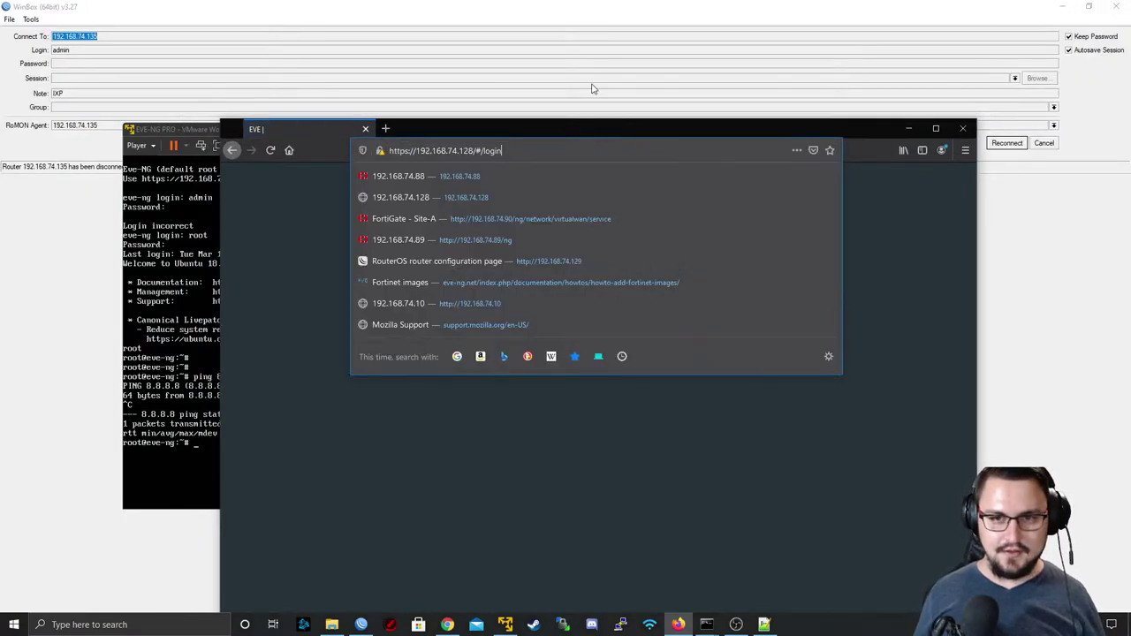
# - Relaunch Firefox and open the EVE-NG login page at the 192.168.74.x server address
pyautogui.click(962, 128)
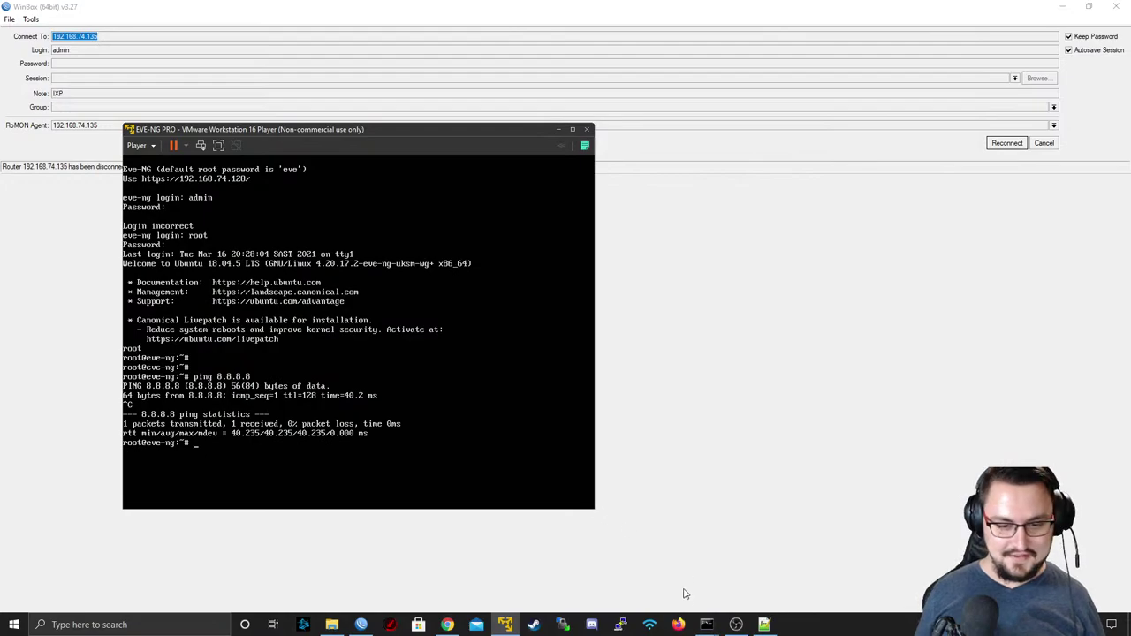
pyautogui.click(677, 624)
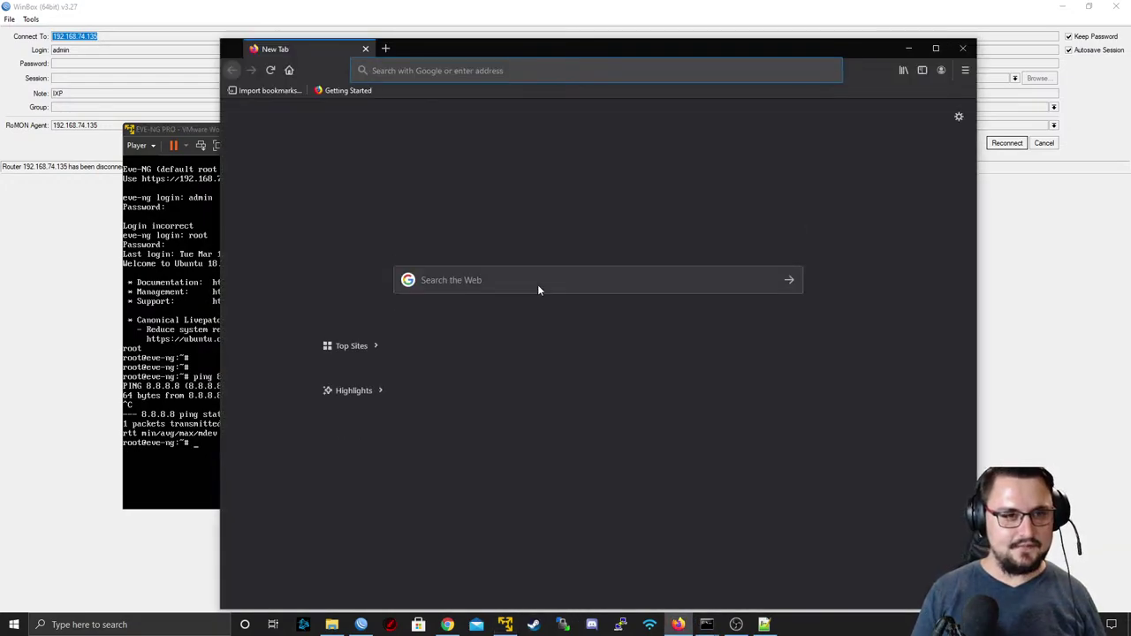
pyautogui.write('192.168.')
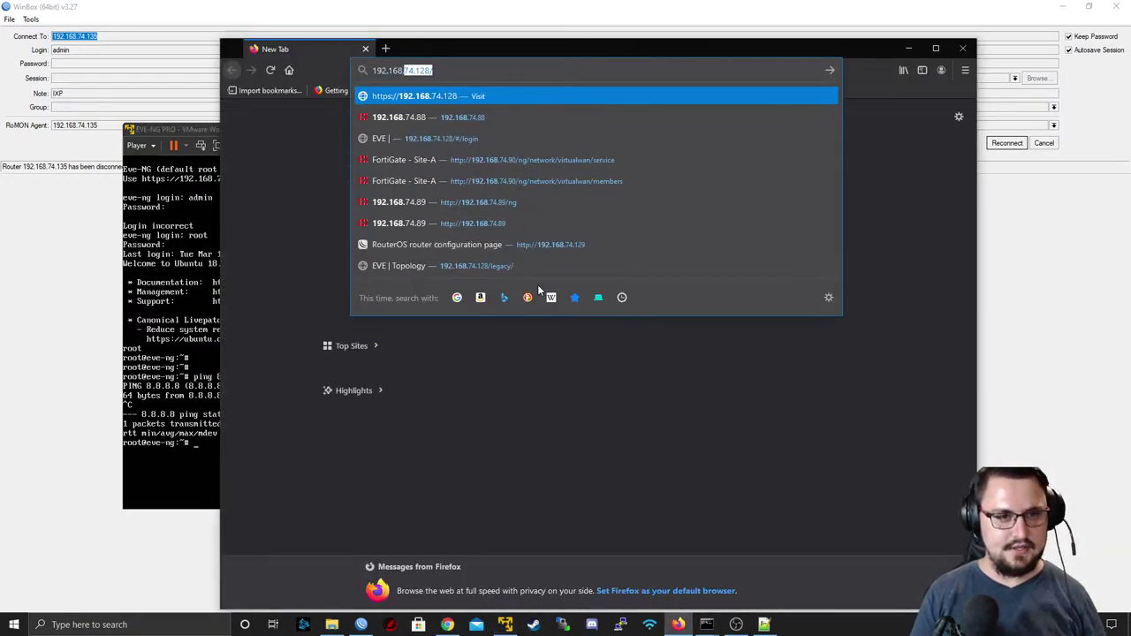
pyautogui.write('74.1')
pyautogui.press('Return')
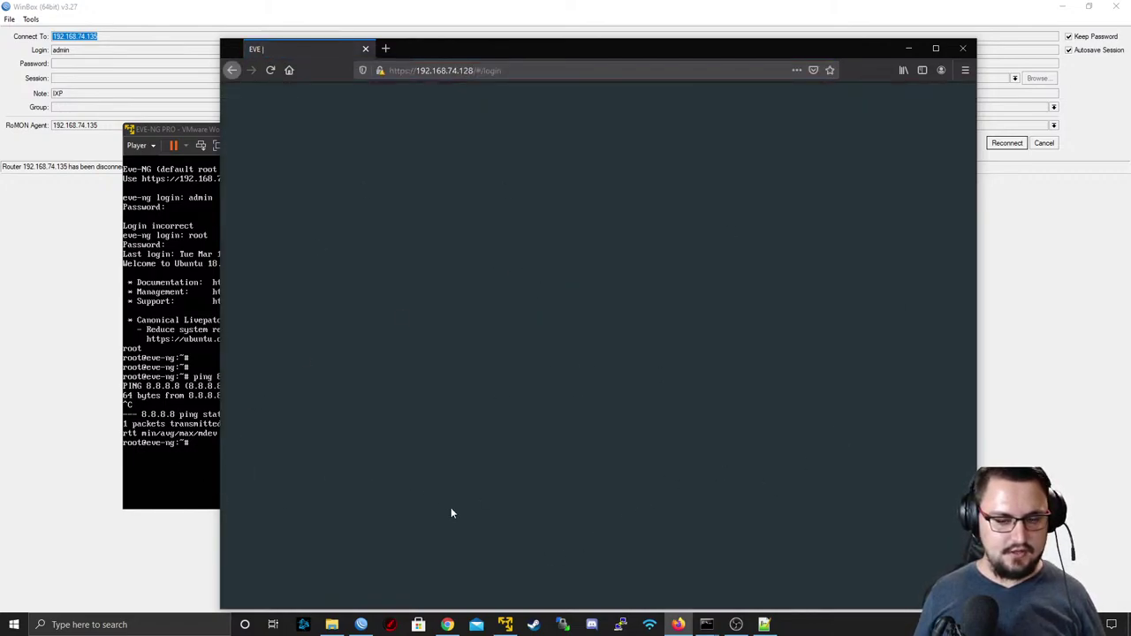
# - Start a continuous ping to 8.8.8.8 in the EVE-NG VM console
pyautogui.moveTo(449, 620)
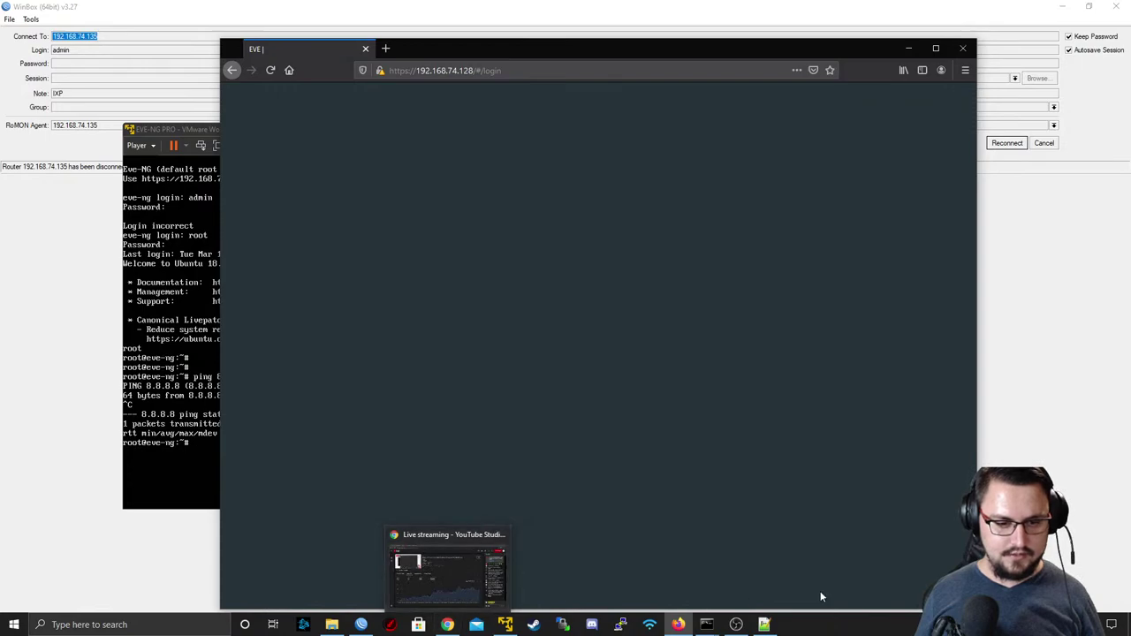
pyautogui.hotkey('alt', 'Tab')
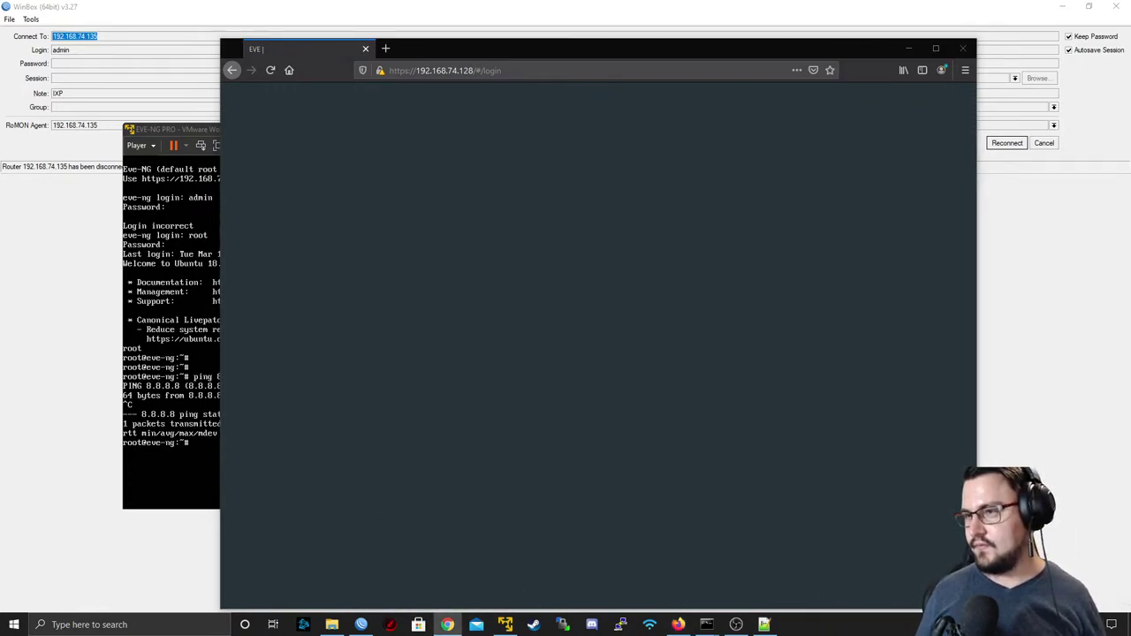
pyautogui.click(170, 276)
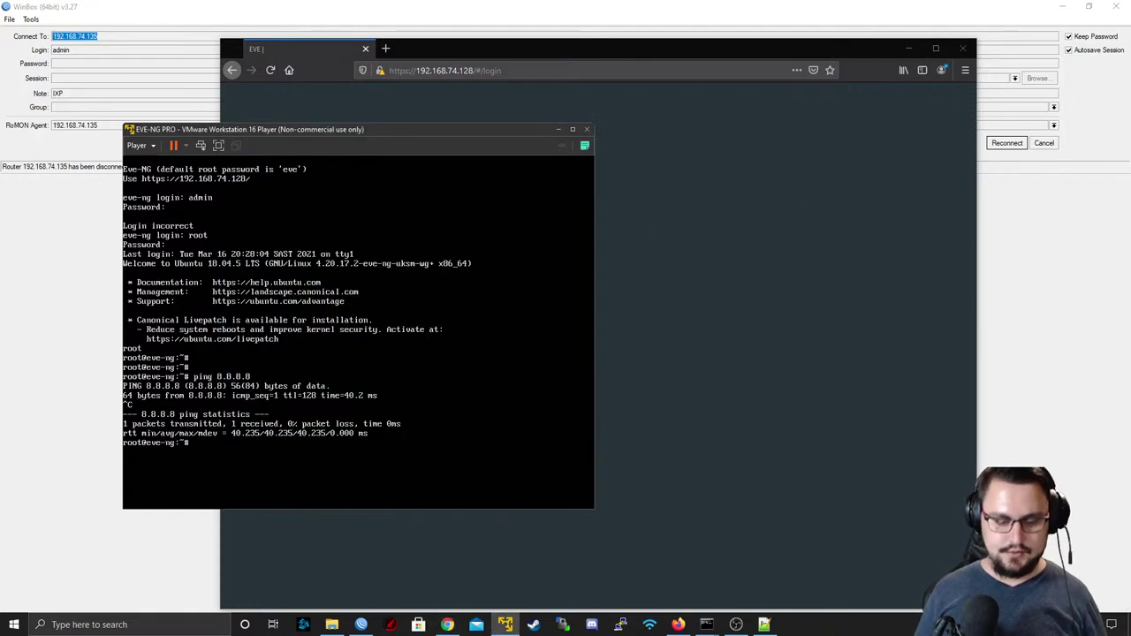
pyautogui.write('ping 8.8.8.8')
pyautogui.press('Return')
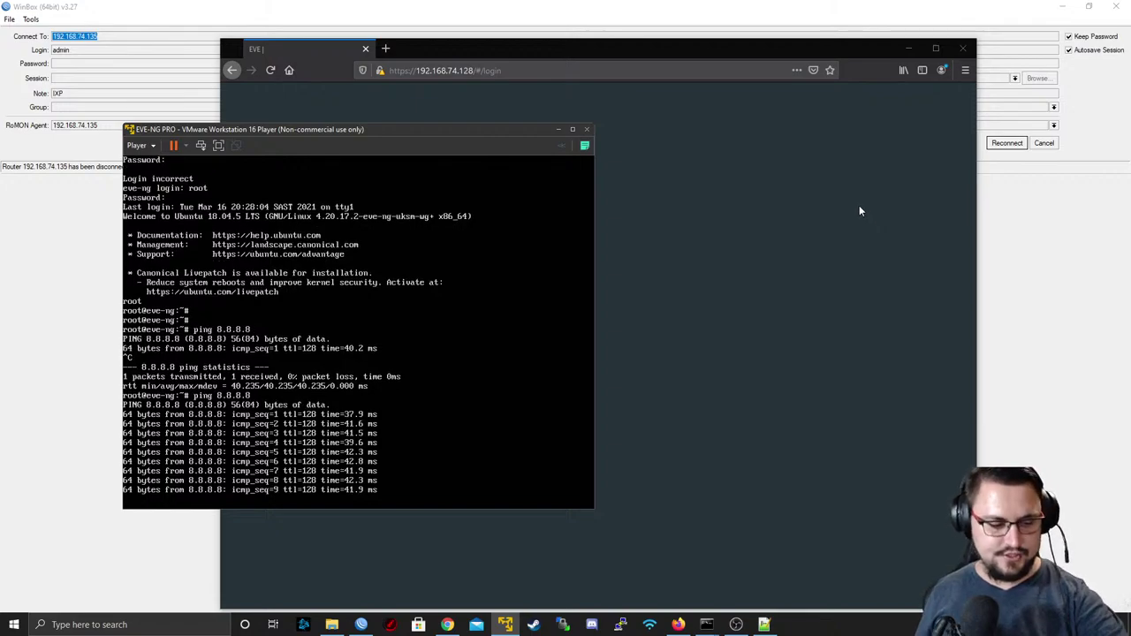
# - Sign in to EVE-NG as admin with its password and maximise the browser
pyautogui.click(765, 228)
pyautogui.write('admin')
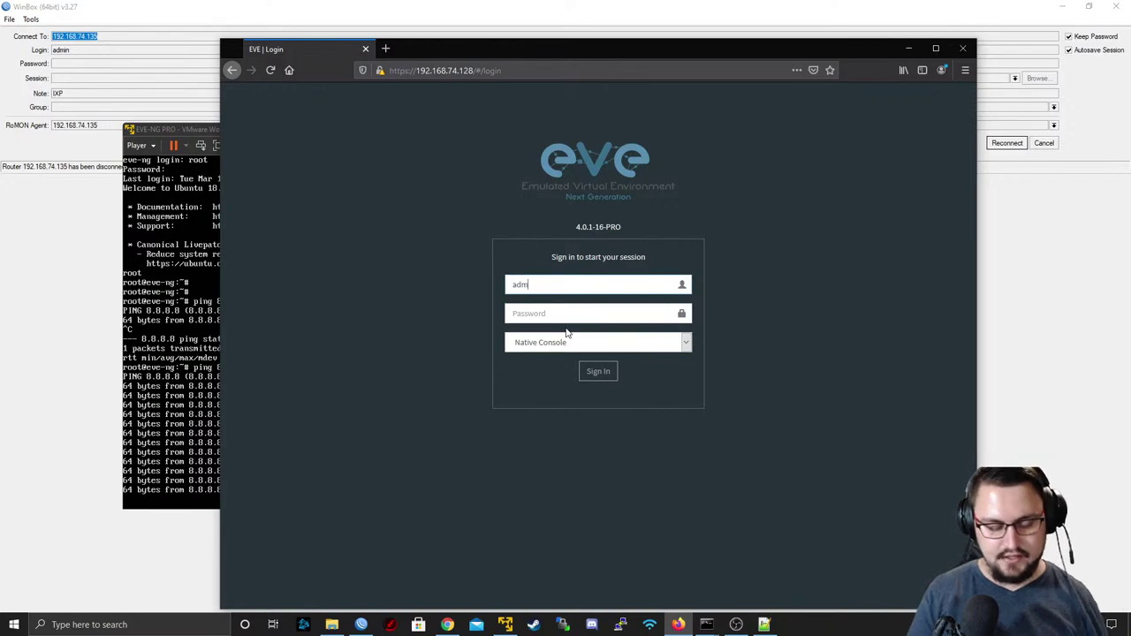
pyautogui.press('Tab')
pyautogui.write('eve')
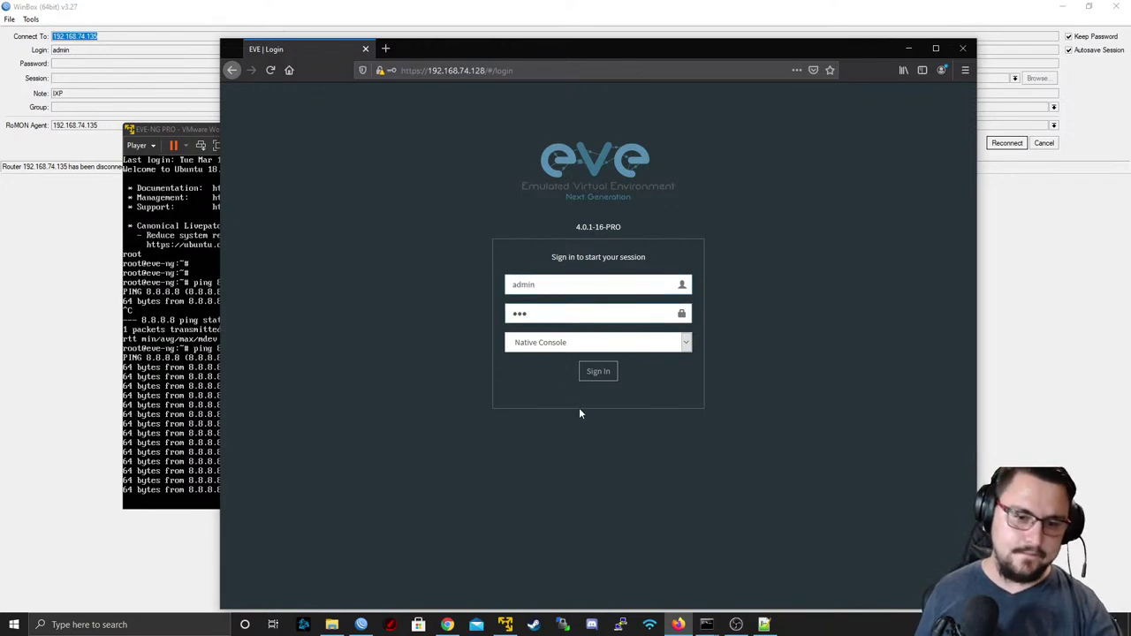
pyautogui.click(598, 371)
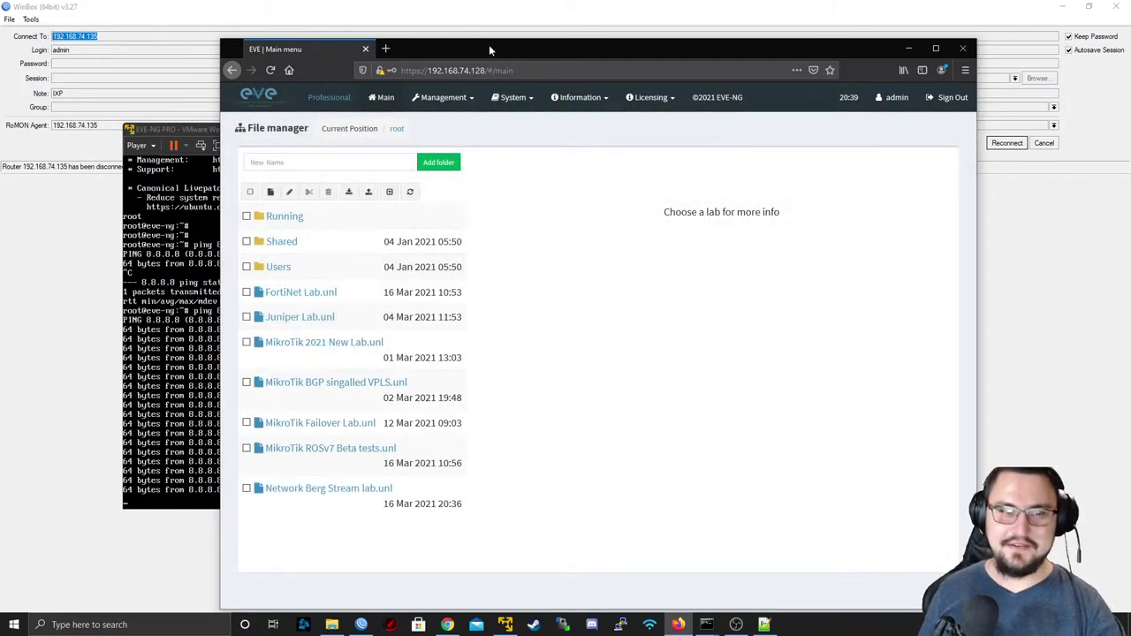
pyautogui.doubleClick(488, 46)
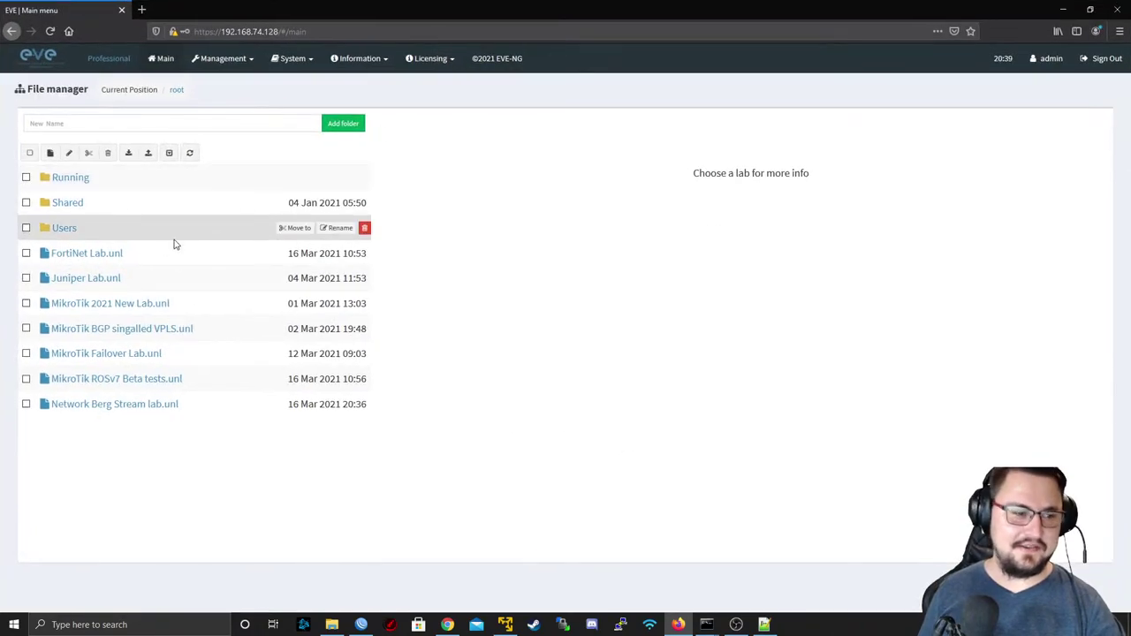
# - Open the FortiNet Lab topology, then close it to return to the file list
pyautogui.click(106, 254)
pyautogui.click(439, 488)
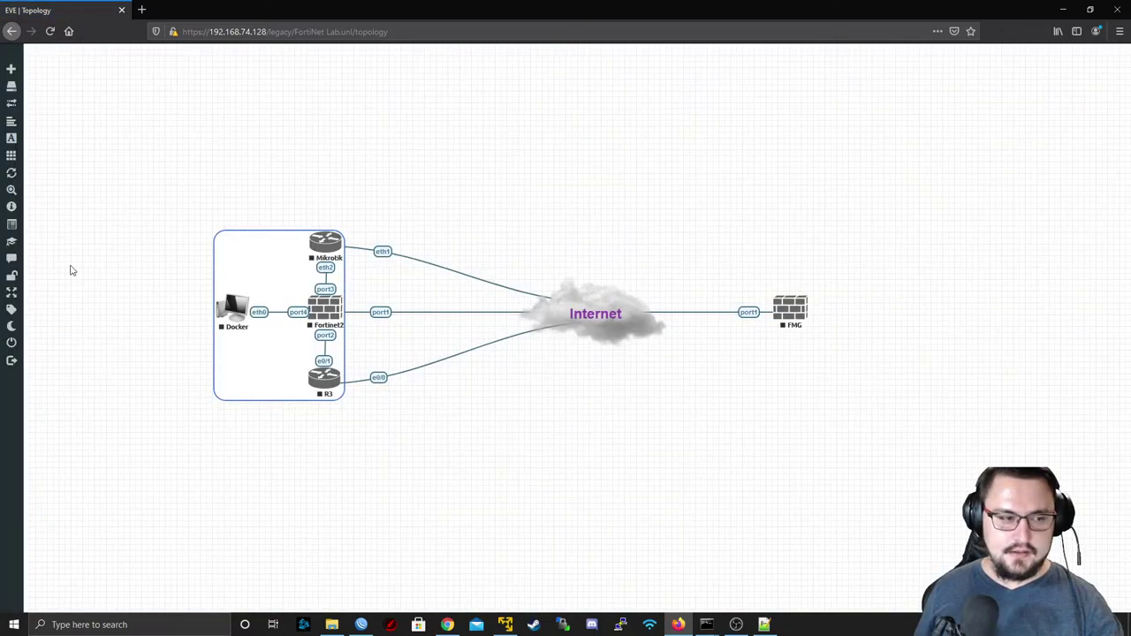
pyautogui.moveTo(26, 319)
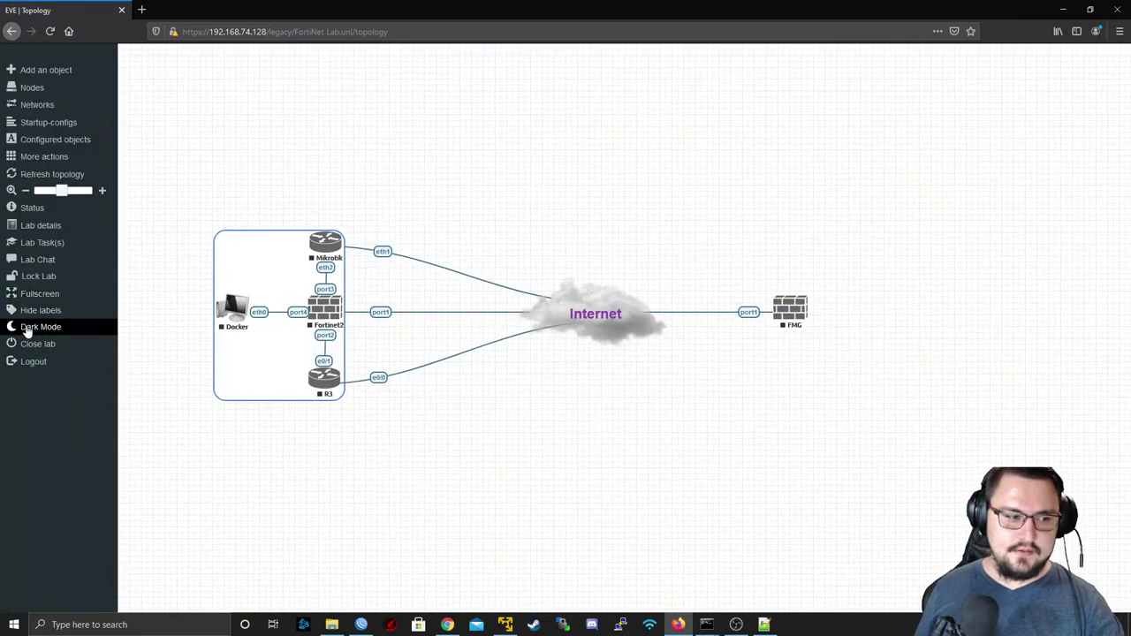
pyautogui.click(35, 344)
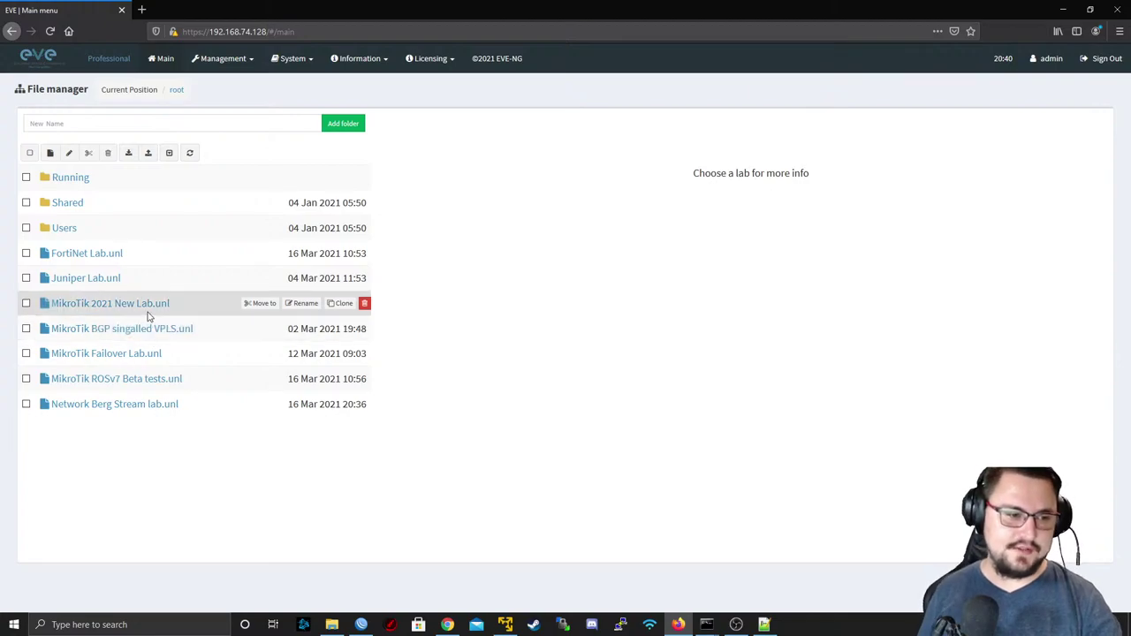
# - Open the Network Berg Stream lab topology and zoom out to see all nodes
pyautogui.click(137, 404)
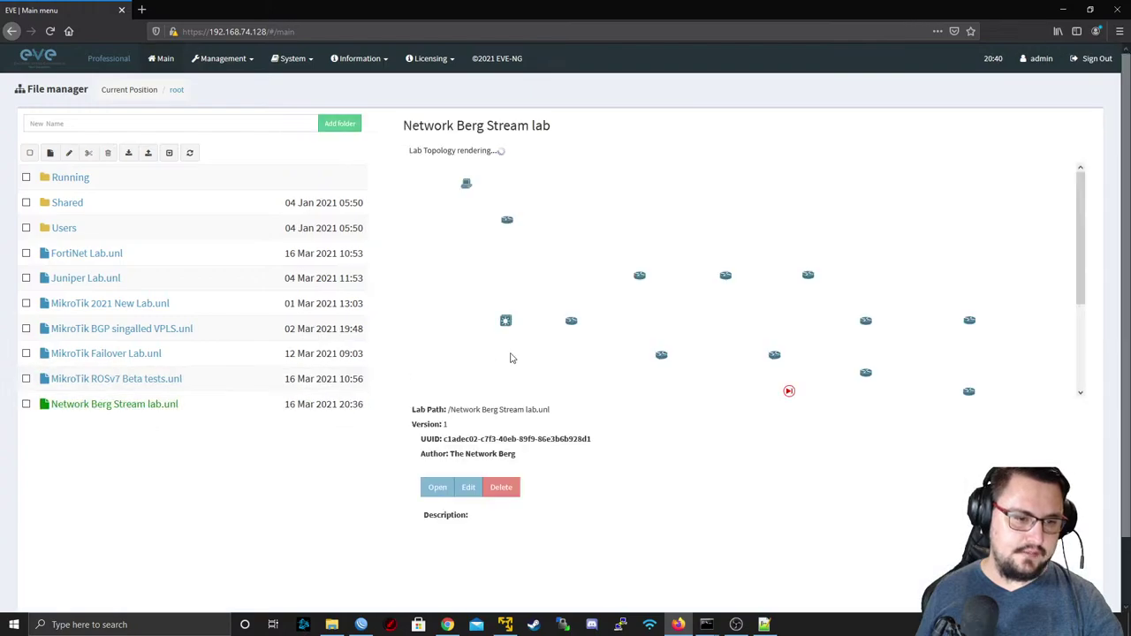
pyautogui.click(445, 484)
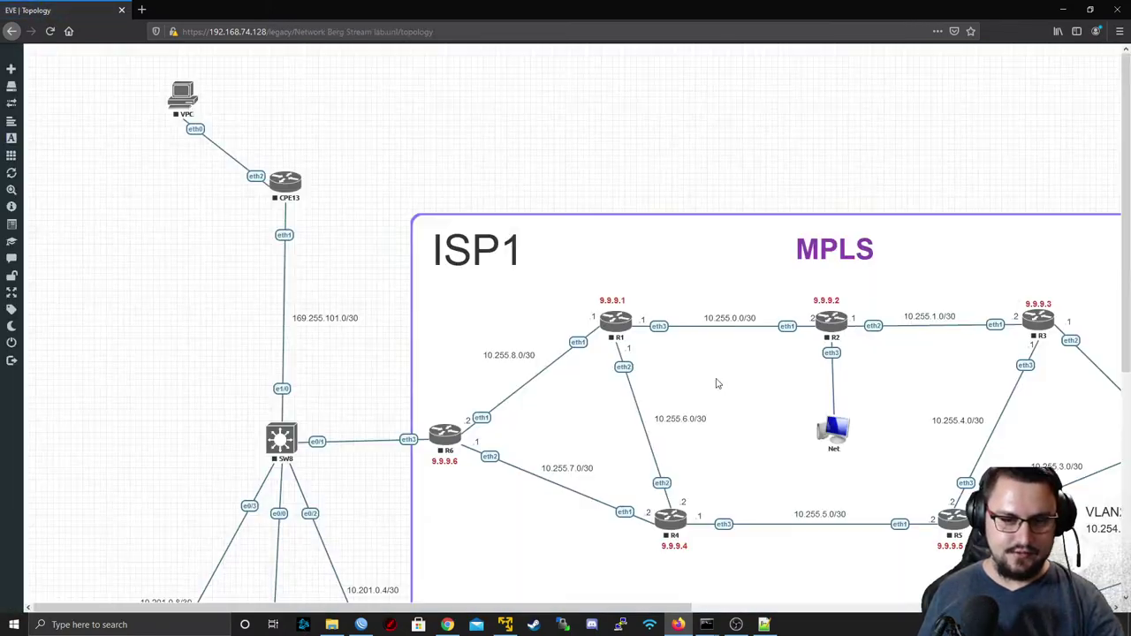
pyautogui.scroll(-5, 723, 437)
pyautogui.hotkey('ctrl', '-')
pyautogui.hotkey('ctrl', '-')
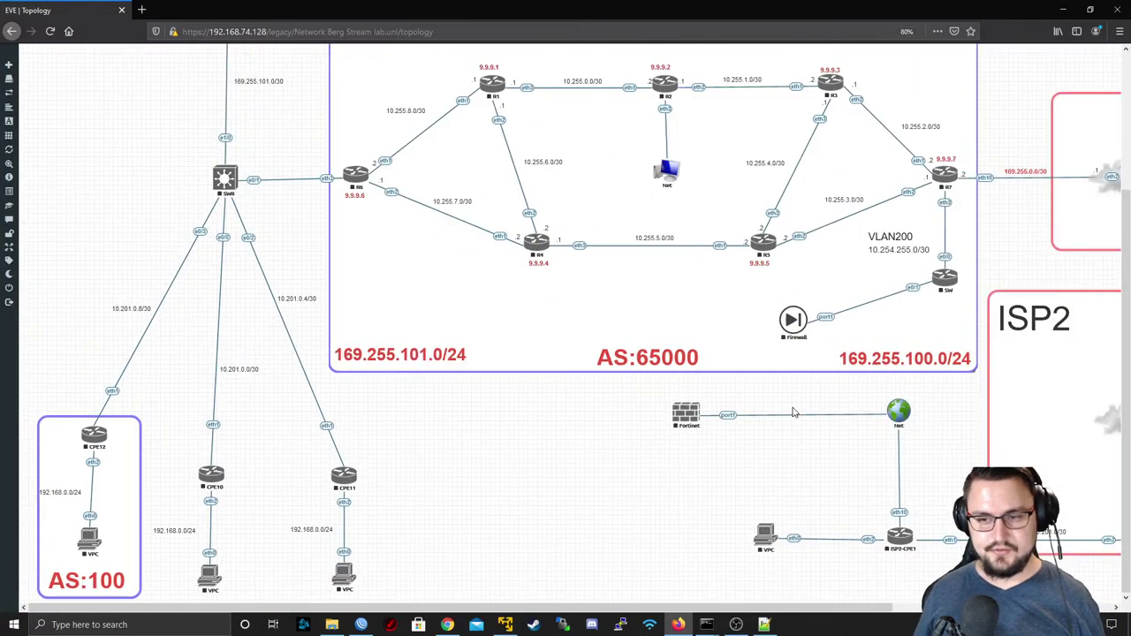
# - Open the Fortinet node's telnet console and choose putty.exe to handle it
pyautogui.rightClick(689, 417)
pyautogui.click(707, 430)
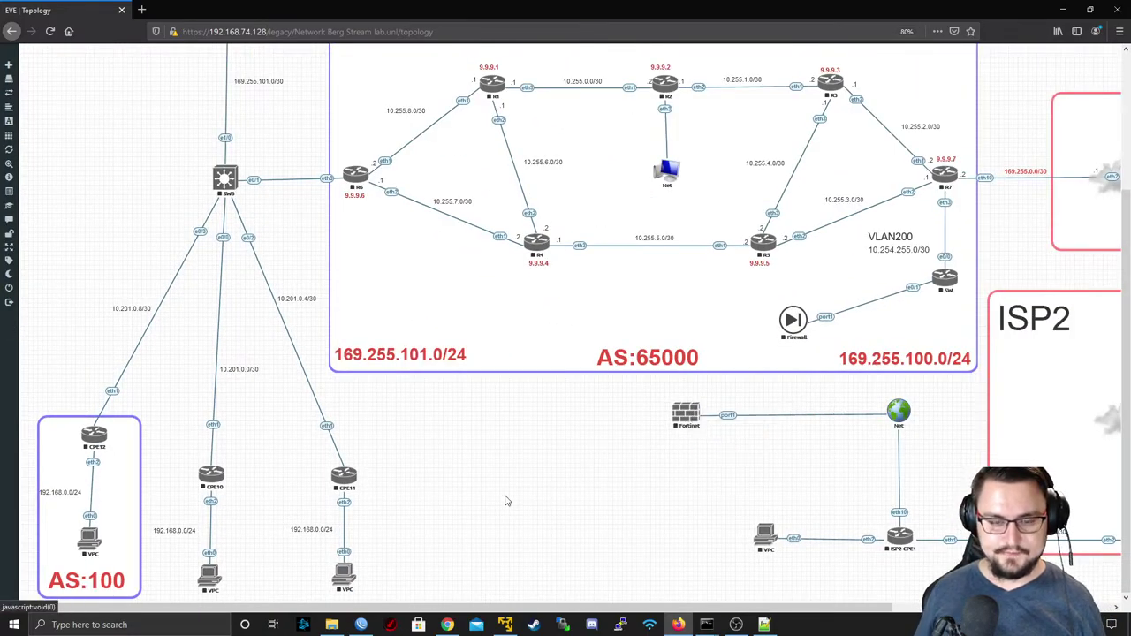
pyautogui.hscroll(5, 505, 497)
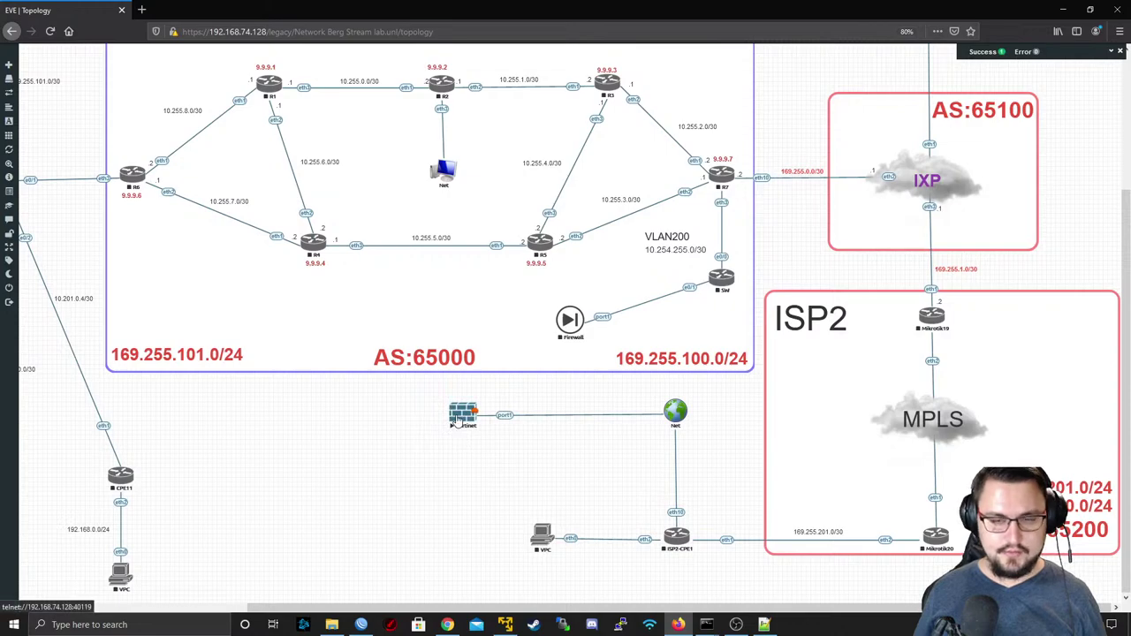
pyautogui.click(461, 417)
pyautogui.click(583, 112)
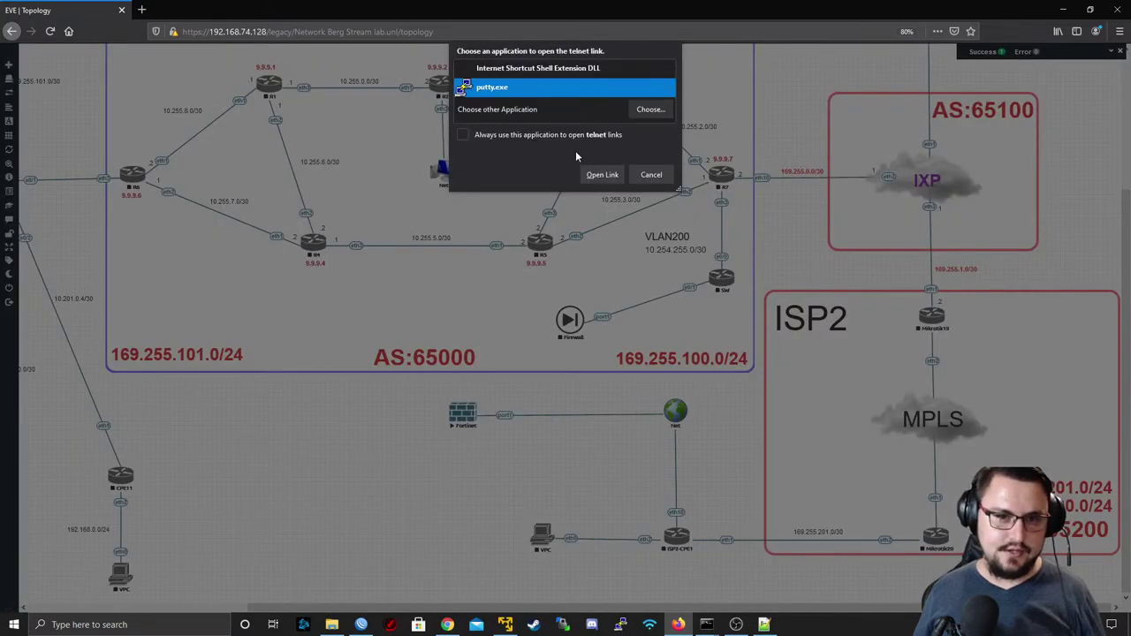
# - Open the Fortinet console in PuTTY and log in as admin with an empty password
pyautogui.click(608, 174)
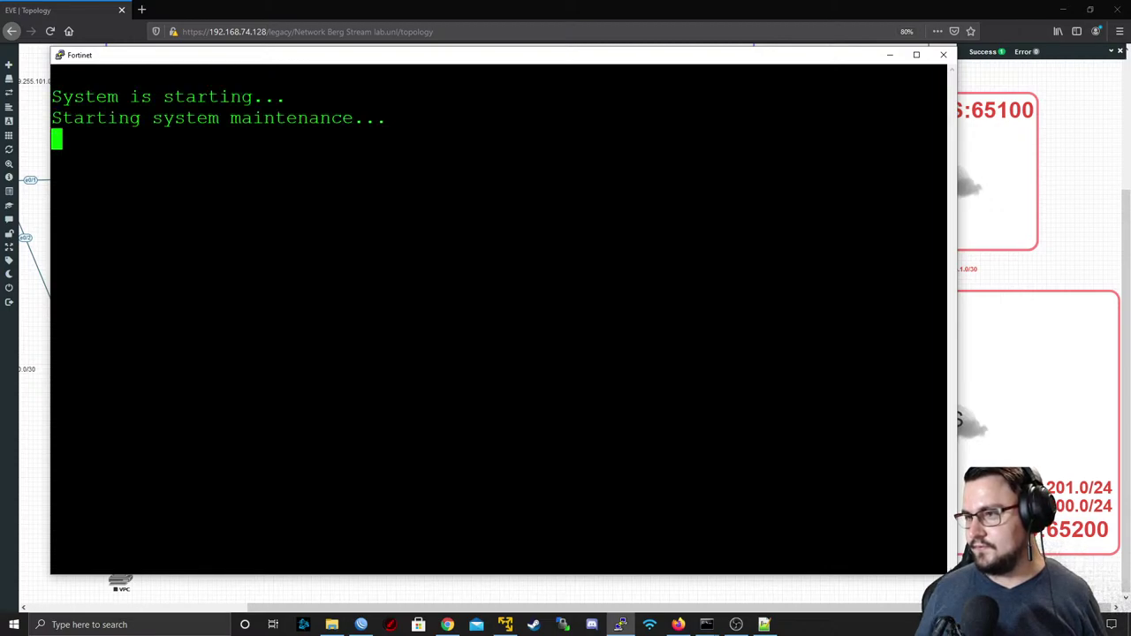
pyautogui.hotkey('alt', 'Tab')
pyautogui.hotkey('alt', 'Tab')
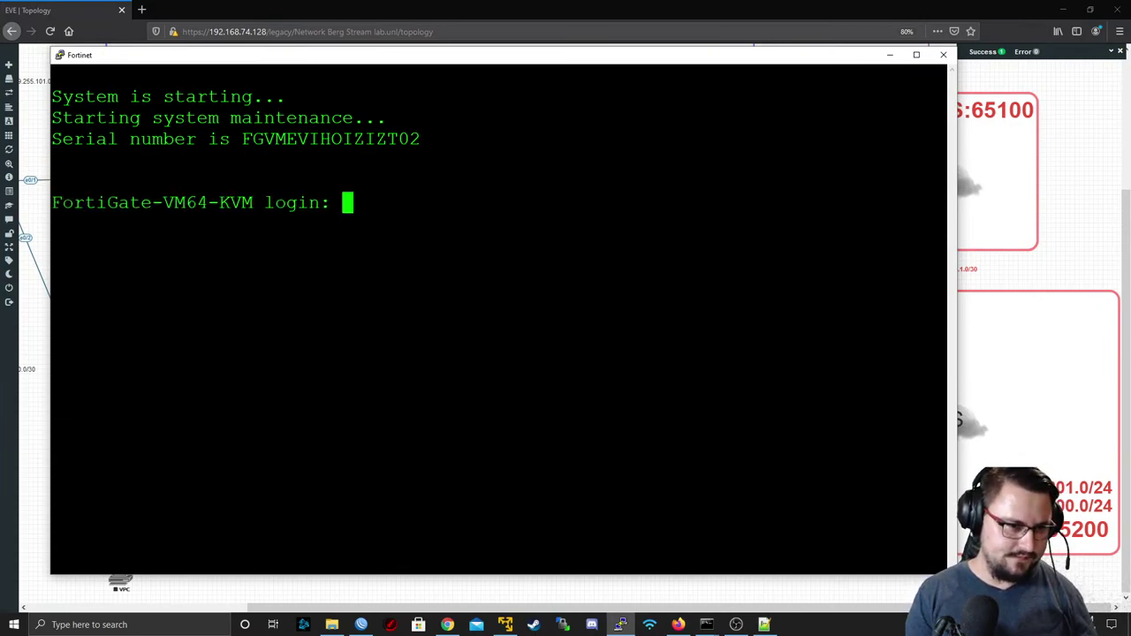
pyautogui.write('admin')
pyautogui.press('Return')
pyautogui.press('Return')
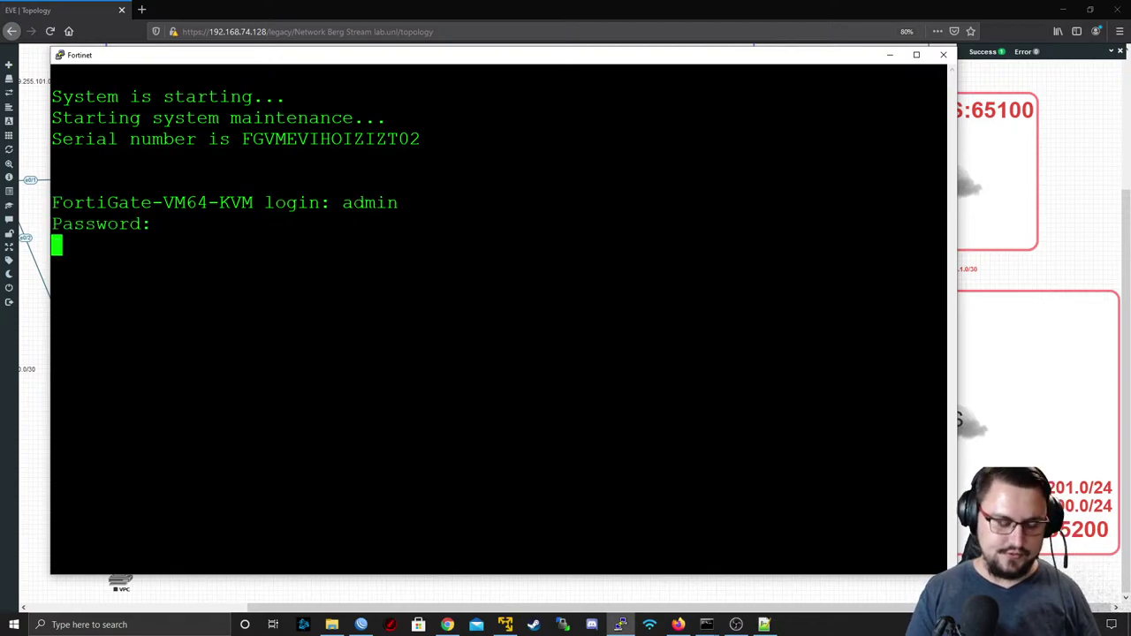
pyautogui.write('admin')
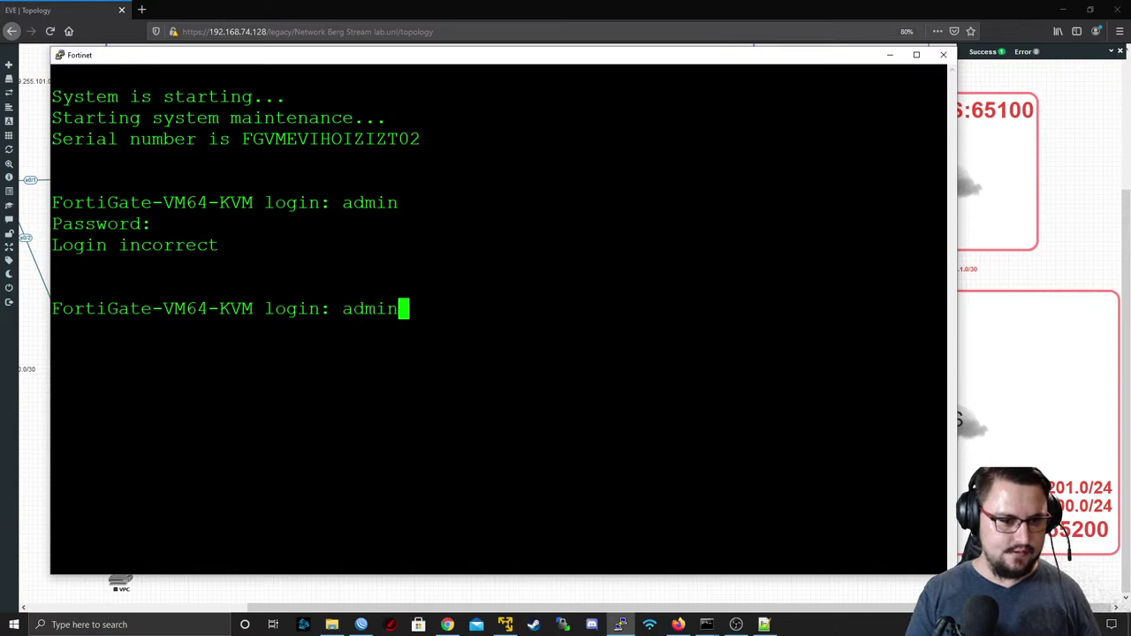
pyautogui.press('Return')
pyautogui.press('Return')
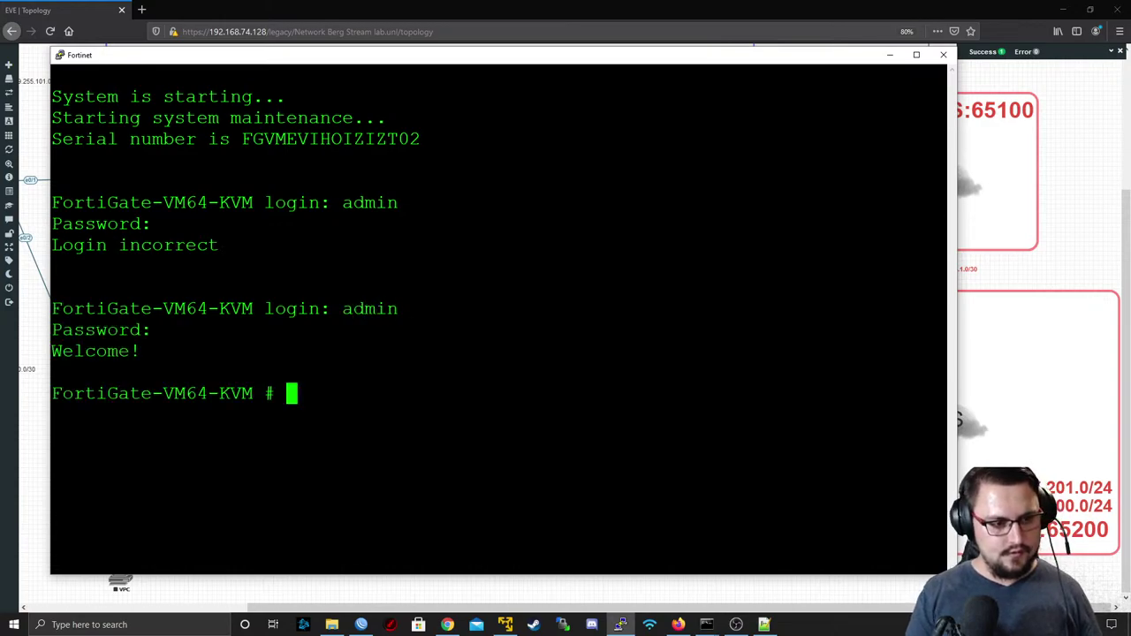
# - Run 'get system interface' and copy port1's DHCP address 192.168.74.140
pyautogui.write('exe')
pyautogui.press('BackSpace')
pyautogui.press('BackSpace')
pyautogui.press('BackSpace')
pyautogui.write('get system info')
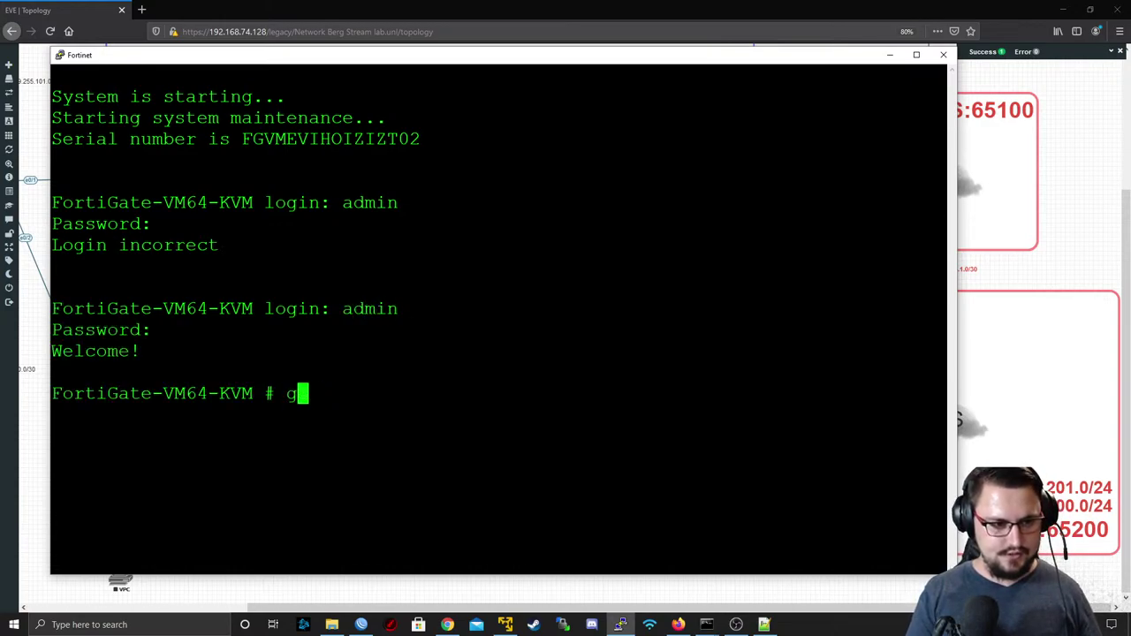
pyautogui.press('BackSpace')
pyautogui.press('BackSpace')
pyautogui.press('Tab')
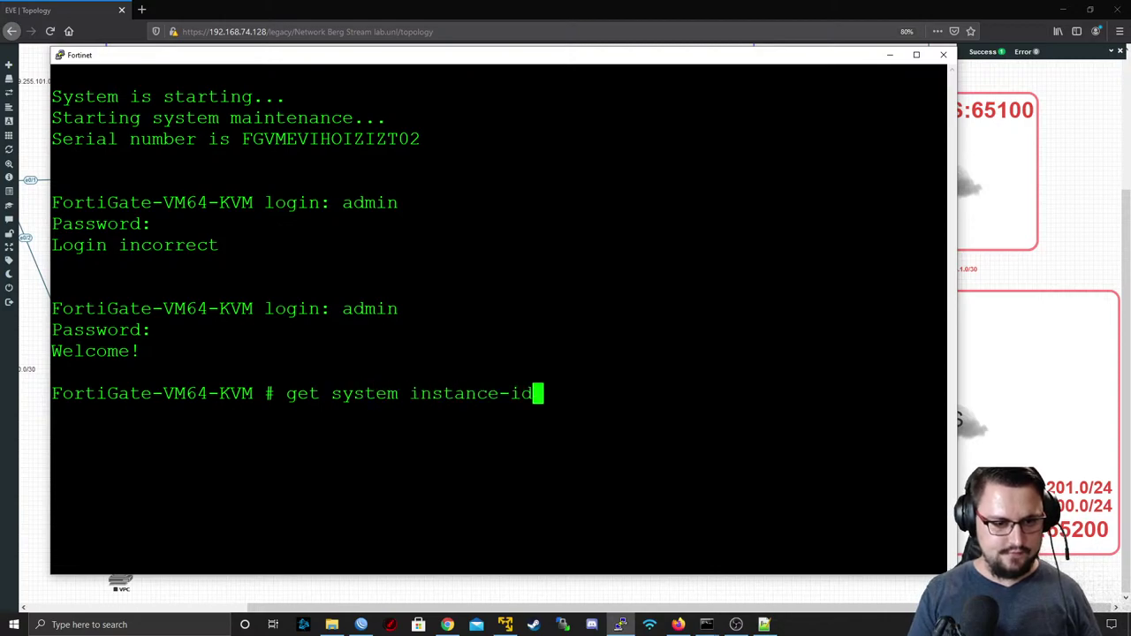
pyautogui.press('Tab')
pyautogui.press('Return')
pyautogui.scroll(7, 499, 318)
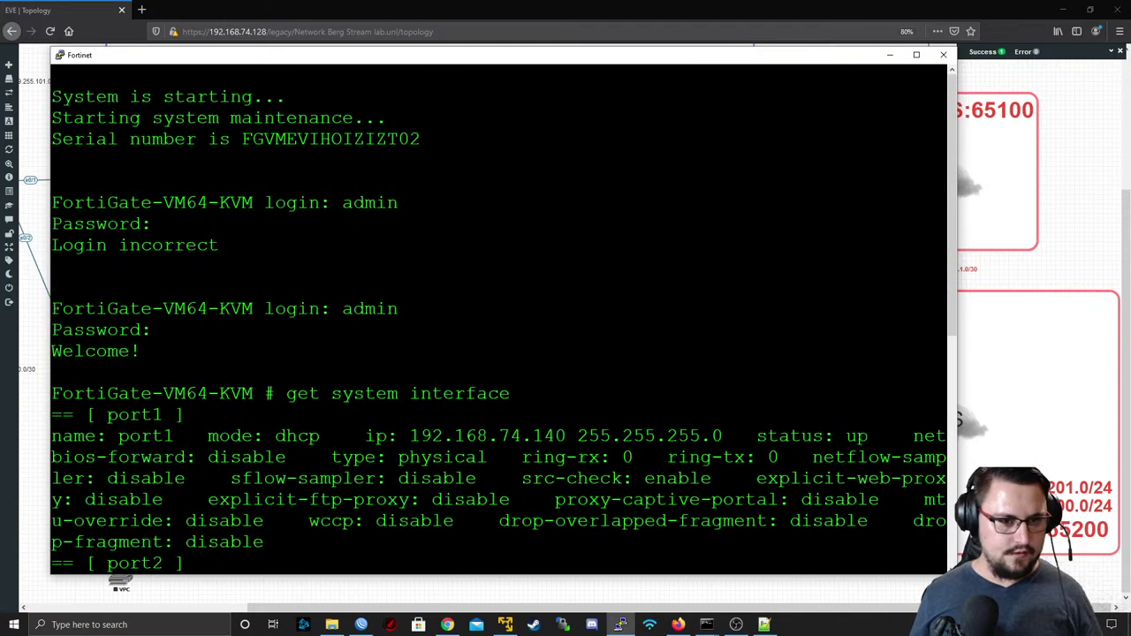
pyautogui.doubleClick(500, 439)
pyautogui.hotkey('ctrl', 'c')
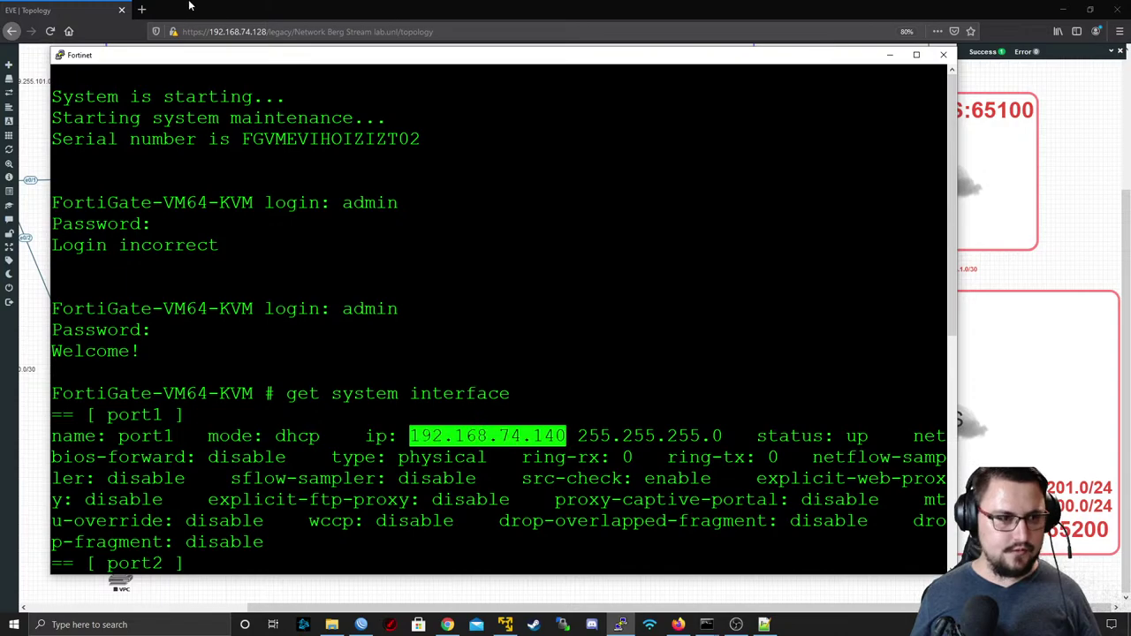
# - Open a new tab and load the copied FortiGate address 192.168.74.140
pyautogui.click(141, 9)
pyautogui.hotkey('ctrl', 'v')
pyautogui.press('Return')
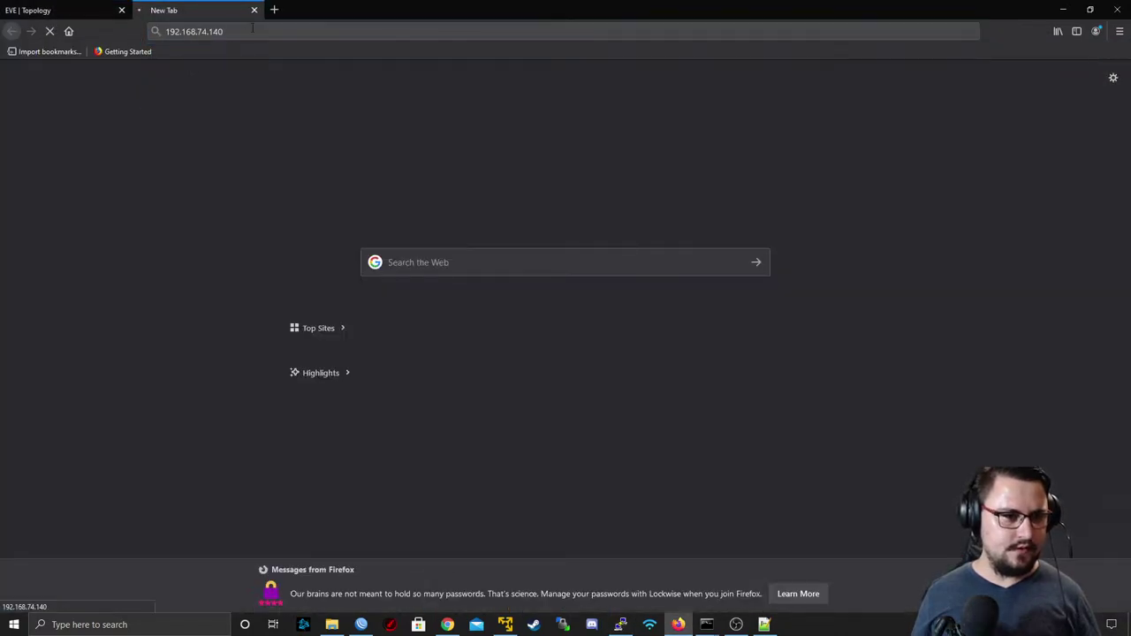
pyautogui.click(253, 31)
pyautogui.hotkey('ctrl', 'c')
pyautogui.press('Home')
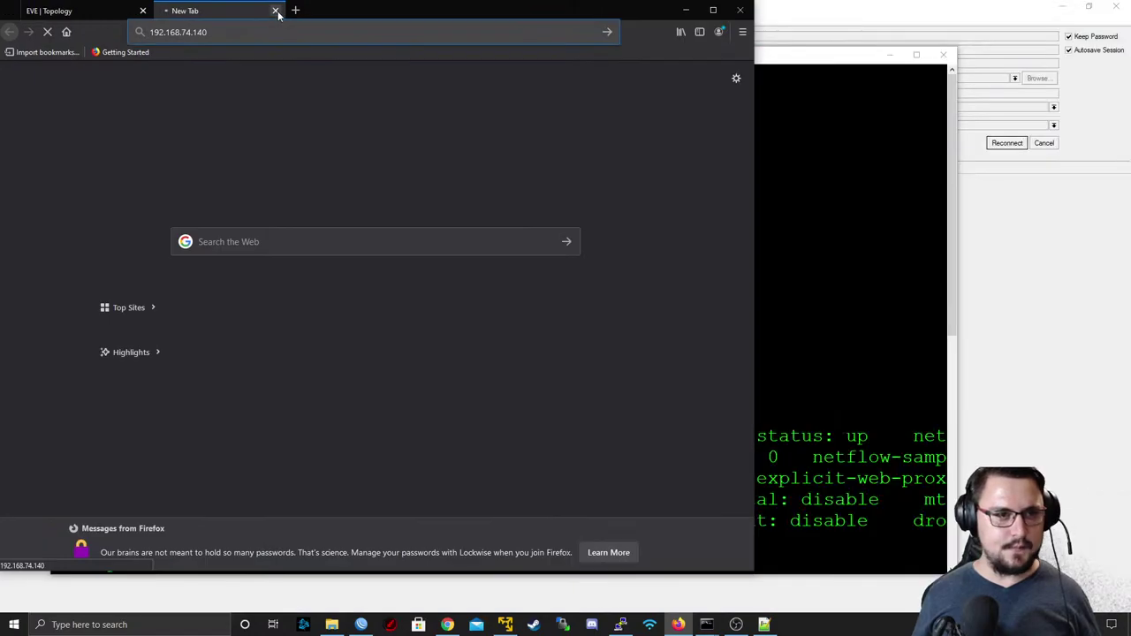
pyautogui.click(276, 10)
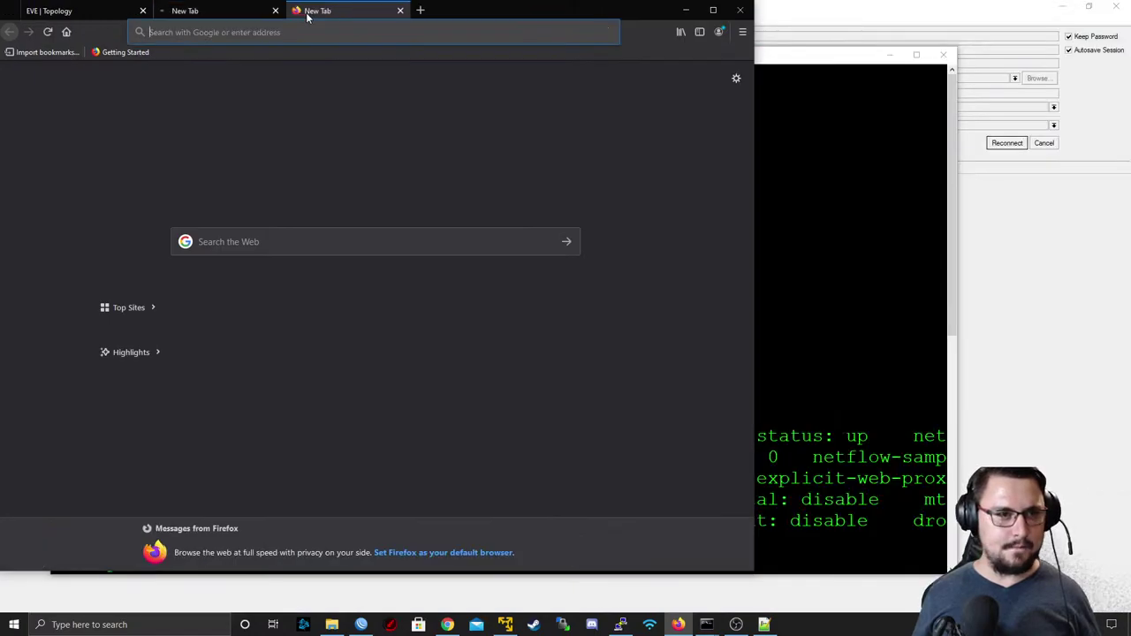
pyautogui.hotkey('ctrl', 'v')
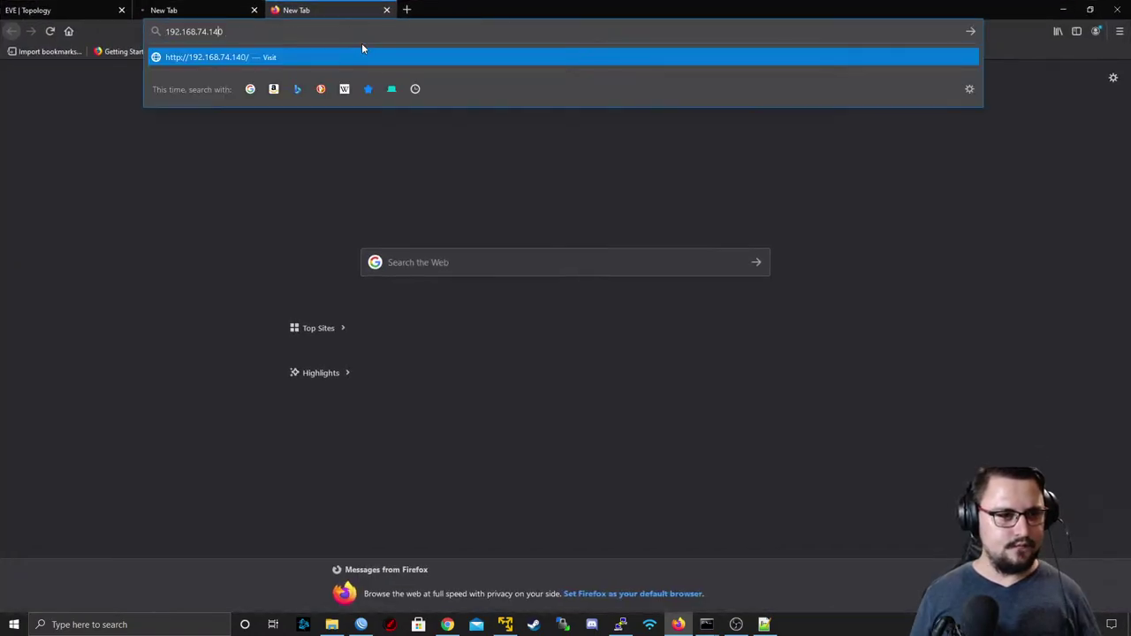
pyautogui.press('Home')
pyautogui.write('http://')
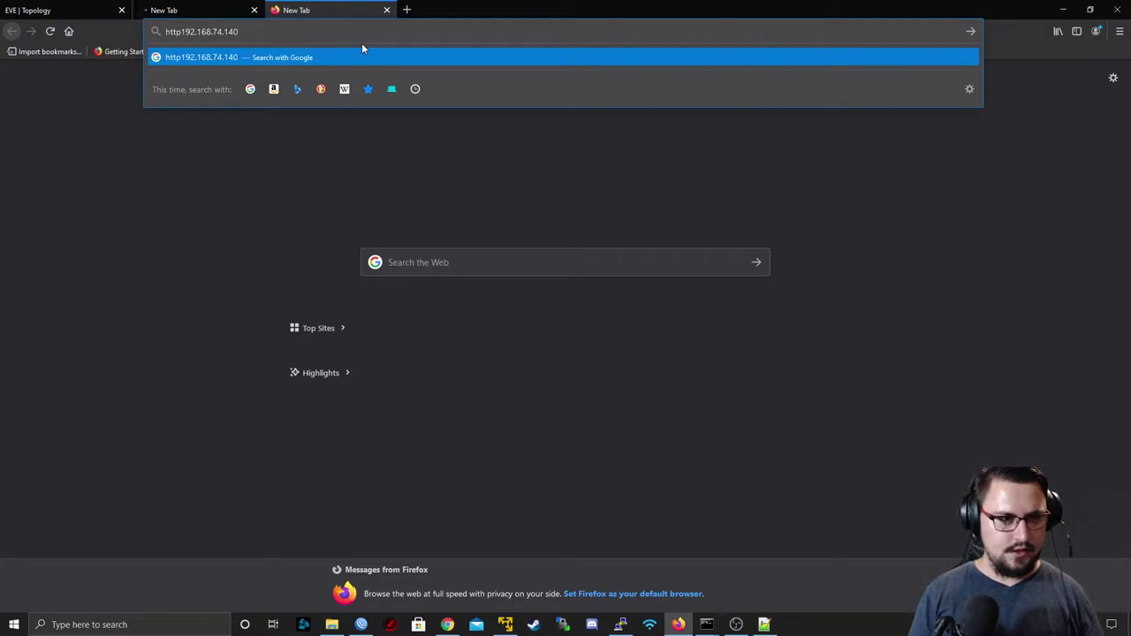
pyautogui.press('Return')
pyautogui.click(223, 6)
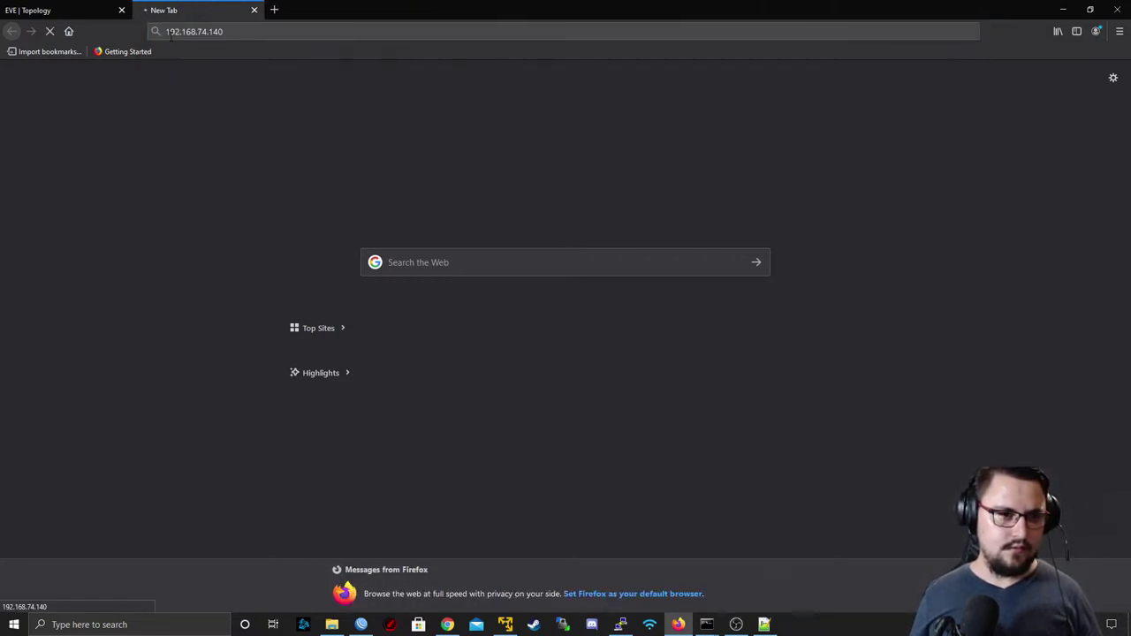
pyautogui.click(108, 7)
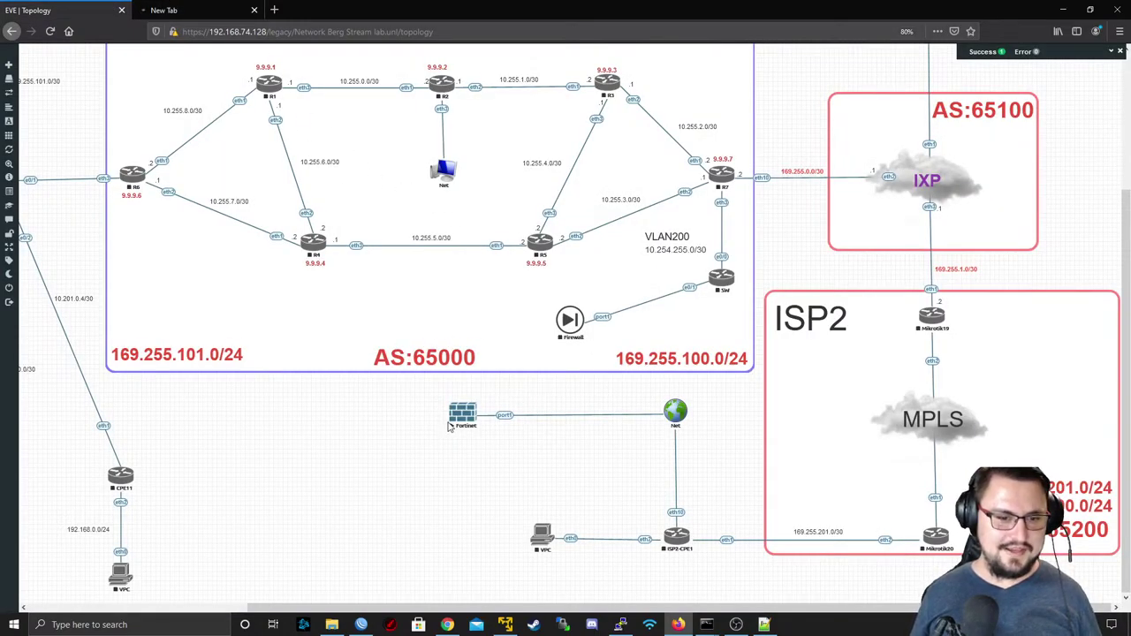
# - Stop the Fortinet node in the Network Berg Stream topology
pyautogui.click(193, 11)
pyautogui.click(79, 9)
pyautogui.rightClick(474, 417)
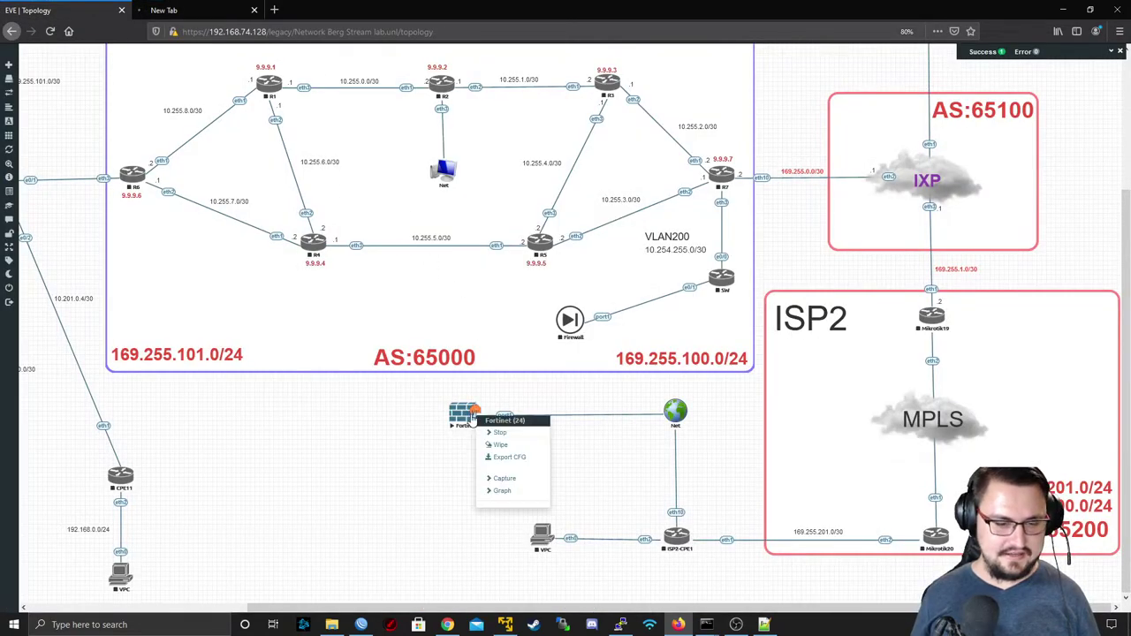
pyautogui.click(492, 432)
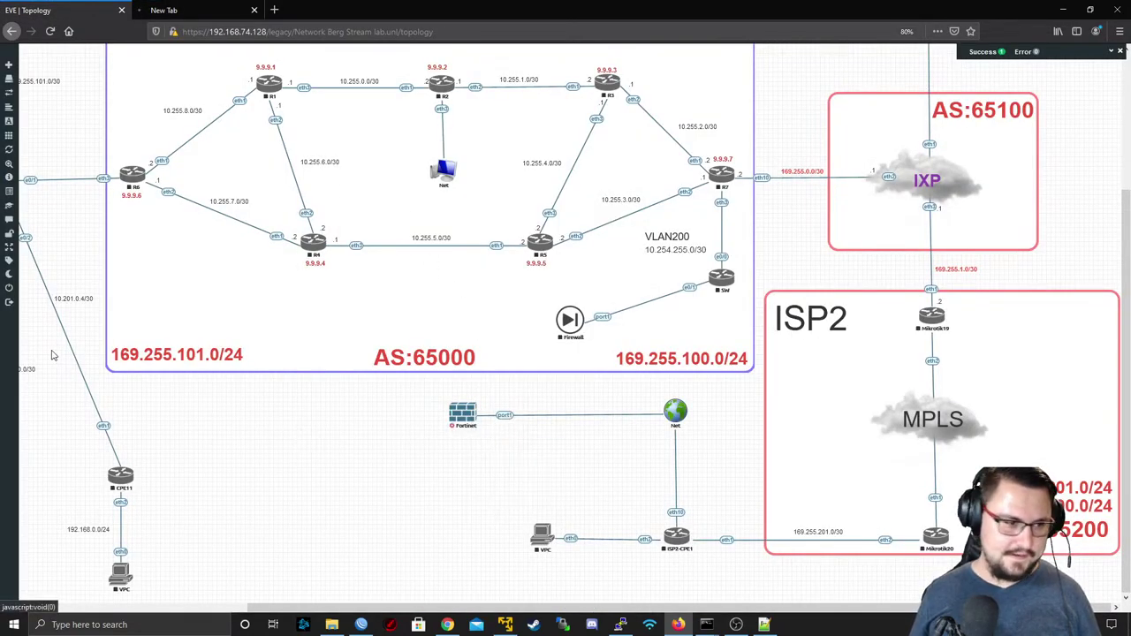
# - Open FortiNet Lab.unl, start all its nodes, and open the Fortinet node's console link
pyautogui.click(45, 191)
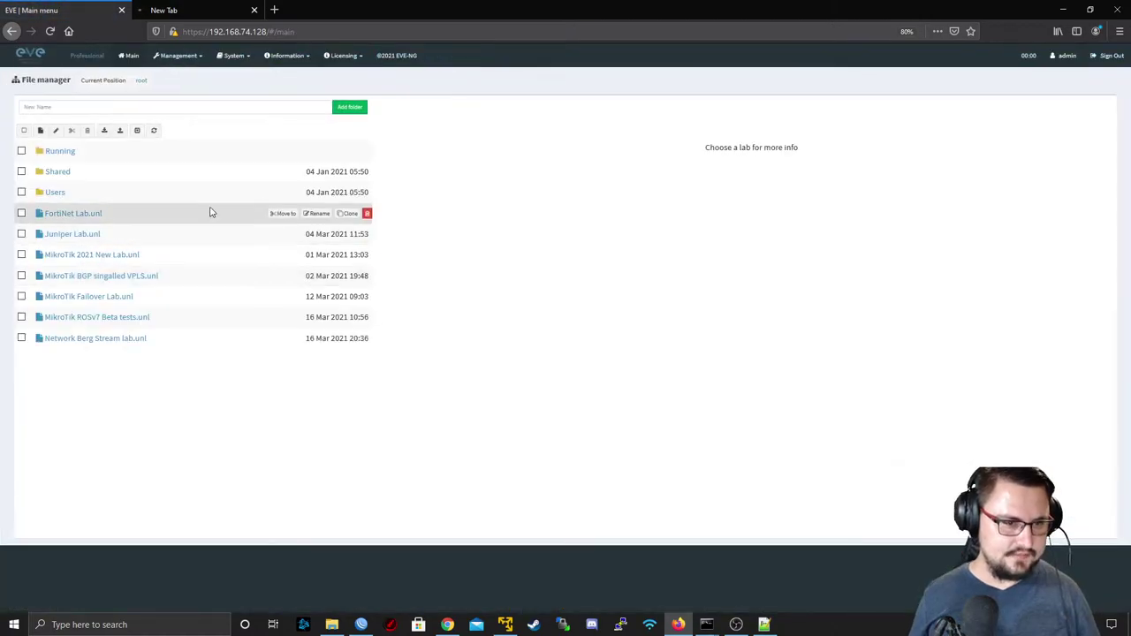
pyautogui.click(88, 213)
pyautogui.click(424, 397)
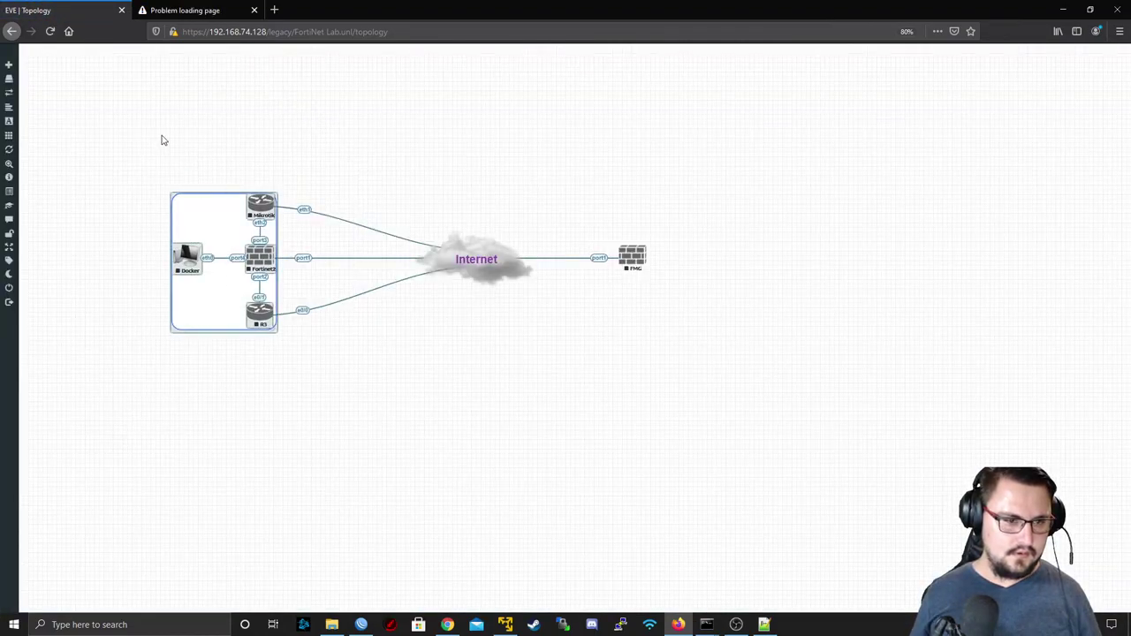
pyautogui.moveTo(144, 129); pyautogui.dragTo(320, 442)
pyautogui.rightClick(271, 263)
pyautogui.click(301, 280)
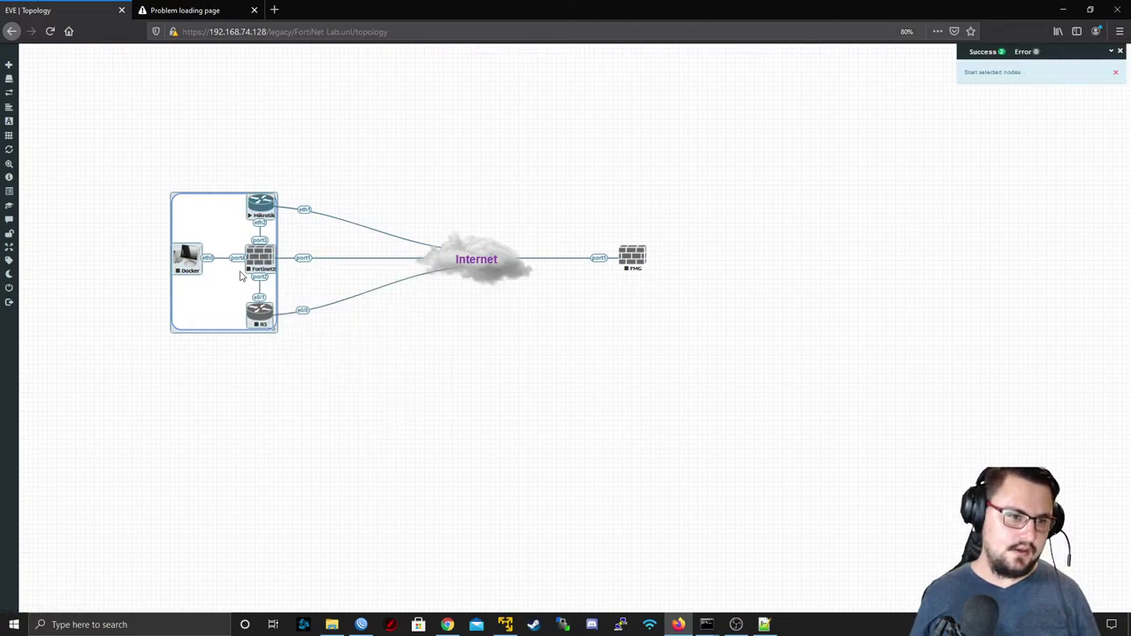
pyautogui.click(350, 441)
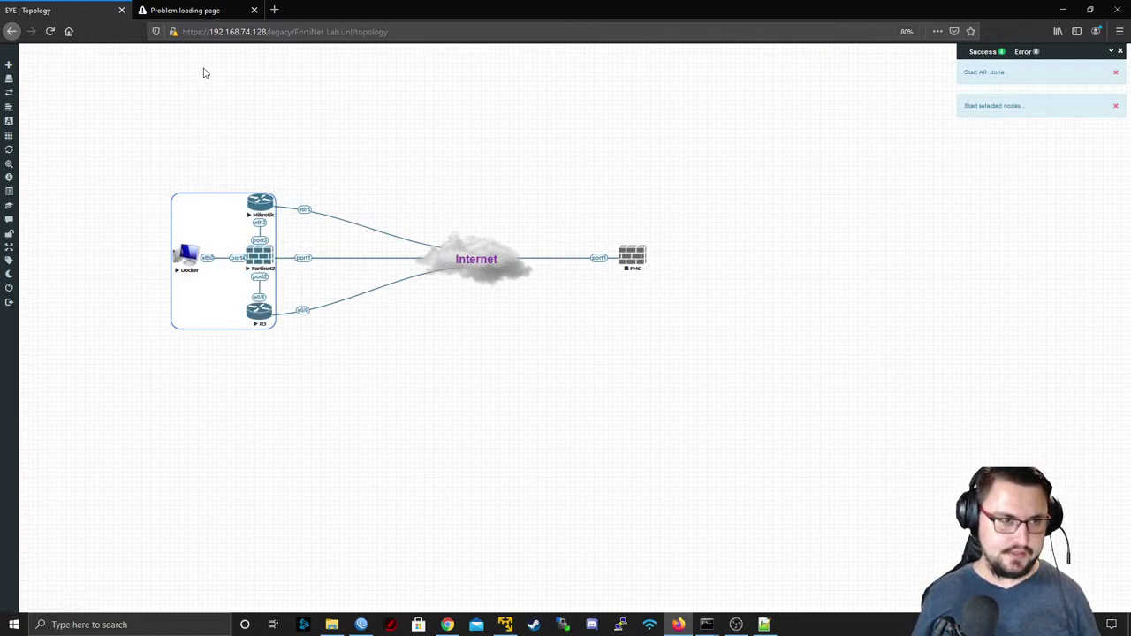
pyautogui.click(255, 255)
# - Open the Site-A FortiGate console in PuTTY and log in as admin
pyautogui.click(605, 111)
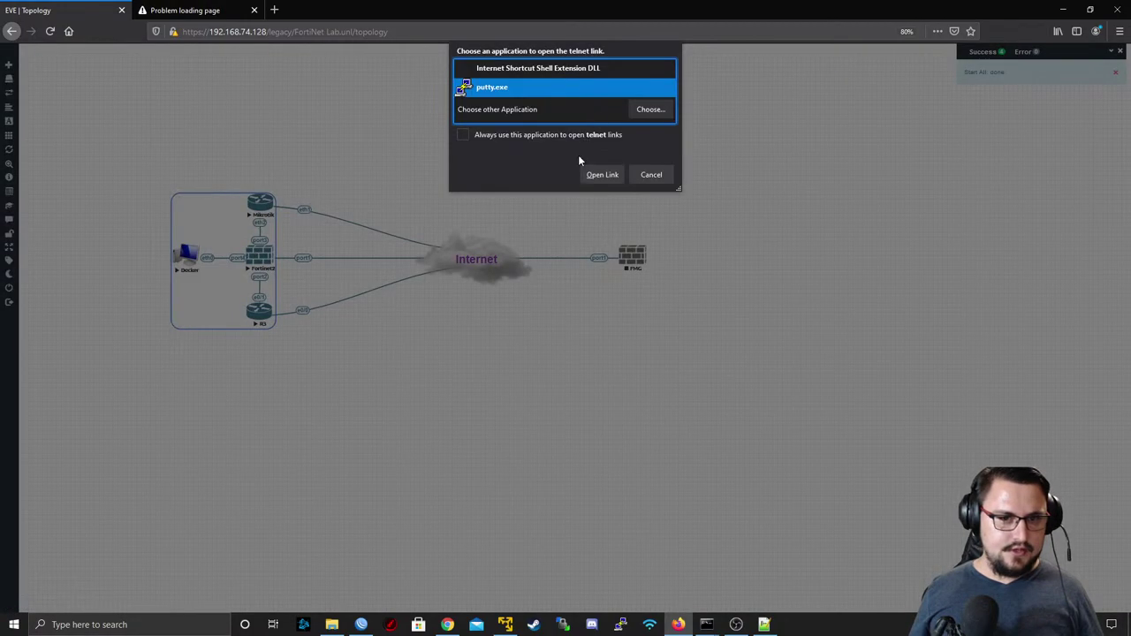
pyautogui.click(582, 170)
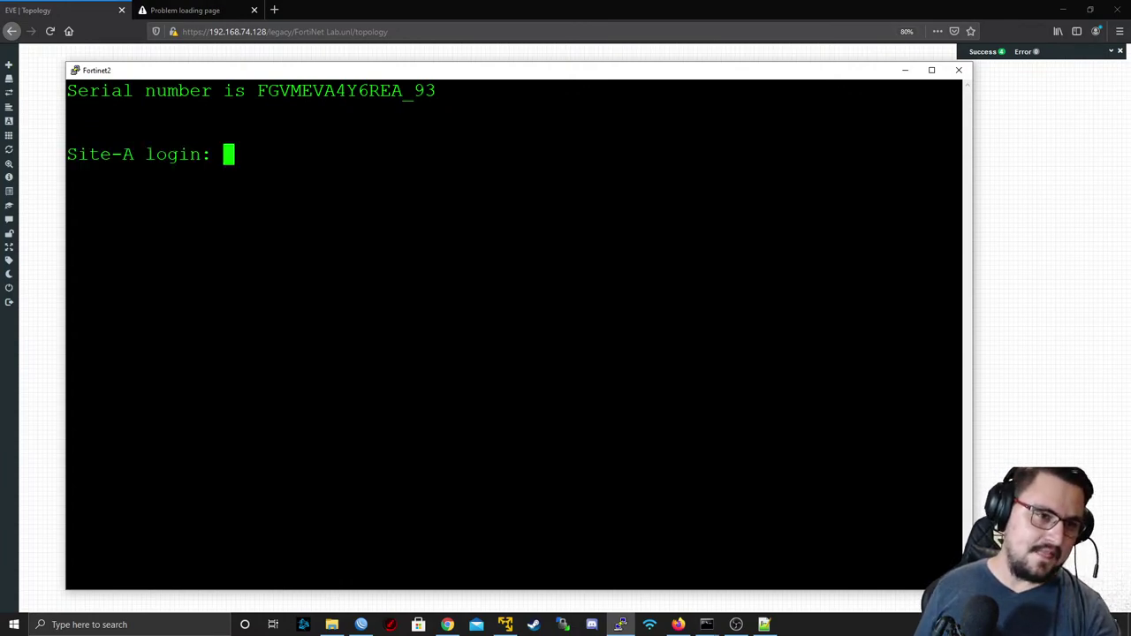
pyautogui.write('admin')
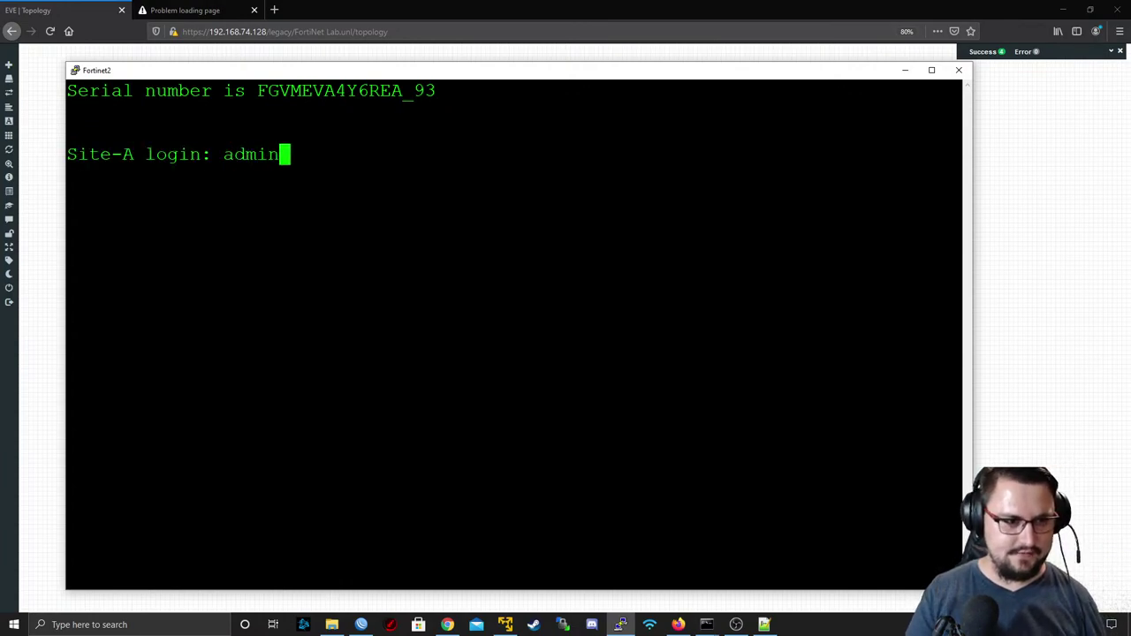
pyautogui.press('Return')
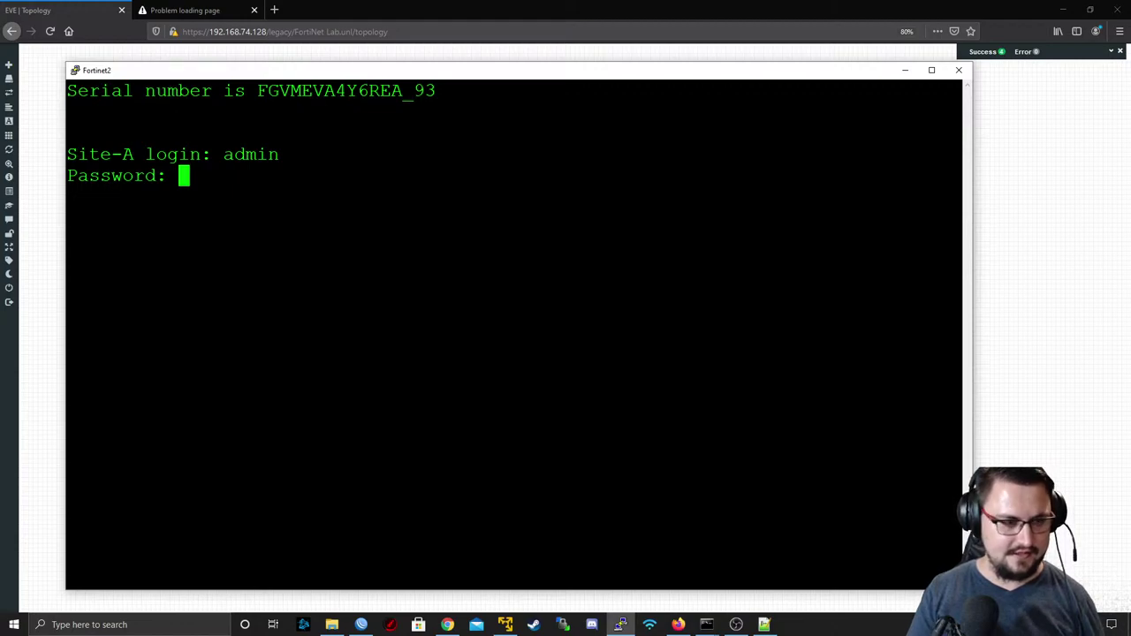
pyautogui.press('Return')
pyautogui.press('Return')
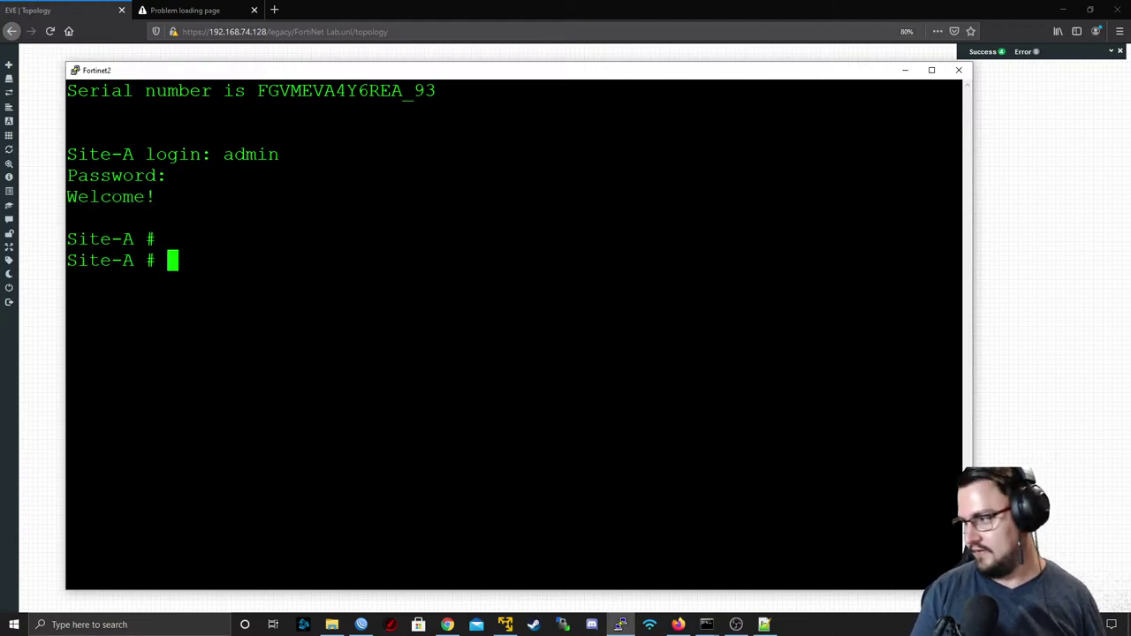
pyautogui.press('Return')
# - Run 'get system interface' and copy port1's static address 192.168.74.90
pyautogui.write('get sy')
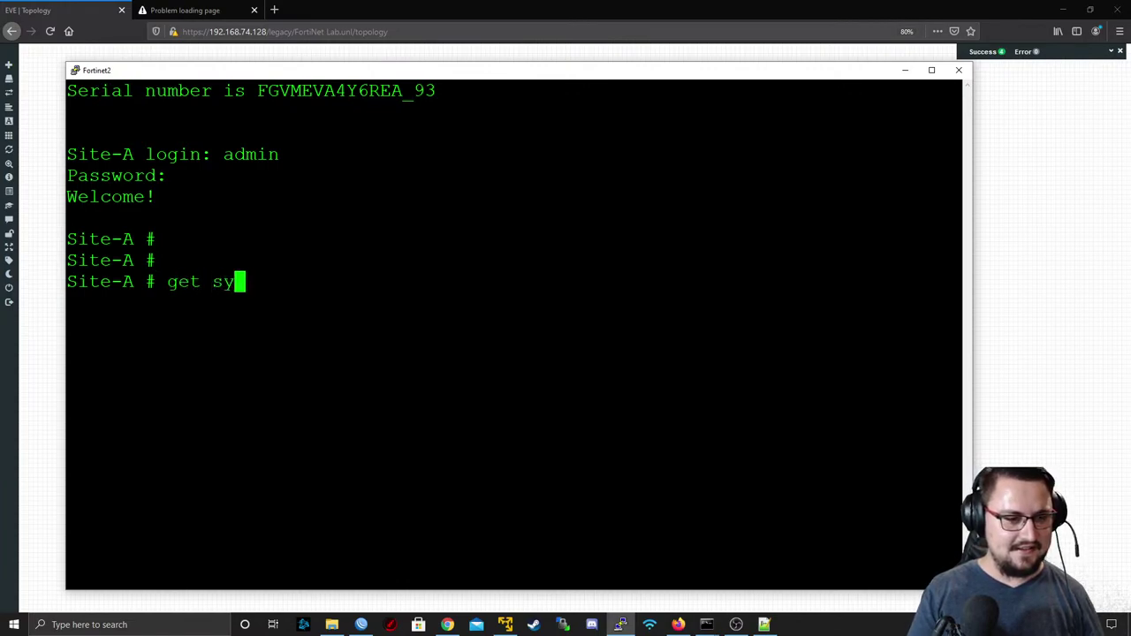
pyautogui.press('BackSpace')
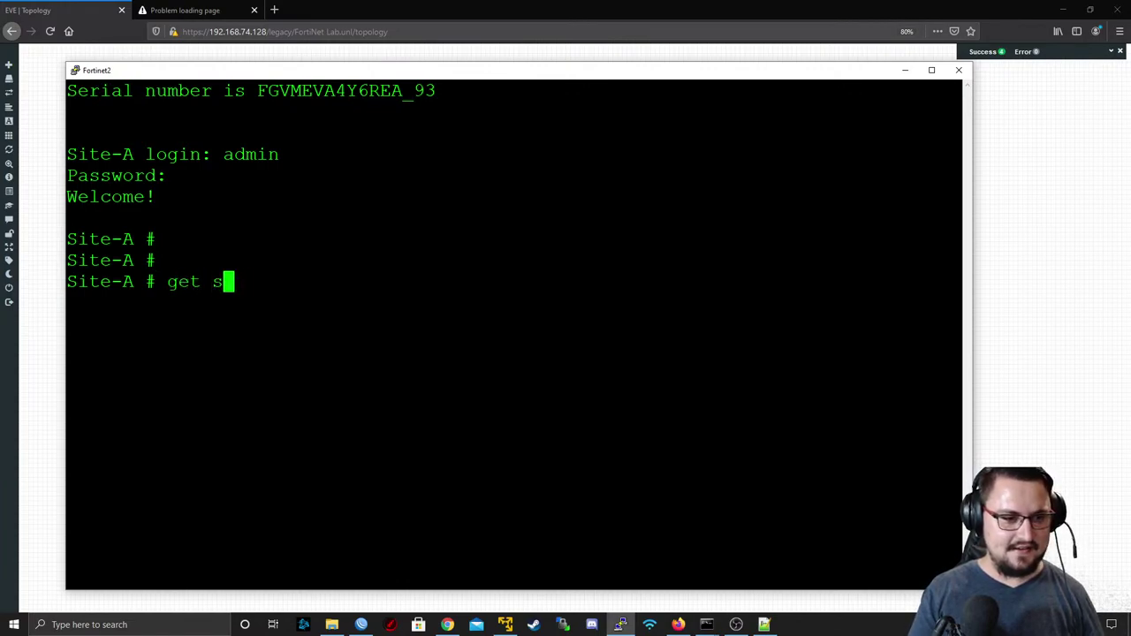
pyautogui.write('ystem info')
pyautogui.press('BackSpace')
pyautogui.press('BackSpace')
pyautogui.press('BackSpace')
pyautogui.press('BackSpace')
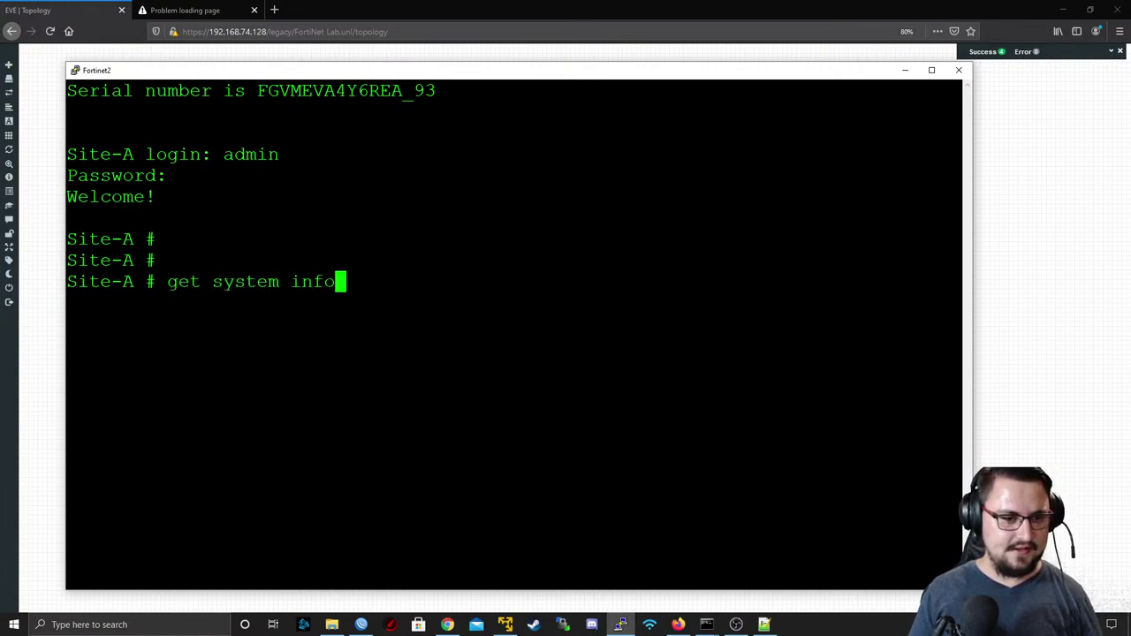
pyautogui.write('te')
pyautogui.press('BackSpace')
pyautogui.press('BackSpace')
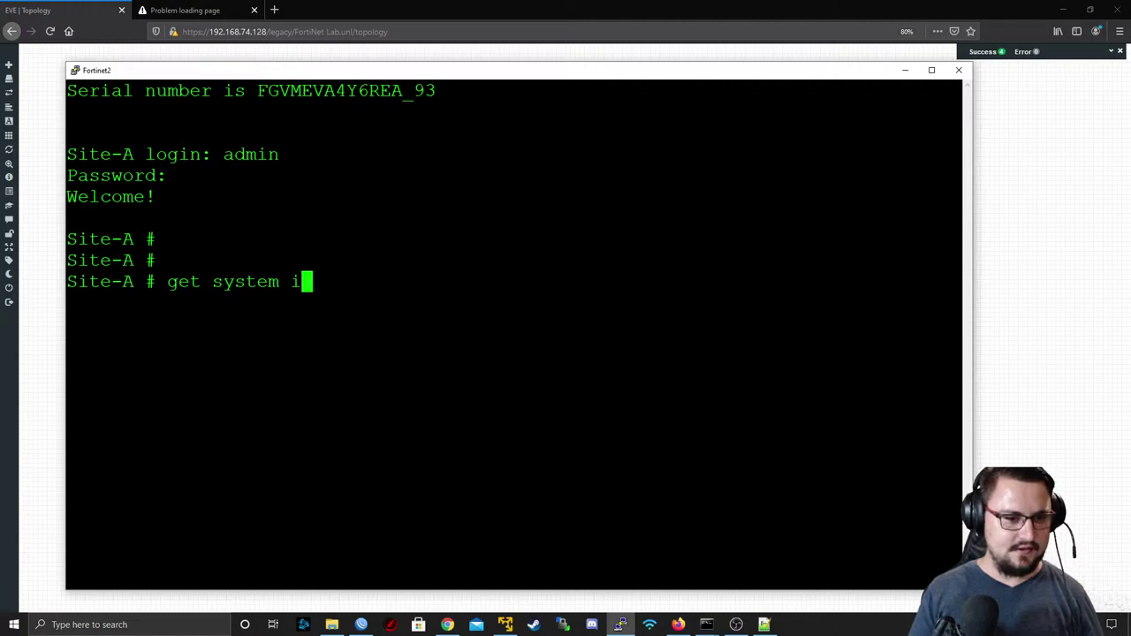
pyautogui.write('nterface physical')
pyautogui.press('BackSpace')
pyautogui.press('BackSpace')
pyautogui.press('BackSpace')
pyautogui.press('BackSpace')
pyautogui.press('BackSpace')
pyautogui.press('BackSpace')
pyautogui.press('BackSpace')
pyautogui.press('BackSpace')
pyautogui.press('BackSpace')
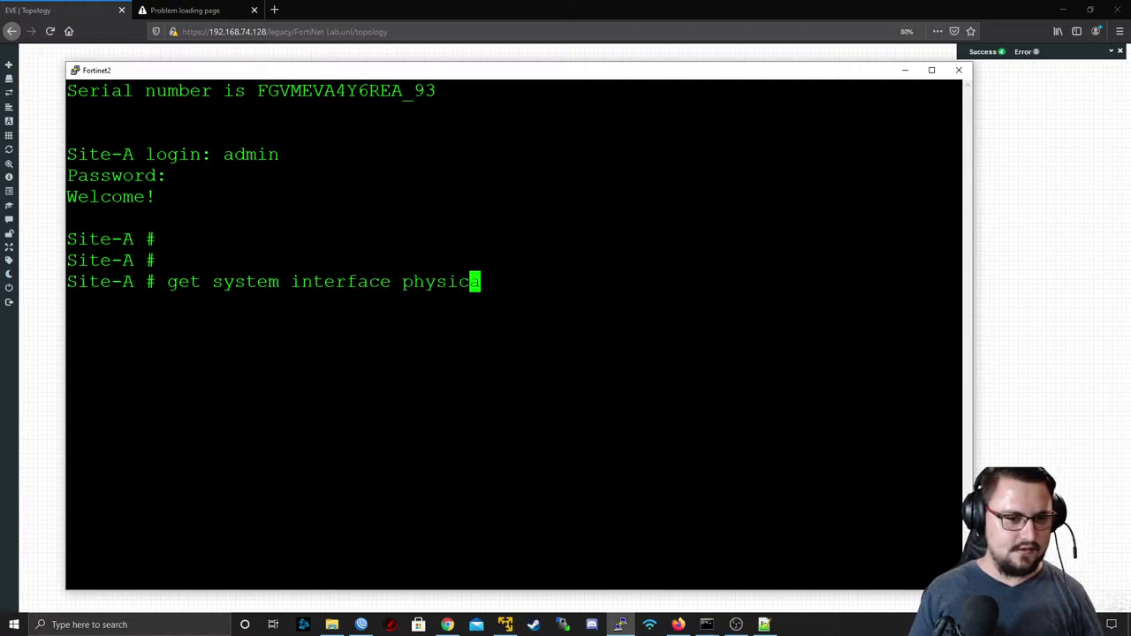
pyautogui.press('Return')
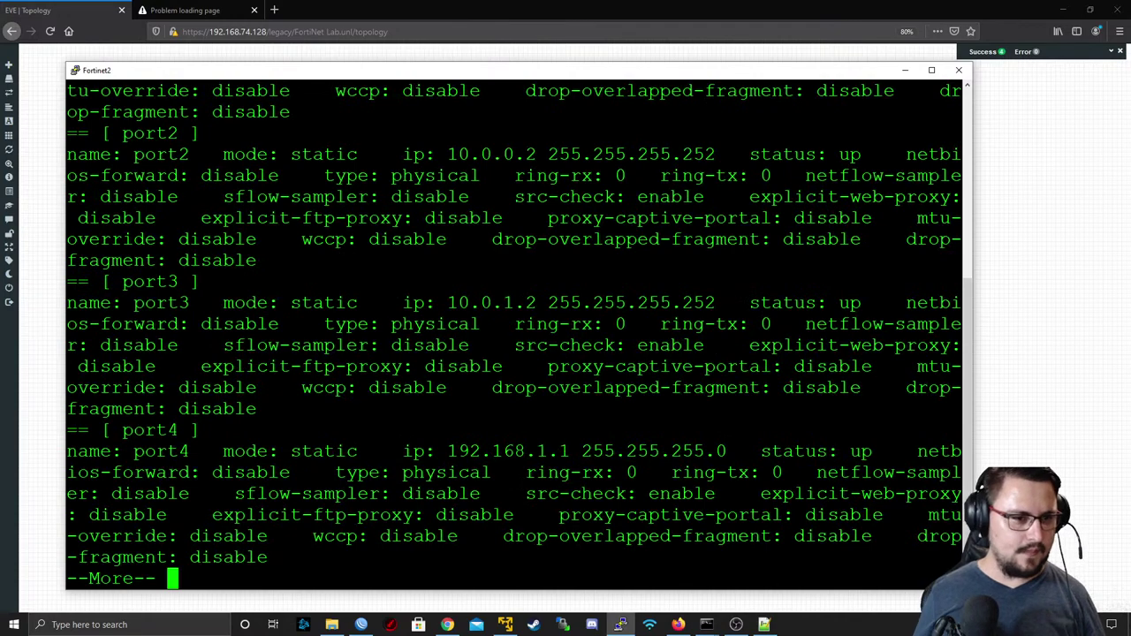
pyautogui.scroll(4, 512, 336)
pyautogui.doubleClick(498, 262)
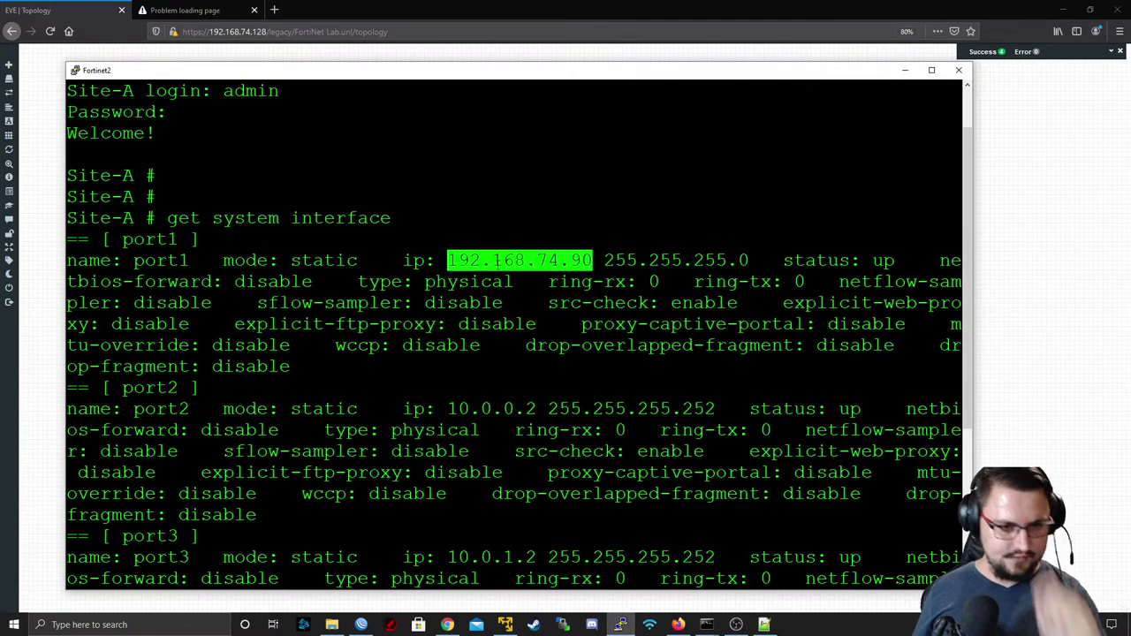
# - Load the FortiGate login page at 192.168.74.90 in the other browser tab
pyautogui.click(185, 9)
pyautogui.click(238, 31)
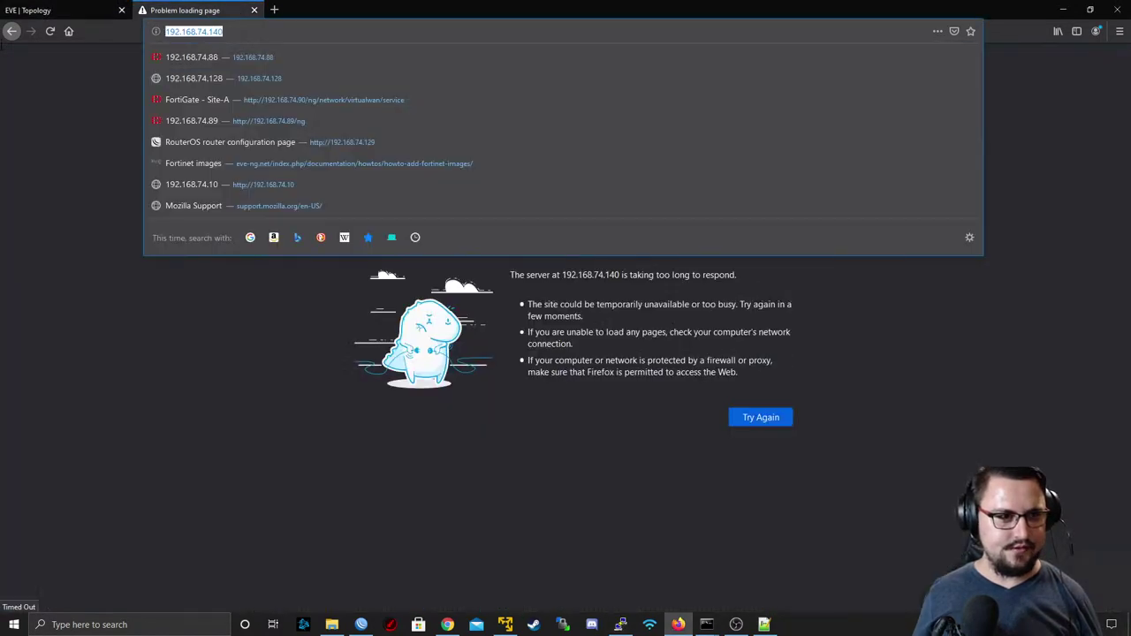
pyautogui.write('192.168.74.90')
pyautogui.press('Return')
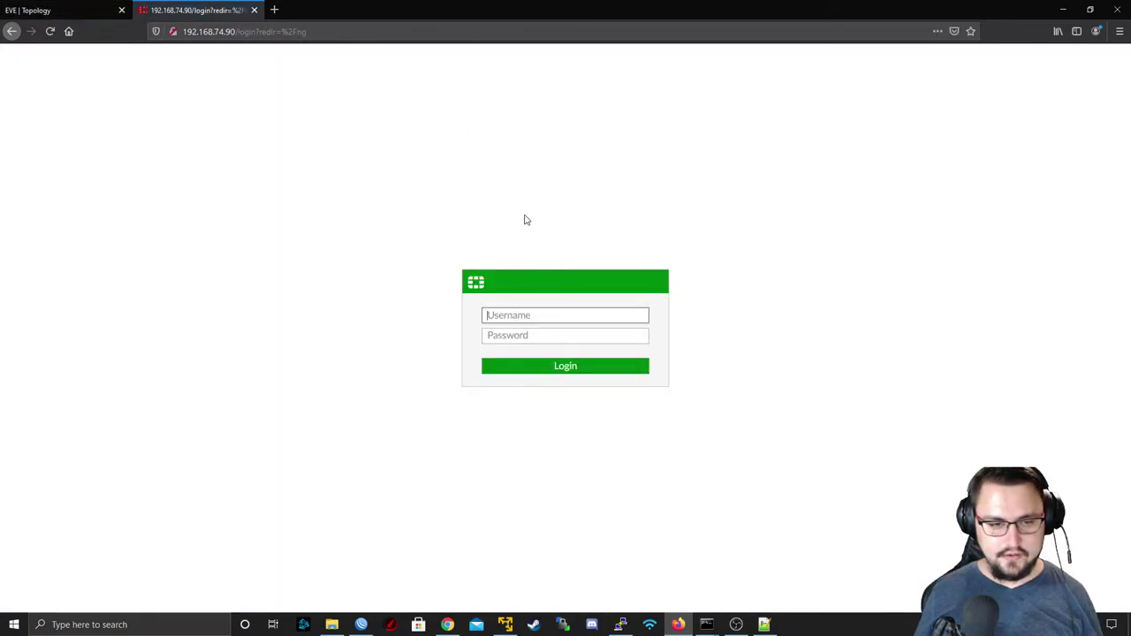
# - Log in as admin with its password, decline saving it, and dismiss the FortiOS 6.4.5 notice
pyautogui.write('admin')
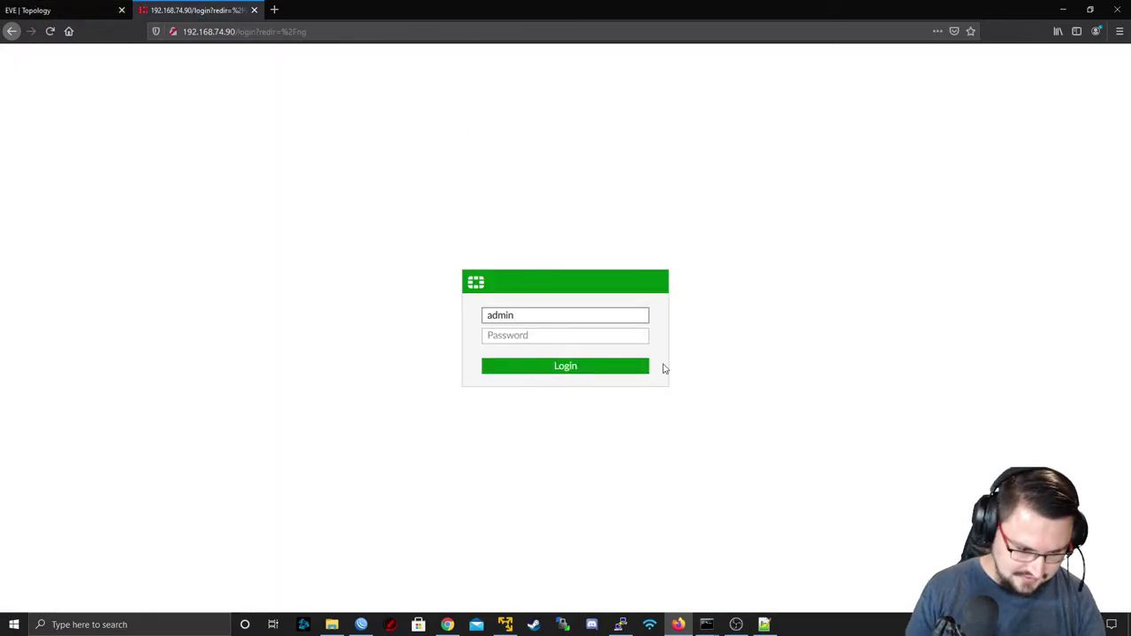
pyautogui.press('Tab')
pyautogui.write('admin123')
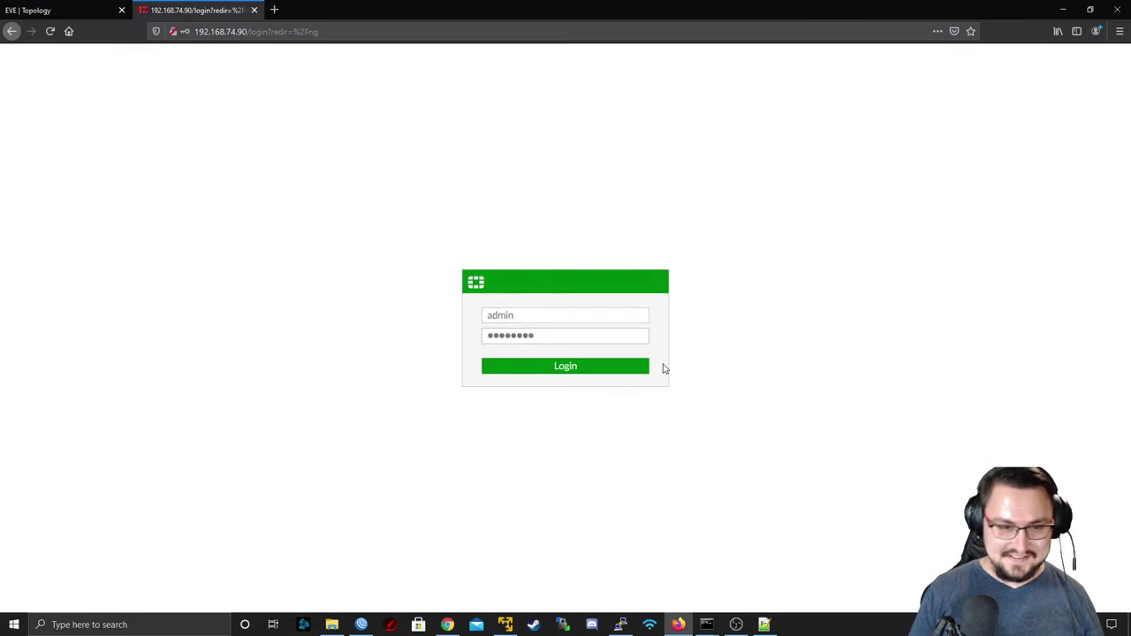
pyautogui.press('Return')
pyautogui.click(292, 142)
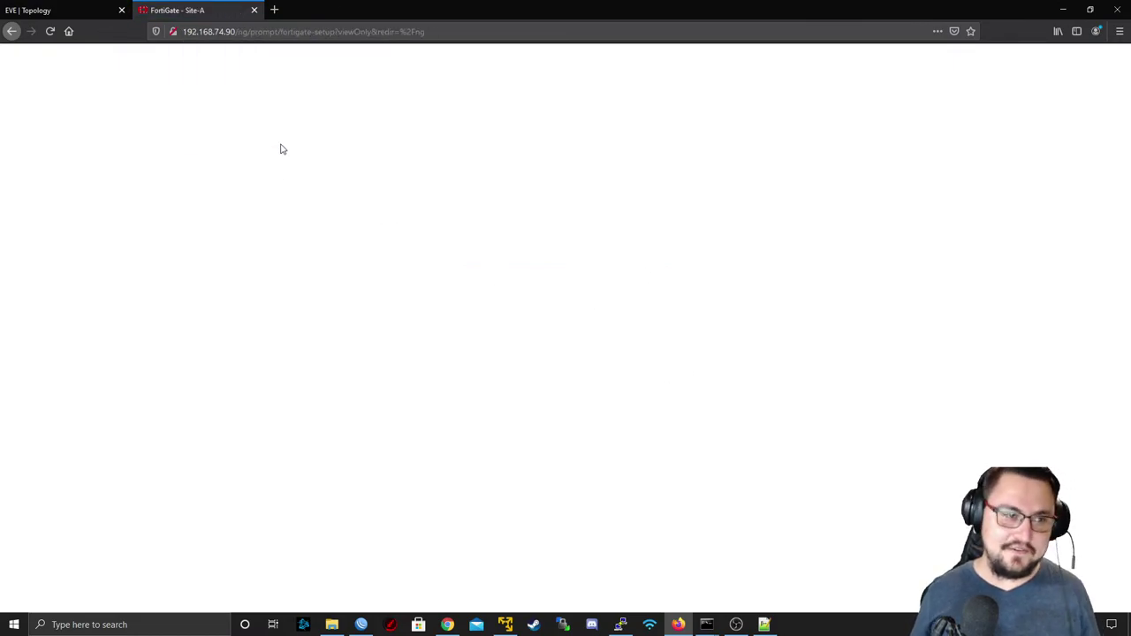
pyautogui.click(592, 492)
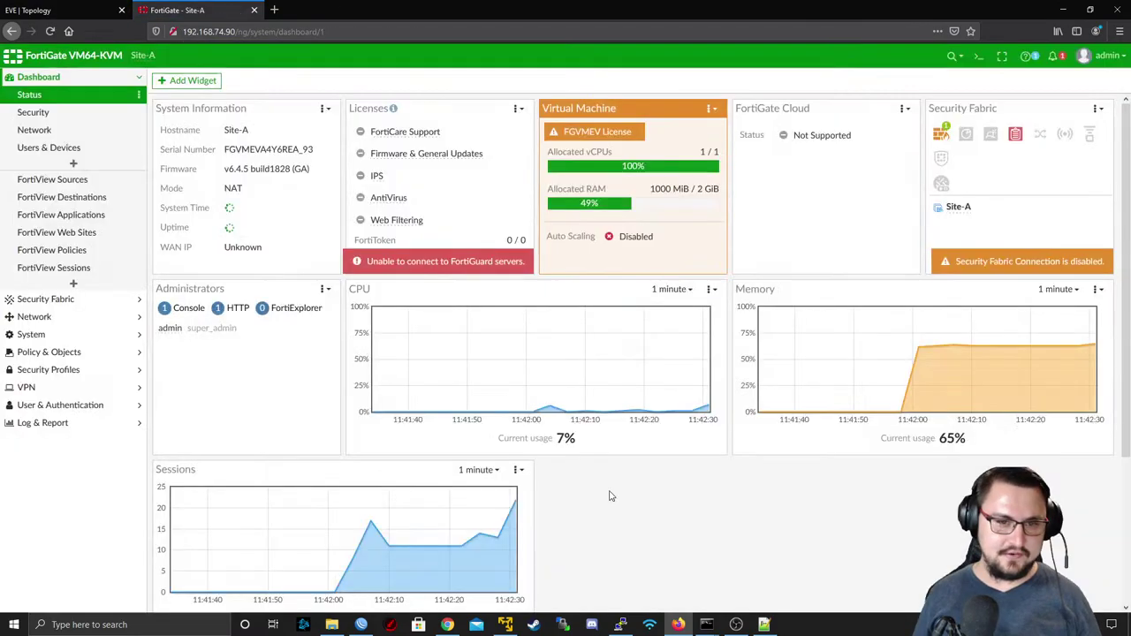
pyautogui.moveTo(504, 623)
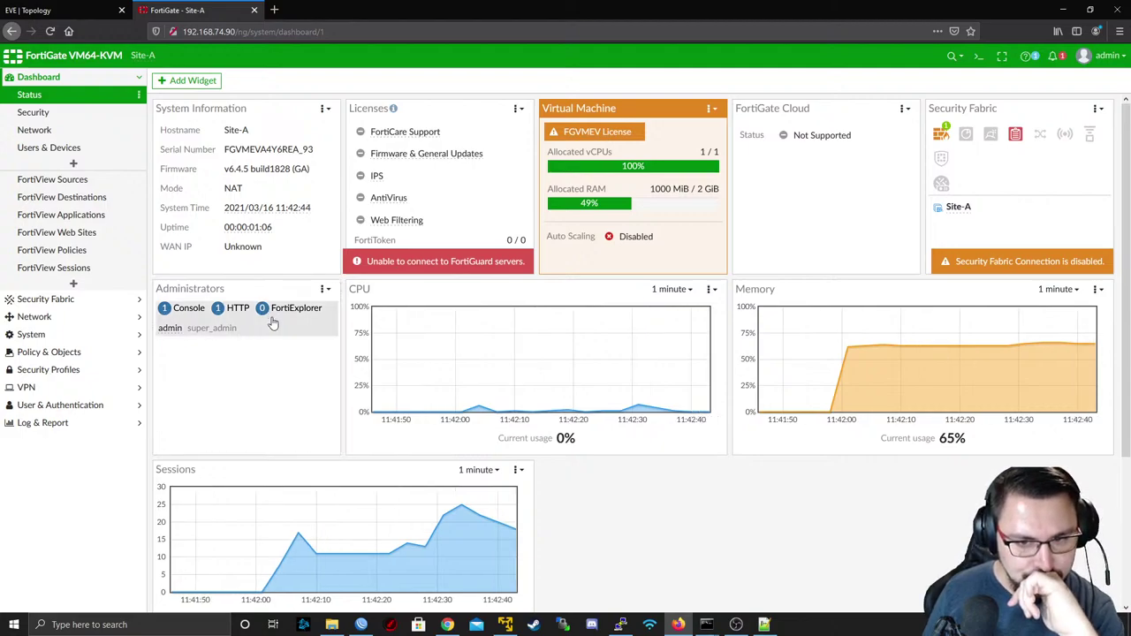
pyautogui.click(52, 315)
# - View Site-A's interfaces, then its static routes showing 0.0.0.0/0 via SD-WAN
pyautogui.click(79, 135)
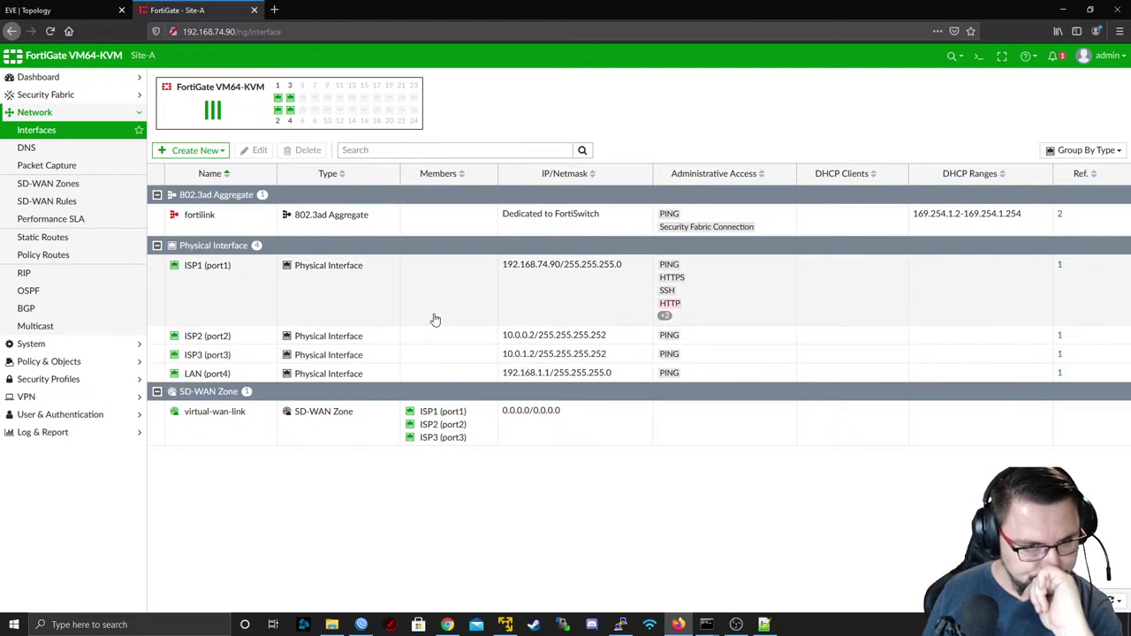
pyautogui.click(104, 246)
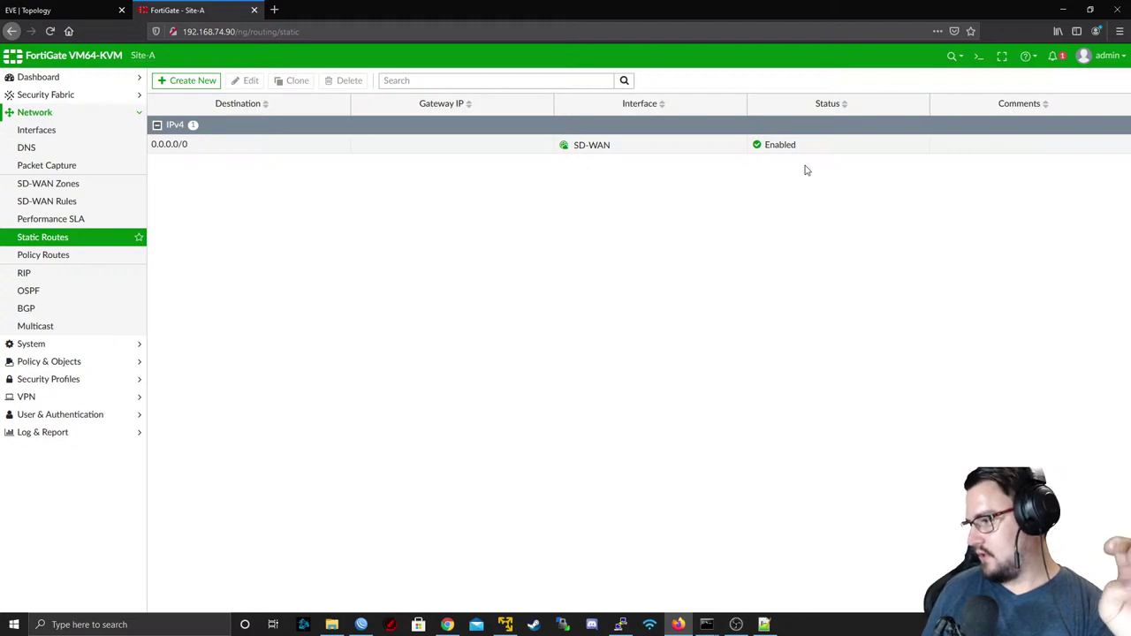
# - Open R3's telnet console in PuTTY from the EVE topology and position its window
pyautogui.click(108, 8)
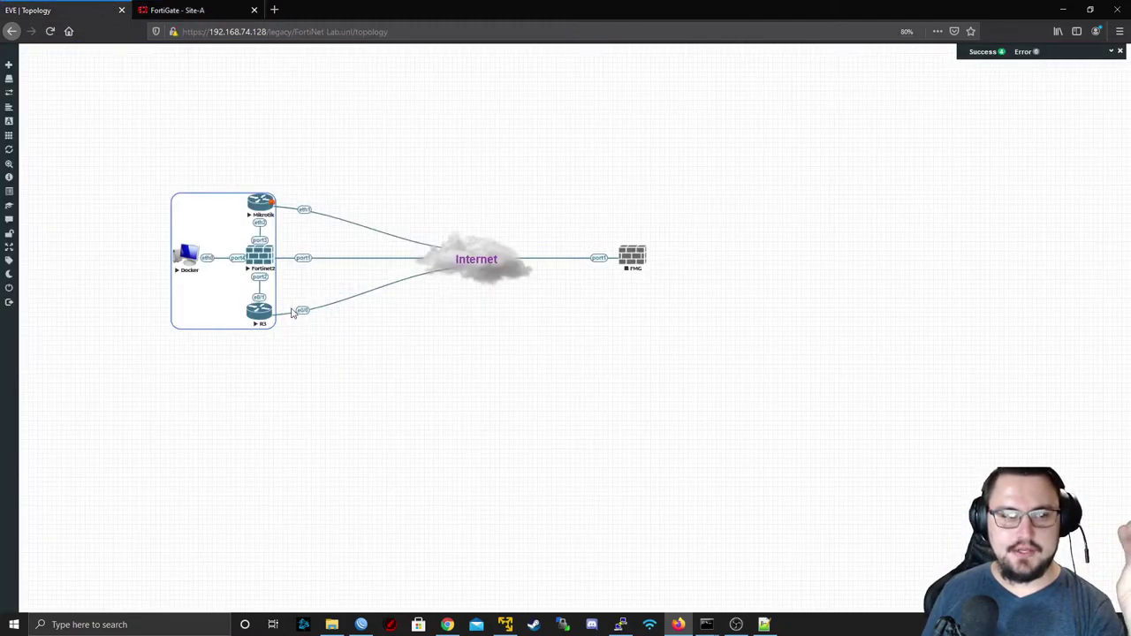
pyautogui.click(259, 318)
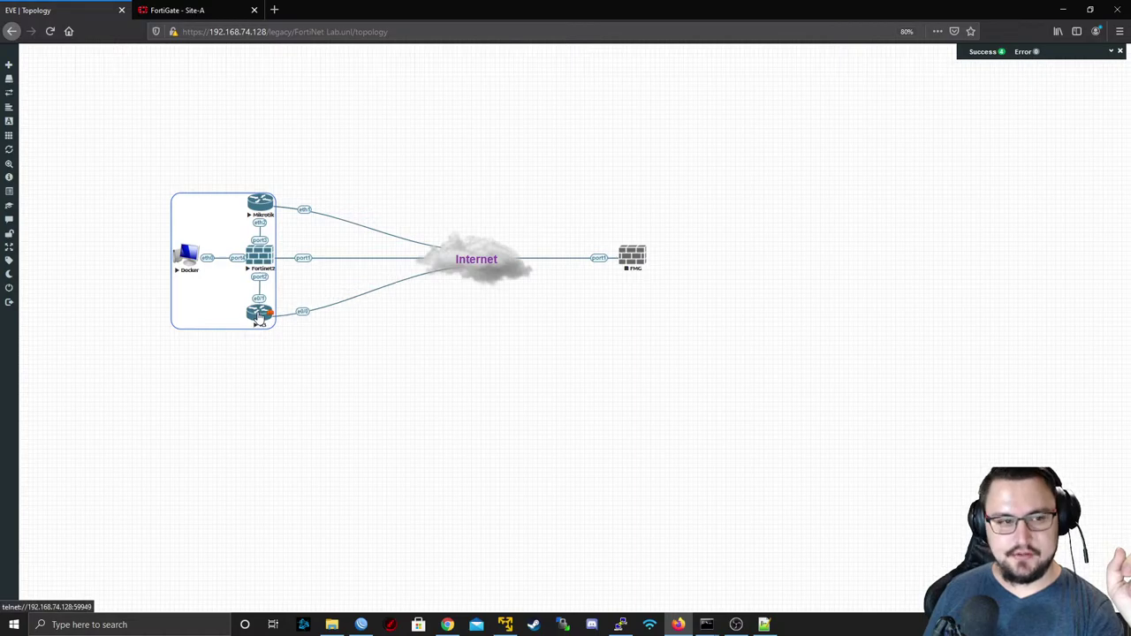
pyautogui.click(566, 116)
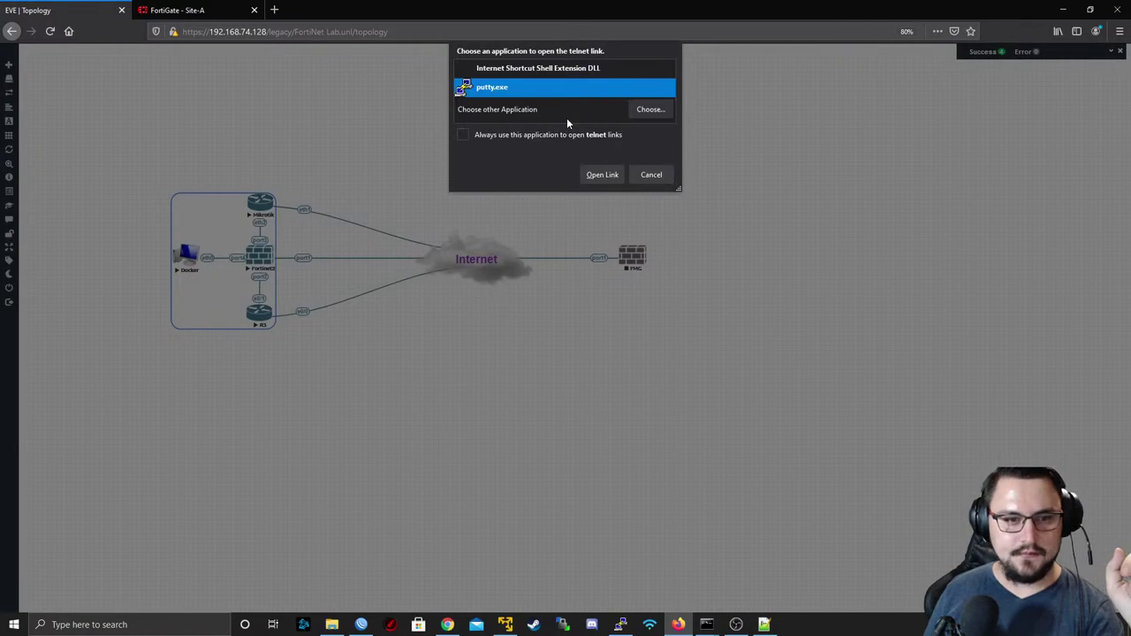
pyautogui.click(590, 174)
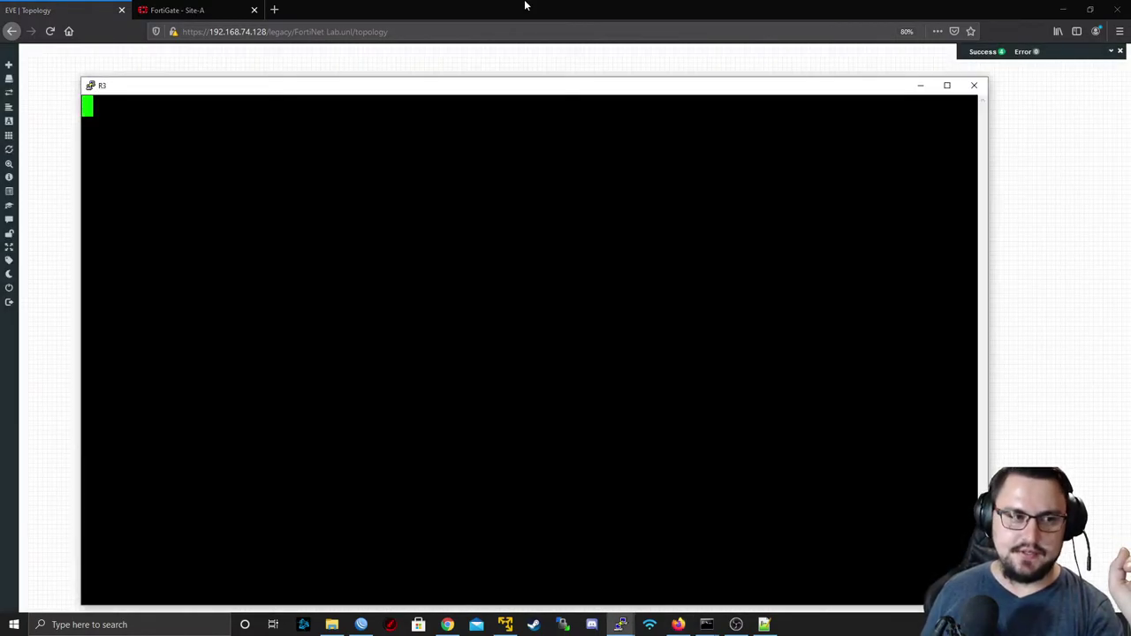
pyautogui.moveTo(682, 88); pyautogui.dragTo(813, 346)
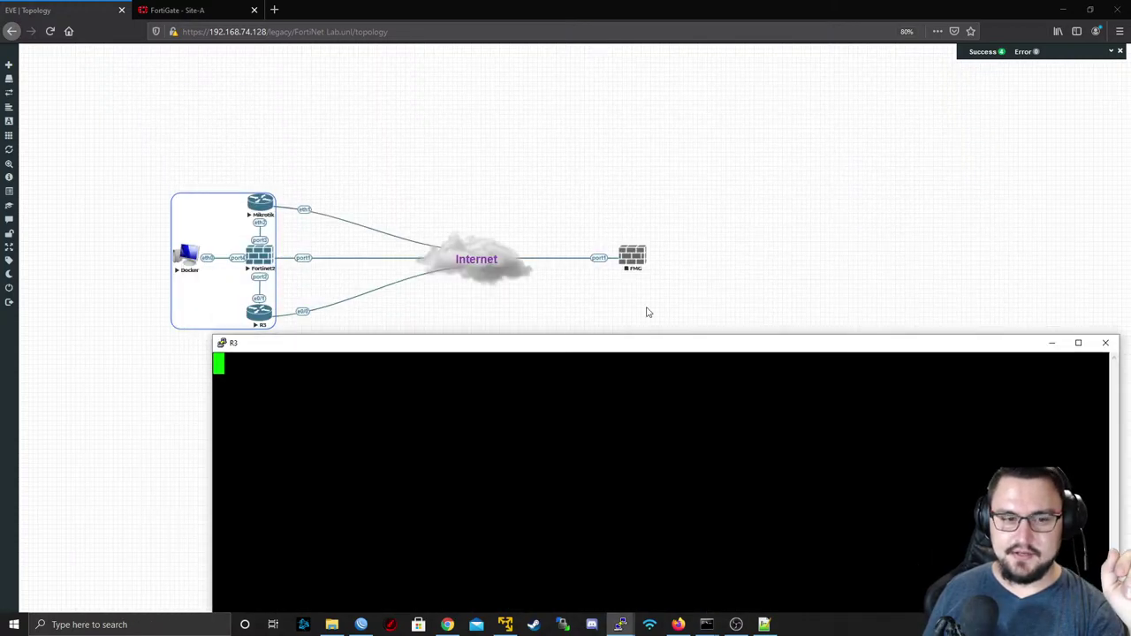
pyautogui.moveTo(439, 343); pyautogui.dragTo(454, 186)
pyautogui.press('Return')
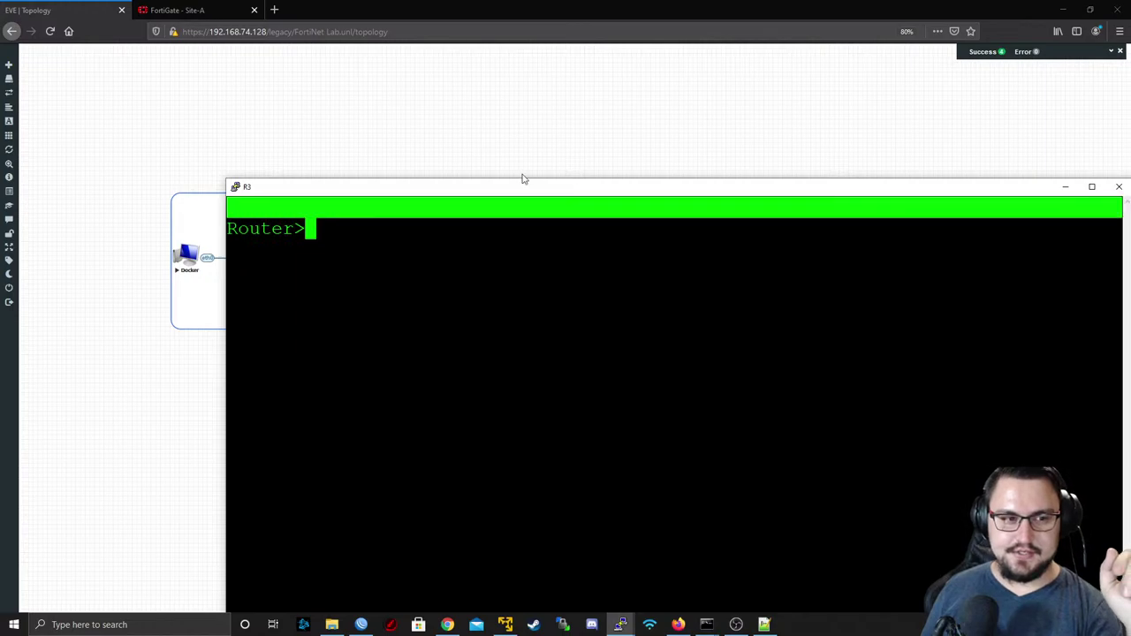
pyautogui.moveTo(521, 181); pyautogui.dragTo(484, 150)
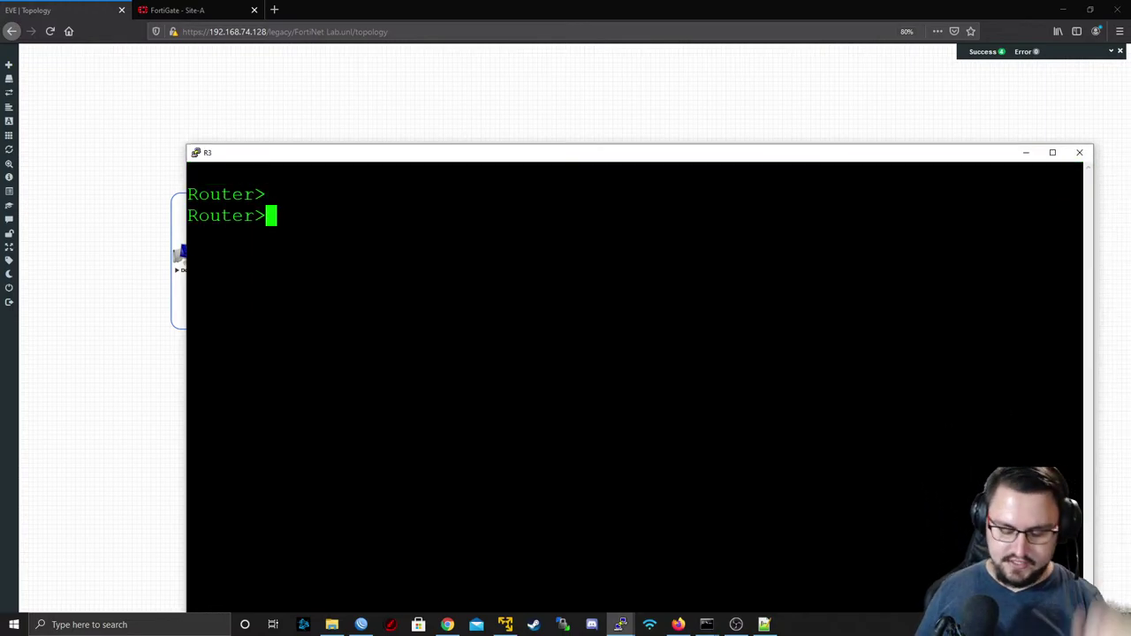
# - Run 'en' and 'show ip int br' on R3, marking 192.168.74.138 and 10.0.0.1, then close
pyautogui.write('en')
pyautogui.press('Return')
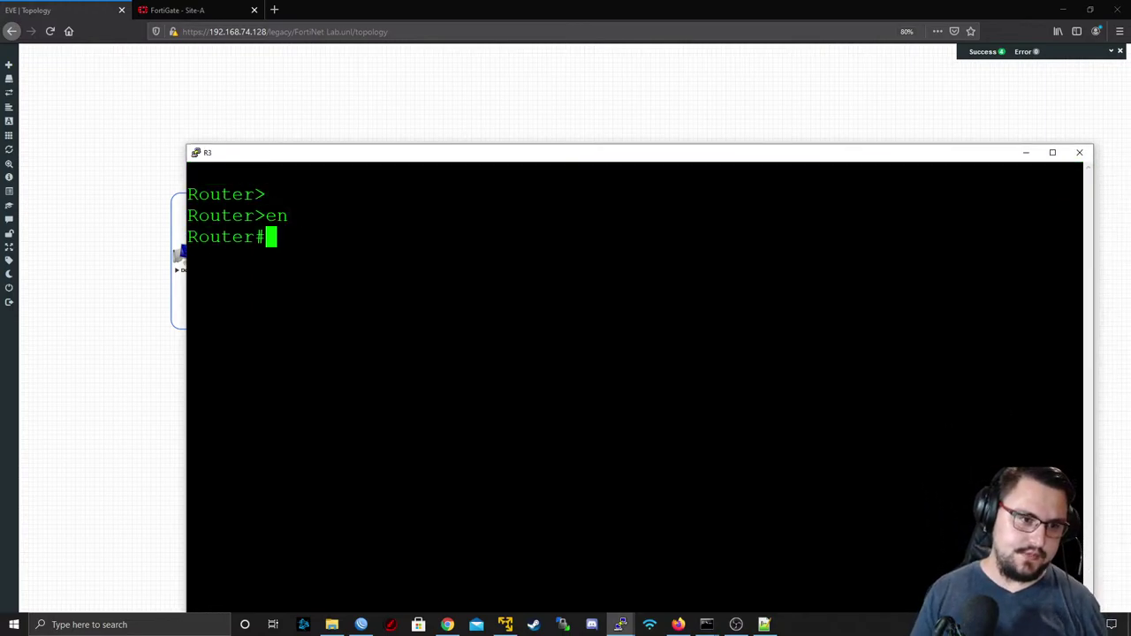
pyautogui.write('show ip int br')
pyautogui.press('Return')
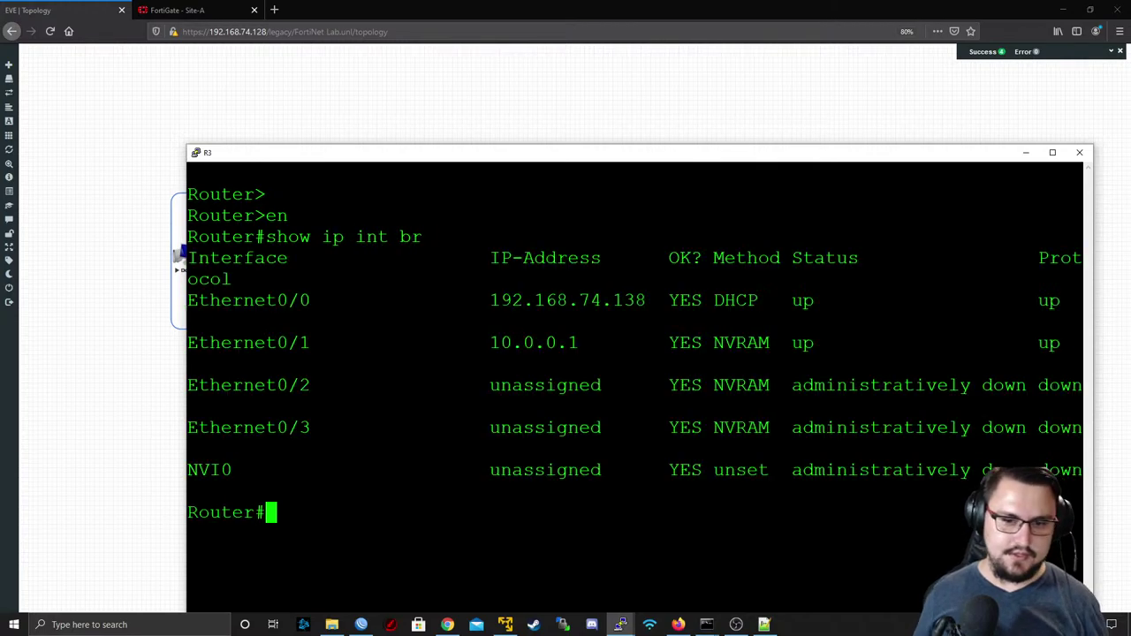
pyautogui.moveTo(376, 156); pyautogui.dragTo(261, 62)
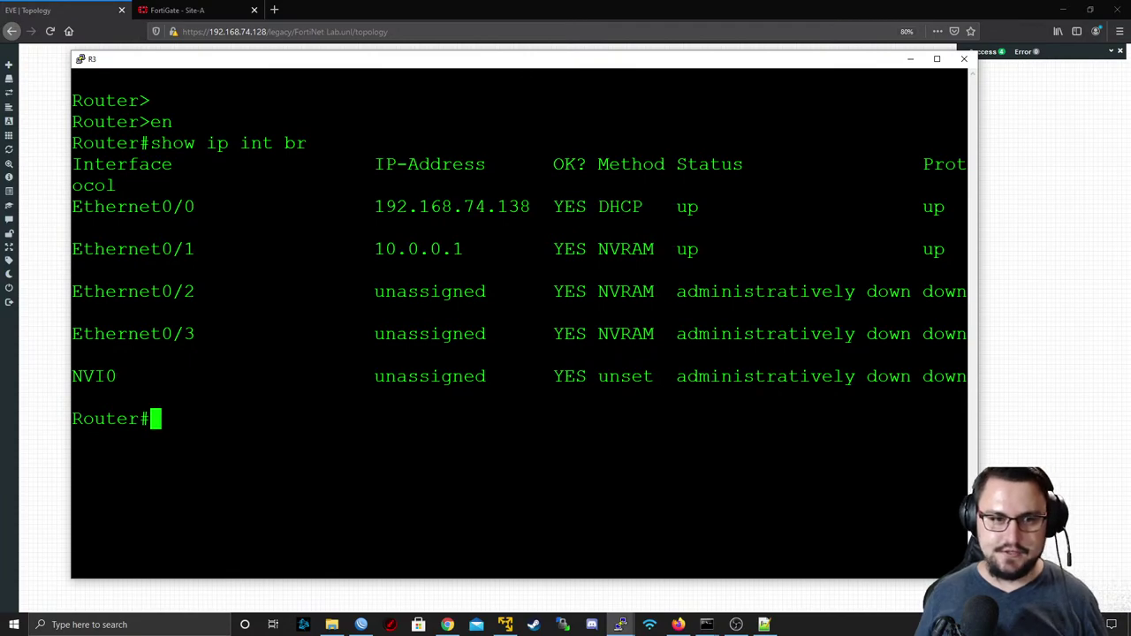
pyautogui.moveTo(353, 206); pyautogui.dragTo(563, 206)
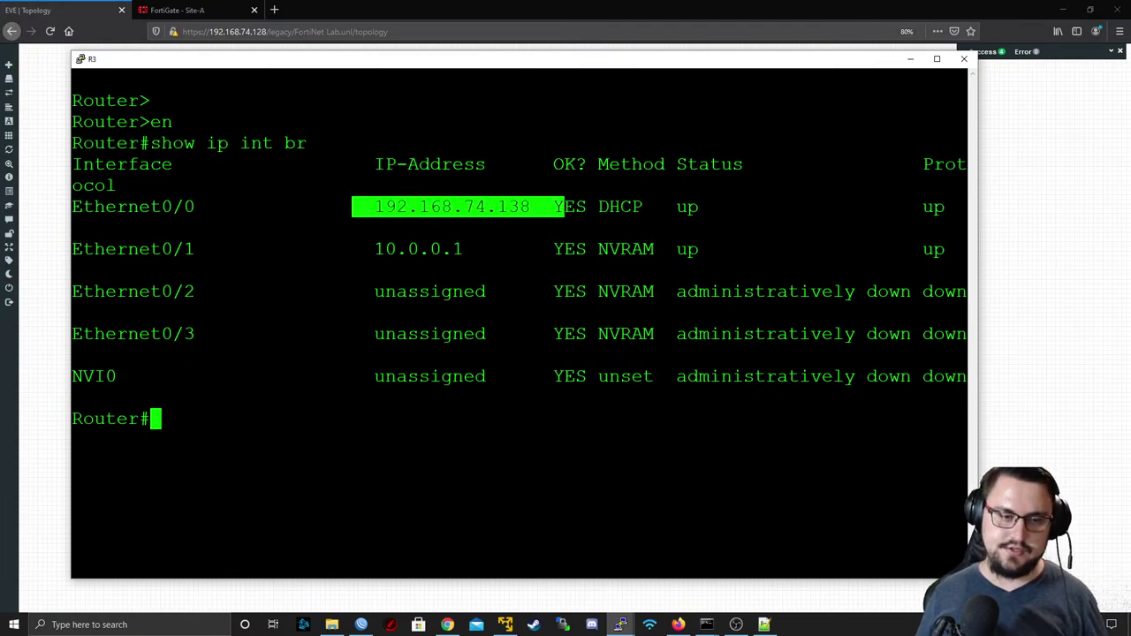
pyautogui.moveTo(341, 249); pyautogui.dragTo(698, 250)
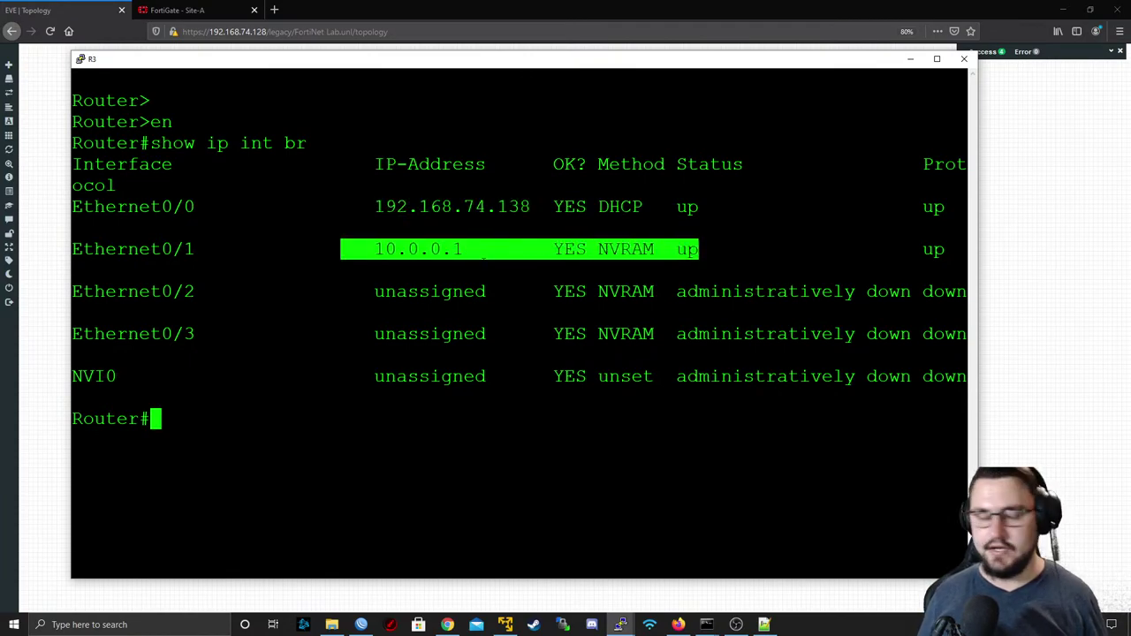
pyautogui.click(963, 58)
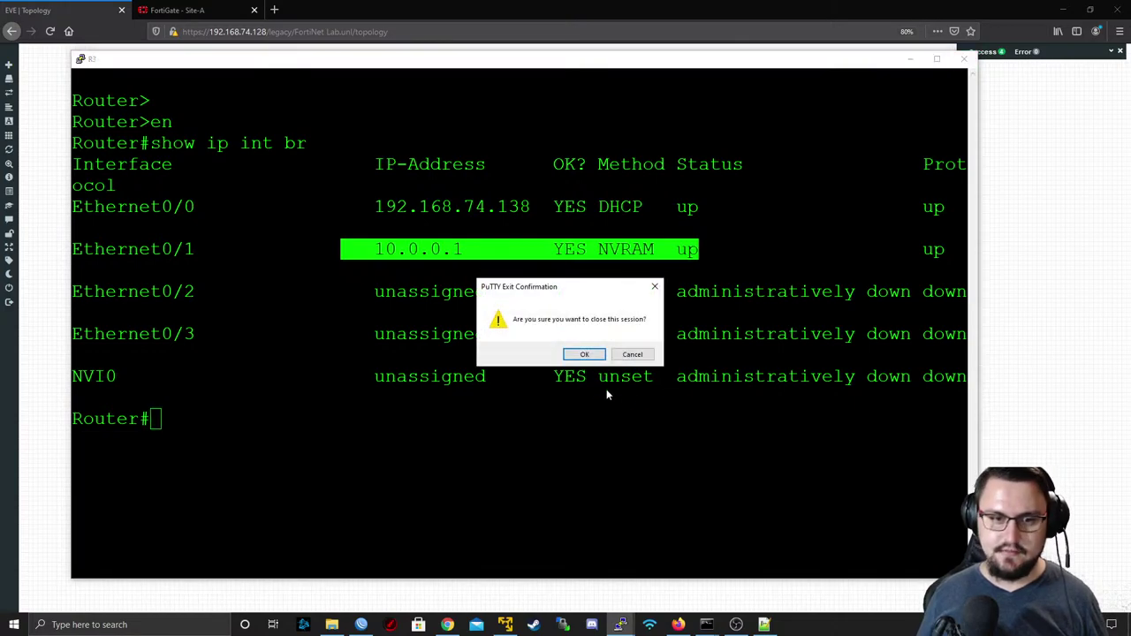
# - Close the R3 console, box-select the lab nodes, and show Site-A FortiGate's Interfaces list
pyautogui.click(583, 354)
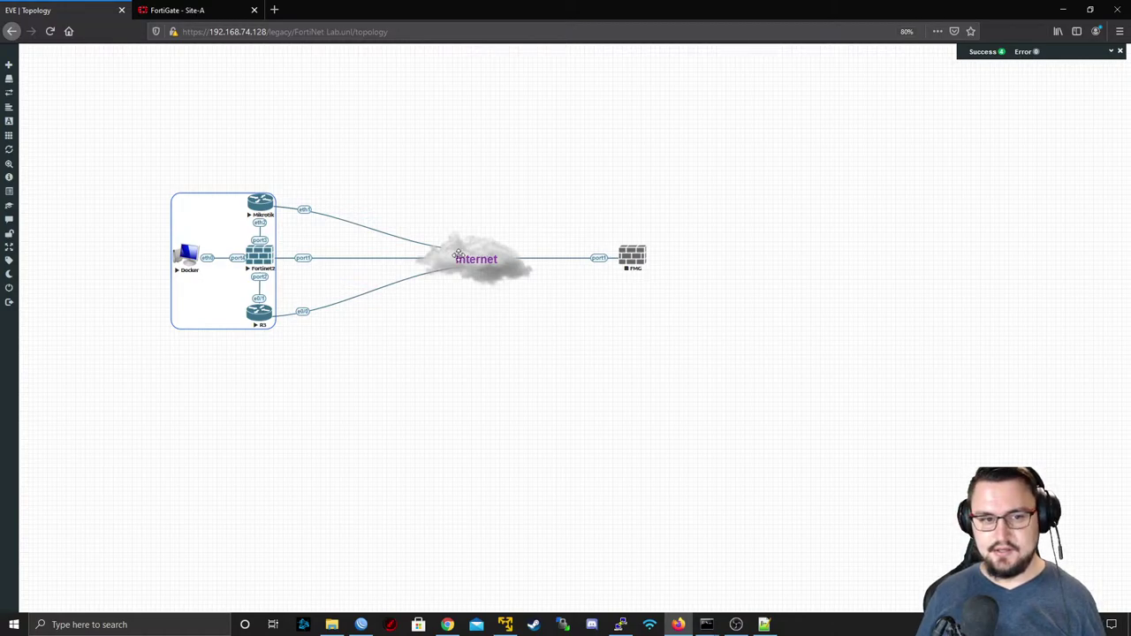
pyautogui.moveTo(308, 172); pyautogui.dragTo(41, 430)
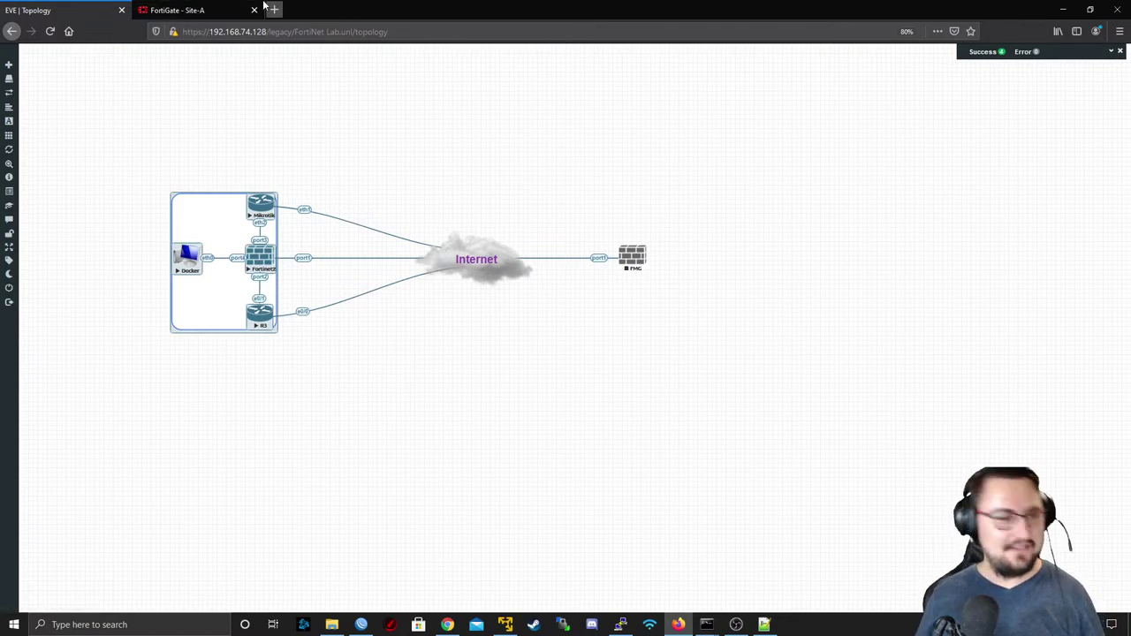
pyautogui.click(215, 11)
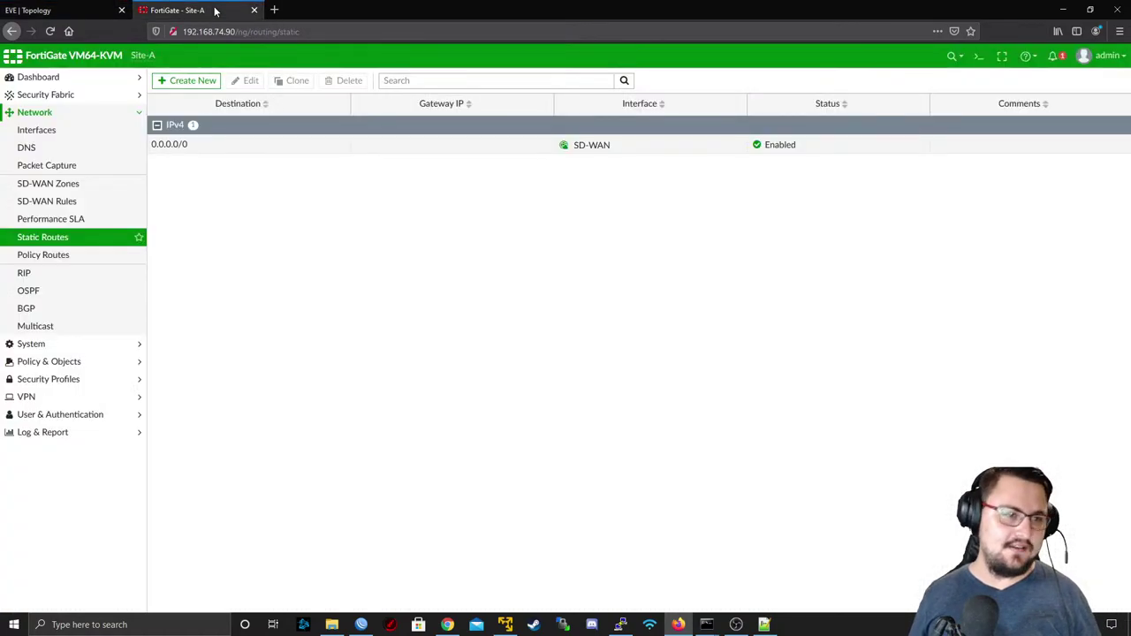
pyautogui.click(53, 130)
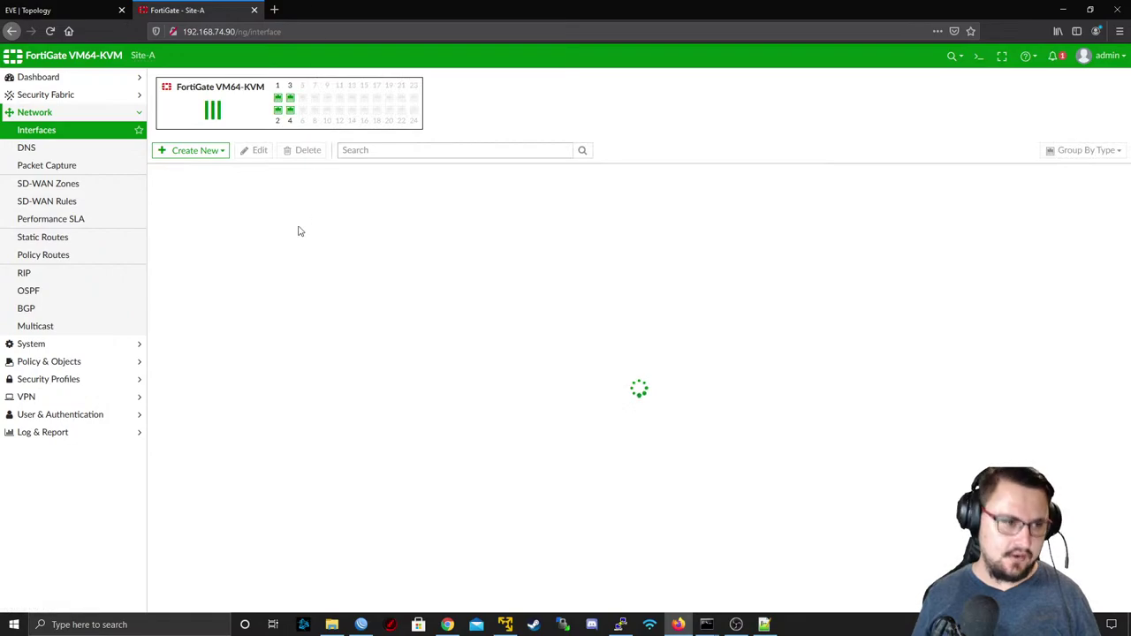
pyautogui.click(75, 19)
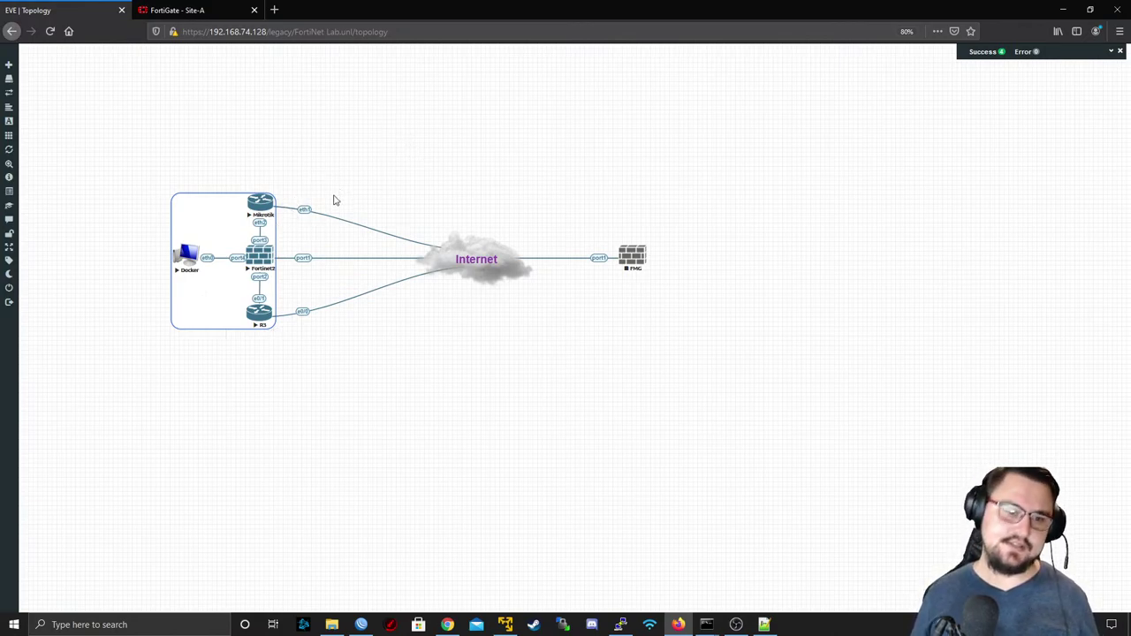
pyautogui.click(173, 10)
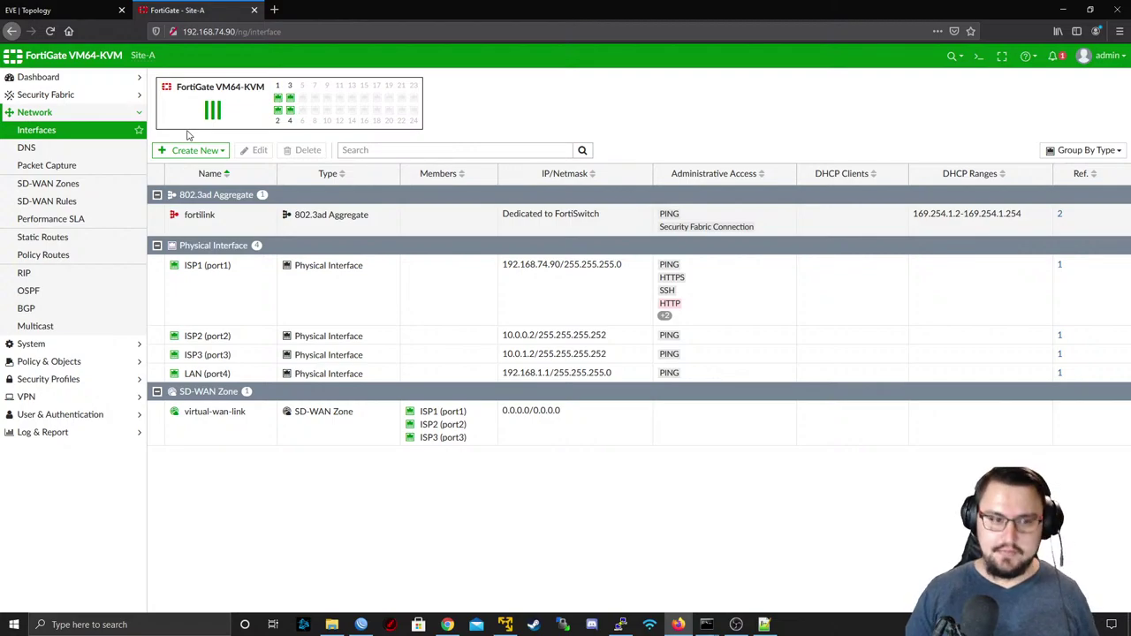
# - Expand virtual-wan-link on SD-WAN Zones to inspect the ISP1, ISP2 and ISP3 member rows
pyautogui.click(106, 185)
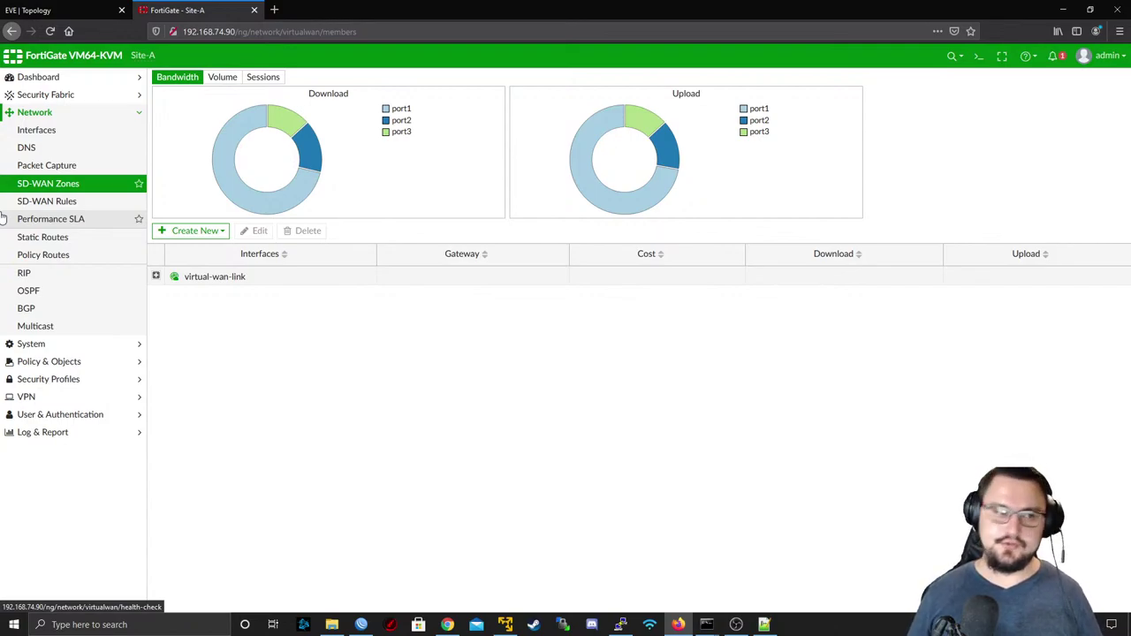
pyautogui.click(156, 276)
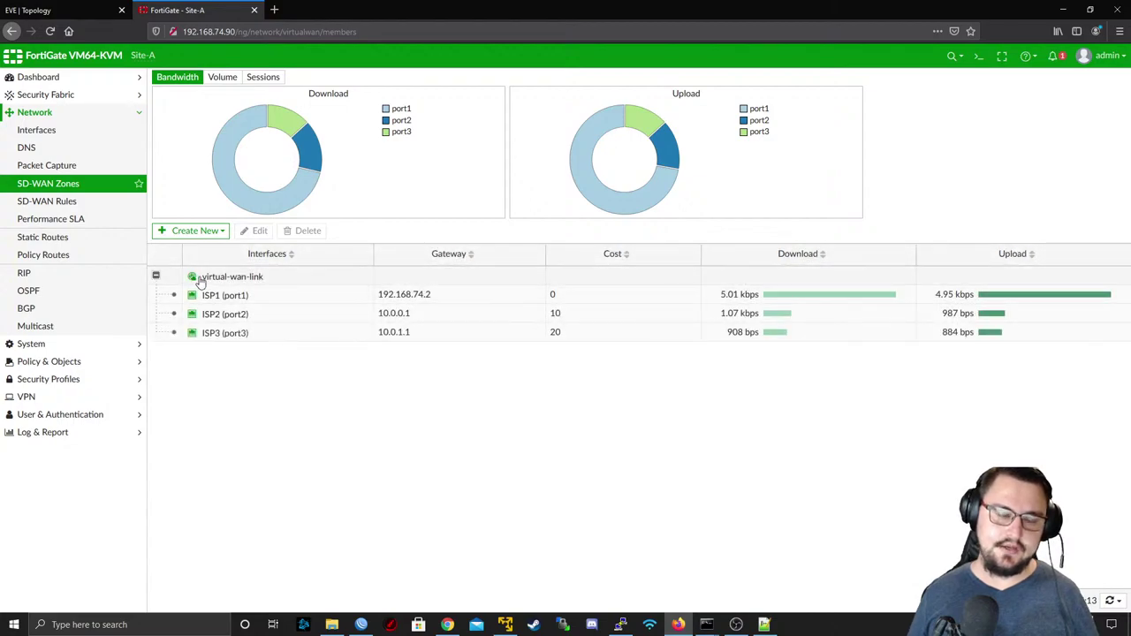
pyautogui.click(208, 282)
pyautogui.click(212, 313)
pyautogui.click(214, 333)
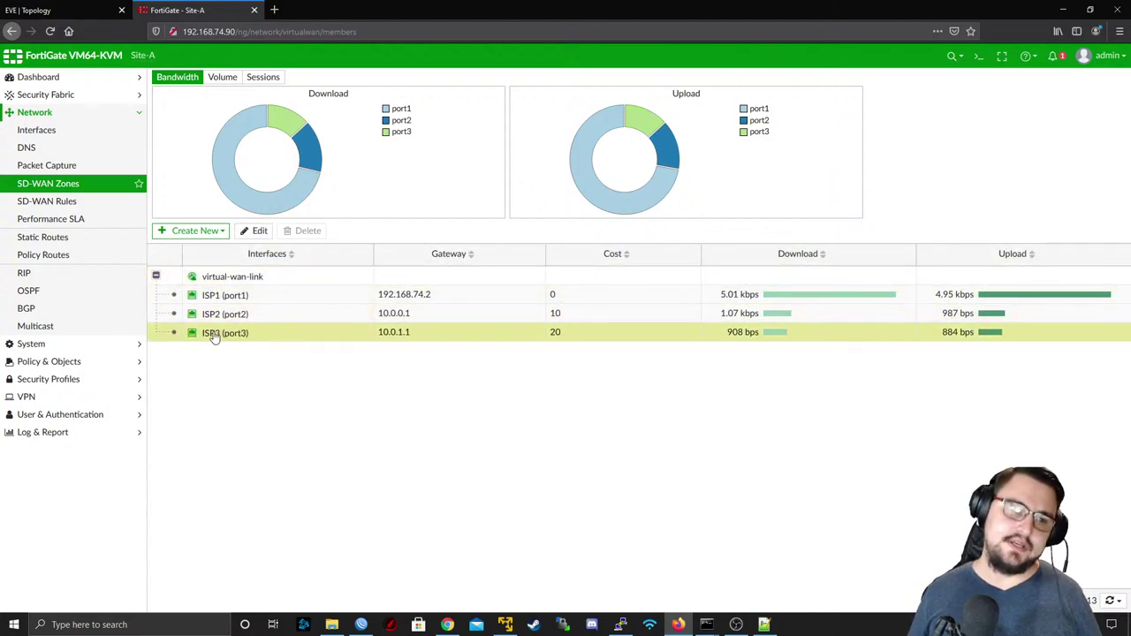
pyautogui.click(187, 232)
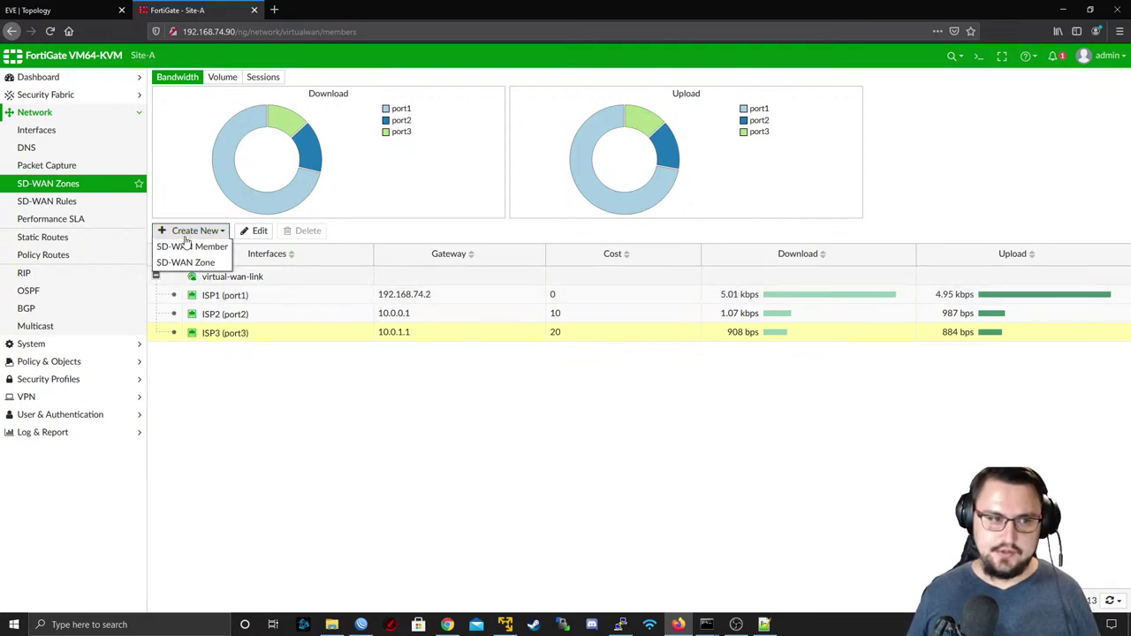
# - Create a new SD-WAN zone named MPLS
pyautogui.click(216, 264)
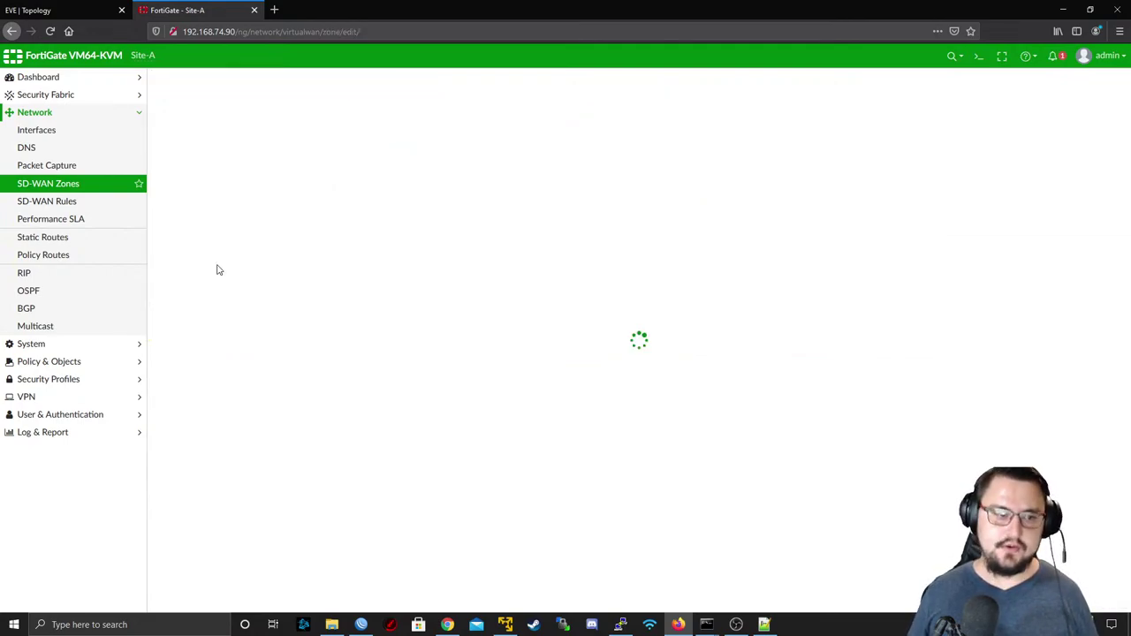
pyautogui.click(316, 104)
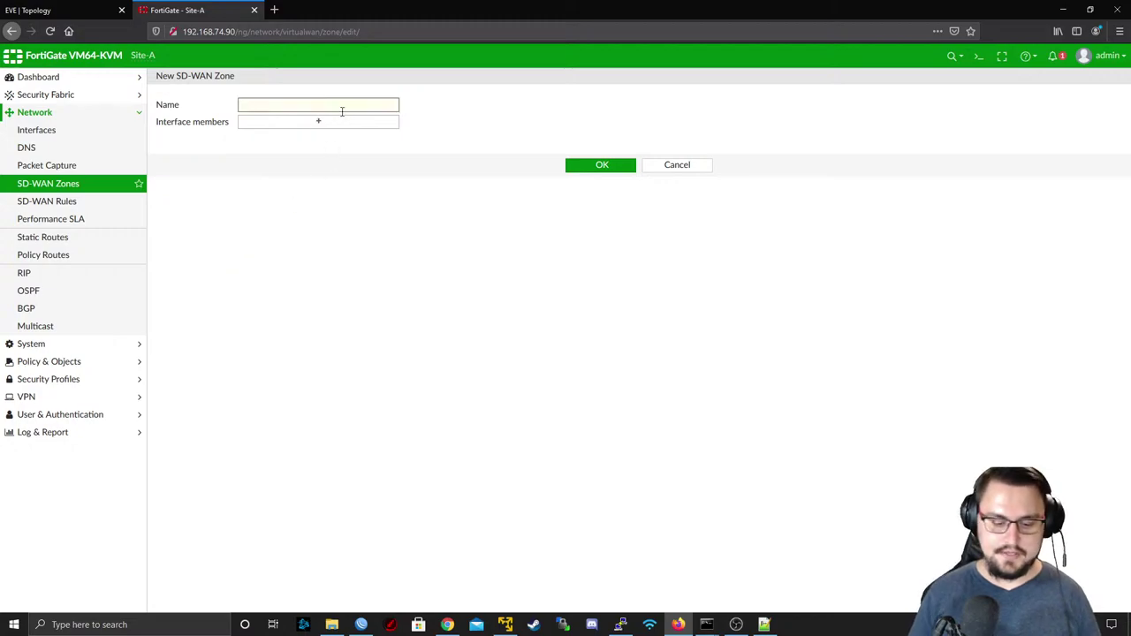
pyautogui.write('MPLS')
pyautogui.click(344, 121)
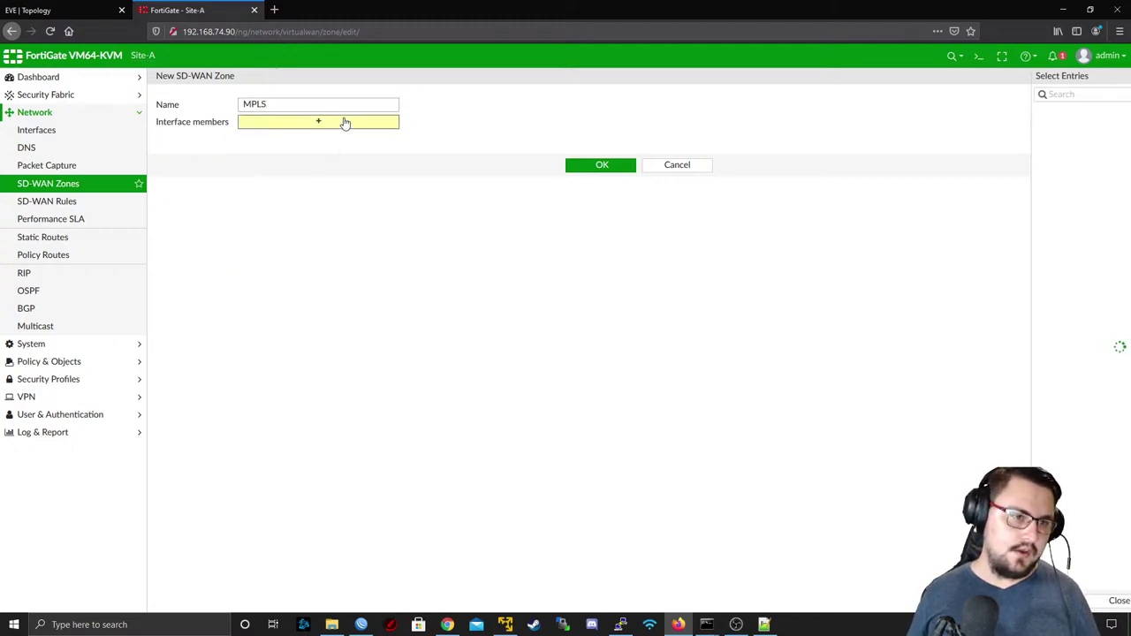
pyautogui.click(592, 164)
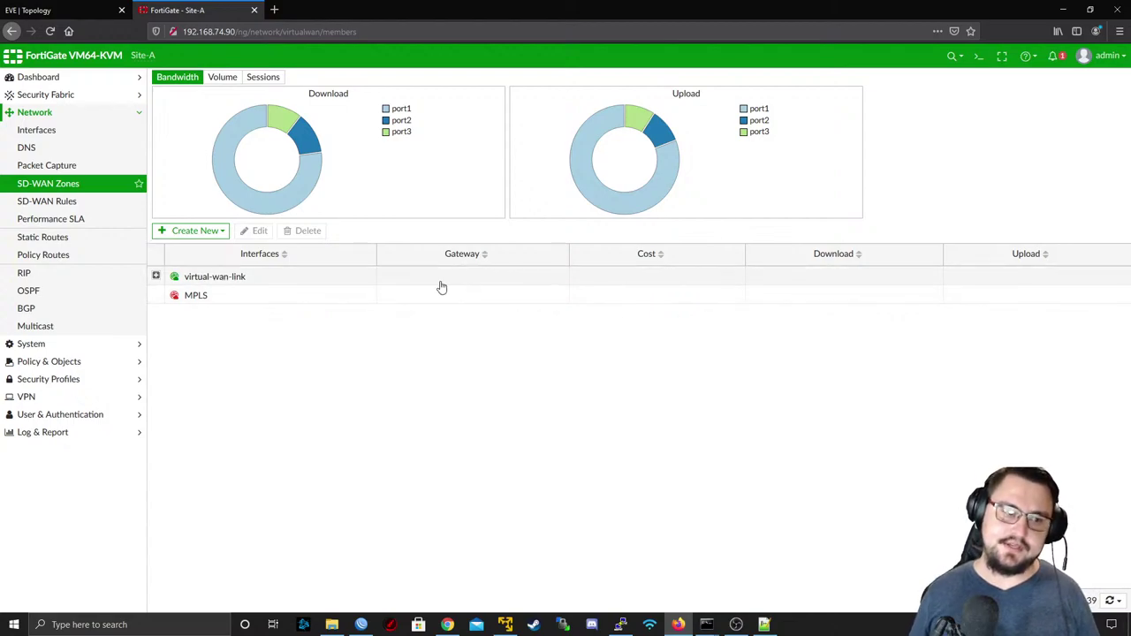
# - Start a new SD-WAN member in the MPLS zone, then cancel without saving
pyautogui.click(195, 231)
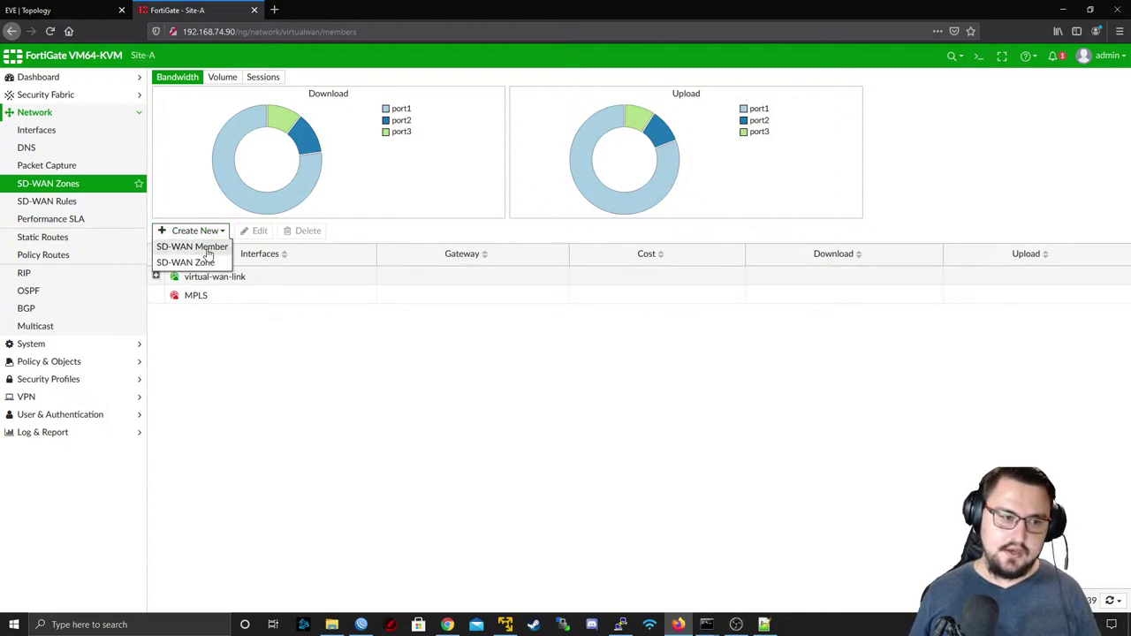
pyautogui.click(185, 246)
pyautogui.click(298, 123)
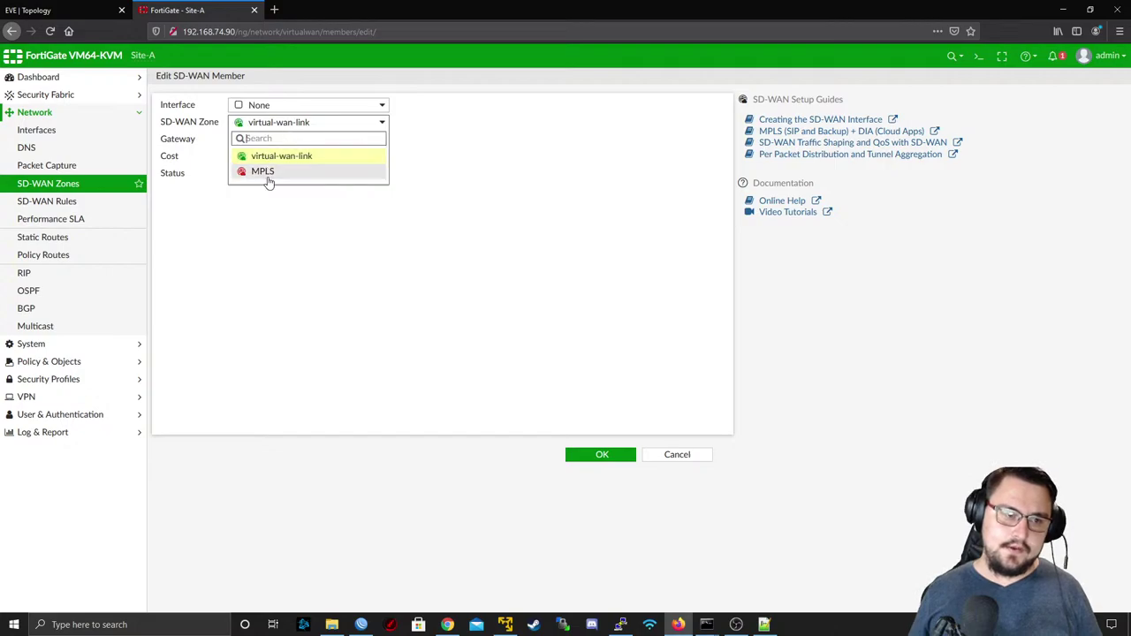
pyautogui.click(265, 171)
pyautogui.click(292, 142)
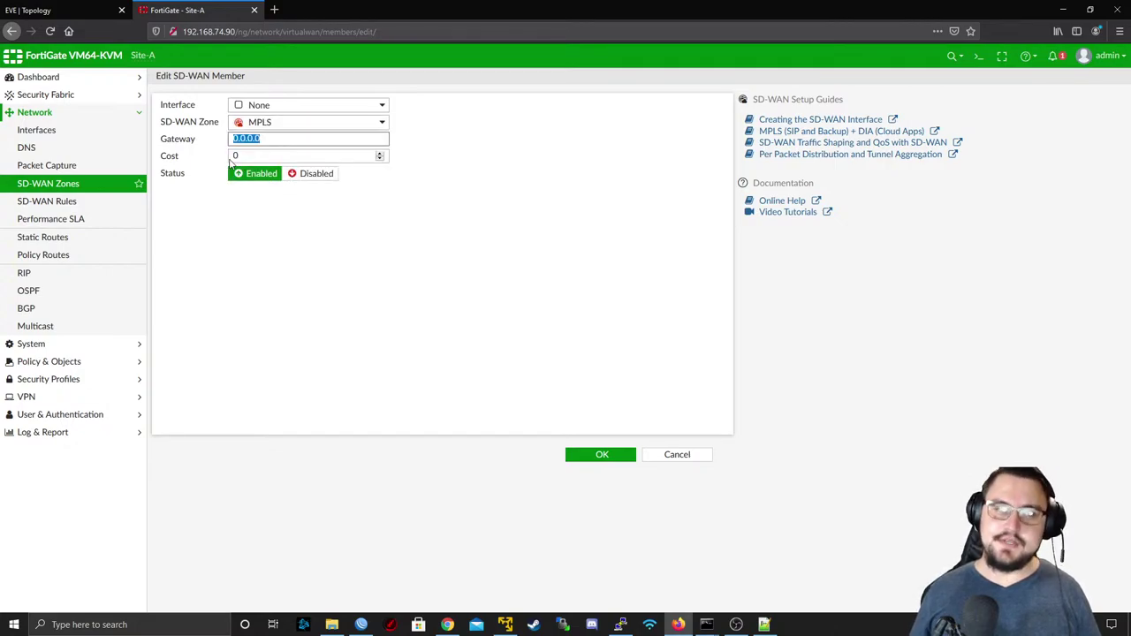
pyautogui.click(669, 449)
pyautogui.click(673, 452)
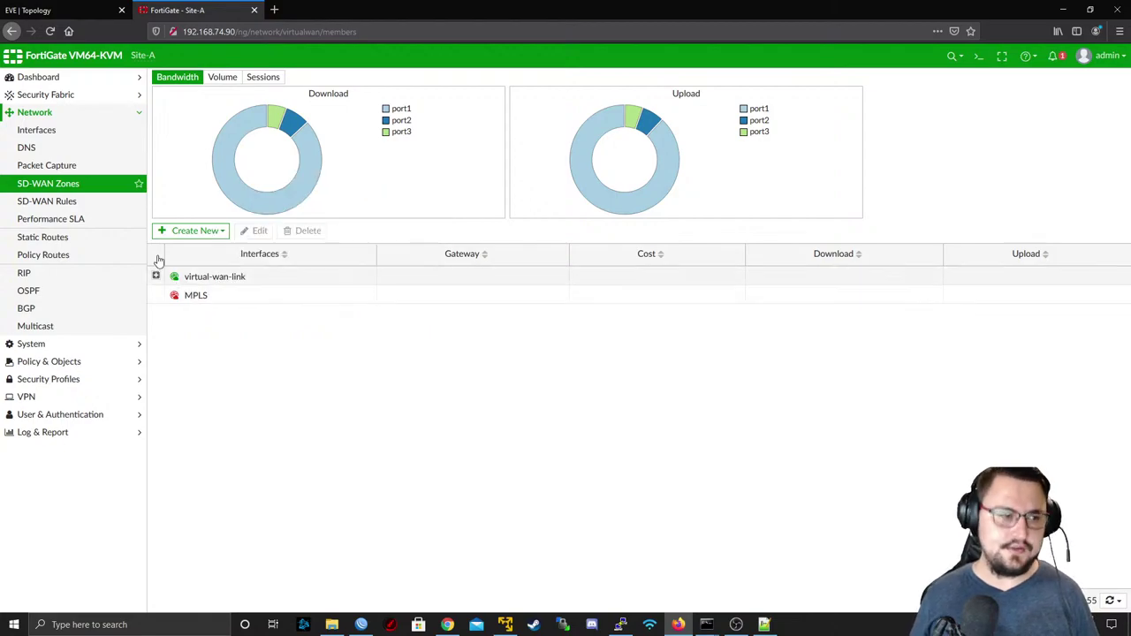
# - Delete the MPLS zone
pyautogui.rightClick(190, 296)
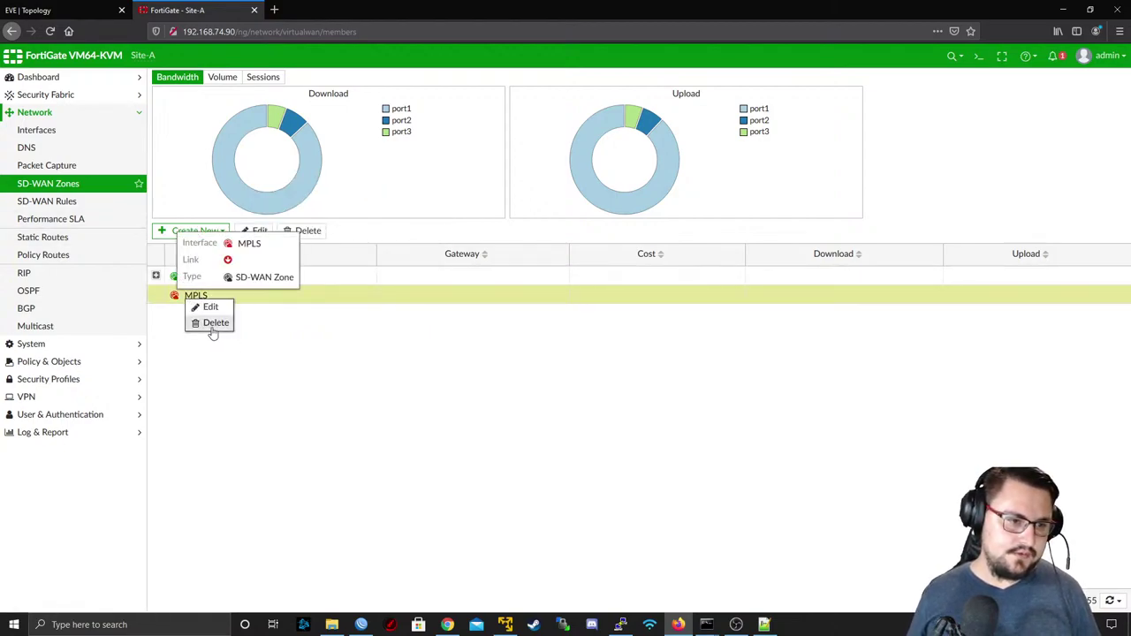
pyautogui.click(205, 324)
pyautogui.click(962, 143)
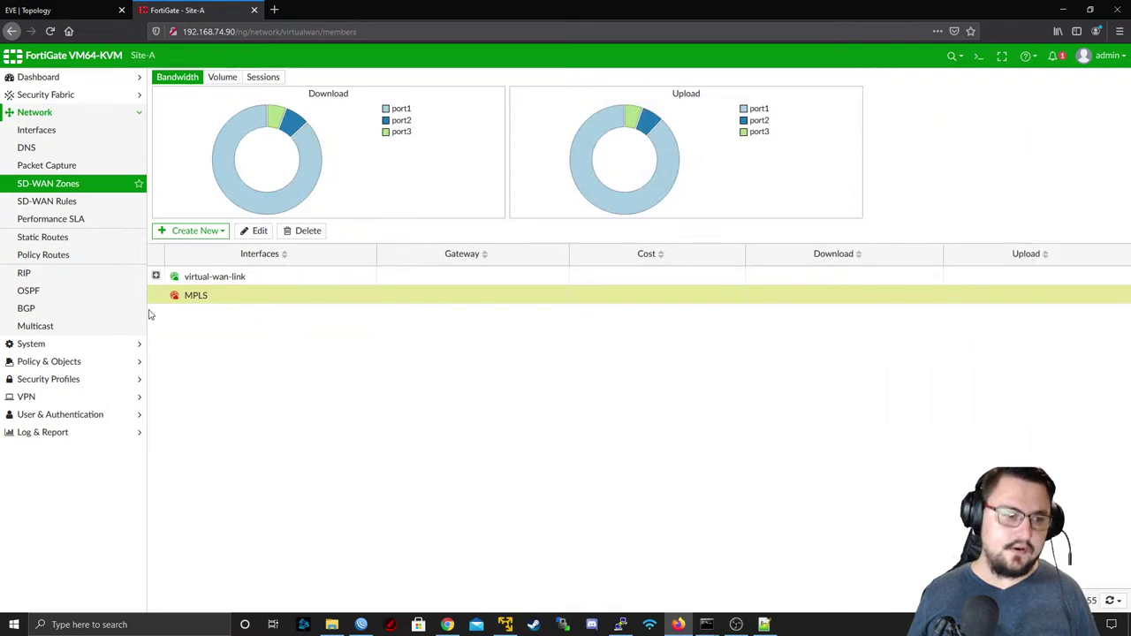
# - Review virtual-wan-link traffic, the Performance SLA checks, and the LAN rule for 192.168.1.0/24
pyautogui.click(156, 276)
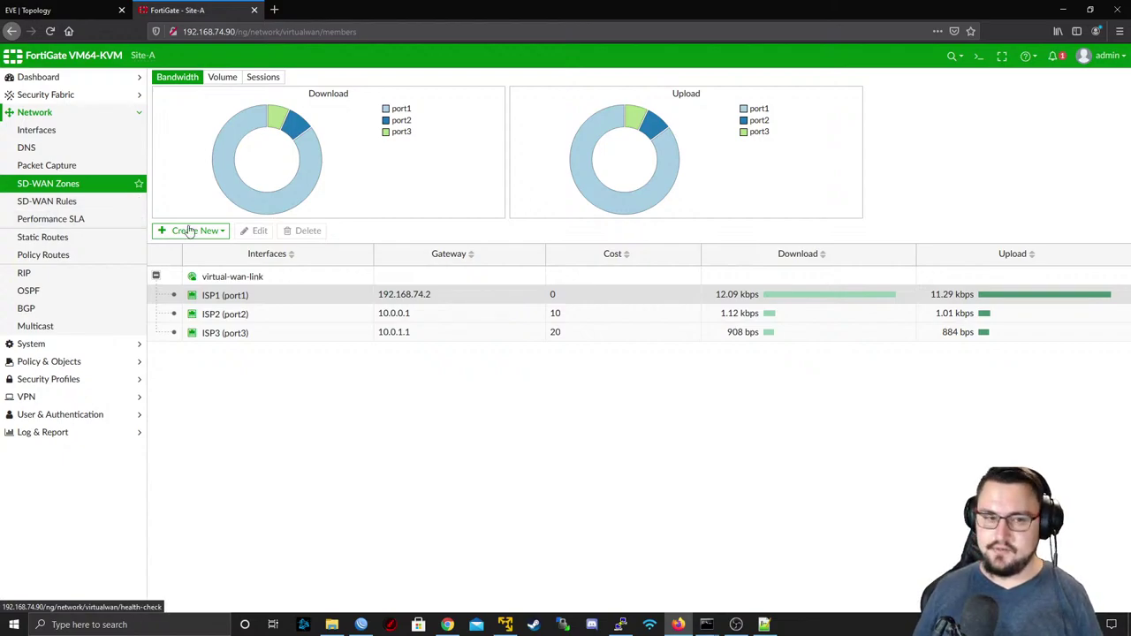
pyautogui.click(90, 203)
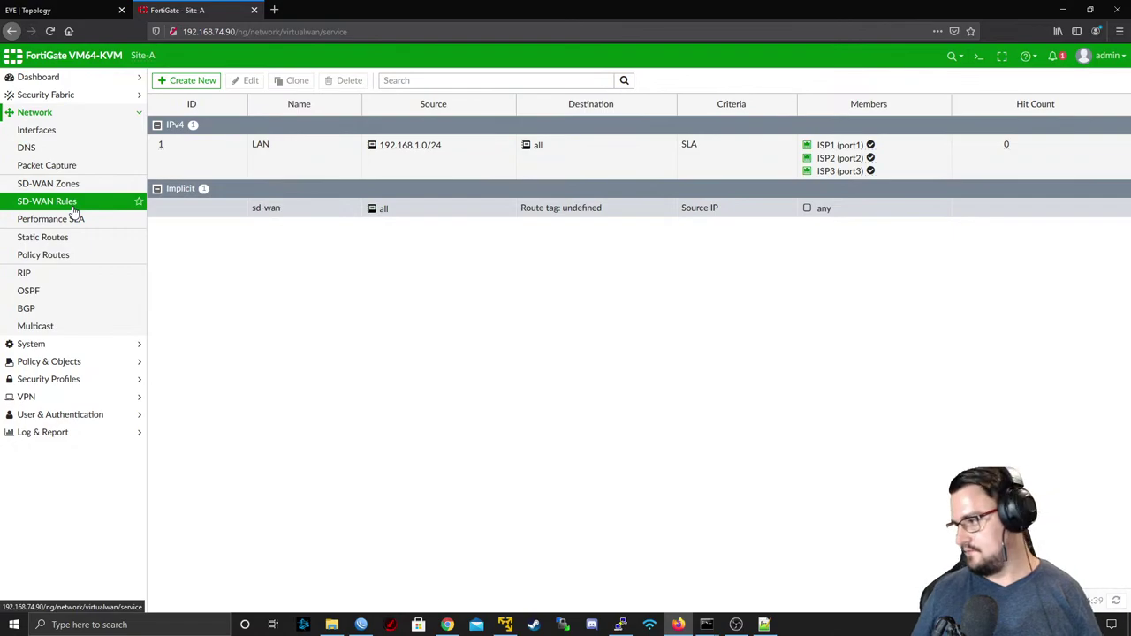
pyautogui.click(74, 210)
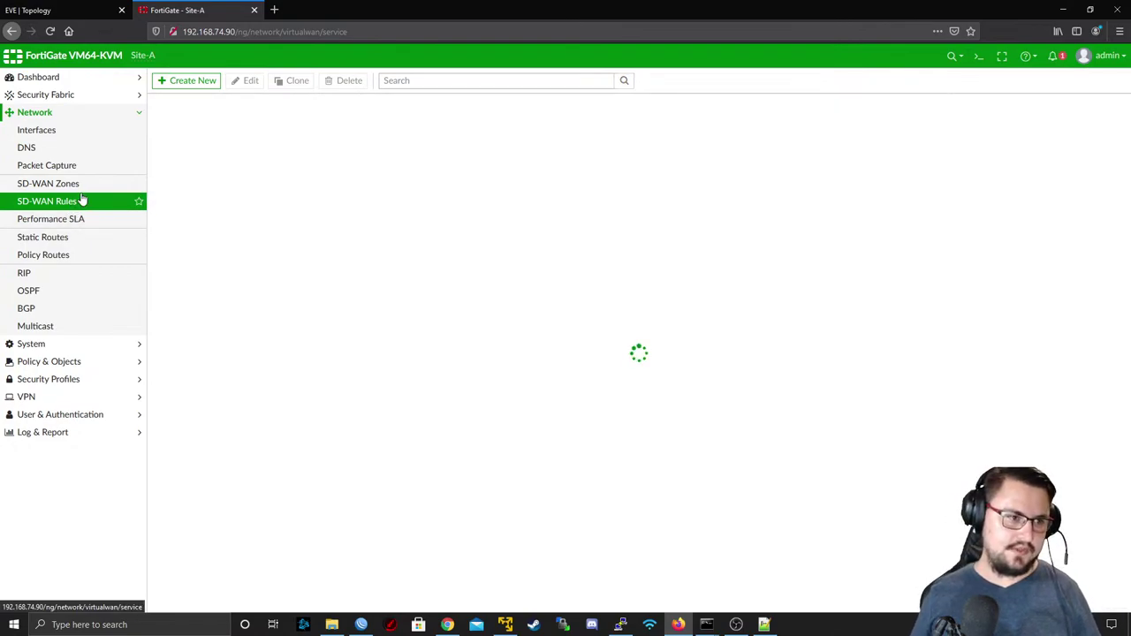
pyautogui.click(80, 185)
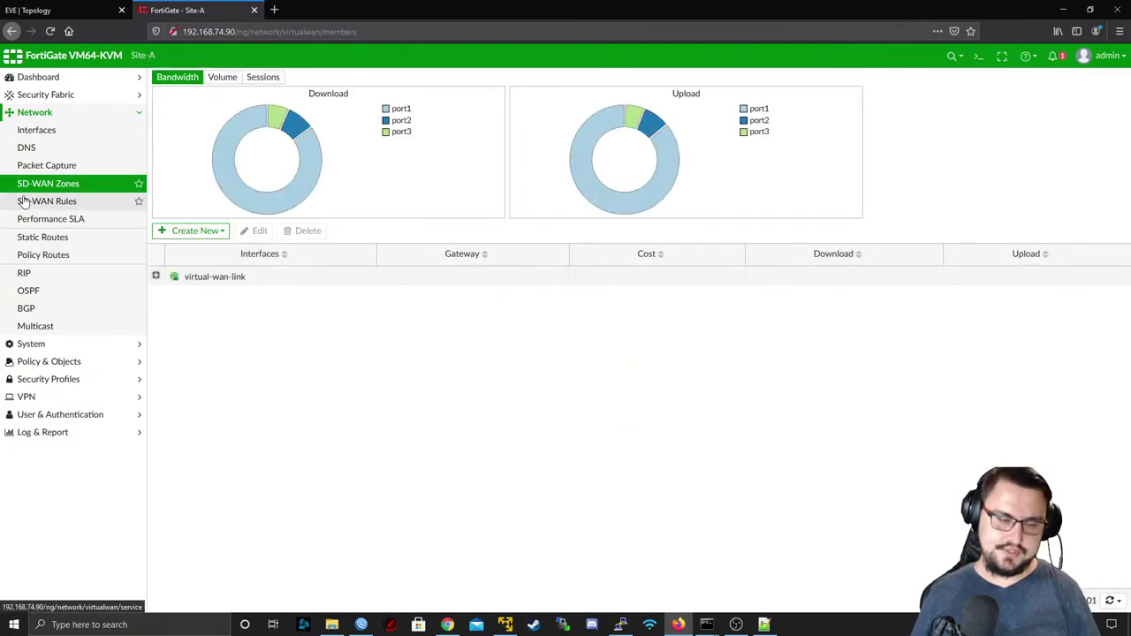
pyautogui.click(44, 203)
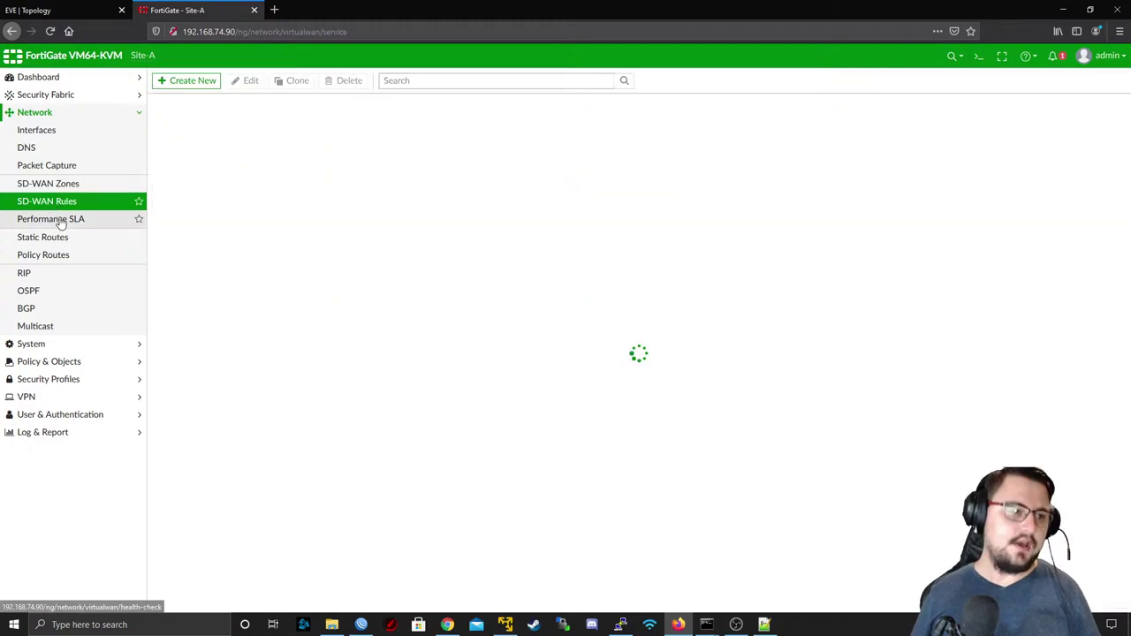
pyautogui.click(77, 218)
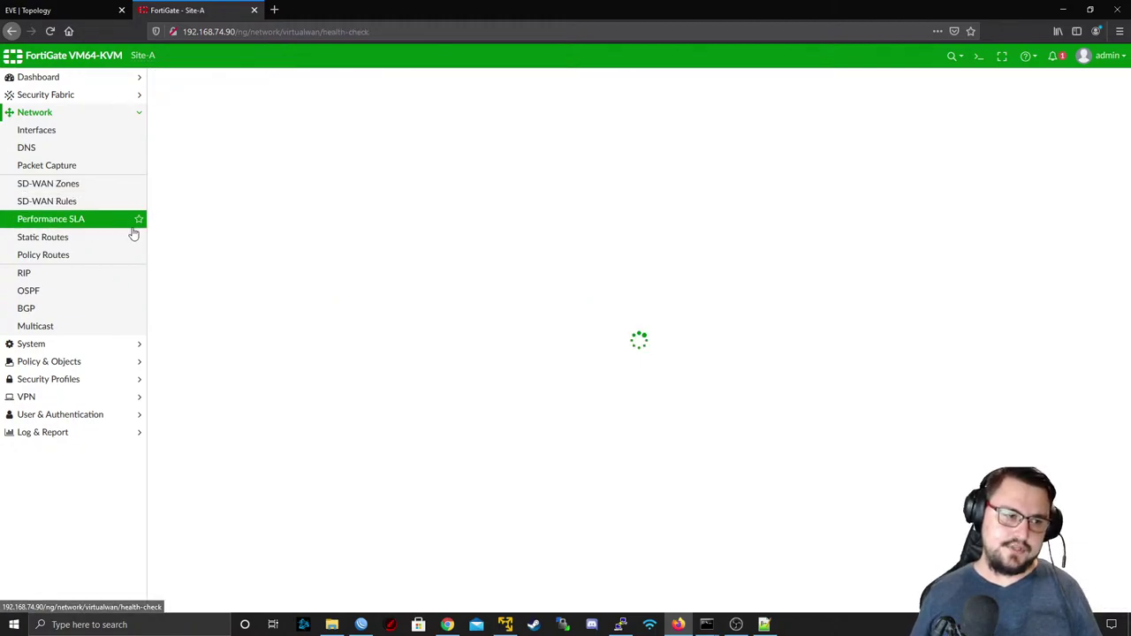
pyautogui.click(78, 208)
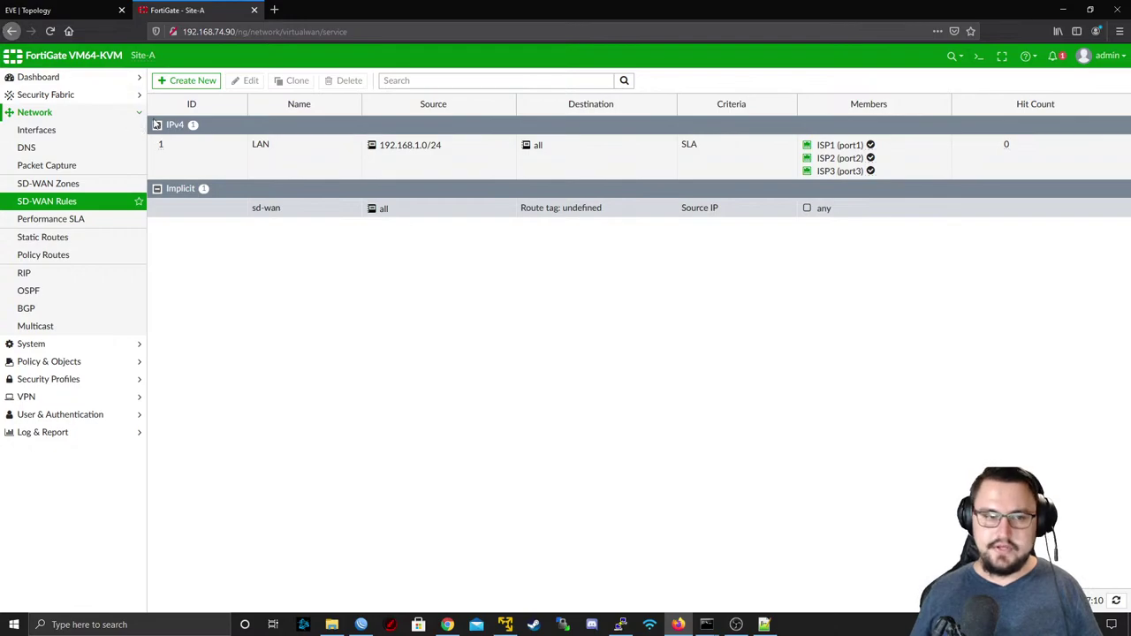
pyautogui.moveTo(387, 148)
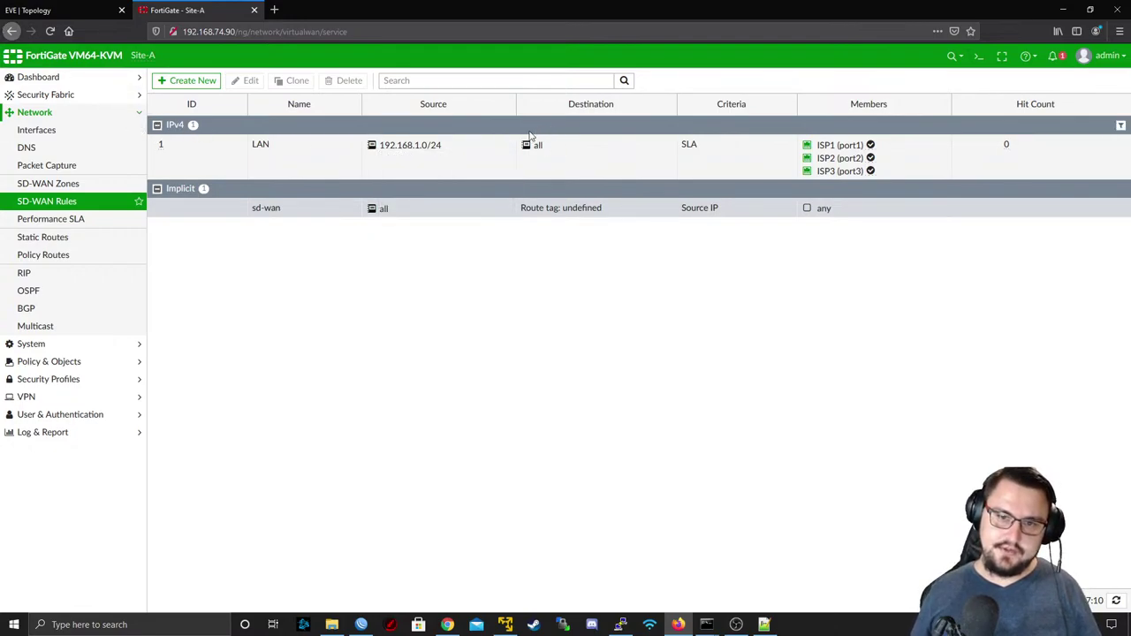
# - Open the LAN rule and try Best Quality, Lowest Cost (SLA) and Maximize Bandwidth (SLA) strategies
pyautogui.doubleClick(695, 150)
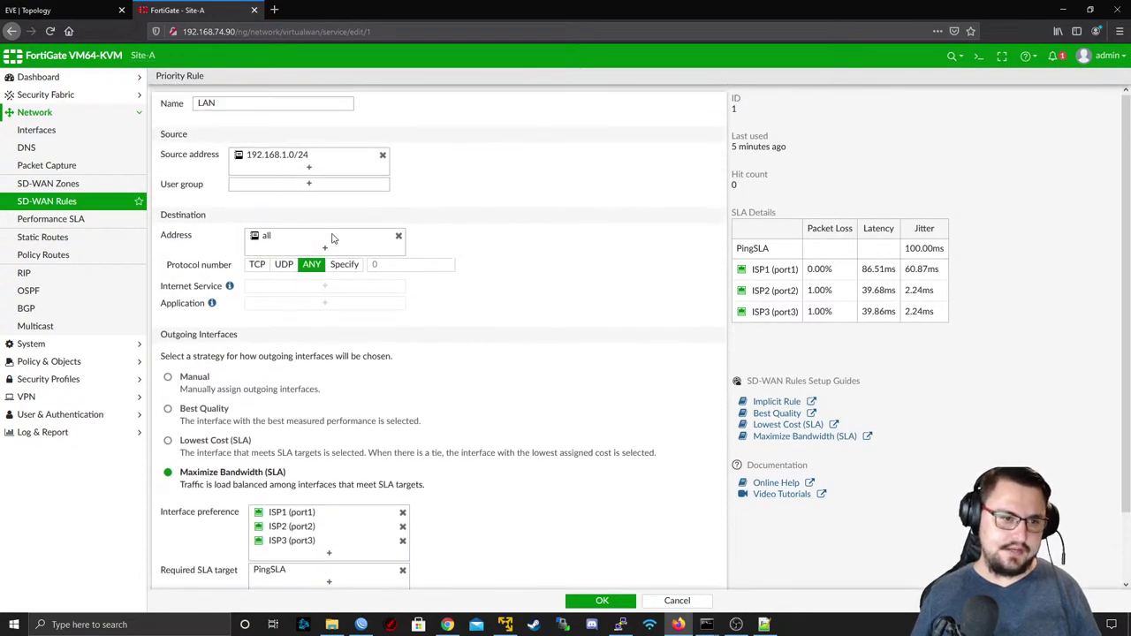
pyautogui.scroll(-2, 347, 272)
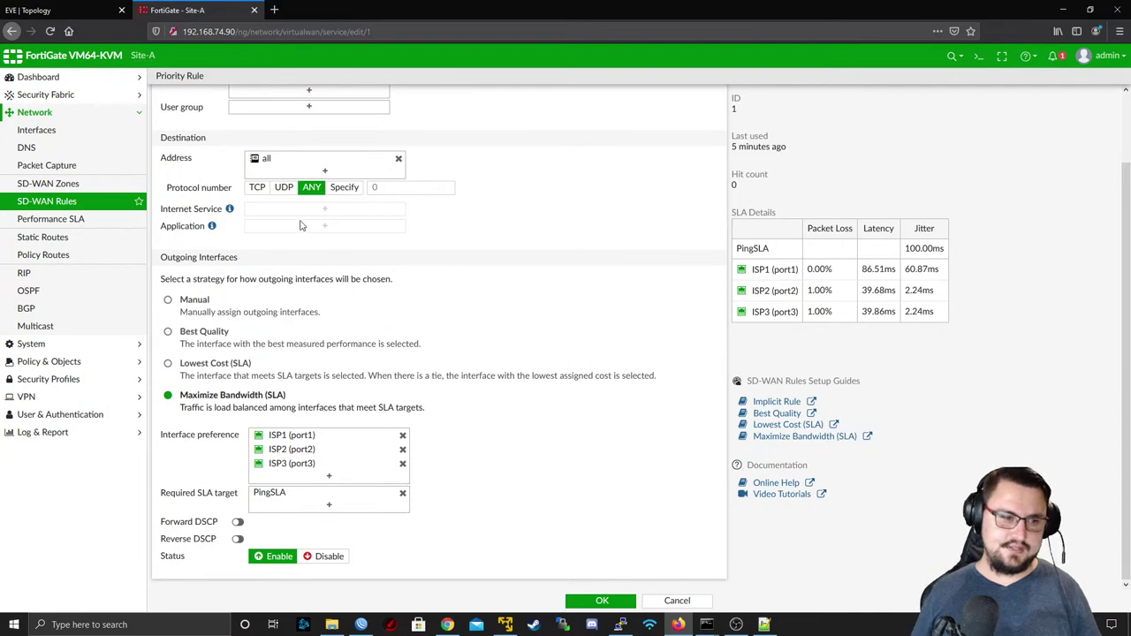
pyautogui.scroll(2, 300, 225)
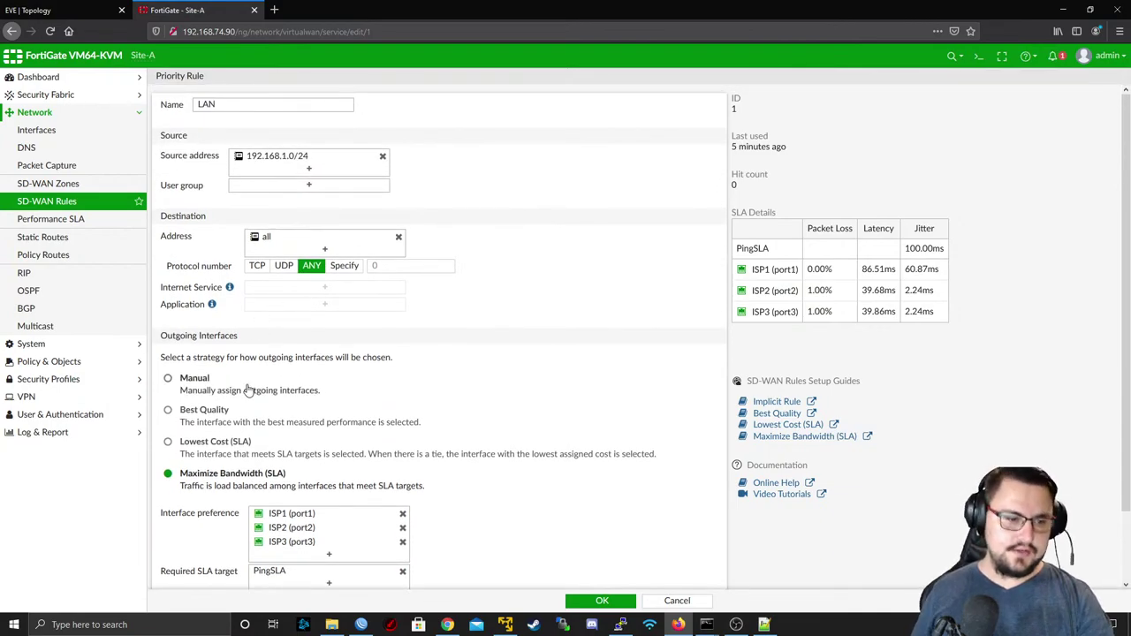
pyautogui.scroll(-2, 235, 393)
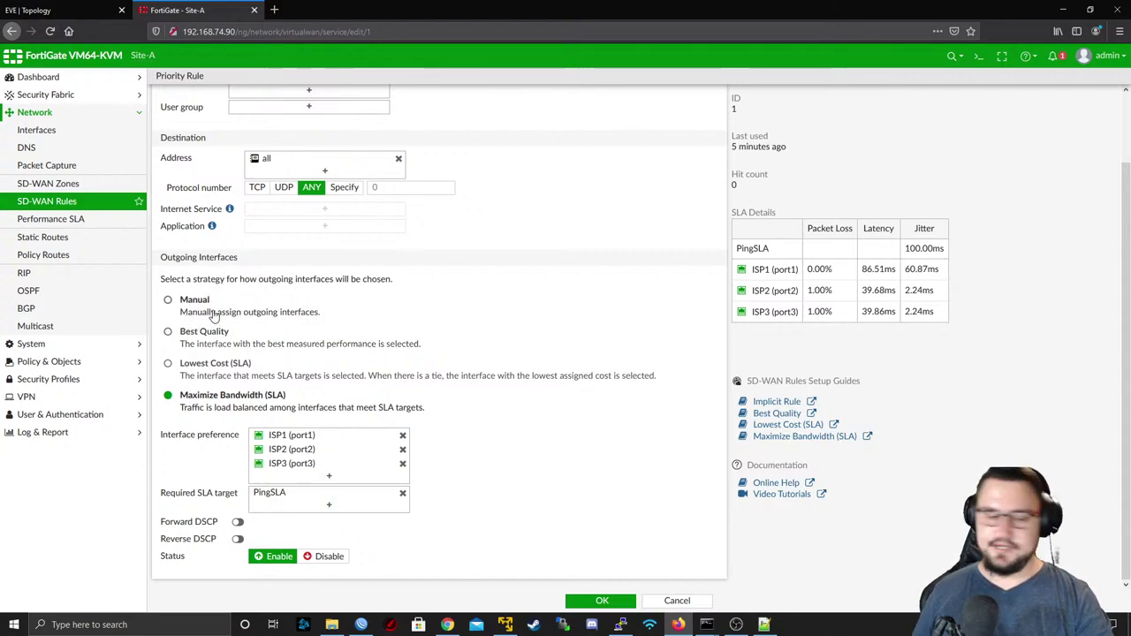
pyautogui.click(204, 334)
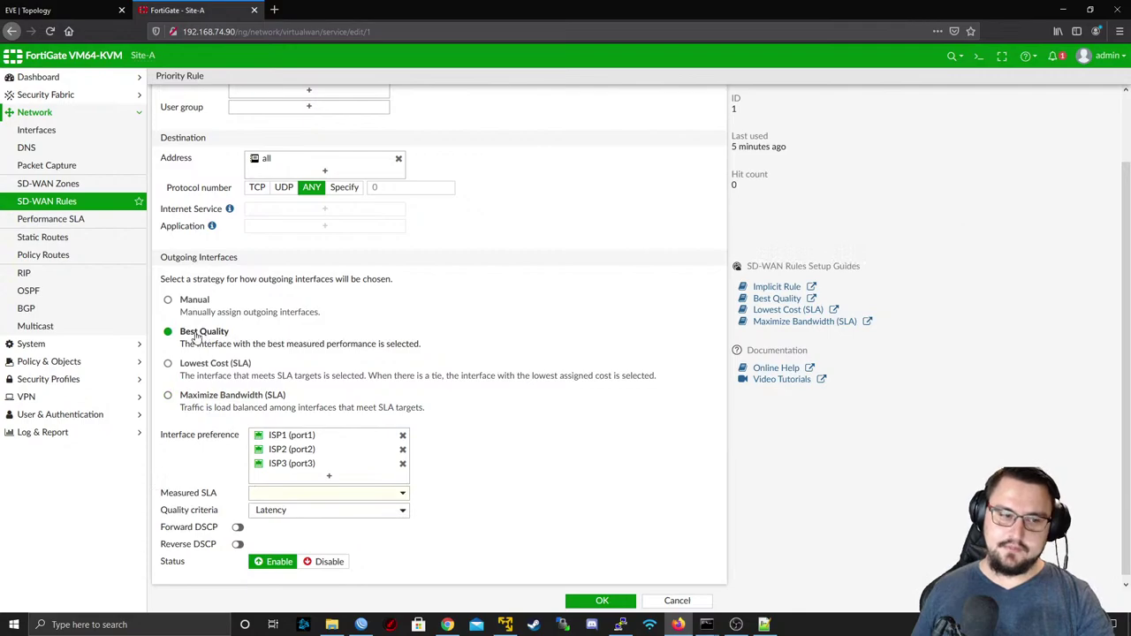
pyautogui.click(205, 365)
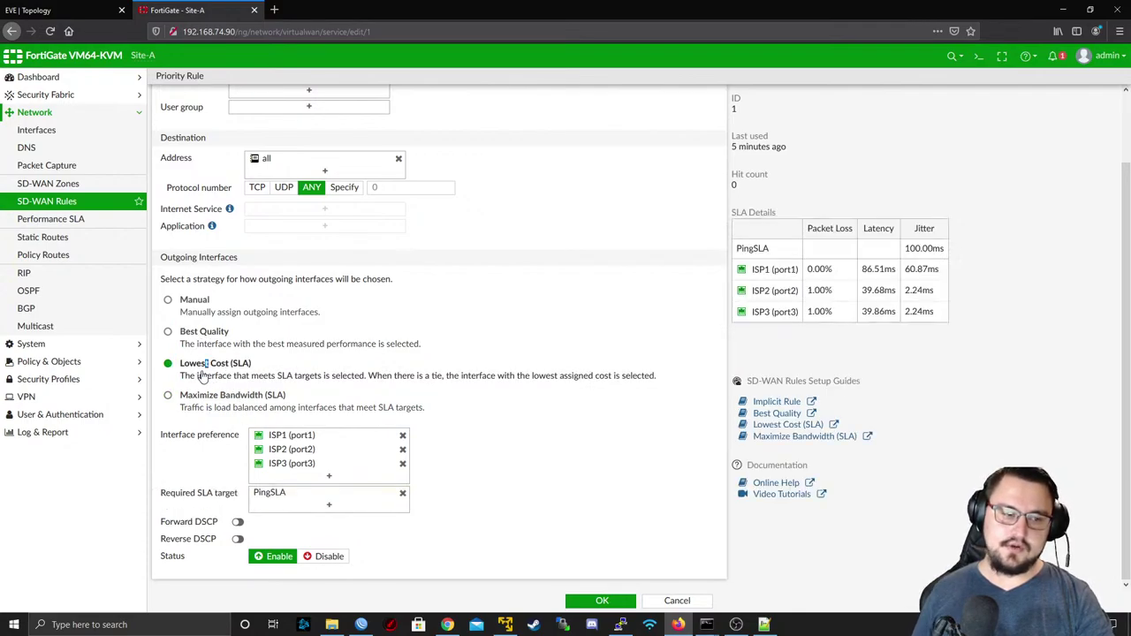
pyautogui.click(225, 401)
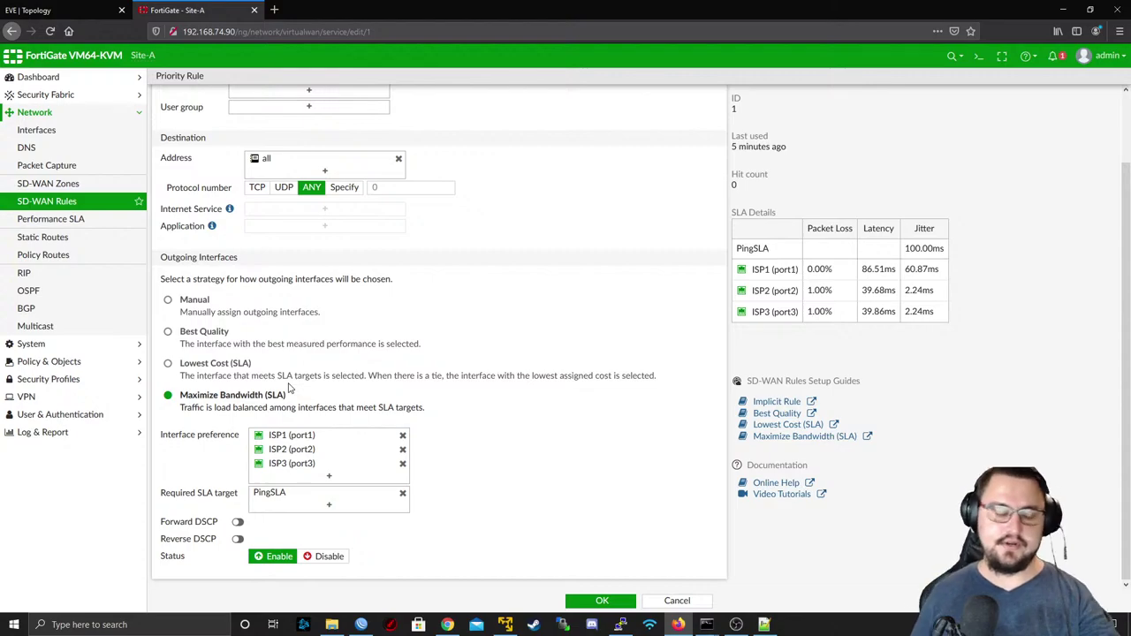
# - Return the strategy to Best Quality and close the Measured SLA list without a choice
pyautogui.click(203, 335)
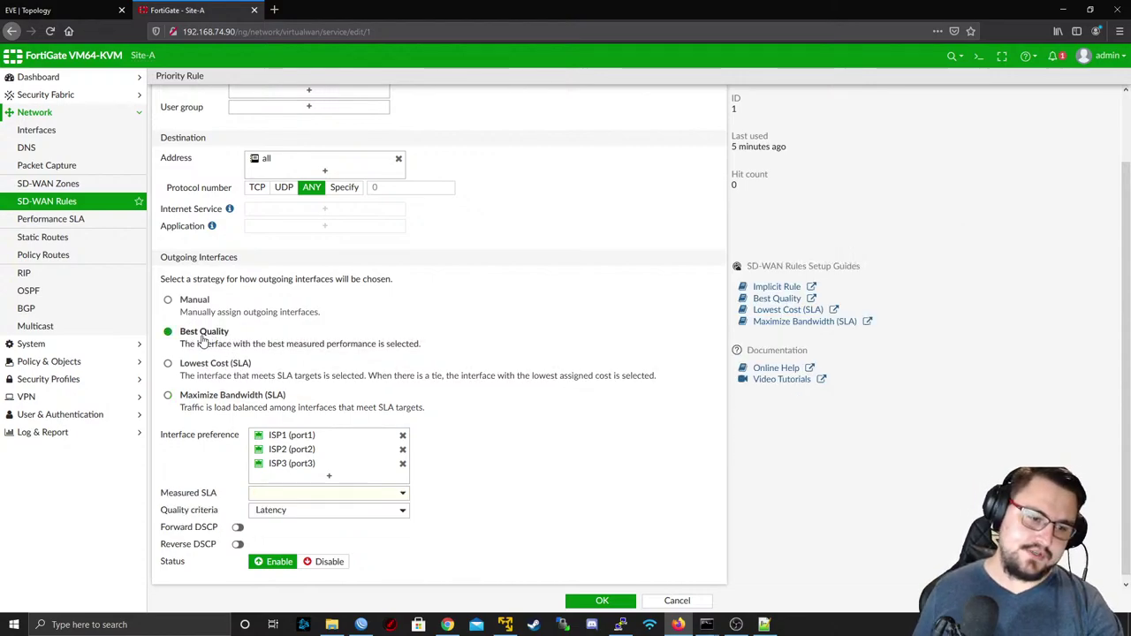
pyautogui.moveTo(270, 436)
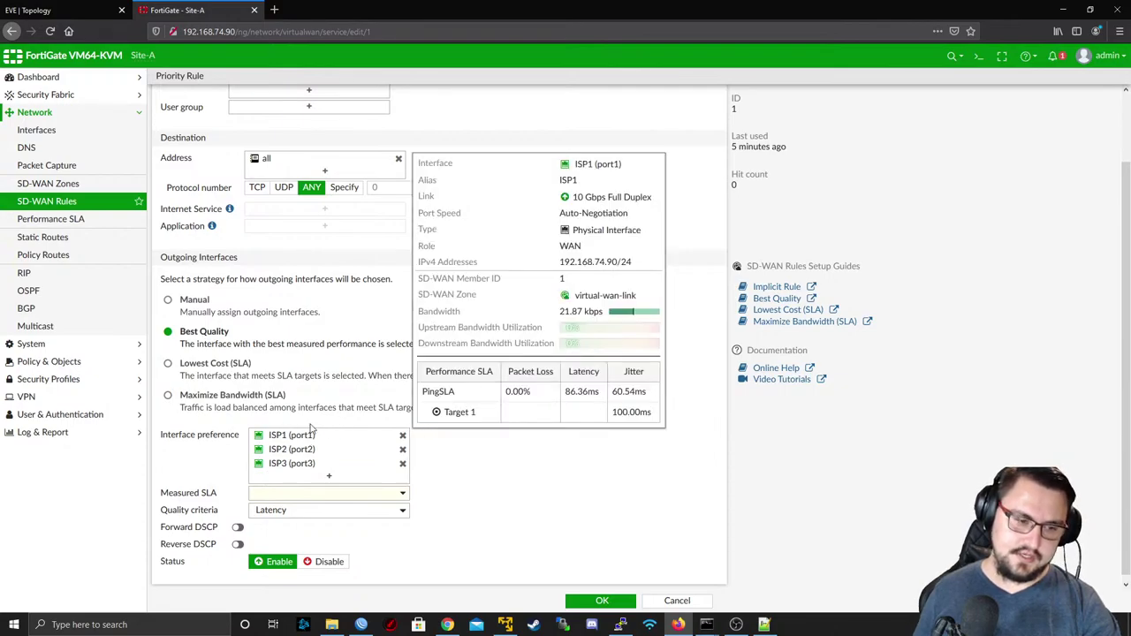
pyautogui.scroll(-1, 301, 451)
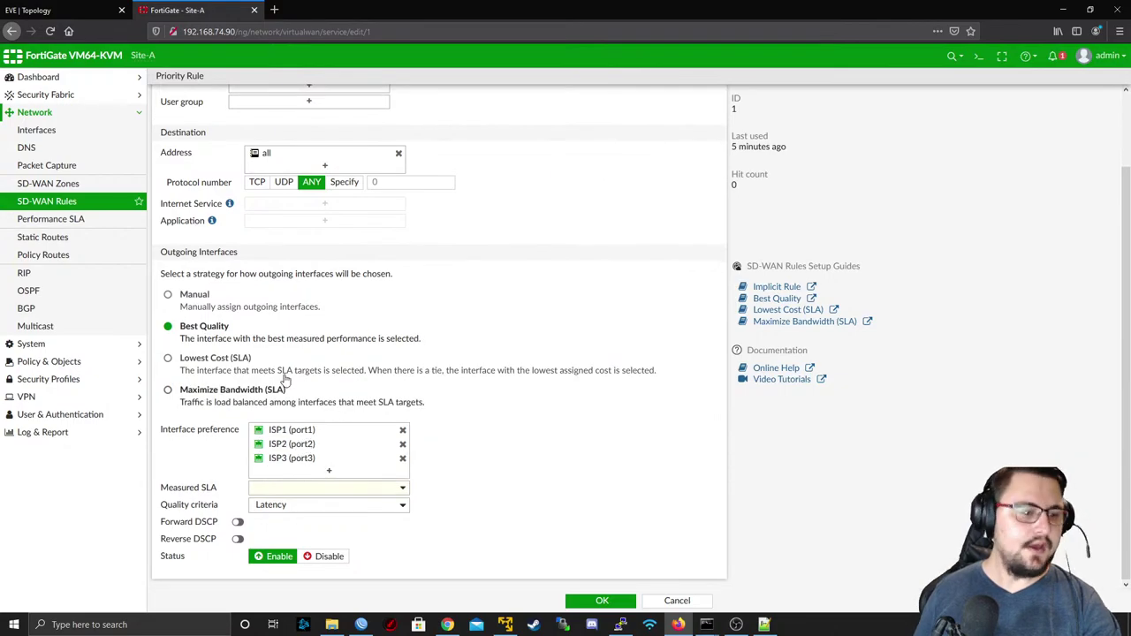
pyautogui.click(294, 491)
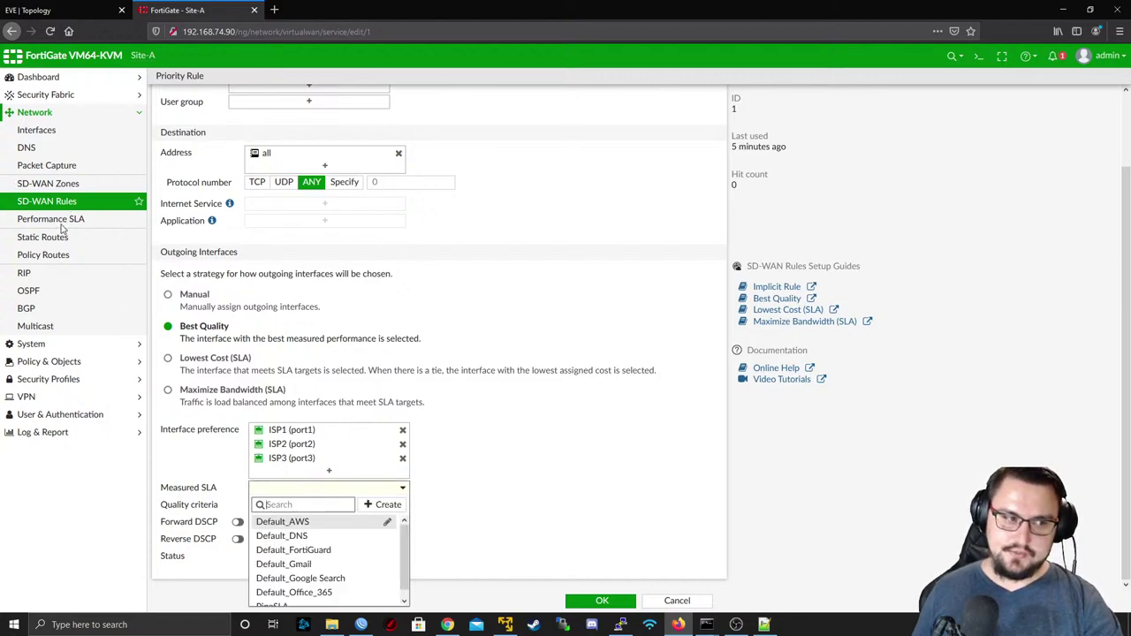
pyautogui.scroll(-1, 374, 571)
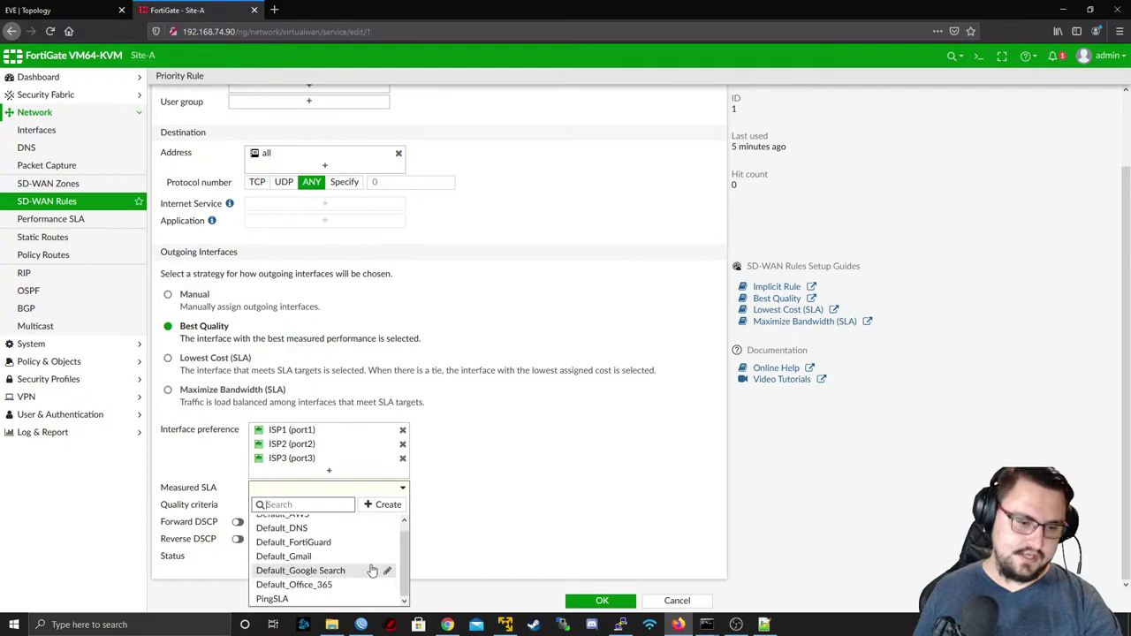
pyautogui.click(627, 582)
pyautogui.click(677, 601)
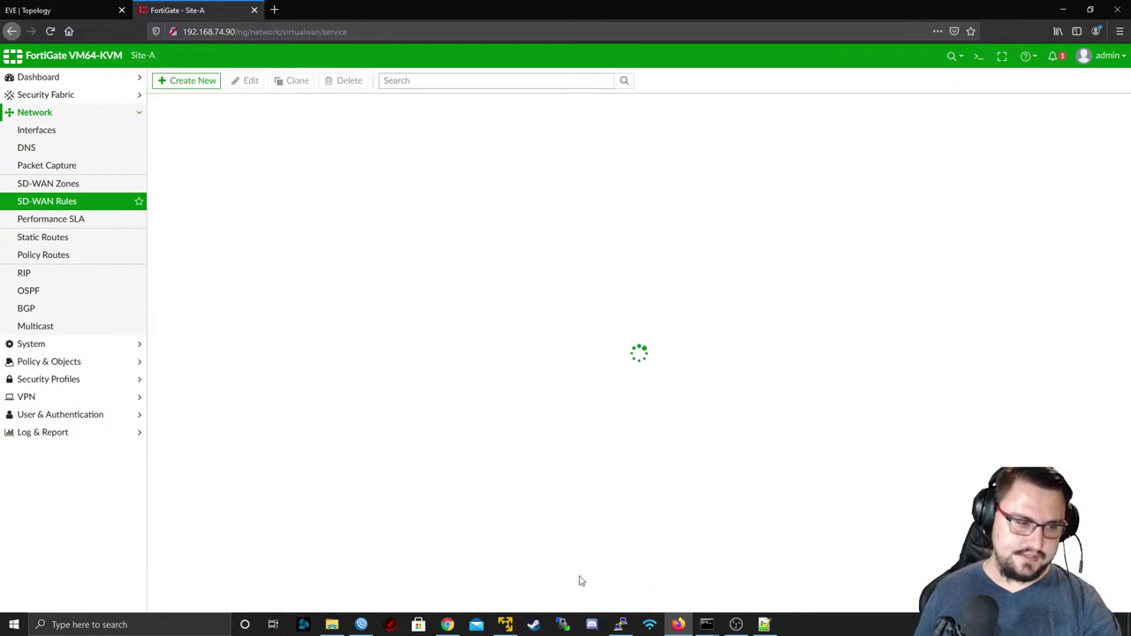
pyautogui.click(33, 219)
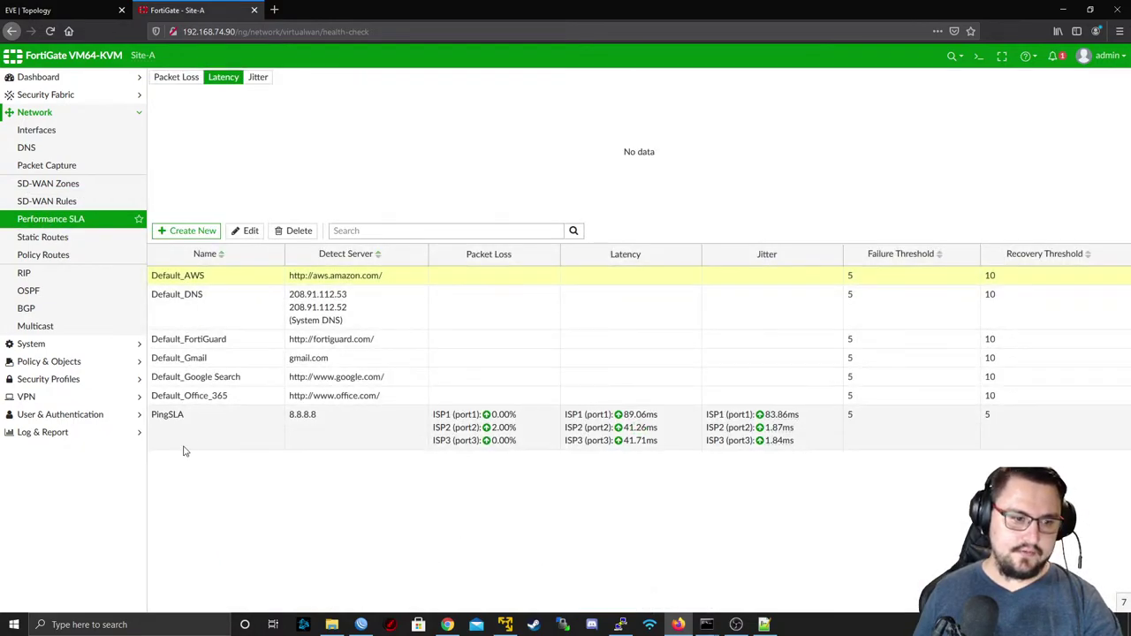
pyautogui.click(201, 430)
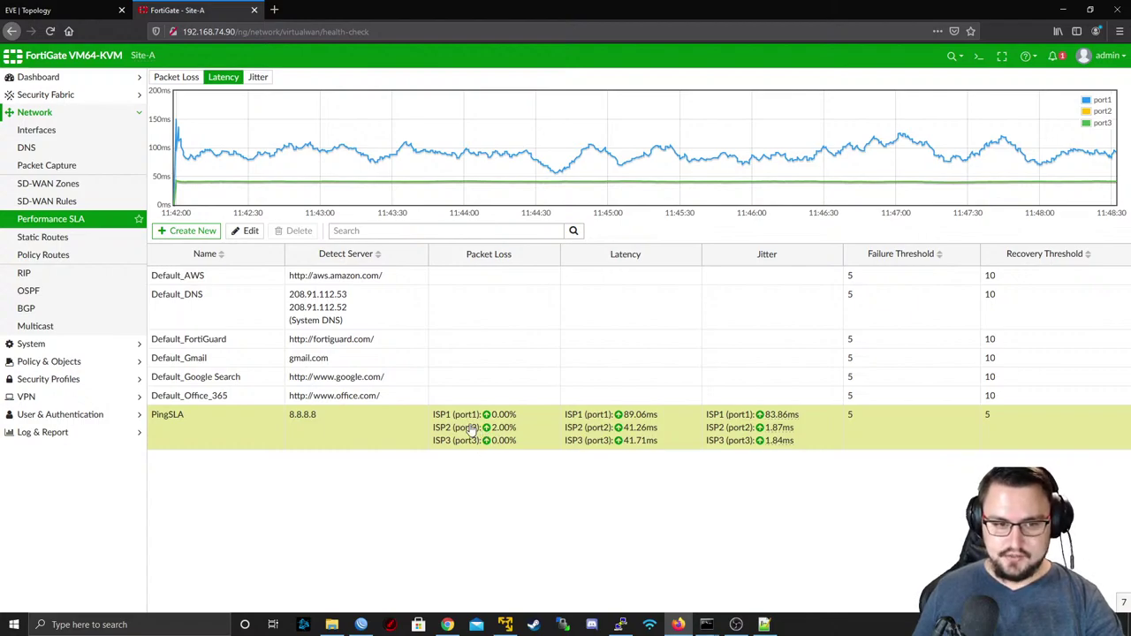
pyautogui.doubleClick(620, 433)
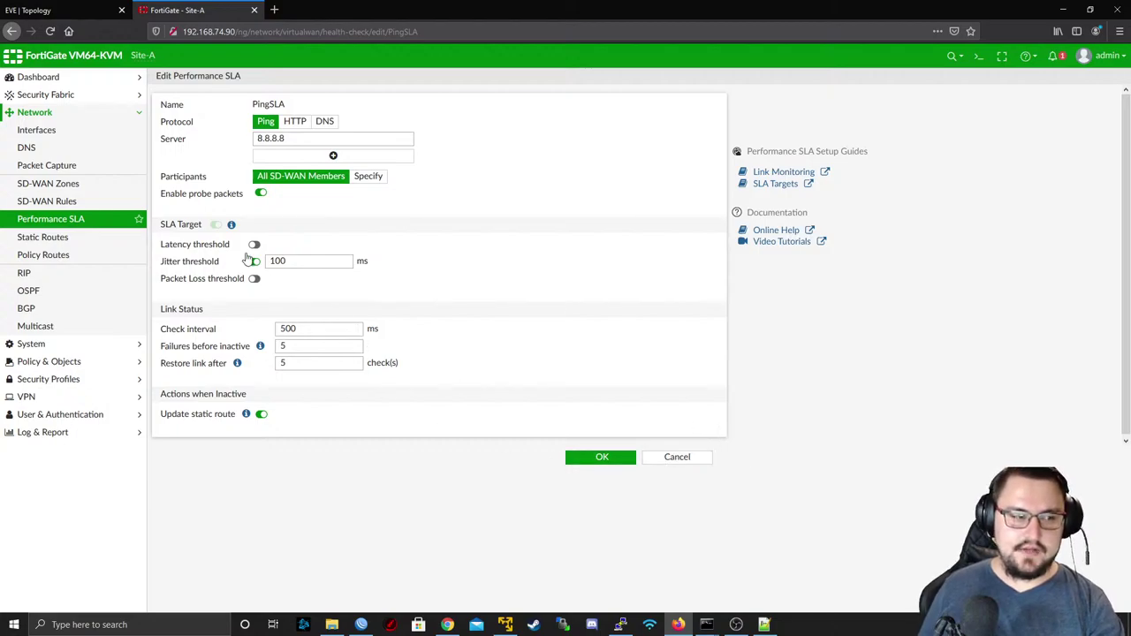
pyautogui.click(99, 184)
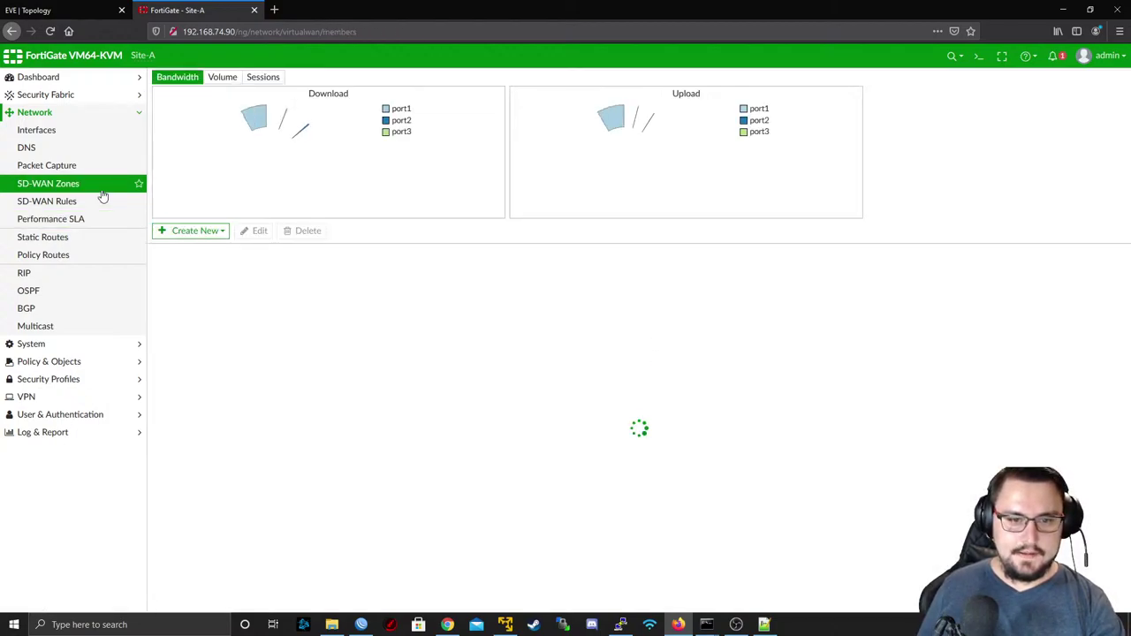
pyautogui.click(157, 277)
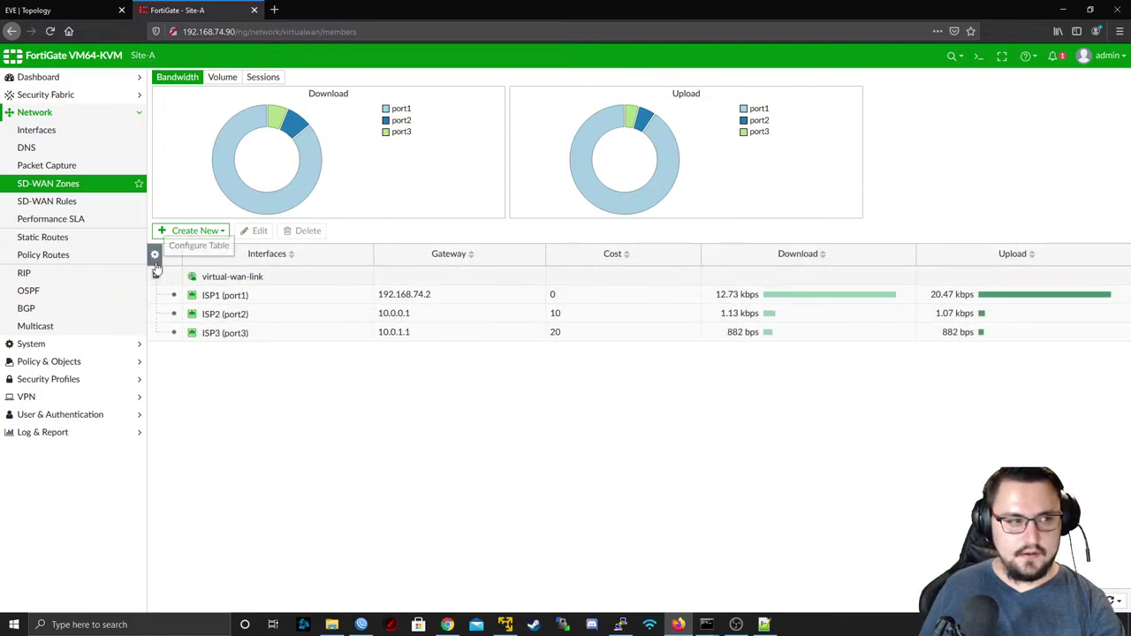
pyautogui.click(84, 202)
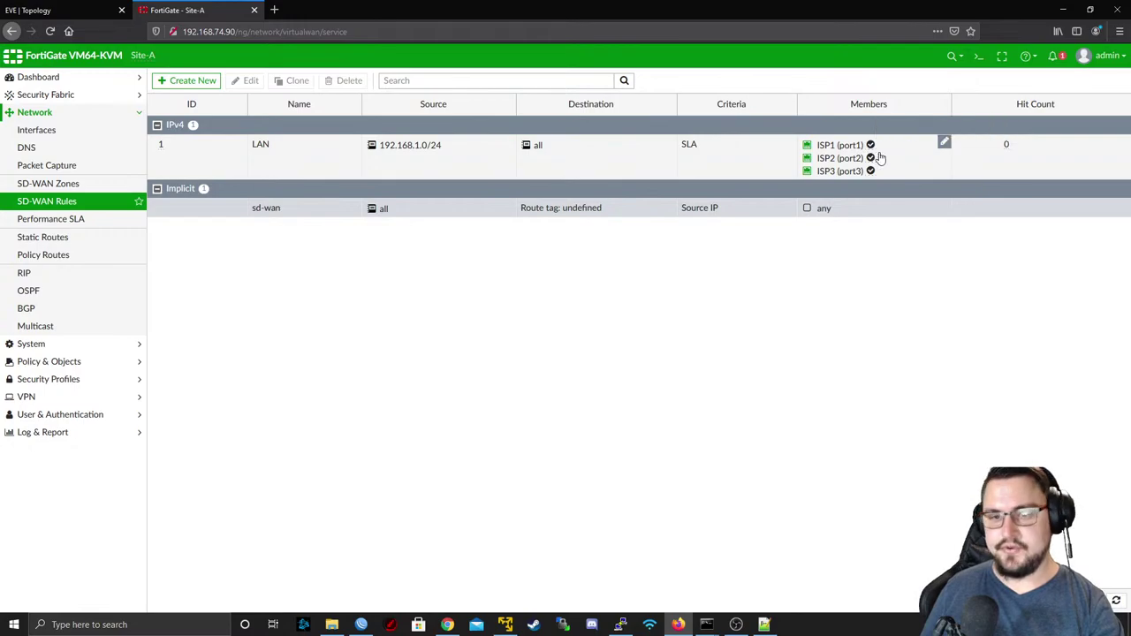
# - Set the LAN rule to Best Quality with PingSLA as the measured SLA, and save
pyautogui.doubleClick(286, 157)
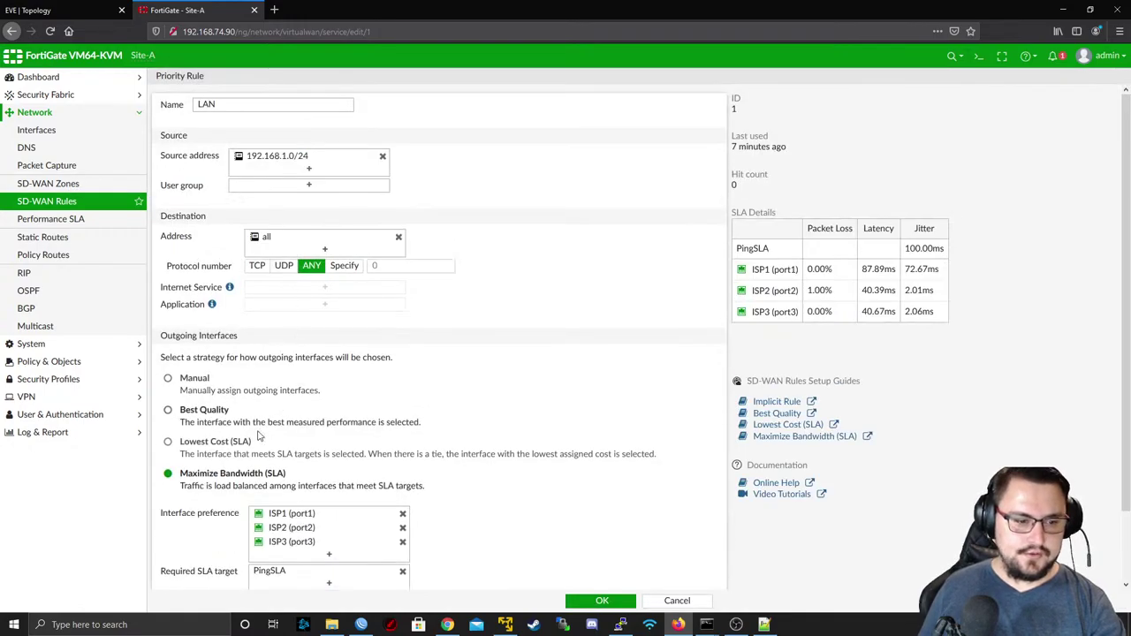
pyautogui.click(184, 413)
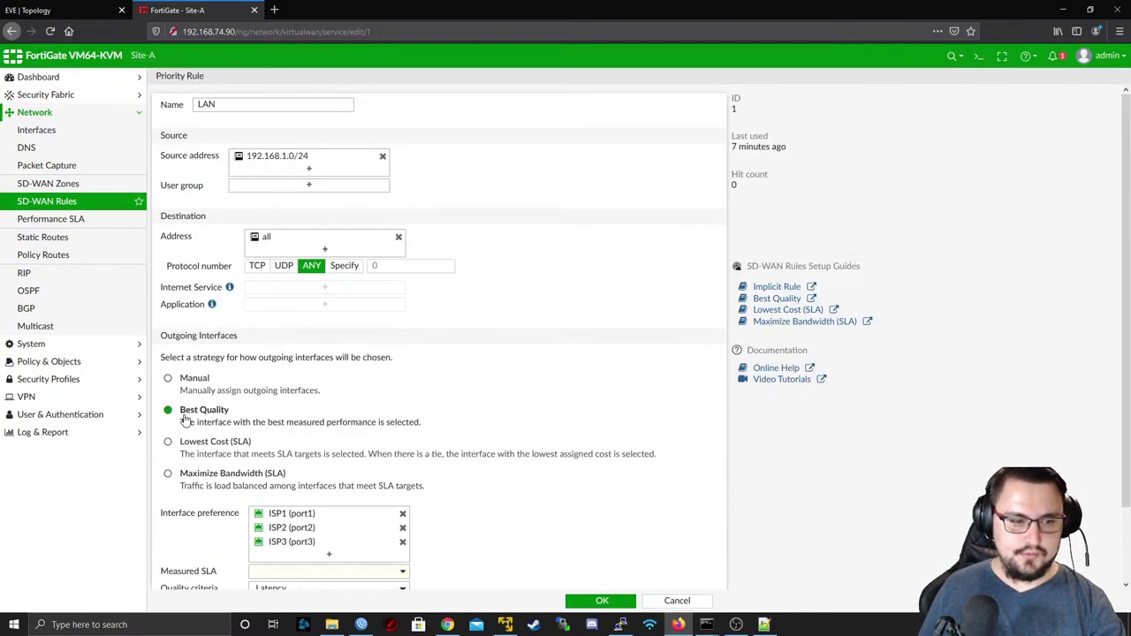
pyautogui.scroll(-1, 582, 555)
pyautogui.click(274, 517)
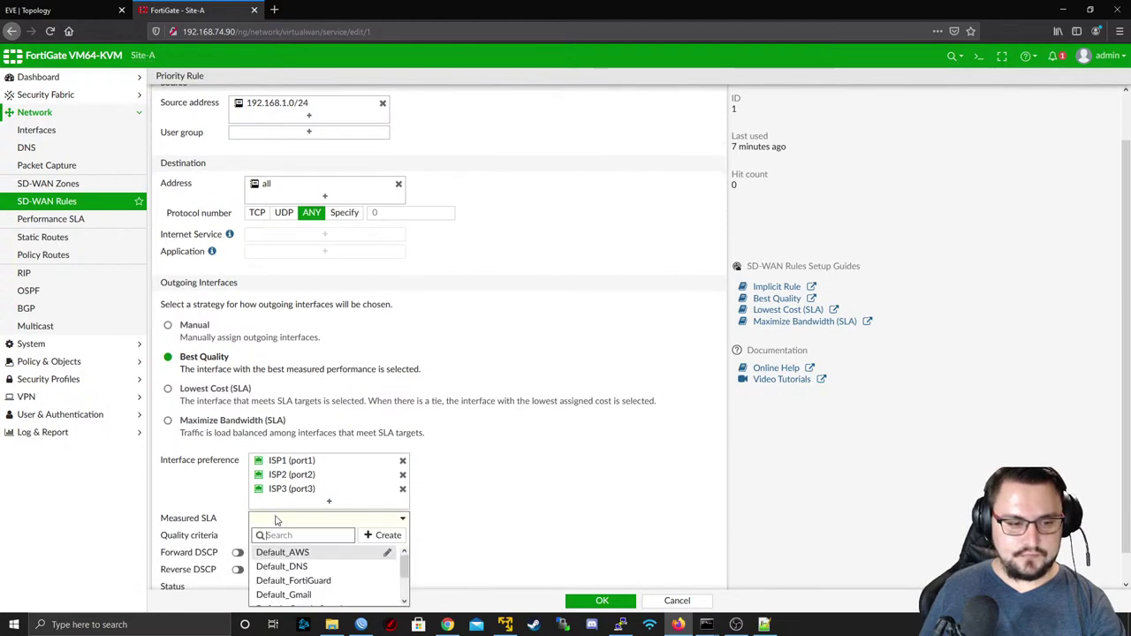
pyautogui.scroll(-2, 327, 574)
pyautogui.click(296, 595)
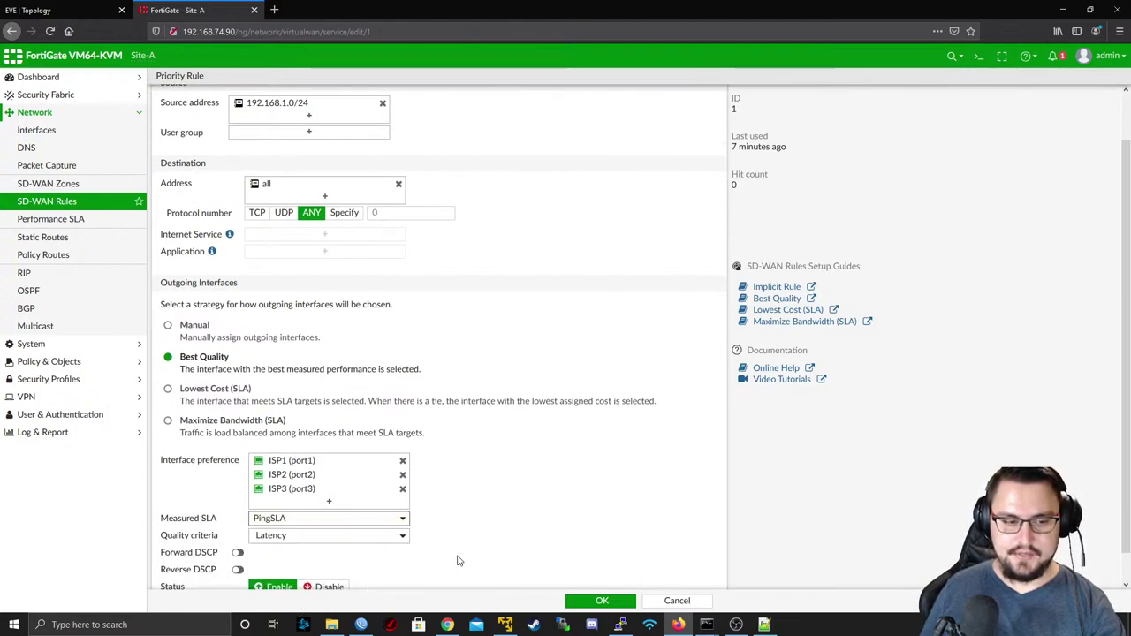
pyautogui.click(573, 601)
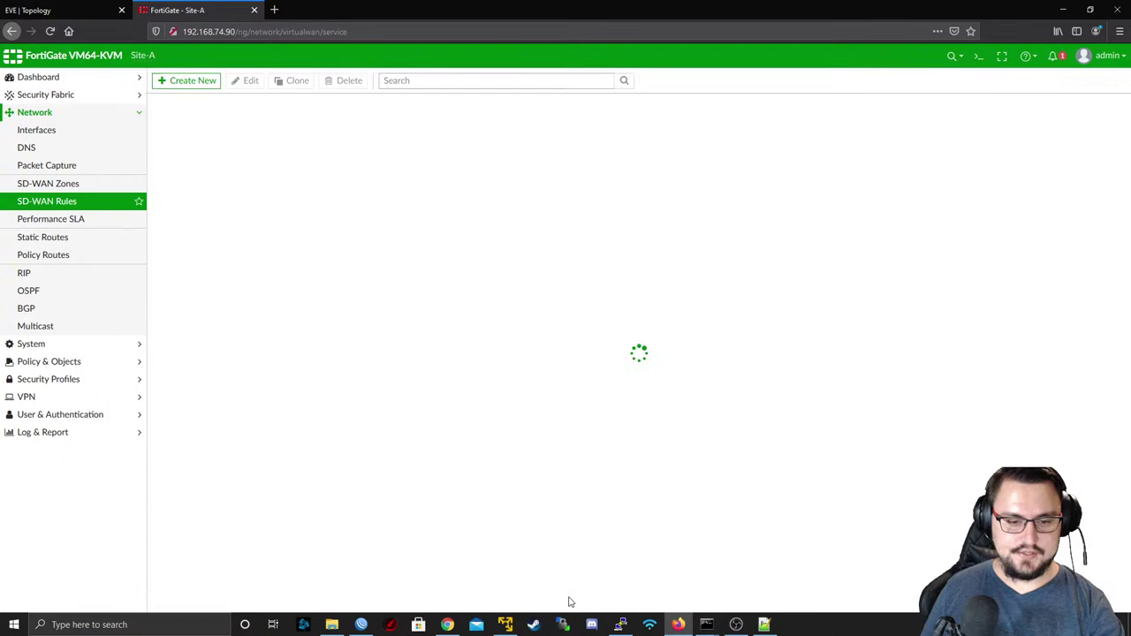
# - Check SD-WAN Rules and Static Routes, then open PingSLA from Performance SLA for editing
pyautogui.click(64, 227)
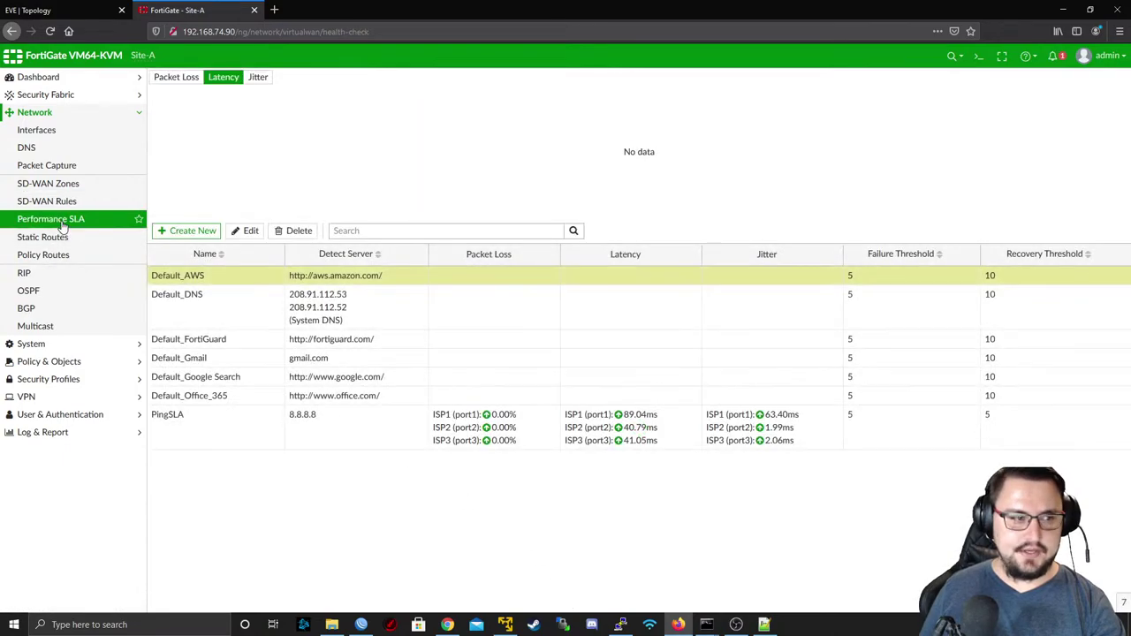
pyautogui.click(76, 207)
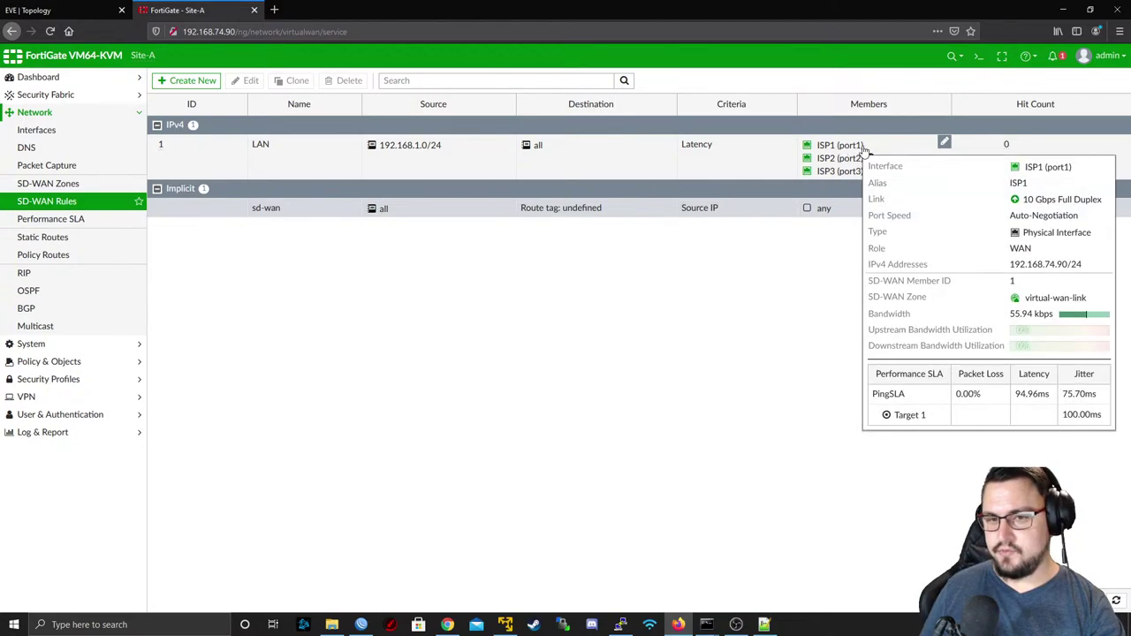
pyautogui.moveTo(848, 150)
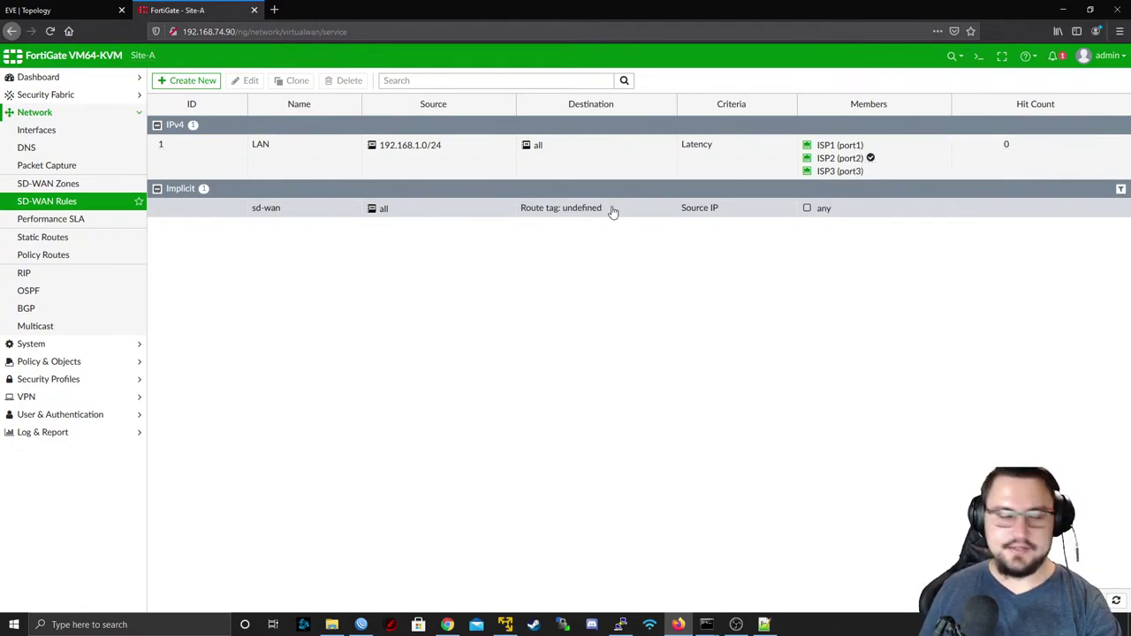
pyautogui.click(64, 237)
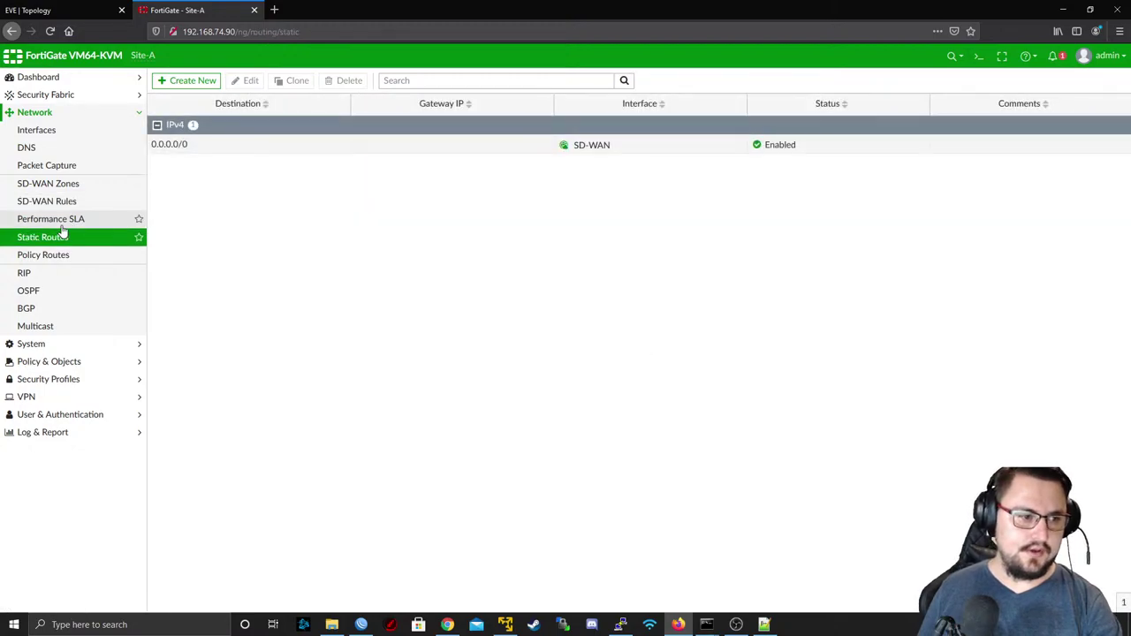
pyautogui.click(53, 219)
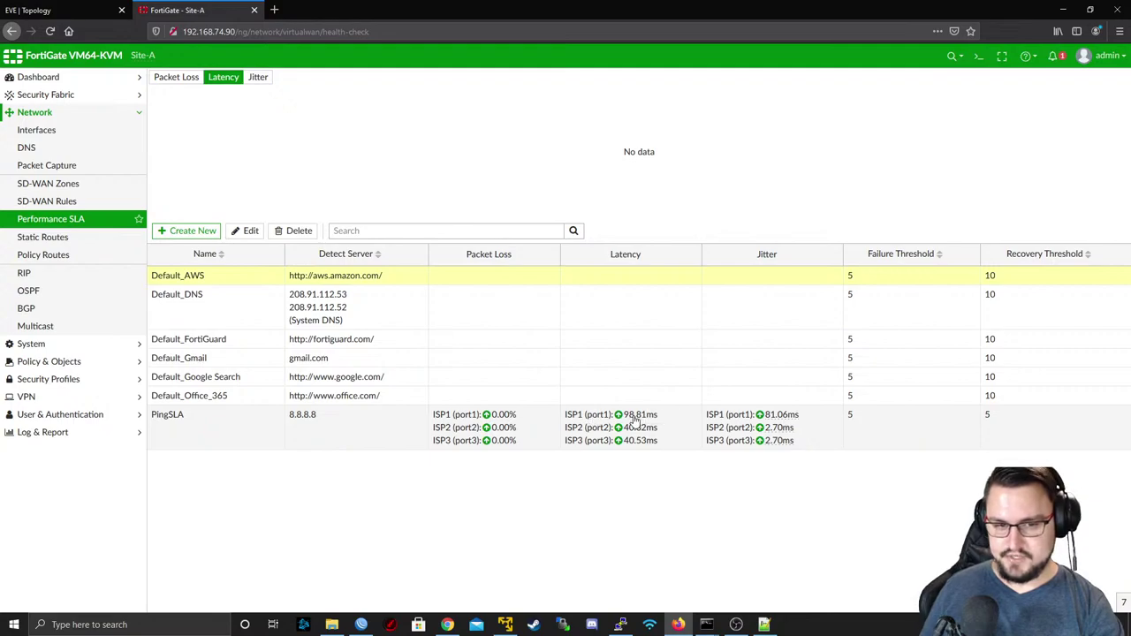
pyautogui.doubleClick(582, 446)
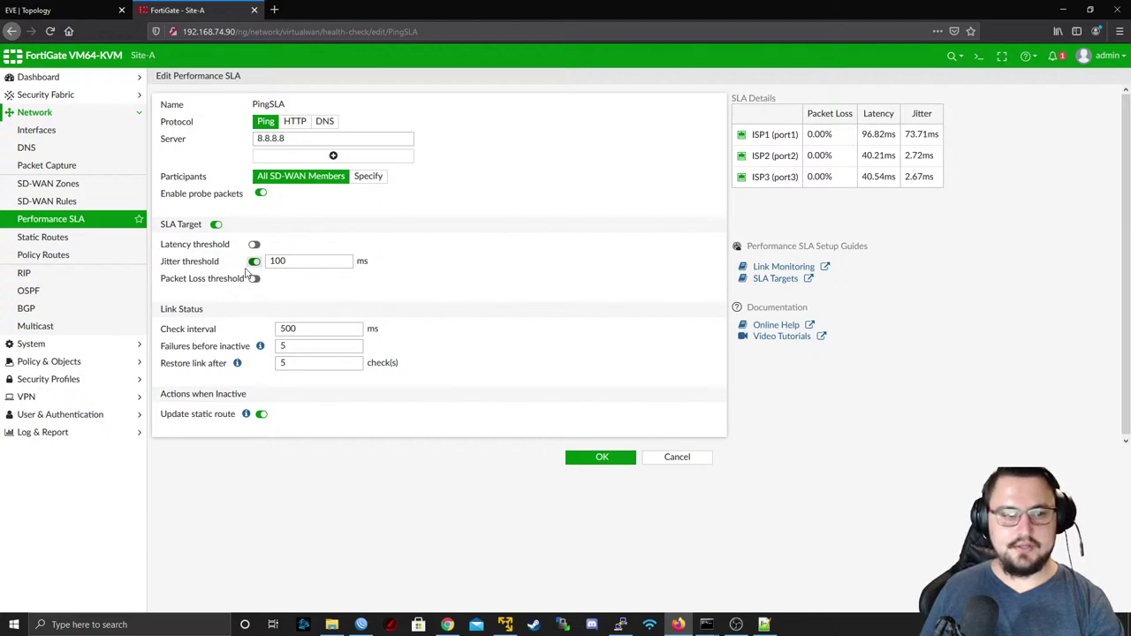
# - Replace PingSLA's jitter threshold with a 200 ms latency threshold, save, and check SD-WAN Rules
pyautogui.click(254, 262)
pyautogui.click(253, 243)
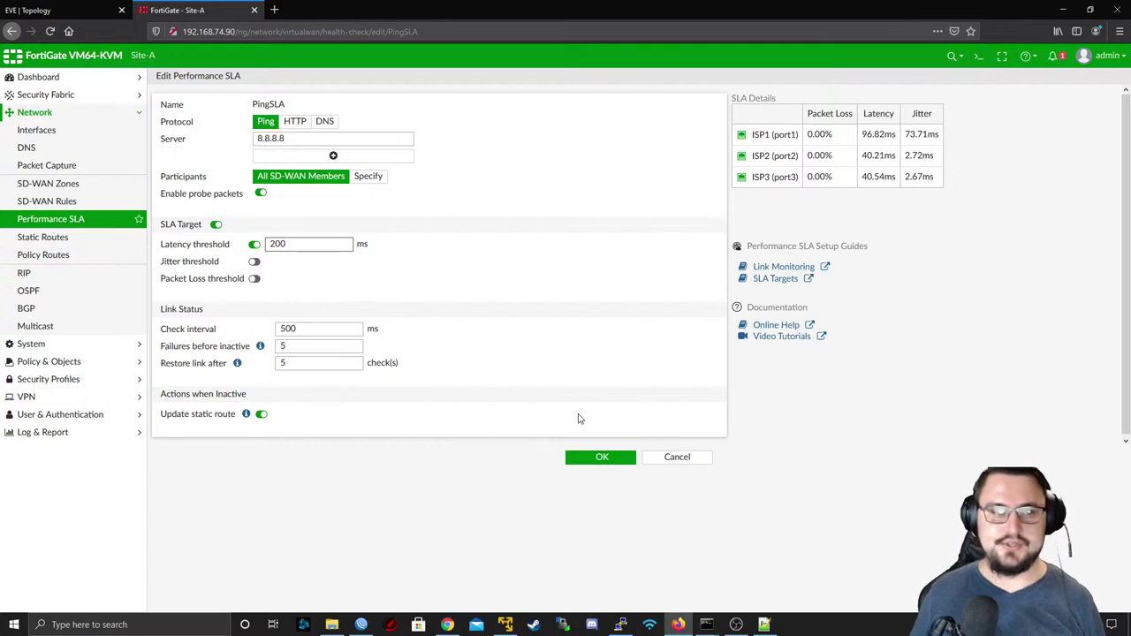
pyautogui.click(602, 456)
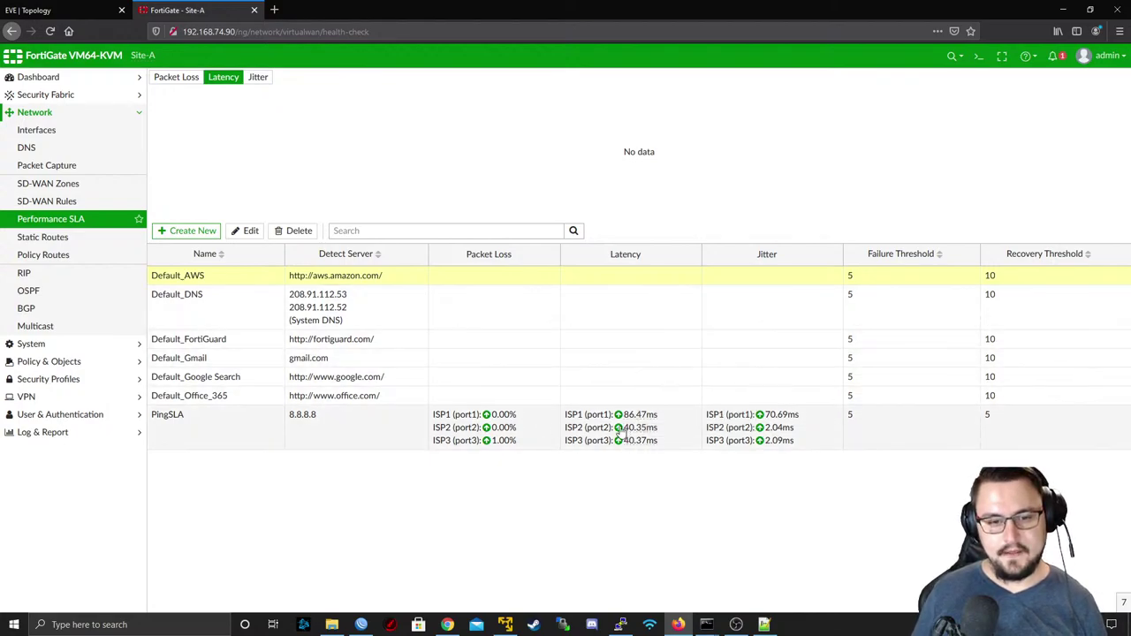
pyautogui.click(62, 203)
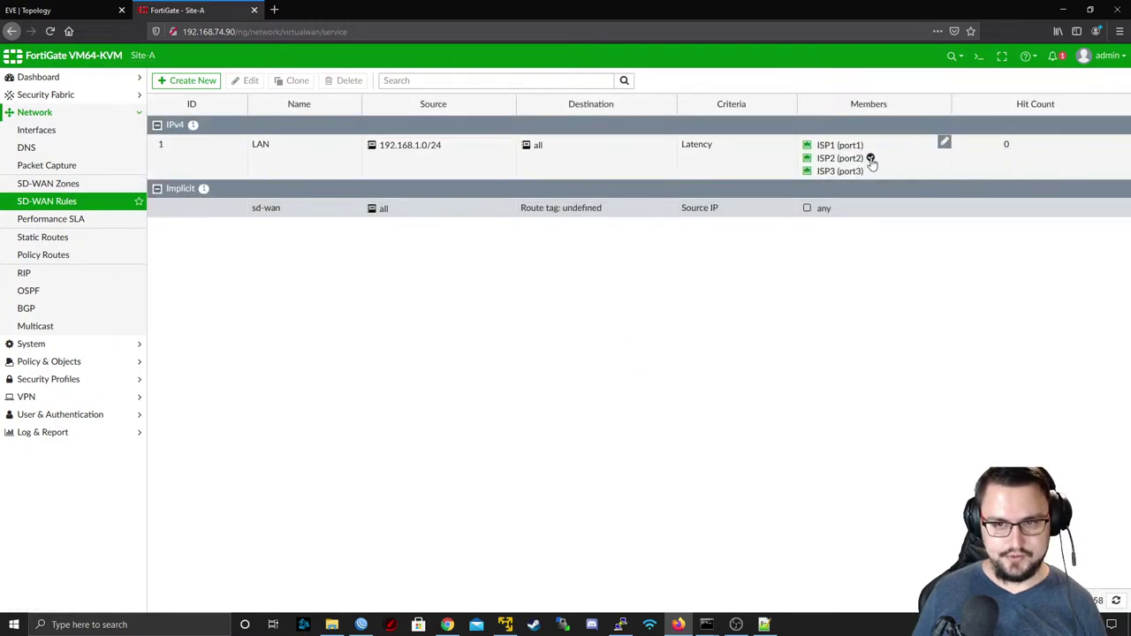
pyautogui.click(42, 10)
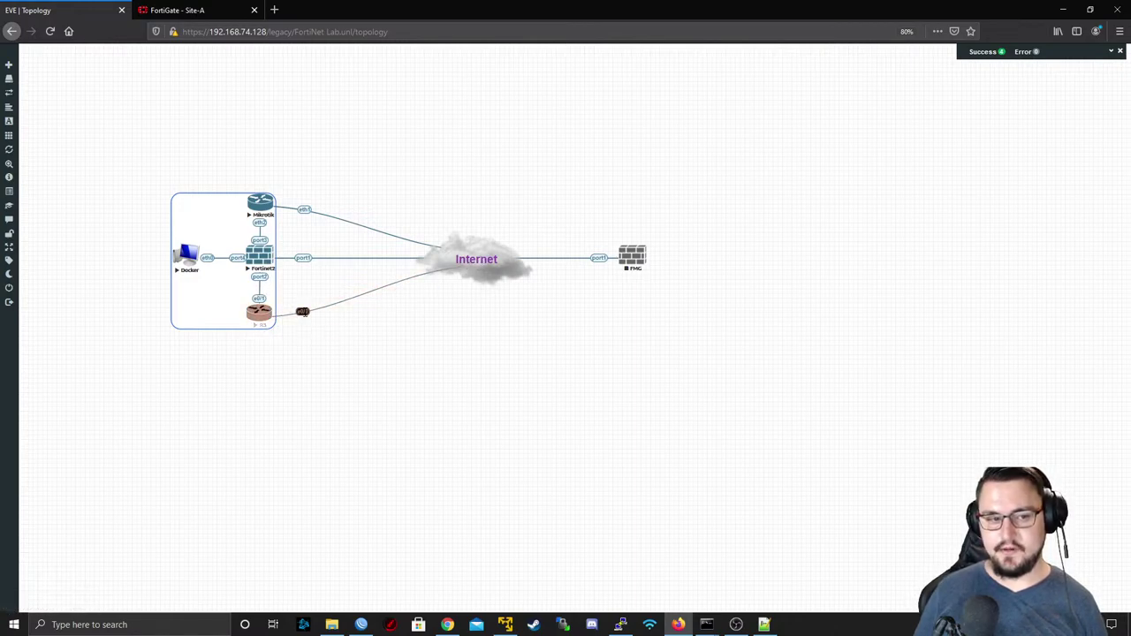
# - Give the R3 link a 400 ms delay through Edit Quality
pyautogui.rightClick(303, 313)
pyautogui.click(329, 342)
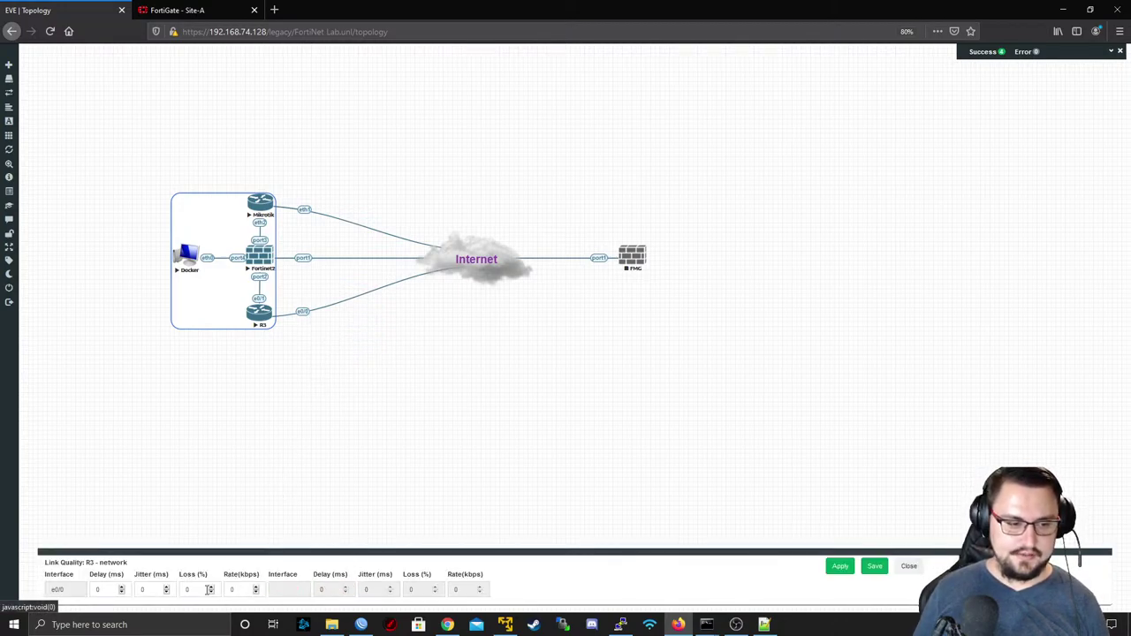
pyautogui.click(113, 589)
pyautogui.write('400')
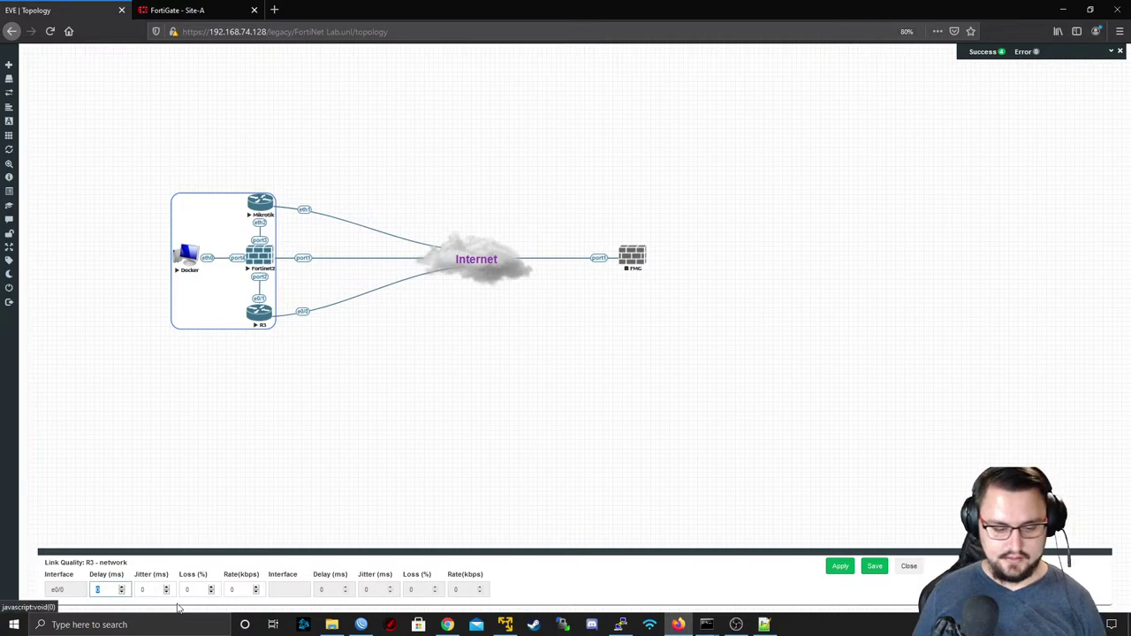
pyautogui.click(844, 568)
# - Reload SD-WAN Rules to see the LAN rule move to ISP3, then minimize Firefox
pyautogui.click(192, 10)
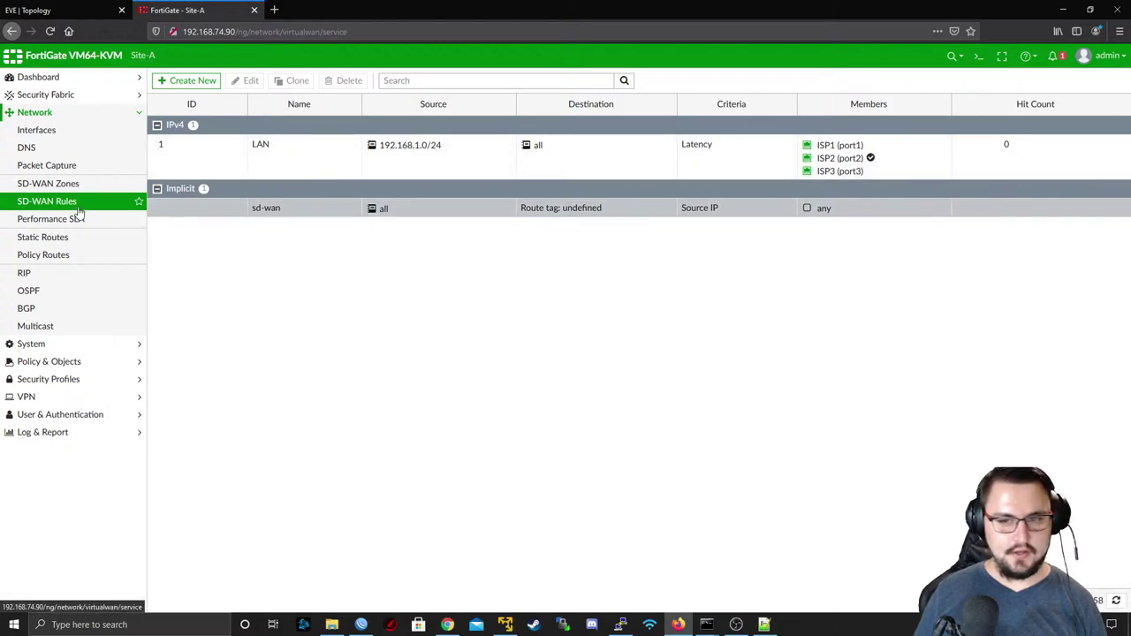
pyautogui.click(77, 209)
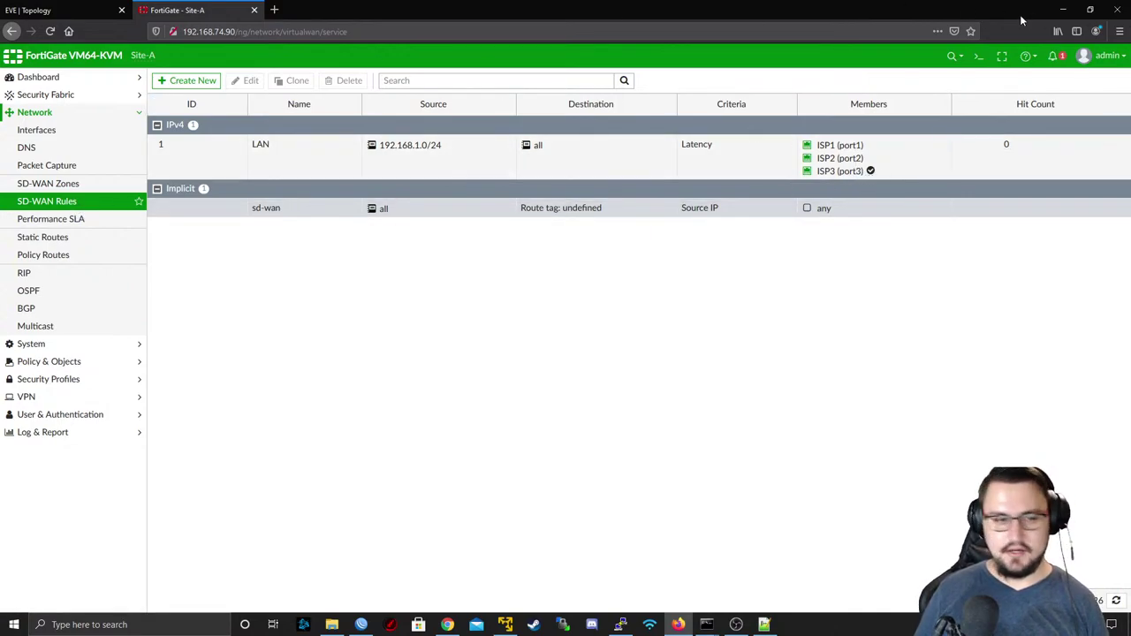
pyautogui.click(1063, 9)
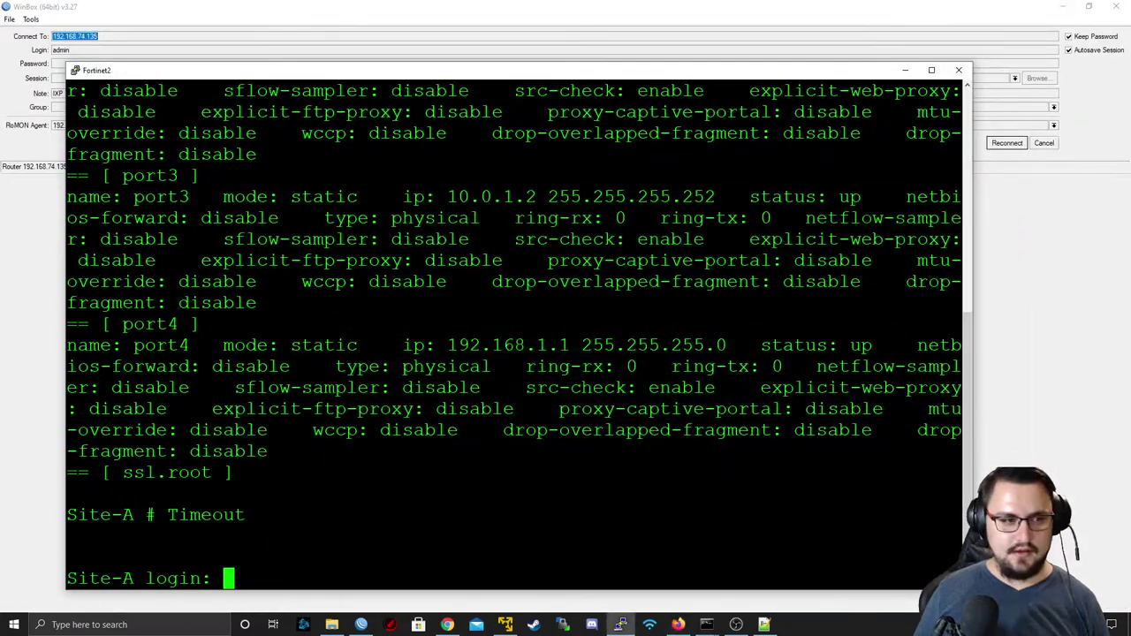
# - Set aside the Fortinet2 terminal and bring Firefox's EVE topology tab to the front
pyautogui.click(905, 70)
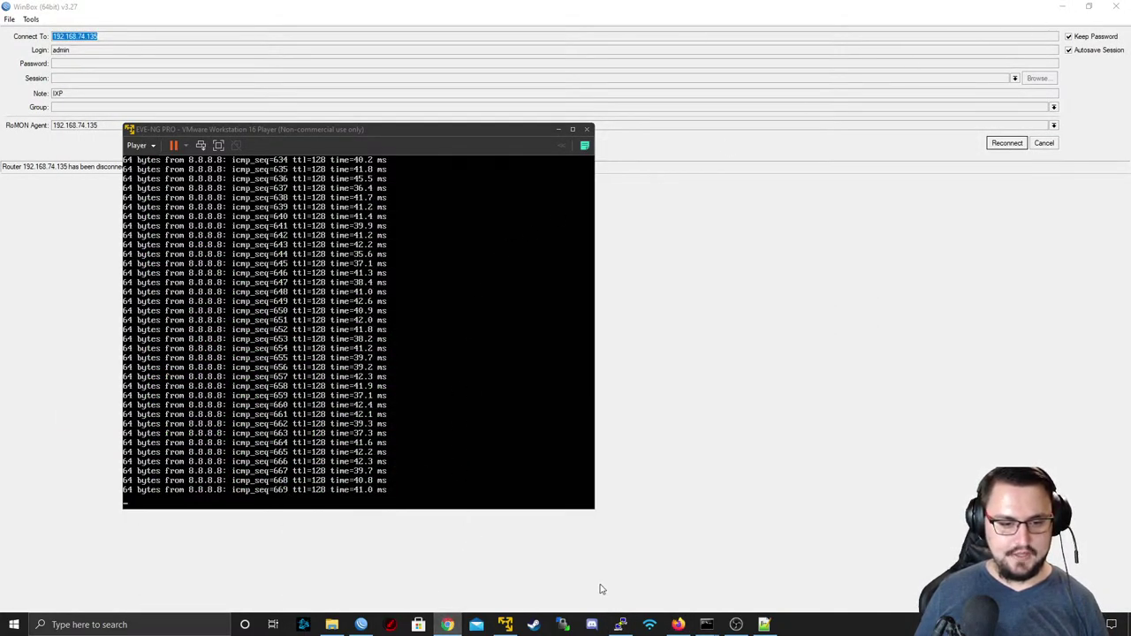
pyautogui.hotkey('alt', 'Tab')
pyautogui.hotkey('alt', 'Tab')
pyautogui.press('Tab')
pyautogui.click(80, 11)
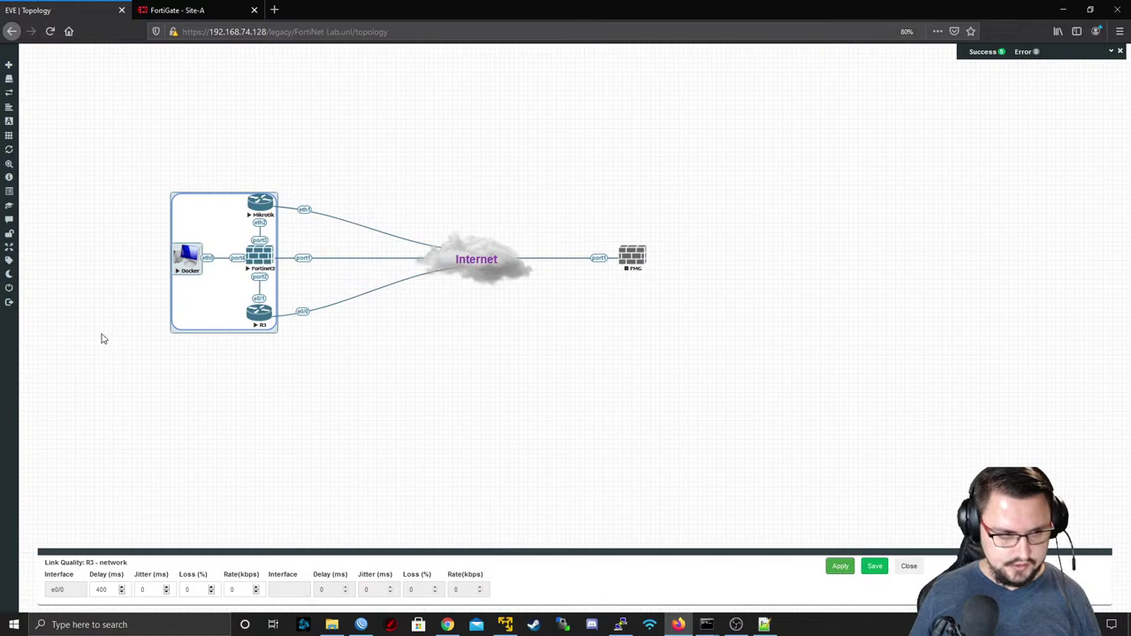
# - Connect to the Docker node over RDP and launch a terminal on its desktop
pyautogui.click(187, 257)
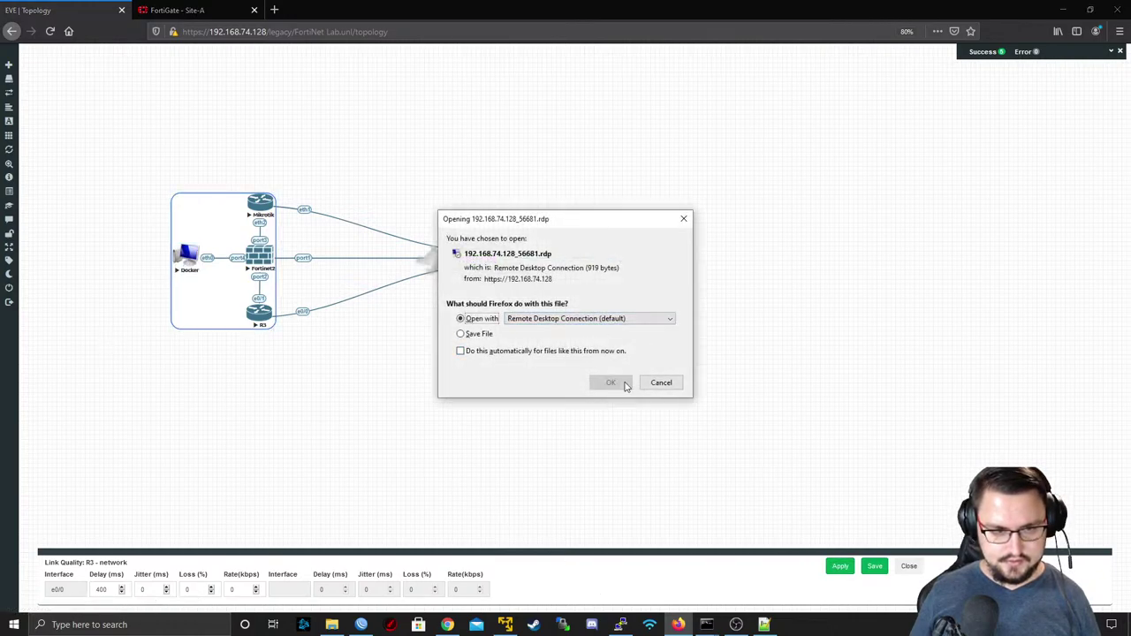
pyautogui.click(625, 385)
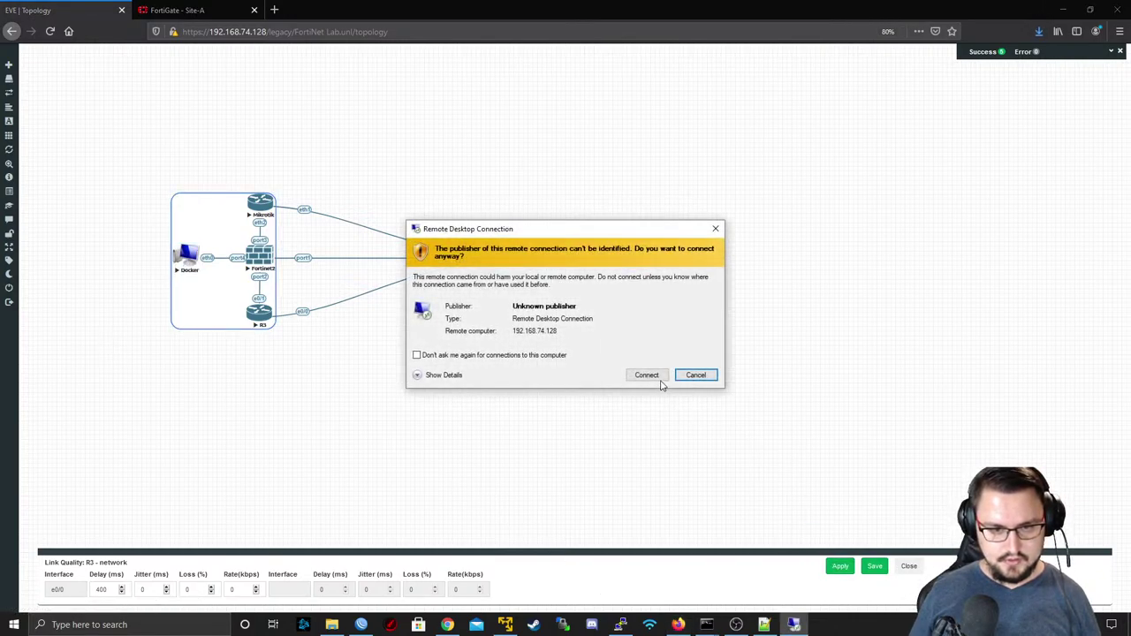
pyautogui.click(644, 373)
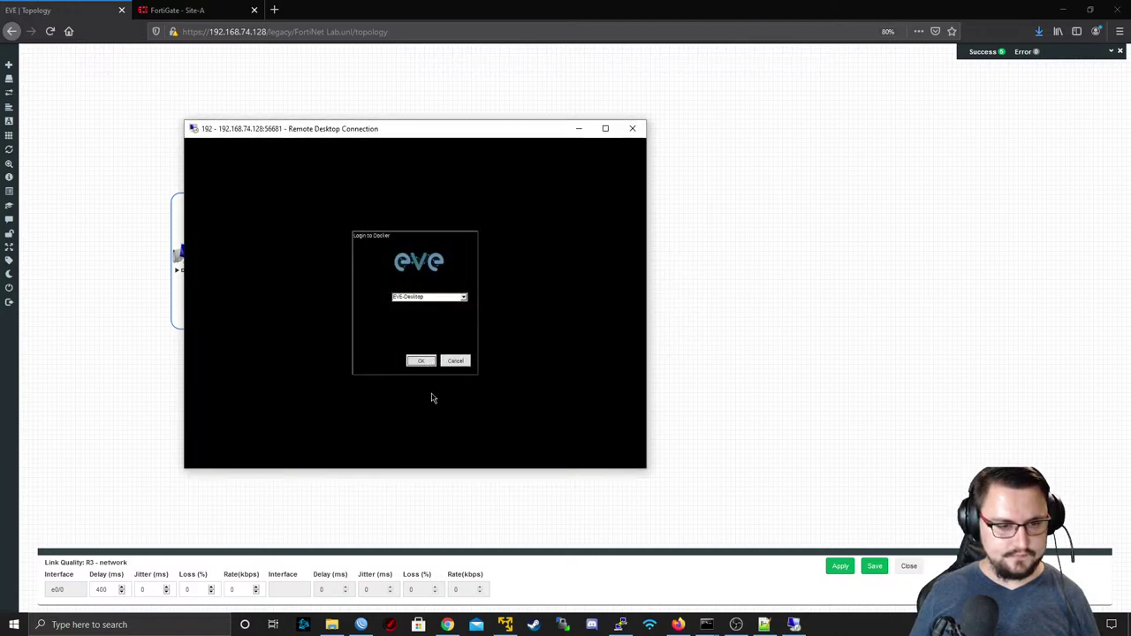
pyautogui.press('Return')
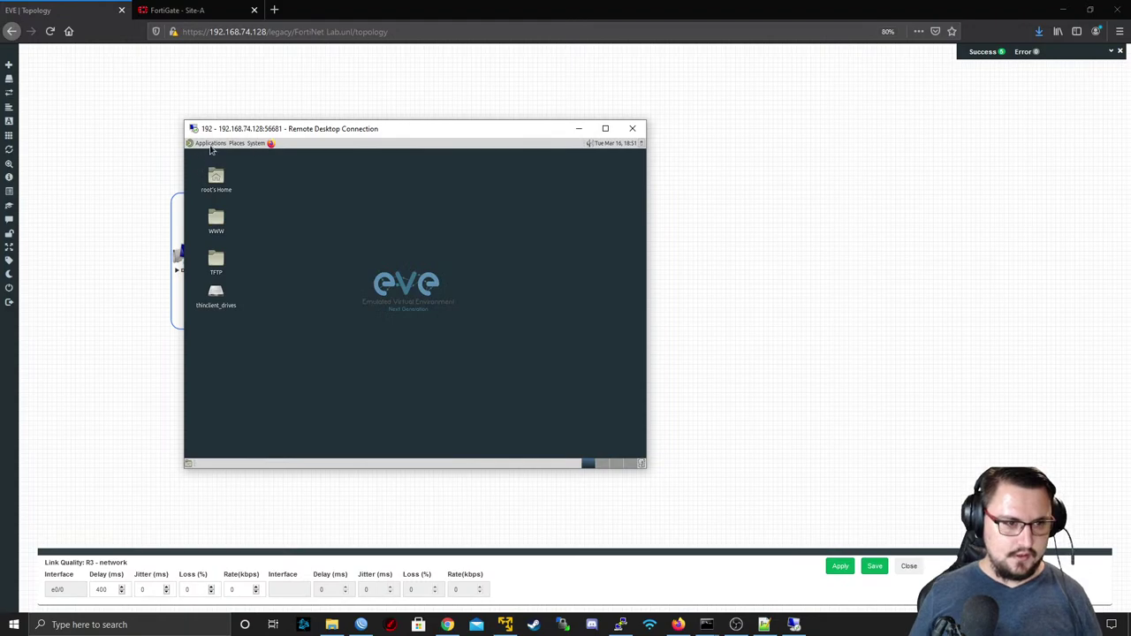
pyautogui.click(210, 144)
pyautogui.moveTo(219, 242)
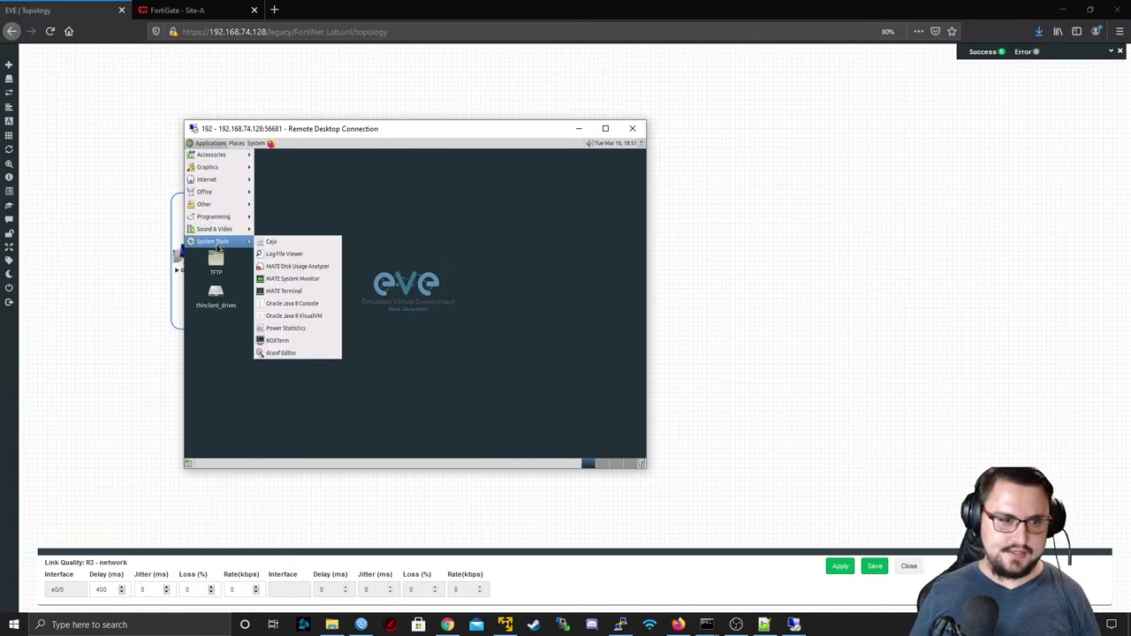
pyautogui.click(290, 292)
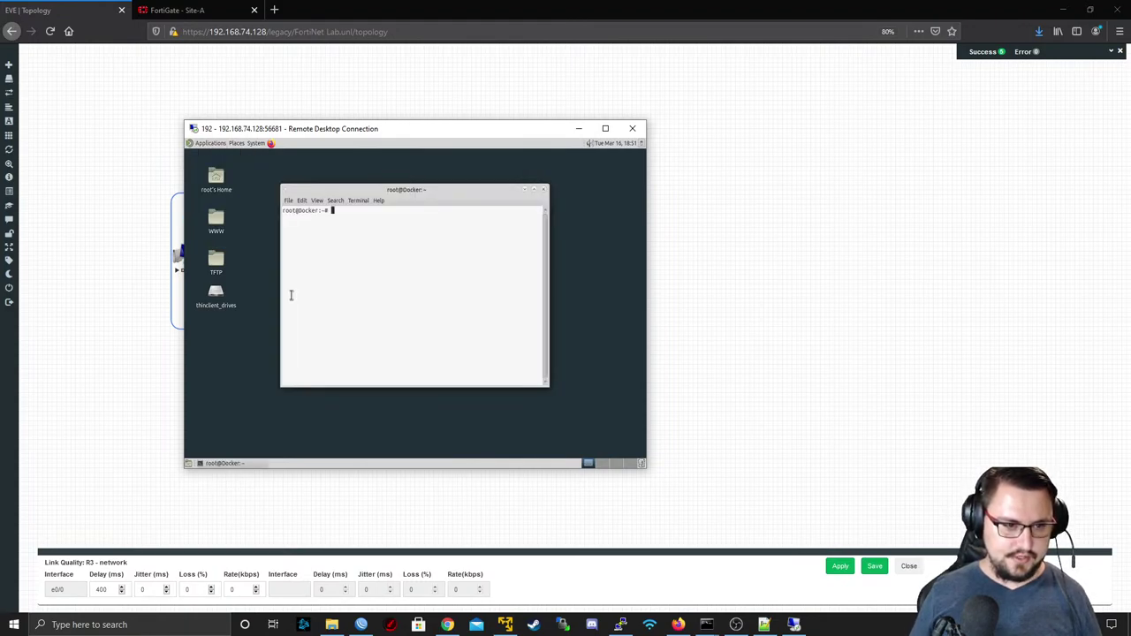
pyautogui.press('Return')
pyautogui.write('ping ww')
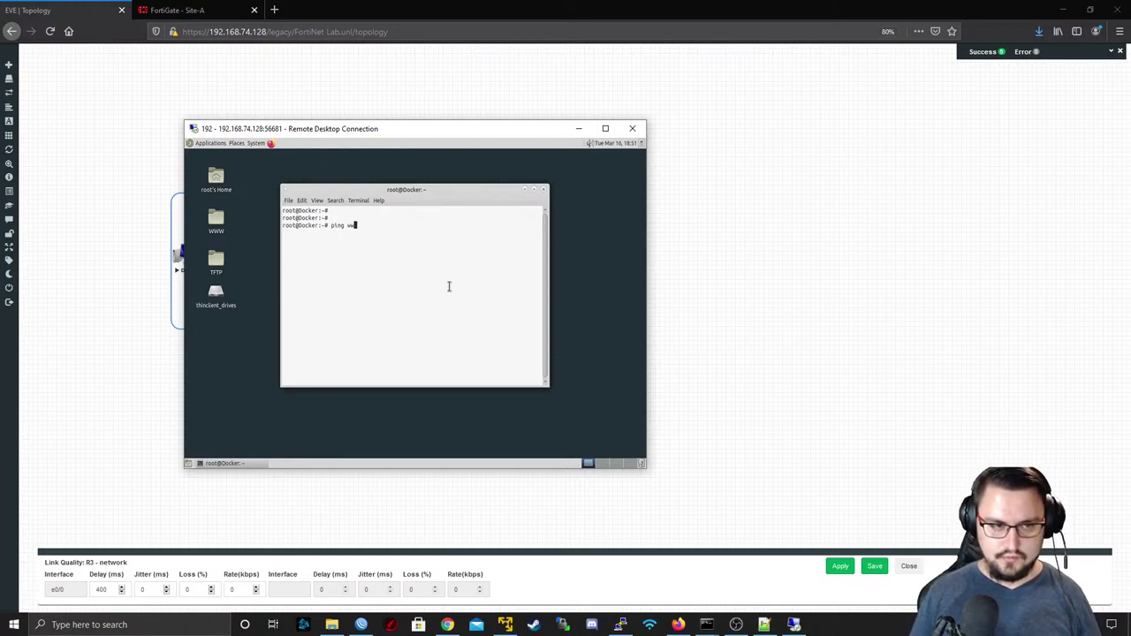
pyautogui.write('w.google.com')
pyautogui.press('Return')
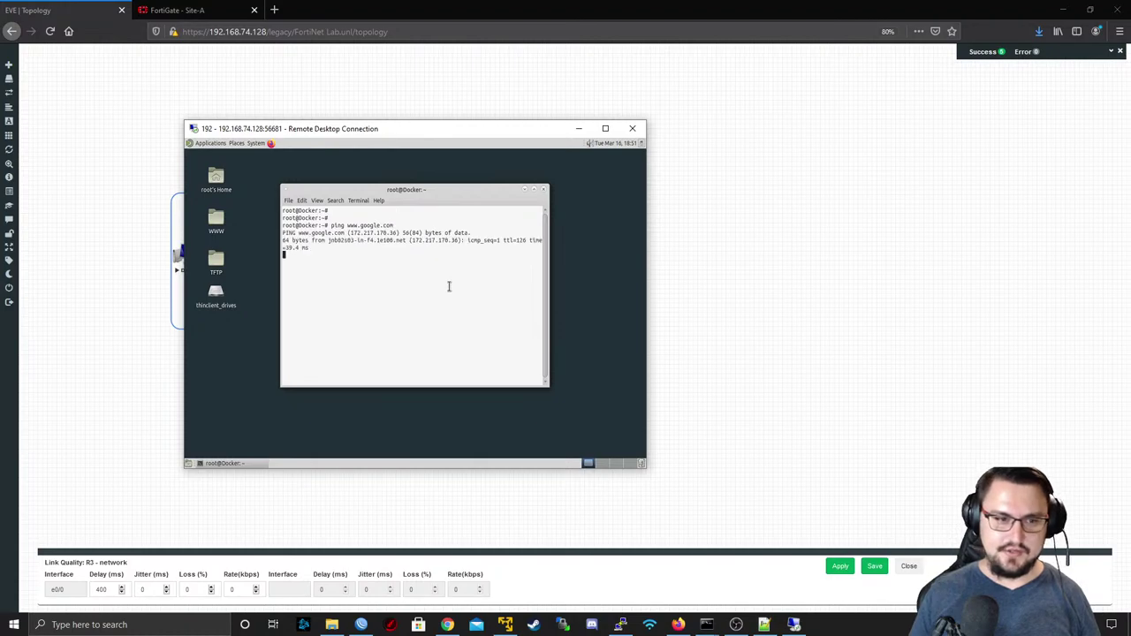
pyautogui.click(534, 191)
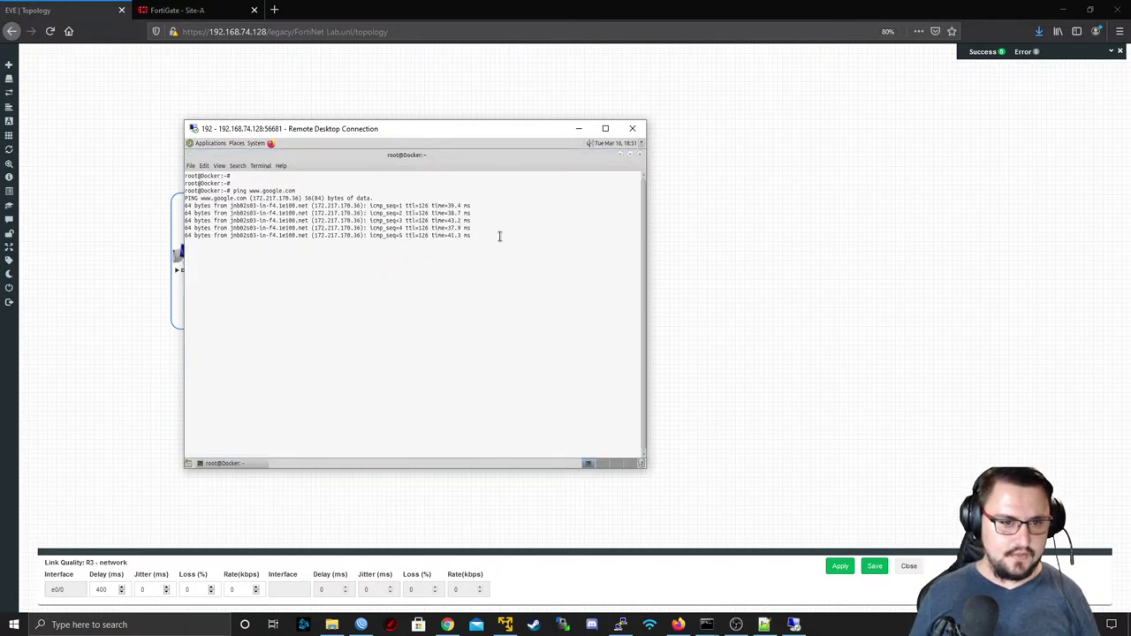
pyautogui.moveTo(501, 235); pyautogui.dragTo(416, 226)
pyautogui.click(405, 221)
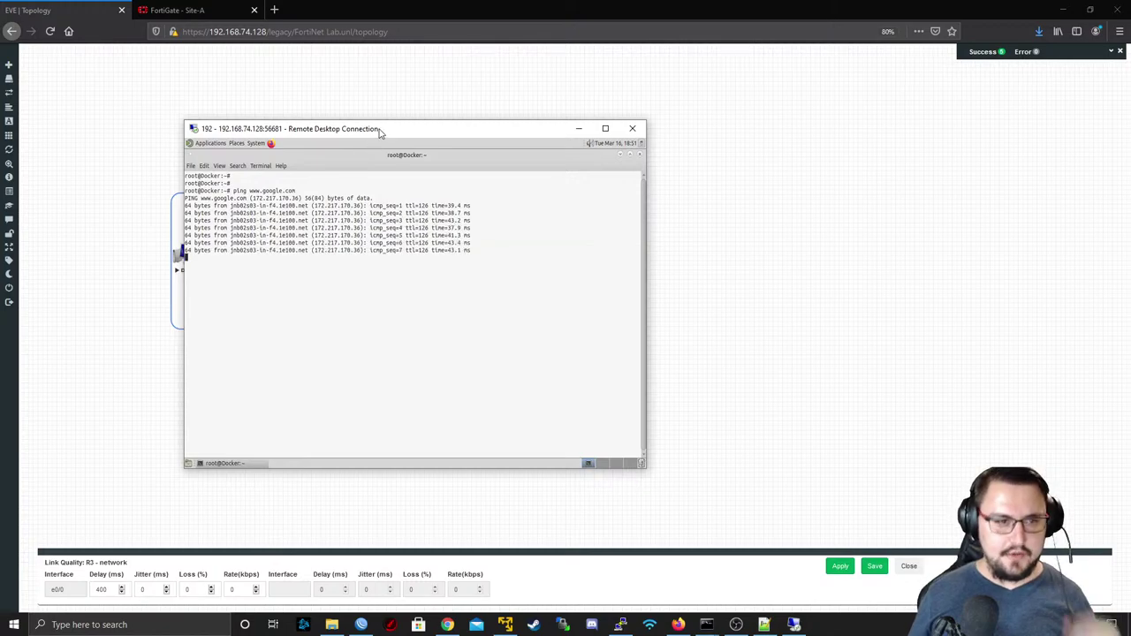
pyautogui.moveTo(380, 129); pyautogui.dragTo(341, 119)
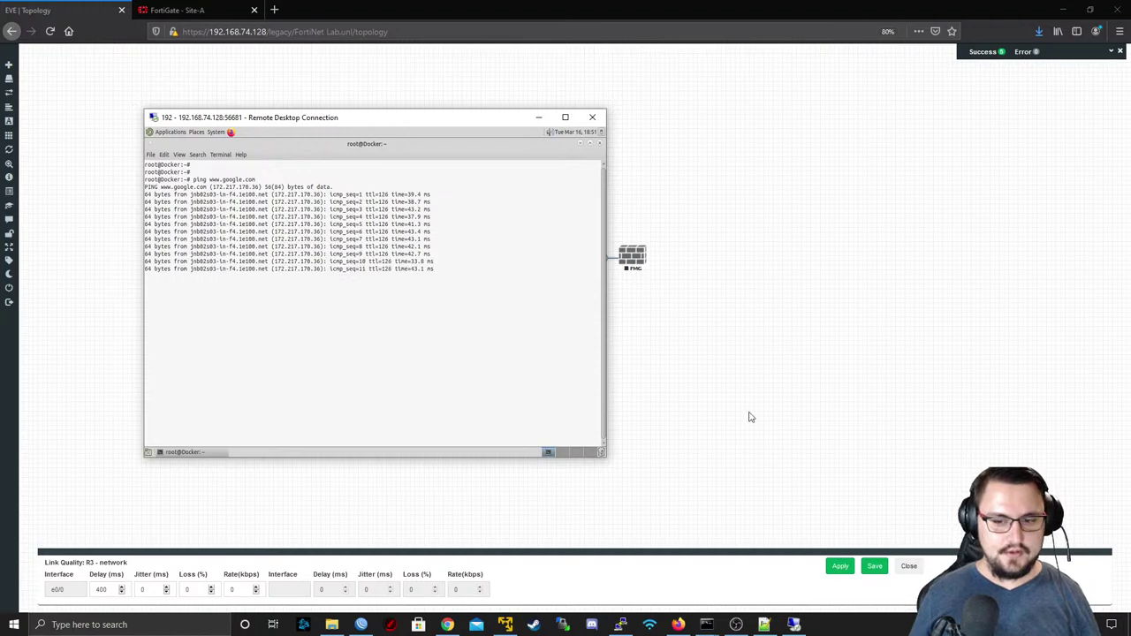
pyautogui.moveTo(364, 129); pyautogui.dragTo(742, 79)
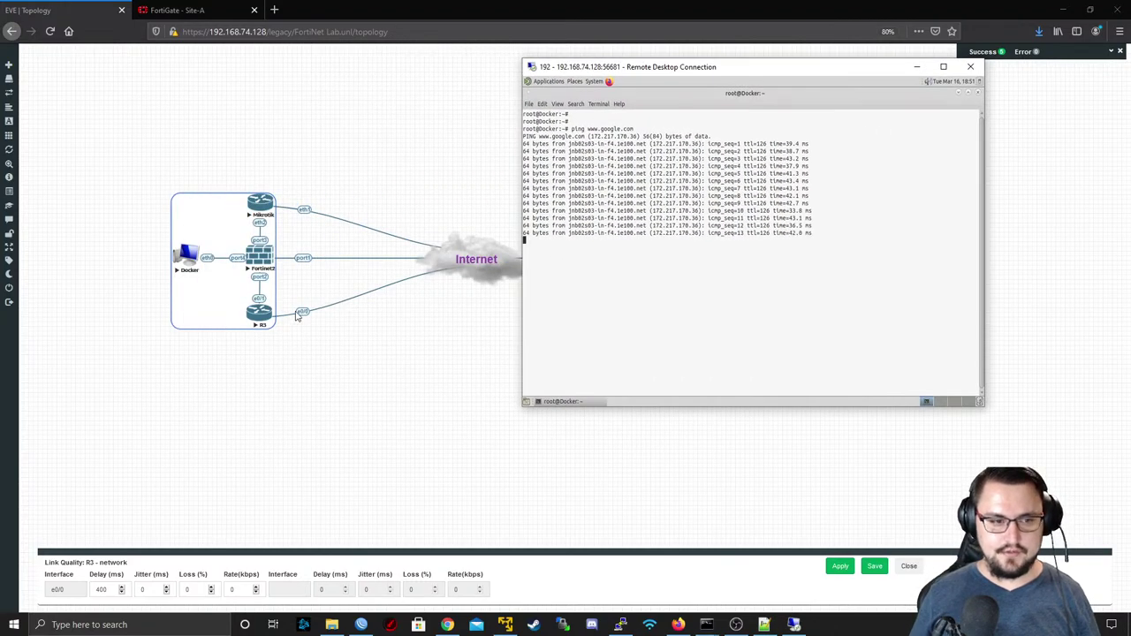
pyautogui.click(260, 203)
# - Act on the Mikrotik internet link, confirm the Docker ping's brief Destination Net Unreachable, then view FortiGate's SD-WAN rules
pyautogui.rightClick(304, 210)
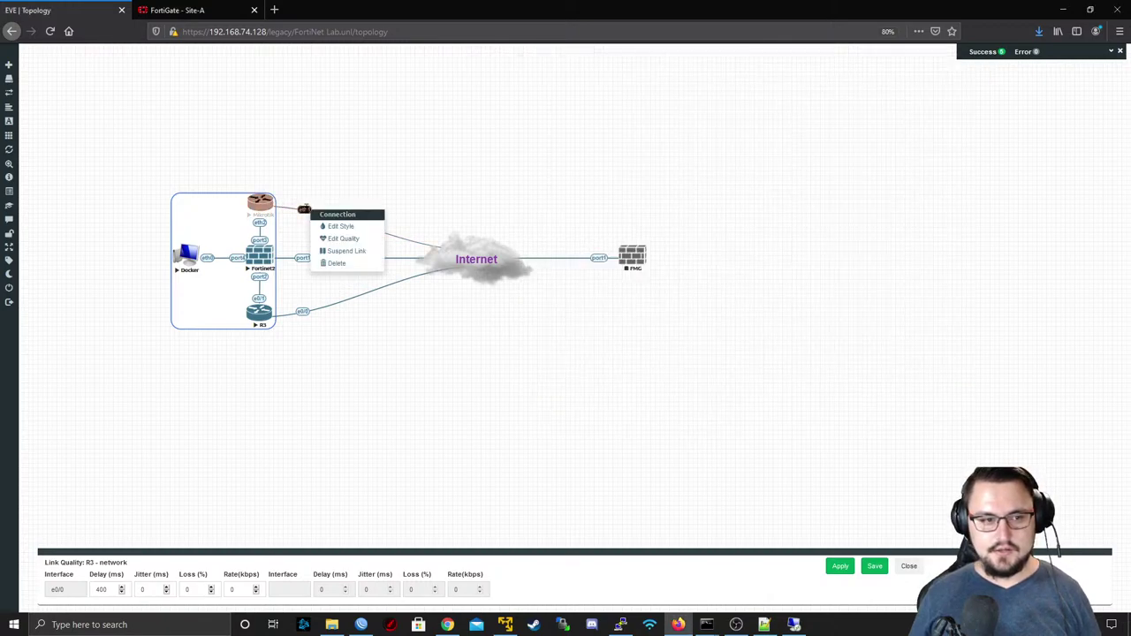
pyautogui.click(332, 250)
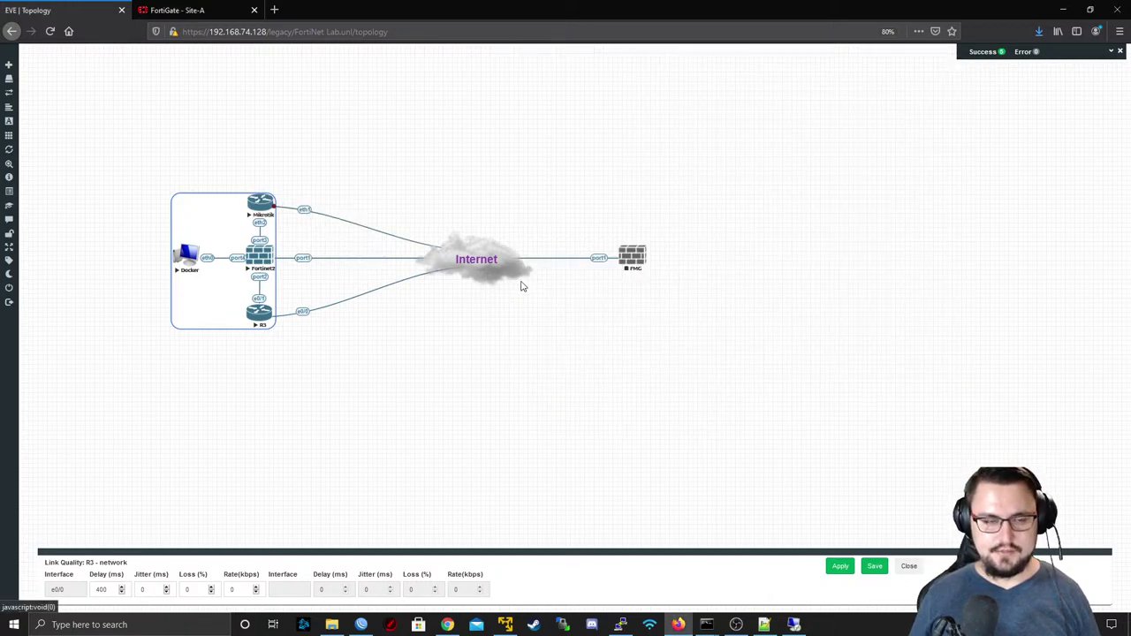
pyautogui.hotkey('alt', 'Tab')
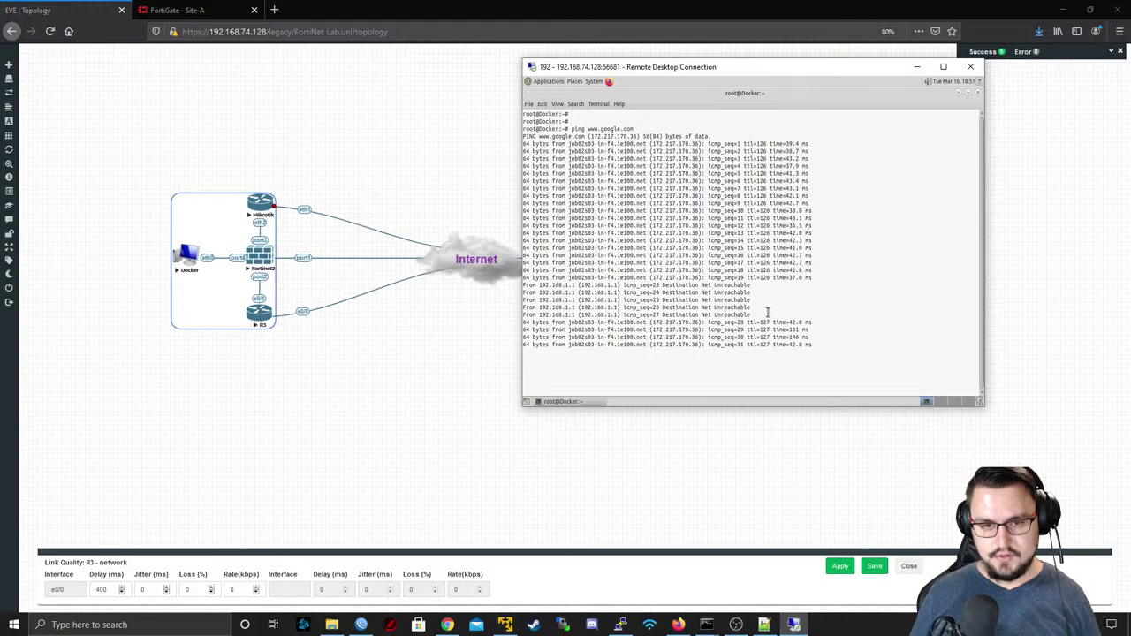
pyautogui.moveTo(646, 320); pyautogui.dragTo(526, 270)
pyautogui.click(168, 10)
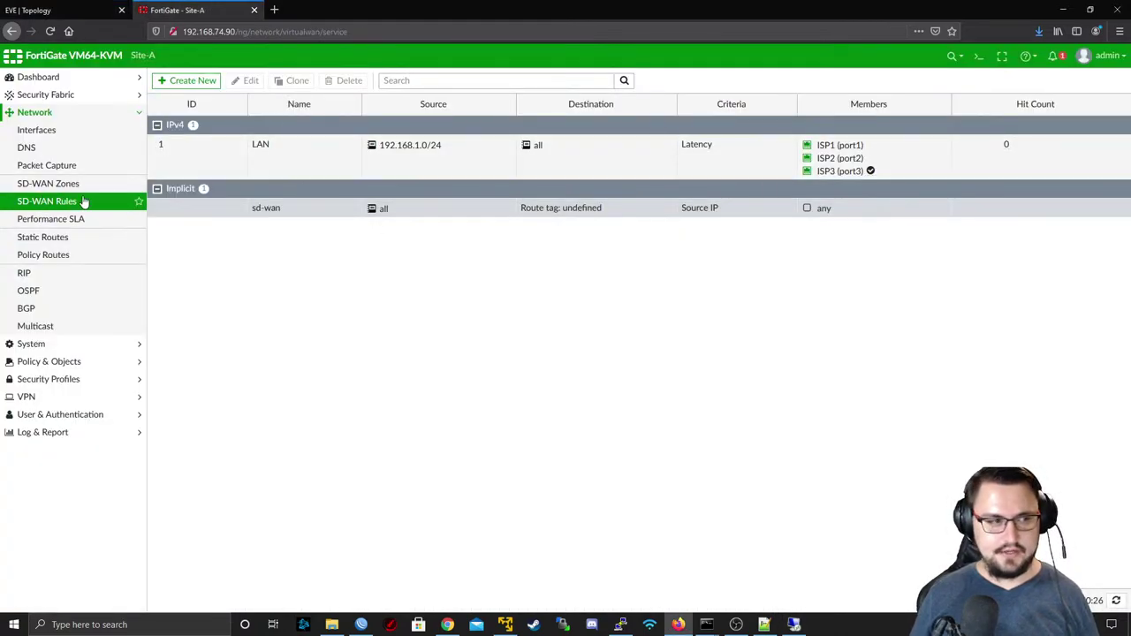
# - Refresh the SD-WAN rules to see the LAN rule on ISP1 (port1) with 10 hits, then return to EVE
pyautogui.click(83, 203)
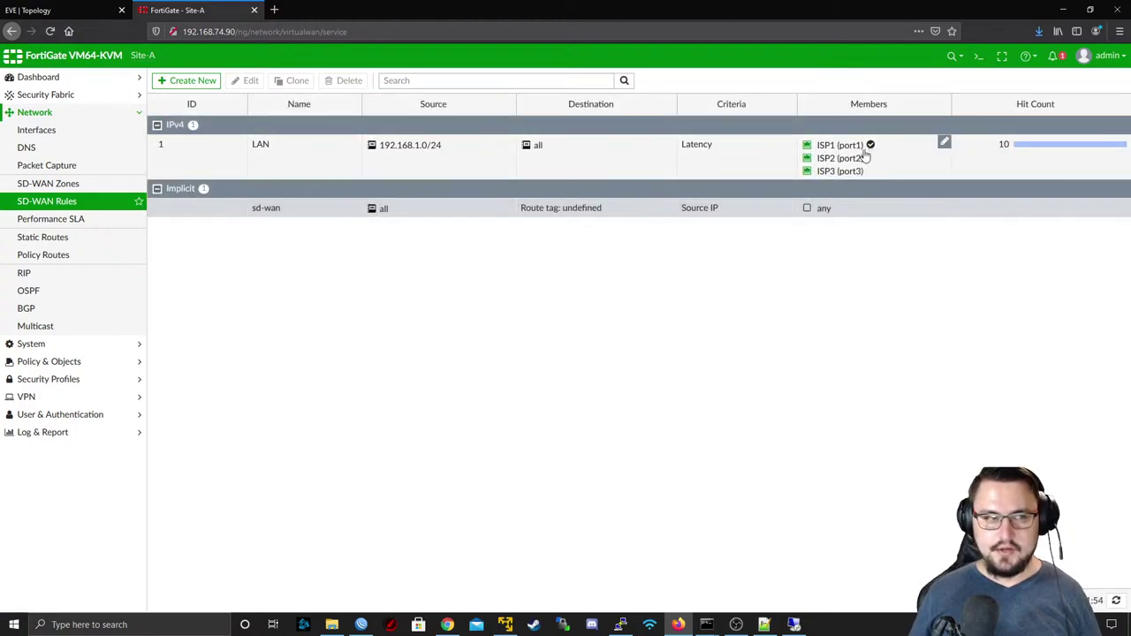
pyautogui.hotkey('ctrl', 'Tab')
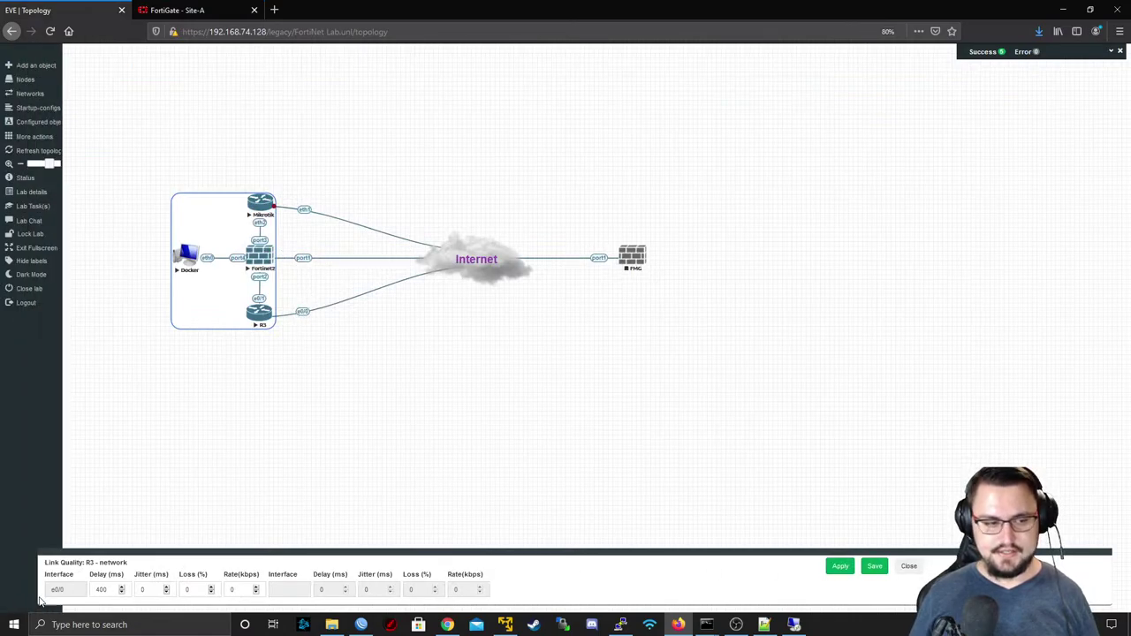
# - Give the Fortinet2 port1 internet link 600 ms delay via Edit Quality, then go to the Site-A FortiGate
pyautogui.doubleClick(103, 588)
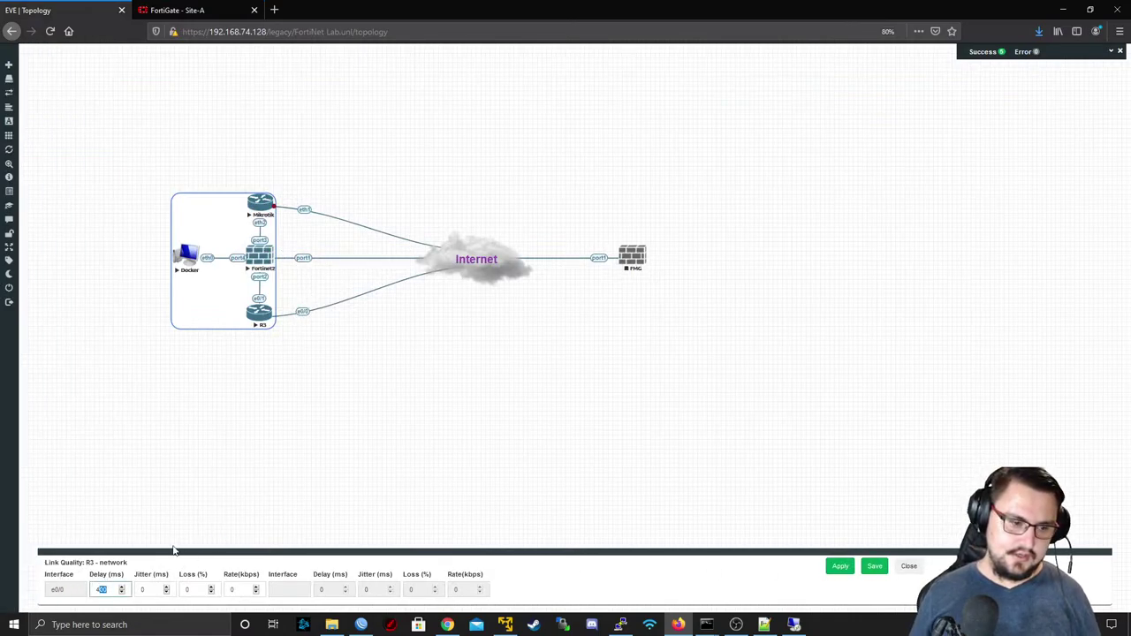
pyautogui.rightClick(312, 260)
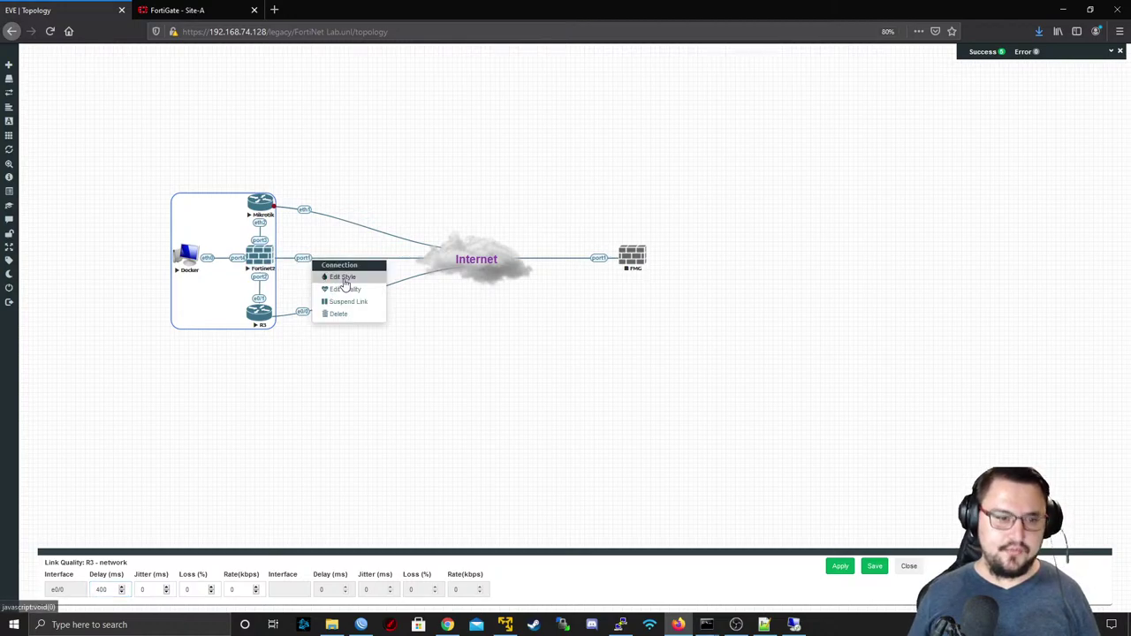
pyautogui.click(345, 289)
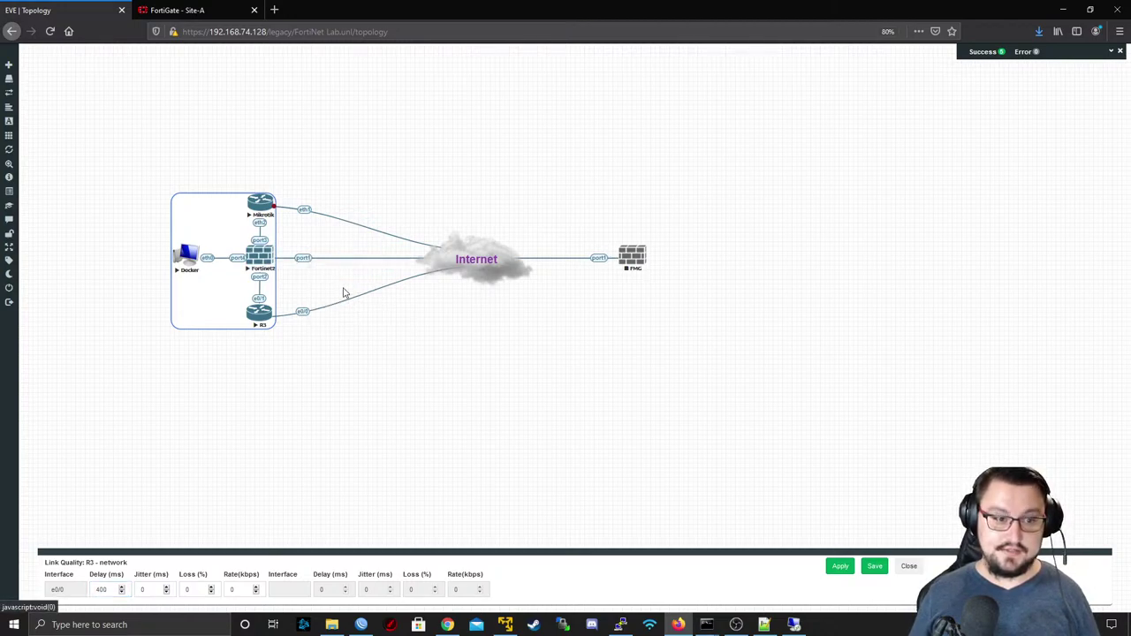
pyautogui.doubleClick(105, 589)
pyautogui.write('600')
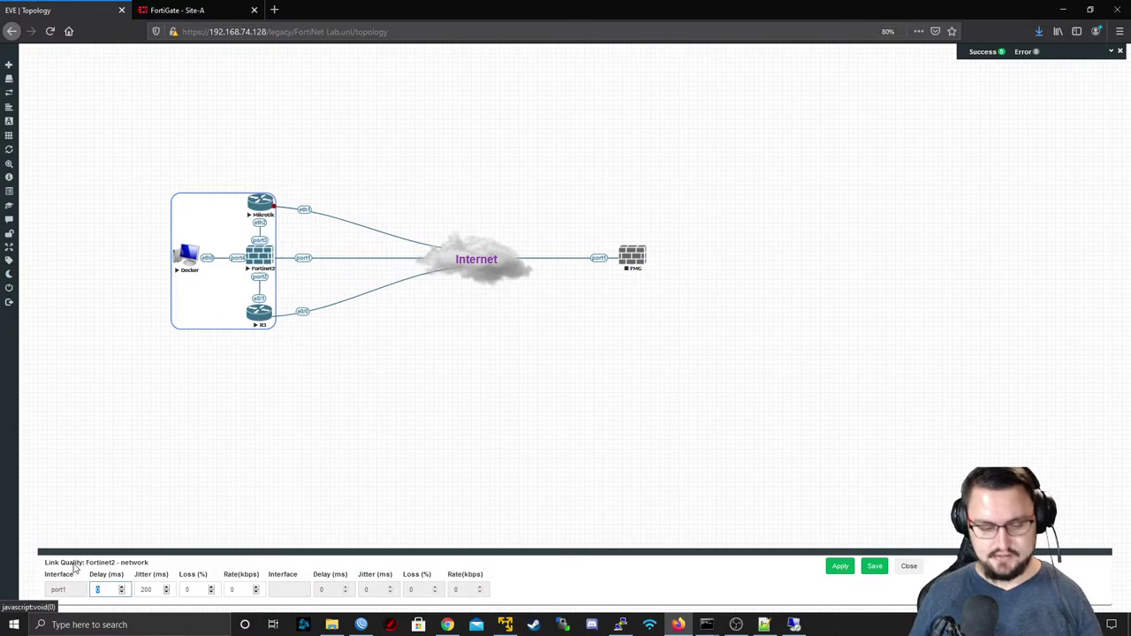
pyautogui.click(853, 568)
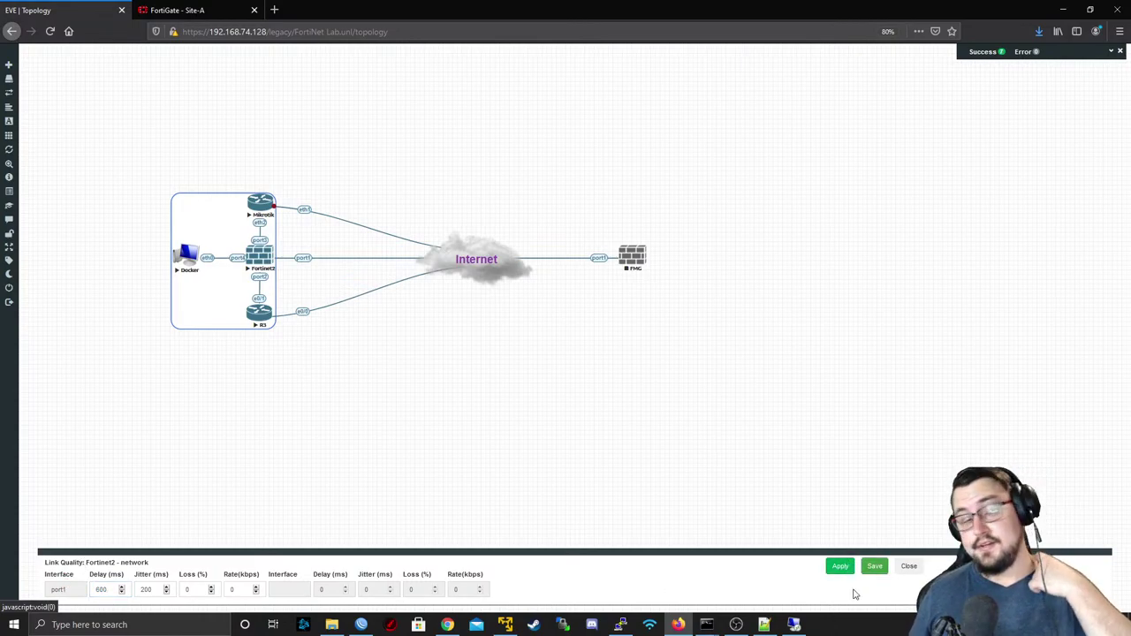
pyautogui.click(187, 7)
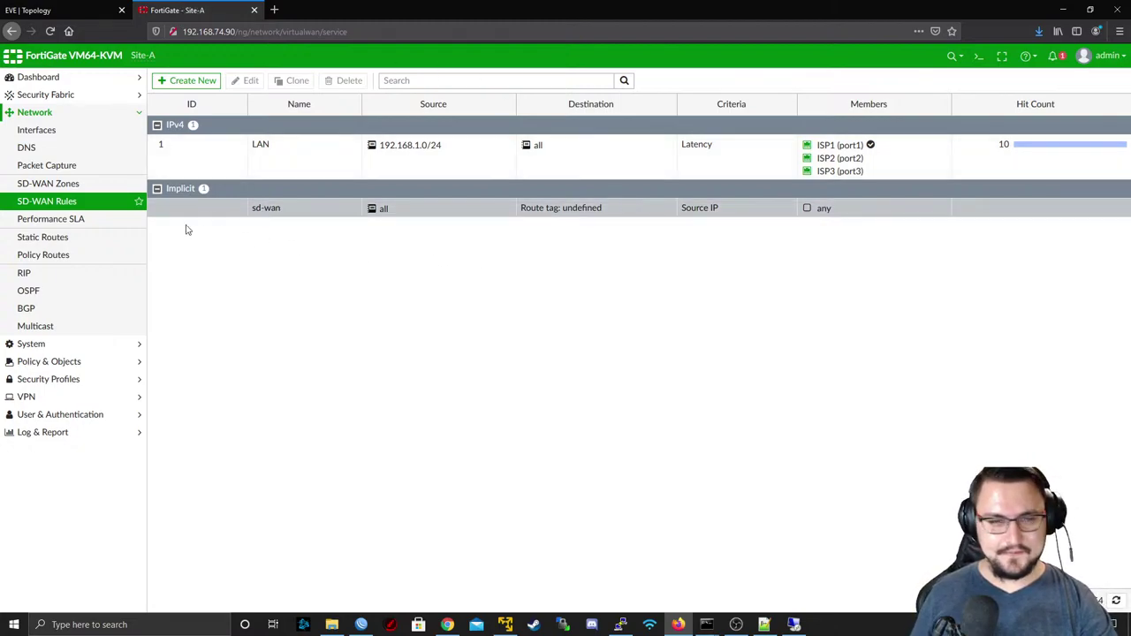
# - Refresh the SD-WAN rules twice to see the LAN rule reach 18 hits on ISP1 (port1)
pyautogui.click(68, 202)
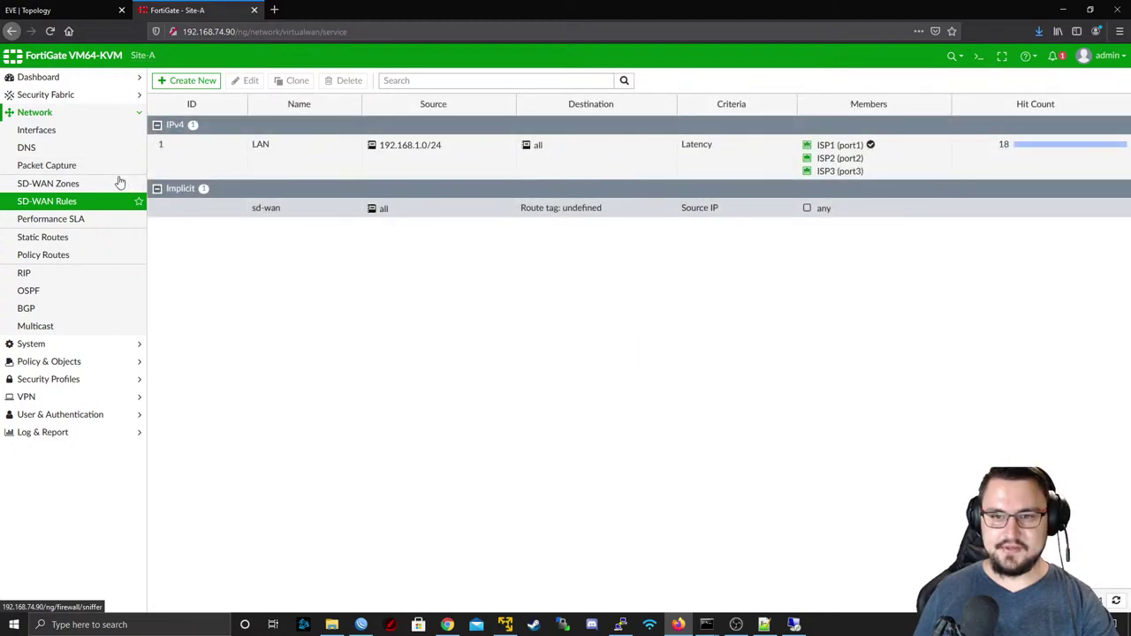
pyautogui.click(99, 202)
pyautogui.click(113, 7)
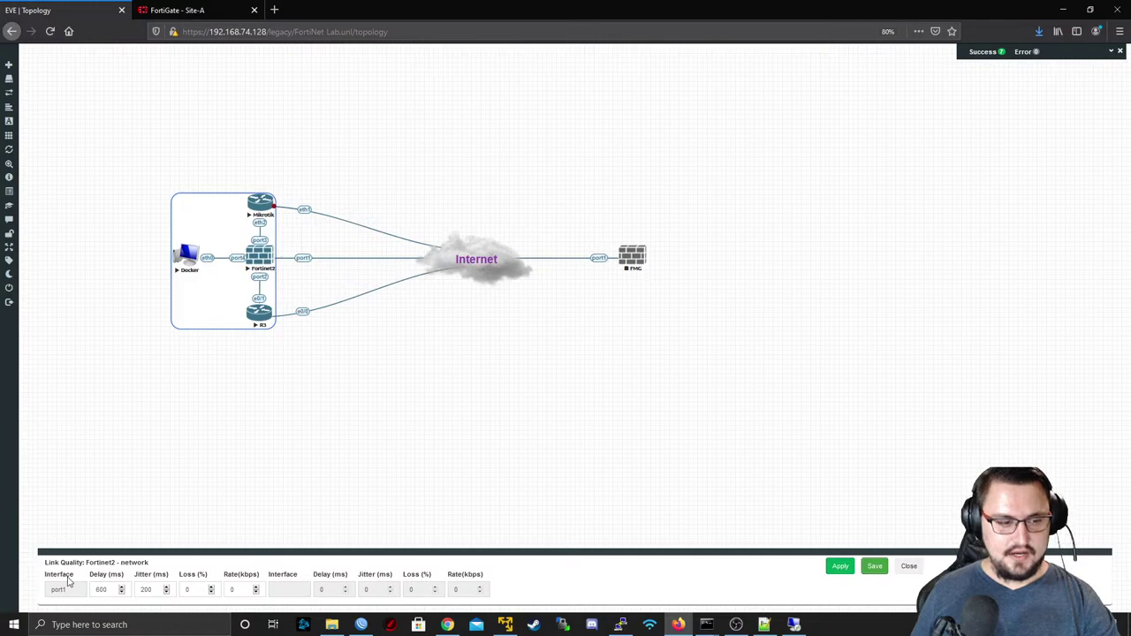
# - Reset the port1 link's 600 ms delay and 200 ms jitter to 0 and apply
pyautogui.click(106, 590)
pyautogui.doubleClick(106, 590)
pyautogui.write('0')
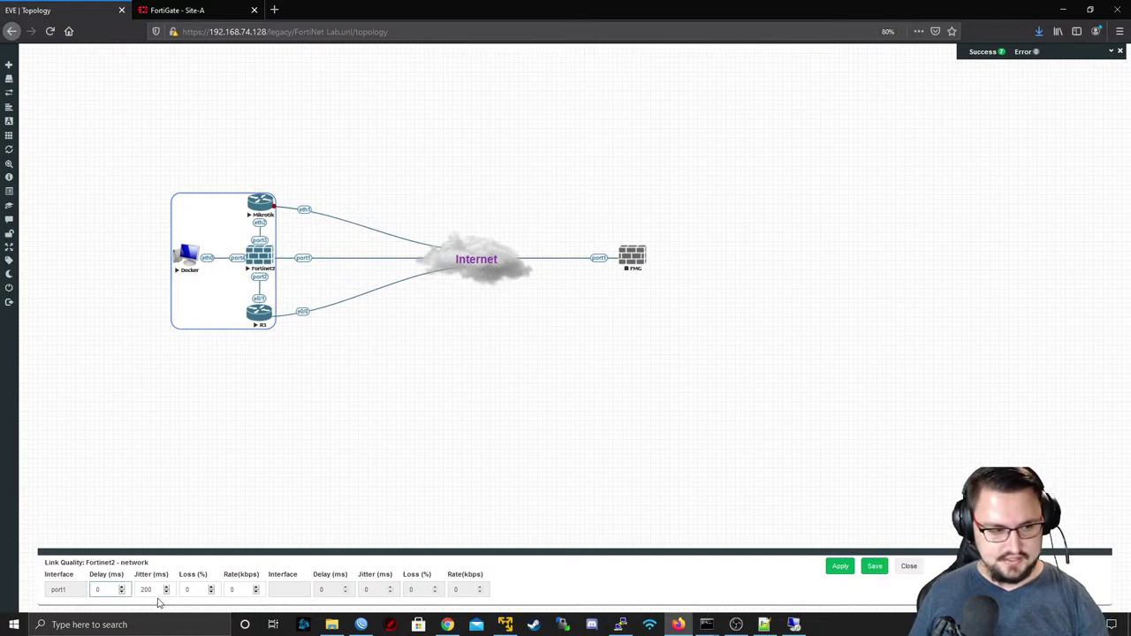
pyautogui.doubleClick(157, 591)
pyautogui.write('0')
pyautogui.click(837, 570)
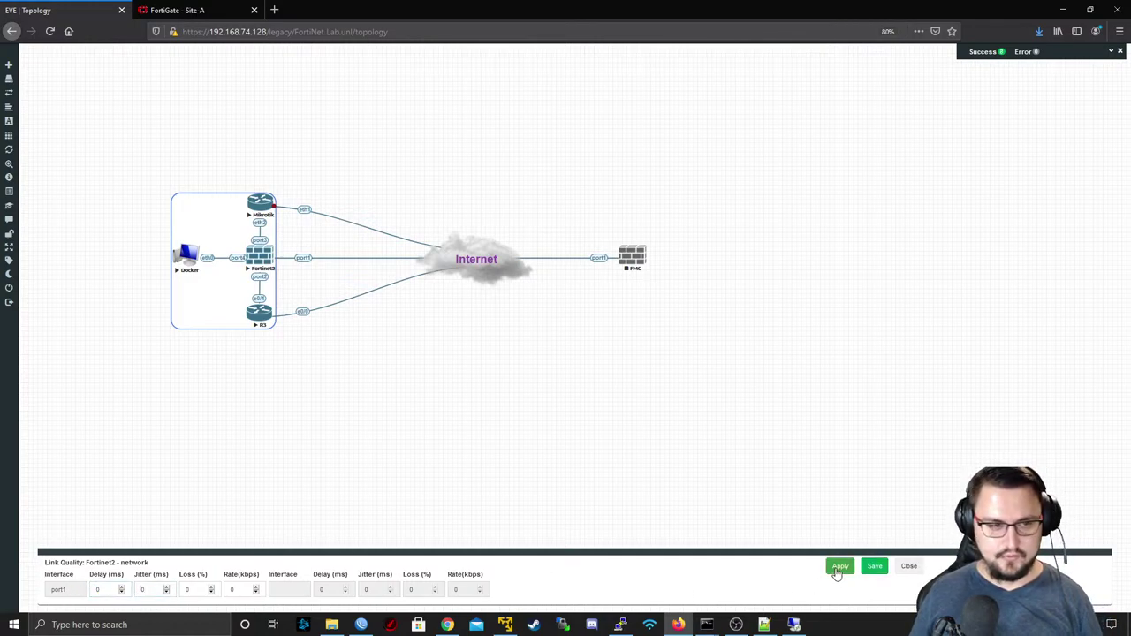
pyautogui.click(907, 568)
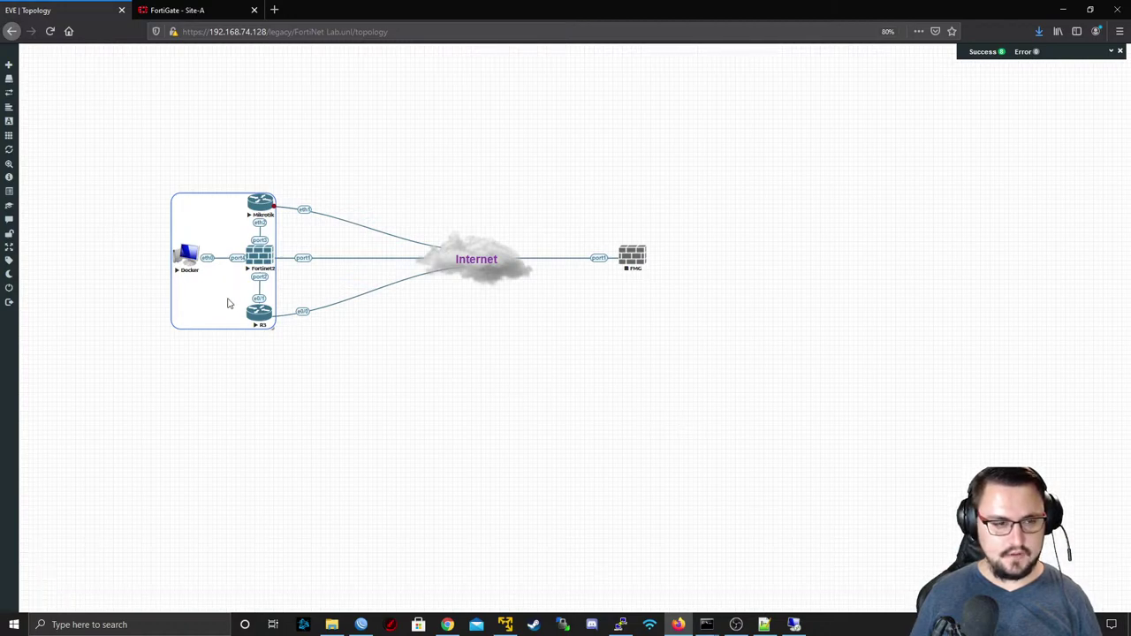
# - Resume the Mikrotik internet link and apply zero-value link quality to the R3 link
pyautogui.rightClick(308, 215)
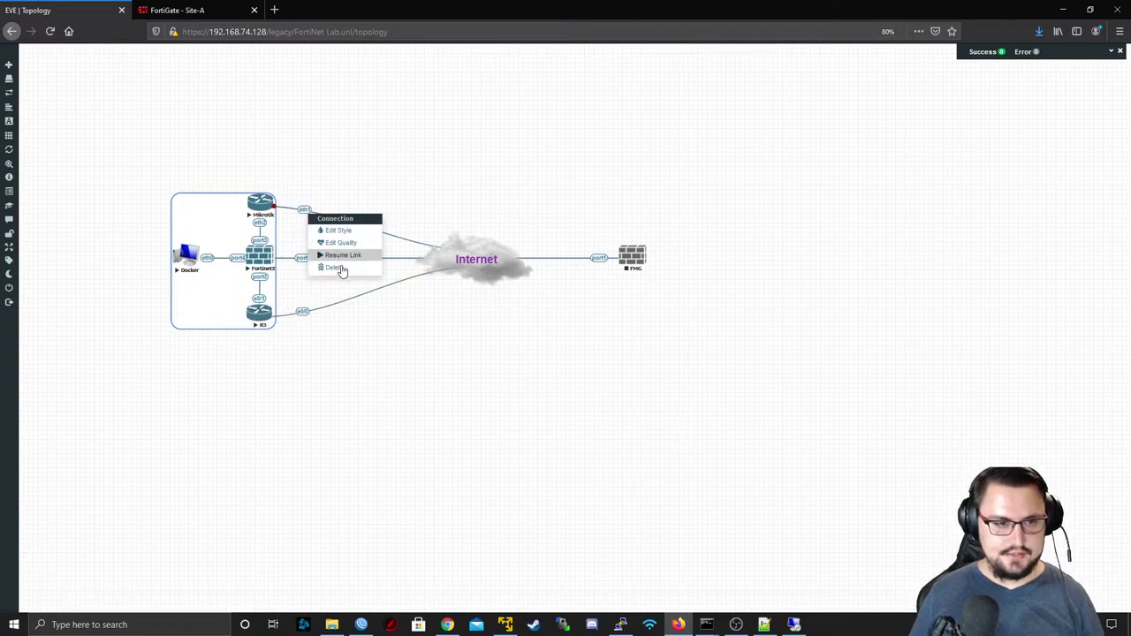
pyautogui.click(351, 255)
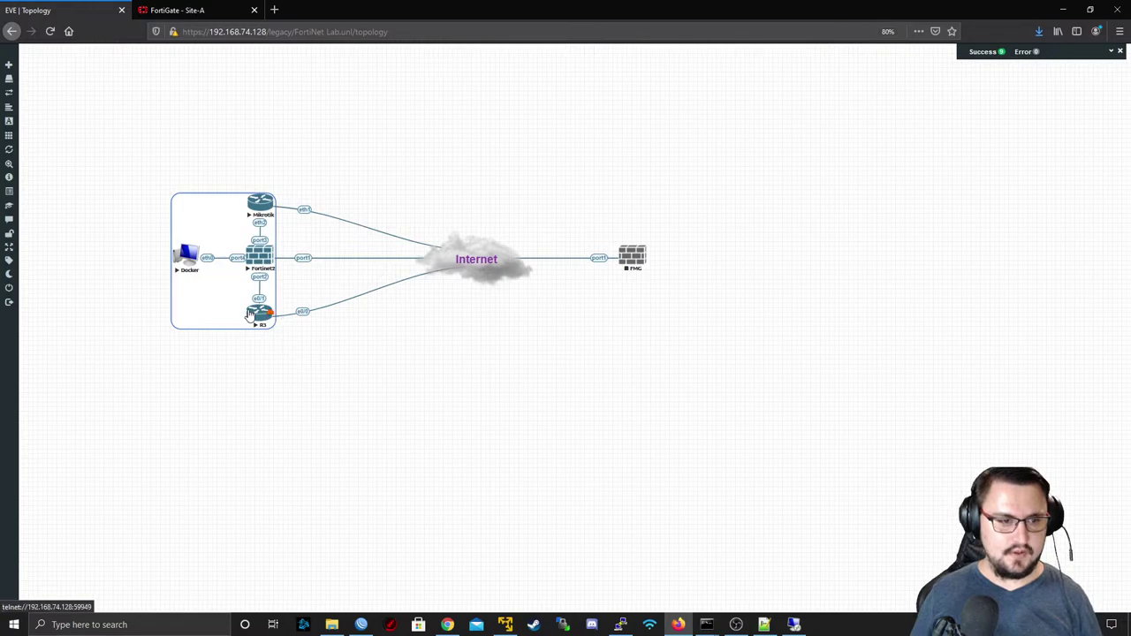
pyautogui.rightClick(303, 312)
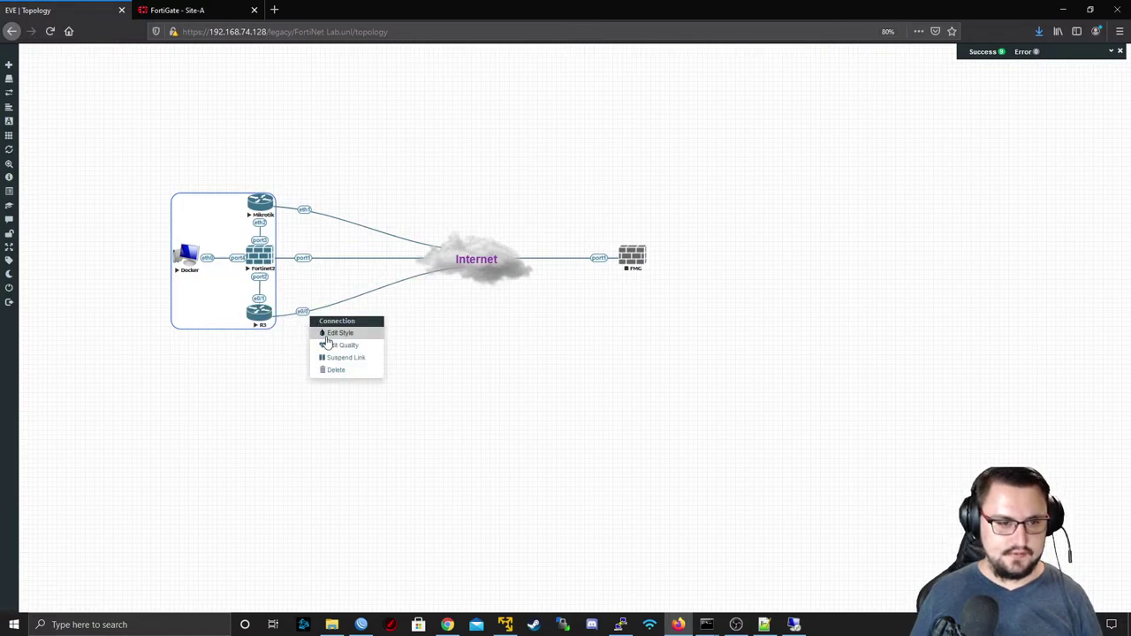
pyautogui.click(329, 341)
pyautogui.rightClick(301, 309)
pyautogui.rightClick(305, 312)
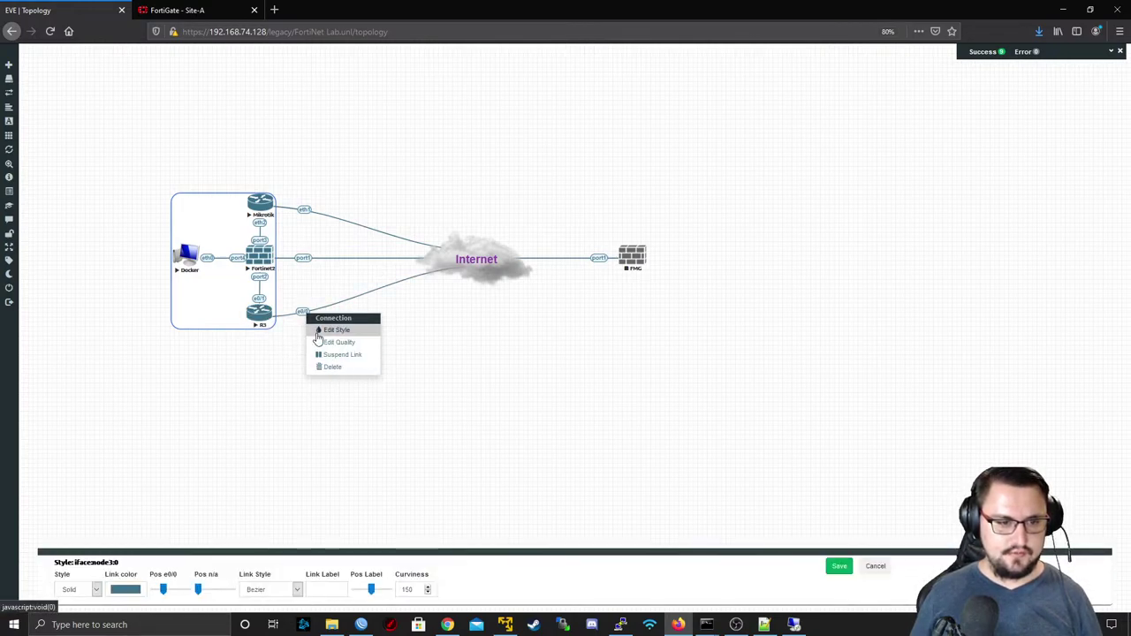
pyautogui.click(329, 342)
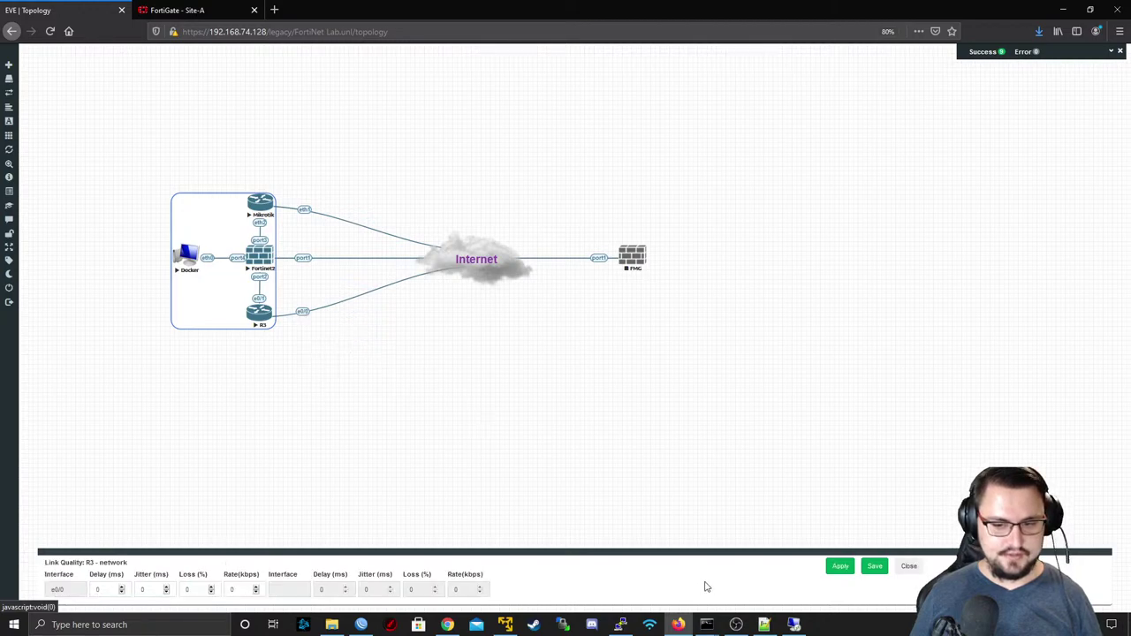
pyautogui.click(840, 567)
pyautogui.click(909, 567)
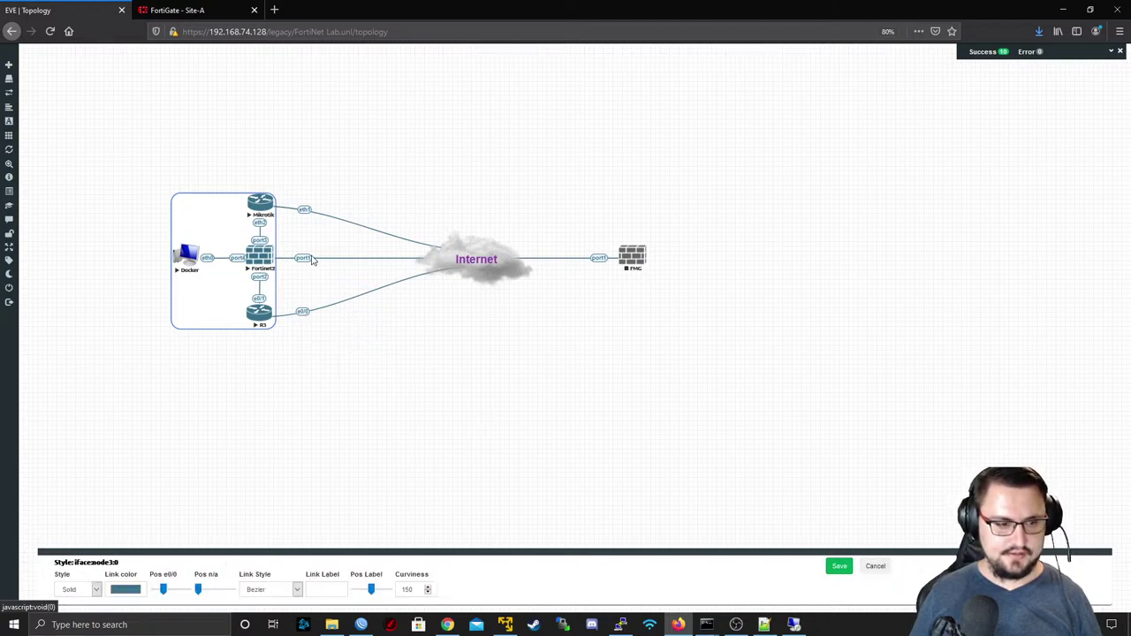
# - Save the port1 link's zero quality settings and open the Site-A FortiGate's SD-WAN Zones page
pyautogui.rightClick(311, 259)
pyautogui.click(348, 287)
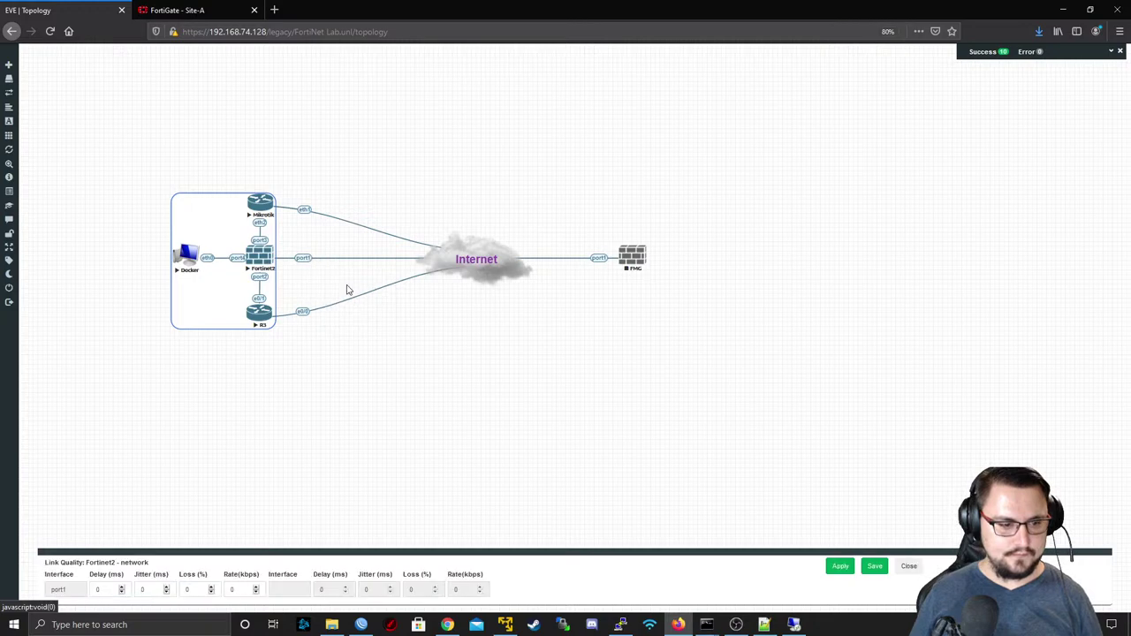
pyautogui.click(875, 566)
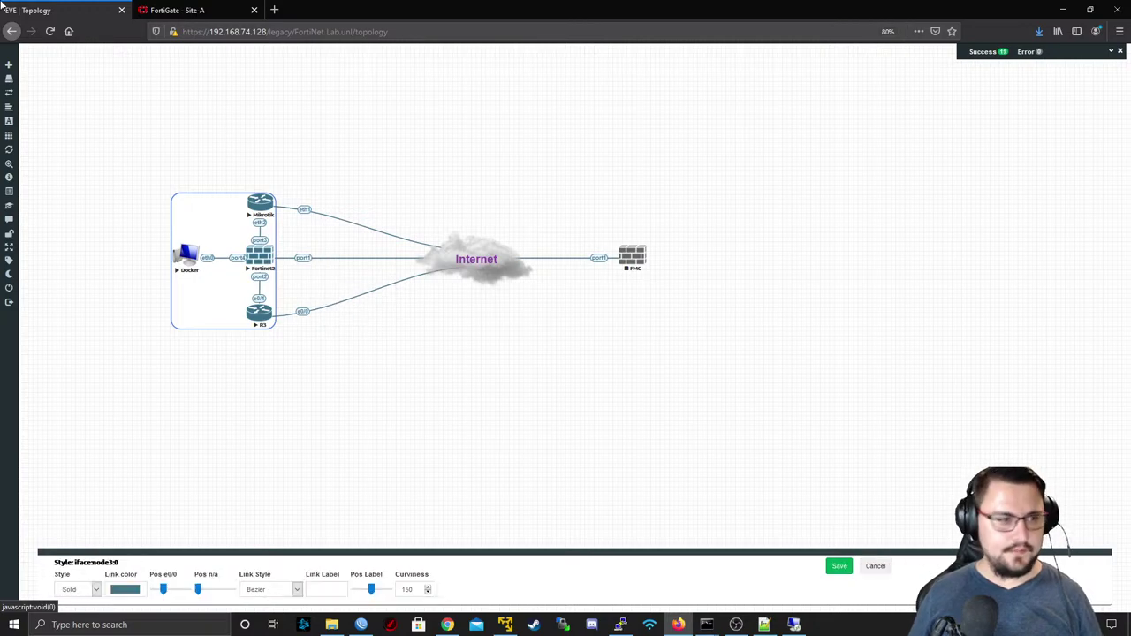
pyautogui.click(181, 10)
pyautogui.click(61, 183)
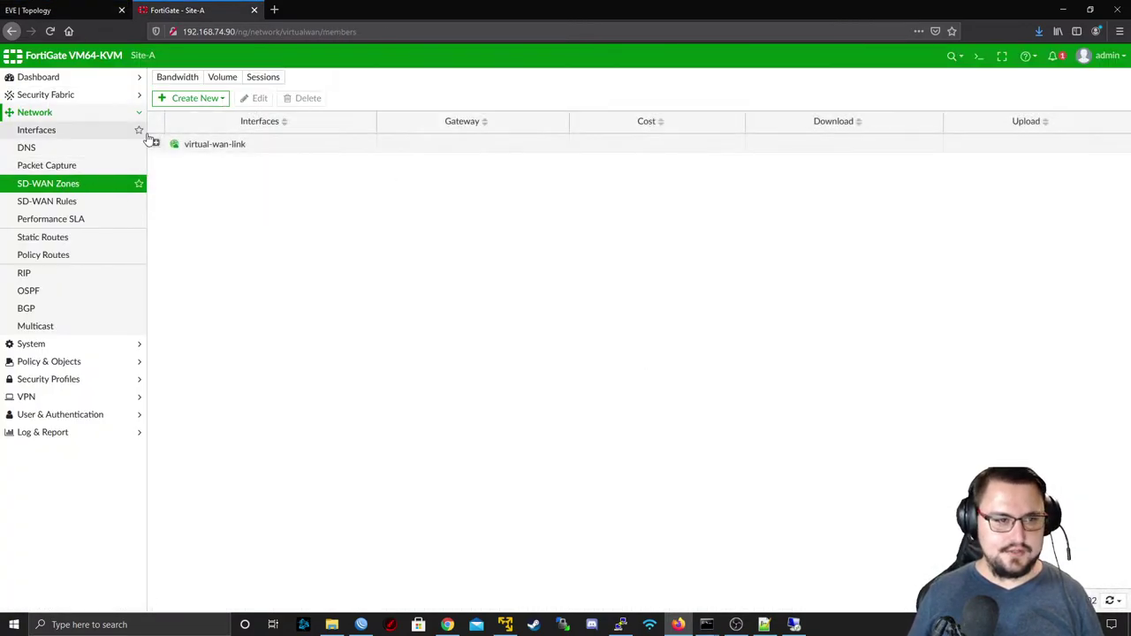
# - Edit the LAN rule to use Maximize Bandwidth (SLA) with PingSLA as the required SLA target
pyautogui.click(91, 201)
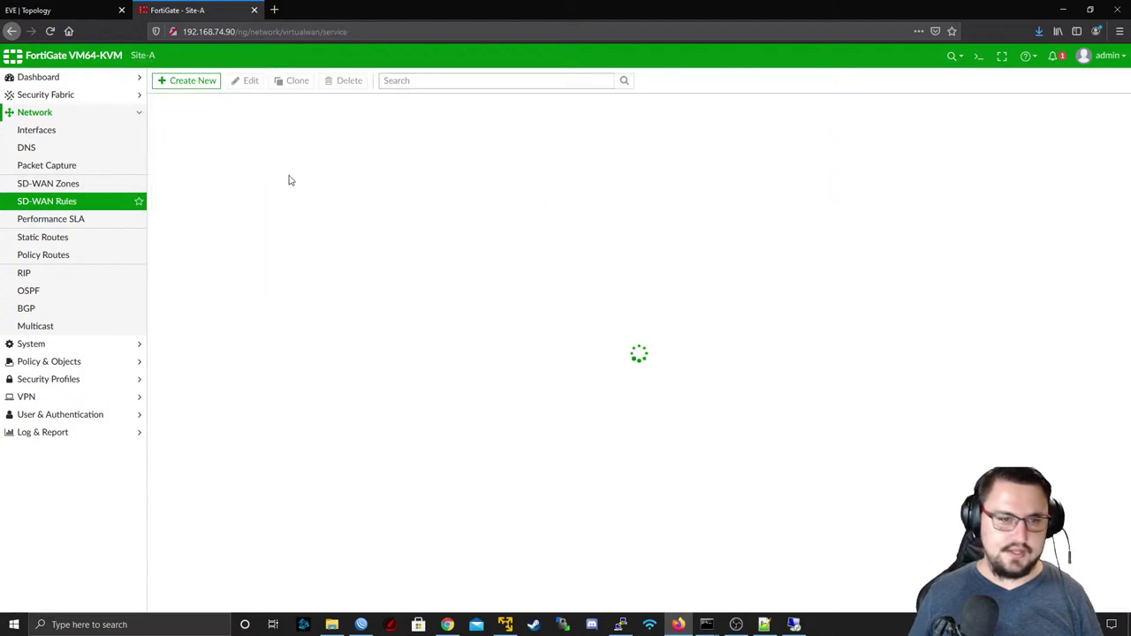
pyautogui.doubleClick(431, 156)
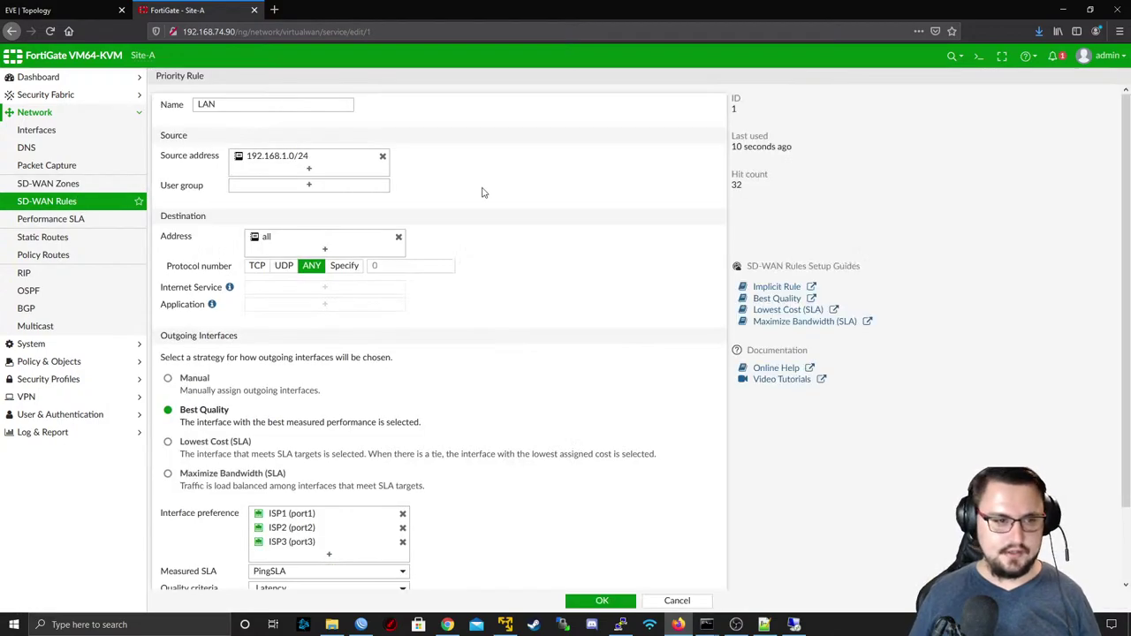
pyautogui.scroll(-2, 394, 421)
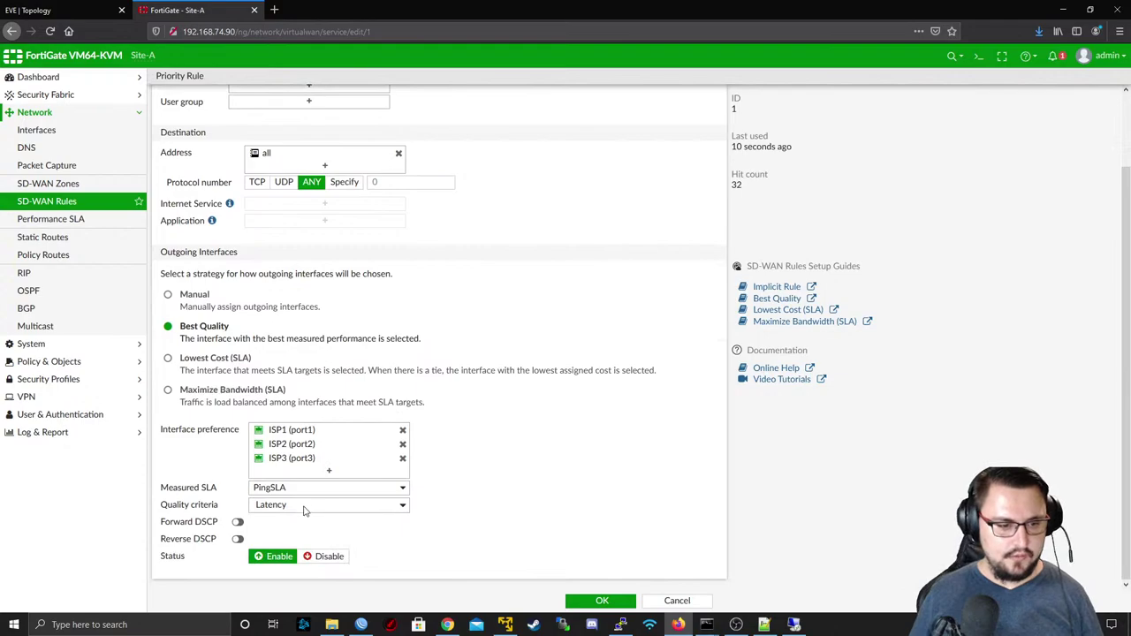
pyautogui.click(223, 389)
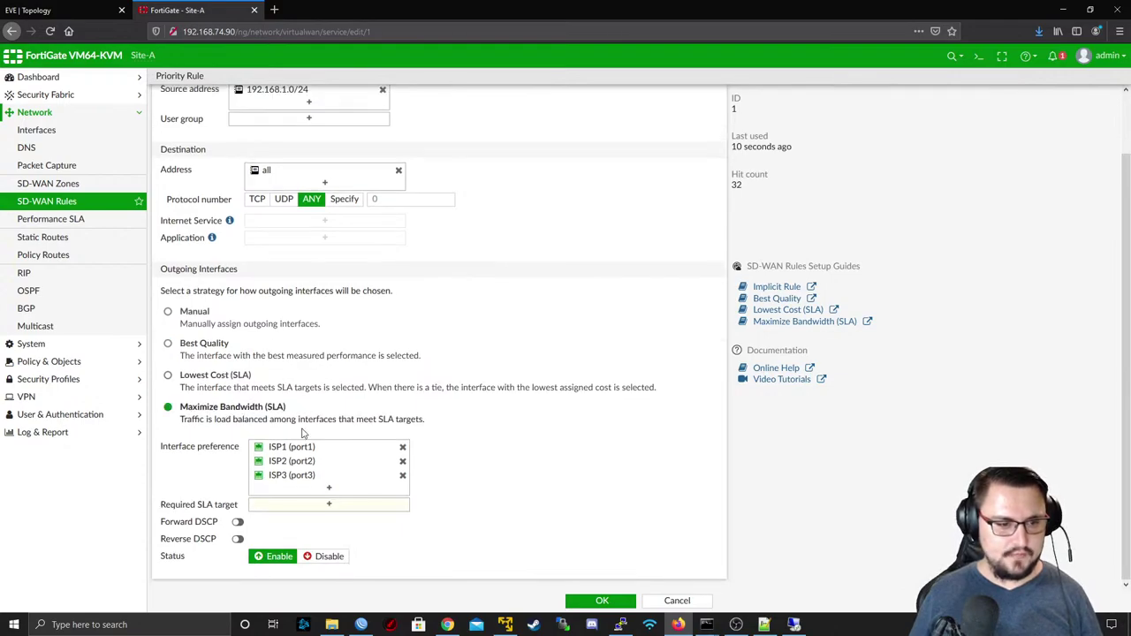
pyautogui.click(300, 503)
pyautogui.click(606, 220)
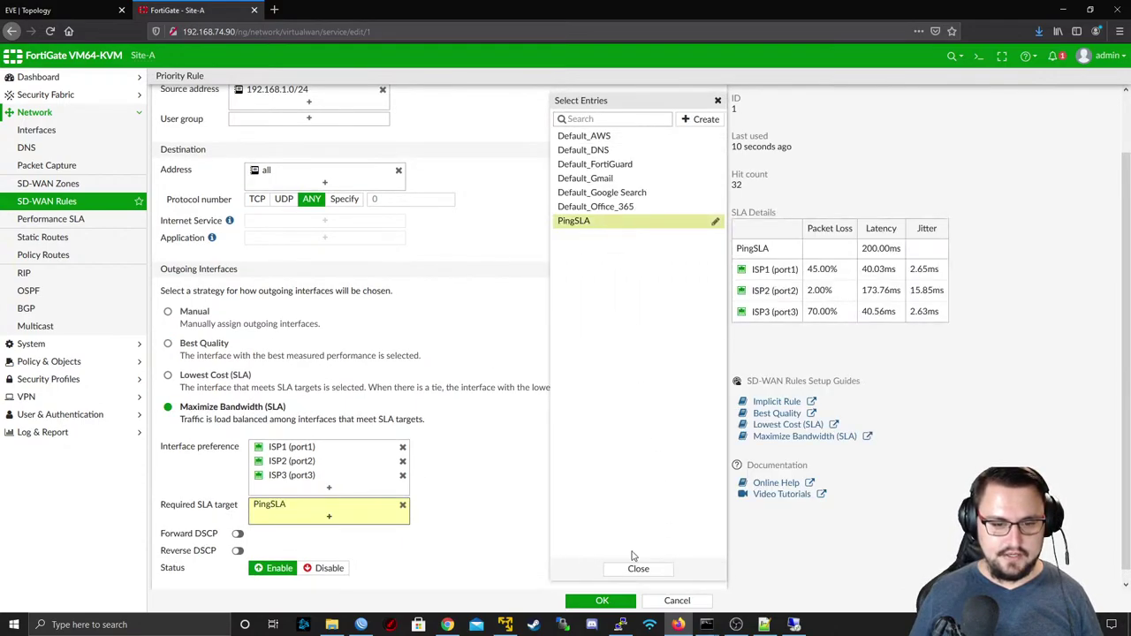
pyautogui.click(638, 568)
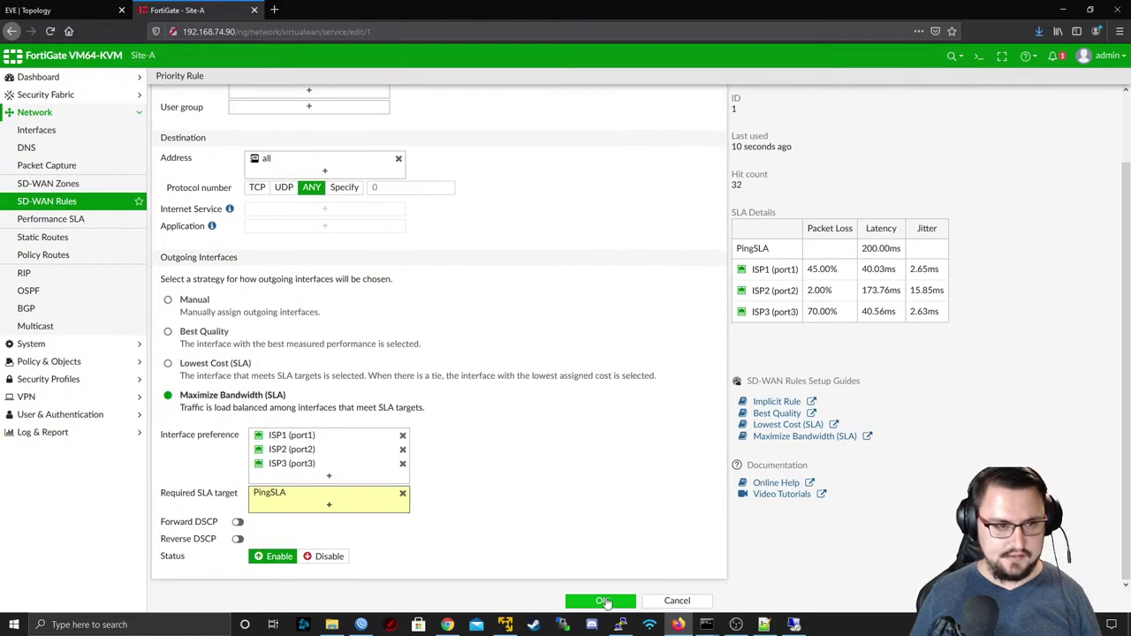
pyautogui.scroll(3, 492, 480)
pyautogui.click(599, 601)
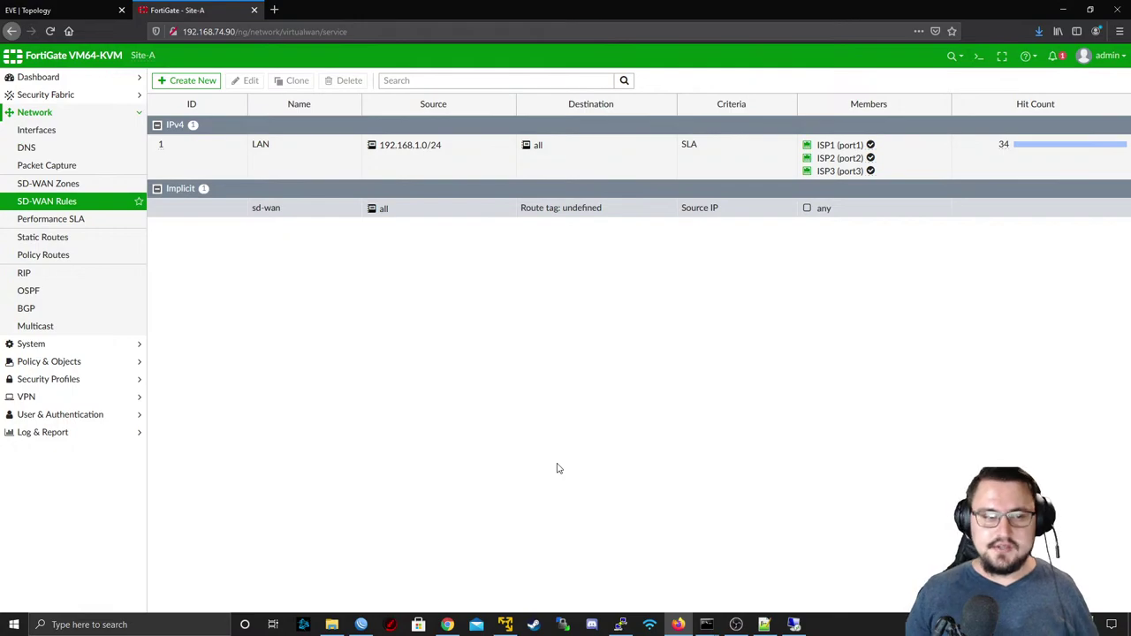
# - Switch to the EVE topology, glance back at the FortiGate SD-WAN rules, and return to EVE
pyautogui.click(53, 10)
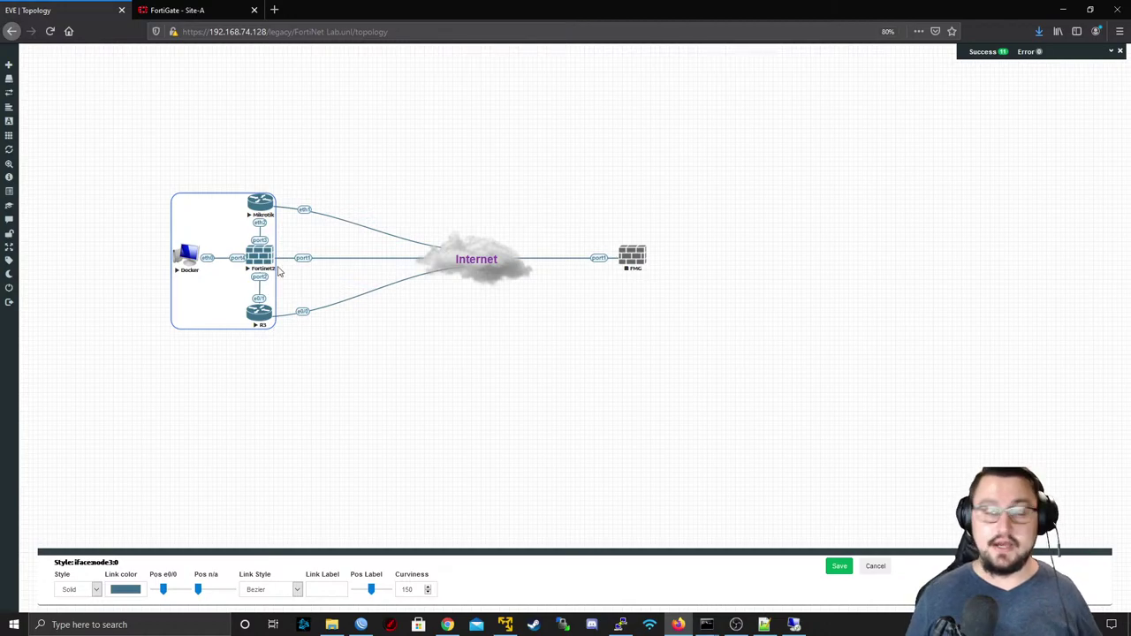
pyautogui.click(158, 7)
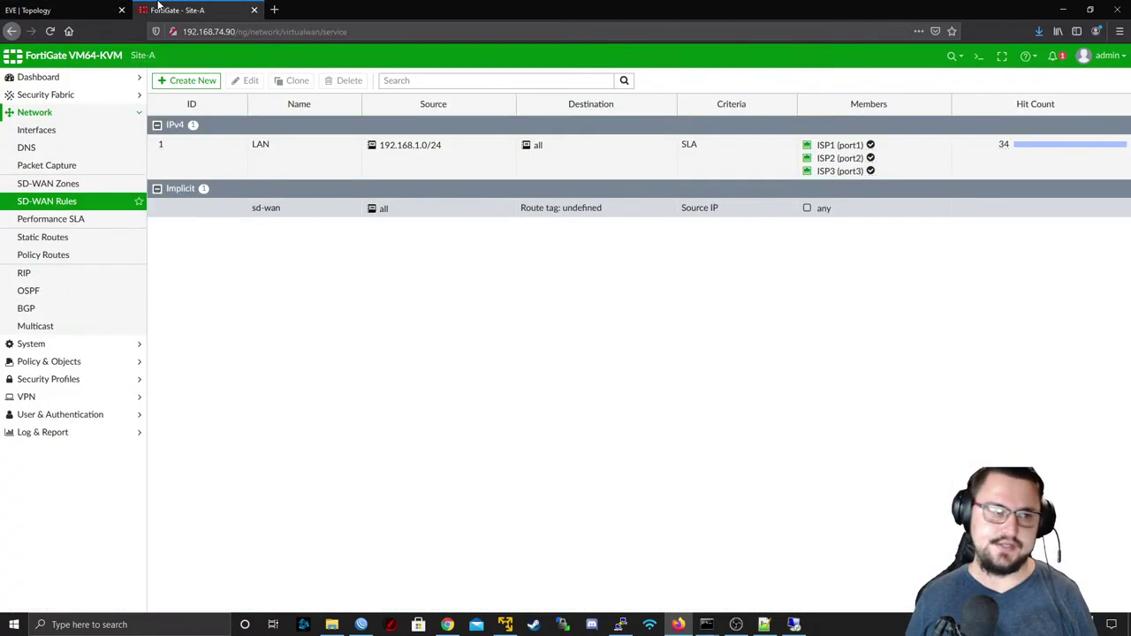
pyautogui.click(45, 9)
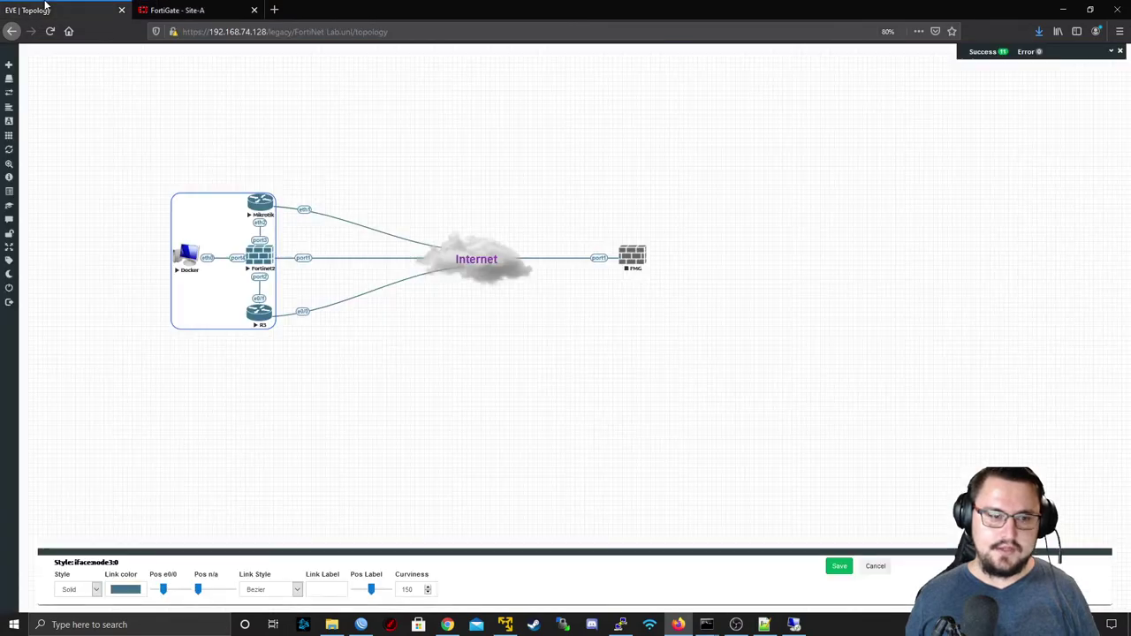
# - Cancel the link style editor and launch a remote desktop connection to the Docker node
pyautogui.click(874, 566)
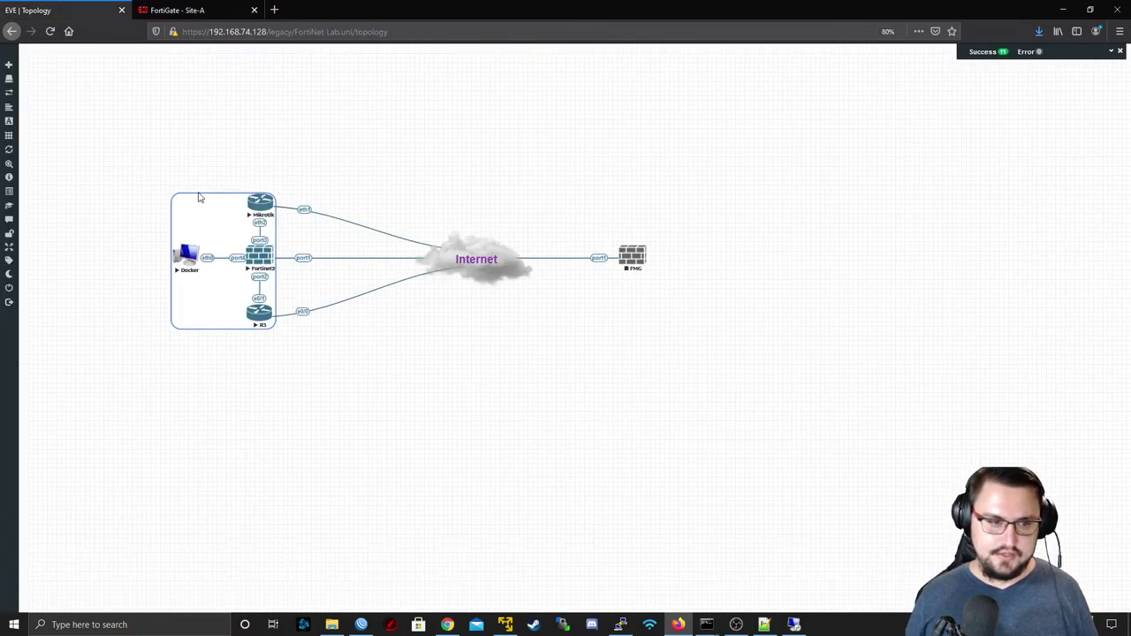
pyautogui.click(172, 10)
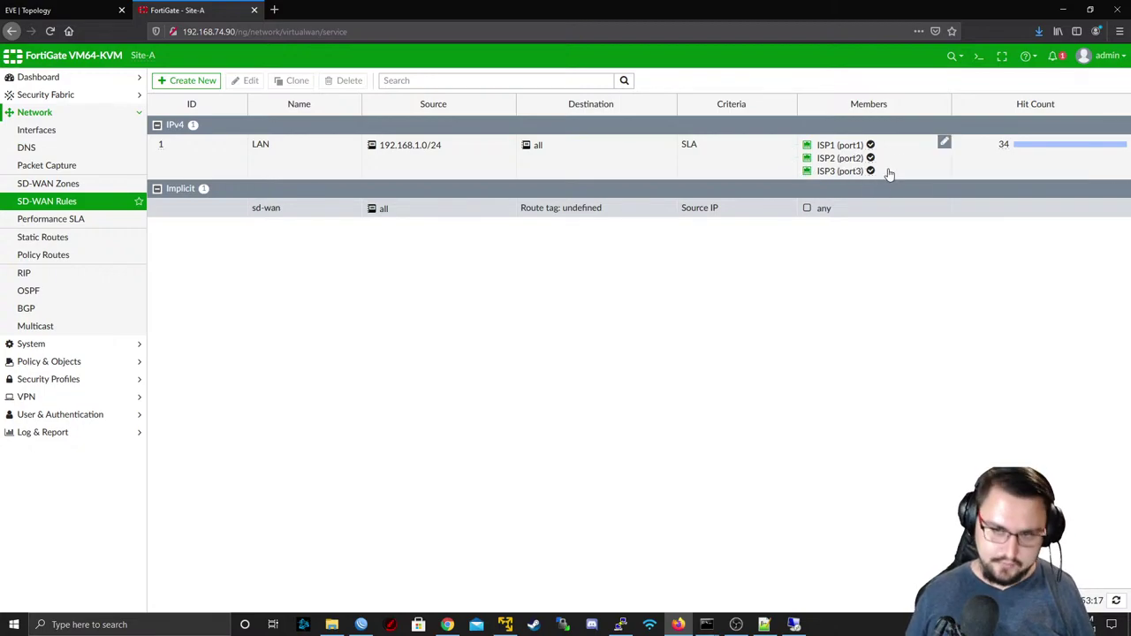
pyautogui.click(84, 10)
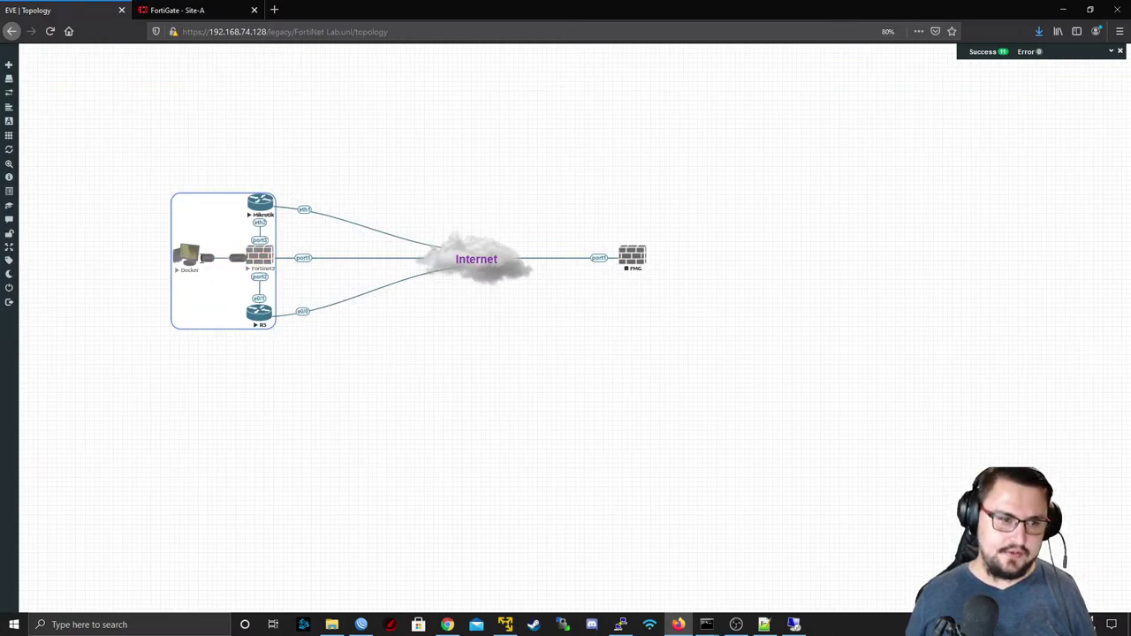
pyautogui.click(184, 254)
pyautogui.click(609, 383)
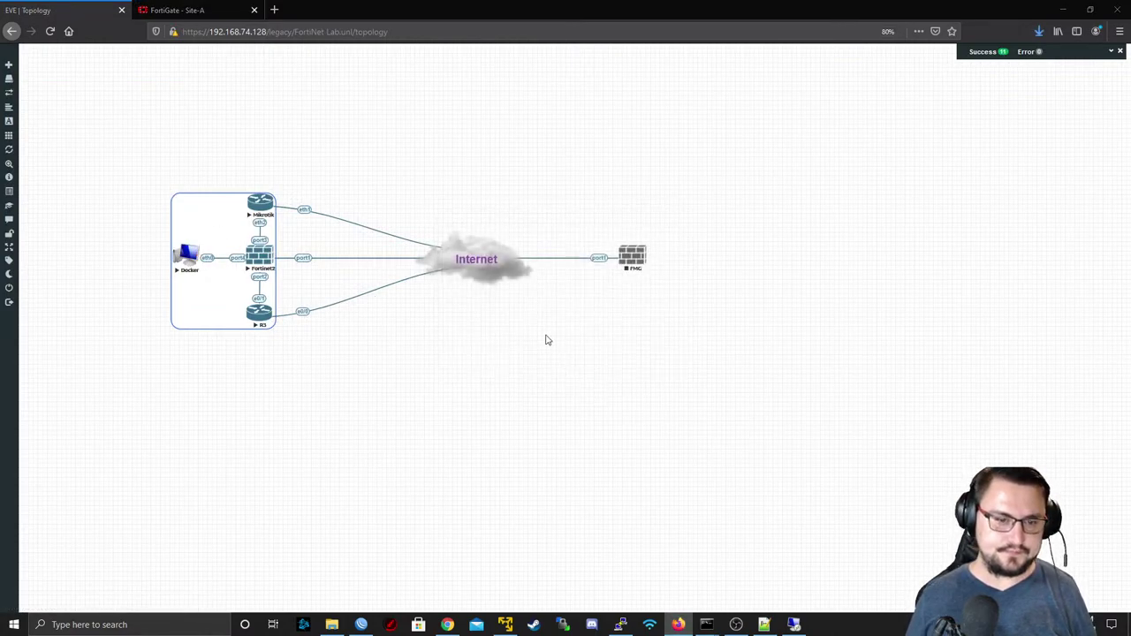
# - Connect and log in to the Docker desktop, stop the running ping and close the terminal
pyautogui.click(644, 374)
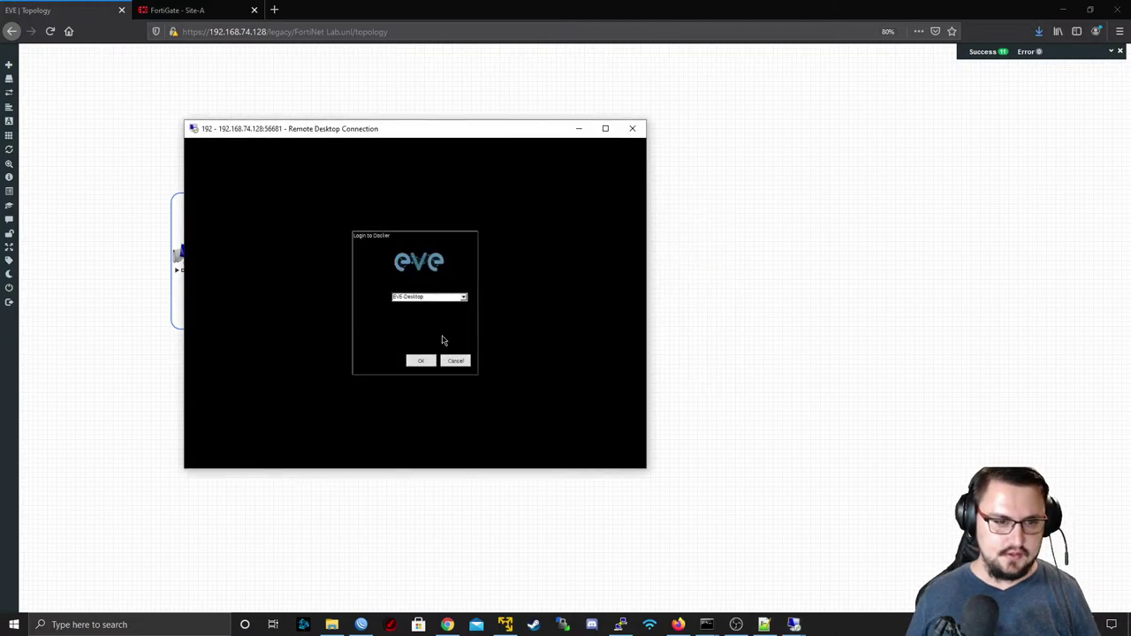
pyautogui.click(421, 362)
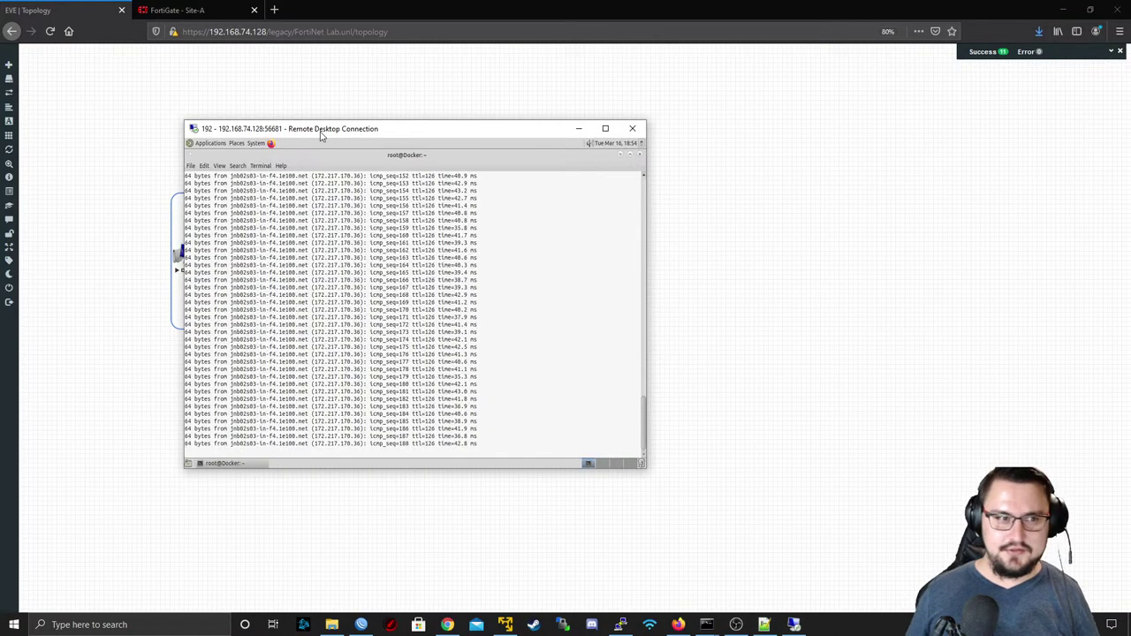
pyautogui.hotkey('ctrl', 'c')
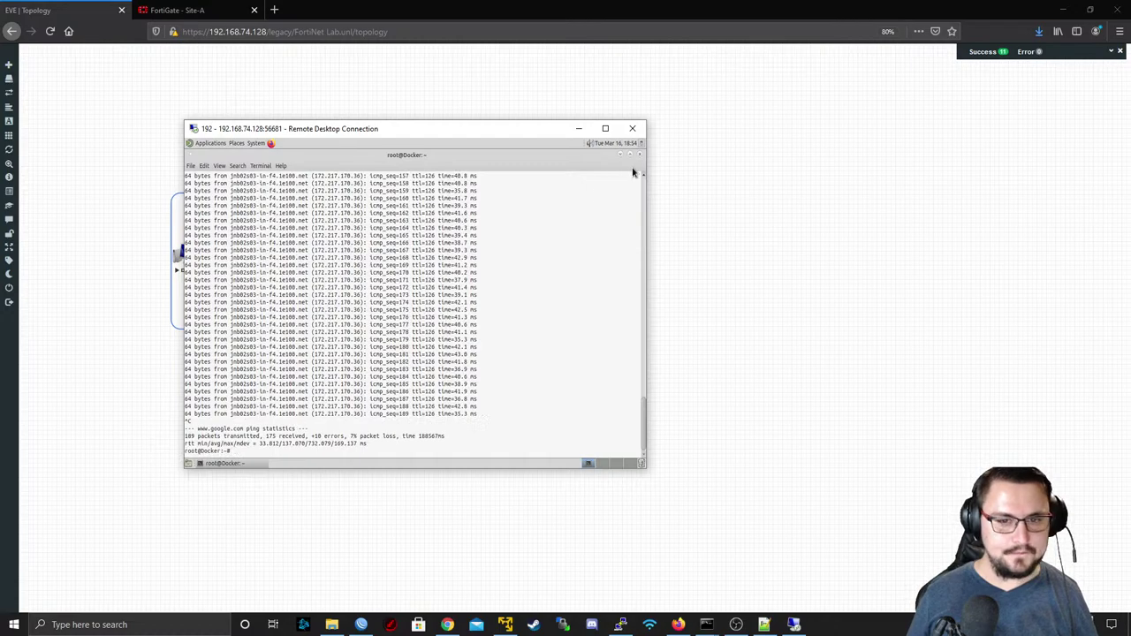
pyautogui.click(639, 156)
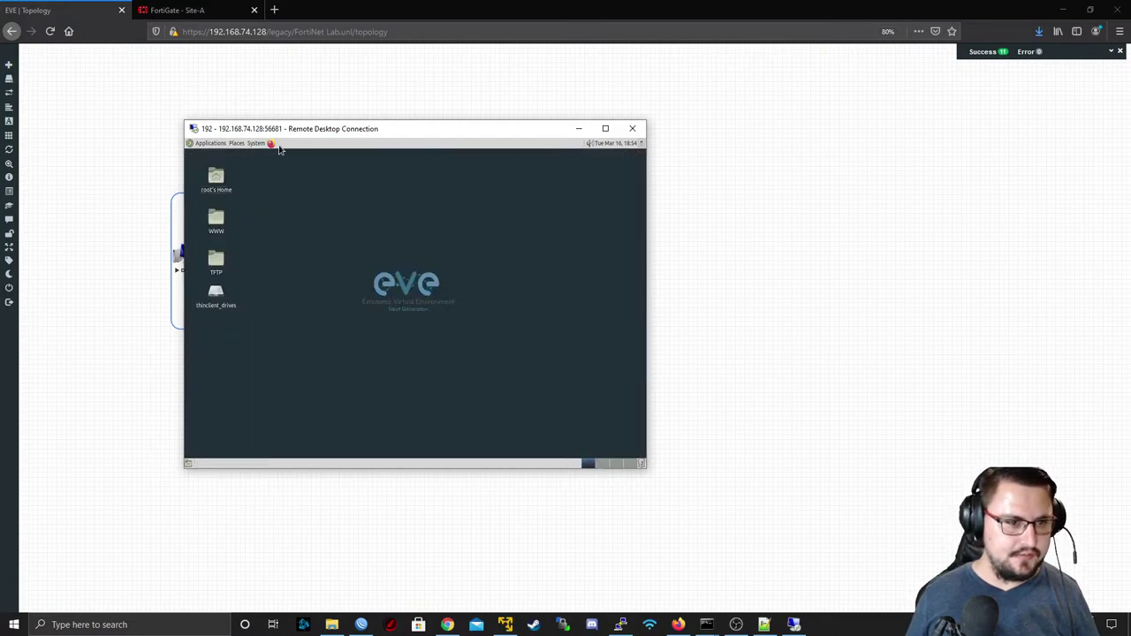
# - Launch Firefox on the Docker desktop and load YouTube by entering 'youtu'
pyautogui.click(271, 144)
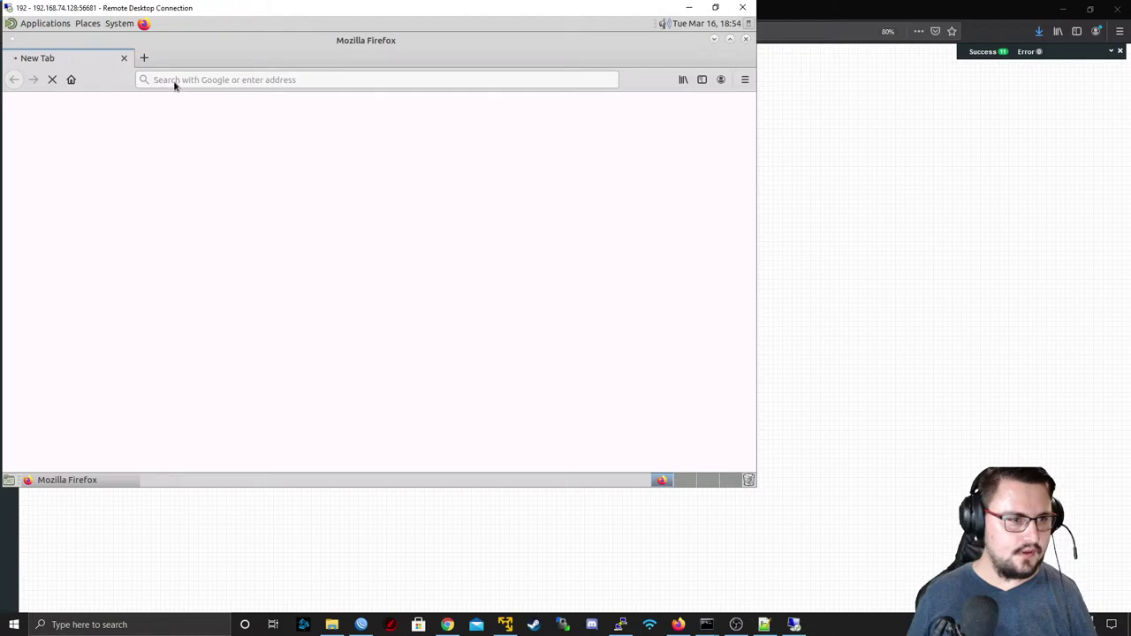
pyautogui.click(193, 82)
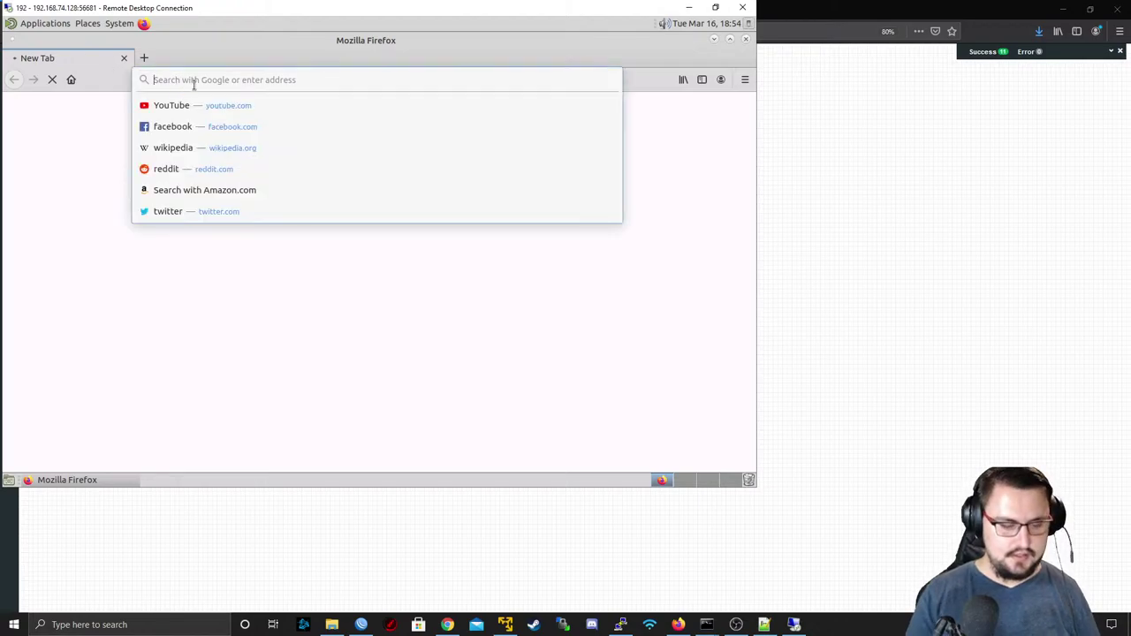
pyautogui.write('youtube')
pyautogui.press('BackSpace')
pyautogui.press('BackSpace')
pyautogui.press('BackSpace')
pyautogui.press('BackSpace')
pyautogui.press('BackSpace')
pyautogui.press('BackSpace')
pyautogui.press('BackSpace')
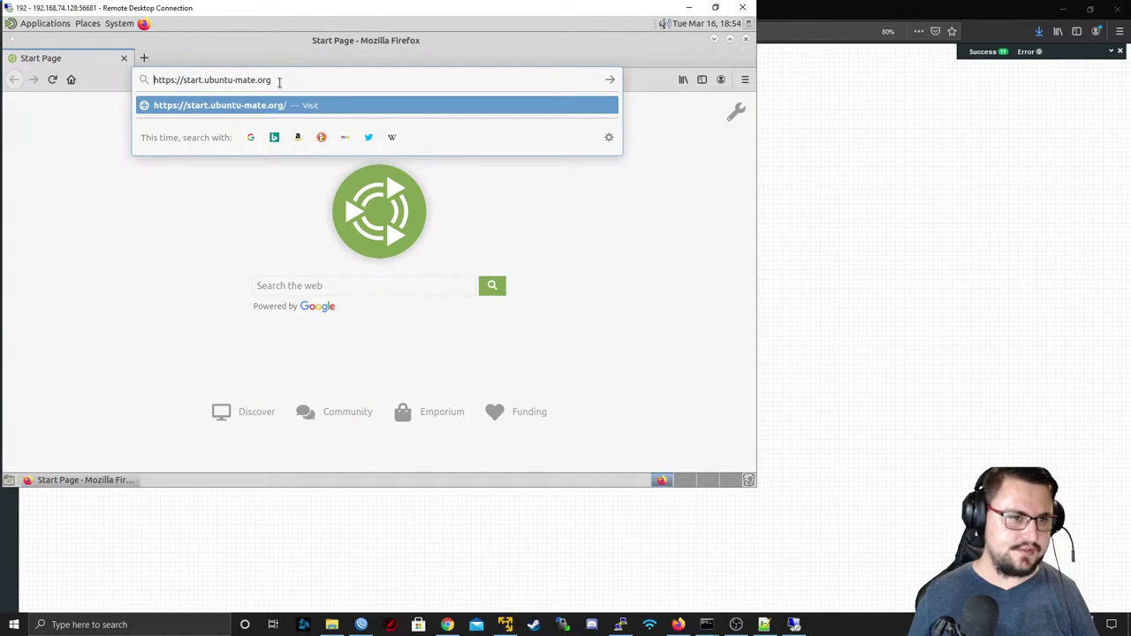
pyautogui.press('BackSpace')
pyautogui.press('BackSpace')
pyautogui.press('BackSpace')
pyautogui.press('BackSpace')
pyautogui.press('BackSpace')
pyautogui.press('BackSpace')
pyautogui.press('BackSpace')
pyautogui.press('BackSpace')
pyautogui.press('BackSpace')
pyautogui.press('BackSpace')
pyautogui.press('BackSpace')
pyautogui.press('BackSpace')
pyautogui.press('BackSpace')
pyautogui.press('BackSpace')
pyautogui.press('BackSpace')
pyautogui.press('BackSpace')
pyautogui.press('BackSpace')
pyautogui.press('BackSpace')
pyautogui.press('BackSpace')
pyautogui.press('BackSpace')
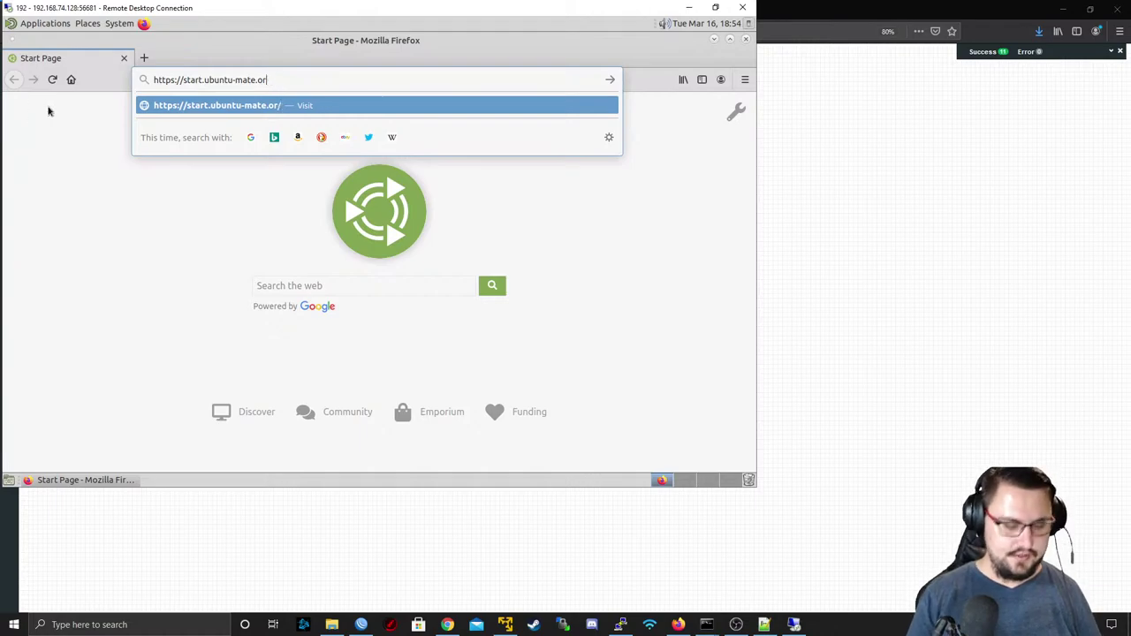
pyautogui.press('BackSpace')
pyautogui.press('BackSpace')
pyautogui.write('youtu')
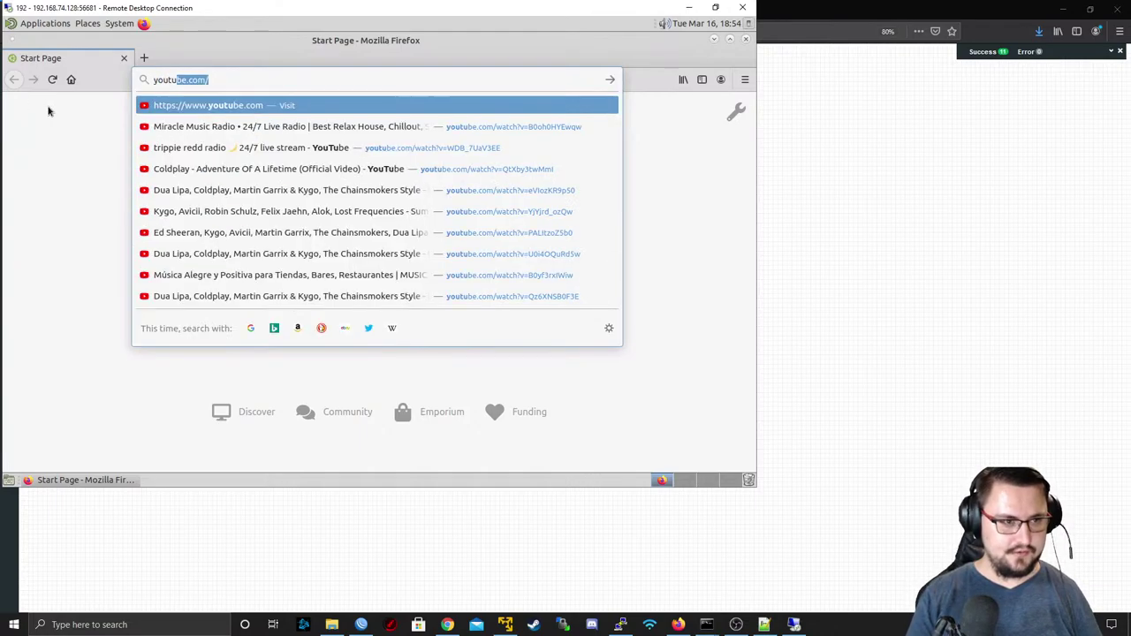
pyautogui.press('Return')
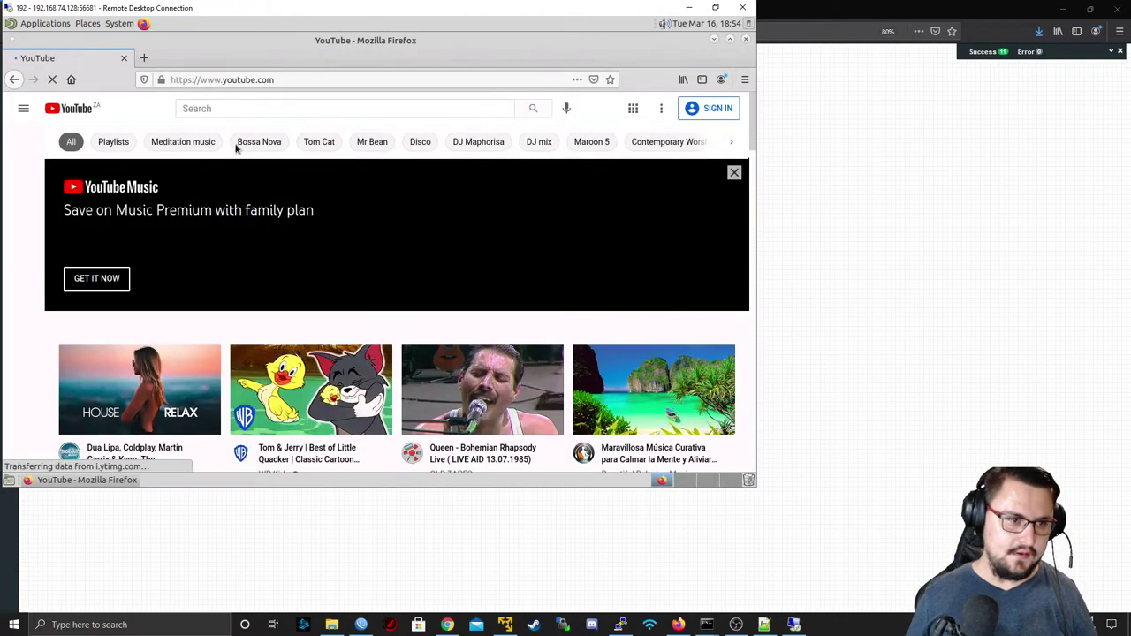
# - Play a music mix video, open three suggested videos in background tabs, and minimize the remote window
pyautogui.scroll(-1, 177, 310)
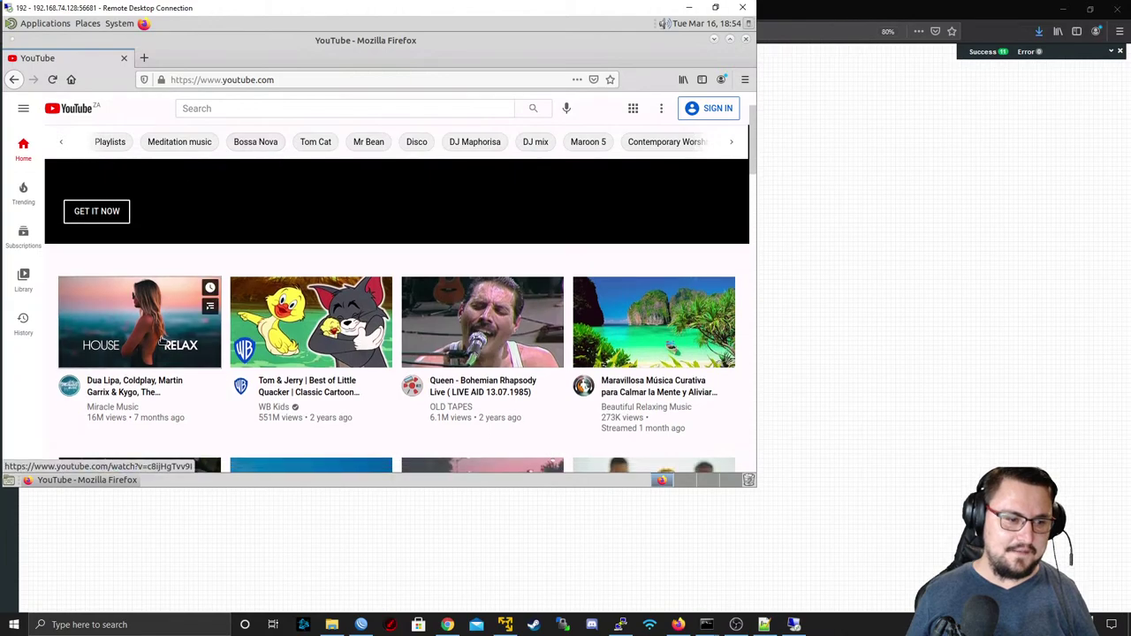
pyautogui.click(163, 339)
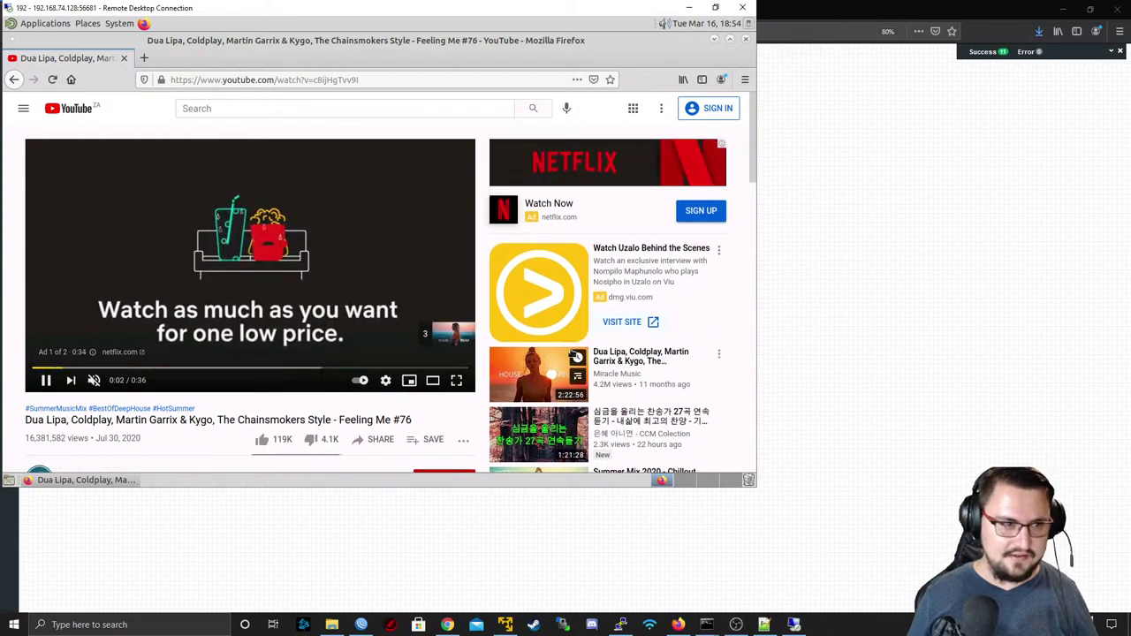
pyautogui.middleClick(574, 372)
pyautogui.middleClick(619, 422)
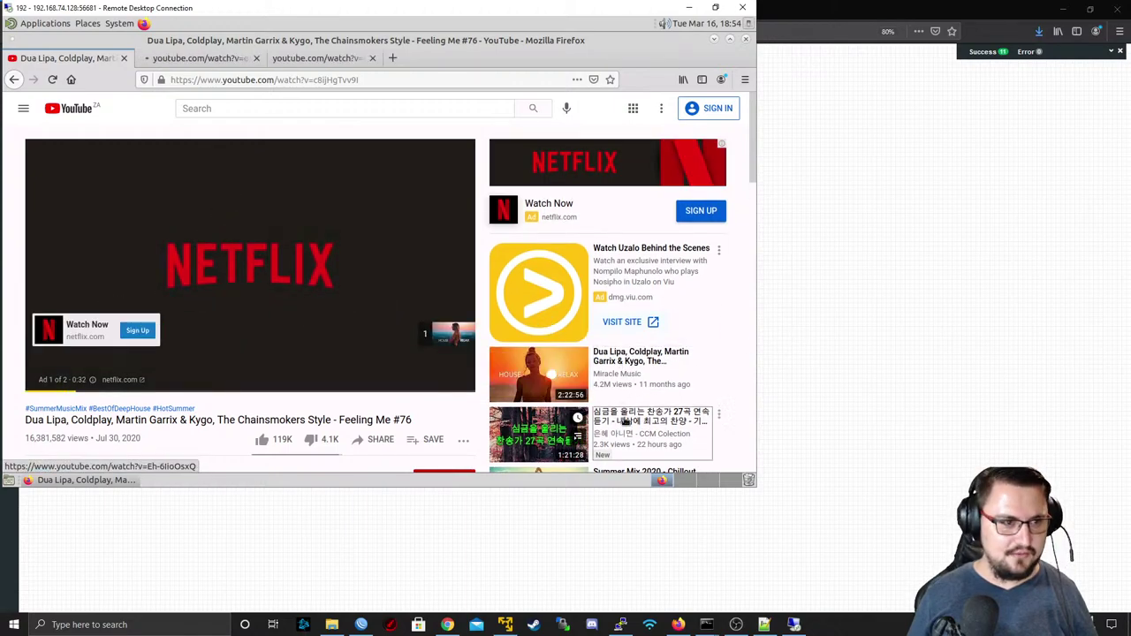
pyautogui.scroll(-1, 610, 428)
pyautogui.middleClick(614, 426)
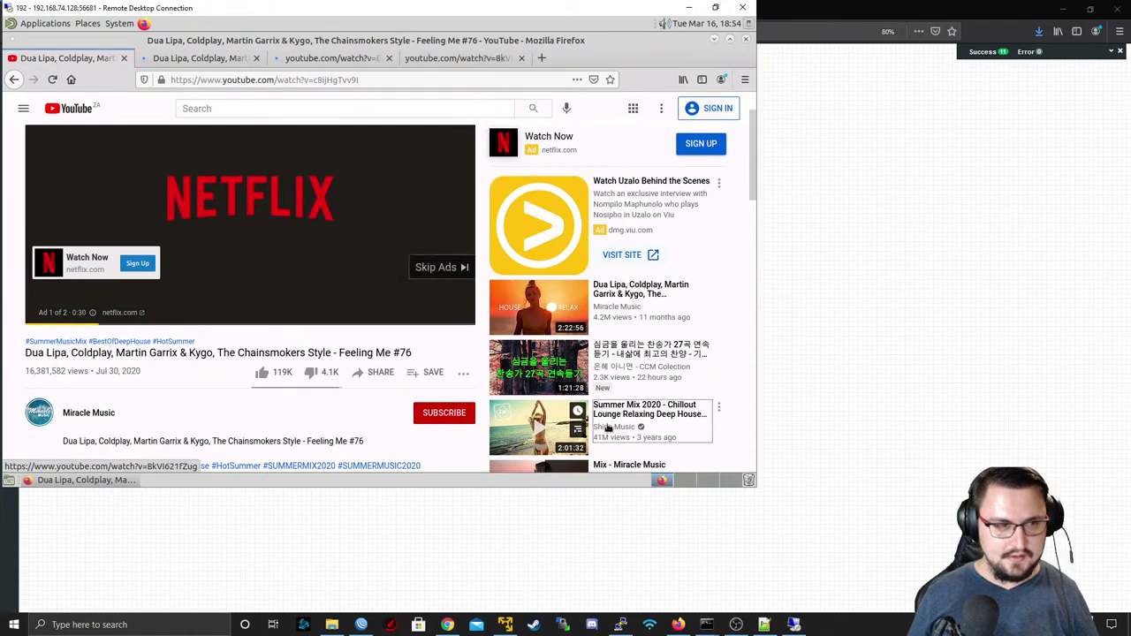
pyautogui.click(688, 7)
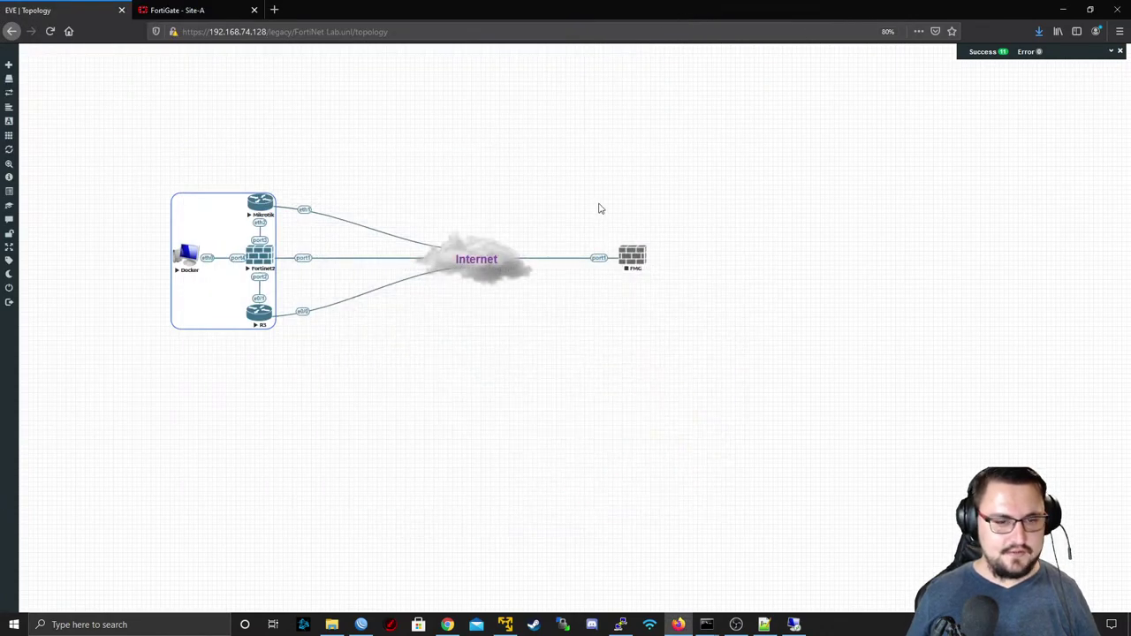
# - Open the FortiGate's SD-WAN Zones monitor and expand virtual-wan-link to show ISP member traffic
pyautogui.click(177, 10)
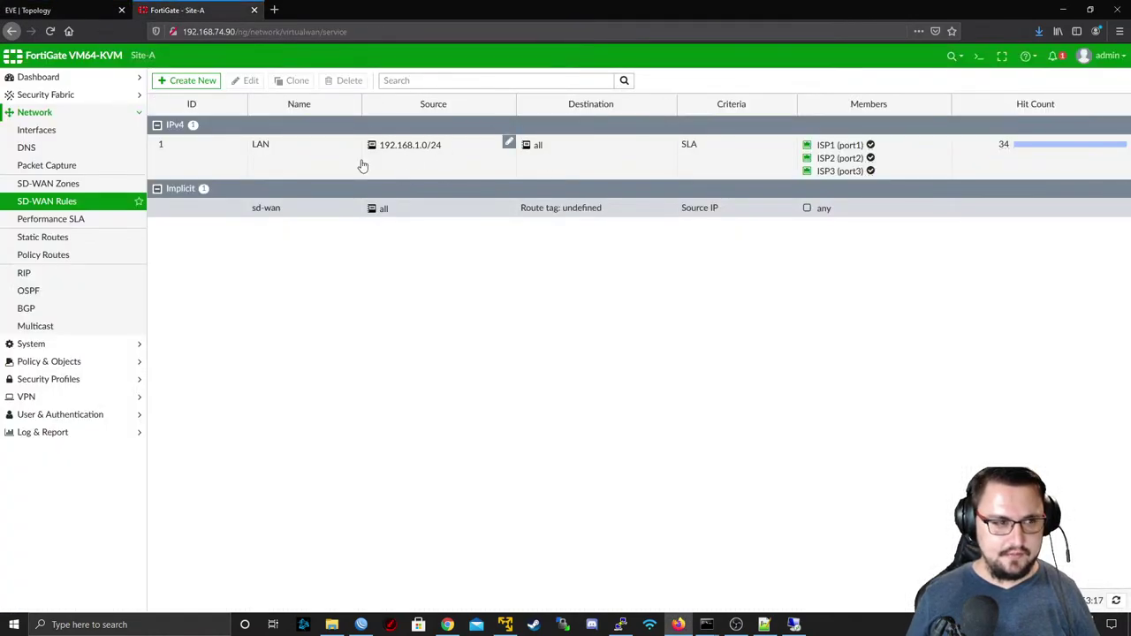
pyautogui.click(40, 131)
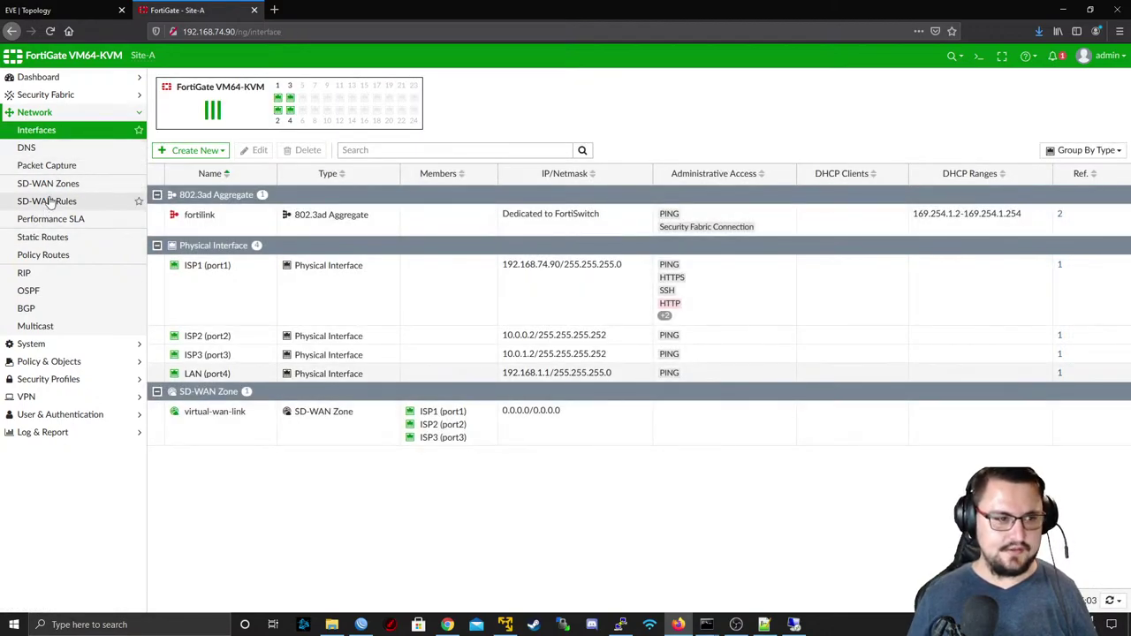
pyautogui.click(63, 187)
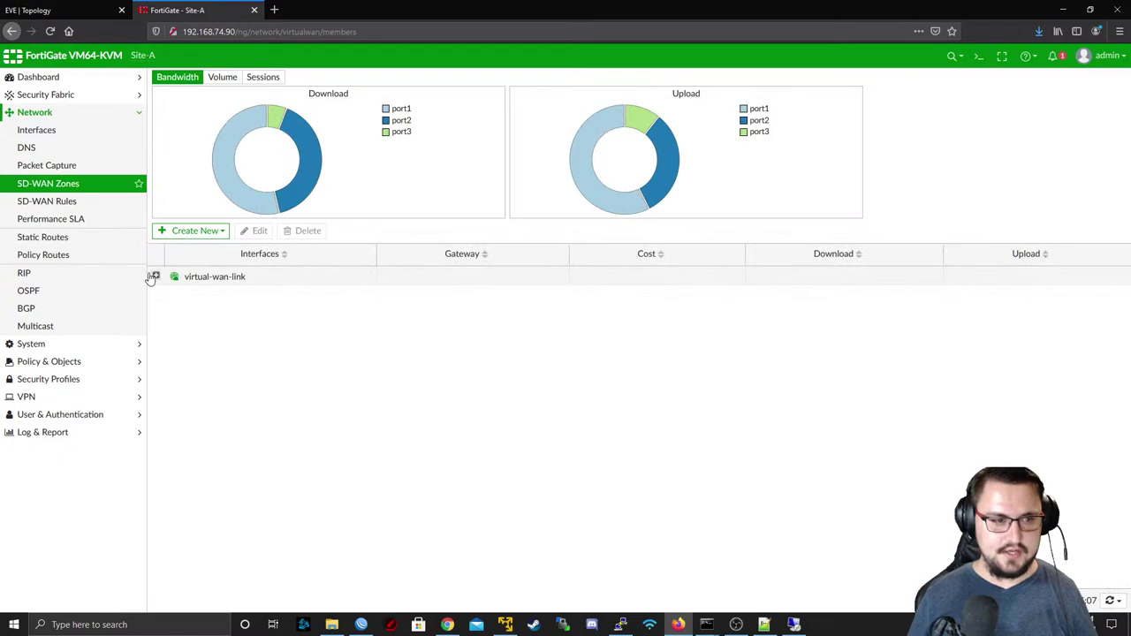
pyautogui.click(157, 277)
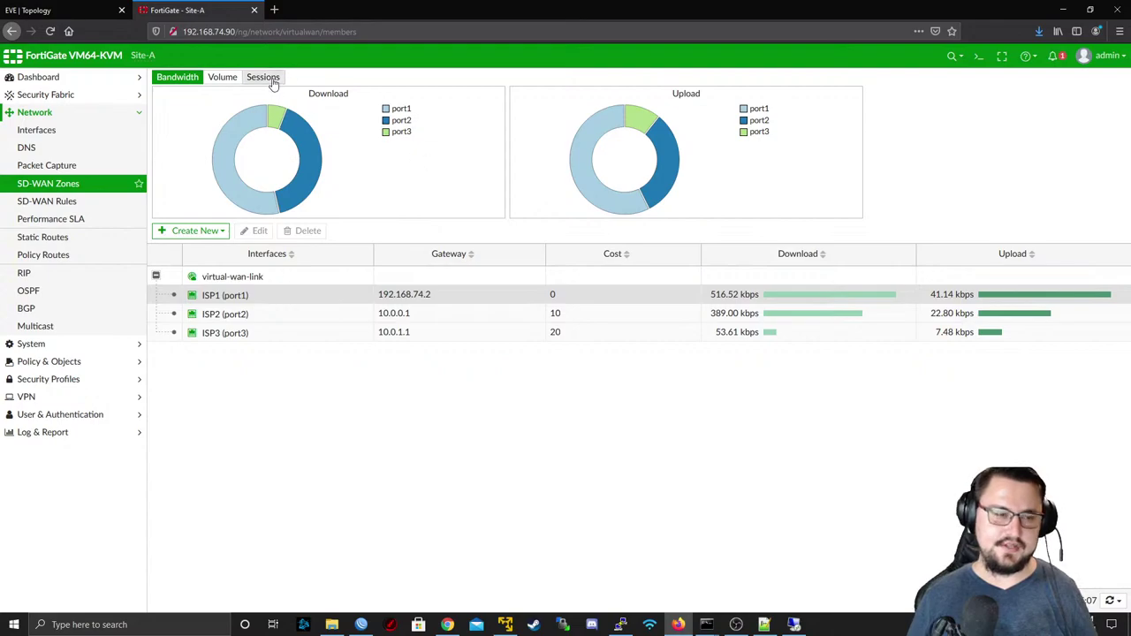
# - Review per-port volume, session and bandwidth charts, then check the LAN rule's 174 hits
pyautogui.click(223, 77)
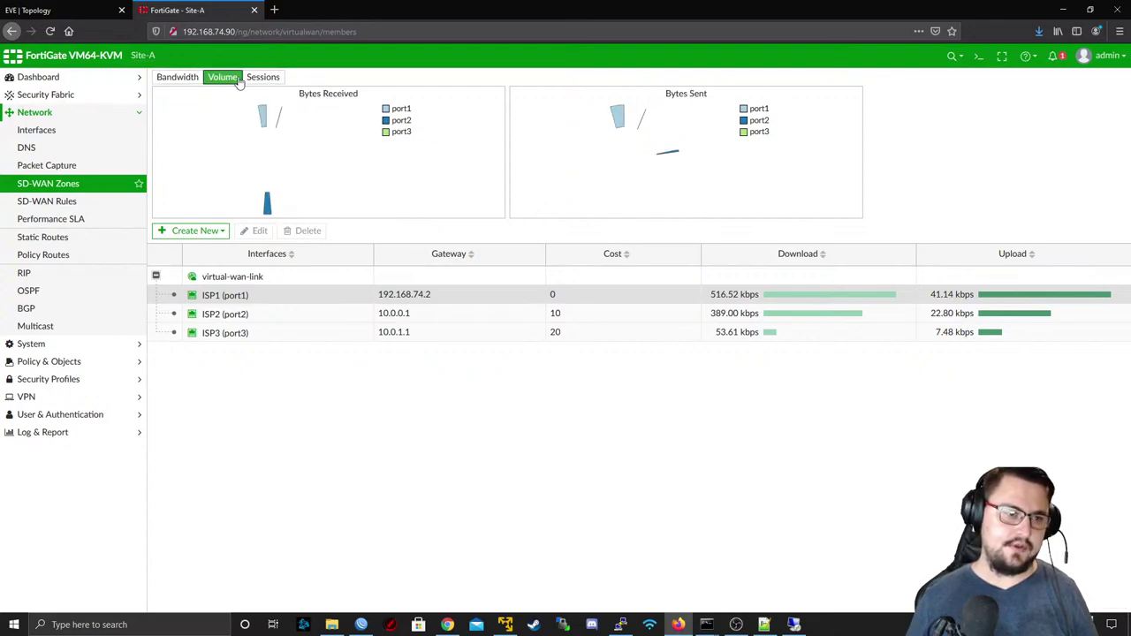
pyautogui.click(256, 77)
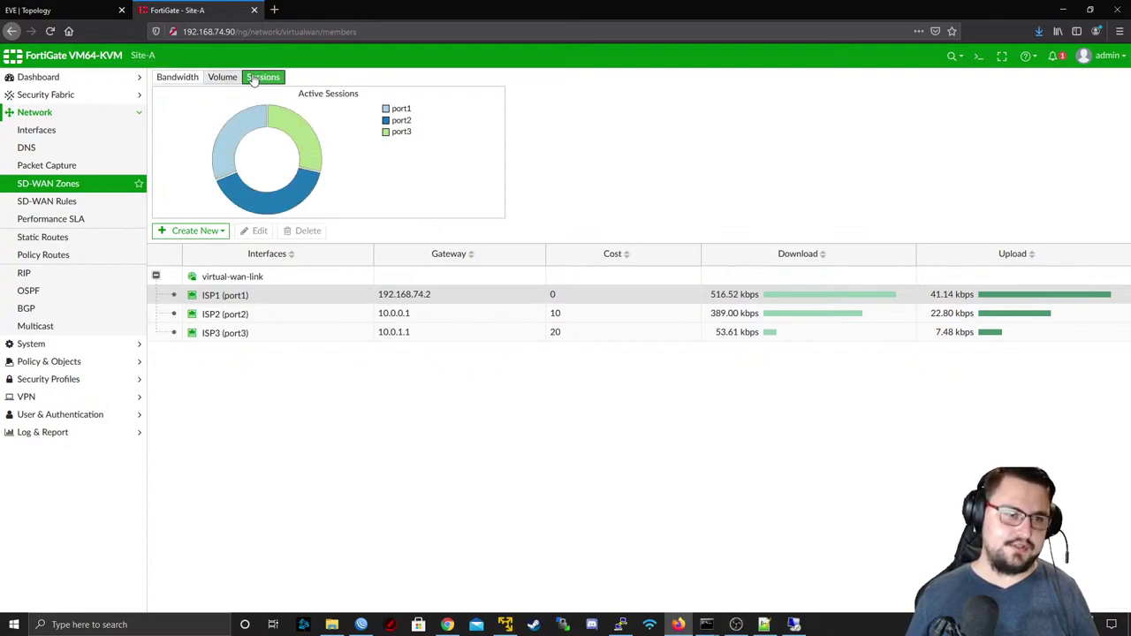
pyautogui.click(184, 77)
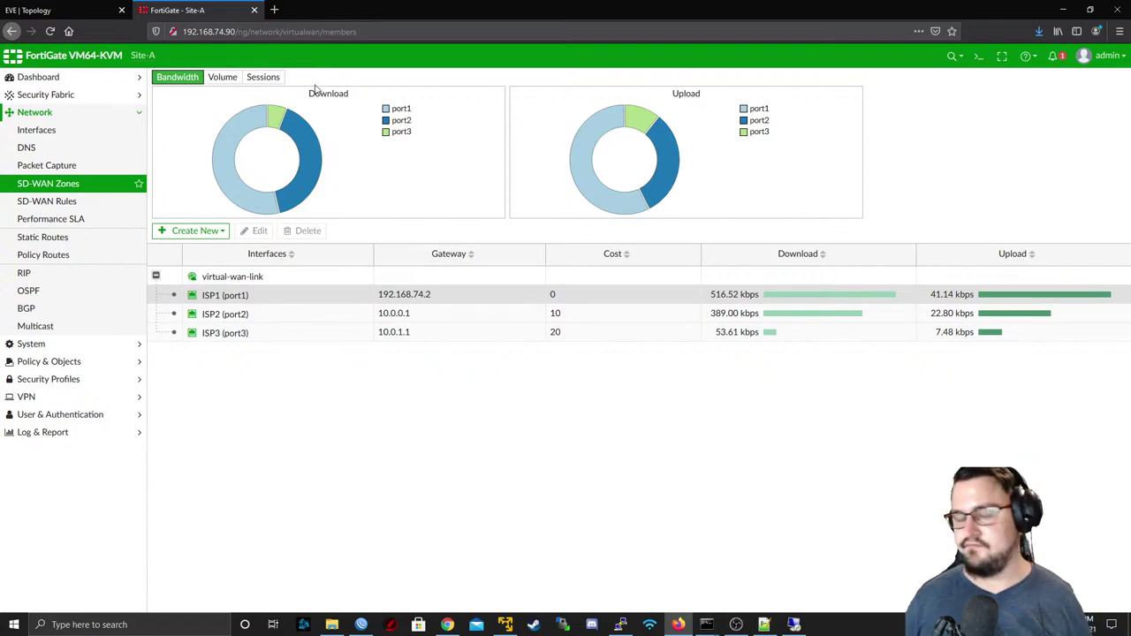
pyautogui.click(48, 202)
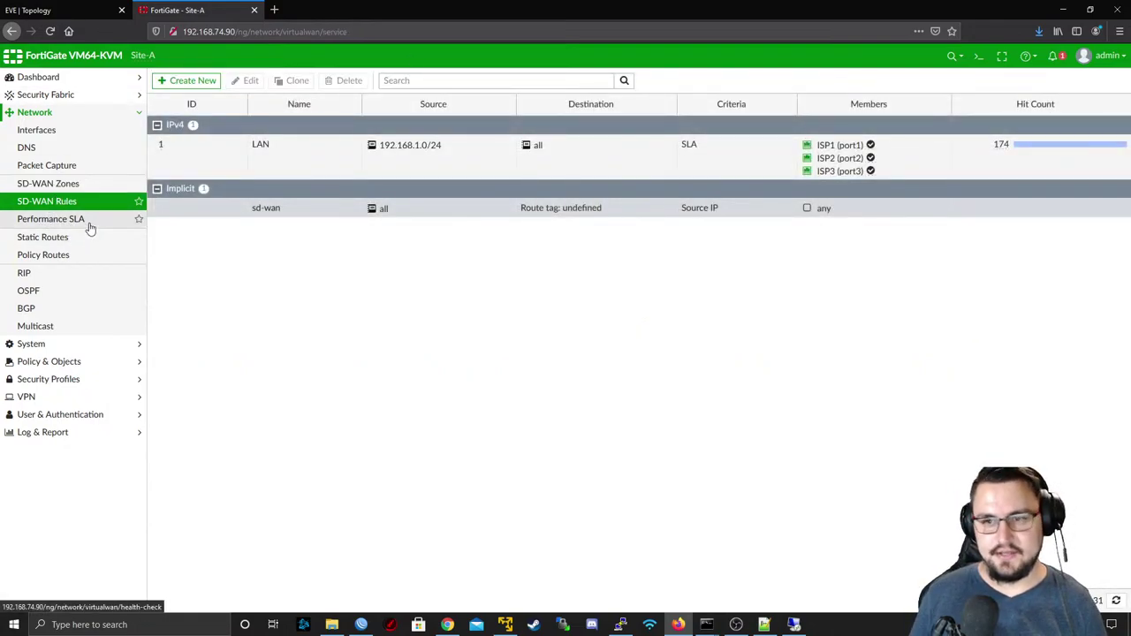
# - Review the ISP1–ISP3 PingSLA results and the LAN rule's 182 hits, then return to the SD-WAN Zones bandwidth charts
pyautogui.click(91, 224)
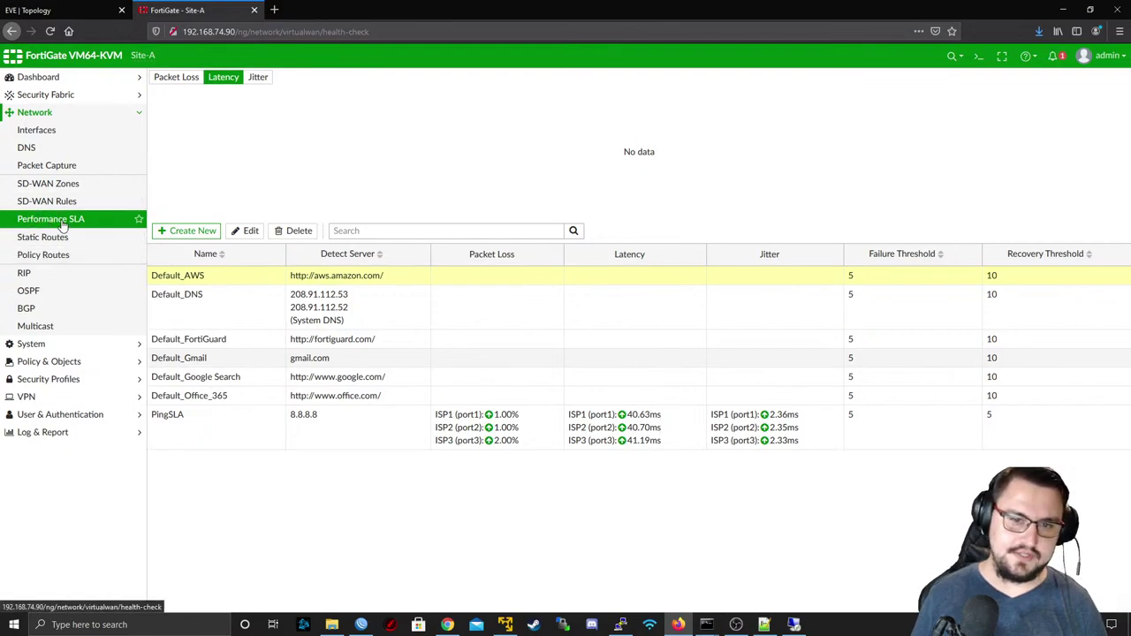
pyautogui.click(53, 201)
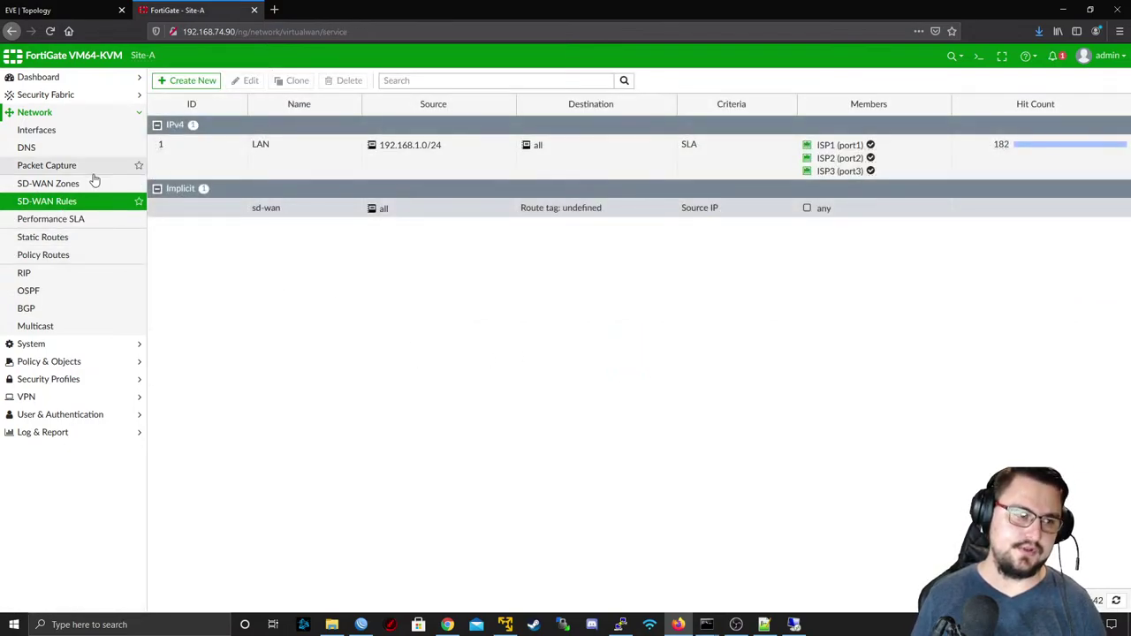
pyautogui.click(94, 182)
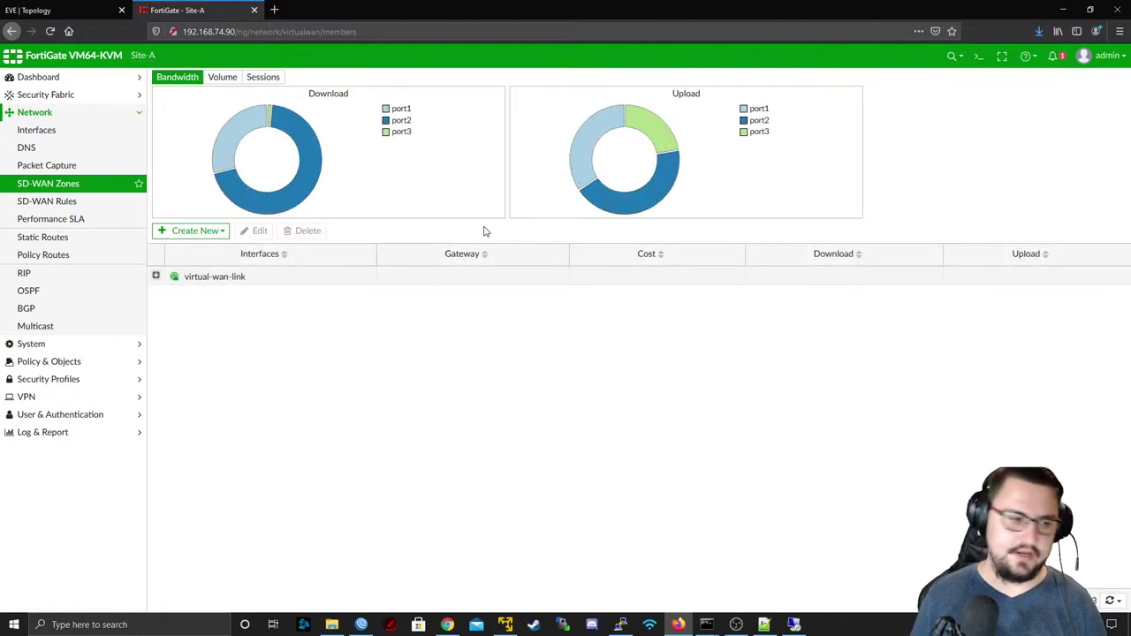
pyautogui.click(55, 361)
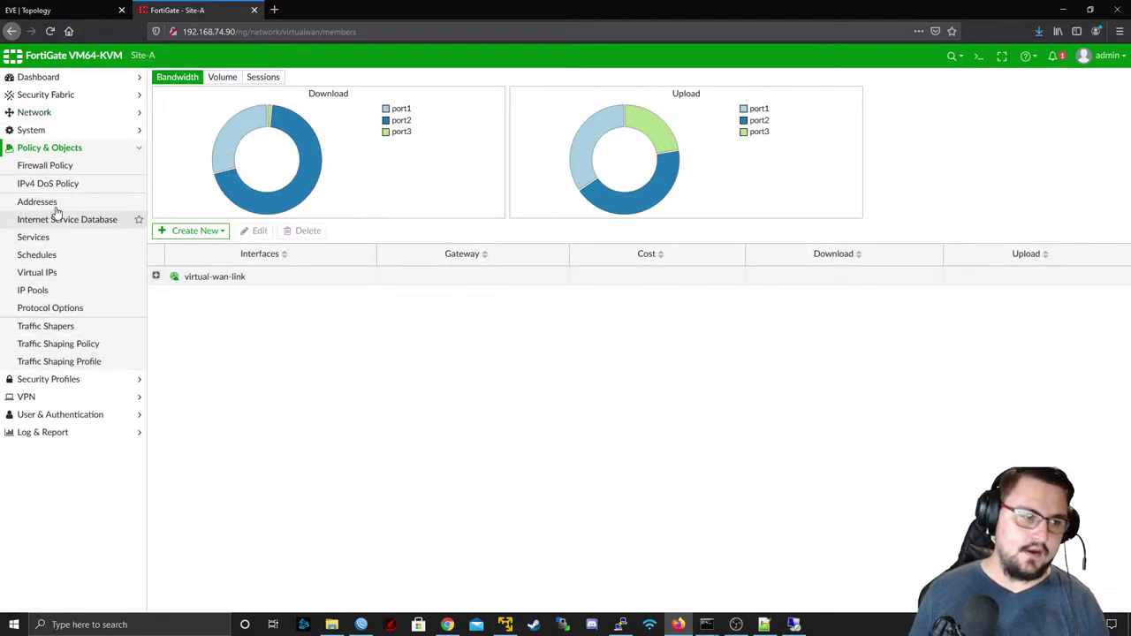
# - Open firewall policy SD-WAN POL1 OUT and inspect its virtual-wan-link outgoing interface without changes
pyautogui.click(62, 169)
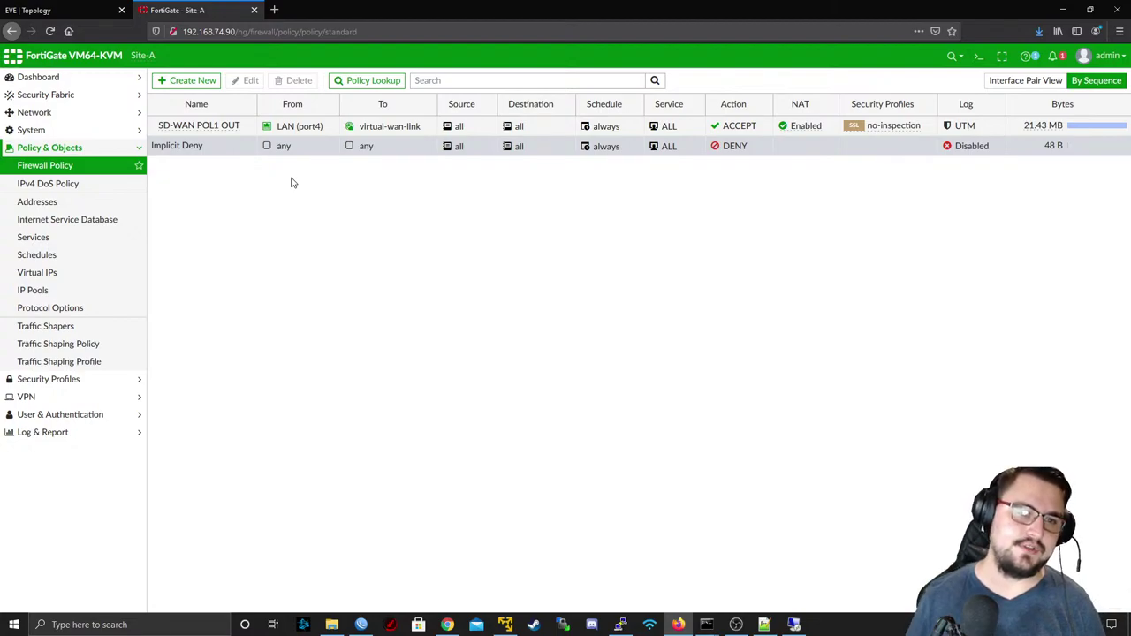
pyautogui.doubleClick(416, 128)
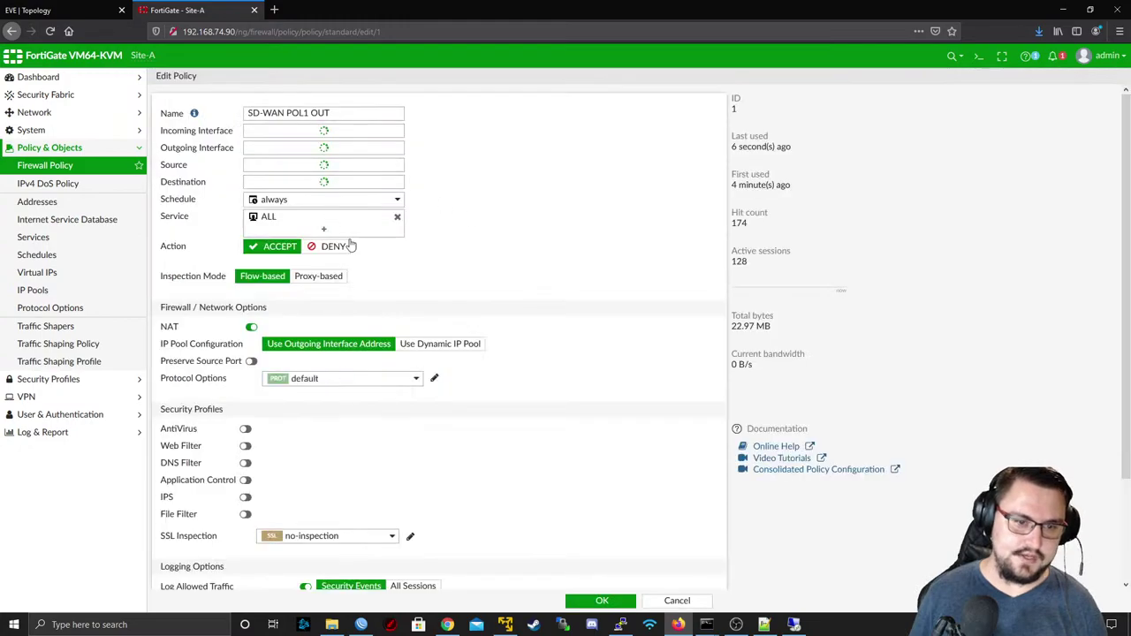
pyautogui.click(300, 148)
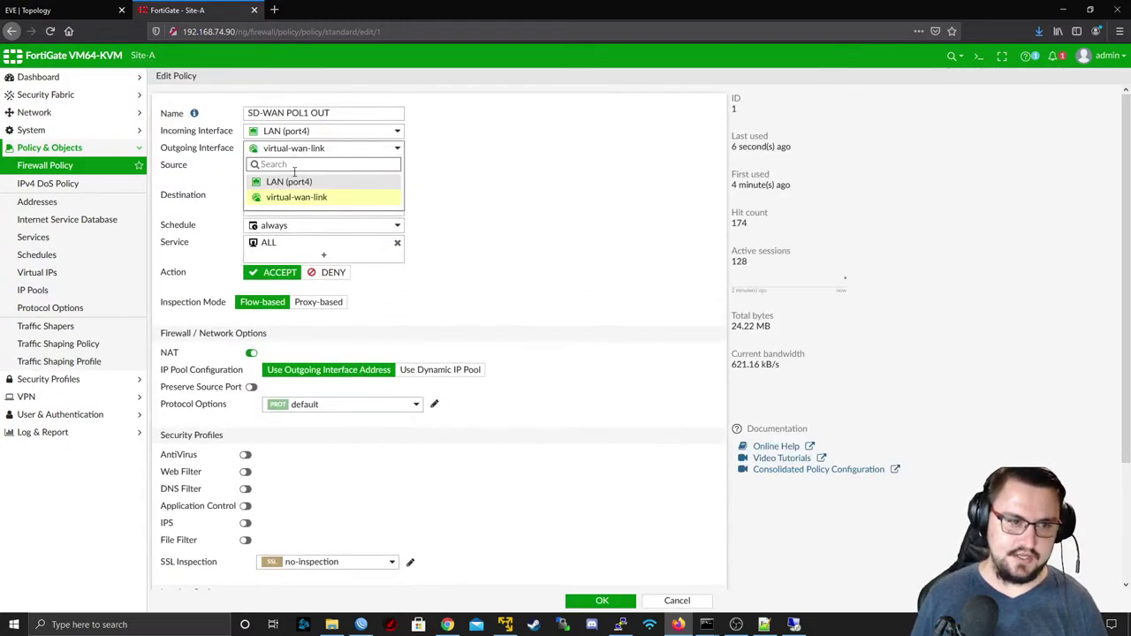
pyautogui.moveTo(298, 205)
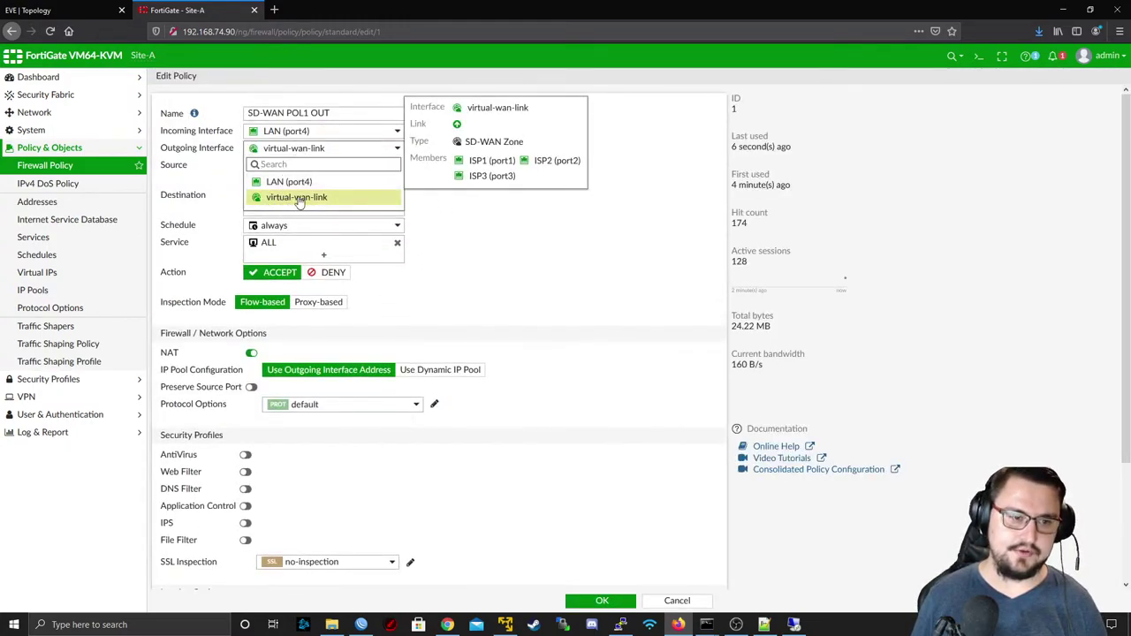
pyautogui.click(613, 221)
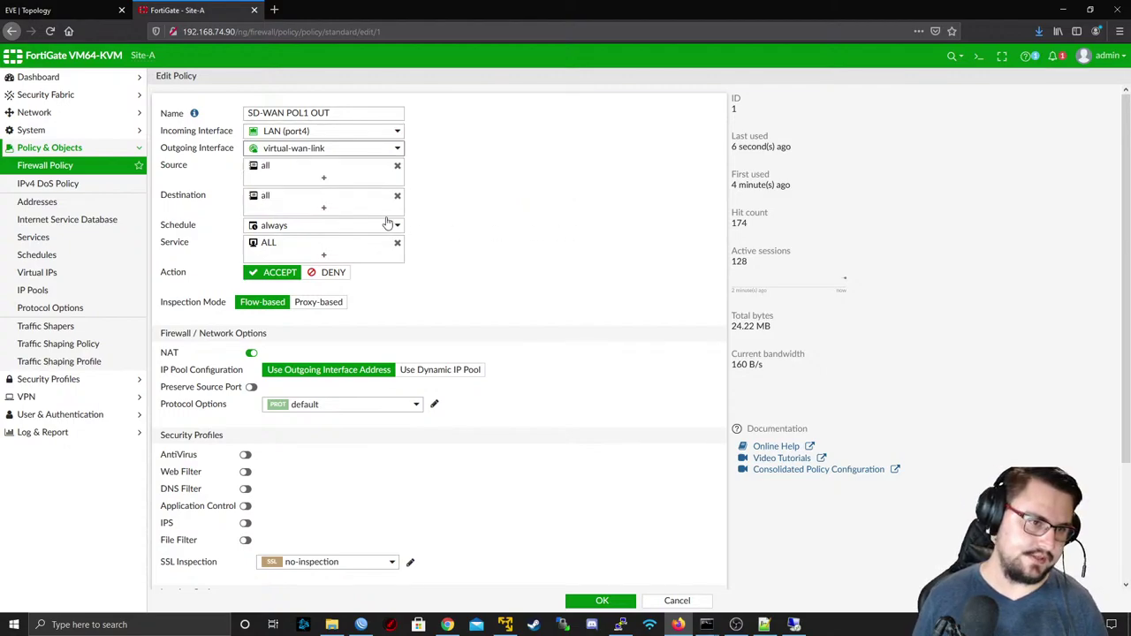
pyautogui.scroll(-3, 326, 161)
pyautogui.scroll(3, 264, 225)
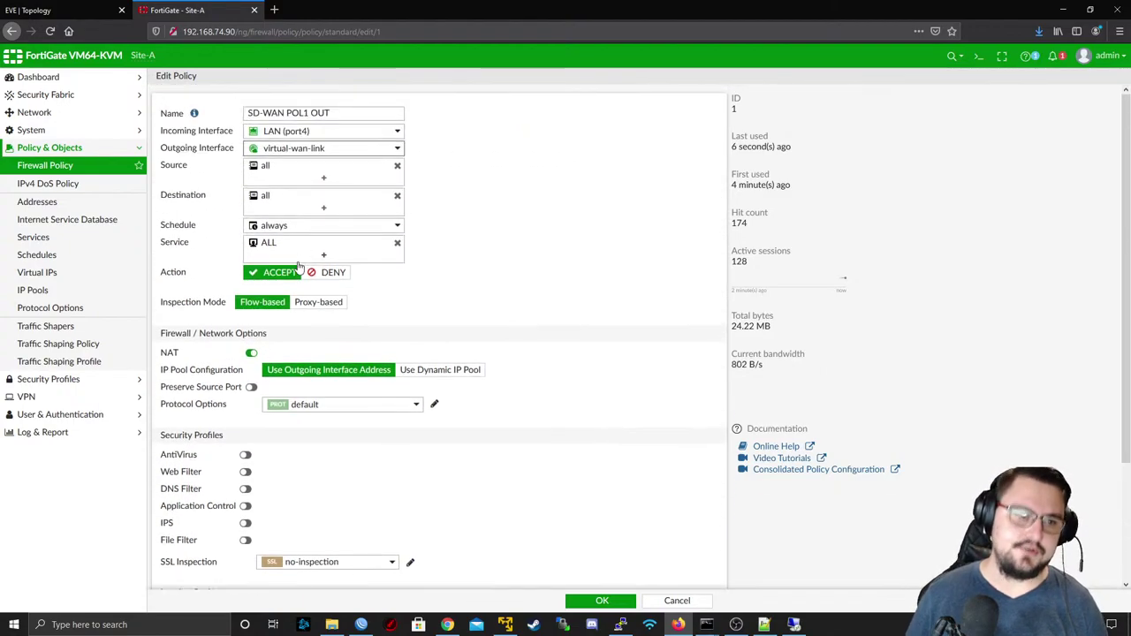
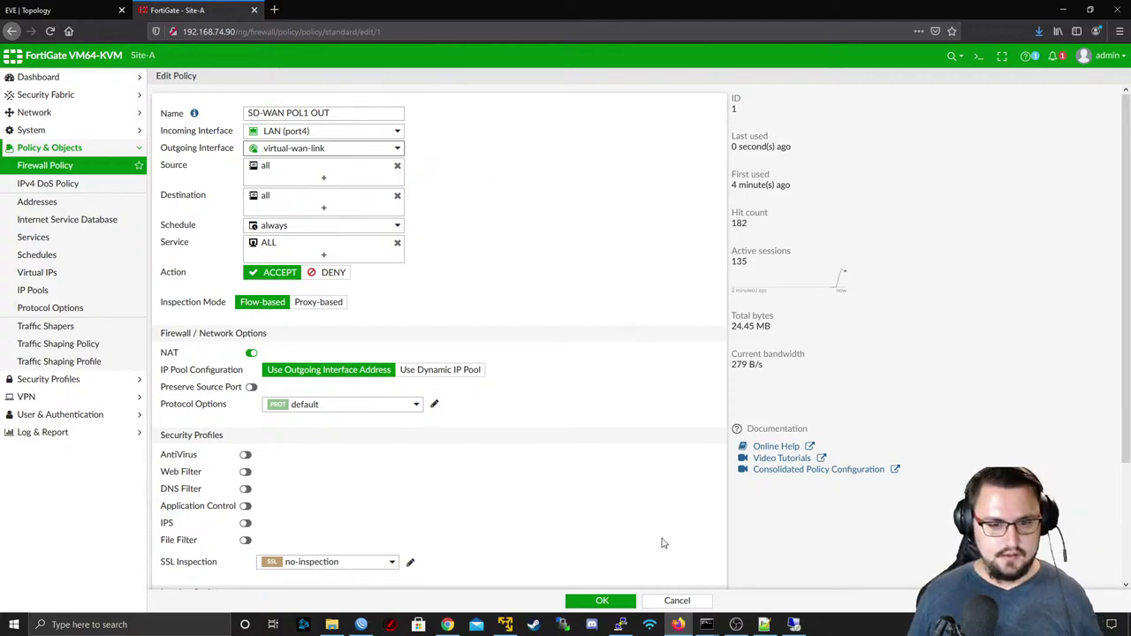
# - Discard the policy edits and group policies by interface pair, expanding LAN (port4) → virtual-wan-link
pyautogui.click(669, 600)
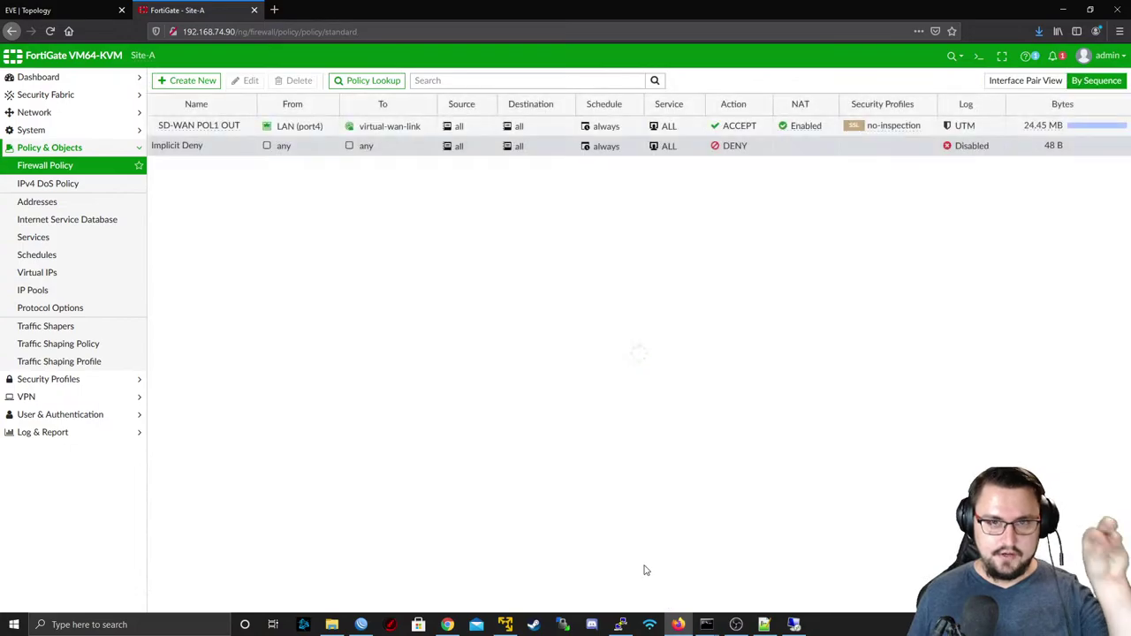
pyautogui.click(1035, 80)
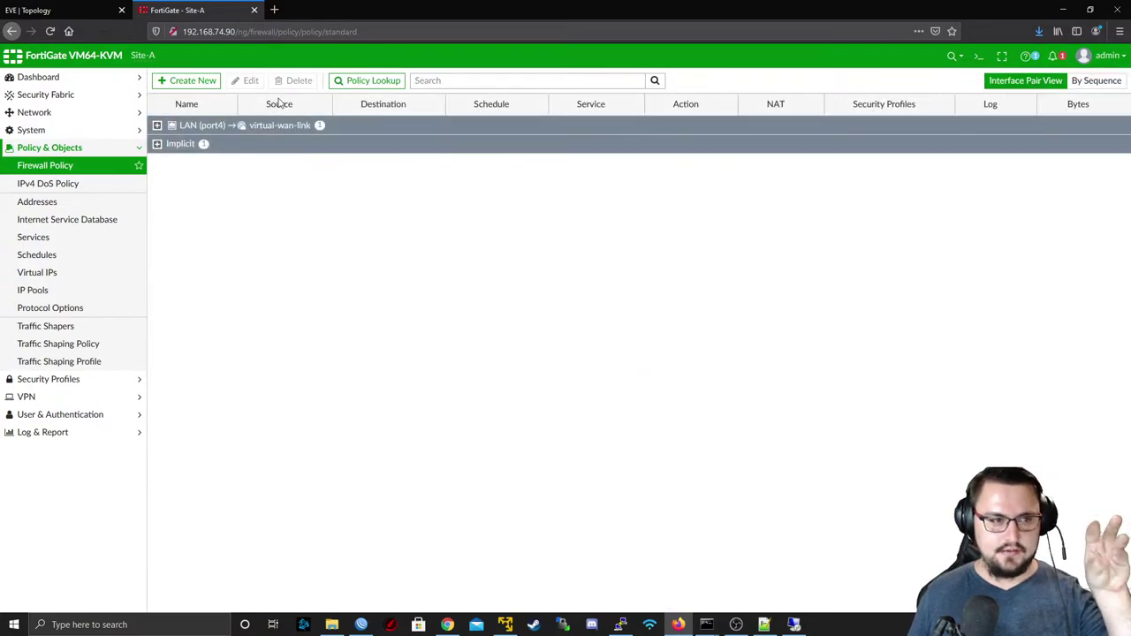
pyautogui.click(157, 125)
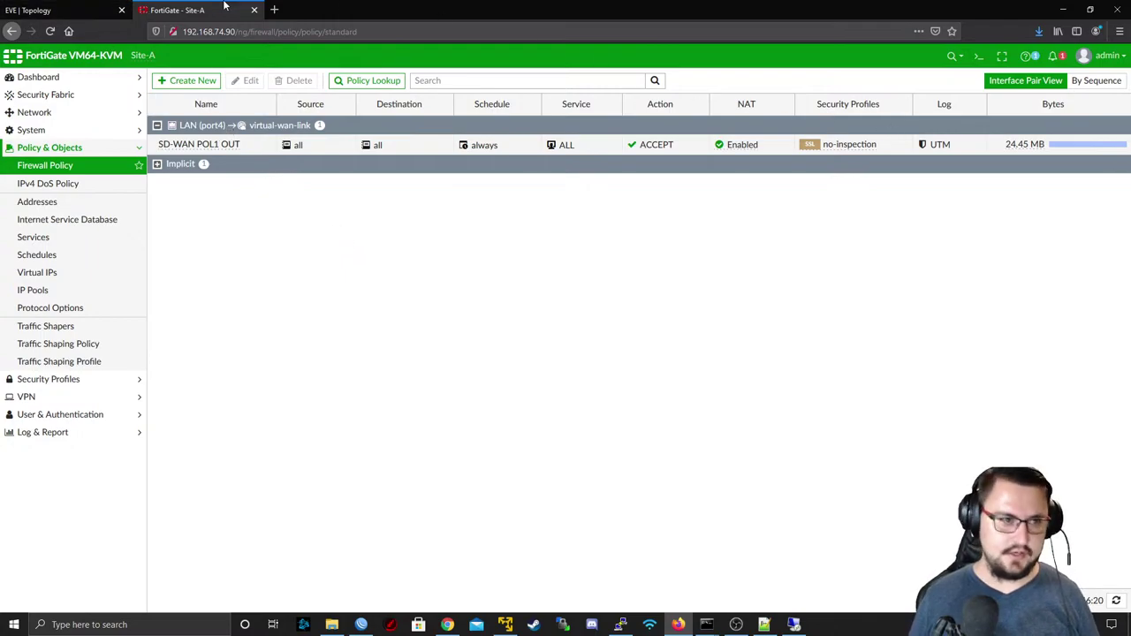
# - Close the FortiGate tab and stop all selected nodes in the FortiNet Lab
pyautogui.middleClick(224, 8)
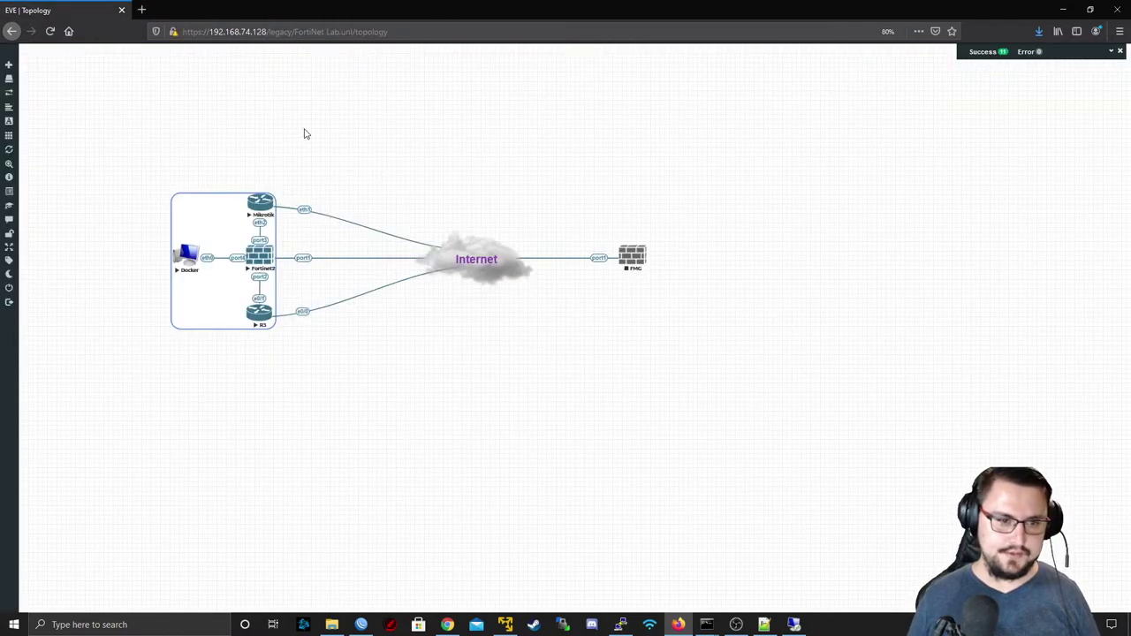
pyautogui.moveTo(304, 134); pyautogui.dragTo(142, 465)
pyautogui.rightClick(258, 262)
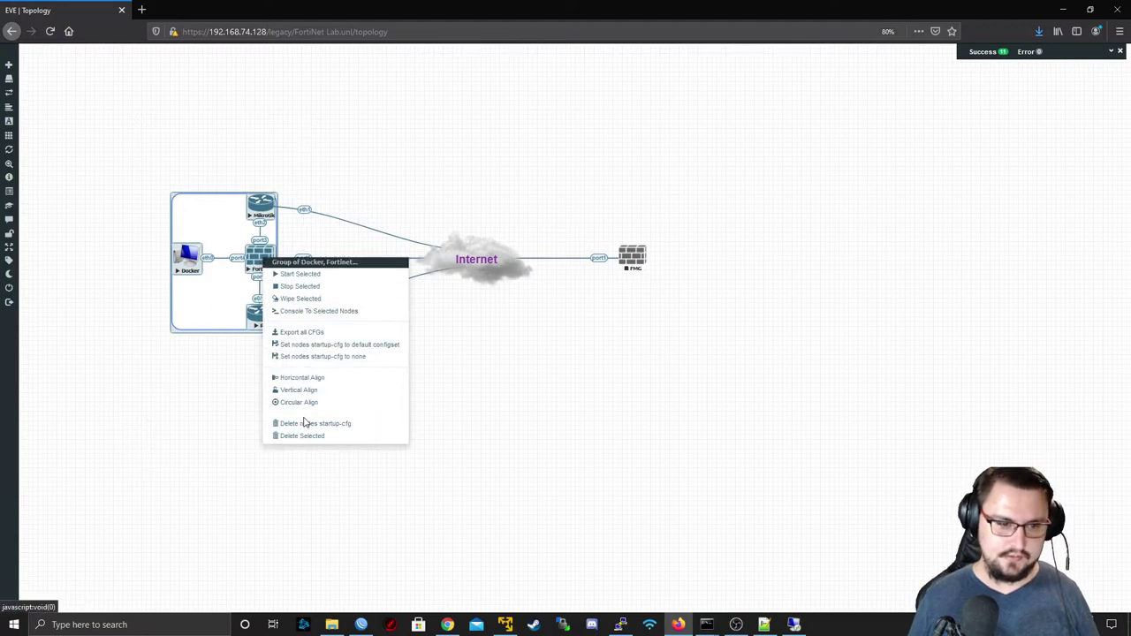
pyautogui.click(298, 289)
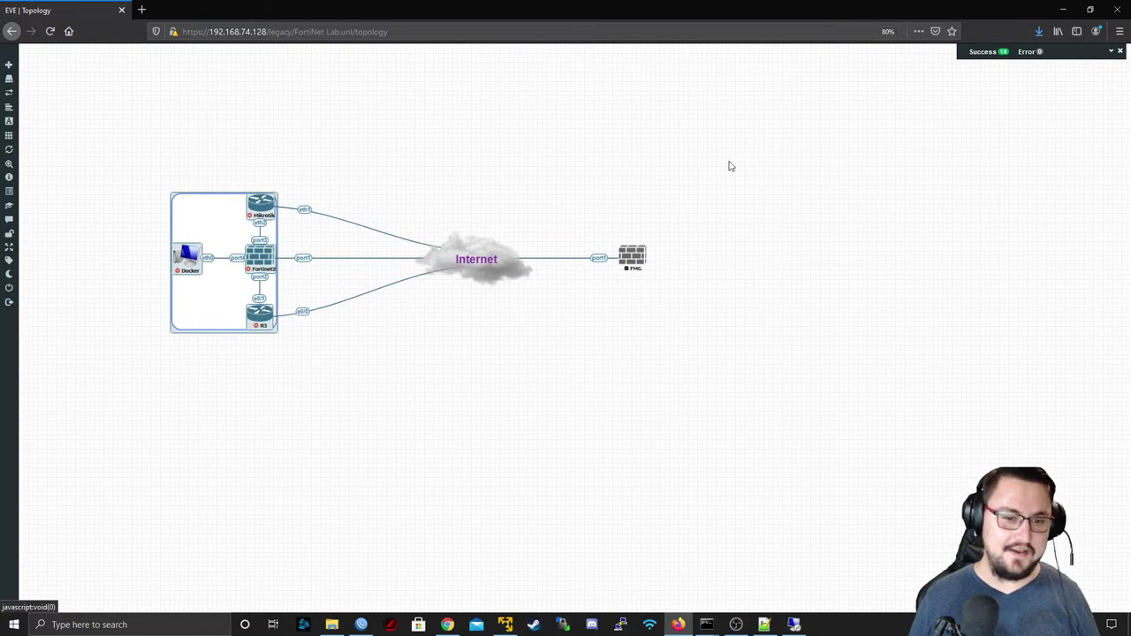
pyautogui.moveTo(445, 179); pyautogui.dragTo(598, 390)
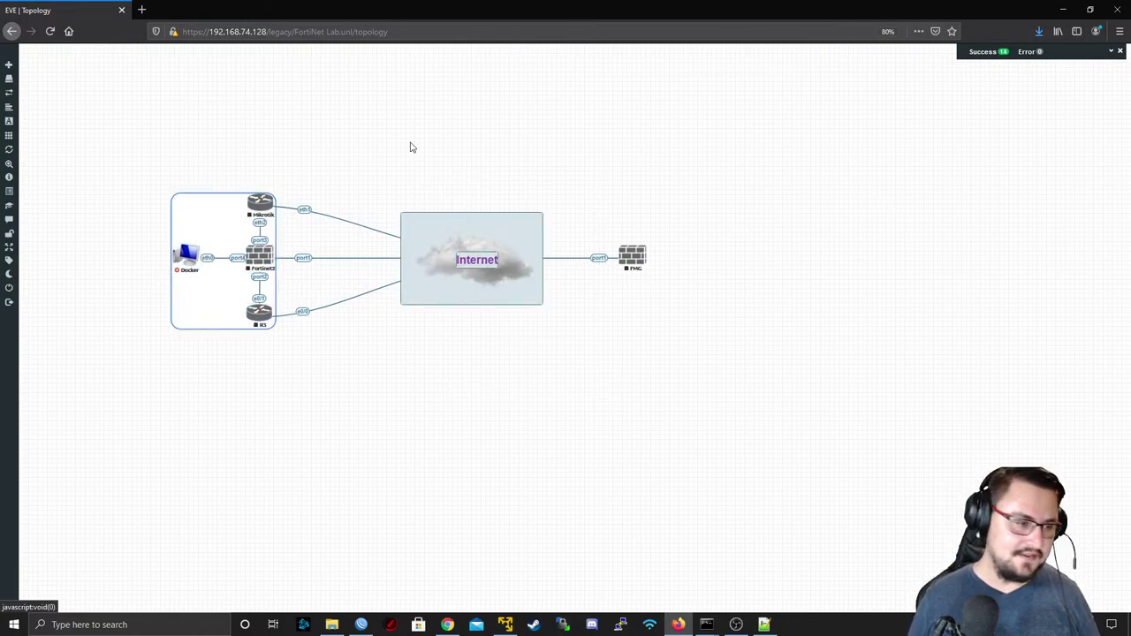
pyautogui.click(411, 147)
# - Close the FortiNet Lab, open the Network Berg Stream lab, and start its Fortinet node
pyautogui.moveTo(35, 274)
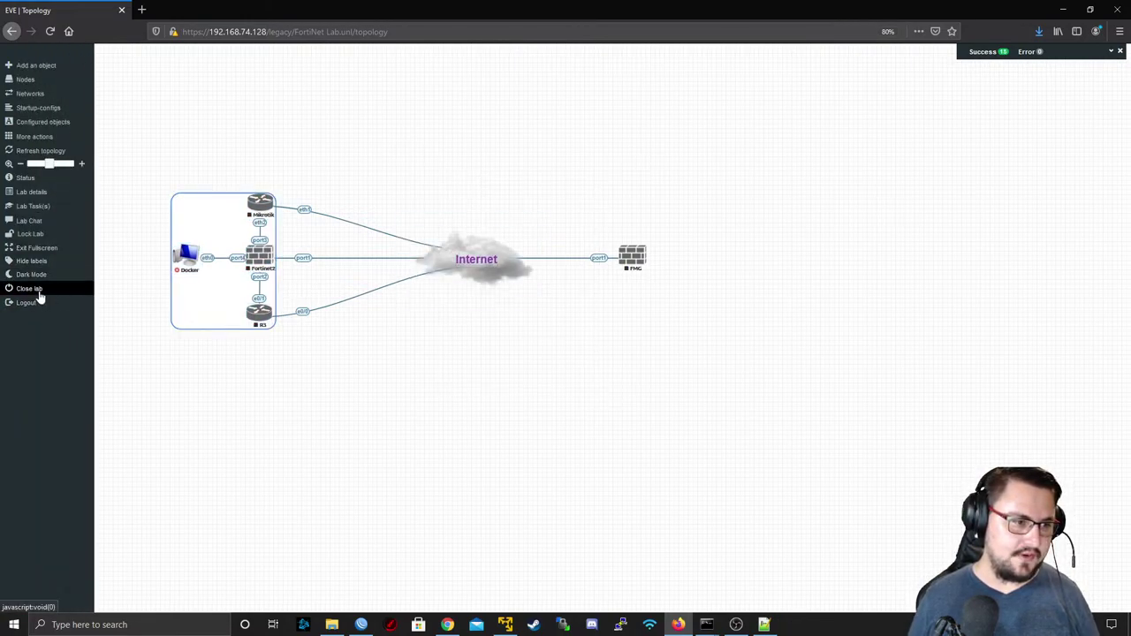
pyautogui.click(29, 289)
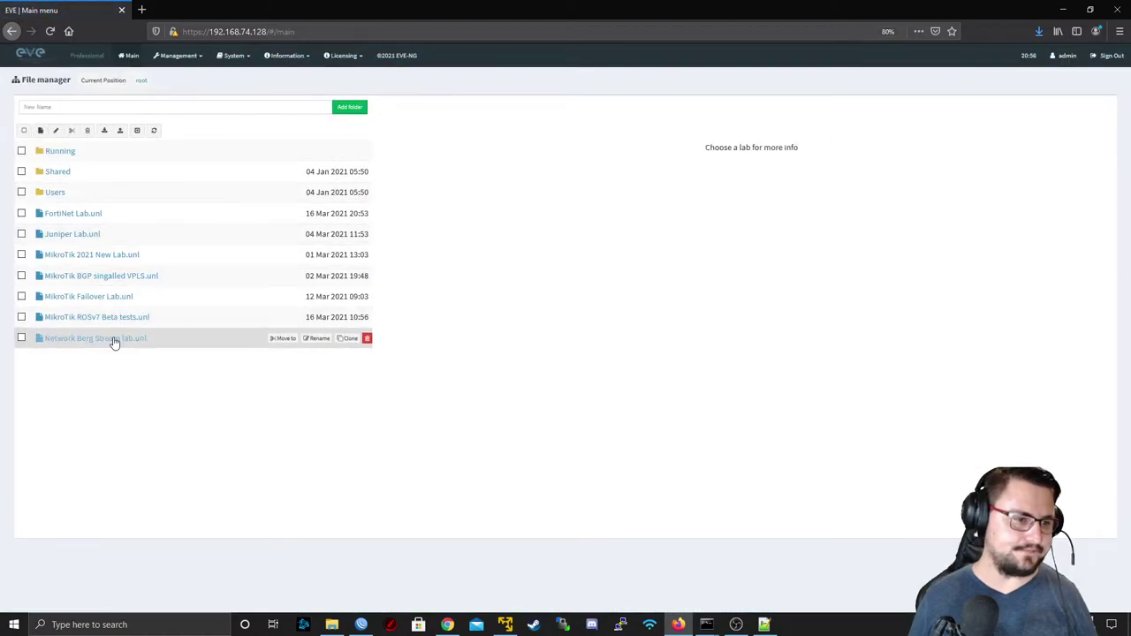
pyautogui.click(113, 348)
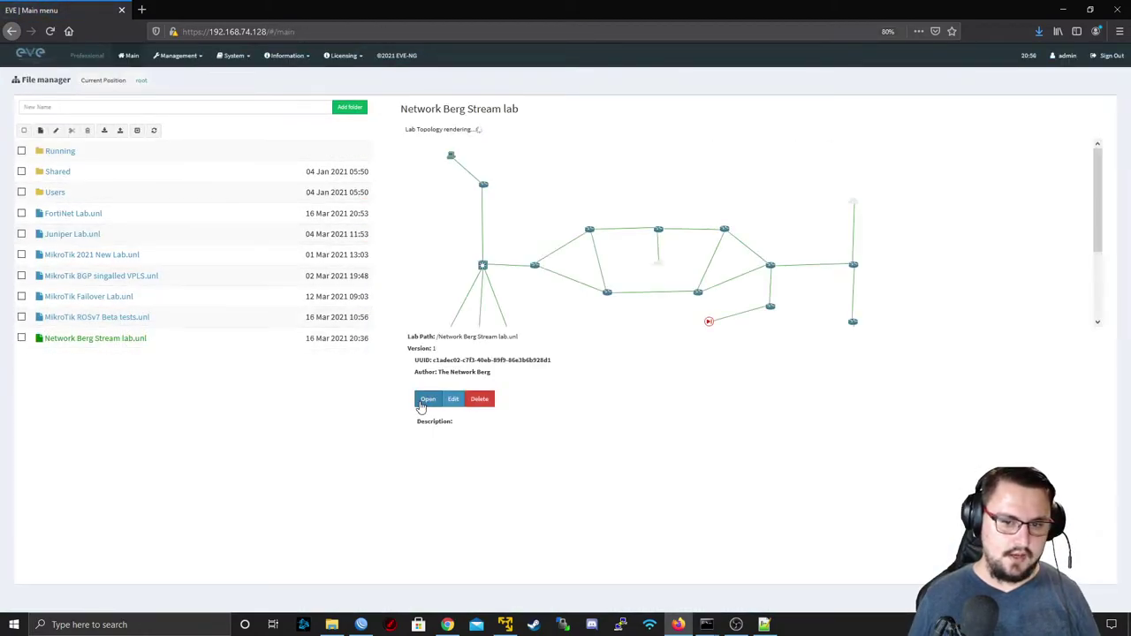
pyautogui.click(424, 403)
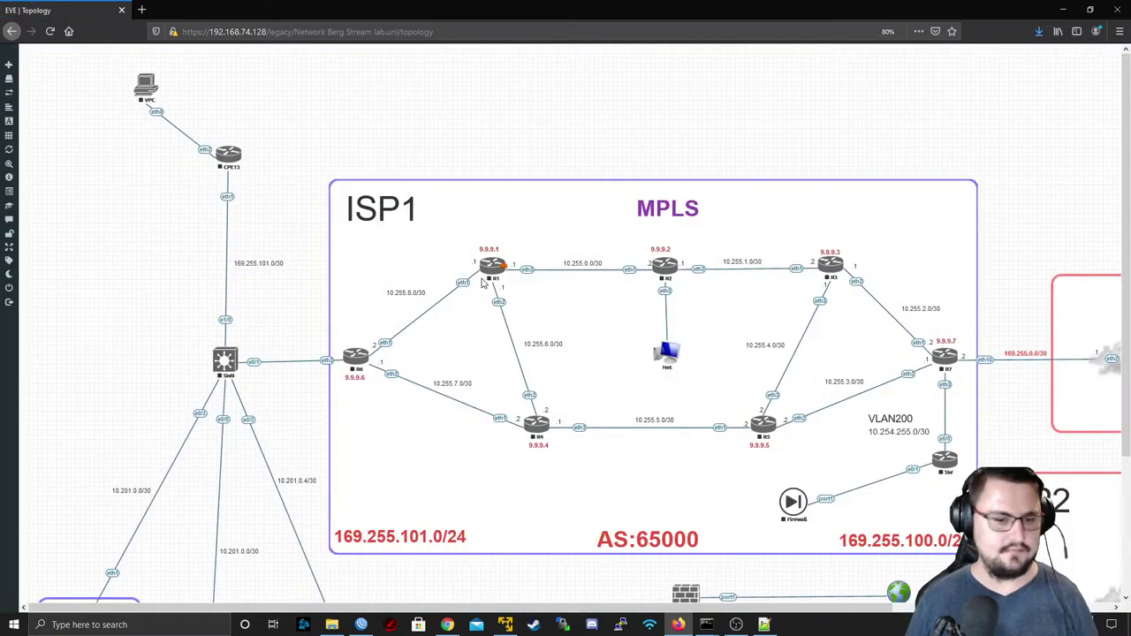
pyautogui.scroll(-2, 481, 268)
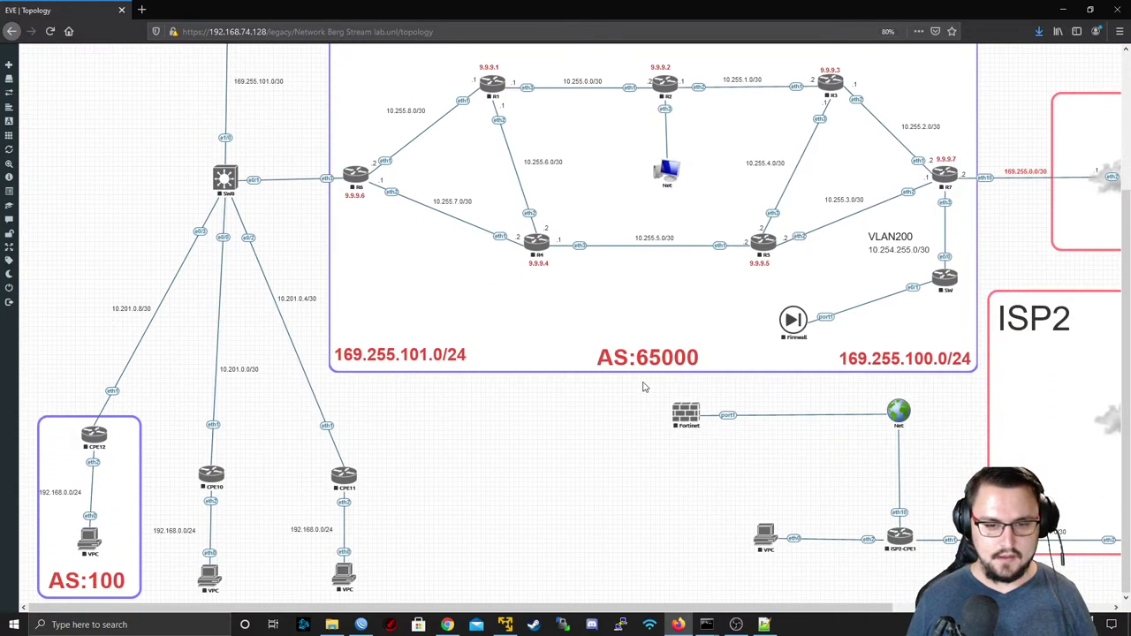
pyautogui.rightClick(689, 415)
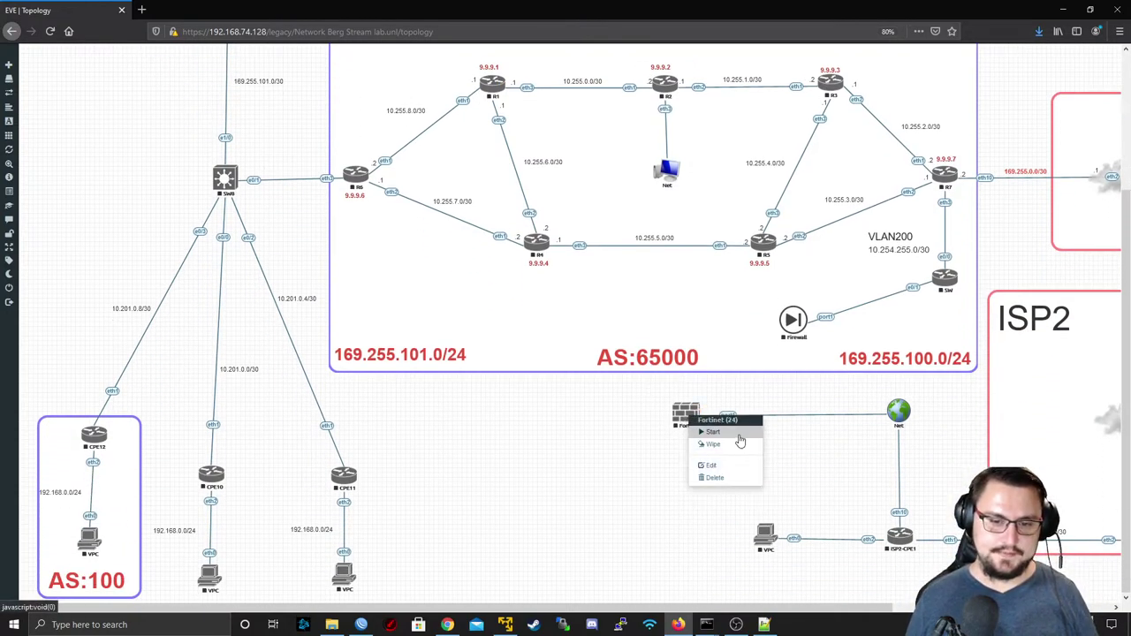
pyautogui.click(741, 433)
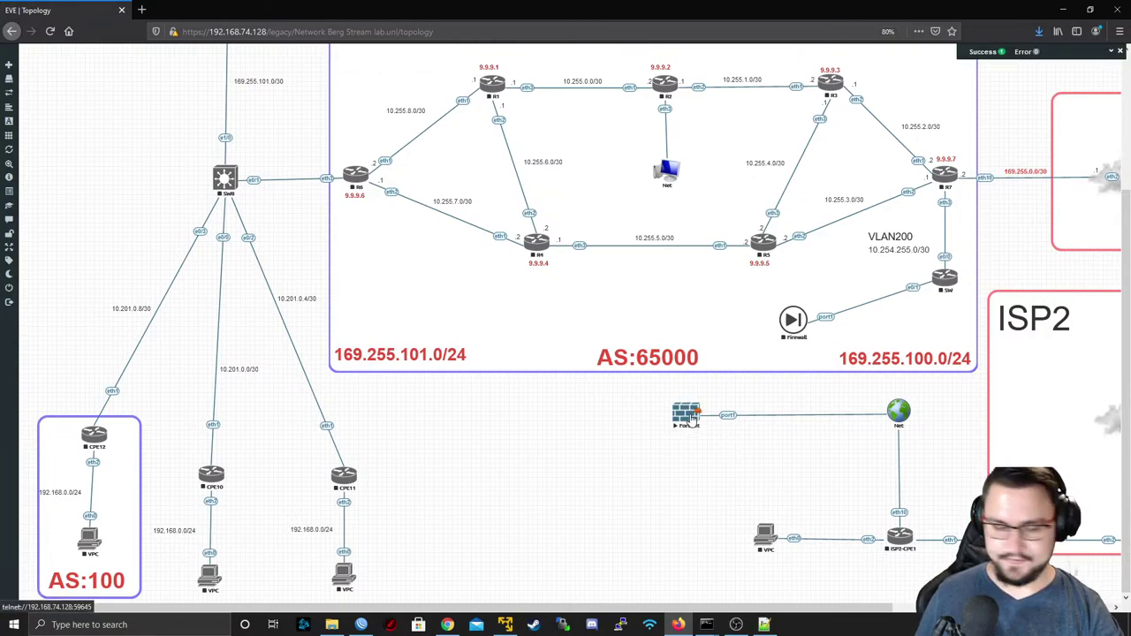
# - Open the Fortinet node's console in PuTTY and log in as admin with a blank password
pyautogui.click(694, 420)
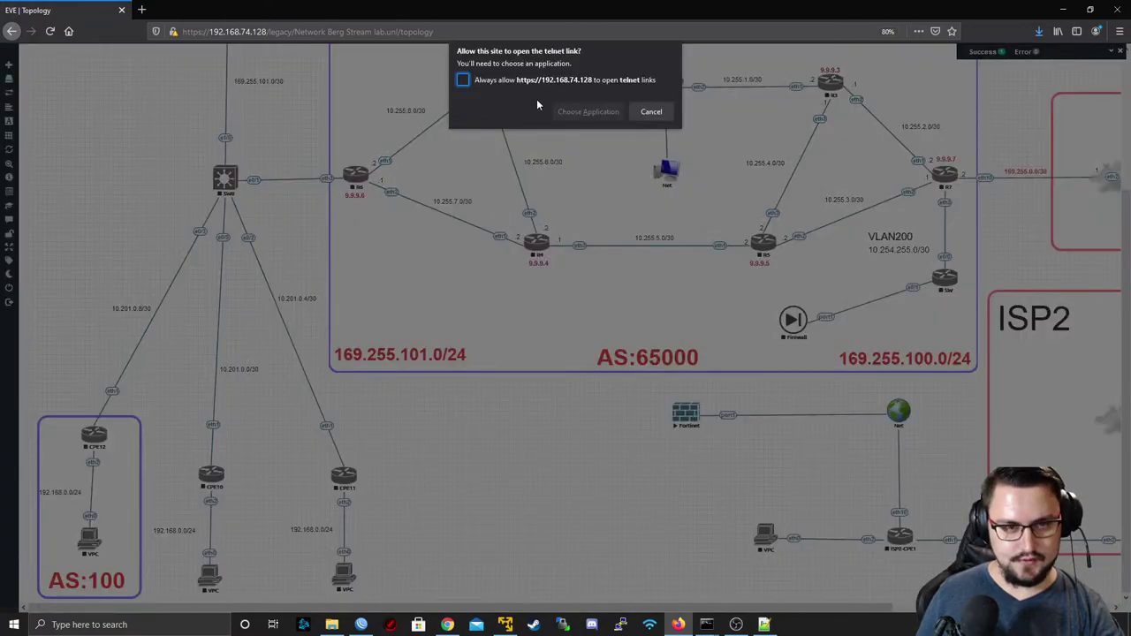
pyautogui.click(565, 111)
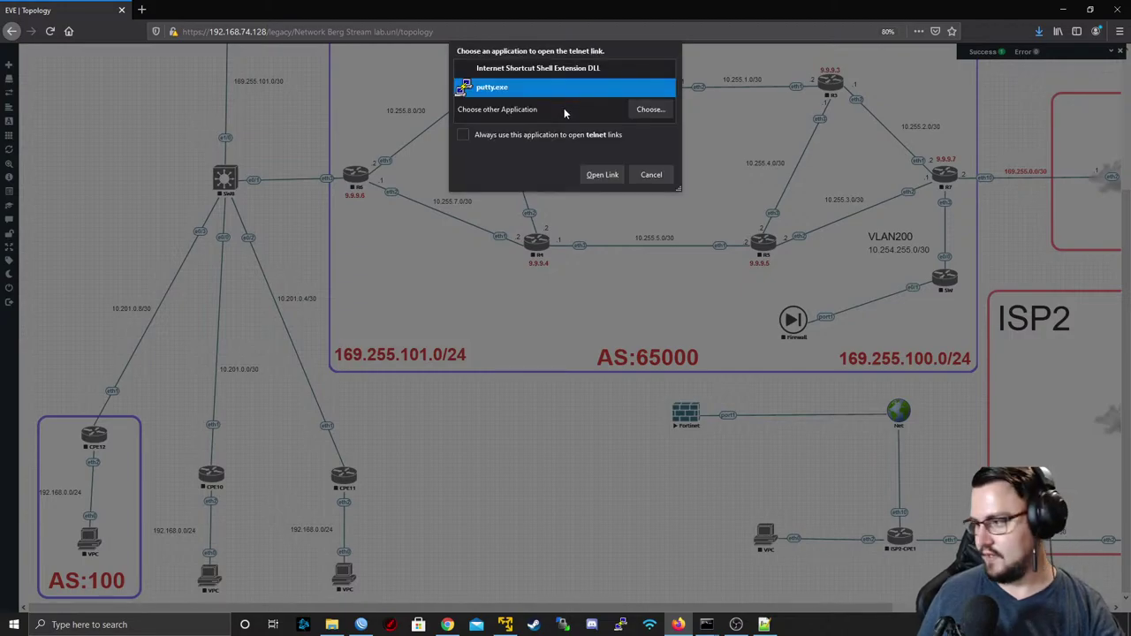
pyautogui.click(592, 175)
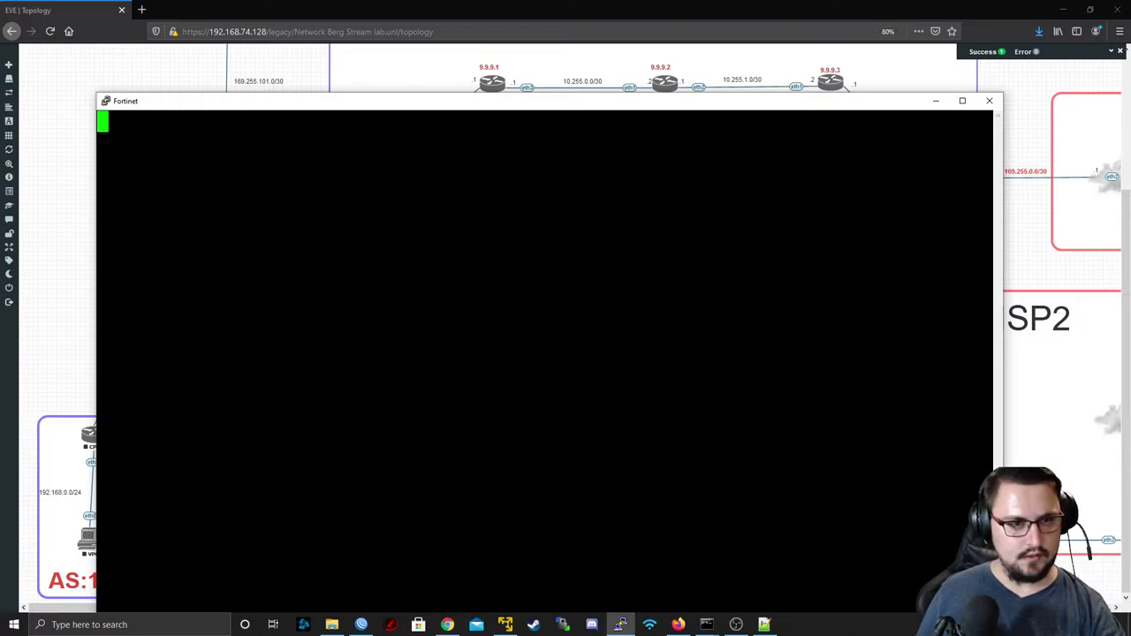
pyautogui.moveTo(383, 109); pyautogui.dragTo(365, 54)
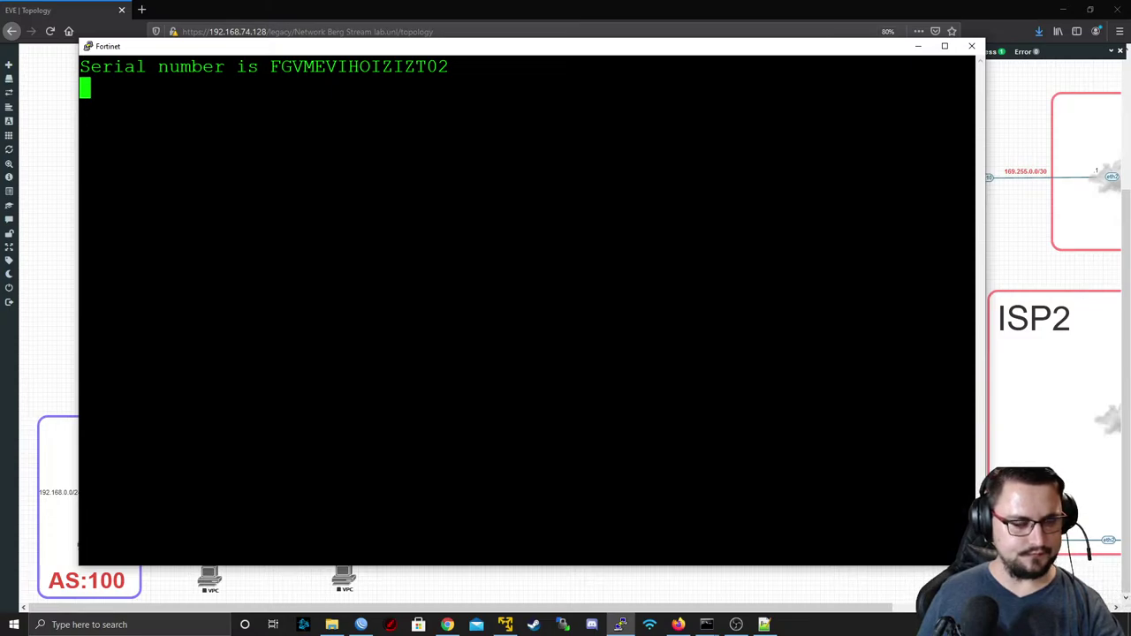
pyautogui.moveTo(134, 67); pyautogui.dragTo(262, 80)
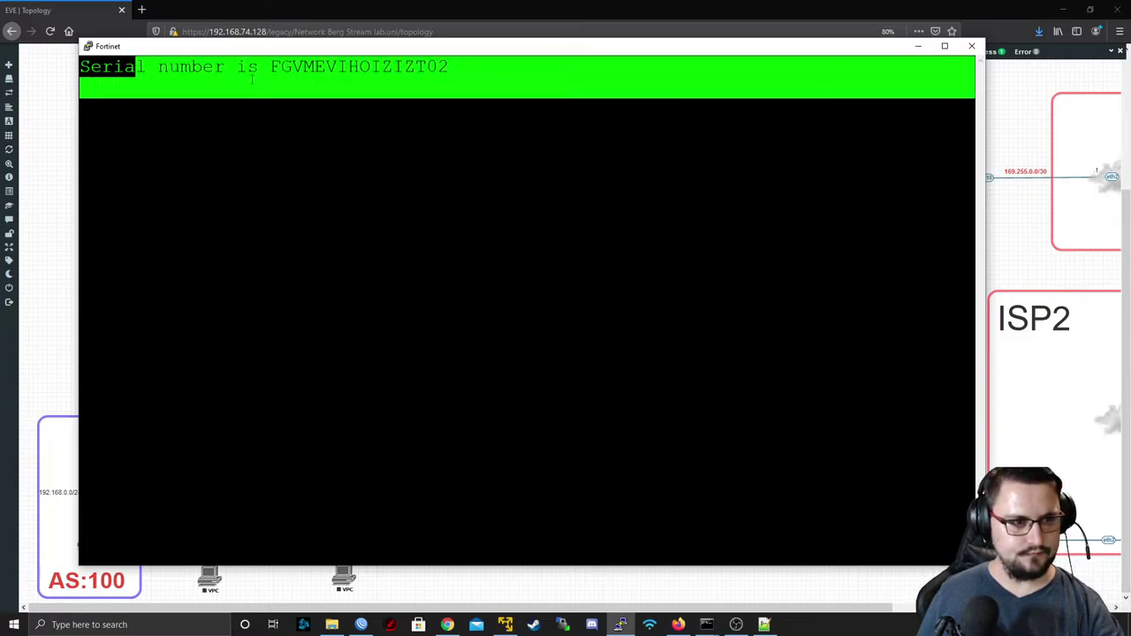
pyautogui.click(262, 79)
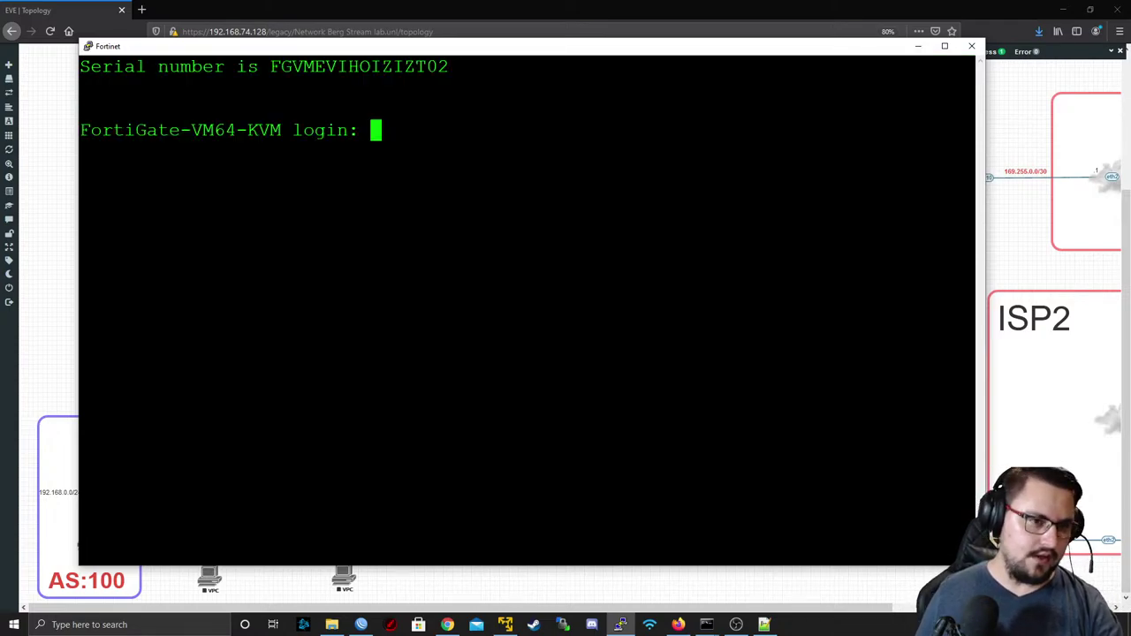
pyautogui.write('admin')
pyautogui.press('Return')
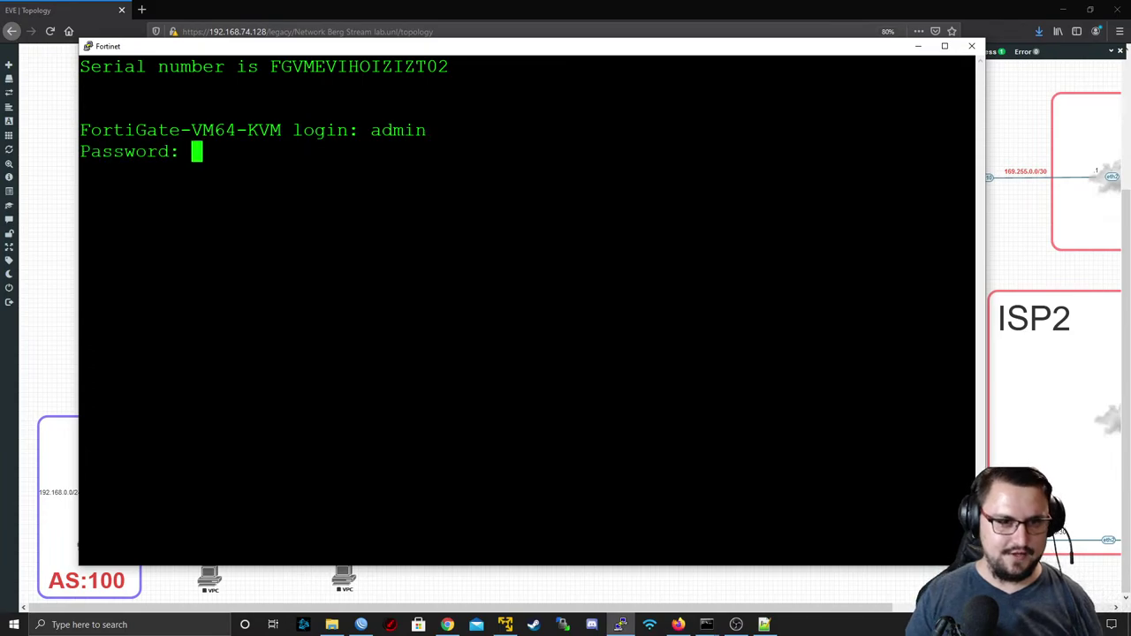
pyautogui.press('Return')
pyautogui.press('Return')
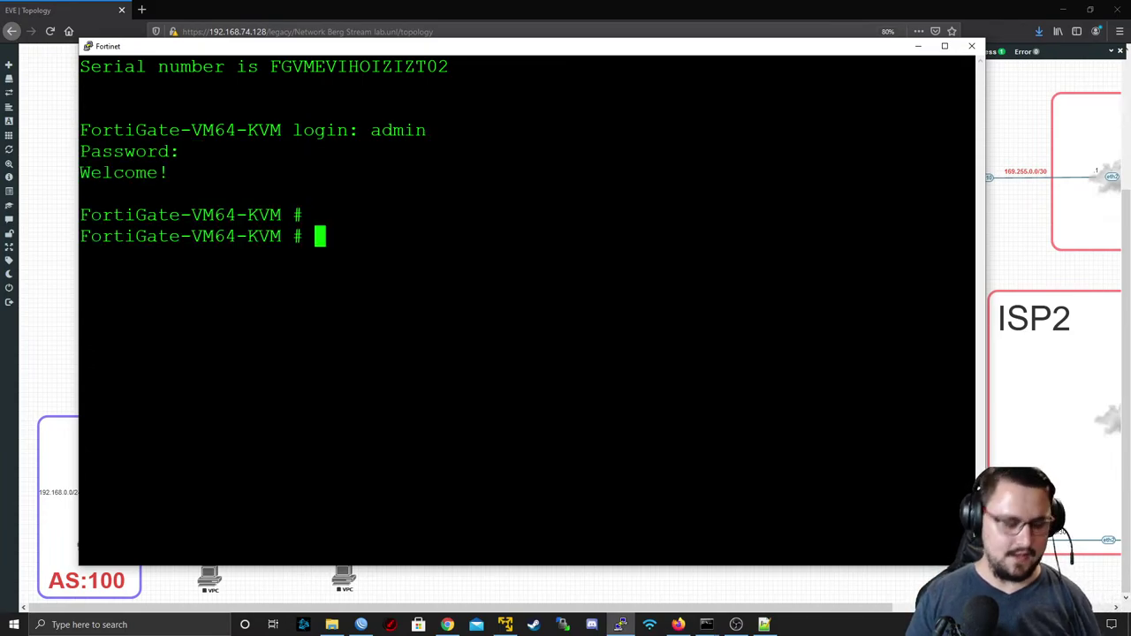
pyautogui.press('Return')
# - Run 'get system interface' and page through it, noting port1's DHCP address 192.168.74.140
pyautogui.write('sh')
pyautogui.write('o')
pyautogui.press('BackSpace')
pyautogui.press('BackSpace')
pyautogui.press('BackSpace')
pyautogui.write('g')
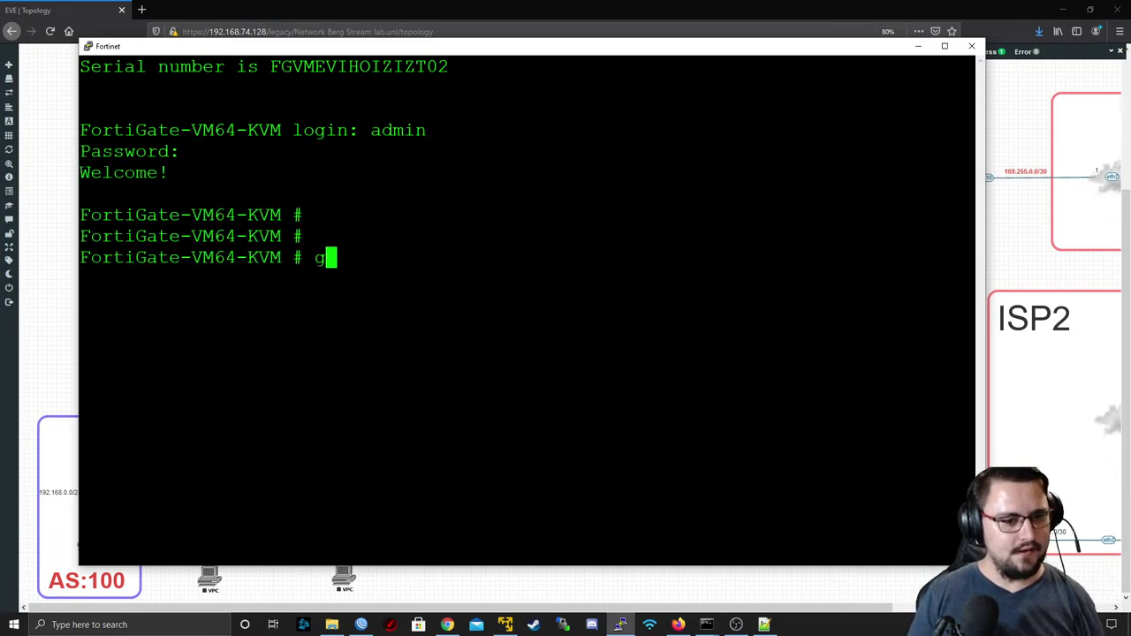
pyautogui.write('et system info')
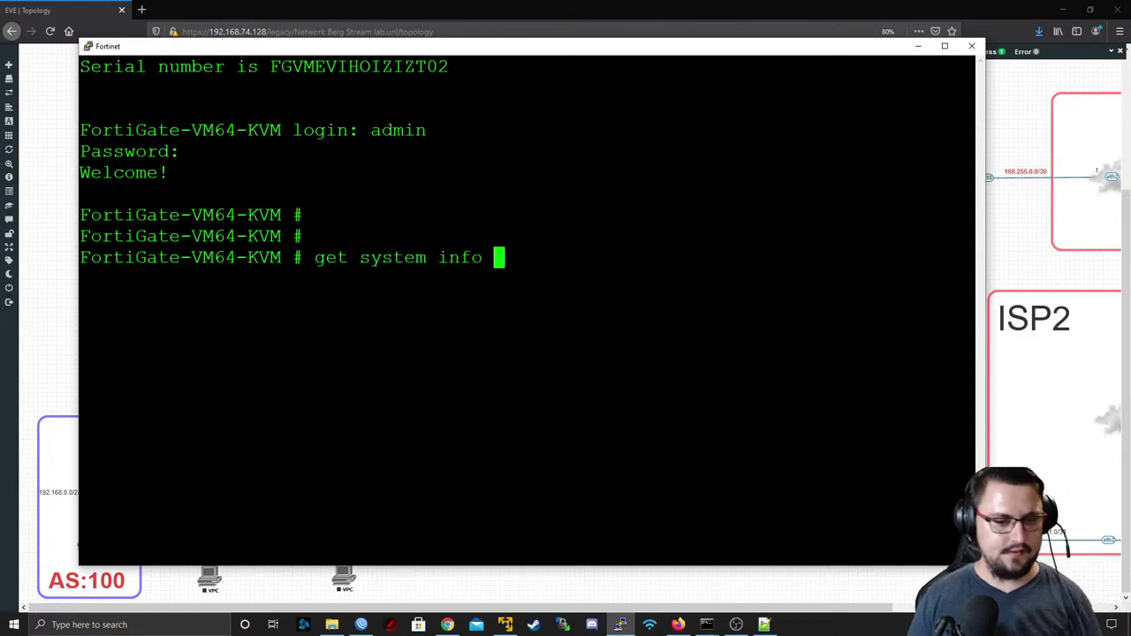
pyautogui.press('BackSpace')
pyautogui.press('BackSpace')
pyautogui.press('BackSpace')
pyautogui.press('BackSpace')
pyautogui.write('nterface')
pyautogui.press('Return')
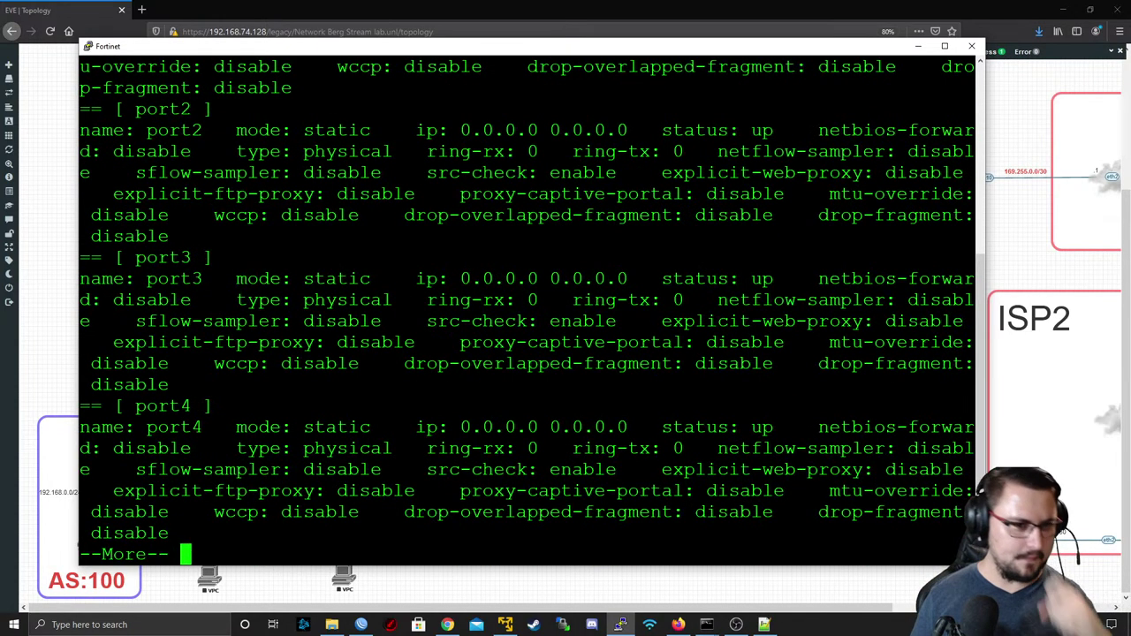
pyautogui.scroll(4, 528, 309)
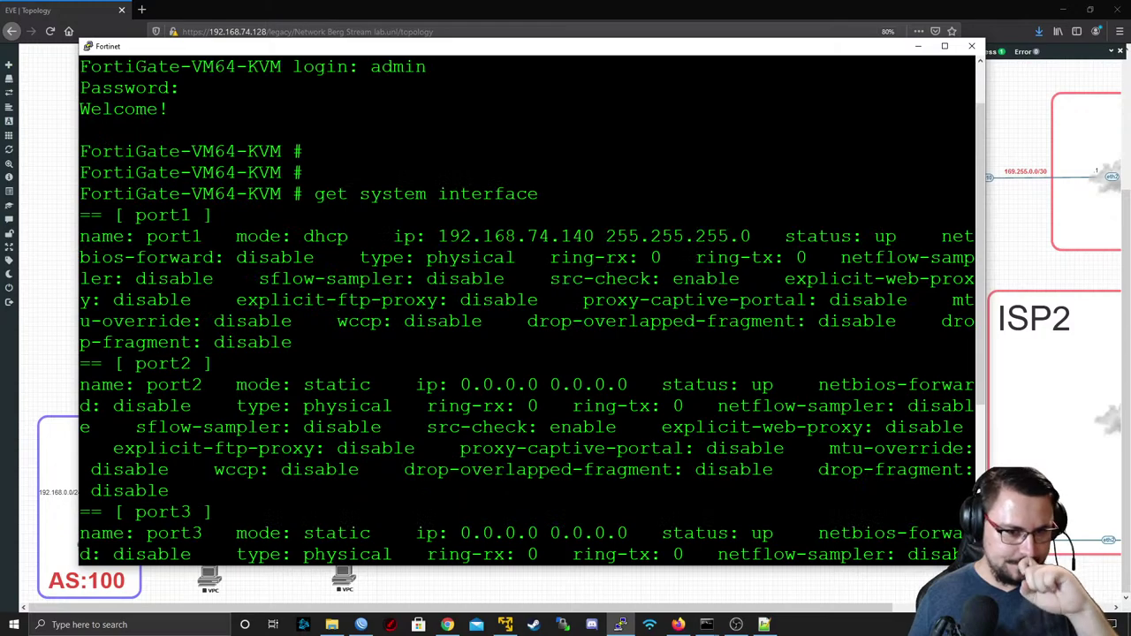
pyautogui.doubleClick(514, 236)
pyautogui.hotkey('ctrl', 'c')
pyautogui.press('space')
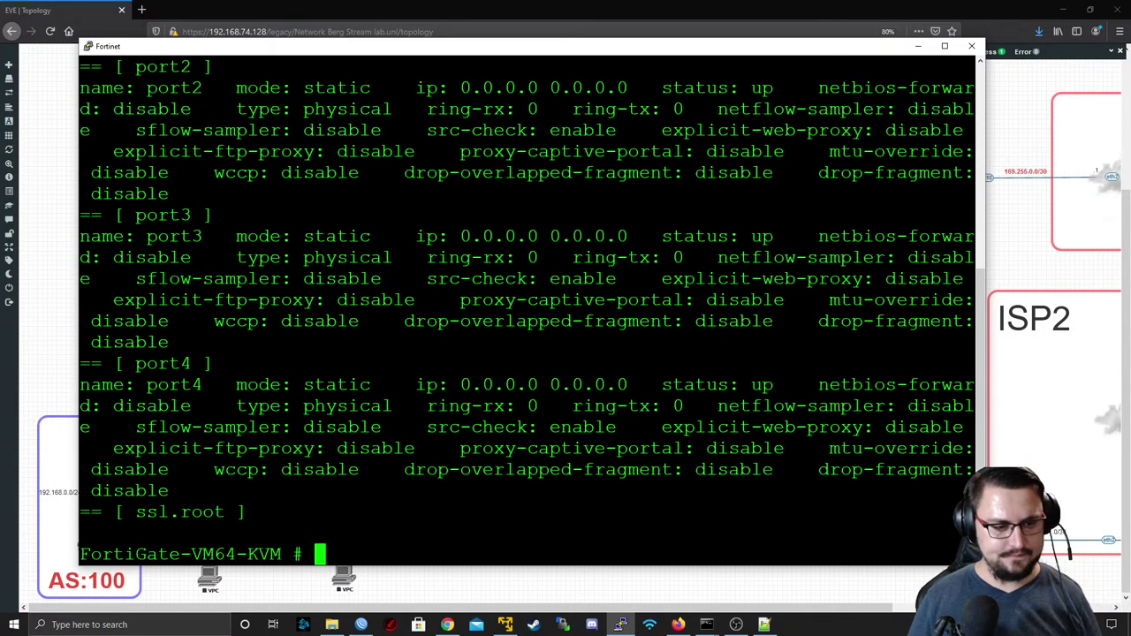
pyautogui.click(142, 10)
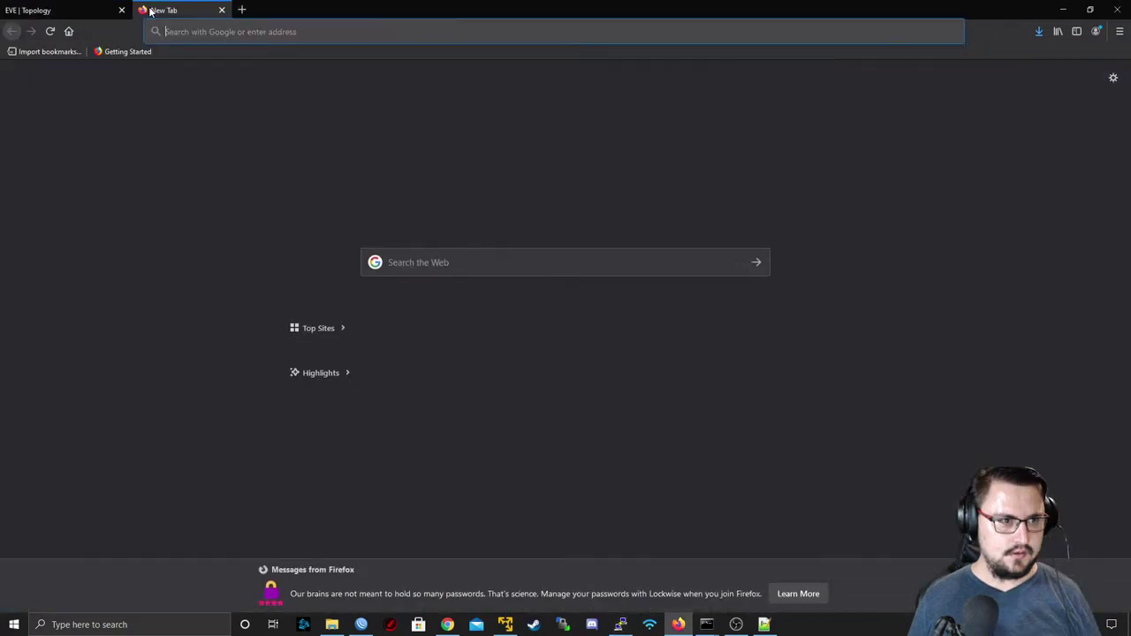
pyautogui.hotkey('ctrl', 'v')
pyautogui.press('Return')
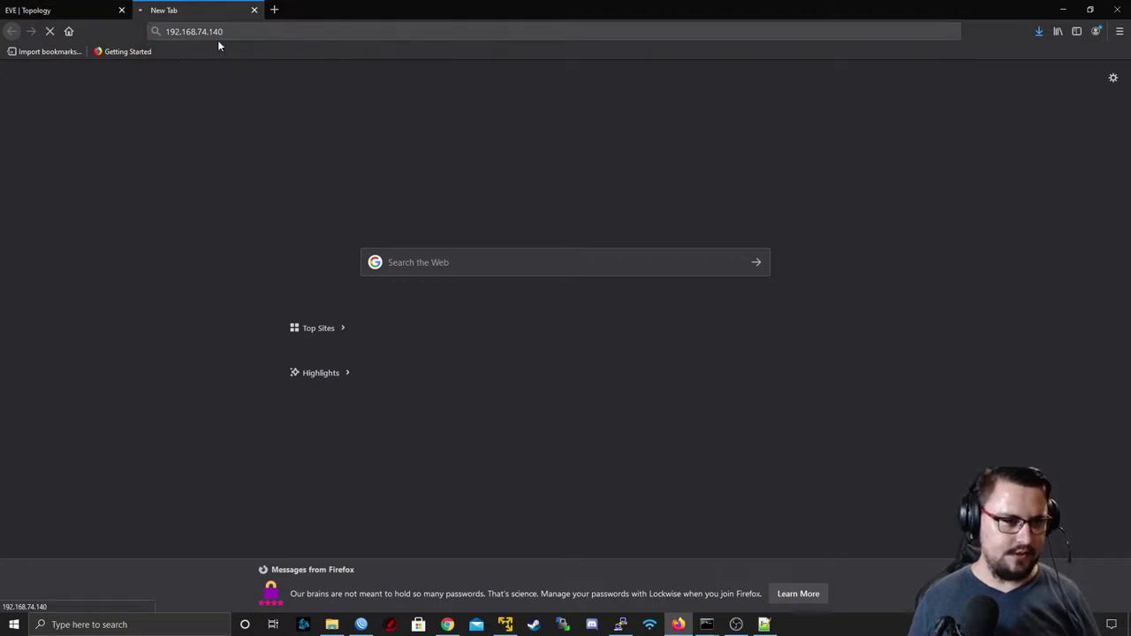
pyautogui.click(220, 37)
pyautogui.press('Home')
pyautogui.write('https://')
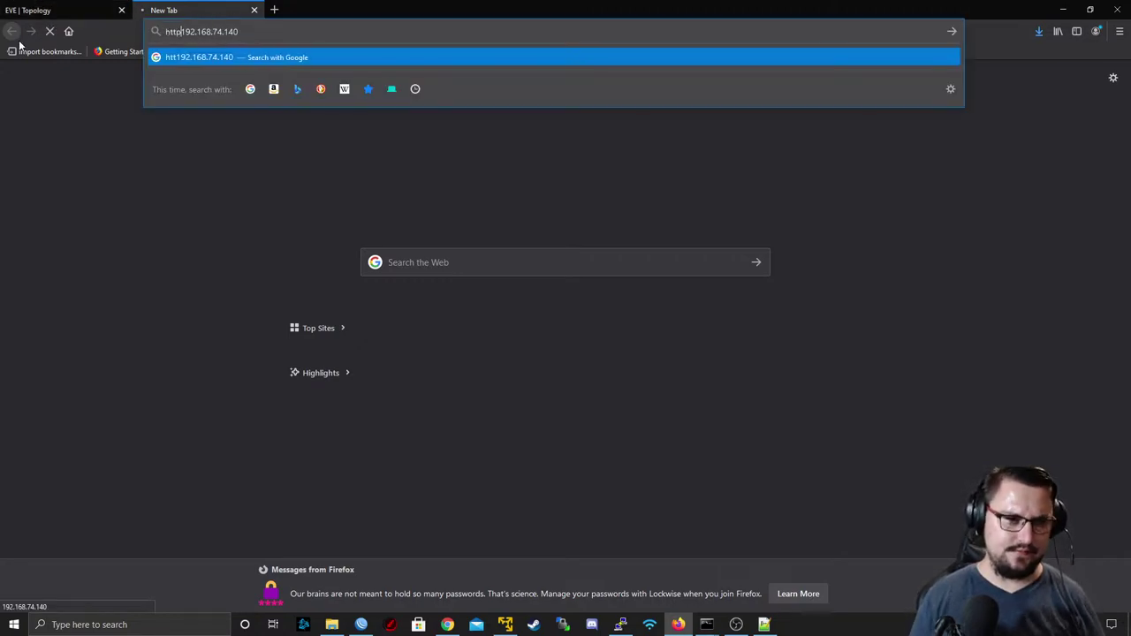
pyautogui.press('Return')
pyautogui.click(71, 9)
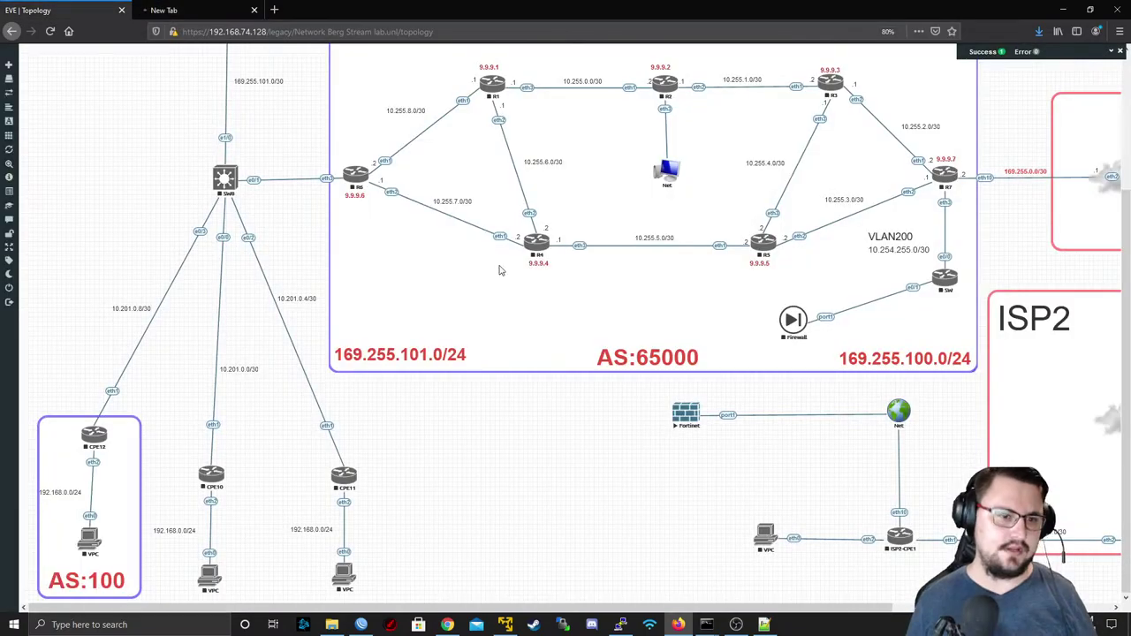
pyautogui.click(189, 10)
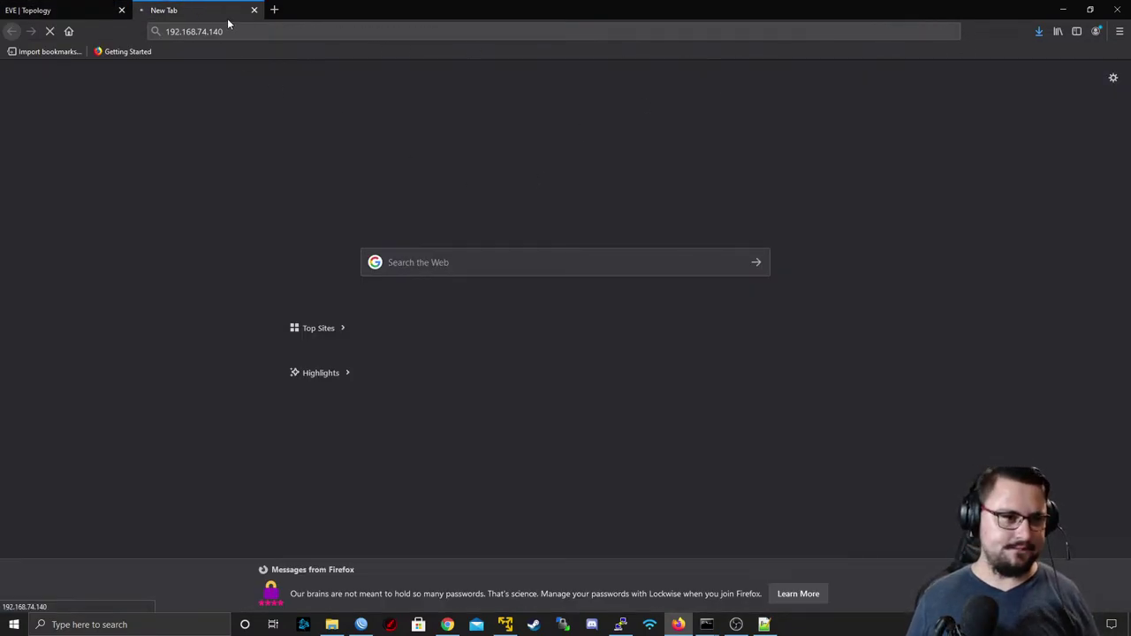
pyautogui.hotkey('alt', 'Tab')
# - Show the existing static routes, then enter config router static and create entry 0
pyautogui.press('Return')
pyautogui.press('Return')
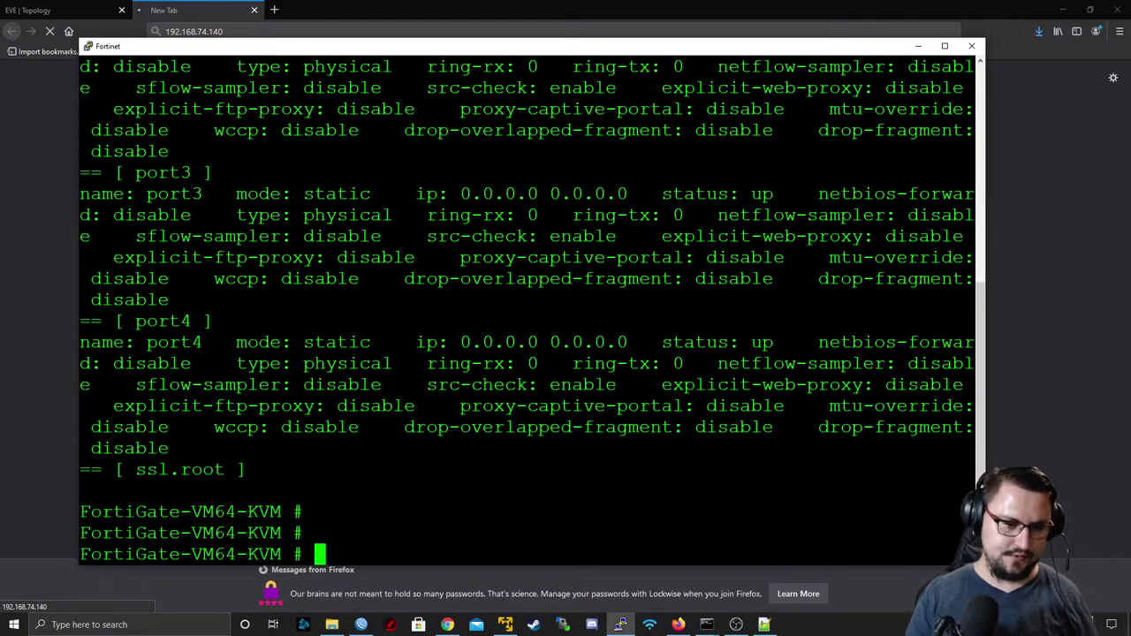
pyautogui.write('show ')
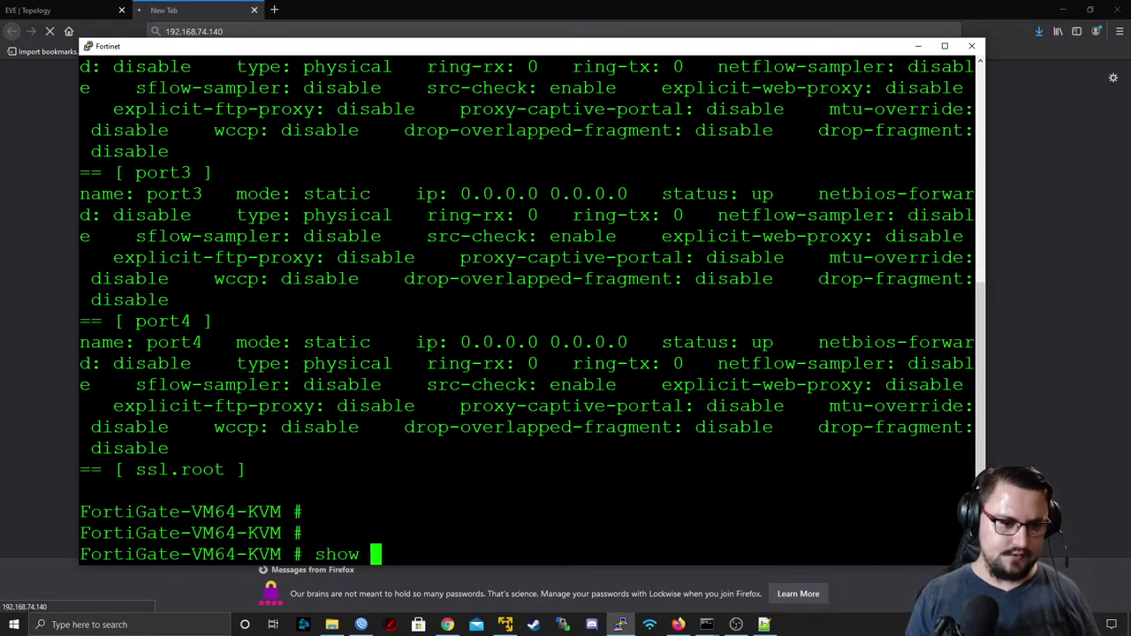
pyautogui.write('srouter static')
pyautogui.press('Return')
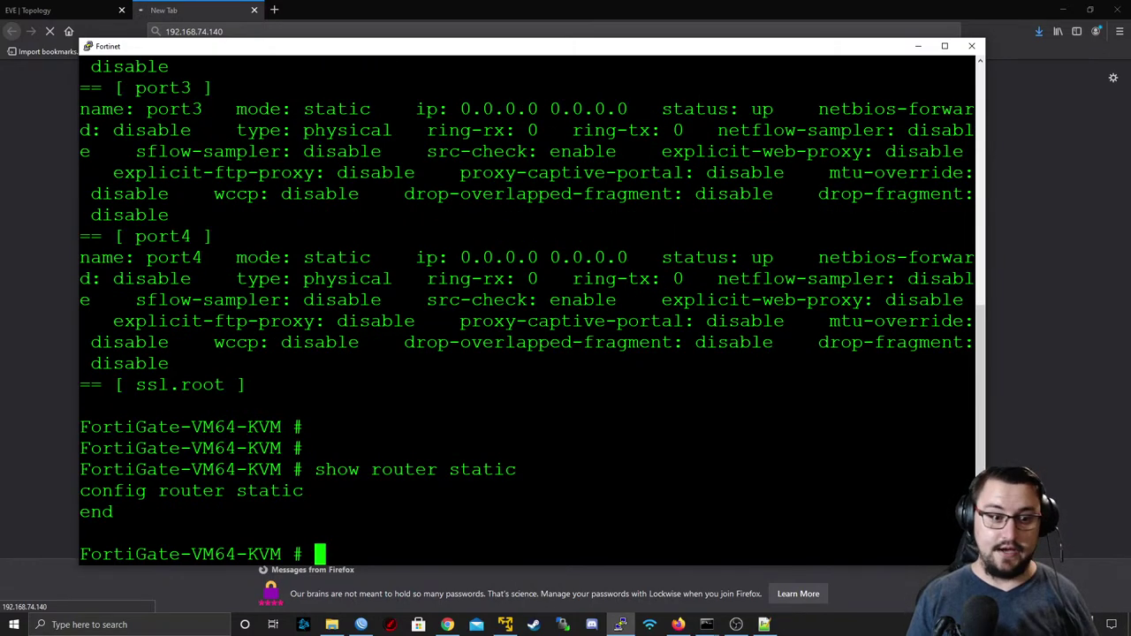
pyautogui.write('show')
pyautogui.press('BackSpace')
pyautogui.press('BackSpace')
pyautogui.press('BackSpace')
pyautogui.press('BackSpace')
pyautogui.press('BackSpace')
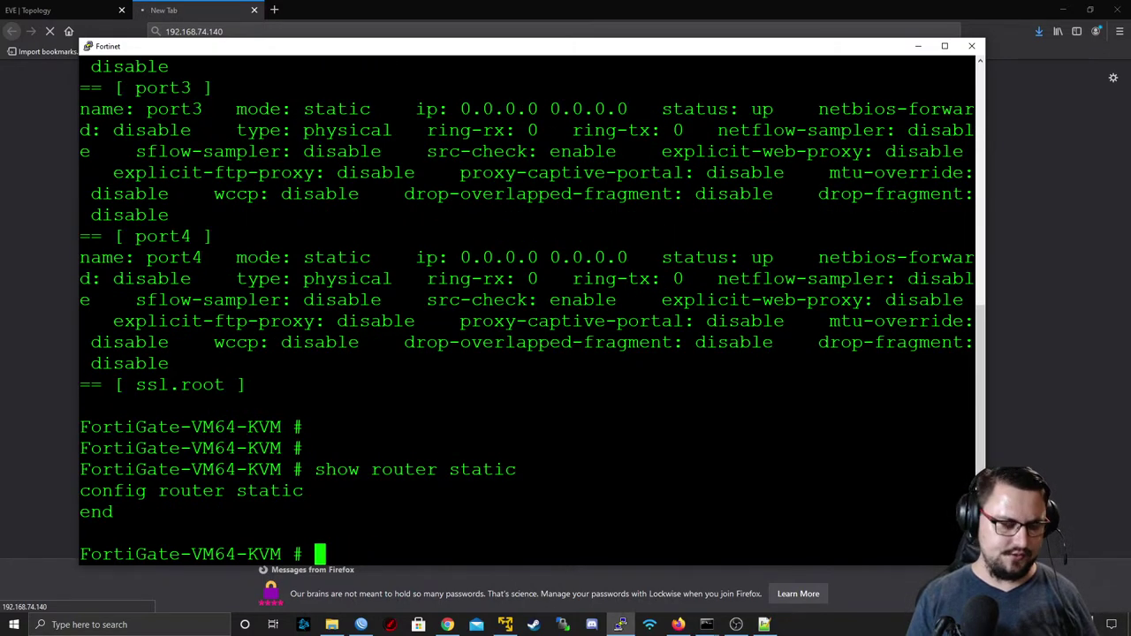
pyautogui.write('e')
pyautogui.write('onfig router')
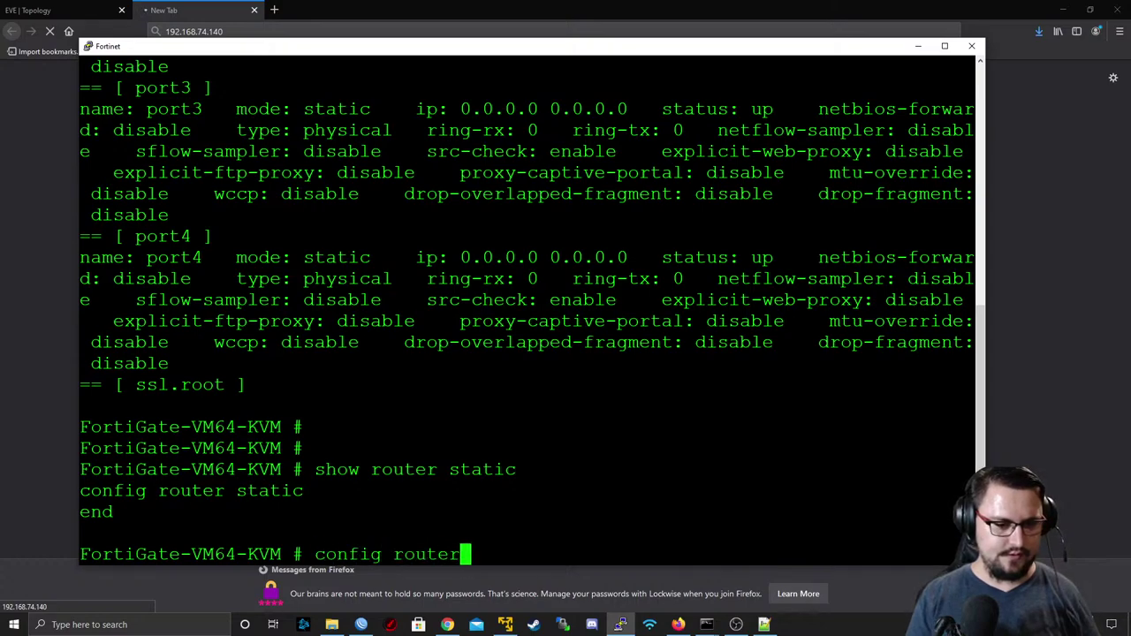
pyautogui.write(' static e')
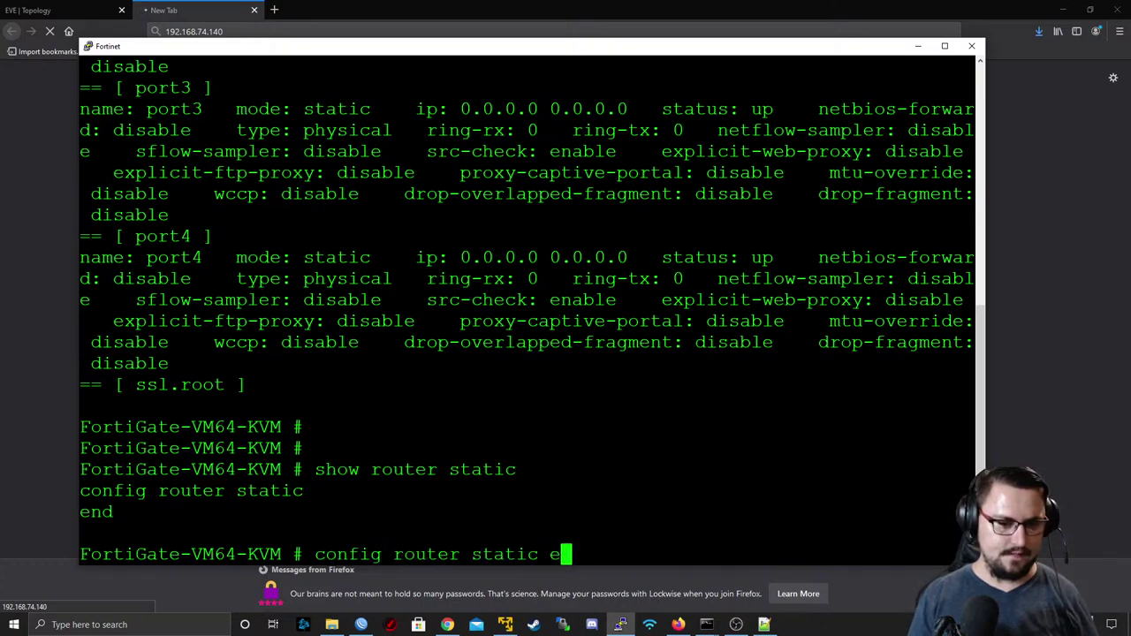
pyautogui.press('BackSpace')
pyautogui.press('Return')
pyautogui.write('edited')
pyautogui.press('BackSpace')
pyautogui.press('BackSpace')
pyautogui.write('0')
pyautogui.press('Return')
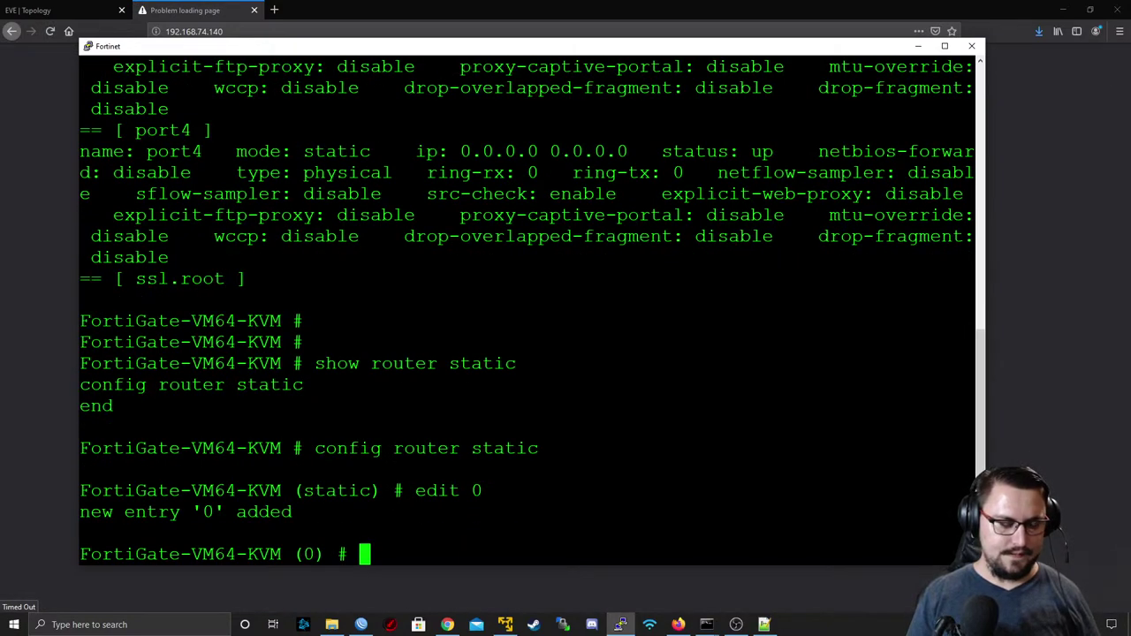
# - Set static route 0's gateway to 192.168.74.2 and its device to port1
pyautogui.write('set gw')
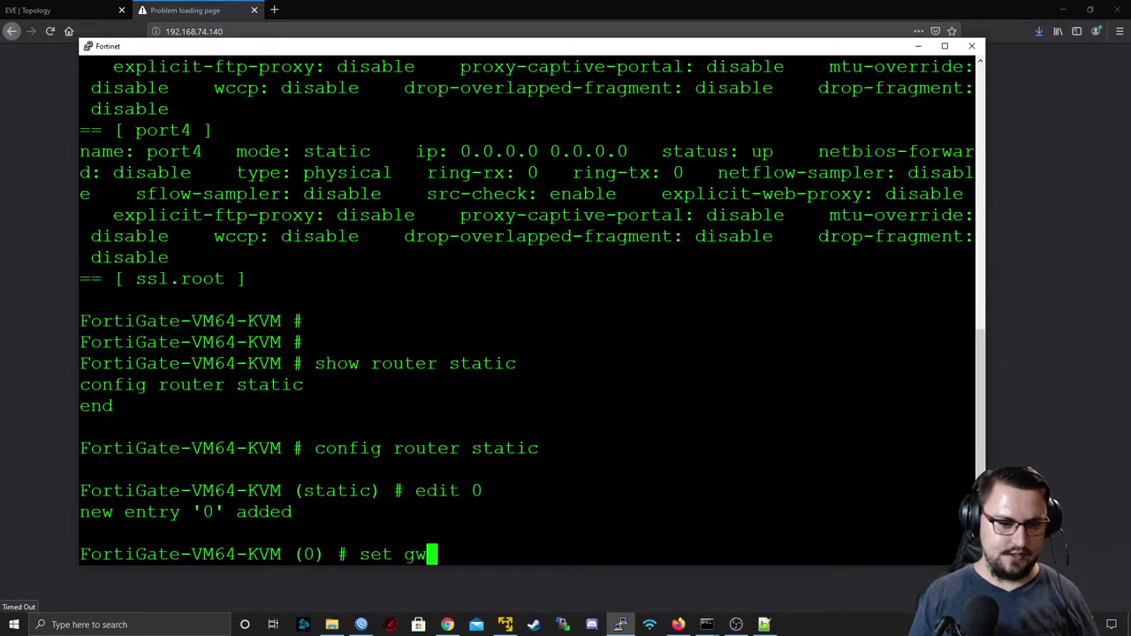
pyautogui.press('BackSpace')
pyautogui.write('a')
pyautogui.press('Tab')
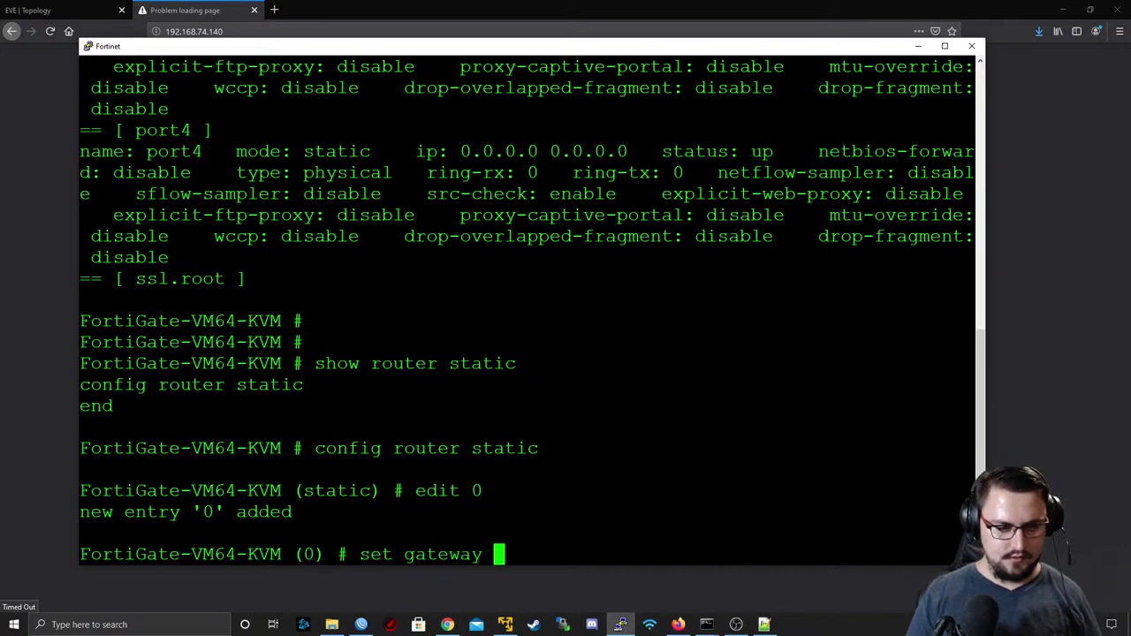
pyautogui.write('192.168')
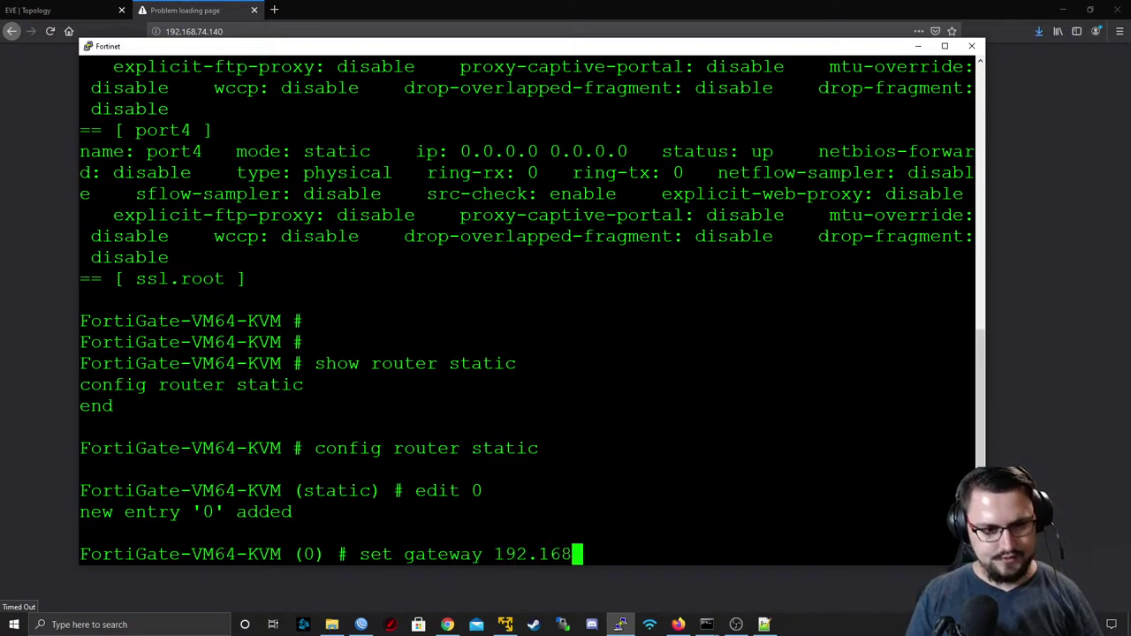
pyautogui.write('.74.2')
pyautogui.press('Return')
pyautogui.write('s')
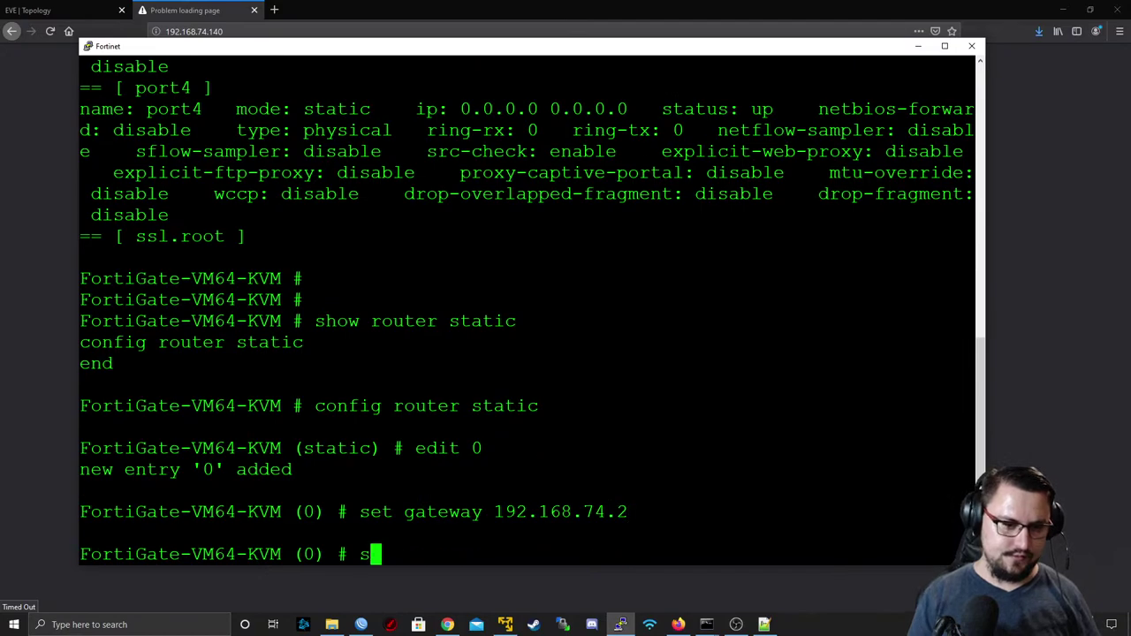
pyautogui.write('et de')
pyautogui.press('Tab')
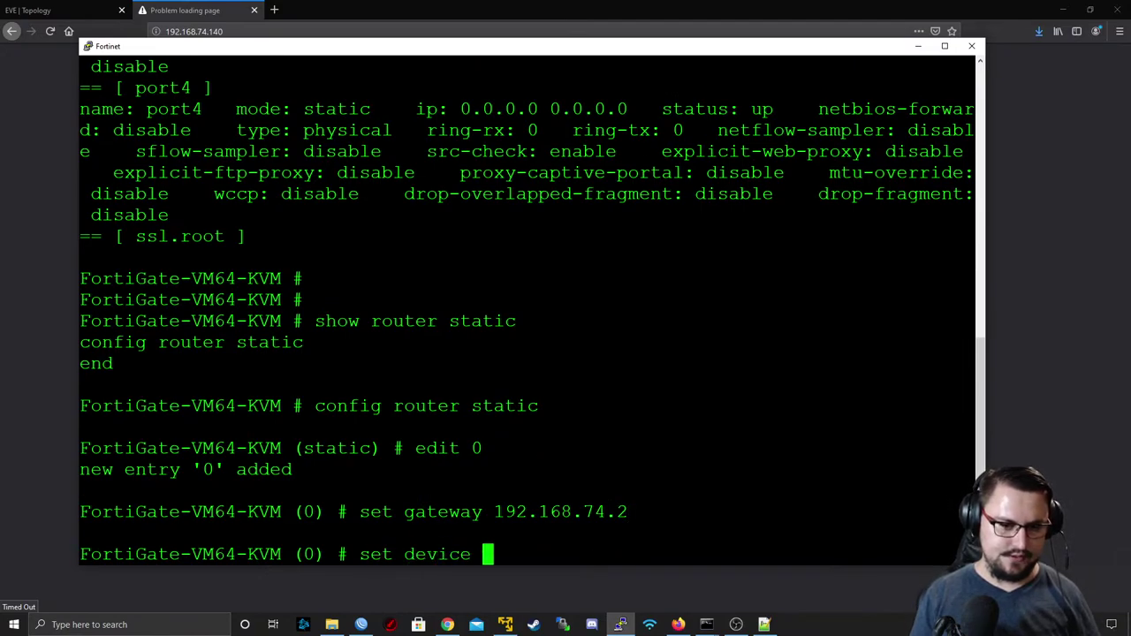
pyautogui.write('port1')
pyautogui.press('Return')
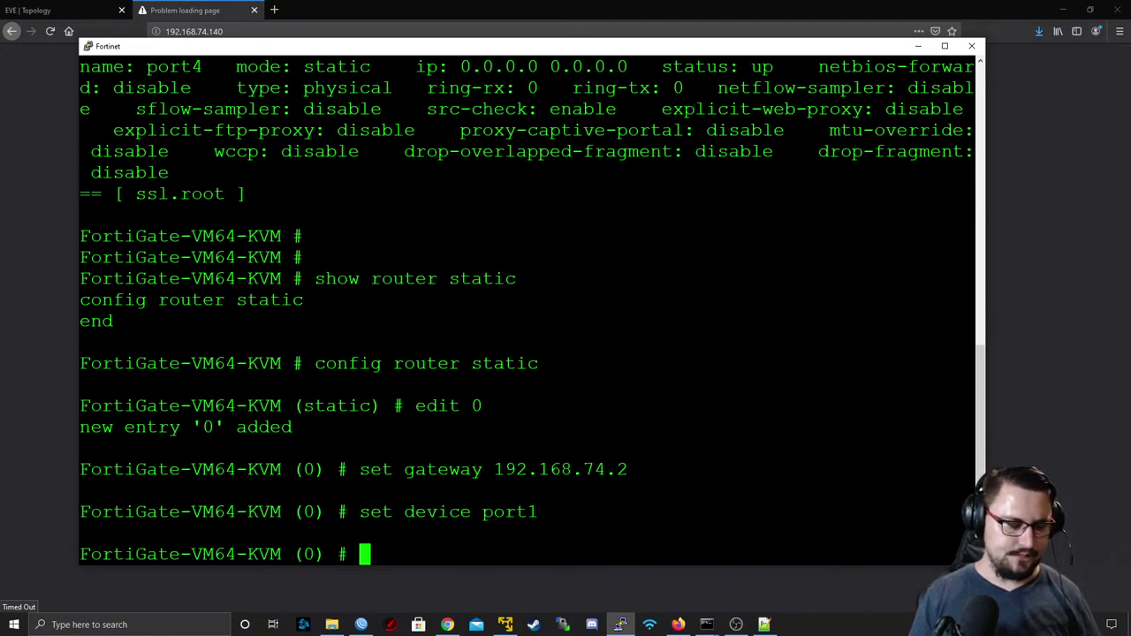
# - Save the route with next and end, then retry 192.168.74.140 in Firefox
pyautogui.write('next')
pyautogui.press('Return')
pyautogui.write('end')
pyautogui.press('Return')
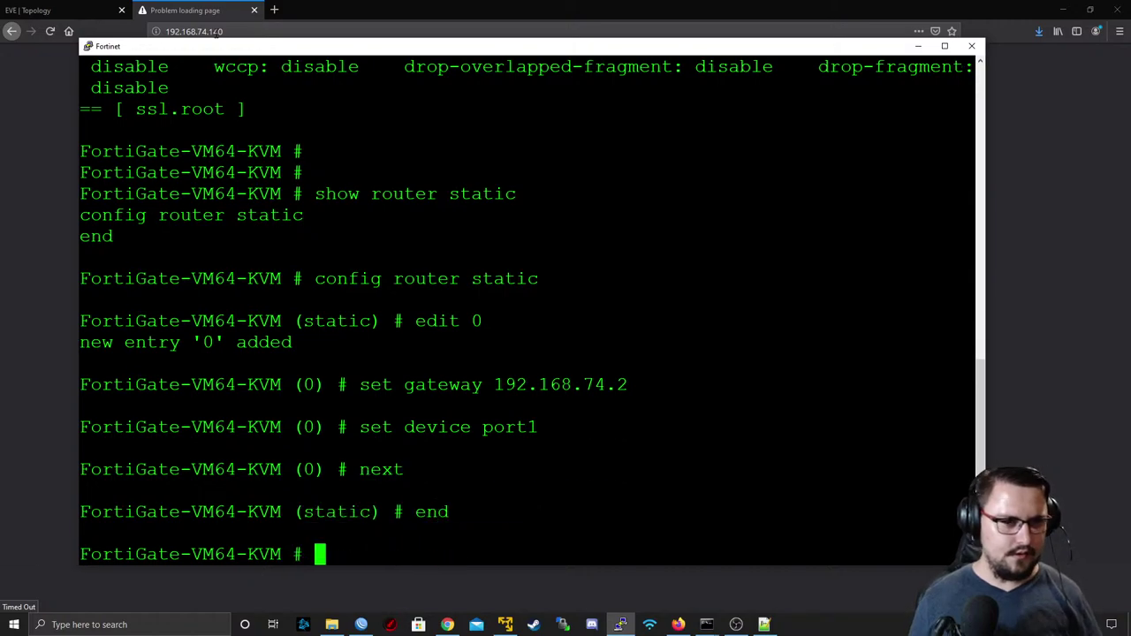
pyautogui.click(216, 31)
pyautogui.press('Return')
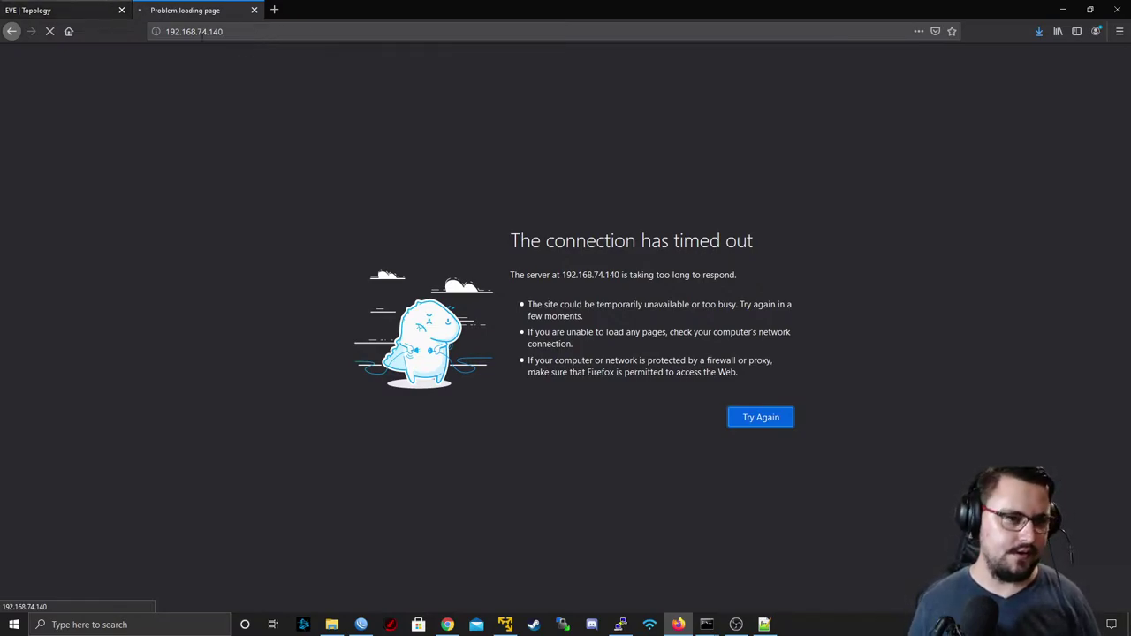
# - Stop the running ping in the administrator Command Prompt and review its output
pyautogui.moveTo(707, 623)
pyautogui.click(717, 552)
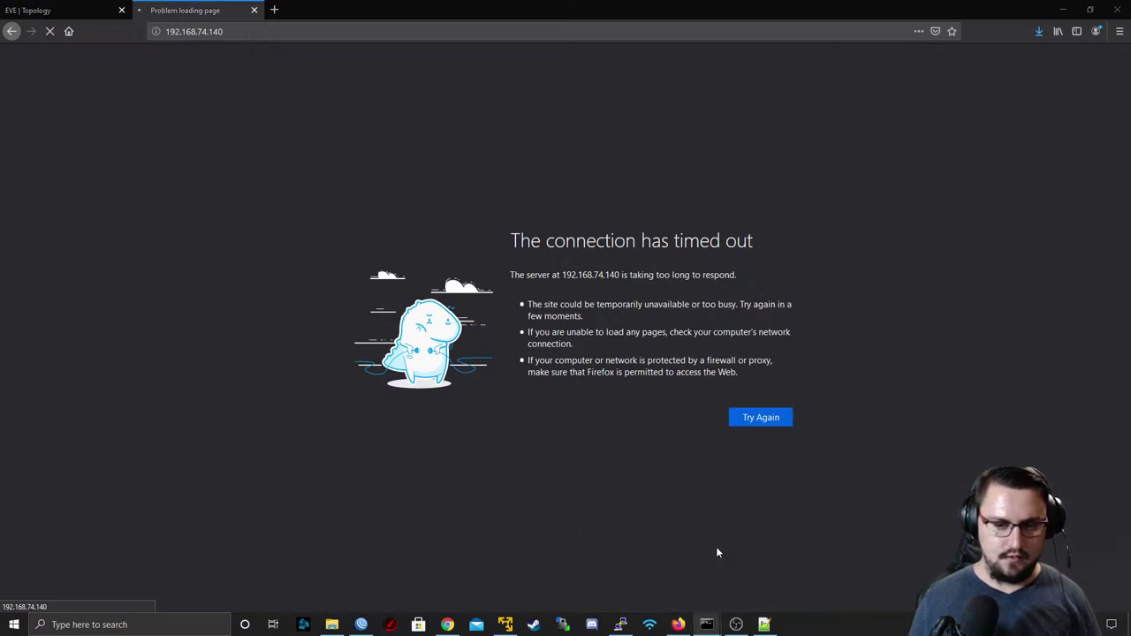
pyautogui.hotkey('ctrl', 'c')
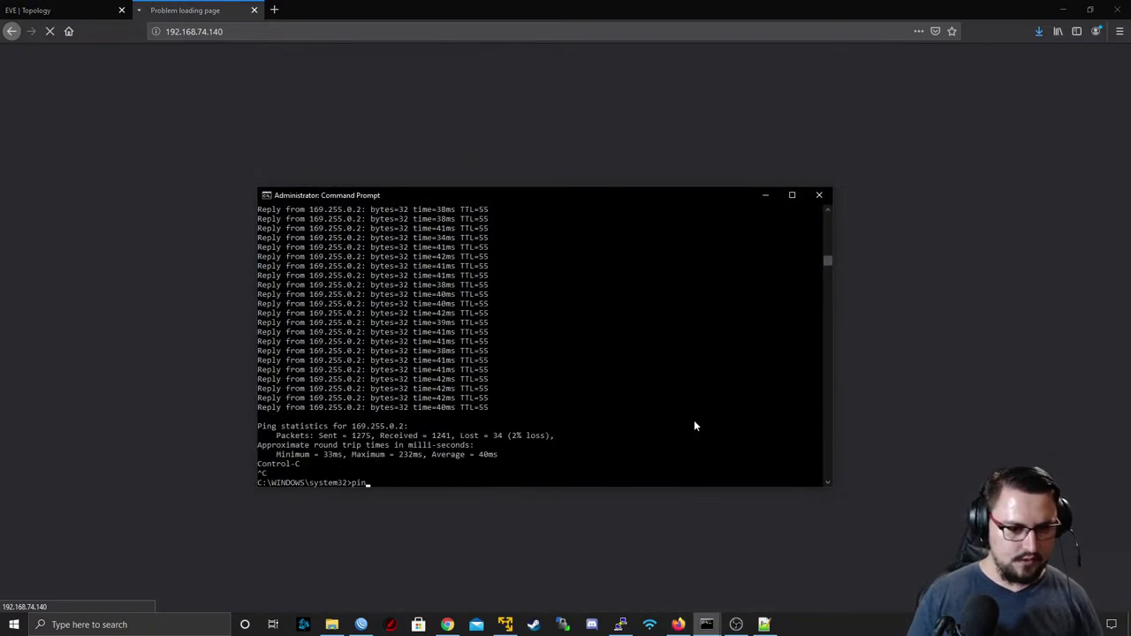
pyautogui.write('ping')
pyautogui.scroll(3, 592, 388)
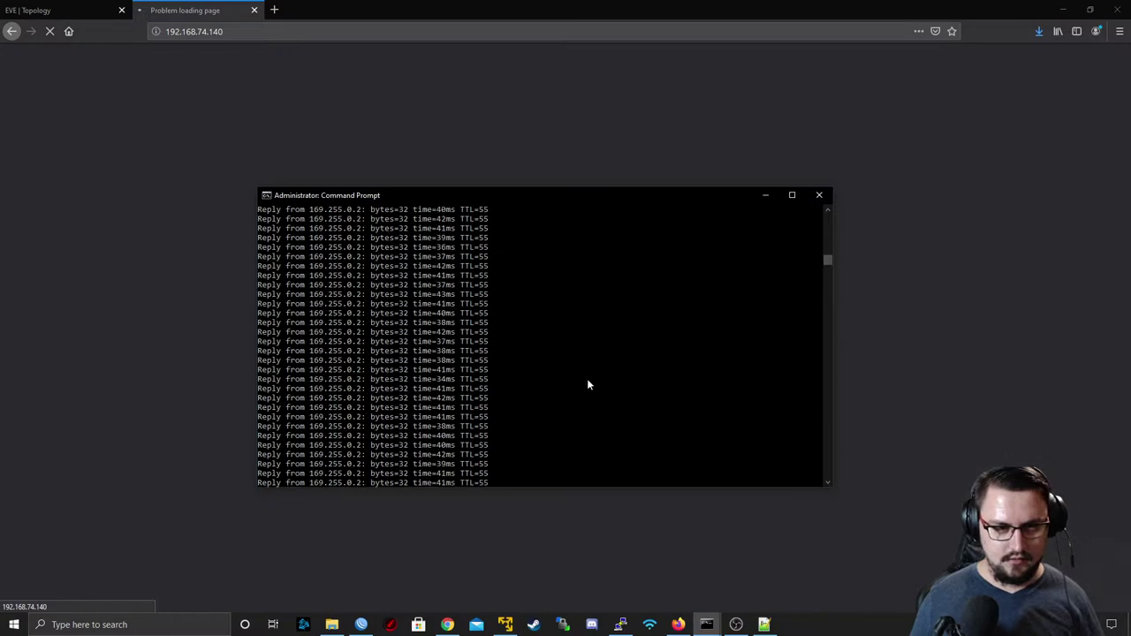
pyautogui.scroll(5, 404, 370)
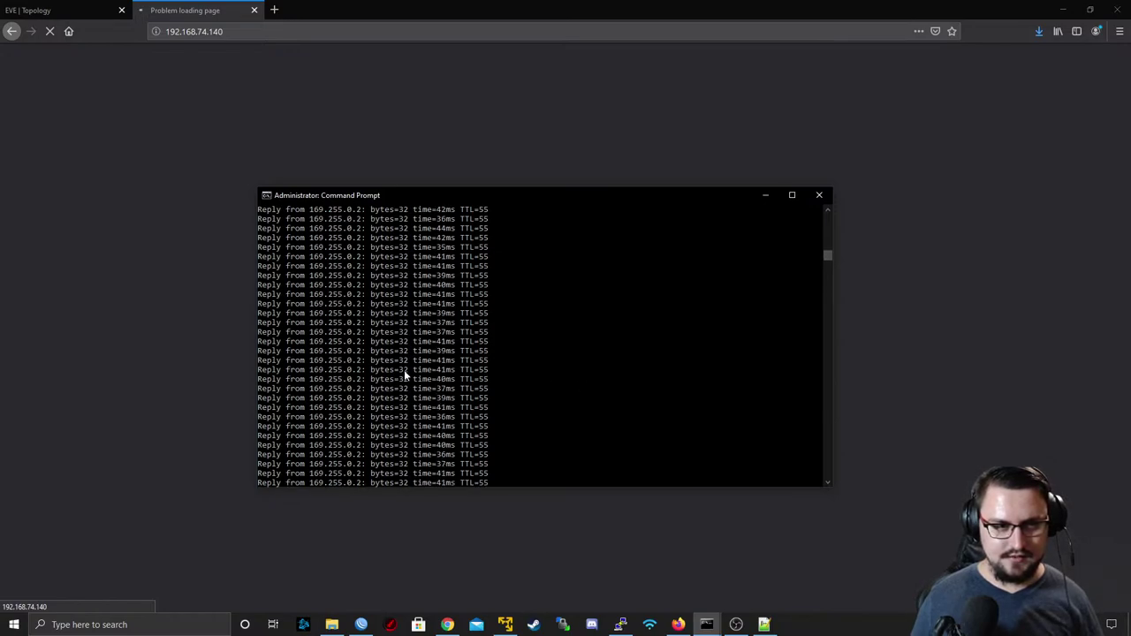
pyautogui.scroll(3, 334, 343)
pyautogui.click(330, 369)
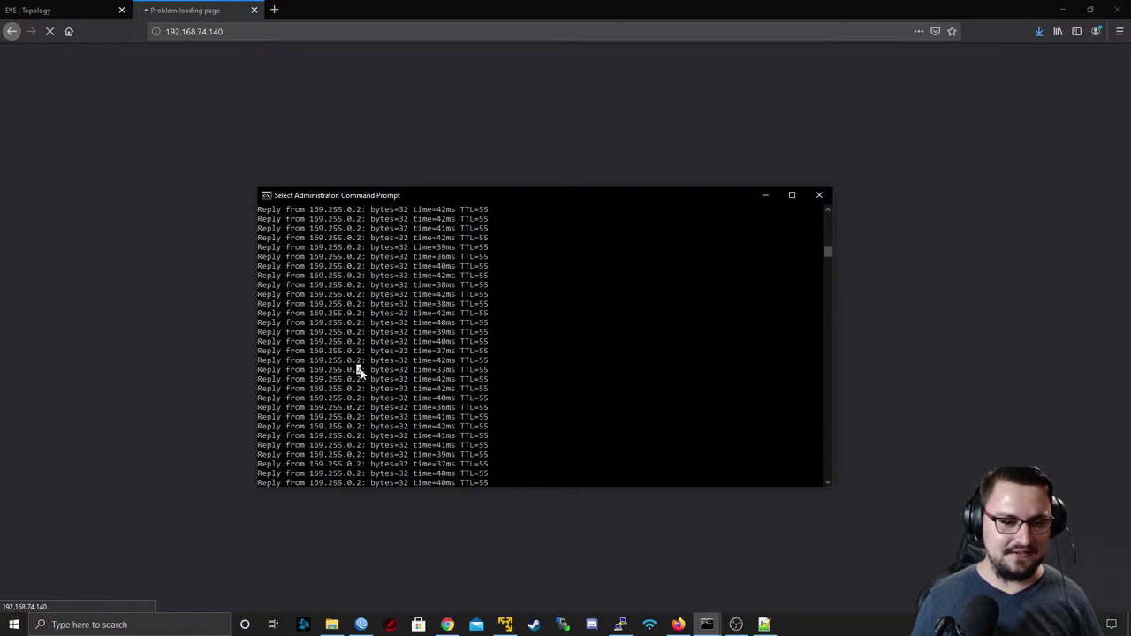
pyautogui.scroll(3, 400, 336)
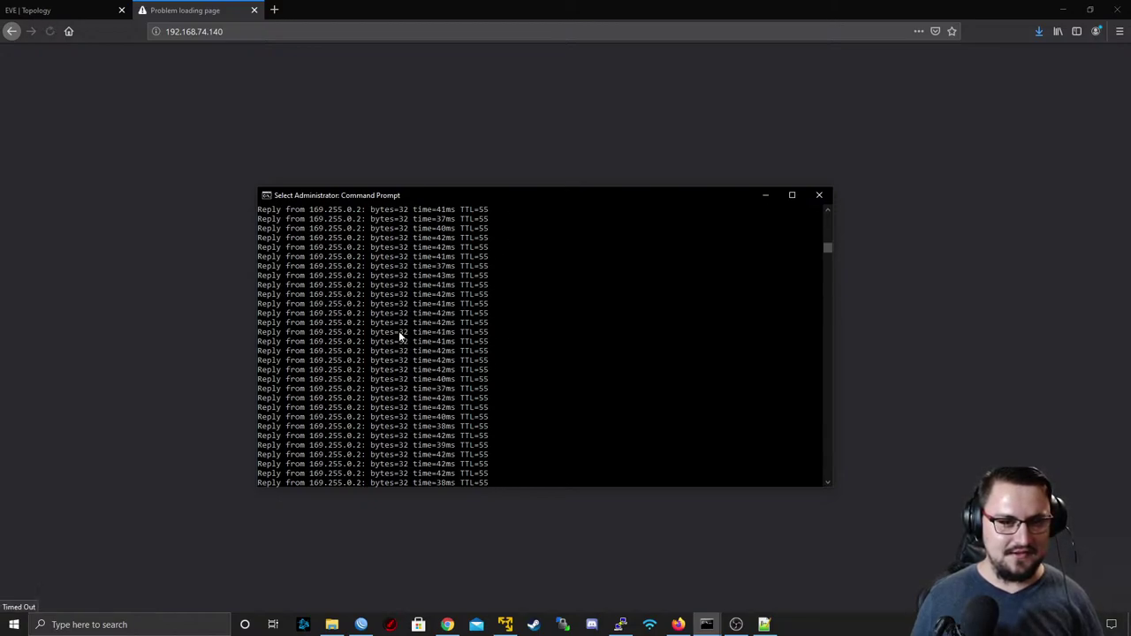
# - Load 169.255.0.2 in a new Firefox tab
pyautogui.click(274, 10)
pyautogui.write('169')
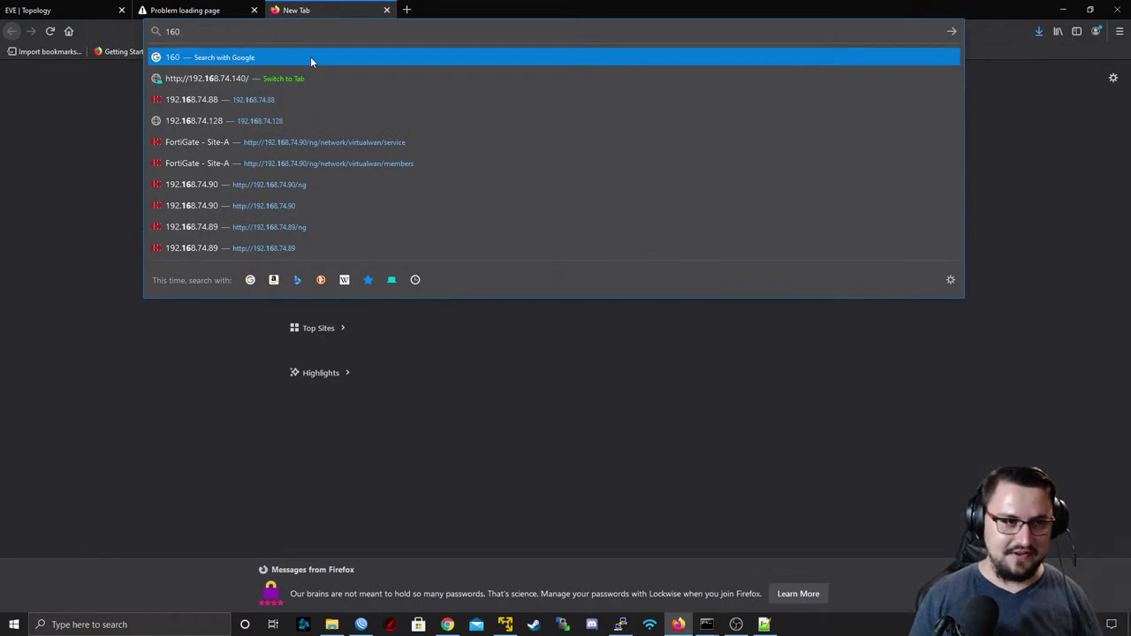
pyautogui.write('.25')
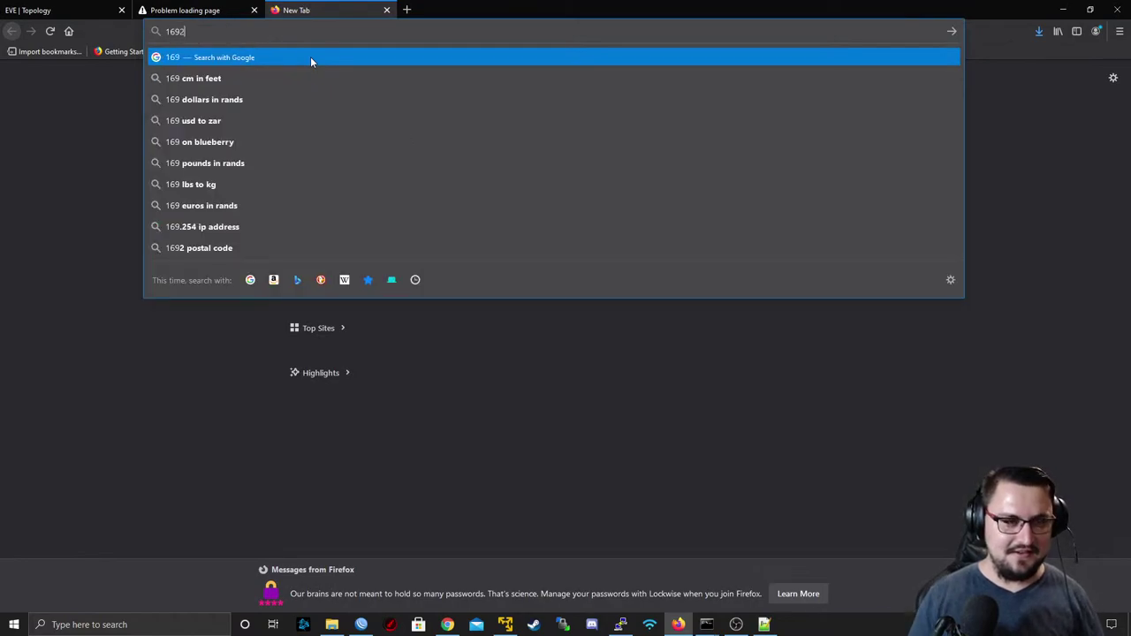
pyautogui.press('BackSpace')
pyautogui.press('BackSpace')
pyautogui.write('255.0.2')
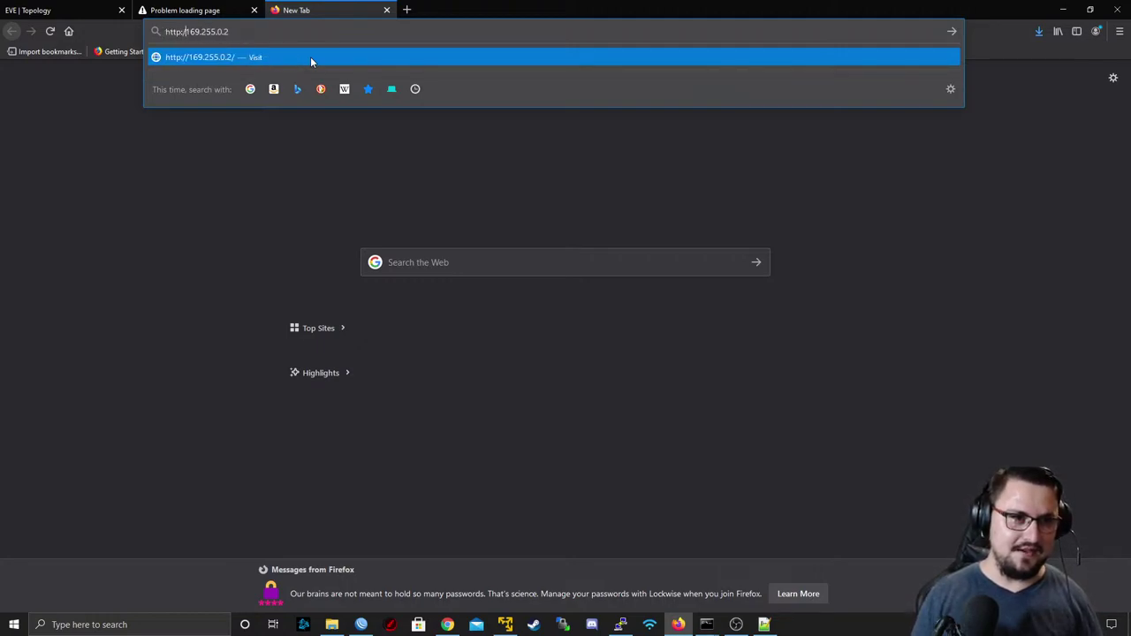
pyautogui.press('Return')
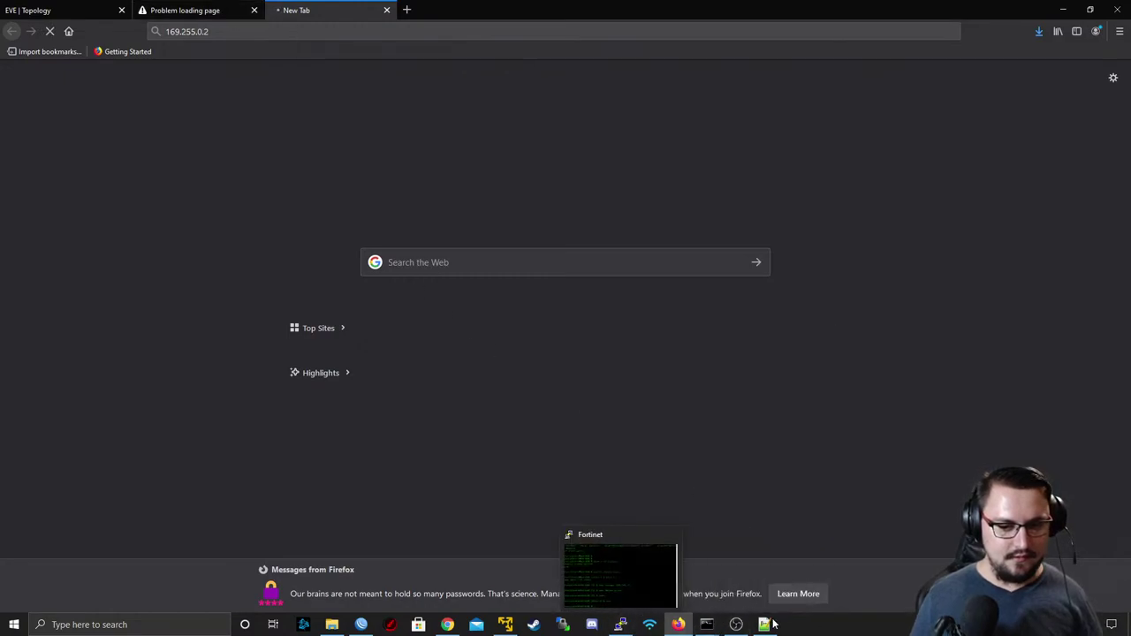
# - Run 'ping 169.255.0.2 -t' in Command Prompt and stop it after replies
pyautogui.moveTo(707, 624)
pyautogui.click(725, 575)
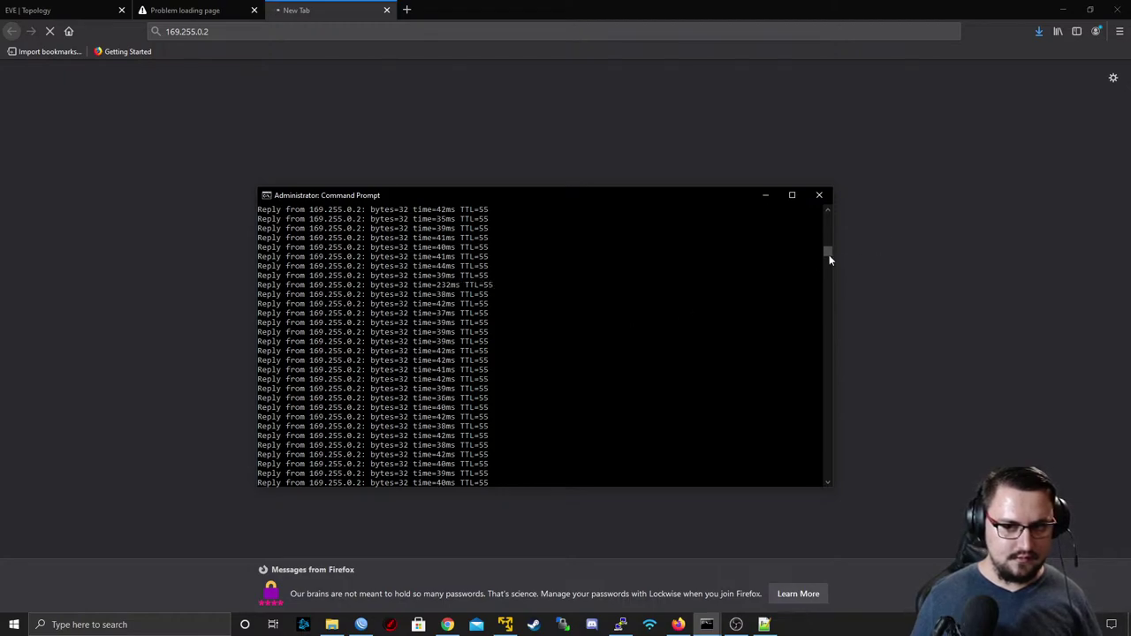
pyautogui.moveTo(829, 259); pyautogui.dragTo(854, 328)
pyautogui.press('Return')
pyautogui.press('Return')
pyautogui.write('ping ')
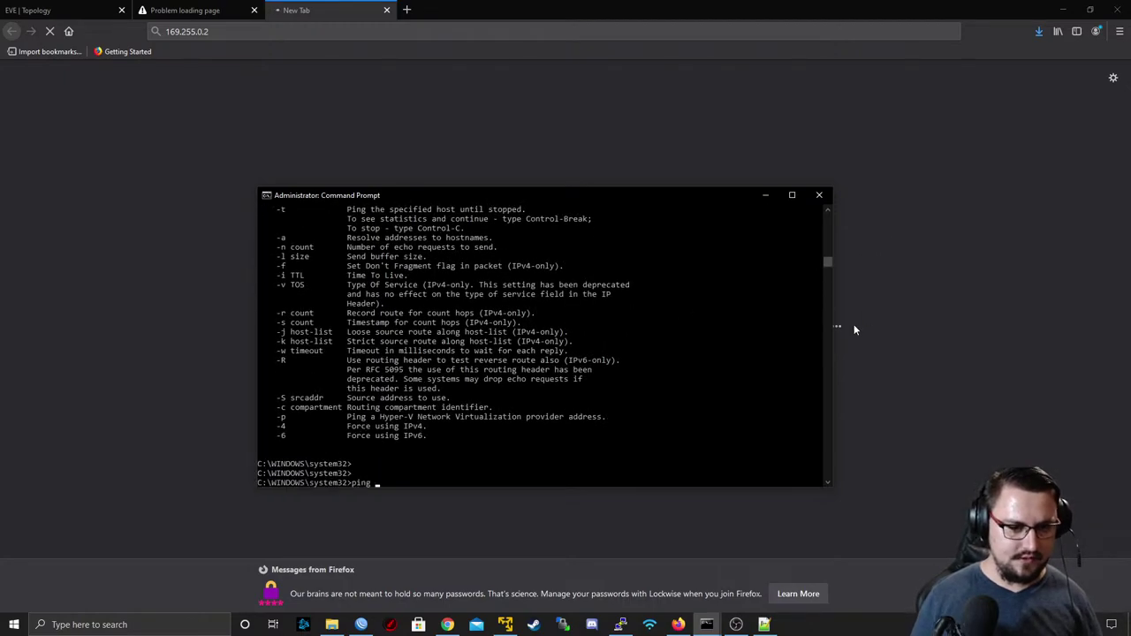
pyautogui.write('169.255.0.2 -t')
pyautogui.press('Return')
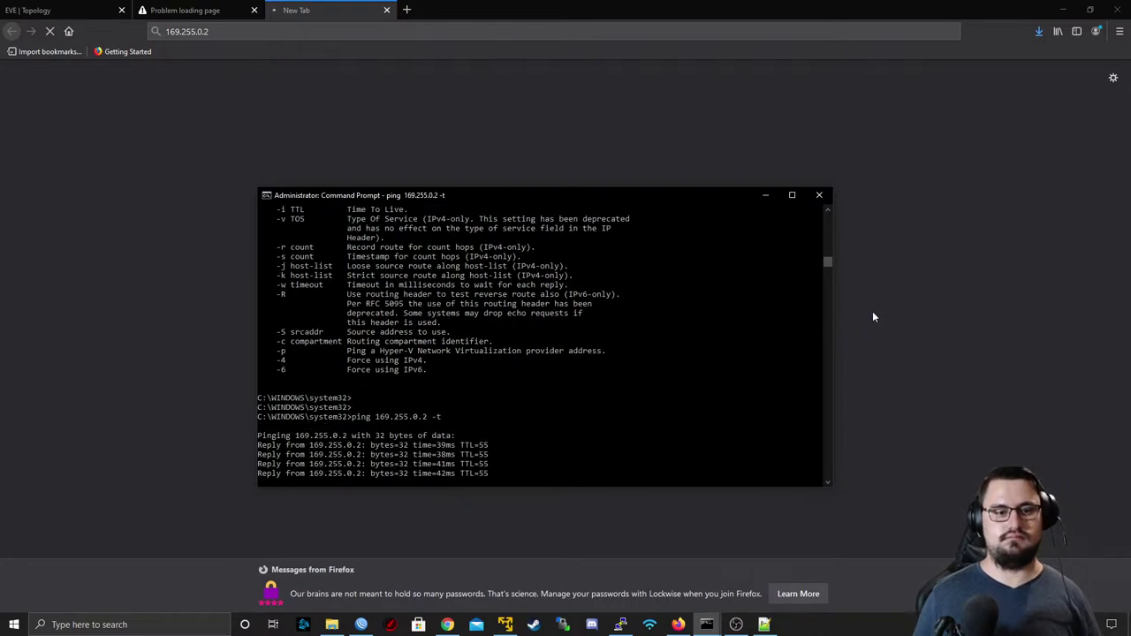
pyautogui.hotkey('ctrl', 'c')
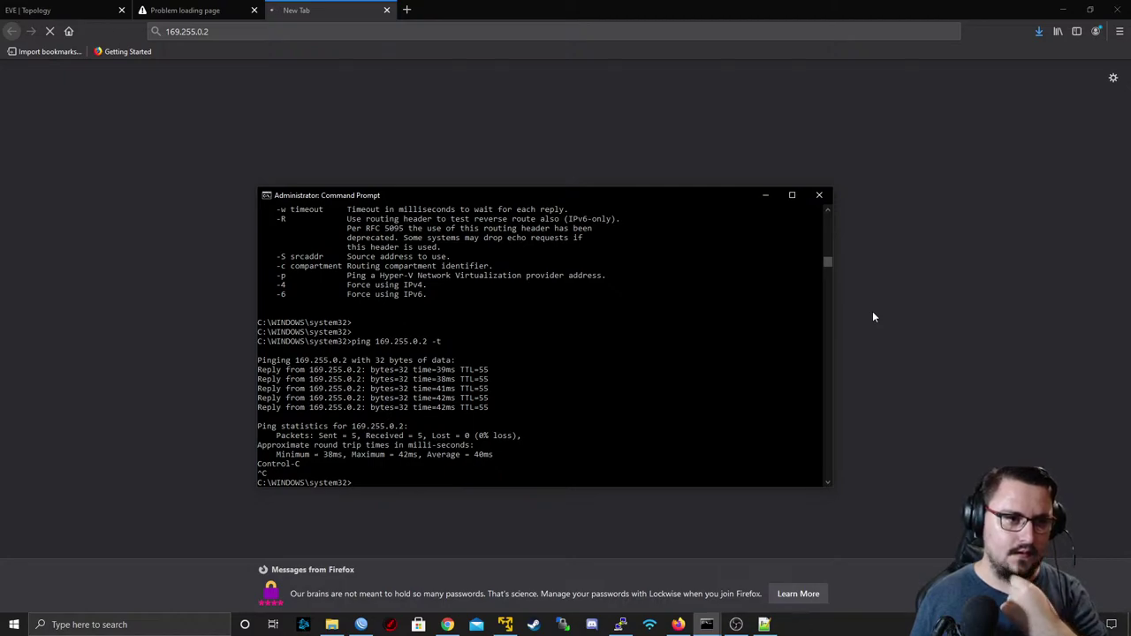
# - Change the Firefox address to 169.255.100.2 and load it
pyautogui.click(212, 33)
pyautogui.click(238, 26)
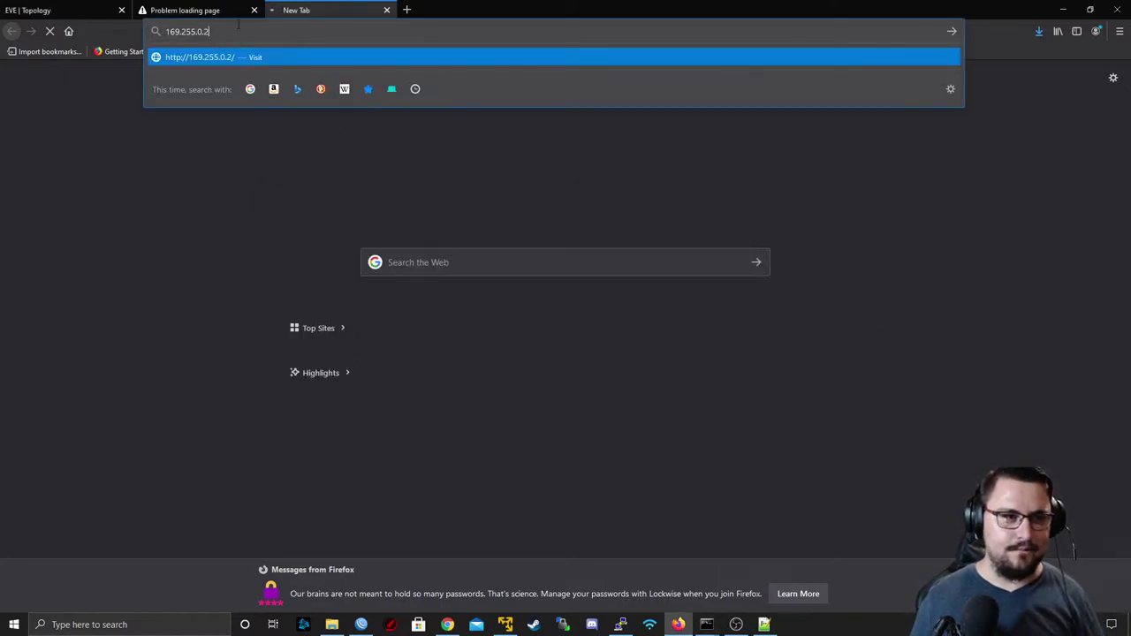
pyautogui.write('10')
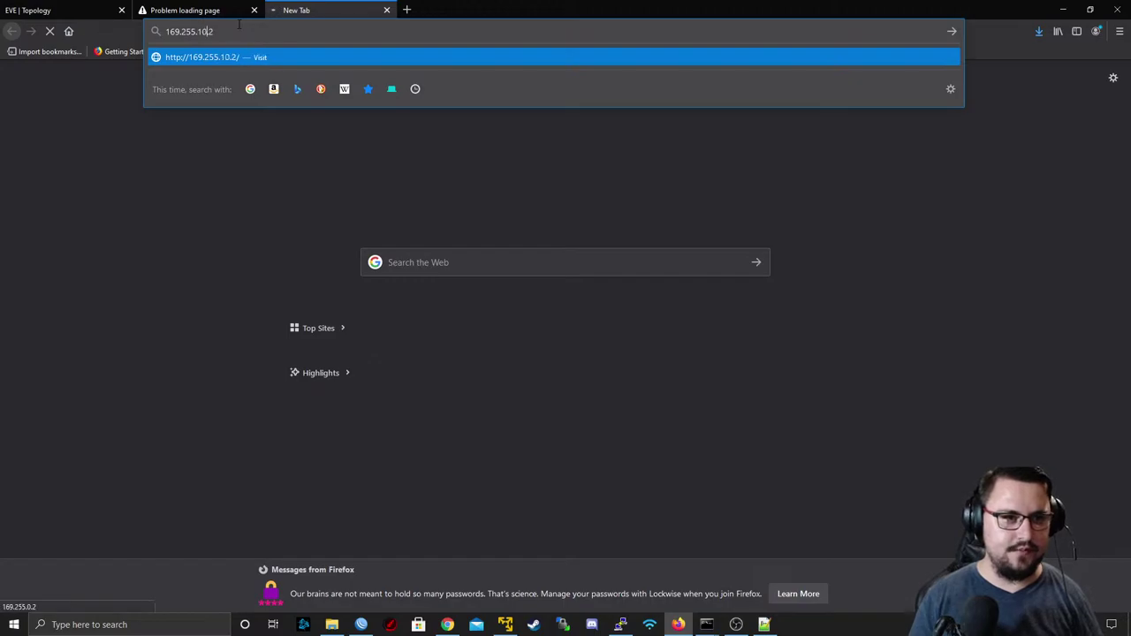
pyautogui.press('Return')
pyautogui.hotkey('alt', 'Tab')
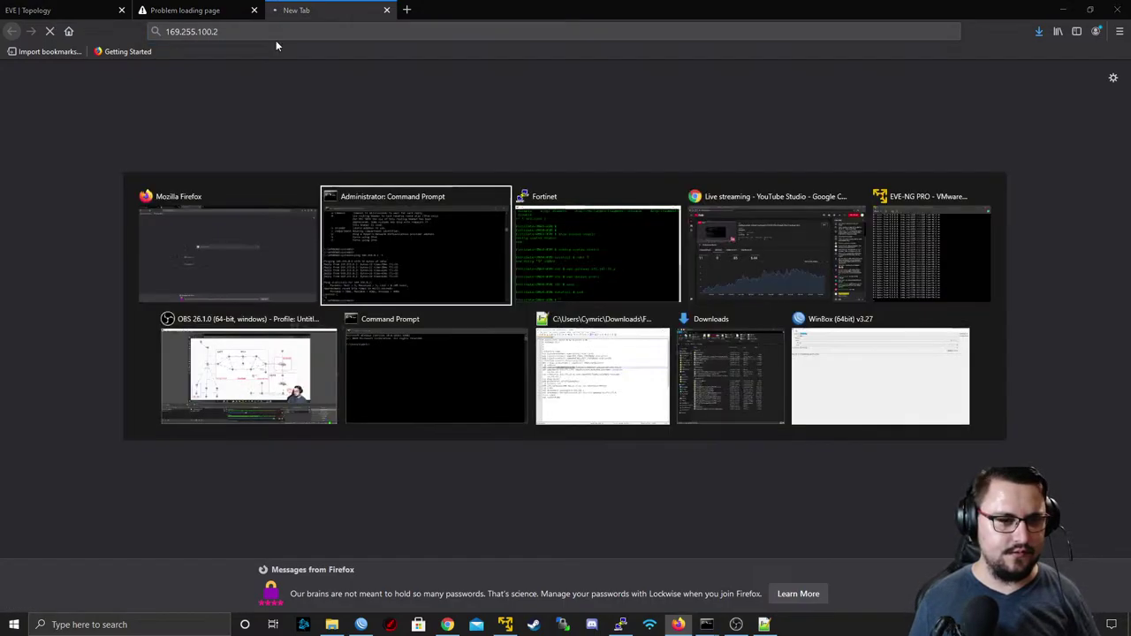
# - Start router R7 from the EVE lab topology
pyautogui.click(101, 11)
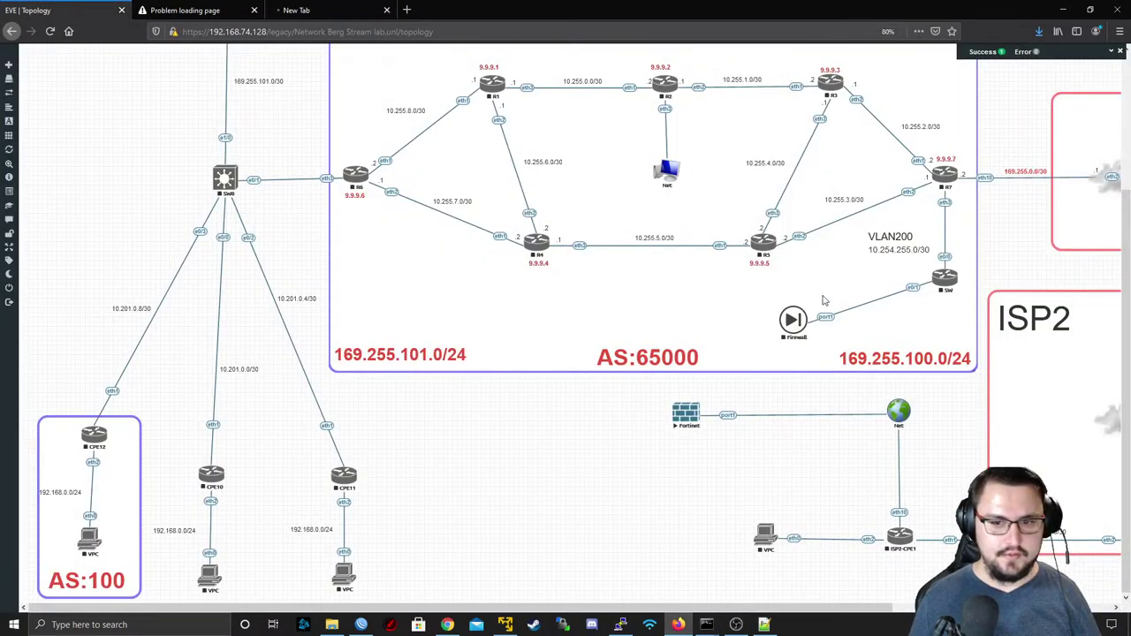
pyautogui.rightClick(786, 318)
pyautogui.rightClick(948, 287)
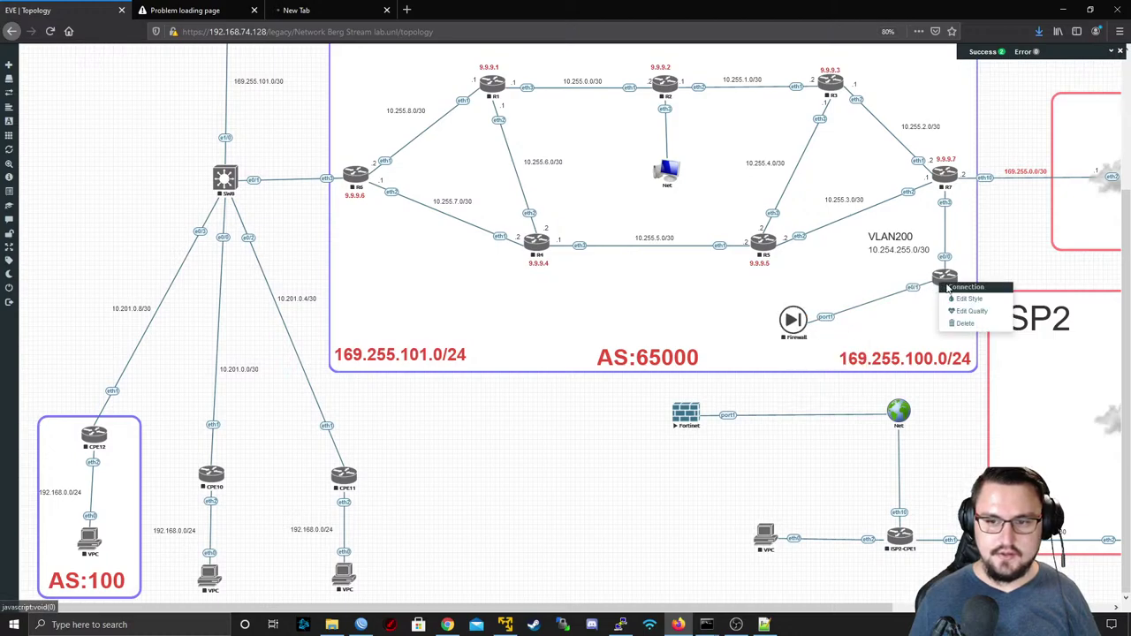
pyautogui.rightClick(945, 175)
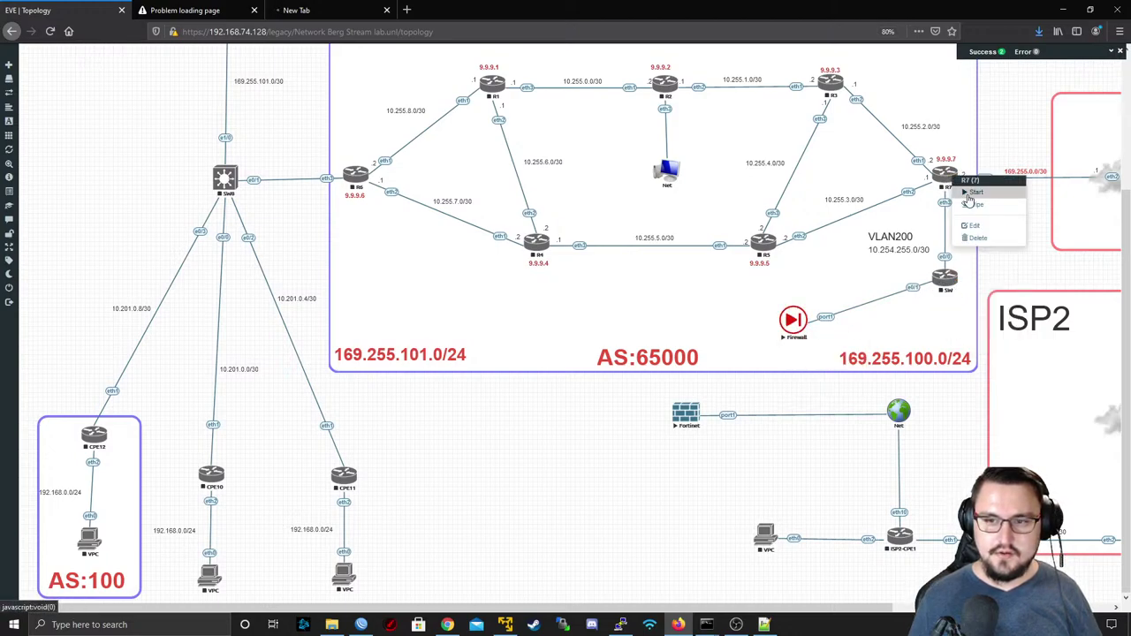
pyautogui.click(972, 192)
pyautogui.hscroll(5, 1016, 221)
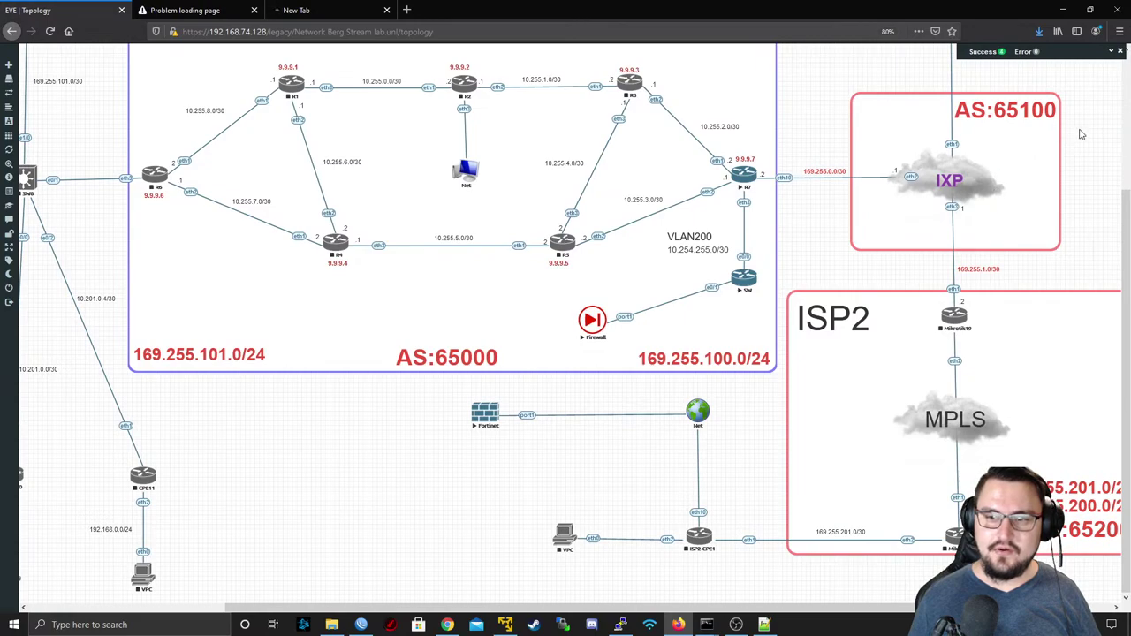
pyautogui.moveTo(1080, 134); pyautogui.dragTo(856, 236)
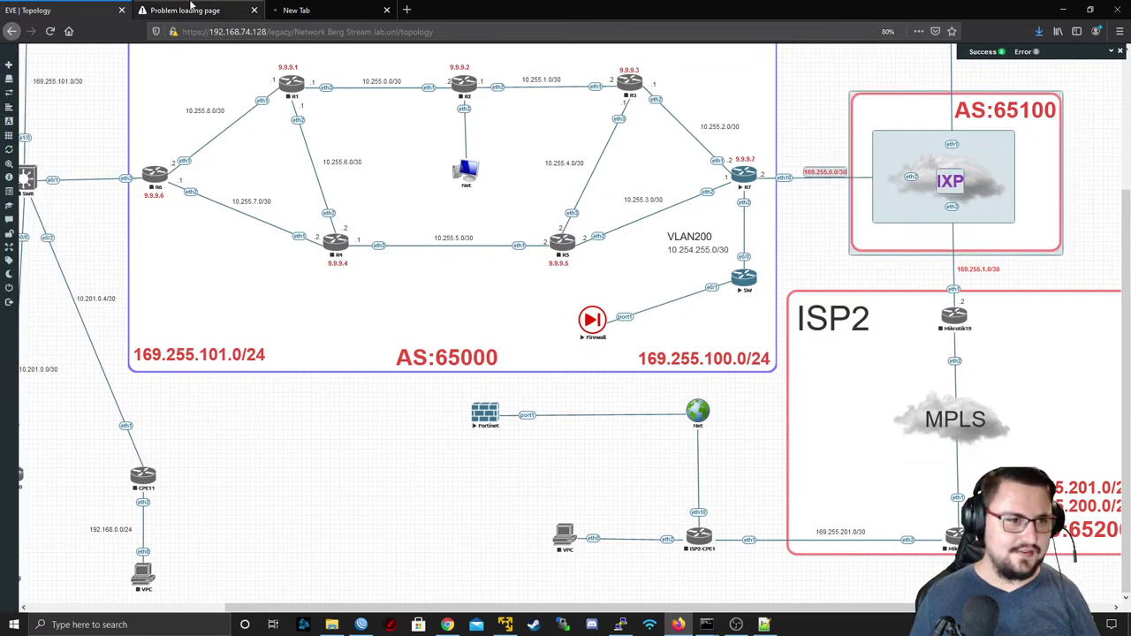
# - Stop the EVE VM's ping to 8.8.8.8 and return to the lab topology
pyautogui.click(361, 7)
pyautogui.hotkey('alt', 'Tab')
pyautogui.hotkey('alt', 'Tab')
pyautogui.hotkey('alt', 'Tab')
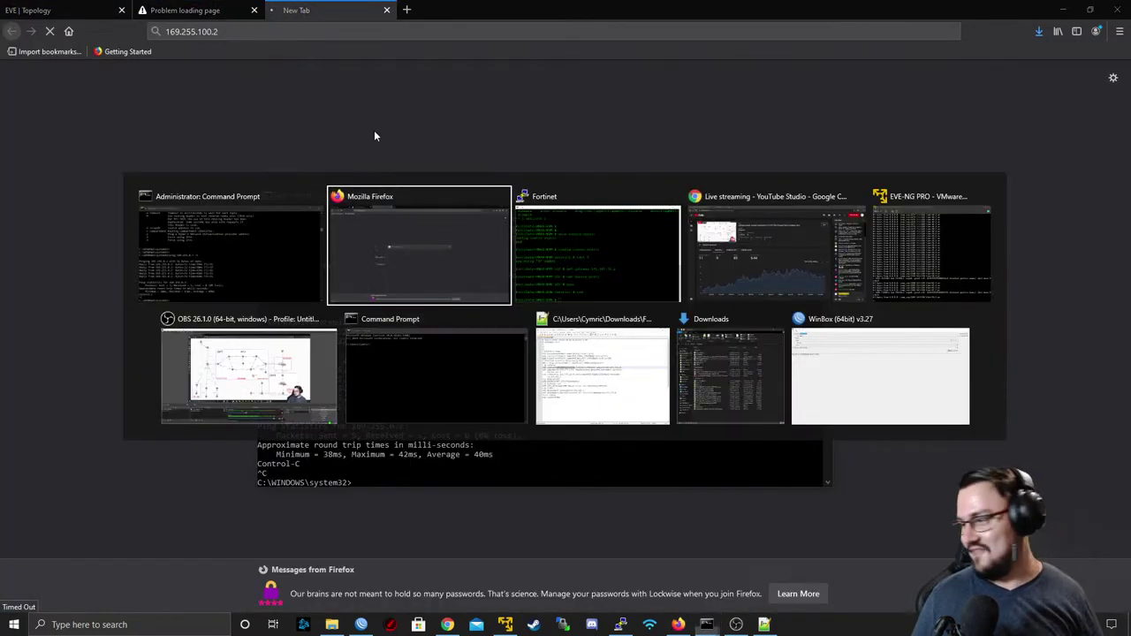
pyautogui.hotkey('alt', 'Tab')
pyautogui.hotkey('alt', 'Tab')
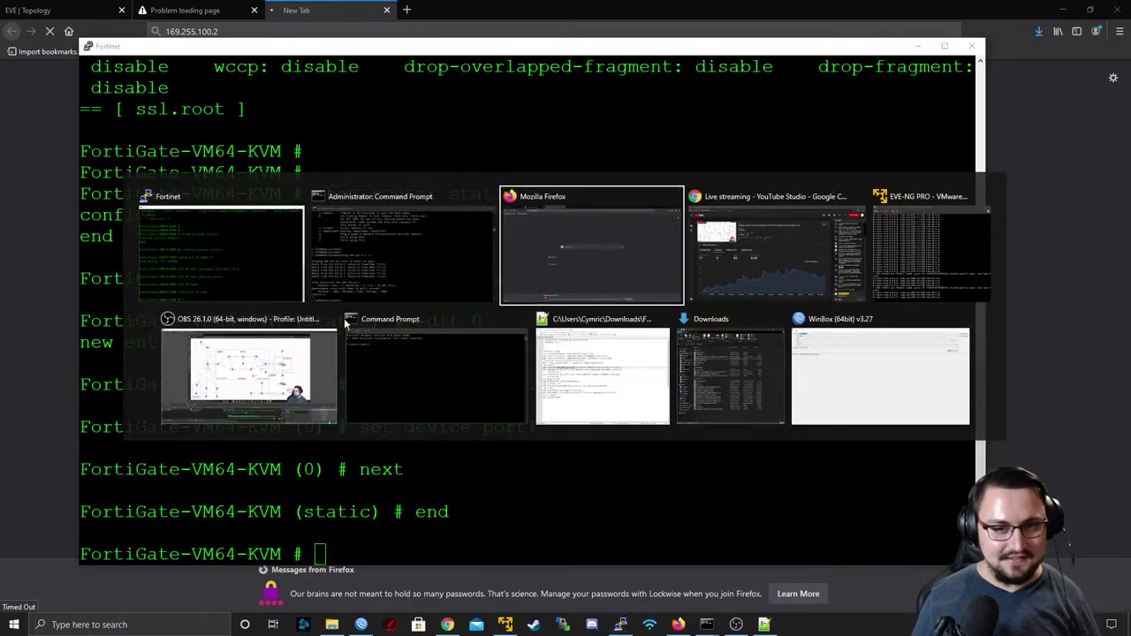
pyautogui.hotkey('alt', 'Tab')
pyautogui.hotkey('alt', 'Tab')
pyautogui.hotkey('alt', 'Tab')
pyautogui.hotkey('alt', 'Tab')
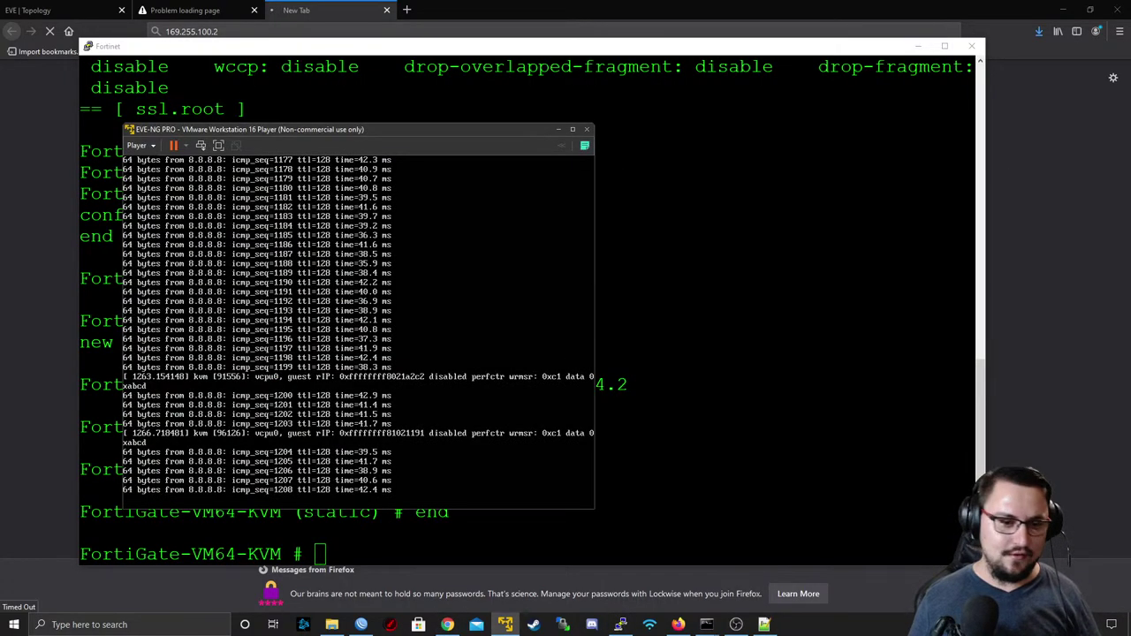
pyautogui.hotkey('ctrl', 'c')
pyautogui.hotkey('ctrl', 'c')
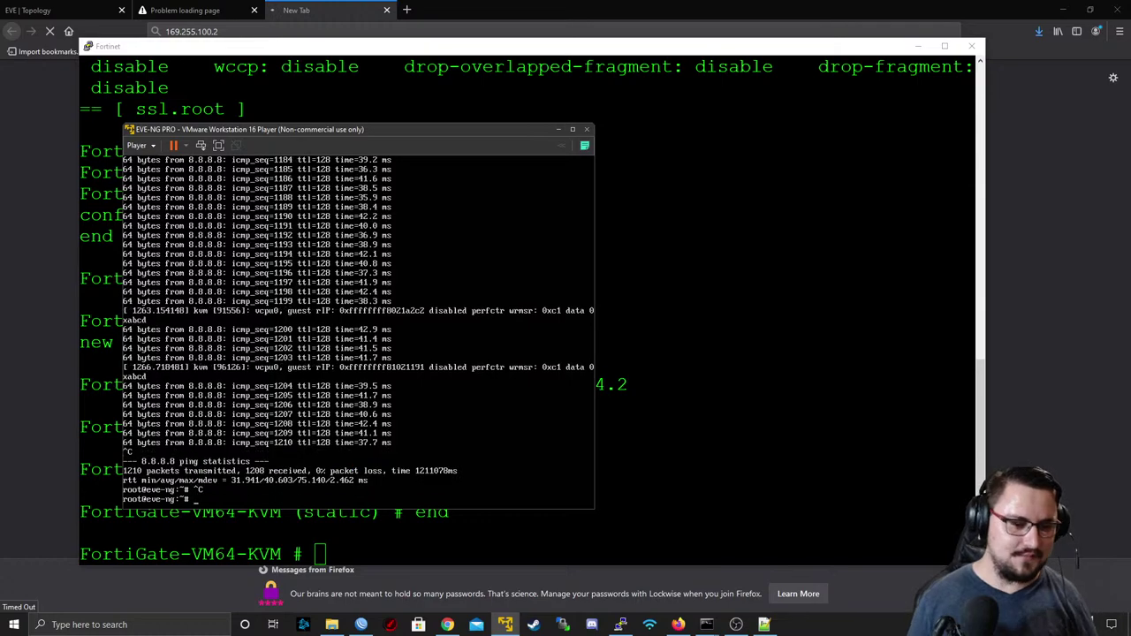
pyautogui.press('Return')
pyautogui.press('Return')
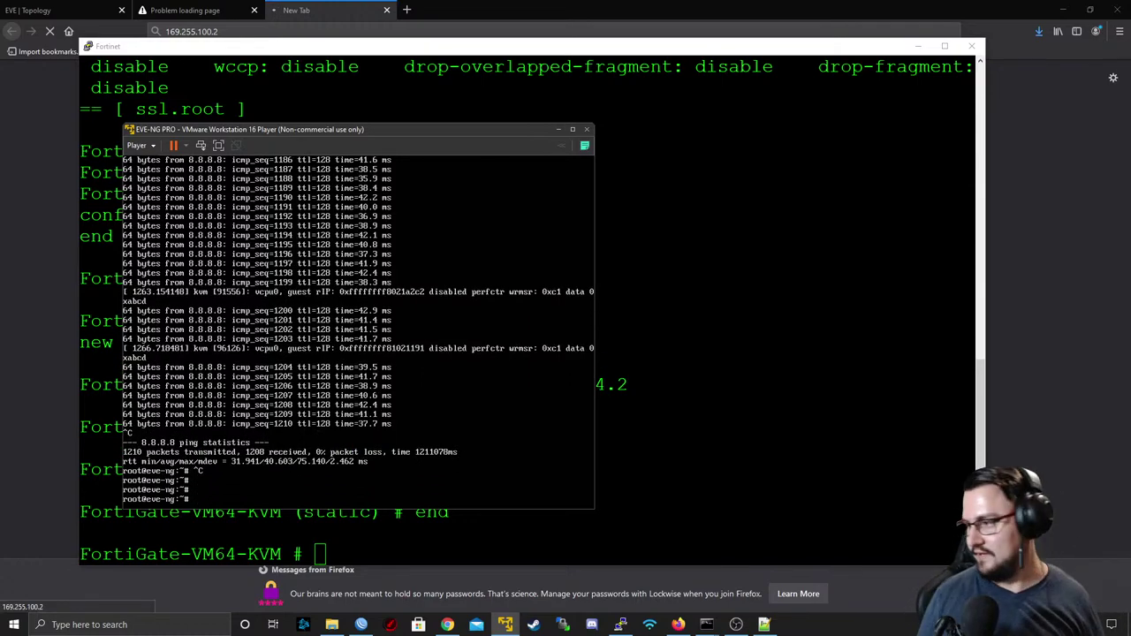
pyautogui.click(105, 12)
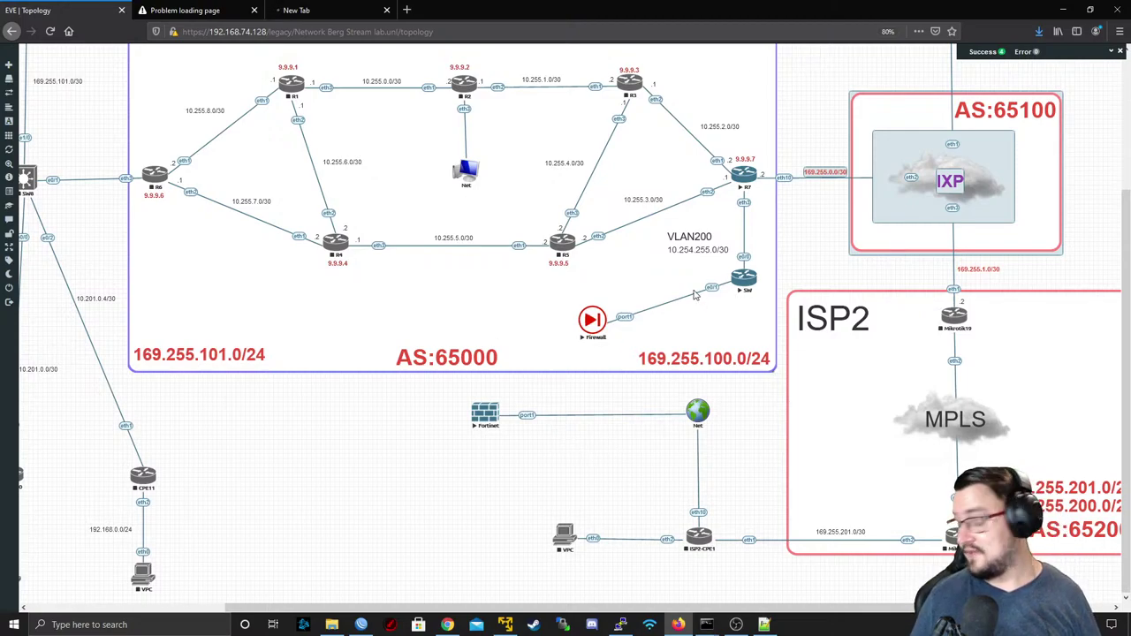
# - Open the Firewall node's console in PuTTY and log in as admin
pyautogui.click(593, 320)
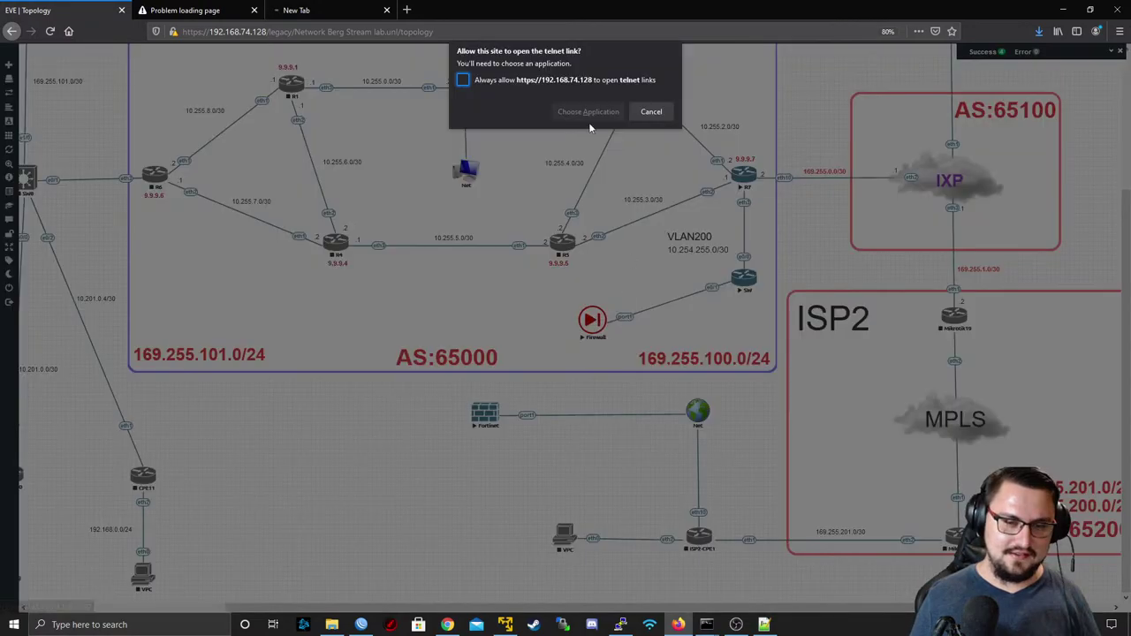
pyautogui.click(589, 112)
pyautogui.click(606, 175)
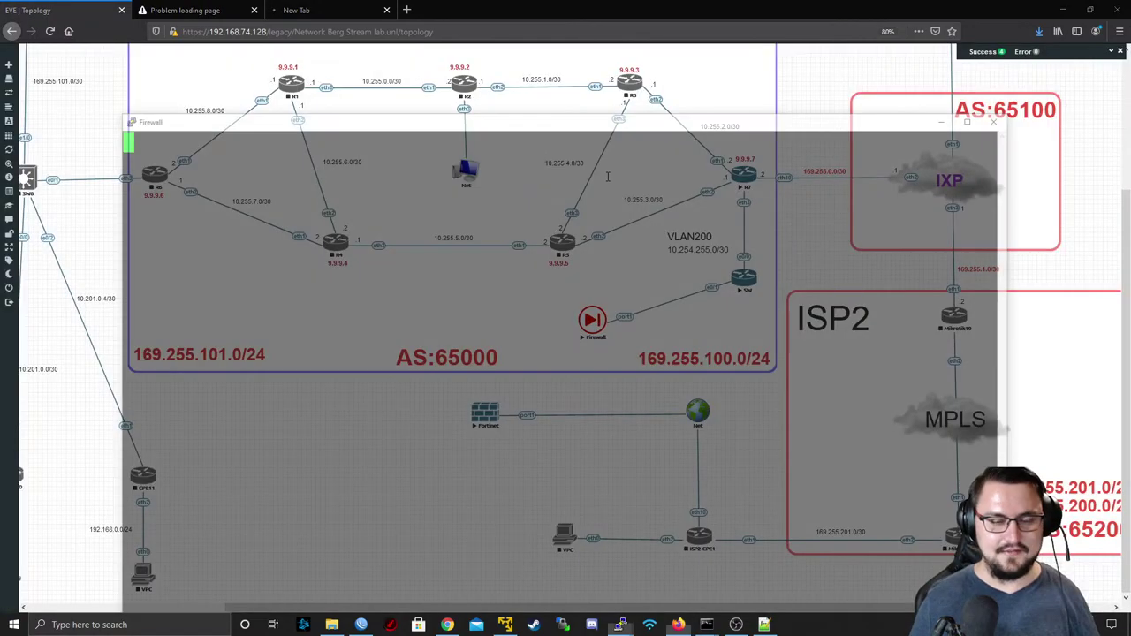
pyautogui.moveTo(457, 127); pyautogui.dragTo(424, 78)
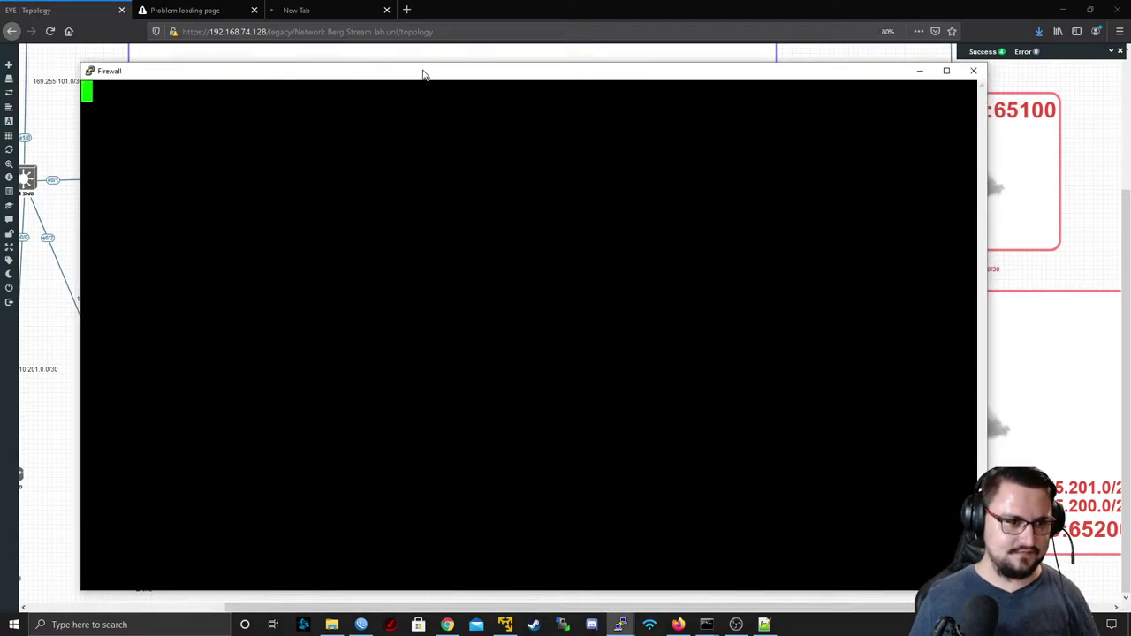
pyautogui.press('Return')
pyautogui.write('admin')
pyautogui.press('Return')
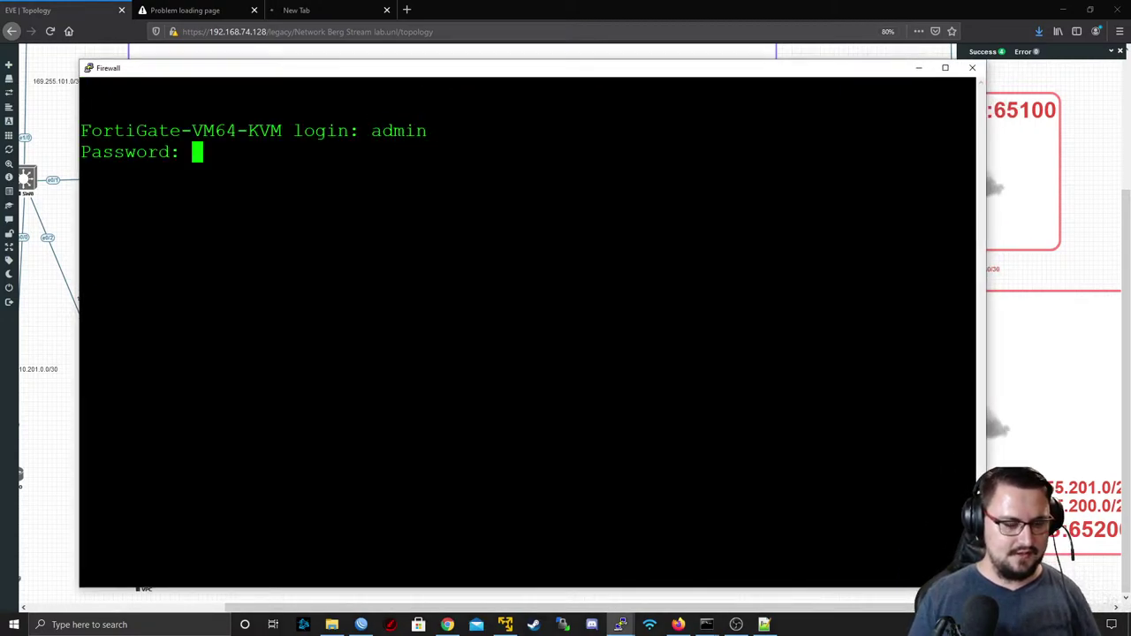
pyautogui.press('Return')
pyautogui.press('Return')
pyautogui.press('Return')
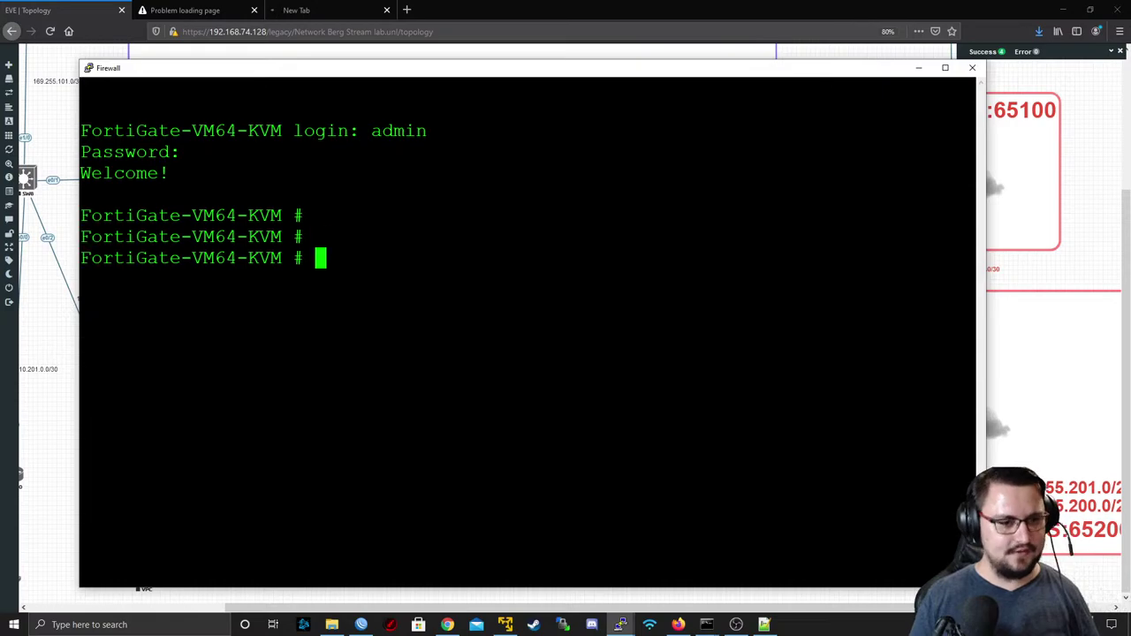
# - Run 'execute ping 8.8.8.8', which returns Destination Unreachable, then return to the topology
pyautogui.write('execute ping 8.8.8.8')
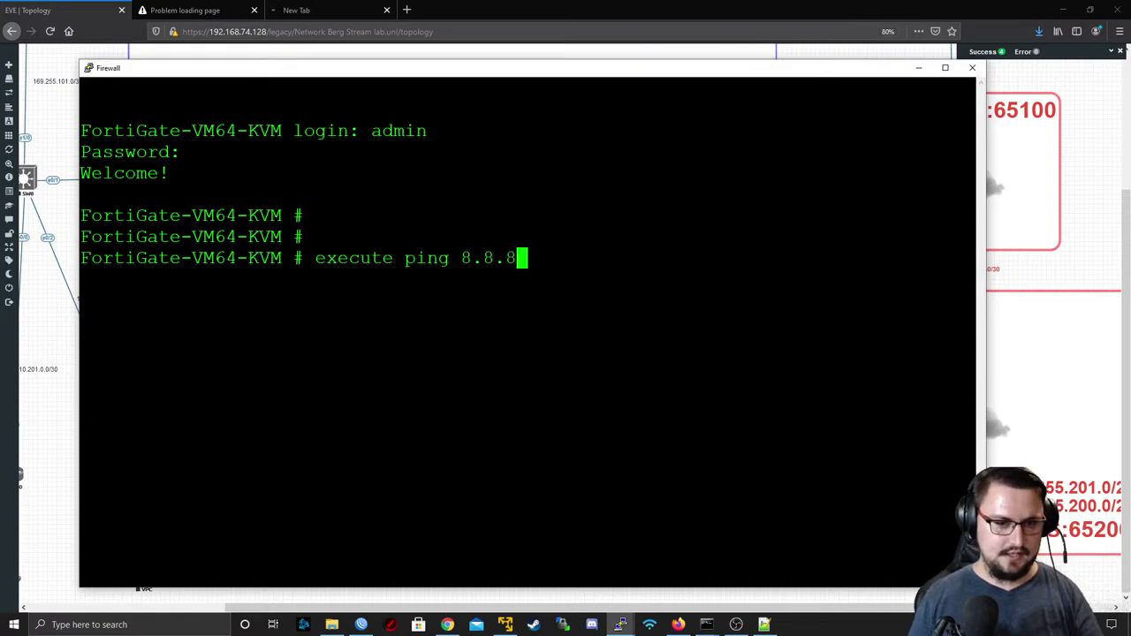
pyautogui.press('Return')
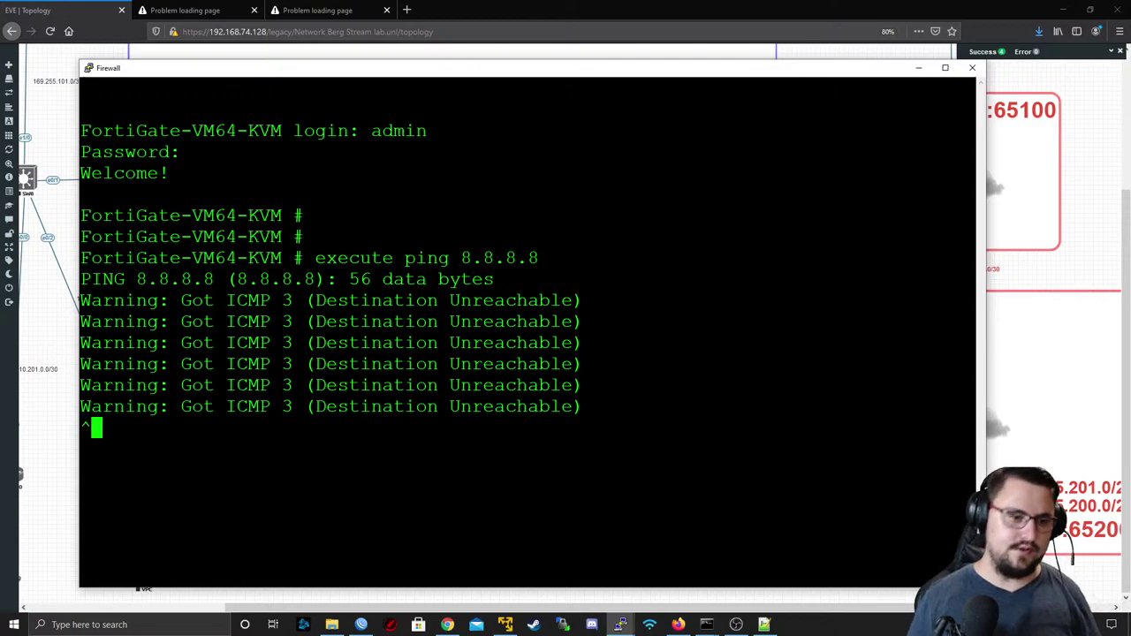
pyautogui.hotkey('ctrl', 'c')
pyautogui.click(484, 7)
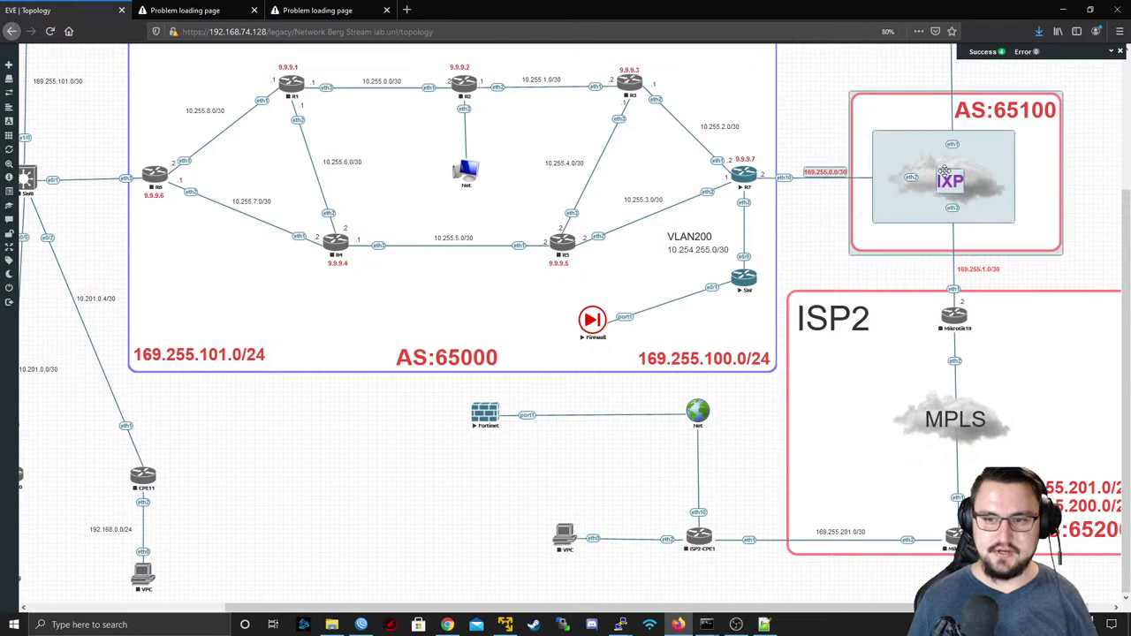
# - Select the routers and IXP on the zoomed-out canvas and start the selected nodes
pyautogui.rightClick(948, 171)
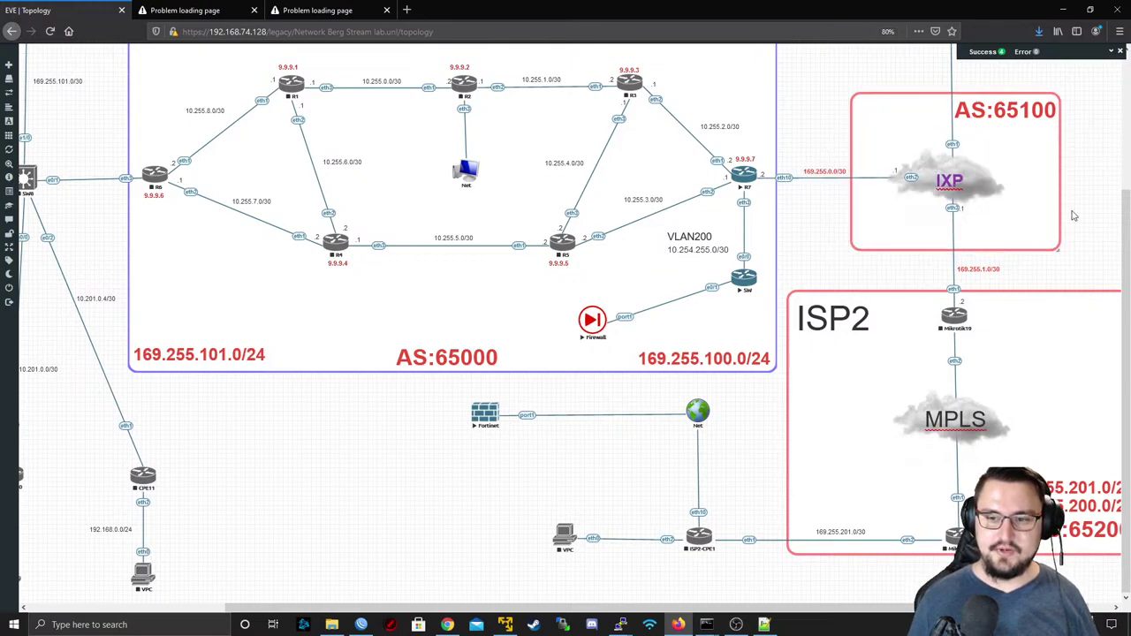
pyautogui.moveTo(1099, 77); pyautogui.dragTo(134, 364)
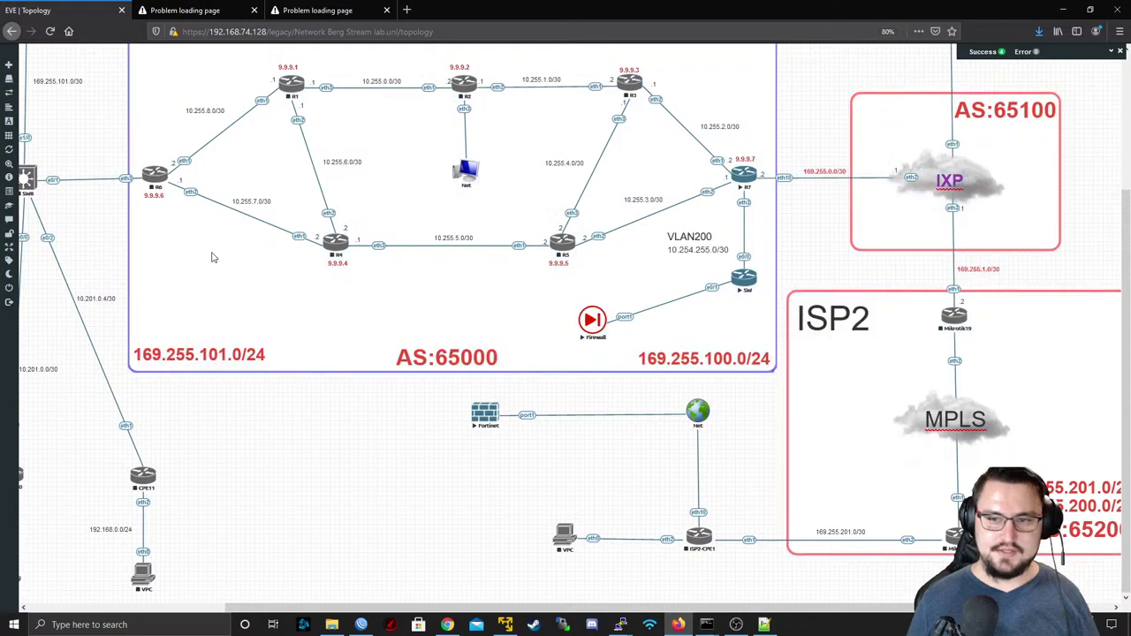
pyautogui.scroll(1, 172, 119)
pyautogui.hotkey('ctrl', '-')
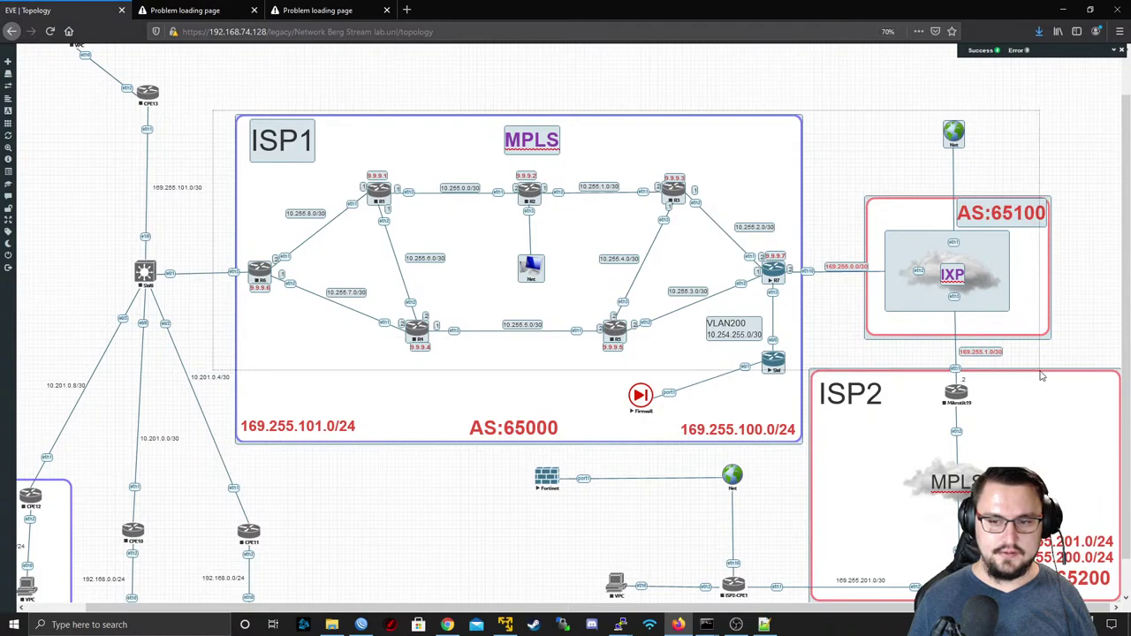
pyautogui.rightClick(950, 273)
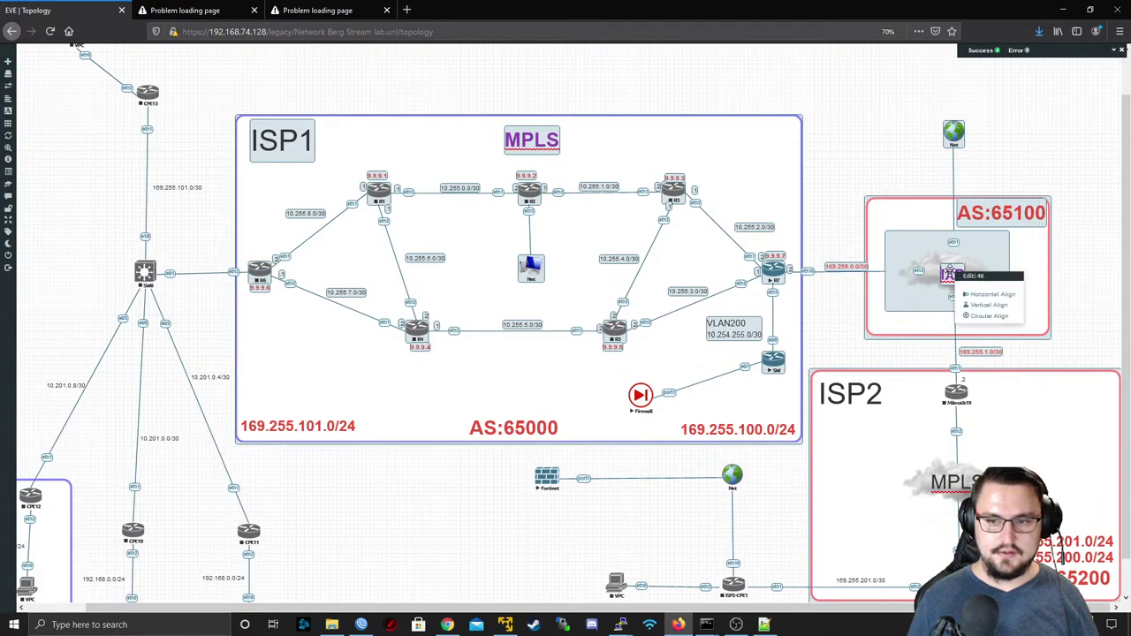
pyautogui.rightClick(771, 275)
pyautogui.click(806, 288)
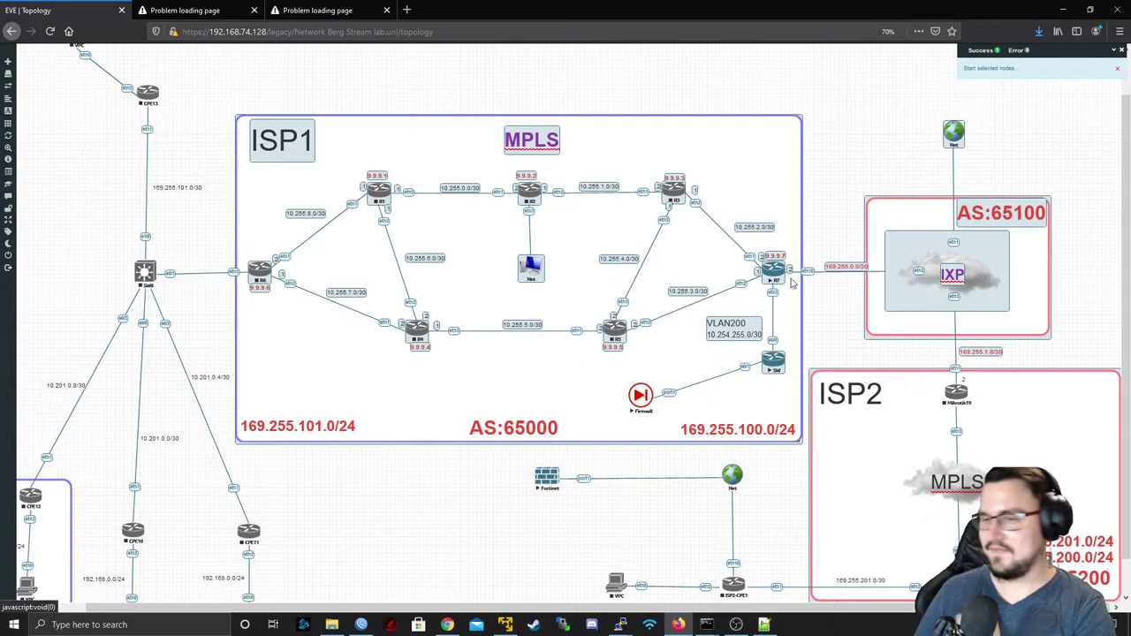
pyautogui.click(821, 126)
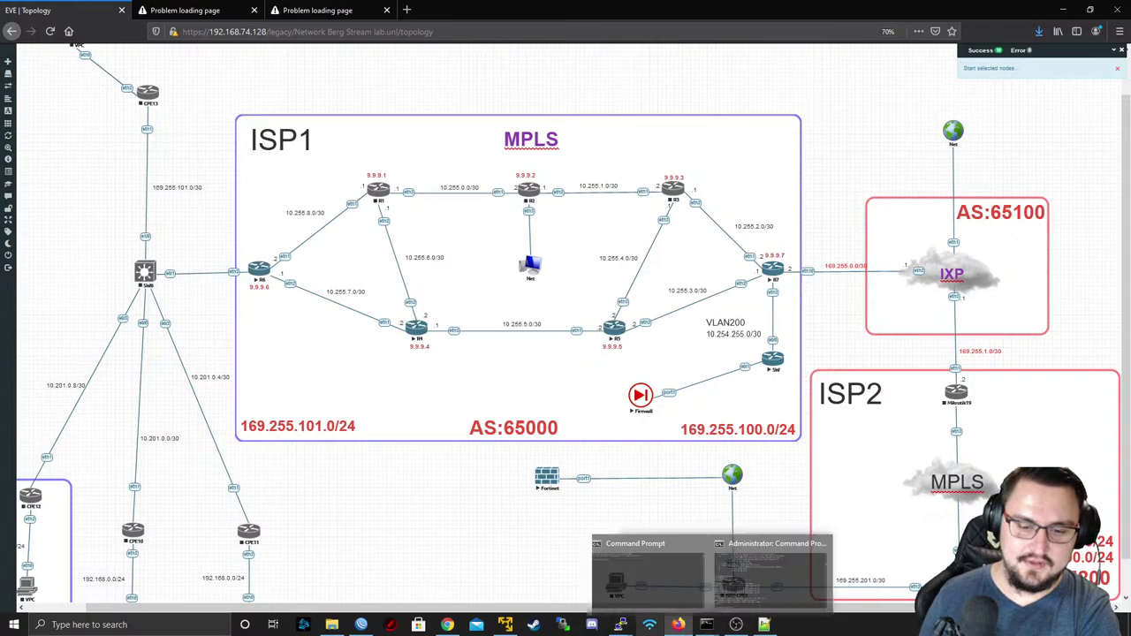
# - Rerun the continuous ping to 169.255.0.2 in the administrator Command Prompt
pyautogui.moveTo(706, 625)
pyautogui.click(747, 600)
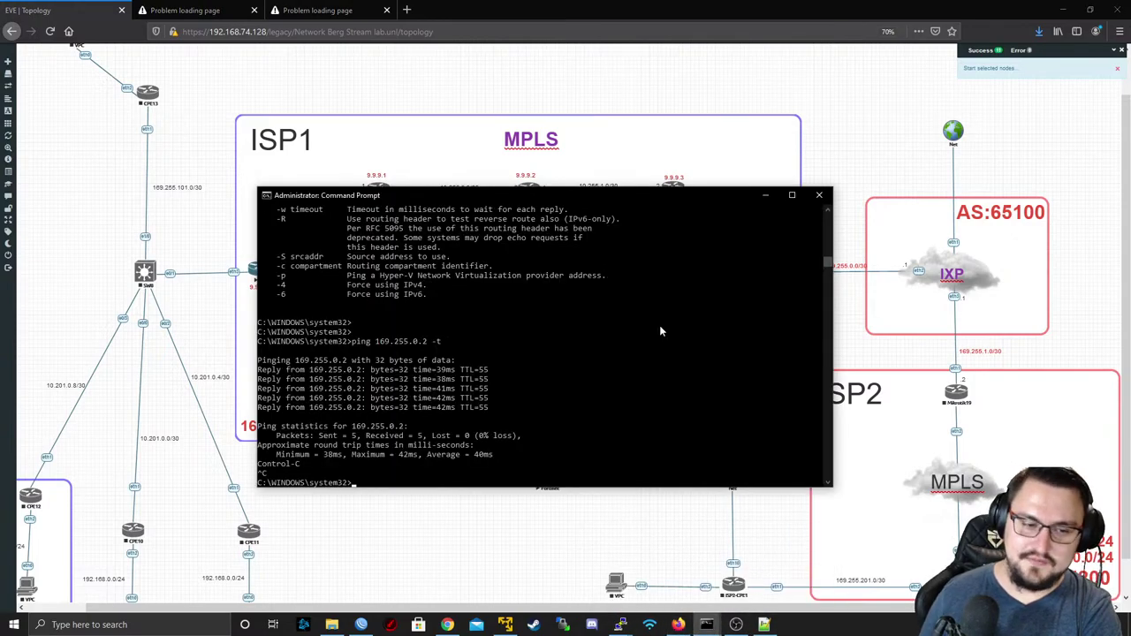
pyautogui.press('Up')
pyautogui.press('Return')
pyautogui.moveTo(358, 456); pyautogui.dragTo(424, 465)
pyautogui.click(400, 435)
pyautogui.press('Escape')
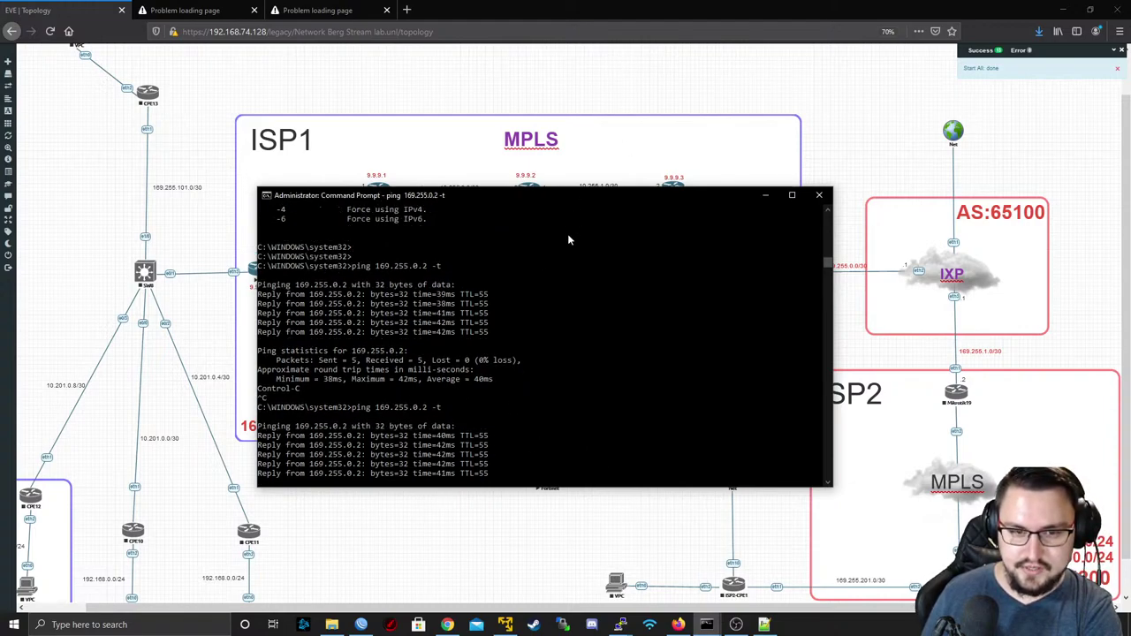
pyautogui.moveTo(606, 198); pyautogui.dragTo(475, 375)
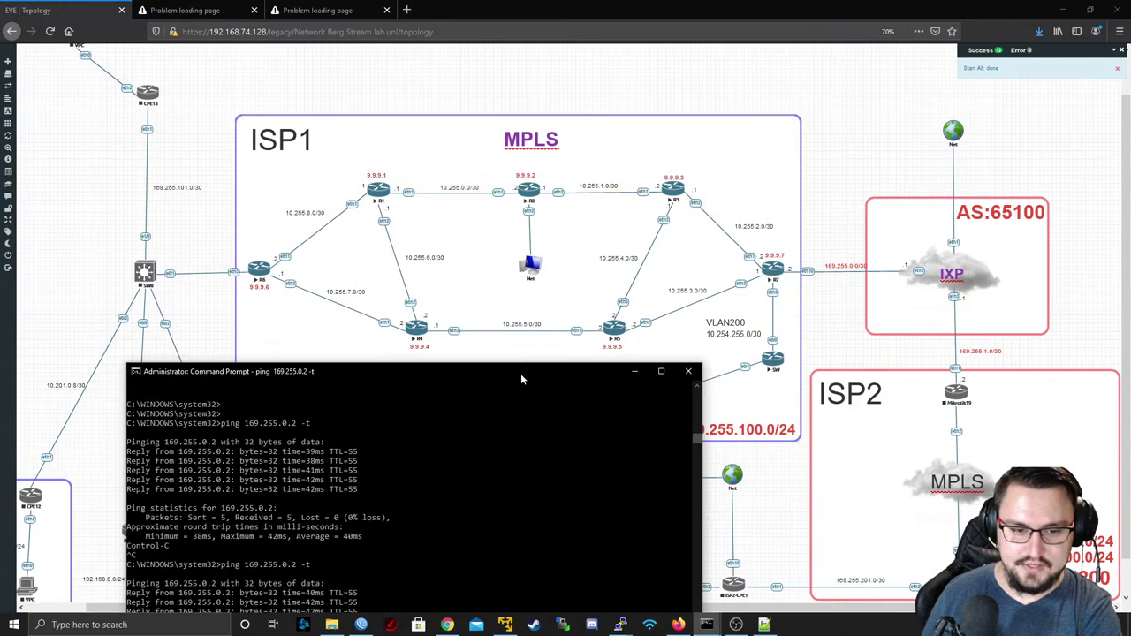
pyautogui.moveTo(522, 371); pyautogui.dragTo(619, 143)
# - Connect WinBox to 169.255.0.2 with the RoMON agent cleared, then minimize it
pyautogui.moveTo(368, 625)
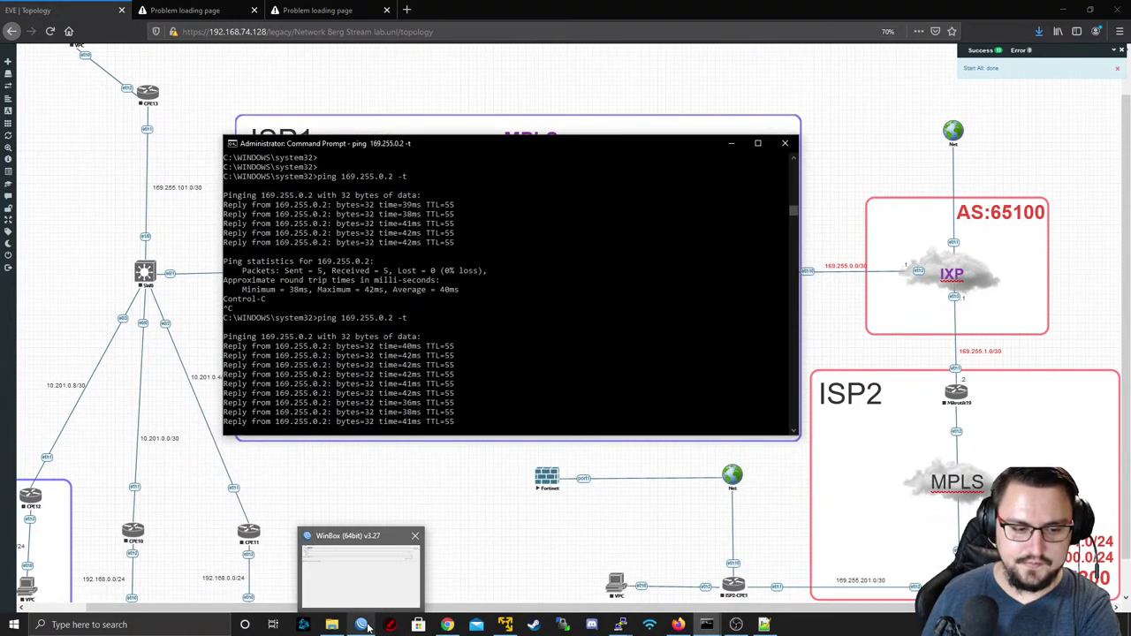
pyautogui.click(356, 565)
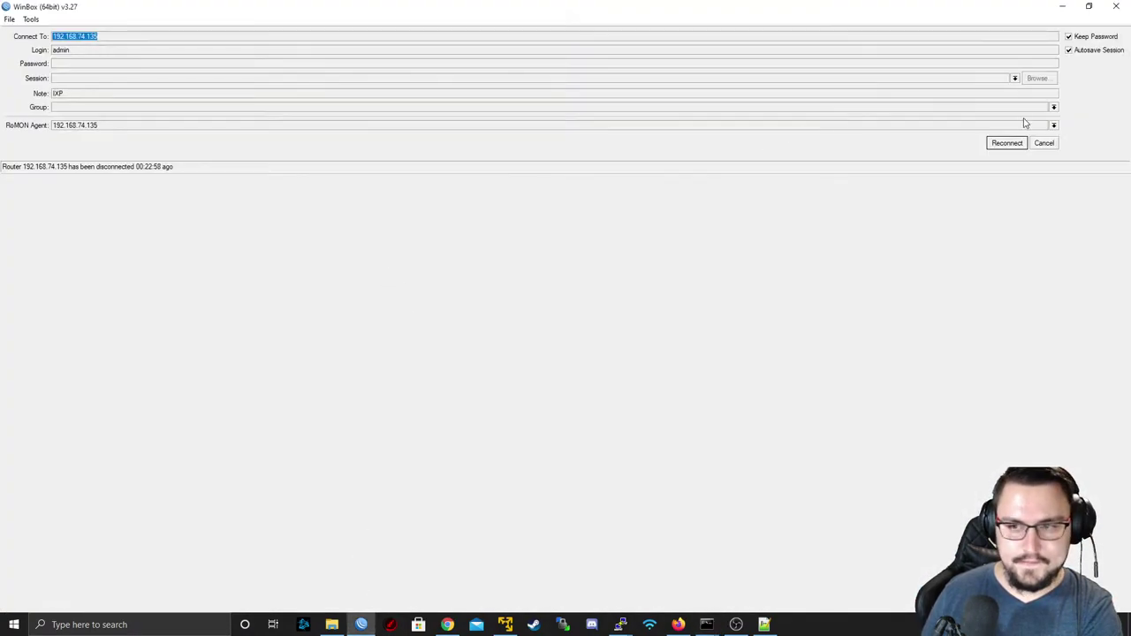
pyautogui.click(1041, 144)
pyautogui.write('169.255')
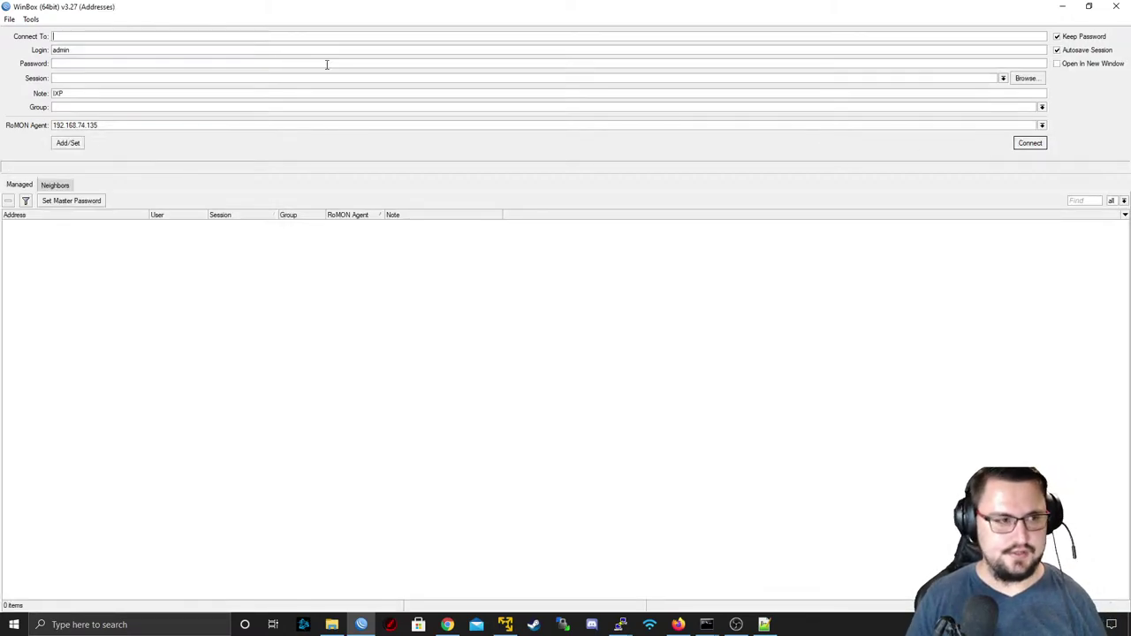
pyautogui.write('.0.')
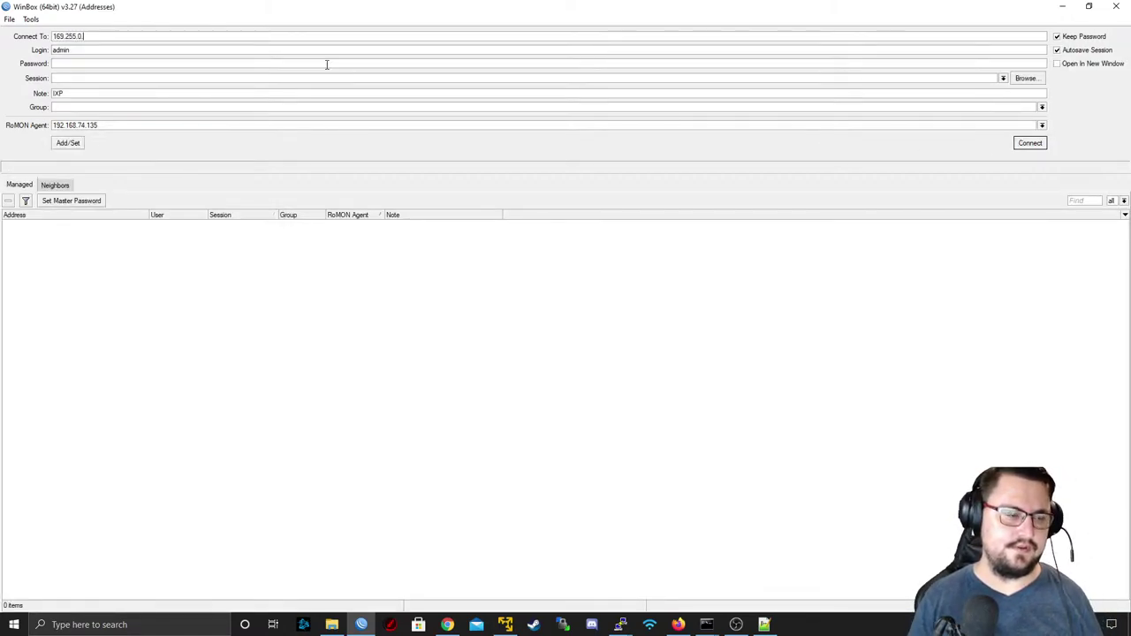
pyautogui.write('2')
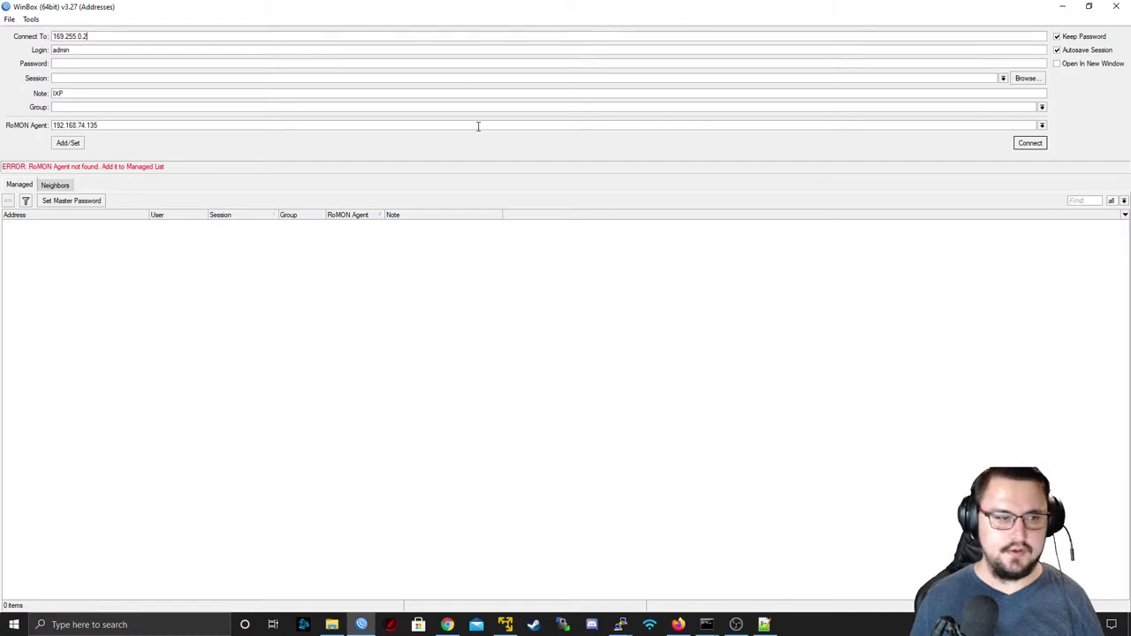
pyautogui.doubleClick(478, 126)
pyautogui.press('BackSpace')
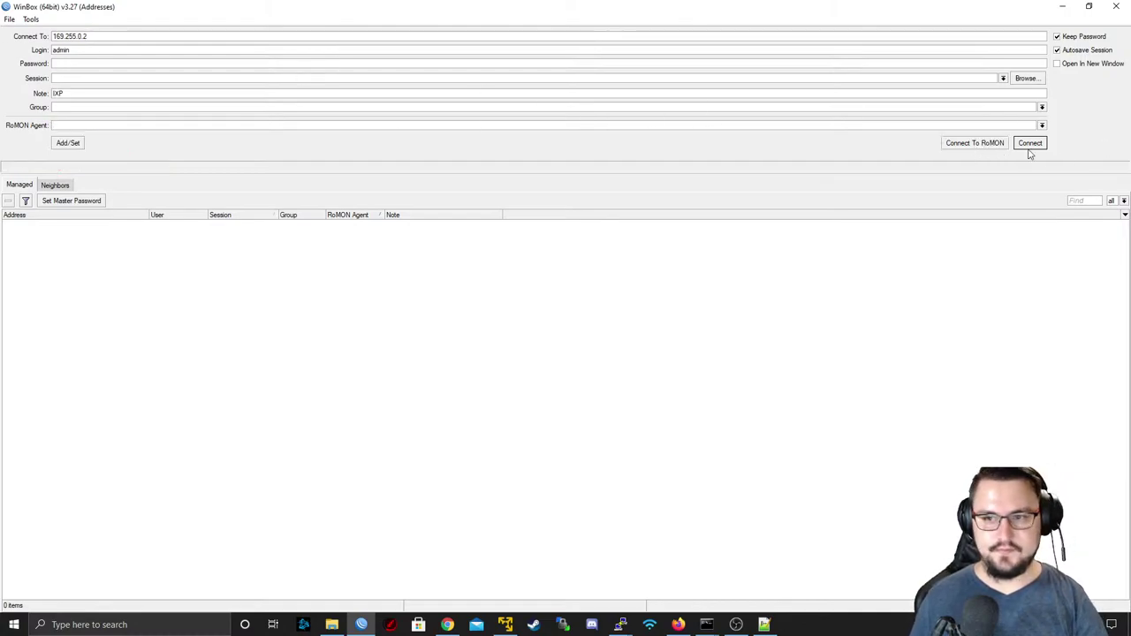
pyautogui.click(1030, 144)
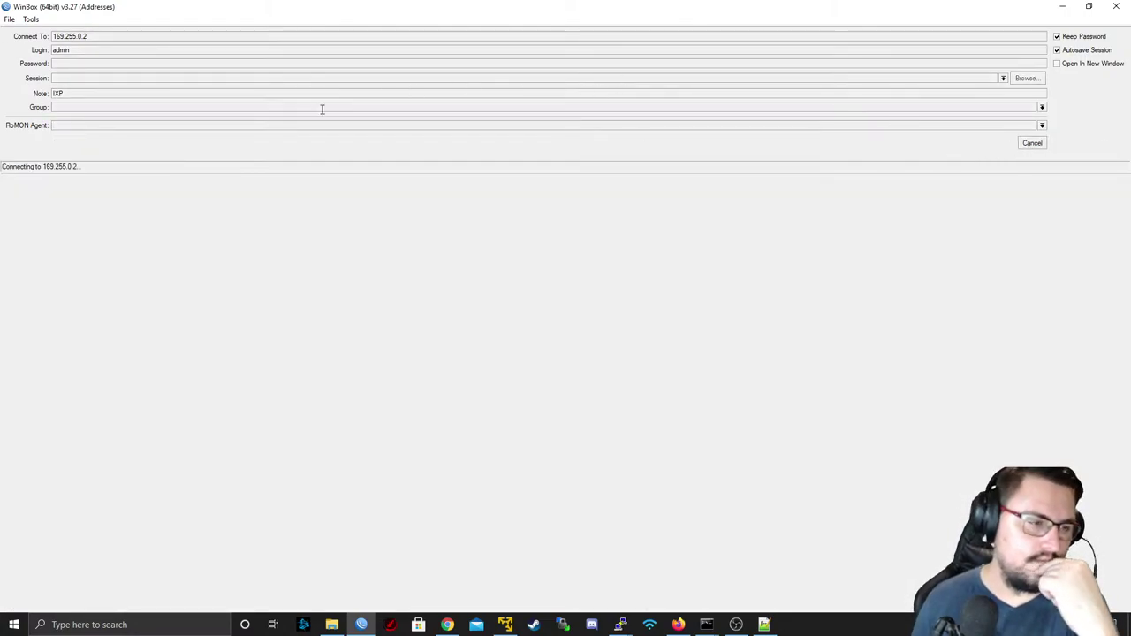
pyautogui.click(1067, 8)
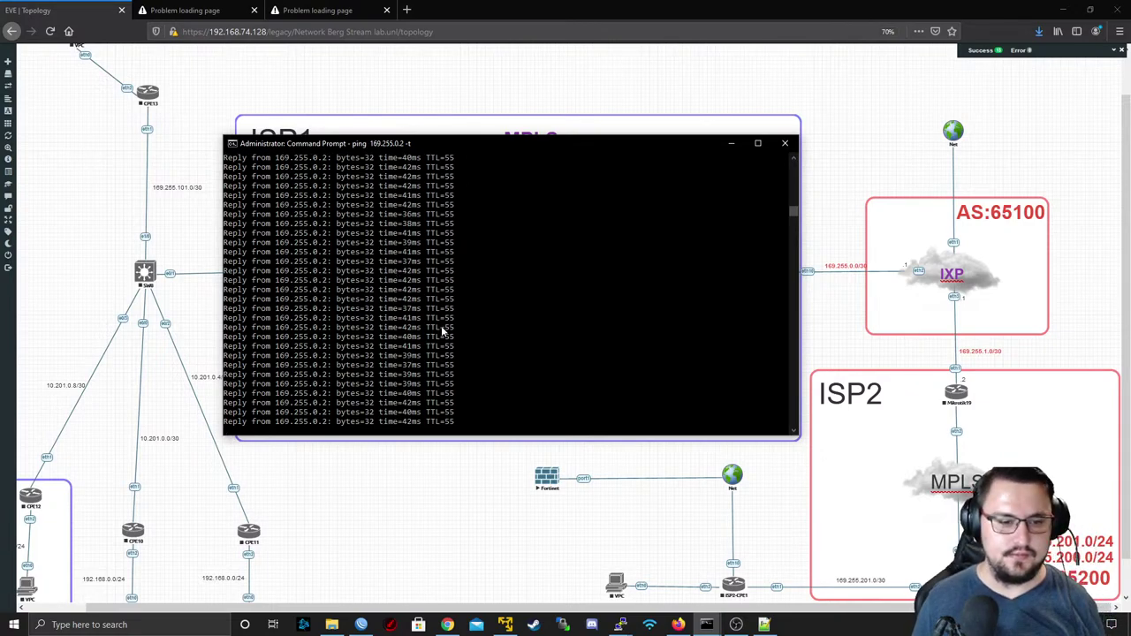
# - Stop the ping and run tracert -d 169.255.0.2 without name lookups
pyautogui.hotkey('ctrl', 'c')
pyautogui.press('Return')
pyautogui.press('Return')
pyautogui.press('Return')
pyautogui.press('Return')
pyautogui.write('tracert')
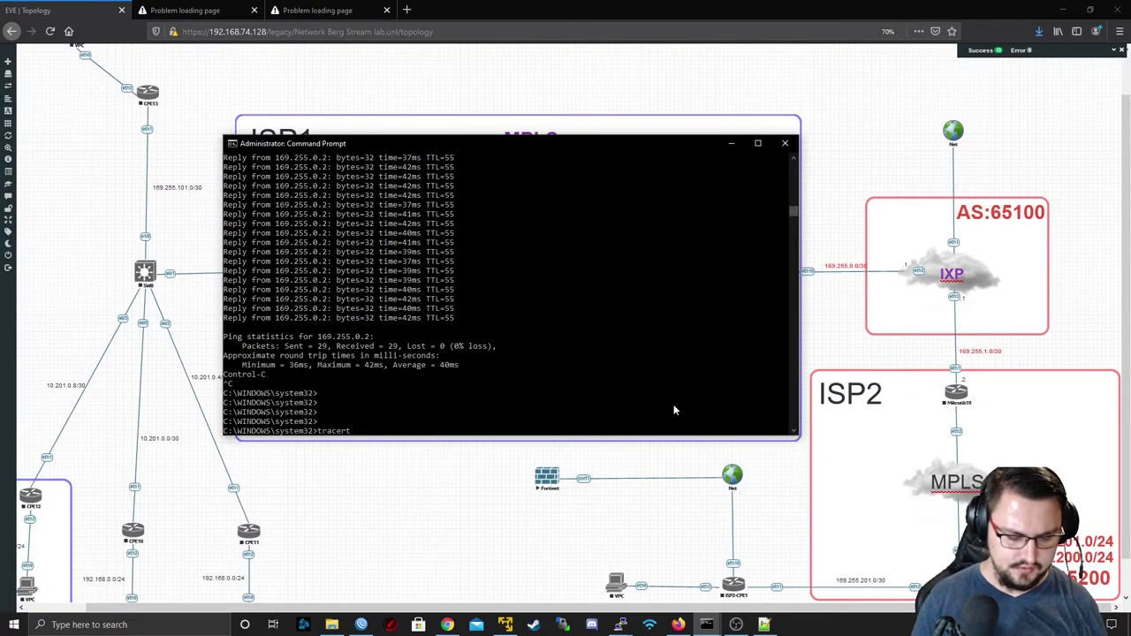
pyautogui.write(' 169.255.0.2')
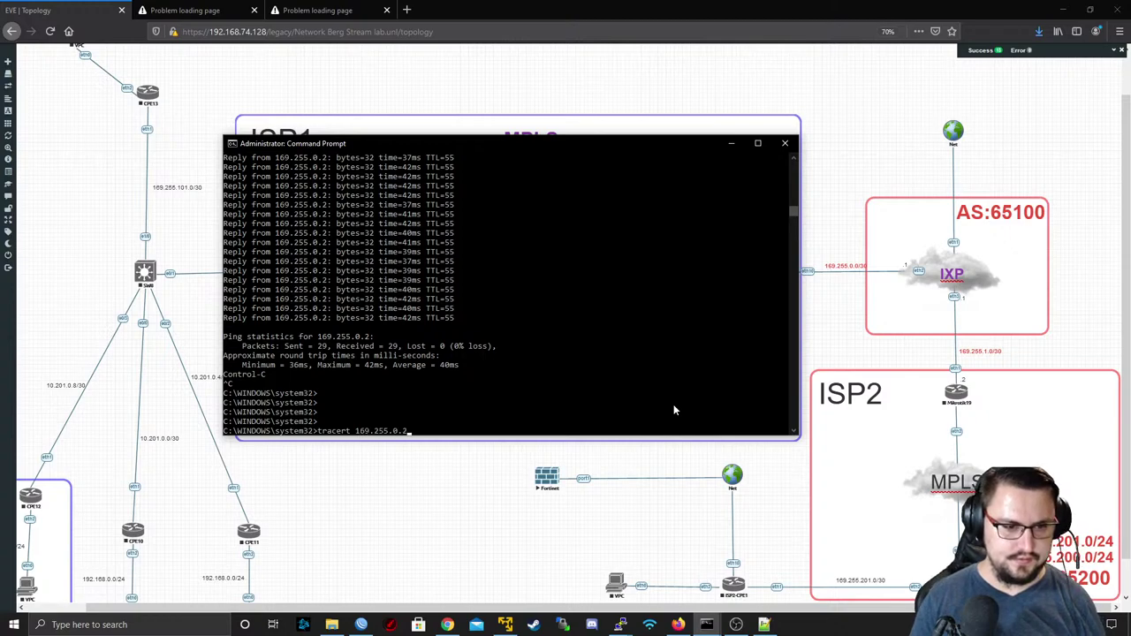
pyautogui.press('Return')
pyautogui.hotkey('ctrl', 'c')
pyautogui.press('Up')
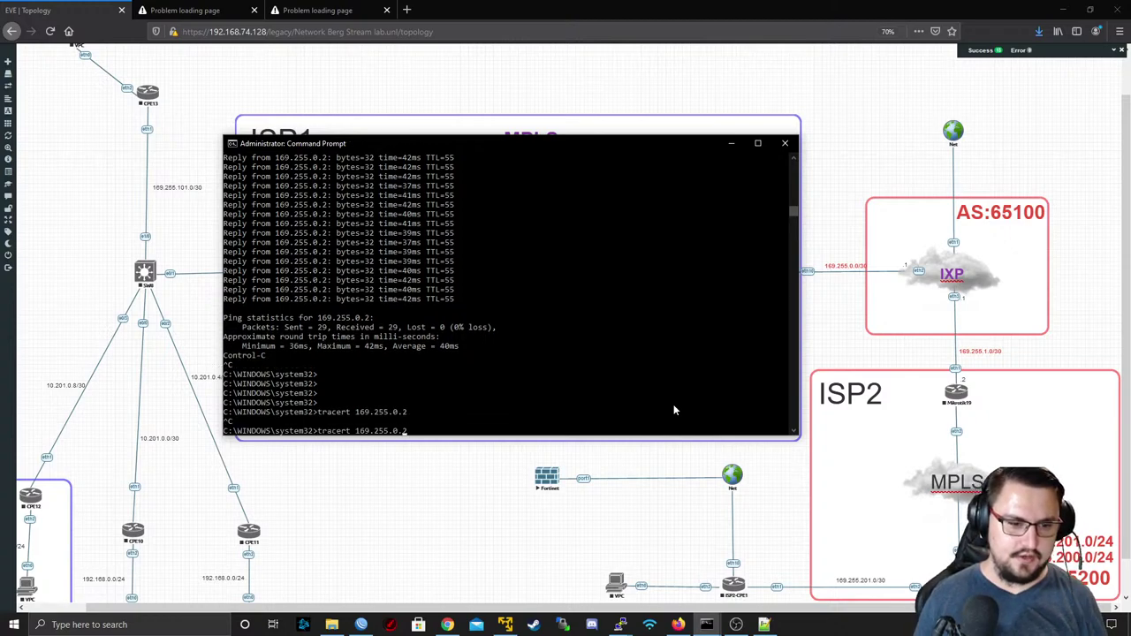
pyautogui.write('-d')
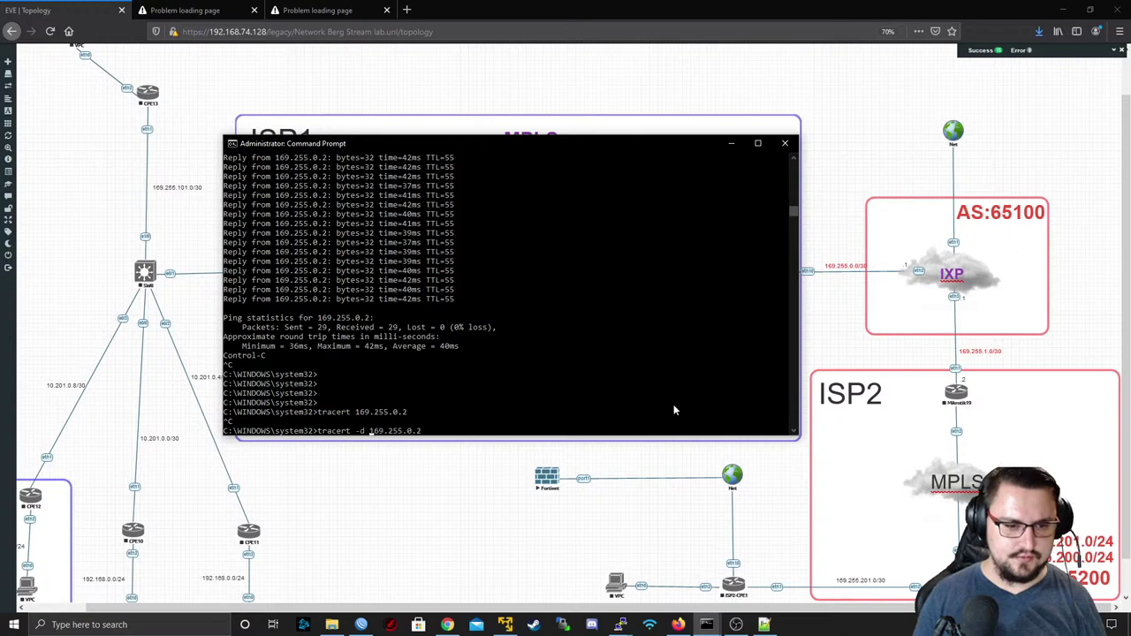
pyautogui.press('Return')
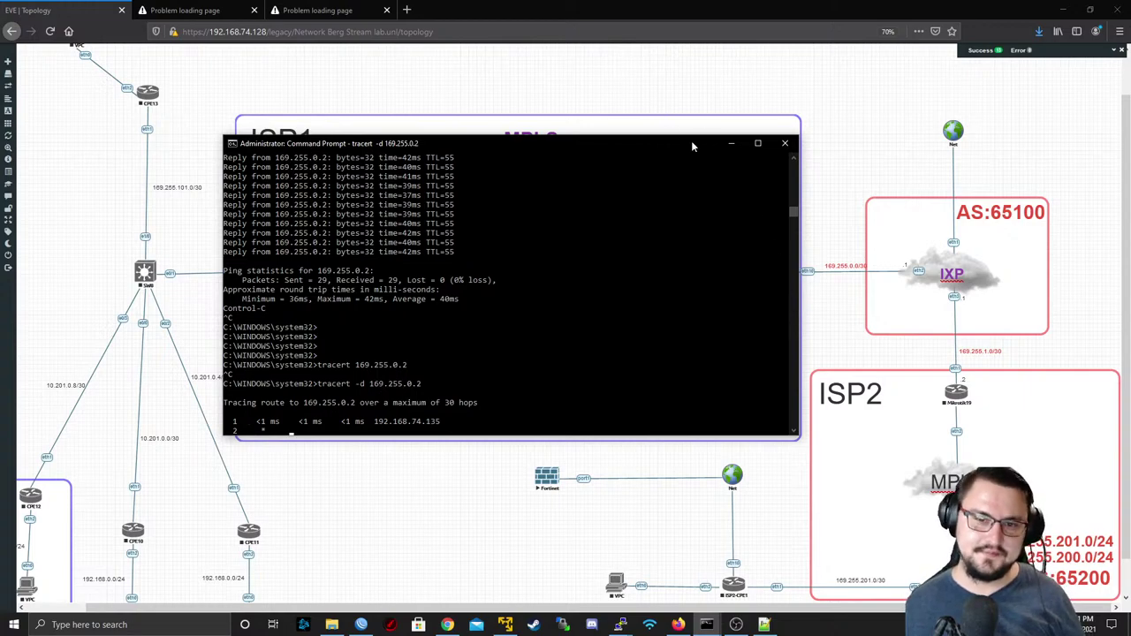
# - Interrupt the traceroute after hop 192.168.74.135 times out and return to the topology
pyautogui.click(731, 144)
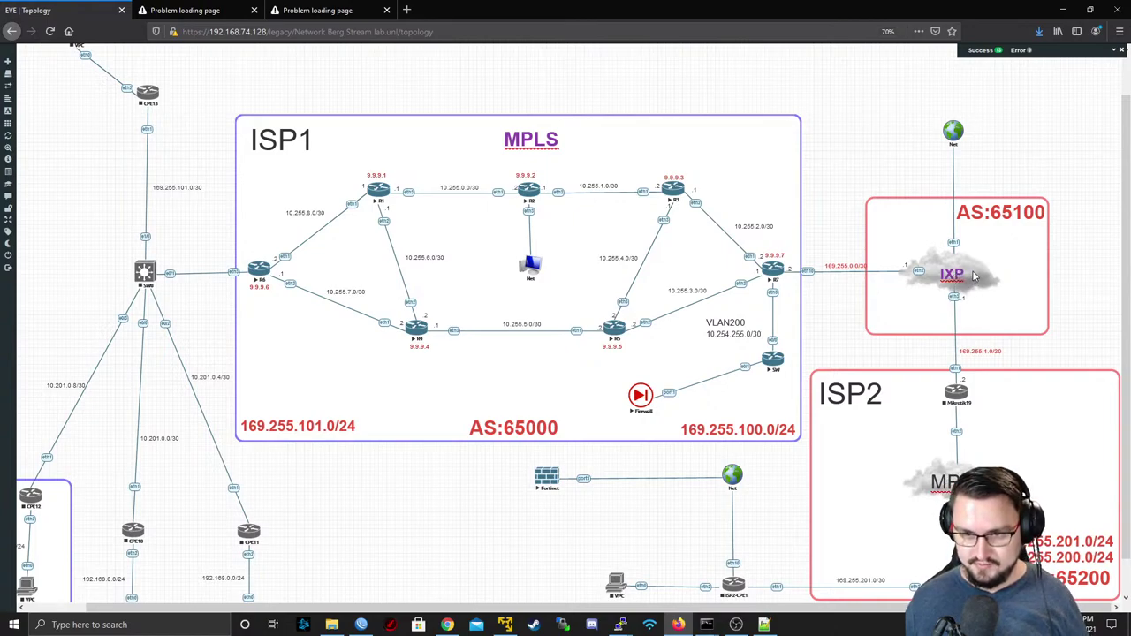
pyautogui.moveTo(973, 277); pyautogui.dragTo(972, 309)
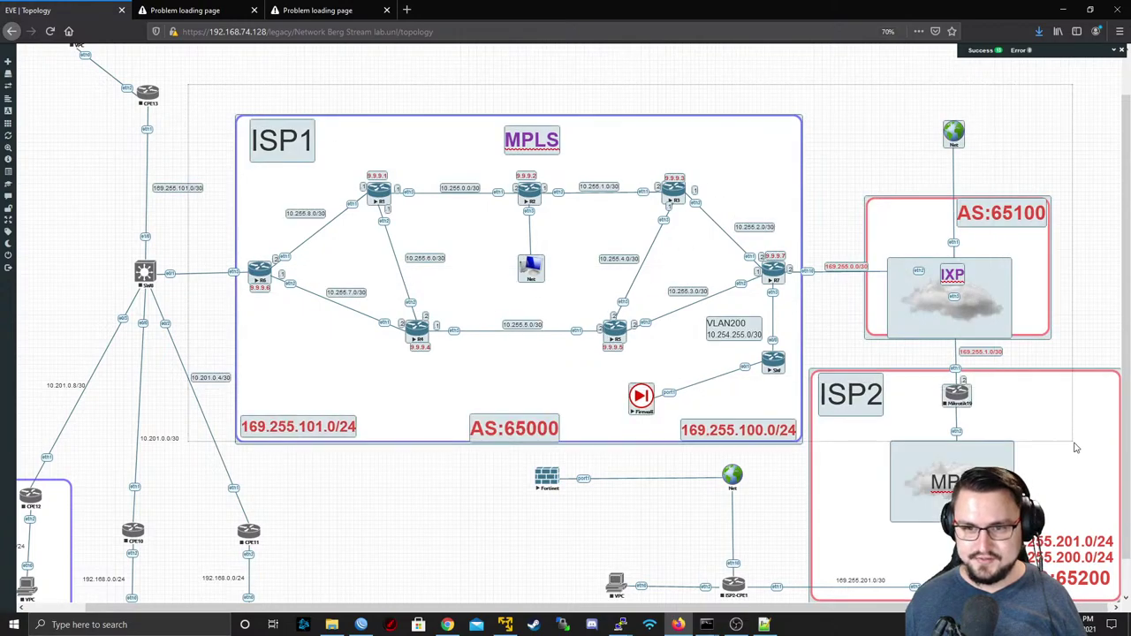
pyautogui.moveTo(978, 306); pyautogui.dragTo(973, 279)
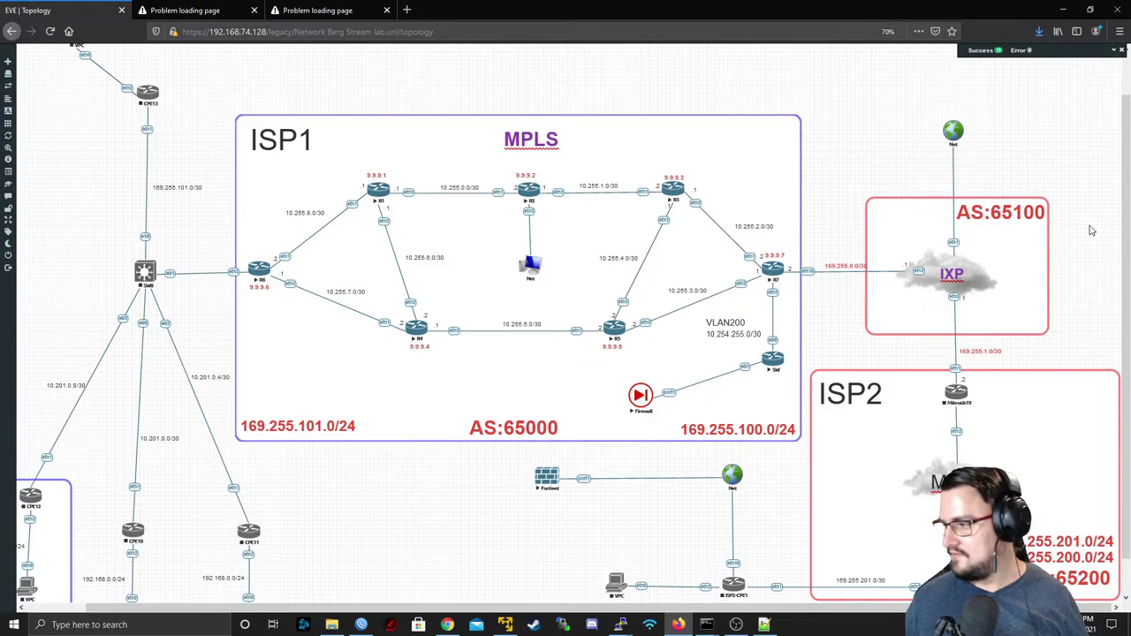
pyautogui.hotkey('alt', 'Tab')
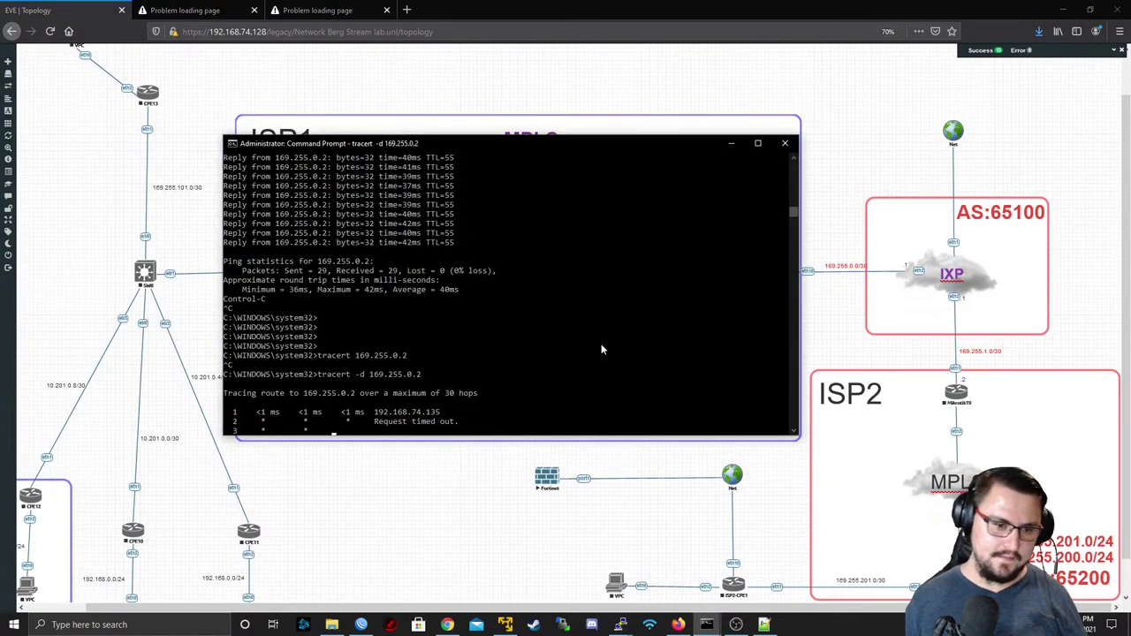
pyautogui.hotkey('ctrl', 'c')
pyautogui.press('Up')
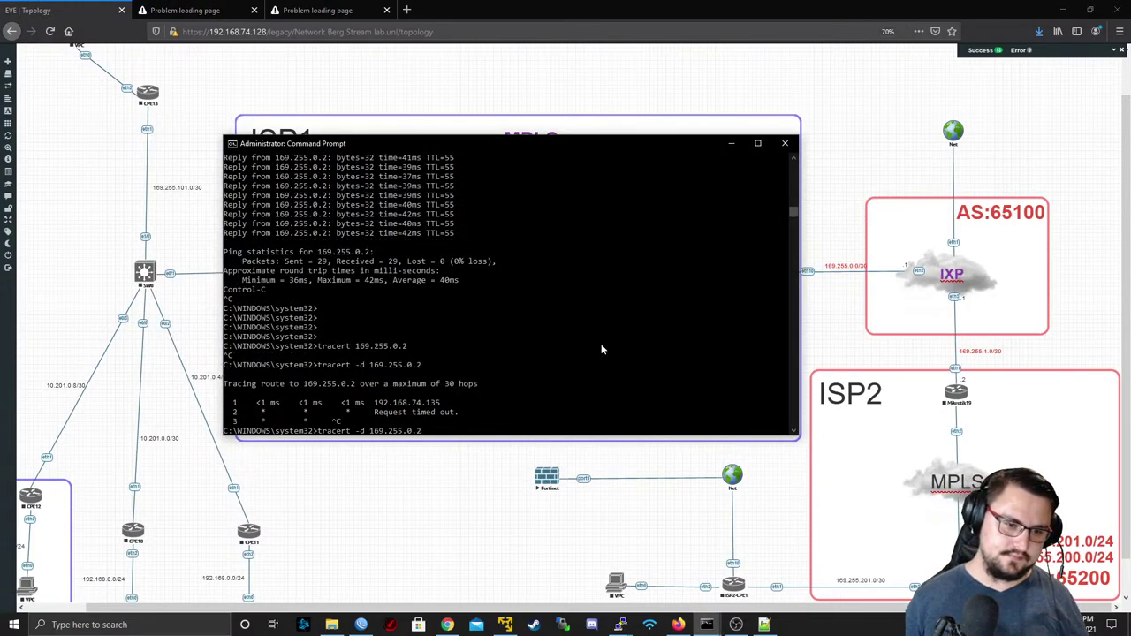
pyautogui.click(536, 106)
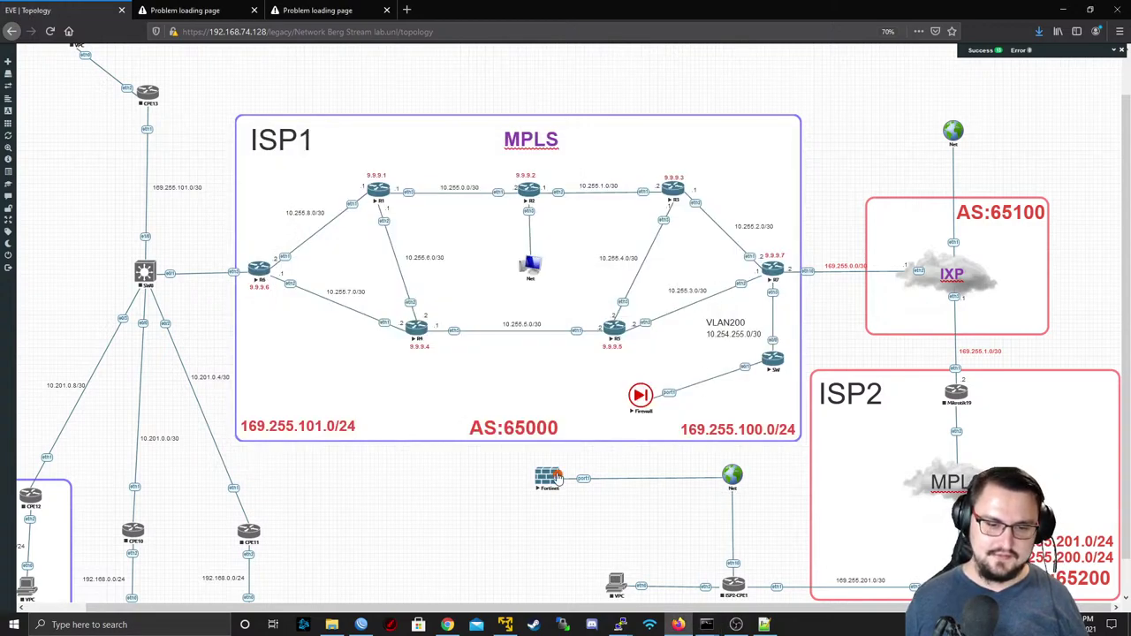
# - Delete the Fortinet node from the topology, confirming the warning
pyautogui.rightClick(539, 477)
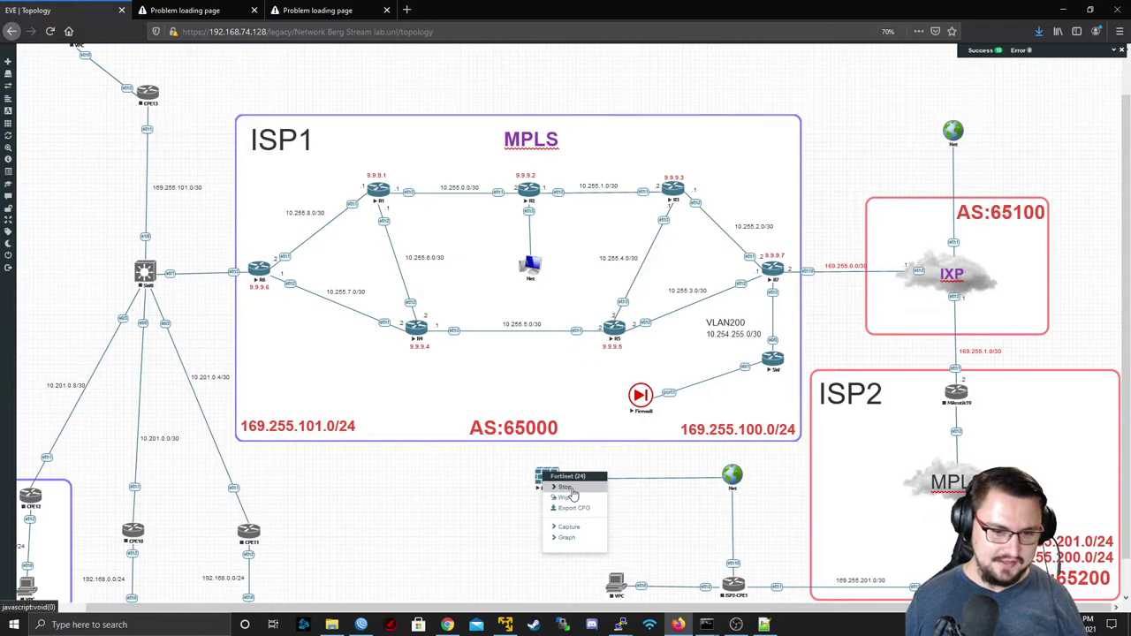
pyautogui.rightClick(535, 478)
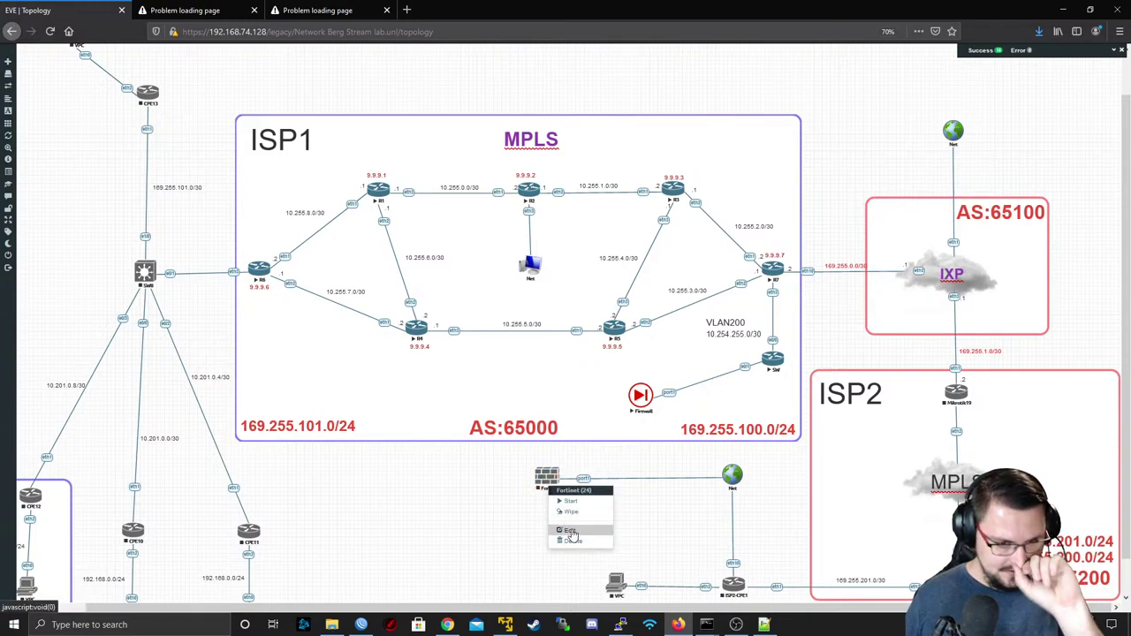
pyautogui.click(573, 541)
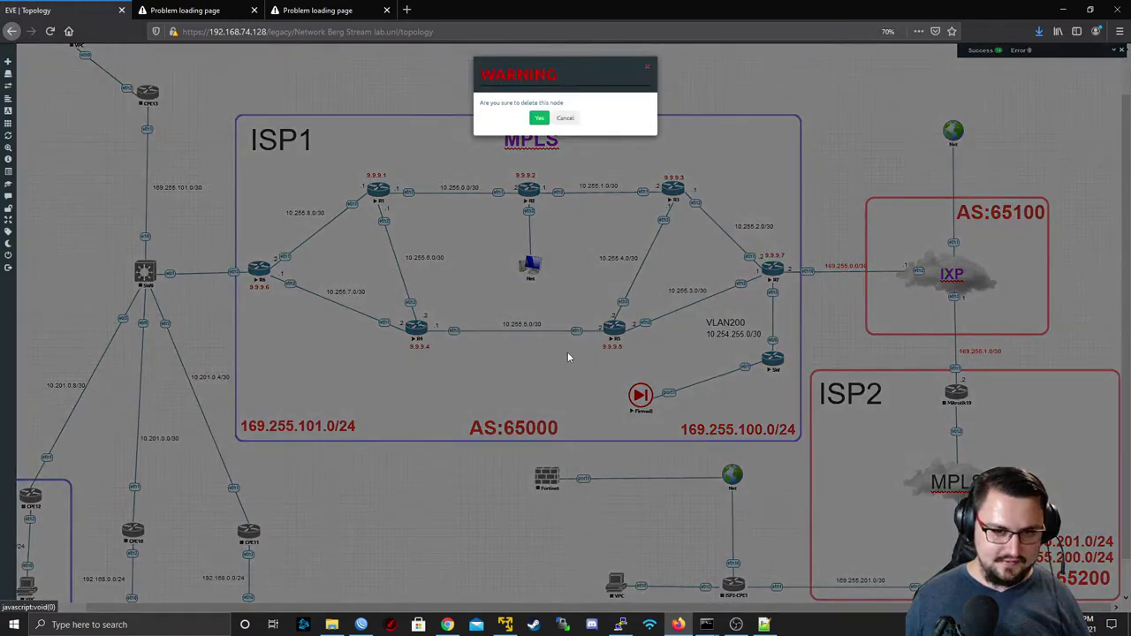
pyautogui.click(541, 116)
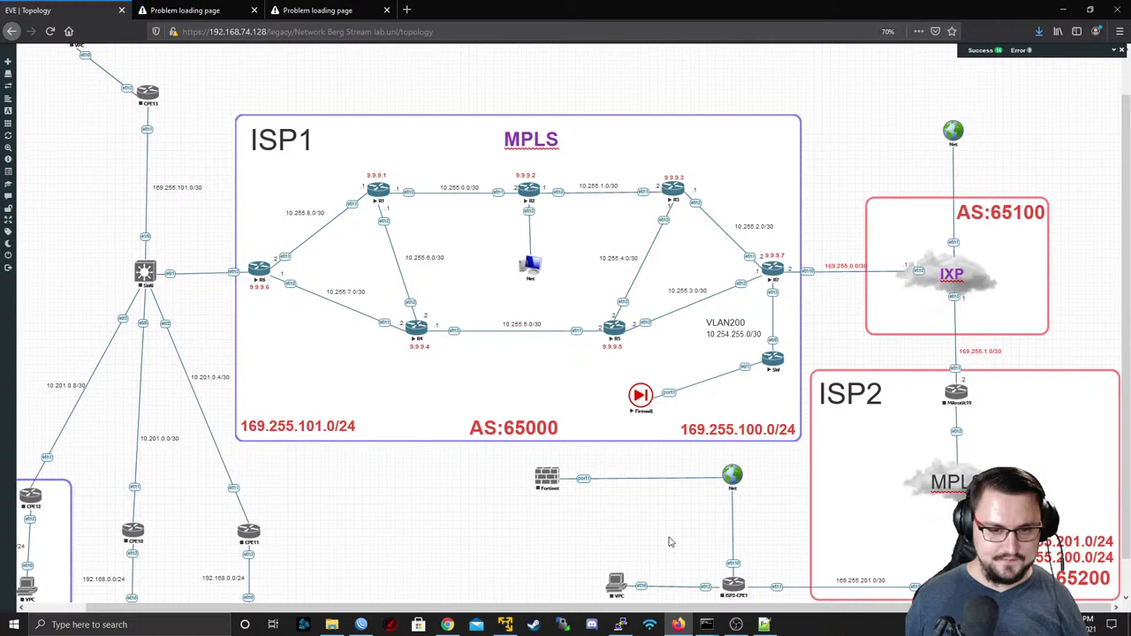
# - Delete the Net cloud node below R2 and reload the topology
pyautogui.rightClick(732, 477)
pyautogui.click(733, 482)
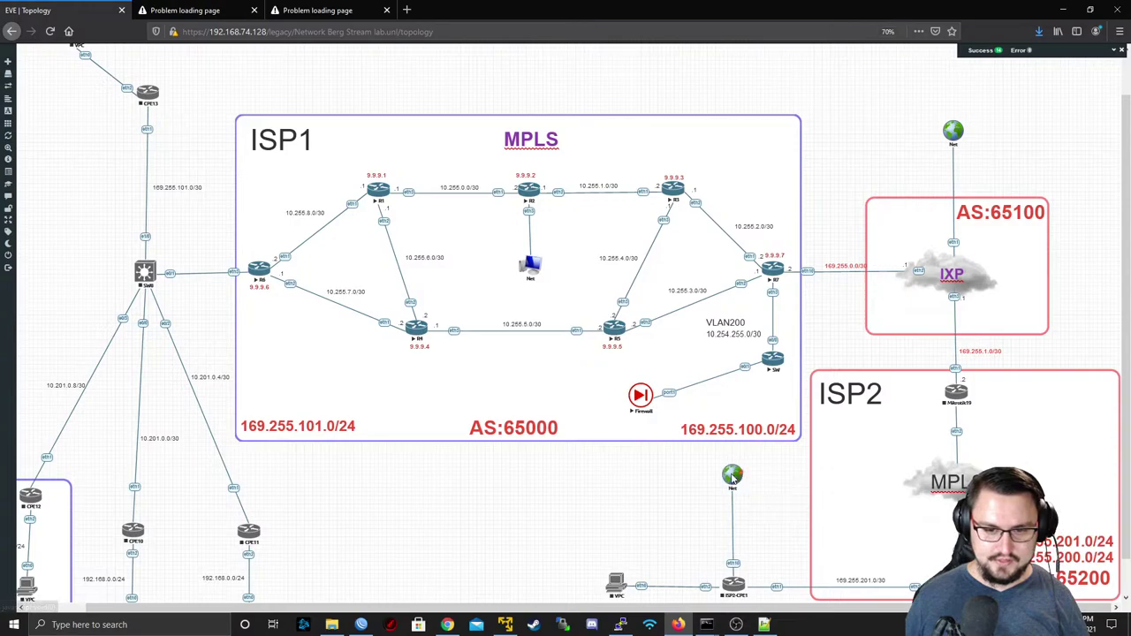
pyautogui.rightClick(732, 477)
pyautogui.click(747, 501)
pyautogui.click(539, 124)
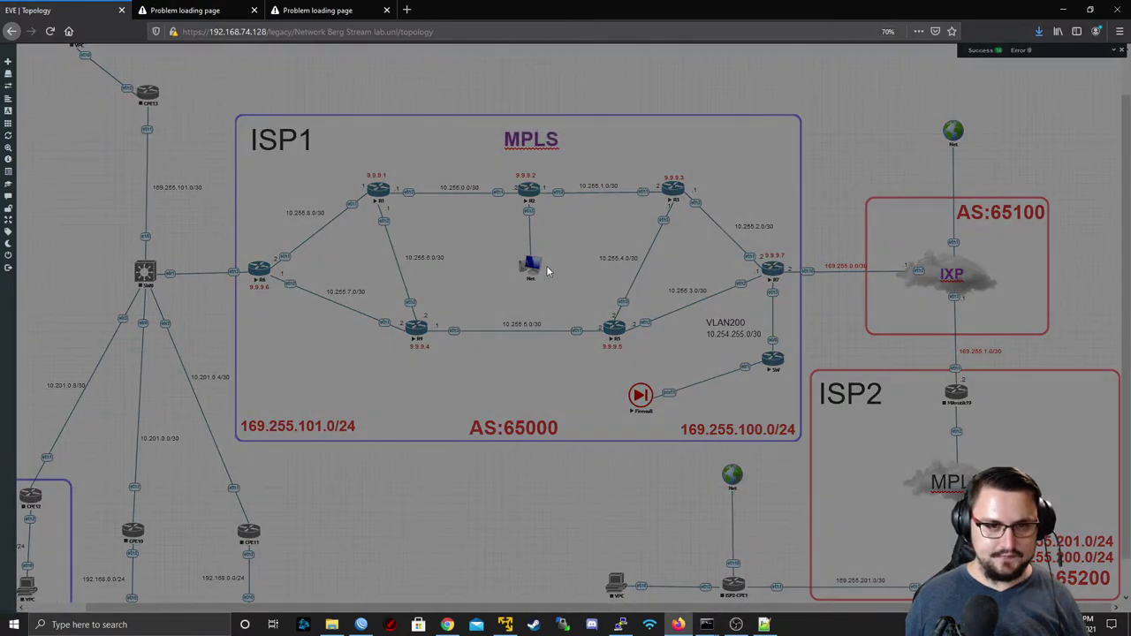
pyautogui.press('F5')
# - After the reload, delete the remaining Net cloud node and confirm the network deletion
pyautogui.rightClick(532, 253)
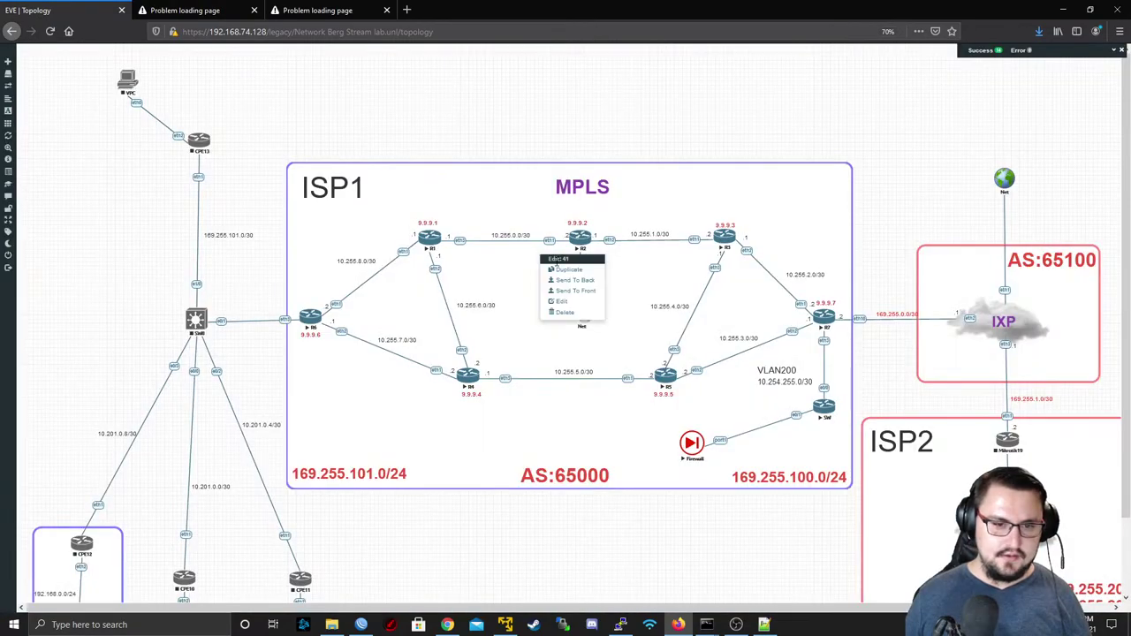
pyautogui.click(568, 296)
pyautogui.rightClick(580, 309)
pyautogui.click(601, 334)
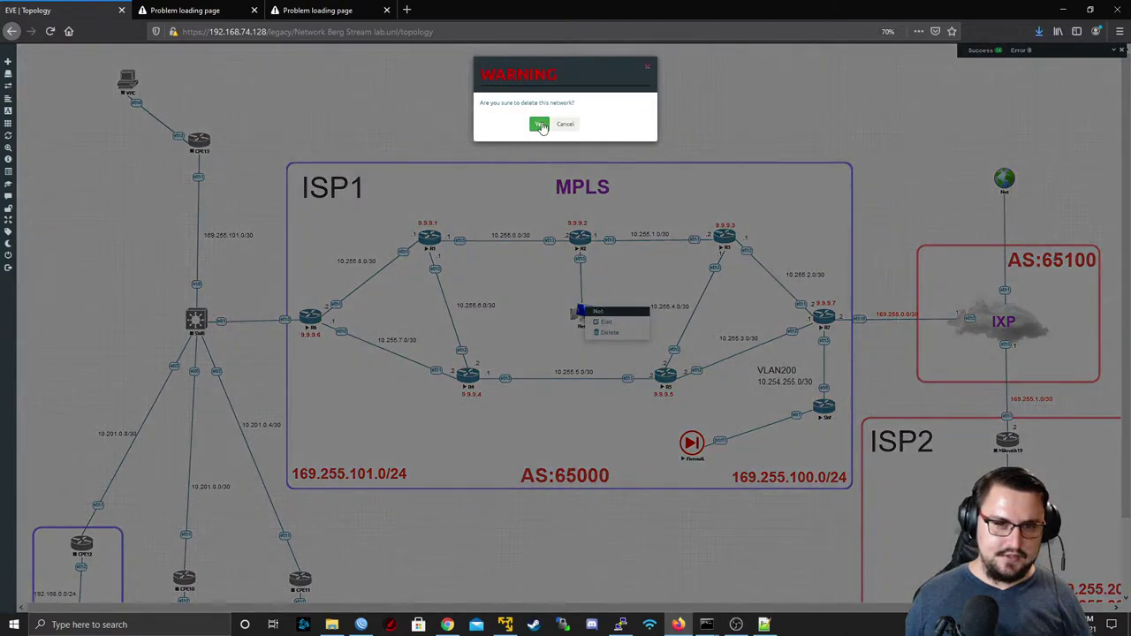
pyautogui.click(539, 124)
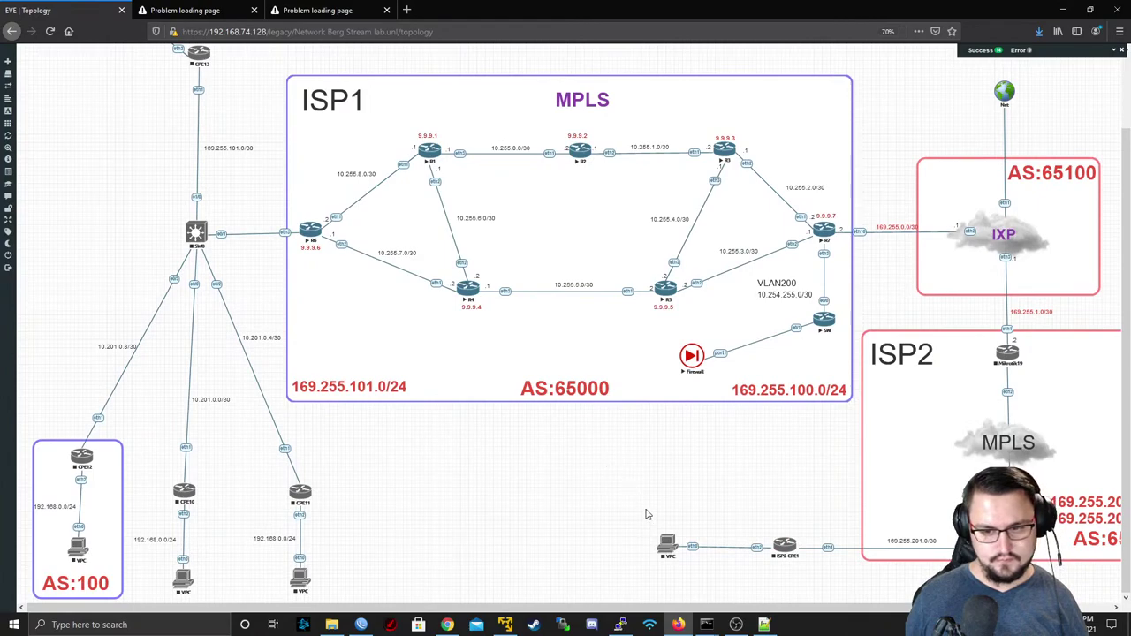
pyautogui.middleClick(643, 489)
pyautogui.click(748, 490)
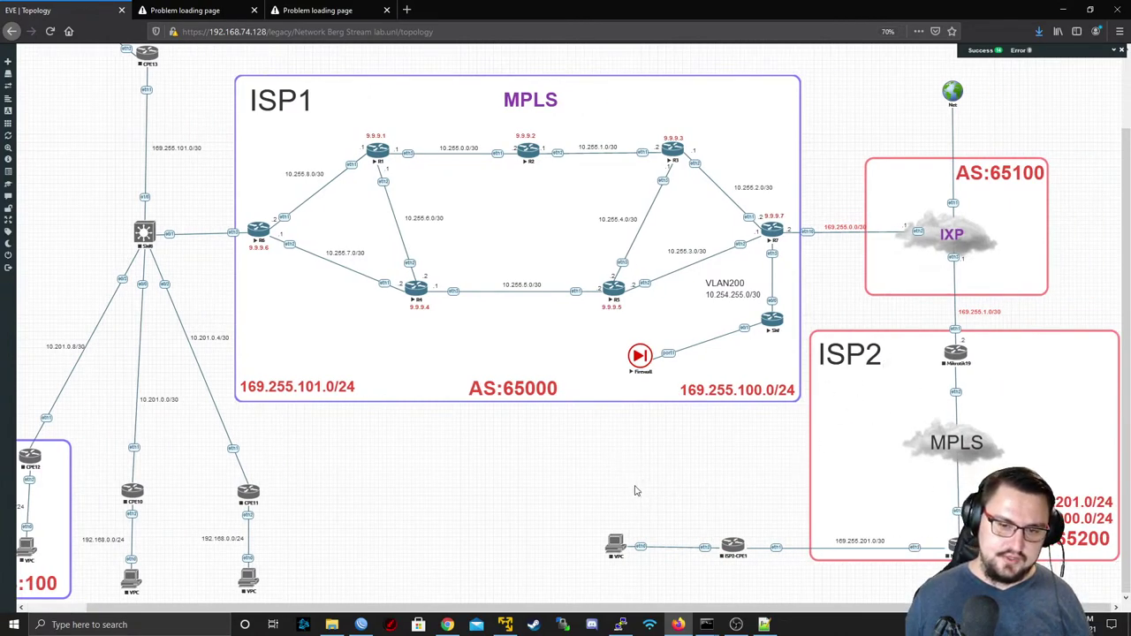
pyautogui.scroll(2, 621, 487)
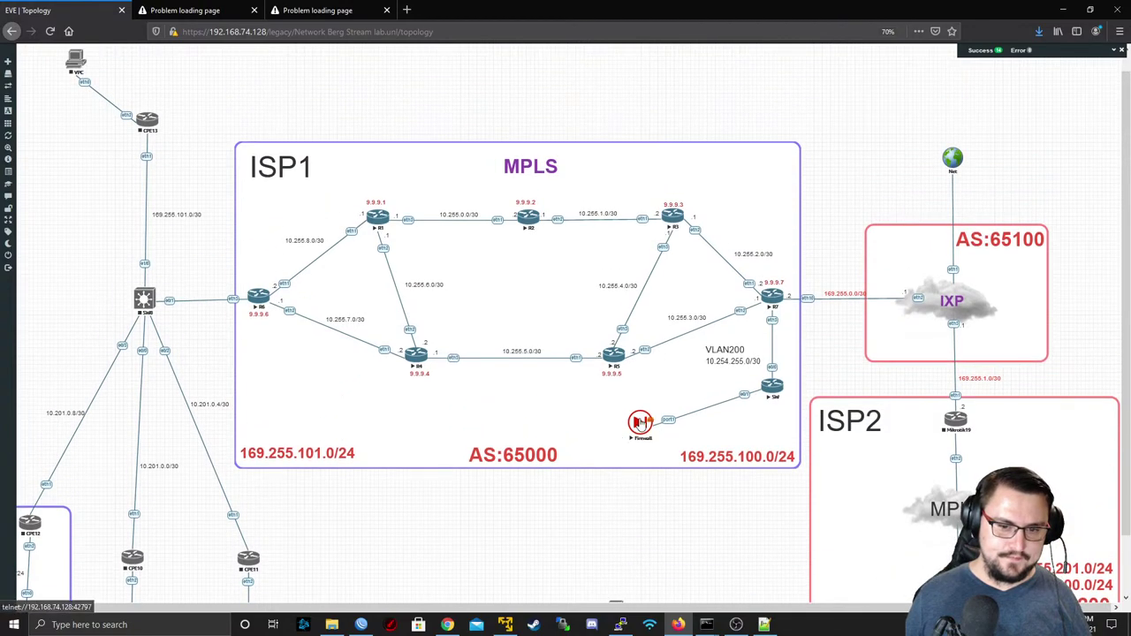
# - Open the Firewall node's telnet console in PuTTY, log in as admin, and ping 8.8.8.8
pyautogui.click(640, 423)
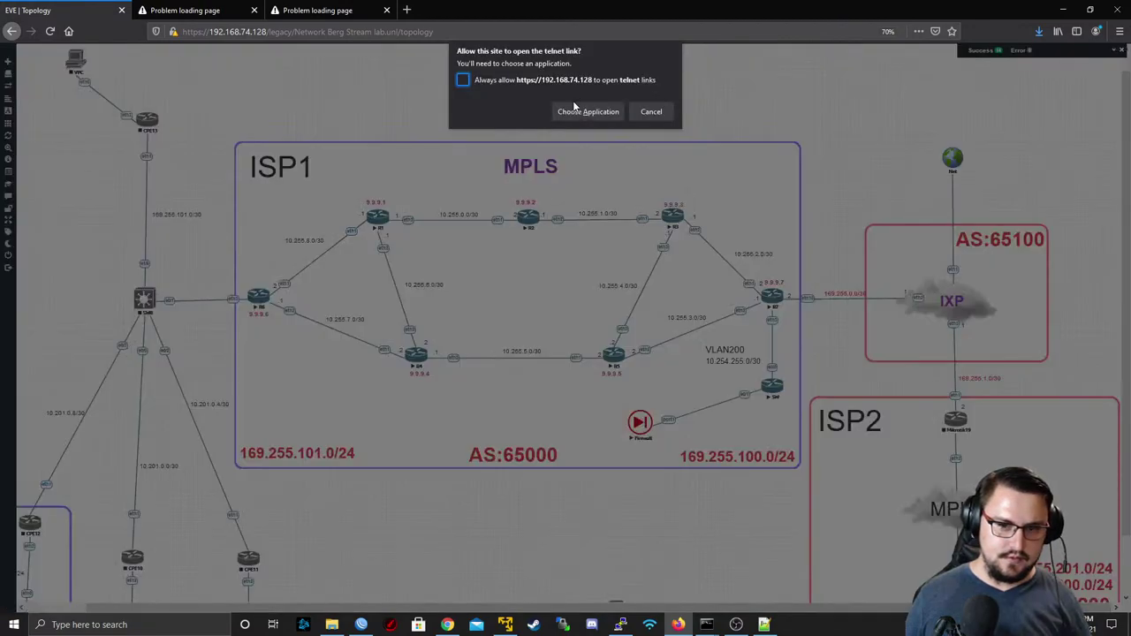
pyautogui.click(571, 112)
pyautogui.click(589, 170)
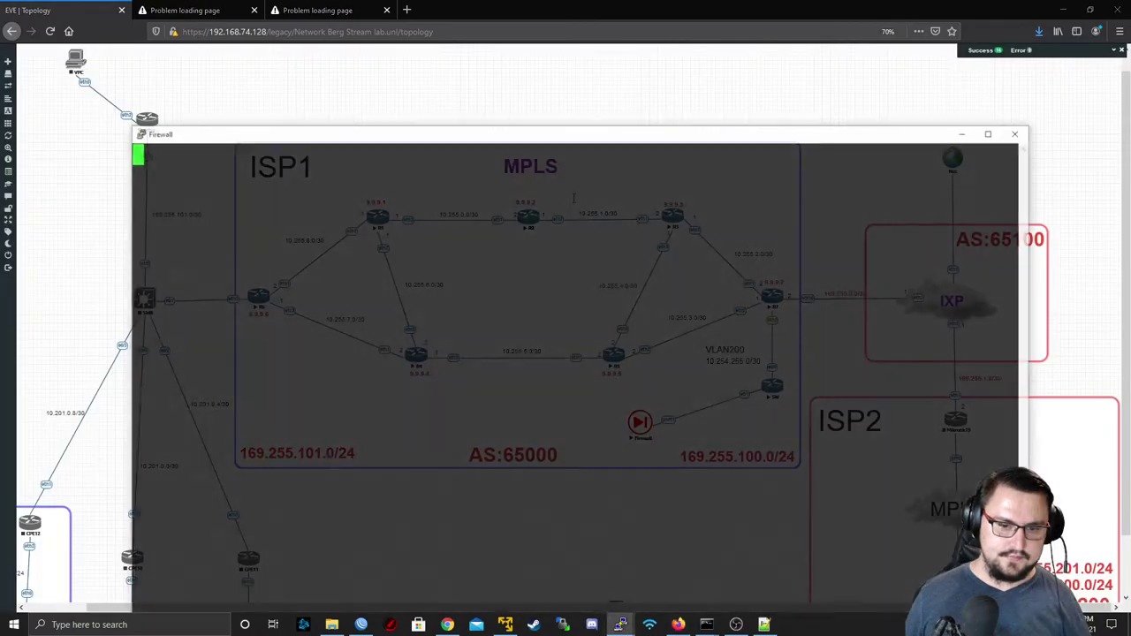
pyautogui.write('admin')
pyautogui.press('Return')
pyautogui.press('Return')
pyautogui.press('Return')
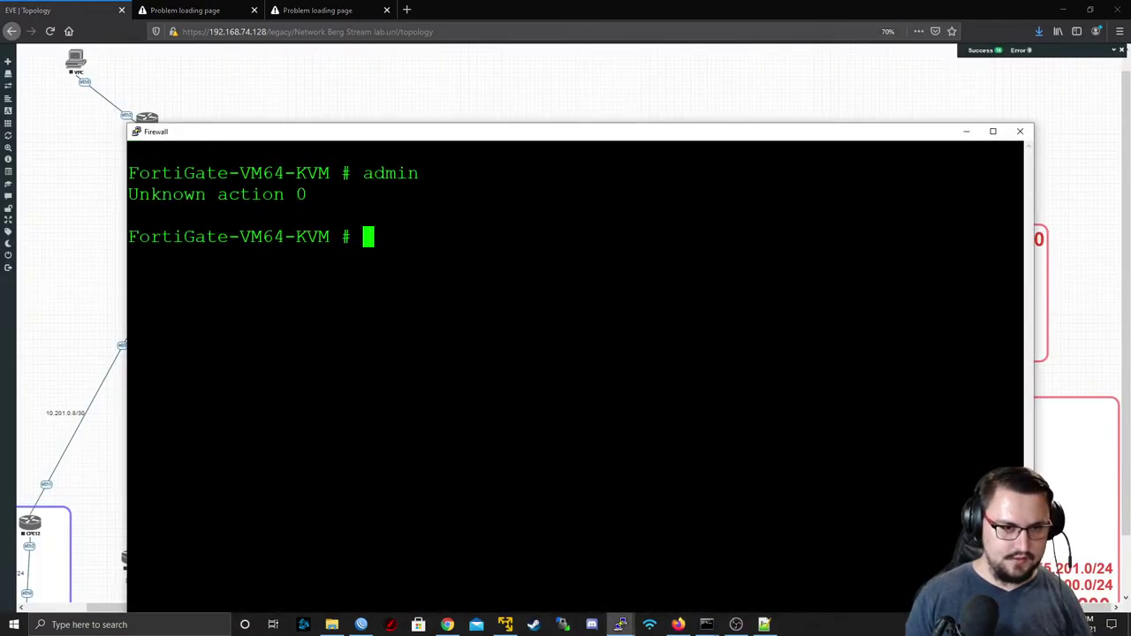
pyautogui.press('Return')
pyautogui.write('execute ping 8.8.8.8')
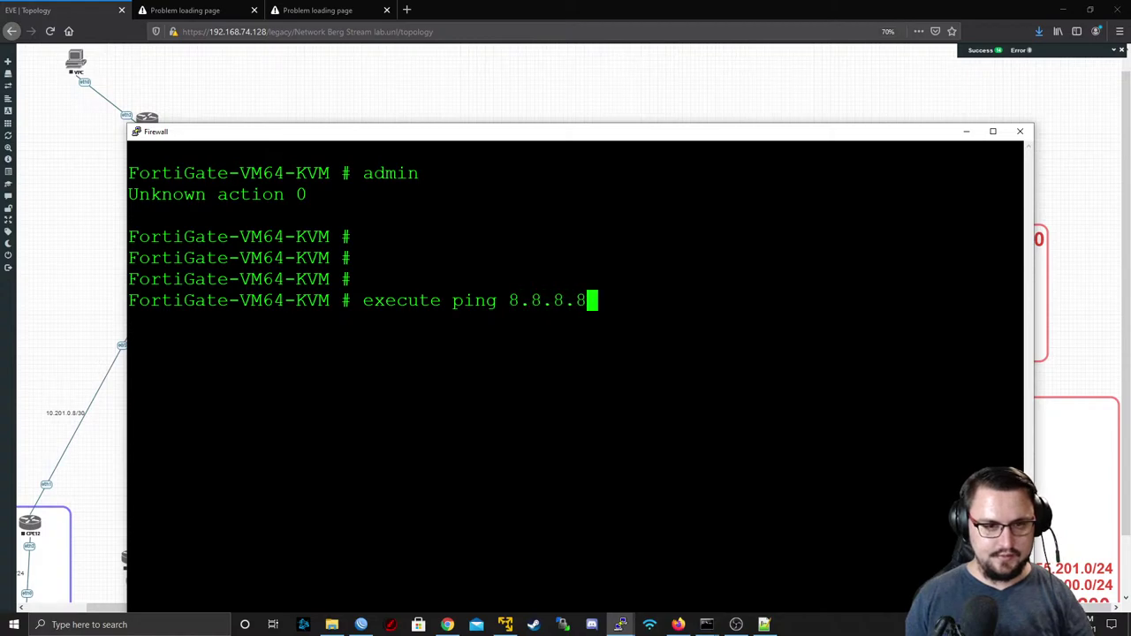
pyautogui.press('Return')
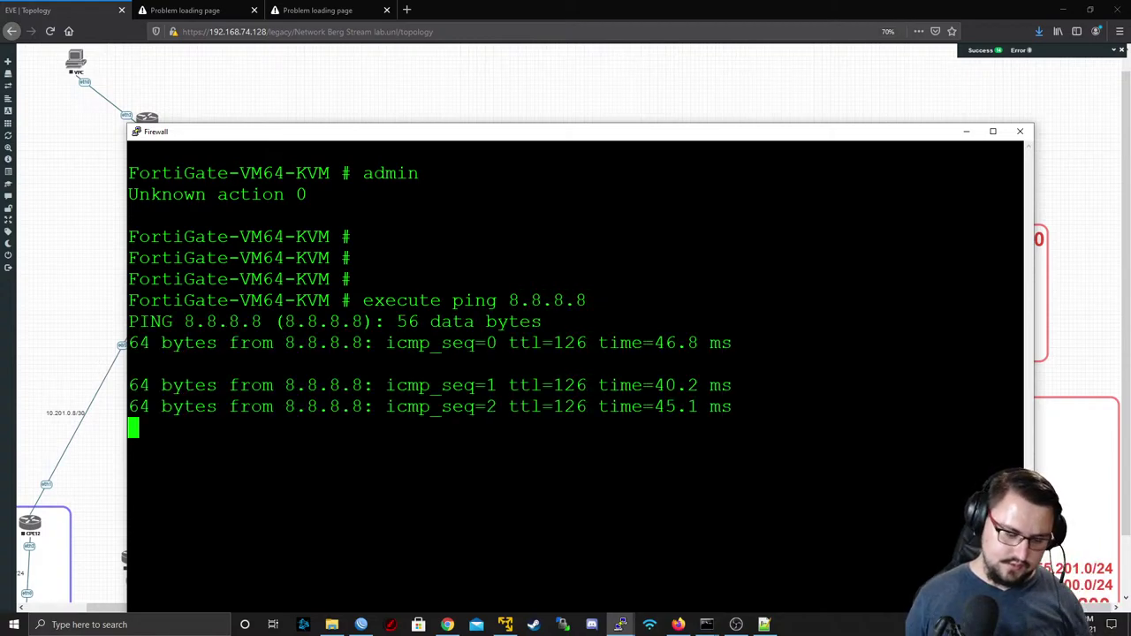
pyautogui.hotkey('ctrl', 'c')
# - Traceroute to 8.8.8.8, noting hops 169.255.0.1 and 192.168.74.2, then stop it
pyautogui.write('execute traceroute')
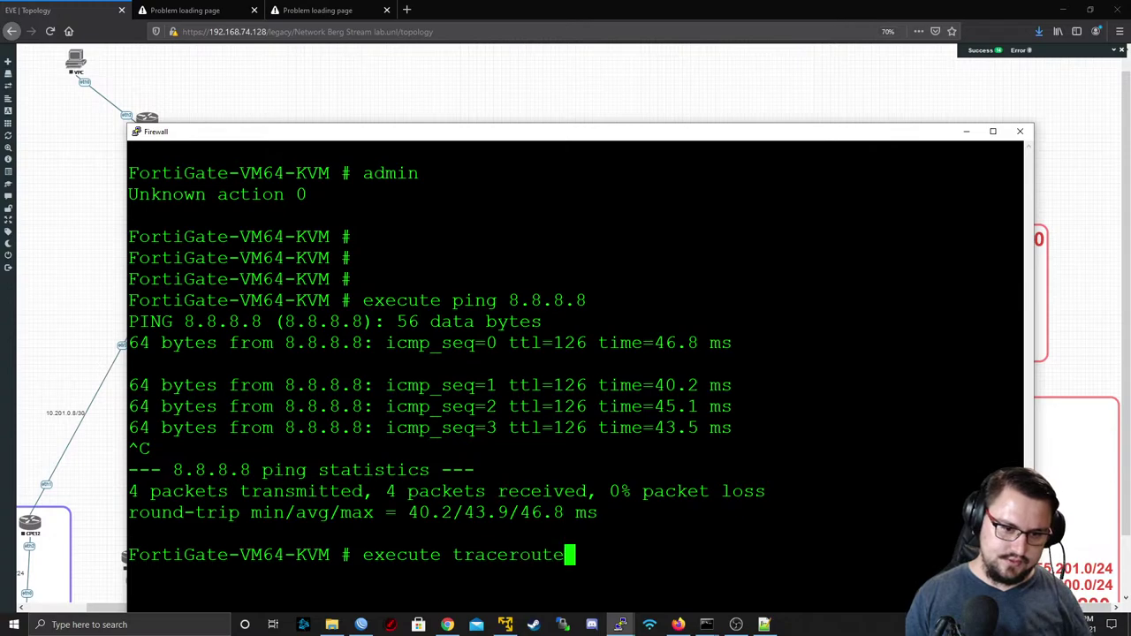
pyautogui.write(' 8.8.8.8')
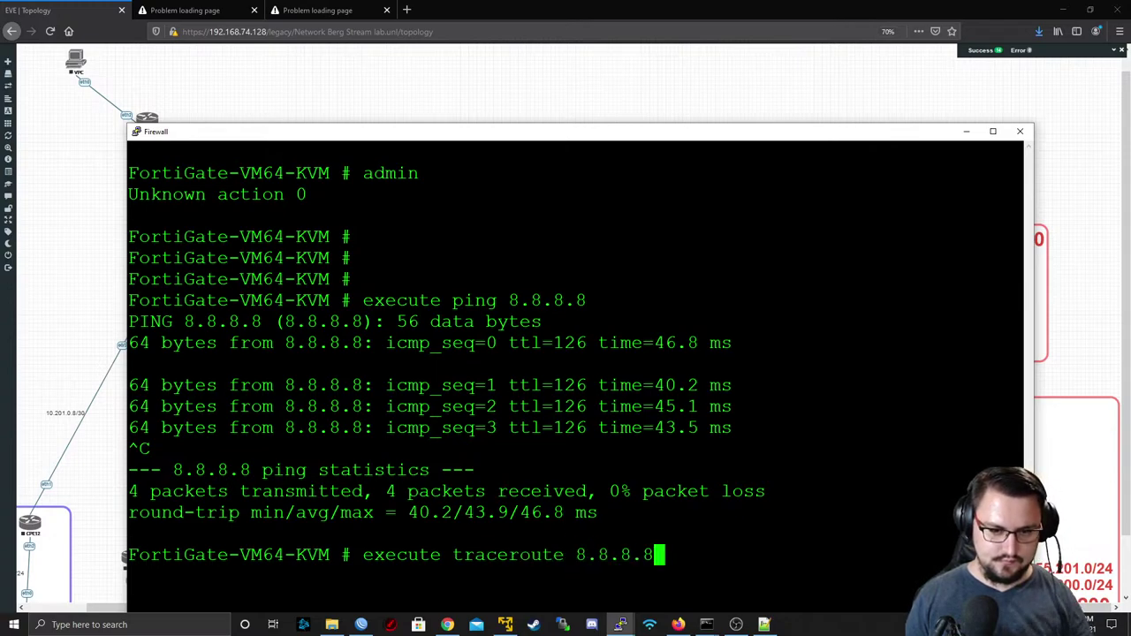
pyautogui.press('Return')
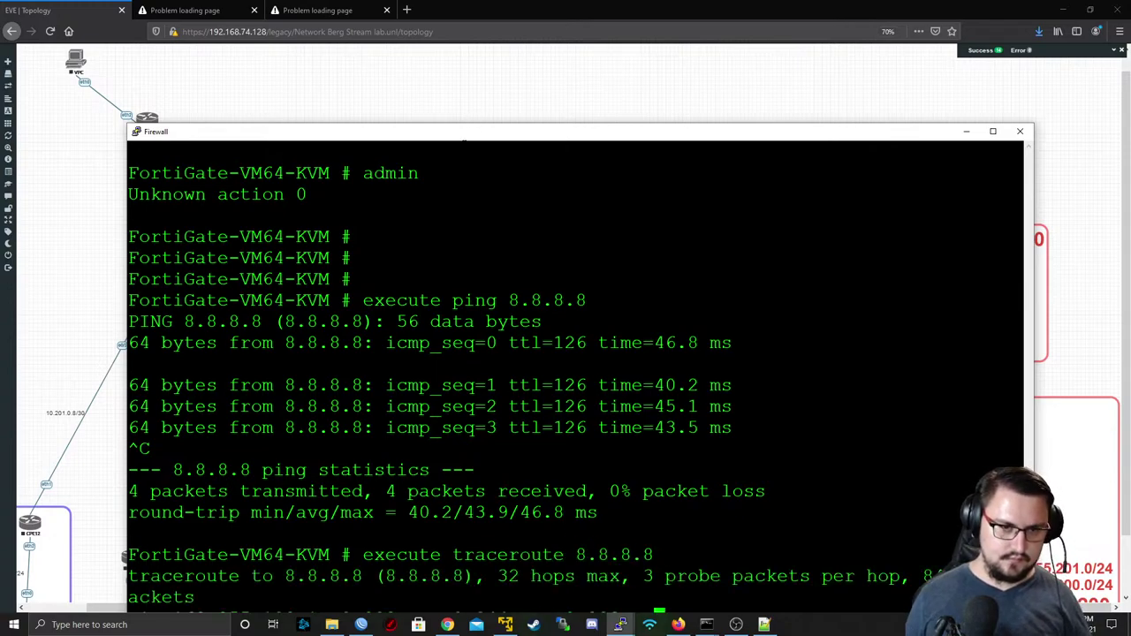
pyautogui.moveTo(465, 139); pyautogui.dragTo(468, 41)
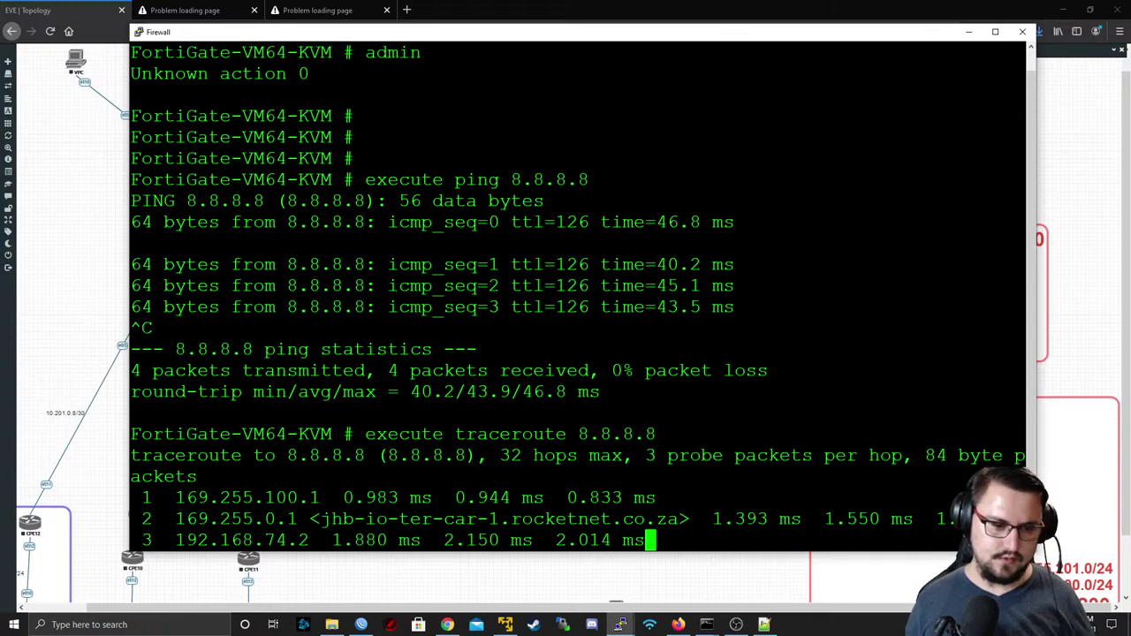
pyautogui.doubleClick(236, 519)
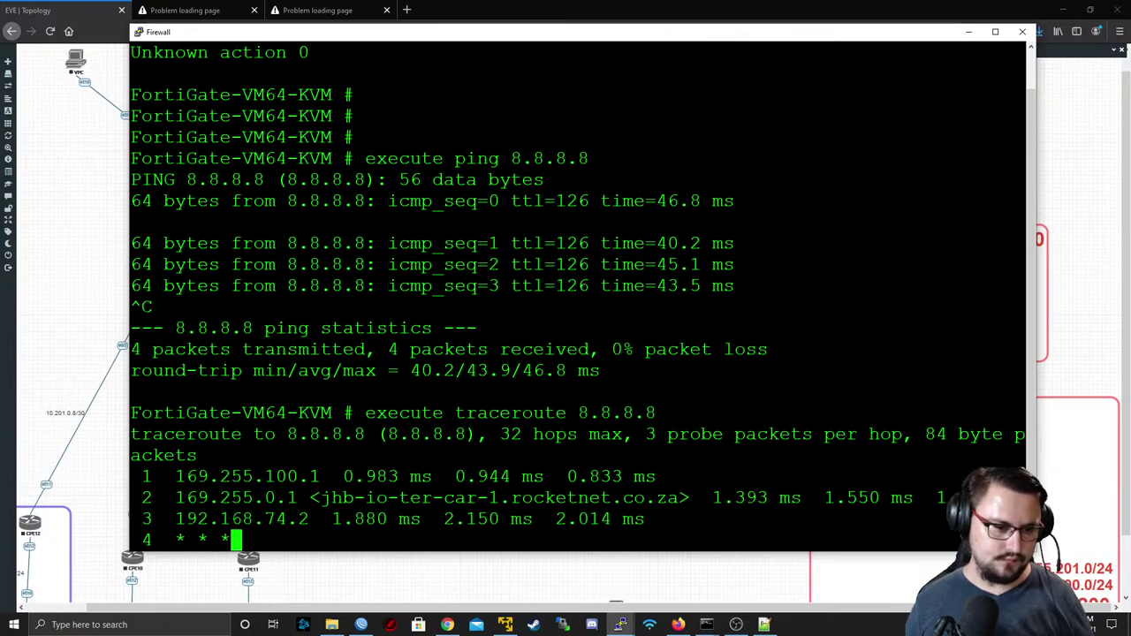
pyautogui.doubleClick(242, 518)
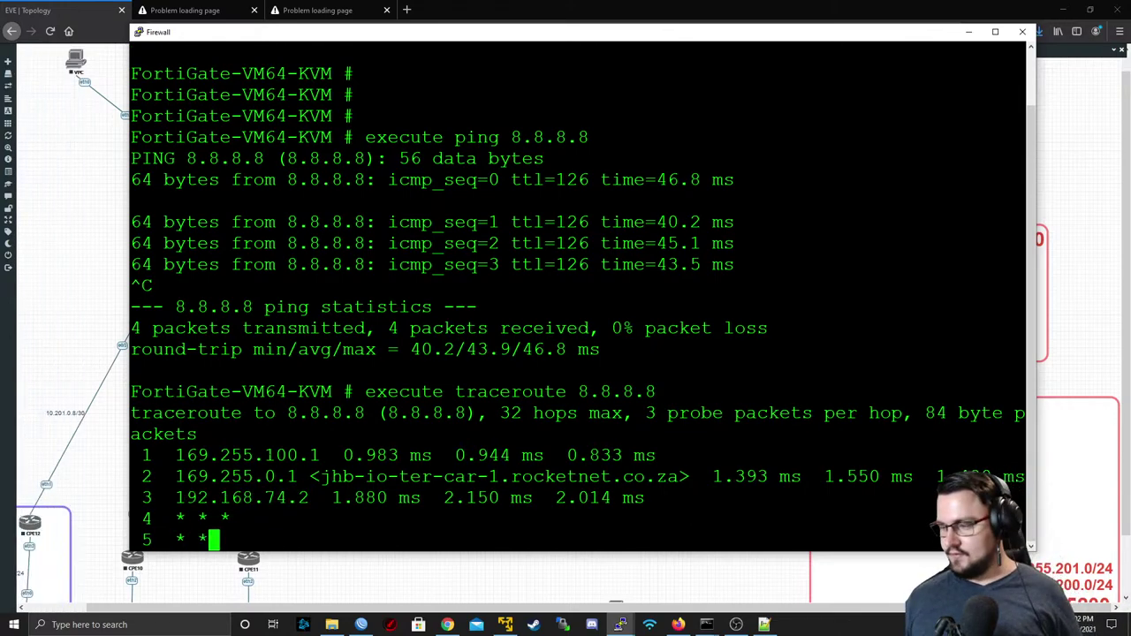
pyautogui.hotkey('alt', 'Tab')
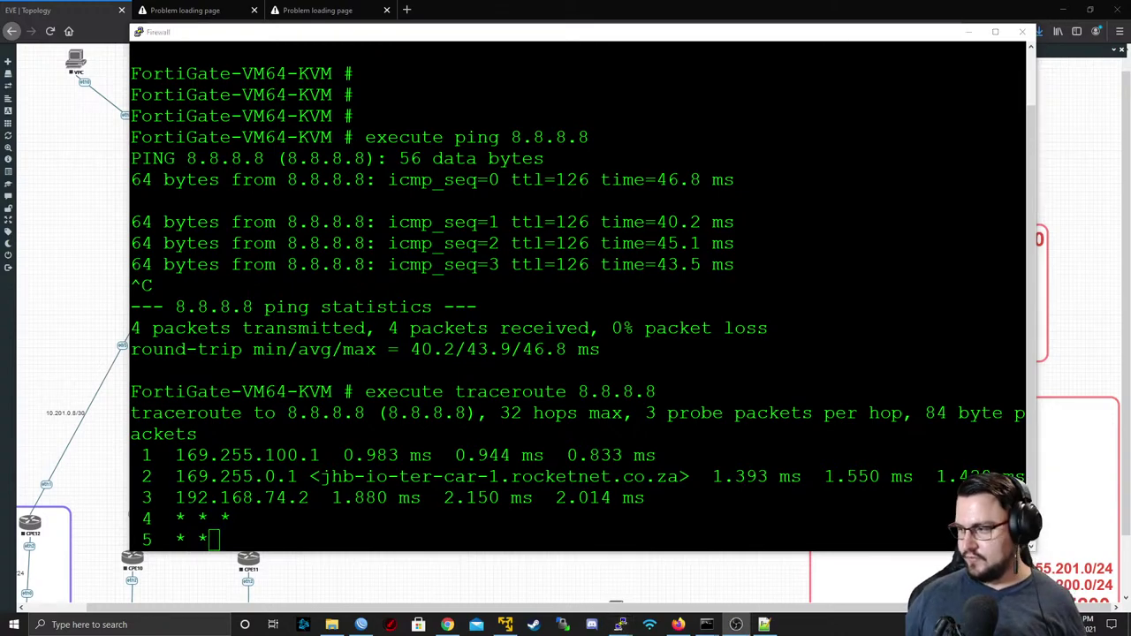
pyautogui.hotkey('alt', 'Tab')
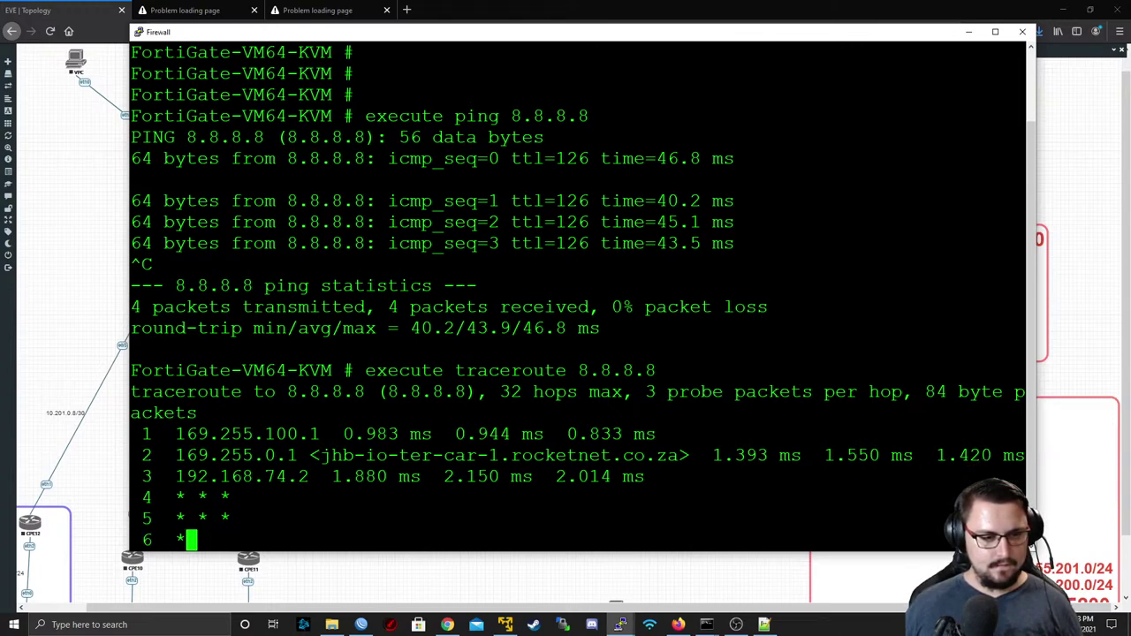
pyautogui.hotkey('ctrl', 'c')
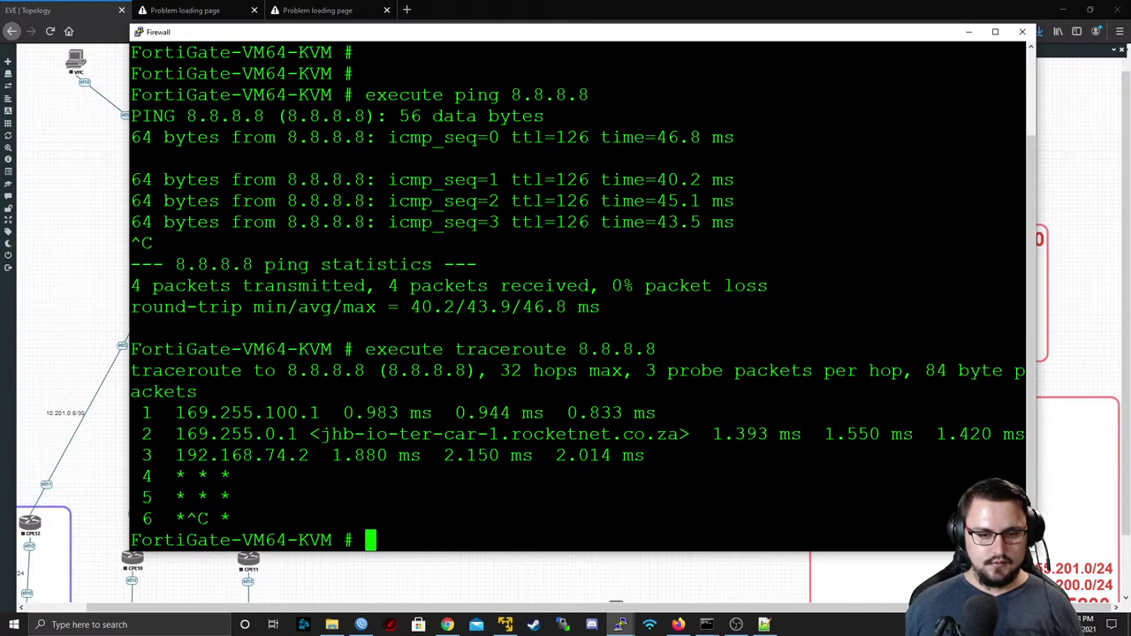
# - In the Administrator Command Prompt, stop the trace and edit the recalled ping to 169.255.100.2
pyautogui.moveTo(707, 625)
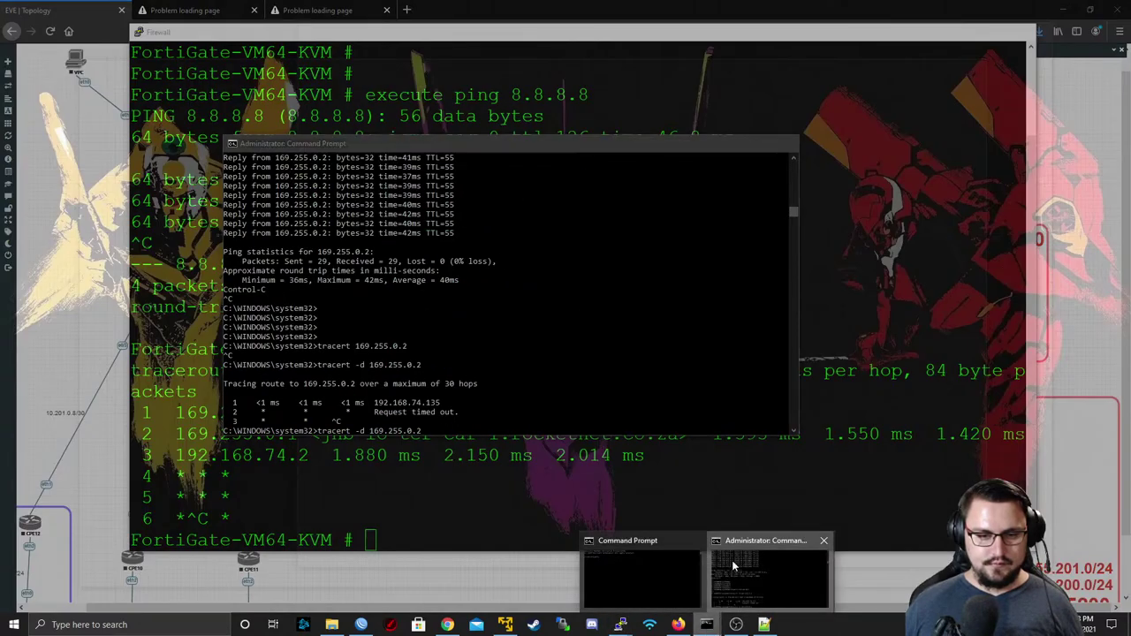
pyautogui.click(731, 560)
pyautogui.press('Return')
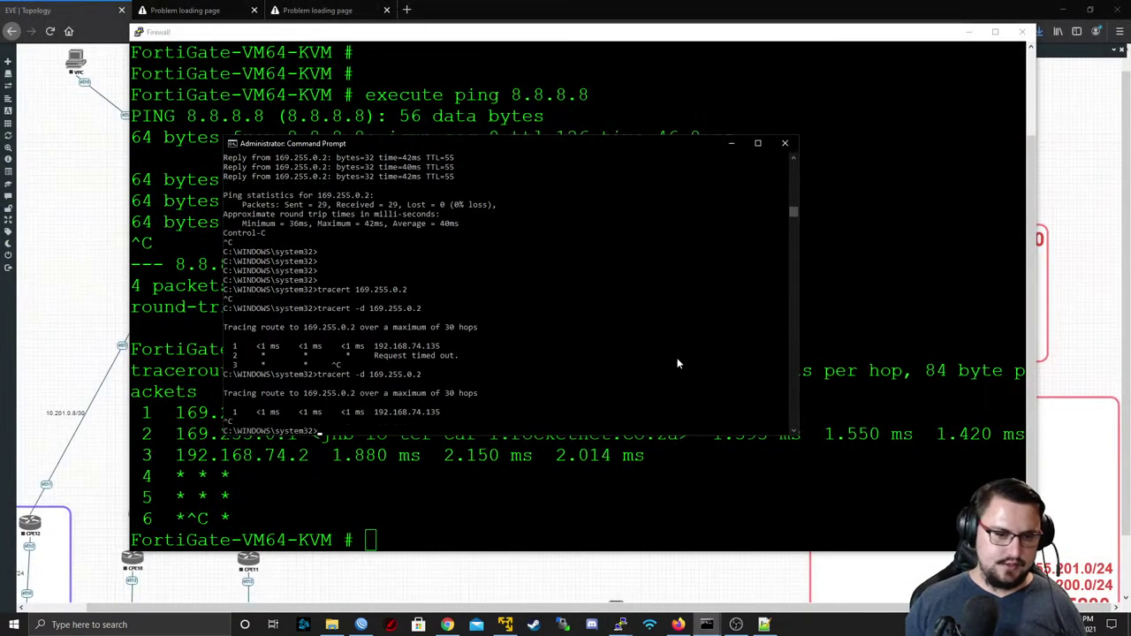
pyautogui.hotkey('ctrl', 'c')
pyautogui.press('Up')
pyautogui.press('Up')
pyautogui.press('Up')
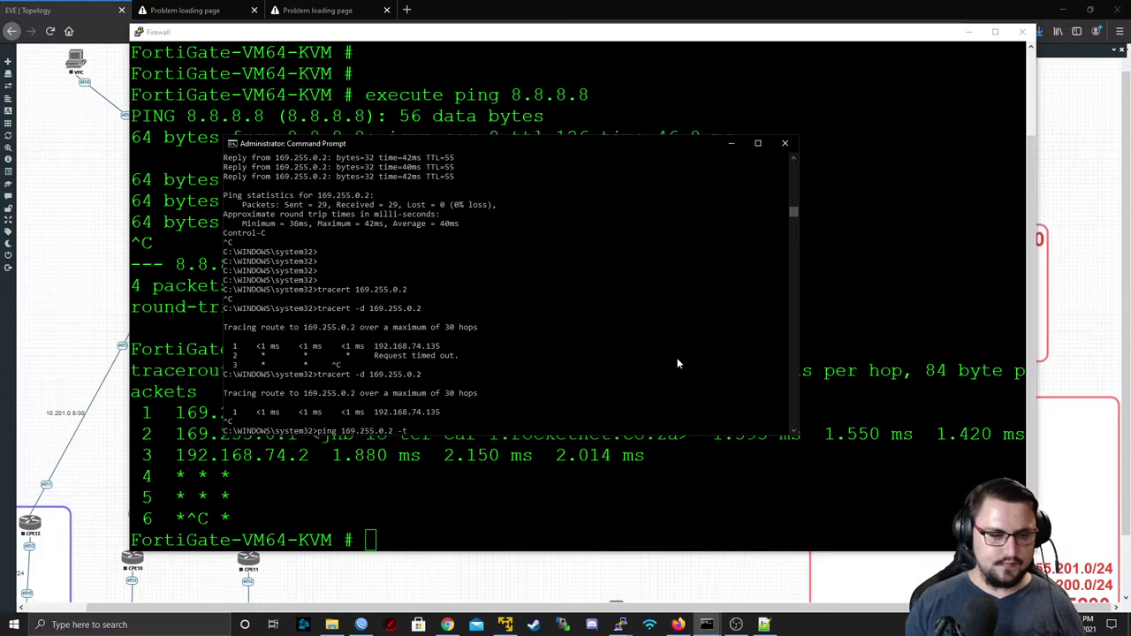
pyautogui.press('BackSpace')
pyautogui.press('BackSpace')
pyautogui.press('BackSpace')
pyautogui.press('BackSpace')
pyautogui.press('BackSpace')
pyautogui.press('BackSpace')
pyautogui.write('100')
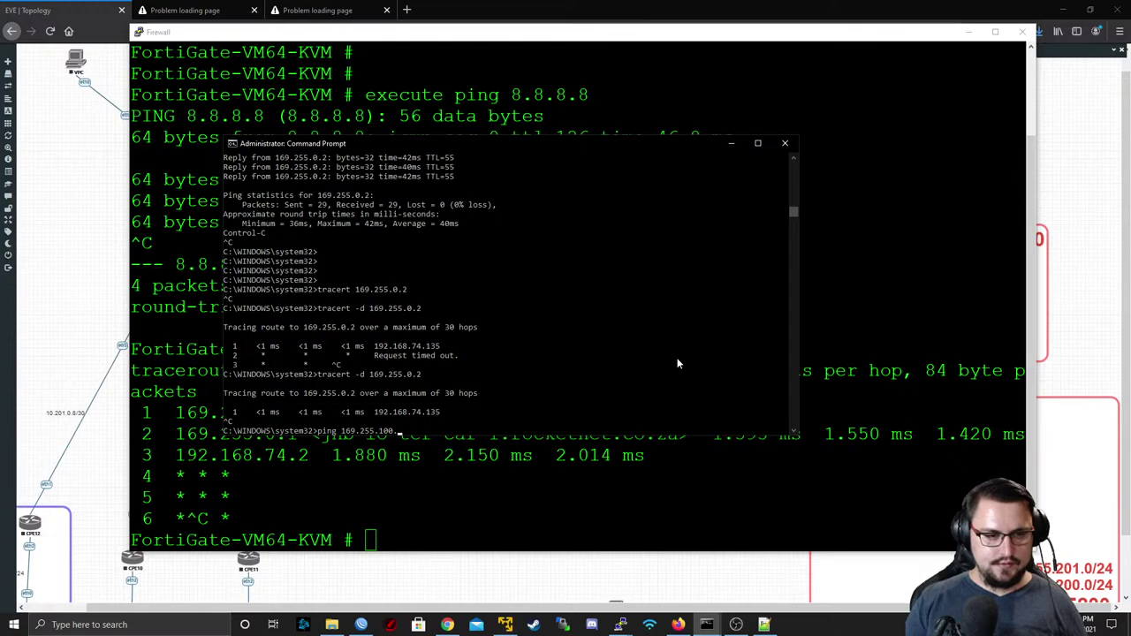
pyautogui.write('.2')
# - Start the ping to 169.255.100.2, then run show system interface on the FortiGate
pyautogui.press('Return')
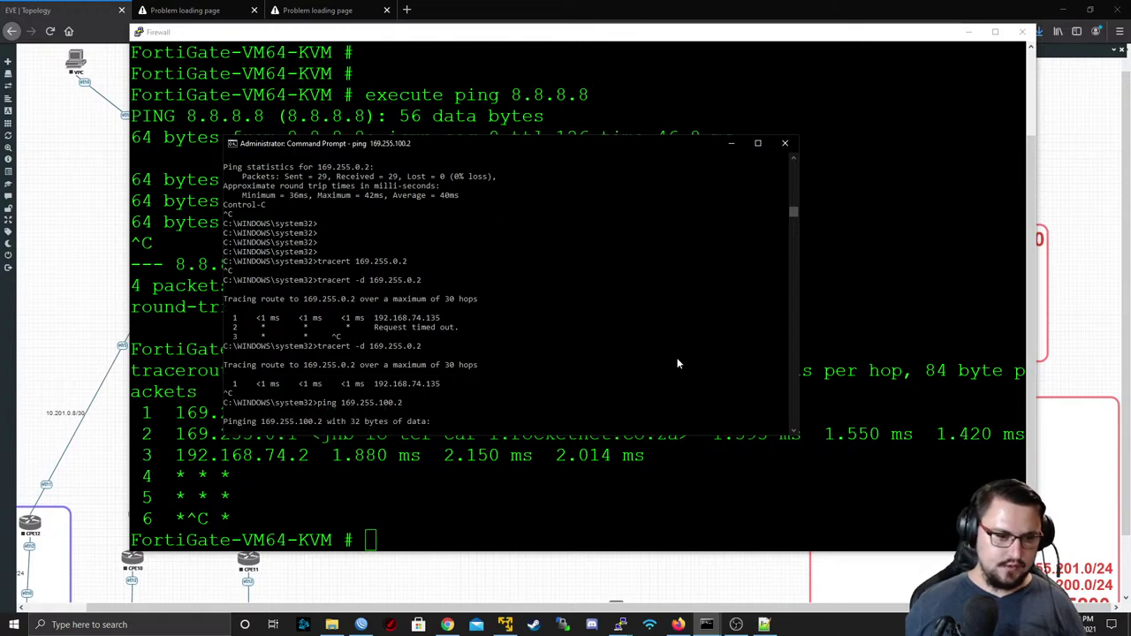
pyautogui.hotkey('alt', 'Tab')
pyautogui.scroll(1, 579, 291)
pyautogui.scroll(-1, 579, 291)
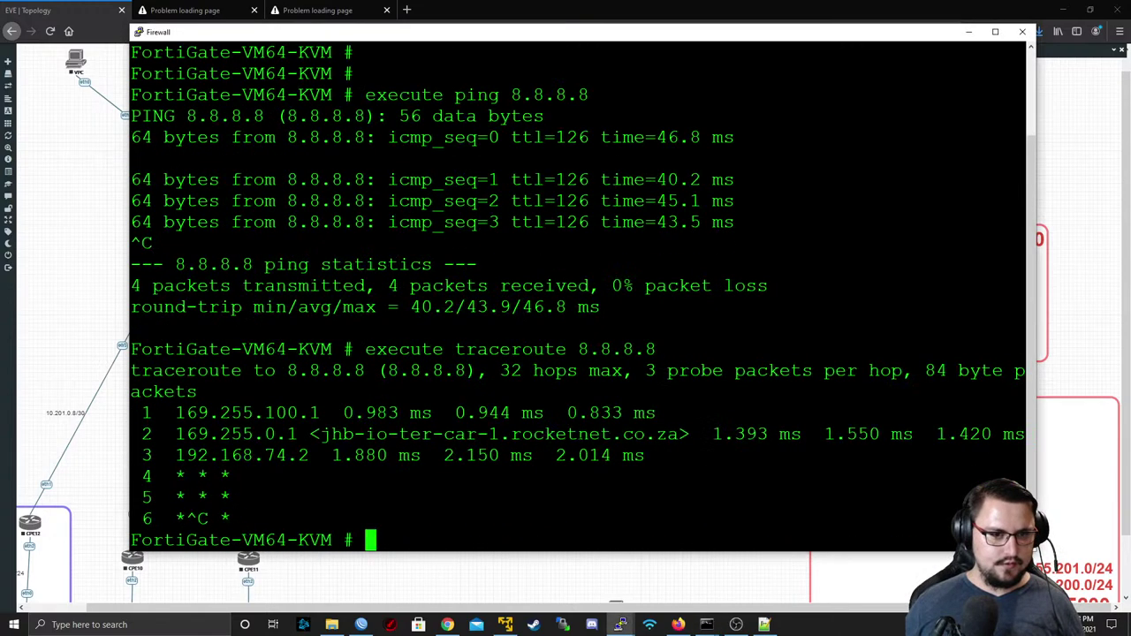
pyautogui.write('g')
pyautogui.press('BackSpace')
pyautogui.write('show on')
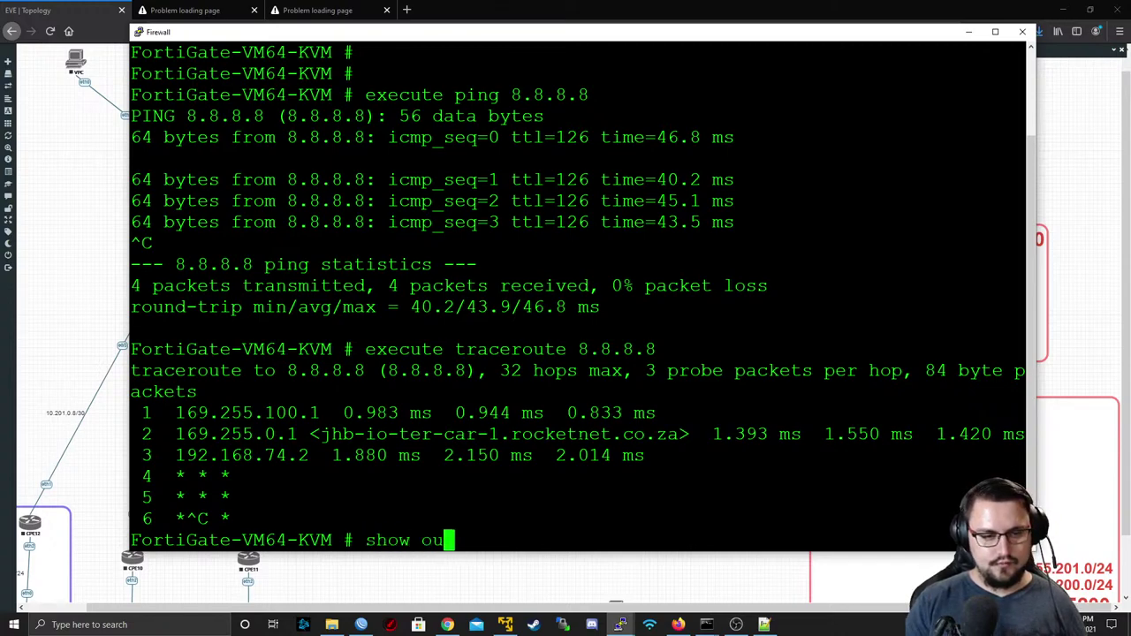
pyautogui.press('BackSpace')
pyautogui.press('BackSpace')
pyautogui.write('system interface')
pyautogui.press('Return')
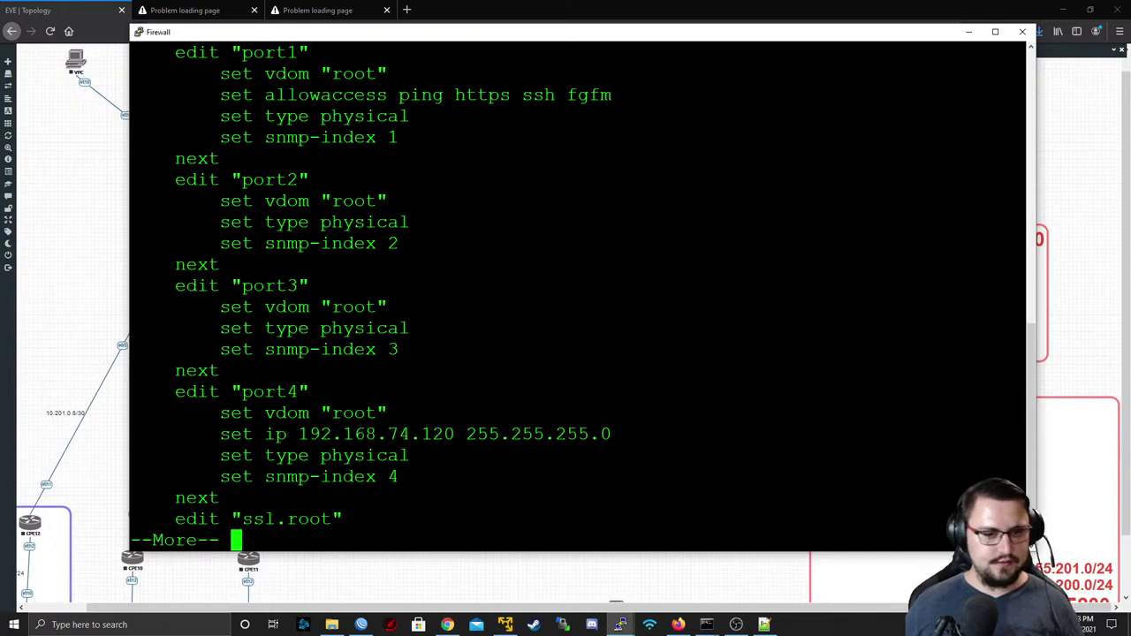
# - Page through the listing and highlight UNTRUST's 169.255.100.2 address and ping/https access
pyautogui.scroll(4, 579, 292)
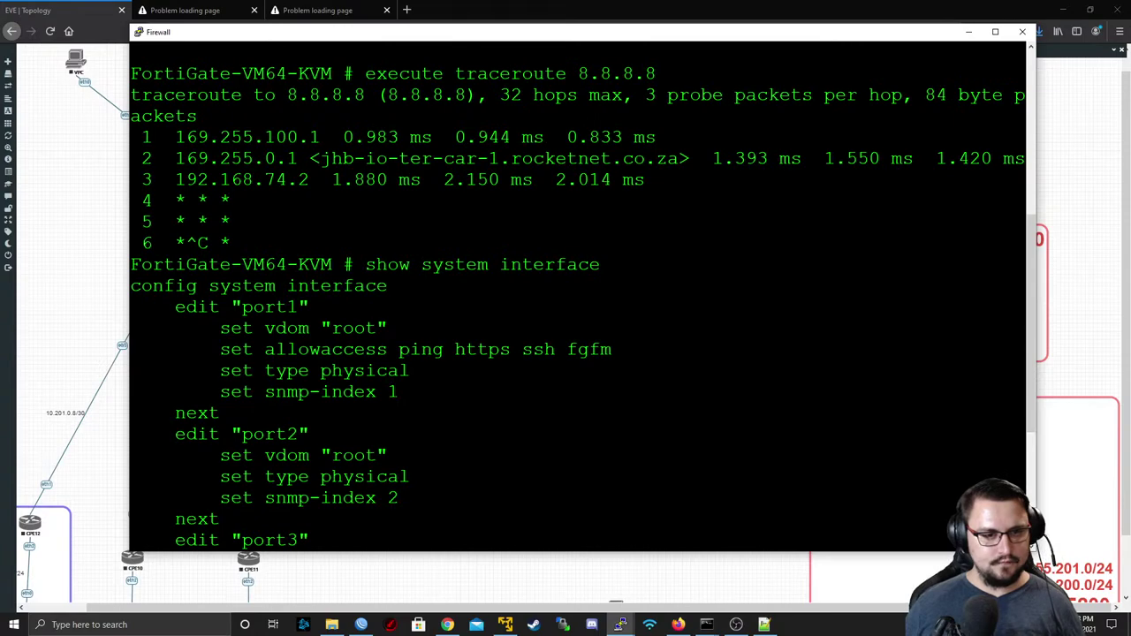
pyautogui.scroll(-4, 579, 292)
pyautogui.press('space')
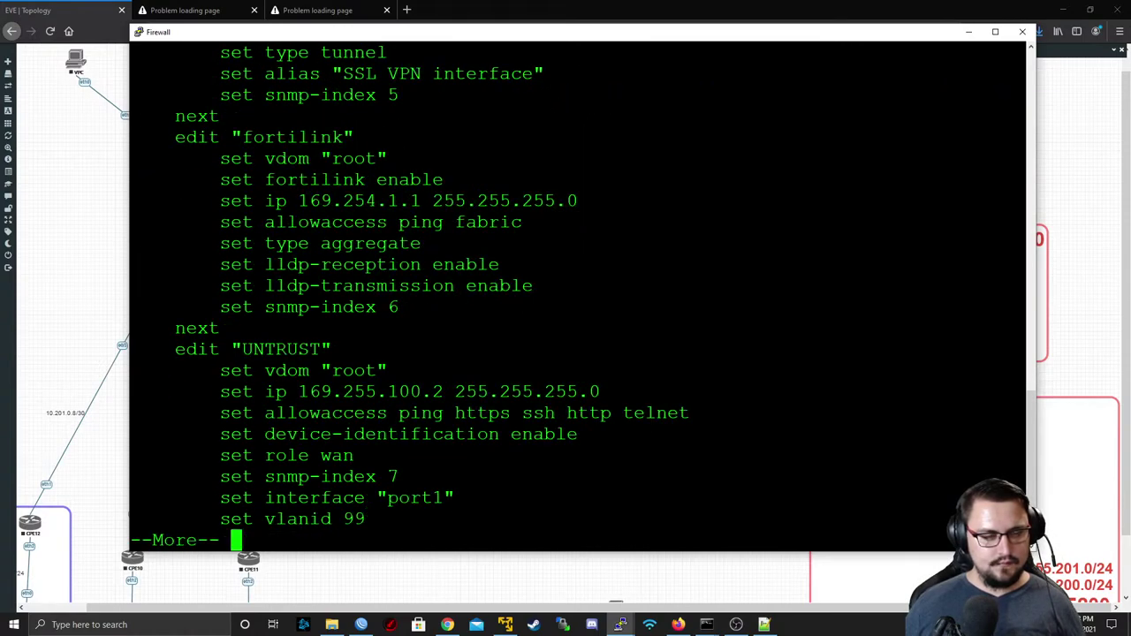
pyautogui.press('space')
pyautogui.doubleClick(362, 371)
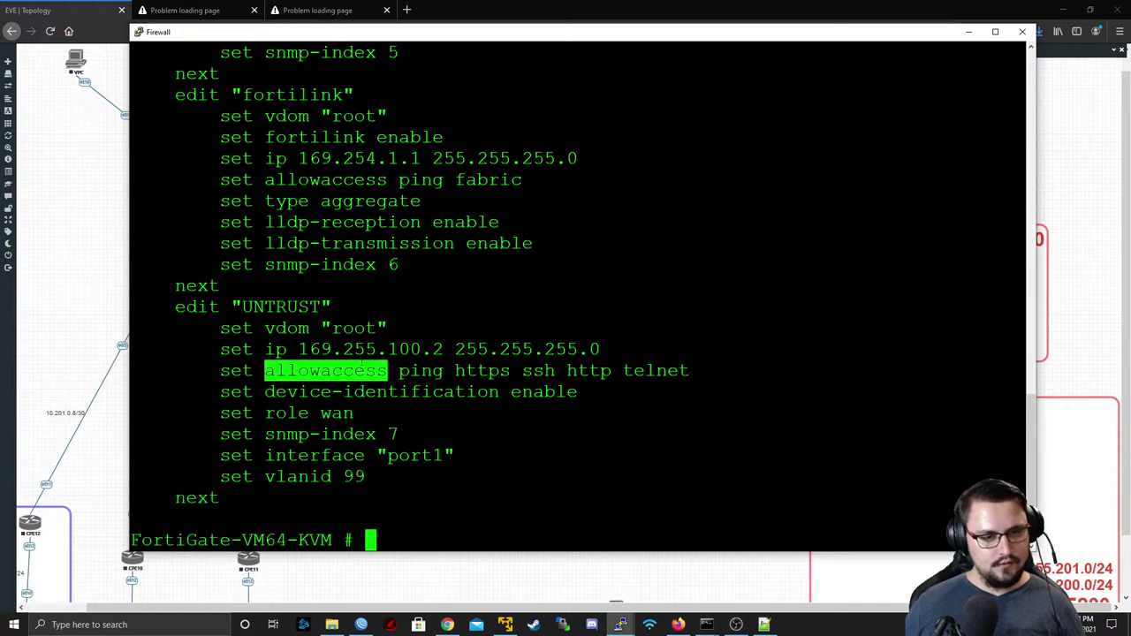
pyautogui.doubleClick(370, 349)
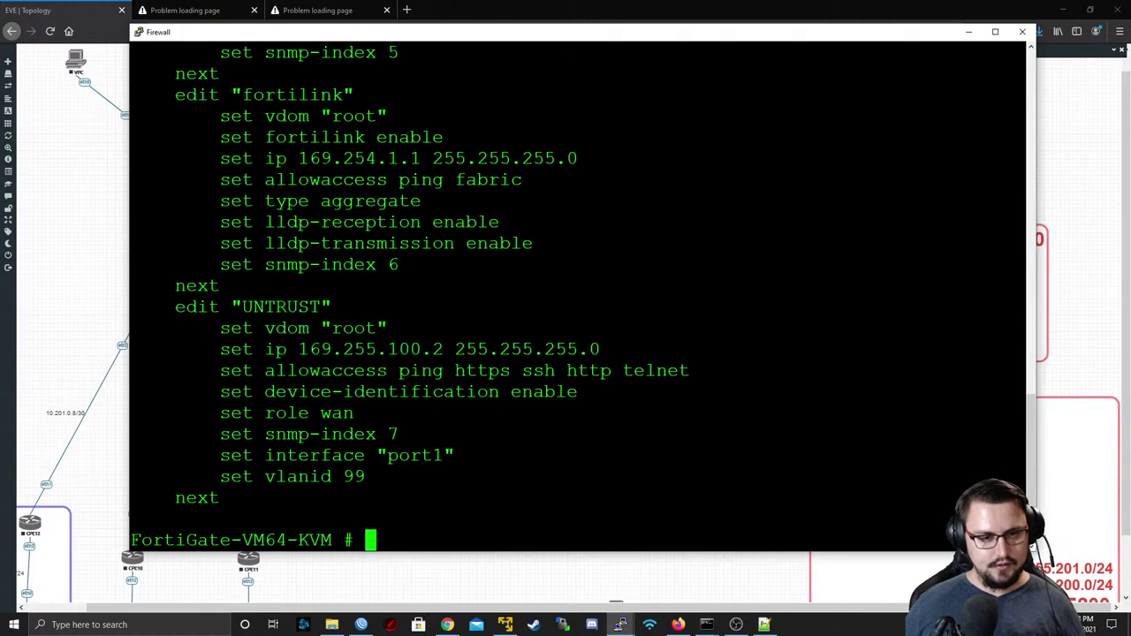
pyautogui.doubleClick(420, 370)
pyautogui.doubleClick(483, 371)
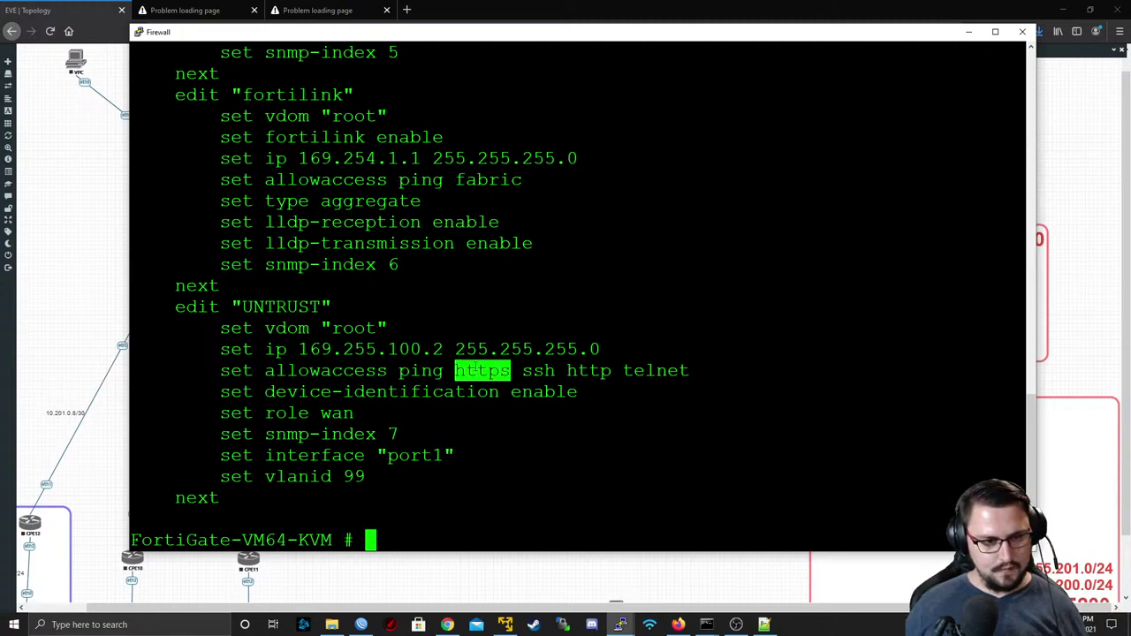
# - List the static routes and delete static route 2 under config router static
pyautogui.write('sh')
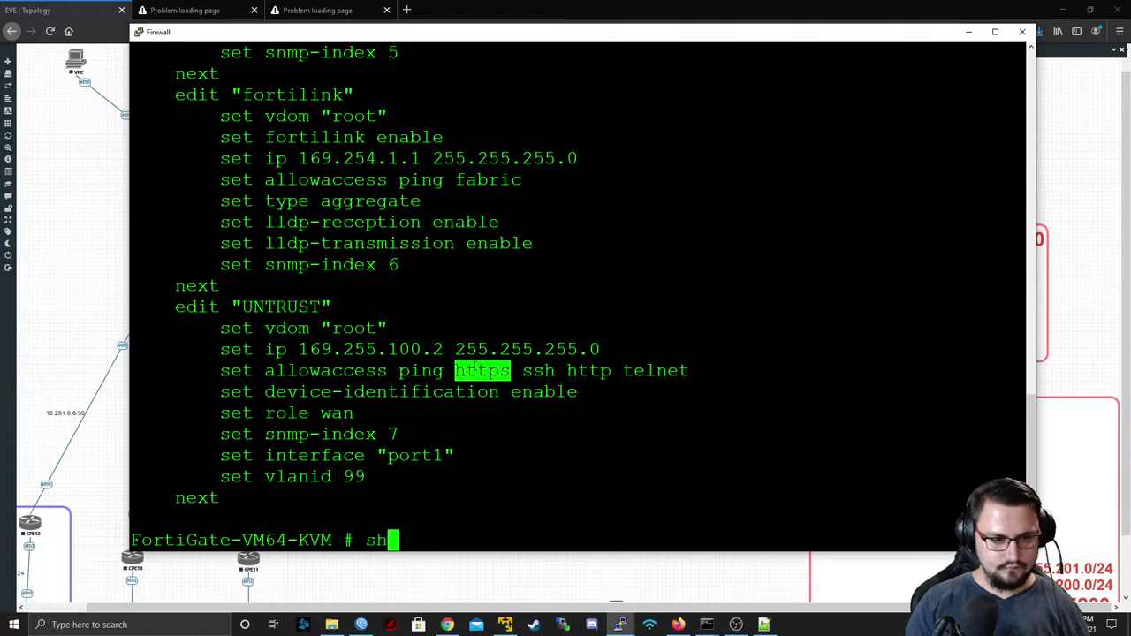
pyautogui.write('ow router static')
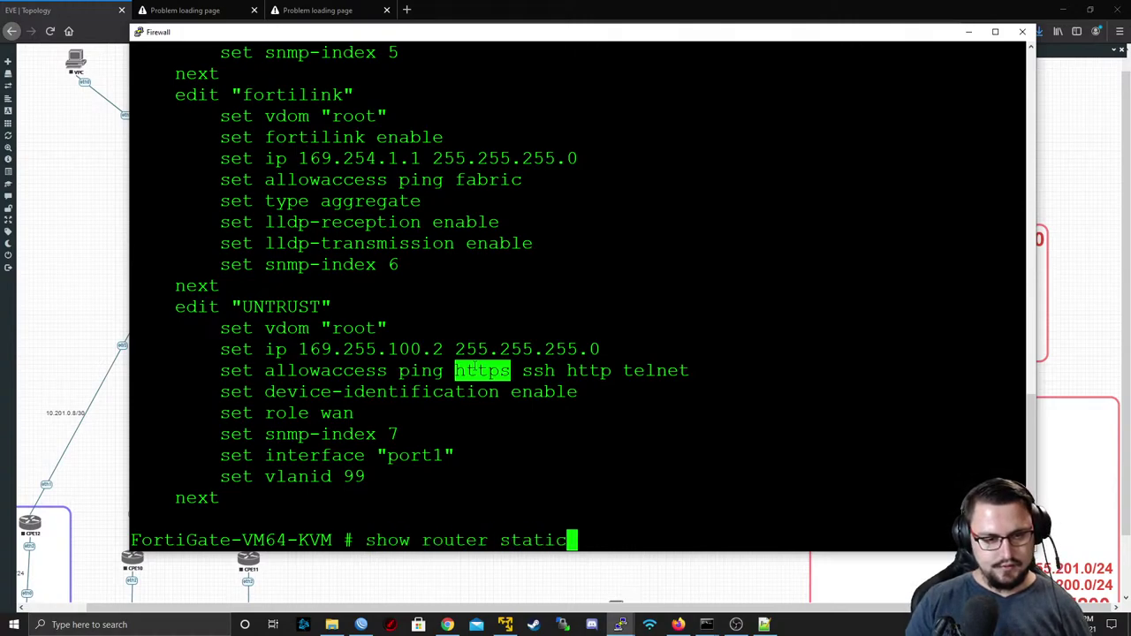
pyautogui.press('Return')
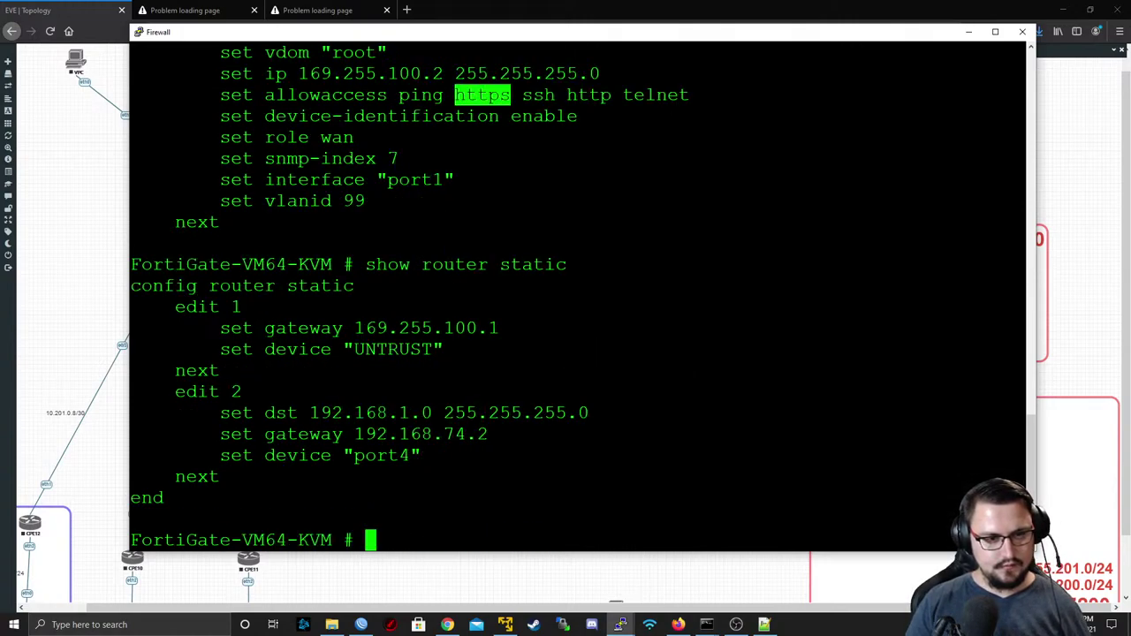
pyautogui.write('conf')
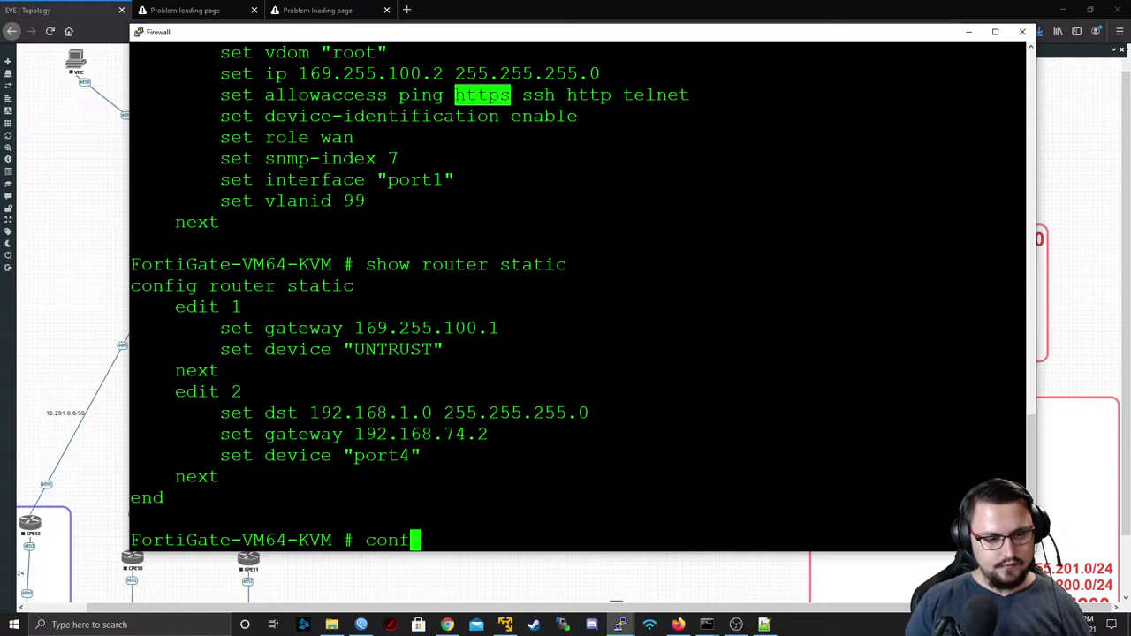
pyautogui.write('ig router static')
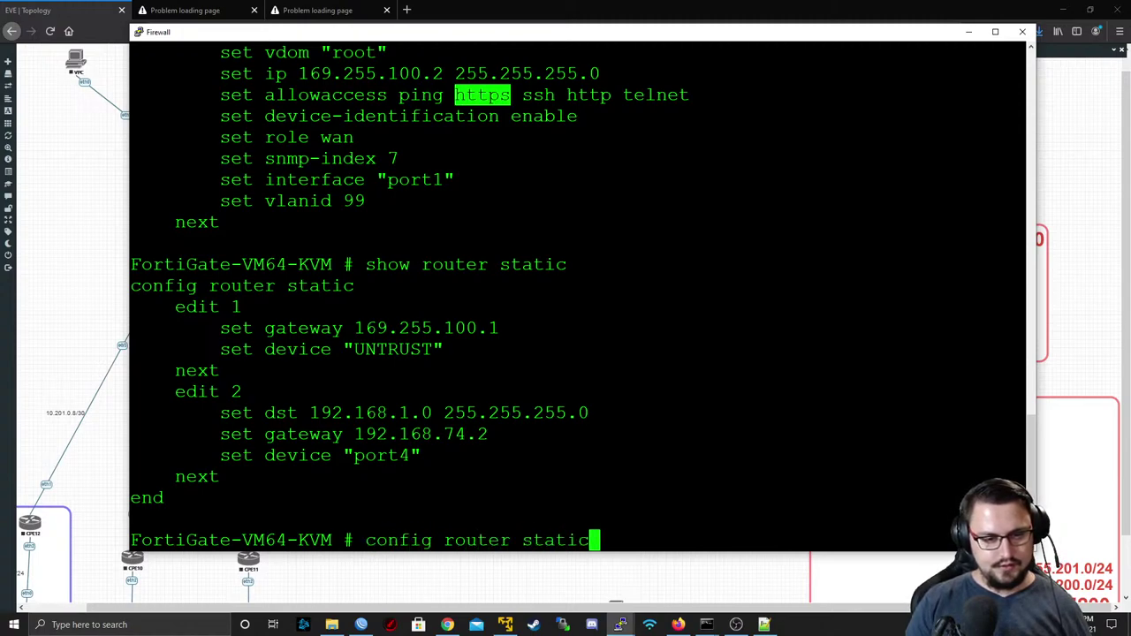
pyautogui.press('Return')
pyautogui.write('re')
pyautogui.write('delete ')
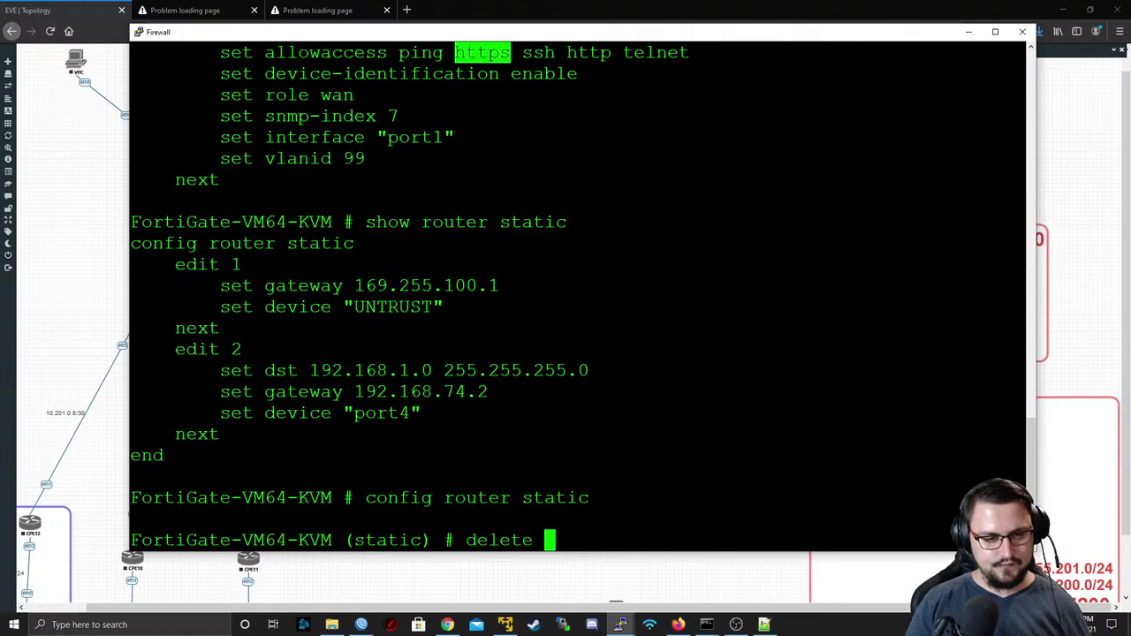
pyautogui.write('2')
pyautogui.press('Return')
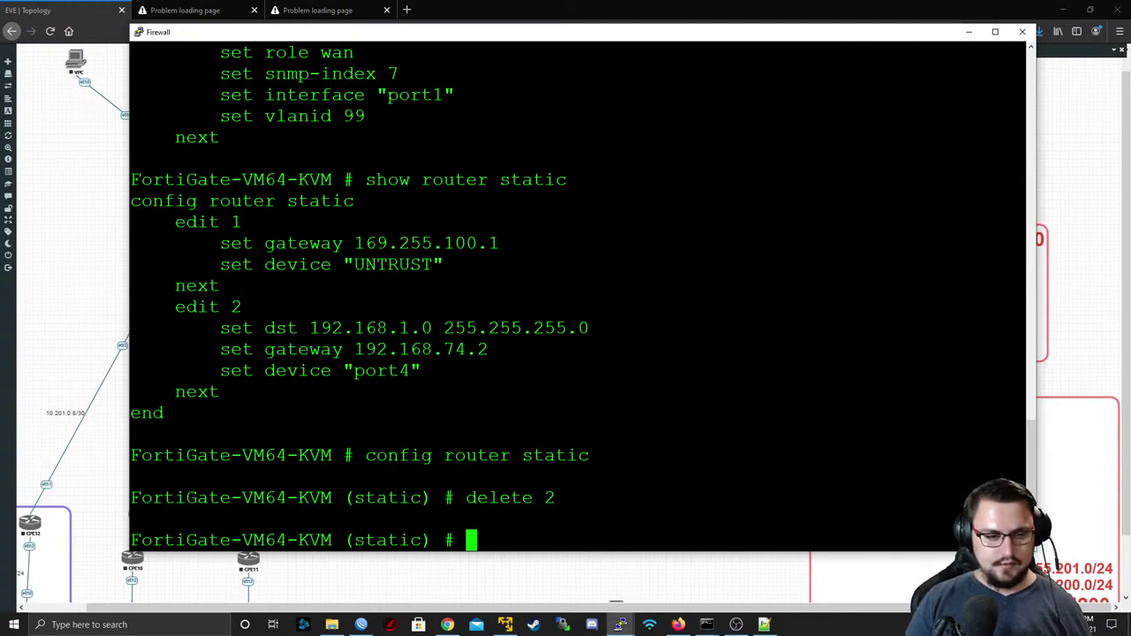
pyautogui.write('next')
pyautogui.press('Return')
pyautogui.write('end')
pyautogui.press('Return')
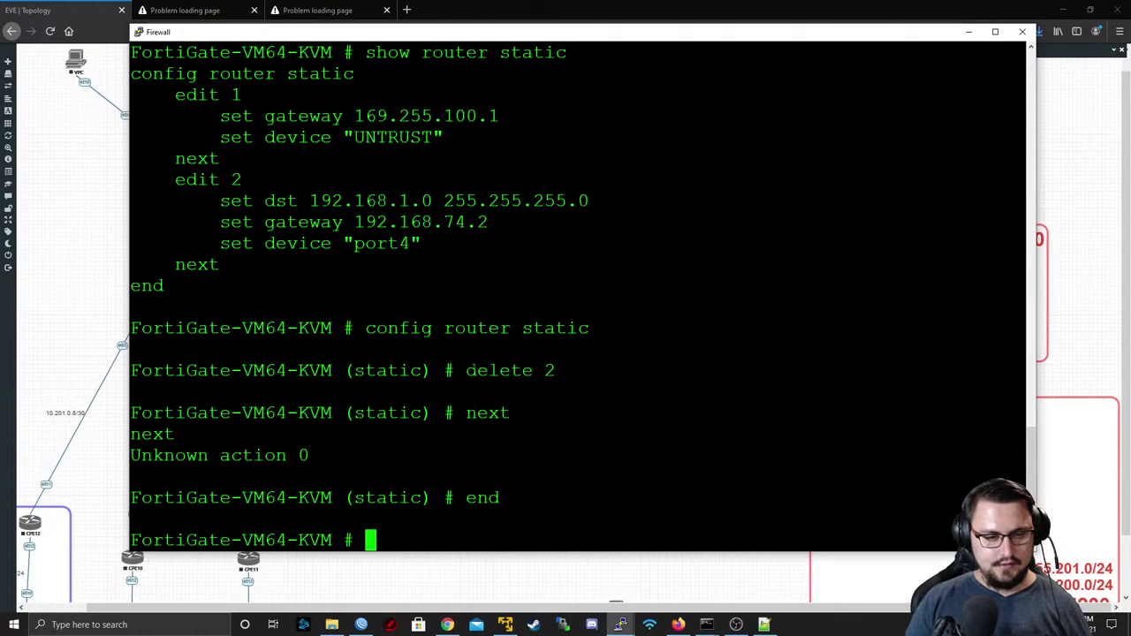
pyautogui.press('Return')
pyautogui.press('Return')
# - Rerun the traceroute to 8.8.8.8, then ping 8.8.8.8 with replies
pyautogui.press('Up')
pyautogui.press('Up')
pyautogui.press('Up')
pyautogui.press('Up')
pyautogui.press('Up')
pyautogui.press('Up')
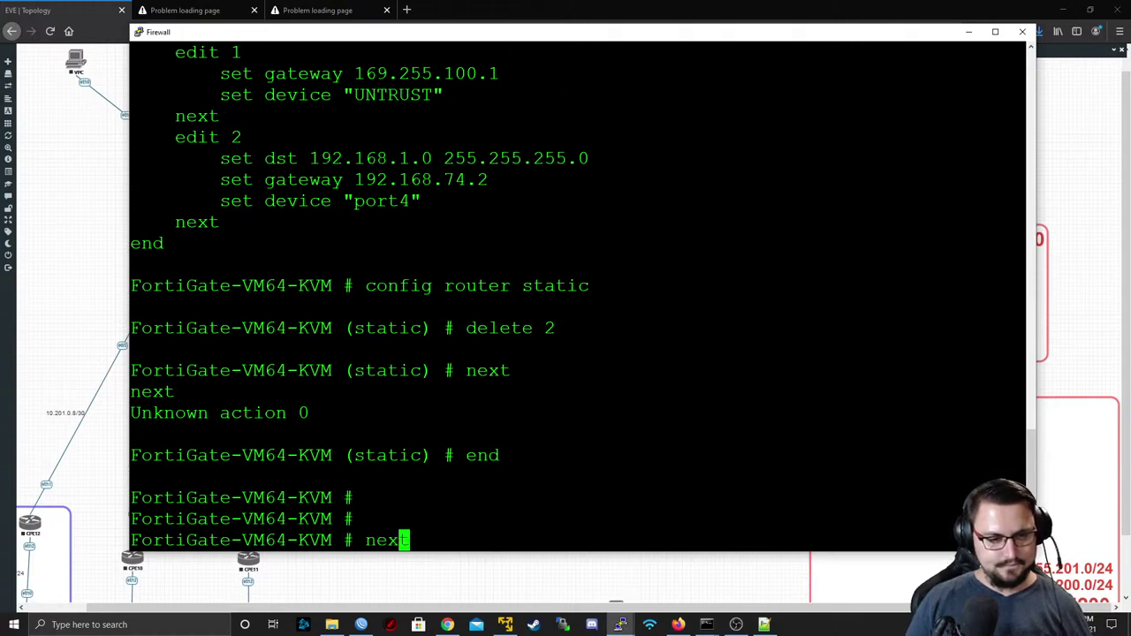
pyautogui.press('Up')
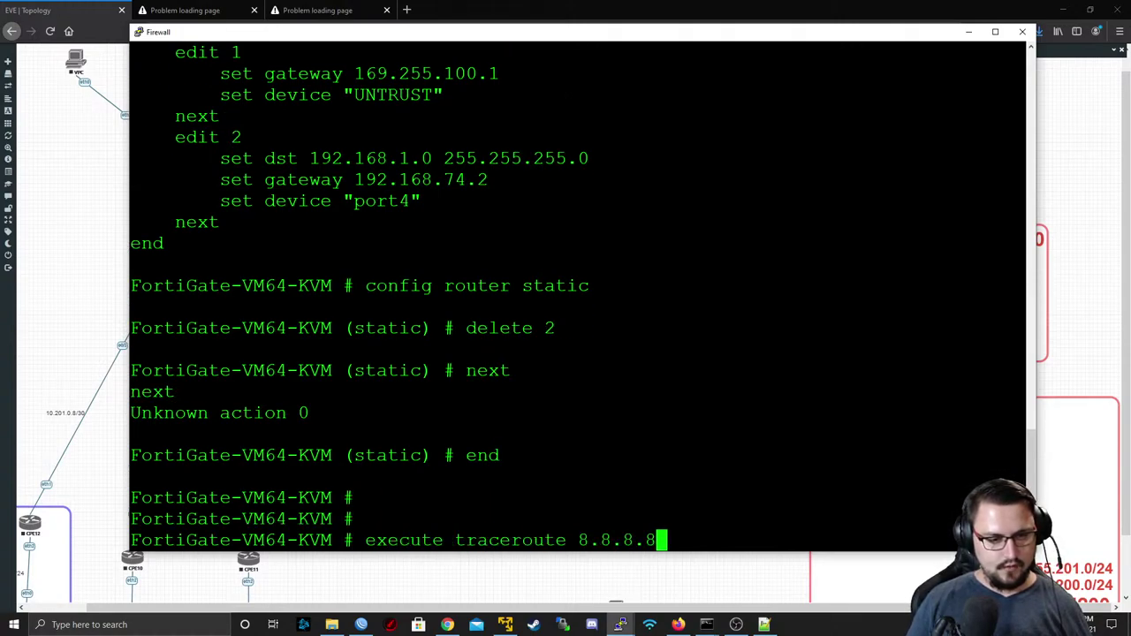
pyautogui.press('Return')
pyautogui.hotkey('ctrl', 'c')
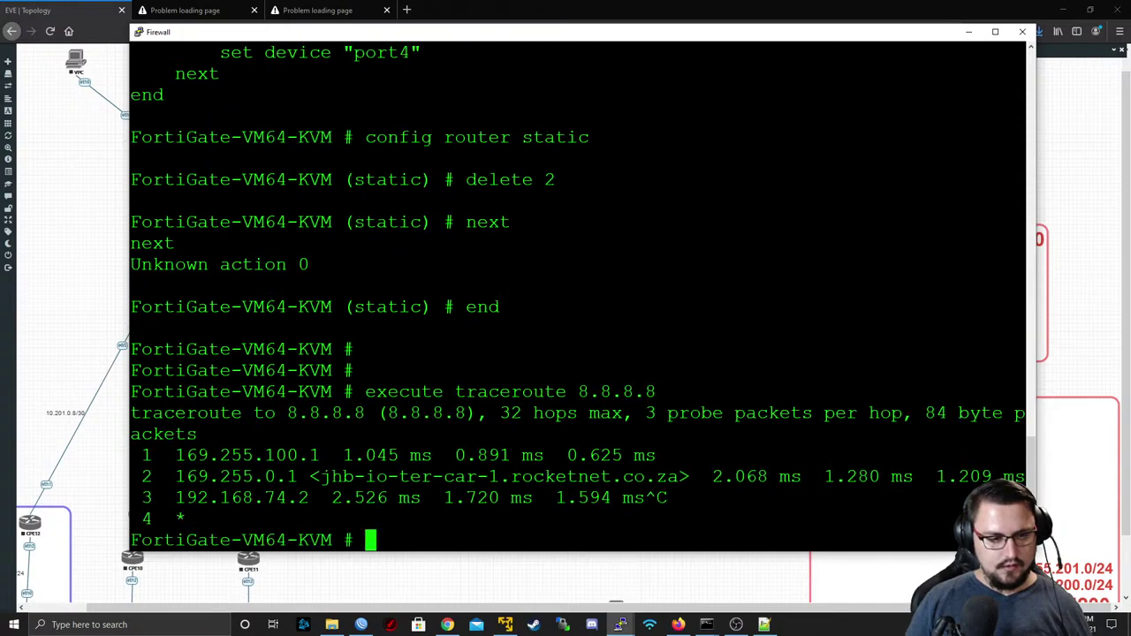
pyautogui.write('execute ping ')
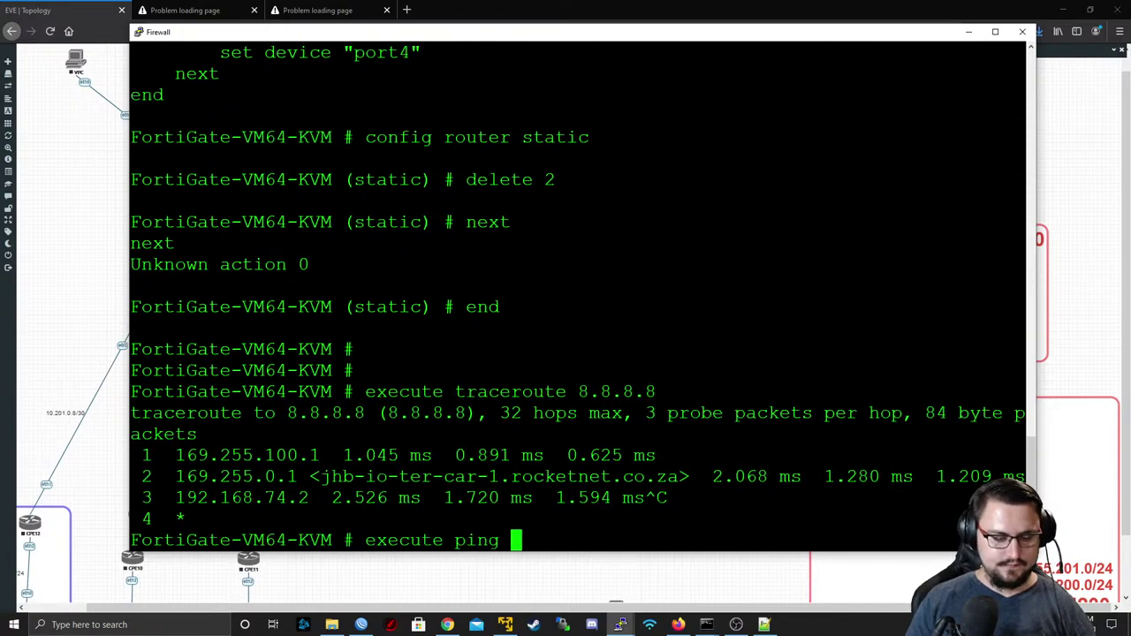
pyautogui.write('8.8.8.8')
pyautogui.press('Return')
pyautogui.hotkey('ctrl', 'c')
pyautogui.press('Return')
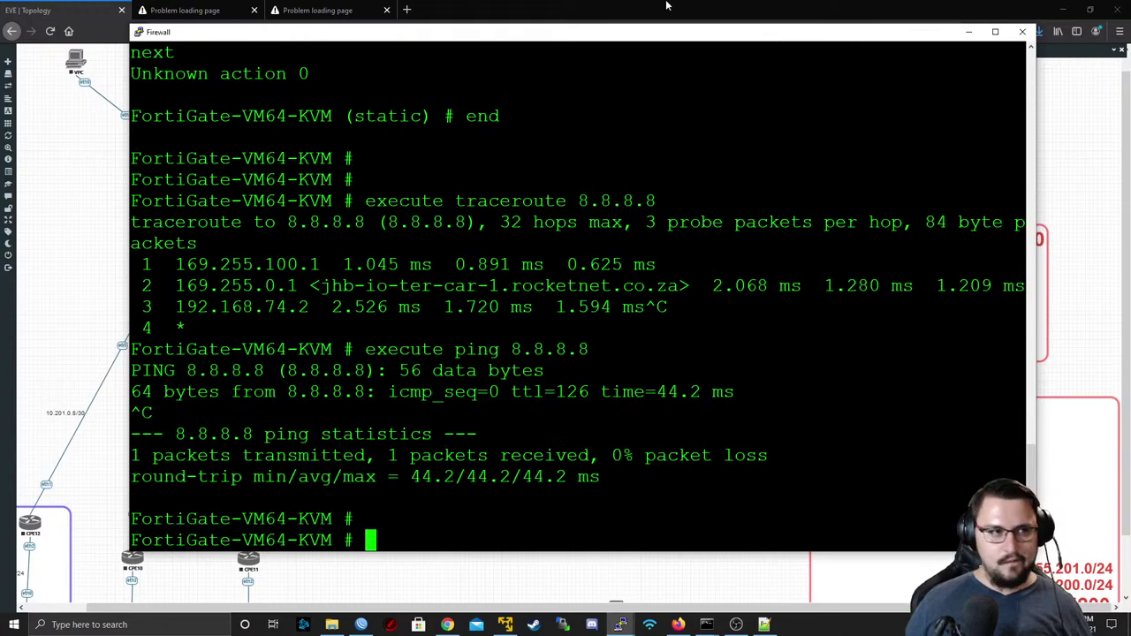
# - Load 169.255.100.2 in Firefox's address bar, then switch to the WinBox window
pyautogui.click(213, 10)
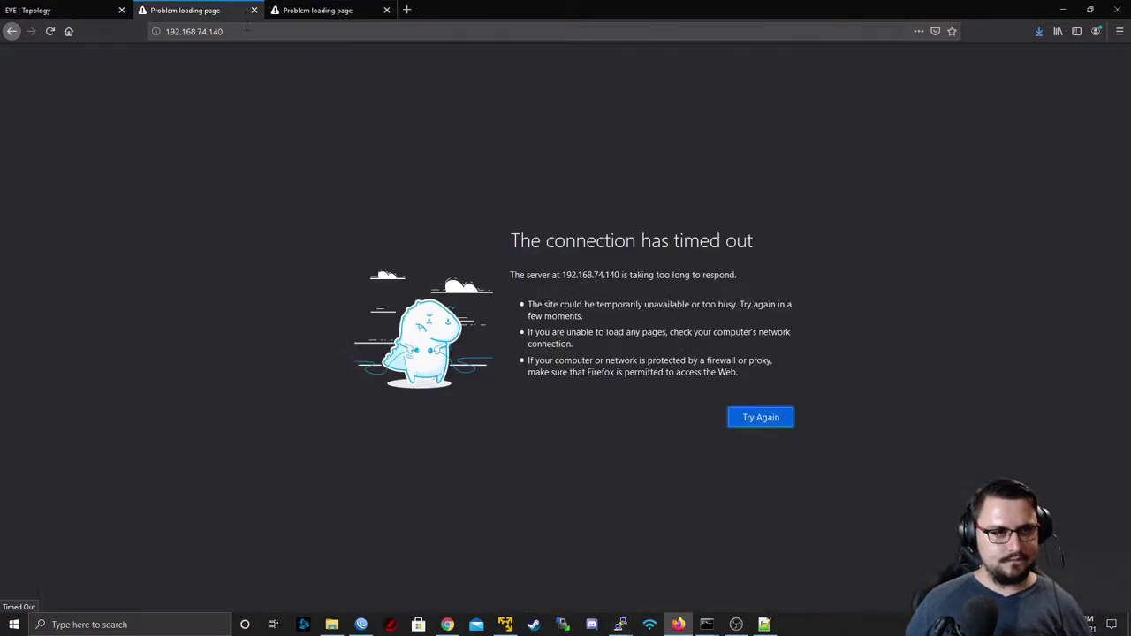
pyautogui.click(246, 27)
pyautogui.write('169.255')
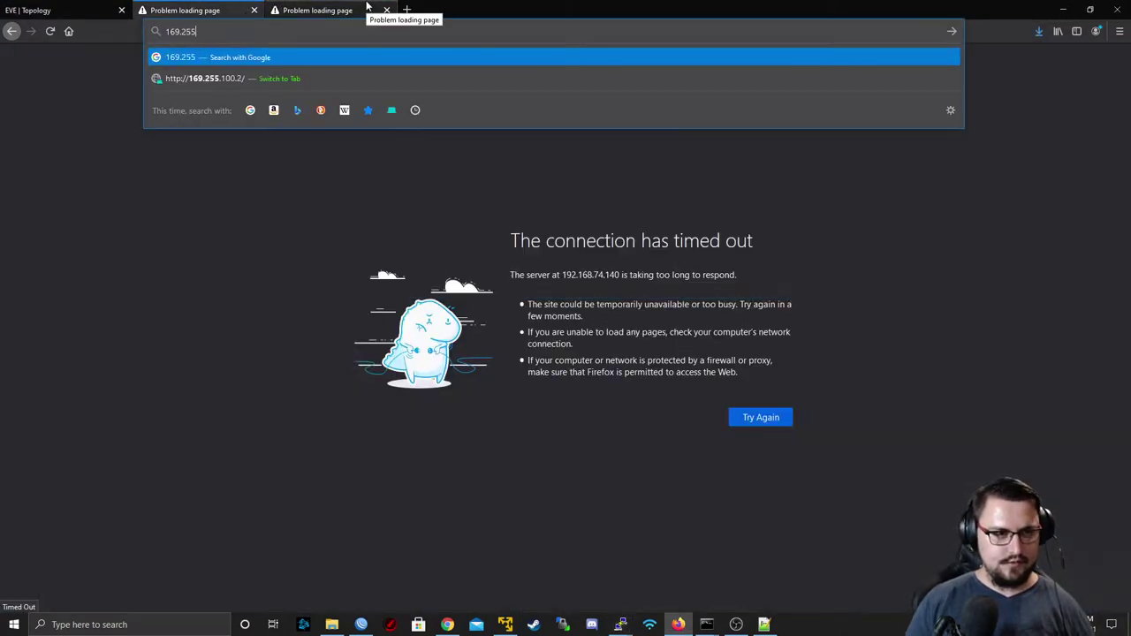
pyautogui.write('.')
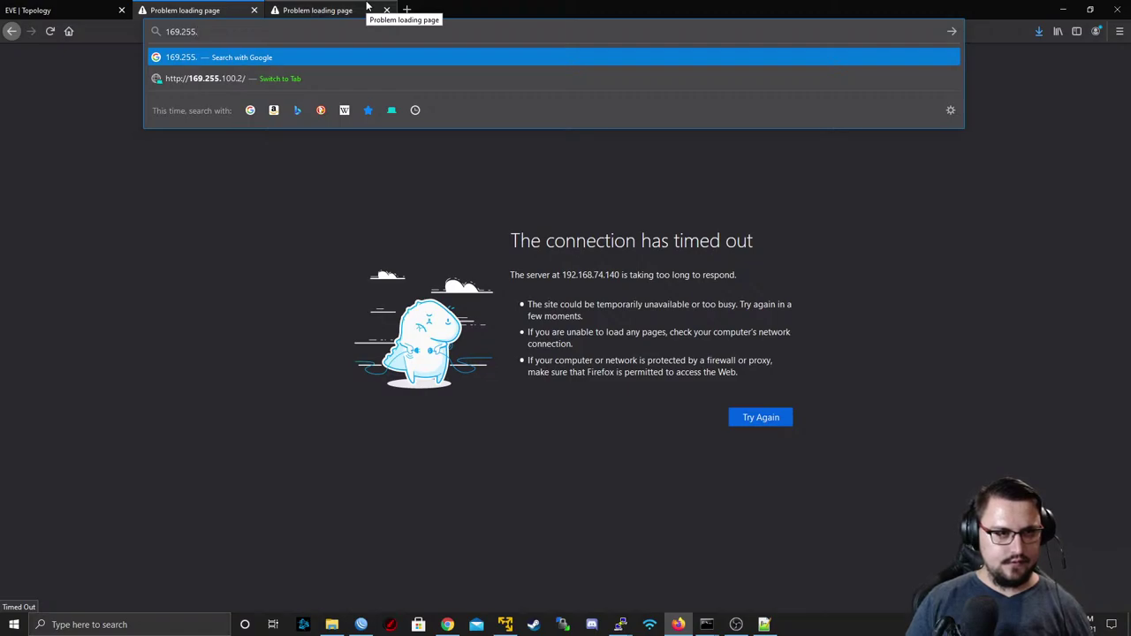
pyautogui.write('100.2')
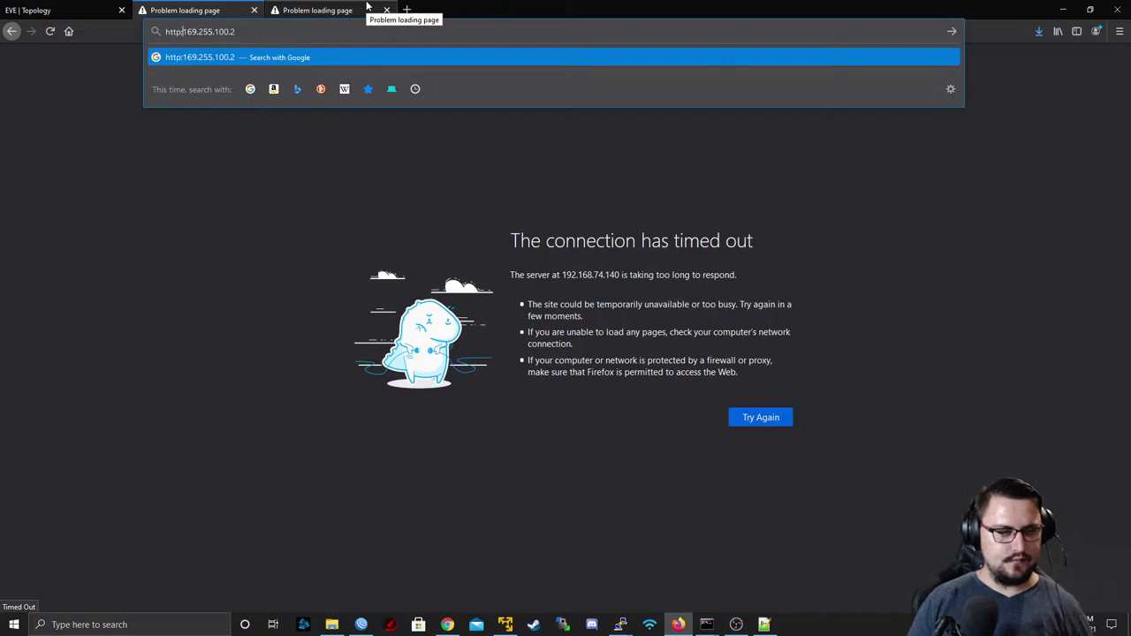
pyautogui.press('Return')
pyautogui.hotkey('alt', 'Tab')
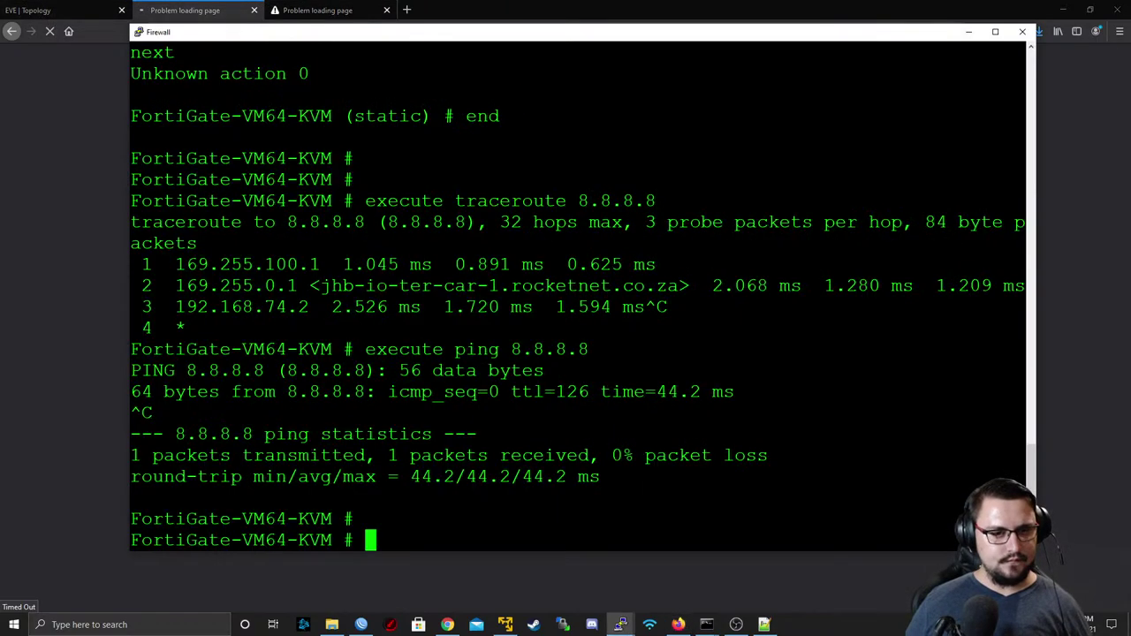
pyautogui.hotkey('alt', 'Tab')
pyautogui.hotkey('alt', 'Tab')
pyautogui.hotkey('alt', 'Tab')
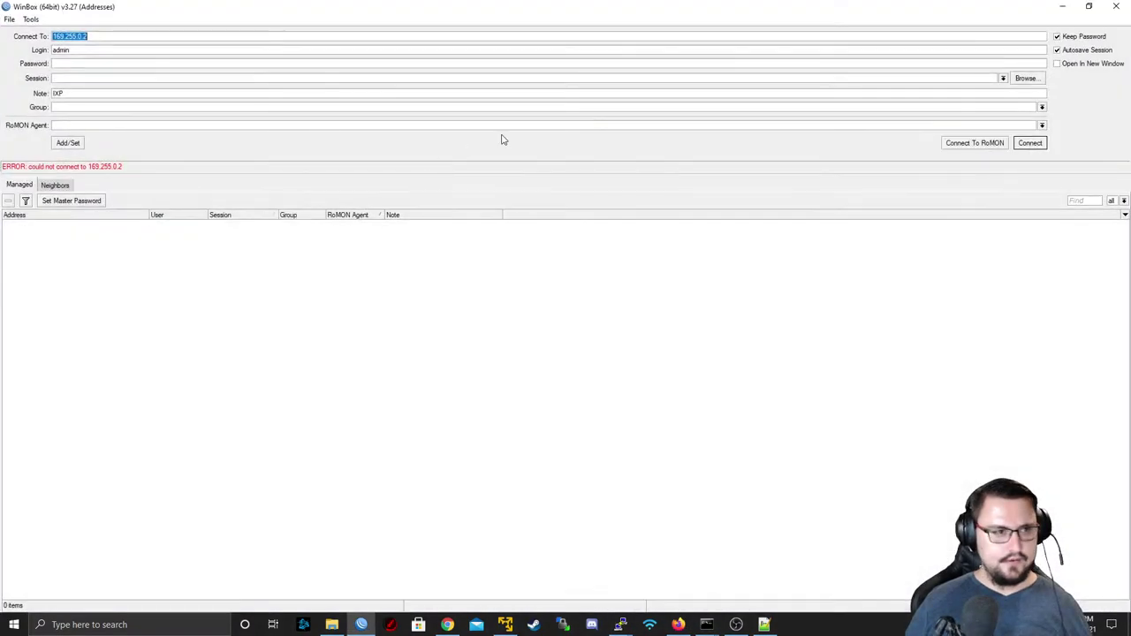
# - Connect through RoMON agent 192.168.74.135 and fill the login with neighbor R7's 50:00:00:07:00:00
pyautogui.click(53, 185)
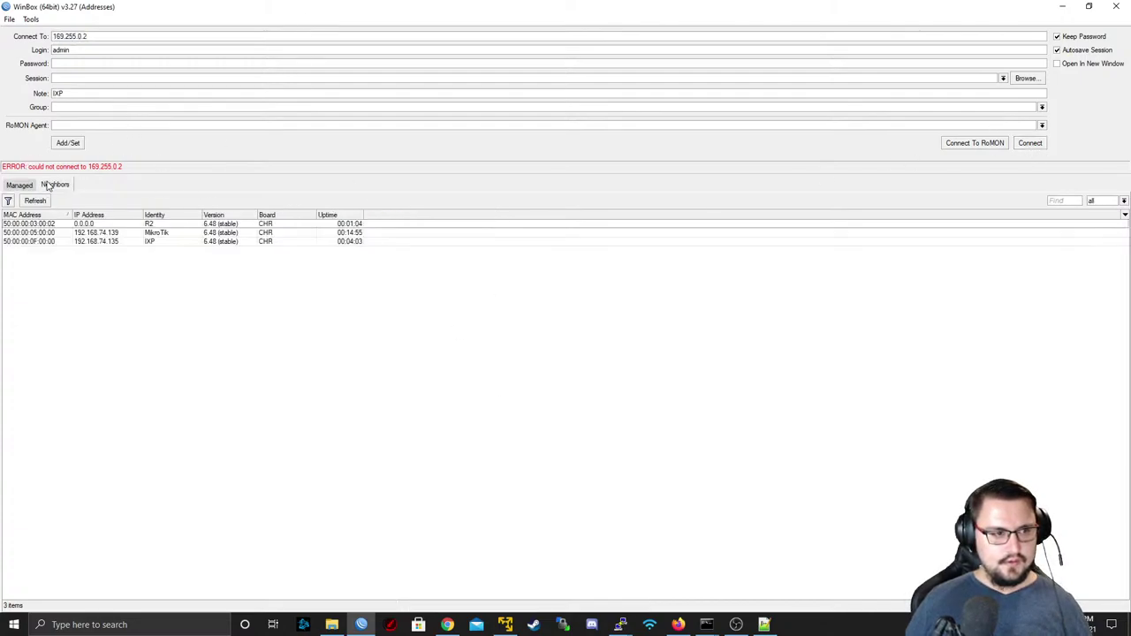
pyautogui.click(122, 241)
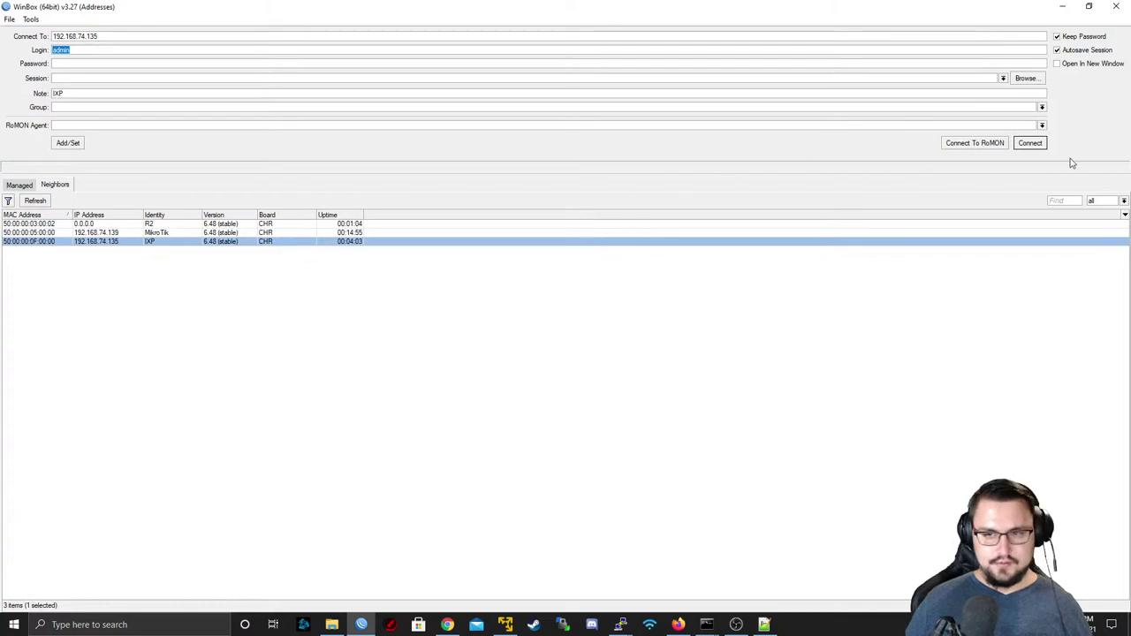
pyautogui.click(1030, 143)
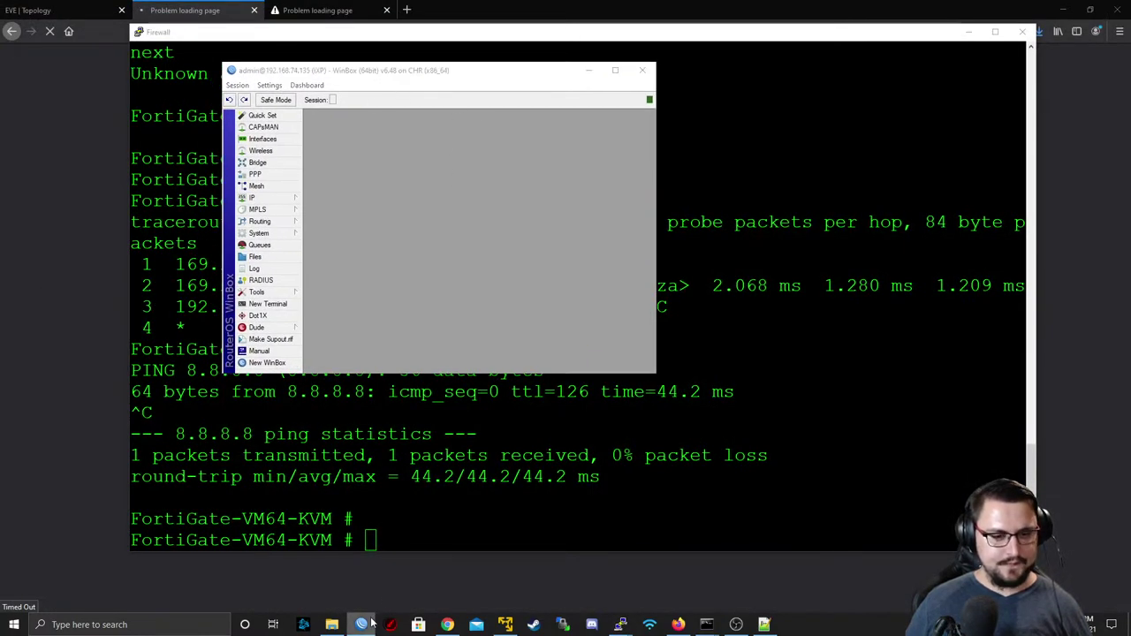
pyautogui.moveTo(361, 623)
pyautogui.click(351, 553)
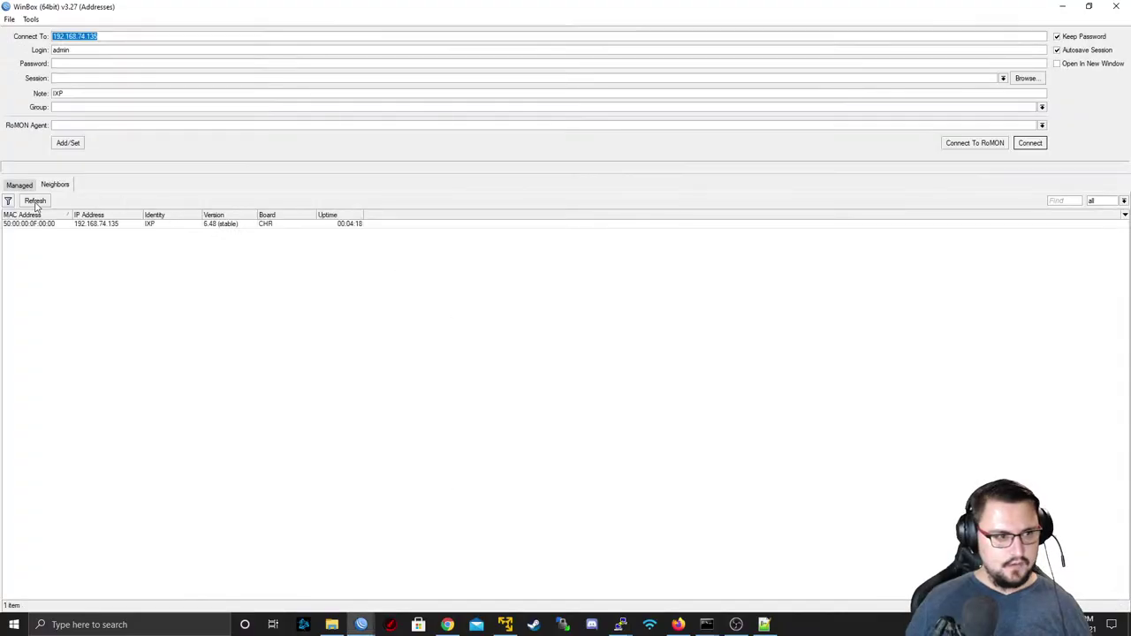
pyautogui.click(107, 224)
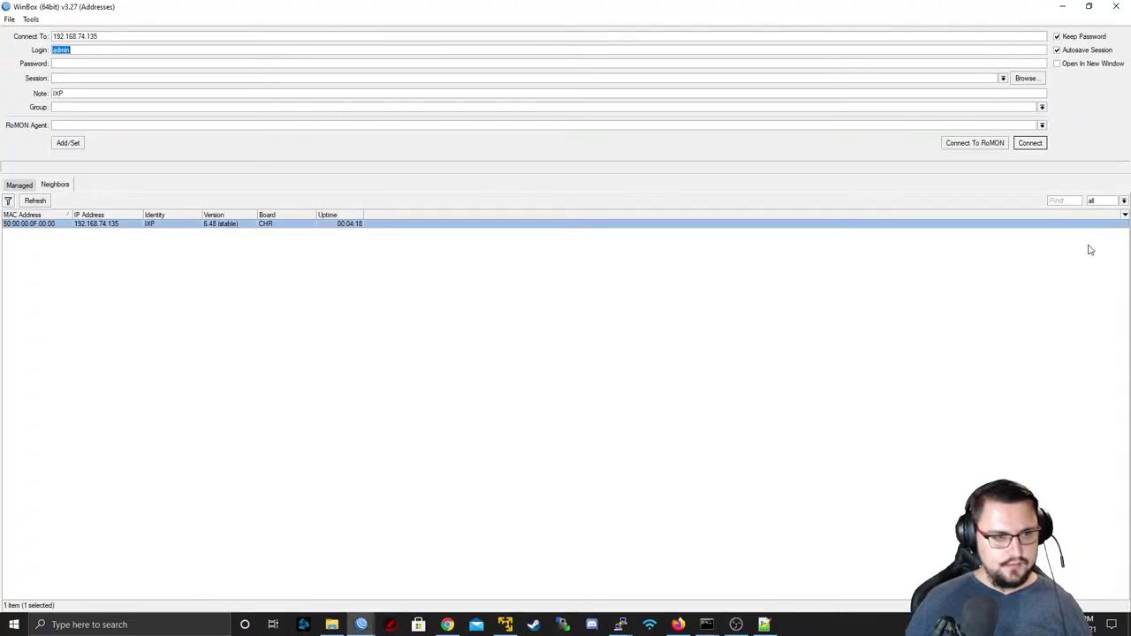
pyautogui.click(956, 143)
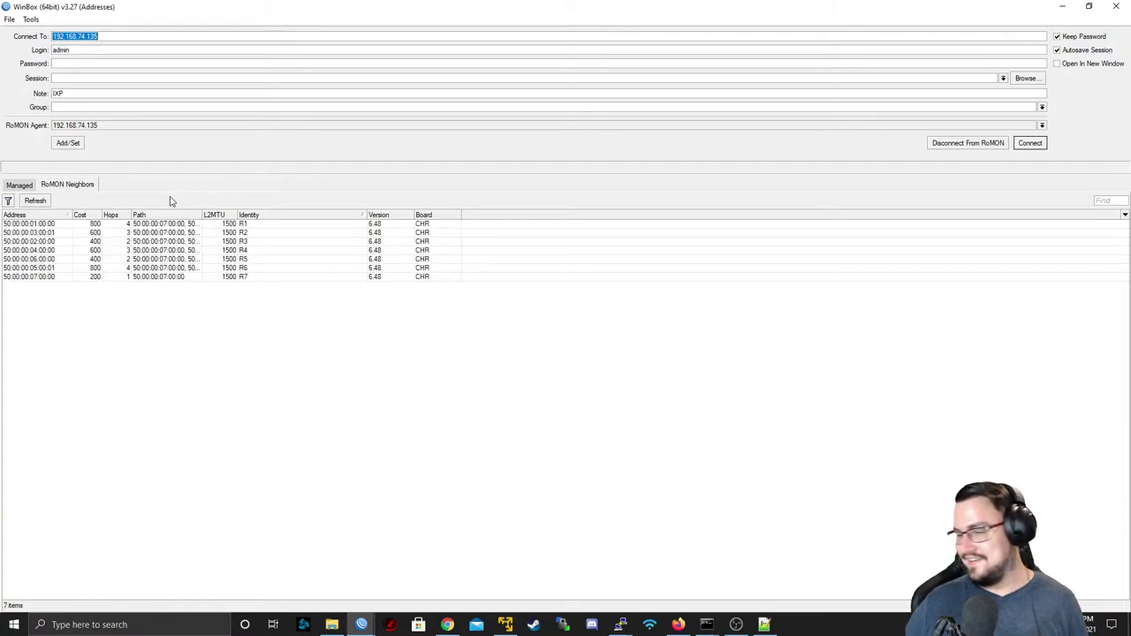
pyautogui.click(175, 278)
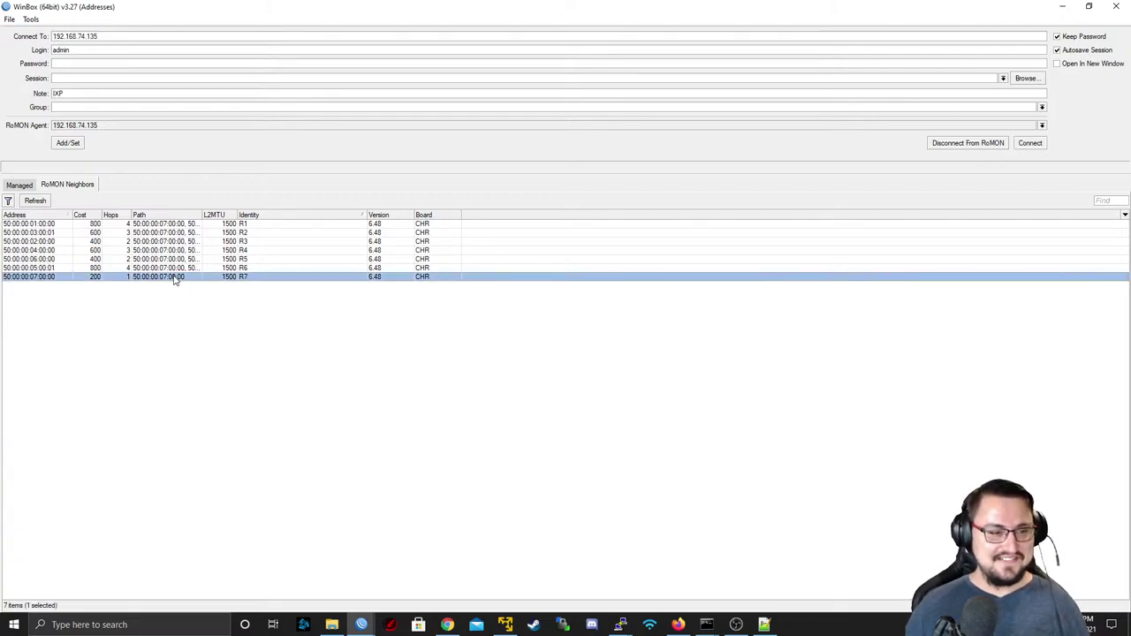
pyautogui.doubleClick(175, 277)
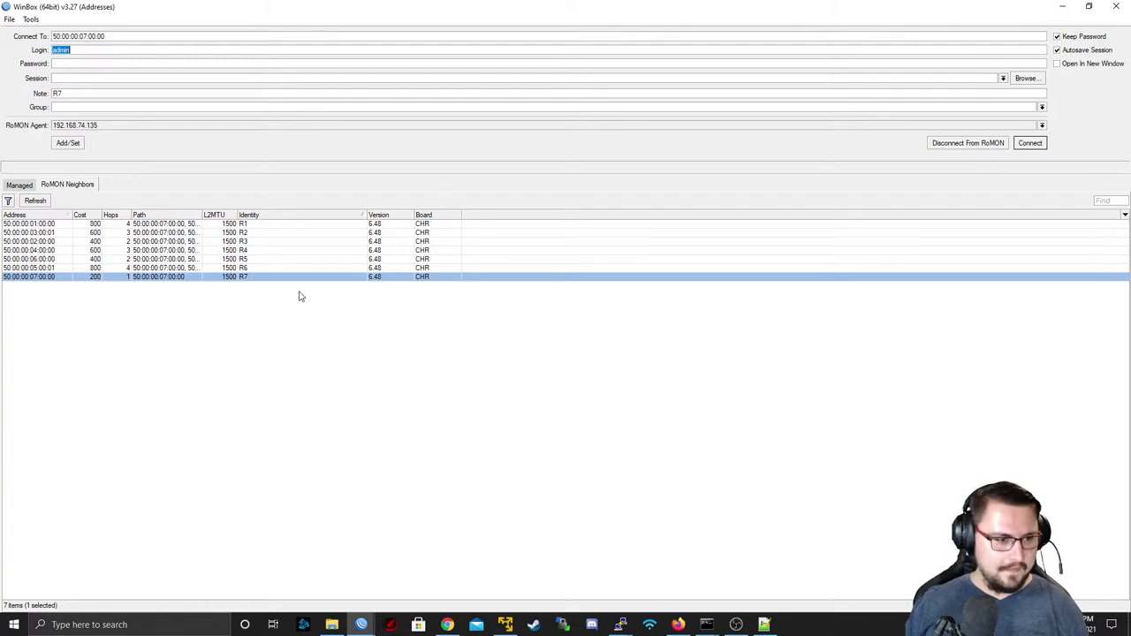
# - Connect to R7, maximize the session and open the UNTRUST interface's properties
pyautogui.click(1030, 143)
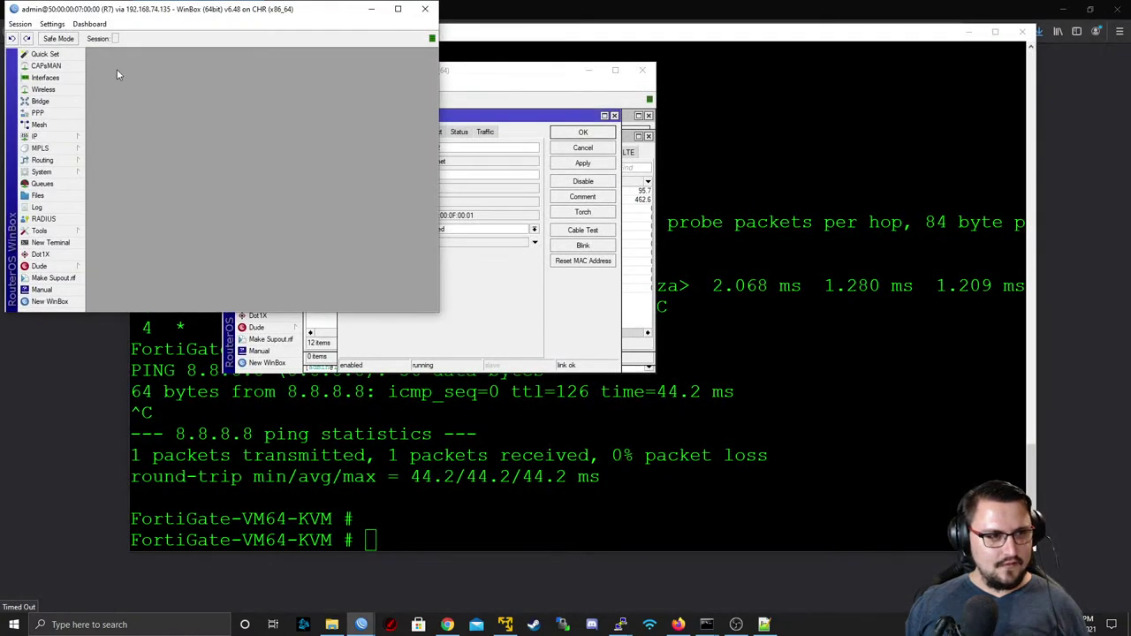
pyautogui.click(45, 78)
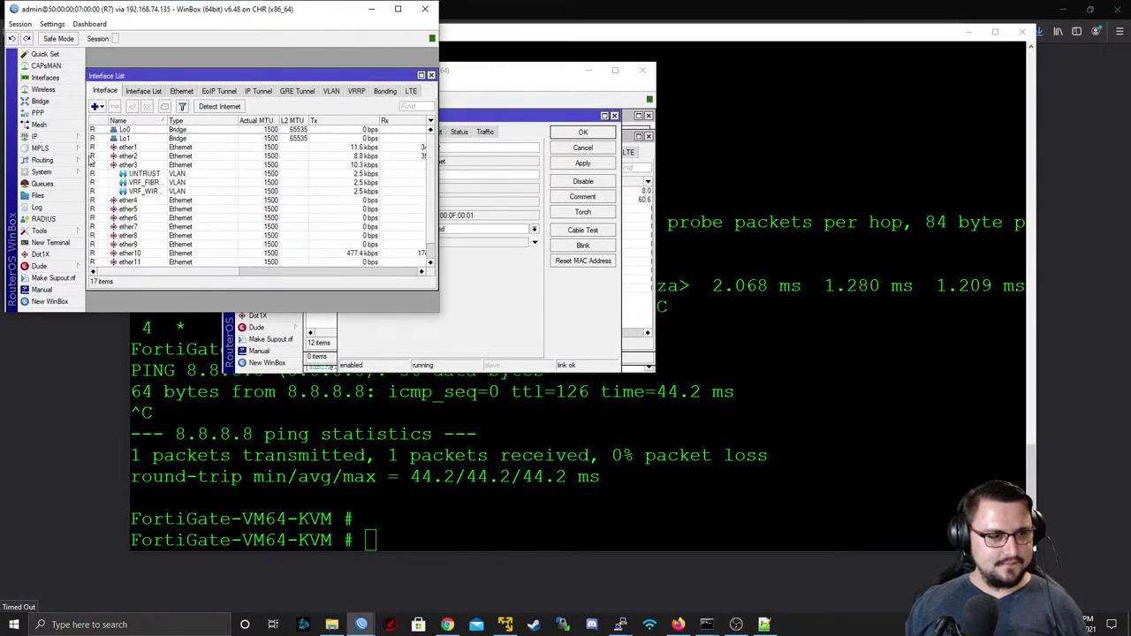
pyautogui.doubleClick(148, 11)
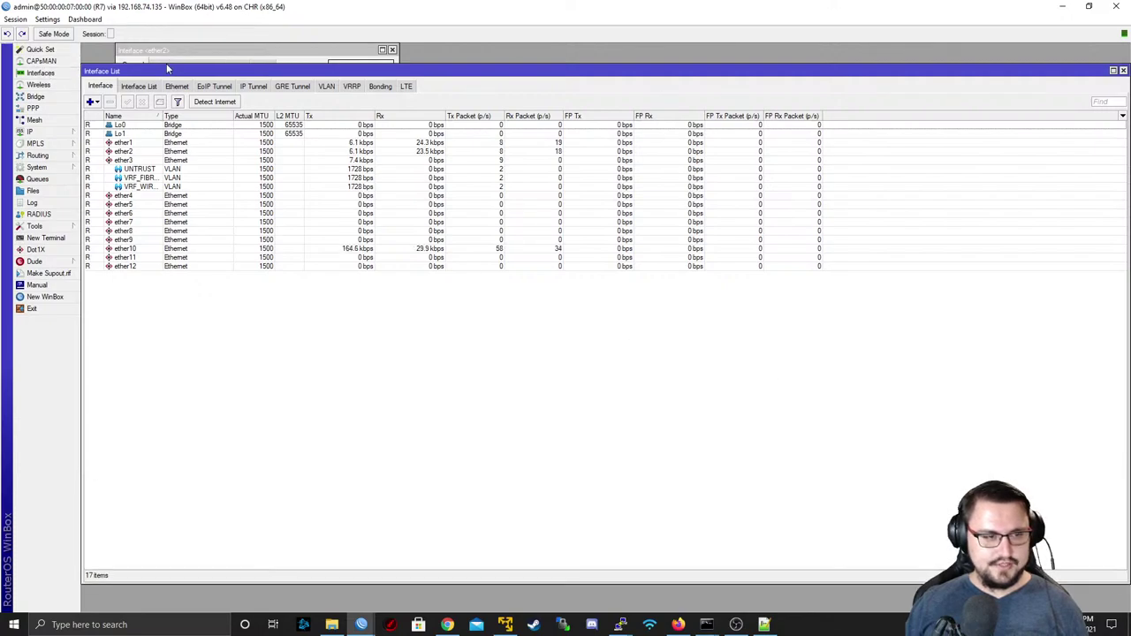
pyautogui.click(144, 168)
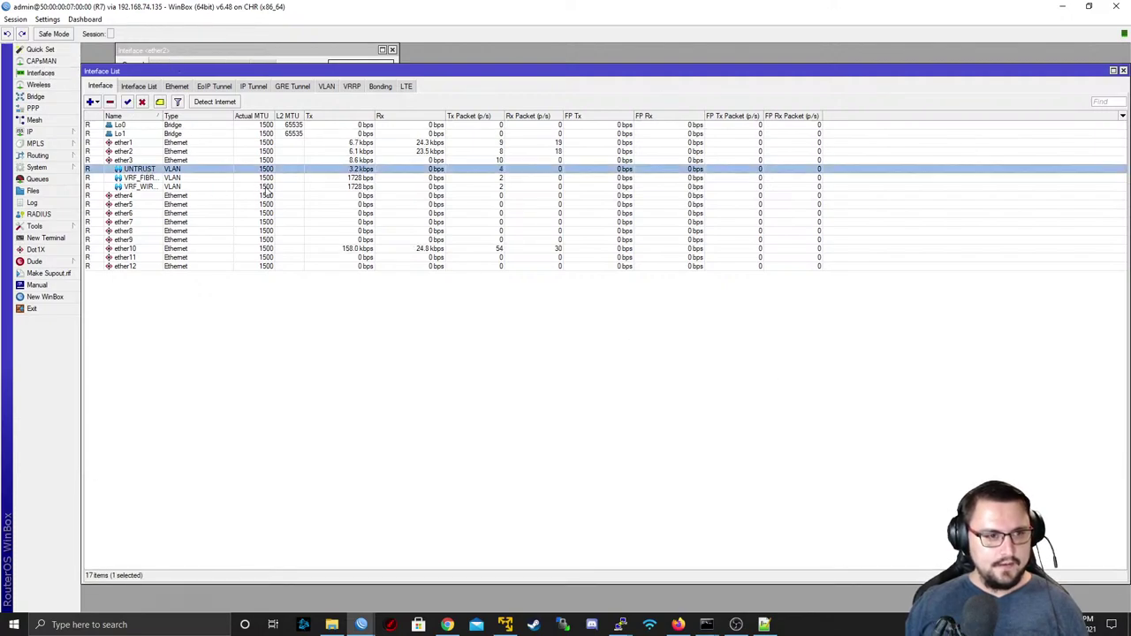
pyautogui.doubleClick(204, 169)
# - Run Torch on UNTRUST collecting ports and VLAN IDs without IPv6, then bring Command Prompt forward
pyautogui.click(702, 329)
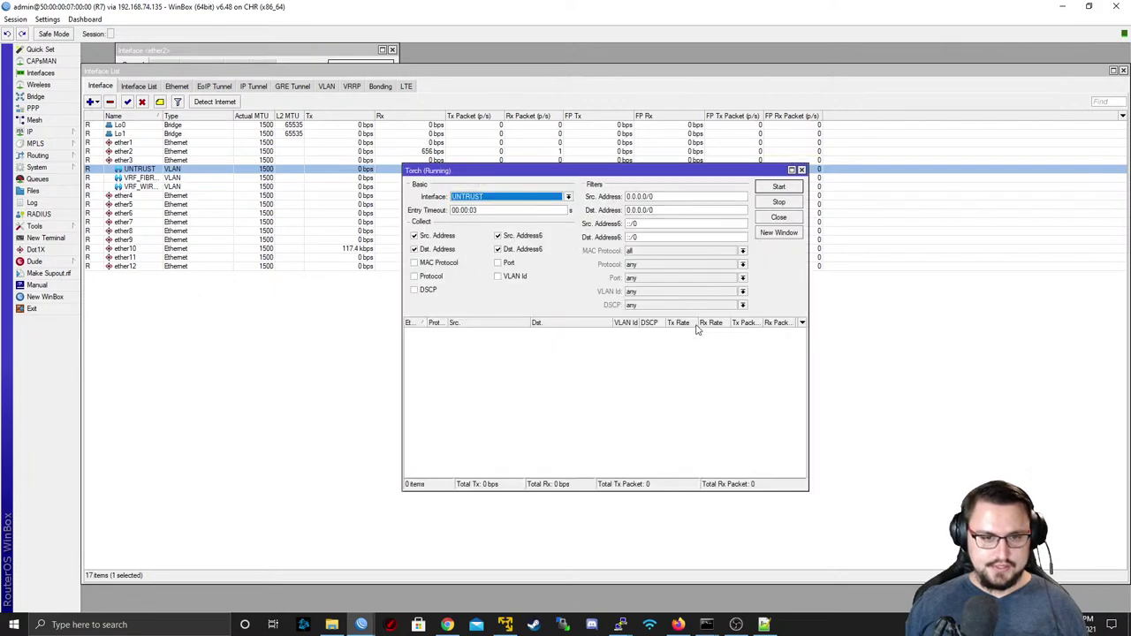
pyautogui.click(498, 236)
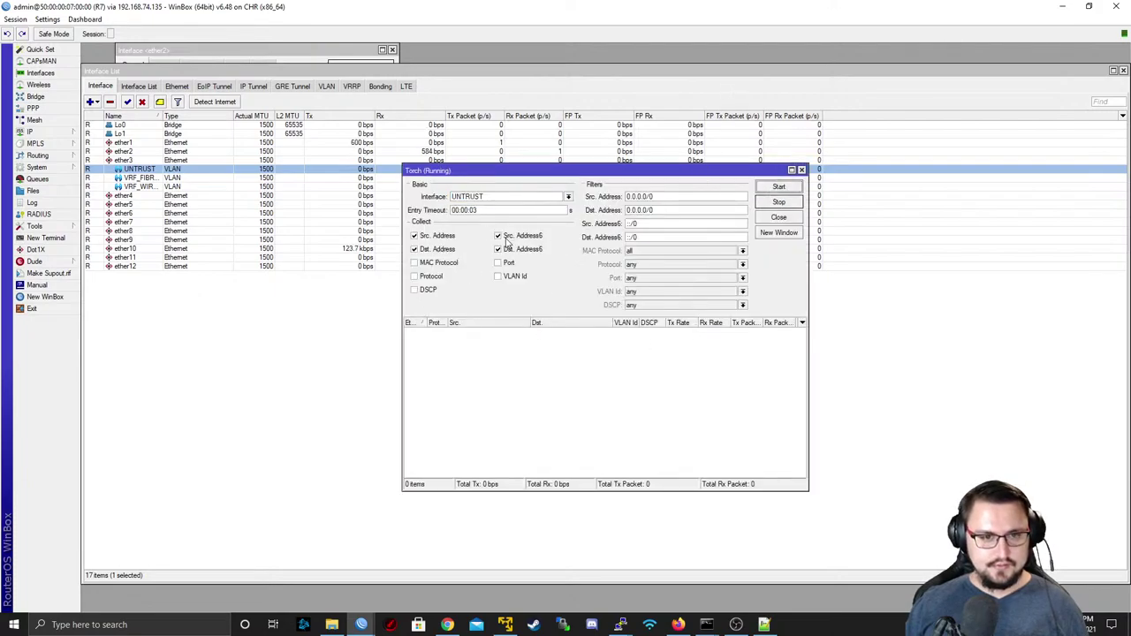
pyautogui.click(506, 250)
pyautogui.click(505, 264)
pyautogui.click(505, 277)
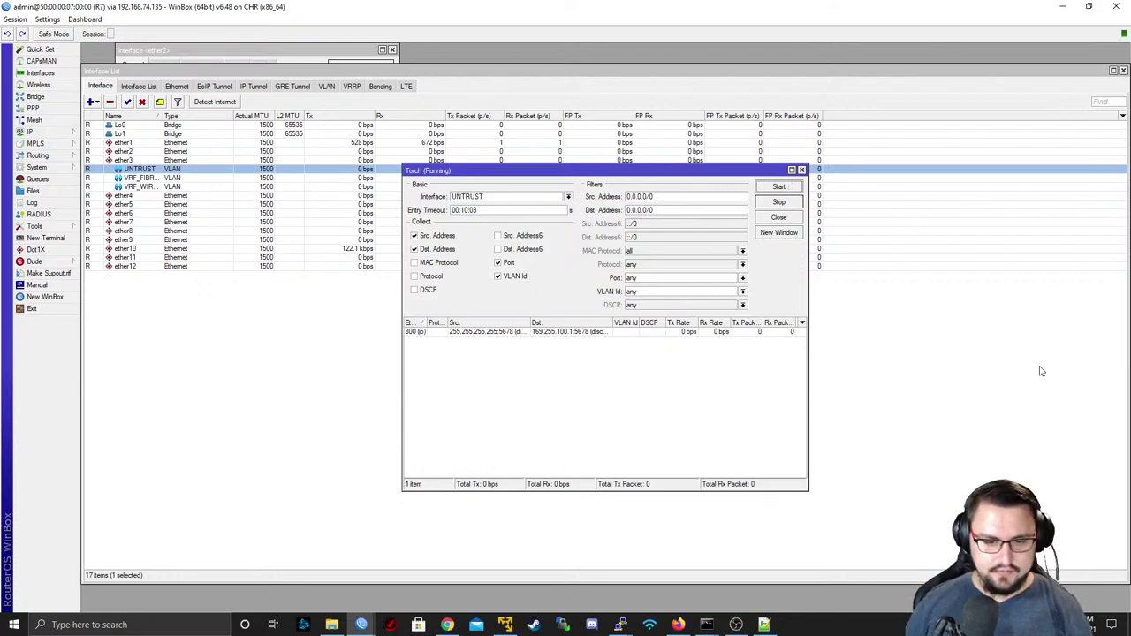
pyautogui.moveTo(707, 623)
pyautogui.click(727, 574)
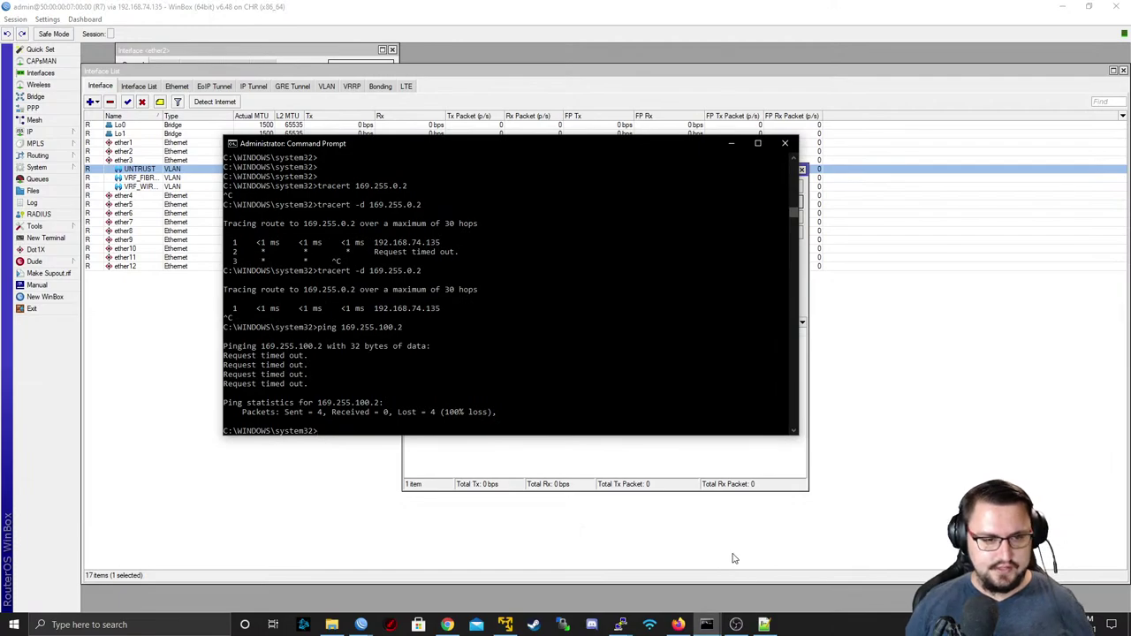
# - Rerun the ping to 169.255.100.2 continuously with -t and minimize Command Prompt
pyautogui.press('Up')
pyautogui.write('-t')
pyautogui.press('Return')
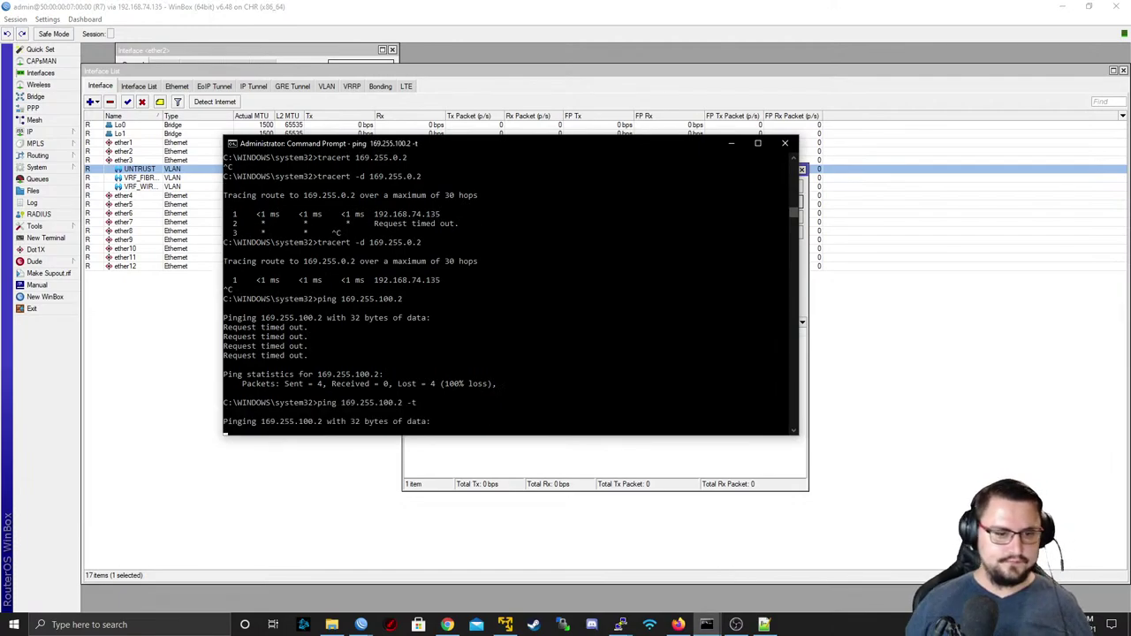
pyautogui.click(734, 144)
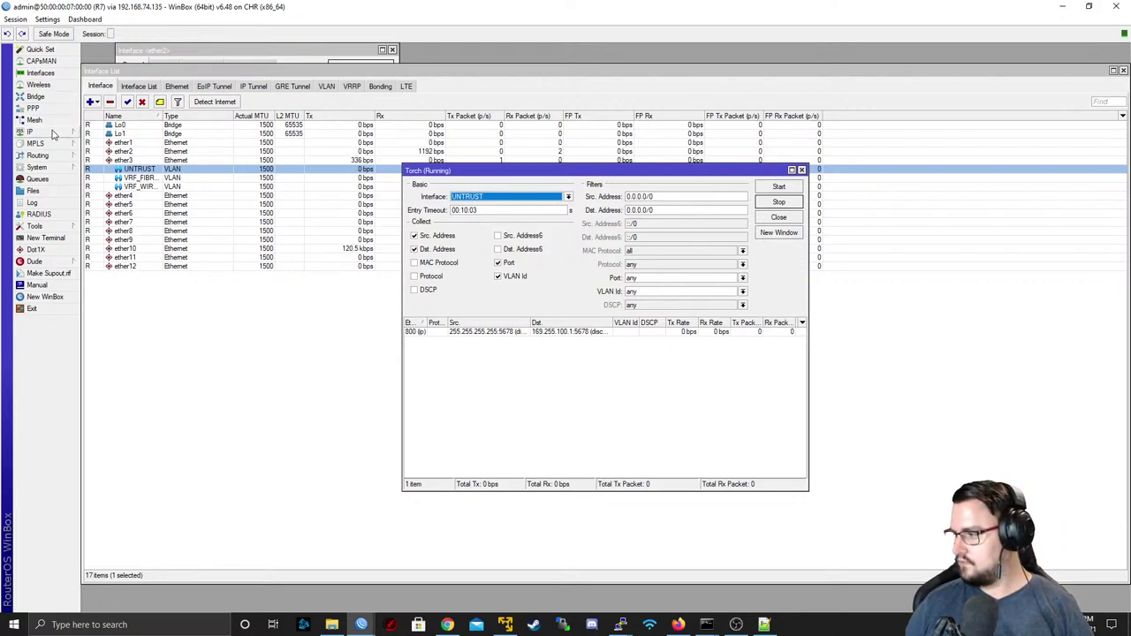
# - Open the ether10 interface's properties from the Interface List
pyautogui.click(53, 133)
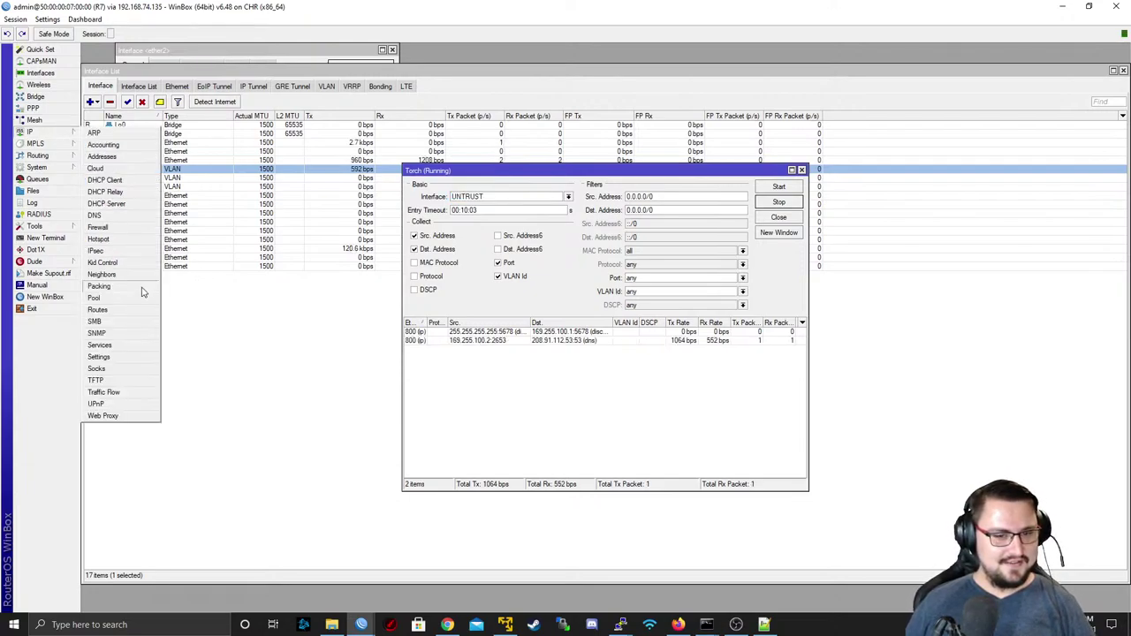
pyautogui.click(485, 364)
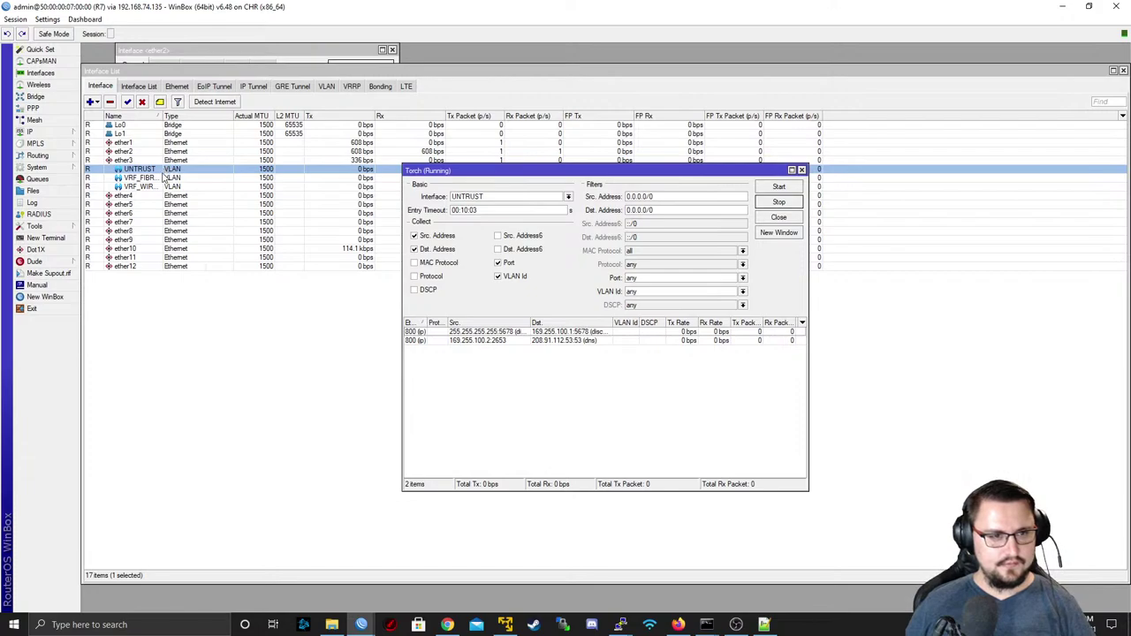
pyautogui.click(173, 240)
pyautogui.doubleClick(190, 249)
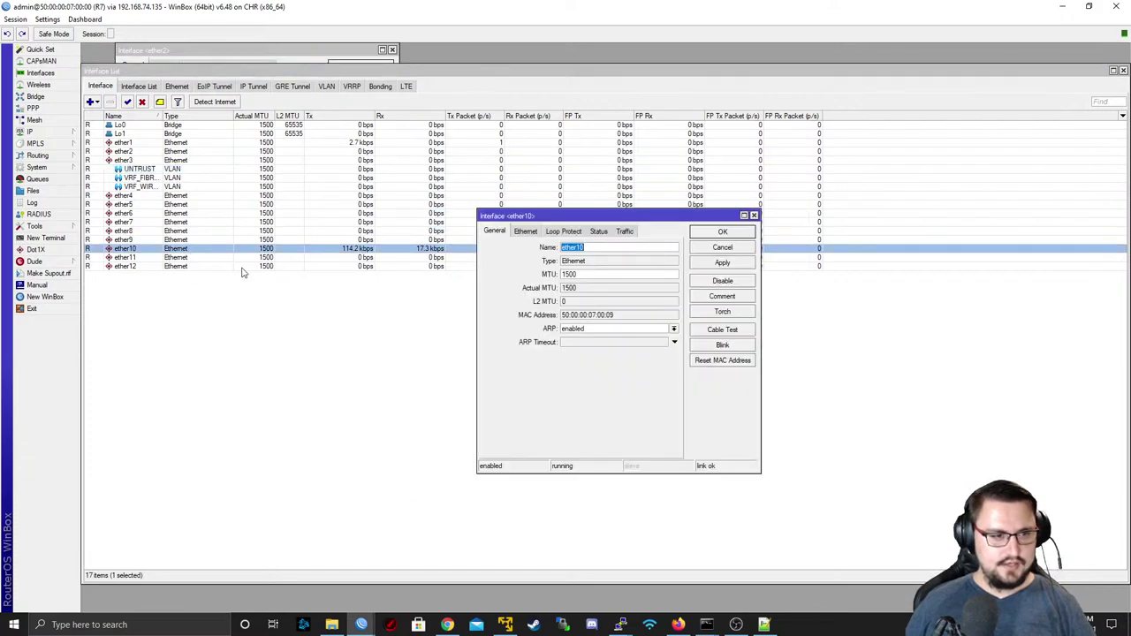
# - Run Torch on ether10 collecting ports and VLAN IDs without IPv6, with entry timeout 00:10:03
pyautogui.click(722, 311)
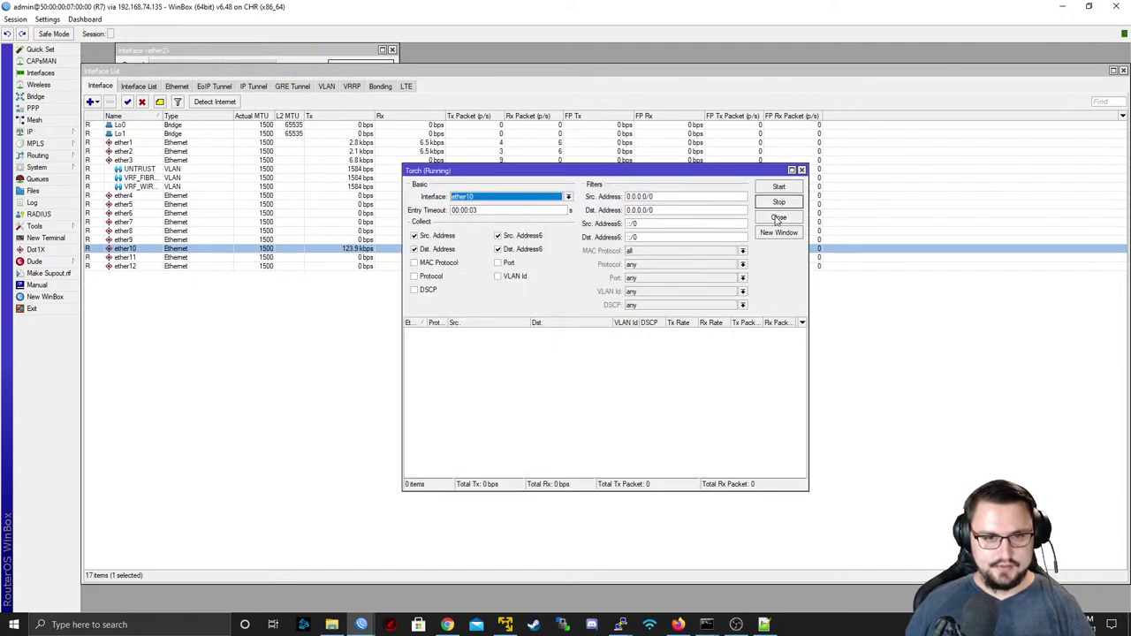
pyautogui.click(512, 235)
pyautogui.click(515, 248)
pyautogui.click(509, 262)
pyautogui.click(510, 277)
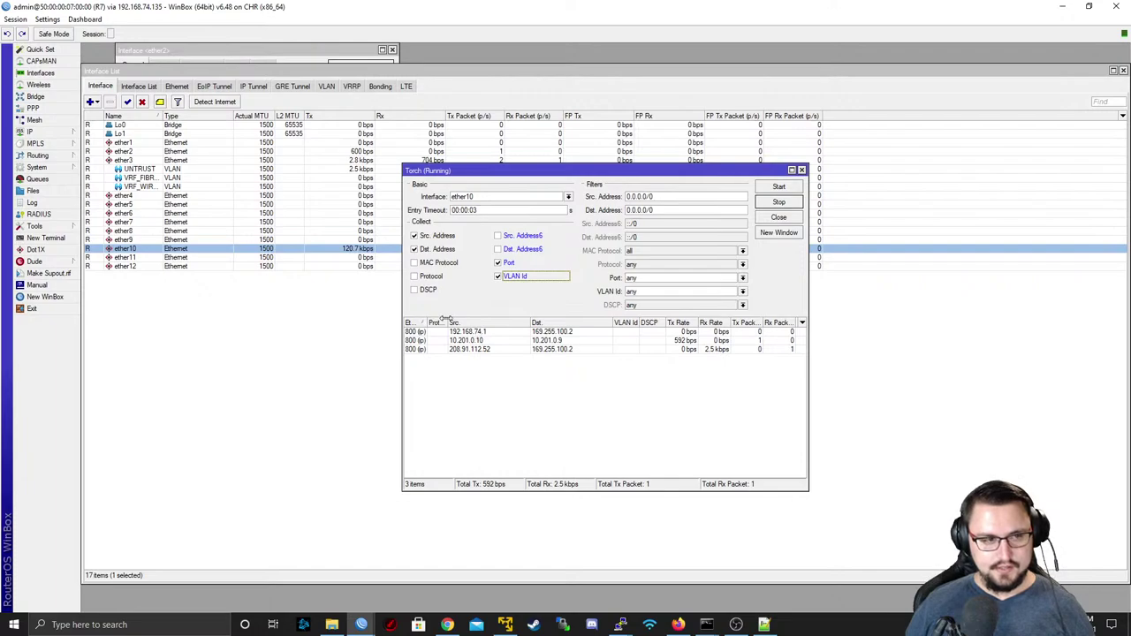
pyautogui.click(464, 210)
pyautogui.write('1')
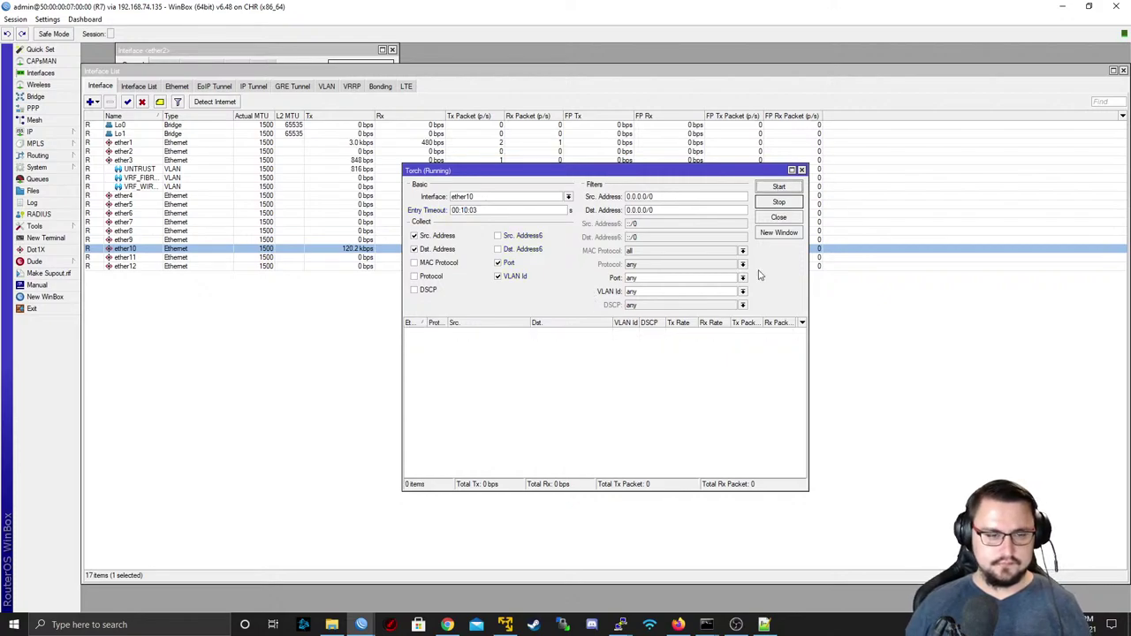
pyautogui.click(27, 132)
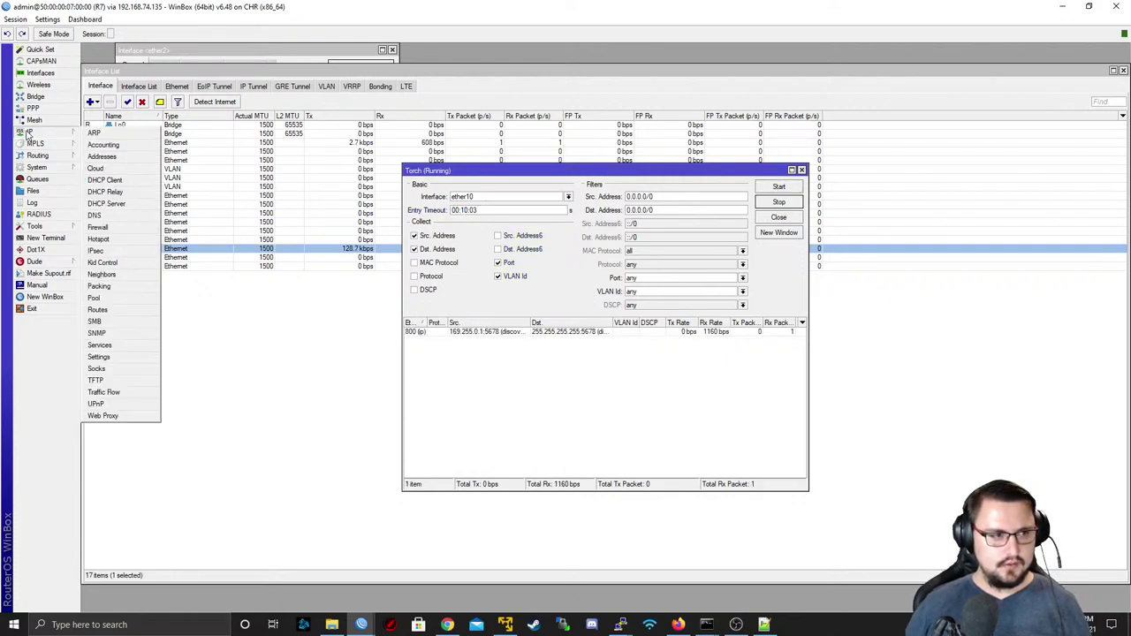
# - Filter R7's route list to the main table, showing 22 of 30 routes
pyautogui.click(99, 309)
pyautogui.click(750, 255)
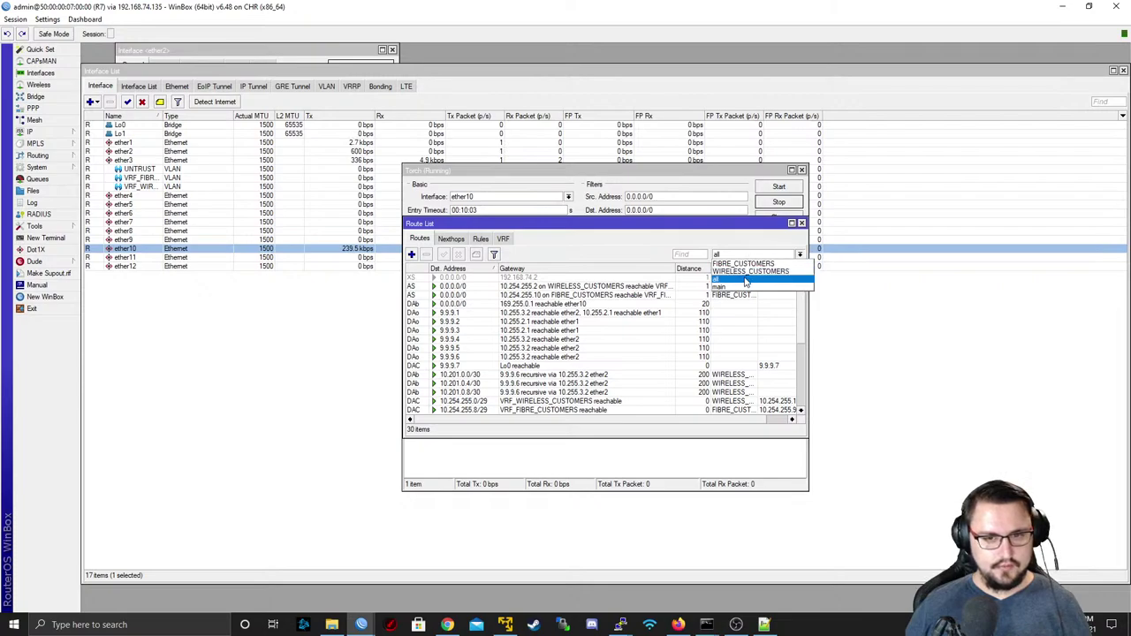
pyautogui.click(744, 287)
pyautogui.scroll(-3, 556, 296)
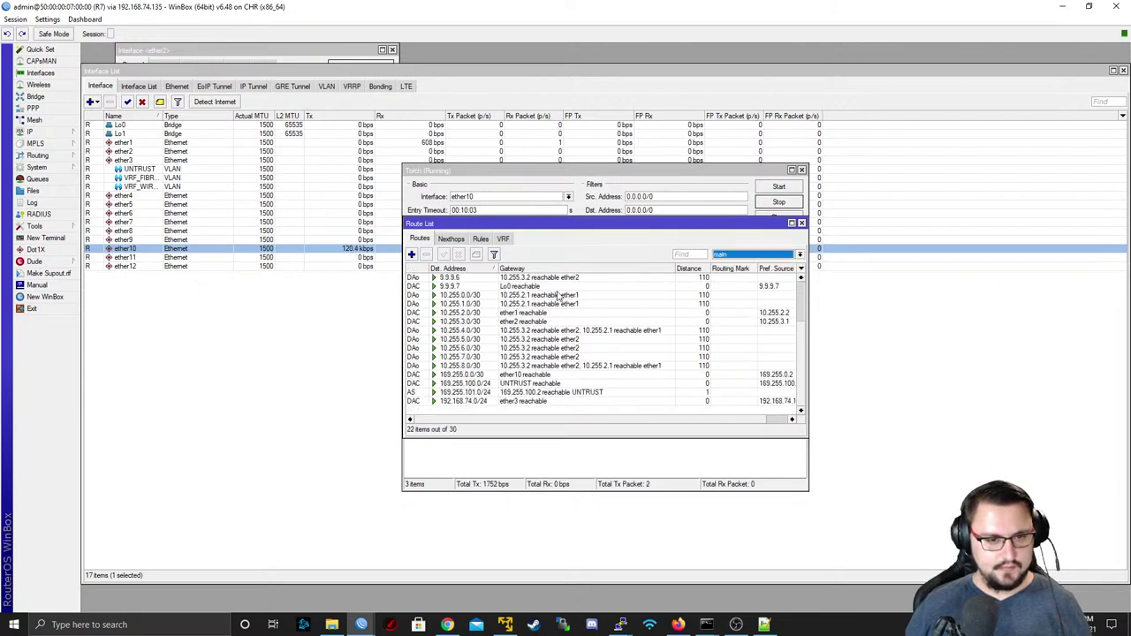
pyautogui.scroll(1, 557, 299)
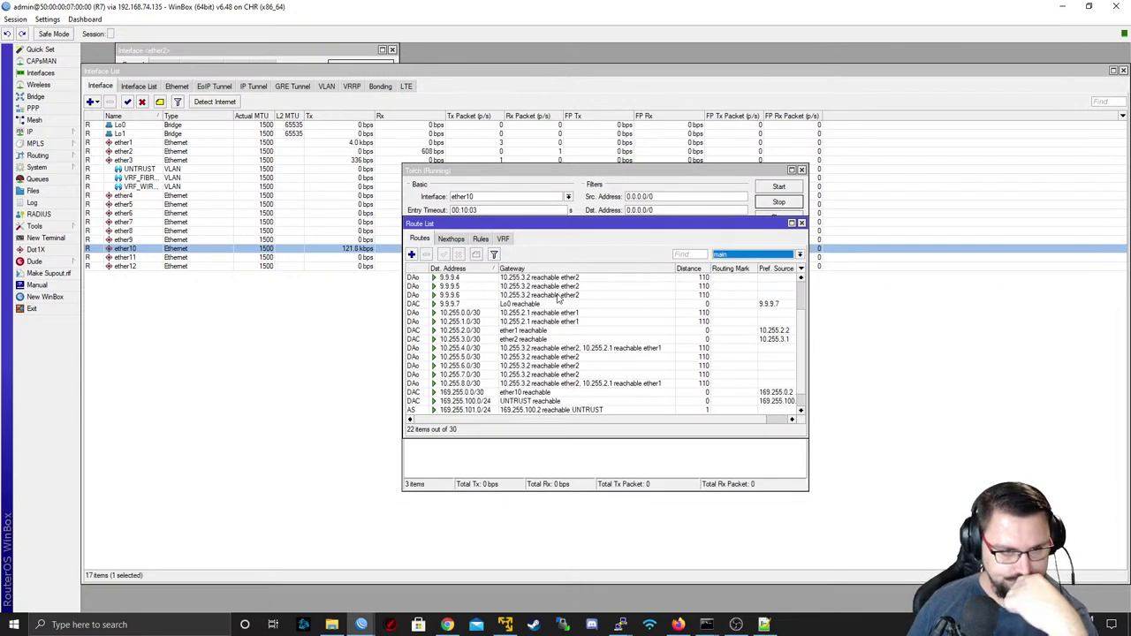
pyautogui.scroll(3, 558, 299)
pyautogui.scroll(-3, 558, 300)
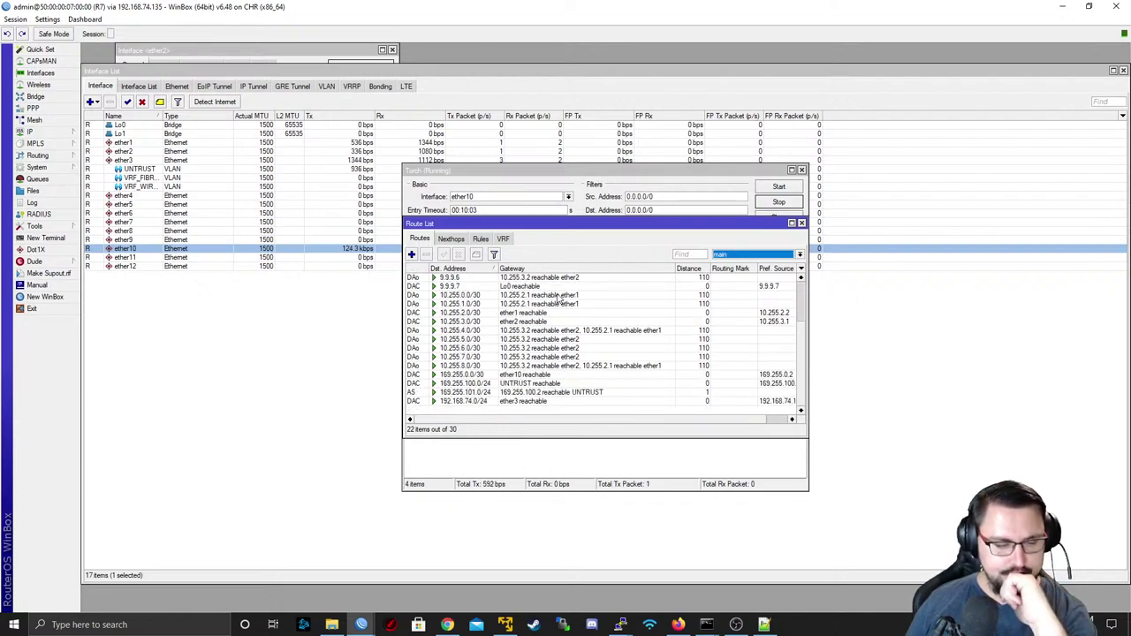
# - Select the 10.255.7.0/30 route, step down to 192.168.74.0/24, then switch to Firefox
pyautogui.rightClick(559, 299)
pyautogui.click(511, 357)
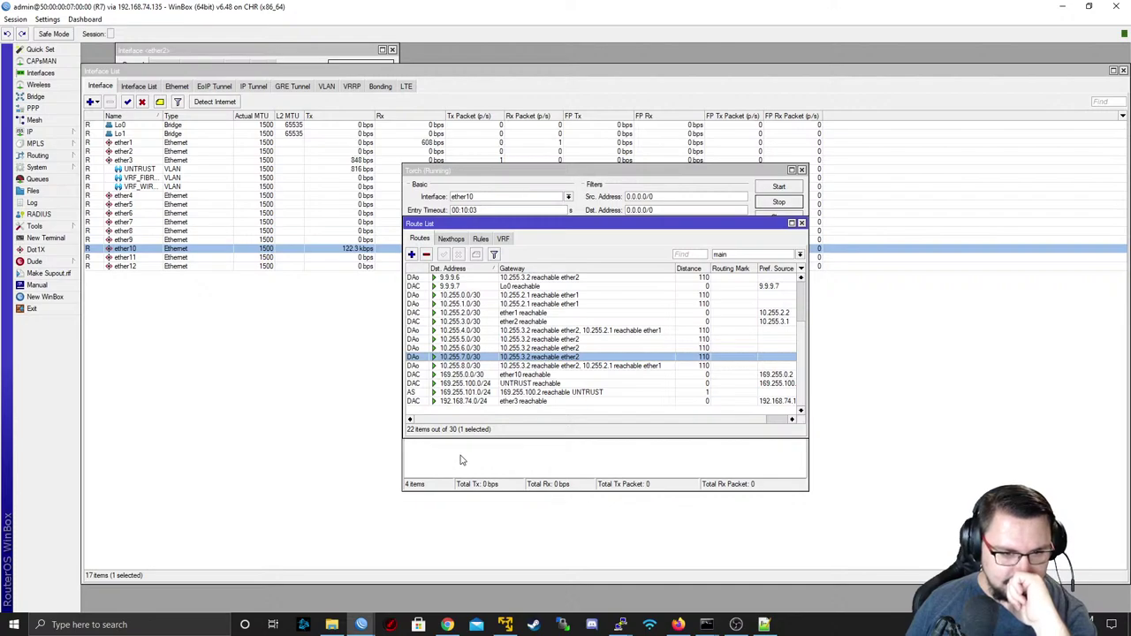
pyautogui.press('Down')
pyautogui.press('Down')
pyautogui.press('Down')
pyautogui.press('Down')
pyautogui.press('Down')
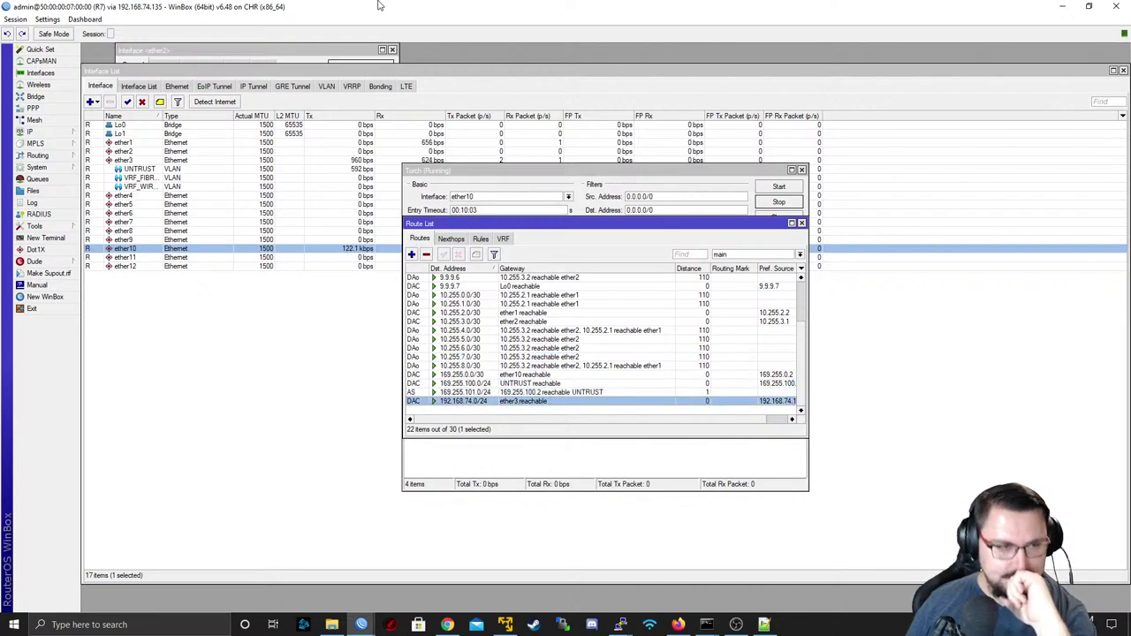
pyautogui.doubleClick(378, 5)
pyautogui.hotkey('alt', 'Tab')
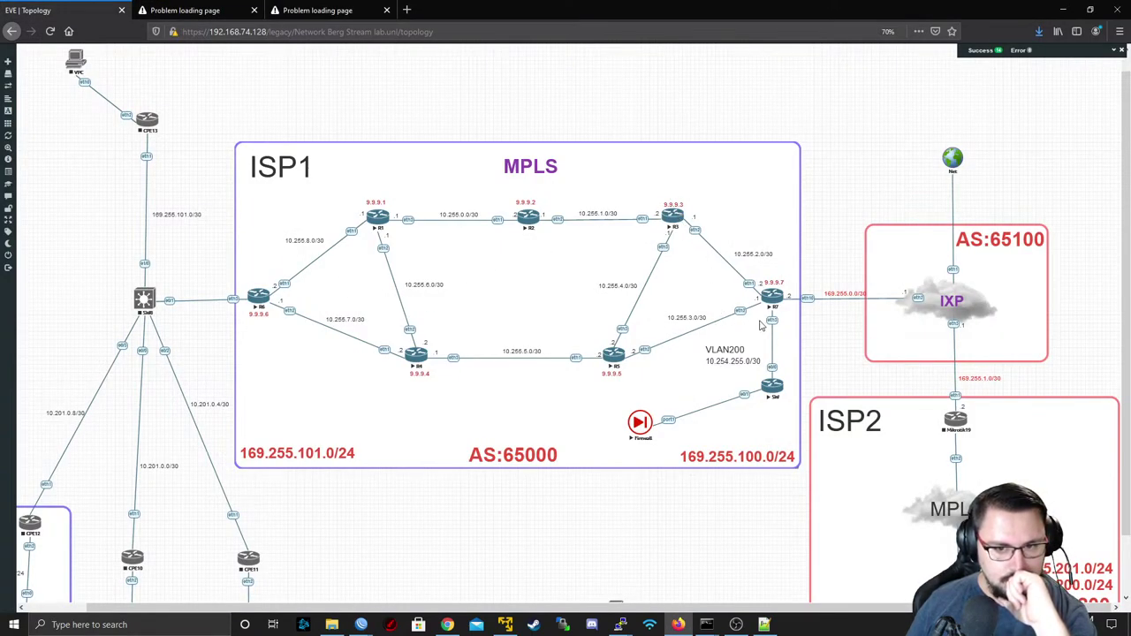
# - Restore the R7 WinBox session from the taskbar and maximize it
pyautogui.click(771, 295)
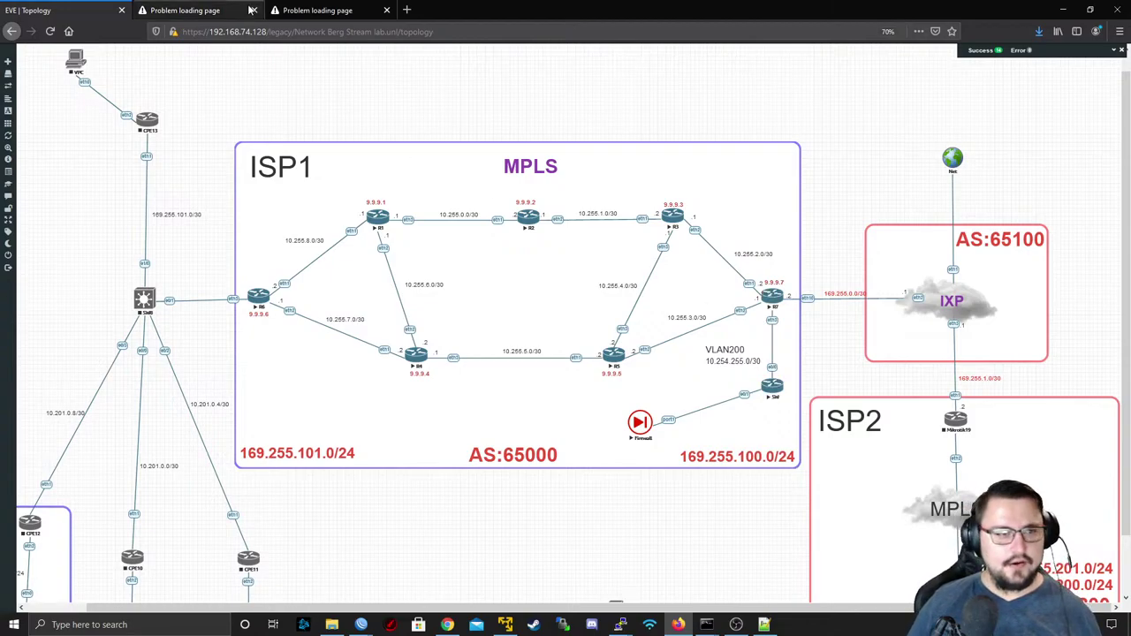
pyautogui.doubleClick(391, 149)
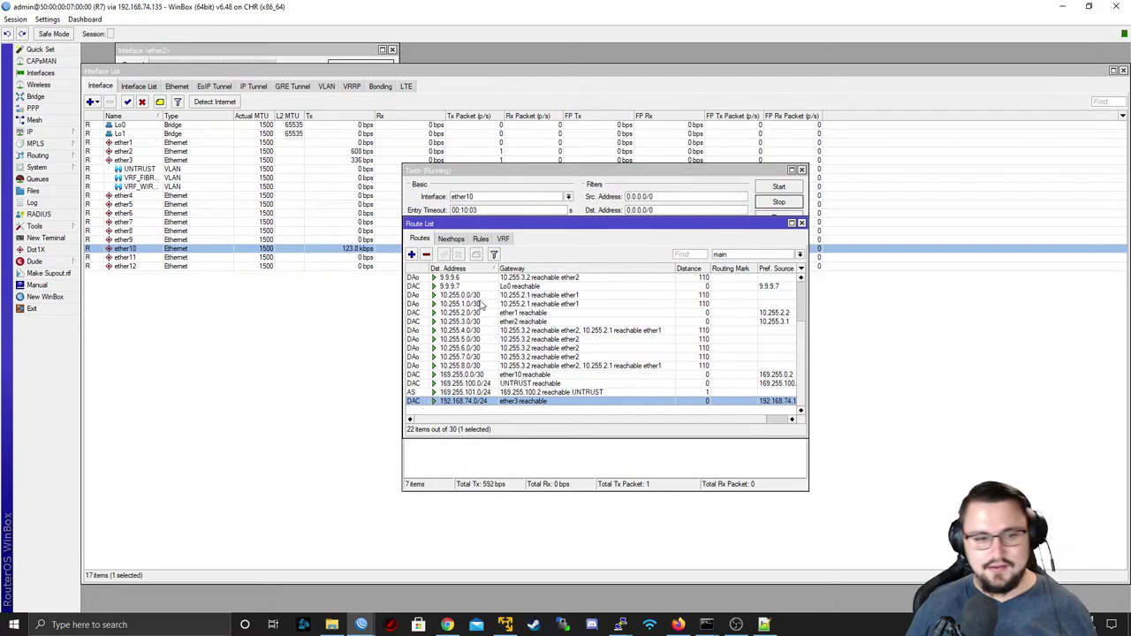
# - Disable R7's 192.168.74.100/24 address on ether3 in the IP Address List
pyautogui.click(31, 131)
pyautogui.click(102, 155)
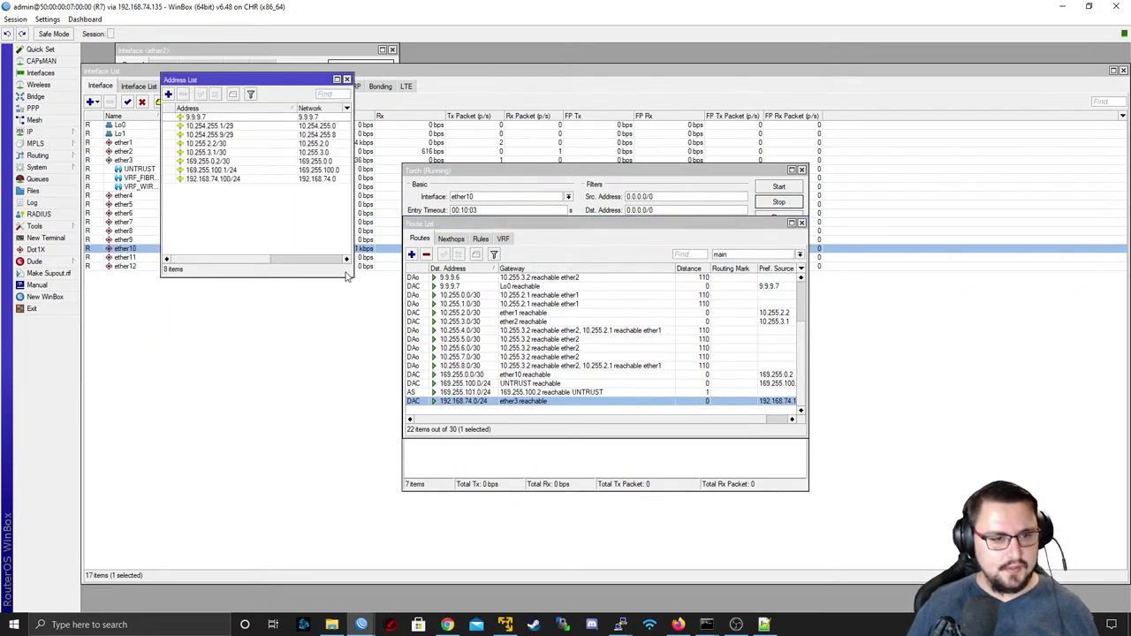
pyautogui.moveTo(347, 277); pyautogui.dragTo(678, 404)
pyautogui.click(242, 180)
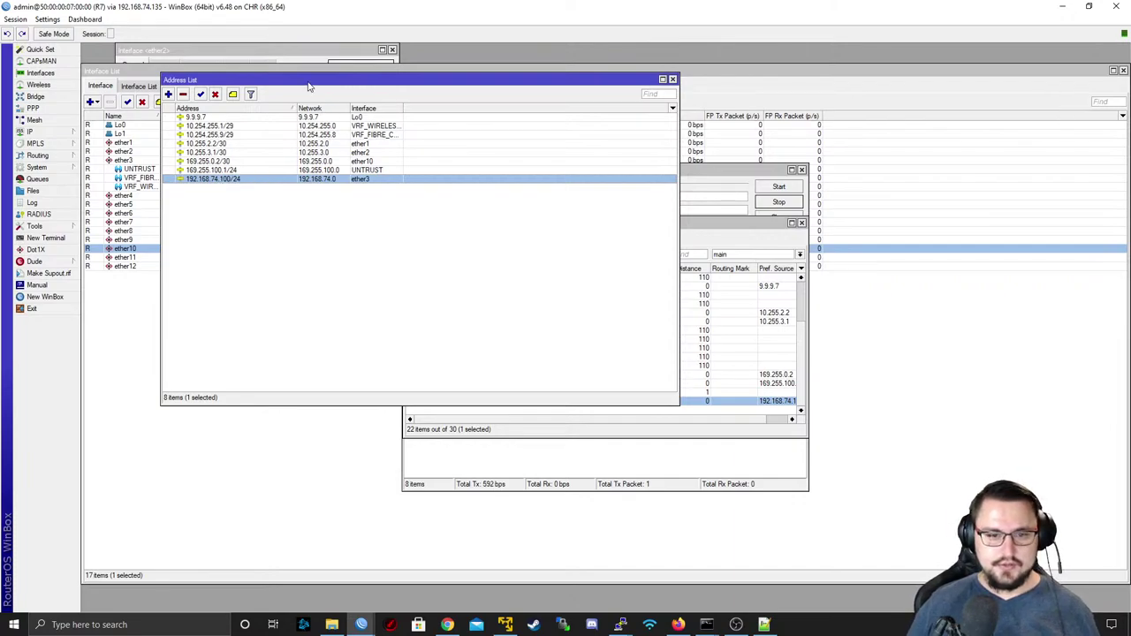
pyautogui.moveTo(309, 86); pyautogui.dragTo(480, 141)
pyautogui.click(389, 155)
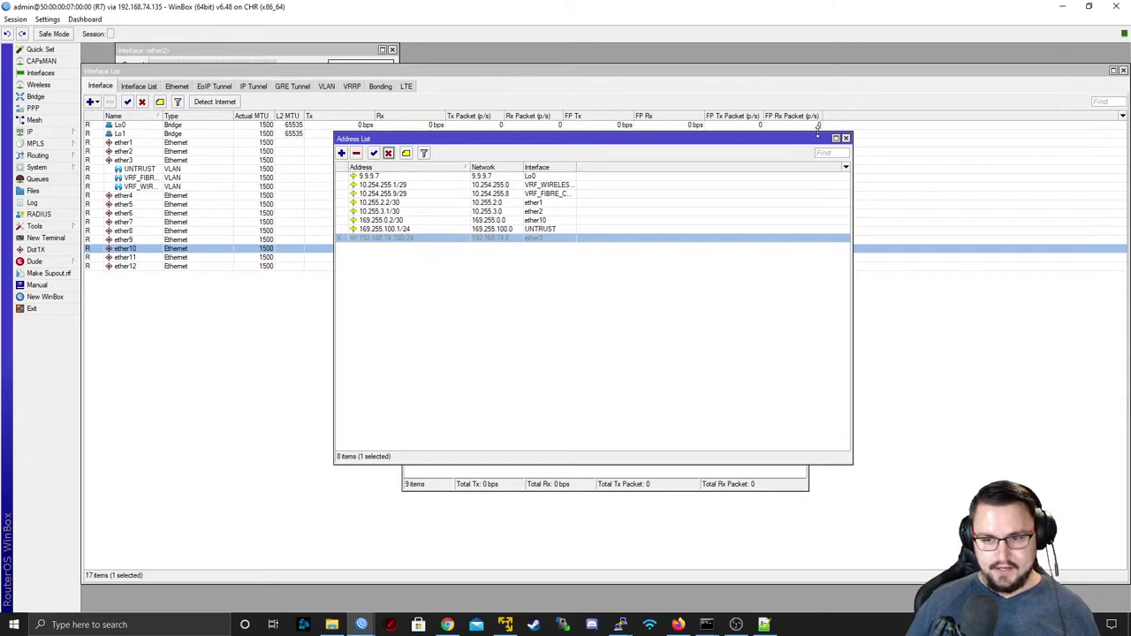
# - Reload the timed-out 169.255.100.2 tab to reach the FortiGate login, then return to the EVE topology
pyautogui.click(1062, 6)
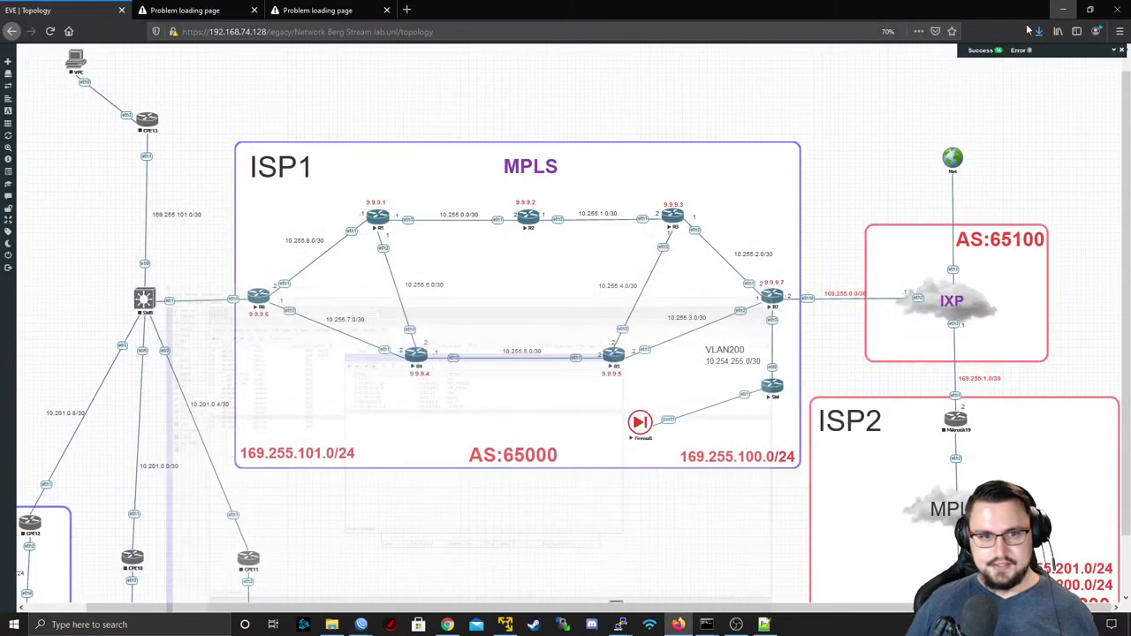
pyautogui.click(185, 10)
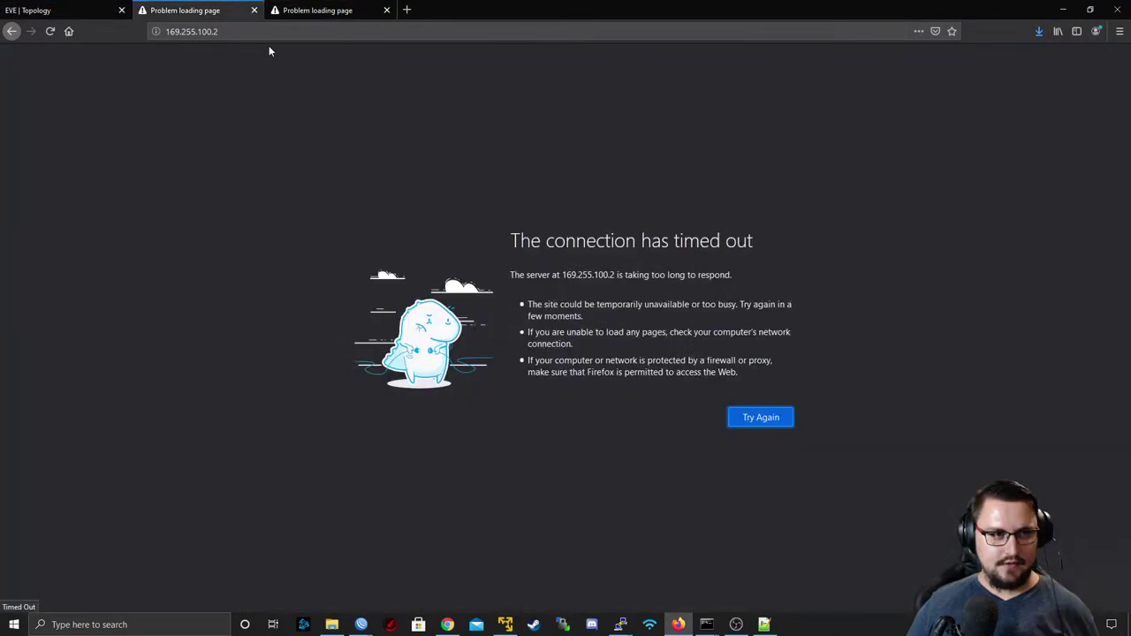
pyautogui.click(265, 31)
pyautogui.press('Return')
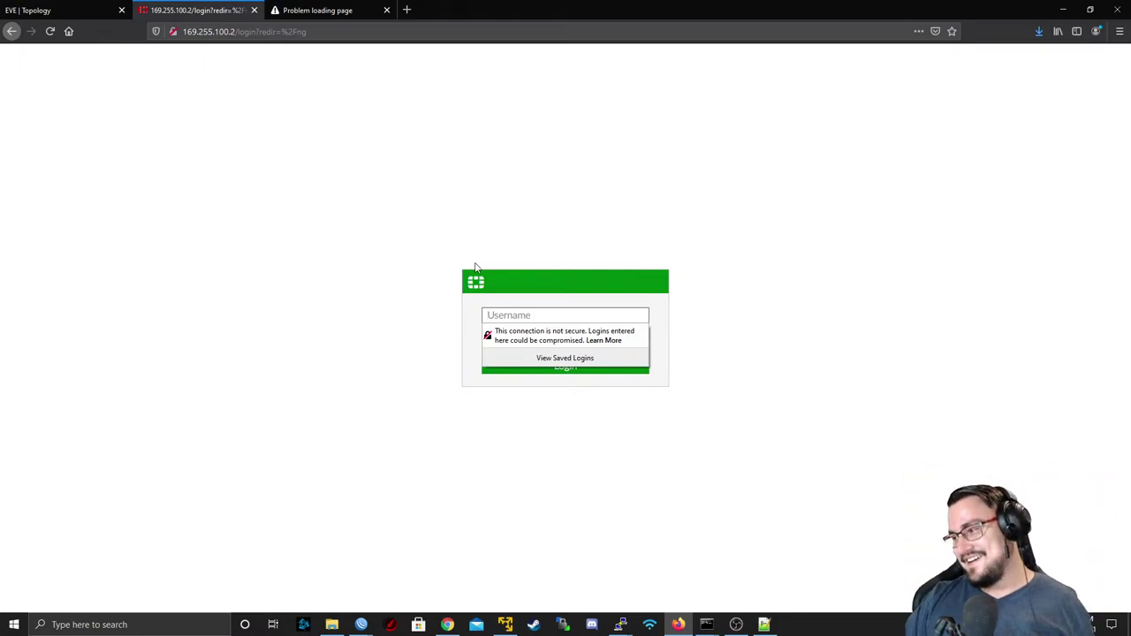
pyautogui.click(112, 7)
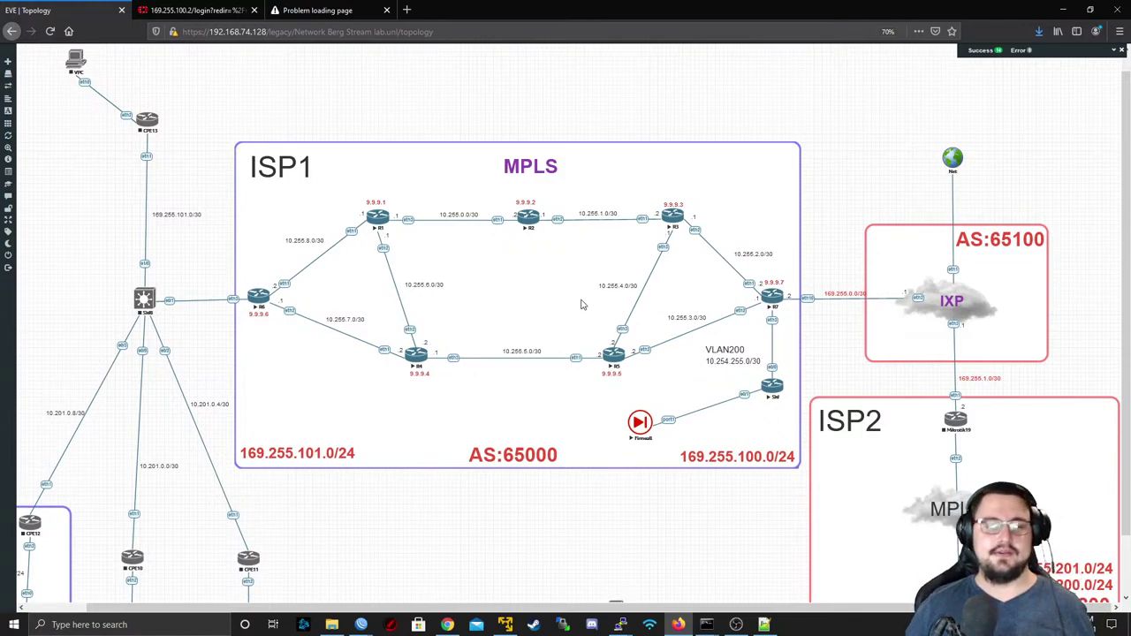
# - Log into FortiGate at 169.255.100.2 with the admin credentials, declining Firefox's password save
pyautogui.click(194, 10)
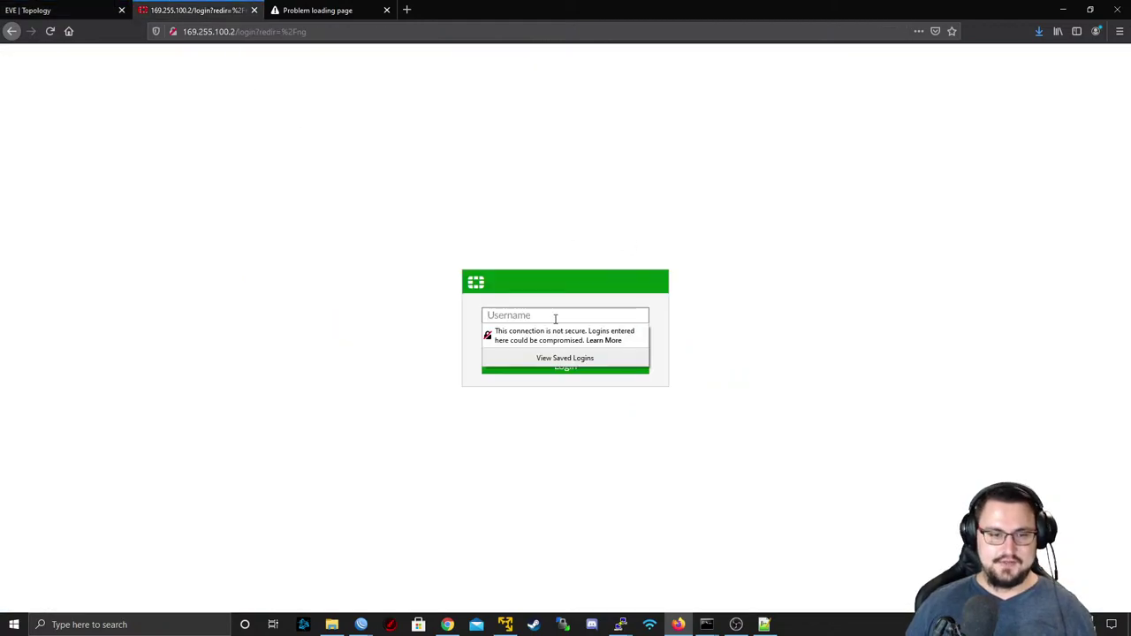
pyautogui.write('admin')
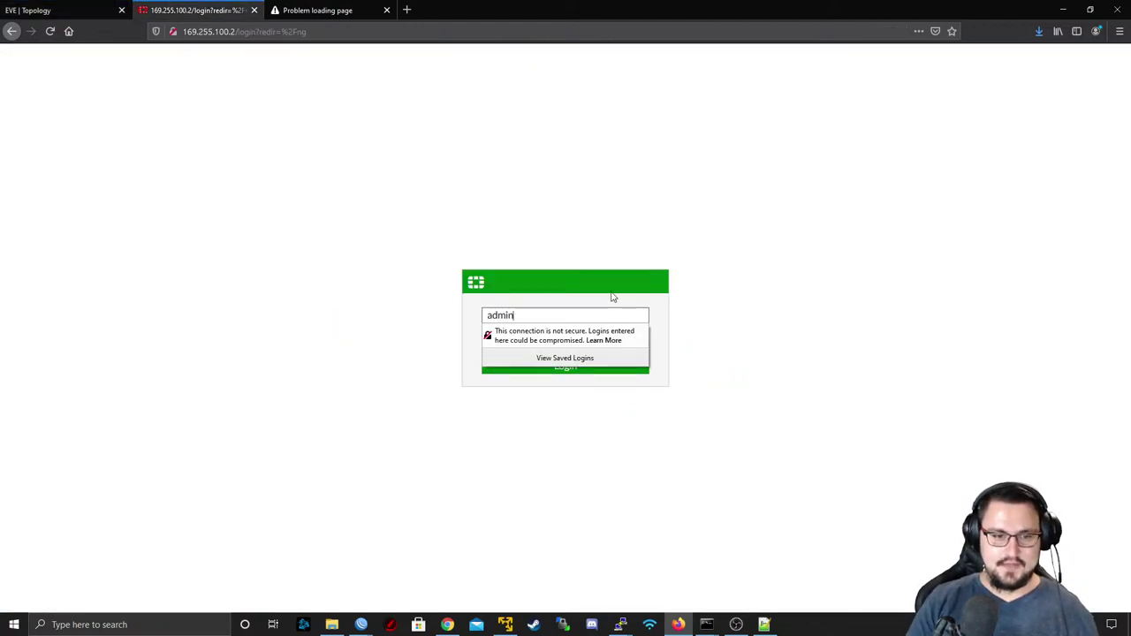
pyautogui.press('Tab')
pyautogui.write('********')
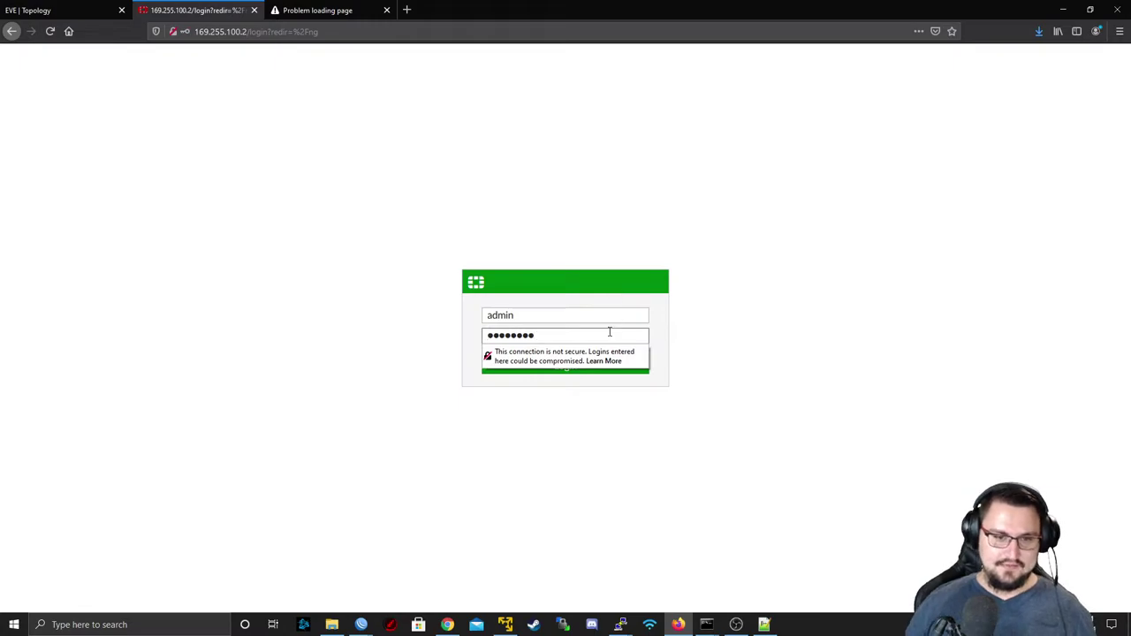
pyautogui.click(556, 369)
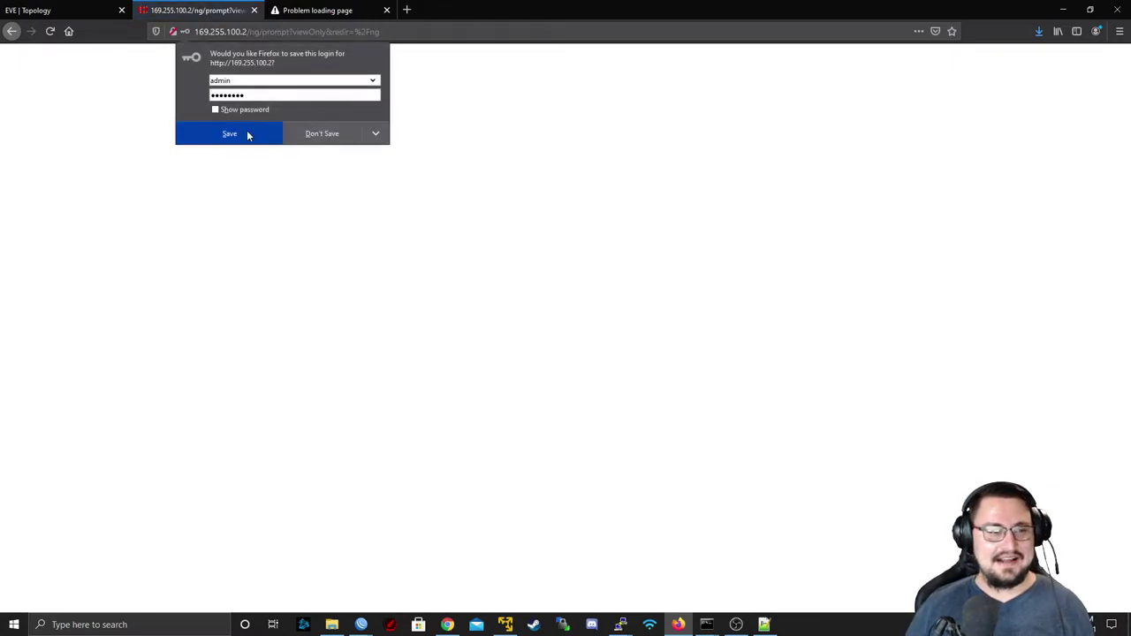
pyautogui.click(348, 130)
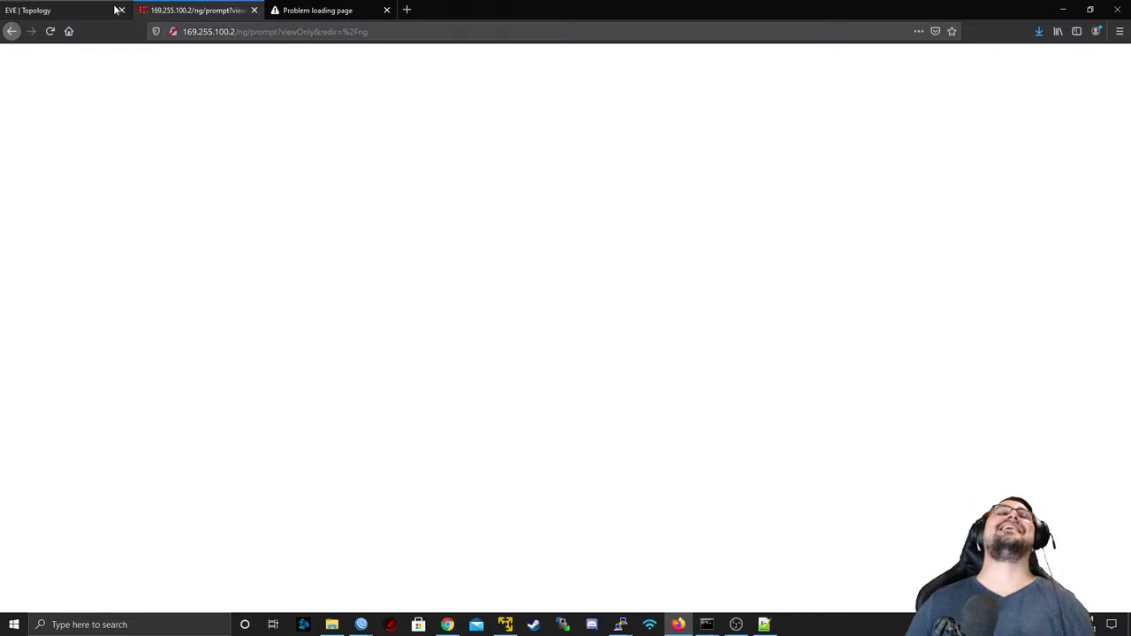
pyautogui.click(115, 7)
pyautogui.click(148, 7)
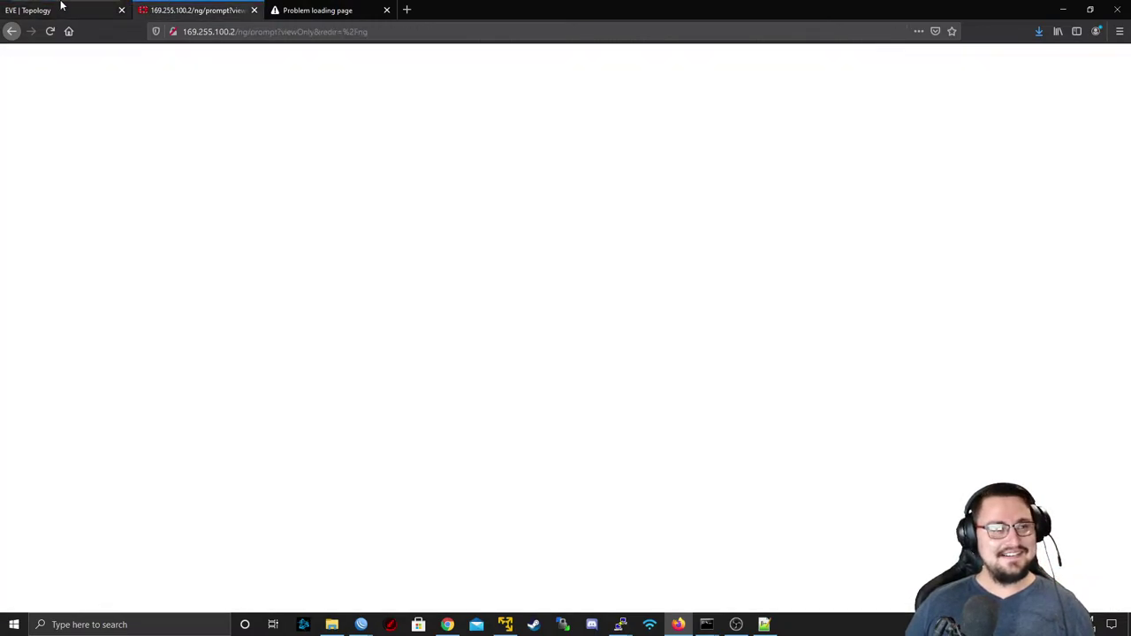
pyautogui.click(62, 8)
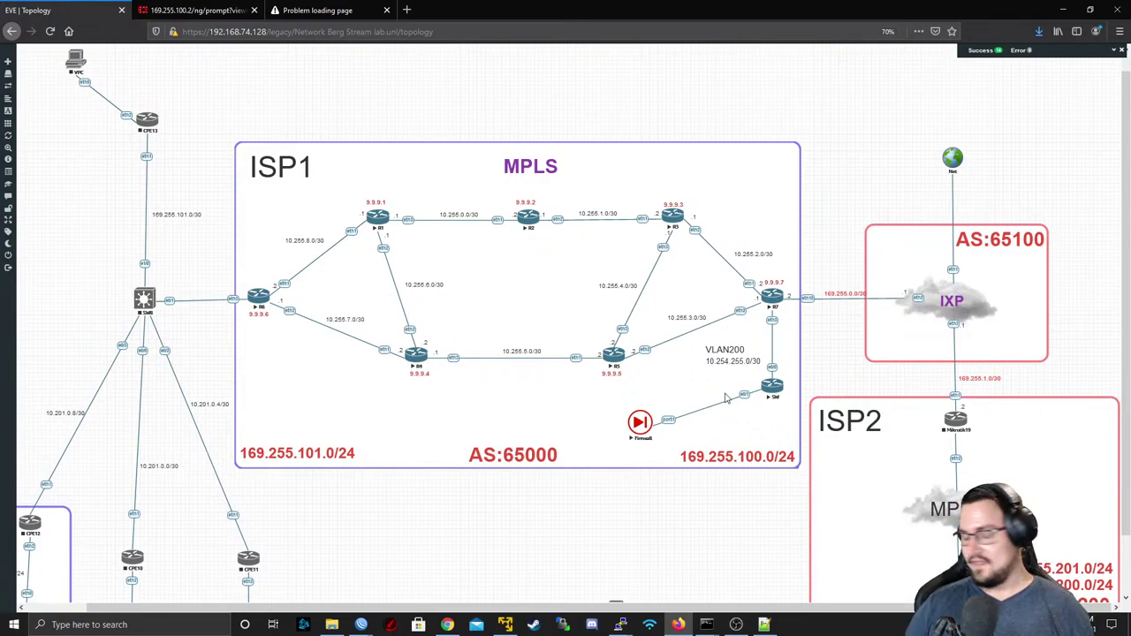
pyautogui.click(194, 10)
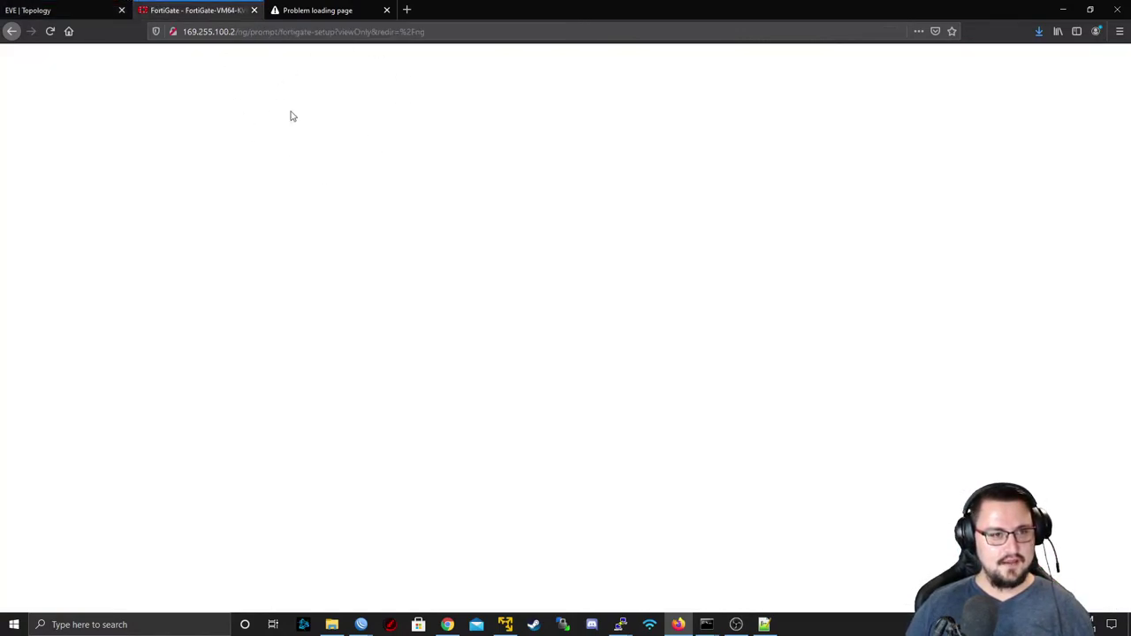
# - Skip the initial setup and expand port1 under Network > Interfaces to show the UNTRUST VLAN
pyautogui.click(631, 394)
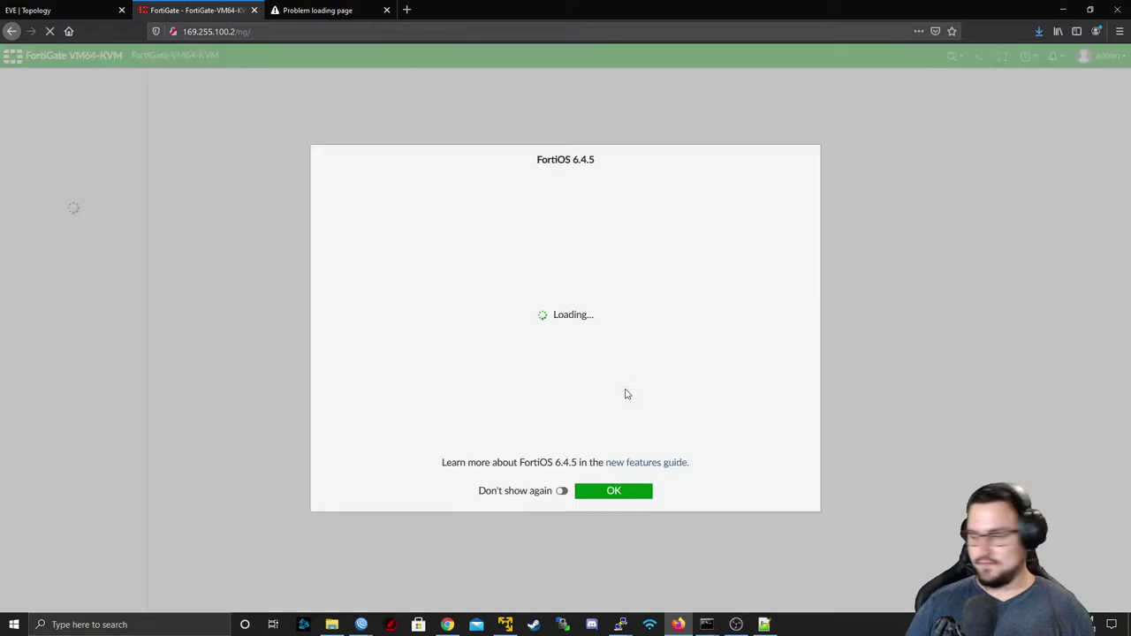
pyautogui.click(631, 492)
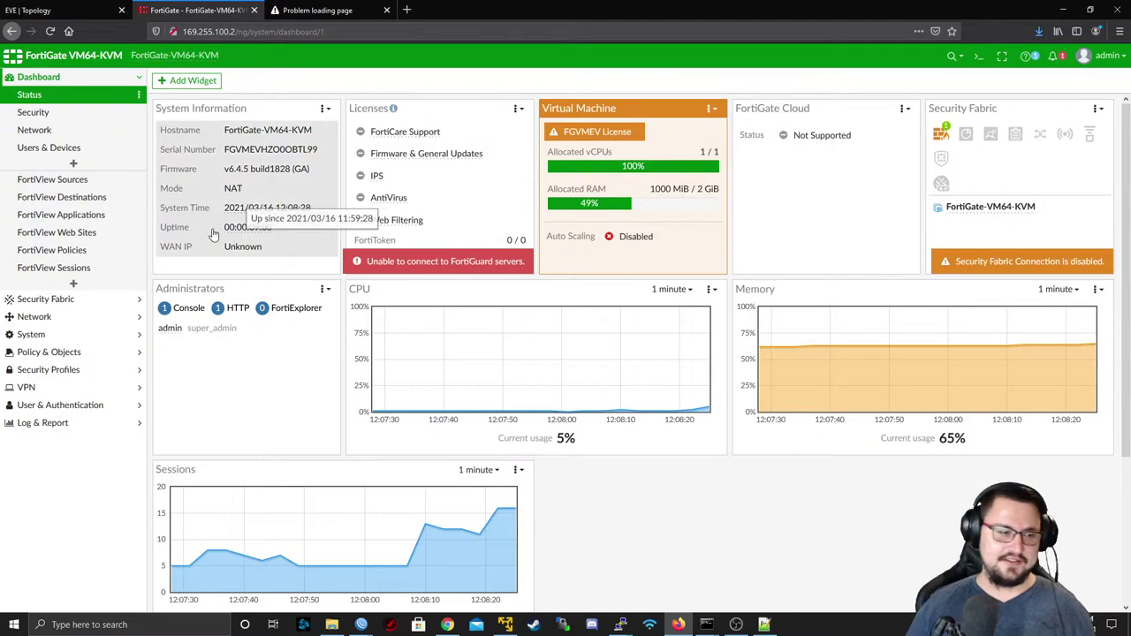
pyautogui.click(62, 318)
pyautogui.click(42, 133)
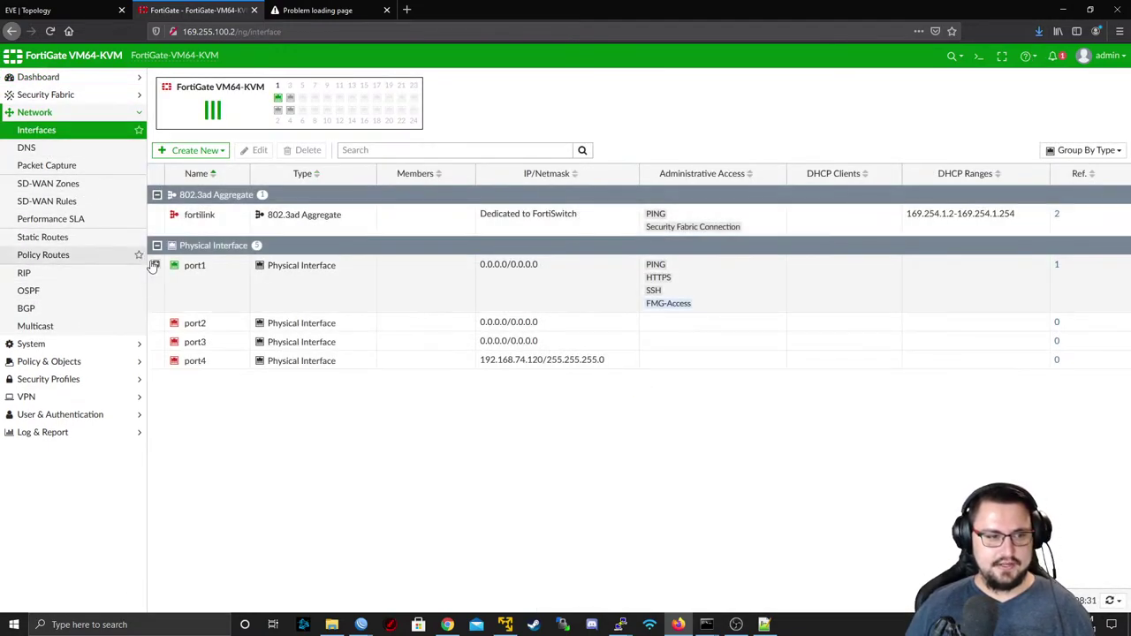
pyautogui.click(155, 265)
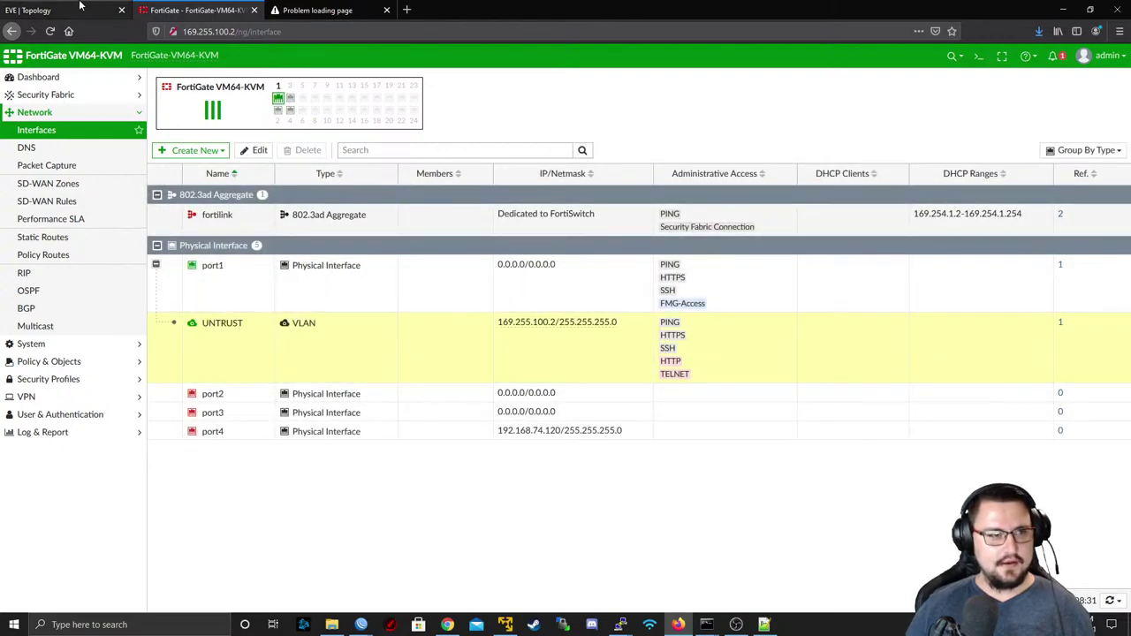
# - Review the VLAN definitions (UNTRUST 99, VRF_WIRELESS_CUSTOMERS 200) in FIREWALL_BACKUP.rsc in Notepad++
pyautogui.click(53, 10)
pyautogui.click(728, 624)
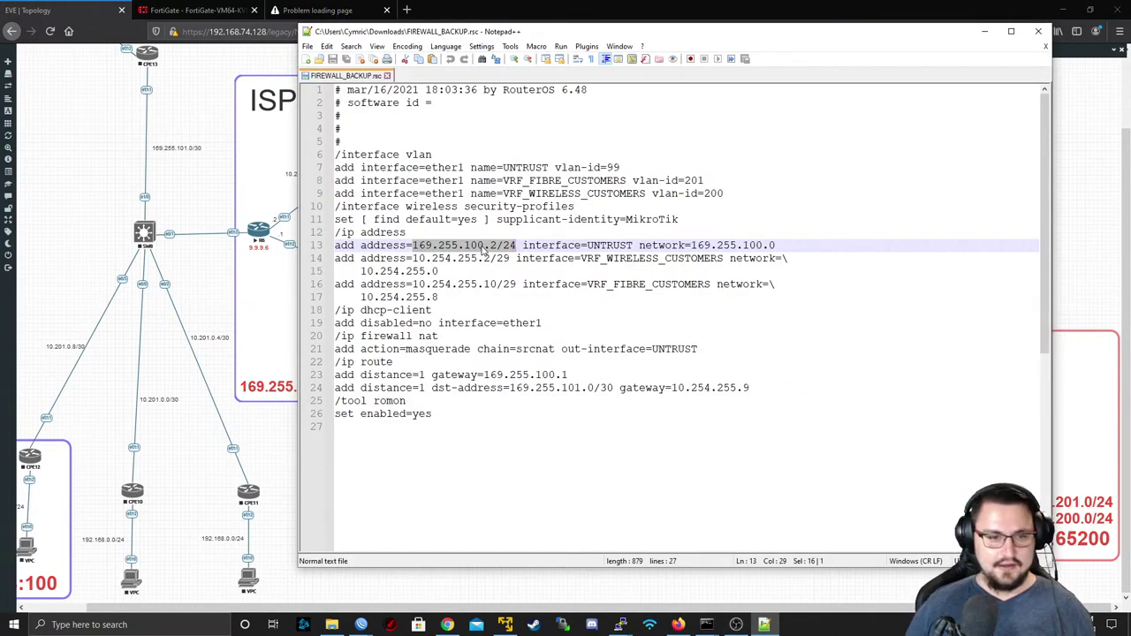
pyautogui.moveTo(495, 180); pyautogui.dragTo(517, 189)
pyautogui.moveTo(741, 205); pyautogui.dragTo(554, 194)
pyautogui.click(554, 194)
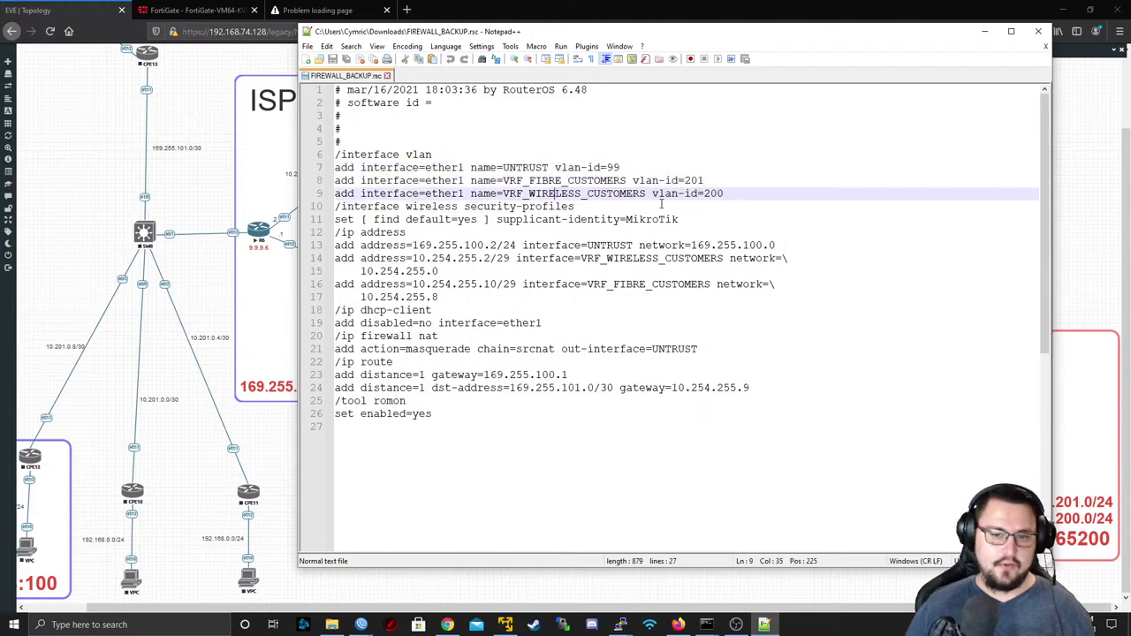
# - Box-select R6, SW8, the CPE routers and VPC hosts on the topology and Start Selected
pyautogui.click(205, 103)
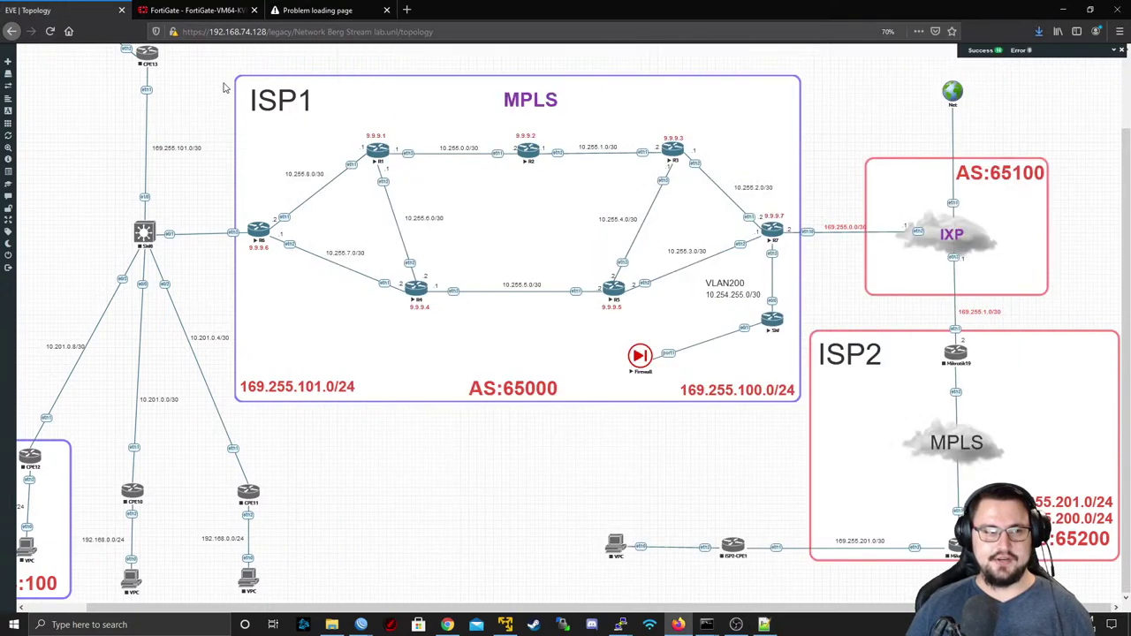
pyautogui.scroll(2, 316, 68)
pyautogui.scroll(-1, 320, 67)
pyautogui.scroll(1, 36, 71)
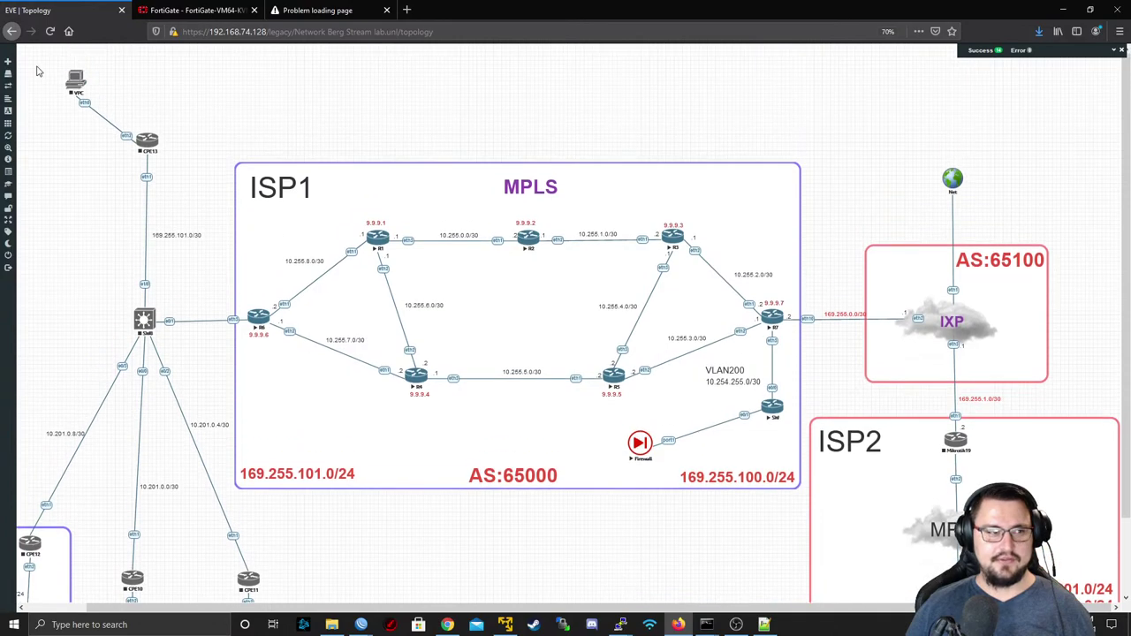
pyautogui.moveTo(37, 64); pyautogui.dragTo(254, 585)
pyautogui.rightClick(254, 584)
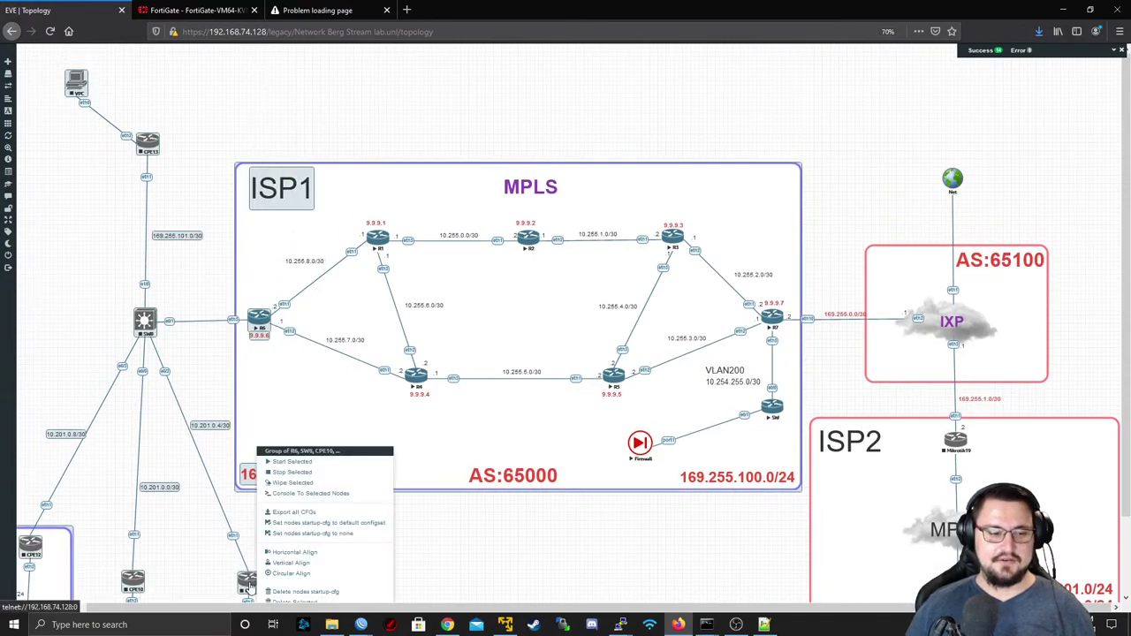
pyautogui.click(48, 91)
pyautogui.moveTo(39, 60); pyautogui.dragTo(200, 449)
pyautogui.scroll(-2, 359, 589)
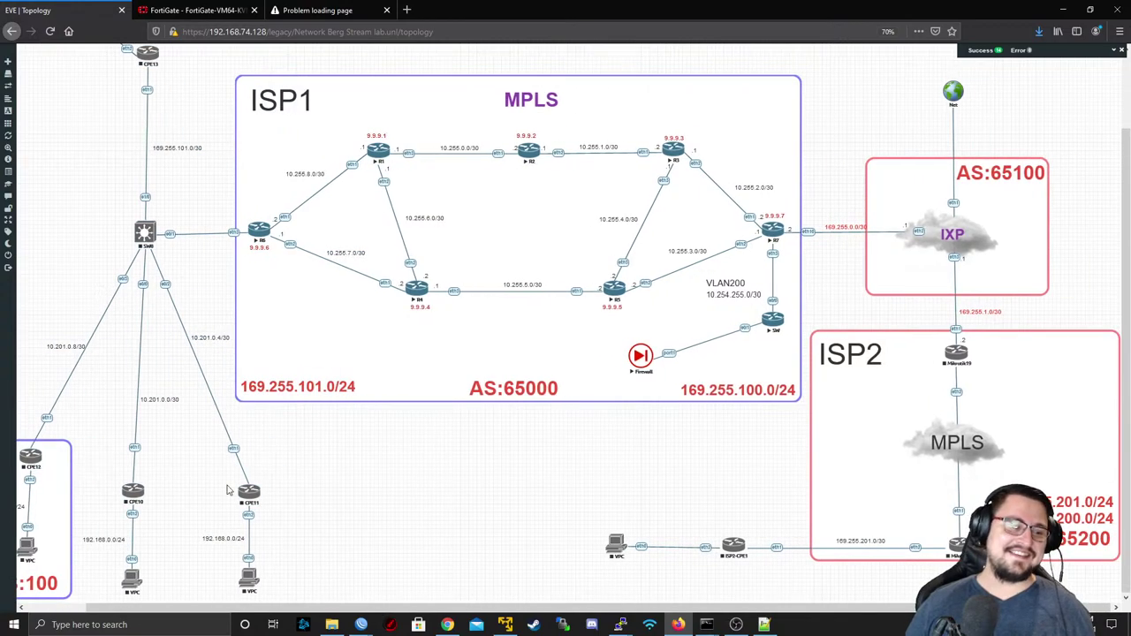
pyautogui.moveTo(277, 583); pyautogui.dragTo(316, 215)
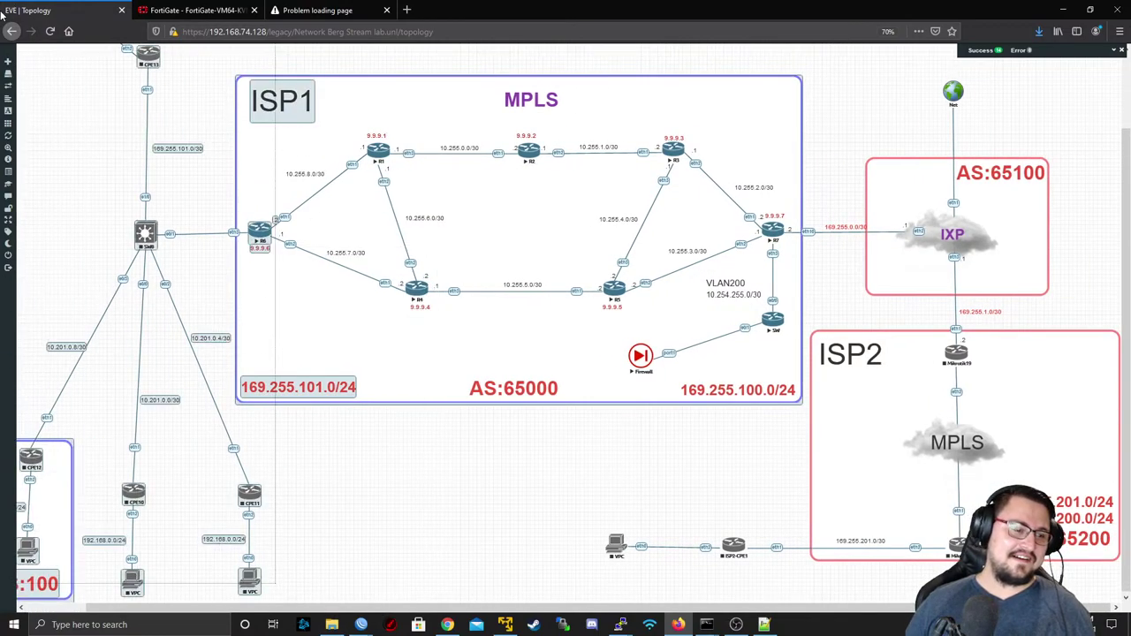
pyautogui.rightClick(146, 56)
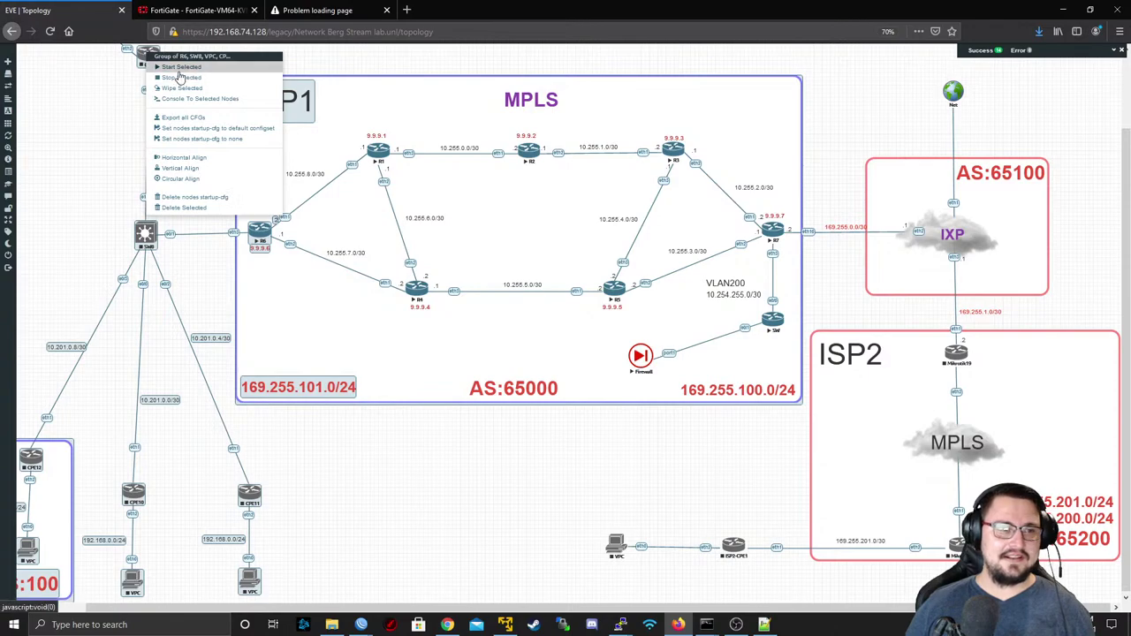
pyautogui.click(180, 67)
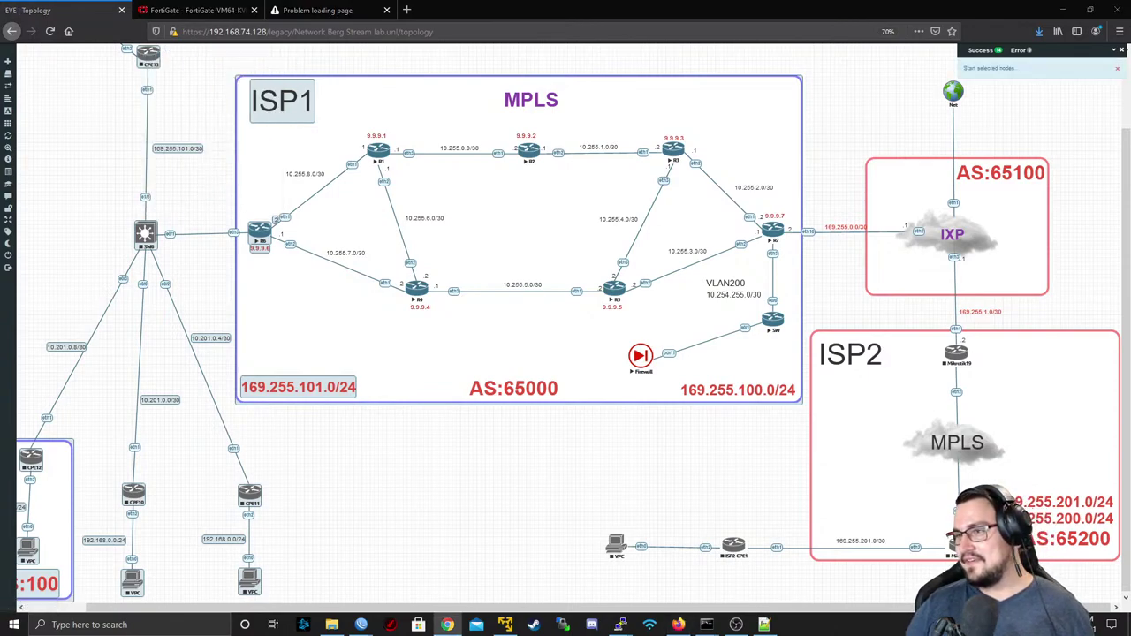
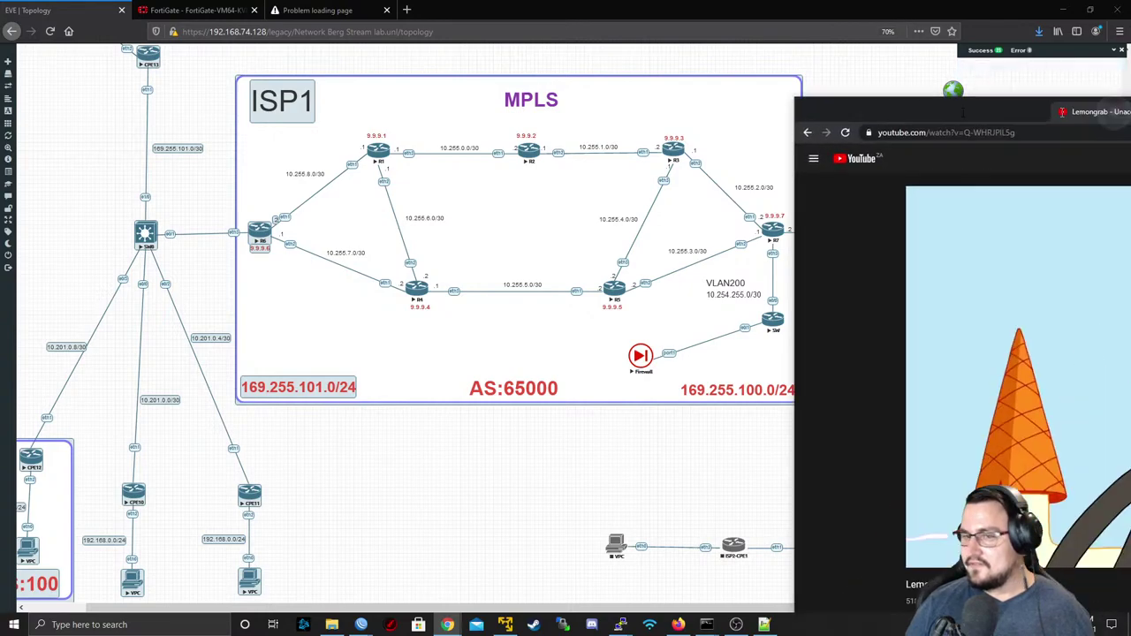
# - Close the YouTube video window and return to the FortiGate Interfaces list
pyautogui.moveTo(1130, 119); pyautogui.dragTo(647, 39)
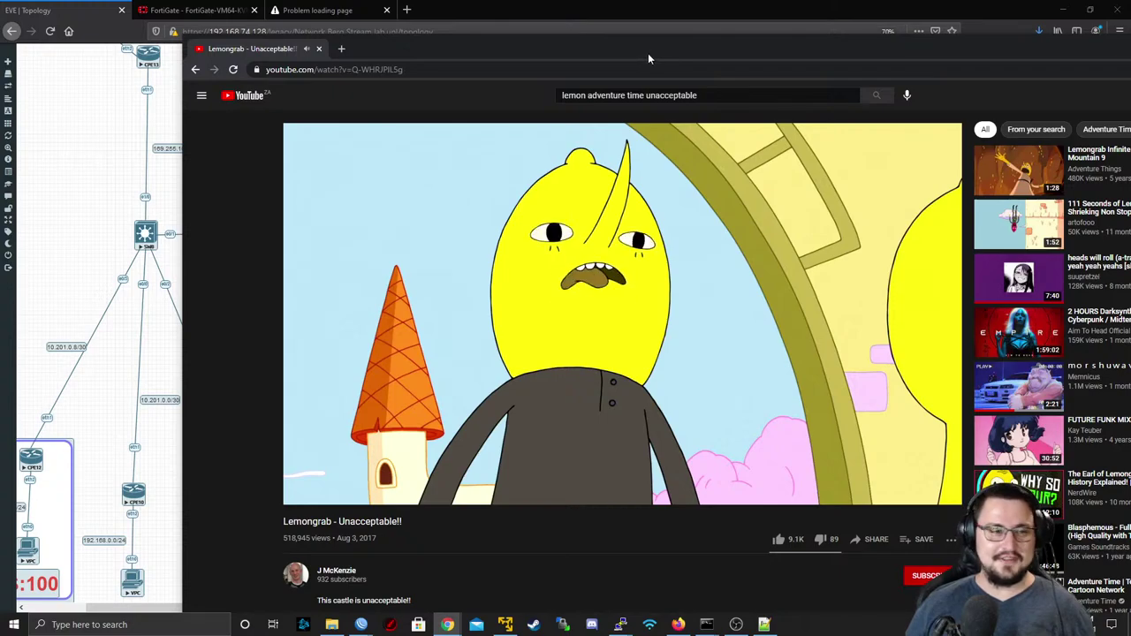
pyautogui.moveTo(647, 53); pyautogui.dragTo(519, 47)
pyautogui.moveTo(988, 42); pyautogui.dragTo(924, 48)
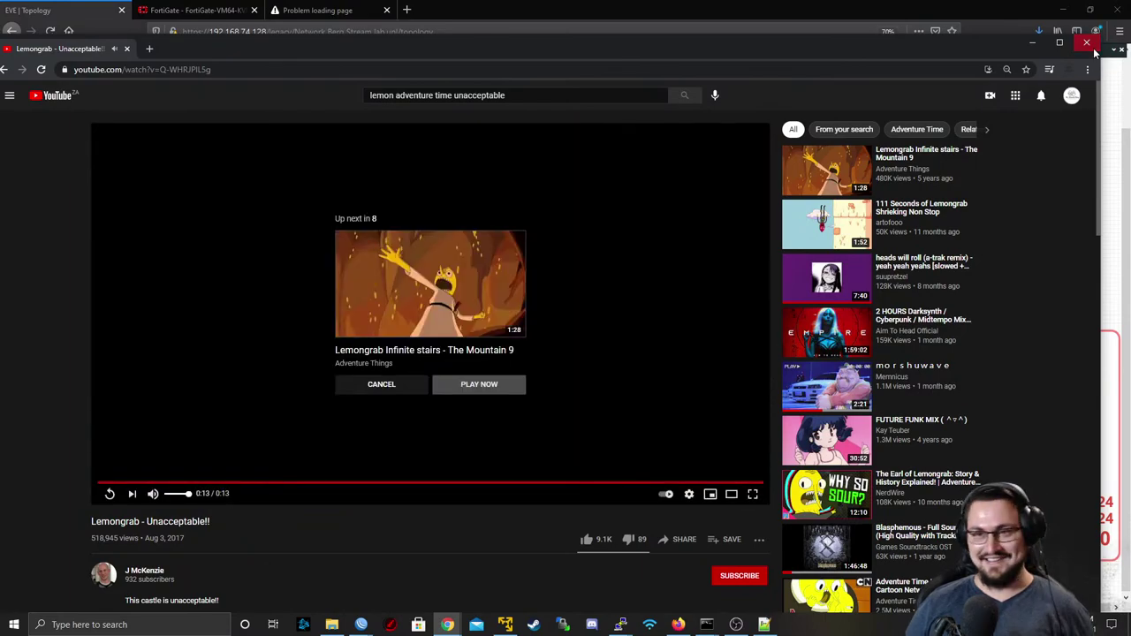
pyautogui.click(1093, 50)
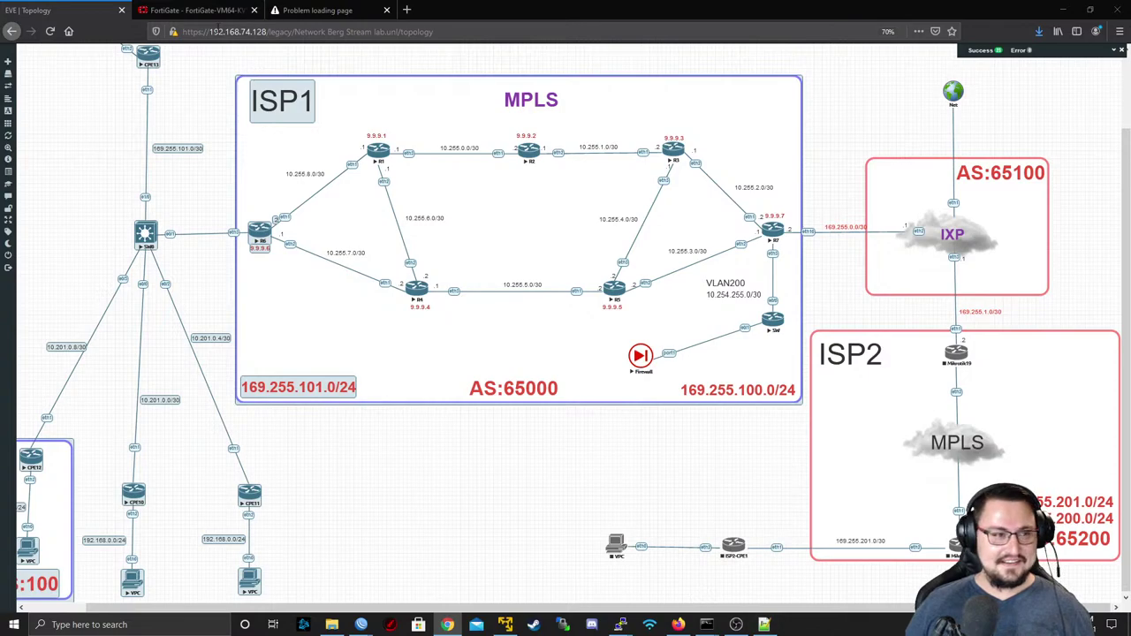
pyautogui.click(194, 10)
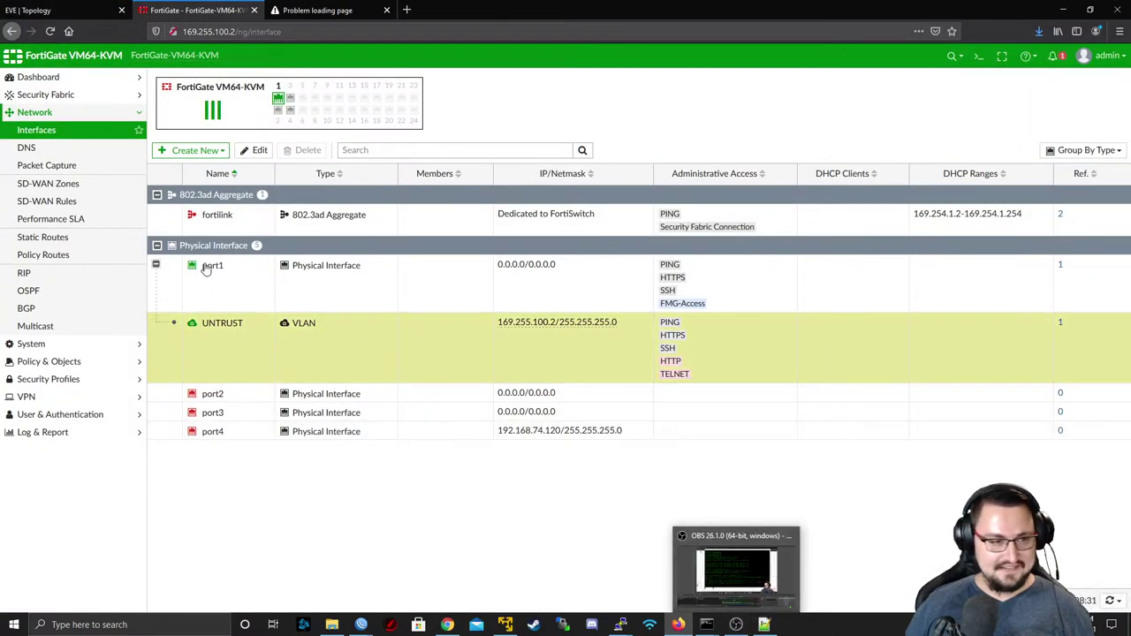
# - Start a new VLAN interface named after the backup's VRF_FIBRE_CUSTOMERS and enter its VLAN ID
pyautogui.click(191, 150)
pyautogui.click(189, 168)
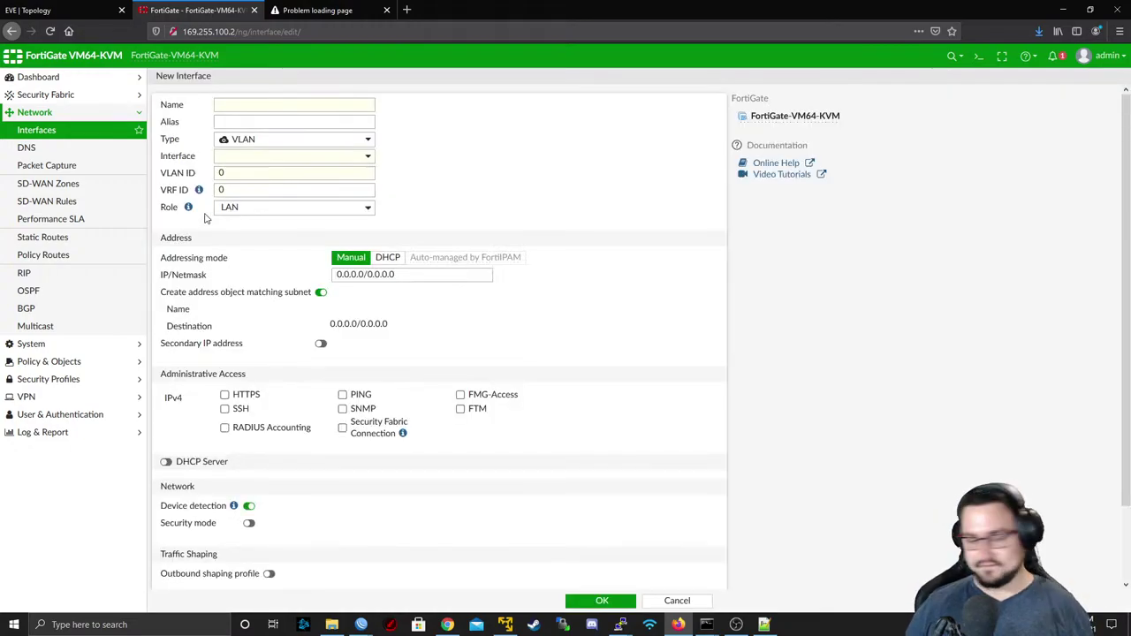
pyautogui.click(226, 143)
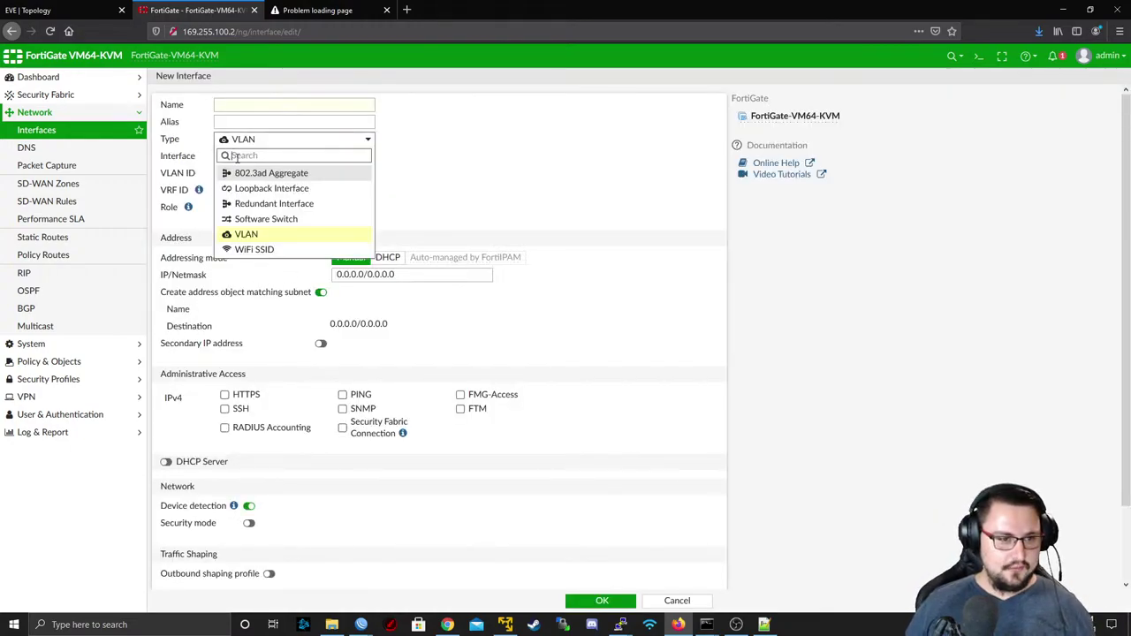
pyautogui.click(246, 234)
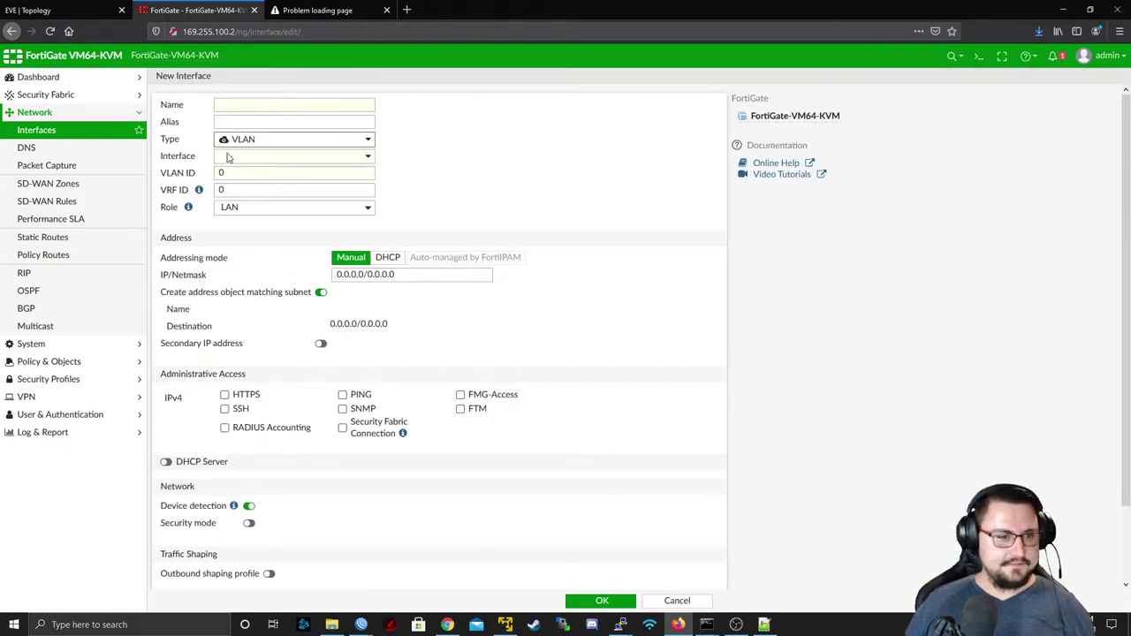
pyautogui.click(767, 624)
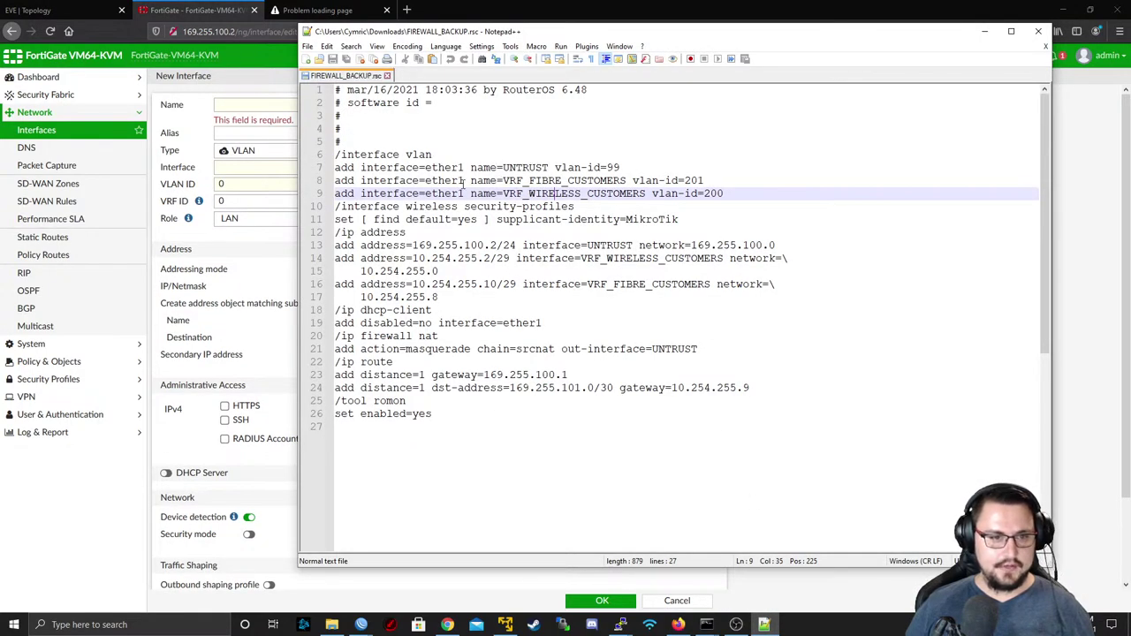
pyautogui.moveTo(502, 180); pyautogui.dragTo(626, 182)
pyautogui.hotkey('ctrl', 'c')
pyautogui.hotkey('alt', 'Tab')
pyautogui.hotkey('ctrl', 'v')
pyautogui.hotkey('alt', 'Tab')
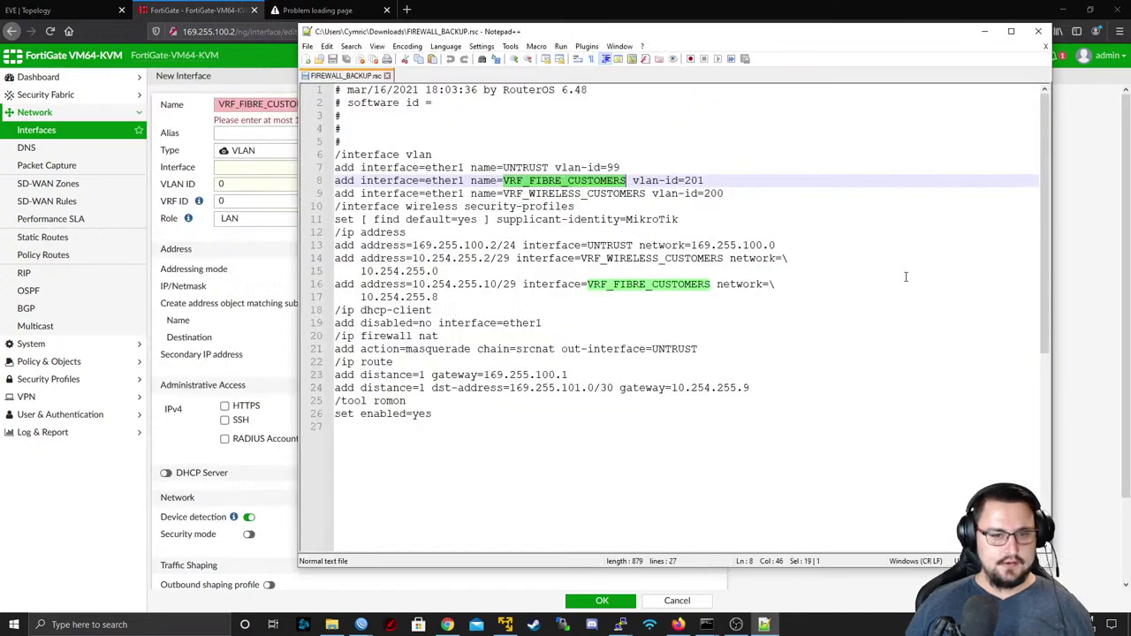
pyautogui.hotkey('alt', 'Tab')
pyautogui.doubleClick(337, 184)
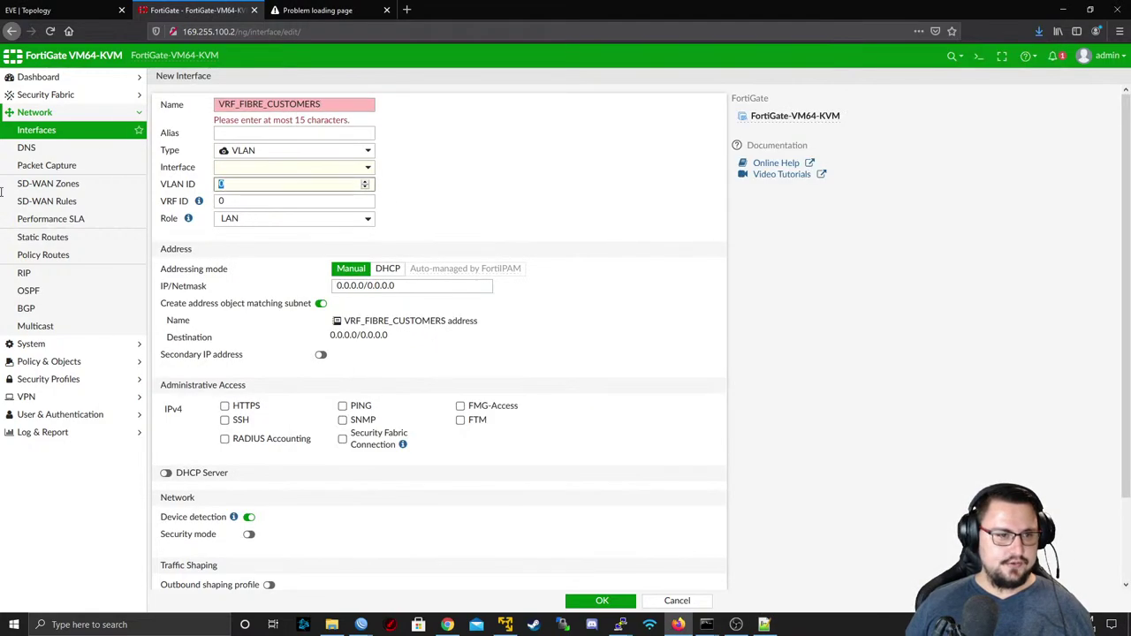
pyautogui.write('201')
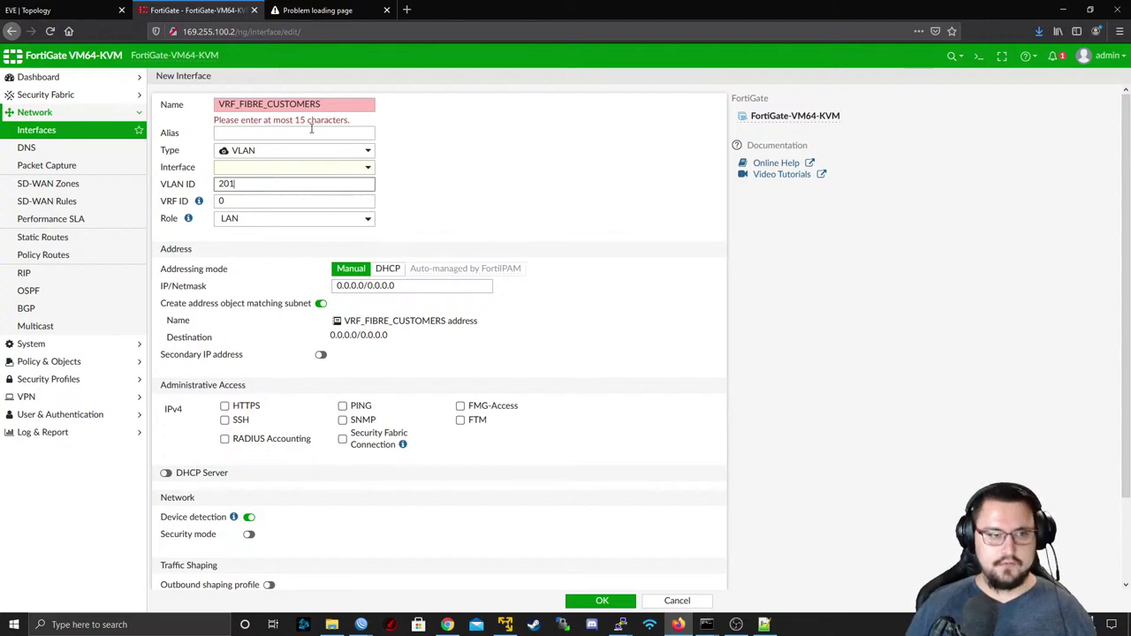
# - Shorten the name to VRF_FIBRE_CUST, attach it to port1 and keep the LAN role
pyautogui.click(217, 104)
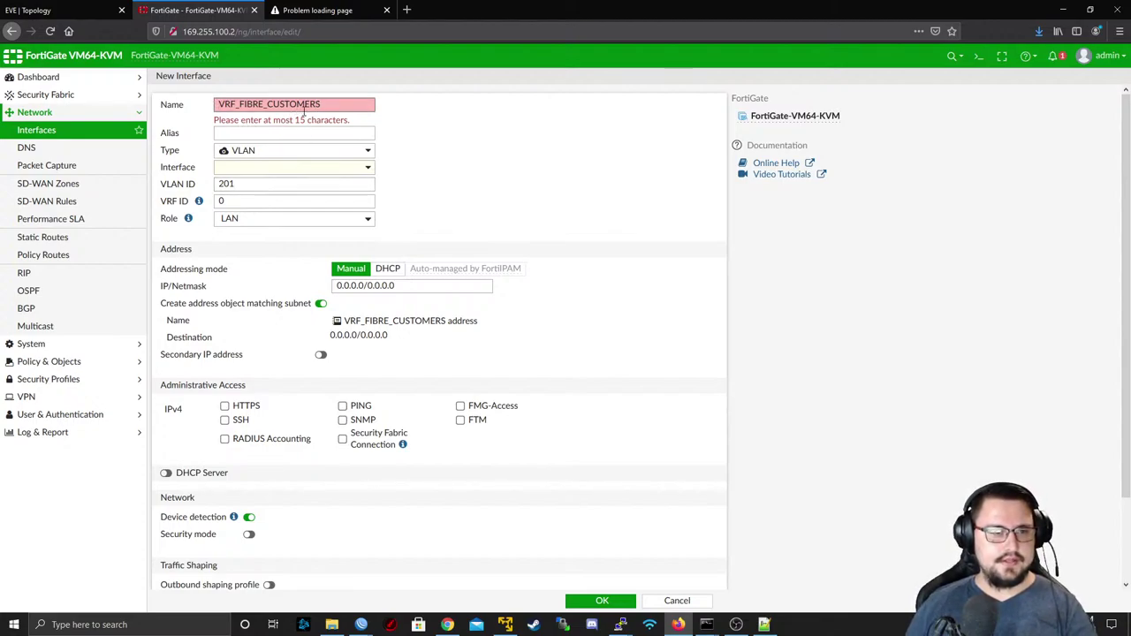
pyautogui.press('BackSpace')
pyautogui.press('BackSpace')
pyautogui.press('BackSpace')
pyautogui.press('BackSpace')
pyautogui.press('BackSpace')
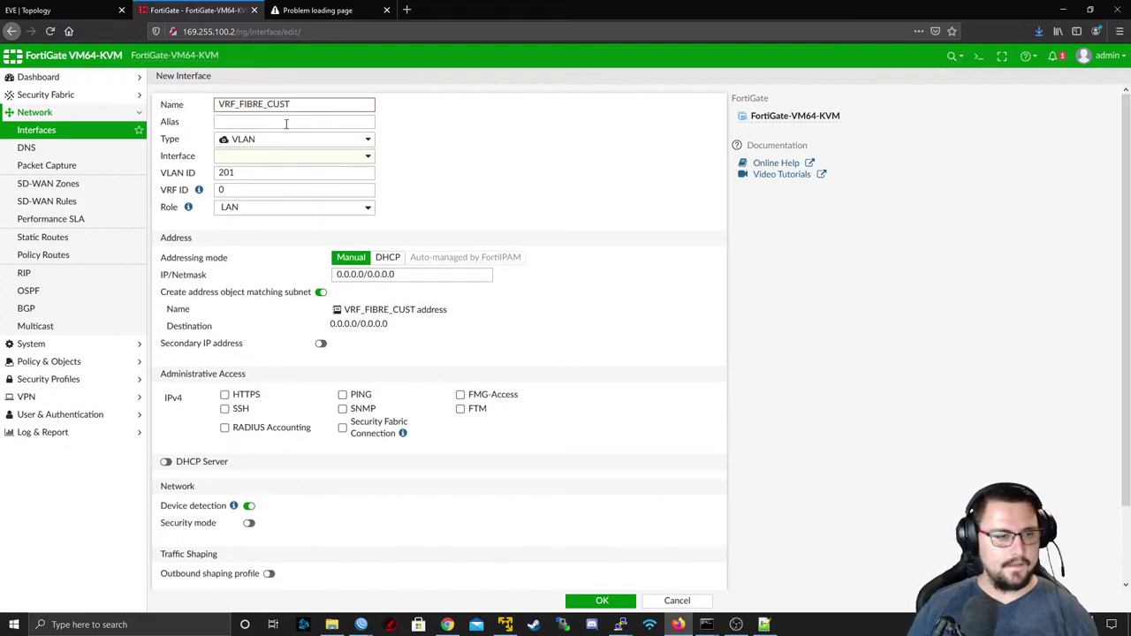
pyautogui.click(242, 160)
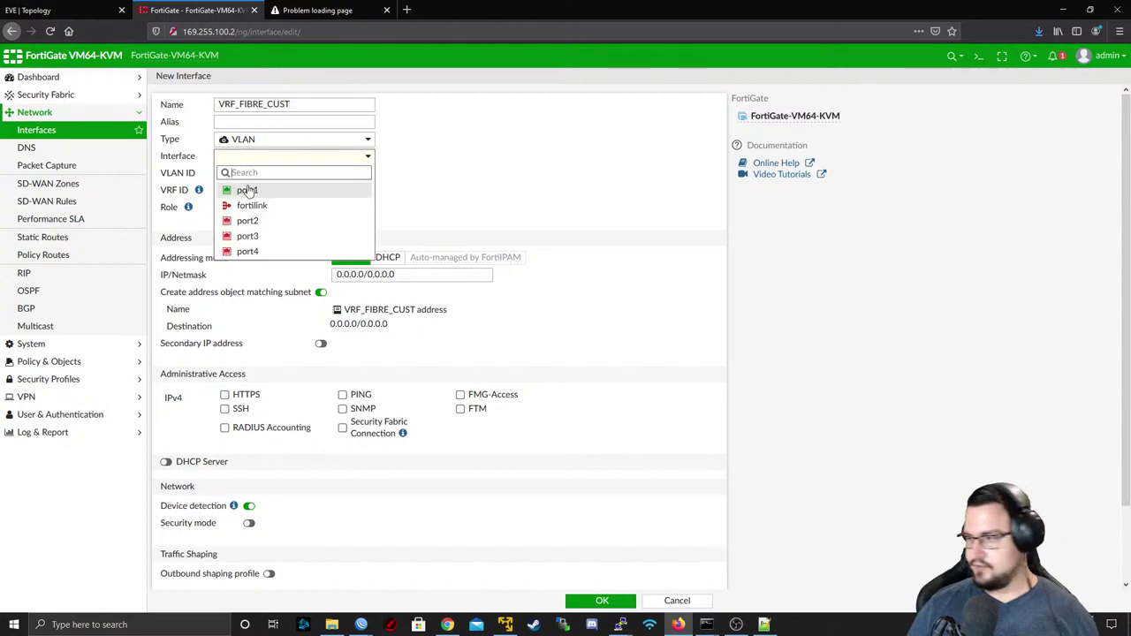
pyautogui.click(248, 187)
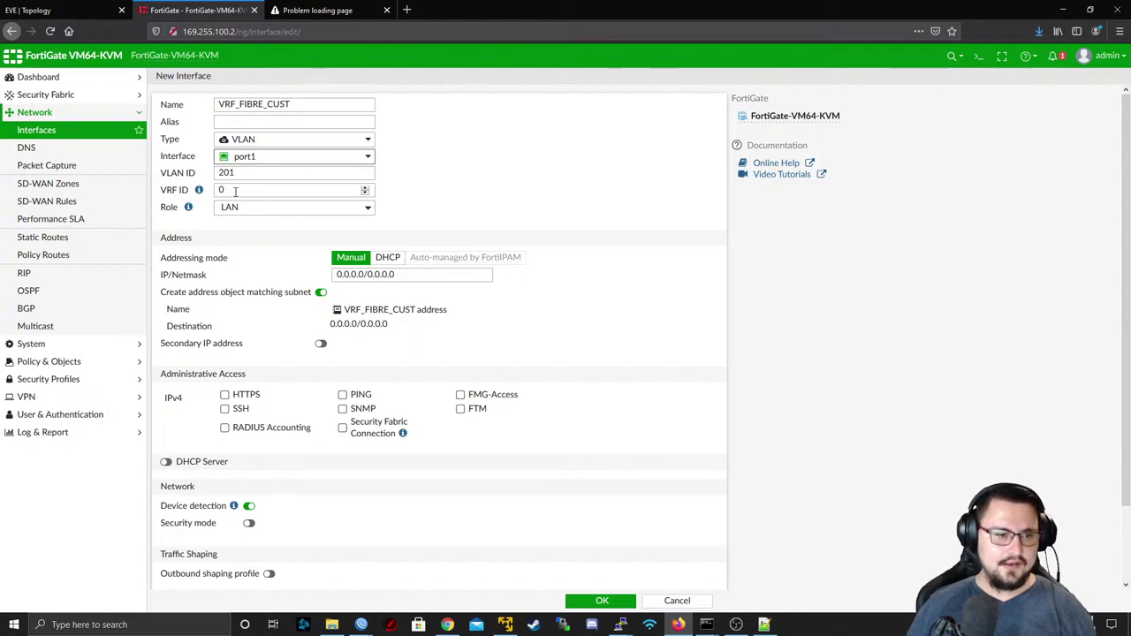
pyautogui.click(260, 210)
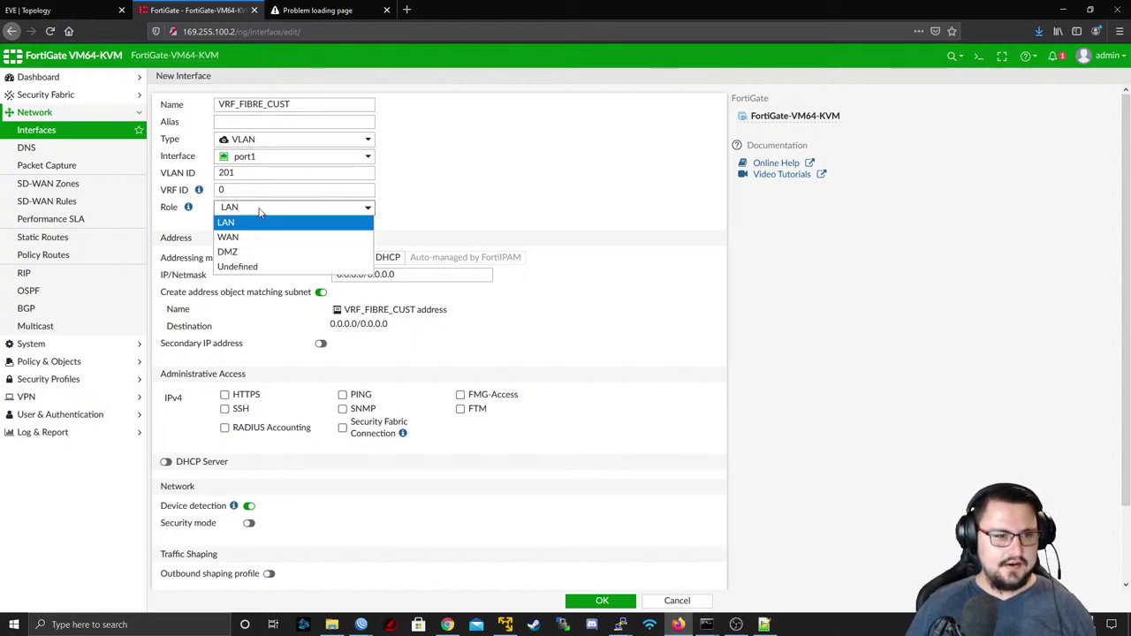
pyautogui.click(244, 223)
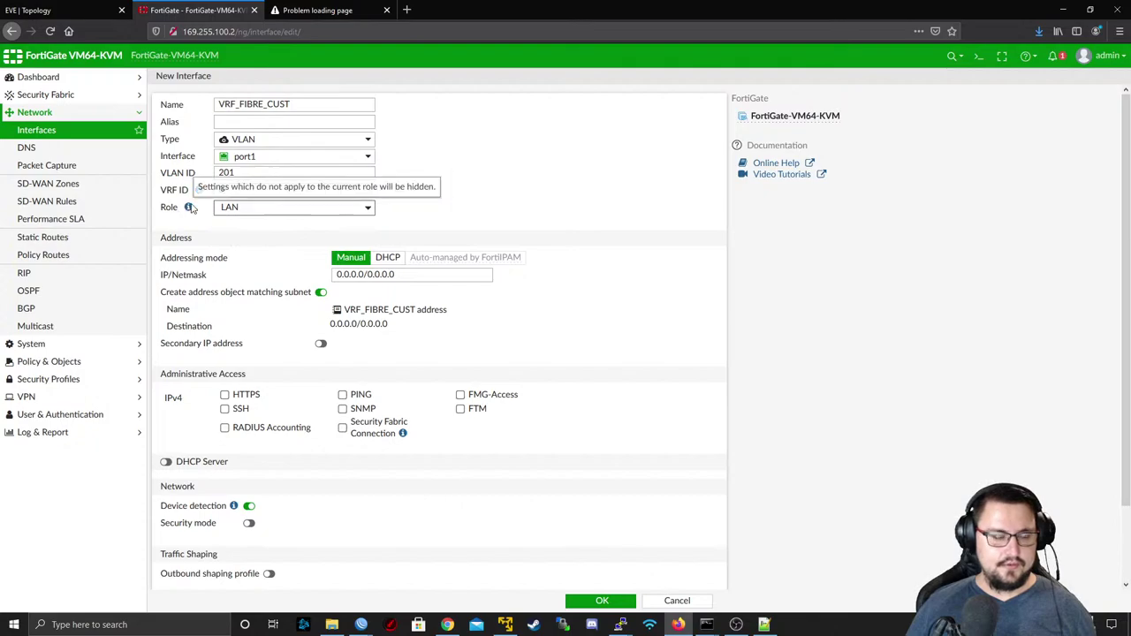
# - Give the interface address 10.254.255.10/29 from the backup, allow PING, and save it
pyautogui.click(765, 625)
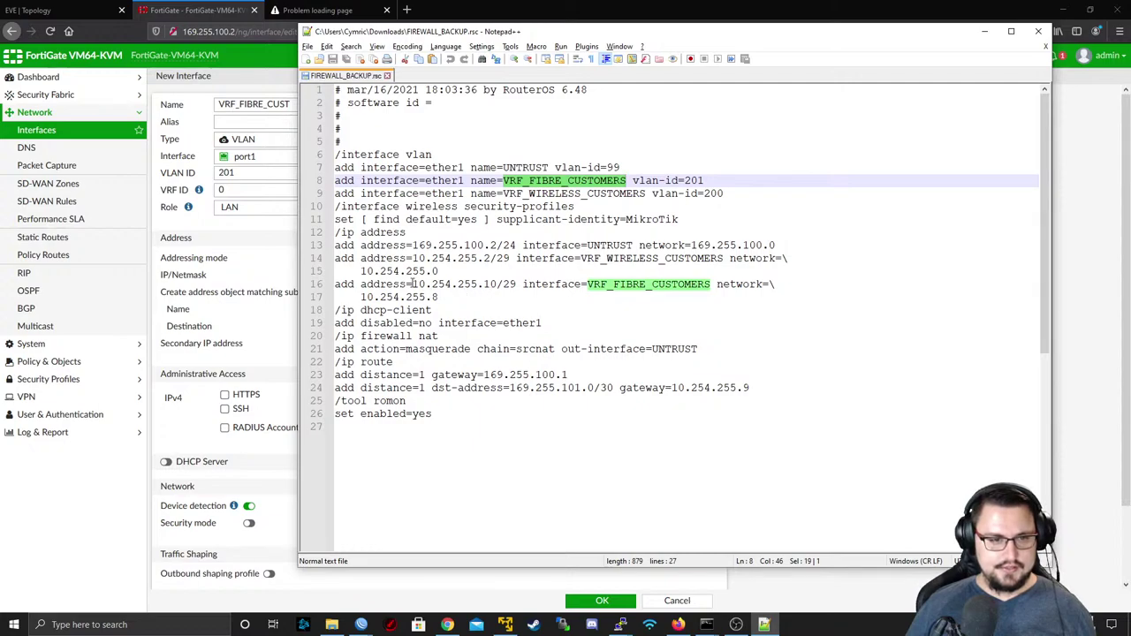
pyautogui.moveTo(415, 284); pyautogui.dragTo(511, 283)
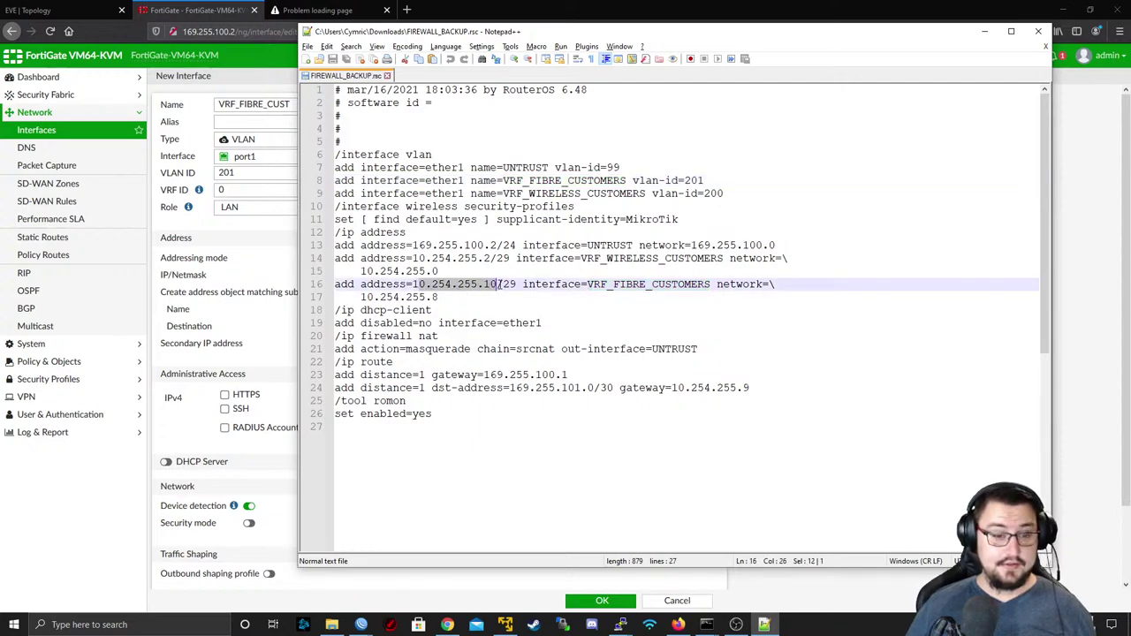
pyautogui.click(430, 284)
pyautogui.moveTo(454, 276); pyautogui.dragTo(515, 284)
pyautogui.hotkey('ctrl', 'c')
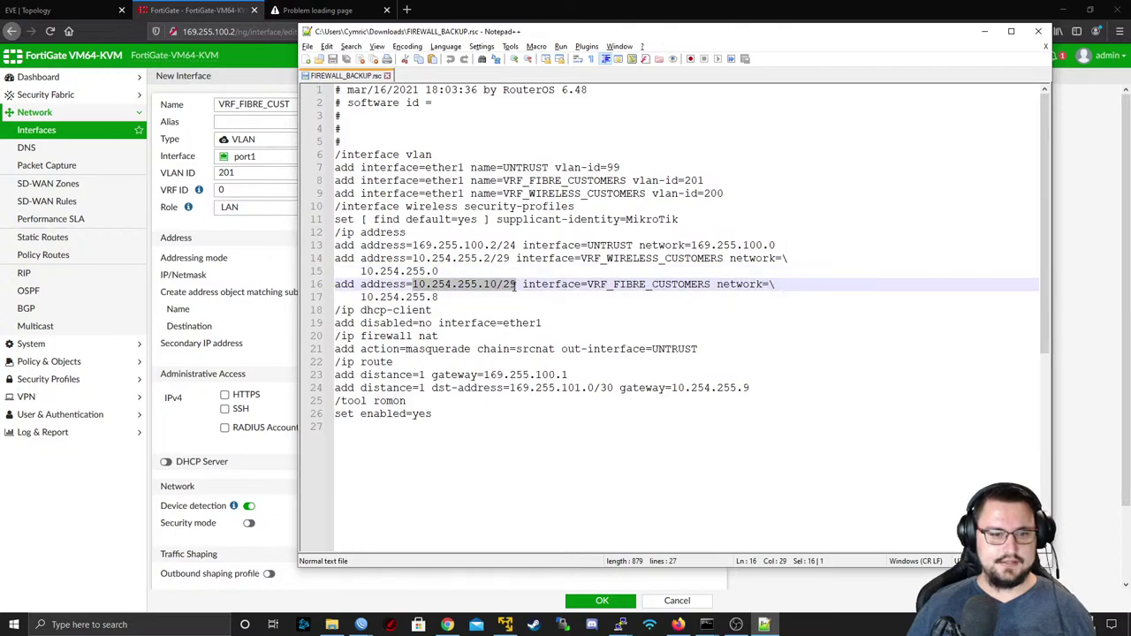
pyautogui.click(260, 324)
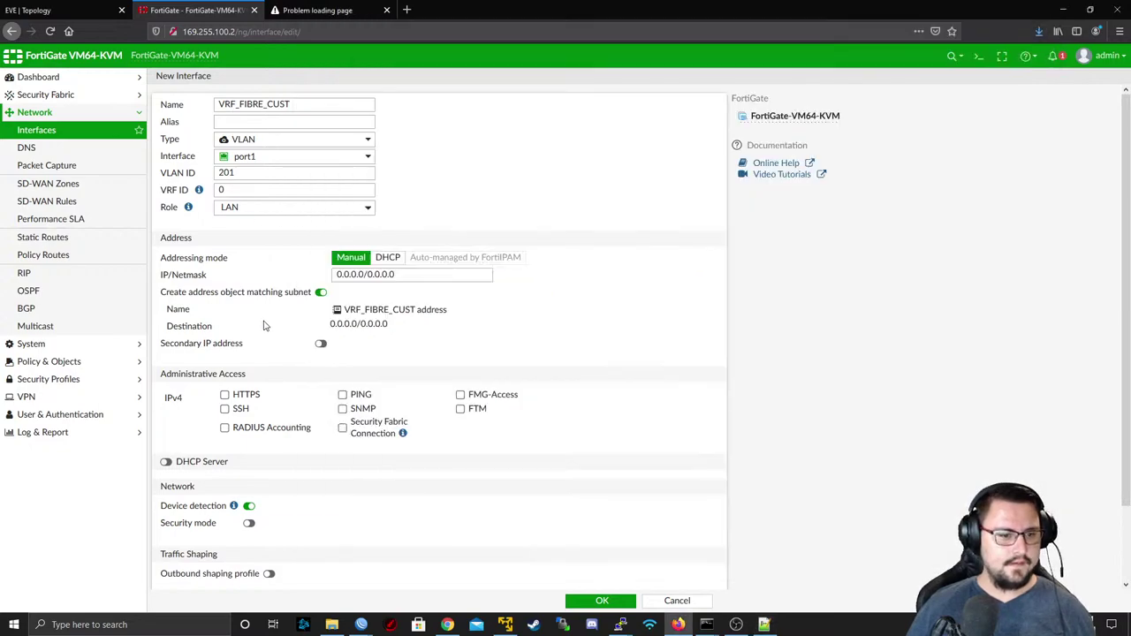
pyautogui.moveTo(404, 278); pyautogui.dragTo(167, 295)
pyautogui.hotkey('ctrl', 'v')
pyautogui.click(342, 395)
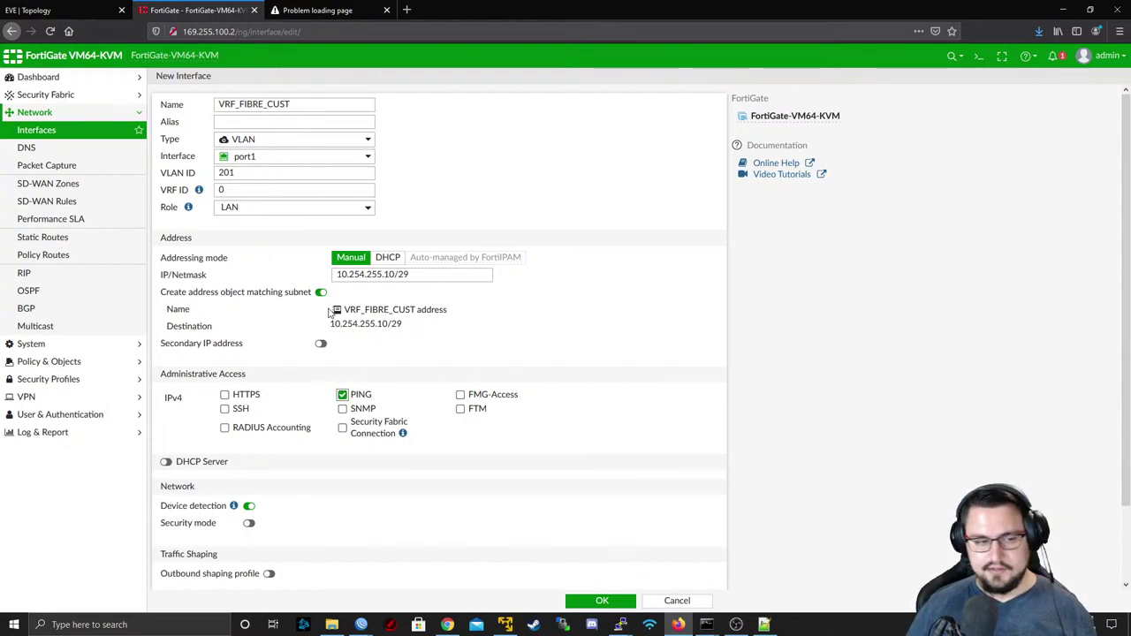
pyautogui.scroll(-2, 315, 296)
pyautogui.scroll(2, 315, 296)
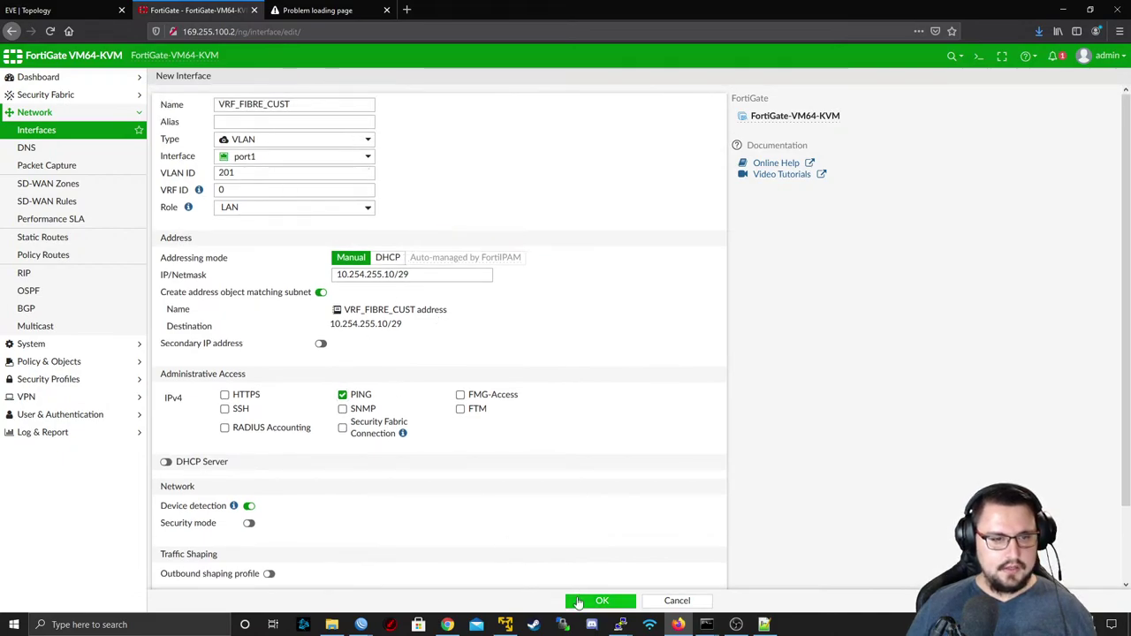
pyautogui.click(599, 601)
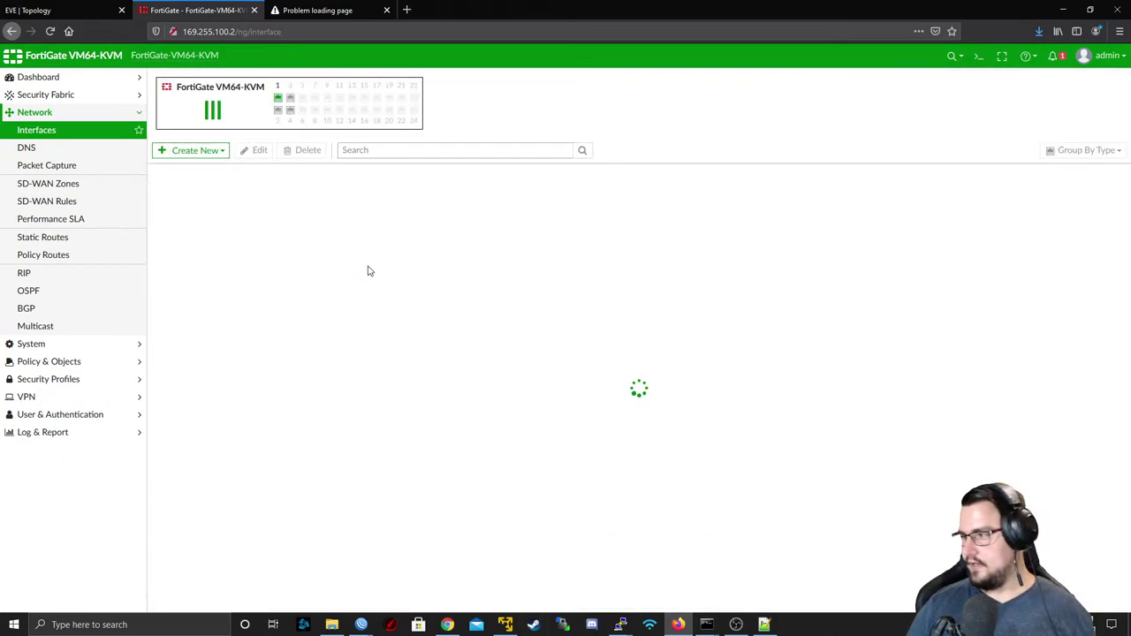
# - Start another interface named VRF_WRL_CUST, shortened from the backup's wireless customers name
pyautogui.click(155, 265)
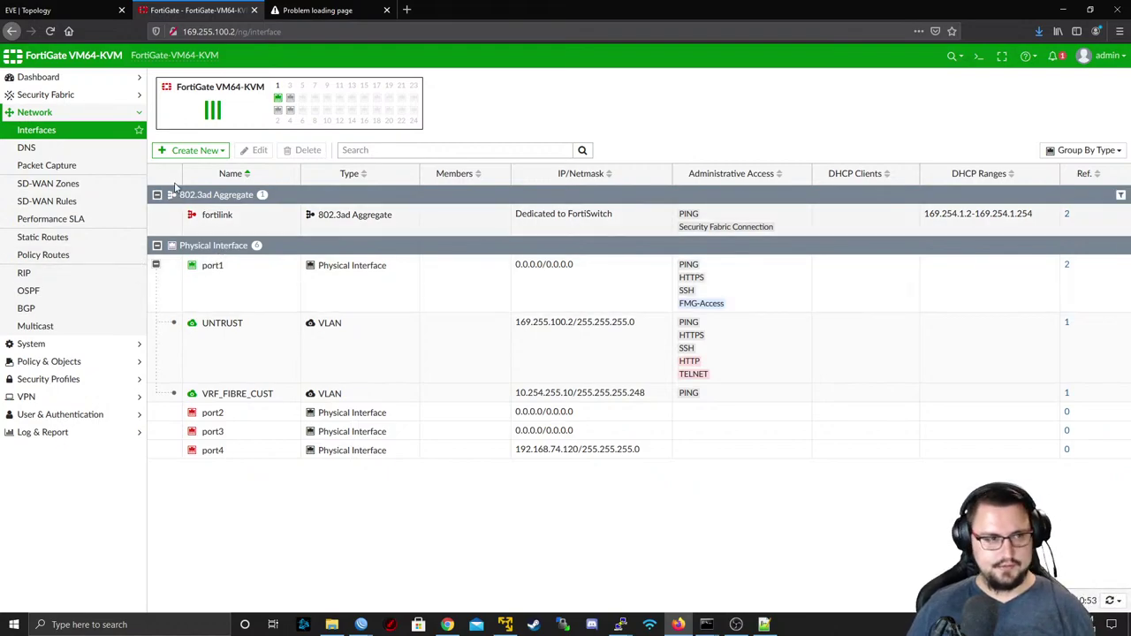
pyautogui.click(188, 151)
pyautogui.click(183, 168)
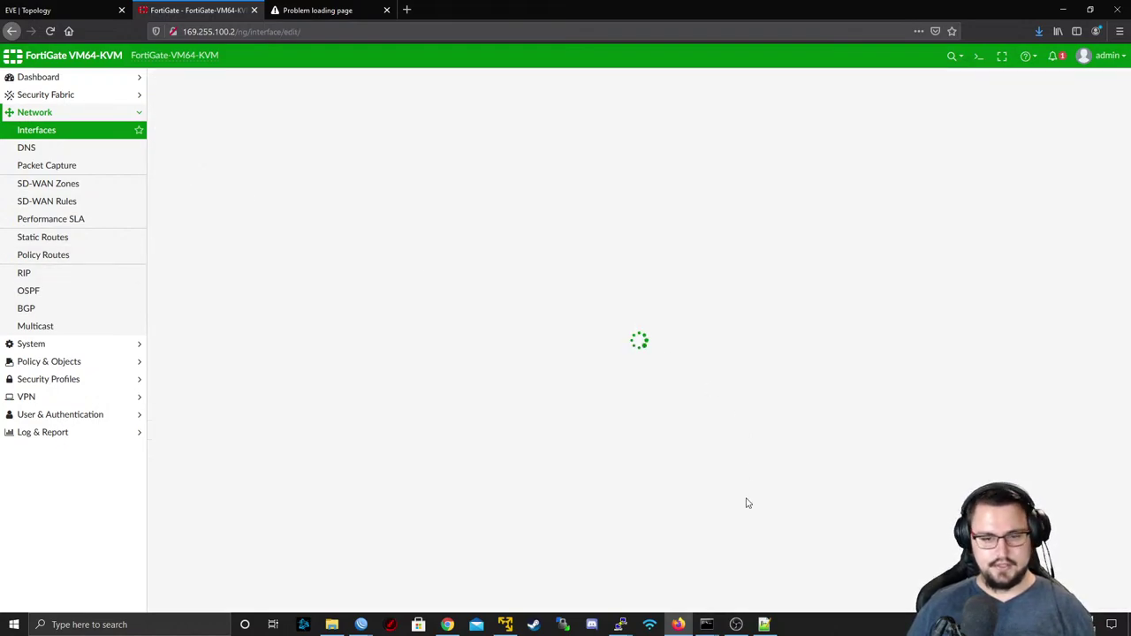
pyautogui.click(764, 625)
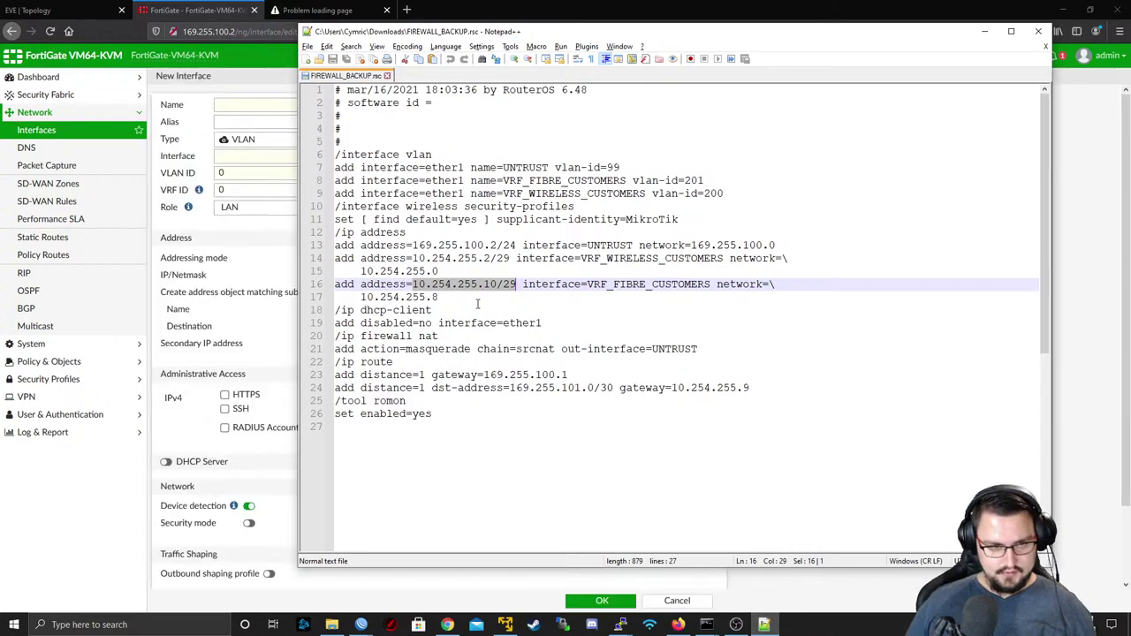
pyautogui.moveTo(583, 258); pyautogui.dragTo(693, 258)
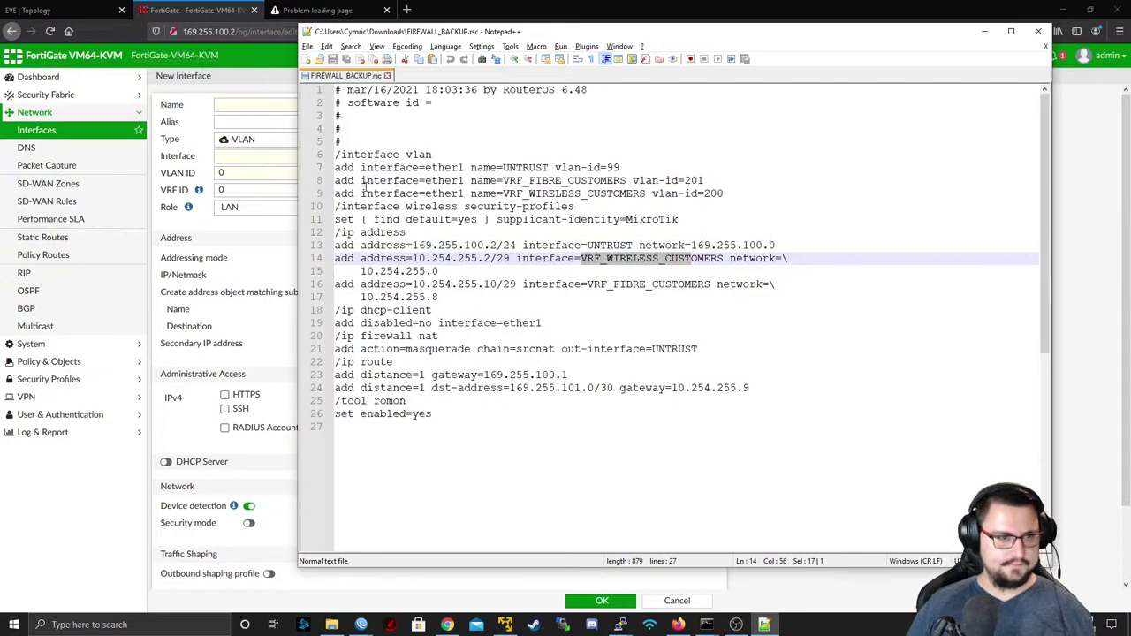
pyautogui.hotkey('ctrl', 'c')
pyautogui.click(271, 107)
pyautogui.hotkey('ctrl', 'v')
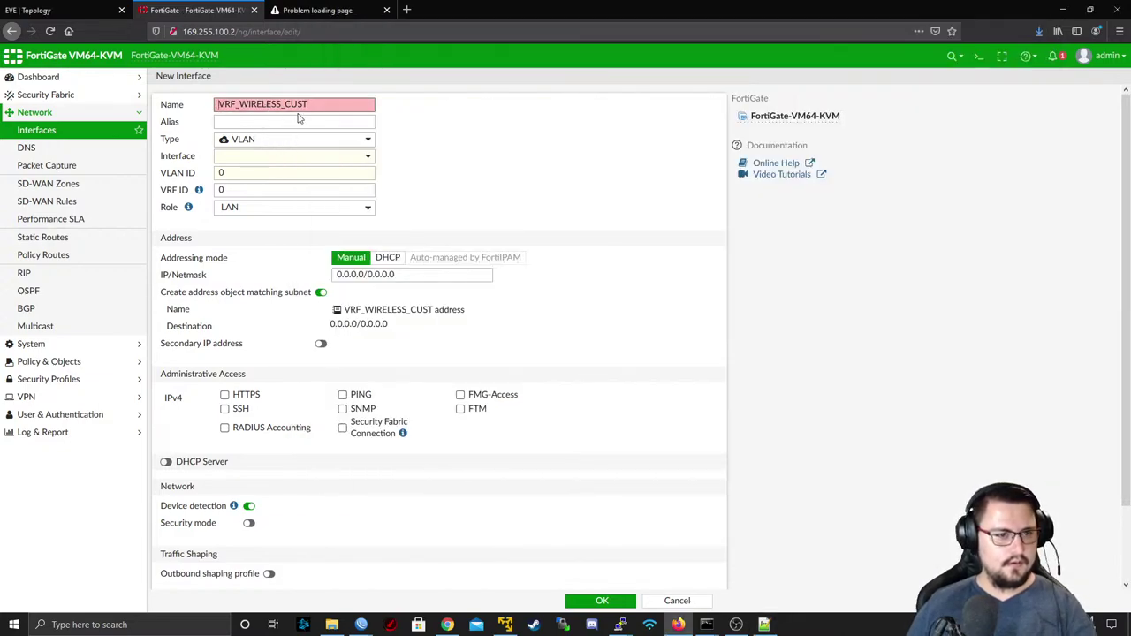
pyautogui.press('BackSpace')
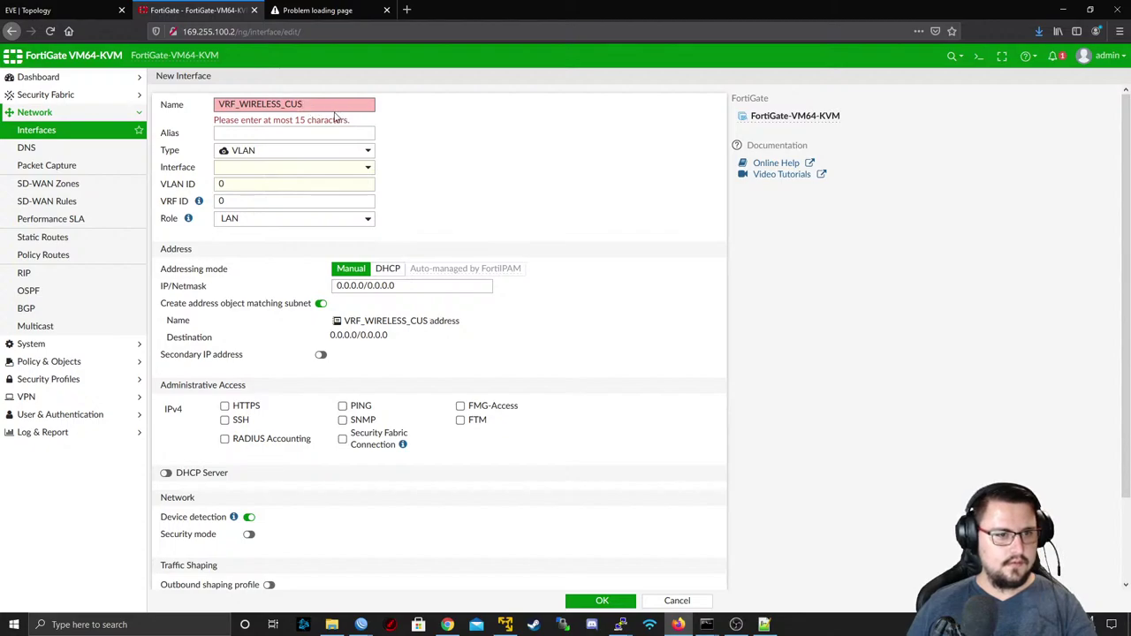
pyautogui.write('T')
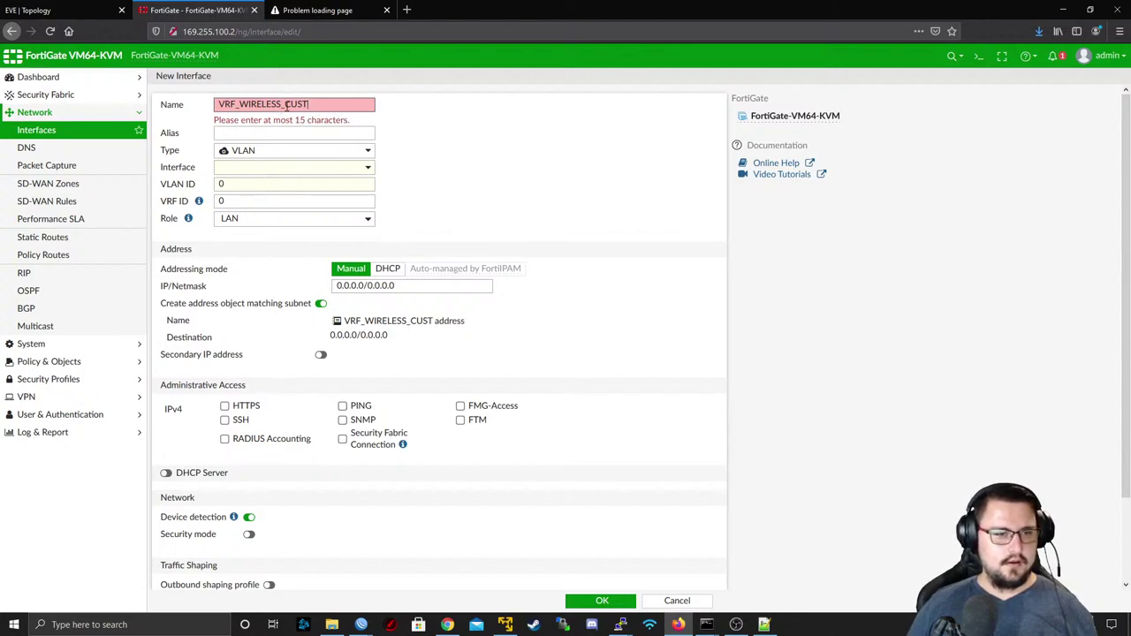
pyautogui.press('Left')
pyautogui.press('Left')
pyautogui.press('Left')
pyautogui.press('Left')
pyautogui.press('Left')
pyautogui.press('BackSpace')
pyautogui.press('BackSpace')
pyautogui.press('BackSpace')
pyautogui.press('BackSpace')
pyautogui.press('BackSpace')
pyautogui.press('BackSpace')
pyautogui.press('BackSpace')
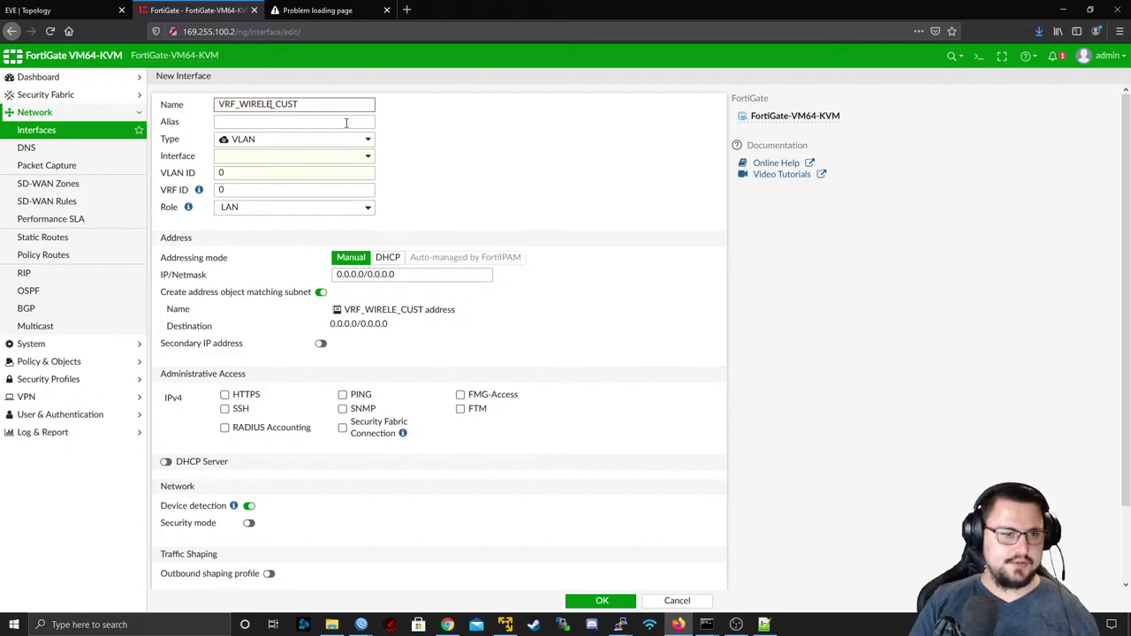
pyautogui.write('RL')
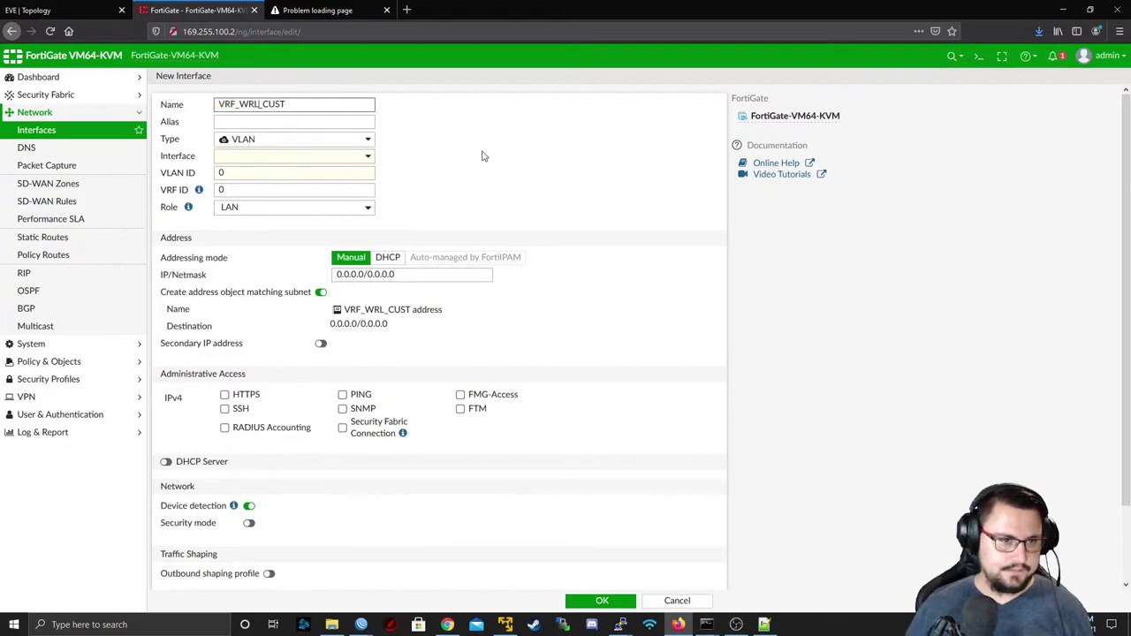
# - Set the VLAN ID to 200 with port1 as the parent interface
pyautogui.click(174, 176)
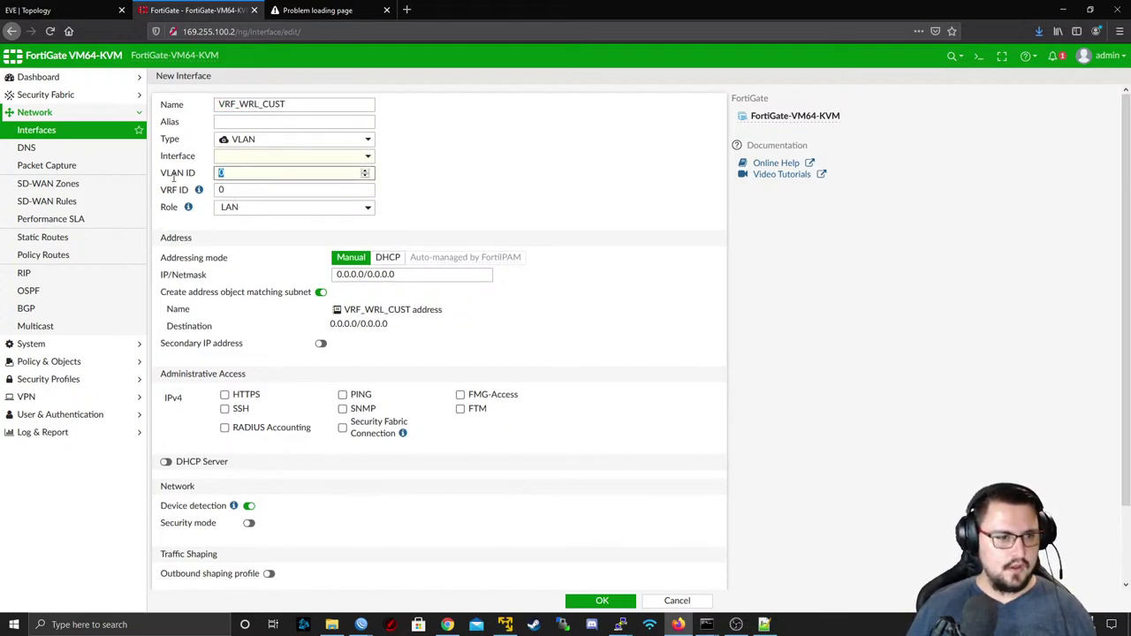
pyautogui.click(764, 625)
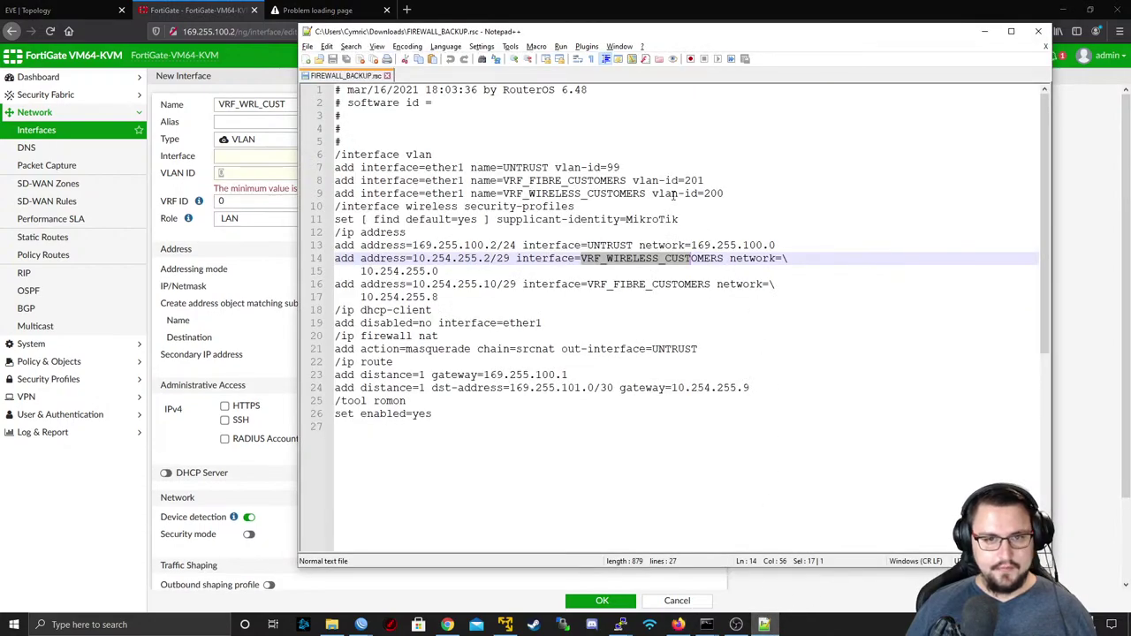
pyautogui.click(240, 157)
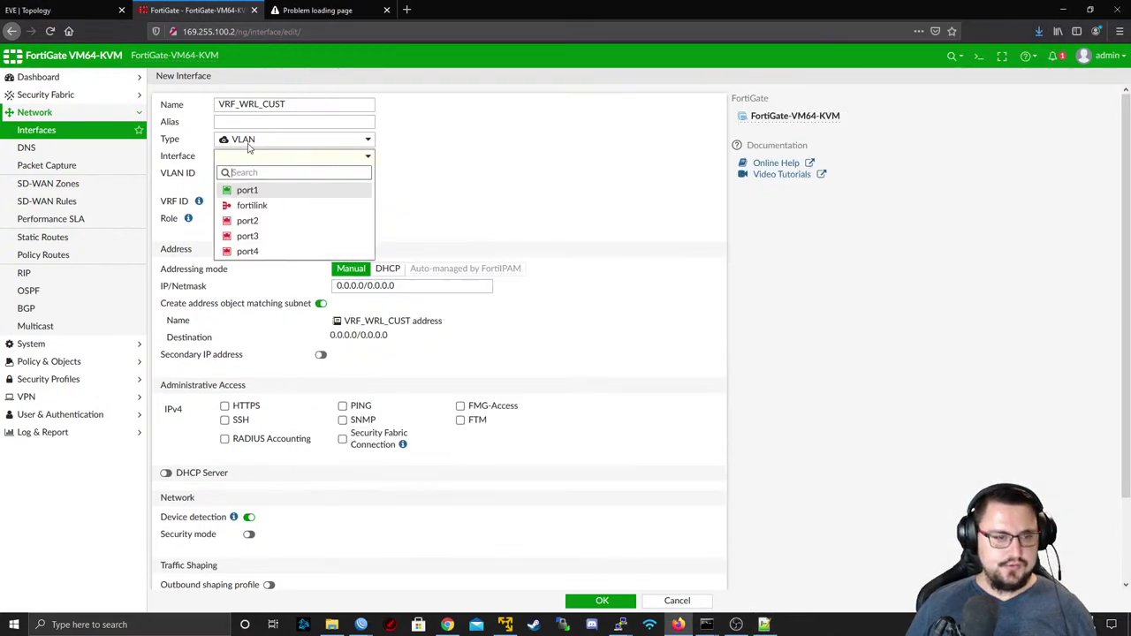
pyautogui.write('200')
pyautogui.press('BackSpace')
pyautogui.press('BackSpace')
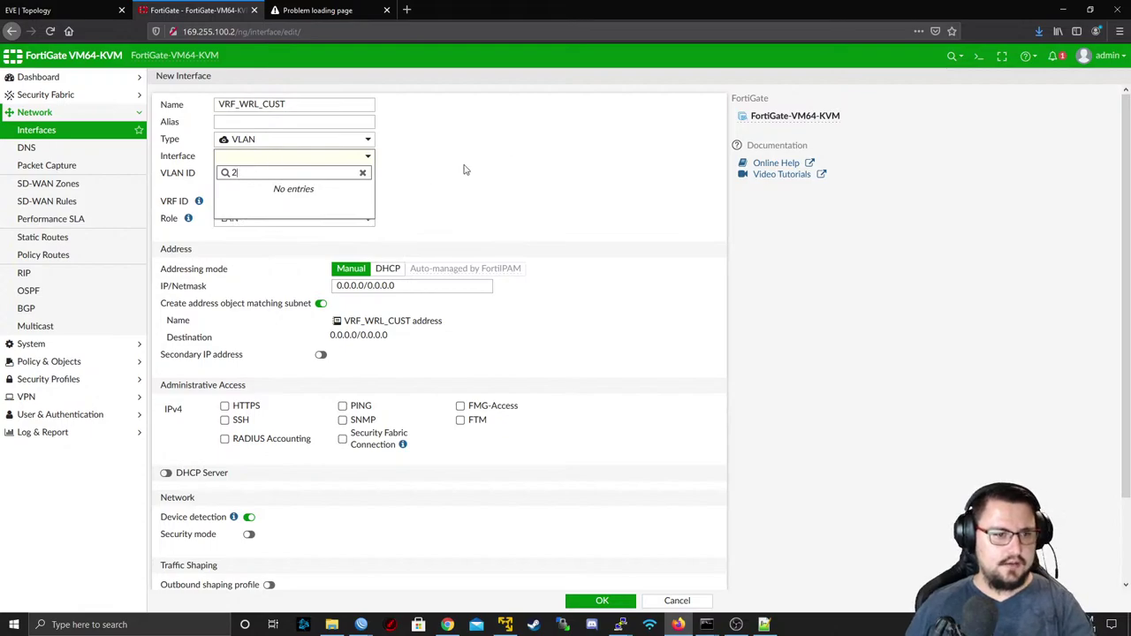
pyautogui.click(462, 169)
pyautogui.click(185, 202)
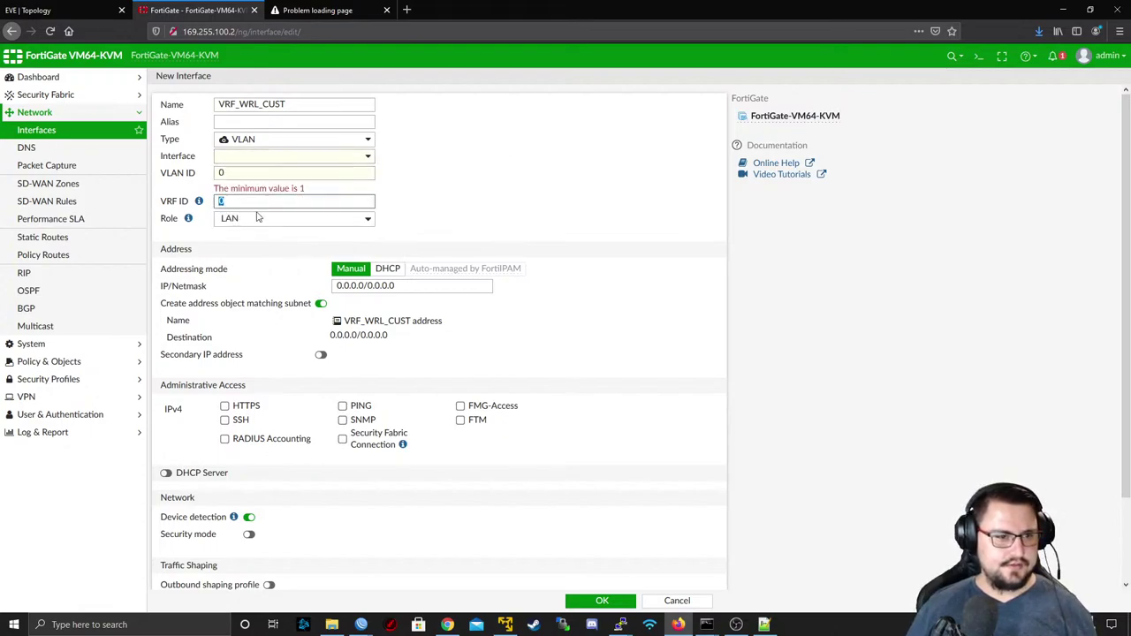
pyautogui.click(198, 173)
pyautogui.write('200')
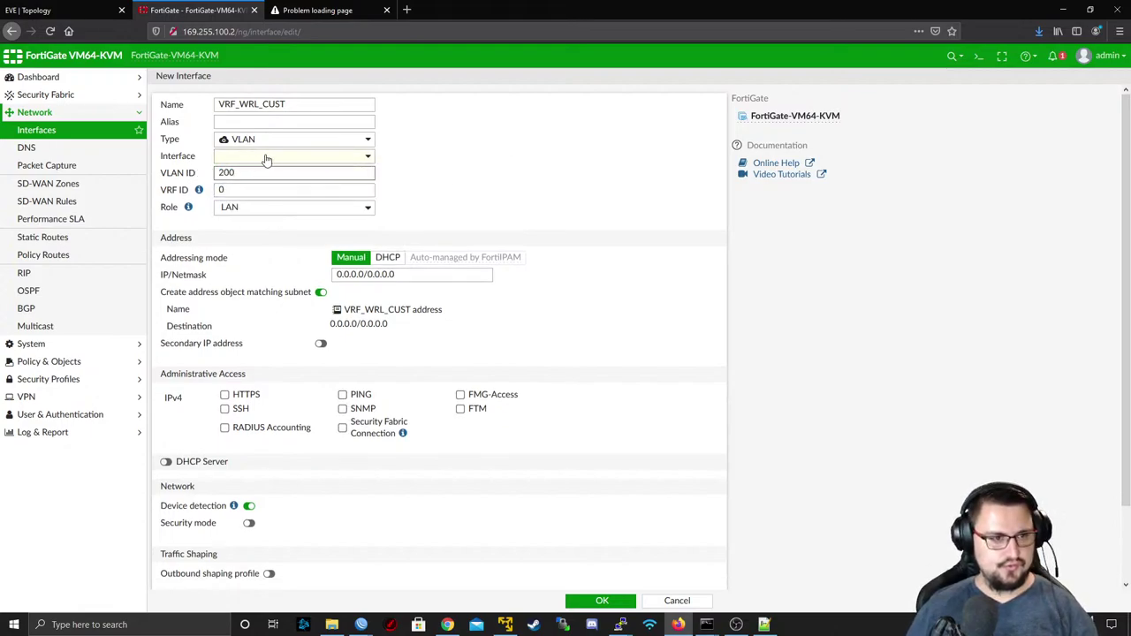
pyautogui.click(265, 157)
pyautogui.click(246, 189)
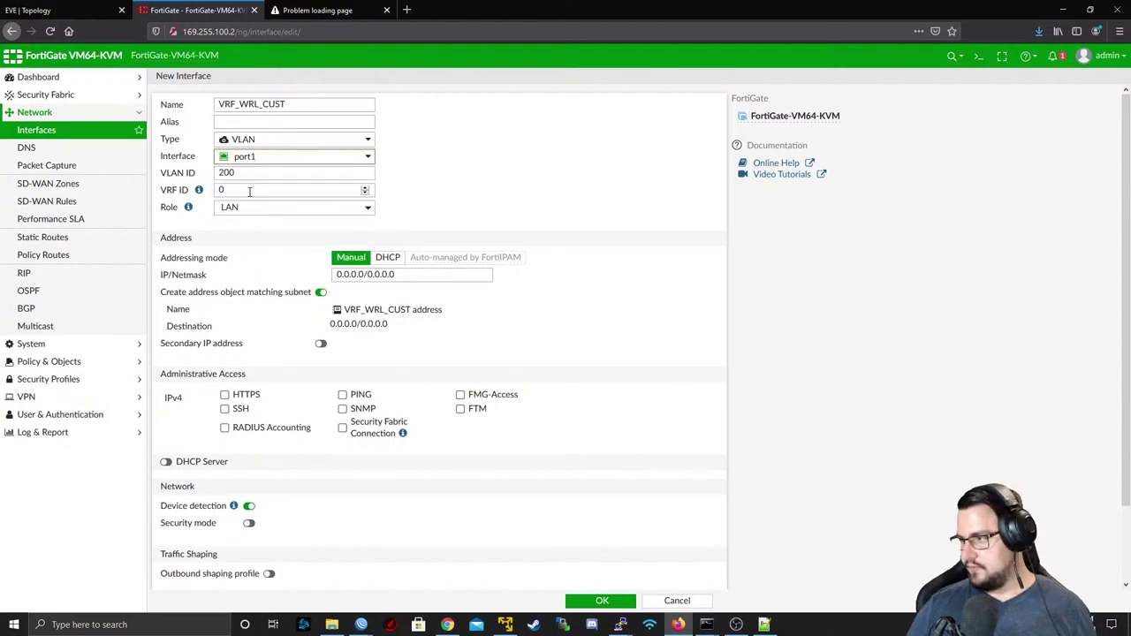
# - Paste 10.254.255.2/29 as the interface address, allow PING, and save it
pyautogui.hotkey('alt', 'Tab')
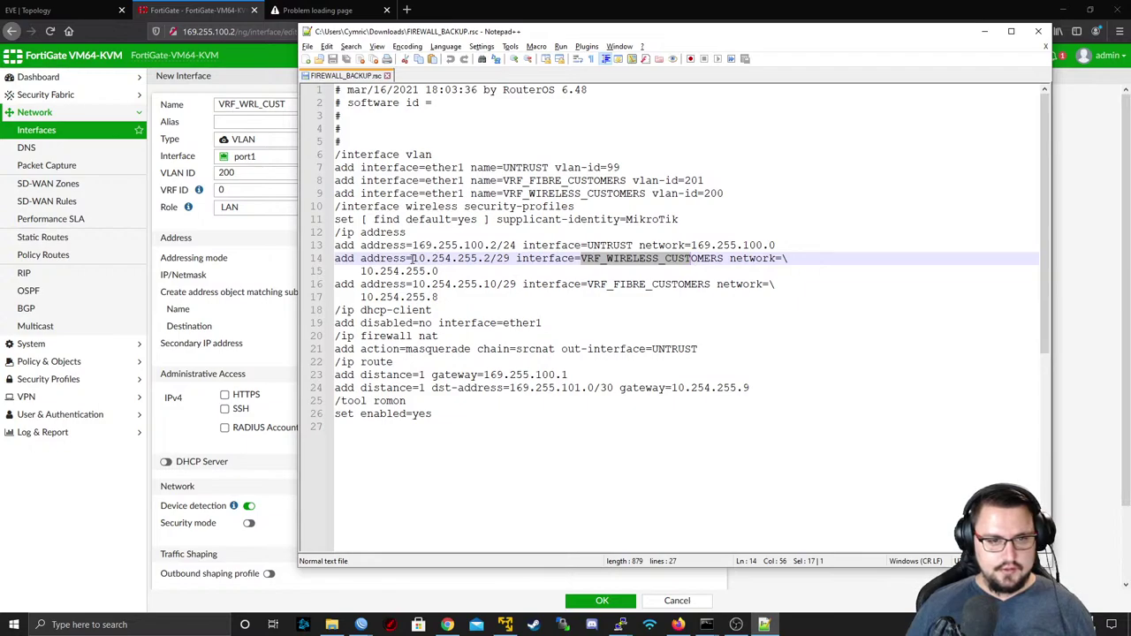
pyautogui.moveTo(412, 258); pyautogui.dragTo(507, 258)
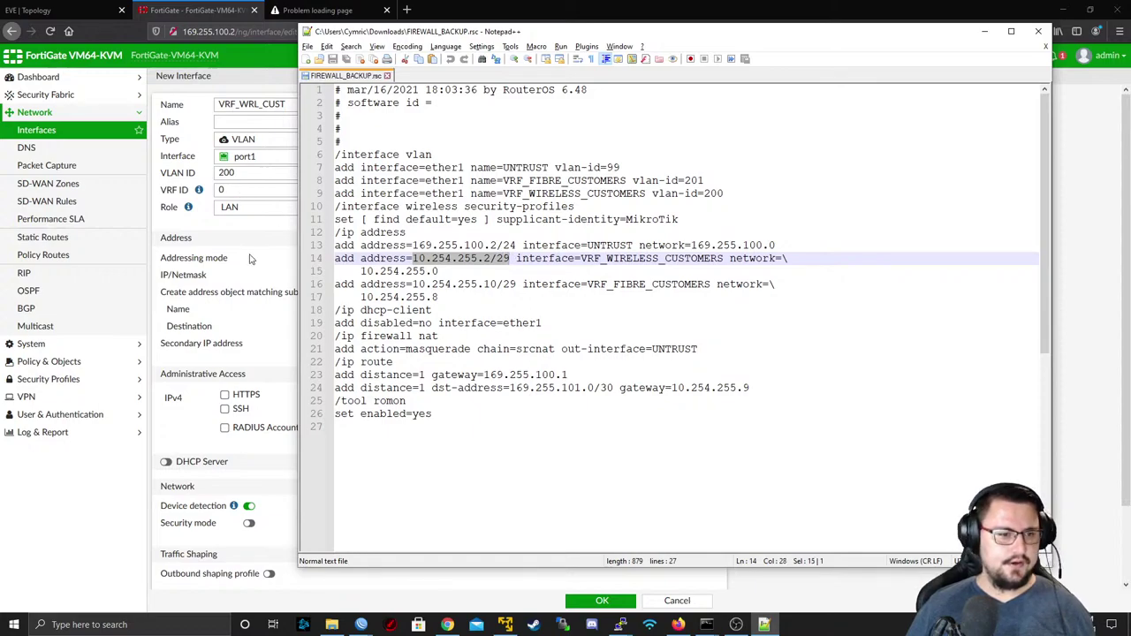
pyautogui.click(249, 258)
pyautogui.hotkey('ctrl', 'a')
pyautogui.hotkey('ctrl', 'v')
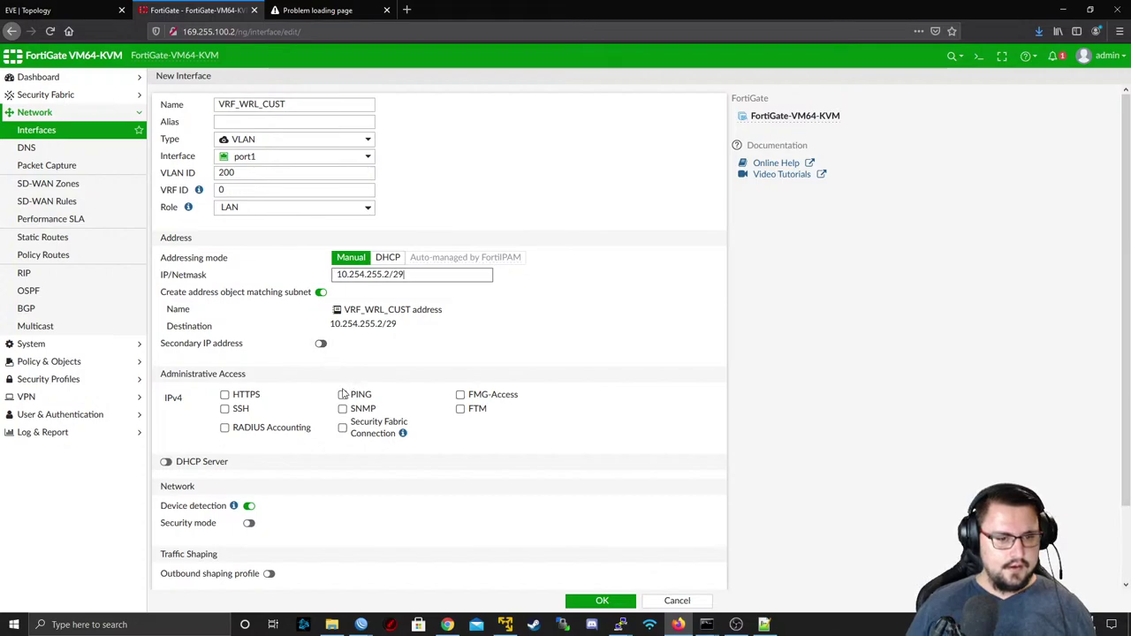
pyautogui.click(342, 394)
pyautogui.scroll(-1, 422, 371)
pyautogui.scroll(1, 590, 427)
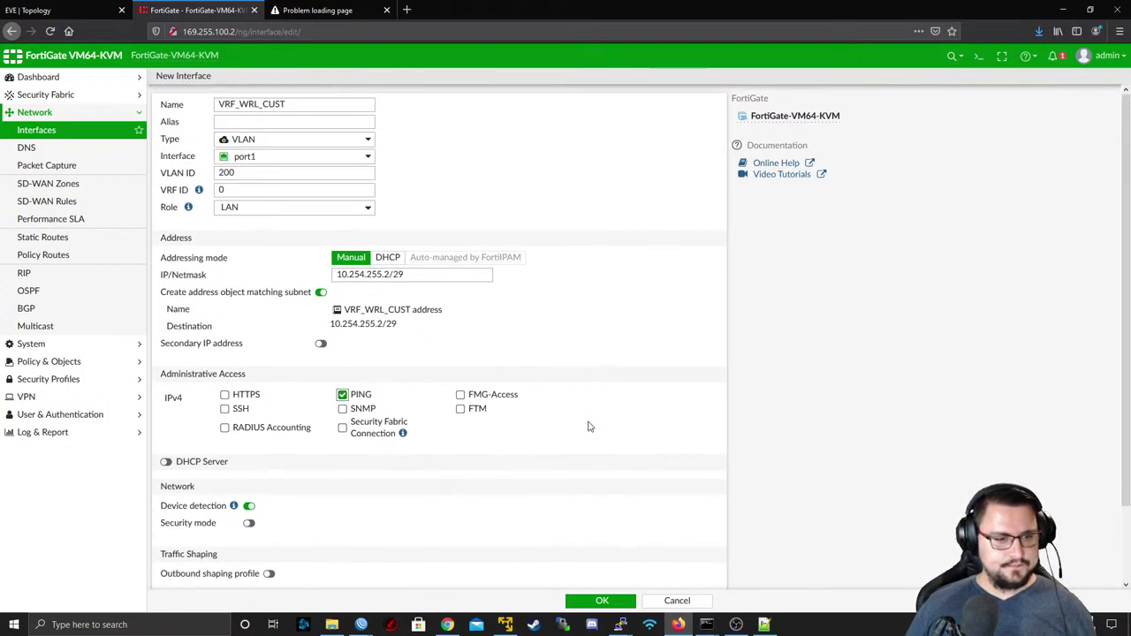
pyautogui.click(610, 603)
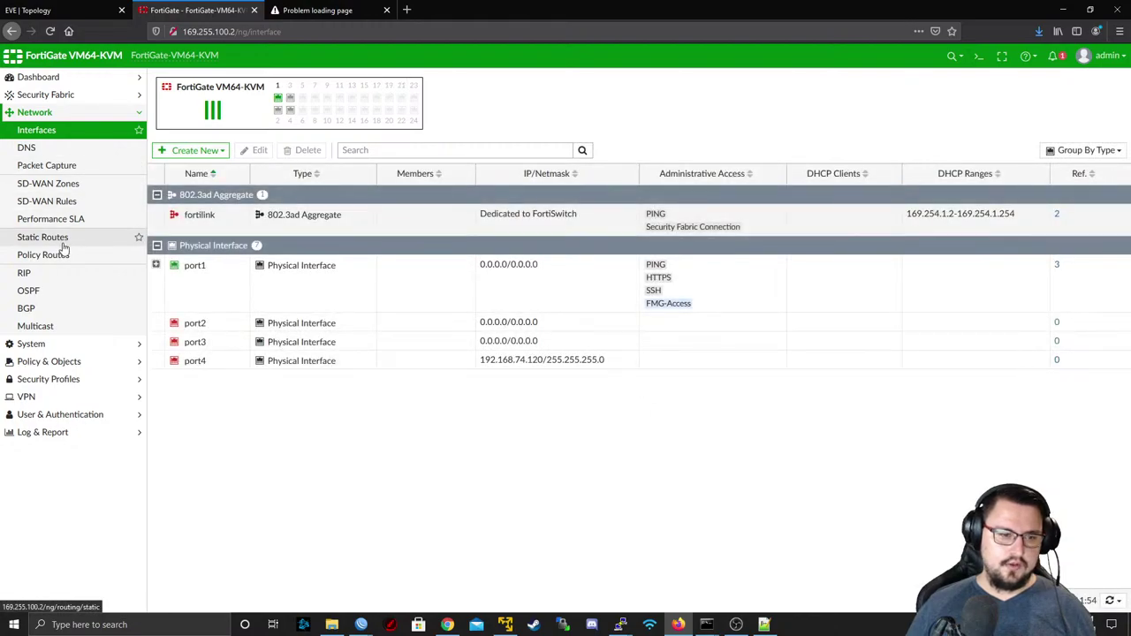
# - Check the static routes and confirm both customer VLANs appear under port1
pyautogui.click(156, 265)
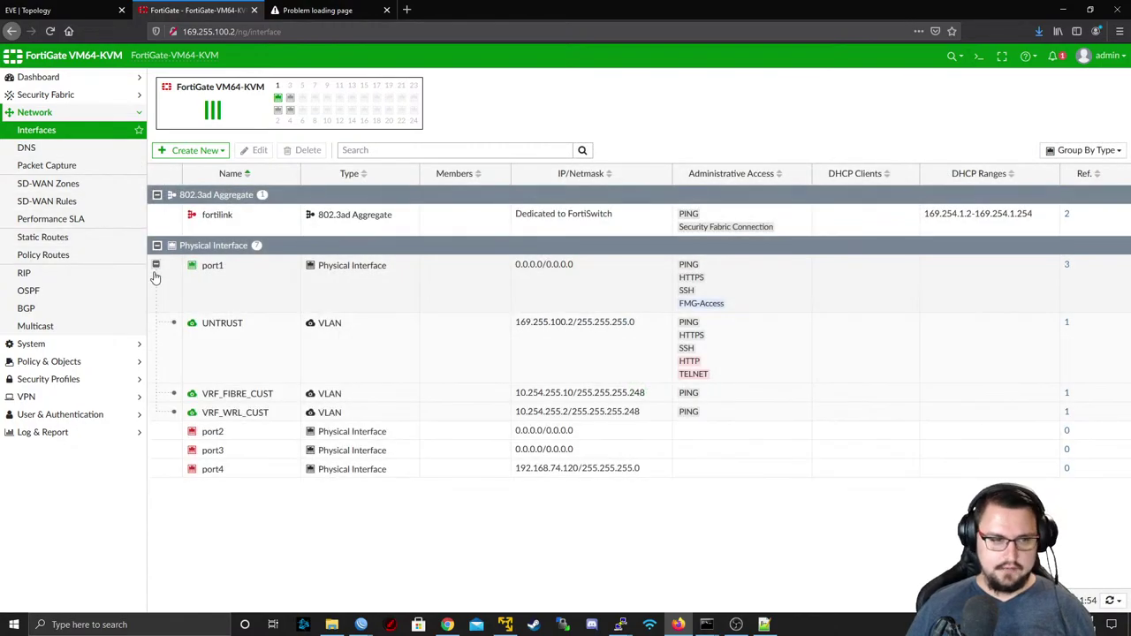
pyautogui.click(82, 238)
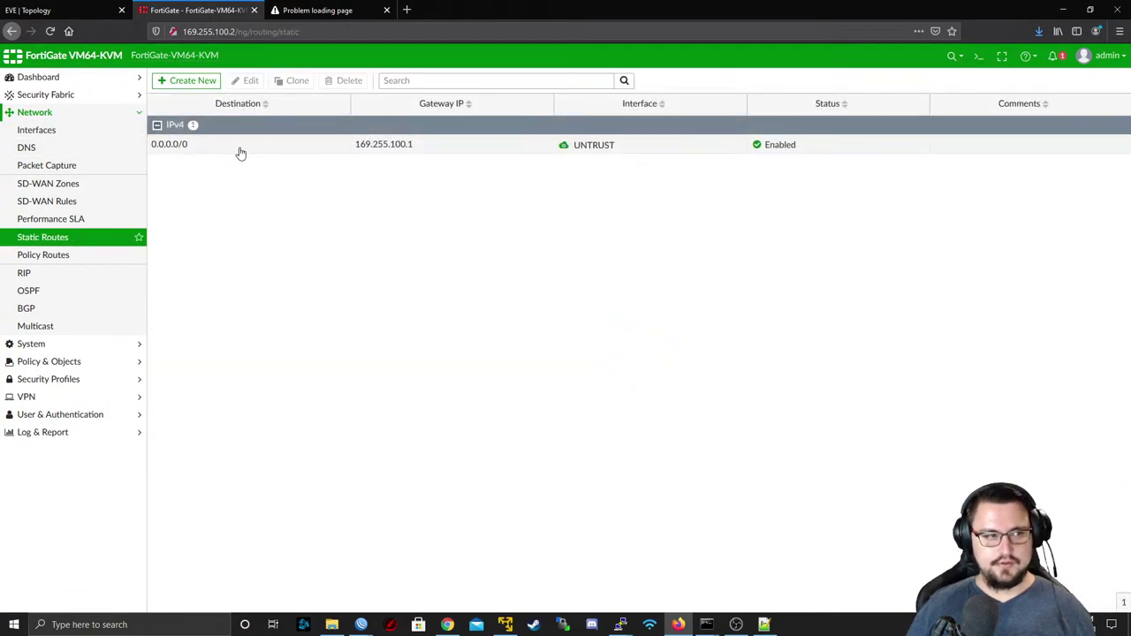
pyautogui.click(40, 130)
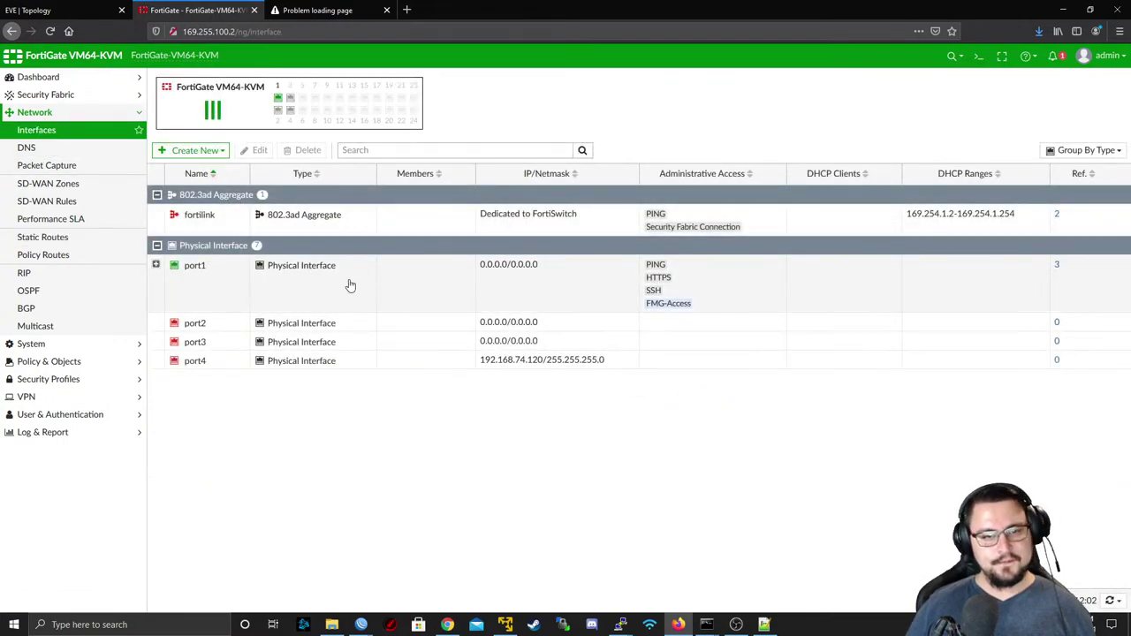
pyautogui.click(157, 264)
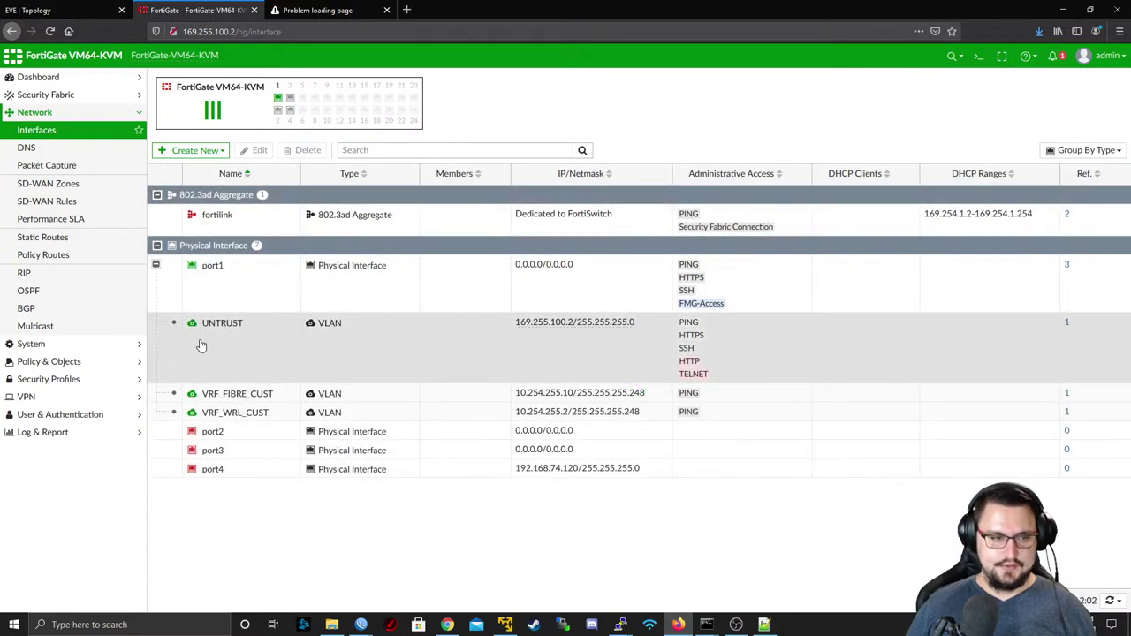
# - Open a telnet console to router CPE13 from the EVE topology using PuTTY
pyautogui.click(118, 10)
pyautogui.scroll(2, 78, 69)
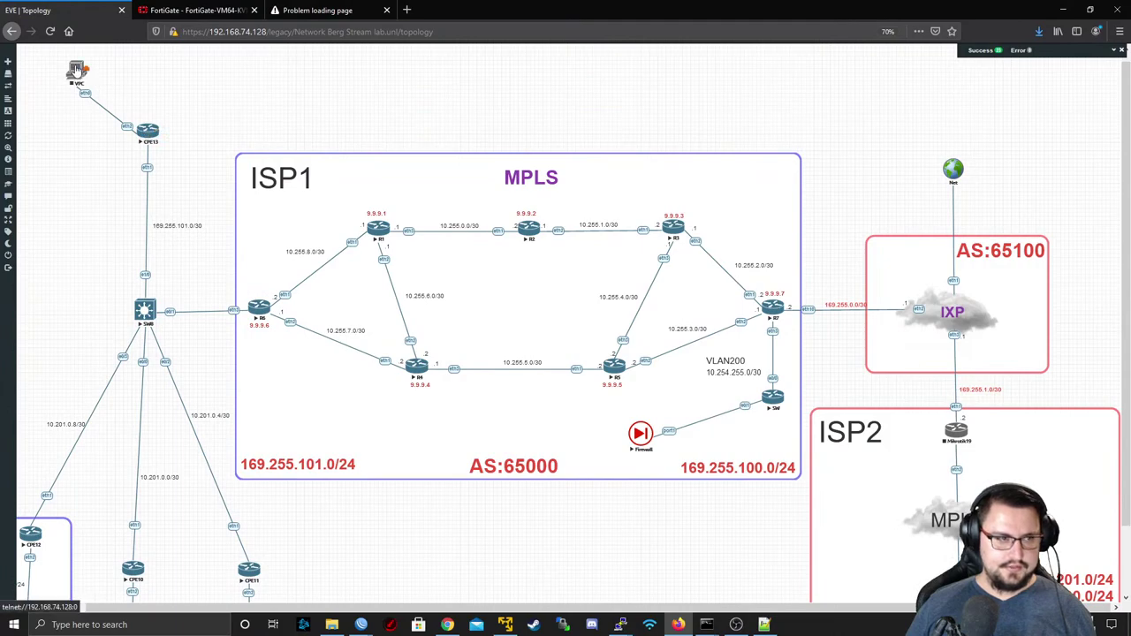
pyautogui.rightClick(77, 69)
pyautogui.click(147, 132)
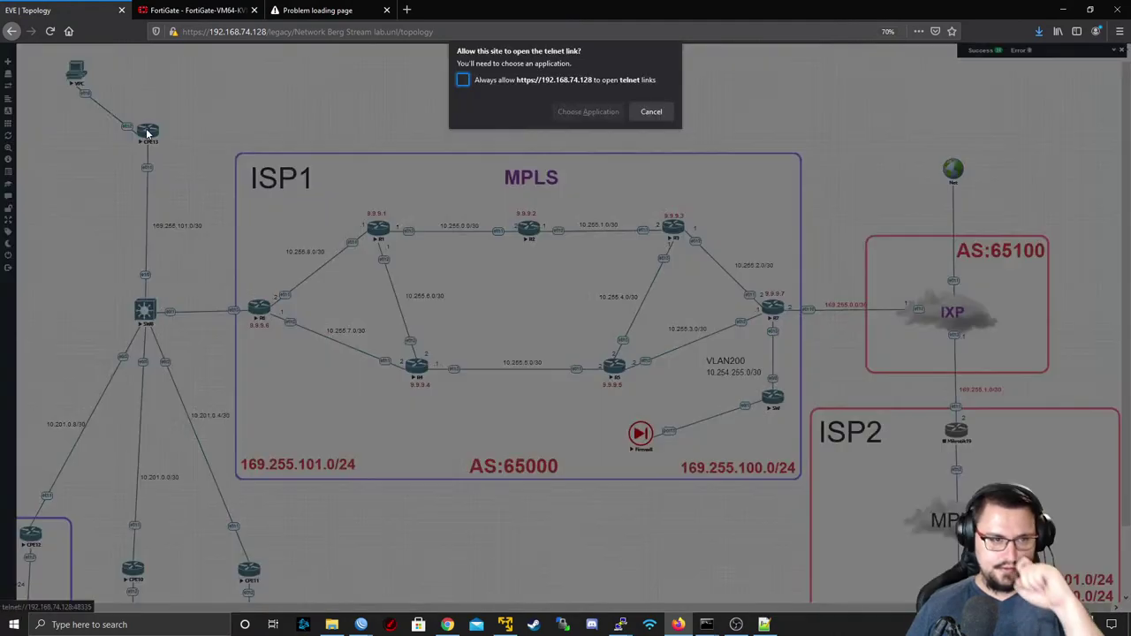
pyautogui.click(559, 111)
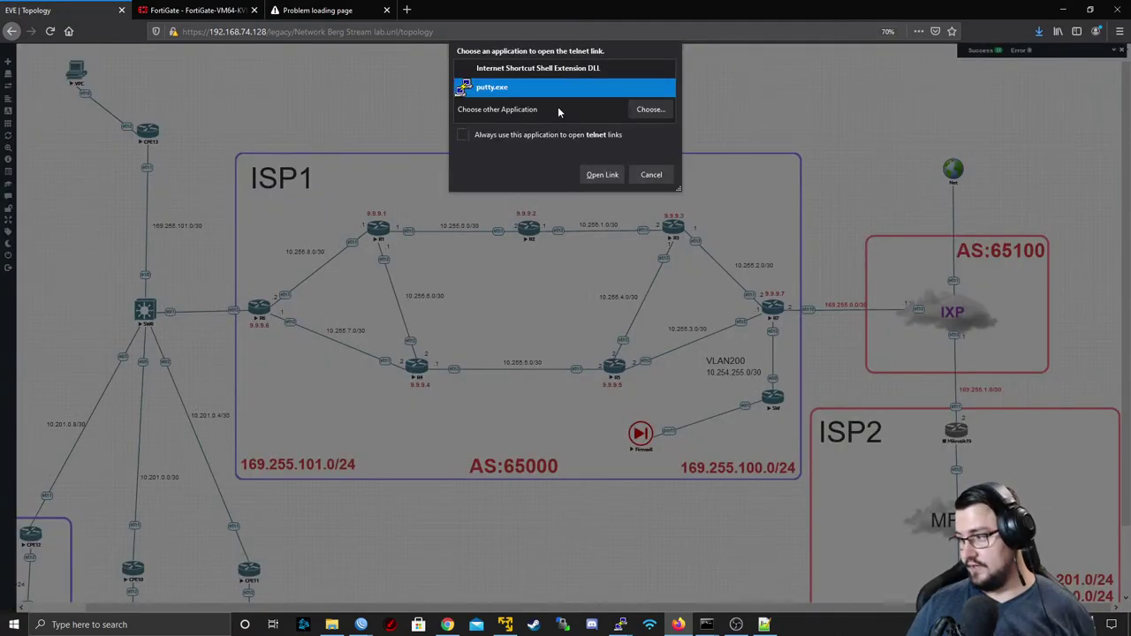
pyautogui.click(602, 174)
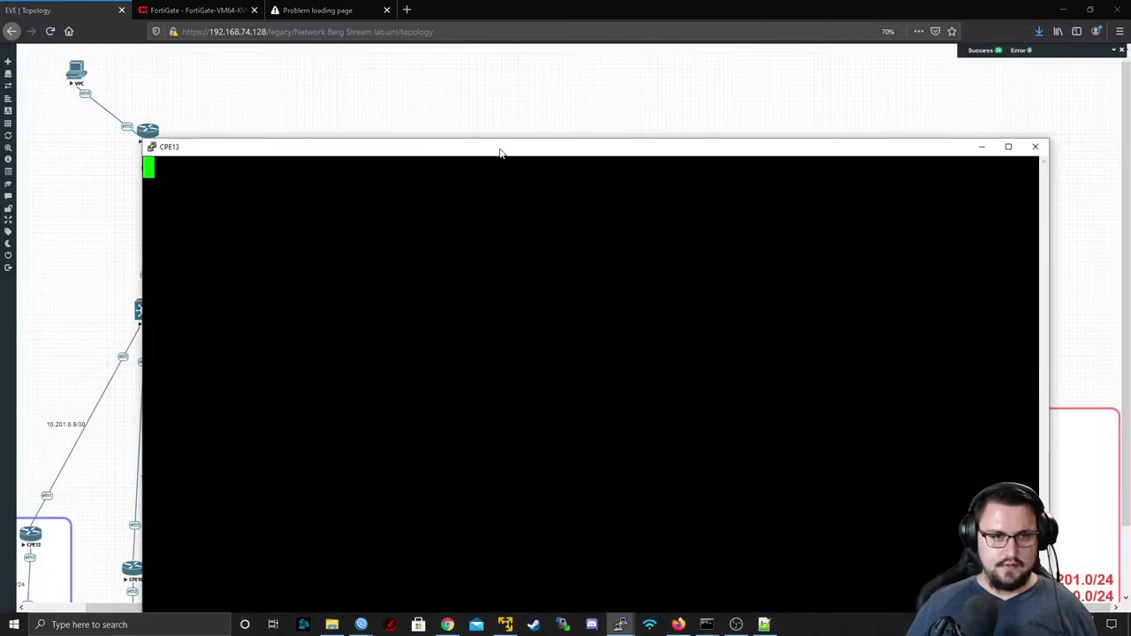
# - Log in to router CPE13 with the admin username and its password
pyautogui.moveTo(500, 153); pyautogui.dragTo(513, 78)
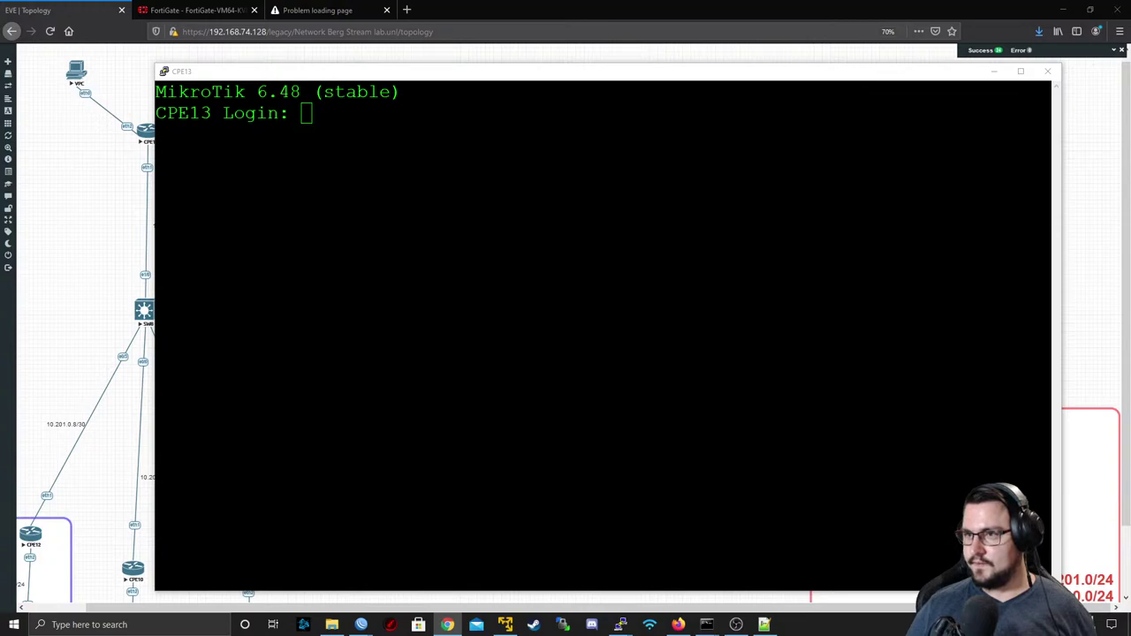
pyautogui.hotkey('alt', 'Tab')
pyautogui.write('admin')
pyautogui.press('Return')
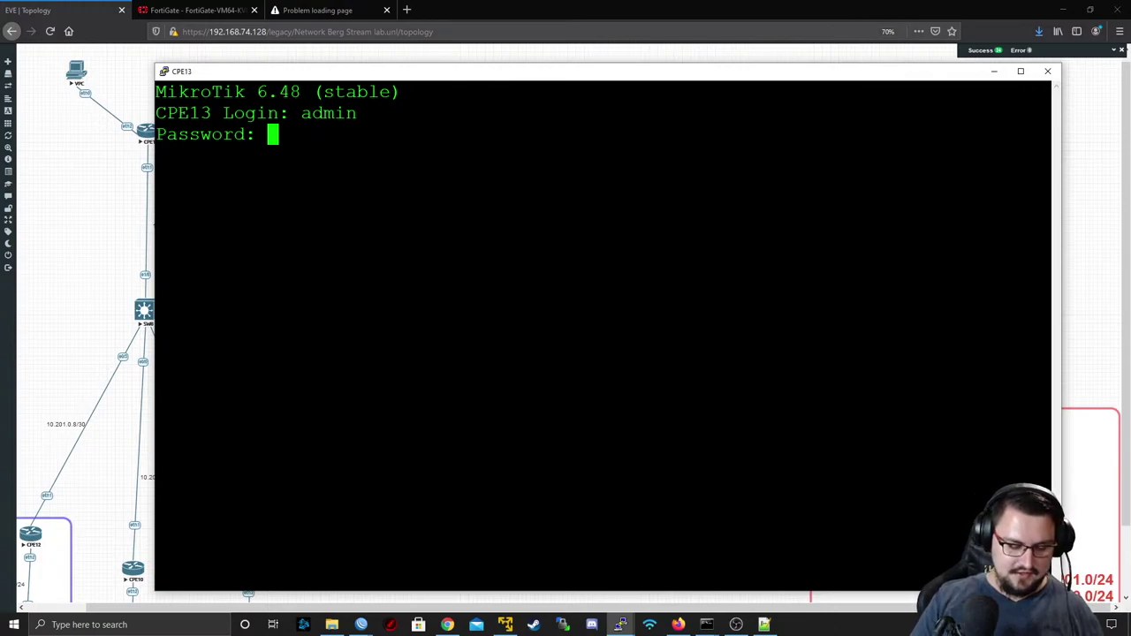
pyautogui.press('Return')
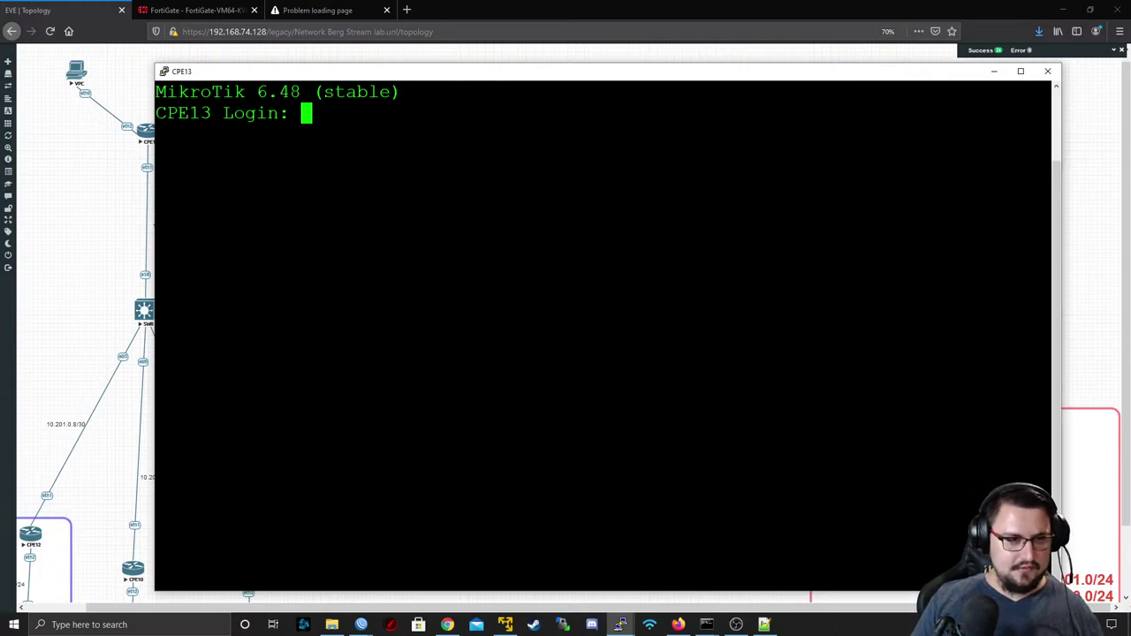
pyautogui.write('admin')
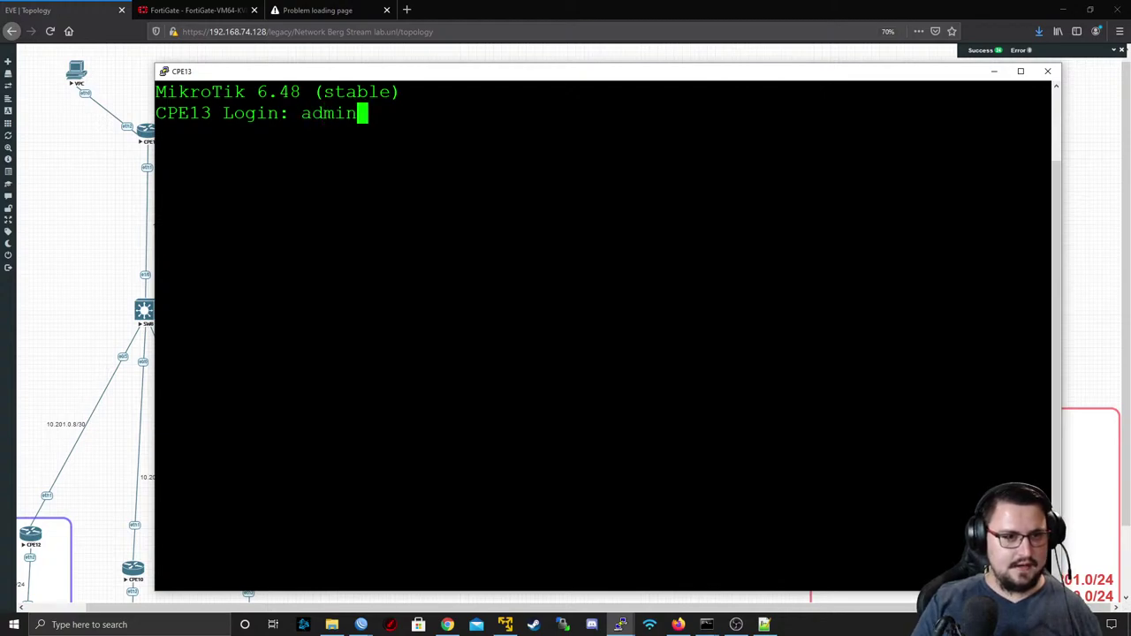
pyautogui.press('Return')
pyautogui.press('Return')
pyautogui.press('Return')
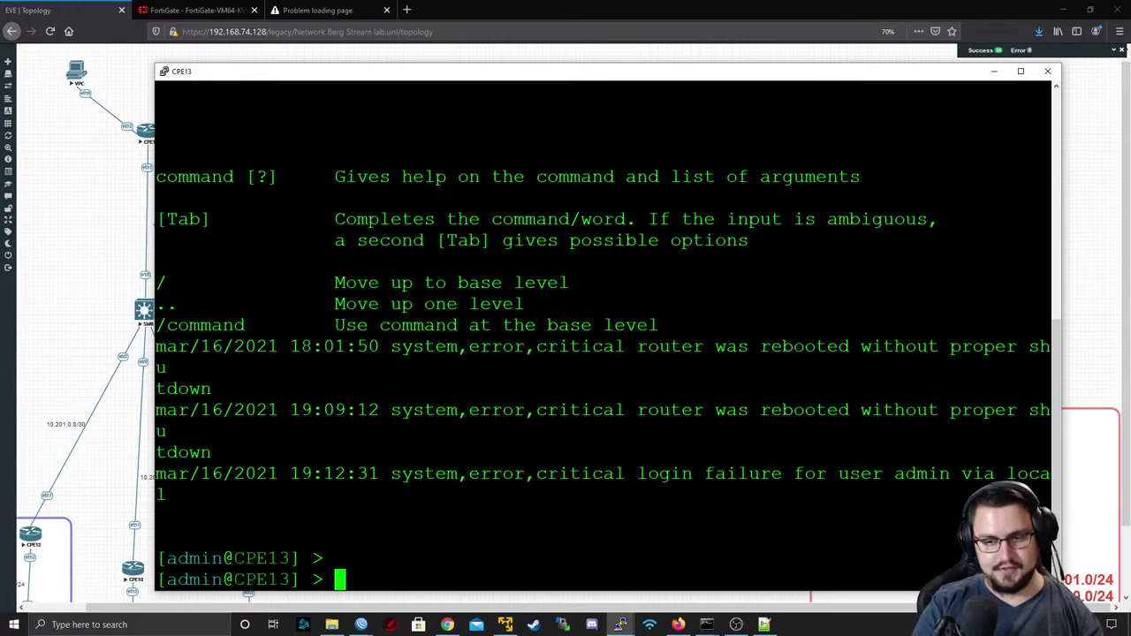
# - Ping 8.8.8.8 from CPE13
pyautogui.press('Return')
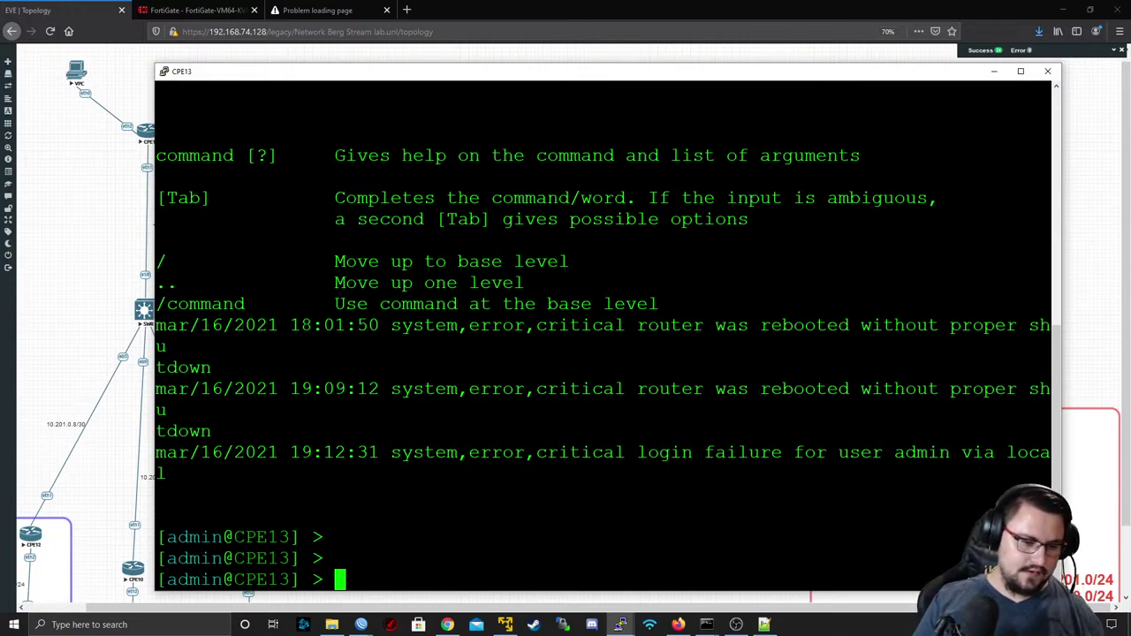
pyautogui.write('system')
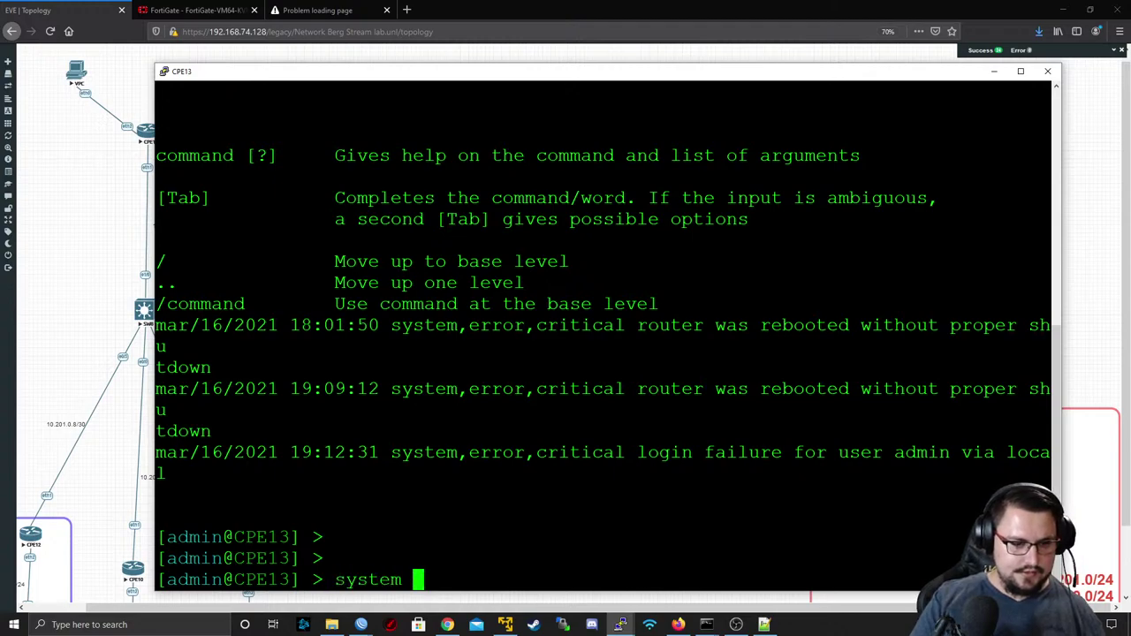
pyautogui.press('BackSpace')
pyautogui.press('BackSpace')
pyautogui.press('BackSpace')
pyautogui.press('BackSpace')
pyautogui.press('BackSpace')
pyautogui.press('BackSpace')
pyautogui.press('BackSpace')
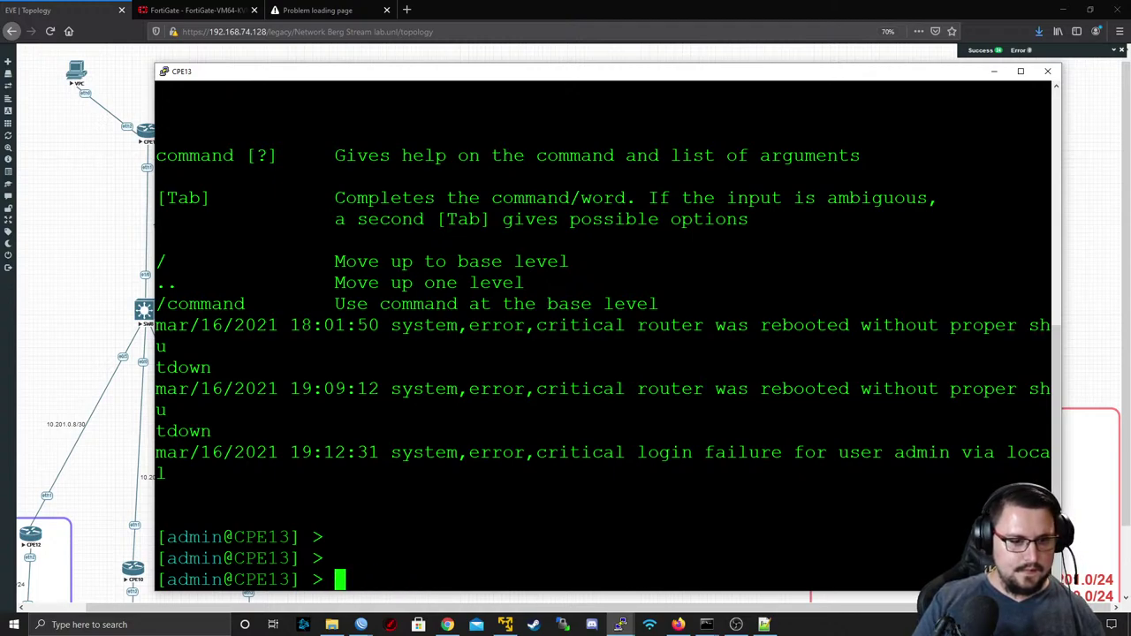
pyautogui.write('ping 8.8.8.8')
pyautogui.press('Return')
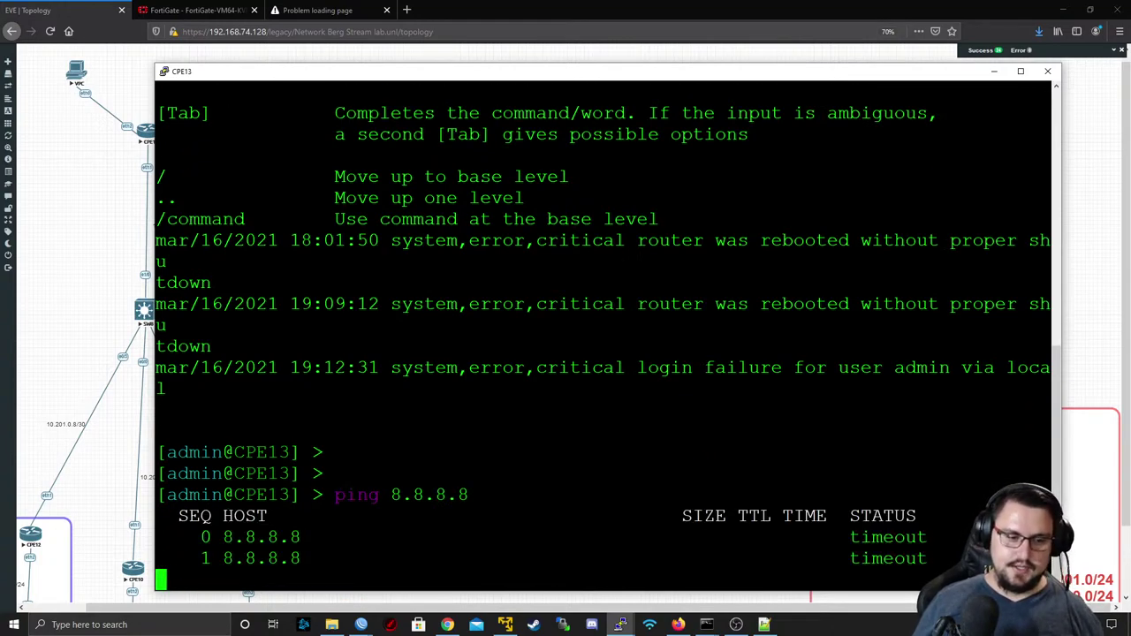
# - Run 'tool traceroute 8.8.8.8' and note that every hop times out
pyautogui.doubleClick(447, 495)
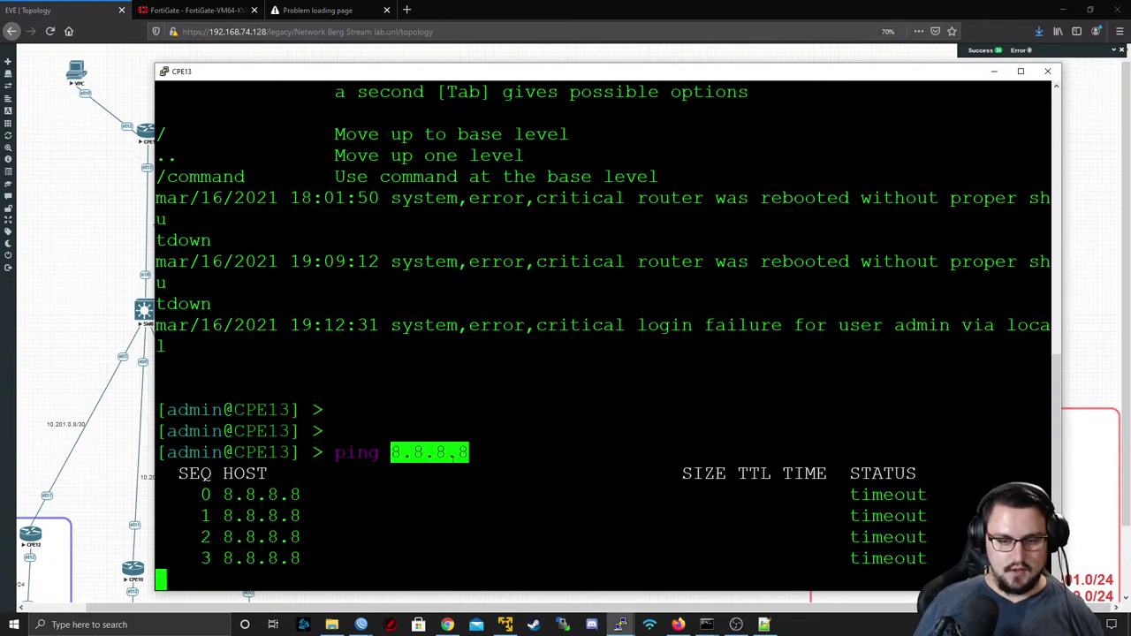
pyautogui.write('interface')
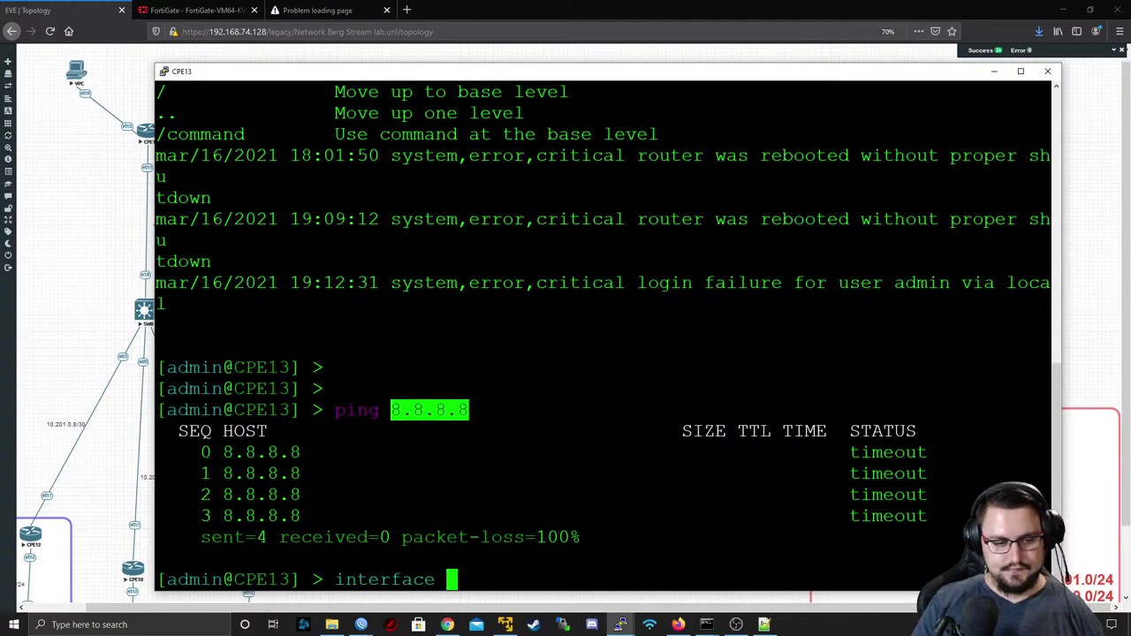
pyautogui.press('BackSpace')
pyautogui.press('BackSpace')
pyautogui.press('BackSpace')
pyautogui.press('BackSpace')
pyautogui.press('BackSpace')
pyautogui.press('BackSpace')
pyautogui.press('BackSpace')
pyautogui.press('BackSpace')
pyautogui.press('BackSpace')
pyautogui.press('BackSpace')
pyautogui.write('tool trace')
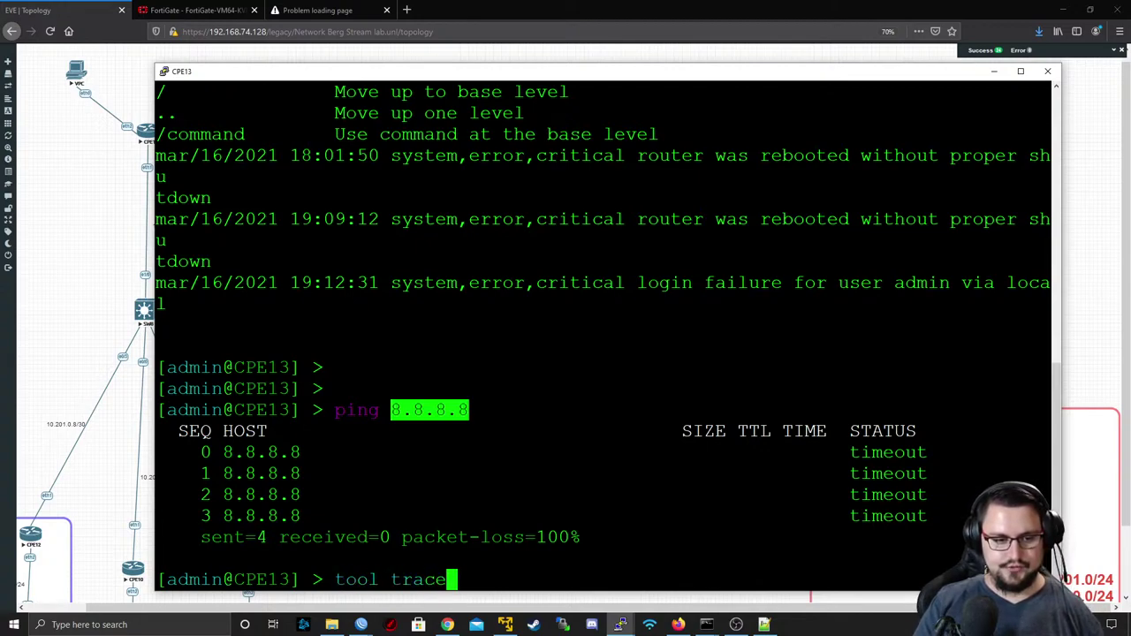
pyautogui.press('Tab')
pyautogui.write('8.8.8.8')
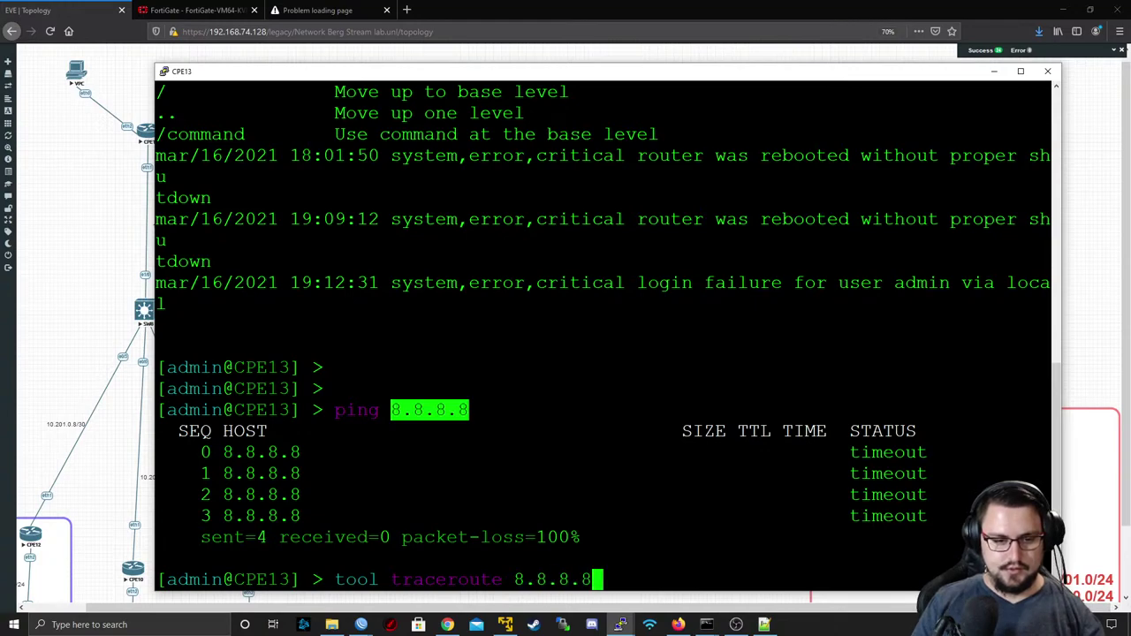
pyautogui.press('Return')
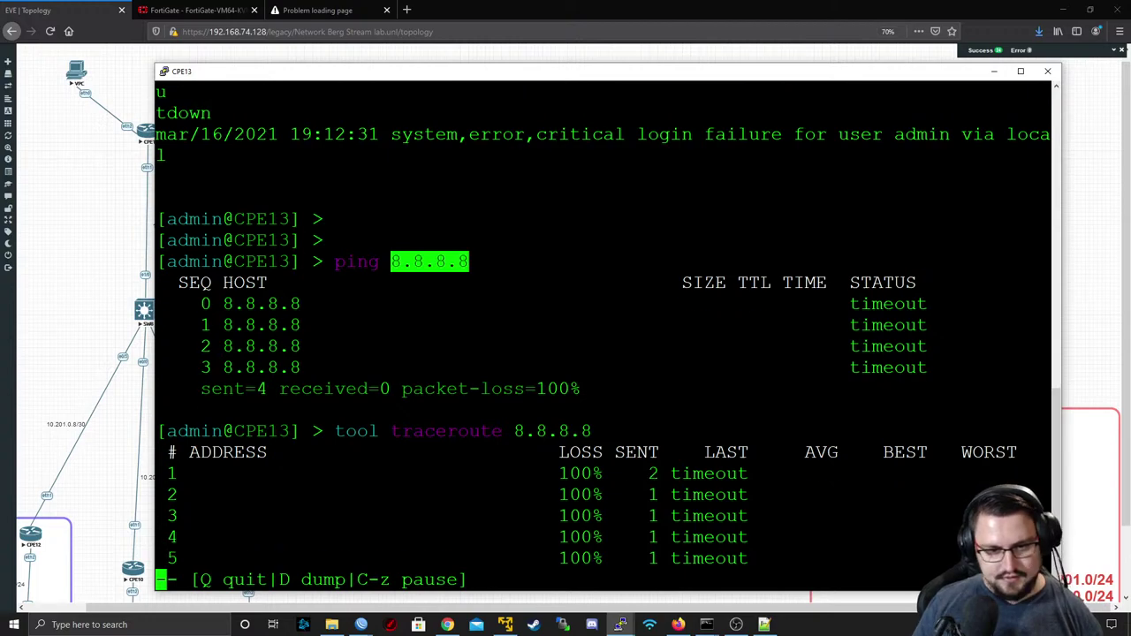
pyautogui.moveTo(933, 558); pyautogui.dragTo(168, 474)
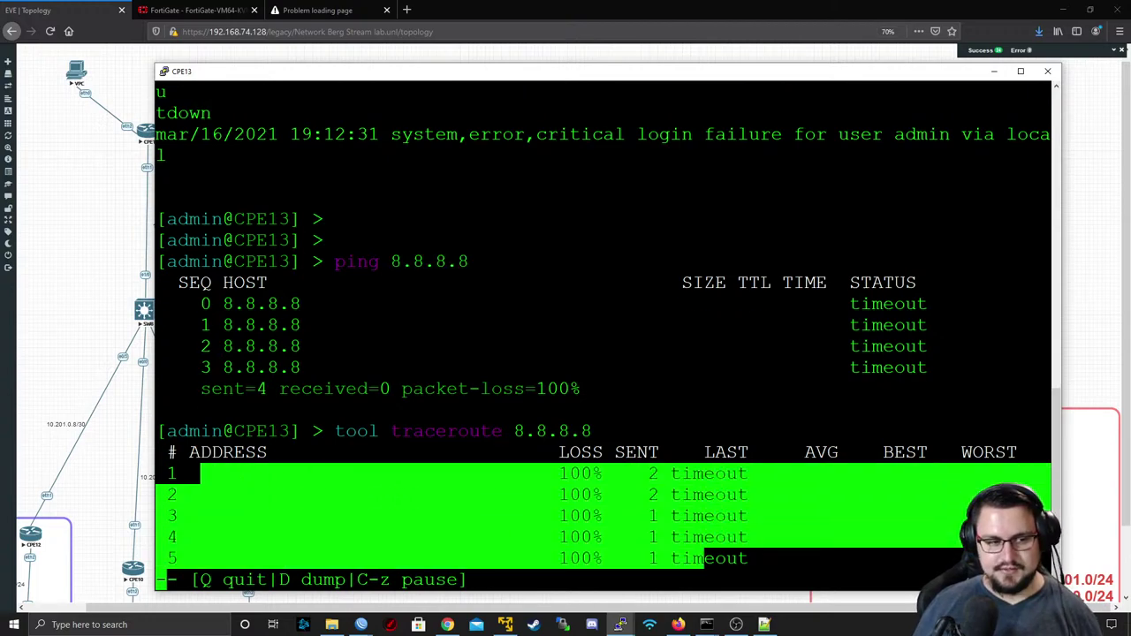
# - Stop the traceroute, minimize the CPE13 console, and view FortiGate's Firewall Policy list
pyautogui.press('q')
pyautogui.click(993, 71)
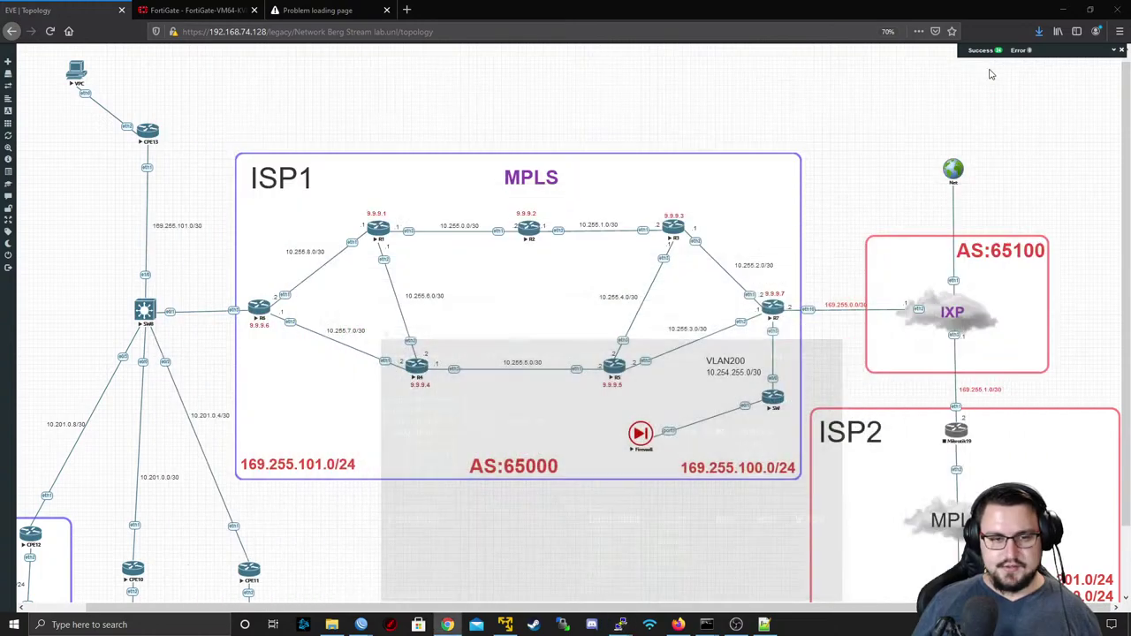
pyautogui.click(642, 430)
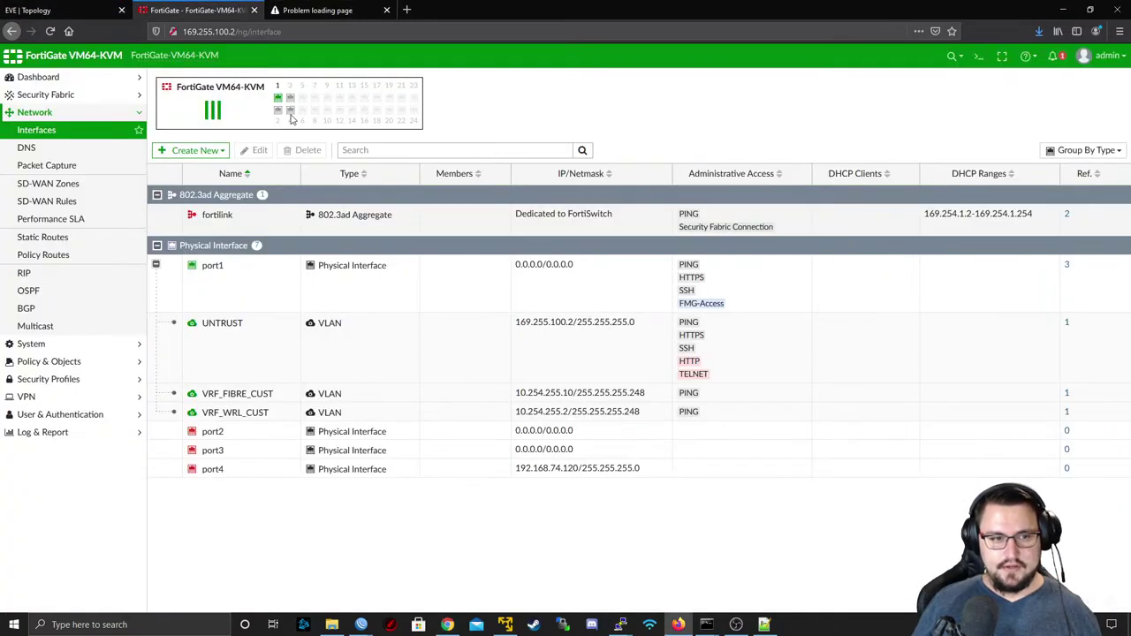
pyautogui.click(83, 360)
pyautogui.click(71, 166)
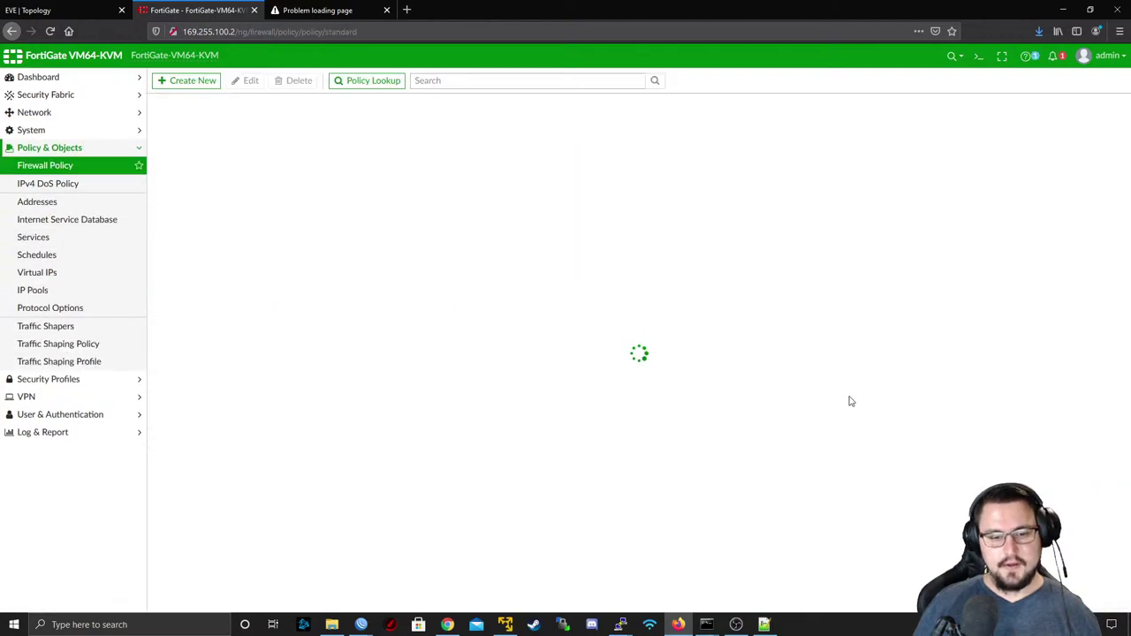
# - Review the backup's addresses, VLANs, default route and the 169.255.101.0/30 route via 10.254.255.9
pyautogui.click(773, 628)
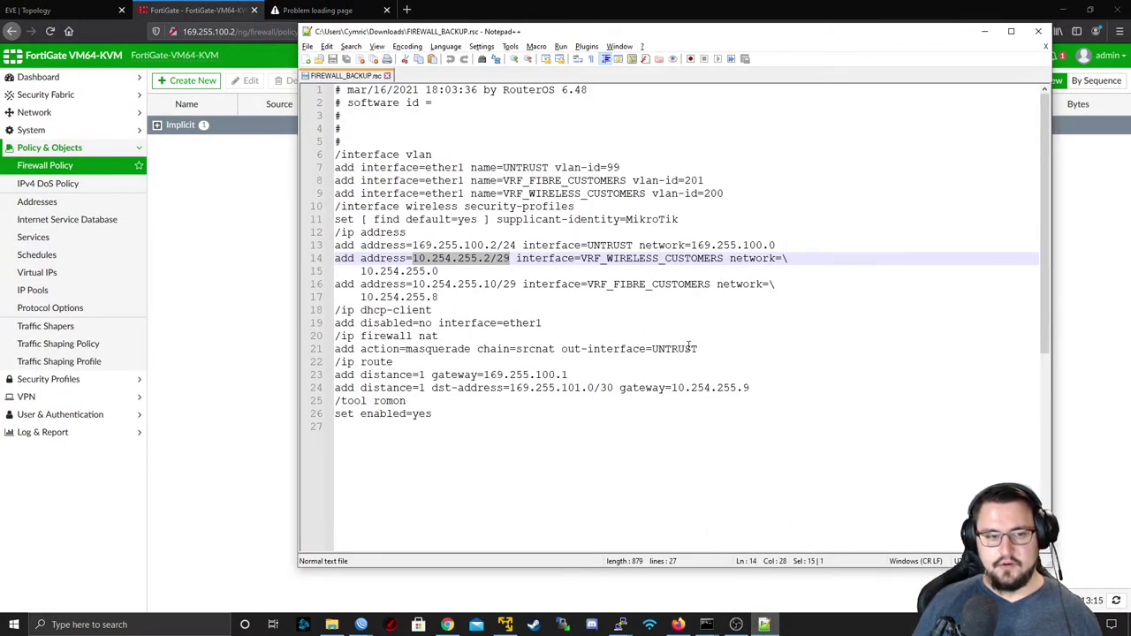
pyautogui.moveTo(772, 298); pyautogui.dragTo(348, 226)
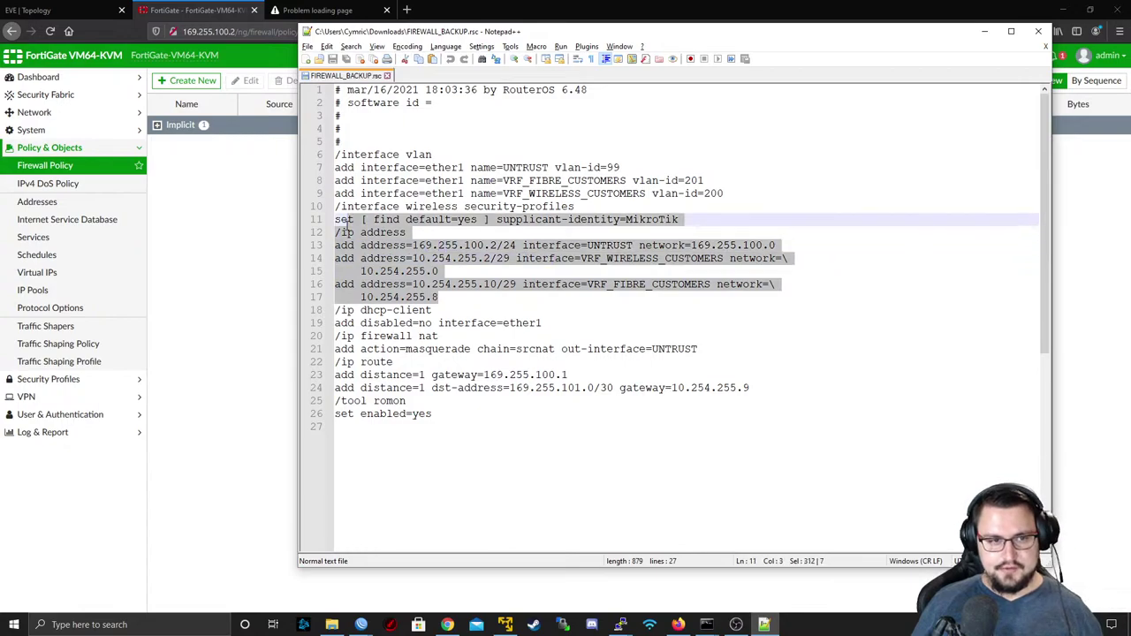
pyautogui.moveTo(746, 181); pyautogui.dragTo(323, 154)
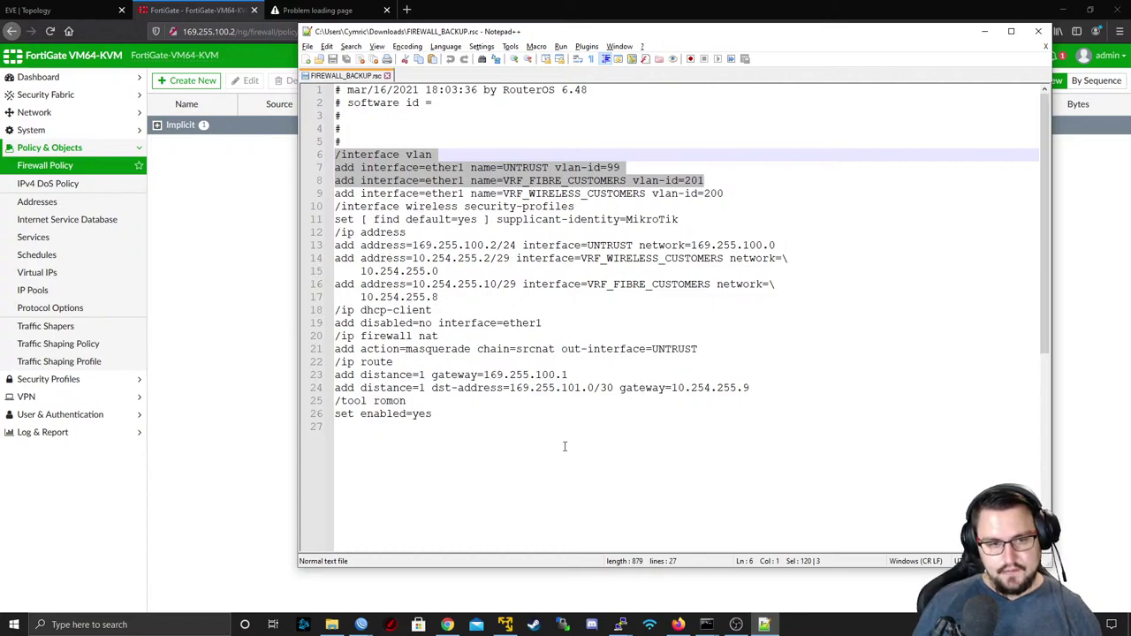
pyautogui.moveTo(568, 374); pyautogui.dragTo(323, 375)
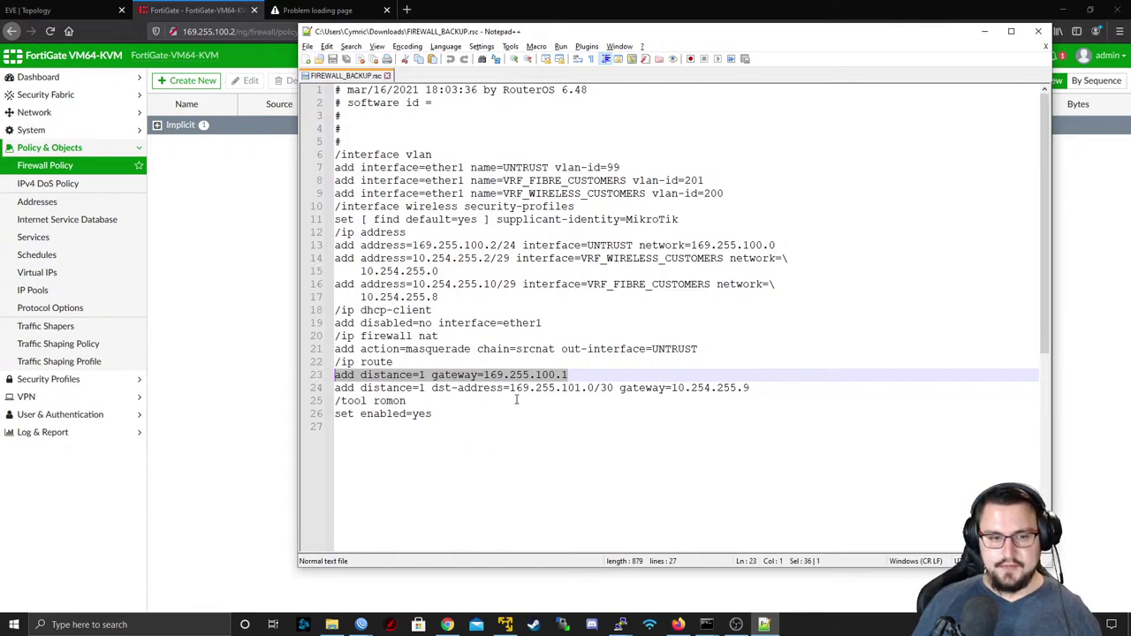
pyautogui.moveTo(750, 389); pyautogui.dragTo(324, 381)
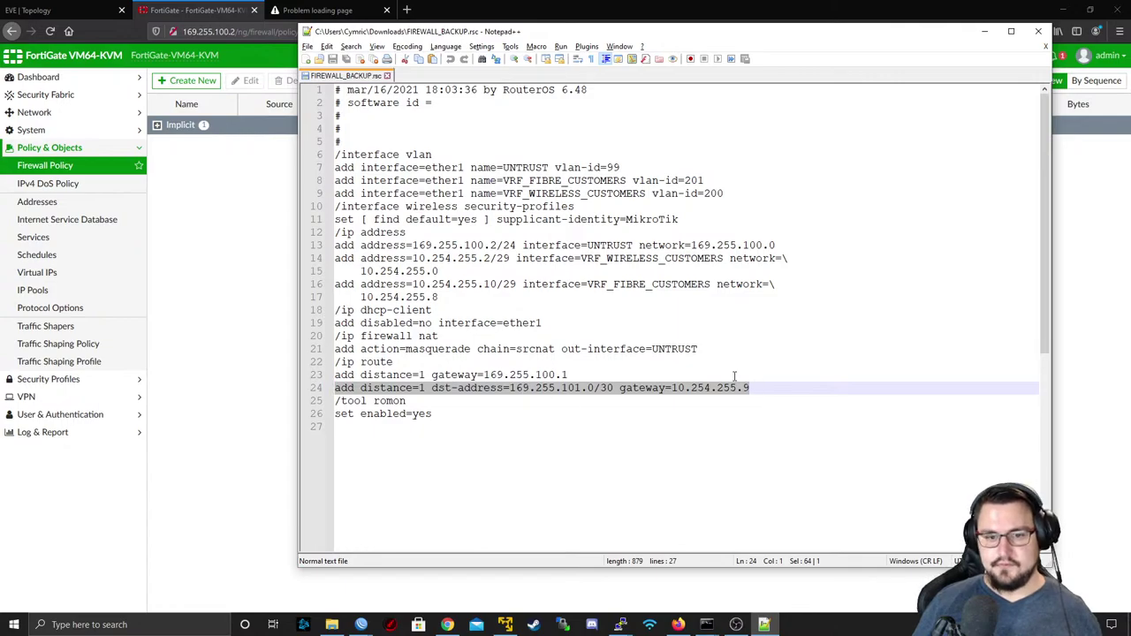
pyautogui.click(773, 394)
pyautogui.moveTo(750, 388); pyautogui.dragTo(736, 389)
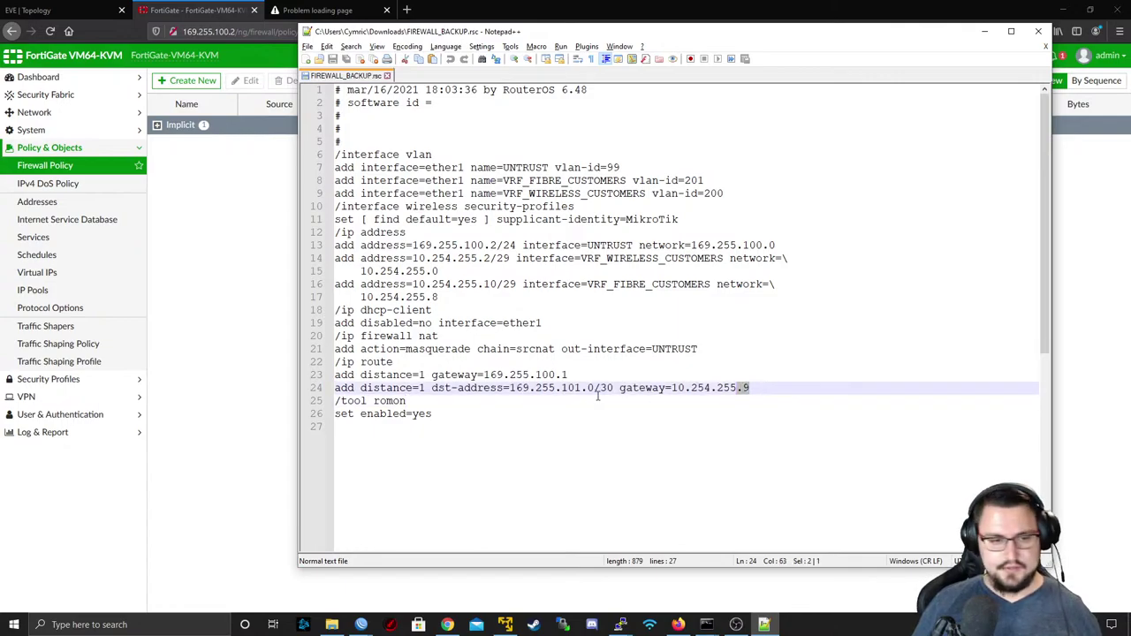
# - Go to Network > Static Routes in FortiGate
pyautogui.click(53, 124)
pyautogui.click(50, 115)
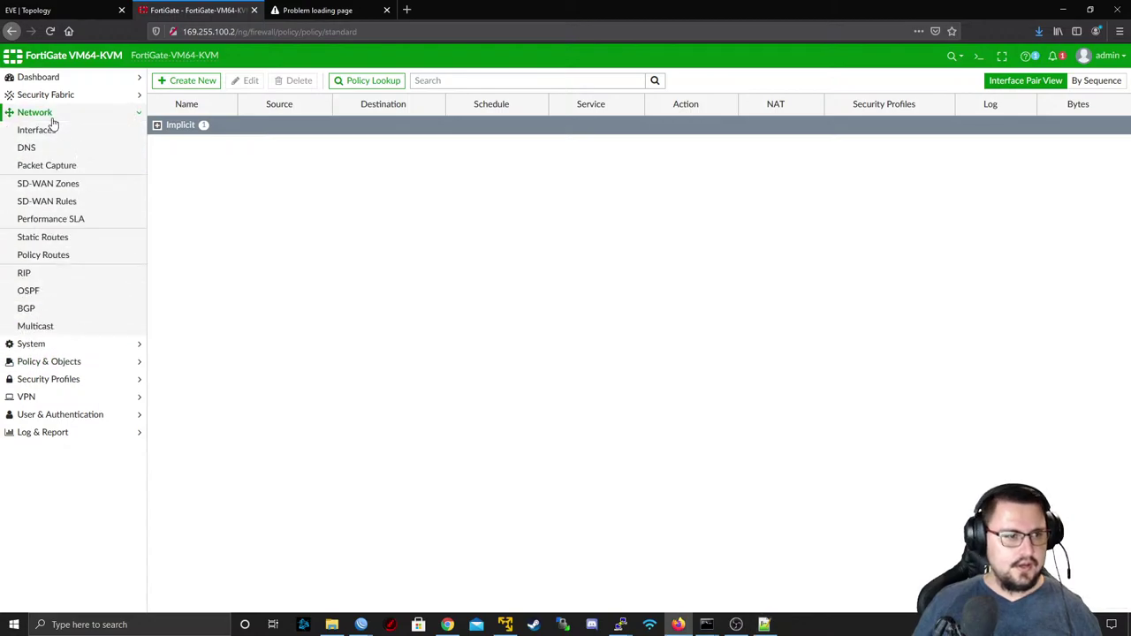
pyautogui.click(78, 236)
# - Add a static route to 169.255.101.0/30 via gateway 10.254.255.9 on VRF_FIBRE_CUST
pyautogui.click(179, 82)
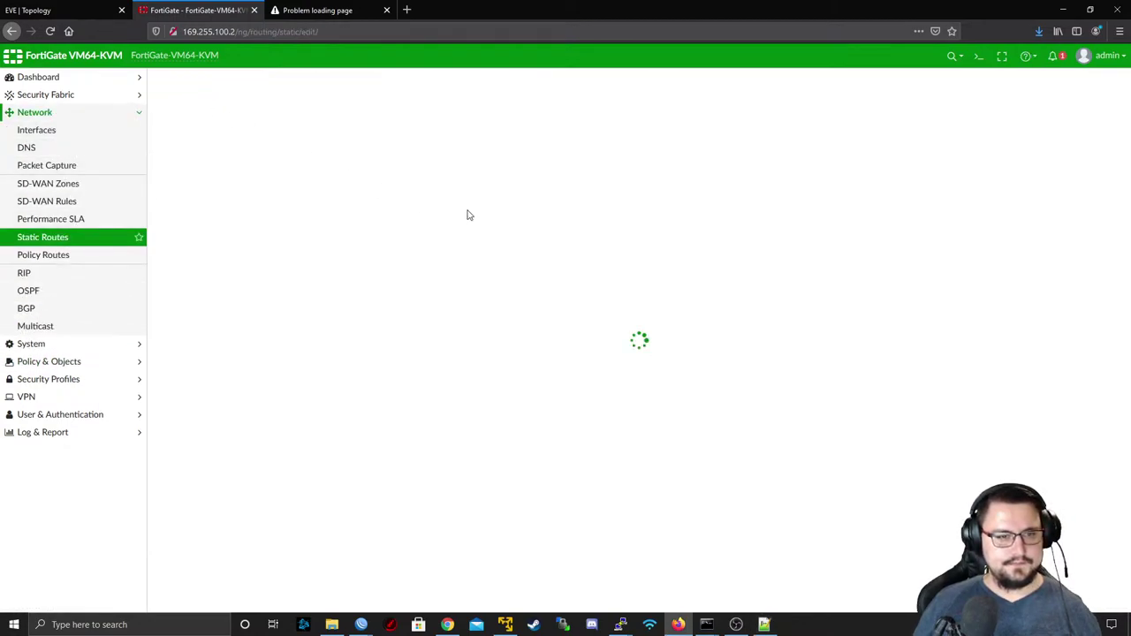
pyautogui.hotkey('alt', 'Tab')
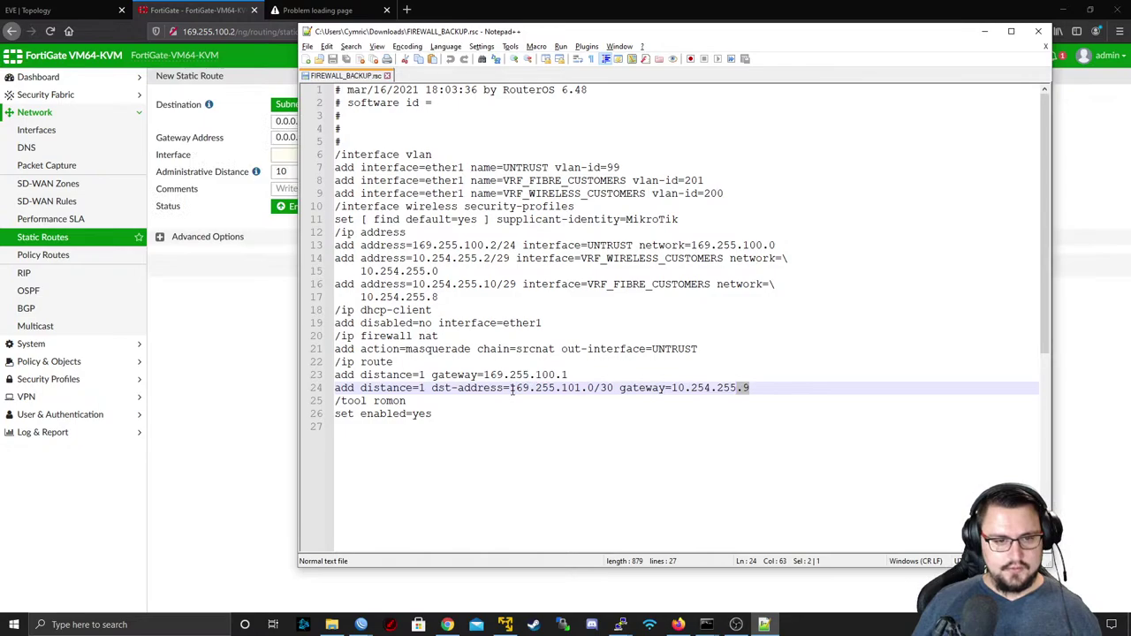
pyautogui.moveTo(511, 389); pyautogui.dragTo(613, 389)
pyautogui.hotkey('ctrl', 'c')
pyautogui.click(200, 120)
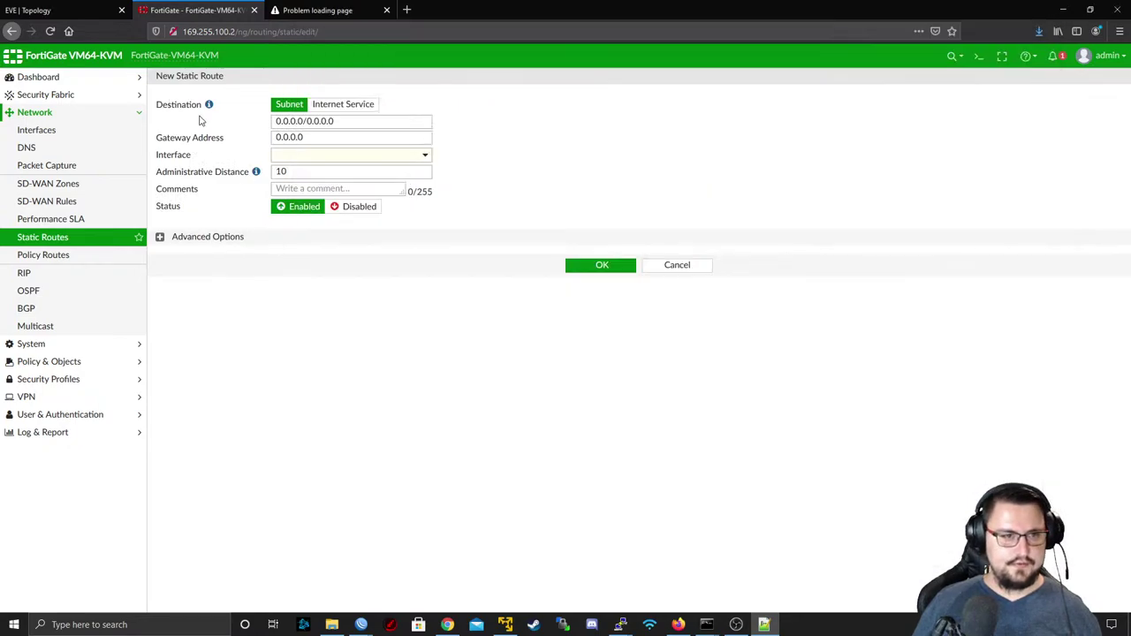
pyautogui.tripleClick(344, 124)
pyautogui.hotkey('ctrl', 'v')
pyautogui.hotkey('alt', 'Tab')
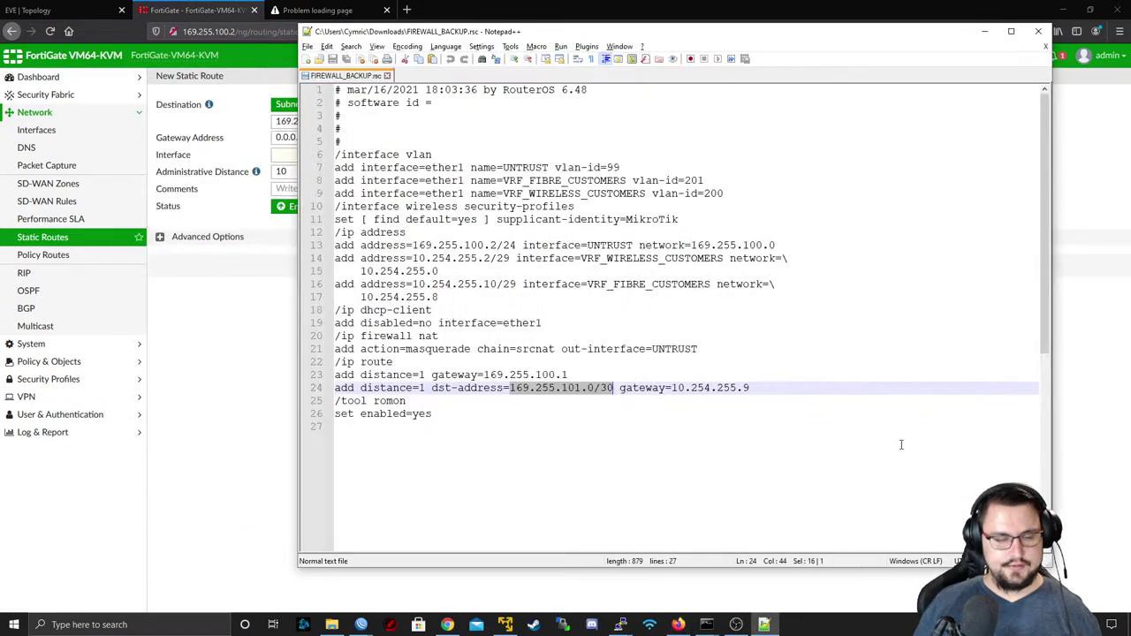
pyautogui.moveTo(672, 389); pyautogui.dragTo(751, 389)
pyautogui.hotkey('ctrl', 'c')
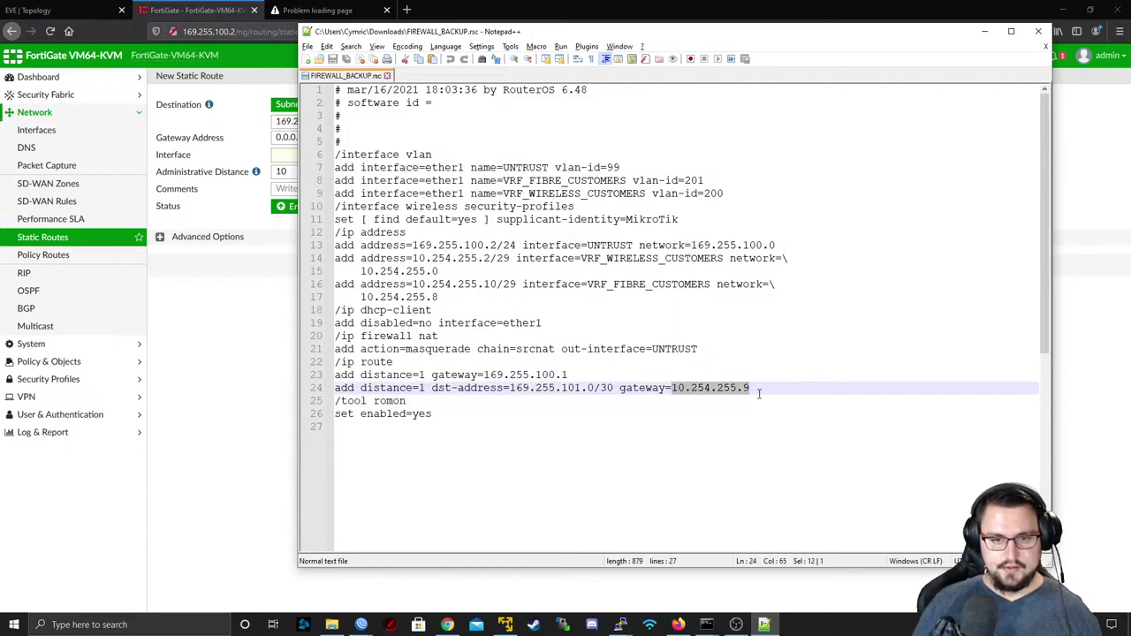
pyautogui.hotkey('alt', 'Tab')
pyautogui.tripleClick(283, 138)
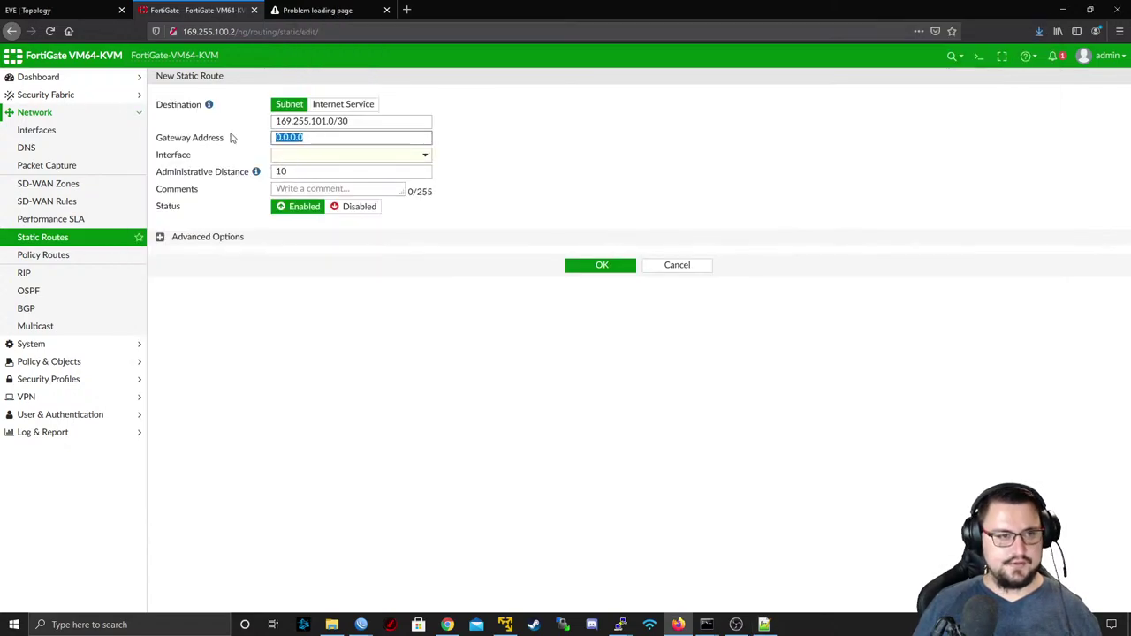
pyautogui.hotkey('ctrl', 'v')
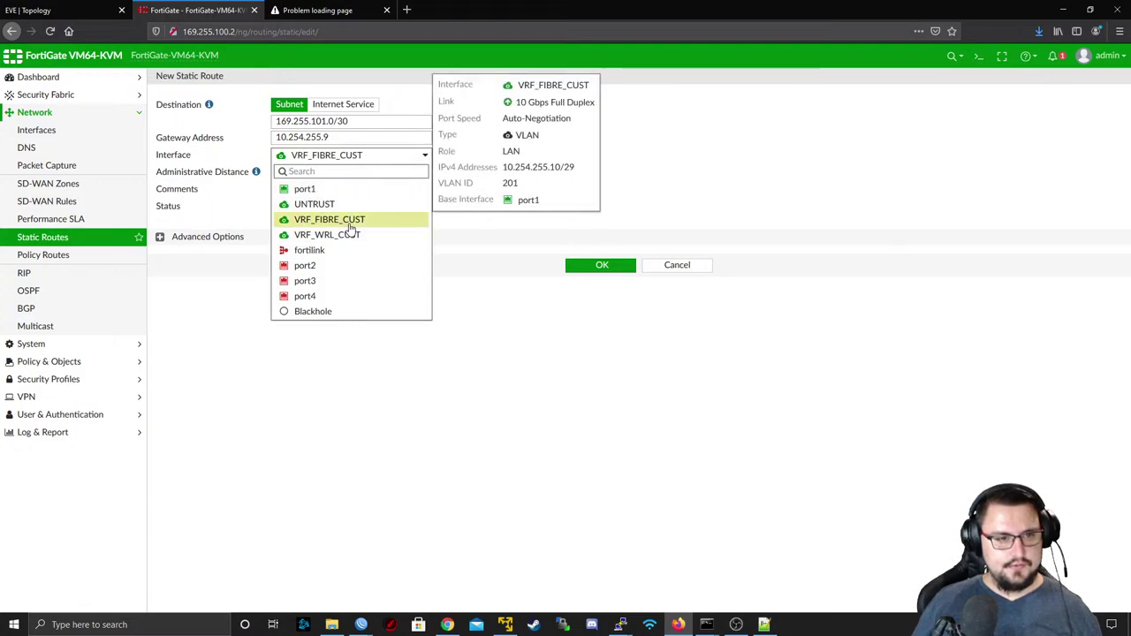
pyautogui.click(349, 227)
pyautogui.click(593, 267)
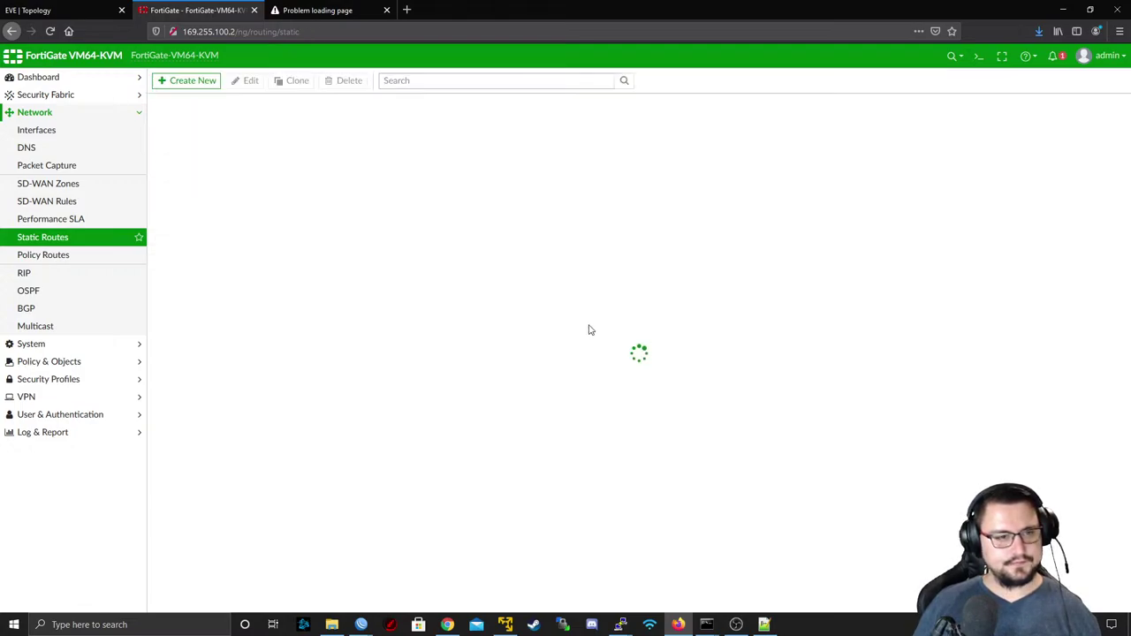
# - Dismiss the browser context menu and expand the Policy & Objects menu
pyautogui.rightClick(610, 362)
pyautogui.click(402, 296)
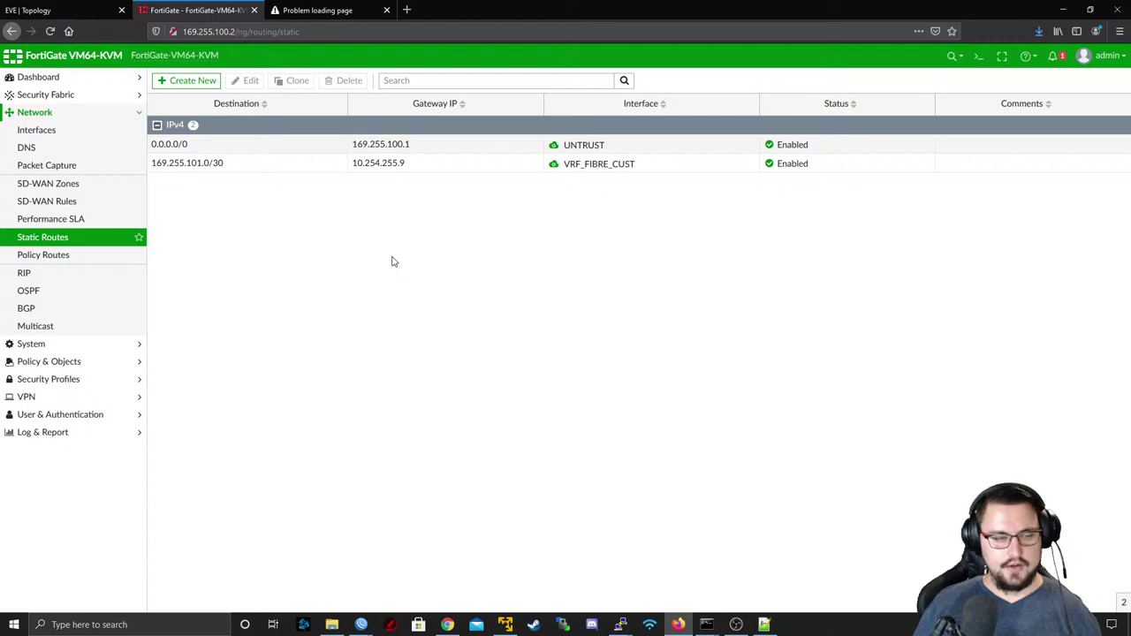
pyautogui.click(76, 362)
# - Check the backup's NAT rule, then start a new firewall policy named Fibre-Cust-Internet
pyautogui.click(45, 165)
pyautogui.hotkey('alt', 'Tab')
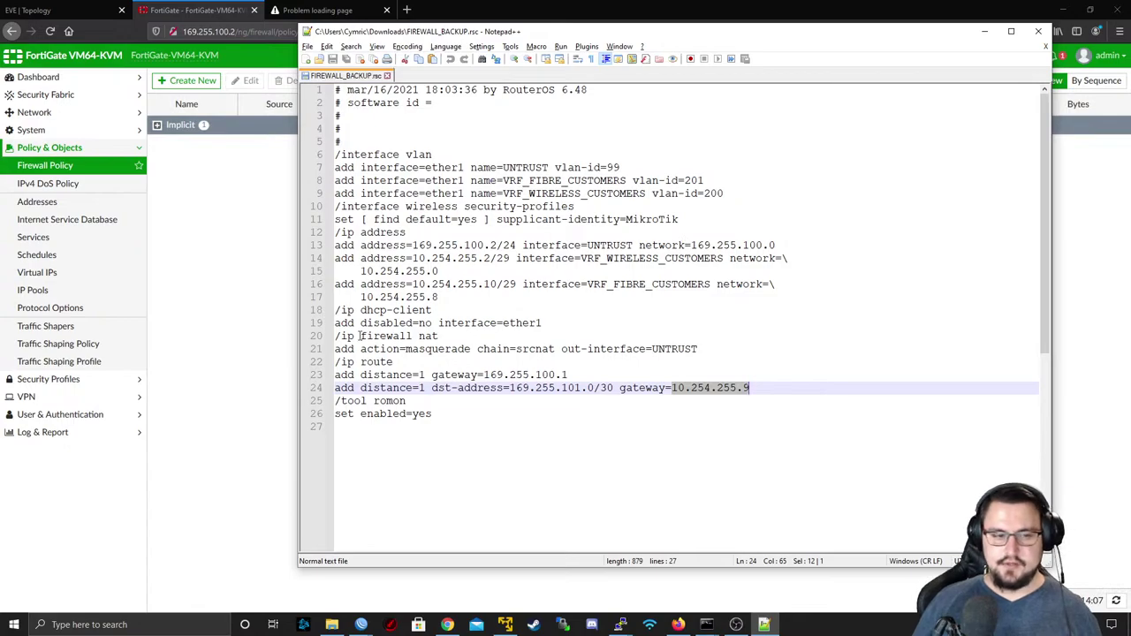
pyautogui.moveTo(341, 348); pyautogui.dragTo(756, 337)
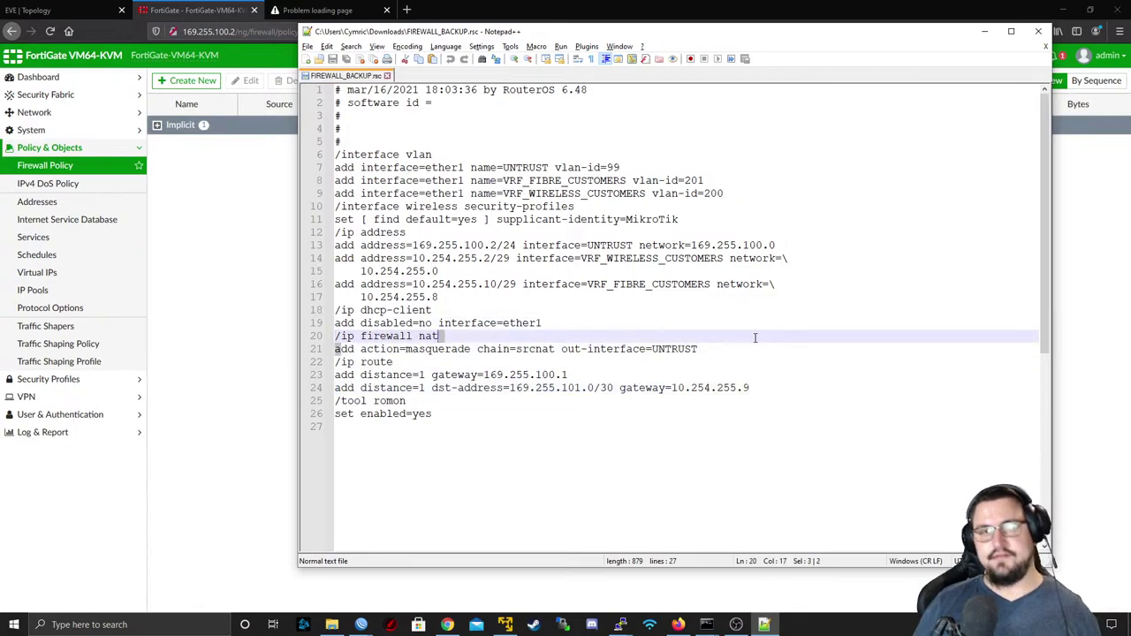
pyautogui.hotkey('alt', 'Tab')
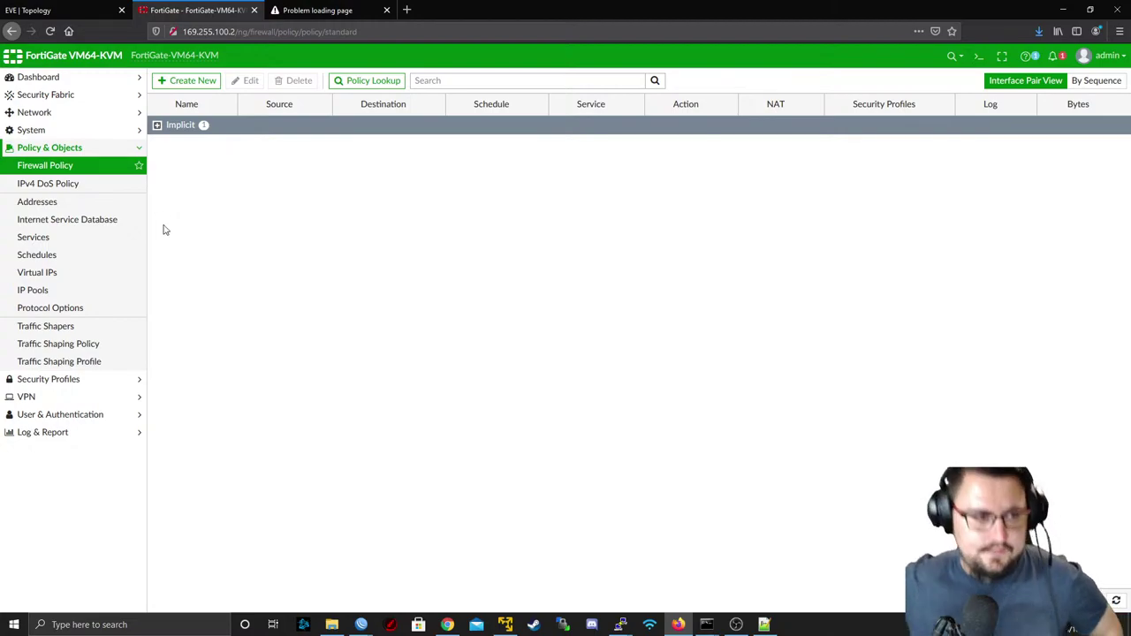
pyautogui.click(183, 80)
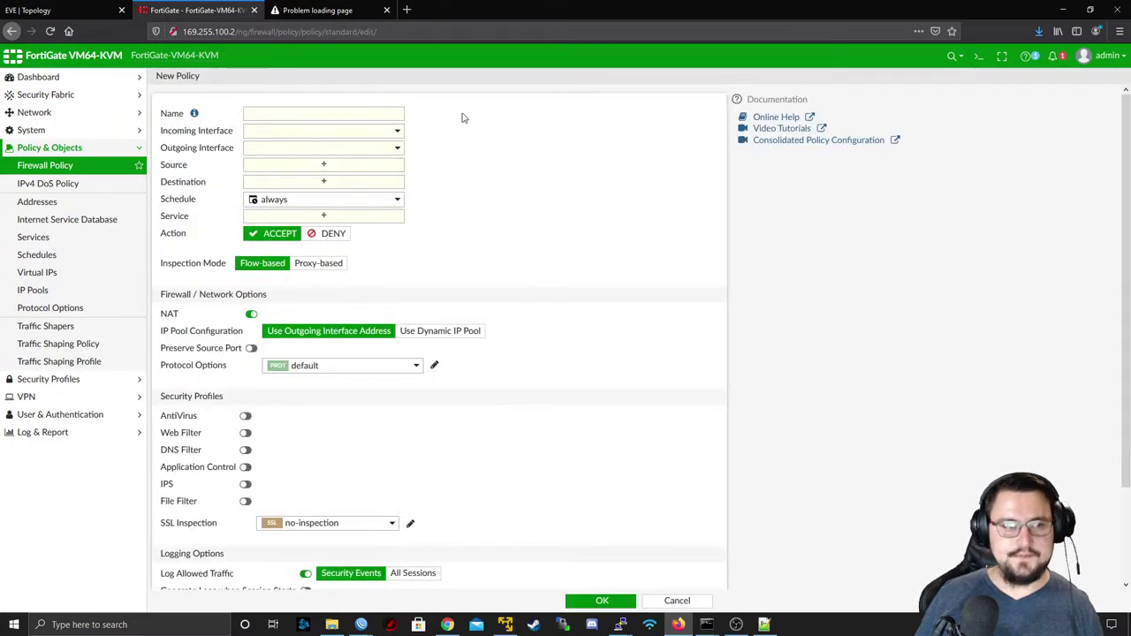
pyautogui.click(328, 114)
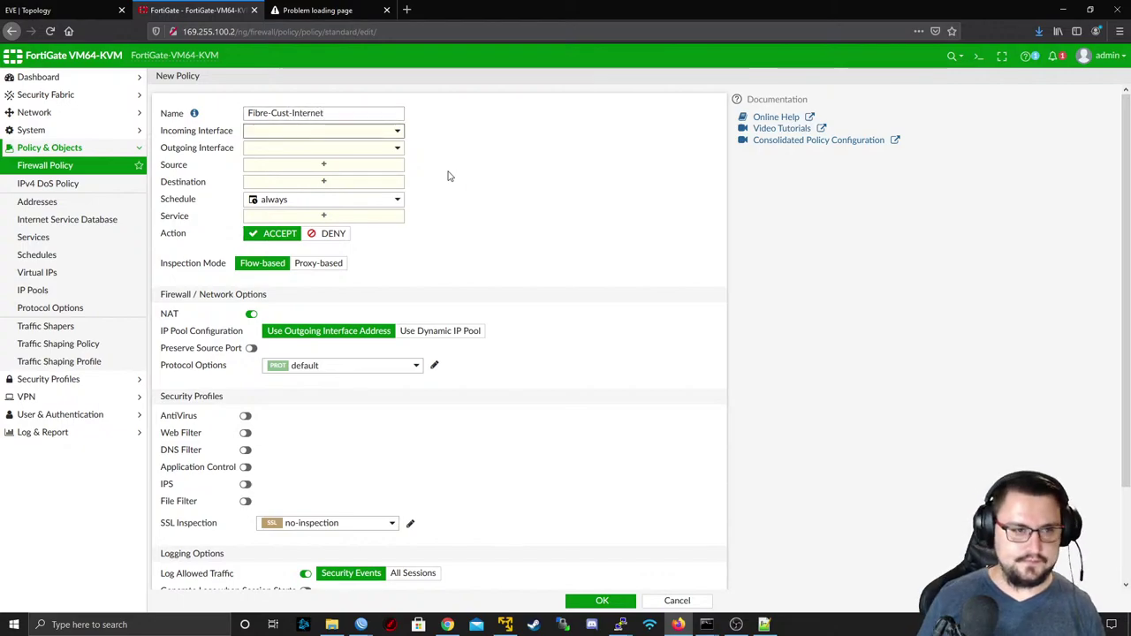
# - Set incoming interface VRF_FIBRE_CUST and outgoing interface UNTRUST, then bring up the source address choices
pyautogui.click(274, 133)
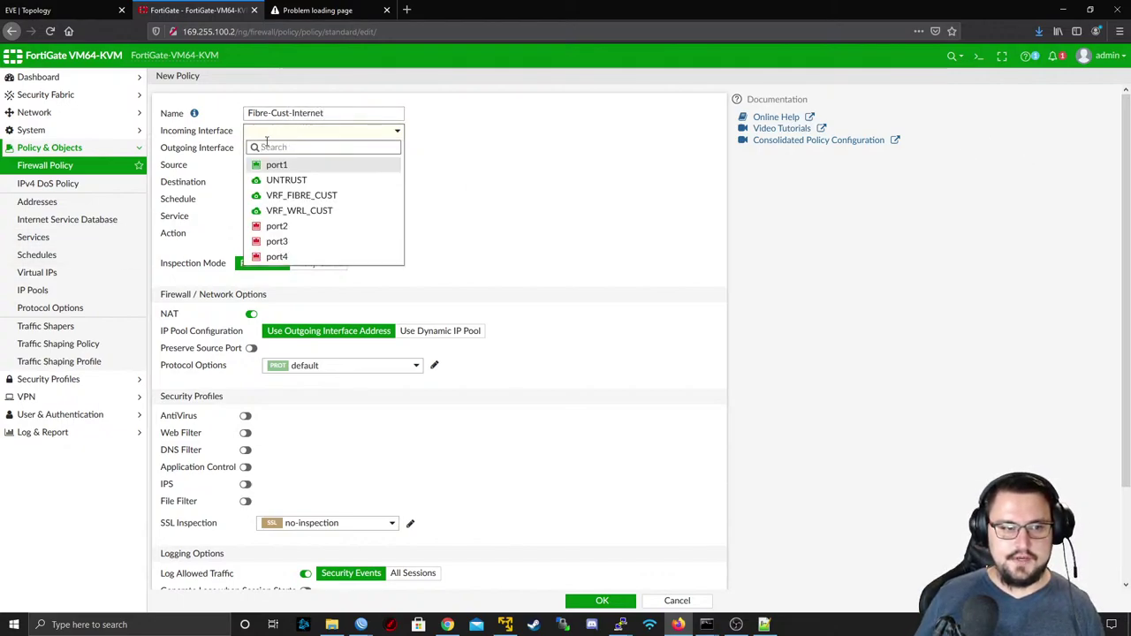
pyautogui.click(332, 198)
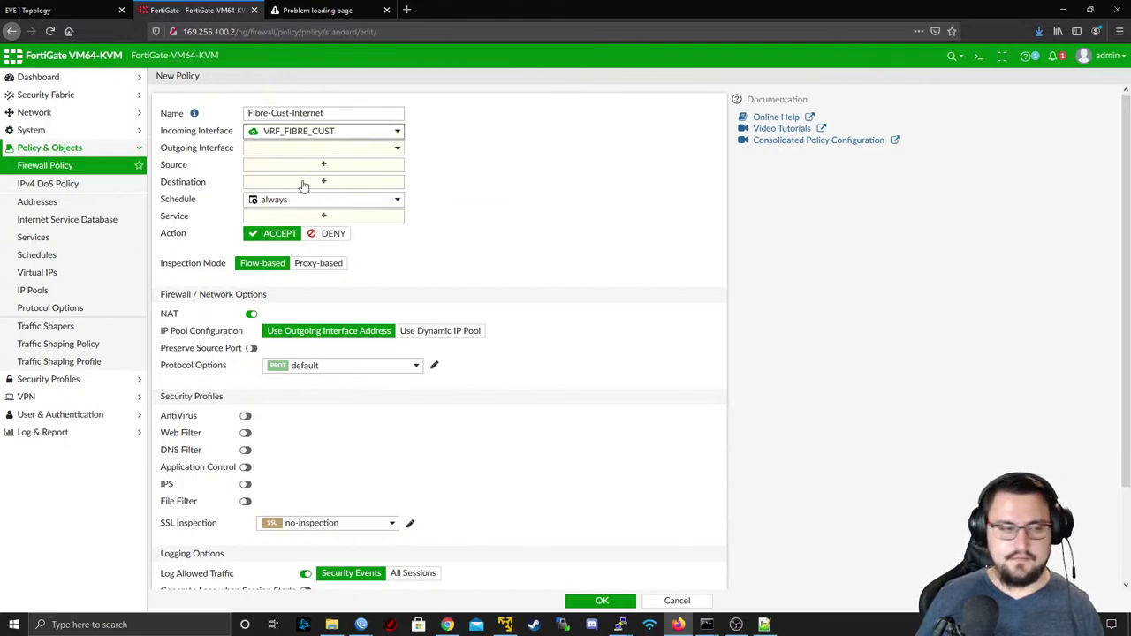
pyautogui.click(299, 150)
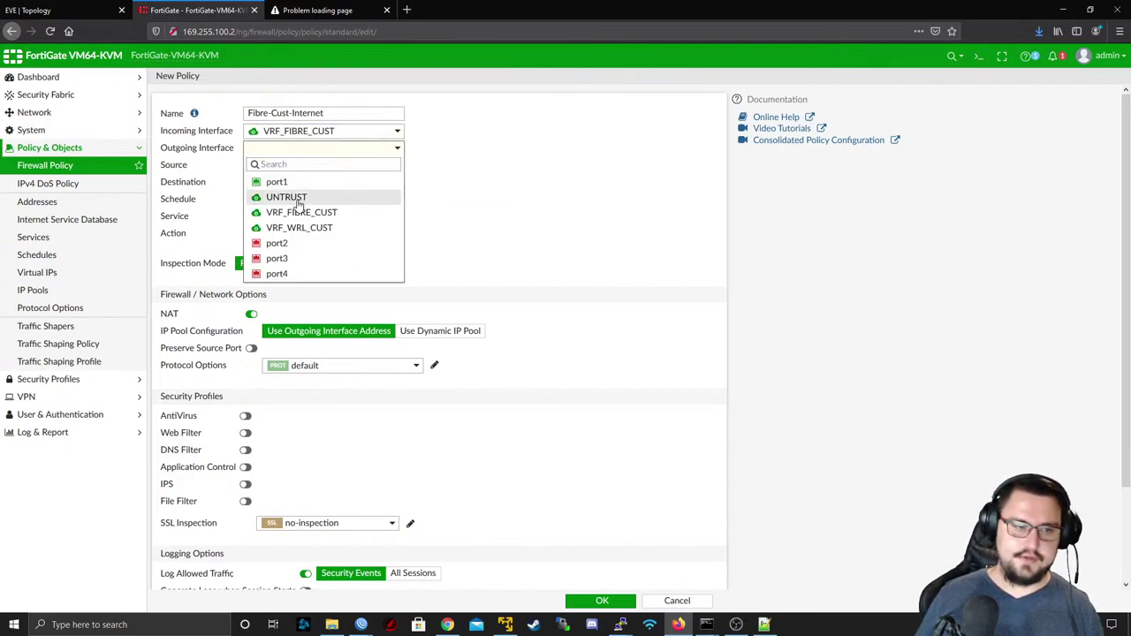
pyautogui.click(297, 194)
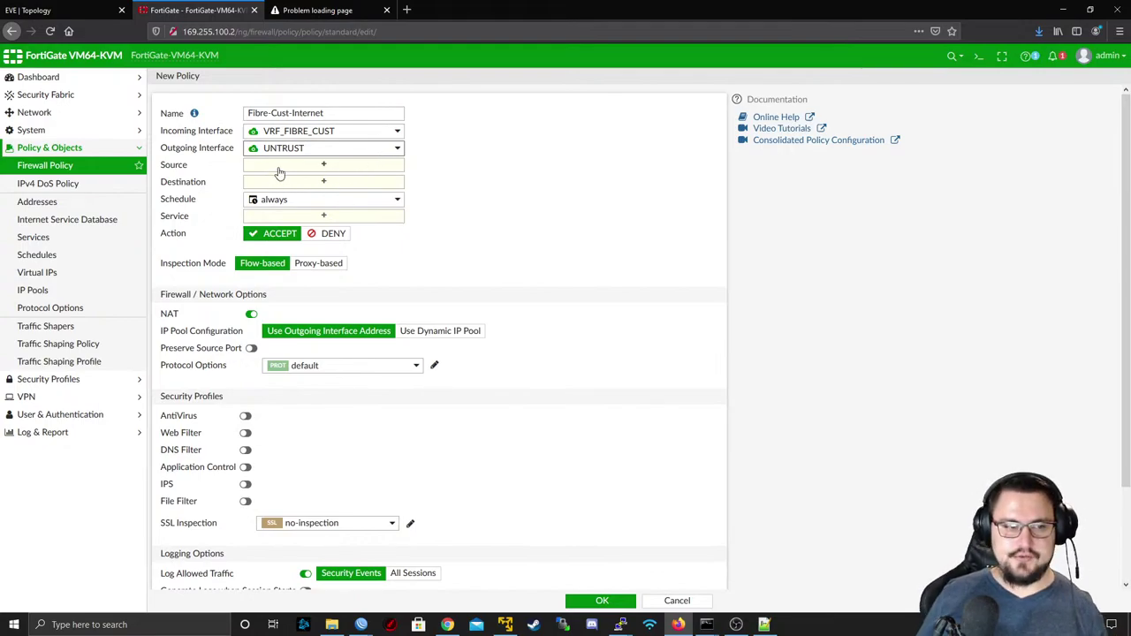
pyautogui.click(279, 168)
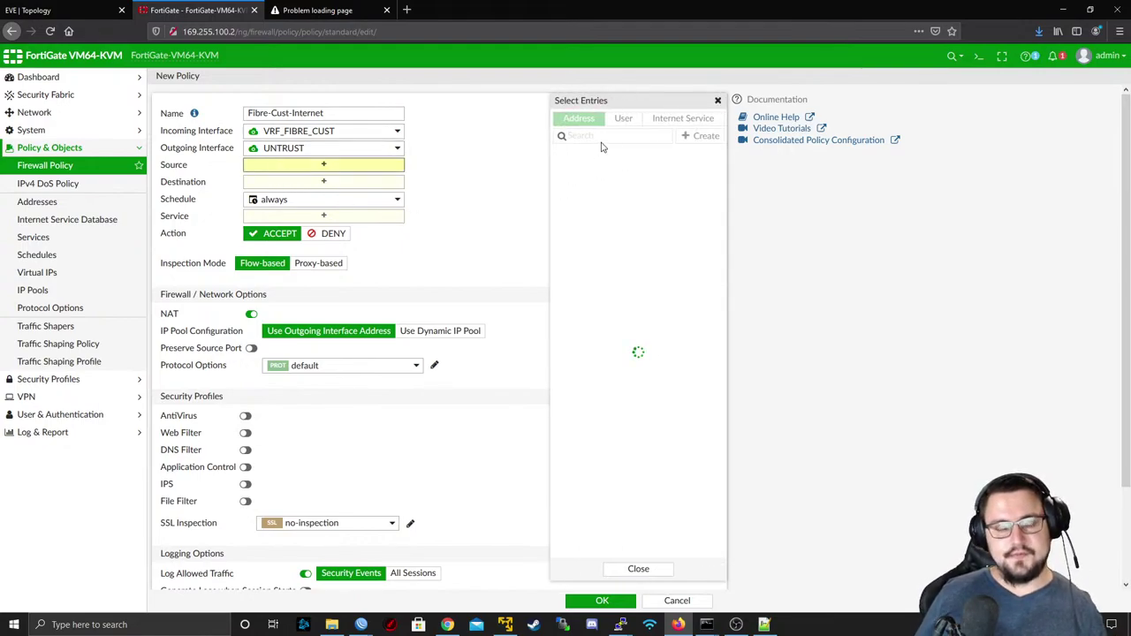
# - Review the subnets on the EVE-NG lab topology, then return to the FortiGate policy form
pyautogui.click(65, 10)
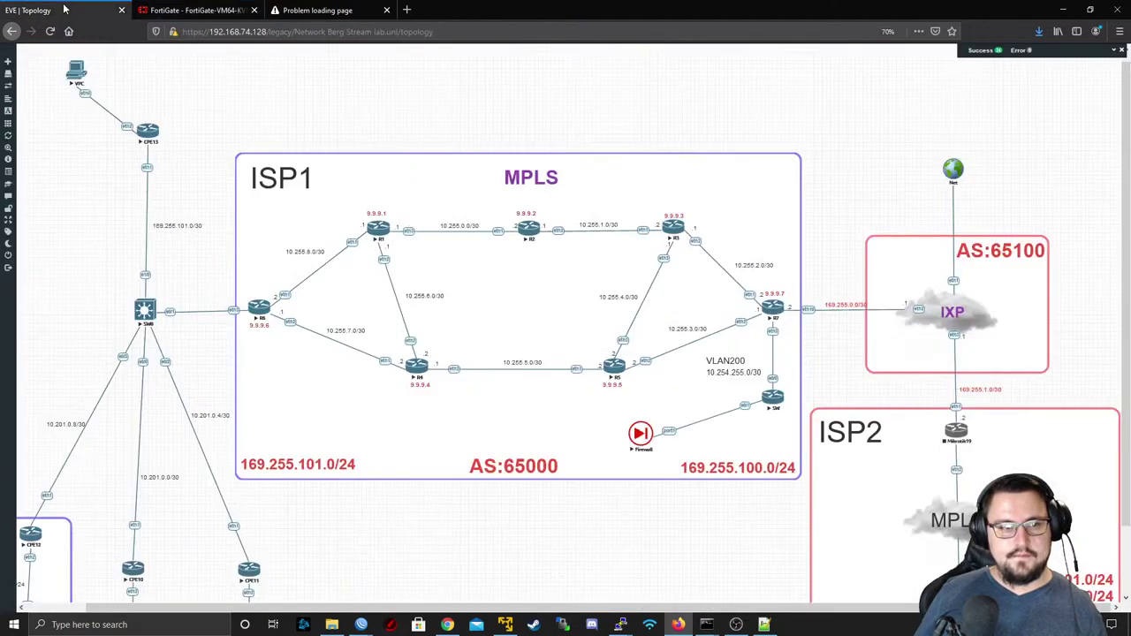
pyautogui.scroll(-2, 277, 371)
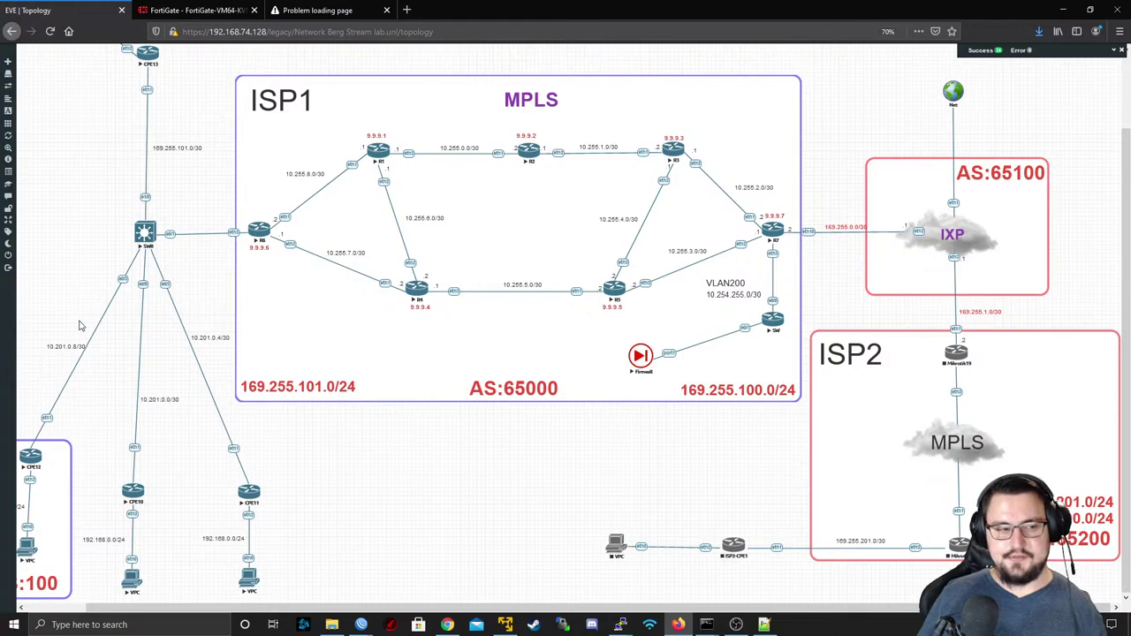
pyautogui.scroll(1, 107, 284)
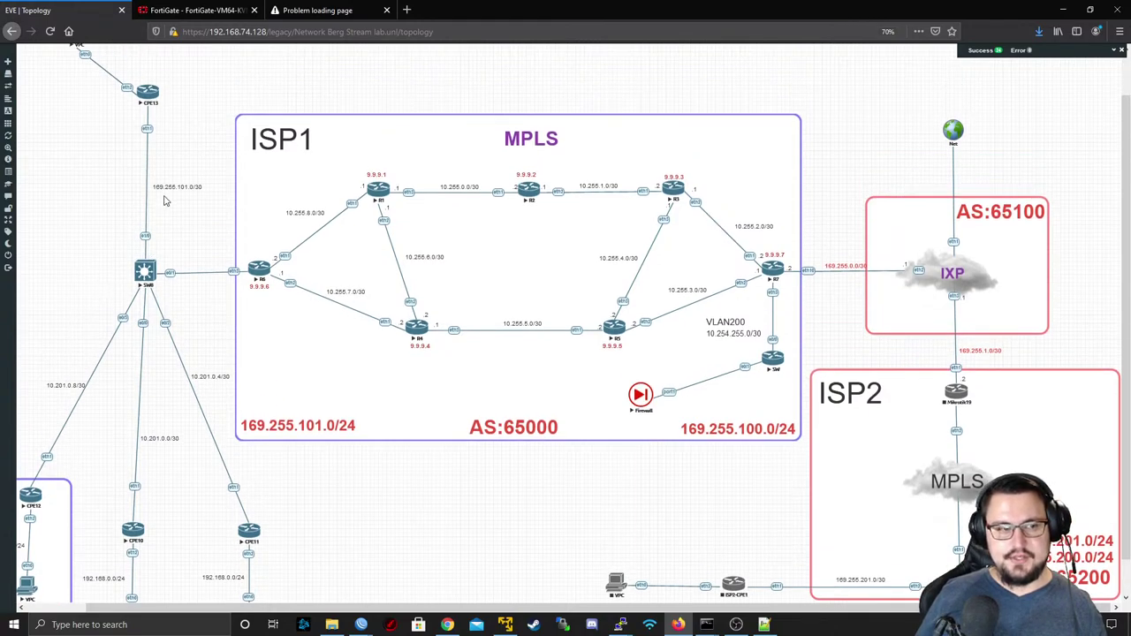
pyautogui.scroll(-1, 150, 234)
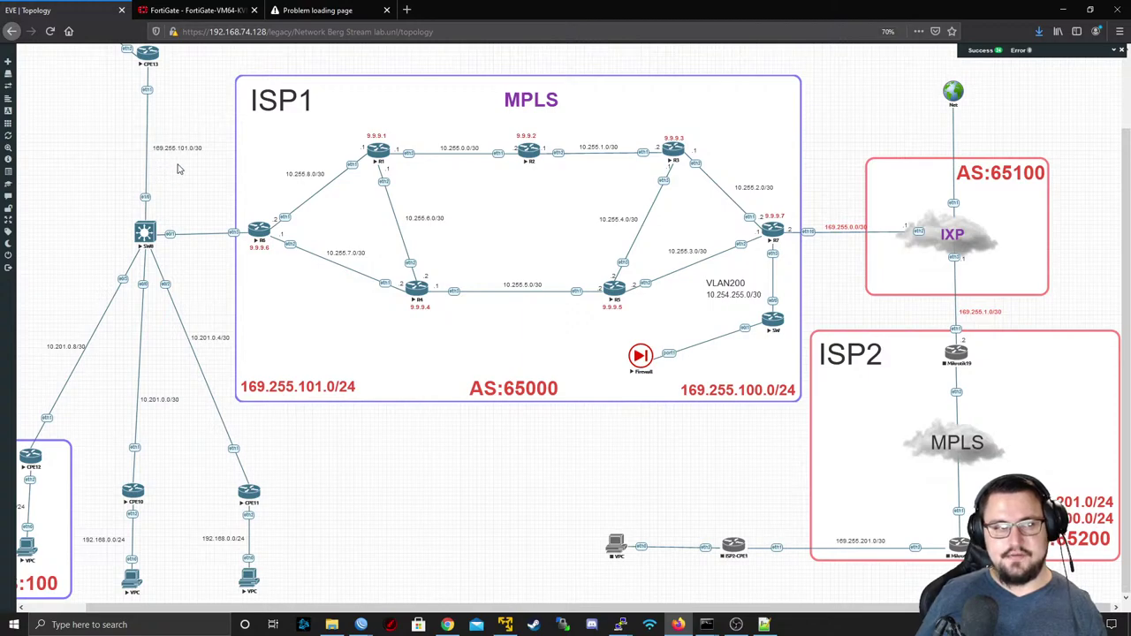
pyautogui.scroll(2, 180, 171)
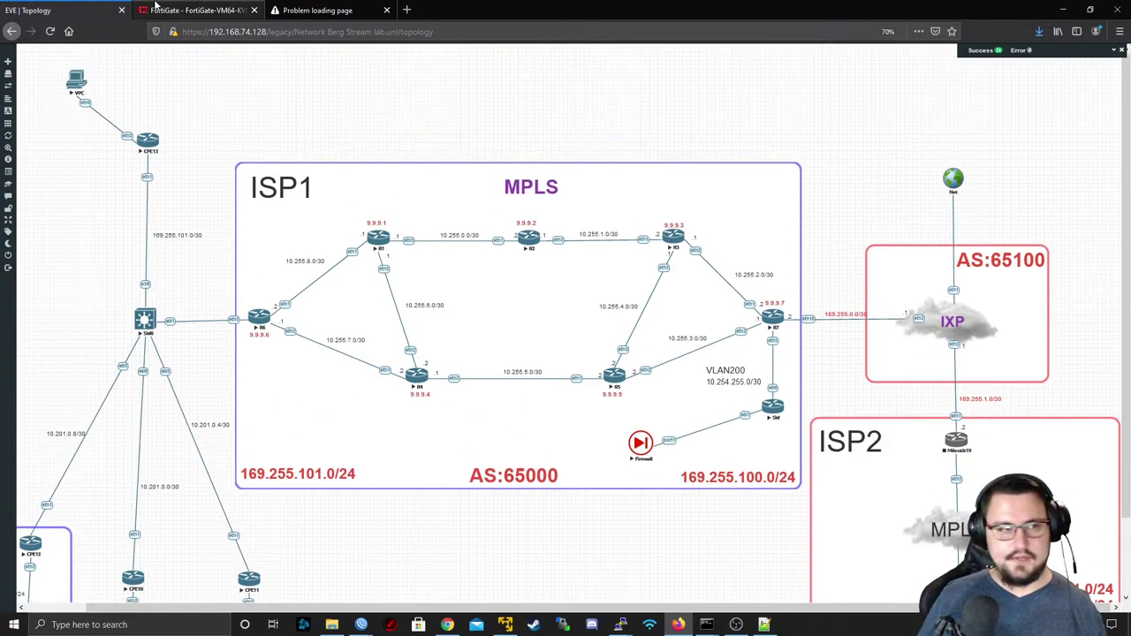
pyautogui.click(154, 7)
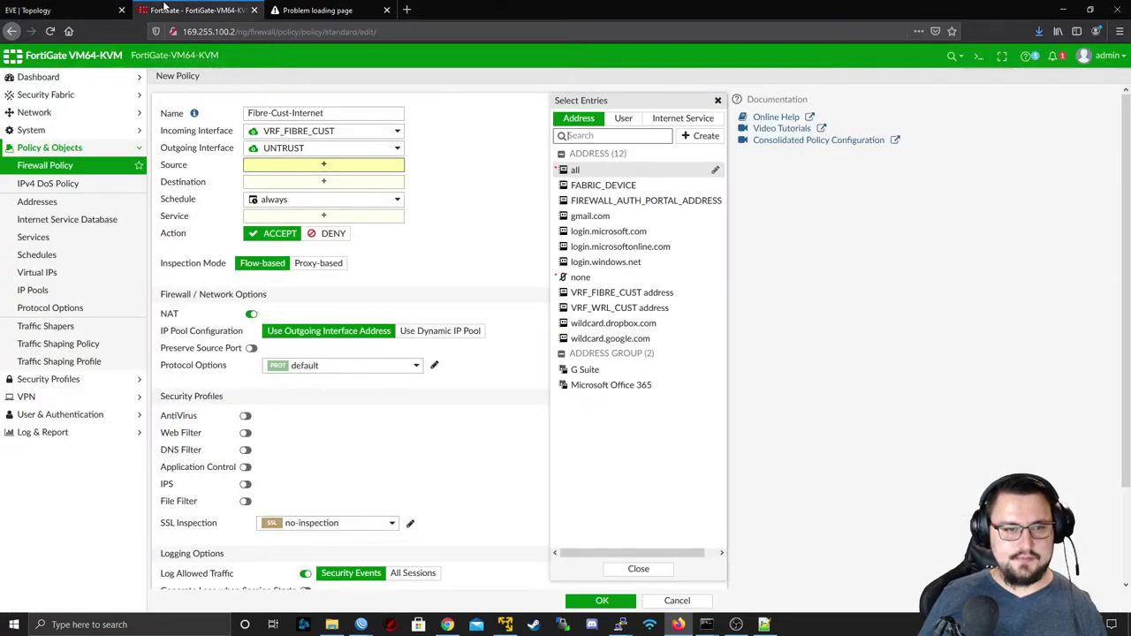
# - Set the Fibre-Cust-Internet policy's source address to 'all' and close the address chooser
pyautogui.click(592, 172)
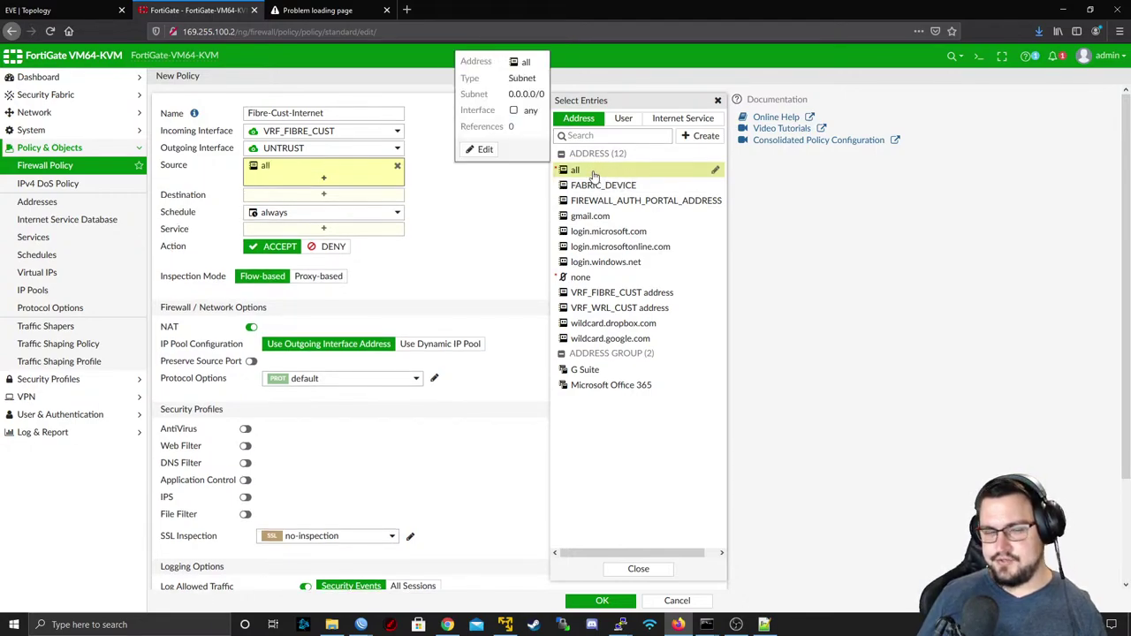
pyautogui.click(445, 253)
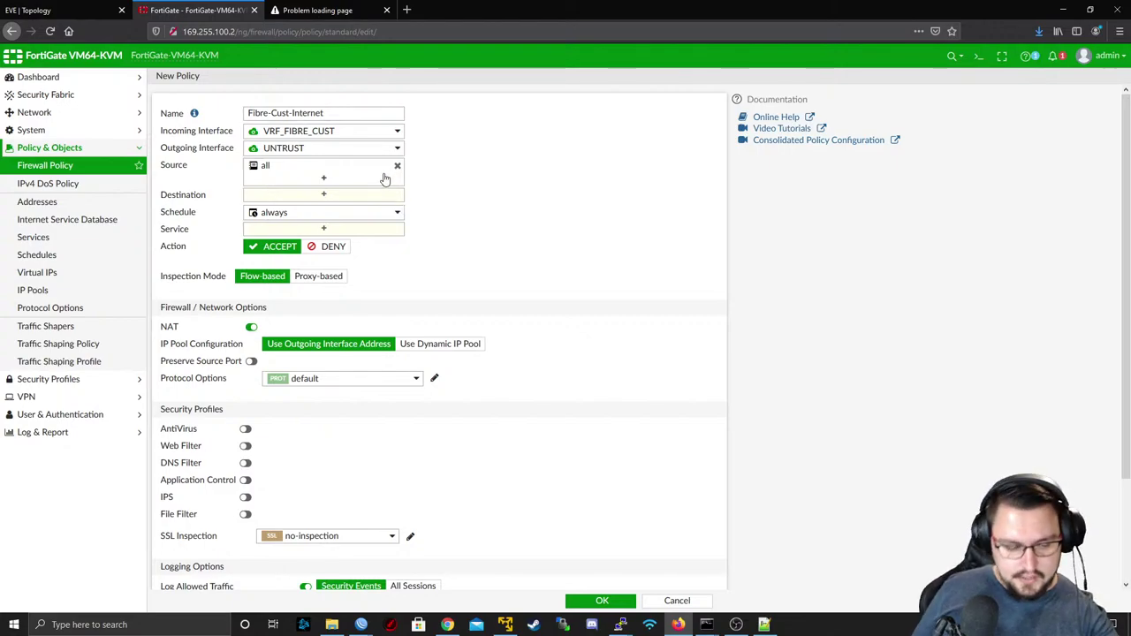
pyautogui.moveTo(390, 154)
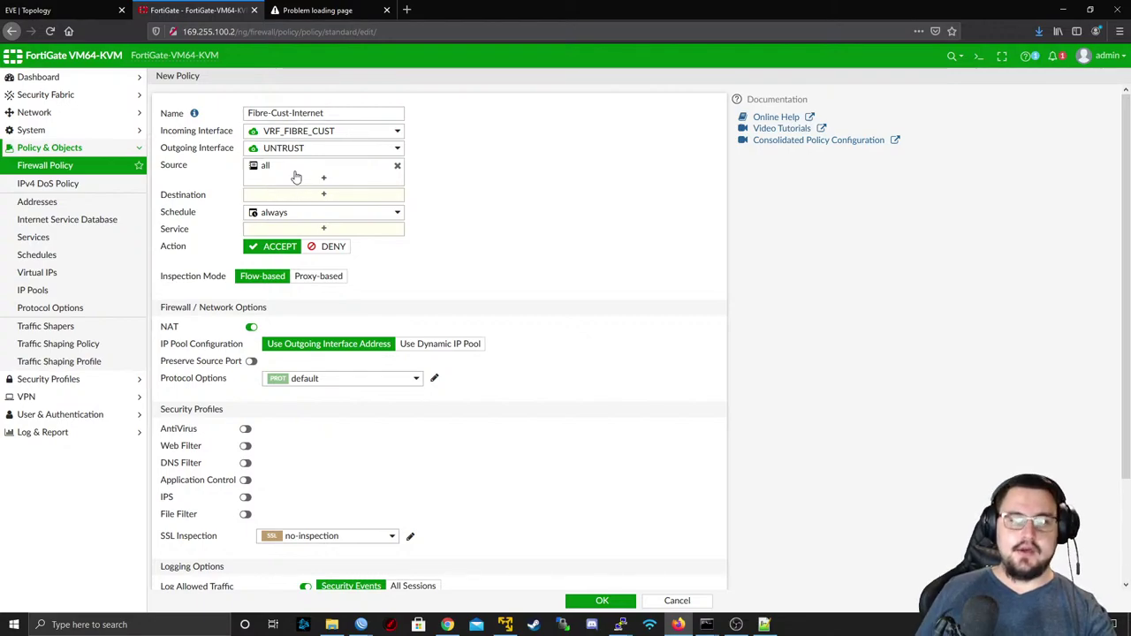
pyautogui.moveTo(311, 183)
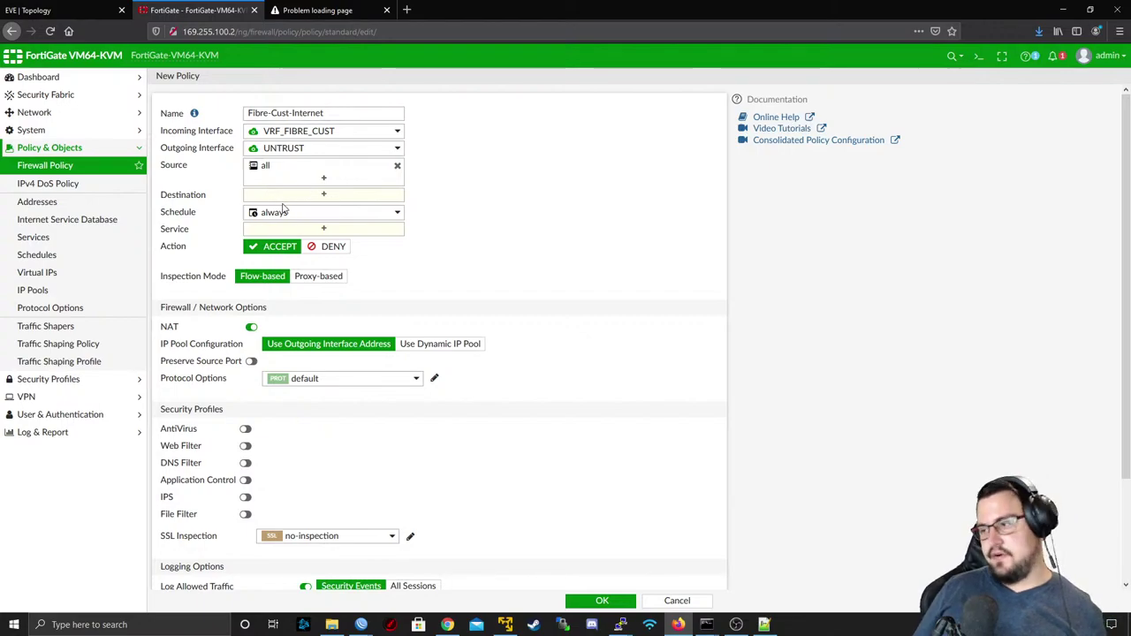
# - Set the Fibre-Cust-Internet policy's destination address to 'all'
pyautogui.click(323, 180)
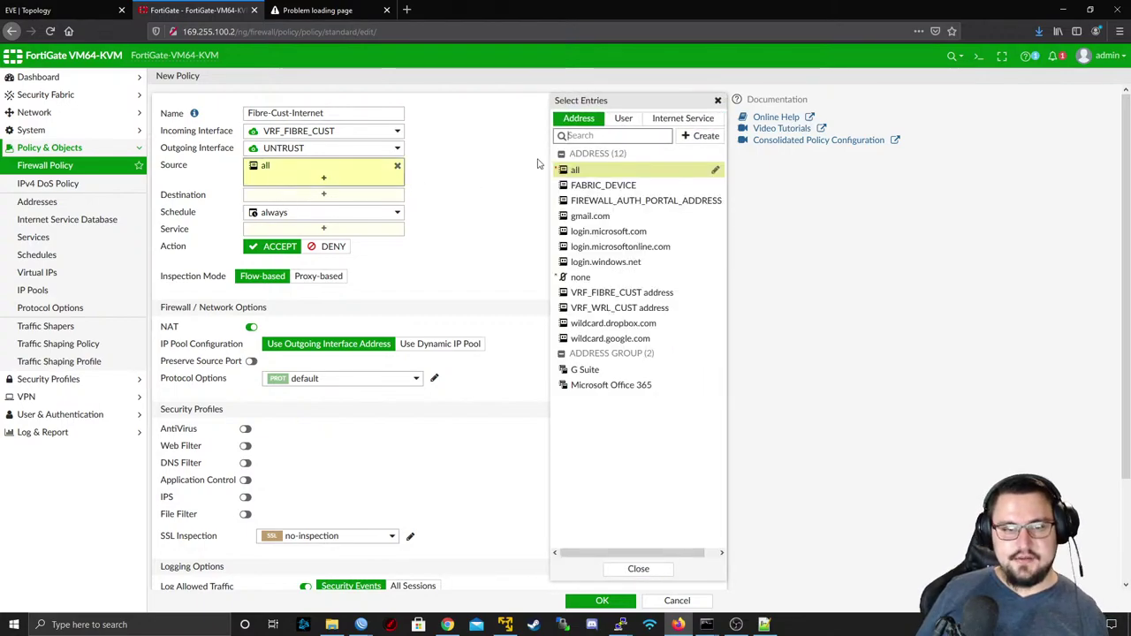
pyautogui.click(53, 10)
pyautogui.click(195, 9)
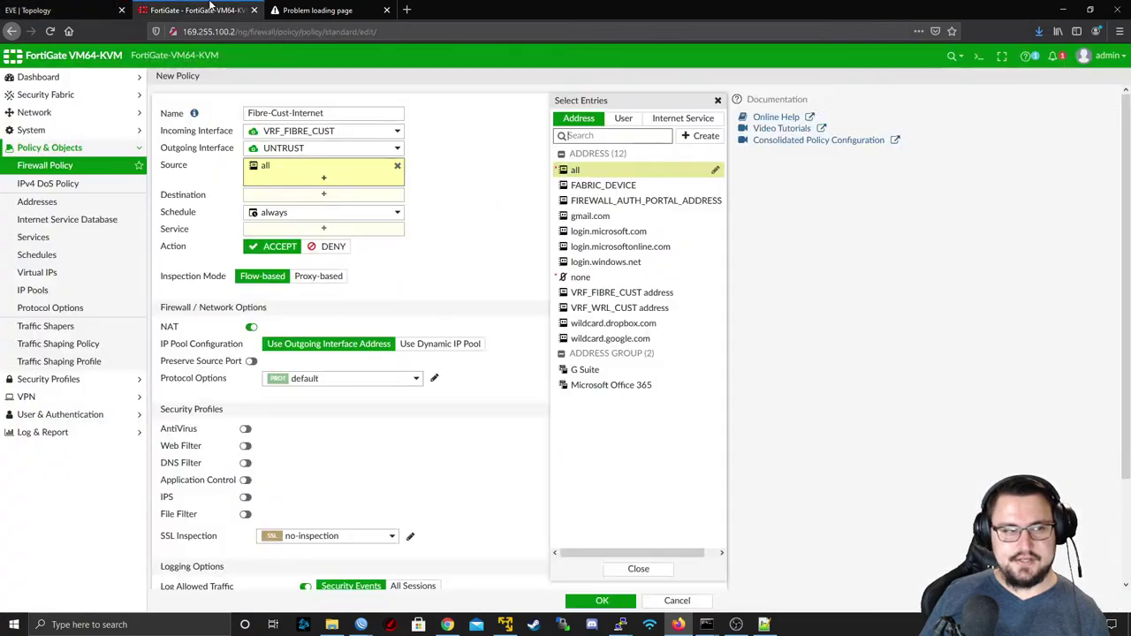
pyautogui.click(323, 196)
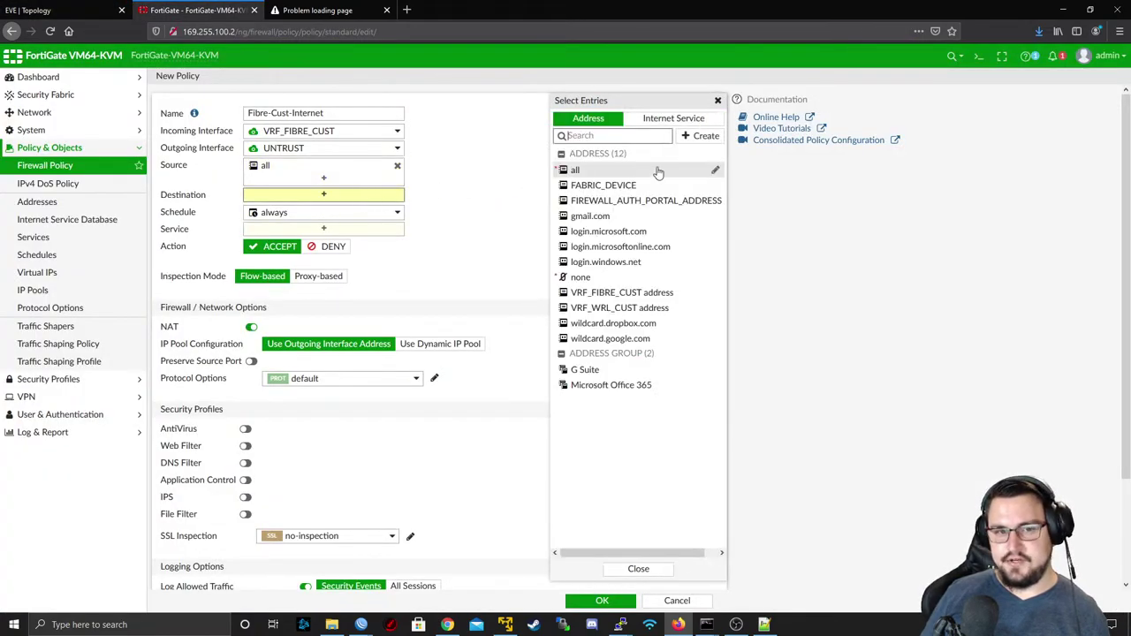
pyautogui.click(624, 174)
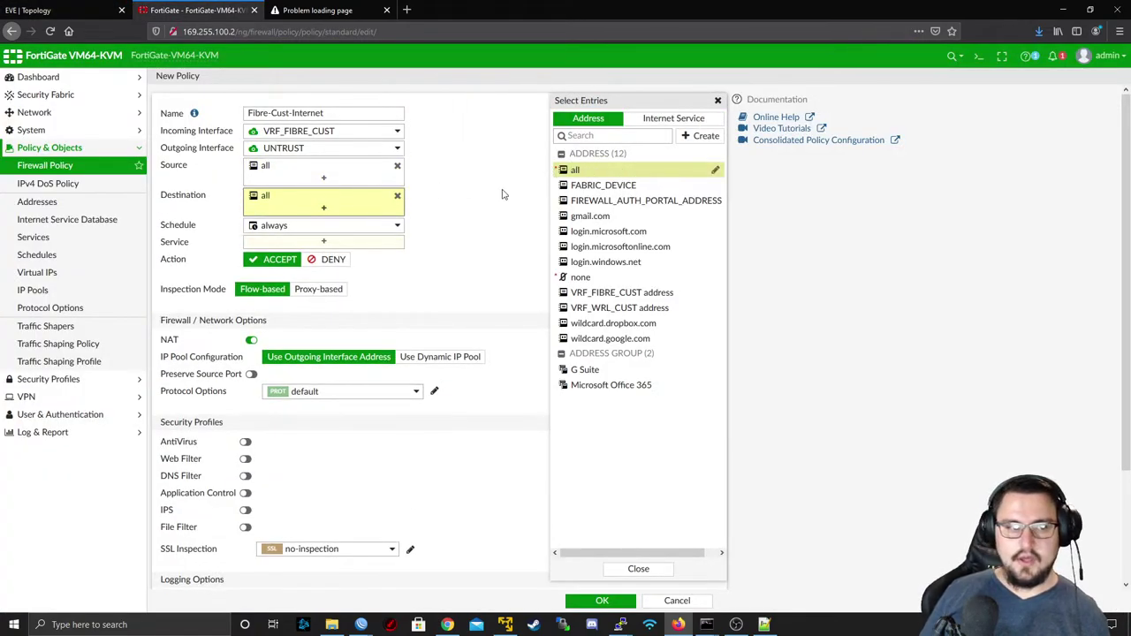
pyautogui.click(477, 192)
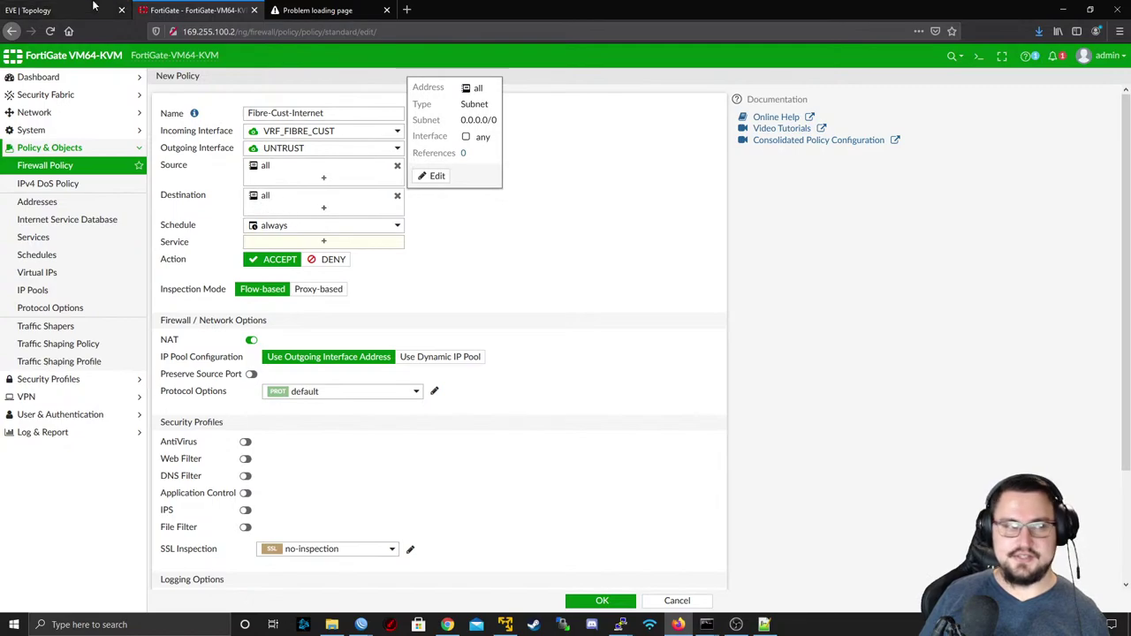
# - Copy the 169.255.101.0/30 link label from the EVE-NG topology and return to FortiGate
pyautogui.click(55, 7)
pyautogui.scroll(-2, 205, 140)
pyautogui.scroll(2, 187, 147)
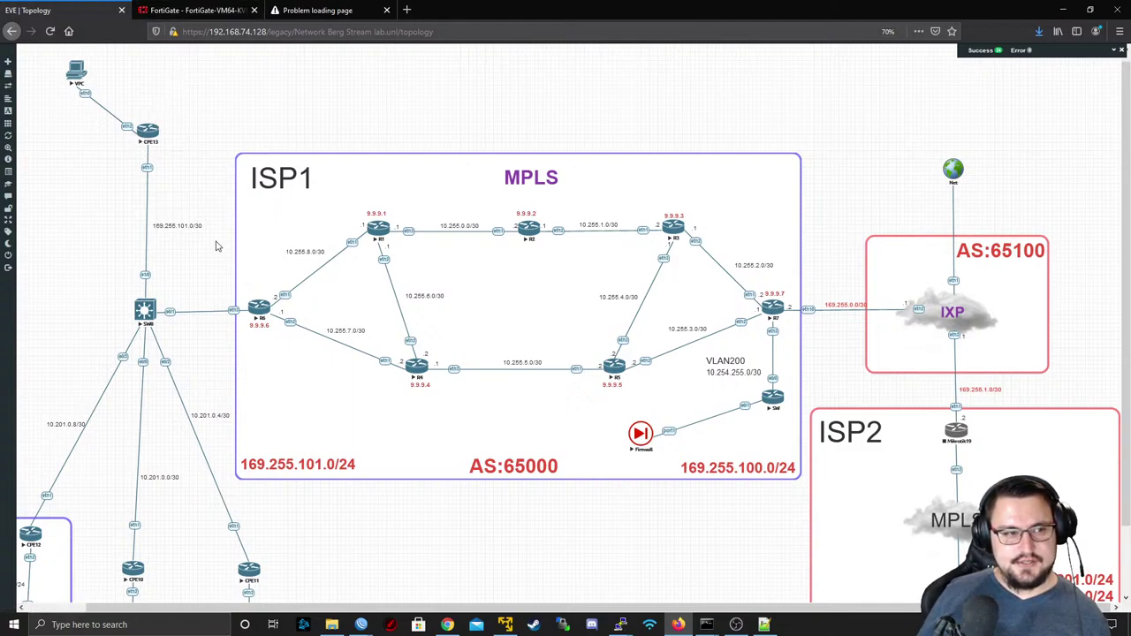
pyautogui.doubleClick(179, 225)
pyautogui.hotkey('ctrl', 'c')
pyautogui.click(195, 10)
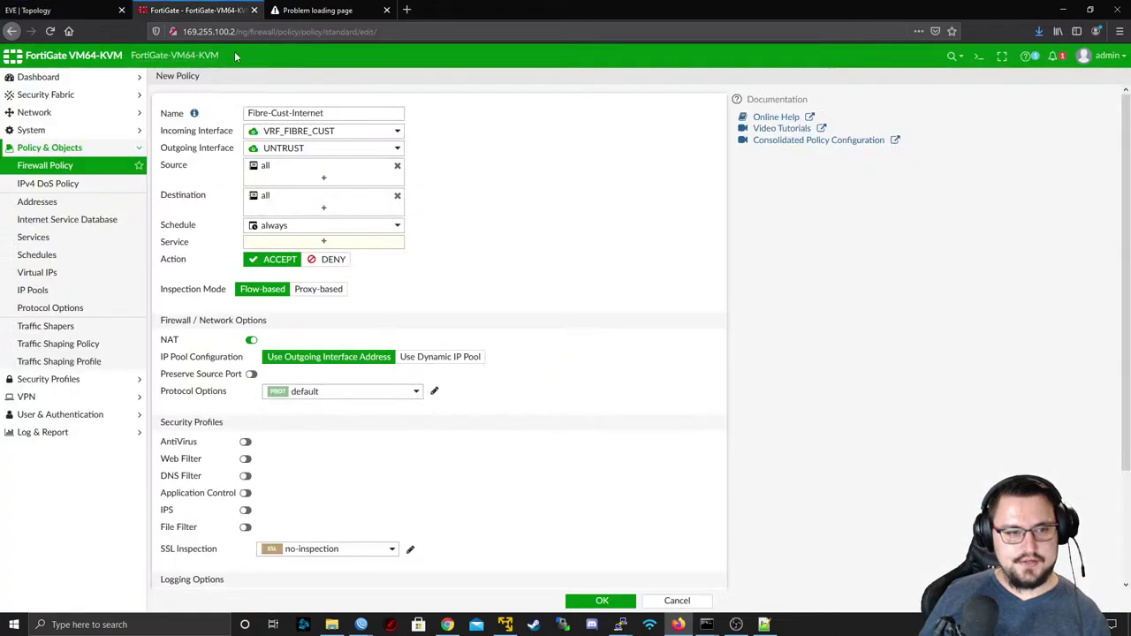
# - Create subnet address object 169.255.101.0/30, named and addressed 169.255.101.0/30, from the source chooser
pyautogui.click(279, 167)
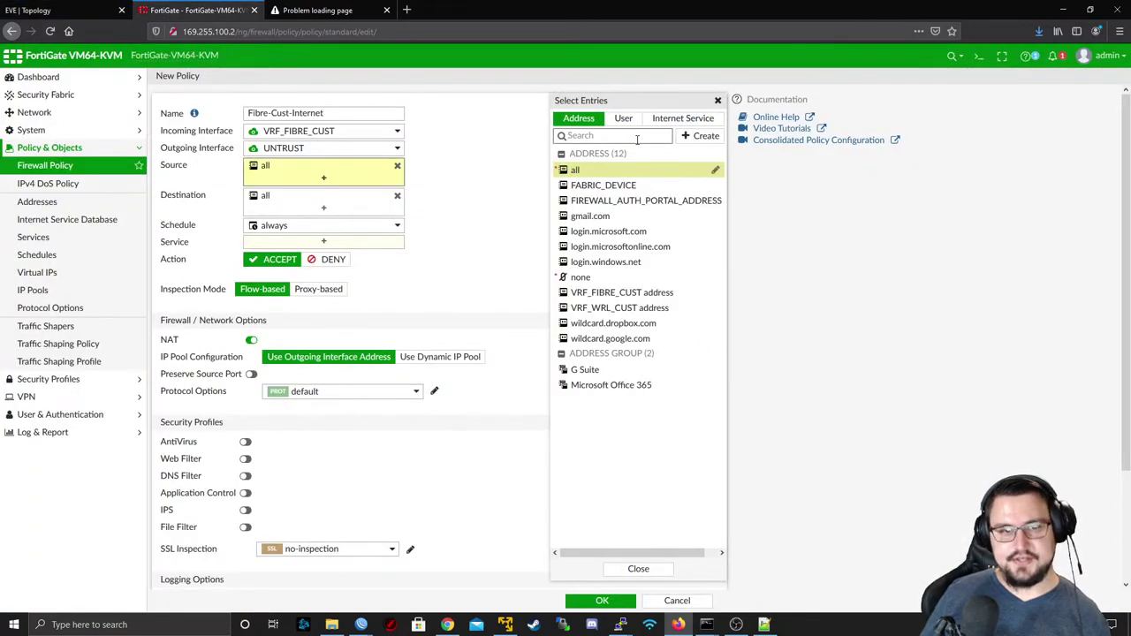
pyautogui.hotkey('ctrl', 'v')
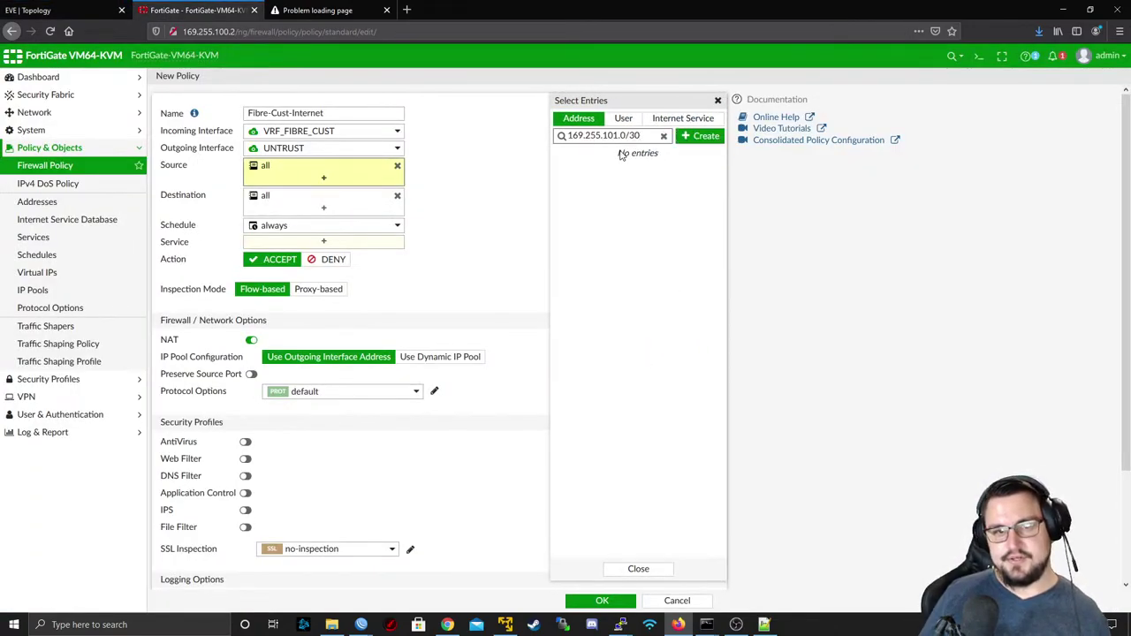
pyautogui.click(700, 136)
pyautogui.click(598, 170)
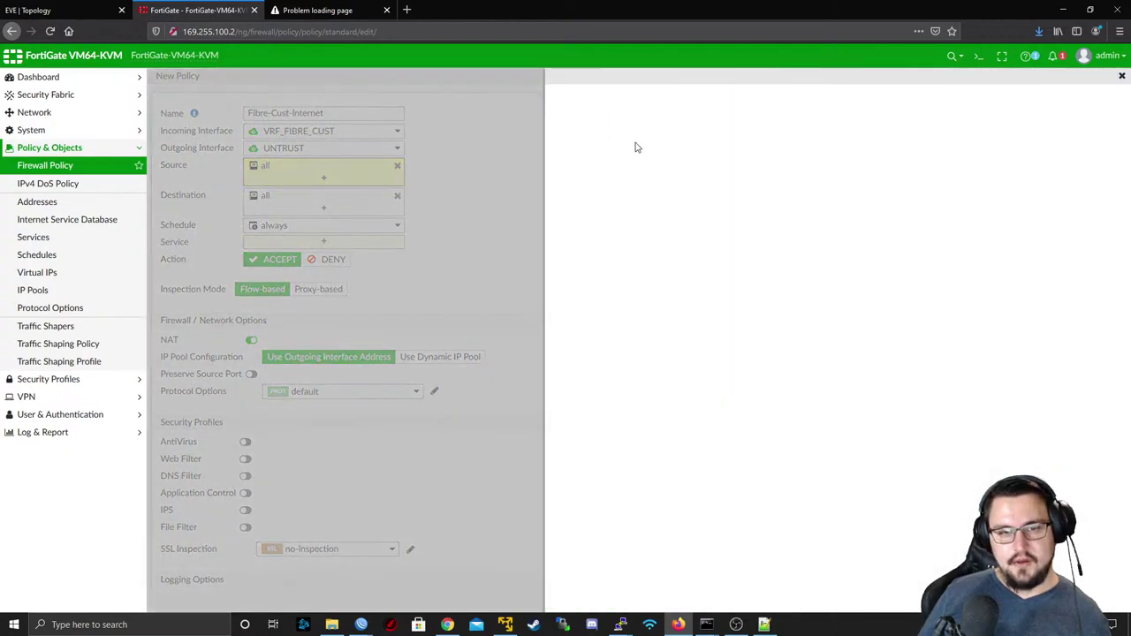
pyautogui.hotkey('ctrl', 'v')
pyautogui.click(740, 155)
pyautogui.hotkey('ctrl', 'v')
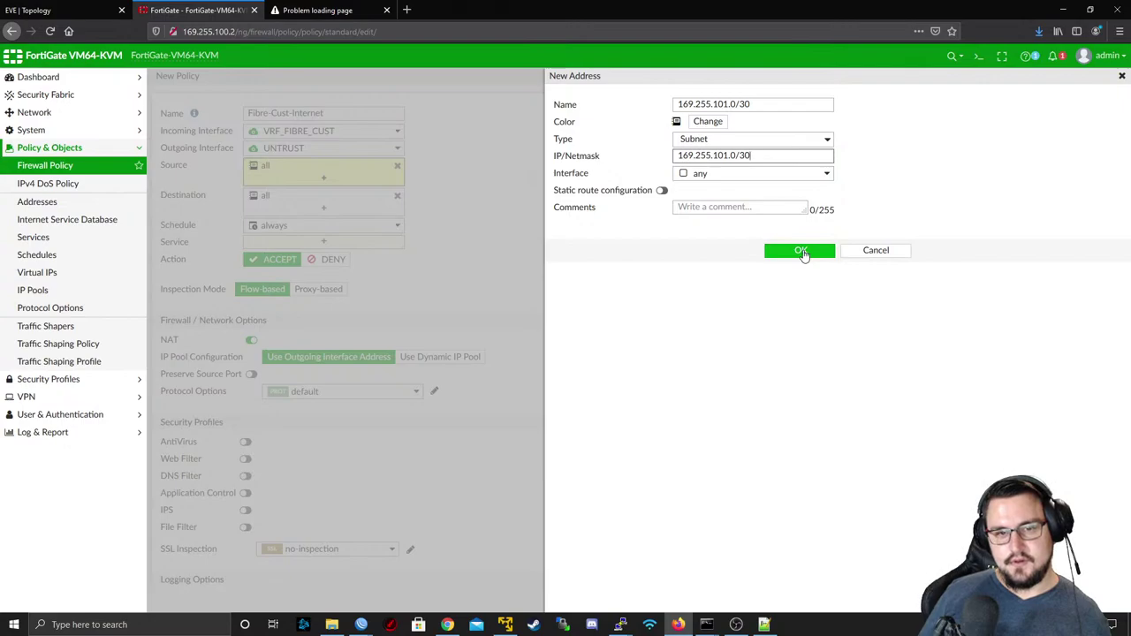
pyautogui.click(800, 252)
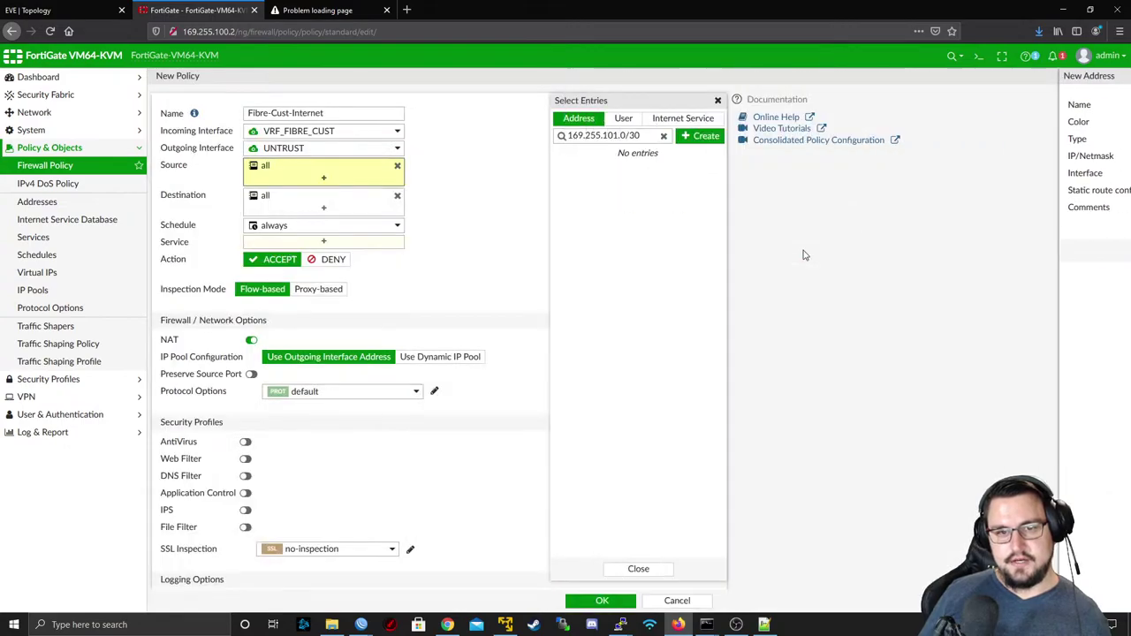
pyautogui.click(42, 9)
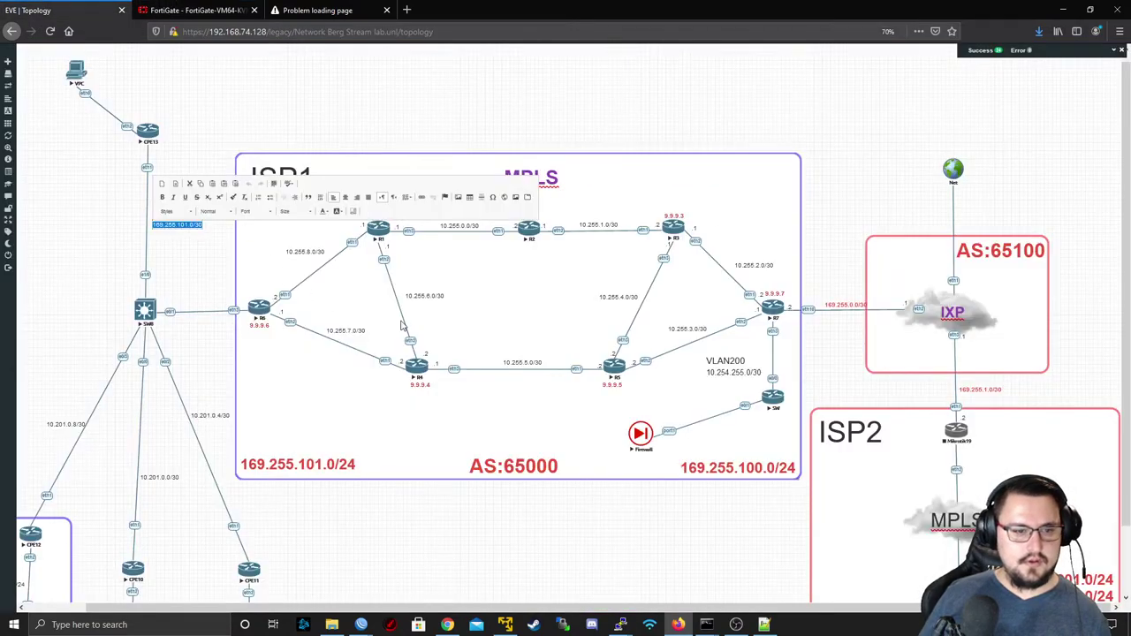
# - Copy the 10.201.0.8/30 link label from the EVE-NG topology and return to FortiGate
pyautogui.click(76, 420)
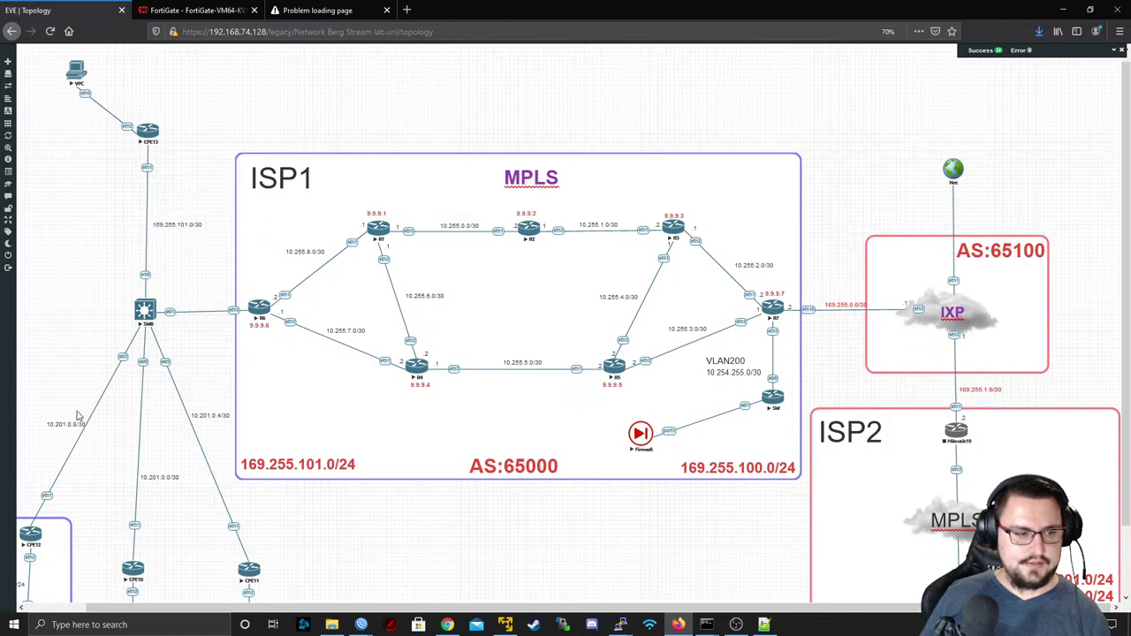
pyautogui.doubleClick(66, 424)
pyautogui.hotkey('ctrl', 'c')
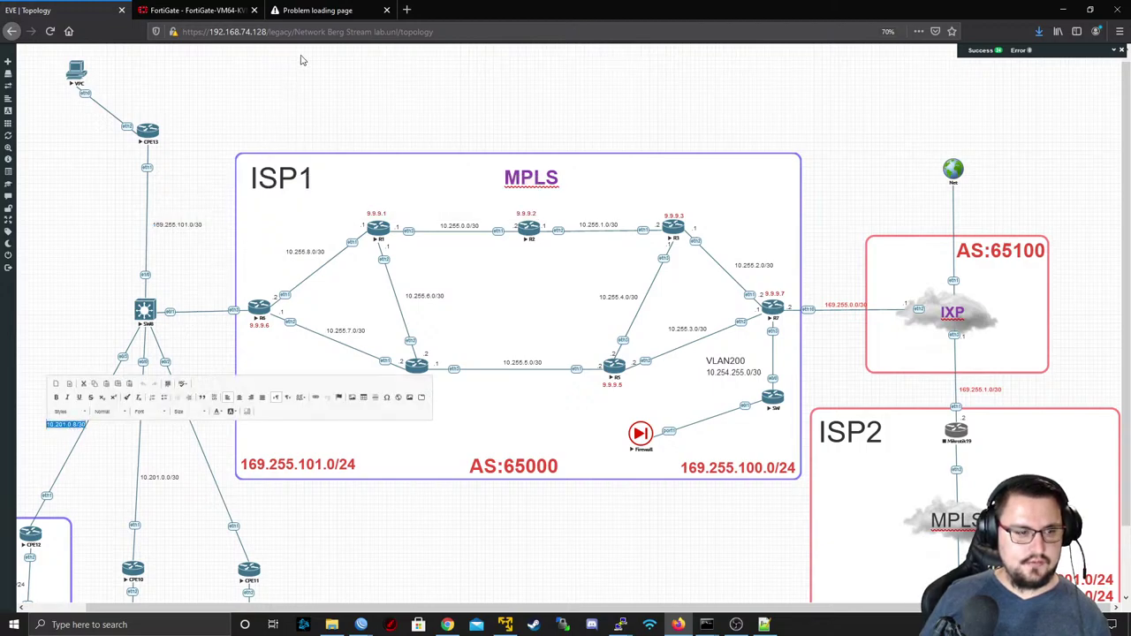
pyautogui.click(225, 8)
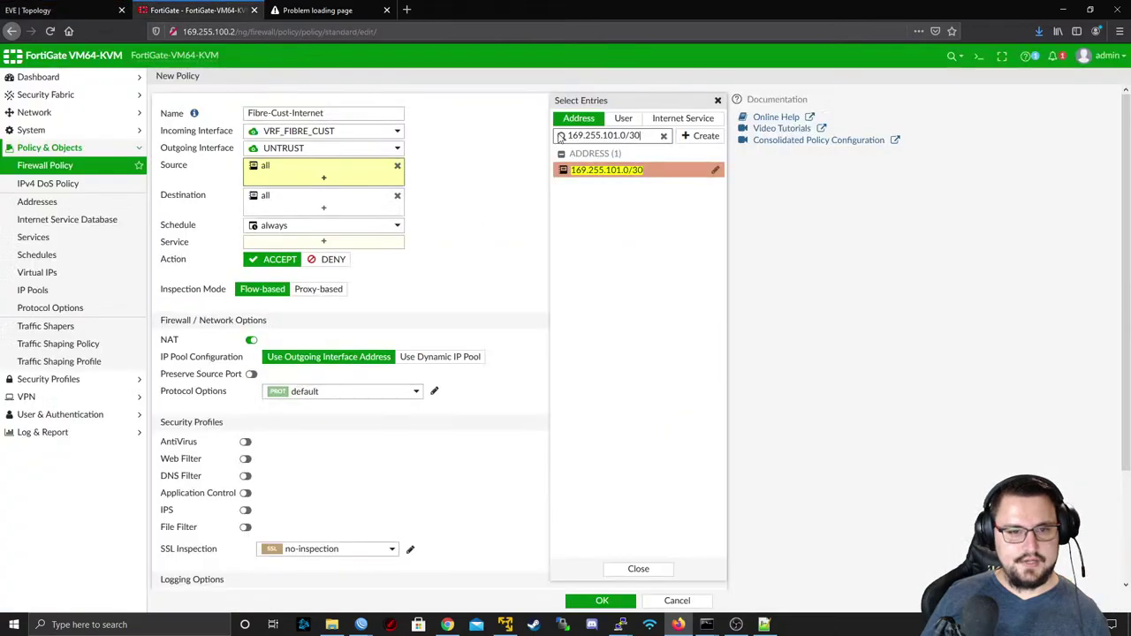
# - Create subnet address object 10.201.0.8/30 with matching name and IP/Netmask
pyautogui.click(686, 137)
pyautogui.click(583, 172)
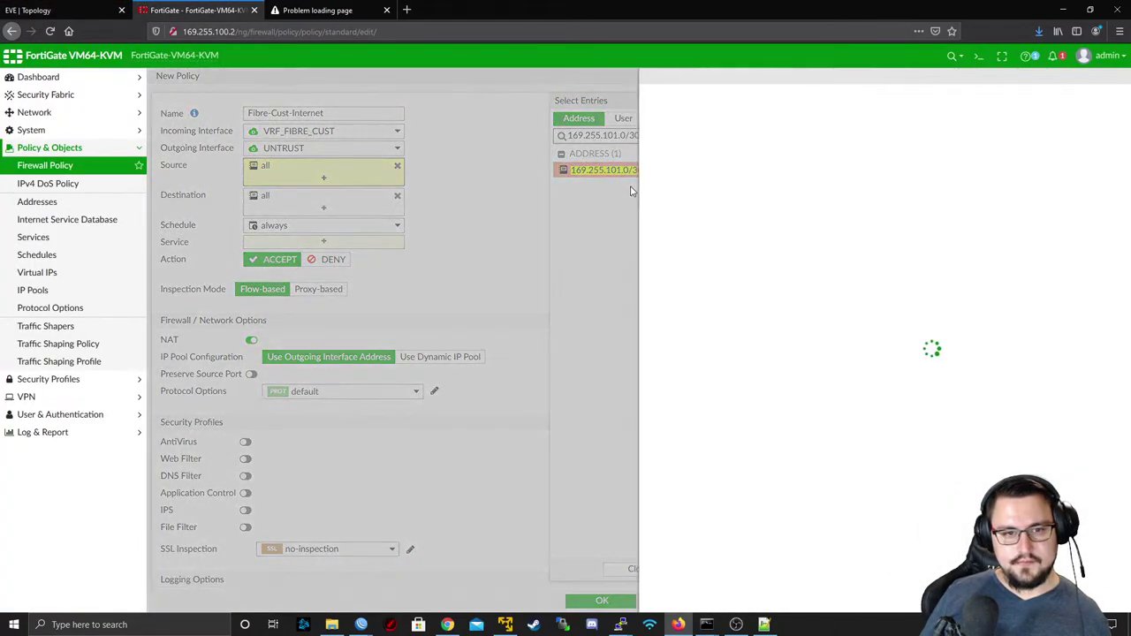
pyautogui.click(710, 105)
pyautogui.hotkey('ctrl', 'v')
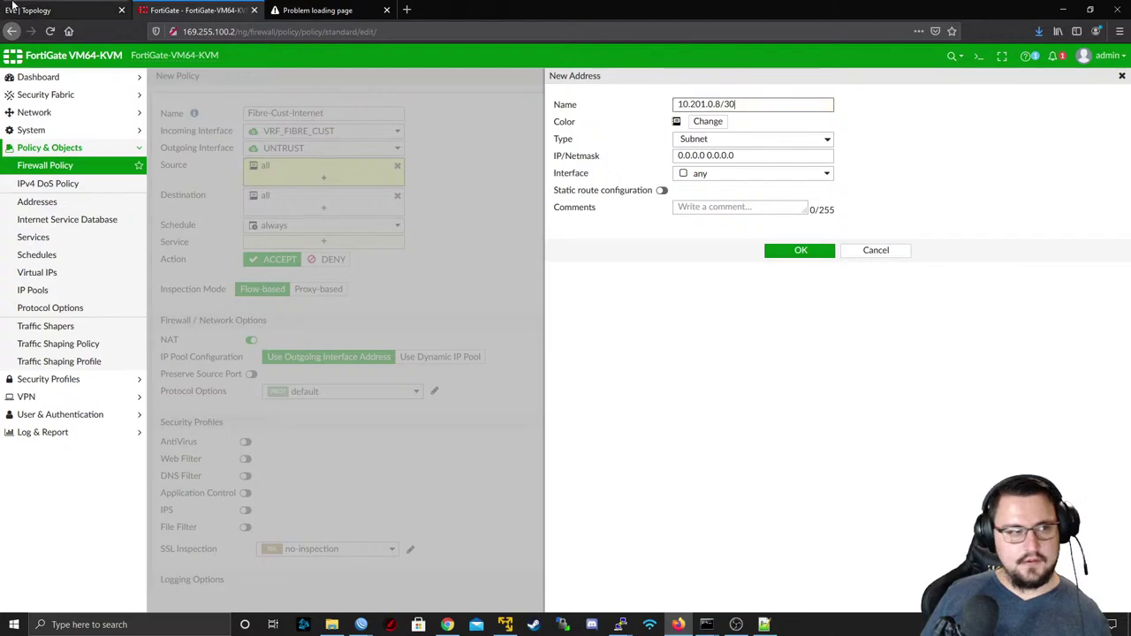
pyautogui.click(5, 9)
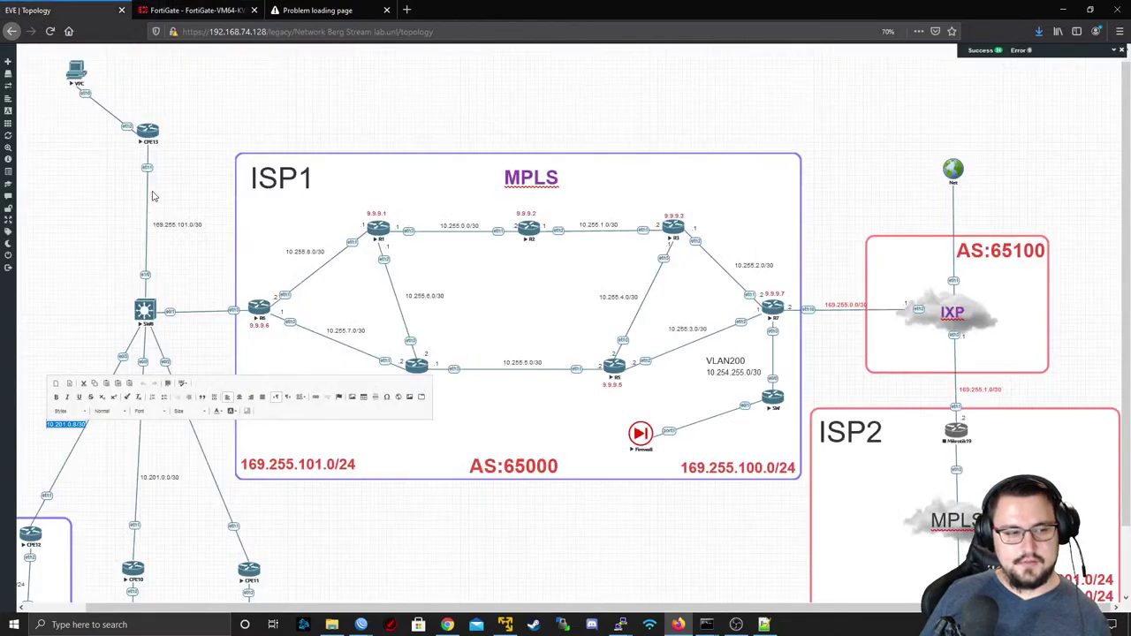
pyautogui.click(197, 9)
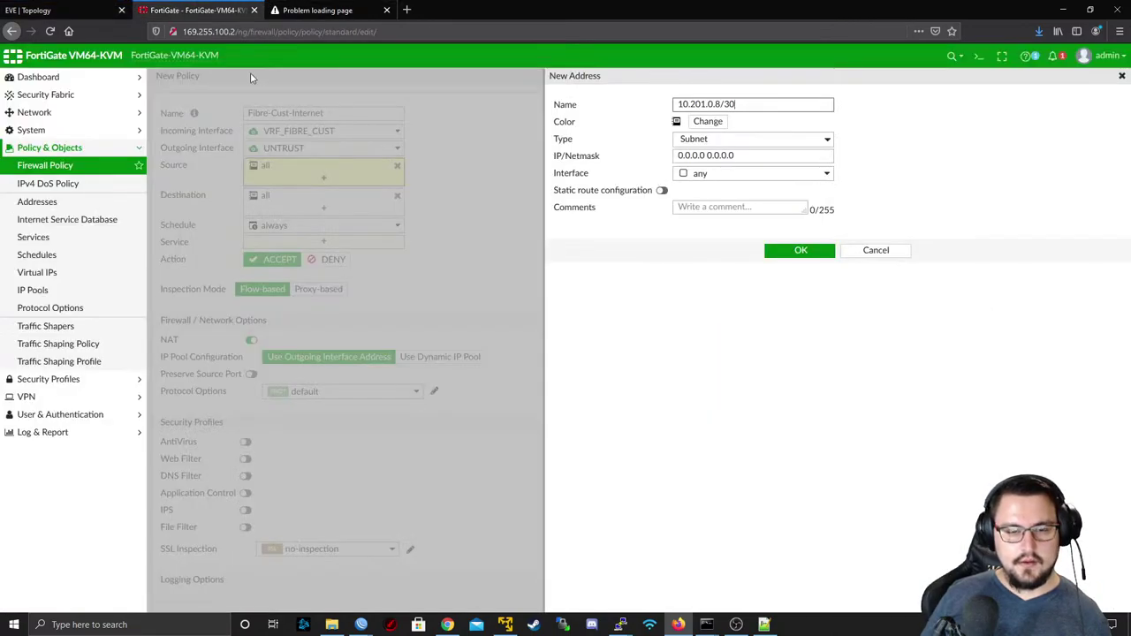
pyautogui.click(106, 10)
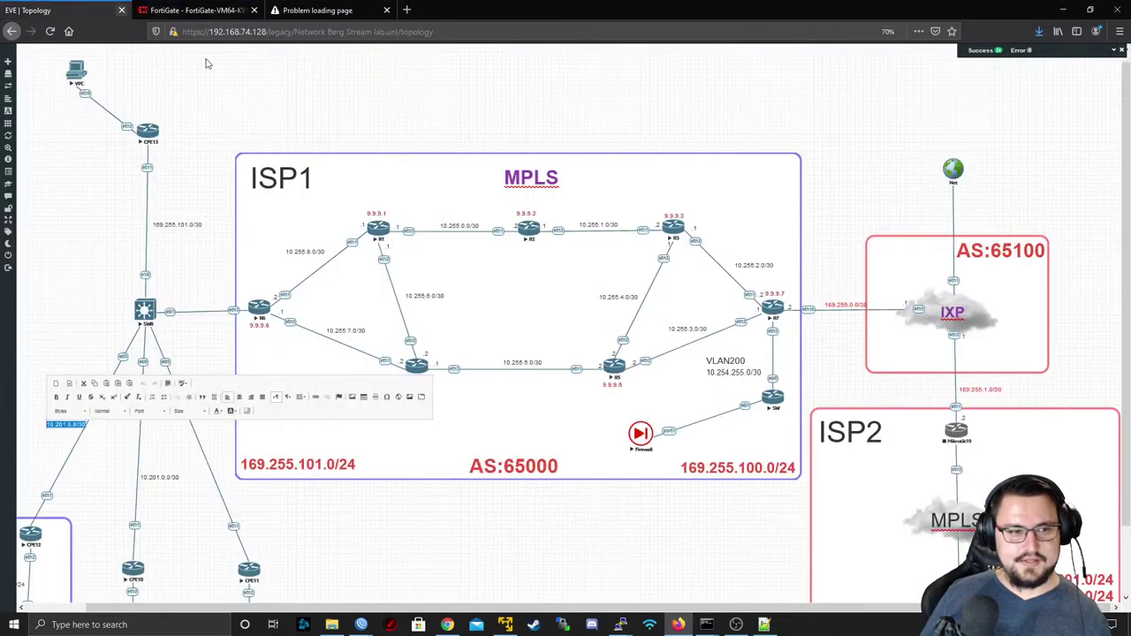
pyautogui.click(291, 10)
pyautogui.click(221, 6)
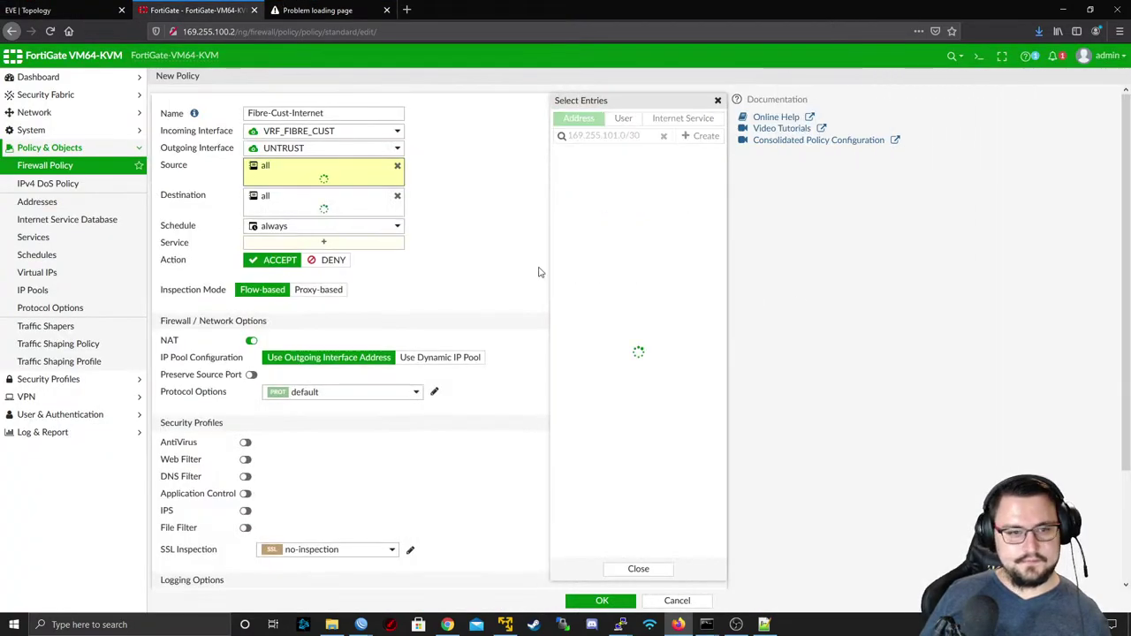
pyautogui.click(601, 172)
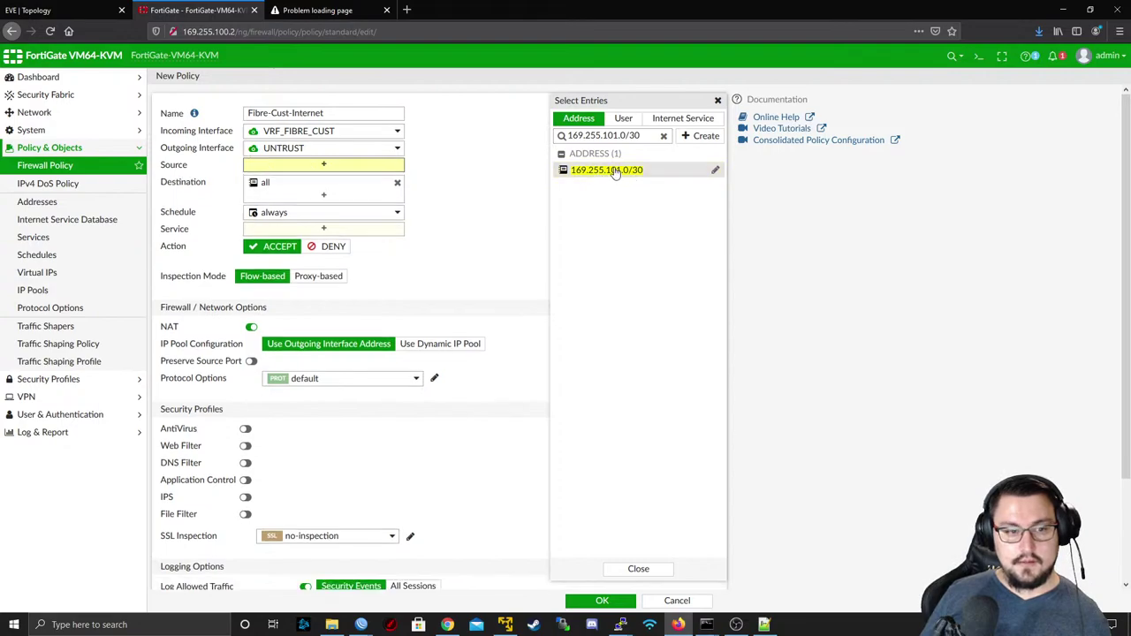
# - Copy the 10.201.0.0/30 label from the topology and search the addresses for it
pyautogui.click(35, 10)
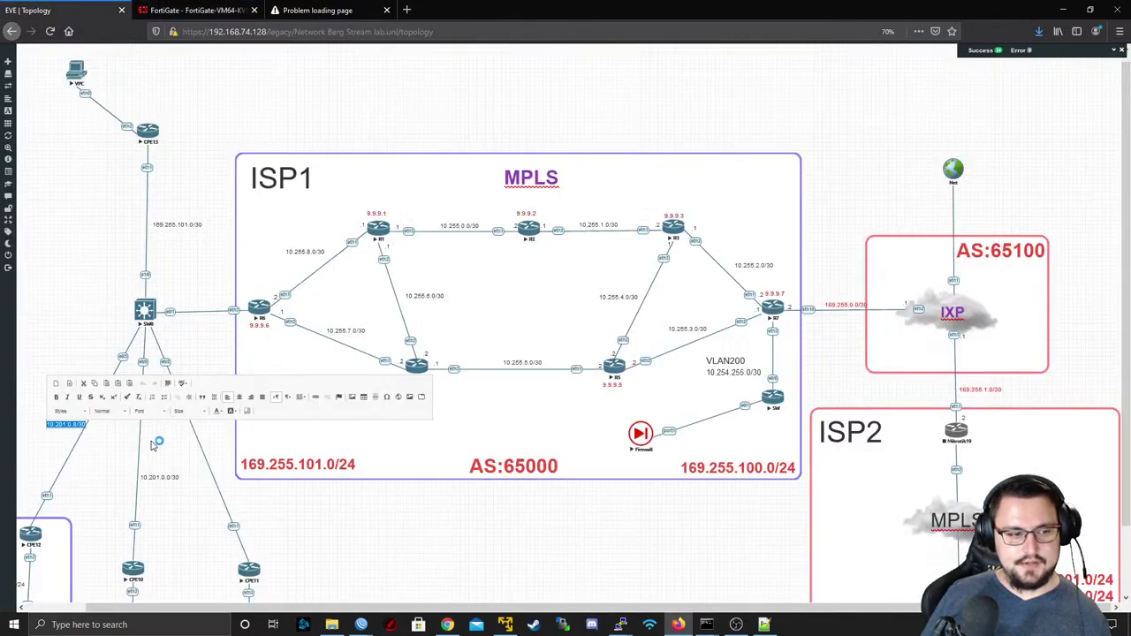
pyautogui.click(153, 477)
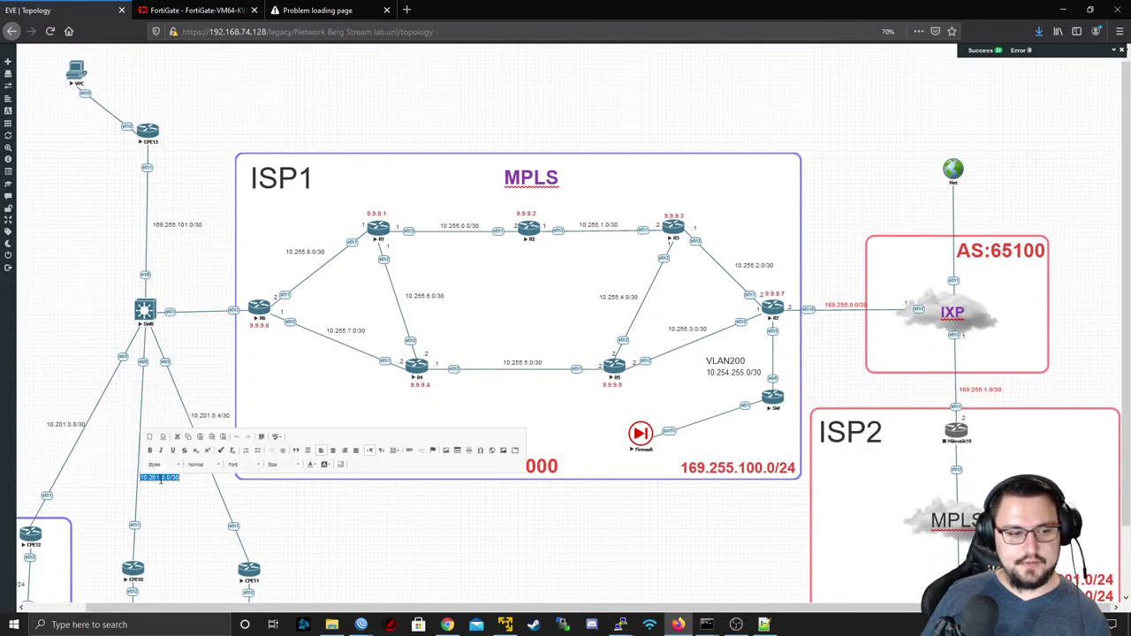
pyautogui.doubleClick(154, 477)
pyautogui.hotkey('ctrl', 'c')
pyautogui.click(194, 10)
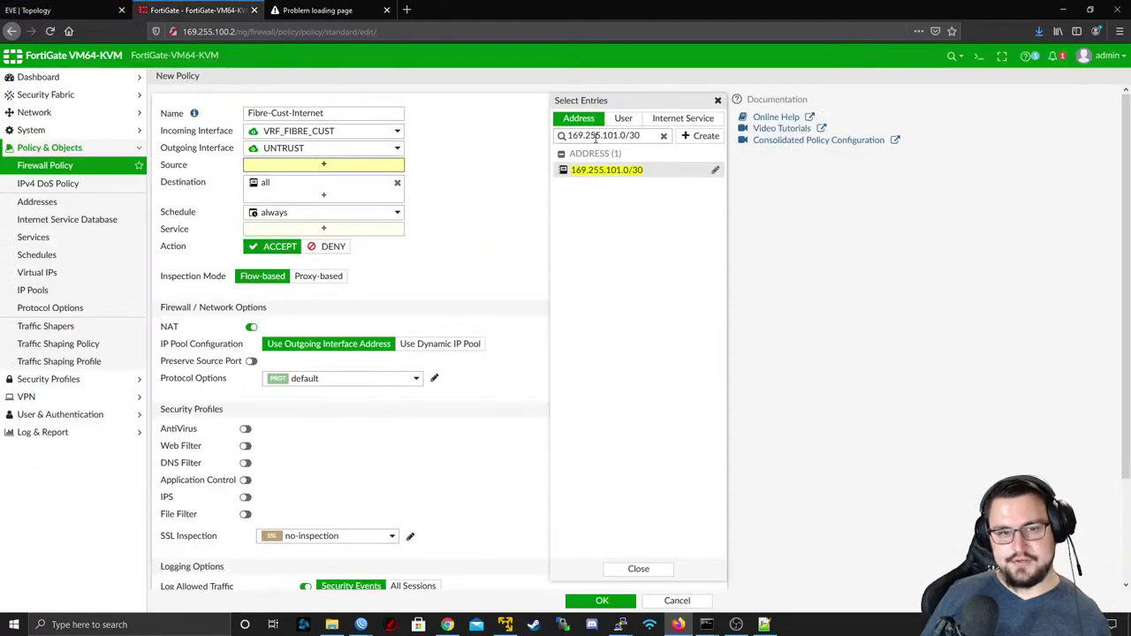
pyautogui.click(654, 135)
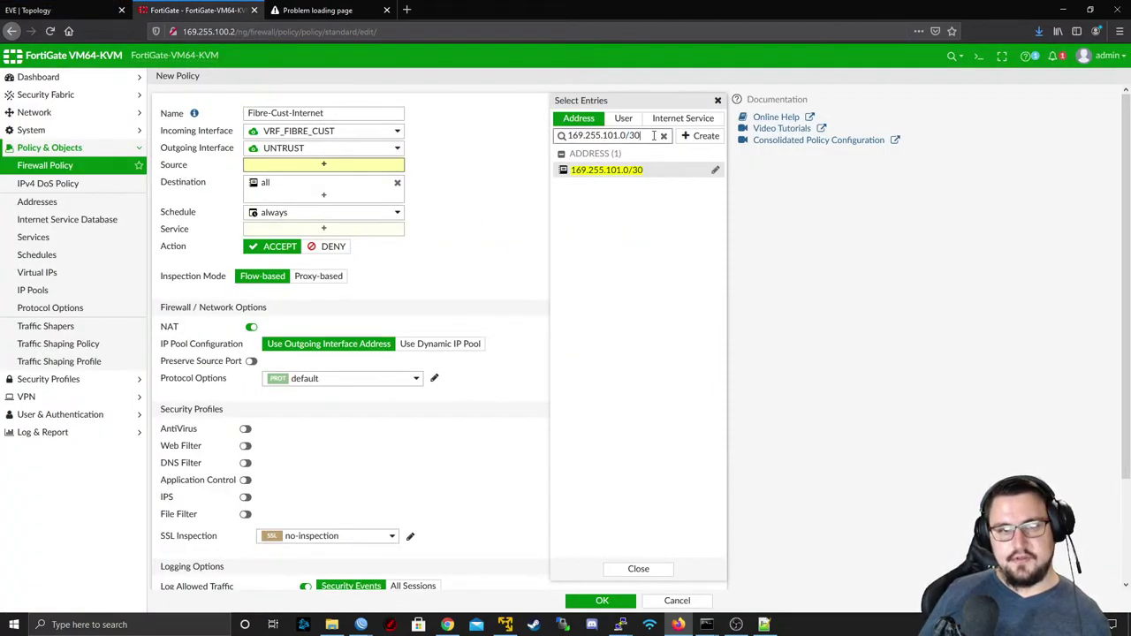
pyautogui.hotkey('ctrl', 'a')
pyautogui.hotkey('ctrl', 'v')
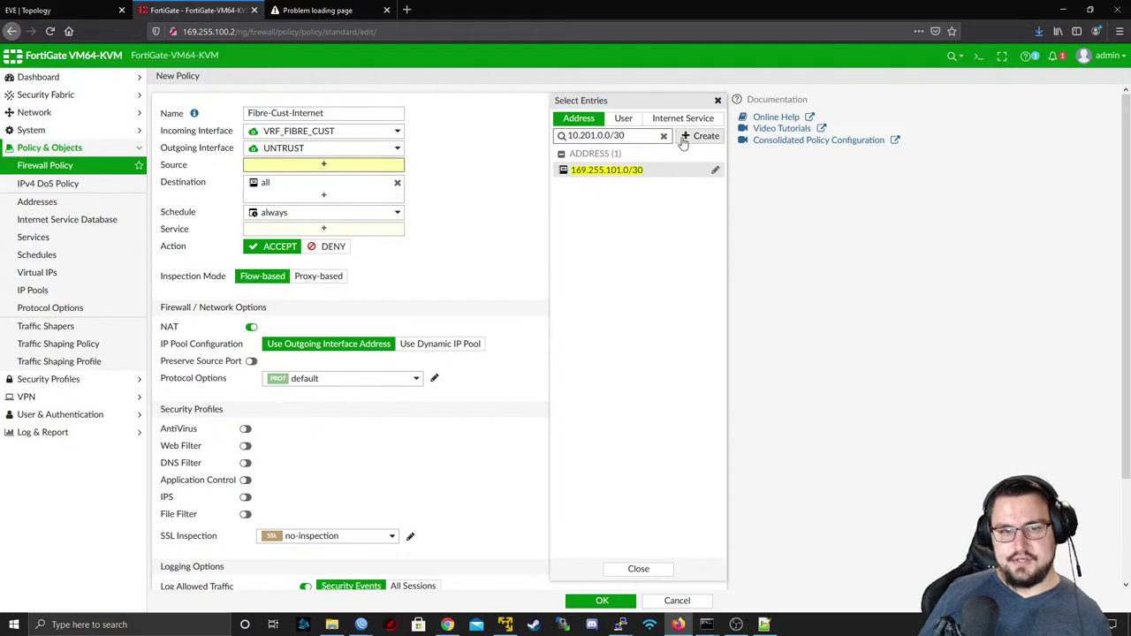
# - Create subnet address object 10.201.0.0/30 with matching name and IP/Netmask
pyautogui.click(698, 139)
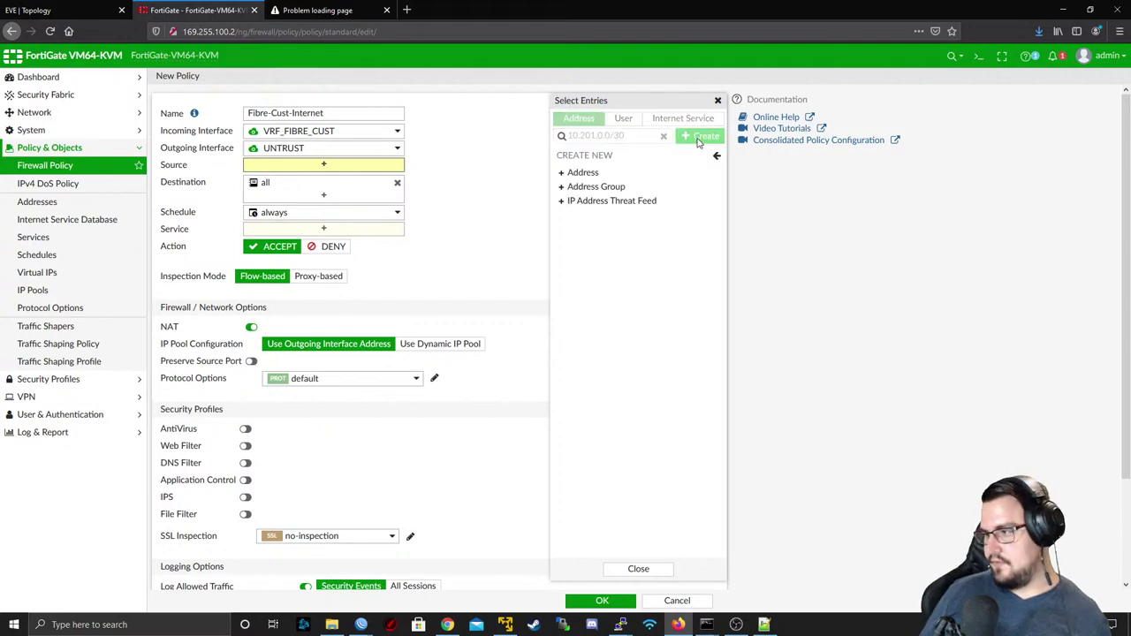
pyautogui.click(590, 172)
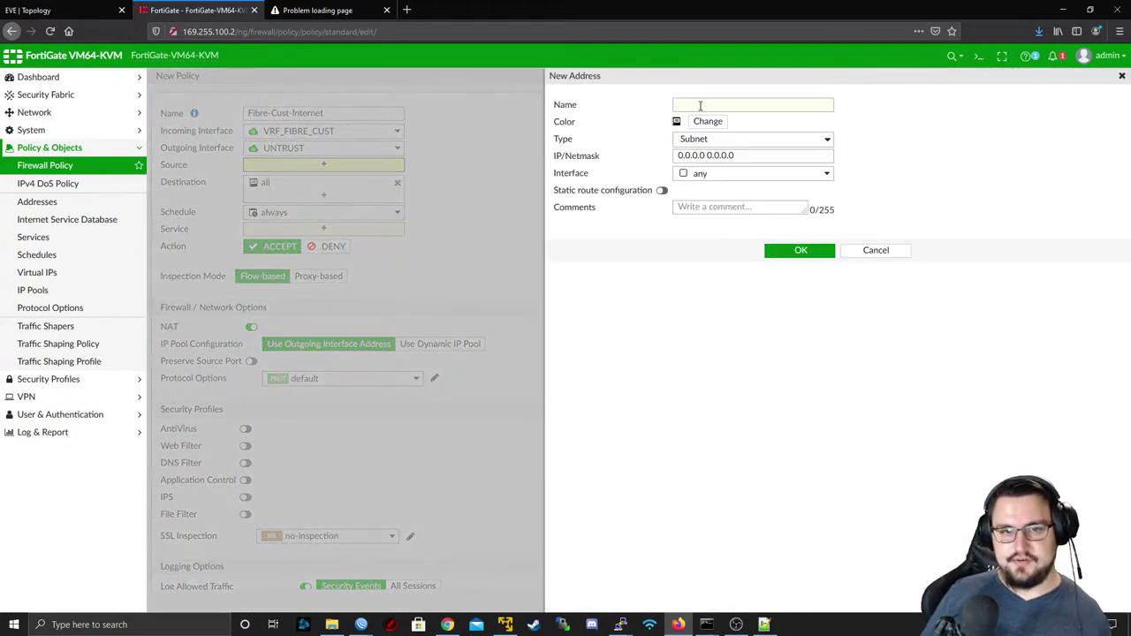
pyautogui.hotkey('ctrl', 'v')
pyautogui.click(745, 155)
pyautogui.hotkey('ctrl', 'a')
pyautogui.hotkey('ctrl', 'v')
pyautogui.click(800, 250)
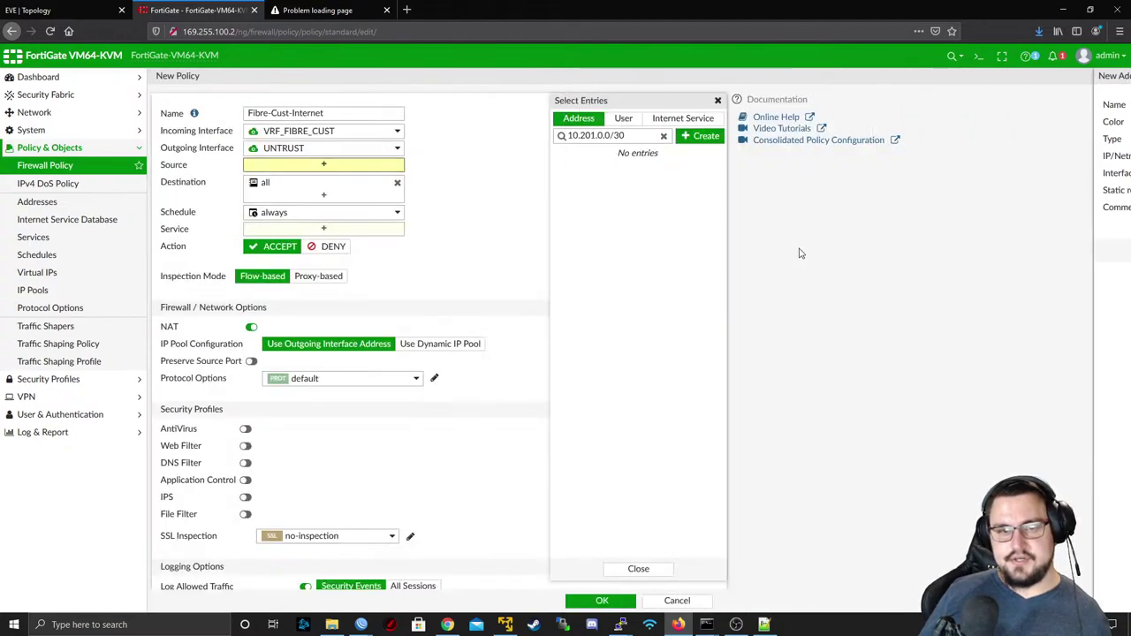
# - Copy the 10.201.0.4/30 label from the topology and search the addresses for it
pyautogui.hotkey('ctrl', 'shift', 'Tab')
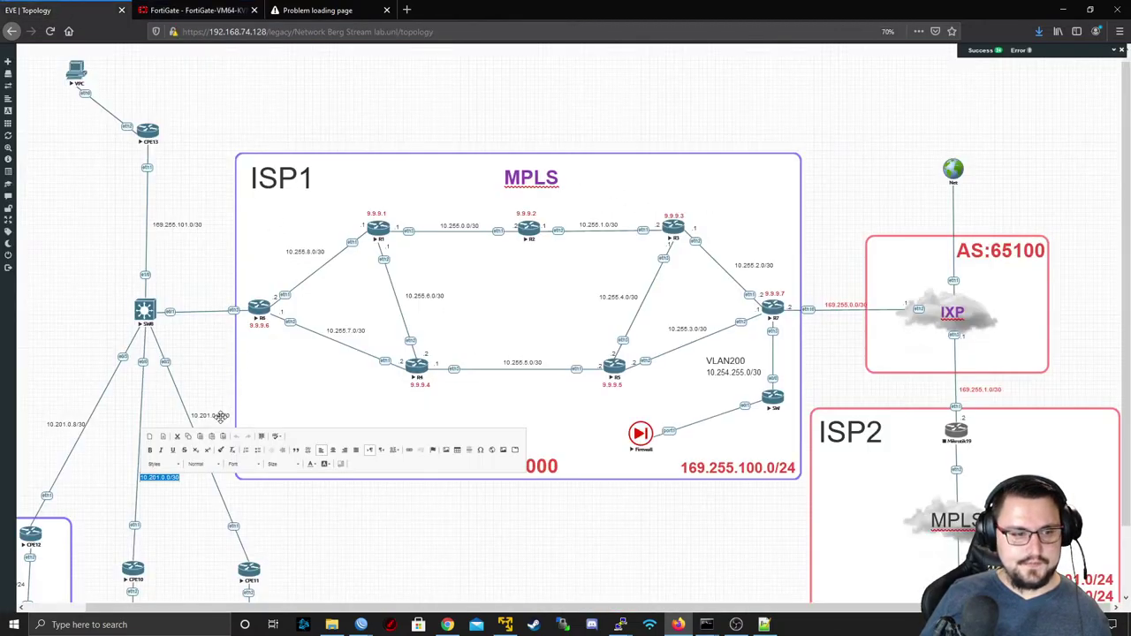
pyautogui.click(217, 415)
pyautogui.doubleClick(216, 416)
pyautogui.hotkey('ctrl', 'c')
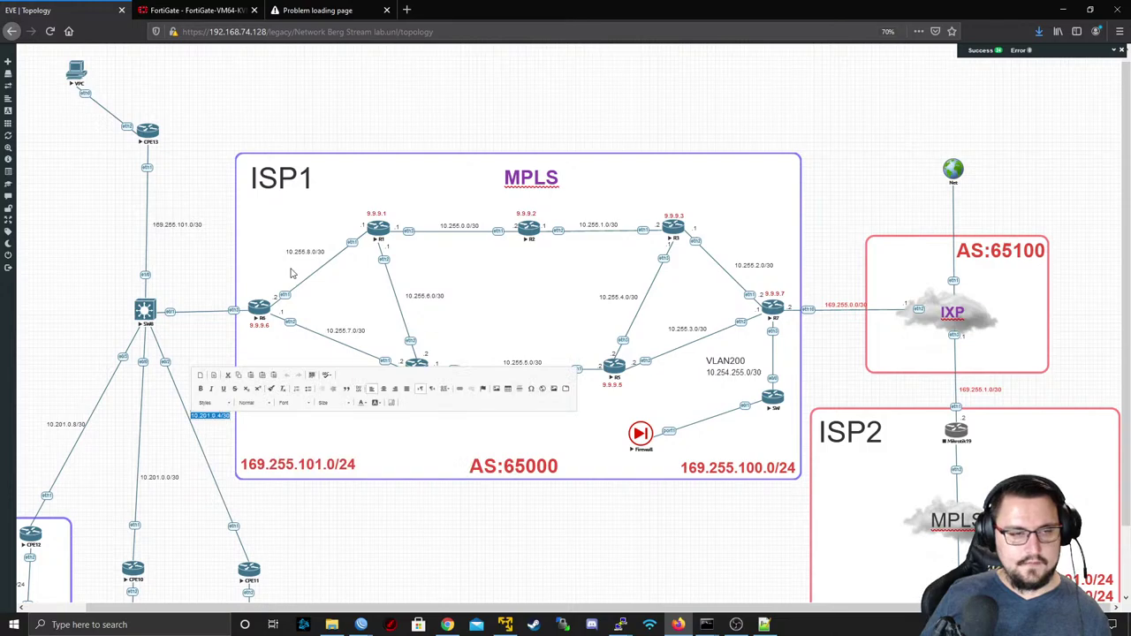
pyautogui.click(311, 9)
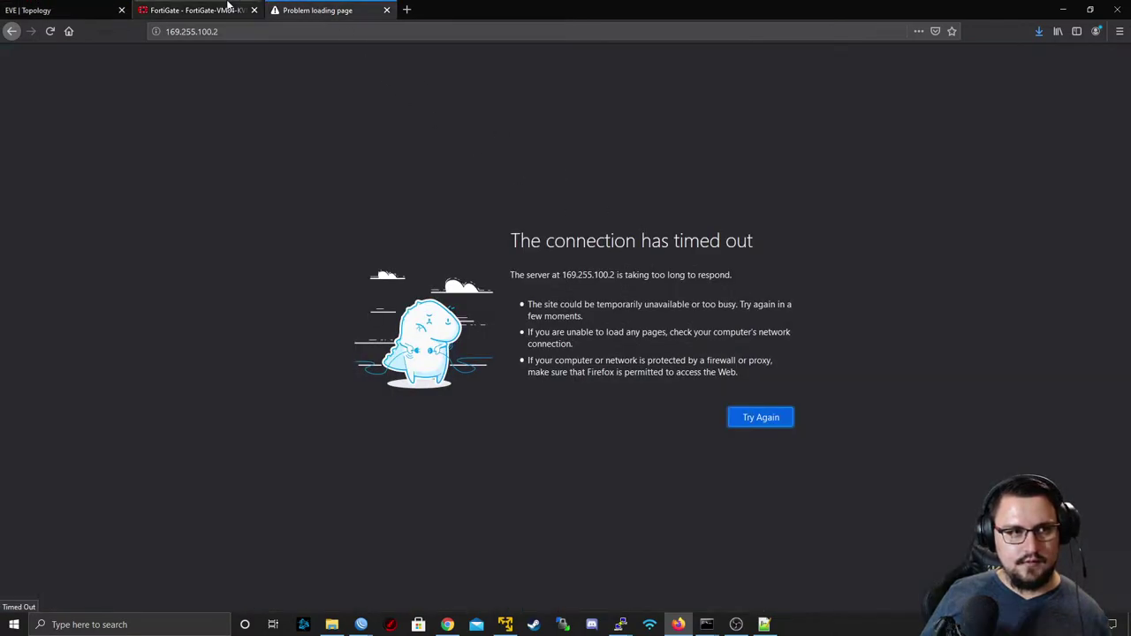
pyautogui.click(386, 10)
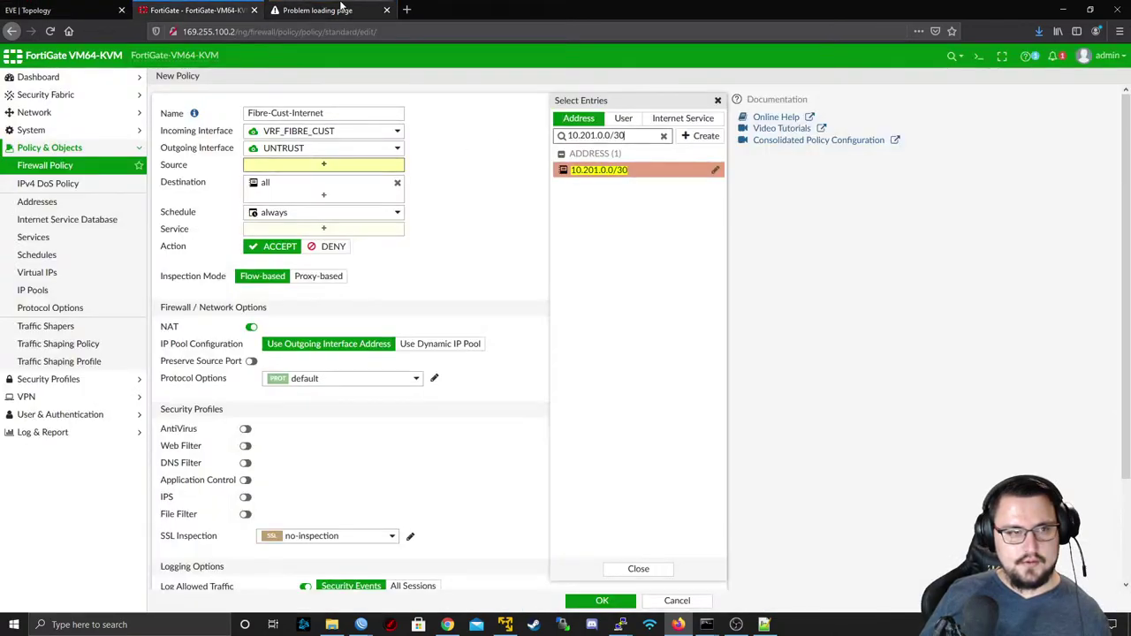
pyautogui.tripleClick(633, 138)
pyautogui.press('Home')
pyautogui.press('Right')
pyautogui.press('Right')
pyautogui.hotkey('ctrl', 'v')
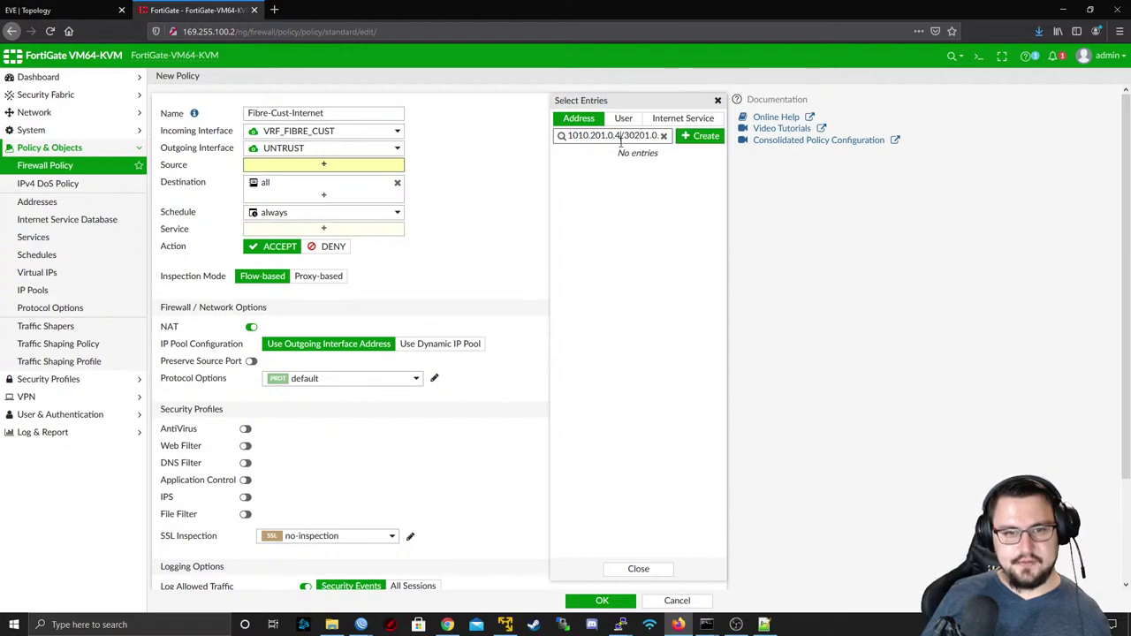
pyautogui.tripleClick(622, 139)
pyautogui.hotkey('ctrl', 'v')
# - Create subnet address object 10.201.0.4/30, then clear the address search
pyautogui.click(700, 136)
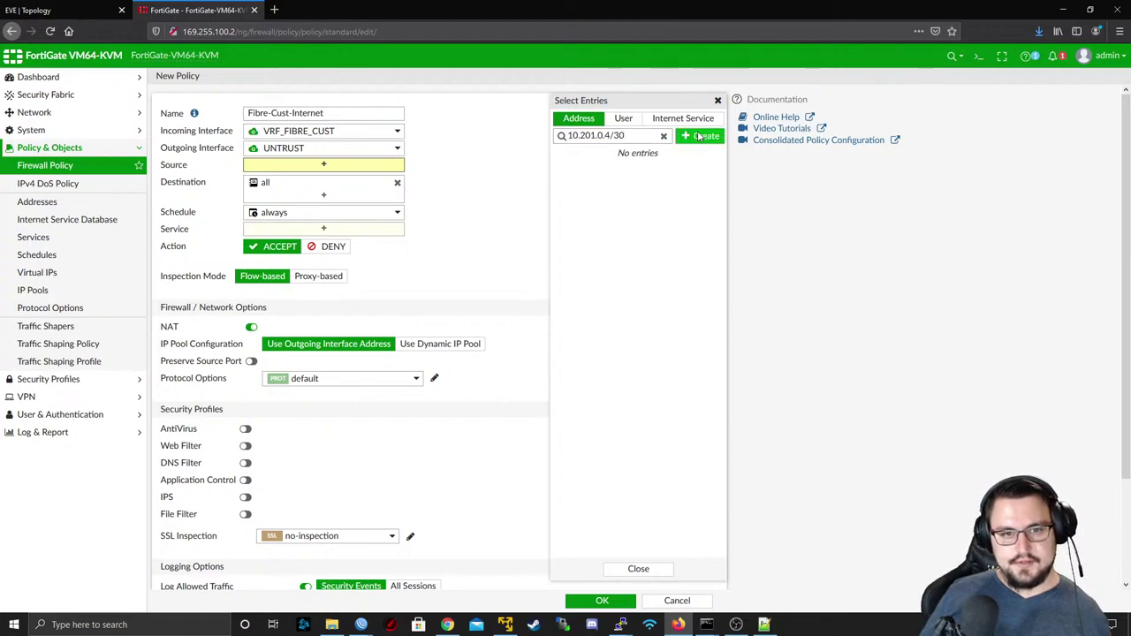
pyautogui.click(583, 173)
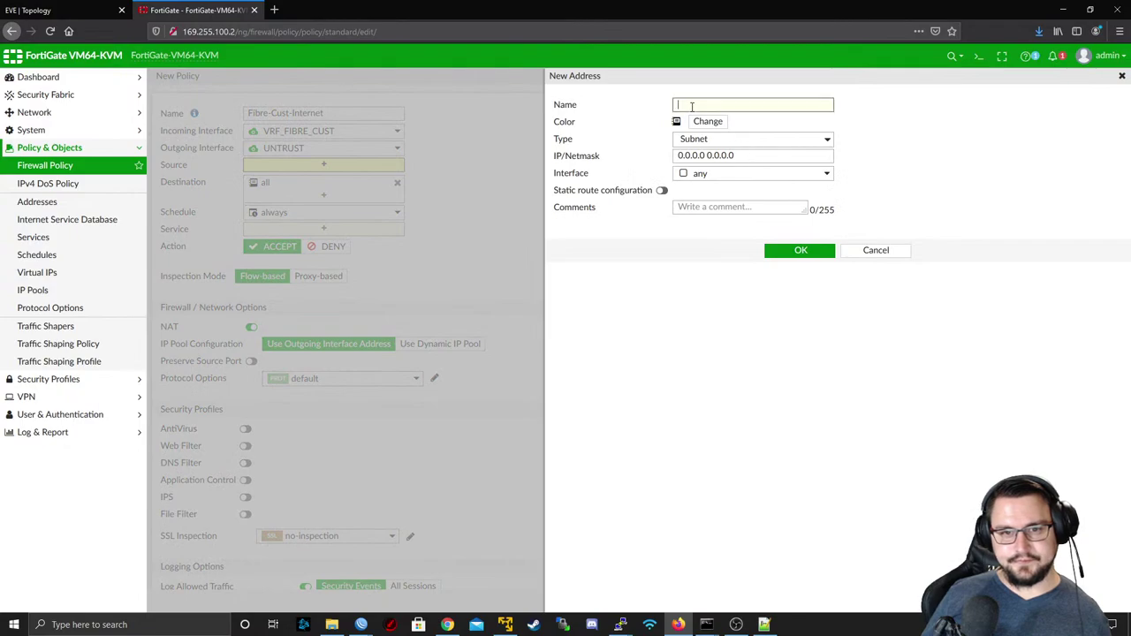
pyautogui.hotkey('ctrl', 'v')
pyautogui.tripleClick(743, 157)
pyautogui.hotkey('ctrl', 'v')
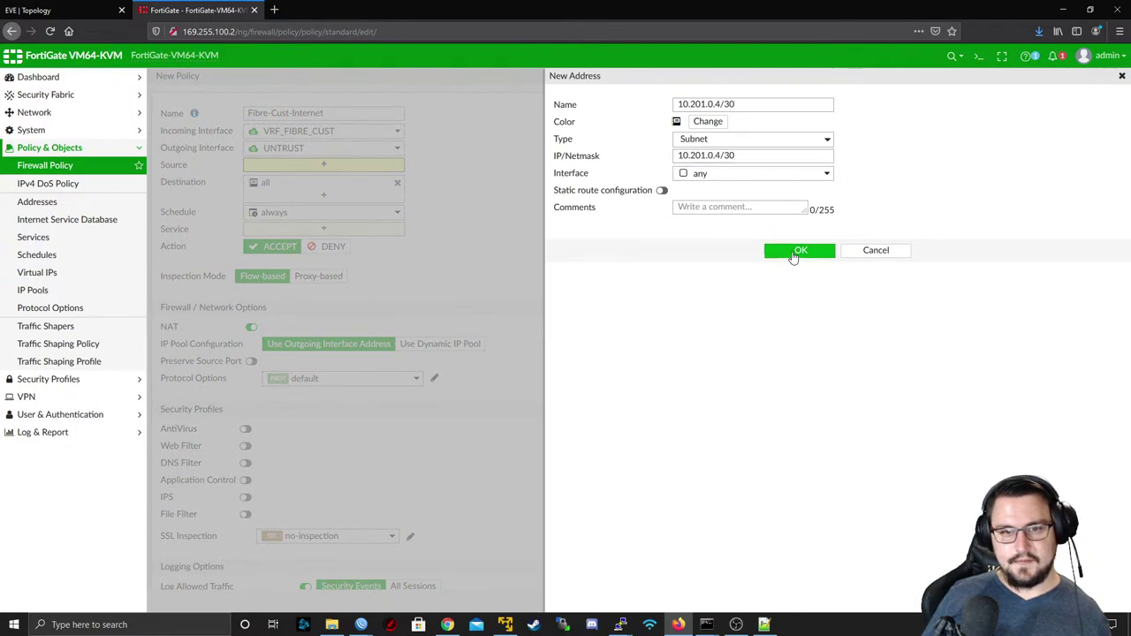
pyautogui.click(798, 252)
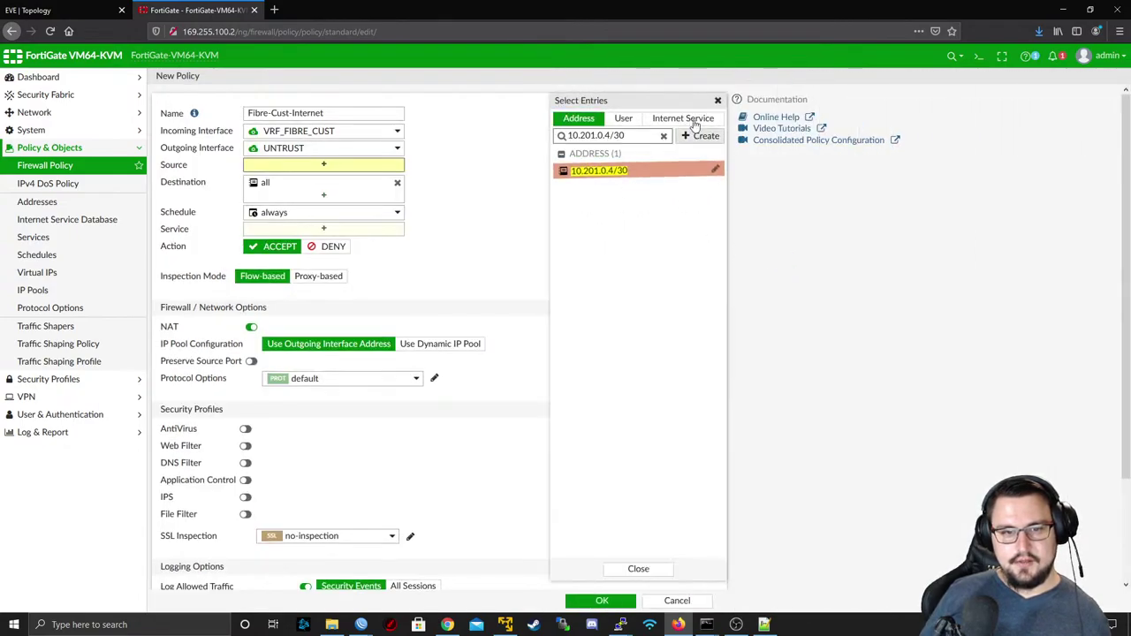
pyautogui.hotkey('ctrl', 'a')
pyautogui.press('BackSpace')
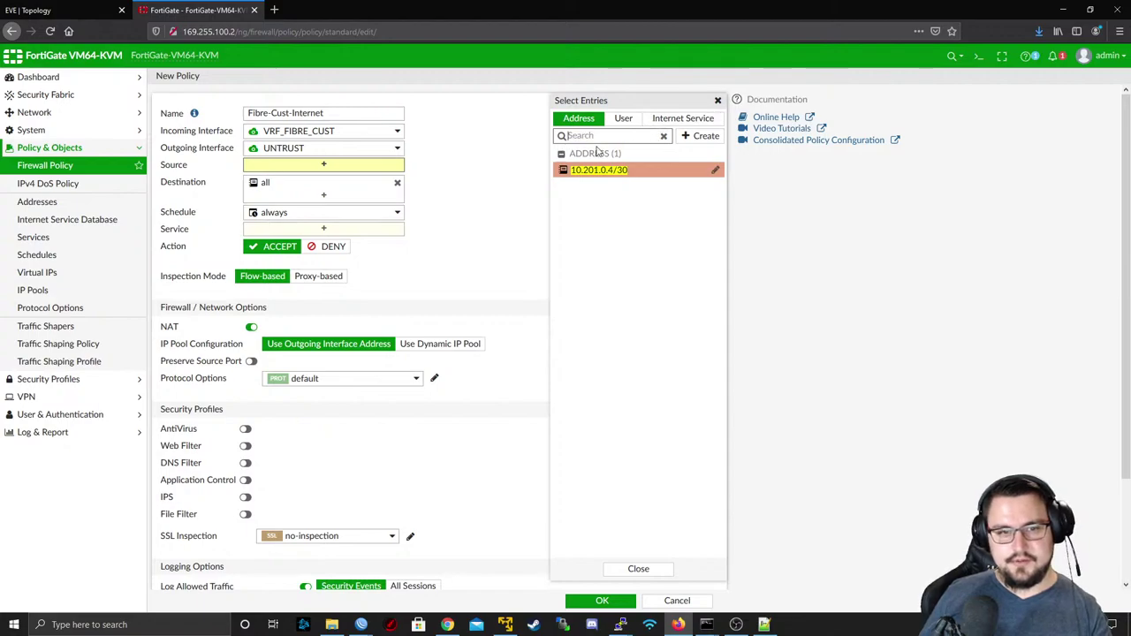
# - Start a new address group, then cancel it and close the address list
pyautogui.click(686, 139)
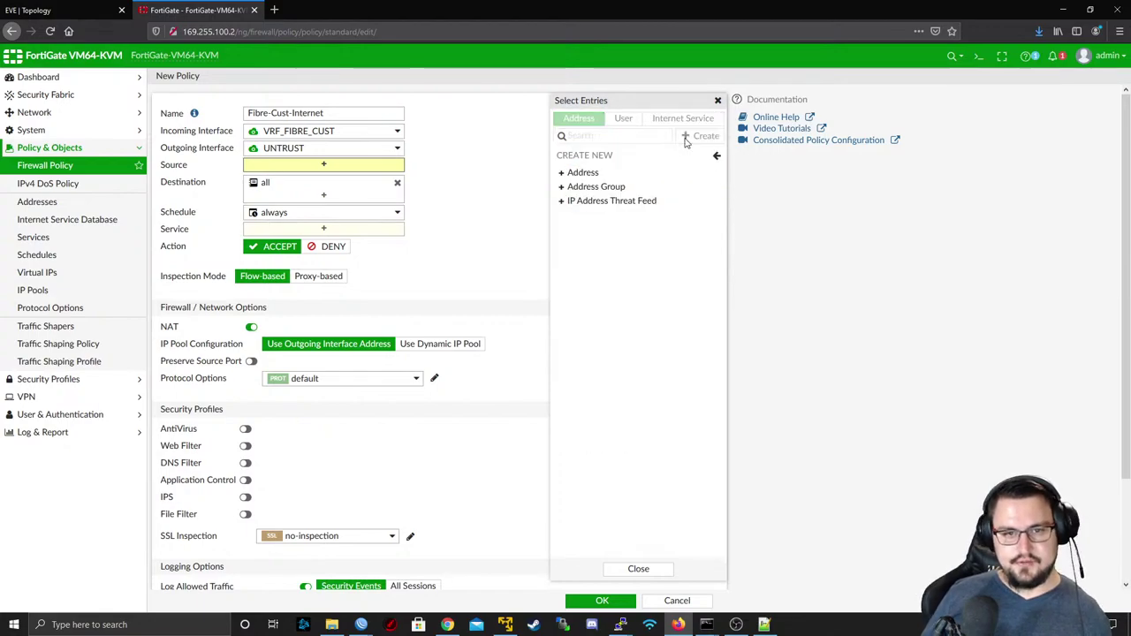
pyautogui.click(608, 187)
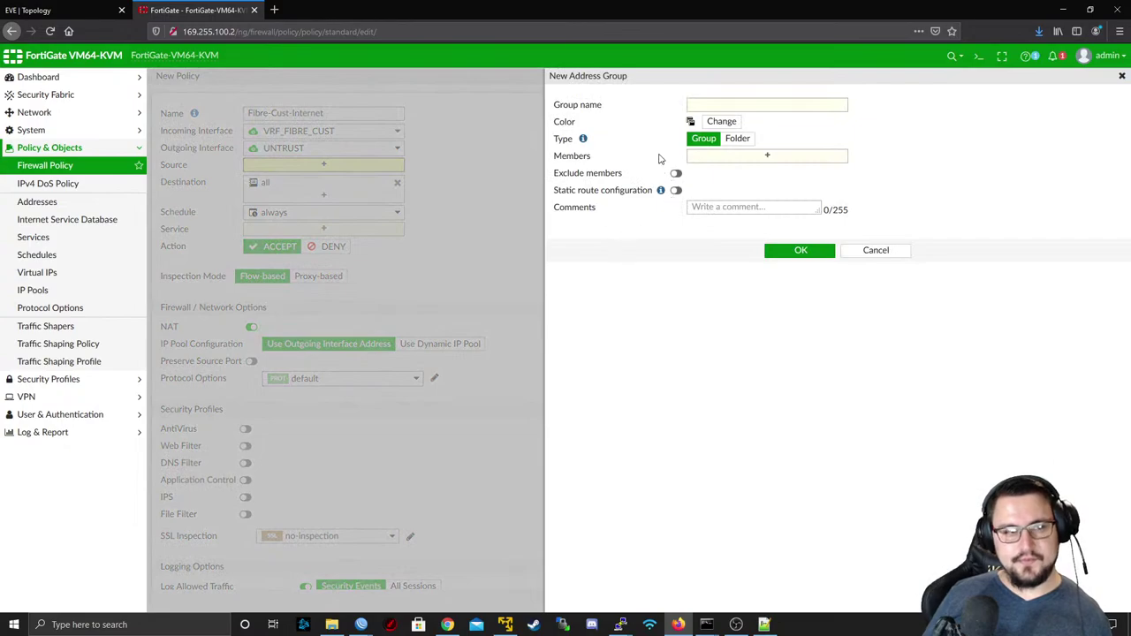
pyautogui.click(707, 105)
pyautogui.click(888, 255)
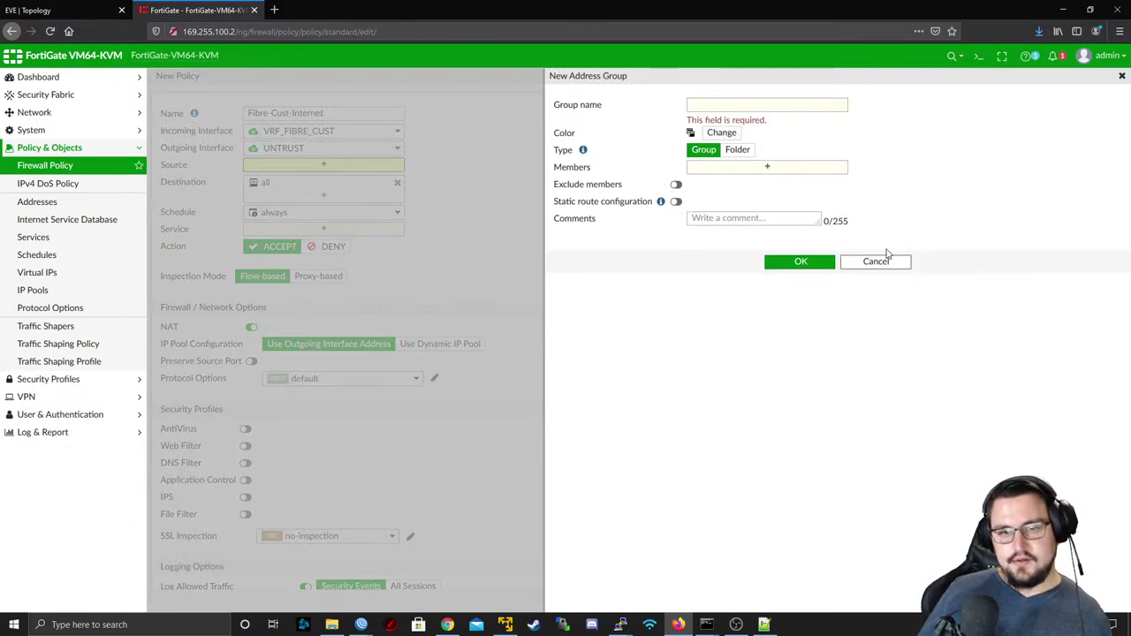
pyautogui.click(882, 261)
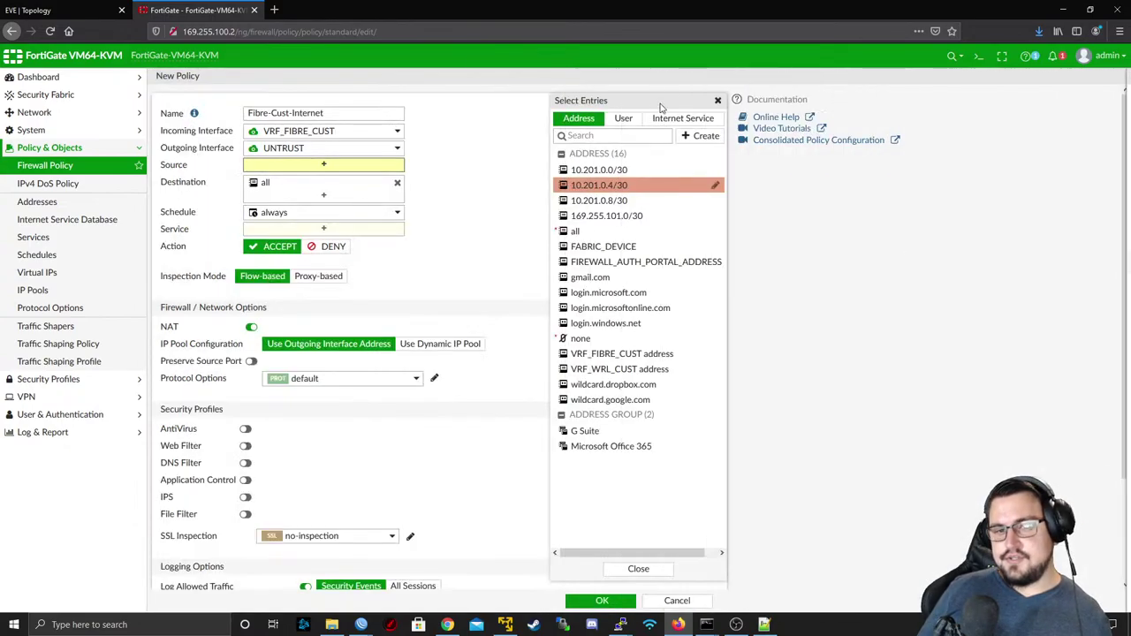
pyautogui.click(719, 101)
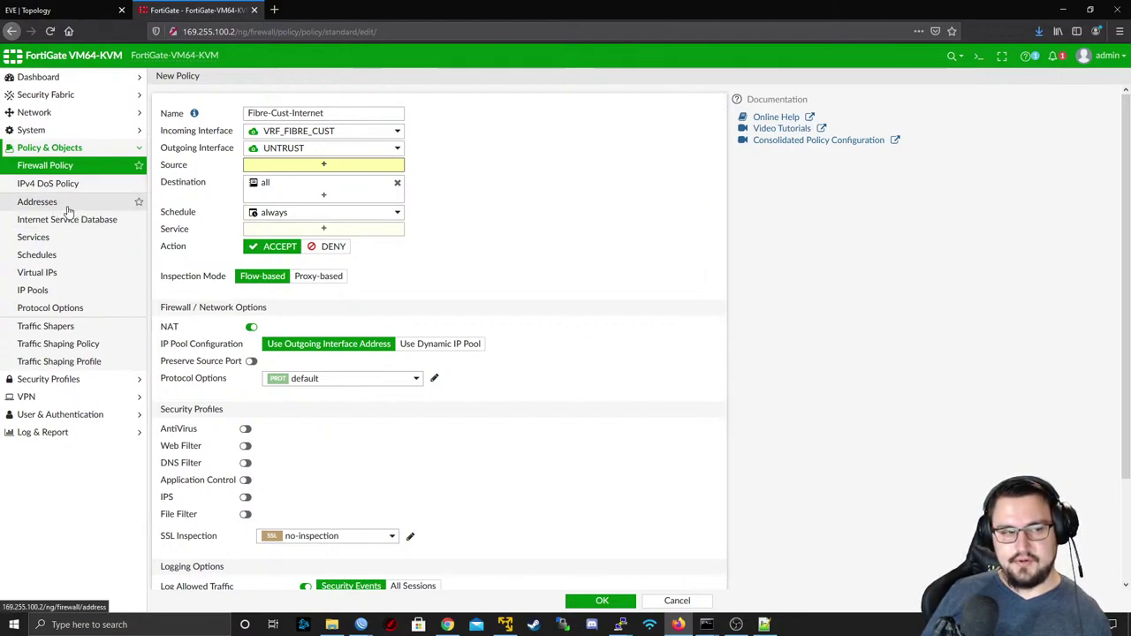
# - Create address group 'Fibre Customer ranges' with 10.201.0.0/30, 10.201.0.4/30, 10.201.0.8/30 and 169.255.101.0/30
pyautogui.click(329, 168)
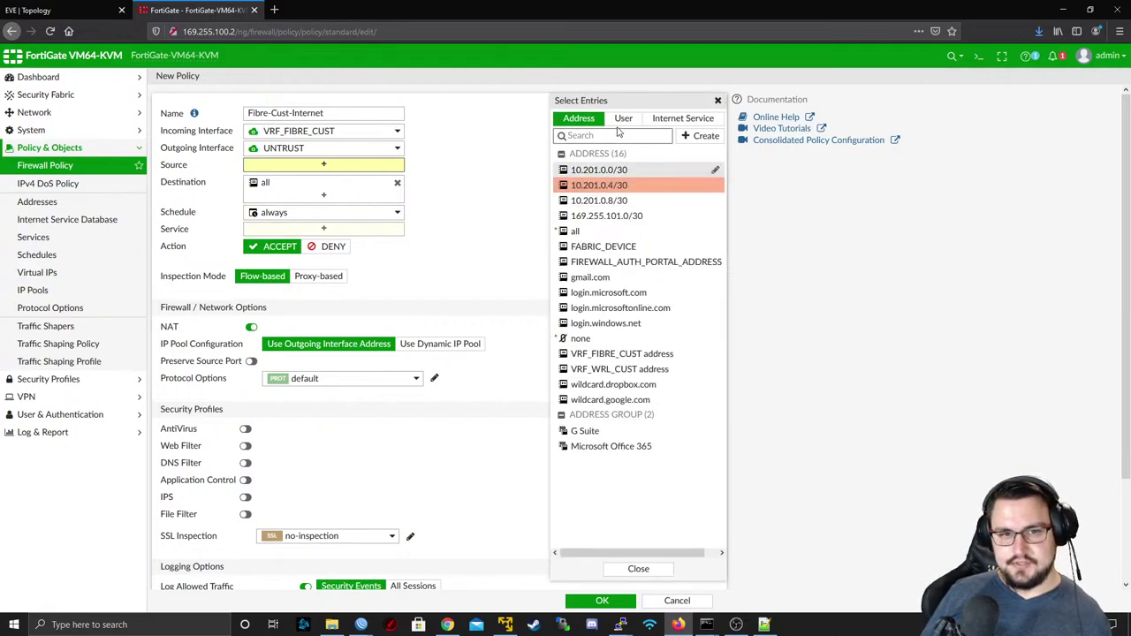
pyautogui.click(707, 136)
pyautogui.click(616, 186)
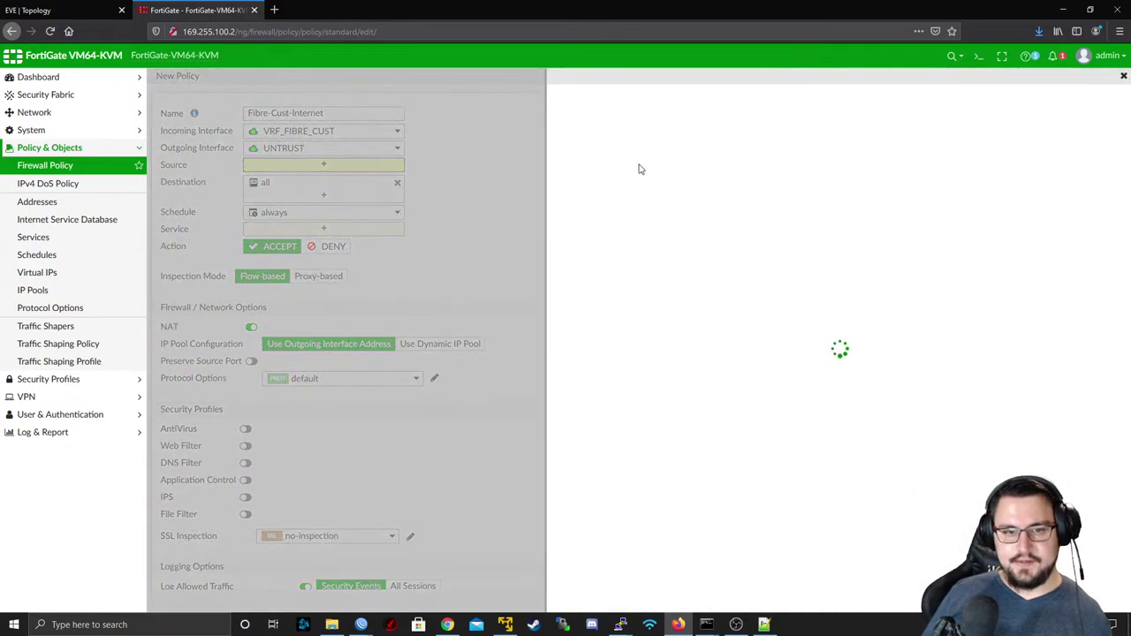
pyautogui.click(715, 105)
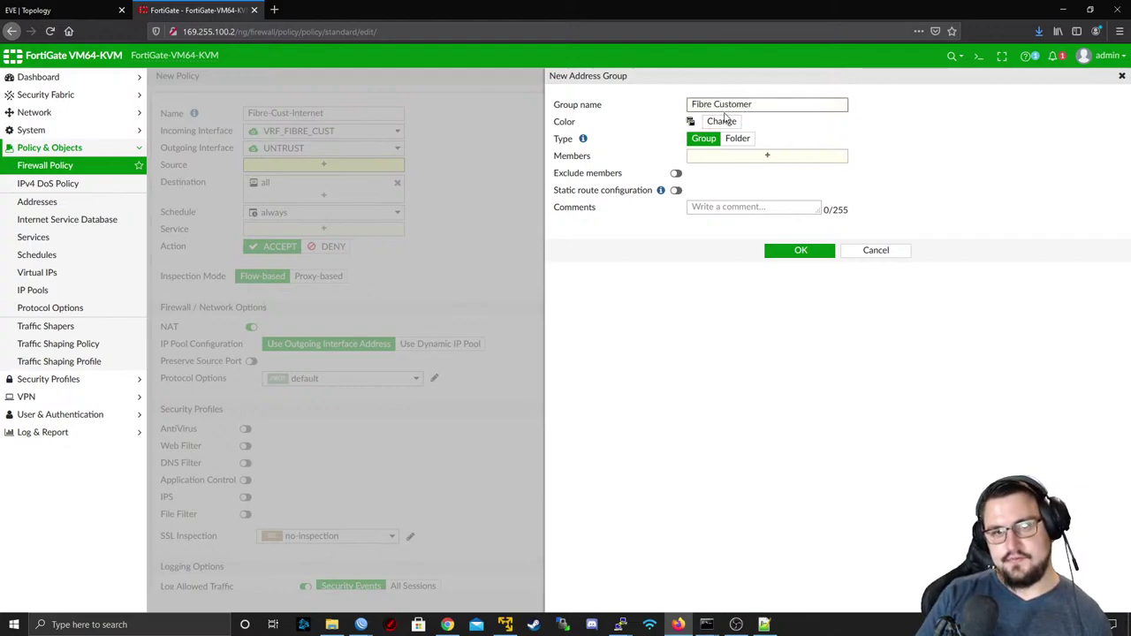
pyautogui.write('Fibre Customer ranges')
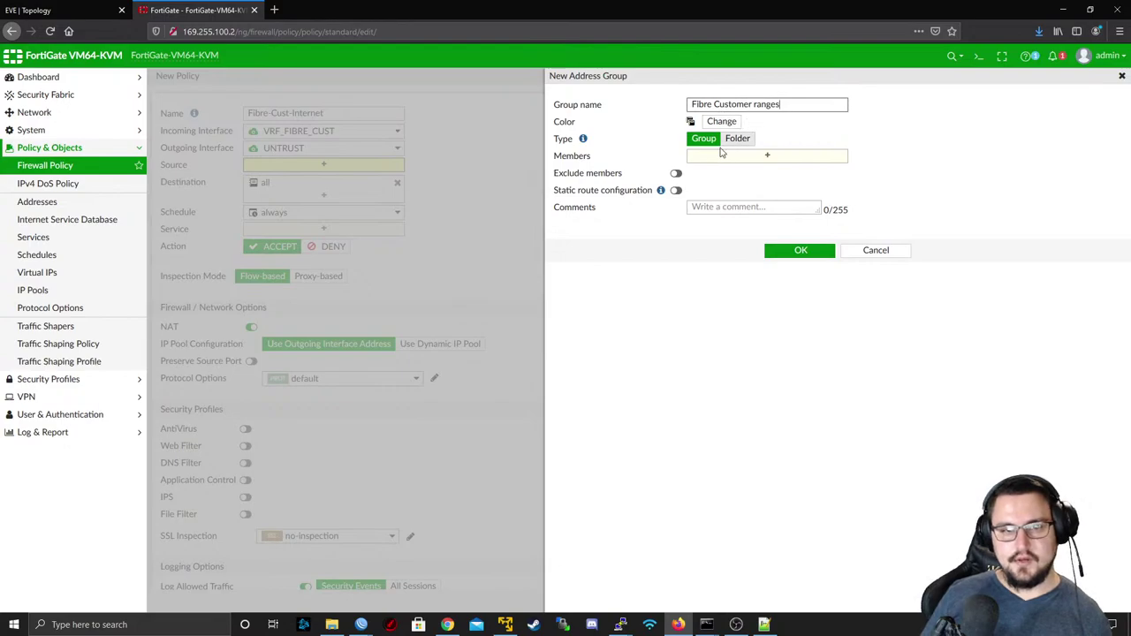
pyautogui.click(722, 156)
pyautogui.click(1003, 128)
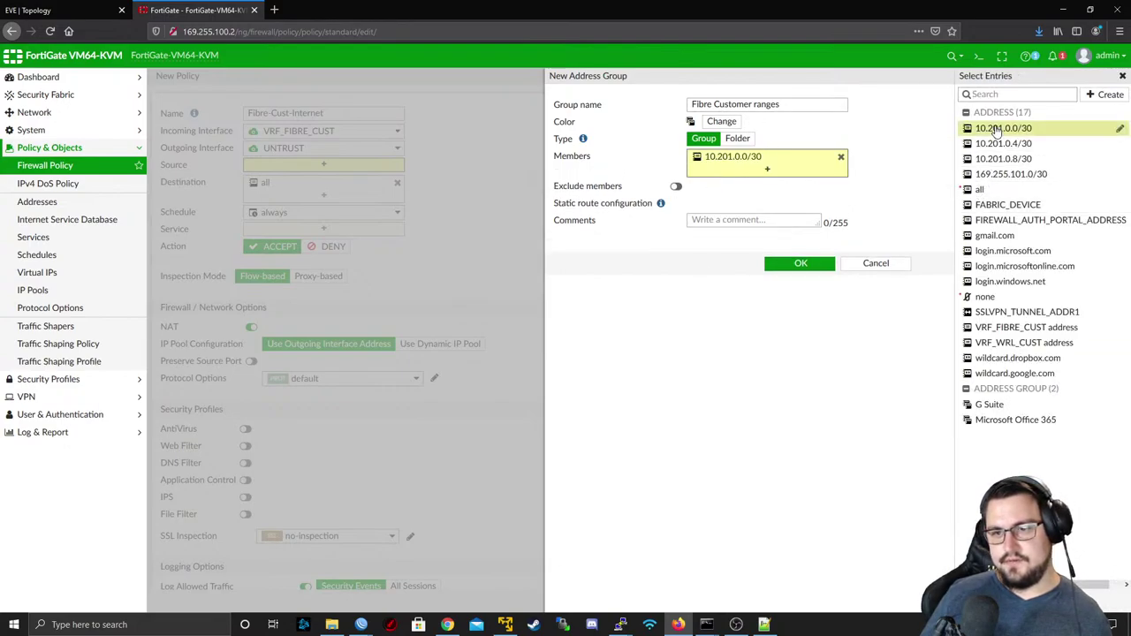
pyautogui.click(1003, 143)
pyautogui.click(1003, 158)
pyautogui.click(998, 174)
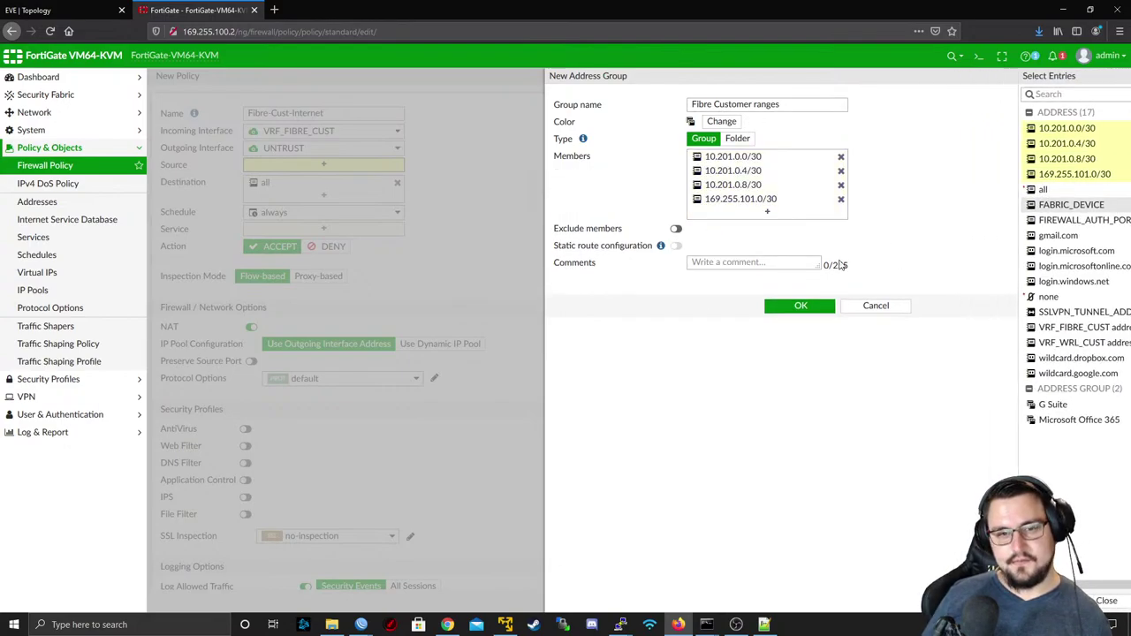
# - Give the group a pale blue-grey colour, save it, and select it as the policy source
pyautogui.click(718, 121)
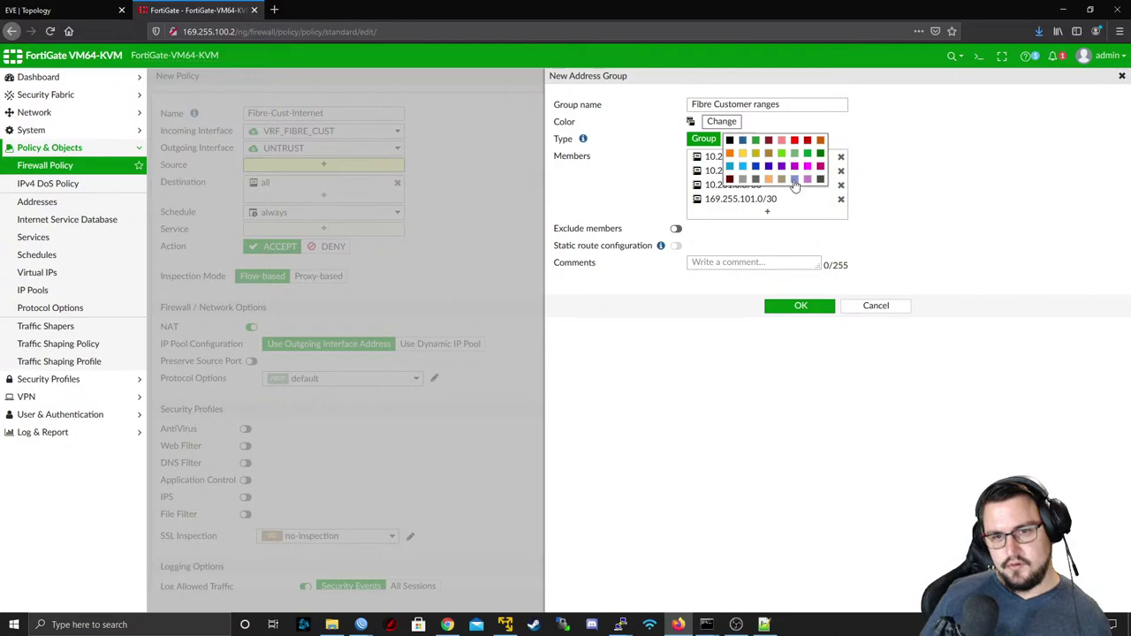
pyautogui.click(795, 180)
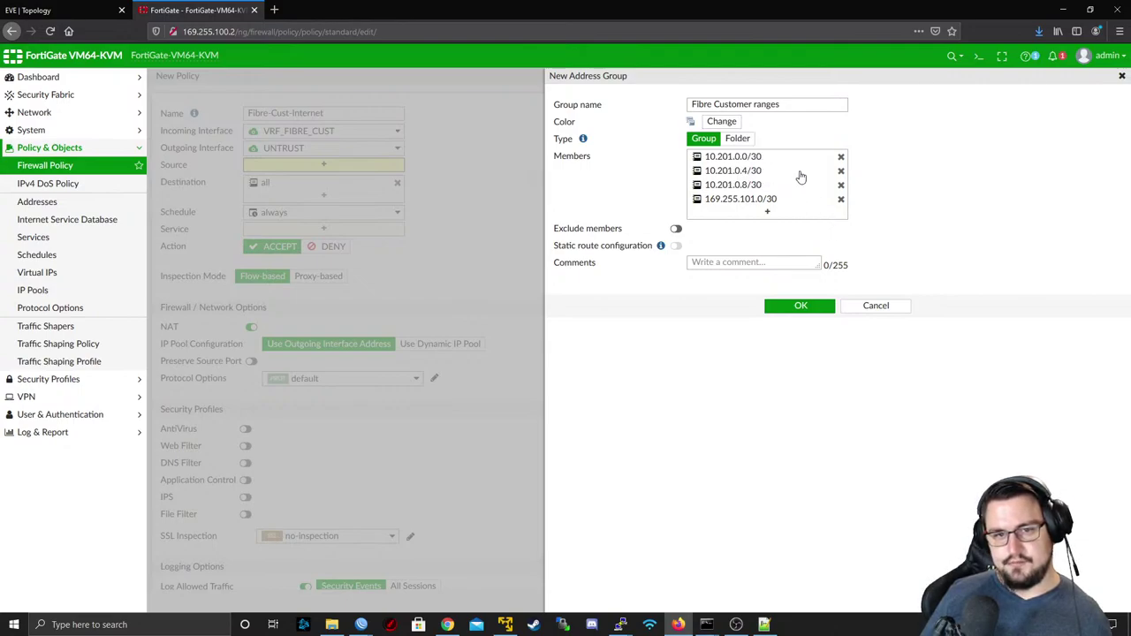
pyautogui.click(799, 306)
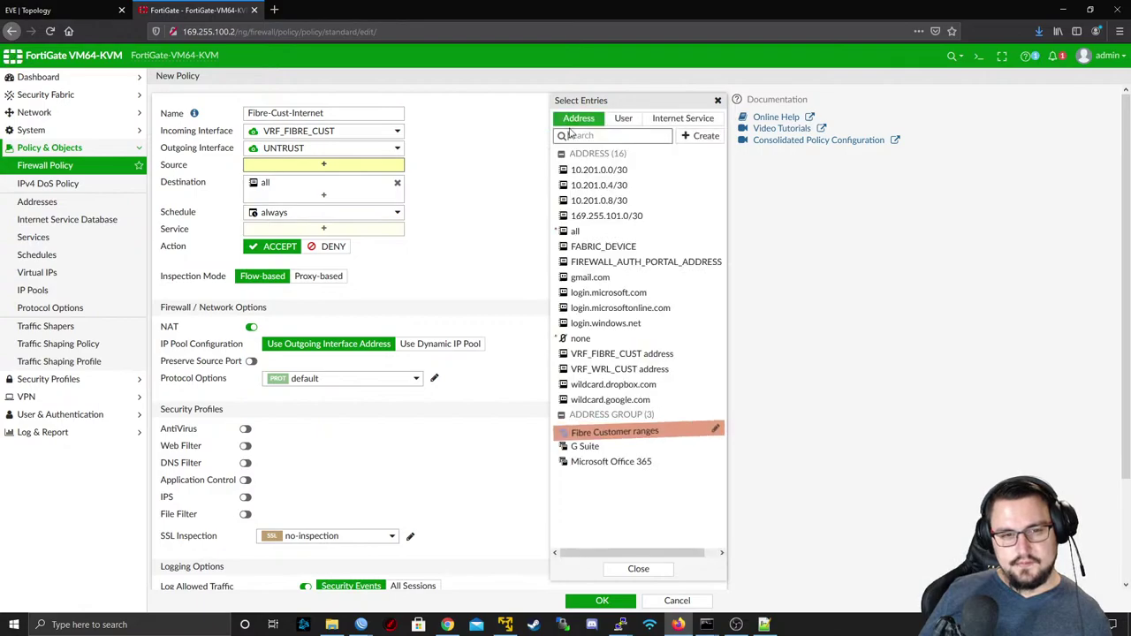
pyautogui.click(579, 433)
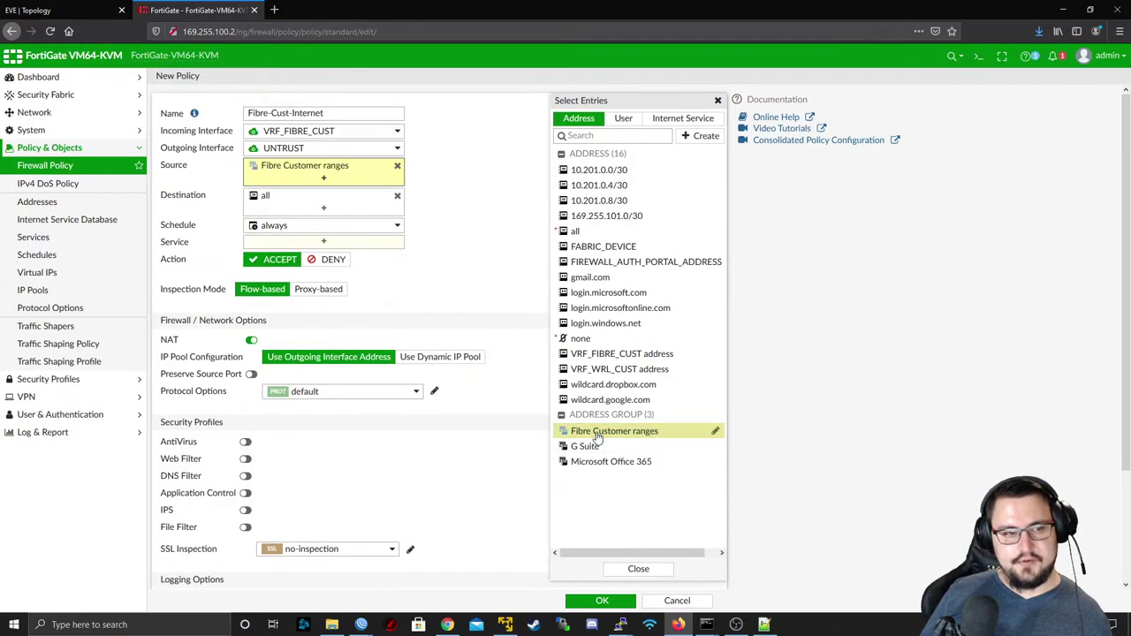
# - Leave Fibre Customer ranges as the only source, deselecting the four individual /30 addresses
pyautogui.click(599, 169)
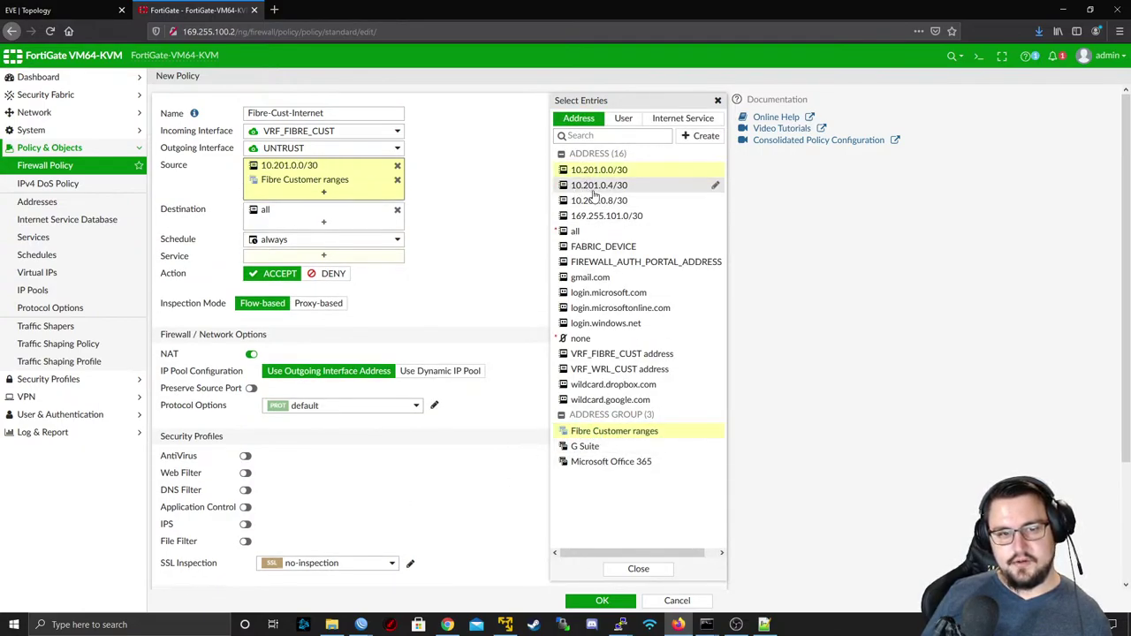
pyautogui.click(599, 185)
pyautogui.click(600, 201)
pyautogui.click(607, 215)
pyautogui.click(597, 171)
pyautogui.click(599, 185)
pyautogui.click(599, 201)
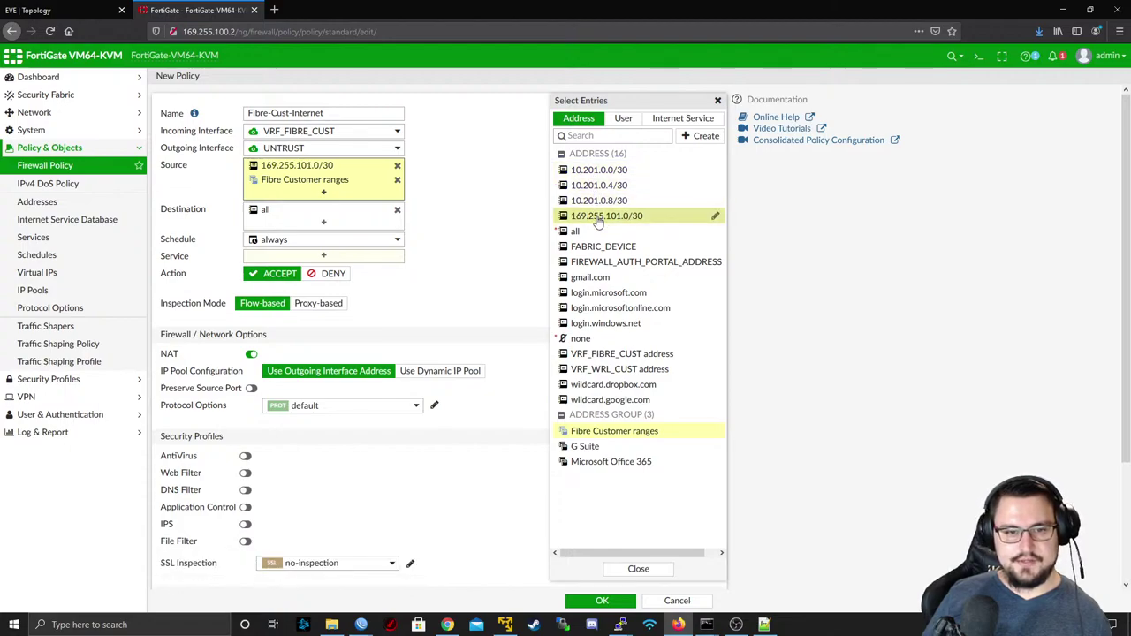
pyautogui.click(607, 215)
pyautogui.click(530, 196)
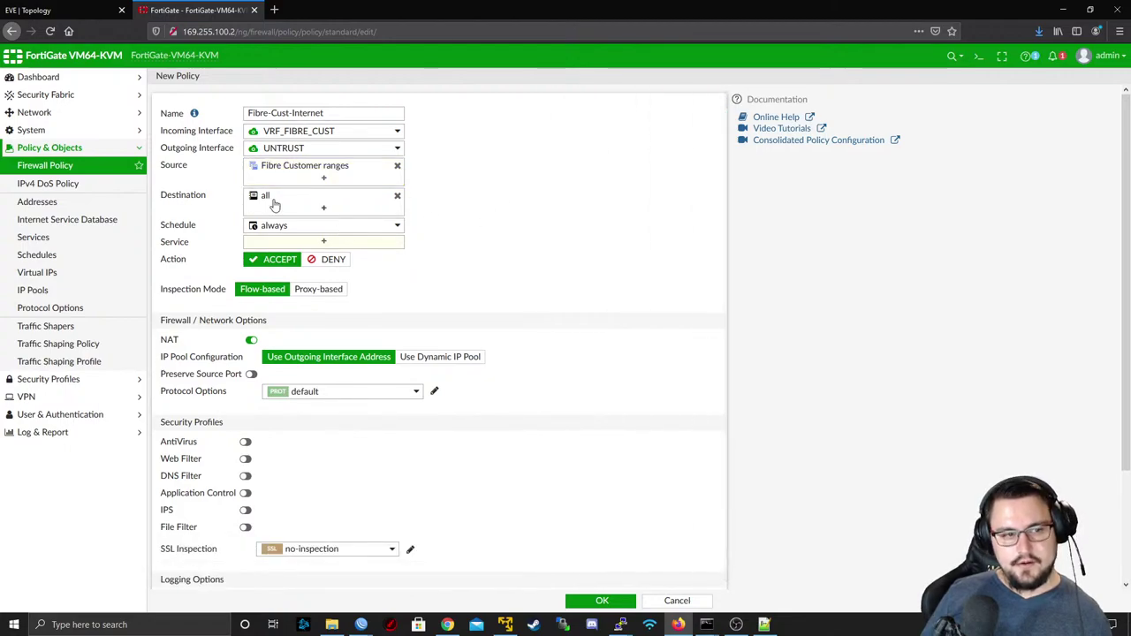
# - Set the Fibre-Cust-Internet policy's service to ALL
pyautogui.click(285, 241)
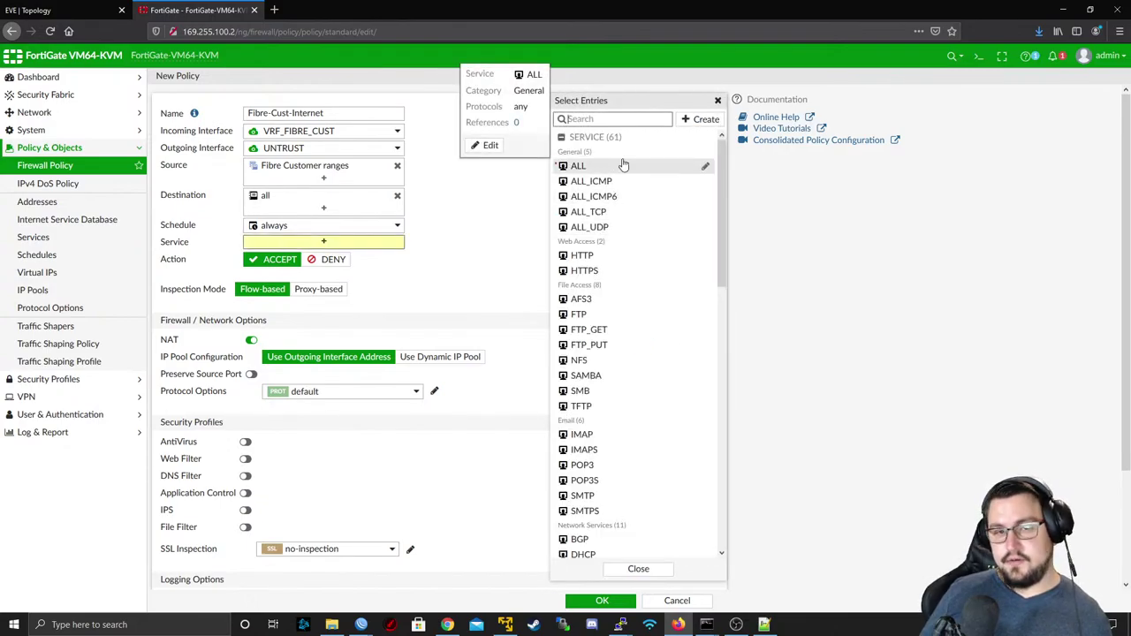
pyautogui.click(576, 166)
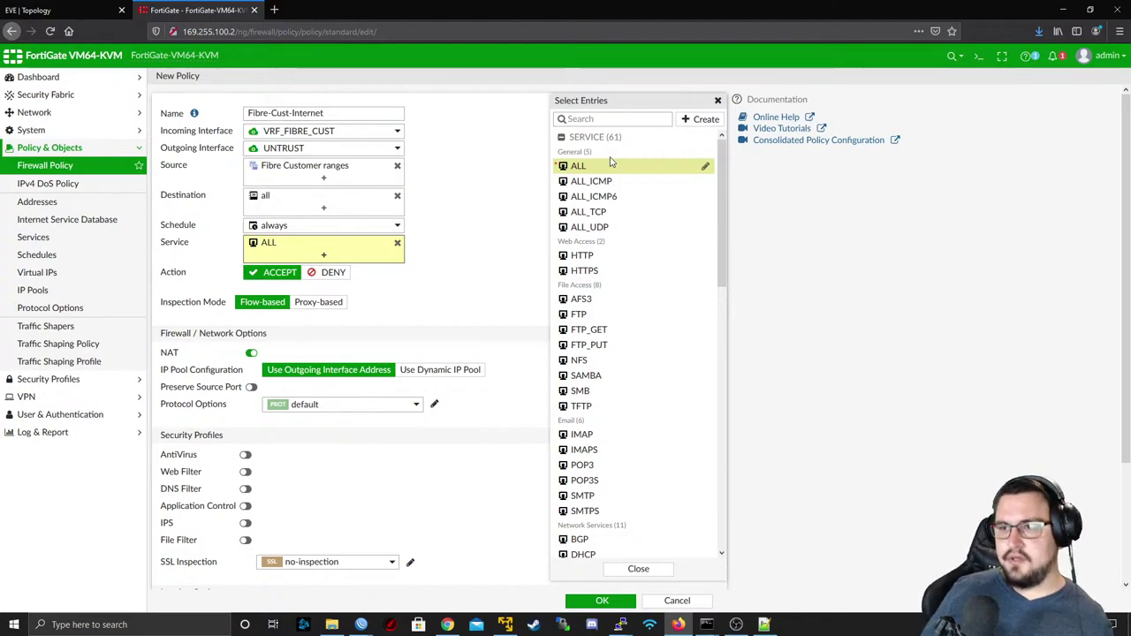
pyautogui.moveTo(606, 172)
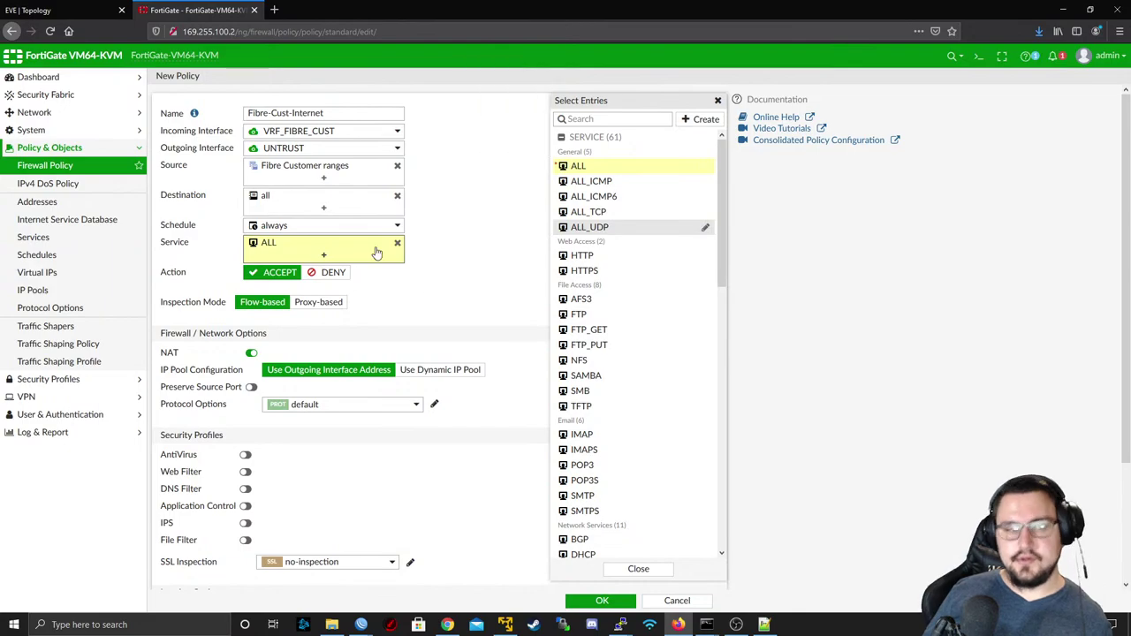
pyautogui.scroll(-10, 577, 315)
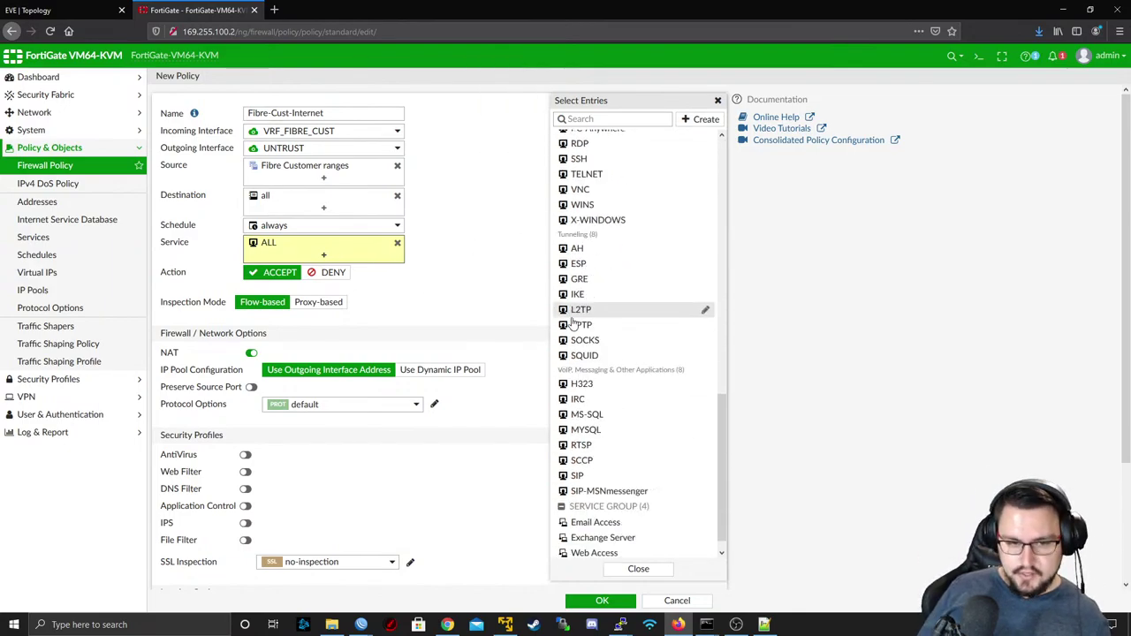
pyautogui.scroll(10, 575, 362)
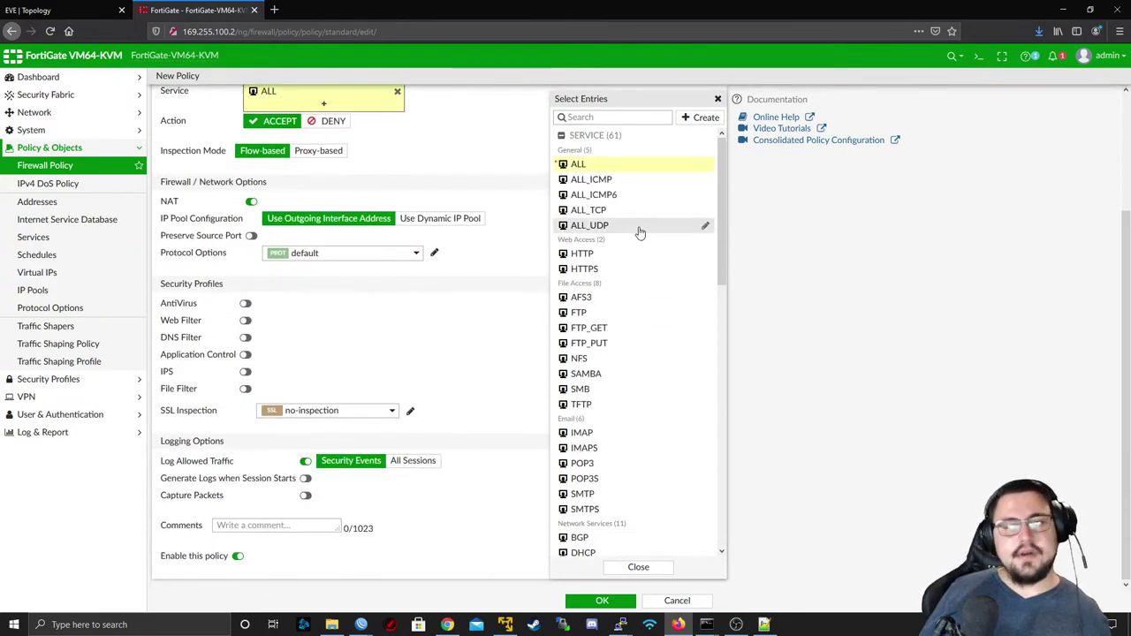
pyautogui.click(638, 568)
pyautogui.scroll(3, 533, 202)
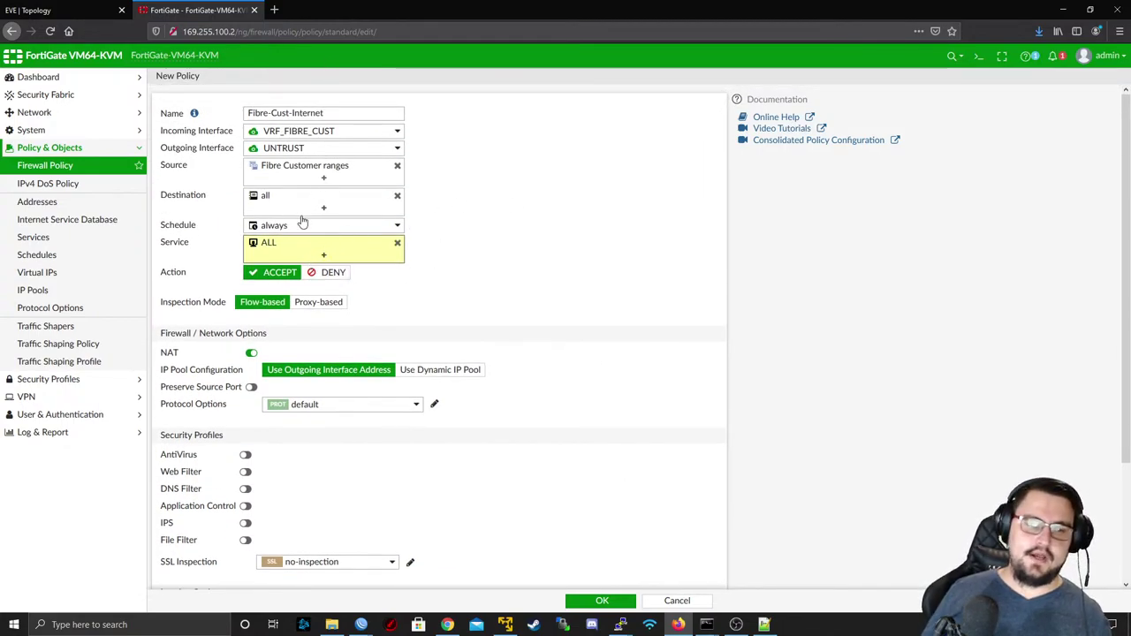
# - Set Log Allowed Traffic to All Sessions and save the Fibre-Cust-Internet policy
pyautogui.scroll(-3, 270, 281)
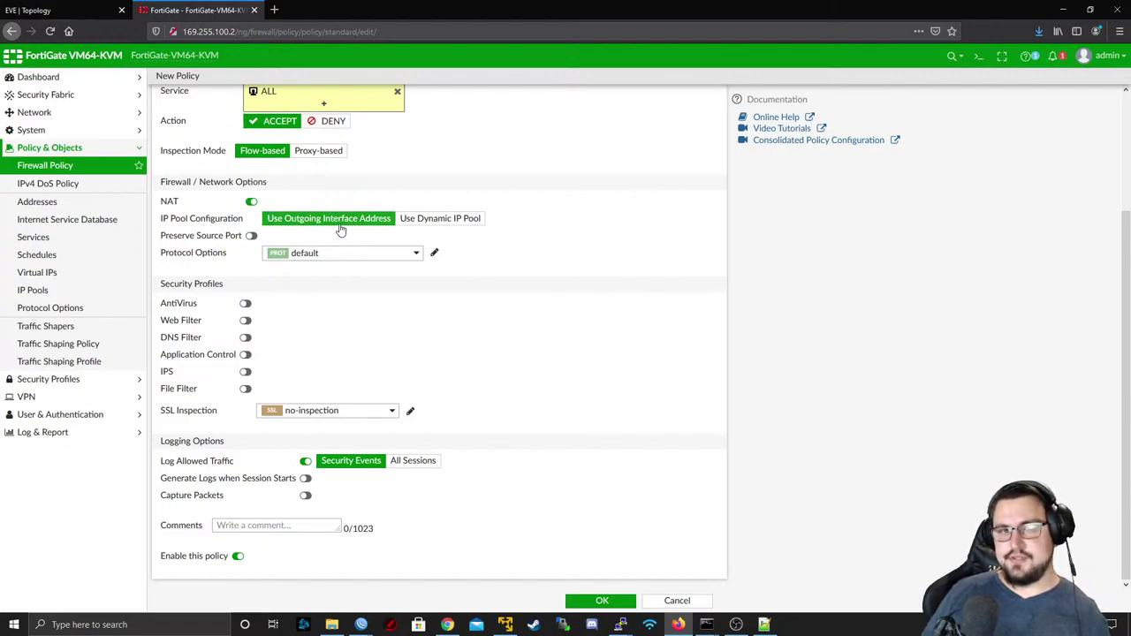
pyautogui.scroll(3, 334, 231)
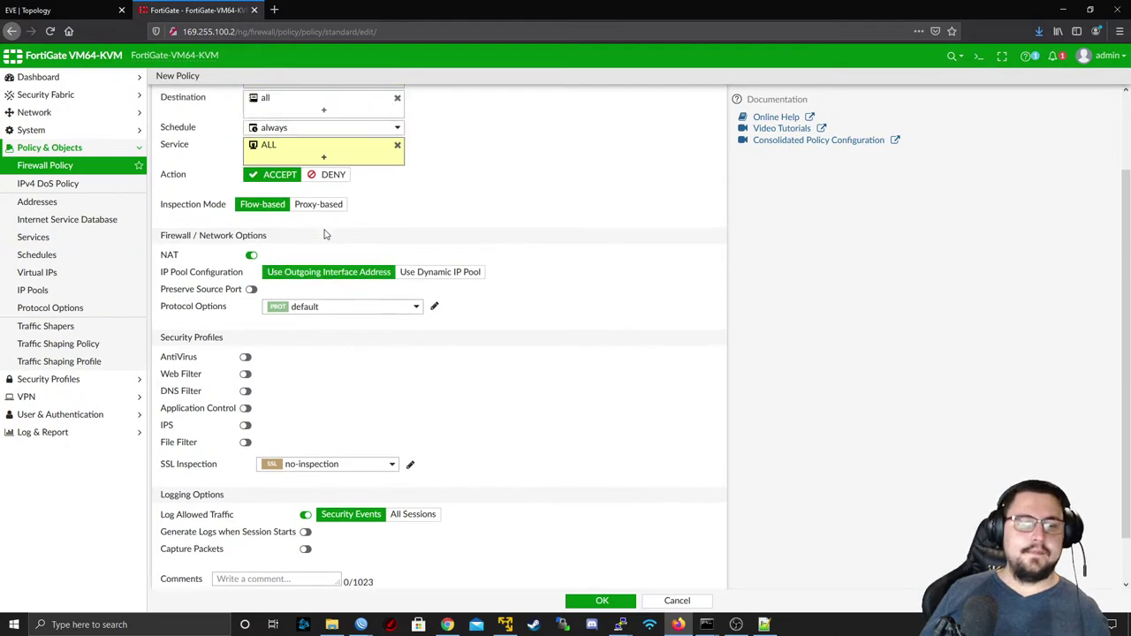
pyautogui.moveTo(294, 152)
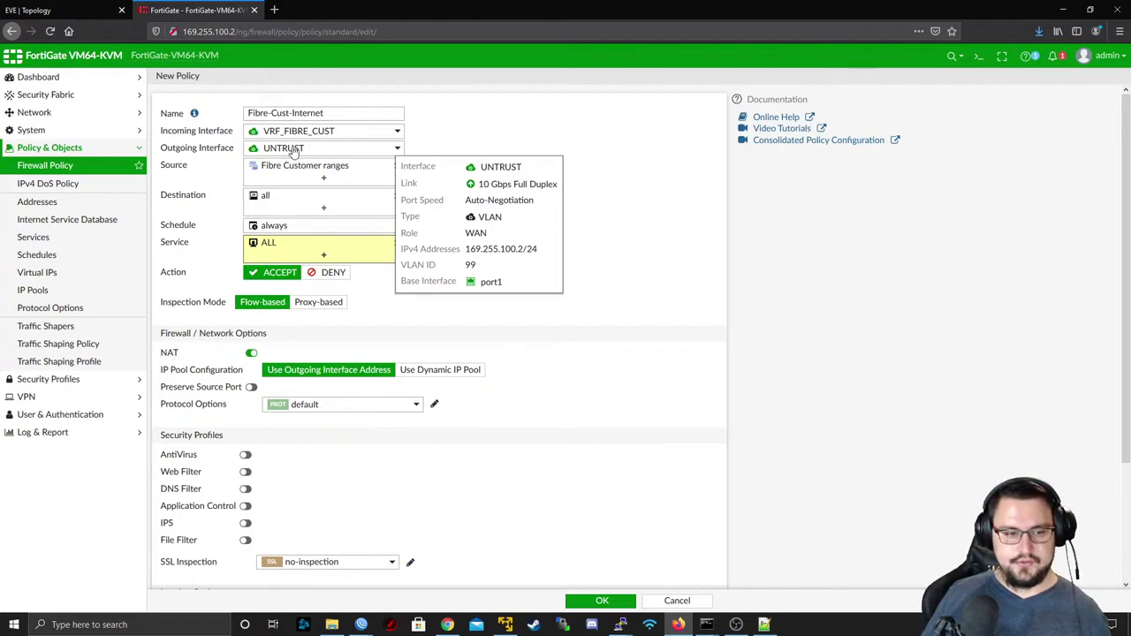
pyautogui.scroll(-3, 294, 152)
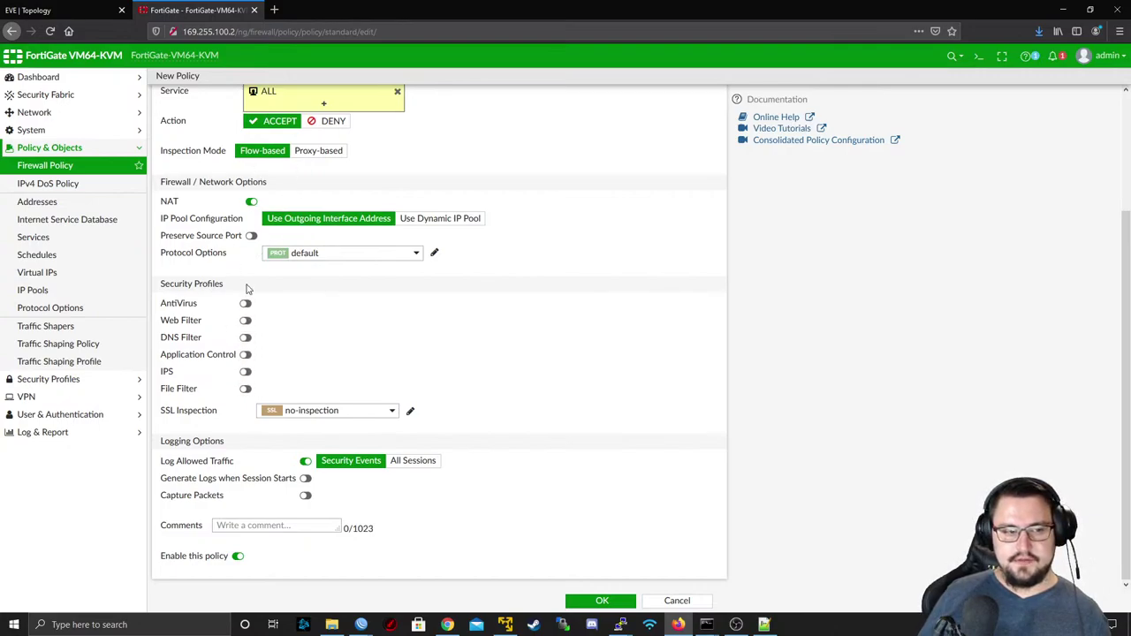
pyautogui.moveTo(160, 283); pyautogui.dragTo(248, 285)
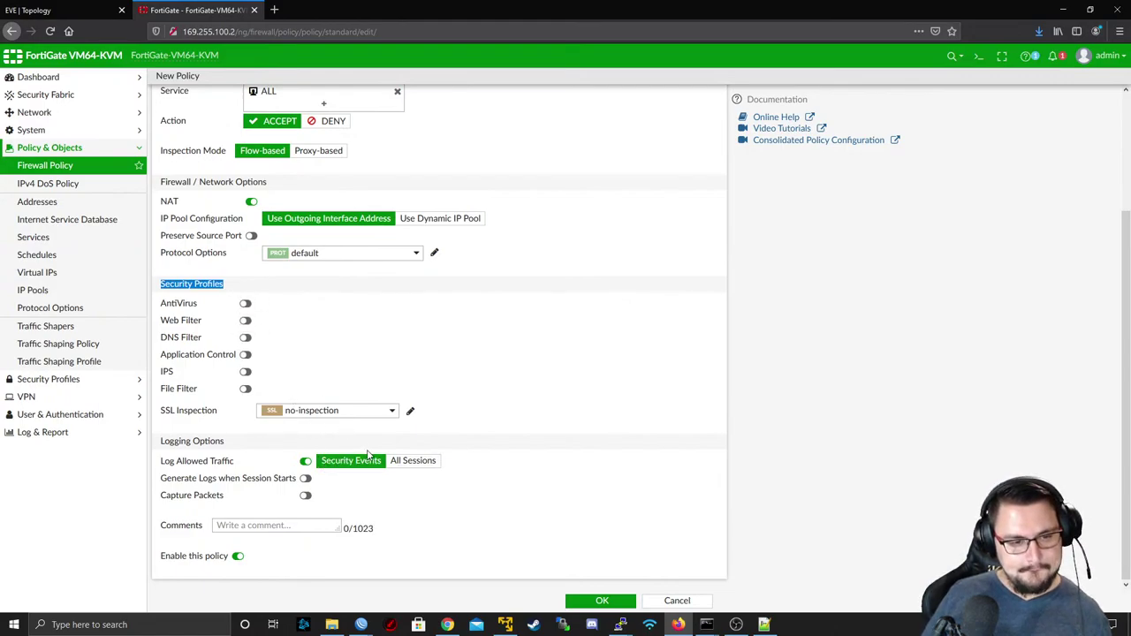
pyautogui.click(403, 461)
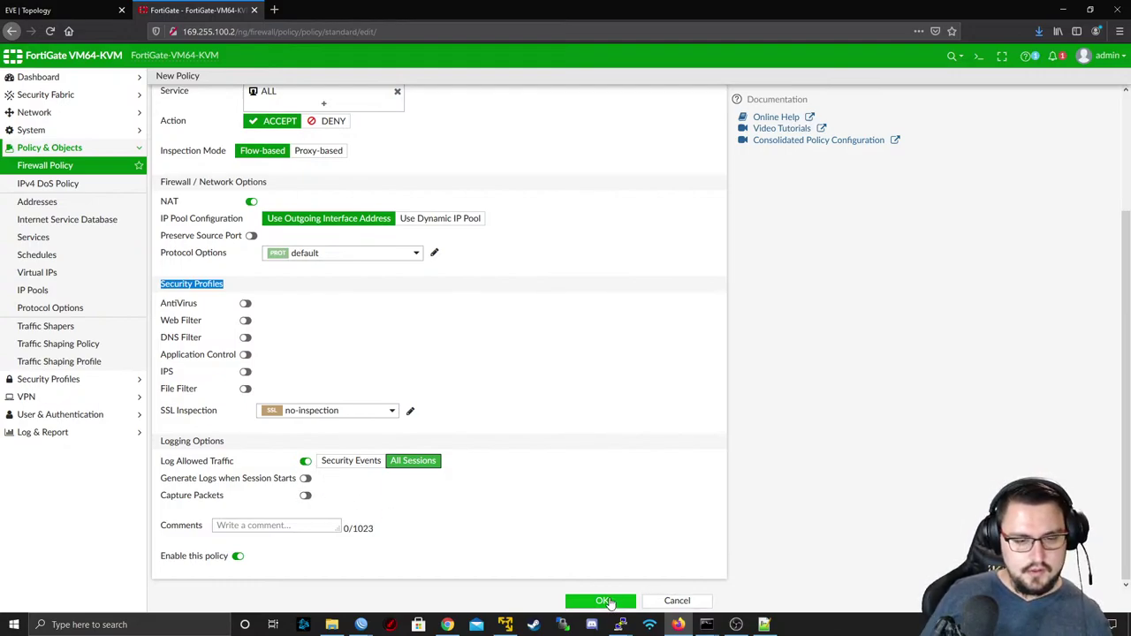
pyautogui.click(604, 601)
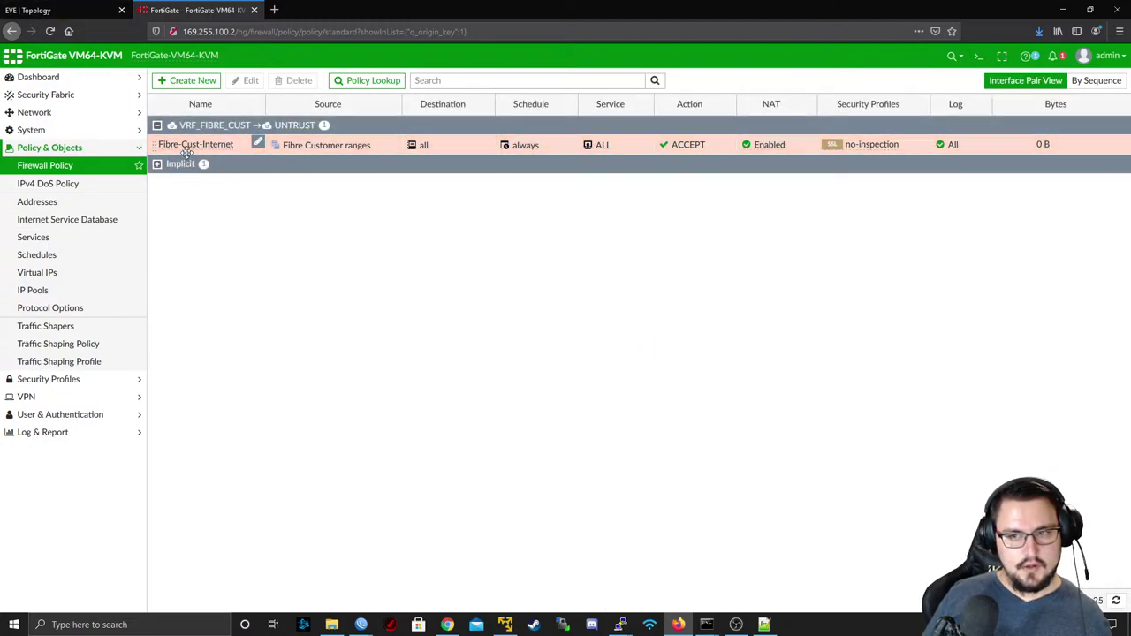
# - Rerun ping 8.8.8.8 from CPE13, getting 12 of 12 replies with 0% loss
pyautogui.click(85, 18)
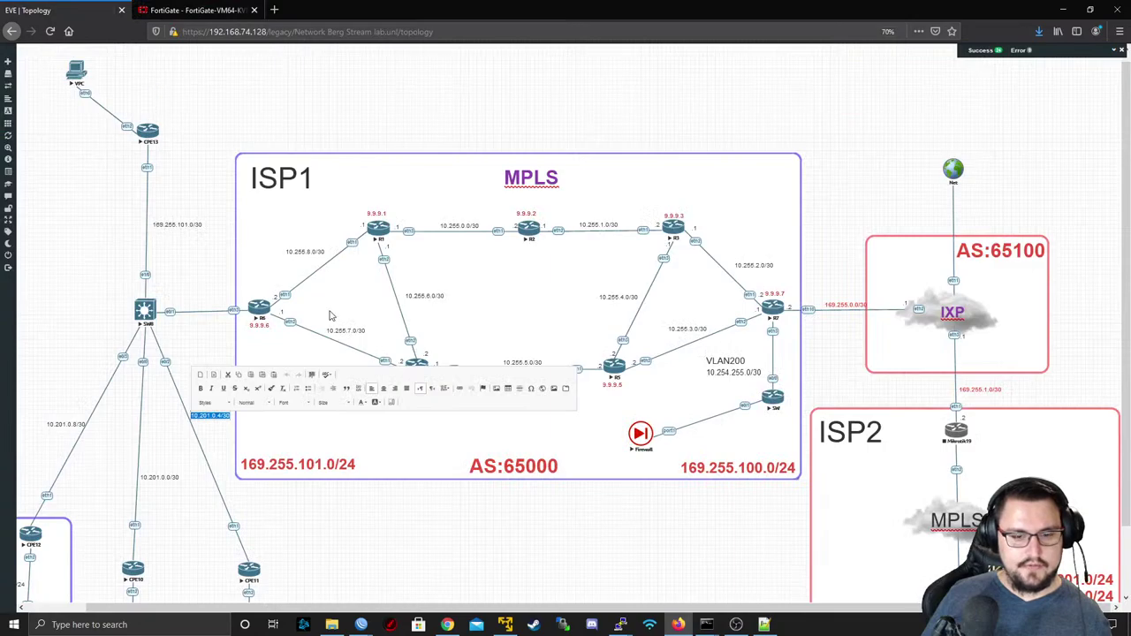
pyautogui.moveTo(622, 625)
pyautogui.click(712, 572)
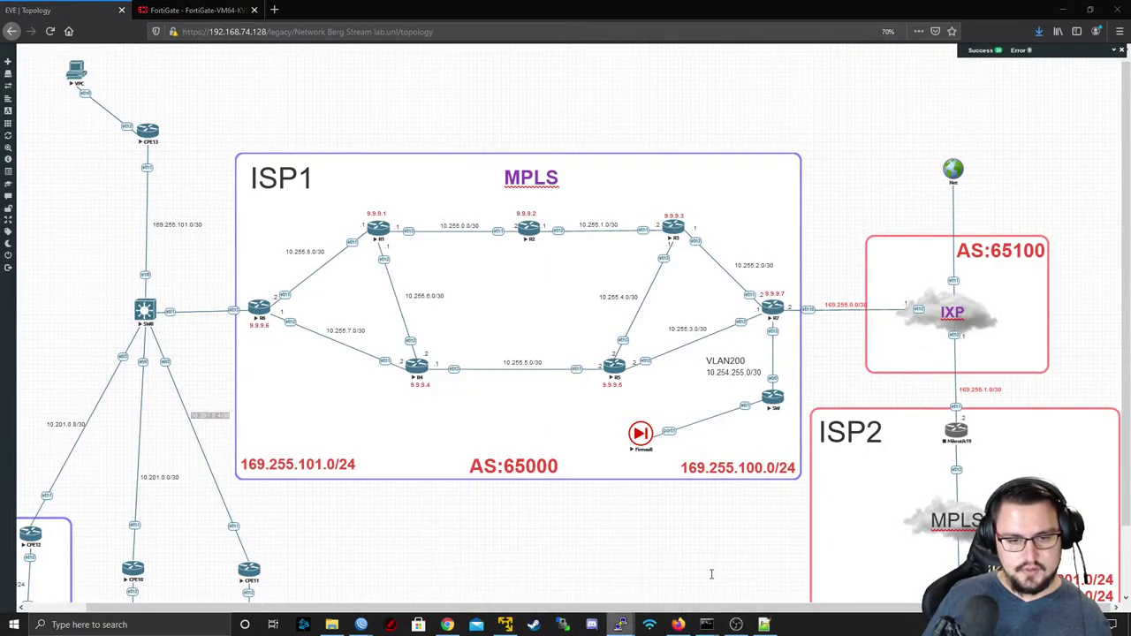
pyautogui.press('Up')
pyautogui.press('Up')
pyautogui.press('Return')
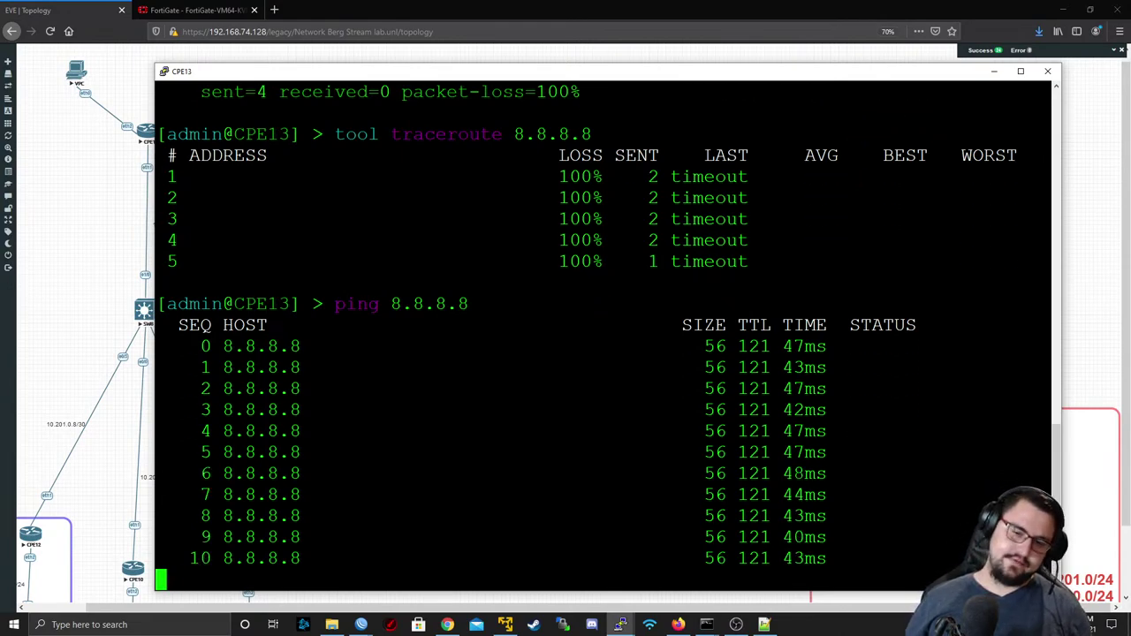
pyautogui.hotkey('ctrl', 'c')
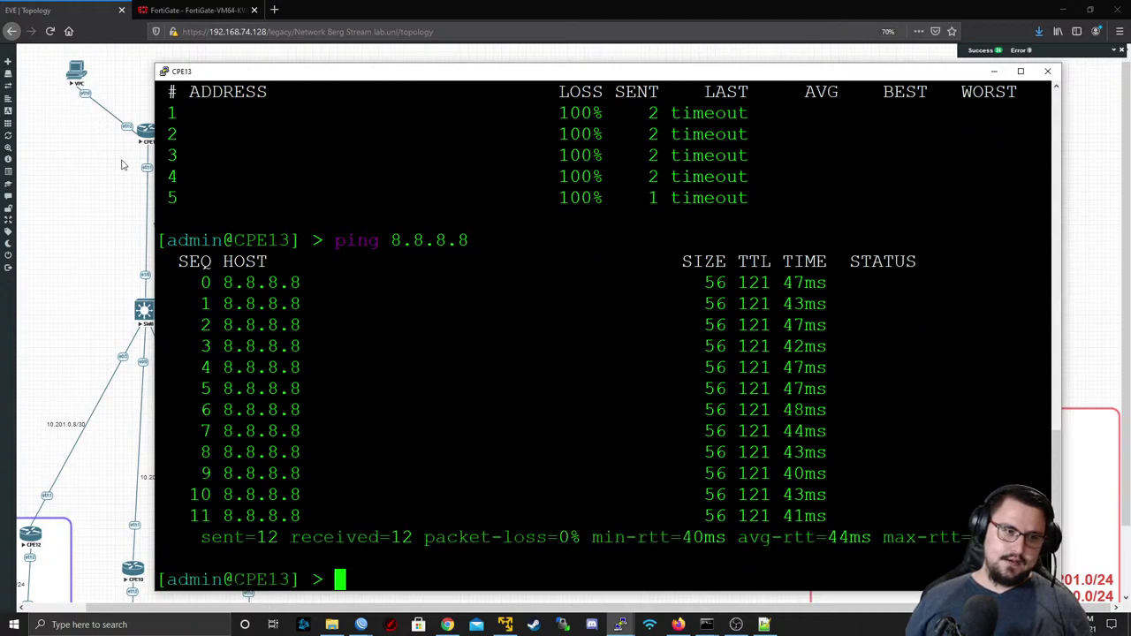
pyautogui.click(68, 177)
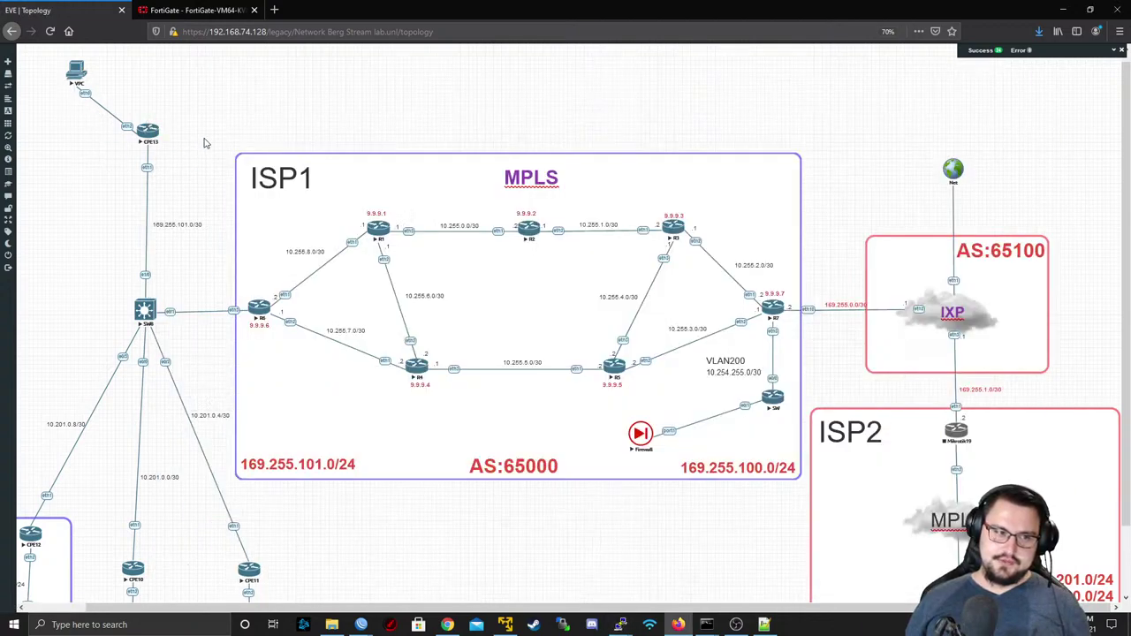
# - Open a PuTTY telnet console to CPE10 and log in as admin
pyautogui.scroll(-2, 193, 504)
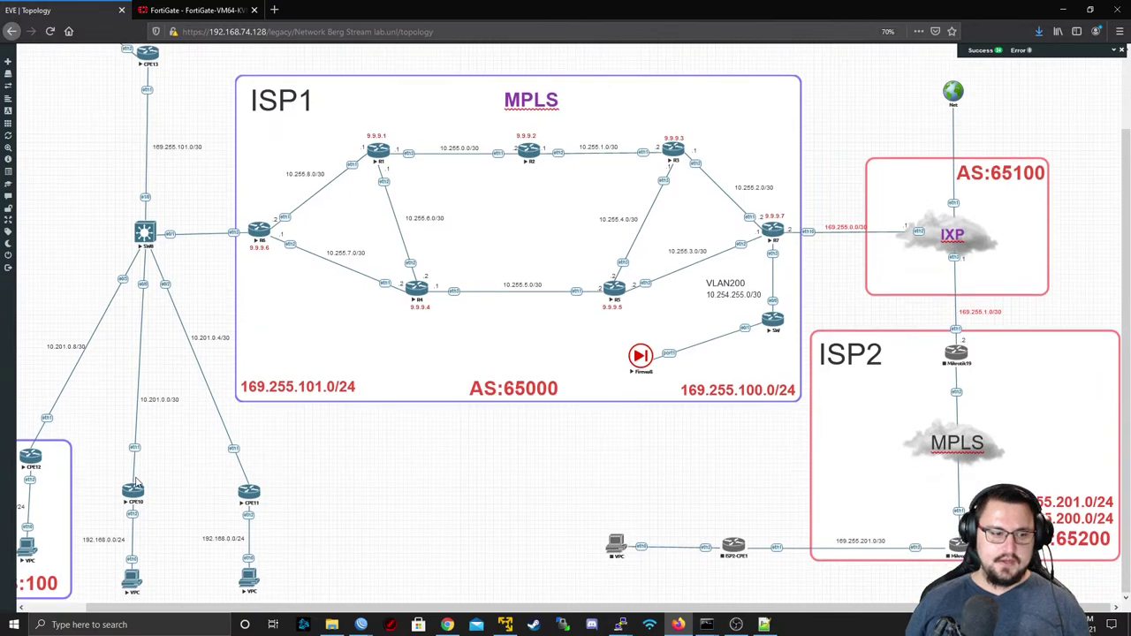
pyautogui.click(132, 493)
pyautogui.click(590, 112)
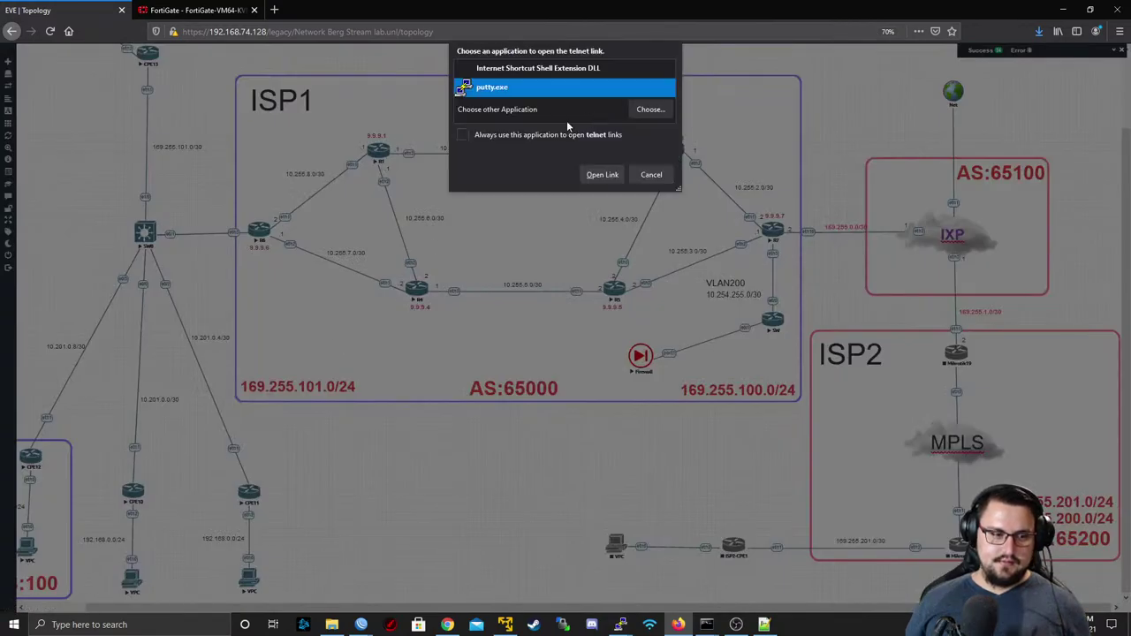
pyautogui.click(601, 174)
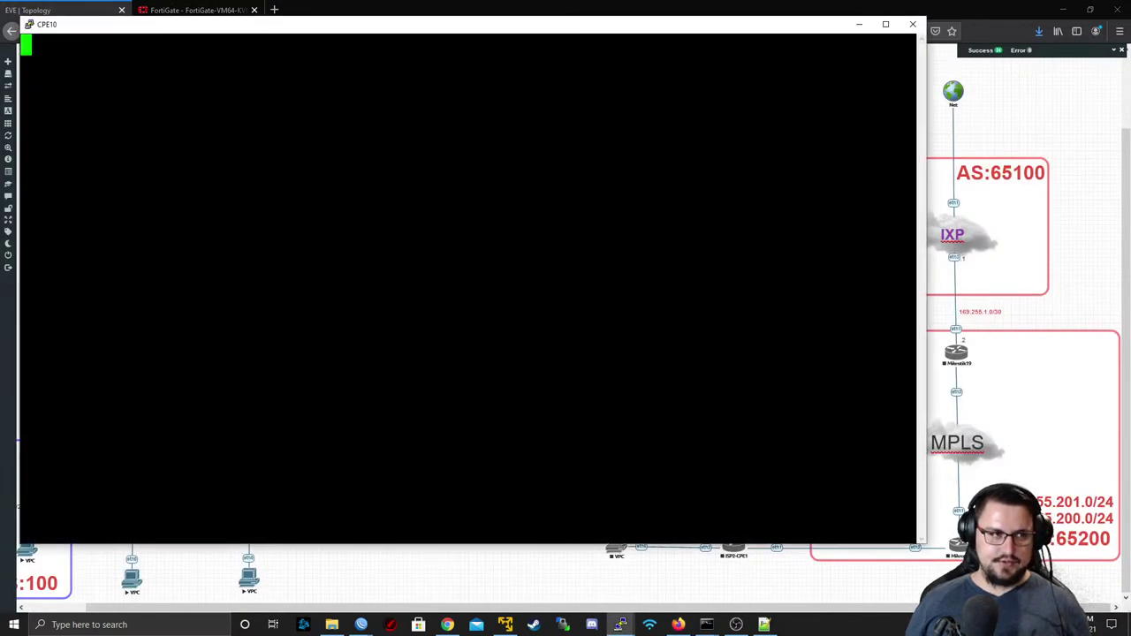
pyautogui.write('ad,in')
pyautogui.press('BackSpace')
pyautogui.press('BackSpace')
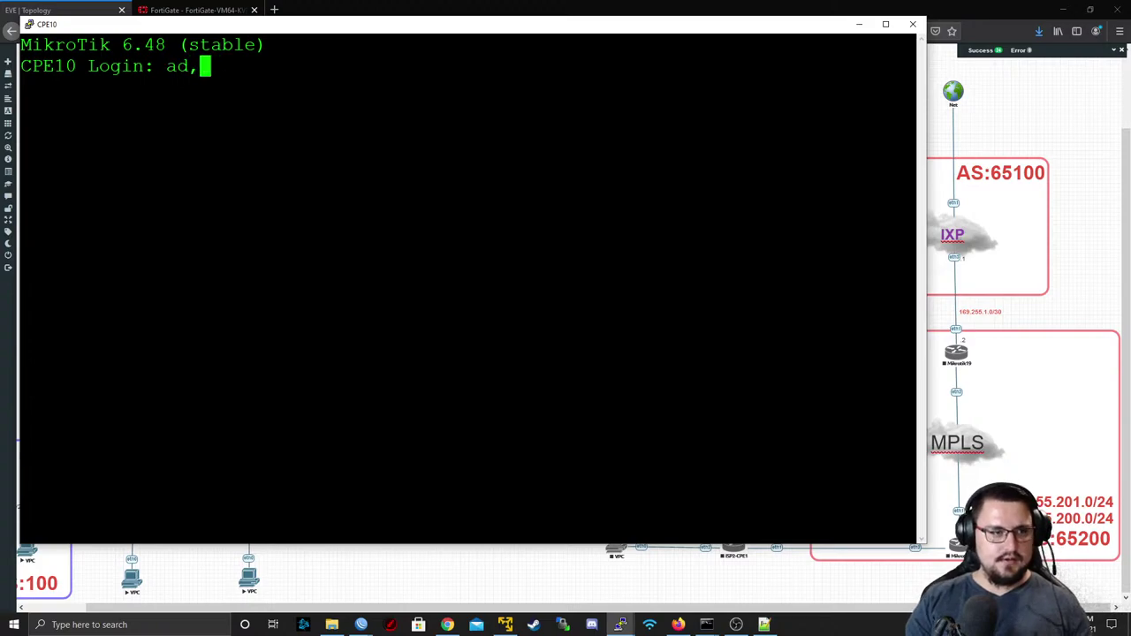
pyautogui.press('BackSpace')
pyautogui.write('min')
pyautogui.press('Return')
pyautogui.press('Return')
pyautogui.press('Return')
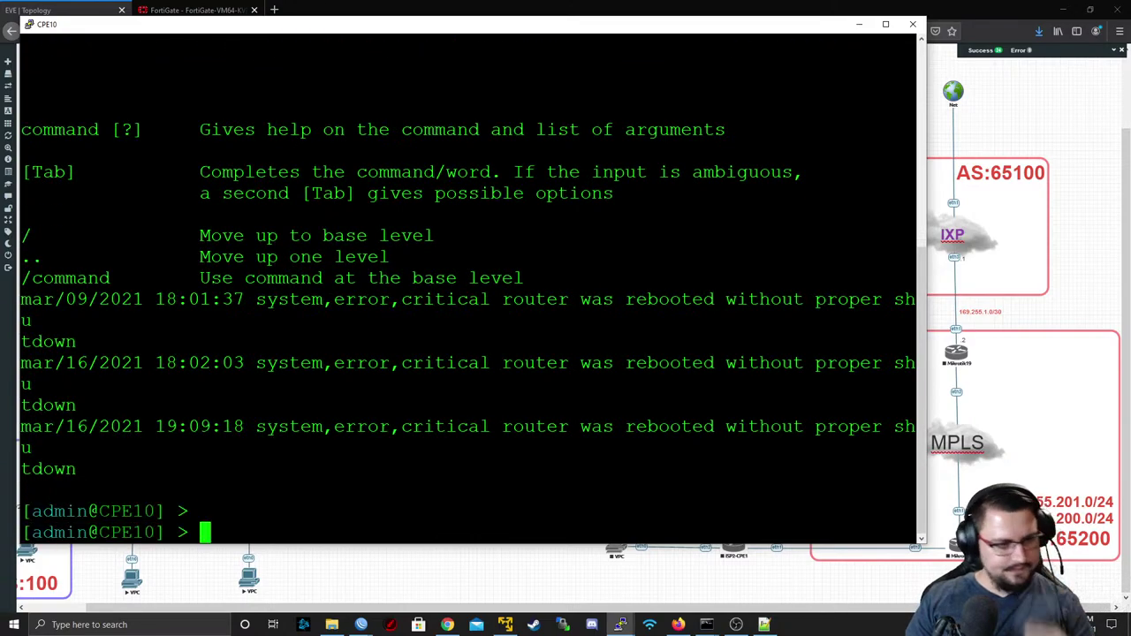
pyautogui.press('Return')
# - Ping 8.8.8.8 from CPE10, stop it after it times out, and return to FortiGate
pyautogui.write('[')
pyautogui.press('BackSpace')
pyautogui.press('BackSpace')
pyautogui.write('ping 8.8.8.8')
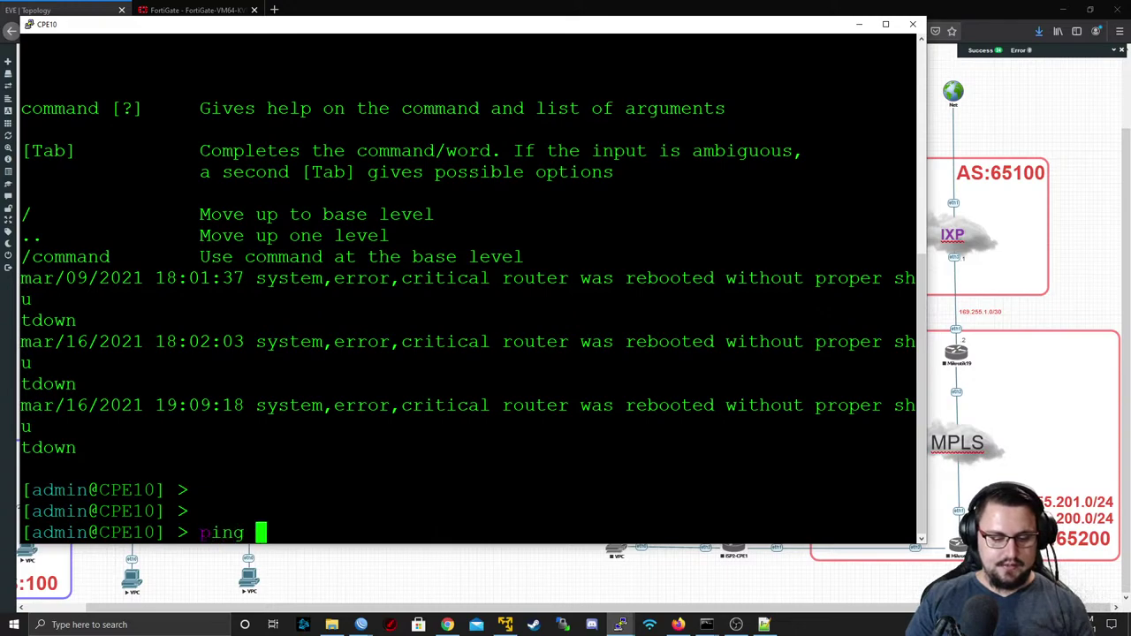
pyautogui.press('Return')
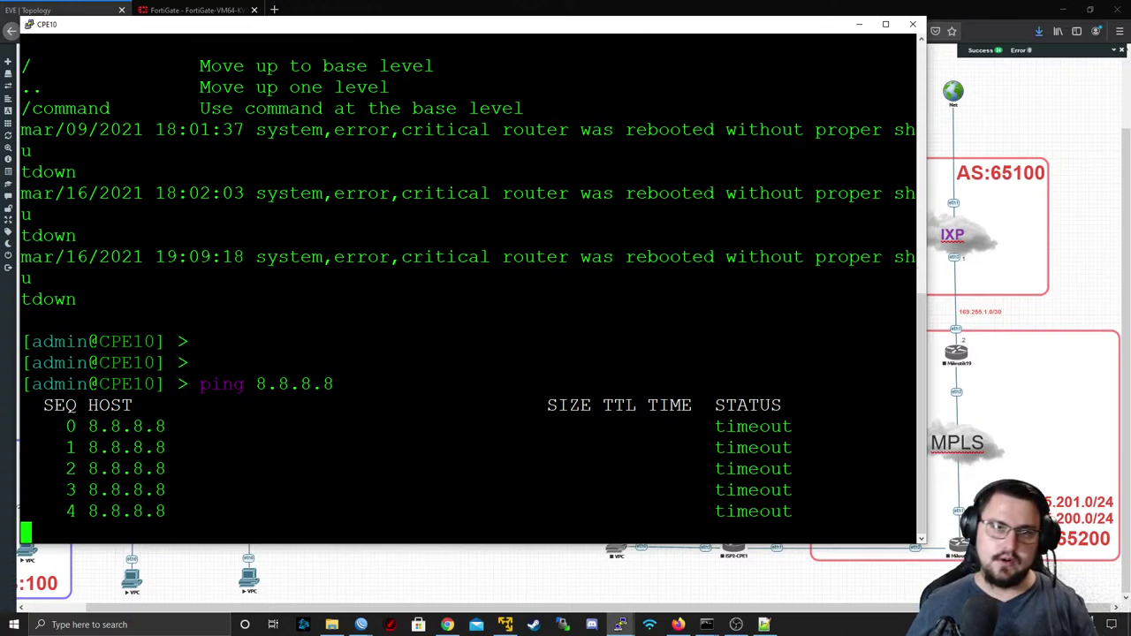
pyautogui.hotkey('ctrl', 'c')
pyautogui.click(228, 9)
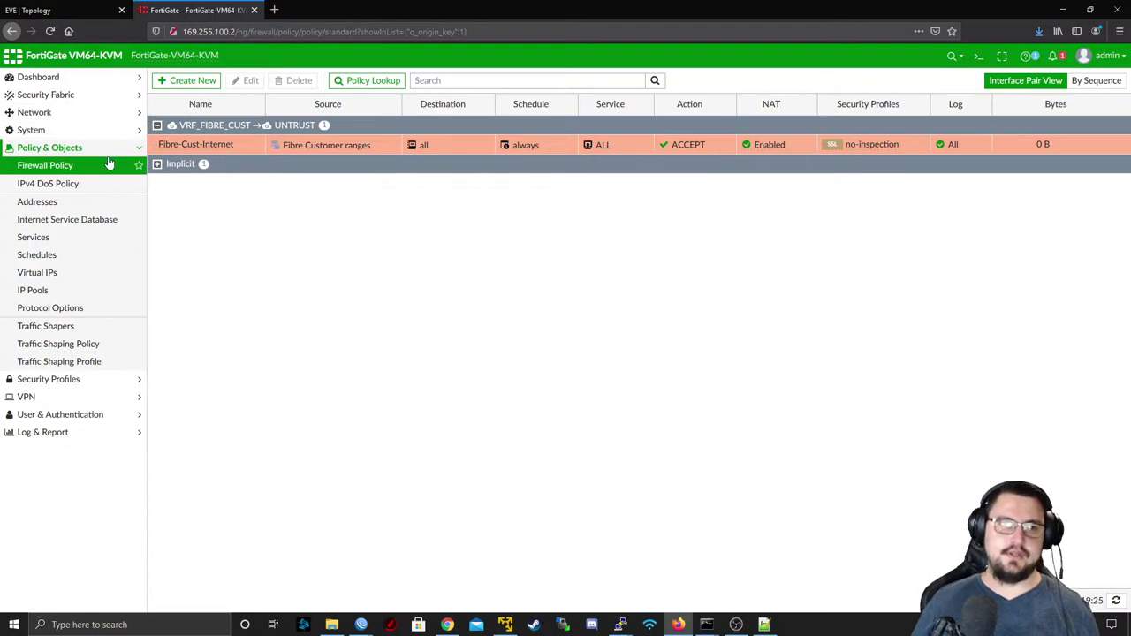
# - Show Network > Interfaces with port1 expanded to UNTRUST, VRF_FIBRE_CUST and VRF_WRL_CUST
pyautogui.click(70, 116)
pyautogui.click(65, 133)
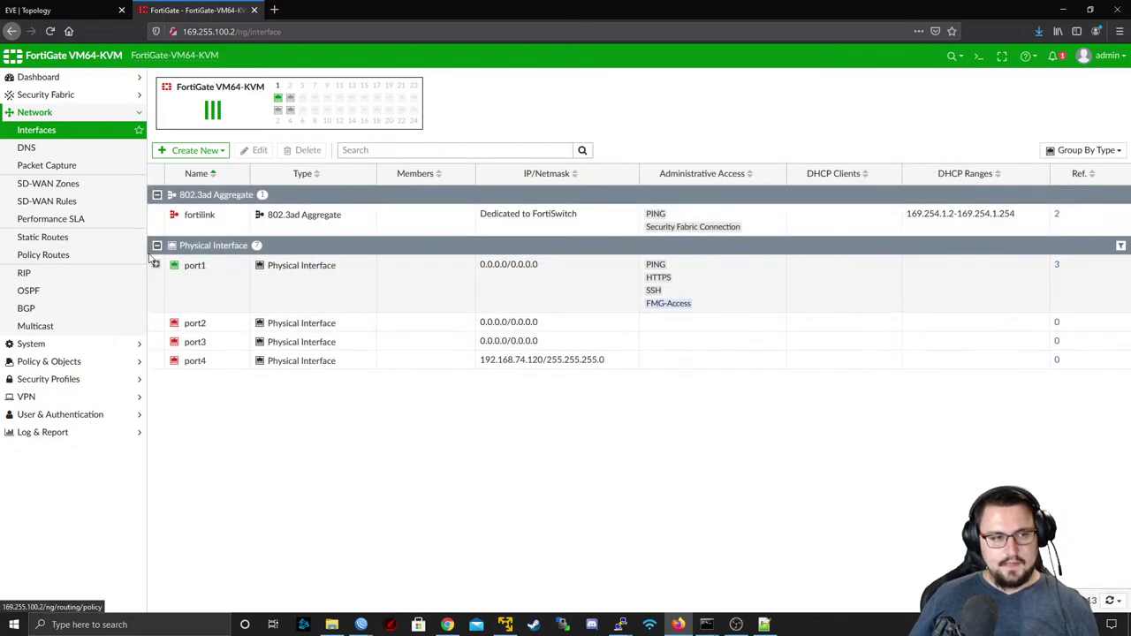
pyautogui.click(156, 264)
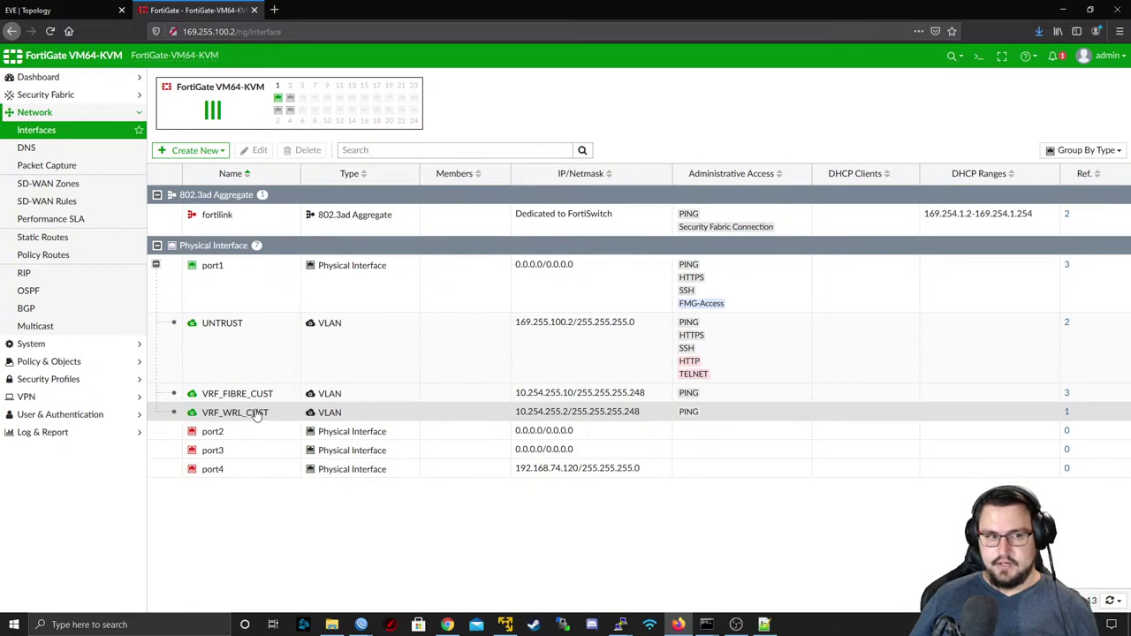
pyautogui.moveTo(256, 416)
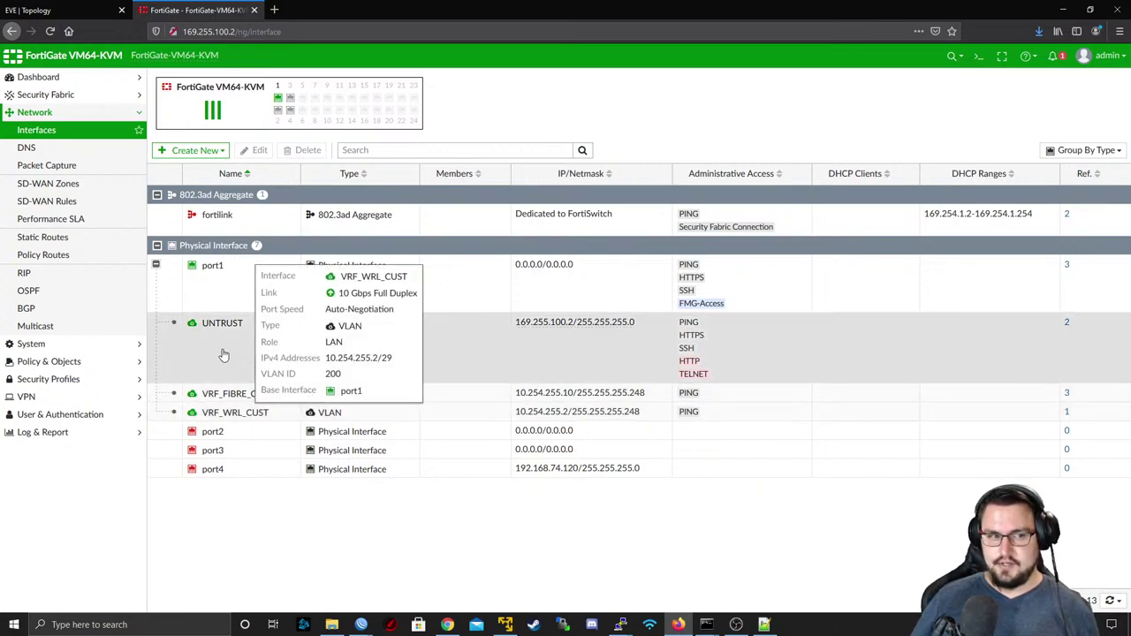
pyautogui.click(93, 364)
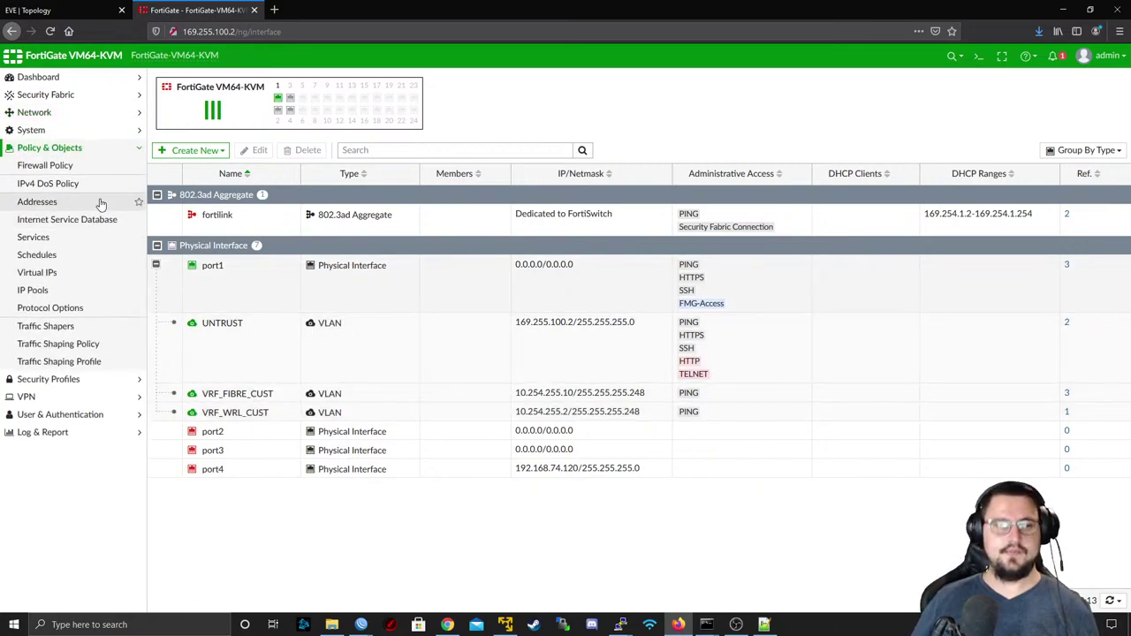
# - Copy the Fibre-Cust-Internet policy and list the policies By Sequence
pyautogui.click(84, 168)
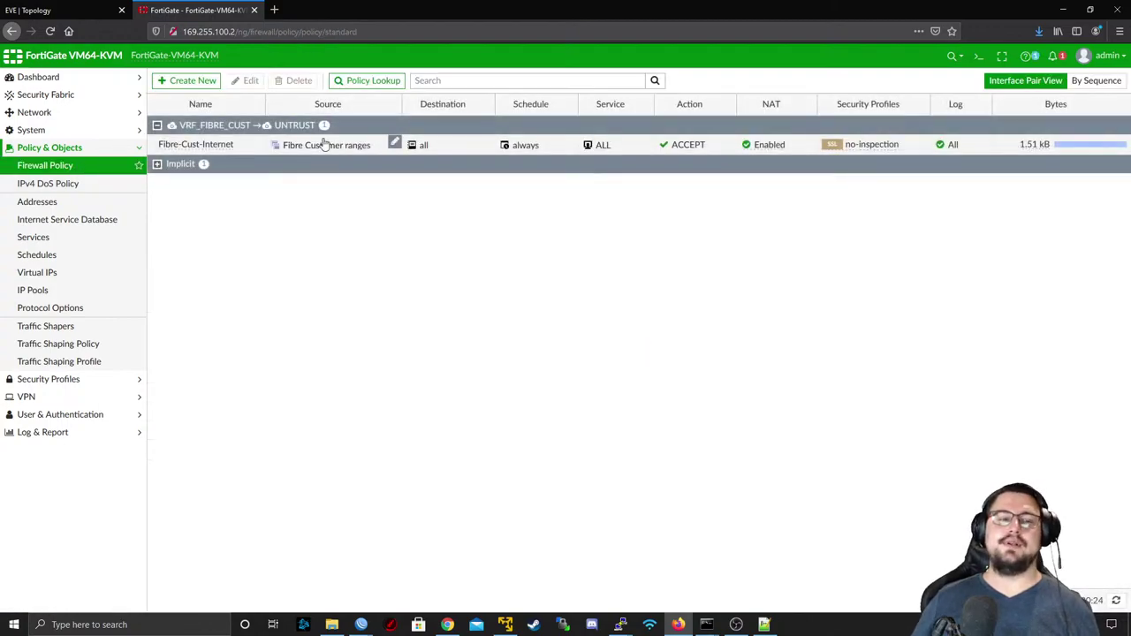
pyautogui.rightClick(284, 150)
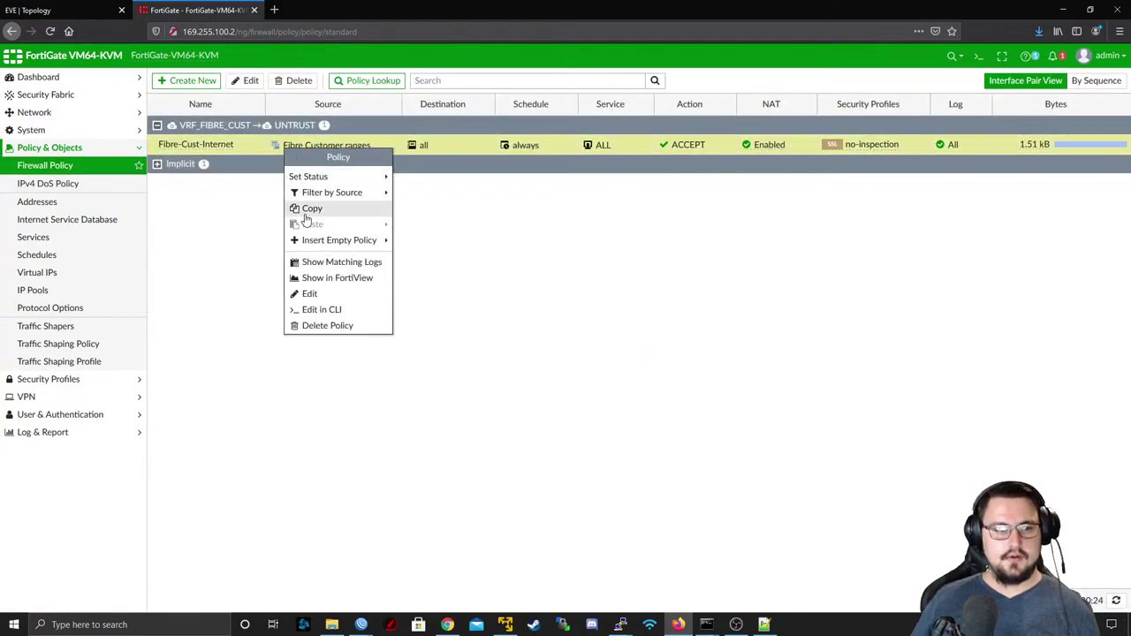
pyautogui.click(256, 144)
pyautogui.rightClick(237, 149)
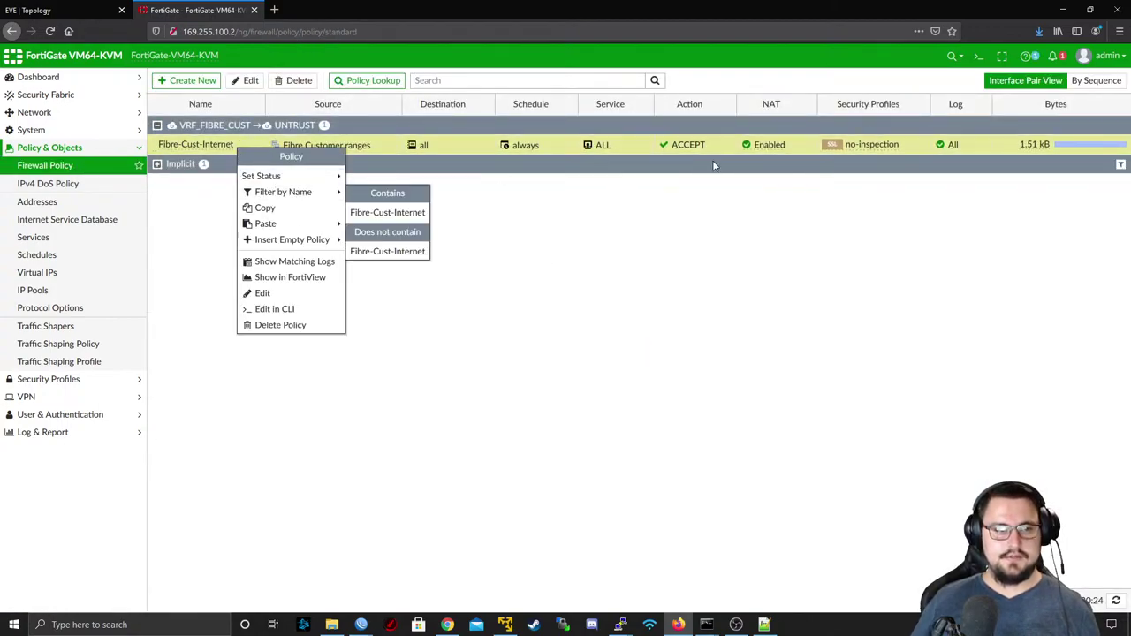
pyautogui.click(1094, 80)
# - Paste the copy below Fibre-Cust-Internet and start renaming it WRL-Cust-Internet
pyautogui.rightClick(206, 129)
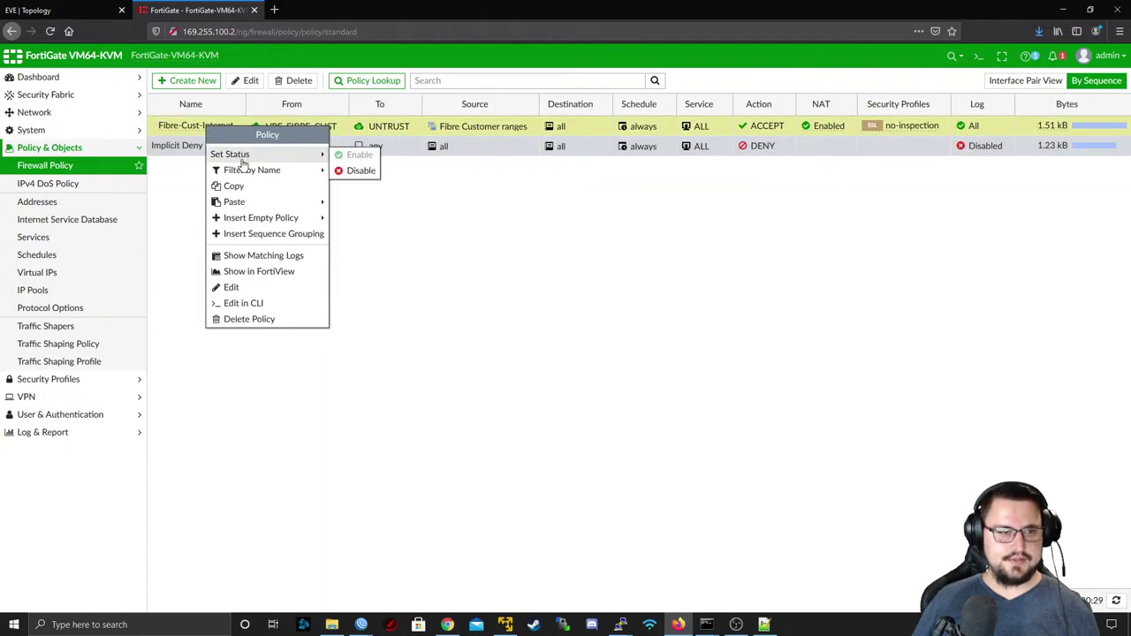
pyautogui.moveTo(309, 217)
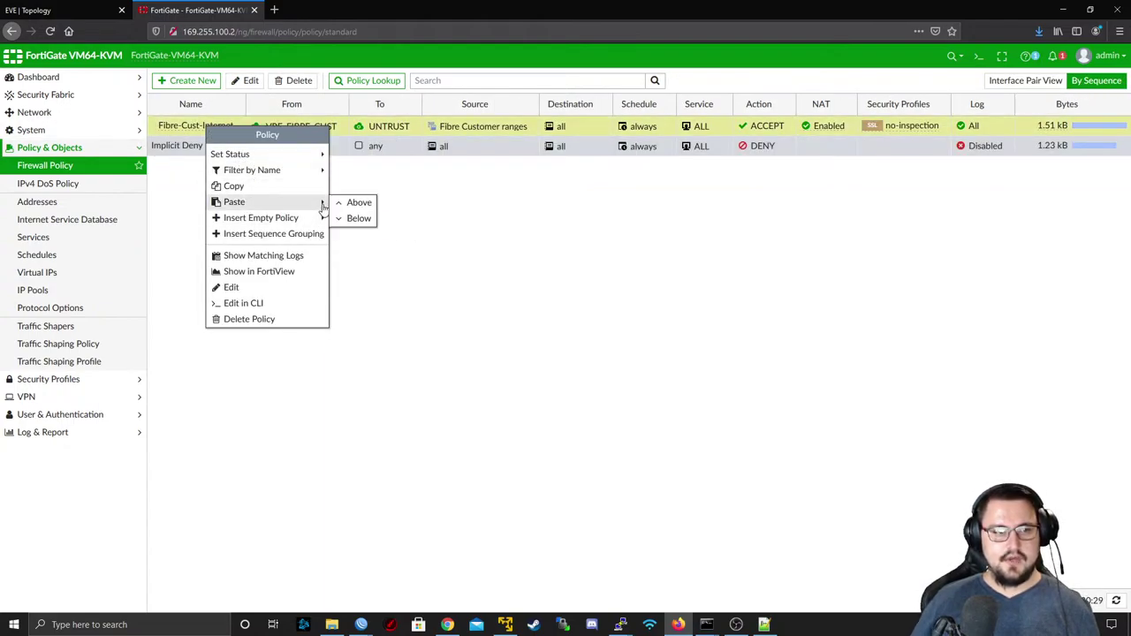
pyautogui.click(352, 231)
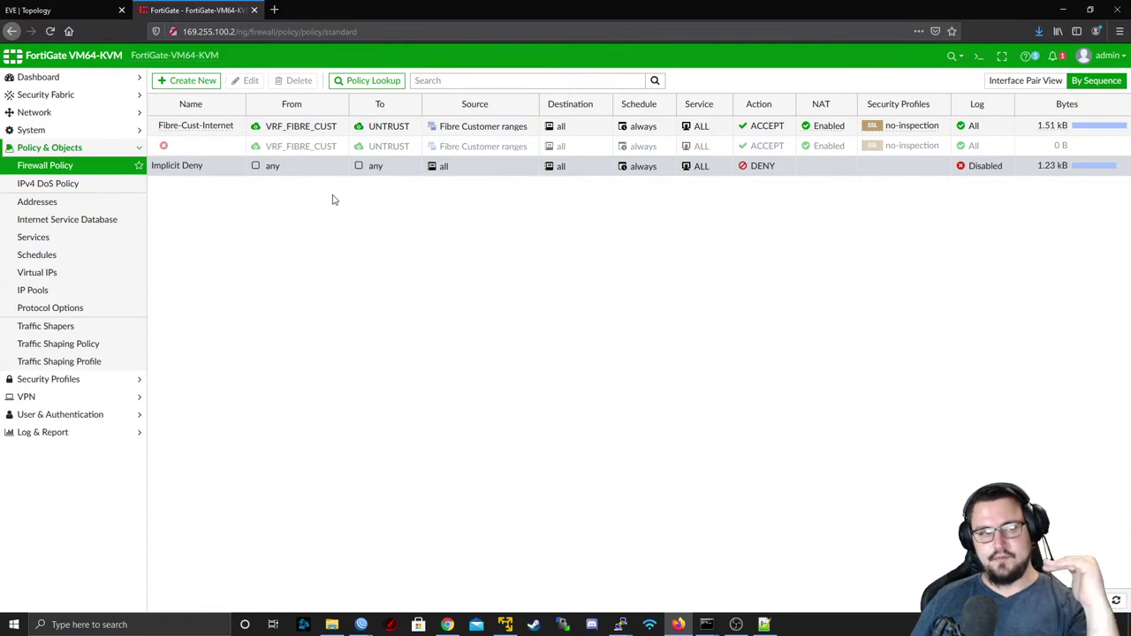
pyautogui.click(238, 141)
pyautogui.click(273, 205)
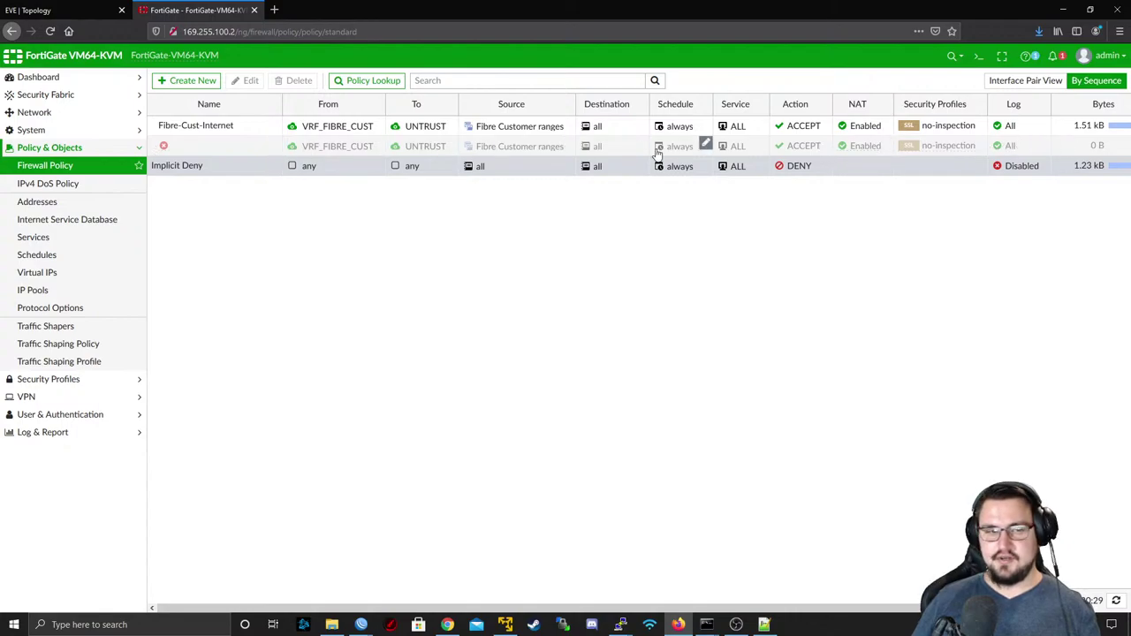
pyautogui.click(273, 146)
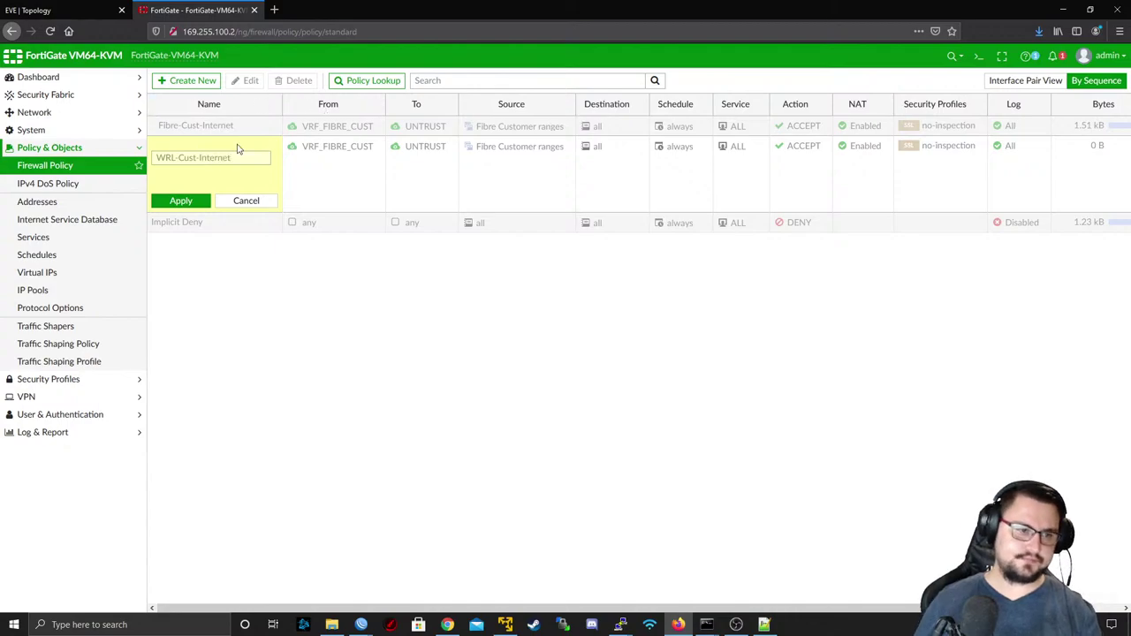
# - Save the name WRL-Cust-Internet and set its incoming interface to VRF_WRL_CUST
pyautogui.click(180, 201)
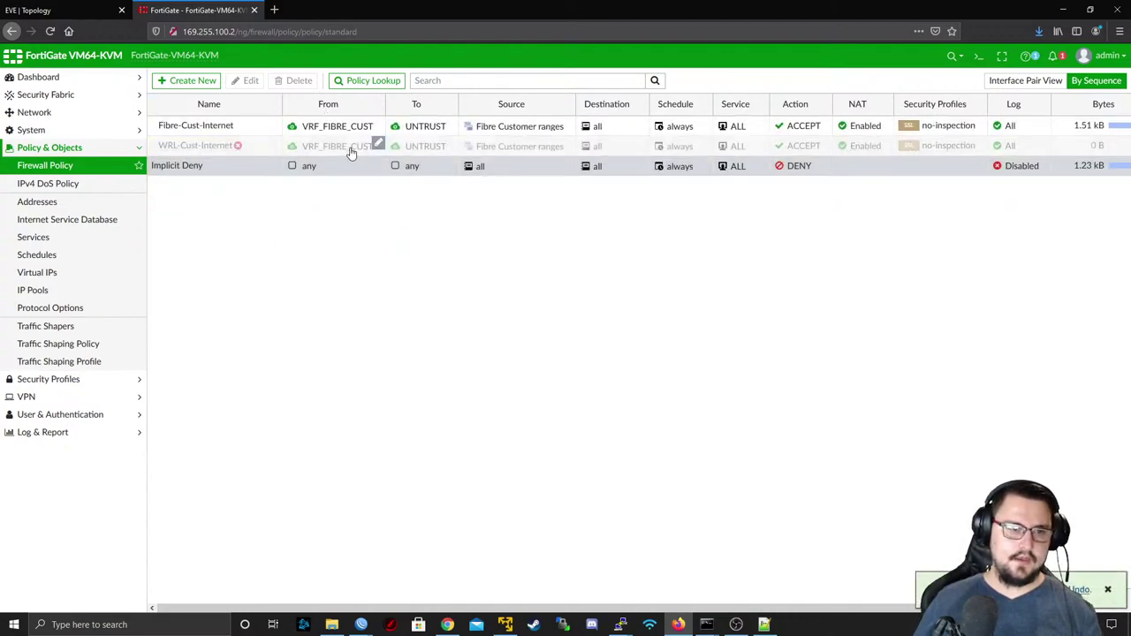
pyautogui.click(380, 146)
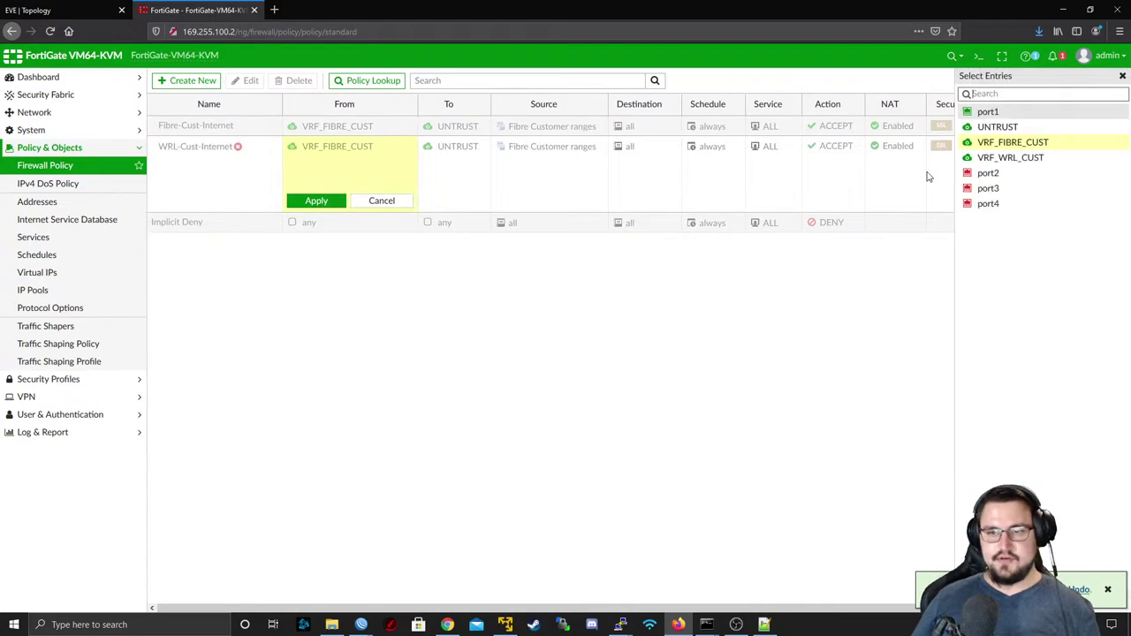
pyautogui.click(994, 157)
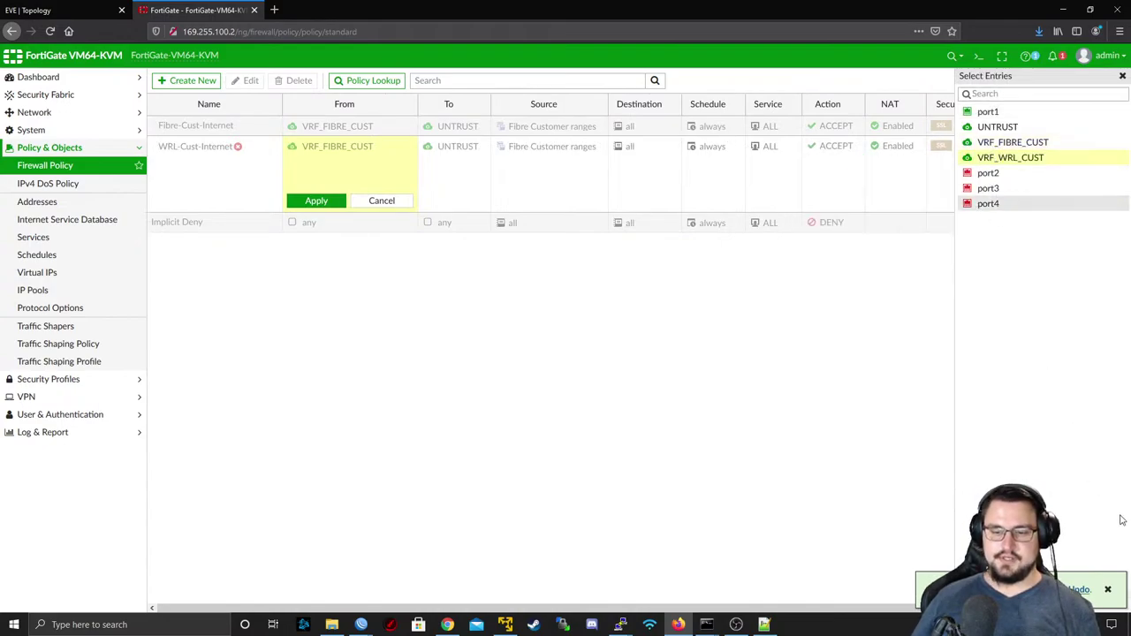
pyautogui.press('Return')
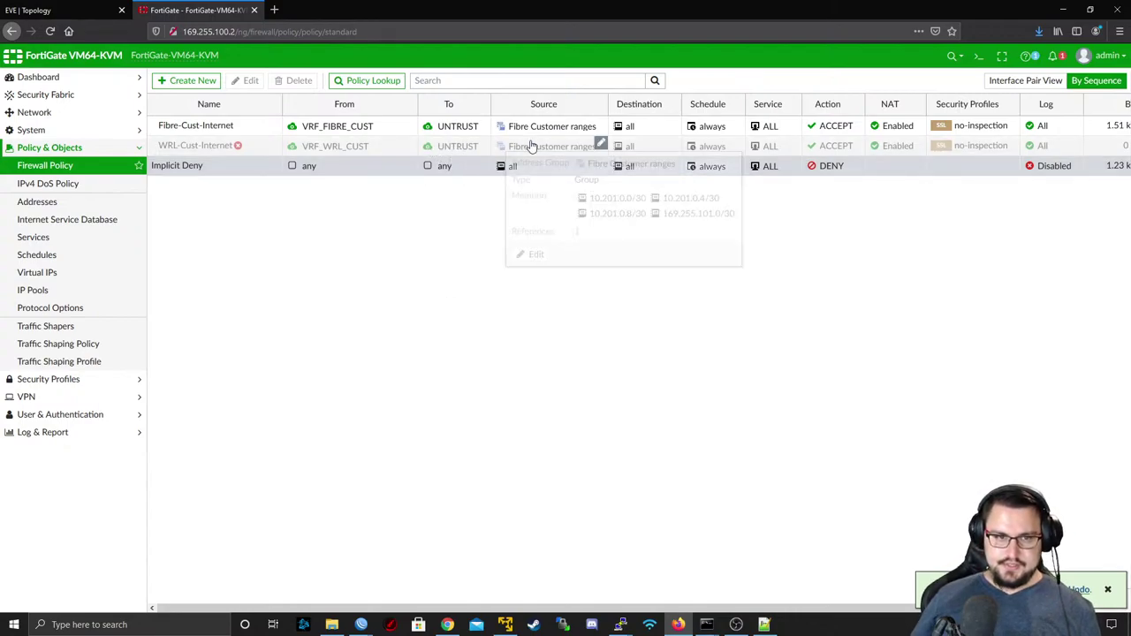
# - Change Fibre-Cust-Internet's source to 169.255.101.0/30
pyautogui.moveTo(531, 146)
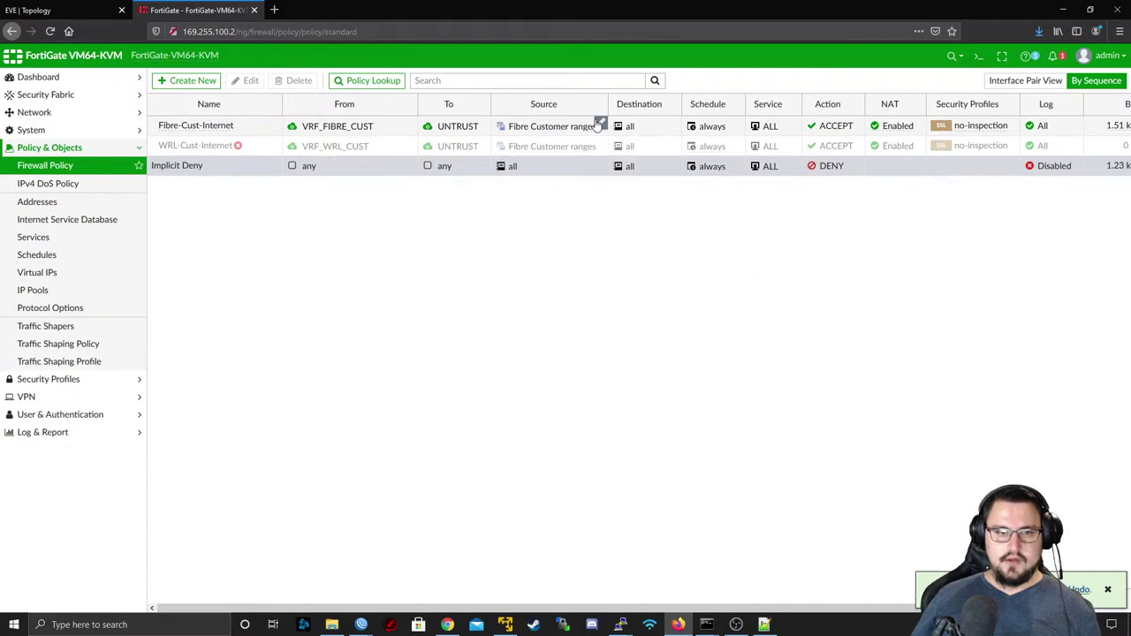
pyautogui.click(599, 125)
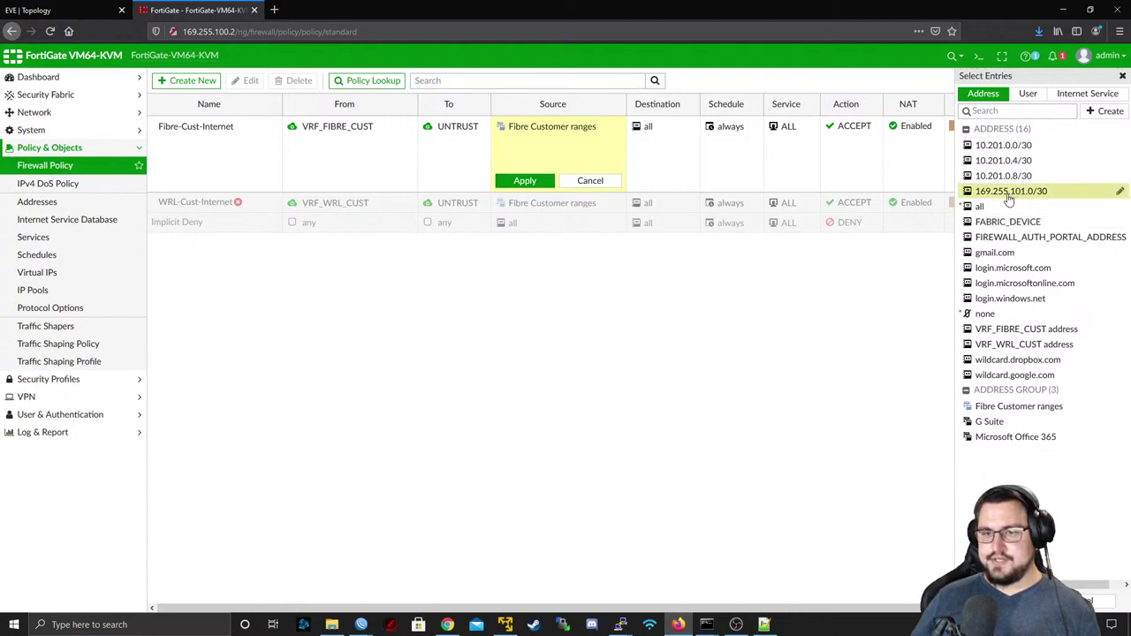
pyautogui.moveTo(1019, 200)
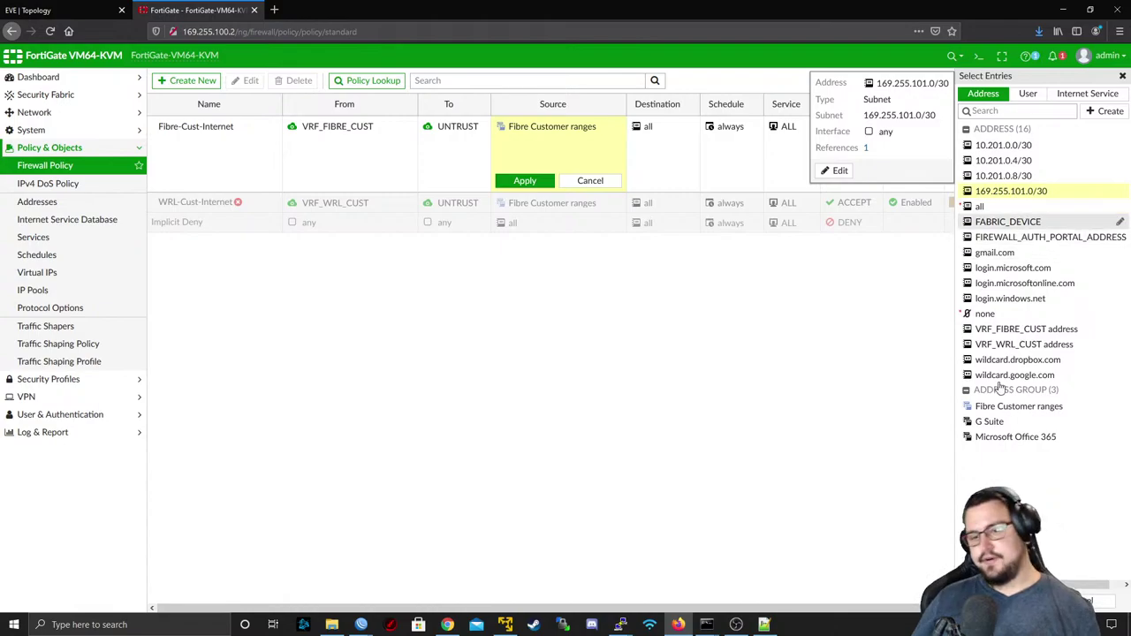
pyautogui.click(525, 180)
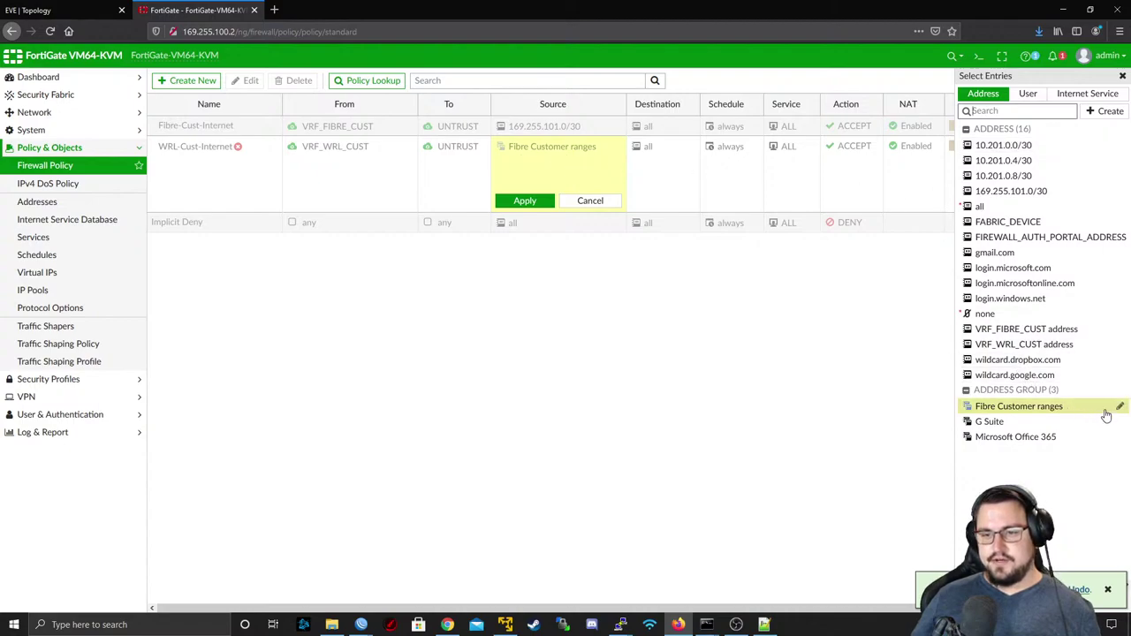
# - Drop 169.255.101.0/30 from the group, rename it WRL Customer ranges, and make it WRL-Cust-Internet's source
pyautogui.click(1119, 407)
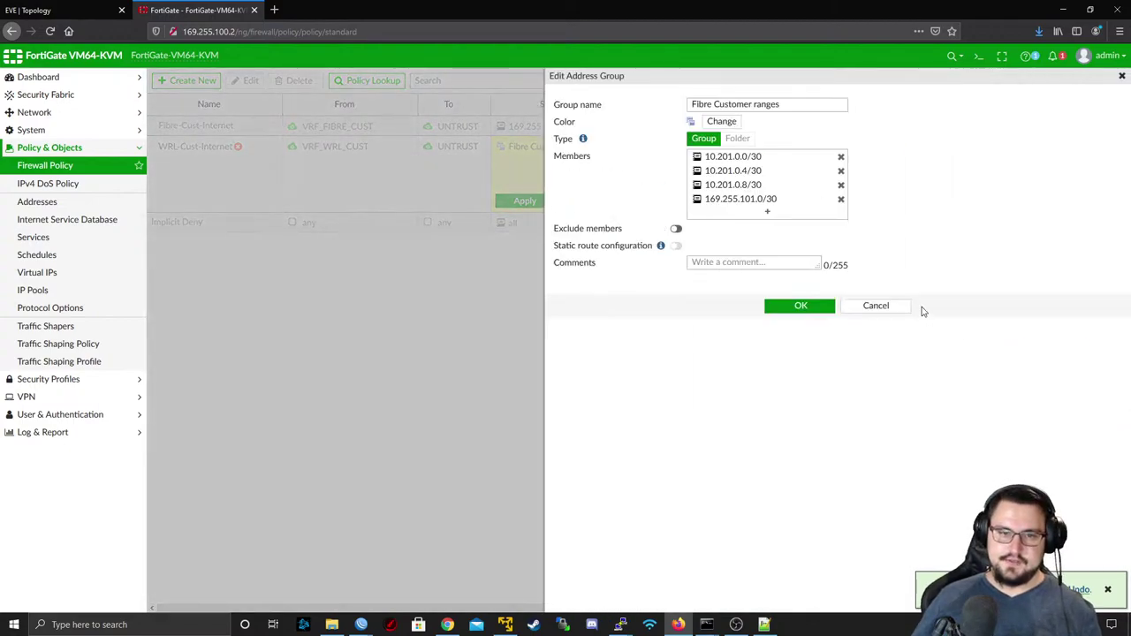
pyautogui.click(842, 200)
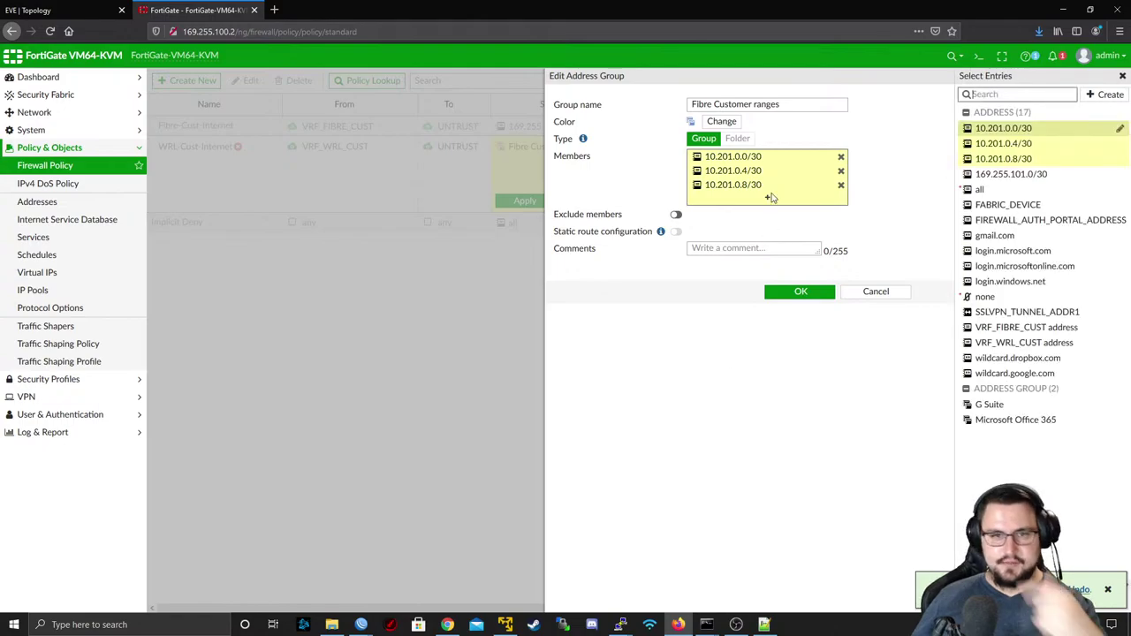
pyautogui.doubleClick(707, 104)
pyautogui.write('WRL')
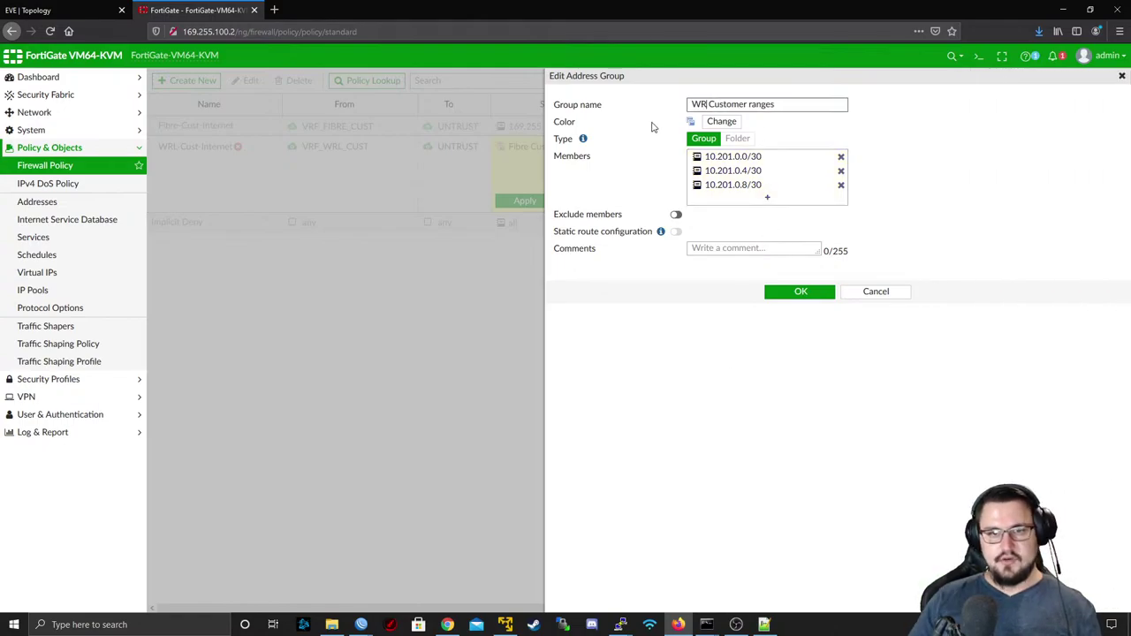
pyautogui.click(804, 291)
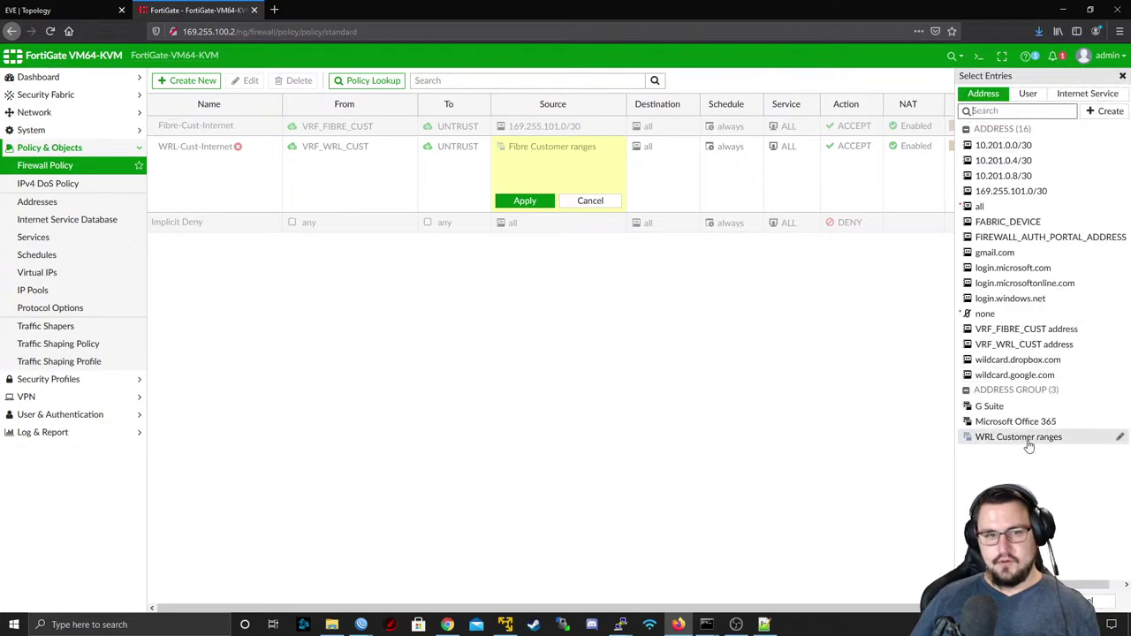
pyautogui.click(1028, 439)
pyautogui.click(525, 201)
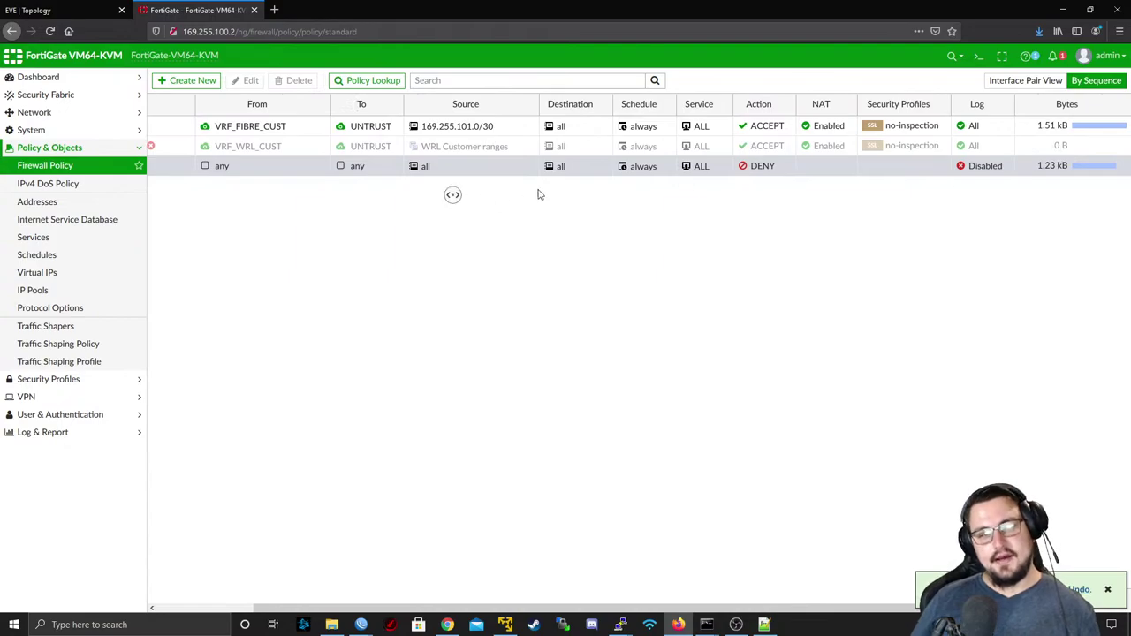
# - Enable the disabled VRF_WRL_CUST policy via Set Status > Enable
pyautogui.moveTo(586, 149)
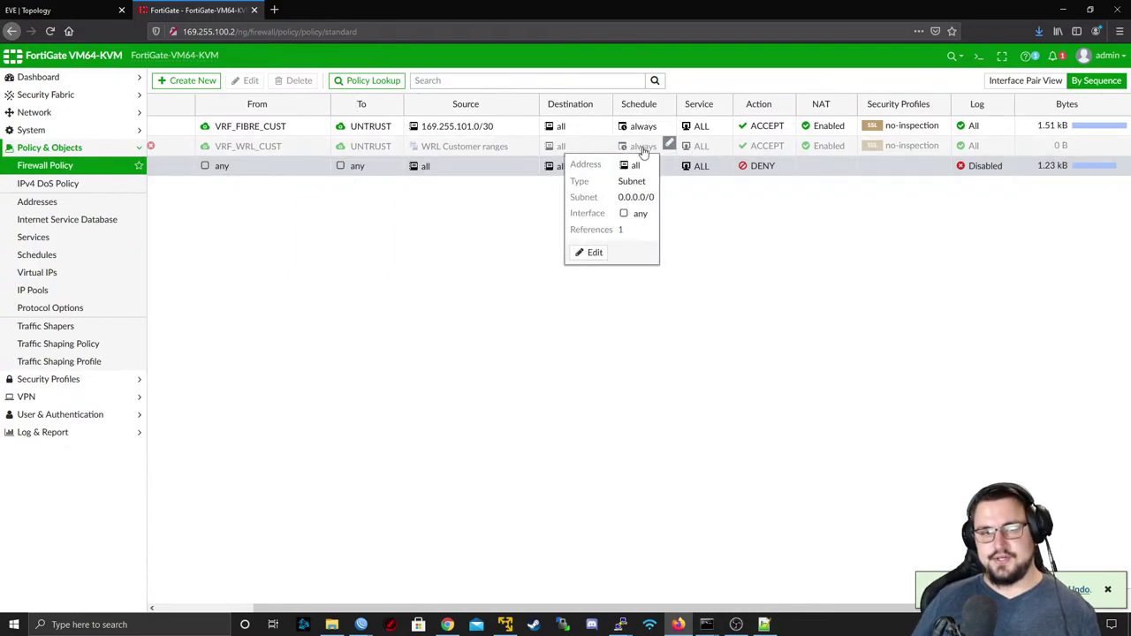
pyautogui.moveTo(713, 149)
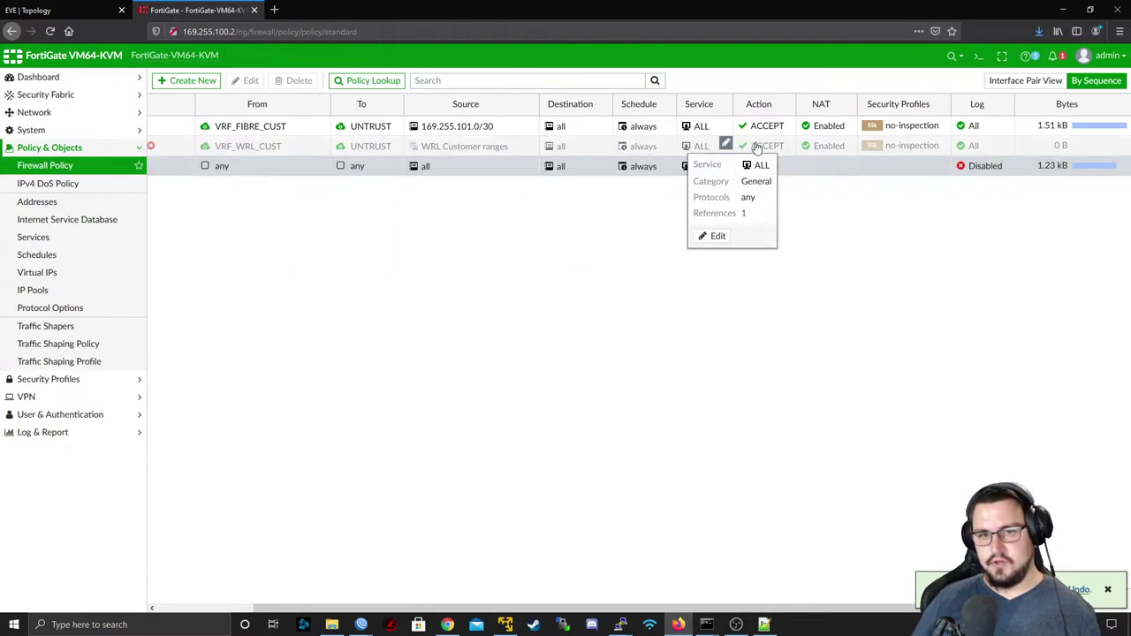
pyautogui.rightClick(850, 148)
pyautogui.moveTo(873, 177)
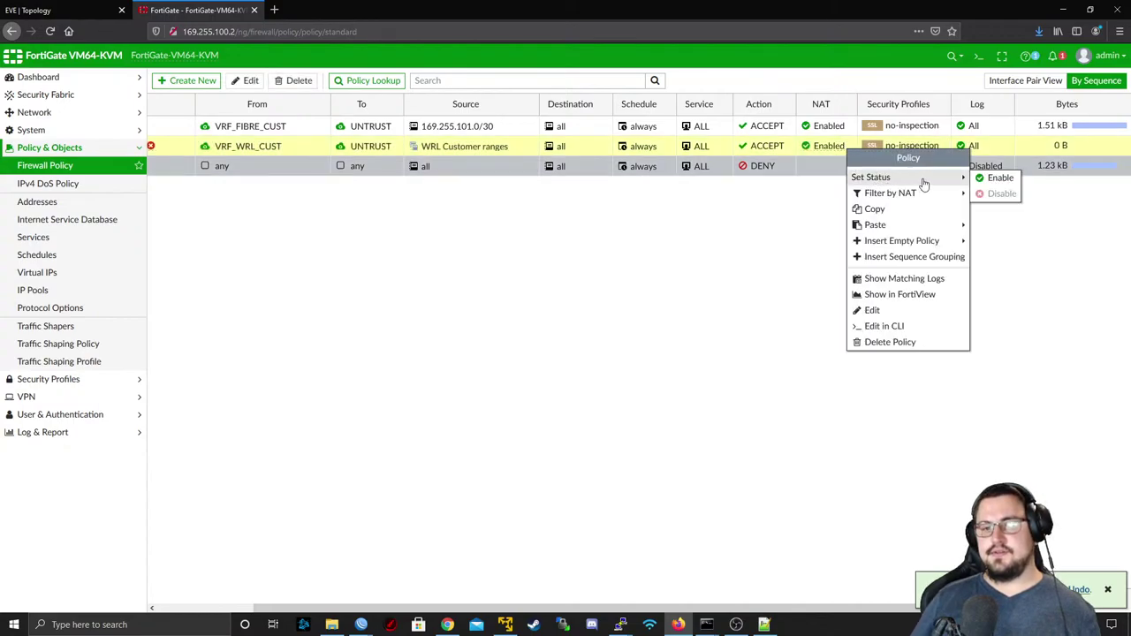
pyautogui.click(980, 178)
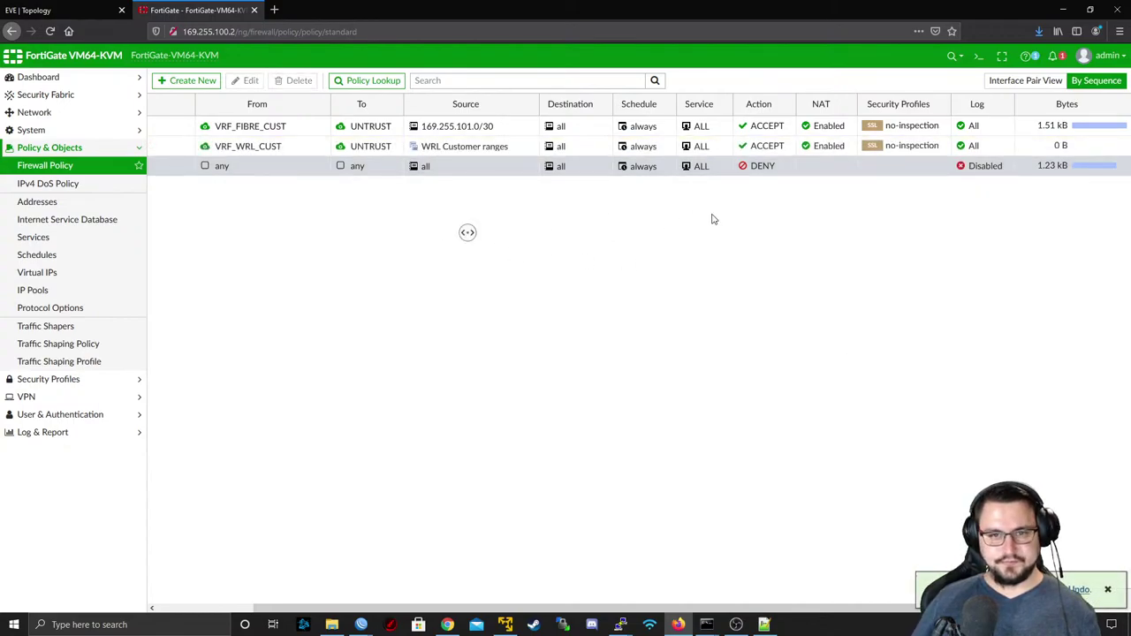
# - Replace the policy's copied comment with WRL-Cust-Internet and save it
pyautogui.doubleClick(226, 147)
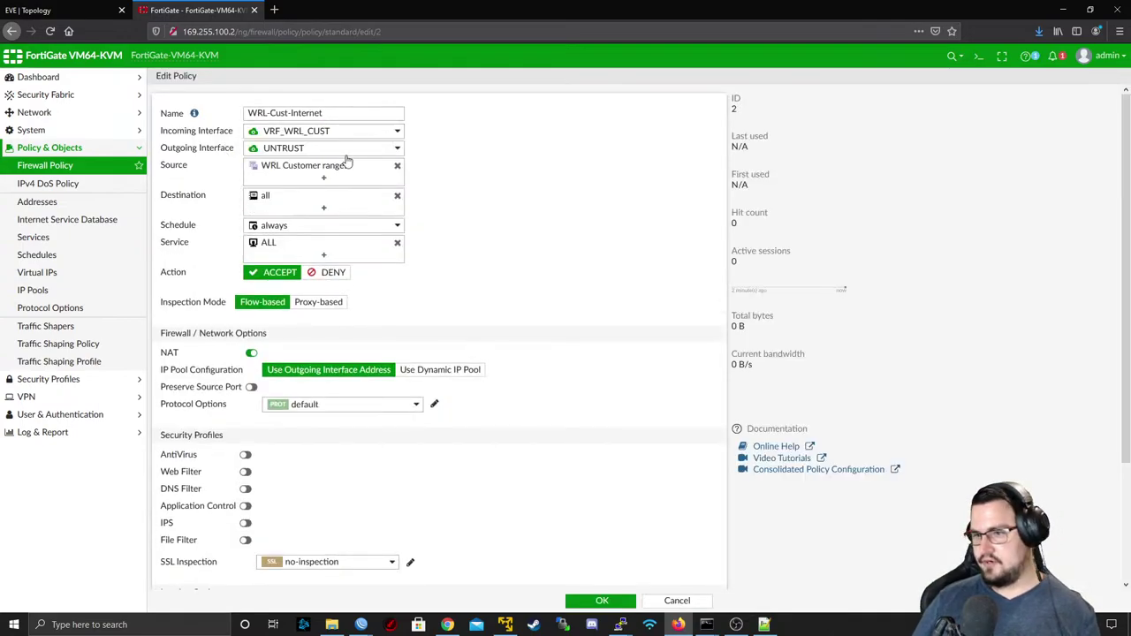
pyautogui.scroll(-2, 308, 177)
pyautogui.scroll(2, 311, 217)
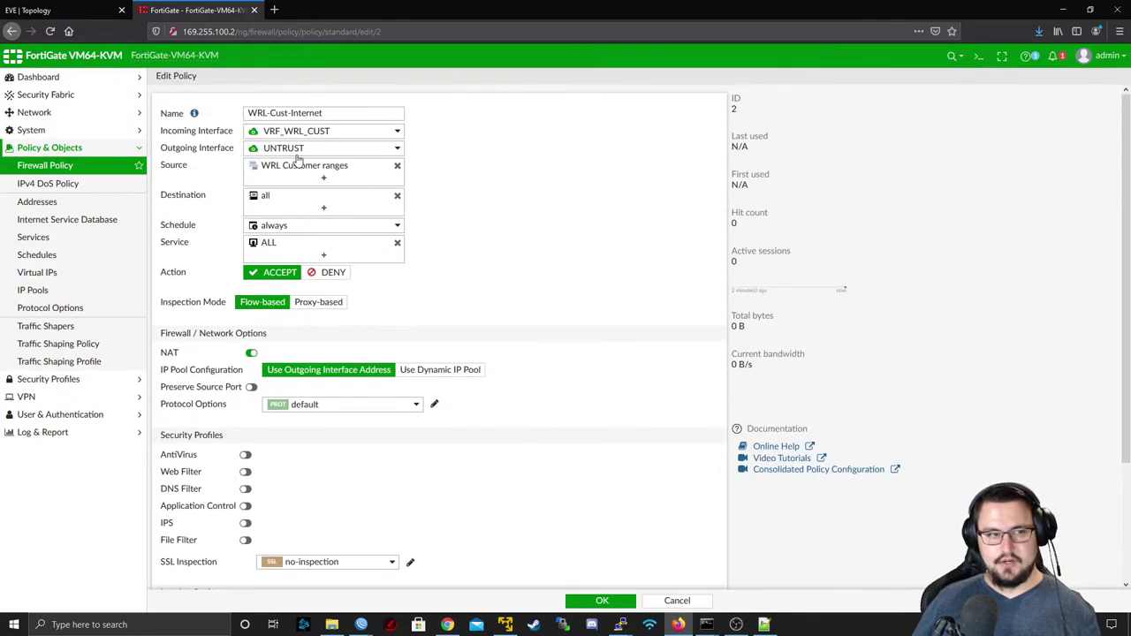
pyautogui.scroll(-2, 305, 167)
pyautogui.scroll(-1, 310, 168)
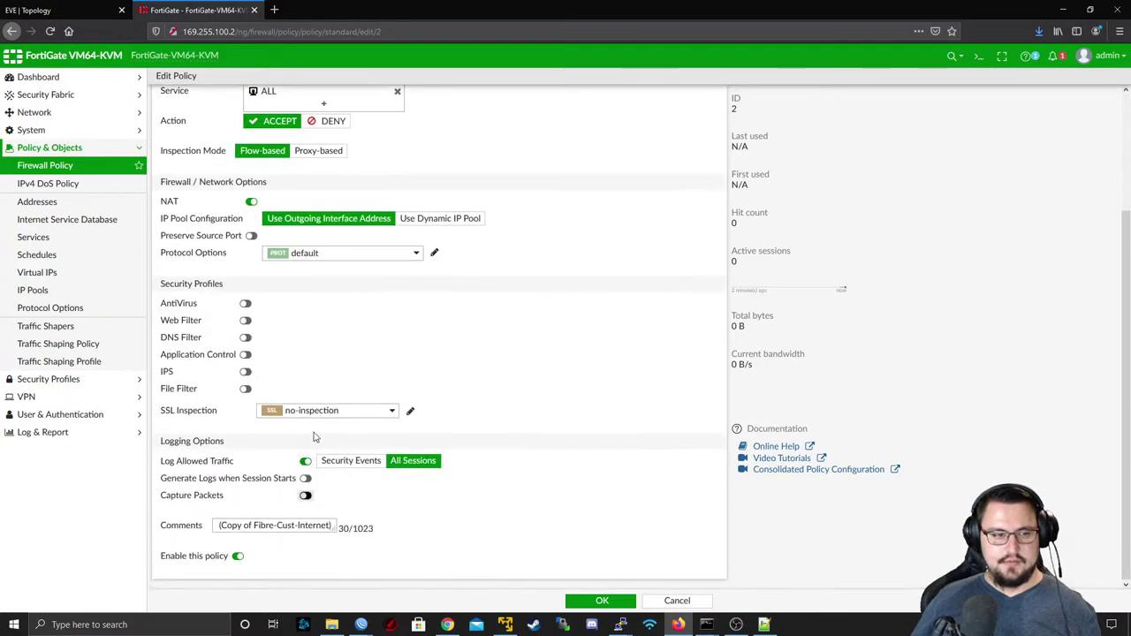
pyautogui.scroll(3, 315, 424)
pyautogui.moveTo(328, 113); pyautogui.dragTo(250, 114)
pyautogui.hotkey('ctrl', 'c')
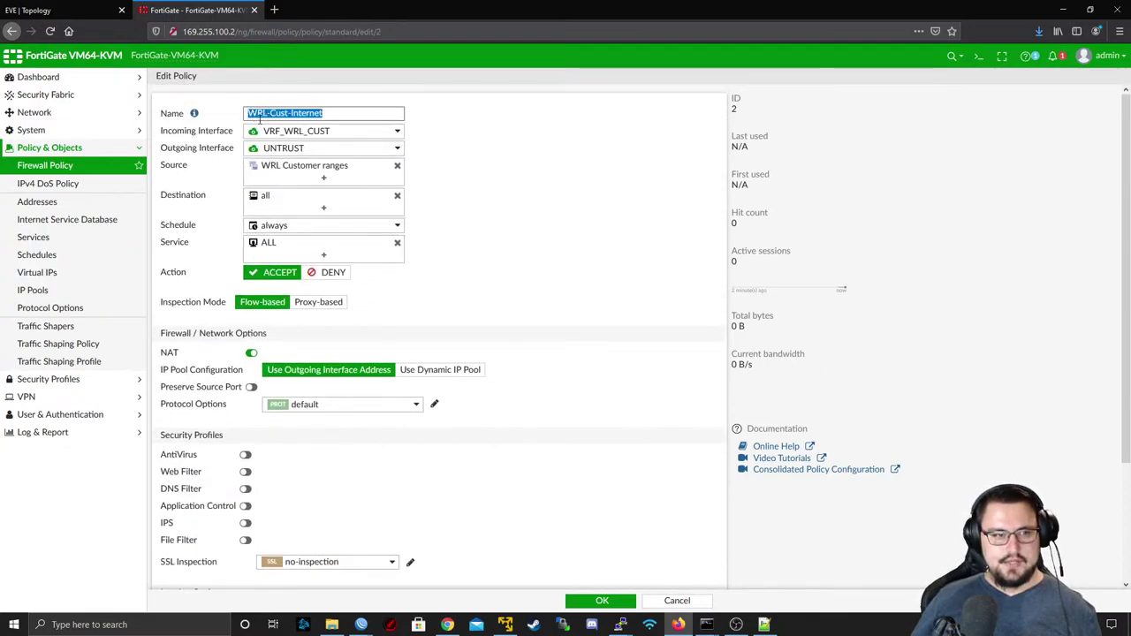
pyautogui.scroll(-3, 292, 239)
pyautogui.click(281, 524)
pyautogui.doubleClick(281, 525)
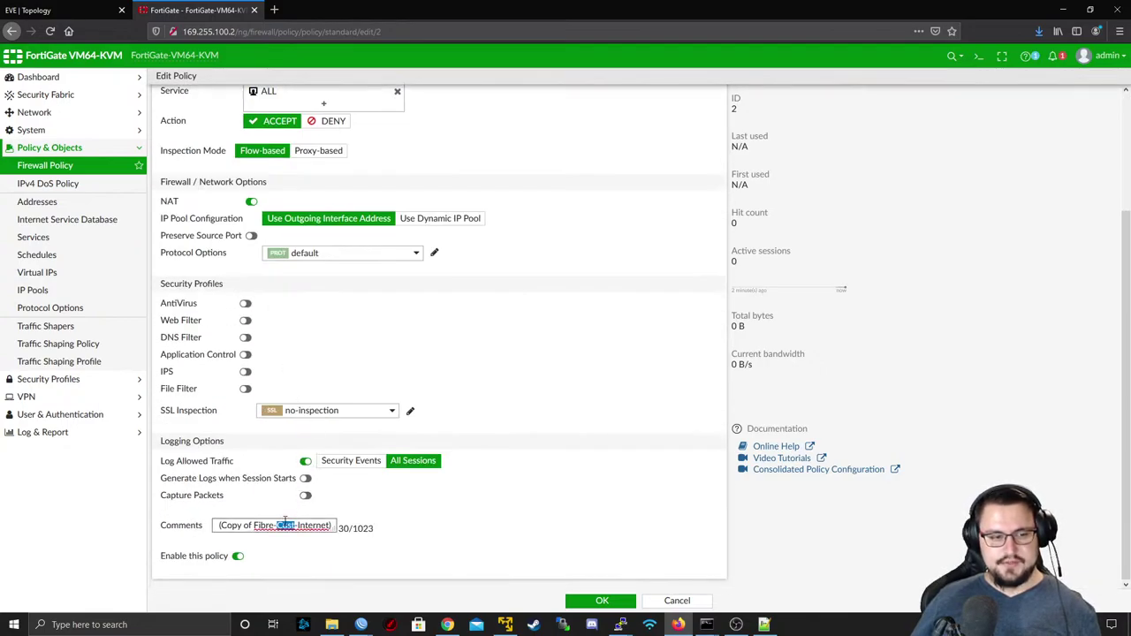
pyautogui.tripleClick(283, 525)
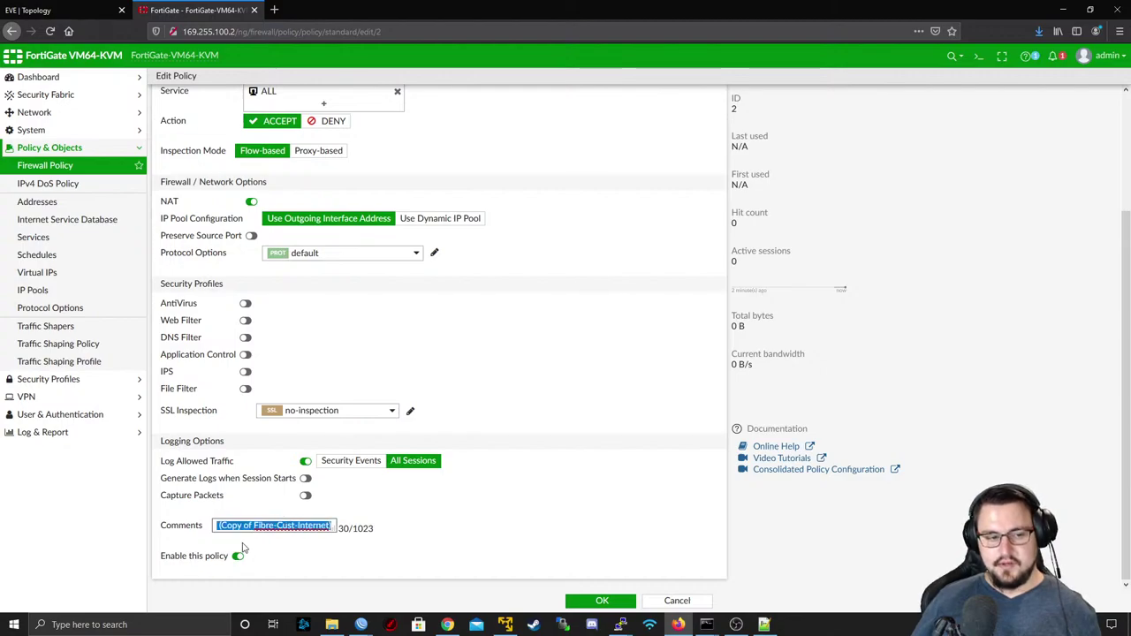
pyautogui.hotkey('ctrl', 'v')
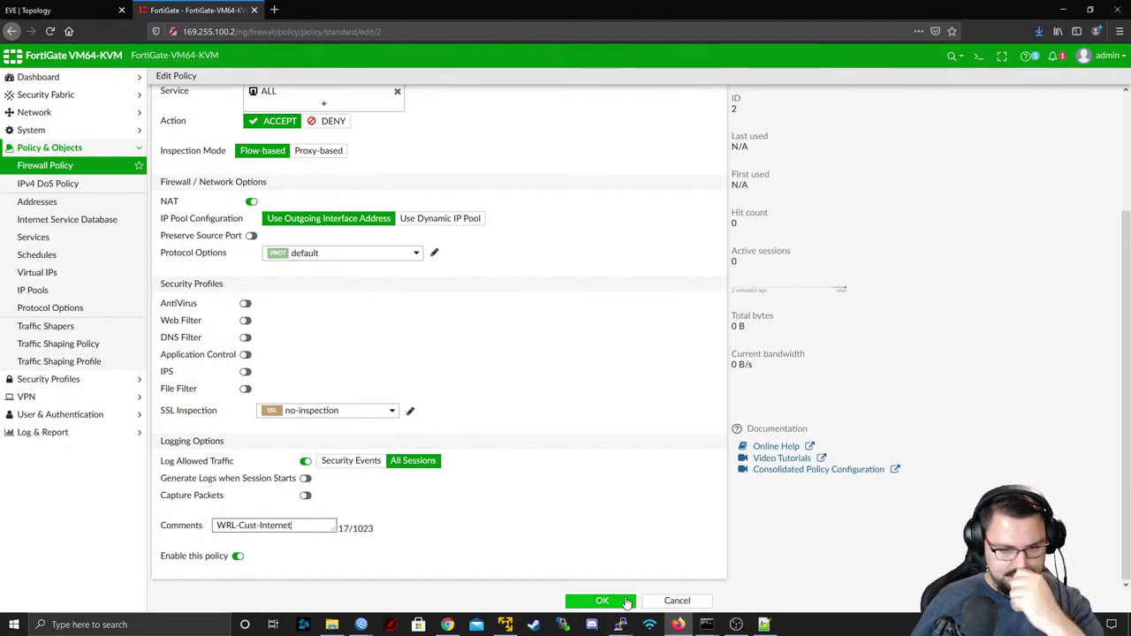
pyautogui.click(604, 601)
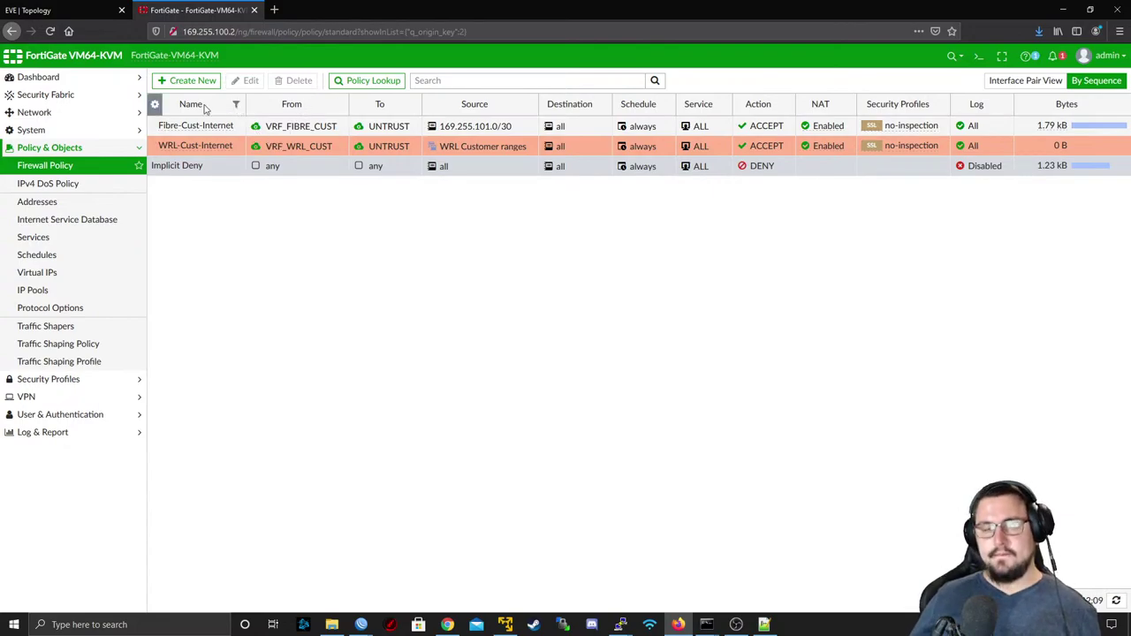
# - Refresh the policy list, check the static routes (default and 169.255.101.0/30), then view the EVE topology
pyautogui.click(66, 165)
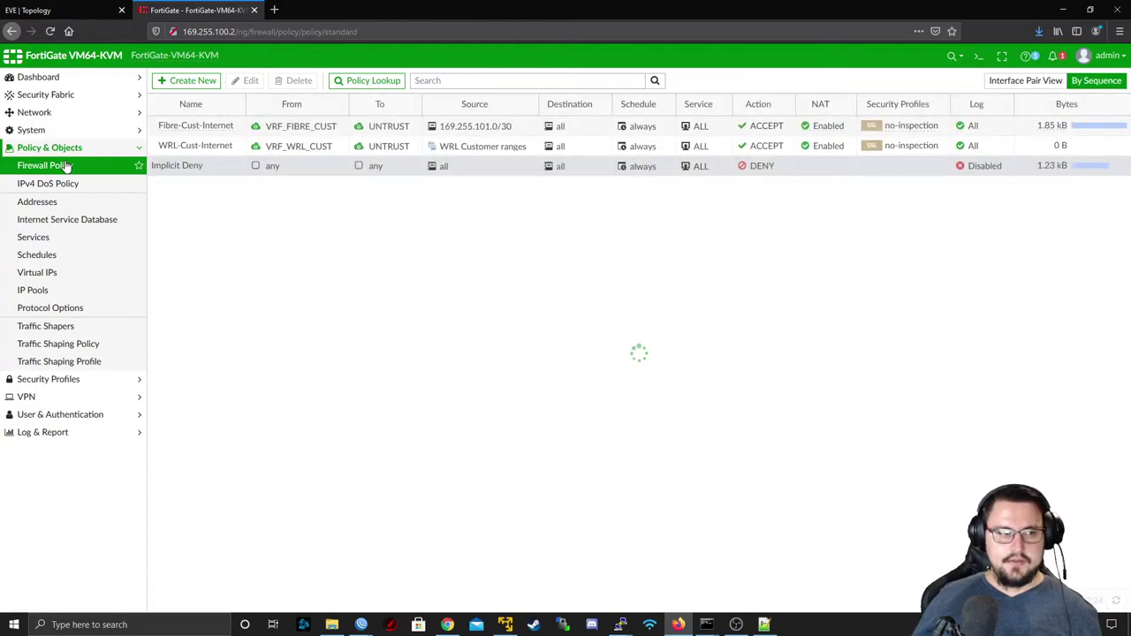
pyautogui.click(46, 131)
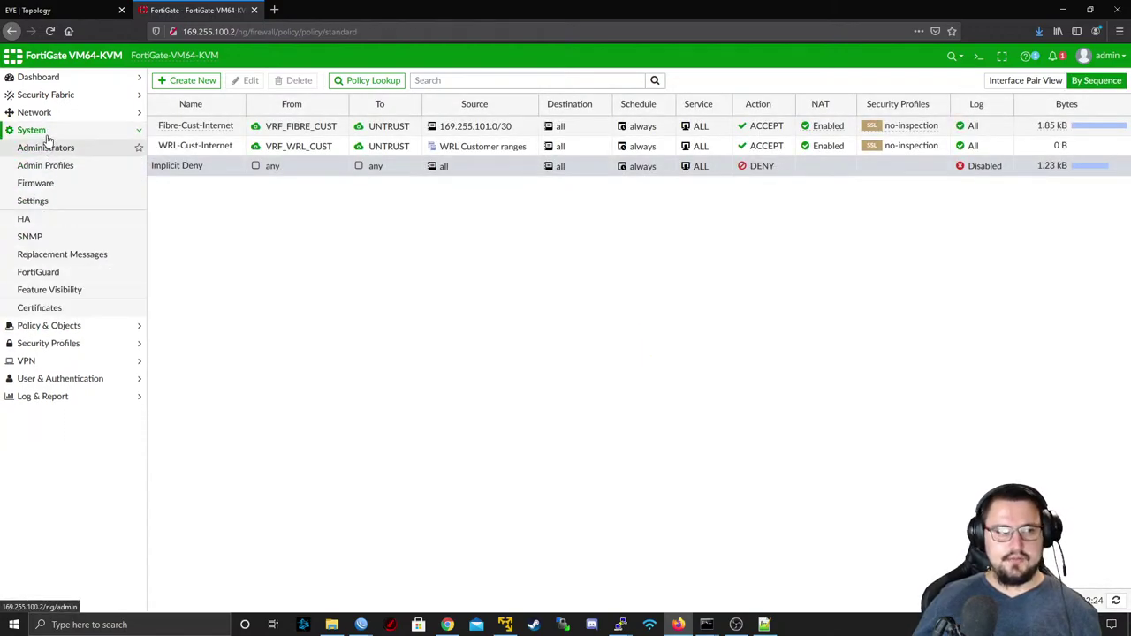
pyautogui.click(46, 113)
pyautogui.click(73, 242)
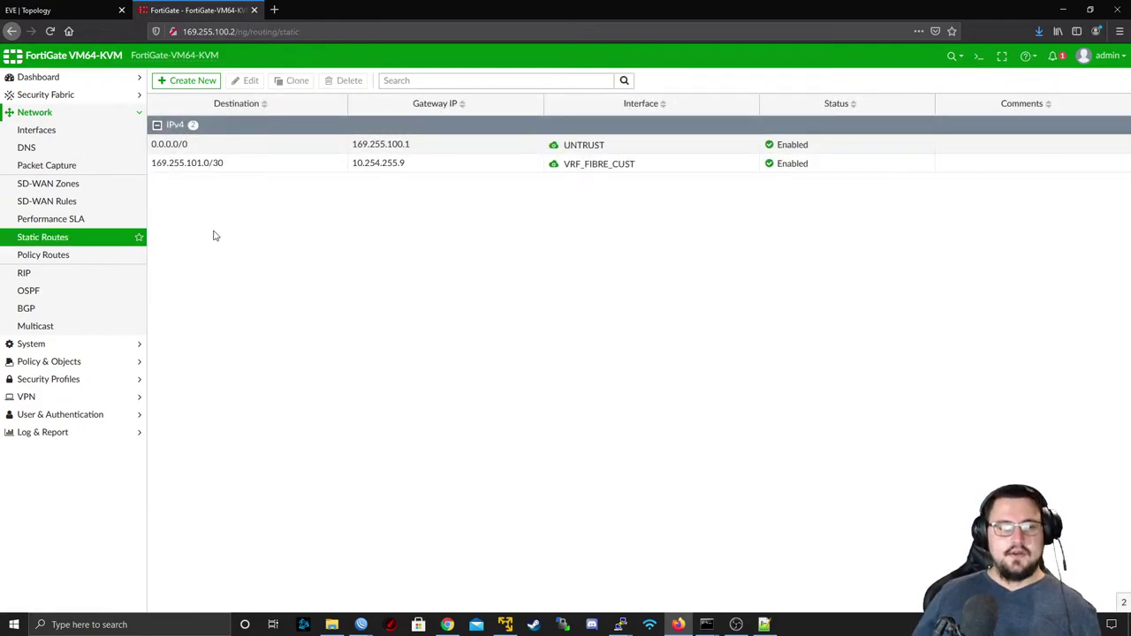
pyautogui.click(77, 8)
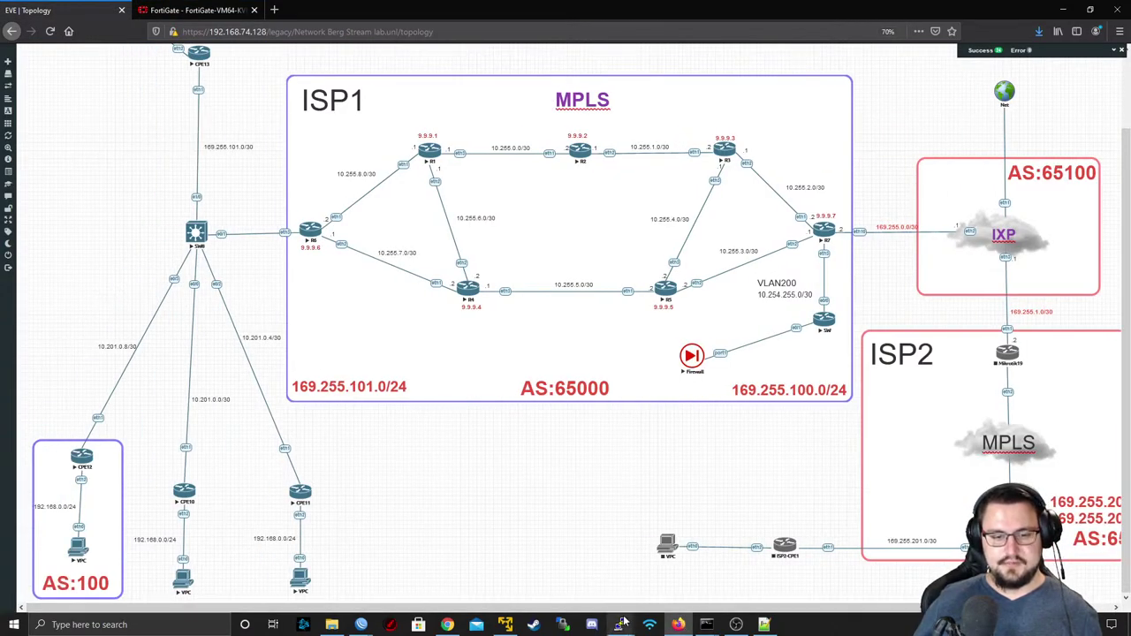
# - Rerun ping 8.8.8.8 in the CPE10 terminal, which still times out, then minimize it
pyautogui.moveTo(622, 625)
pyautogui.click(684, 570)
pyautogui.press('Up')
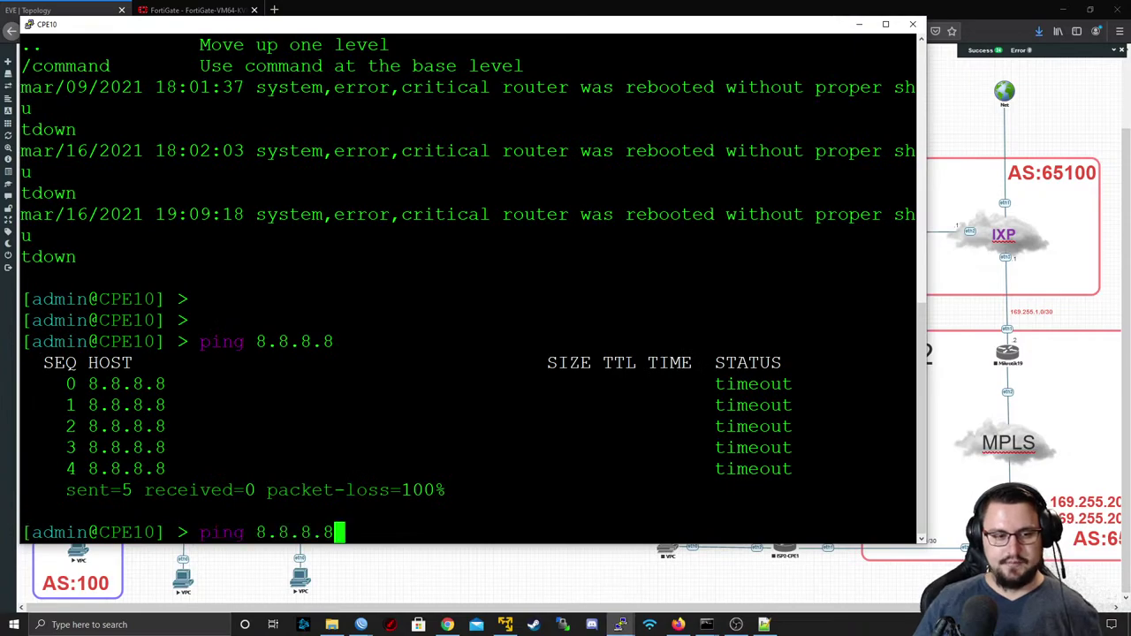
pyautogui.press('Return')
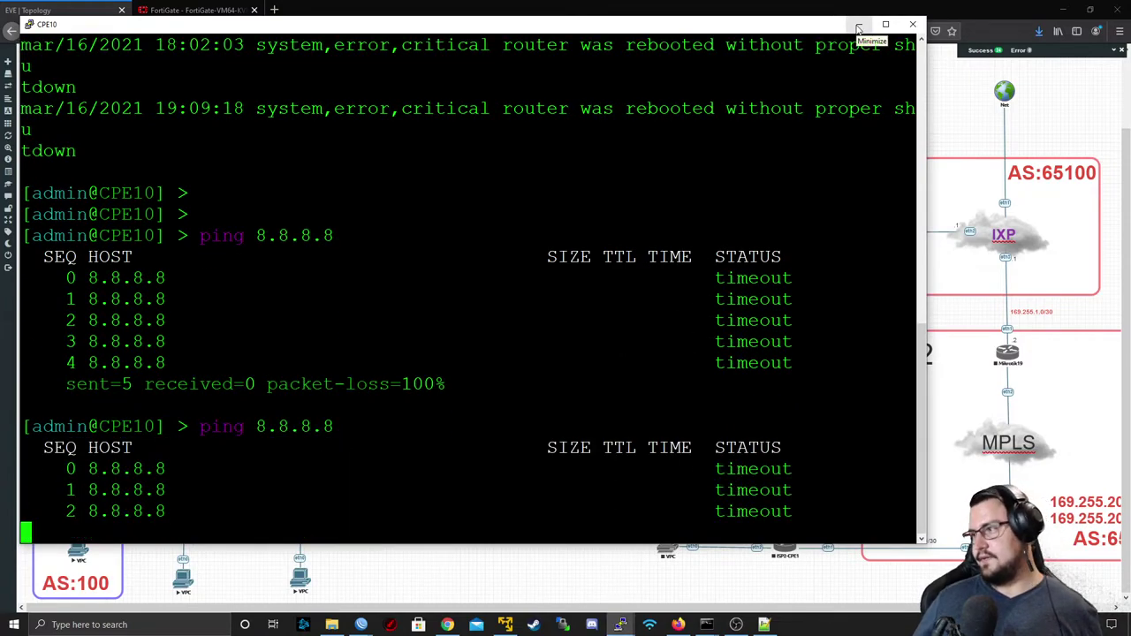
pyautogui.click(859, 30)
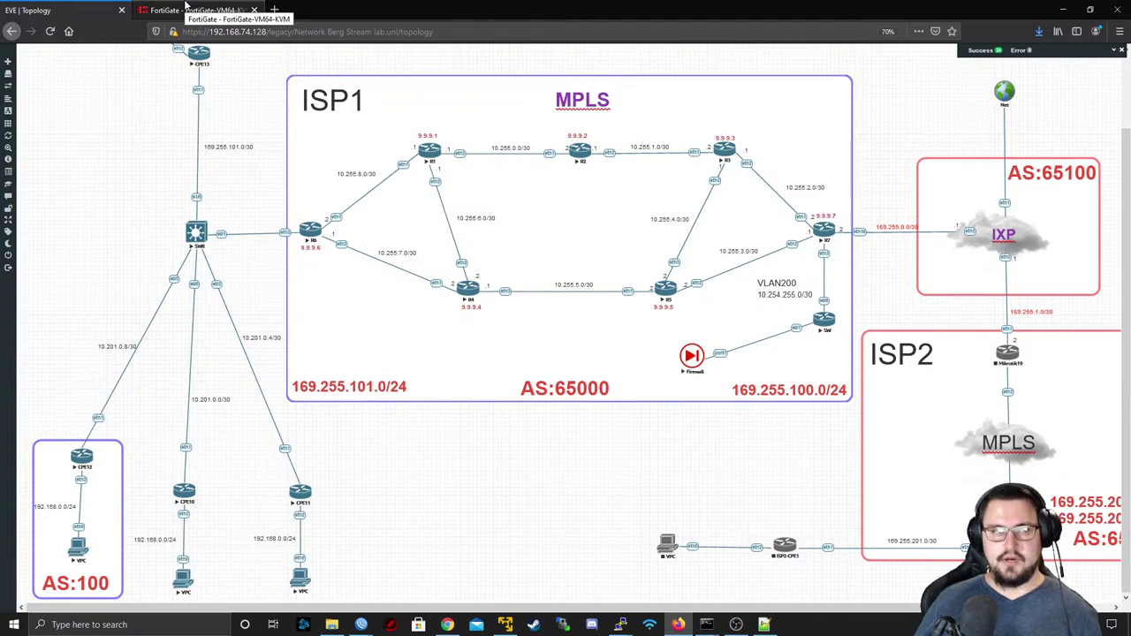
# - Review FortiGate's interfaces and its two static routes, then return to the EVE topology
pyautogui.click(186, 10)
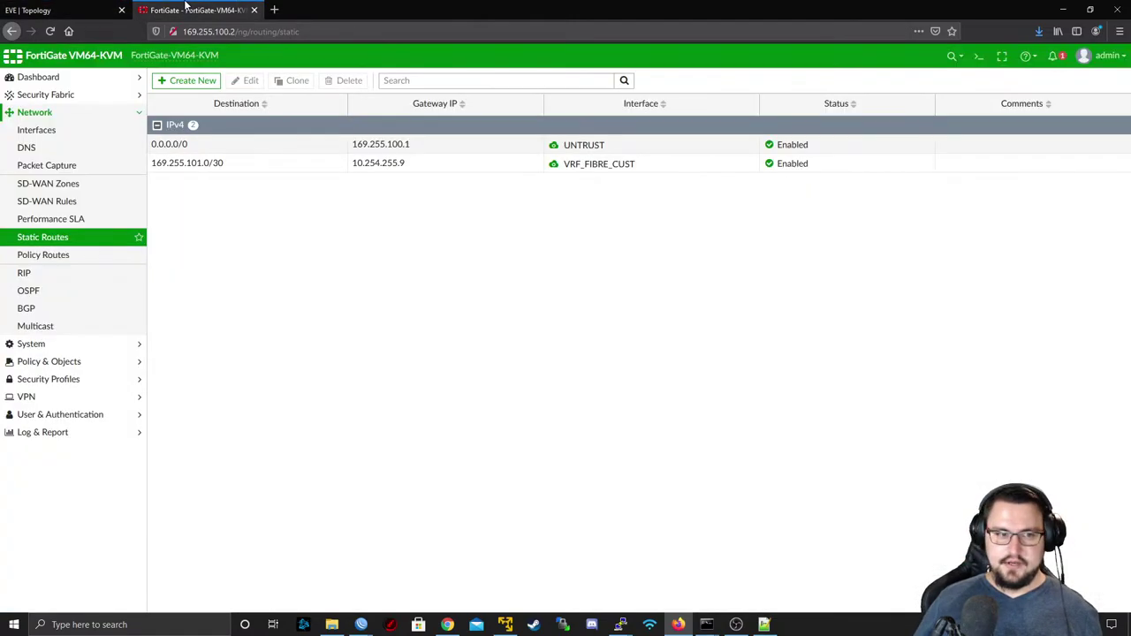
pyautogui.hotkey('ctrl', 'Tab')
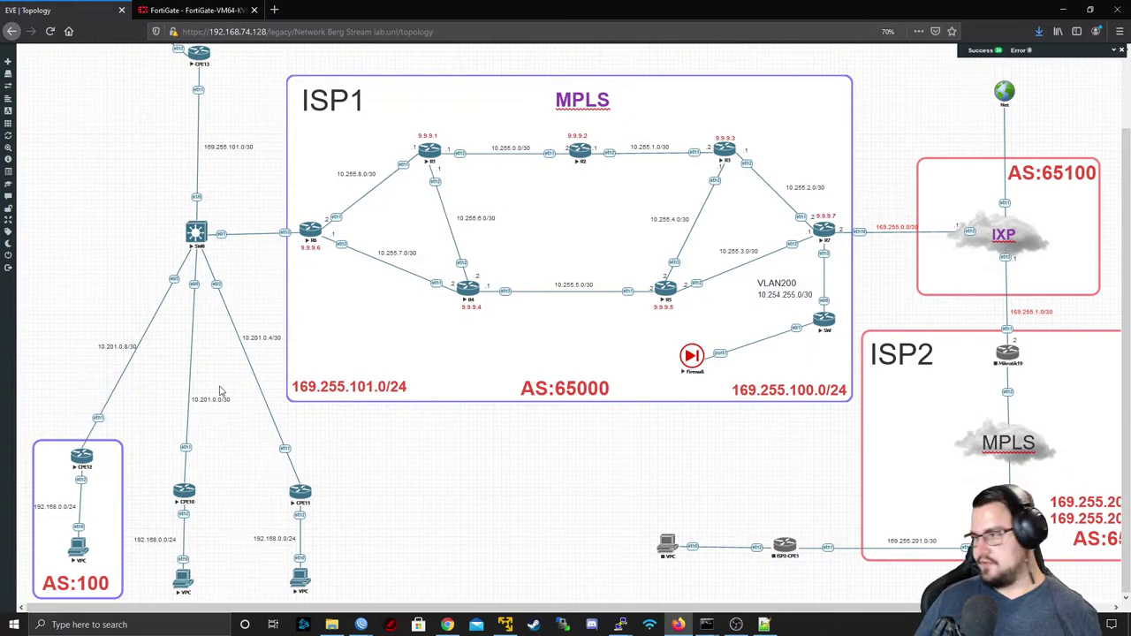
pyautogui.click(171, 13)
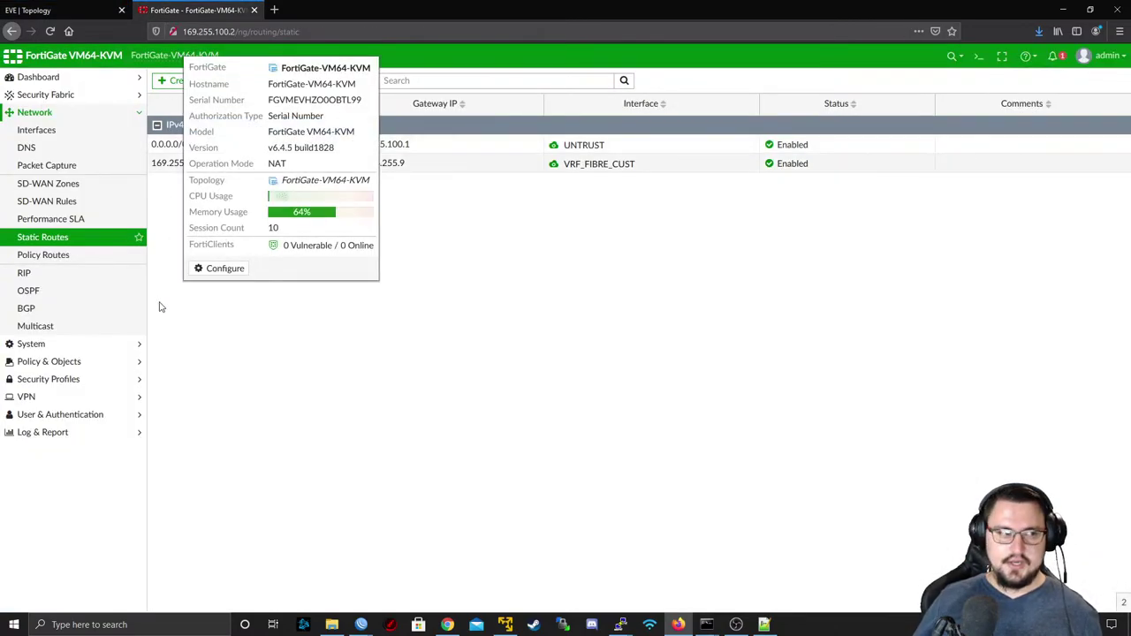
pyautogui.click(58, 134)
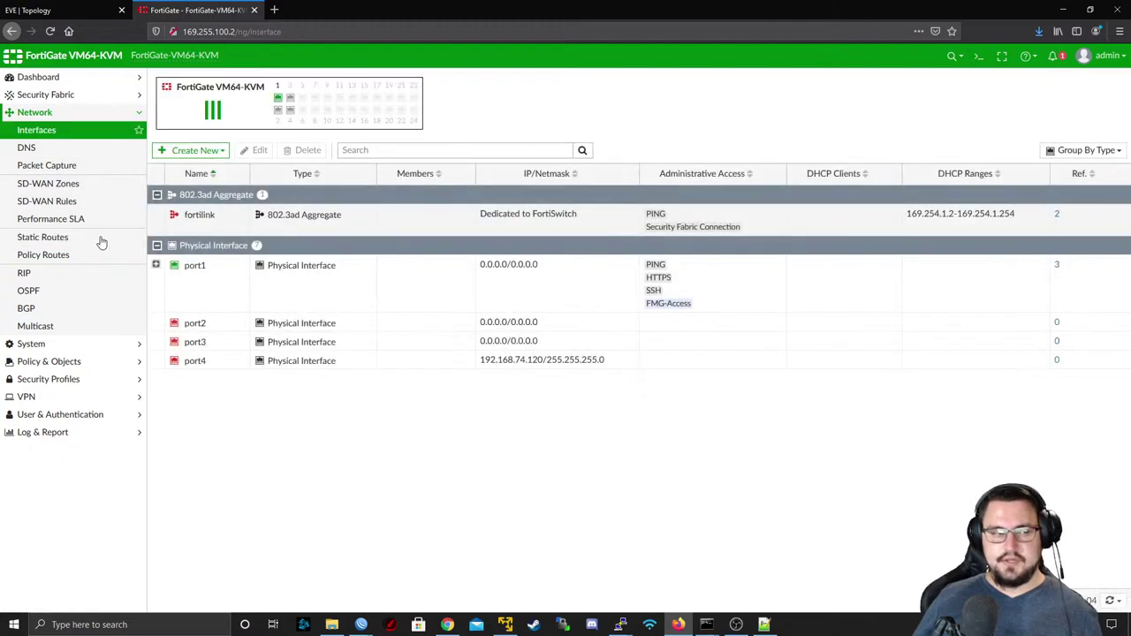
pyautogui.click(44, 237)
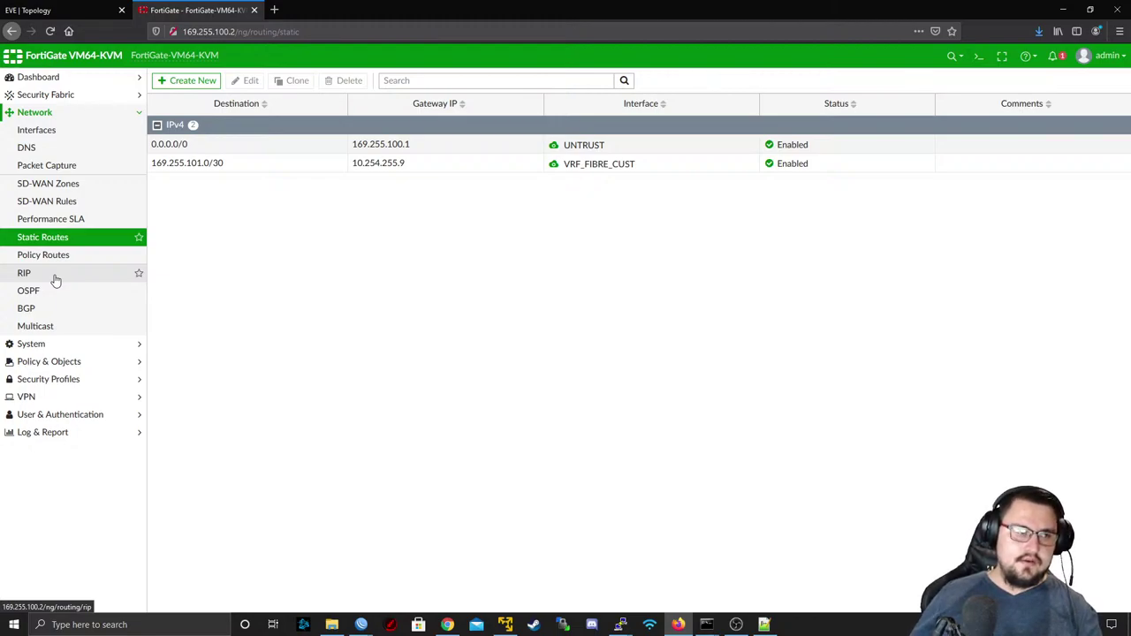
pyautogui.click(40, 9)
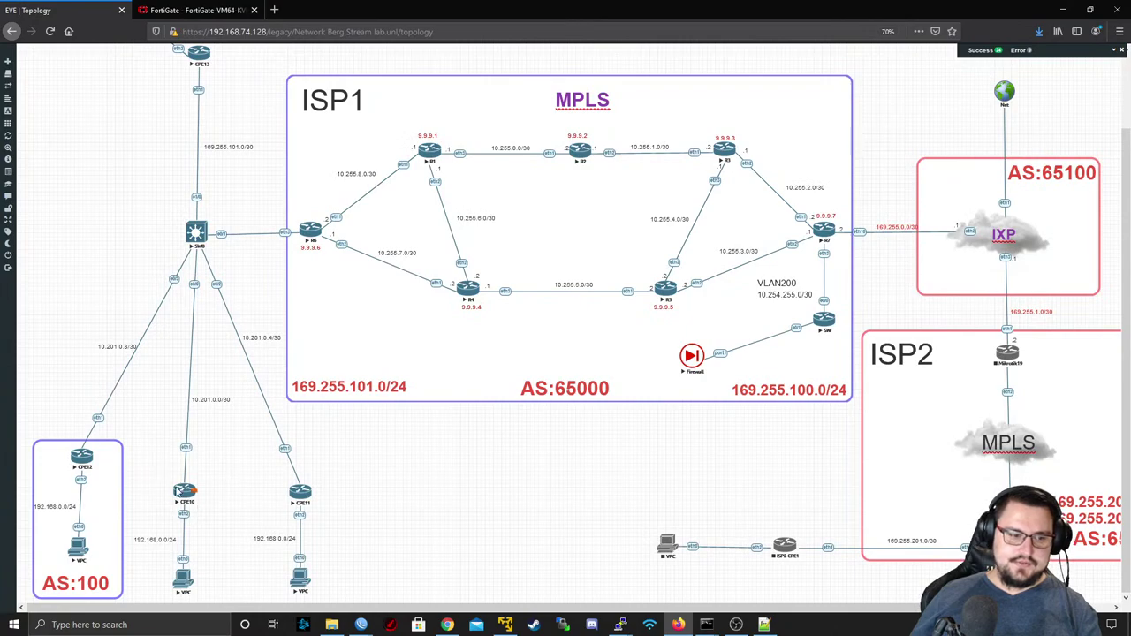
pyautogui.scroll(1, 200, 348)
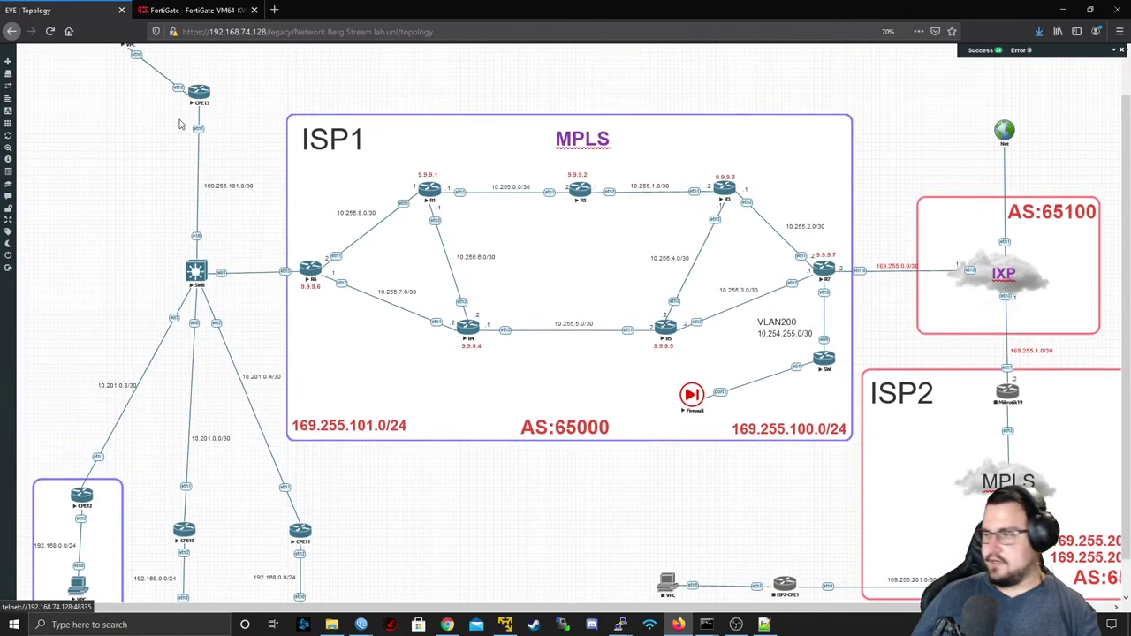
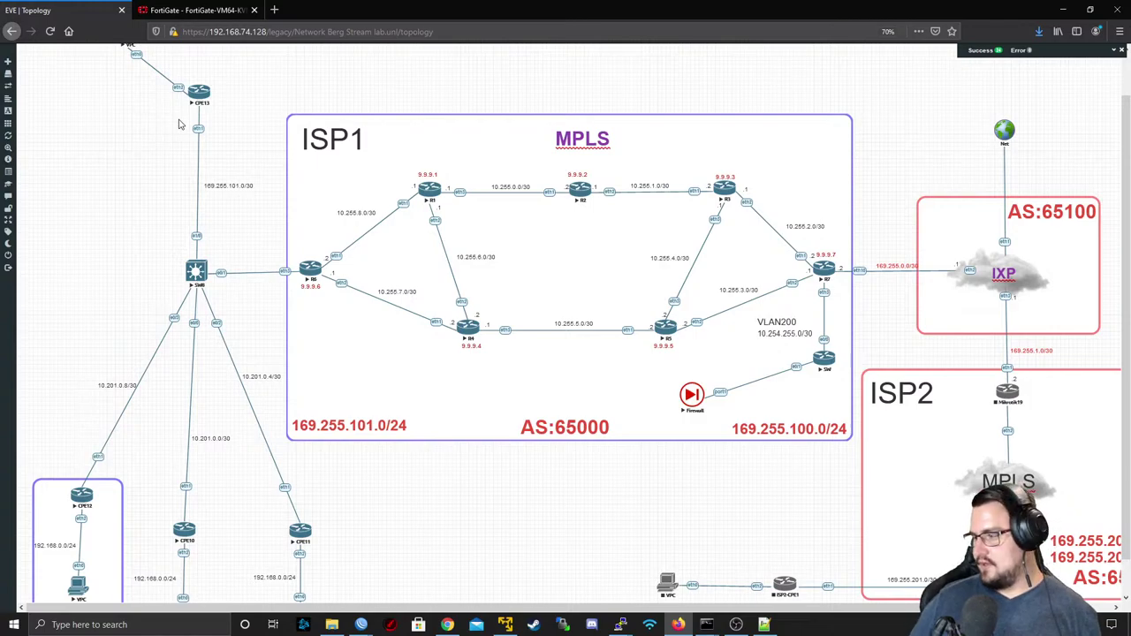
# - Select the WRL-Cust-Internet policy in FortiGate's Firewall Policy list, then return to the lab topology
pyautogui.click(185, 12)
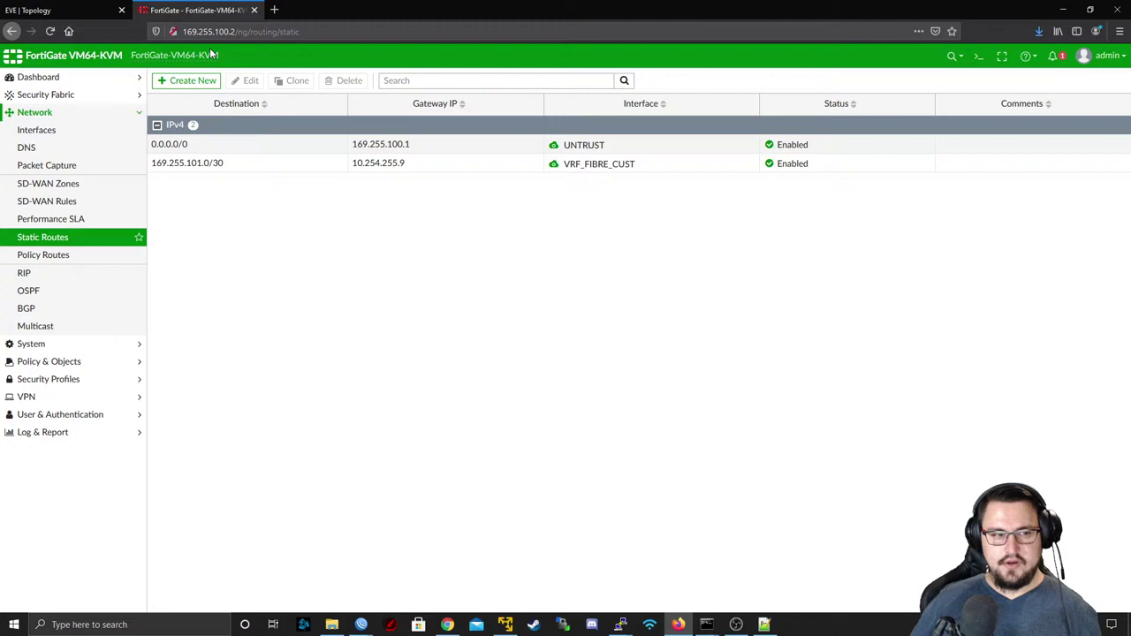
pyautogui.click(53, 345)
pyautogui.click(50, 325)
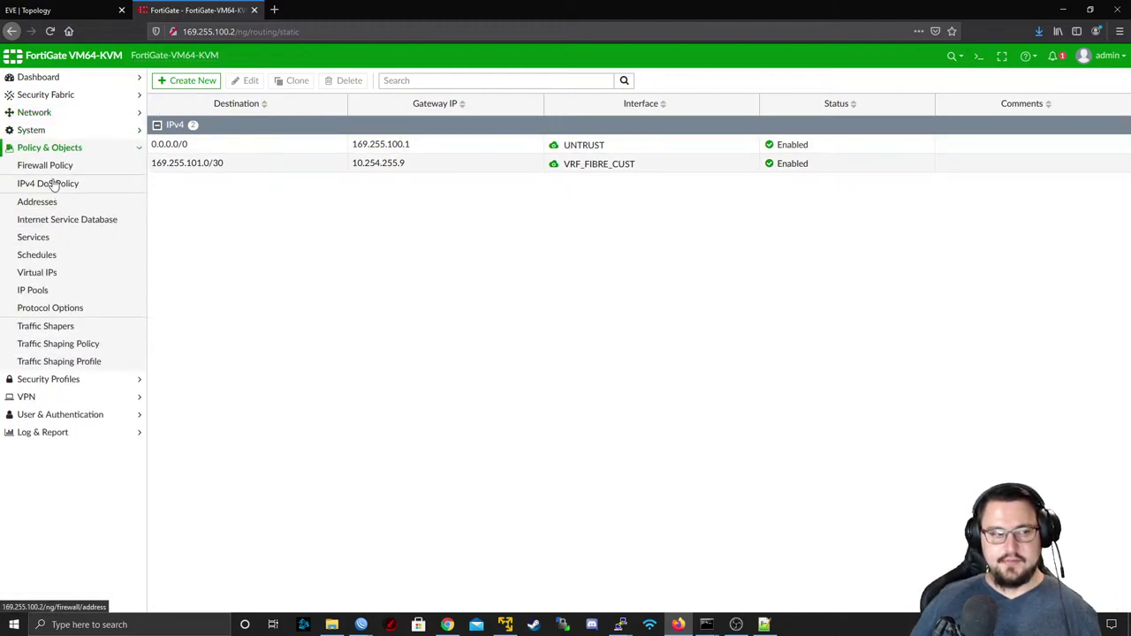
pyautogui.click(44, 166)
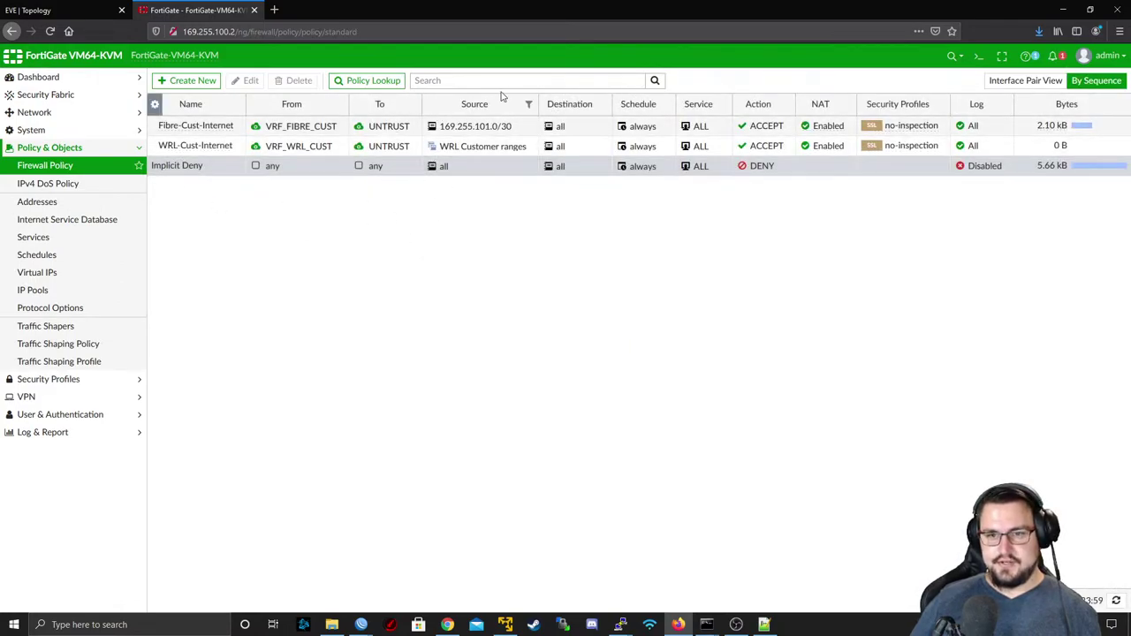
pyautogui.click(1059, 151)
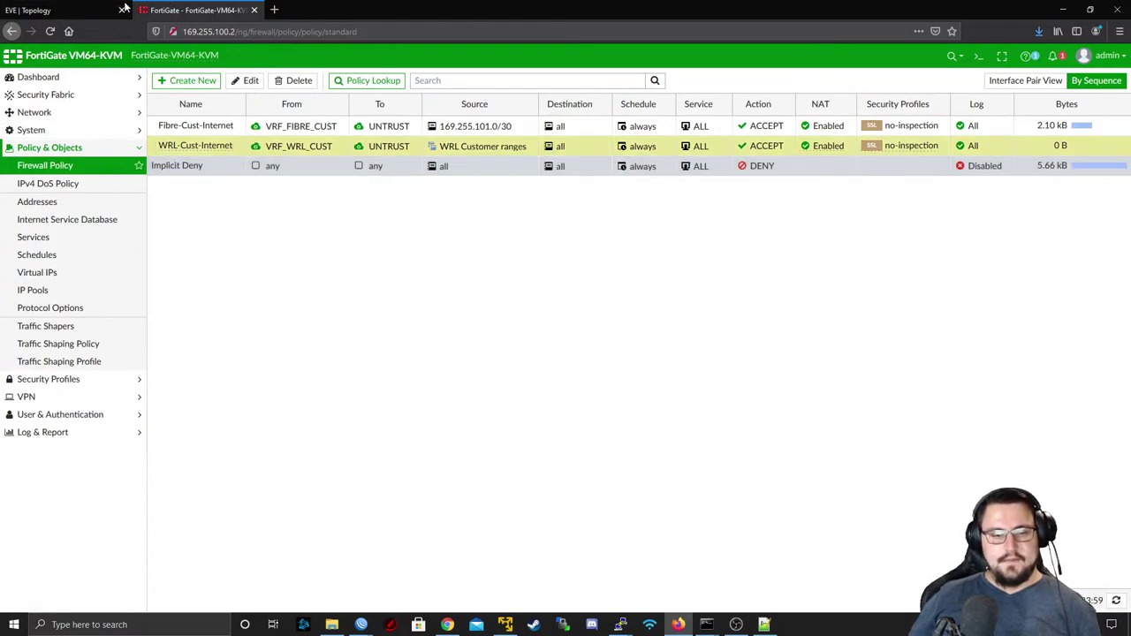
pyautogui.click(97, 10)
# - Open a PuTTY telnet session to the Firewall and log in as admin
pyautogui.click(690, 399)
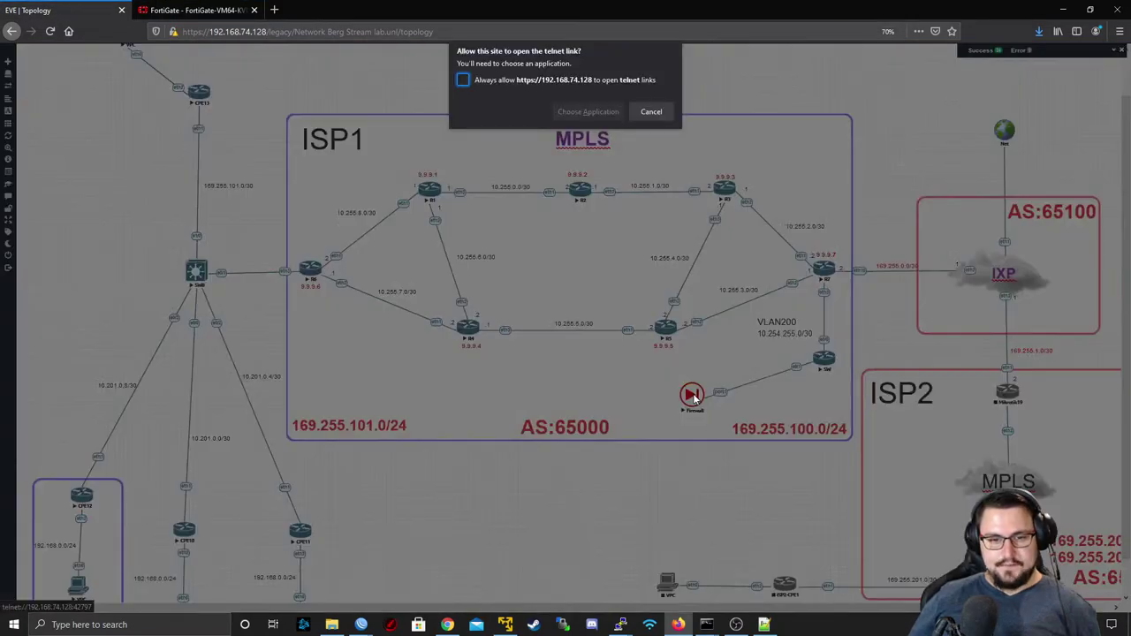
pyautogui.click(588, 110)
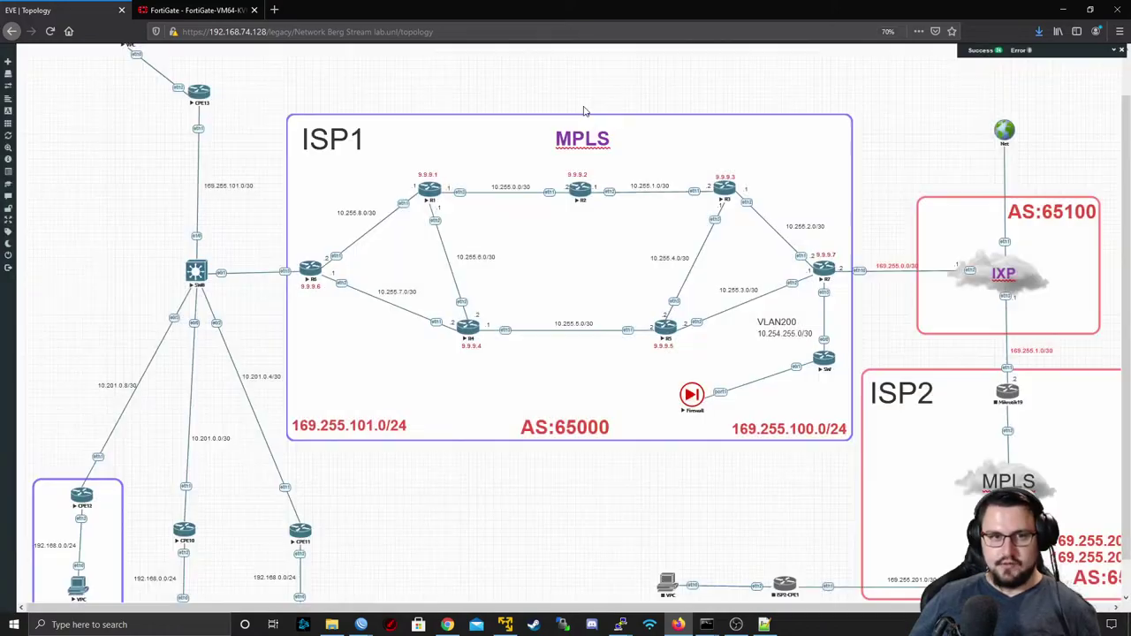
pyautogui.click(585, 175)
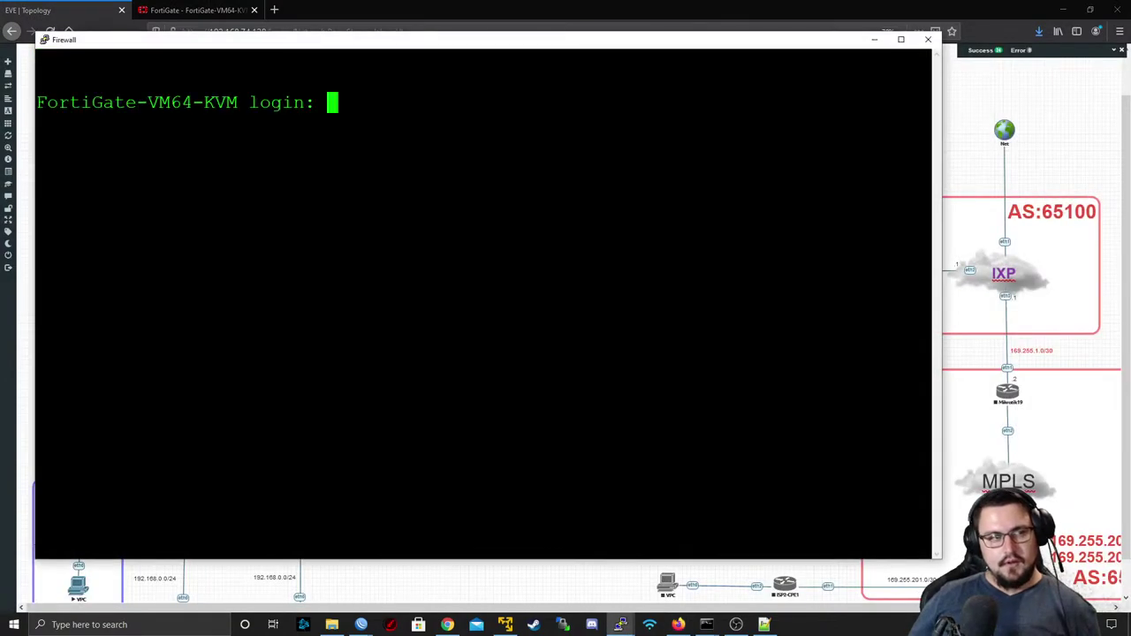
pyautogui.write('admin')
pyautogui.press('Return')
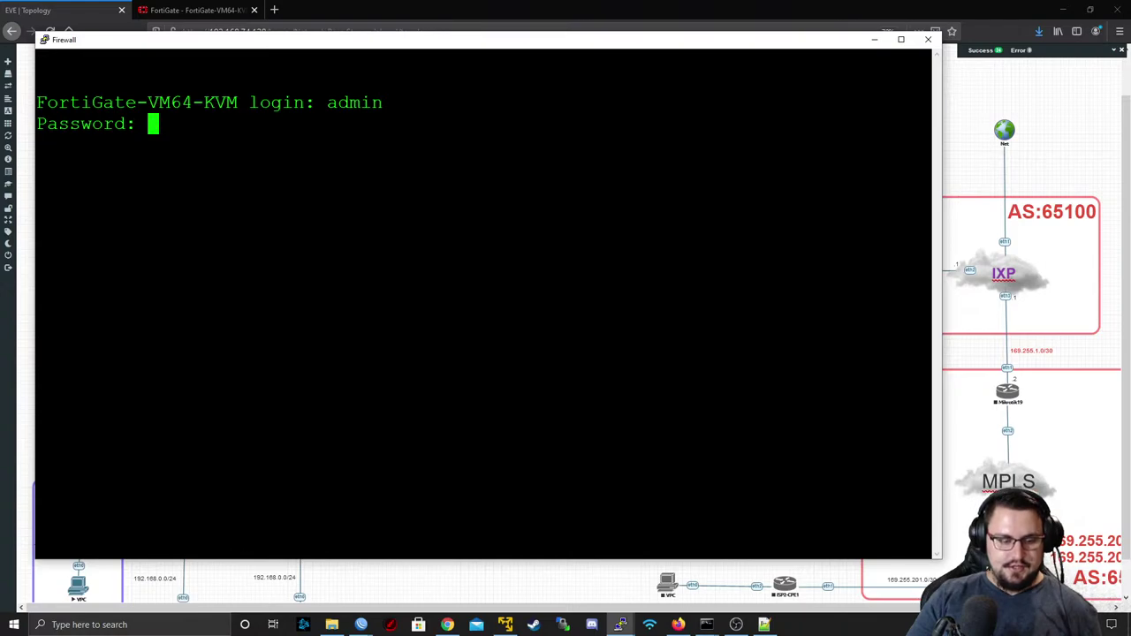
pyautogui.press('Return')
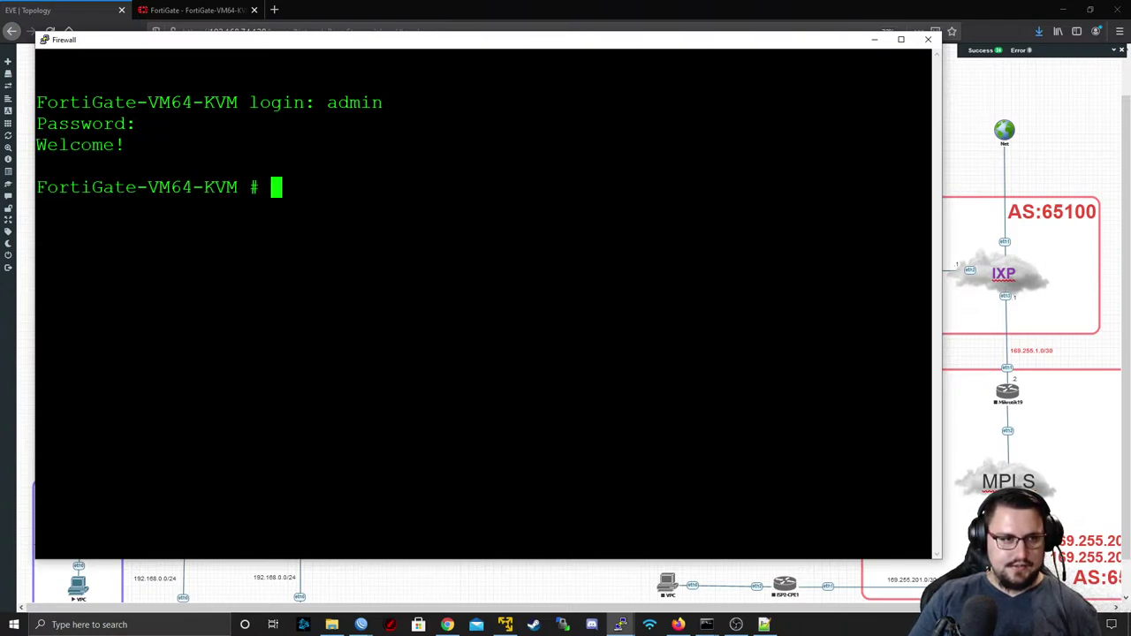
pyautogui.press('Return')
pyautogui.press('Return')
# - Set the debug flow filter to source 10.201.0.2, copying the address from CPE10
pyautogui.write('diagnose debug ')
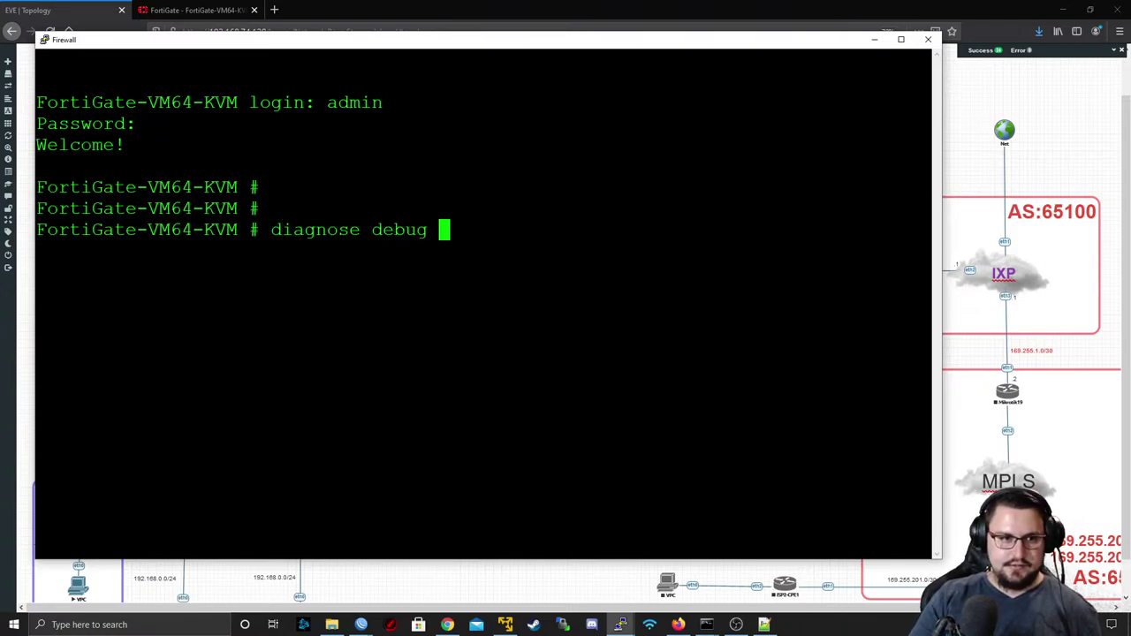
pyautogui.write('flow filter ')
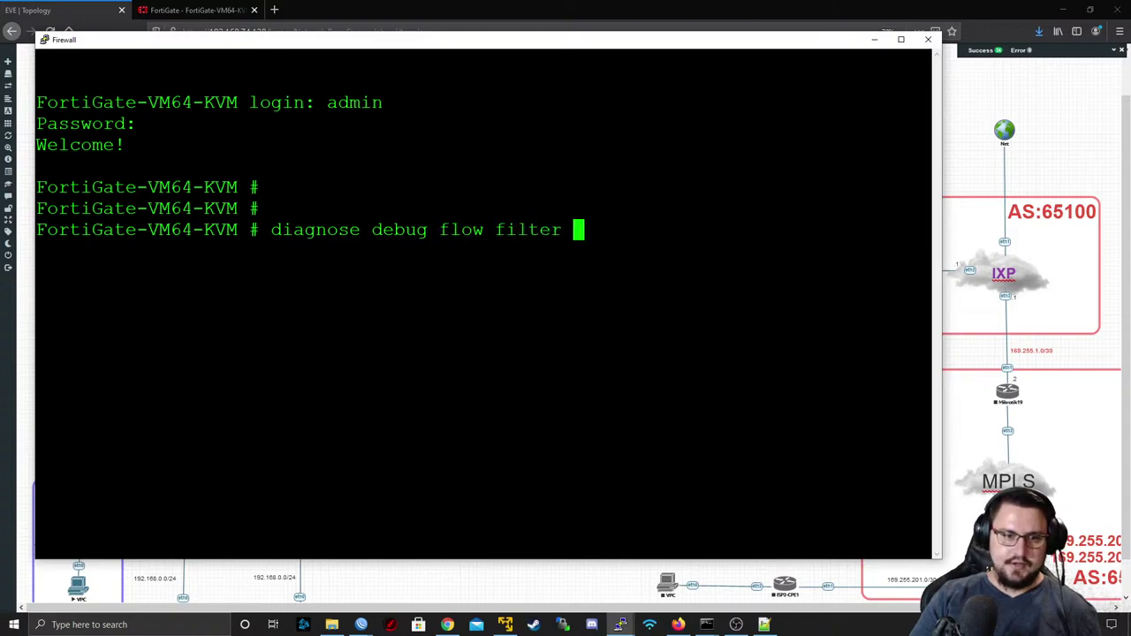
pyautogui.write('saddr')
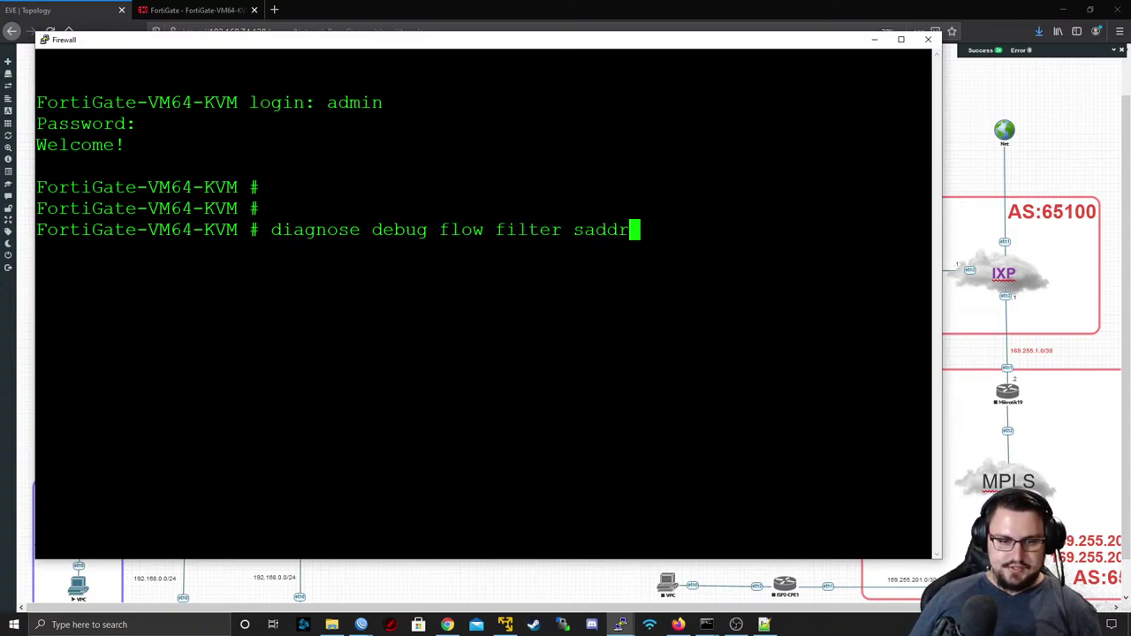
pyautogui.moveTo(621, 625)
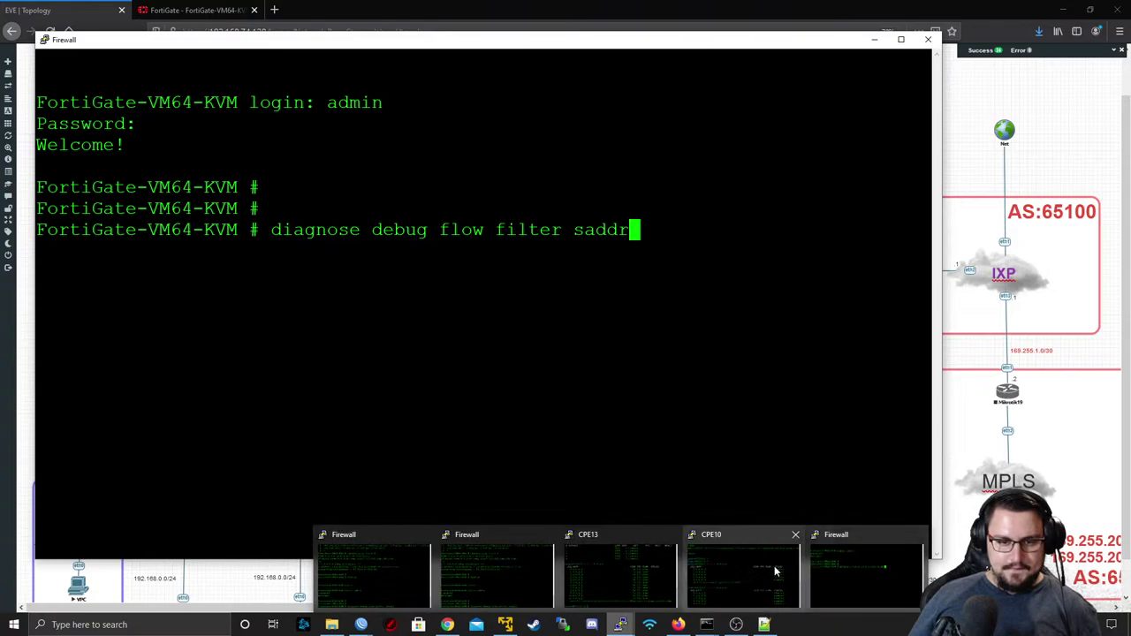
pyautogui.click(778, 573)
pyautogui.hotkey('ctrl', 'c')
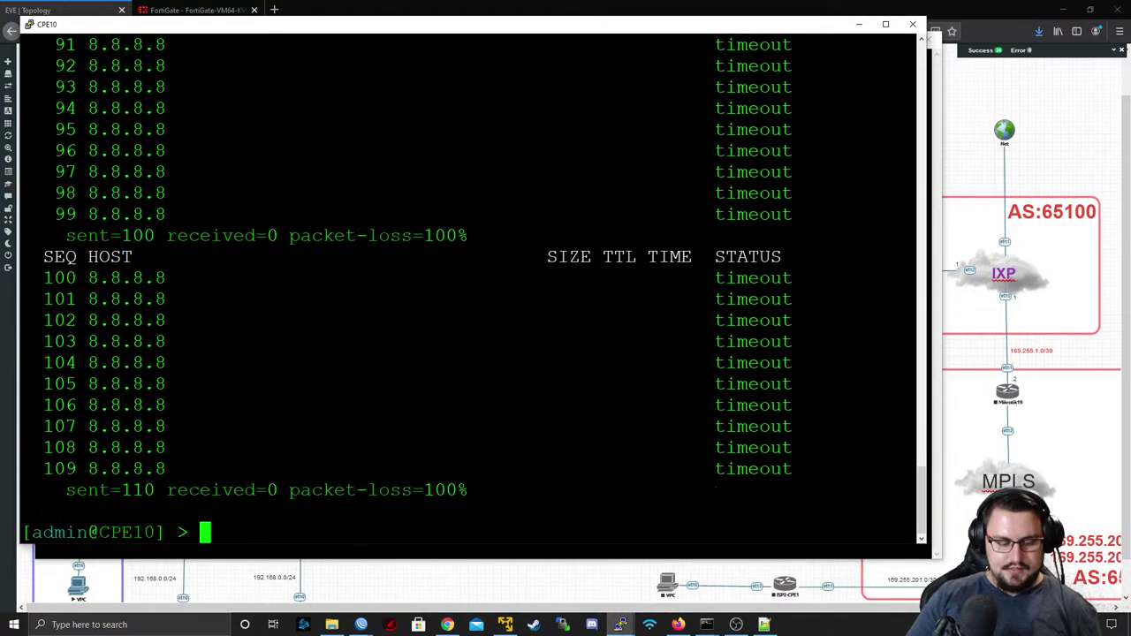
pyautogui.write('ip address print')
pyautogui.press('Return')
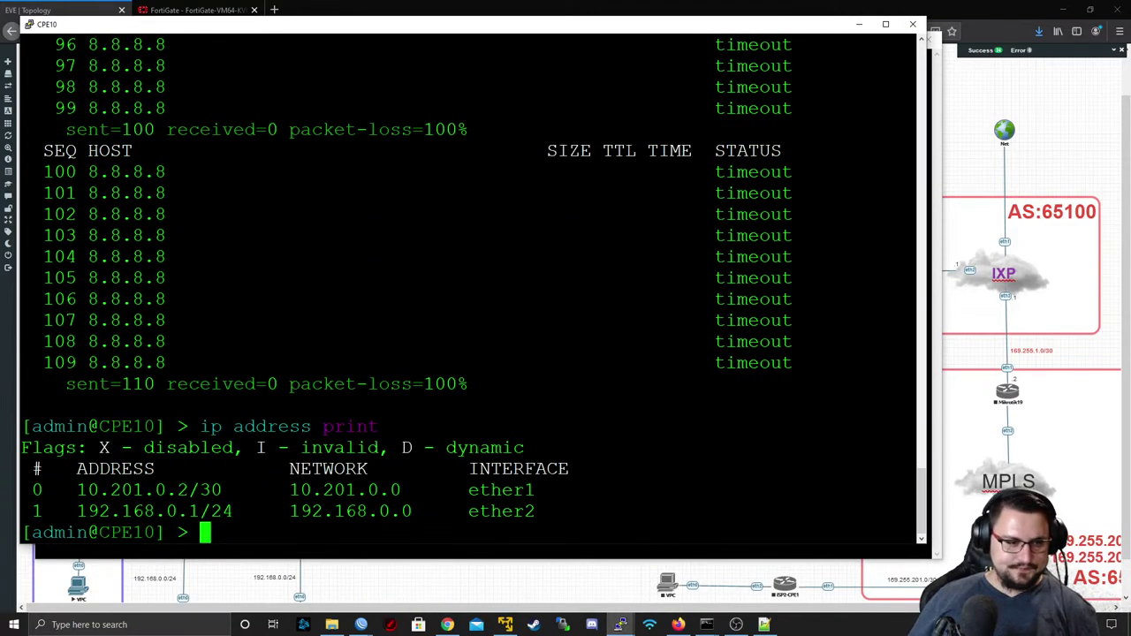
pyautogui.moveTo(189, 489); pyautogui.dragTo(79, 489)
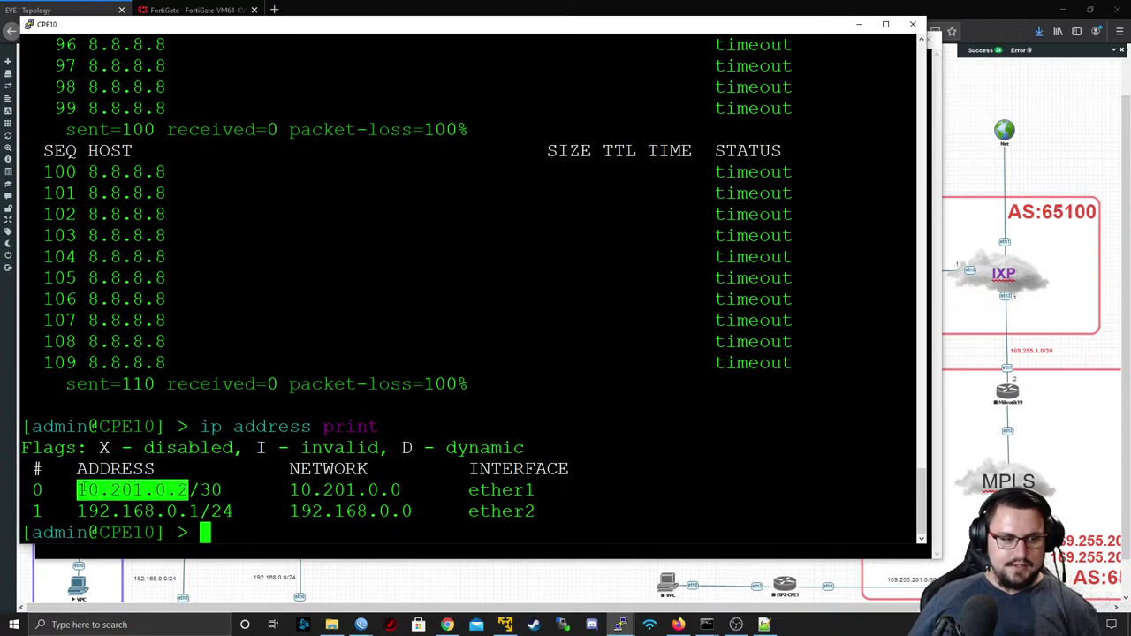
pyautogui.click(859, 25)
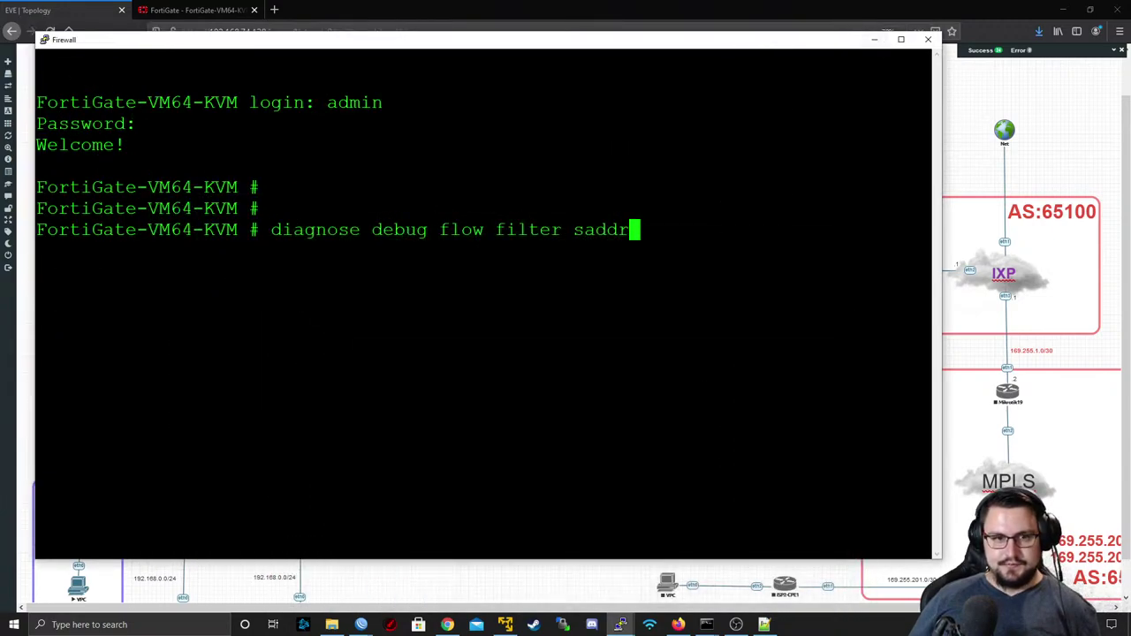
pyautogui.press('shift+Insert')
pyautogui.press('Left')
pyautogui.press('Left')
pyautogui.press('Left')
pyautogui.press('Left')
pyautogui.press('Left')
pyautogui.press('Left')
pyautogui.press('Left')
pyautogui.press('Left')
pyautogui.press('Left')
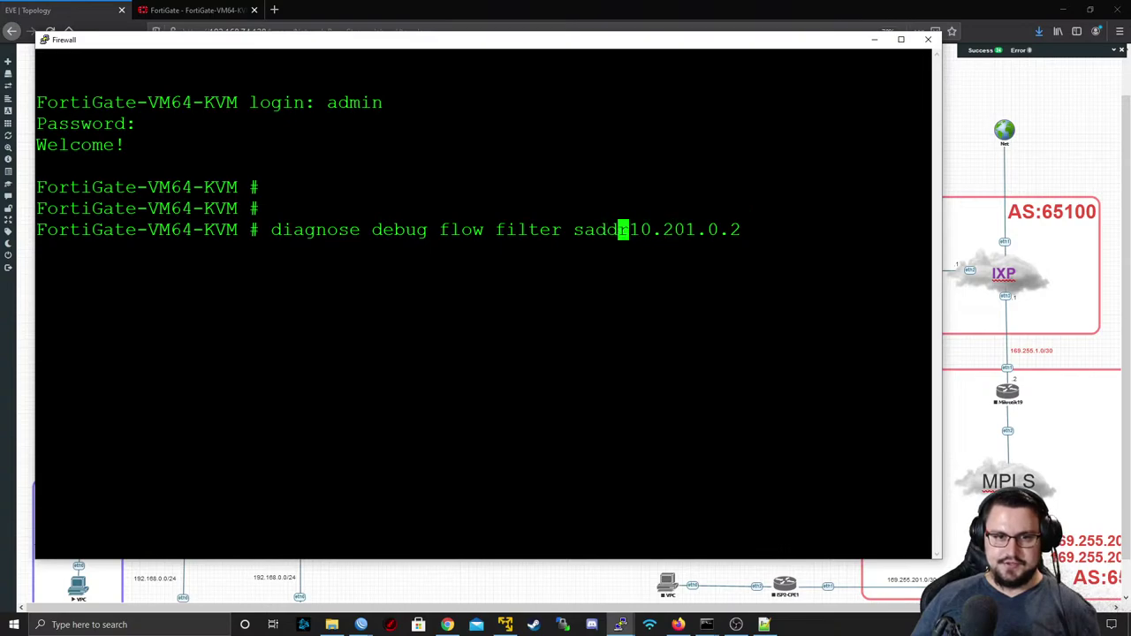
pyautogui.press('Return')
# - Start a debug flow trace of 99 packets with 'diagnose debug flow trace start 99'
pyautogui.write('d')
pyautogui.press('Tab')
pyautogui.write('de')
pyautogui.press('Tab')
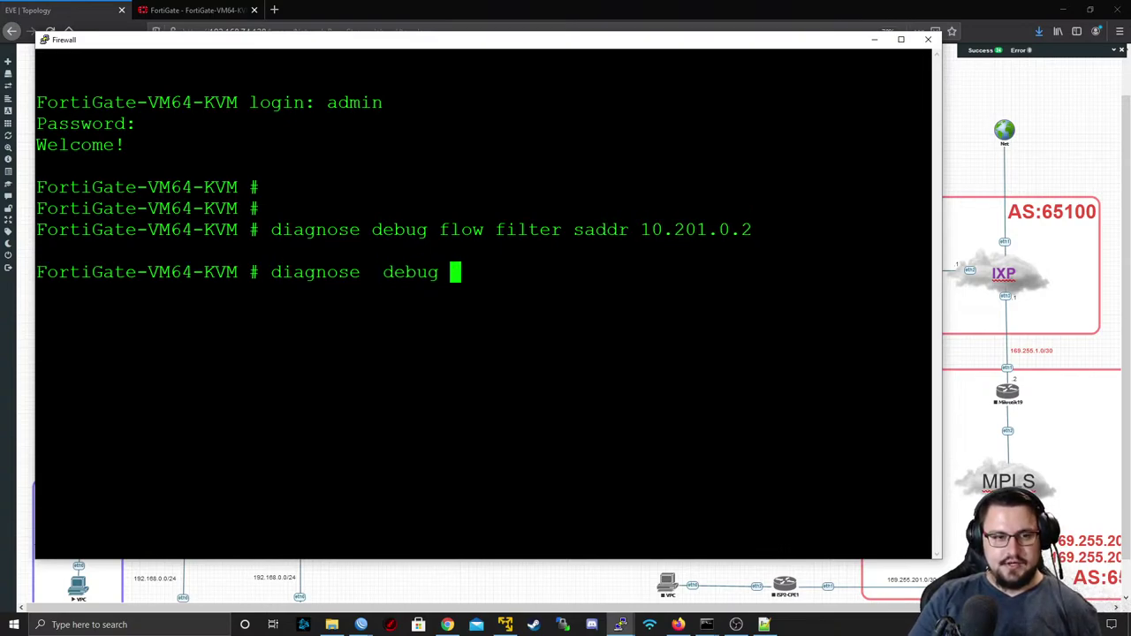
pyautogui.write('fl')
pyautogui.press('Tab')
pyautogui.write('t')
pyautogui.press('Tab')
pyautogui.write('s')
pyautogui.press('Tab')
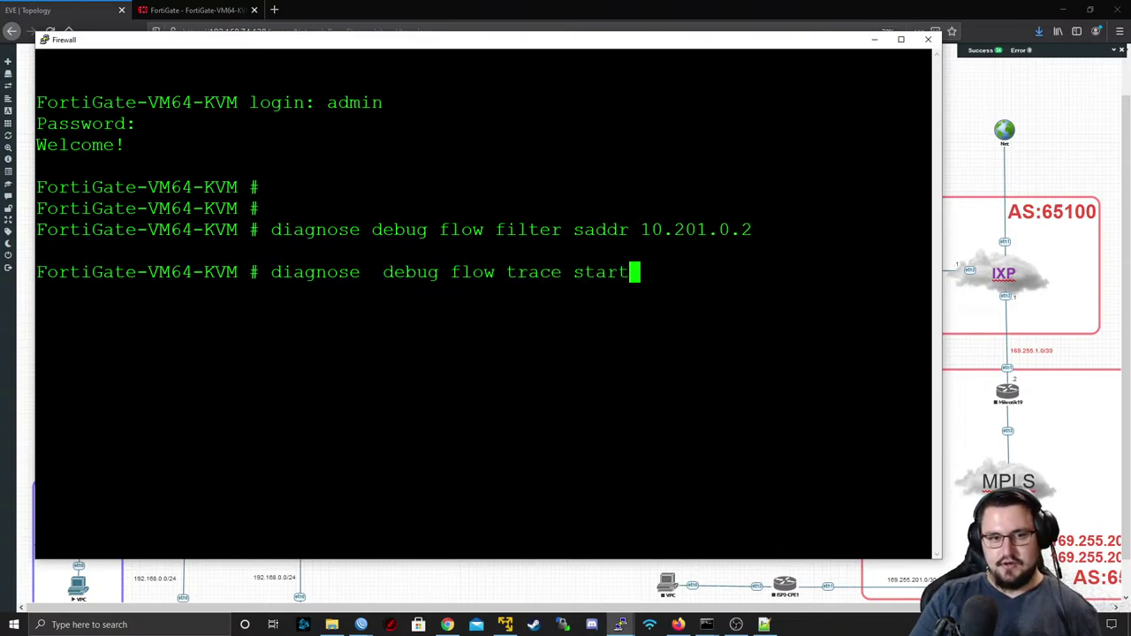
pyautogui.write('99')
pyautogui.press('Return')
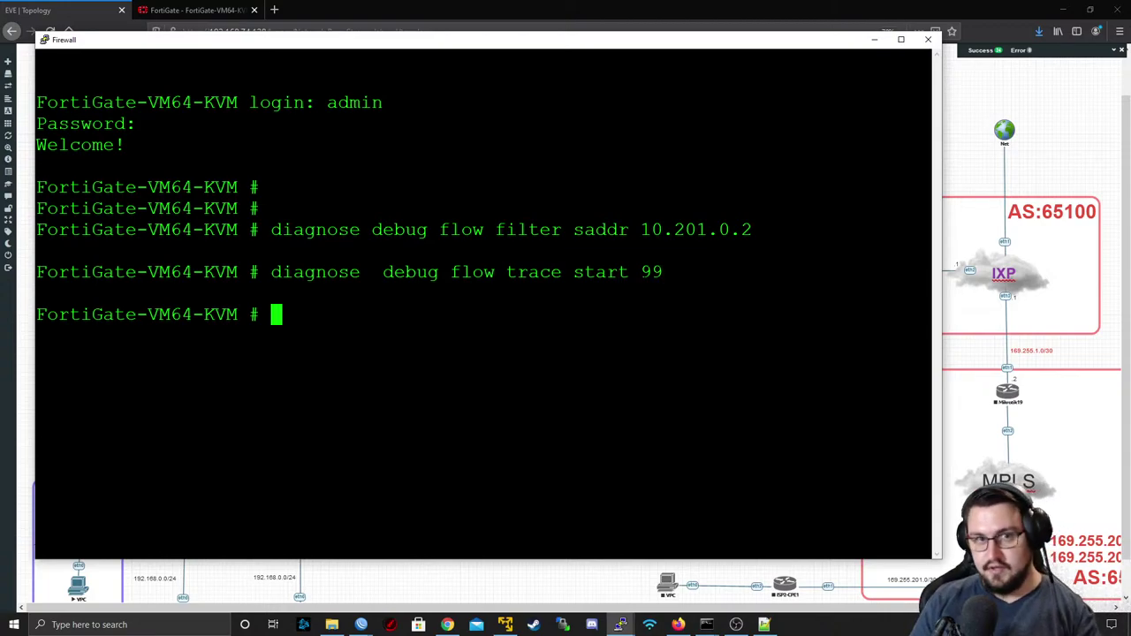
# - Enable debug output with 'diagnose debug enable'
pyautogui.write('di')
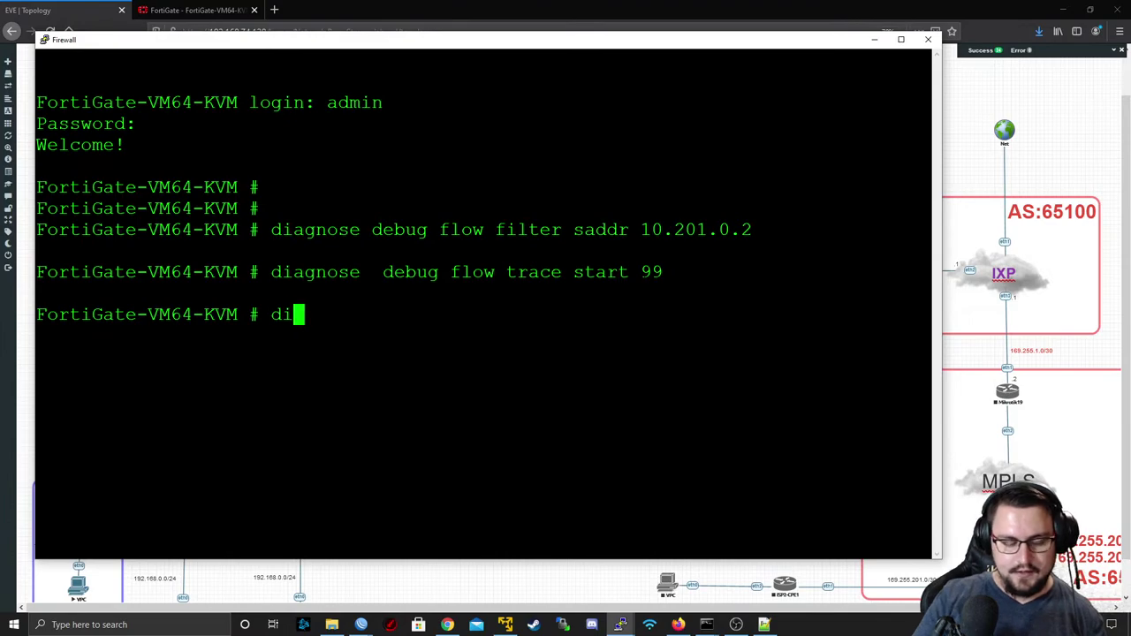
pyautogui.press('Tab')
pyautogui.write('de')
pyautogui.press('BackSpace')
pyautogui.press('BackSpace')
pyautogui.write('e')
pyautogui.press('Tab')
pyautogui.press('Tab')
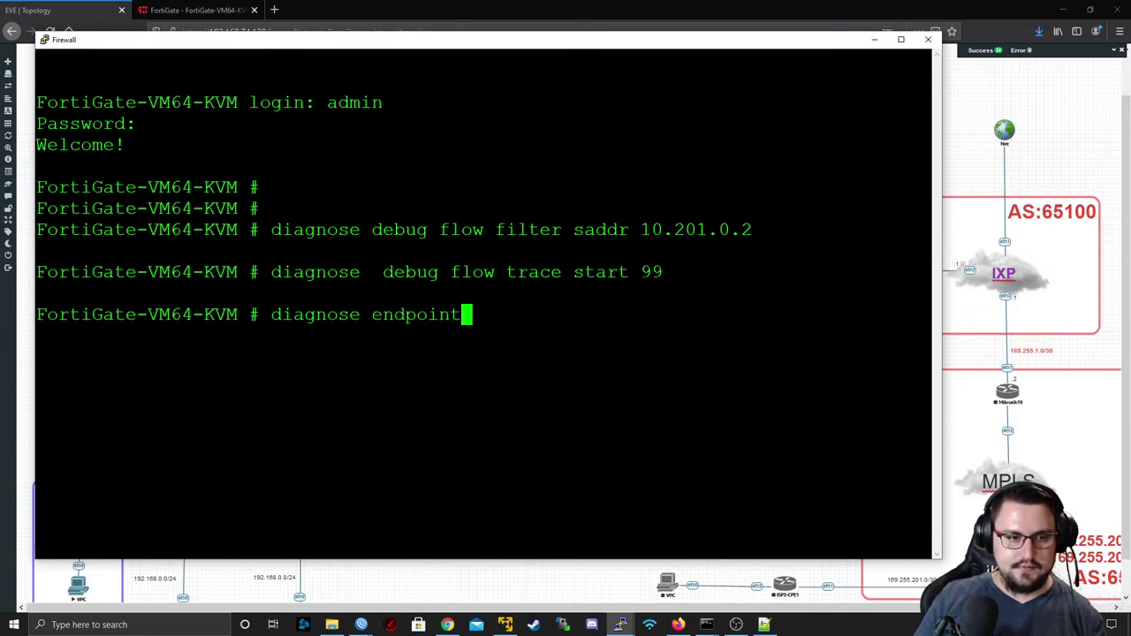
pyautogui.press('BackSpace')
pyautogui.press('BackSpace')
pyautogui.press('BackSpace')
pyautogui.press('BackSpace')
pyautogui.press('BackSpace')
pyautogui.press('BackSpace')
pyautogui.press('BackSpace')
pyautogui.press('BackSpace')
pyautogui.write('de')
pyautogui.press('Tab')
pyautogui.write('e')
pyautogui.press('Tab')
pyautogui.press('Return')
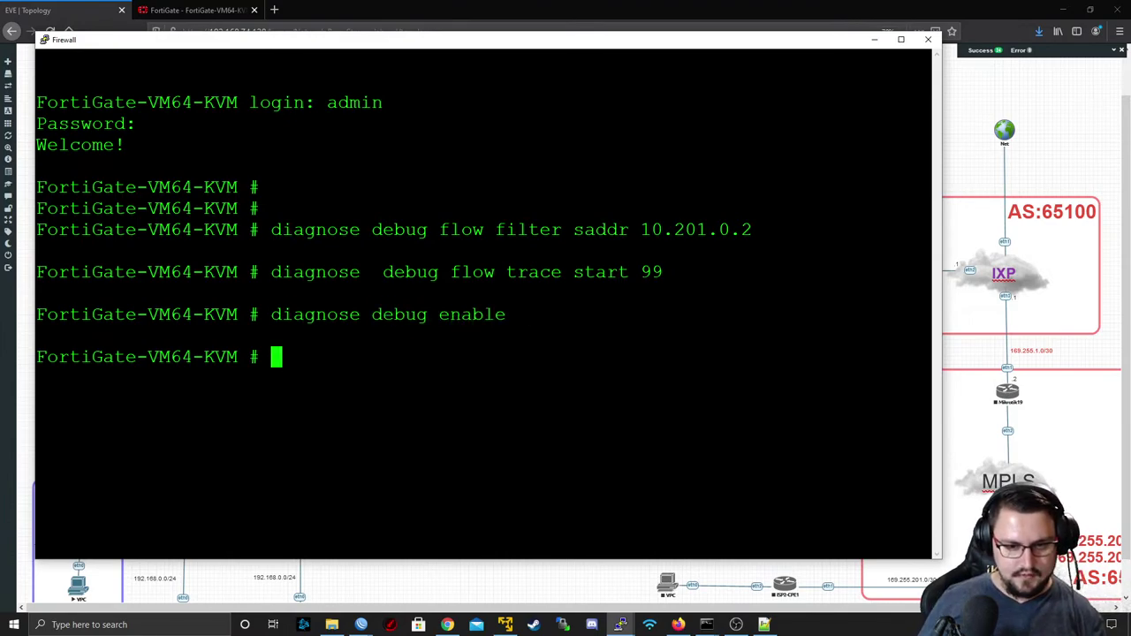
pyautogui.moveTo(504, 611)
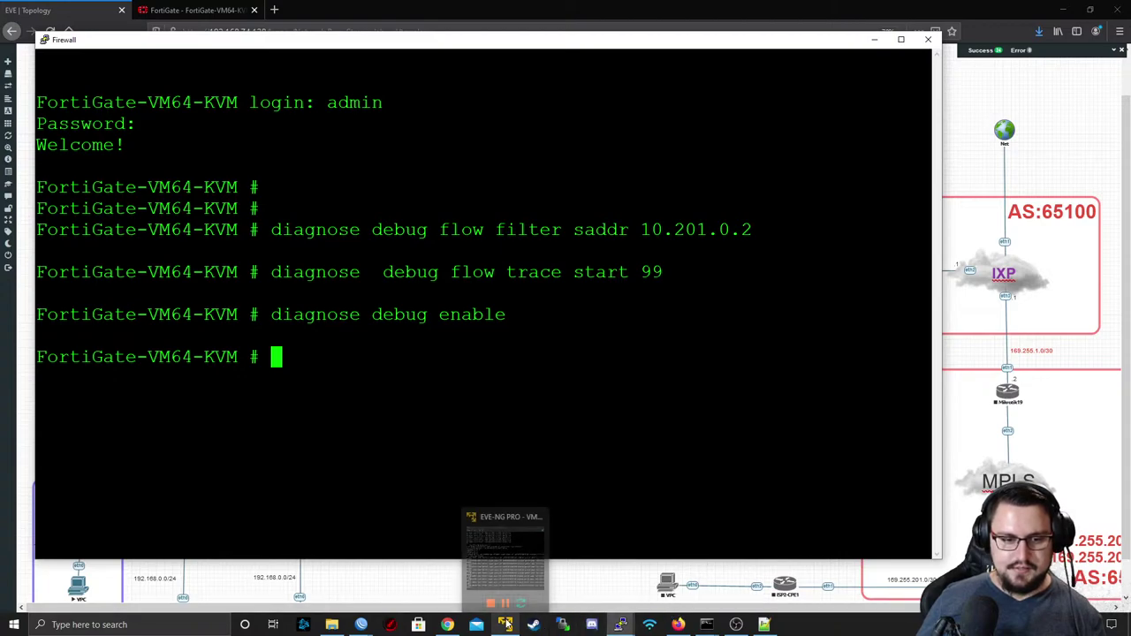
pyautogui.click(620, 625)
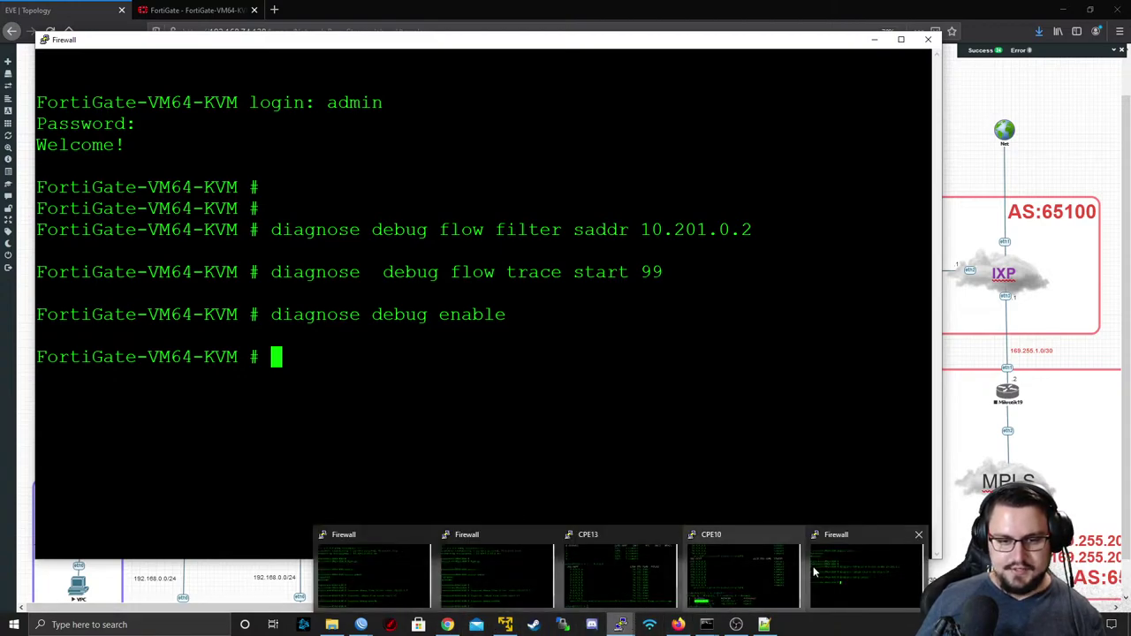
# - Re-run CPE10's ping to 8.8.8.8 beside the Firewall terminal, then return to the FortiGate policy list
pyautogui.click(774, 573)
pyautogui.press('Up')
pyautogui.press('Up')
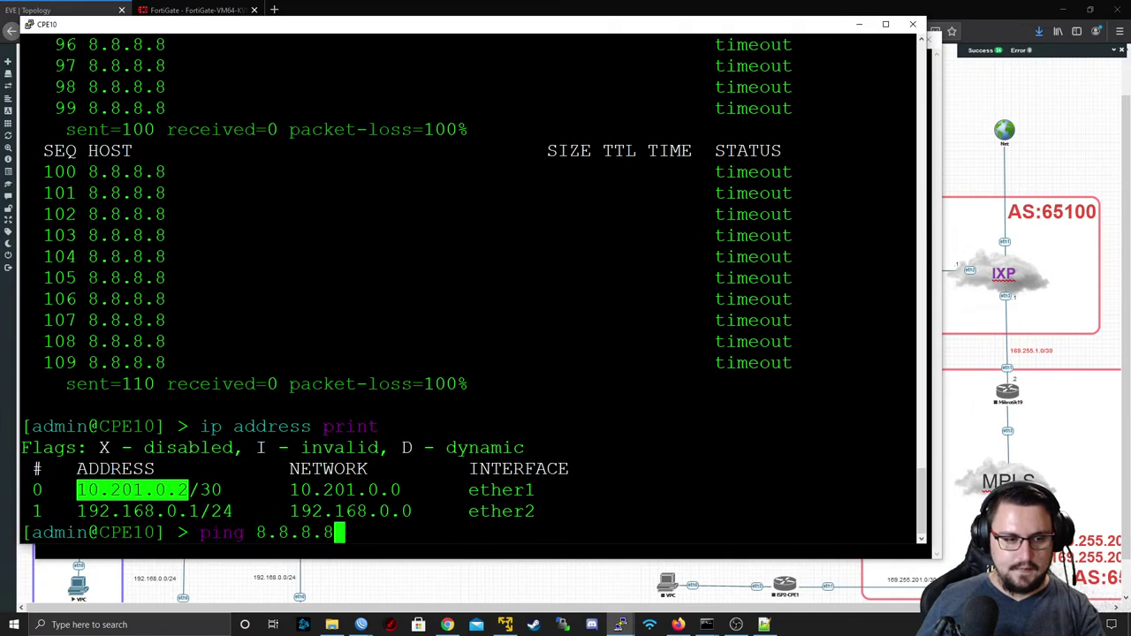
pyautogui.moveTo(364, 26); pyautogui.dragTo(952, 55)
pyautogui.press('Return')
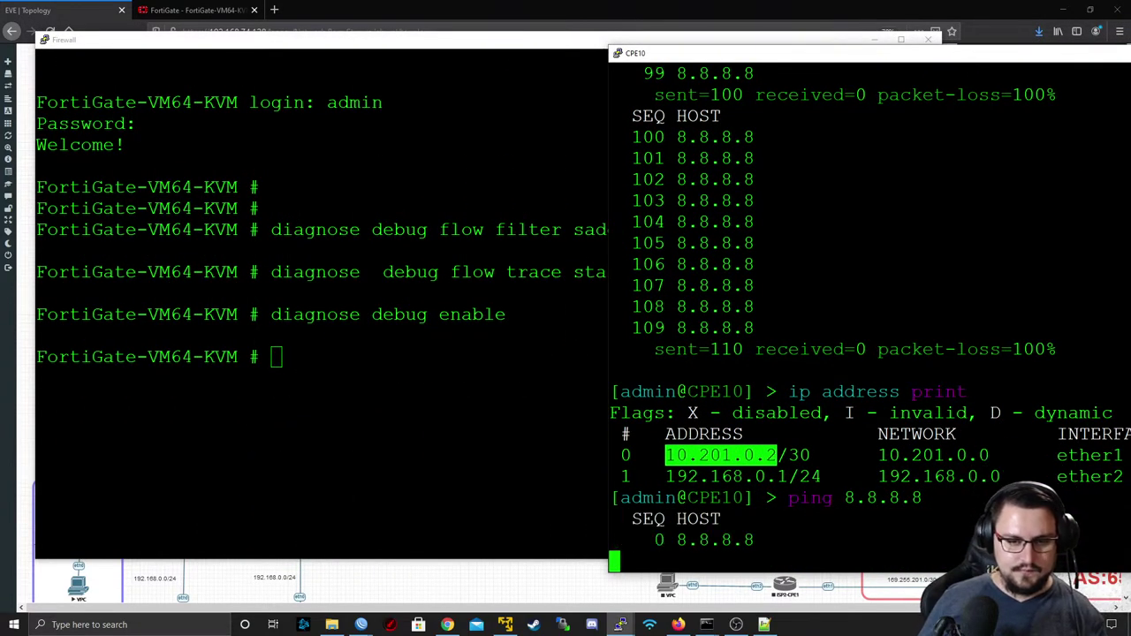
pyautogui.moveTo(707, 56)
pyautogui.mouseDown()
pyautogui.moveTo(337, 32)
pyautogui.moveTo(681, 136)
pyautogui.moveTo(687, 49)
pyautogui.mouseUp()
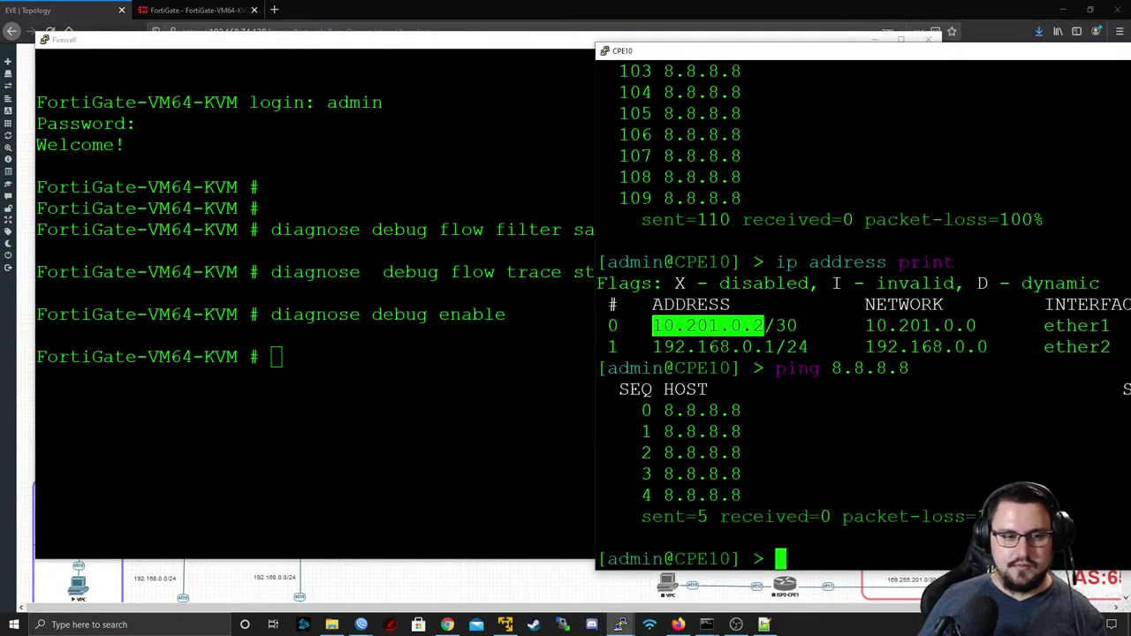
pyautogui.click(683, 37)
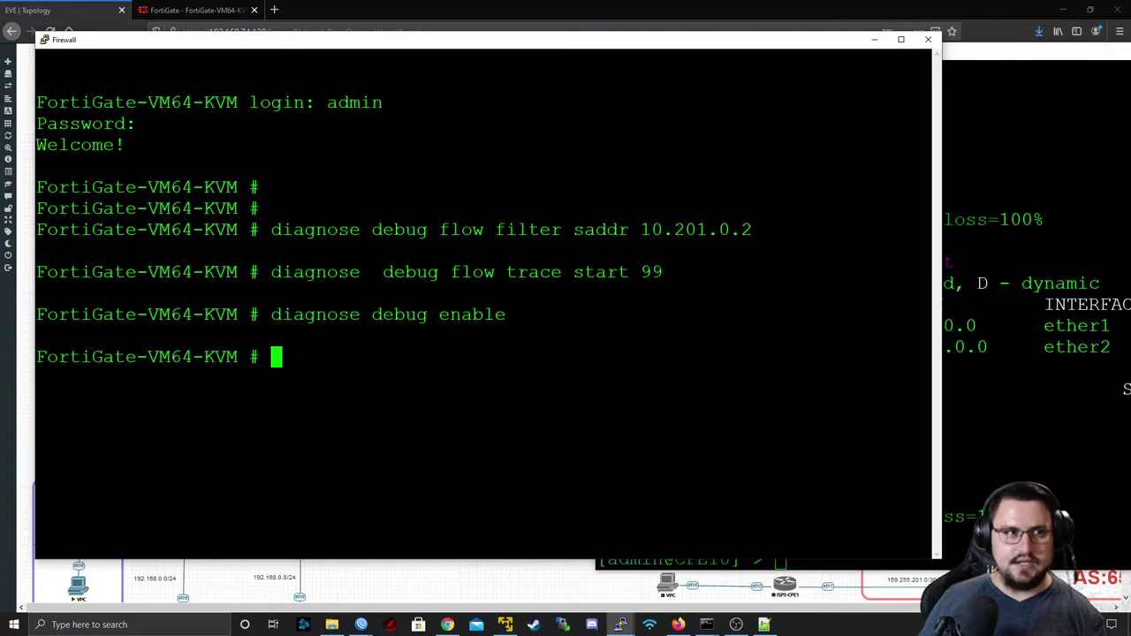
pyautogui.click(224, 16)
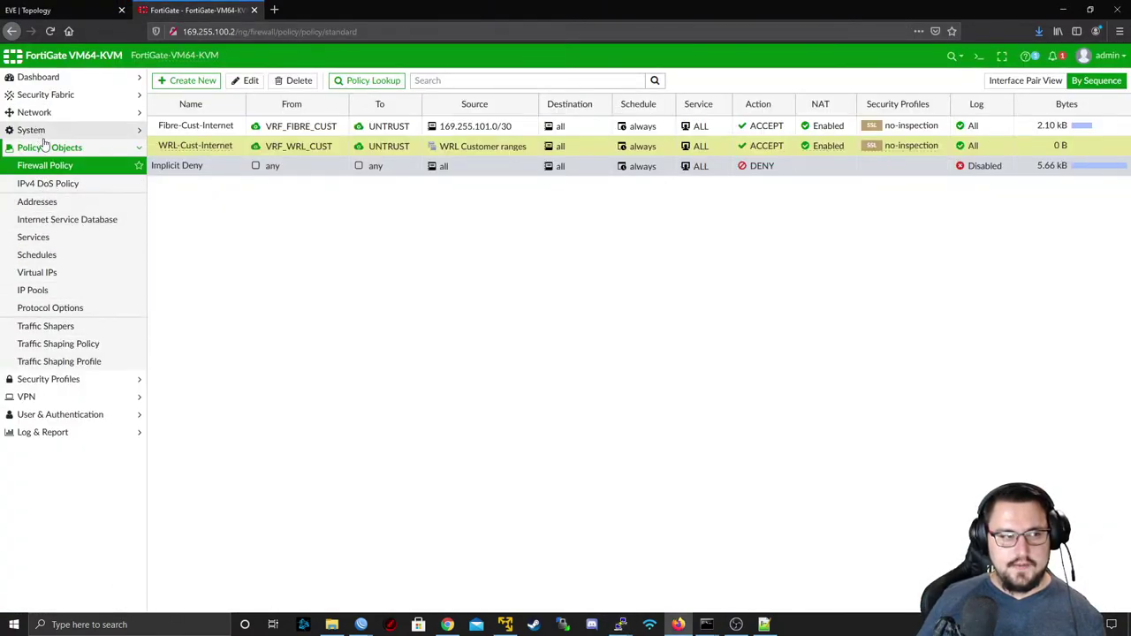
# - Open FortiGate's Static Routes, select the 169.255.101.0/30 route, and start a new static route
pyautogui.click(34, 112)
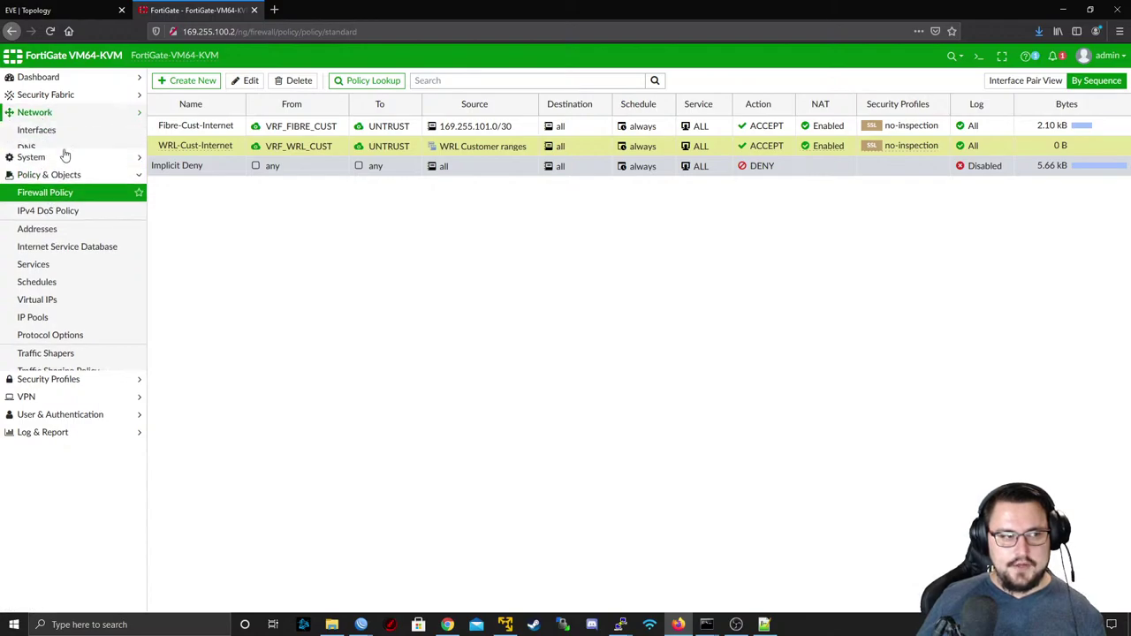
pyautogui.click(63, 238)
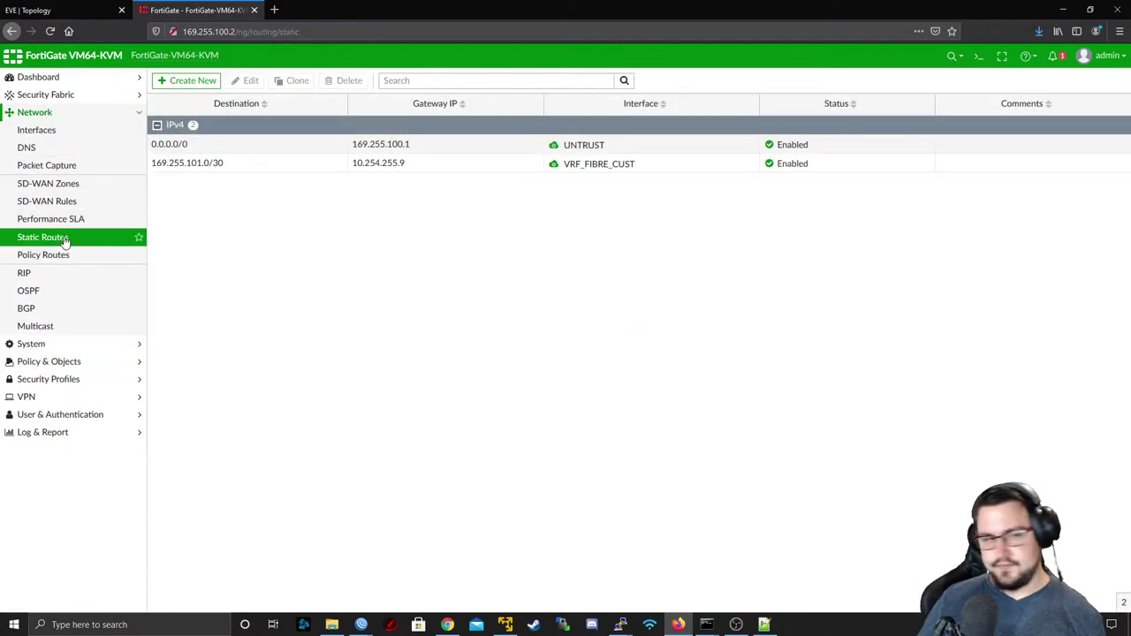
pyautogui.click(281, 165)
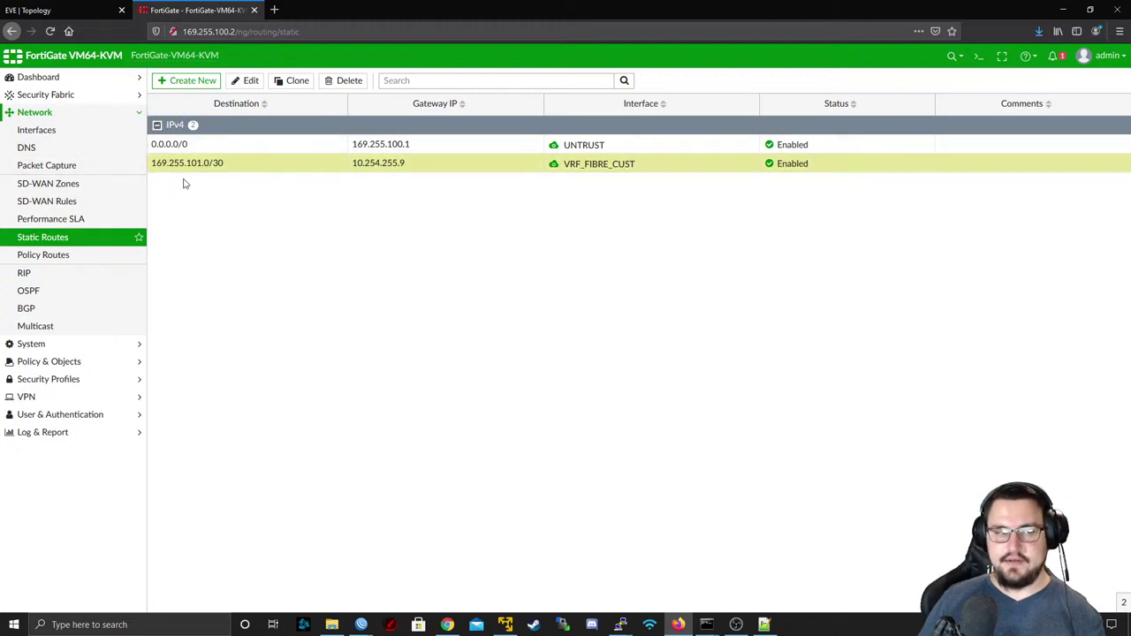
pyautogui.click(203, 87)
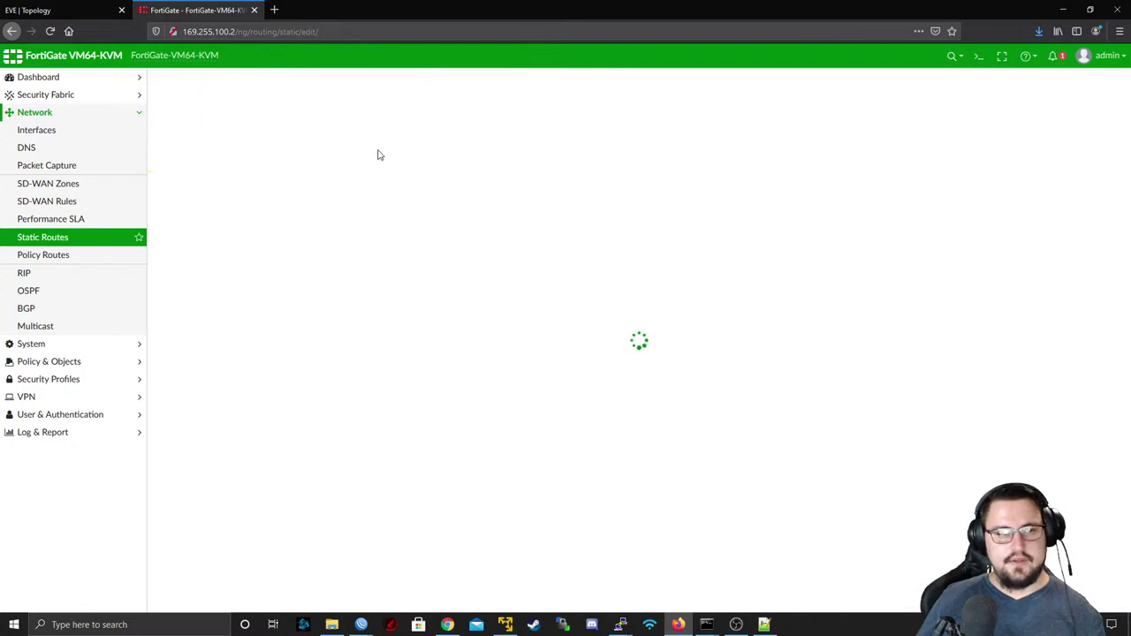
pyautogui.click(17, 12)
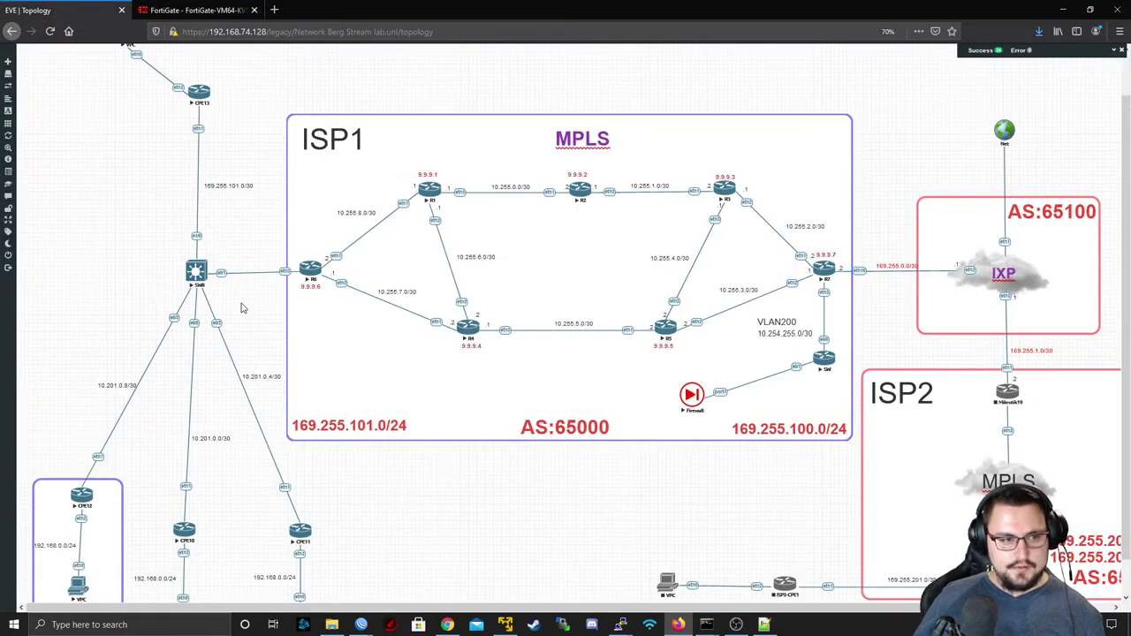
pyautogui.scroll(-1, 243, 308)
pyautogui.doubleClick(159, 539)
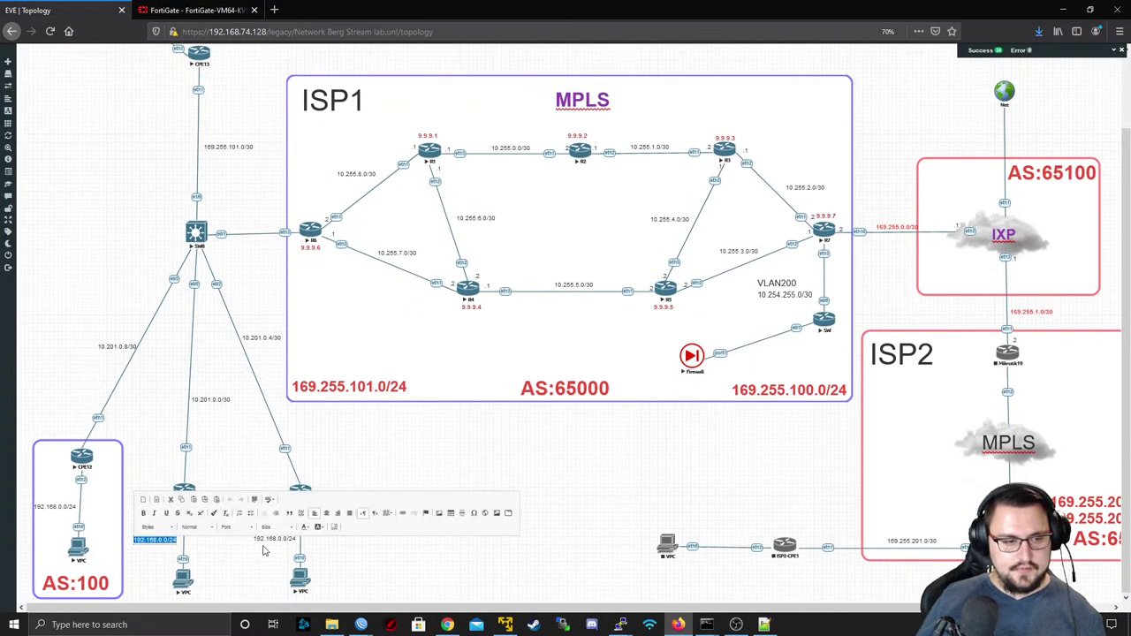
pyautogui.click(234, 406)
pyautogui.doubleClick(221, 399)
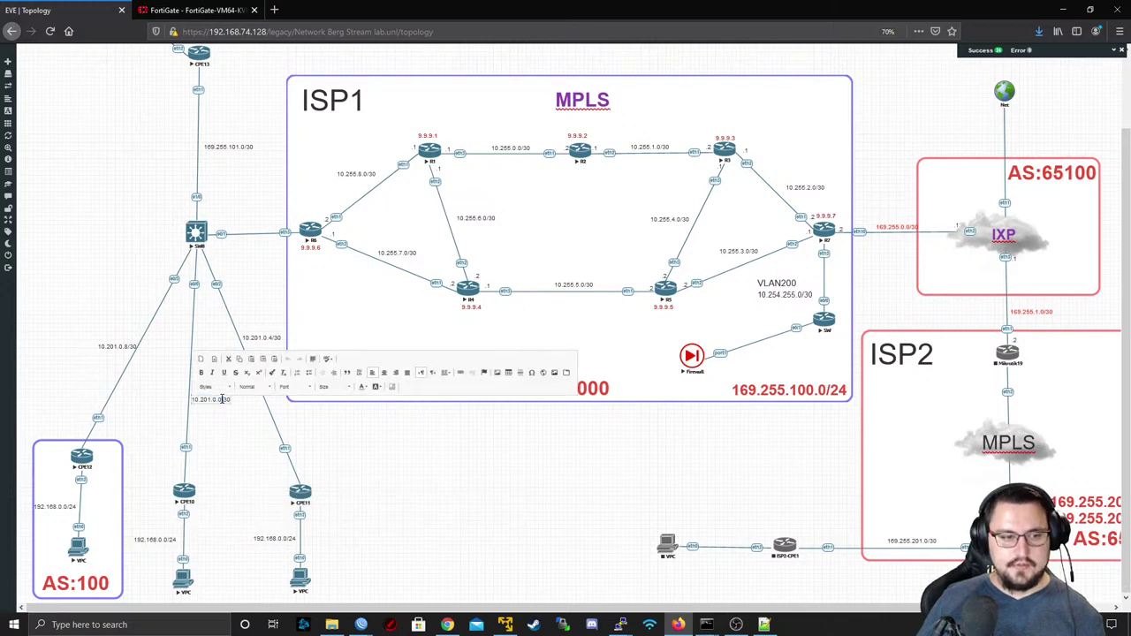
pyautogui.tripleClick(222, 400)
pyautogui.hotkey('ctrl', 'c')
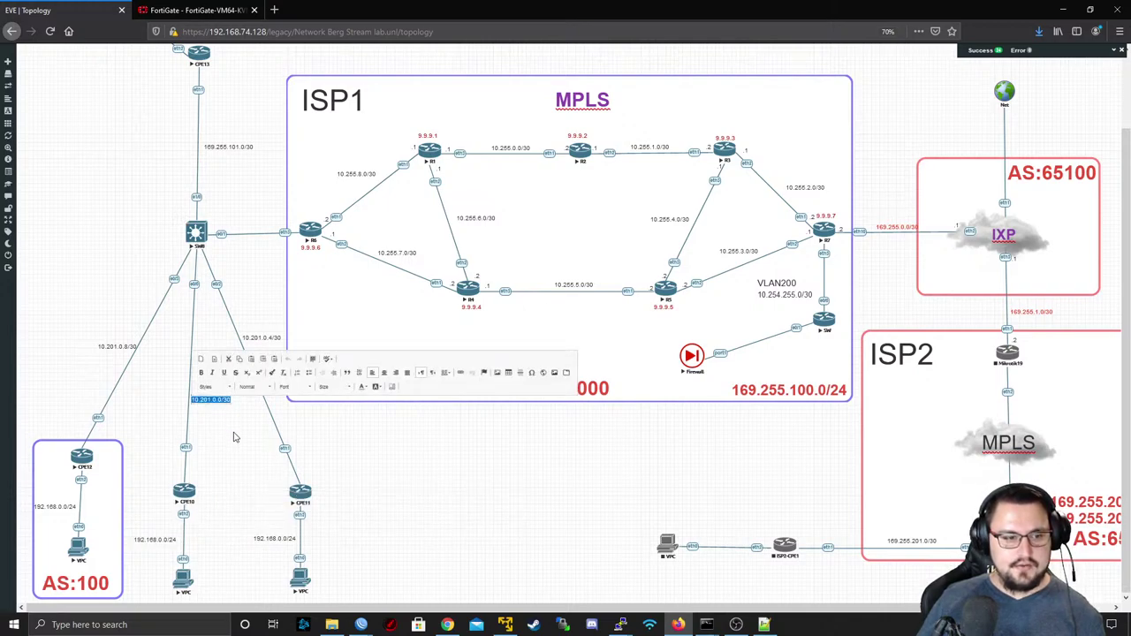
pyautogui.click(228, 421)
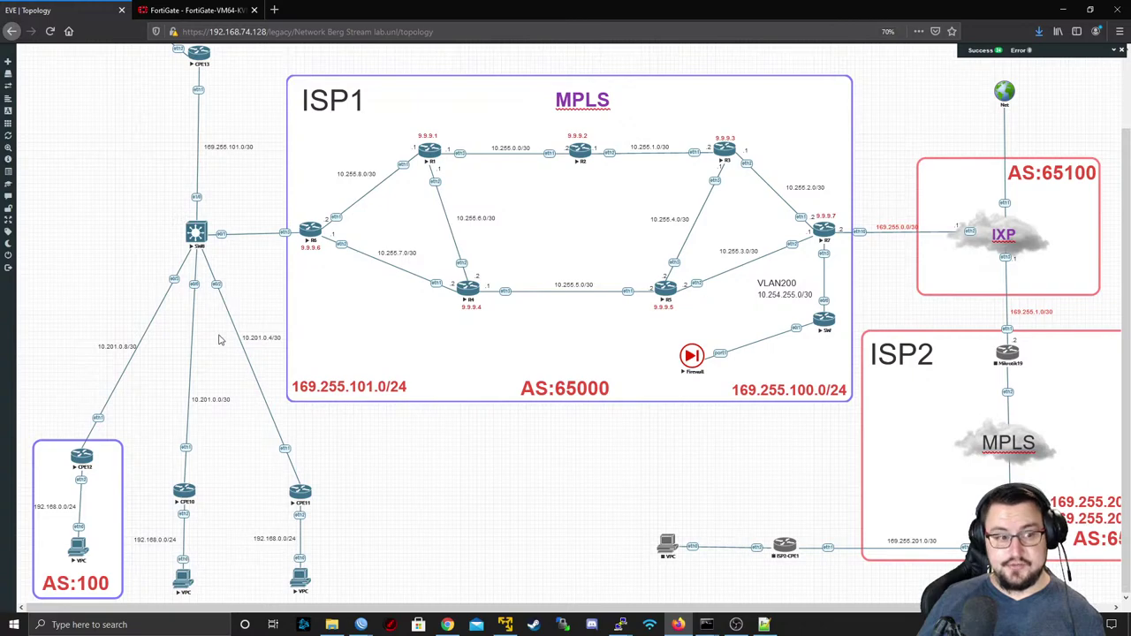
pyautogui.click(197, 10)
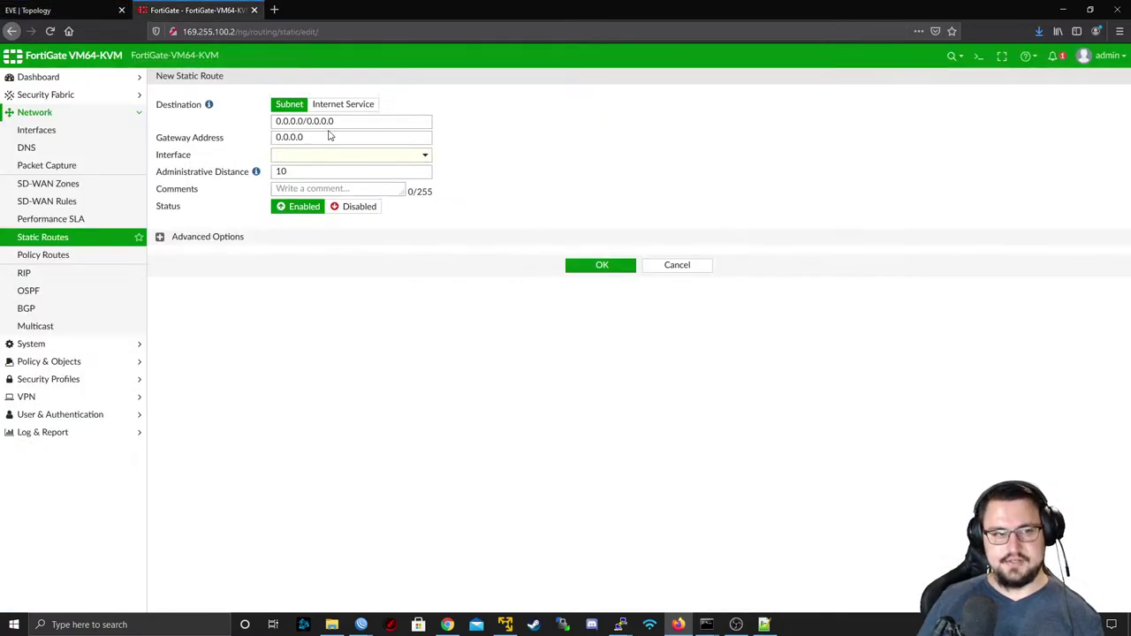
# - Set the new route's destination to 10.201.0.0/24
pyautogui.tripleClick(340, 123)
pyautogui.hotkey('ctrl', 'v')
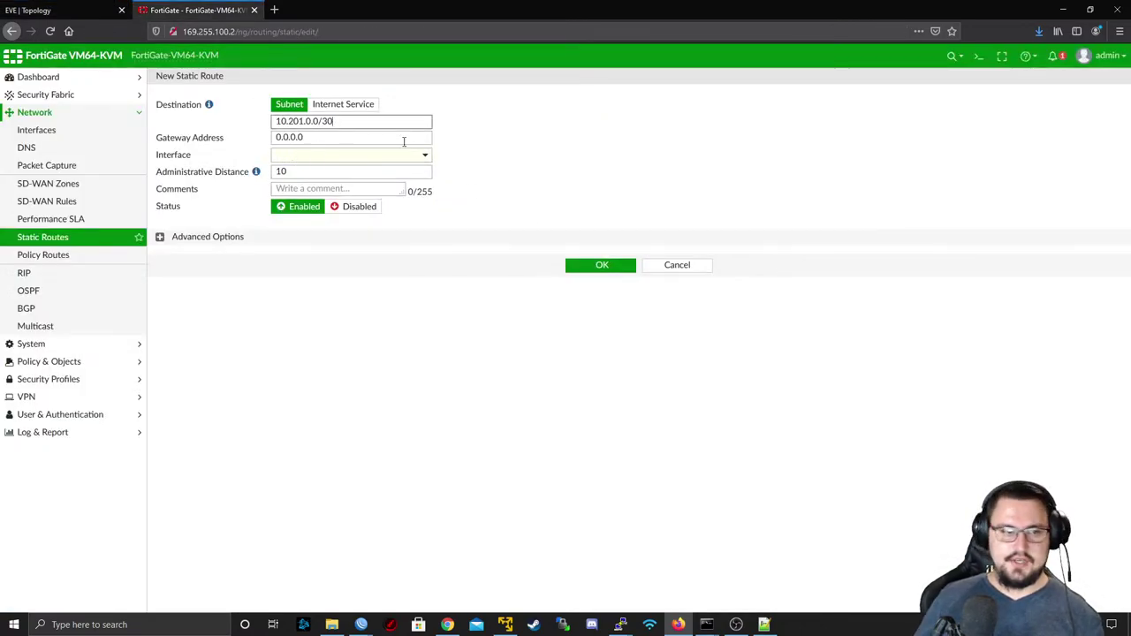
pyautogui.press('BackSpace')
pyautogui.press('BackSpace')
pyautogui.write('24')
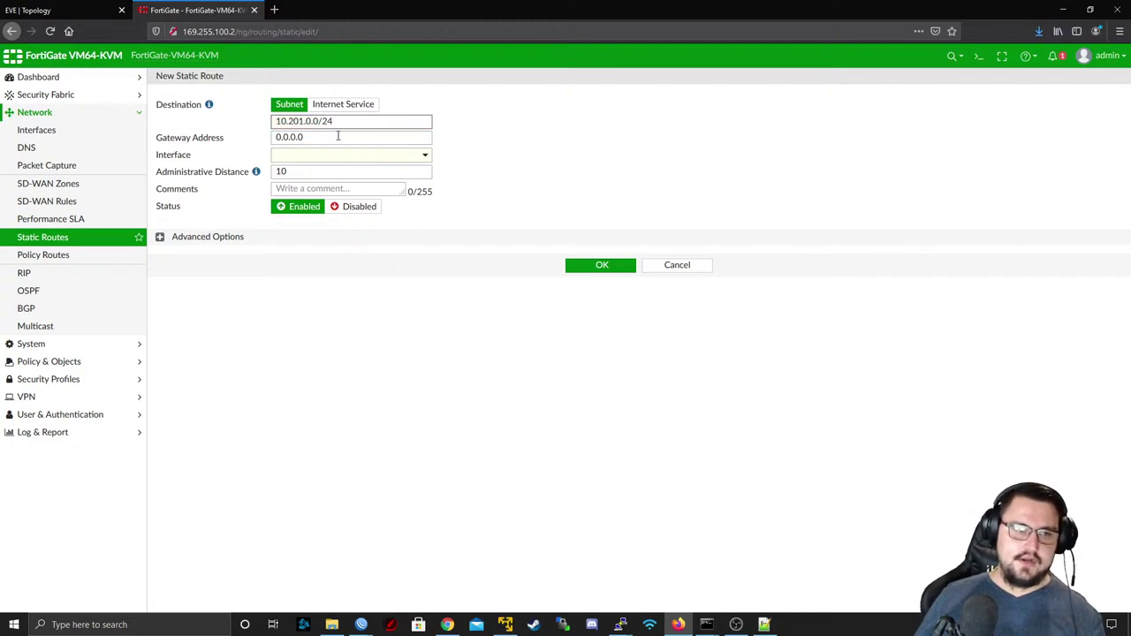
# - Choose interface VRF_WRL_CUST and gateway 10.254.255.1, checking the FIREWALL_BACKUP.rsc config for reference
pyautogui.tripleClick(338, 135)
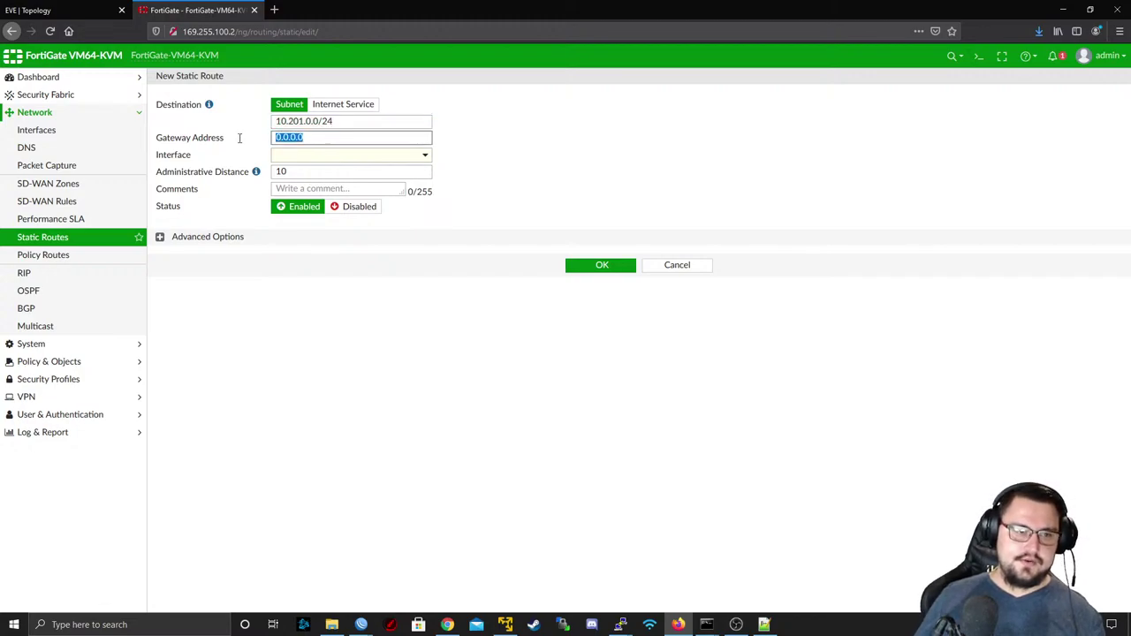
pyautogui.click(767, 625)
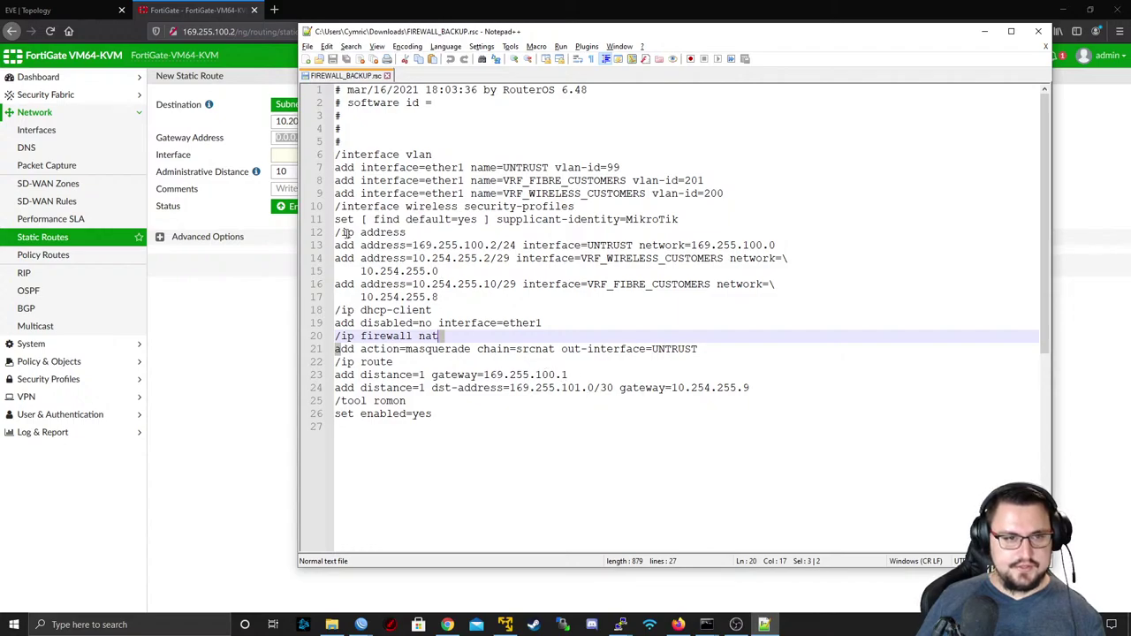
pyautogui.click(220, 389)
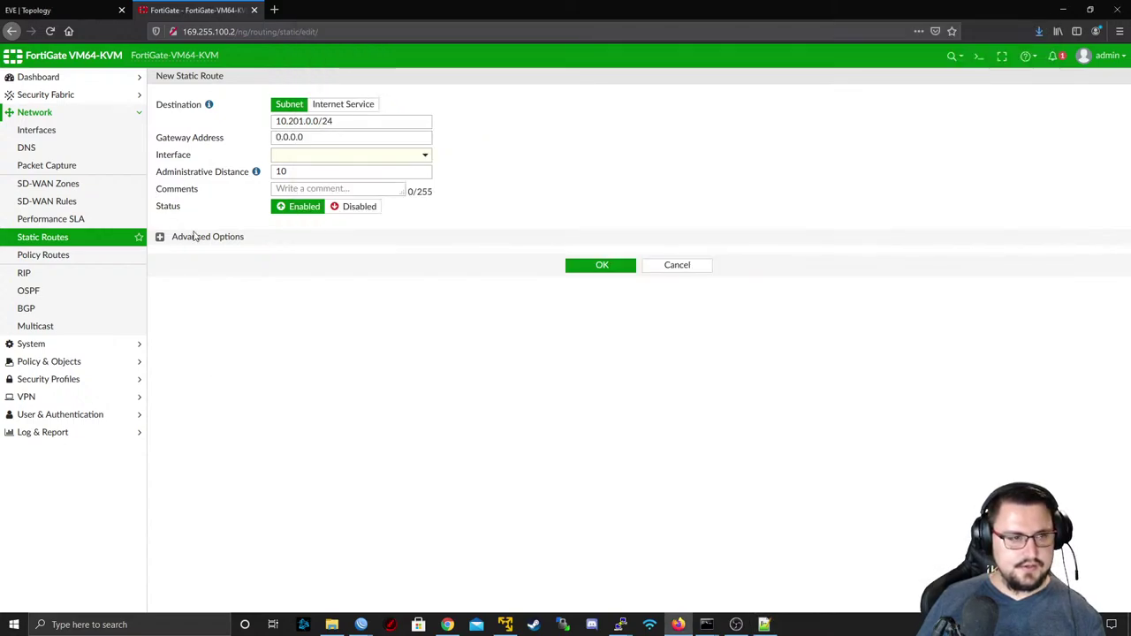
pyautogui.click(313, 156)
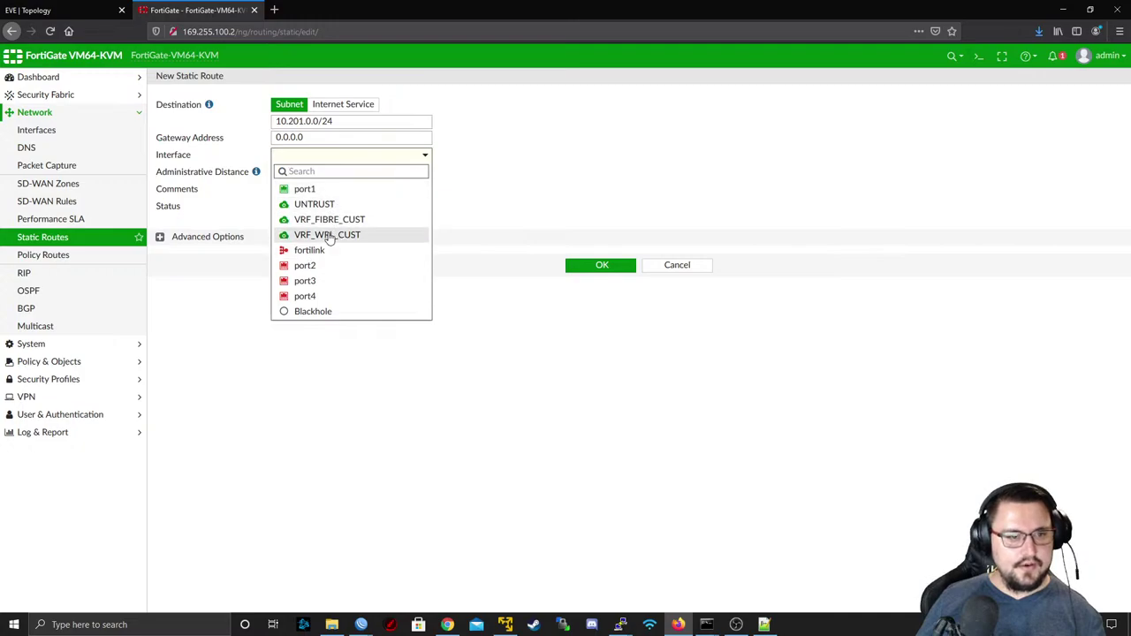
pyautogui.click(329, 237)
pyautogui.moveTo(300, 159)
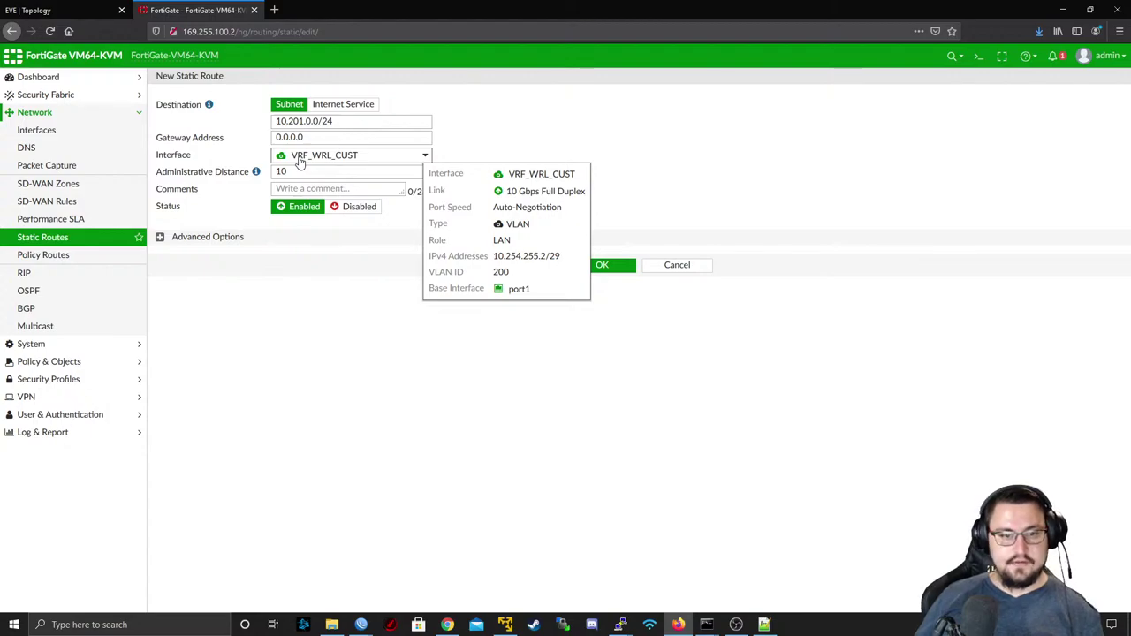
pyautogui.click(303, 140)
pyautogui.write('1')
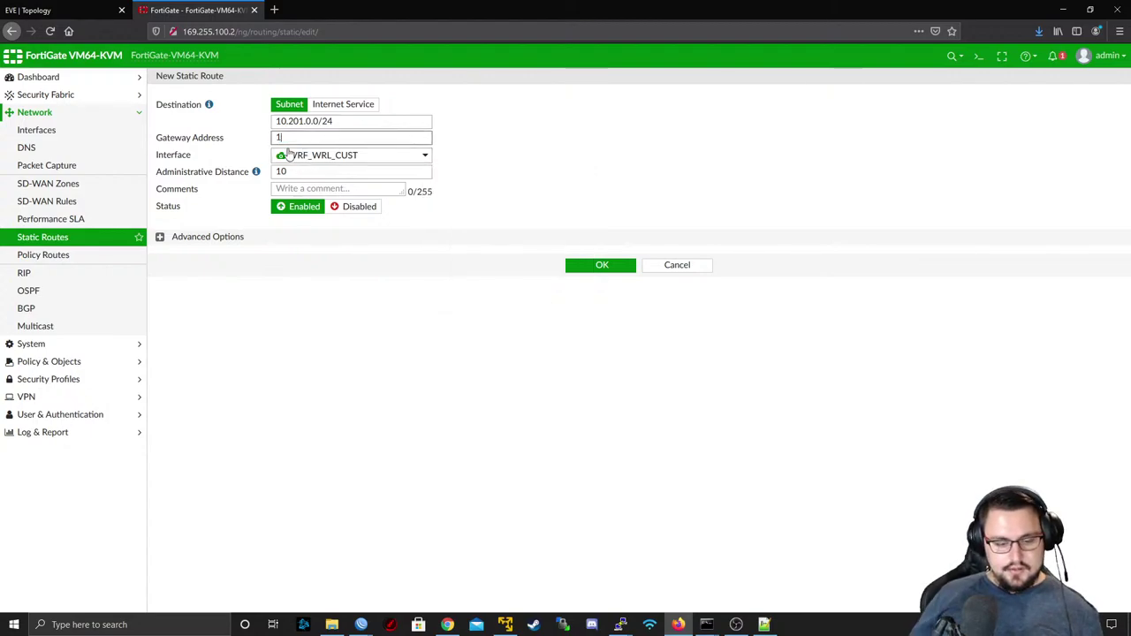
pyautogui.write('0.254.')
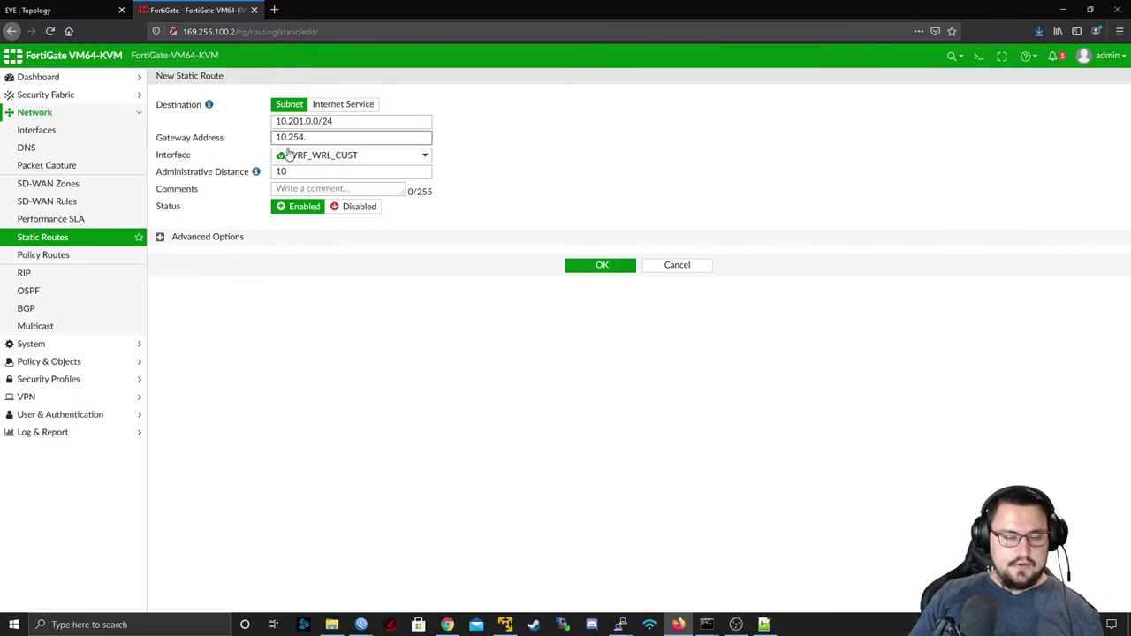
pyautogui.write('255.1')
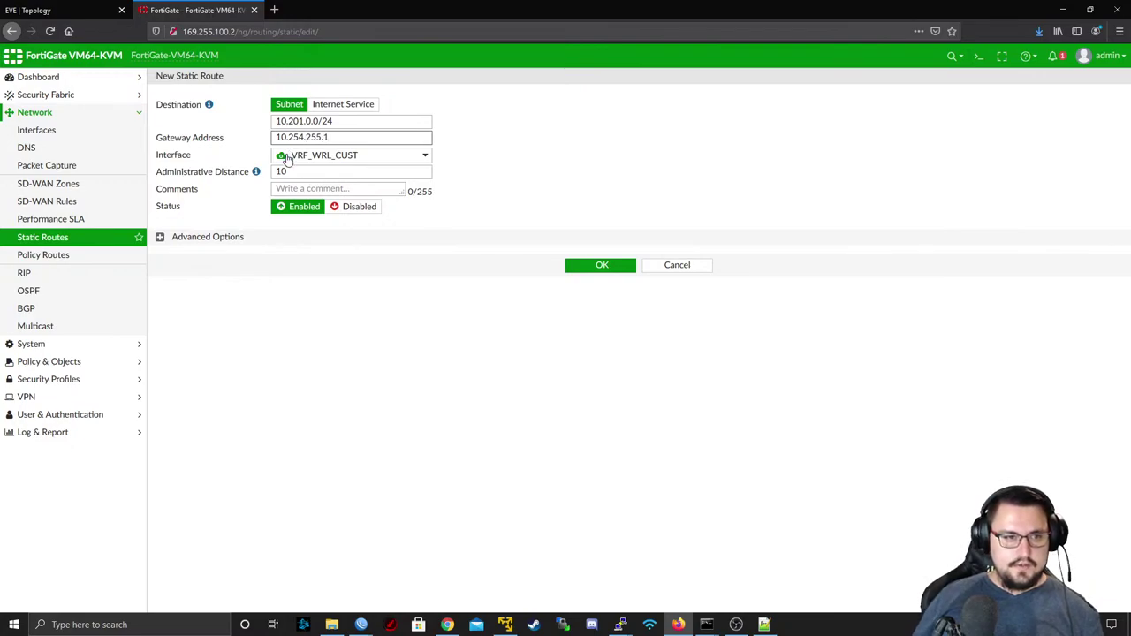
pyautogui.moveTo(283, 160)
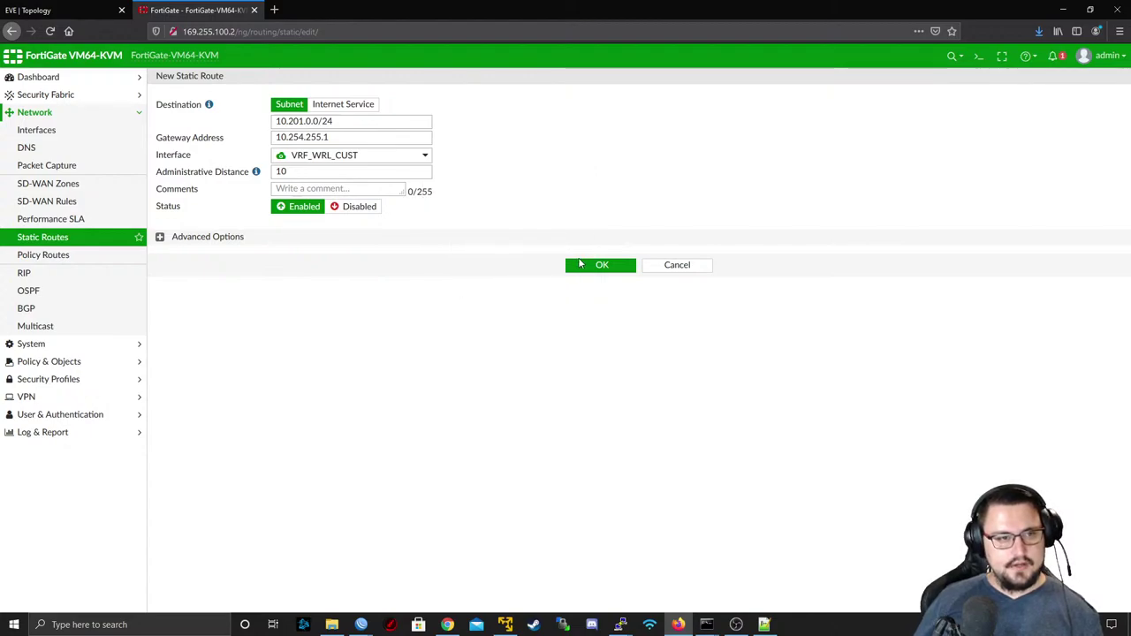
# - Save the 10.201.0.0/24 static route and re-run CPE10's ping to 8.8.8.8, which still fails
pyautogui.click(580, 264)
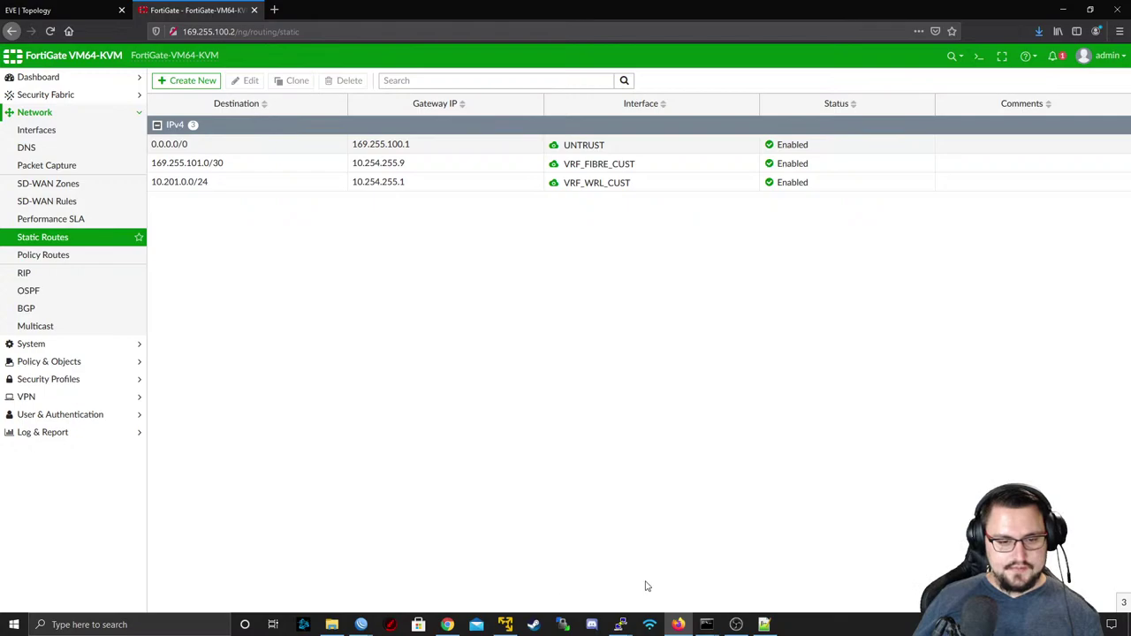
pyautogui.moveTo(621, 625)
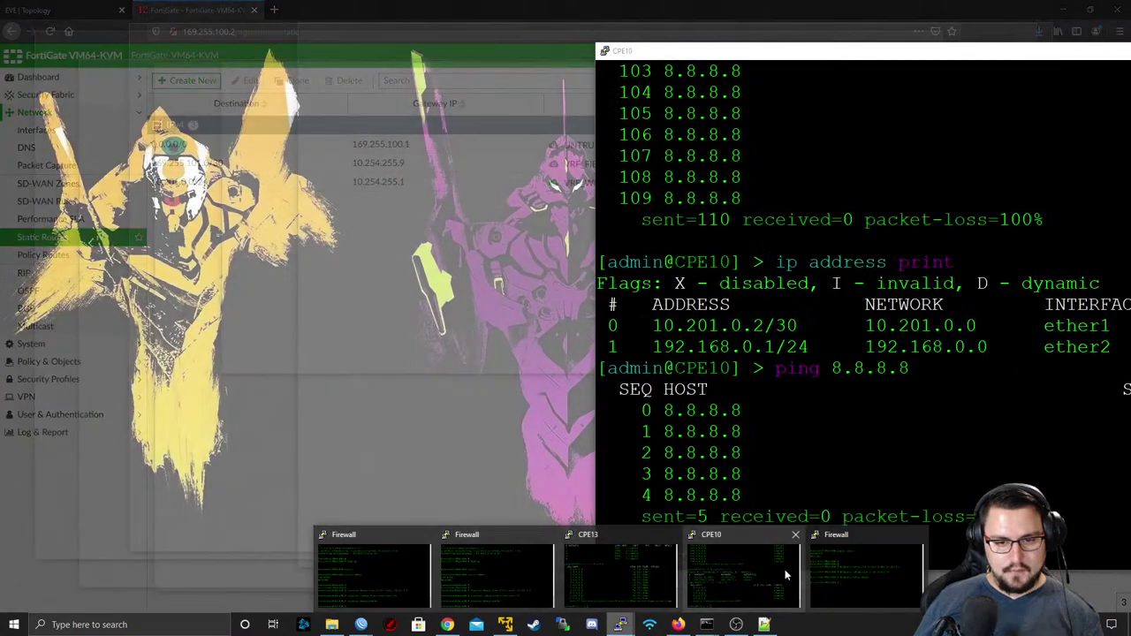
pyautogui.click(785, 570)
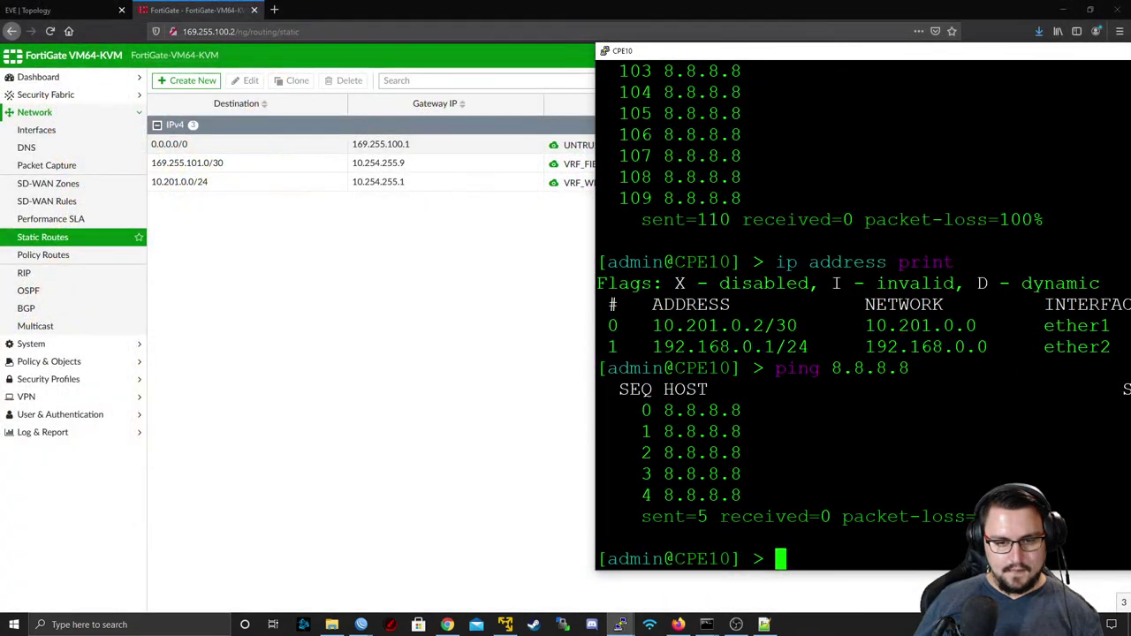
pyautogui.press('Up')
pyautogui.press('Return')
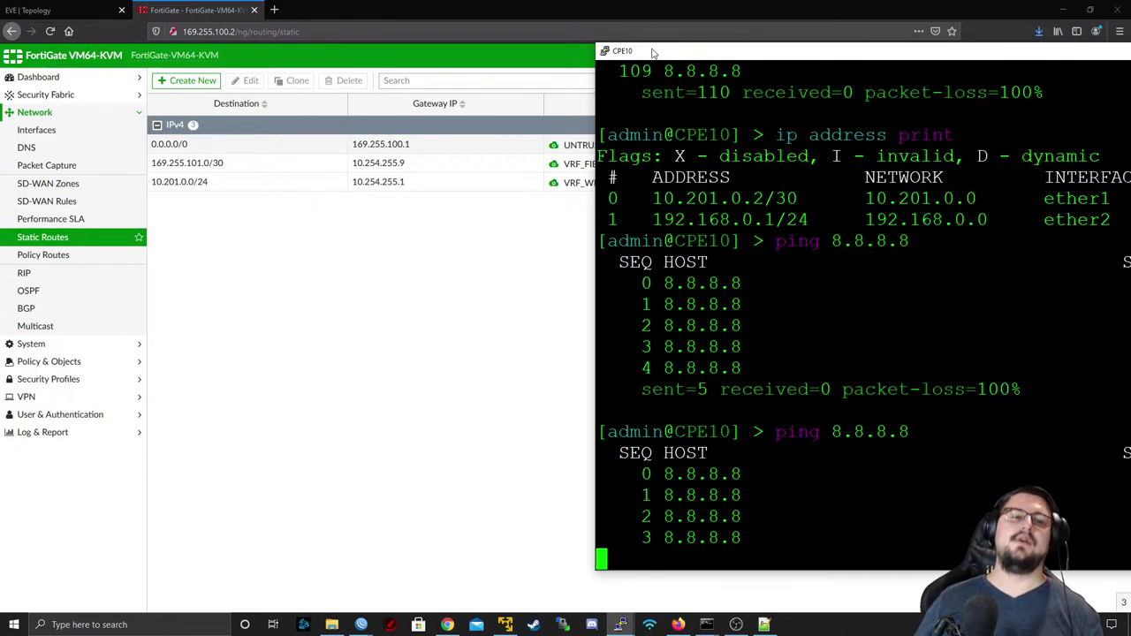
pyautogui.moveTo(652, 53); pyautogui.dragTo(261, 69)
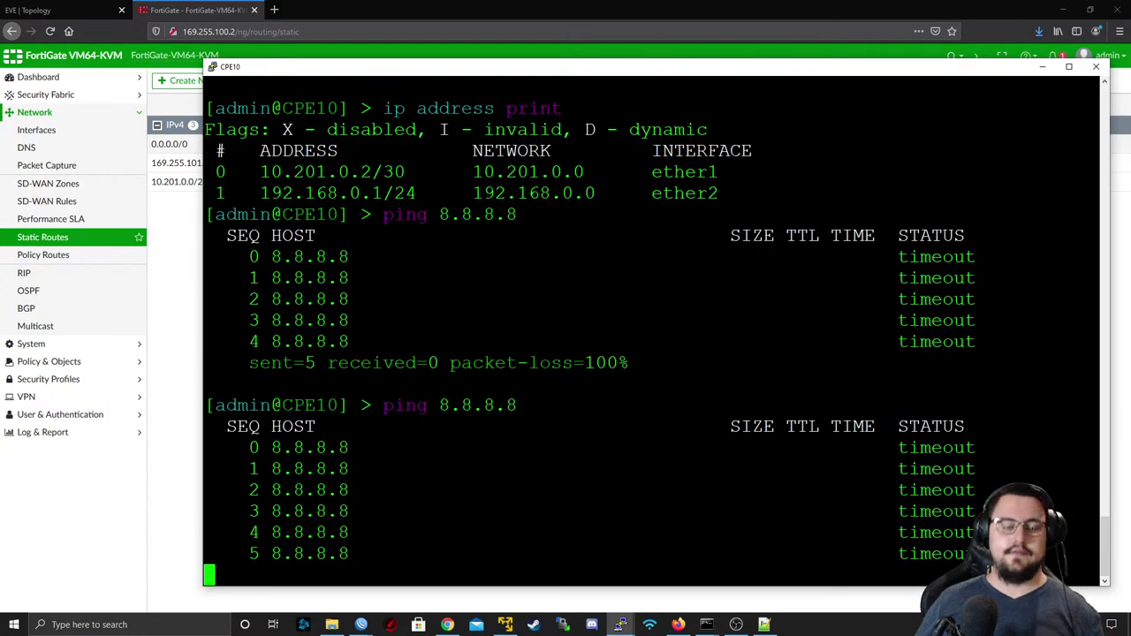
pyautogui.hotkey('ctrl', 'c')
pyautogui.press('Up')
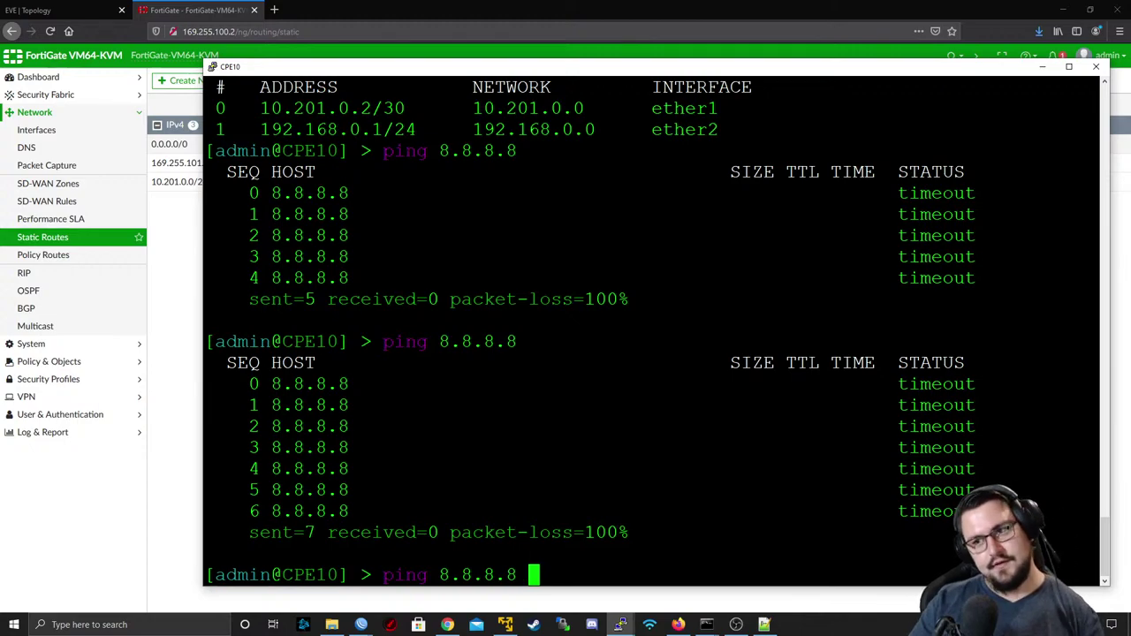
pyautogui.press('Return')
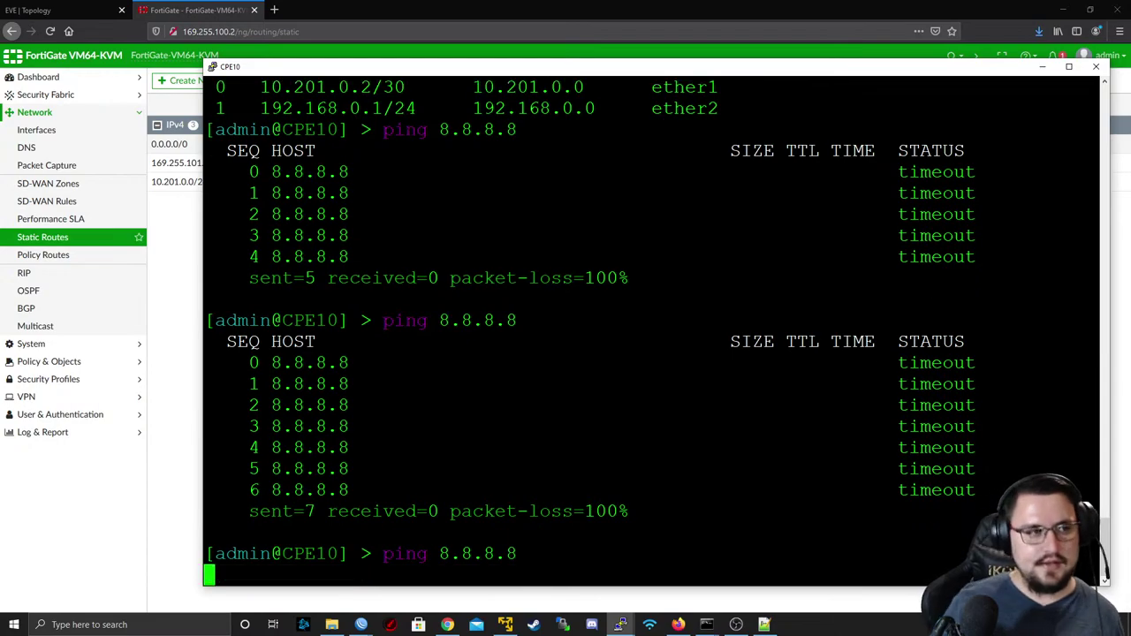
# - Dismiss R7's telnet prompt in EVE and bring up R7's WinBox session instead
pyautogui.click(53, 10)
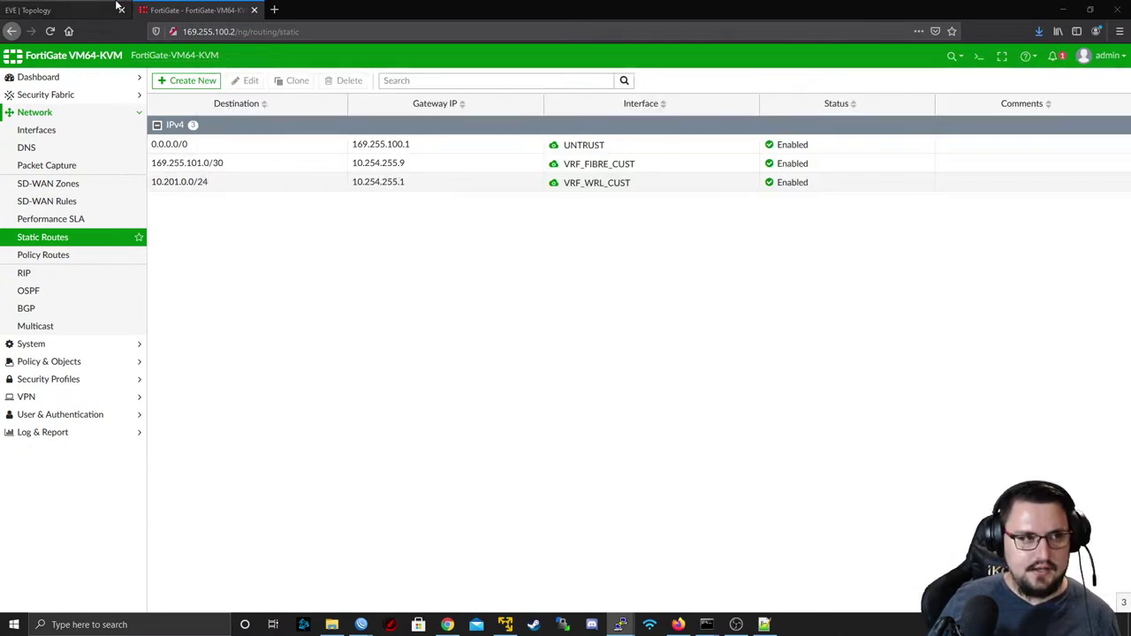
pyautogui.click(53, 10)
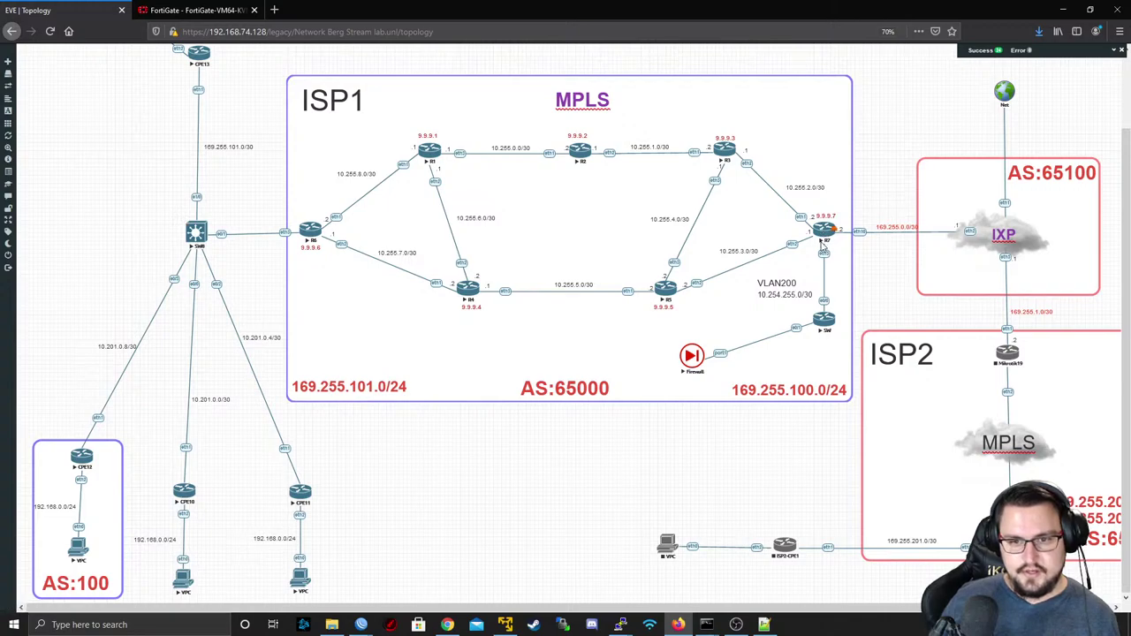
pyautogui.click(823, 237)
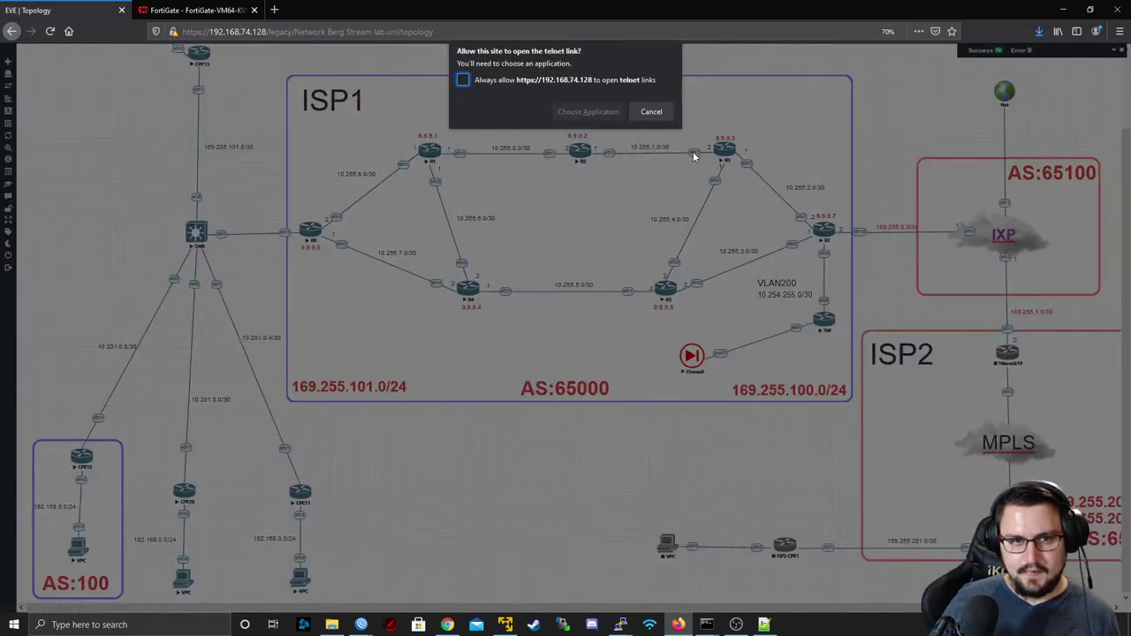
pyautogui.click(651, 112)
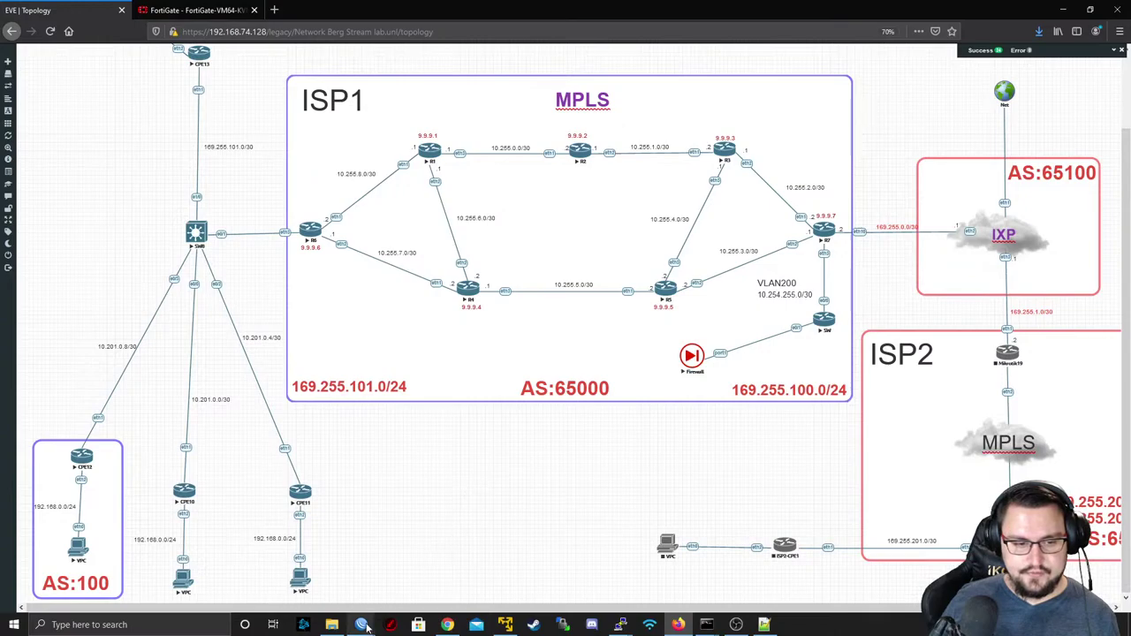
pyautogui.moveTo(368, 626)
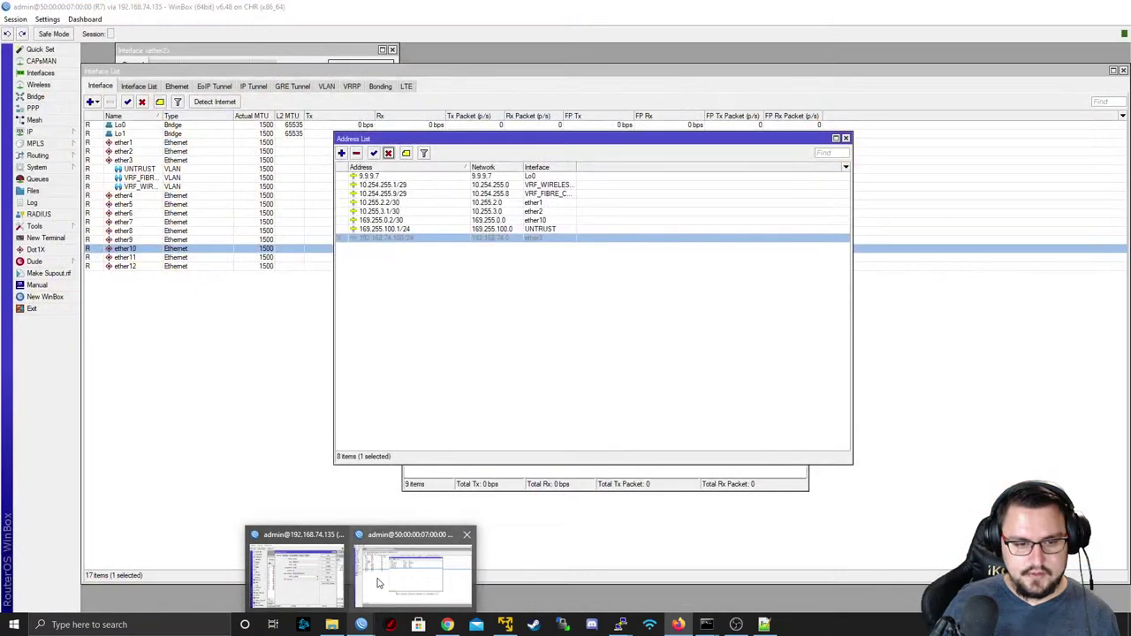
pyautogui.click(378, 579)
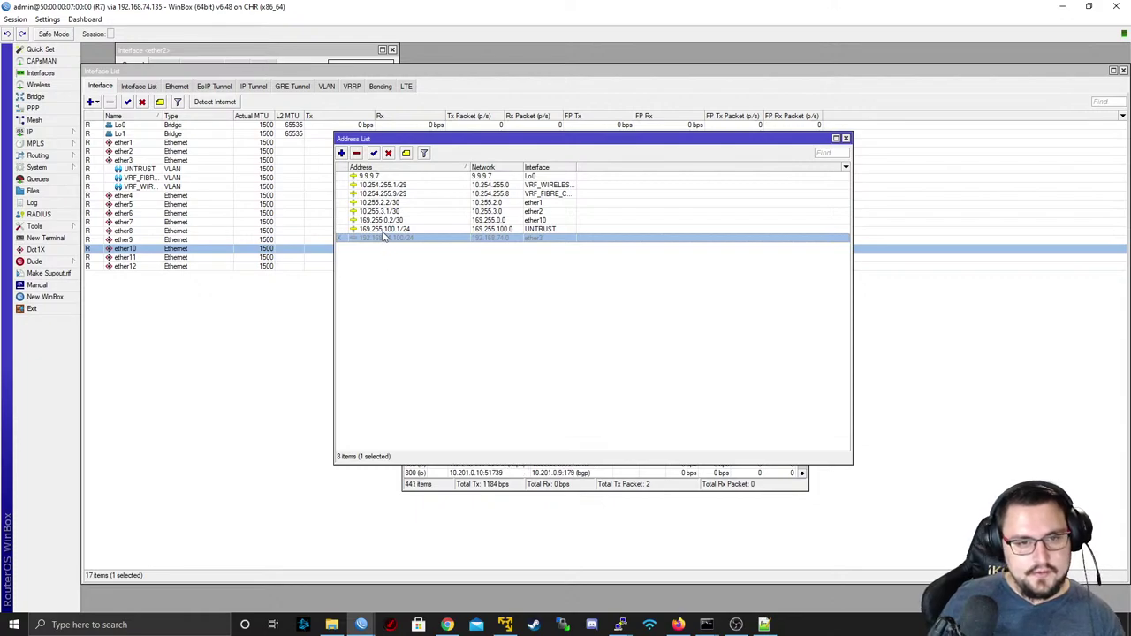
# - Select R7's address 10.254.255.9/29, start a terminal ping, and restore the WinBox window size
pyautogui.click(423, 193)
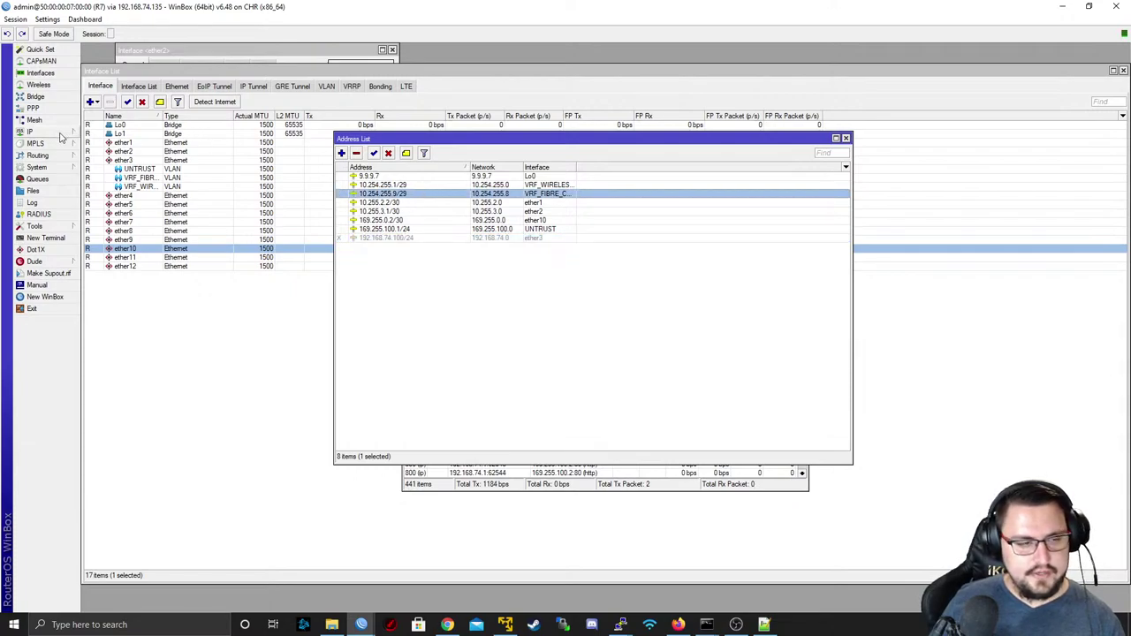
pyautogui.click(62, 239)
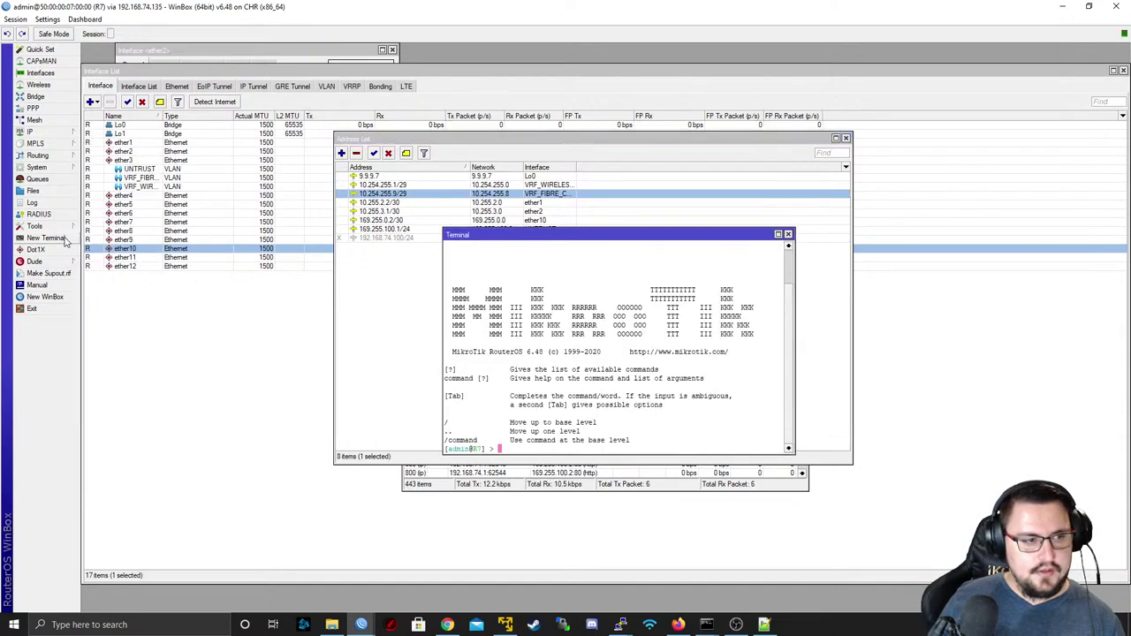
pyautogui.write('ping 10')
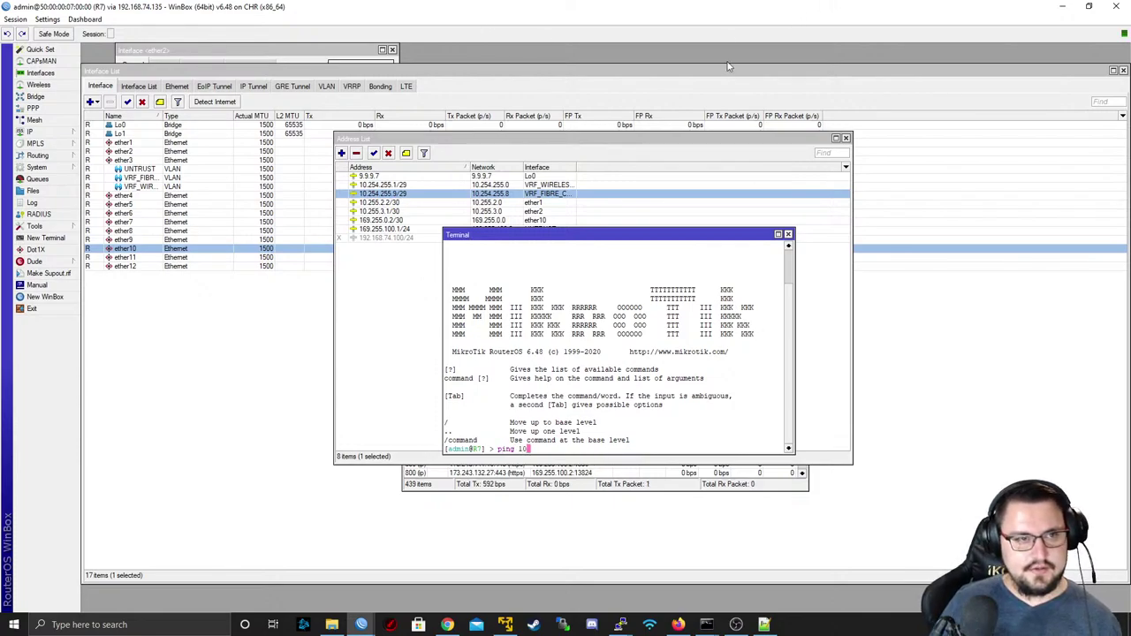
pyautogui.moveTo(336, 6); pyautogui.dragTo(413, 78)
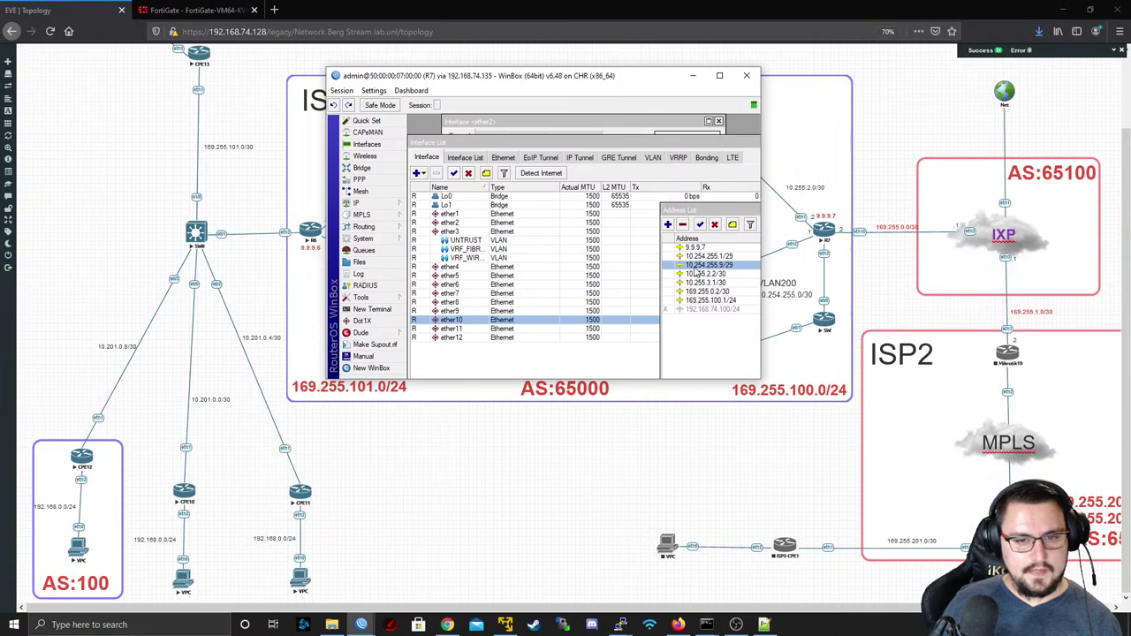
# - From R7's terminal, ping 10.201.0.2 with routing-table=WIRELESS_CUSTOMERS and stop after two replies
pyautogui.doubleClick(677, 209)
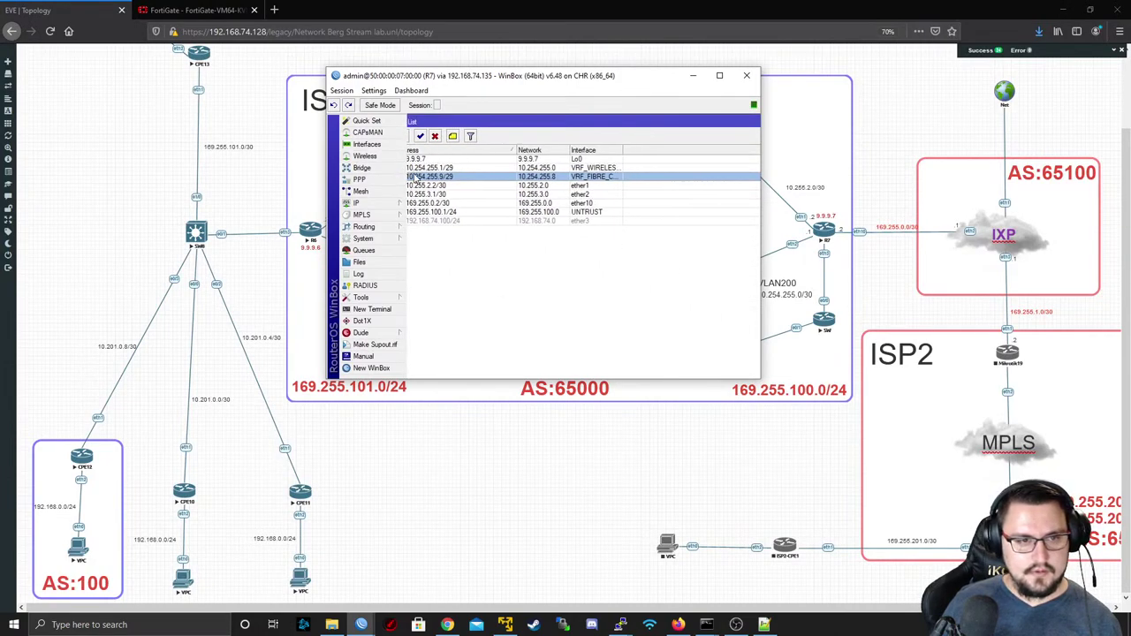
pyautogui.click(372, 309)
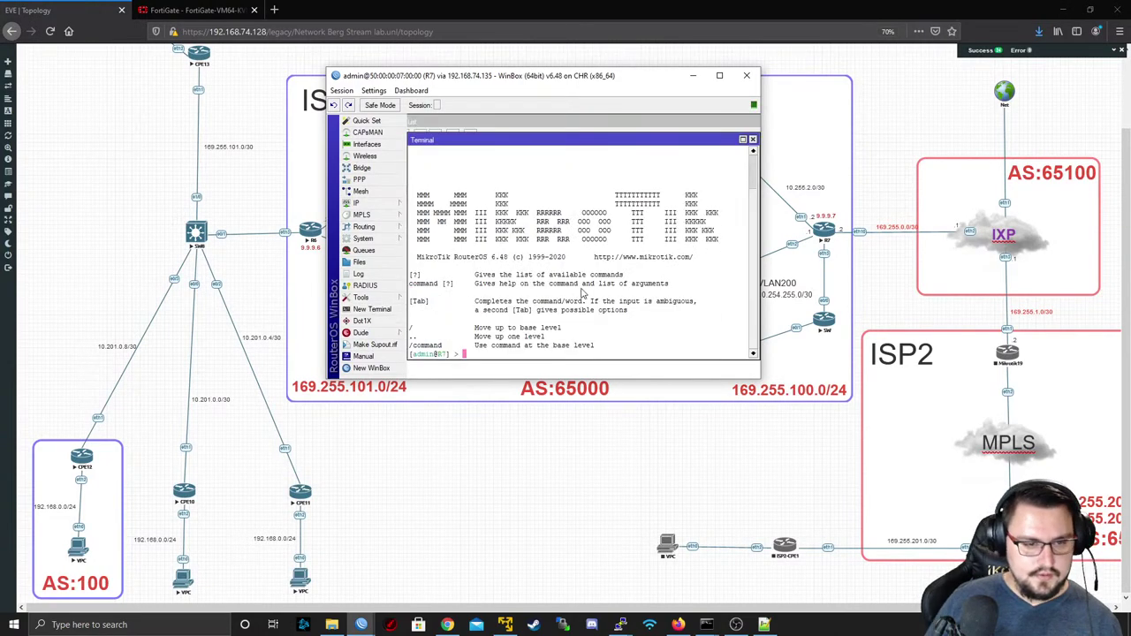
pyautogui.write('ping 10.201.0.2 routing-table=VRF_')
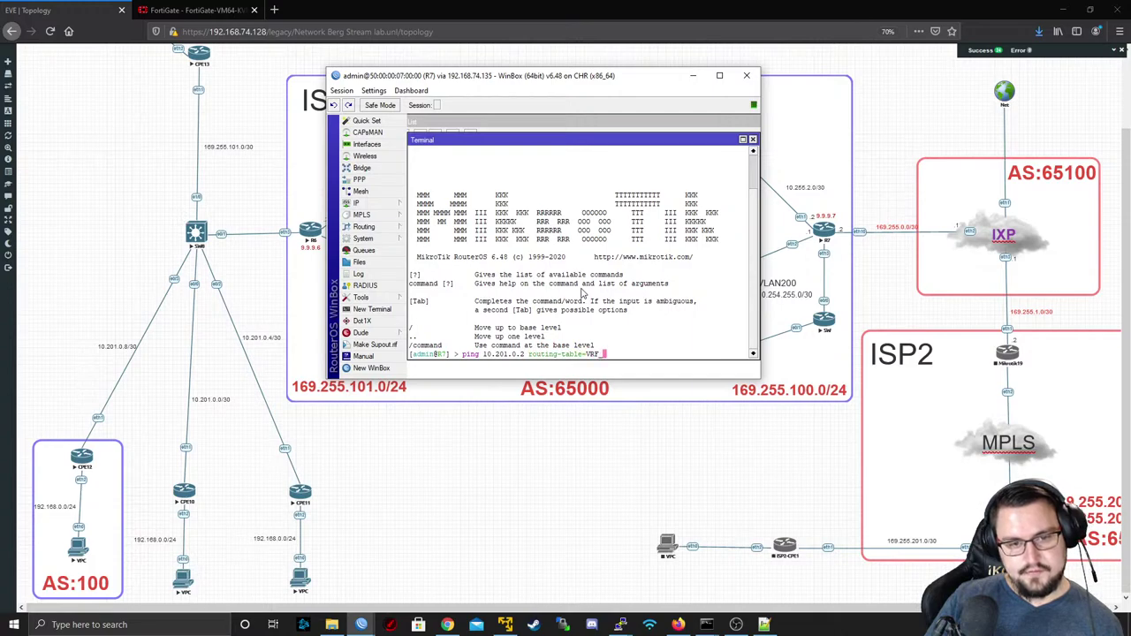
pyautogui.press('Tab')
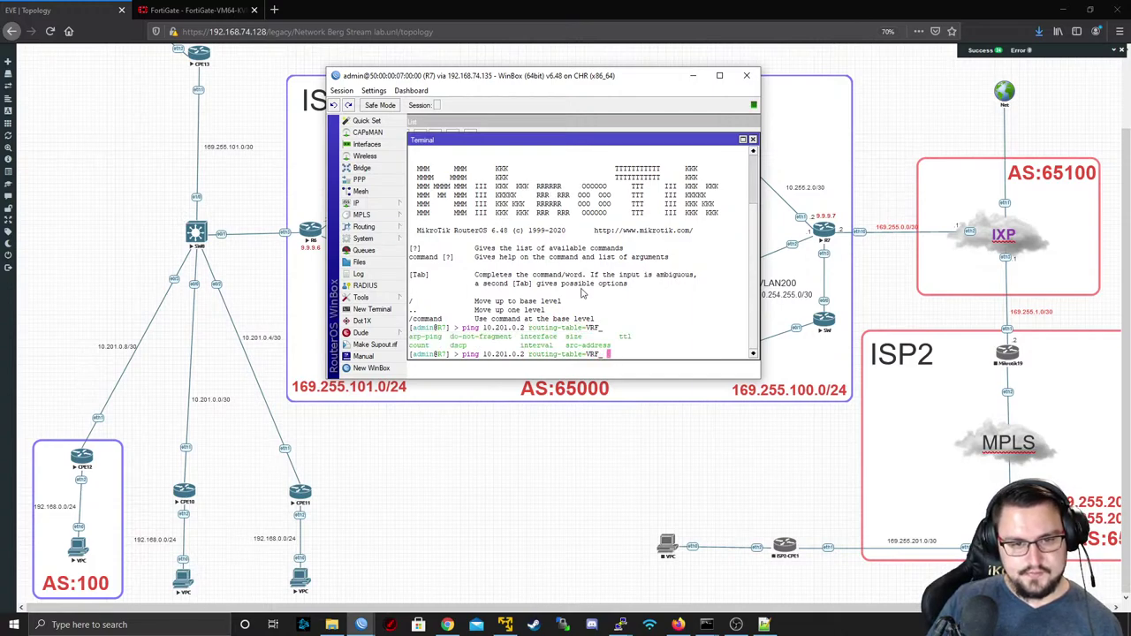
pyautogui.press('BackSpace')
pyautogui.press('Tab')
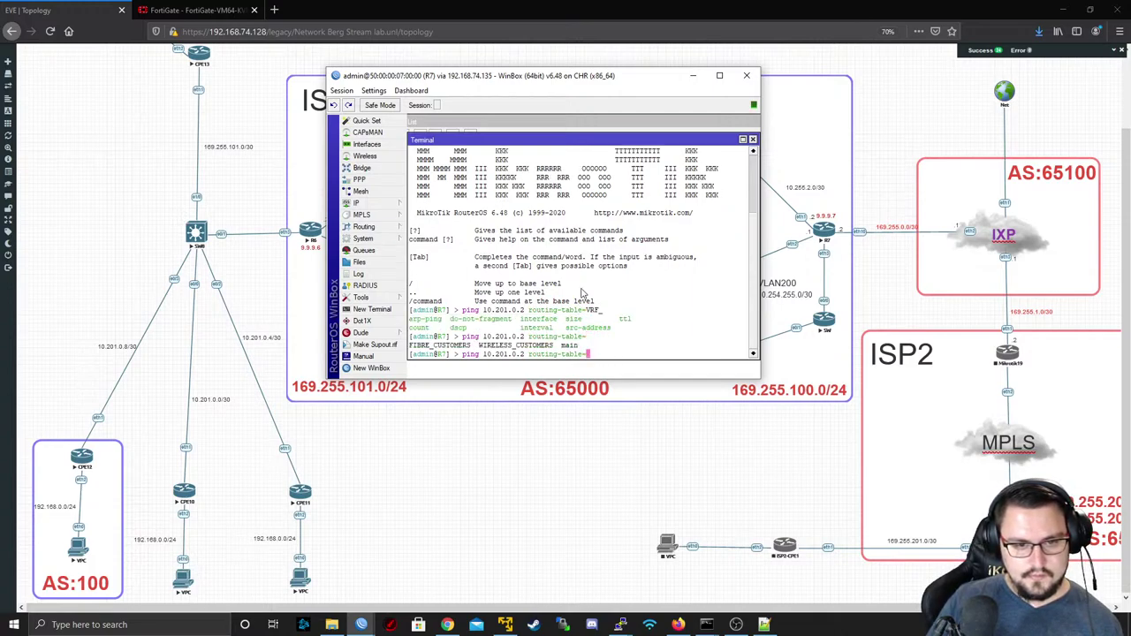
pyautogui.press('Tab')
pyautogui.write('W')
pyautogui.press('Tab')
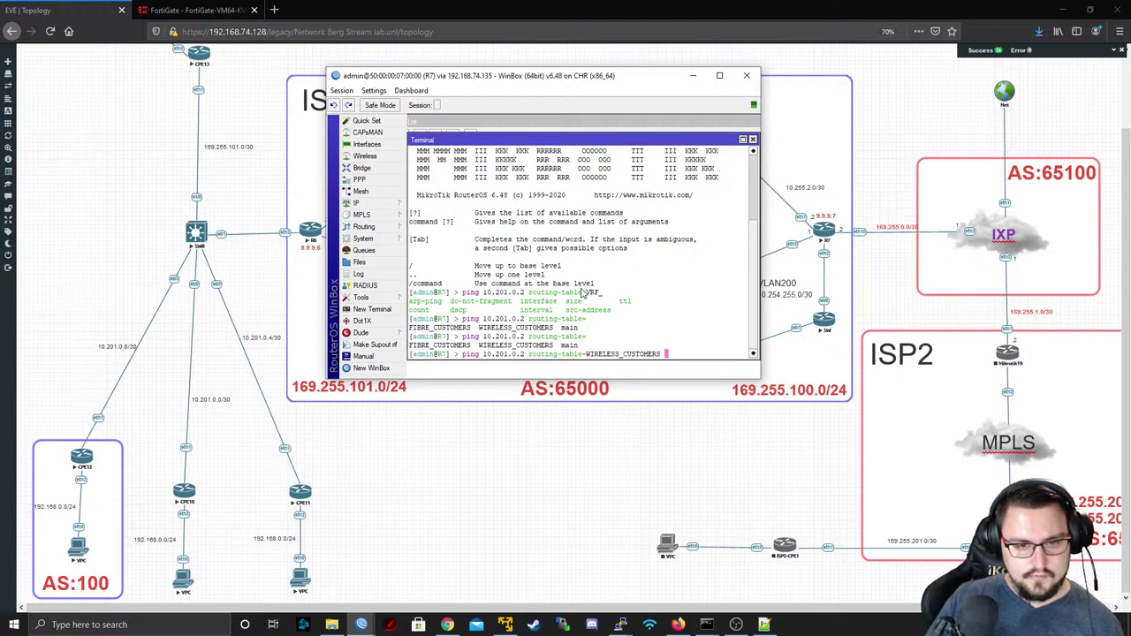
pyautogui.press('Return')
pyautogui.hotkey('ctrl', 'c')
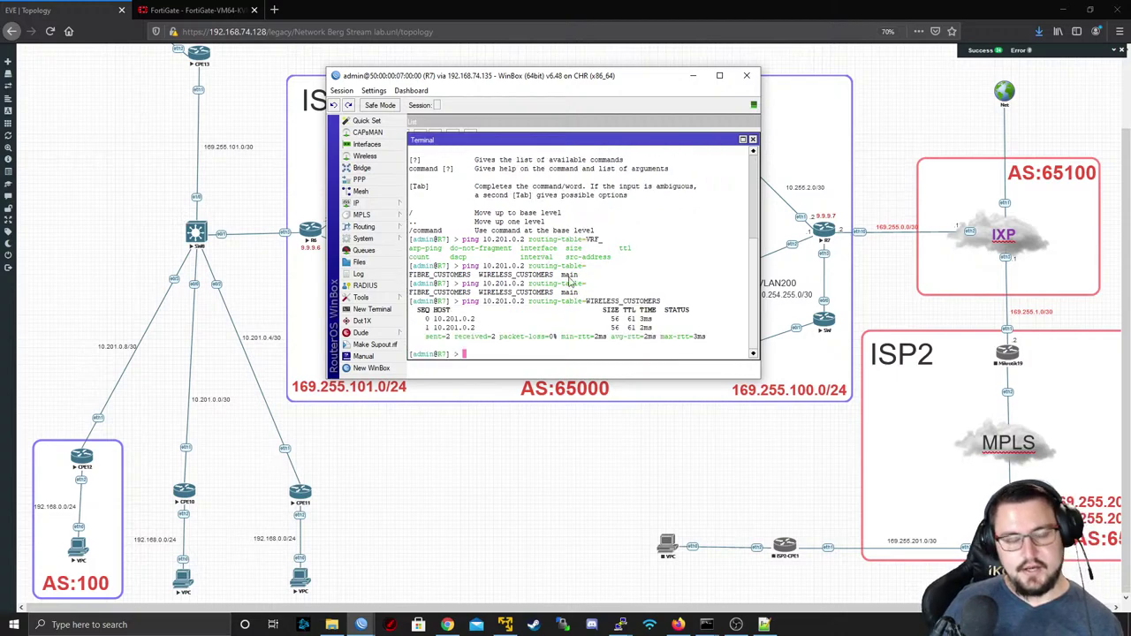
# - Inspect the WIRELESS_CUSTOMERS VRF in R7's IP > Routes VRF list
pyautogui.click(362, 203)
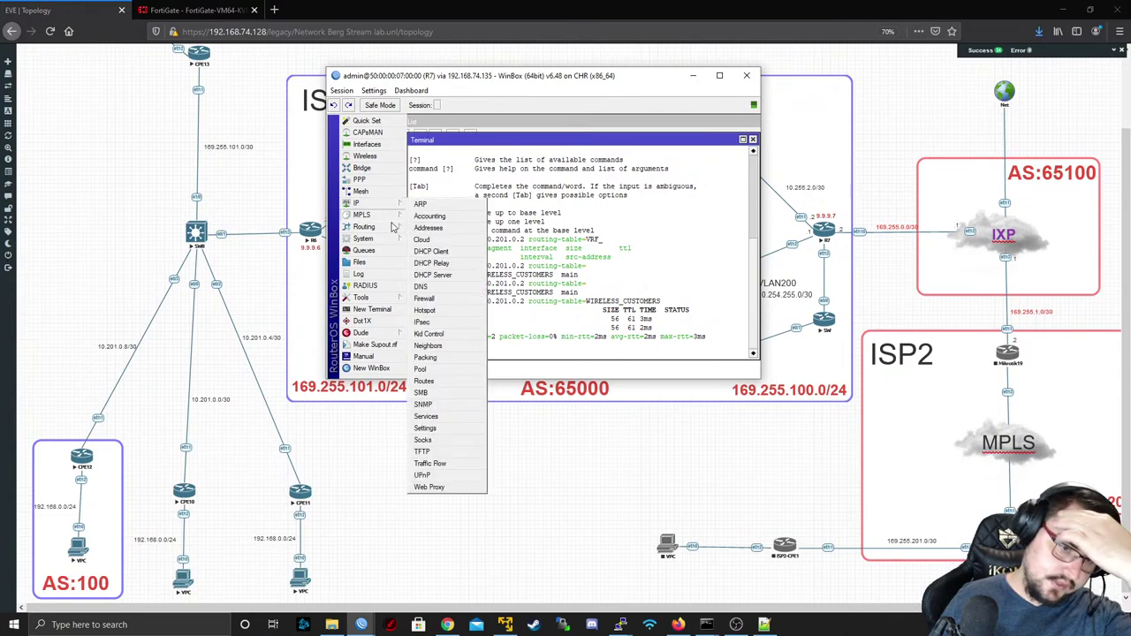
pyautogui.click(449, 382)
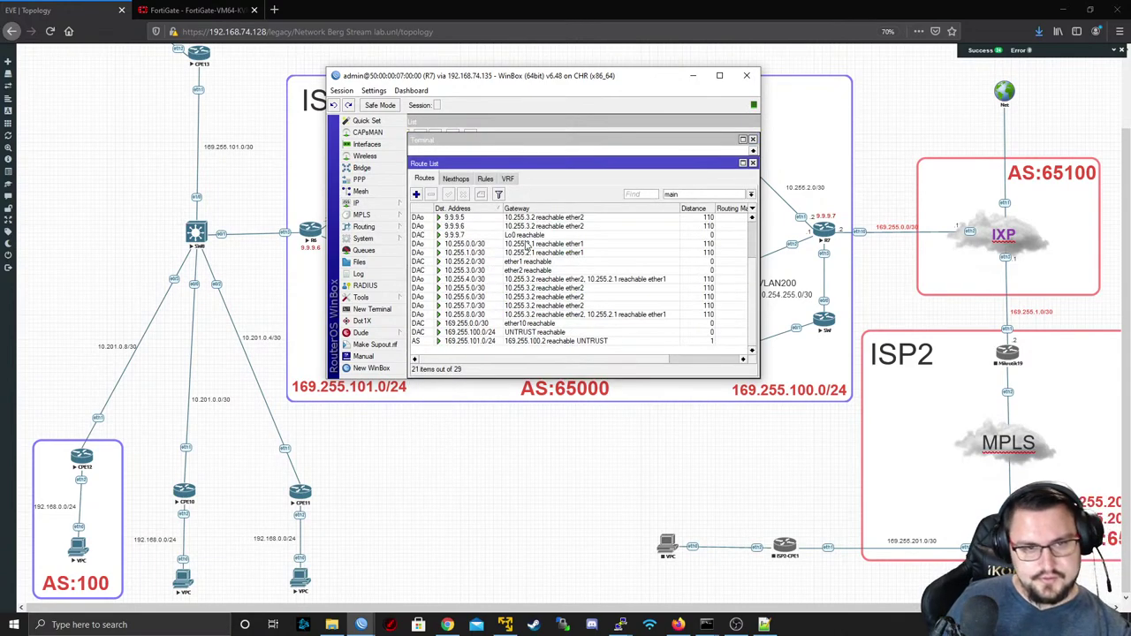
pyautogui.click(509, 179)
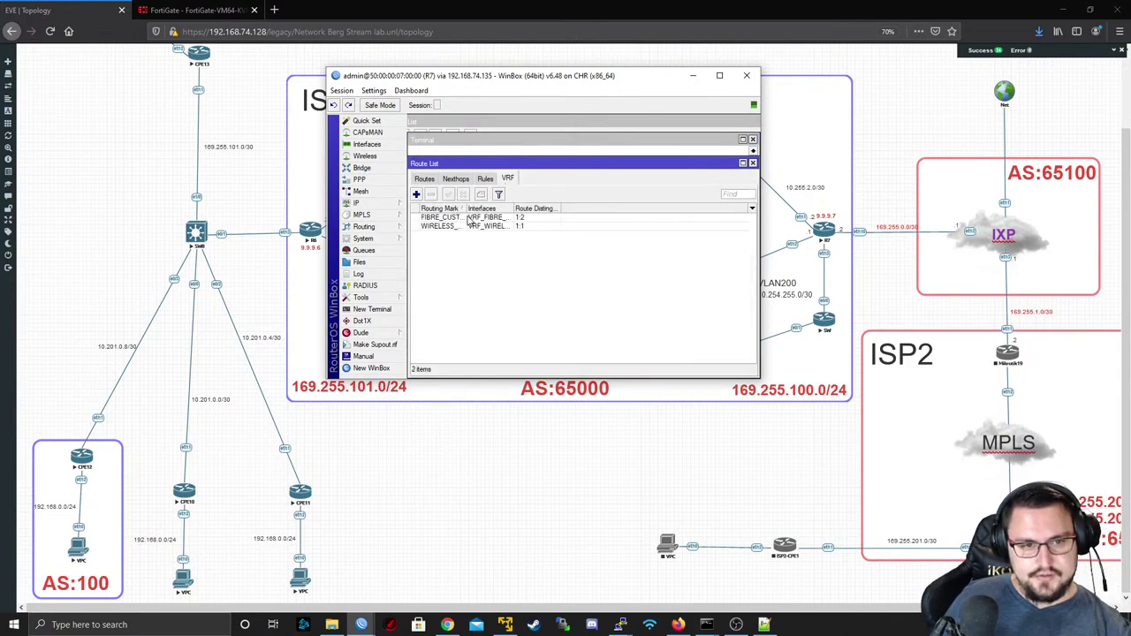
pyautogui.moveTo(465, 209); pyautogui.dragTo(505, 209)
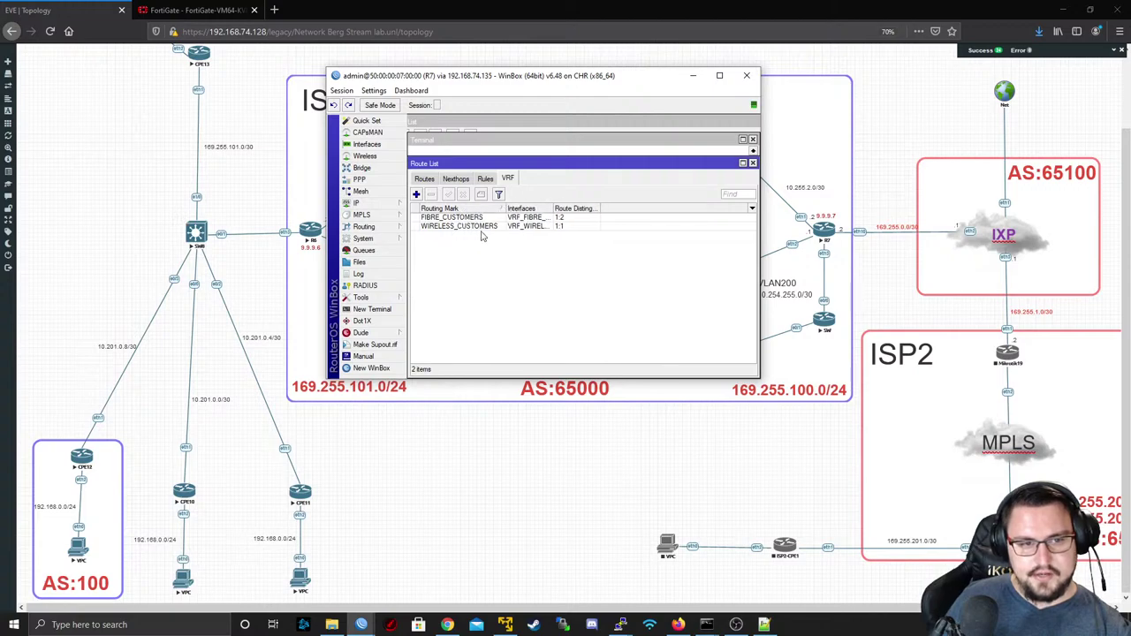
pyautogui.doubleClick(484, 227)
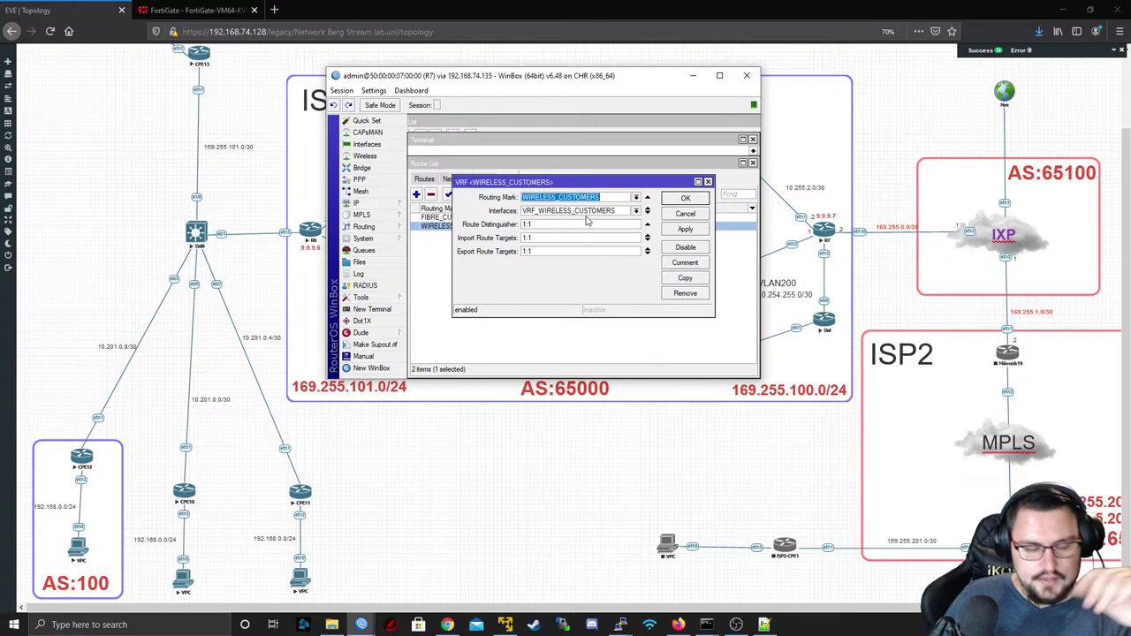
# - Check R7's address 10.254.255.1/29, close the dialogs, and return to FortiGate's static routes
pyautogui.click(362, 203)
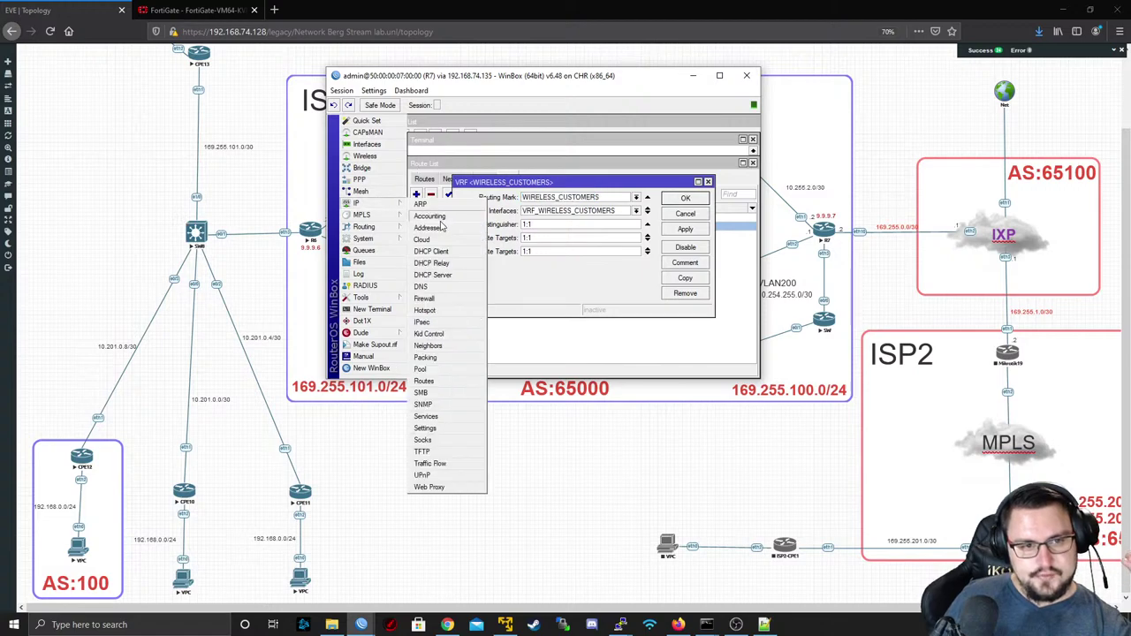
pyautogui.click(438, 228)
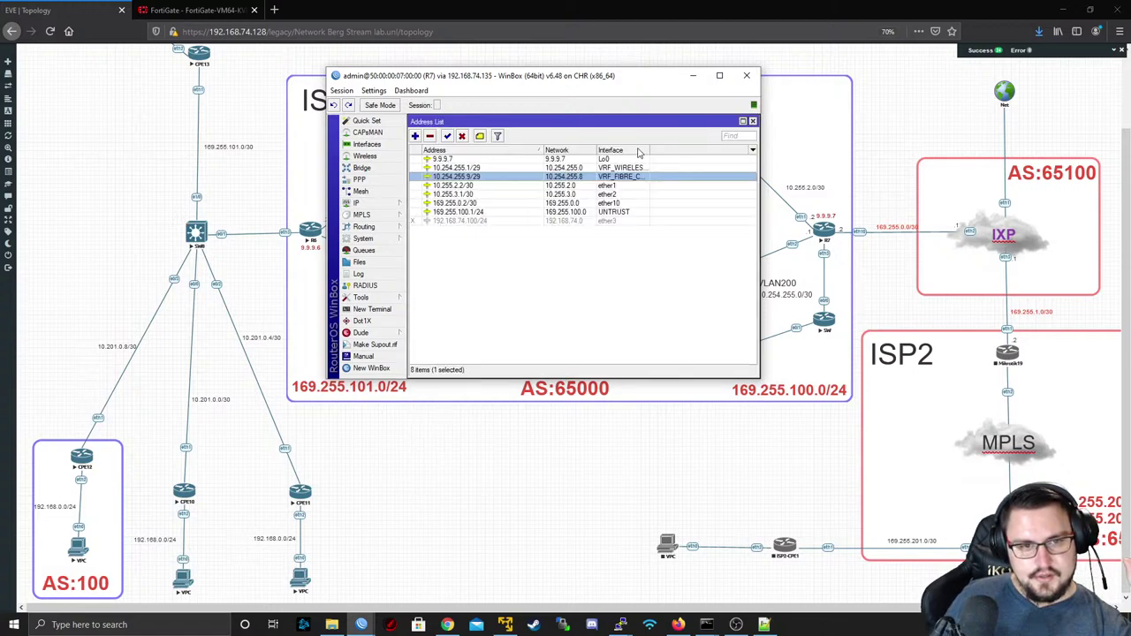
pyautogui.click(482, 167)
pyautogui.click(751, 121)
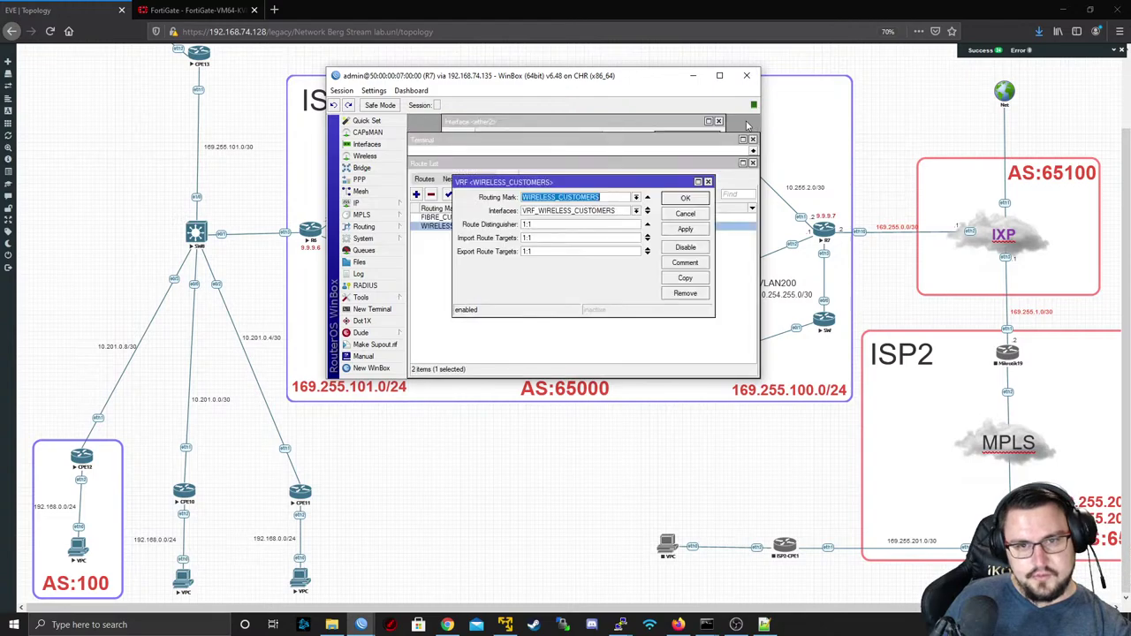
pyautogui.click(708, 182)
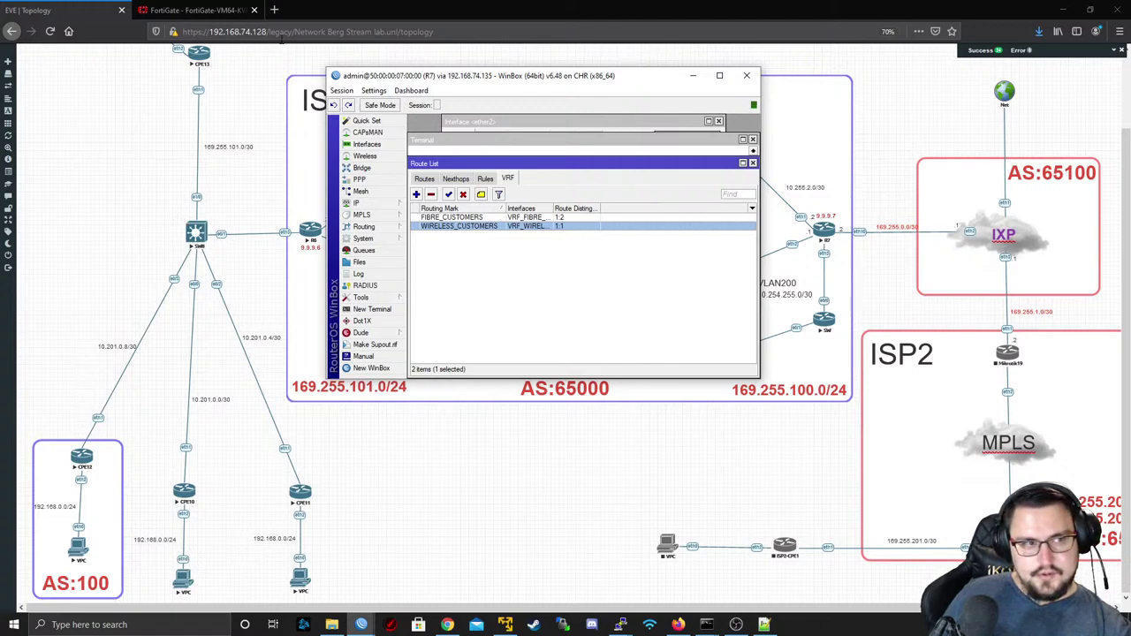
pyautogui.click(221, 13)
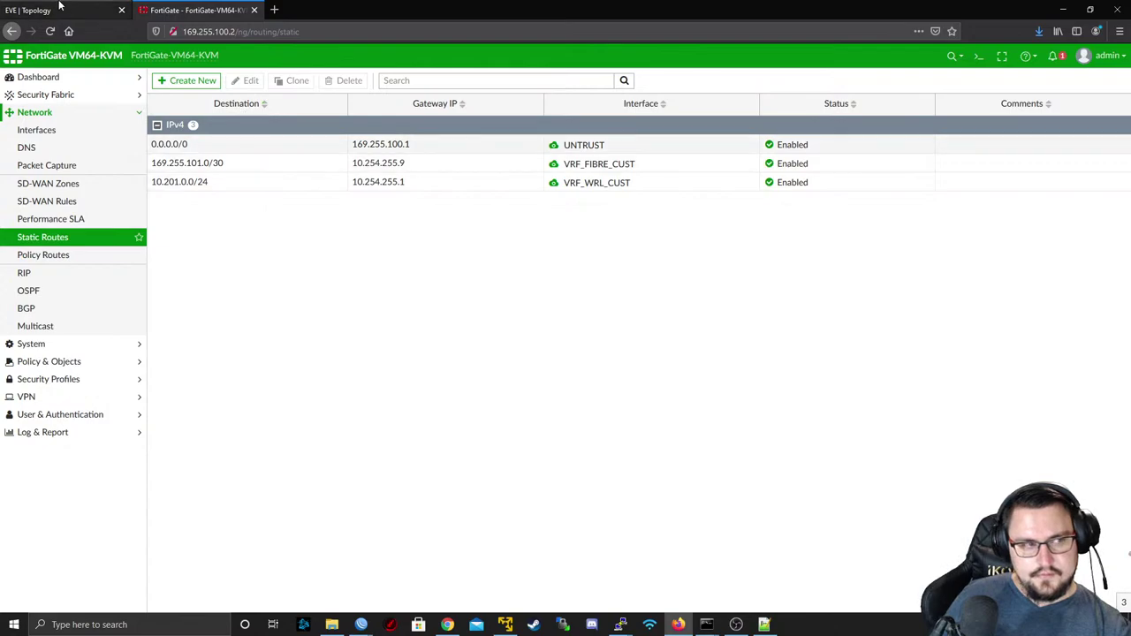
# - From the FortiGate CLI run 'execute ping 10.201.0.2', getting 4/4 replies, then stop it
pyautogui.moveTo(627, 11)
pyautogui.mouseDown()
pyautogui.moveTo(791, 106)
pyautogui.moveTo(689, 341)
pyautogui.moveTo(626, 33)
pyautogui.mouseUp()
pyautogui.hotkey('alt', 'Tab')
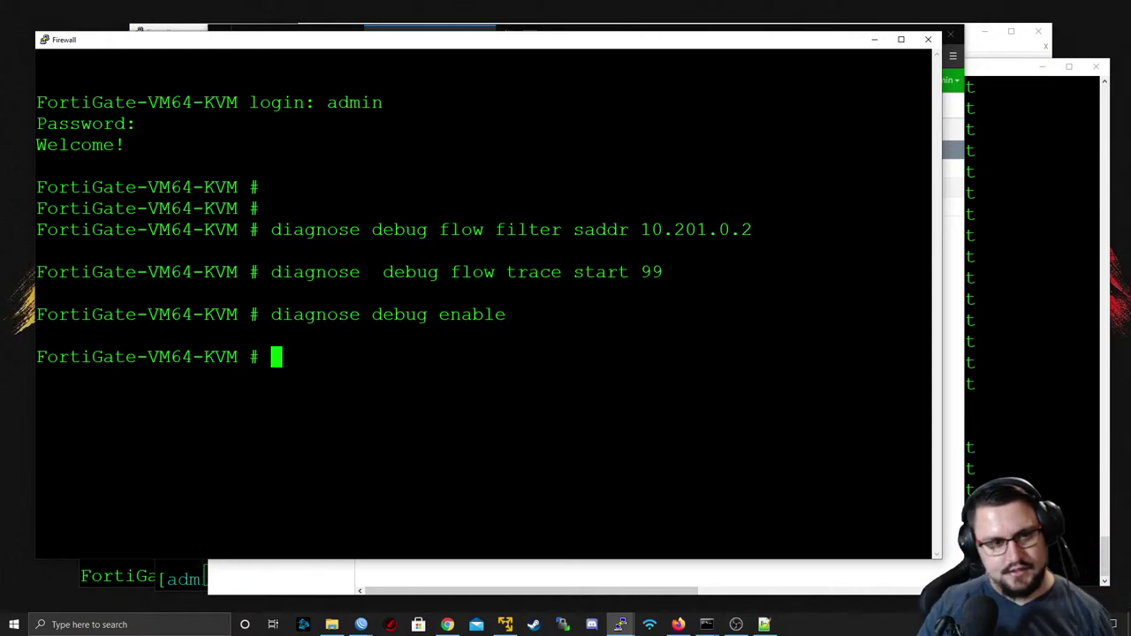
pyautogui.write('execute ping 10')
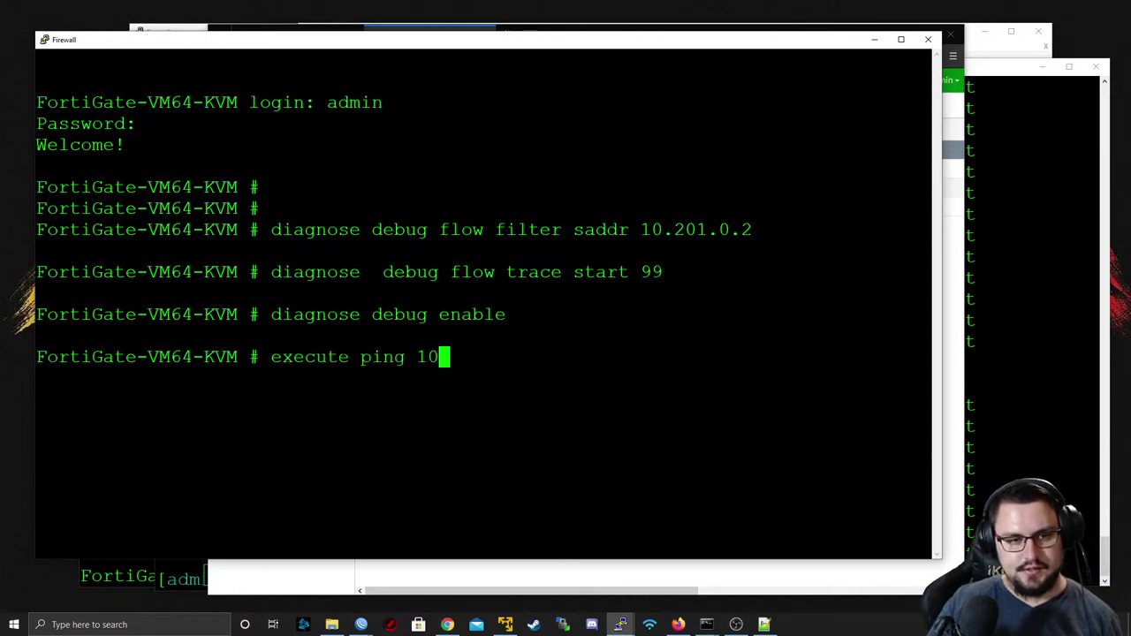
pyautogui.write('.201.0.2')
pyautogui.press('Return')
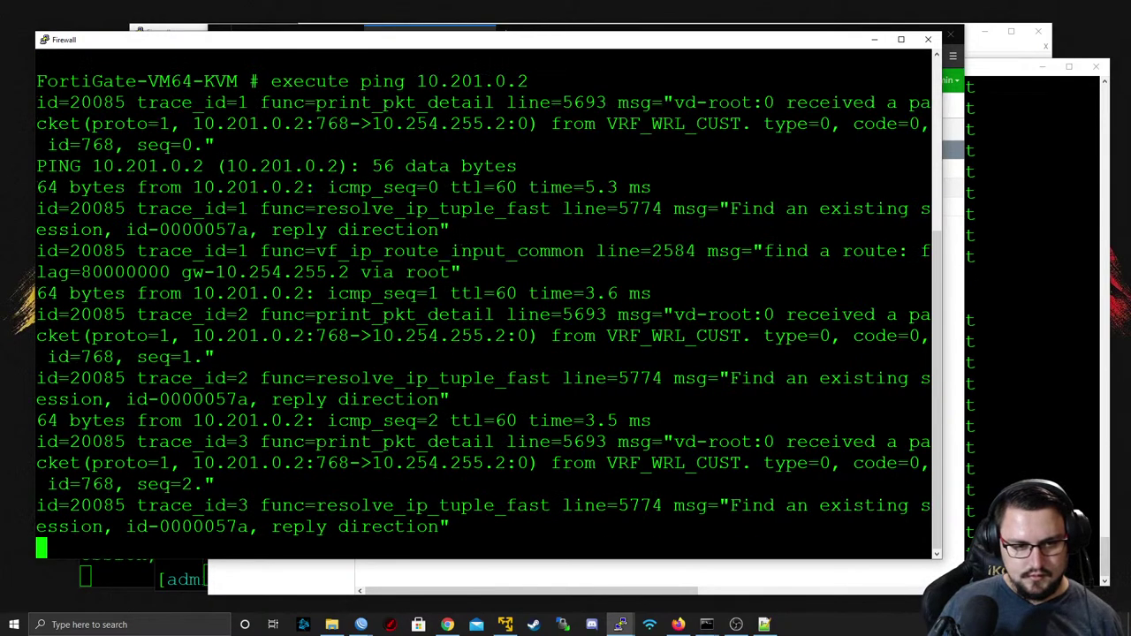
pyautogui.hotkey('ctrl', 'c')
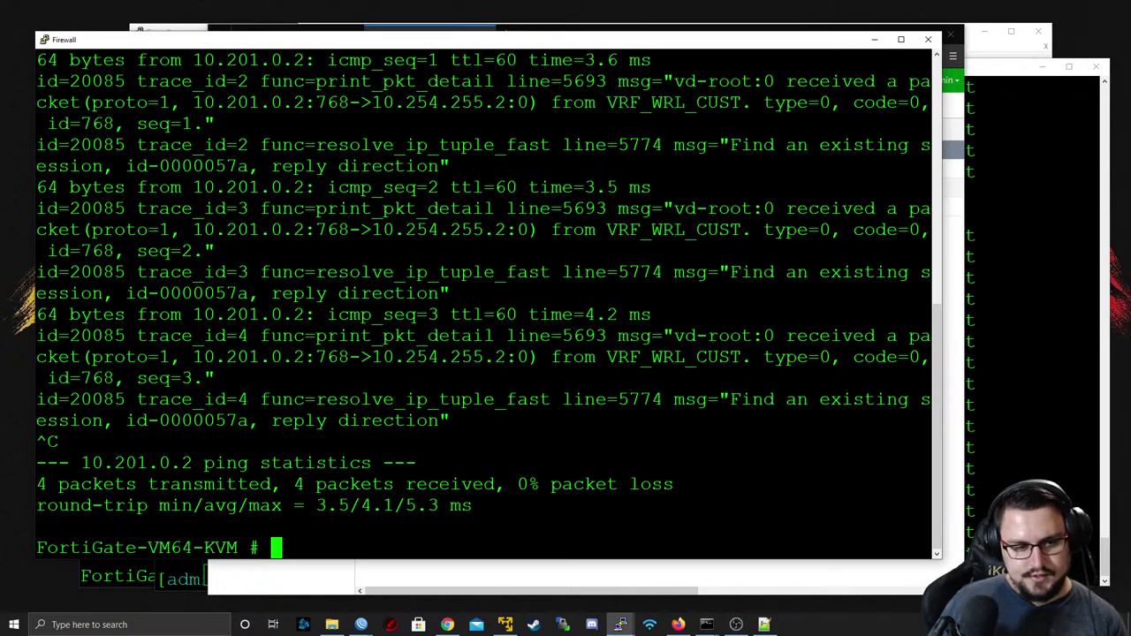
pyautogui.press('Return')
pyautogui.press('Return')
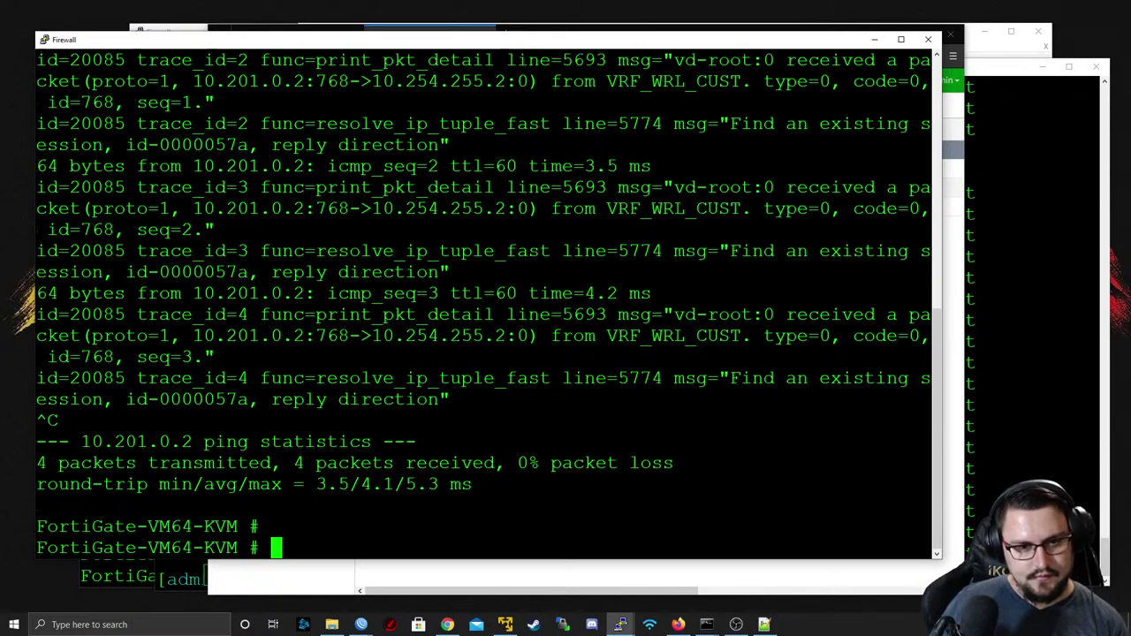
pyautogui.hotkey('alt', 'Tab')
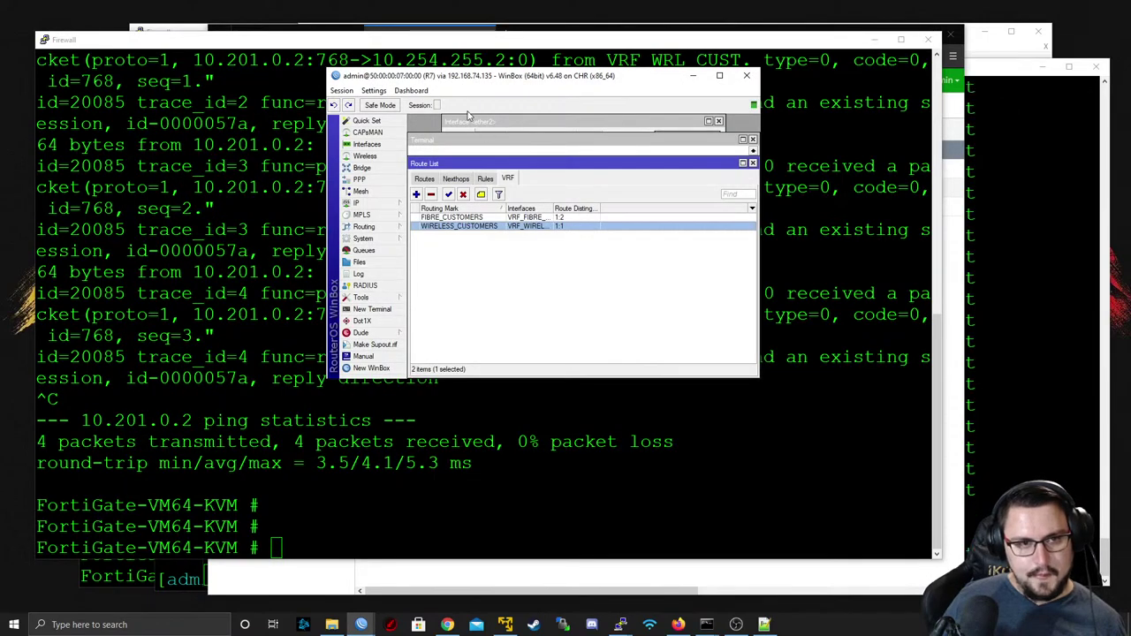
# - Maximize R7's WinBox window and bring its route list back to the front
pyautogui.doubleClick(444, 79)
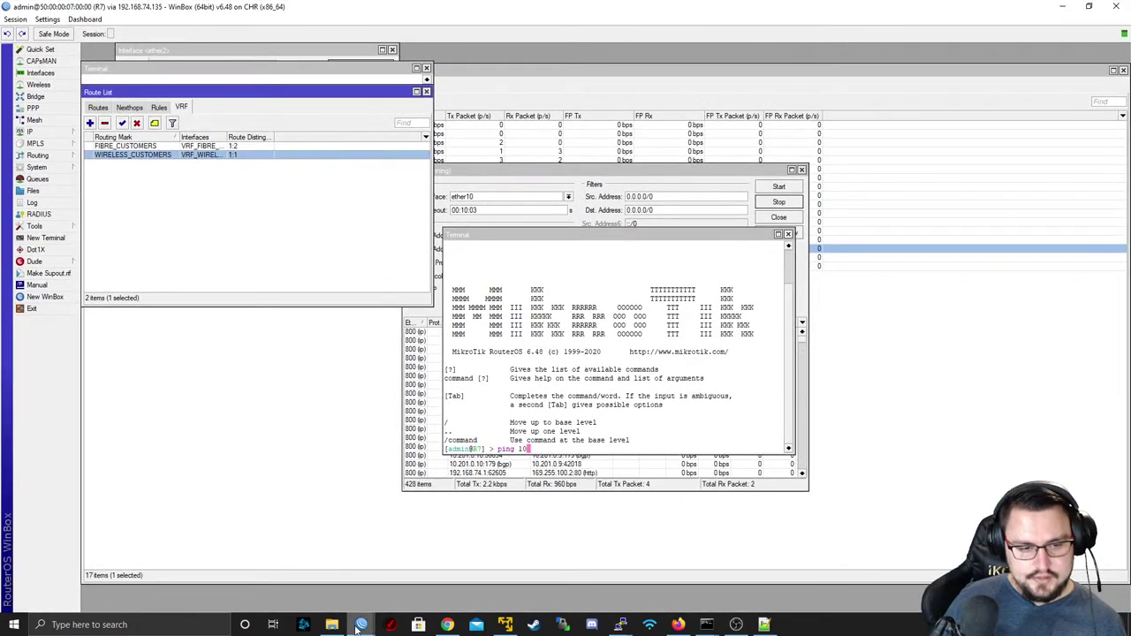
pyautogui.moveTo(356, 630)
pyautogui.click(167, 410)
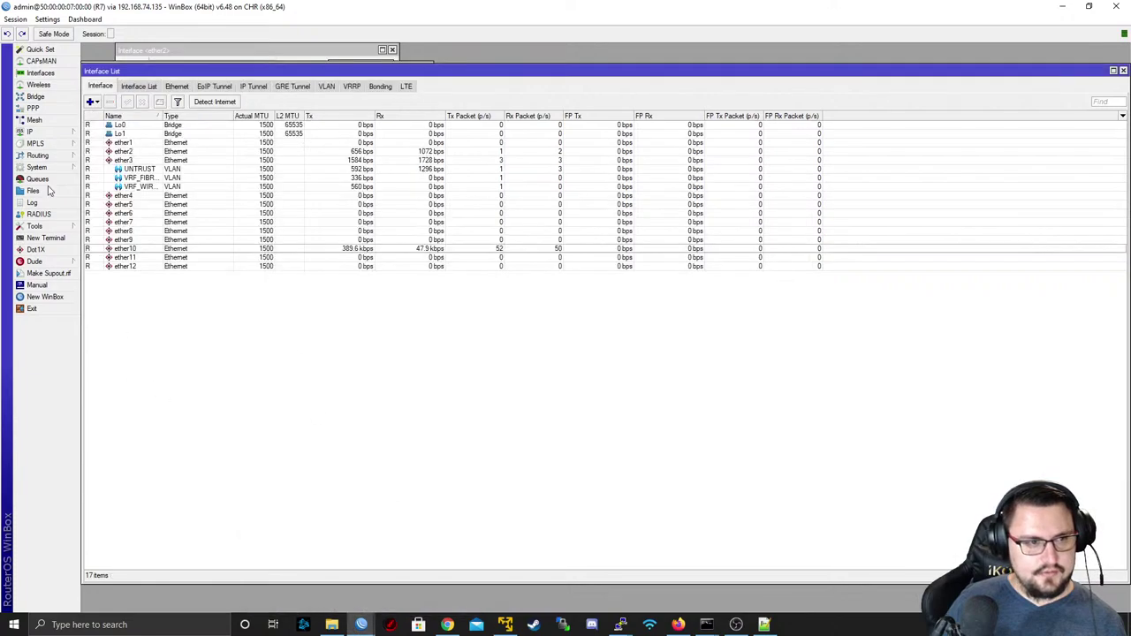
pyautogui.click(34, 132)
pyautogui.click(116, 311)
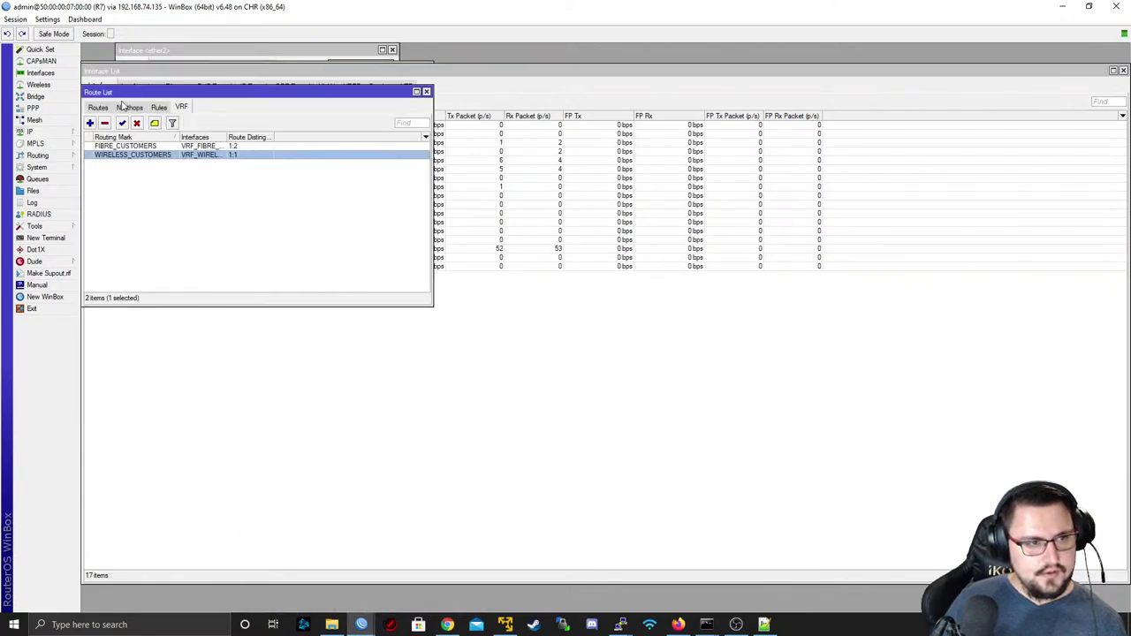
# - Filter R7's routes to WIRELESS_CUSTOMERS and inspect the 0.0.0.0/0 default via 10.254.255.2
pyautogui.click(98, 107)
pyautogui.click(351, 122)
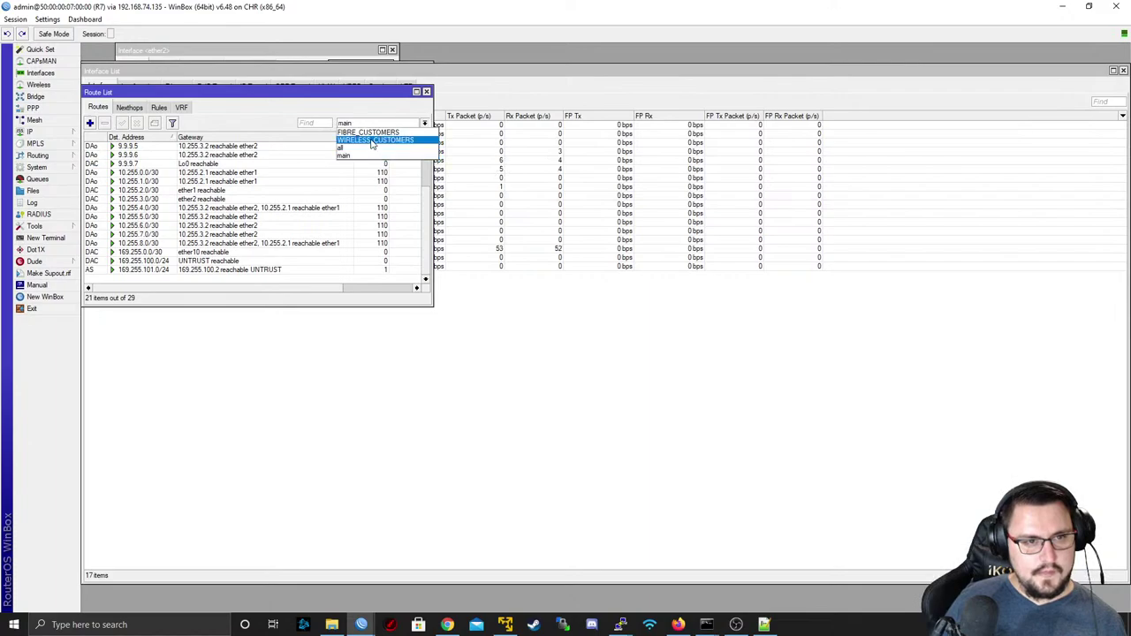
pyautogui.click(373, 143)
pyautogui.click(281, 148)
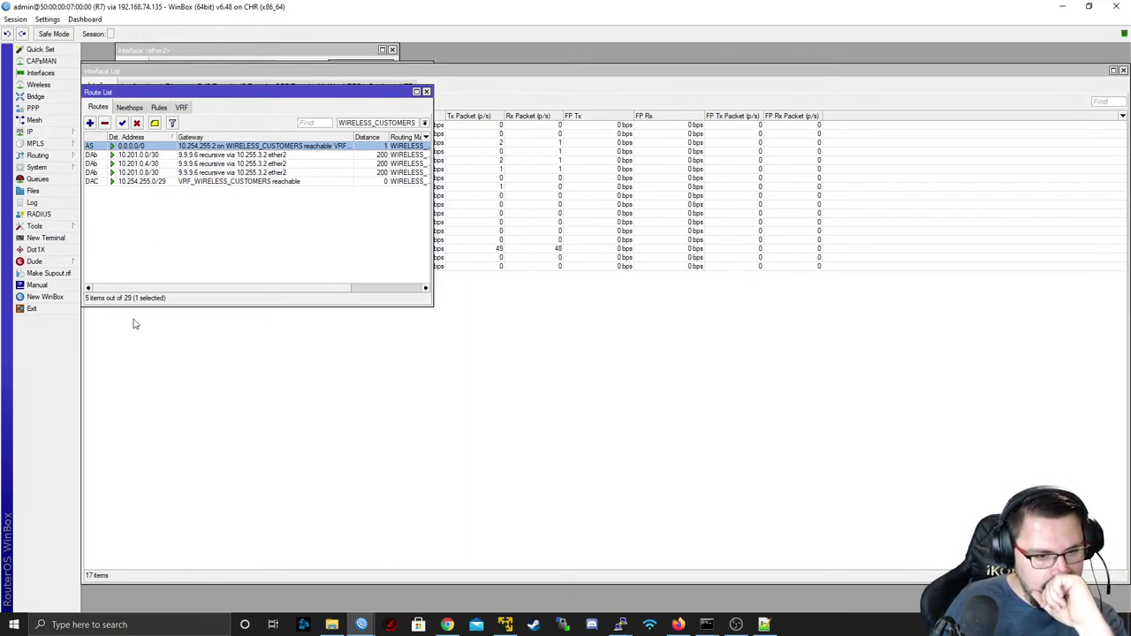
pyautogui.moveTo(357, 625)
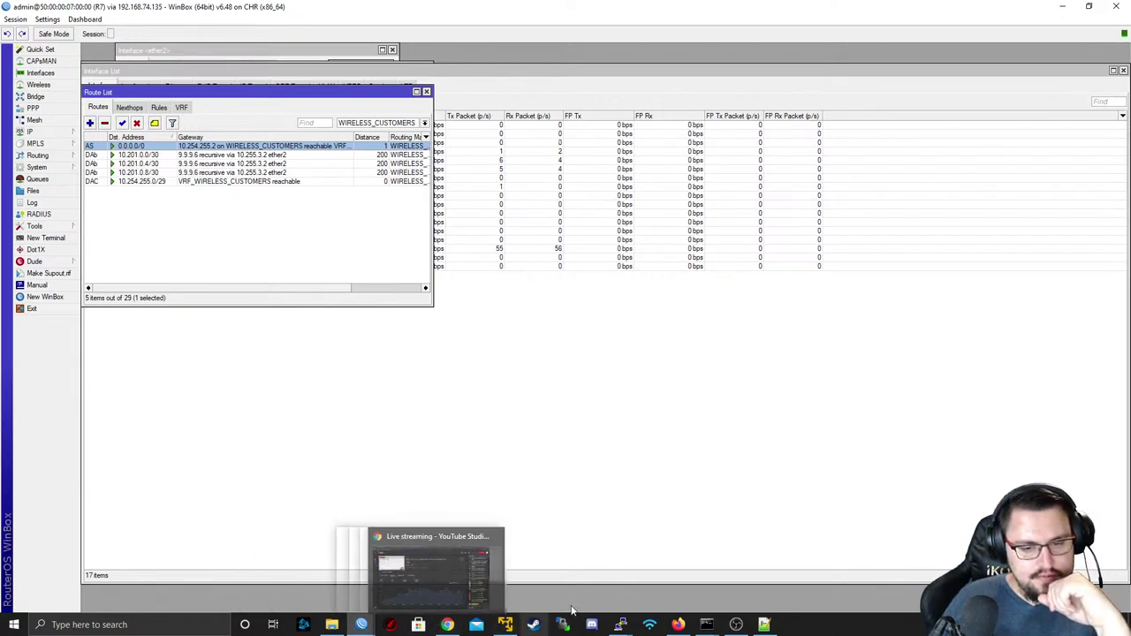
# - Stop CPE10's failing 8.8.8.8 ping and list its routes with 'ip route print'
pyautogui.moveTo(620, 625)
pyautogui.click(748, 572)
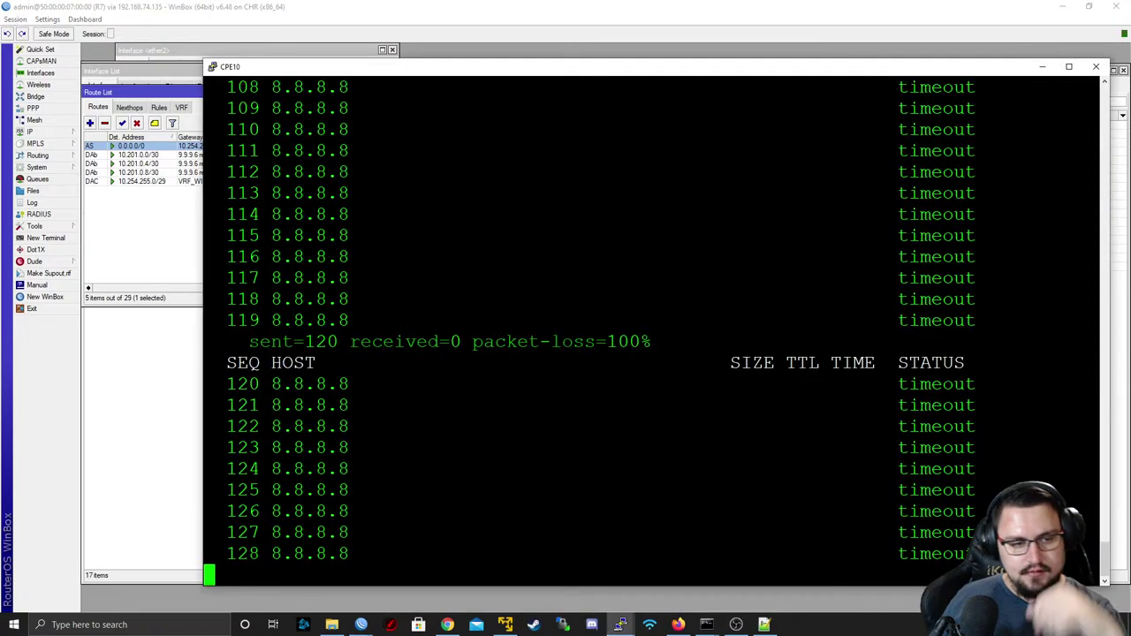
pyautogui.hotkey('ctrl', 'c')
pyautogui.press('Return')
pyautogui.press('Return')
pyautogui.write('ip')
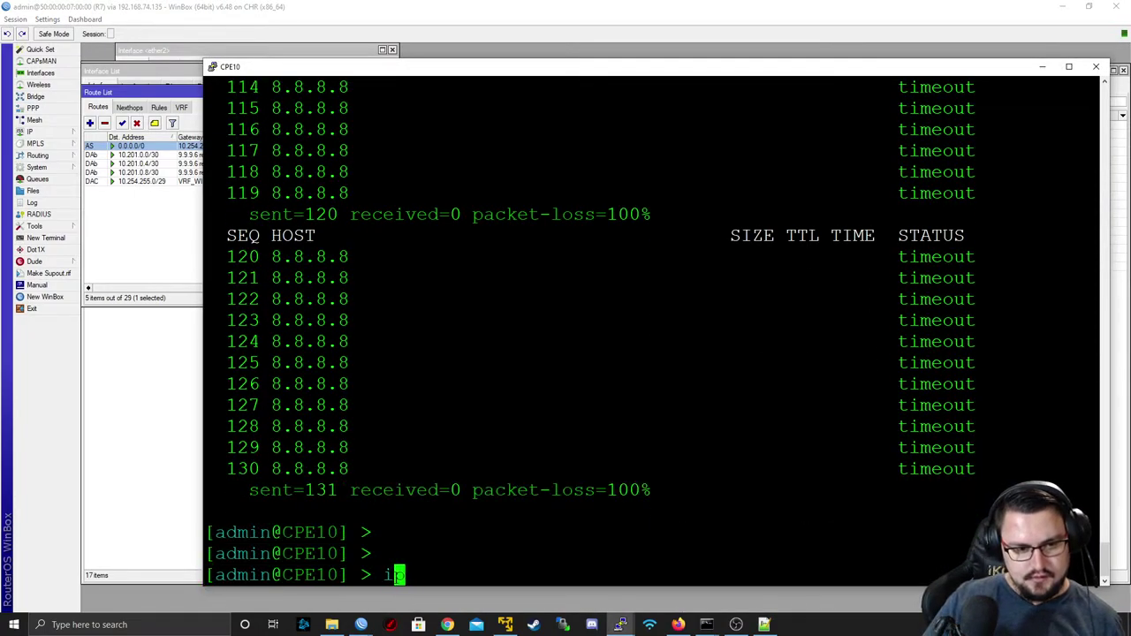
pyautogui.write(' route print')
pyautogui.press('Return')
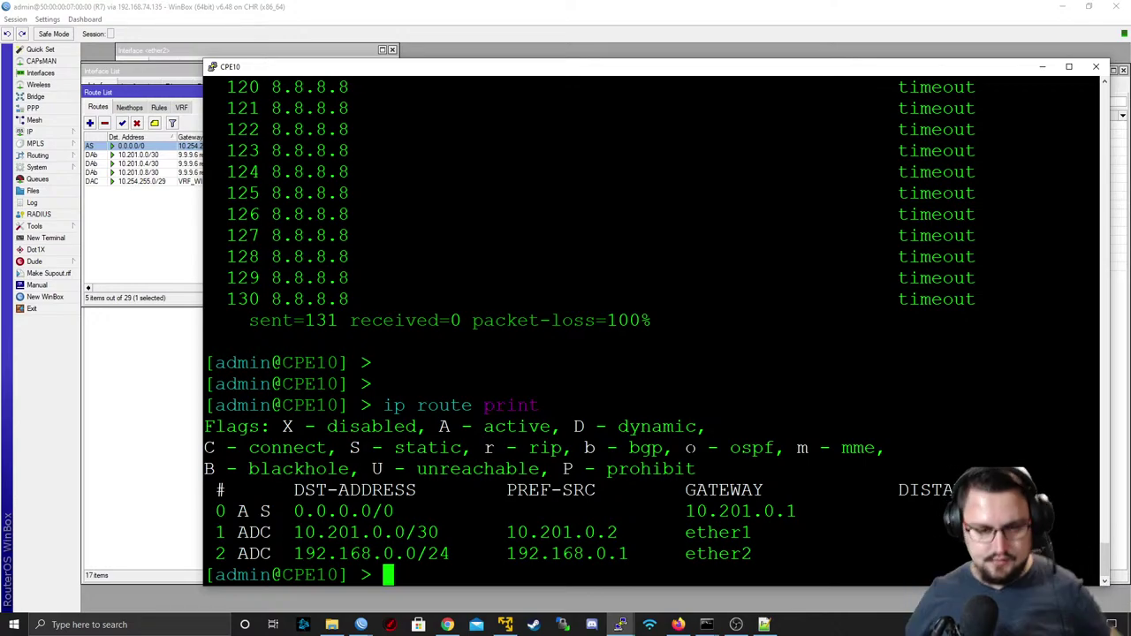
# - Ping gateway 10.201.0.1 from CPE10, stopping after three replies
pyautogui.write('ping 10.2')
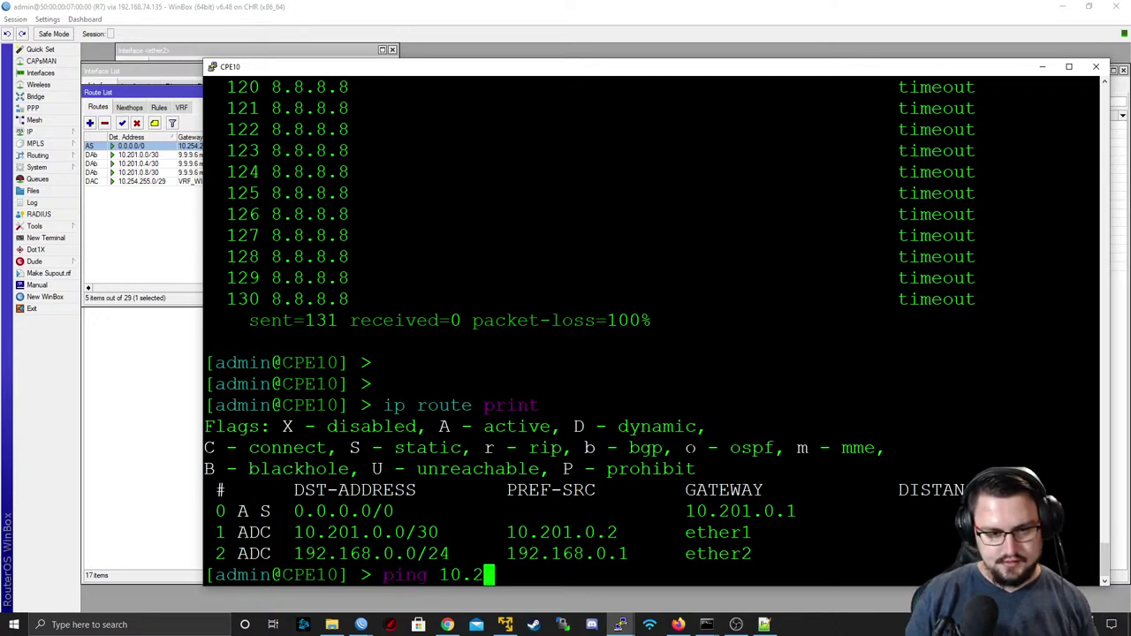
pyautogui.write('01.0.1')
pyautogui.press('Return')
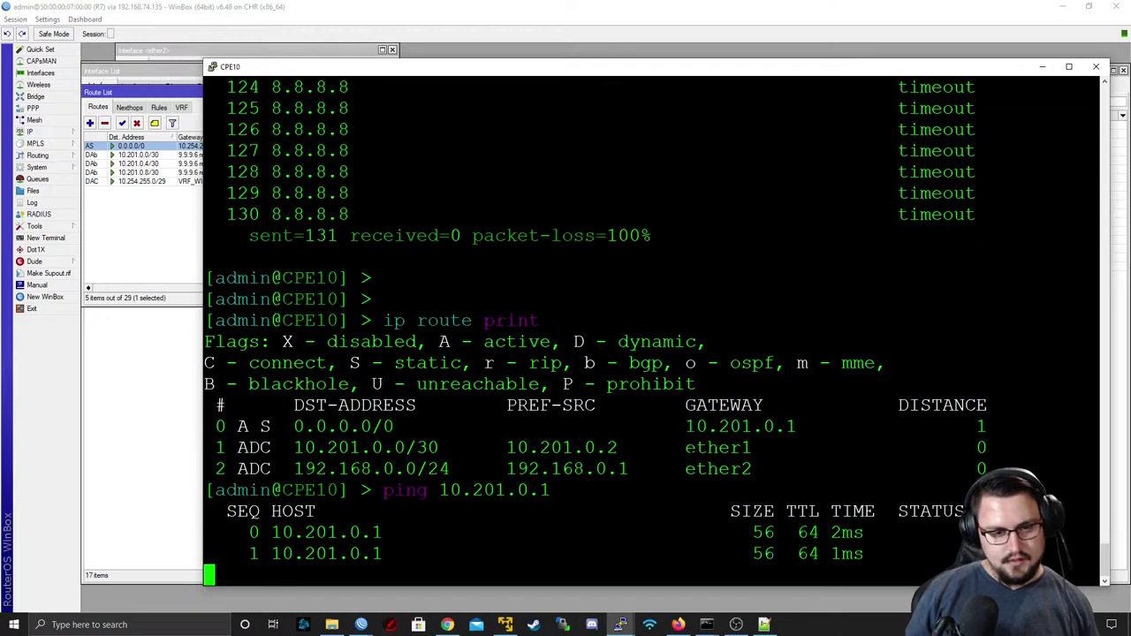
pyautogui.hotkey('ctrl', 'c')
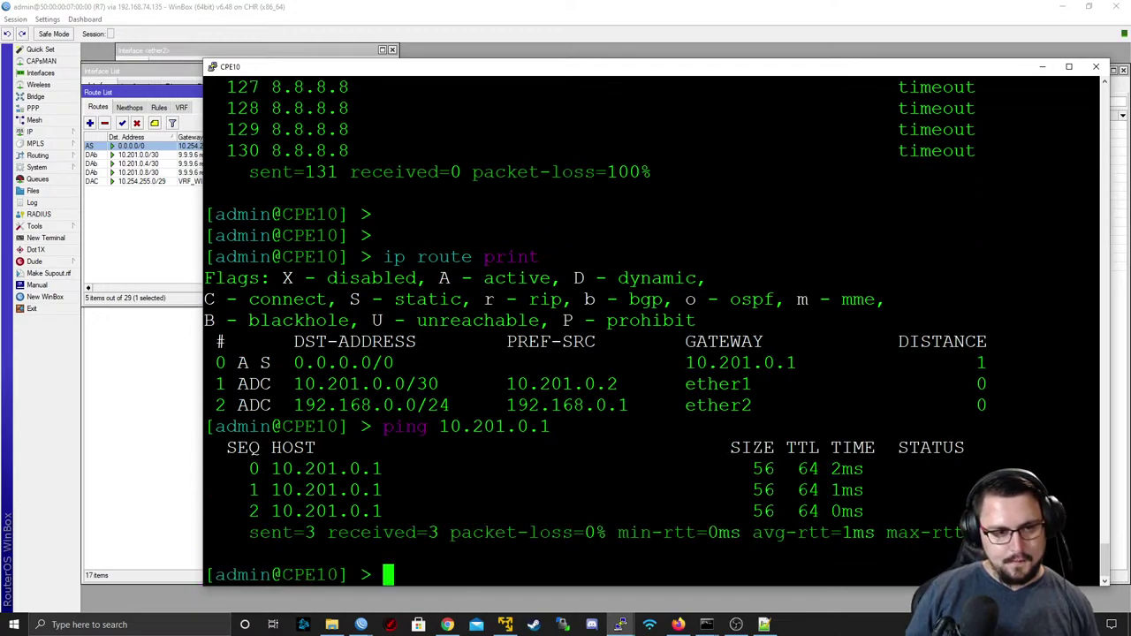
# - List CPE10's NAT rules with 'ip firewall nat print', showing the masquerade srcnat rule
pyautogui.write('iu')
pyautogui.press('BackSpace')
pyautogui.write('p firewall pr')
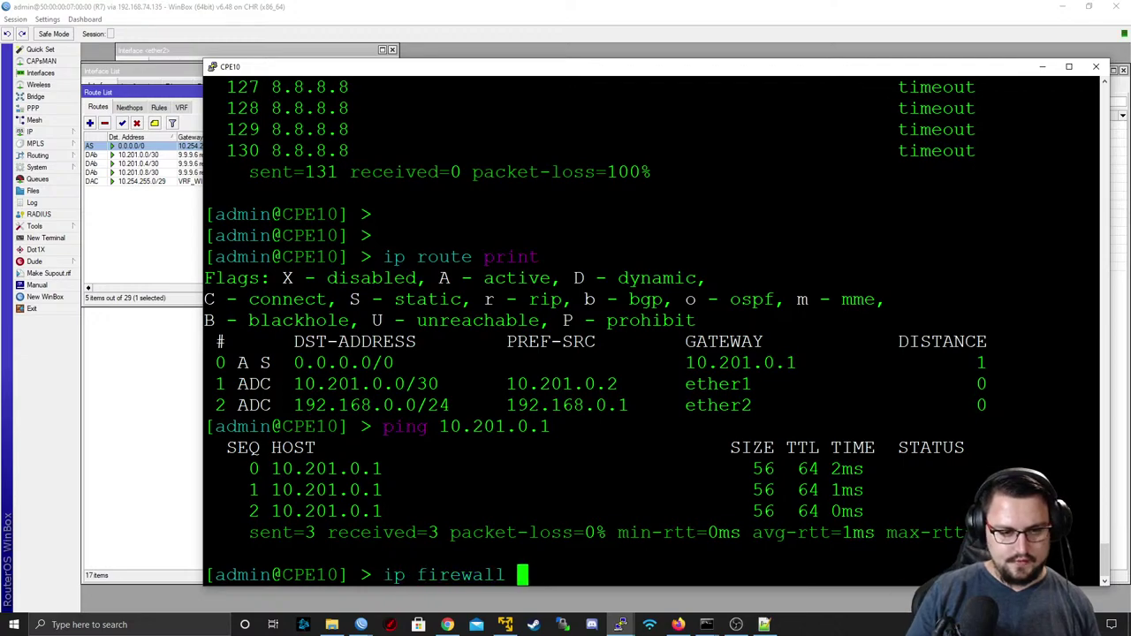
pyautogui.press('BackSpace')
pyautogui.press('BackSpace')
pyautogui.write('nat print')
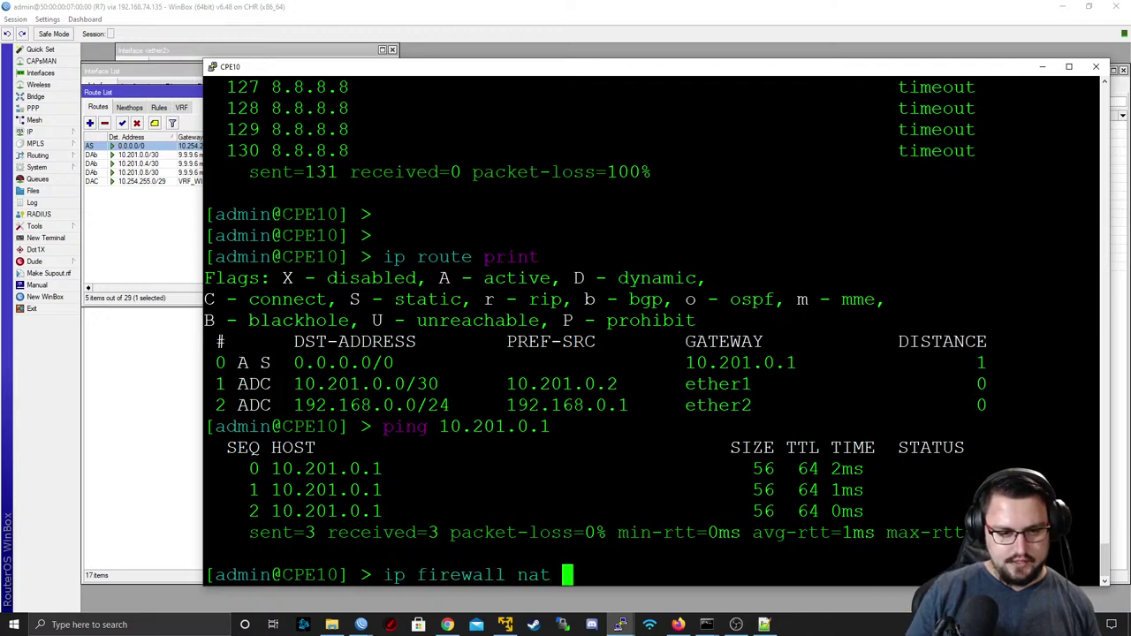
pyautogui.press('Return')
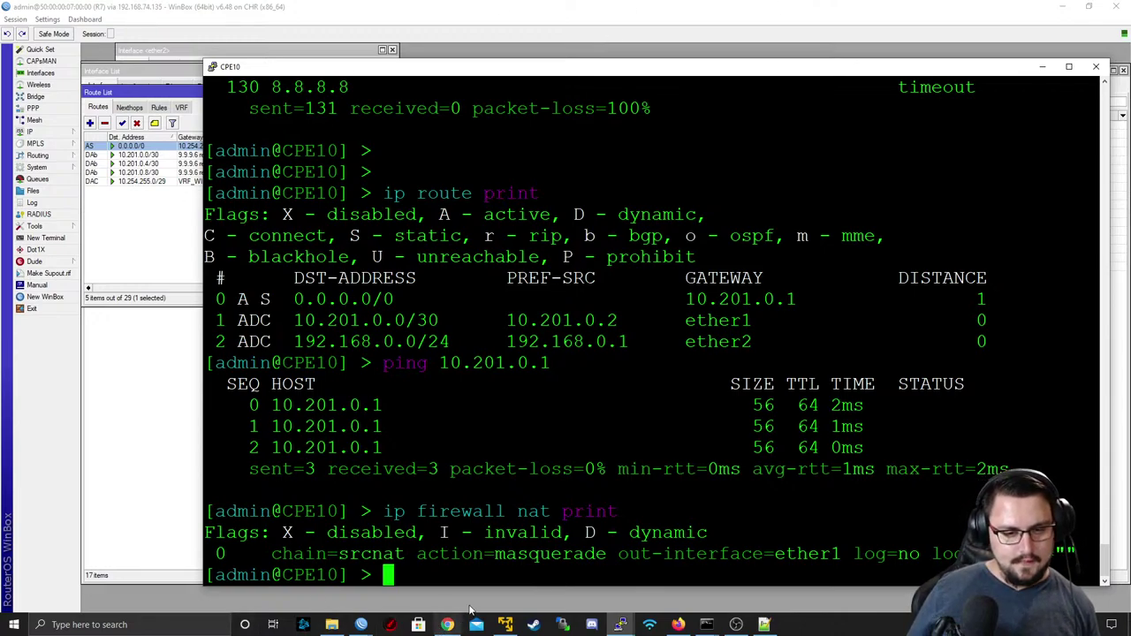
pyautogui.moveTo(625, 623)
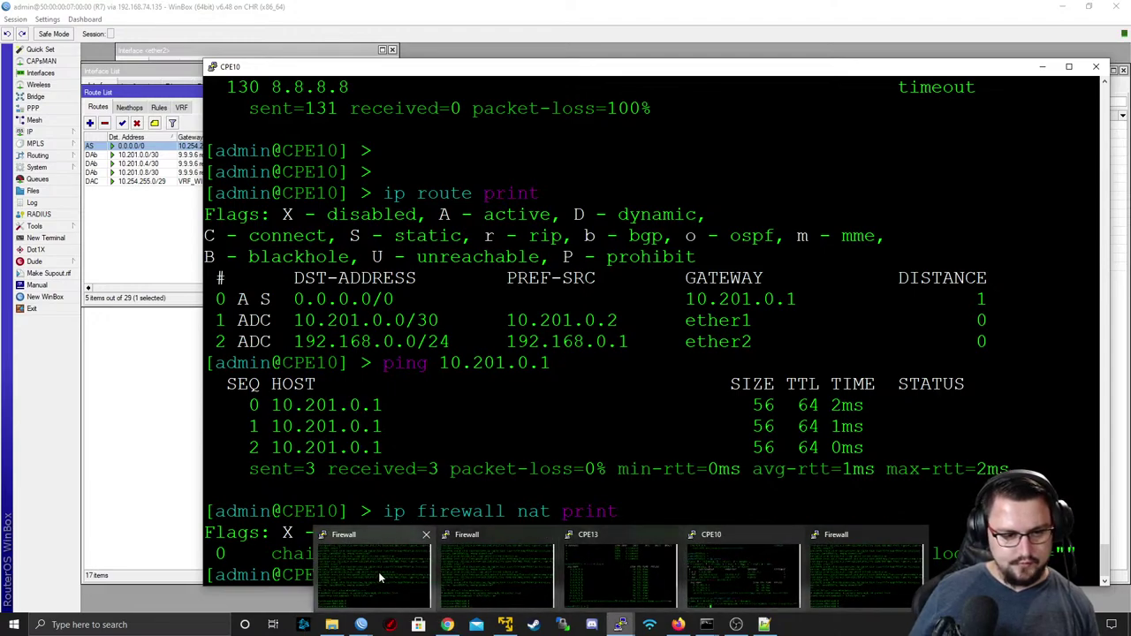
pyautogui.rightClick(362, 624)
# - Launch a second WinBox, list RoMON neighbors, and select R6 as the target
pyautogui.click(346, 562)
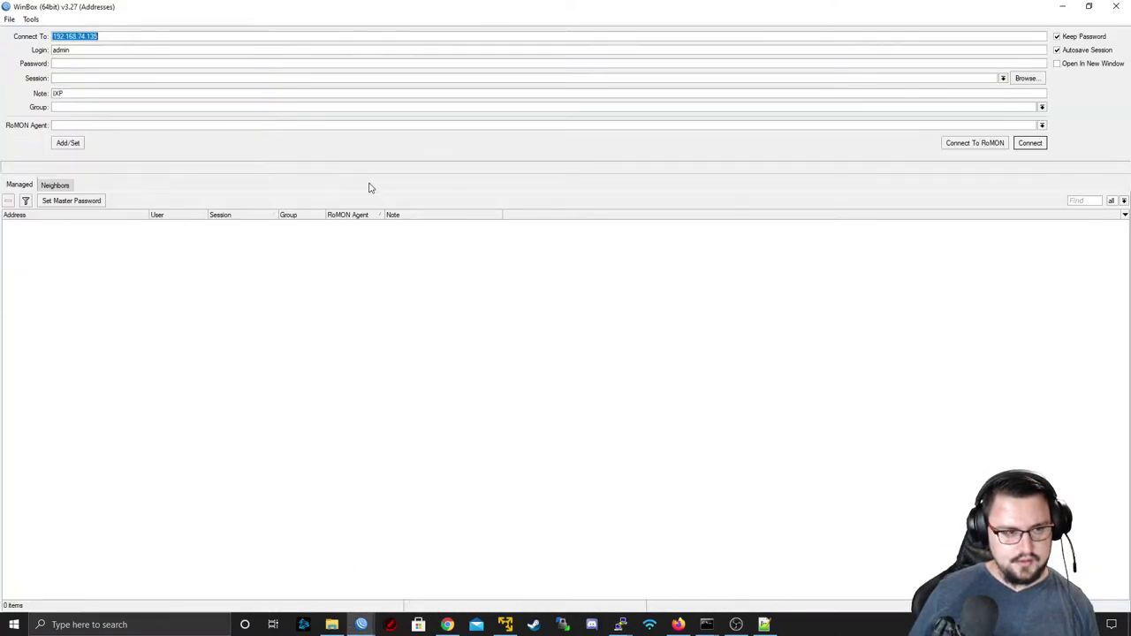
pyautogui.click(954, 144)
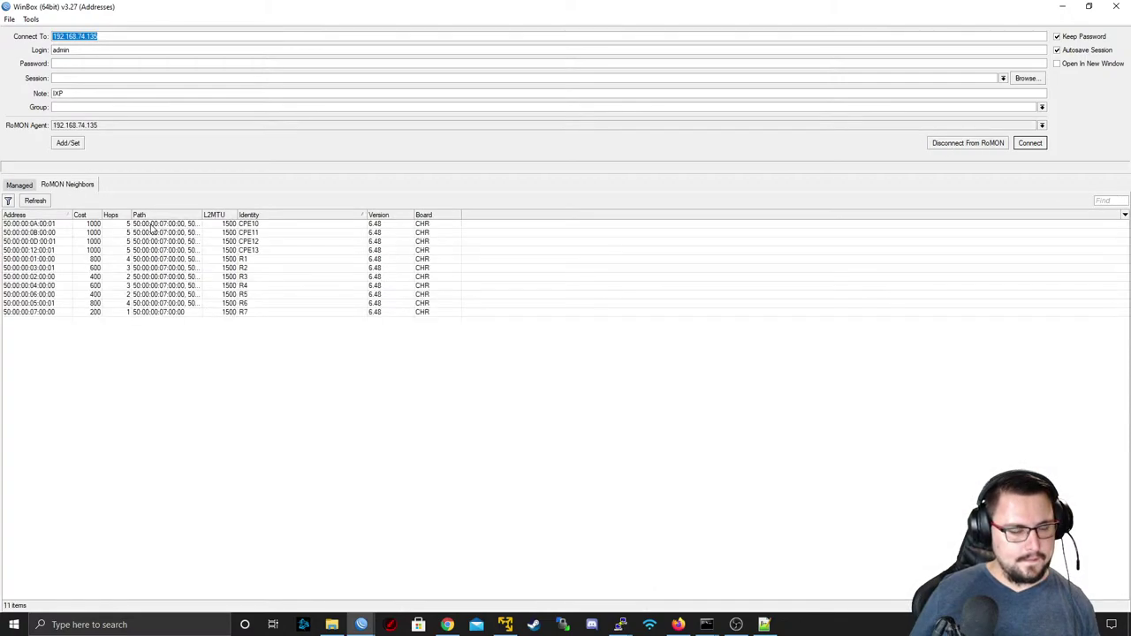
pyautogui.click(237, 303)
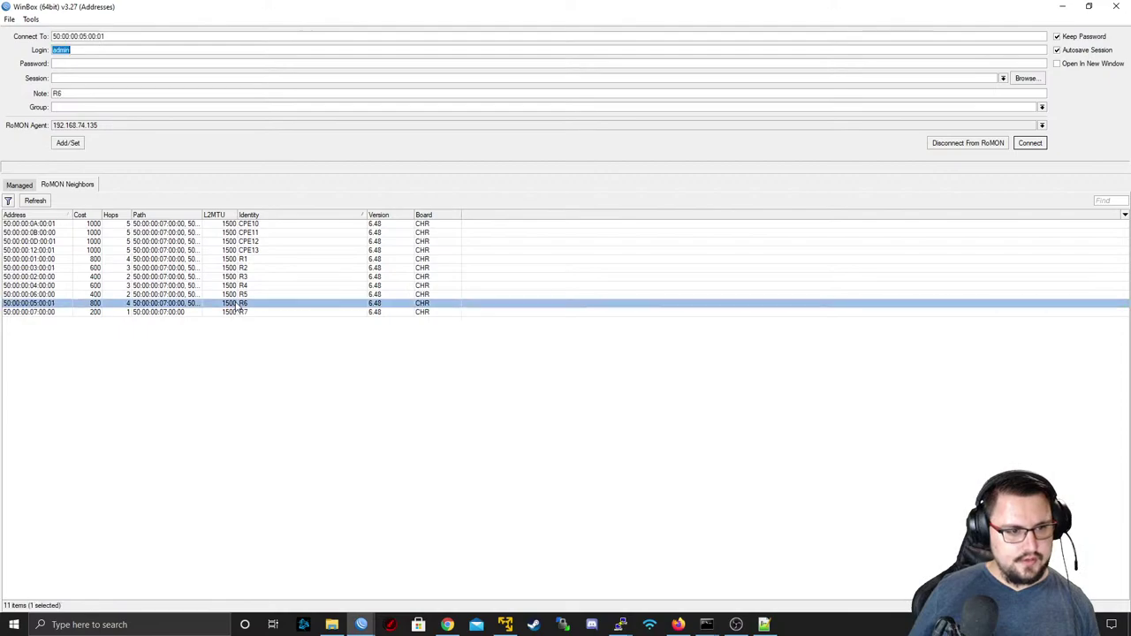
pyautogui.doubleClick(257, 4)
pyautogui.moveTo(555, 193); pyautogui.dragTo(473, 154)
# - Check the EVE lab topology in the browser, then connect to R6 over RoMON
pyautogui.hotkey('alt', 'Tab')
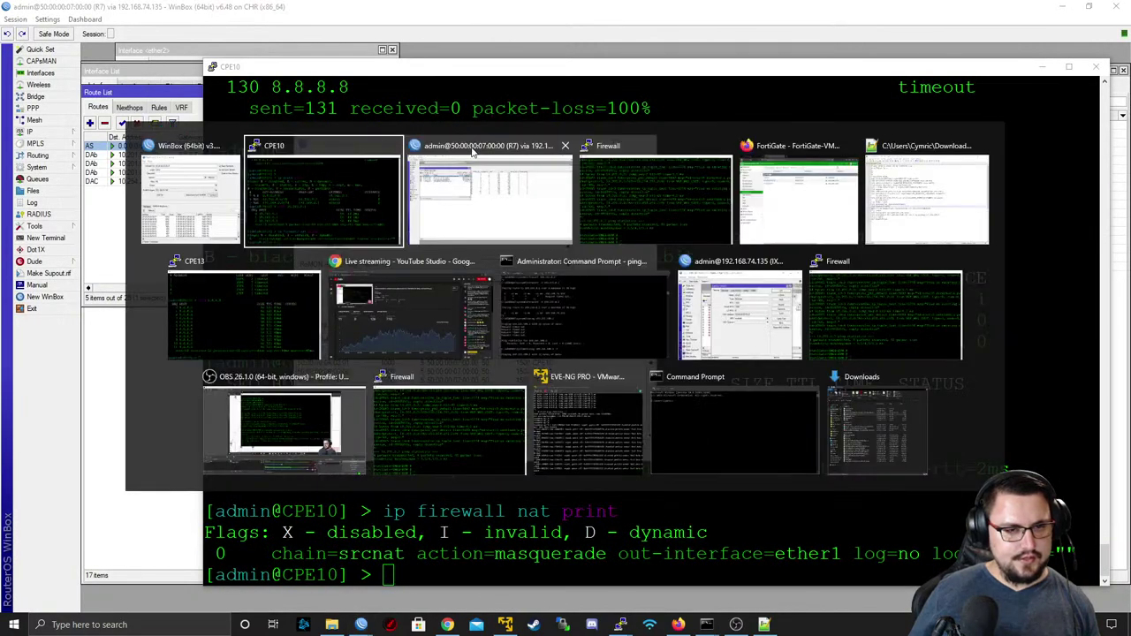
pyautogui.hotkey('alt', 'Tab')
pyautogui.hotkey('alt', 'Tab')
pyautogui.hotkey('alt', 'Tab')
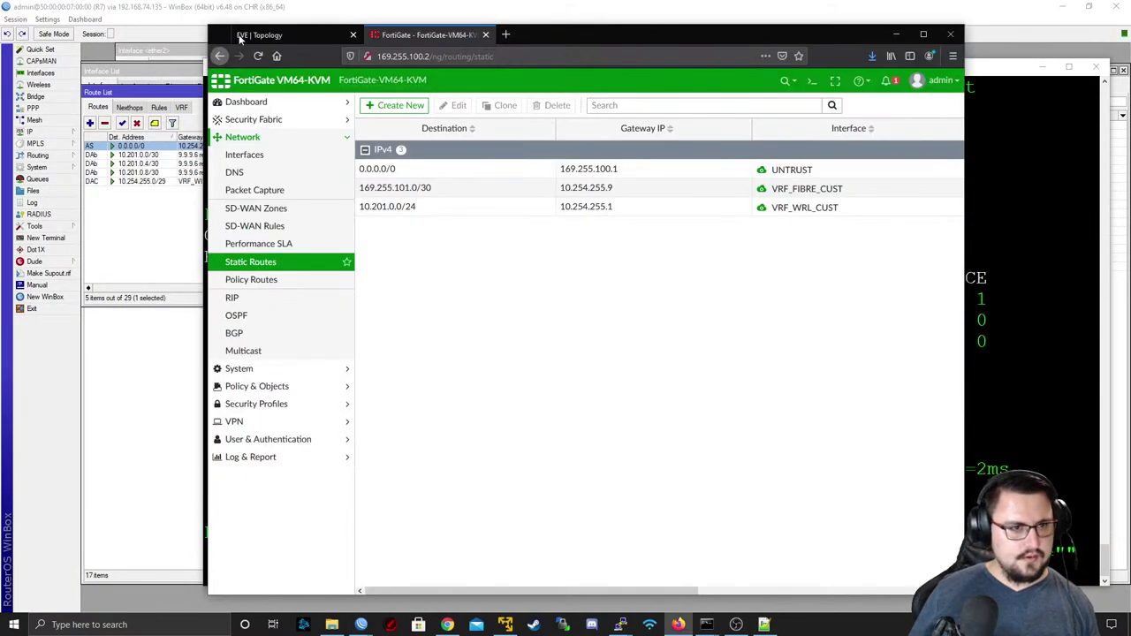
pyautogui.click(247, 33)
pyautogui.hscroll(1, 471, 300)
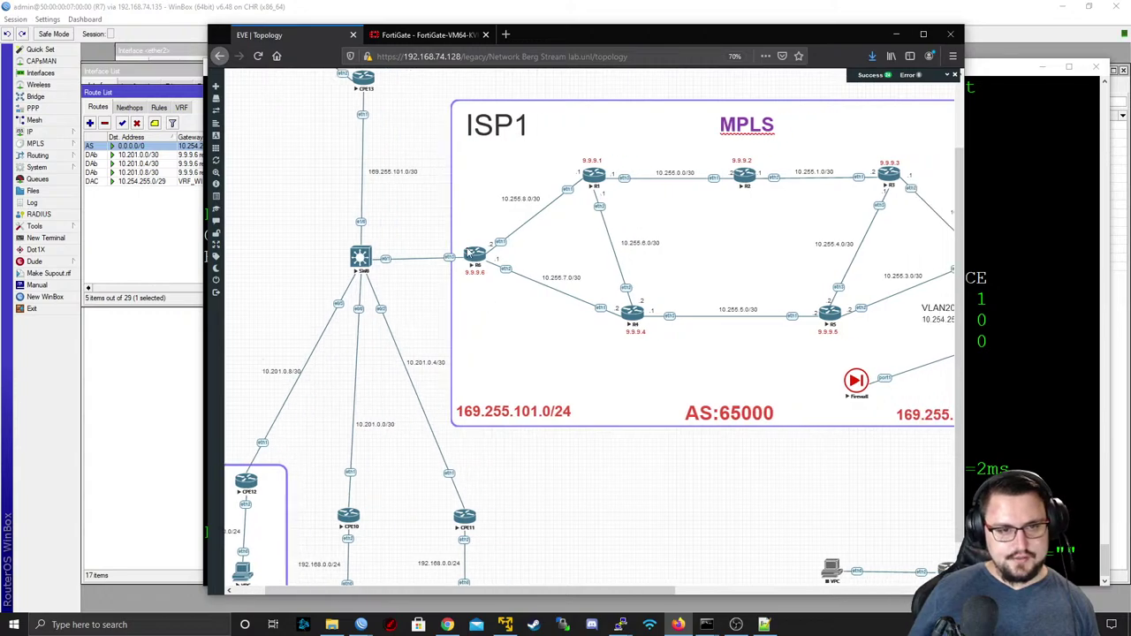
pyautogui.hotkey('alt', 'Tab')
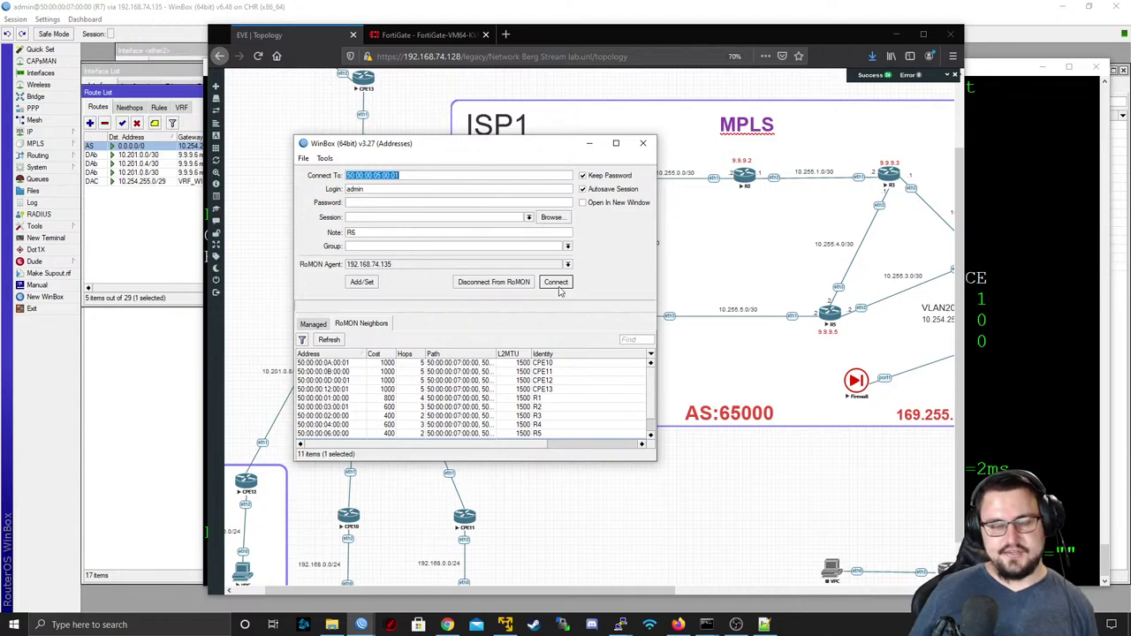
pyautogui.click(557, 285)
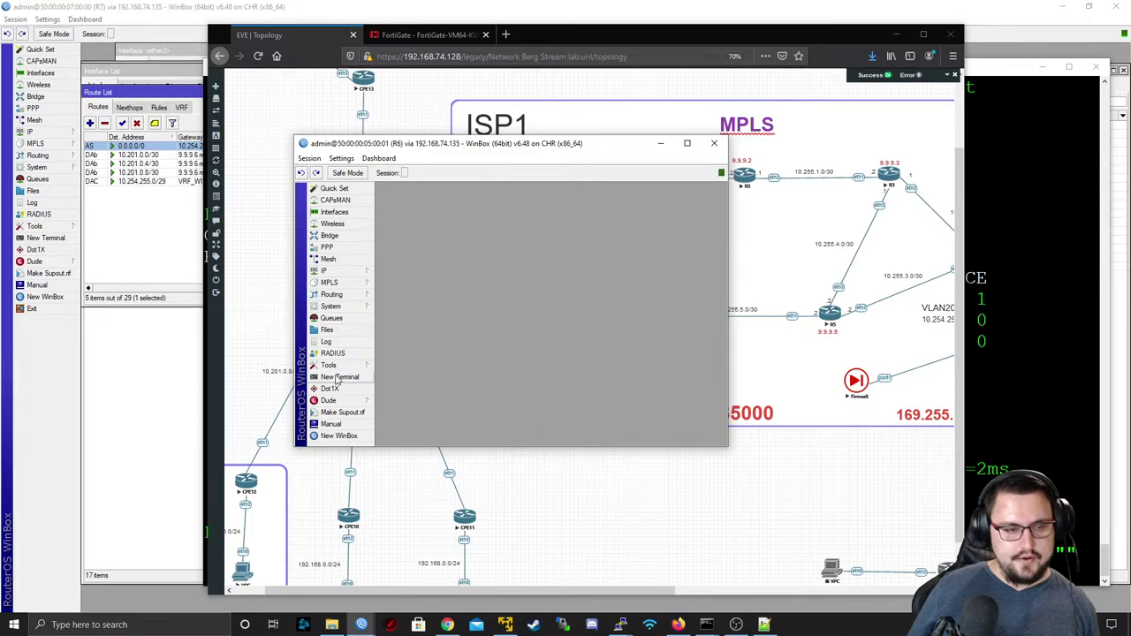
# - Close the interface windows and all other open windows in R6's session
pyautogui.click(340, 376)
pyautogui.write('ping')
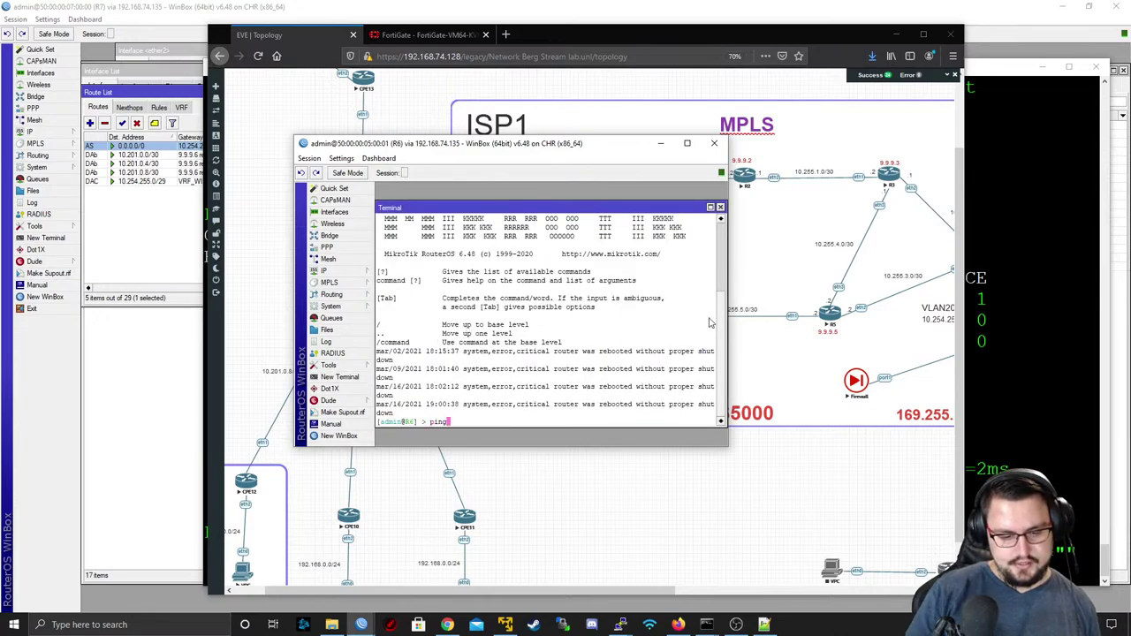
pyautogui.write(' 8.8.8.8')
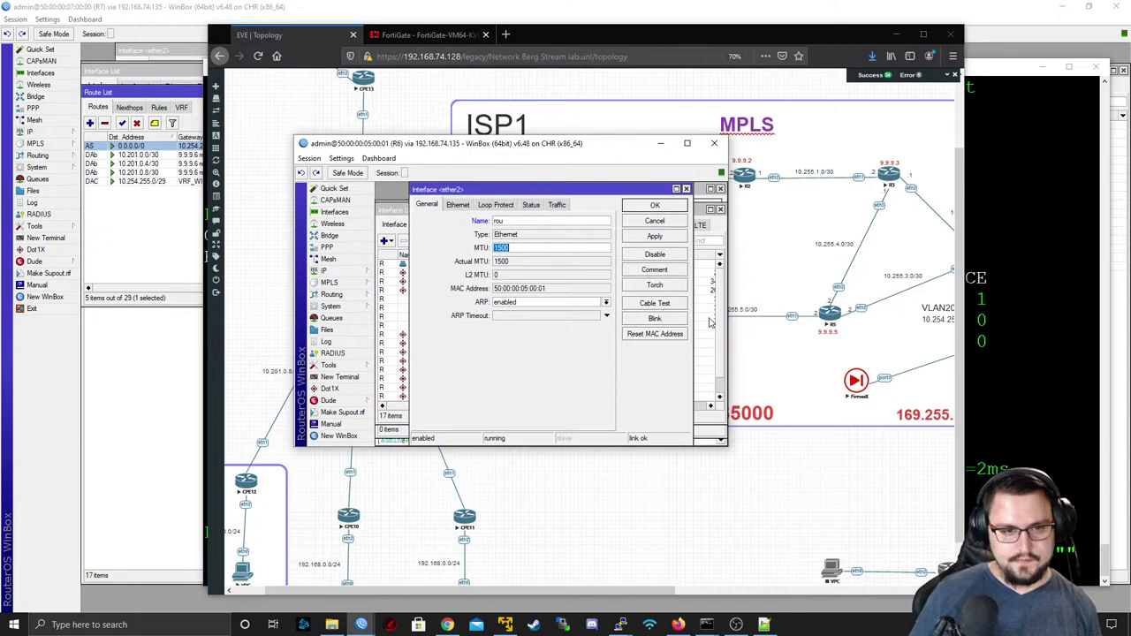
pyautogui.click(634, 222)
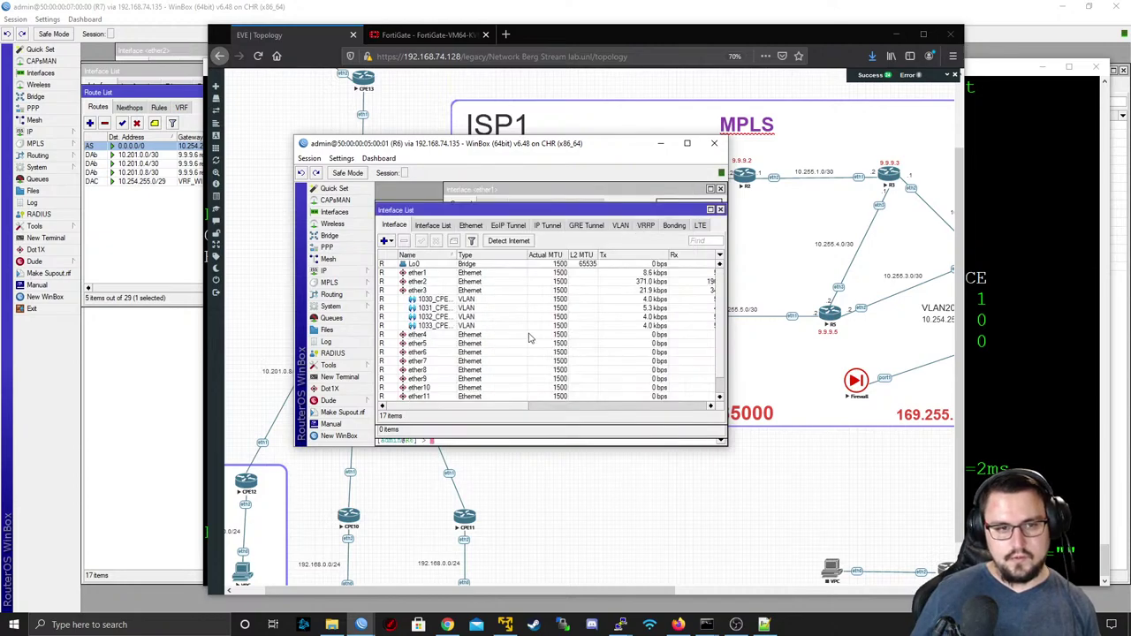
pyautogui.click(510, 347)
pyautogui.click(721, 210)
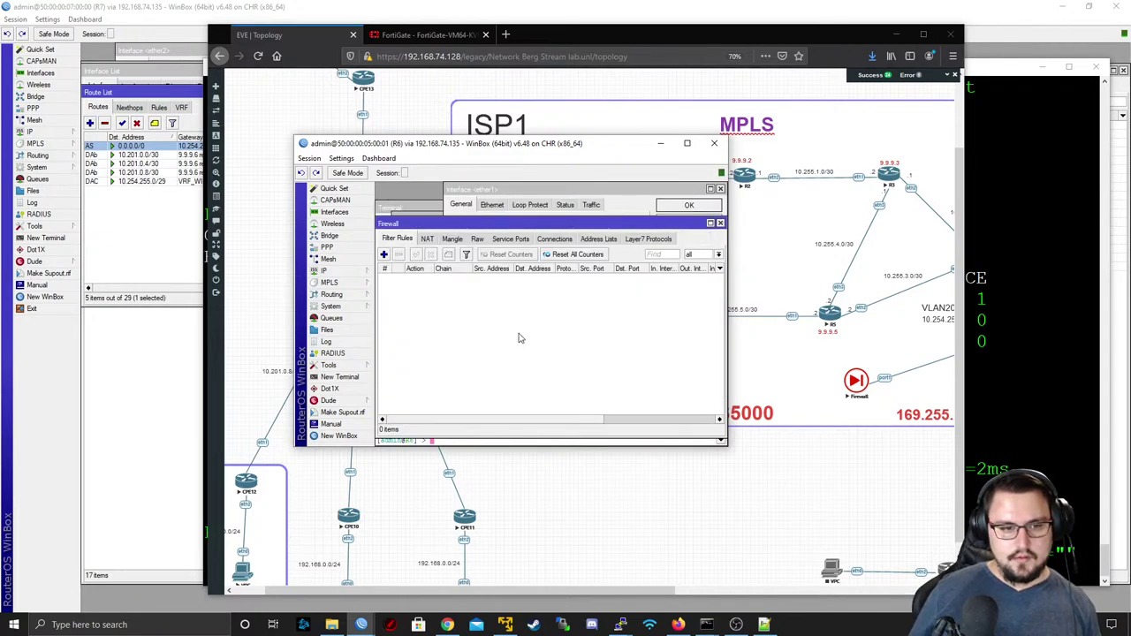
pyautogui.click(309, 158)
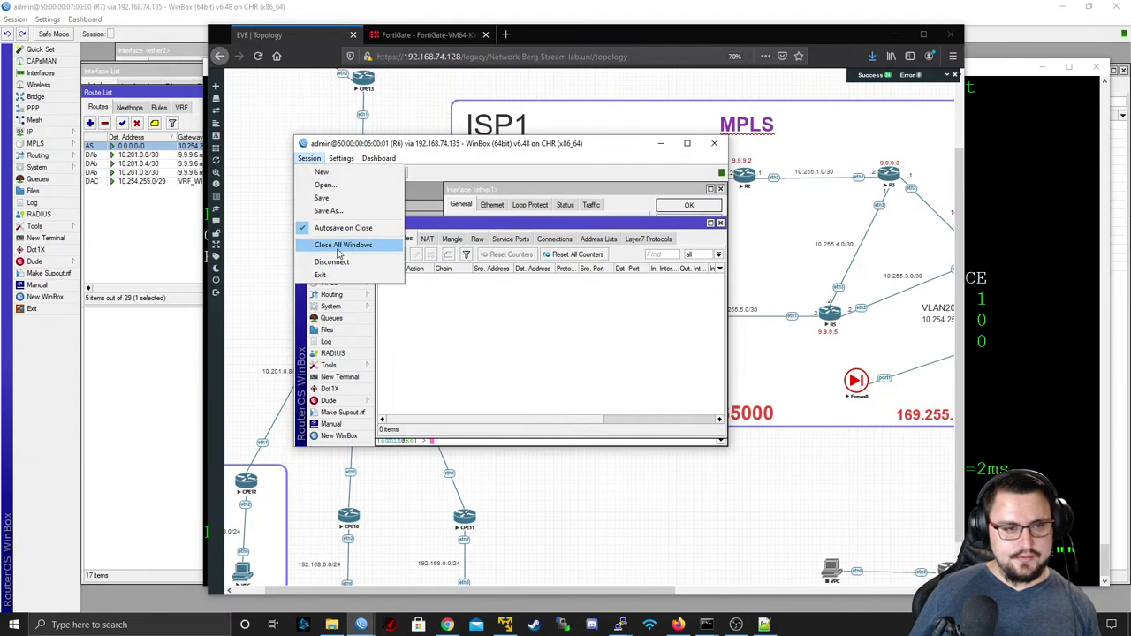
pyautogui.click(340, 244)
# - Open a new terminal on R6 and briefly ping 8.8.8.8
pyautogui.click(339, 376)
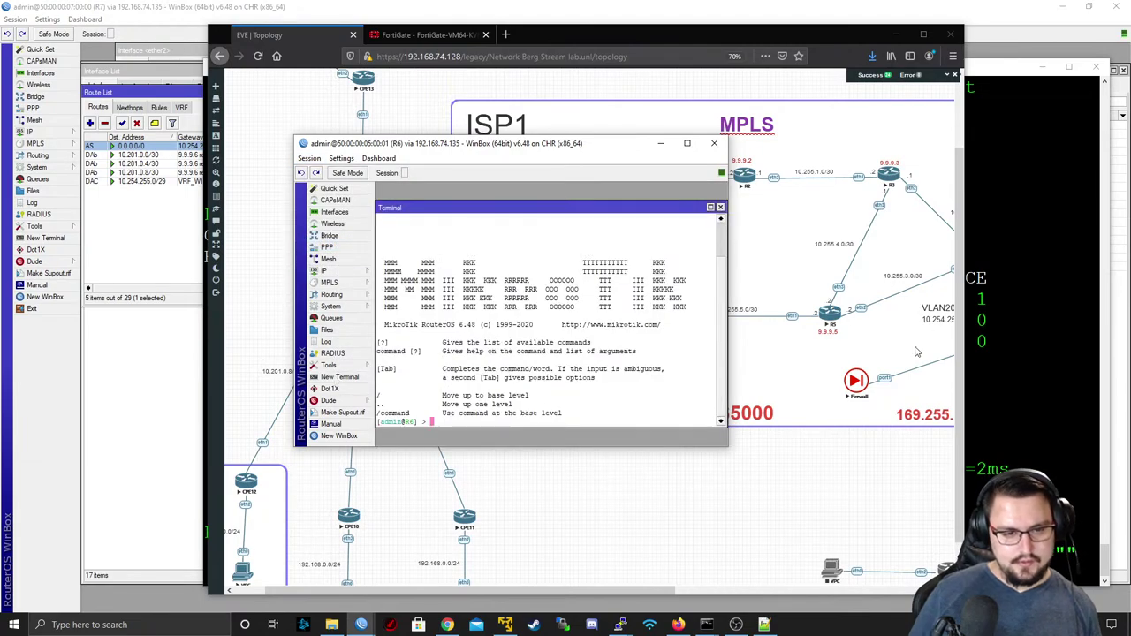
pyautogui.write('ping 8.8.8.8')
pyautogui.press('Return')
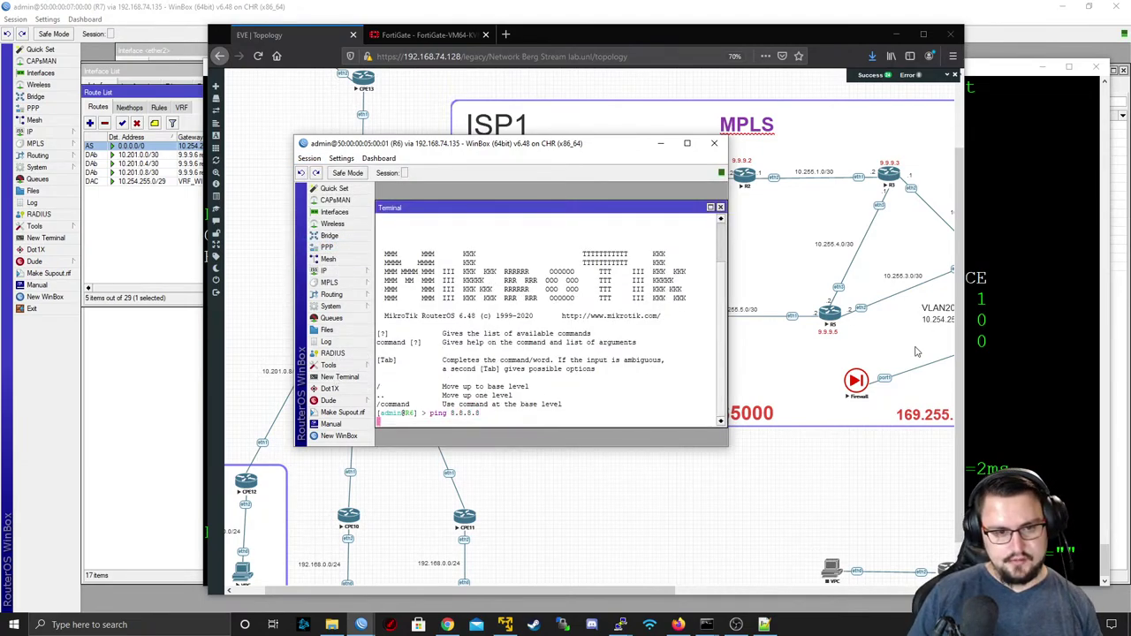
pyautogui.hotkey('ctrl', 'c')
# - Rerun the 8.8.8.8 ping with routing-table=WIRELESS_CUSTOMERS; it times out with 100% loss
pyautogui.press('Up')
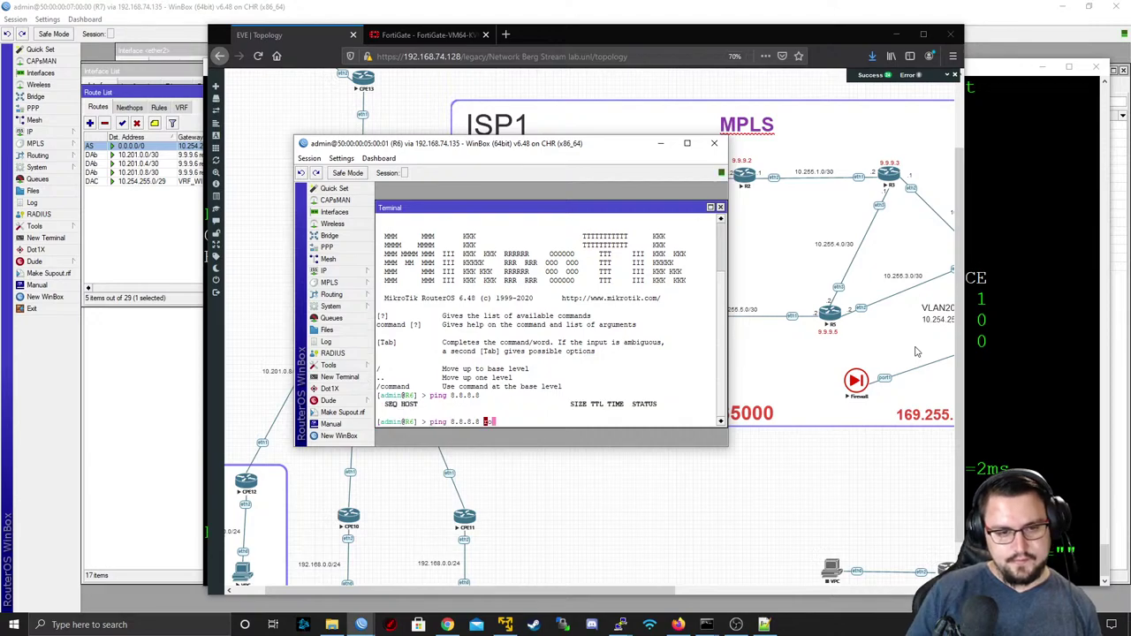
pyautogui.write('ro')
pyautogui.press('Tab')
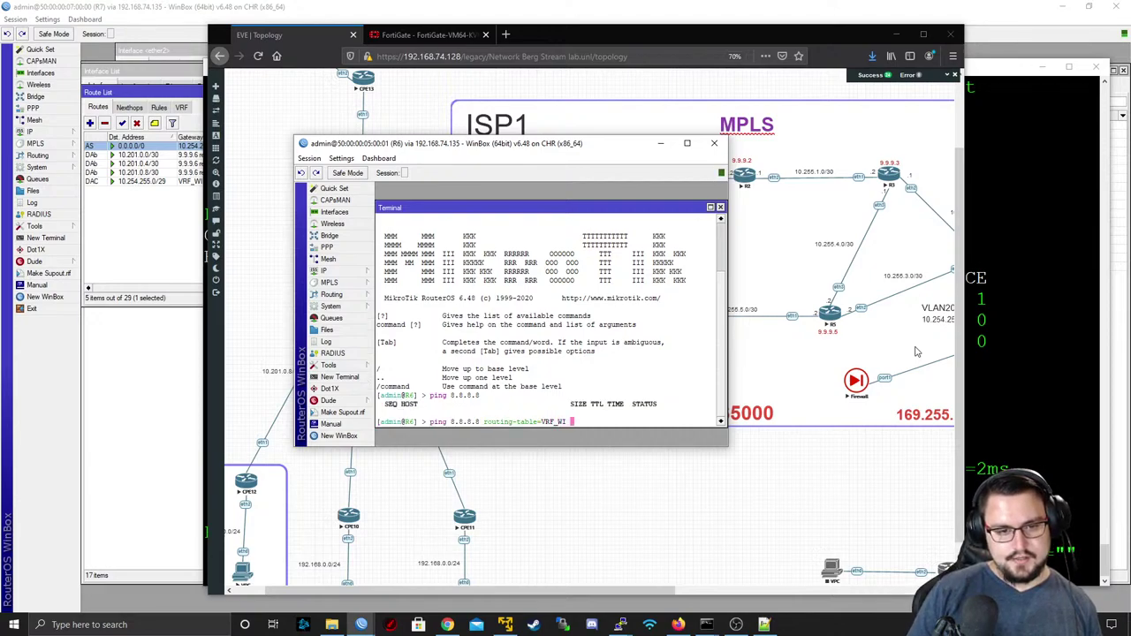
pyautogui.write('VRF_WIR')
pyautogui.press('Tab')
pyautogui.press('BackSpace')
pyautogui.press('BackSpace')
pyautogui.press('BackSpace')
pyautogui.press('BackSpace')
pyautogui.press('BackSpace')
pyautogui.press('BackSpace')
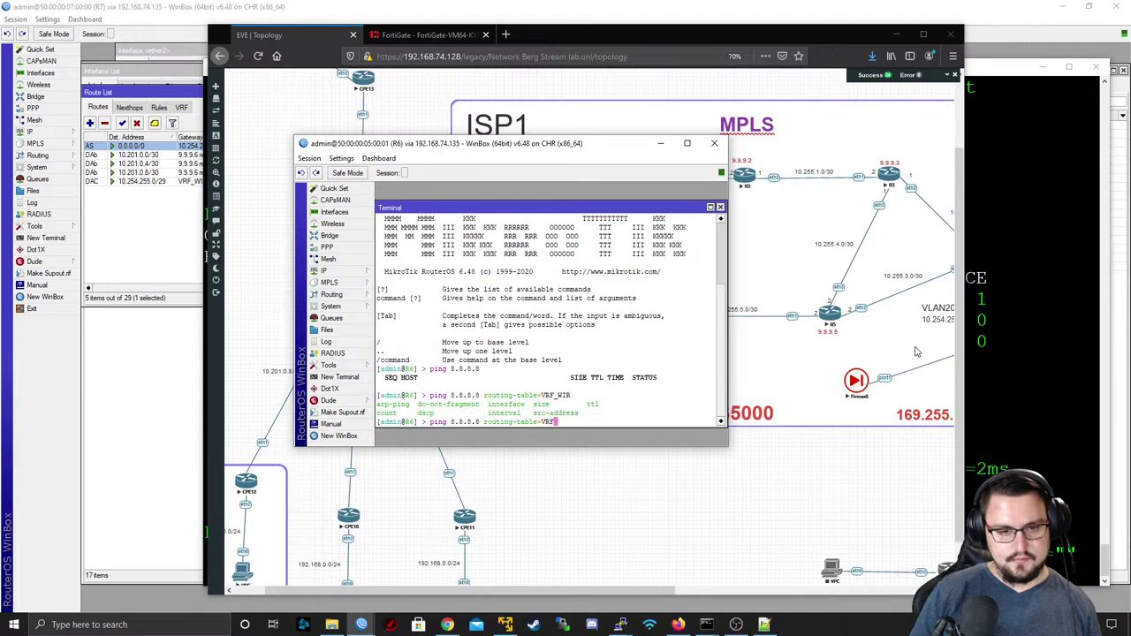
pyautogui.press('Tab')
pyautogui.press('BackSpace')
pyautogui.press('BackSpace')
pyautogui.press('BackSpace')
pyautogui.press('BackSpace')
pyautogui.press('BackSpace')
pyautogui.press('BackSpace')
pyautogui.press('BackSpace')
pyautogui.press('BackSpace')
pyautogui.press('BackSpace')
pyautogui.press('BackSpace')
pyautogui.press('BackSpace')
pyautogui.press('BackSpace')
pyautogui.press('BackSpace')
pyautogui.press('BackSpace')
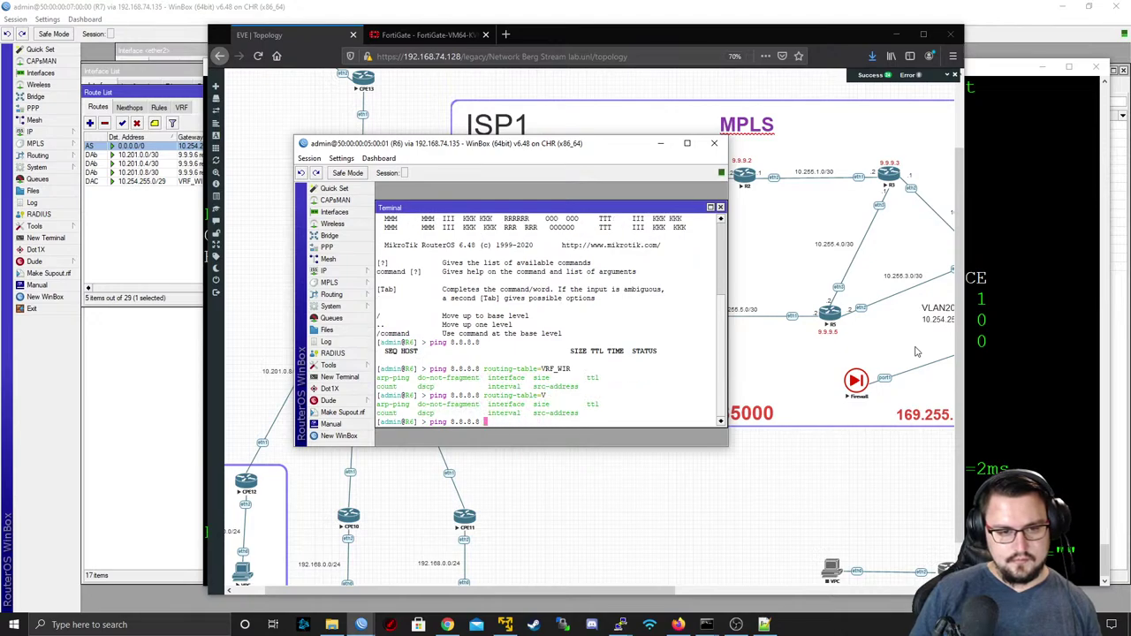
pyautogui.press('Tab')
pyautogui.press('?')
pyautogui.write('r')
pyautogui.press('Tab')
pyautogui.press('?')
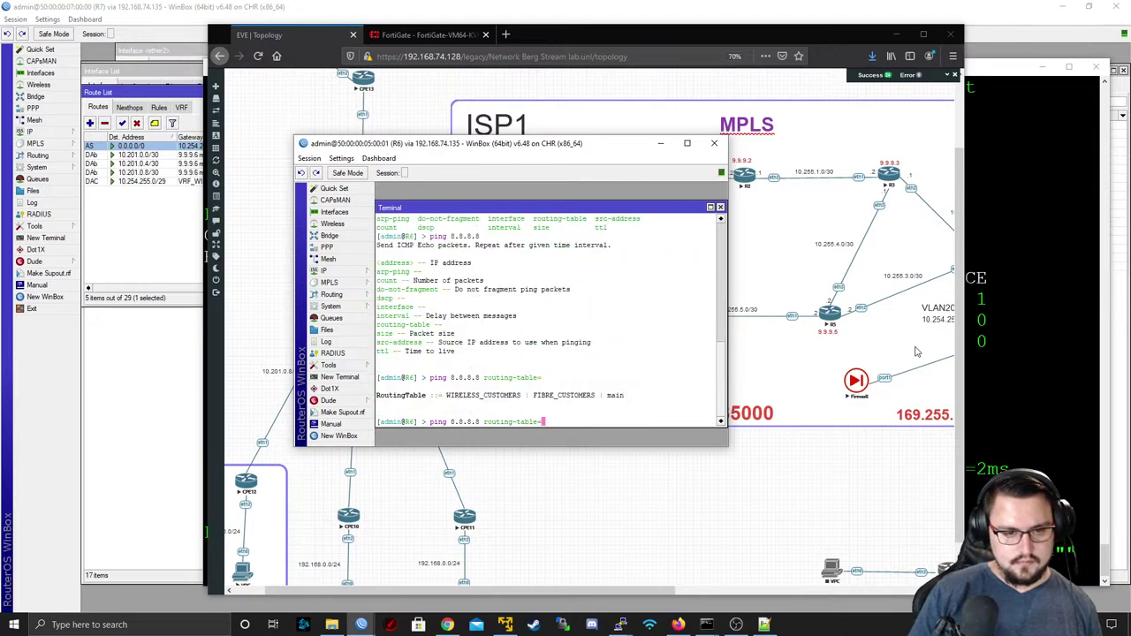
pyautogui.write('W')
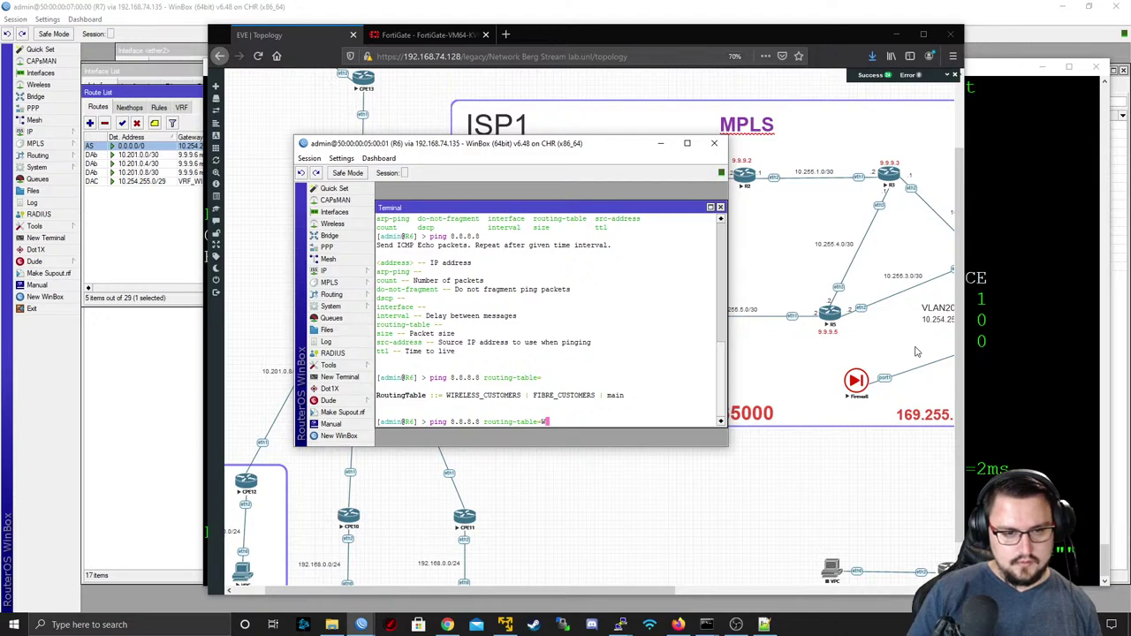
pyautogui.write('IRELESS_CUSTOMERS')
pyautogui.press('Return')
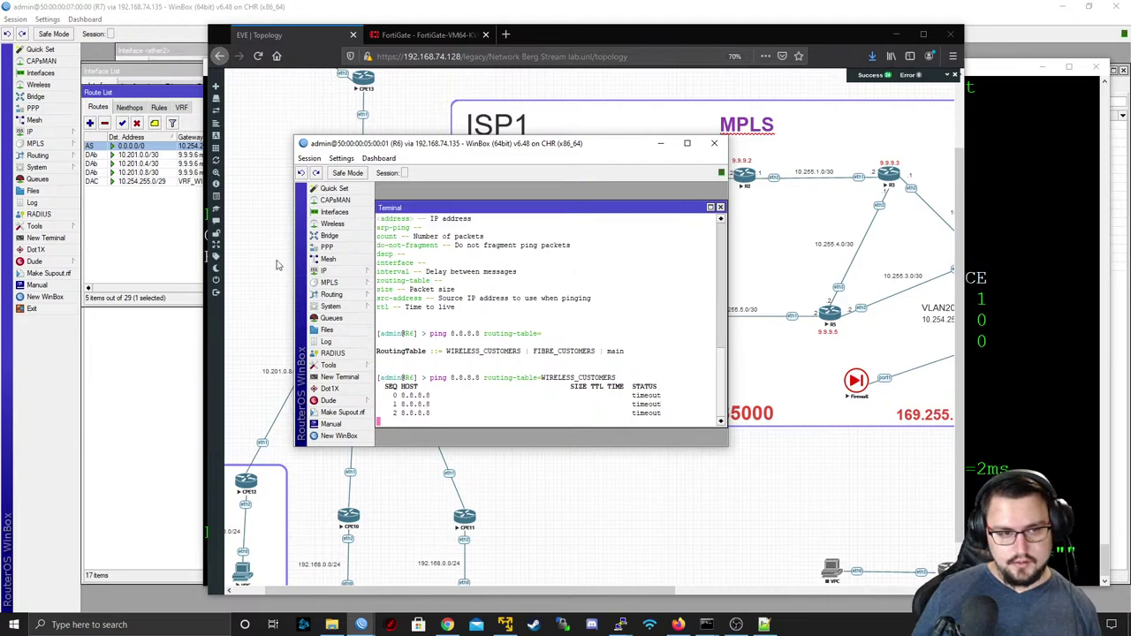
pyautogui.hotkey('ctrl', 'c')
# - Open R6's route list and check its VRF definitions
pyautogui.moveTo(365, 277)
pyautogui.click(424, 455)
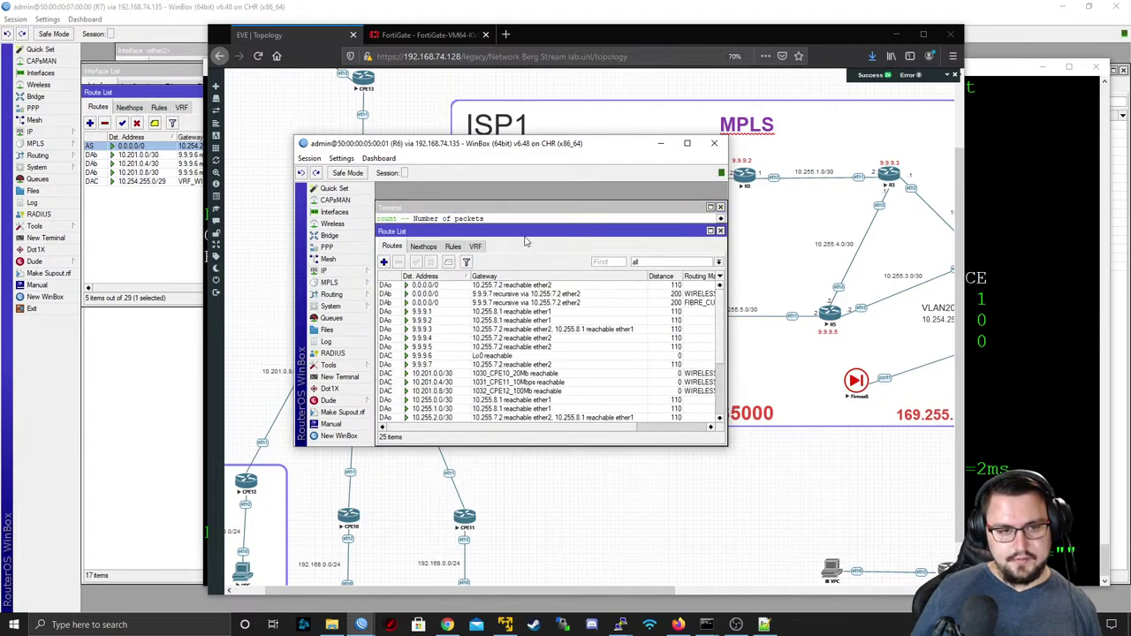
pyautogui.click(475, 246)
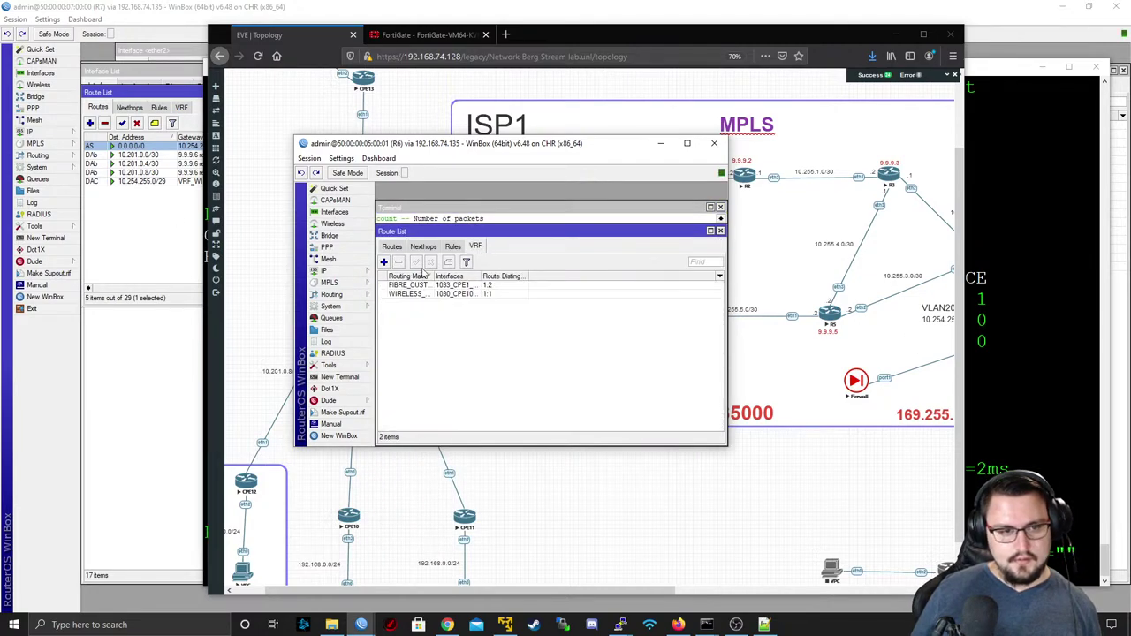
pyautogui.click(391, 246)
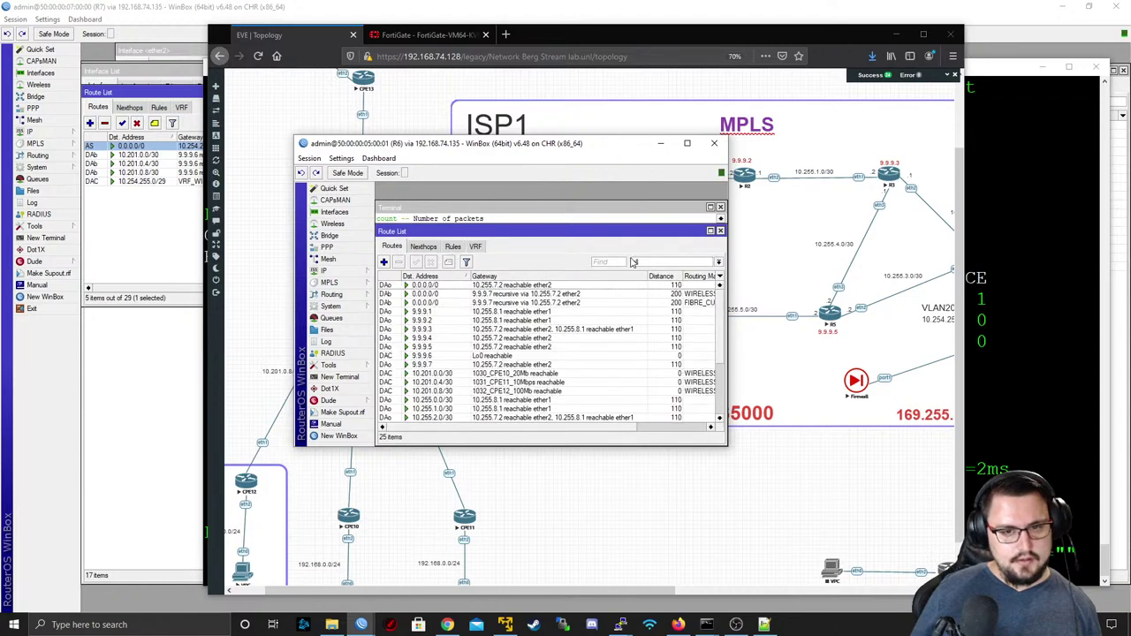
# - Filter R6's routes to WIRELESS_CUSTOMERS and inspect the recursive default route via 9.9.9.7
pyautogui.click(633, 262)
pyautogui.click(654, 283)
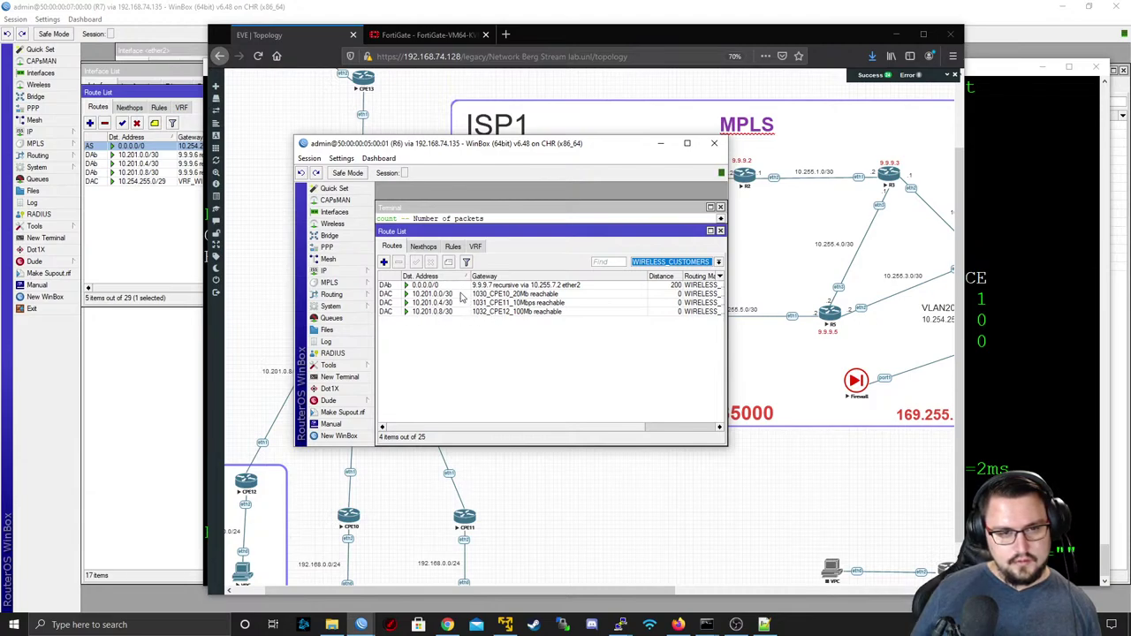
pyautogui.click(466, 294)
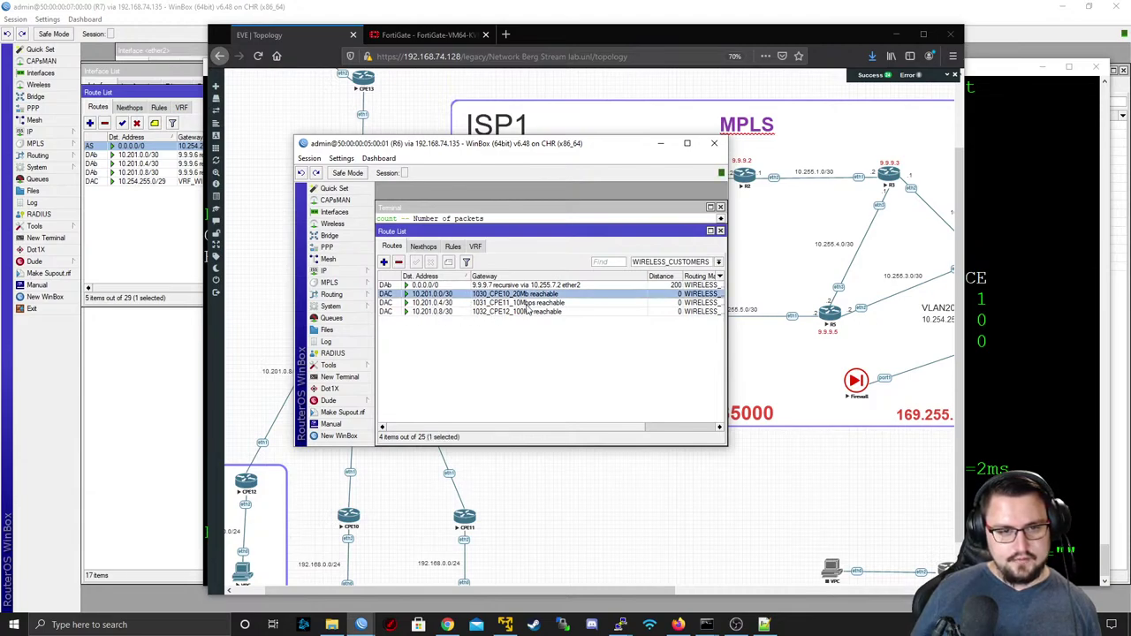
pyautogui.click(508, 284)
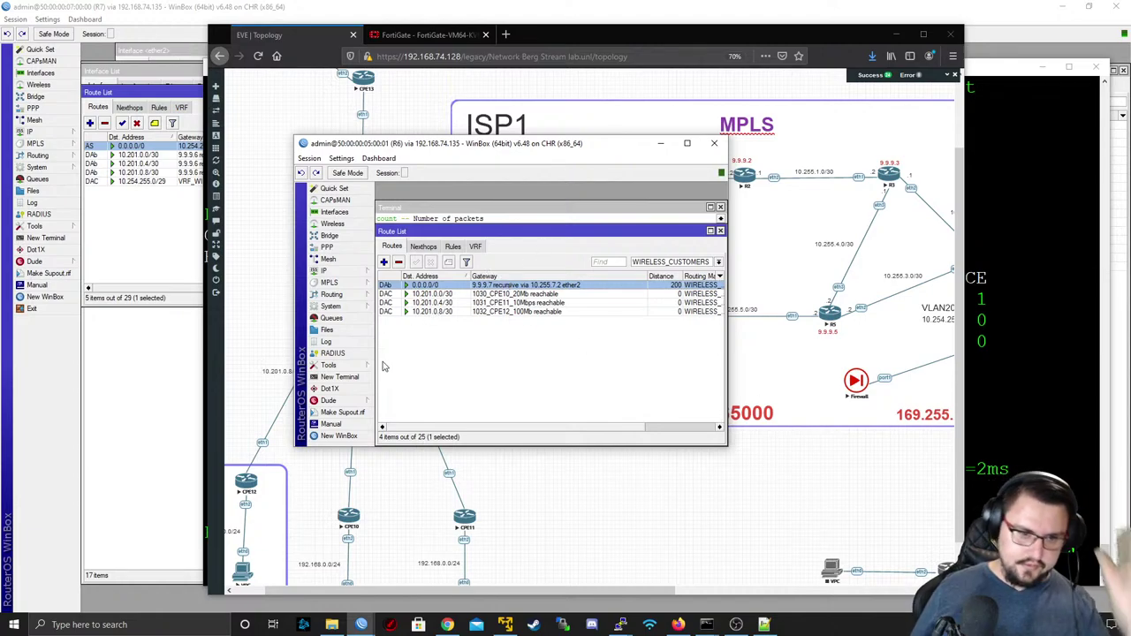
pyautogui.click(362, 375)
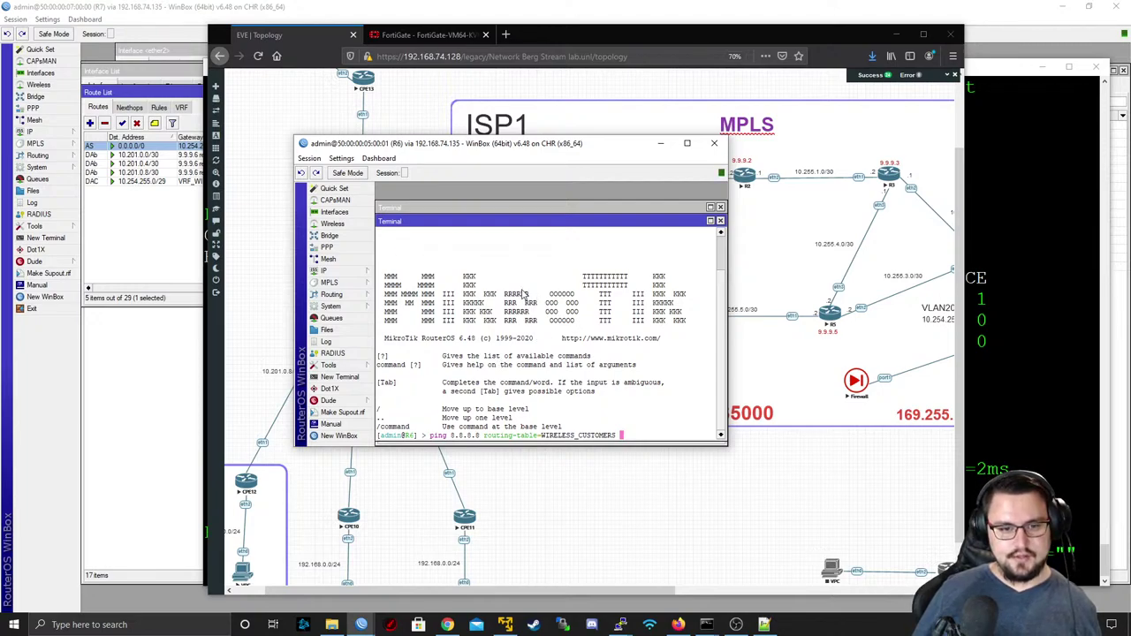
# - Check FortiGate static routes, then highlight VRF_WRL_CUST in the 10.201.0.2 ping trace
pyautogui.click(431, 33)
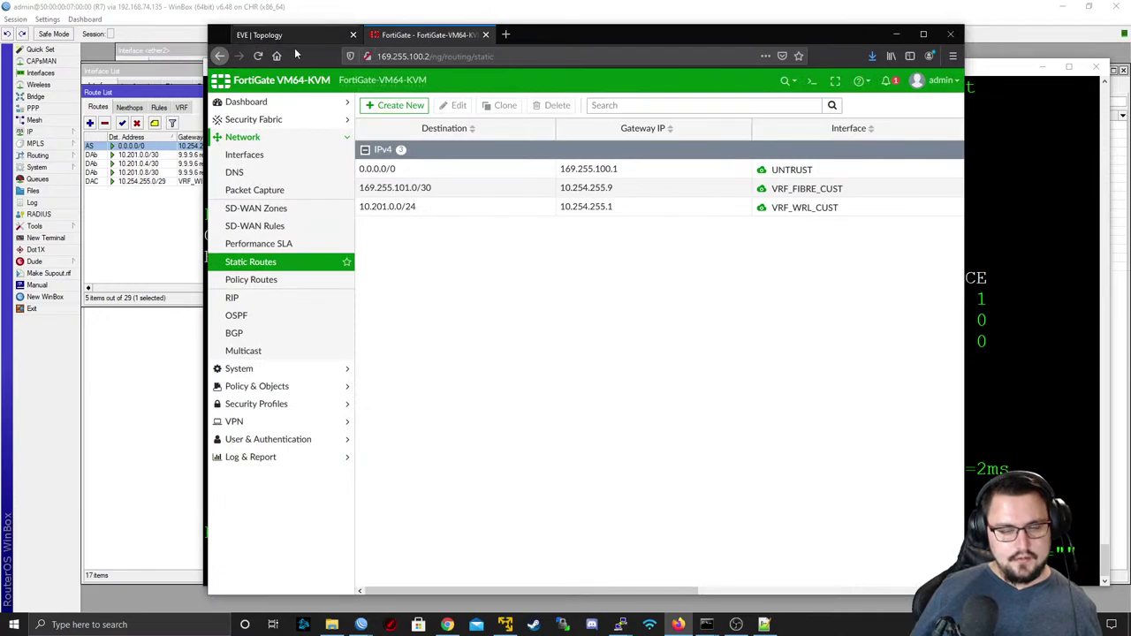
pyautogui.hotkey('alt', 'Tab')
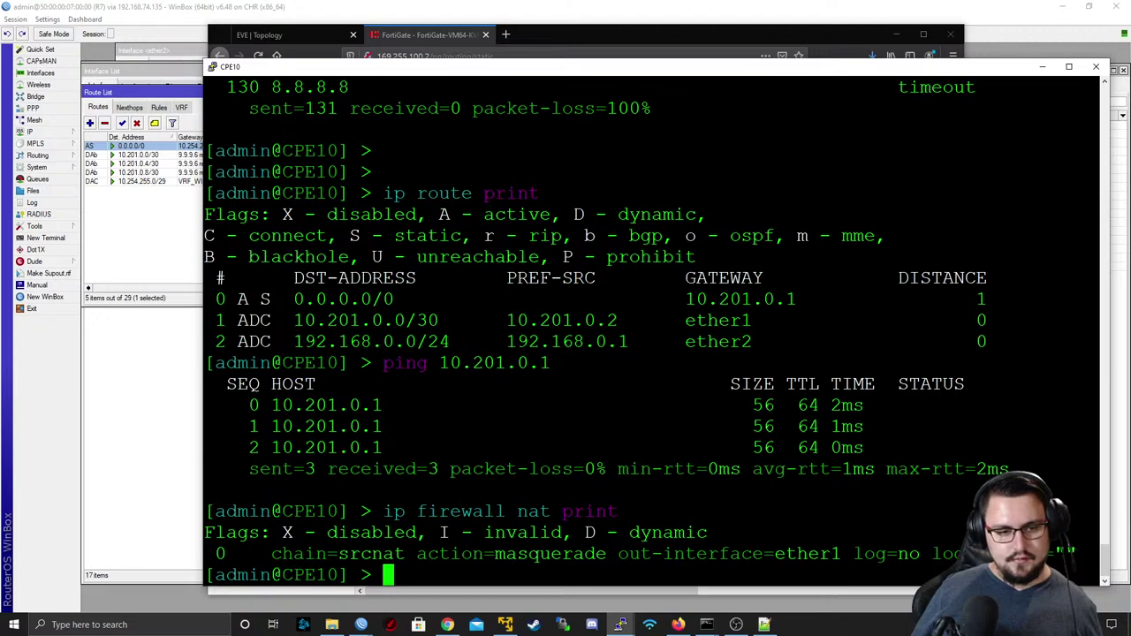
pyautogui.hotkey('alt', 'Tab')
pyautogui.hotkey('alt', 'Tab')
pyautogui.hotkey('alt', 'Tab')
pyautogui.hotkey('alt', 'Tab')
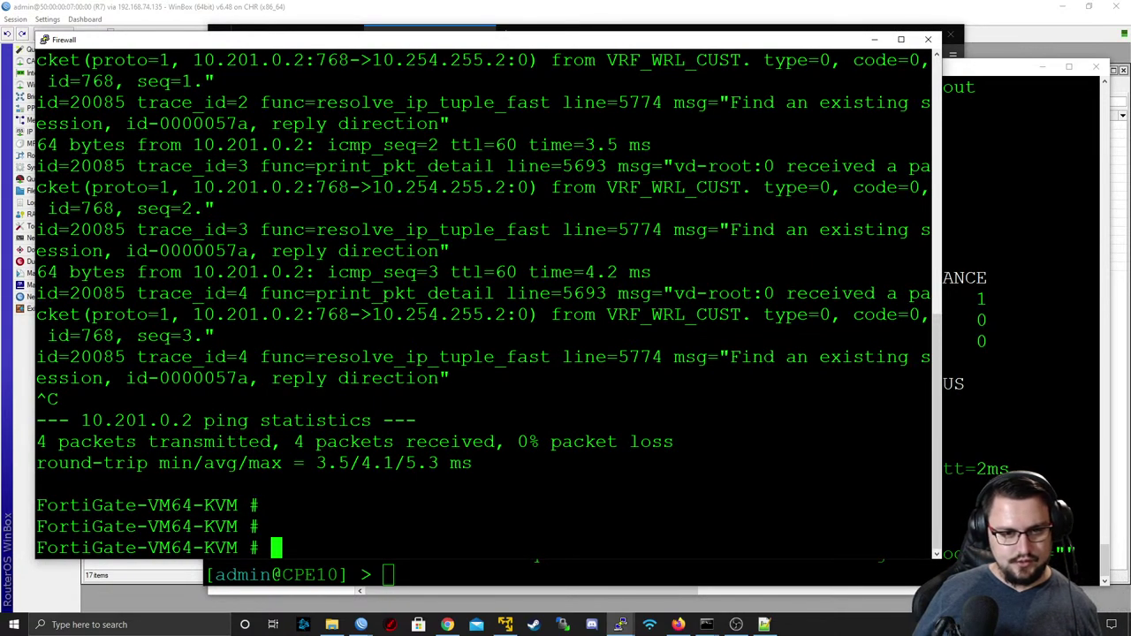
pyautogui.doubleClick(679, 315)
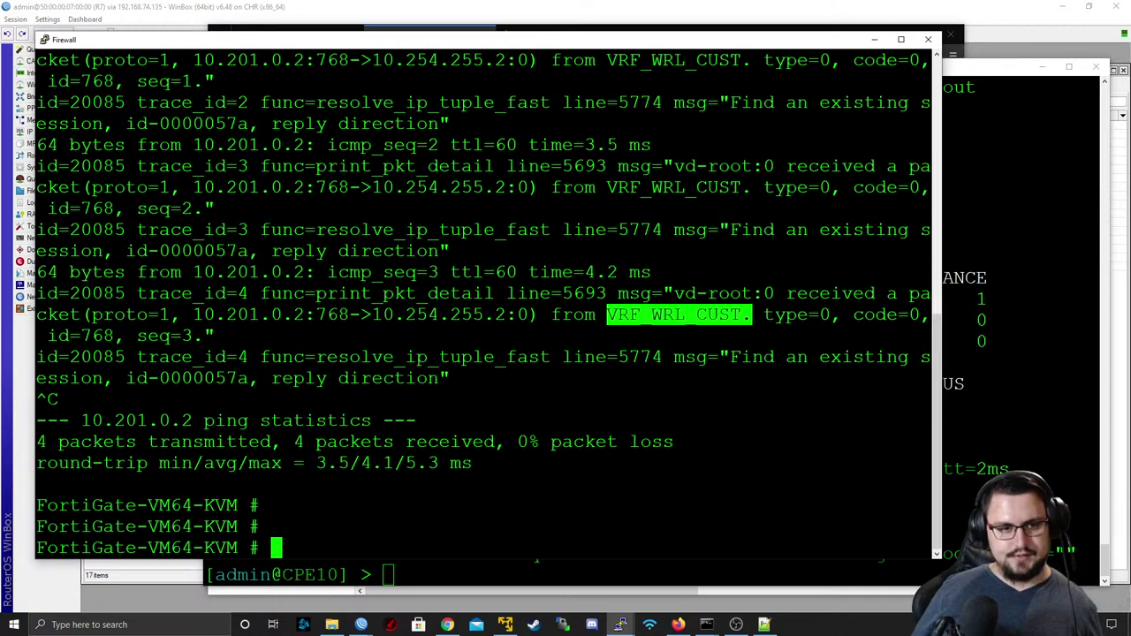
pyautogui.scroll(4, 482, 301)
pyautogui.scroll(-4, 482, 300)
pyautogui.hotkey('alt', 'Tab')
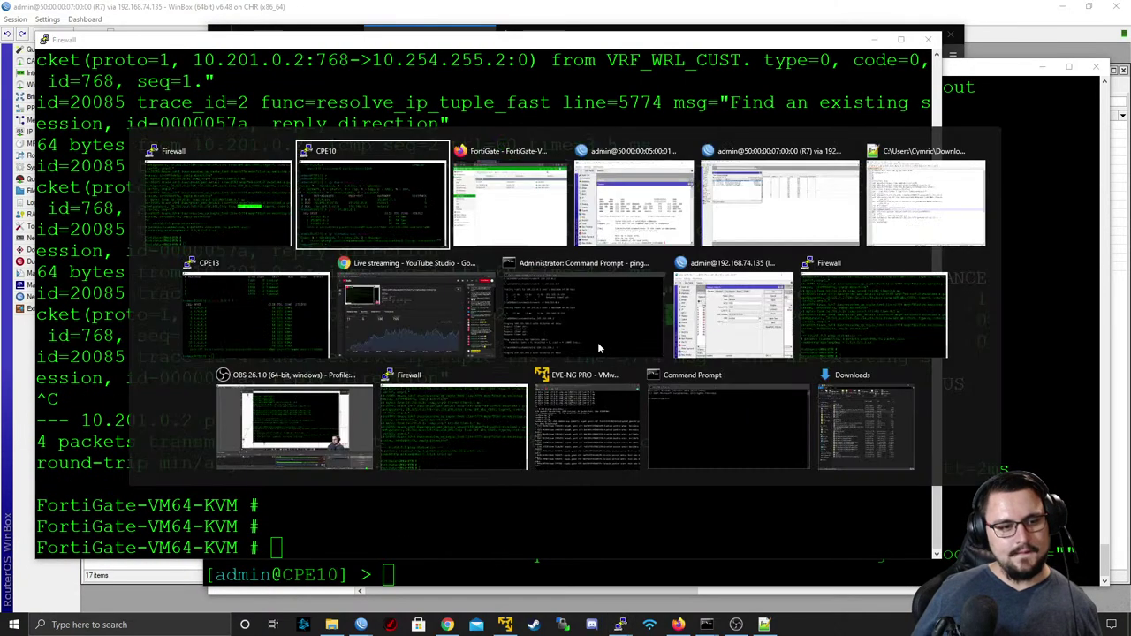
# - Maximize R6's WinBox and open an enlarged route list
pyautogui.hotkey('alt', 'Tab')
pyautogui.hotkey('alt', 'Tab')
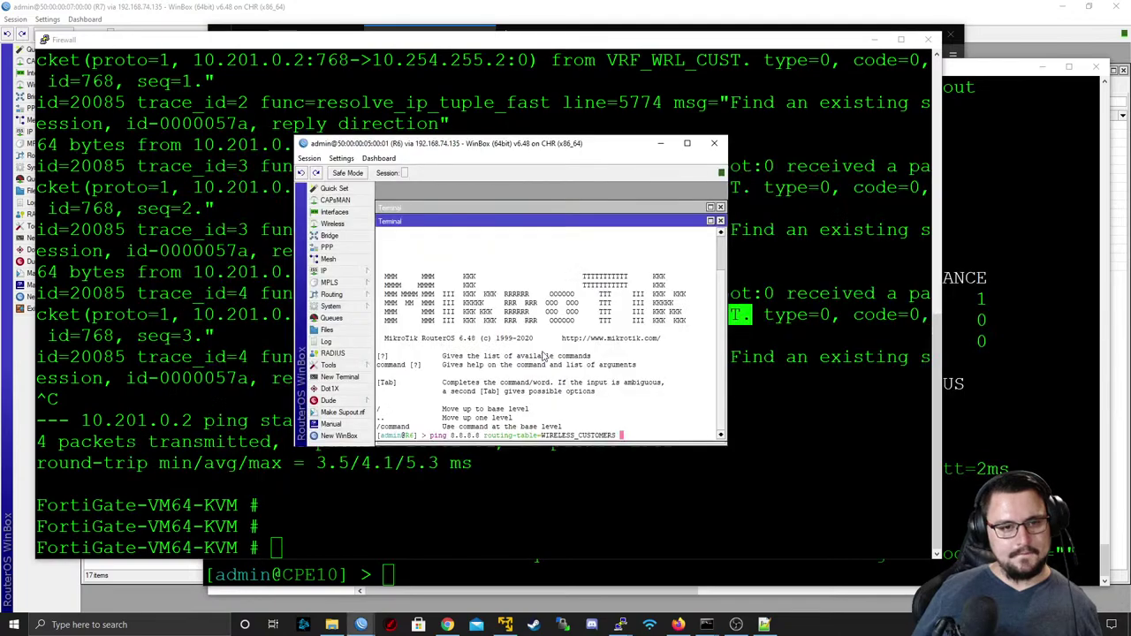
pyautogui.doubleClick(421, 147)
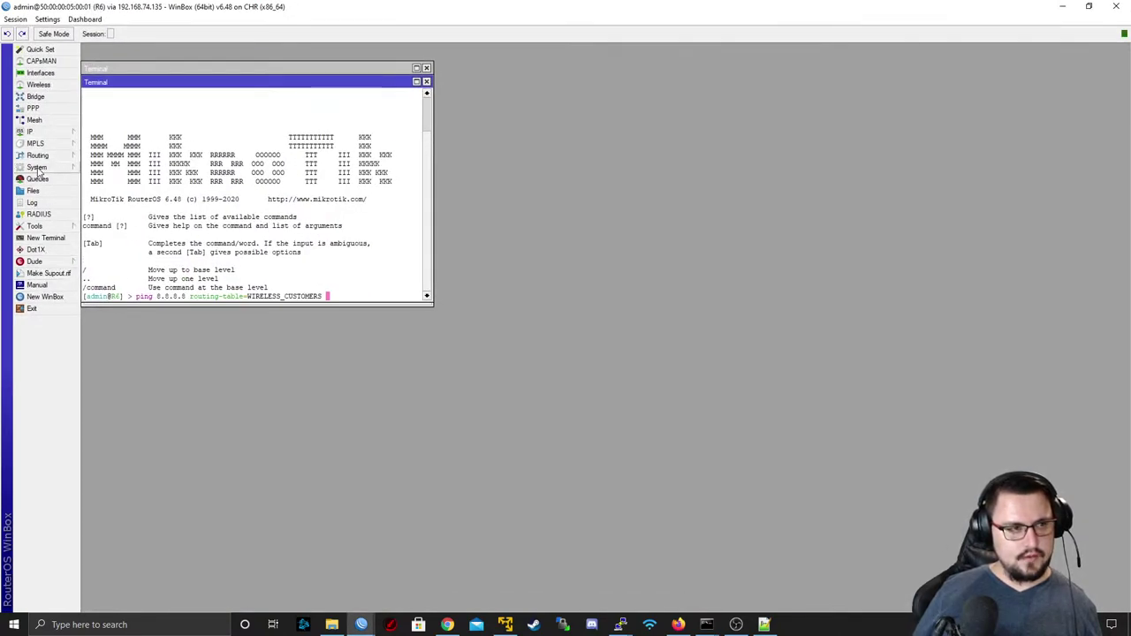
pyautogui.click(35, 132)
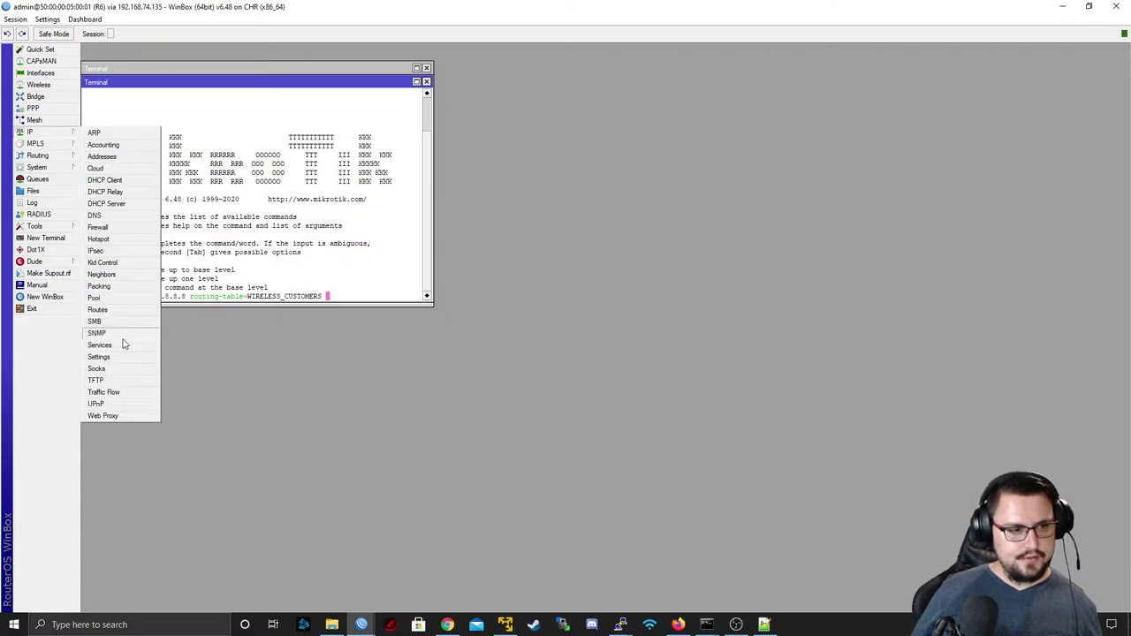
pyautogui.click(125, 310)
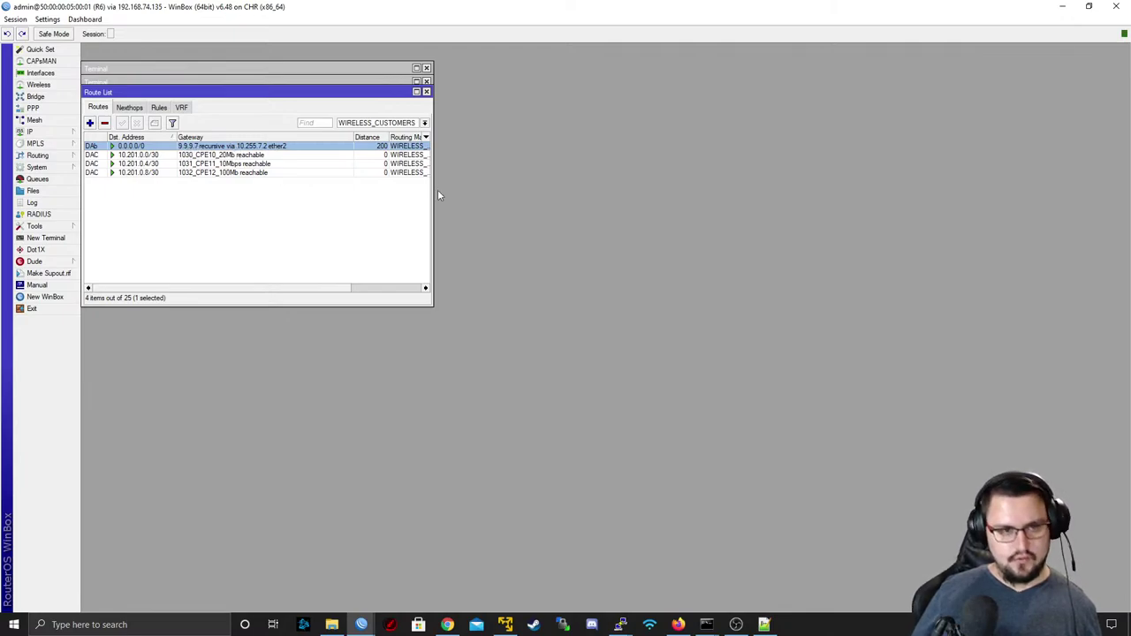
pyautogui.moveTo(434, 307); pyautogui.dragTo(965, 523)
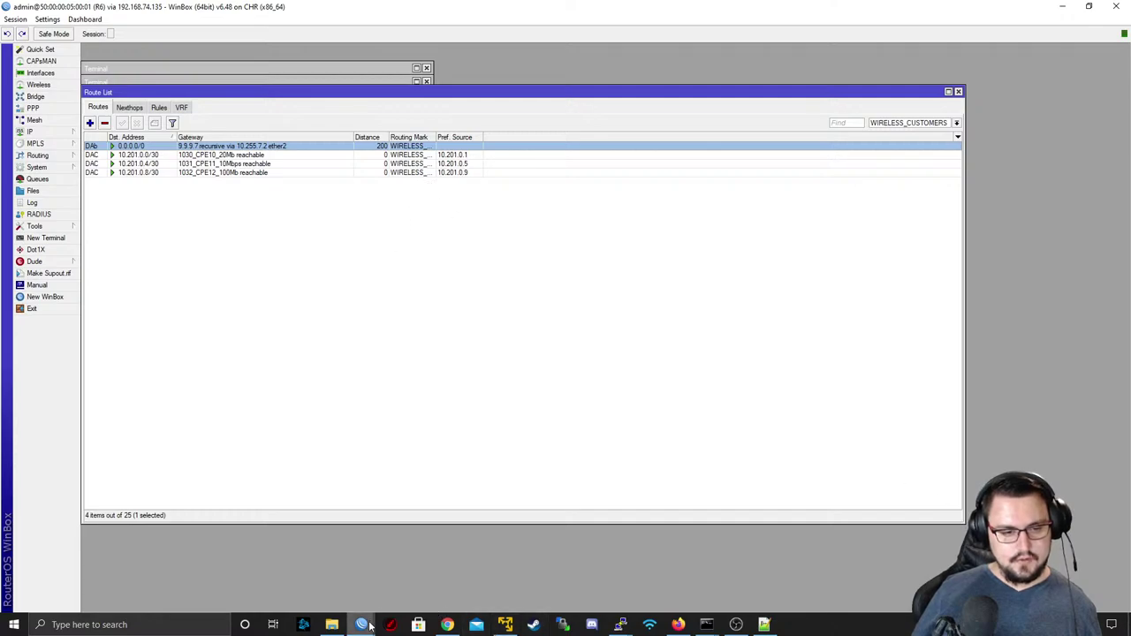
# - Widen R7's route list to show Pref. Source 10.254.255.1, then view FortiGate's Interfaces page
pyautogui.moveTo(361, 625)
pyautogui.click(363, 574)
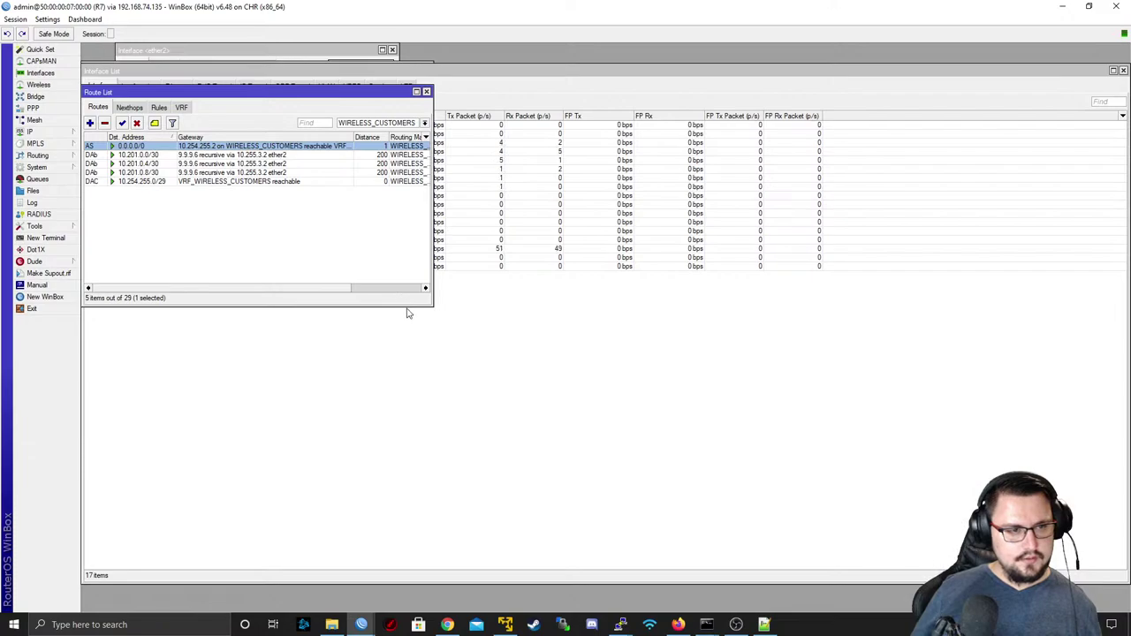
pyautogui.moveTo(425, 303); pyautogui.dragTo(929, 469)
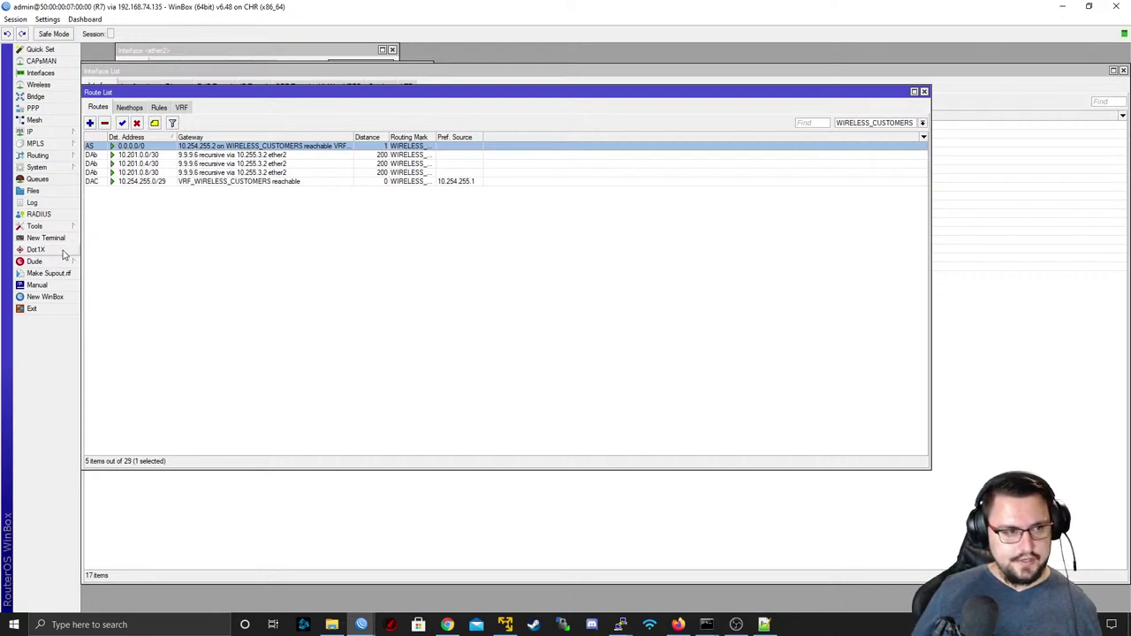
pyautogui.click(674, 625)
pyautogui.click(234, 154)
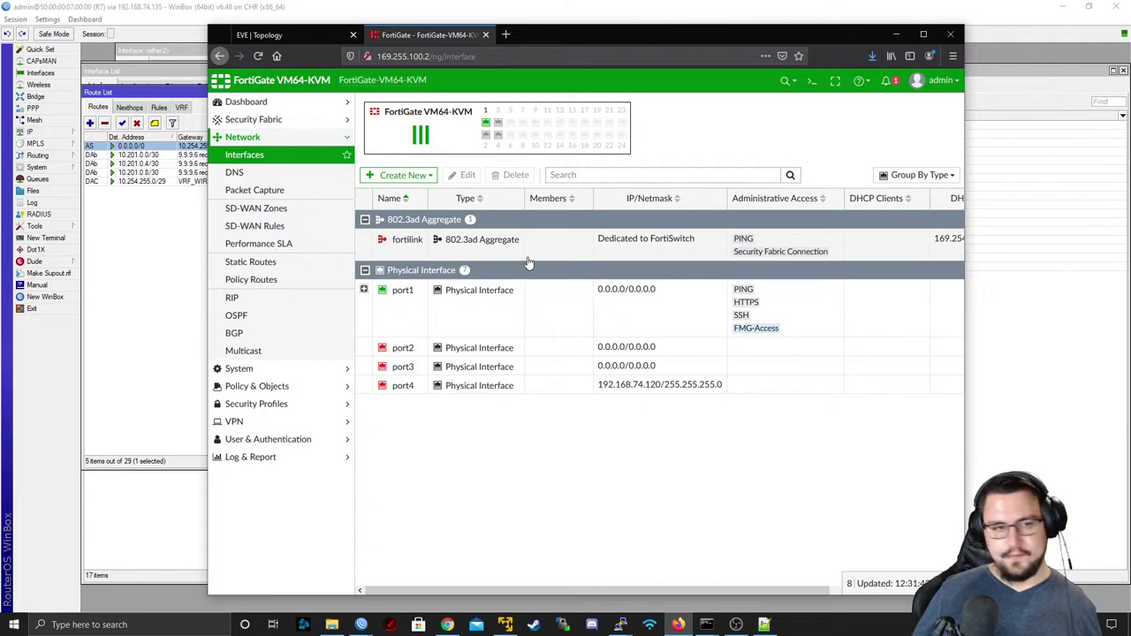
# - Expand FortiGate port1 to find VRF_WRL_CUST at 10.254.255.2/255.255.255.248, comparing against R7's routes
pyautogui.click(361, 292)
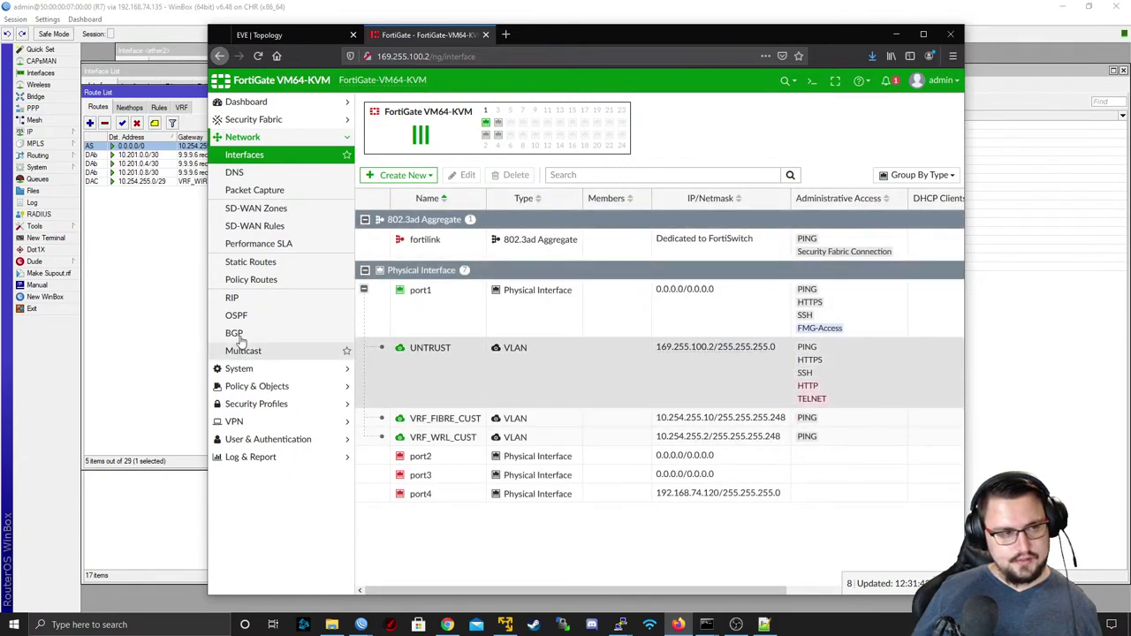
pyautogui.click(148, 294)
pyautogui.click(678, 625)
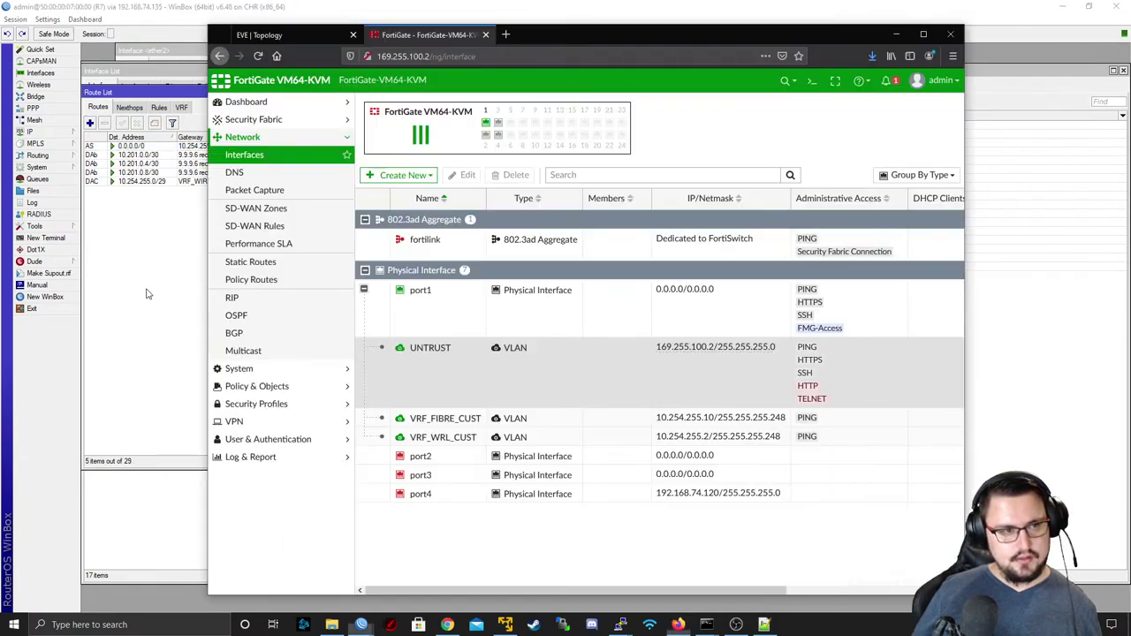
pyautogui.click(646, 439)
pyautogui.hotkey('alt', 'Tab')
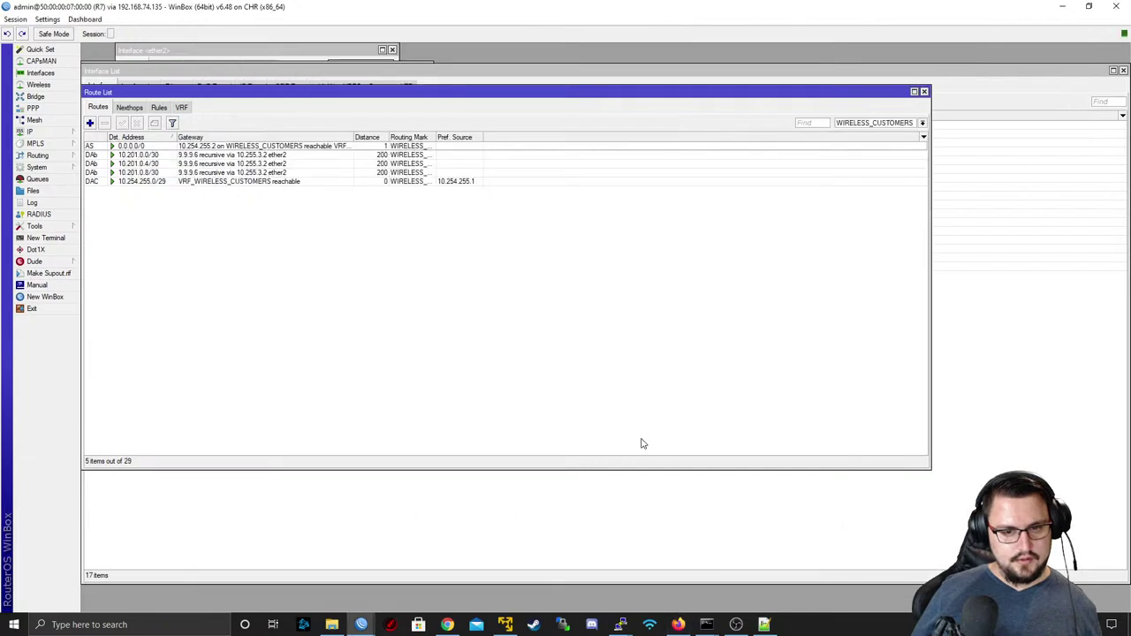
pyautogui.hotkey('alt', 'Tab')
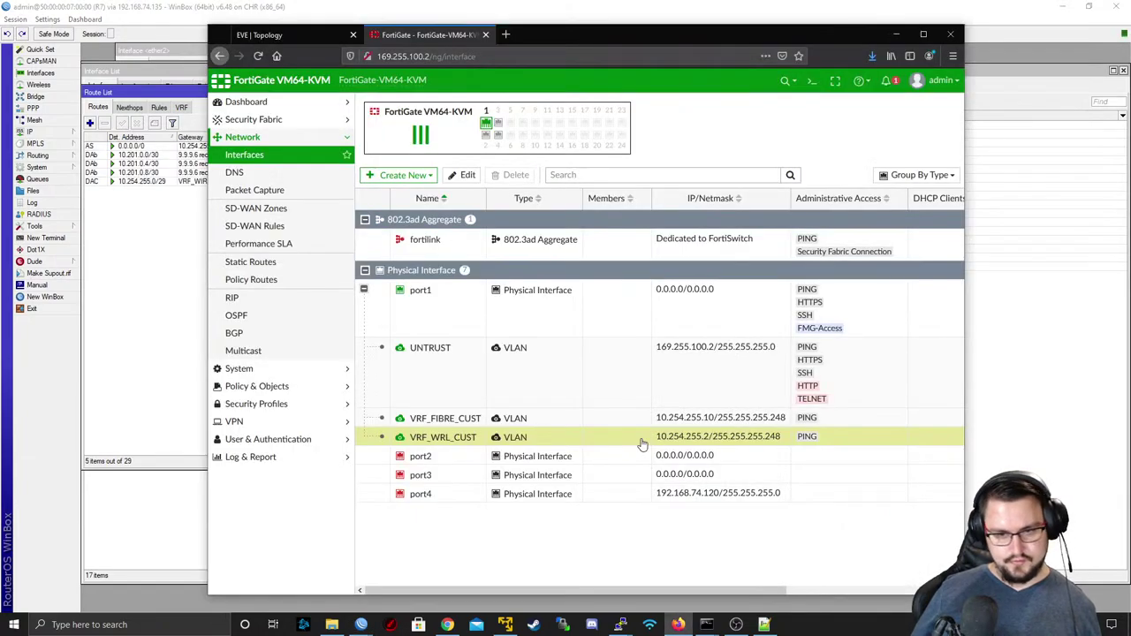
pyautogui.click(120, 302)
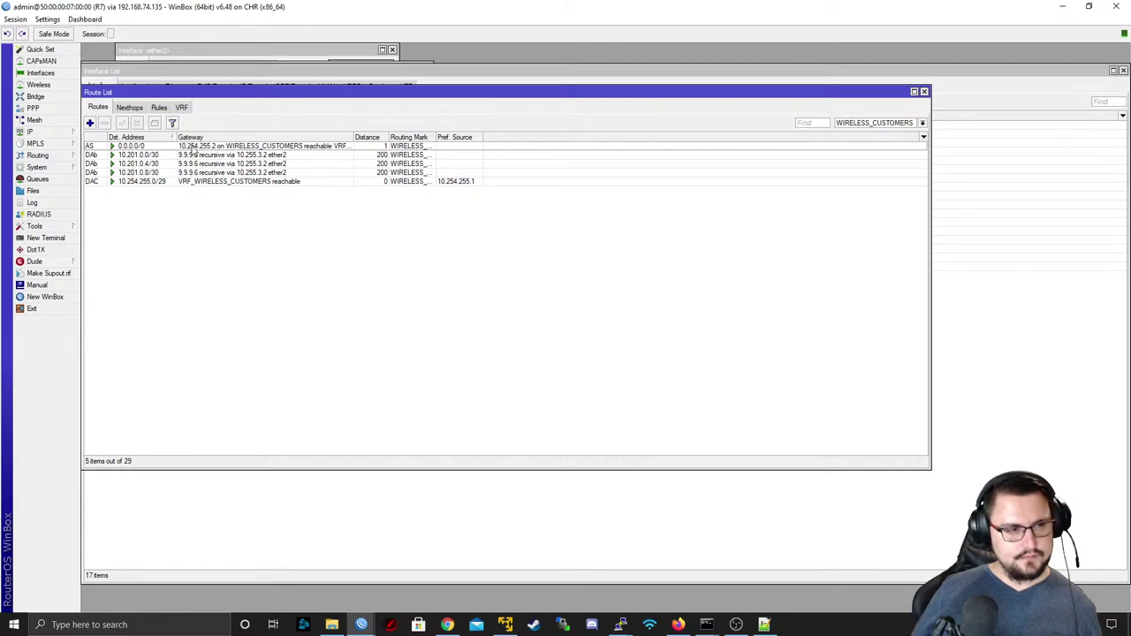
# - Review R7's default and 10.201.0.0/30 routes, then ping 8.8.4.4 on R6 in WIRELESS_CUSTOMERS
pyautogui.click(142, 147)
pyautogui.press('Down')
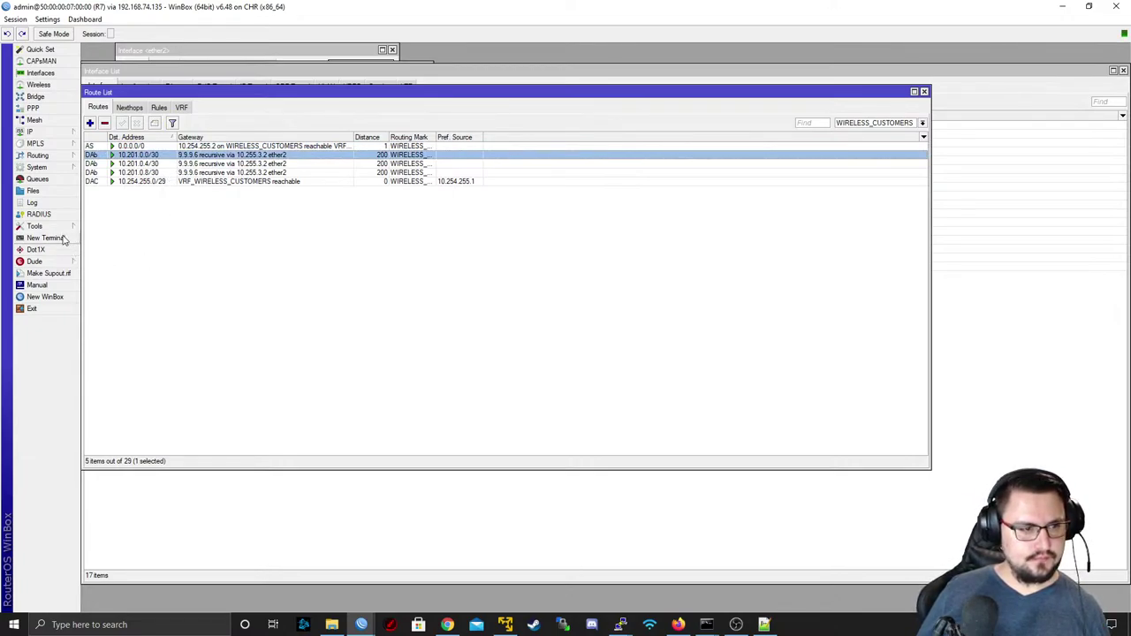
pyautogui.hotkey('alt', 'Tab')
pyautogui.hotkey('alt', 'Tab')
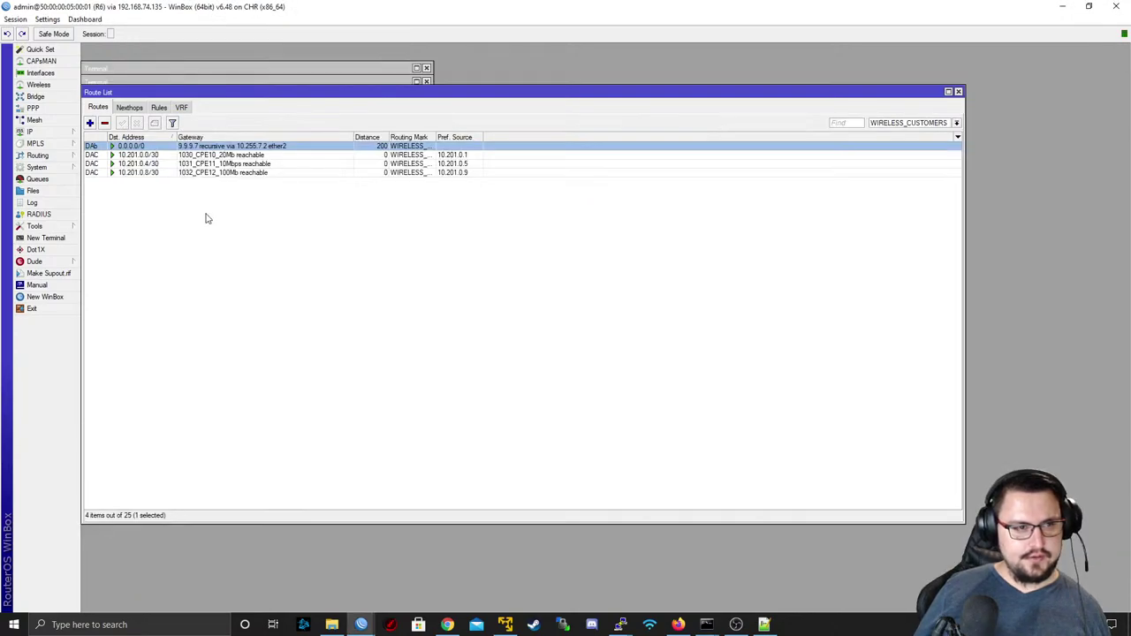
pyautogui.click(45, 237)
pyautogui.write('ping ')
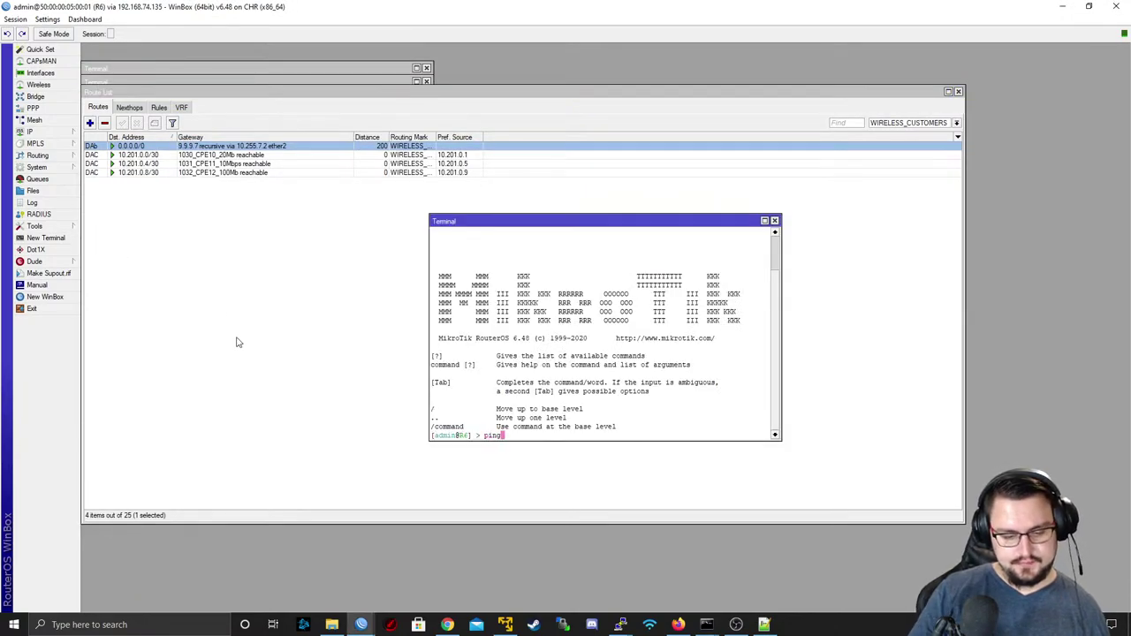
pyautogui.write('8.8.4.4 routing-table=W')
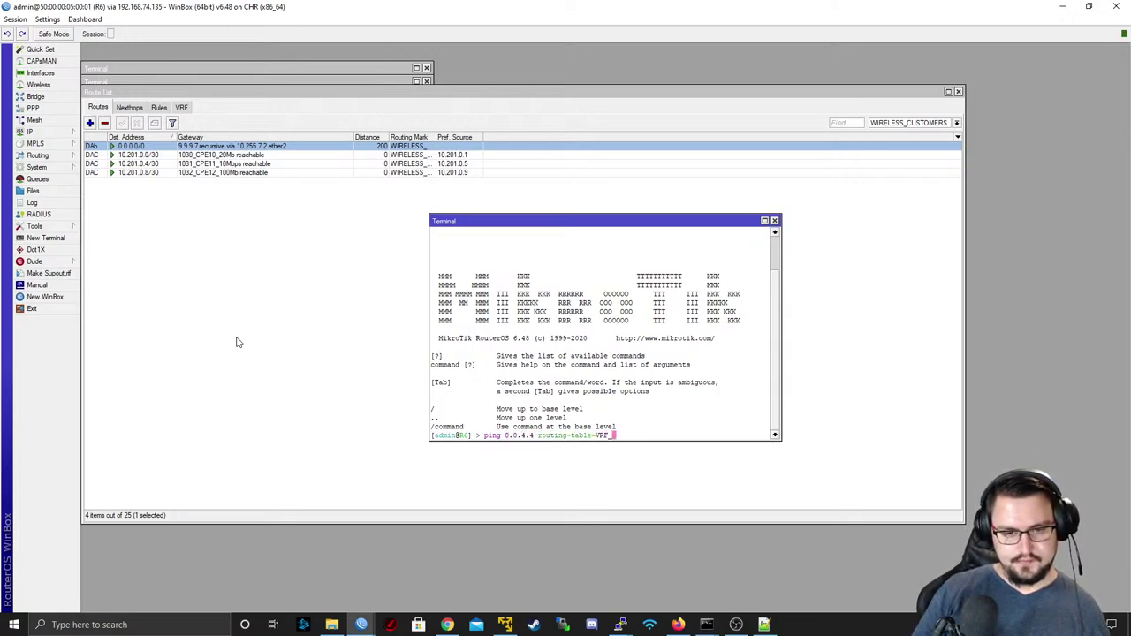
pyautogui.press('Tab')
pyautogui.press('Return')
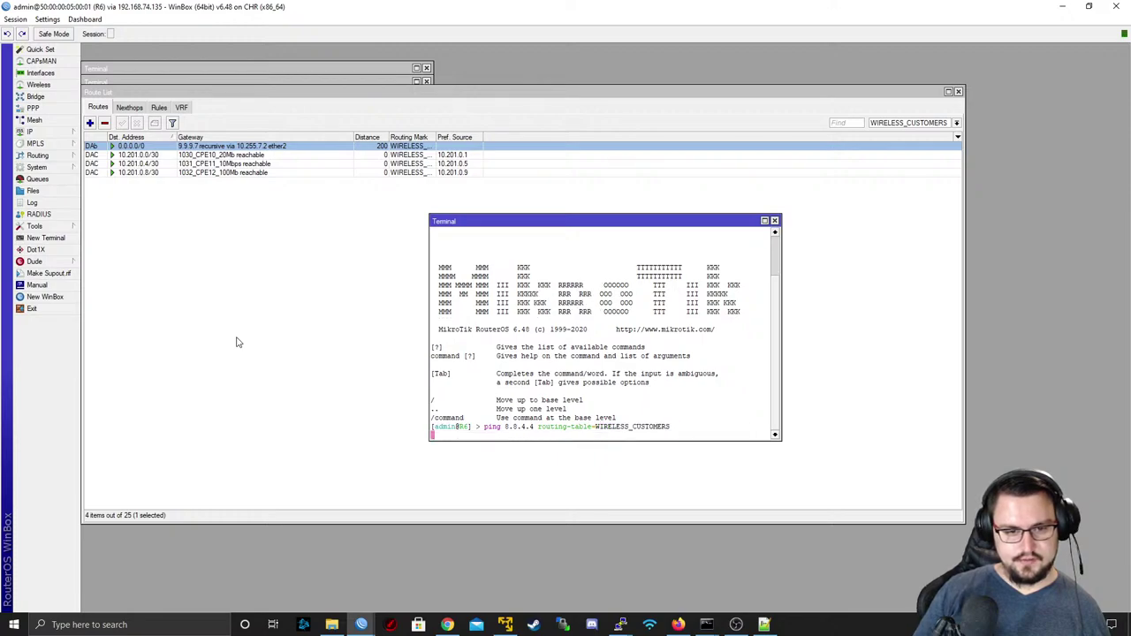
# - Repeat the 8.8.4.4 ping with src-address=10.201.0.1
pyautogui.hotkey('ctrl', 'c')
pyautogui.press('Up')
pyautogui.write('src-address=')
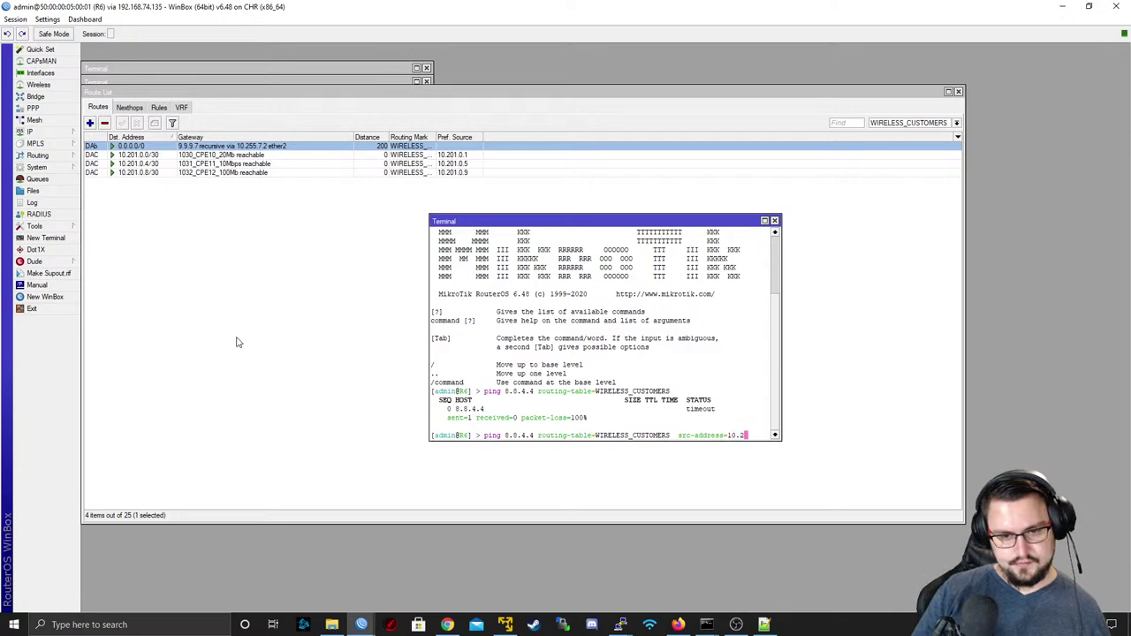
pyautogui.write('10.201.0')
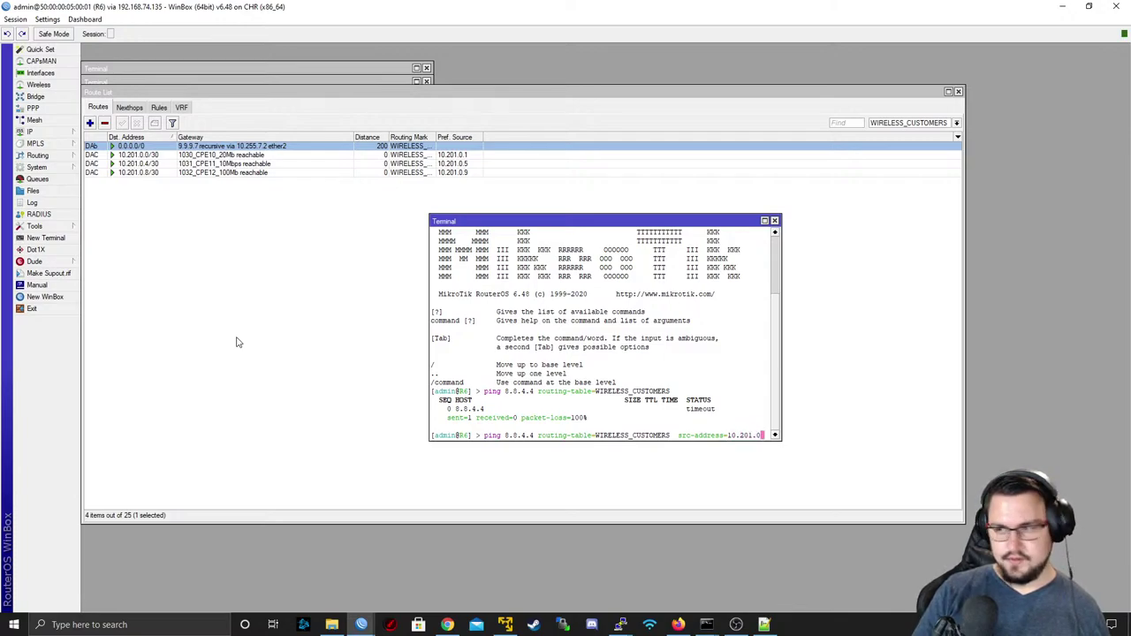
pyautogui.write('.1')
pyautogui.press('Return')
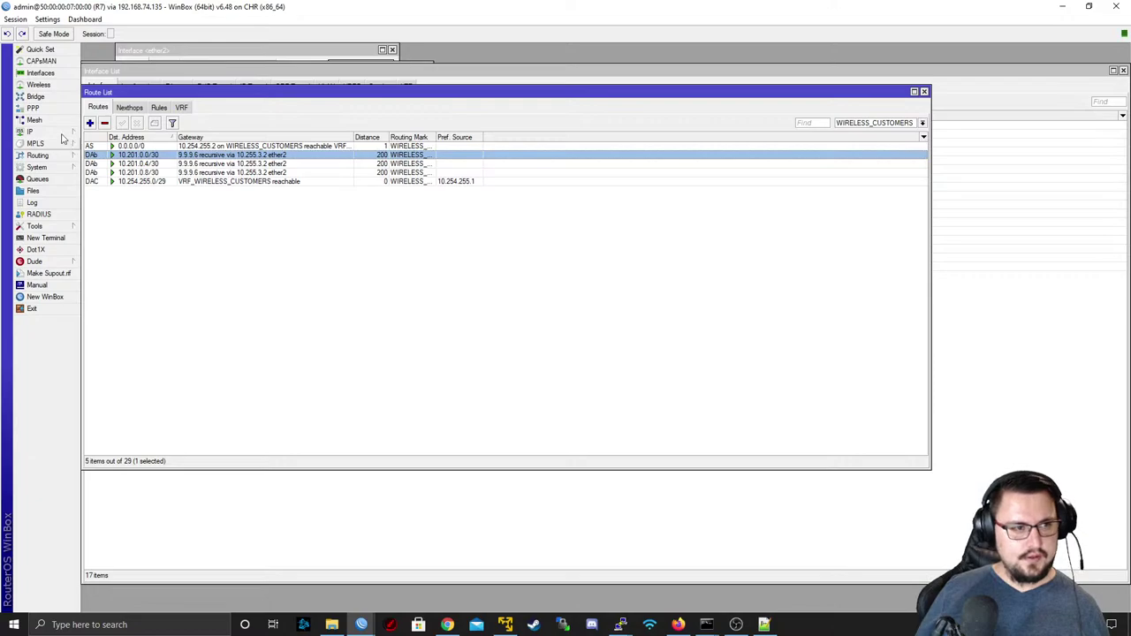
# - Widen R7's interface Name column, shrink its window, and resize its route list to show Pref. Source
pyautogui.click(40, 72)
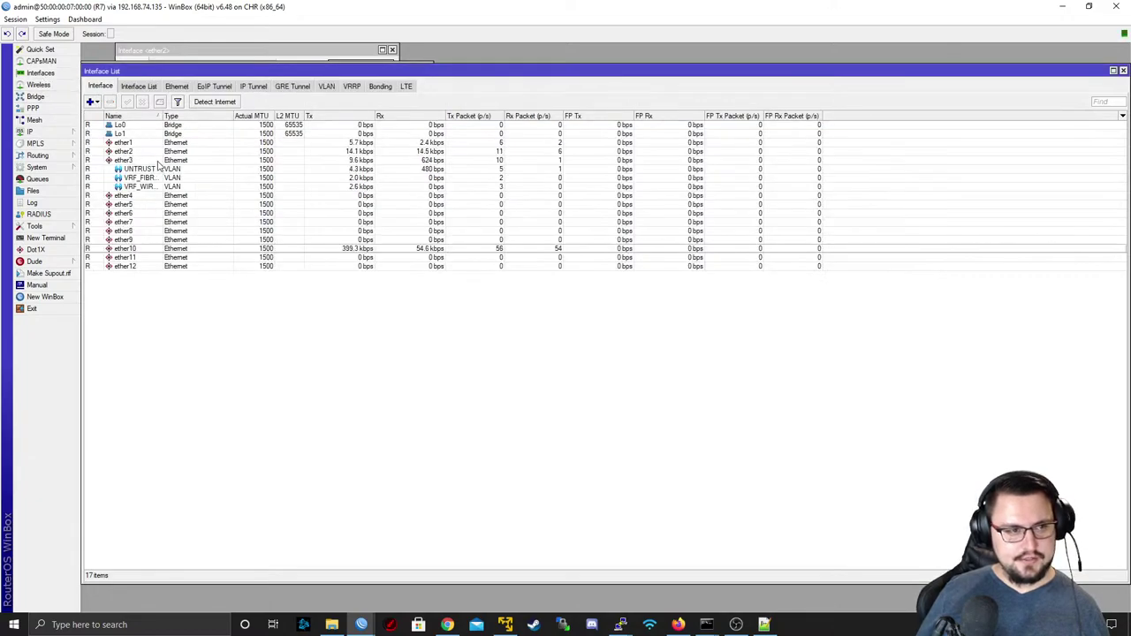
pyautogui.moveTo(162, 116); pyautogui.dragTo(257, 129)
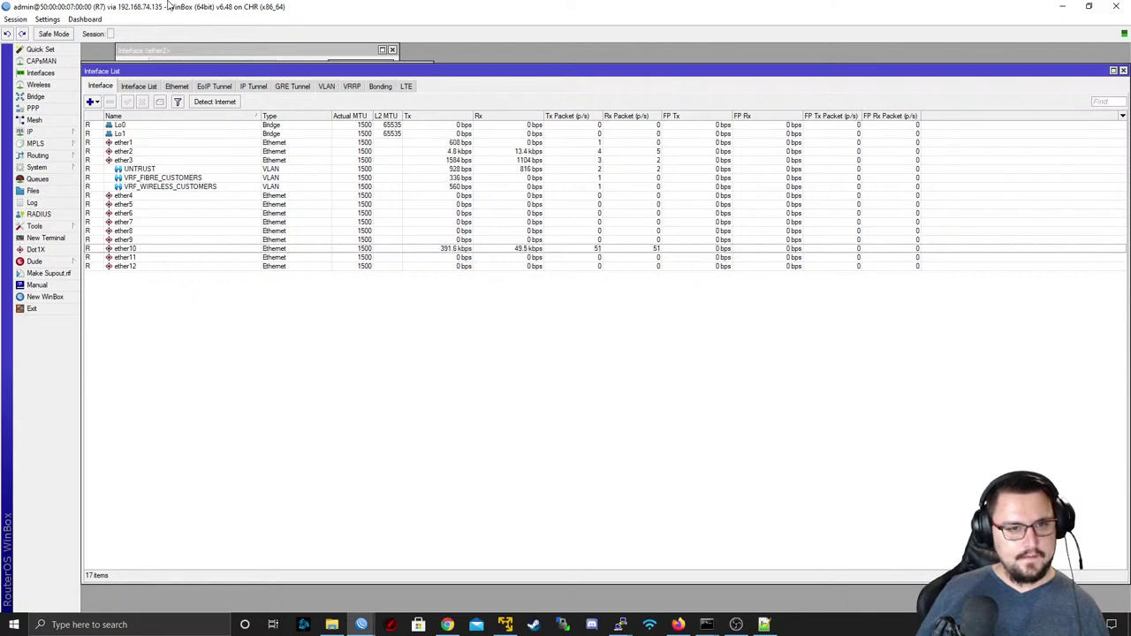
pyautogui.moveTo(174, 6); pyautogui.dragTo(491, 76)
pyautogui.click(347, 203)
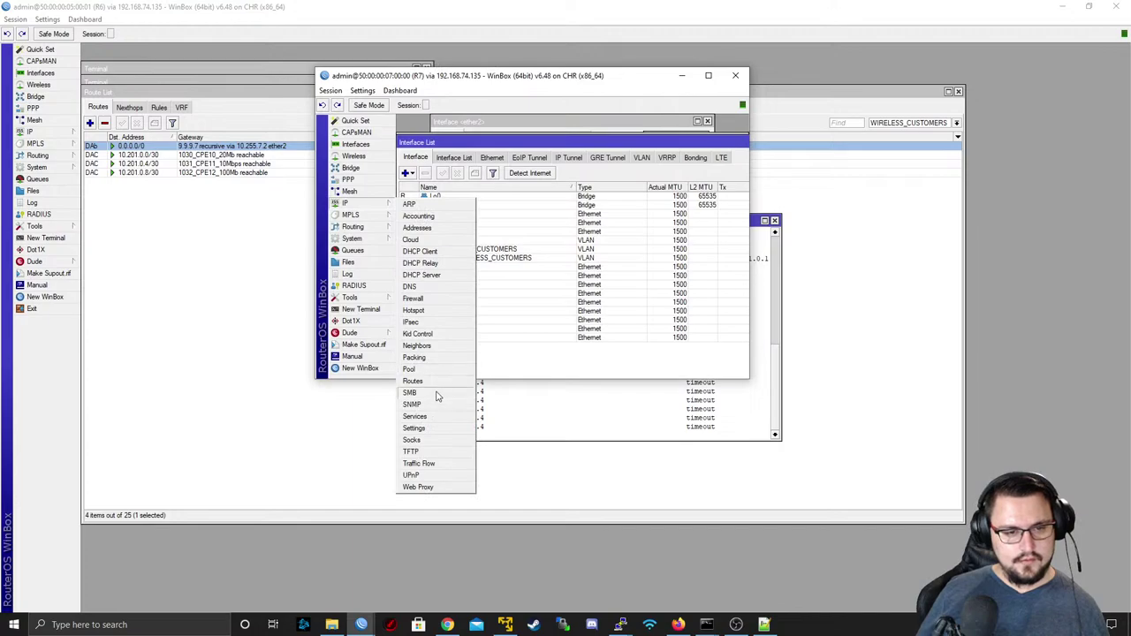
pyautogui.click(424, 380)
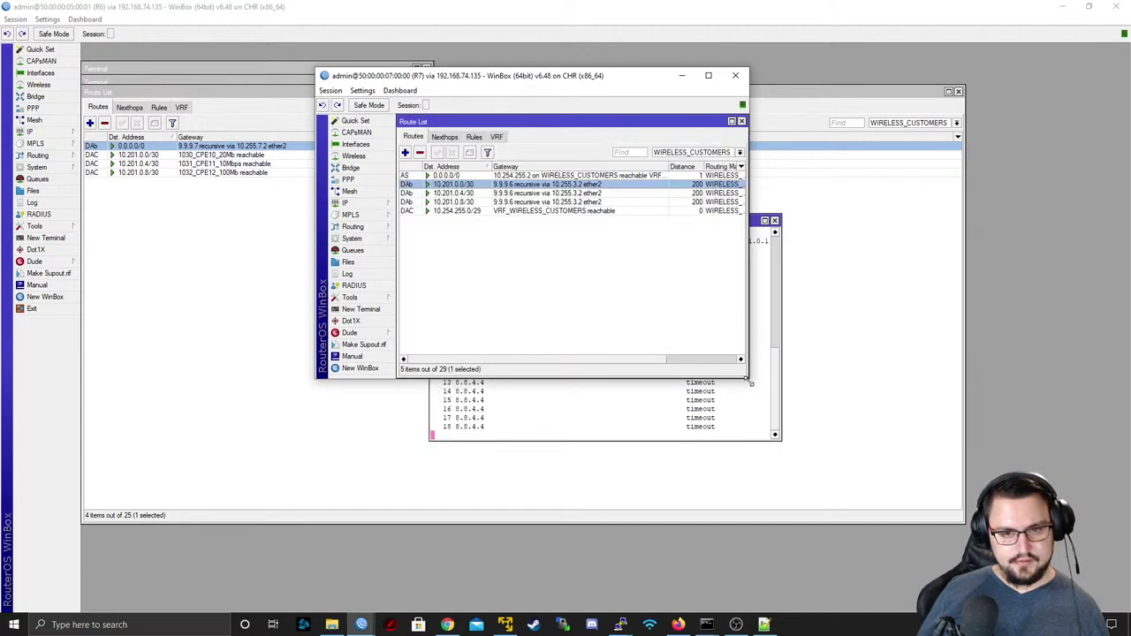
pyautogui.moveTo(748, 379); pyautogui.dragTo(1016, 475)
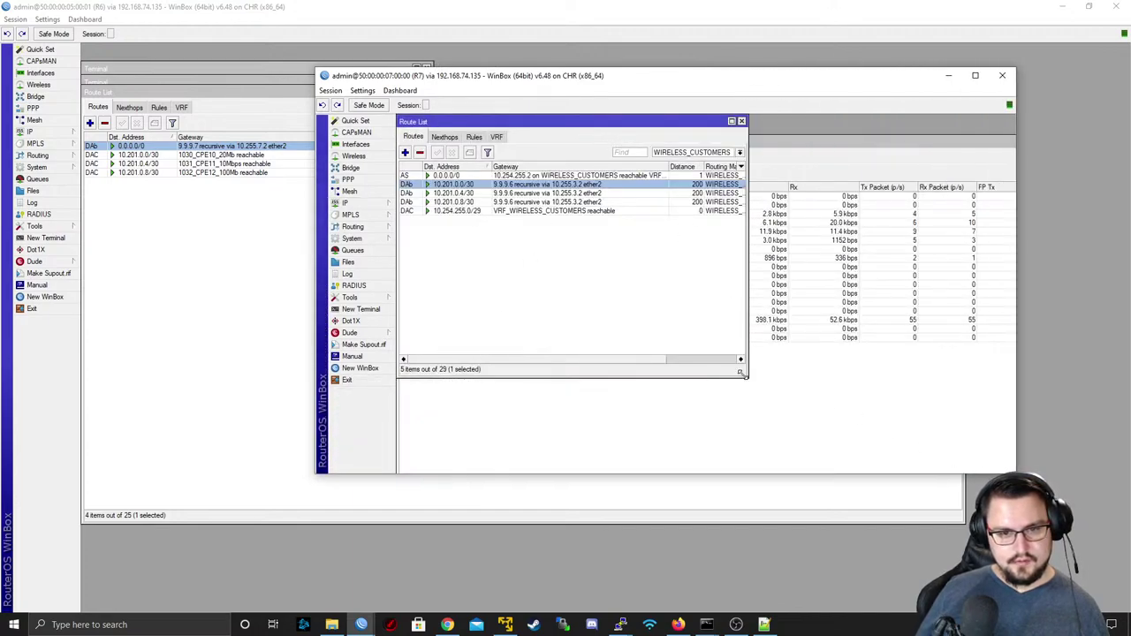
pyautogui.moveTo(744, 373); pyautogui.dragTo(999, 464)
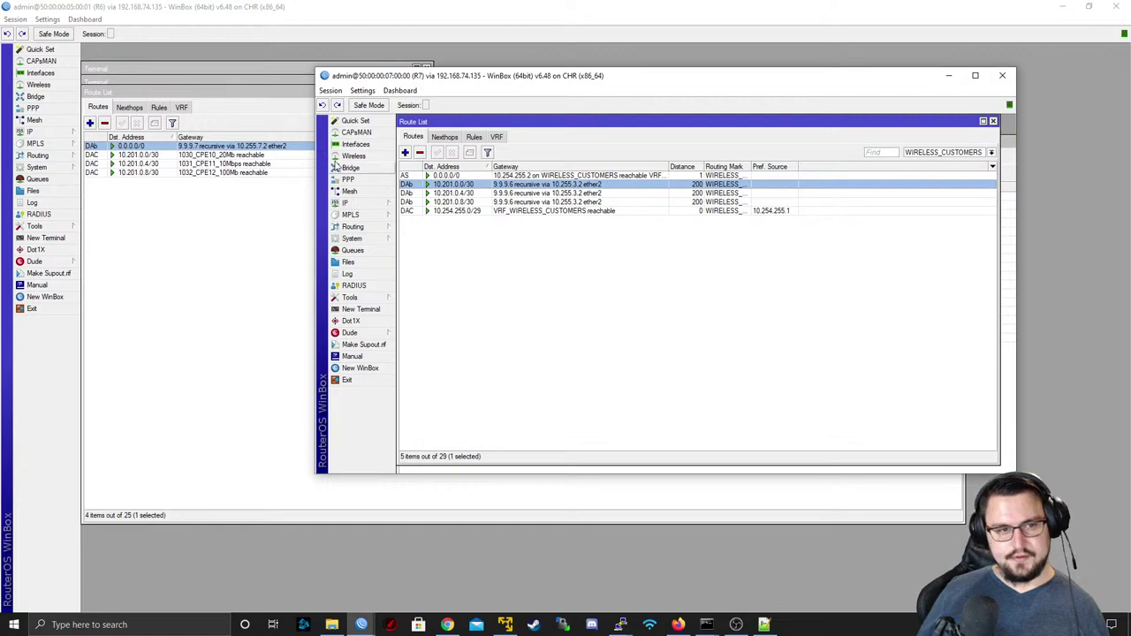
# - Run Torch on R7's ether2 collecting ports and VLAN Id, without IPv6 addresses, using a new entry timeout
pyautogui.click(355, 144)
pyautogui.click(458, 202)
pyautogui.doubleClick(458, 202)
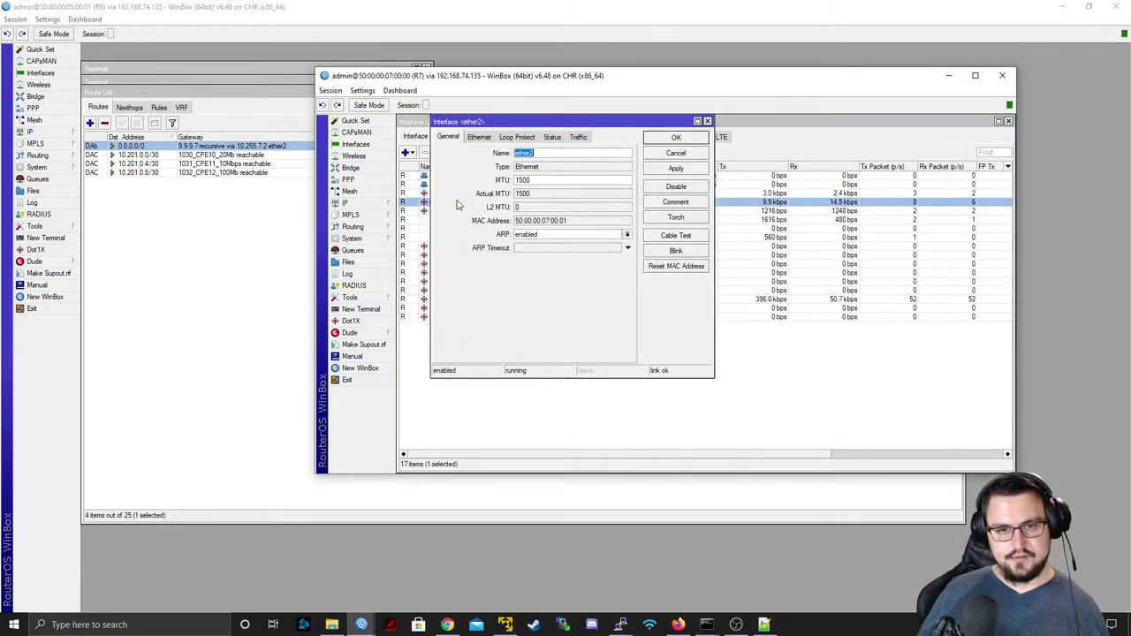
pyautogui.click(676, 214)
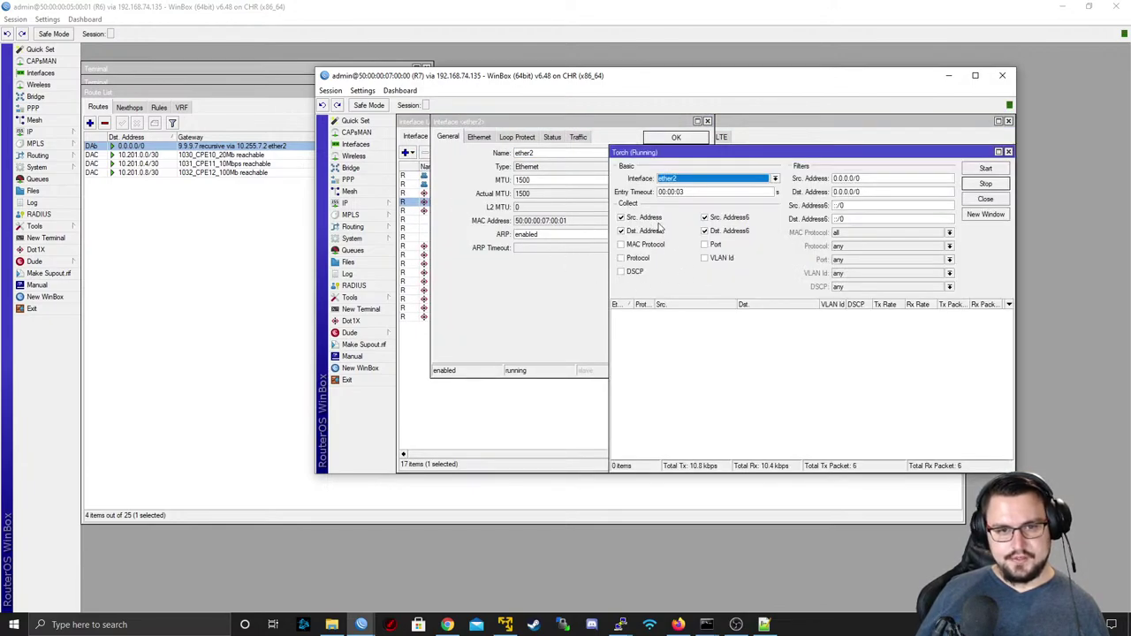
pyautogui.click(705, 218)
pyautogui.click(705, 231)
pyautogui.click(705, 244)
pyautogui.click(716, 257)
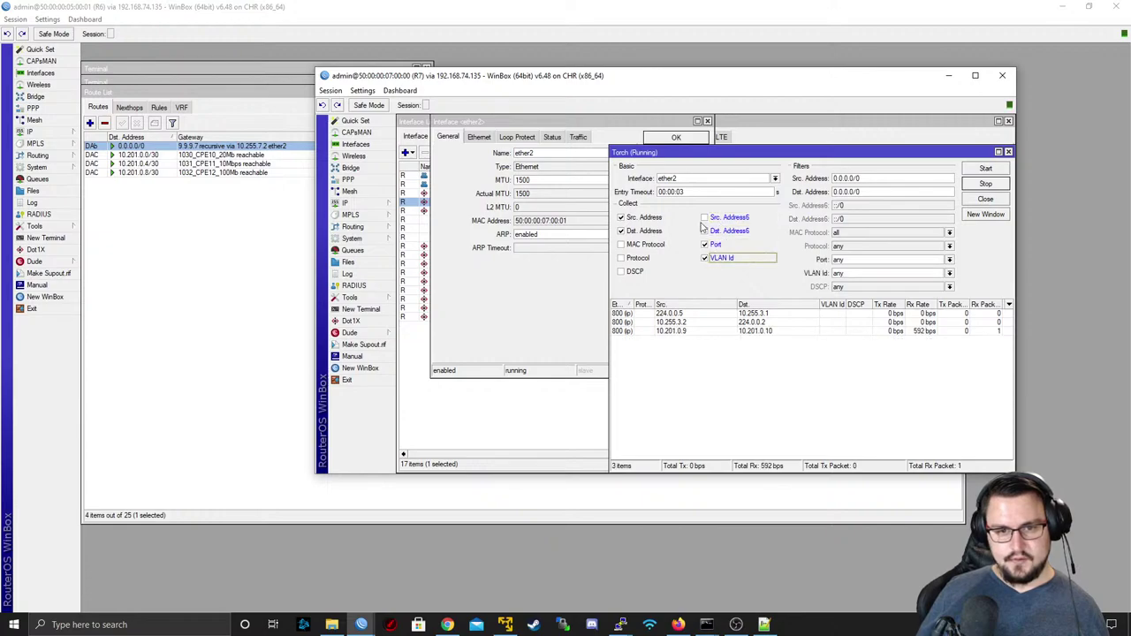
pyautogui.click(671, 193)
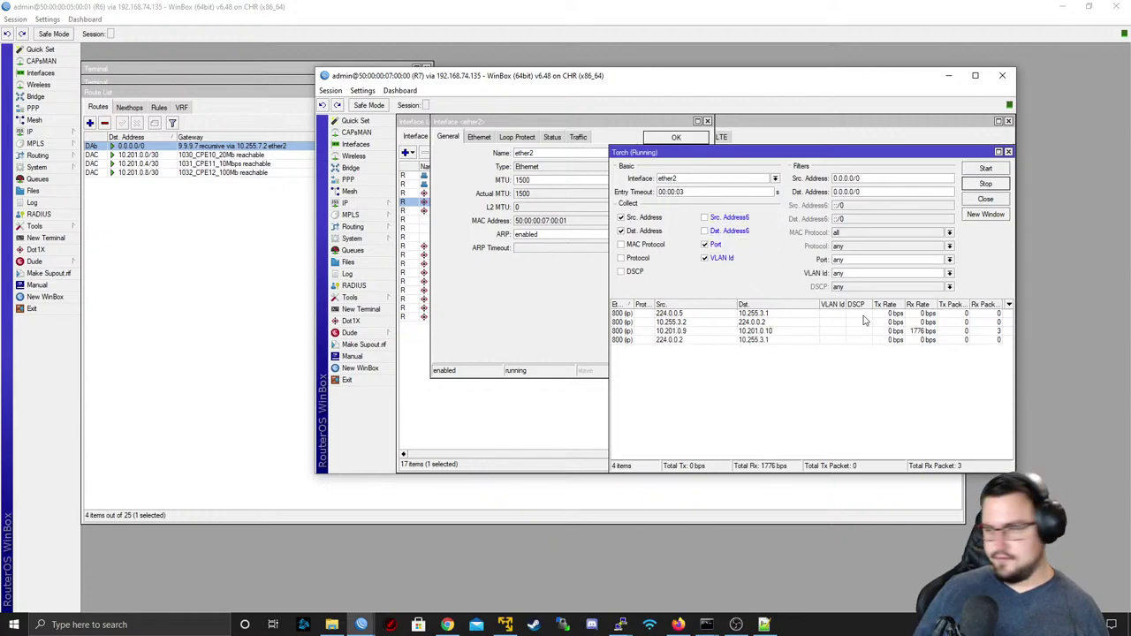
pyautogui.click(982, 170)
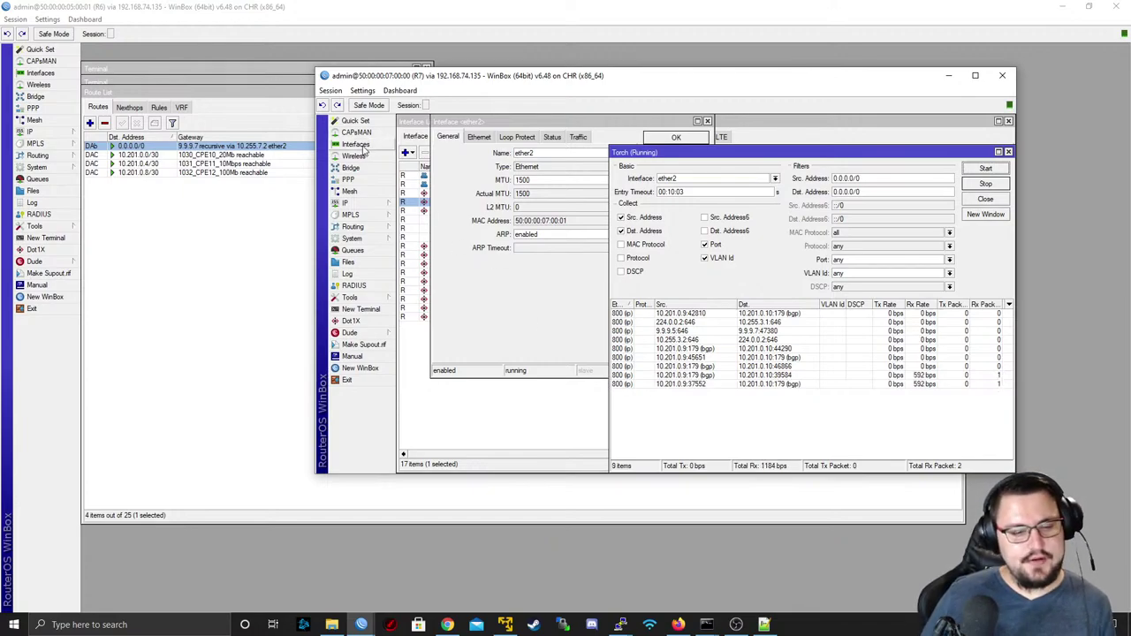
# - Bring the FortiGate interfaces page back up in a full-screen browser
pyautogui.click(678, 625)
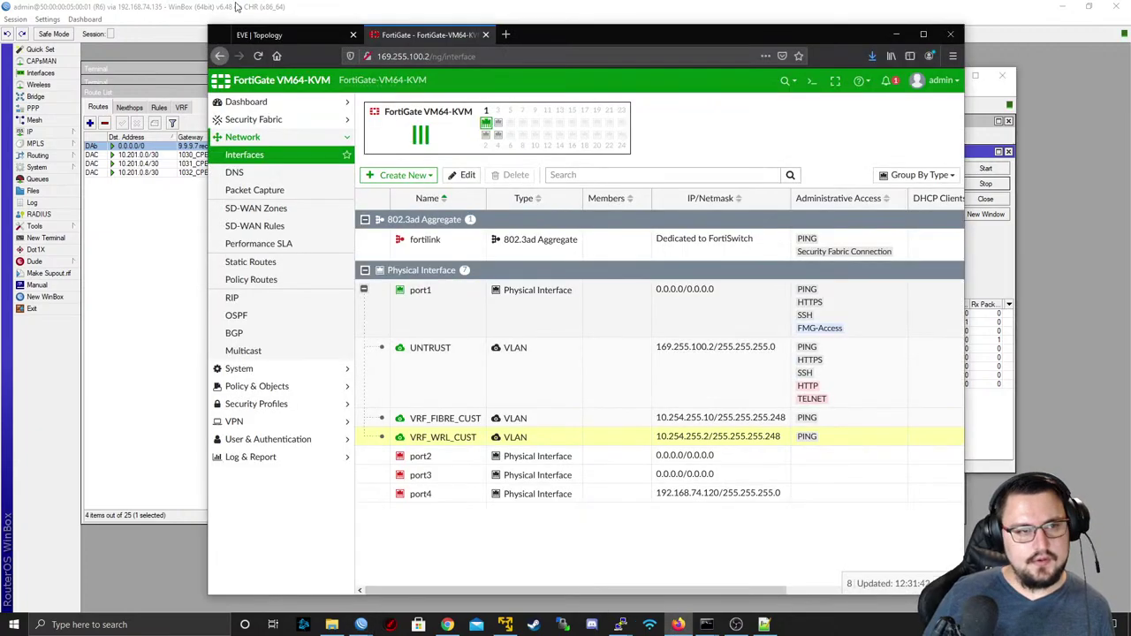
pyautogui.click(259, 34)
pyautogui.doubleClick(594, 39)
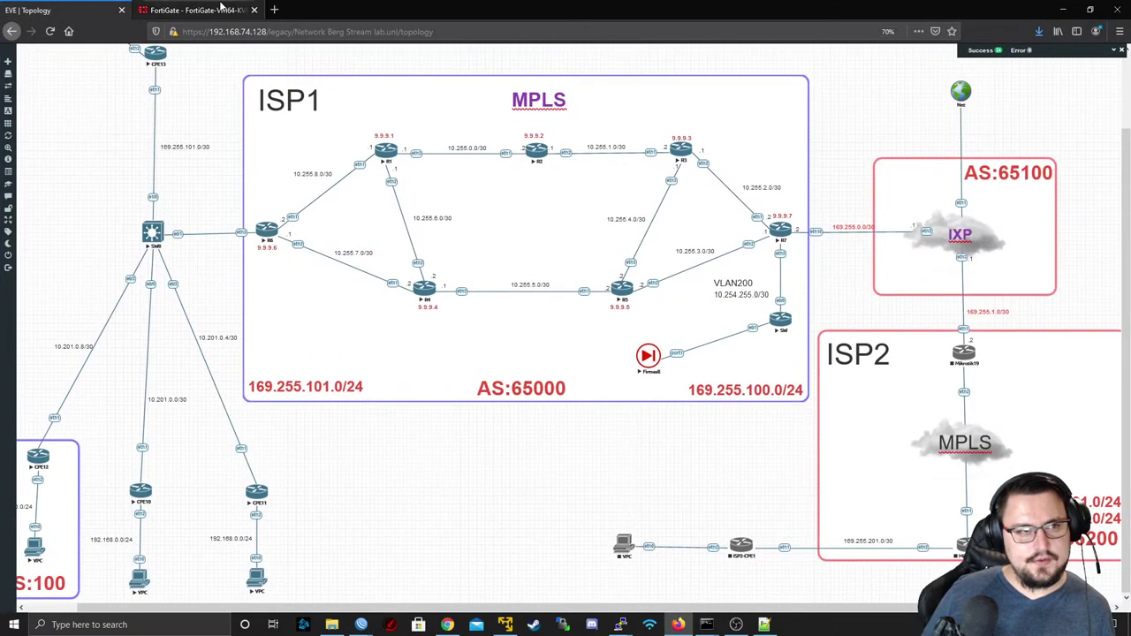
pyautogui.click(221, 9)
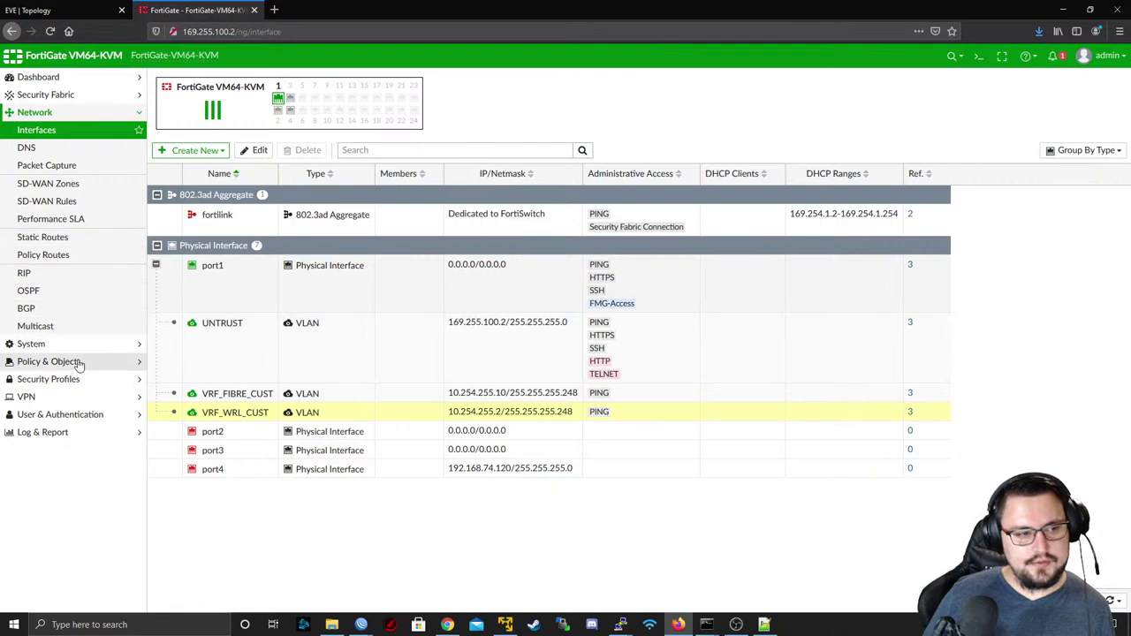
# - Open Firewall Policy, inspect WRL-Cust-Internet's From and Source cells, then resize the browser window
pyautogui.click(62, 361)
pyautogui.click(78, 167)
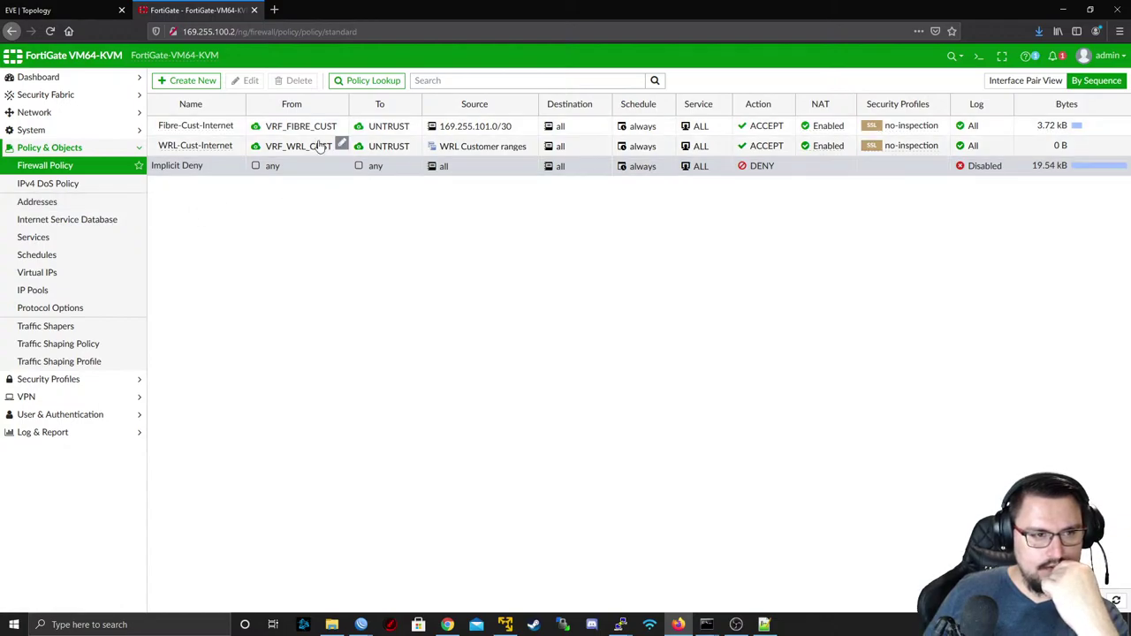
pyautogui.moveTo(316, 148)
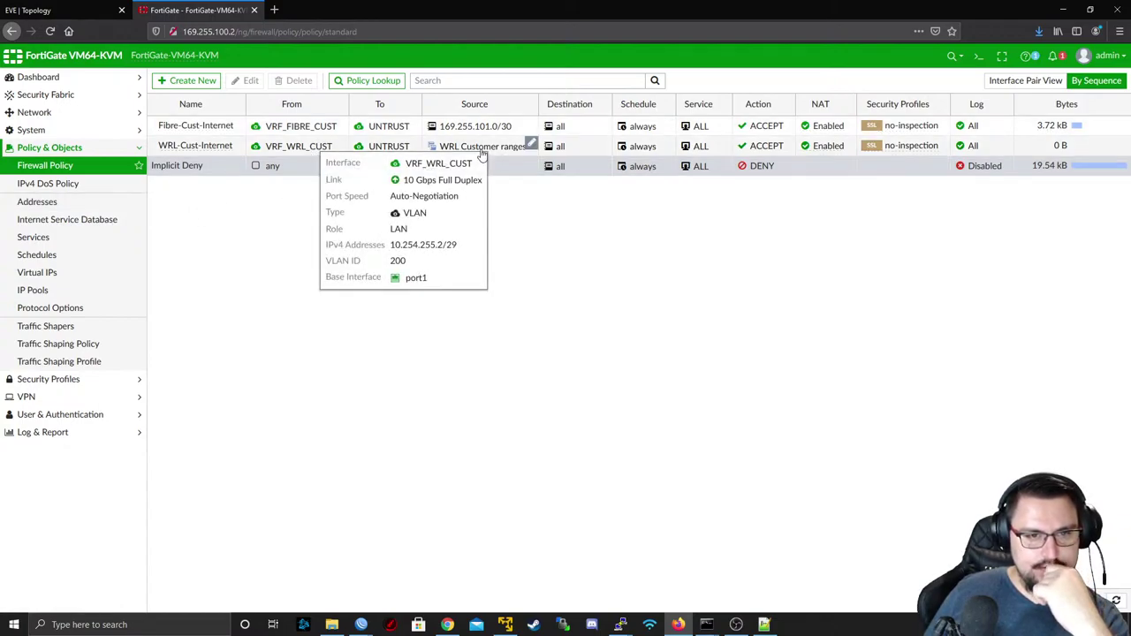
pyautogui.moveTo(483, 152)
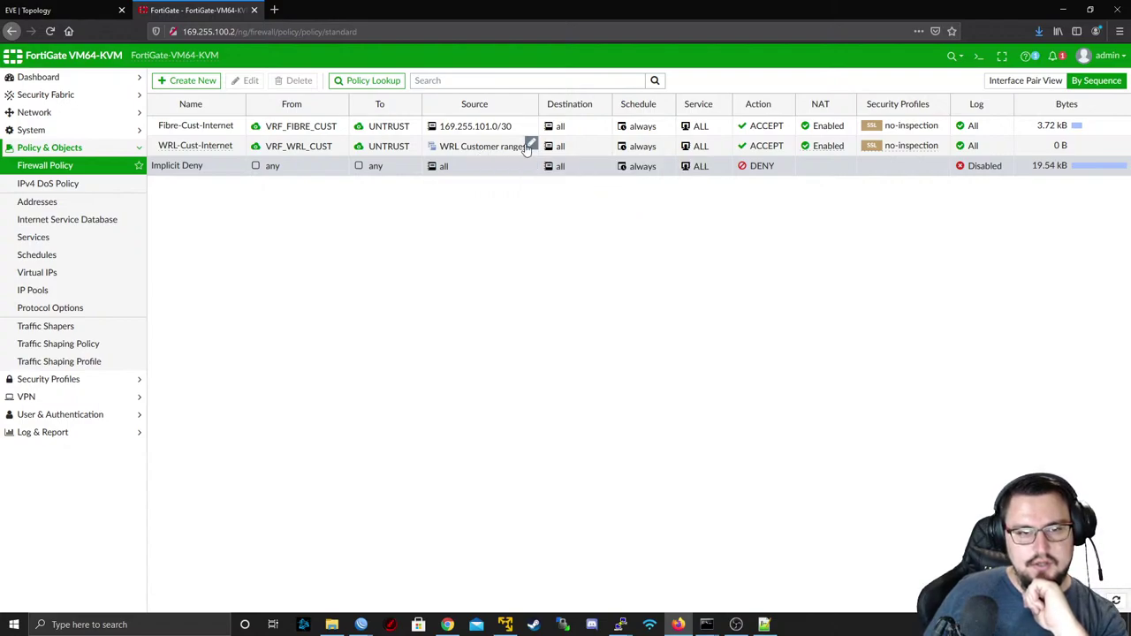
pyautogui.moveTo(490, 11); pyautogui.dragTo(550, 108)
pyautogui.moveTo(886, 244); pyautogui.dragTo(643, 54)
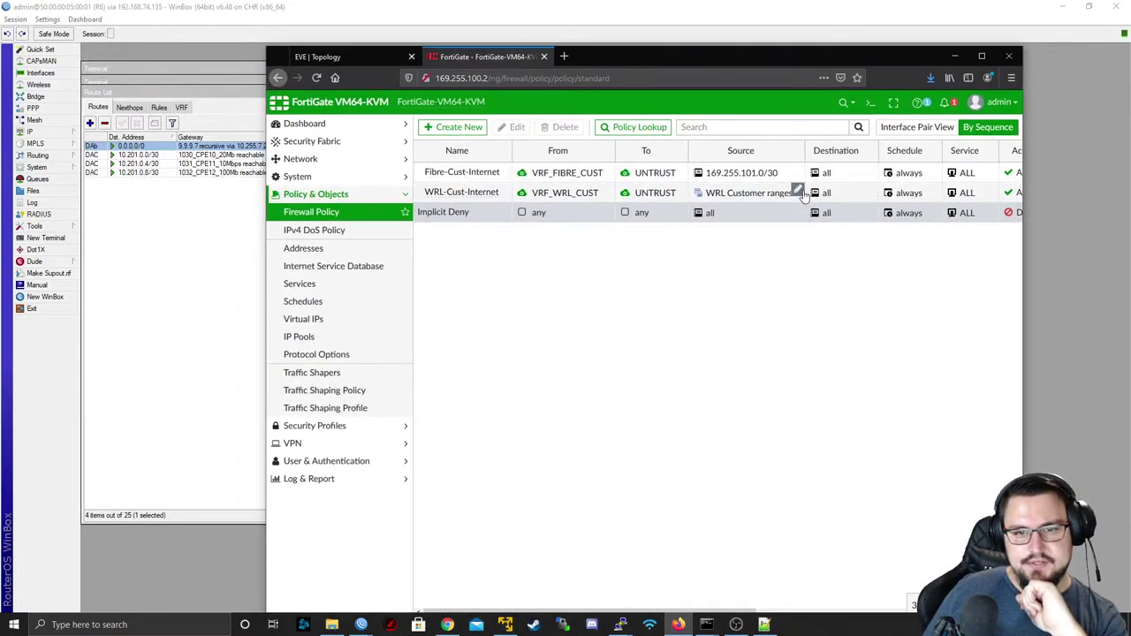
# - From the policy's Source cell, create an address named 10.201.0.0/24 with subnet 10.201.0.0/24
pyautogui.click(802, 193)
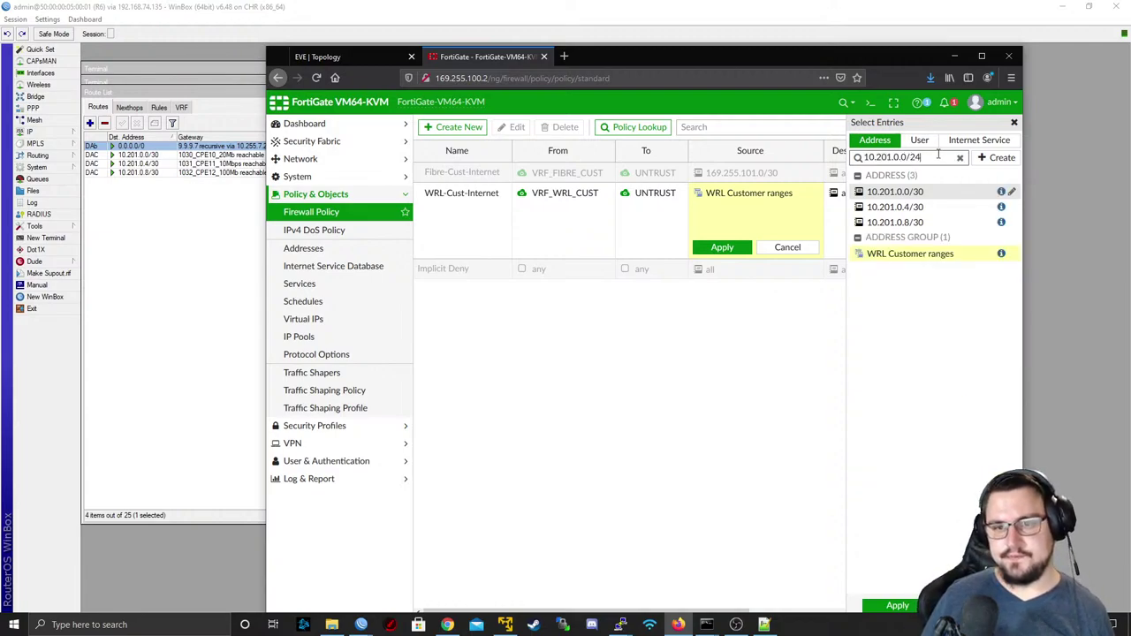
pyautogui.moveTo(938, 157); pyautogui.dragTo(862, 157)
pyautogui.hotkey('ctrl', 'c')
pyautogui.click(996, 159)
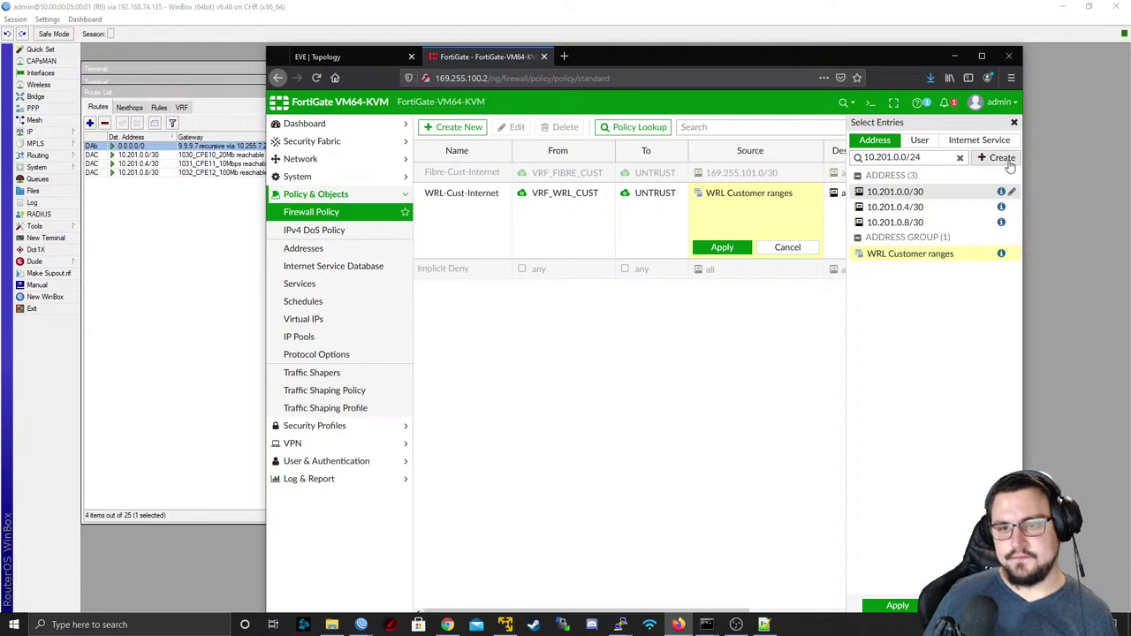
pyautogui.click(934, 202)
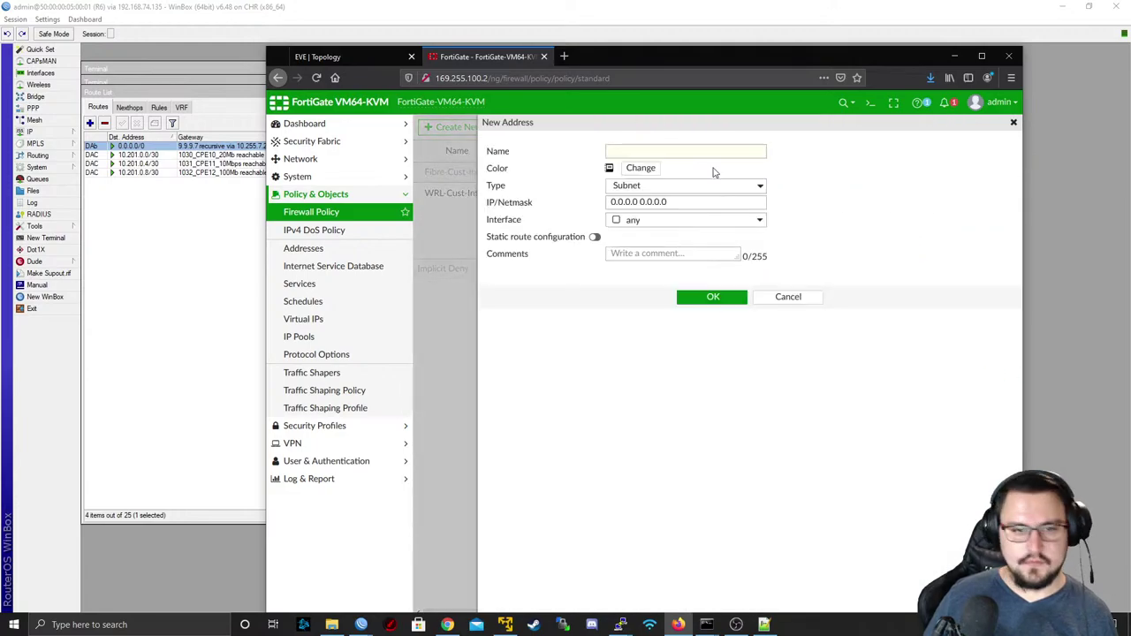
pyautogui.click(712, 152)
pyautogui.hotkey('ctrl', 'v')
pyautogui.click(689, 205)
pyautogui.hotkey('ctrl', 'v')
pyautogui.click(694, 297)
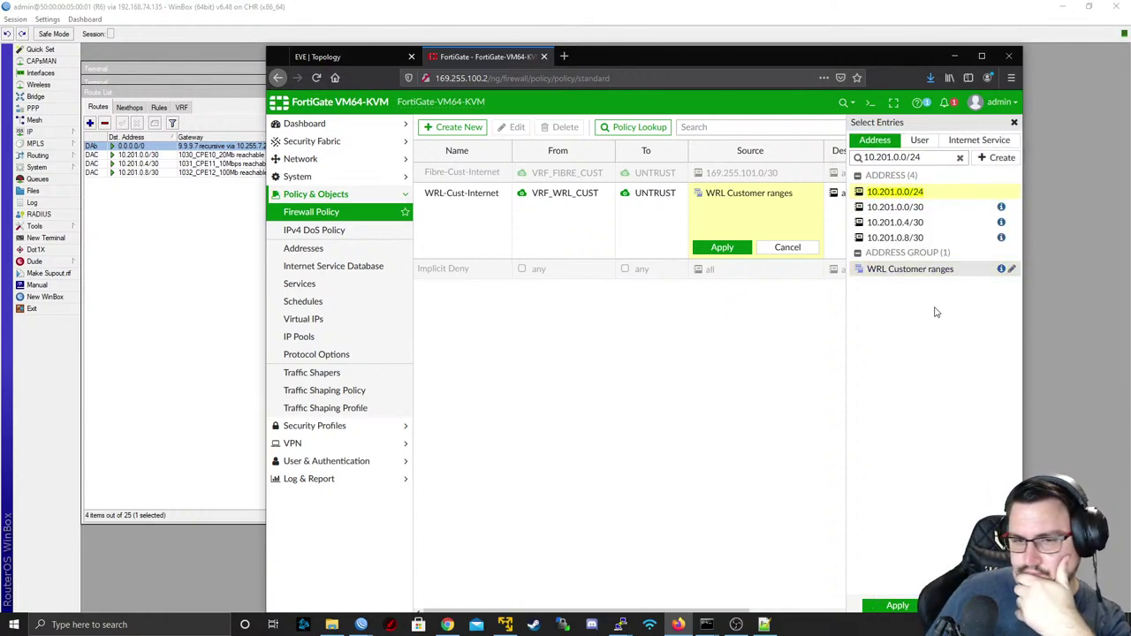
# - Apply 10.201.0.0/24 as WRL-Cust-Internet's source and open the policy's edit form
pyautogui.click(895, 607)
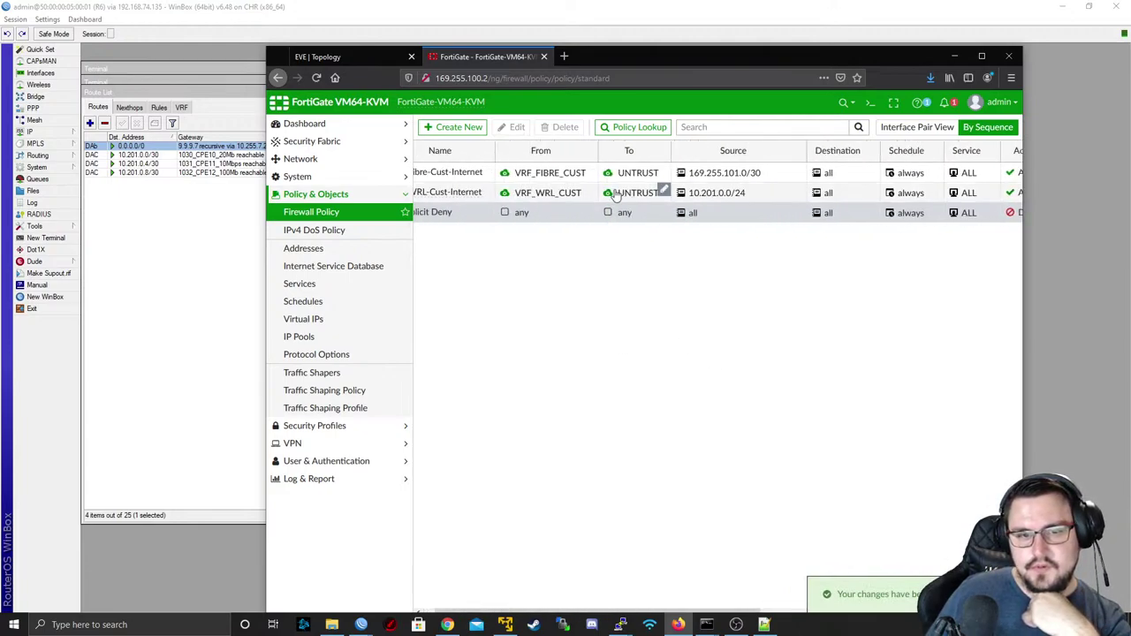
pyautogui.doubleClick(615, 192)
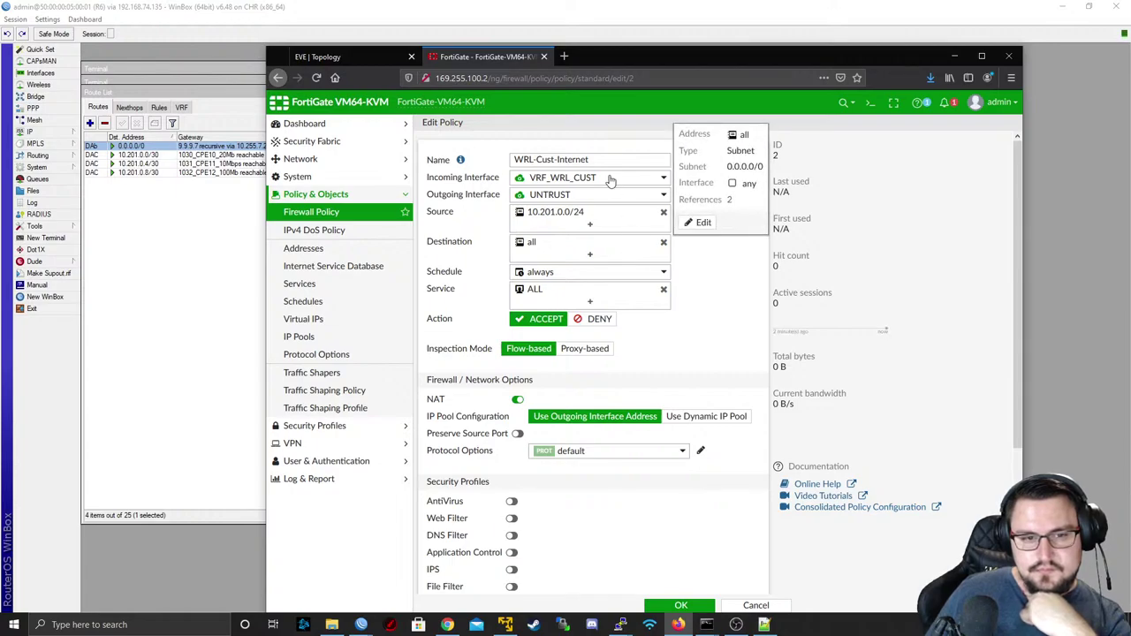
pyautogui.scroll(-3, 609, 179)
pyautogui.scroll(-1, 609, 180)
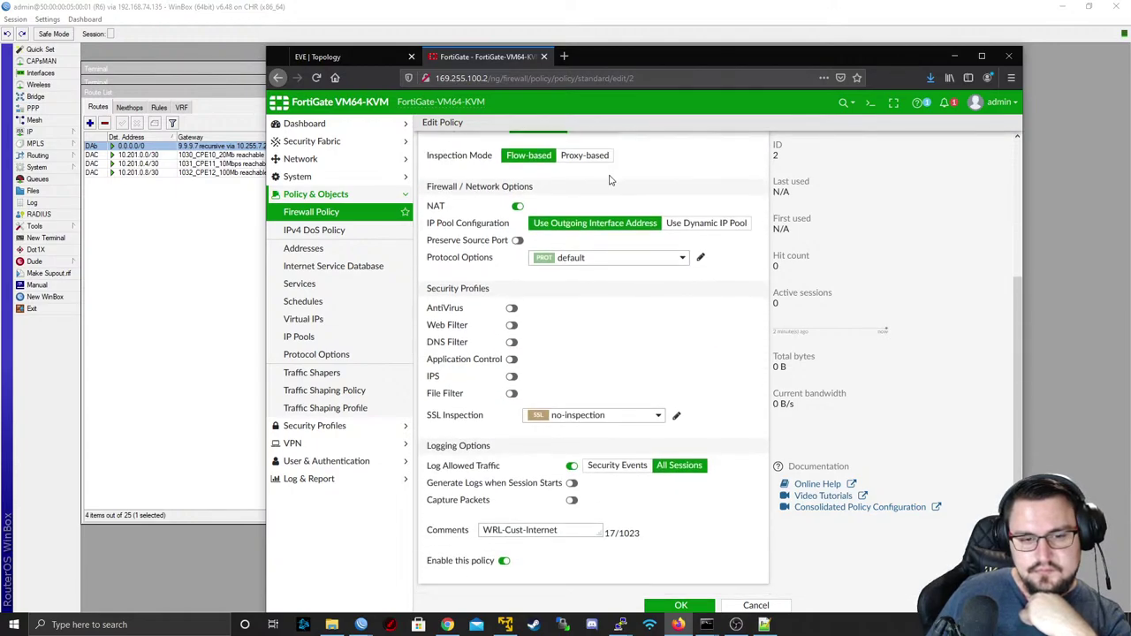
pyautogui.scroll(4, 710, 408)
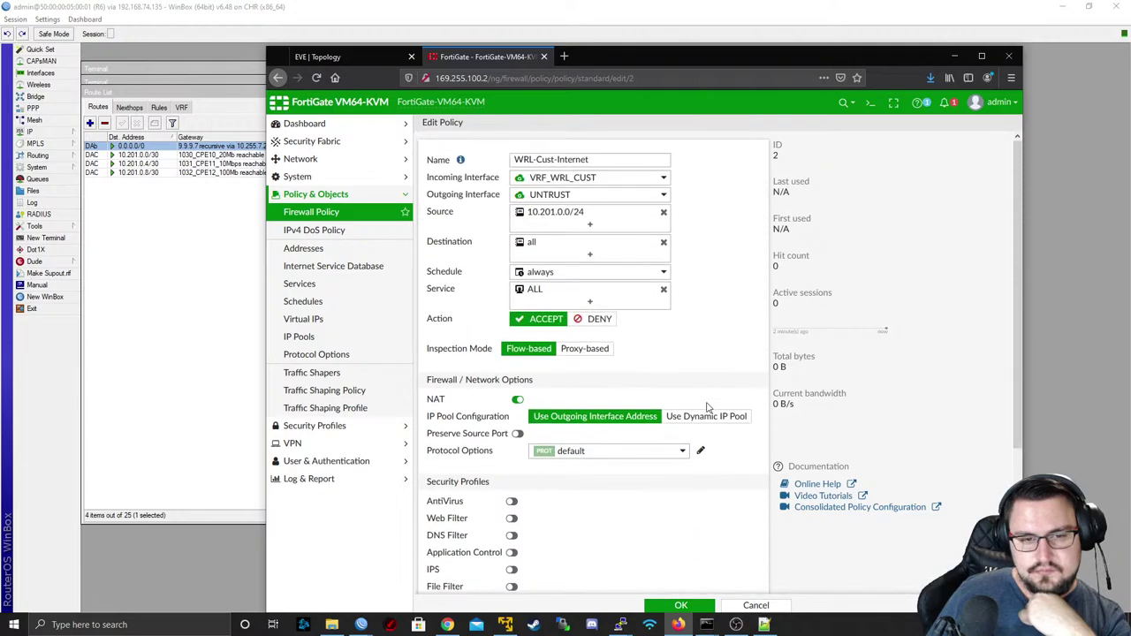
# - Cancel the edit and delete the WRL-Cust-Internet policy
pyautogui.click(744, 603)
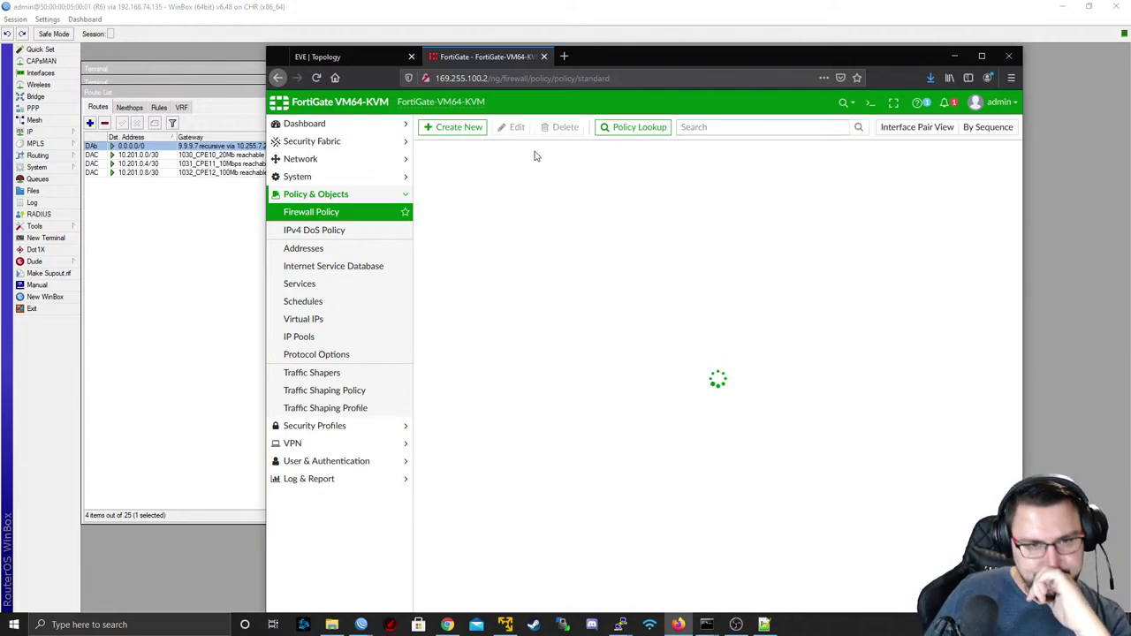
pyautogui.rightClick(519, 196)
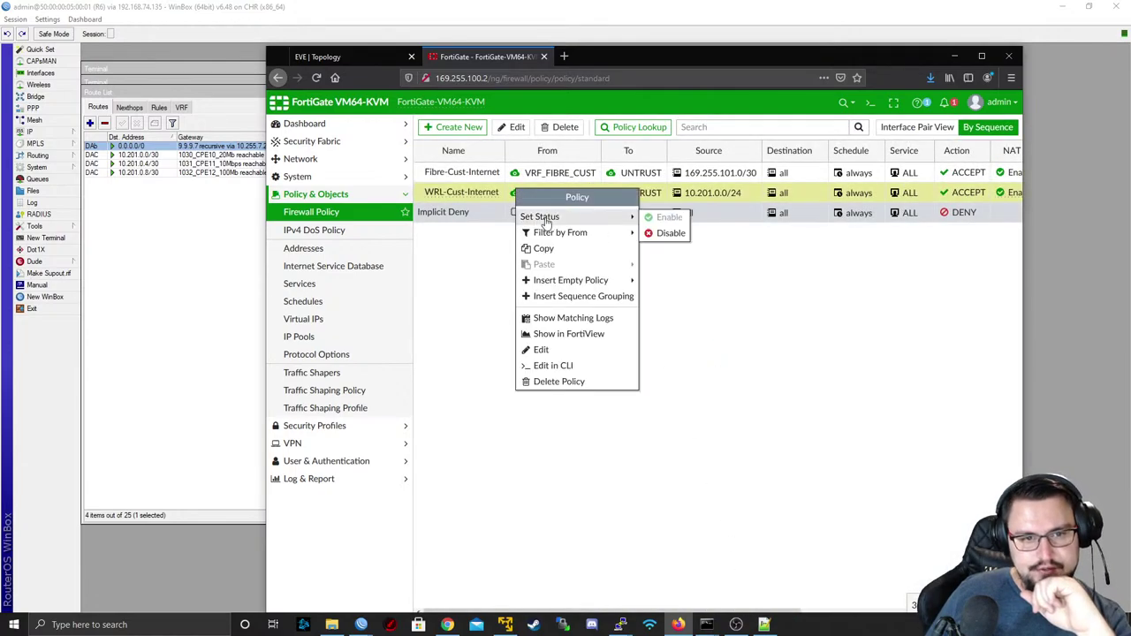
pyautogui.click(590, 383)
pyautogui.click(836, 186)
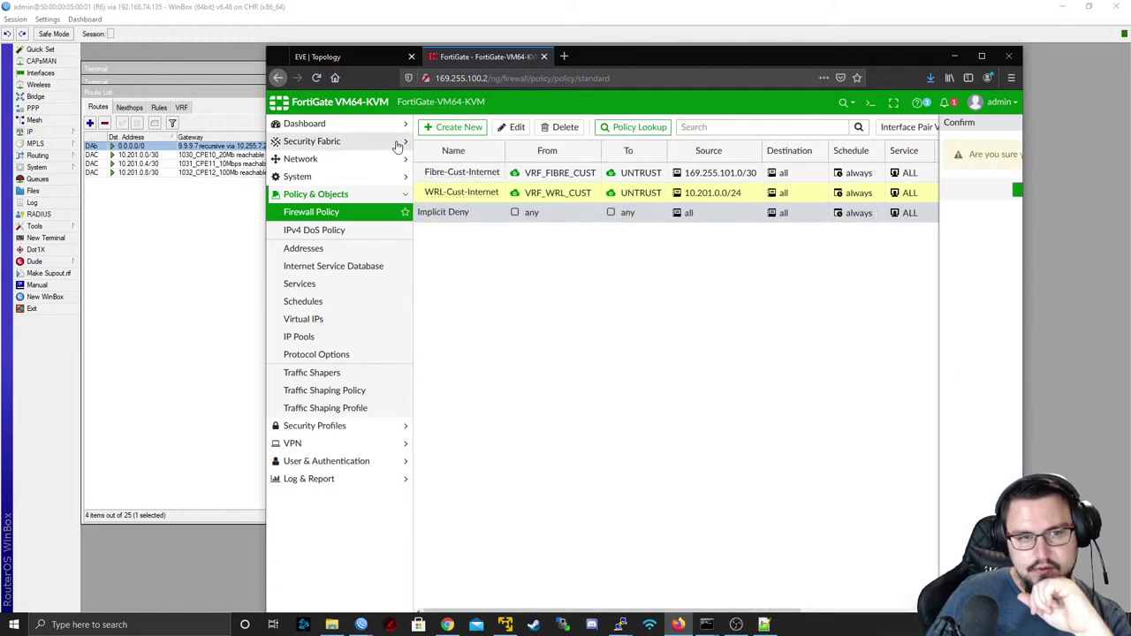
# - Start a new policy named WRL-Cust-Internet from VRF_WRL_CUST to UNTRUST
pyautogui.click(442, 129)
pyautogui.click(525, 163)
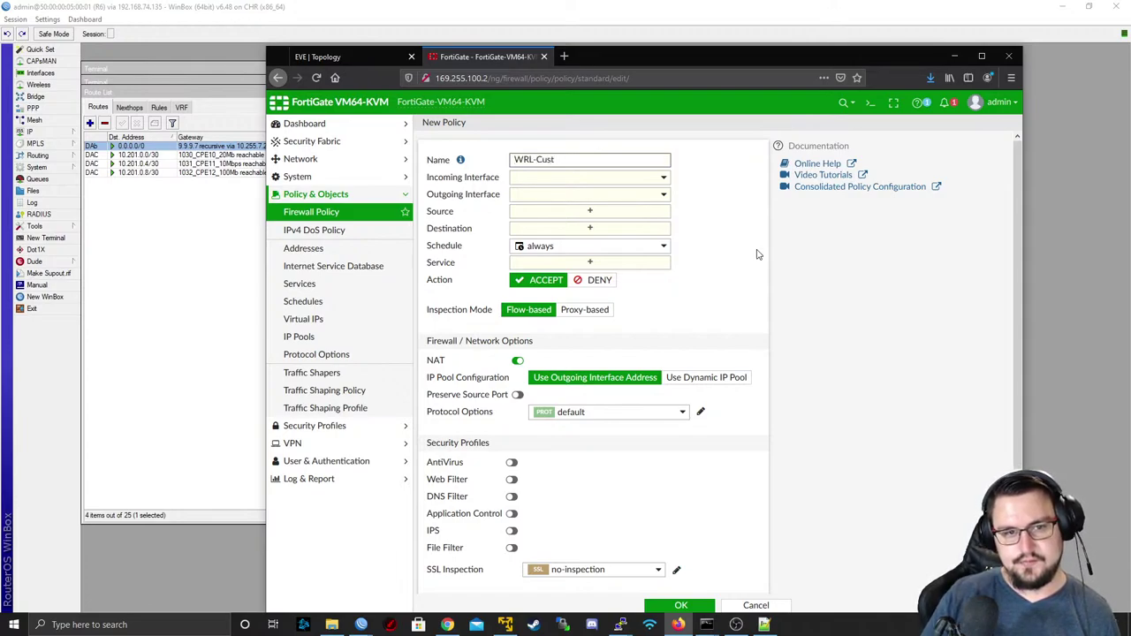
pyautogui.write('WRL-Cust-Internet')
pyautogui.press('Tab')
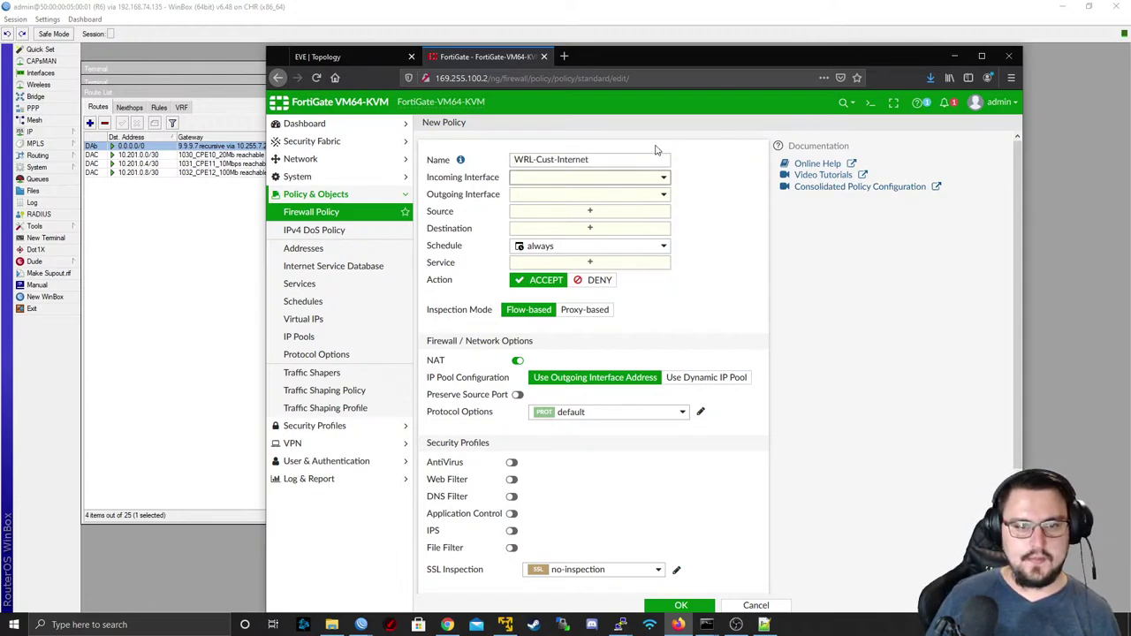
pyautogui.click(633, 179)
pyautogui.click(576, 256)
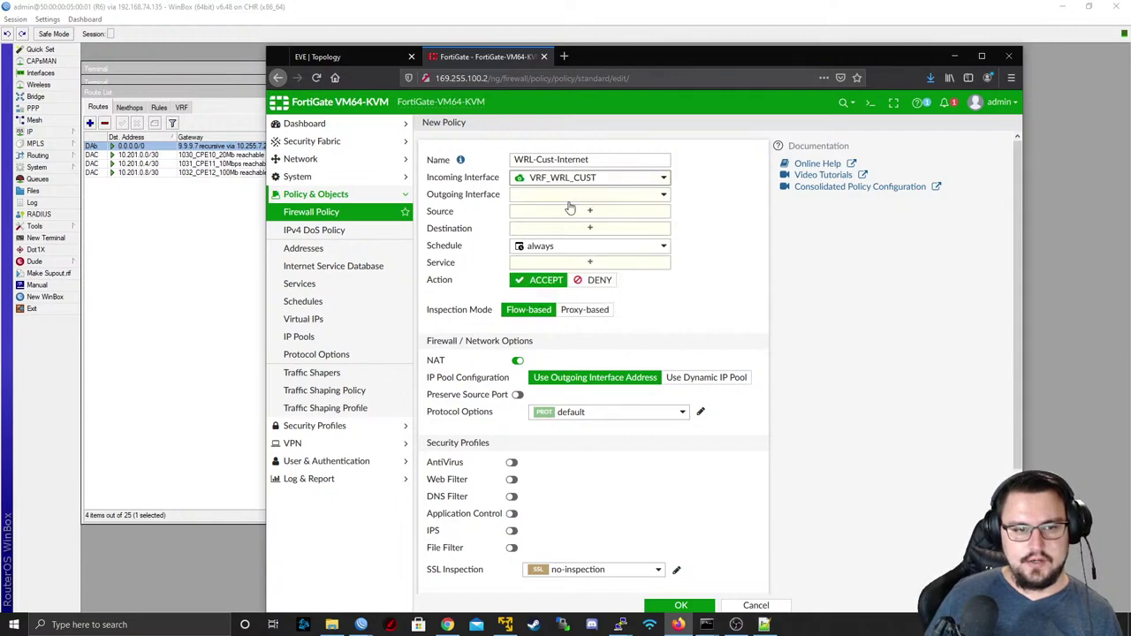
pyautogui.click(583, 195)
pyautogui.click(552, 243)
# - Set the policy's source to 10.201.0.0/24, destination to all and service to ALL
pyautogui.click(579, 211)
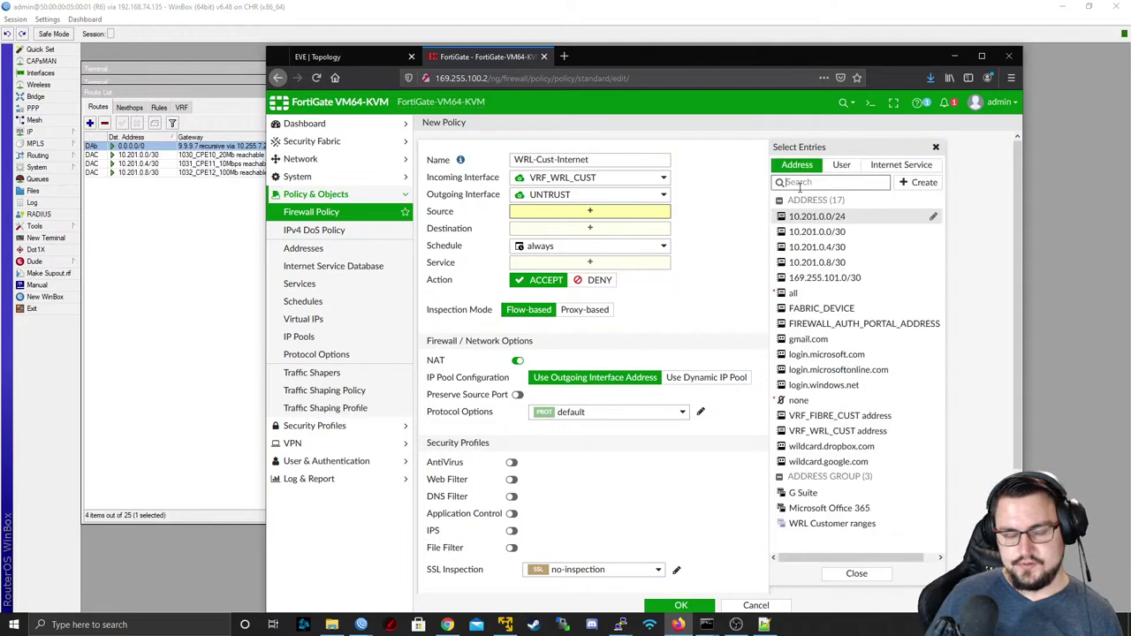
pyautogui.hotkey('ctrl', 'v')
pyautogui.click(817, 219)
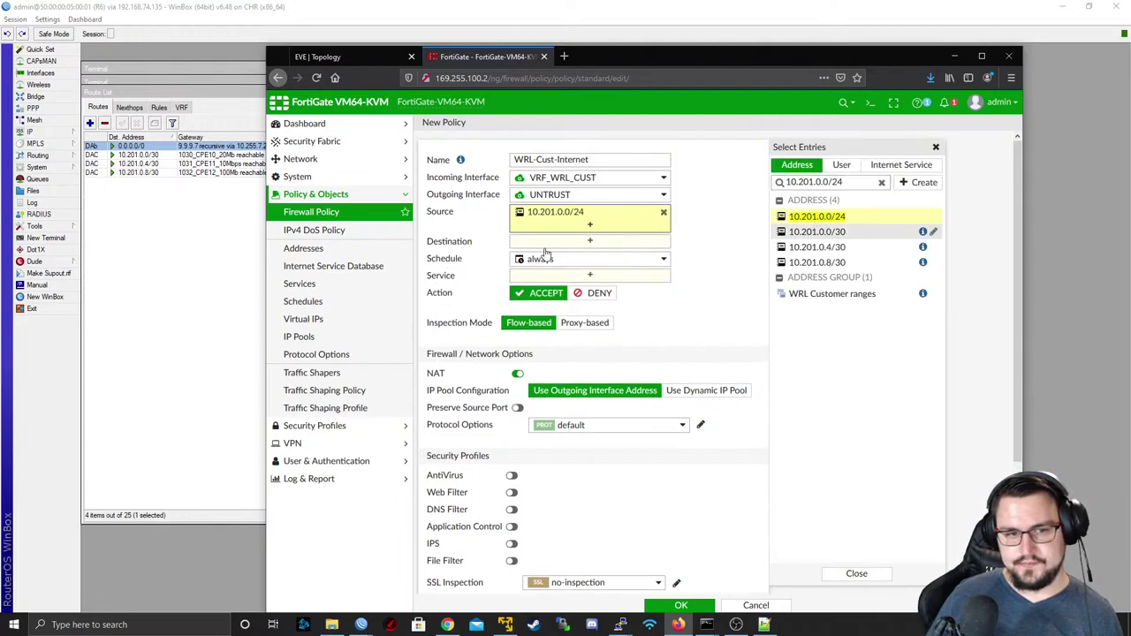
pyautogui.click(590, 240)
pyautogui.click(792, 293)
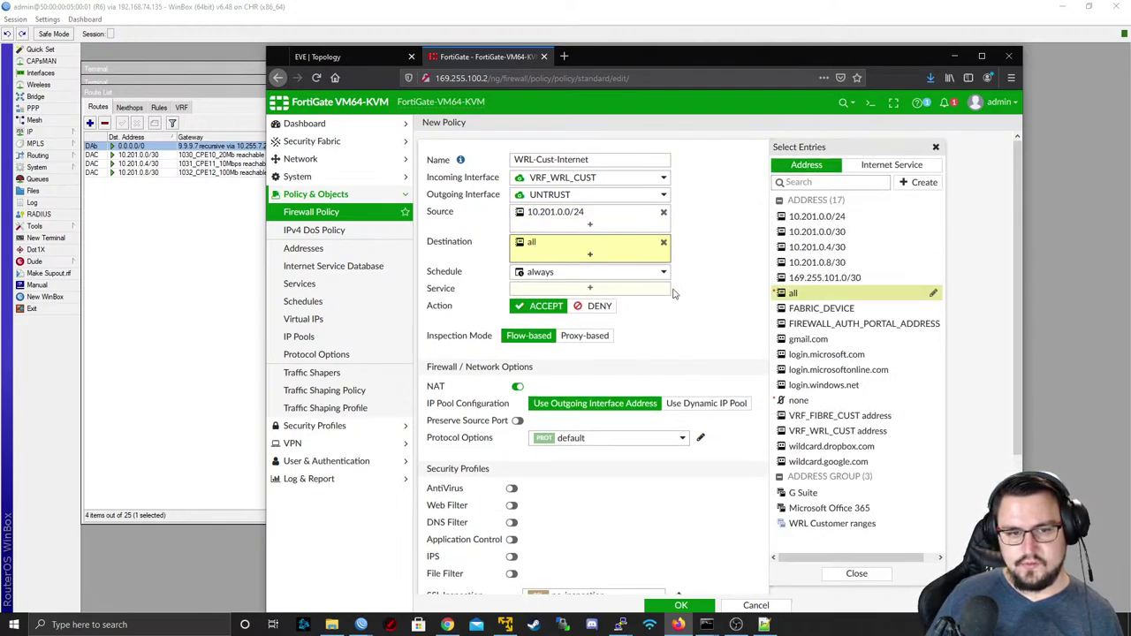
pyautogui.click(590, 290)
pyautogui.click(796, 213)
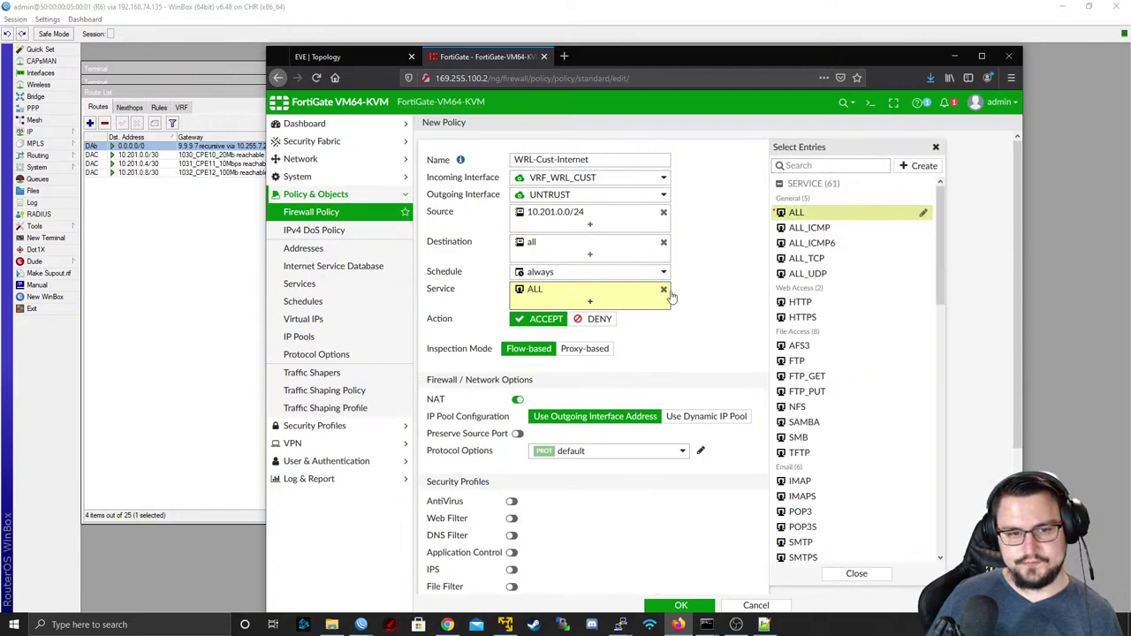
pyautogui.scroll(-1, 528, 356)
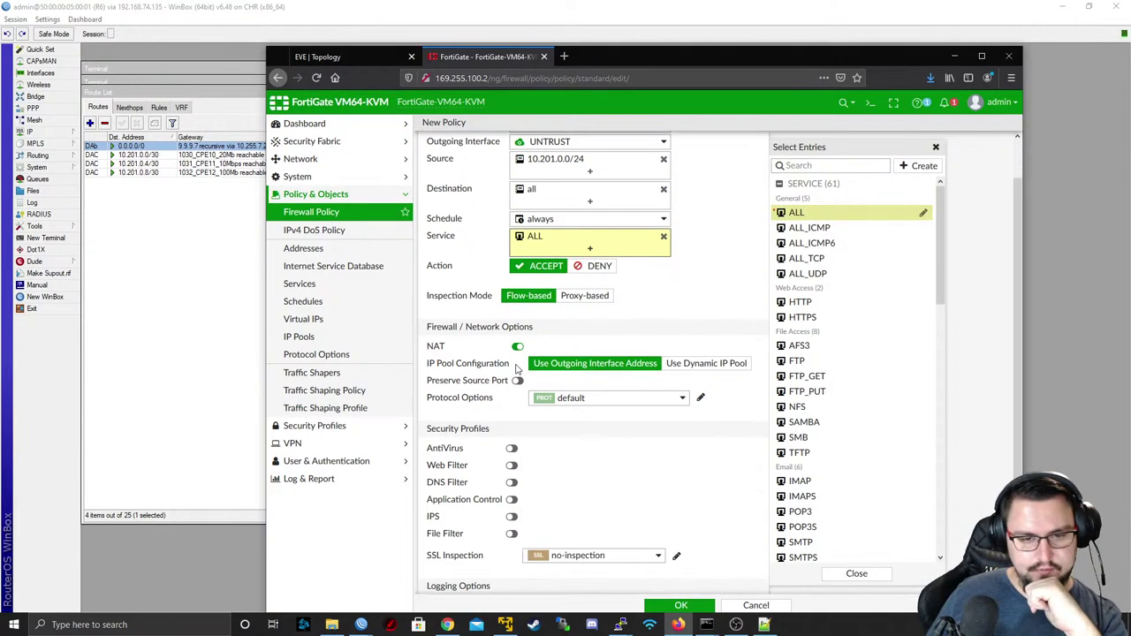
pyautogui.click(492, 353)
# - Enable logging of all sessions and save the new policy
pyautogui.scroll(-2, 548, 365)
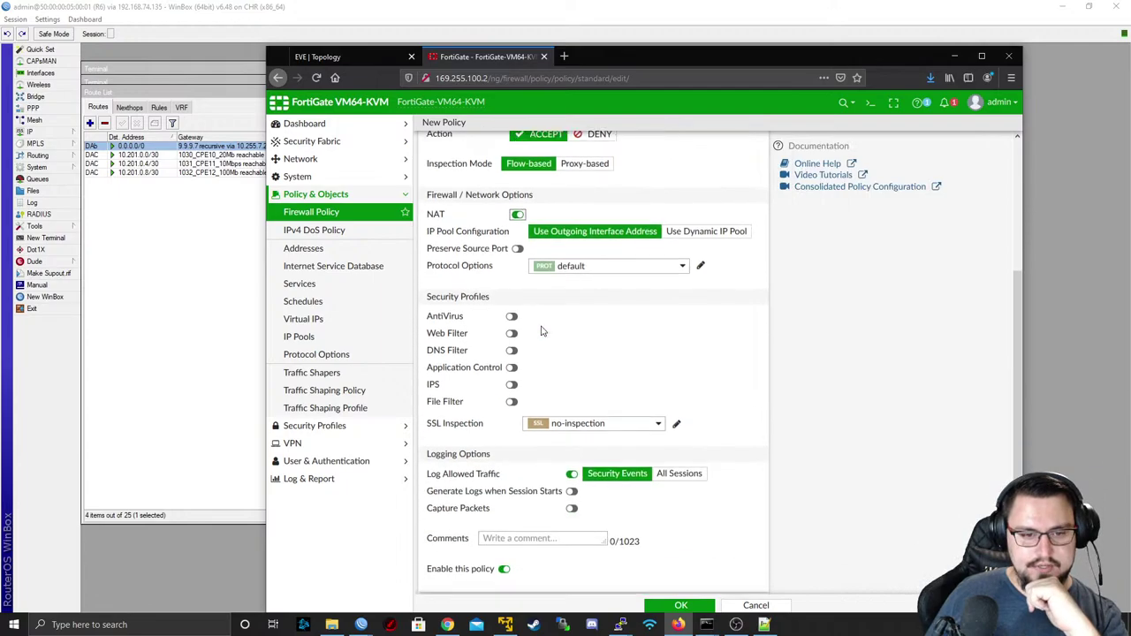
pyautogui.click(676, 465)
pyautogui.scroll(3, 565, 433)
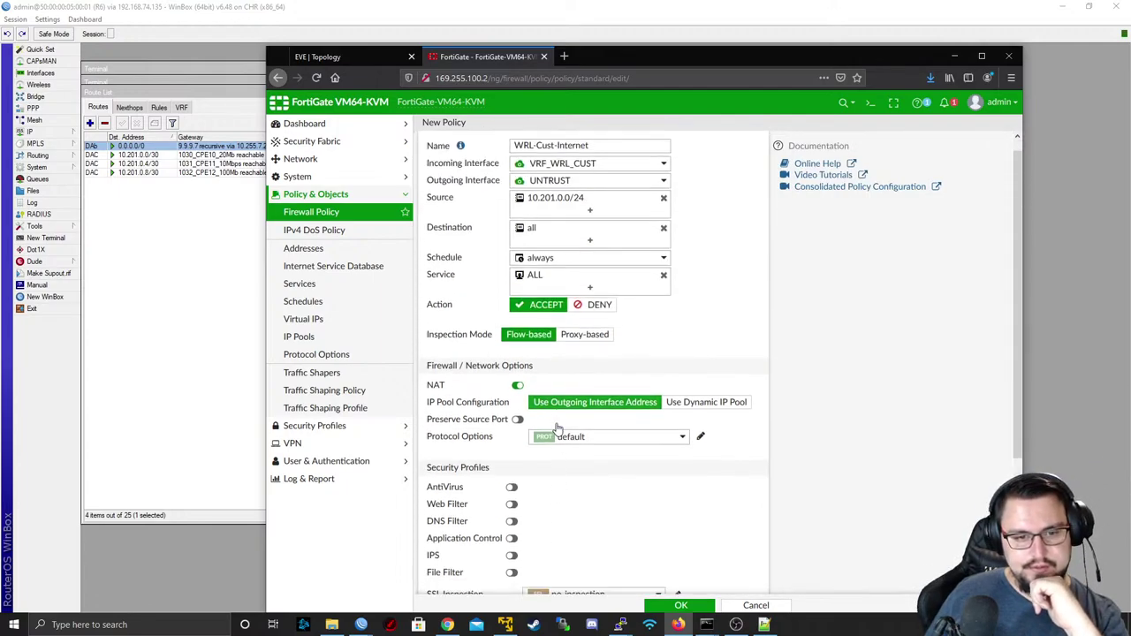
pyautogui.scroll(-3, 556, 428)
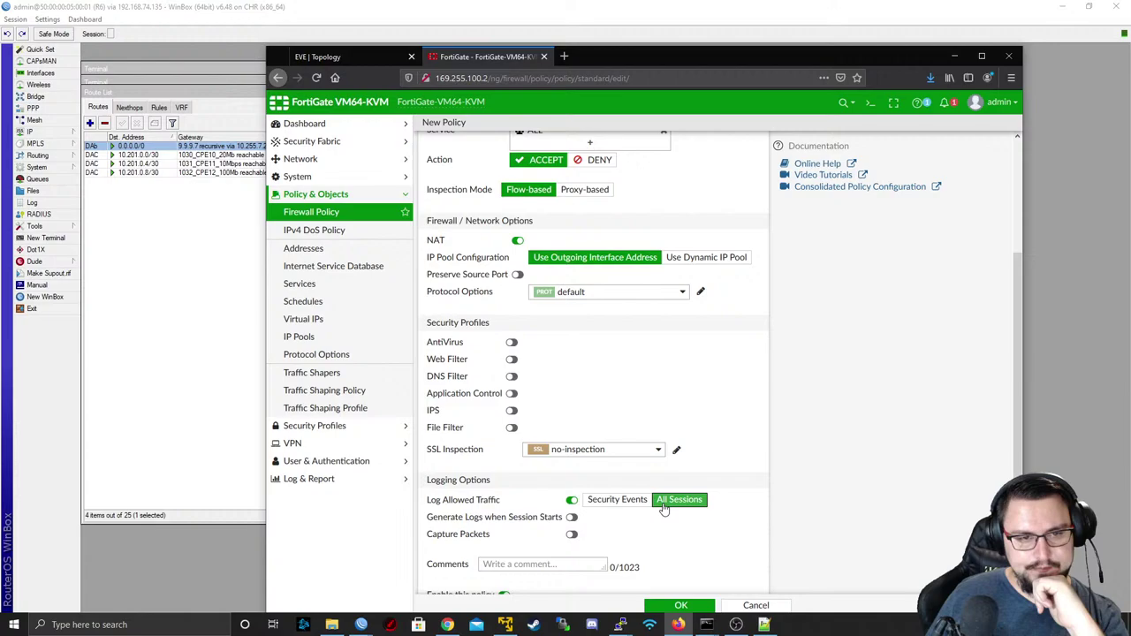
pyautogui.click(680, 606)
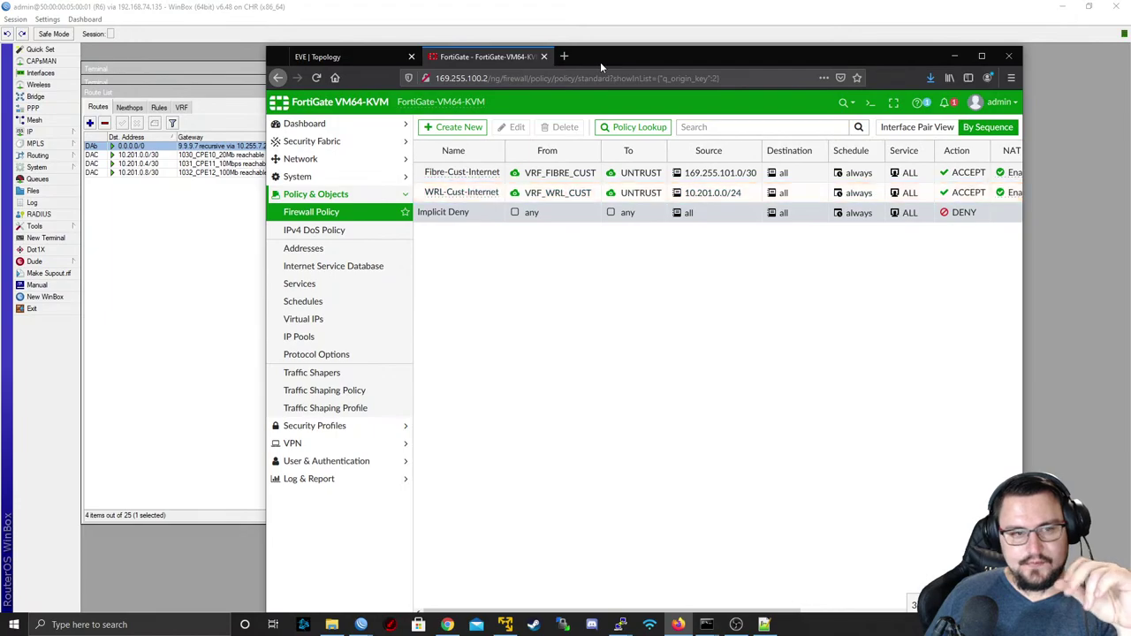
# - In the CPE10 console, rerun the ping to 10.201.0.1, stop it, then ping 8.8.8.8
pyautogui.click(367, 59)
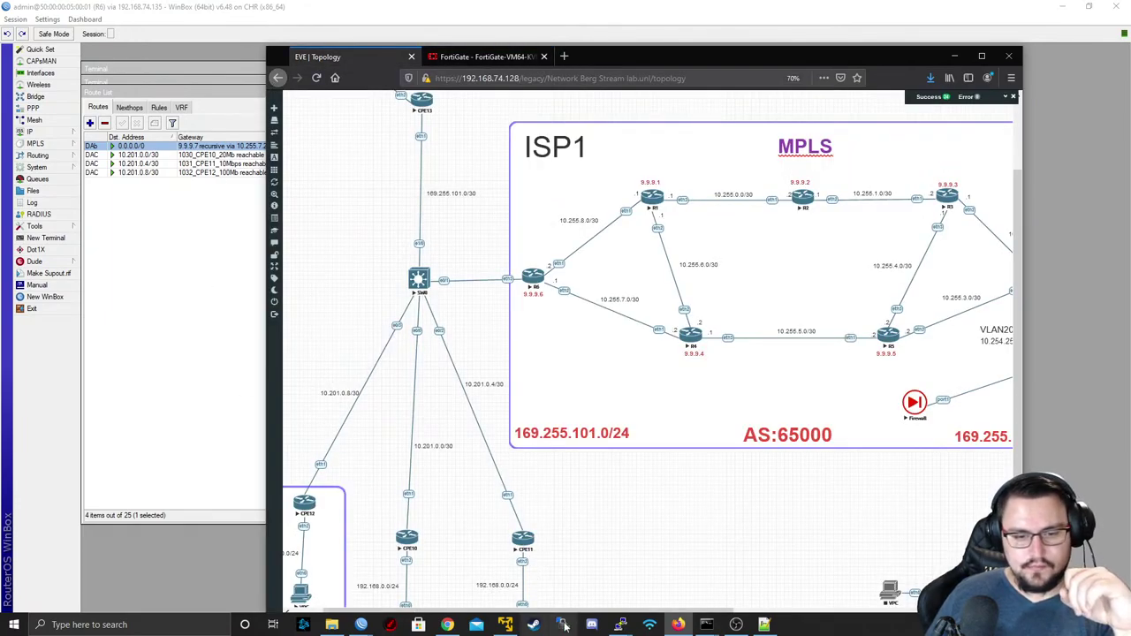
pyautogui.moveTo(621, 624)
pyautogui.click(693, 584)
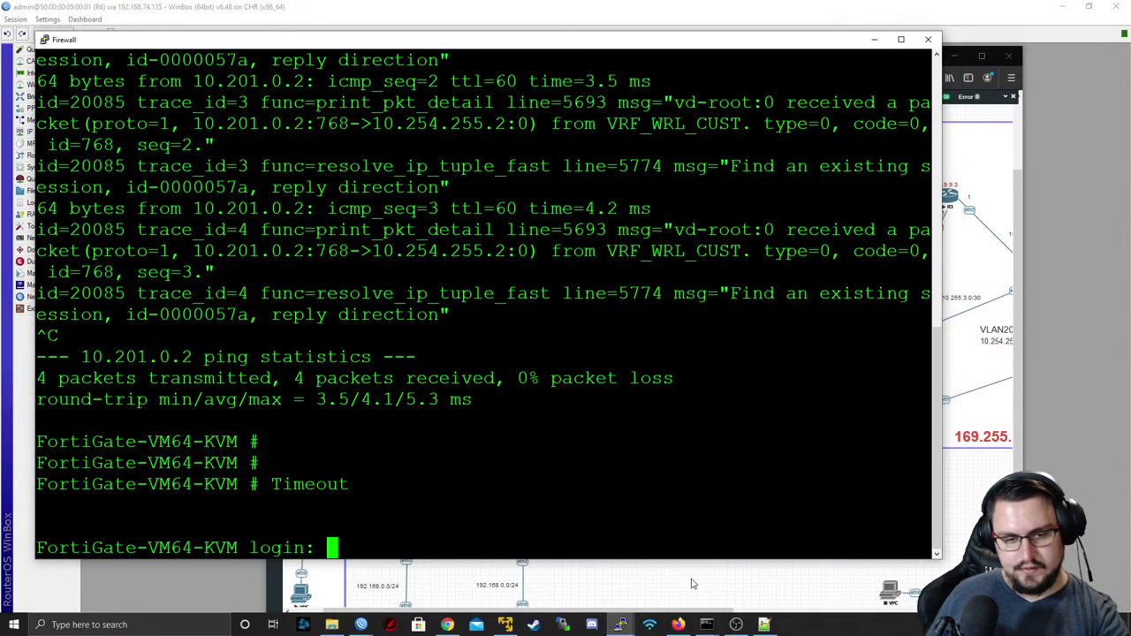
pyautogui.click(717, 577)
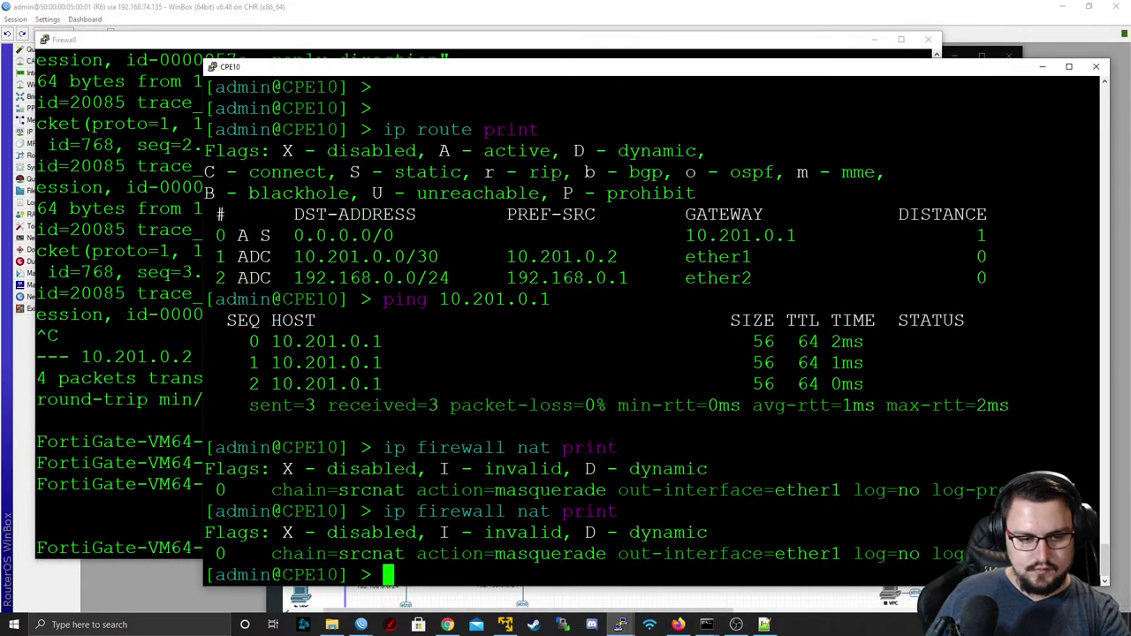
pyautogui.press('Up')
pyautogui.press('Up')
pyautogui.press('Return')
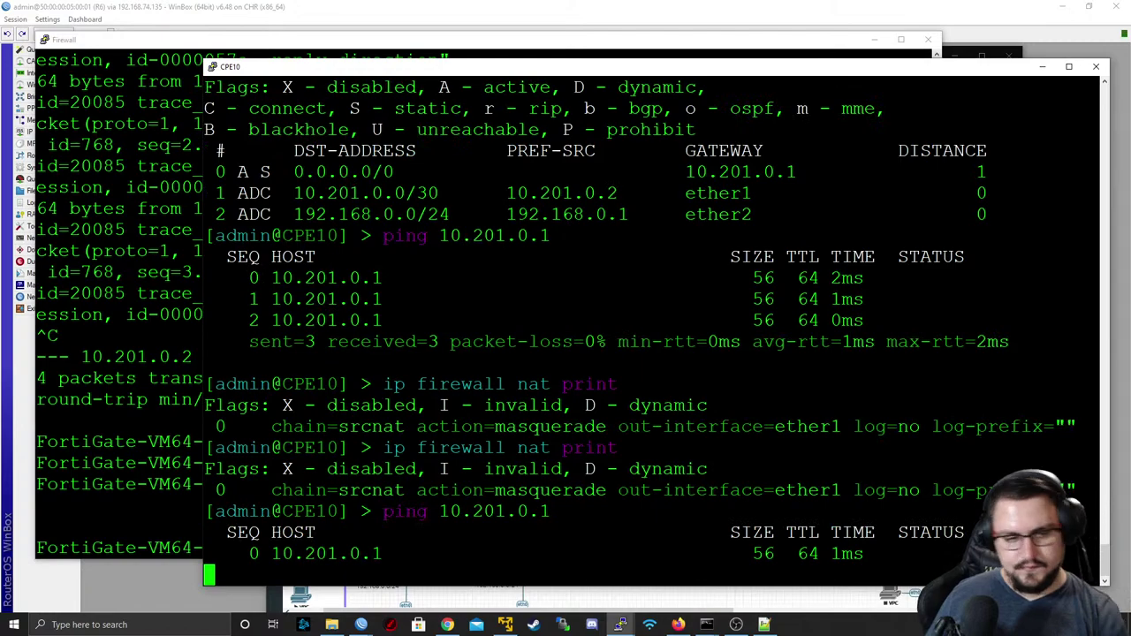
pyautogui.hotkey('ctrl', 'c')
pyautogui.press('Up')
pyautogui.press('BackSpace')
pyautogui.press('BackSpace')
pyautogui.press('BackSpace')
pyautogui.press('BackSpace')
pyautogui.press('BackSpace')
pyautogui.press('BackSpace')
pyautogui.press('BackSpace')
pyautogui.press('BackSpace')
pyautogui.press('BackSpace')
pyautogui.press('BackSpace')
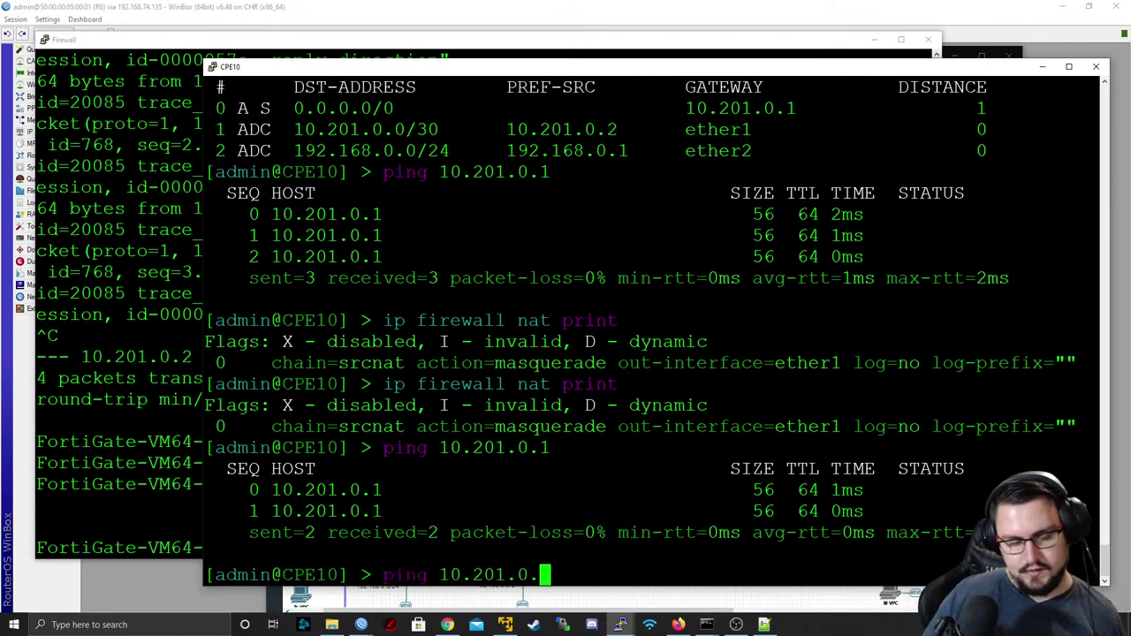
pyautogui.write('8.8.8.8')
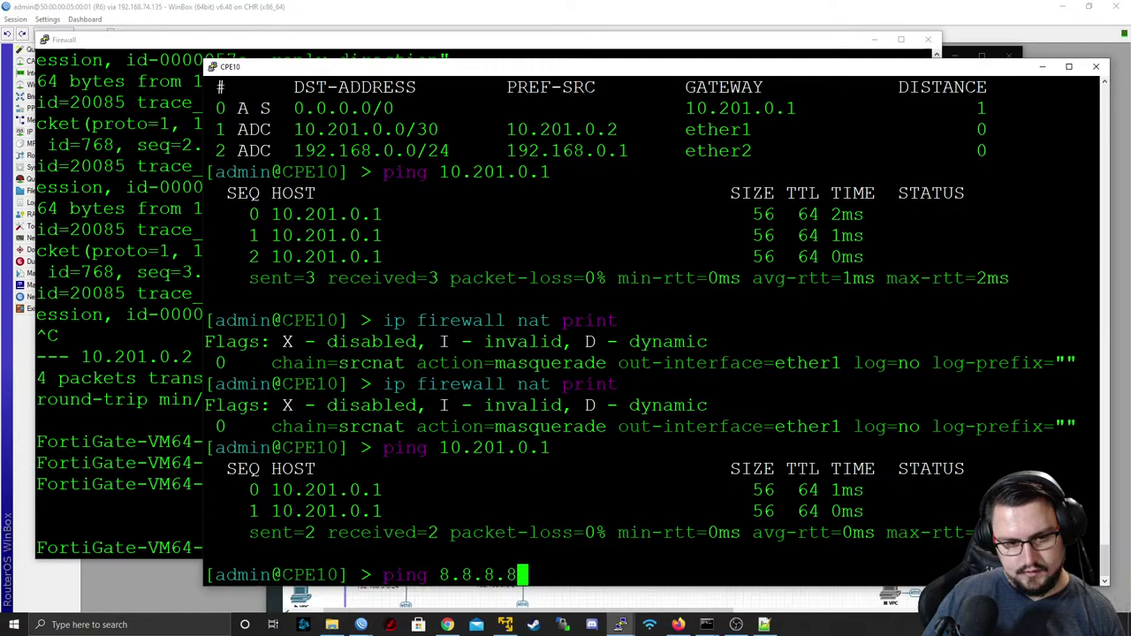
pyautogui.press('Return')
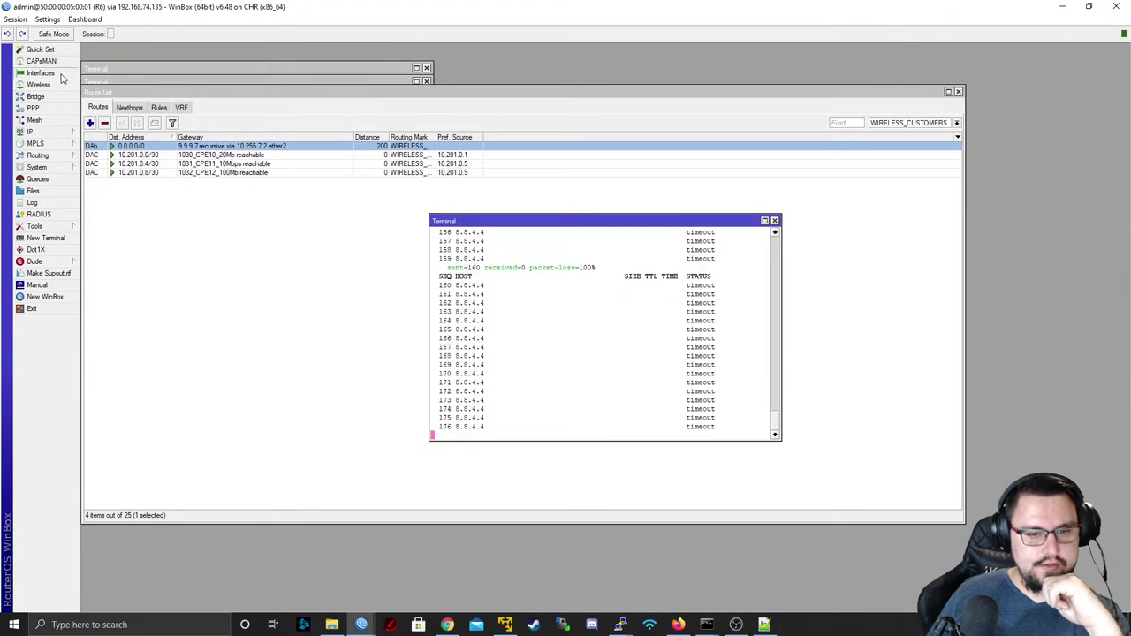
# - On R6, run Torch on 1030_CPE10_20Mb collecting ports and VLAN ids, without IPv6 addresses
pyautogui.click(58, 73)
pyautogui.doubleClick(144, 71)
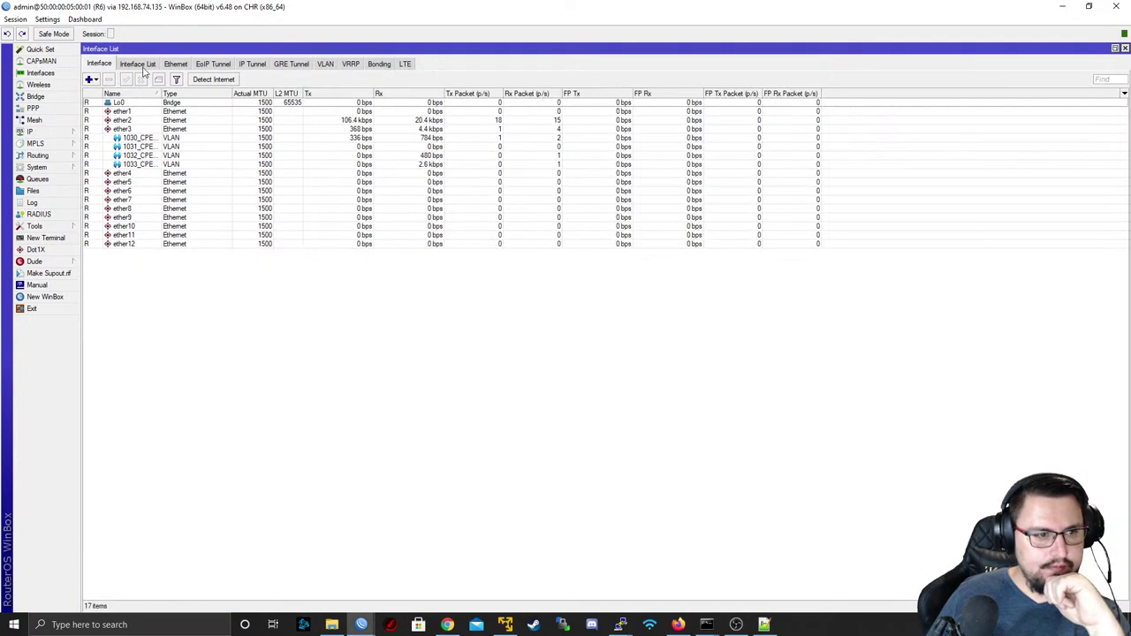
pyautogui.moveTo(160, 94); pyautogui.dragTo(228, 94)
pyautogui.click(188, 139)
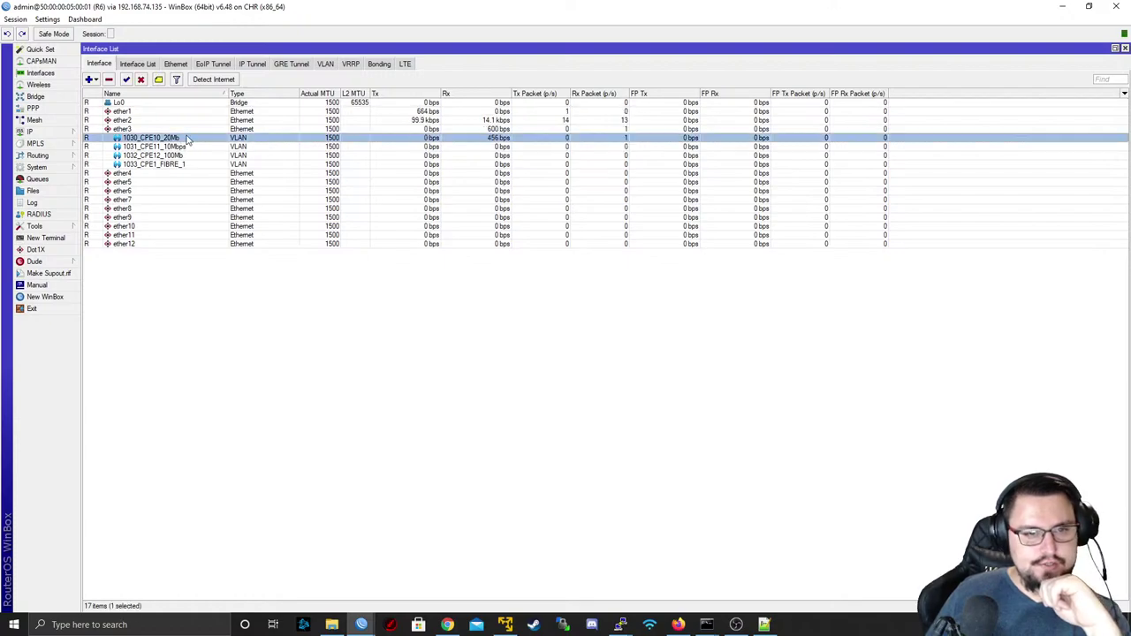
pyautogui.doubleClick(187, 139)
pyautogui.click(709, 329)
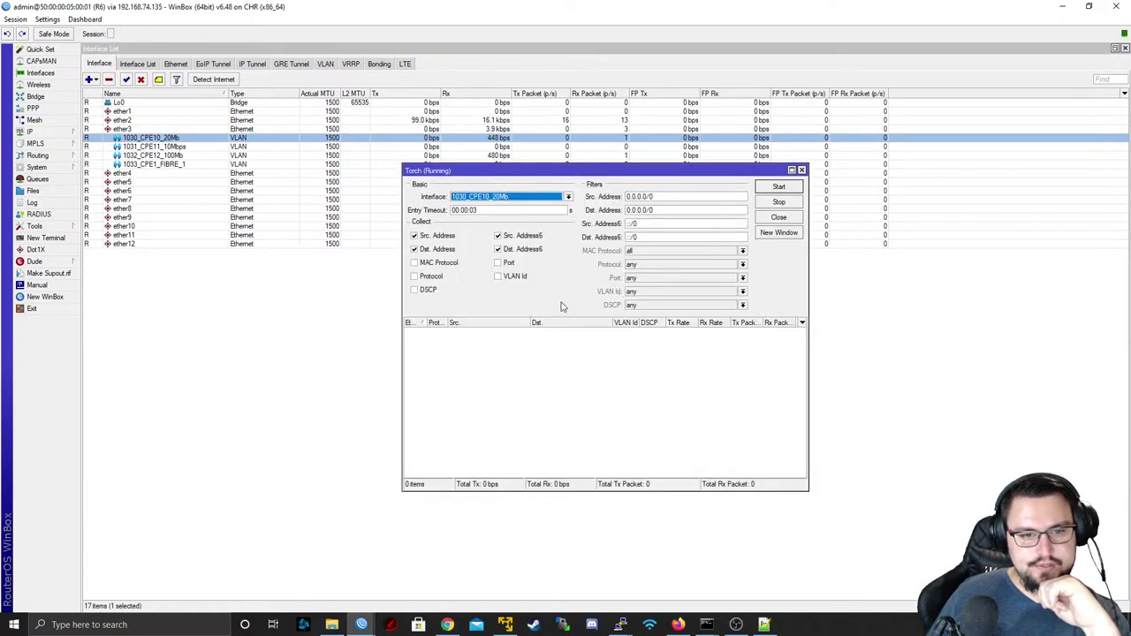
pyautogui.click(497, 235)
pyautogui.click(498, 249)
pyautogui.click(498, 263)
pyautogui.click(498, 275)
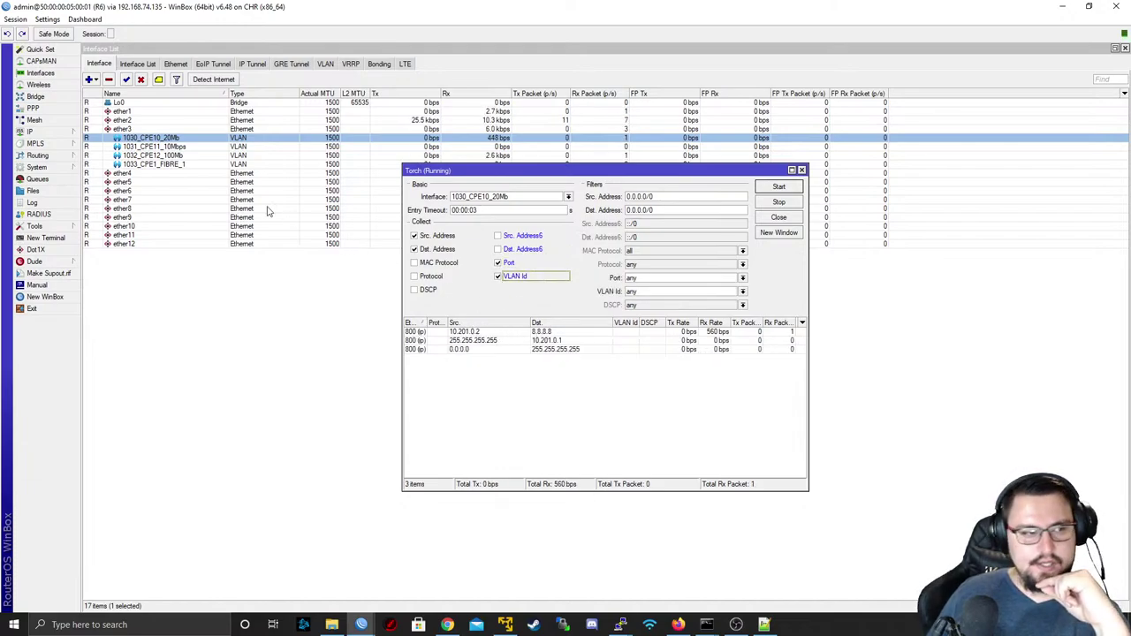
pyautogui.click(29, 132)
pyautogui.click(314, 367)
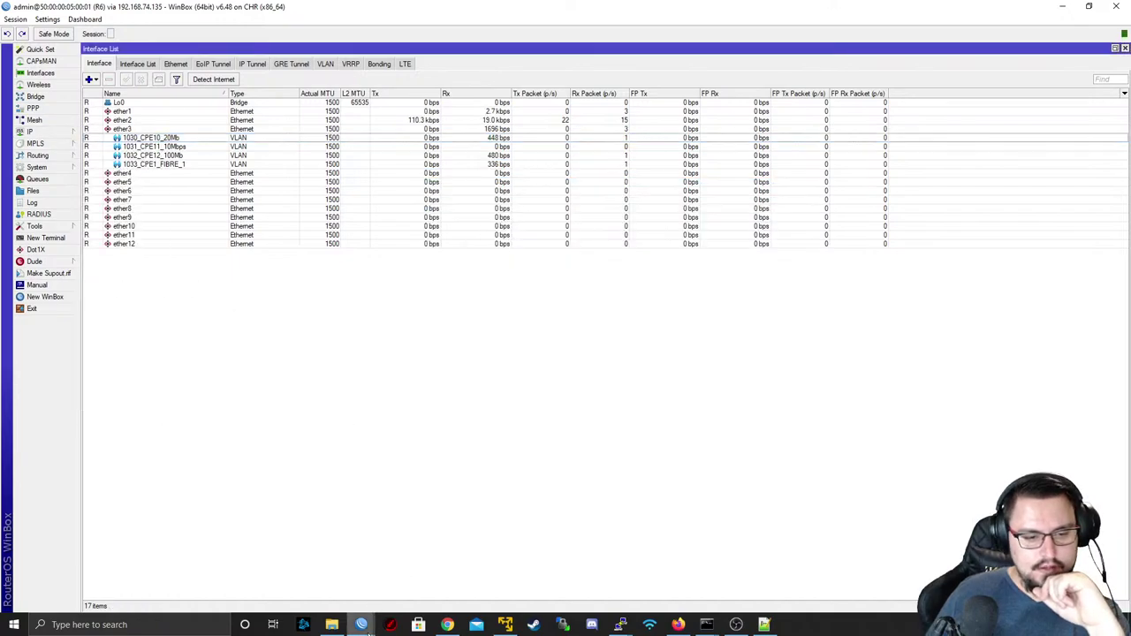
# - On R7, review the BGP networks and peers, including PEER_TO_R6 at 9.9.9.6
pyautogui.moveTo(369, 628)
pyautogui.click(393, 587)
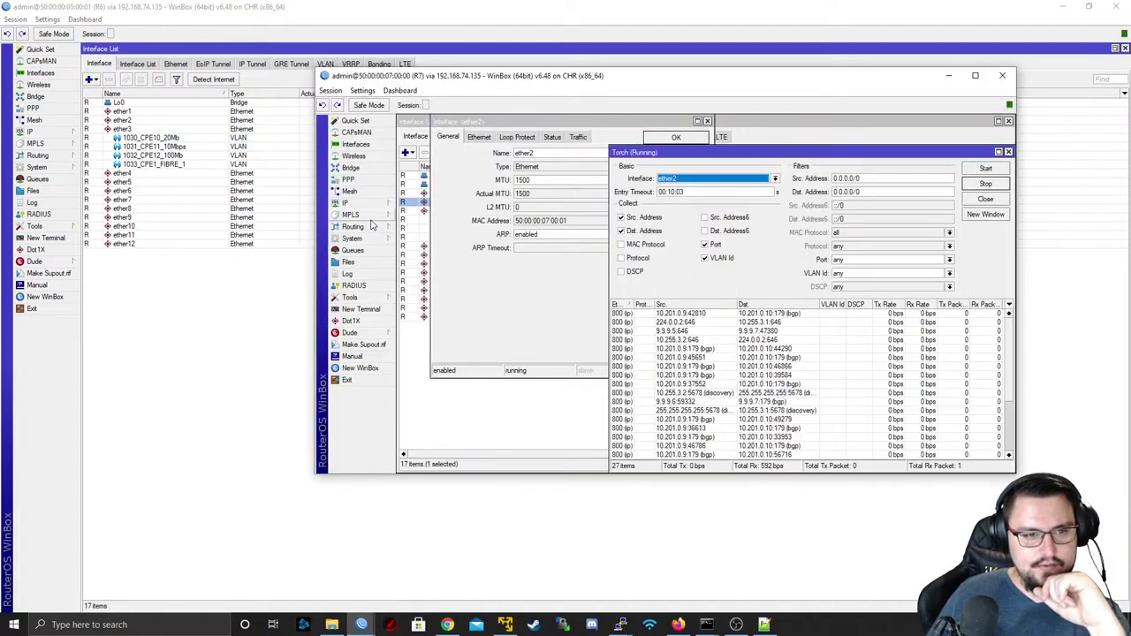
pyautogui.click(371, 226)
pyautogui.click(444, 240)
pyautogui.click(594, 208)
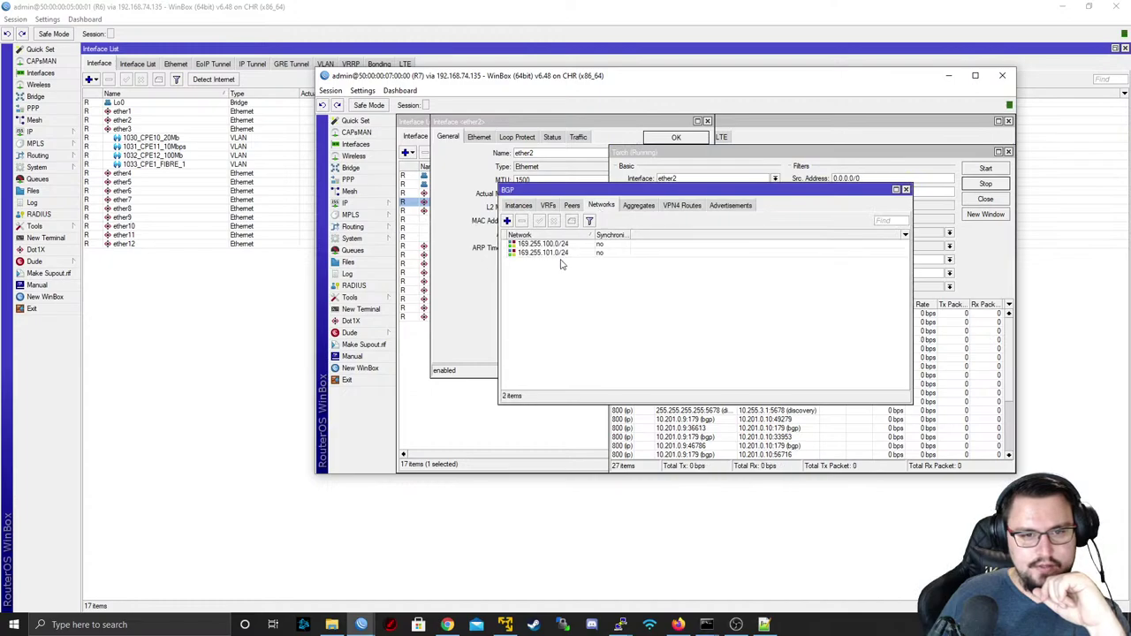
pyautogui.click(571, 207)
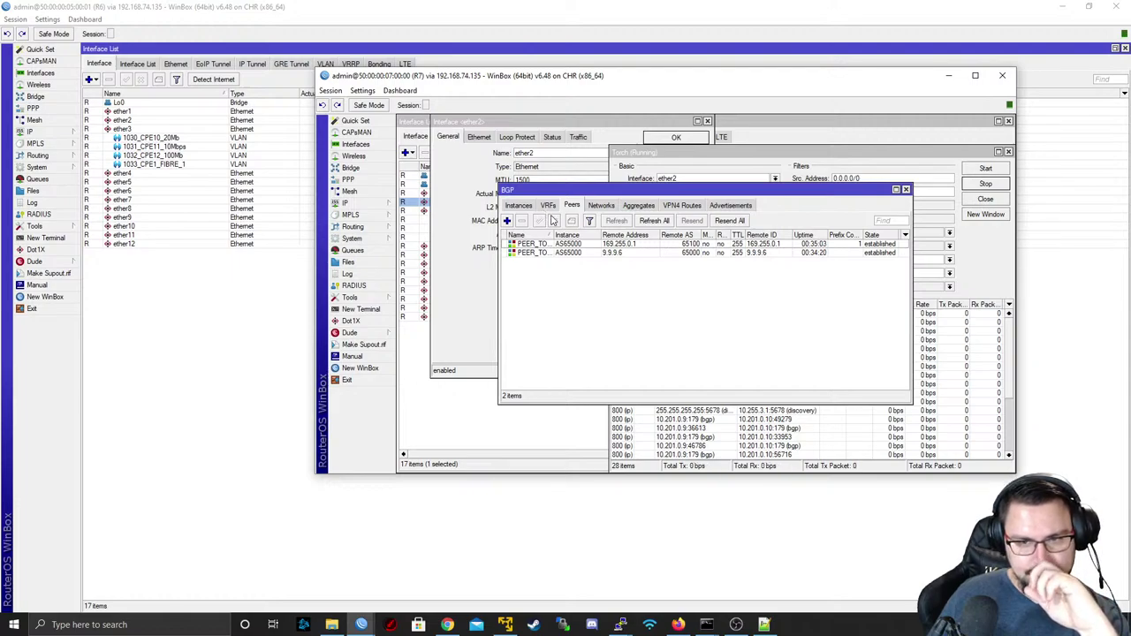
pyautogui.click(632, 254)
pyautogui.doubleClick(632, 254)
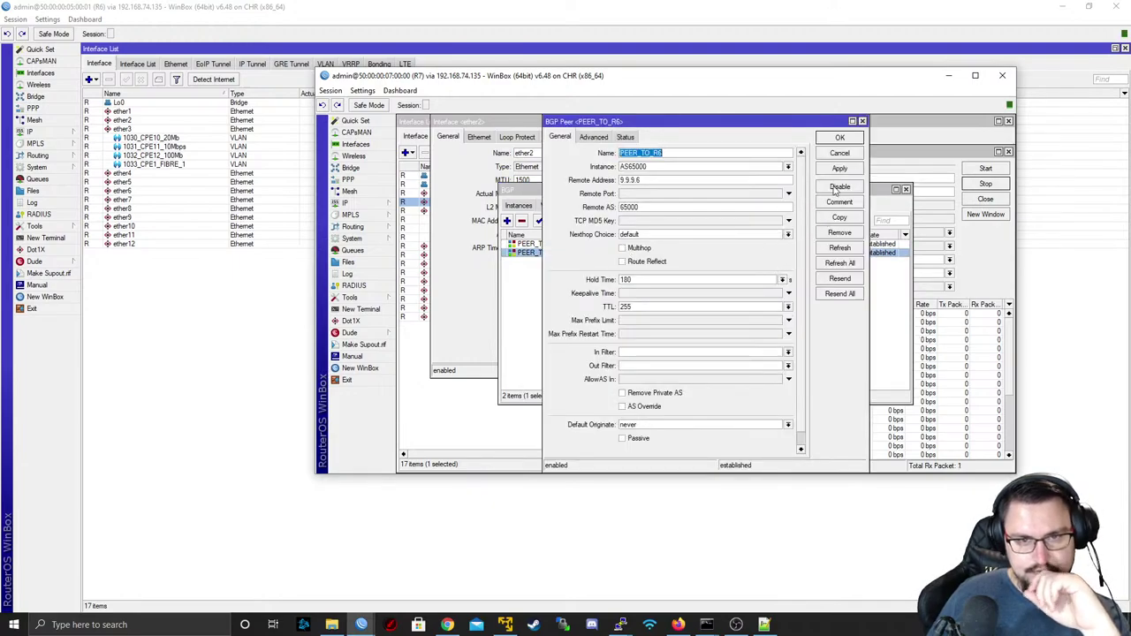
pyautogui.click(847, 154)
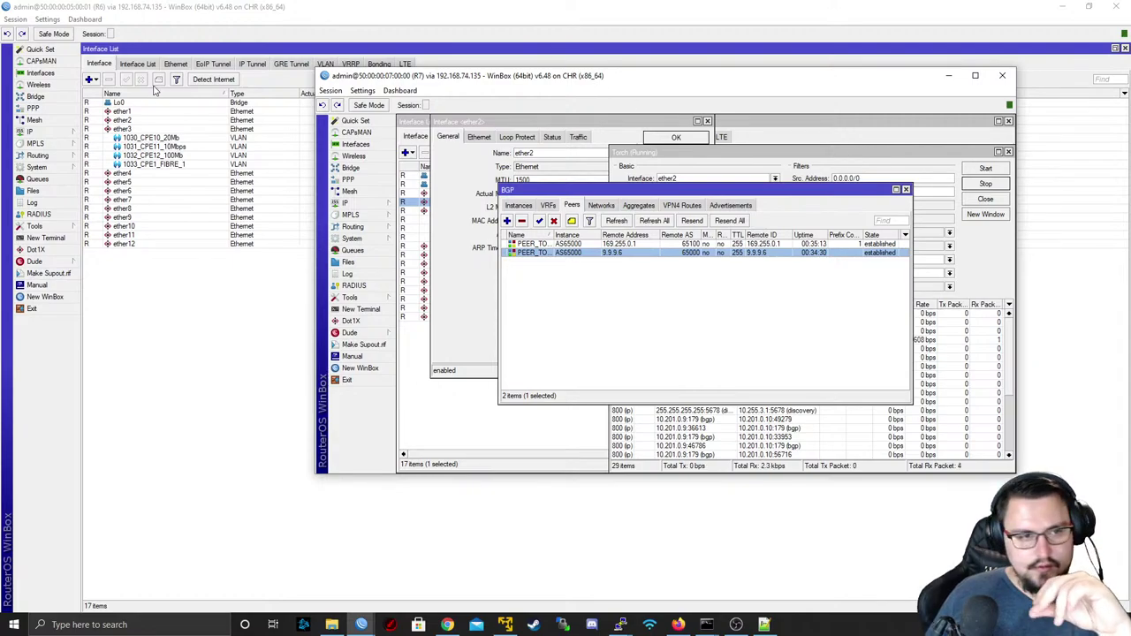
# - Return to R6, select 1030_CPE10_20Mb and expand the IP menu
pyautogui.click(183, 147)
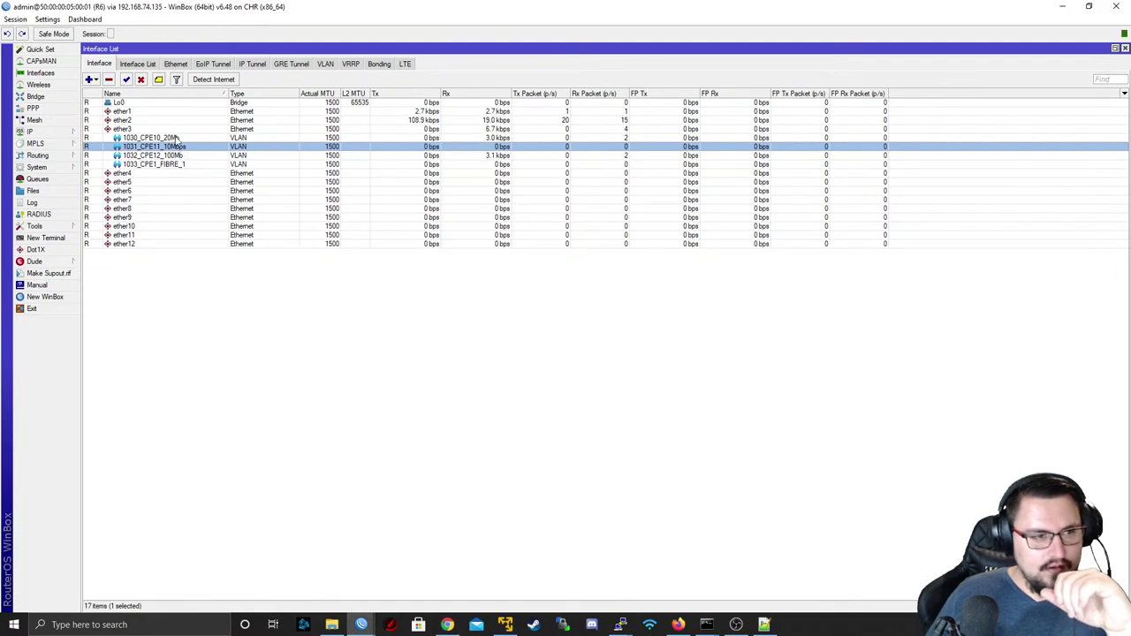
pyautogui.click(175, 139)
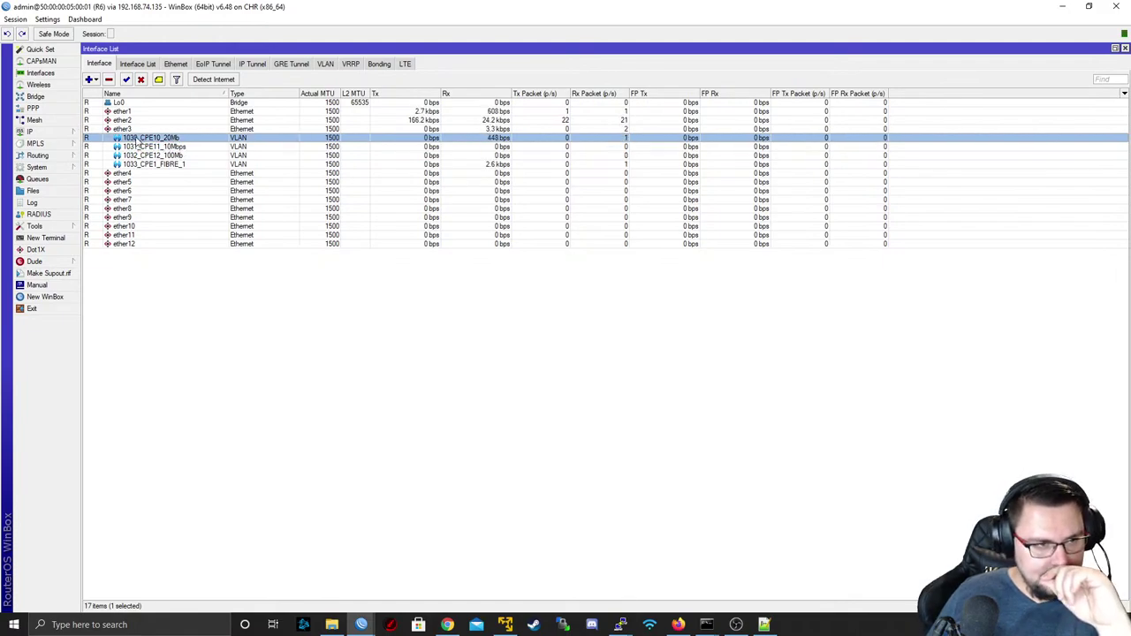
pyautogui.click(31, 132)
# - View R6's route list filtered to the WIRELESS_CUSTOMERS routing mark
pyautogui.click(99, 309)
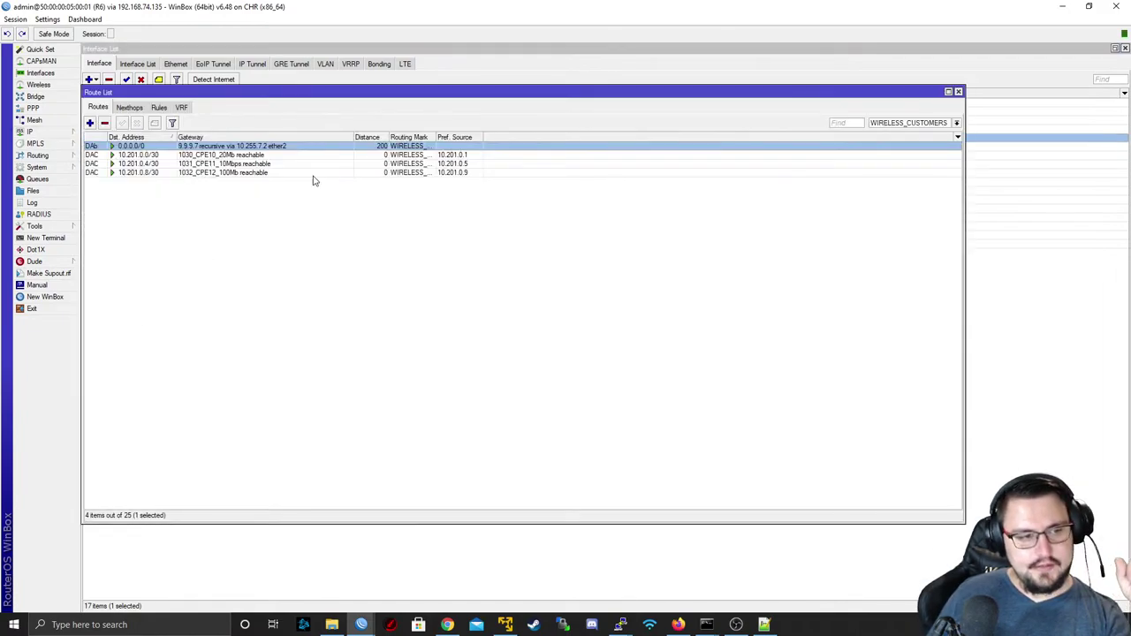
pyautogui.click(903, 123)
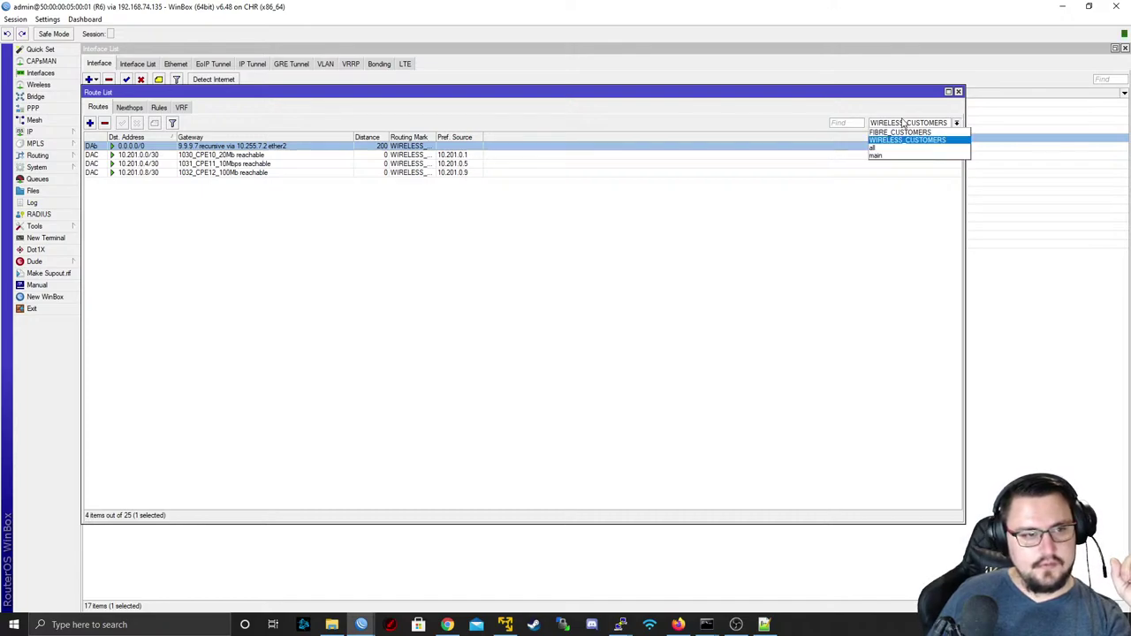
pyautogui.click(888, 141)
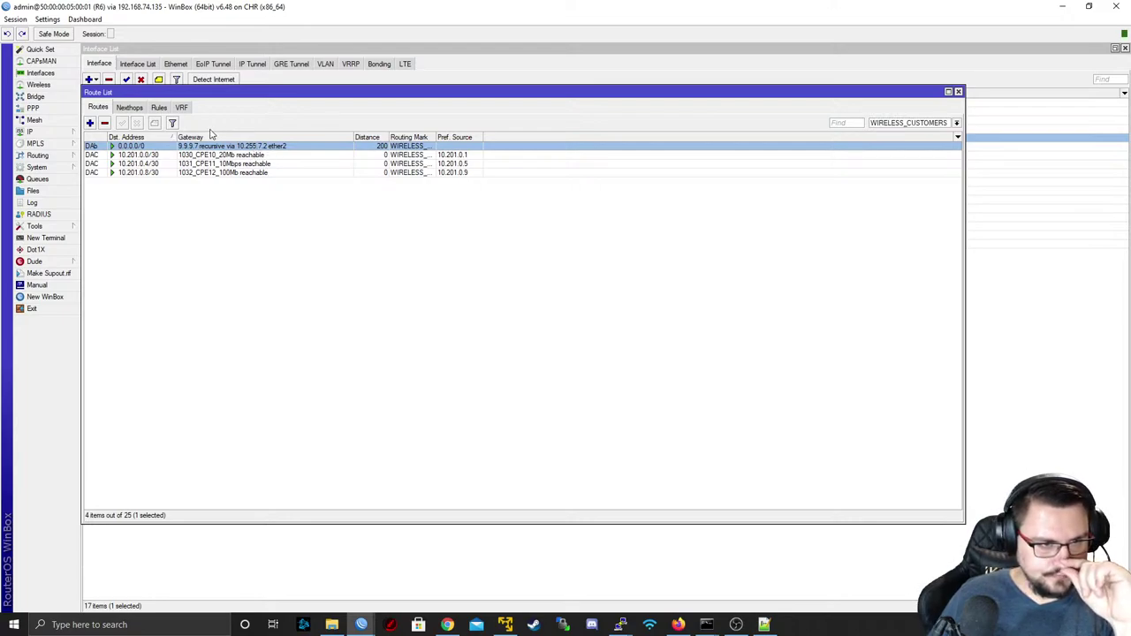
pyautogui.click(44, 133)
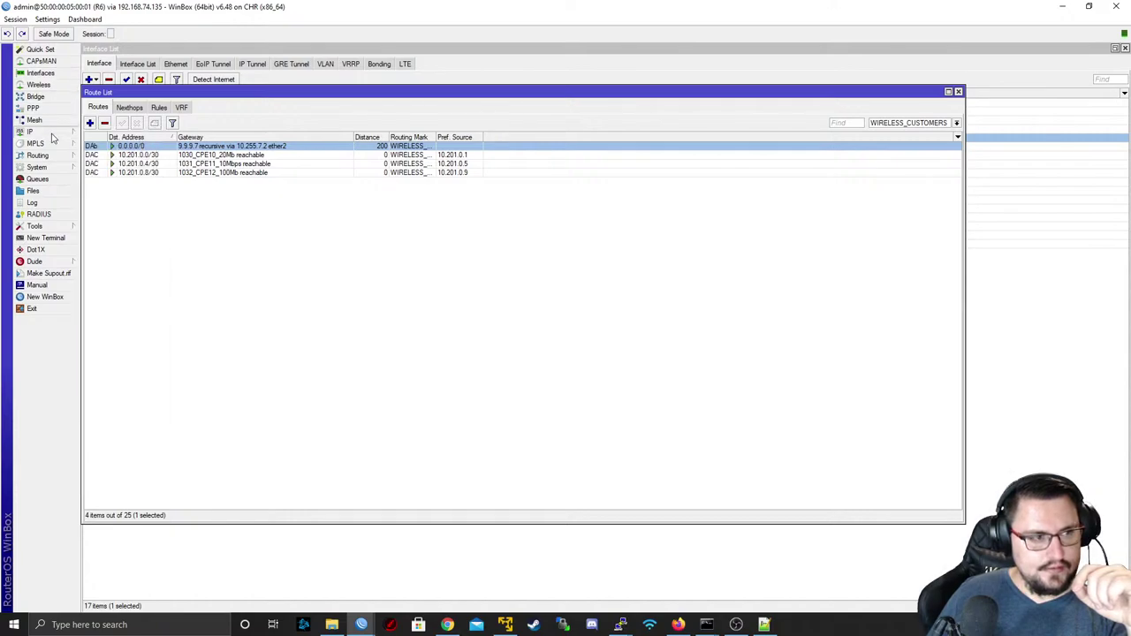
# - Run Torch on R6's ether2 with entry timeout 00:10:03
pyautogui.click(40, 73)
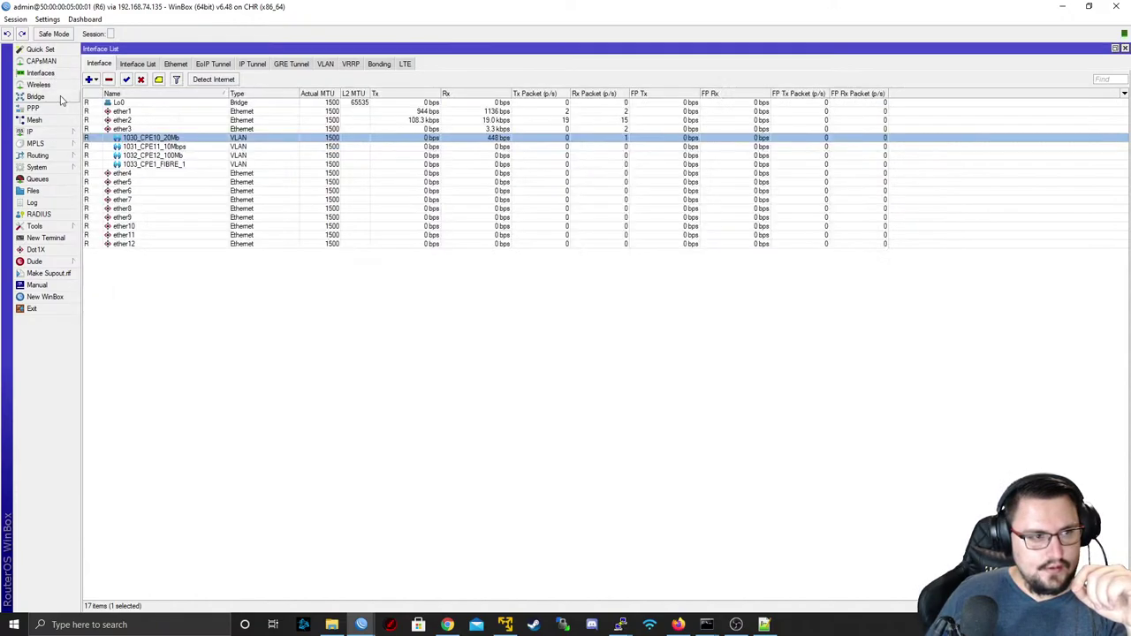
pyautogui.doubleClick(155, 121)
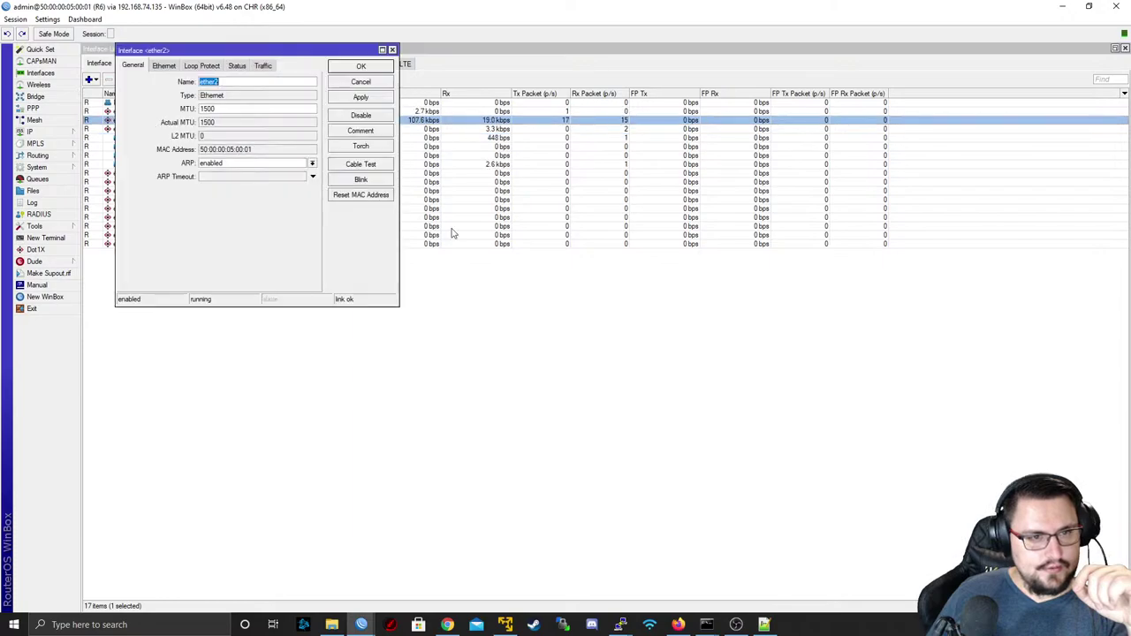
pyautogui.click(360, 146)
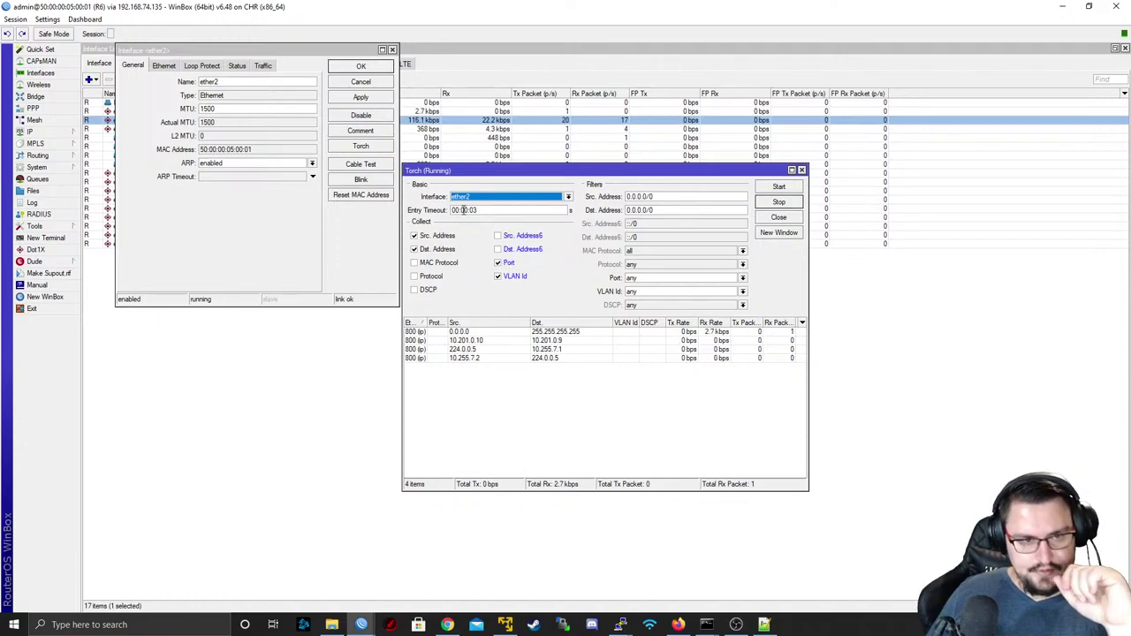
pyautogui.click(461, 210)
pyautogui.write('1')
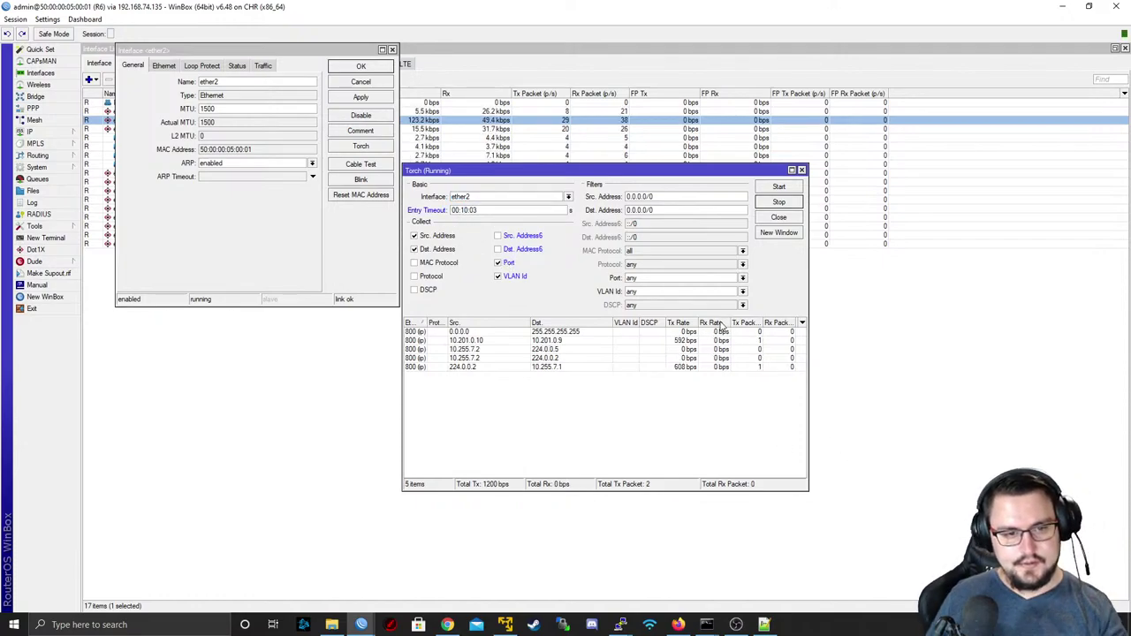
pyautogui.click(780, 186)
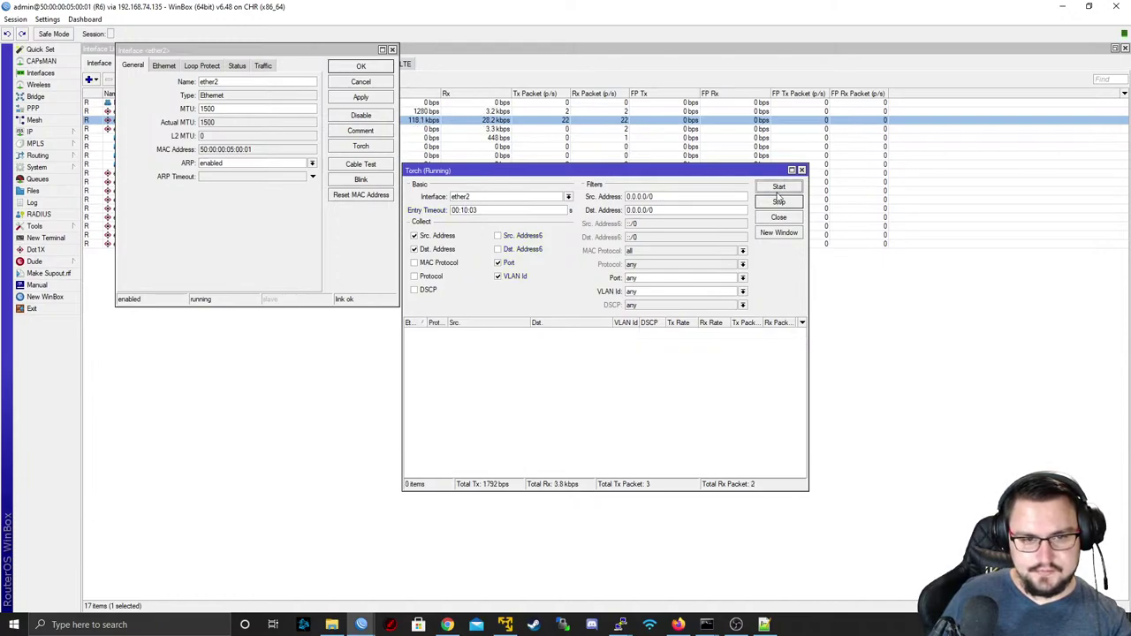
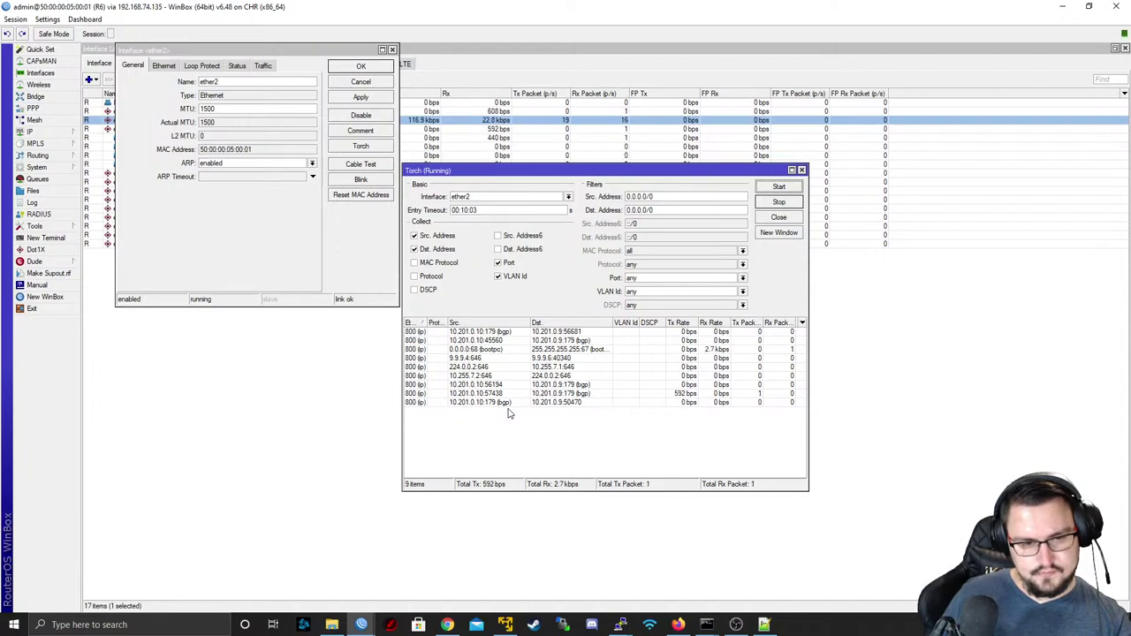
# - Check R6's IP address list, return to Torch, then bring the FortiGate firewall console forward
pyautogui.click(36, 131)
pyautogui.click(106, 157)
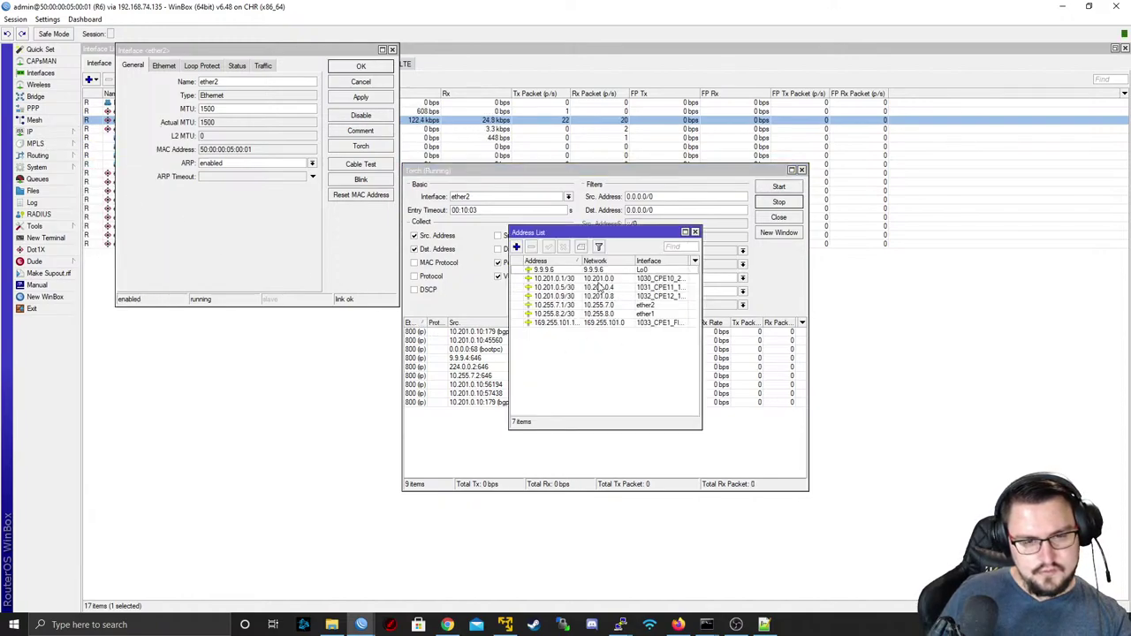
pyautogui.click(482, 393)
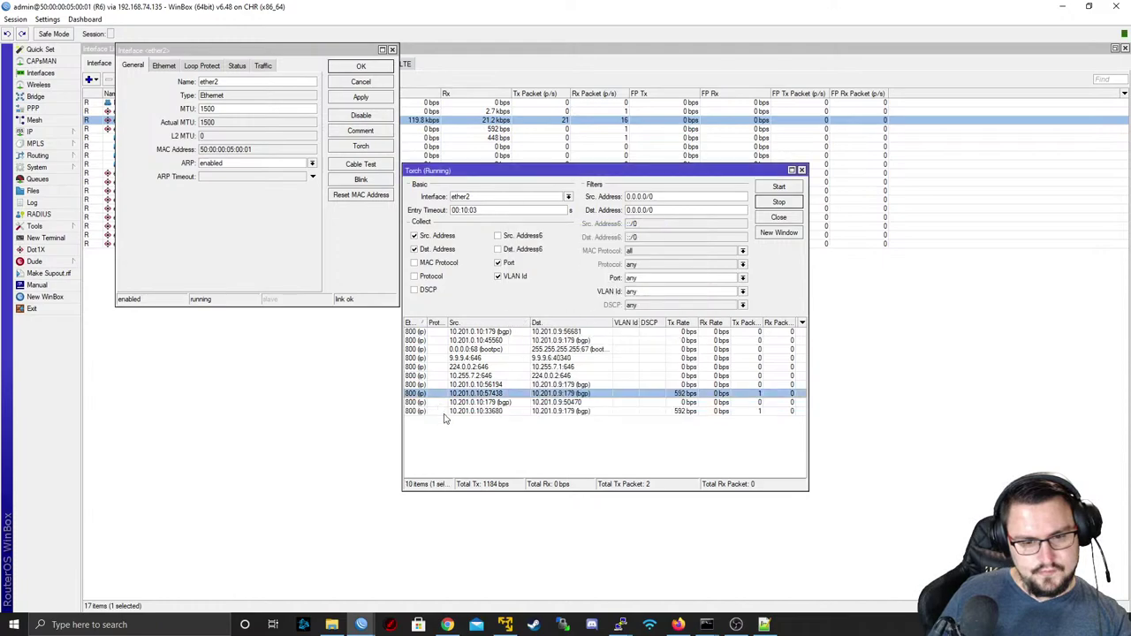
pyautogui.click(621, 625)
pyautogui.click(855, 576)
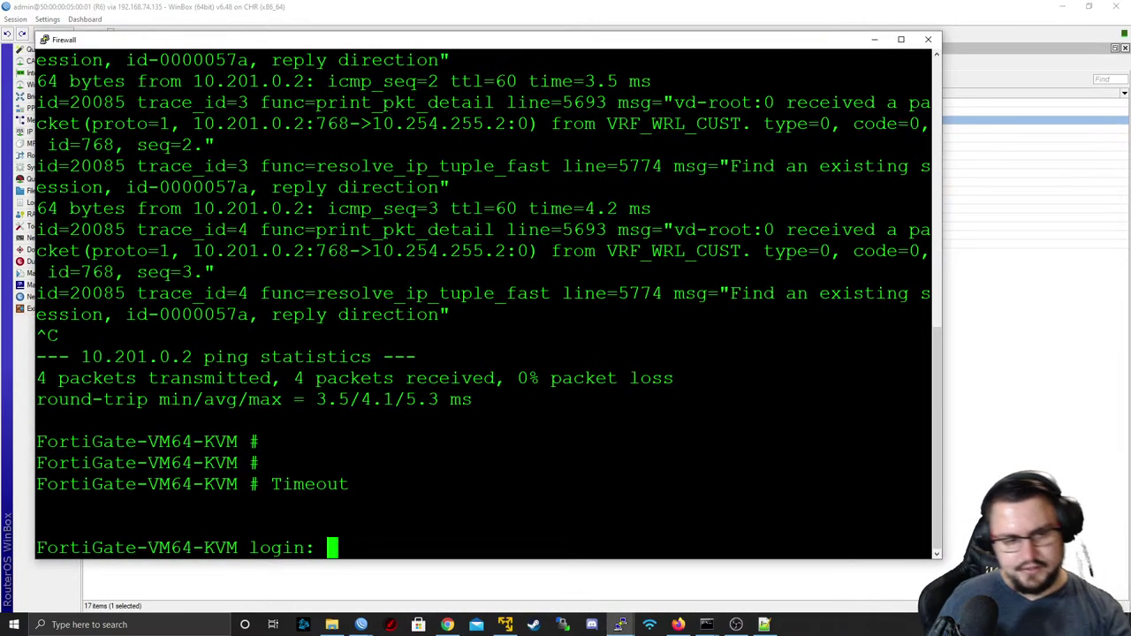
# - Log in to the FortiGate console as admin with an empty password
pyautogui.write('admin')
pyautogui.press('Return')
pyautogui.press('Return')
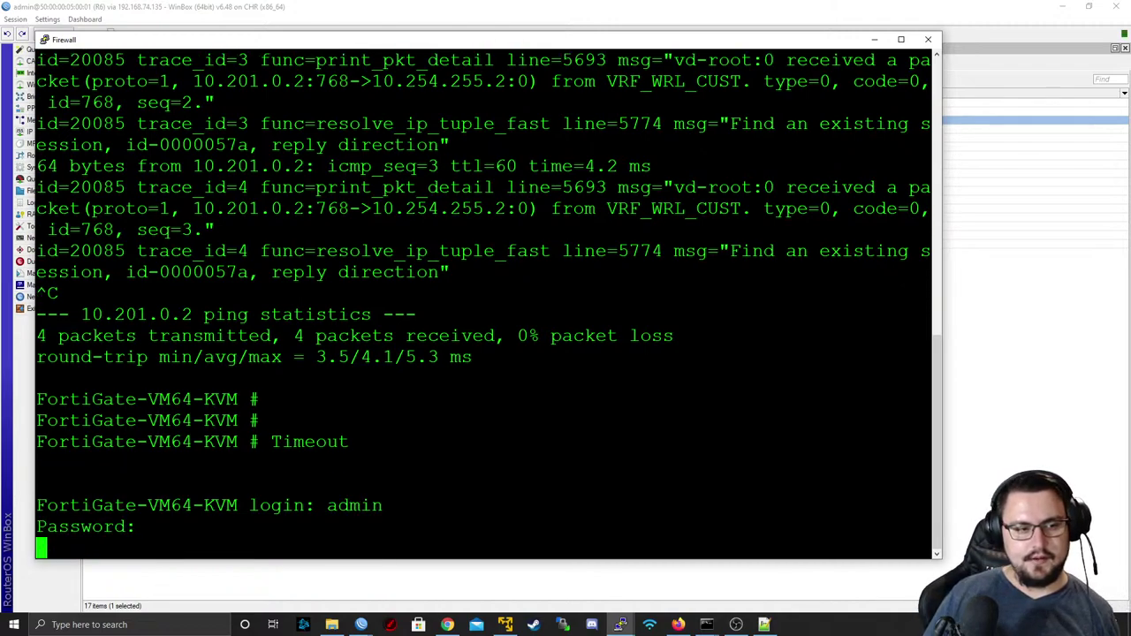
pyautogui.write('admin')
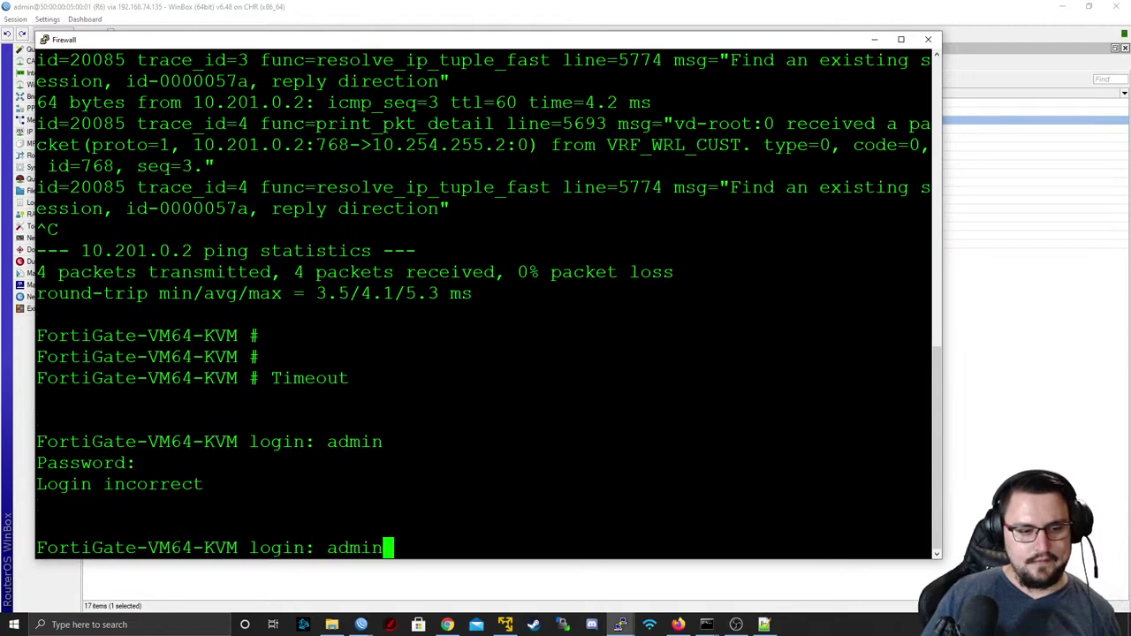
pyautogui.press('Return')
pyautogui.press('Return')
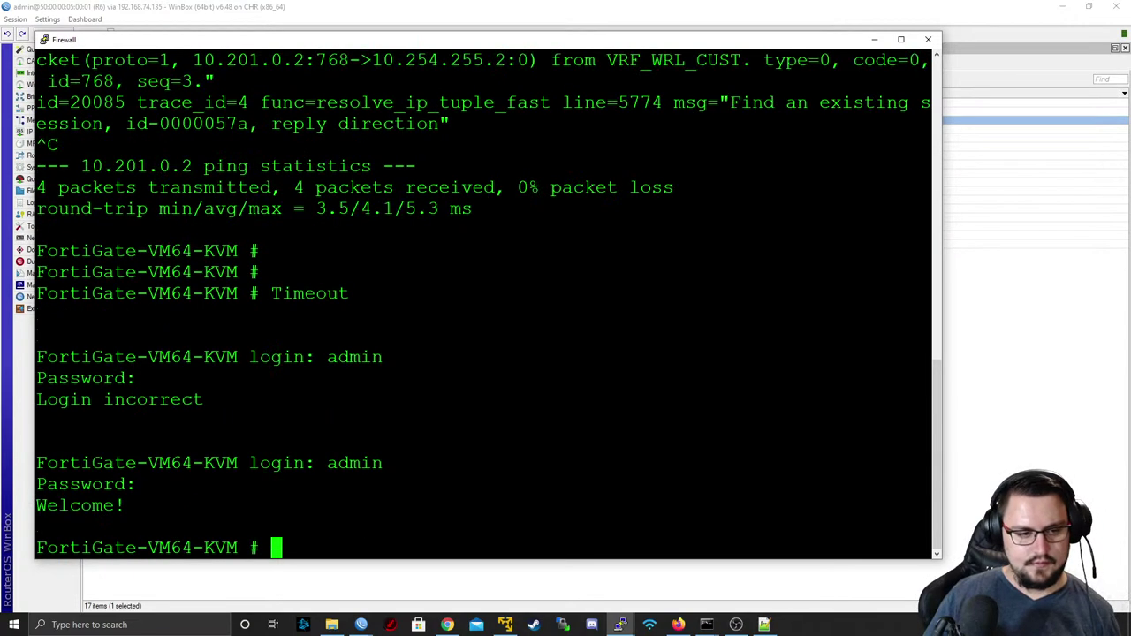
pyautogui.press('Return')
pyautogui.press('Return')
# - Run execute ping 8.8.8.8 and stop it once replies succeed
pyautogui.write('ping 8.8.8.8')
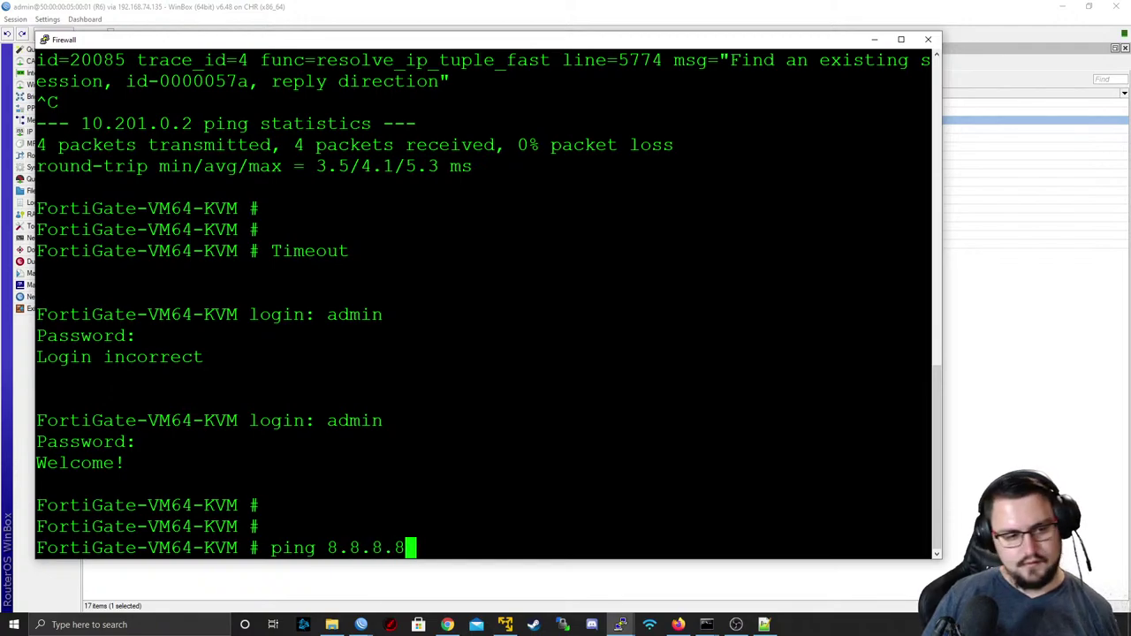
pyautogui.press('Left')
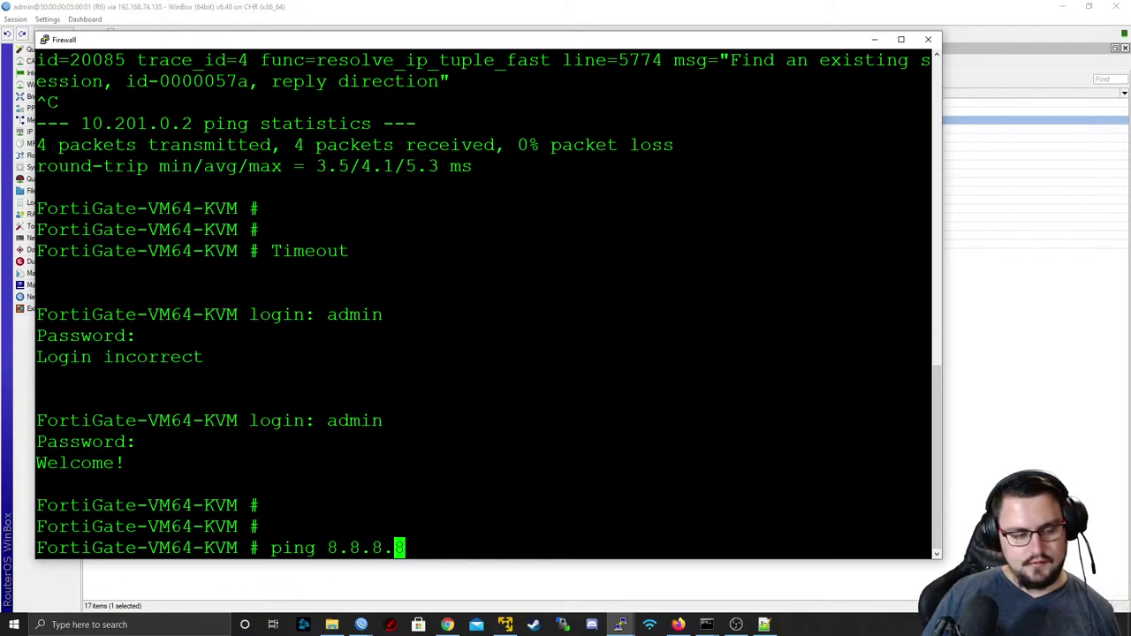
pyautogui.press('Home')
pyautogui.write('execute')
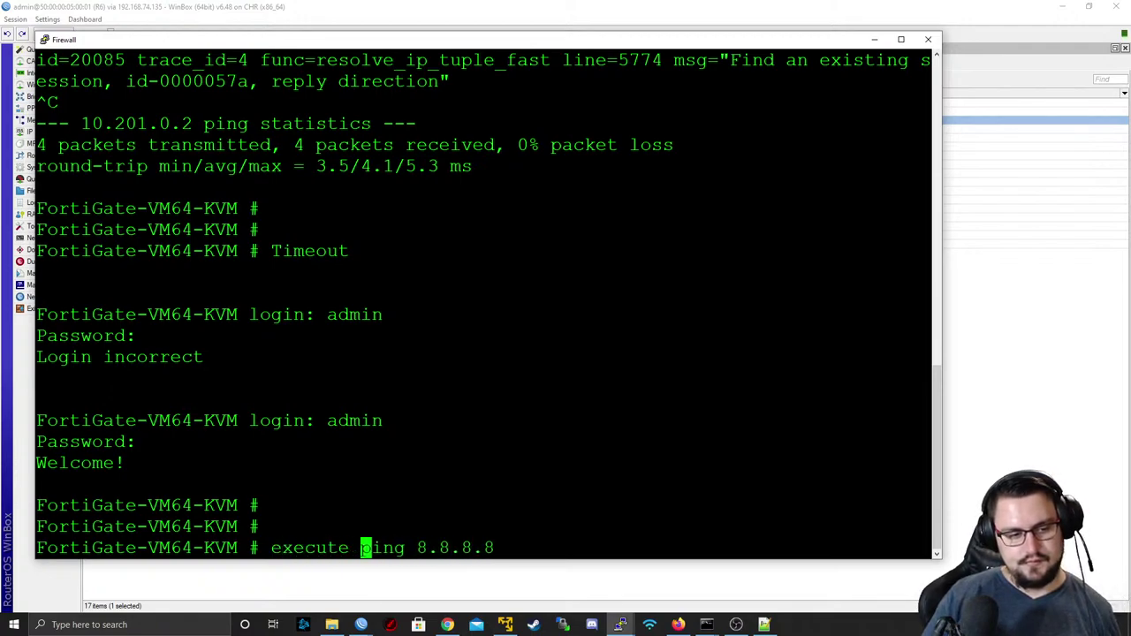
pyautogui.press('Return')
pyautogui.hotkey('ctrl', 'c')
# - Ping 10.201.0.1 from the FortiGate and stop it after replies arrive
pyautogui.press('Up')
pyautogui.press('BackSpace')
pyautogui.press('BackSpace')
pyautogui.press('BackSpace')
pyautogui.press('BackSpace')
pyautogui.press('BackSpace')
pyautogui.press('BackSpace')
pyautogui.press('BackSpace')
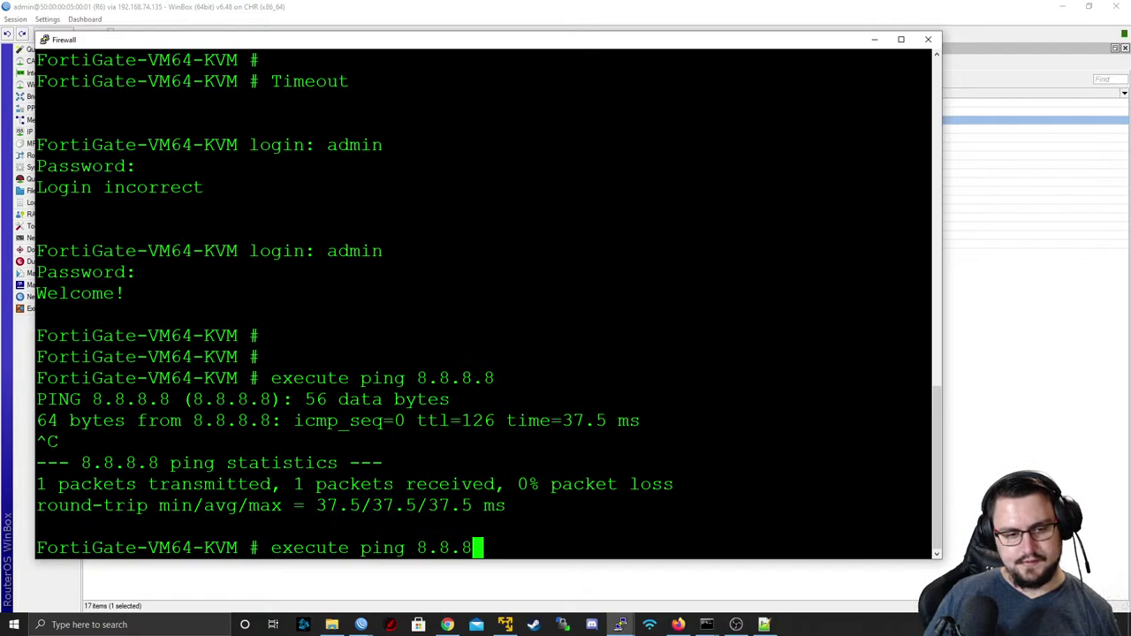
pyautogui.write('110')
pyautogui.press('BackSpace')
pyautogui.press('BackSpace')
pyautogui.write('0')
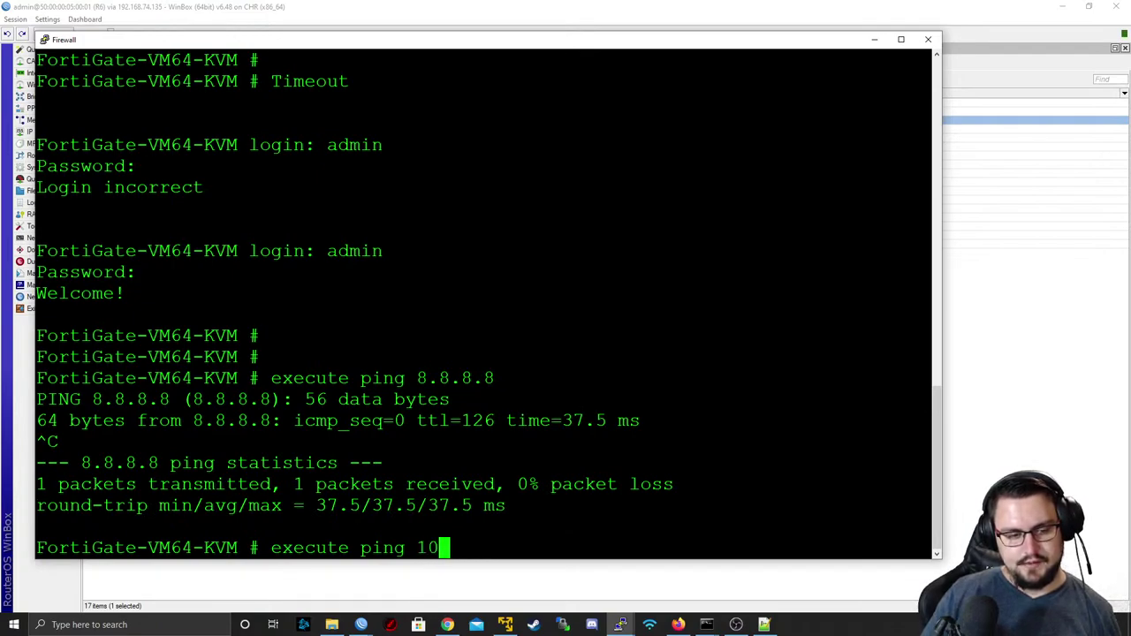
pyautogui.write('.201.0.1')
pyautogui.press('Return')
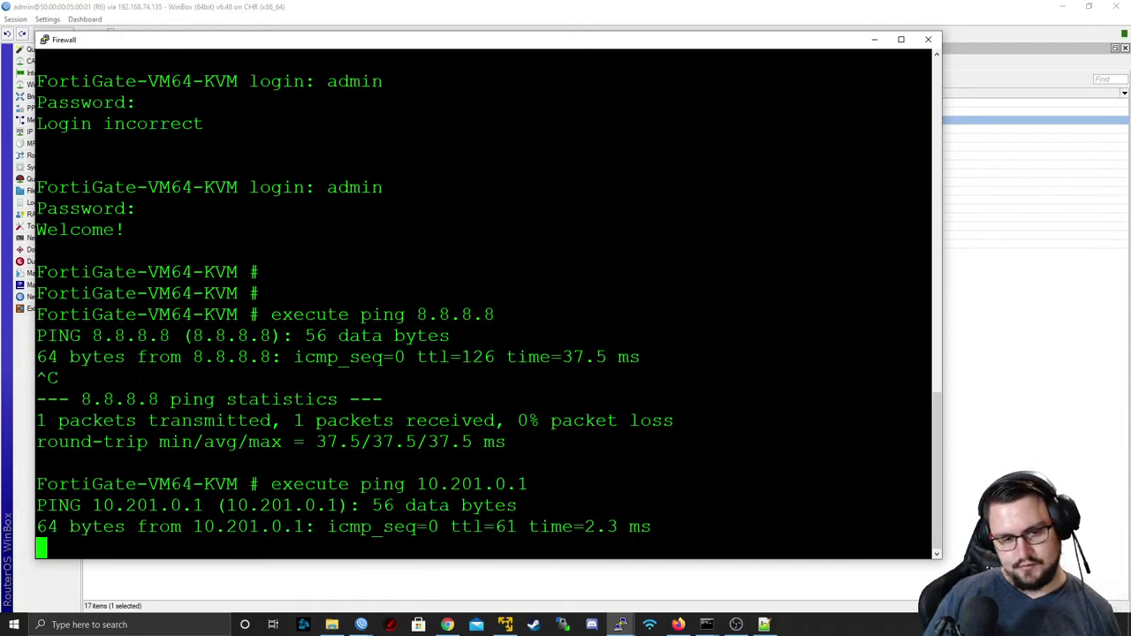
pyautogui.hotkey('ctrl', 'c')
# - Ping 10.201.0.2, stop it, and minimize the firewall console
pyautogui.press('Up')
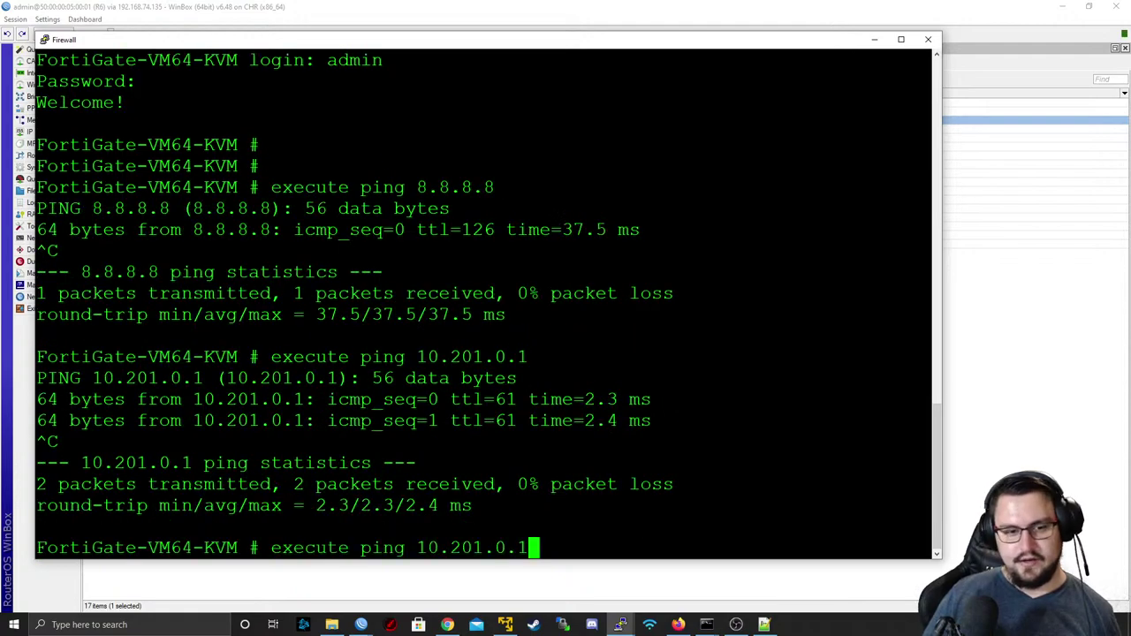
pyautogui.press('BackSpace')
pyautogui.write('2')
pyautogui.press('Return')
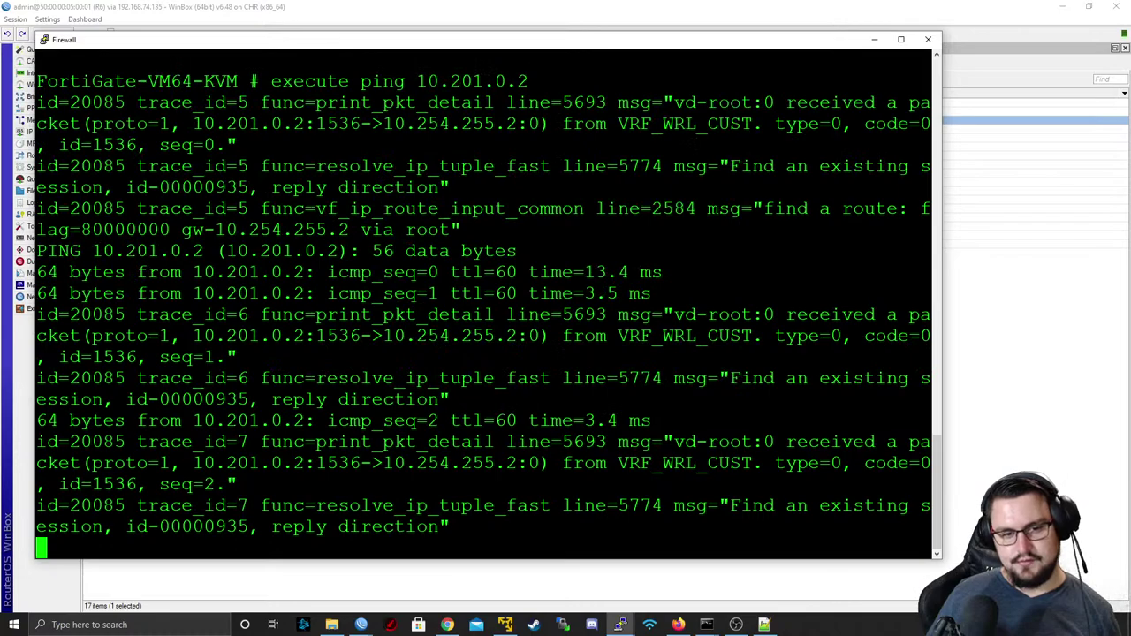
pyautogui.hotkey('ctrl', 'c')
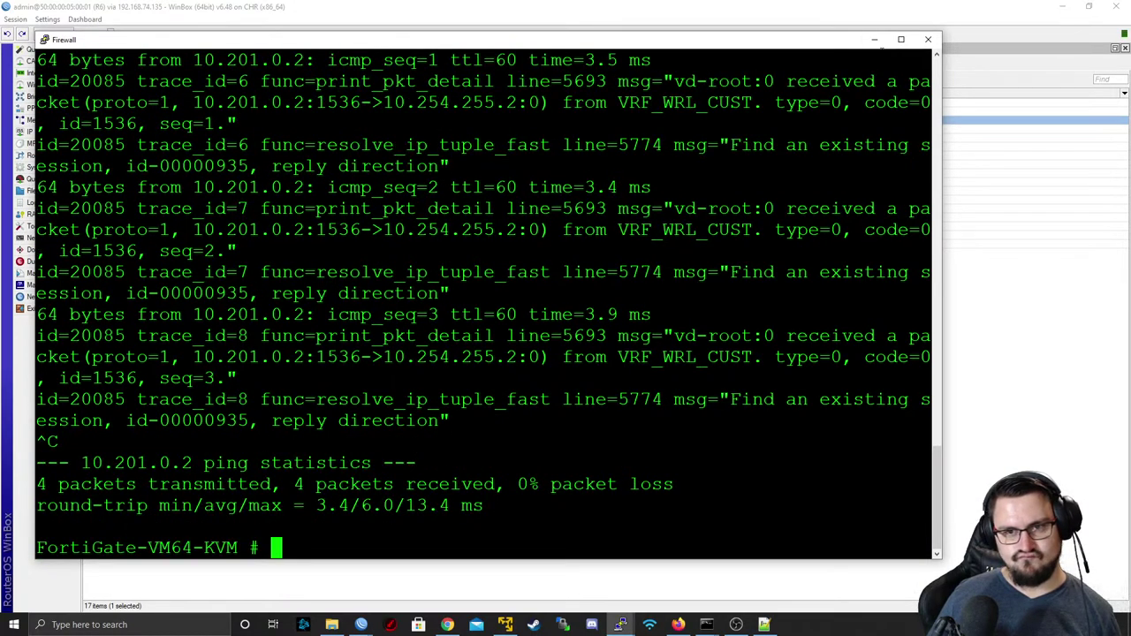
pyautogui.click(874, 38)
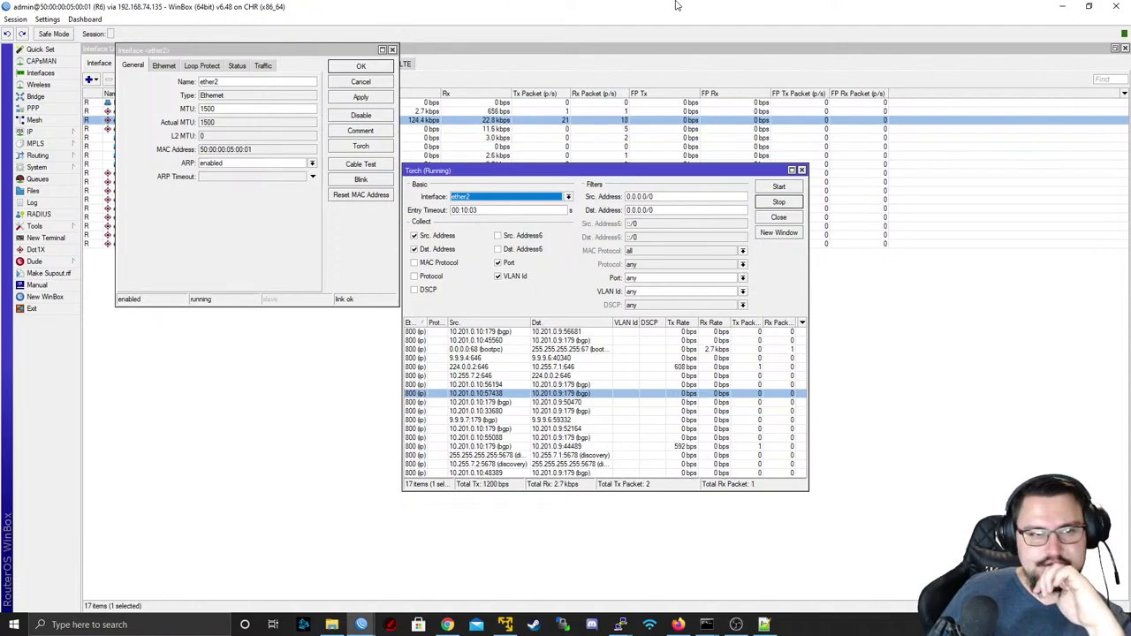
# - Bring the R7 WinBox window forward and show its BGP VRFs list
pyautogui.click(1062, 6)
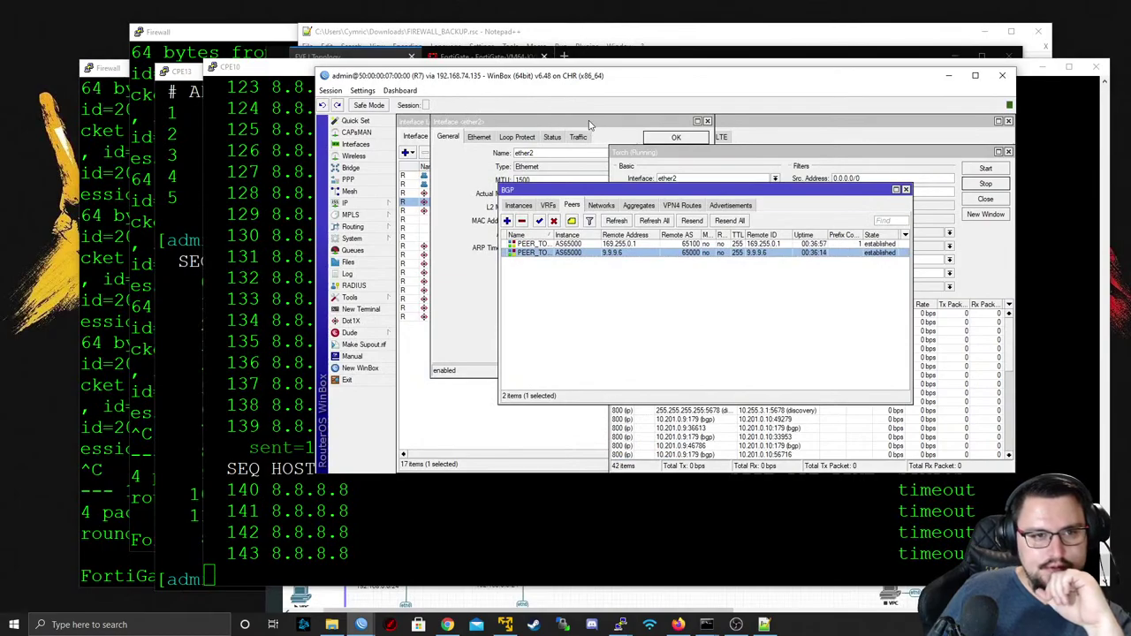
pyautogui.hotkey('alt', 'Tab')
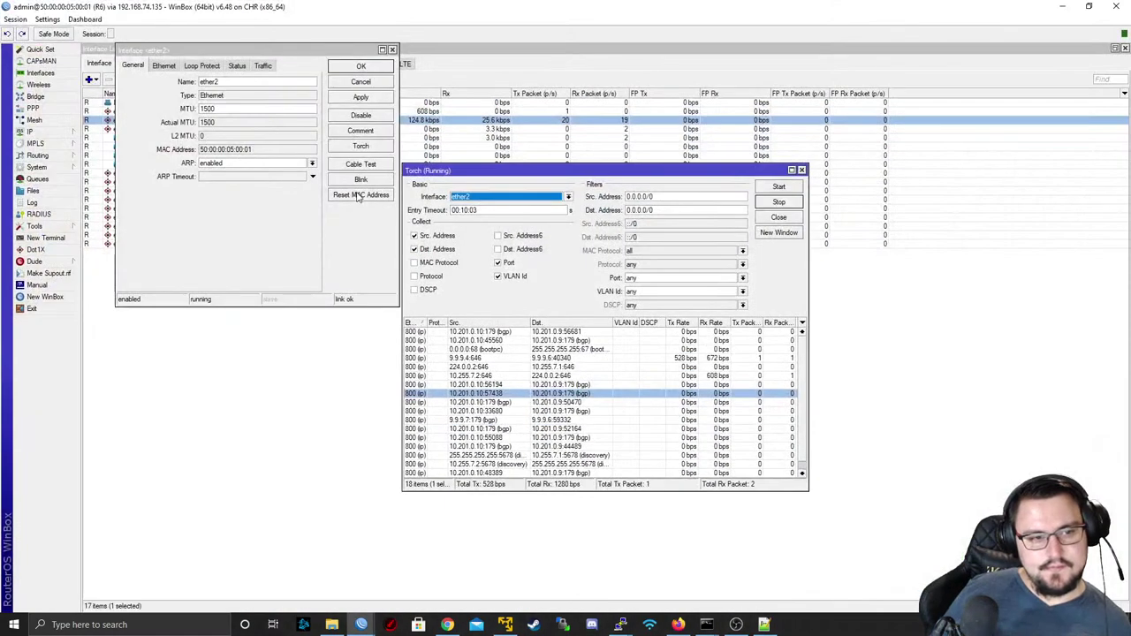
pyautogui.hotkey('alt', 'Tab')
pyautogui.hotkey('alt', 'Tab')
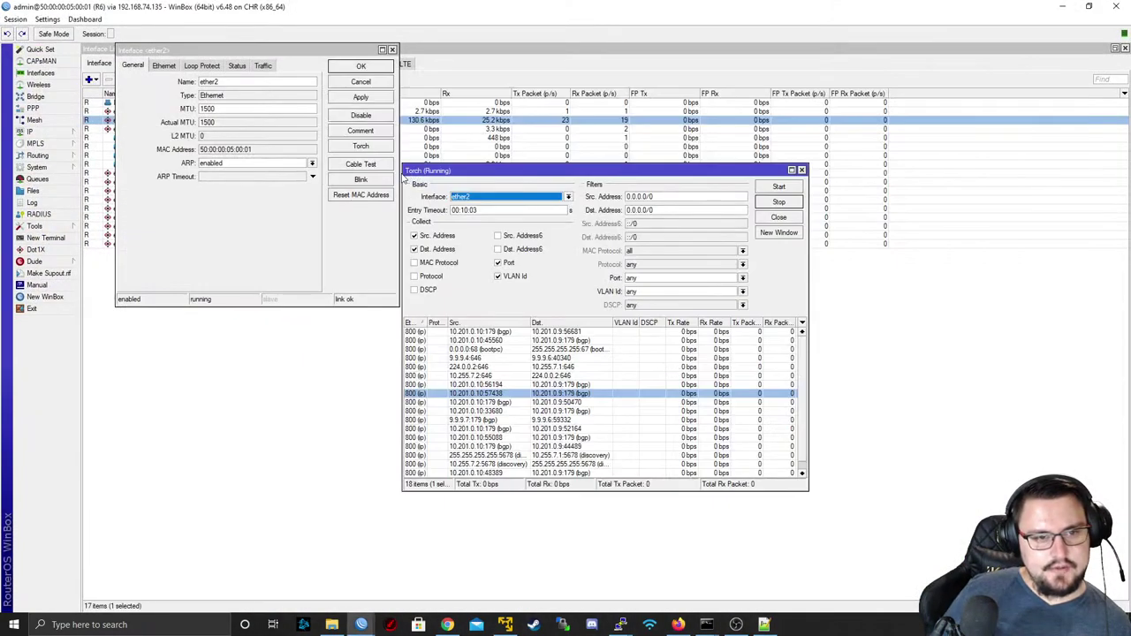
pyautogui.hotkey('alt', 'Tab')
pyautogui.click(349, 203)
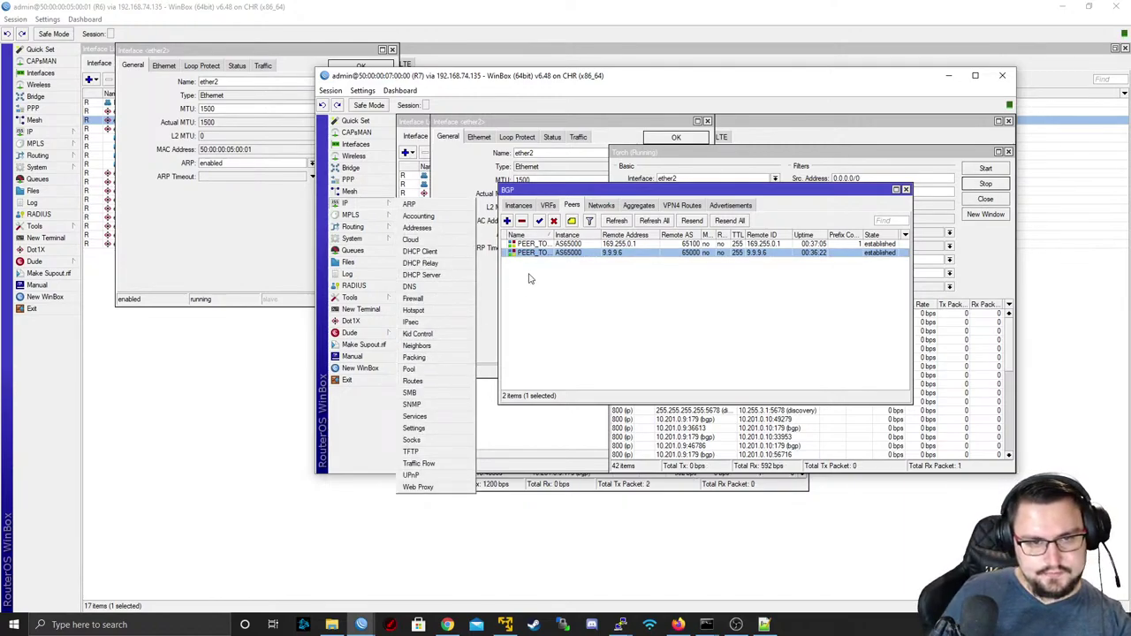
pyautogui.click(548, 206)
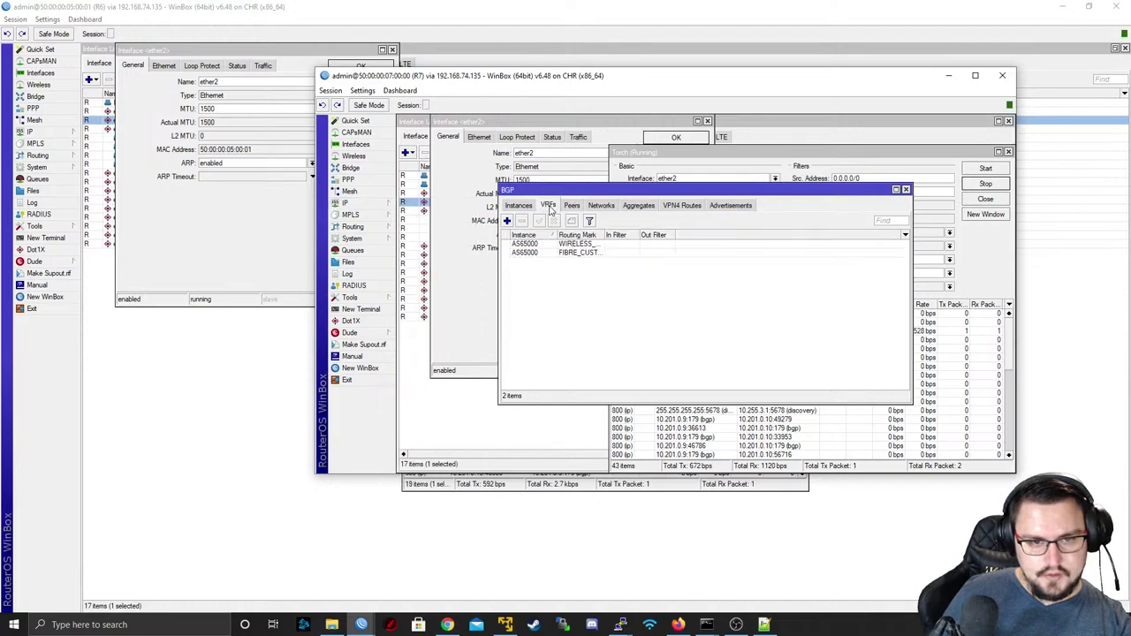
# - Inspect the FIBRE_CUSTOMERS and WIRELESS_CUSTOMERS VRFs without changes and widen the Routing Mark column
pyautogui.doubleClick(589, 245)
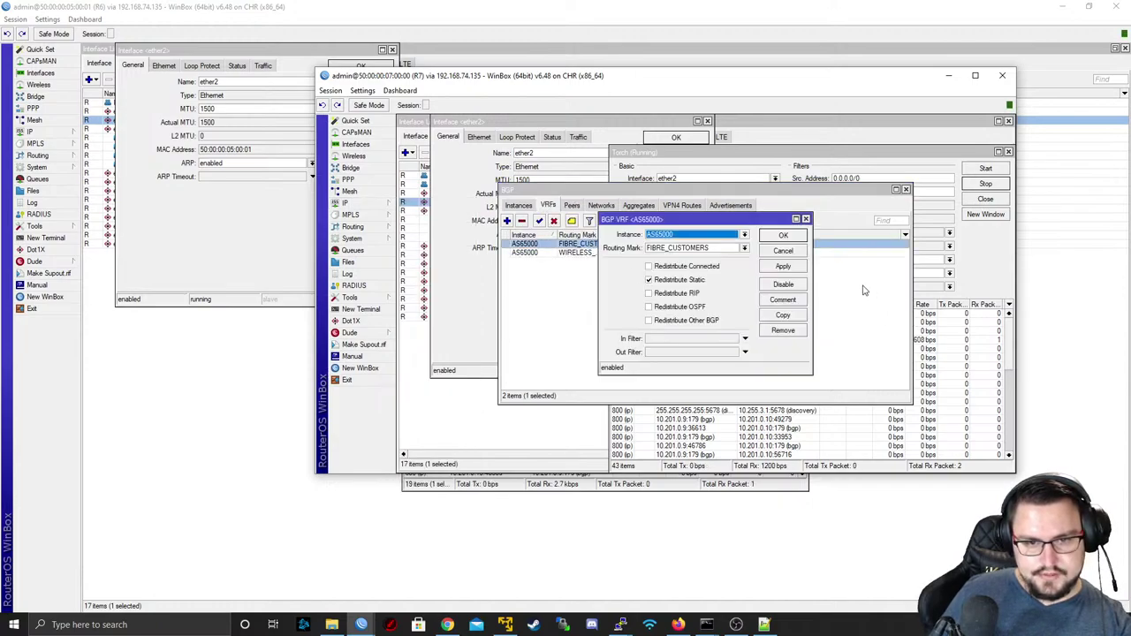
pyautogui.click(781, 251)
pyautogui.doubleClick(630, 255)
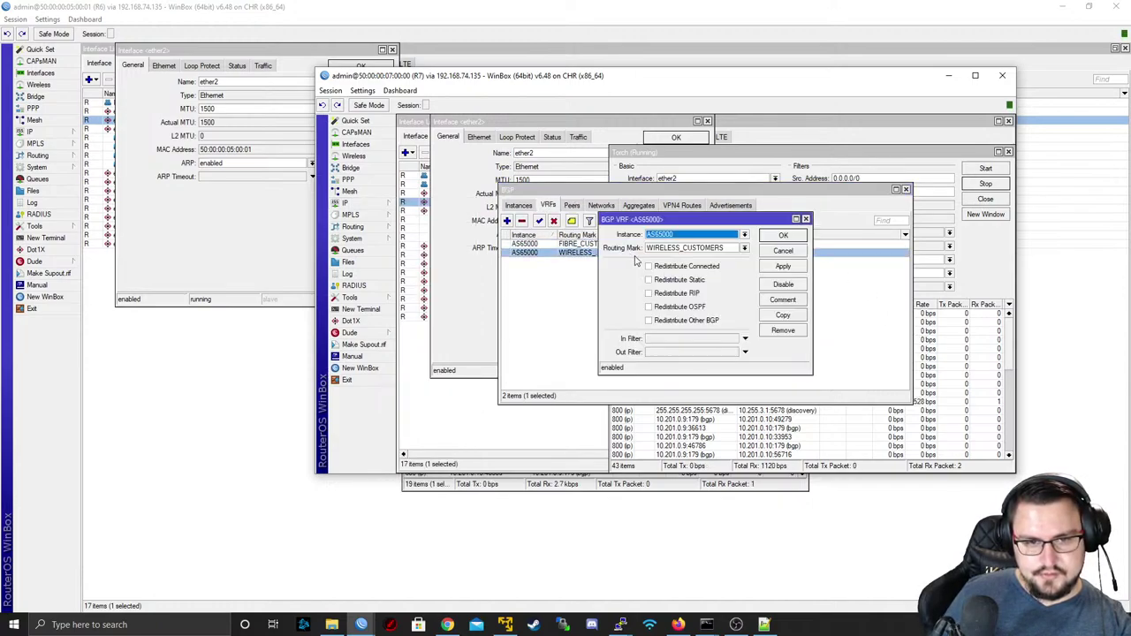
pyautogui.click(781, 252)
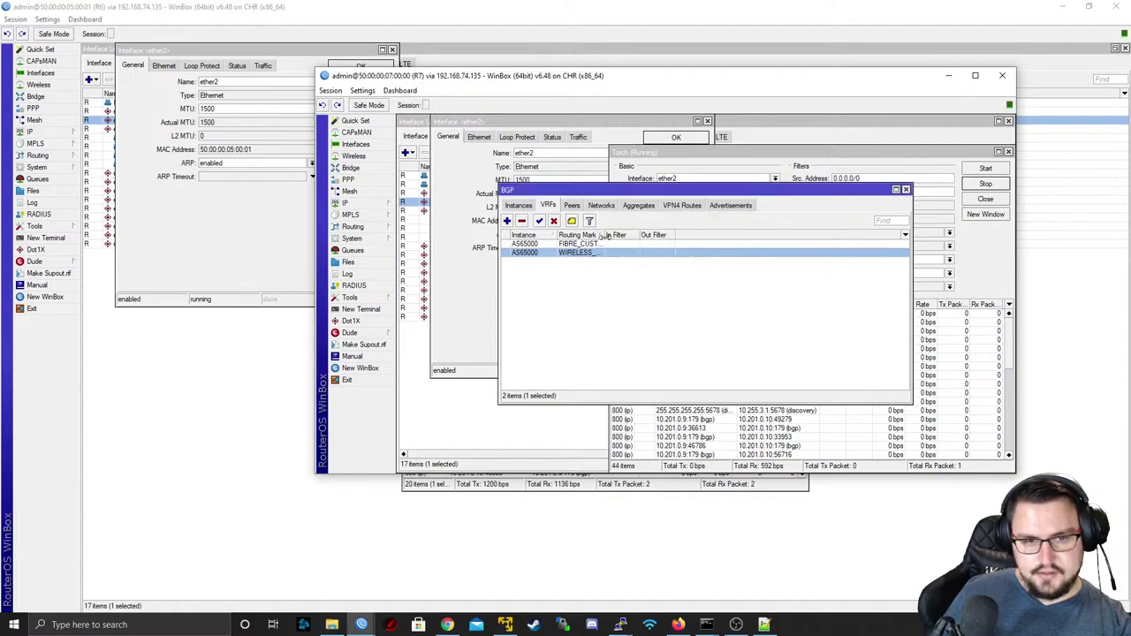
pyautogui.moveTo(604, 235); pyautogui.dragTo(662, 236)
pyautogui.click(601, 246)
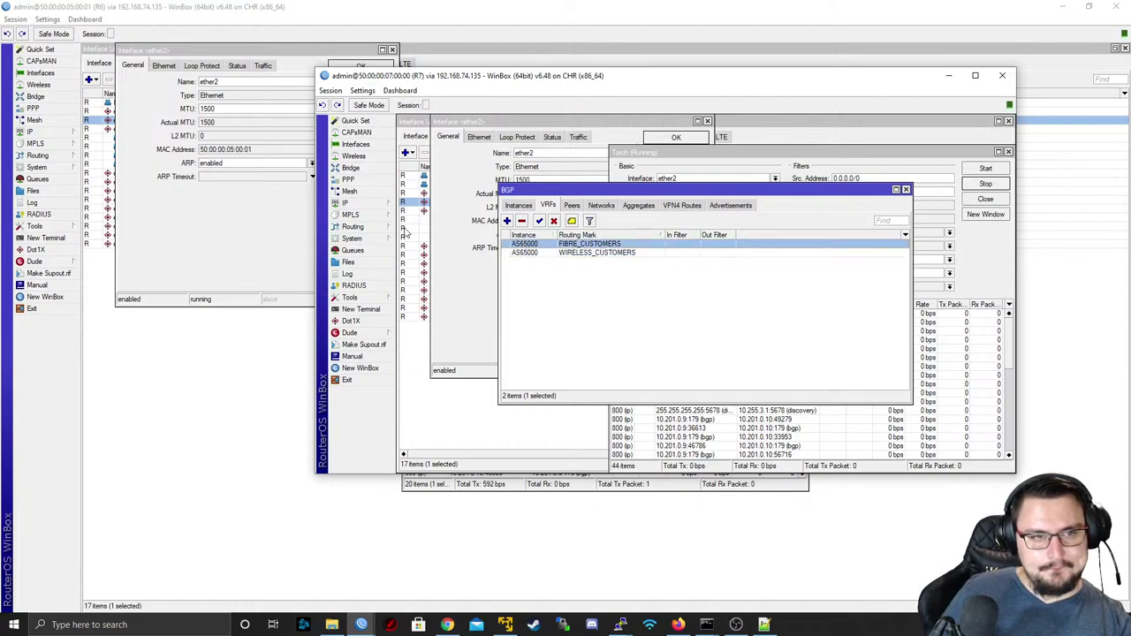
pyautogui.moveTo(362, 624)
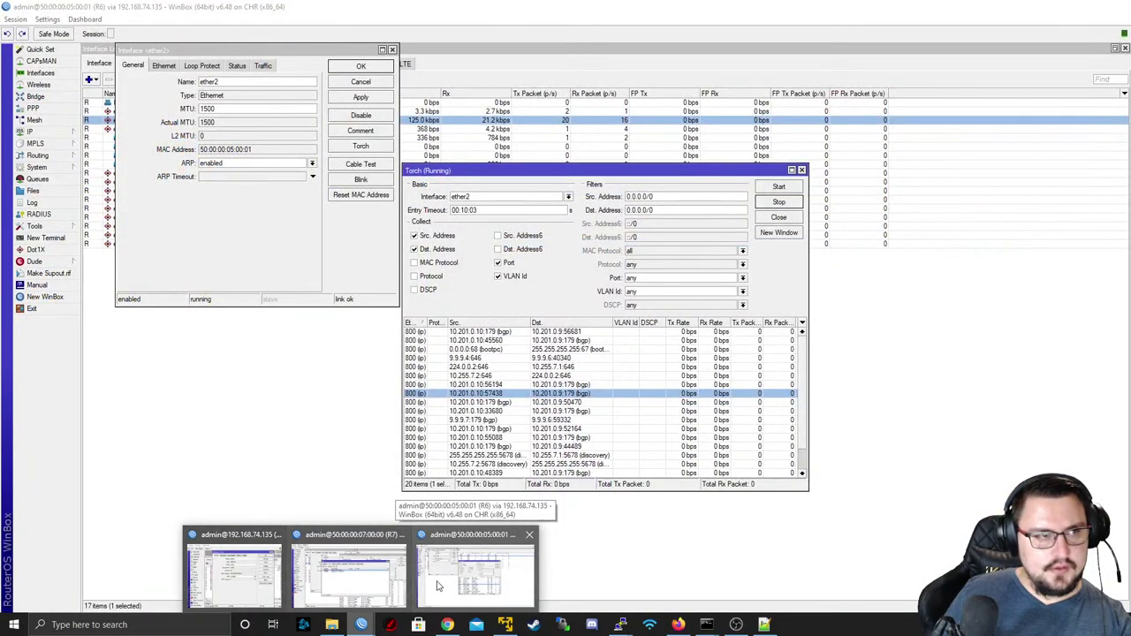
# - On R6, open Routing > BGP VRFs and inspect WIRELESS_CUSTOMERS and FIBRE_CUSTOMERS without changes
pyautogui.click(442, 585)
pyautogui.click(80, 157)
pyautogui.click(110, 167)
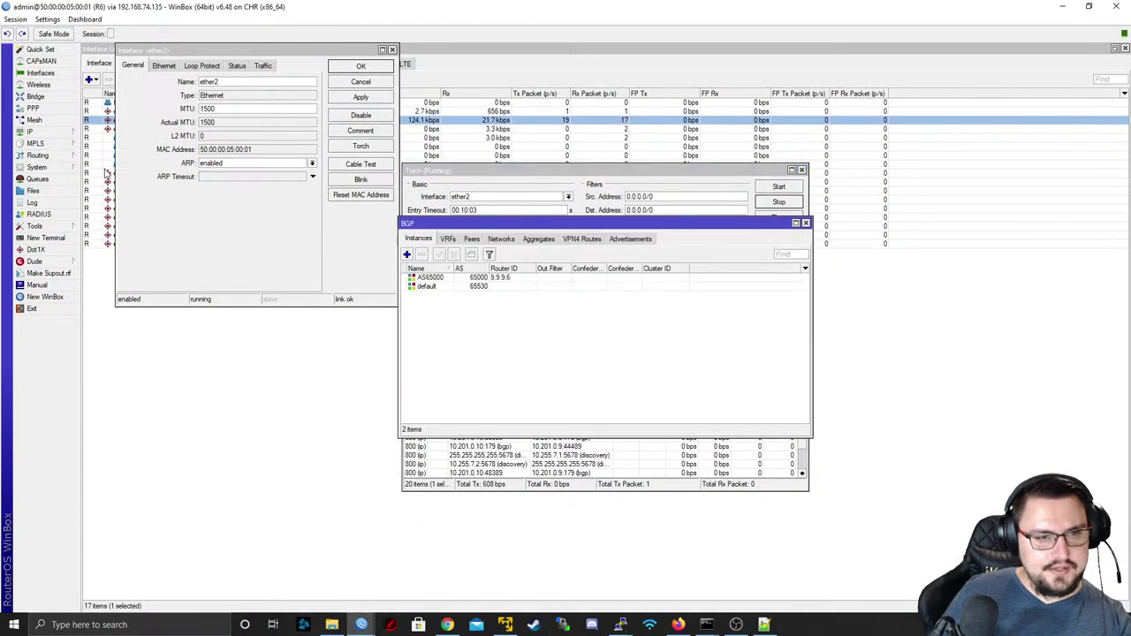
pyautogui.click(447, 240)
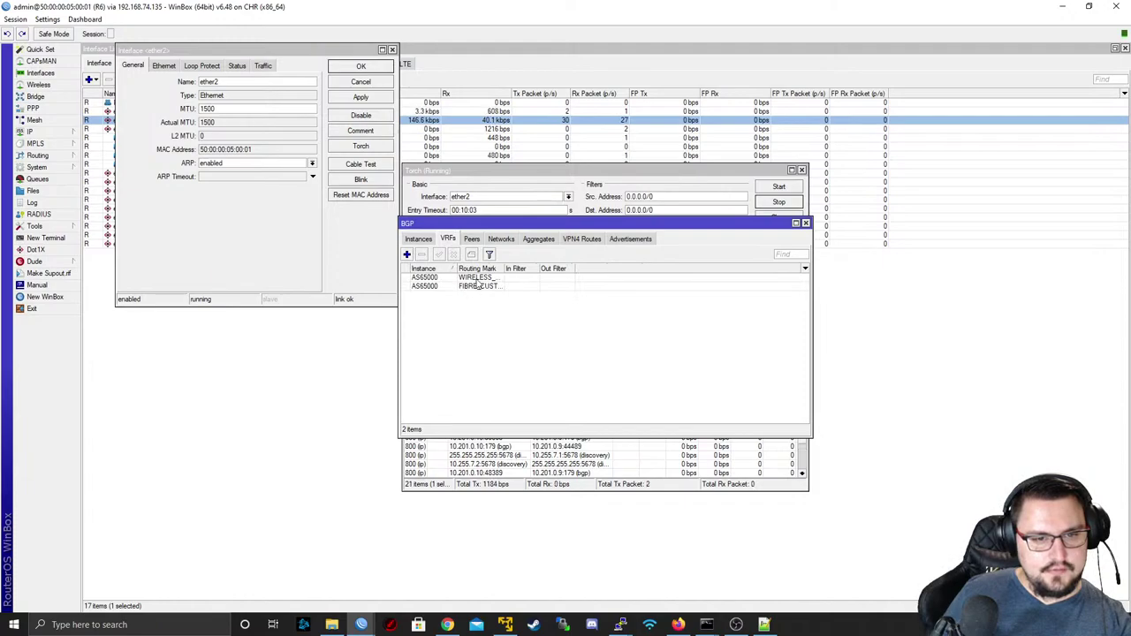
pyautogui.doubleClick(477, 278)
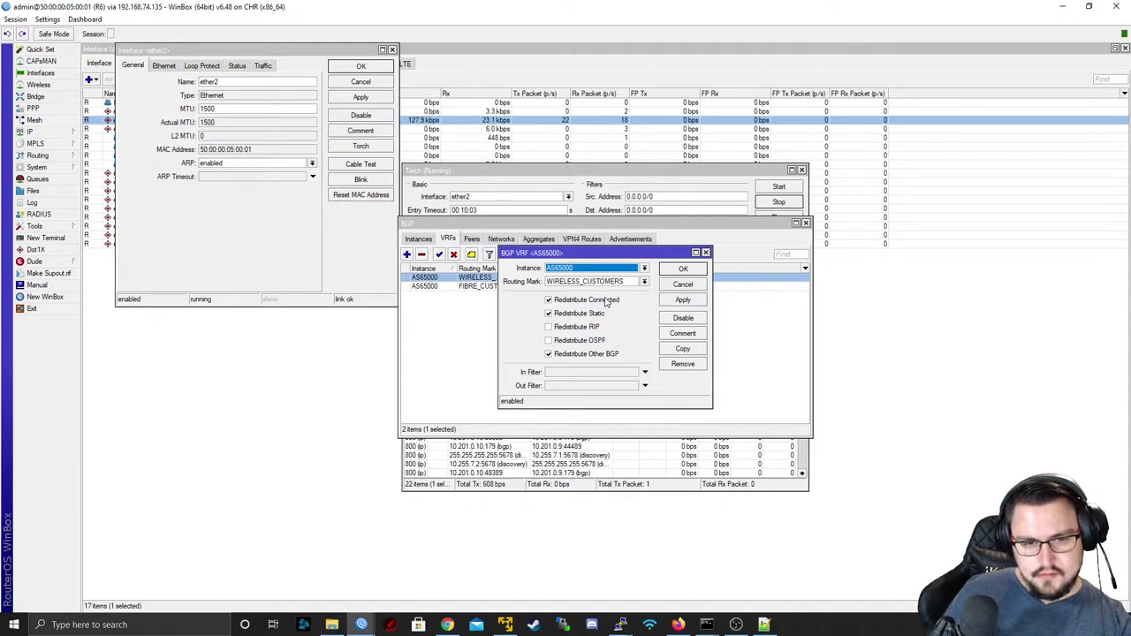
pyautogui.click(683, 285)
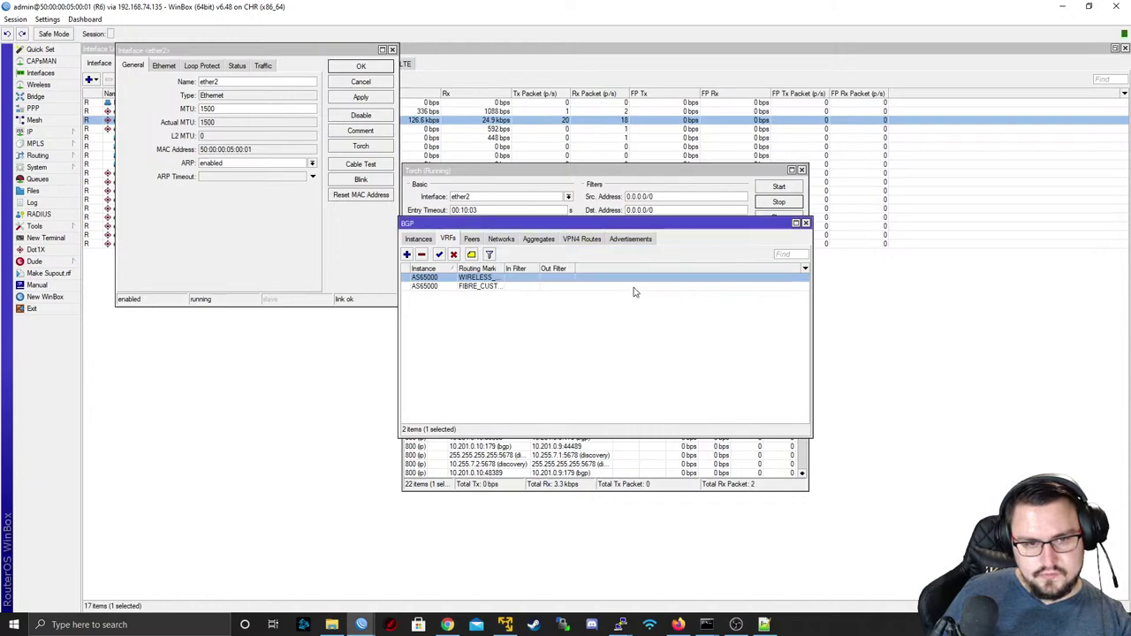
pyautogui.doubleClick(468, 285)
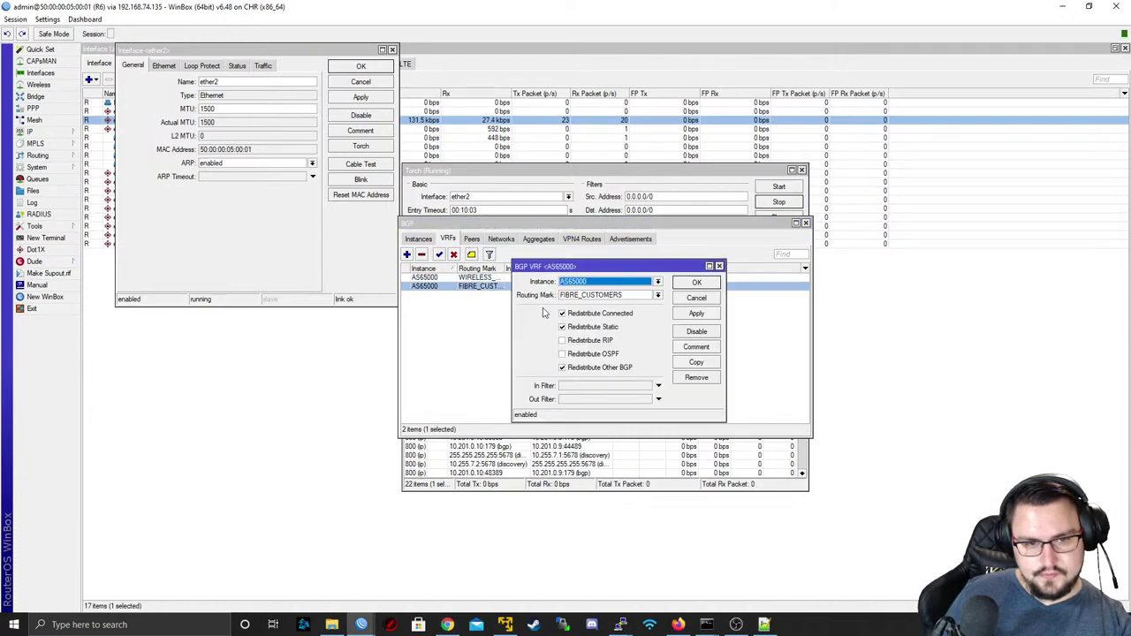
pyautogui.click(697, 298)
# - Check R6's BGP peers, then widen Dst. Address and Route Distinguisher in VPN4 Routes
pyautogui.click(469, 239)
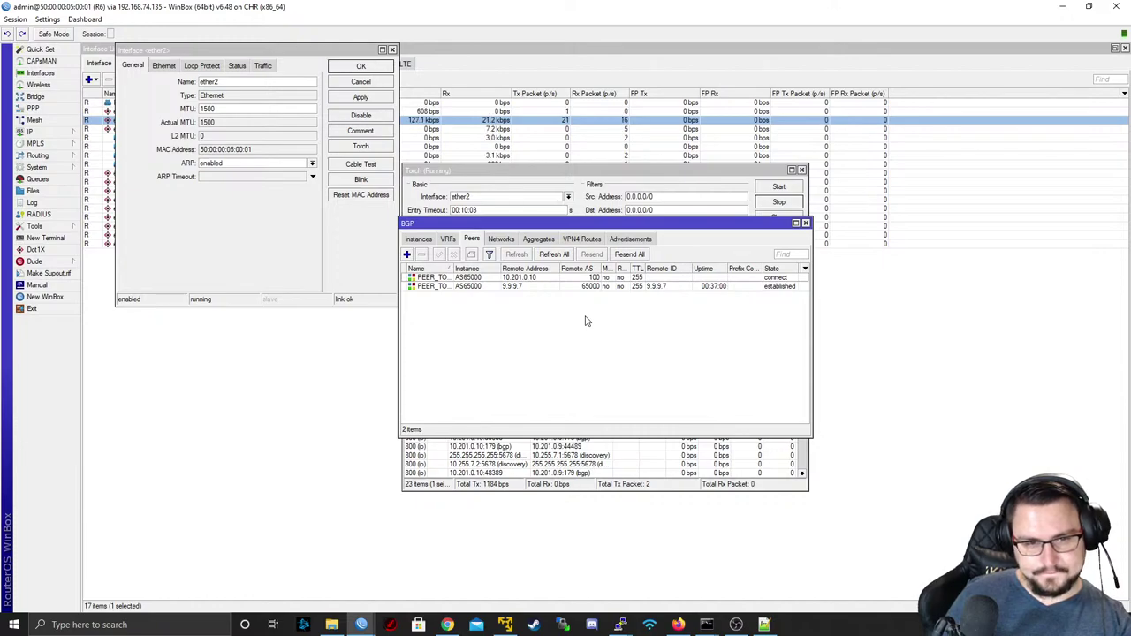
pyautogui.click(587, 241)
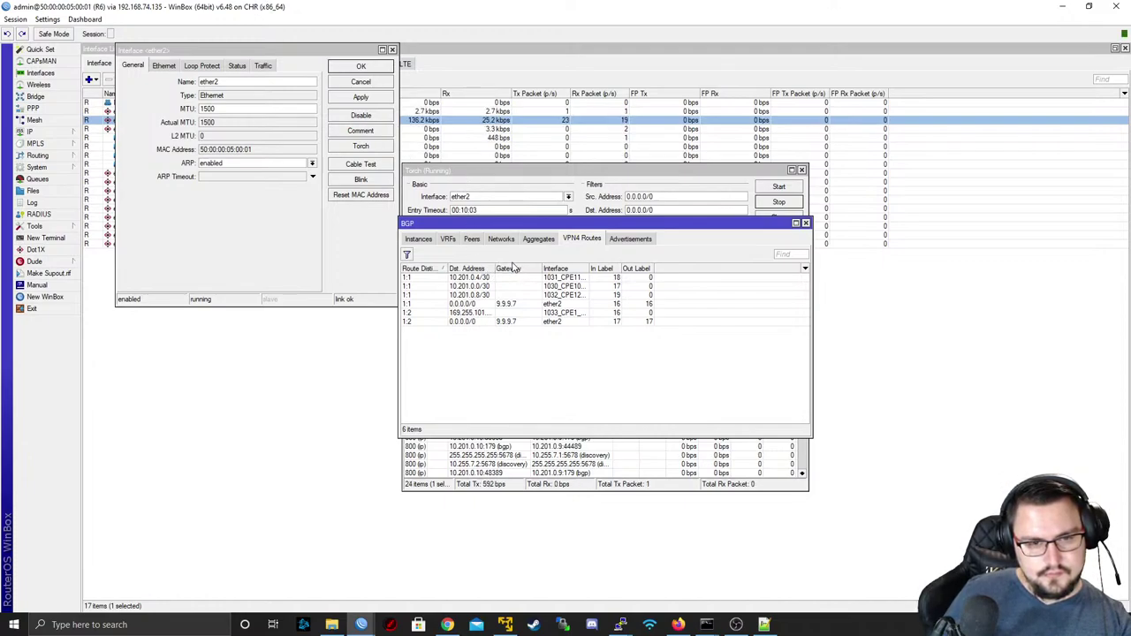
pyautogui.moveTo(493, 268); pyautogui.dragTo(520, 267)
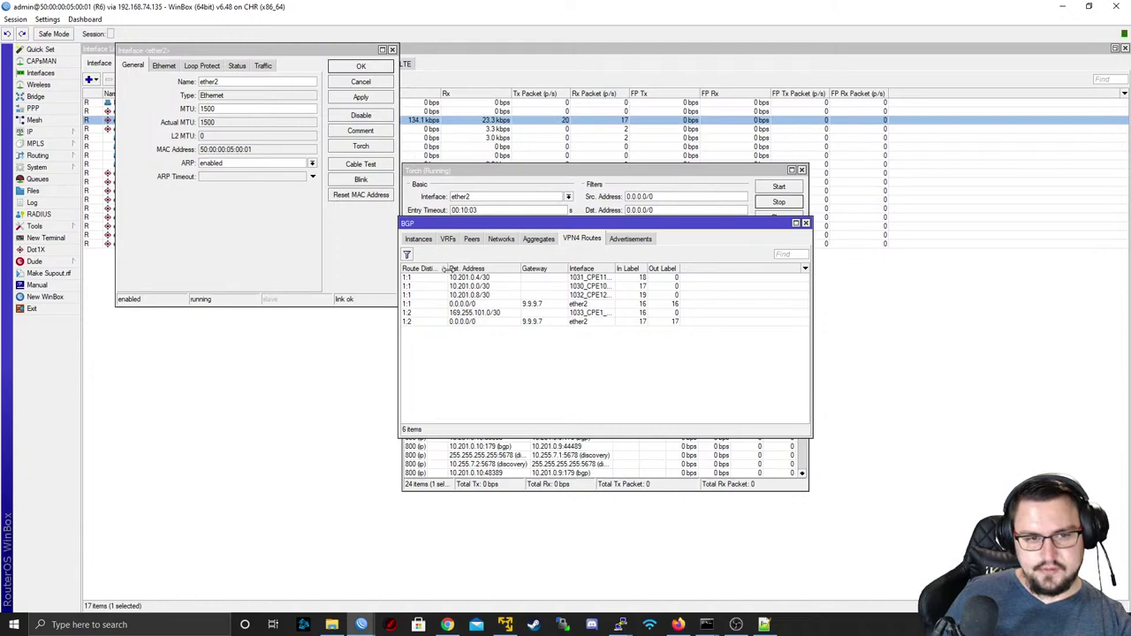
pyautogui.moveTo(447, 270)
pyautogui.mouseDown()
pyautogui.moveTo(474, 272)
pyautogui.moveTo(464, 285)
pyautogui.mouseUp()
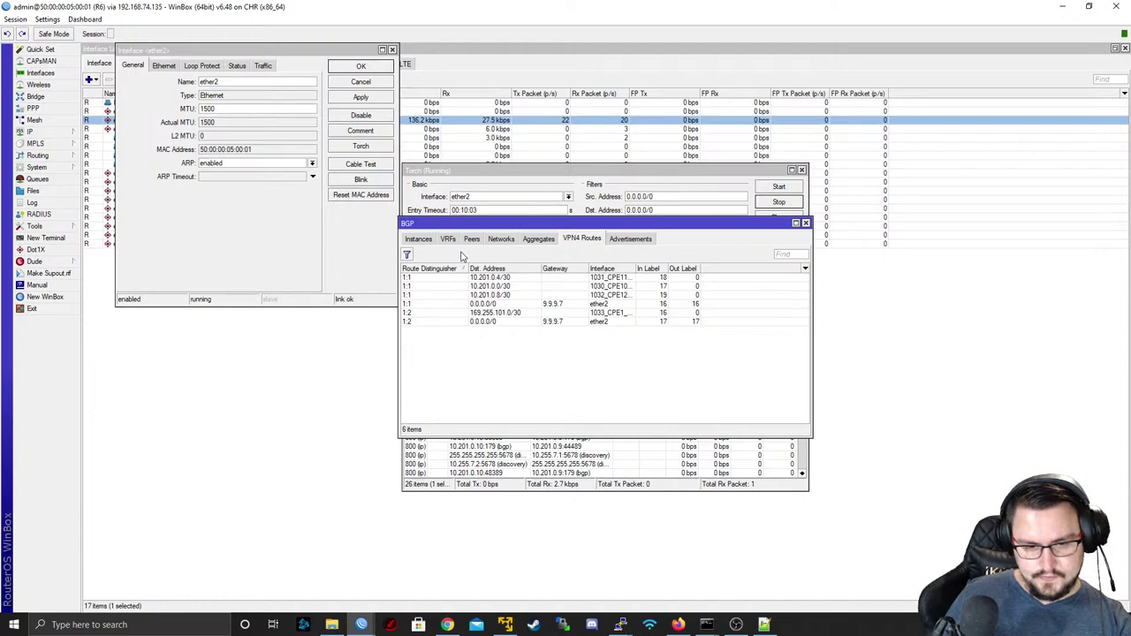
# - Open a new terminal on R6 and switch to the R7 WinBox session
pyautogui.click(45, 237)
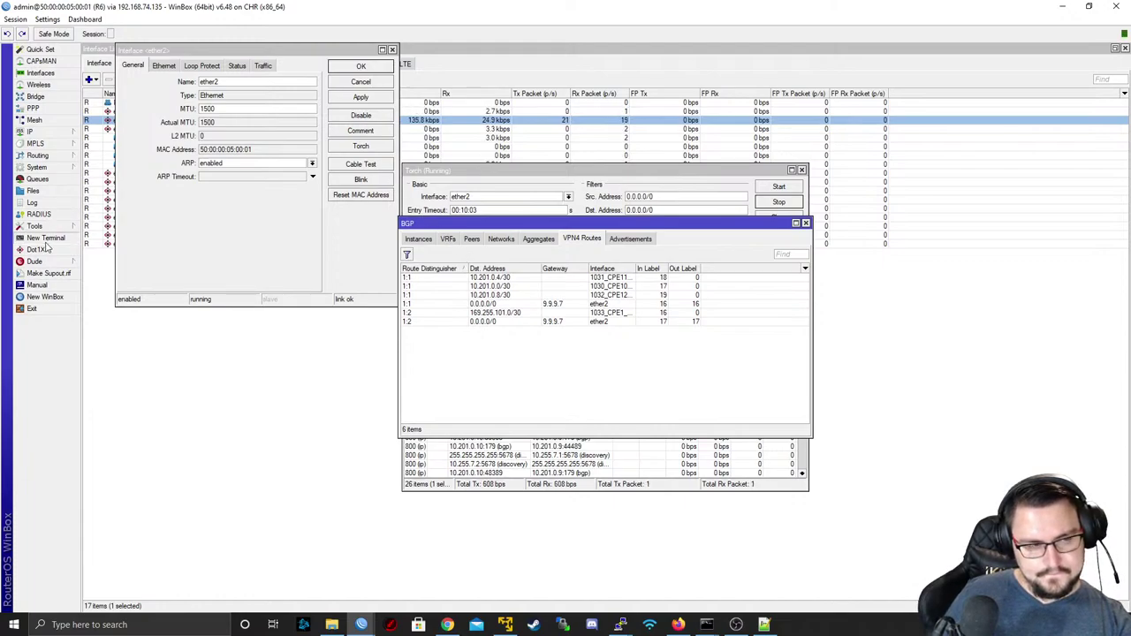
pyautogui.press('Return')
pyautogui.press('Return')
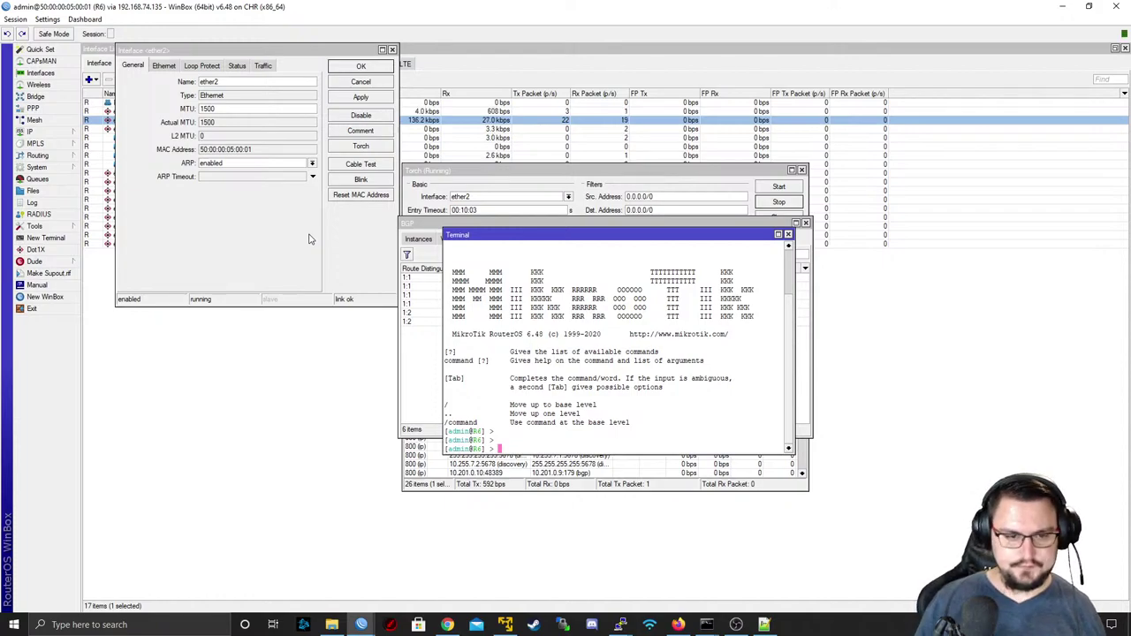
pyautogui.hotkey('alt', 'Tab')
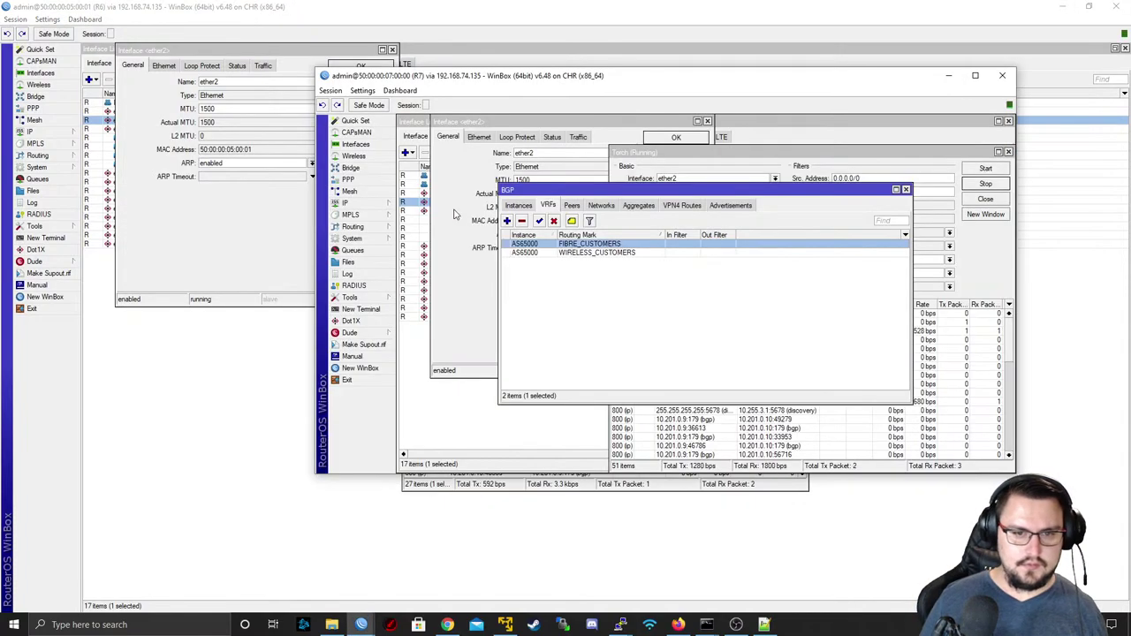
pyautogui.hotkey('alt', 'Tab')
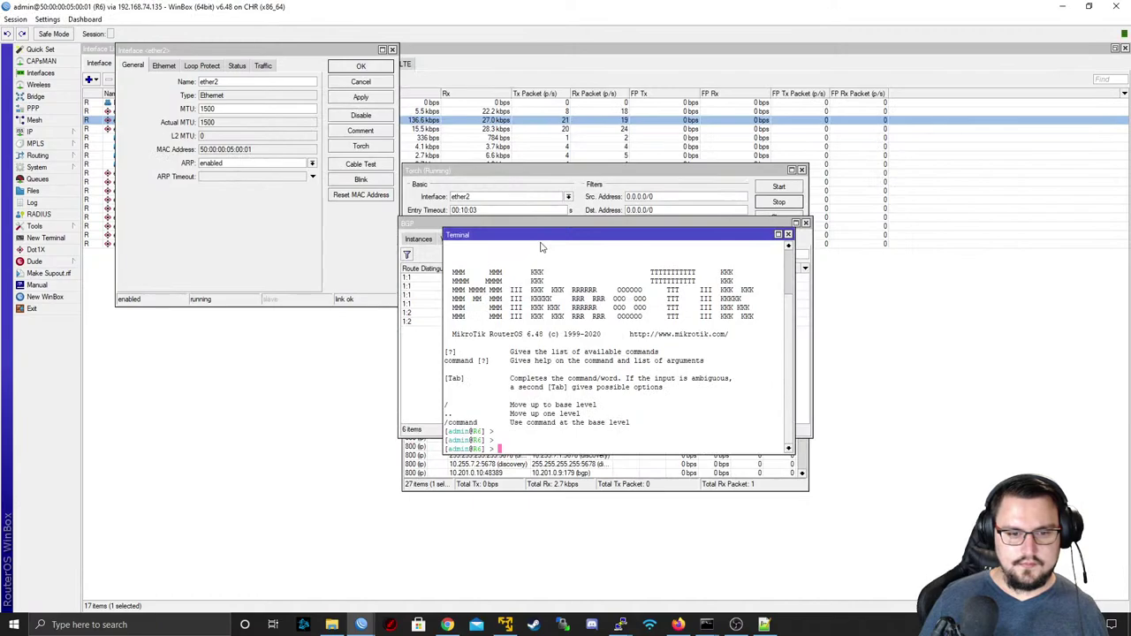
pyautogui.hotkey('alt', 'Tab')
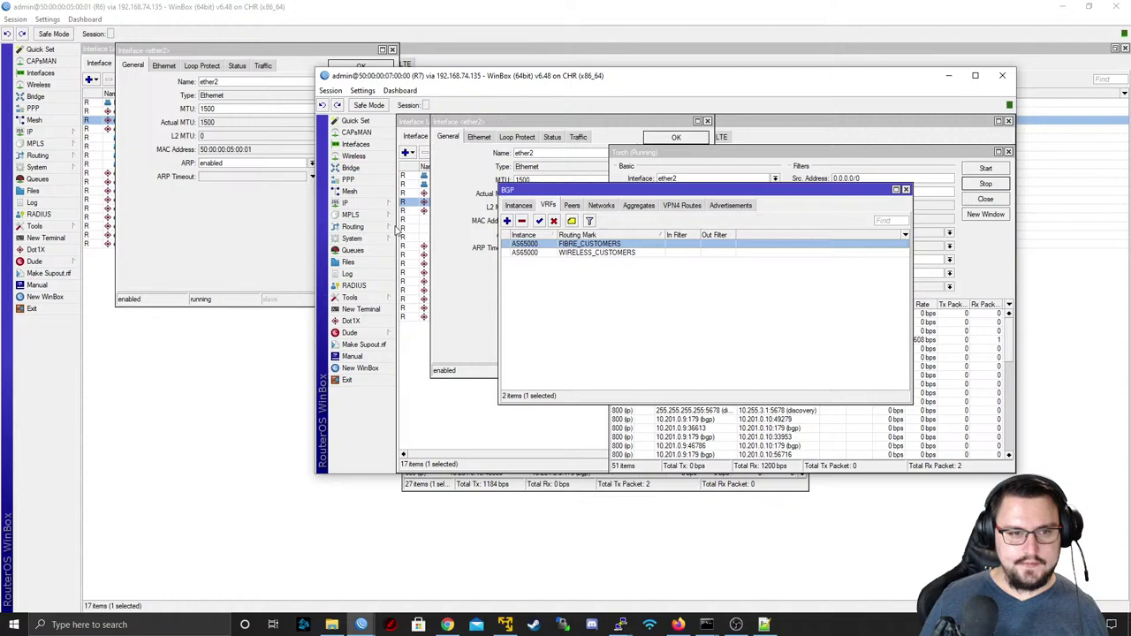
# - On R7, show the IP route list and the BGP VRFs tab
pyautogui.click(356, 207)
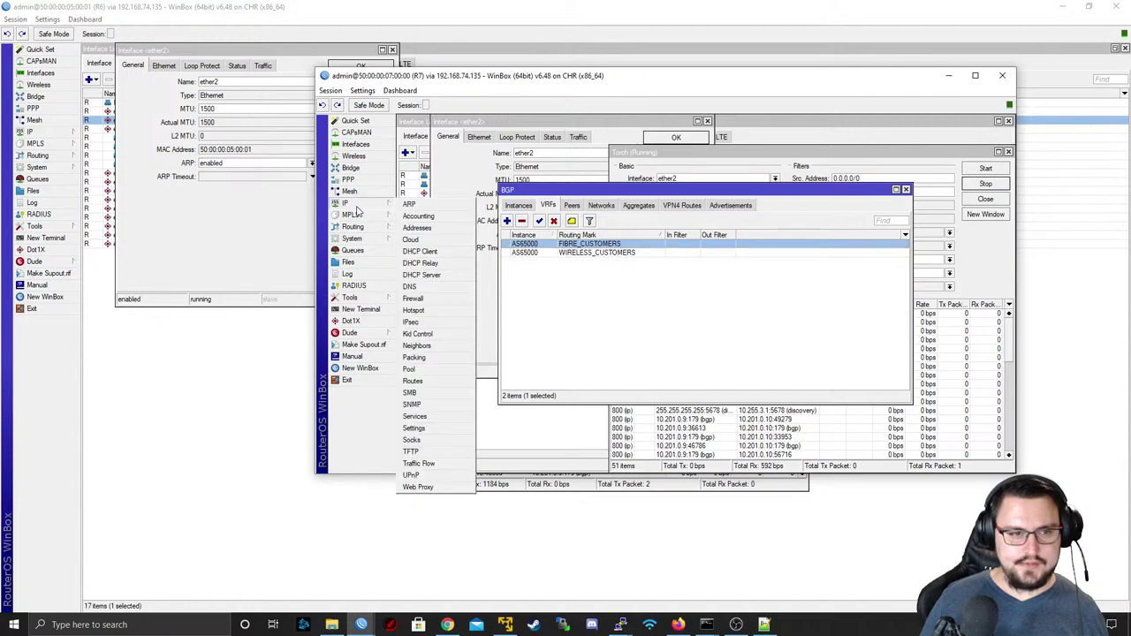
pyautogui.click(433, 385)
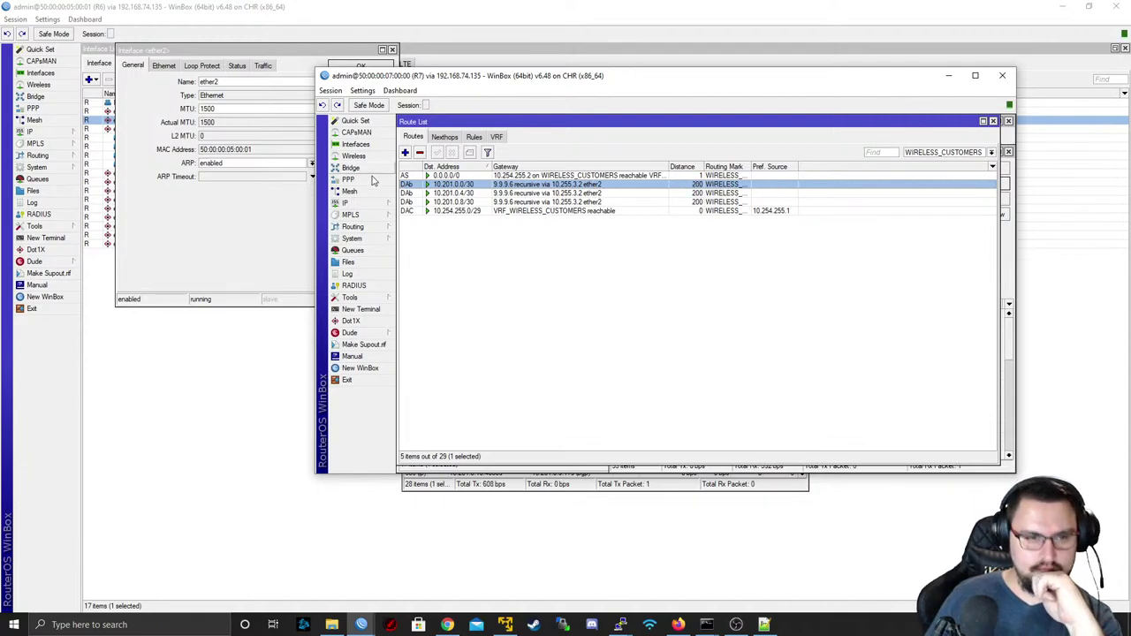
pyautogui.click(358, 227)
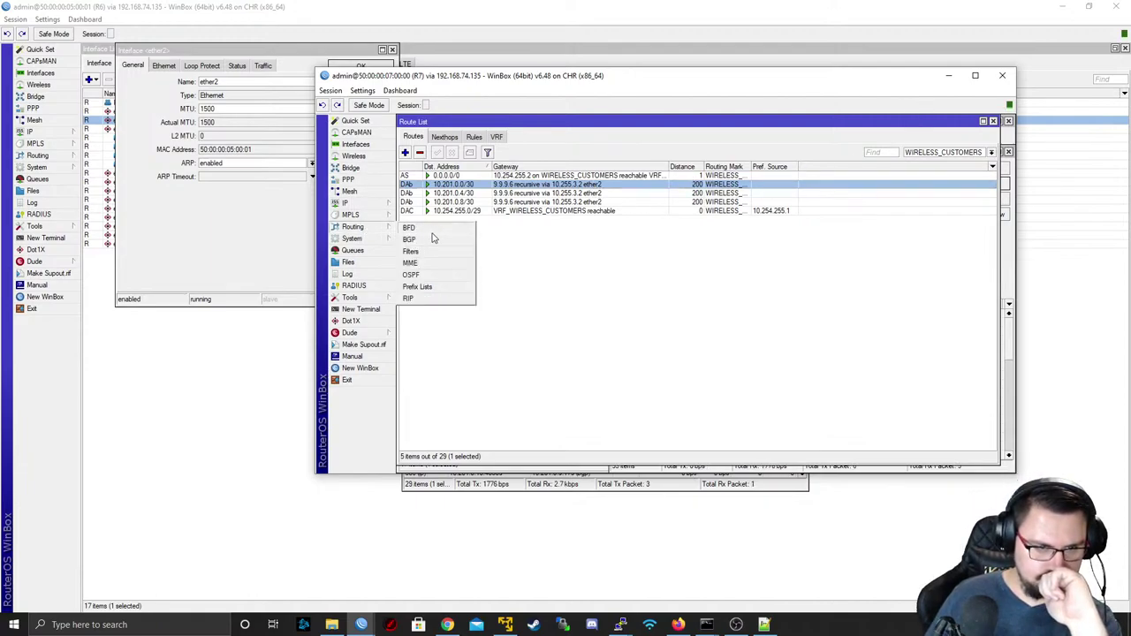
pyautogui.click(415, 239)
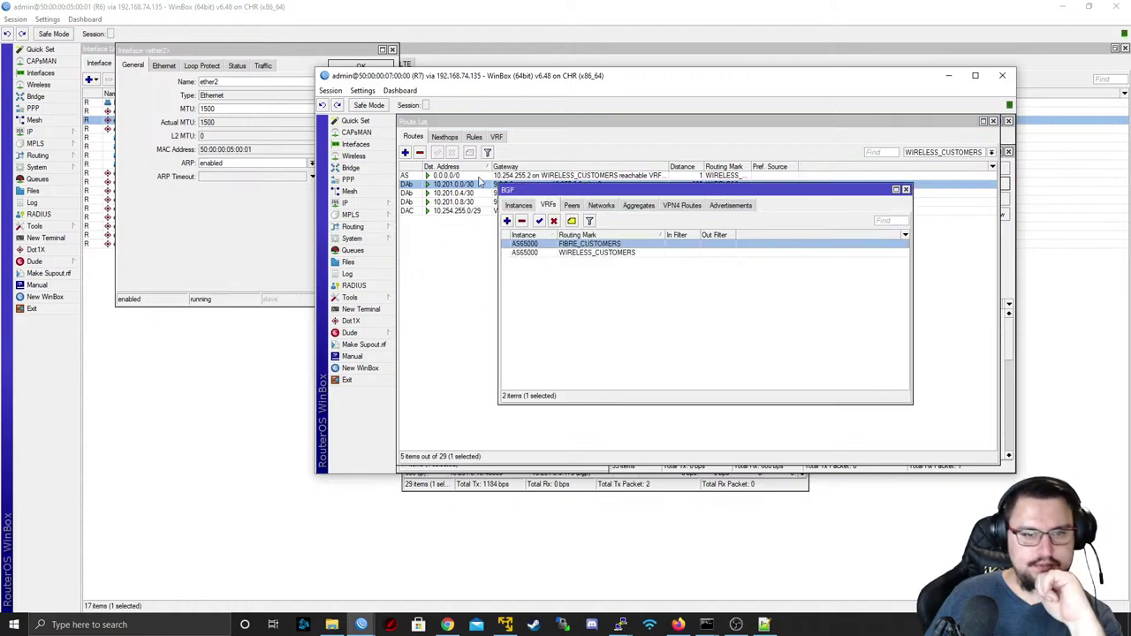
# - Change WIRELESS_CUSTOMERS VRF static-route redistribution on R7, apply and save, then close the BGP window
pyautogui.doubleClick(531, 247)
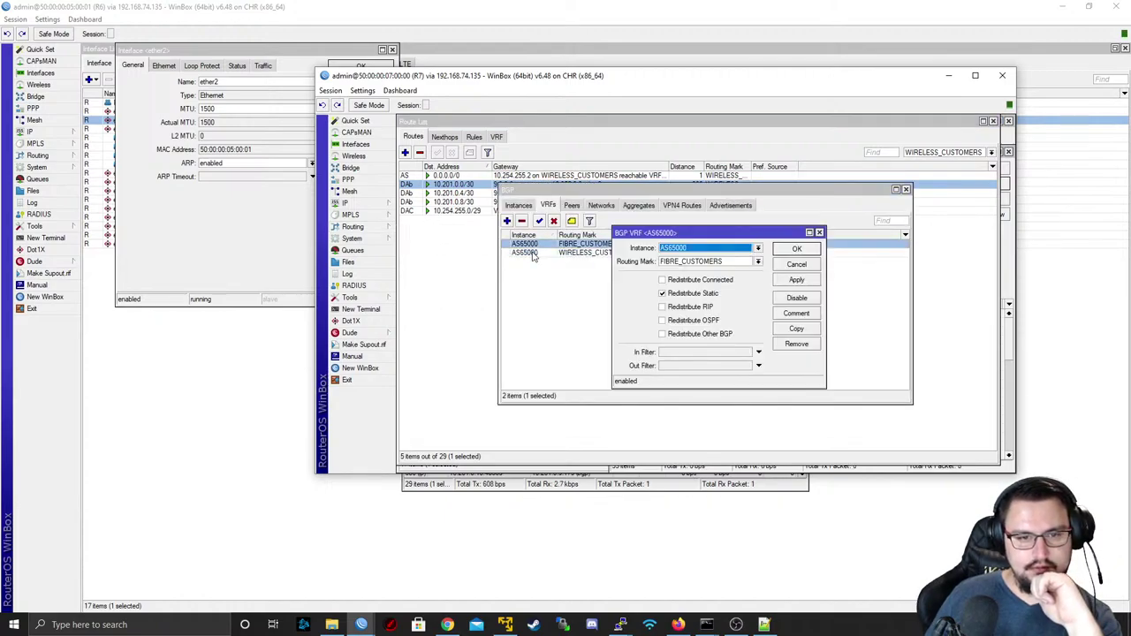
pyautogui.doubleClick(532, 253)
pyautogui.doubleClick(532, 245)
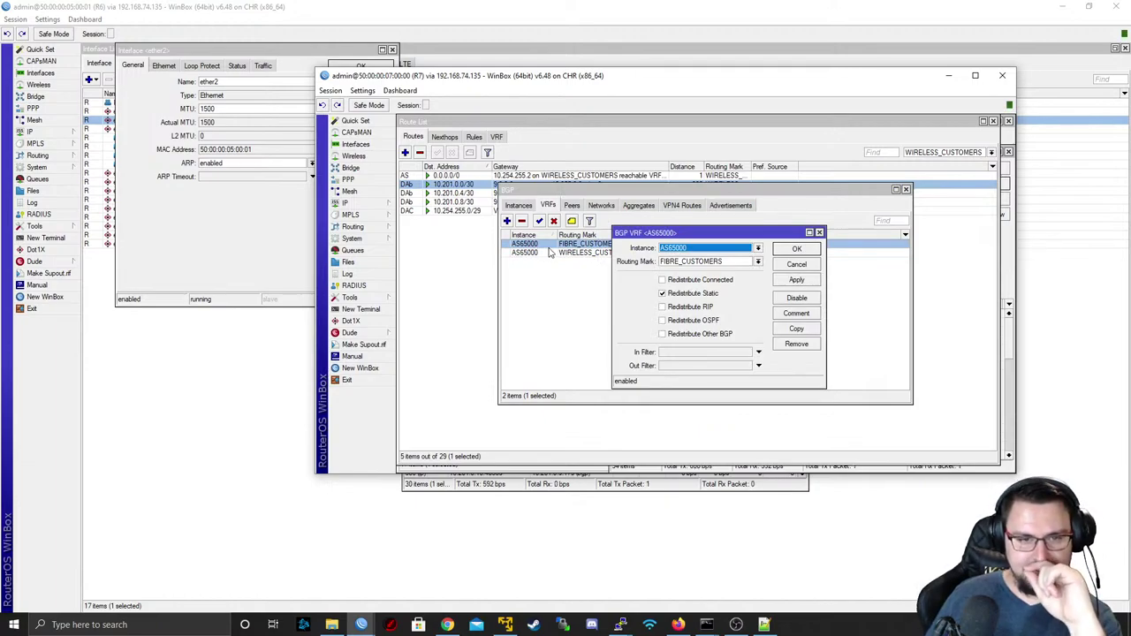
pyautogui.doubleClick(550, 254)
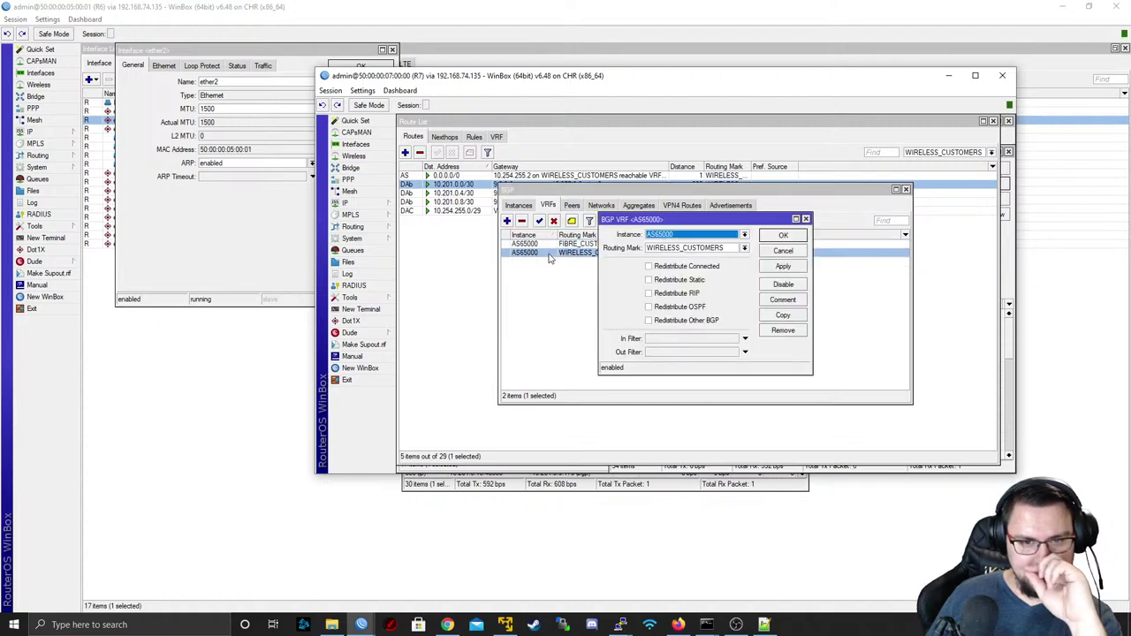
pyautogui.click(689, 281)
pyautogui.click(782, 267)
pyautogui.click(783, 236)
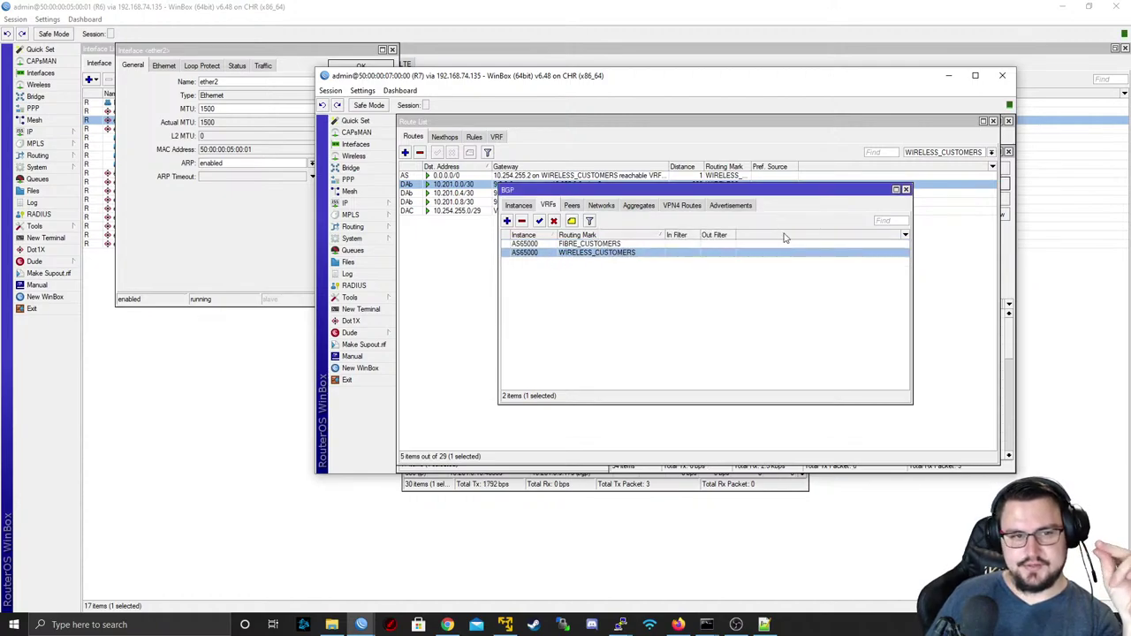
pyautogui.click(460, 176)
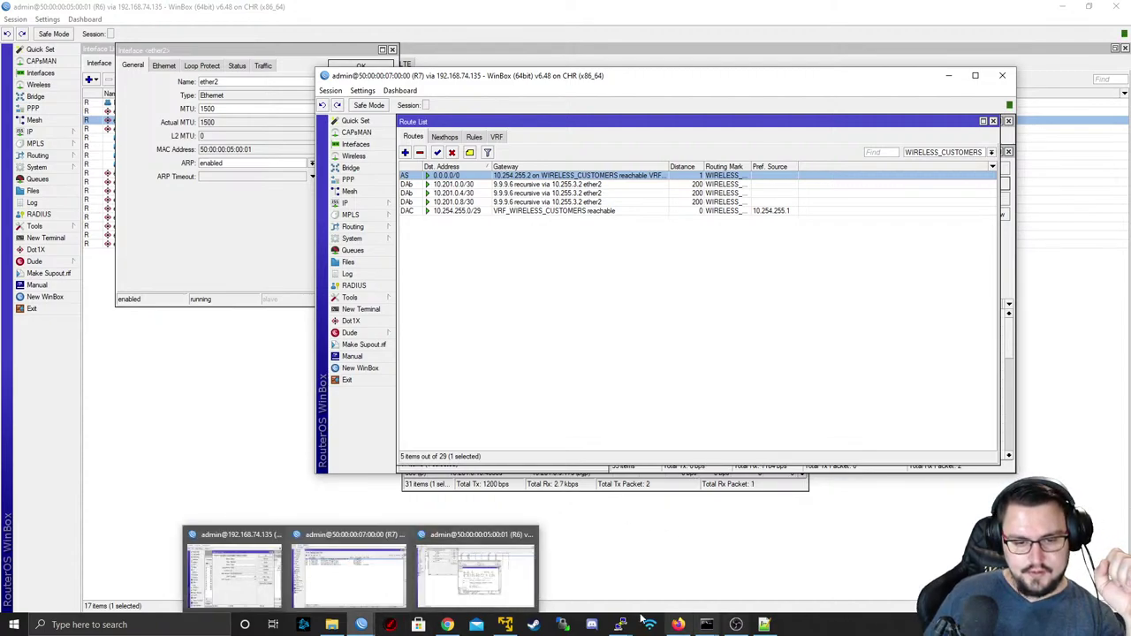
# - In the CPE10 terminal, rerun the ping to 8.8.8.8, stop it, and minimize the terminal
pyautogui.moveTo(626, 626)
pyautogui.click(725, 585)
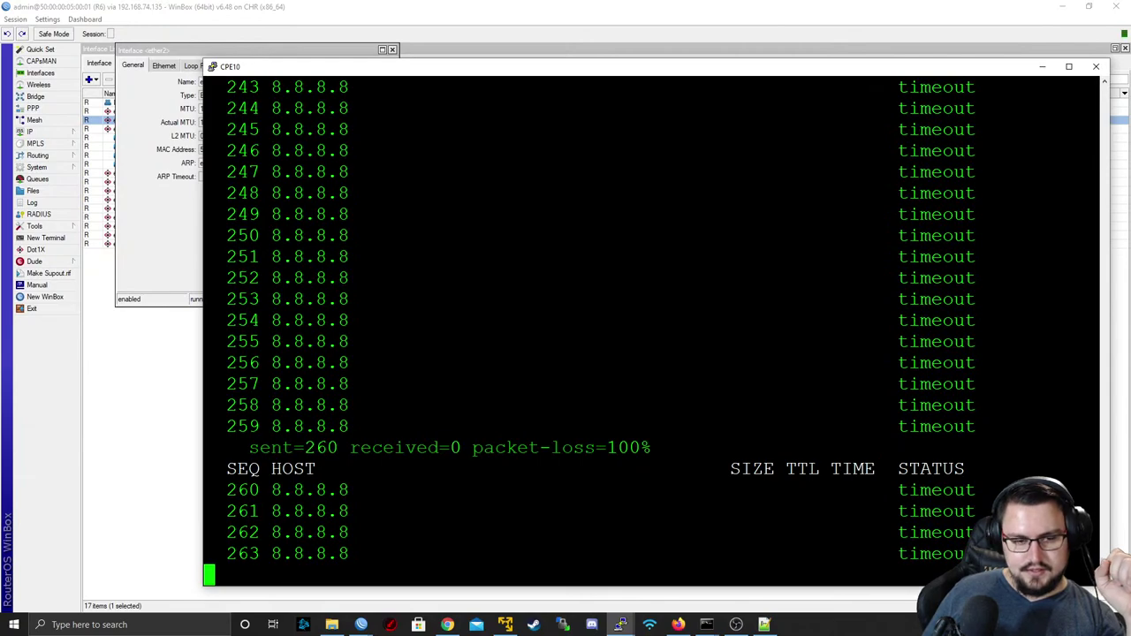
pyautogui.hotkey('ctrl', 'c')
pyautogui.press('Up')
pyautogui.press('Return')
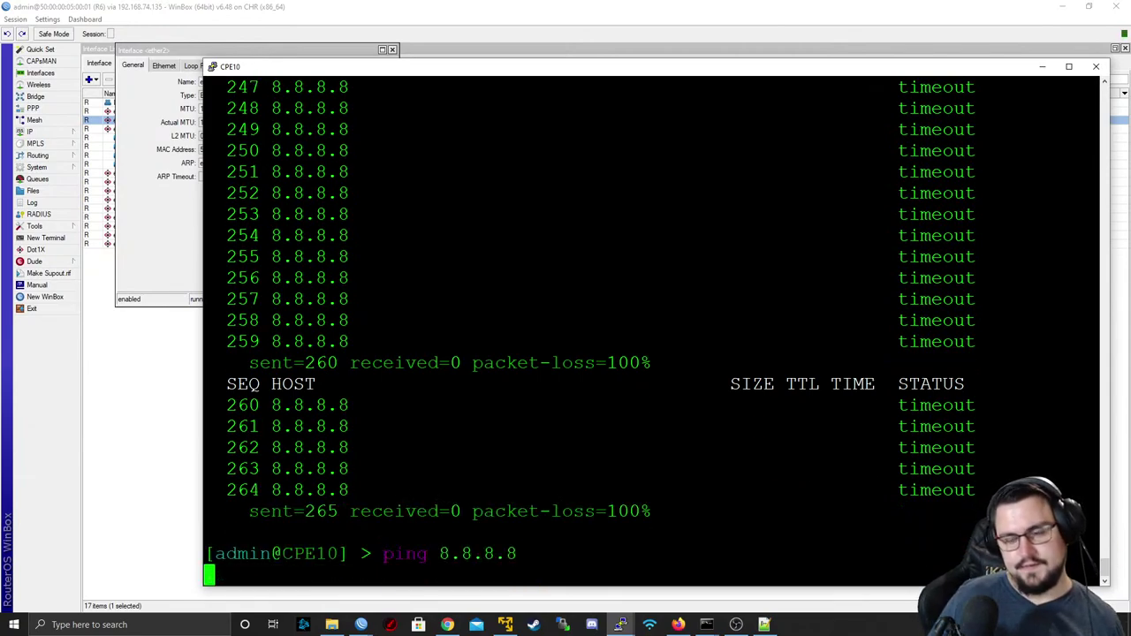
pyautogui.hotkey('ctrl', 'c')
pyautogui.click(1043, 67)
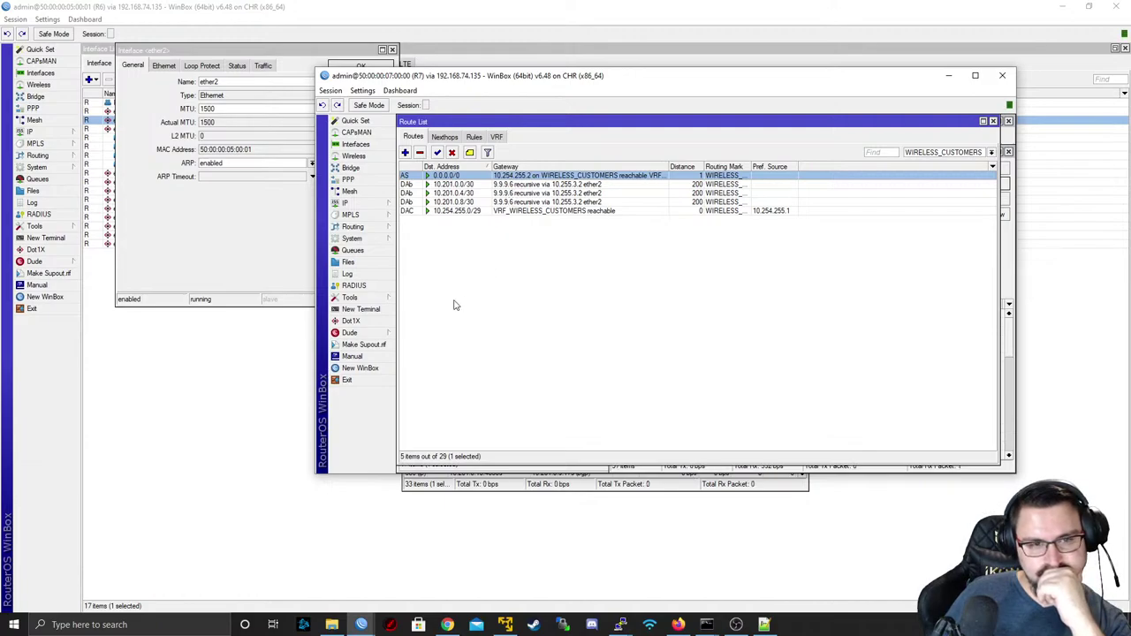
# - In a new R7 terminal, run ping 8.8.4.4 routing-table=WIRELESS_CUSTOMERS
pyautogui.click(361, 310)
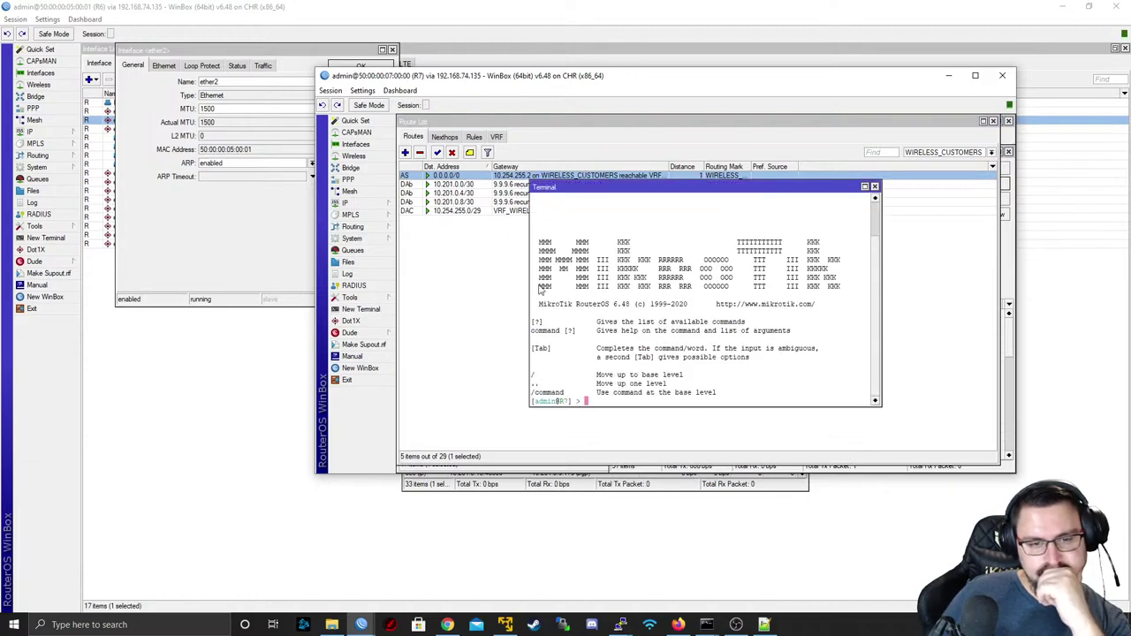
pyautogui.hotkey('ctrl', 'v')
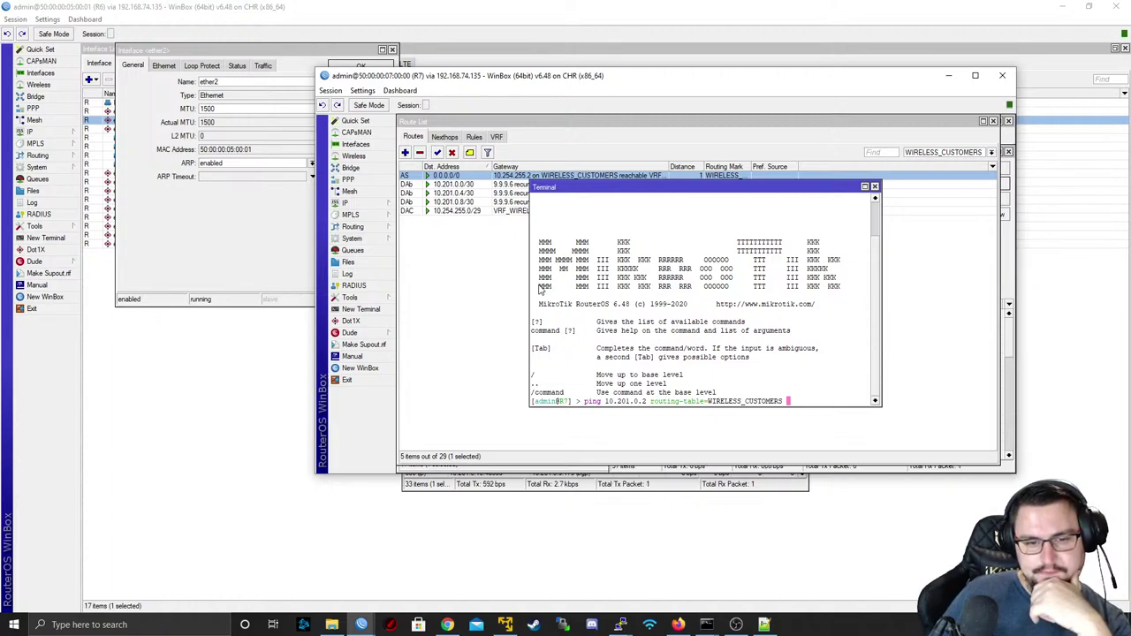
pyautogui.press('BackSpace')
pyautogui.press('BackSpace')
pyautogui.press('BackSpace')
pyautogui.press('BackSpace')
pyautogui.press('BackSpace')
pyautogui.press('BackSpace')
pyautogui.press('BackSpace')
pyautogui.press('BackSpace')
pyautogui.press('BackSpace')
pyautogui.press('BackSpace')
pyautogui.press('BackSpace')
pyautogui.press('BackSpace')
pyautogui.press('BackSpace')
pyautogui.press('BackSpace')
pyautogui.press('BackSpace')
pyautogui.press('BackSpace')
pyautogui.press('BackSpace')
pyautogui.press('BackSpace')
pyautogui.press('BackSpace')
pyautogui.press('BackSpace')
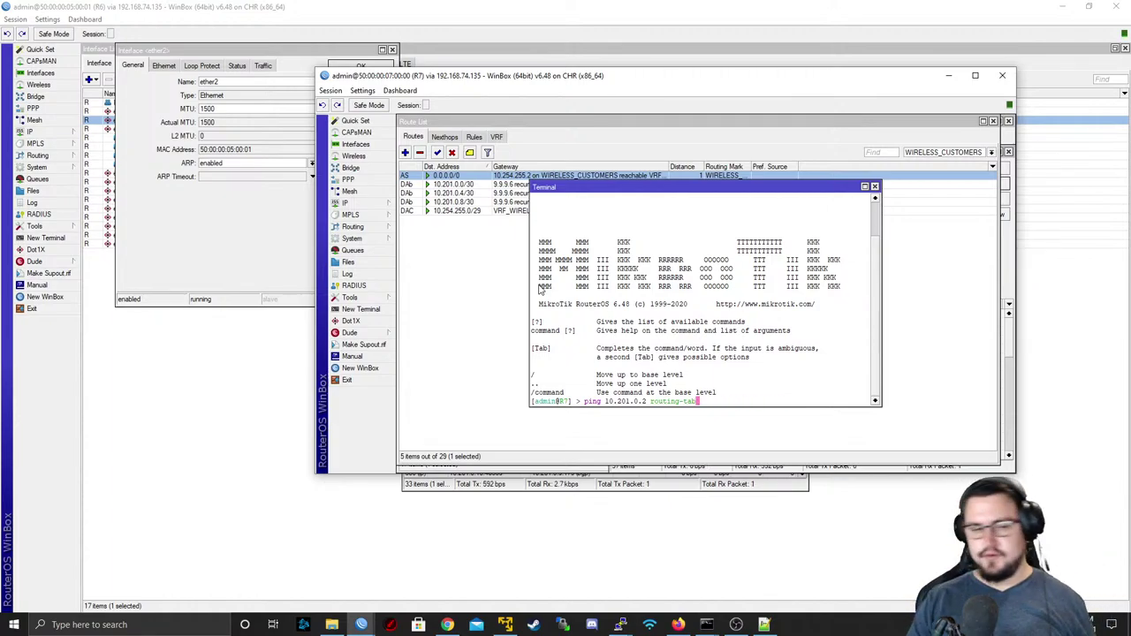
pyautogui.write('ping ')
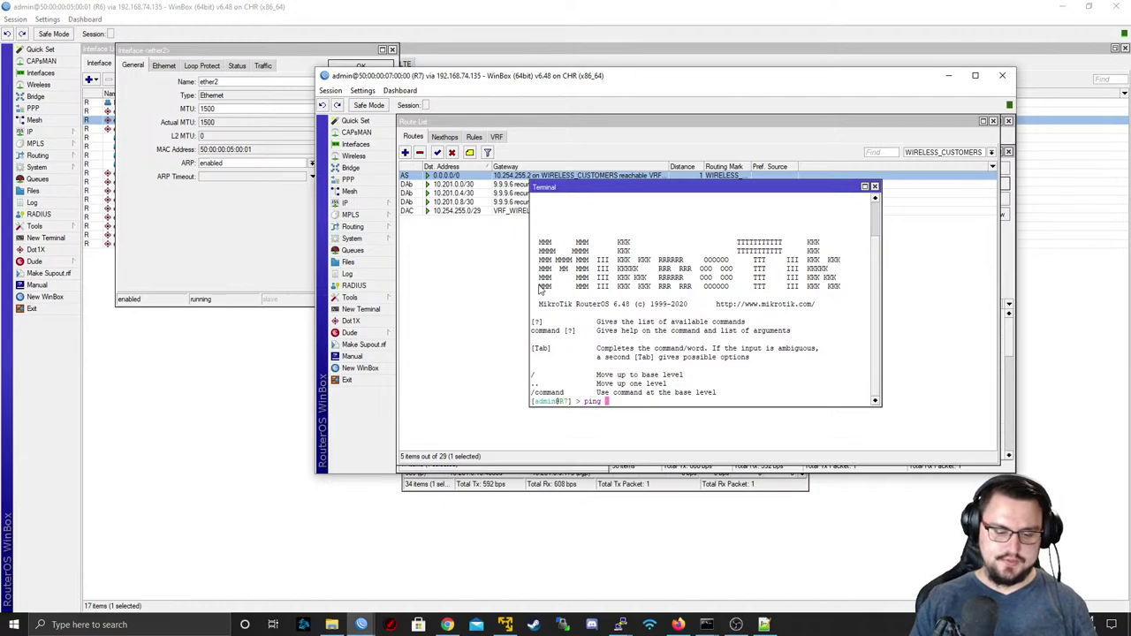
pyautogui.write('8.8.4.4')
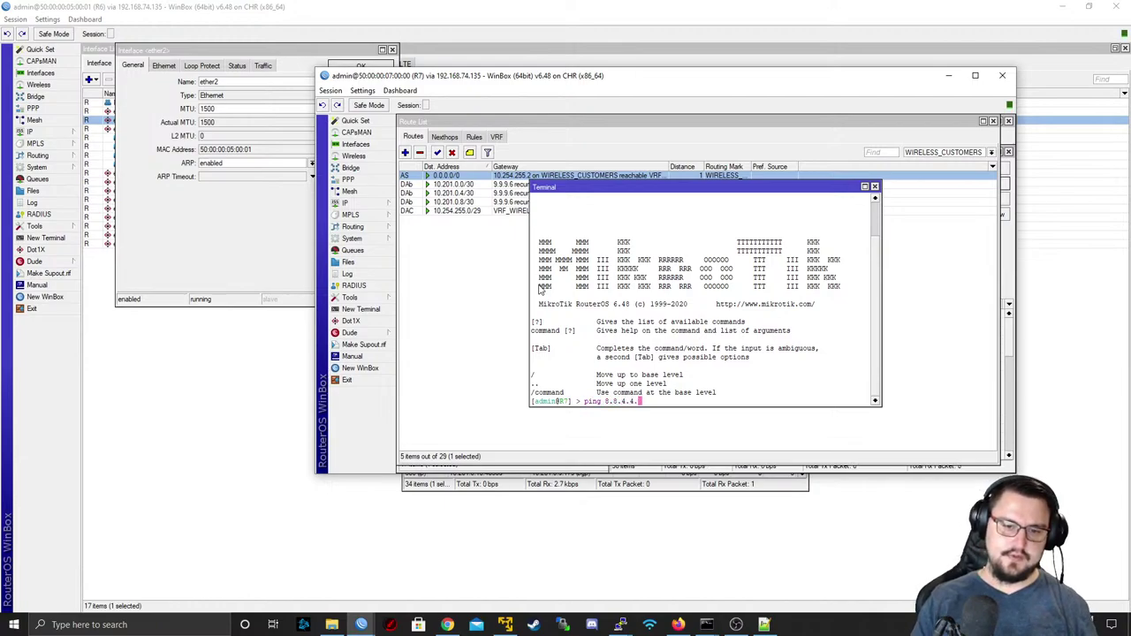
pyautogui.write(' routing-table=VRF_')
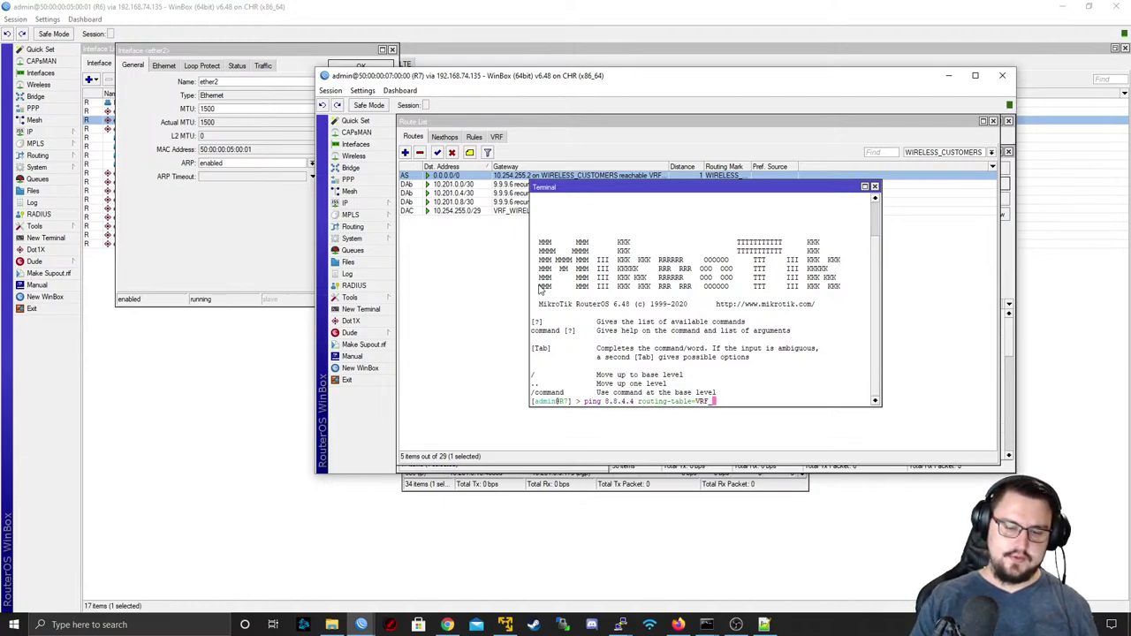
pyautogui.press('BackSpace')
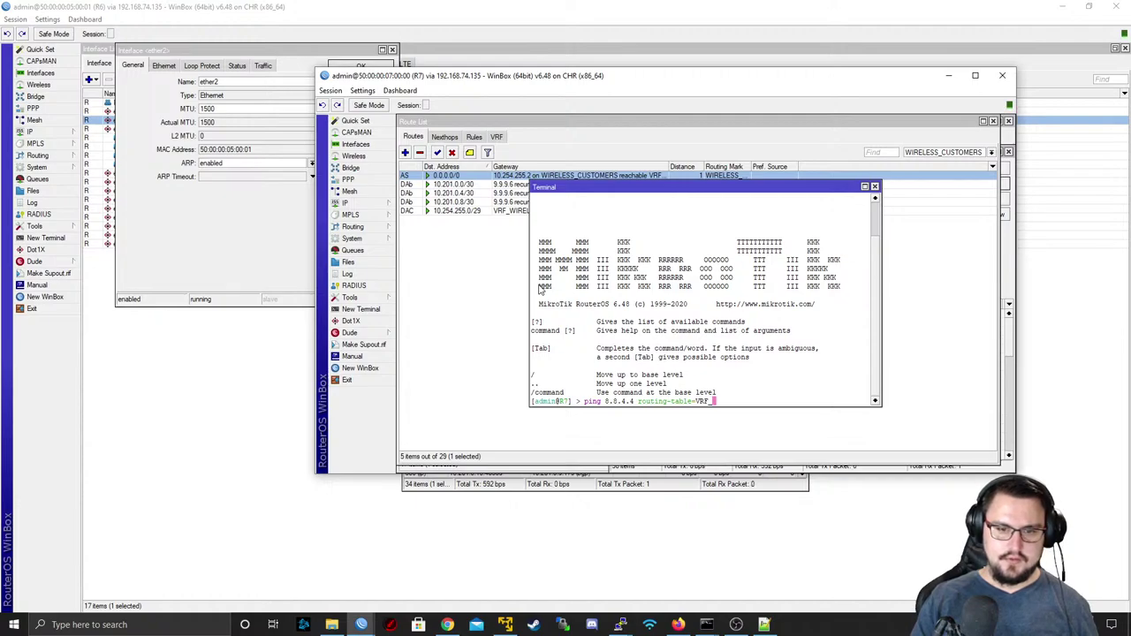
pyautogui.press('BackSpace')
pyautogui.write('W')
pyautogui.press('Tab')
pyautogui.press('Return')
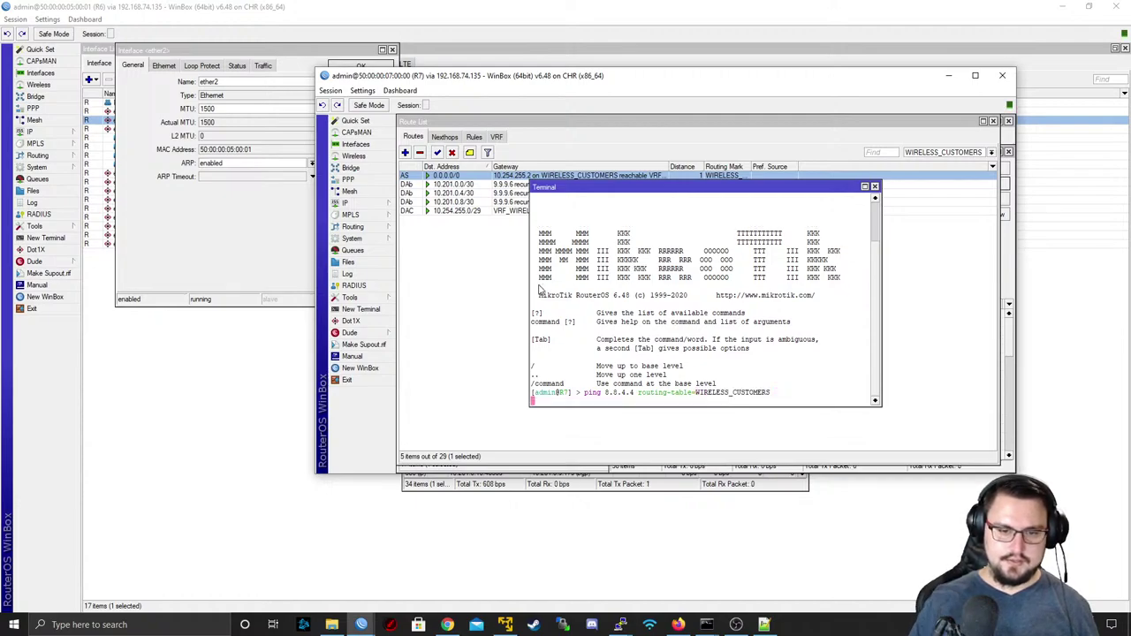
pyautogui.click(374, 204)
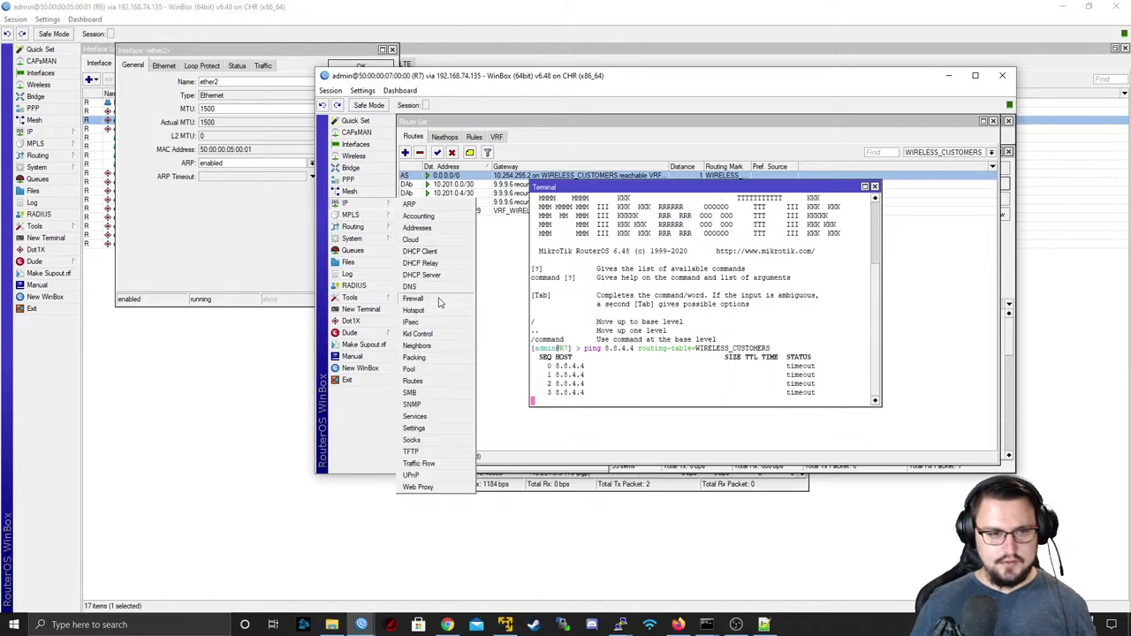
# - Open R7's Firewall NAT list maximized, with the Out. Interface column widened
pyautogui.click(429, 303)
pyautogui.click(449, 172)
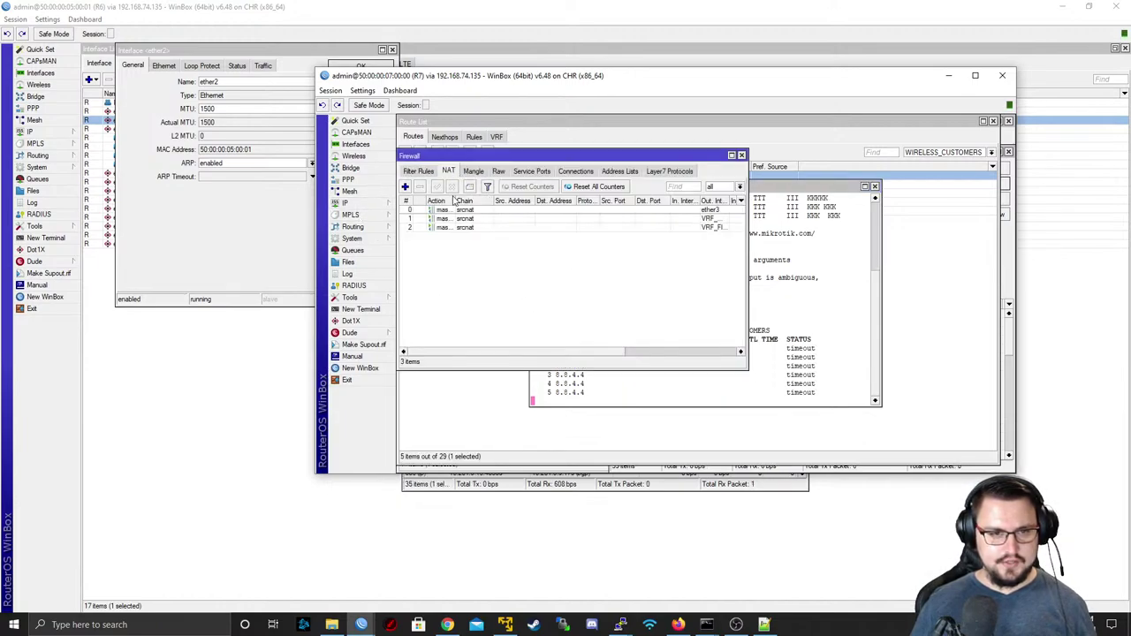
pyautogui.moveTo(588, 352); pyautogui.dragTo(689, 354)
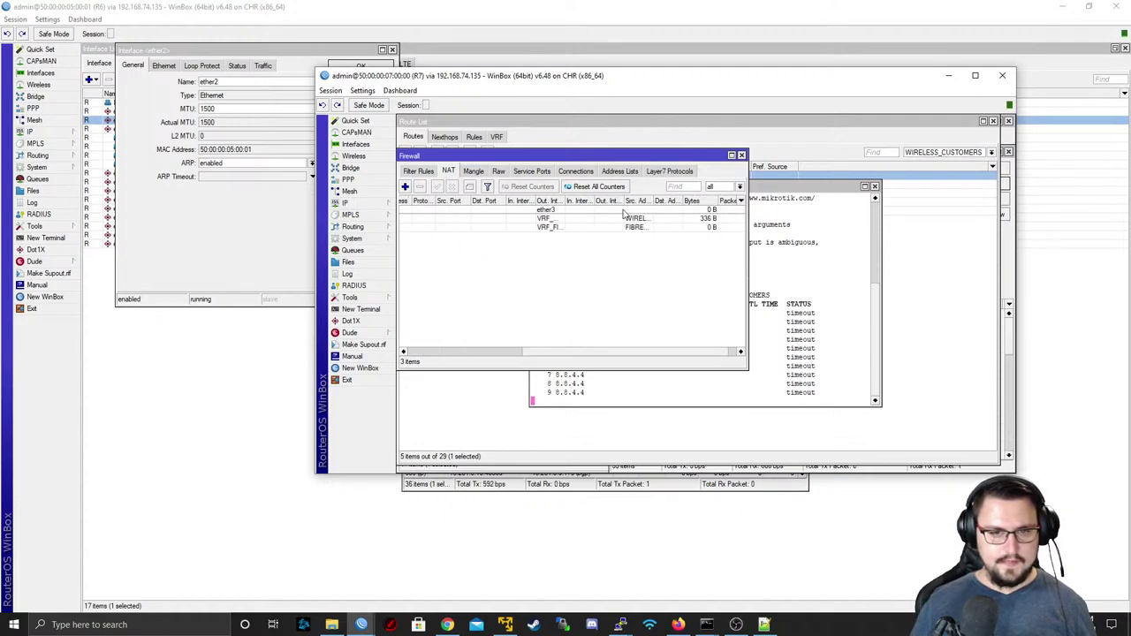
pyautogui.doubleClick(509, 156)
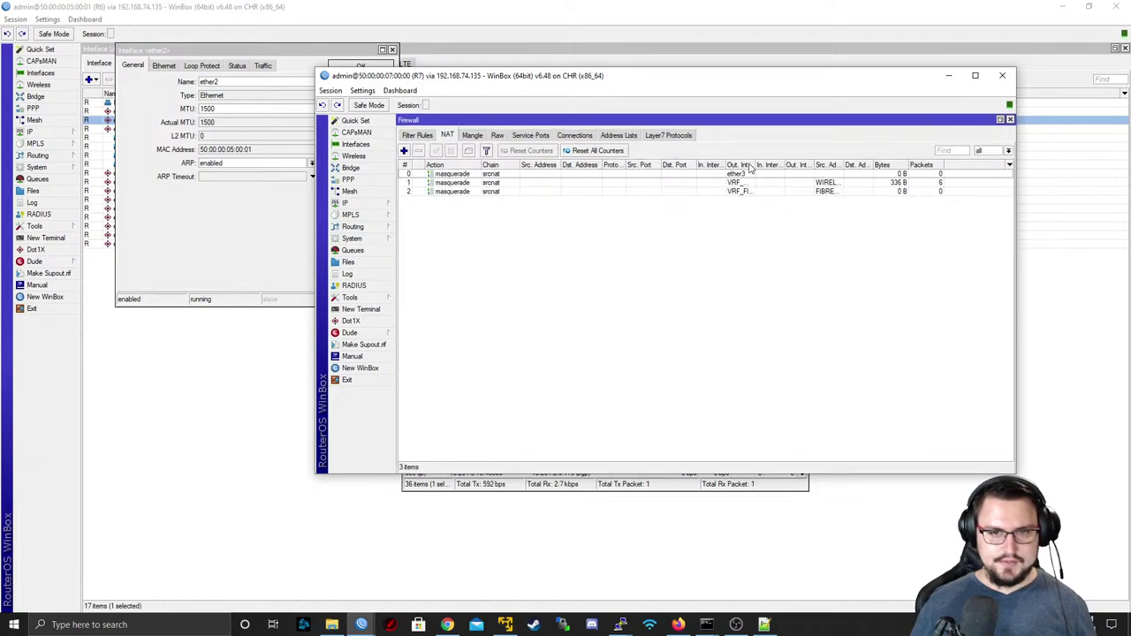
pyautogui.moveTo(749, 168); pyautogui.dragTo(831, 171)
# - Disable the VRF_FIBRE_CUSTOMERS and VRF_WIRELESS_CUSTOMERS masquerade NAT rules
pyautogui.click(669, 183)
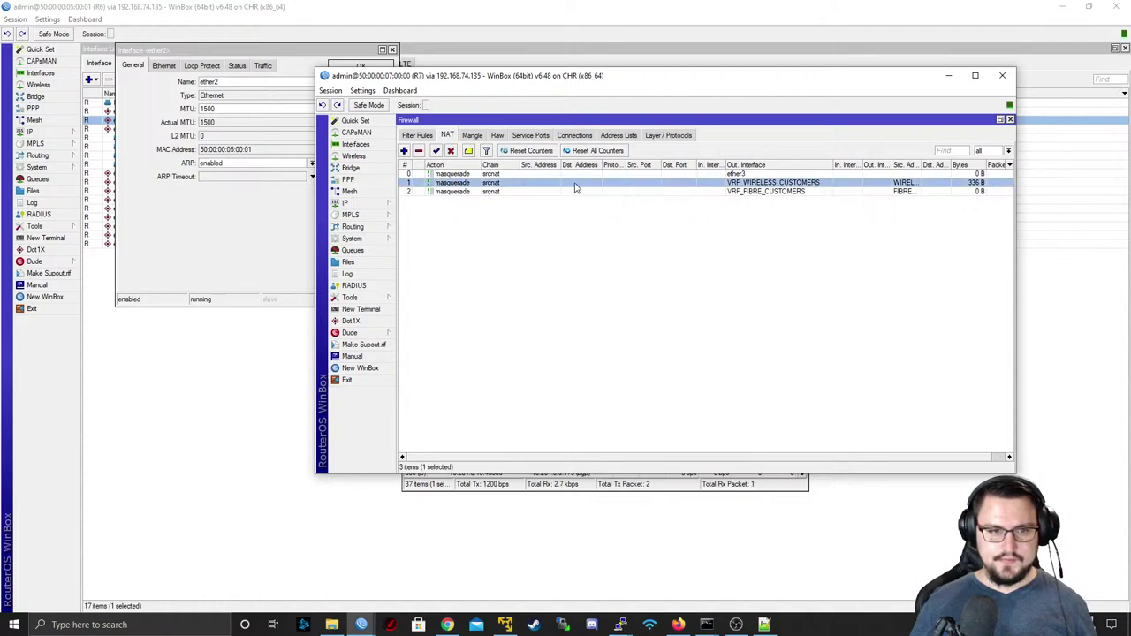
pyautogui.doubleClick(485, 186)
pyautogui.click(473, 192)
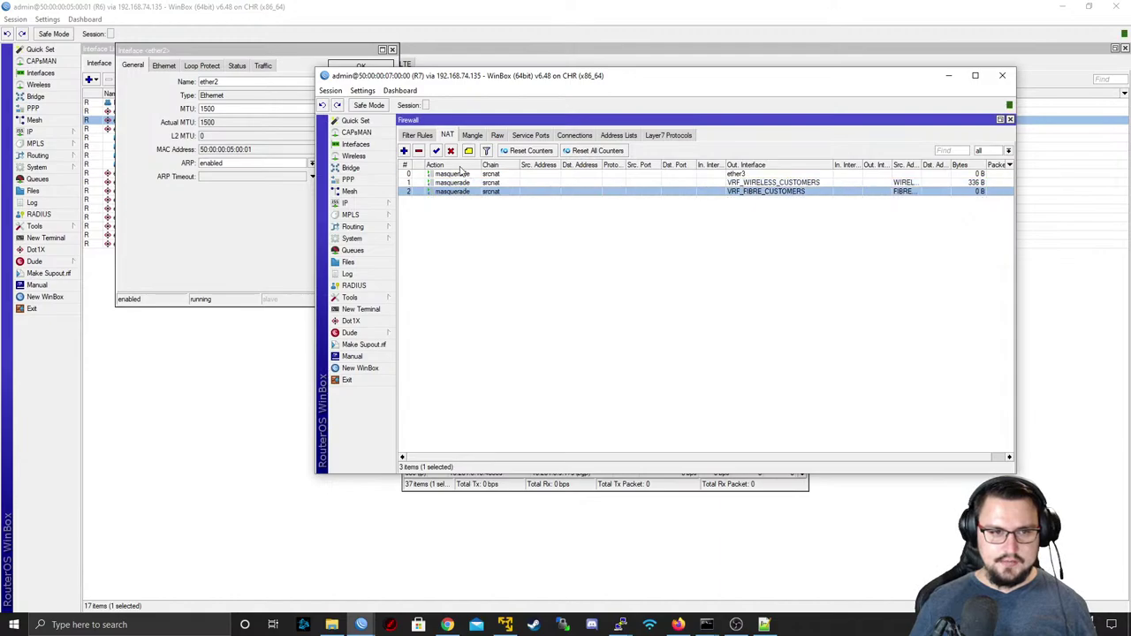
pyautogui.click(459, 183)
pyautogui.click(460, 191)
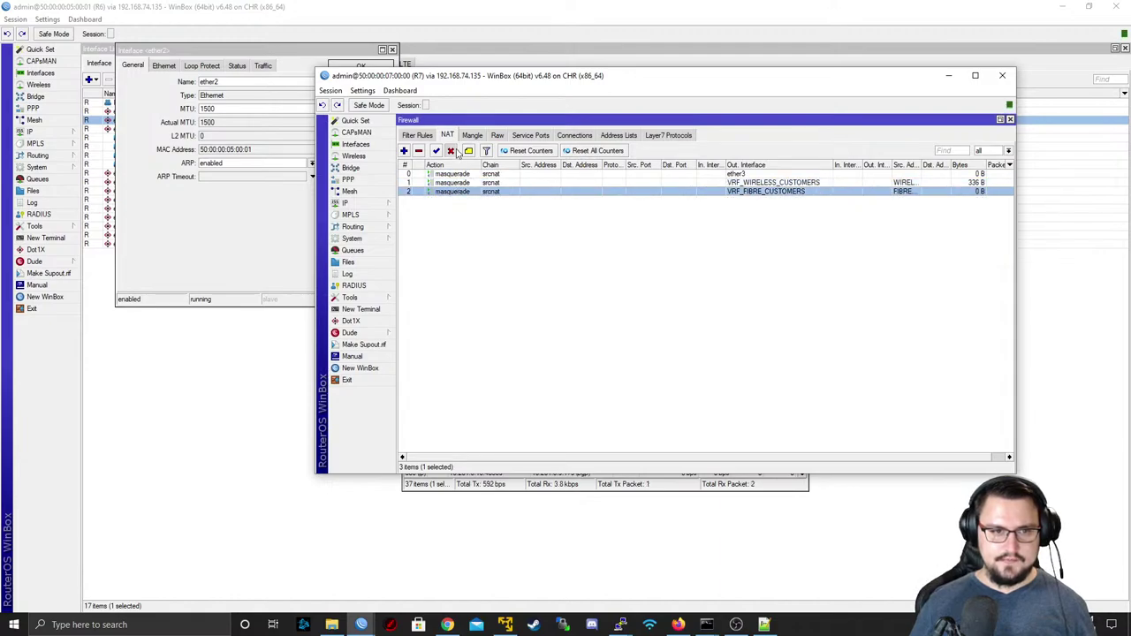
pyautogui.click(451, 150)
pyautogui.click(460, 183)
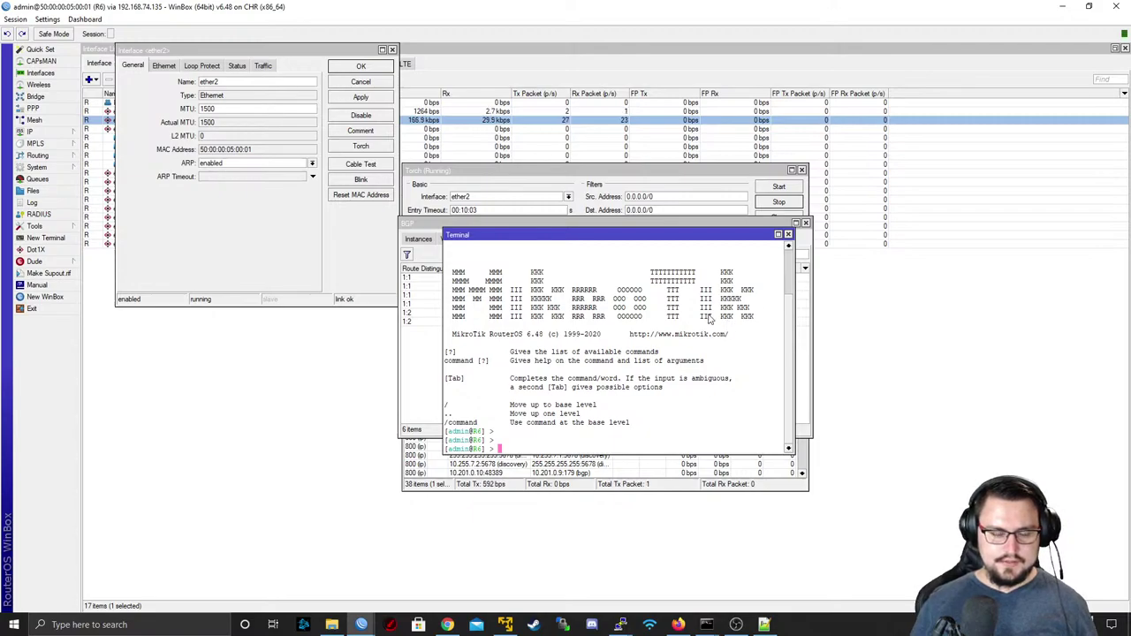
# - Retest the ping from R6 with source 10.201.0.1 and R7's WIRELESS_CUSTOMERS ping, which times out
pyautogui.write('ping 8.8.4.4 routing-table=WIRELESS_CUSTOMERS src-address=10.201.0.1')
pyautogui.press('Return')
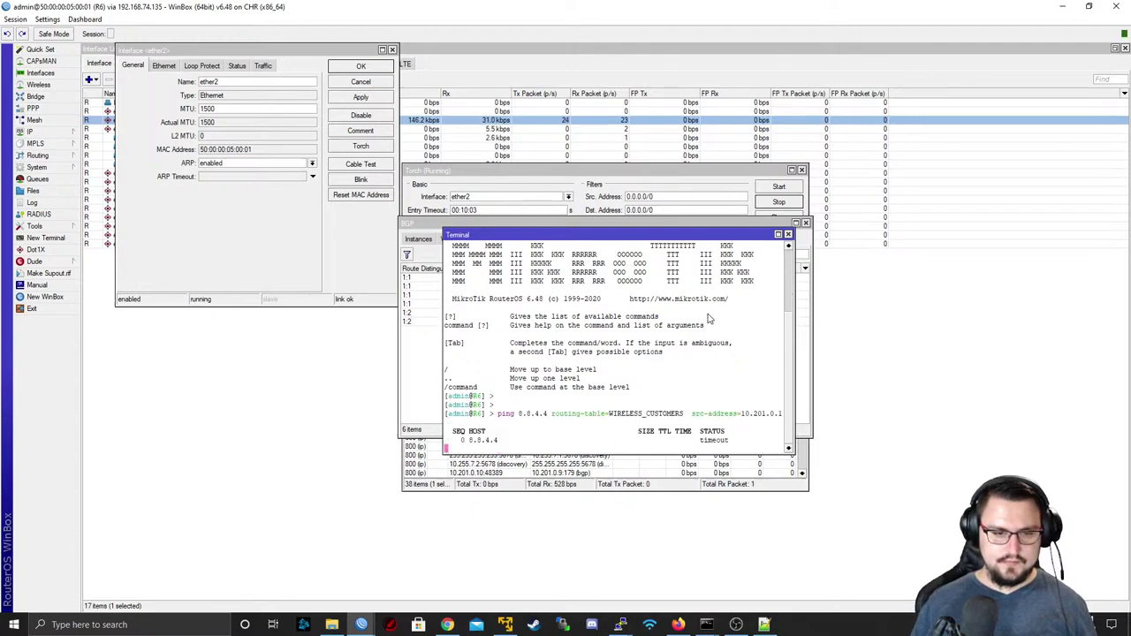
pyautogui.hotkey('alt', 'Tab')
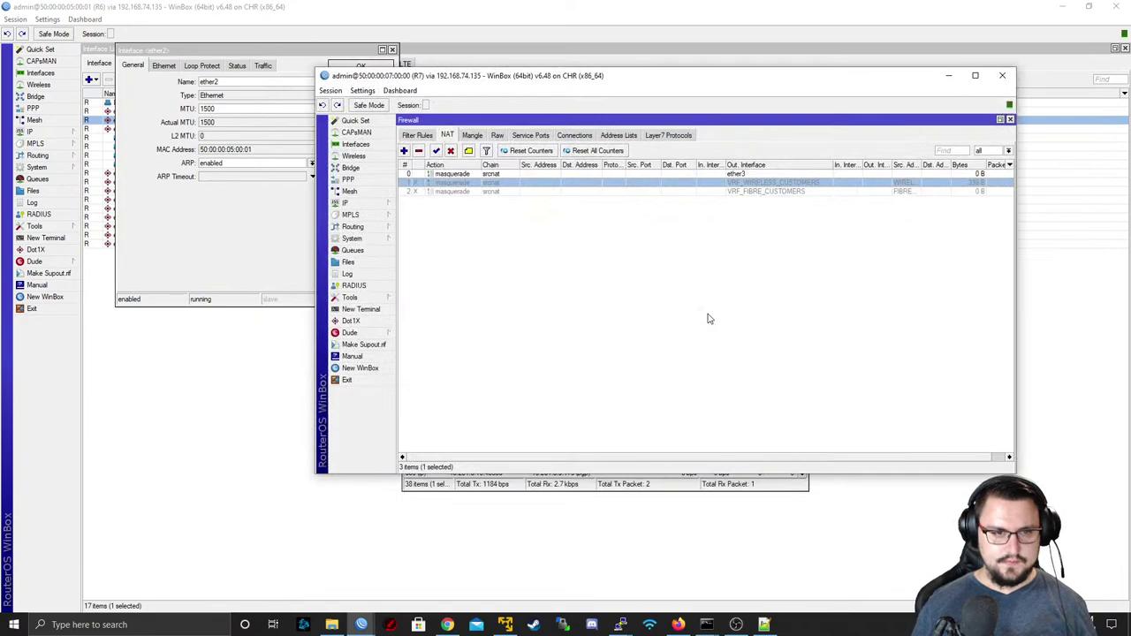
pyautogui.click(382, 311)
pyautogui.write('ping 8.8.4.4 routing-table=WIRELESS_CUSTOMERS')
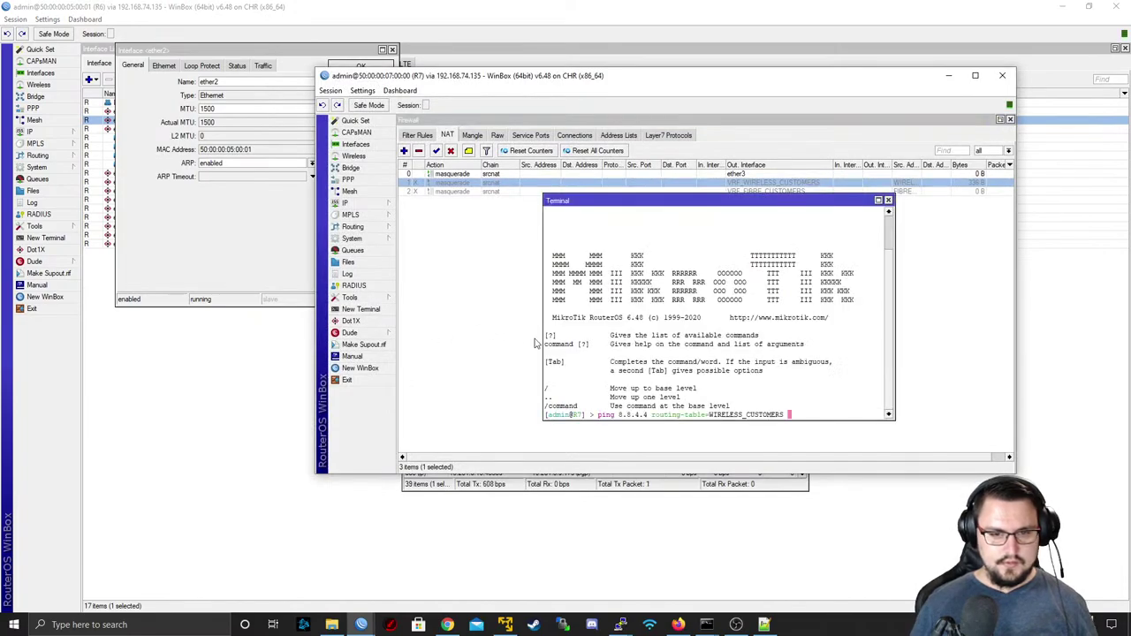
pyautogui.press('Return')
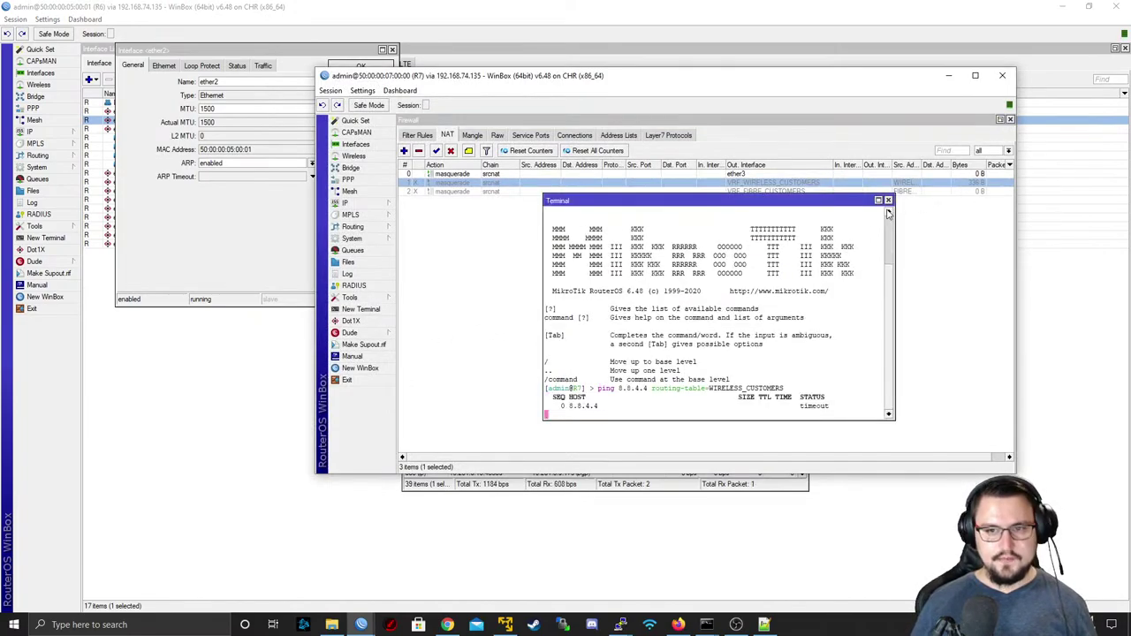
pyautogui.hotkey('ctrl', 'c')
# - Inspect the VRF_WIRELESS_CUSTOMERS rule's action without changes, then select the ether3 masquerade rule
pyautogui.click(502, 186)
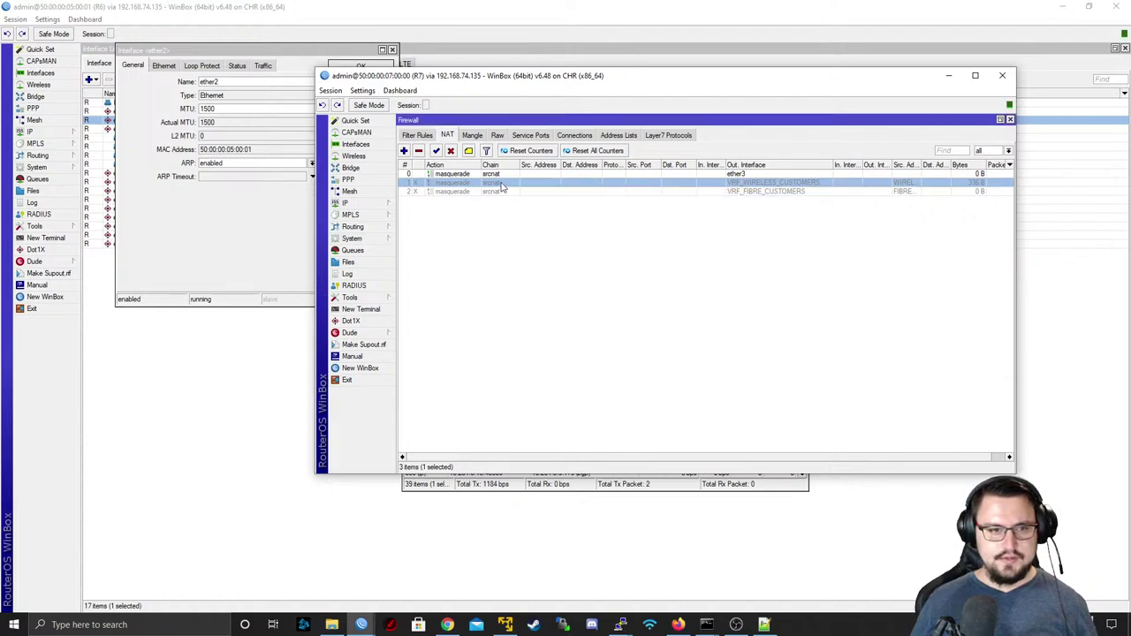
pyautogui.doubleClick(465, 184)
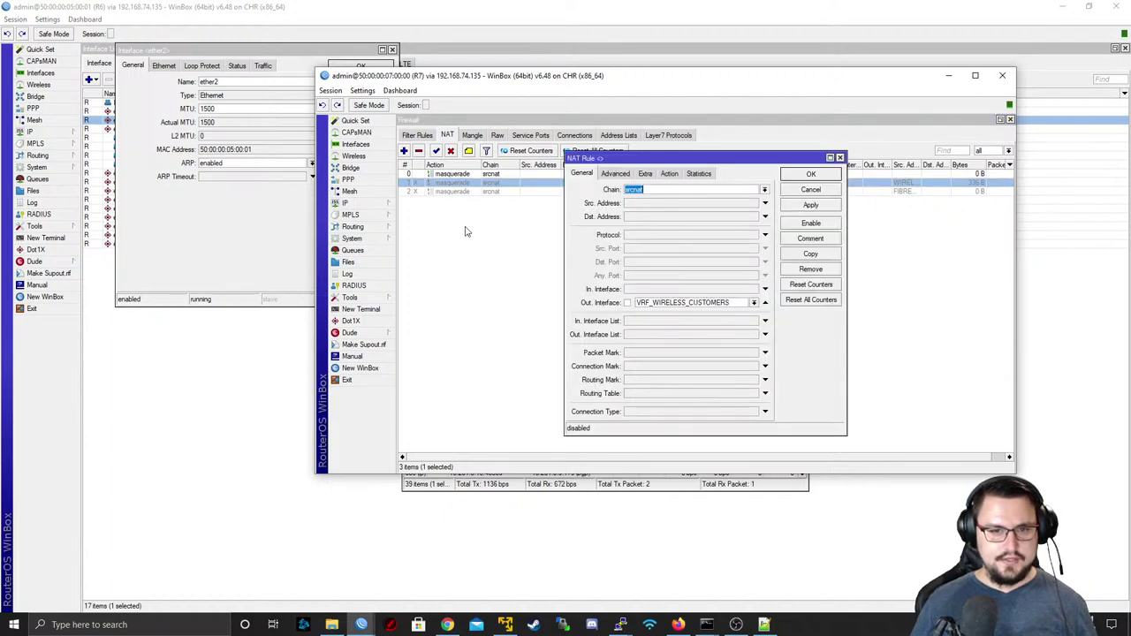
pyautogui.click(671, 174)
pyautogui.click(805, 189)
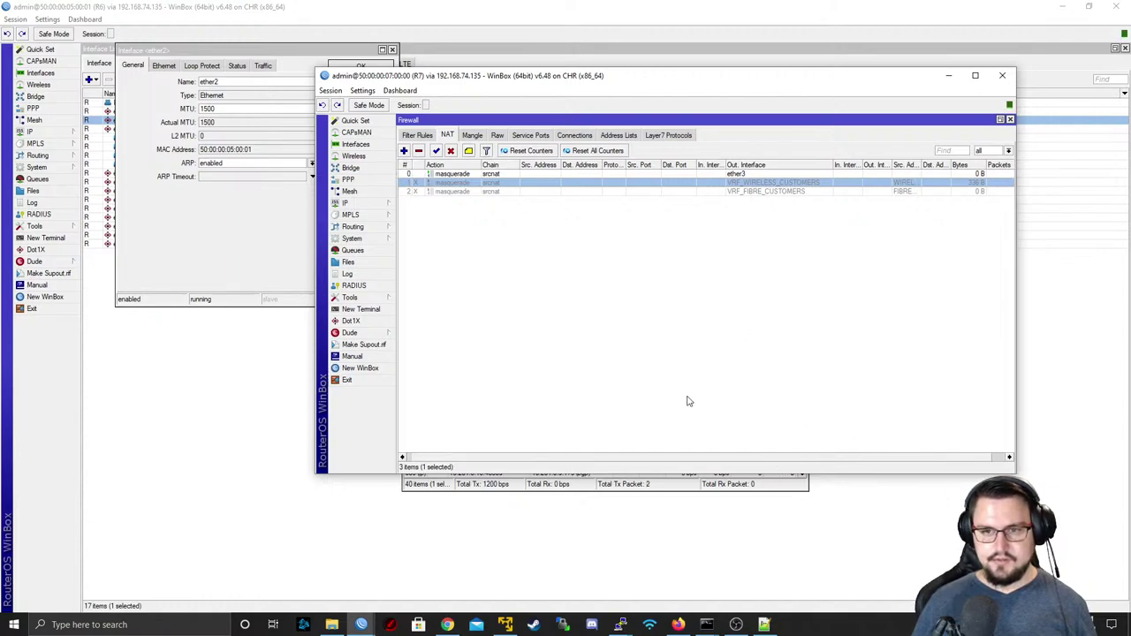
pyautogui.click(566, 175)
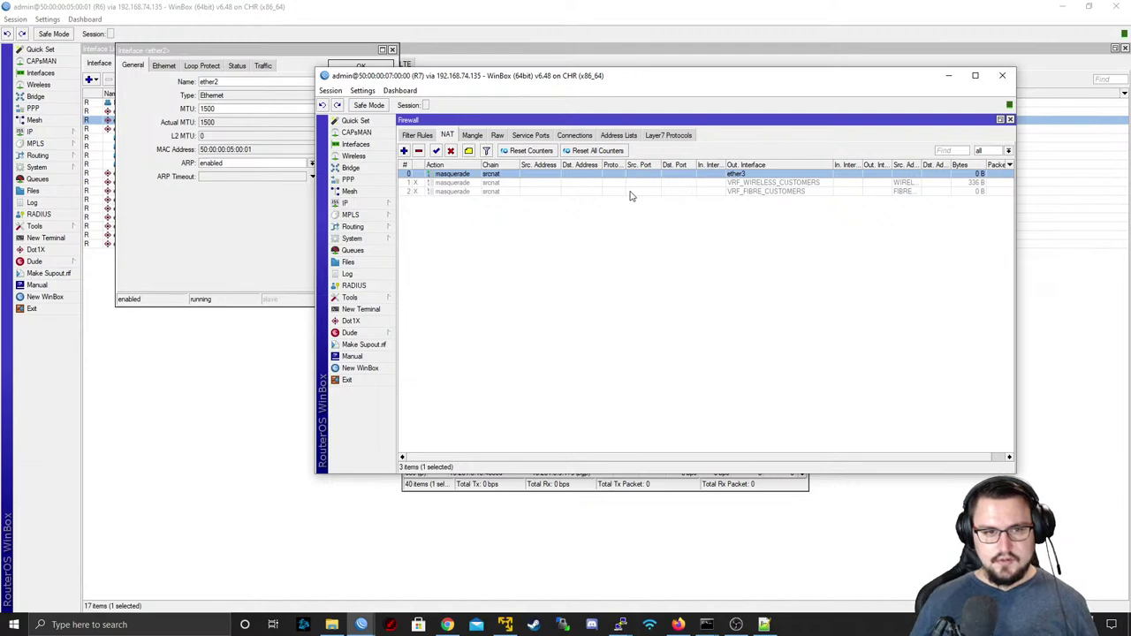
# - Review the lab topology full screen and the FortiGate web login page, then return to R6
pyautogui.hotkey('alt', 'Tab')
pyautogui.hotkey('alt', 'Tab')
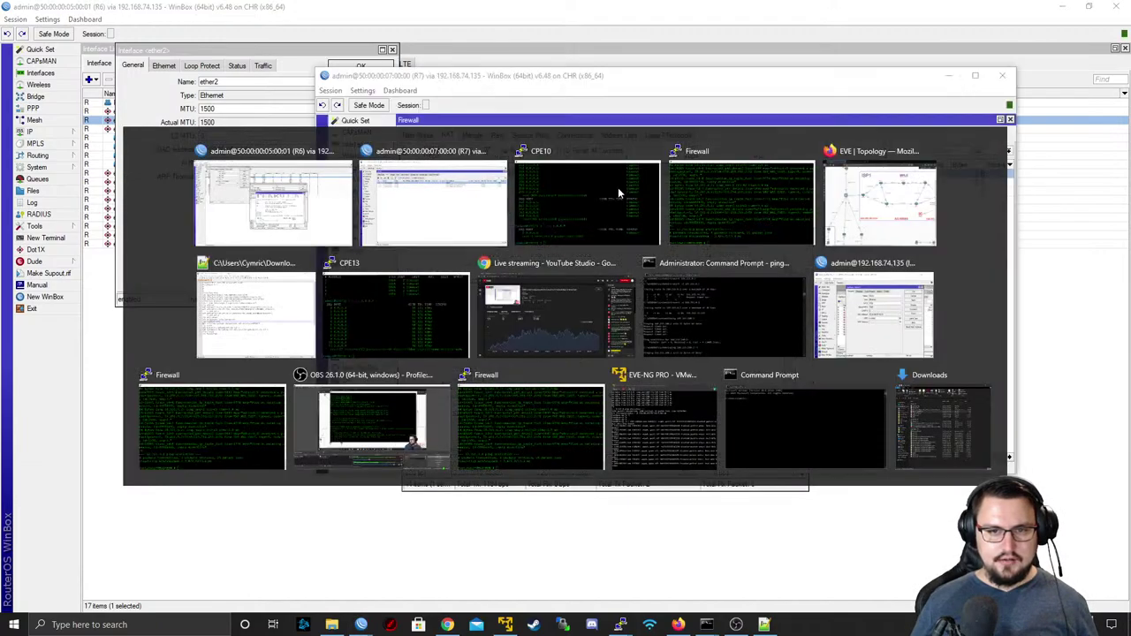
pyautogui.hotkey('alt', 'Tab')
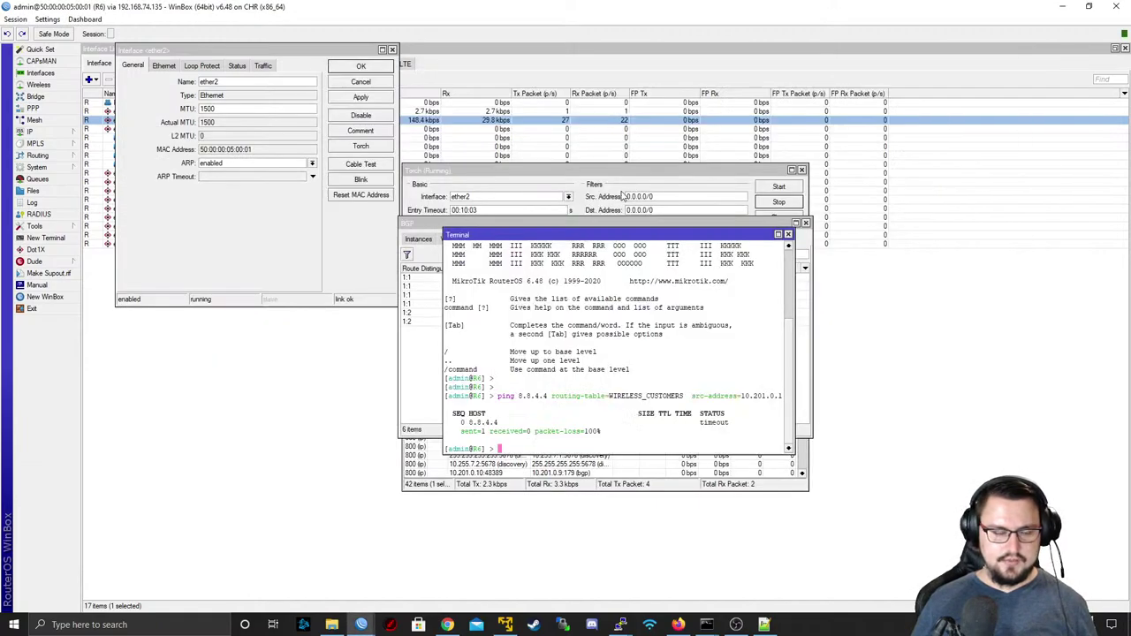
pyautogui.moveTo(361, 624)
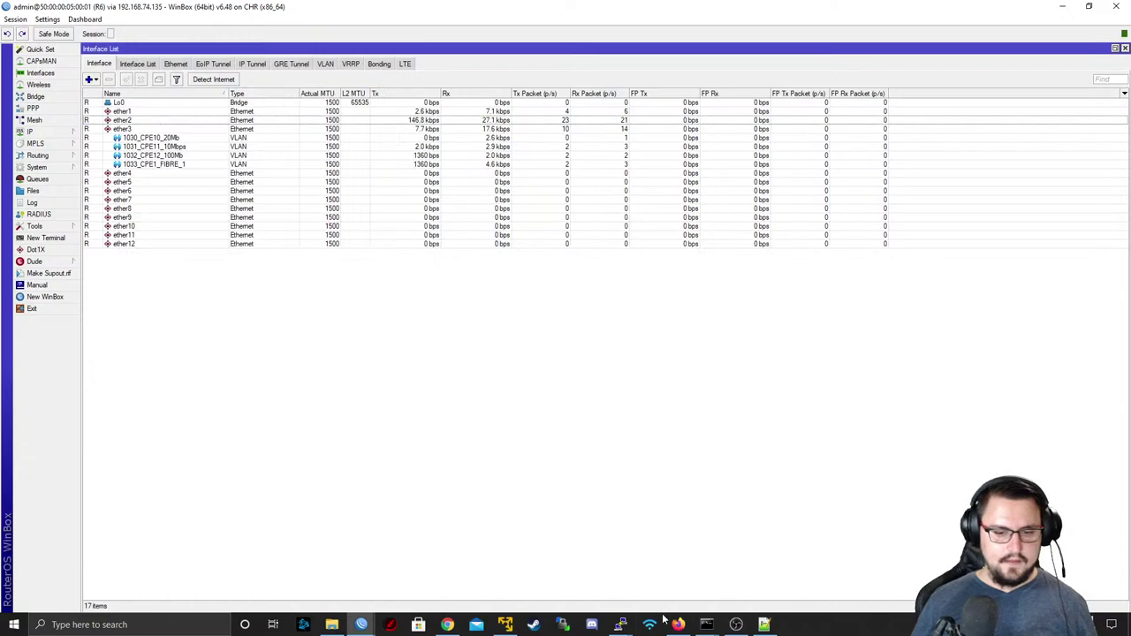
pyautogui.click(677, 624)
pyautogui.press('super+Up')
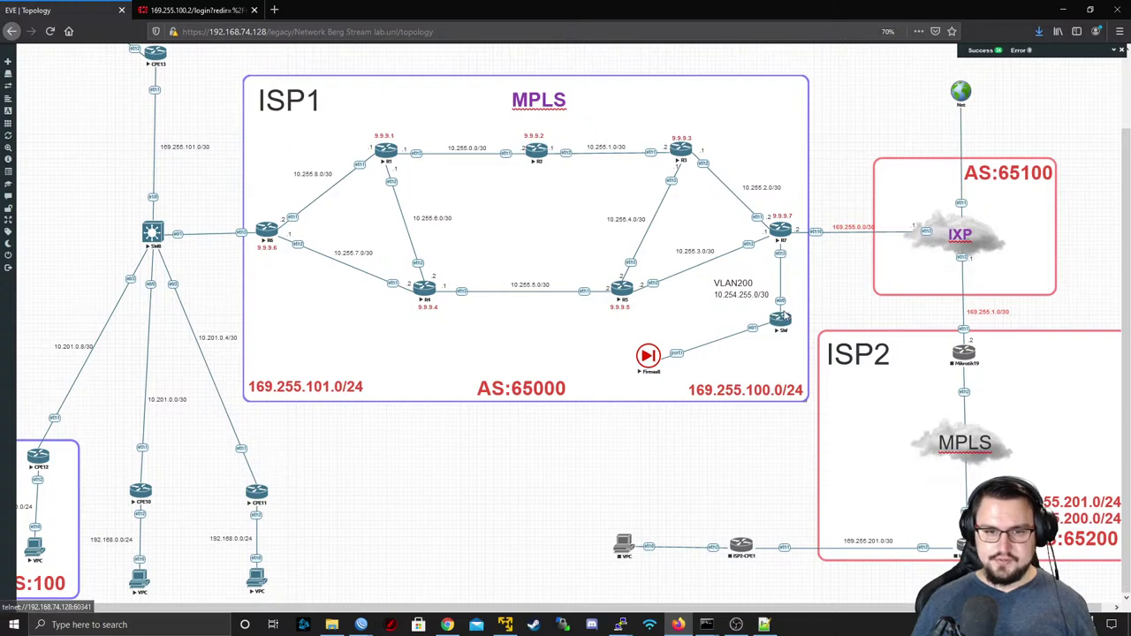
pyautogui.click(232, 9)
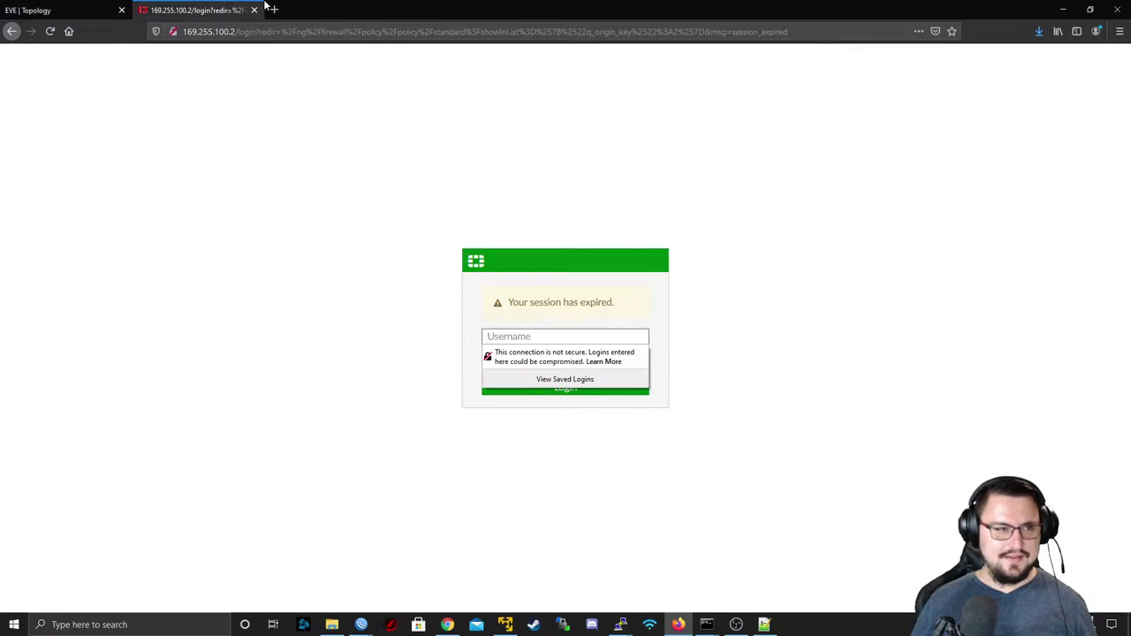
pyautogui.hotkey('alt', 'Tab')
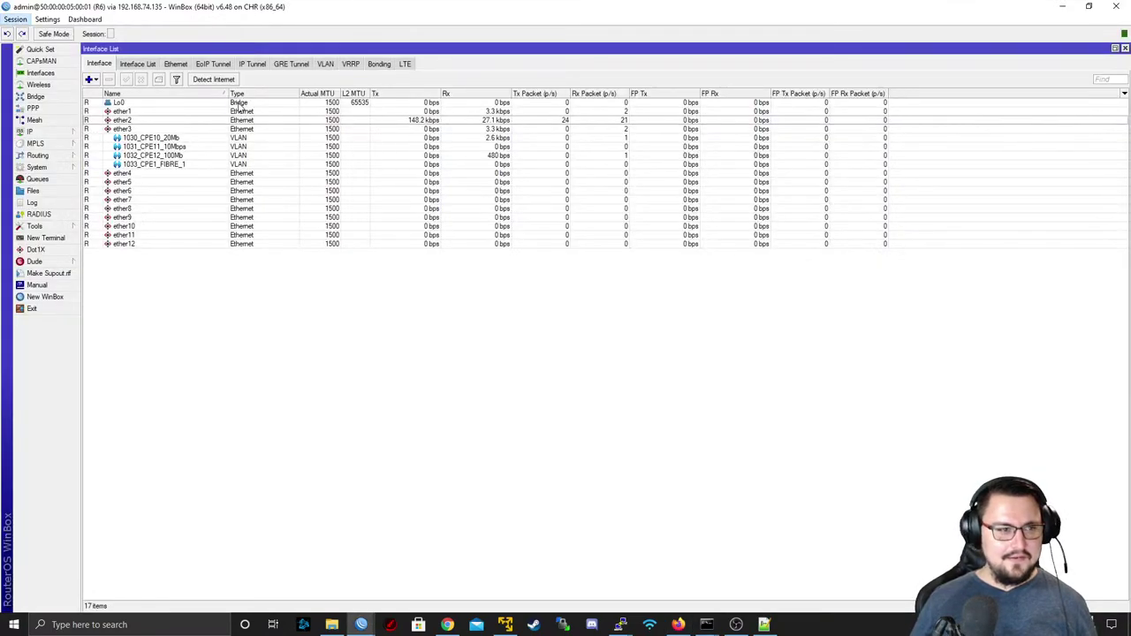
# - Check R6's firewall Mangle and NAT rule lists
pyautogui.click(46, 136)
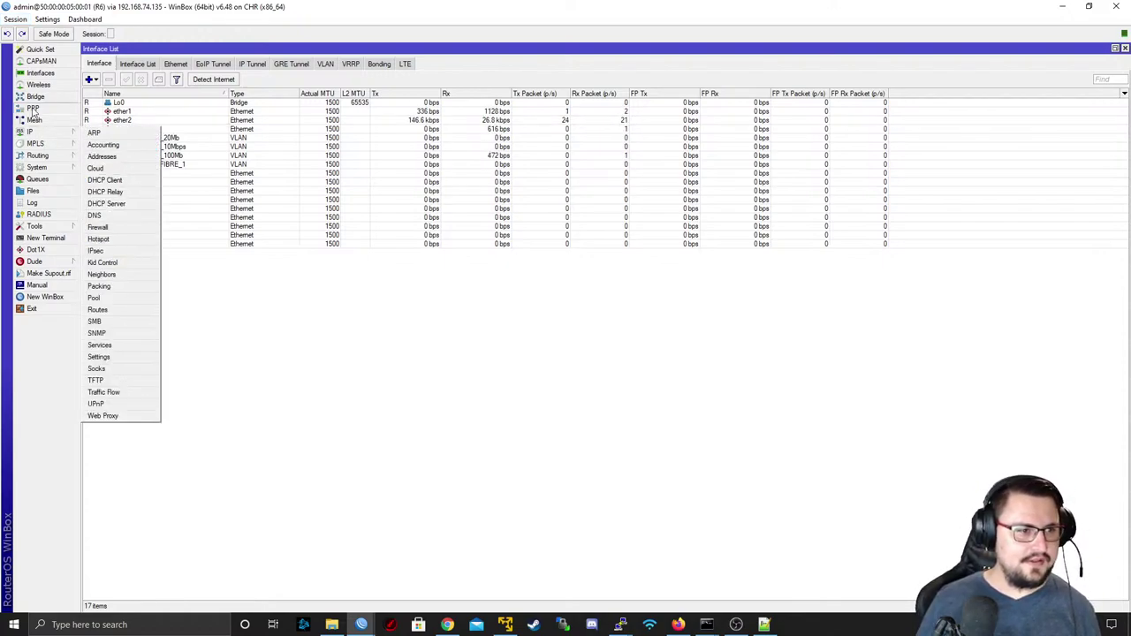
pyautogui.click(95, 228)
pyautogui.click(415, 240)
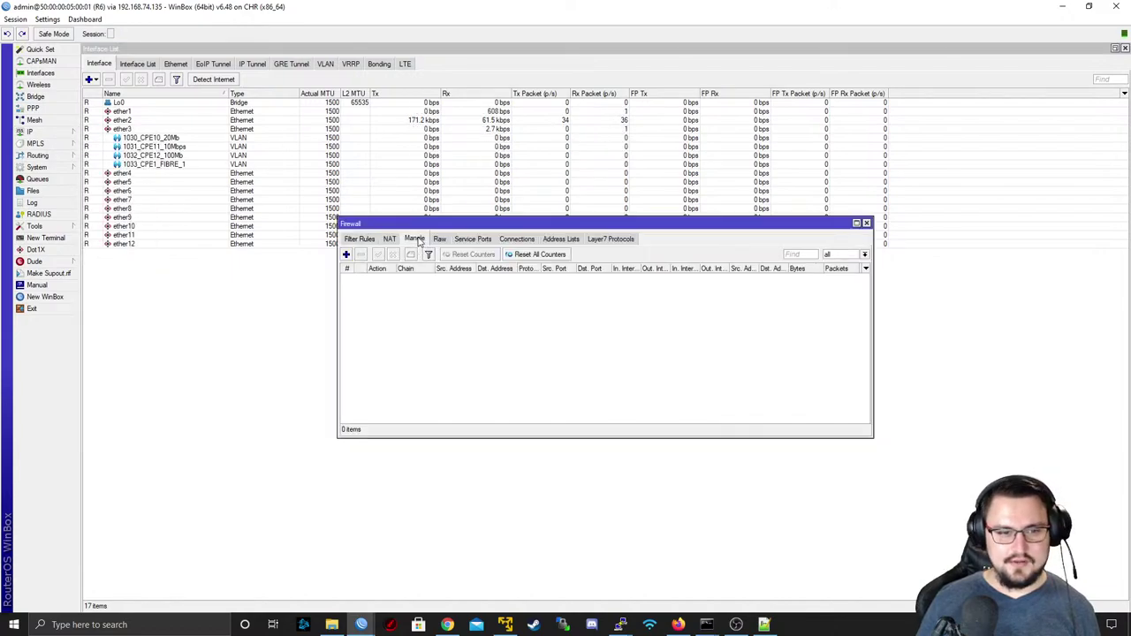
pyautogui.click(389, 239)
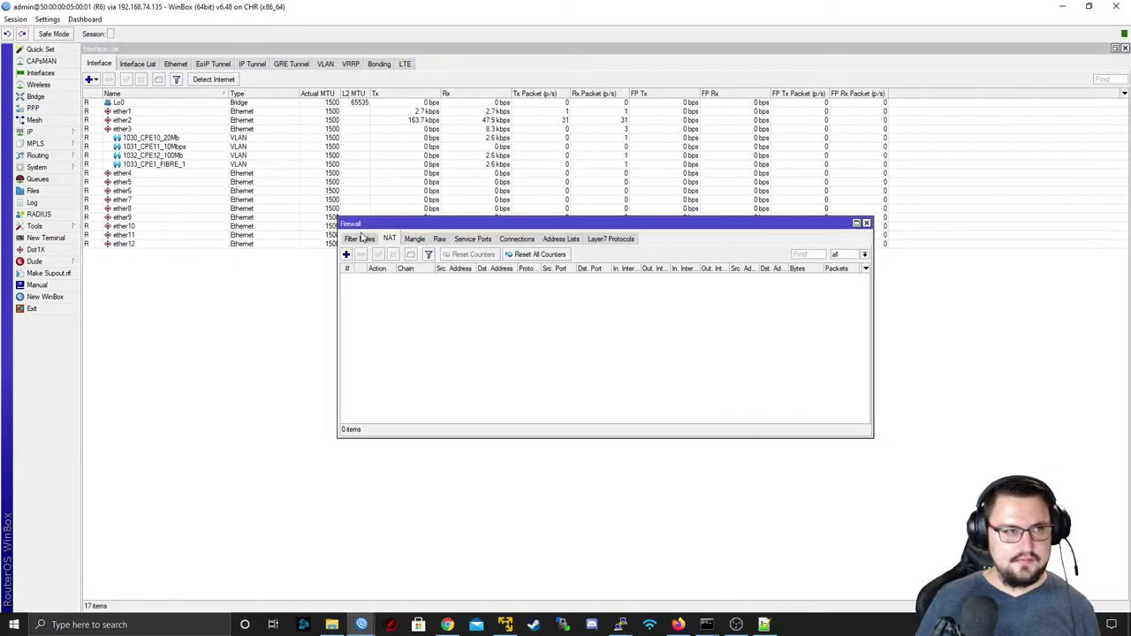
# - Disable R7's ether3 masquerade NAT rule and review its Mangle, Raw and Filter Rules lists
pyautogui.hotkey('alt', 'Tab')
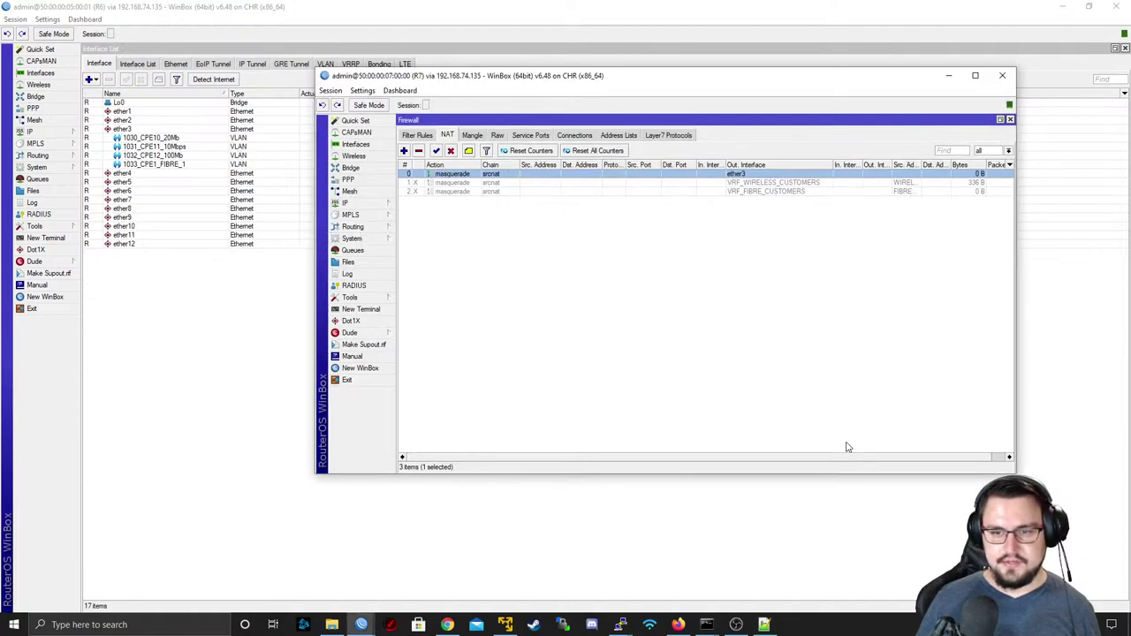
pyautogui.hscroll(1, 839, 457)
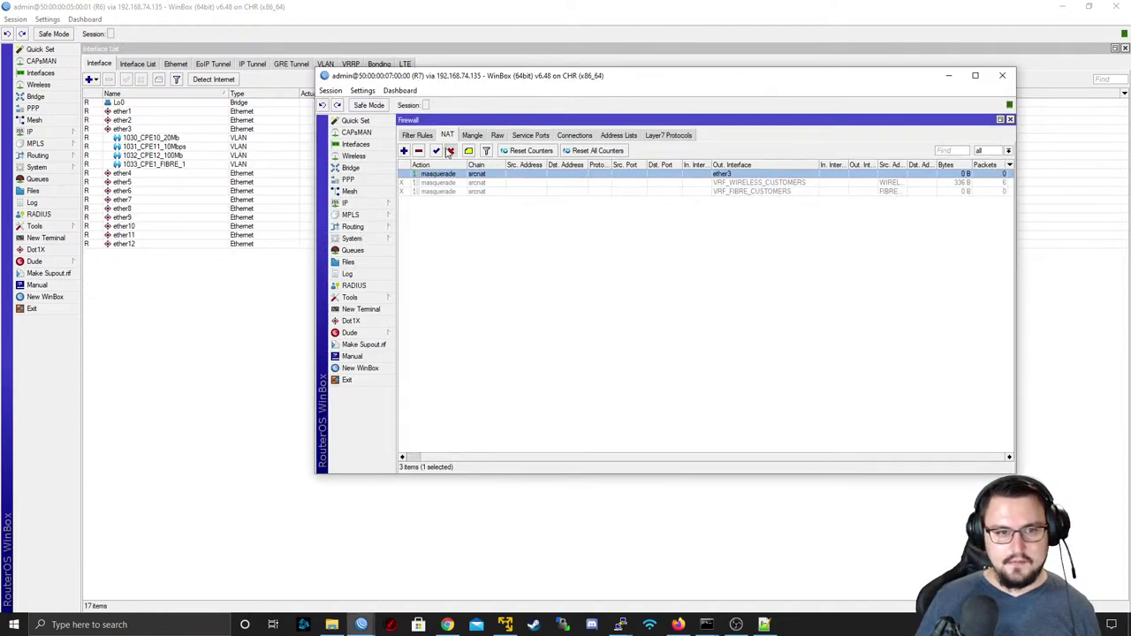
pyautogui.click(450, 151)
pyautogui.click(474, 135)
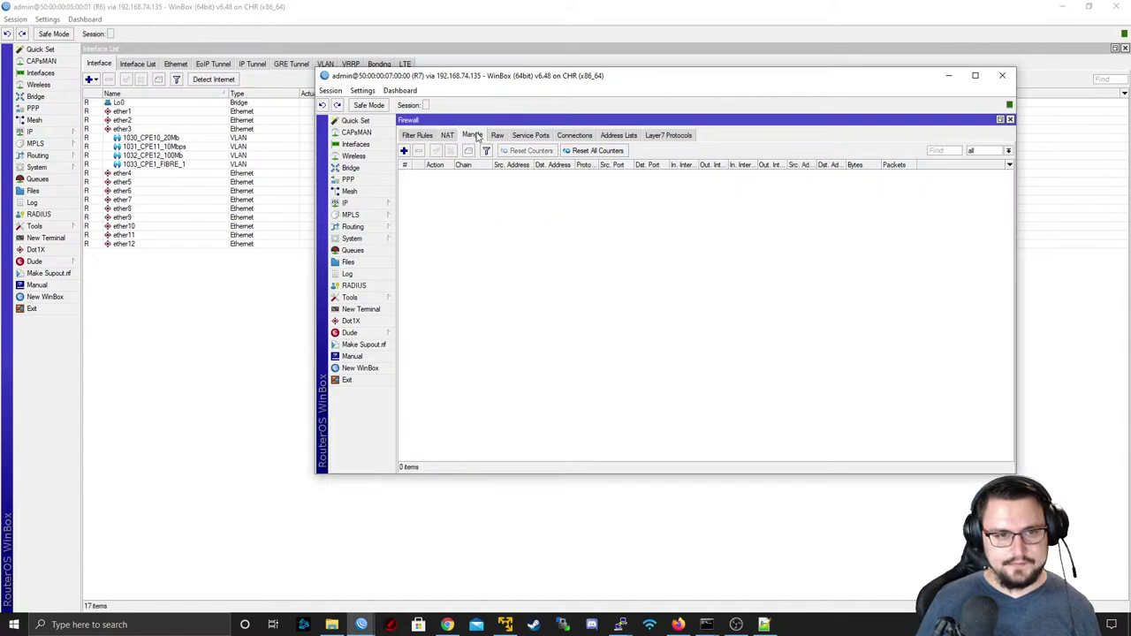
pyautogui.click(498, 136)
pyautogui.click(423, 137)
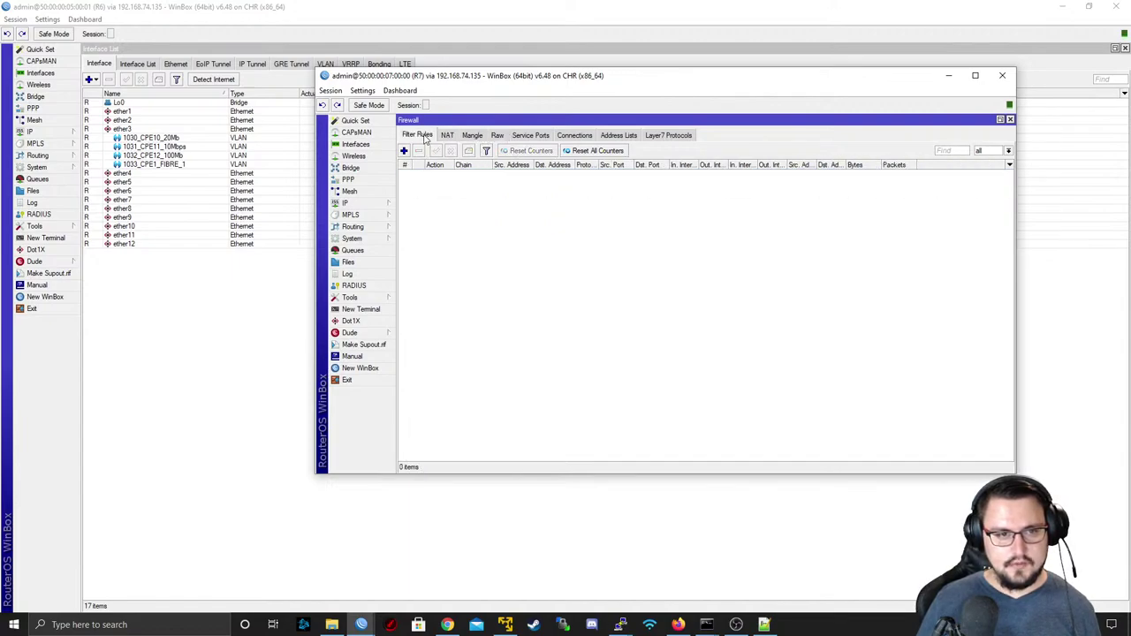
# - Open R7's route list and ping 8.8.4.4 through the WIRELESS_CUSTOMERS routing table
pyautogui.click(448, 137)
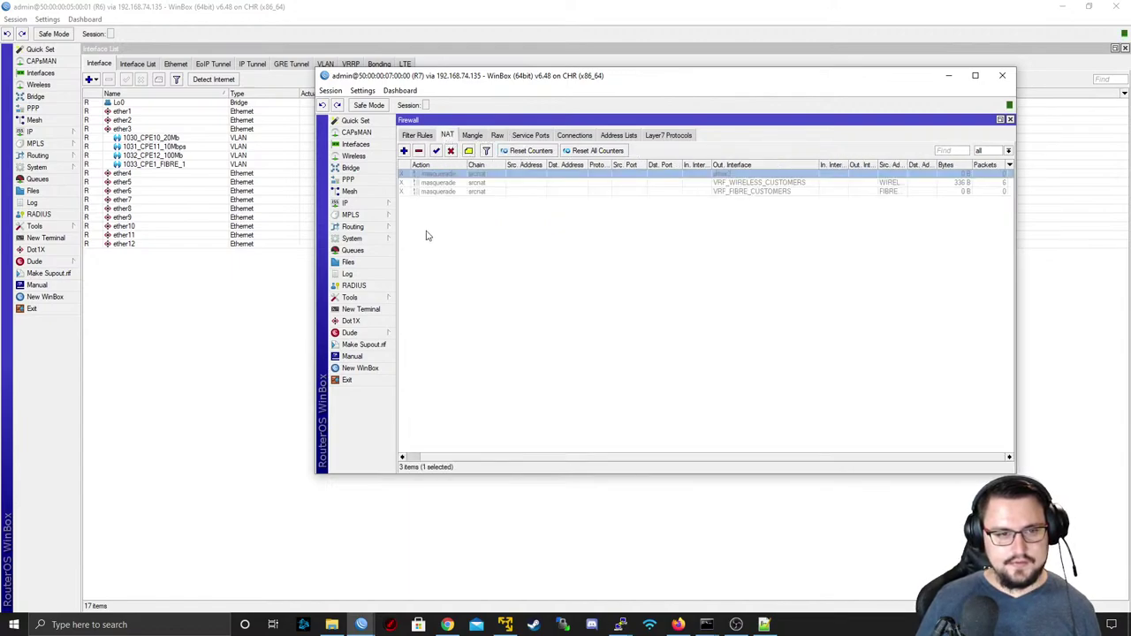
pyautogui.click(369, 203)
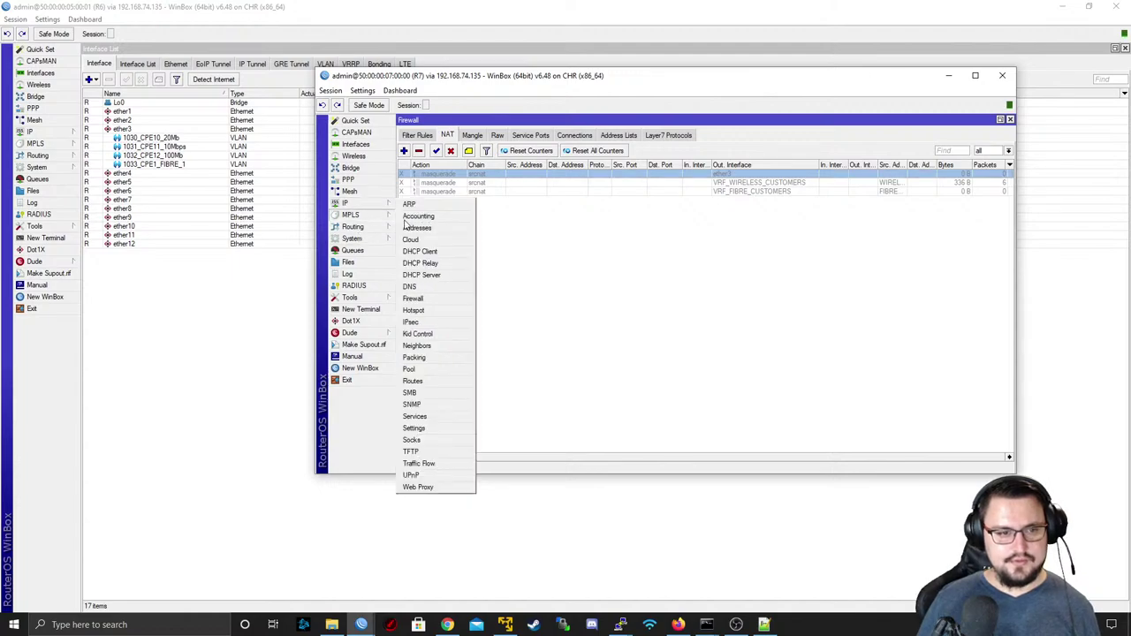
pyautogui.click(439, 380)
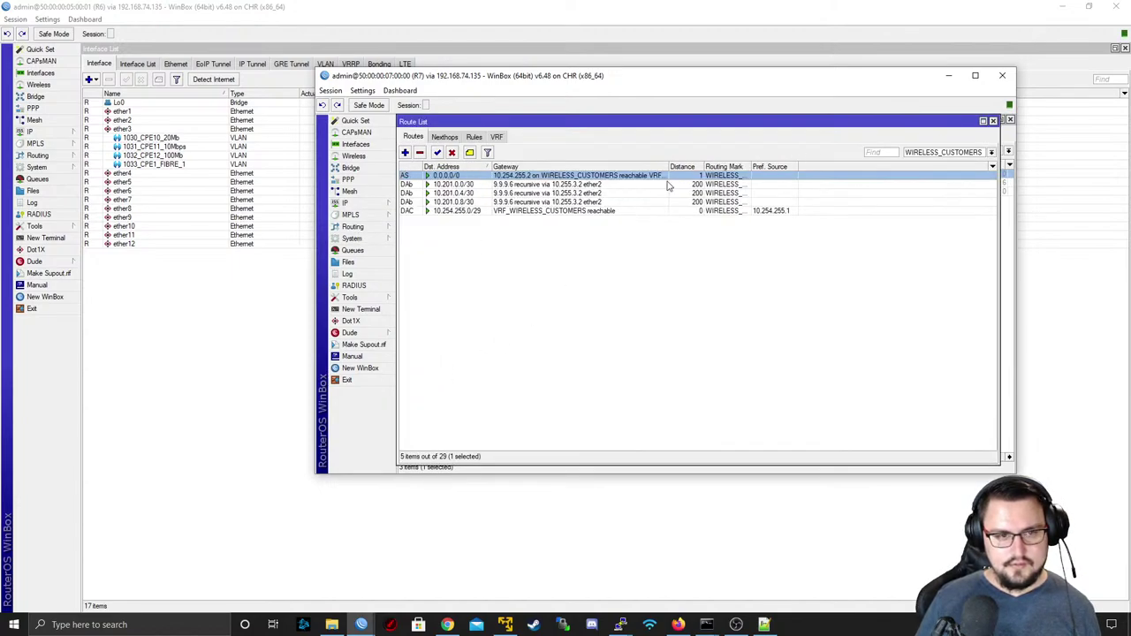
pyautogui.click(360, 309)
pyautogui.write('ping 8.8.4.4 routing-table=WIRELESS_CUSTOMERS')
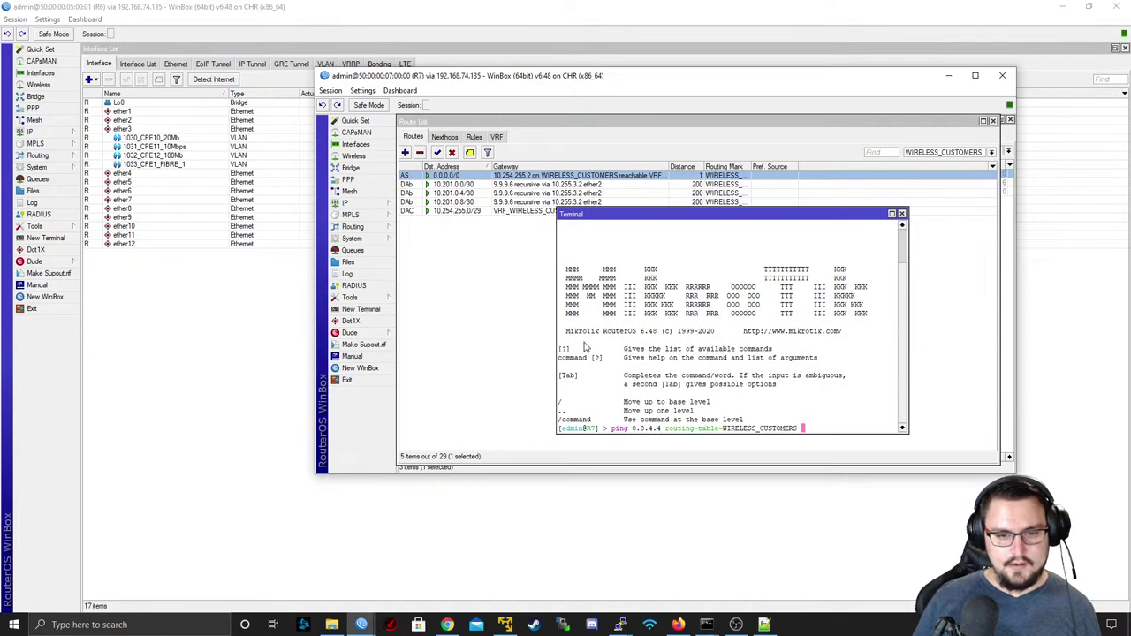
pyautogui.press('Return')
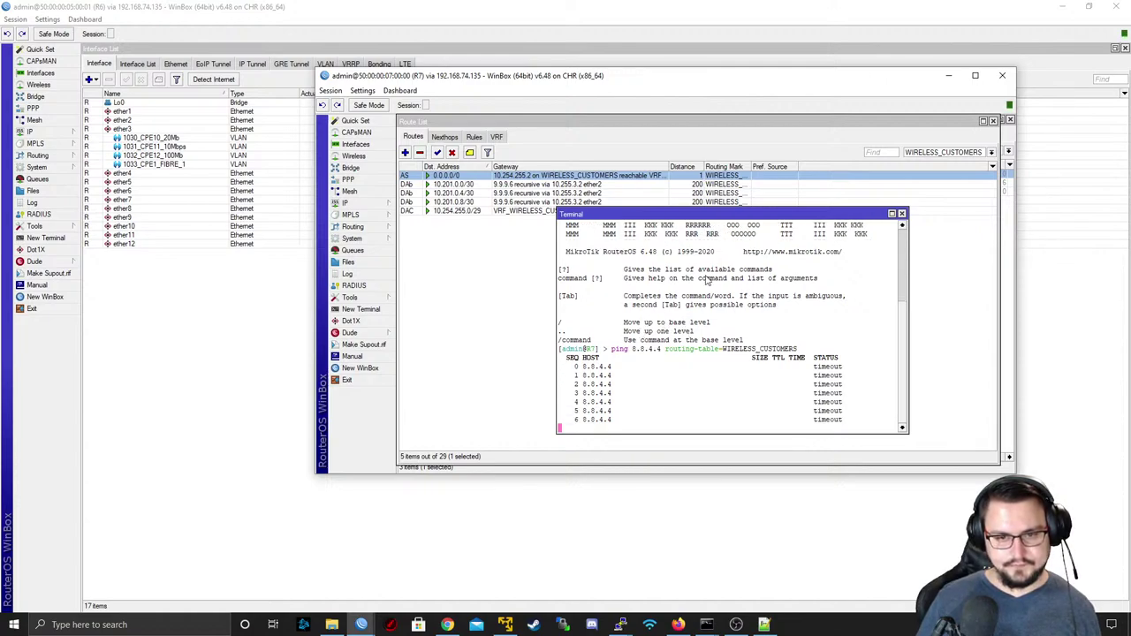
# - Inspect the details of route 10.254.255.0/29 in R7's routing table
pyautogui.click(358, 202)
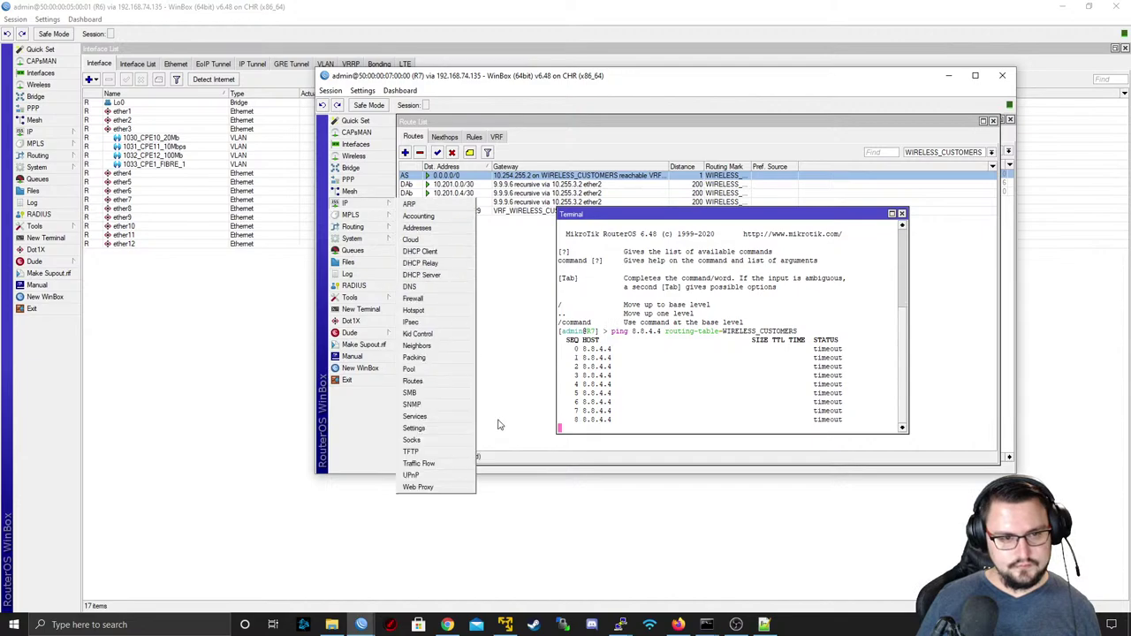
pyautogui.click(424, 380)
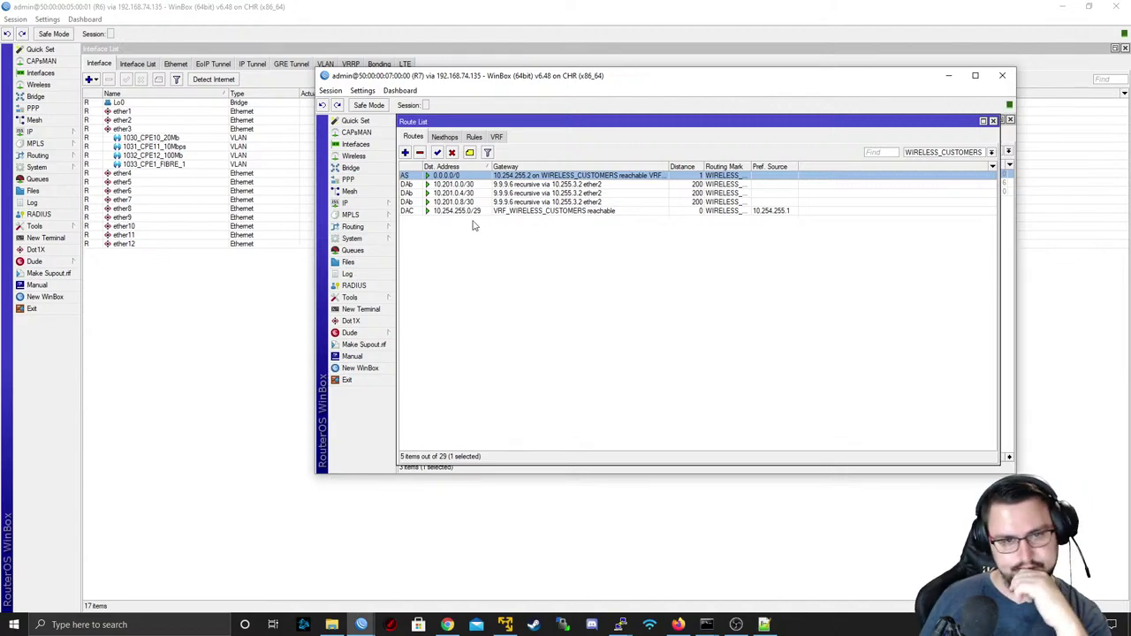
pyautogui.doubleClick(468, 212)
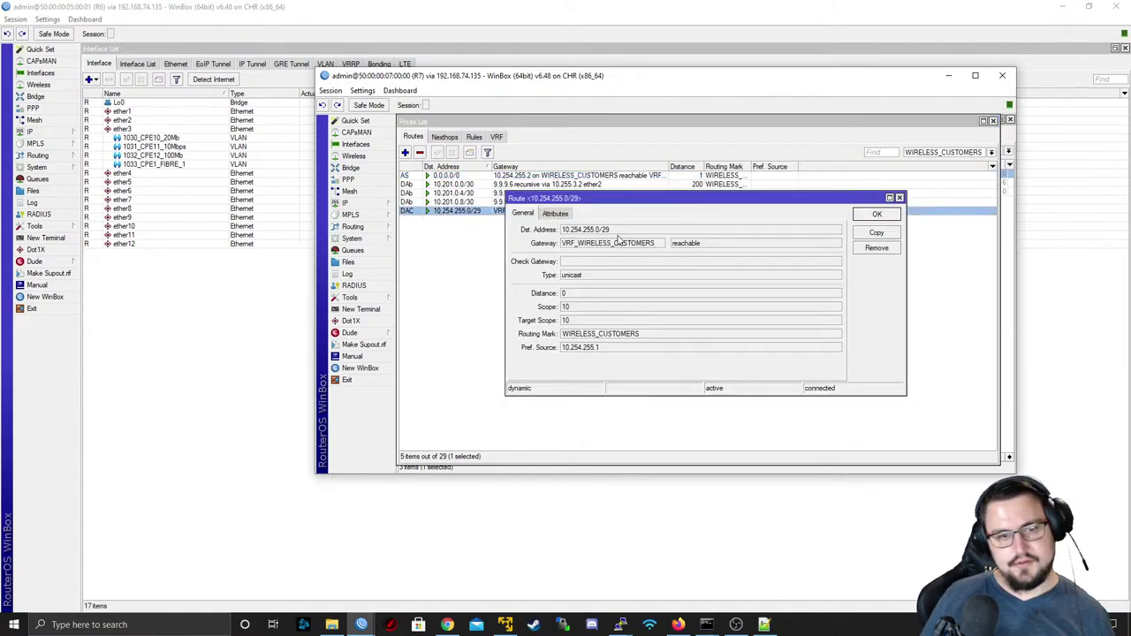
pyautogui.moveTo(618, 231); pyautogui.dragTo(551, 228)
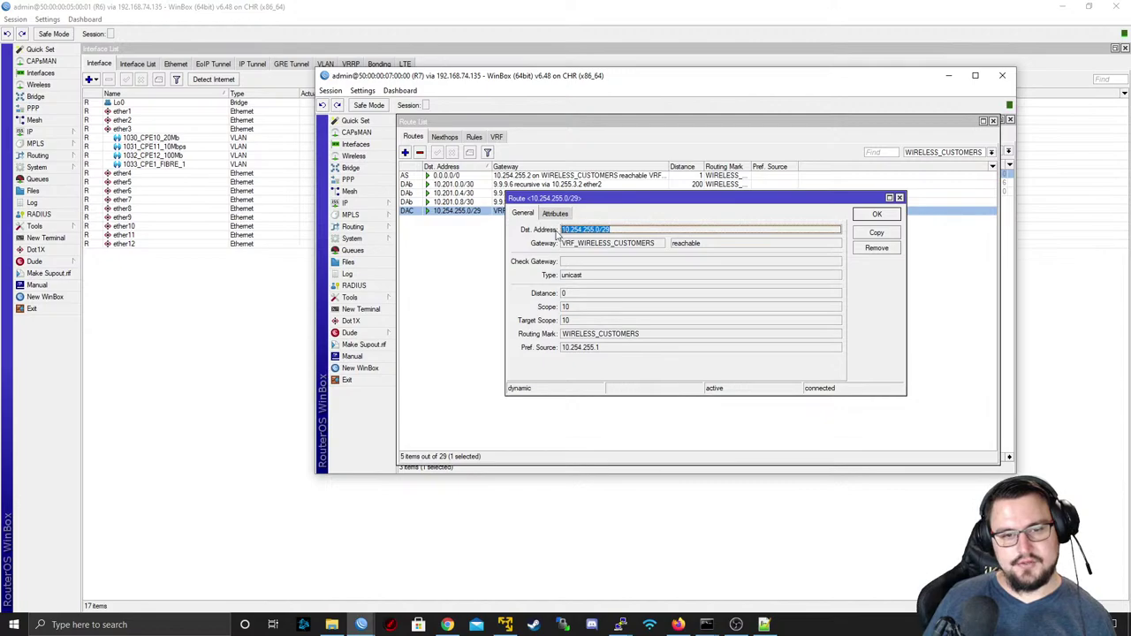
pyautogui.press('Escape')
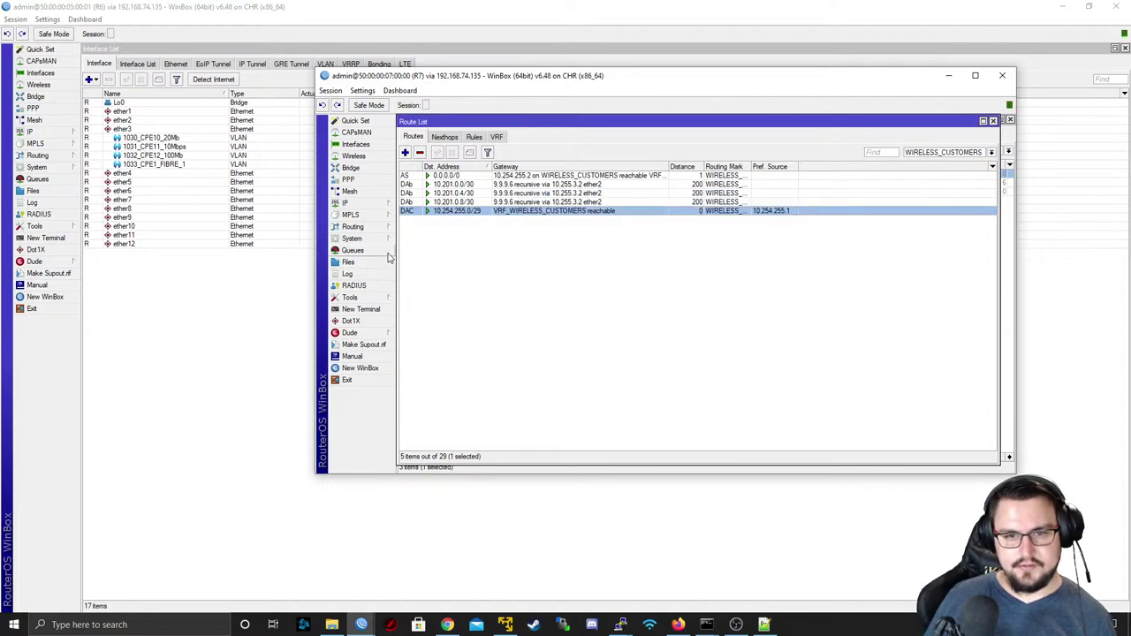
# - Ping 8.8.4.4 via WIRELESS_CUSTOMERS with src-address=10.254.255.1 in a new terminal
pyautogui.click(360, 309)
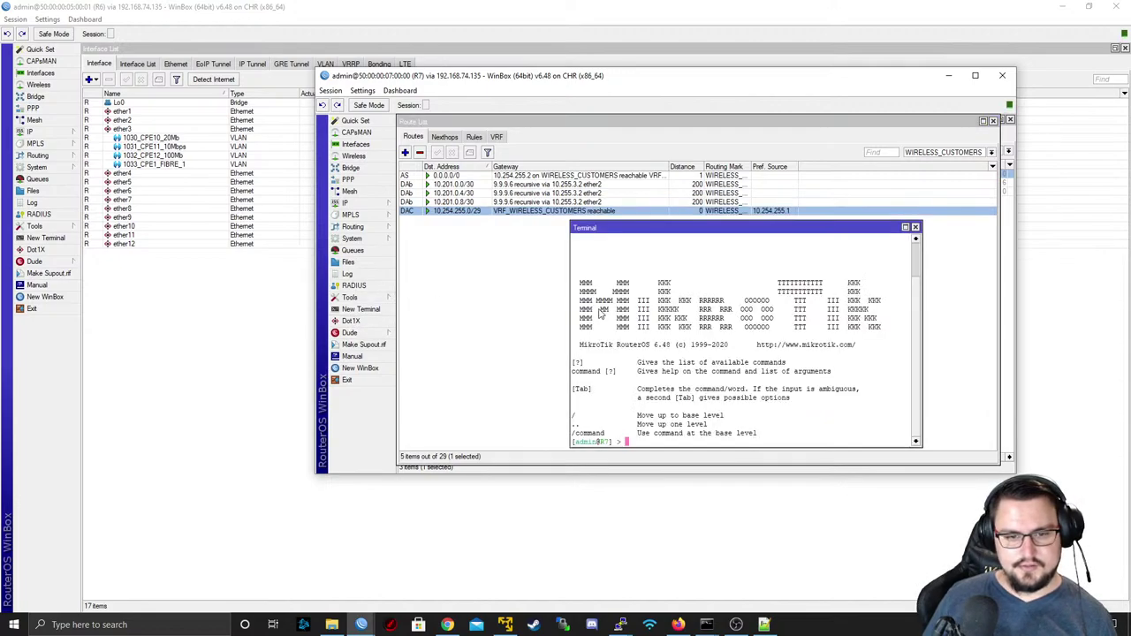
pyautogui.write('ping 8.8.4.4 routing-table=WIRELESS_CUSTOMERS')
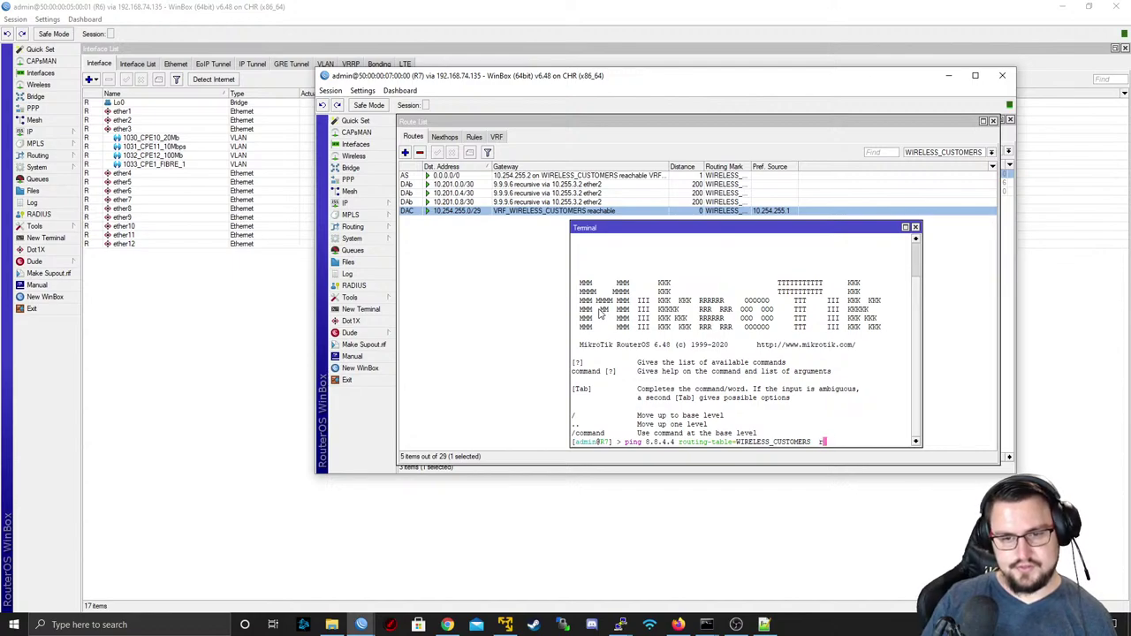
pyautogui.write('src-address=10.2')
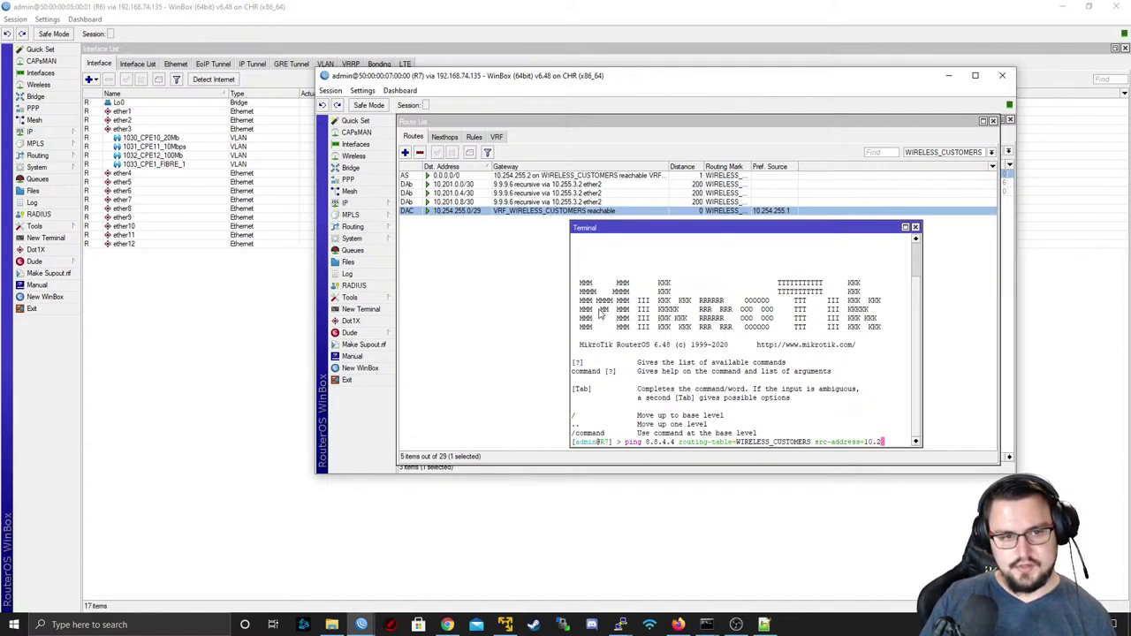
pyautogui.write('54.255.')
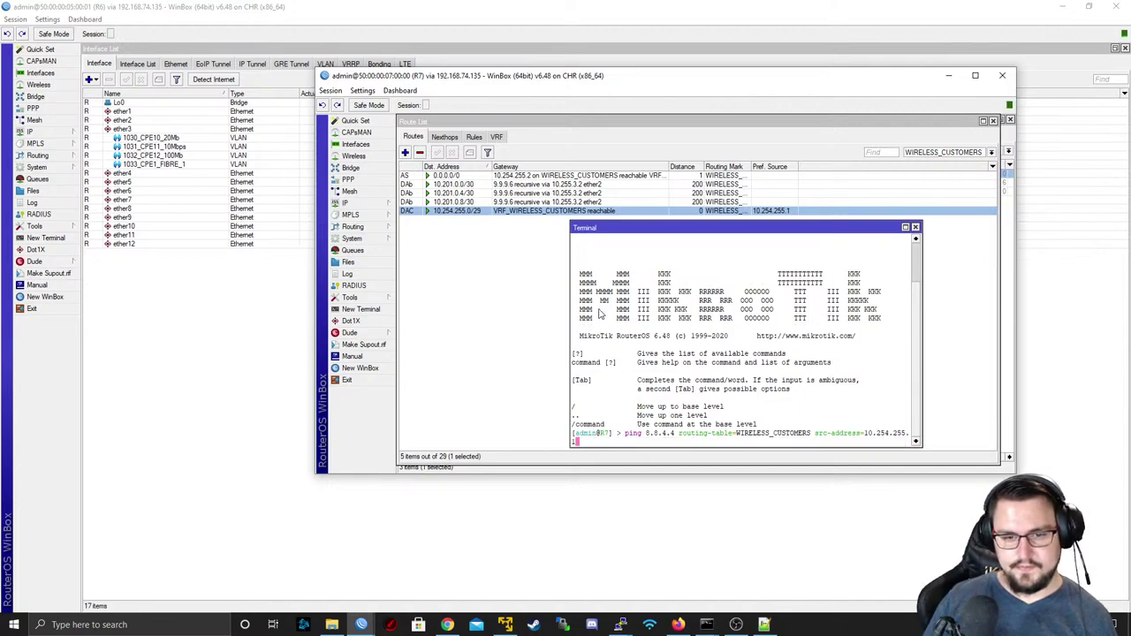
pyautogui.write('1')
pyautogui.press('Return')
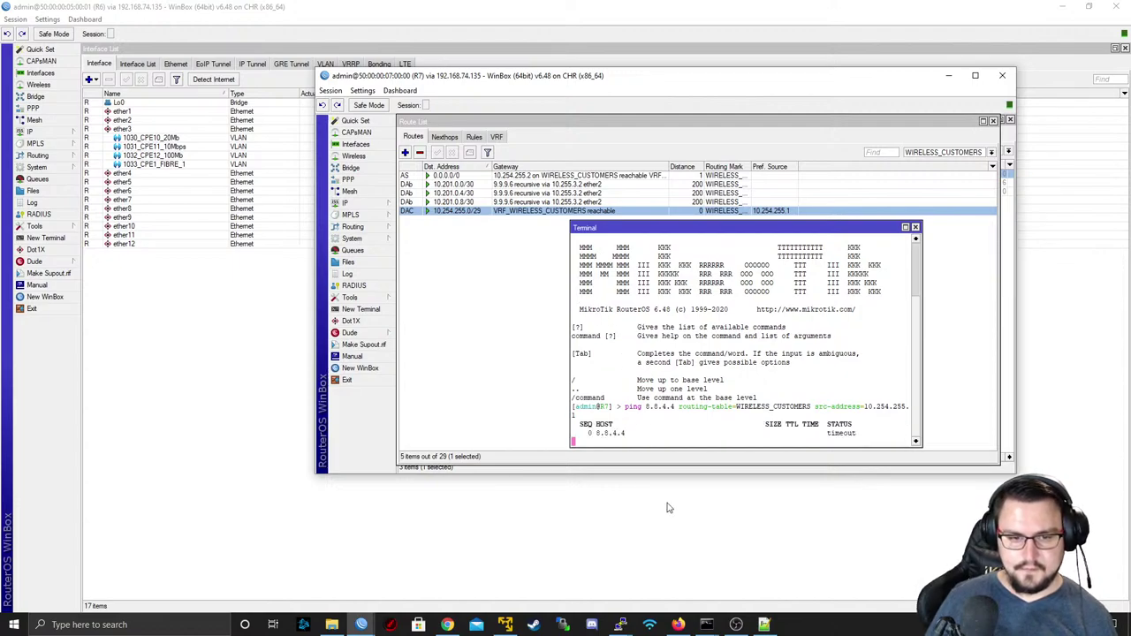
# - Set the FortiGate ping source with 'execute ping-options source 10.254.255.2'
pyautogui.moveTo(621, 624)
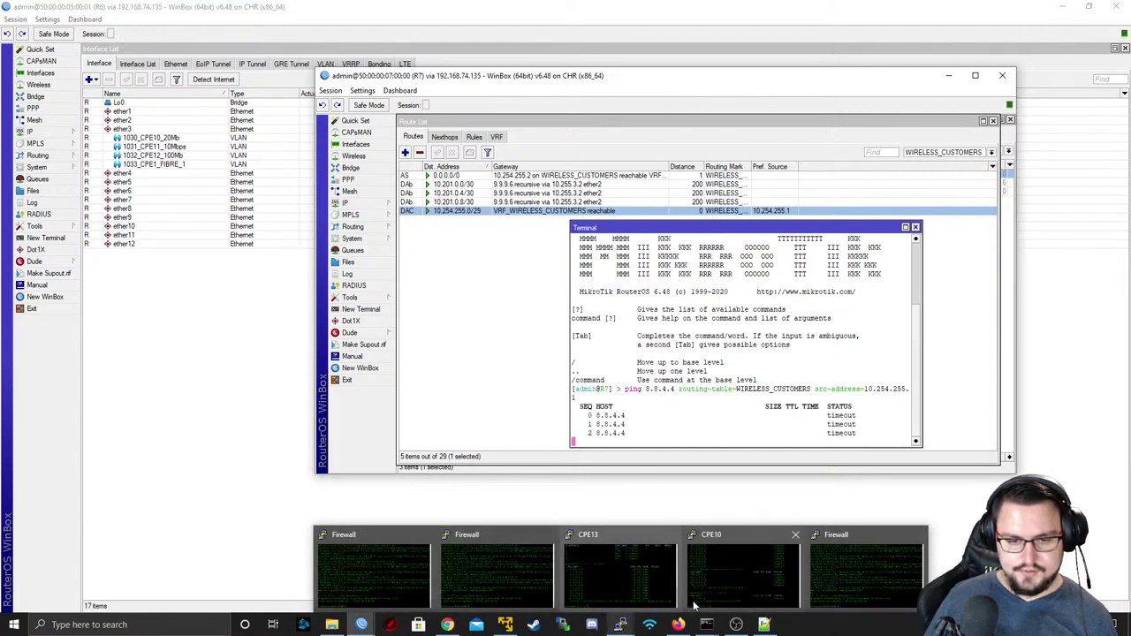
pyautogui.click(816, 584)
pyautogui.press('Return')
pyautogui.press('Return')
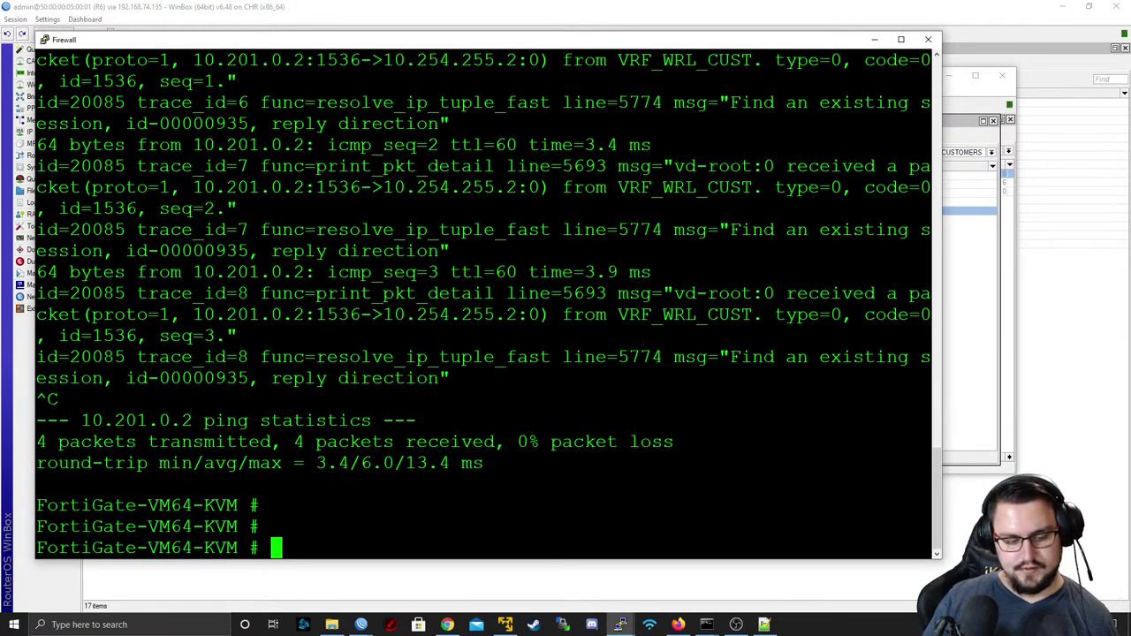
pyautogui.write('execute ping-options ')
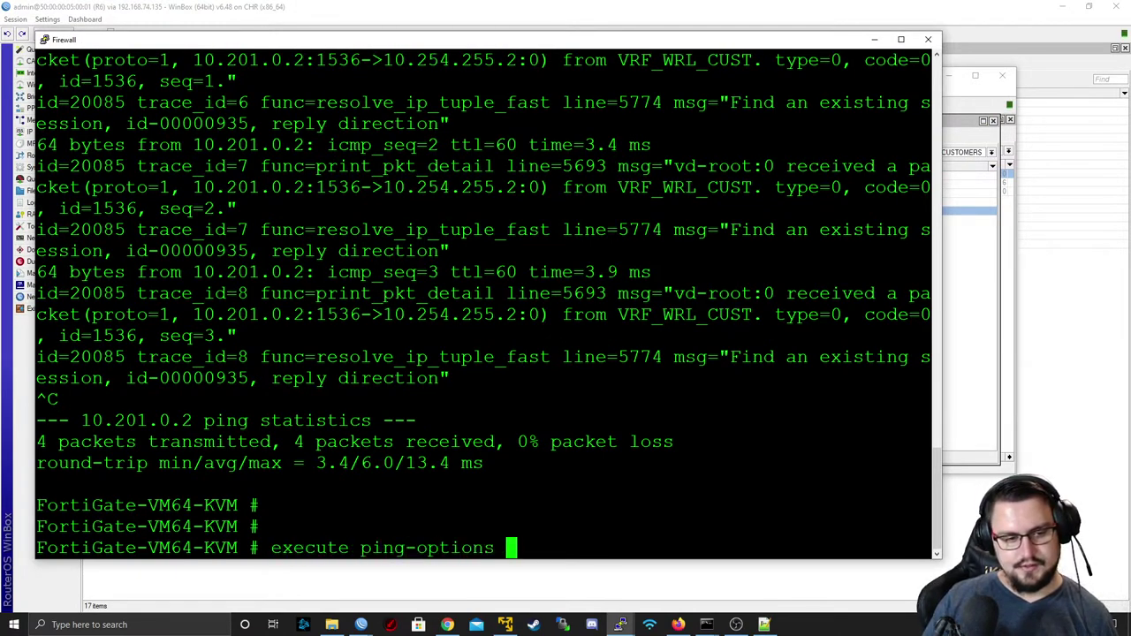
pyautogui.write('source 10')
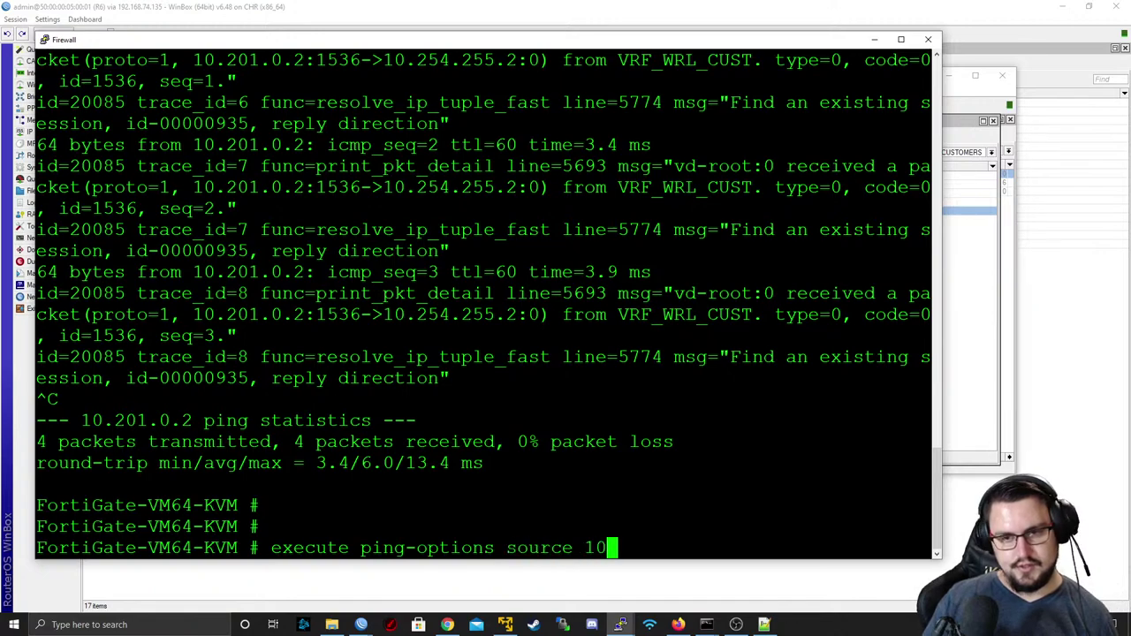
pyautogui.hotkey('alt', 'Tab')
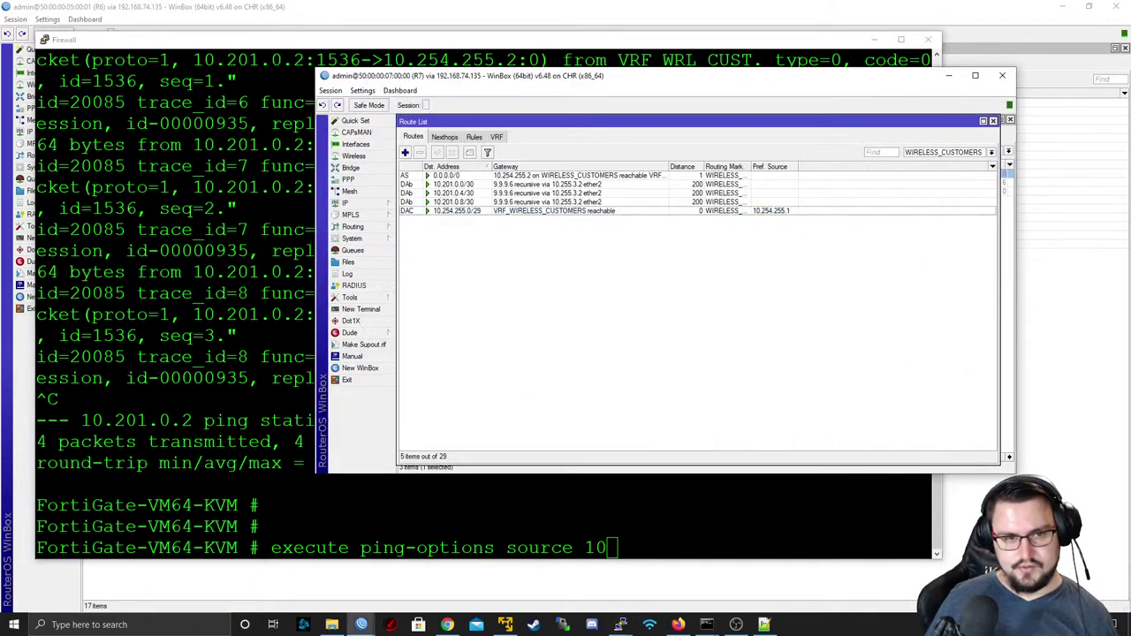
pyautogui.hotkey('alt', 'Tab')
pyautogui.write('.25')
pyautogui.press('BackSpace')
pyautogui.press('BackSpace')
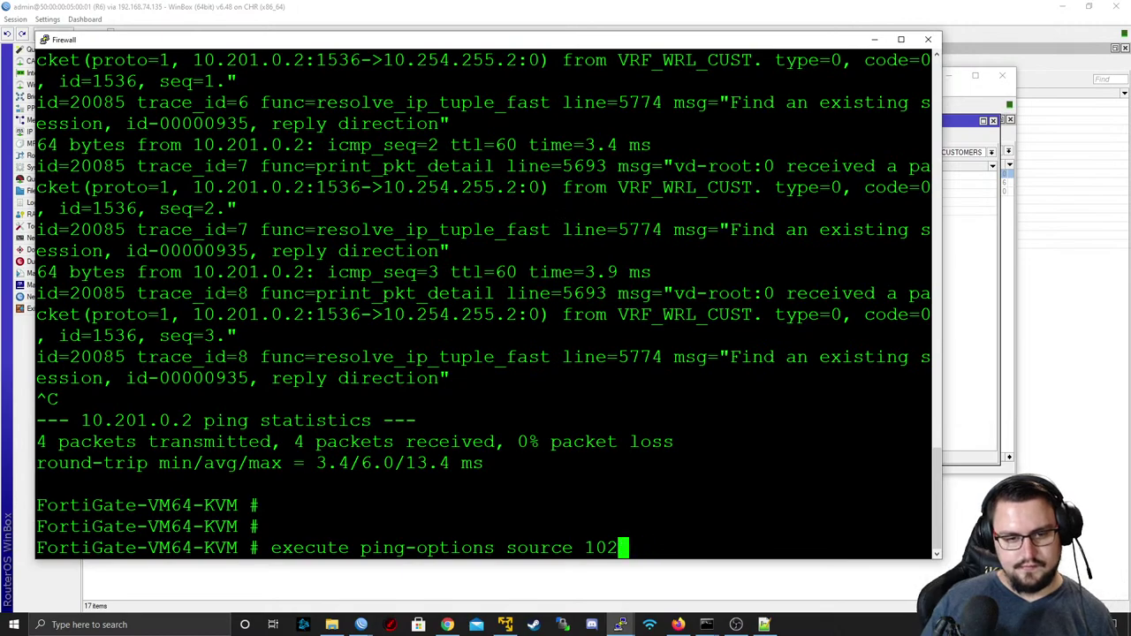
pyautogui.write('254.255.')
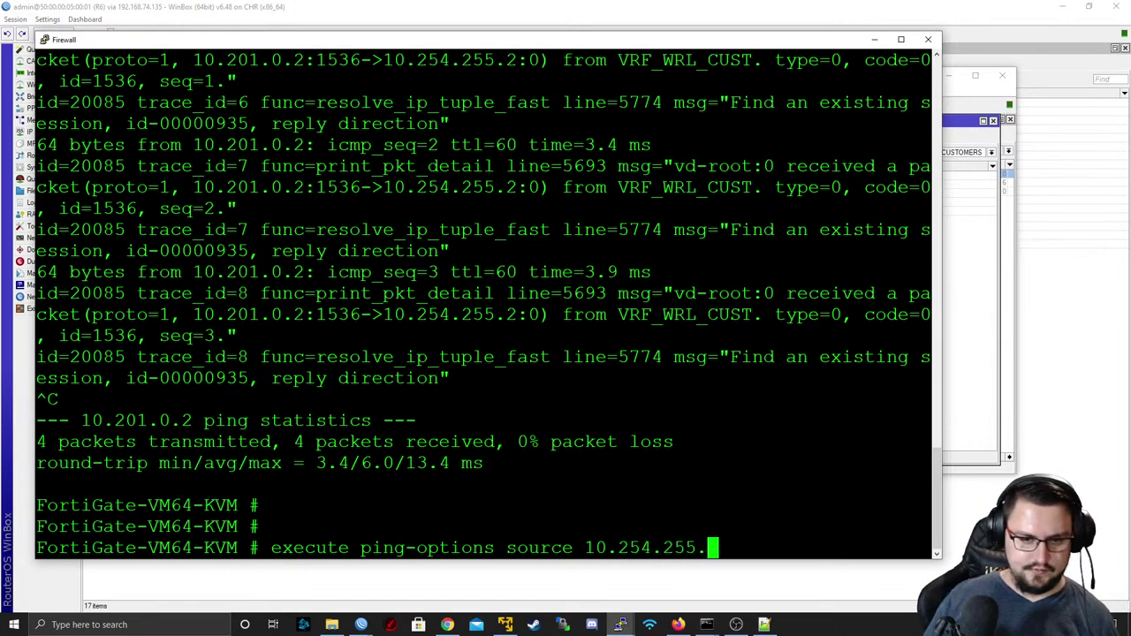
pyautogui.write('2')
pyautogui.press('Return')
# - Run 'execute ping 8.8.8.8' on the FortiGate and stop it after all packets are lost
pyautogui.write('executeping')
pyautogui.press('BackSpace')
pyautogui.press('BackSpace')
pyautogui.press('BackSpace')
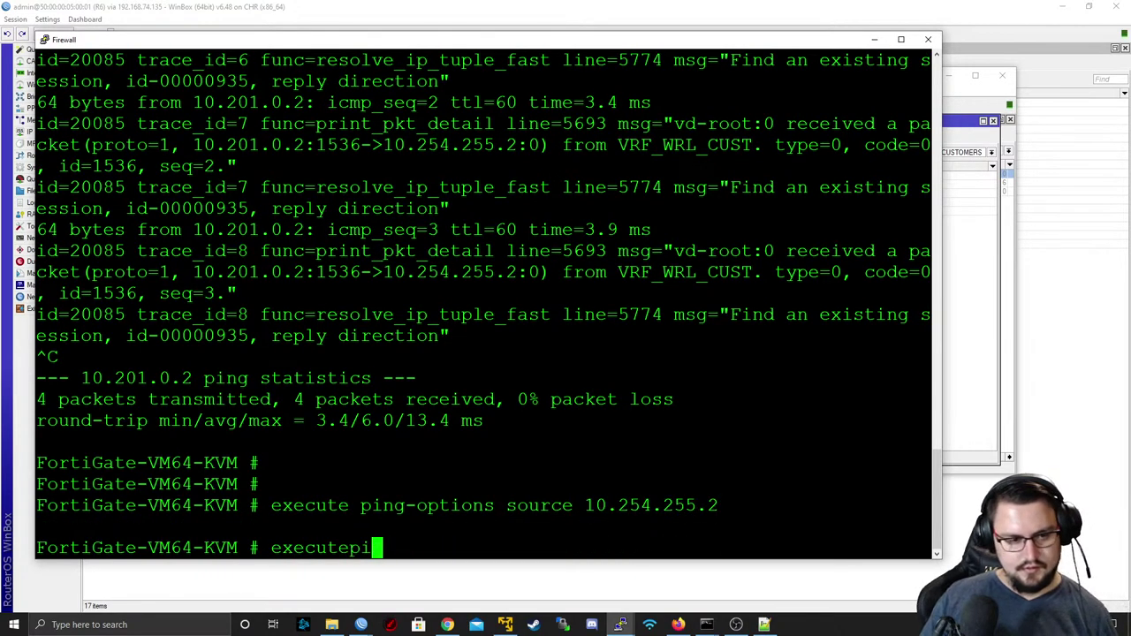
pyautogui.press('BackSpace')
pyautogui.press('BackSpace')
pyautogui.write('ping 8.8.8.')
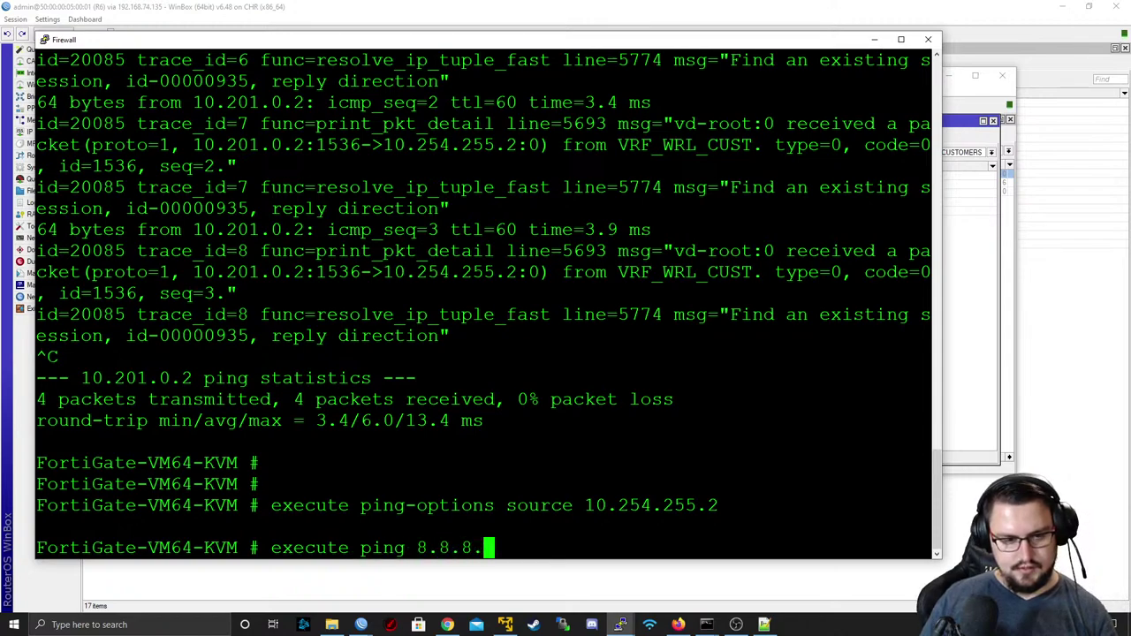
pyautogui.write('8')
pyautogui.press('Return')
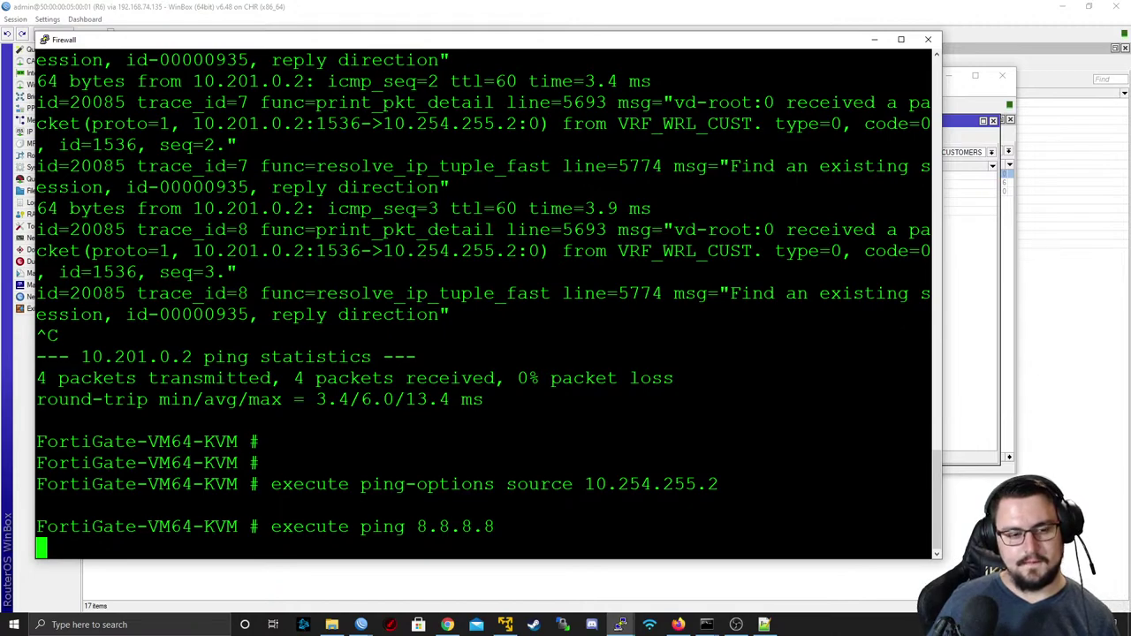
pyautogui.hotkey('ctrl', 'c')
pyautogui.hotkey('alt', 'Tab')
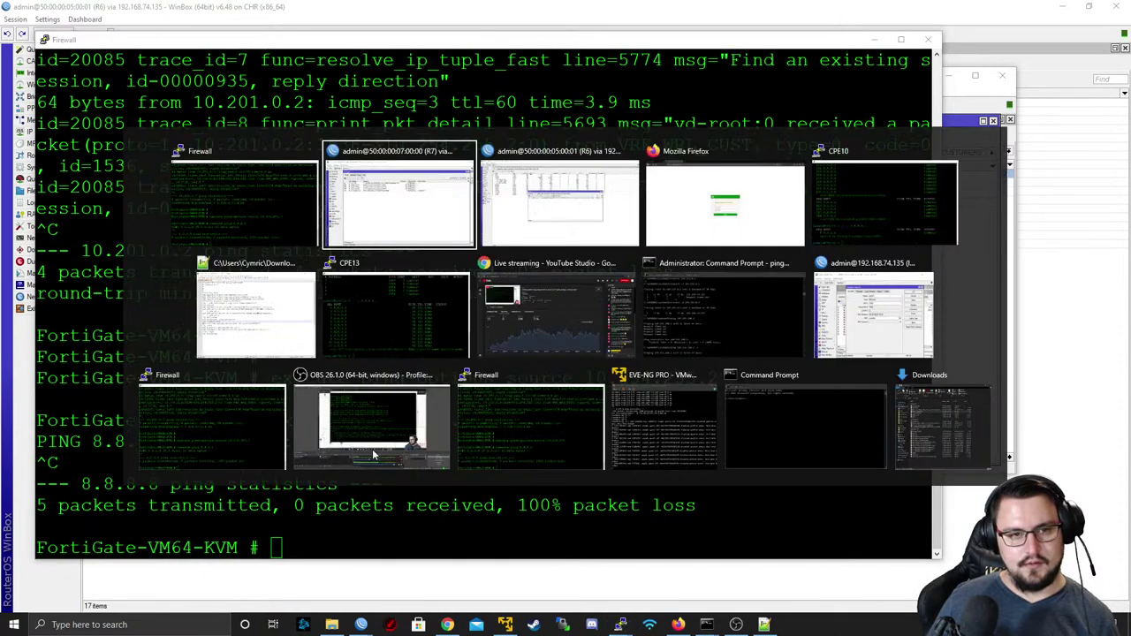
# - Log in to the FortiGate web GUI as admin with the account password and dismiss the setup and FortiOS 6.4.5 notices
pyautogui.press('Tab')
pyautogui.press('Tab')
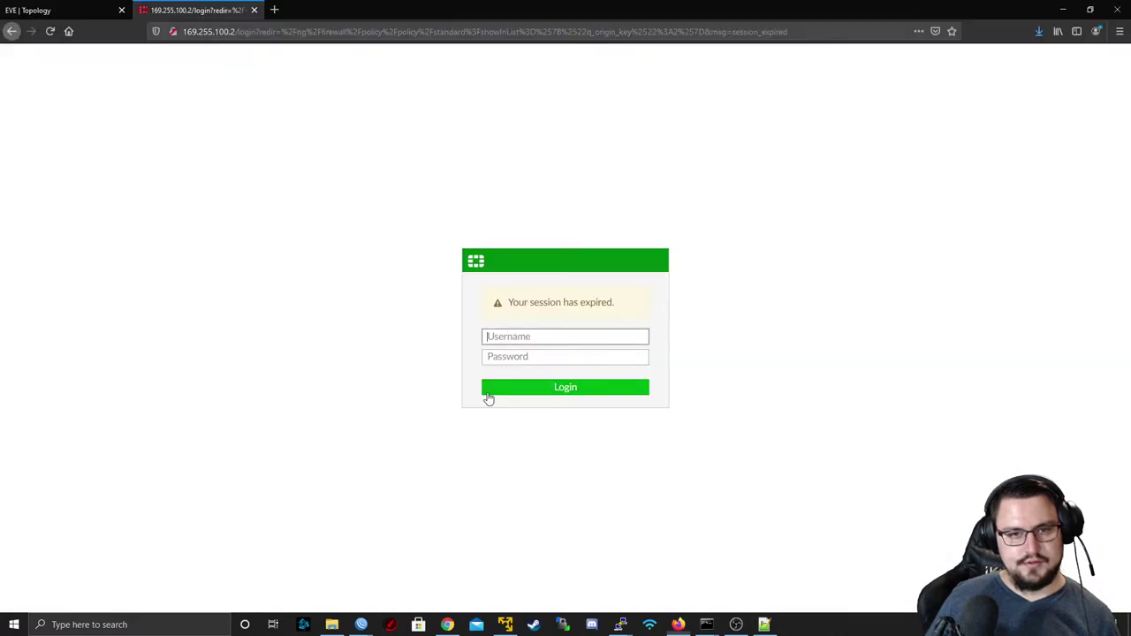
pyautogui.click(488, 326)
pyautogui.click(492, 330)
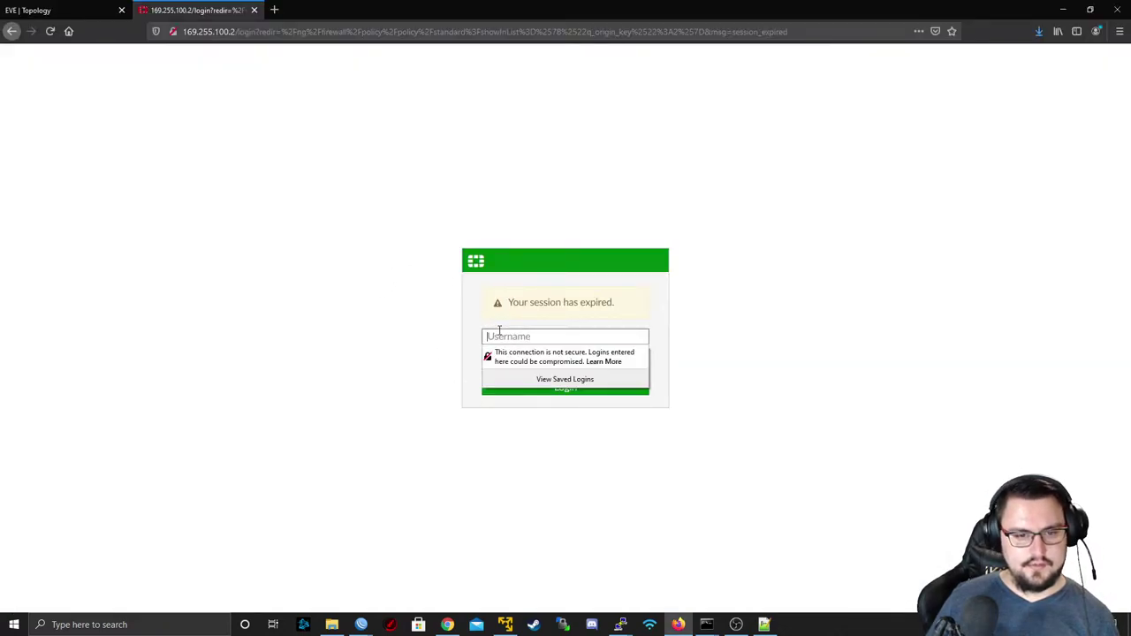
pyautogui.write('admin')
pyautogui.press('Tab')
pyautogui.write('admin')
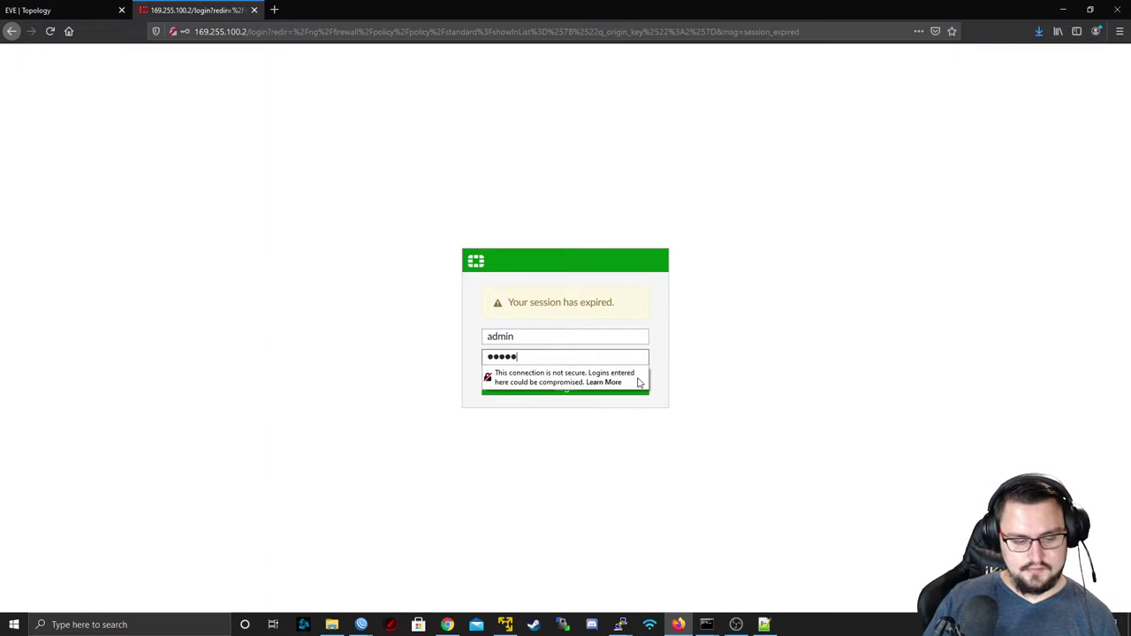
pyautogui.write('123')
pyautogui.press('Return')
pyautogui.click(321, 133)
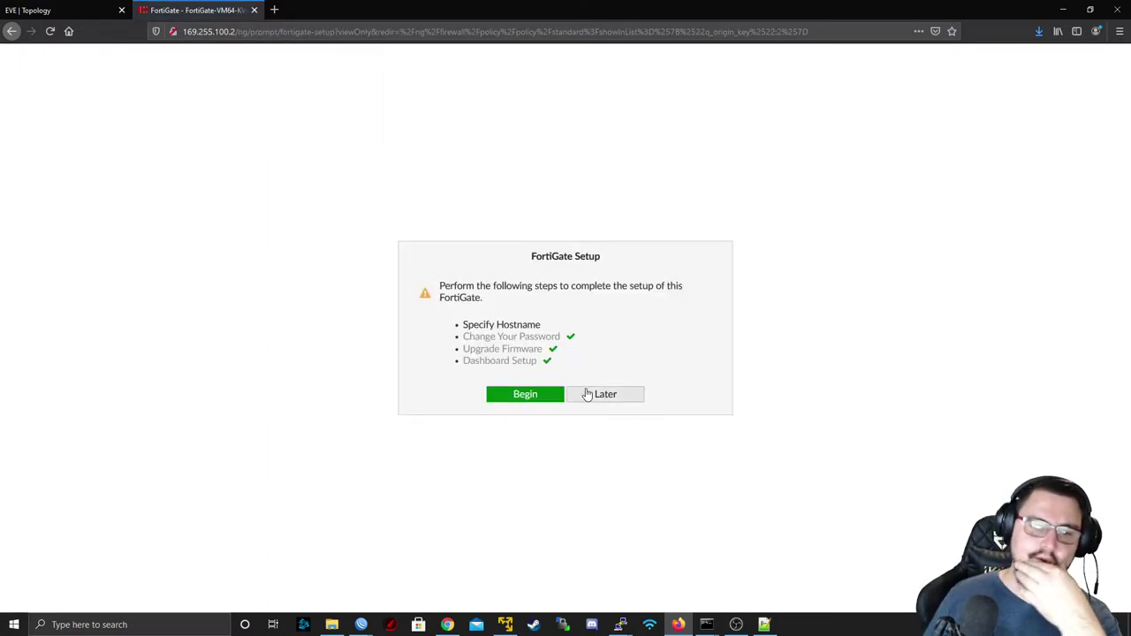
pyautogui.click(589, 394)
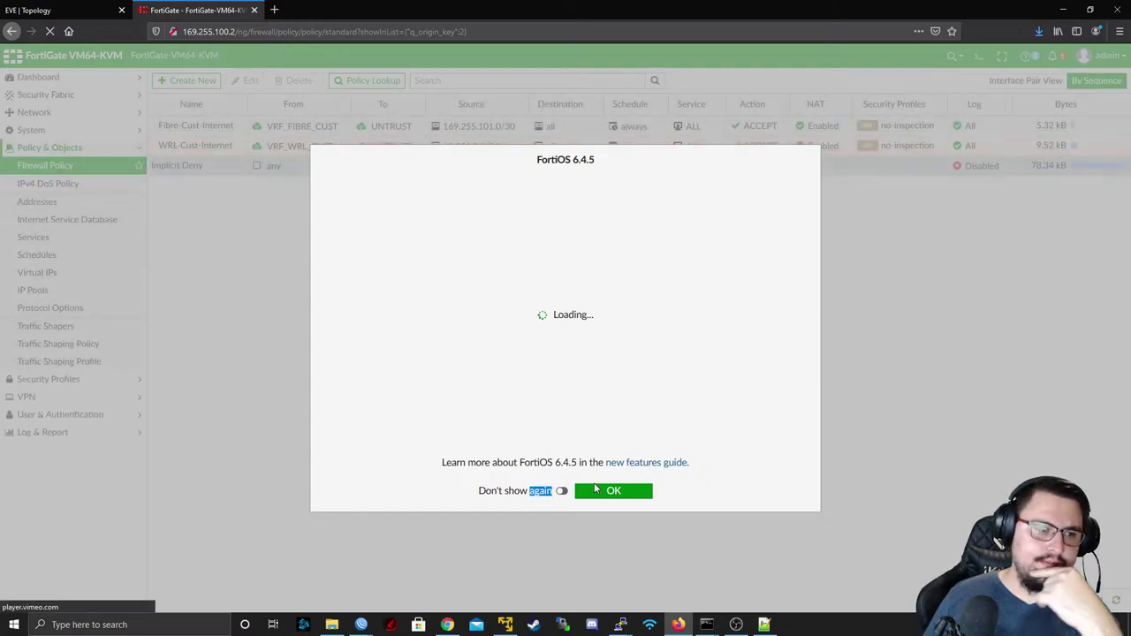
pyautogui.click(612, 489)
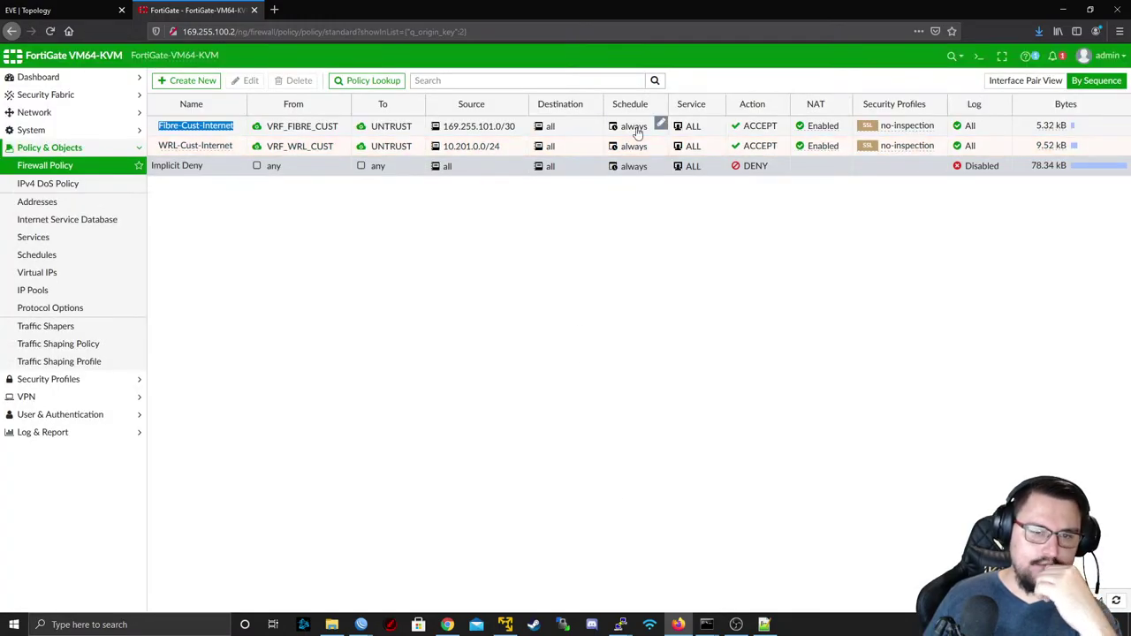
# - Add the VRF_WRL_CUST address to the WRL-Cust-Internet policy's source
pyautogui.click(525, 150)
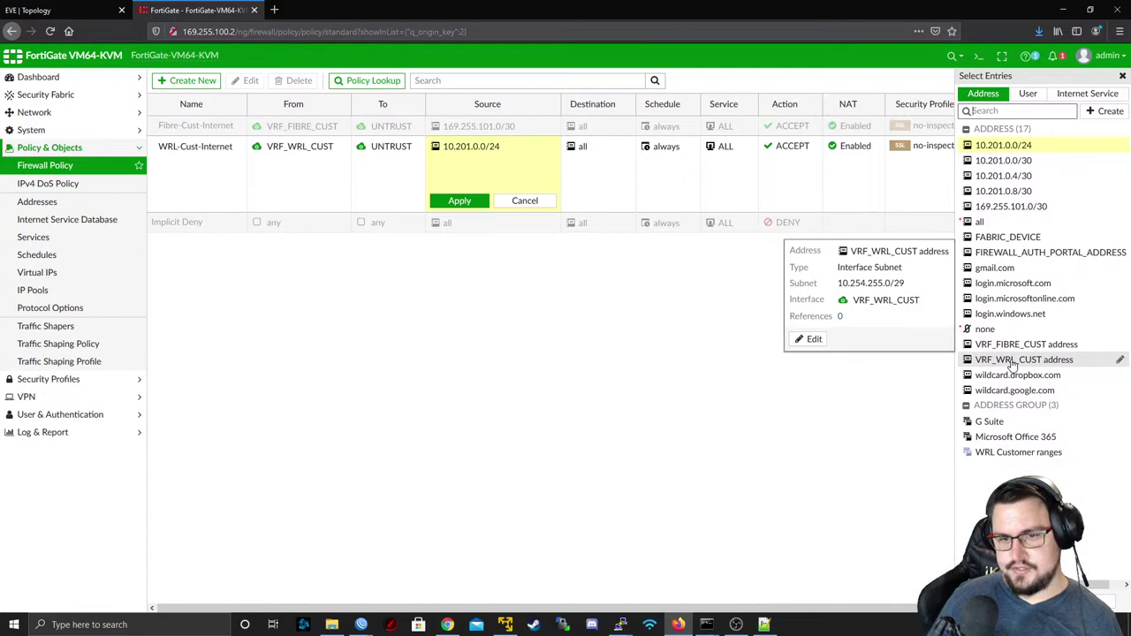
pyautogui.click(1014, 362)
pyautogui.click(459, 201)
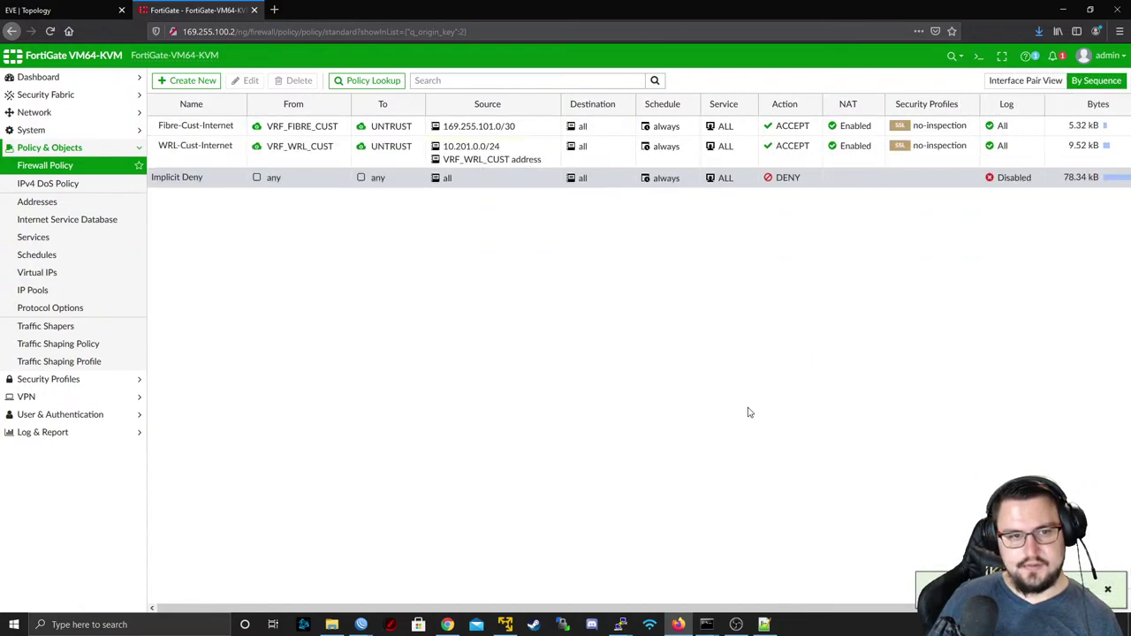
# - Rerun the FortiGate CLI ping to 8.8.8.8
pyautogui.click(622, 624)
pyautogui.press('Up')
pyautogui.press('Return')
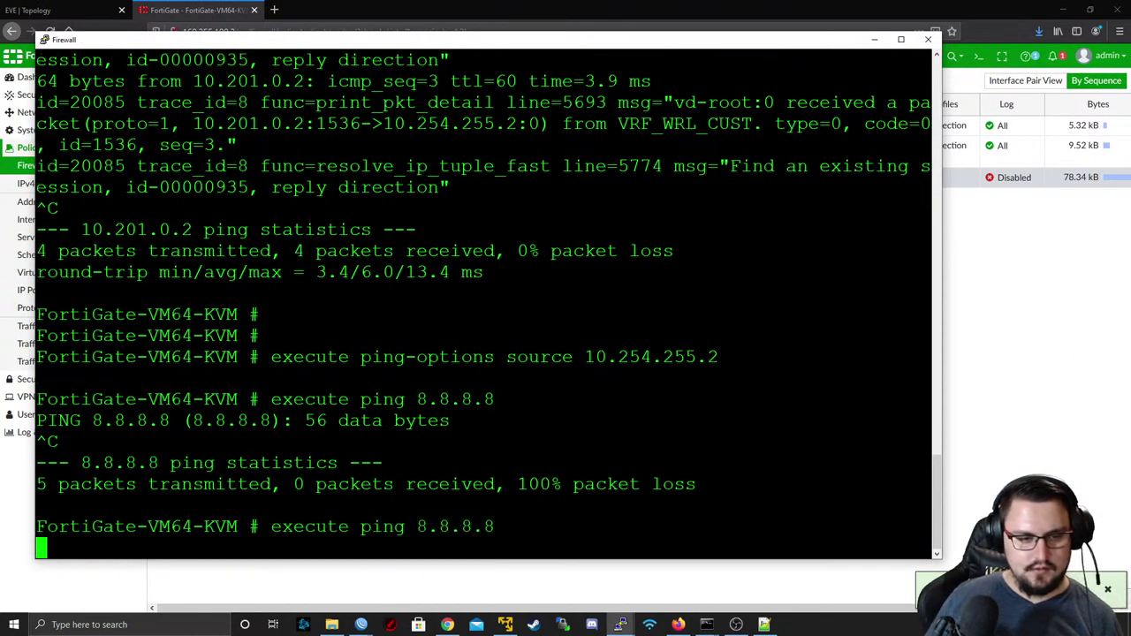
# - Open the Network > Static Routes table in the FortiGate web GUI
pyautogui.hotkey('alt', 'Tab')
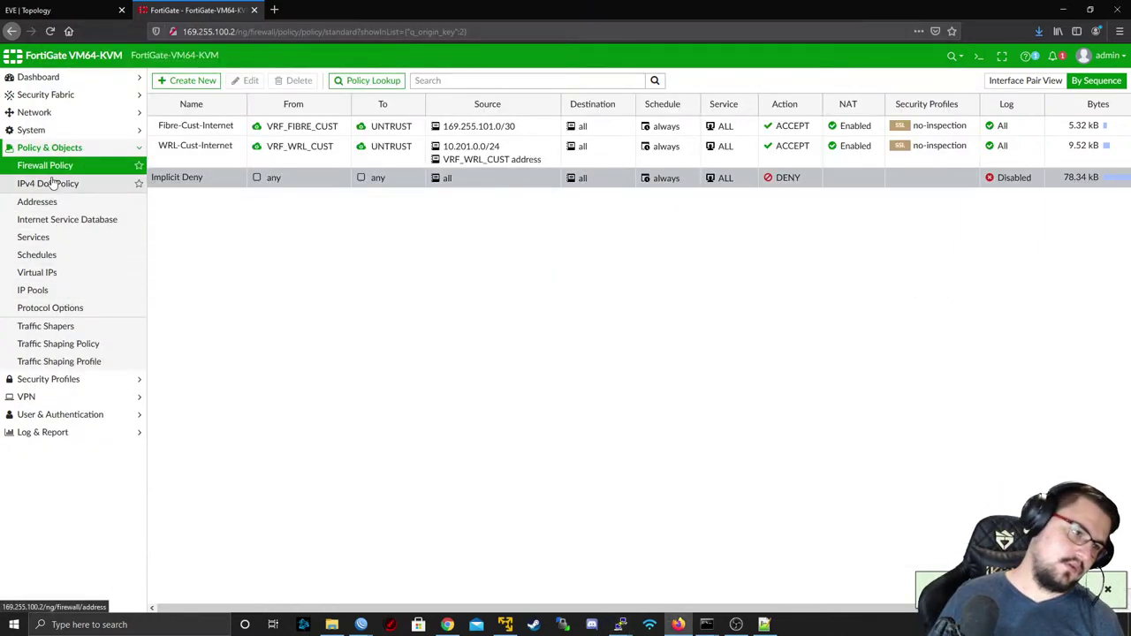
pyautogui.click(17, 130)
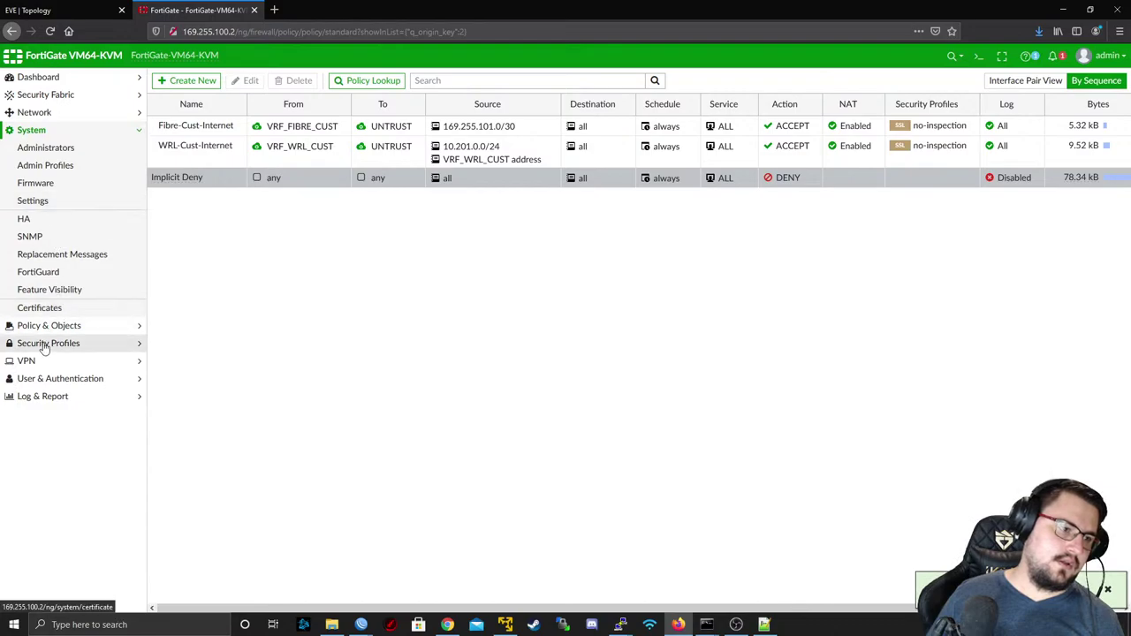
pyautogui.click(59, 115)
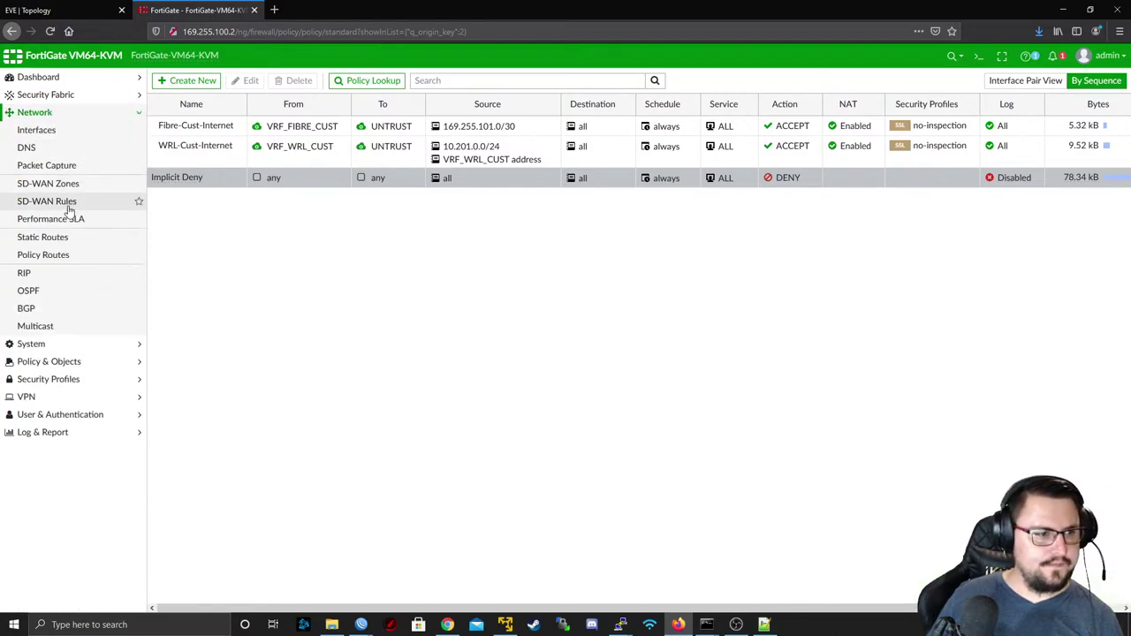
pyautogui.click(63, 237)
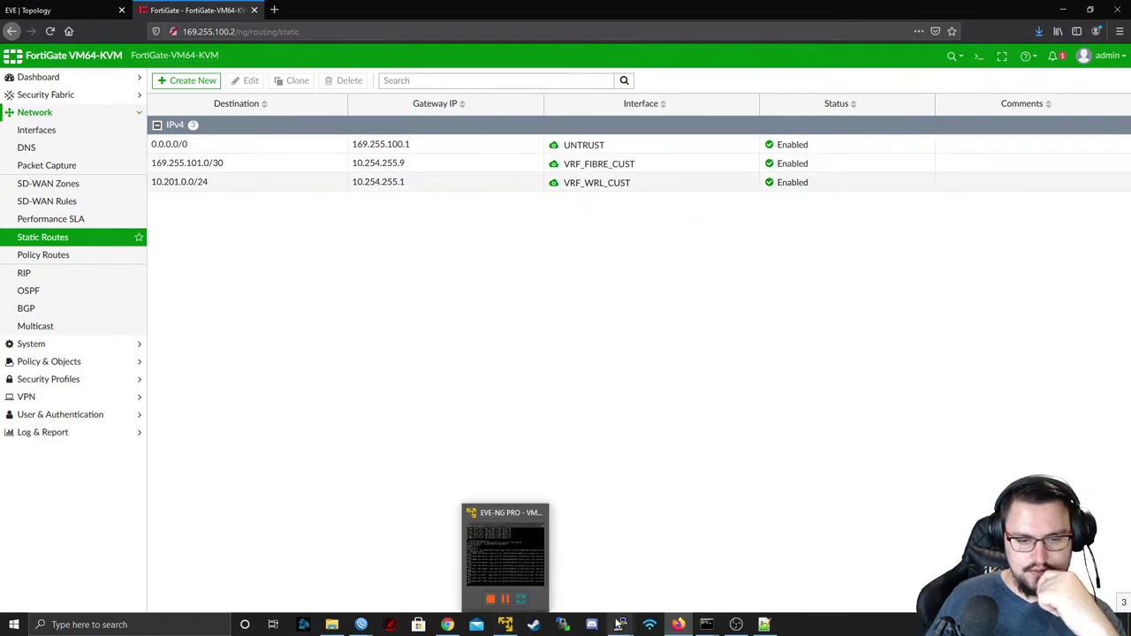
# - Run 'get router info routing-table details 10.254.255.2' in the Firewall console
pyautogui.moveTo(621, 624)
pyautogui.moveTo(745, 578)
pyautogui.click(885, 561)
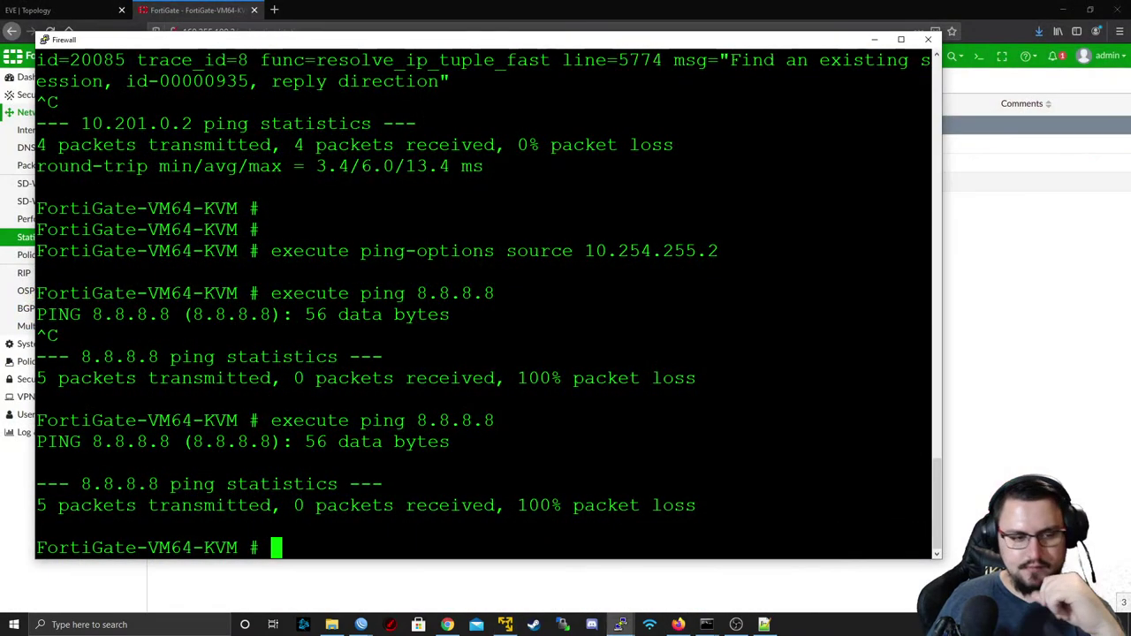
pyautogui.press('Return')
pyautogui.press('Return')
pyautogui.write('get ')
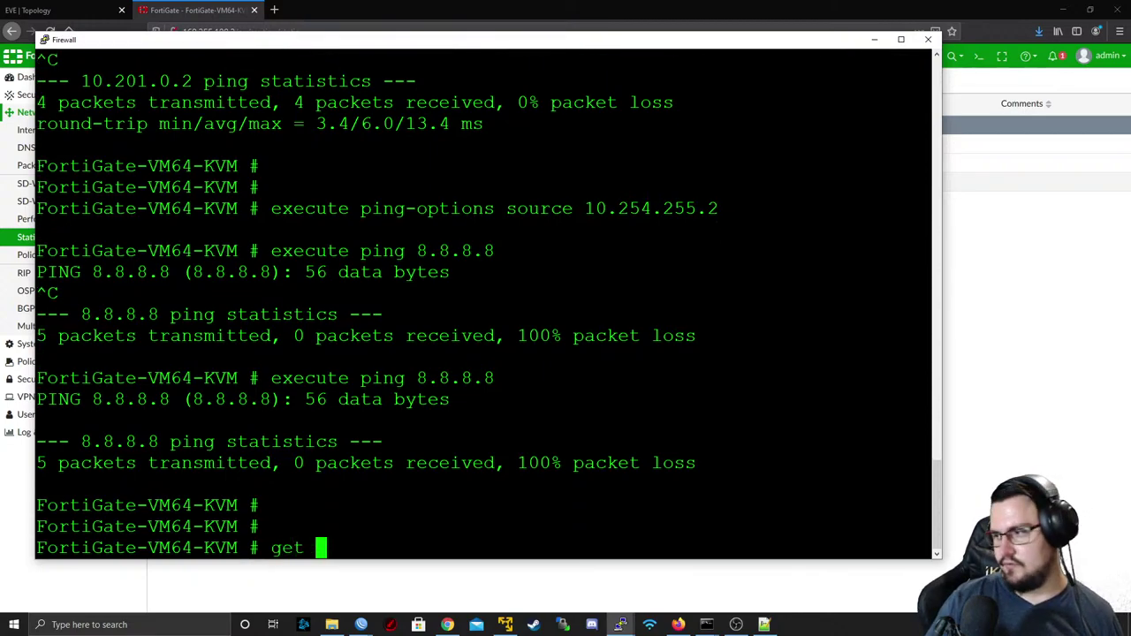
pyautogui.write('router info routing-table')
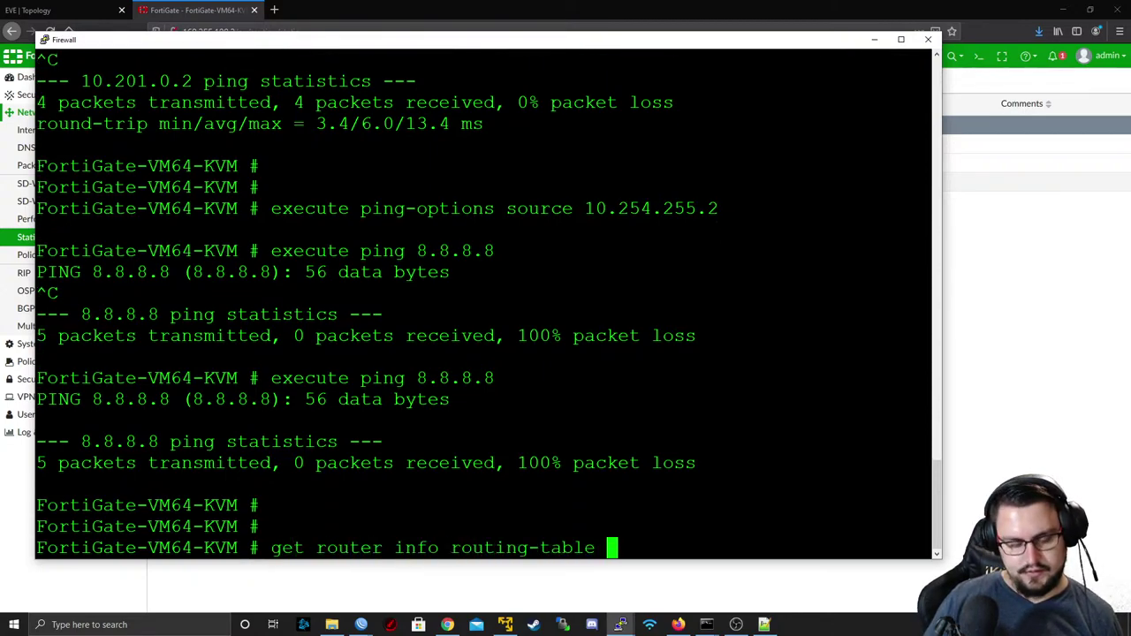
pyautogui.write('details ')
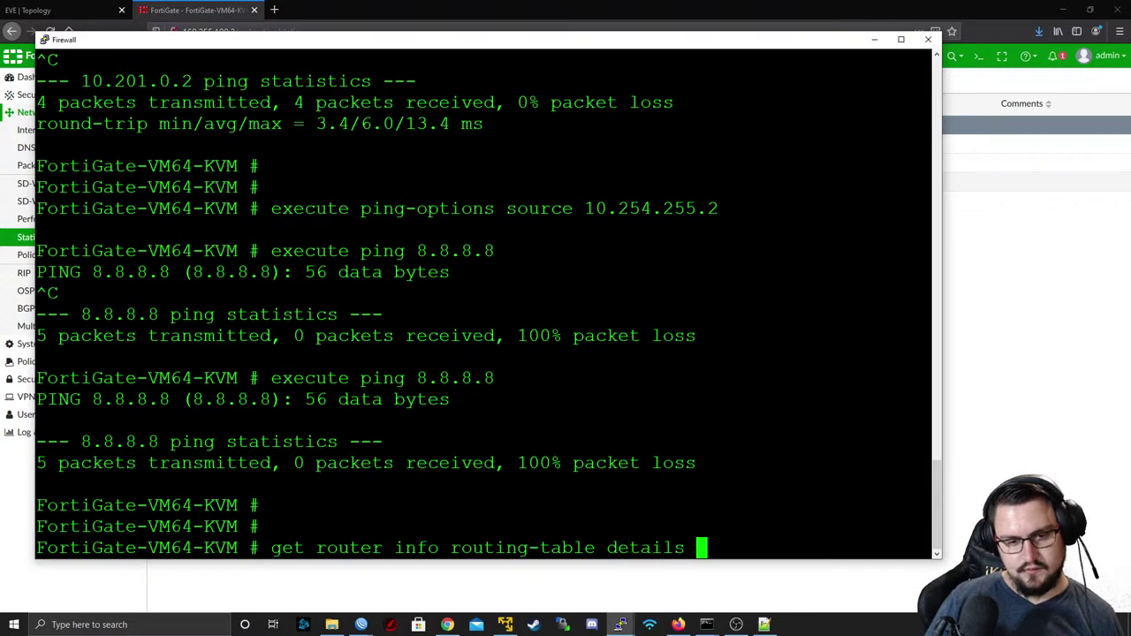
pyautogui.write('10.2')
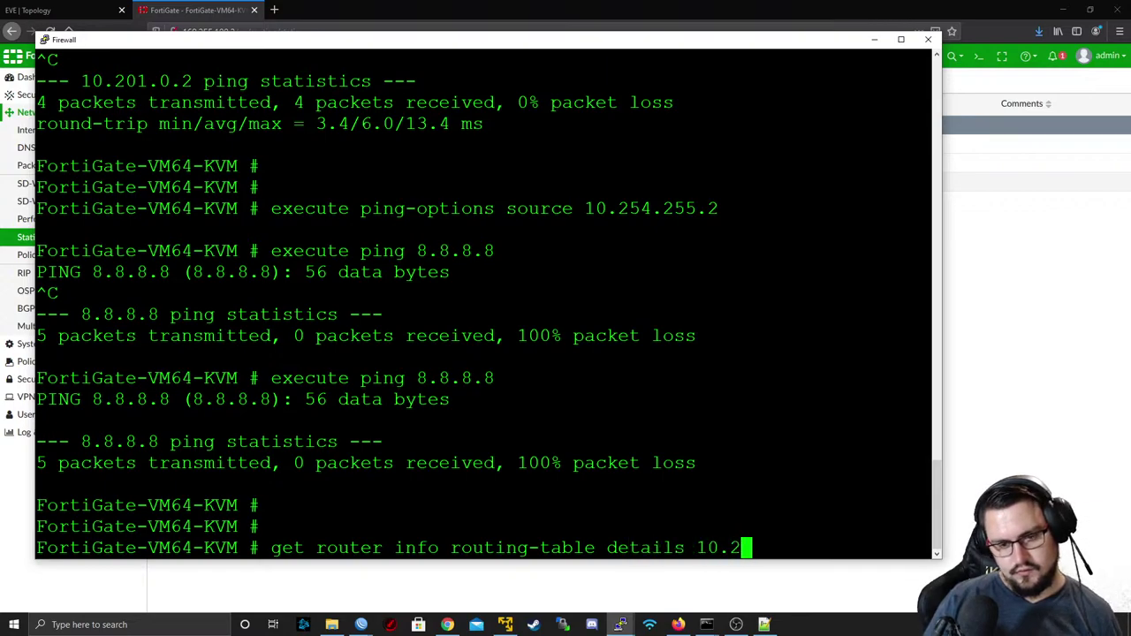
pyautogui.write('54.255.2')
pyautogui.press('Return')
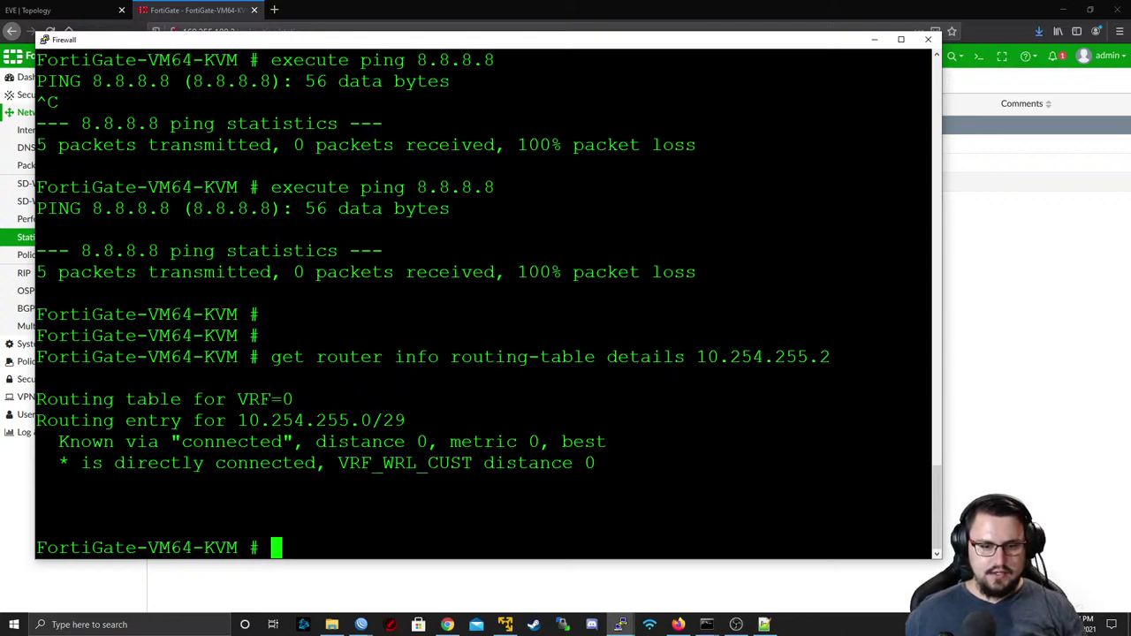
# - Stop the ping in the administrator Command Prompt, run 'route print 10.254.255.*', and move the window aside
pyautogui.click(707, 625)
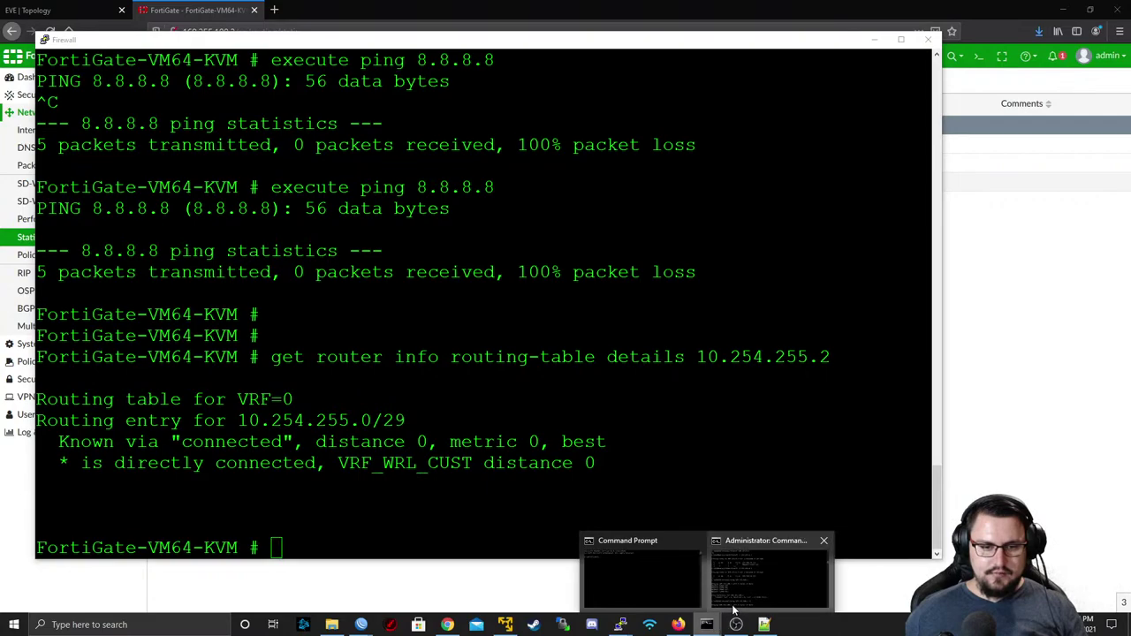
pyautogui.click(769, 574)
pyautogui.hotkey('ctrl', 'c')
pyautogui.scroll(-2, 518, 251)
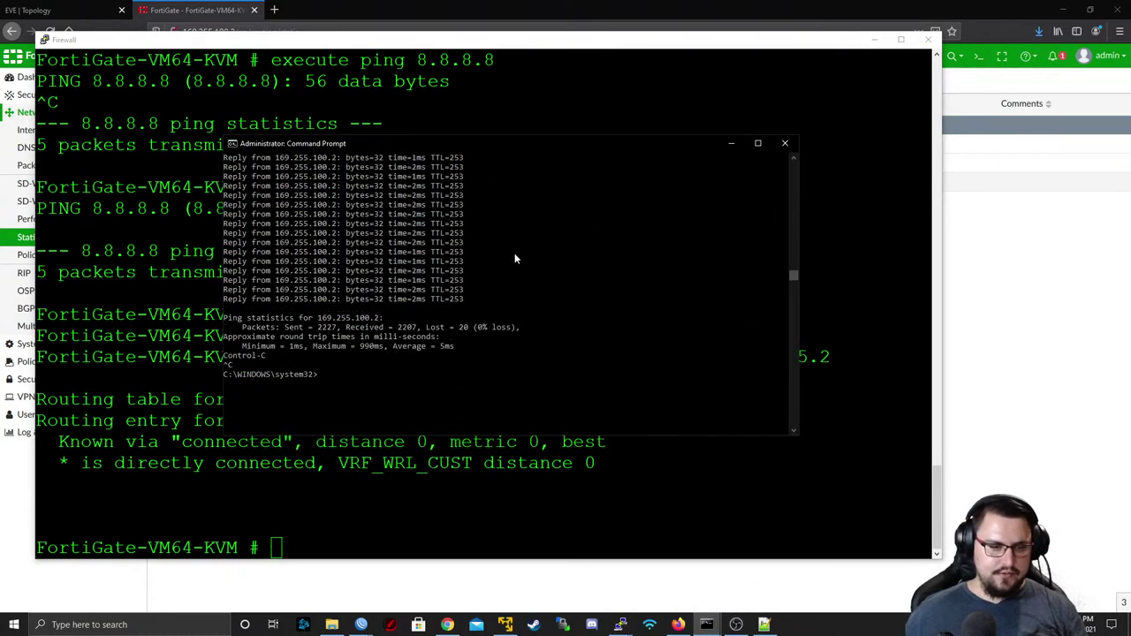
pyautogui.press('Return')
pyautogui.press('Return')
pyautogui.press('Return')
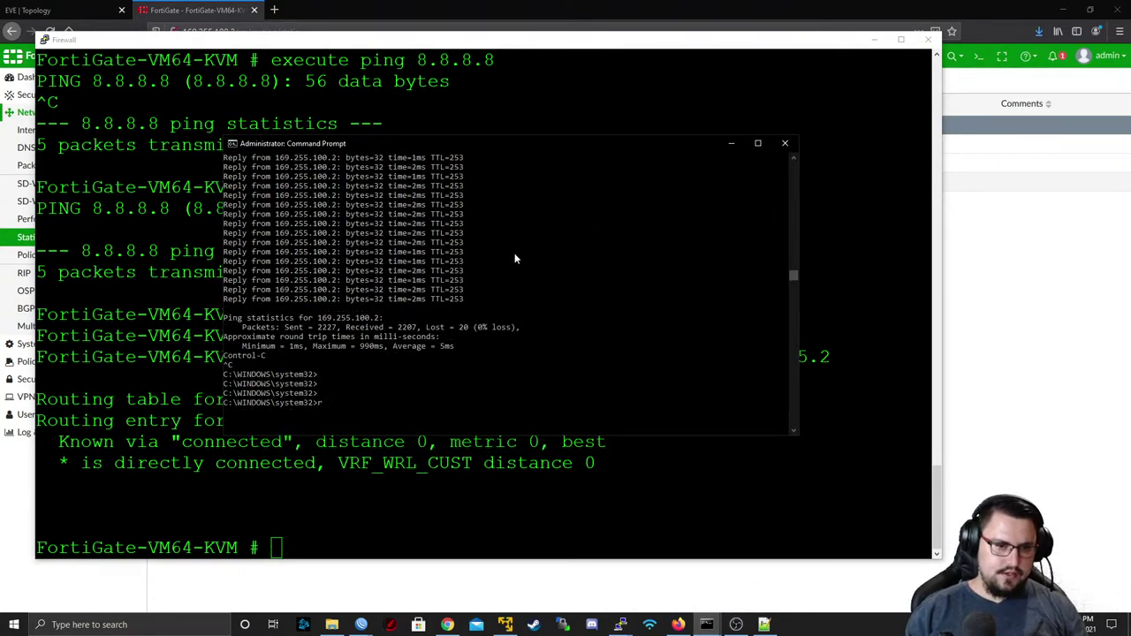
pyautogui.write('route print')
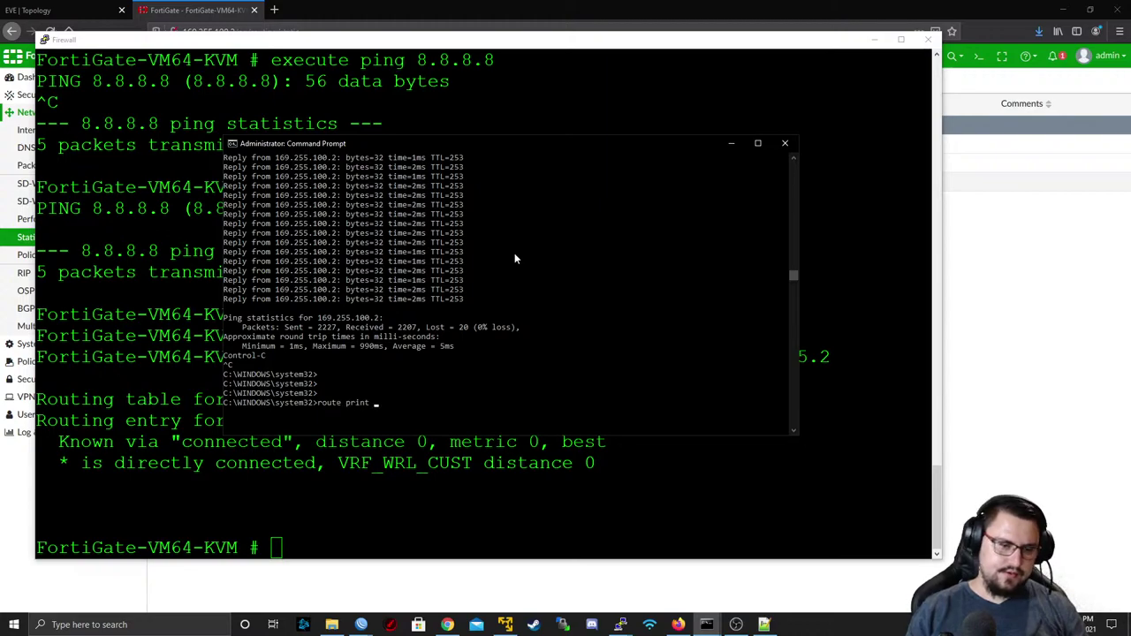
pyautogui.write(' 10')
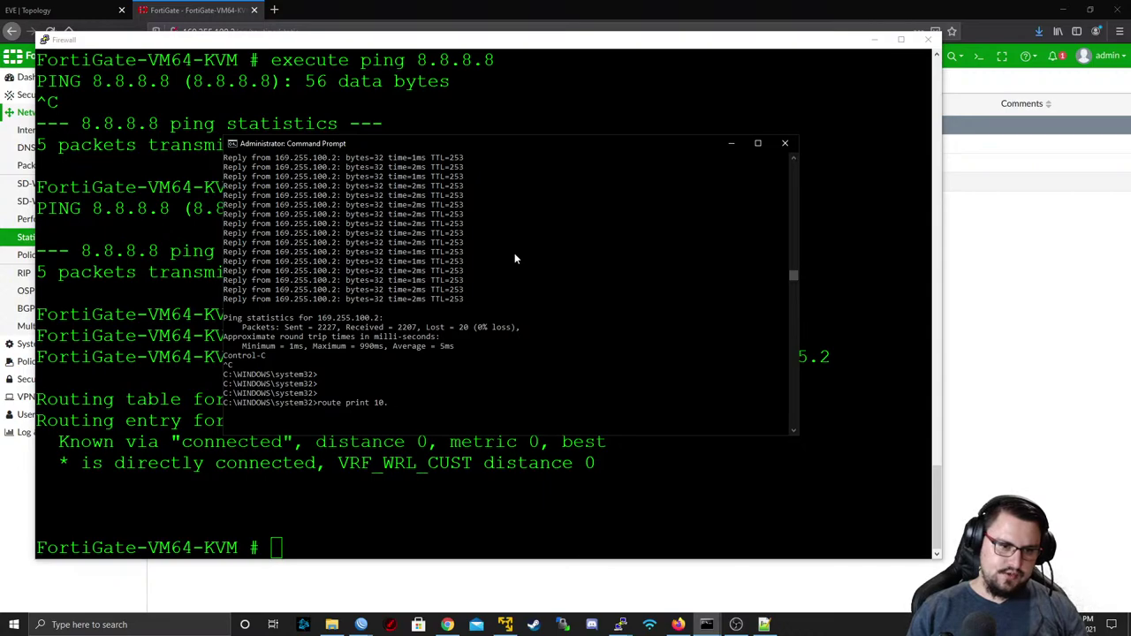
pyautogui.write('.254.')
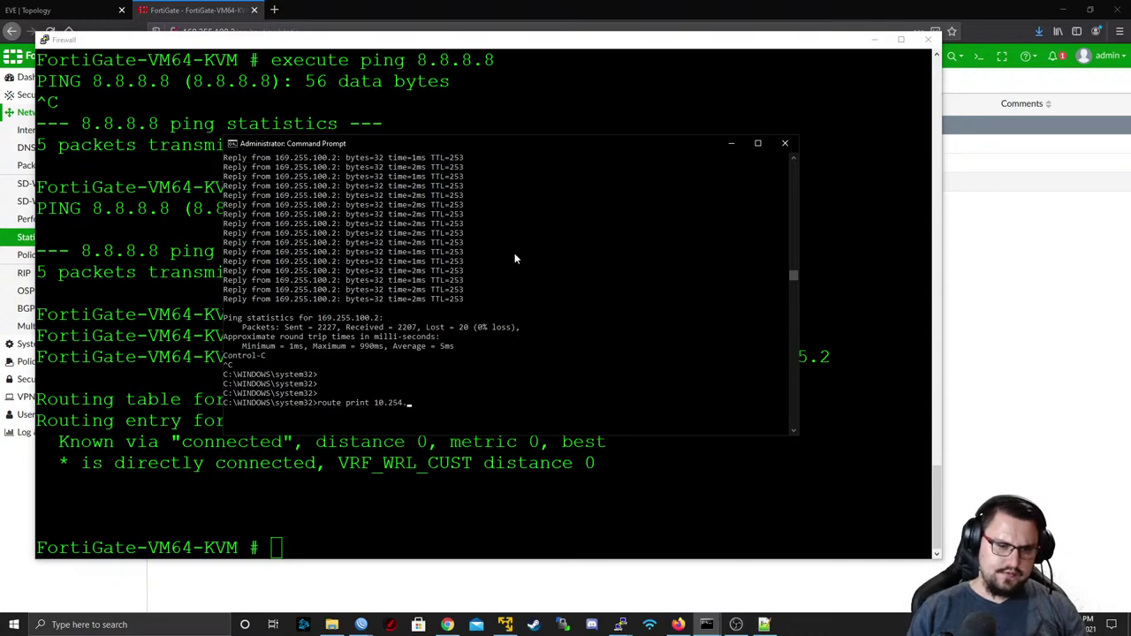
pyautogui.write('255.*')
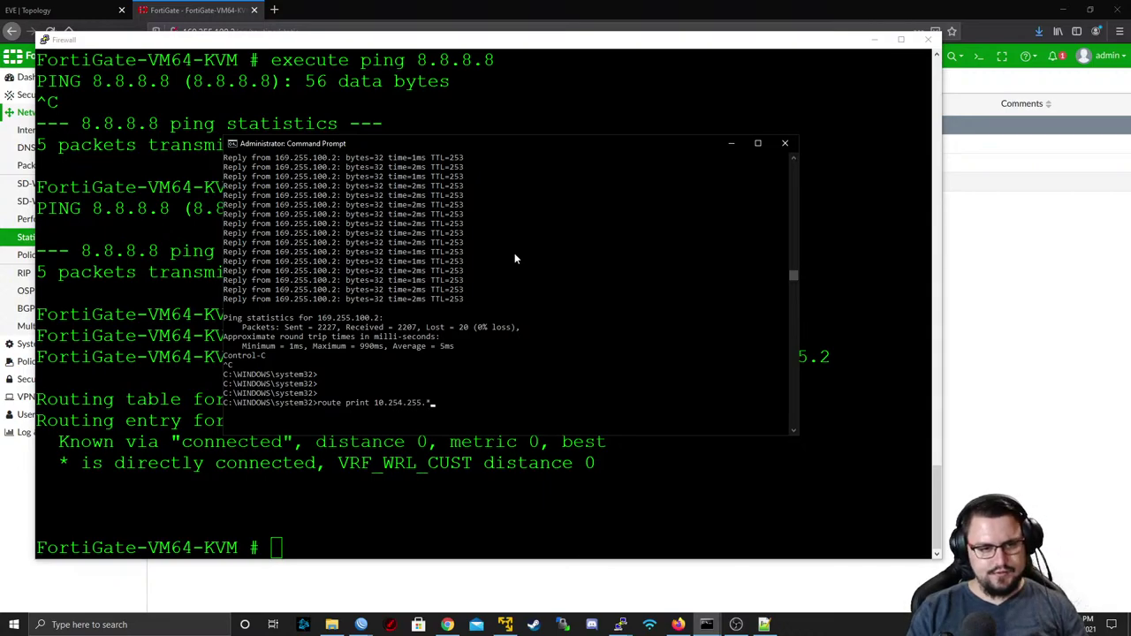
pyautogui.press('Return')
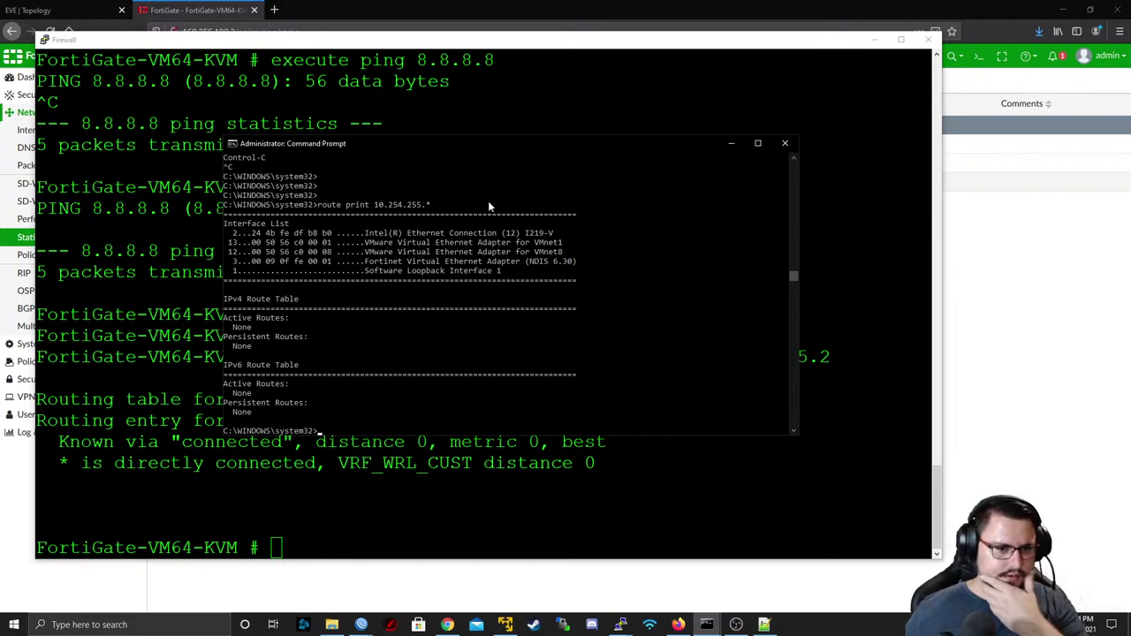
pyautogui.moveTo(384, 152); pyautogui.dragTo(1122, 160)
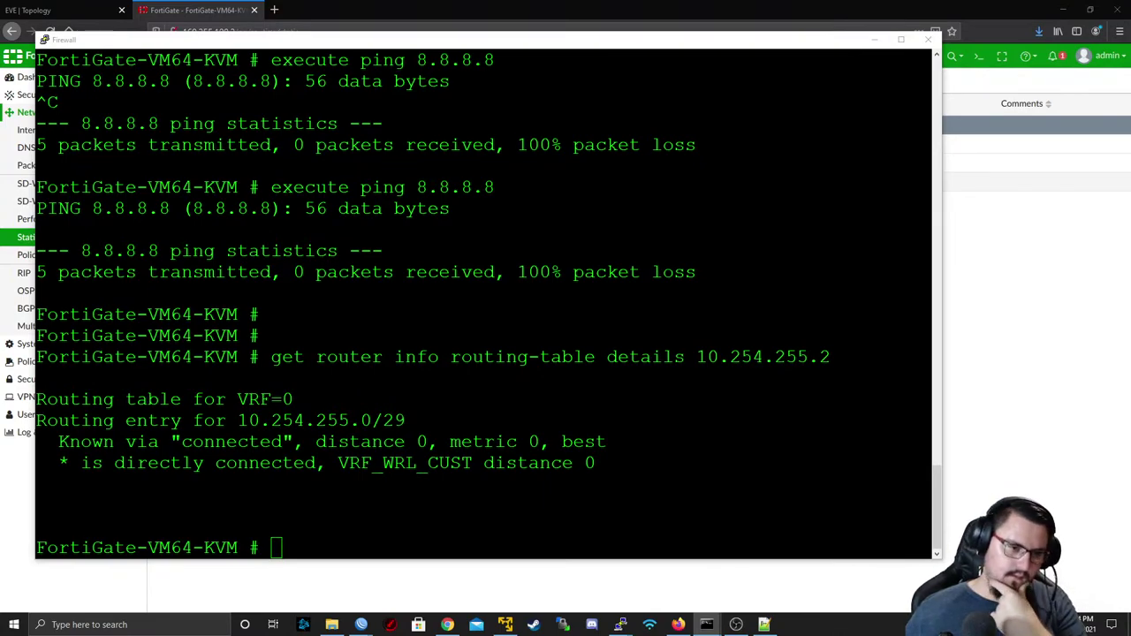
# - Check the EVE network topology, then switch back to R7's WinBox WIRELESS_CUSTOMERS route list
pyautogui.hotkey('alt', 'Tab')
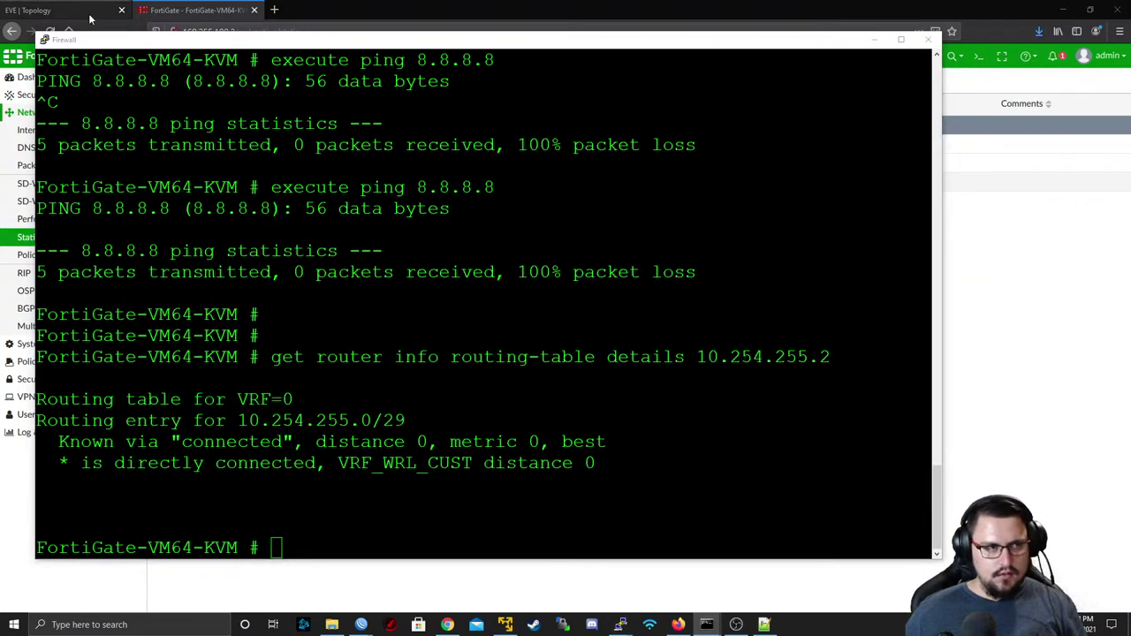
pyautogui.click(89, 16)
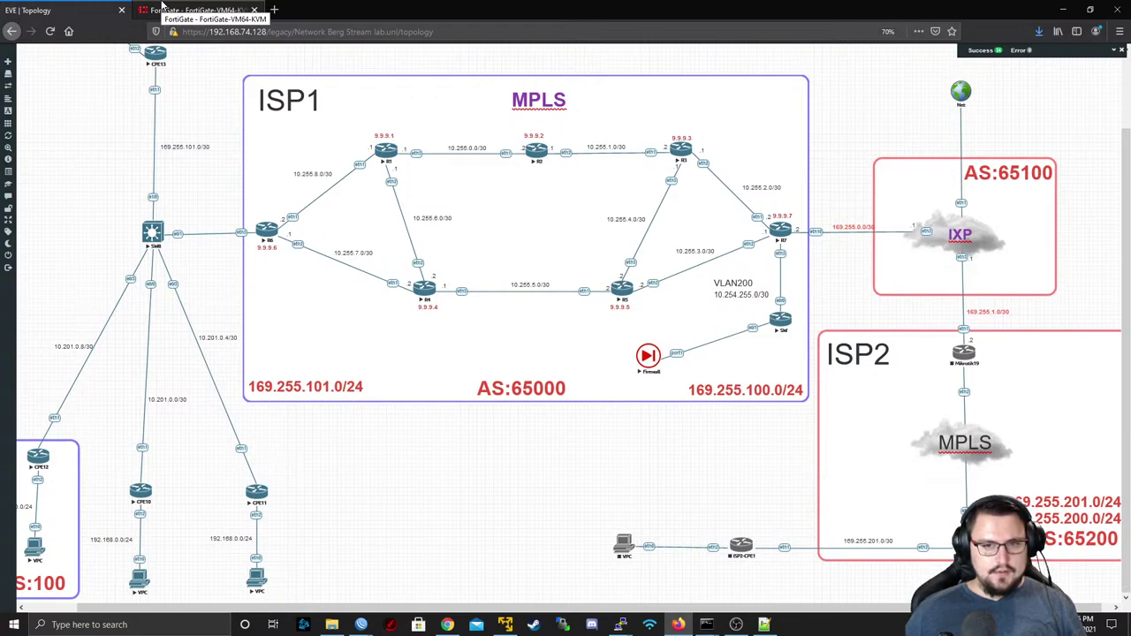
pyautogui.hotkey('alt', 'Tab')
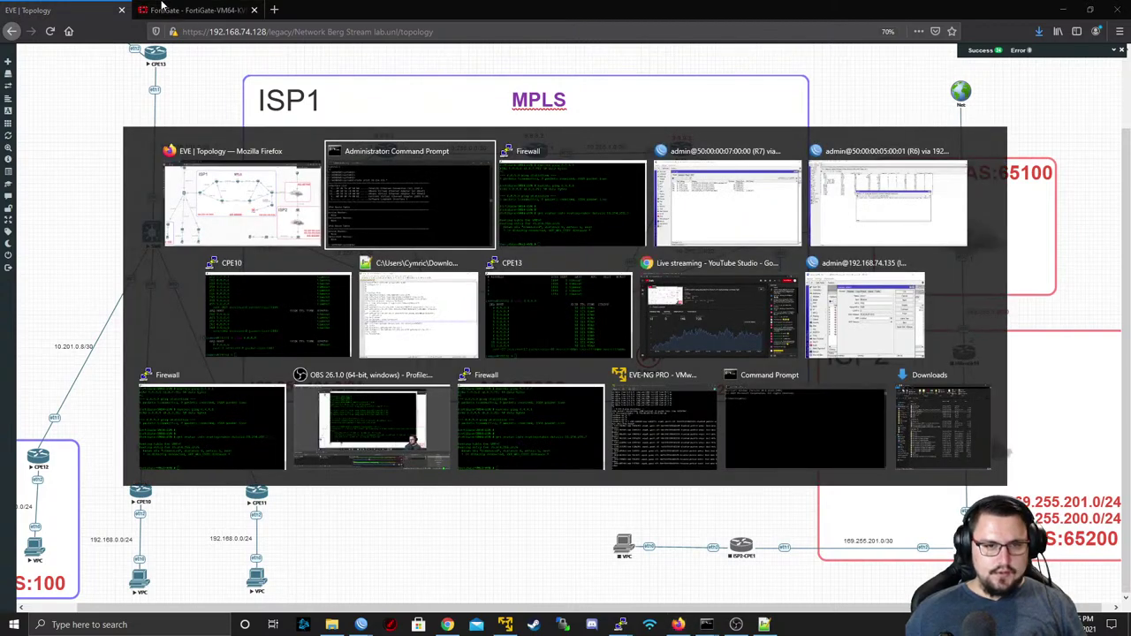
pyautogui.hotkey('alt', 'Tab')
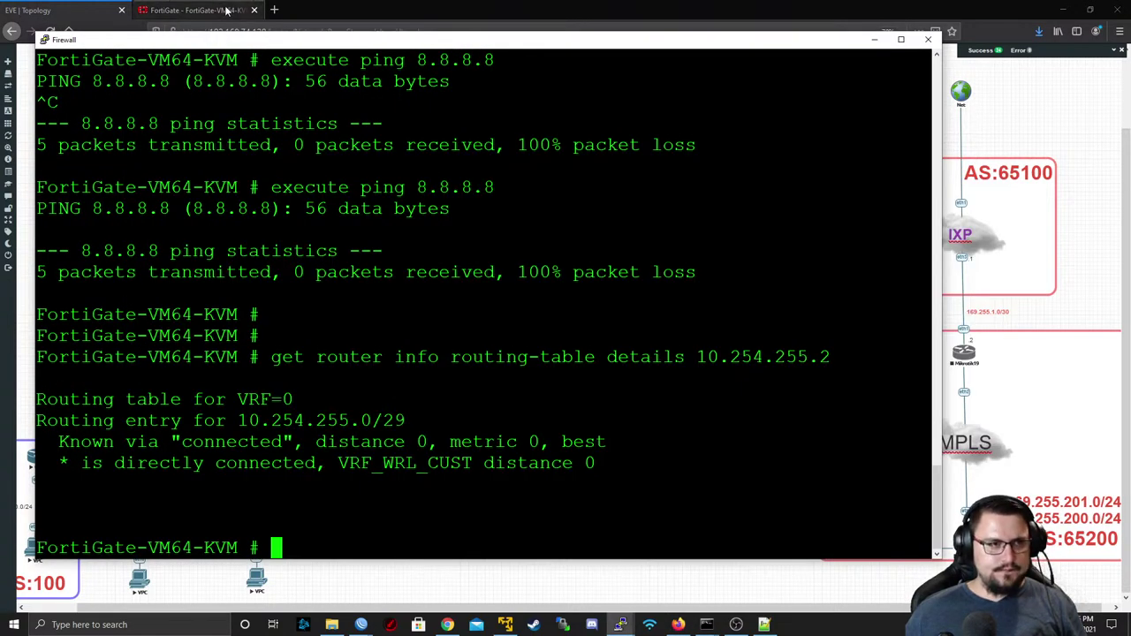
pyautogui.click(228, 11)
pyautogui.hotkey('alt', 'Tab')
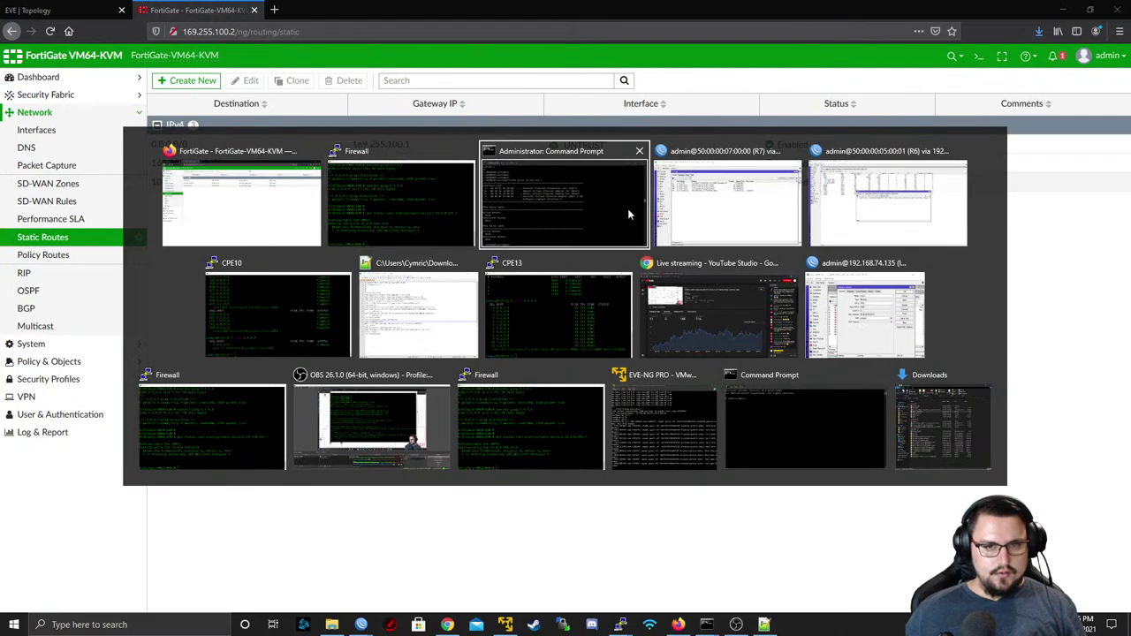
pyautogui.press('Tab')
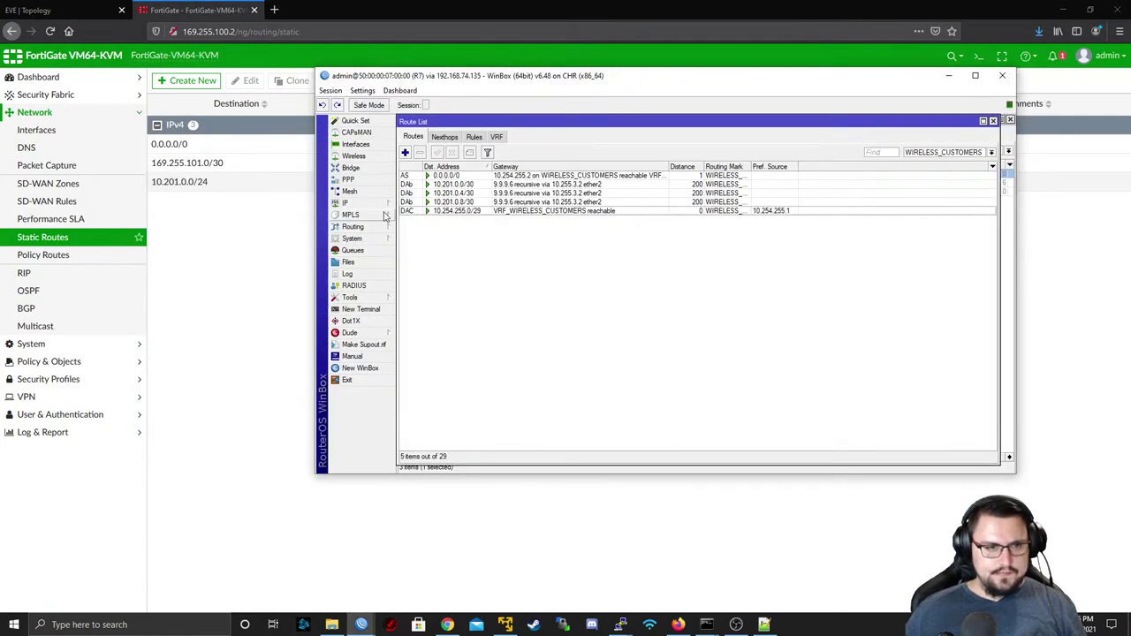
# - Filter R7's routes to the main table and delete the static 0.0.0.0/0 route via 192.168.74.2
pyautogui.click(358, 205)
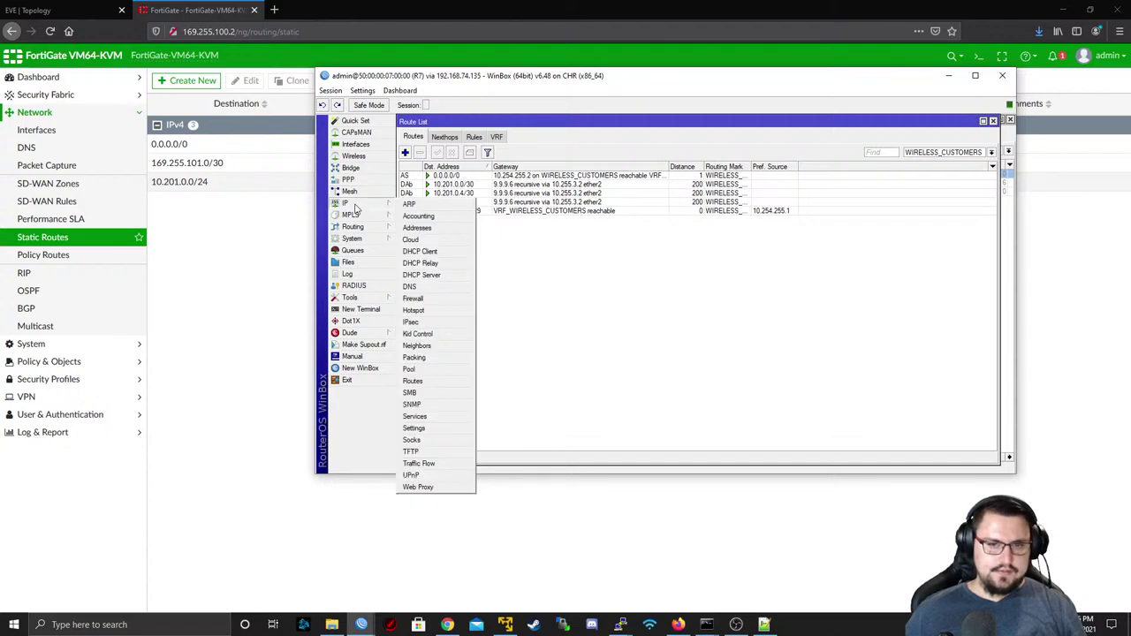
pyautogui.click(563, 258)
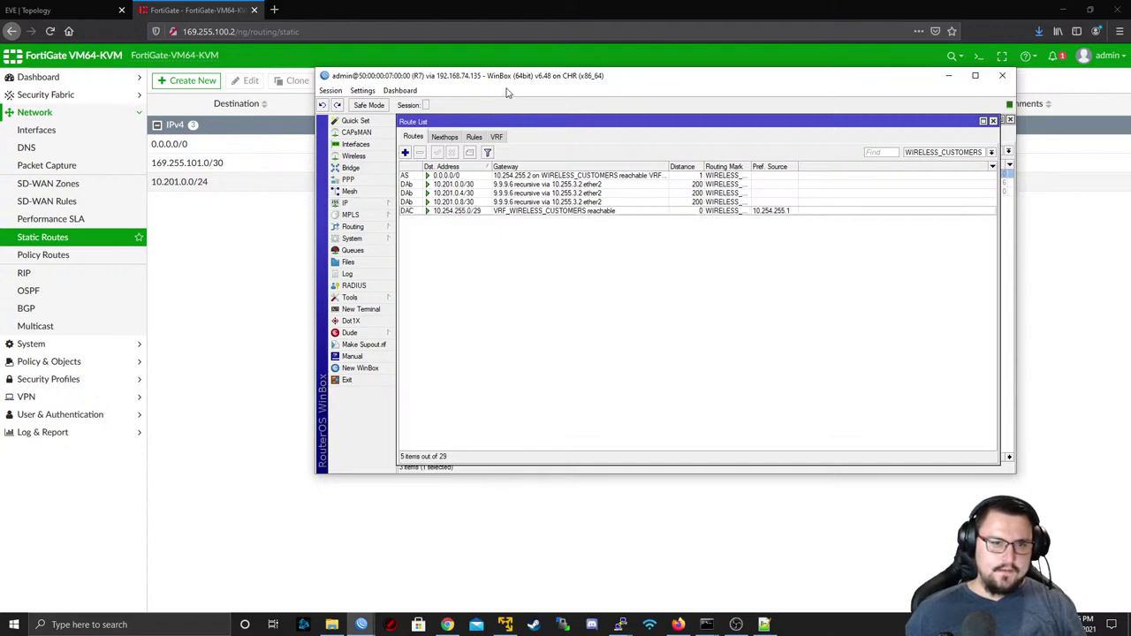
pyautogui.moveTo(468, 85); pyautogui.dragTo(389, 166)
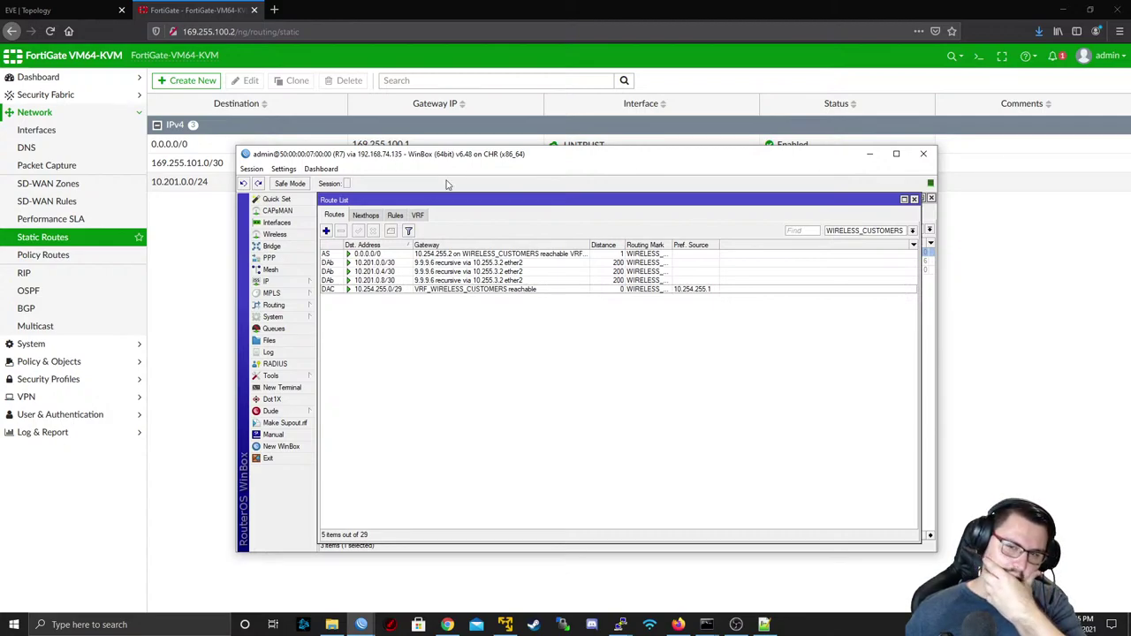
pyautogui.click(842, 232)
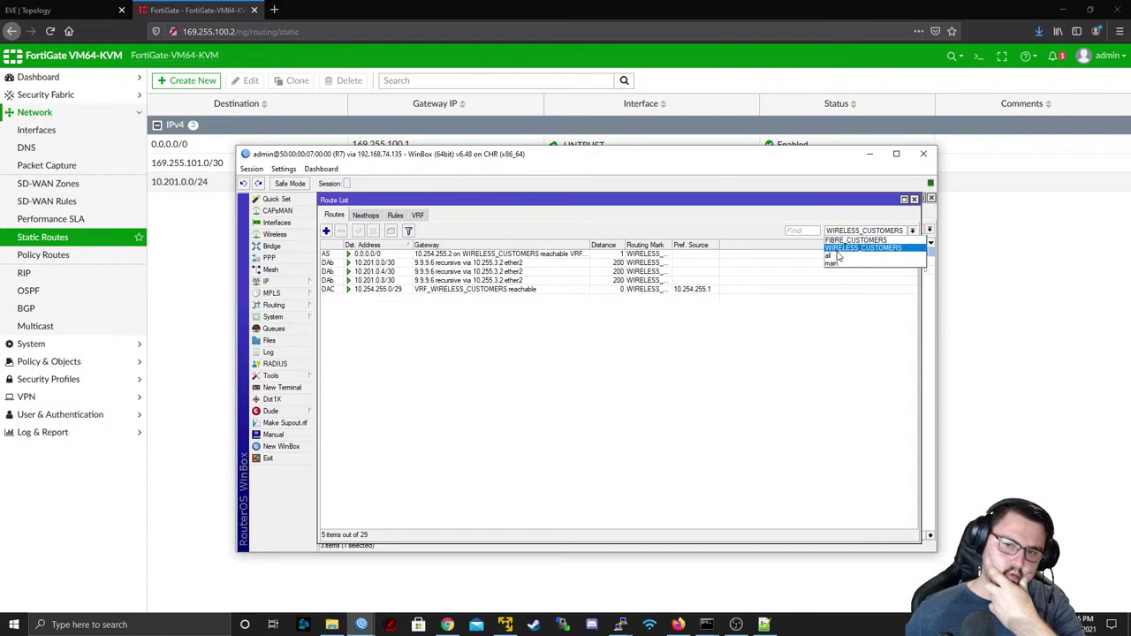
pyautogui.click(836, 263)
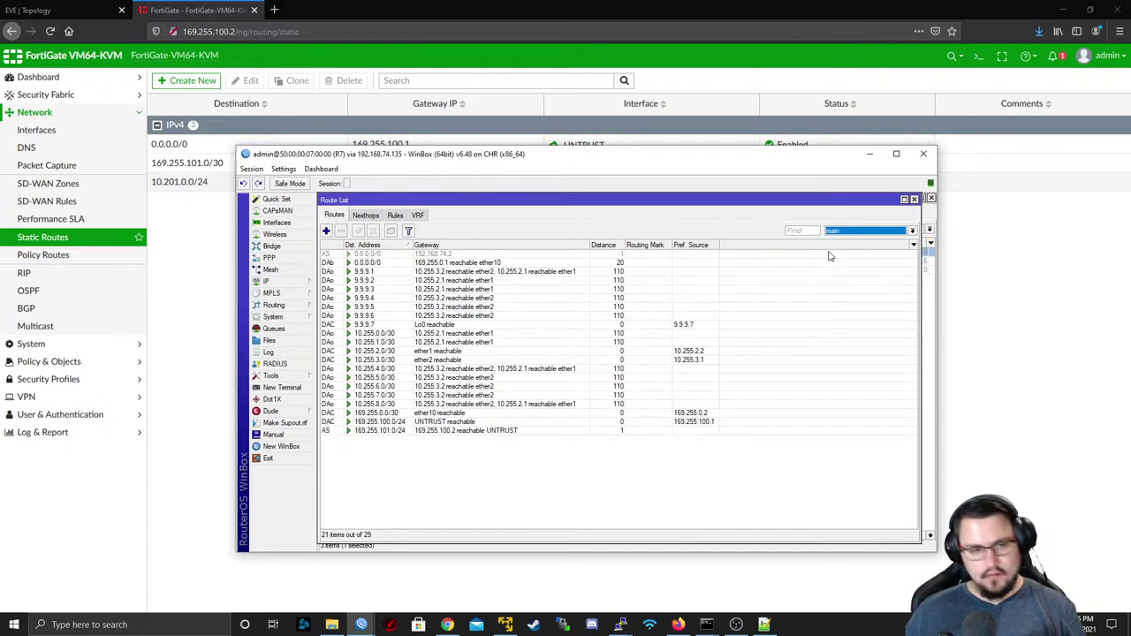
pyautogui.click(522, 254)
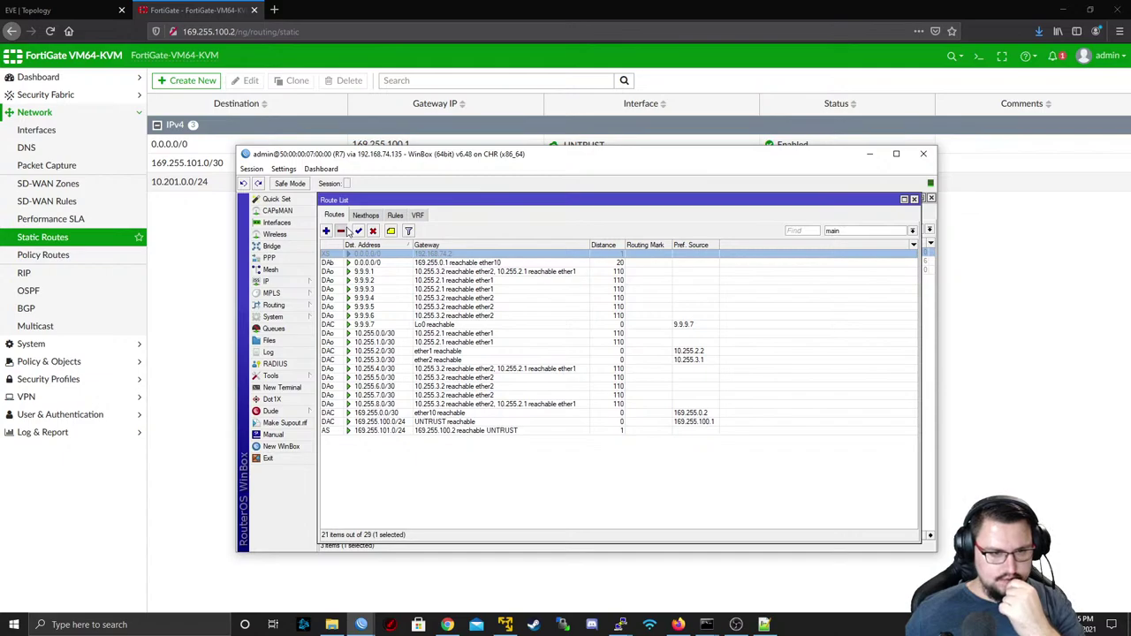
pyautogui.click(344, 231)
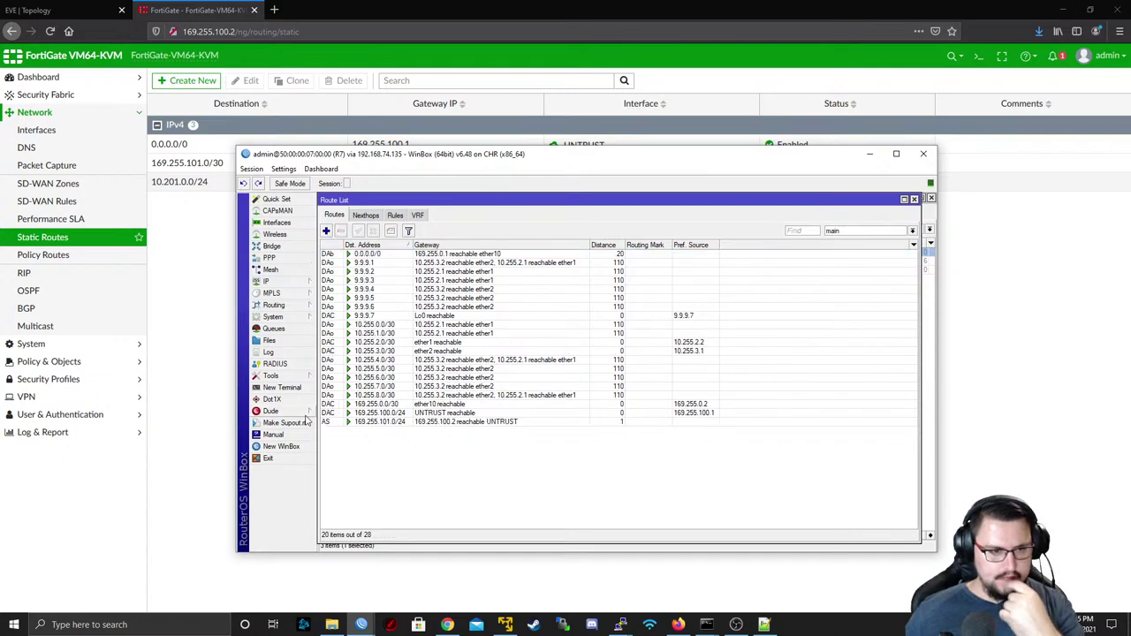
pyautogui.click(283, 388)
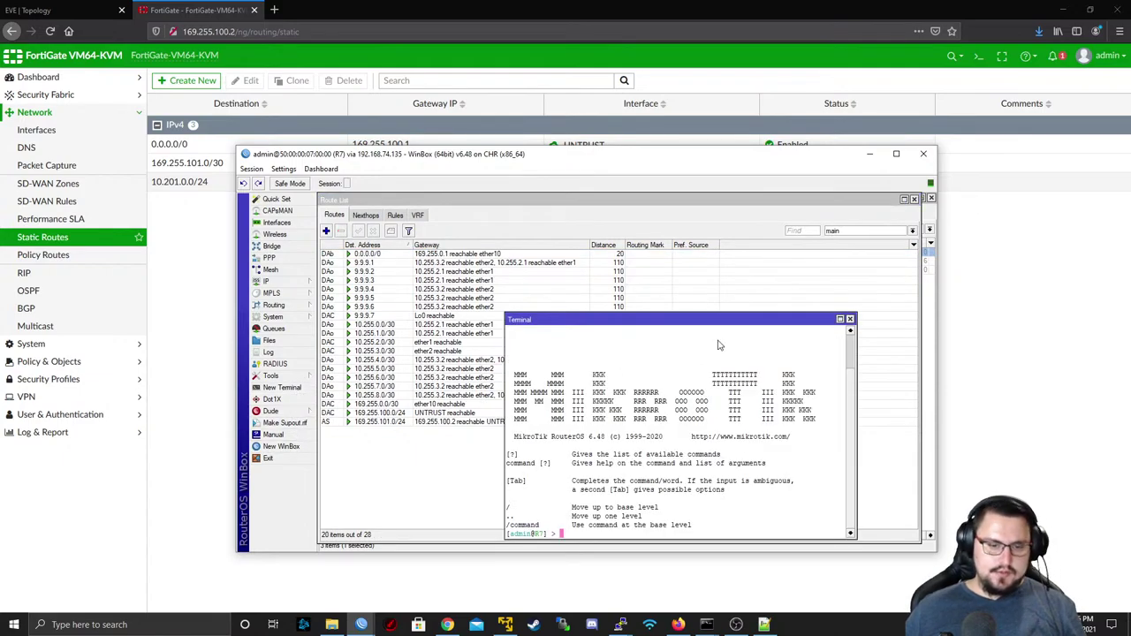
# - Ping 8.8.8.8 from R7's terminal and stop after six replies
pyautogui.write('ping 8.8.8.8')
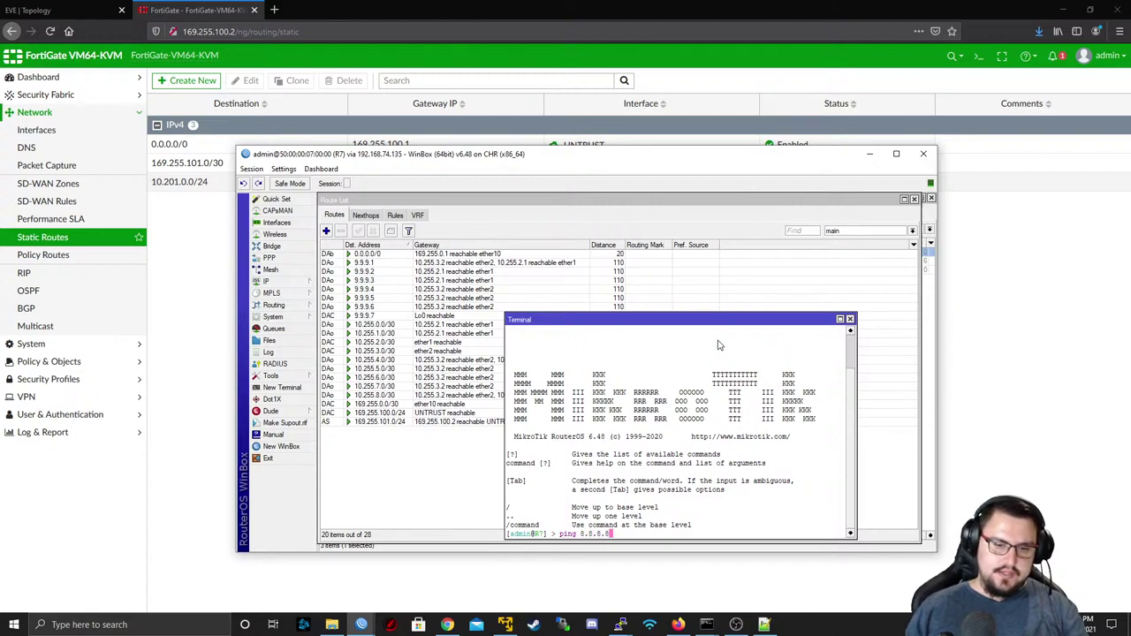
pyautogui.press('Return')
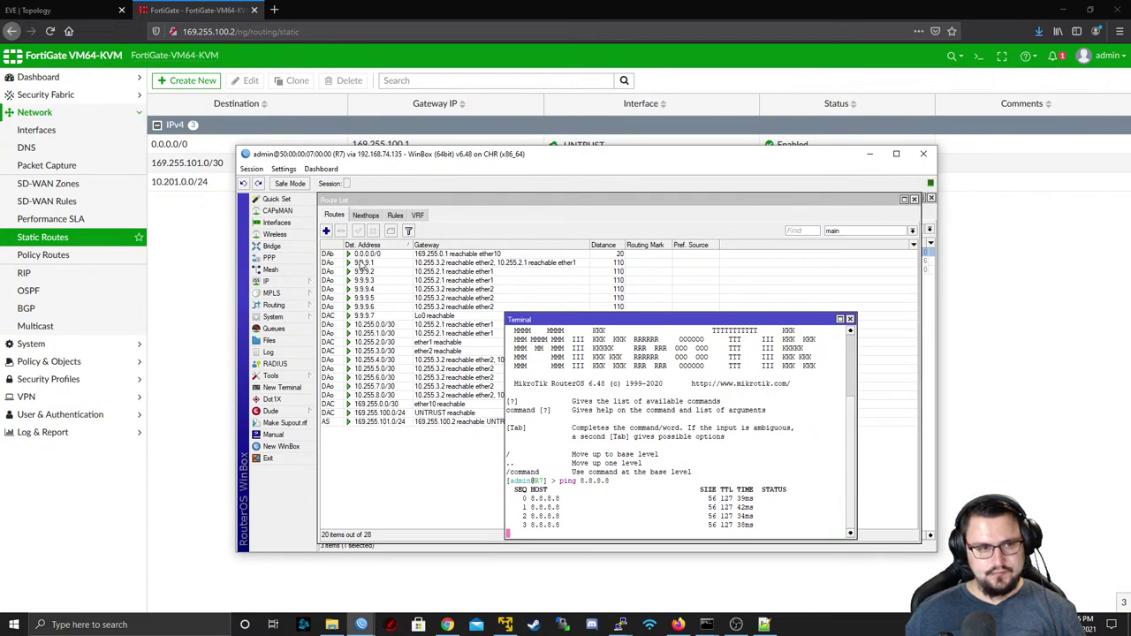
pyautogui.hotkey('ctrl', 'c')
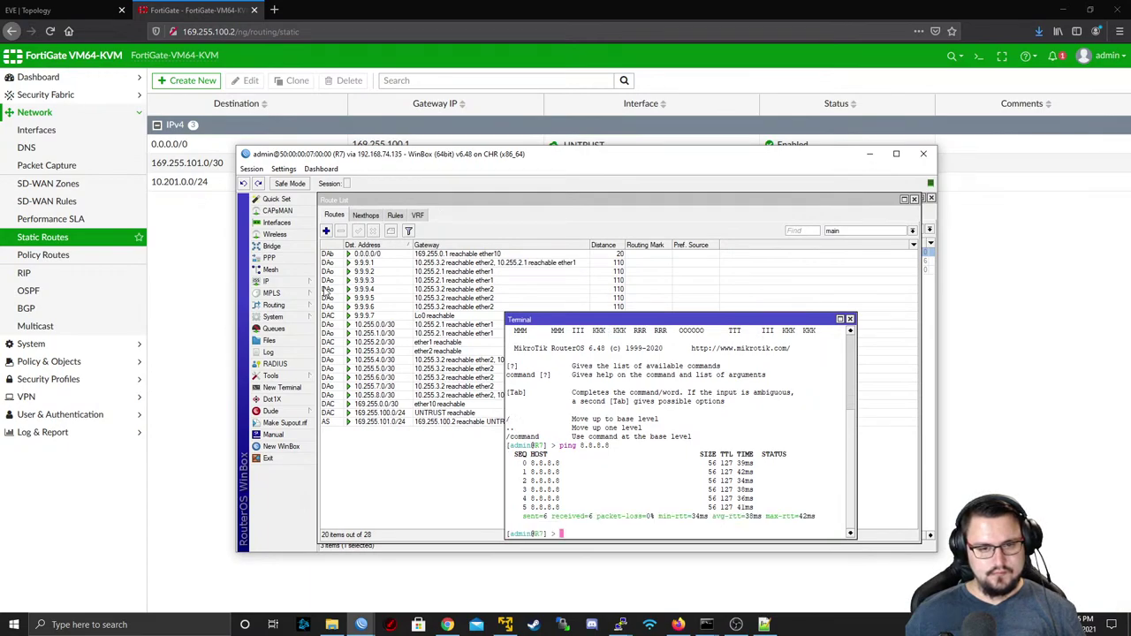
# - Ping 8.8.8.8 through the WIRELESS_CUSTOMERS routing table
pyautogui.press('Up')
pyautogui.press('Up')
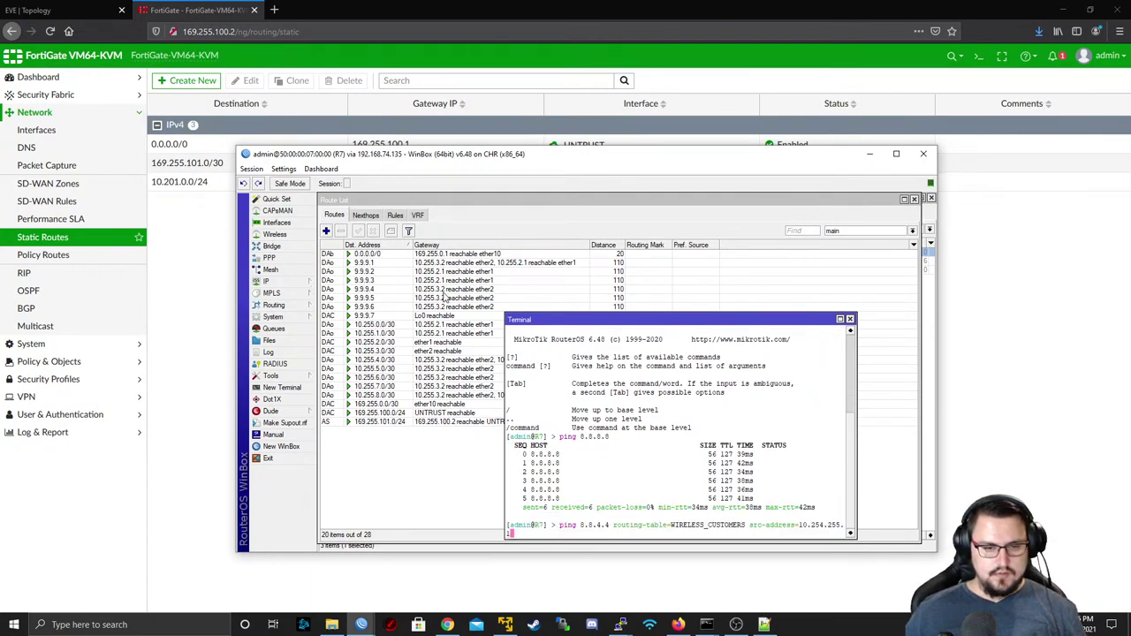
pyautogui.press('Left')
pyautogui.press('Left')
pyautogui.press('Left')
pyautogui.press('Left')
pyautogui.press('Left')
pyautogui.press('Left')
pyautogui.press('Left')
pyautogui.press('Left')
pyautogui.press('Left')
pyautogui.press('Left')
pyautogui.press('Left')
pyautogui.press('Left')
pyautogui.press('Left')
pyautogui.press('Left')
pyautogui.press('Left')
pyautogui.press('Left')
pyautogui.press('Left')
pyautogui.press('Left')
pyautogui.press('Left')
pyautogui.press('Left')
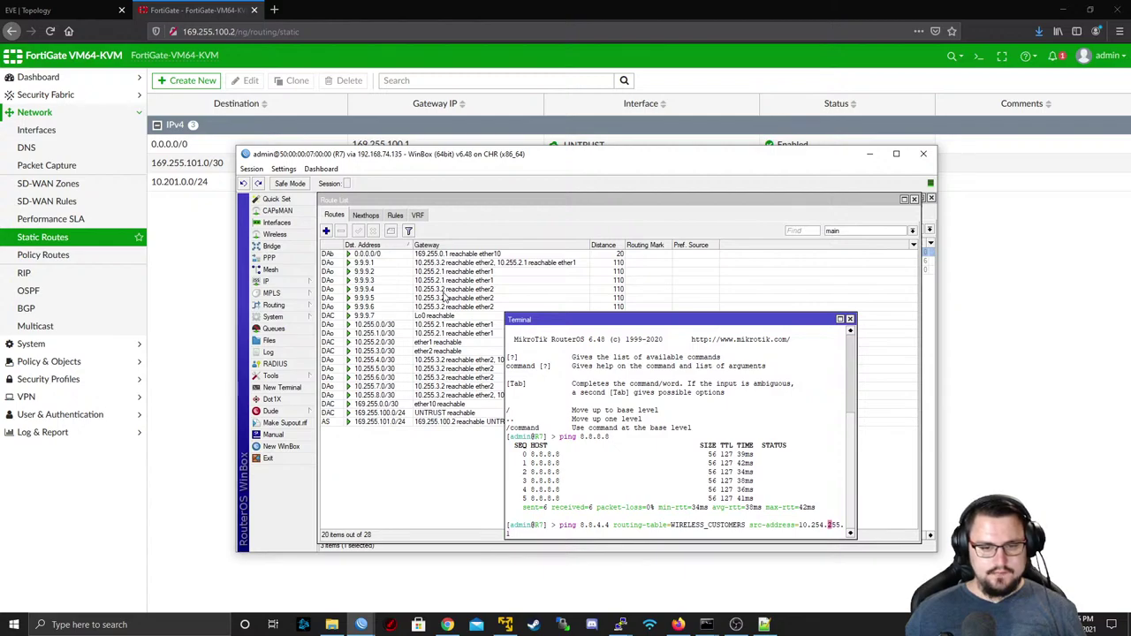
pyautogui.press('Left')
pyautogui.press('Left')
pyautogui.press('Left')
pyautogui.press('Left')
pyautogui.press('Left')
pyautogui.press('Left')
pyautogui.press('Left')
pyautogui.press('Left')
pyautogui.press('Left')
pyautogui.press('Left')
pyautogui.press('Left')
pyautogui.press('Left')
pyautogui.press('Left')
pyautogui.press('Left')
pyautogui.press('Left')
pyautogui.press('Left')
pyautogui.press('Left')
pyautogui.press('Left')
pyautogui.press('Left')
pyautogui.press('Left')
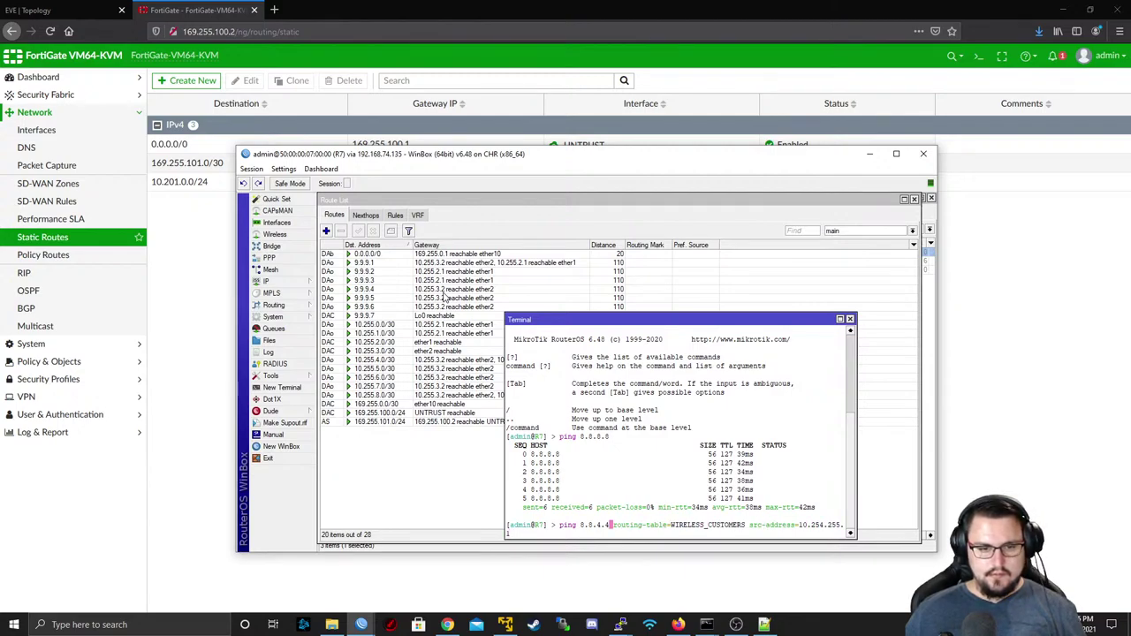
pyautogui.press('BackSpace')
pyautogui.press('BackSpace')
pyautogui.press('BackSpace')
pyautogui.write('8.8')
pyautogui.press('Return')
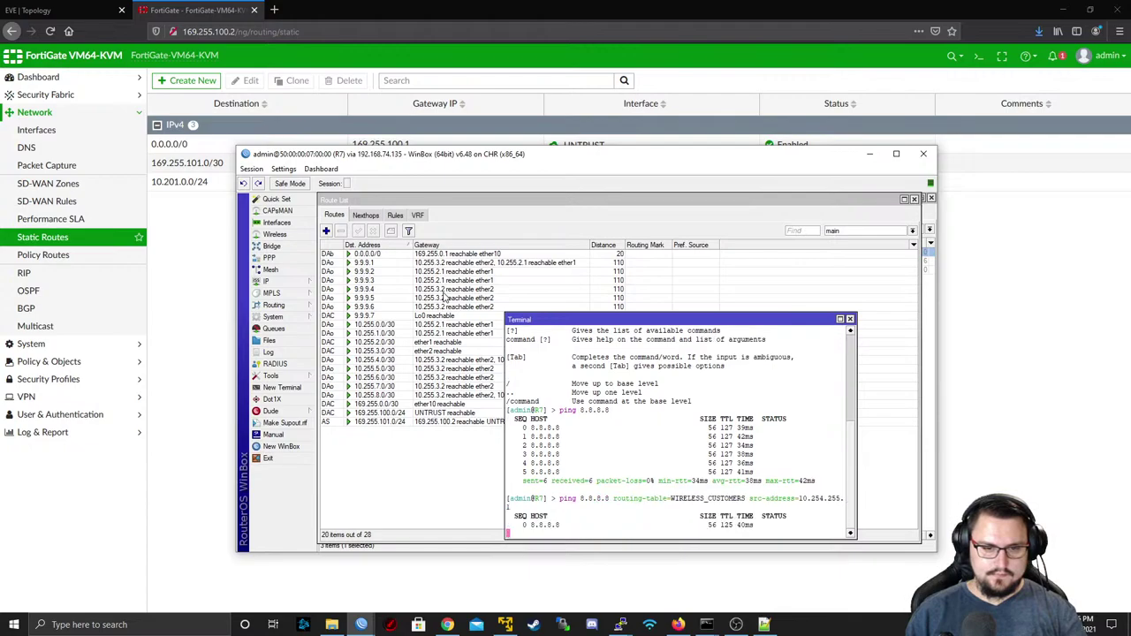
pyautogui.hotkey('ctrl', 'c')
# - Ping 8.8.4.4 through the WIRELESS_CUSTOMERS routing table
pyautogui.press('Up')
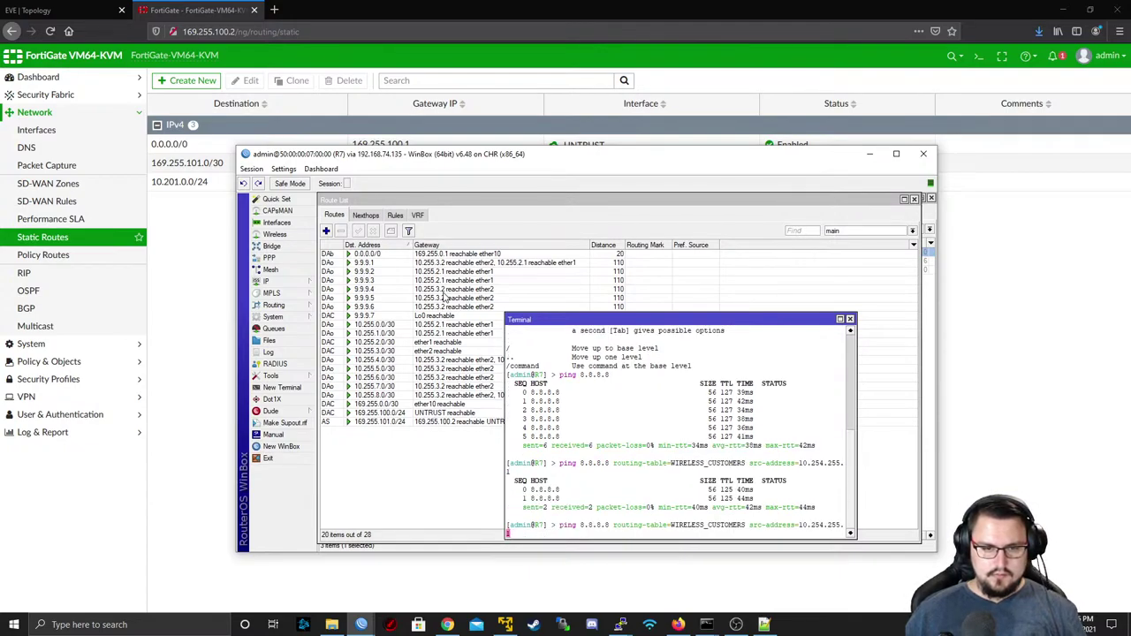
pyautogui.press('Left')
pyautogui.press('Left')
pyautogui.press('Left')
pyautogui.press('Left')
pyautogui.press('Left')
pyautogui.press('Left')
pyautogui.press('Left')
pyautogui.press('Left')
pyautogui.press('Left')
pyautogui.press('Left')
pyautogui.press('Left')
pyautogui.press('Left')
pyautogui.press('Left')
pyautogui.press('Left')
pyautogui.press('Left')
pyautogui.press('Left')
pyautogui.press('Left')
pyautogui.press('Left')
pyautogui.press('Left')
pyautogui.press('Left')
pyautogui.press('Left')
pyautogui.press('Left')
pyautogui.press('Left')
pyautogui.press('Left')
pyautogui.press('Left')
pyautogui.press('Left')
pyautogui.press('Left')
pyautogui.press('Left')
pyautogui.press('Left')
pyautogui.press('Left')
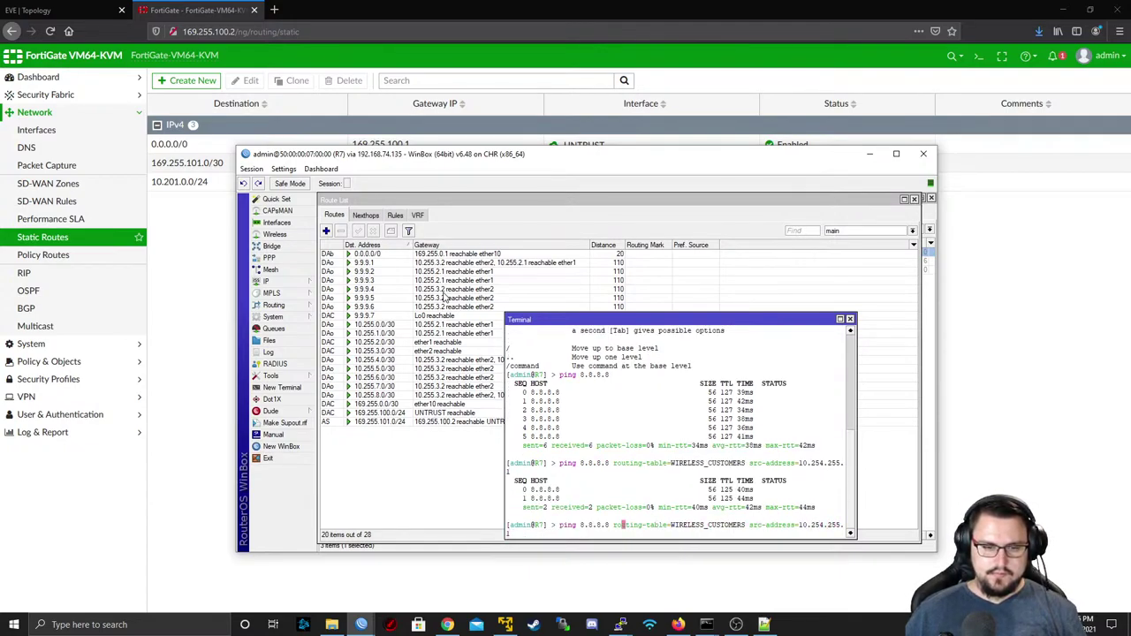
pyautogui.press('Left')
pyautogui.press('BackSpace')
pyautogui.press('BackSpace')
pyautogui.press('BackSpace')
pyautogui.write('4.4')
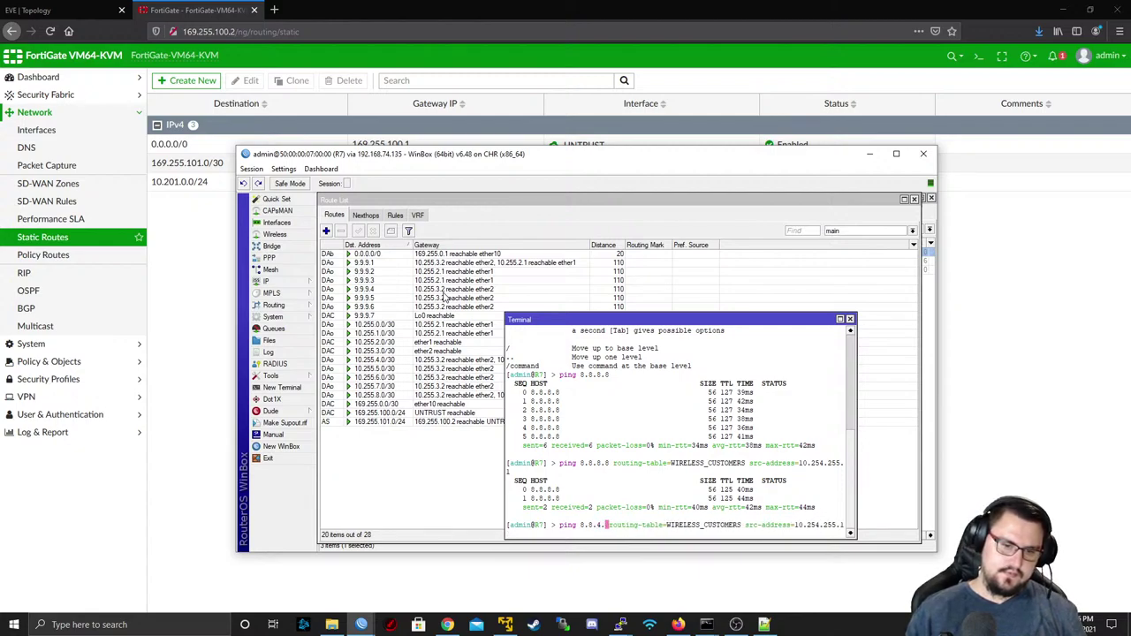
pyautogui.press('Return')
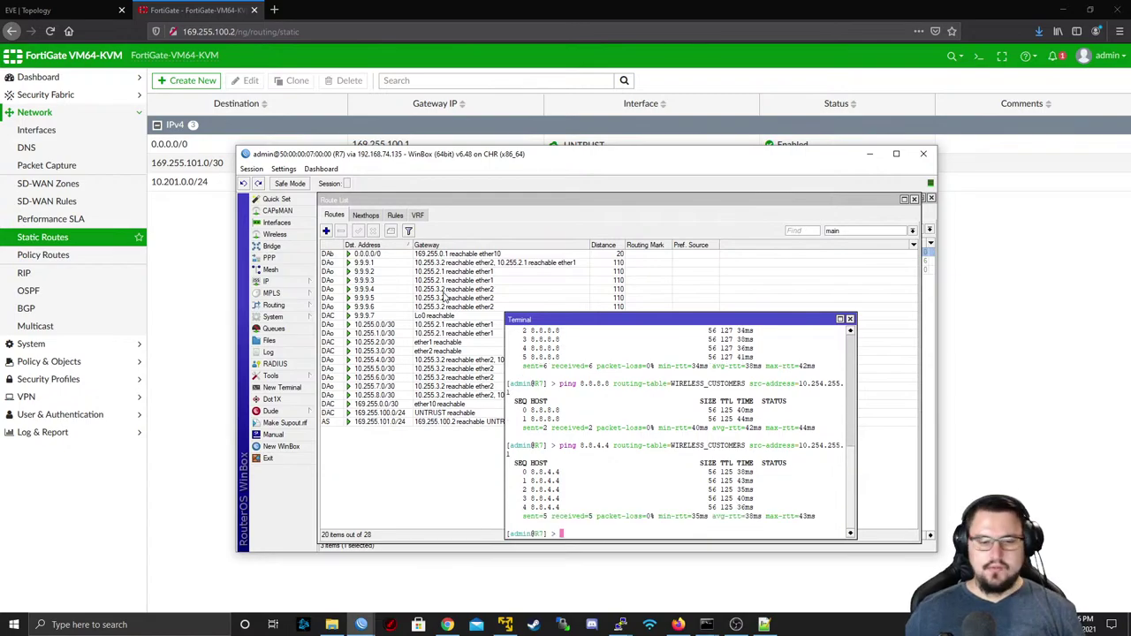
# - Rerun ping 8.8.8.8 on CPE10, stop it after six replies, and minimize the CPE10 window
pyautogui.moveTo(625, 623)
pyautogui.click(738, 569)
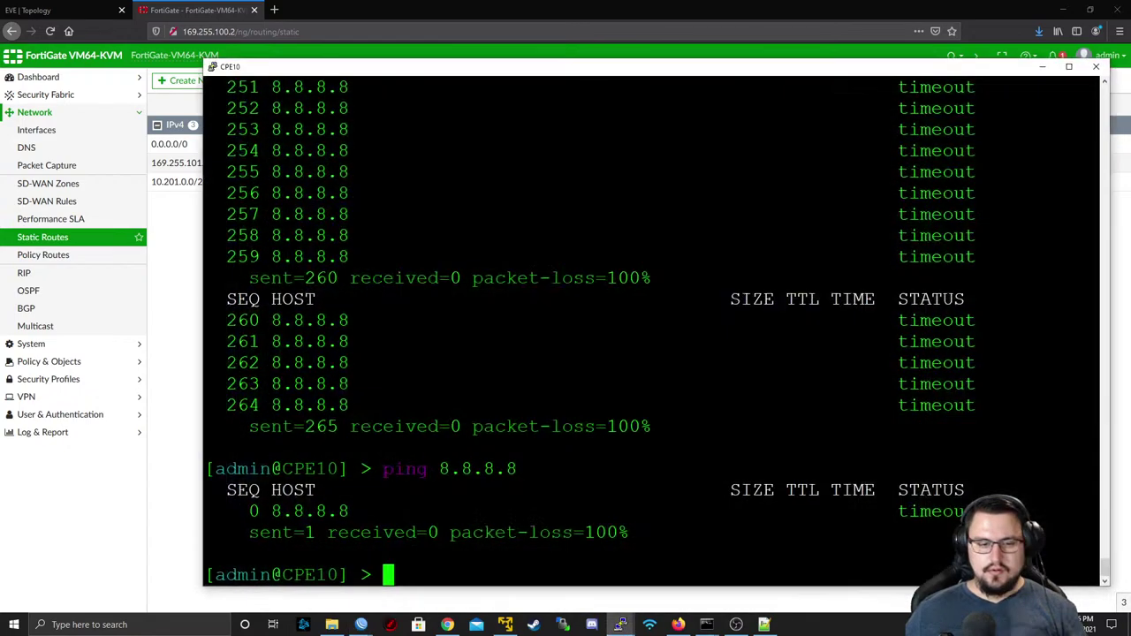
pyautogui.press('Up')
pyautogui.press('Return')
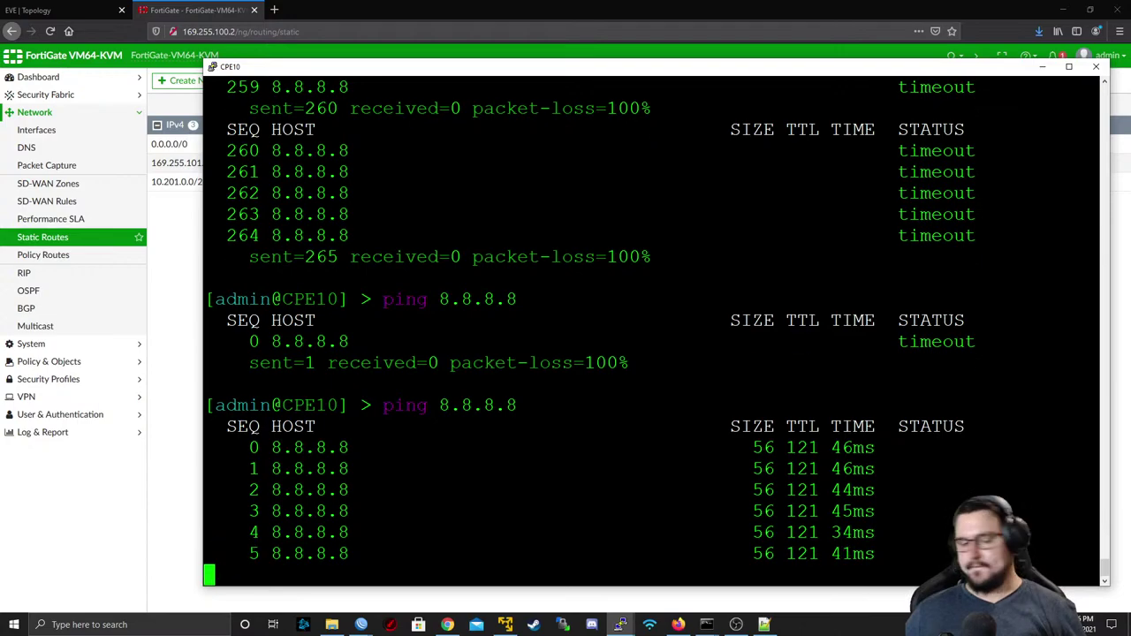
pyautogui.hotkey('ctrl', 'c')
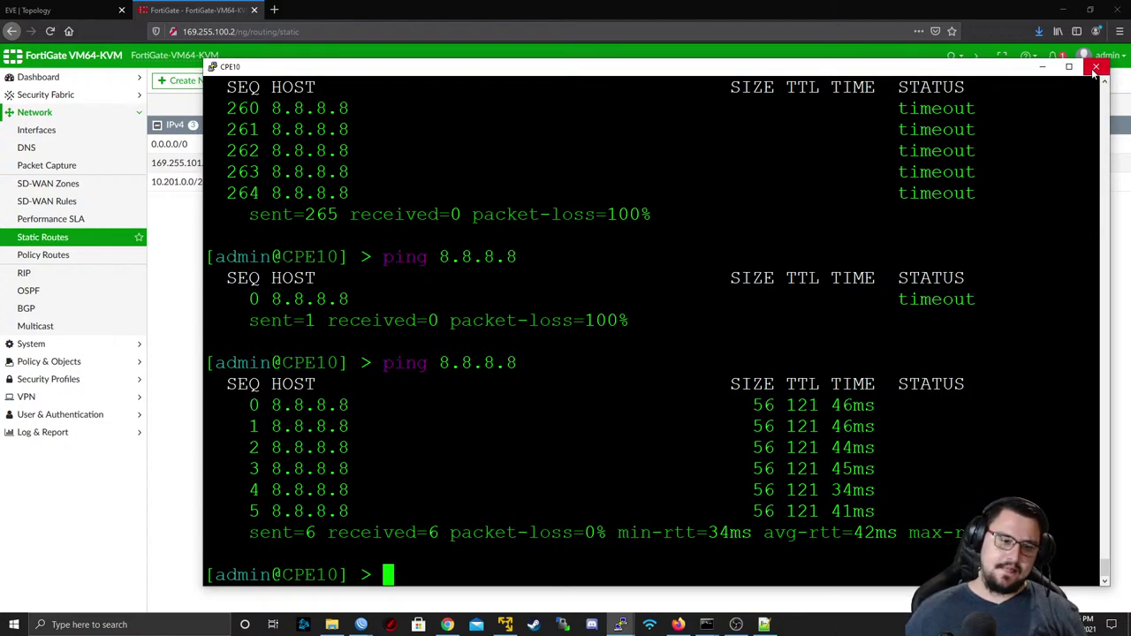
pyautogui.click(1040, 68)
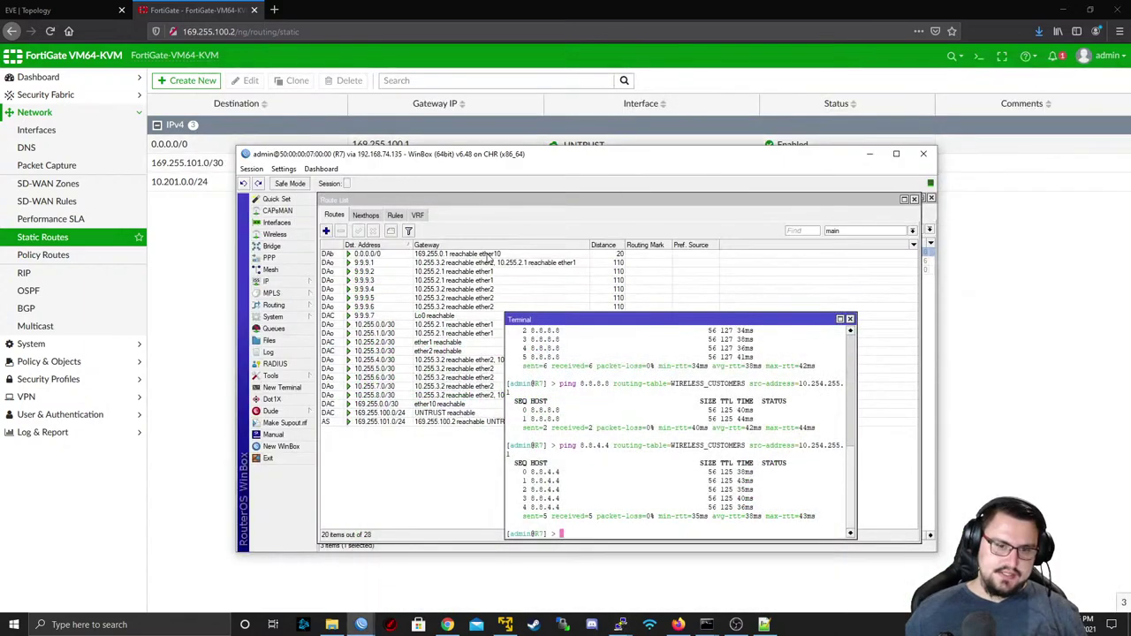
# - Inspect R7's VRF_FIBRE_CUSTOMERS and VRF_WIRELESS_CUSTOMERS NAT masquerade rules without changing them
pyautogui.click(267, 281)
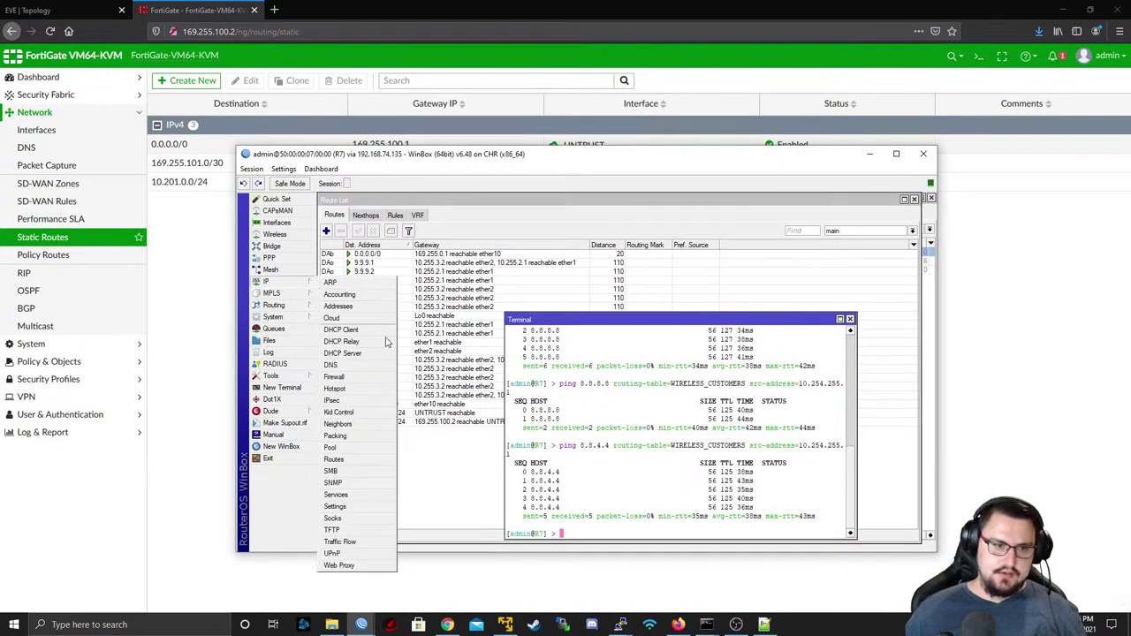
pyautogui.click(351, 379)
pyautogui.click(455, 263)
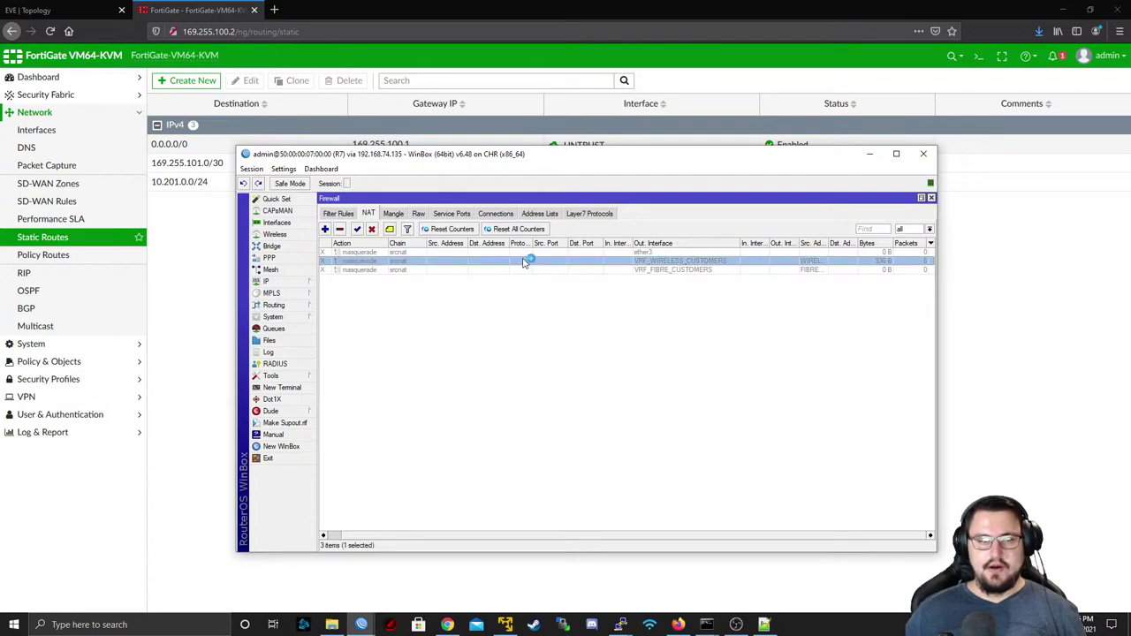
pyautogui.doubleClick(521, 271)
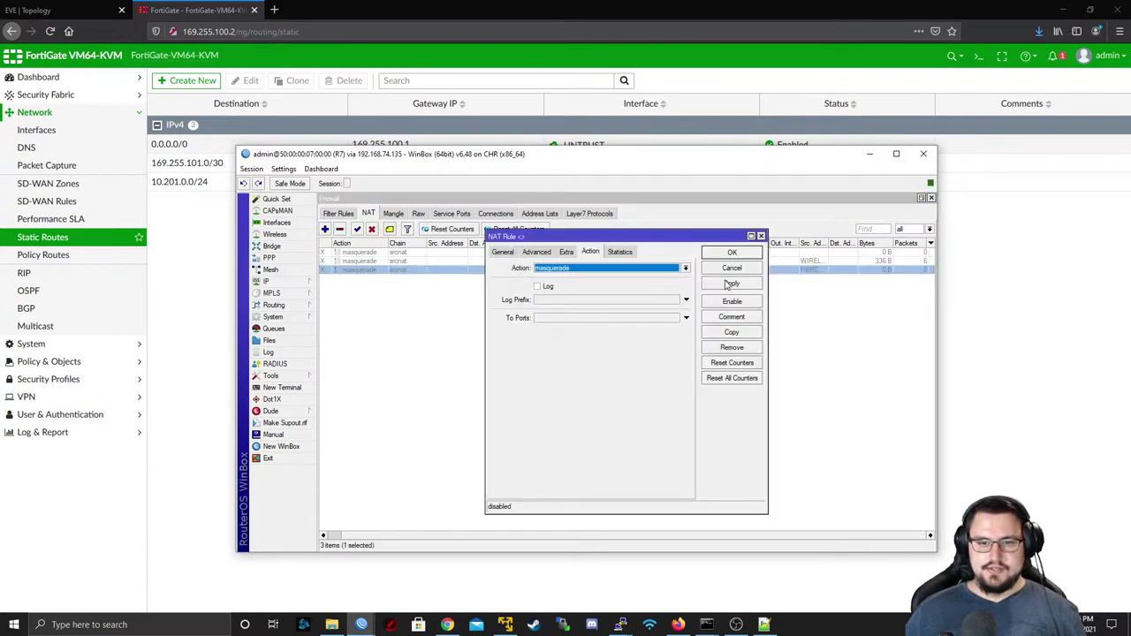
pyautogui.click(731, 268)
pyautogui.click(510, 262)
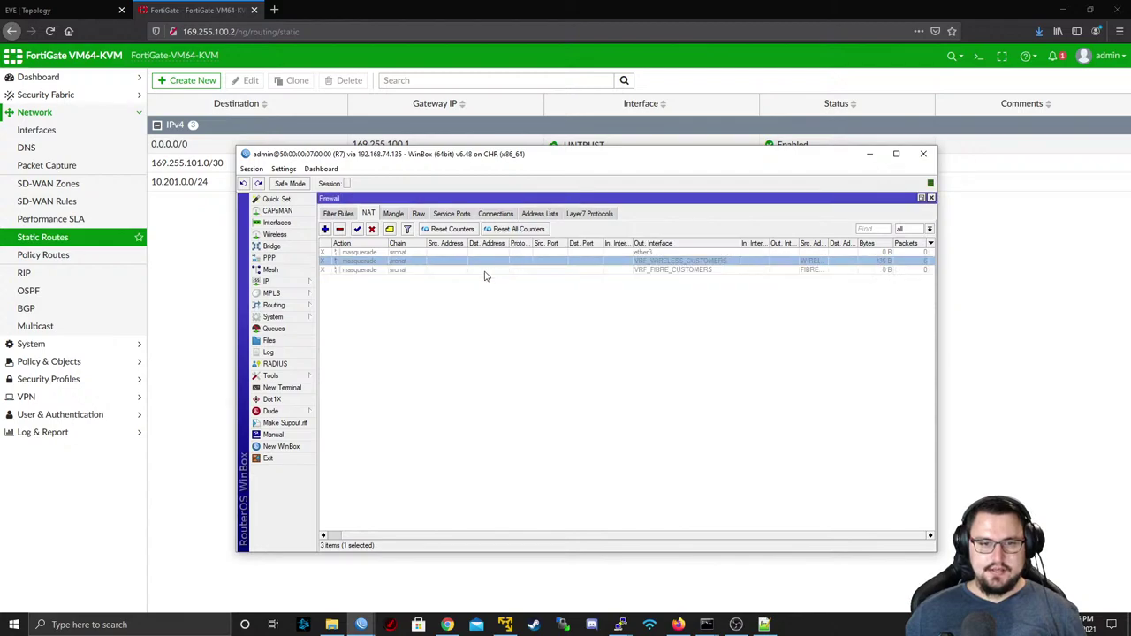
pyautogui.doubleClick(536, 263)
pyautogui.click(721, 282)
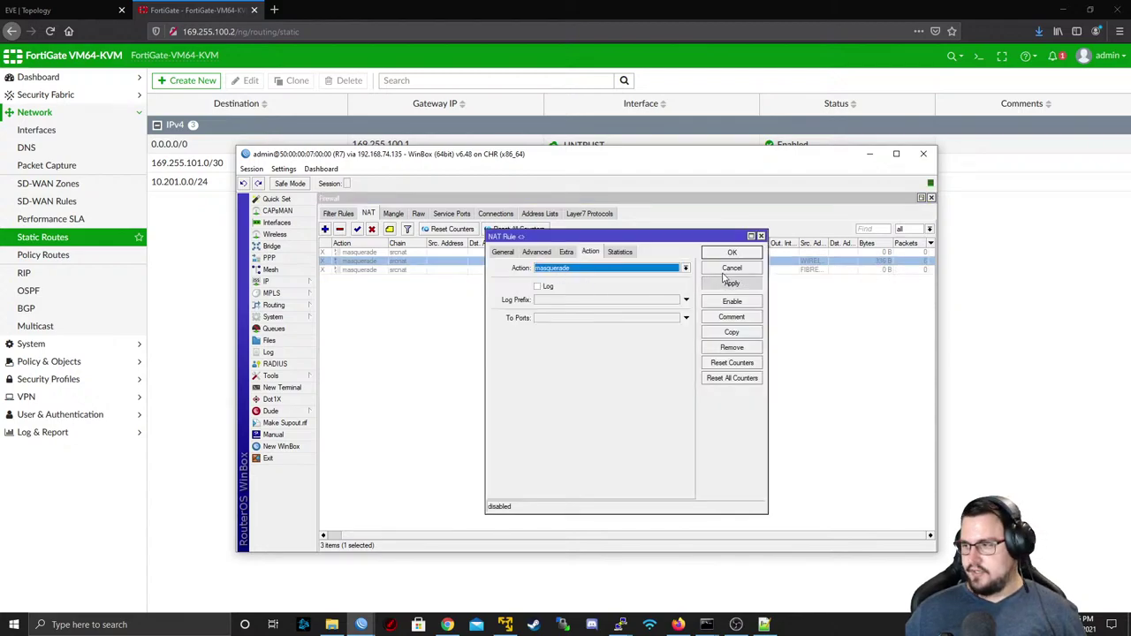
pyautogui.click(726, 269)
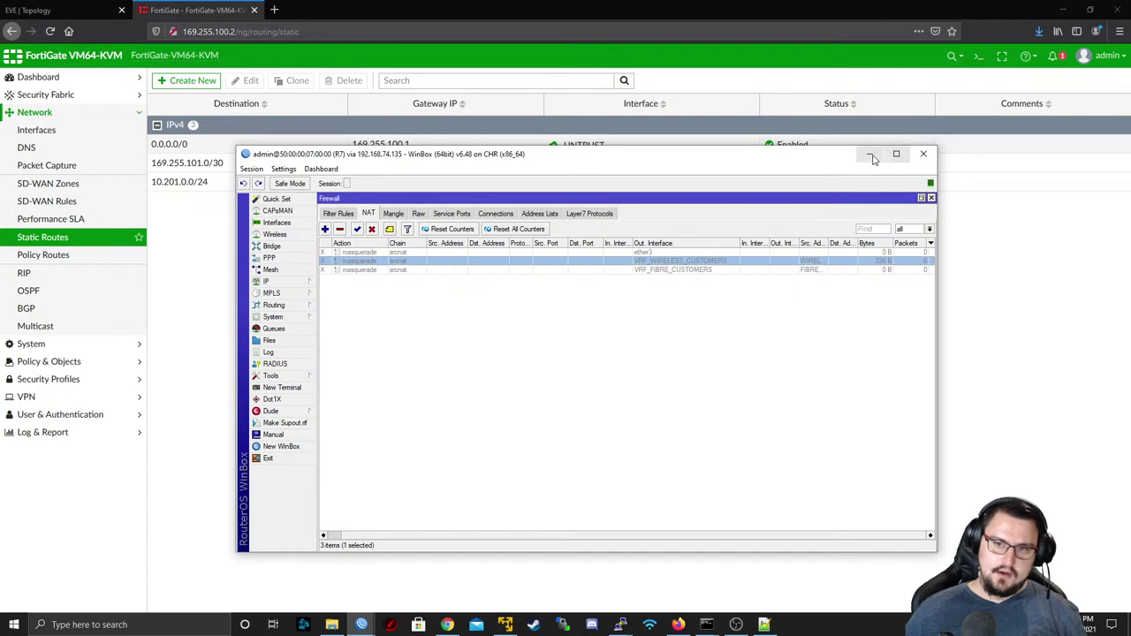
# - Minimize WinBox and open the FortiGate Policy & Objects > Firewall Policy list
pyautogui.click(869, 154)
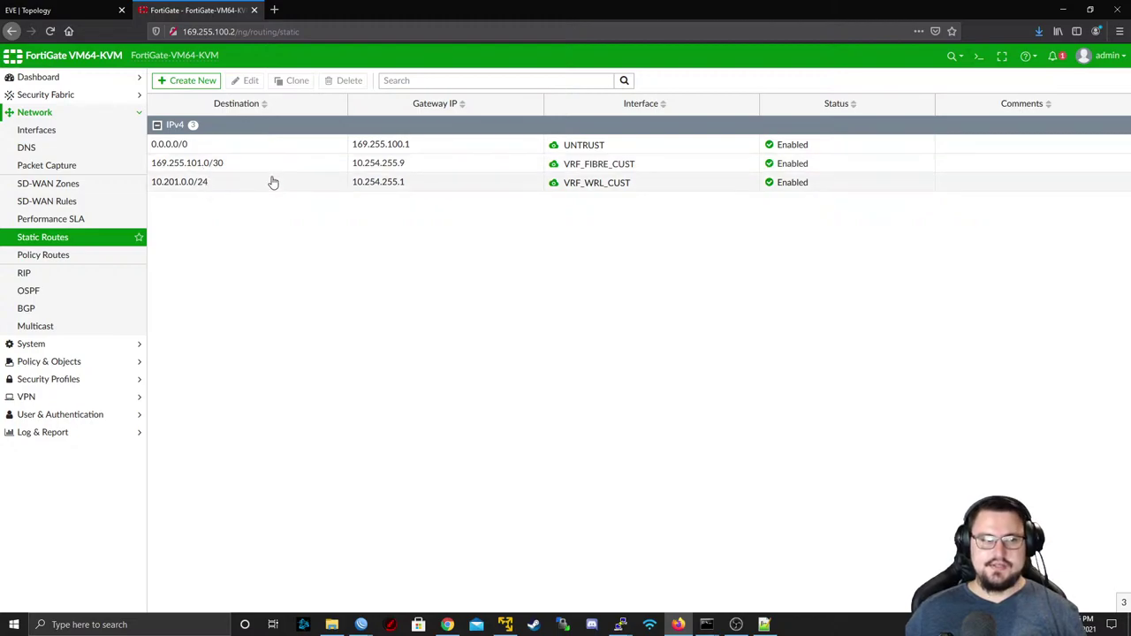
pyautogui.click(76, 362)
pyautogui.click(80, 167)
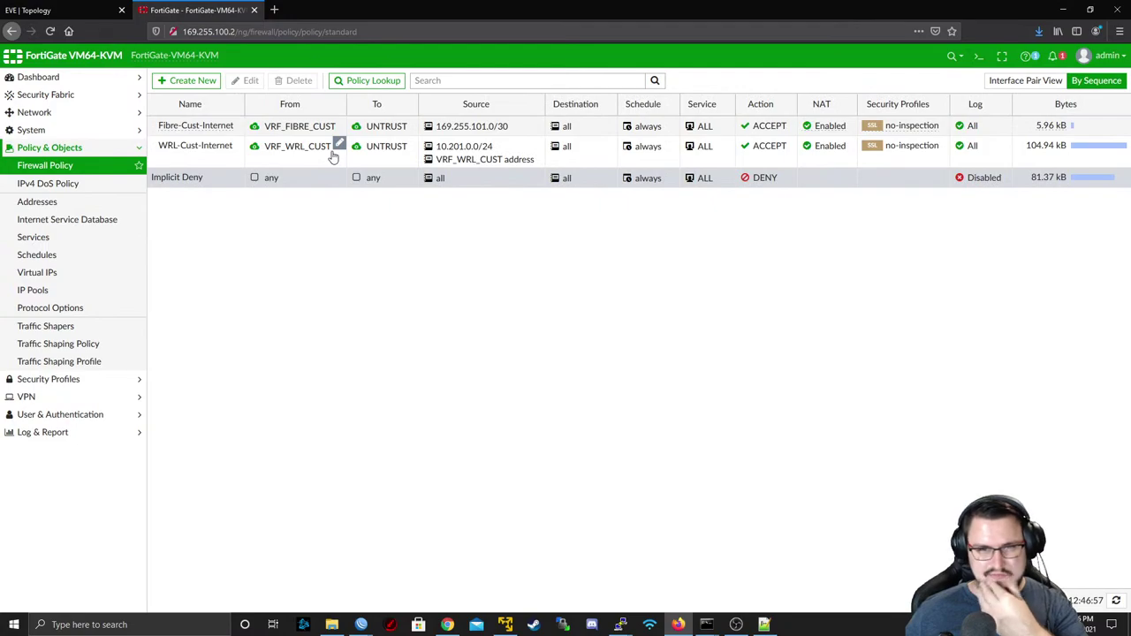
pyautogui.click(690, 178)
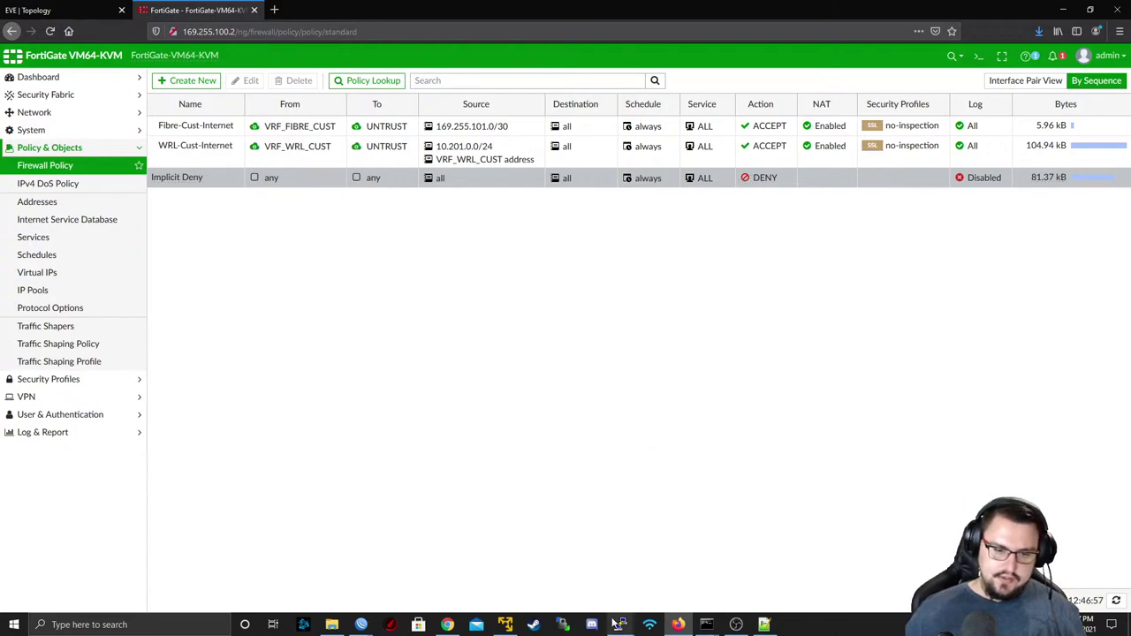
# - Rerun CPE10's ping to 8.8.8.8, stopping after three replies with 0% loss, then bring up the EVE topology
pyautogui.moveTo(616, 624)
pyautogui.click(707, 584)
pyautogui.press('Return')
pyautogui.press('Return')
pyautogui.press('Return')
pyautogui.press('Up')
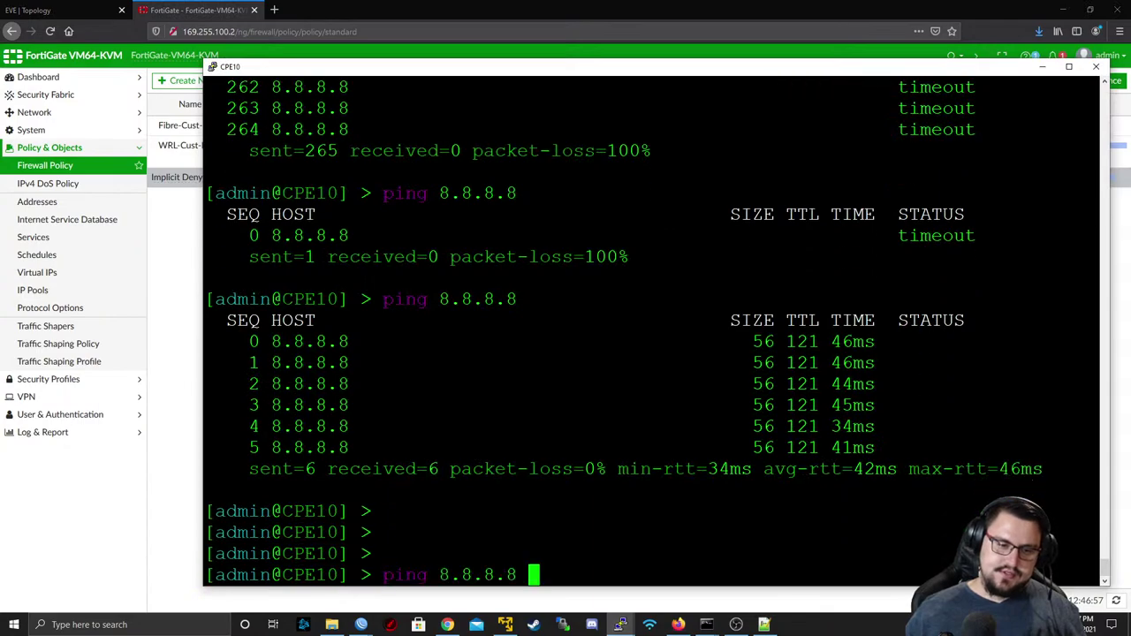
pyautogui.press('Return')
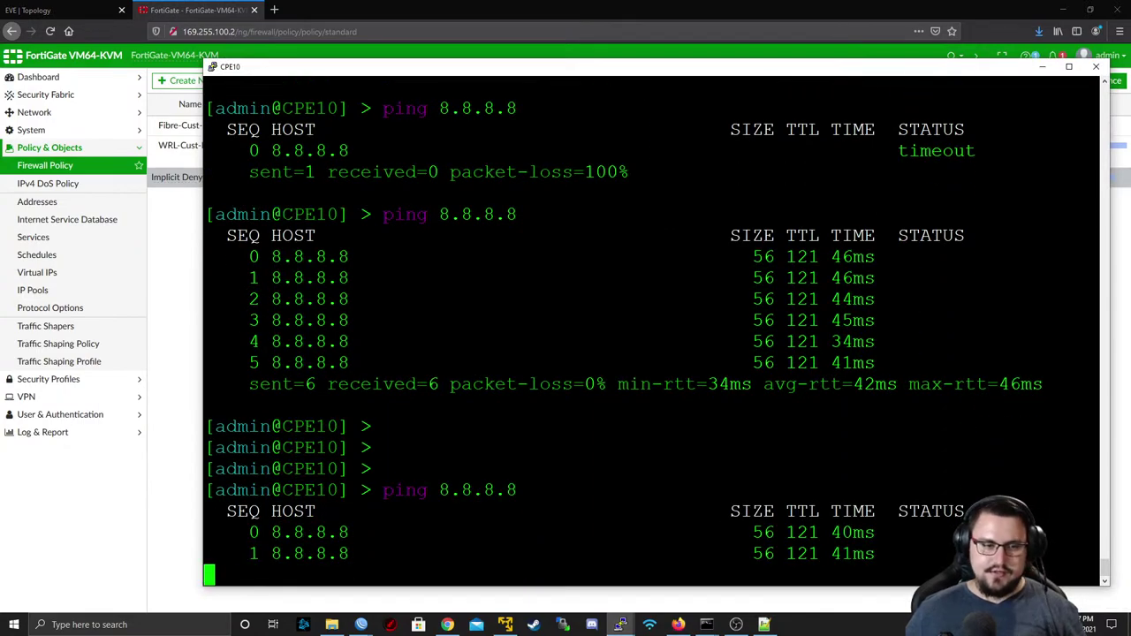
pyautogui.hotkey('ctrl', 'c')
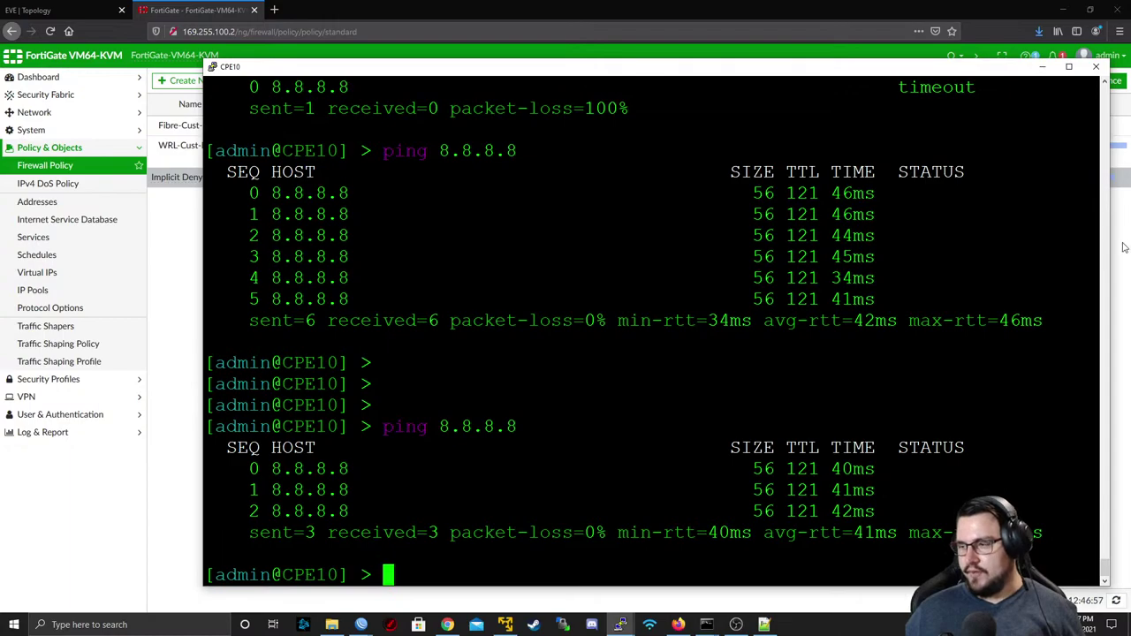
pyautogui.click(40, 10)
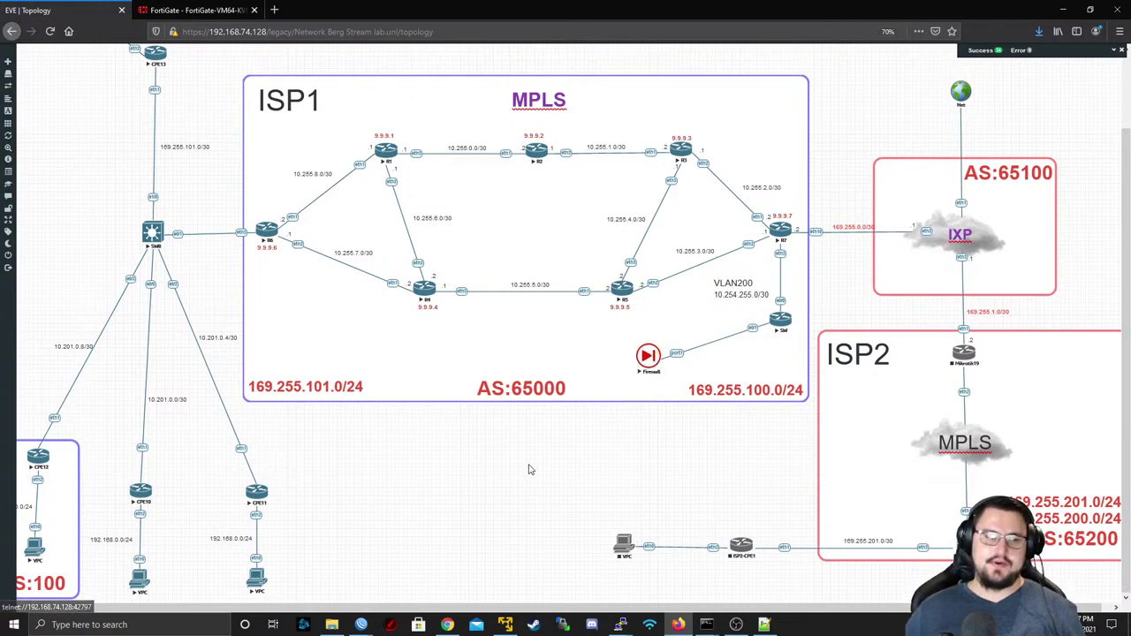
pyautogui.scroll(2, 202, 281)
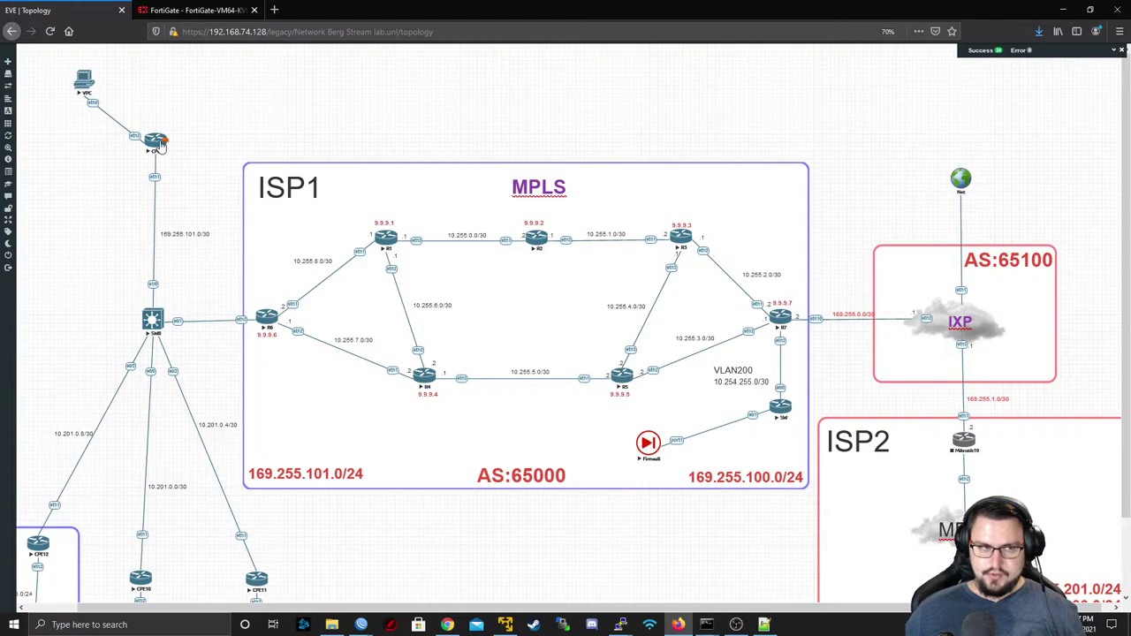
pyautogui.scroll(-1, 222, 232)
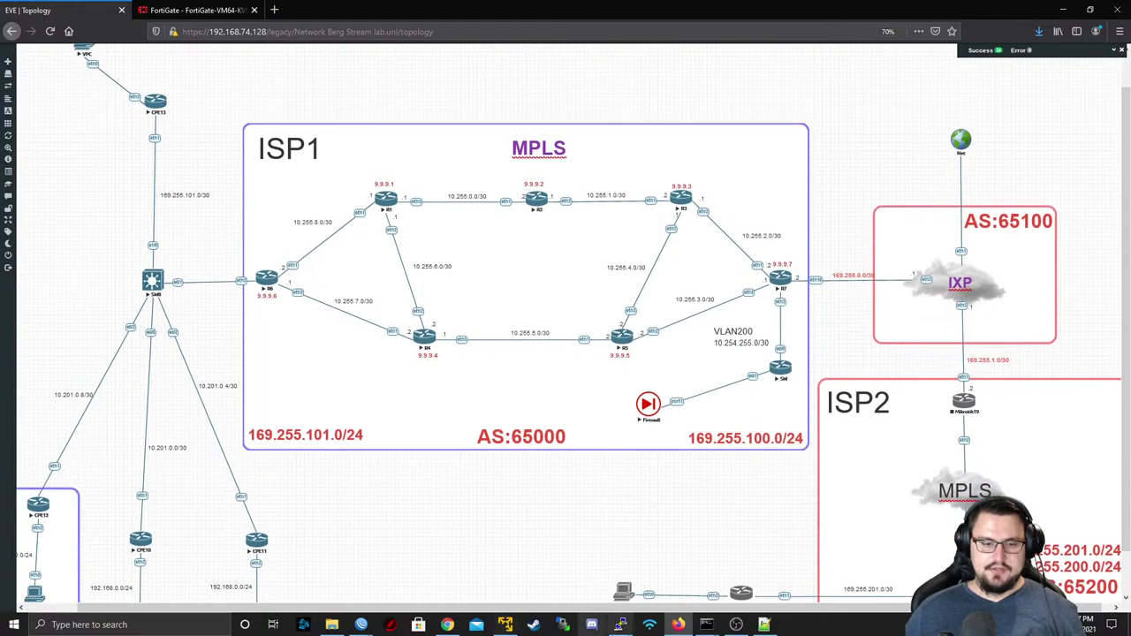
pyautogui.scroll(-1, 576, 590)
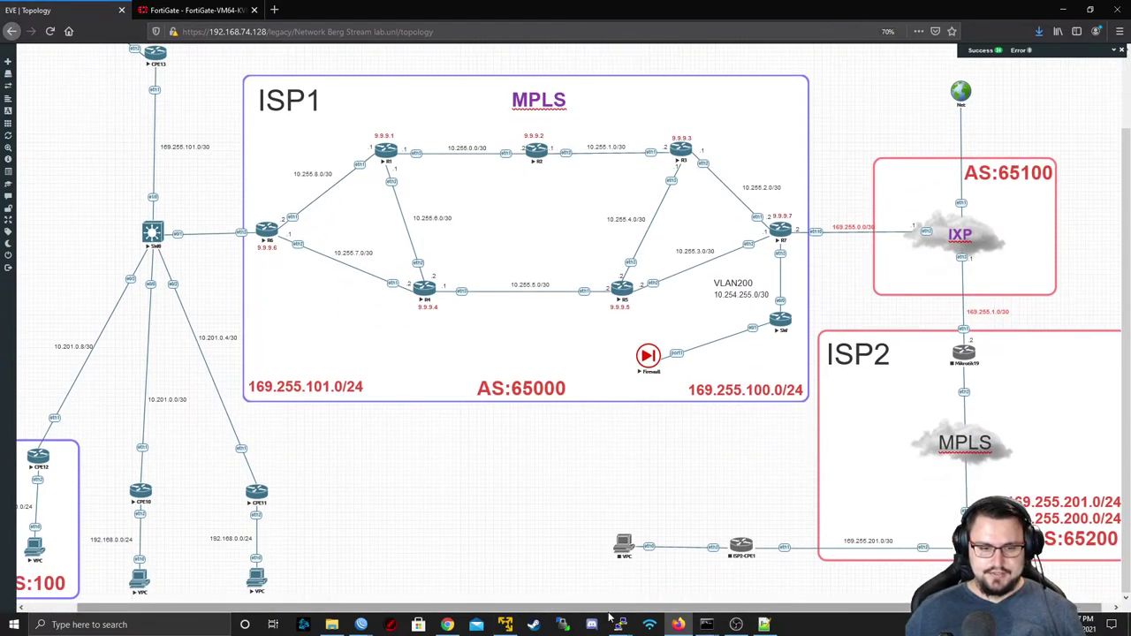
# - From CPE10, ping 169.255.101.2 and stop it when no replies come back
pyautogui.moveTo(622, 625)
pyautogui.click(719, 559)
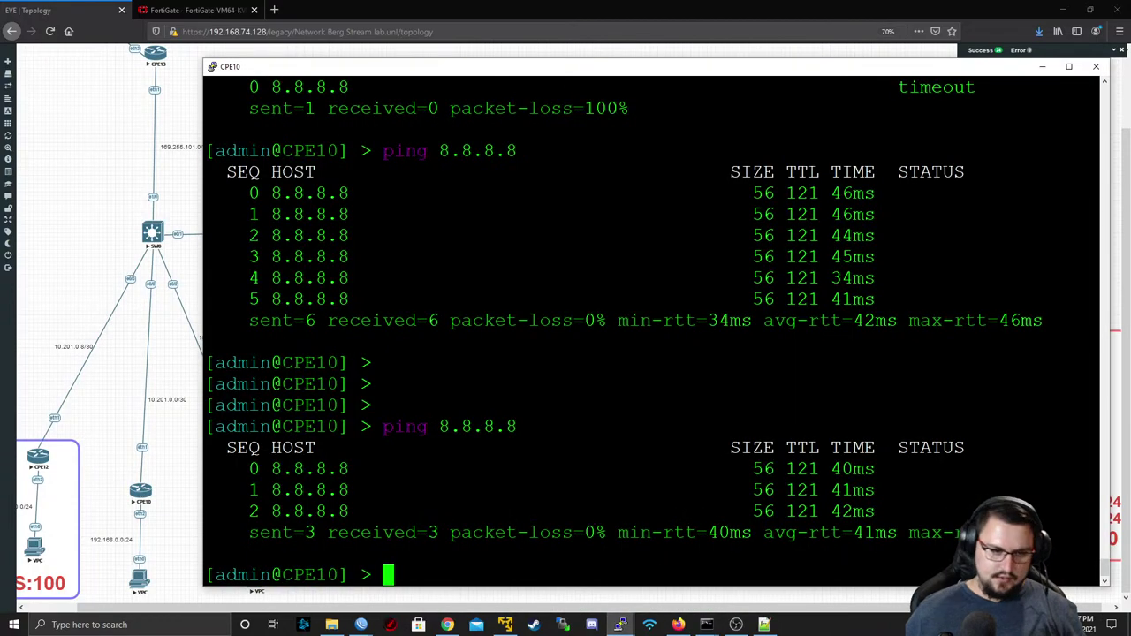
pyautogui.press('Return')
pyautogui.press('Return')
pyautogui.write('ping 1')
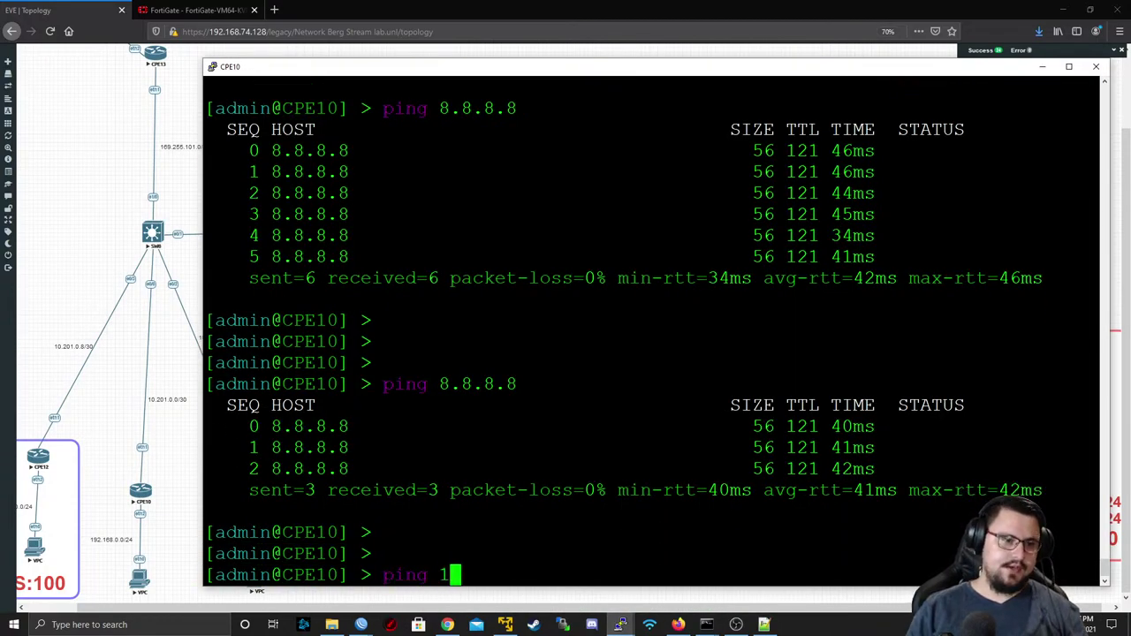
pyautogui.write('69.255.101')
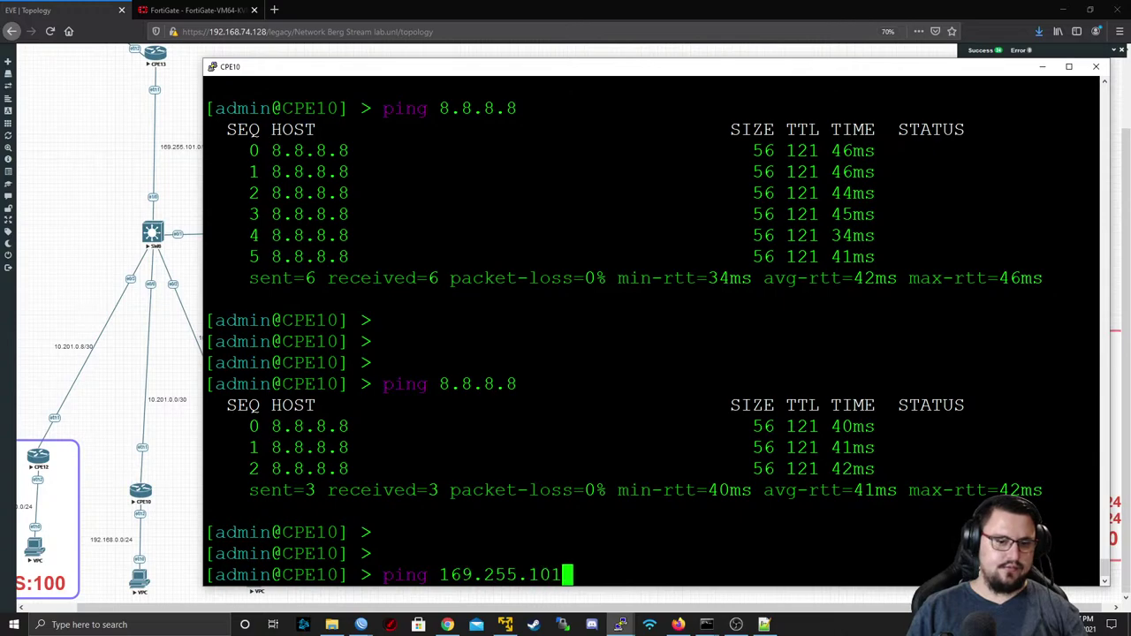
pyautogui.write('.')
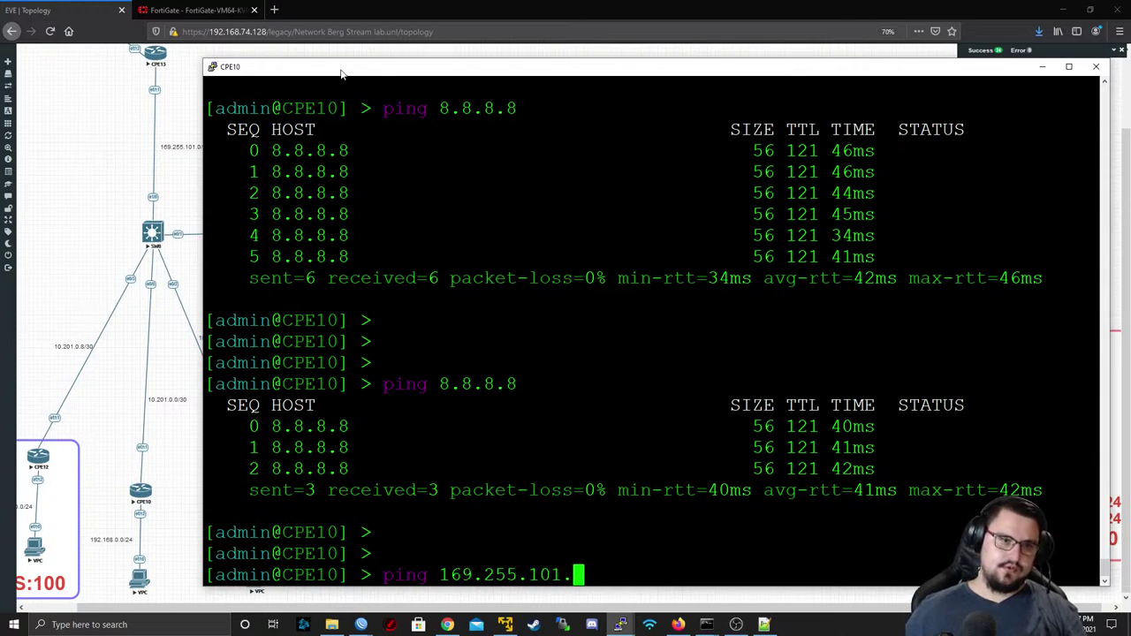
pyautogui.write('2')
pyautogui.press('Return')
pyautogui.hotkey('ctrl', 'c')
# - Repeat the ping to 169.255.101.2 sourced from 10.201.0.2; all seven packets time out
pyautogui.press('Up')
pyautogui.write('sr')
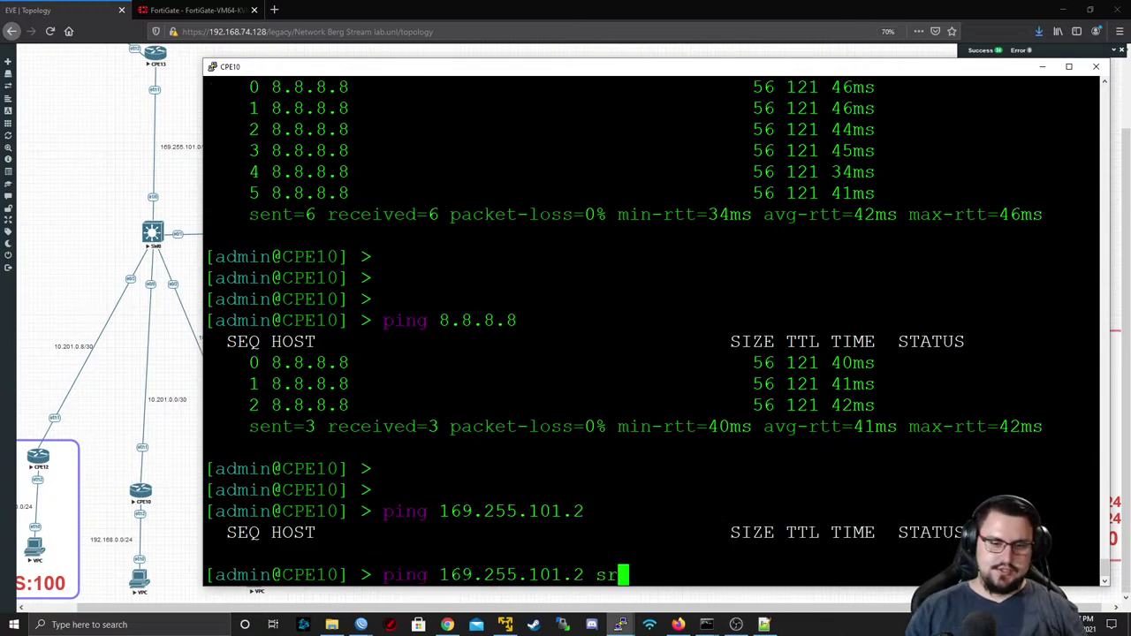
pyautogui.write('c-address=10.201.')
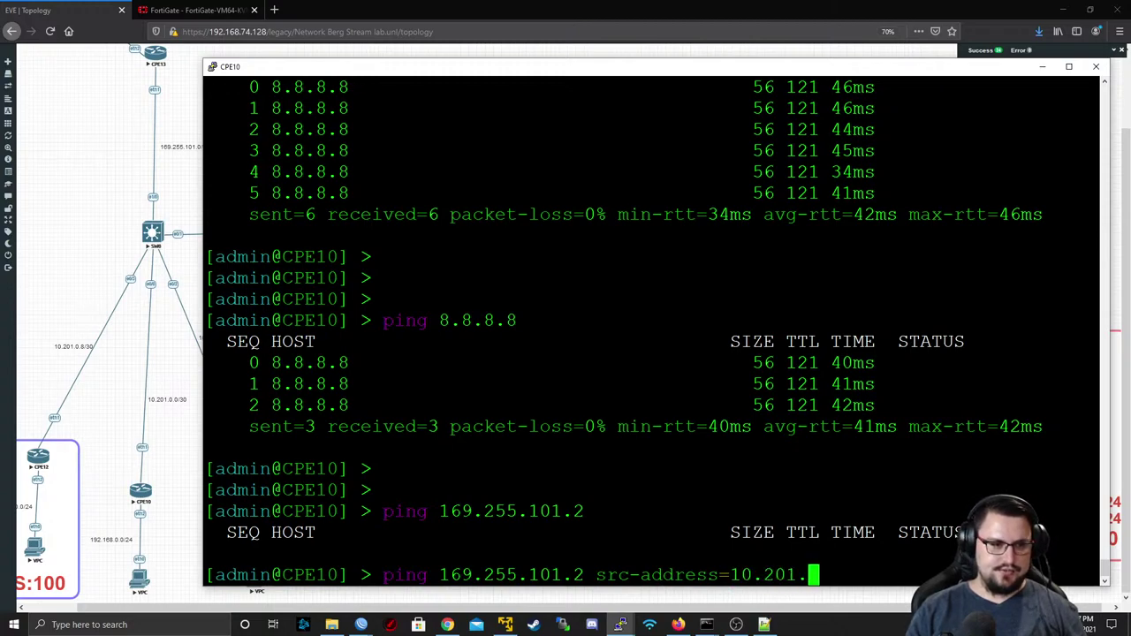
pyautogui.write('0.2')
pyautogui.press('Return')
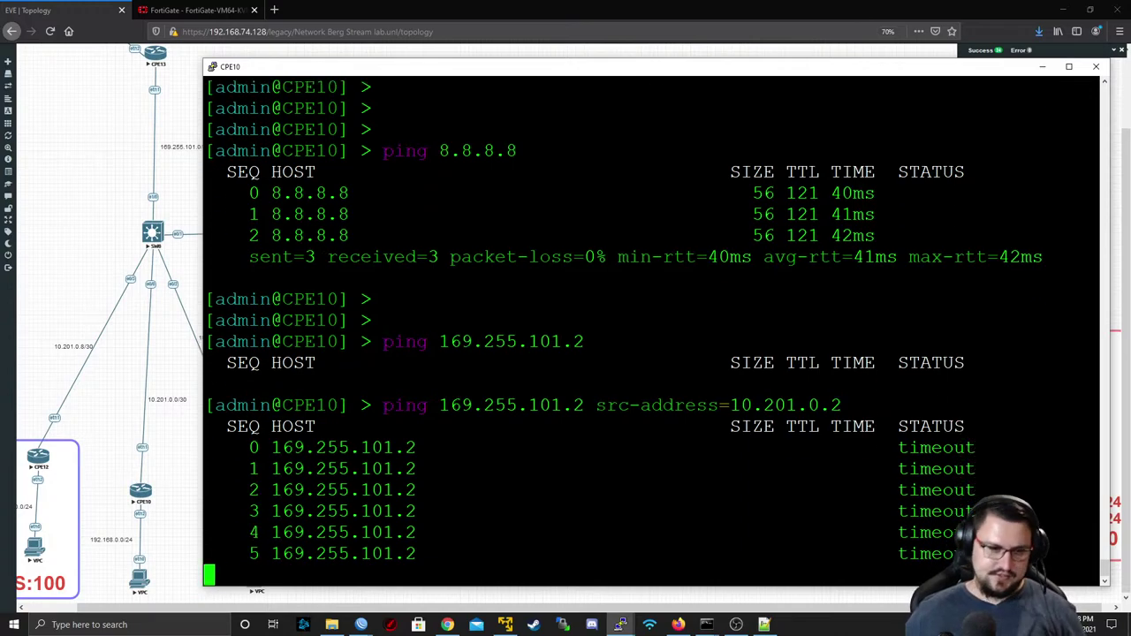
pyautogui.press('Up')
pyautogui.press('Return')
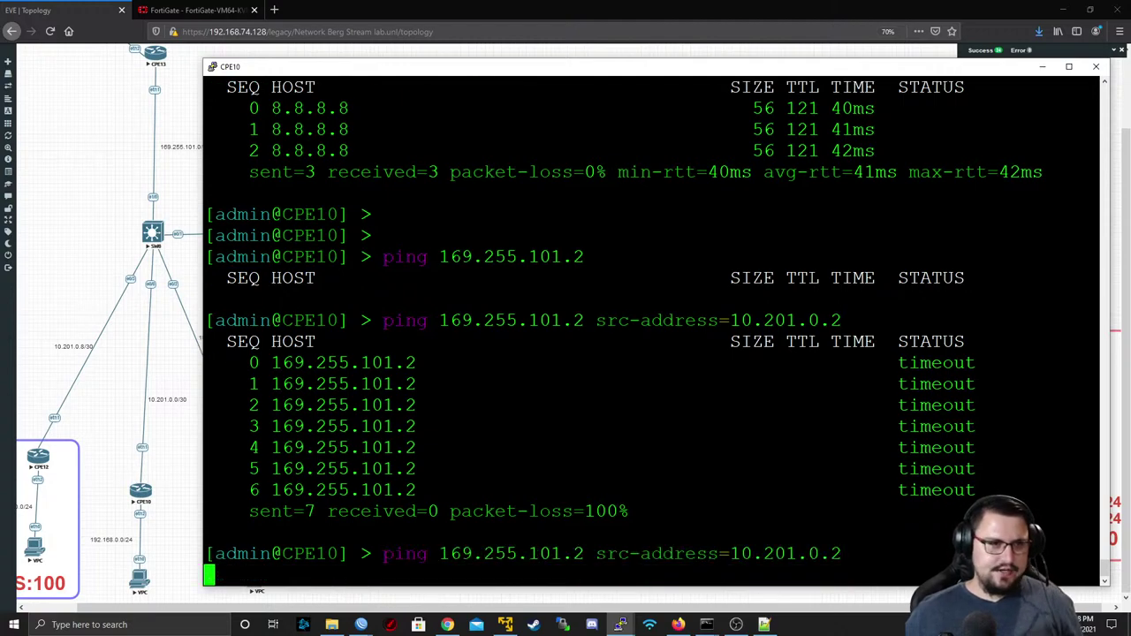
pyautogui.click(172, 8)
pyautogui.moveTo(706, 624)
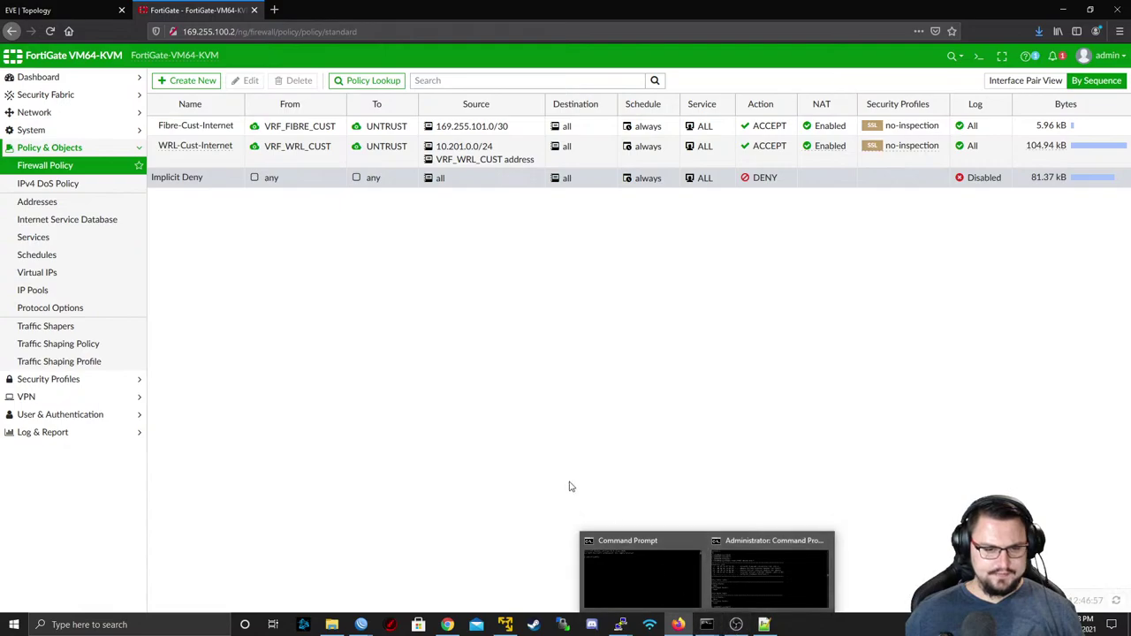
# - Maximize the FortiGate console, stop the debug trace and copy the four trace_id=46 lines
pyautogui.moveTo(621, 624)
pyautogui.click(841, 556)
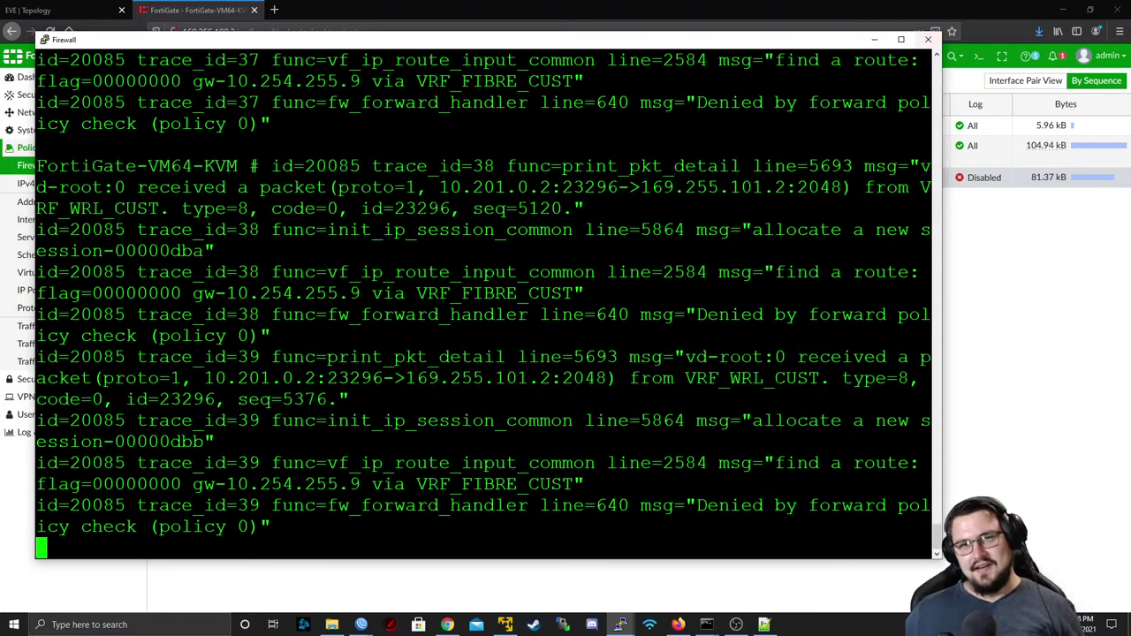
pyautogui.click(900, 42)
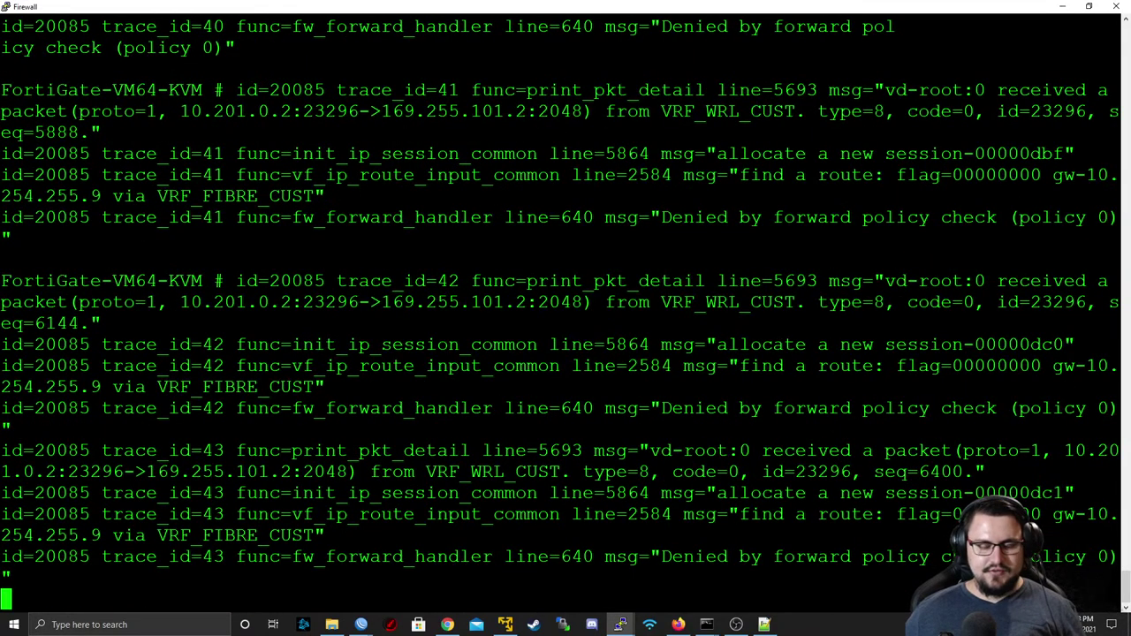
pyautogui.hotkey('alt', 'Tab')
pyautogui.hotkey('alt', 'Tab')
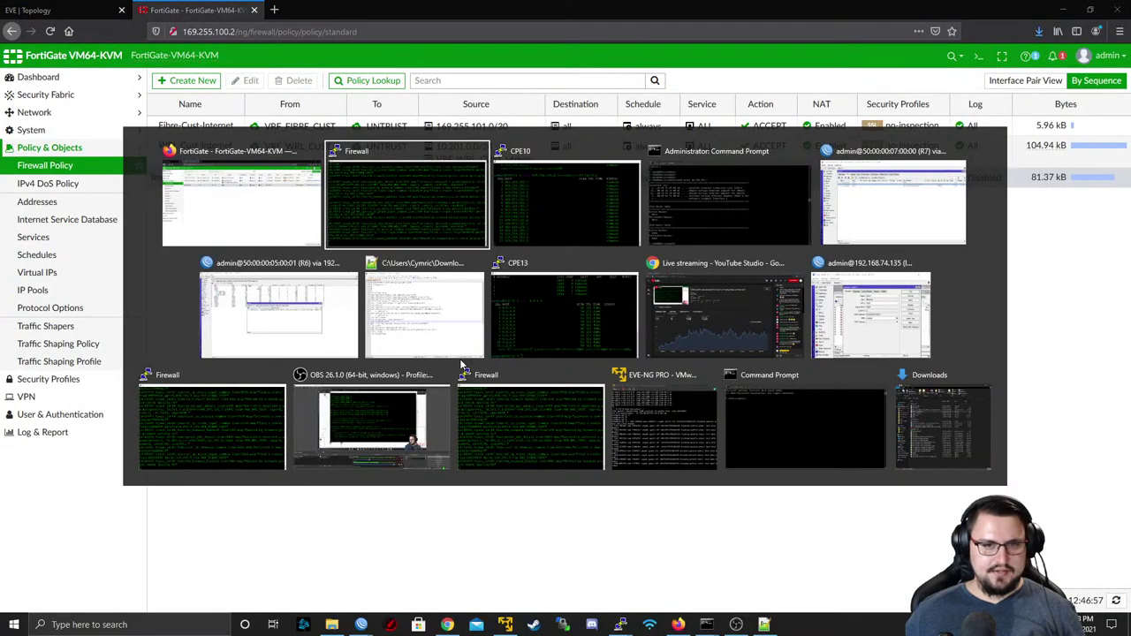
pyautogui.hotkey('alt', 'Tab')
pyautogui.hotkey('alt', 'Tab')
pyautogui.hotkey('alt', 'Tab')
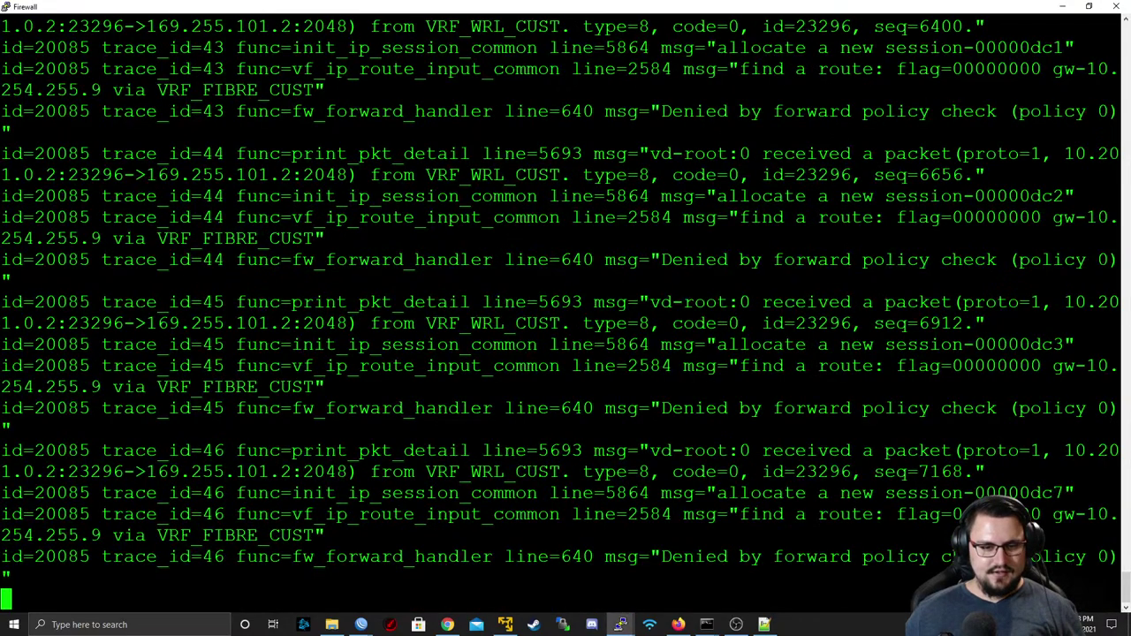
pyautogui.press('Return')
pyautogui.press('Return')
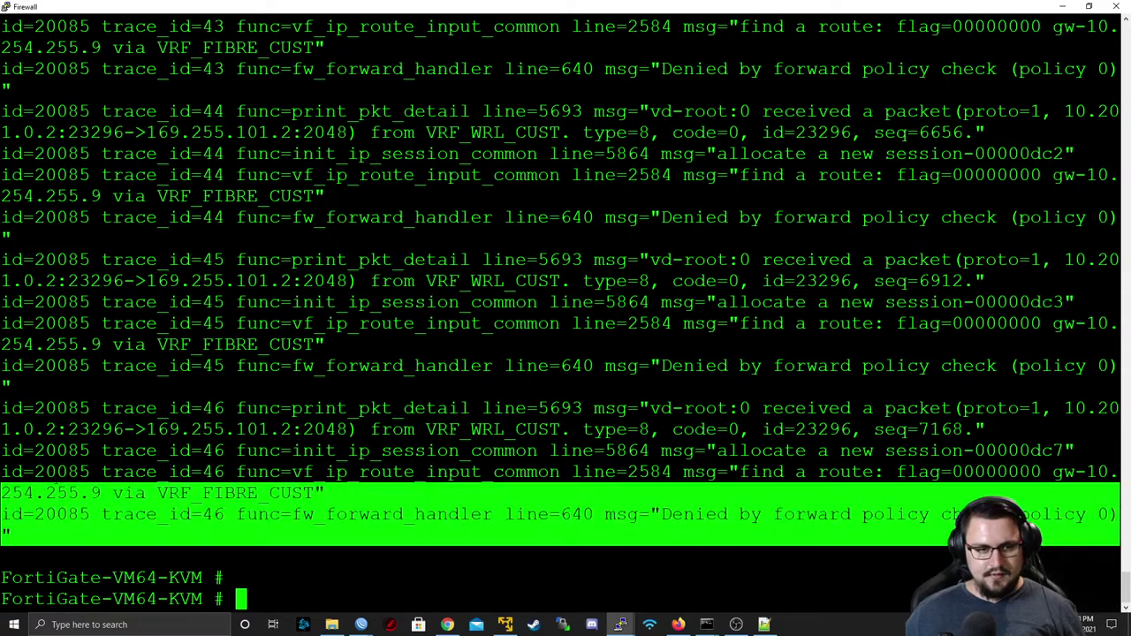
pyautogui.moveTo(1113, 535)
pyautogui.mouseDown()
pyautogui.moveTo(17, 430)
pyautogui.moveTo(9, 515)
pyautogui.moveTo(17, 472)
pyautogui.moveTo(56, 408)
pyautogui.moveTo(5, 408)
pyautogui.mouseUp()
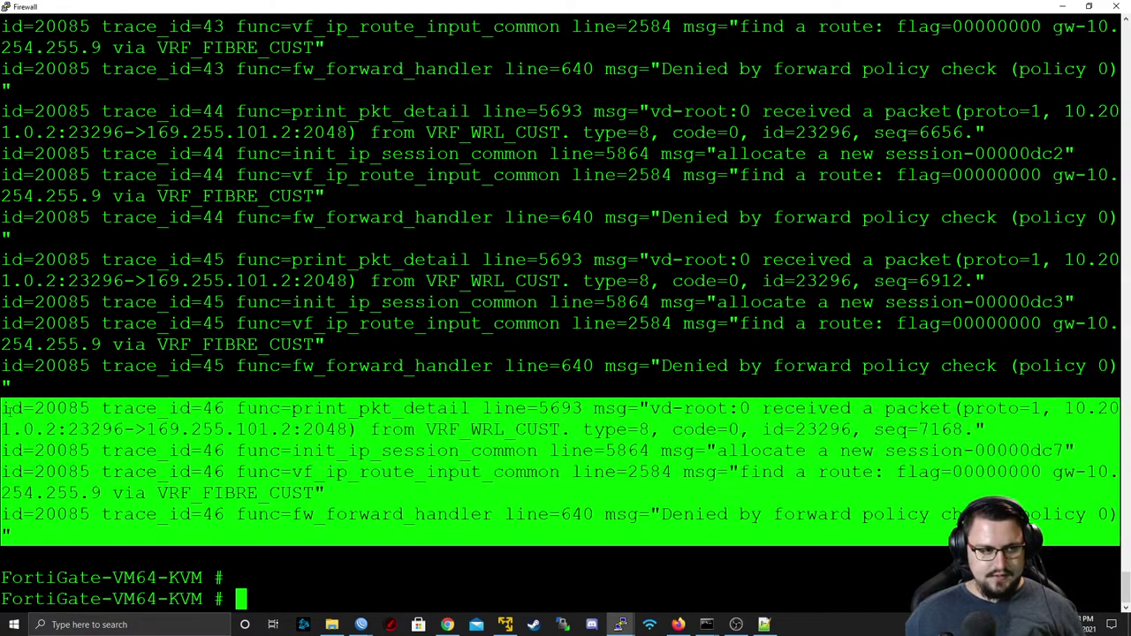
pyautogui.click(765, 625)
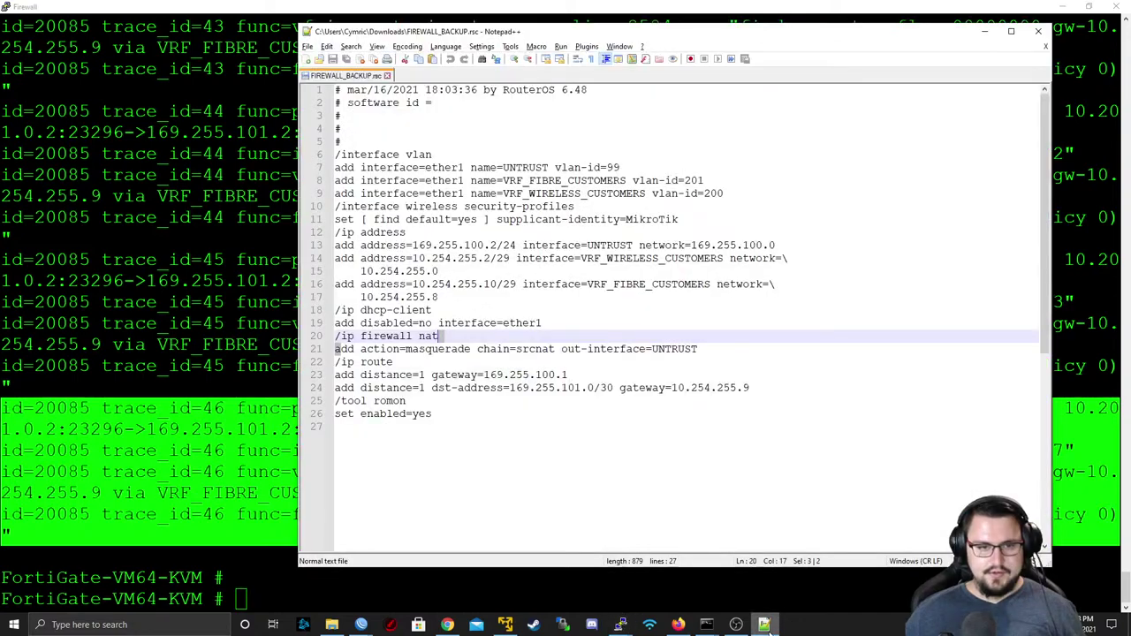
# - Paste the copied trace 46 lines into a new Notepad++ document and enlarge the window
pyautogui.click(310, 63)
pyautogui.hotkey('ctrl', 'v')
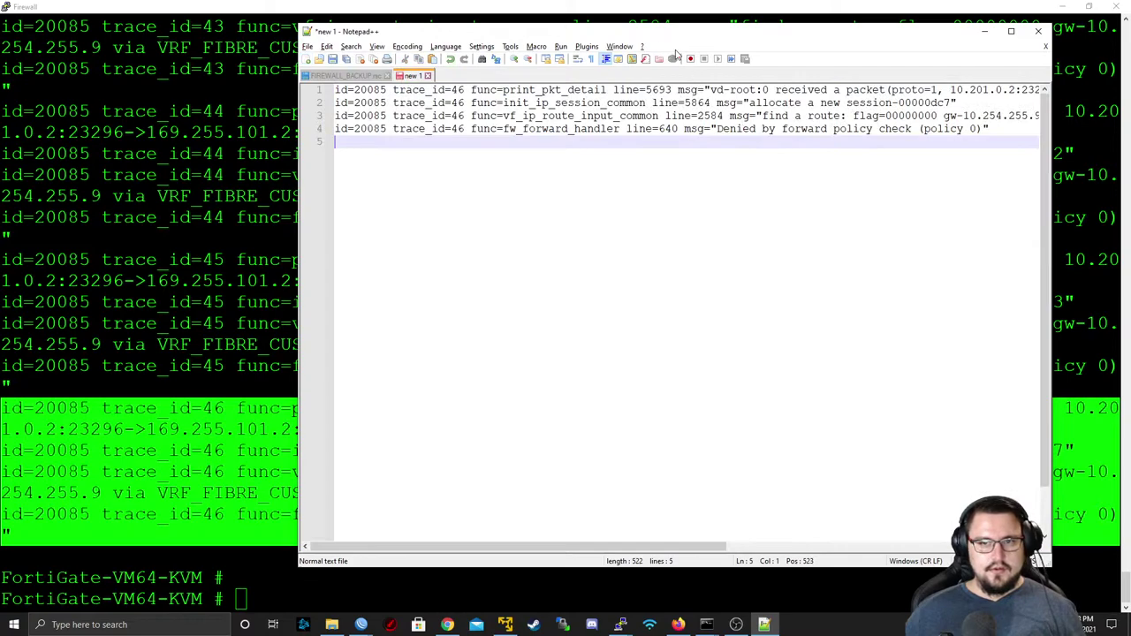
pyautogui.moveTo(643, 34); pyautogui.dragTo(387, 22)
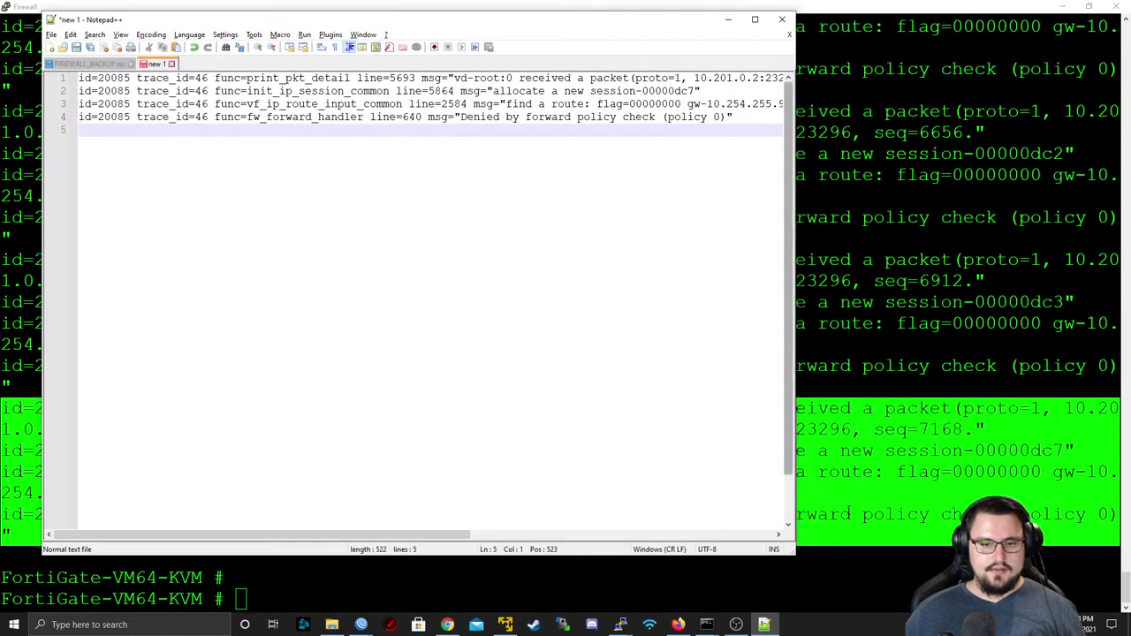
pyautogui.moveTo(793, 549); pyautogui.dragTo(1119, 612)
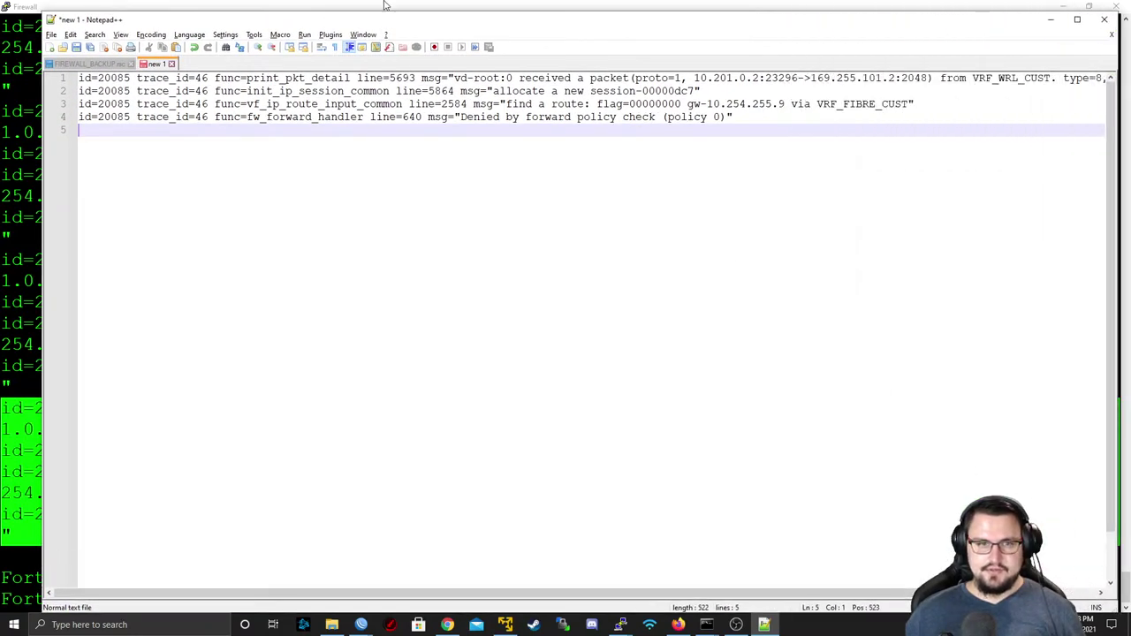
pyautogui.moveTo(341, 26); pyautogui.dragTo(228, 33)
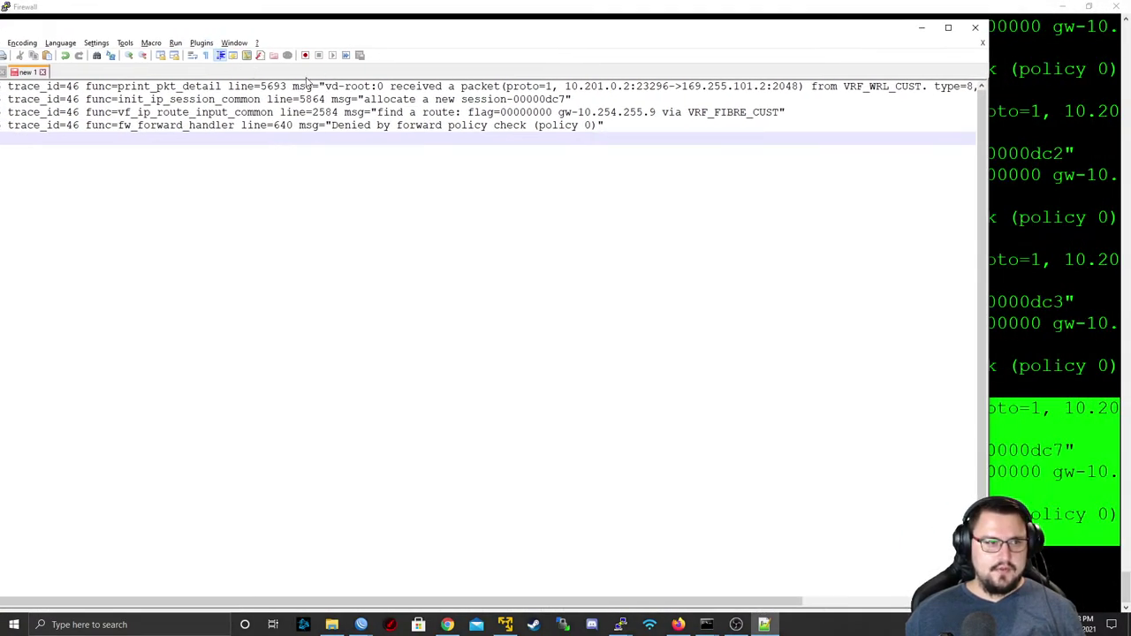
pyautogui.moveTo(310, 39); pyautogui.dragTo(366, 36)
# - Highlight the source address, route lookup and policy-denied lines, then minimize Notepad++
pyautogui.moveTo(392, 82); pyautogui.dragTo(436, 82)
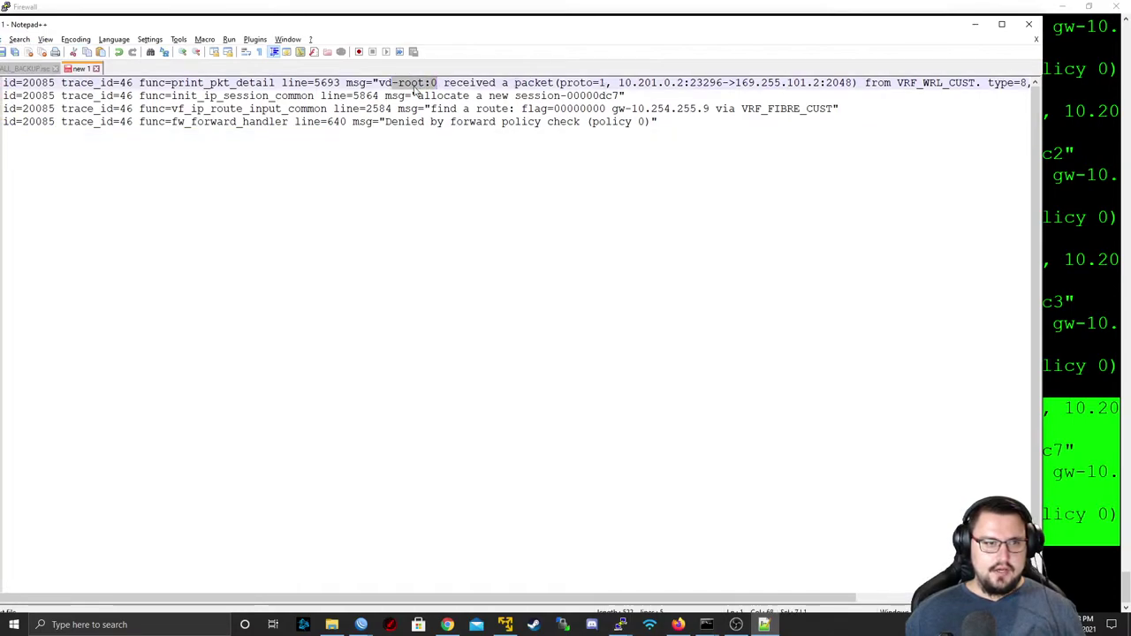
pyautogui.moveTo(616, 82); pyautogui.dragTo(844, 74)
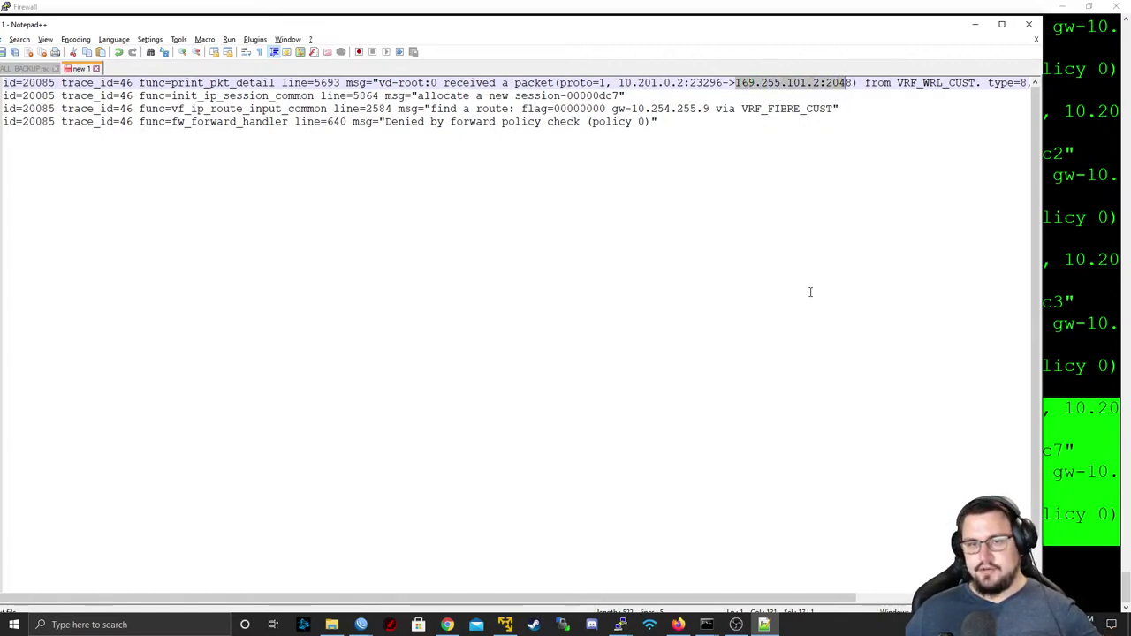
pyautogui.moveTo(751, 598); pyautogui.dragTo(894, 565)
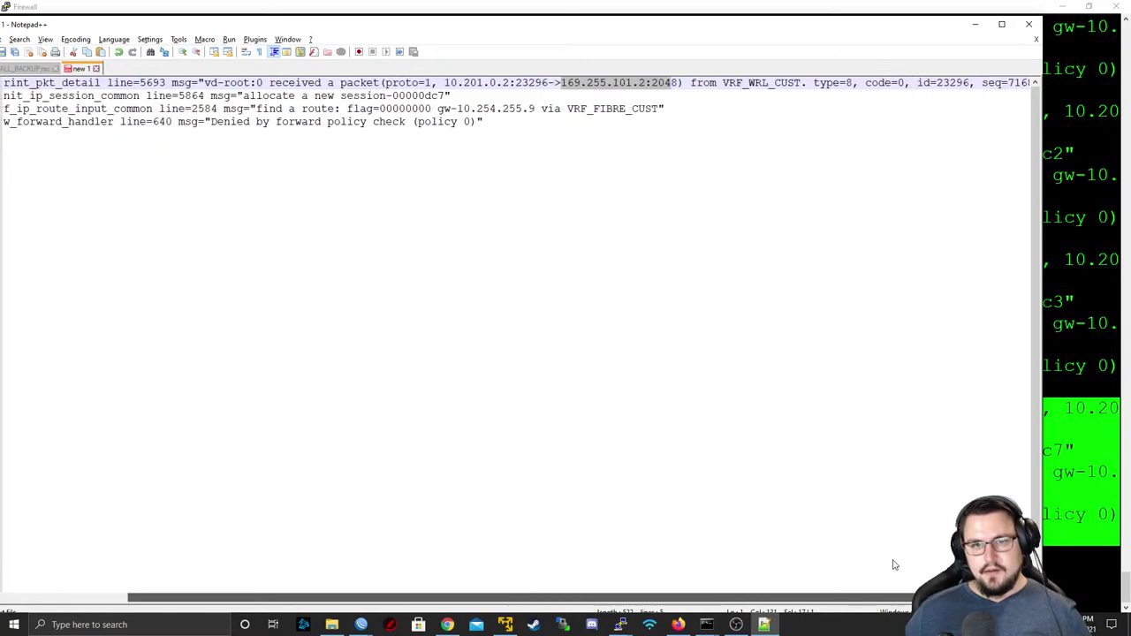
pyautogui.moveTo(720, 81); pyautogui.dragTo(836, 83)
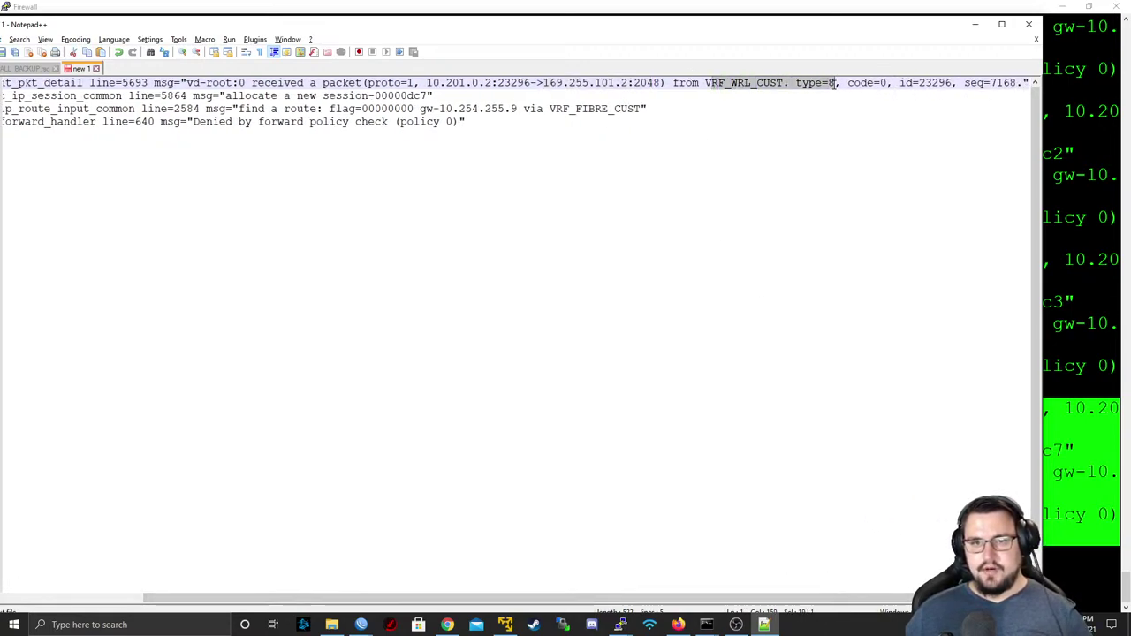
pyautogui.moveTo(1029, 82); pyautogui.dragTo(29, 76)
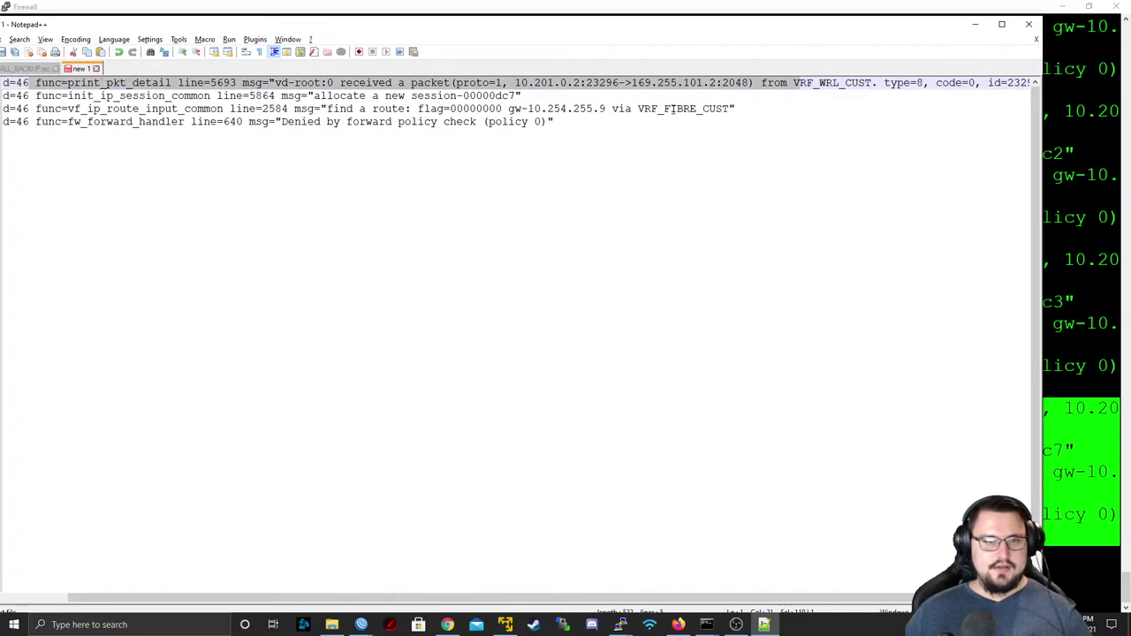
pyautogui.click(530, 96)
pyautogui.moveTo(767, 110); pyautogui.dragTo(30, 82)
pyautogui.moveTo(555, 123); pyautogui.dragTo(277, 121)
pyautogui.click(975, 24)
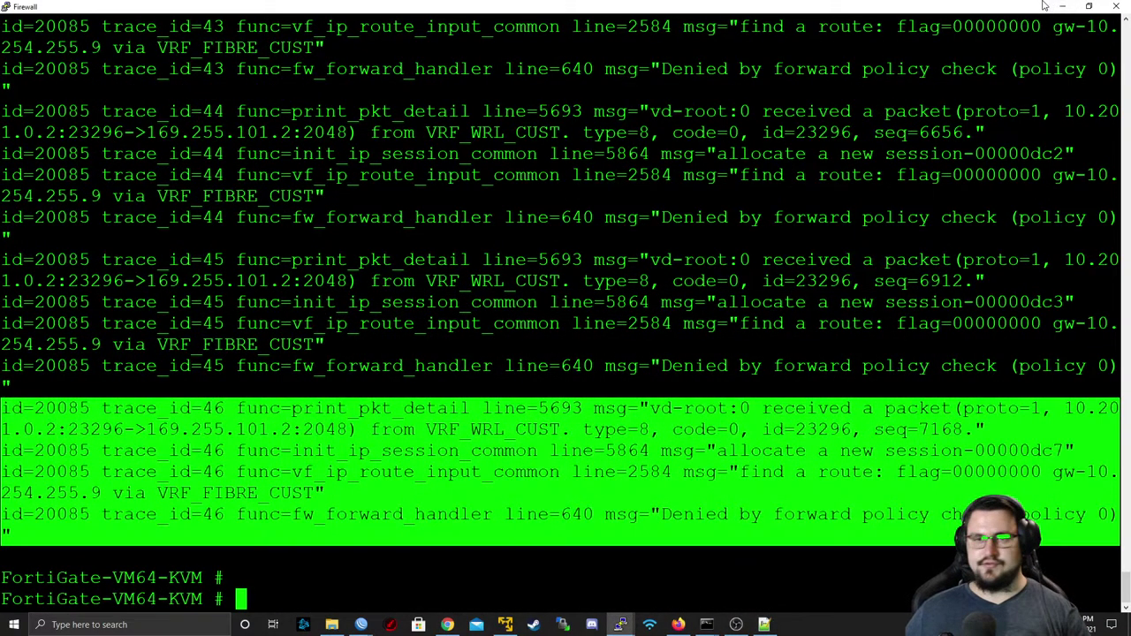
# - Minimize the Firewall and CPE10 terminals and switch to the EVE MPLS lab topology
pyautogui.click(1054, 7)
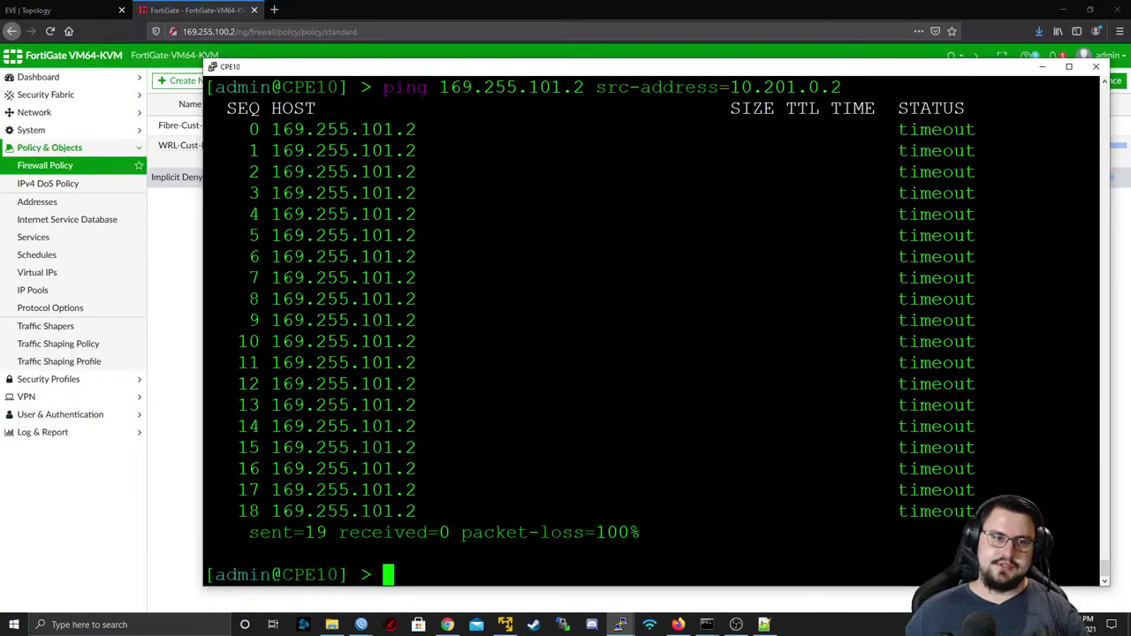
pyautogui.click(1034, 69)
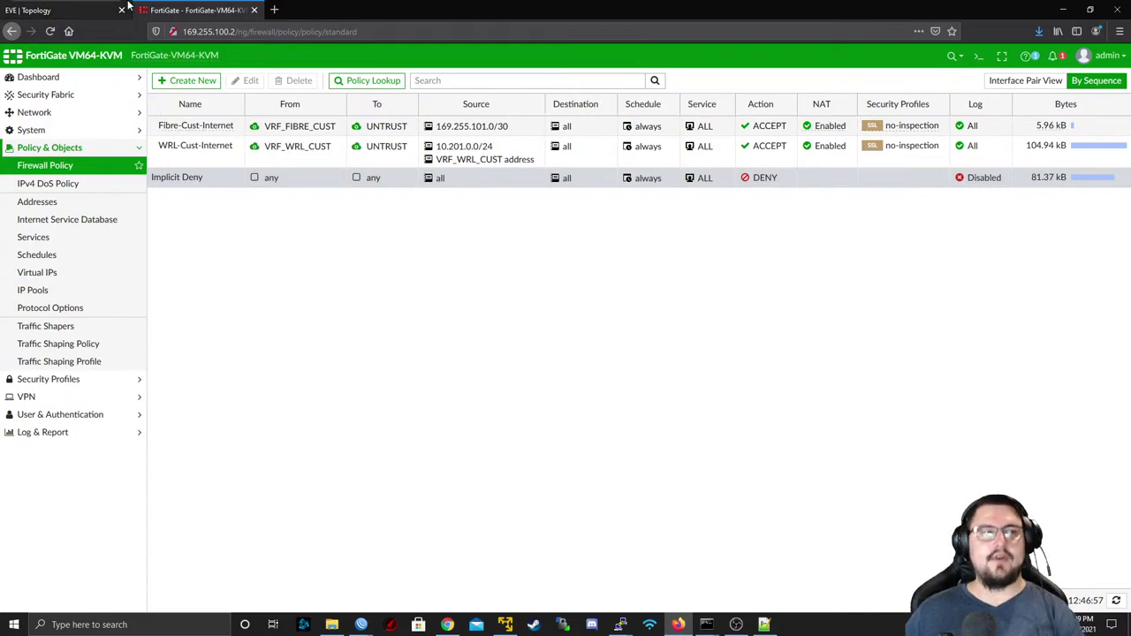
pyautogui.moveTo(217, 62)
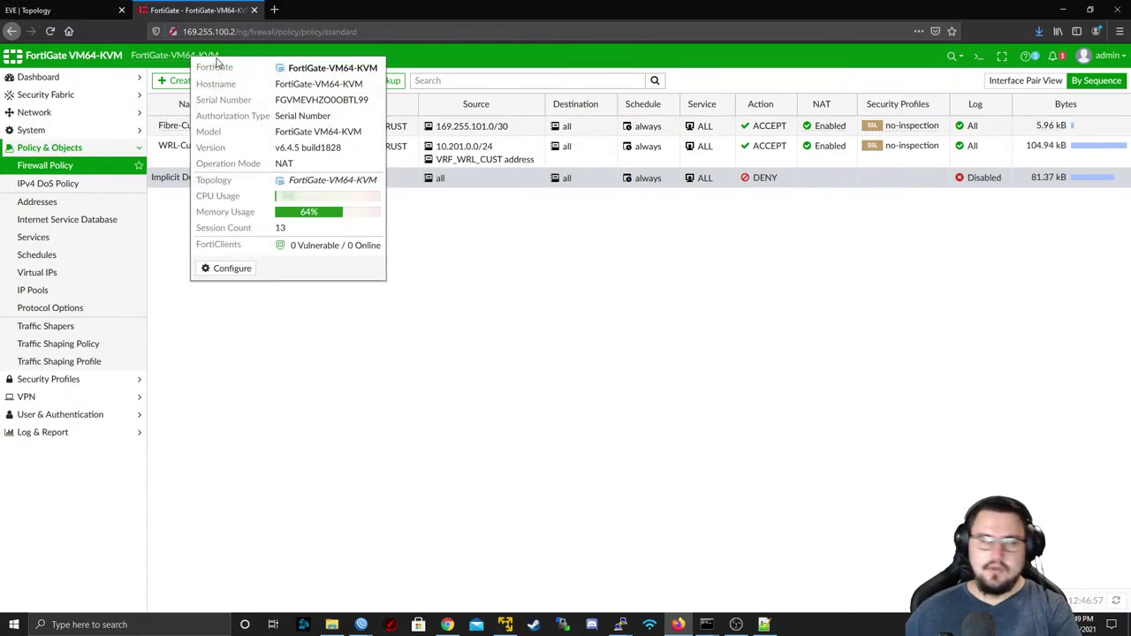
pyautogui.click(86, 8)
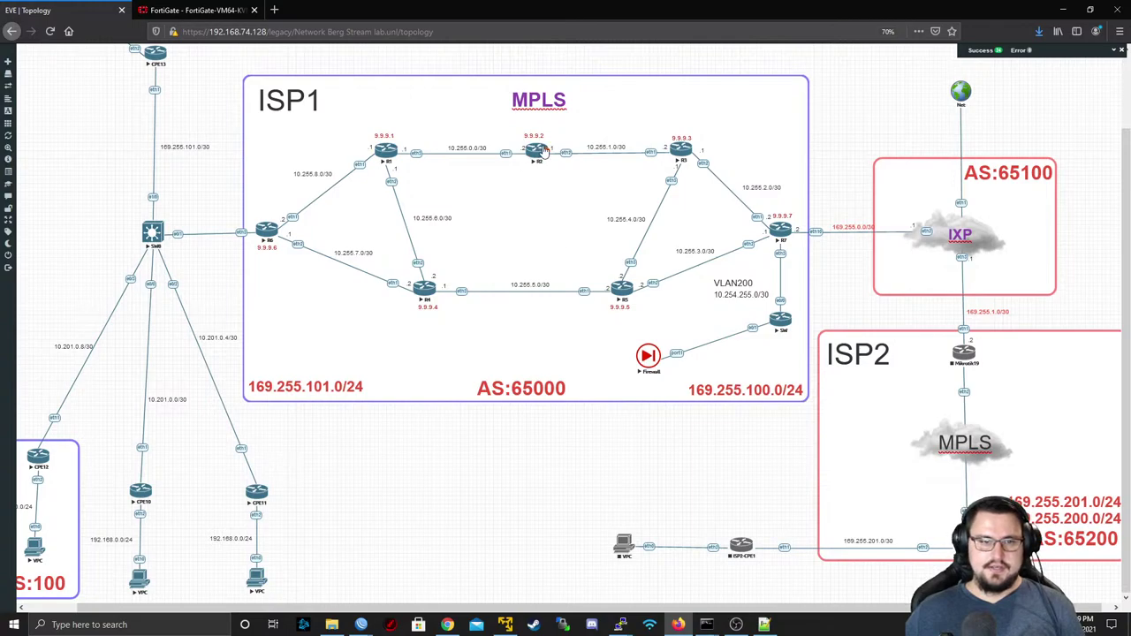
pyautogui.moveTo(537, 153); pyautogui.dragTo(427, 284)
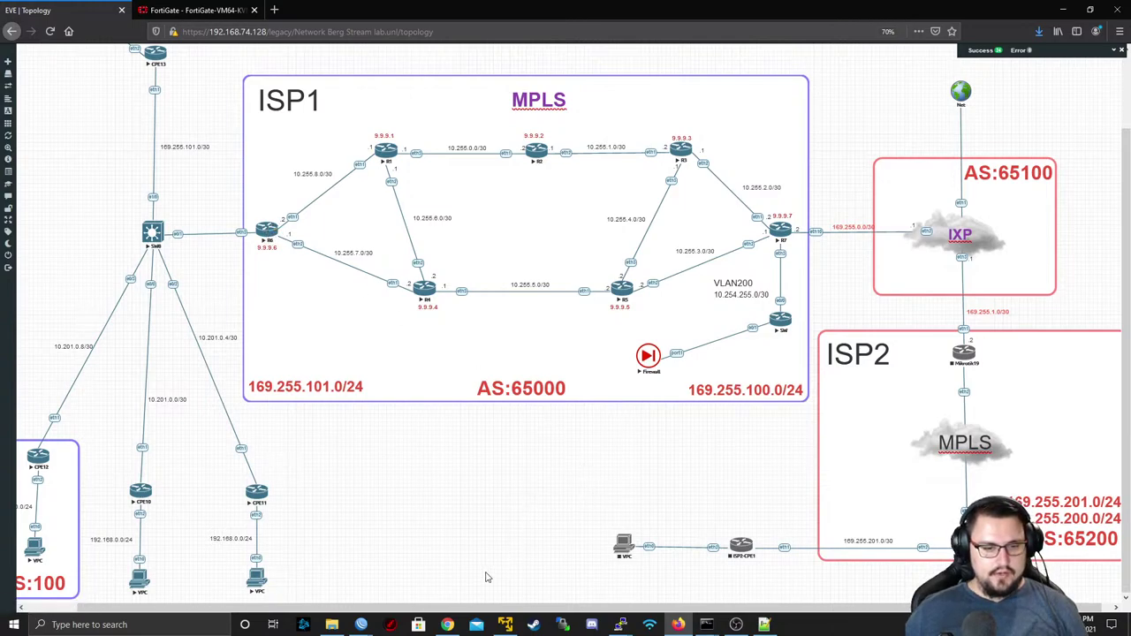
pyautogui.moveTo(361, 623)
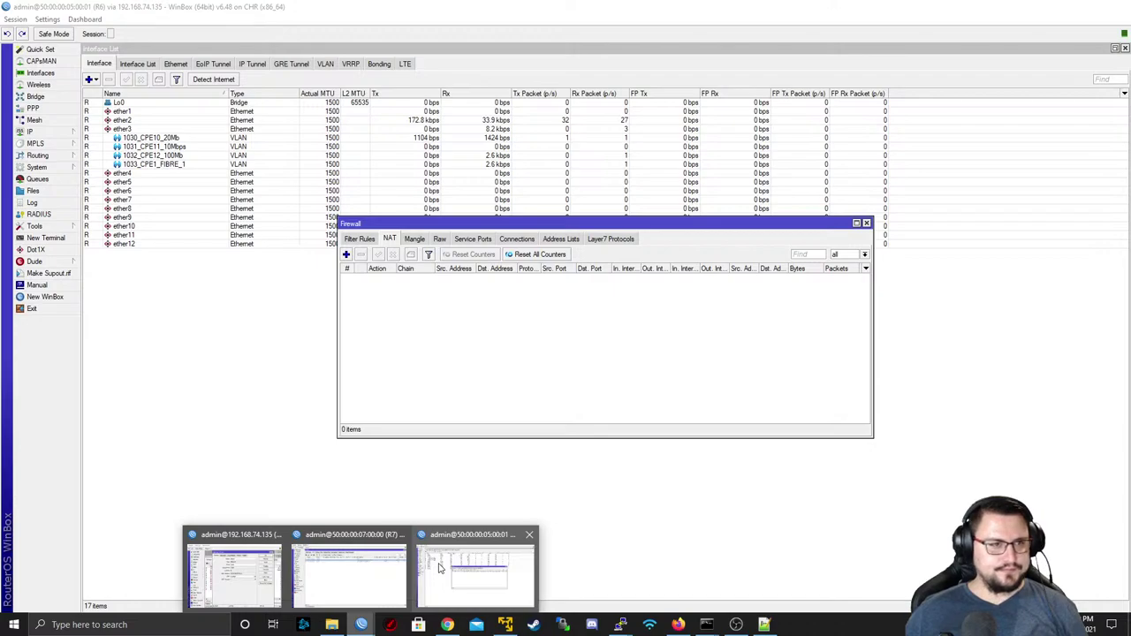
# - On R6, go to Routing > BGP peers and open the PEER_TO_R7 peer
pyautogui.click(440, 568)
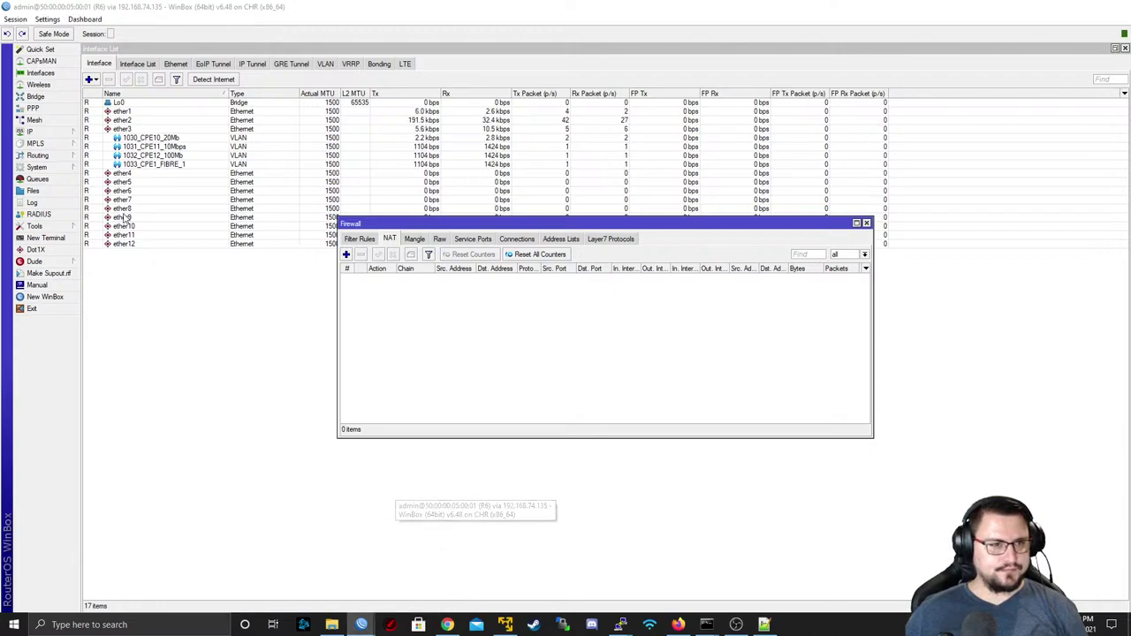
pyautogui.click(34, 156)
pyautogui.click(104, 168)
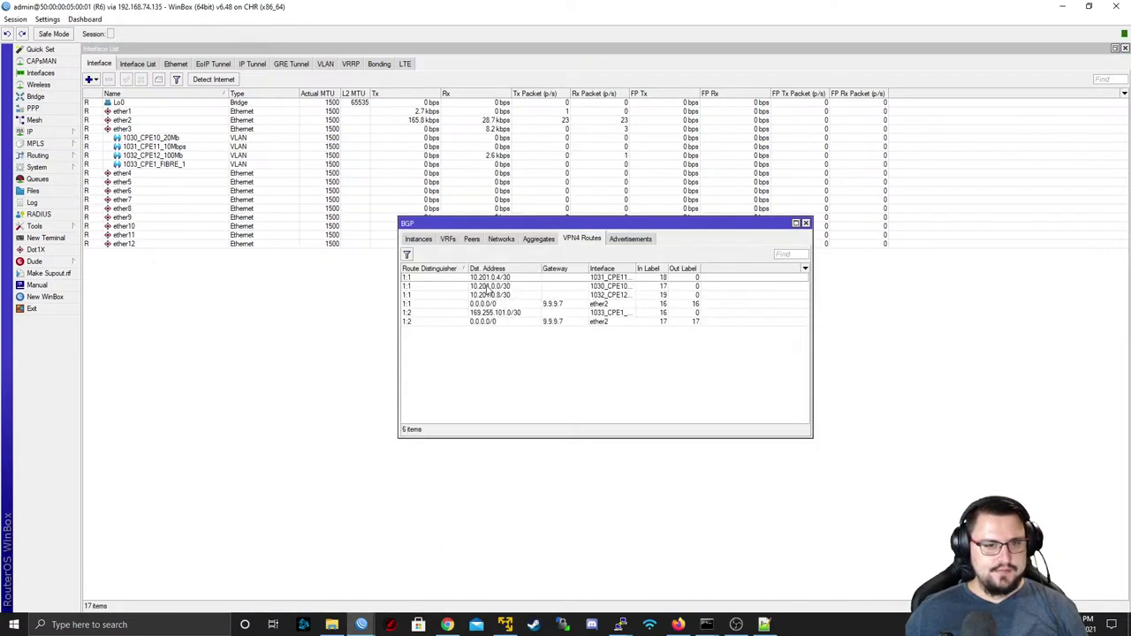
pyautogui.click(446, 240)
pyautogui.click(471, 239)
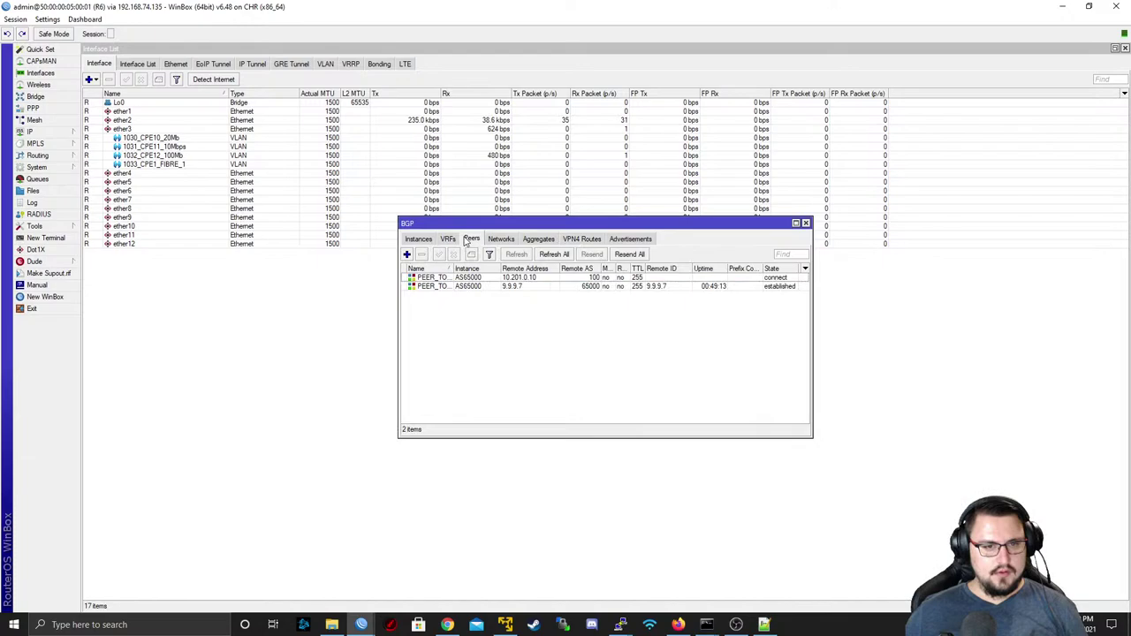
pyautogui.doubleClick(467, 287)
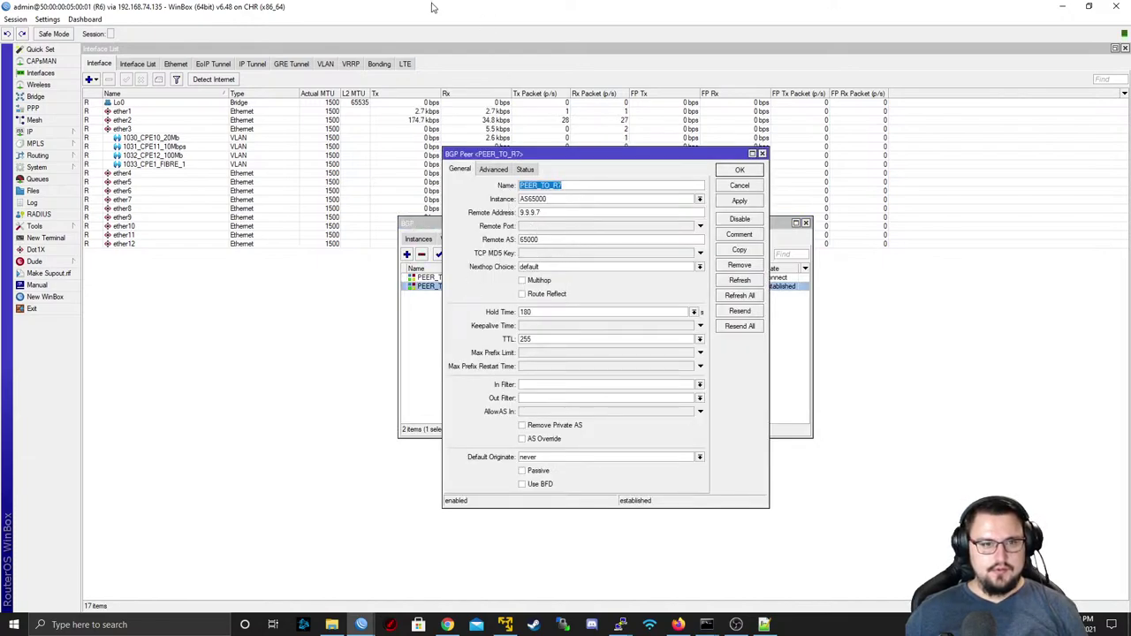
pyautogui.moveTo(433, 7); pyautogui.dragTo(507, 243)
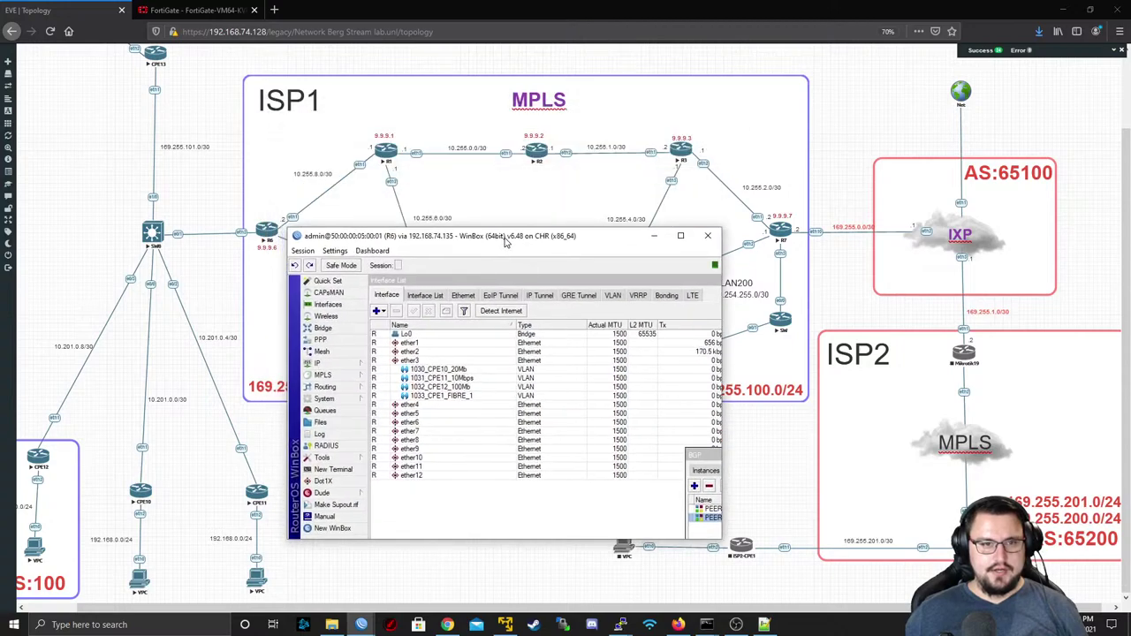
pyautogui.doubleClick(507, 236)
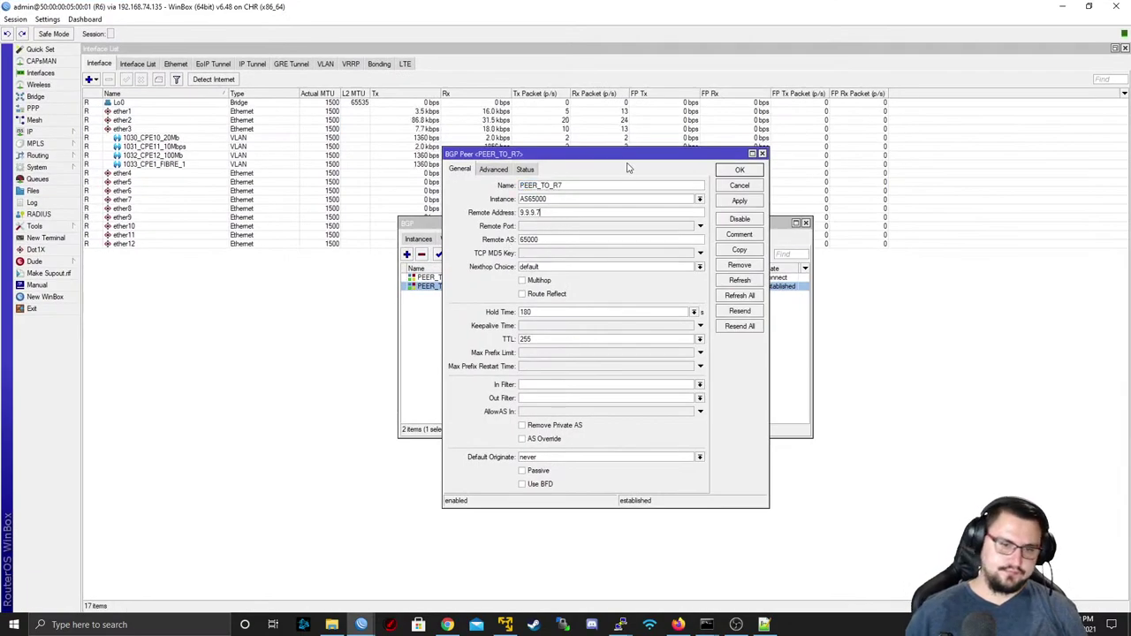
# - Change PEER_TO_R7's remote address to 9.9.9.2, add the l2vpn address family, and apply
pyautogui.press('BackSpace')
pyautogui.write('2')
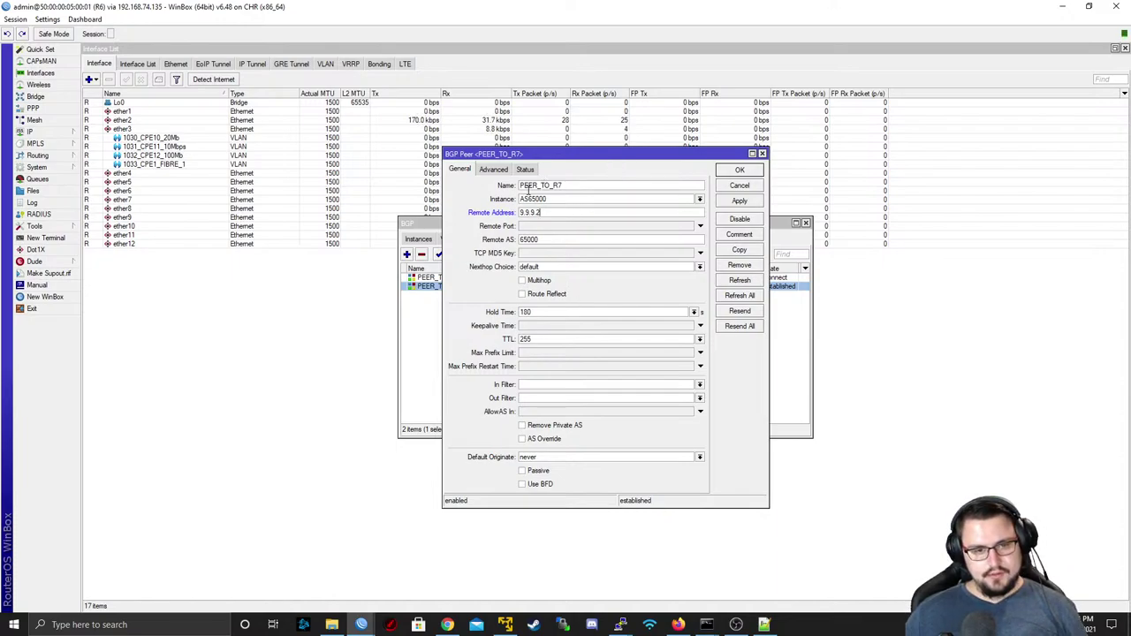
pyautogui.click(500, 171)
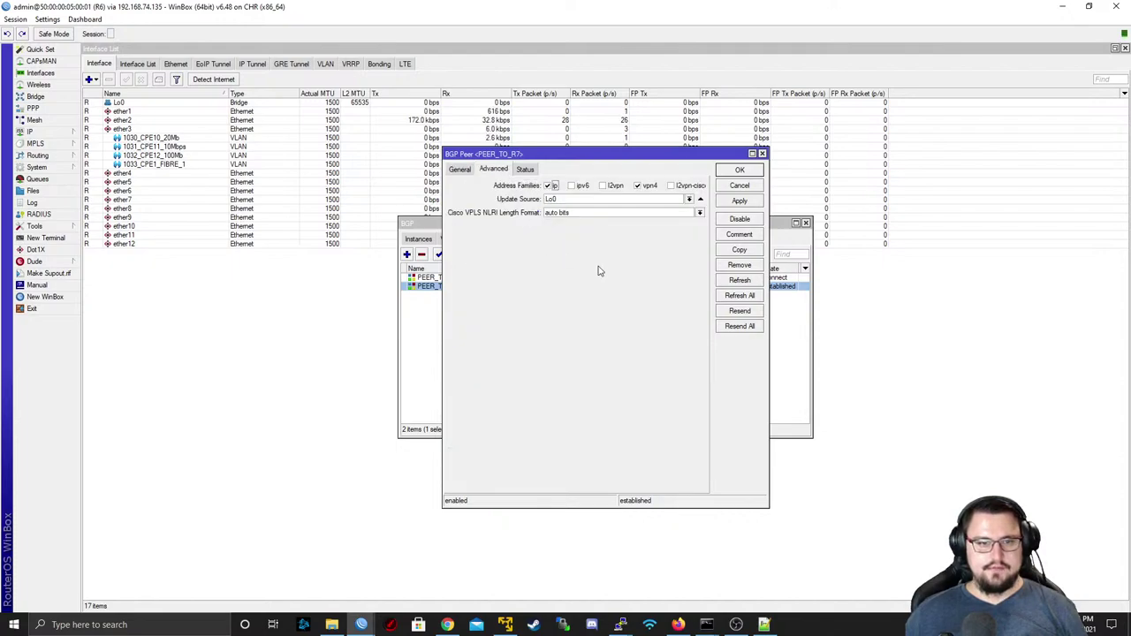
pyautogui.click(603, 186)
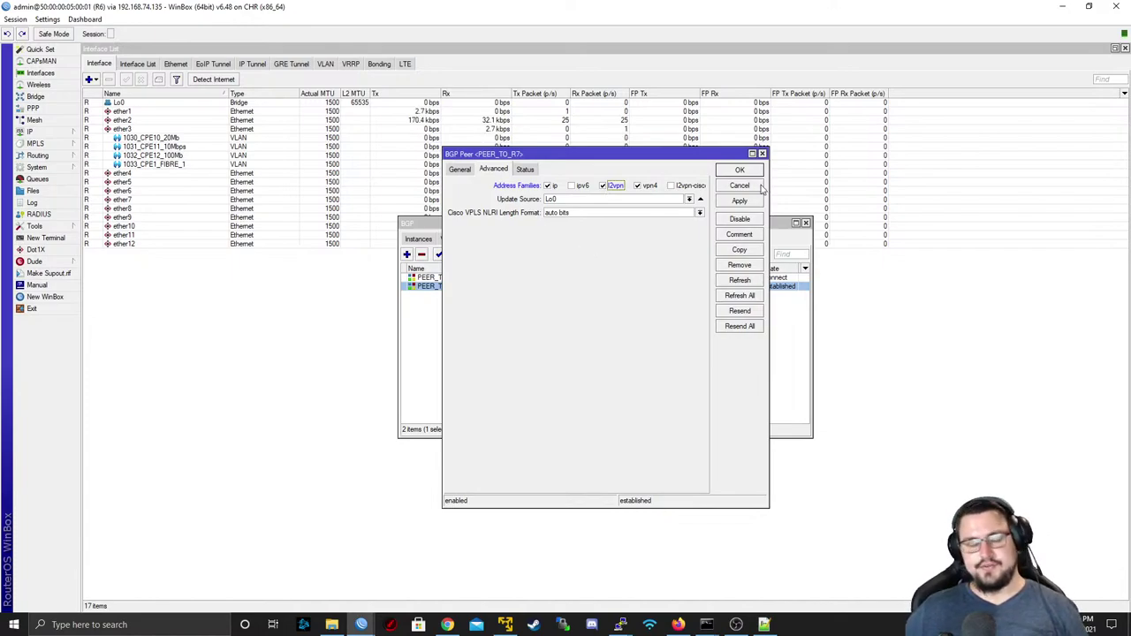
pyautogui.click(740, 202)
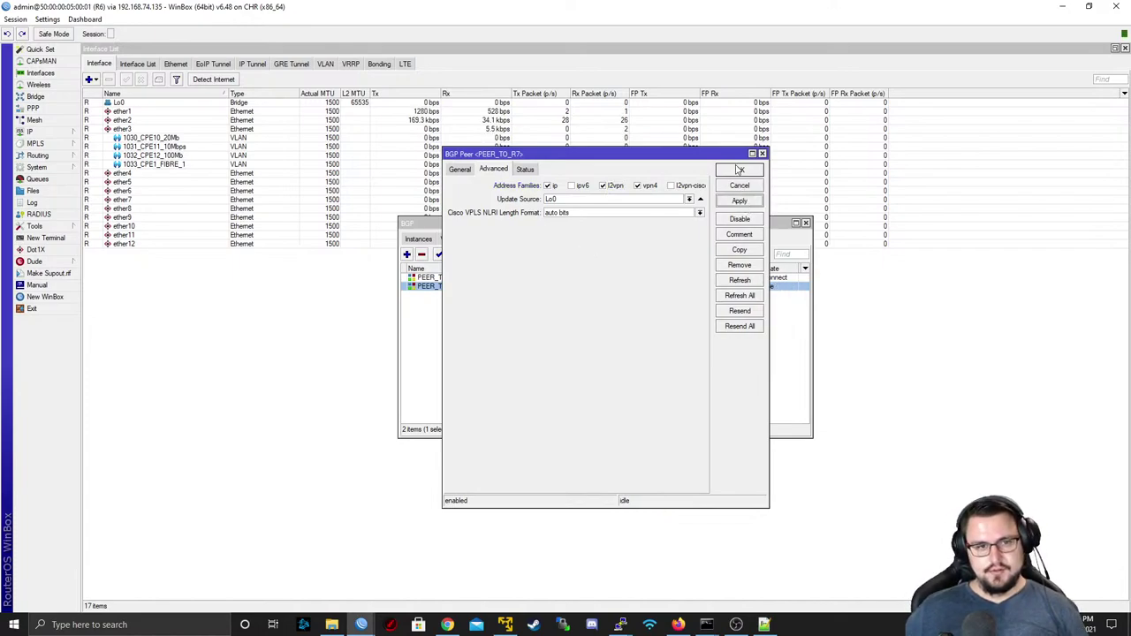
pyautogui.click(740, 170)
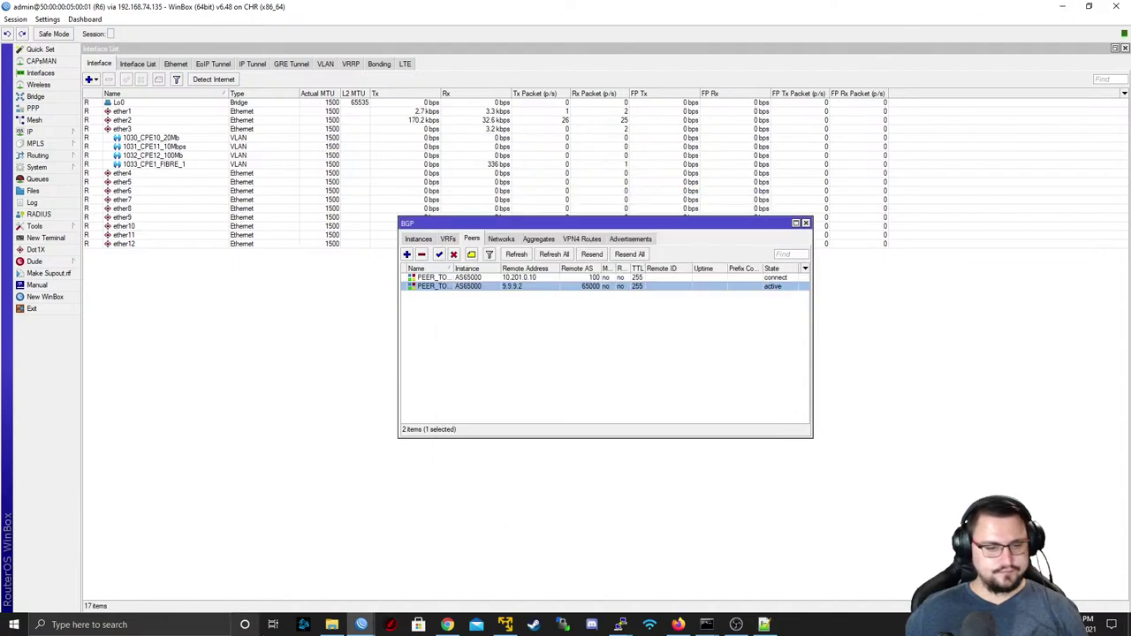
pyautogui.moveTo(358, 625)
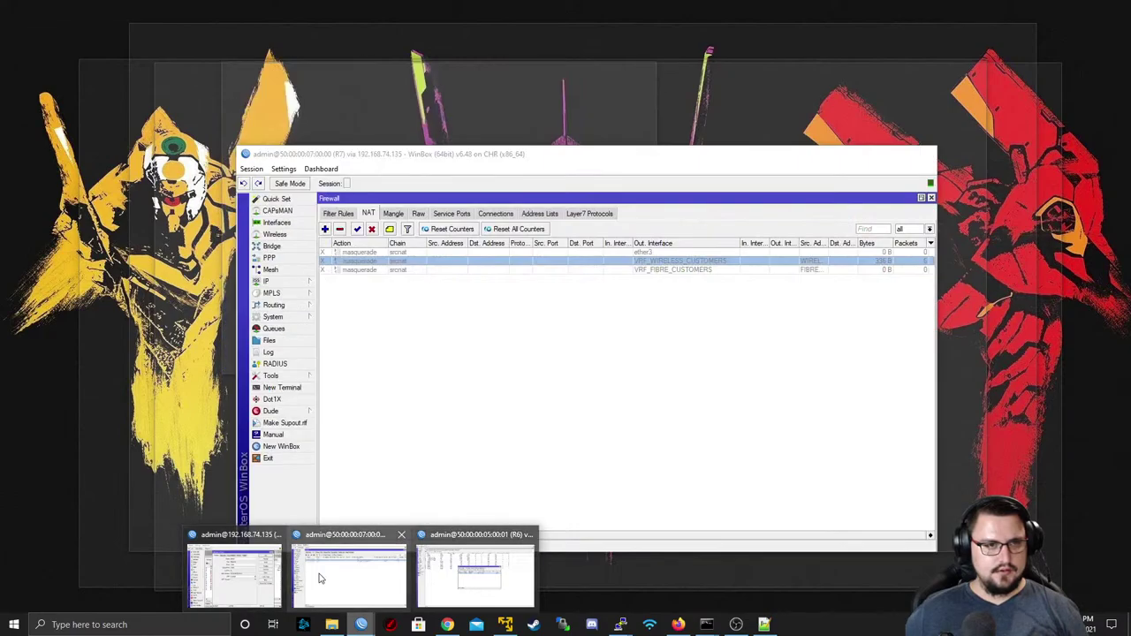
# - On R7, go to Routing > BGP peers and open the PEER_TO_R6 peer
pyautogui.click(328, 577)
pyautogui.click(285, 306)
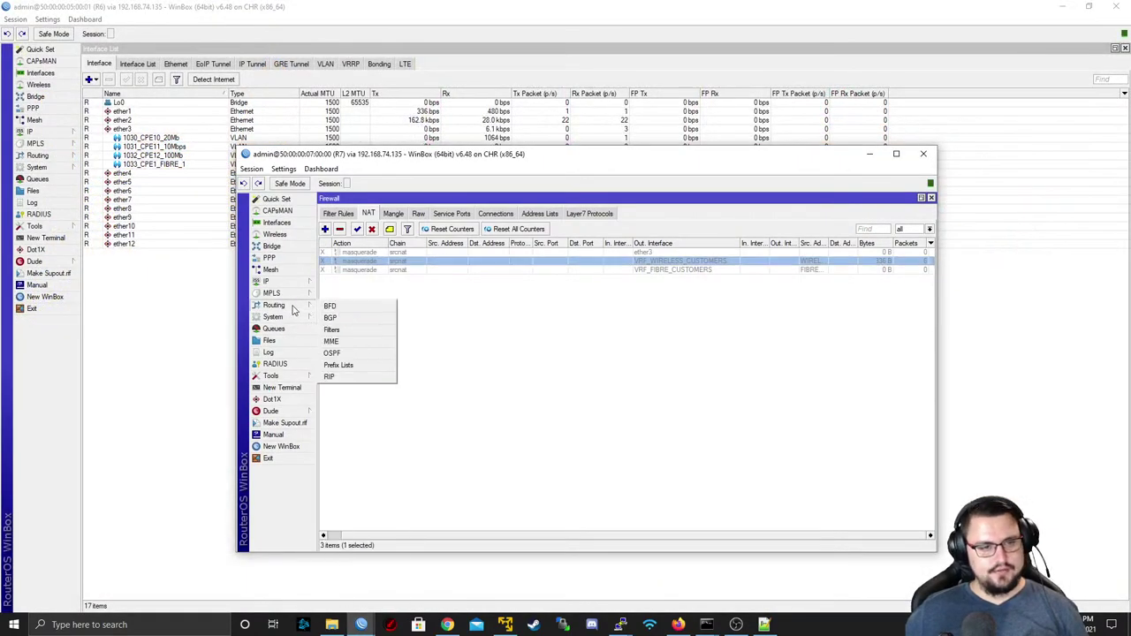
pyautogui.click(341, 307)
pyautogui.click(493, 283)
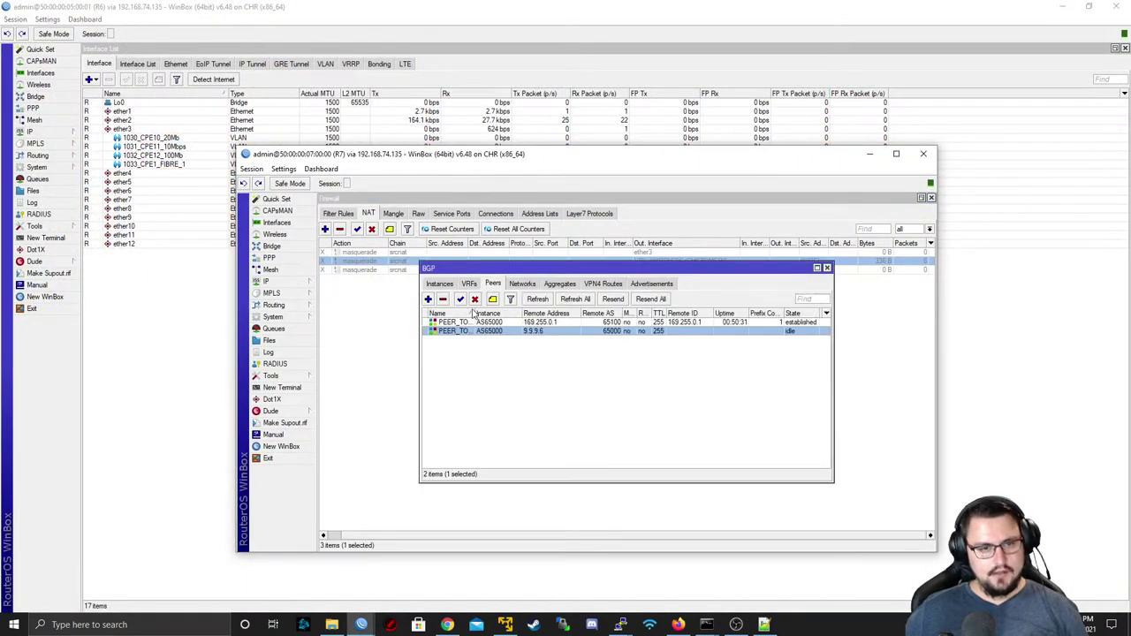
pyautogui.doubleClick(475, 323)
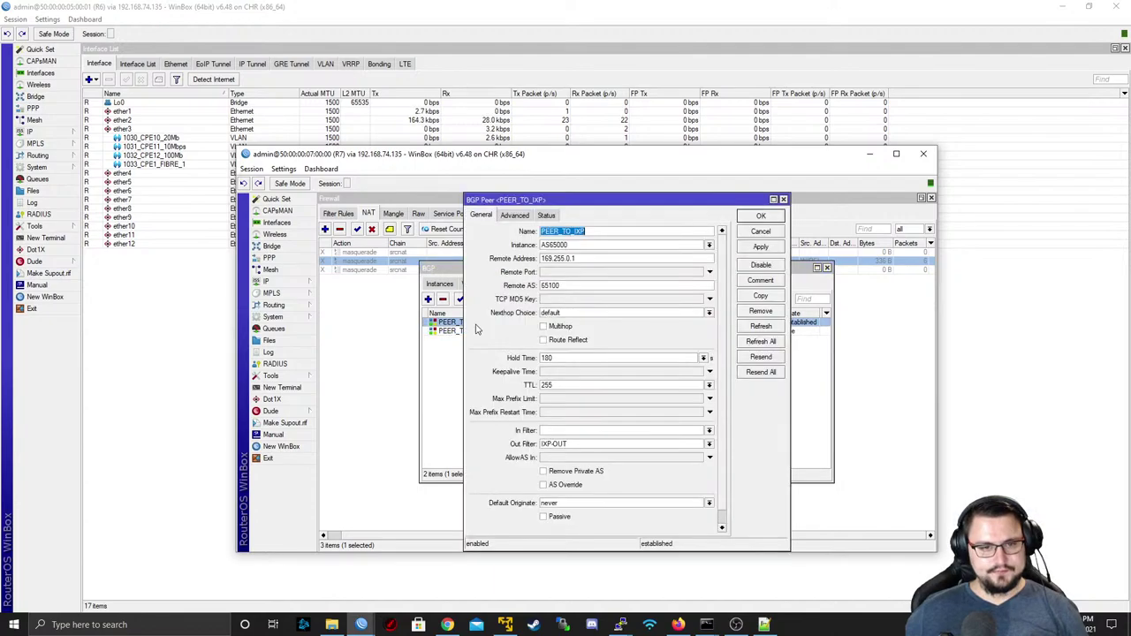
pyautogui.press('Escape')
pyautogui.doubleClick(475, 331)
# - Give PEER_TO_R6 the ip and l2vpn address families and apply, then launch a new WinBox
pyautogui.click(562, 258)
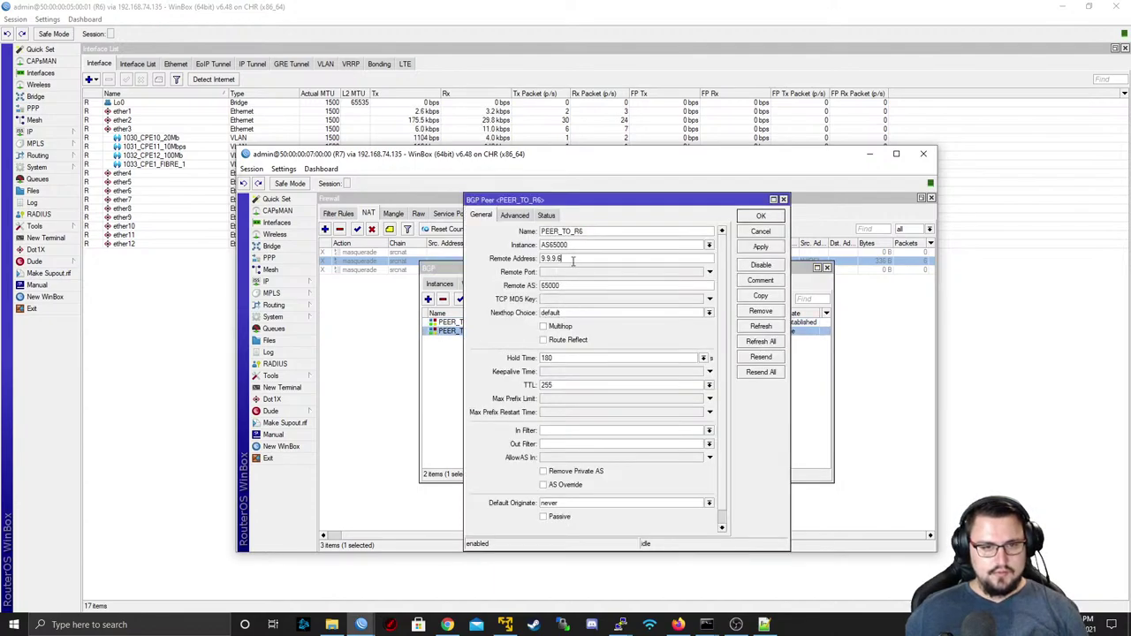
pyautogui.write('2')
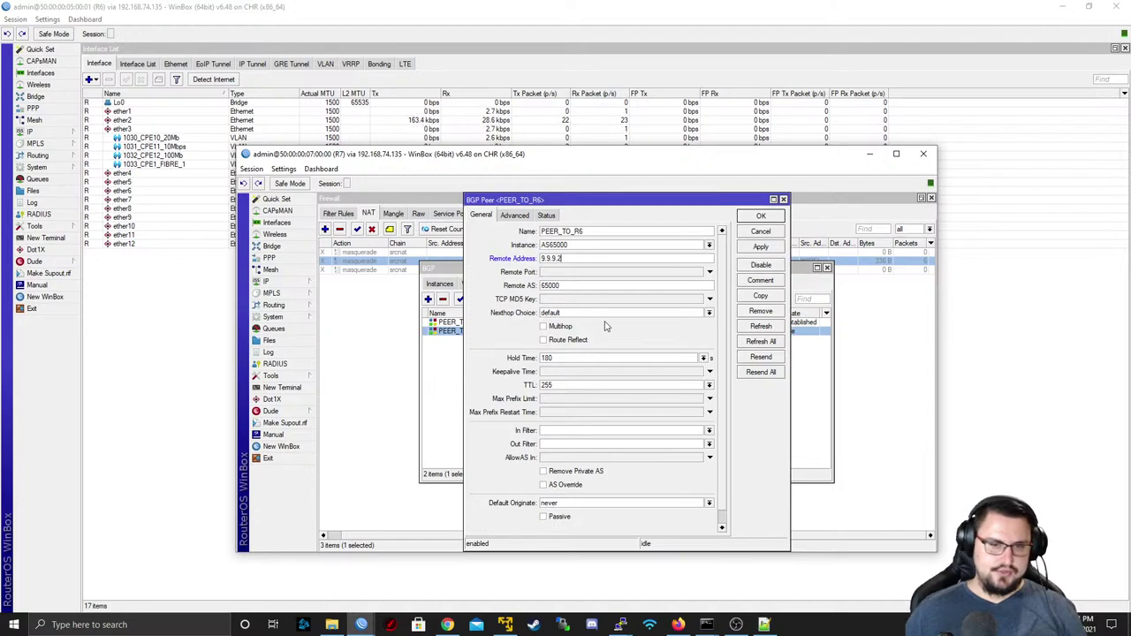
pyautogui.click(512, 214)
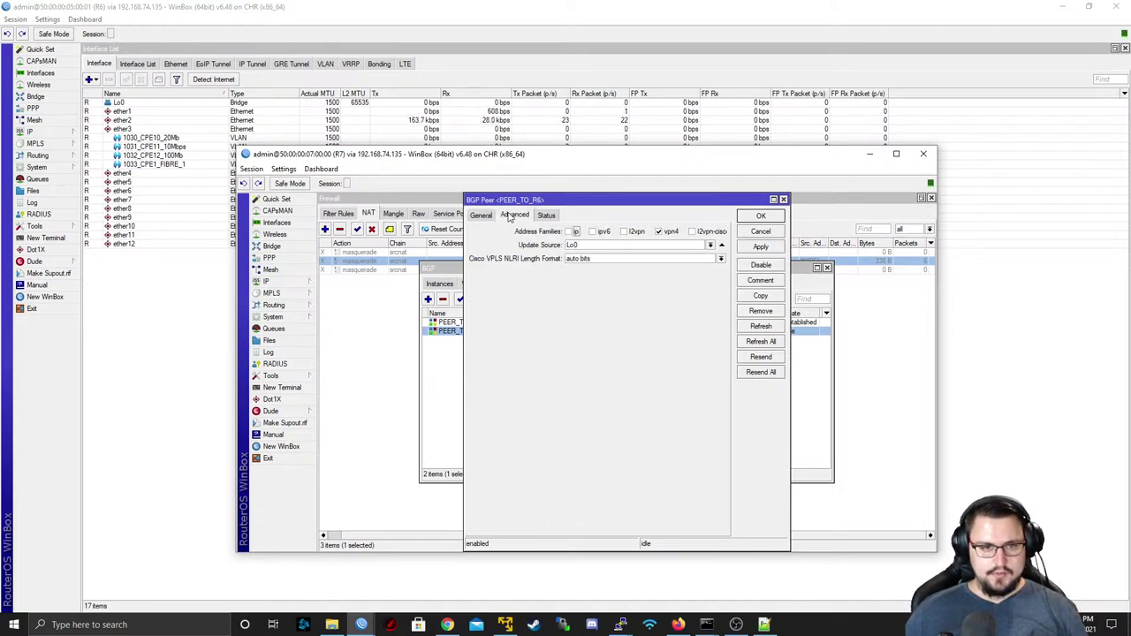
pyautogui.click(571, 232)
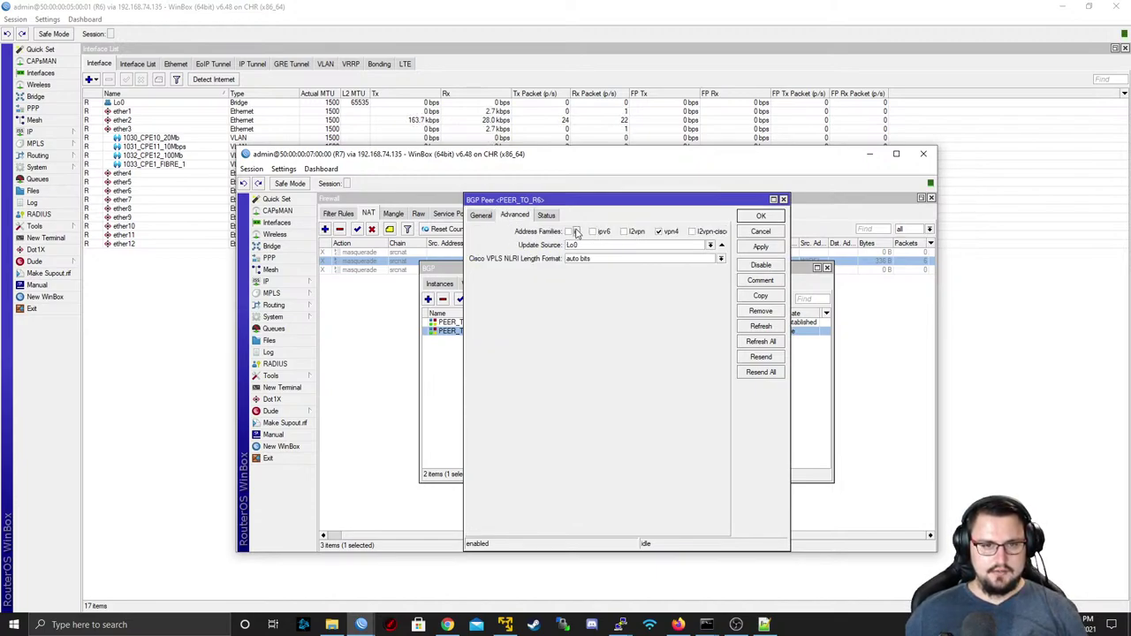
pyautogui.click(624, 232)
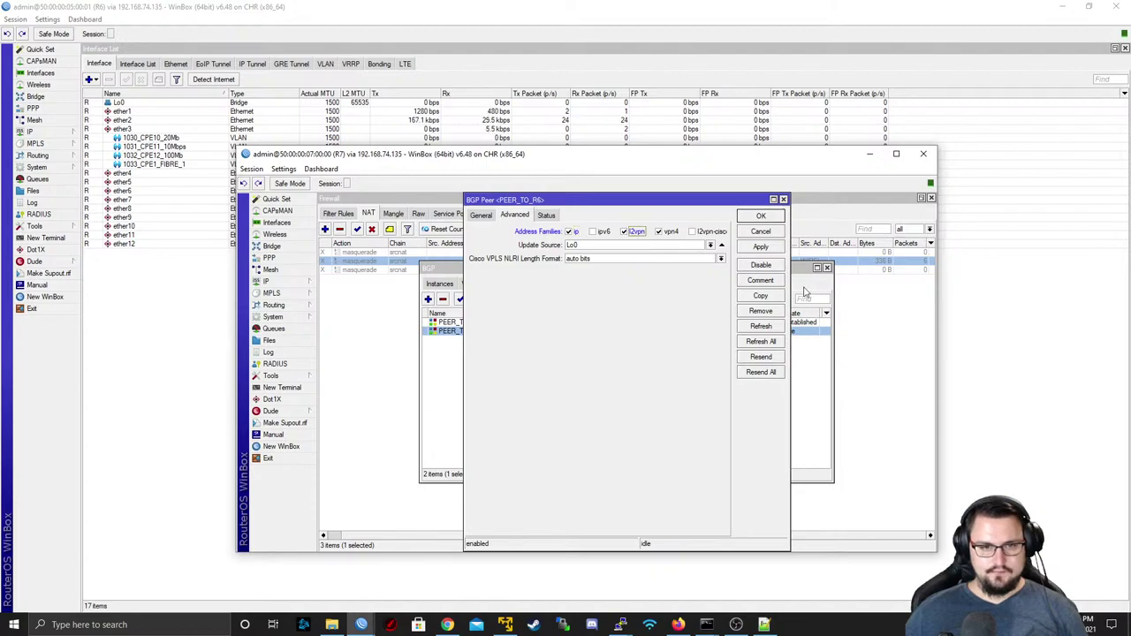
pyautogui.click(760, 248)
pyautogui.click(760, 217)
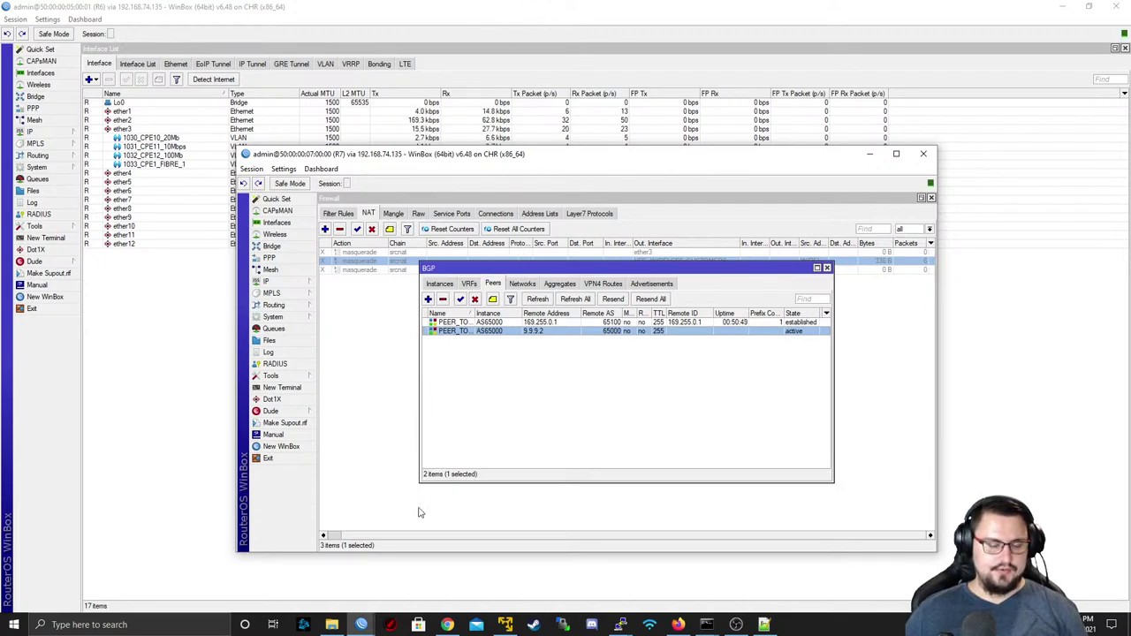
pyautogui.rightClick(361, 625)
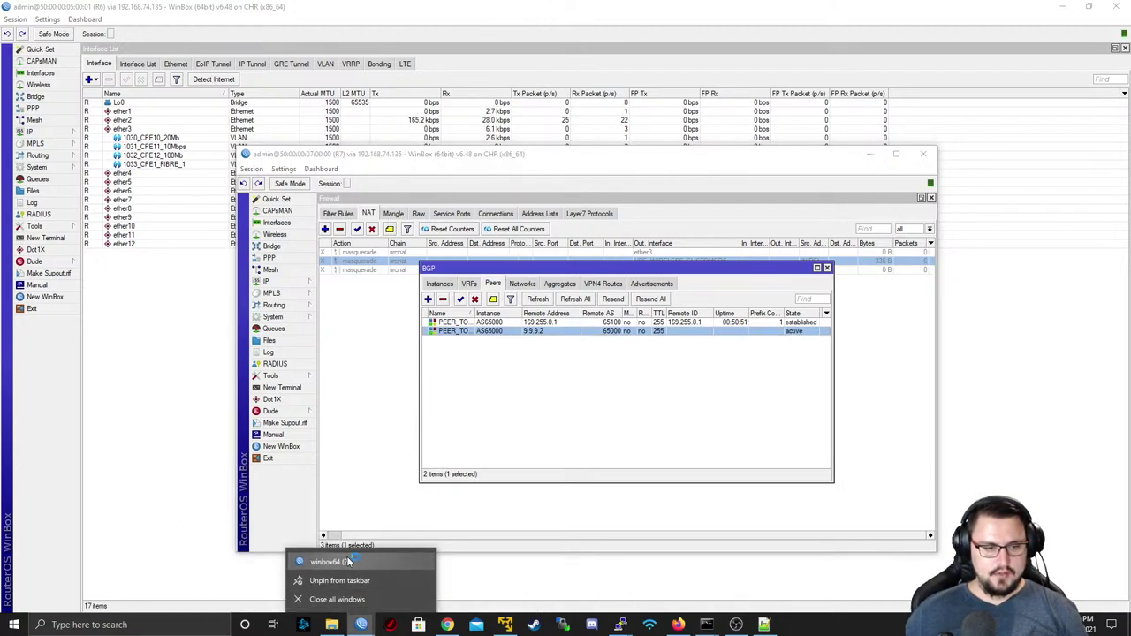
pyautogui.click(346, 558)
# - Connect to router R2 through RoMON and start a new BGP instance under Routing > BGP
pyautogui.click(505, 281)
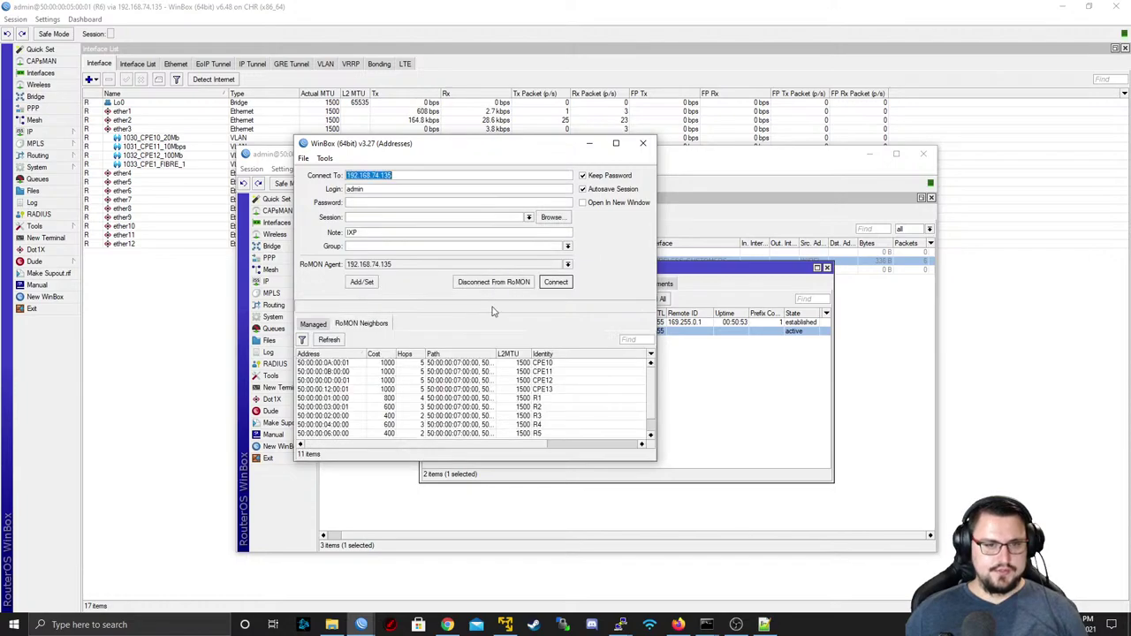
pyautogui.click(492, 400)
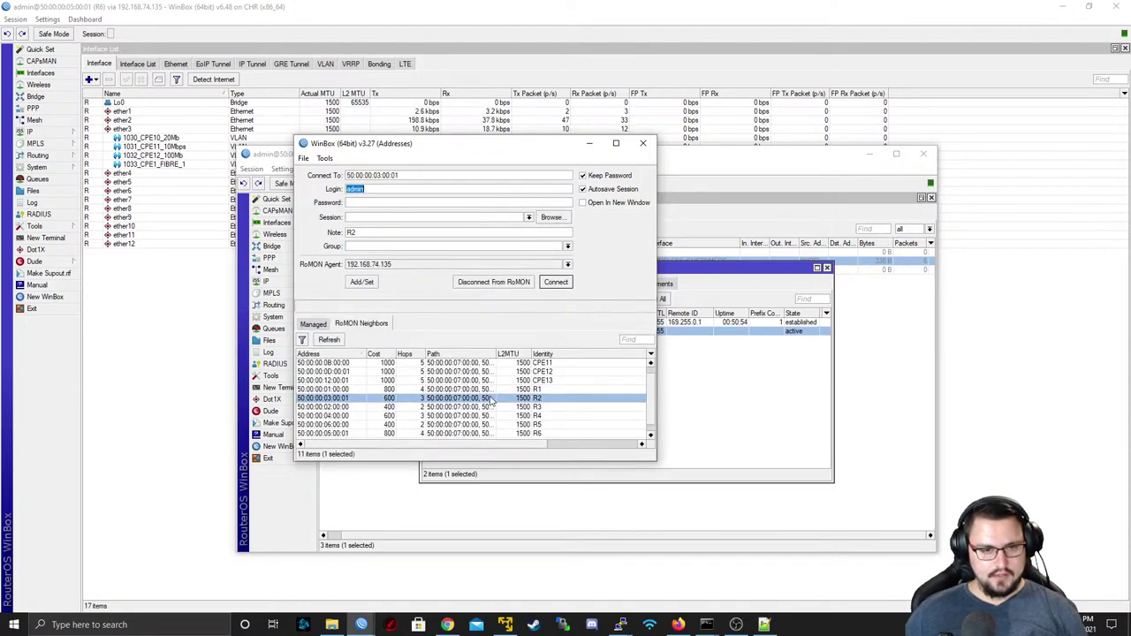
pyautogui.click(554, 281)
pyautogui.click(341, 285)
pyautogui.click(349, 294)
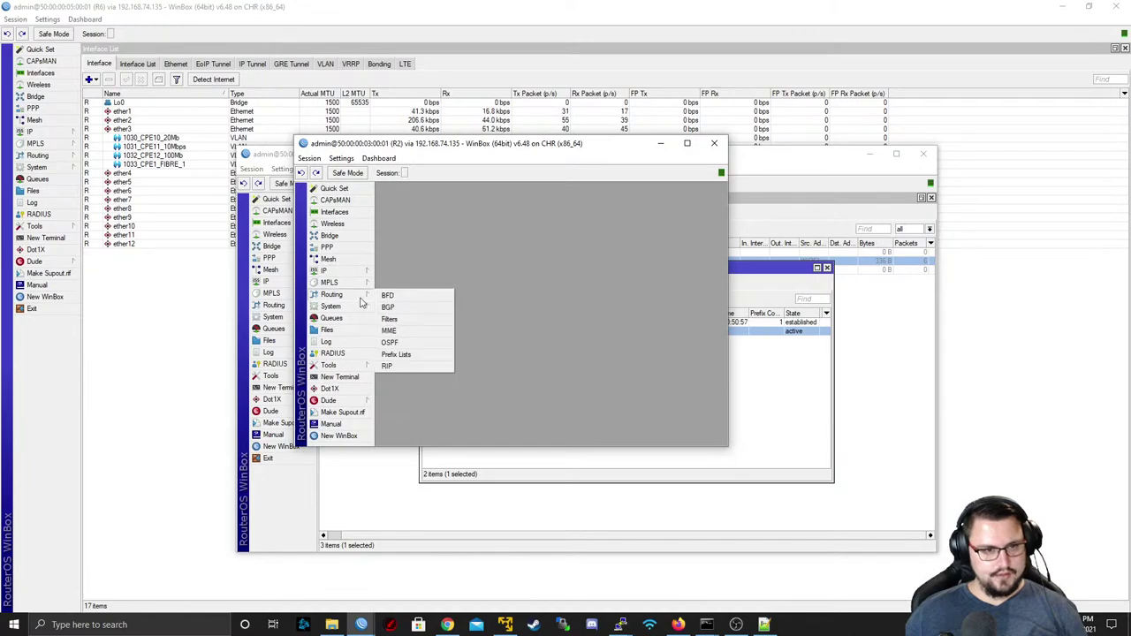
pyautogui.click(394, 308)
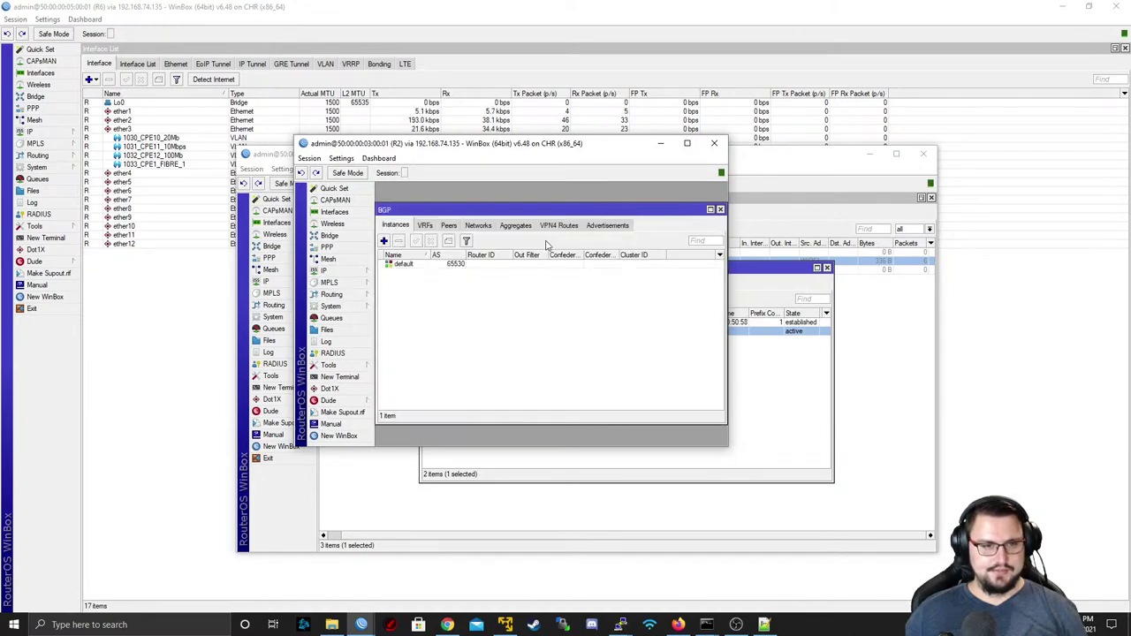
pyautogui.click(383, 240)
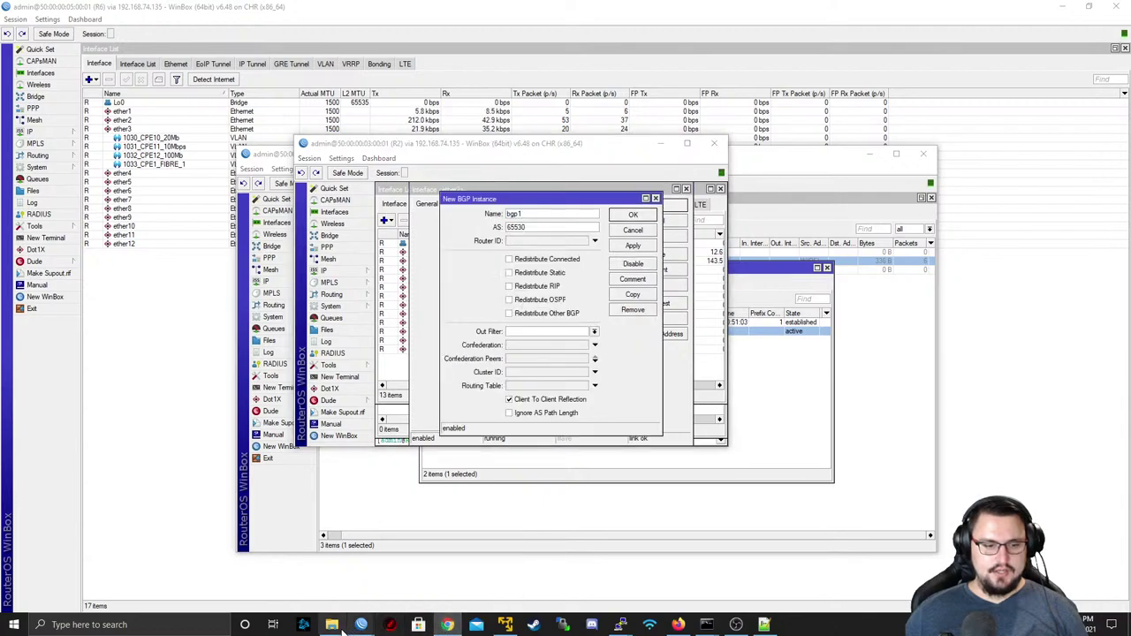
# - Create BGP instance AS65000 with AS 65000 and router ID 9.9.9.2
pyautogui.click(677, 624)
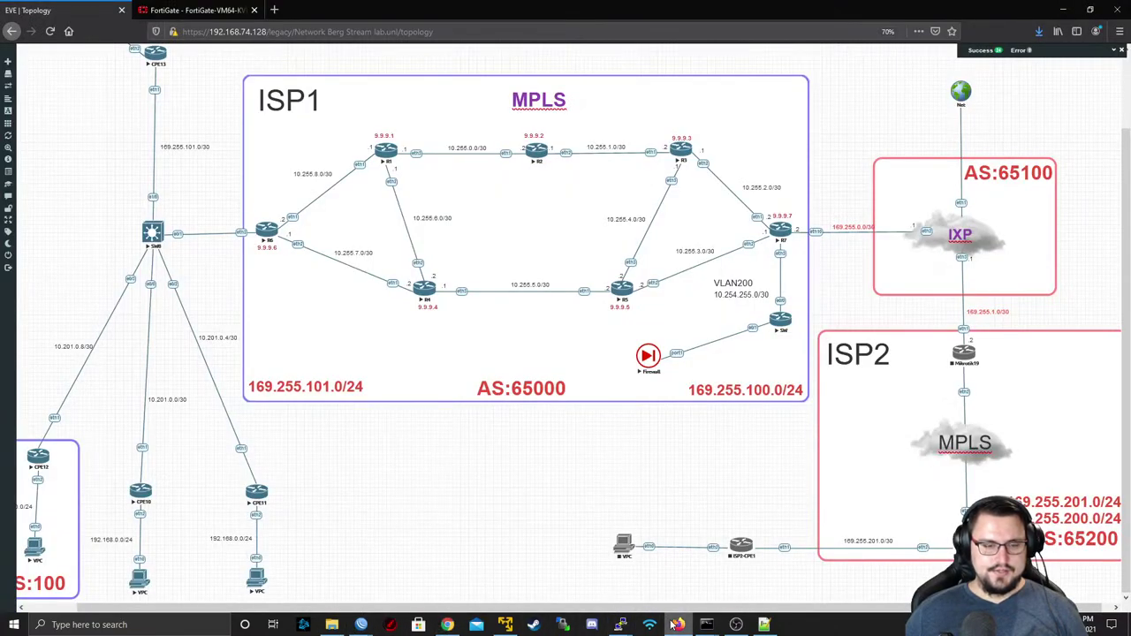
pyautogui.click(678, 625)
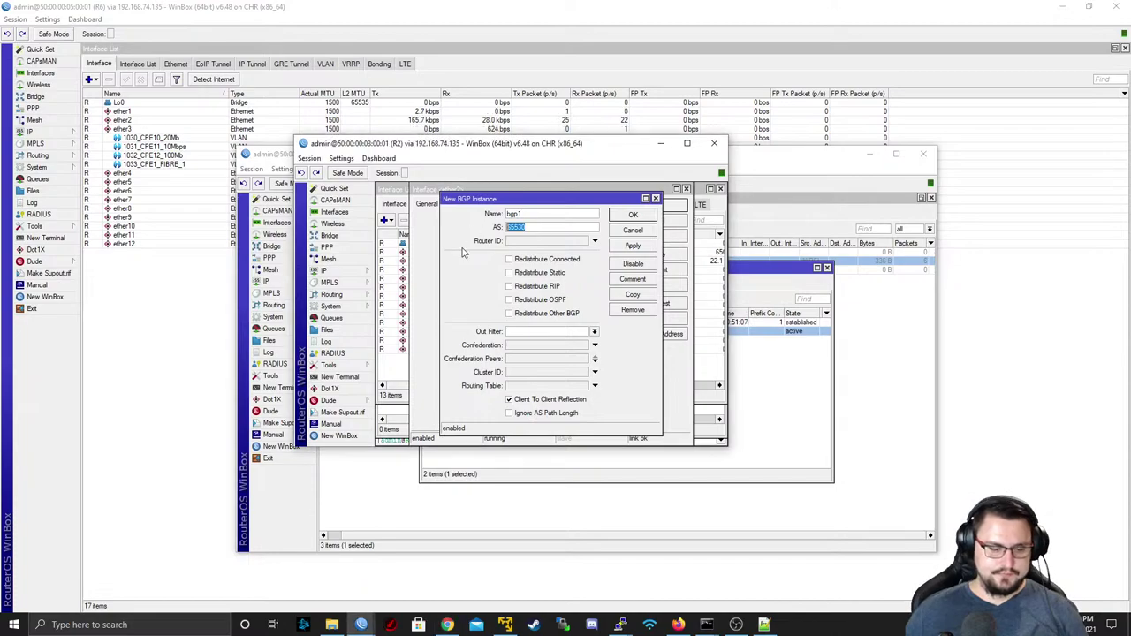
pyautogui.write('65000')
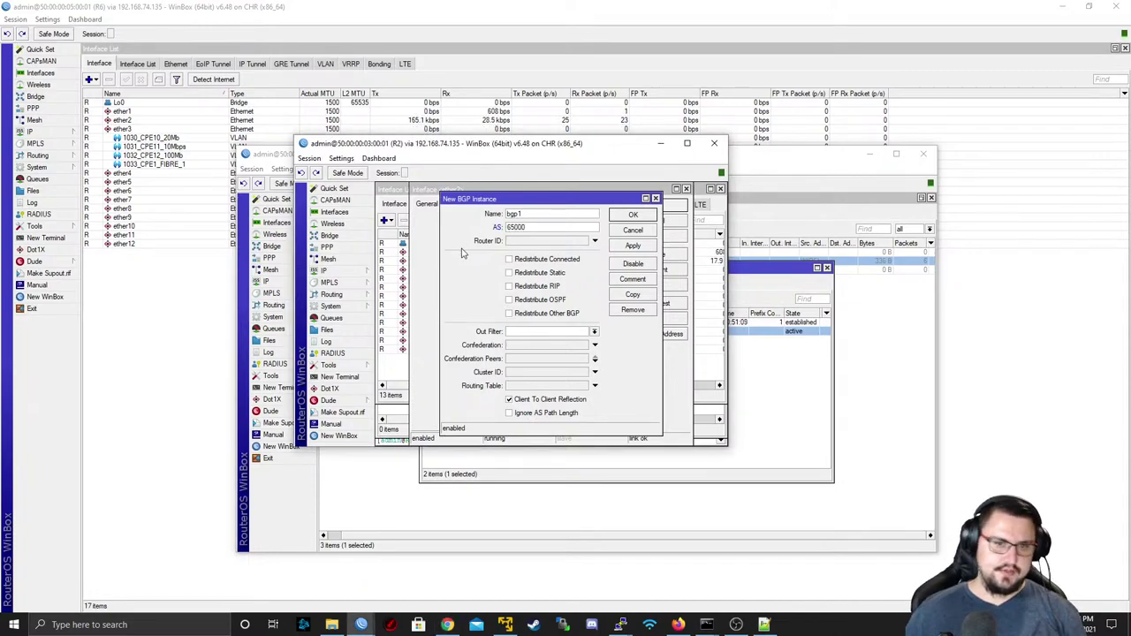
pyautogui.click(557, 213)
pyautogui.press('BackSpace')
pyautogui.press('BackSpace')
pyautogui.press('BackSpace')
pyautogui.press('BackSpace')
pyautogui.write('AS6500')
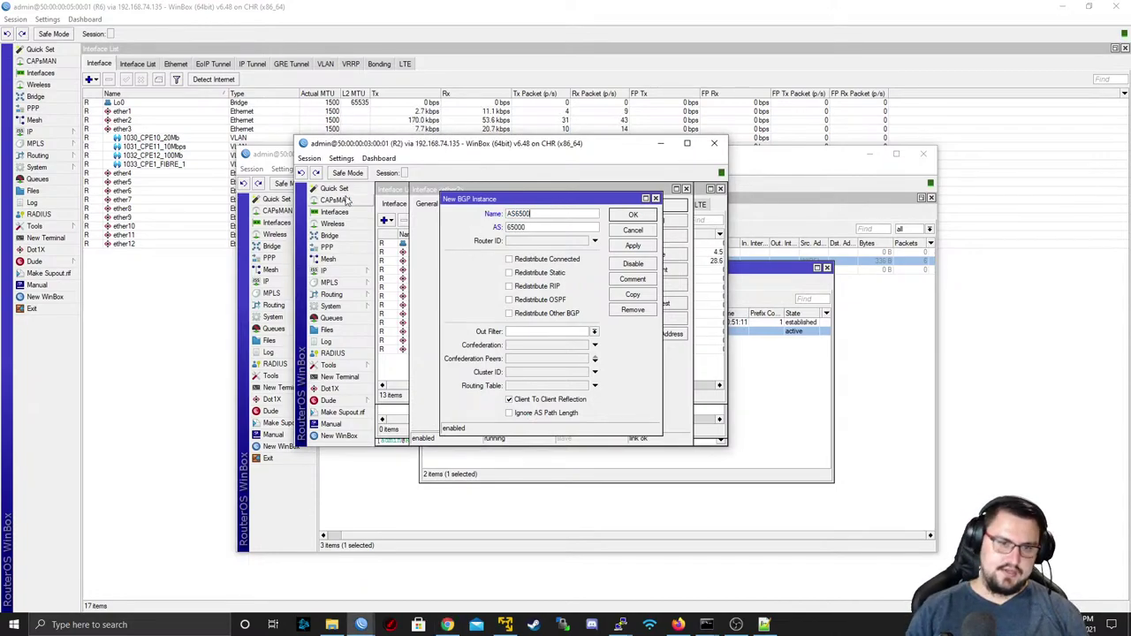
pyautogui.write('0')
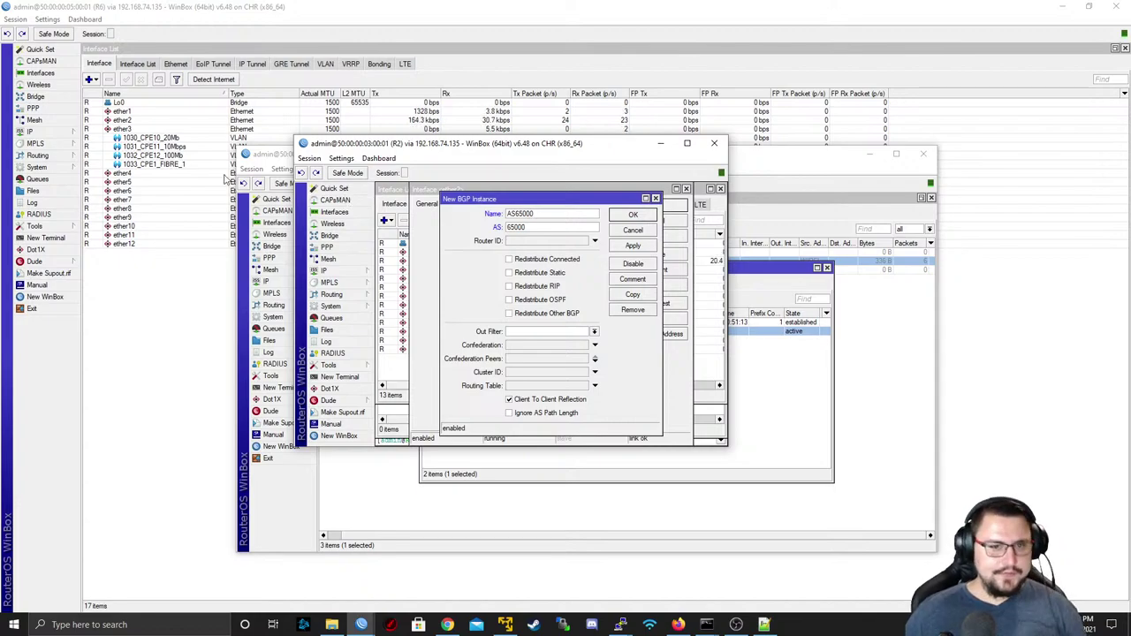
pyautogui.click(529, 241)
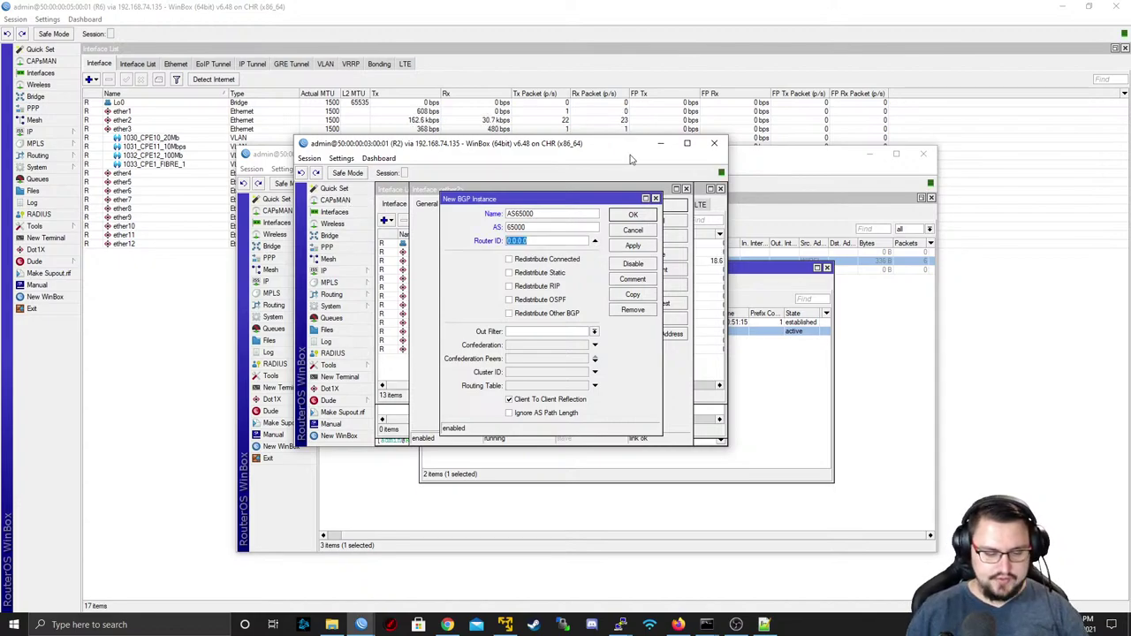
pyautogui.write('9.9.9.2')
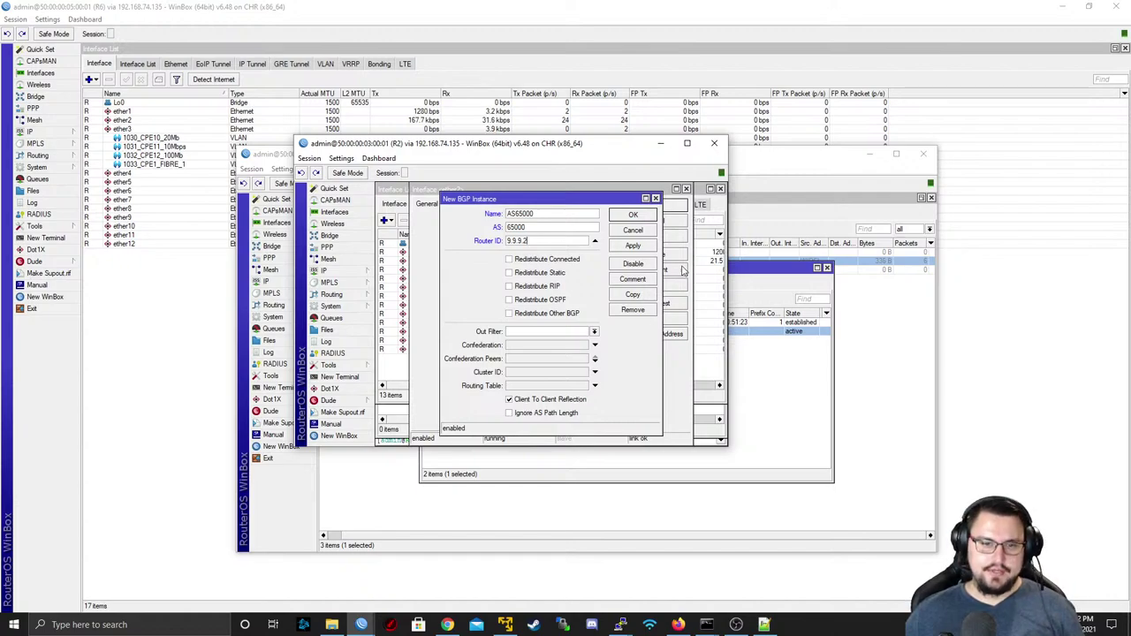
pyautogui.click(632, 246)
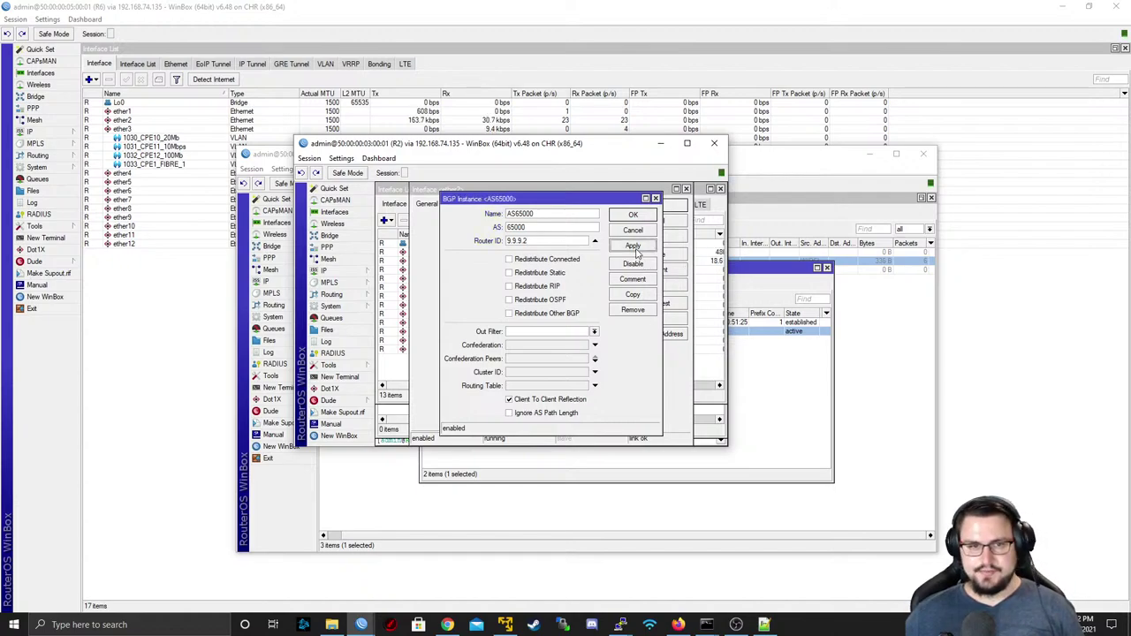
pyautogui.click(650, 214)
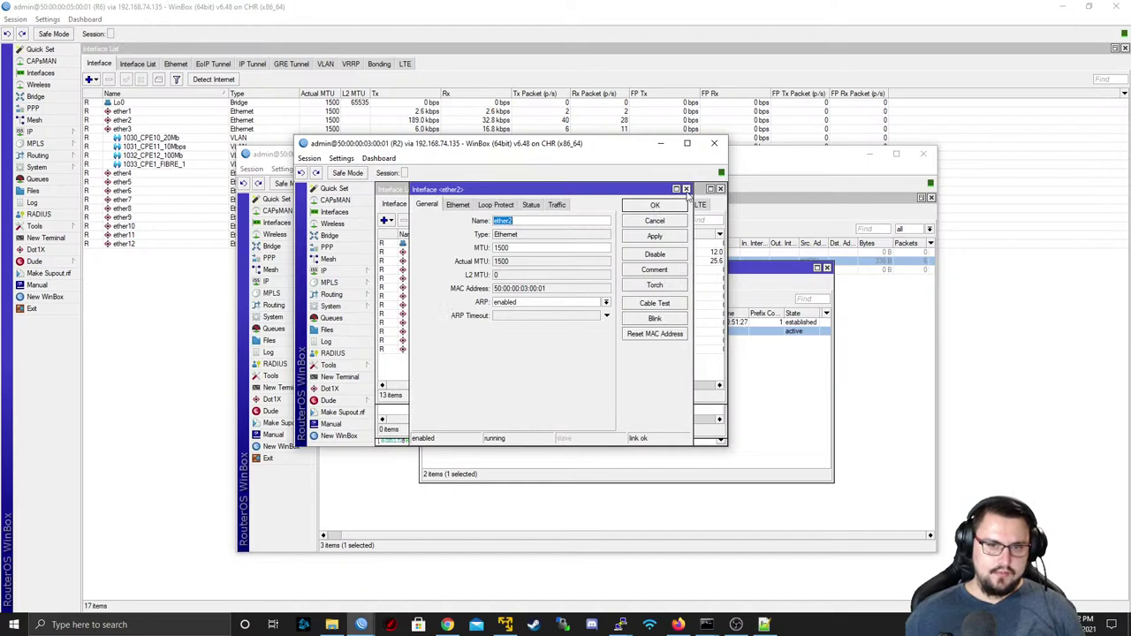
# - Close R2's ether2 settings and start a new peer in the BGP Peers list
pyautogui.click(686, 189)
pyautogui.click(336, 294)
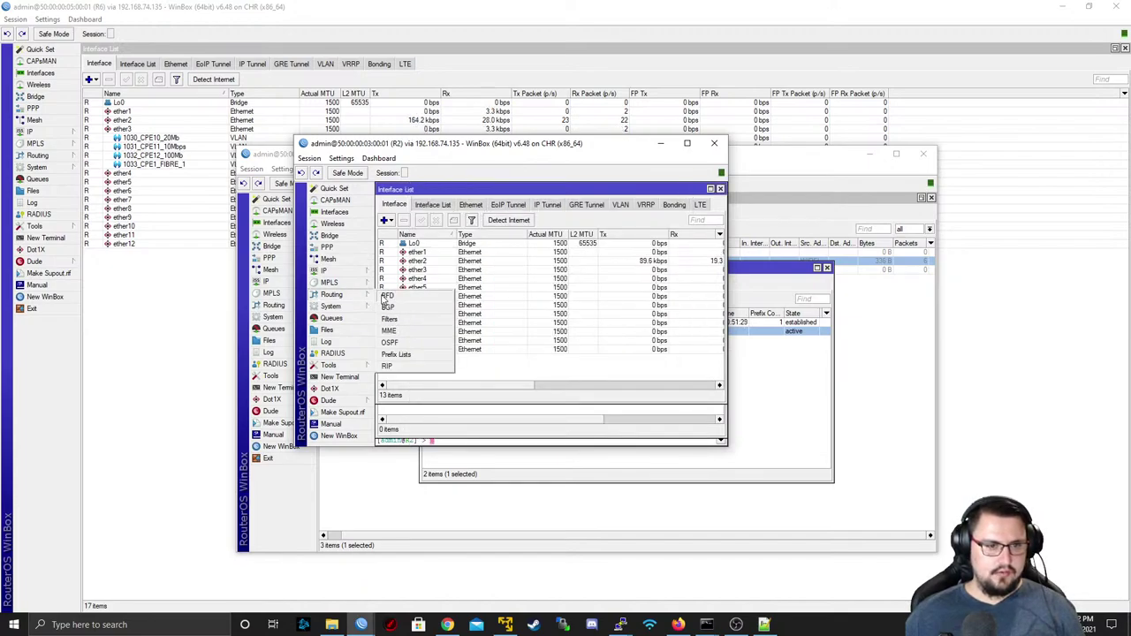
pyautogui.click(389, 307)
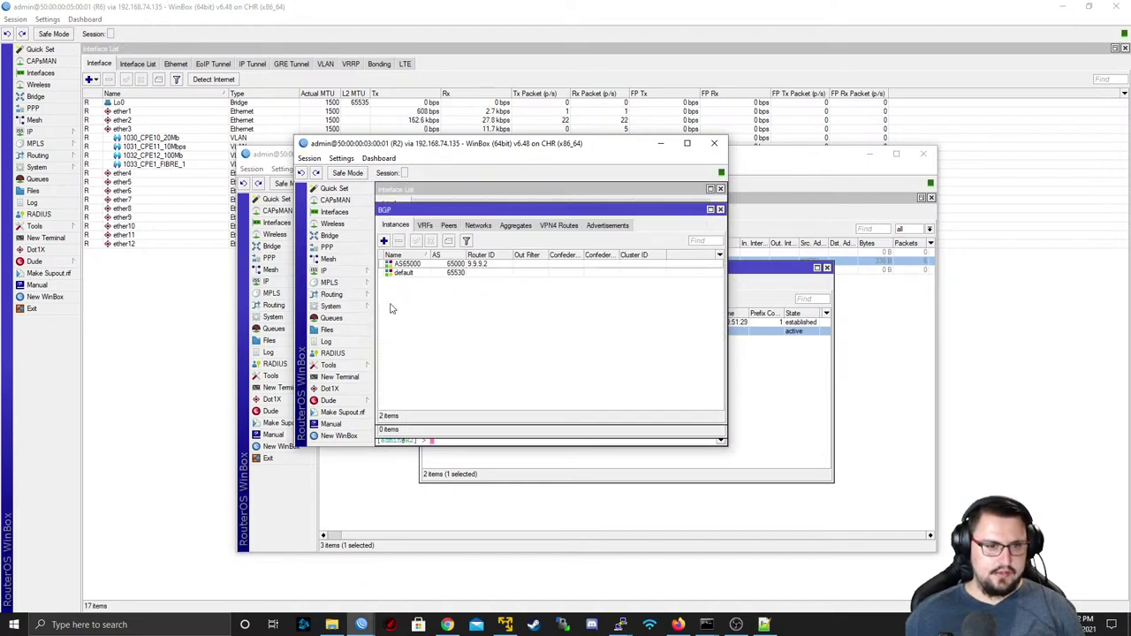
pyautogui.click(449, 225)
pyautogui.click(383, 240)
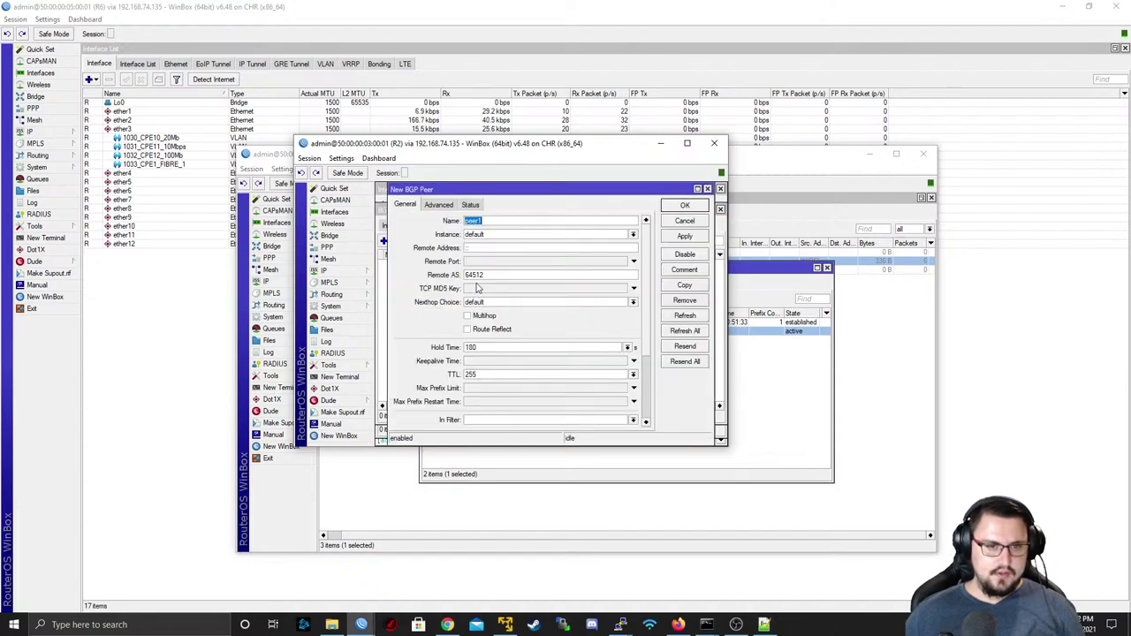
# - Fill in peer PEER_TO_R6: instance AS65000, remote 9.9.9.6, remote AS 65000, route reflect enabled
pyautogui.write('PEER_T')
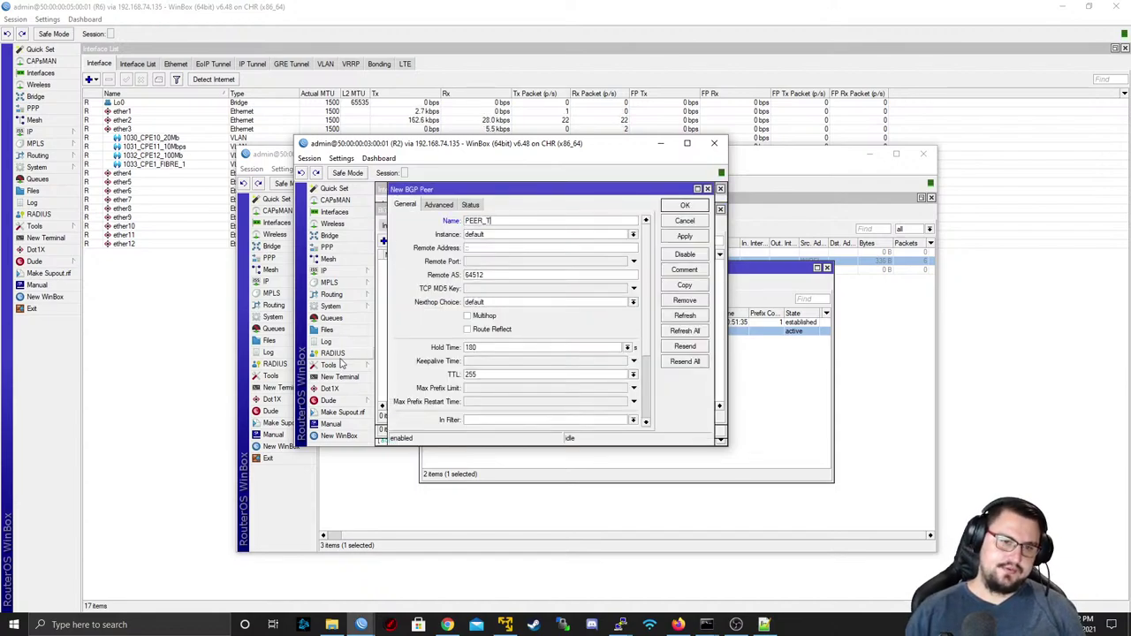
pyautogui.write('O_R')
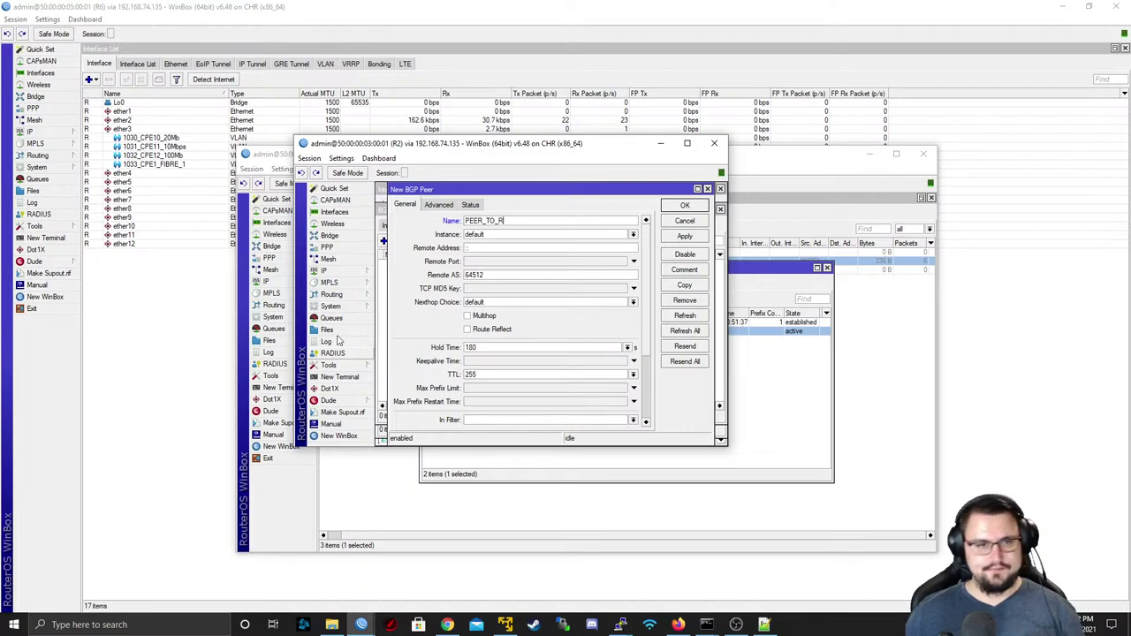
pyautogui.write('6')
pyautogui.click(543, 235)
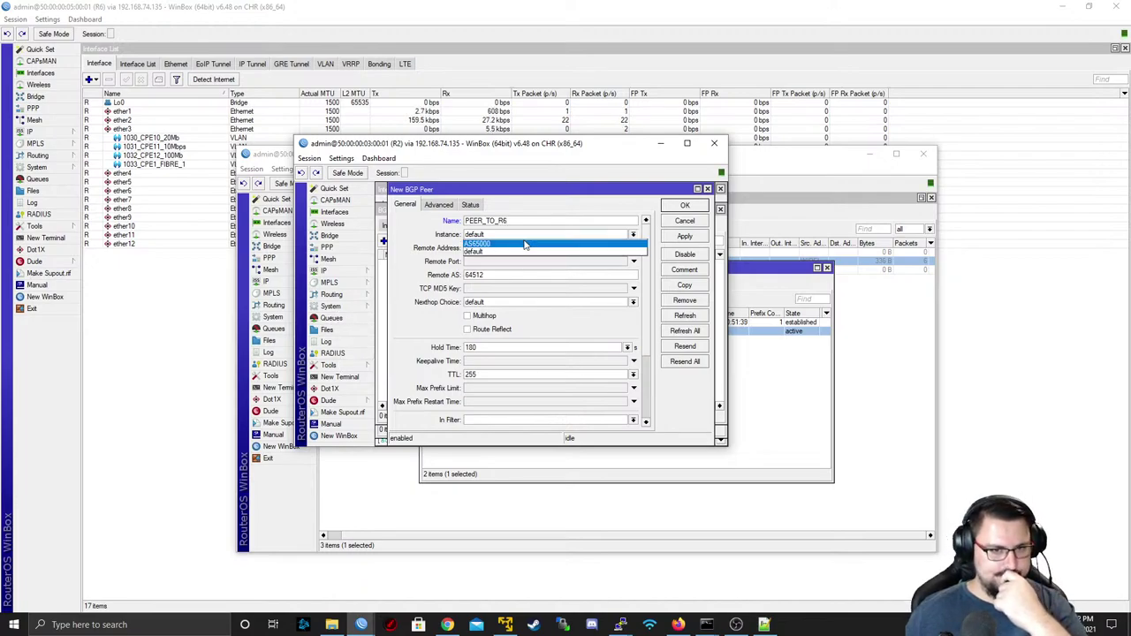
pyautogui.click(522, 247)
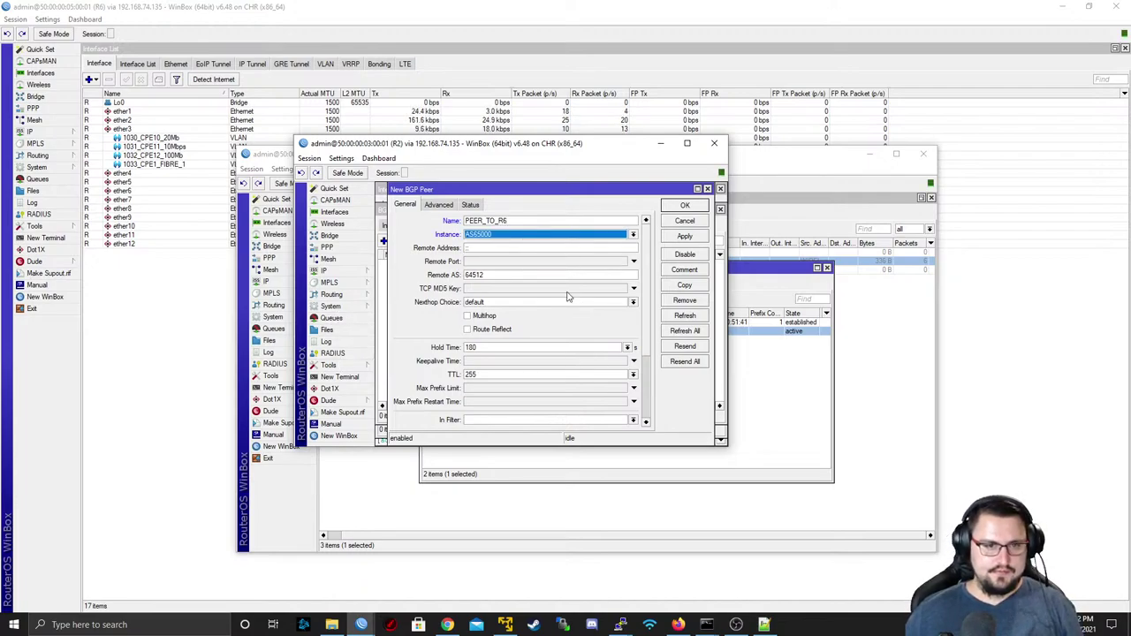
pyautogui.click(484, 249)
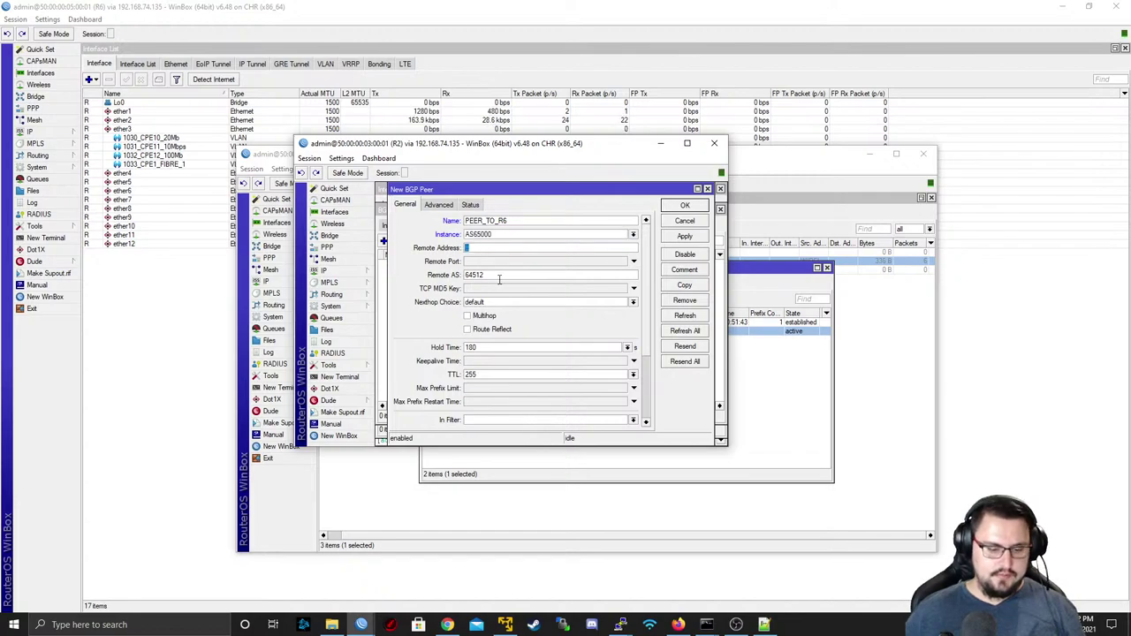
pyautogui.write('9.9.9')
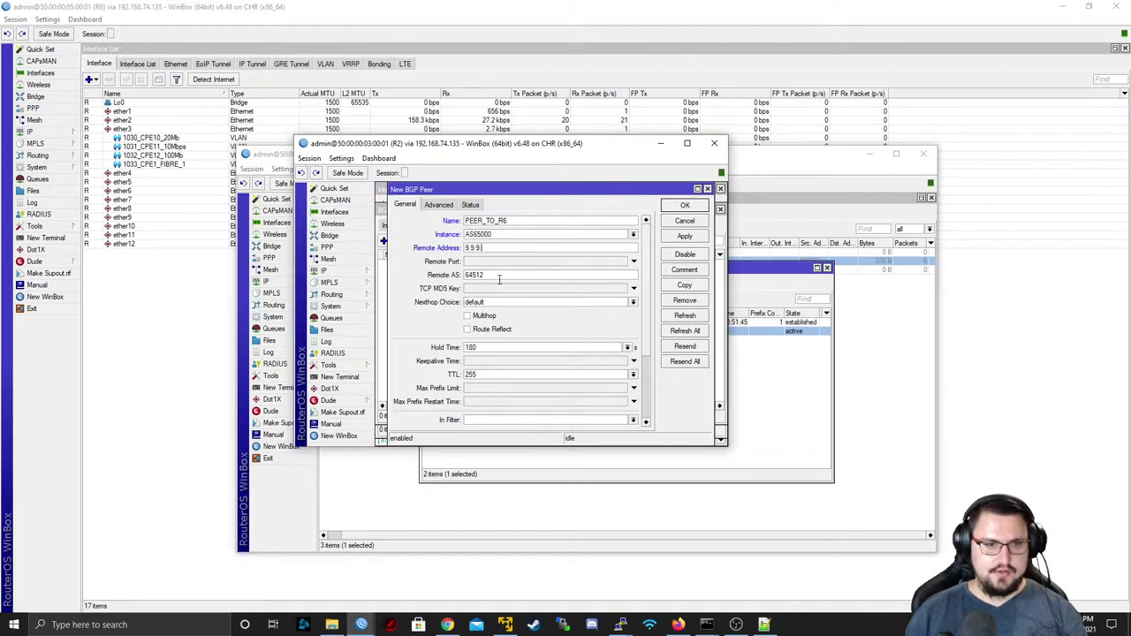
pyautogui.write('.6')
pyautogui.press('Tab')
pyautogui.press('Tab')
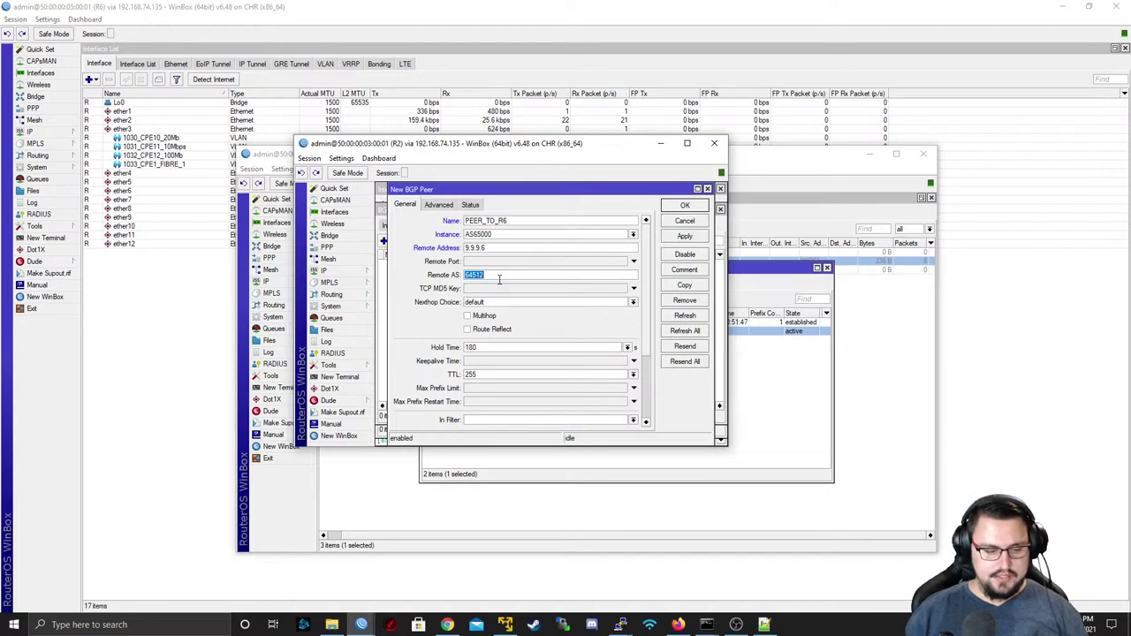
pyautogui.write('65000')
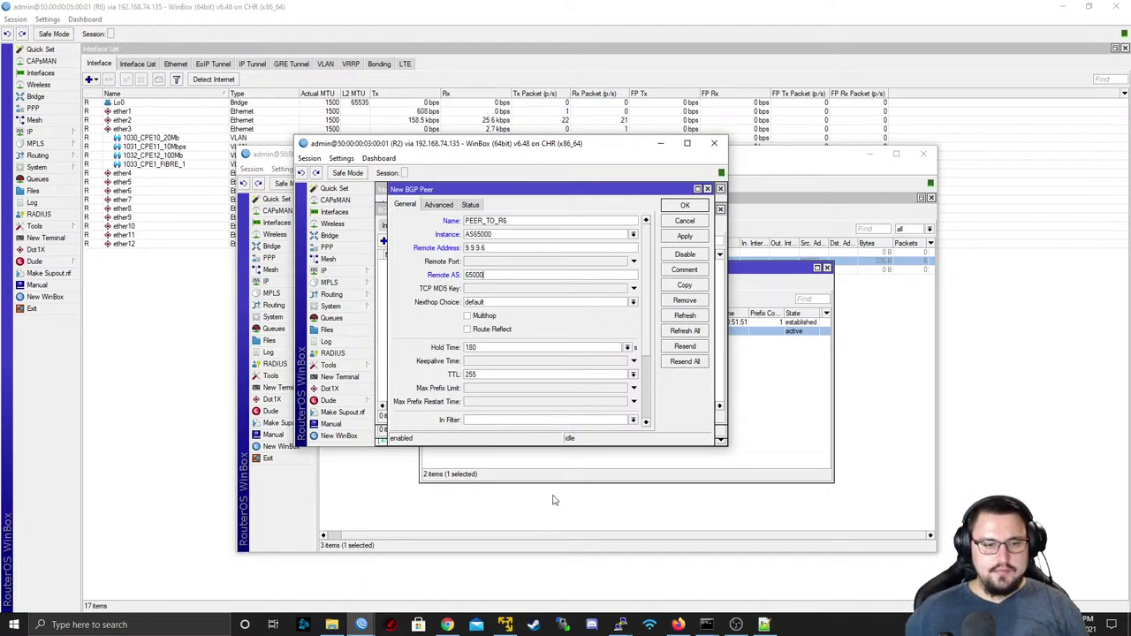
pyautogui.click(502, 332)
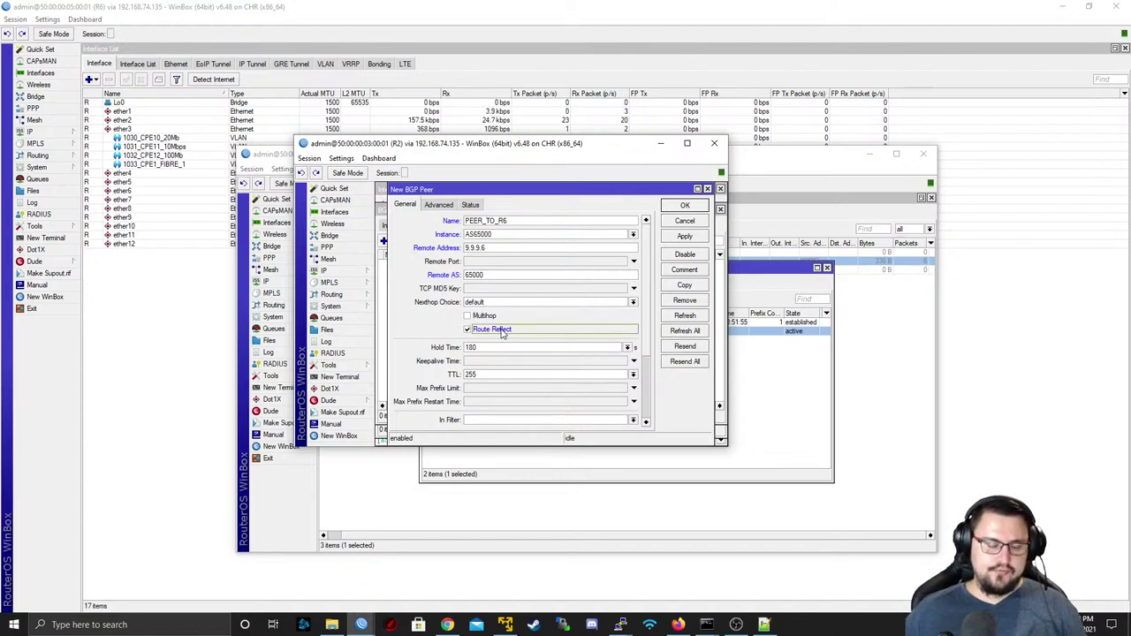
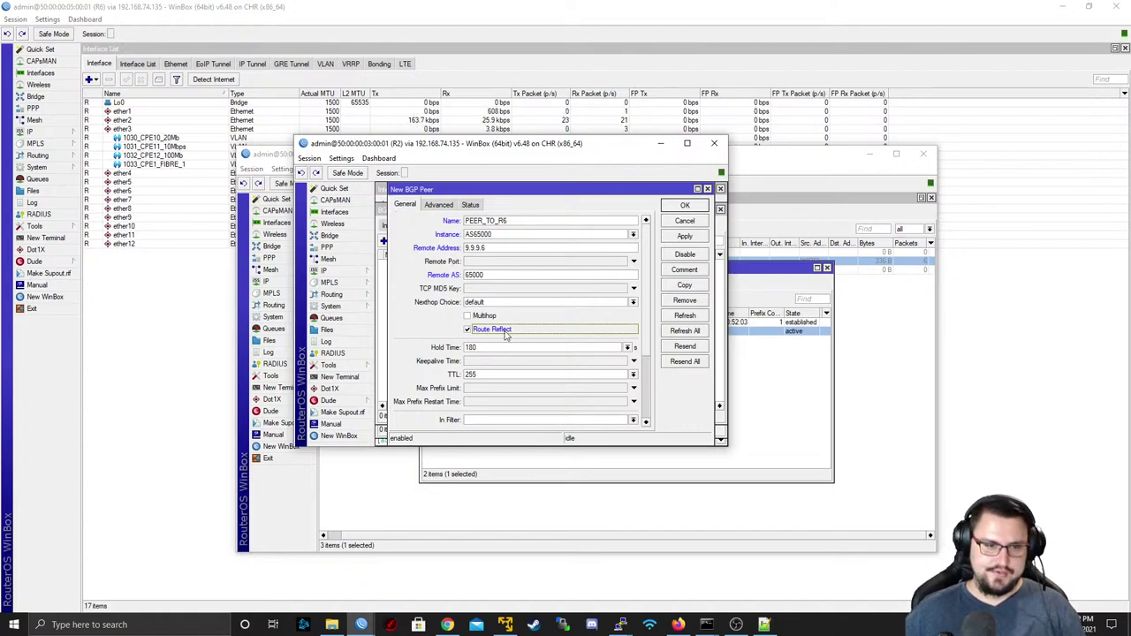
# - Give PEER_TO_R6 default TTL, l2vpn and vpn4 families and Lo0 update source, then save it
pyautogui.scroll(-3, 646, 358)
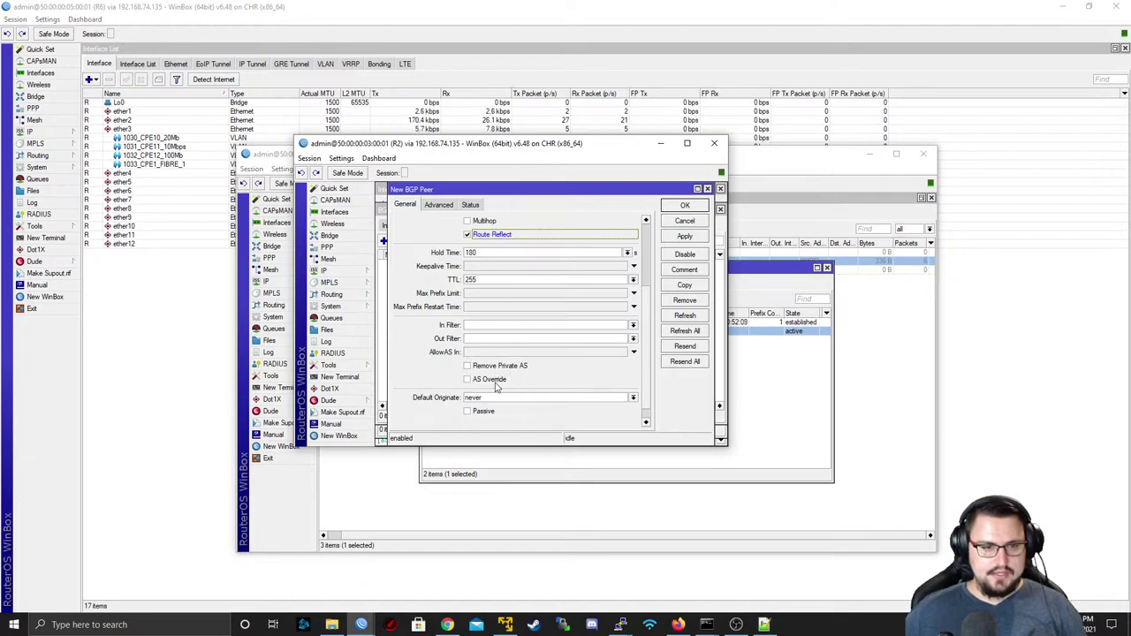
pyautogui.click(633, 279)
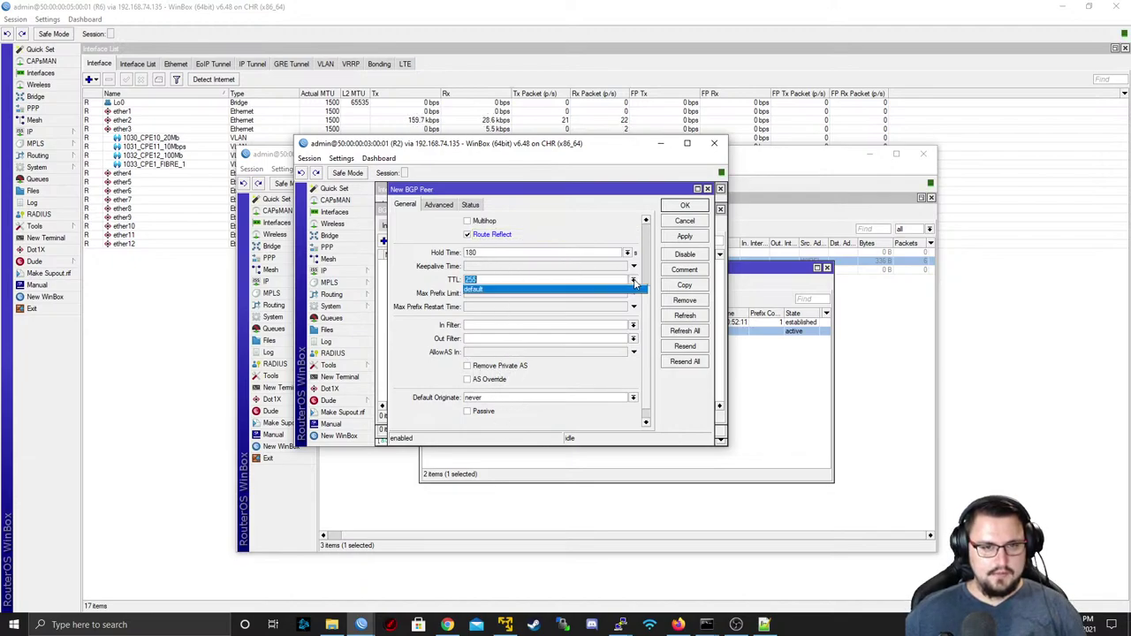
pyautogui.click(592, 294)
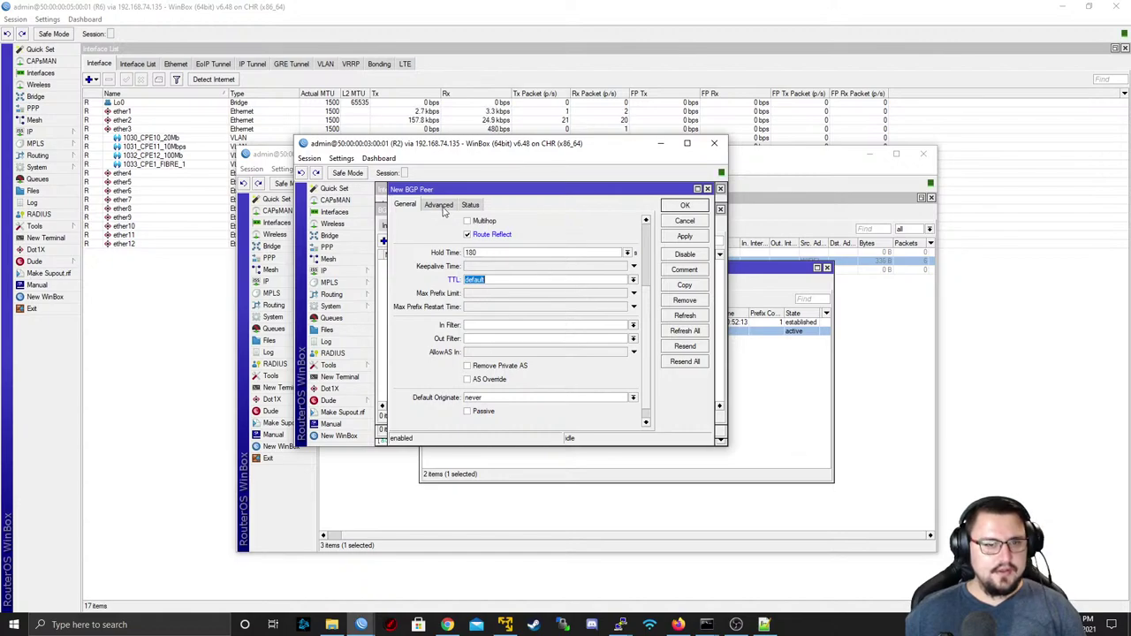
pyautogui.click(439, 205)
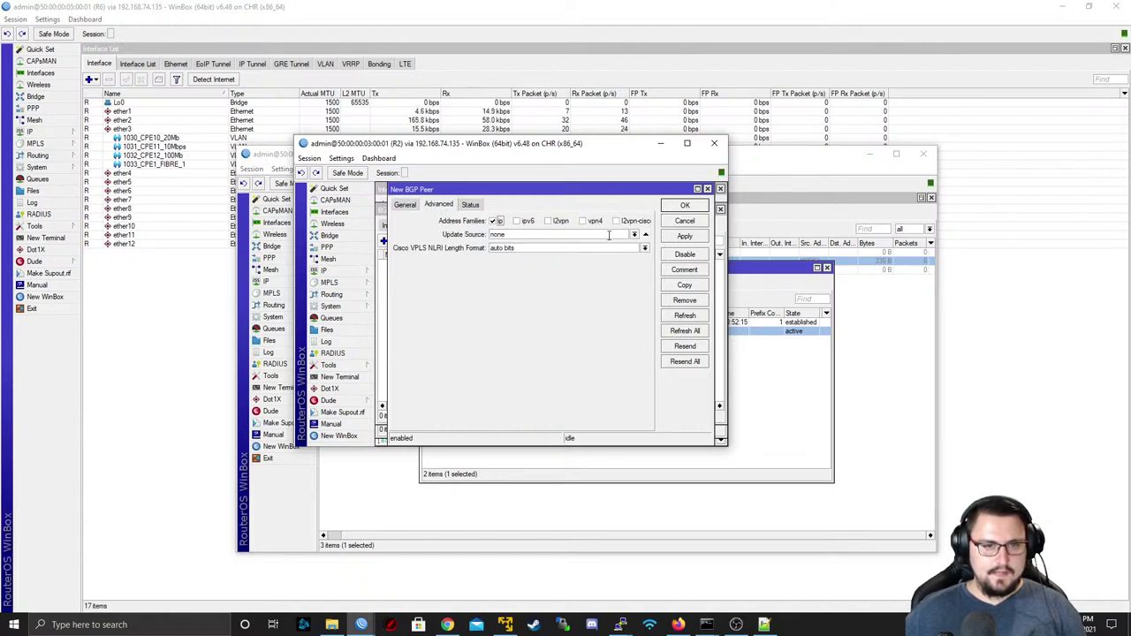
pyautogui.click(556, 222)
pyautogui.click(592, 222)
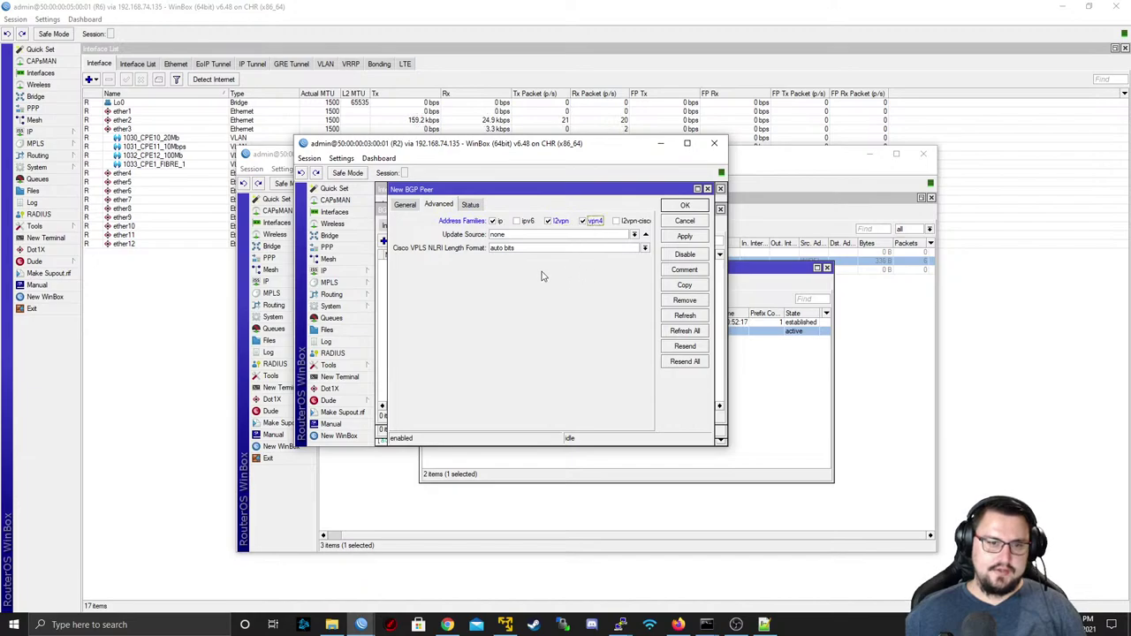
pyautogui.click(634, 235)
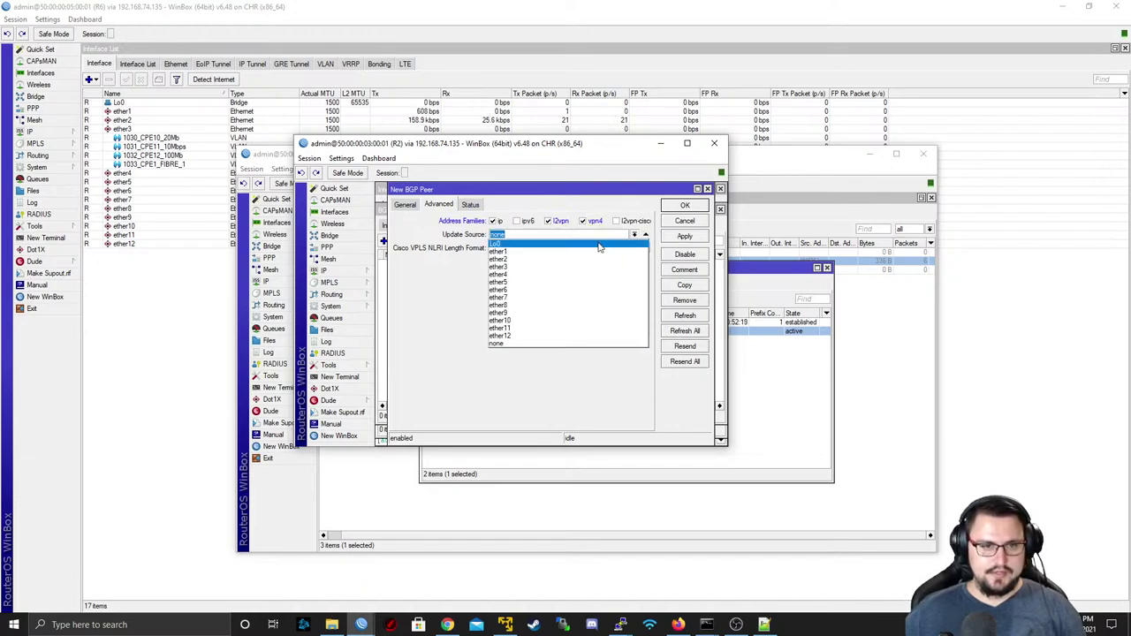
pyautogui.click(598, 246)
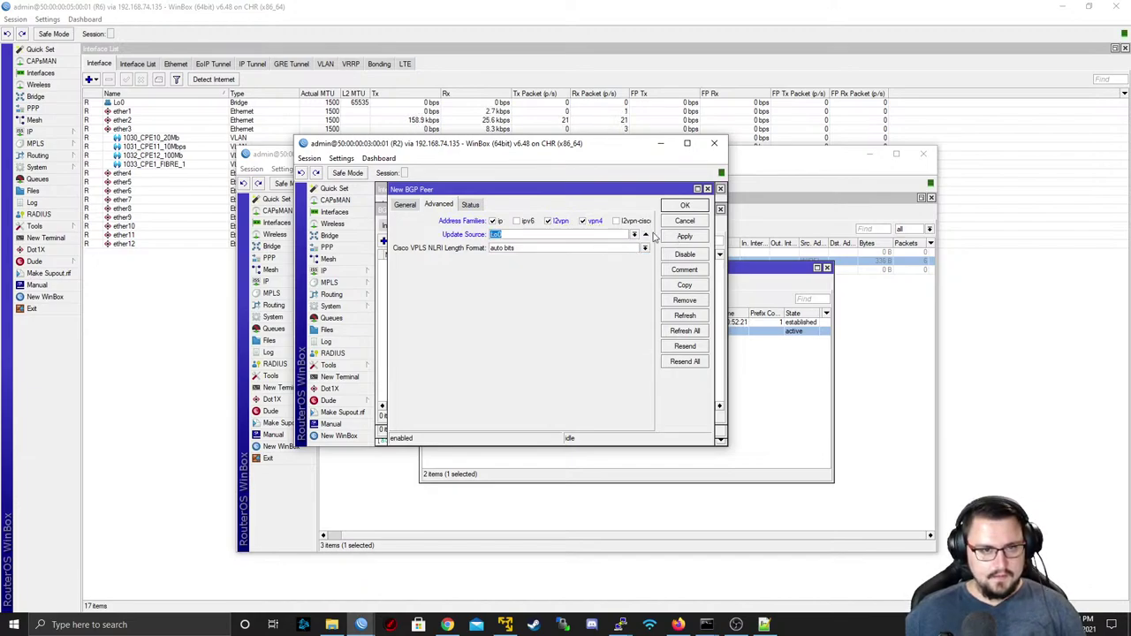
pyautogui.click(683, 239)
pyautogui.click(683, 215)
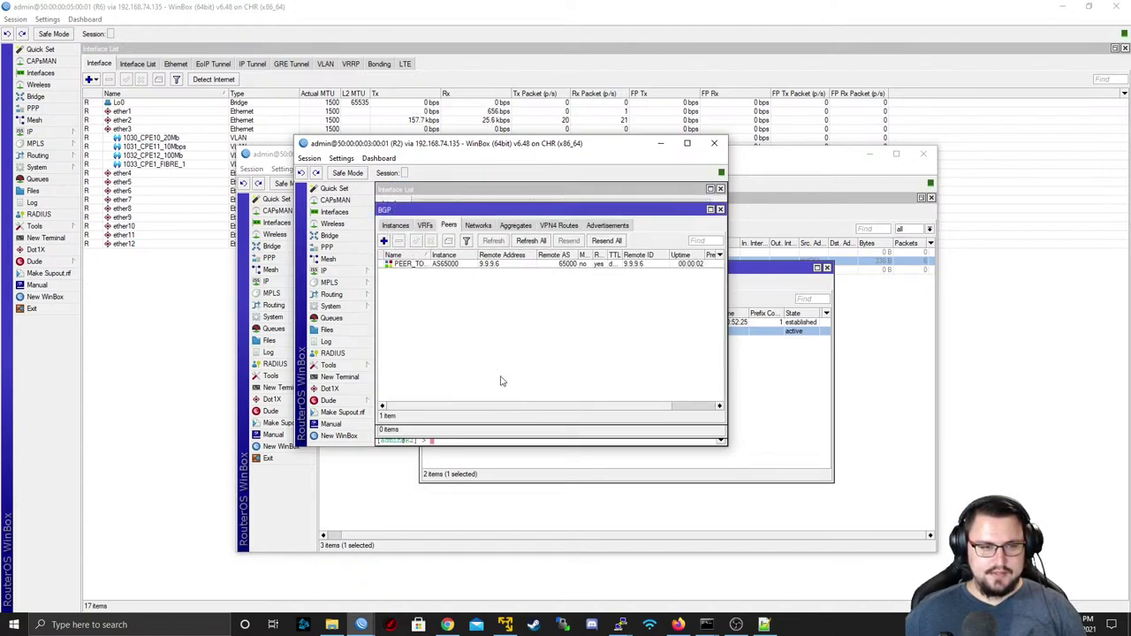
# - Create peer PEER_TO_R7 in instance AS65000 to 9.9.9.7, AS 65000, with route reflect and default TTL
pyautogui.click(386, 241)
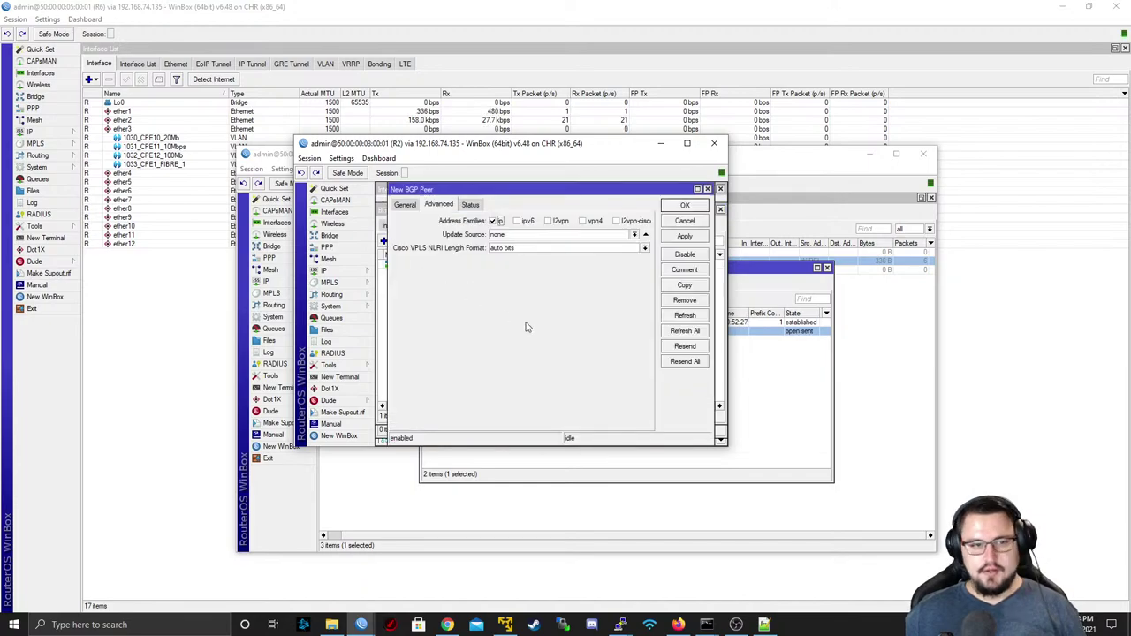
pyautogui.click(399, 207)
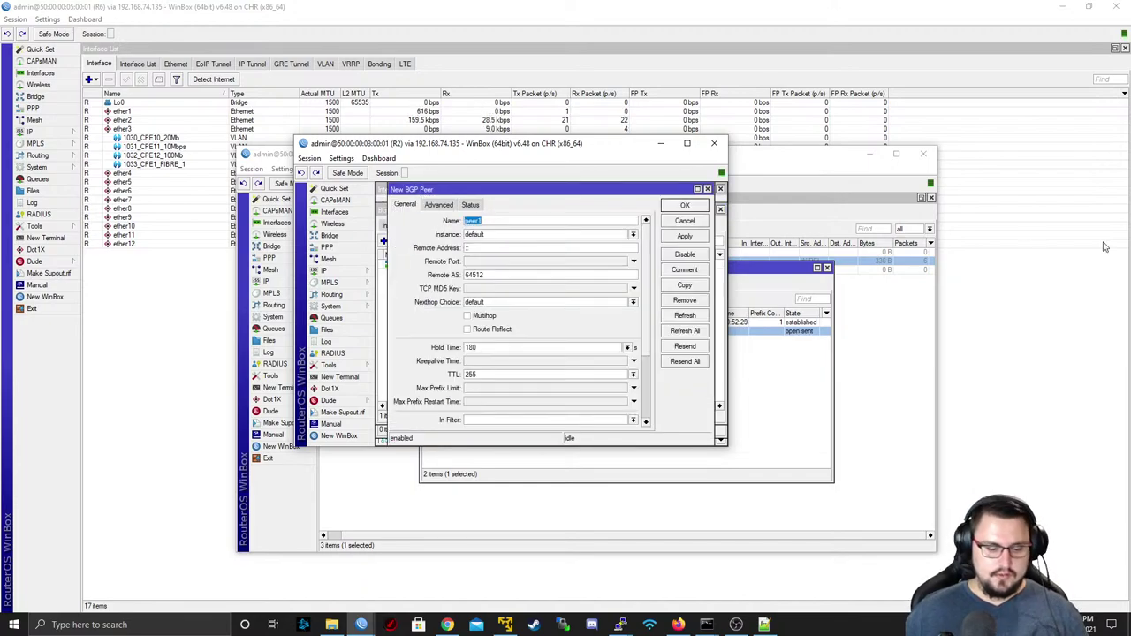
pyautogui.write('PEER0')
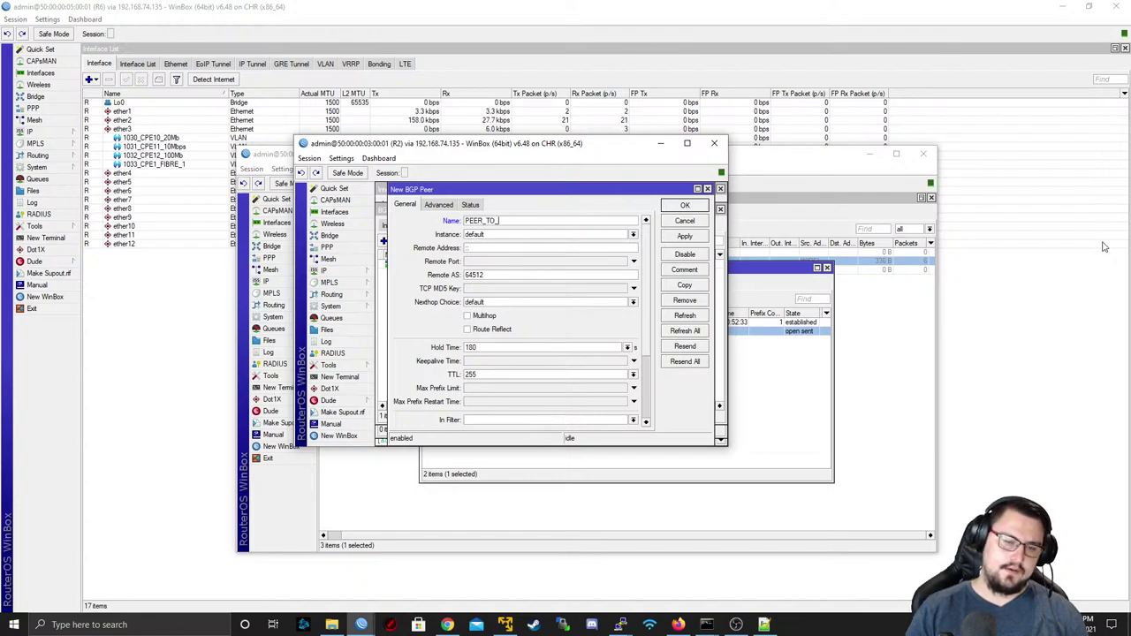
pyautogui.click(489, 236)
pyautogui.click(495, 247)
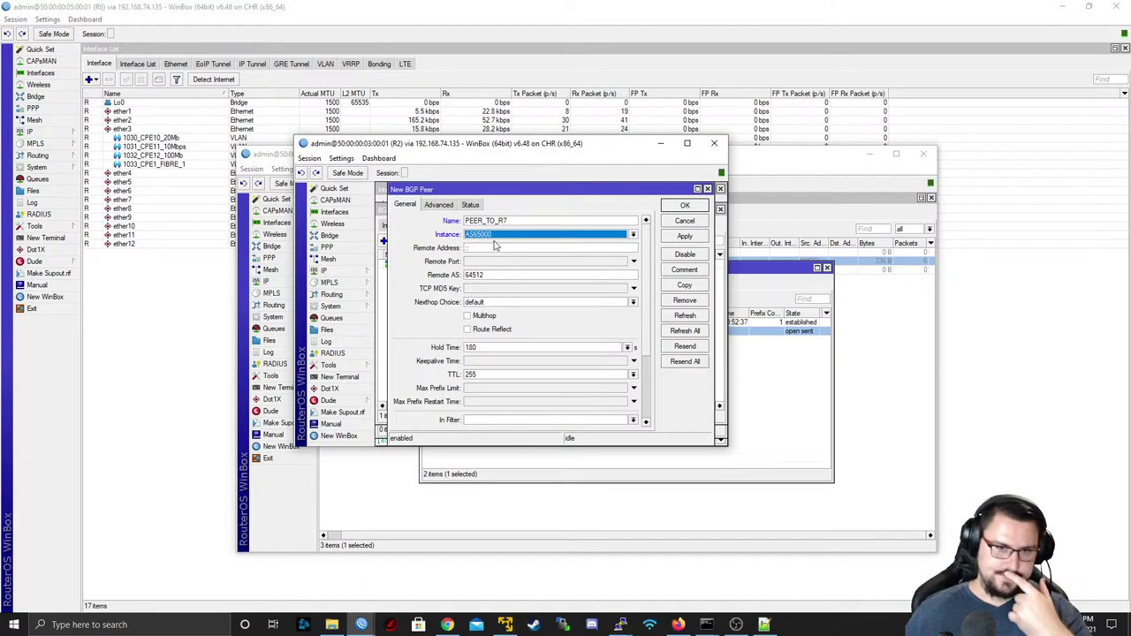
pyautogui.click(496, 247)
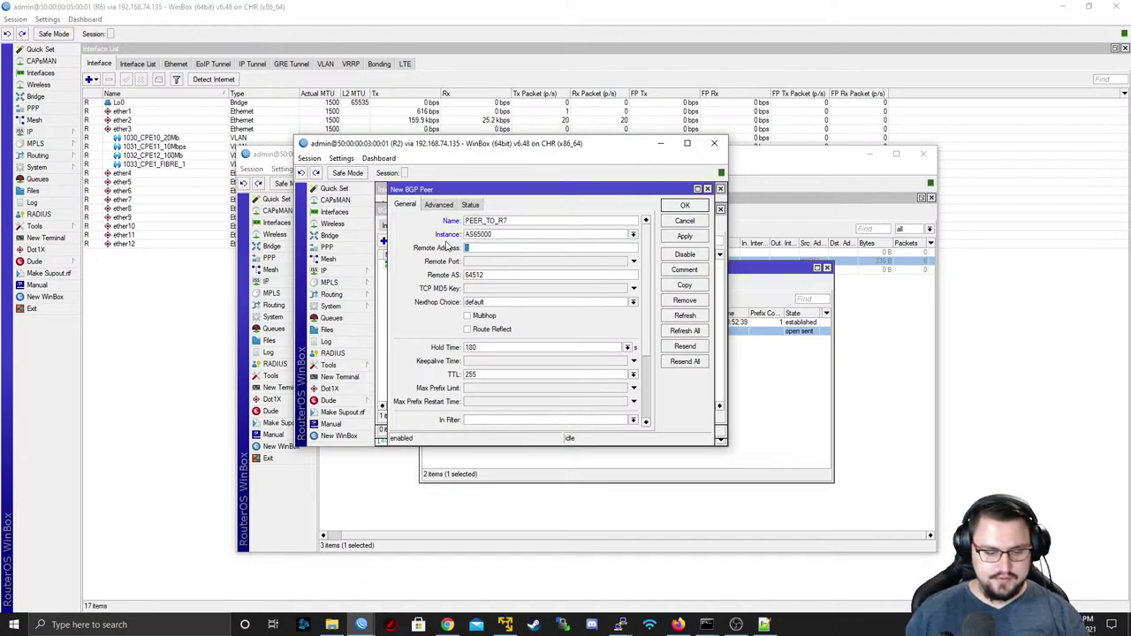
pyautogui.write('9.9.9.7')
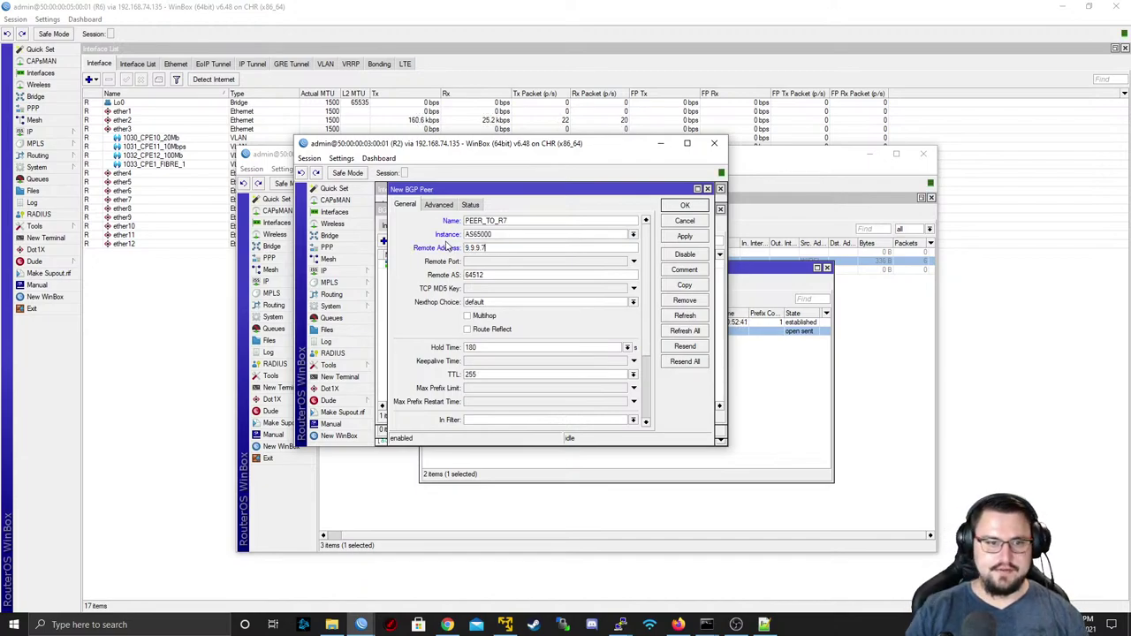
pyautogui.doubleClick(523, 274)
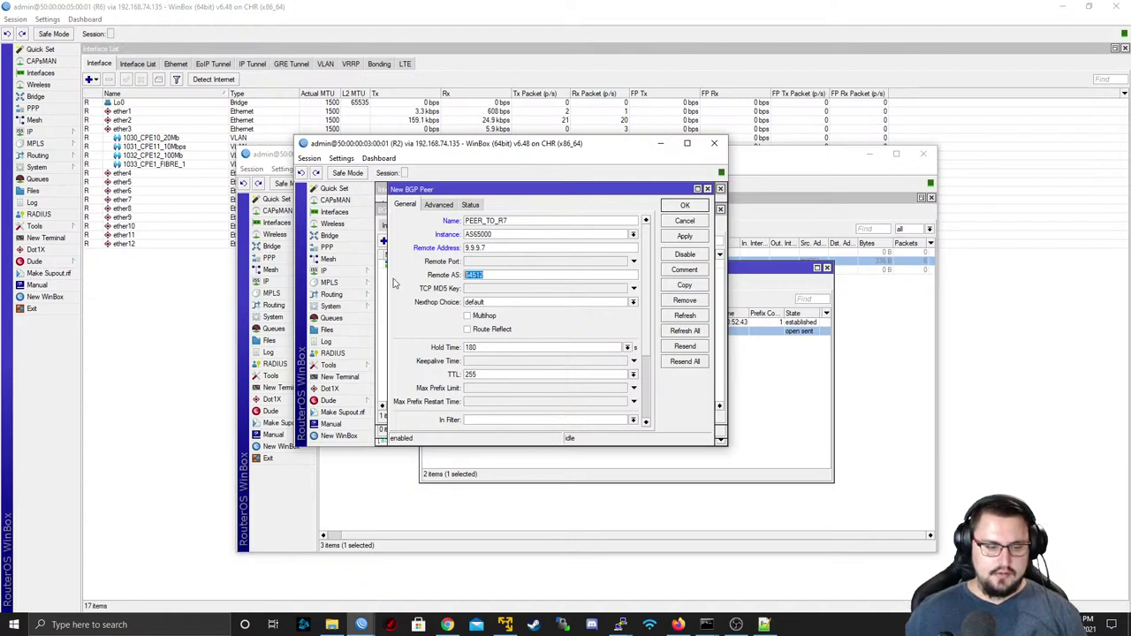
pyautogui.write('65000')
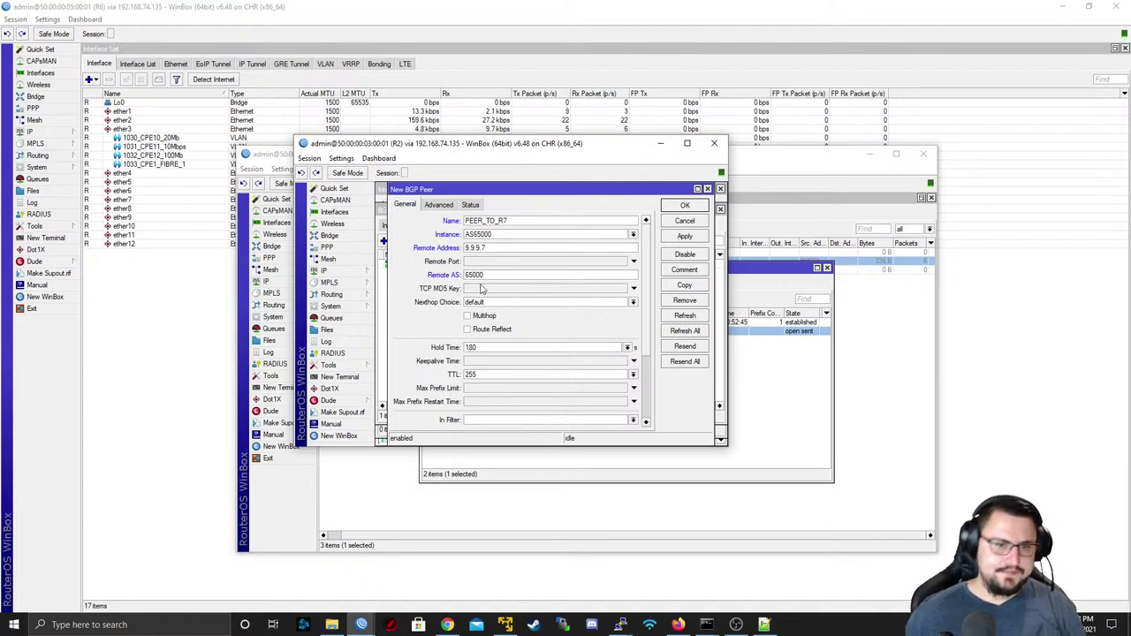
pyautogui.click(502, 330)
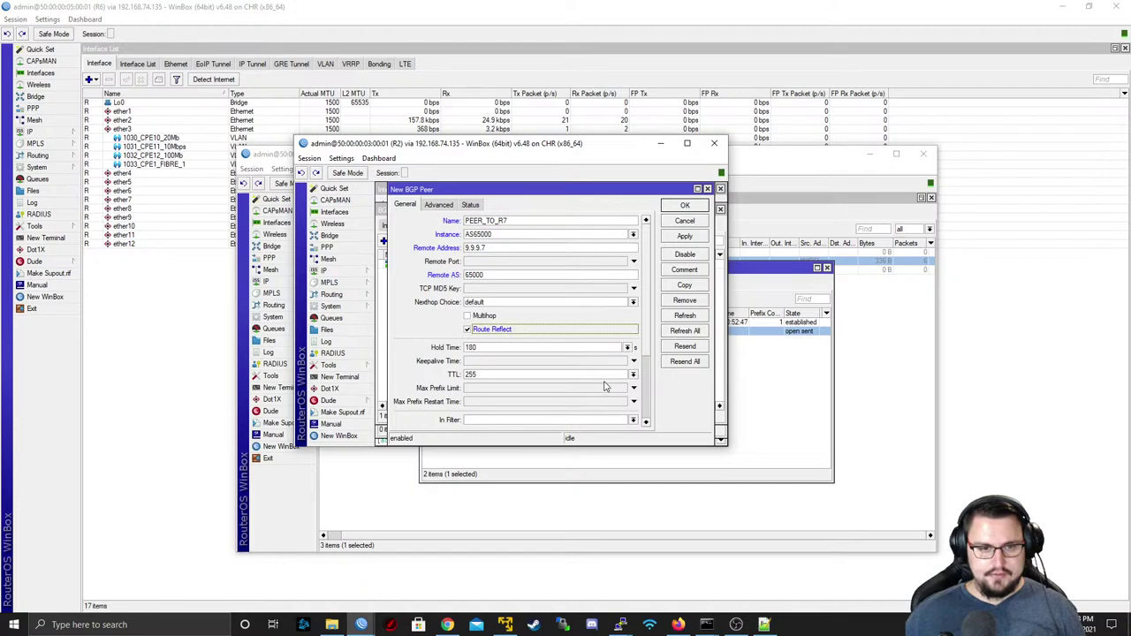
pyautogui.click(632, 374)
pyautogui.click(596, 388)
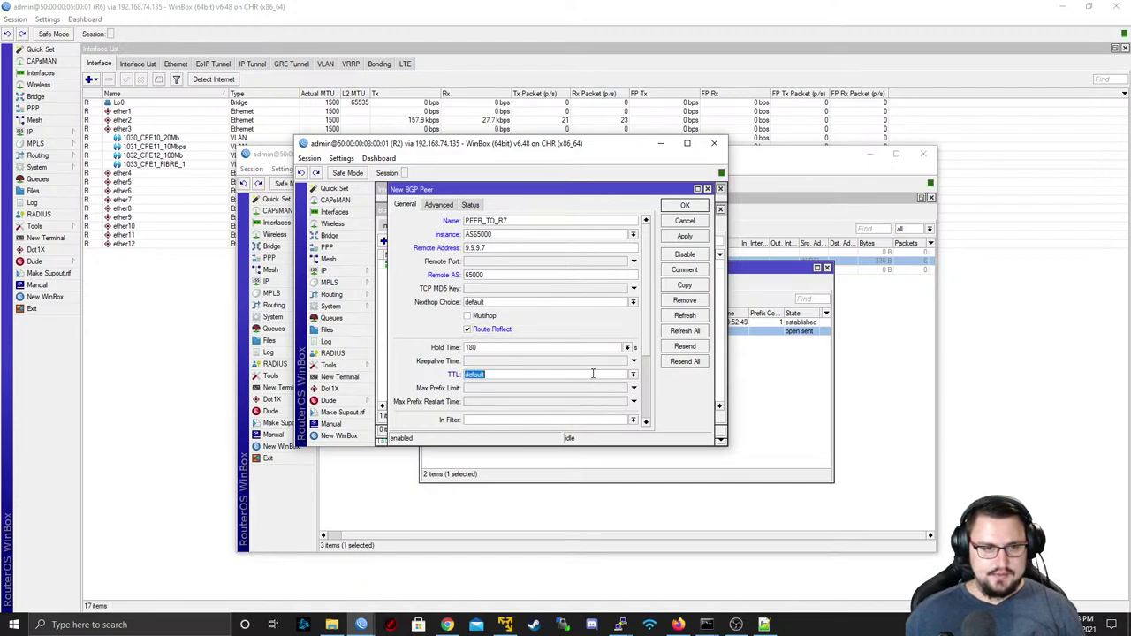
# - Enable l2vpn and vpn4 families with Lo0 update source and apply the PEER_TO_R7 settings
pyautogui.scroll(-2, 646, 385)
pyautogui.scroll(-1, 646, 385)
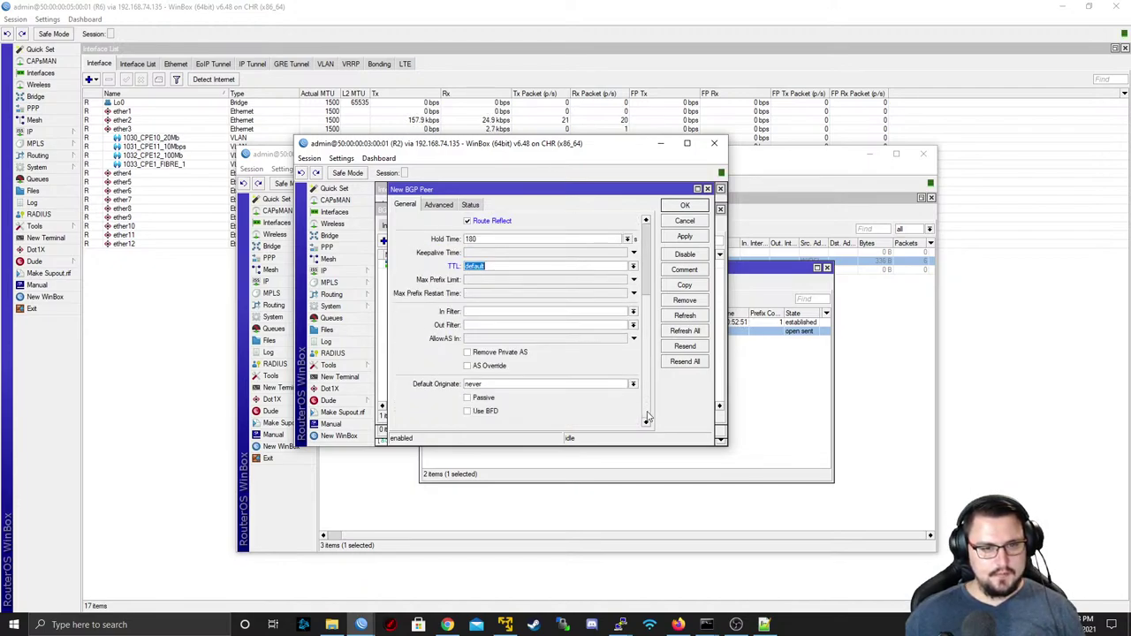
pyautogui.scroll(3, 647, 417)
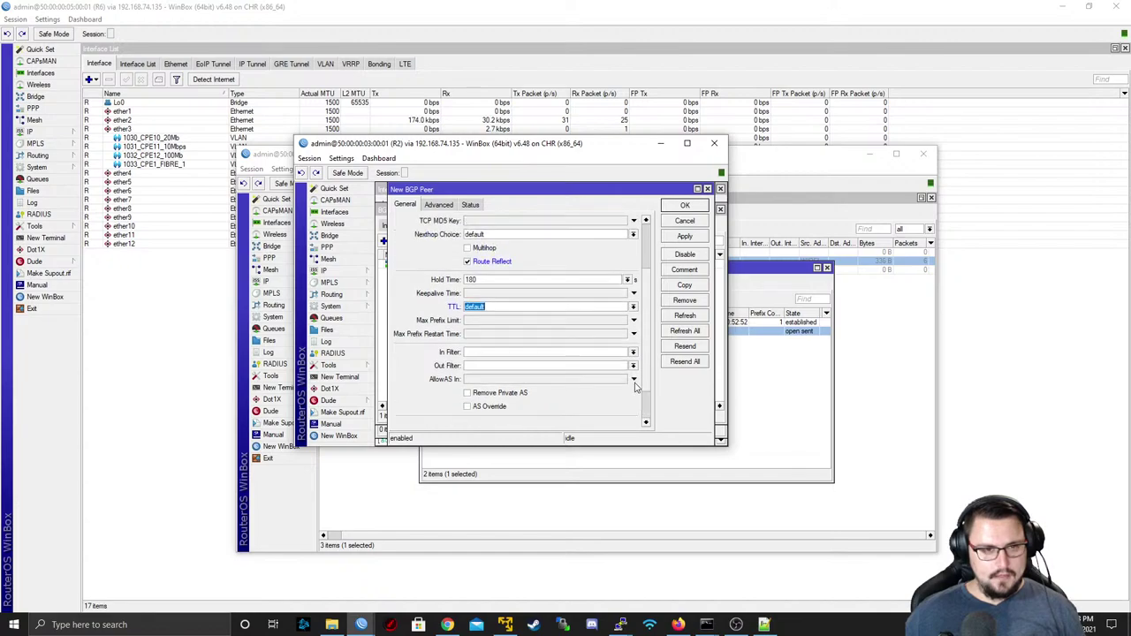
pyautogui.click(442, 204)
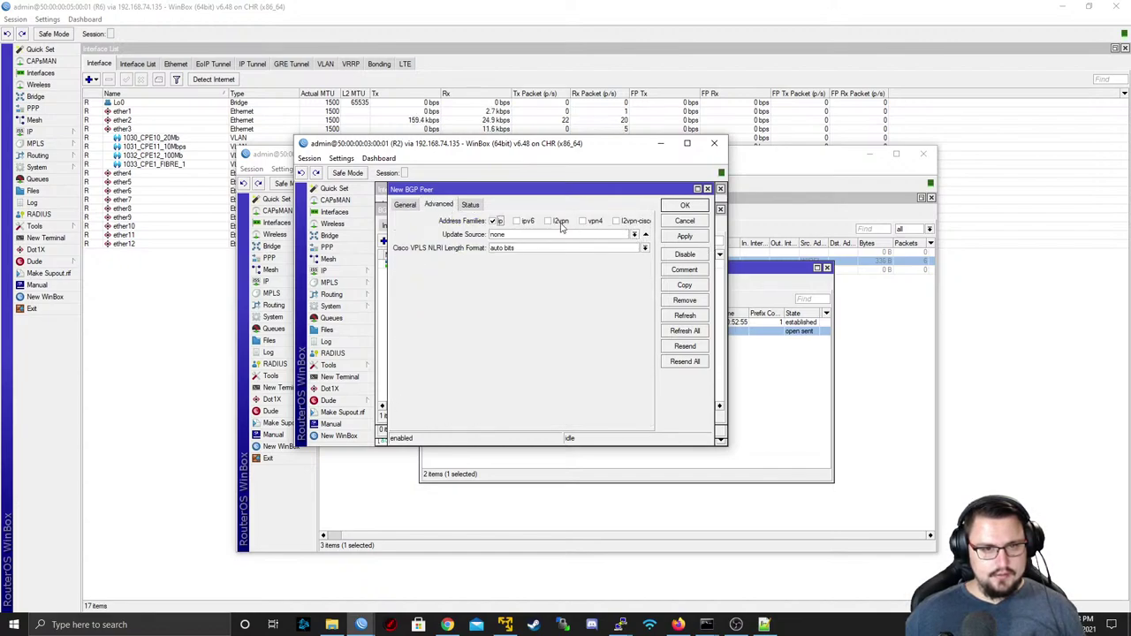
pyautogui.click(560, 222)
pyautogui.click(584, 221)
pyautogui.click(635, 234)
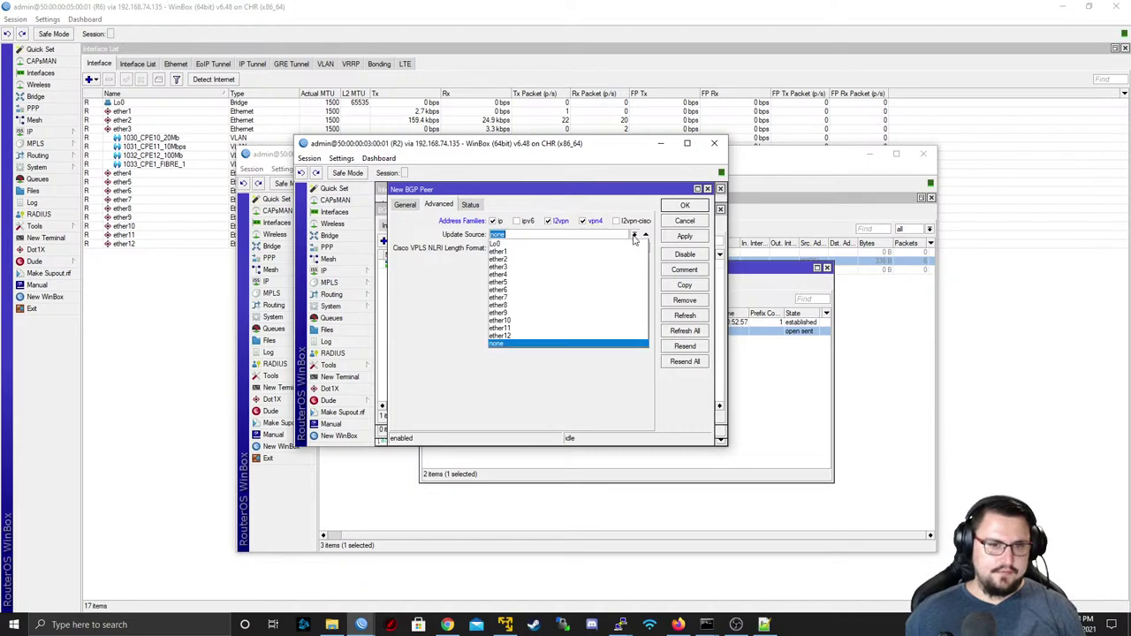
pyautogui.click(530, 245)
pyautogui.click(405, 205)
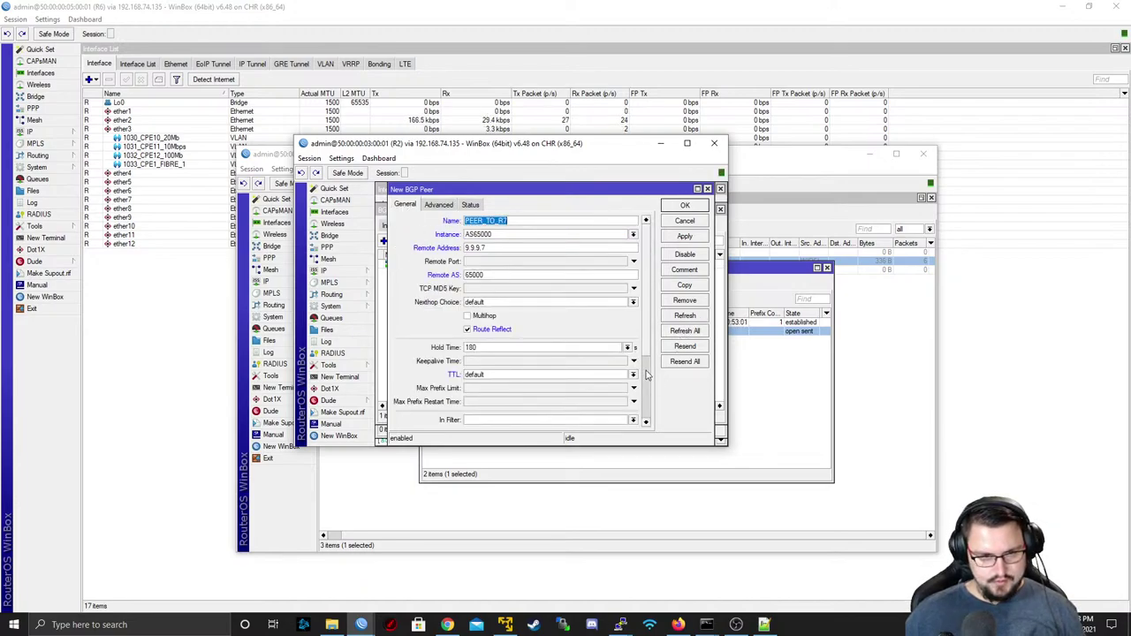
pyautogui.scroll(-3, 659, 386)
pyautogui.scroll(3, 659, 397)
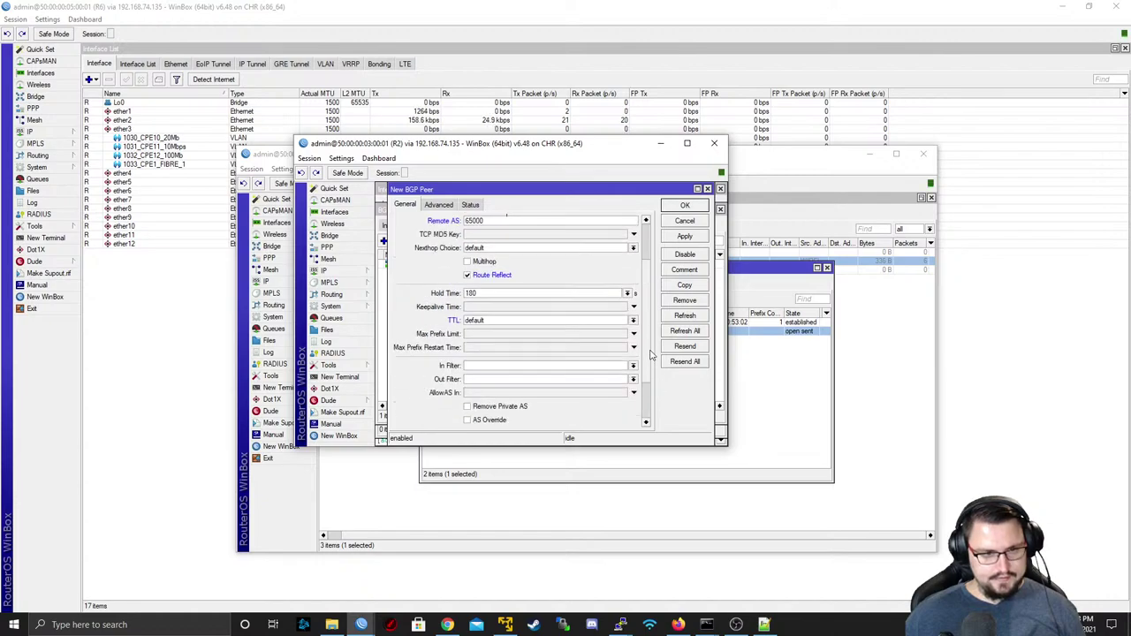
pyautogui.click(684, 236)
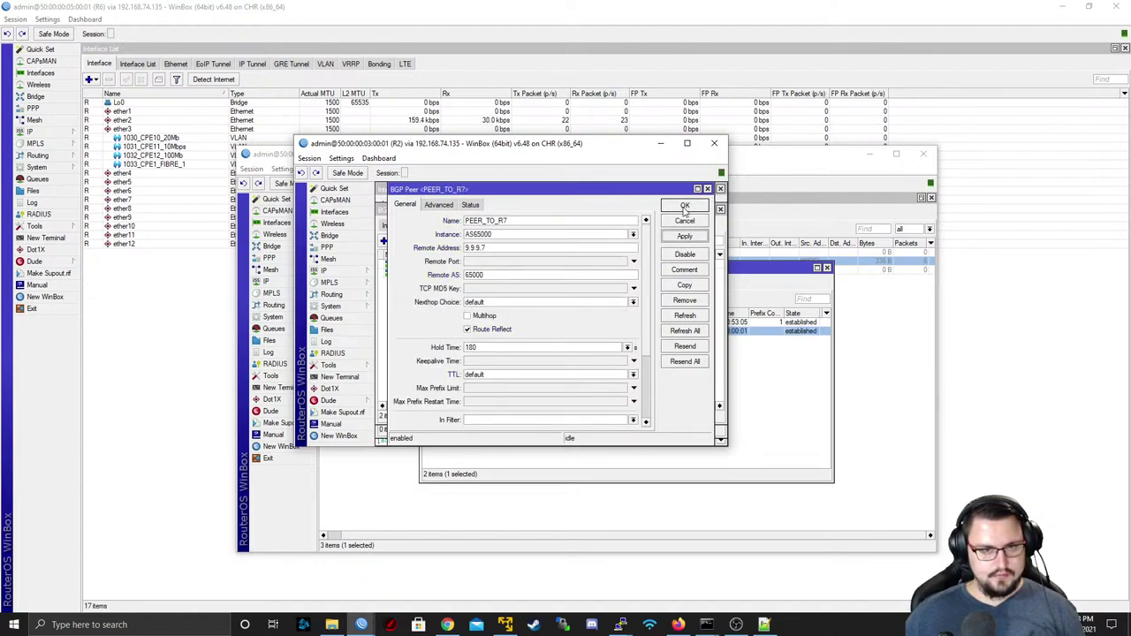
# - Save and close the PEER_TO_R7 peer form
pyautogui.click(684, 208)
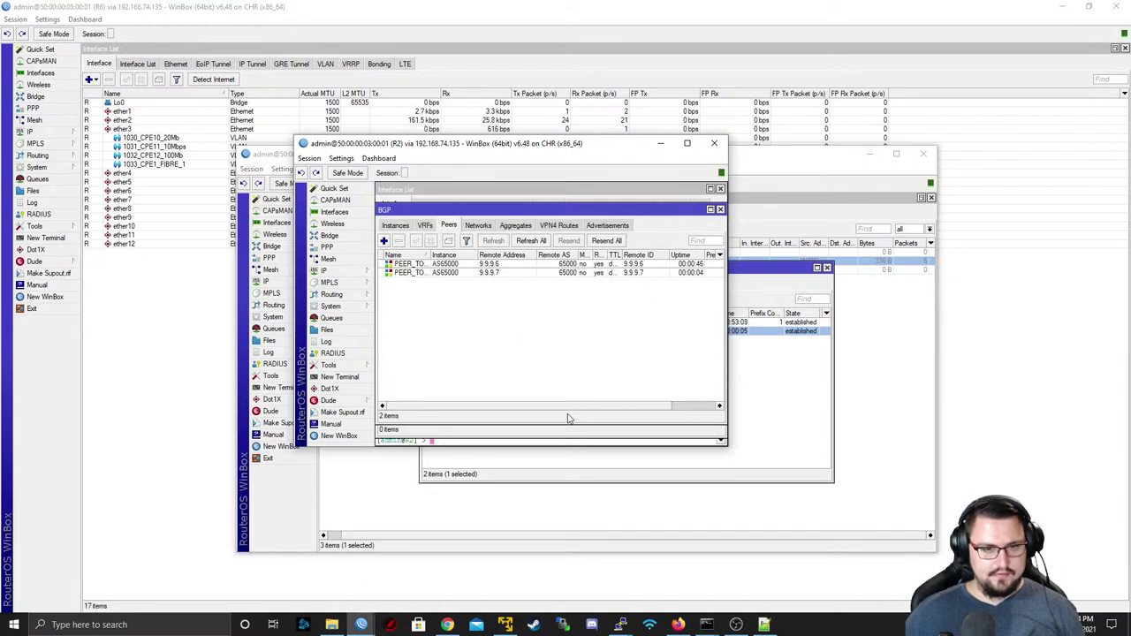
pyautogui.moveTo(630, 409); pyautogui.dragTo(674, 405)
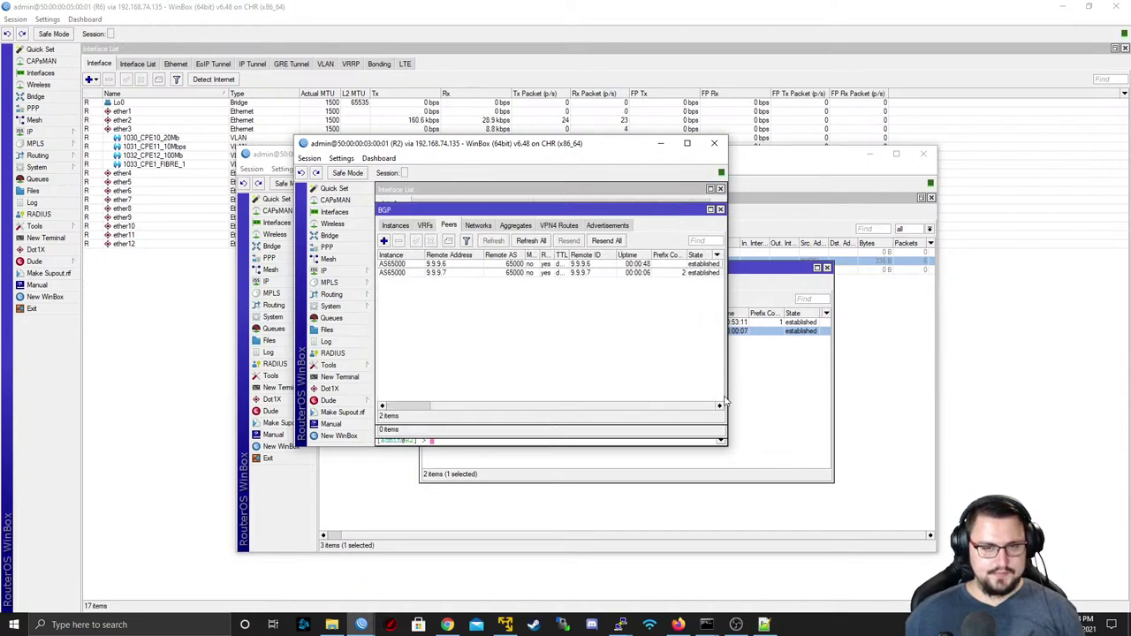
pyautogui.hscroll(-2, 666, 388)
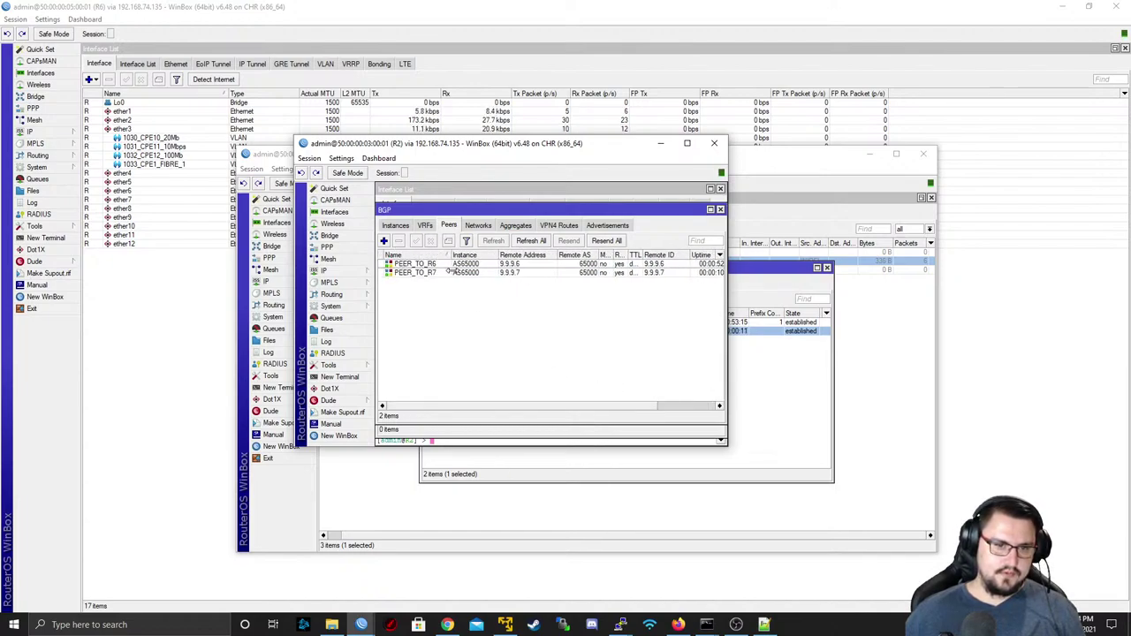
pyautogui.hscroll(2, 625, 409)
pyautogui.hscroll(-2, 631, 407)
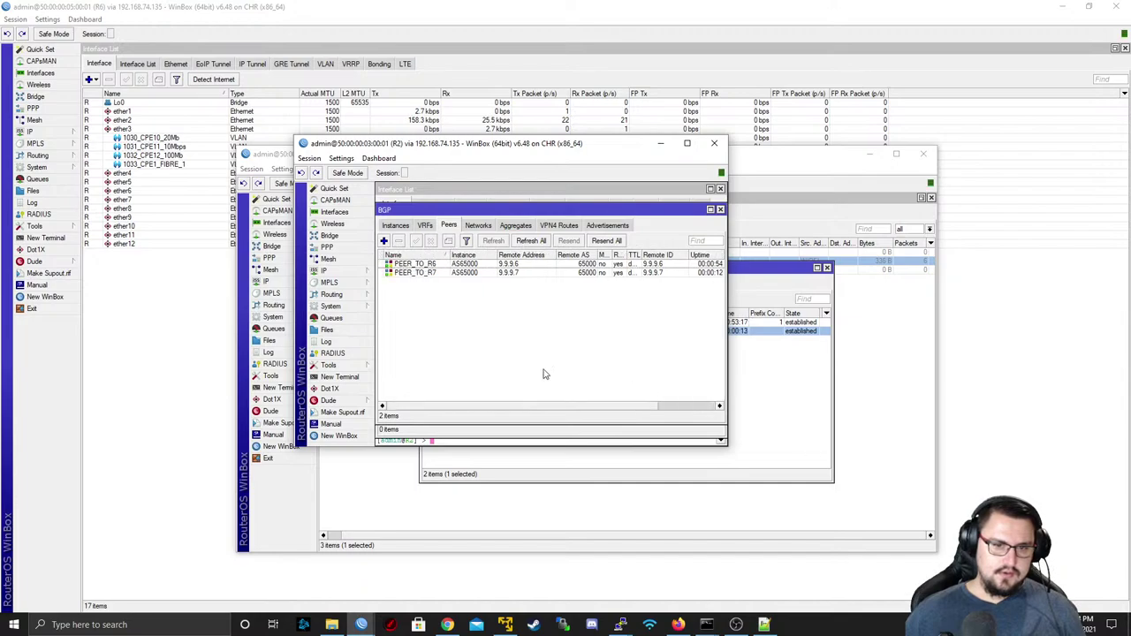
# - Inspect R2's VPN4 default routes via 9.9.9.7, then bring R6's WinBox window forward
pyautogui.click(559, 225)
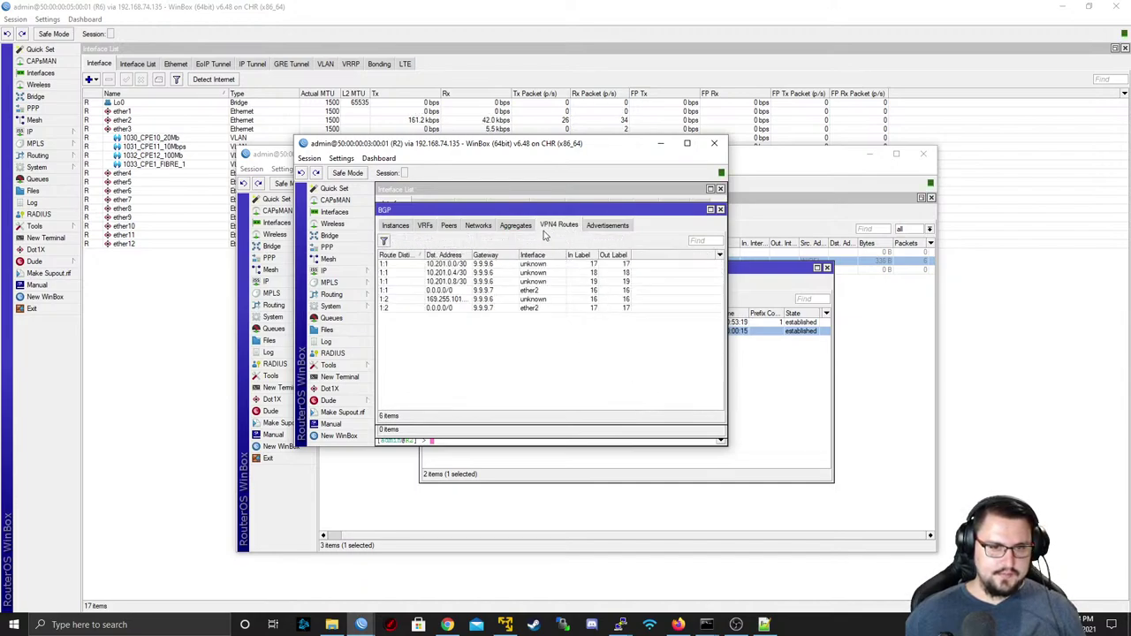
pyautogui.click(489, 284)
pyautogui.click(541, 291)
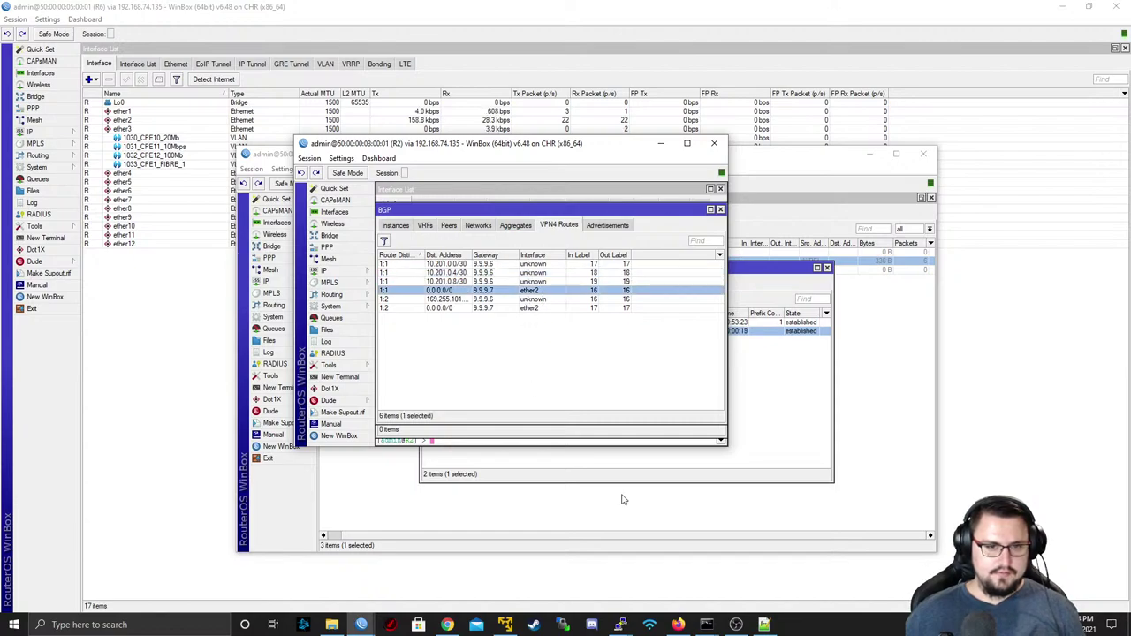
pyautogui.click(531, 309)
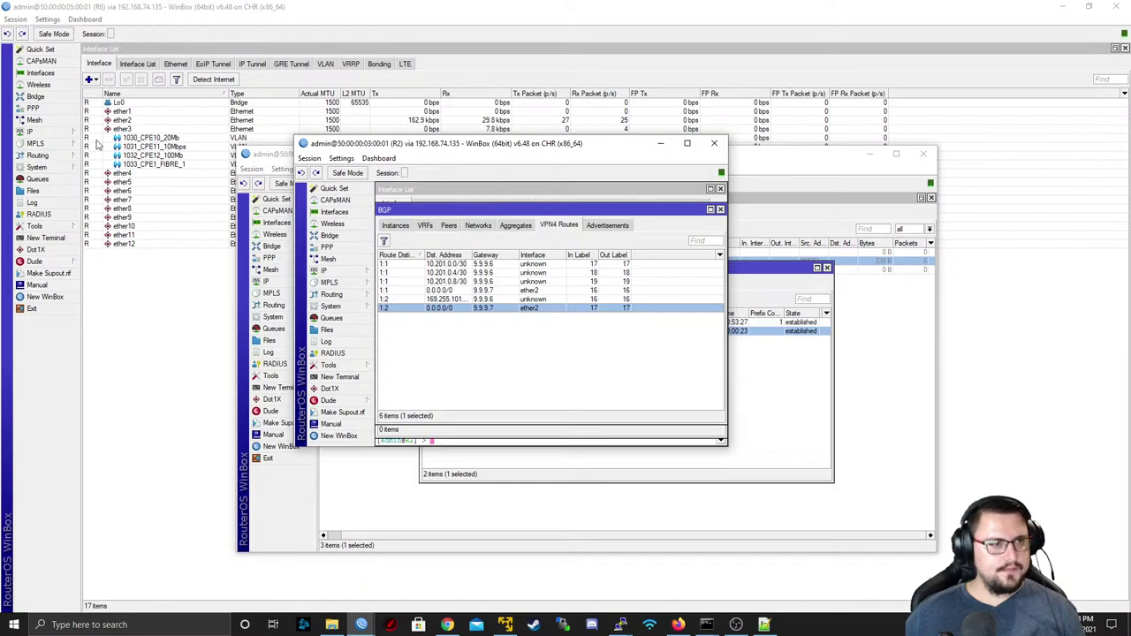
pyautogui.click(84, 18)
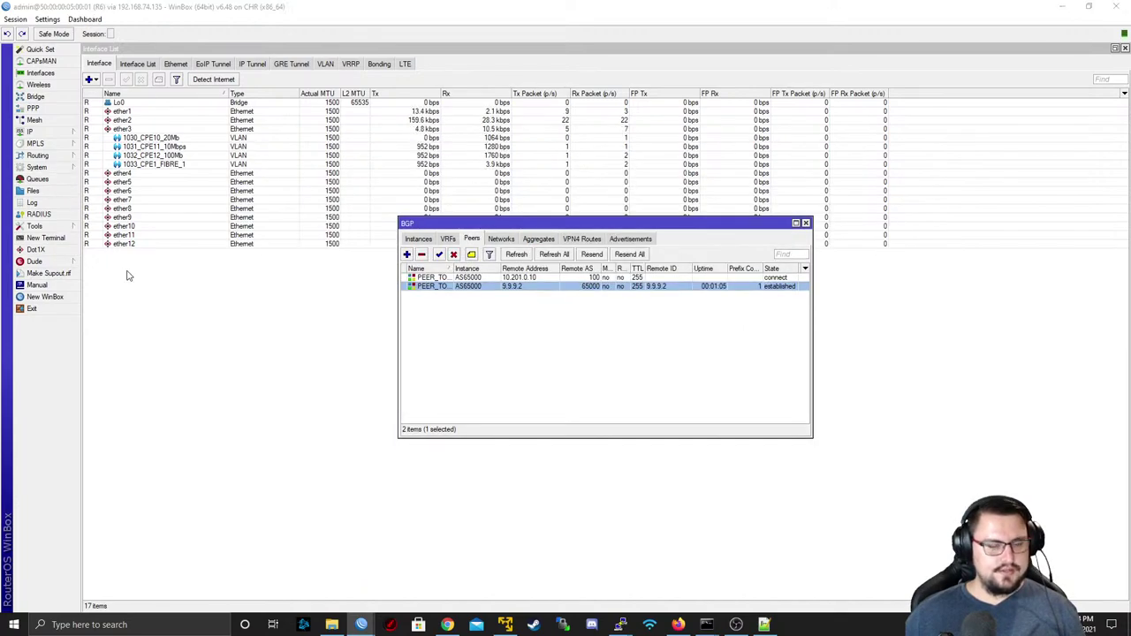
# - On CPE10, rerun the ping to 169.255.101.2, then ping 8.8.8.8, and return to WinBox
pyautogui.hotkey('alt', 'Tab')
pyautogui.click(472, 258)
pyautogui.press('Up')
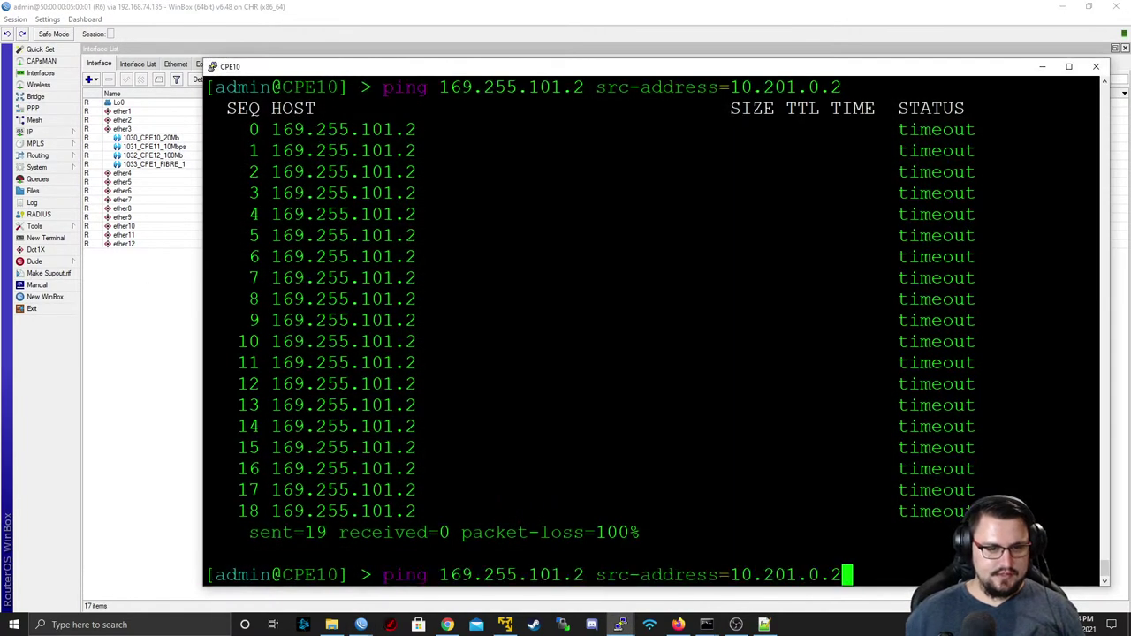
pyautogui.press('Return')
pyautogui.hotkey('ctrl', 'c')
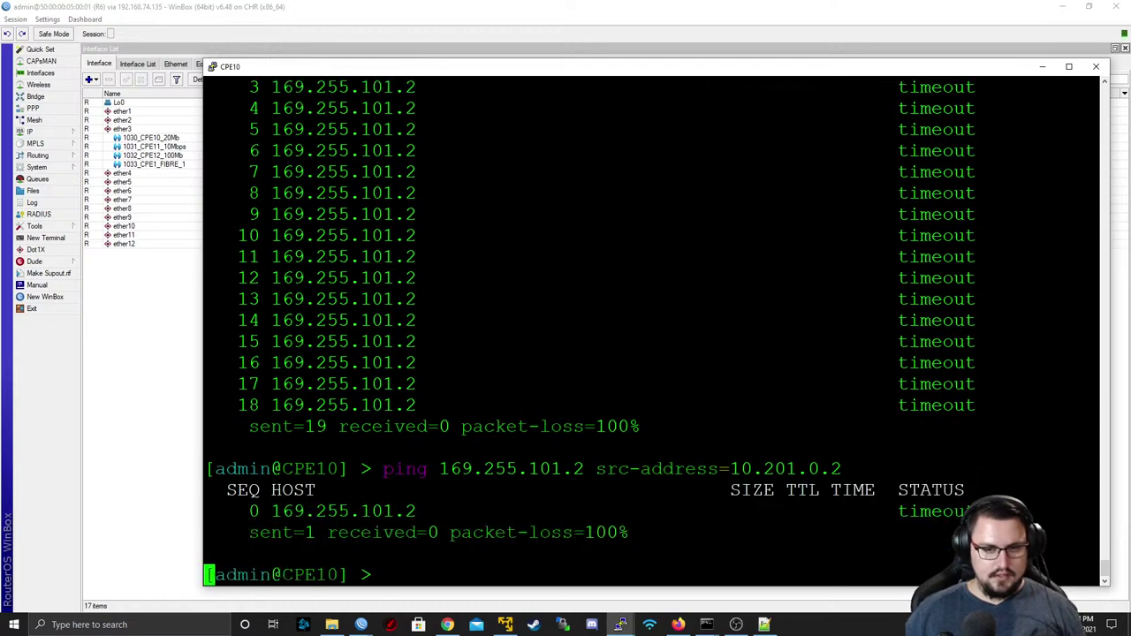
pyautogui.press('Up')
pyautogui.press('Up')
pyautogui.press('Up')
pyautogui.press('Return')
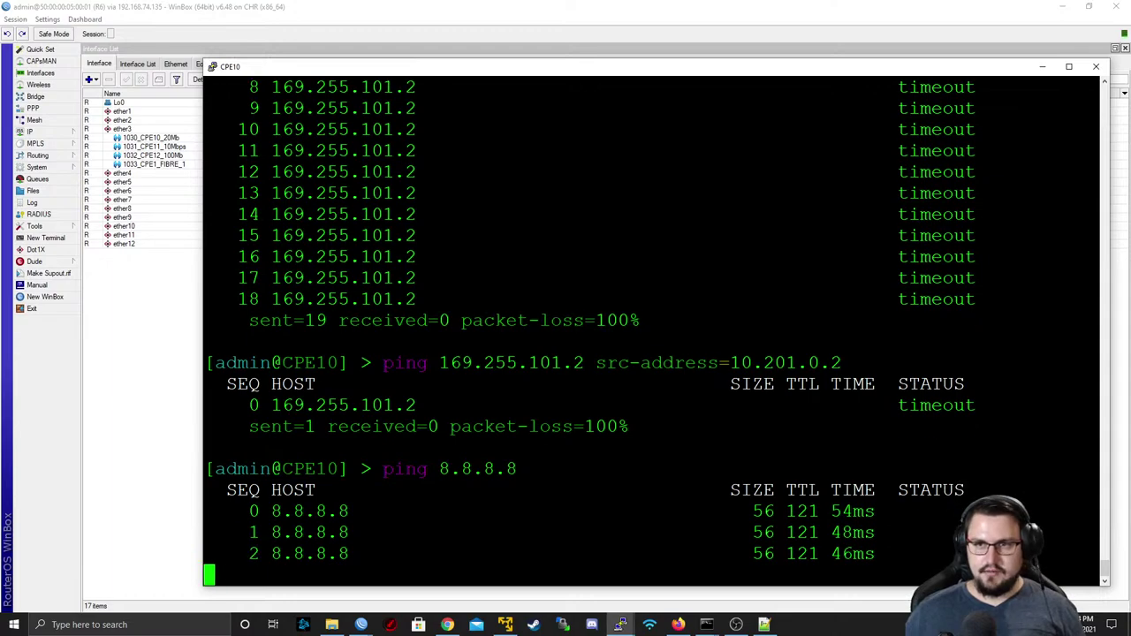
pyautogui.hotkey('ctrl', 'c')
pyautogui.click(1095, 66)
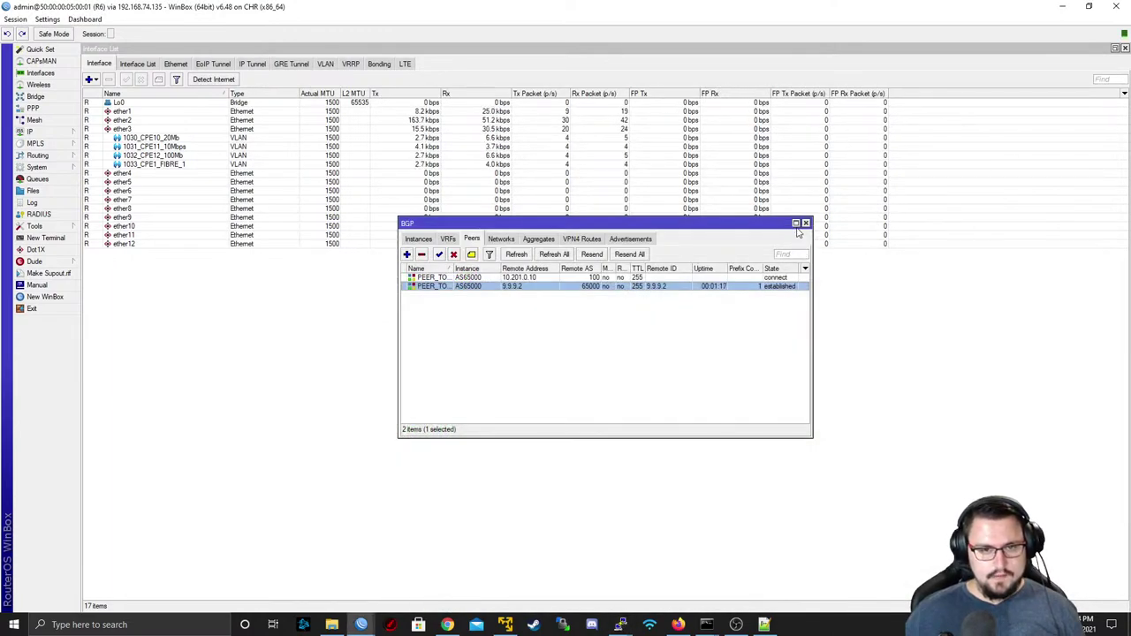
# - Close BGP, open R6's IP routes, then view its BGP VPN4 routes with a widened Interface column
pyautogui.click(805, 224)
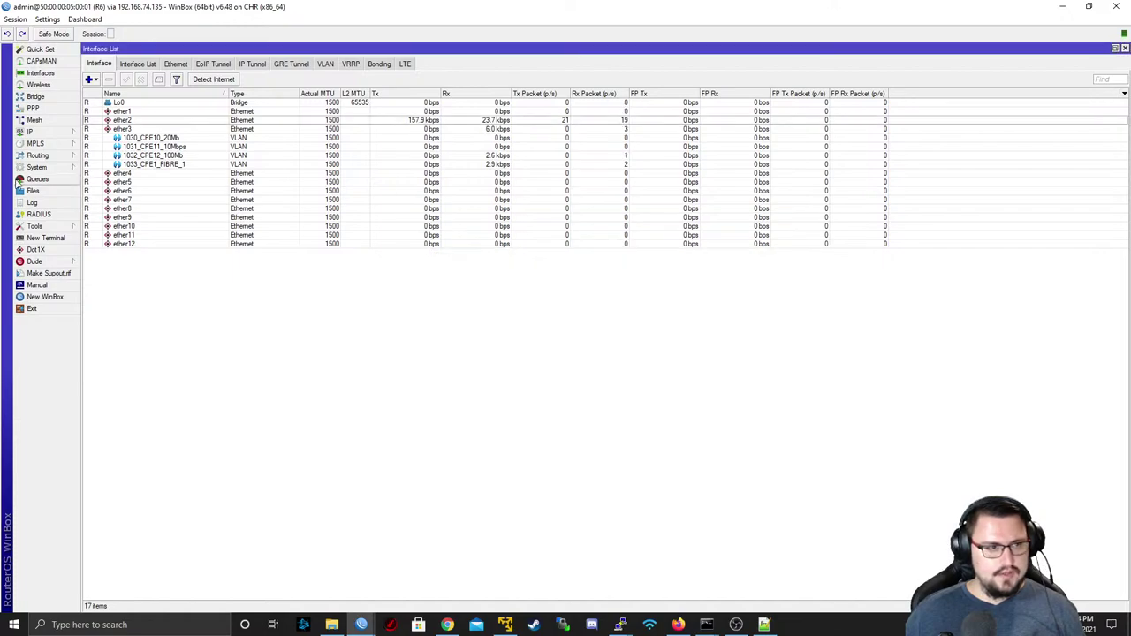
pyautogui.moveTo(40, 133)
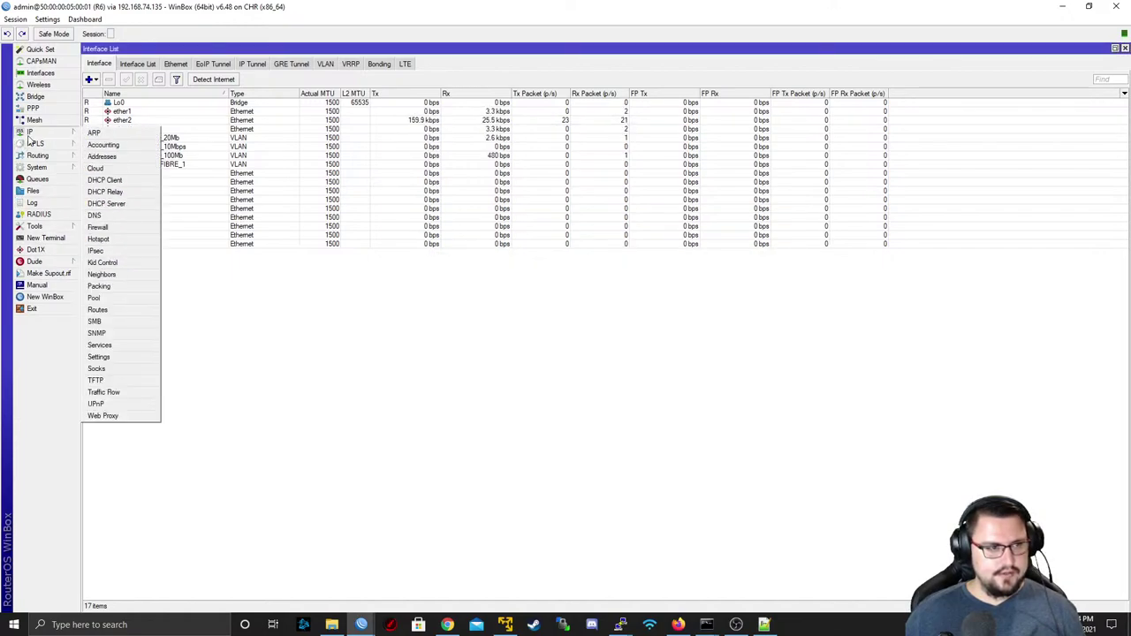
pyautogui.click(111, 310)
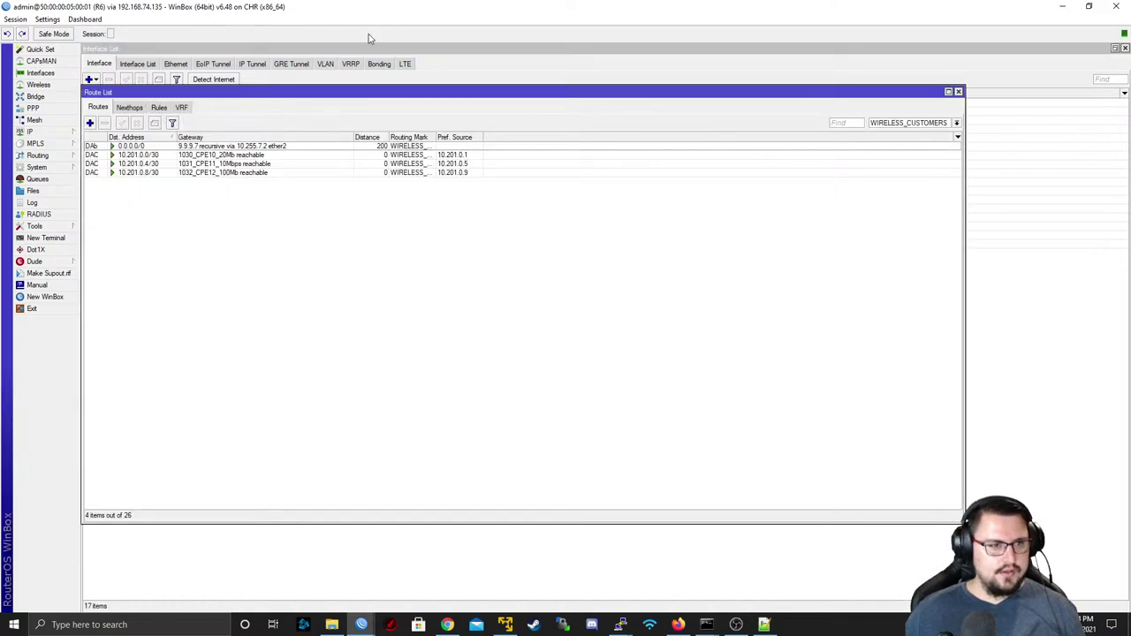
pyautogui.moveTo(49, 155)
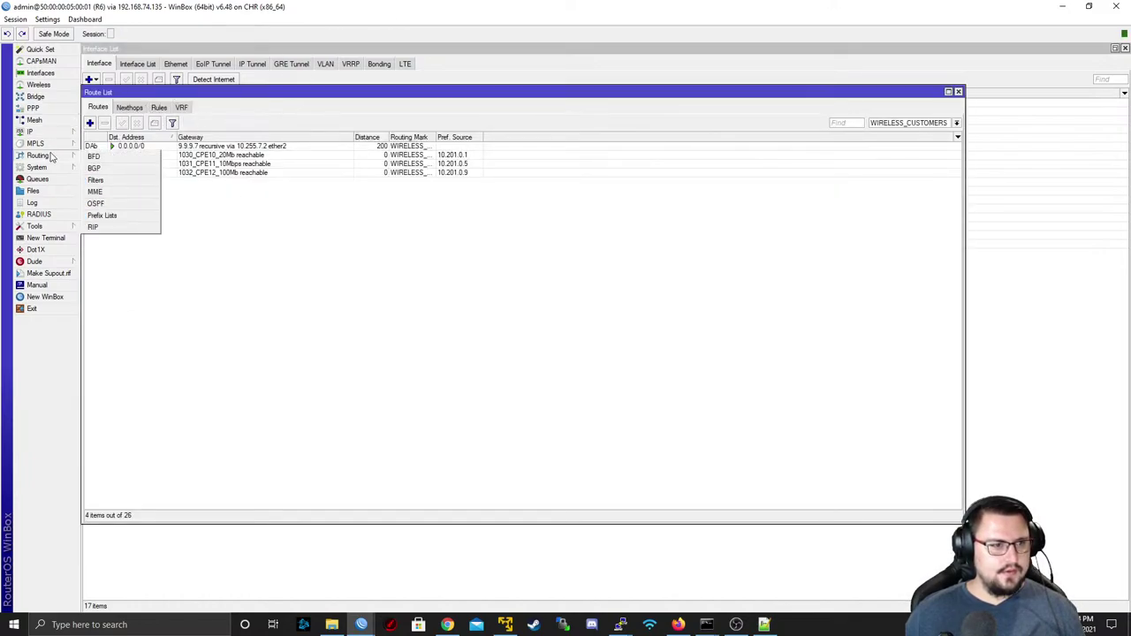
pyautogui.click(139, 169)
pyautogui.click(581, 239)
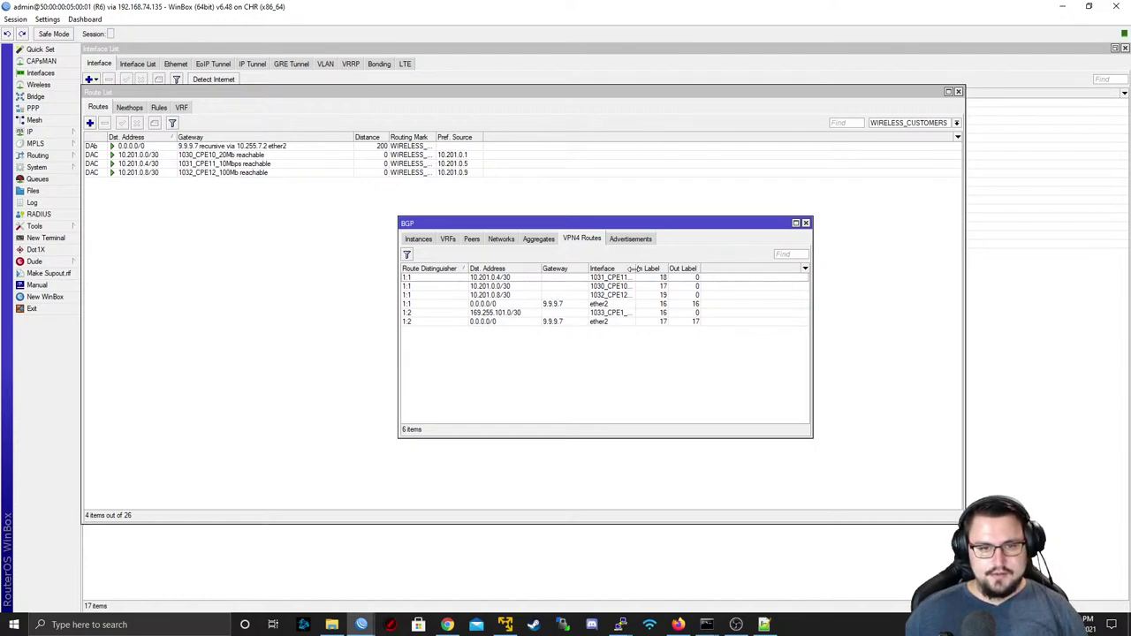
pyautogui.moveTo(633, 269); pyautogui.dragTo(640, 269)
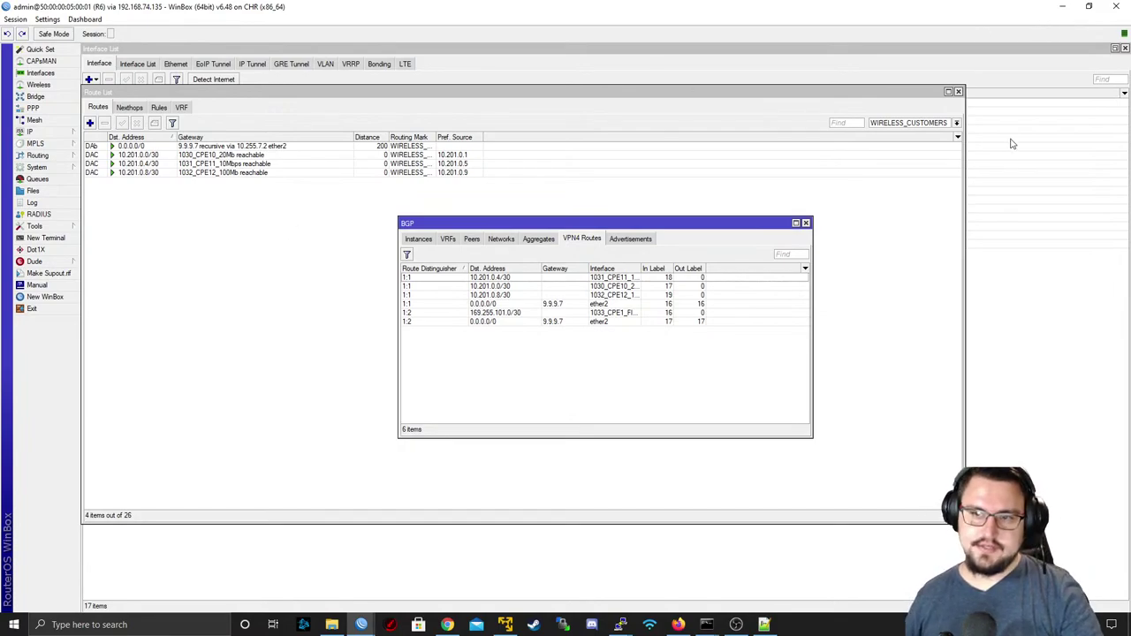
# - Minimize WinBox and switch to the EVE-NG topology in Firefox
pyautogui.click(1054, 10)
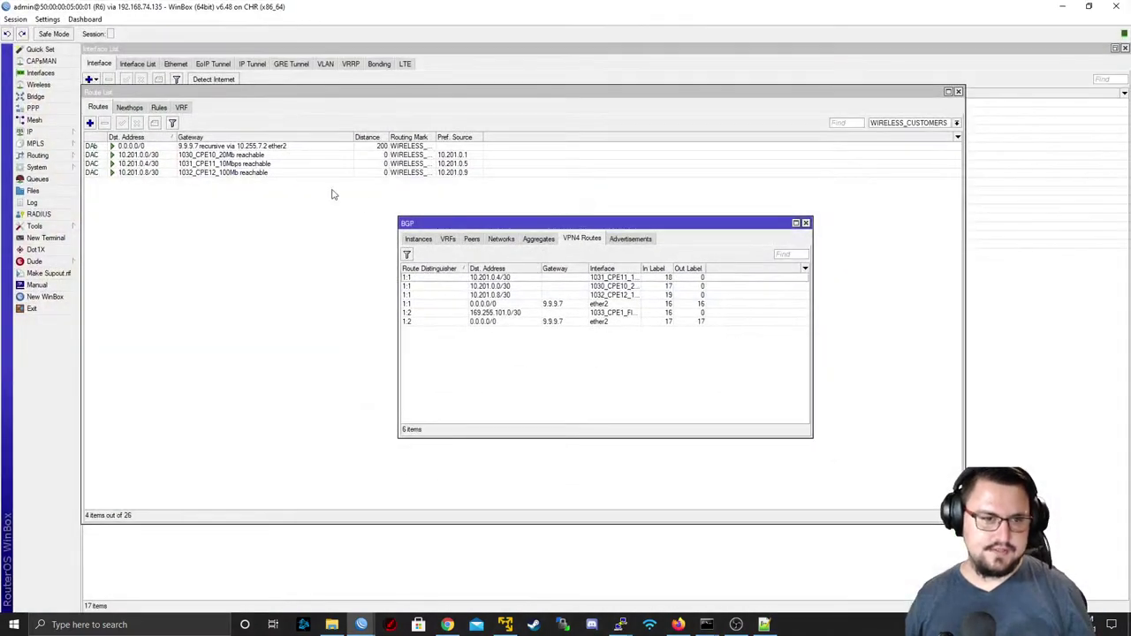
pyautogui.hotkey('alt', 'Tab')
pyautogui.press('Tab')
pyautogui.press('Tab')
pyautogui.press('Tab')
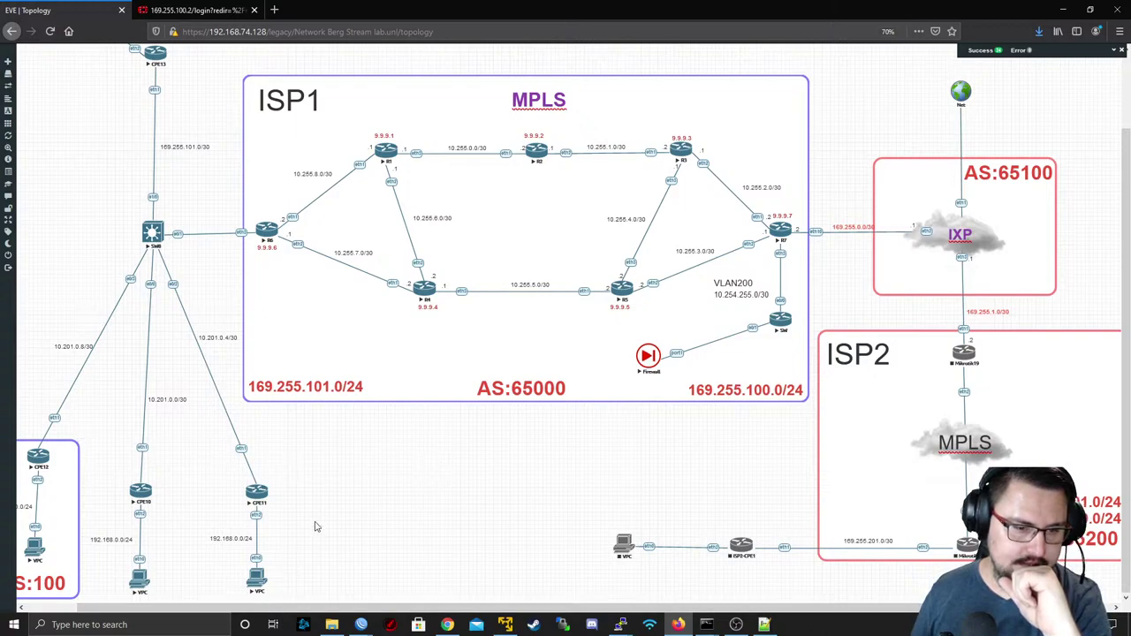
# - Add two Cisco IOL nodes to the canvas and place R24 and R25 below the ISP1 area
pyautogui.rightClick(450, 453)
pyautogui.click(473, 465)
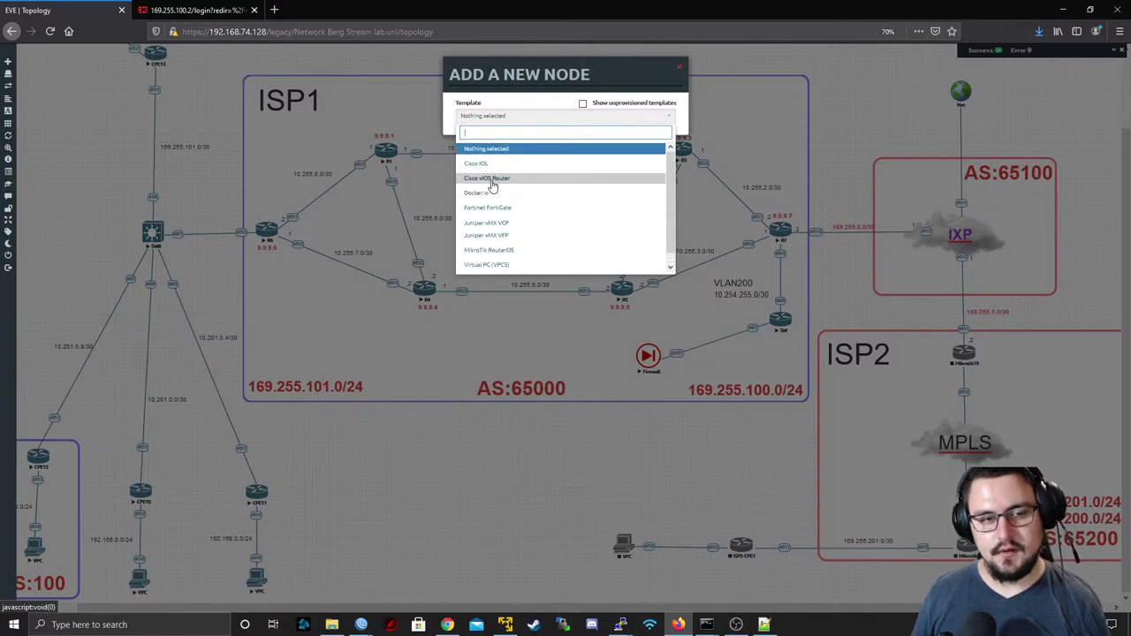
pyautogui.scroll(-1, 497, 190)
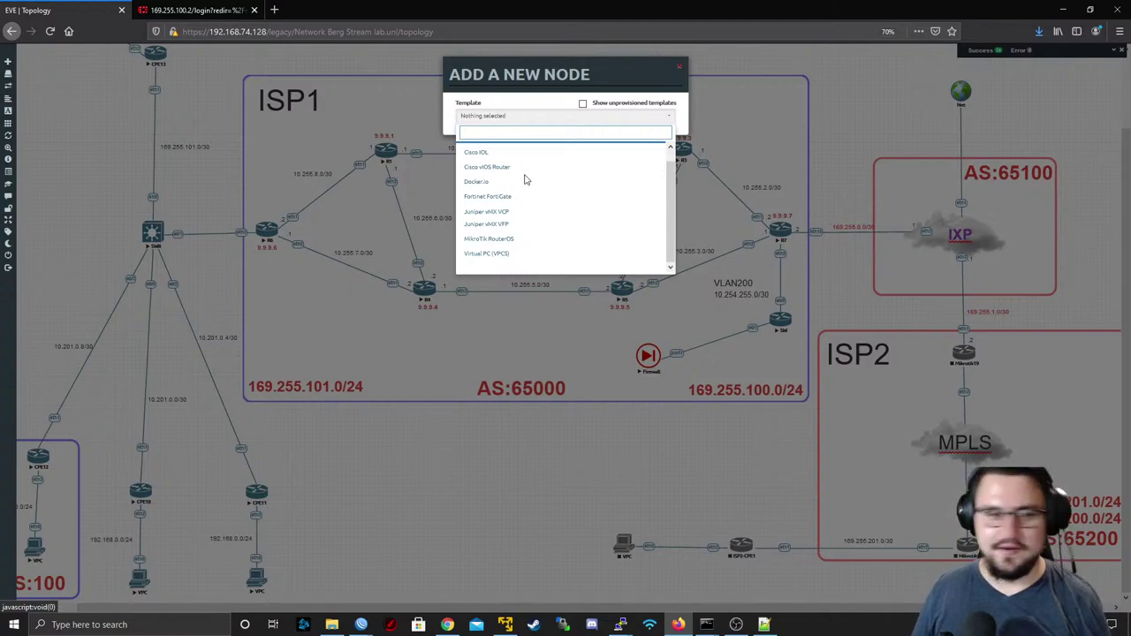
pyautogui.click(516, 152)
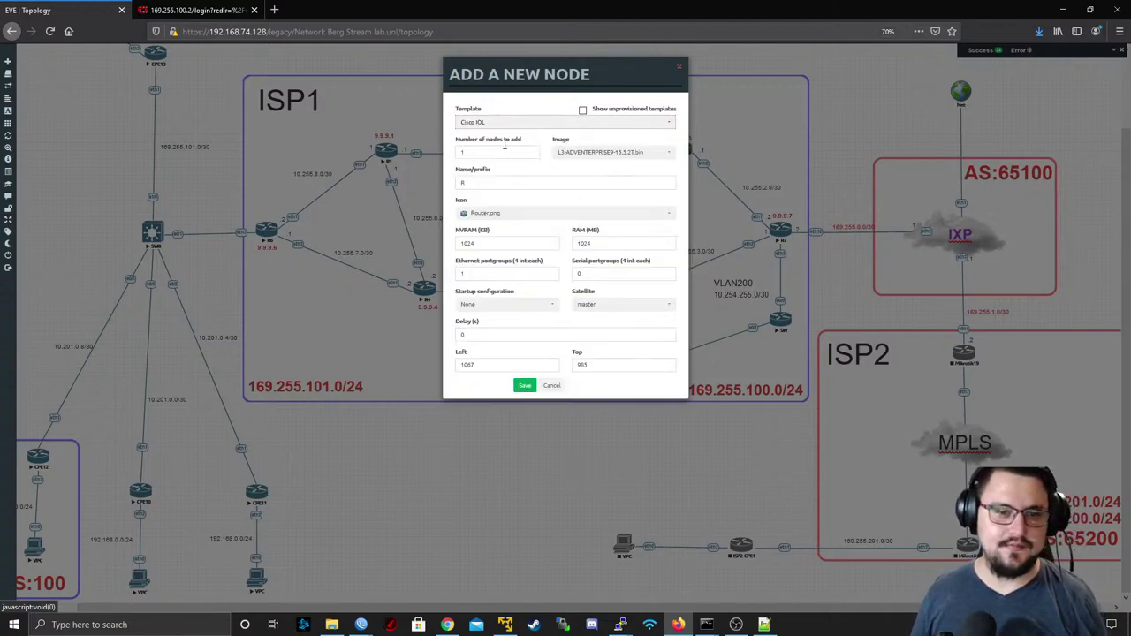
pyautogui.click(583, 154)
pyautogui.click(574, 166)
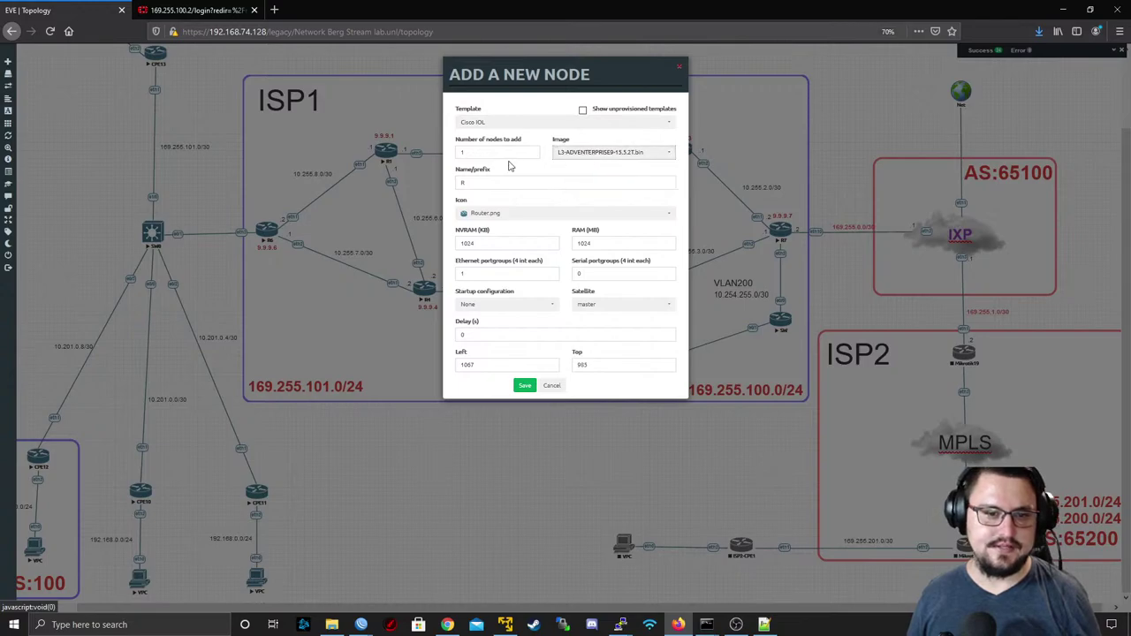
pyautogui.doubleClick(494, 152)
pyautogui.write('2')
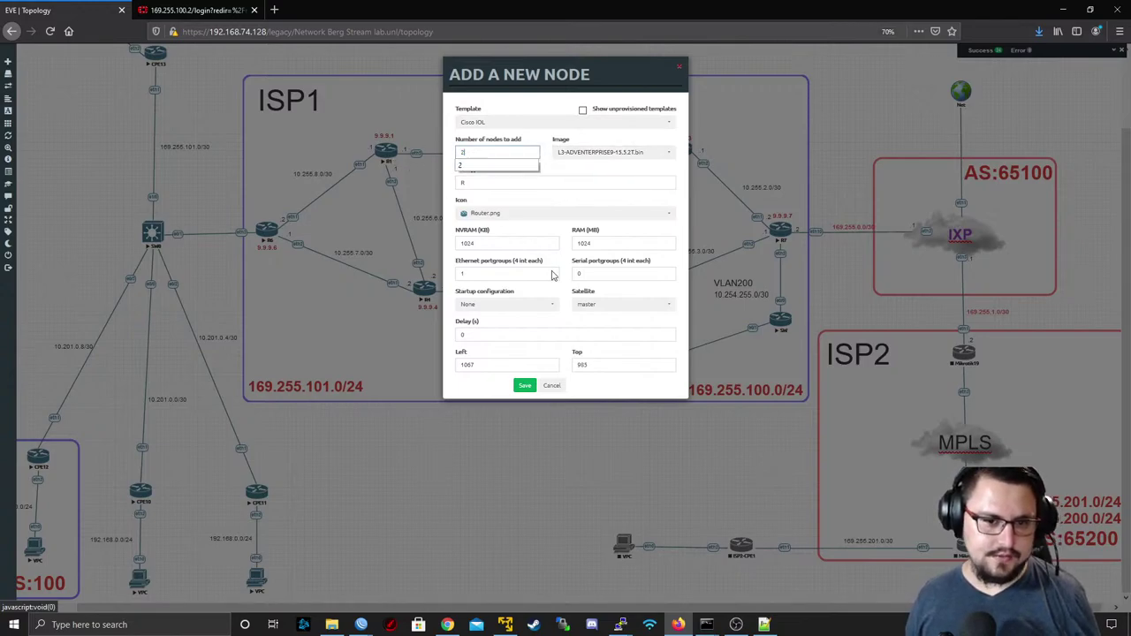
pyautogui.click(524, 387)
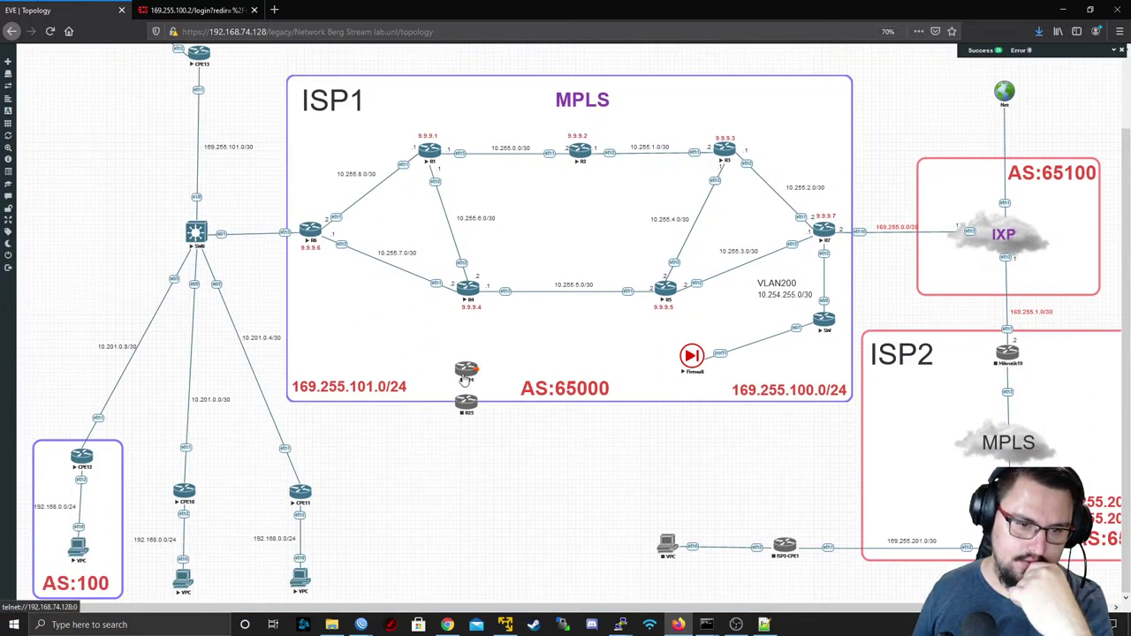
pyautogui.moveTo(466, 373); pyautogui.dragTo(434, 495)
pyautogui.moveTo(465, 411); pyautogui.dragTo(651, 503)
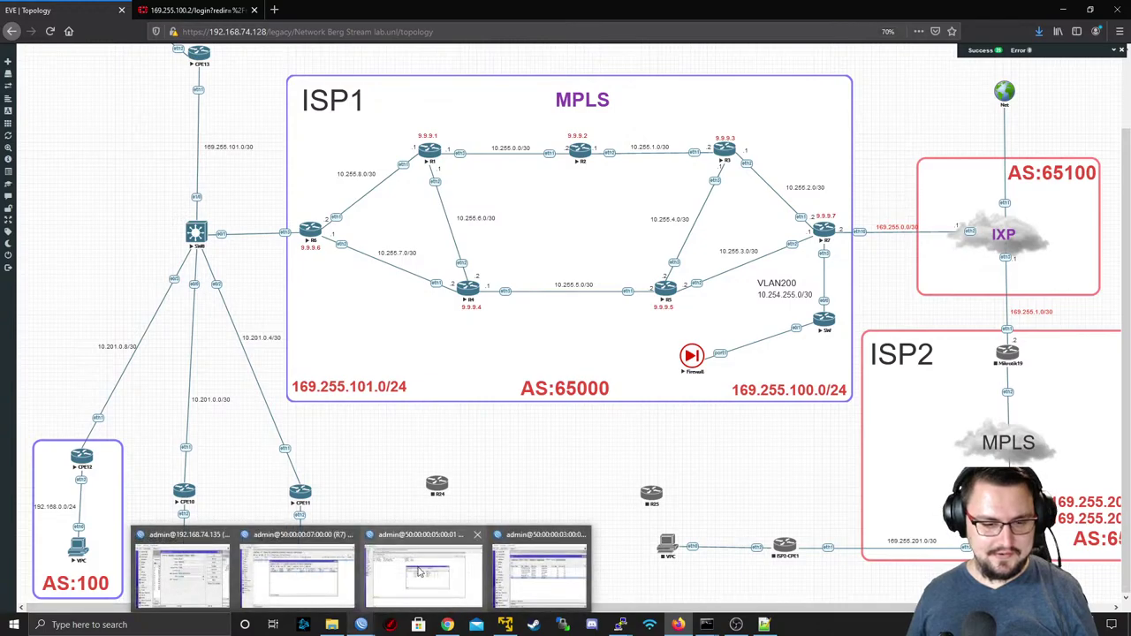
# - Open R4's telnet console in PuTTY from EVE-NG and log in
pyautogui.click(466, 290)
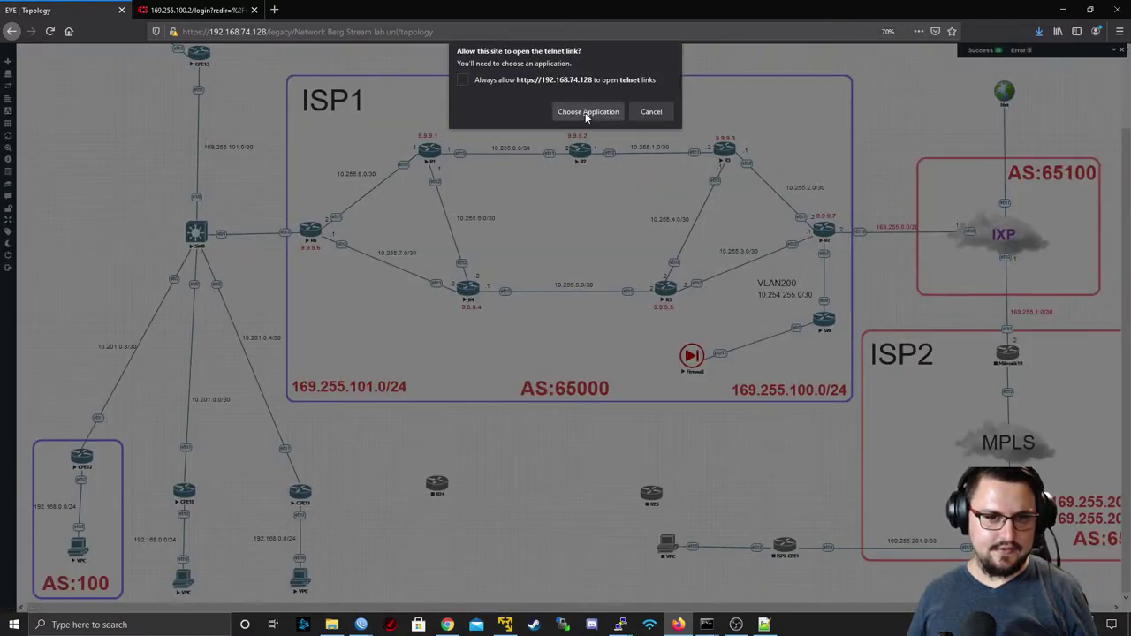
pyautogui.click(588, 112)
pyautogui.click(598, 171)
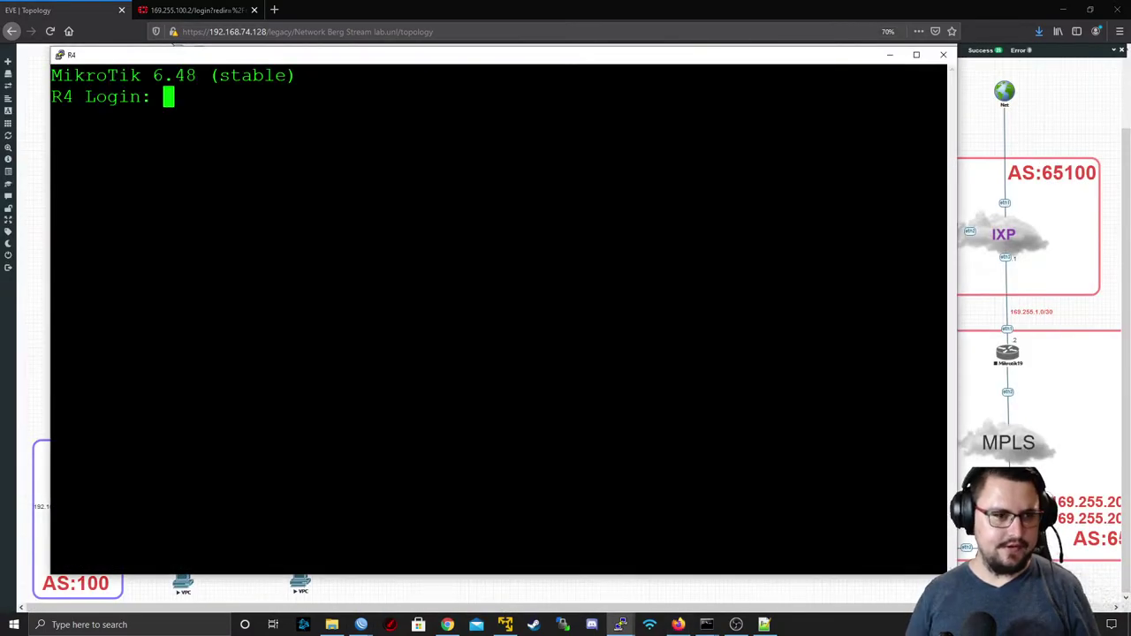
pyautogui.write('admin')
pyautogui.press('Return')
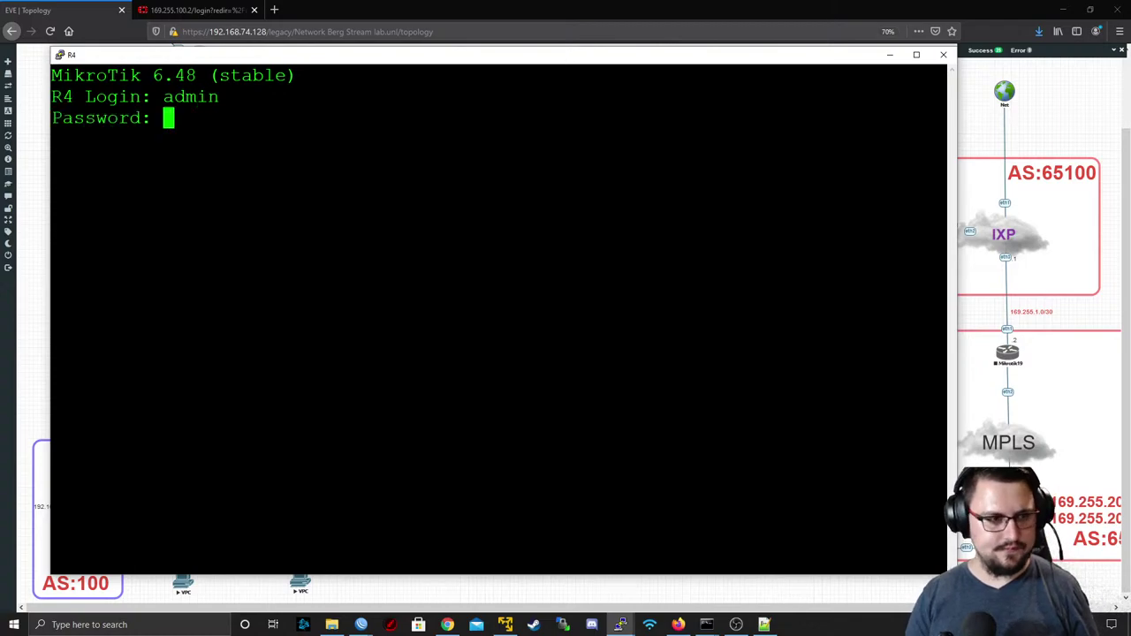
pyautogui.press('Return')
pyautogui.press('Return')
pyautogui.press('Return')
pyautogui.press('Return')
# - Run routing bgp export on R4, then enter the AS65000 instance add command with router-id 9.9.9.4
pyautogui.write('routing b')
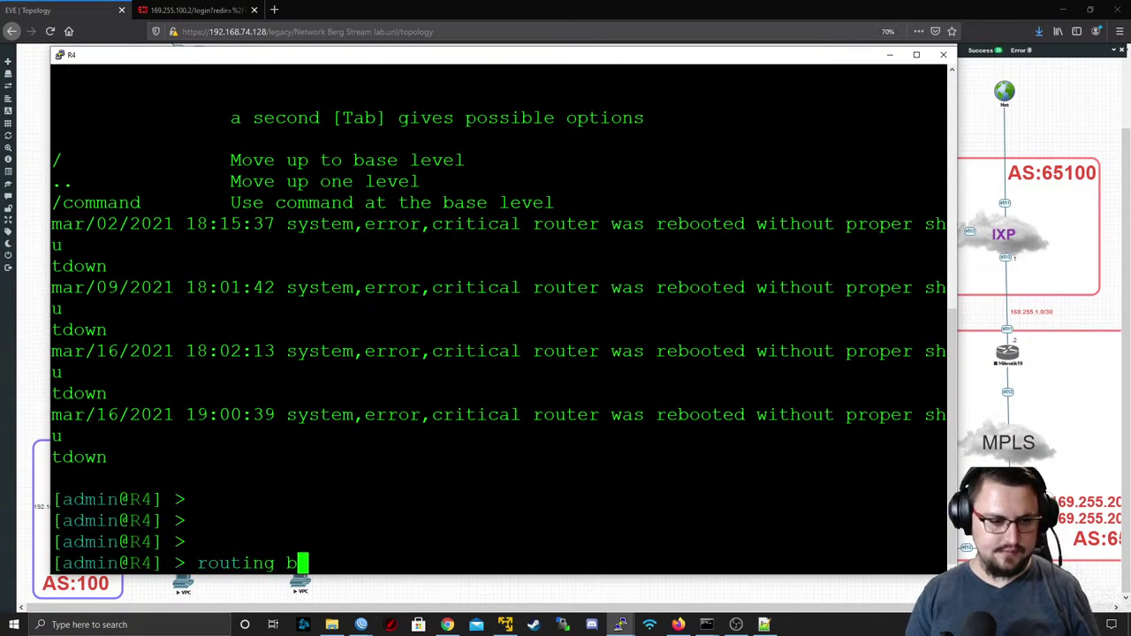
pyautogui.write('gp peer')
pyautogui.press('BackSpace')
pyautogui.press('BackSpace')
pyautogui.press('BackSpace')
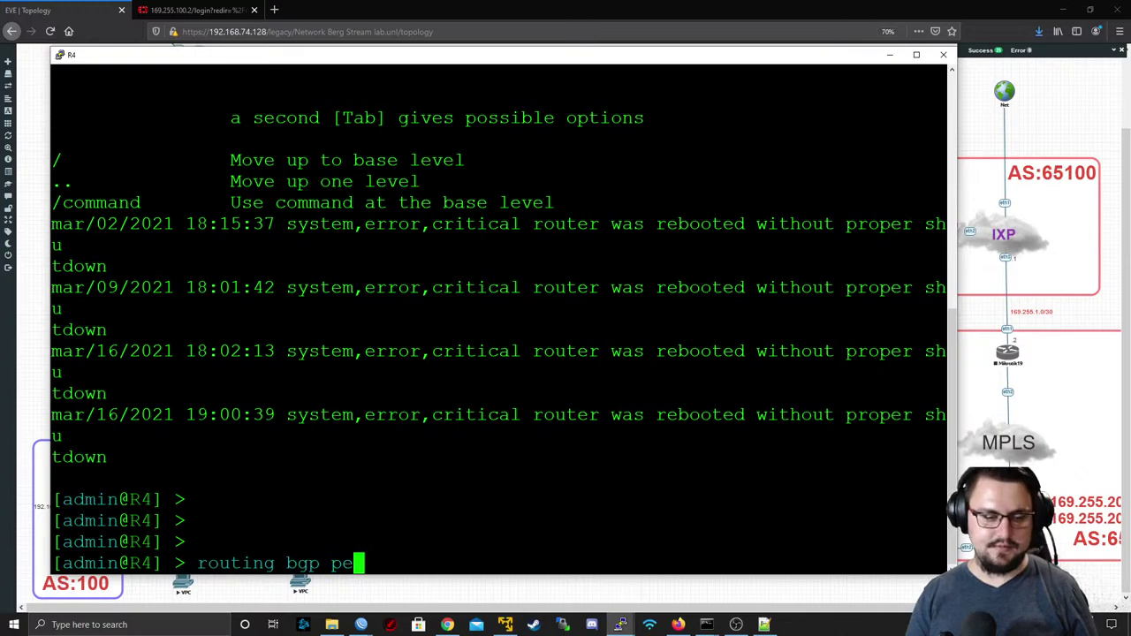
pyautogui.press('BackSpace')
pyautogui.press('BackSpace')
pyautogui.write('export')
pyautogui.press('Return')
pyautogui.write('r')
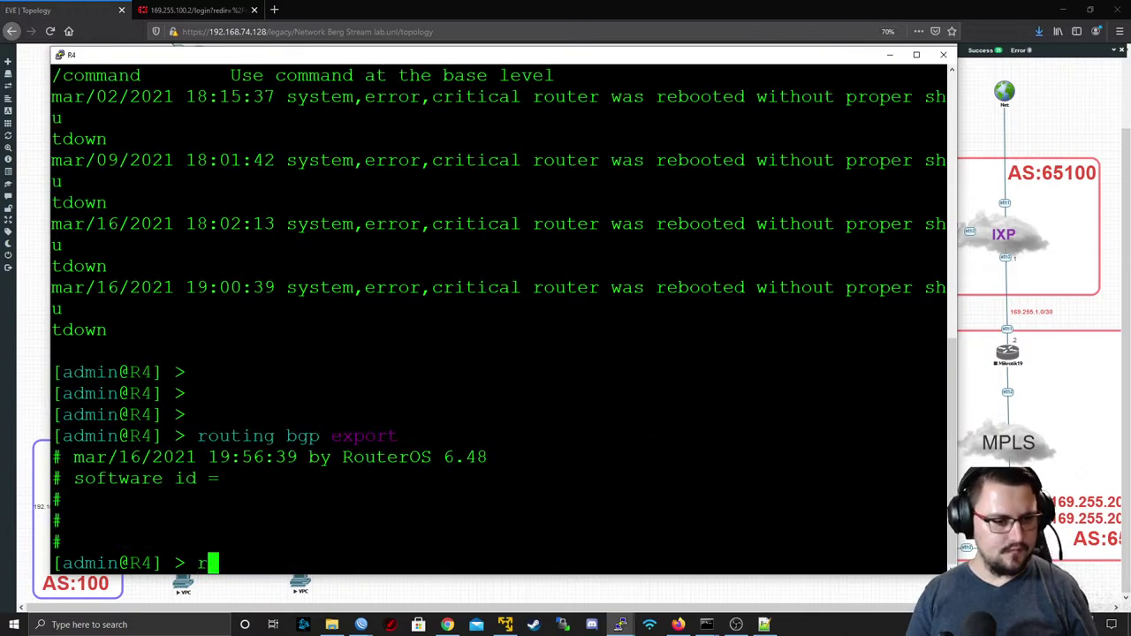
pyautogui.write('outing ')
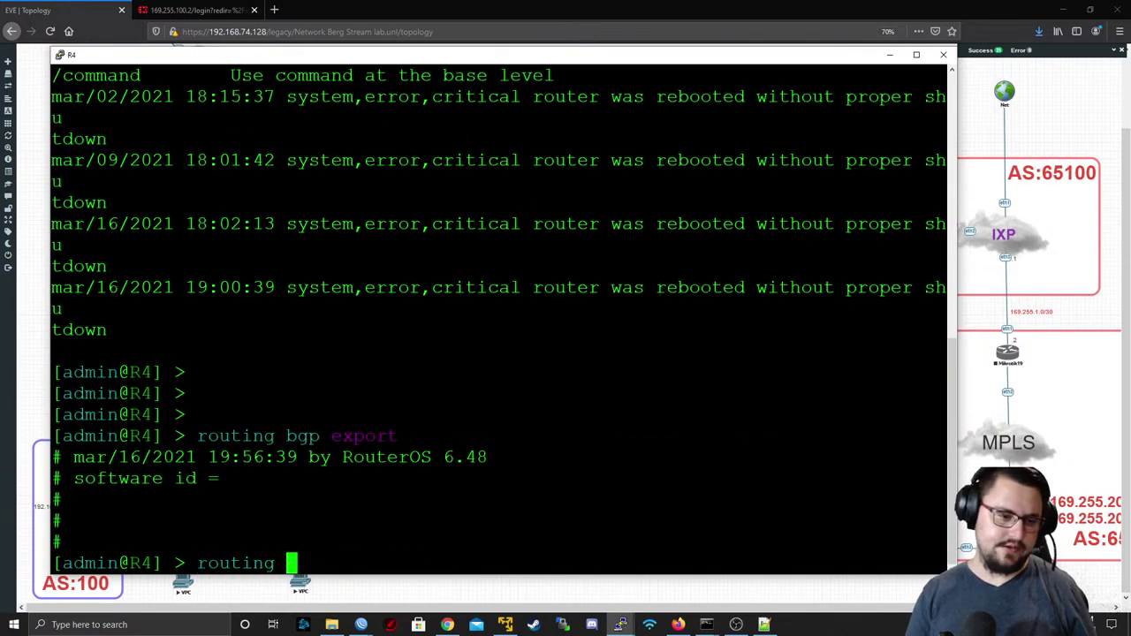
pyautogui.write('bgp instance add')
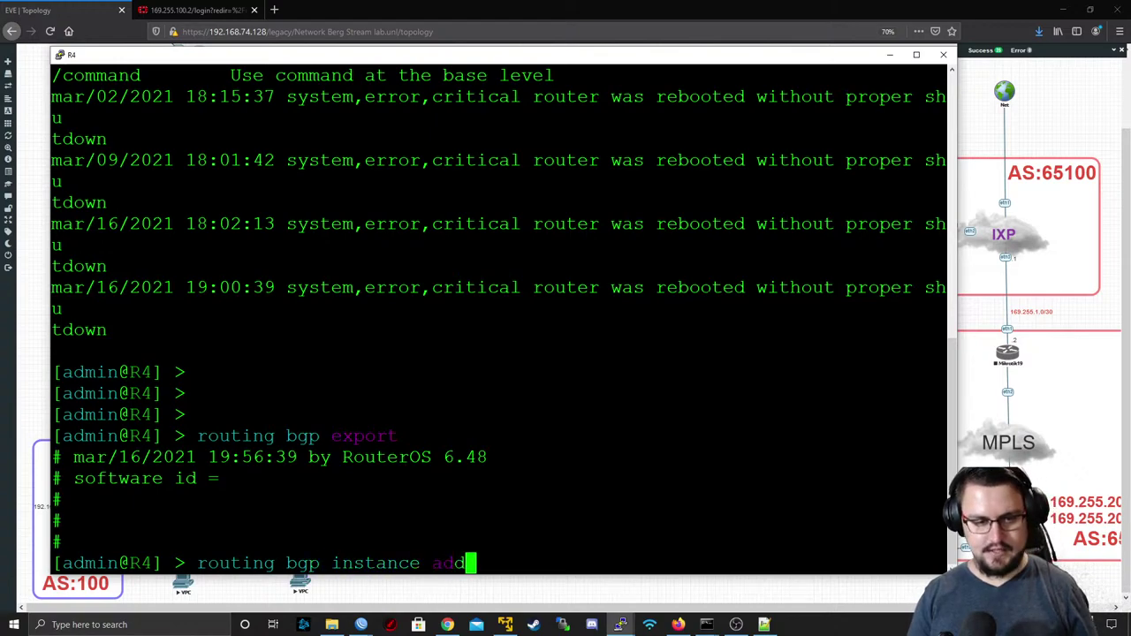
pyautogui.write(' as=')
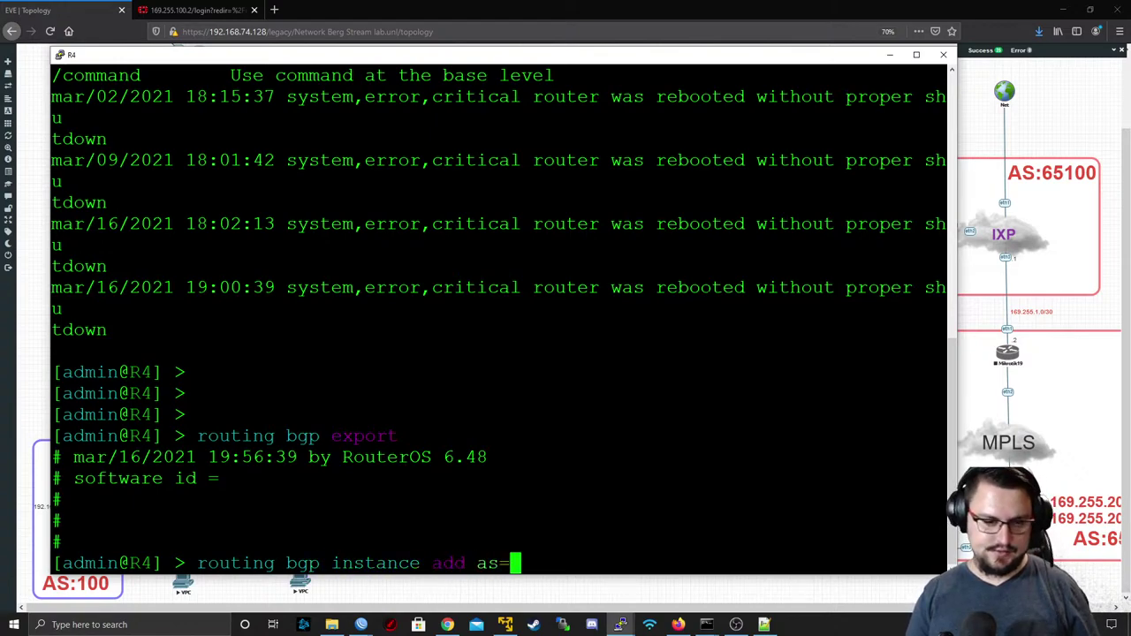
pyautogui.write('65000 name=AS')
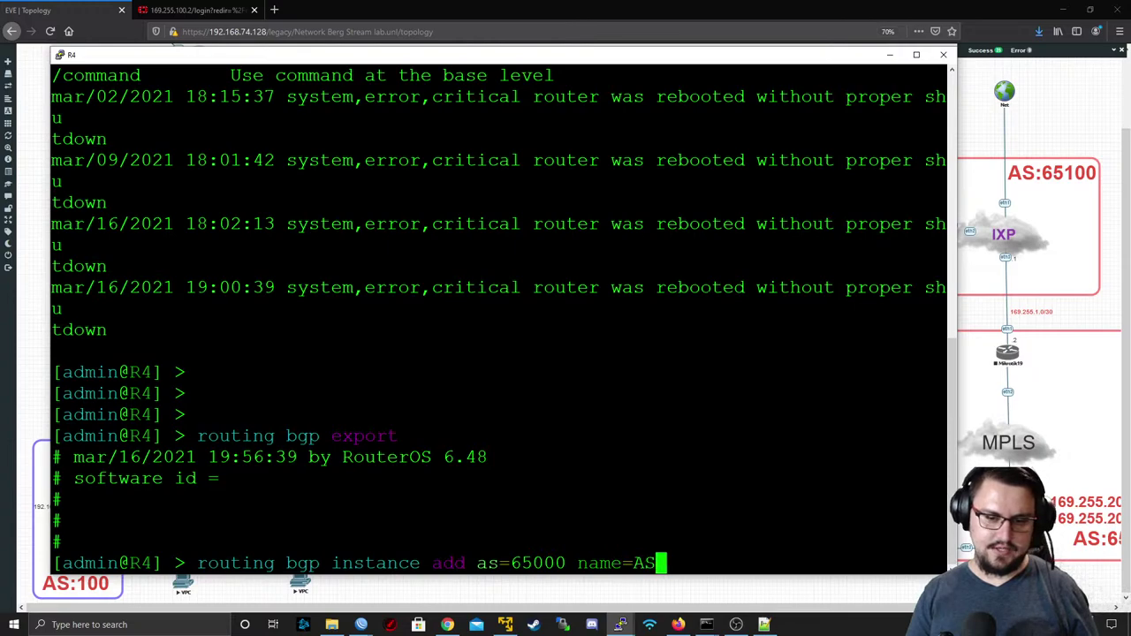
pyautogui.write('65000 ')
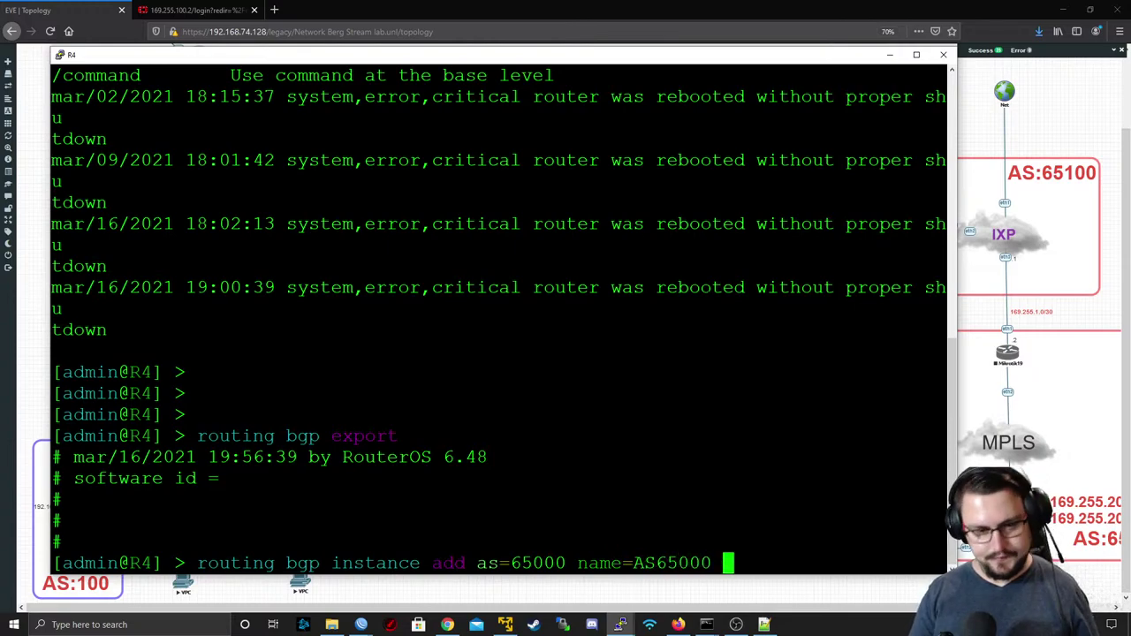
pyautogui.write('router-id=')
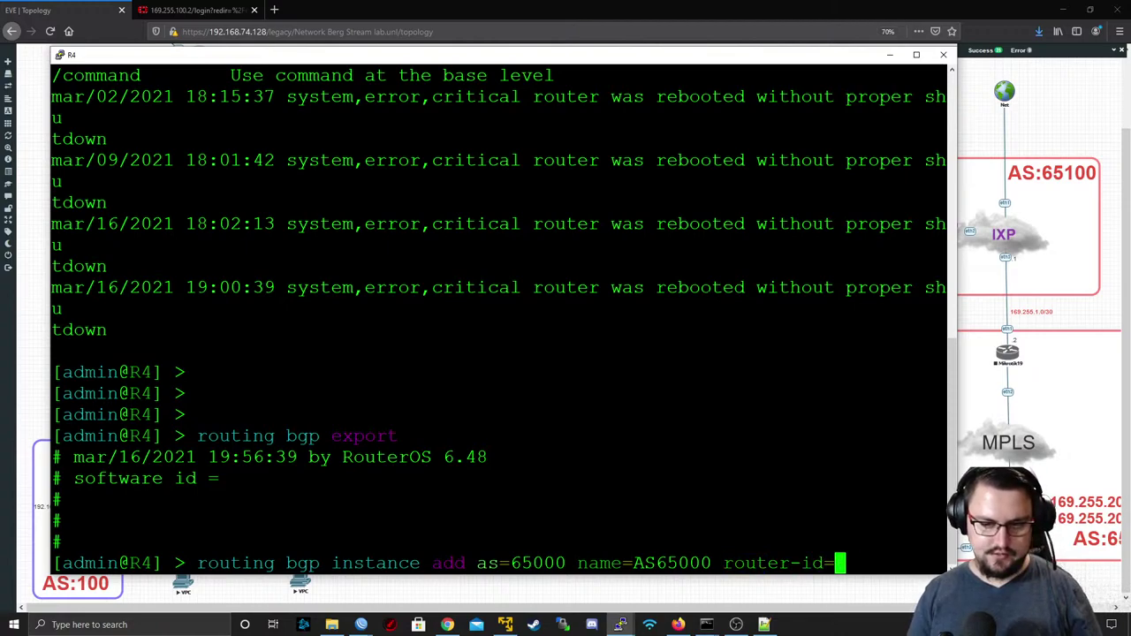
pyautogui.write('9.9.9.4')
# - Create R4's AS65000 instance and begin adding peer PEER_TO_R2_RR, remote-as 65000, to 9.9.9.2
pyautogui.press('Return')
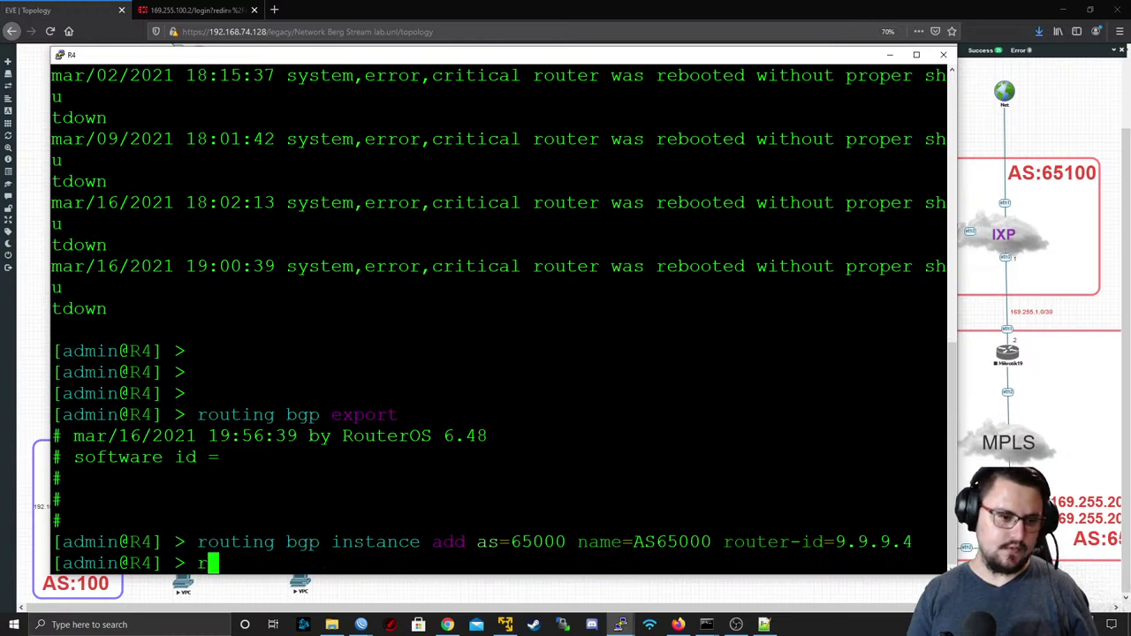
pyautogui.write('routing ')
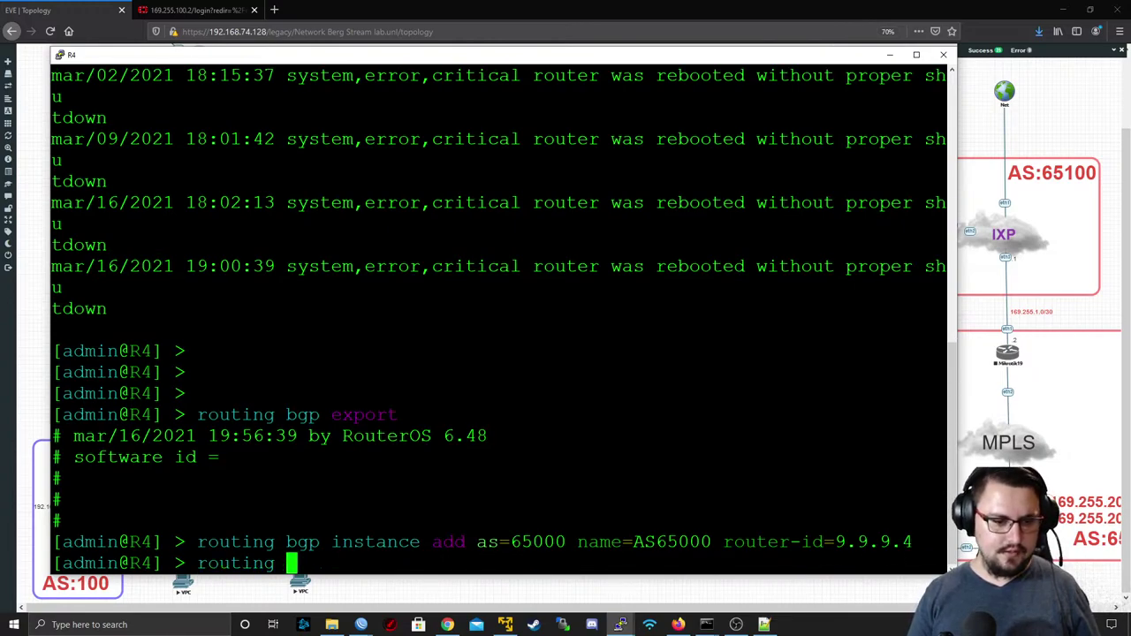
pyautogui.write('bgp peer add ')
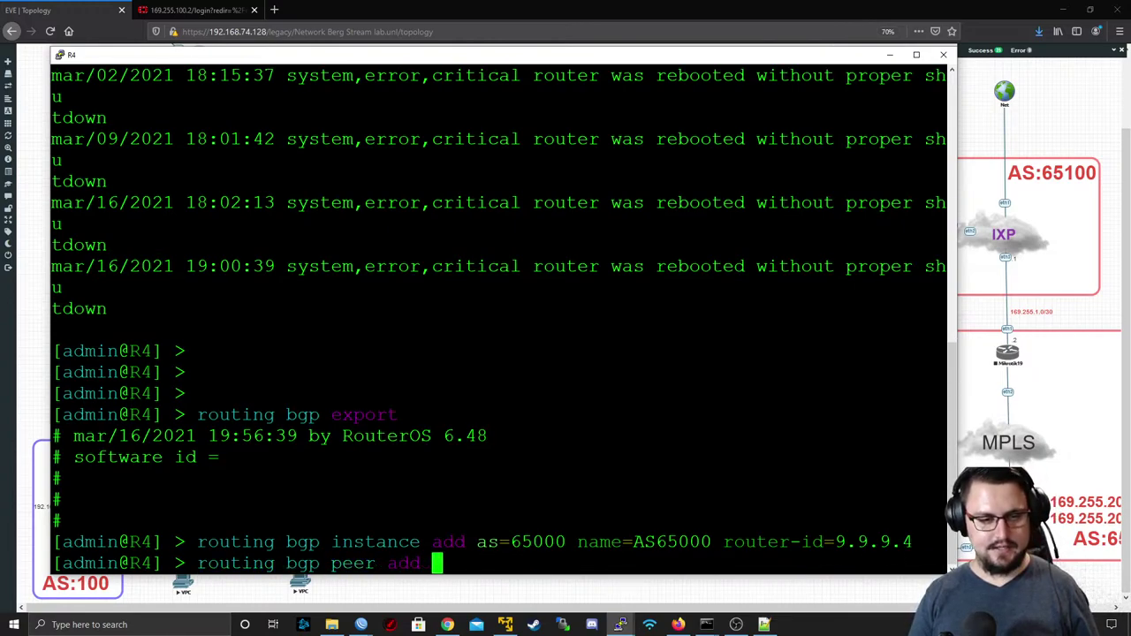
pyautogui.write('name=PEEROT')
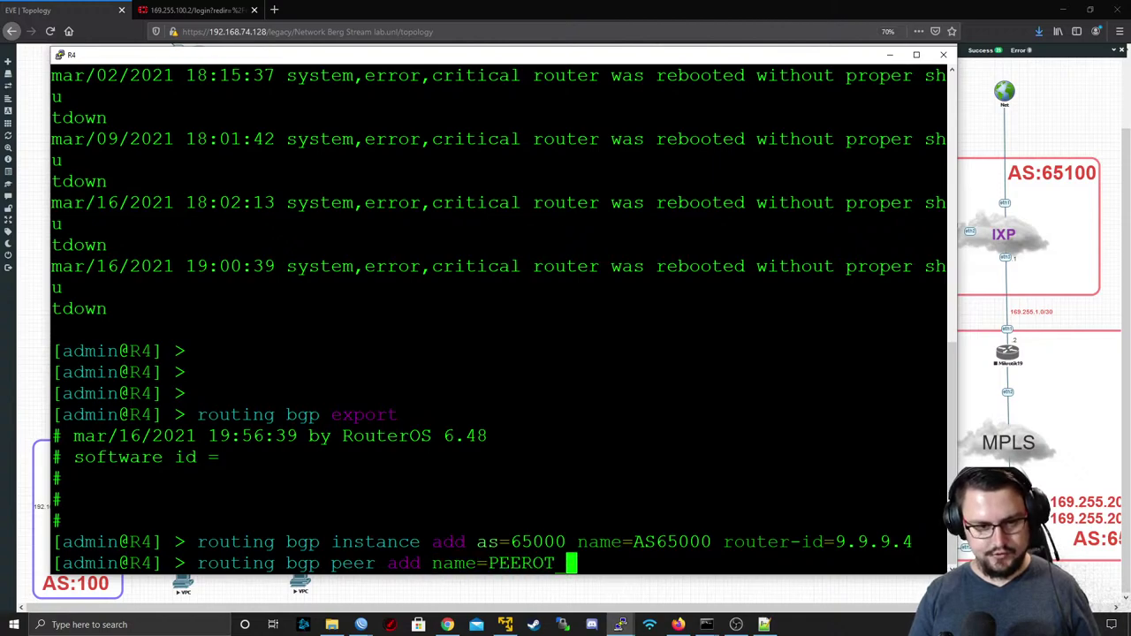
pyautogui.press('BackSpace')
pyautogui.press('BackSpace')
pyautogui.press('BackSpace')
pyautogui.write('_TO ')
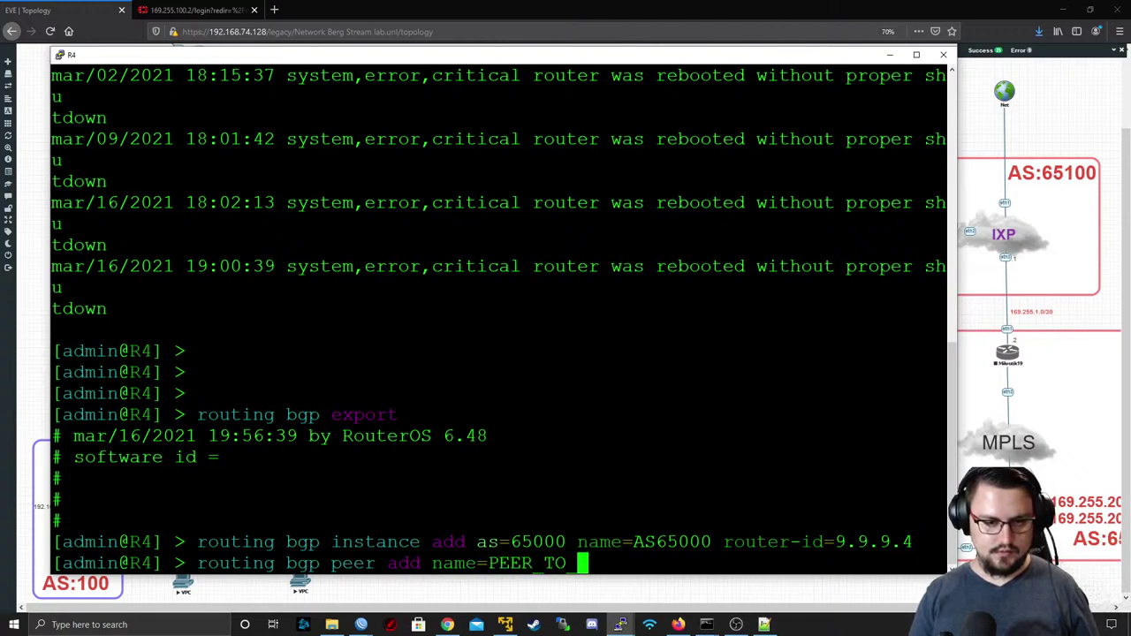
pyautogui.write('R@')
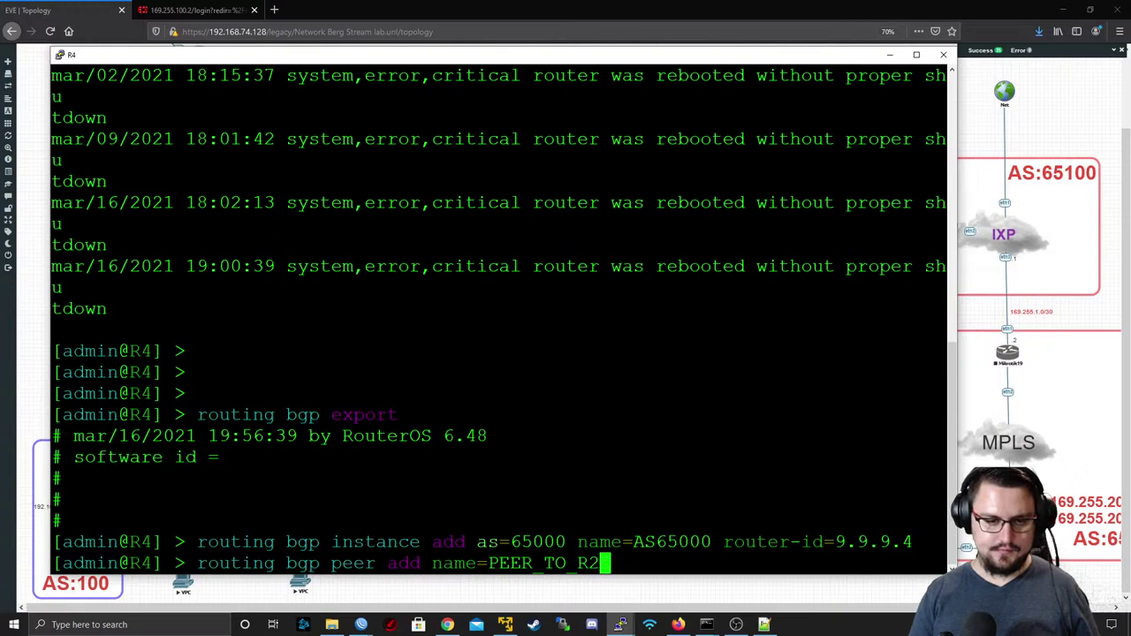
pyautogui.write('_RR ')
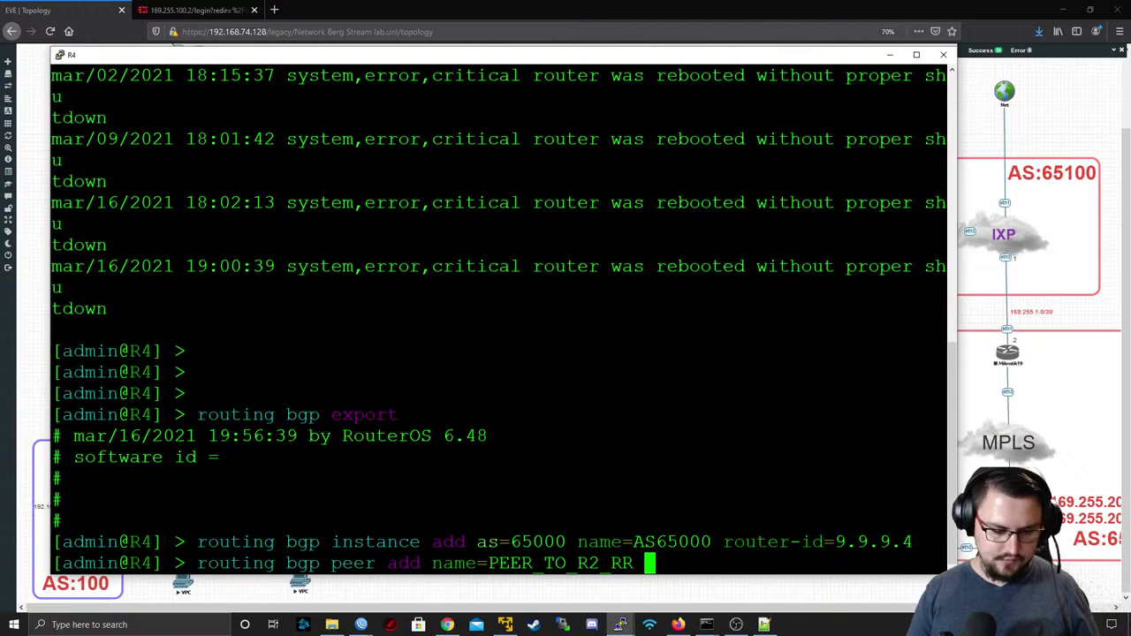
pyautogui.write('remote-as=6')
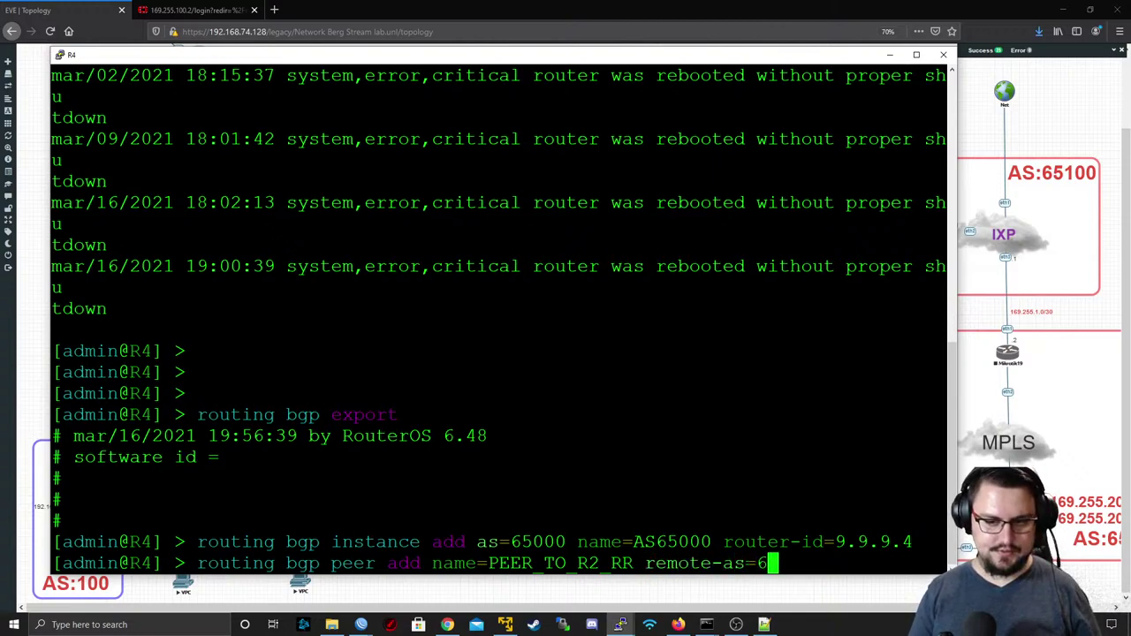
pyautogui.write('5000')
pyautogui.write('remote')
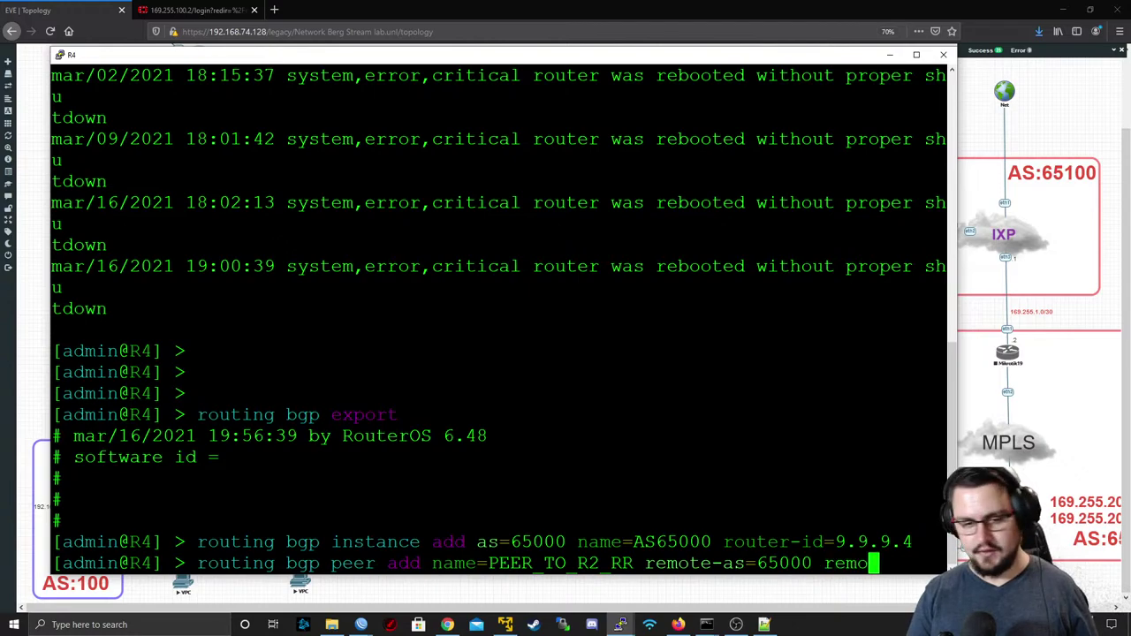
pyautogui.write('-a')
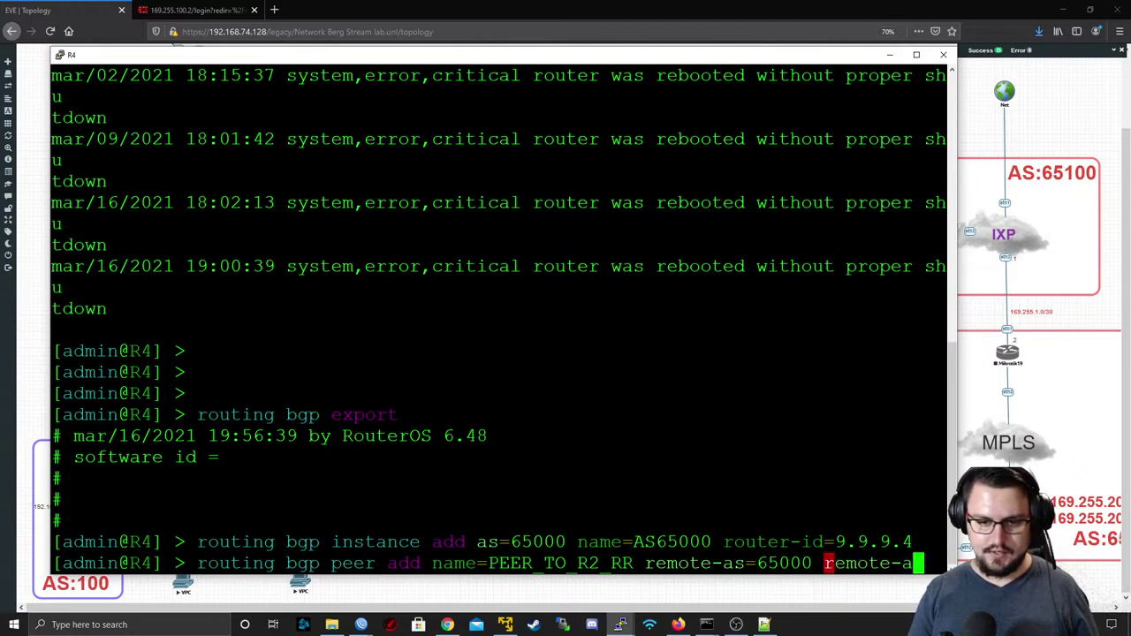
pyautogui.write('ddress=9.9.9.2')
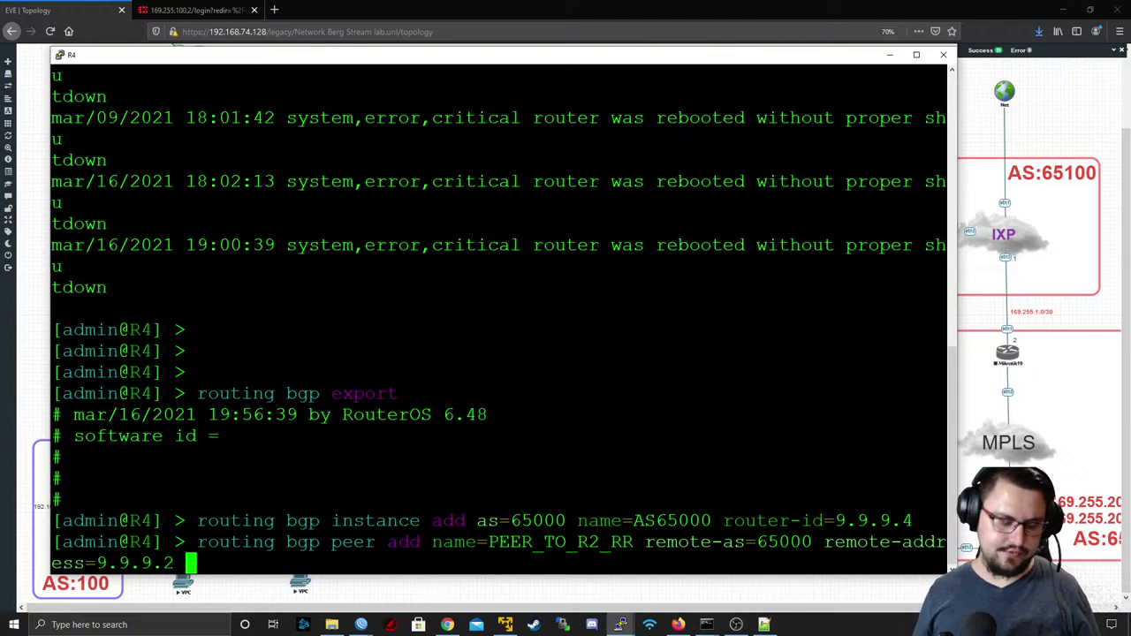
pyautogui.press('?')
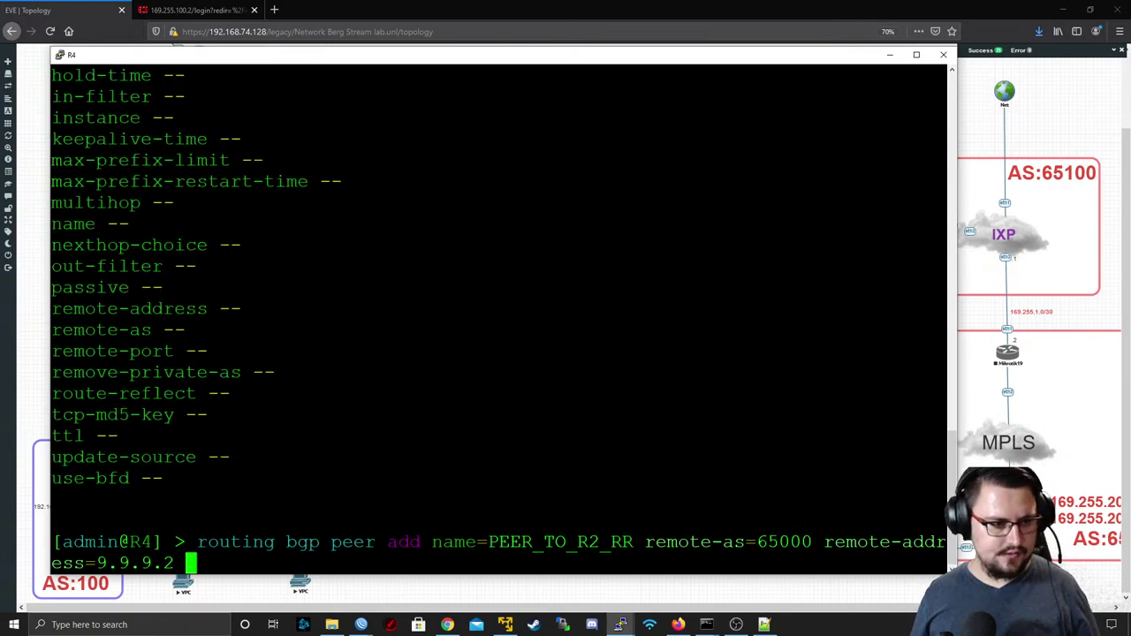
pyautogui.scroll(4, 500, 318)
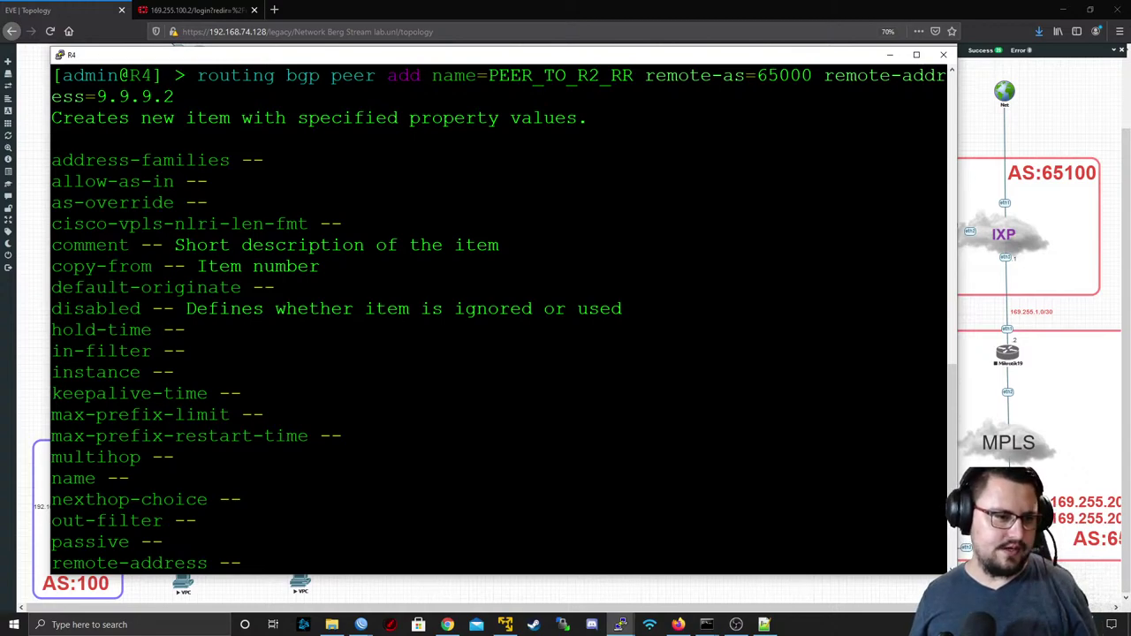
pyautogui.scroll(-4, 500, 318)
# - Finish the peer with instance AS65000, ip/l2vpn/vpnv4 families and update-source Lo0, and run it
pyautogui.write('instance=AS65000 ')
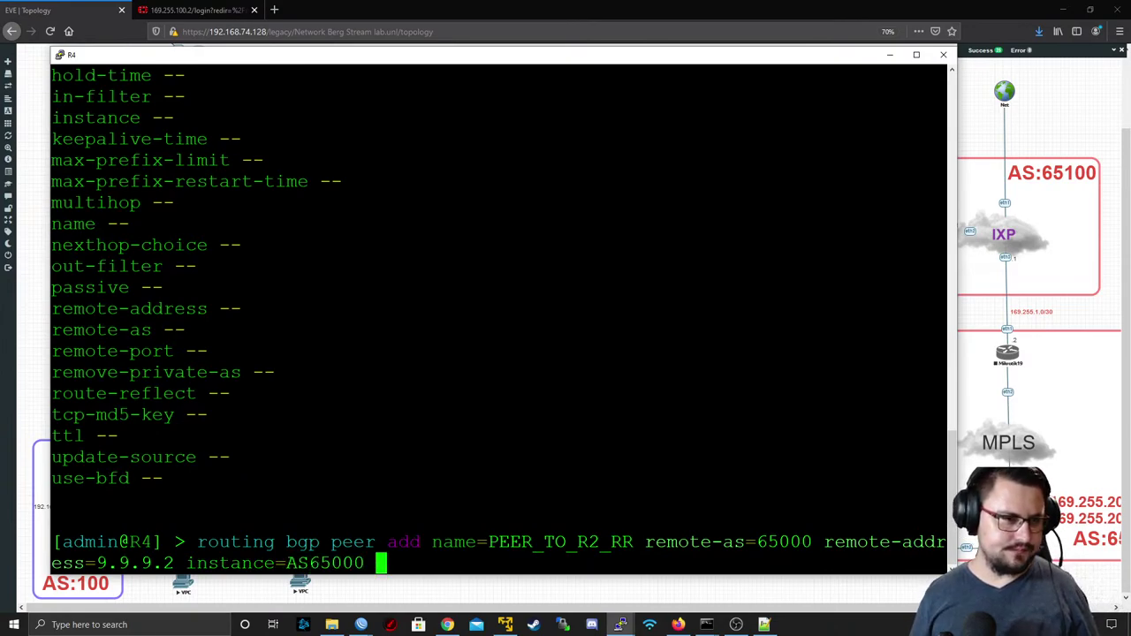
pyautogui.write('add')
pyautogui.press('Tab')
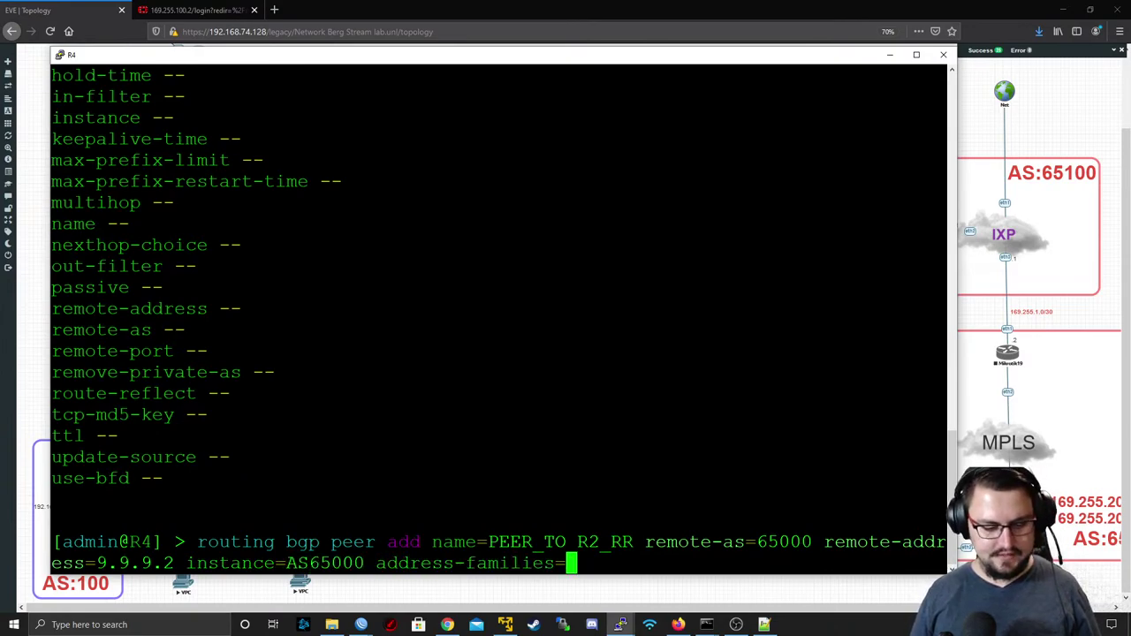
pyautogui.press('Tab')
pyautogui.write('ip,')
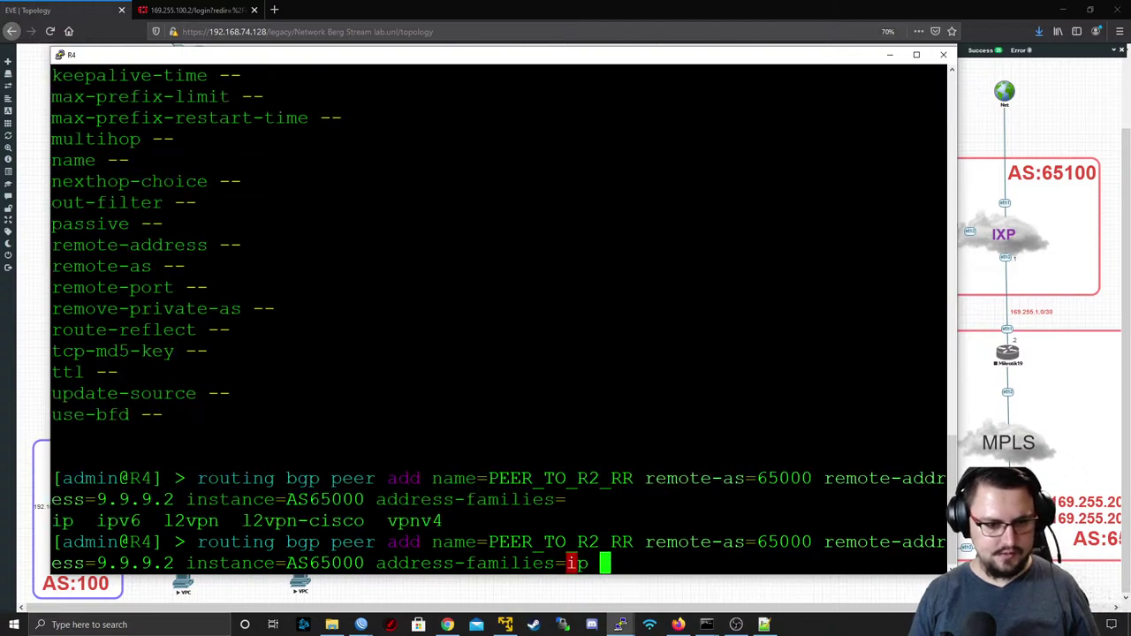
pyautogui.press('Tab')
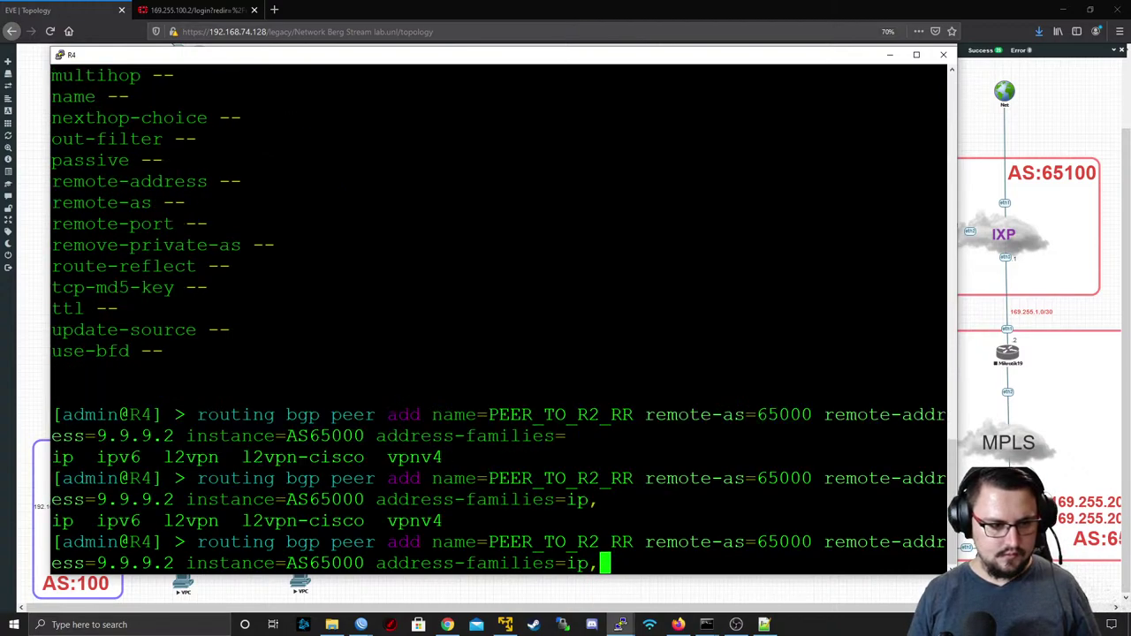
pyautogui.write('l2')
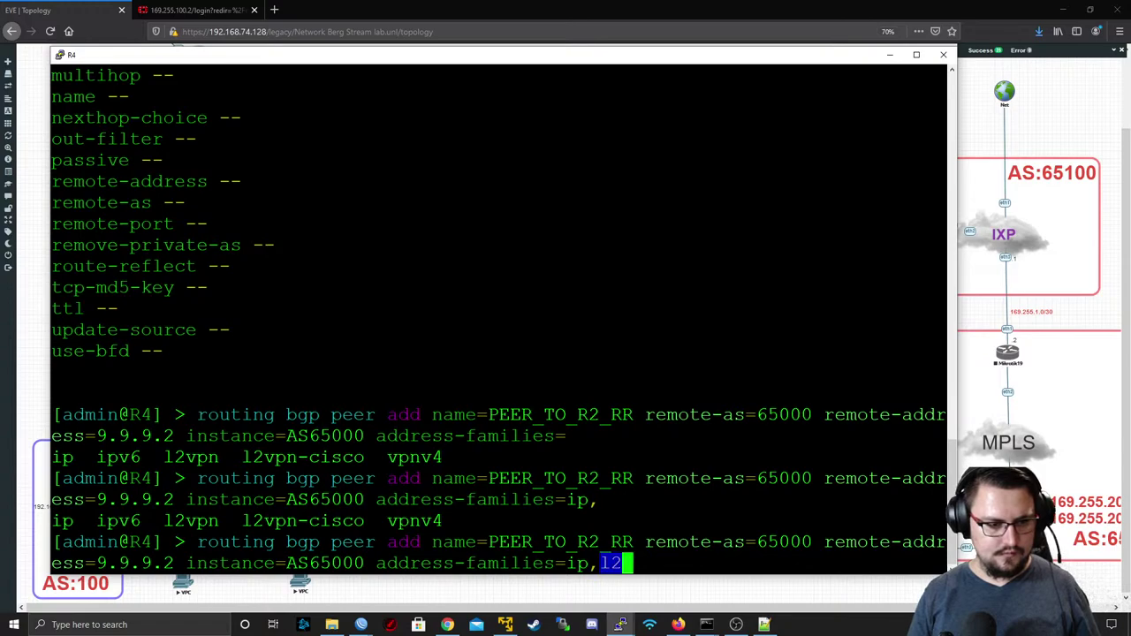
pyautogui.write('vpn,')
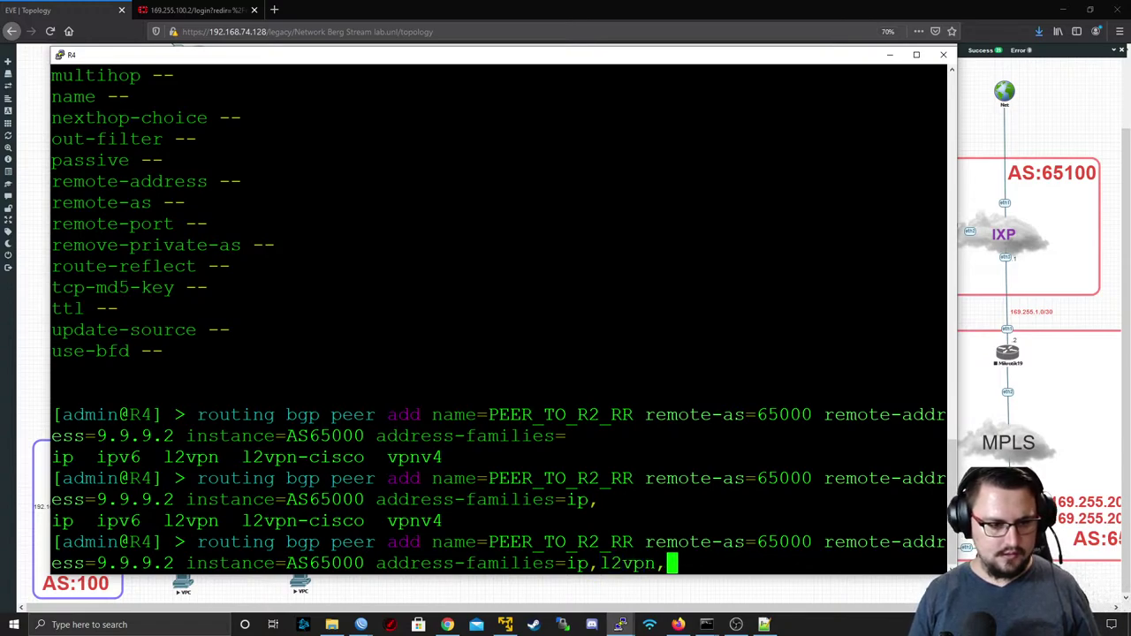
pyautogui.write('vpn4')
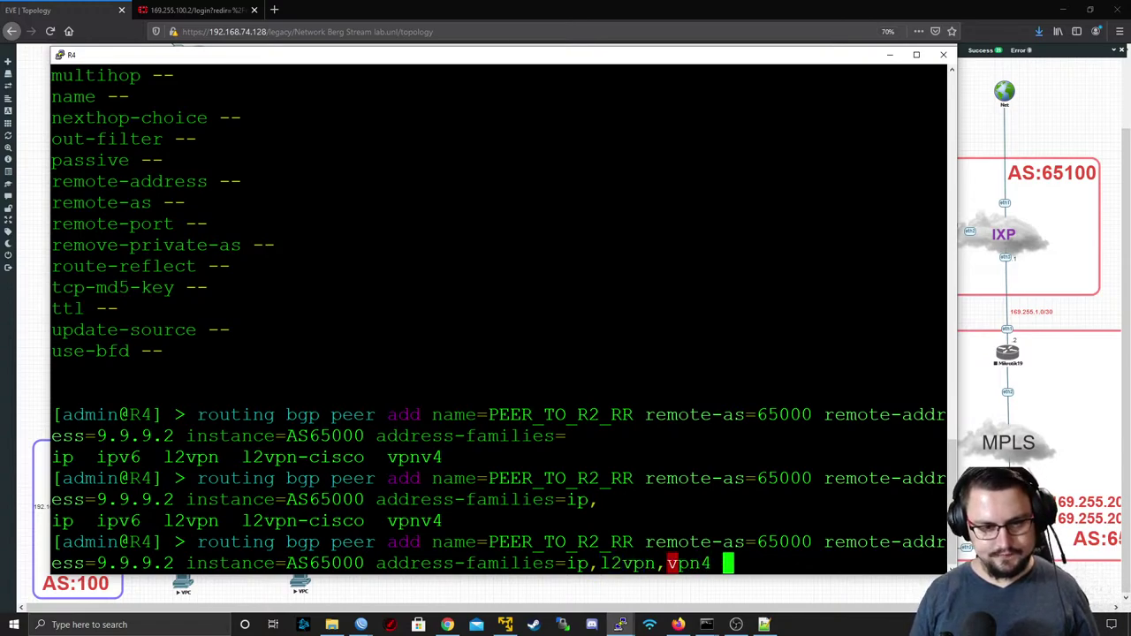
pyautogui.press('BackSpace')
pyautogui.press('BackSpace')
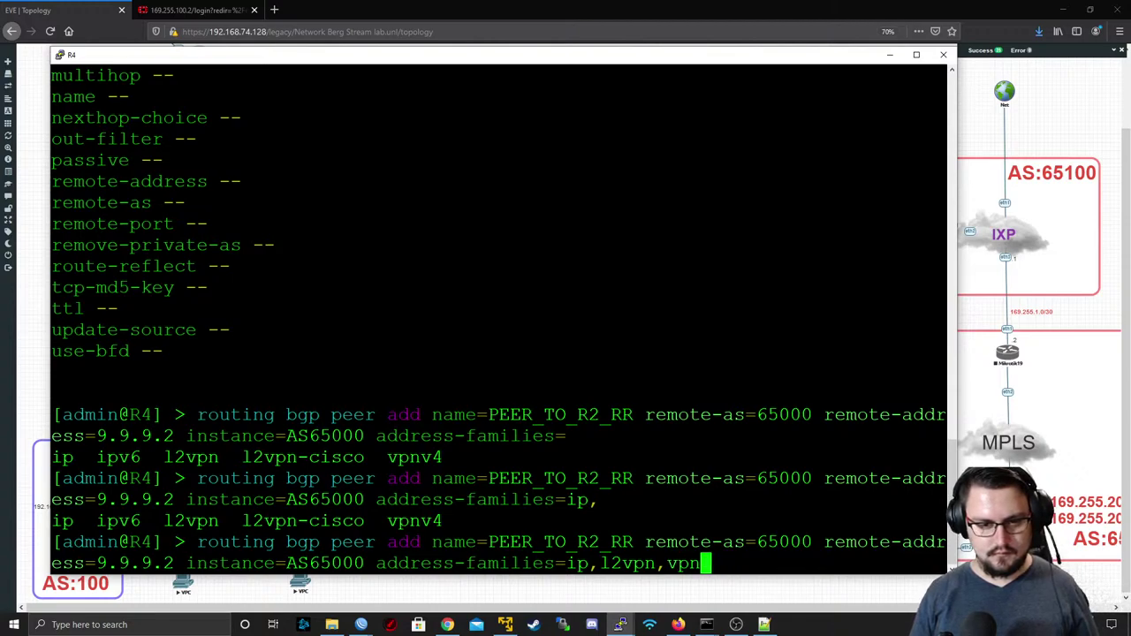
pyautogui.write('4 ')
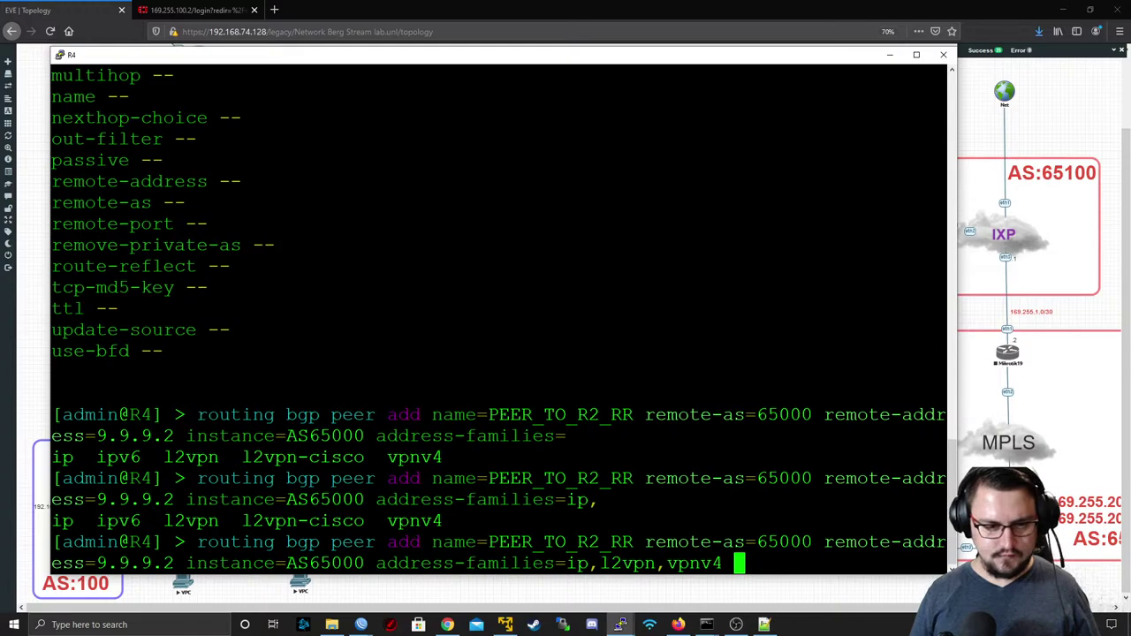
pyautogui.write('upd')
pyautogui.press('Tab')
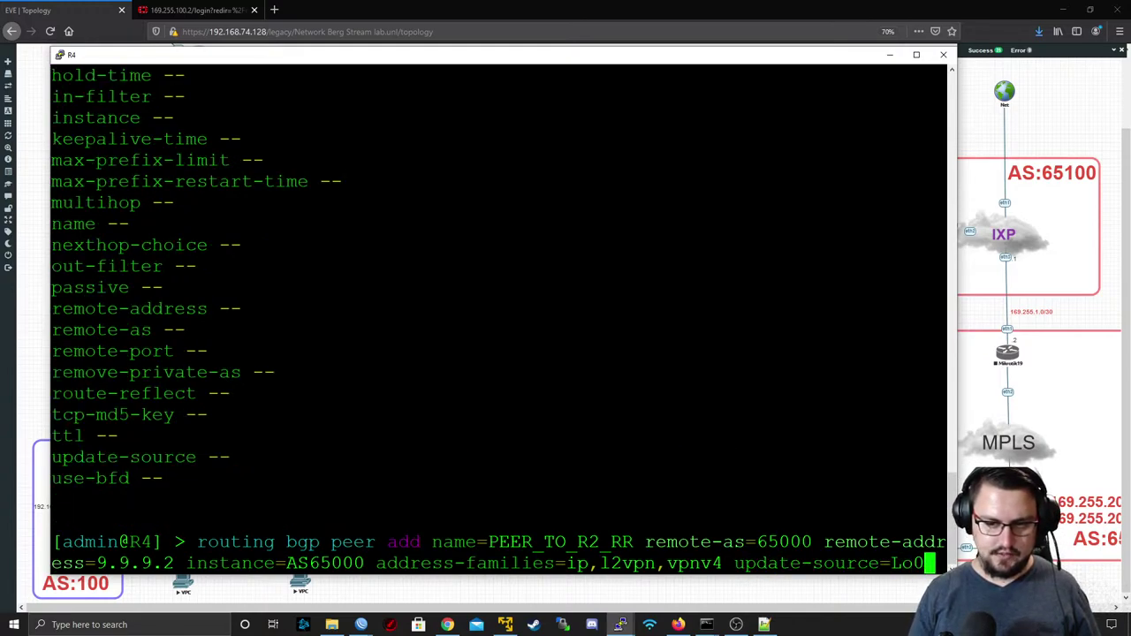
pyautogui.press('Return')
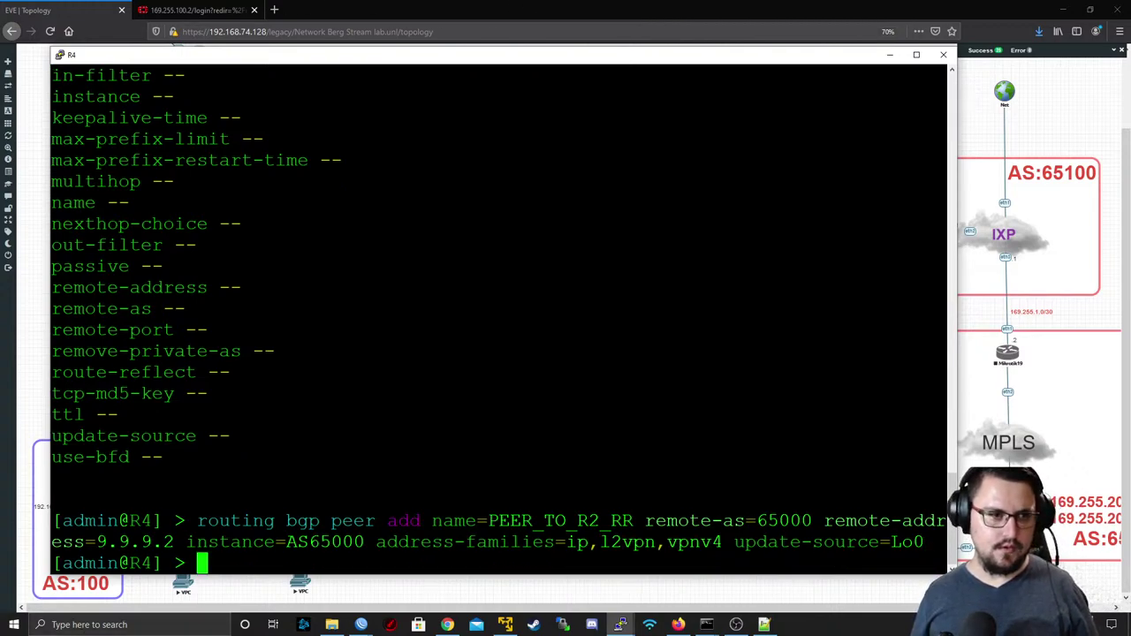
# - Close the R4 PuTTY session and start a console to R5
pyautogui.click(943, 54)
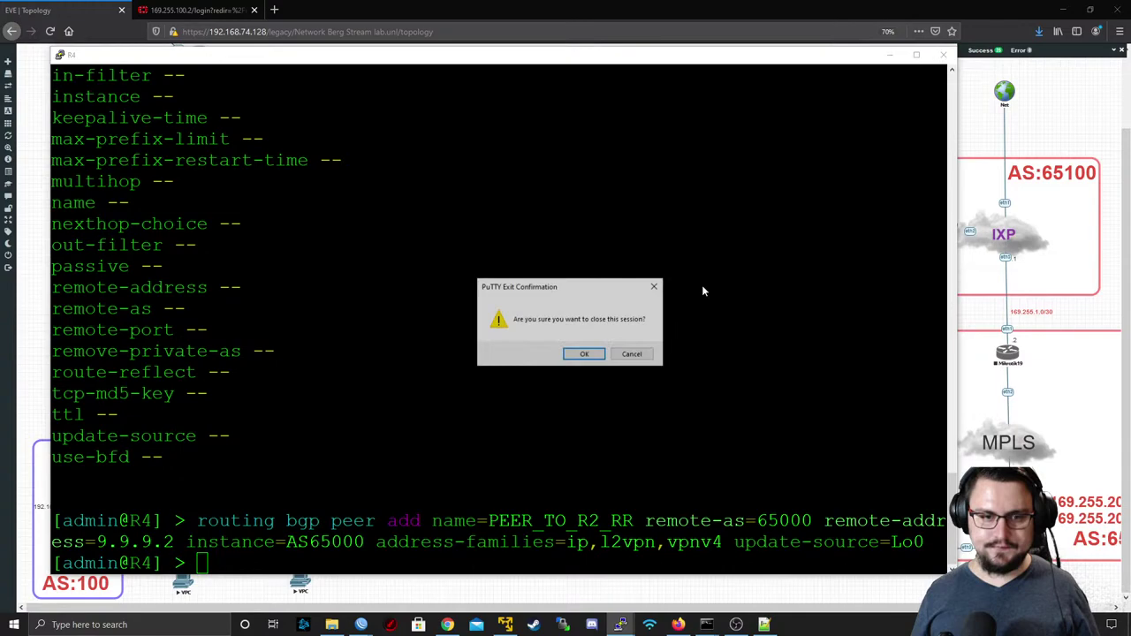
pyautogui.click(584, 354)
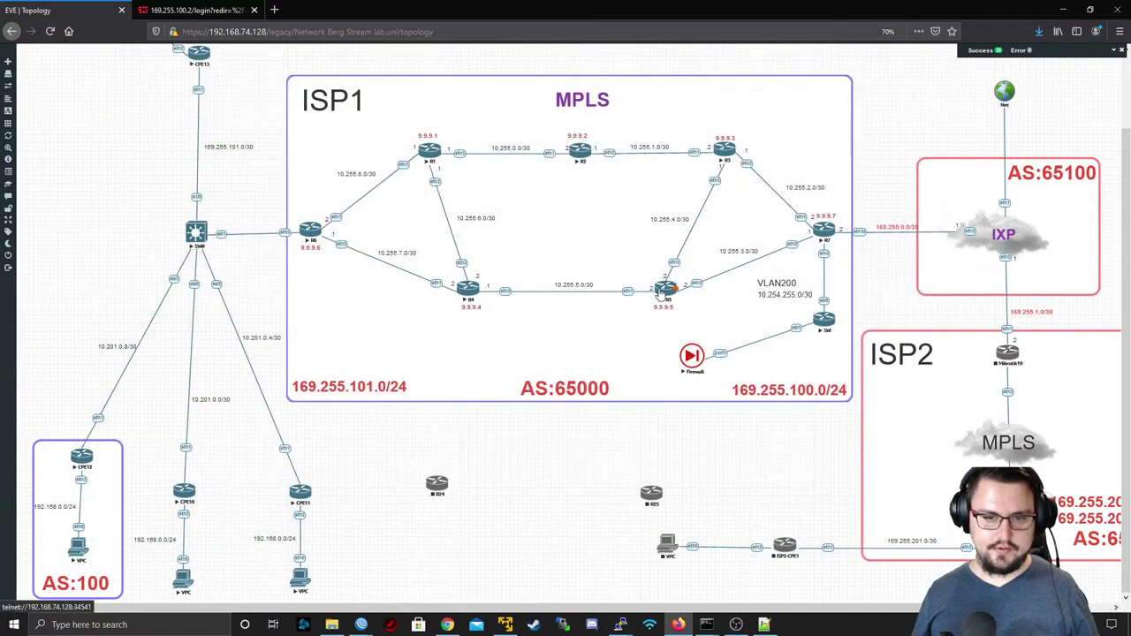
pyautogui.click(665, 292)
# - Open R5's telnet link in putty.exe and log in to the MikroTik 6.48 prompt
pyautogui.click(585, 113)
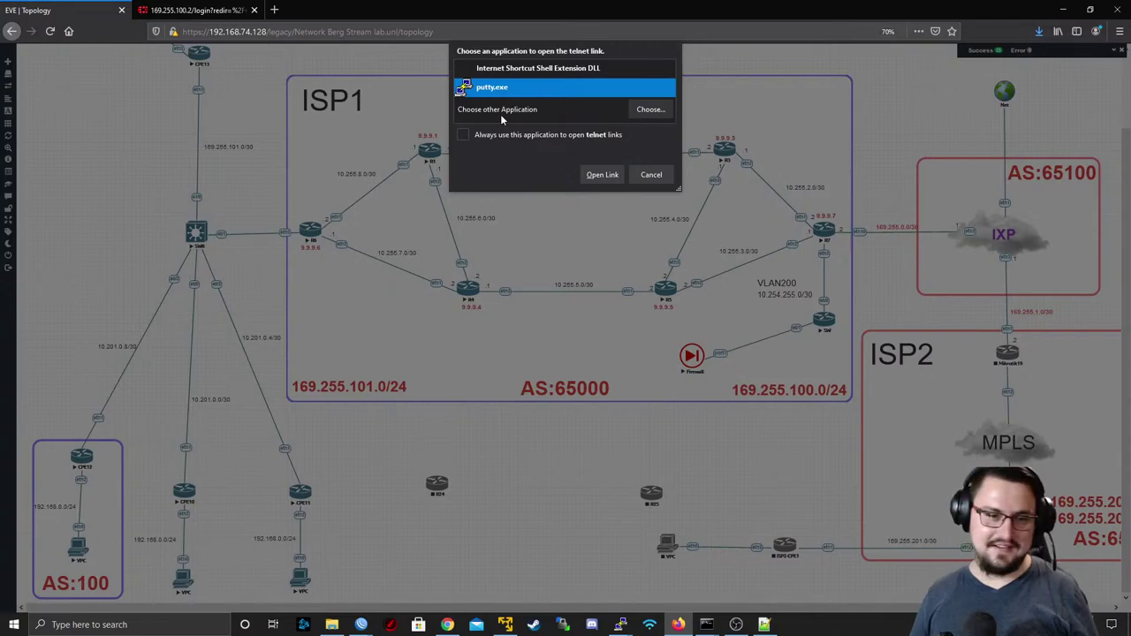
pyautogui.click(610, 174)
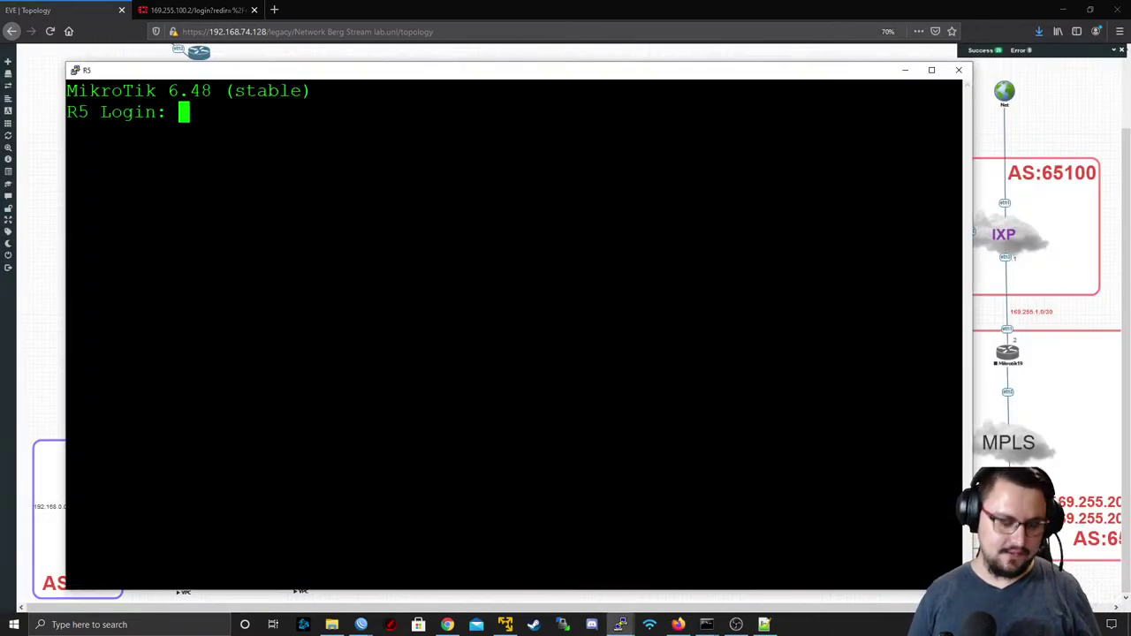
pyautogui.write('admin')
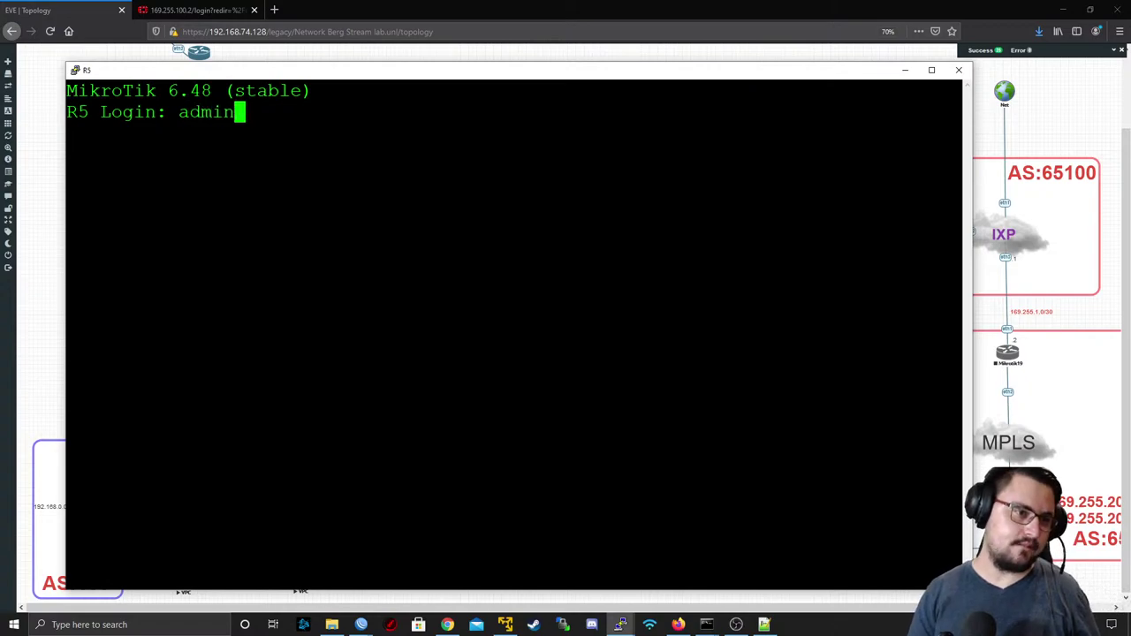
pyautogui.press('Return')
pyautogui.press('Return')
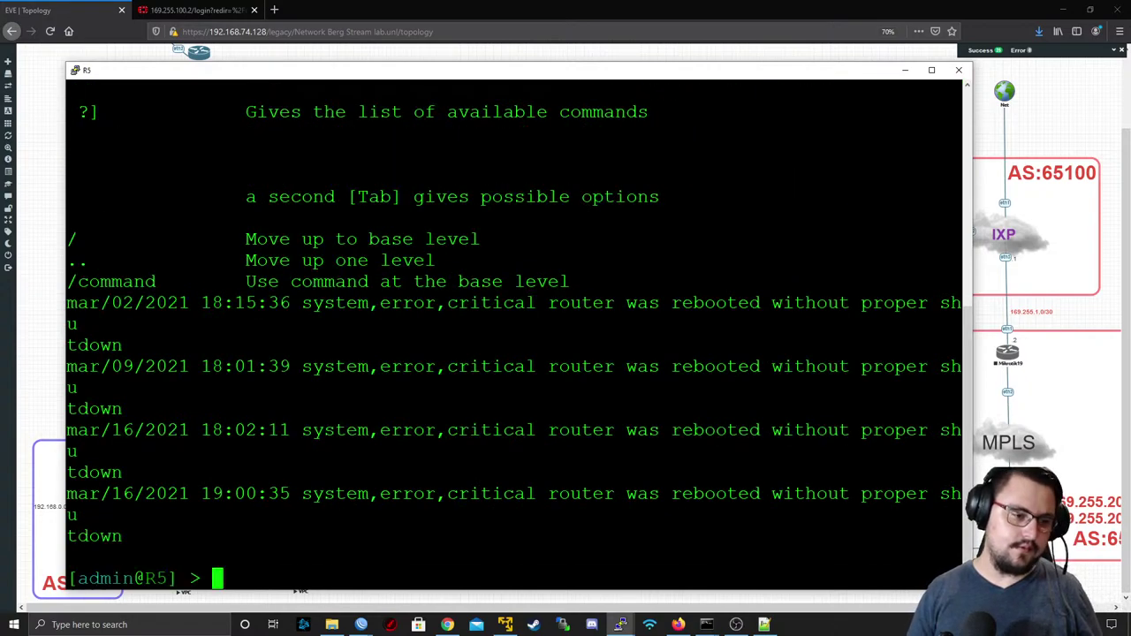
pyautogui.press('Return')
pyautogui.press('Return')
# - List R5's IP addresses, export its BGP instances, then add AS65000 with AS 65000, router-id 9.9.9.5
pyautogui.write('ip address print')
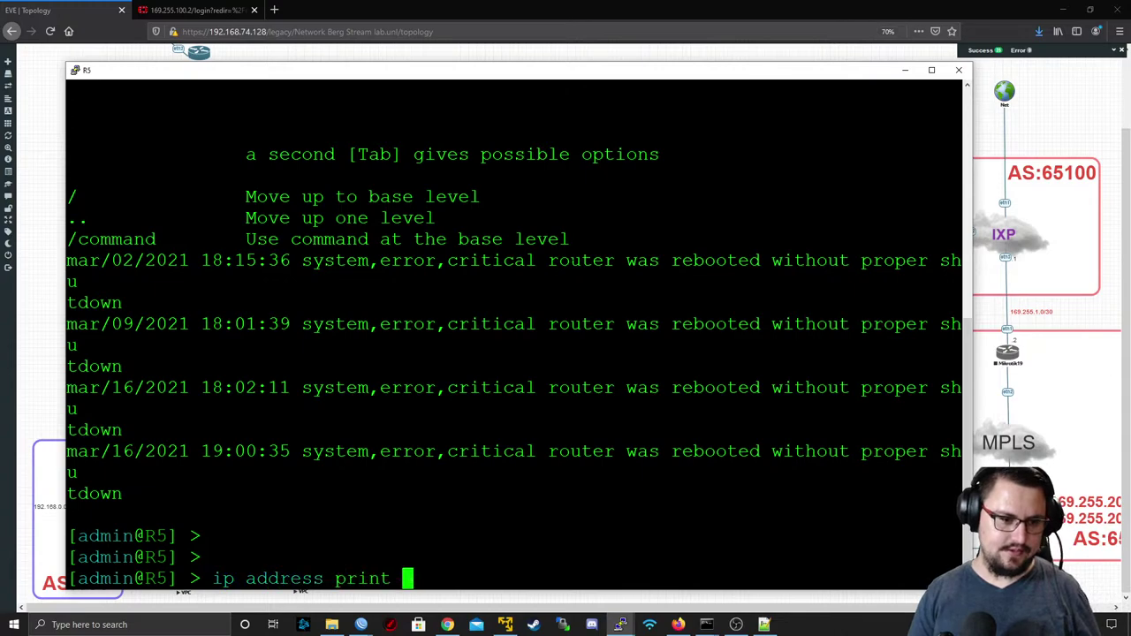
pyautogui.press('Return')
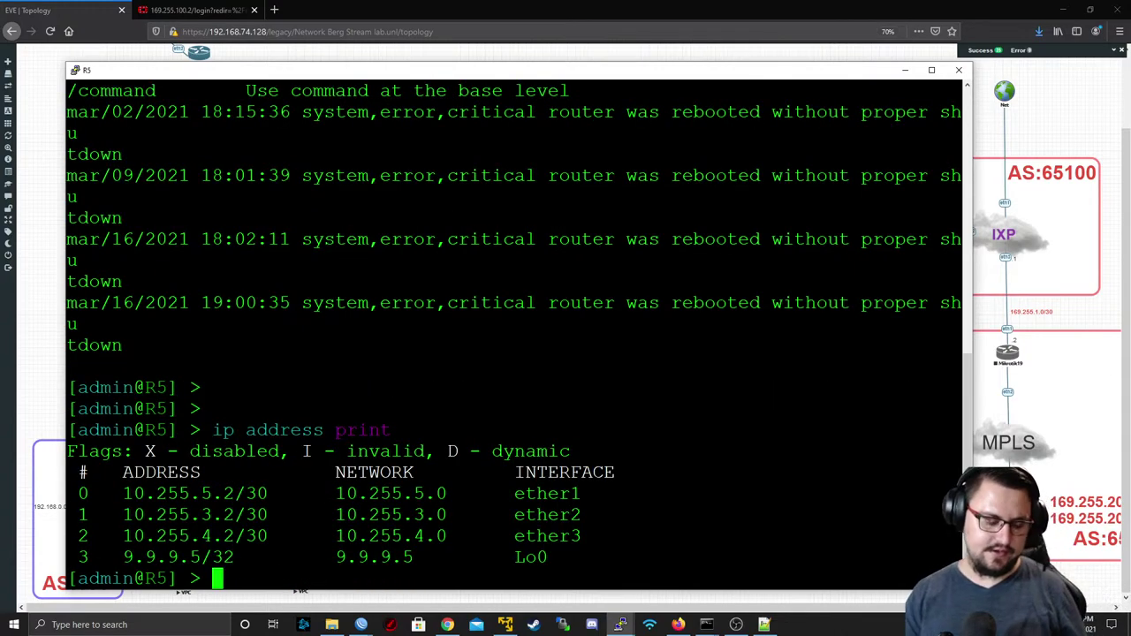
pyautogui.write('routing bgp ')
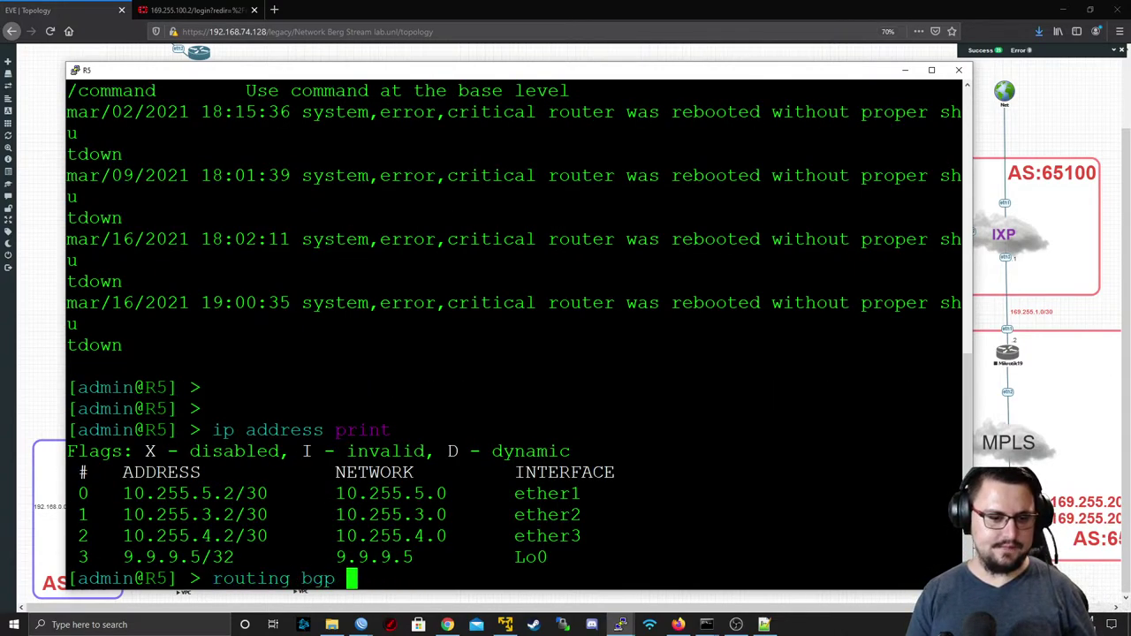
pyautogui.write('peer')
pyautogui.press('BackSpace')
pyautogui.press('BackSpace')
pyautogui.press('BackSpace')
pyautogui.press('BackSpace')
pyautogui.press('BackSpace')
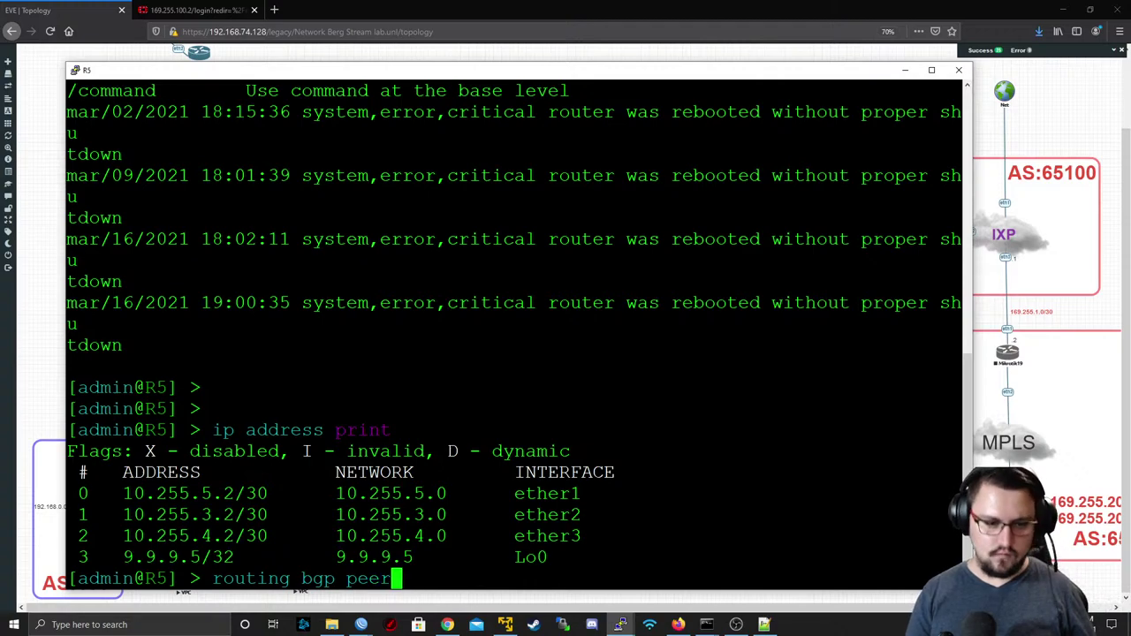
pyautogui.write('instance export')
pyautogui.press('Return')
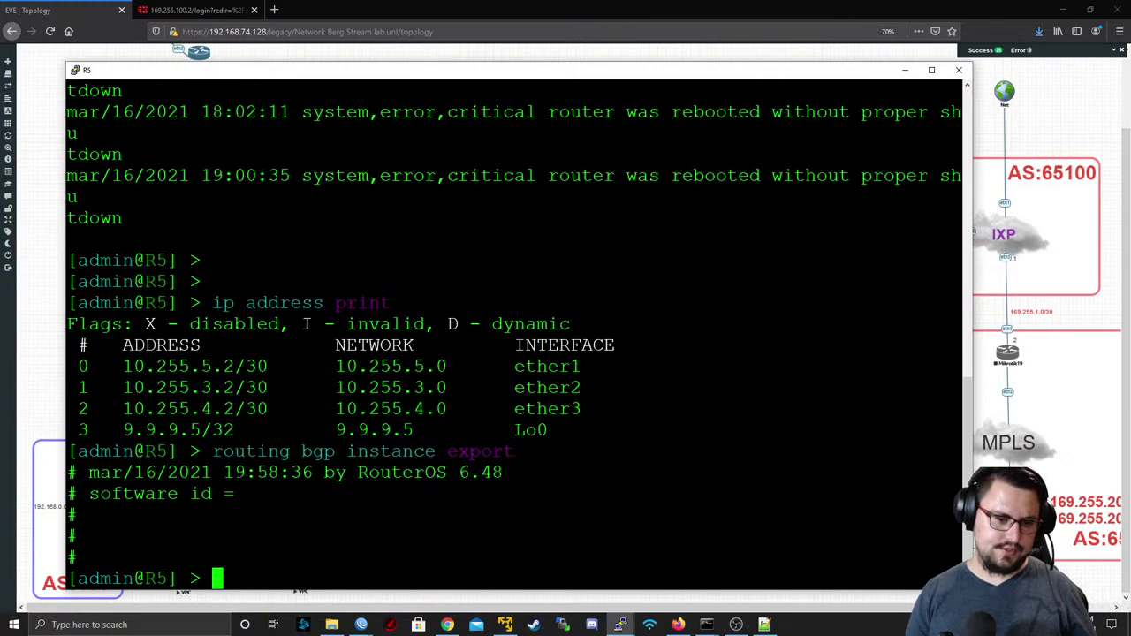
pyautogui.write('routing bg')
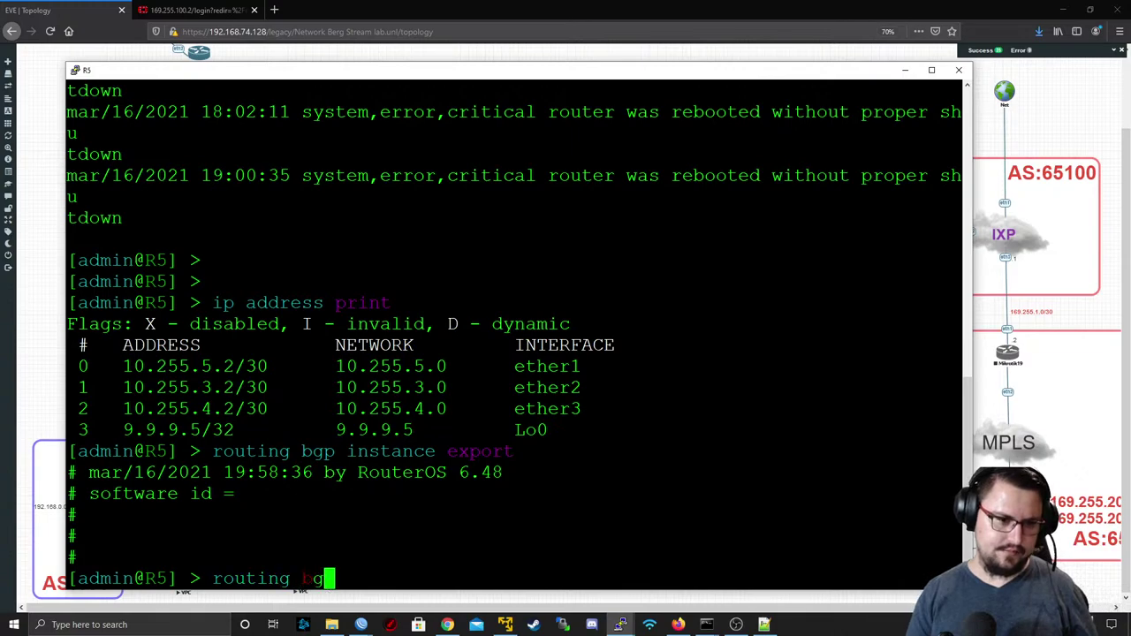
pyautogui.write('p instance add ')
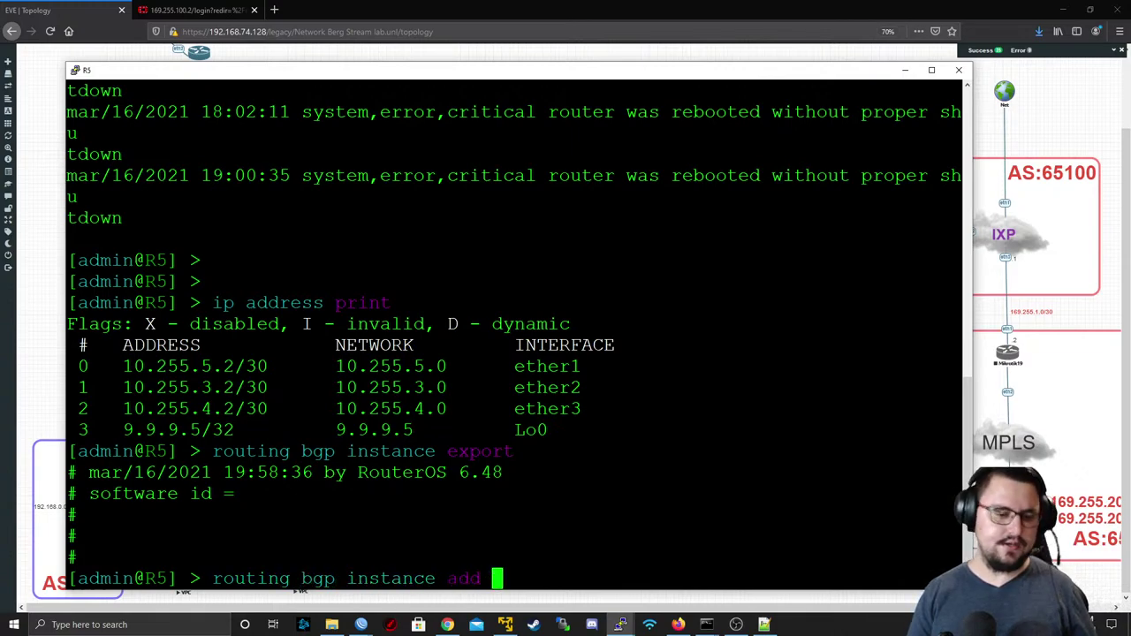
pyautogui.write('name=AS6')
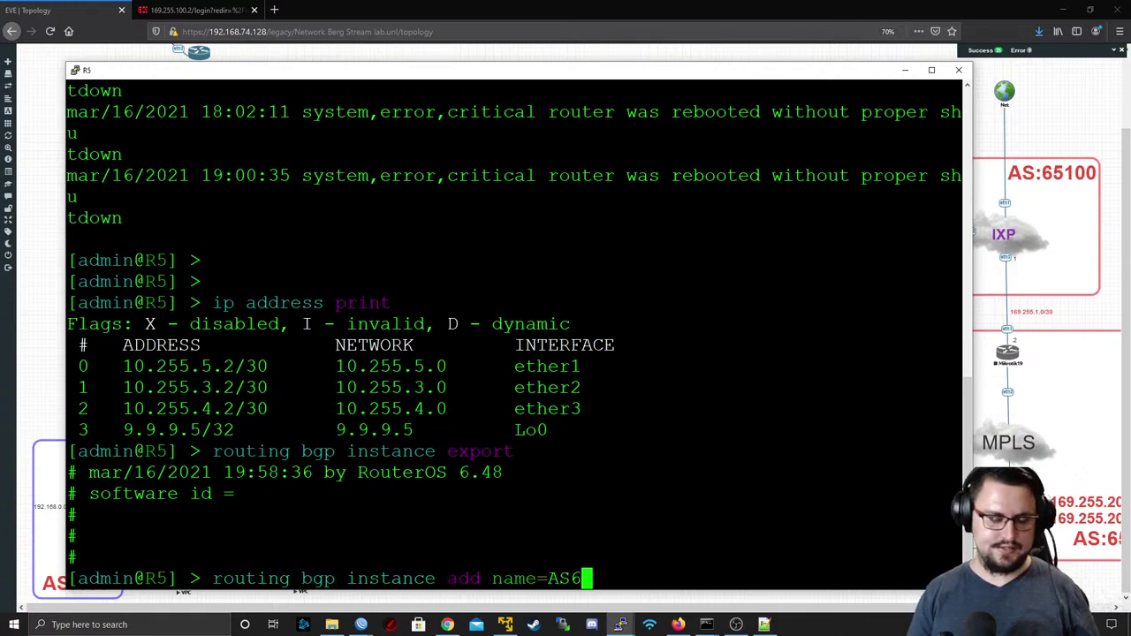
pyautogui.write('5000 as=65')
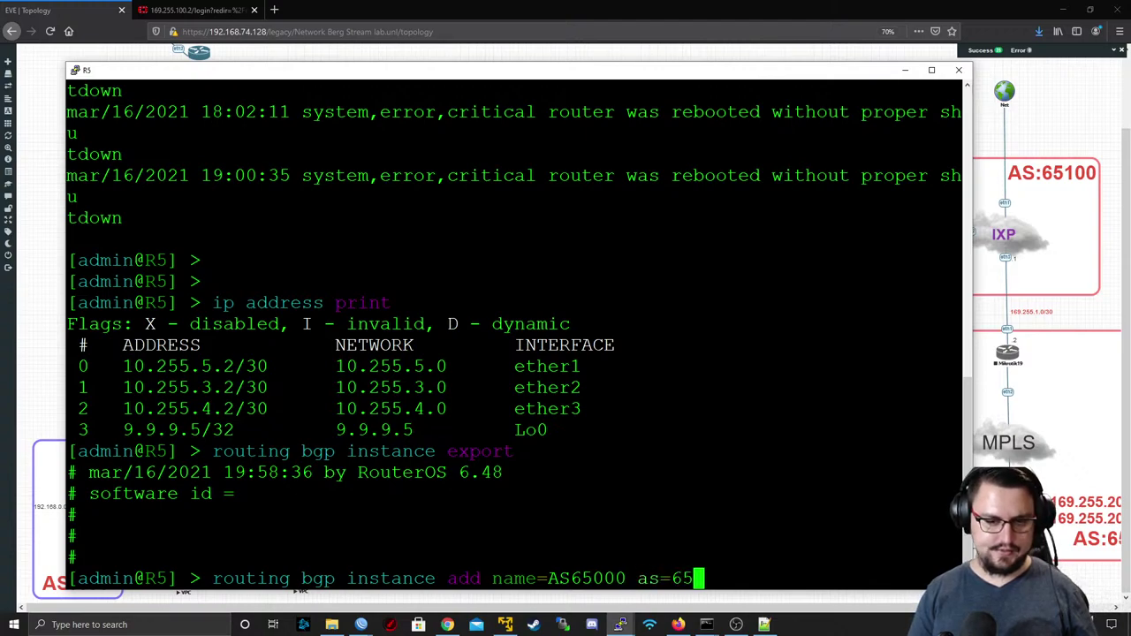
pyautogui.write('000 ')
pyautogui.write('rout')
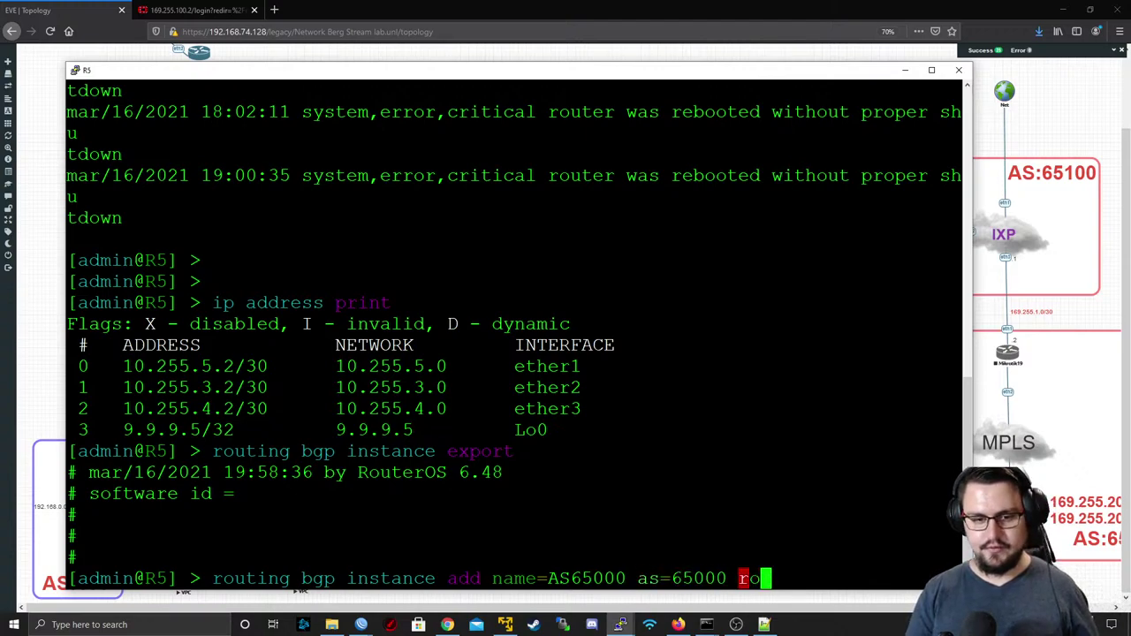
pyautogui.write('er-id=')
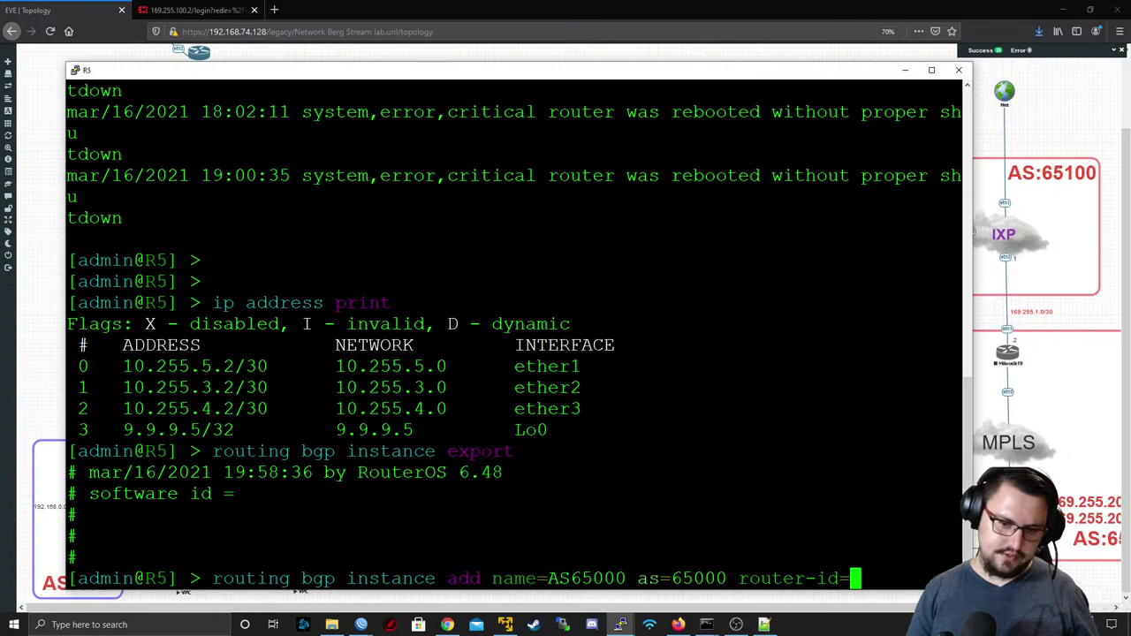
pyautogui.write('9.9.')
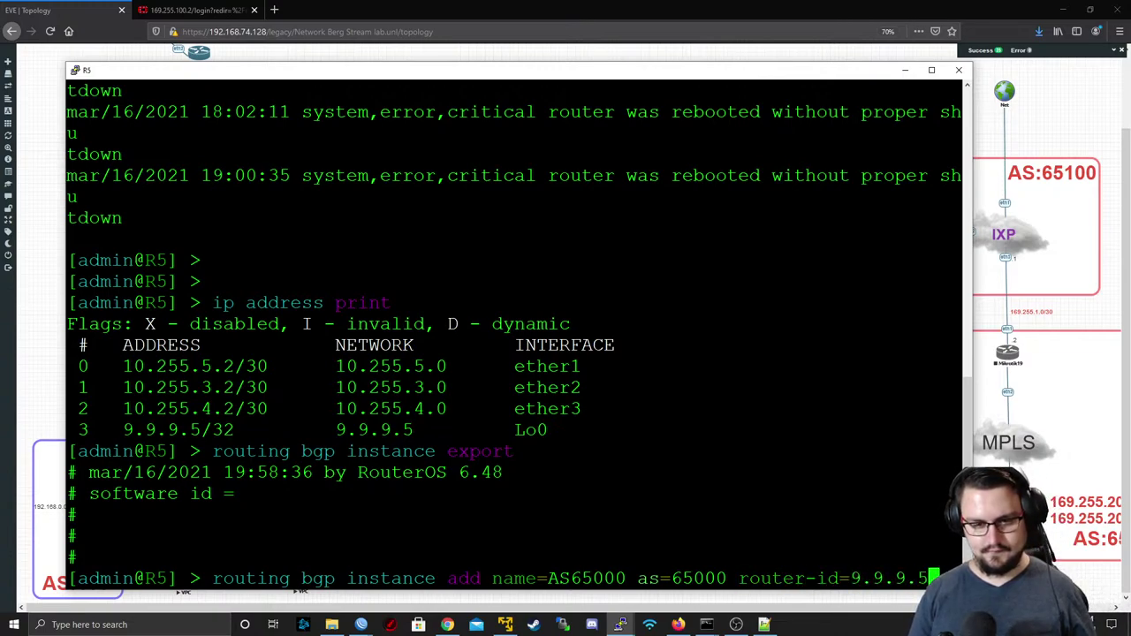
pyautogui.write('9.5')
pyautogui.press('Return')
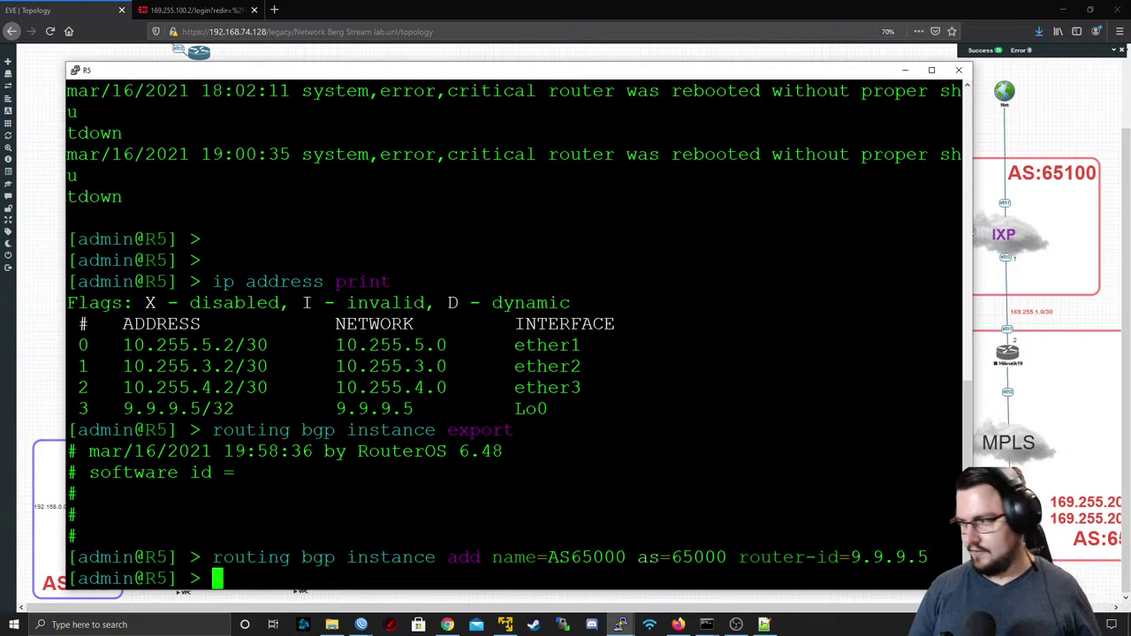
# - On R5, start a BGP peer PEER_TO_R2_RR to 9.9.9.2, remote AS 65000, instance AS65000
pyautogui.write('r')
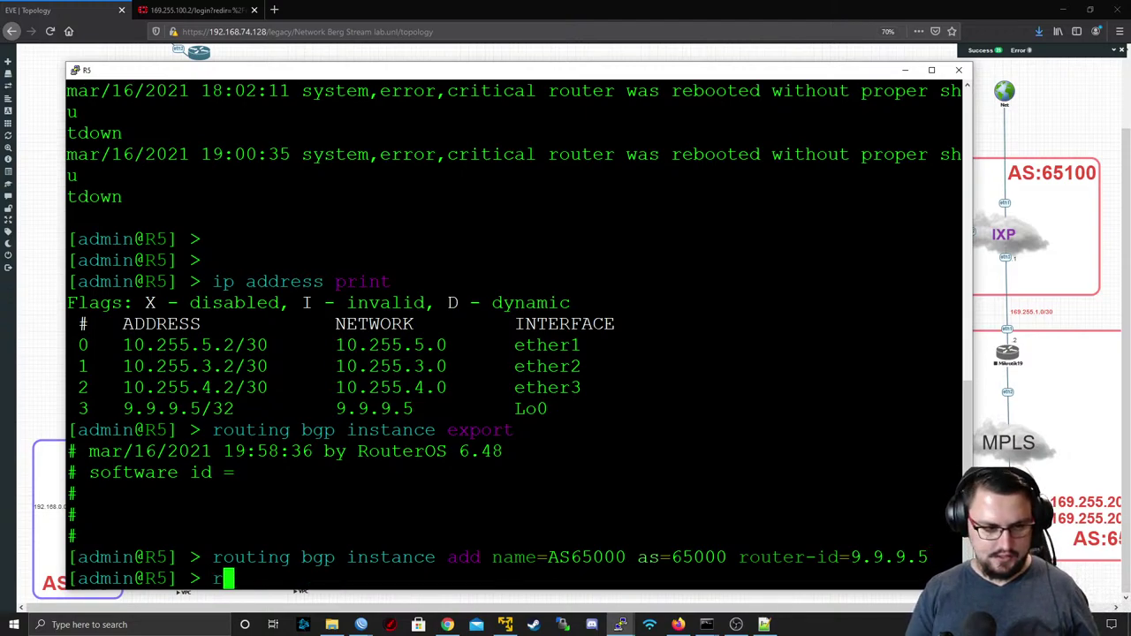
pyautogui.press('BackSpace')
pyautogui.write('routin')
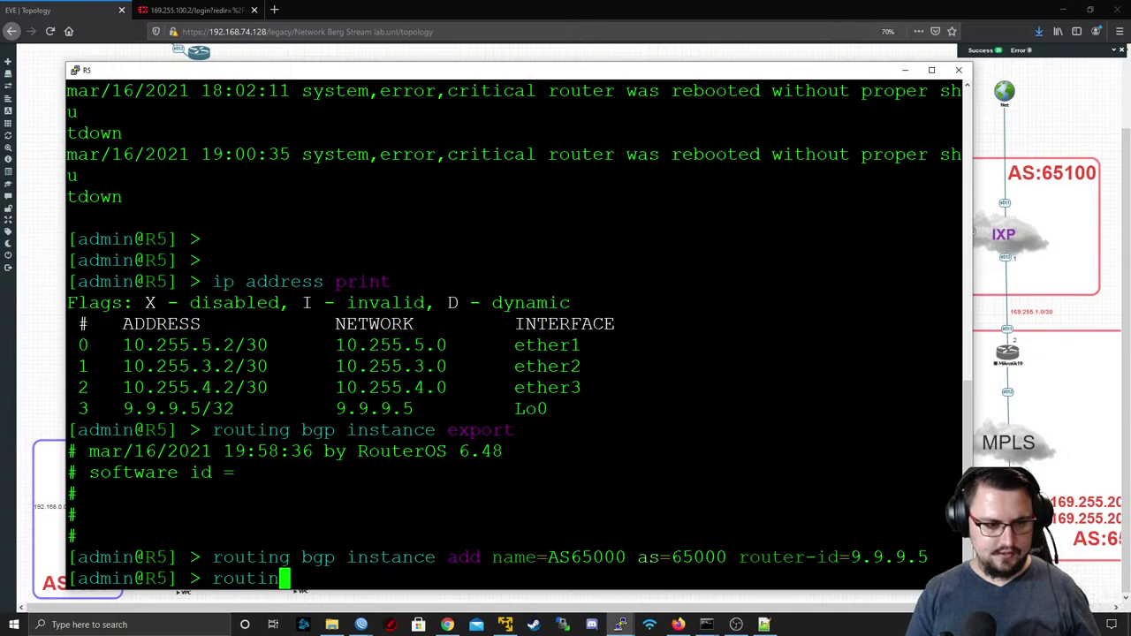
pyautogui.write('g bgp peer add ')
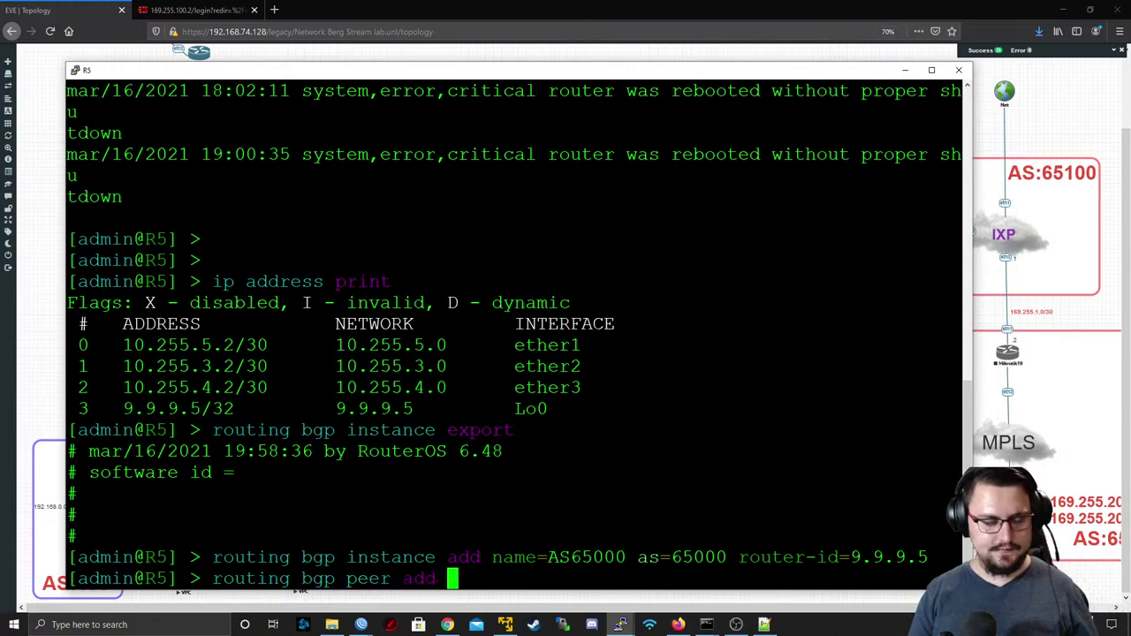
pyautogui.write('name=')
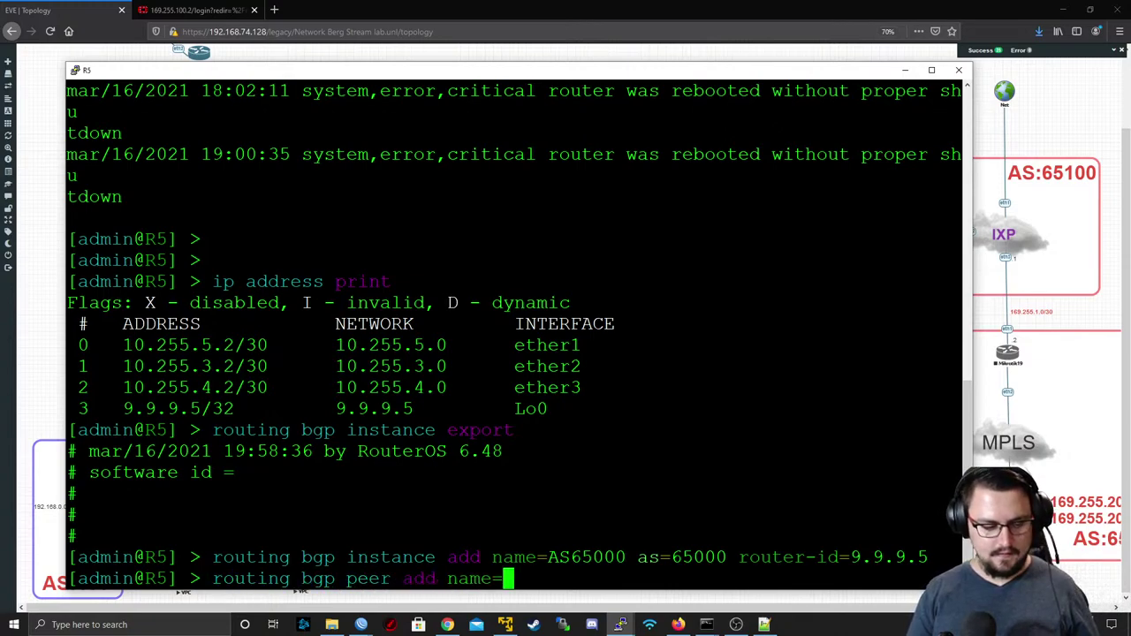
pyautogui.write('PEER_TO_R2_')
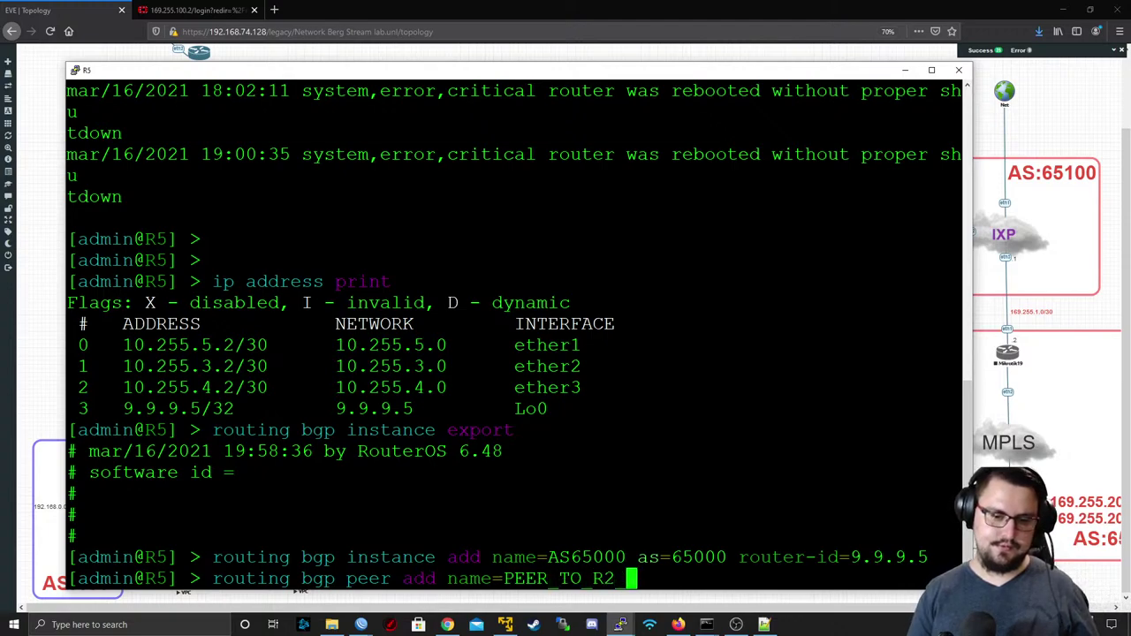
pyautogui.write('RR ')
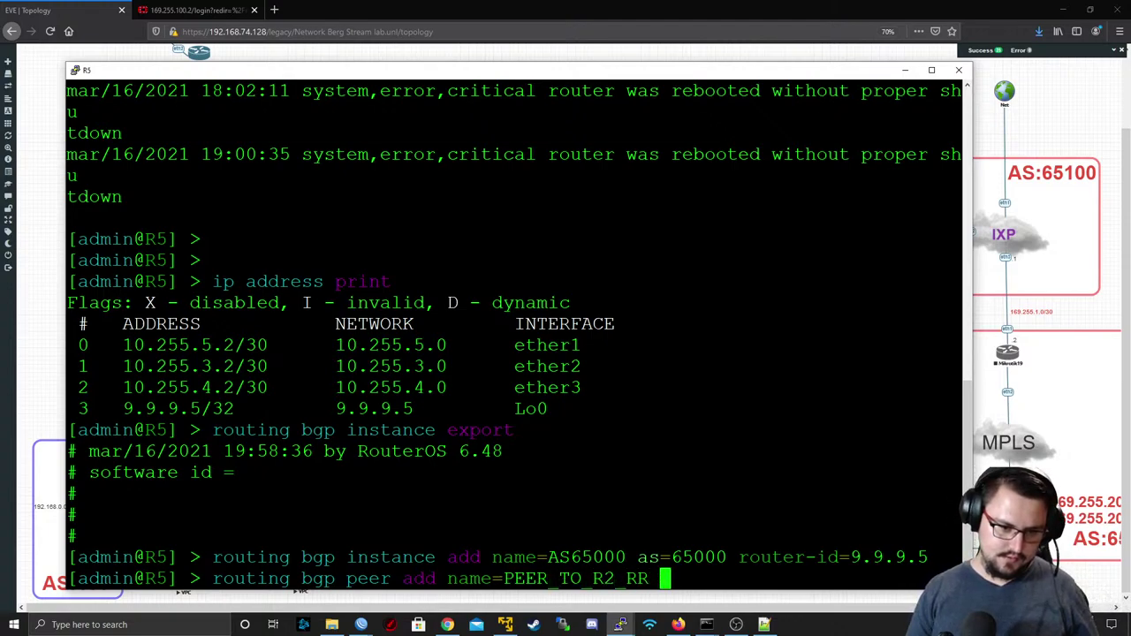
pyautogui.write('remoe')
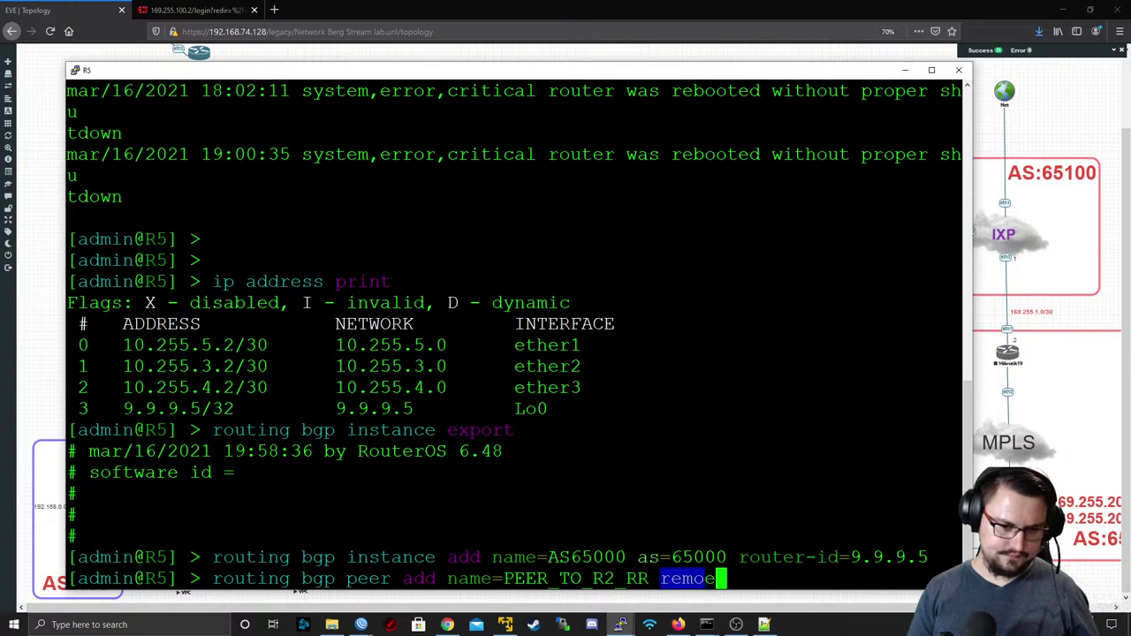
pyautogui.press('BackSpace')
pyautogui.write('te-ad')
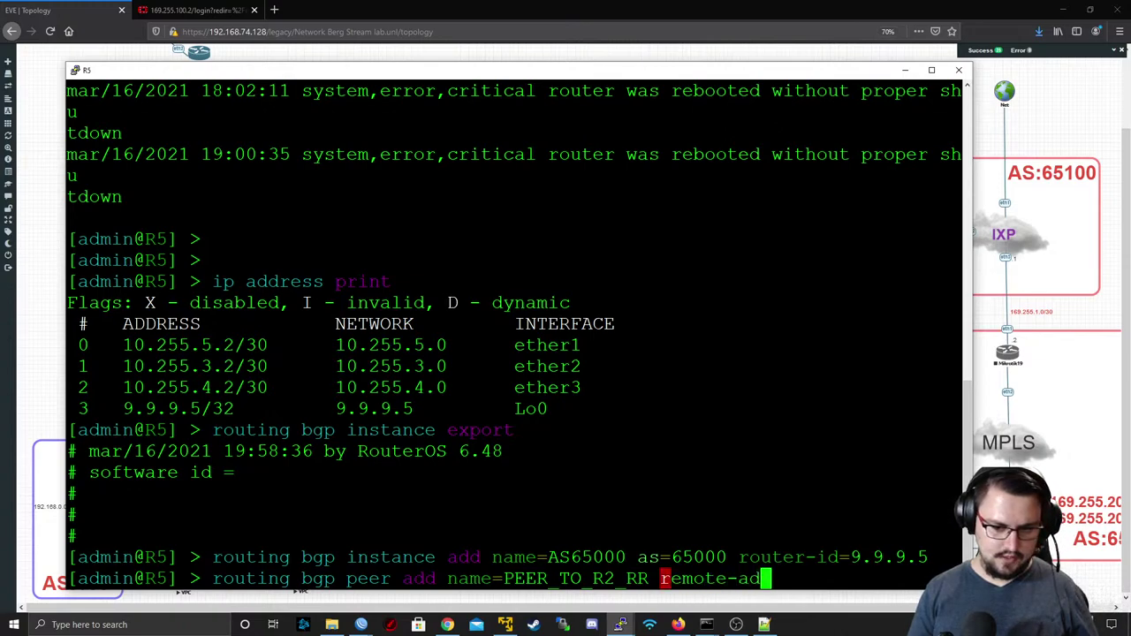
pyautogui.write('dress=9.9.9.')
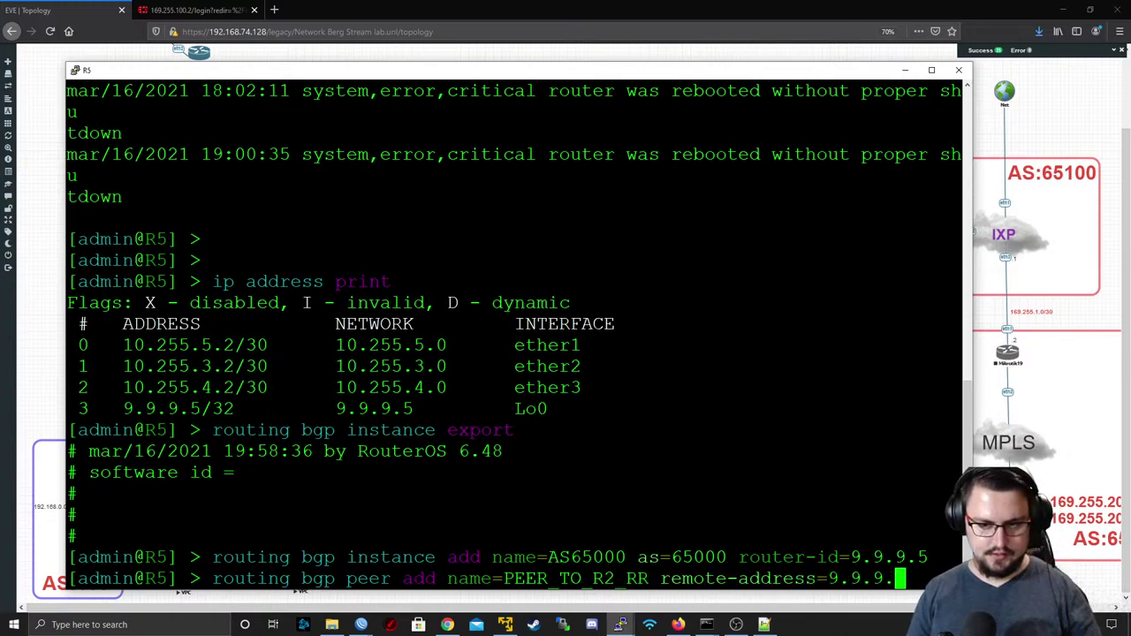
pyautogui.write('2 remote')
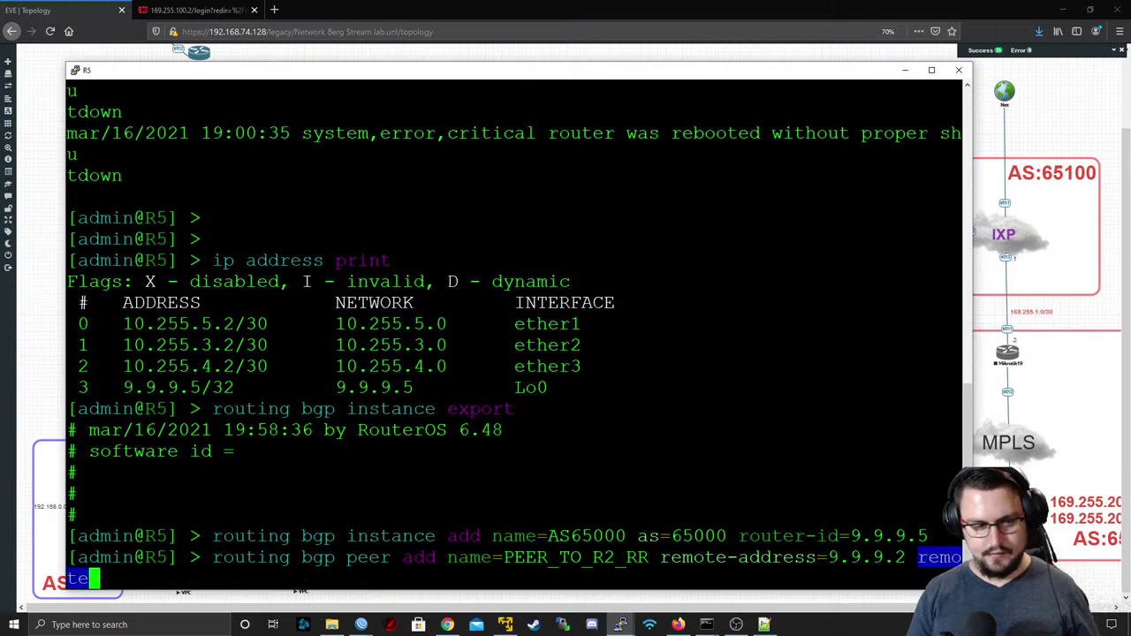
pyautogui.write('-as=')
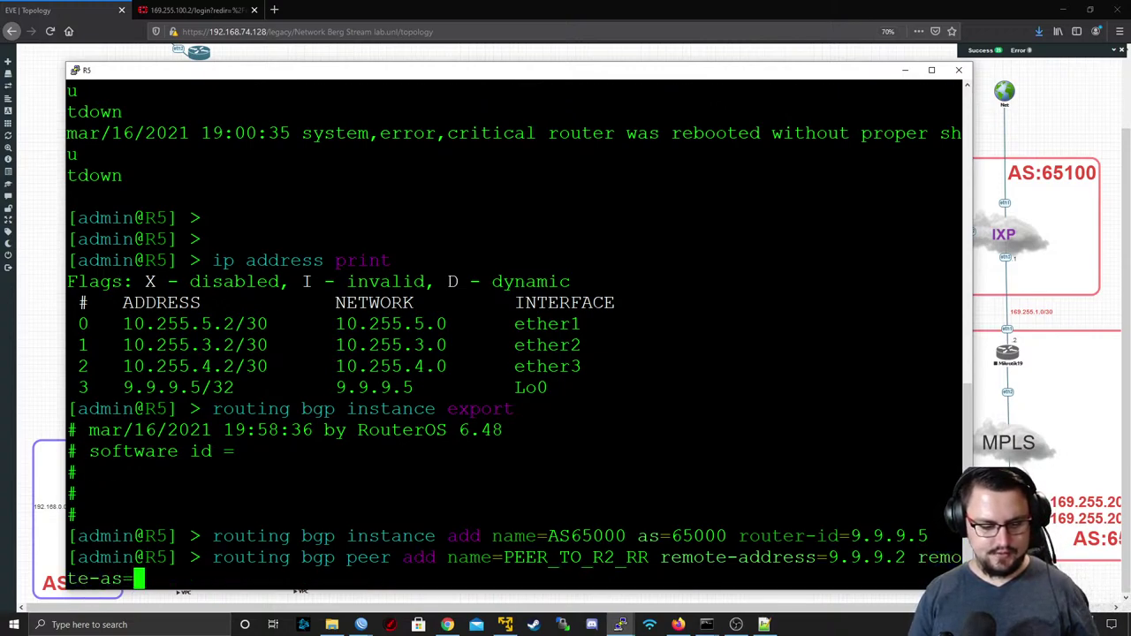
pyautogui.write('65000 a')
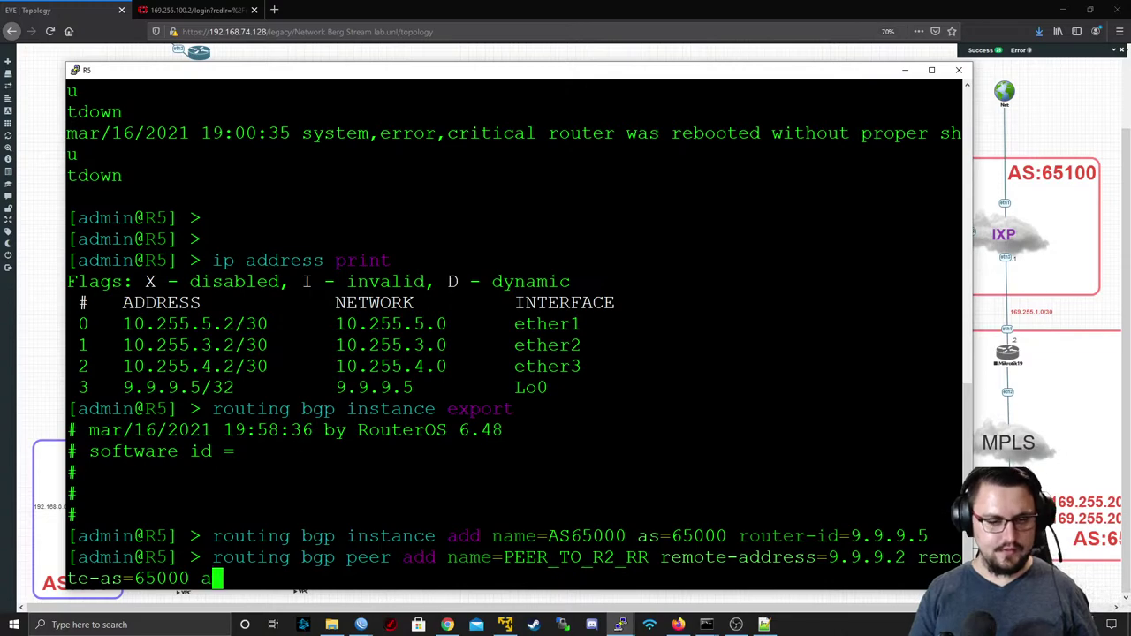
pyautogui.write('s-override')
pyautogui.press('BackSpace')
pyautogui.press('BackSpace')
pyautogui.press('BackSpace')
pyautogui.press('BackSpace')
pyautogui.press('BackSpace')
pyautogui.press('BackSpace')
pyautogui.press('BackSpace')
pyautogui.press('BackSpace')
pyautogui.press('BackSpace')
pyautogui.press('BackSpace')
pyautogui.press('BackSpace')
pyautogui.press('BackSpace')
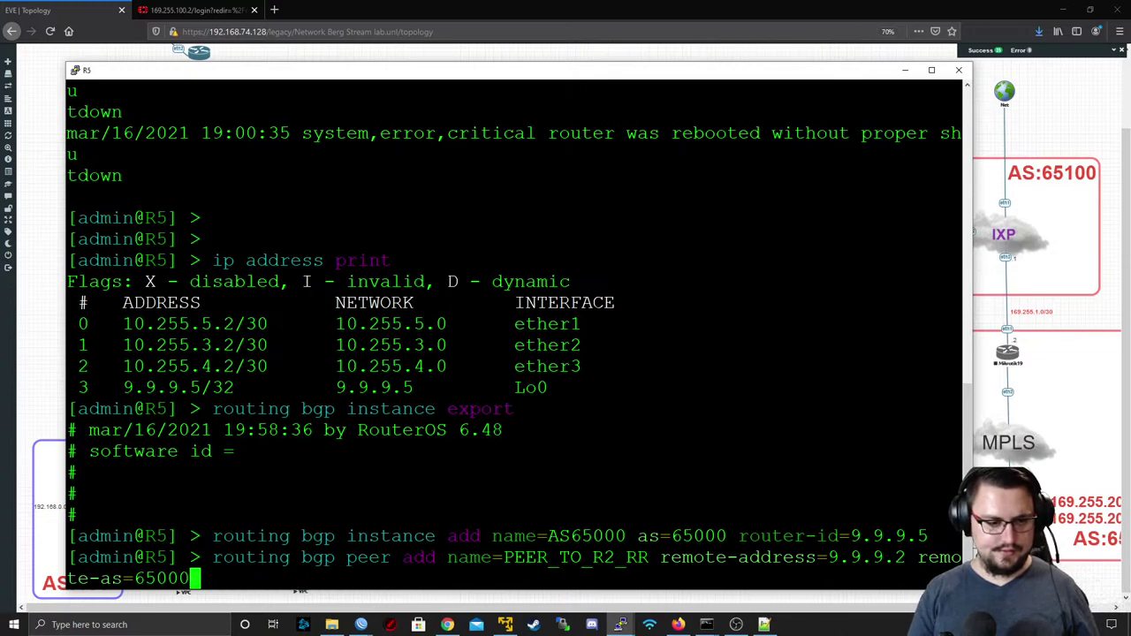
pyautogui.write('instance=AS')
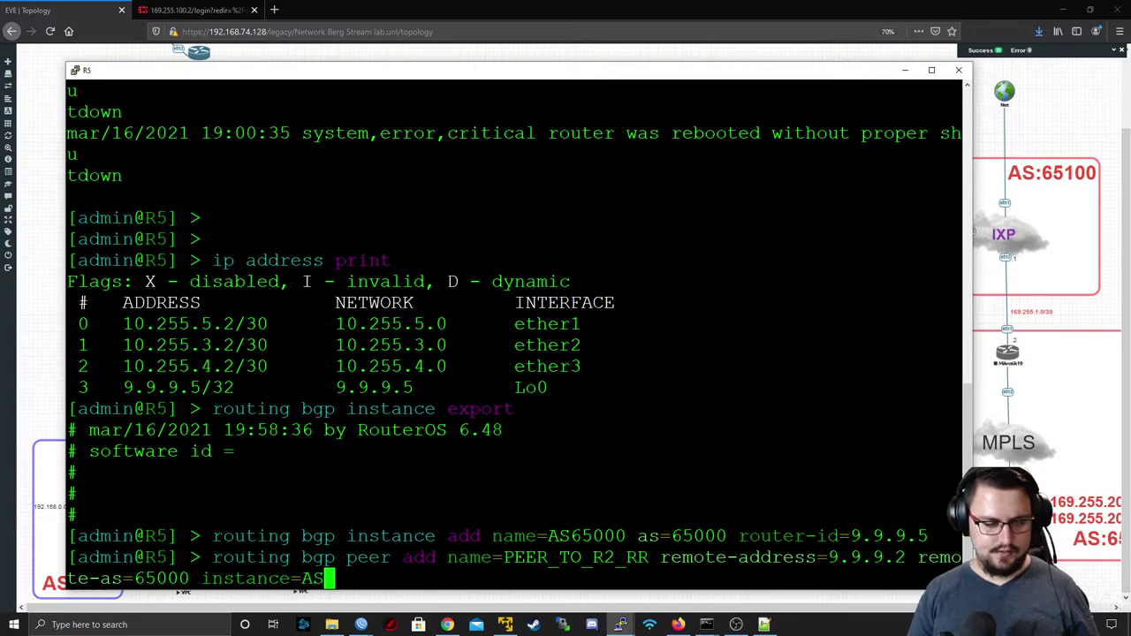
pyautogui.press('Tab')
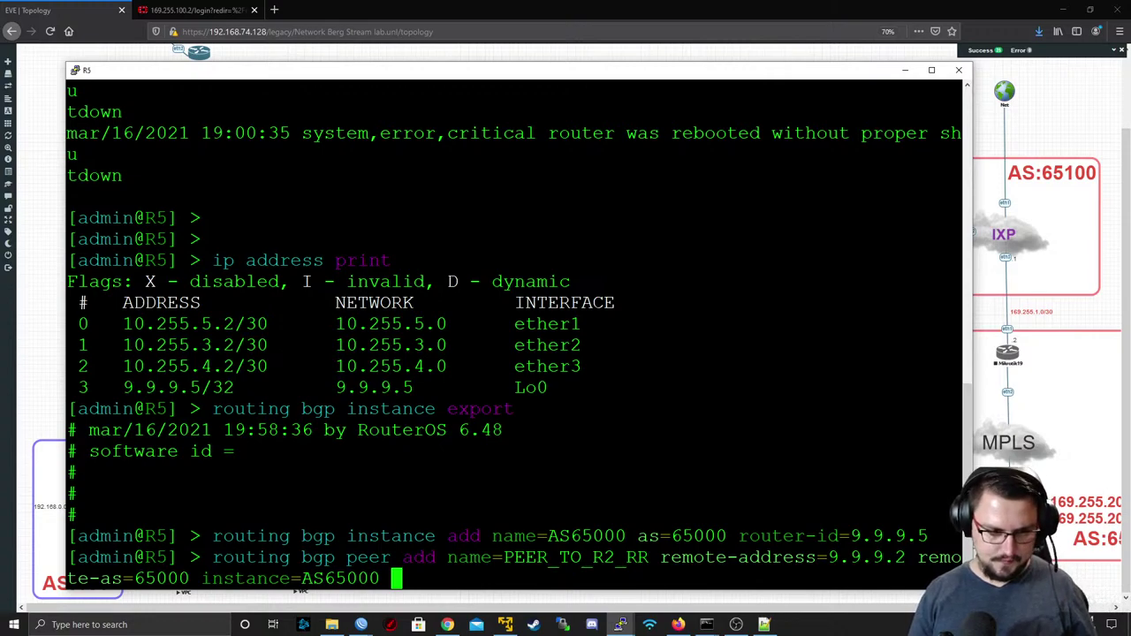
# - Add address families ip,l2vpn,vpnv4, run the peer command, and minimise PuTTY
pyautogui.write('ad')
pyautogui.press('Tab')
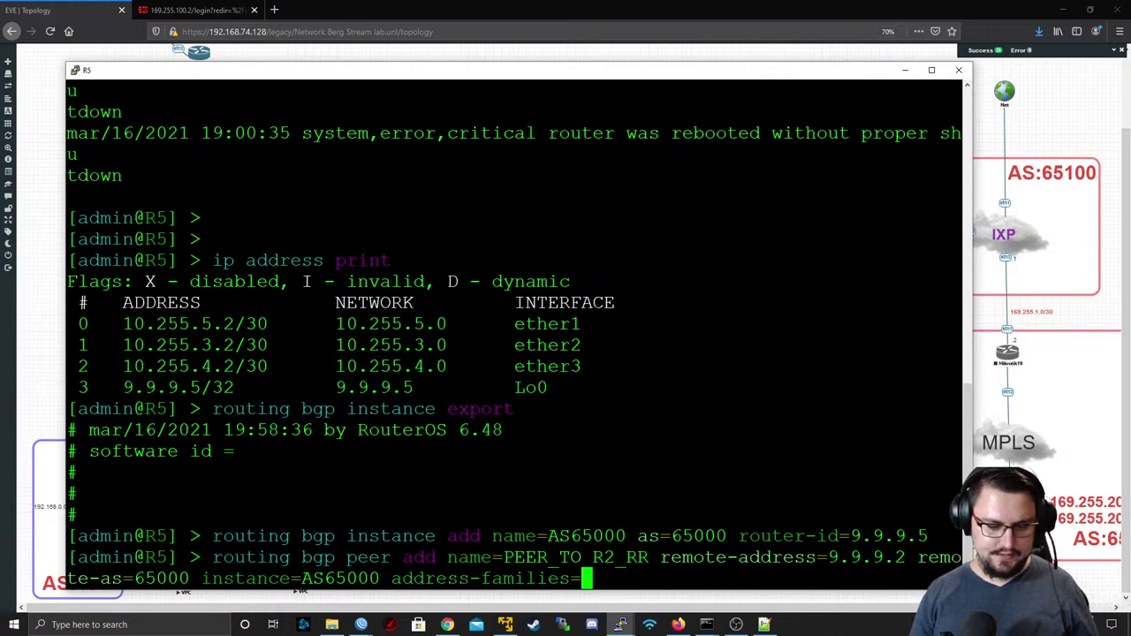
pyautogui.write('ip')
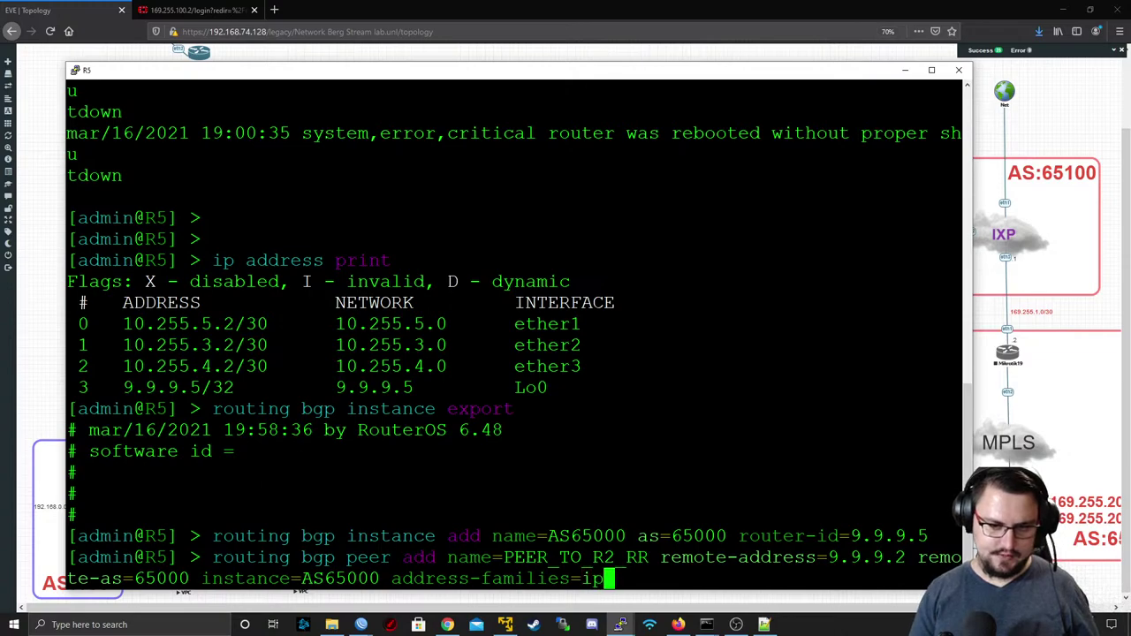
pyautogui.write(',l2')
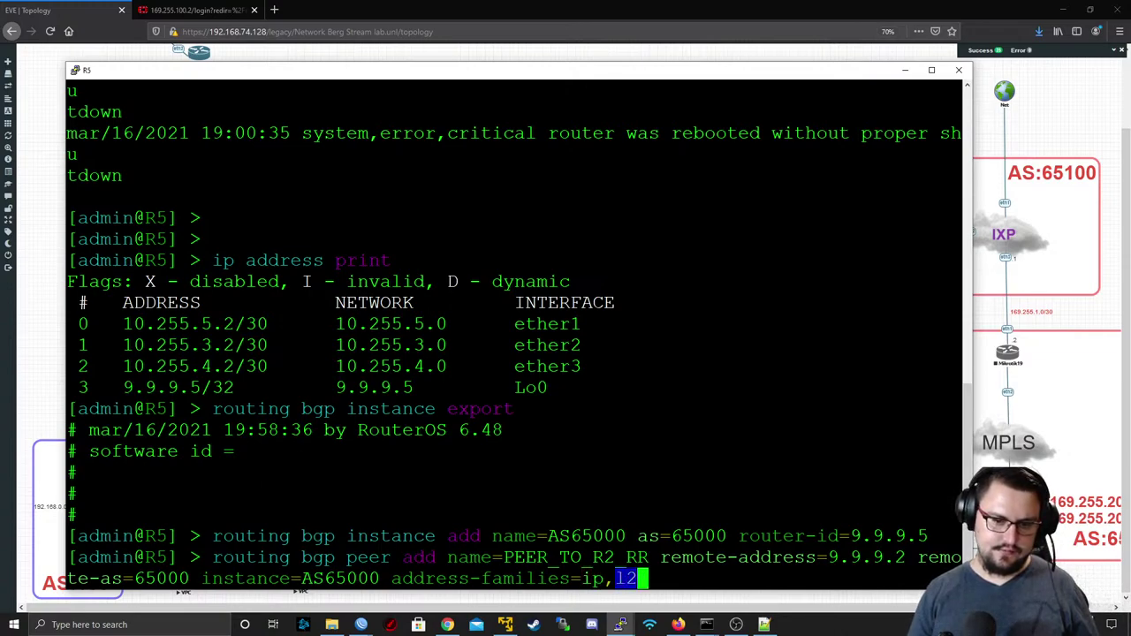
pyautogui.press('Tab')
pyautogui.write(',vp')
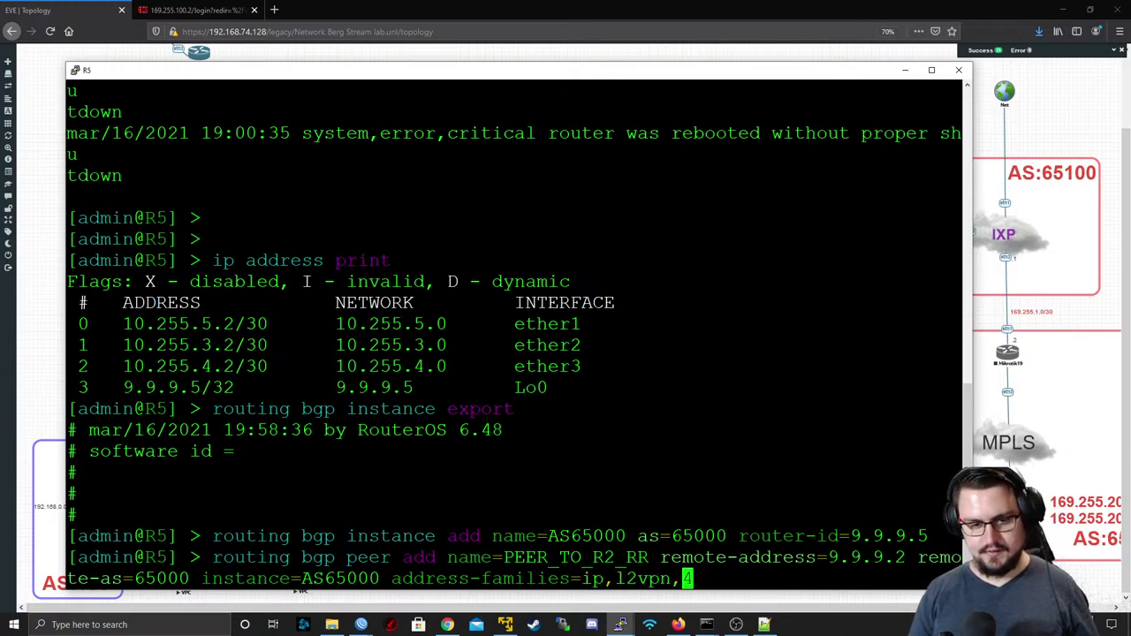
pyautogui.press('Tab')
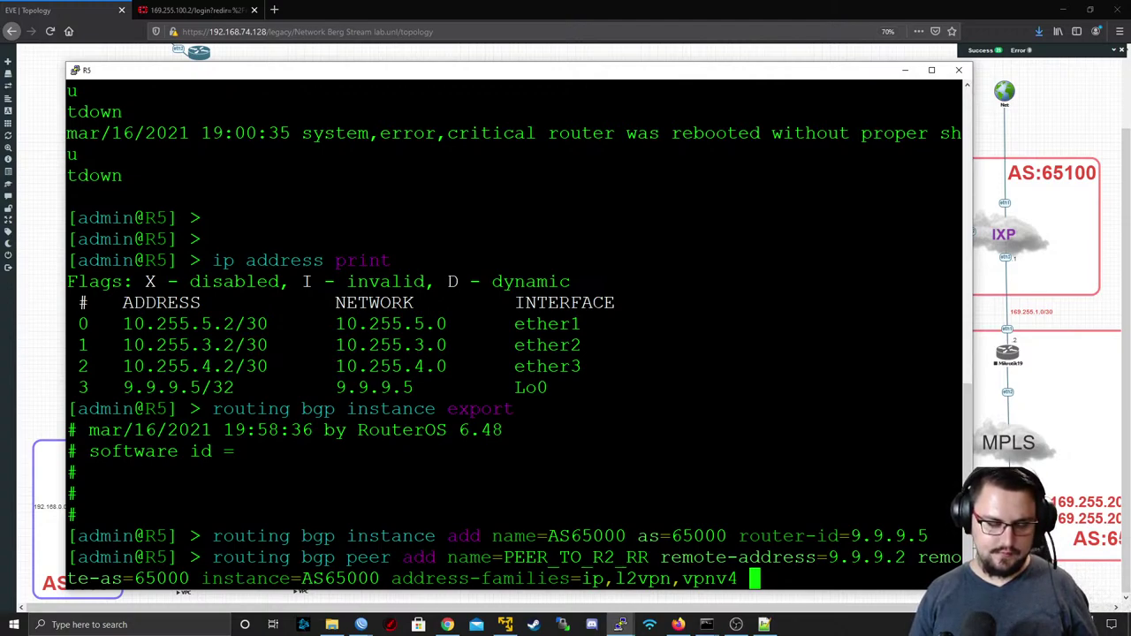
pyautogui.press('?')
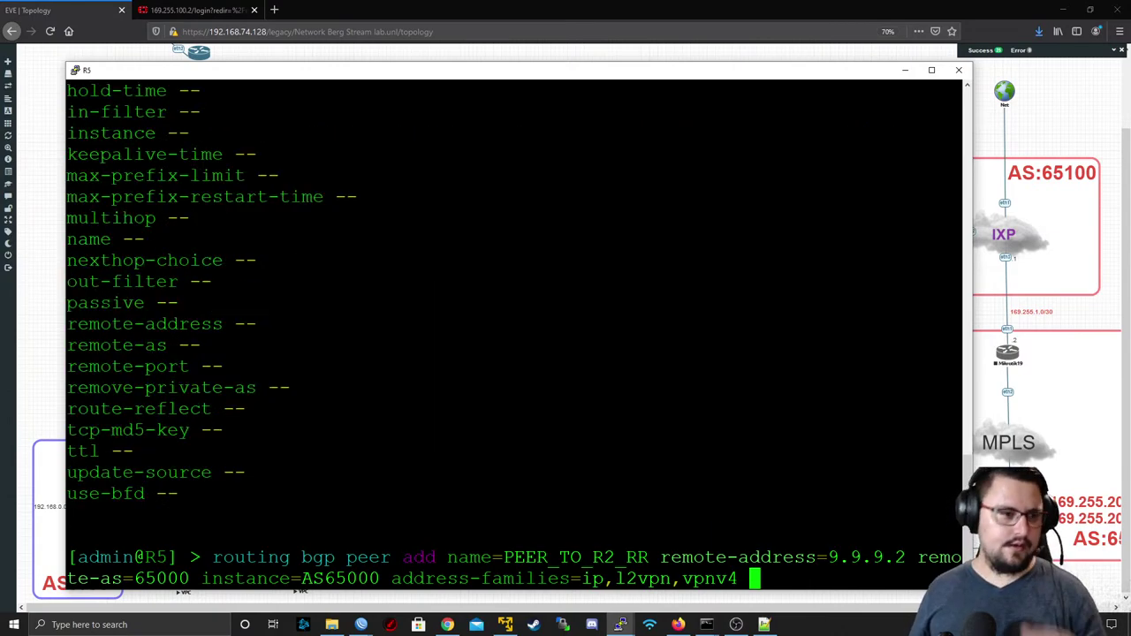
pyautogui.scroll(4, 513, 336)
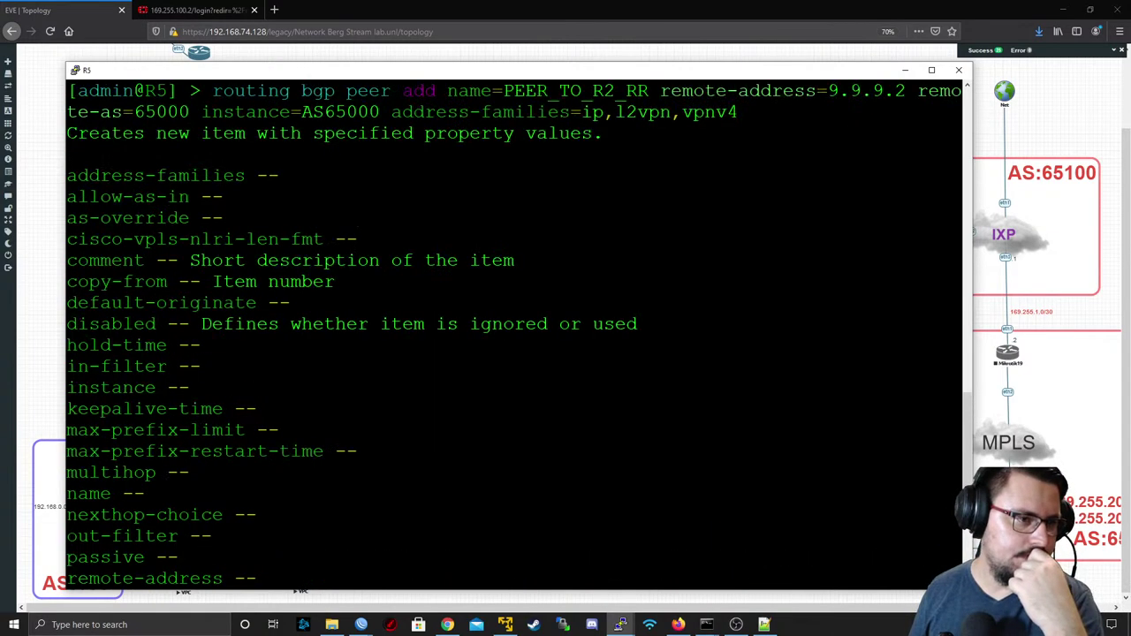
pyautogui.scroll(-4, 513, 336)
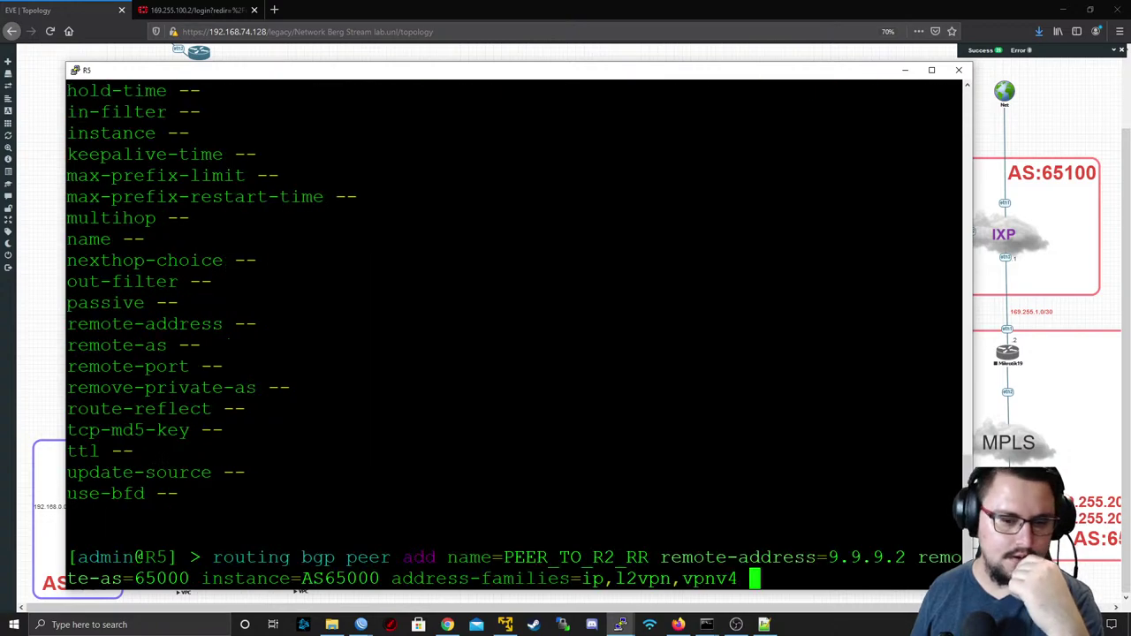
pyautogui.press('Return')
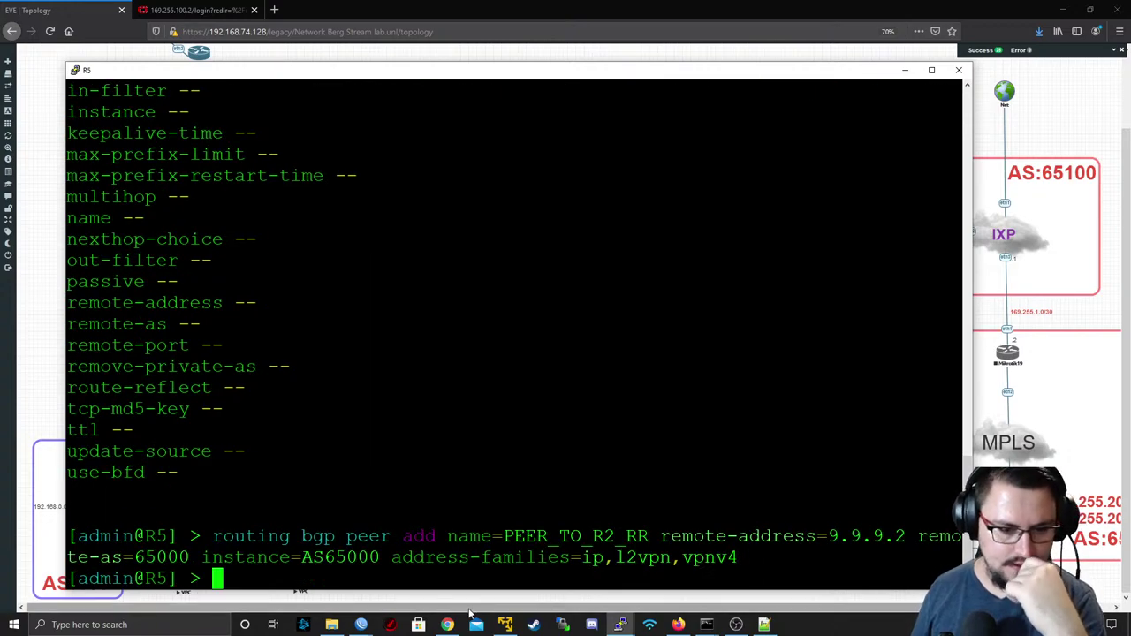
pyautogui.click(907, 70)
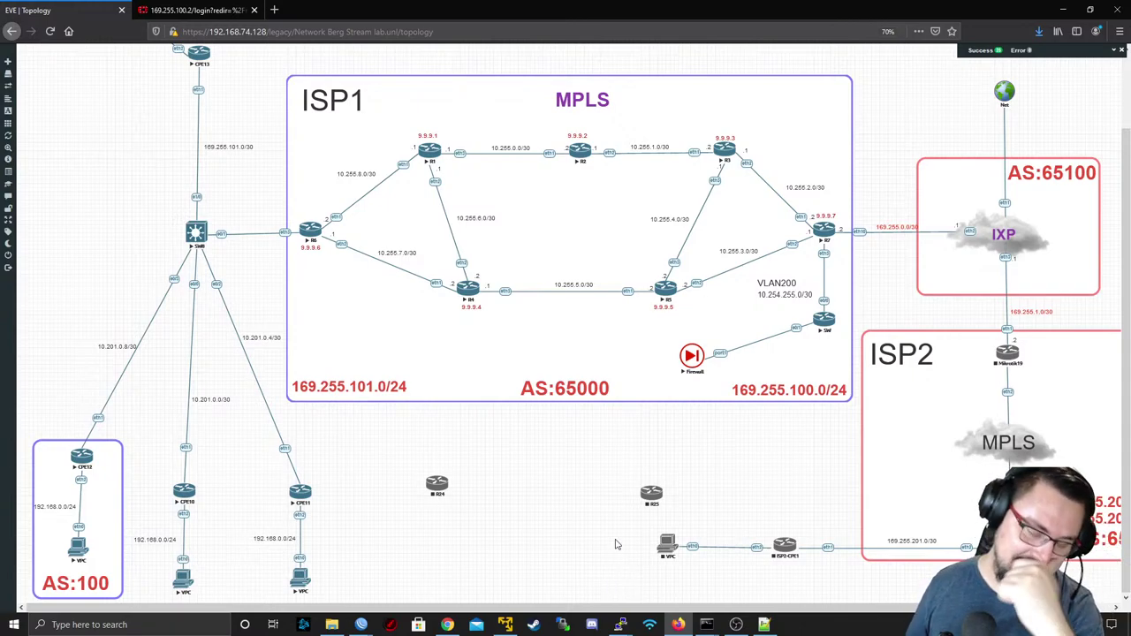
# - Bring R2's WinBox window forward and list its BGP peers PEER_TO_R6 and PEER_TO_R7
pyautogui.moveTo(361, 625)
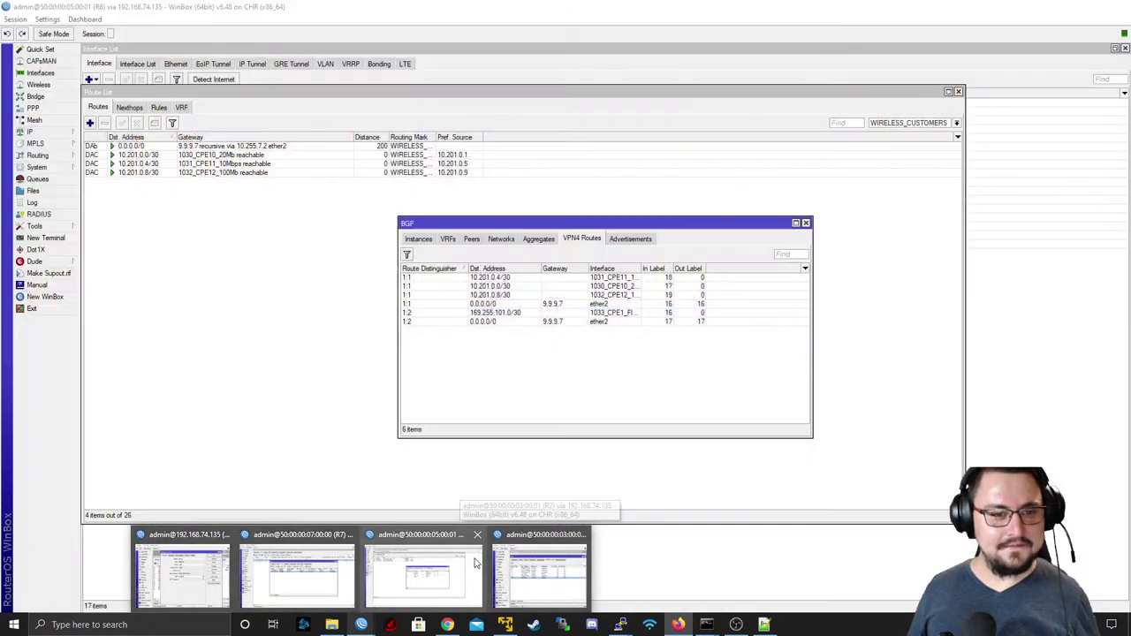
pyautogui.moveTo(524, 568)
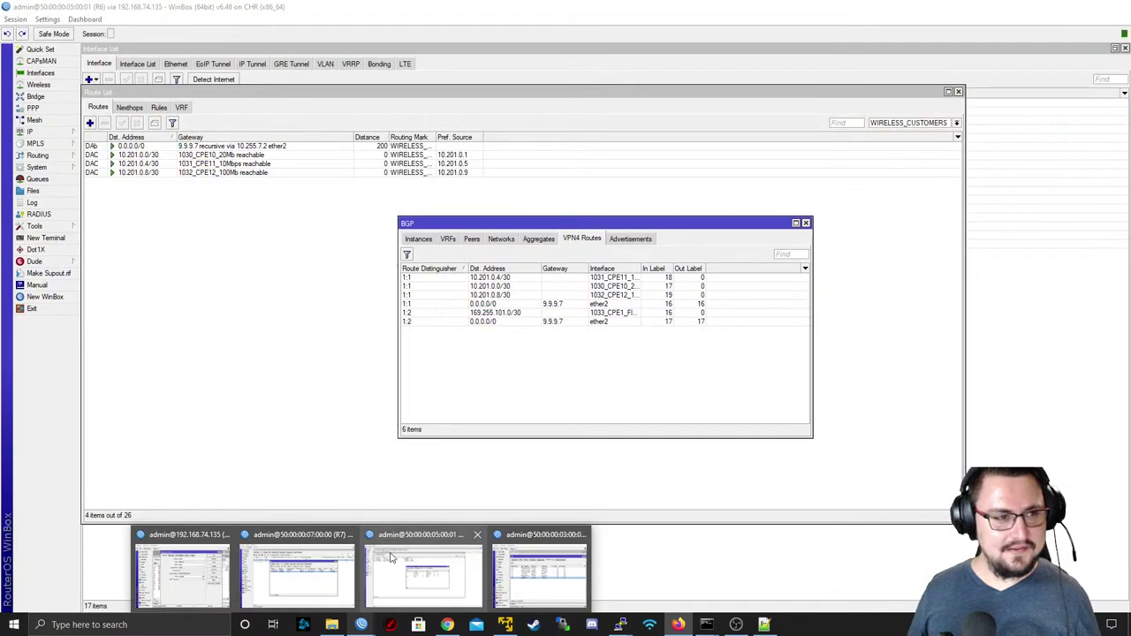
pyautogui.moveTo(329, 554)
pyautogui.moveTo(460, 565)
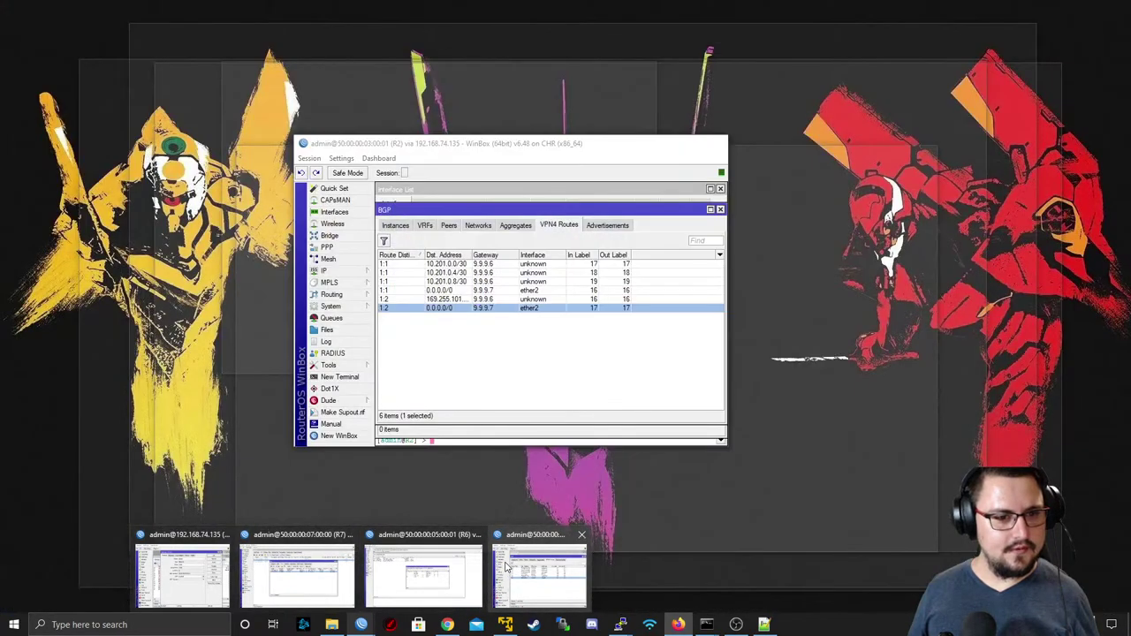
pyautogui.click(508, 567)
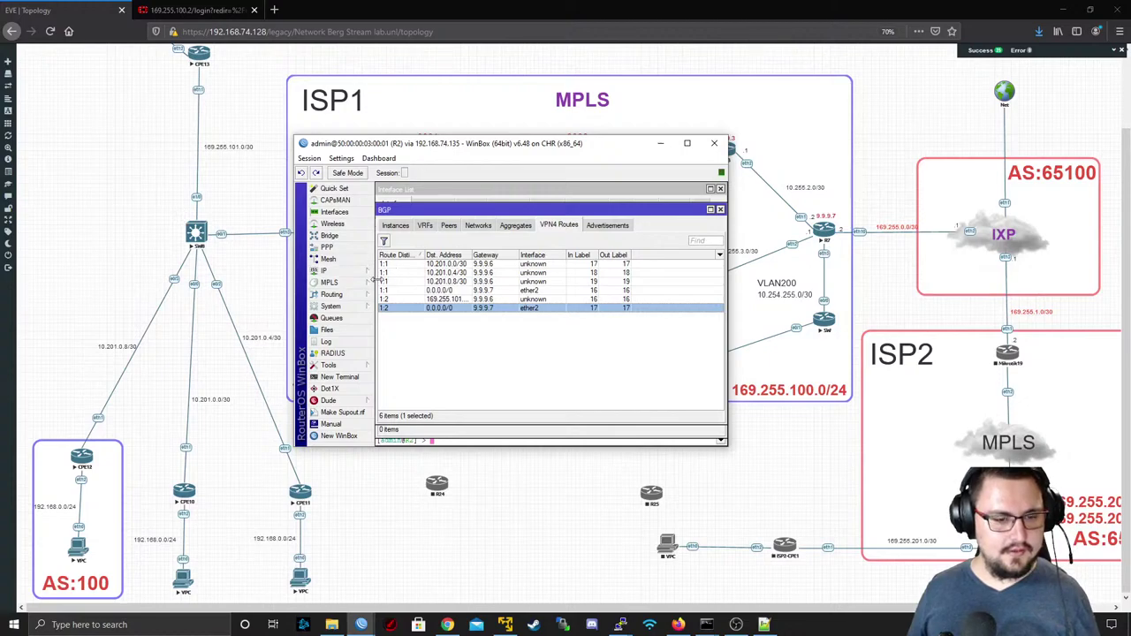
pyautogui.click(444, 228)
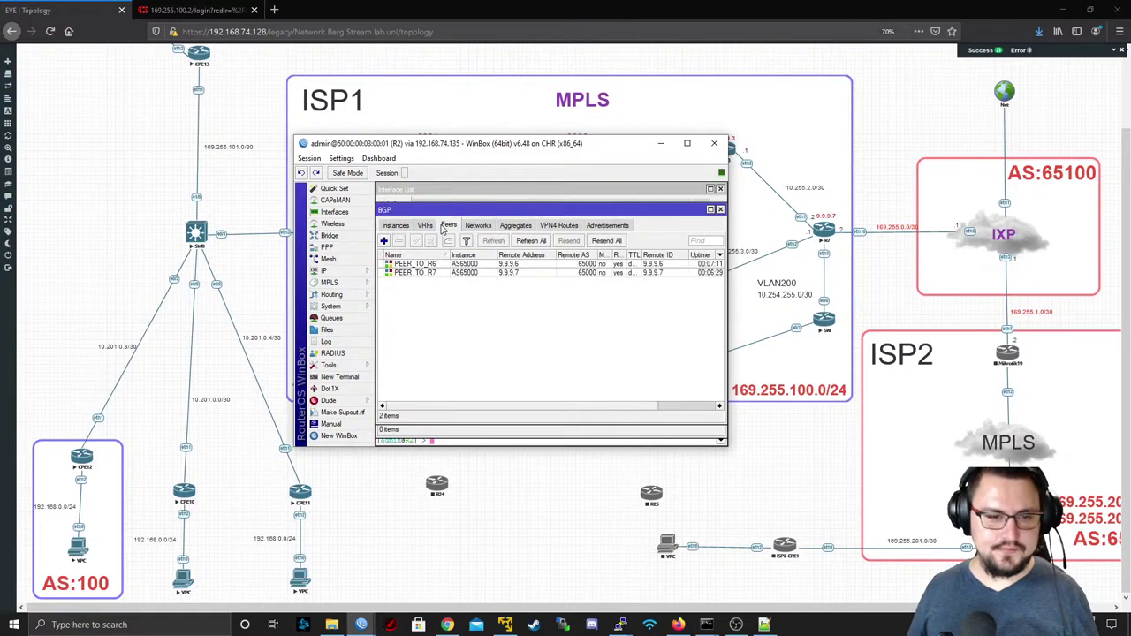
# - Add BGP peer PEER_TO_R4 on instance AS65000, remote 9.9.9.4, AS 65000, as route-reflector client
pyautogui.click(383, 241)
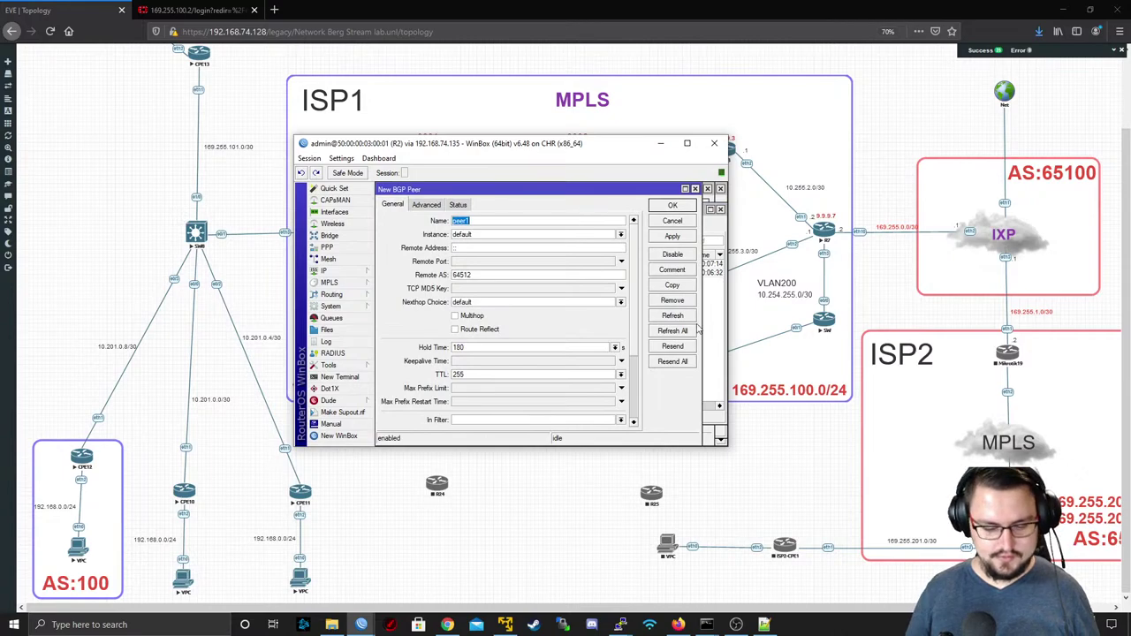
pyautogui.write('PEER_TO_R')
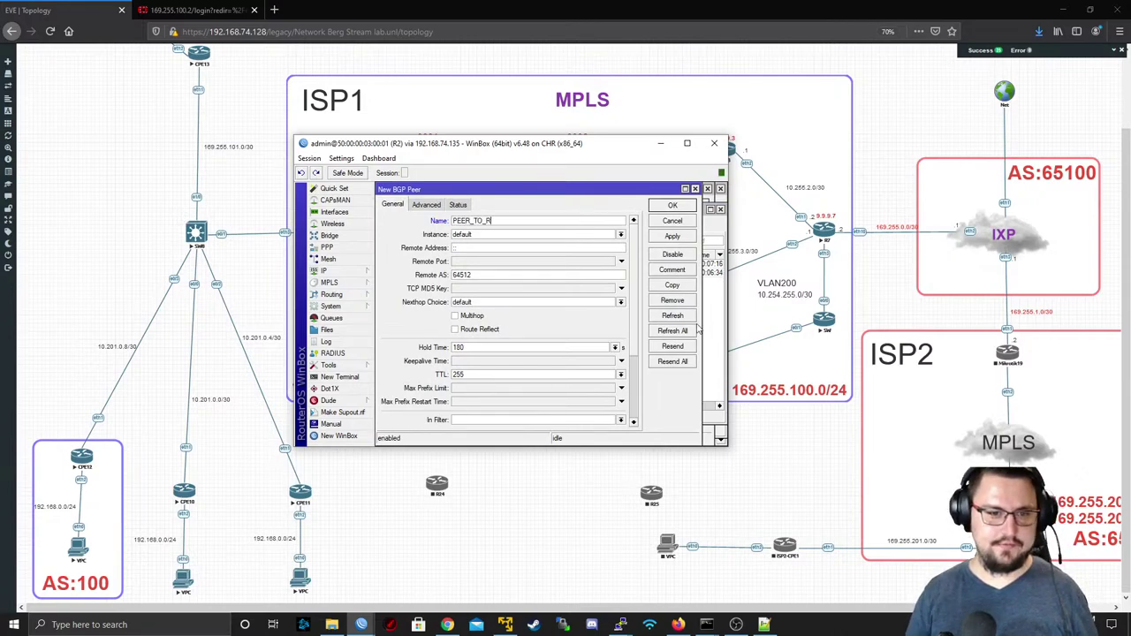
pyautogui.write('4')
pyautogui.press('Tab')
pyautogui.press('Down')
pyautogui.press('Return')
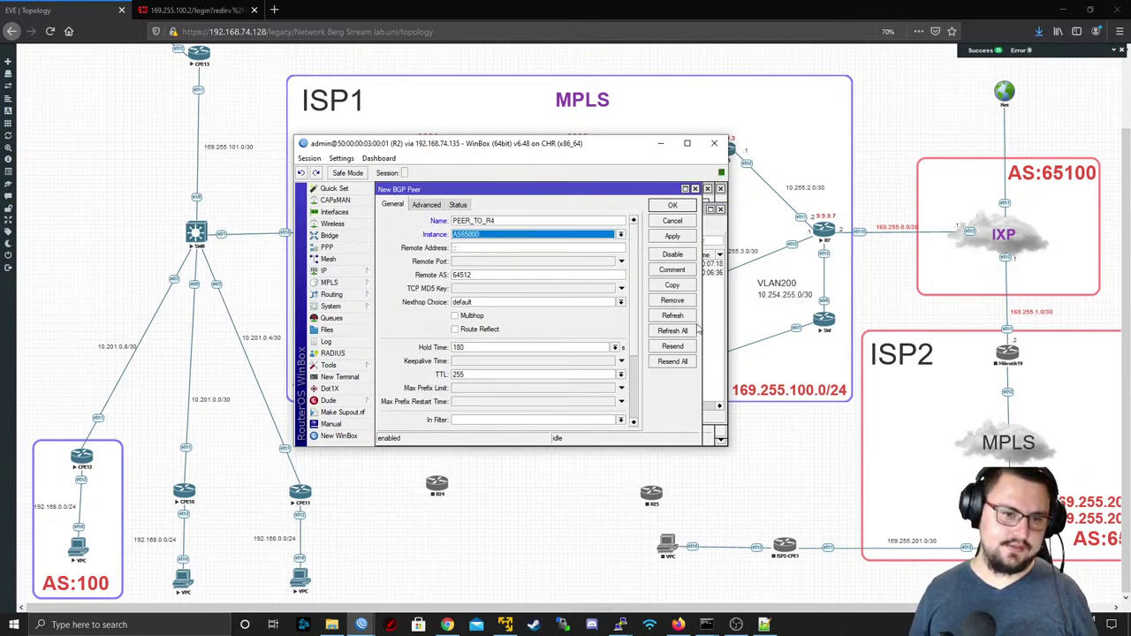
pyautogui.press('Tab')
pyautogui.write('9.9.9.4')
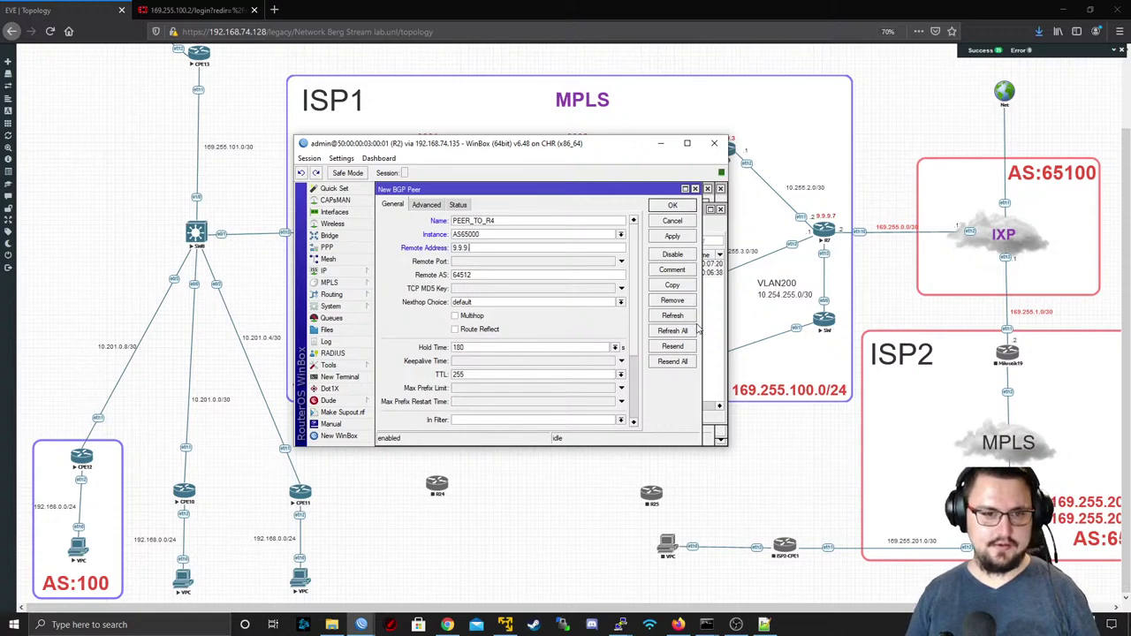
pyautogui.press('Tab')
pyautogui.press('Tab')
pyautogui.write('65000')
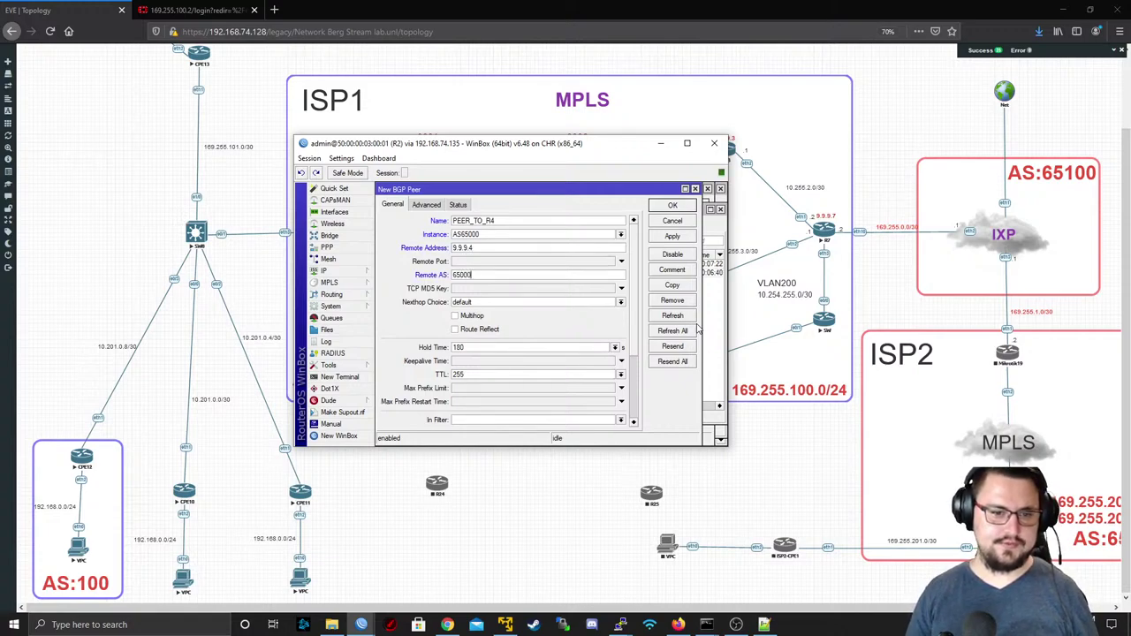
pyautogui.click(481, 332)
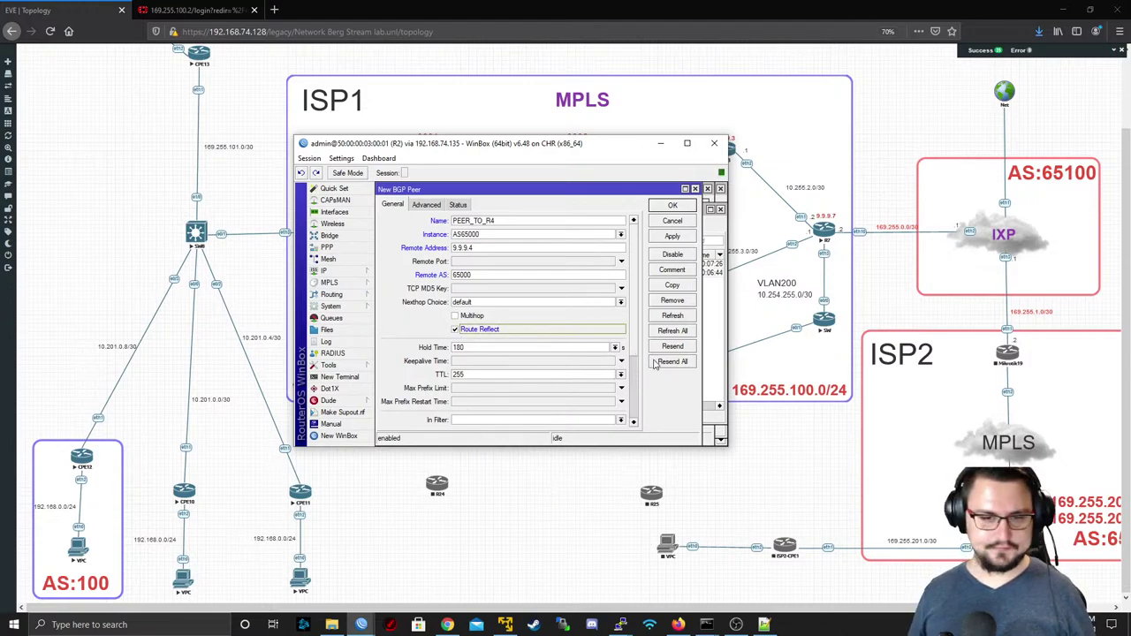
# - Keep TTL at default, enable l2vpn and vpn4 families, use update source Lo0, and apply
pyautogui.scroll(-3, 641, 388)
pyautogui.scroll(-2, 642, 387)
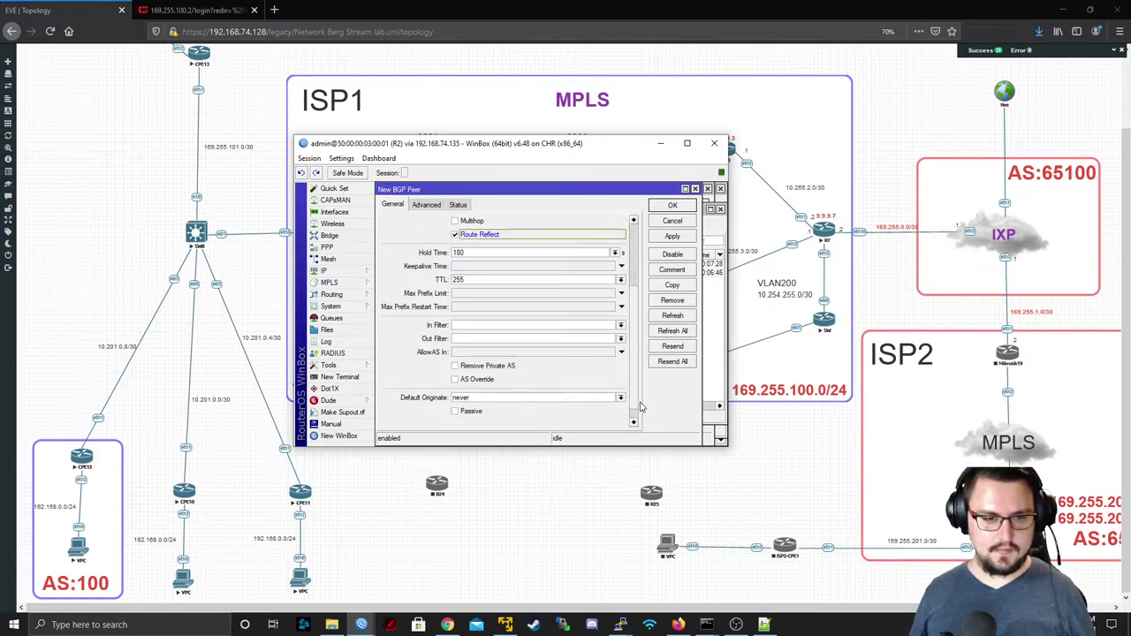
pyautogui.scroll(4, 630, 411)
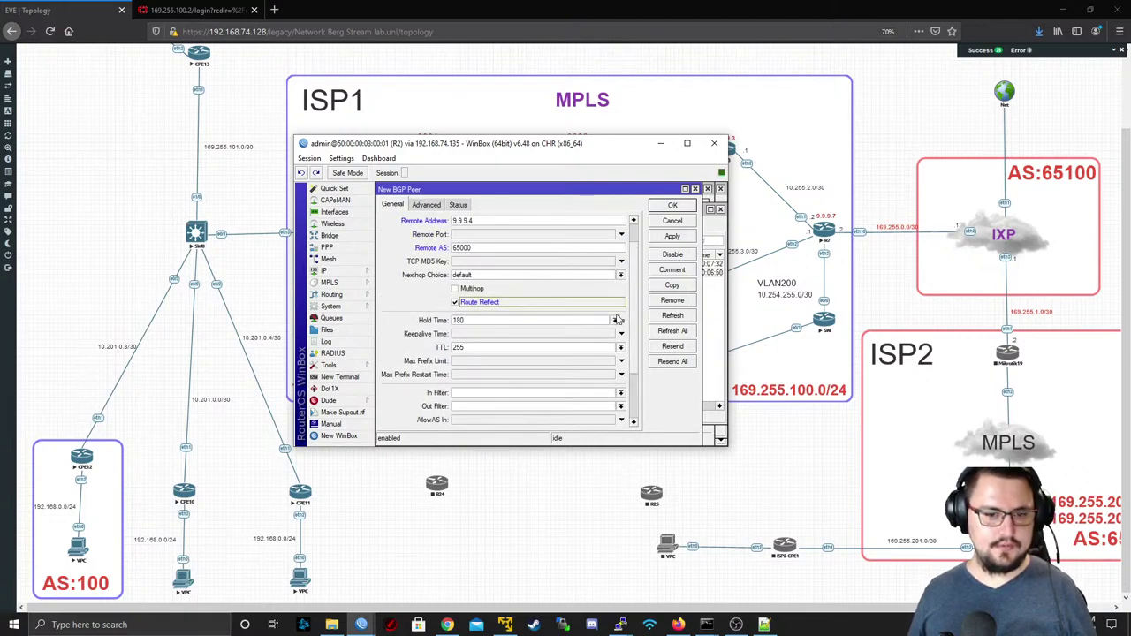
pyautogui.click(622, 347)
pyautogui.click(593, 359)
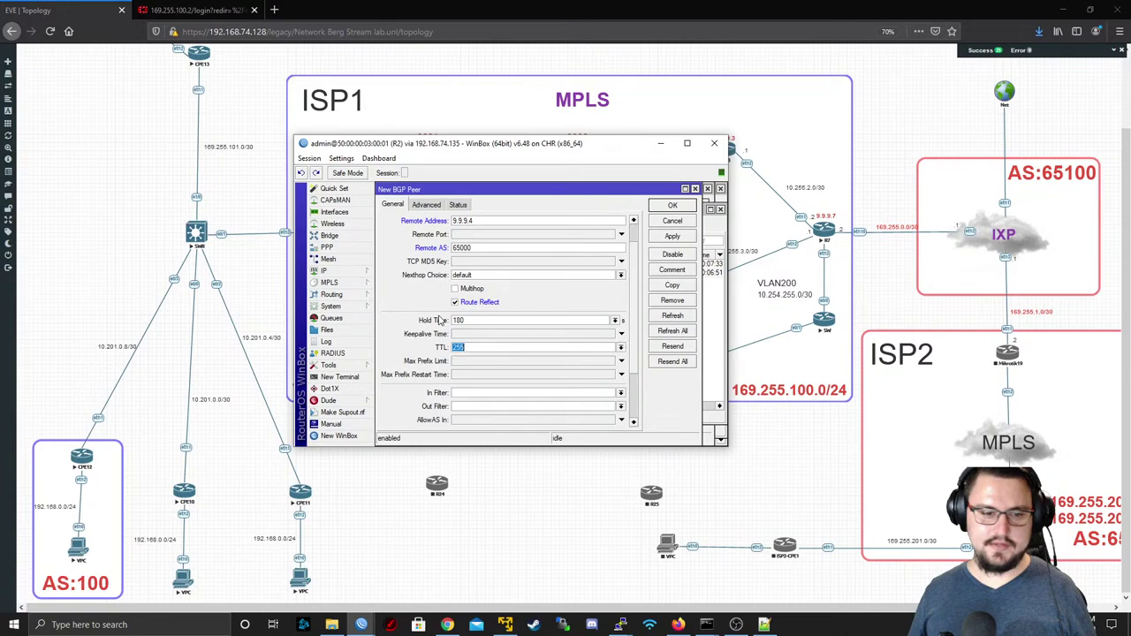
pyautogui.click(621, 349)
pyautogui.click(603, 355)
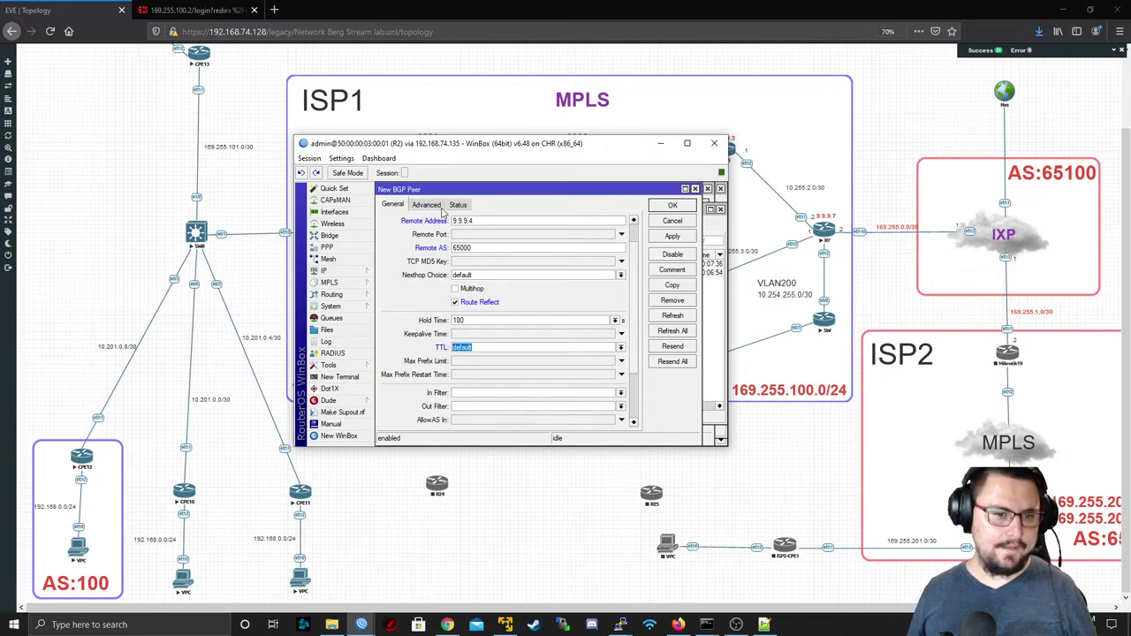
pyautogui.click(442, 208)
pyautogui.click(548, 221)
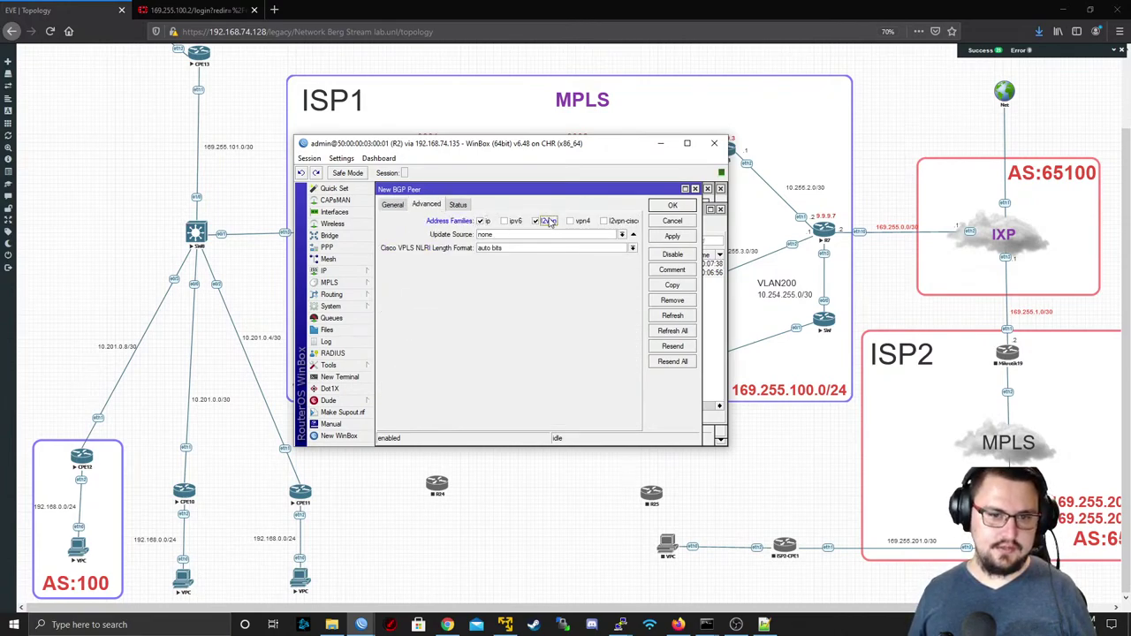
pyautogui.click(571, 221)
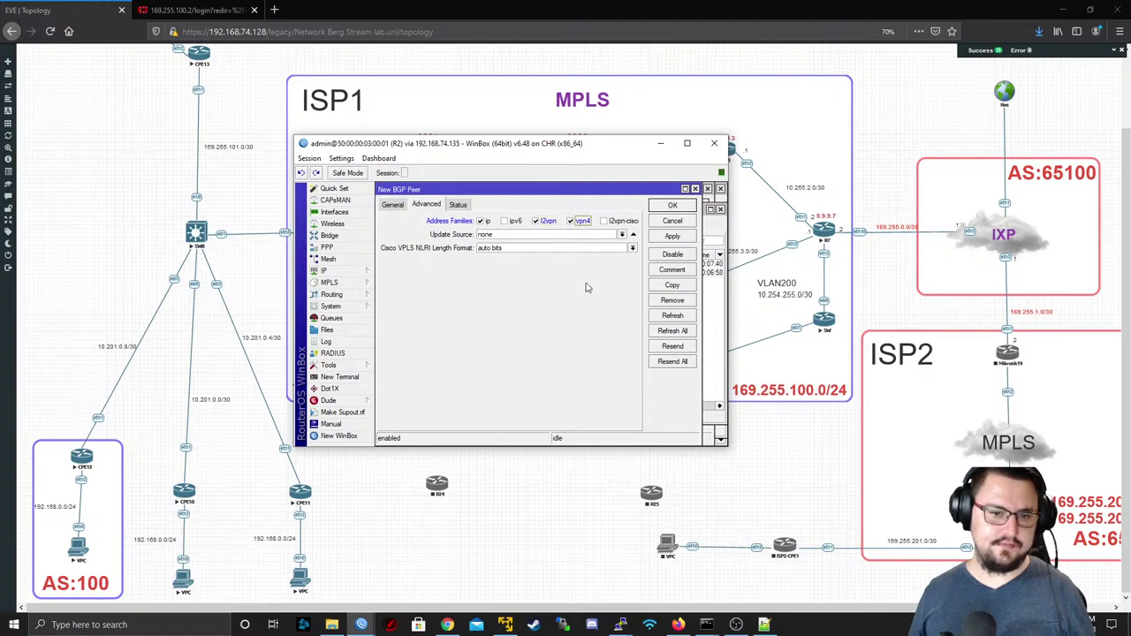
pyautogui.click(623, 234)
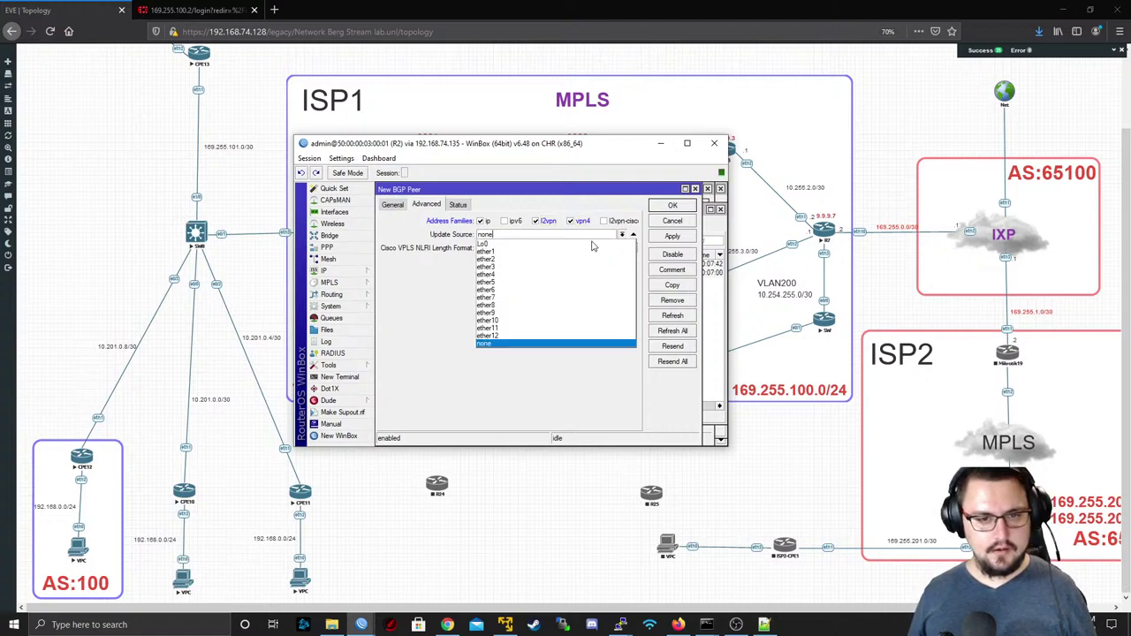
pyautogui.click(575, 250)
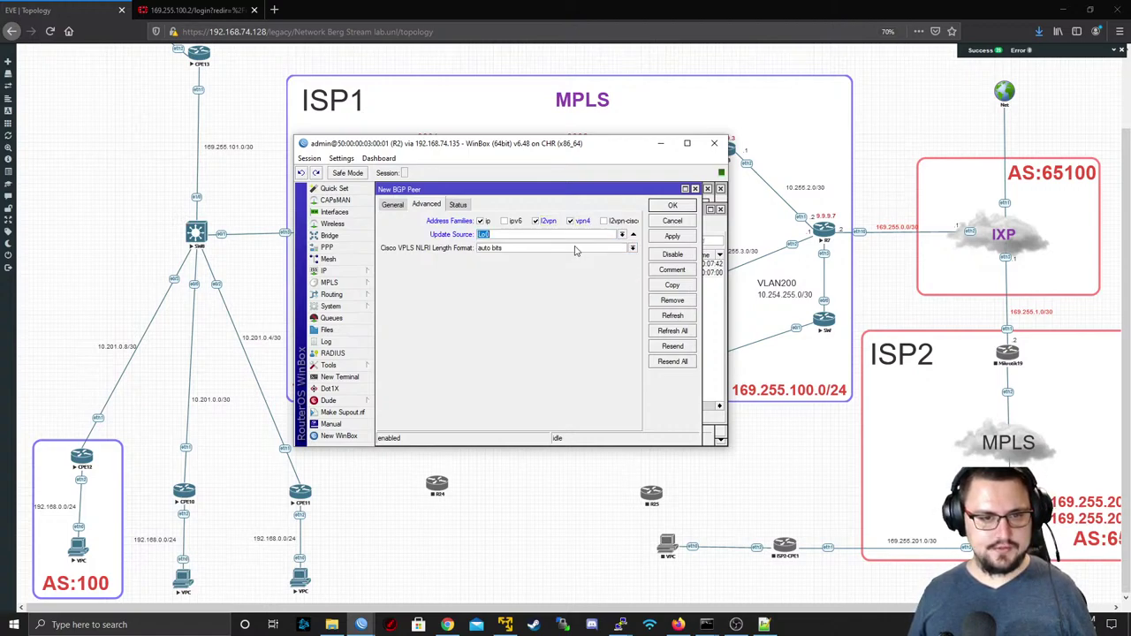
pyautogui.click(670, 236)
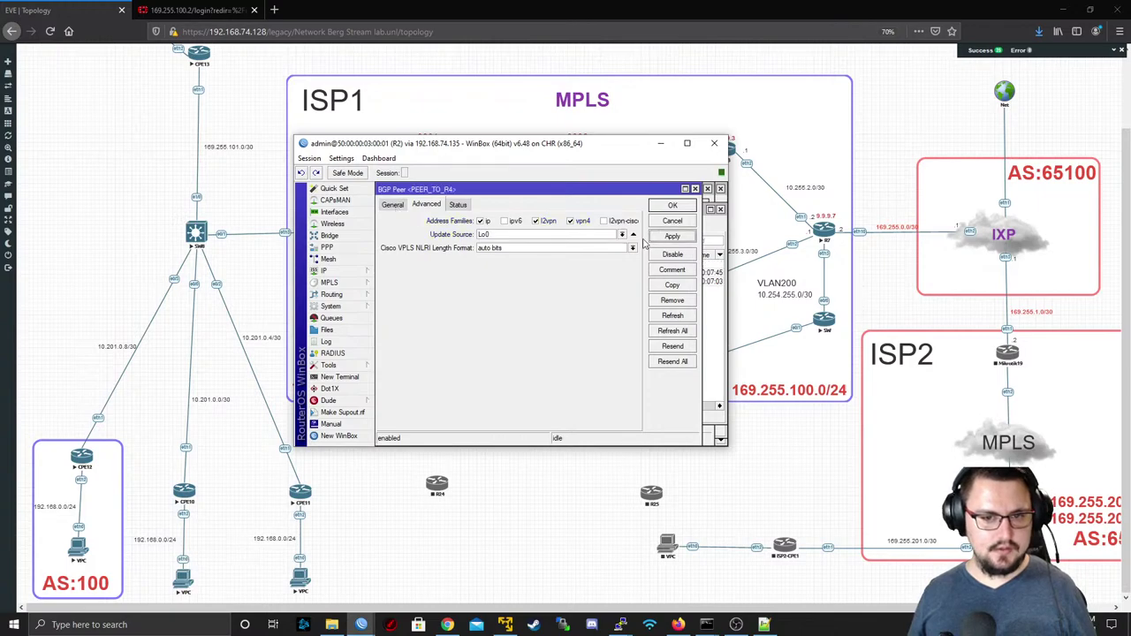
# - Copy the peer as PEER_TO_R5 with remote address 9.9.9.5 and save it
pyautogui.click(669, 285)
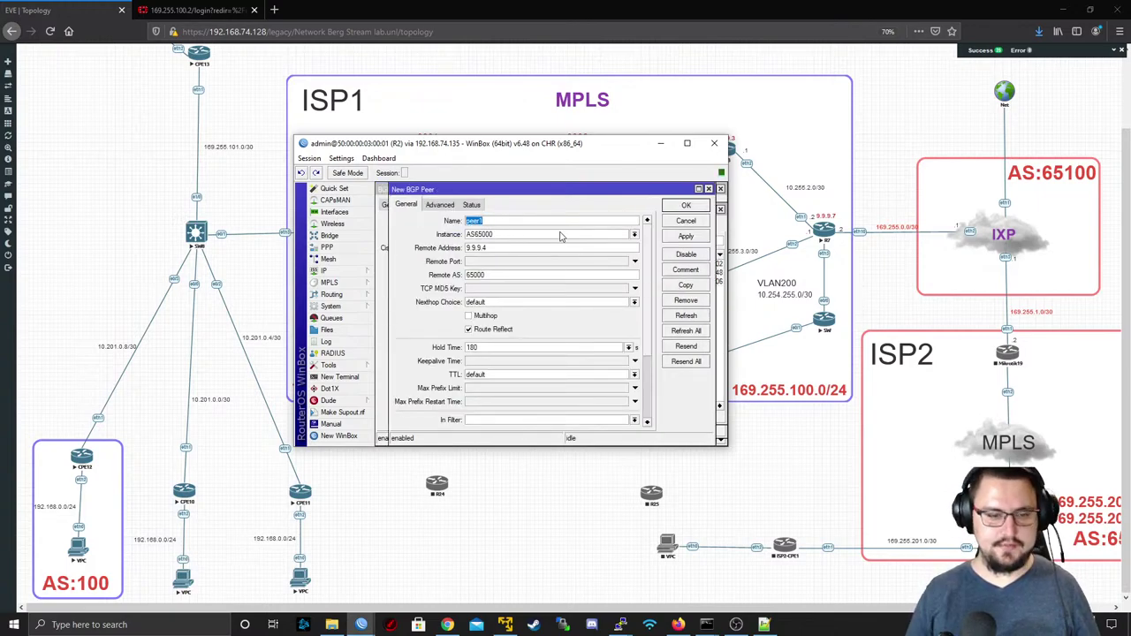
pyautogui.write('PEER_TO_')
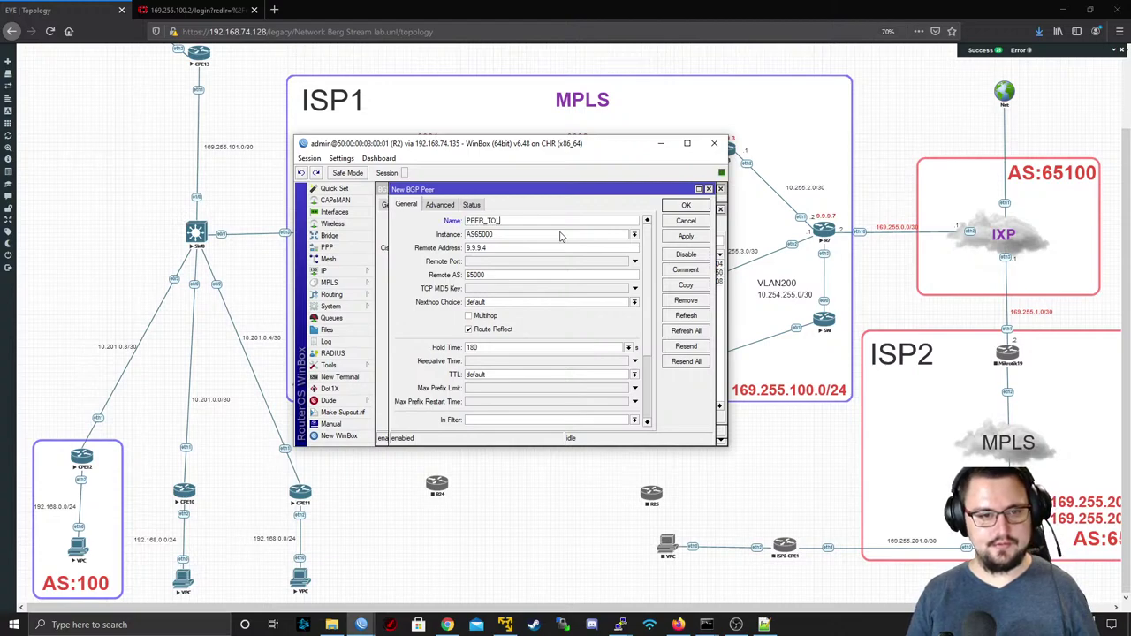
pyautogui.write('R5')
pyautogui.press('Tab')
pyautogui.press('Tab')
pyautogui.write('9.9.9.5')
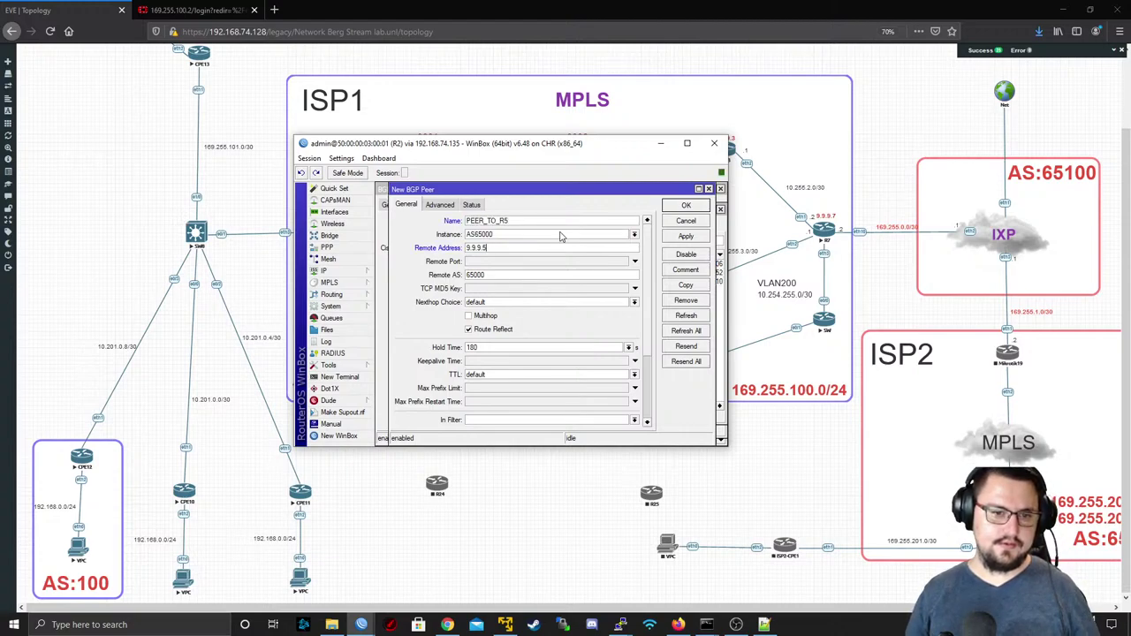
pyautogui.click(438, 207)
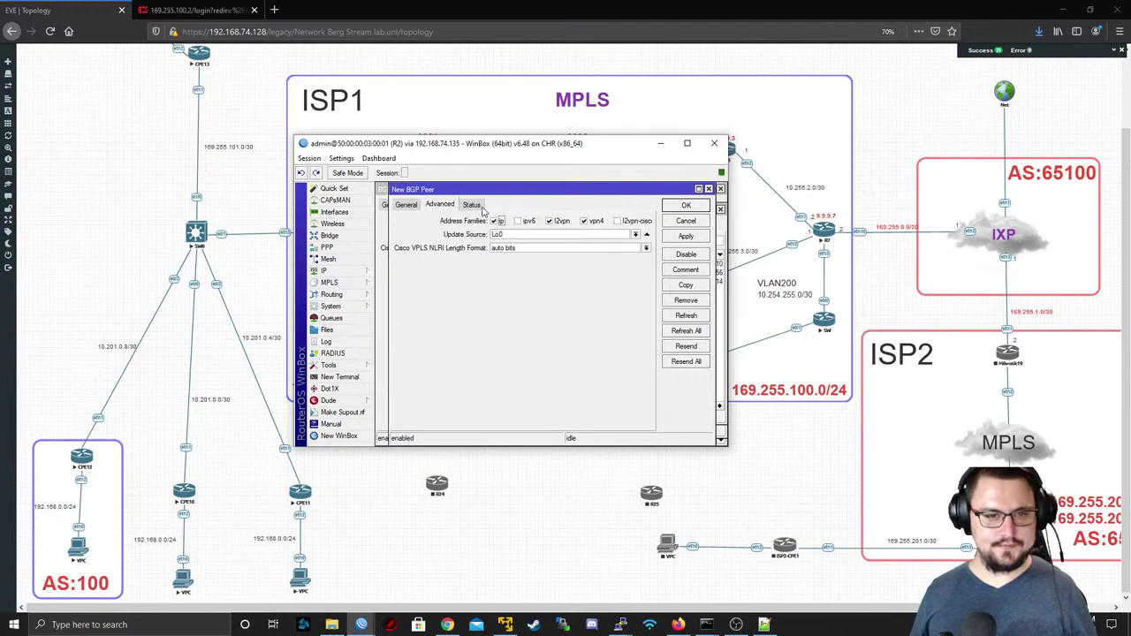
pyautogui.click(682, 237)
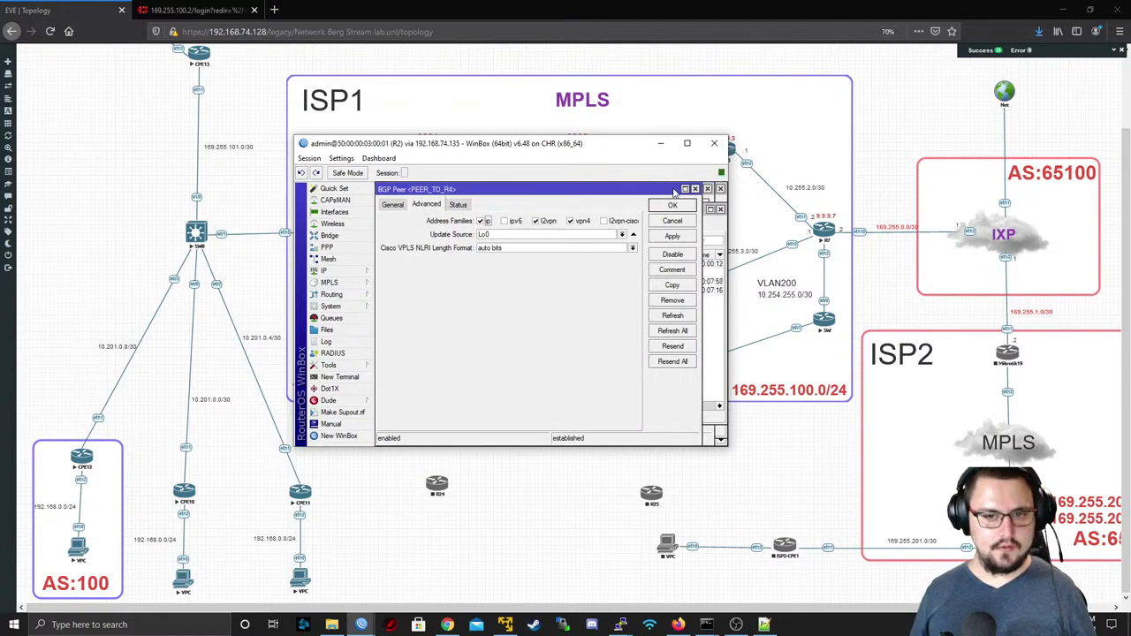
pyautogui.click(694, 188)
# - Widen the peers list to confirm all four R2 peers are established, then minimise WinBox
pyautogui.click(687, 144)
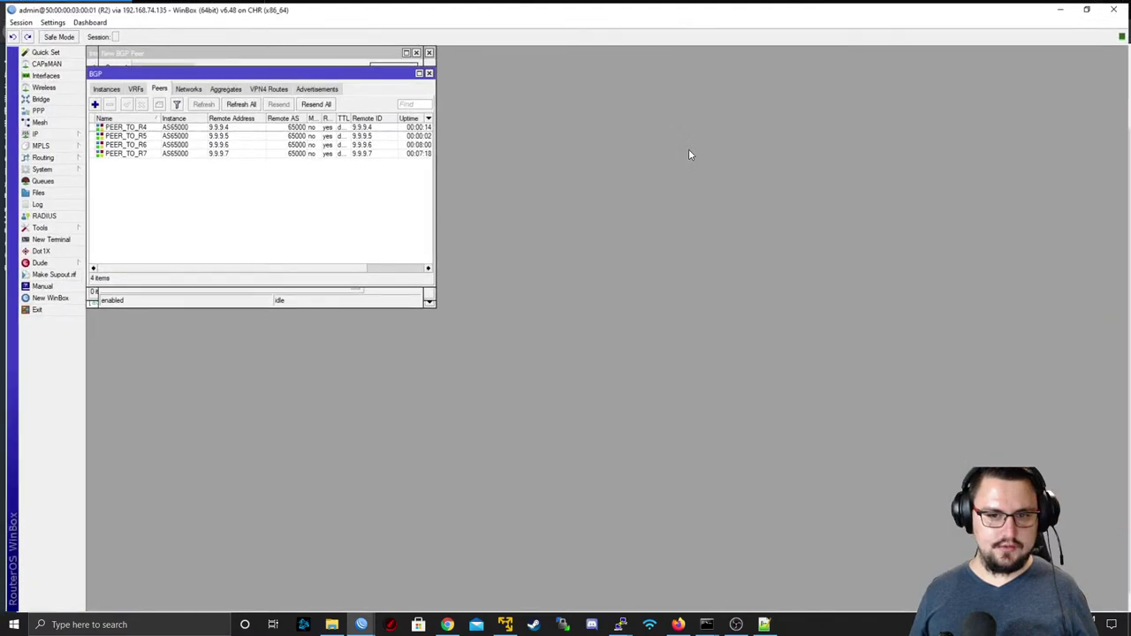
pyautogui.moveTo(432, 286); pyautogui.dragTo(795, 454)
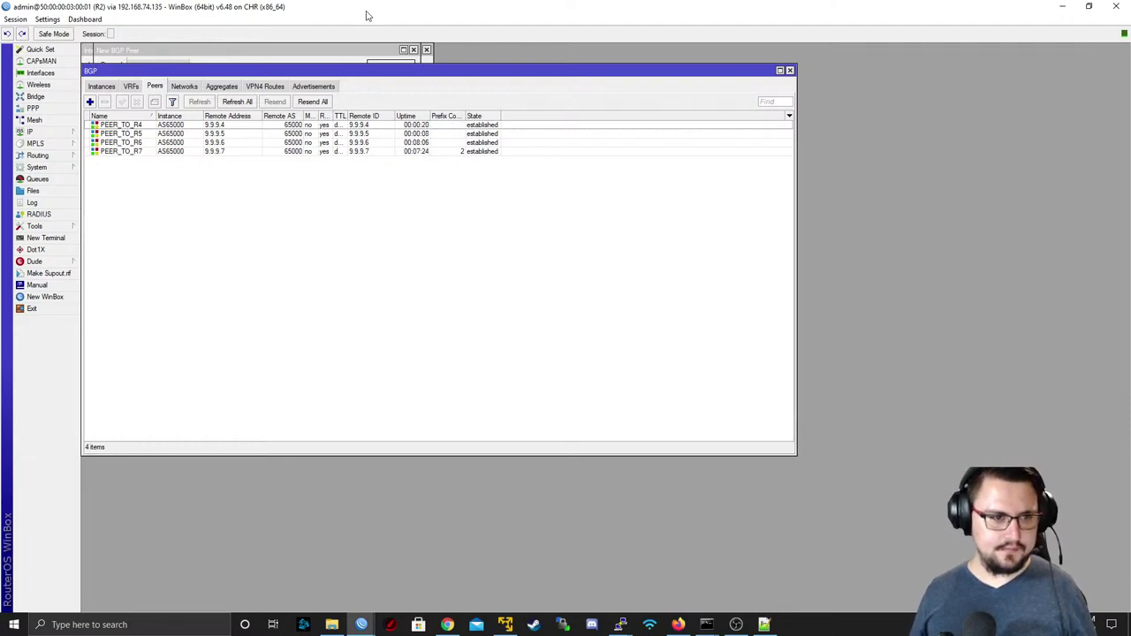
pyautogui.moveTo(368, 15); pyautogui.dragTo(737, 350)
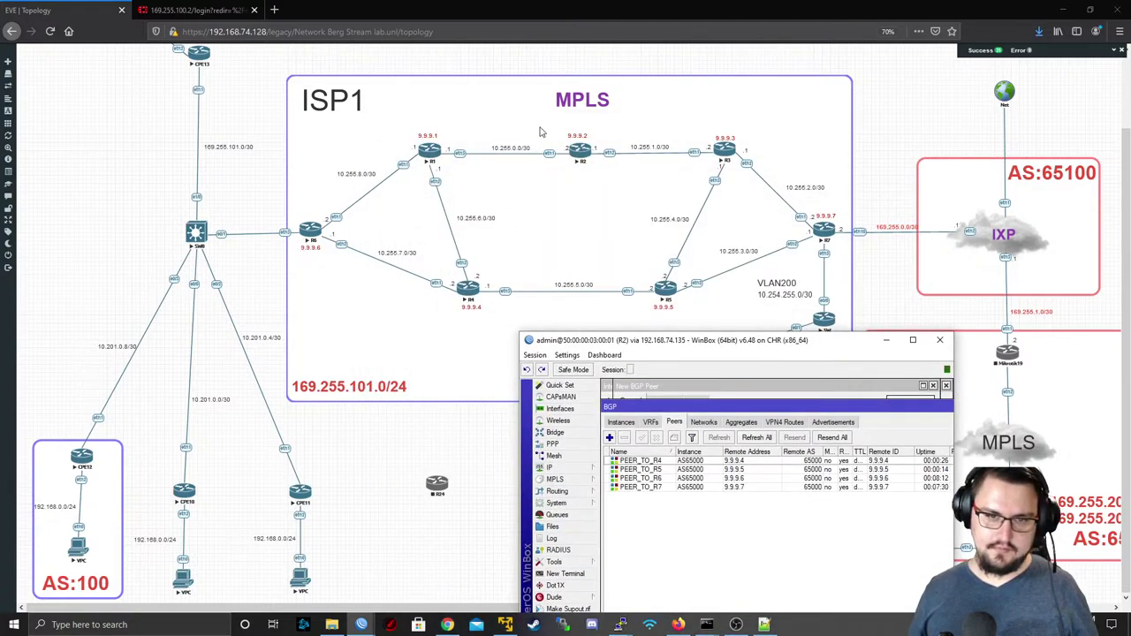
pyautogui.moveTo(715, 341); pyautogui.dragTo(532, 117)
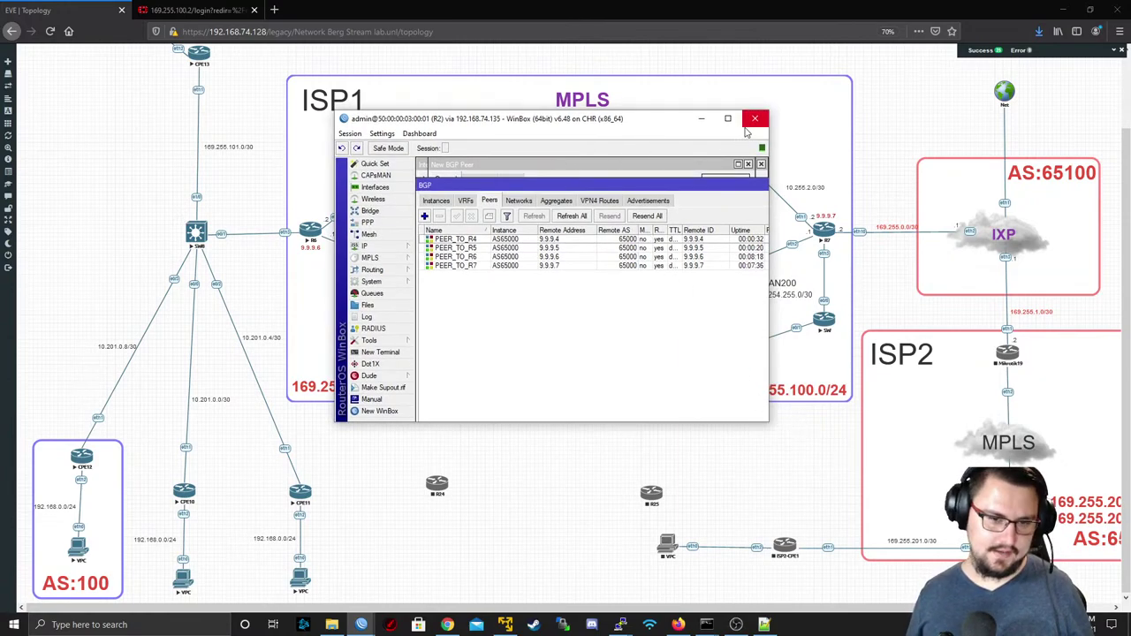
pyautogui.click(700, 117)
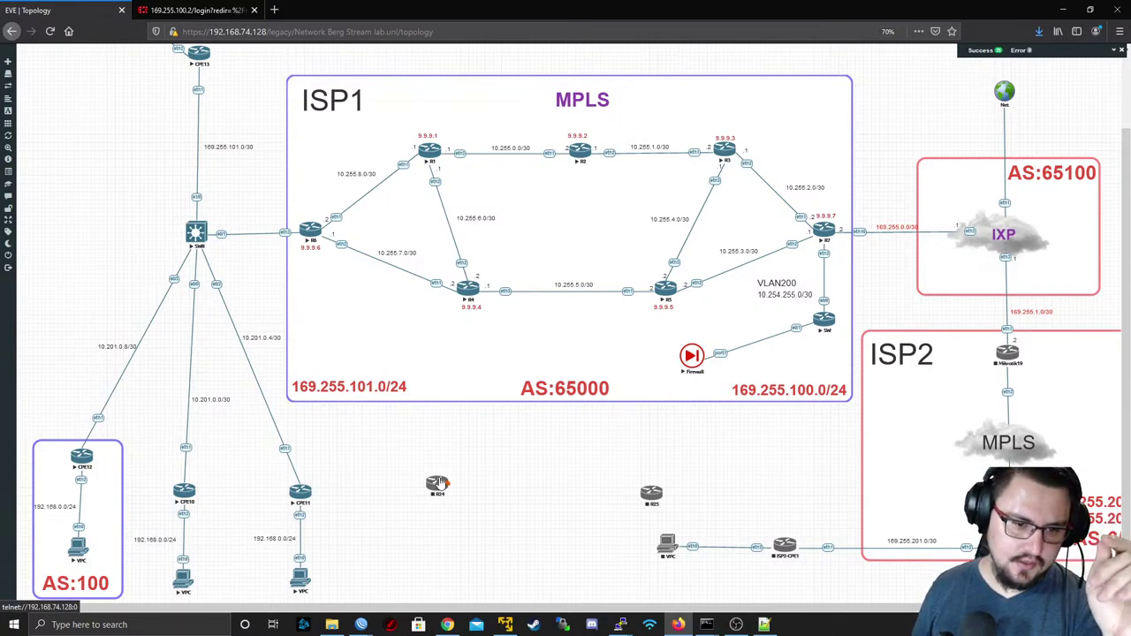
# - Start router R25 in the EVE-NG topology
pyautogui.rightClick(439, 482)
pyautogui.rightClick(656, 495)
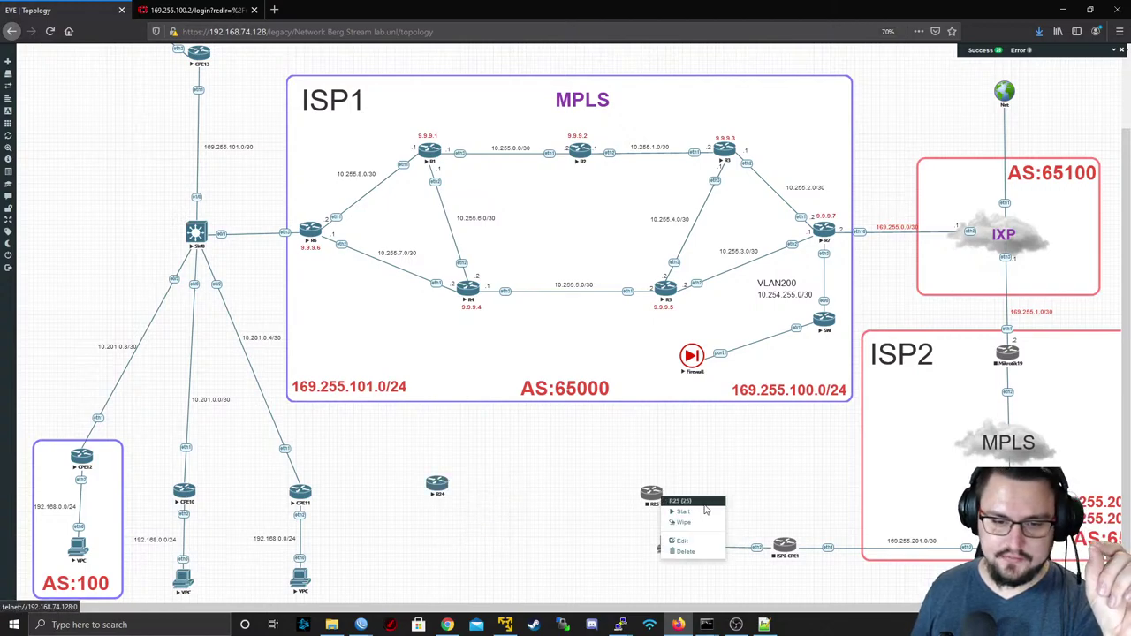
pyautogui.click(696, 512)
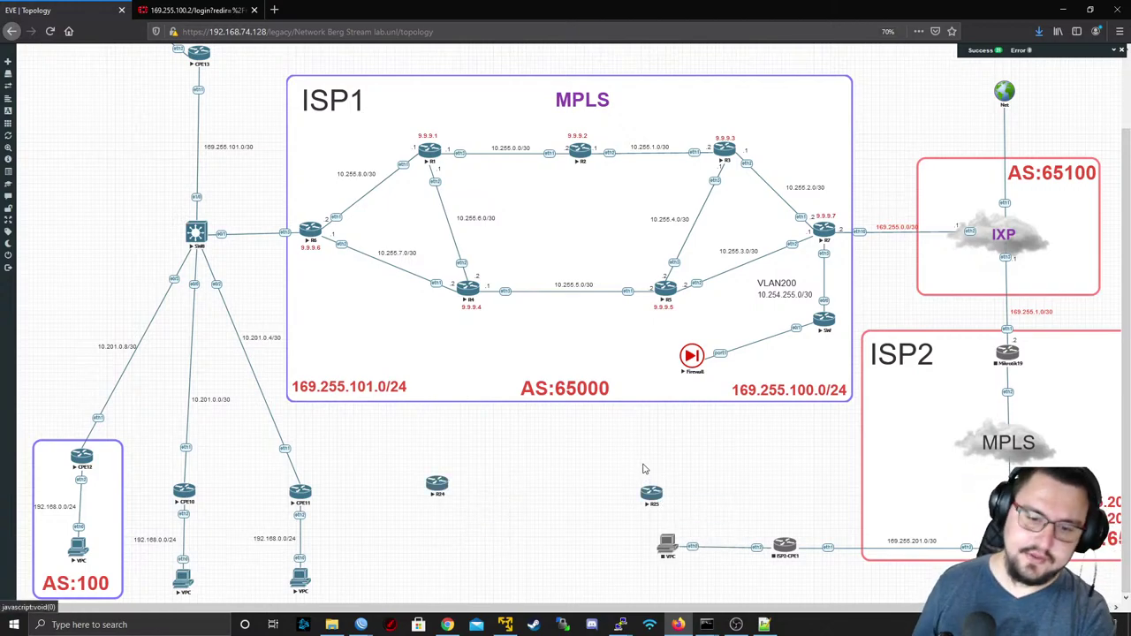
# - Reposition R24, R25 and the 9.9.9.4/9.9.9.5 labels, then link R25 e0/0 to R5 eth4
pyautogui.moveTo(653, 493); pyautogui.dragTo(674, 491)
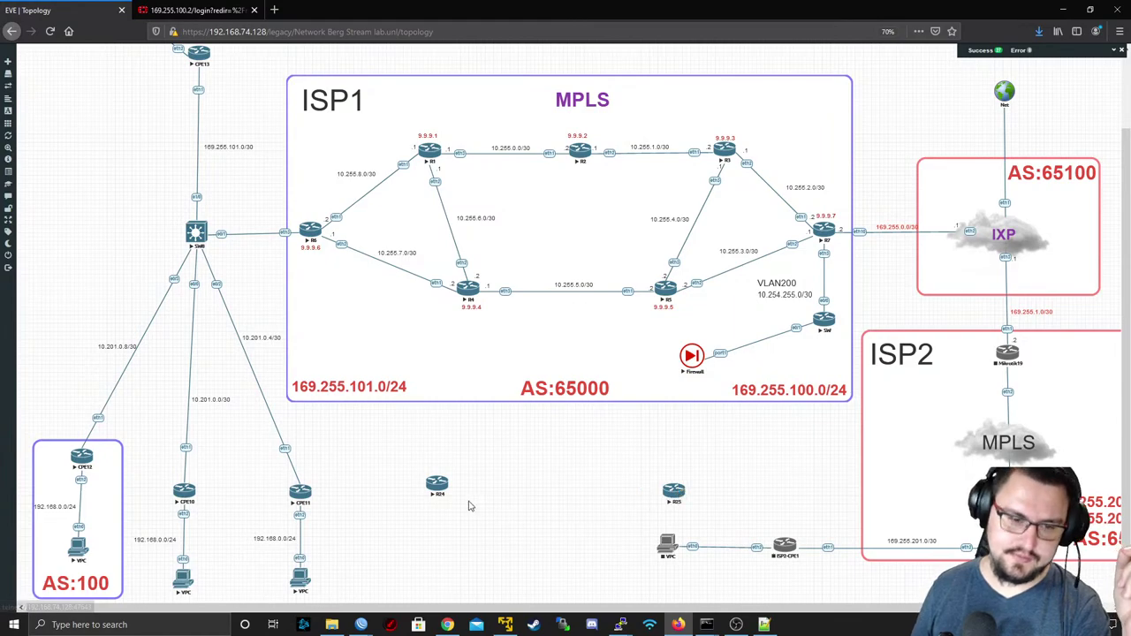
pyautogui.moveTo(437, 484); pyautogui.dragTo(465, 492)
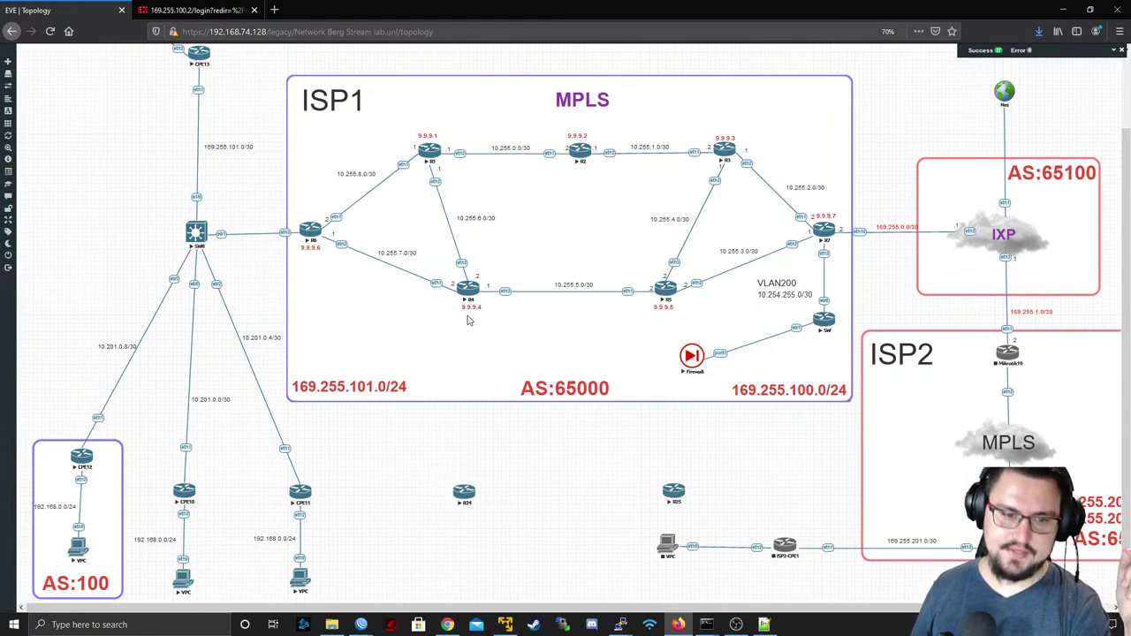
pyautogui.moveTo(470, 308); pyautogui.dragTo(439, 309)
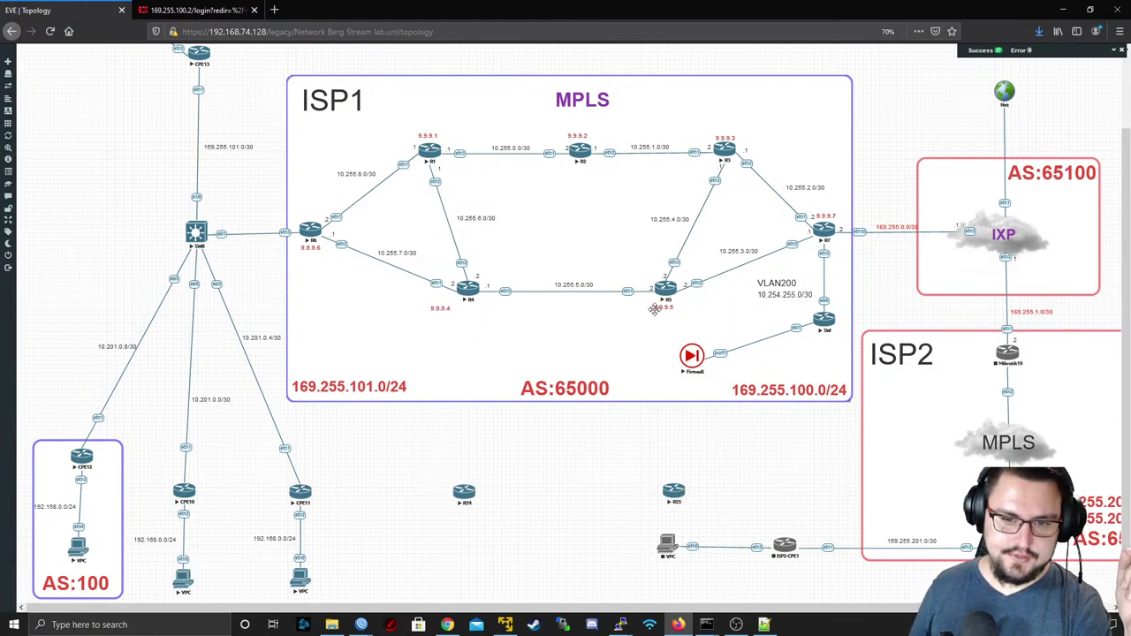
pyautogui.moveTo(655, 308); pyautogui.dragTo(683, 306)
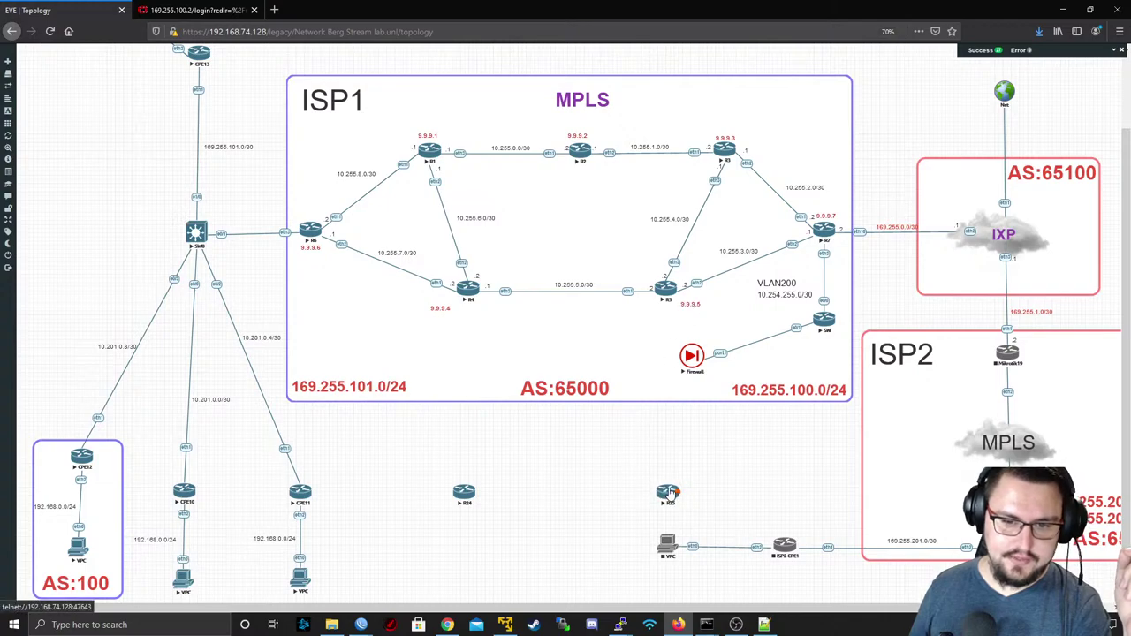
pyautogui.moveTo(674, 491); pyautogui.dragTo(664, 289)
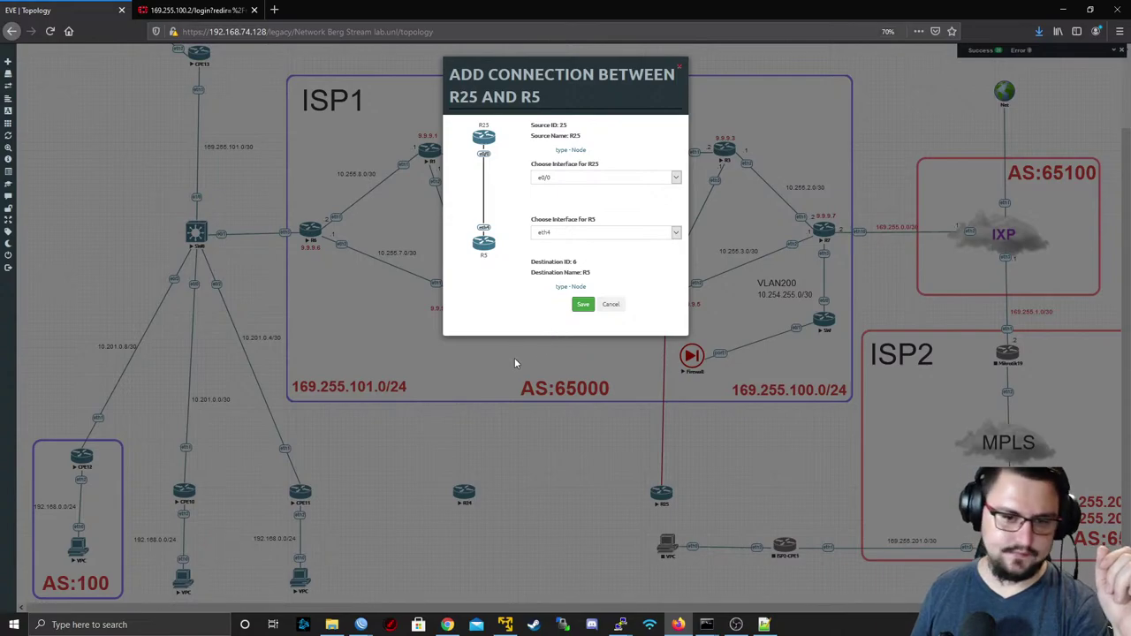
pyautogui.click(583, 304)
pyautogui.press('F5')
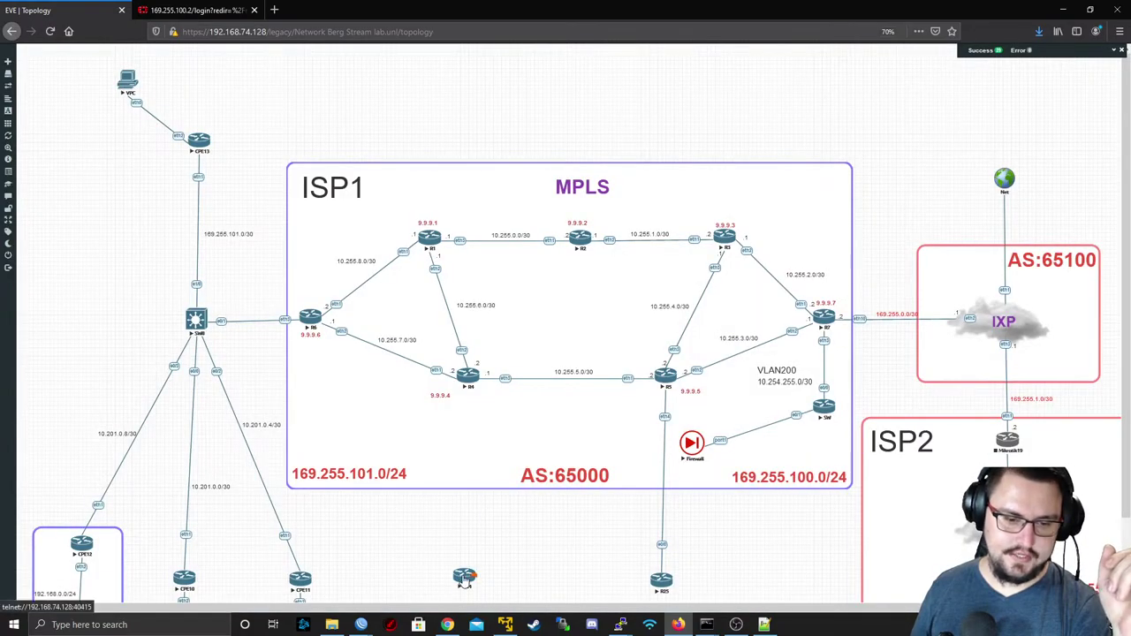
pyautogui.moveTo(463, 581)
pyautogui.mouseDown()
pyautogui.moveTo(482, 507)
pyautogui.moveTo(471, 581)
pyautogui.mouseUp()
pyautogui.moveTo(469, 512); pyautogui.dragTo(467, 376)
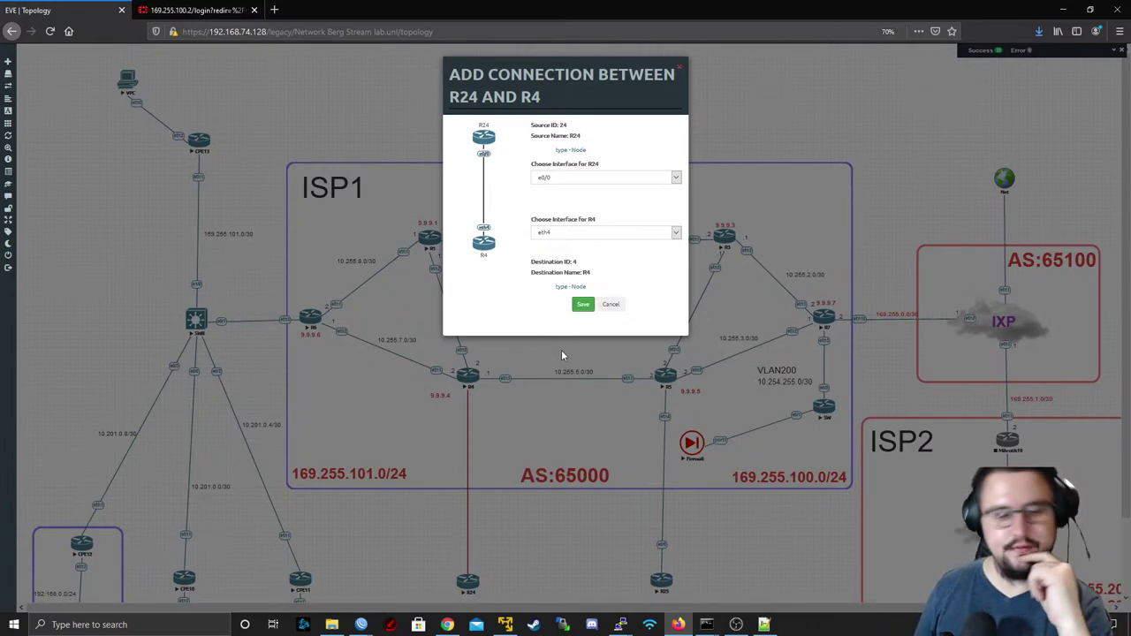
pyautogui.press('F5')
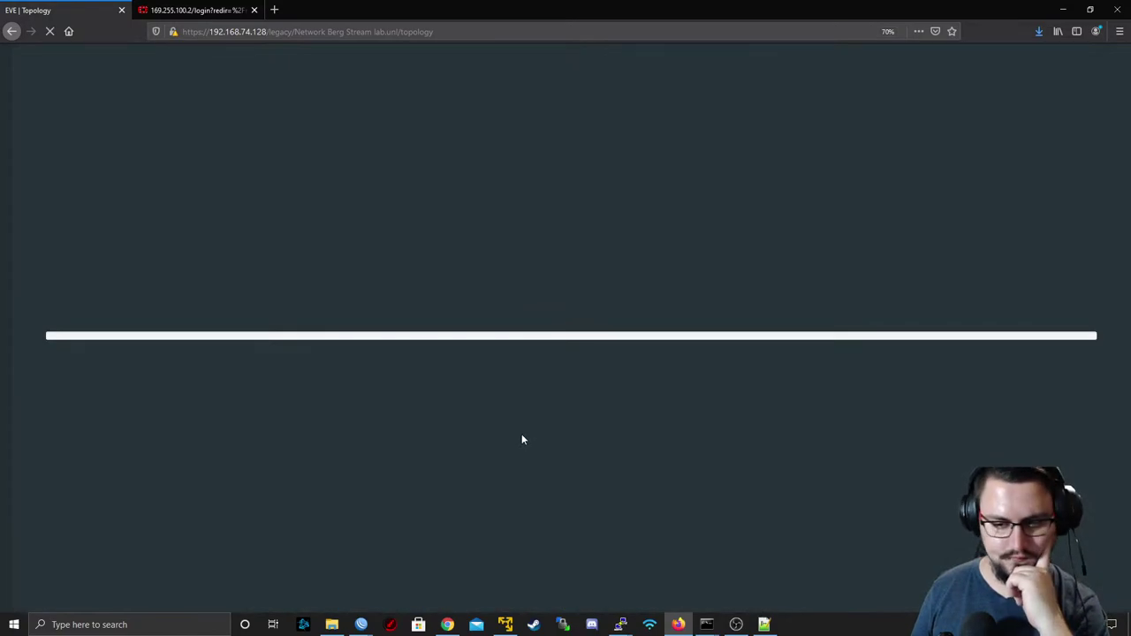
pyautogui.scroll(-2, 520, 432)
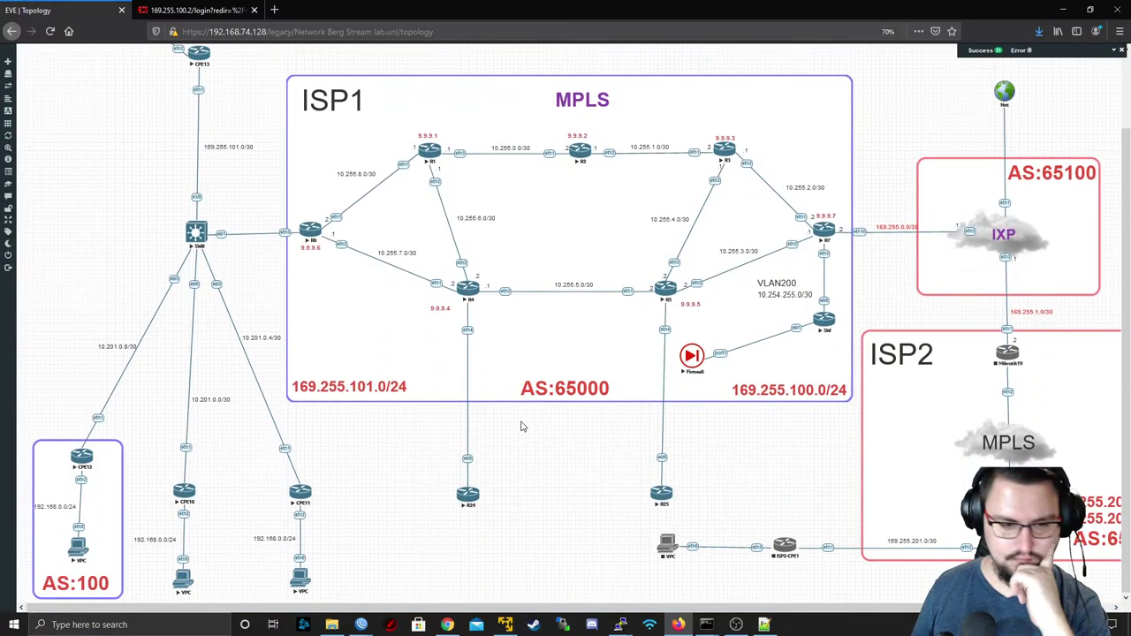
pyautogui.moveTo(468, 495); pyautogui.dragTo(461, 482)
pyautogui.moveTo(665, 499); pyautogui.dragTo(658, 482)
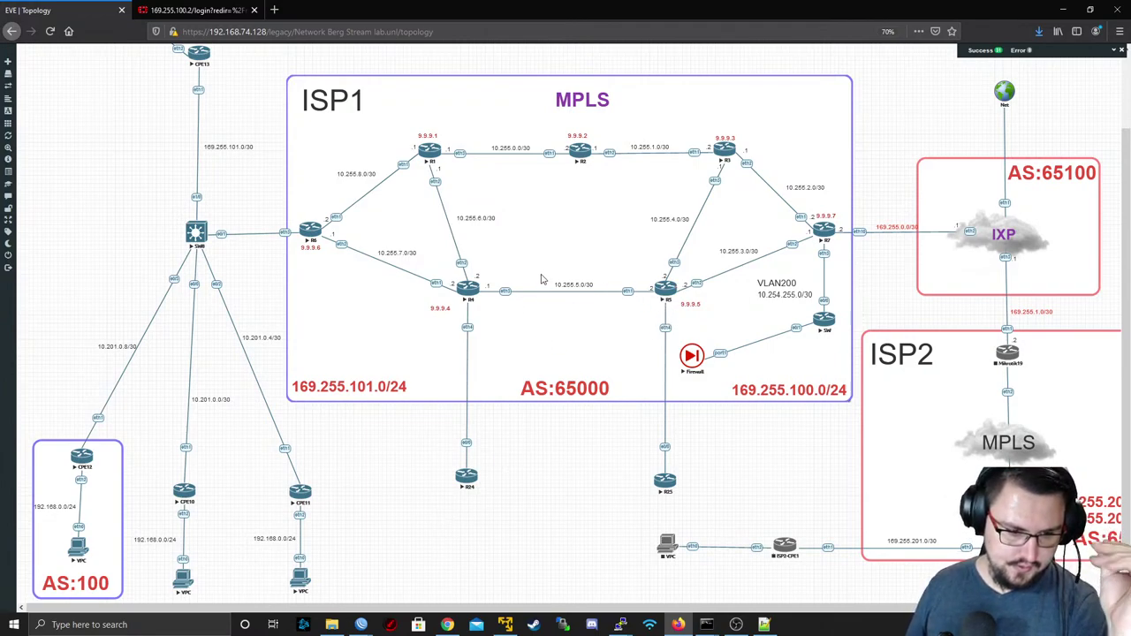
pyautogui.moveTo(359, 624)
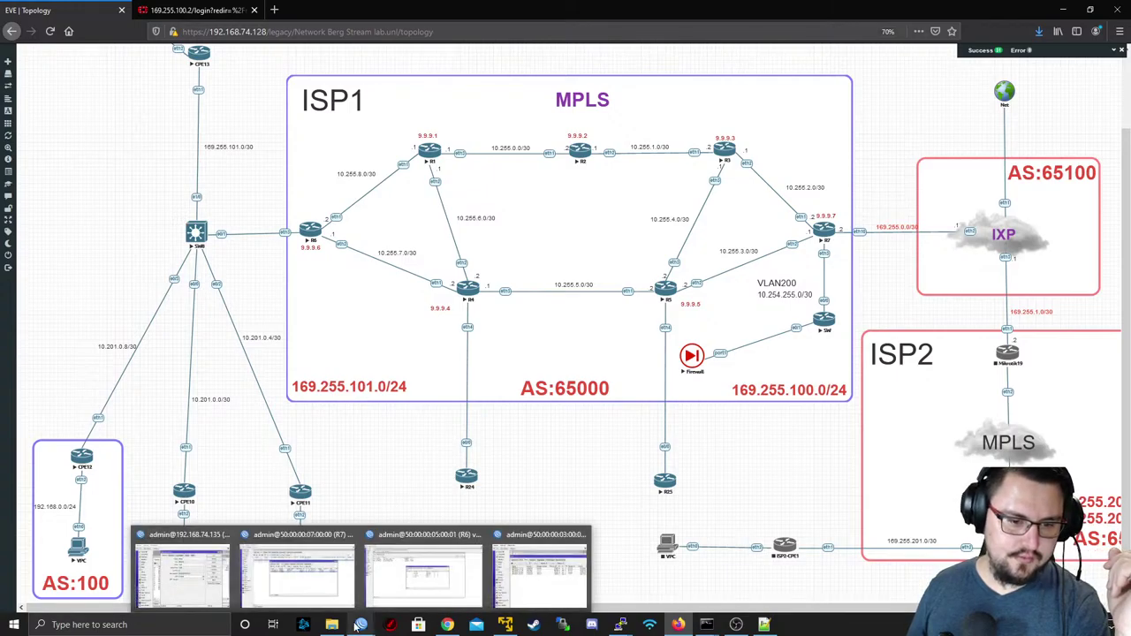
# - Close the four old WinBox router session windows
pyautogui.moveTo(419, 573)
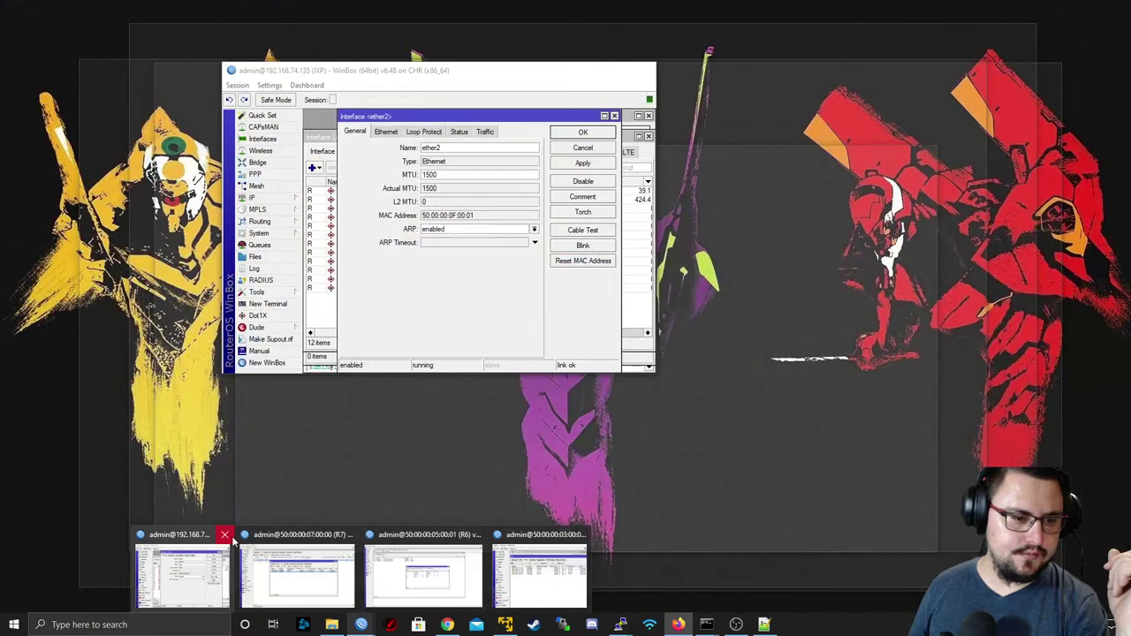
pyautogui.click(227, 535)
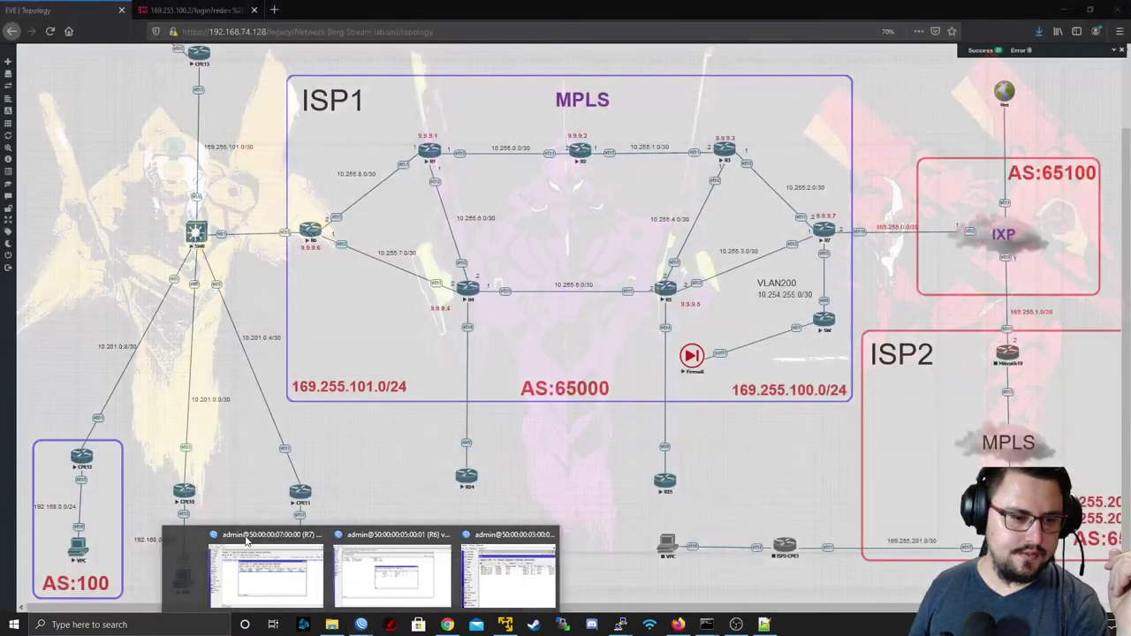
pyautogui.click(316, 535)
pyautogui.click(361, 536)
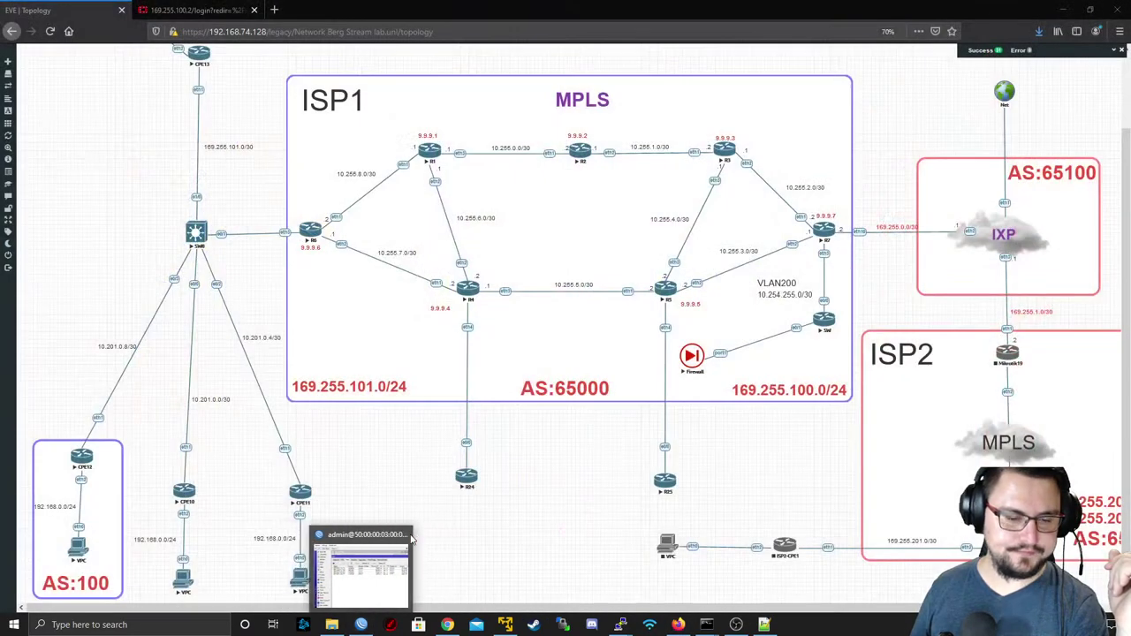
pyautogui.click(409, 536)
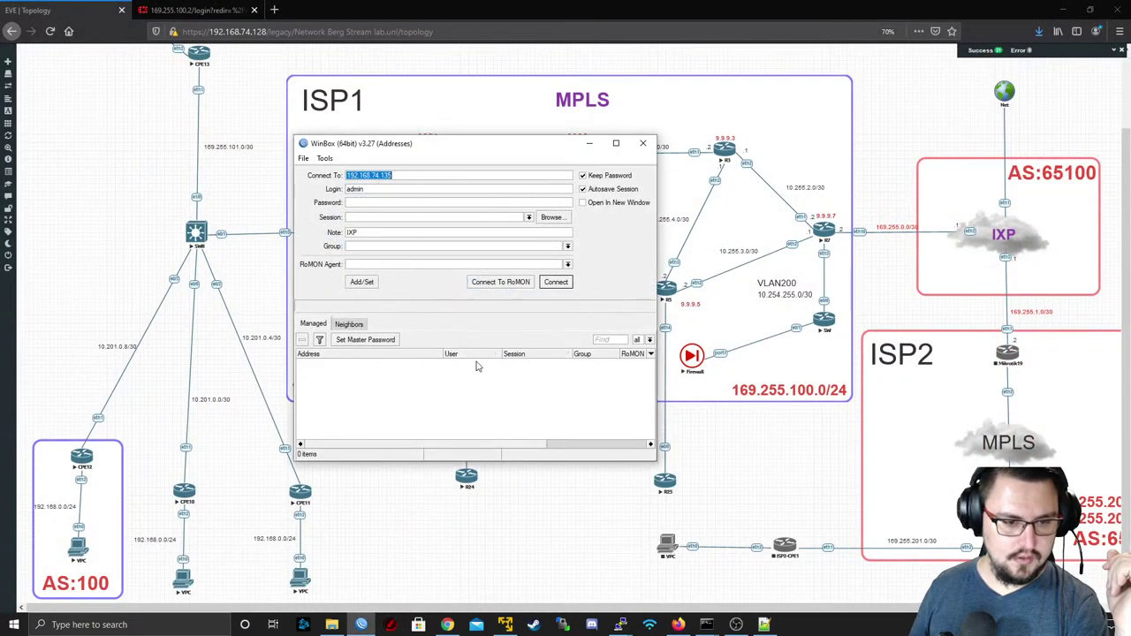
# - Connect to R4 through RoMON from the neighbours list
pyautogui.click(497, 282)
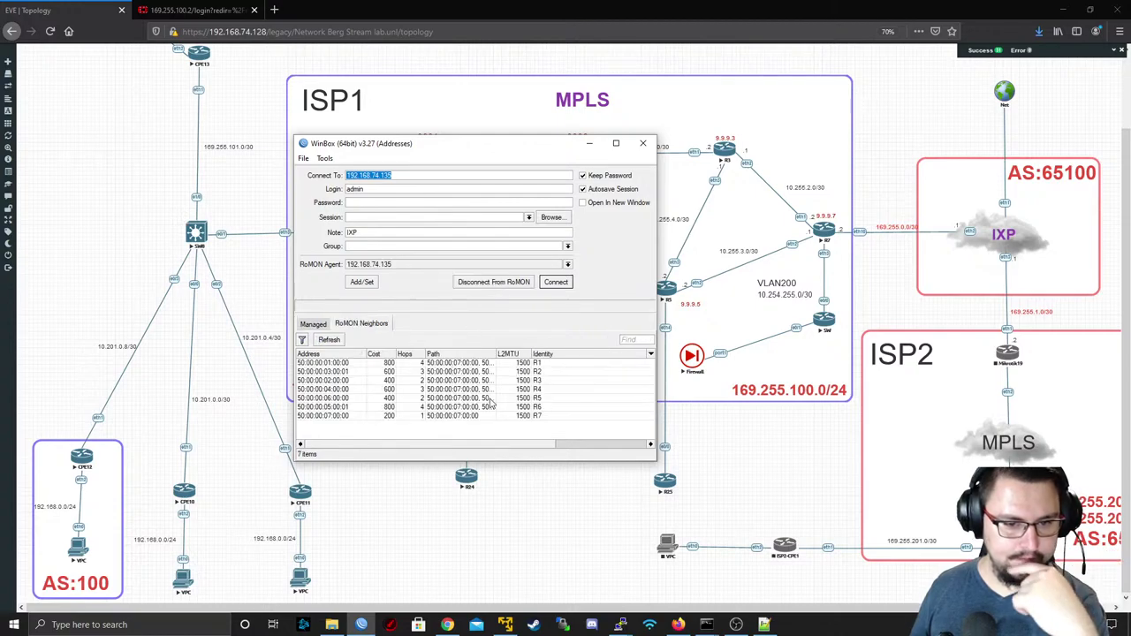
pyautogui.click(486, 388)
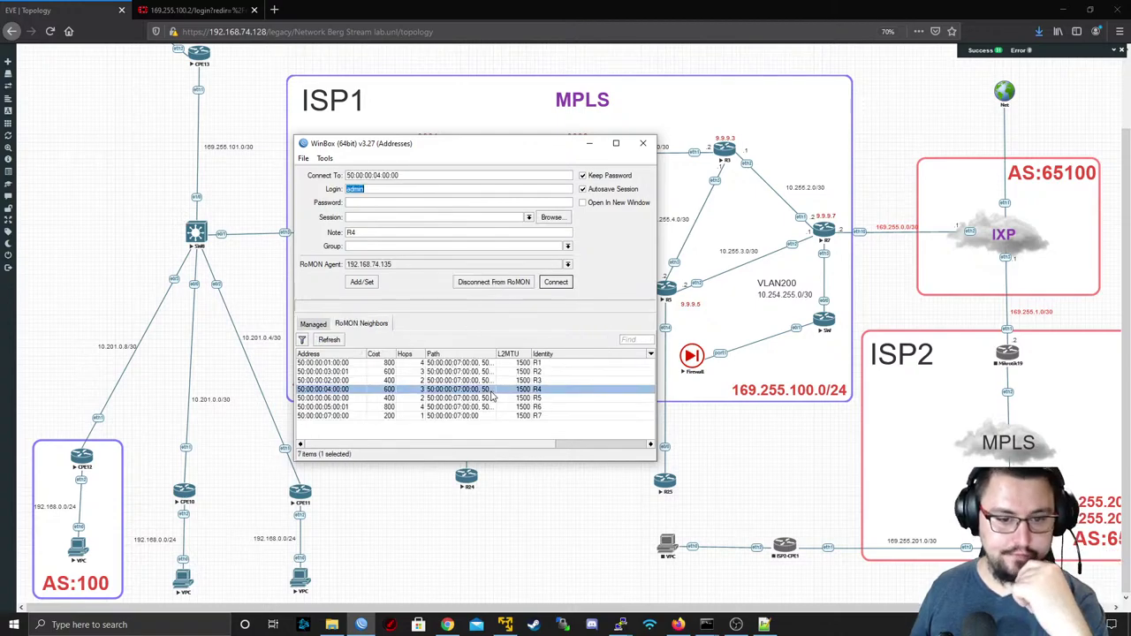
pyautogui.click(556, 284)
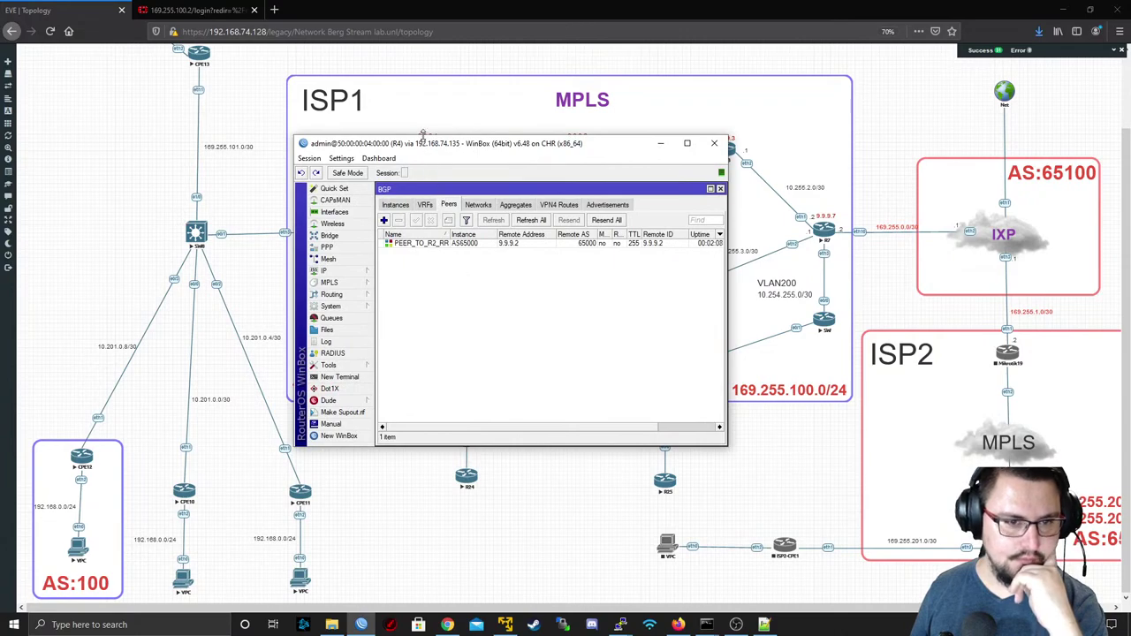
# - Create bridge VPLS_CUST3 on R4 with STP protocol mode set to none
pyautogui.doubleClick(421, 139)
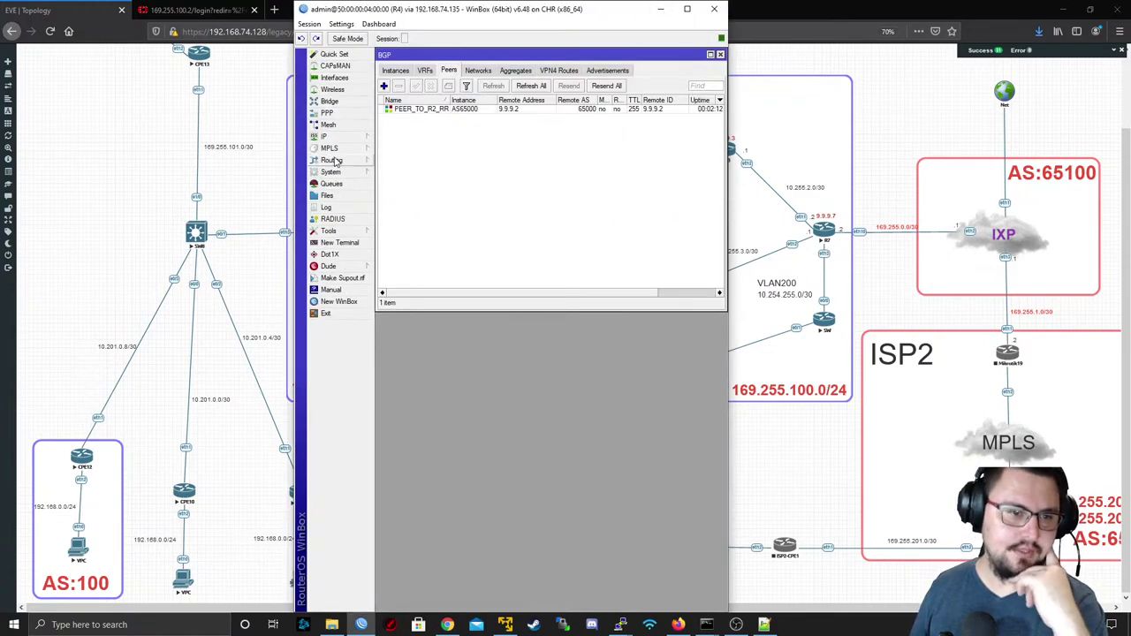
pyautogui.click(329, 101)
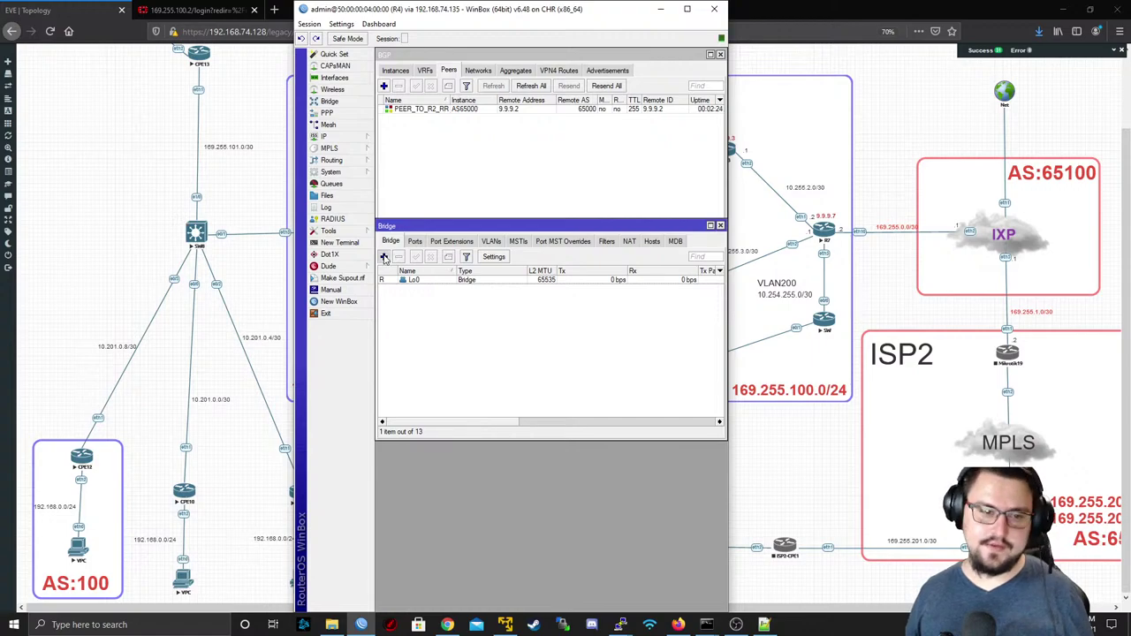
pyautogui.click(384, 257)
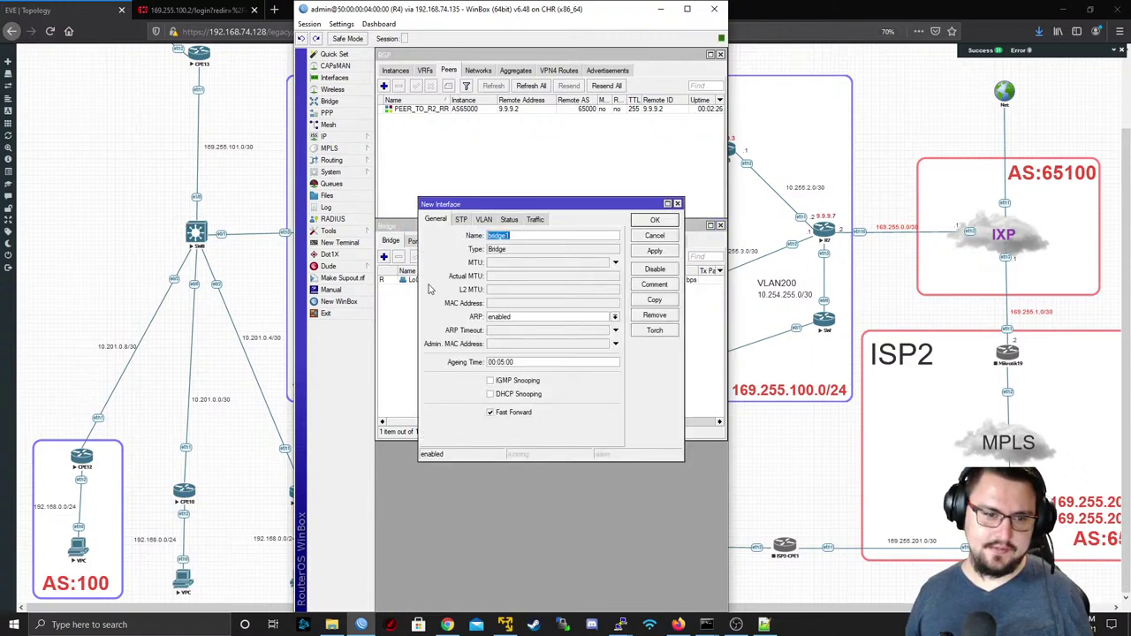
pyautogui.write('VPLS_CUST3')
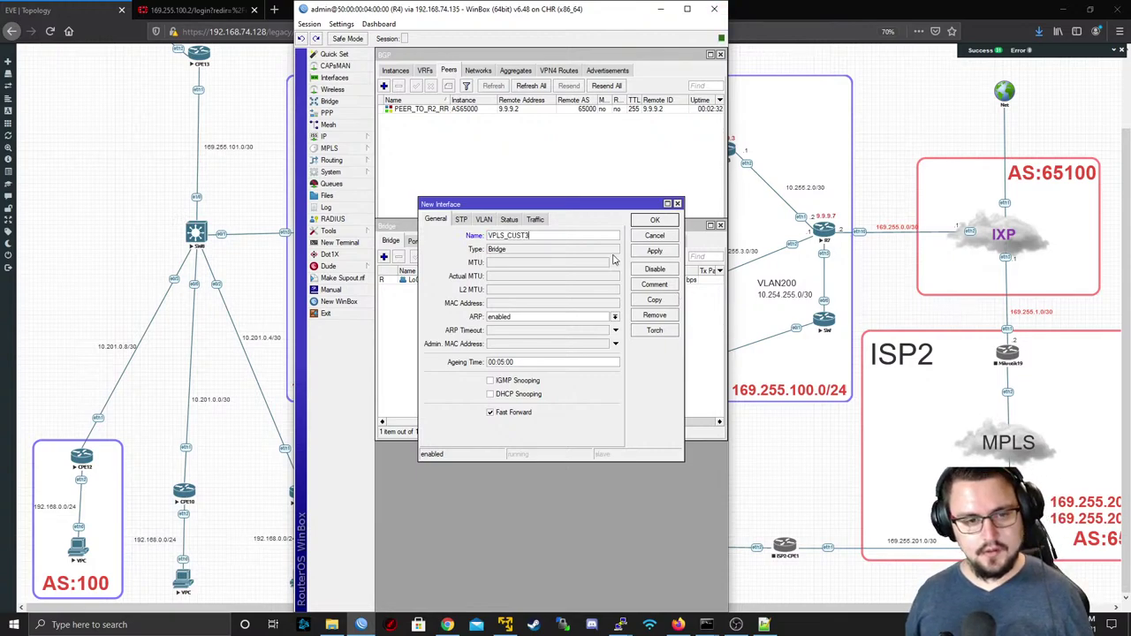
pyautogui.click(463, 221)
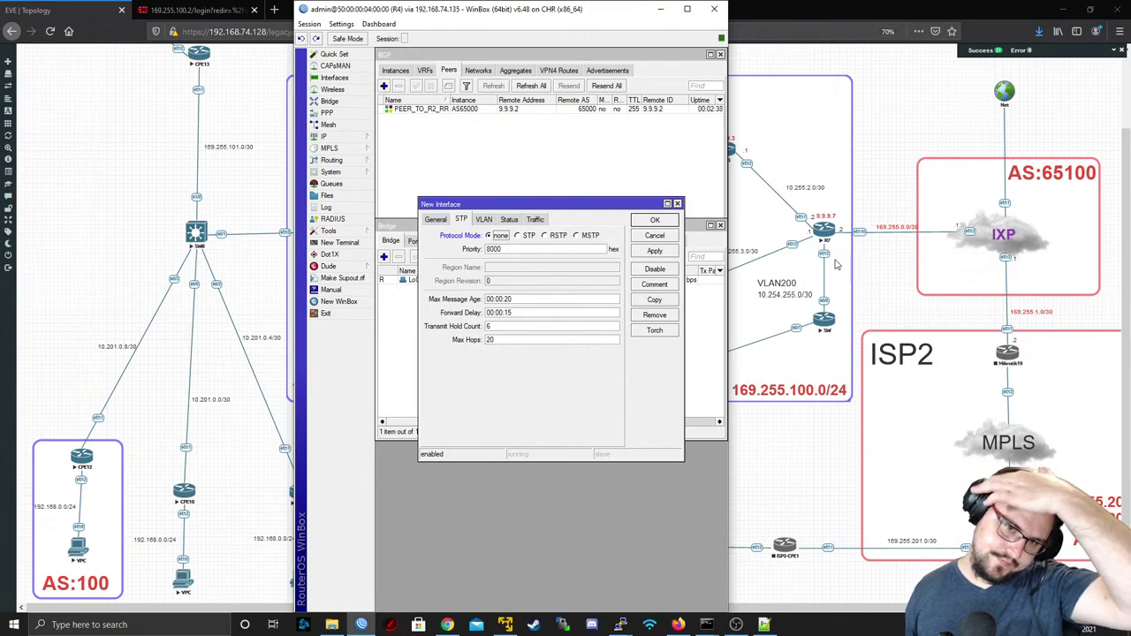
pyautogui.click(654, 251)
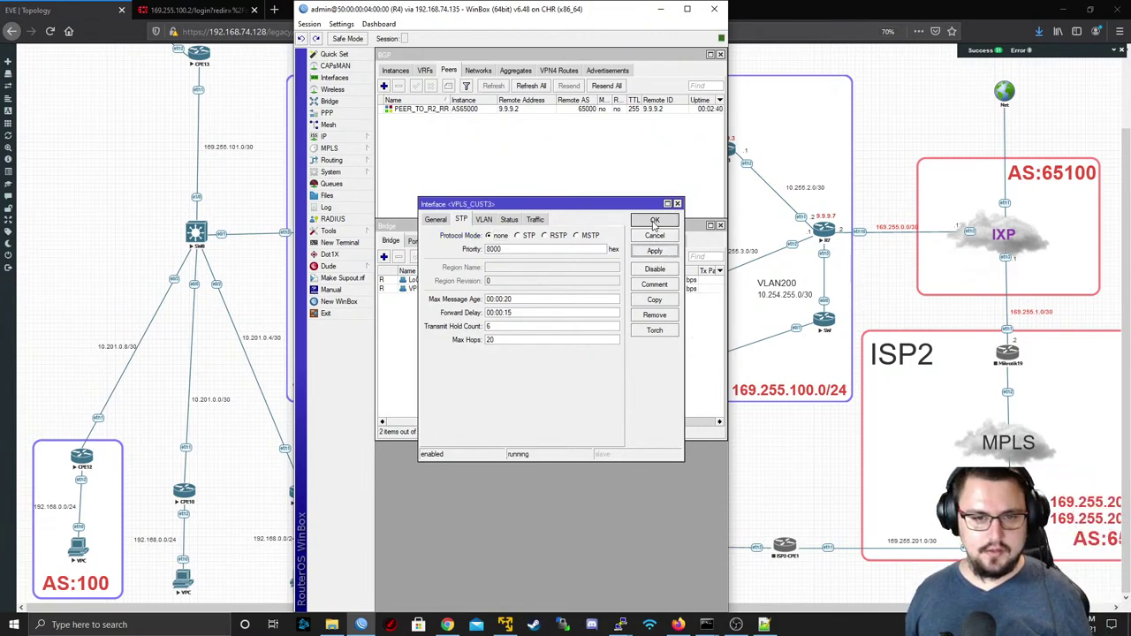
pyautogui.click(654, 221)
pyautogui.click(456, 291)
pyautogui.click(558, 421)
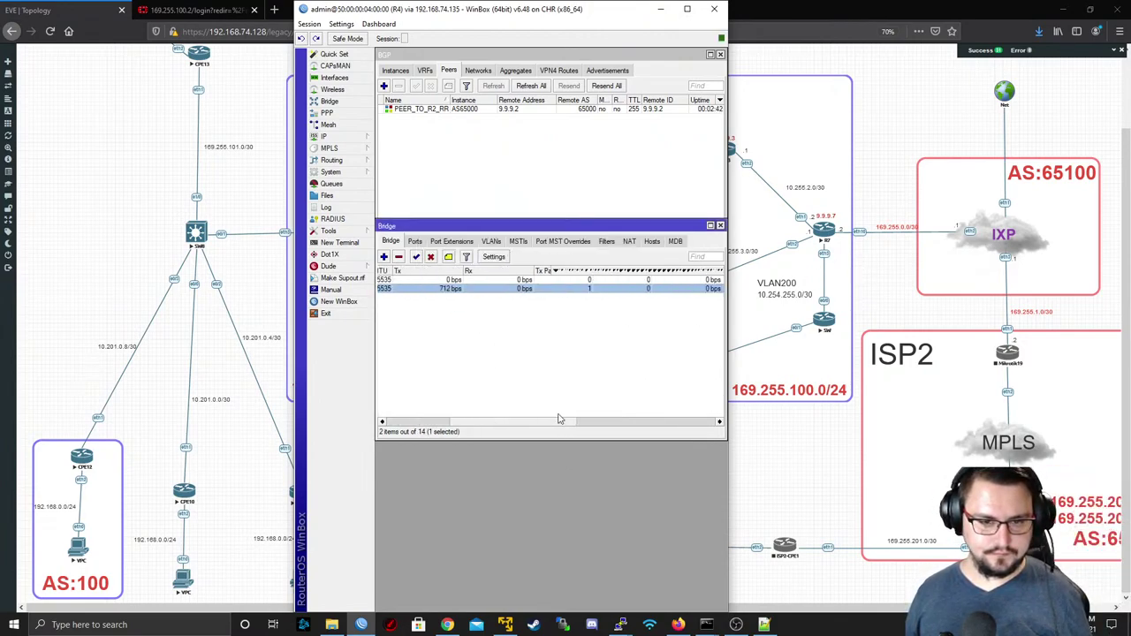
pyautogui.click(558, 420)
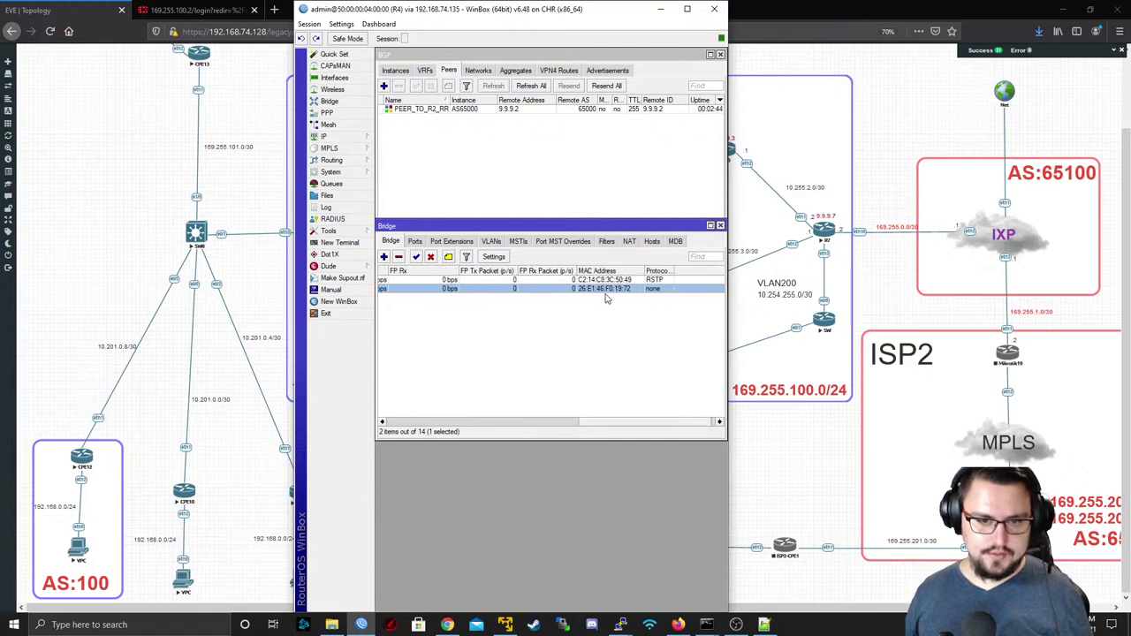
pyautogui.moveTo(633, 423); pyautogui.dragTo(460, 422)
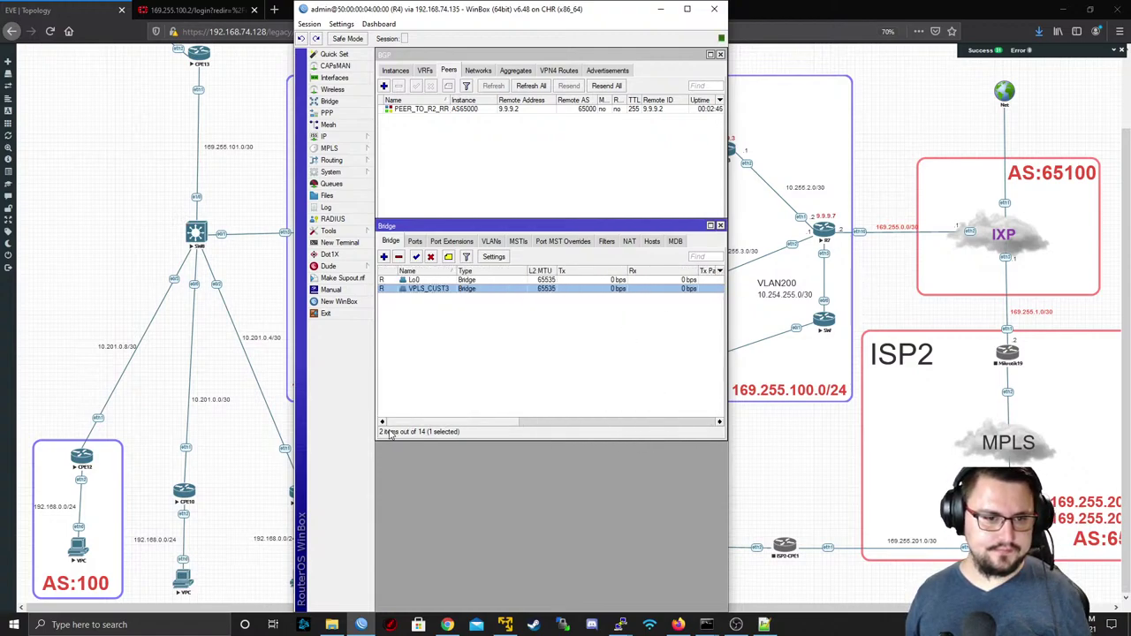
# - Add ether4 to bridge VPLS_CUST3 and maximise the R4 session window
pyautogui.click(416, 242)
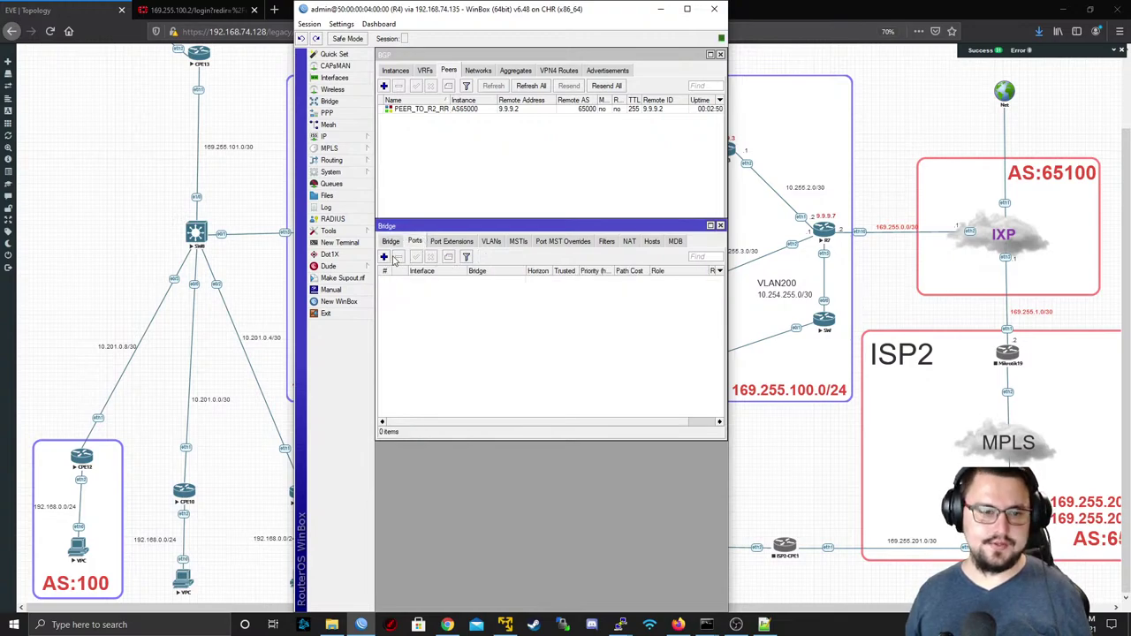
pyautogui.click(385, 257)
pyautogui.moveTo(445, 9); pyautogui.dragTo(433, 67)
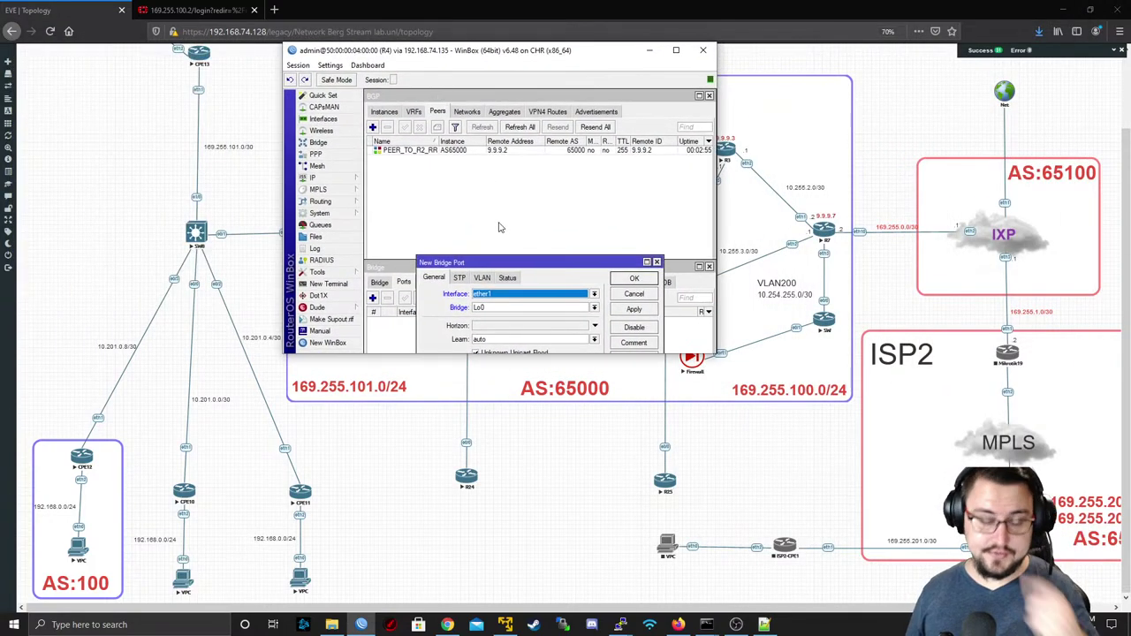
pyautogui.click(504, 294)
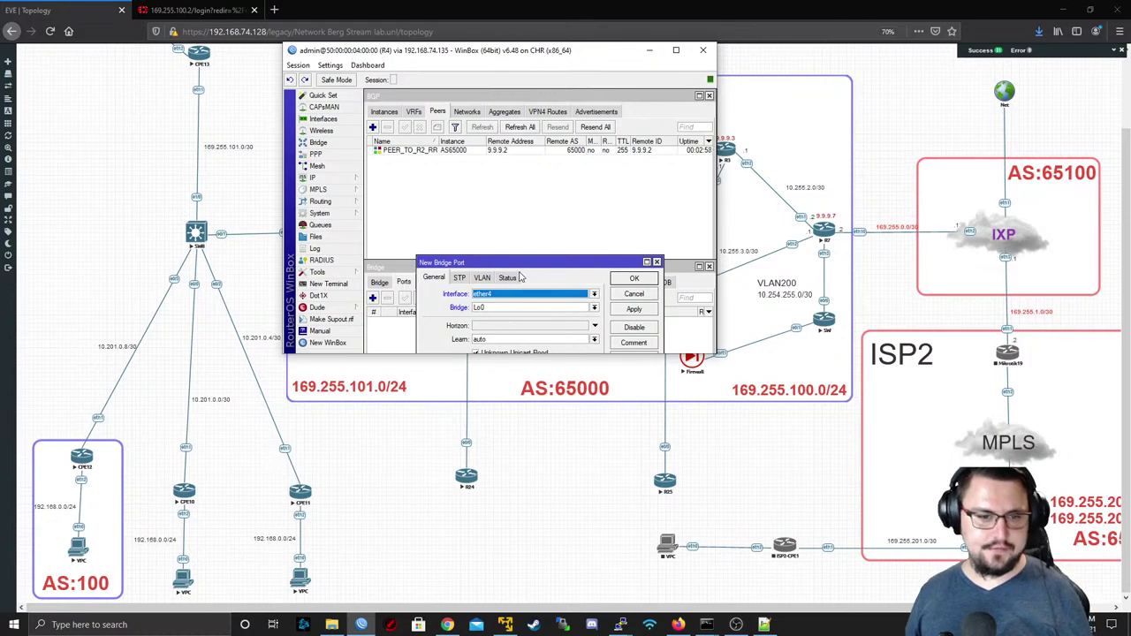
pyautogui.click(509, 307)
pyautogui.click(507, 324)
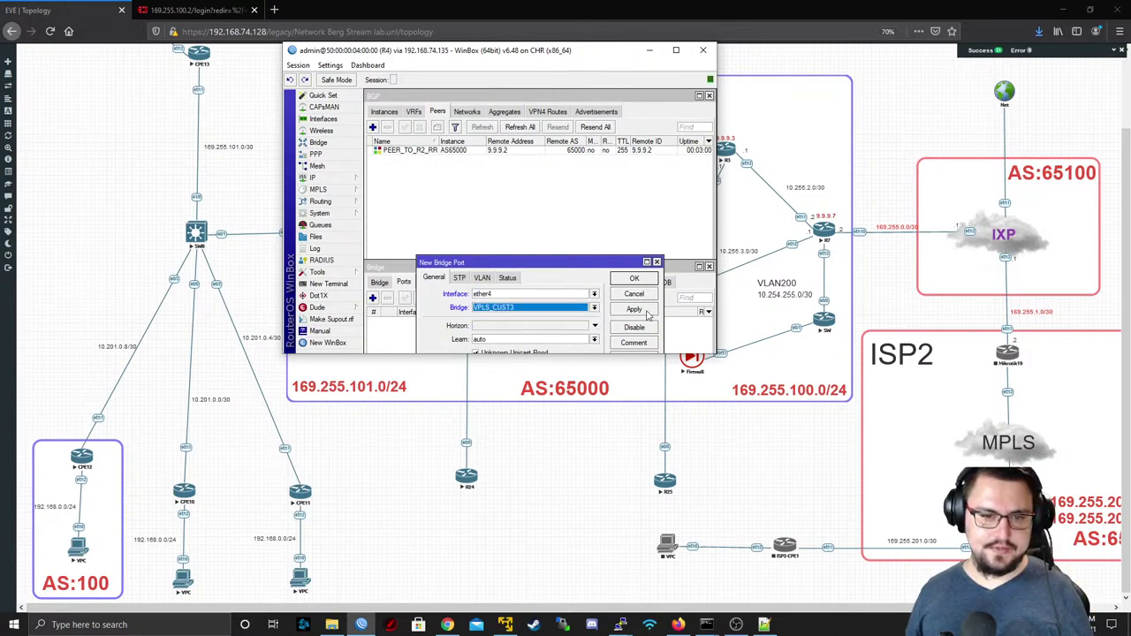
pyautogui.click(647, 310)
pyautogui.click(630, 281)
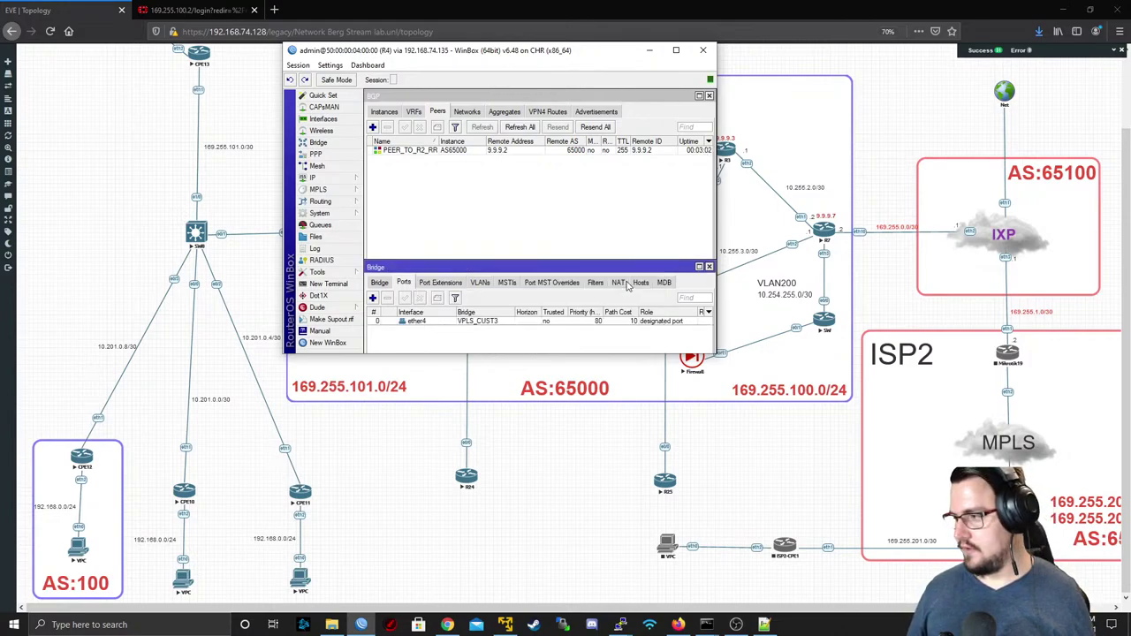
pyautogui.doubleClick(398, 56)
# - Close all session windows and verify the VPLS_CUST3 bridge in the Bridge list
pyautogui.click(15, 18)
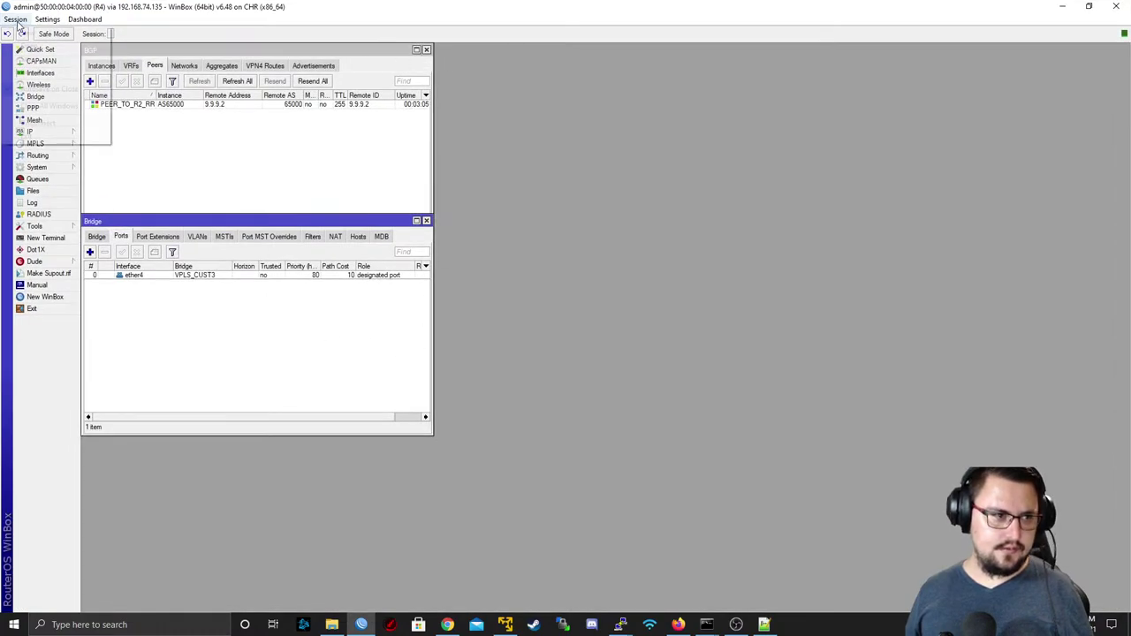
pyautogui.click(53, 107)
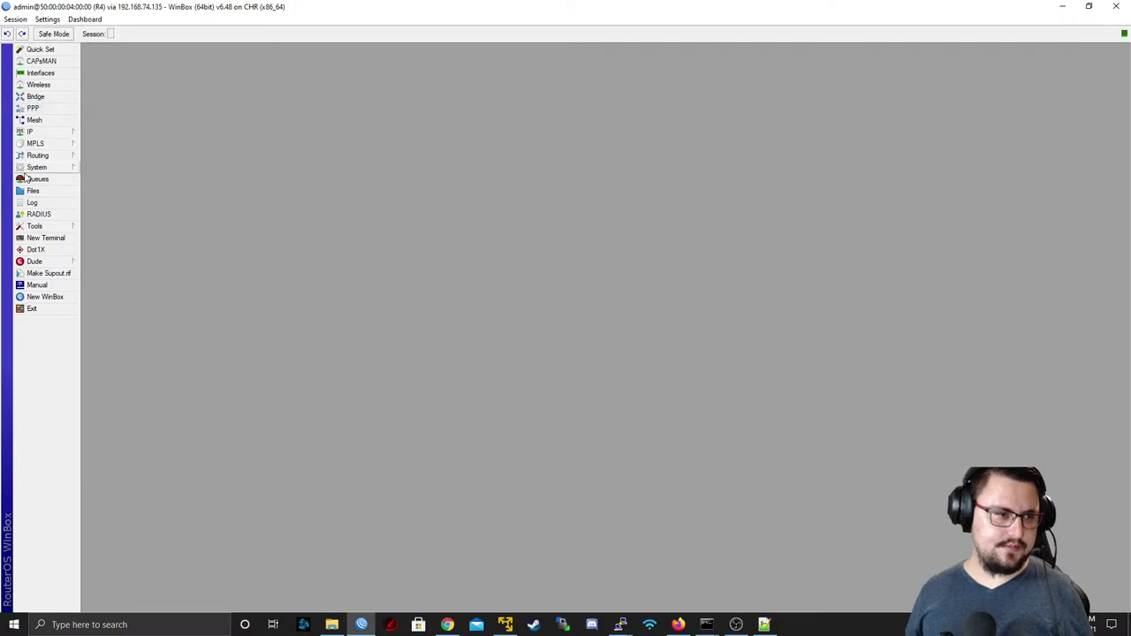
pyautogui.click(37, 96)
pyautogui.click(236, 287)
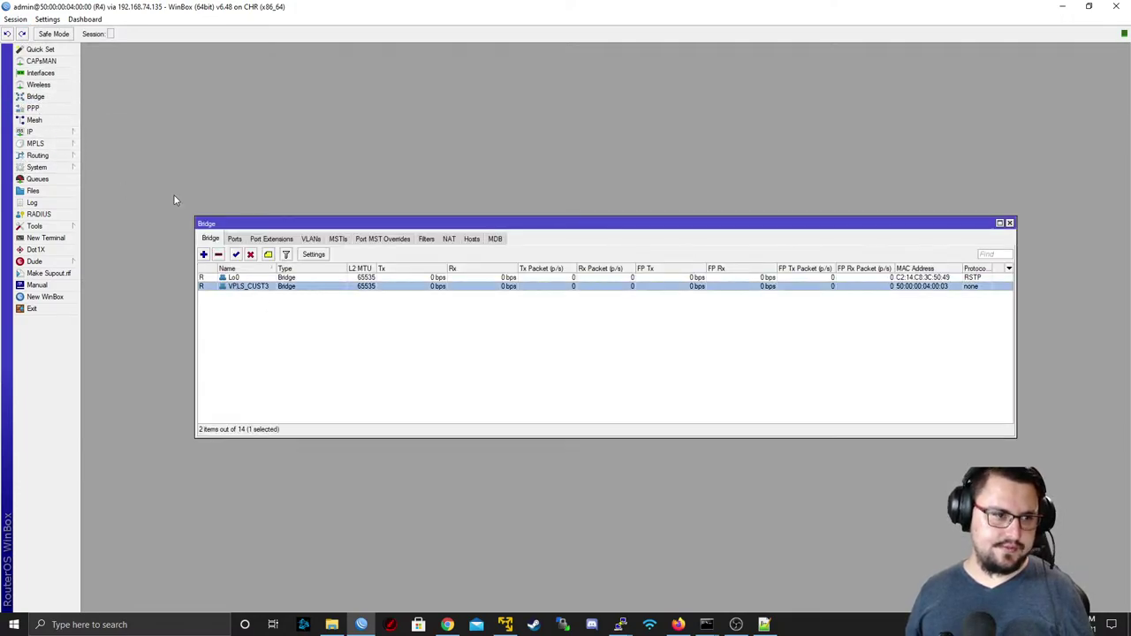
# - Open MPLS > VPLS on the empty BGP VPLS list
pyautogui.click(58, 146)
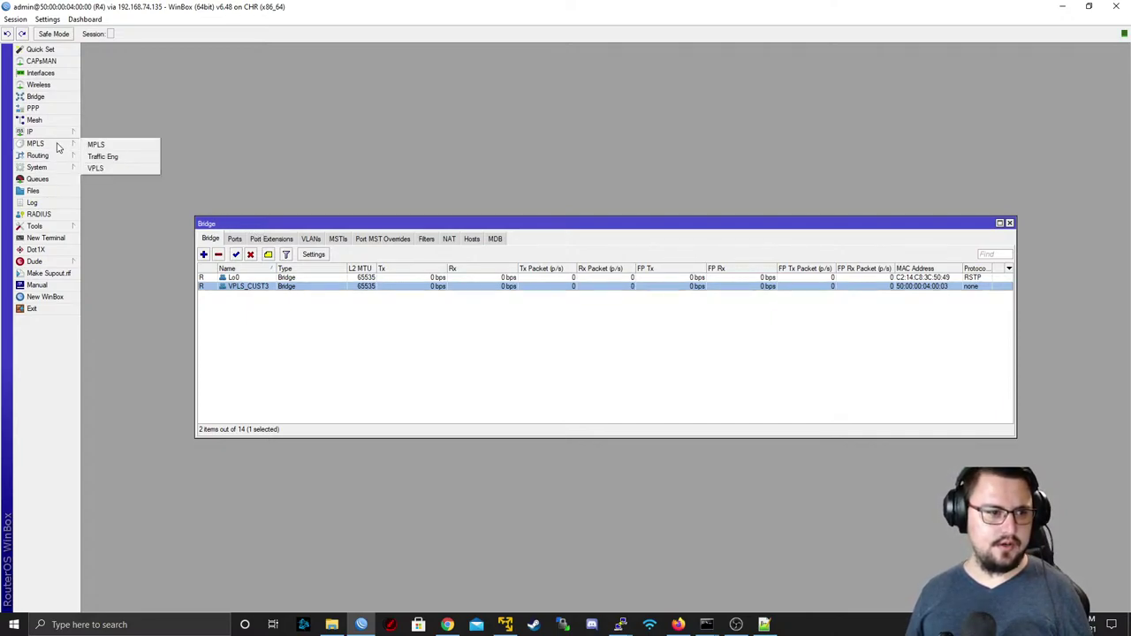
pyautogui.click(107, 169)
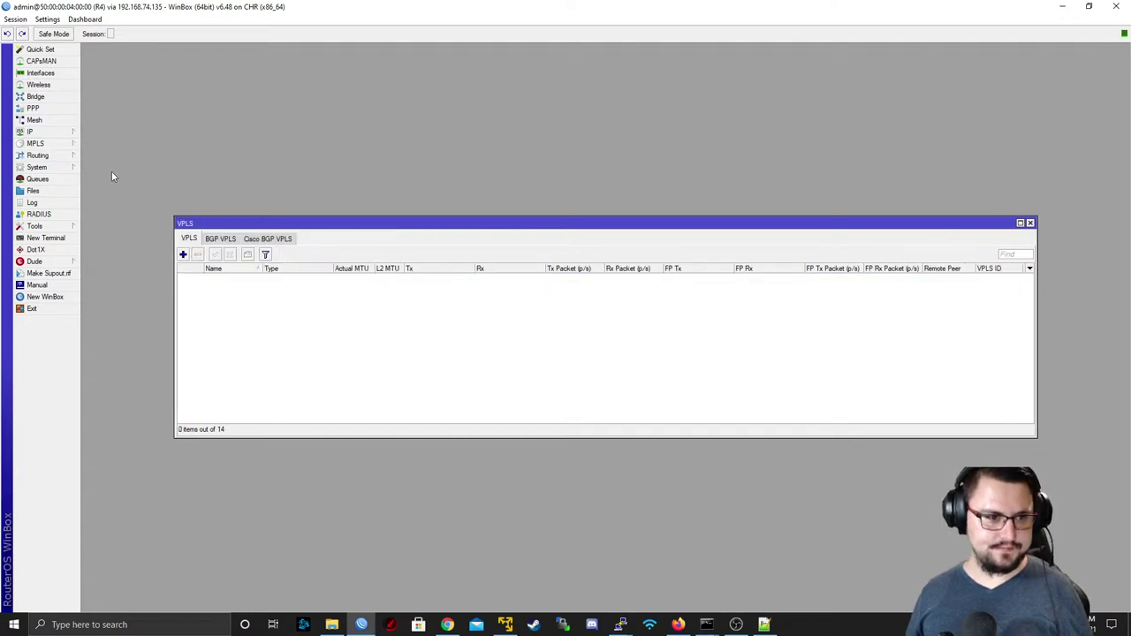
pyautogui.click(220, 238)
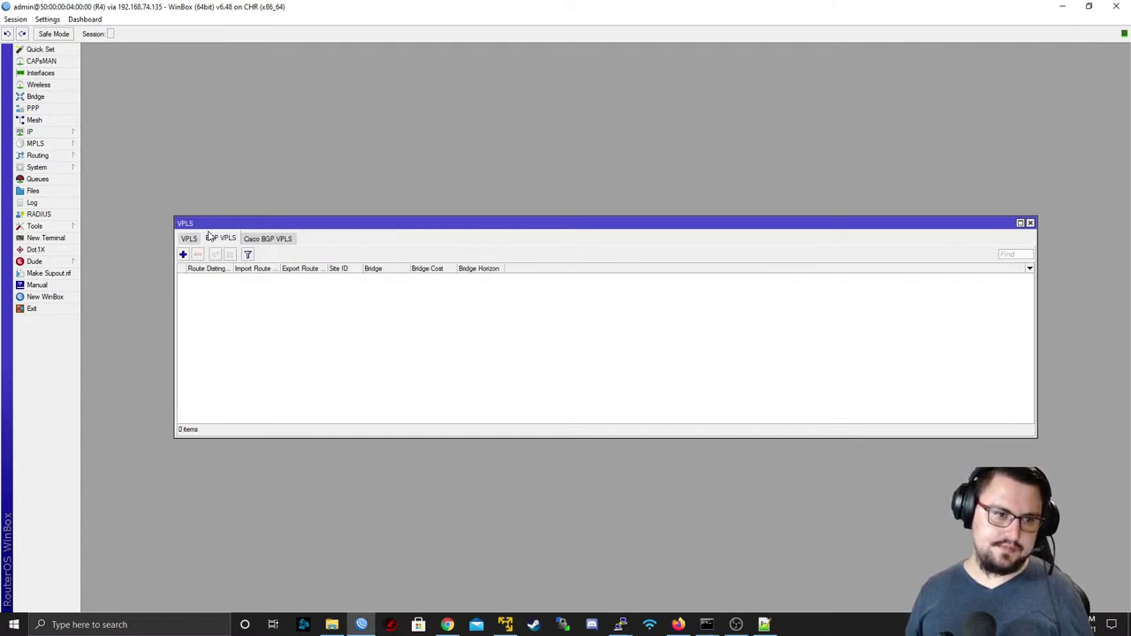
# - Add BGP VPLS instance CUST3_VPLS with route distinguisher 1:3
pyautogui.click(183, 254)
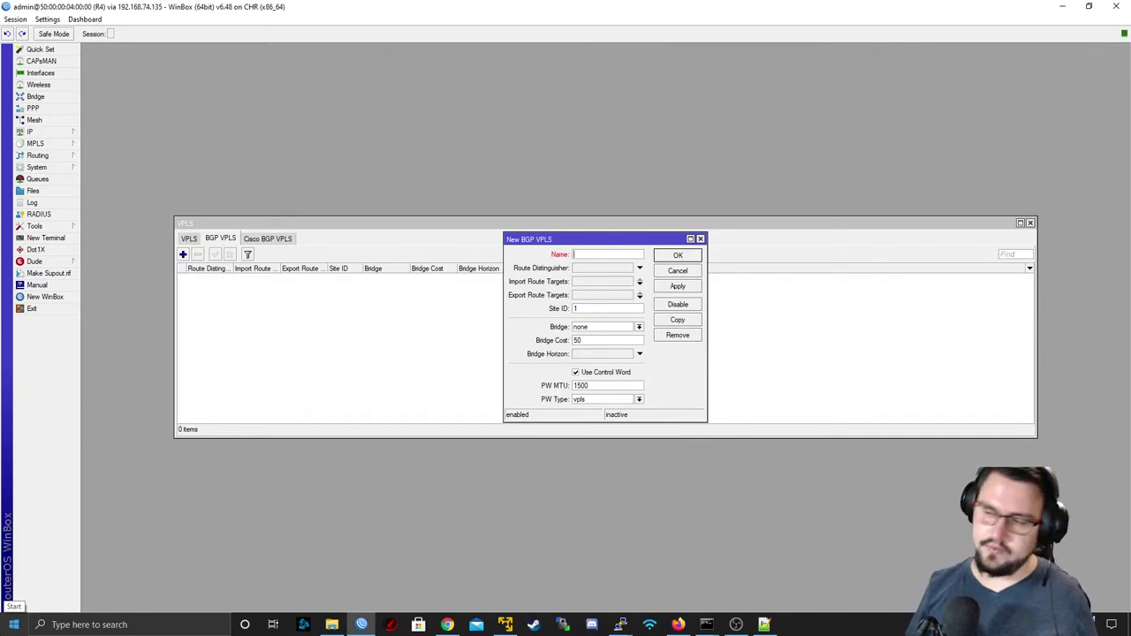
pyautogui.write('3_VPLS')
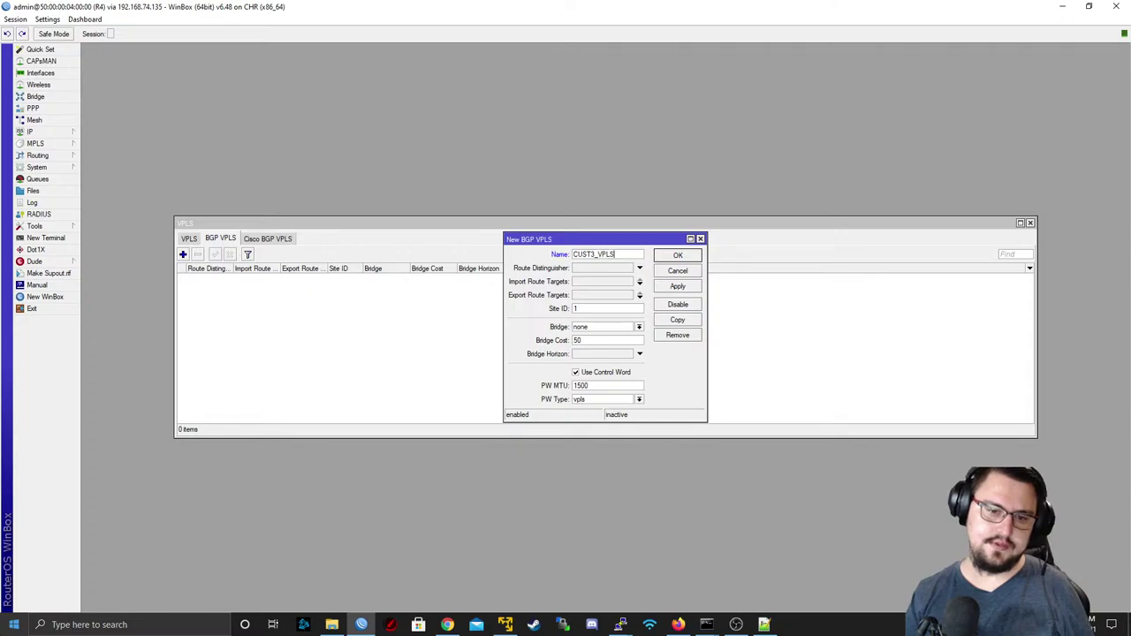
pyautogui.hotkey('alt', 'Tab')
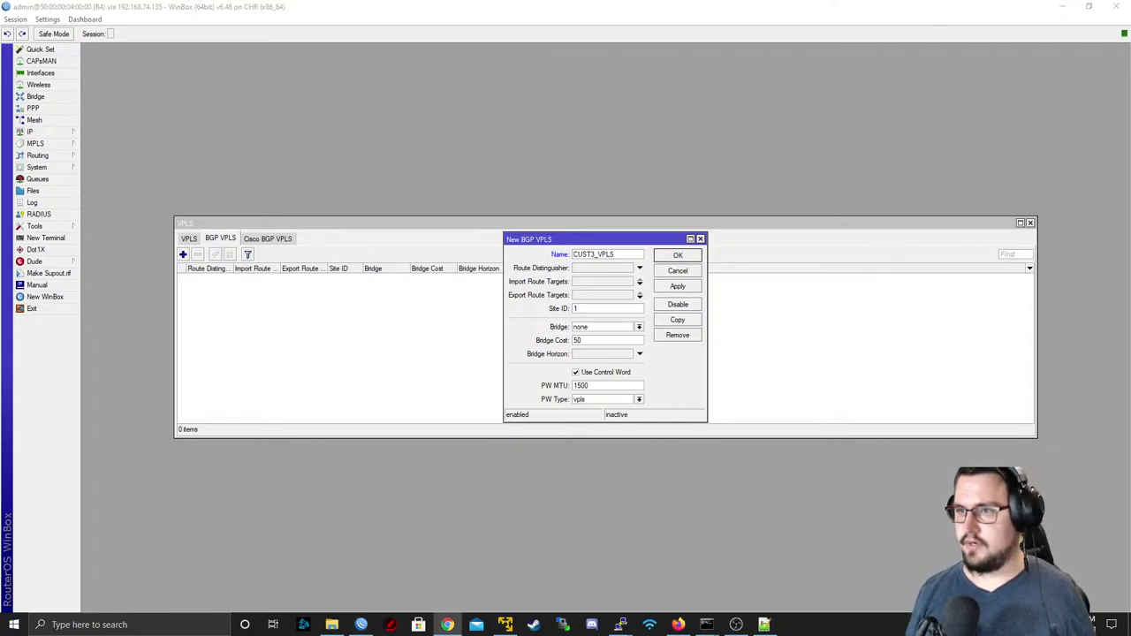
pyautogui.click(610, 268)
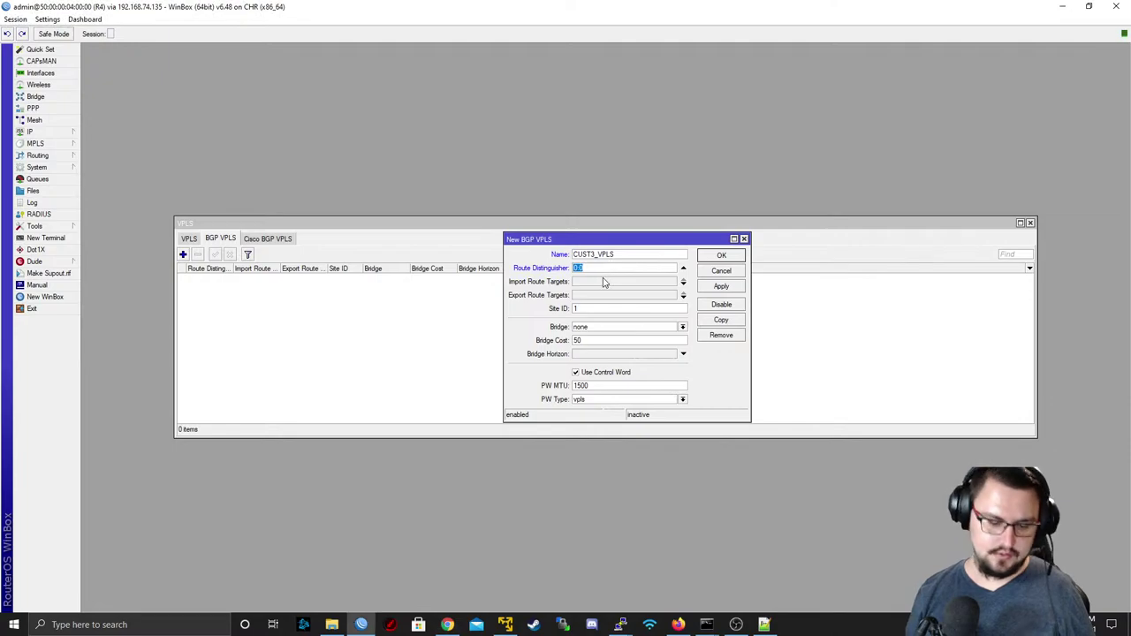
pyautogui.write('1')
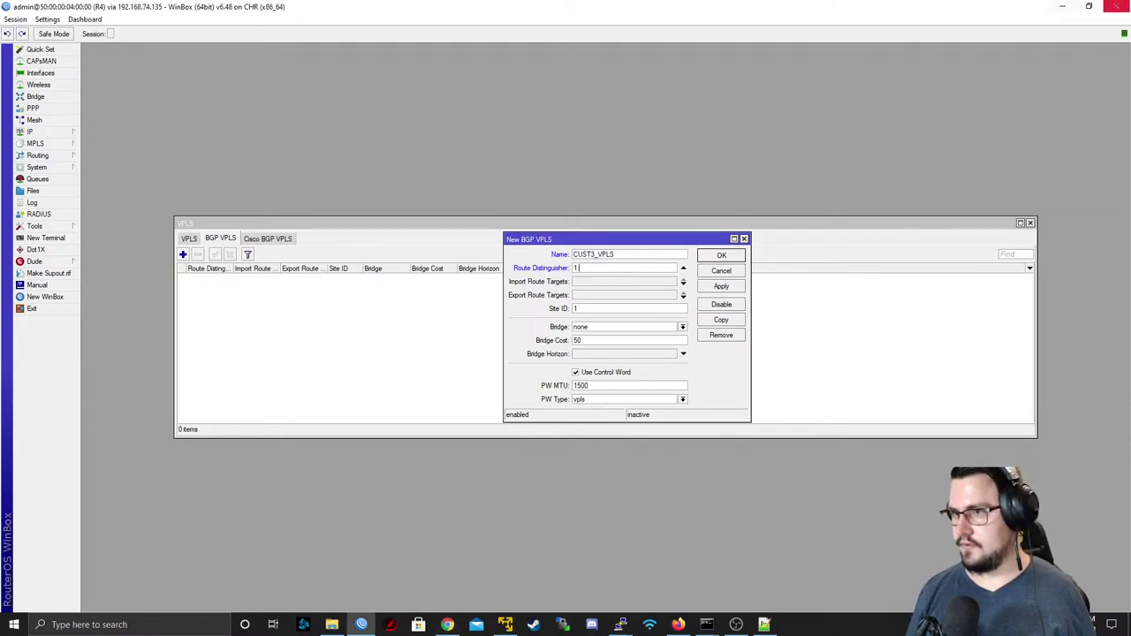
pyautogui.hotkey('alt', 'Tab')
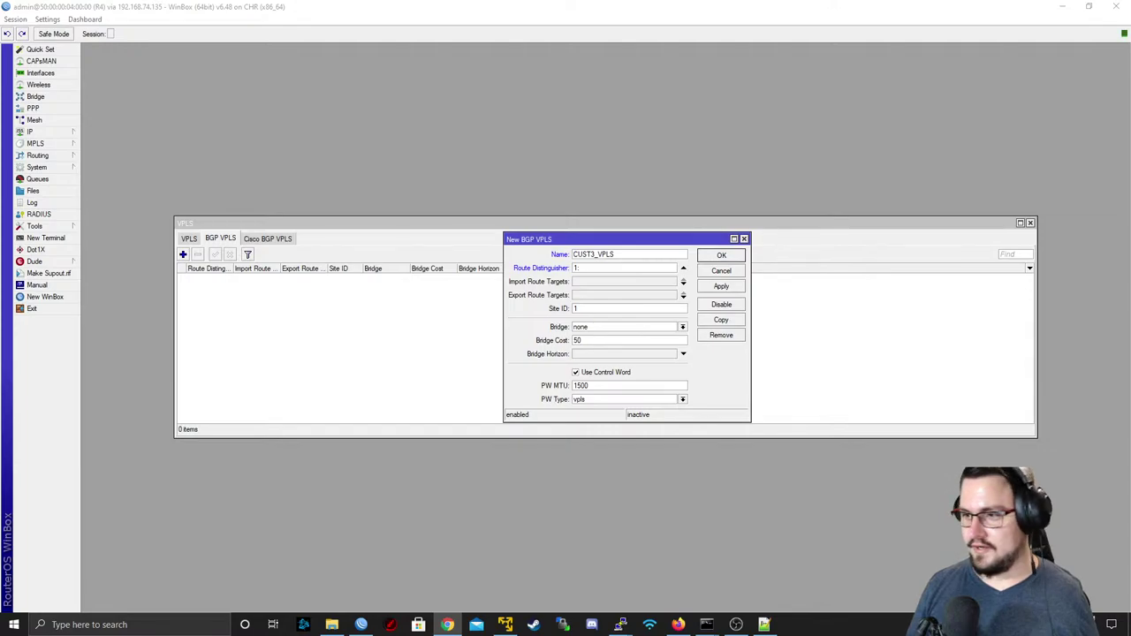
pyautogui.click(631, 268)
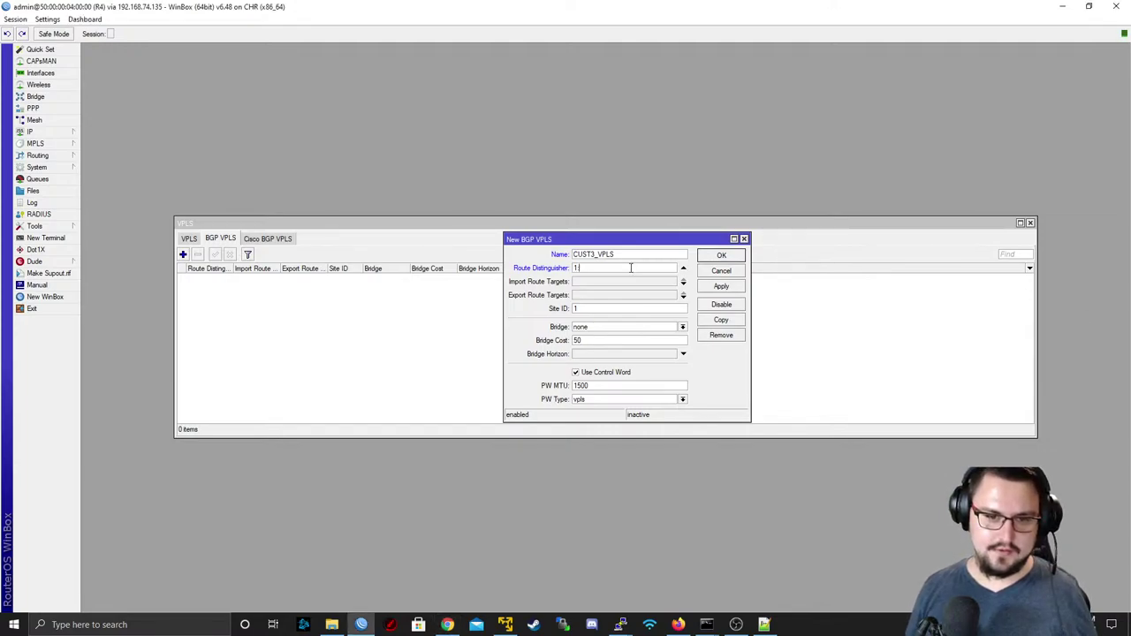
pyautogui.write('3')
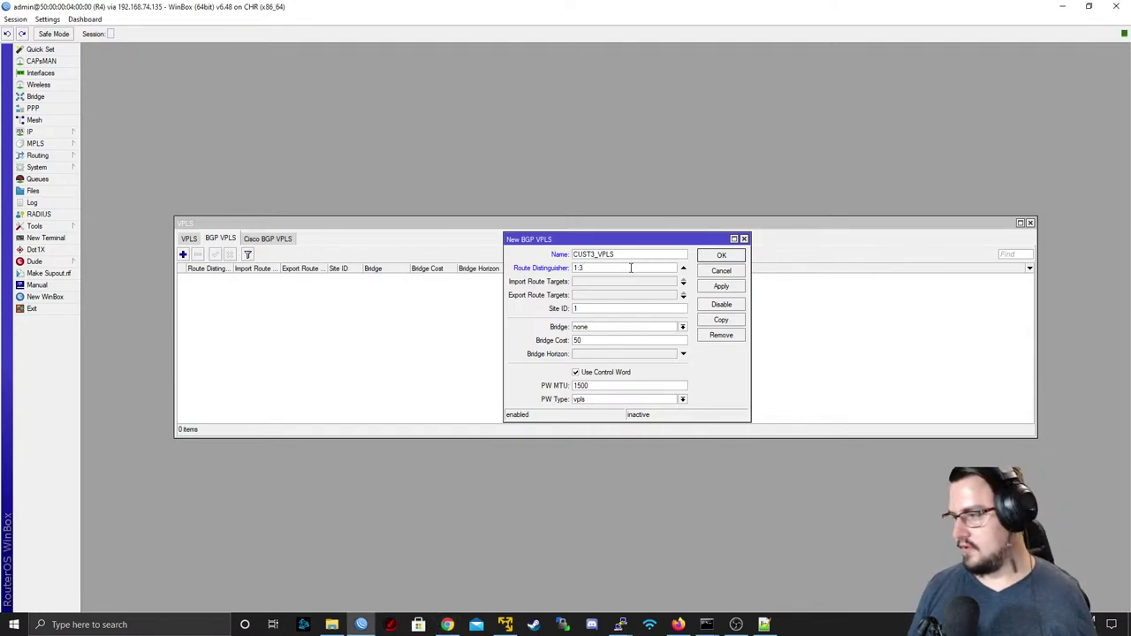
# - Set import and export route targets 1:3, site ID 4, bridge VPLS_CUST3, and save
pyautogui.click(619, 282)
pyautogui.write('1')
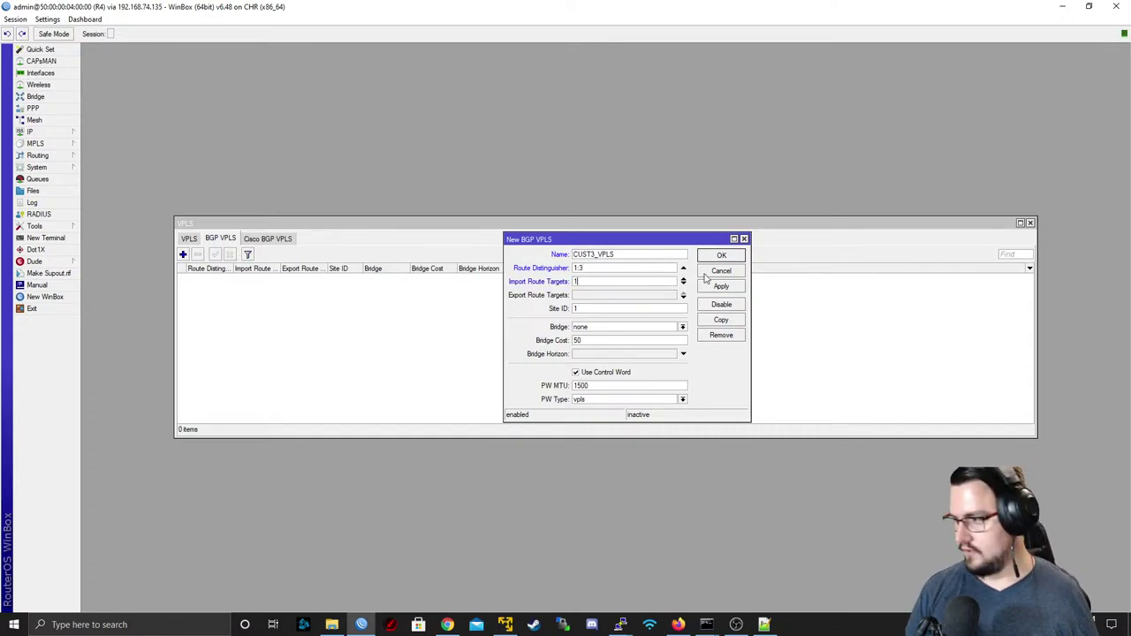
pyautogui.write(':3')
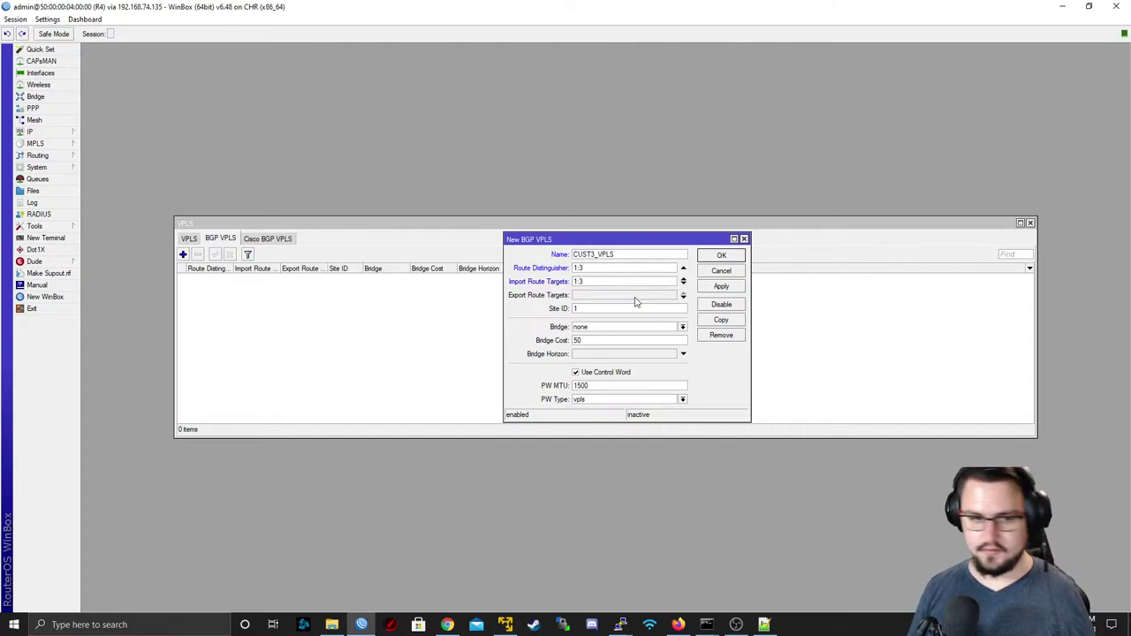
pyautogui.click(599, 295)
pyautogui.write('1:3')
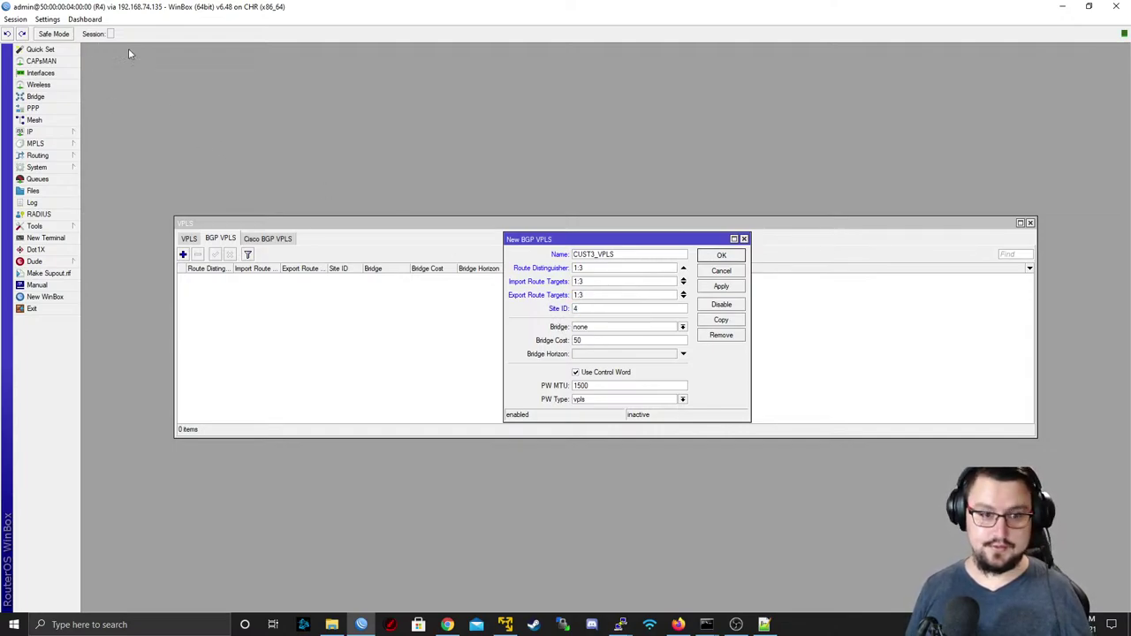
pyautogui.click(599, 329)
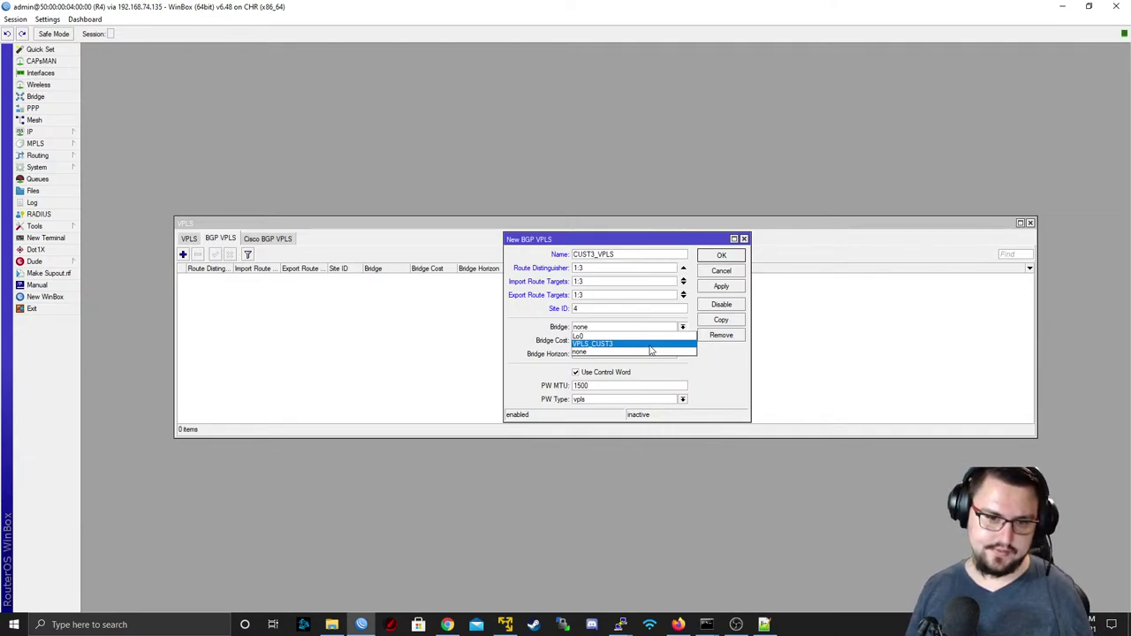
pyautogui.click(648, 345)
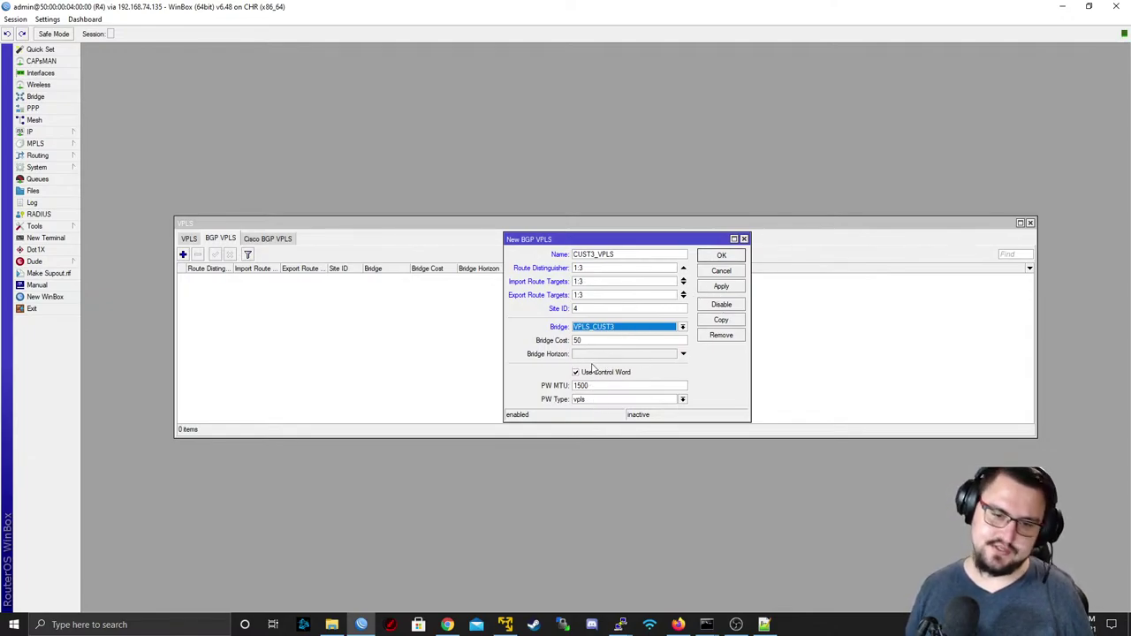
pyautogui.click(710, 288)
pyautogui.click(719, 256)
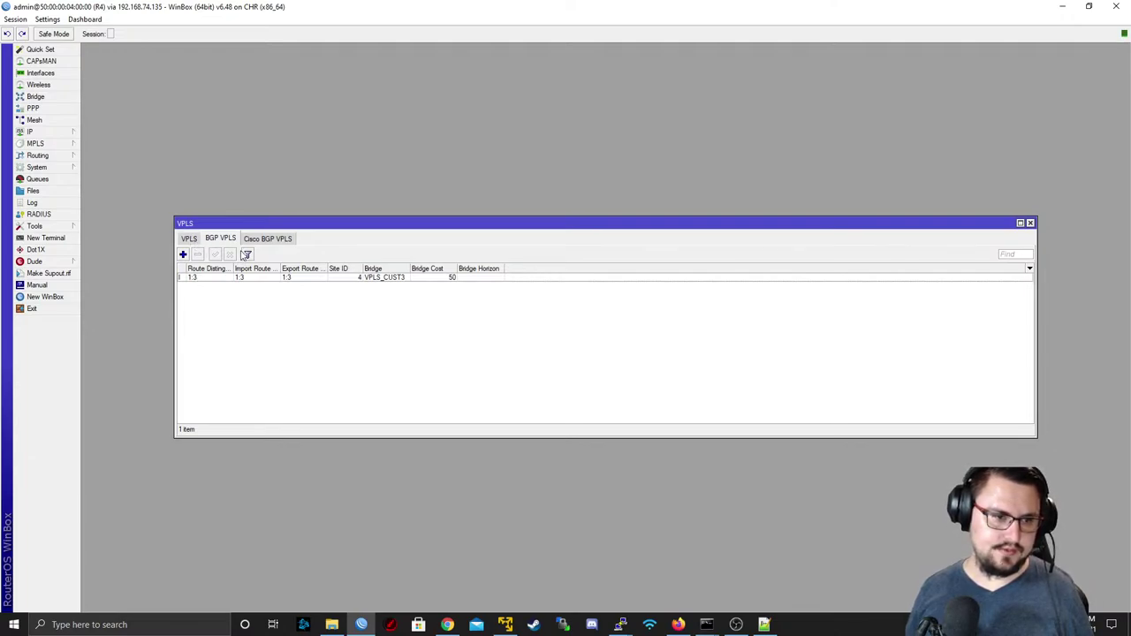
# - Widen the first column of R4's BGP VPLS list
pyautogui.click(189, 240)
pyautogui.click(217, 240)
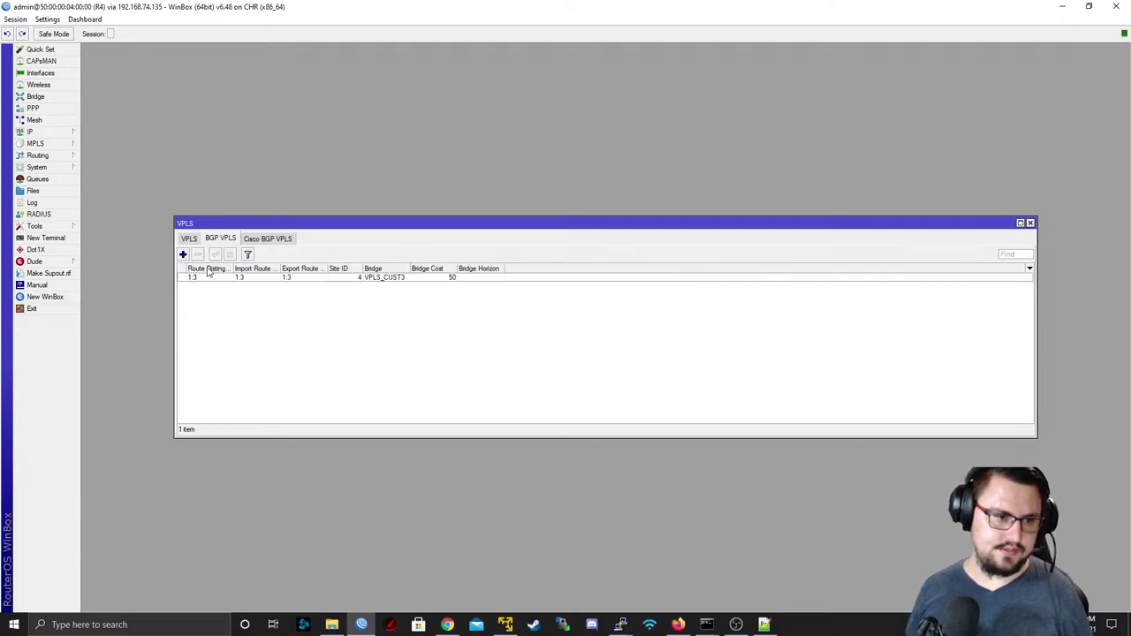
pyautogui.moveTo(187, 270); pyautogui.dragTo(230, 272)
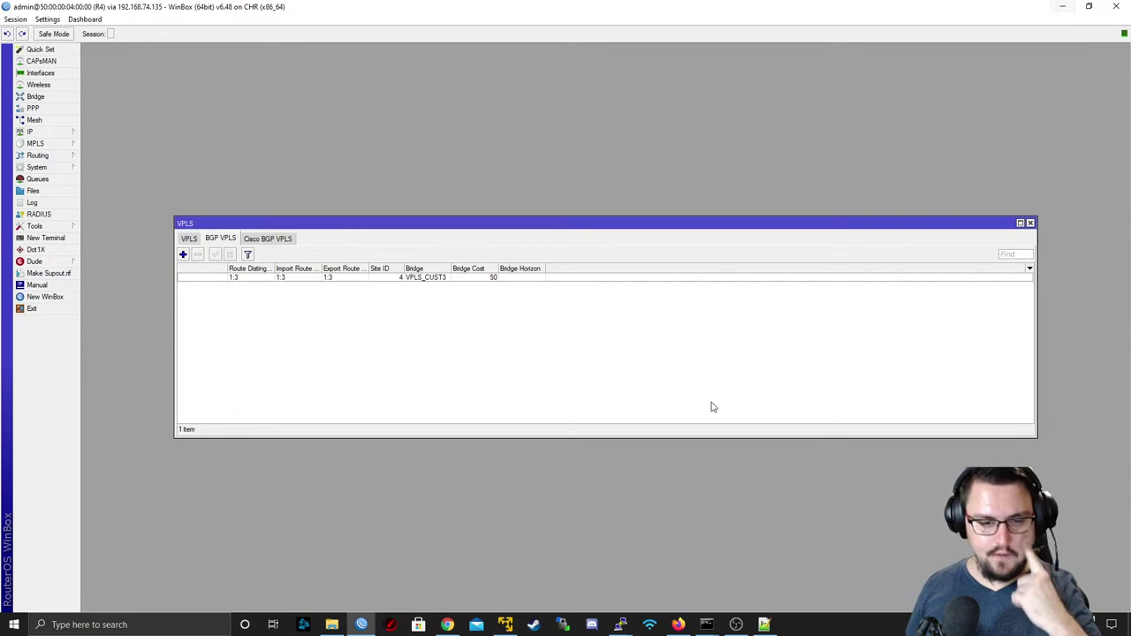
# - Launch a second WinBox login window from the winbox64.exe taskbar icon
pyautogui.click(371, 625)
pyautogui.rightClick(371, 625)
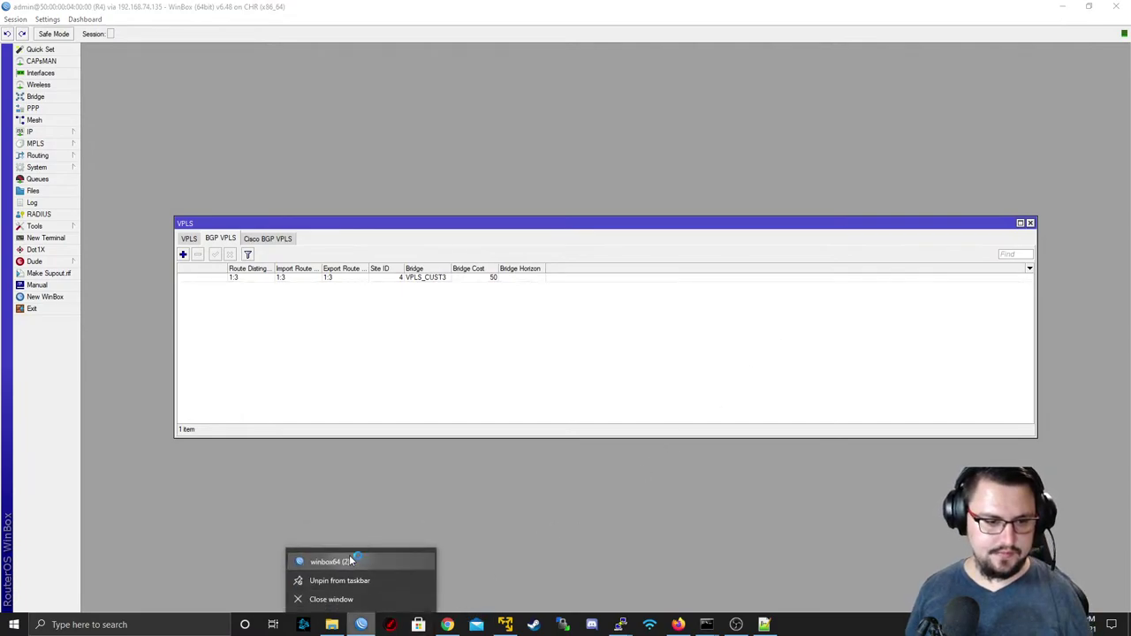
pyautogui.click(352, 558)
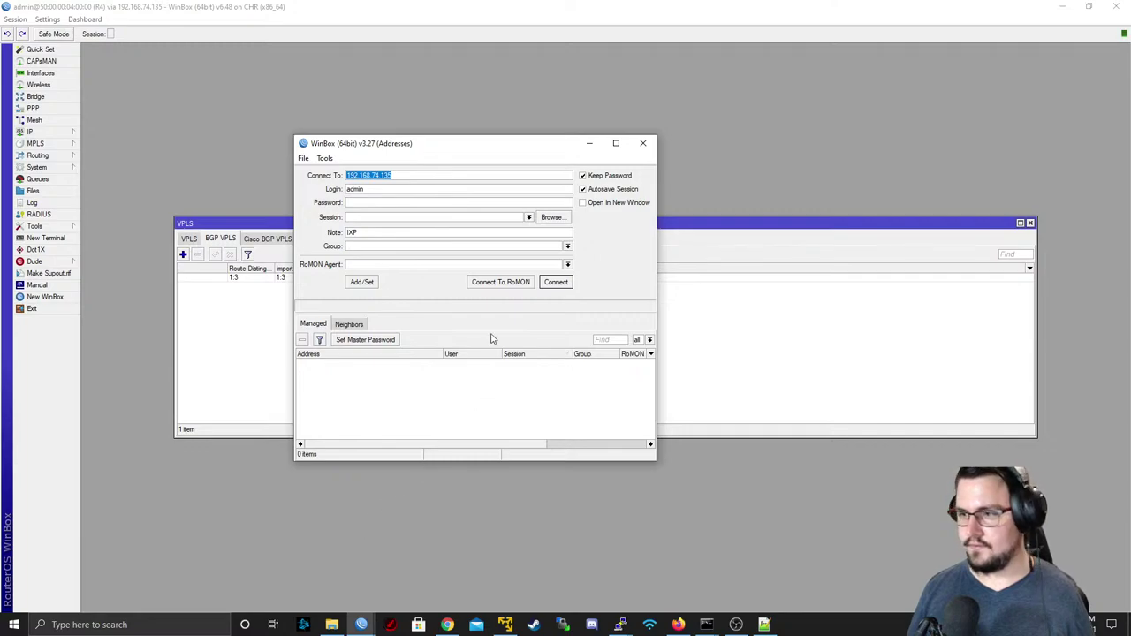
# - Connect to router R5 through RoMON
pyautogui.click(473, 284)
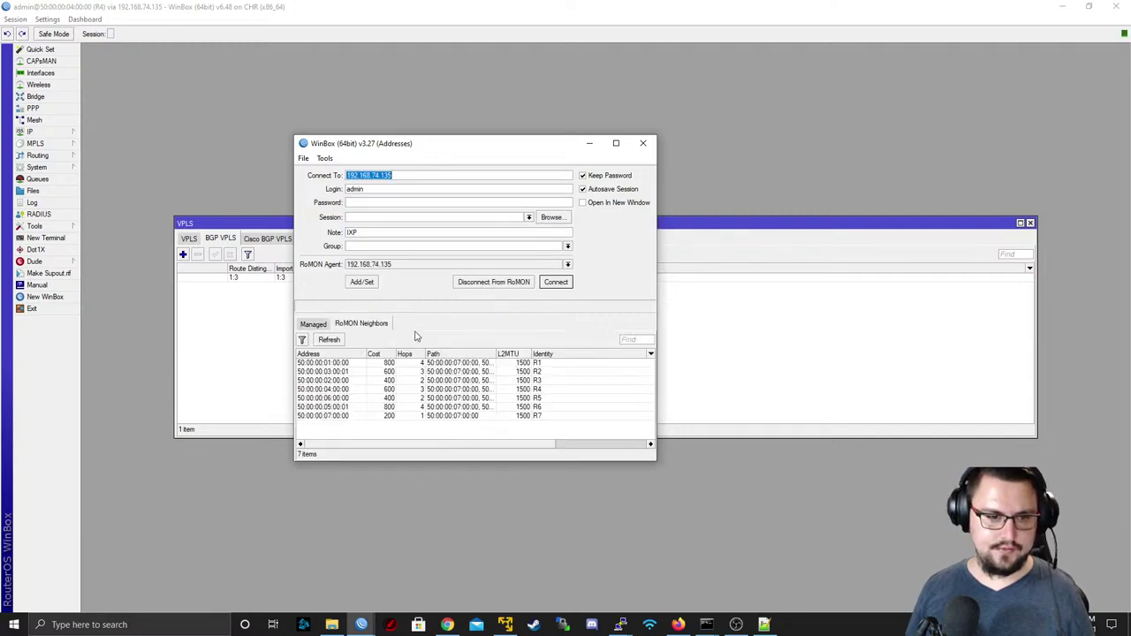
pyautogui.click(484, 406)
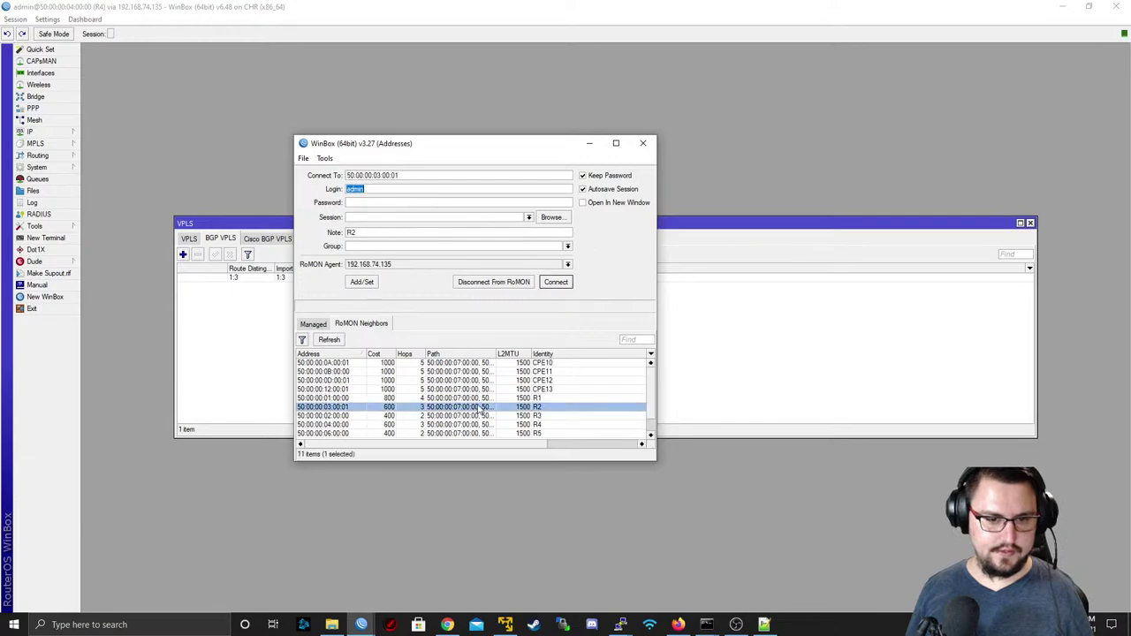
pyautogui.click(468, 433)
pyautogui.click(556, 283)
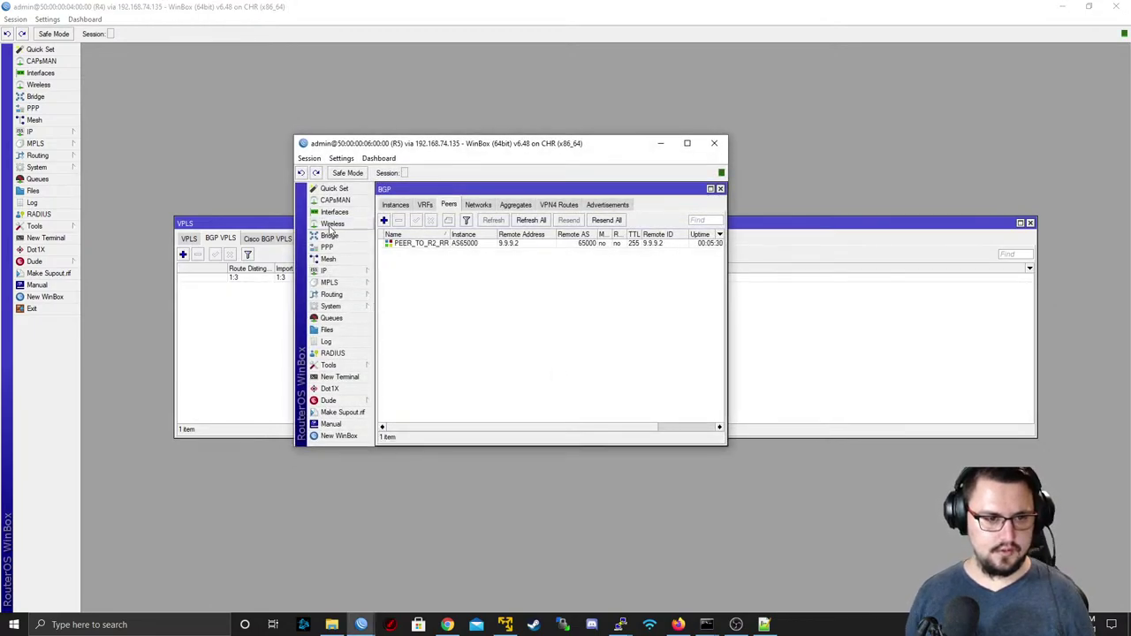
# - Create the bridge VPLS_CUST3 on R5
pyautogui.click(329, 236)
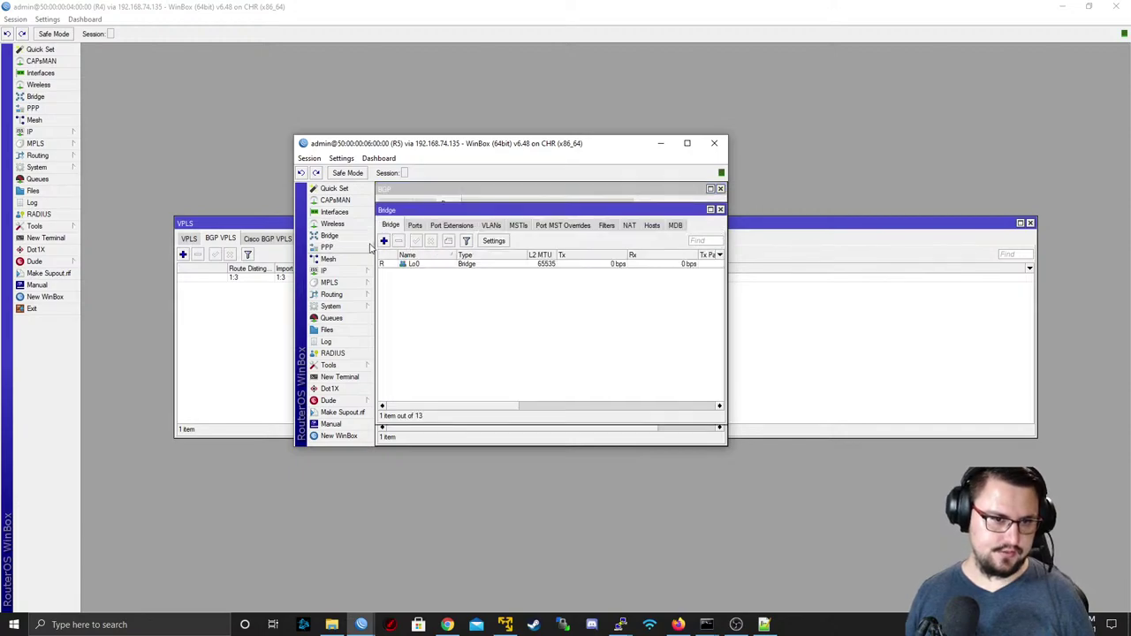
pyautogui.click(383, 240)
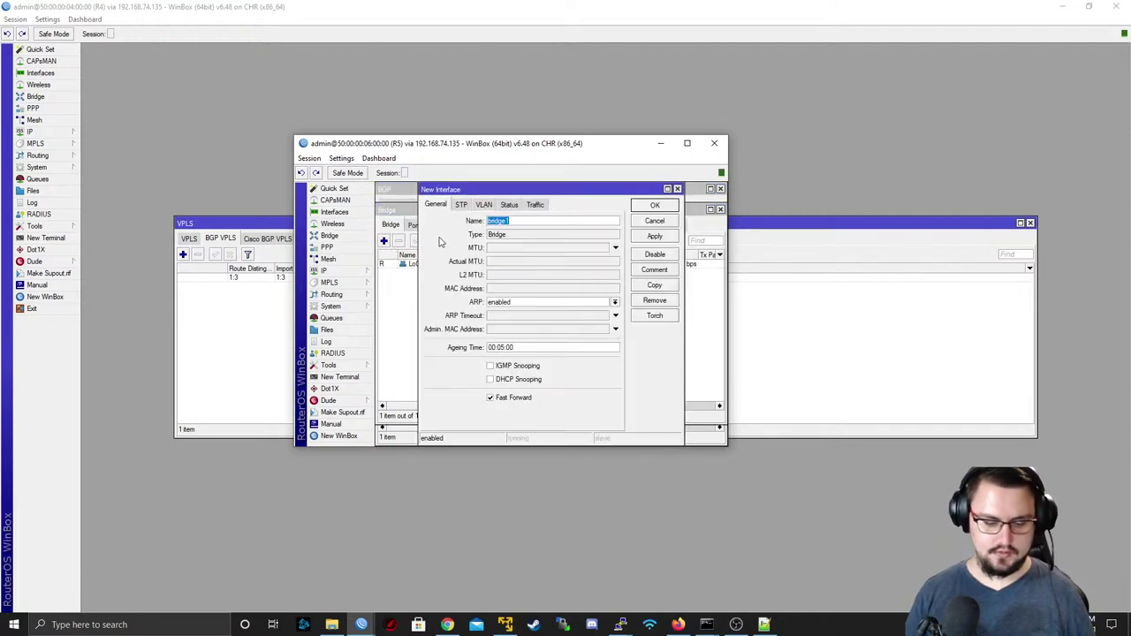
pyautogui.write('VPLS-BGP')
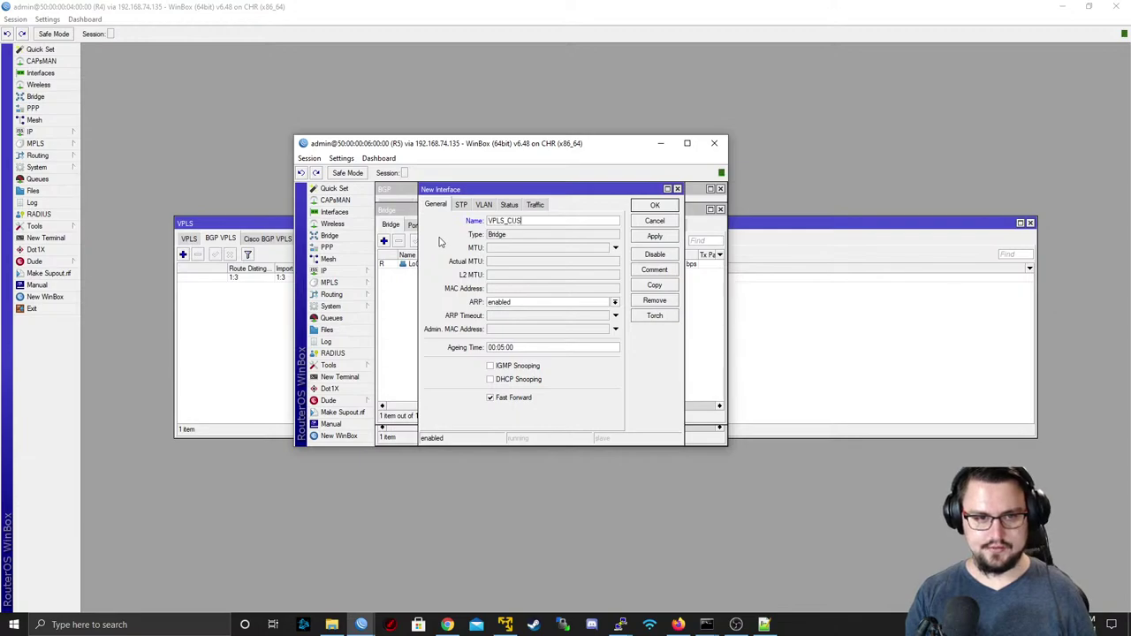
pyautogui.click(460, 205)
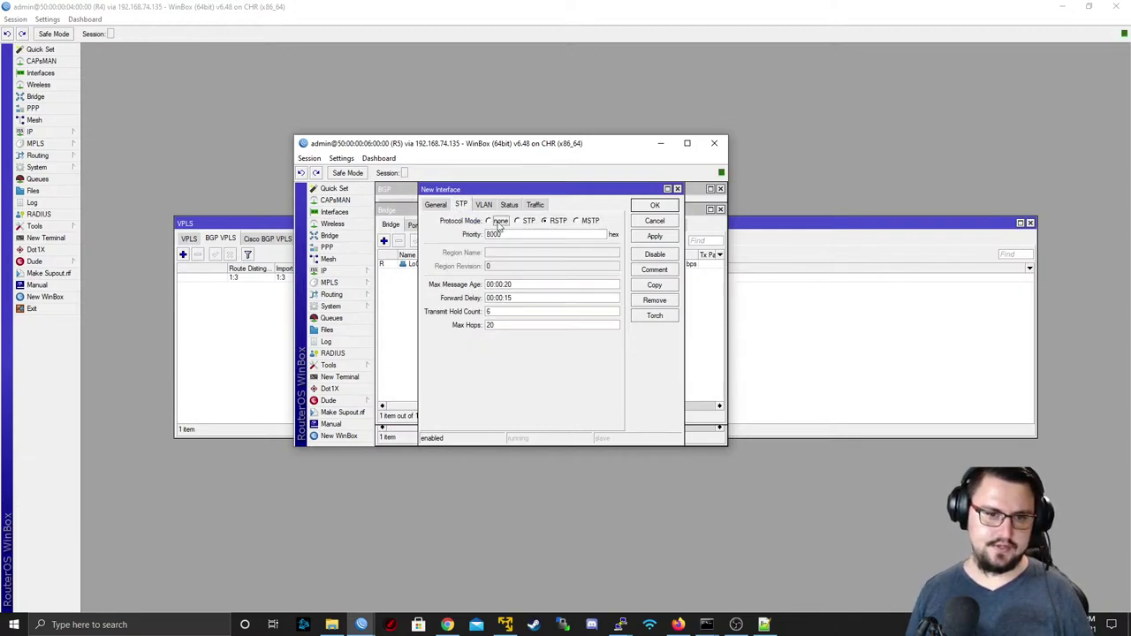
pyautogui.click(655, 236)
pyautogui.click(655, 205)
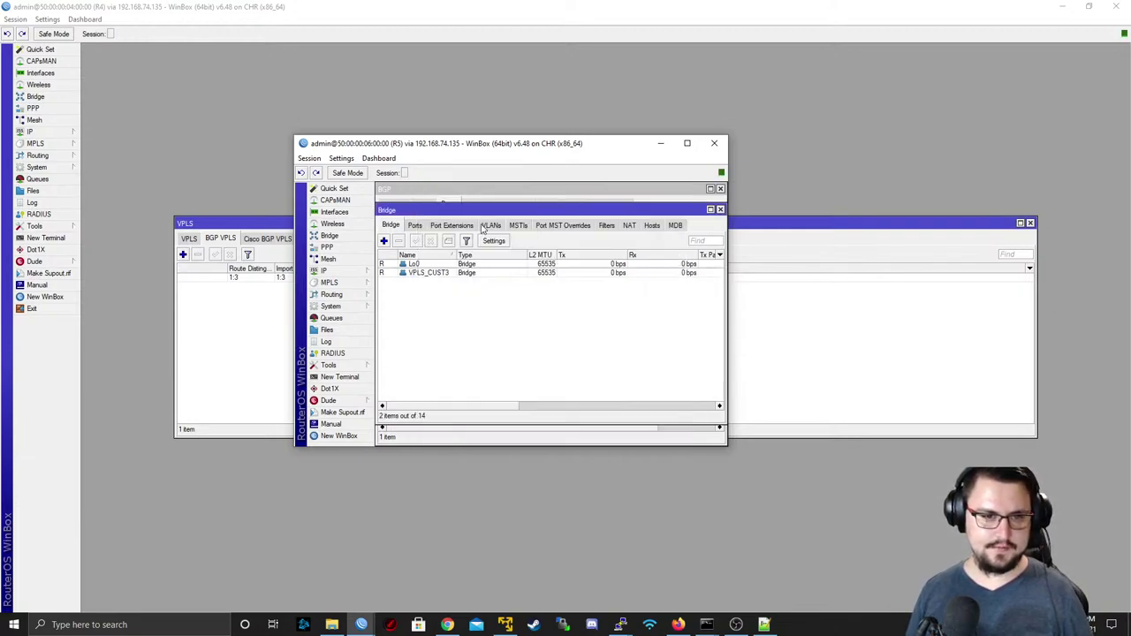
# - Add ether4 as a port of bridge VPLS_CUST3 on R5
pyautogui.click(421, 226)
pyautogui.click(384, 240)
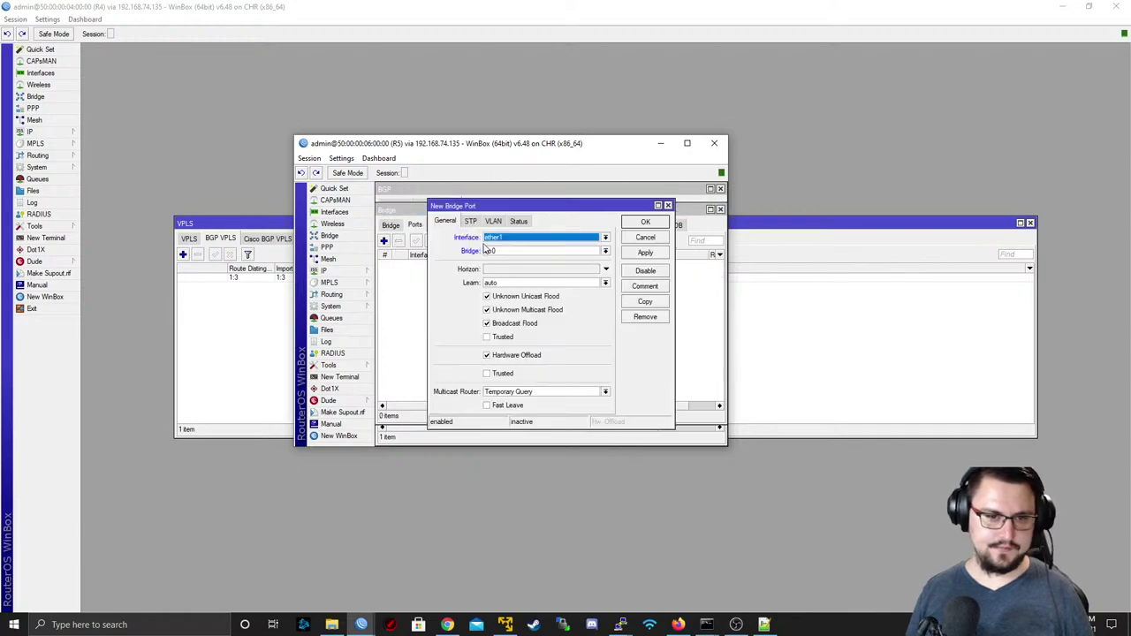
pyautogui.click(488, 241)
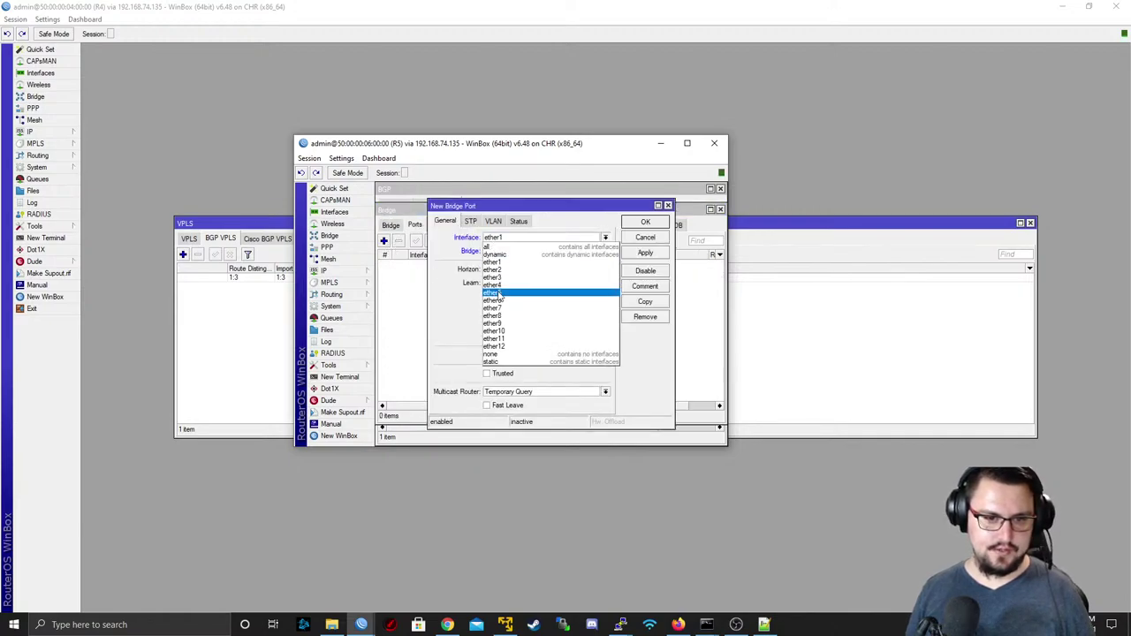
pyautogui.click(492, 284)
pyautogui.click(503, 251)
pyautogui.click(521, 261)
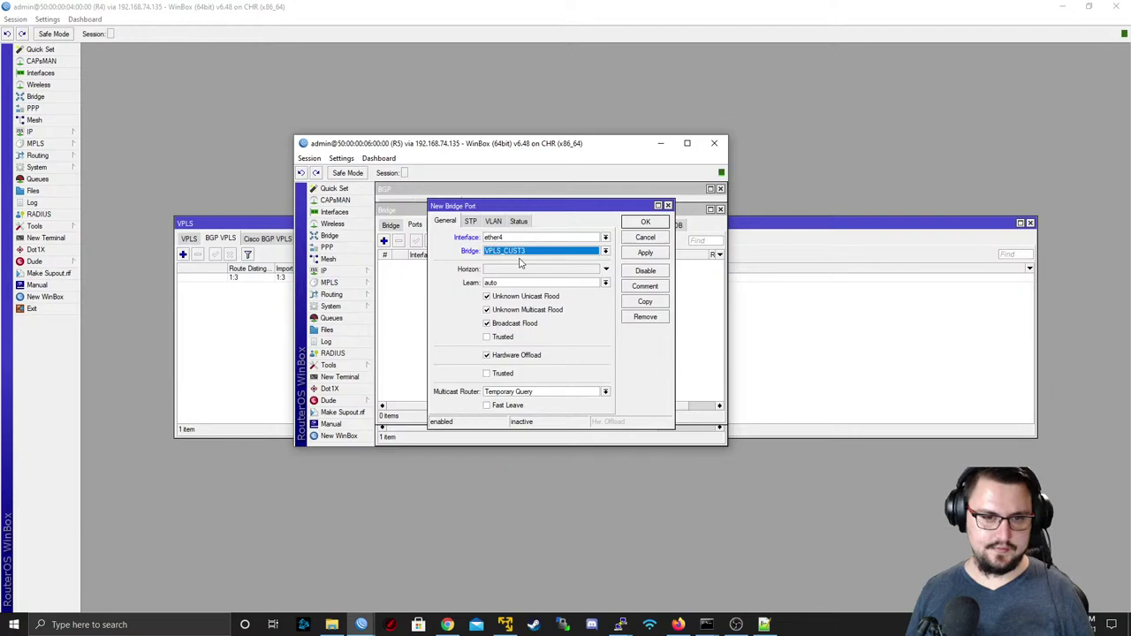
pyautogui.click(645, 255)
pyautogui.click(645, 222)
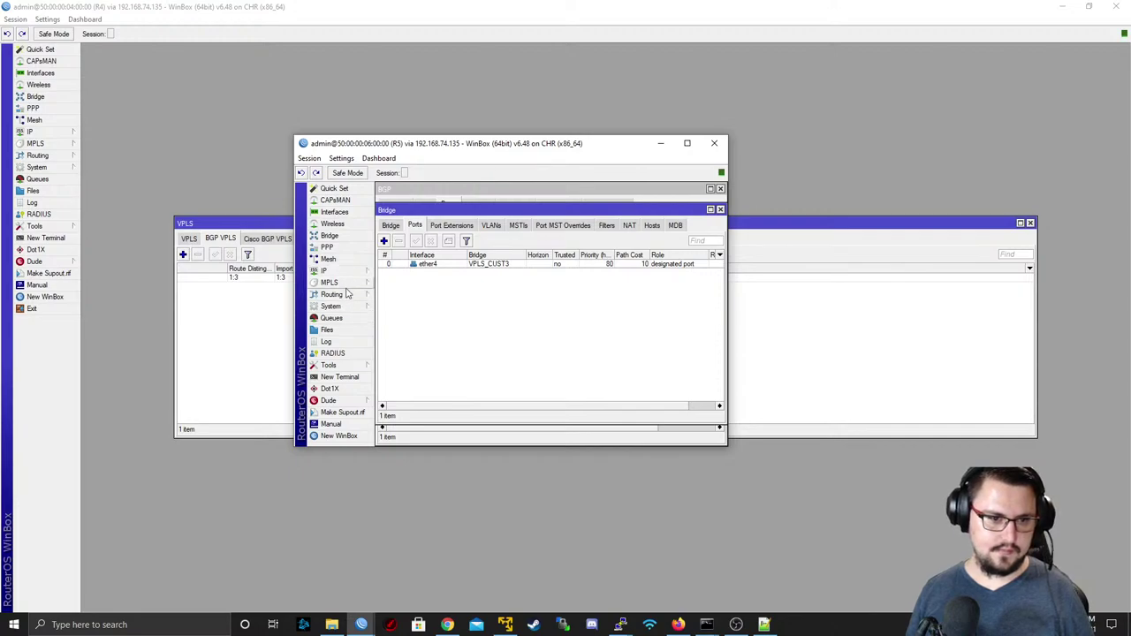
# - Start a new BGP VPLS instance on R5 named CUSVPLS_CUST3
pyautogui.click(341, 282)
pyautogui.click(390, 308)
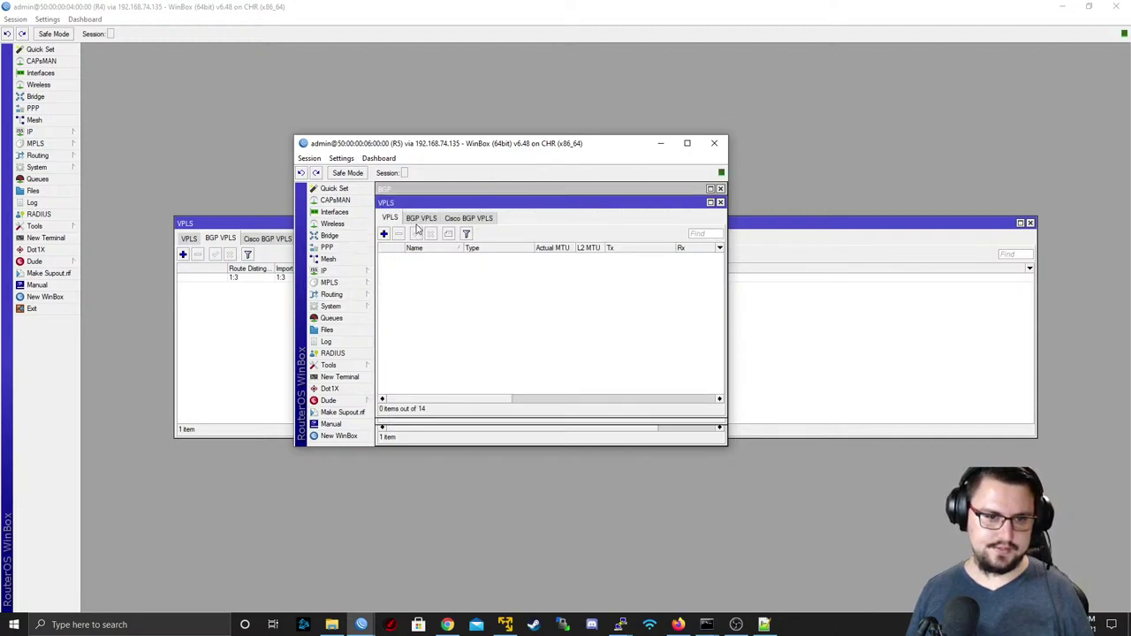
pyautogui.click(418, 220)
pyautogui.click(384, 234)
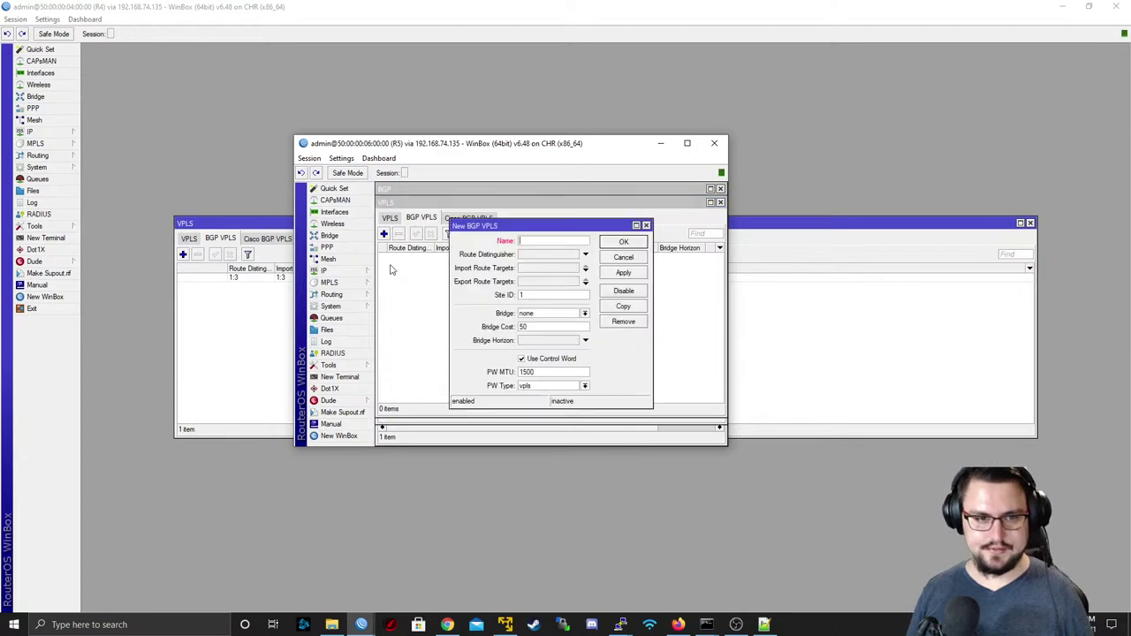
pyautogui.write('CU')
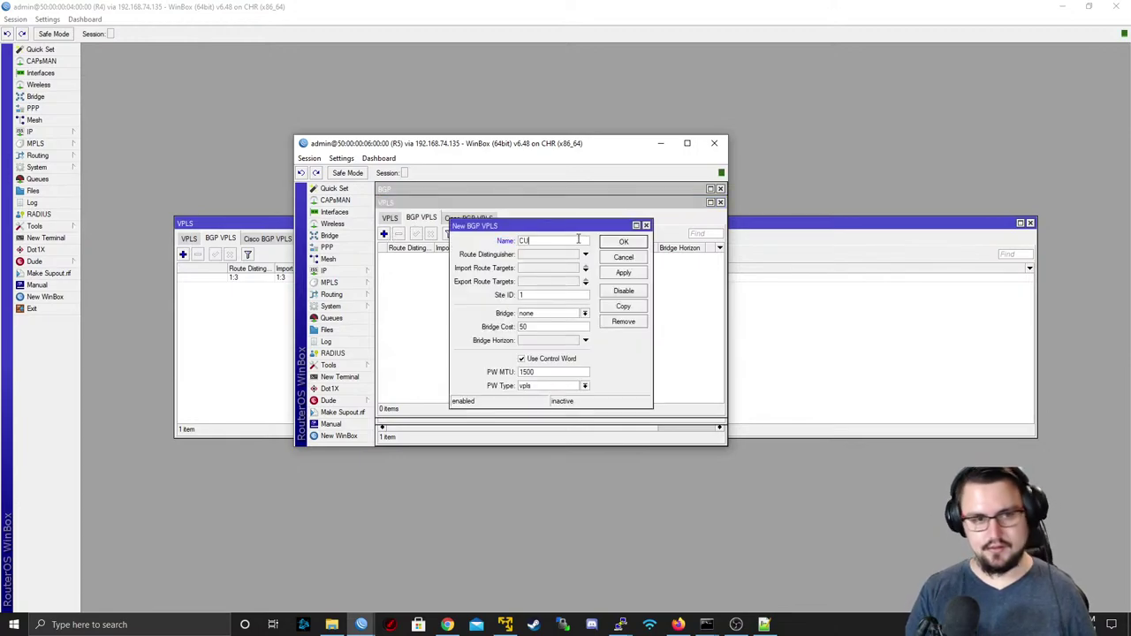
pyautogui.write('SVPLS_')
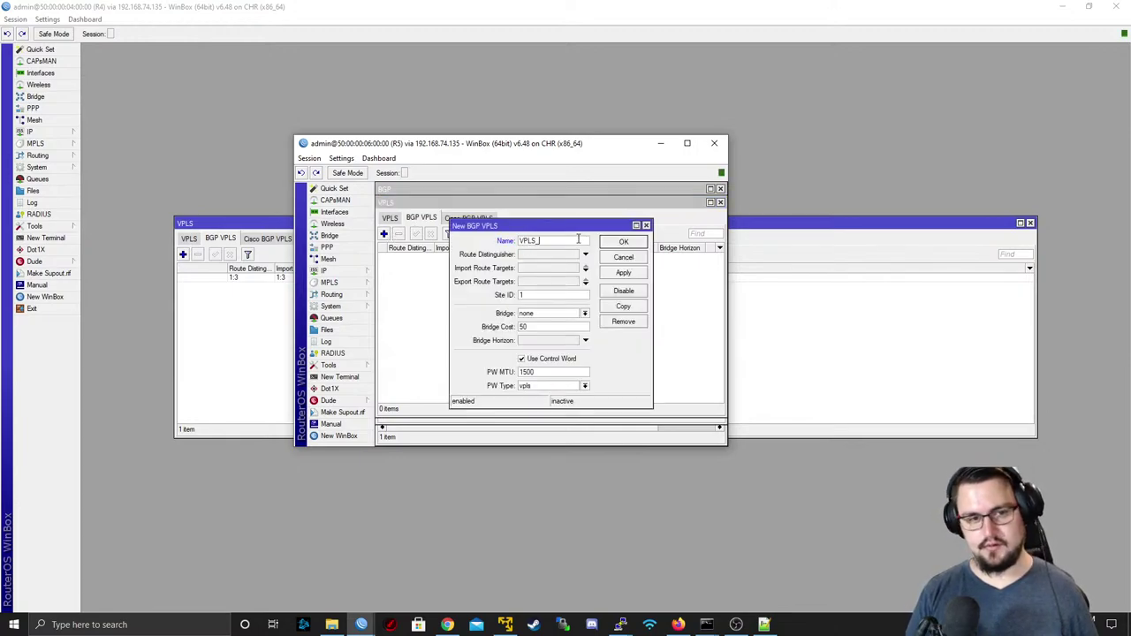
pyautogui.write('CUST3')
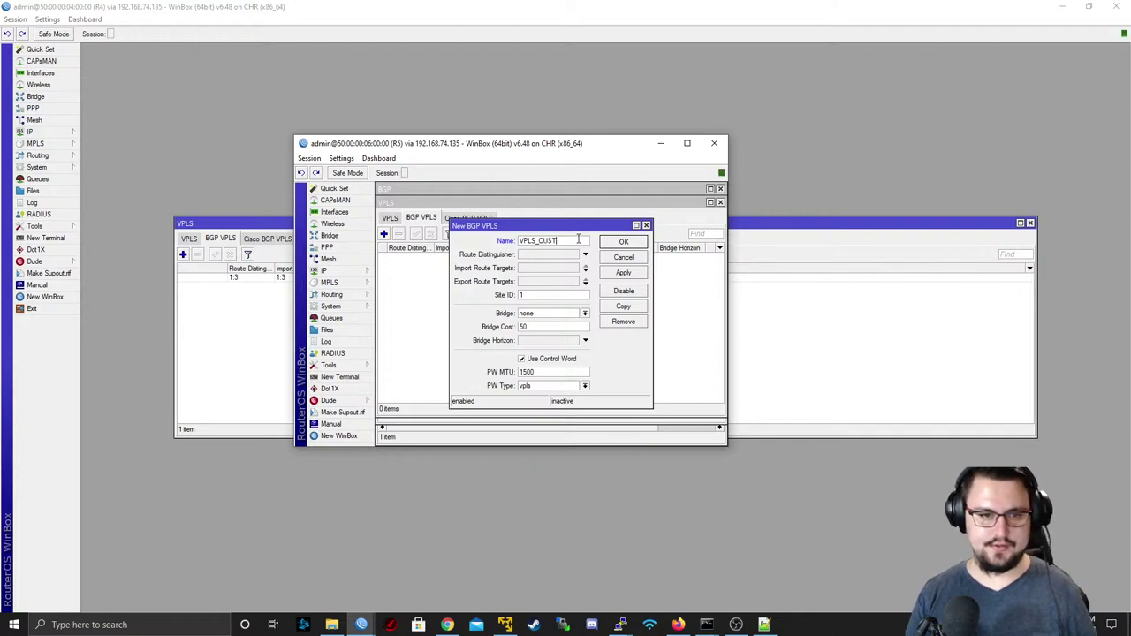
# - Give it route distinguisher and route targets 1:3, site ID 5, bridge VPLS_CUST3, and save
pyautogui.click(534, 254)
pyautogui.write('1')
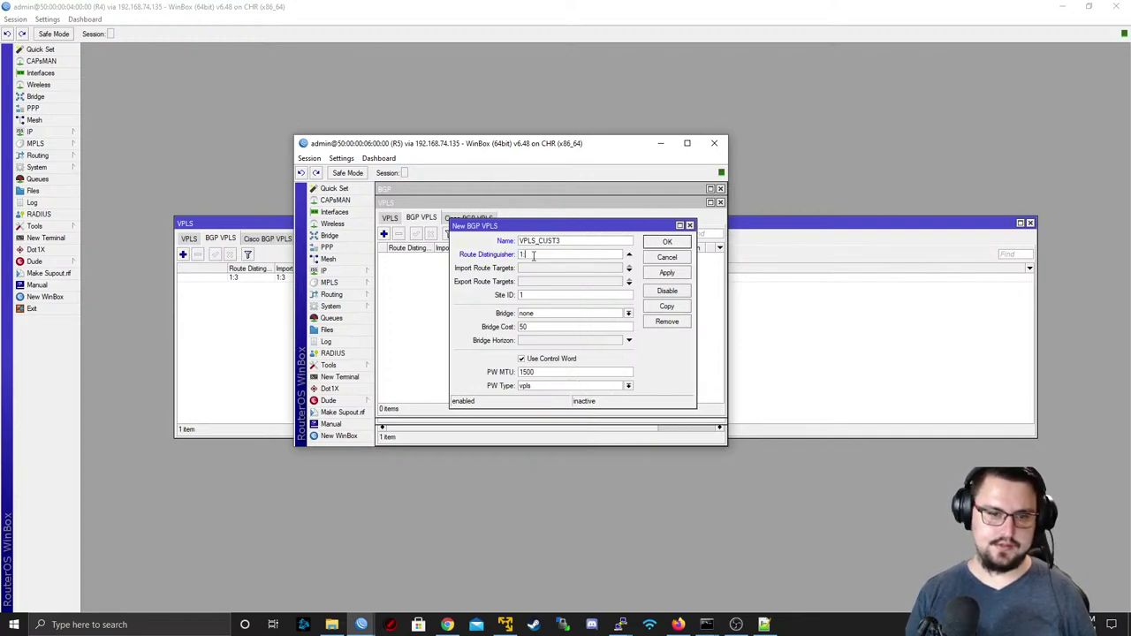
pyautogui.write(':3')
pyautogui.press('Tab')
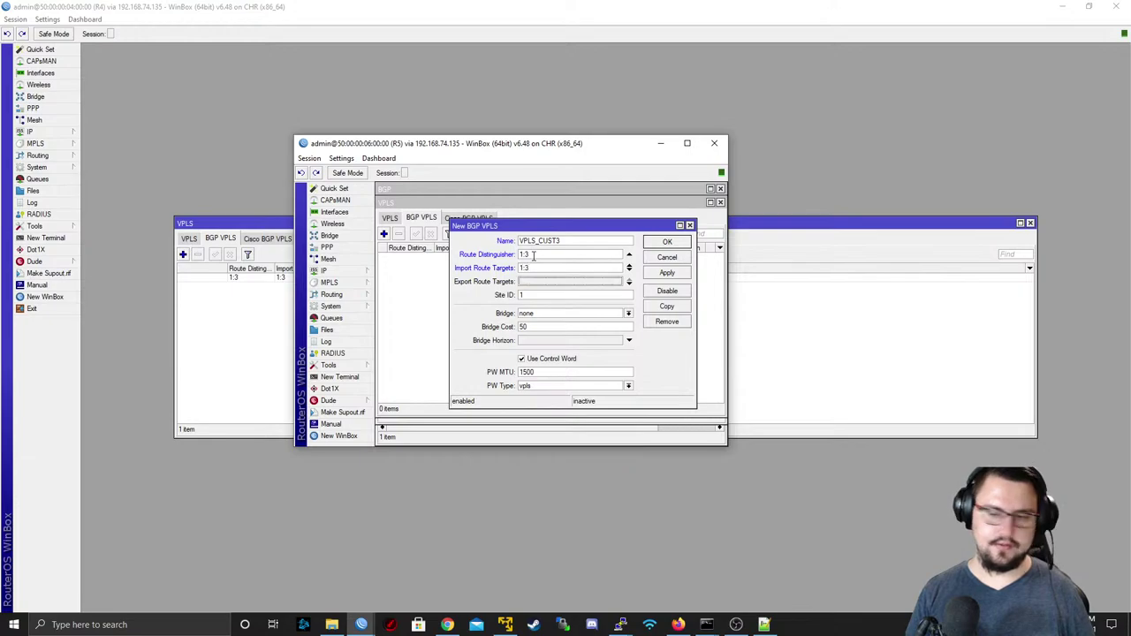
pyautogui.write('1:3')
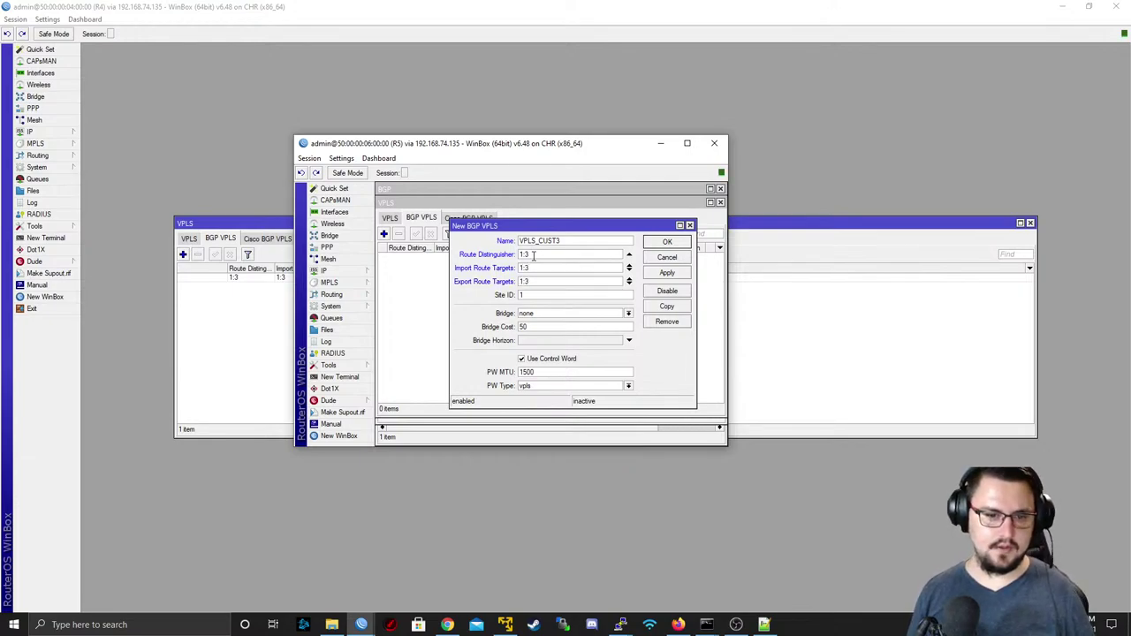
pyautogui.press('Tab')
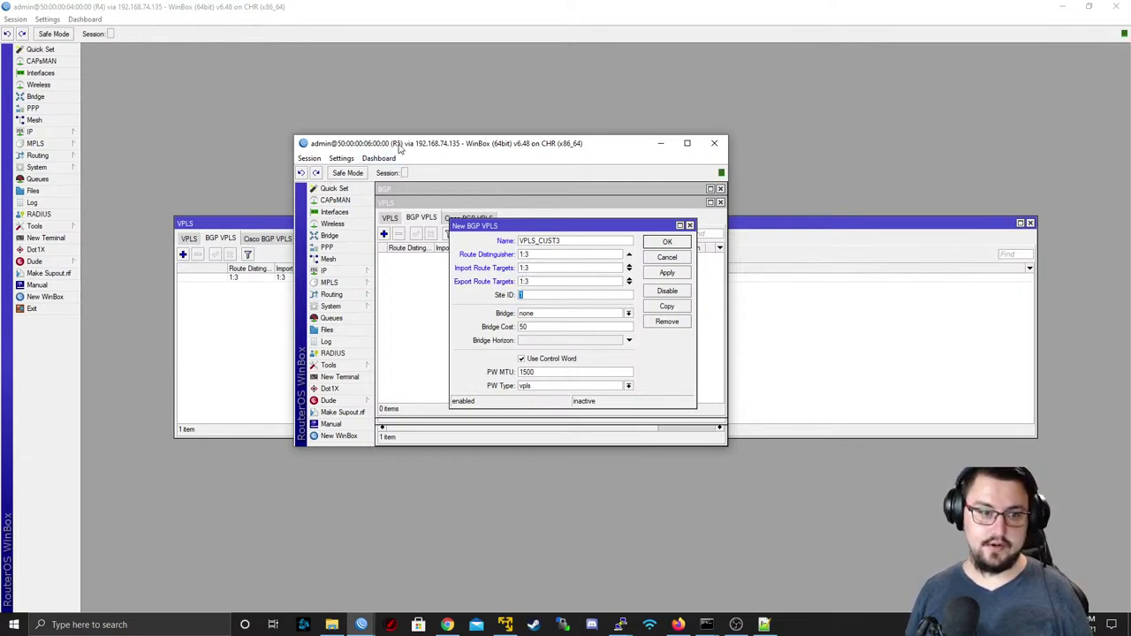
pyautogui.write('5')
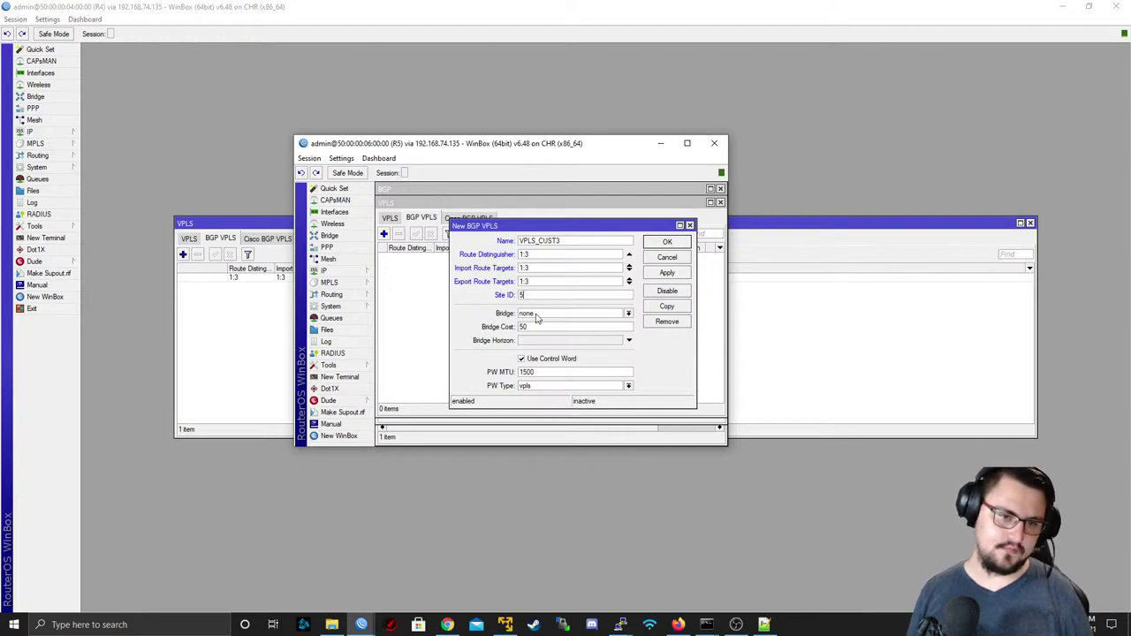
pyautogui.click(537, 316)
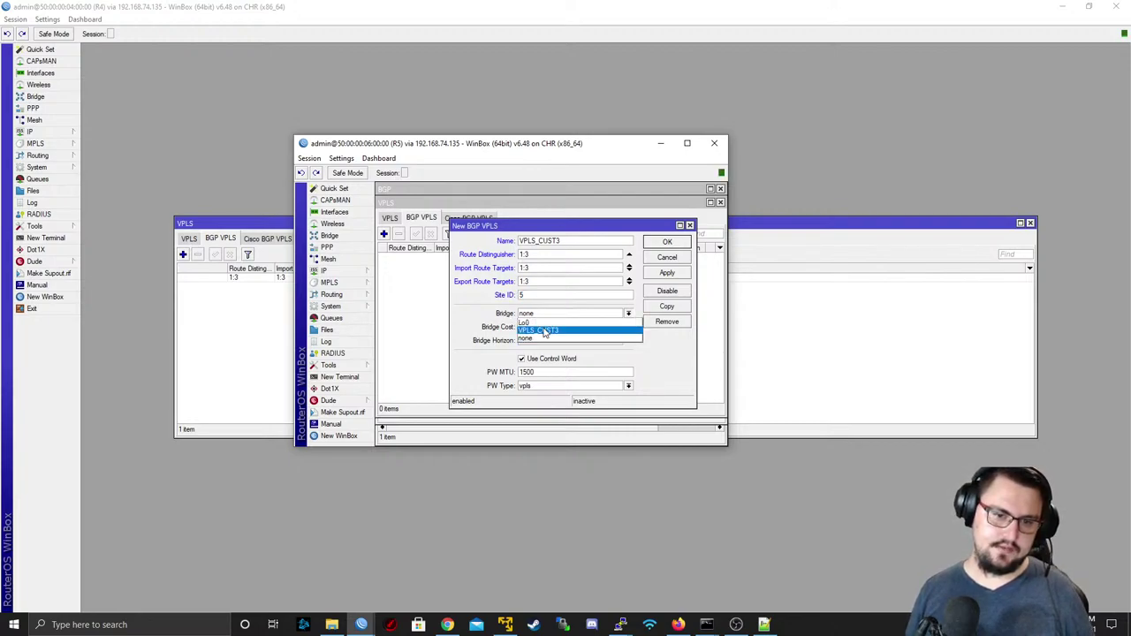
pyautogui.click(547, 329)
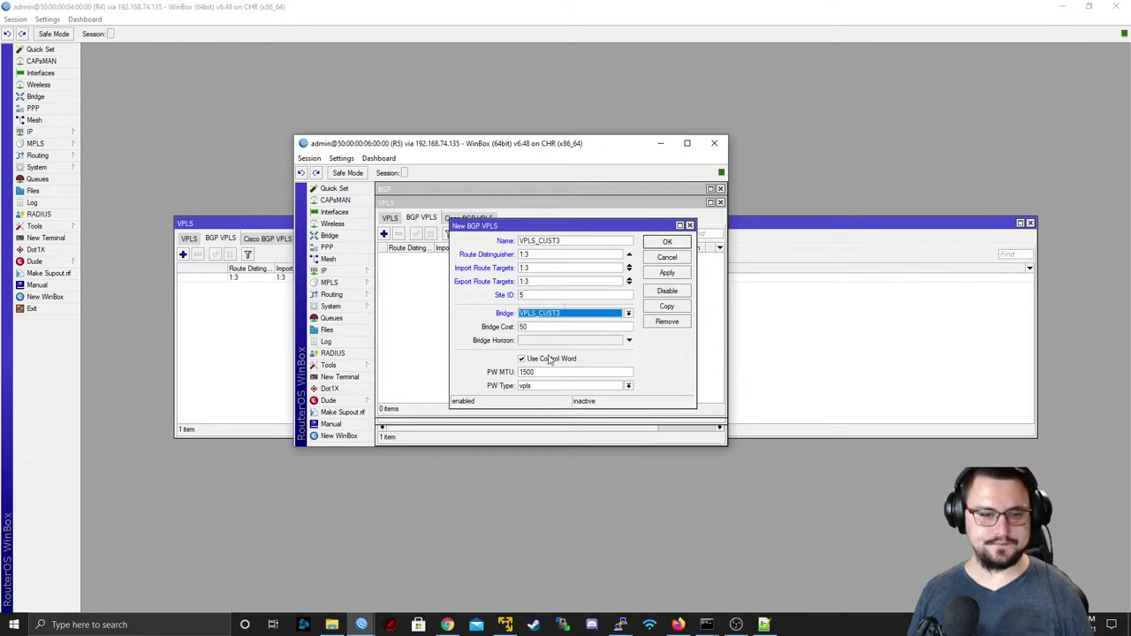
pyautogui.click(667, 273)
pyautogui.click(667, 242)
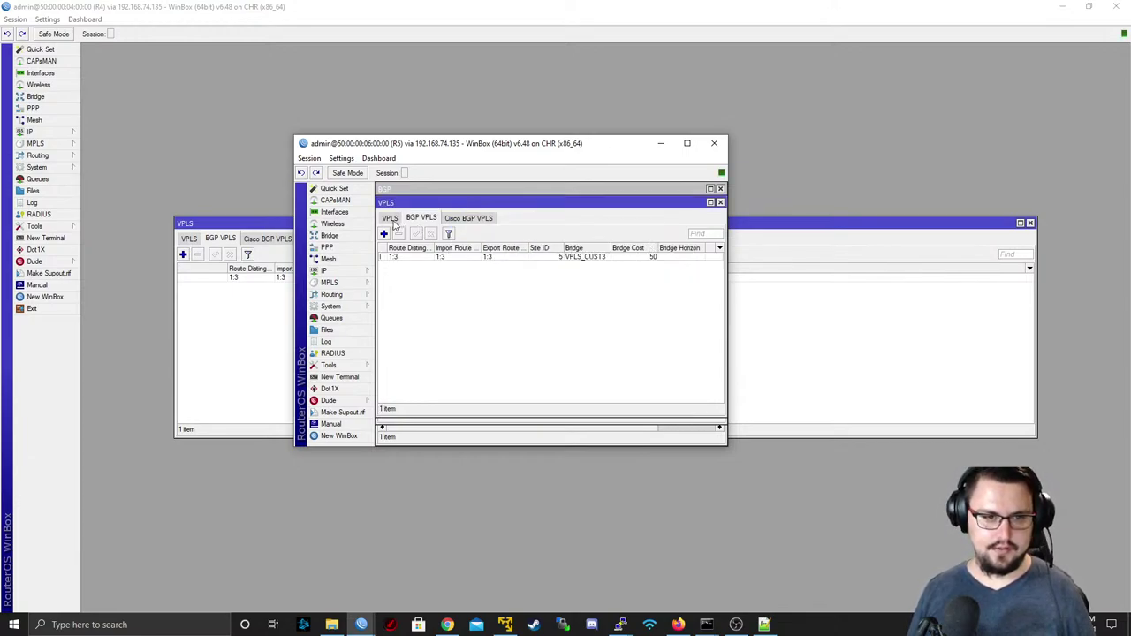
pyautogui.click(392, 219)
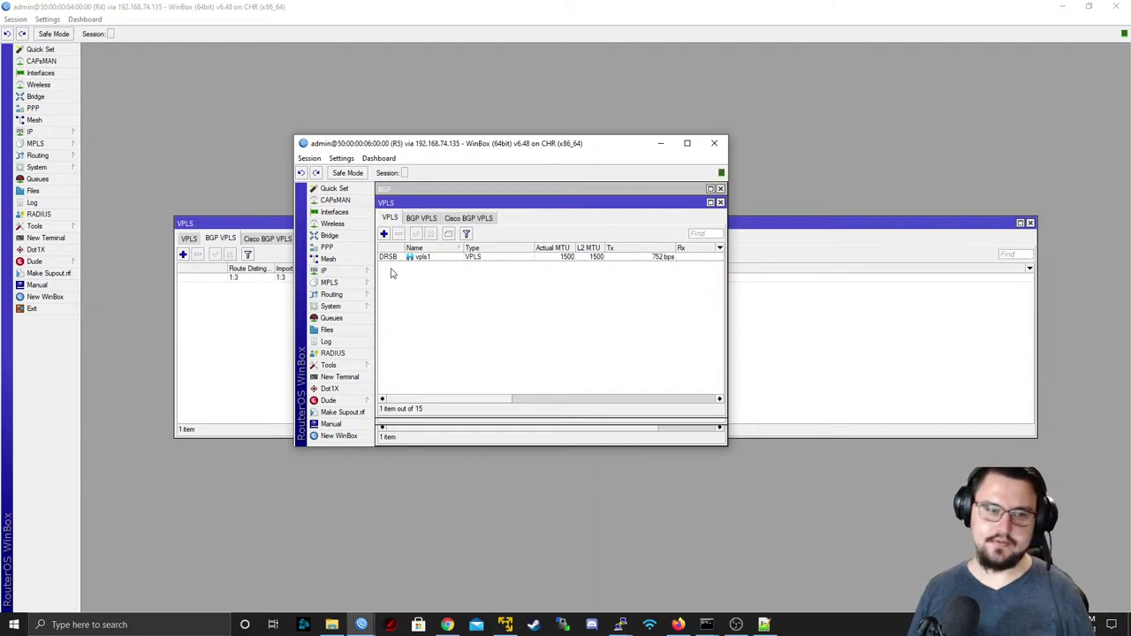
# - Check that vpls1 is dynamic and running on R5 and in R4's interfaces, then show R4's bridges
pyautogui.click(385, 258)
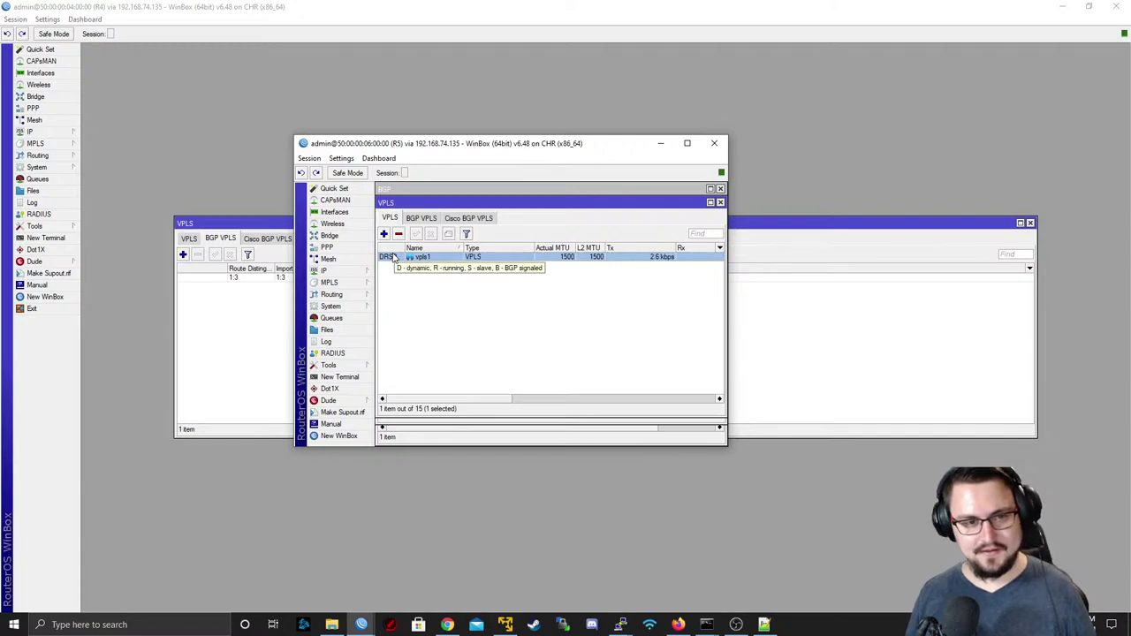
pyautogui.click(64, 74)
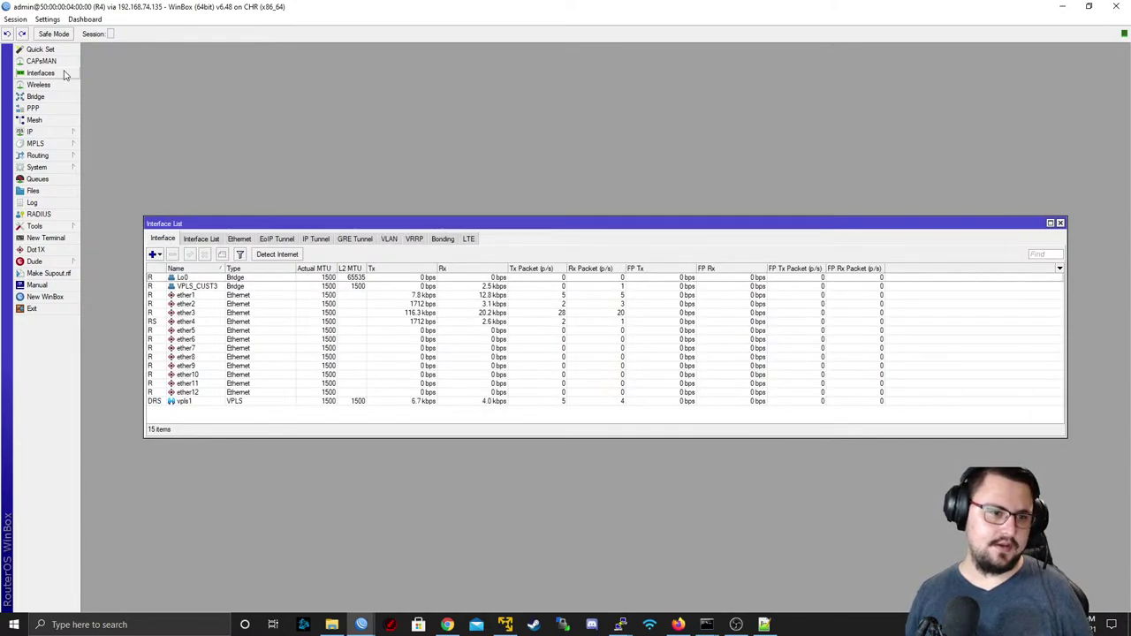
pyautogui.click(182, 394)
pyautogui.click(318, 401)
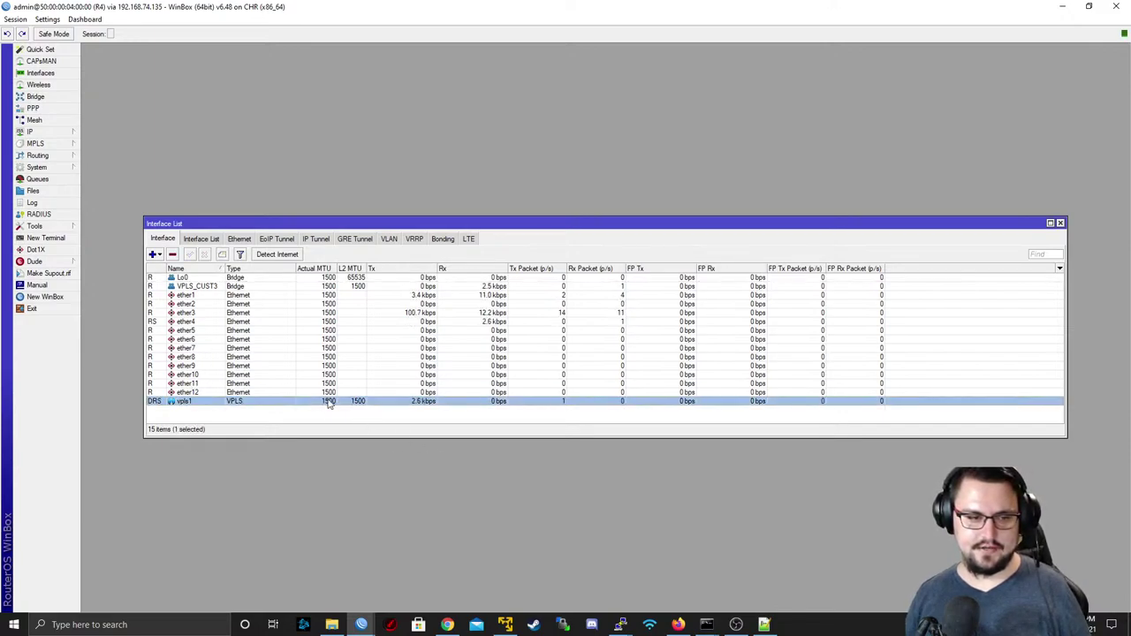
pyautogui.click(41, 97)
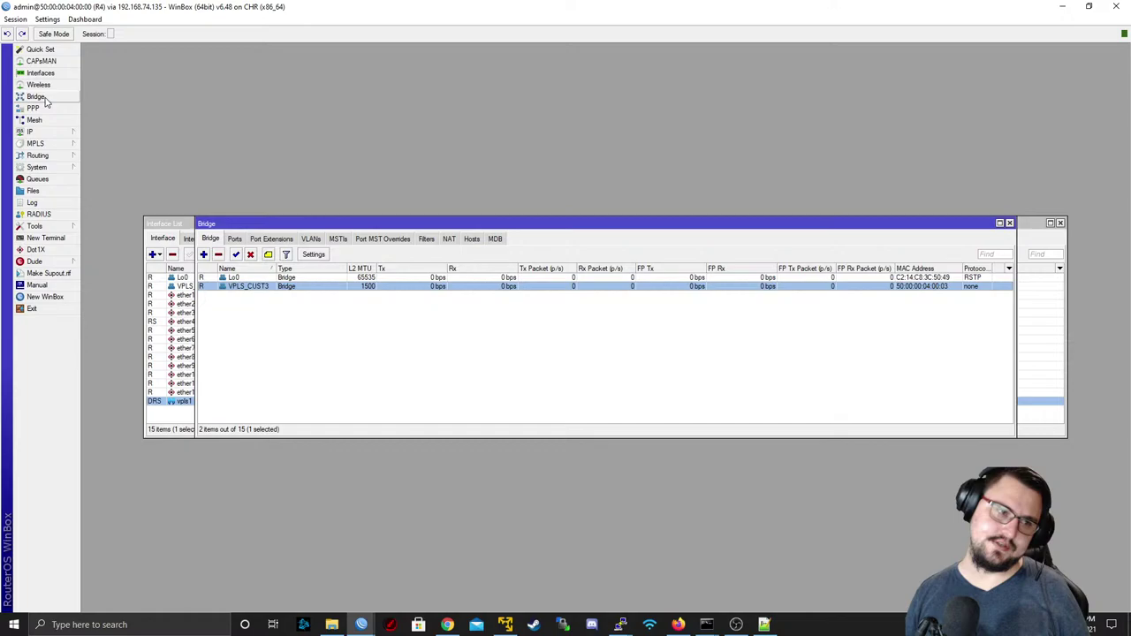
# - Select the vpls1 entry in R4's bridge ports, shown beside ether4 under VPLS_CUST3
pyautogui.click(236, 241)
pyautogui.click(275, 289)
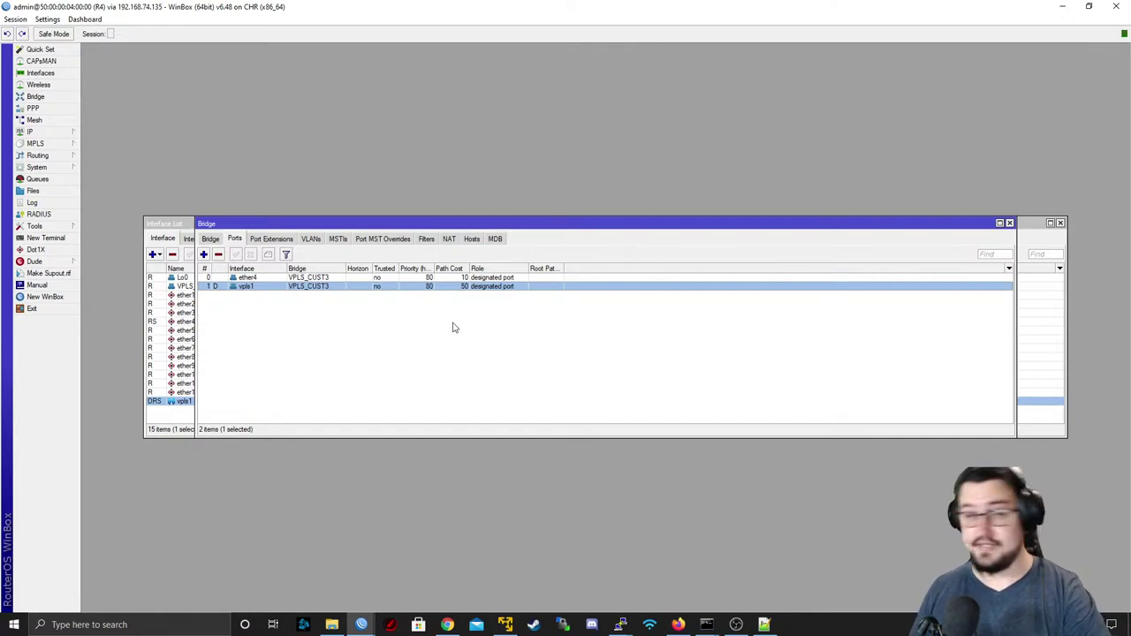
# - In Firefox, search Google for 'Mikrotik certification path' and open MikroTik's certified training programs page
pyautogui.click(678, 625)
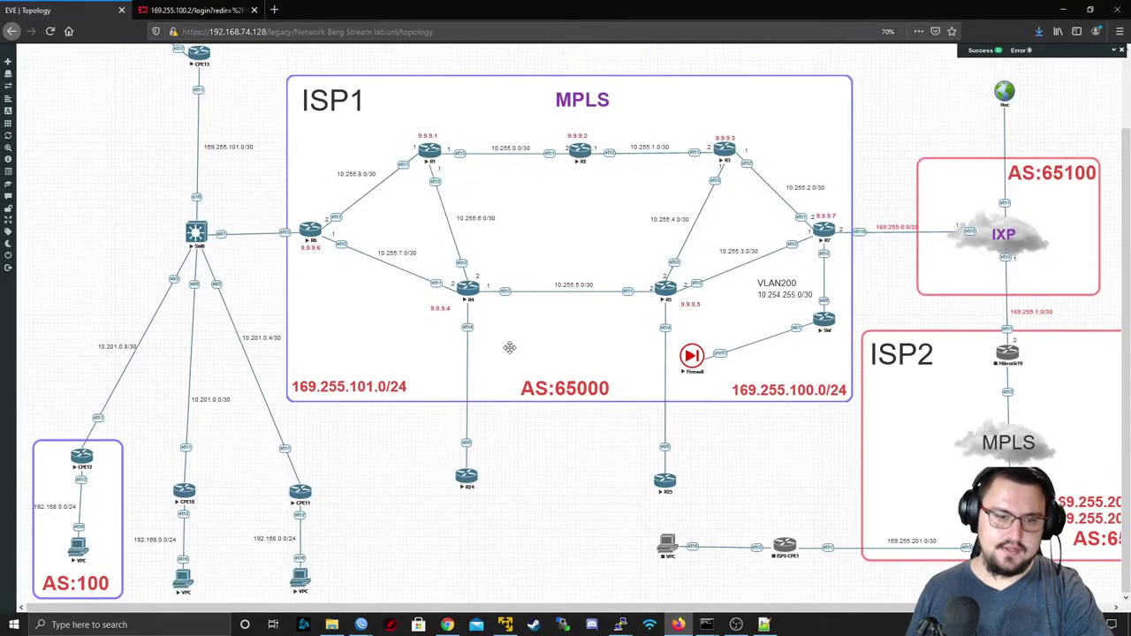
pyautogui.click(274, 10)
pyautogui.write('Mik')
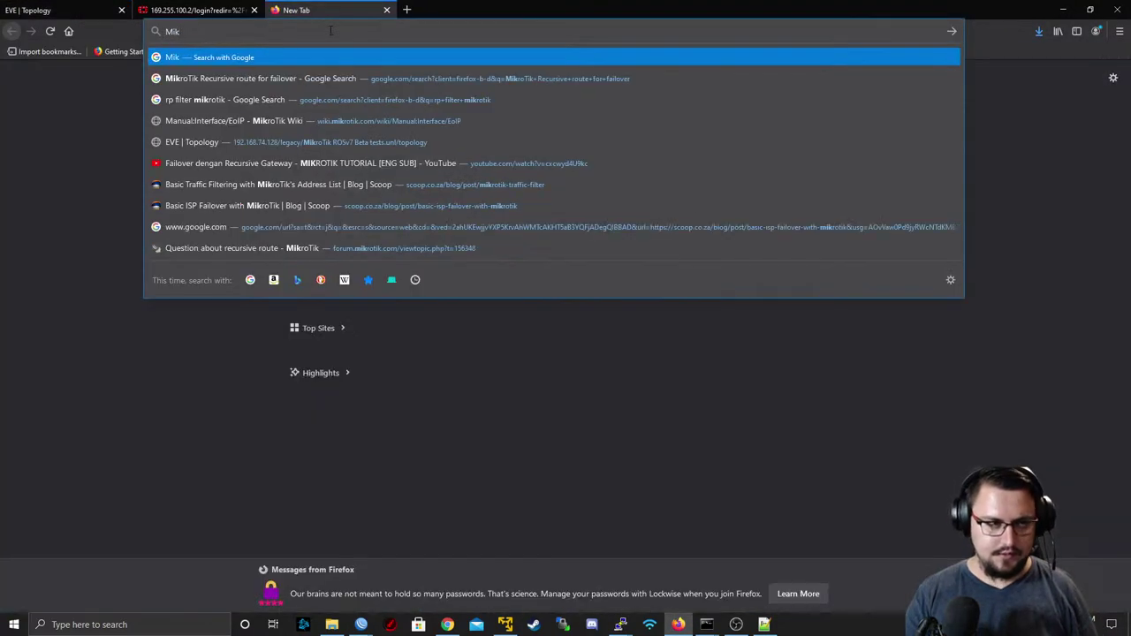
pyautogui.write('rotik certificat')
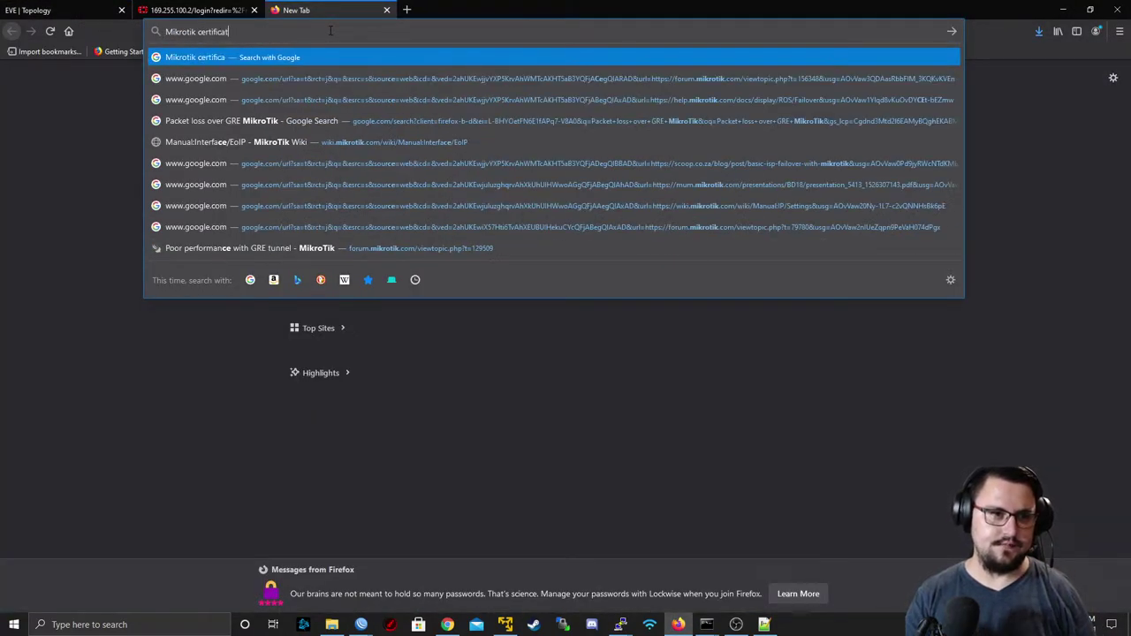
pyautogui.write('ion path')
pyautogui.press('Return')
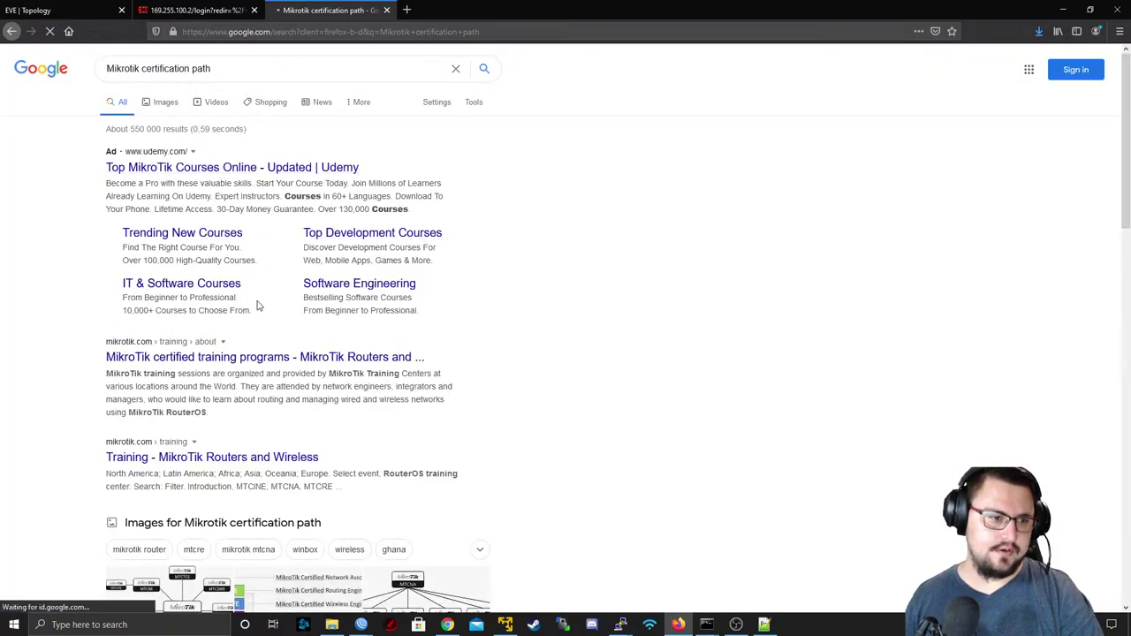
pyautogui.scroll(-1, 257, 306)
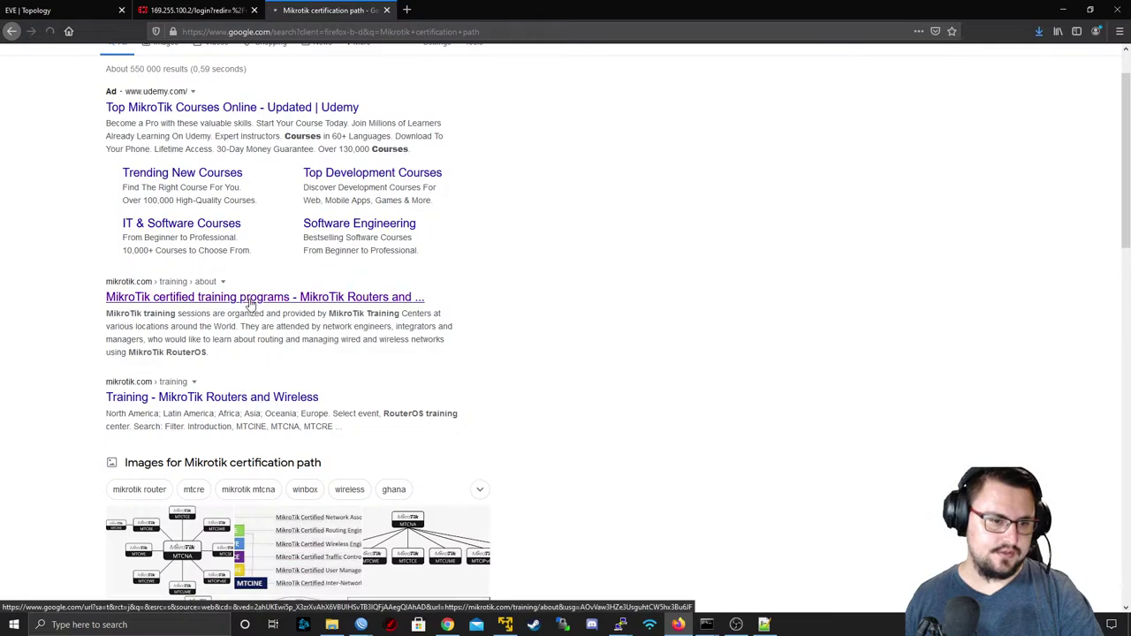
pyautogui.click(250, 304)
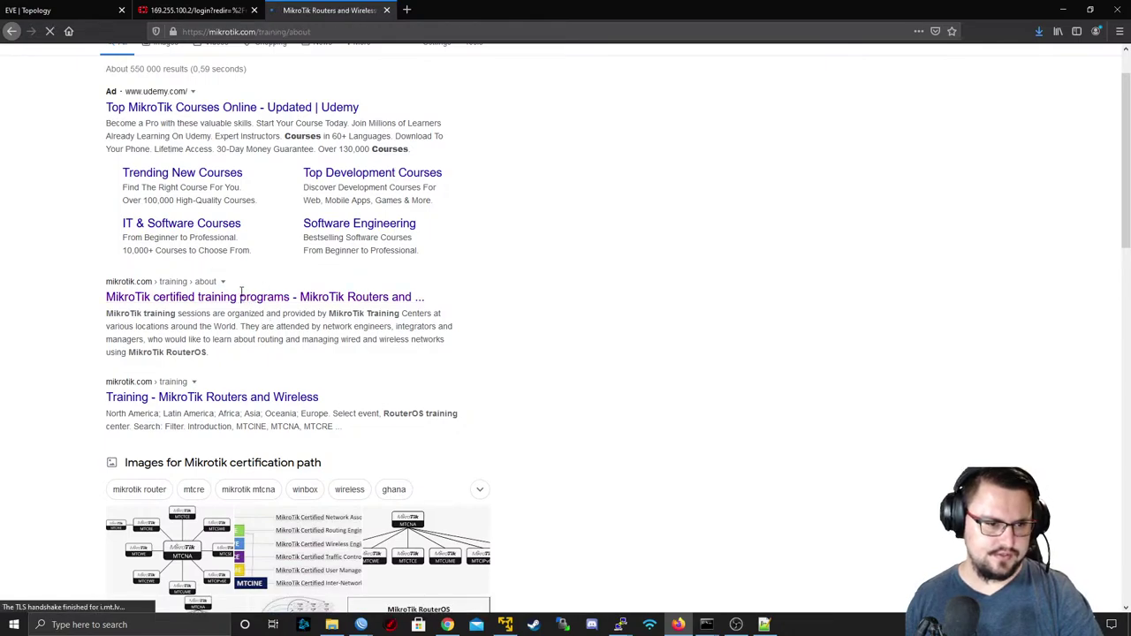
pyautogui.scroll(-3, 240, 291)
pyautogui.scroll(-3, 310, 268)
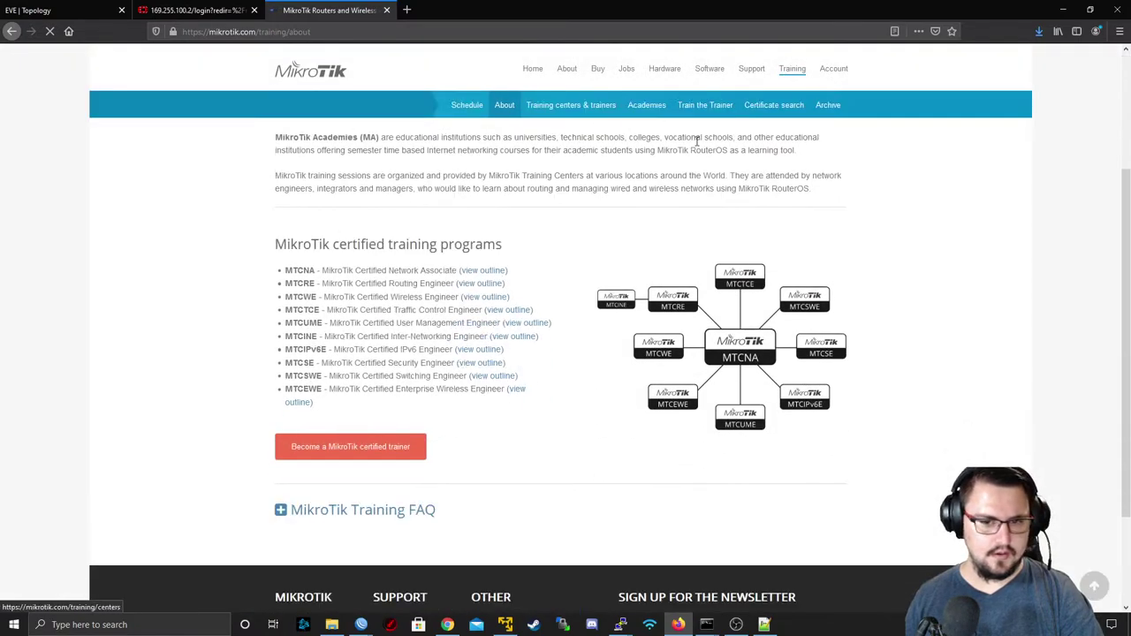
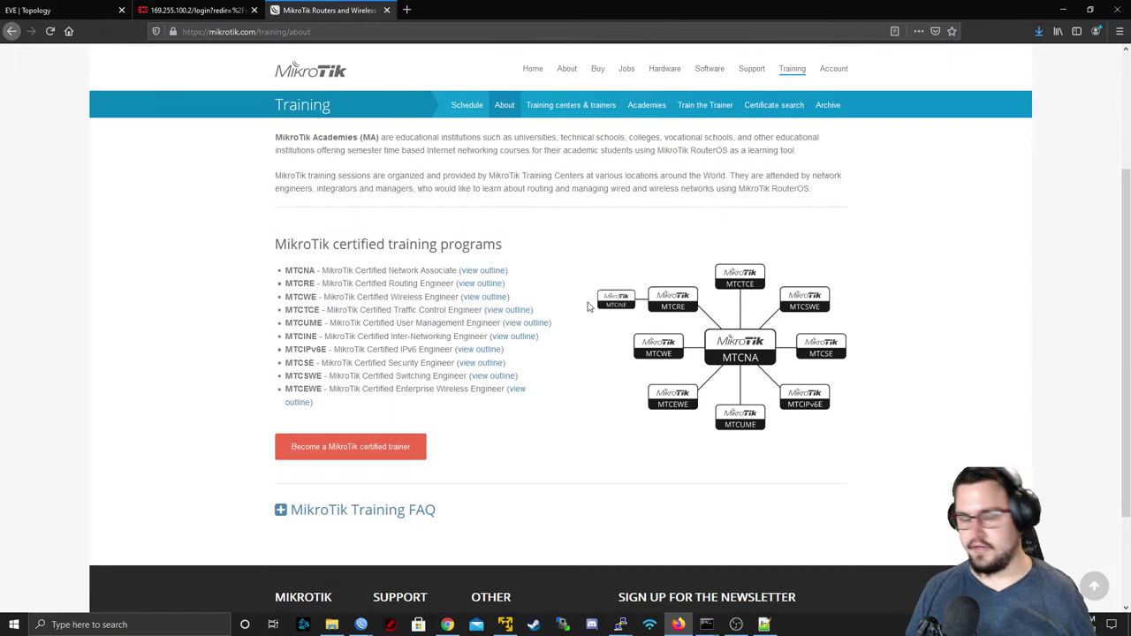
# - Switch Firefox to the EVE | Topology tab to see the ISP1/ISP2 lab diagram
pyautogui.click(89, 9)
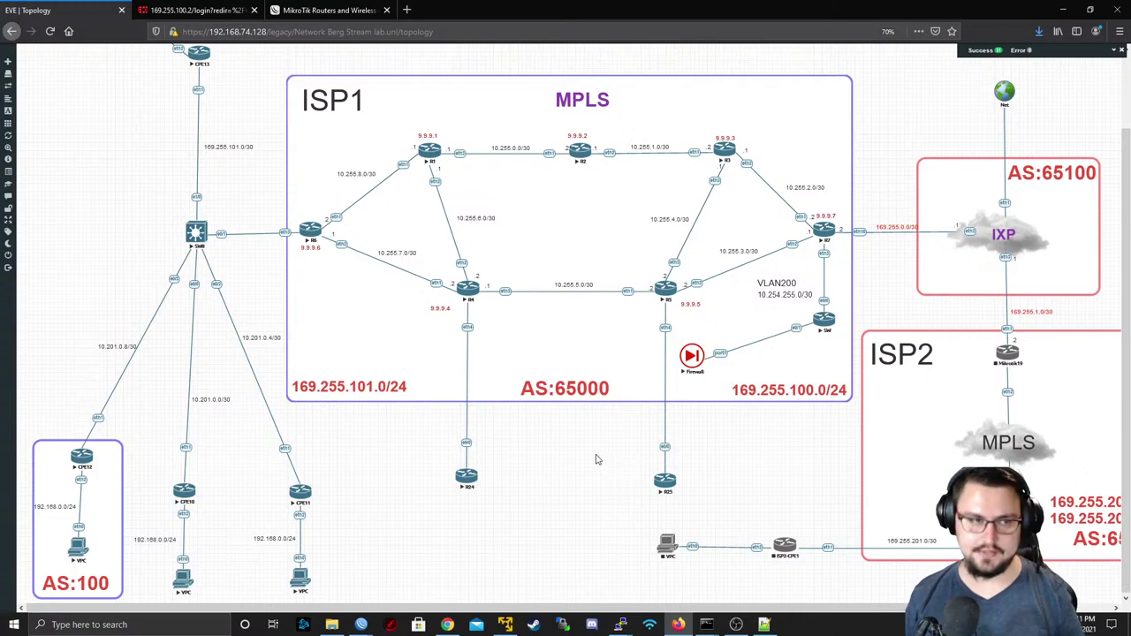
# - Open a PuTTY telnet console to R24 and answer 'no' to its initial configuration dialog
pyautogui.moveTo(361, 623)
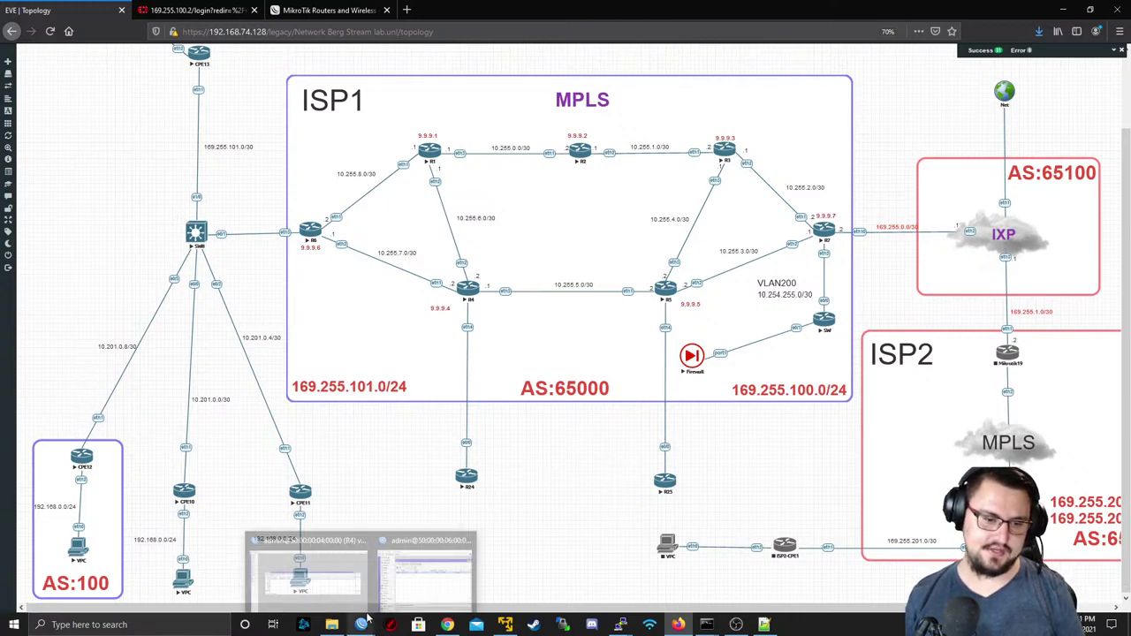
pyautogui.click(466, 478)
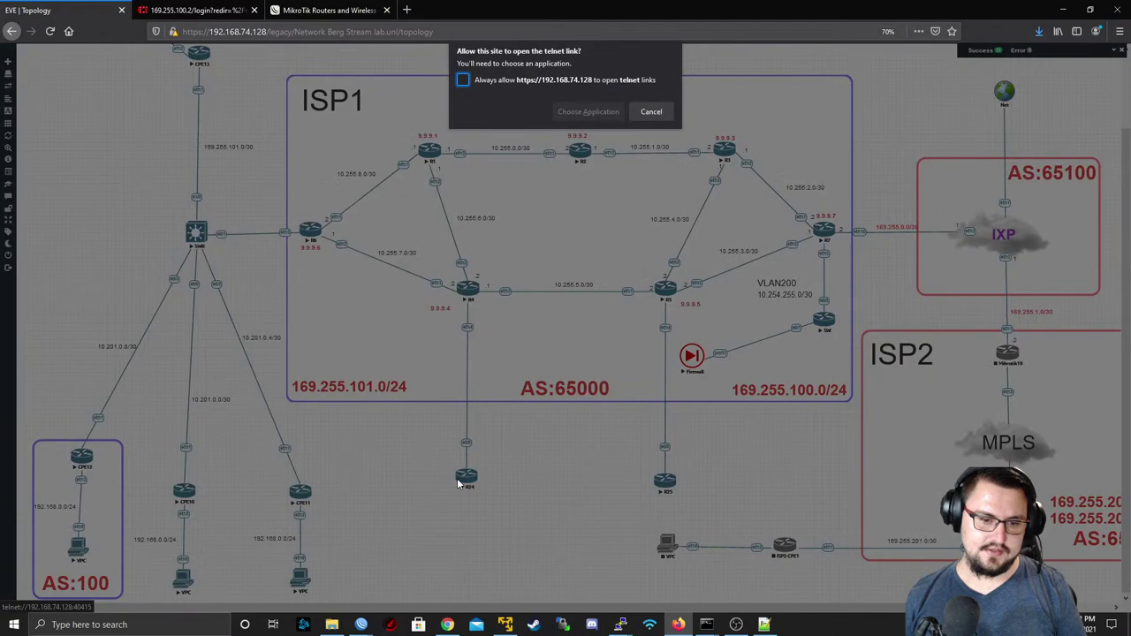
pyautogui.click(584, 112)
pyautogui.click(593, 179)
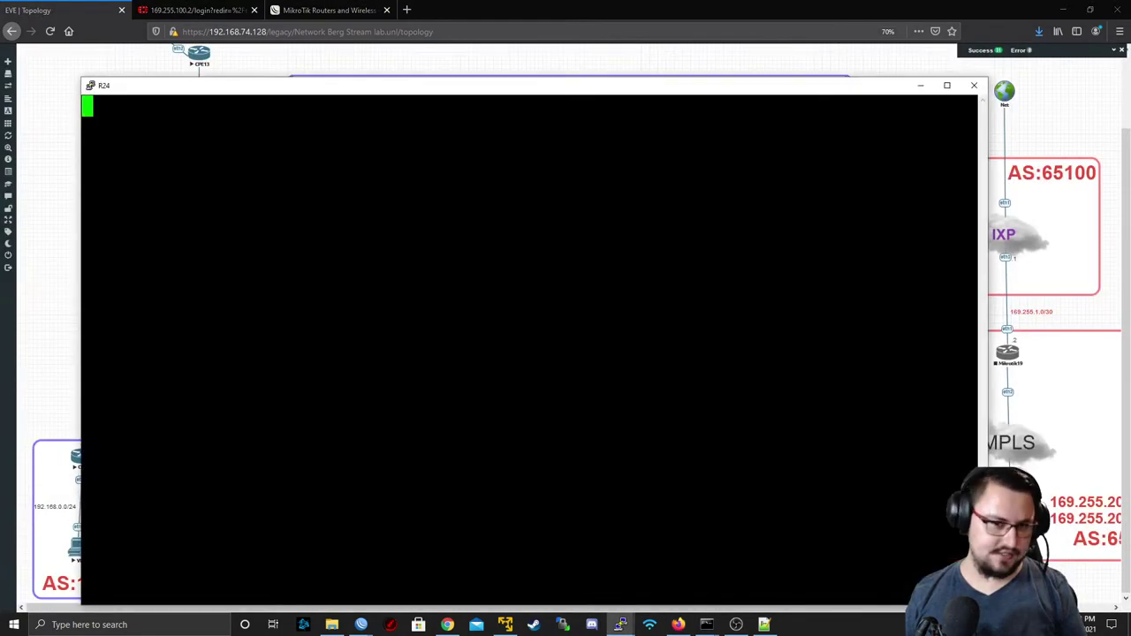
pyautogui.write('no')
pyautogui.press('Return')
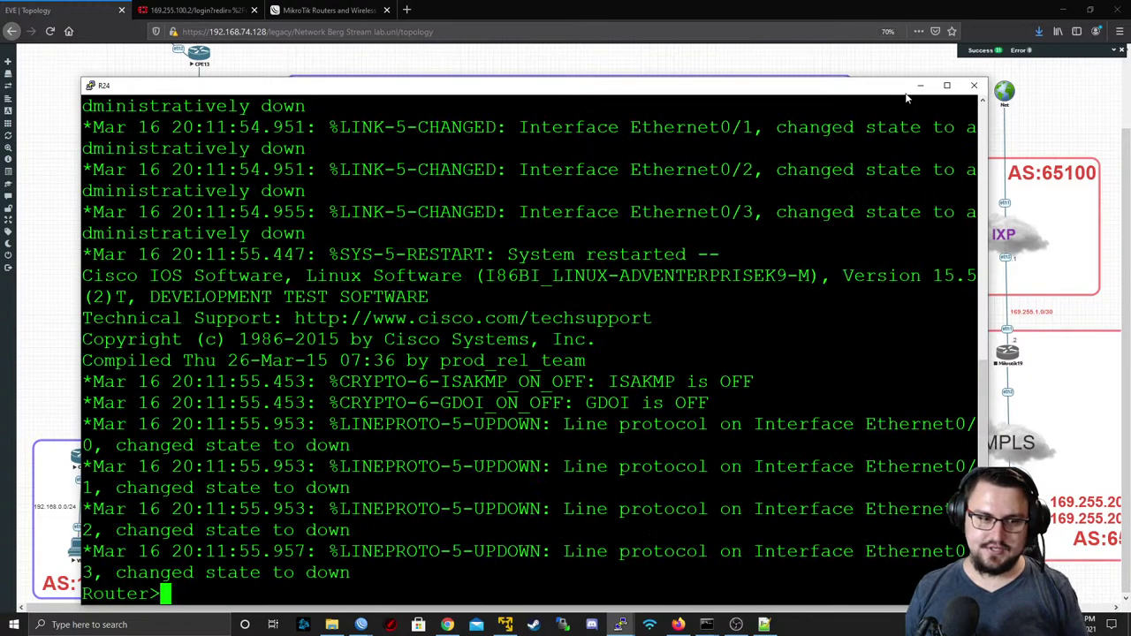
pyautogui.click(920, 86)
# - Open a PuTTY telnet console to R25 and answer 'no' to its initial configuration dialog
pyautogui.click(665, 480)
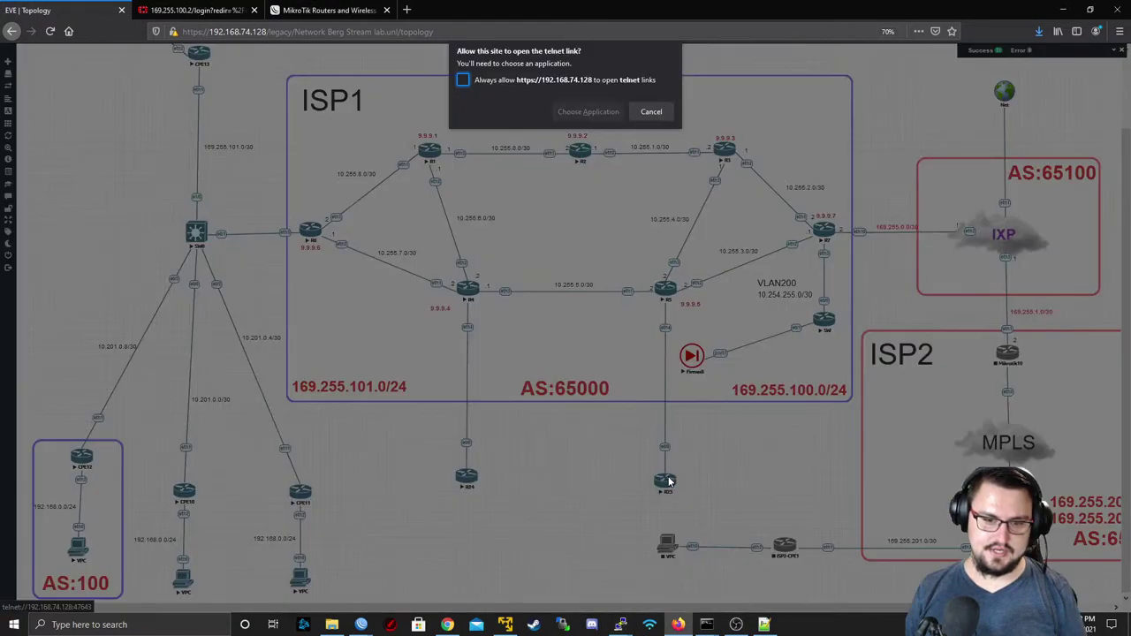
pyautogui.click(600, 113)
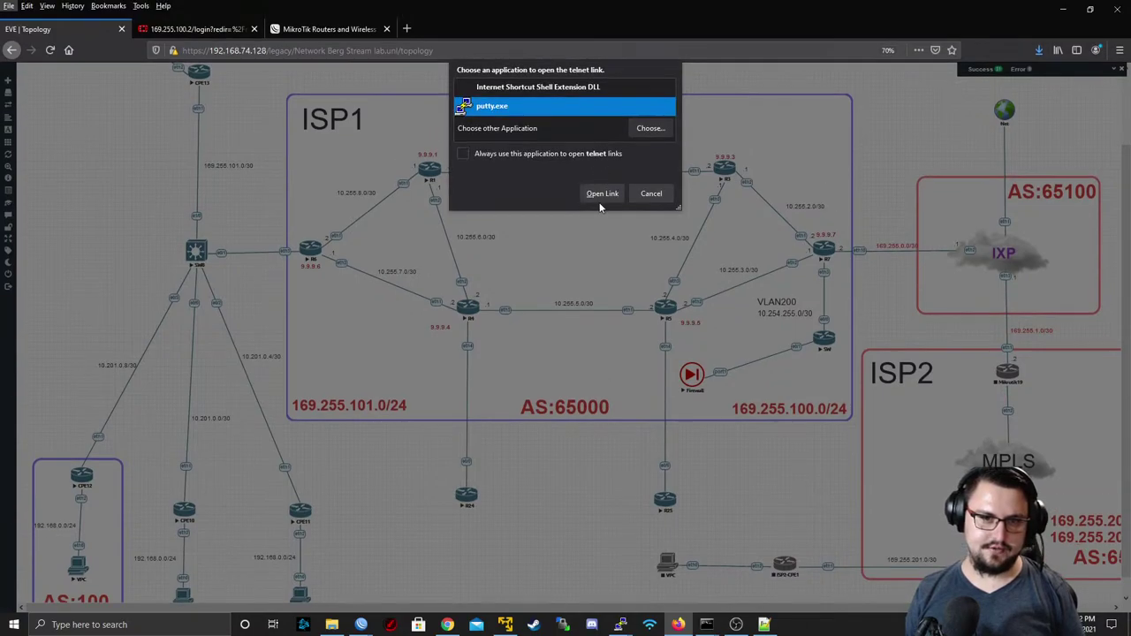
pyautogui.click(608, 175)
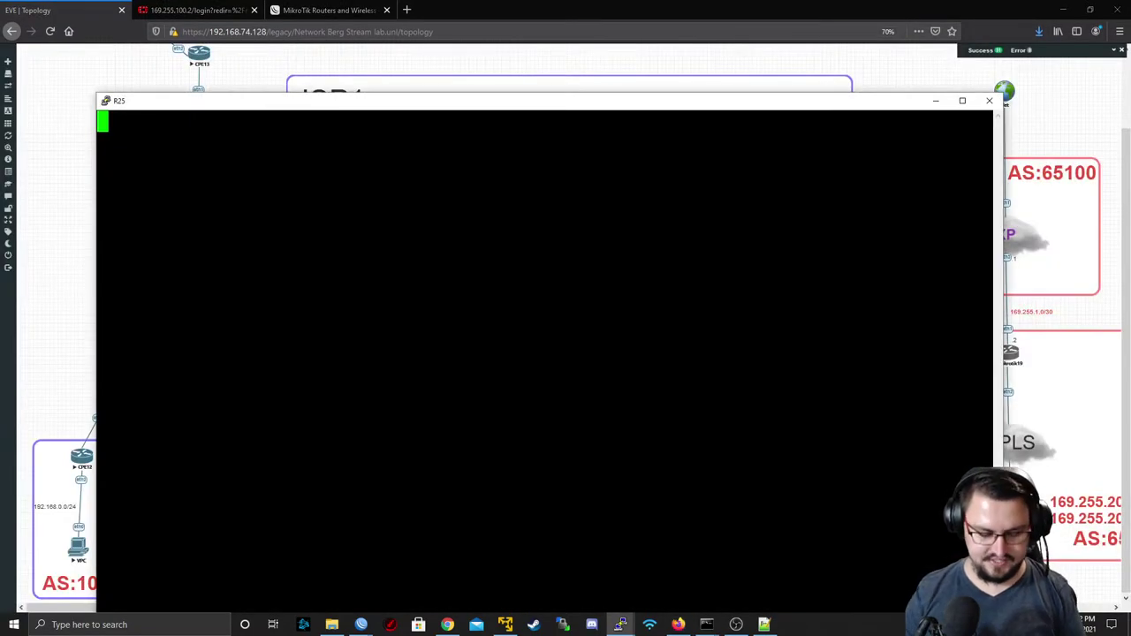
pyautogui.press('Return')
pyautogui.write('no')
pyautogui.press('Return')
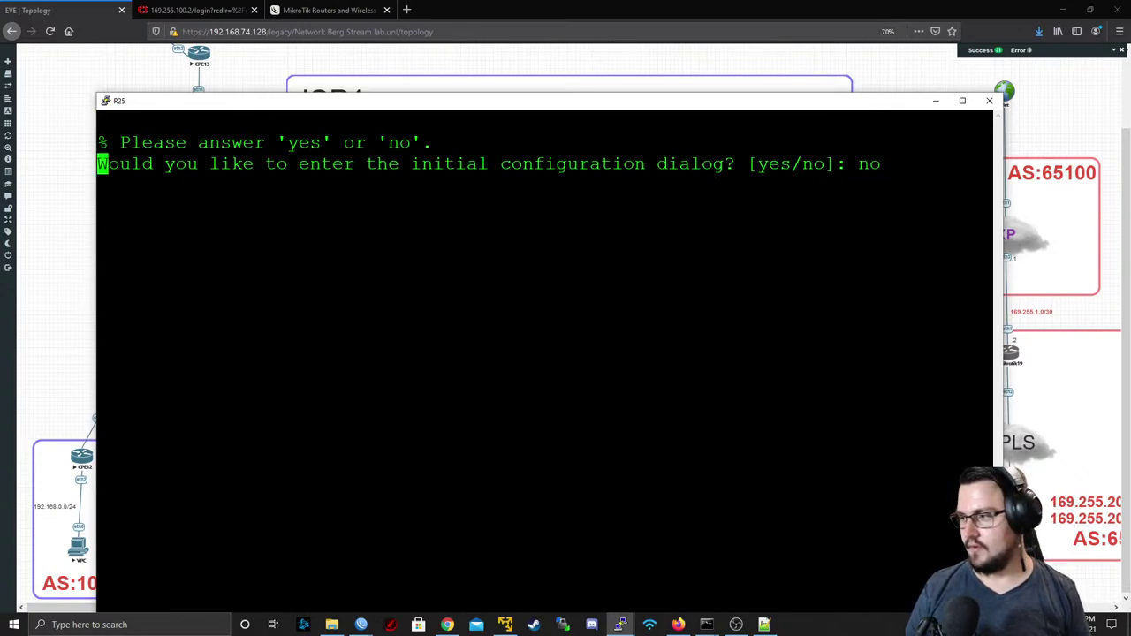
pyautogui.click(937, 104)
pyautogui.hotkey('alt', 'Tab')
# - On R24, enter privileged mode and list interfaces with show ip int br
pyautogui.hotkey('alt', 'Tab')
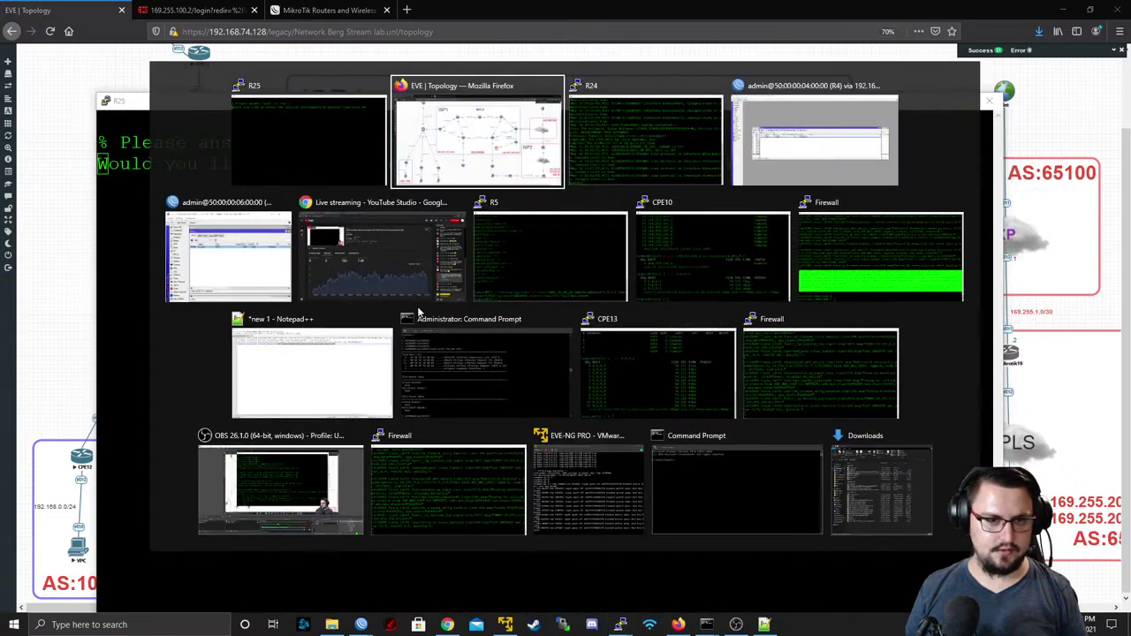
pyautogui.hotkey('alt', 'Tab')
pyautogui.press('Return')
pyautogui.write('en')
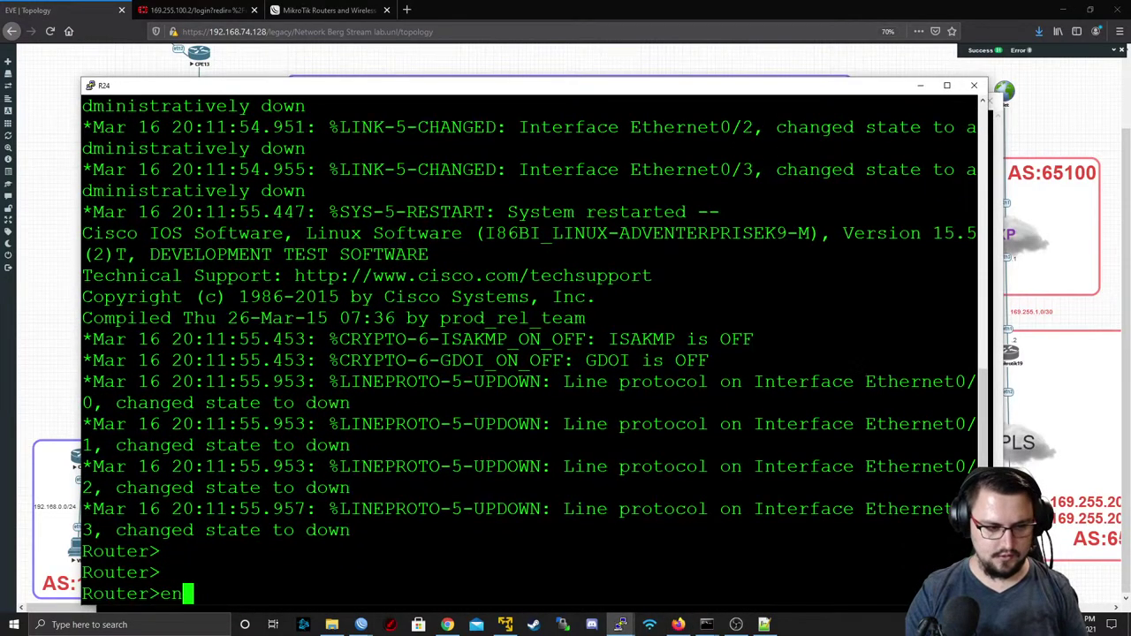
pyautogui.press('Return')
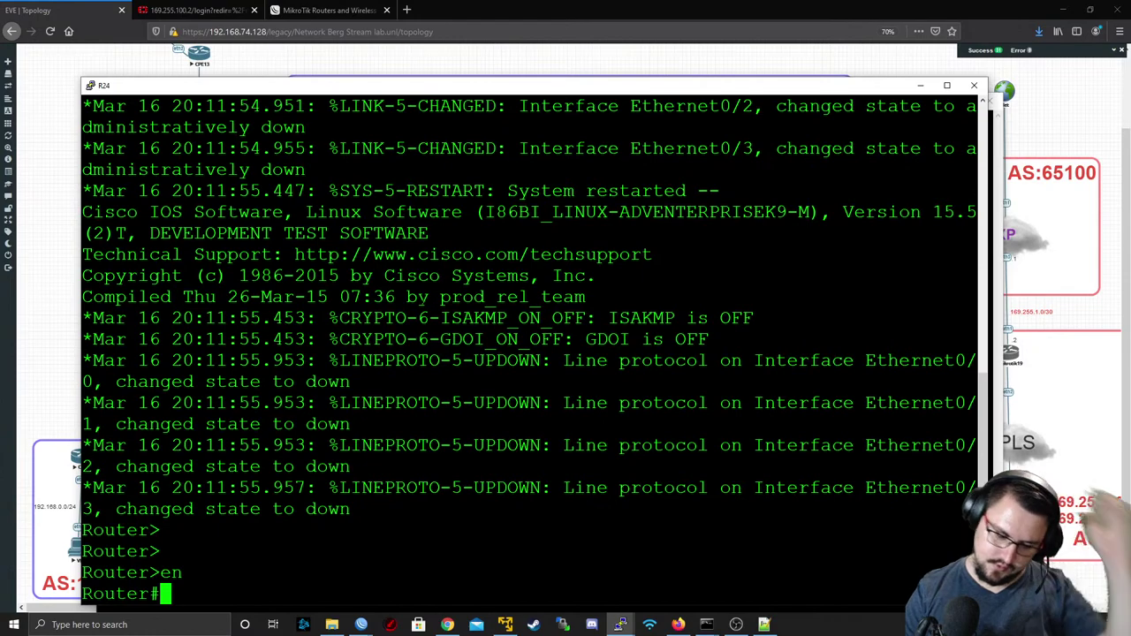
pyautogui.write('config t')
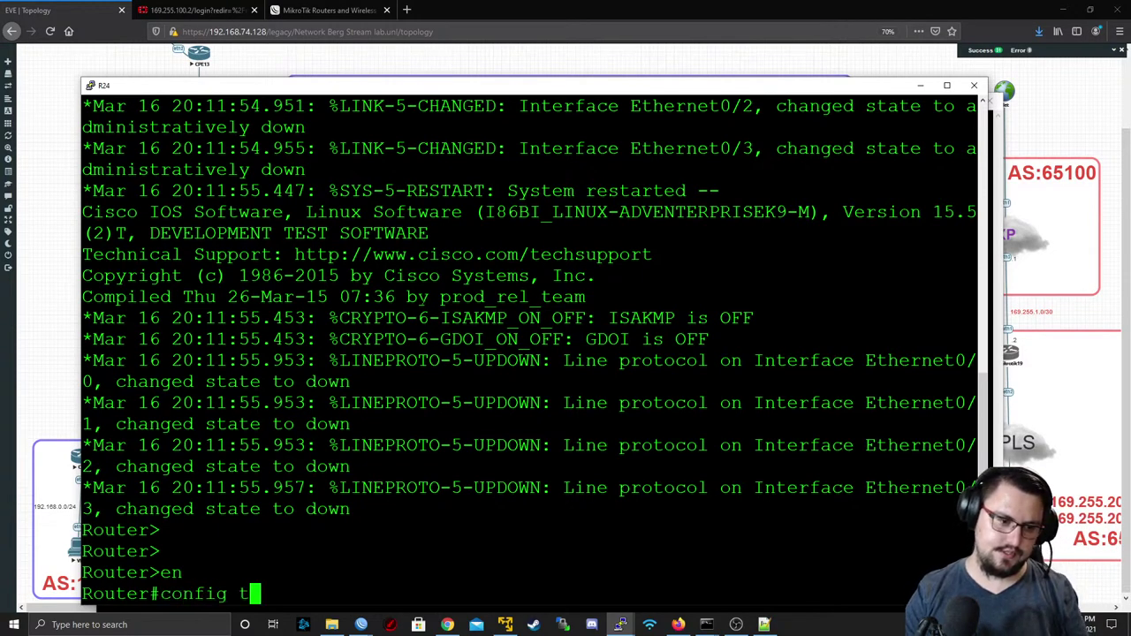
pyautogui.press('BackSpace')
pyautogui.press('BackSpace')
pyautogui.press('BackSpace')
pyautogui.press('BackSpace')
pyautogui.press('BackSpace')
pyautogui.press('BackSpace')
pyautogui.press('BackSpace')
pyautogui.press('BackSpace')
pyautogui.write('show ip int br')
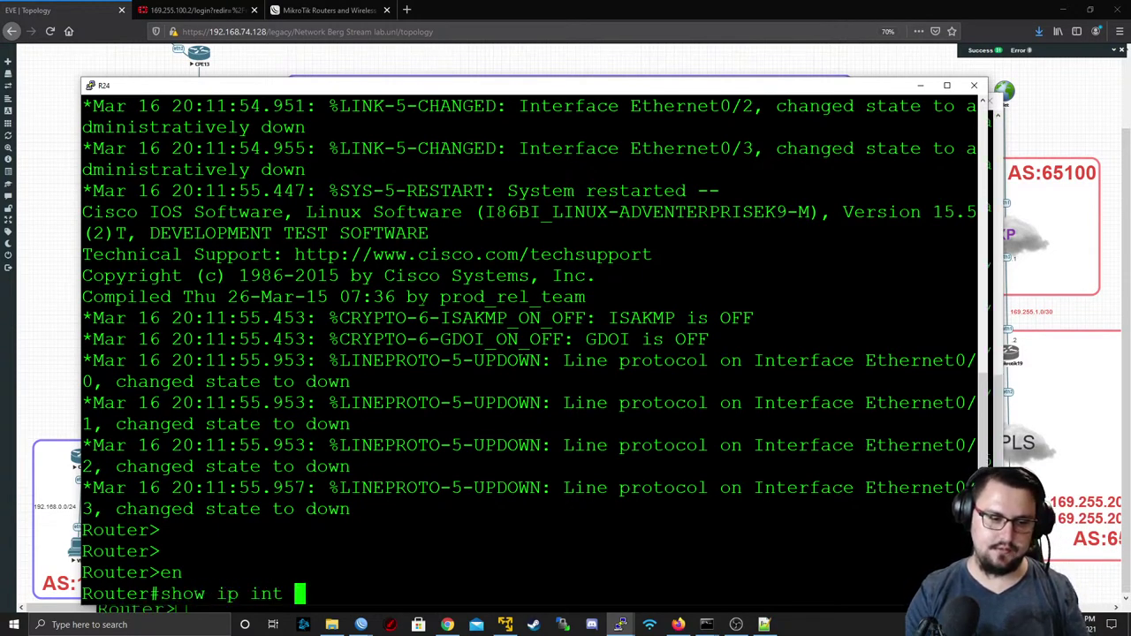
pyautogui.press('Return')
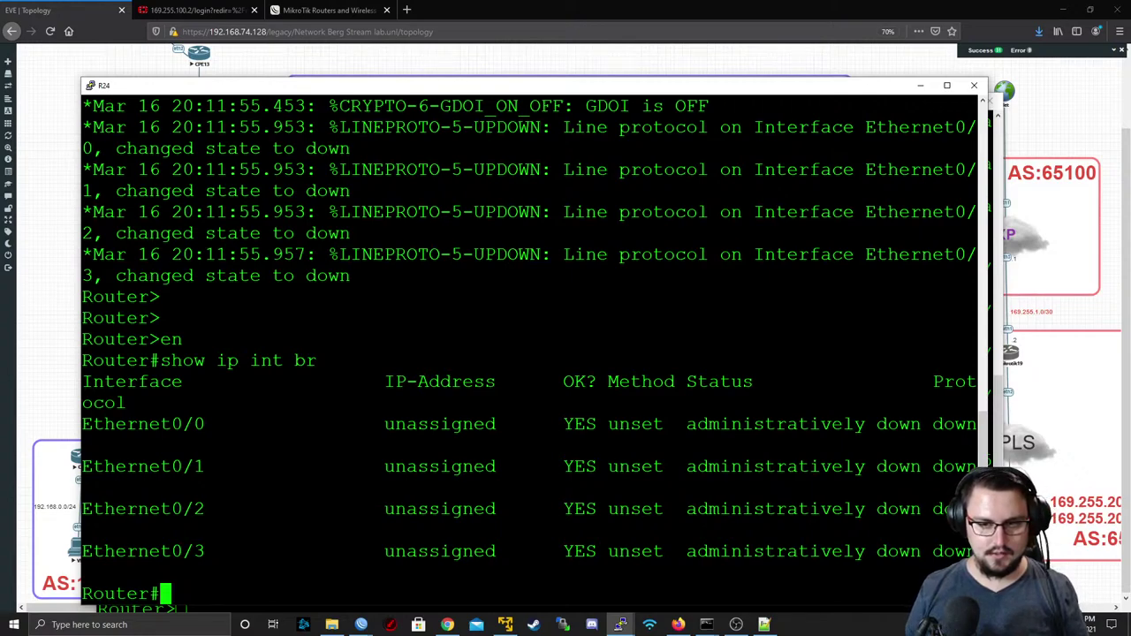
pyautogui.doubleClick(187, 425)
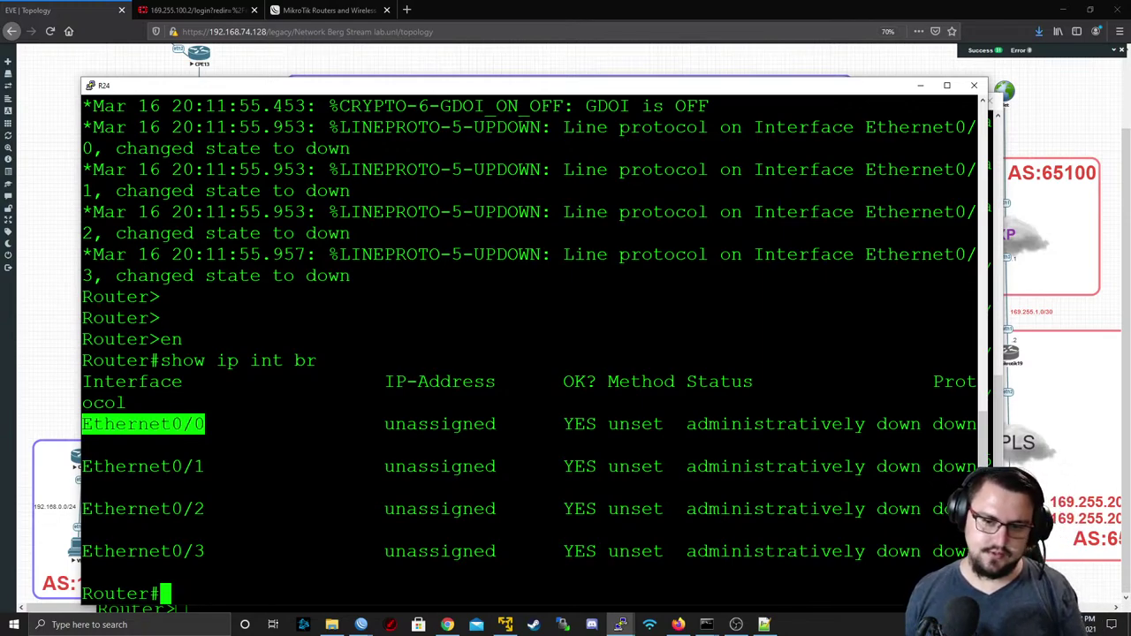
# - Bring up R24's Ethernet0/0 with 172.18.0.1 255.255.255.0 and save with write mem
pyautogui.write('co')
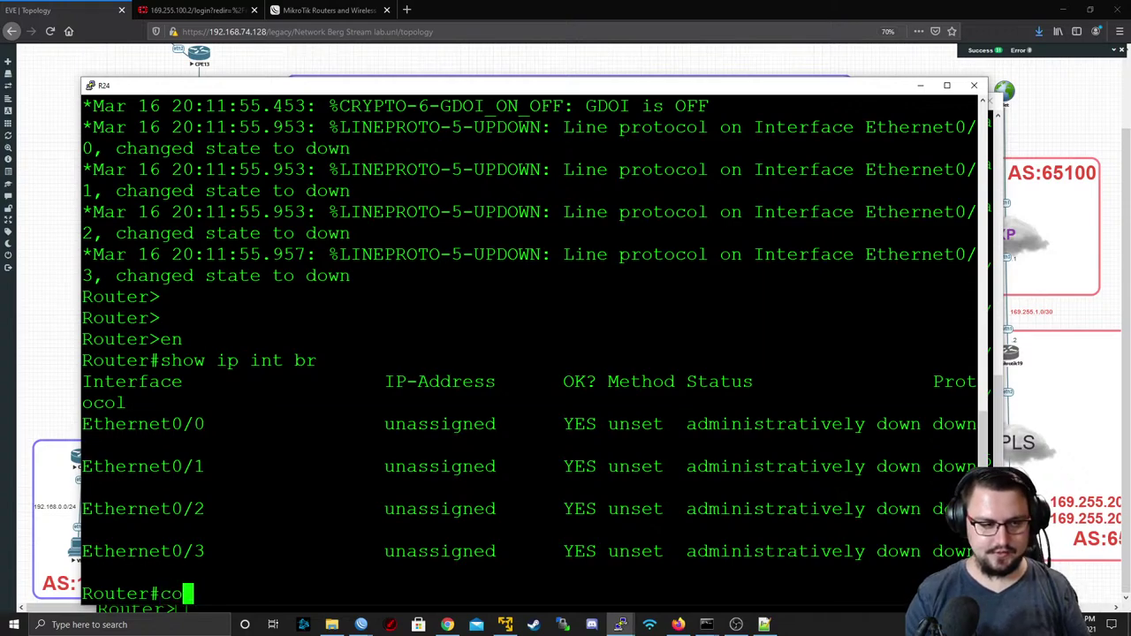
pyautogui.write('nfig t')
pyautogui.press('Return')
pyautogui.write('int ')
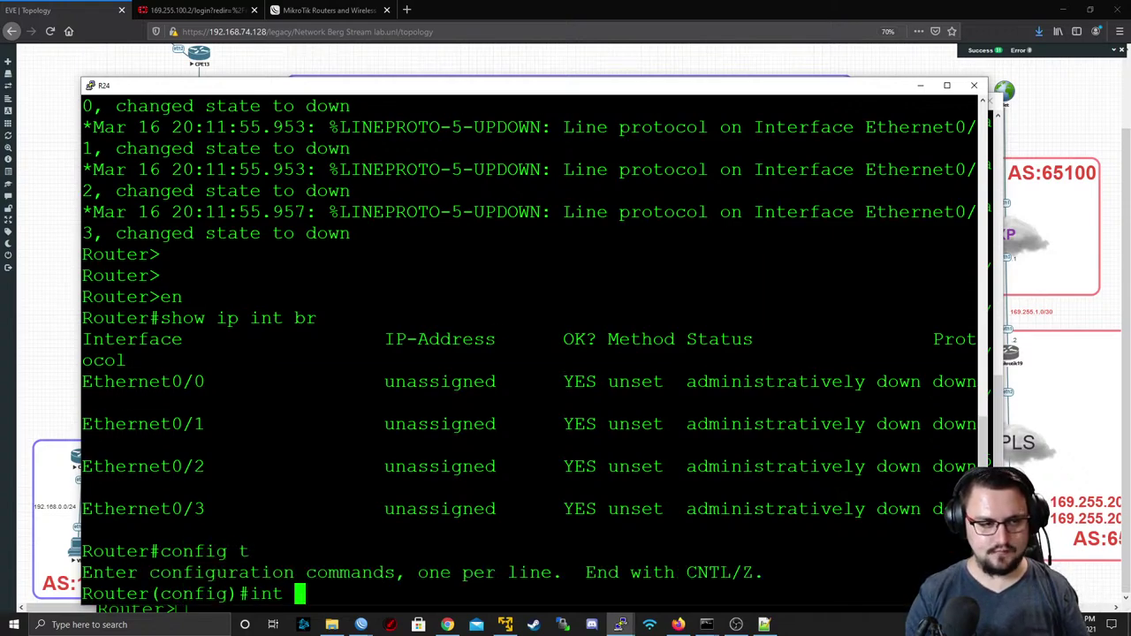
pyautogui.write('E0/0')
pyautogui.press('Return')
pyautogui.write('nfig-if)#n')
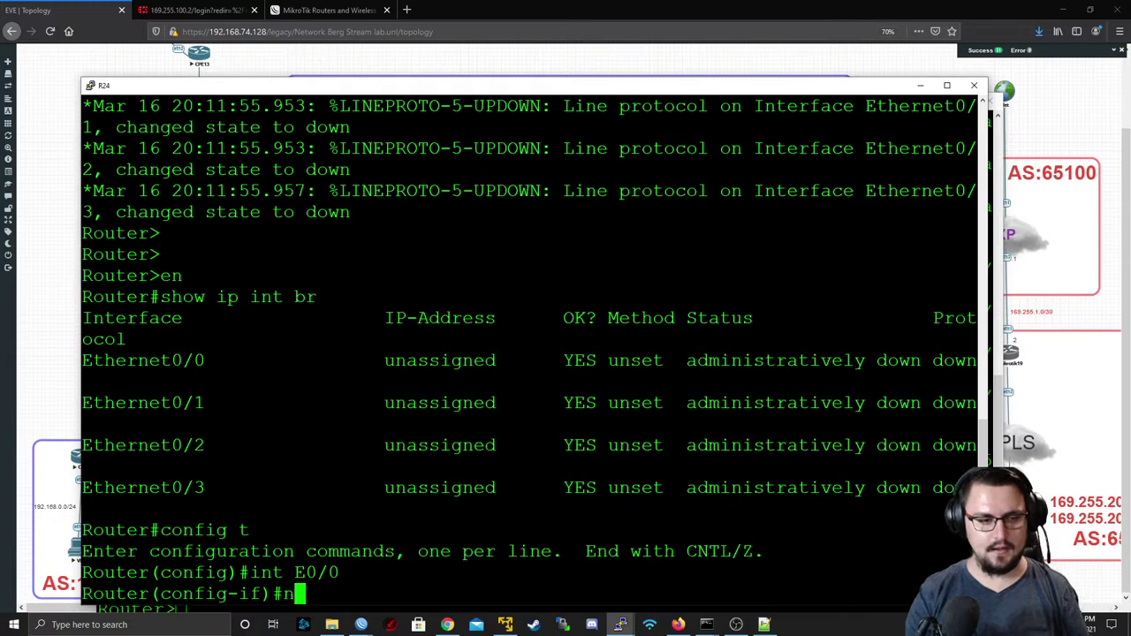
pyautogui.write('o shut')
pyautogui.press('Return')
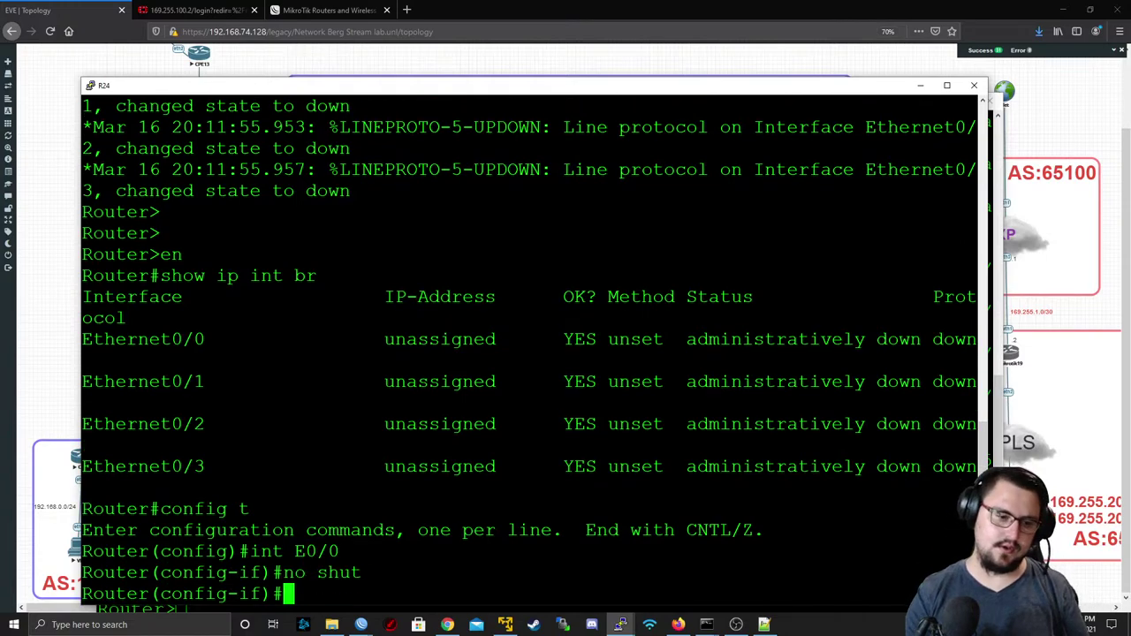
pyautogui.write('ip add')
pyautogui.press('Tab')
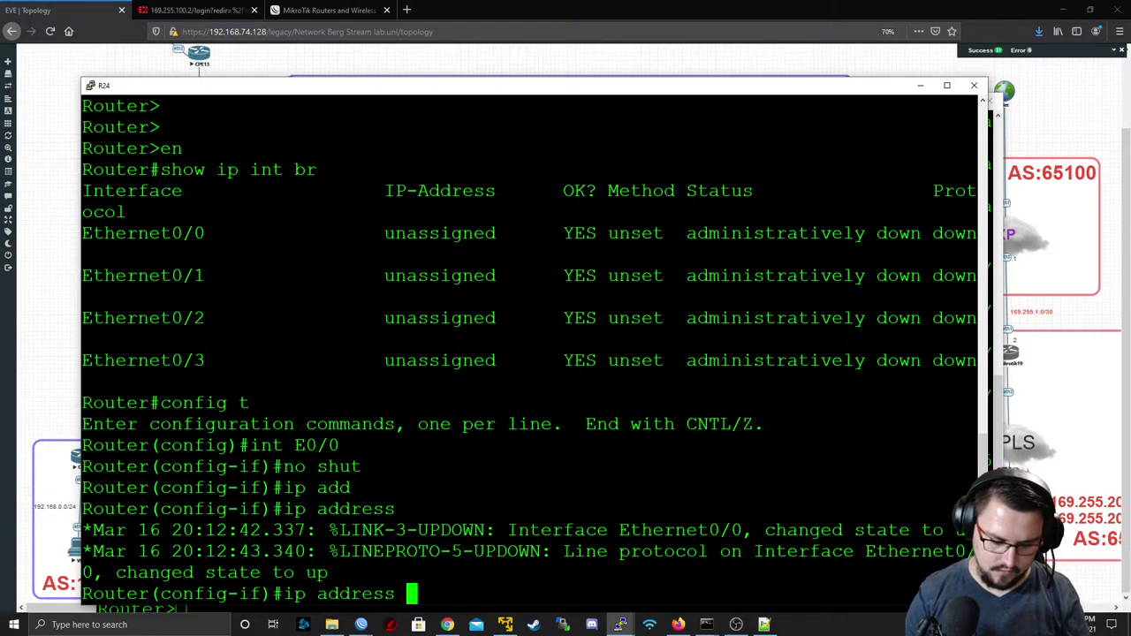
pyautogui.write('172.')
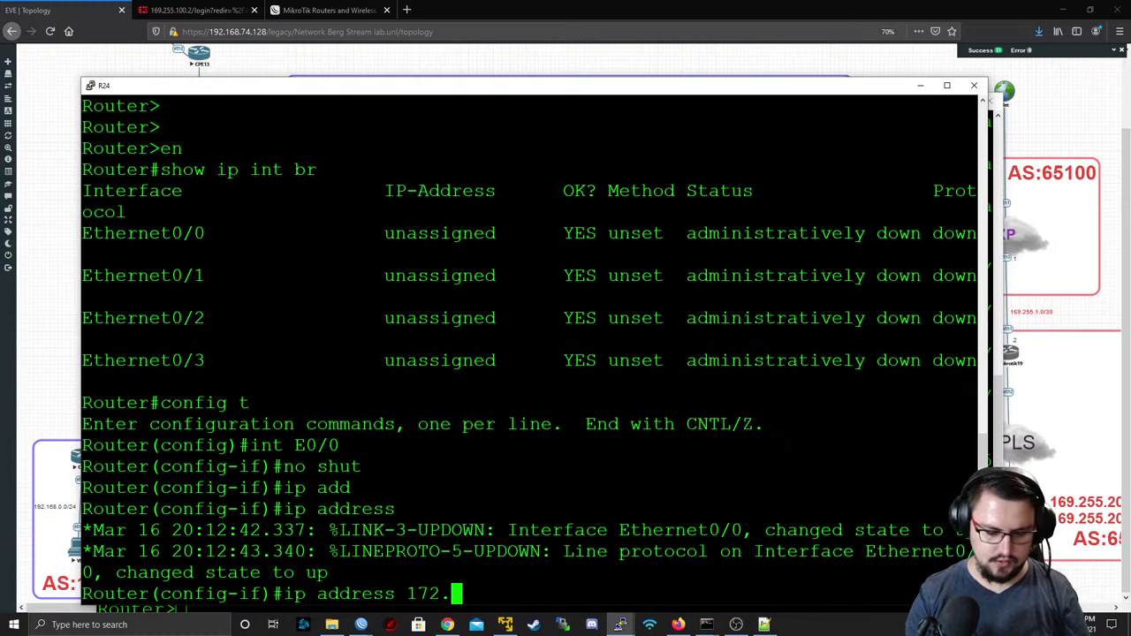
pyautogui.write('18.0.')
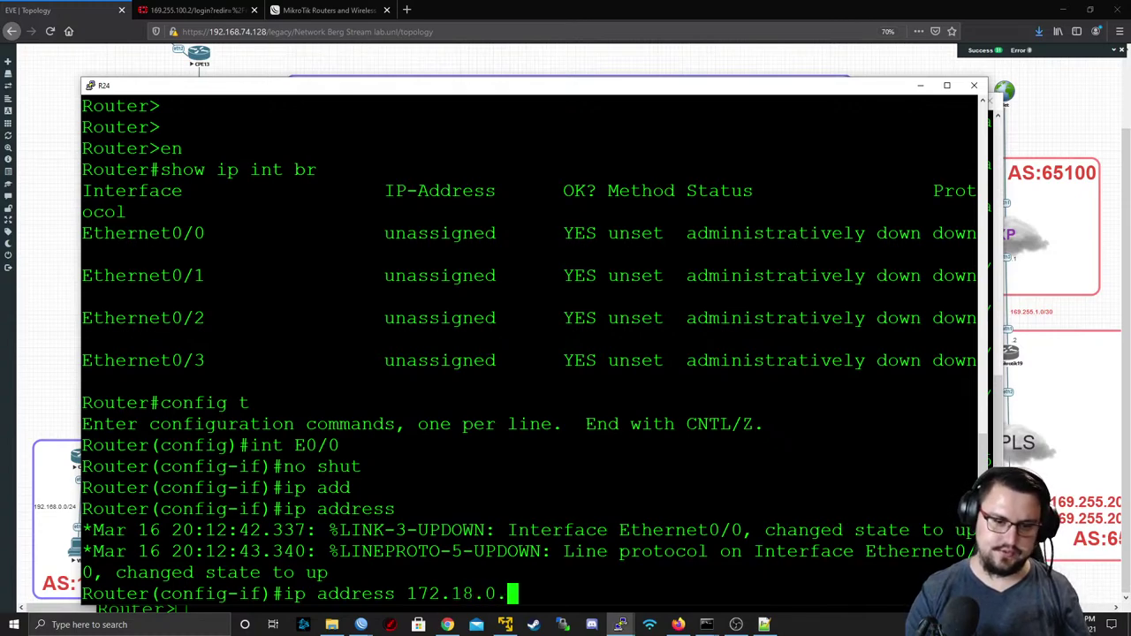
pyautogui.write('1 2')
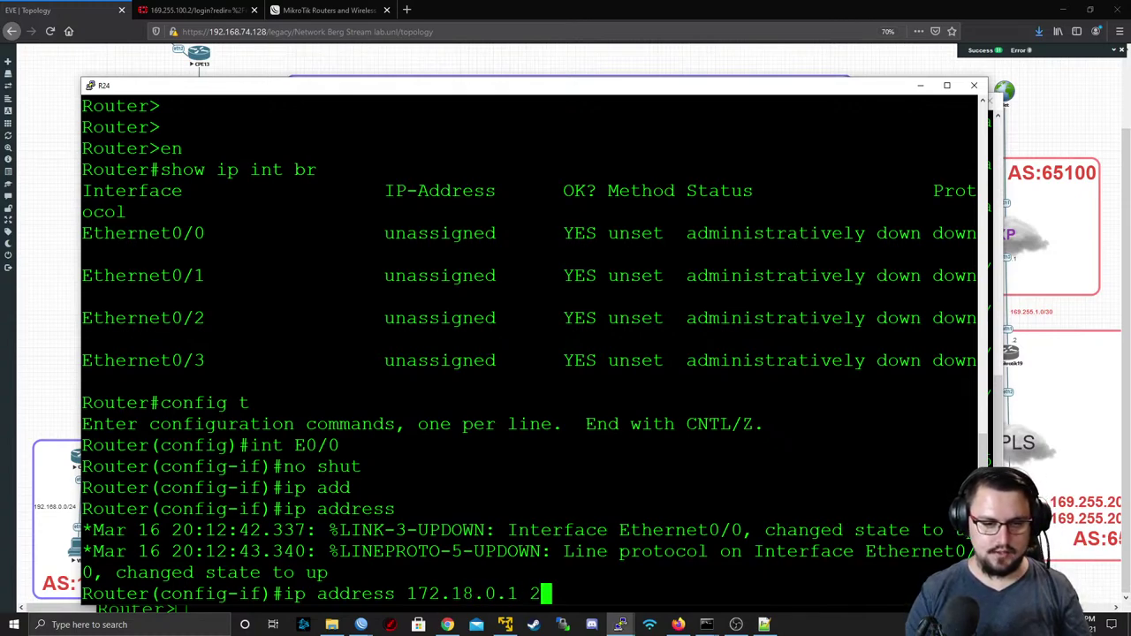
pyautogui.write('55.255.255.0')
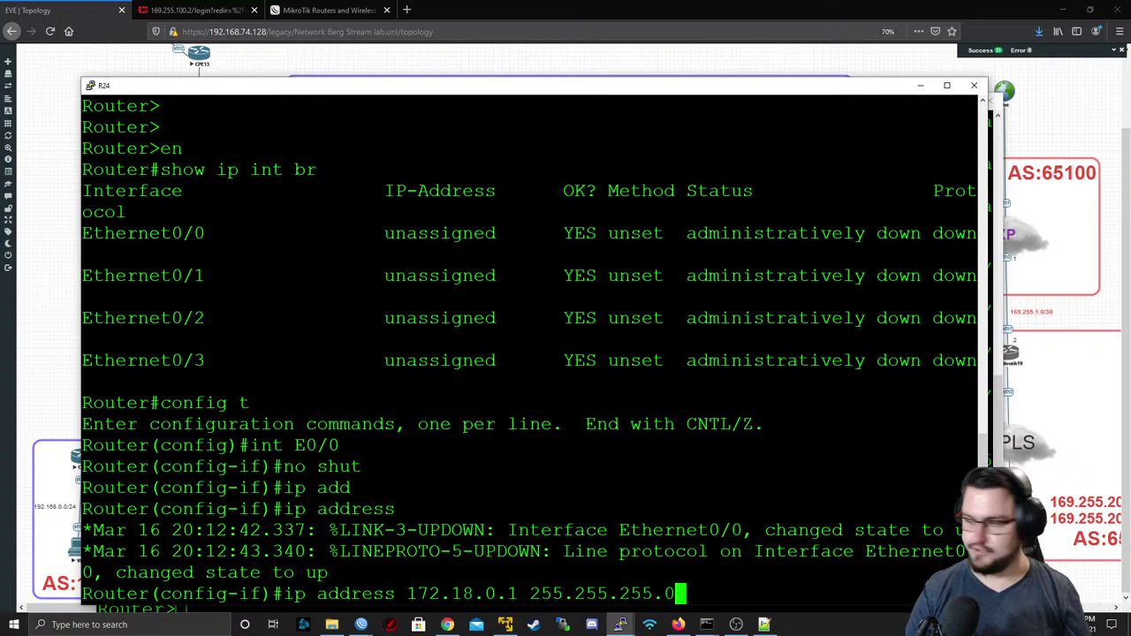
pyautogui.press('Return')
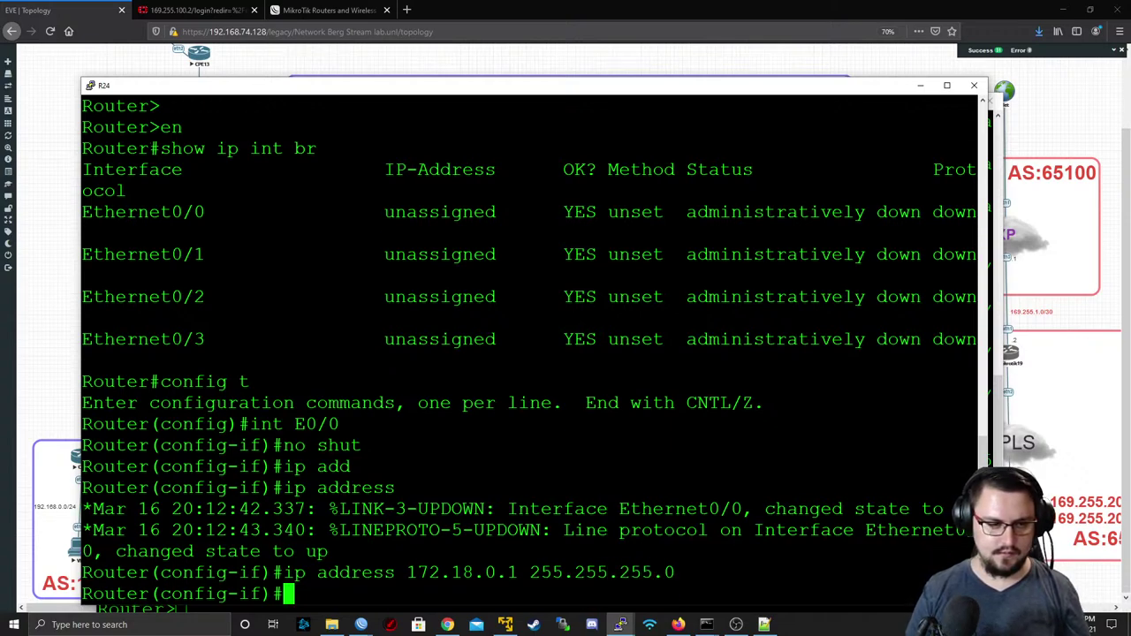
pyautogui.hotkey('ctrl', 'z')
pyautogui.write('write mem')
pyautogui.press('Return')
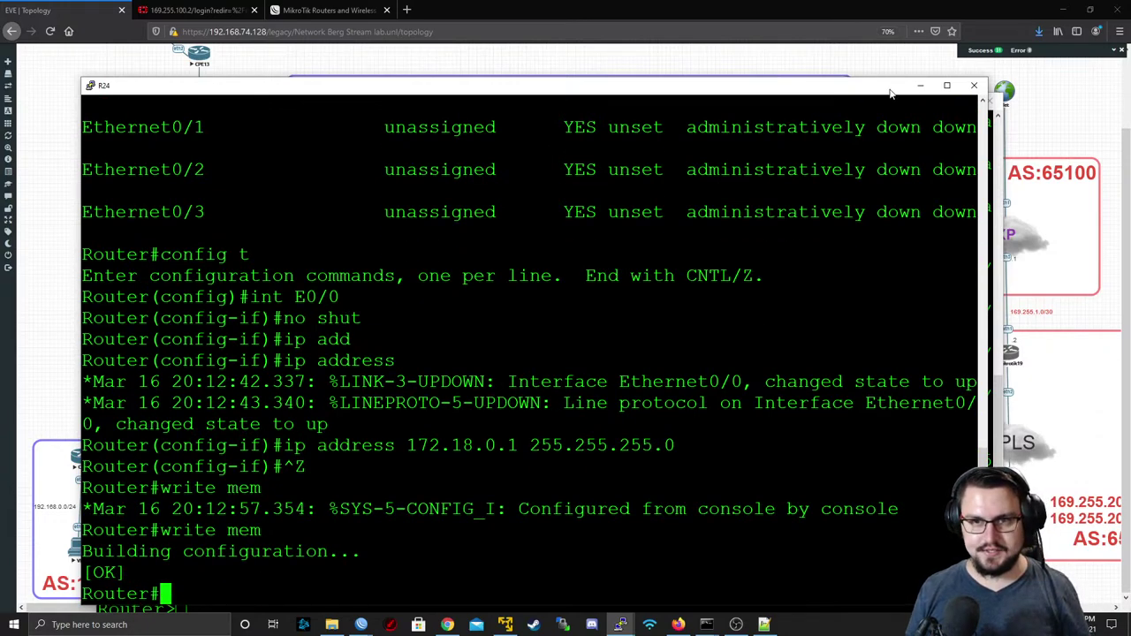
# - Close the R24 console and enter privileged mode on R25
pyautogui.moveTo(328, 424); pyautogui.dragTo(484, 445)
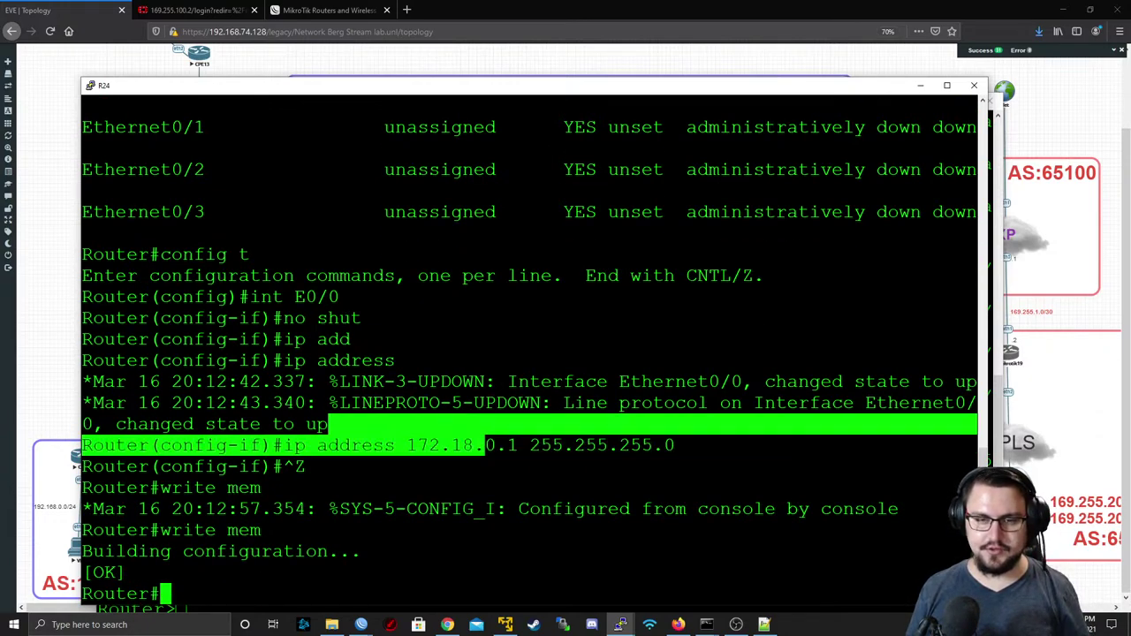
pyautogui.click(485, 445)
pyautogui.click(946, 84)
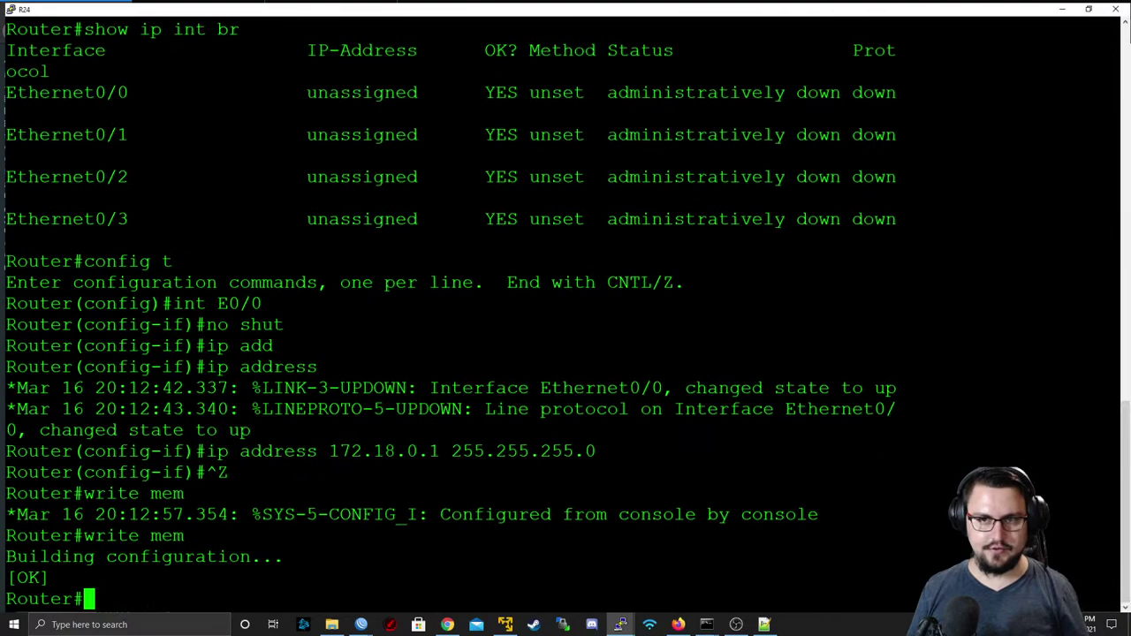
pyautogui.click(1100, 7)
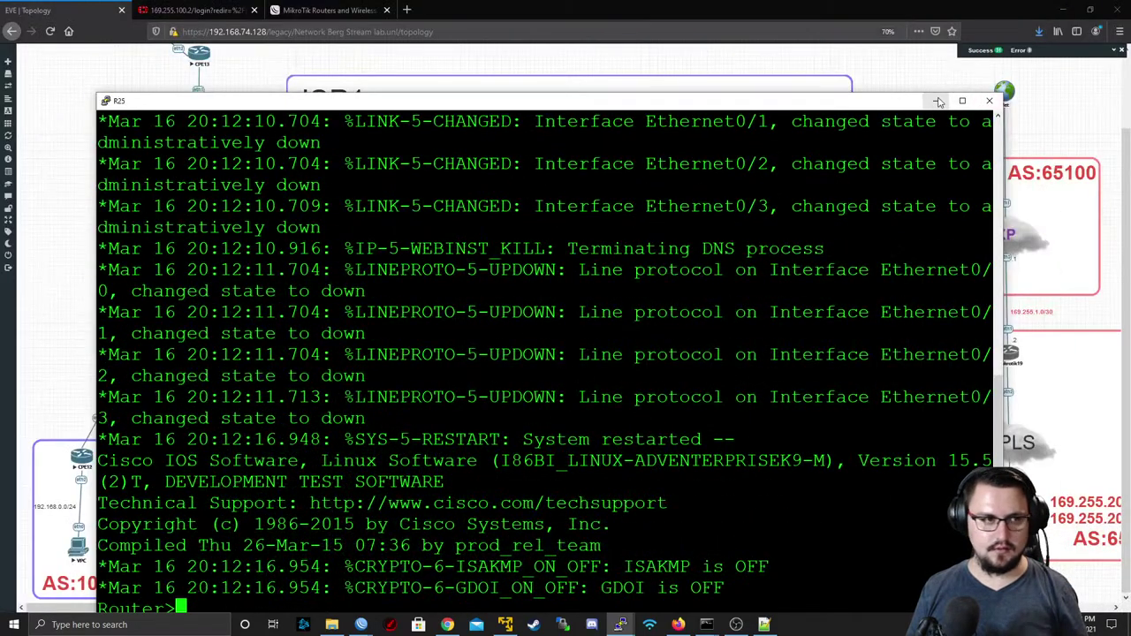
pyautogui.write('en')
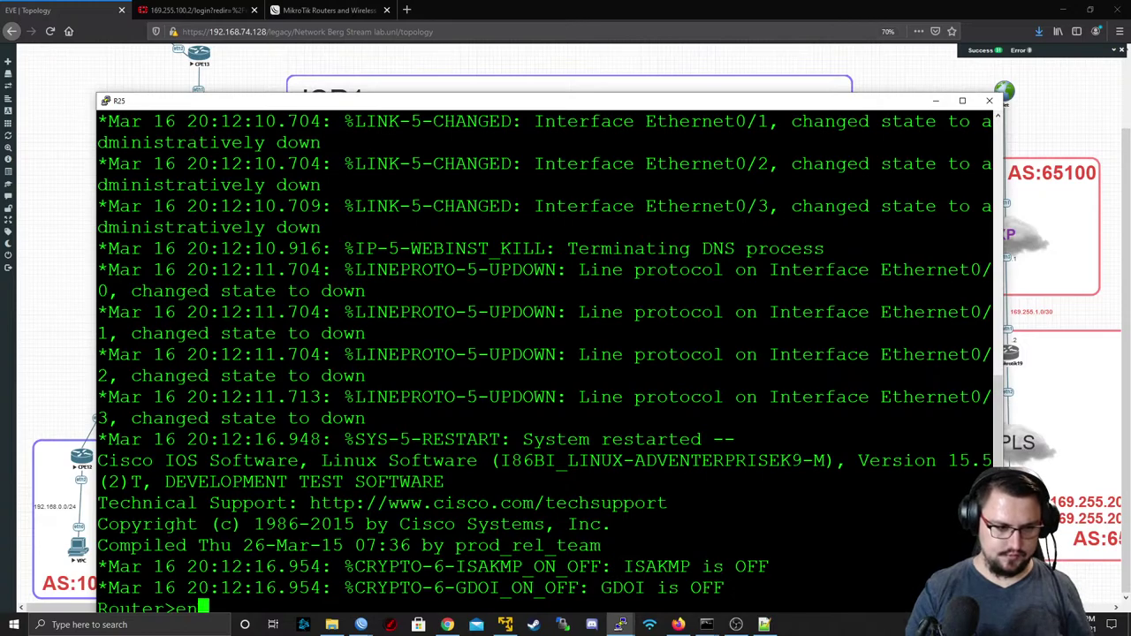
pyautogui.press('Return')
# - Enable R25's interface e0/0 with no shut and start the ip address command
pyautogui.moveTo(491, 104); pyautogui.dragTo(448, 70)
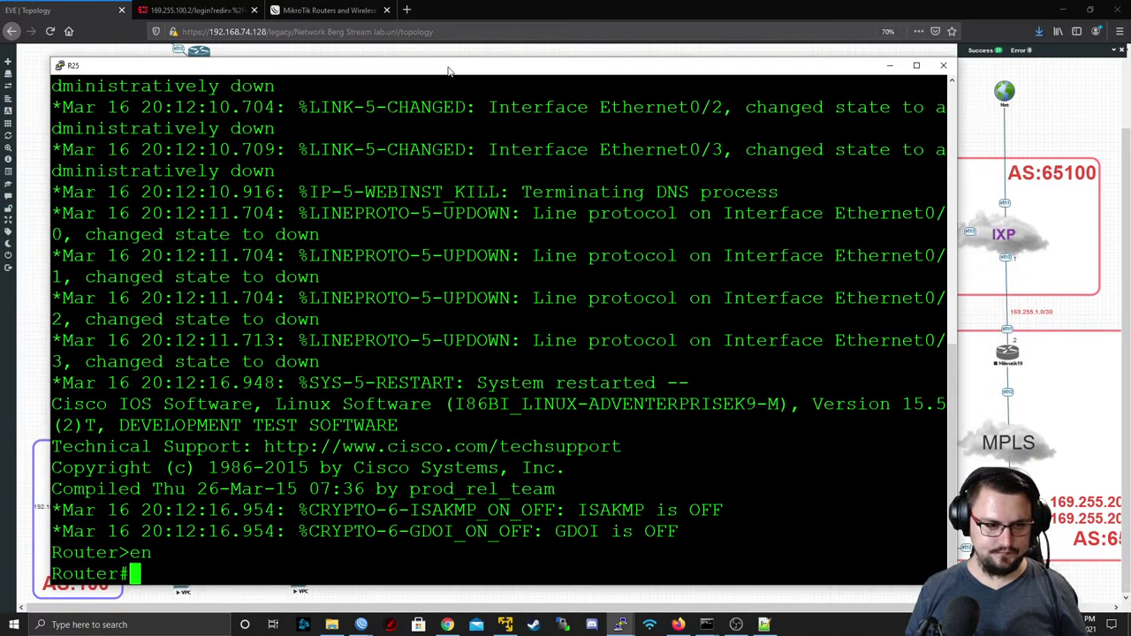
pyautogui.write('config t')
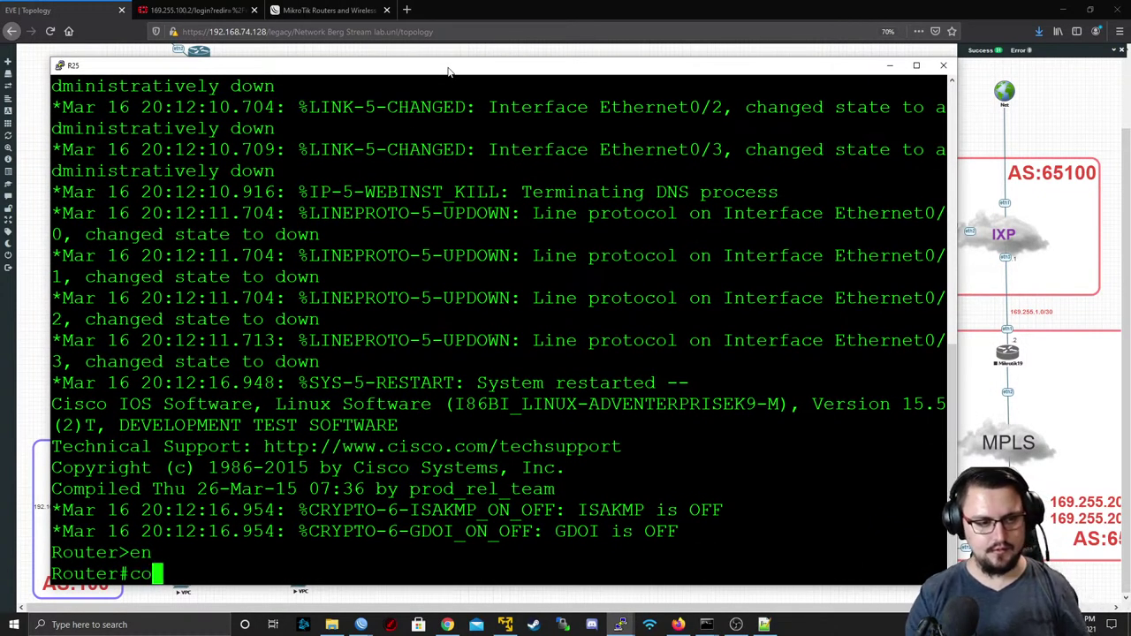
pyautogui.press('Return')
pyautogui.write('in e0/0')
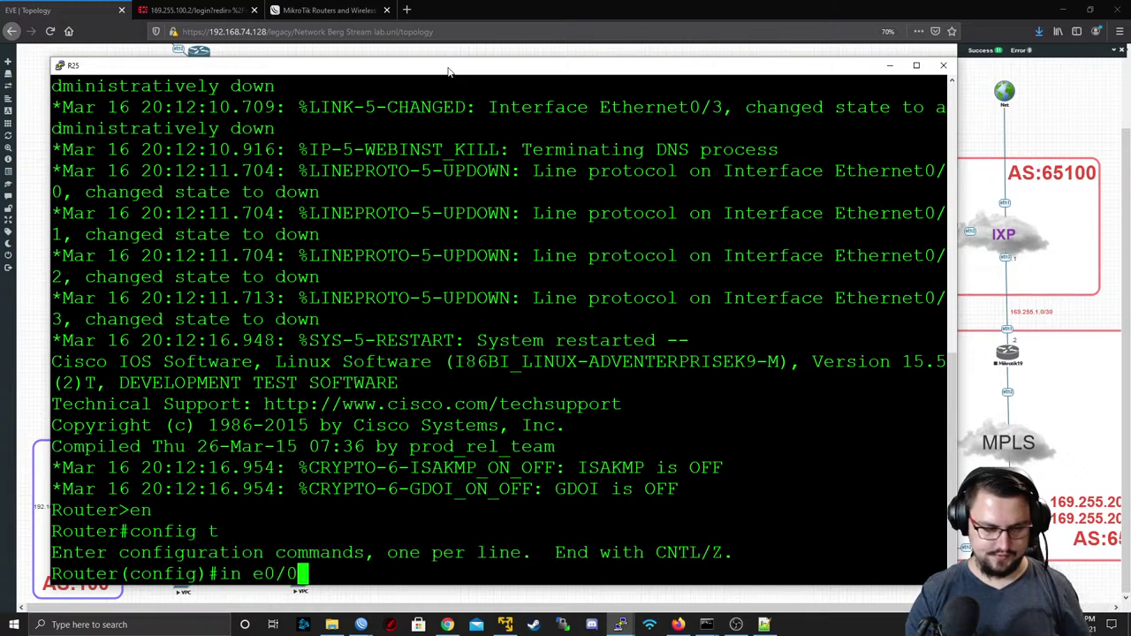
pyautogui.press('Return')
pyautogui.write('no shut')
pyautogui.press('Return')
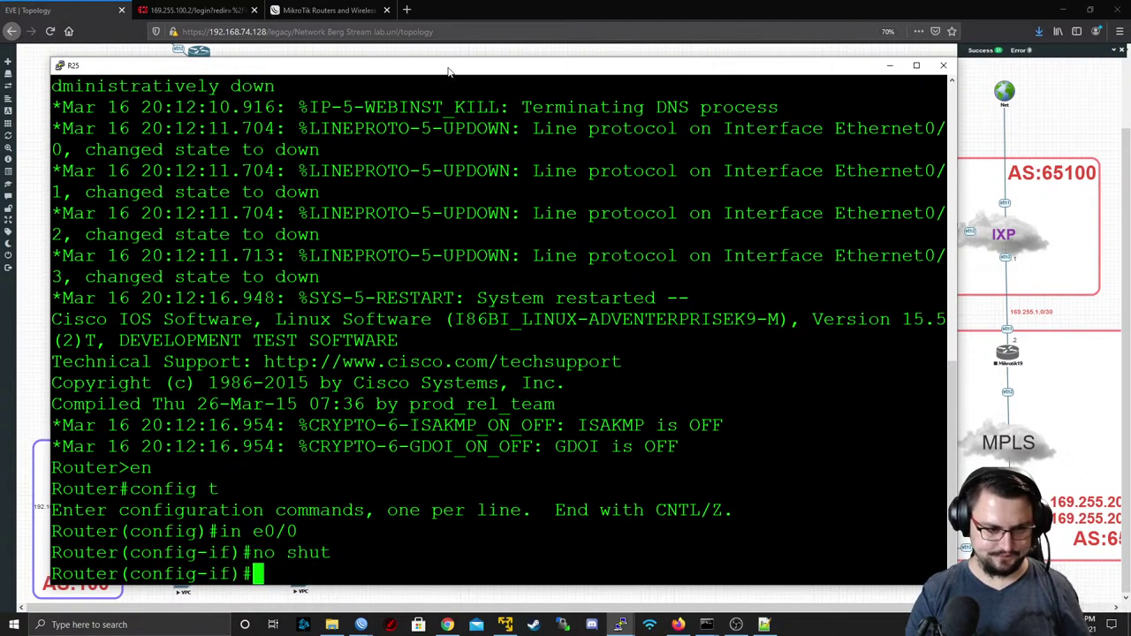
pyautogui.write('ip add')
pyautogui.press('Tab')
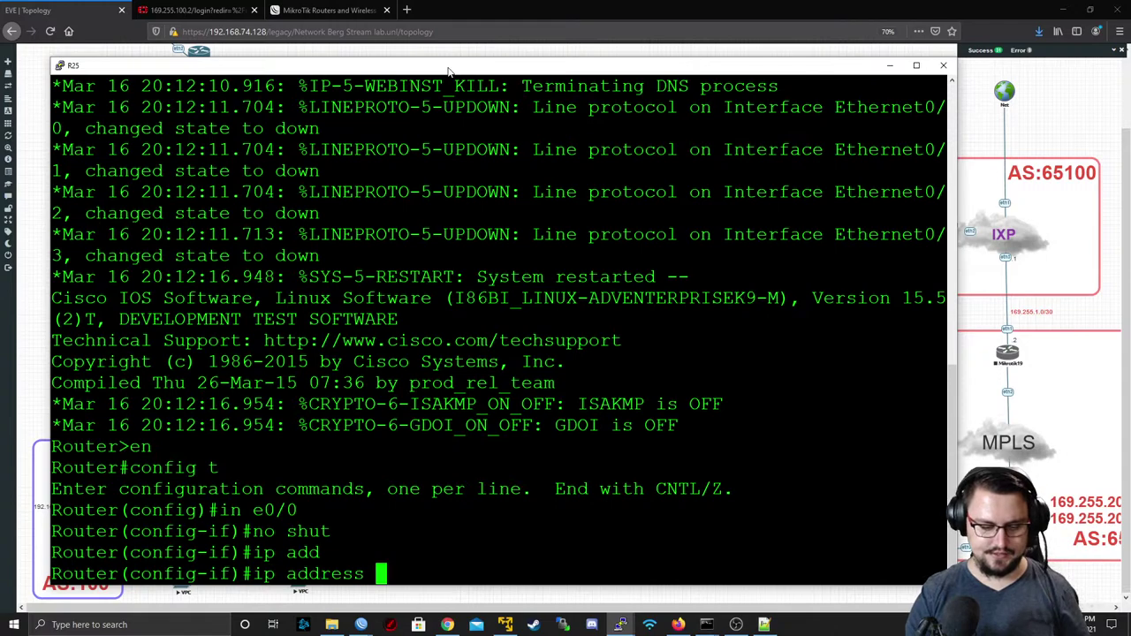
# - Assign 172.18.0.2 255.255.255.0 to R25's e0/0, checking R24's address for reference
pyautogui.write('1')
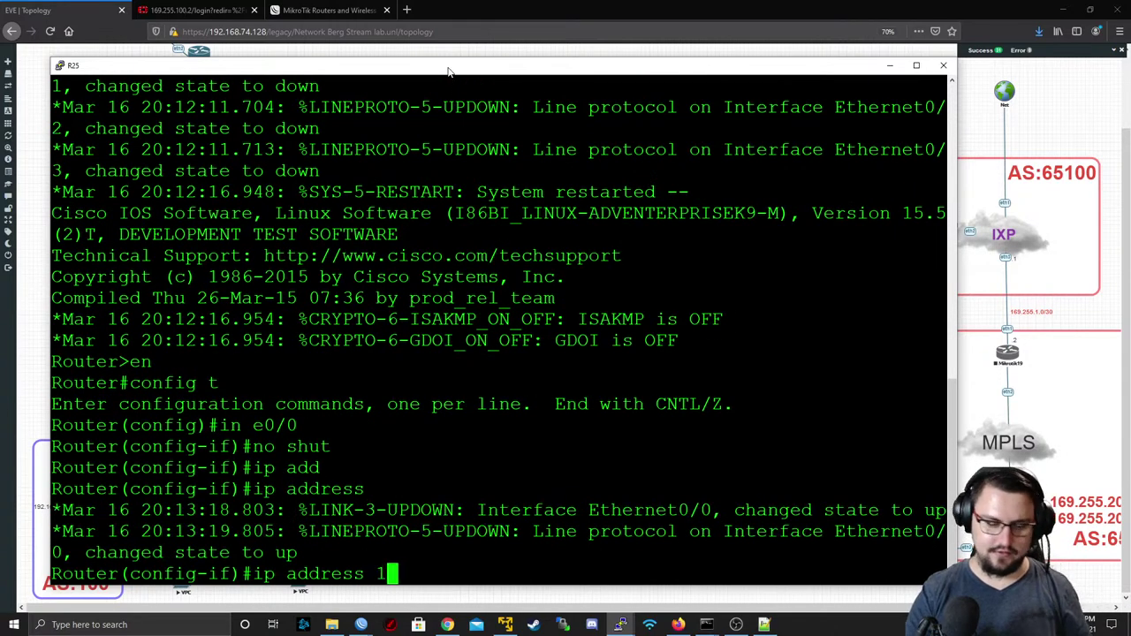
pyautogui.write('82.')
pyautogui.press('BackSpace')
pyautogui.press('BackSpace')
pyautogui.press('BackSpace')
pyautogui.write('7')
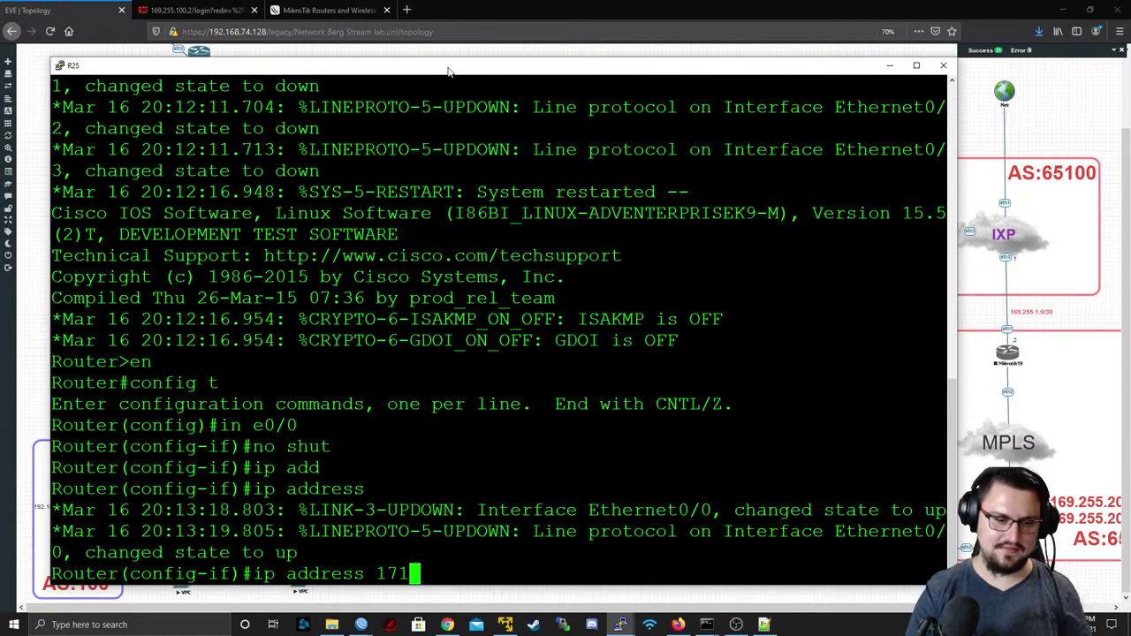
pyautogui.write('1')
pyautogui.press('BackSpace')
pyautogui.write('2.16.1')
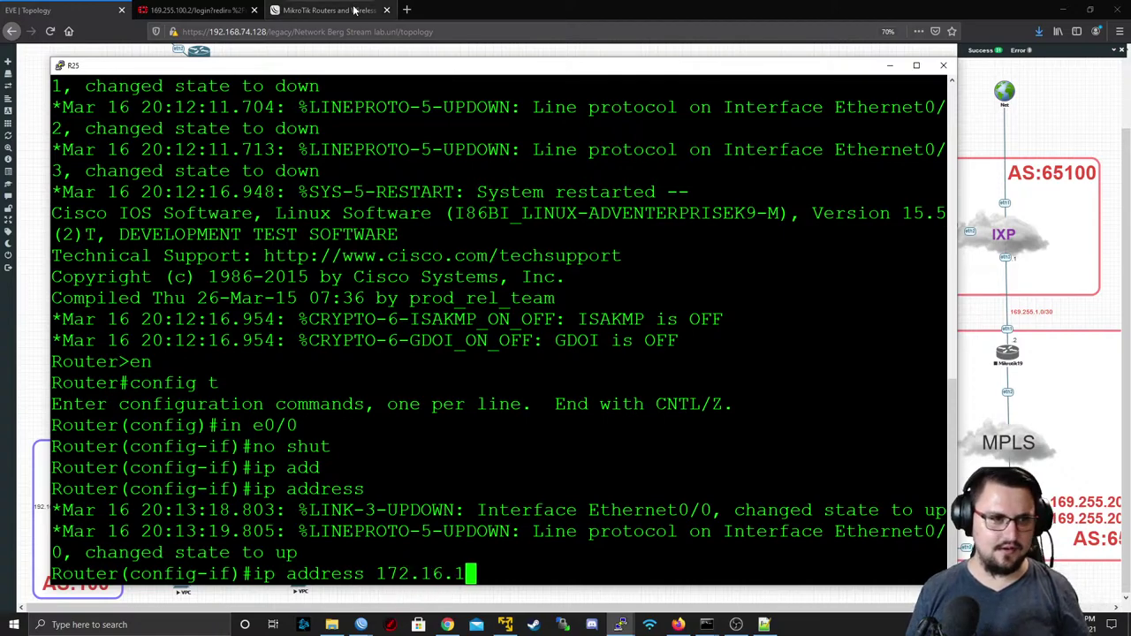
pyautogui.hotkey('alt', 'Tab')
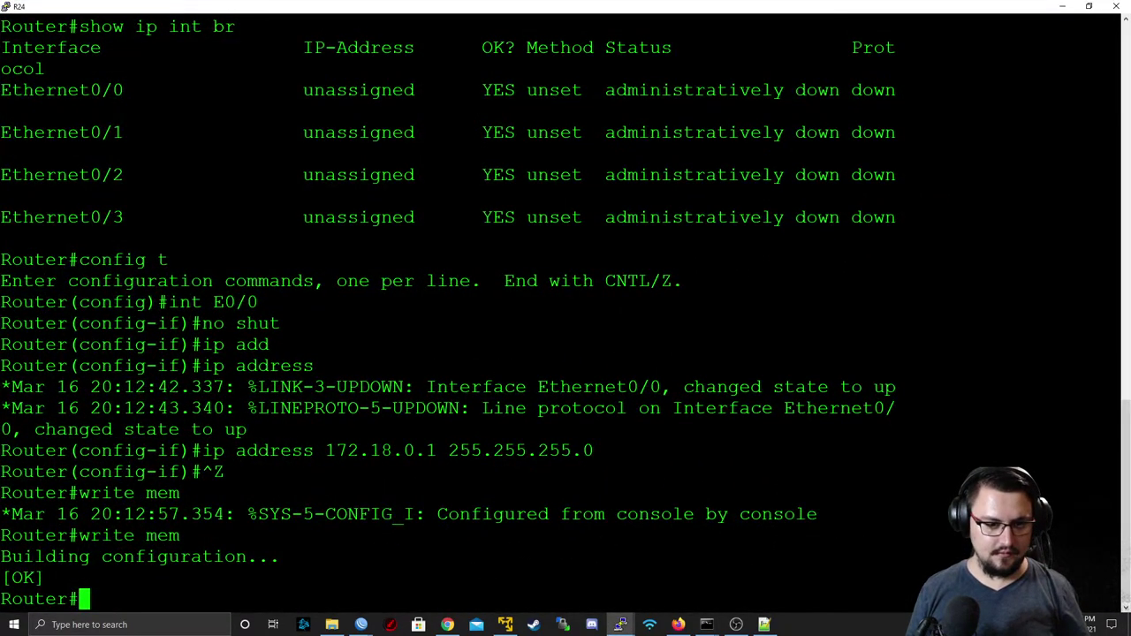
pyautogui.hotkey('alt', 'Tab')
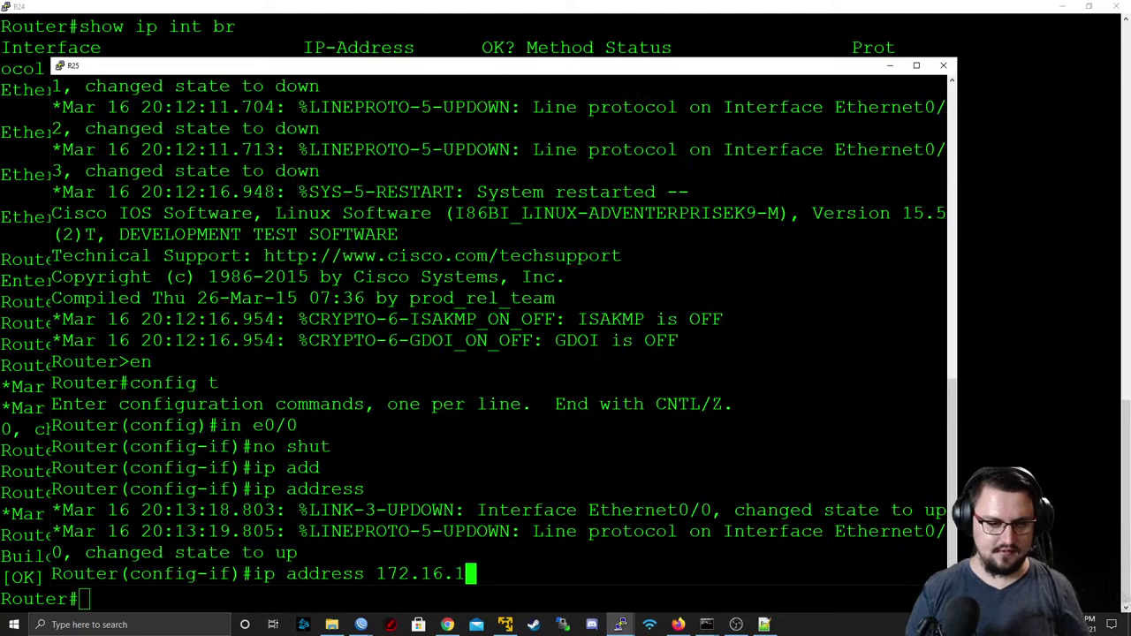
pyautogui.press('BackSpace')
pyautogui.press('BackSpace')
pyautogui.press('BackSpace')
pyautogui.write('8.0.1')
pyautogui.hotkey('alt', 'Tab')
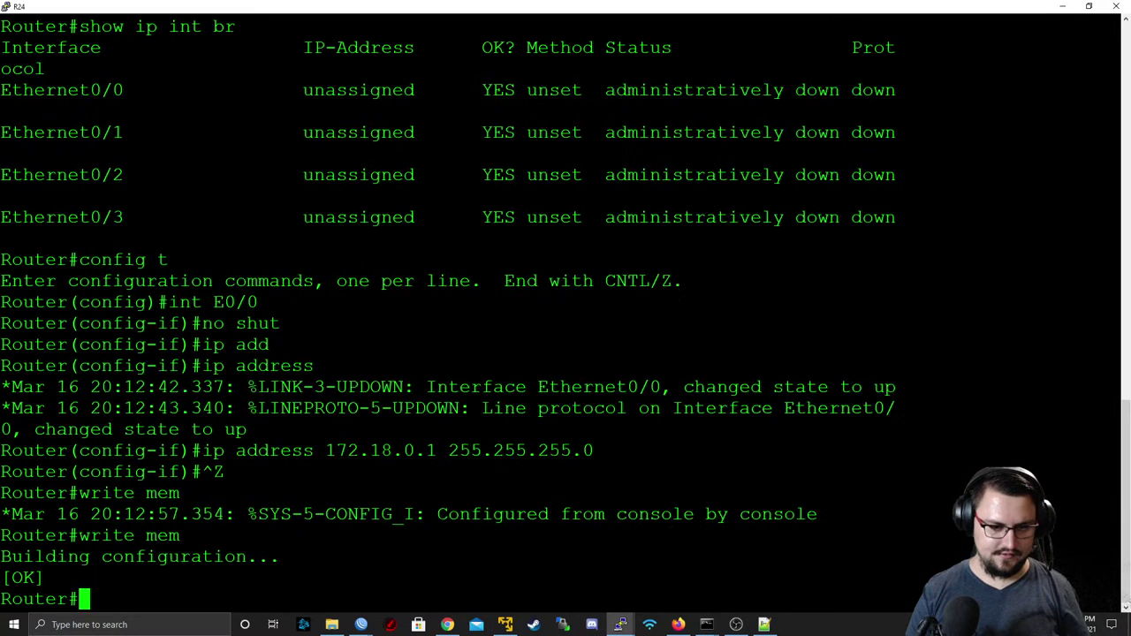
pyautogui.hotkey('alt', 'Tab')
pyautogui.write('2')
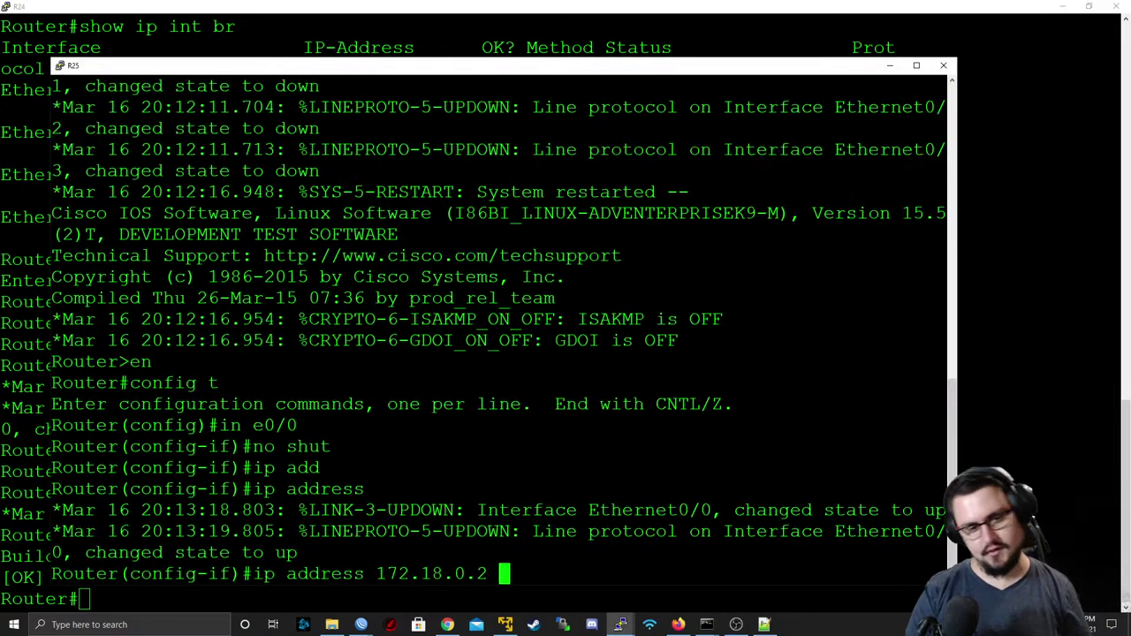
pyautogui.write('55.255.255.0')
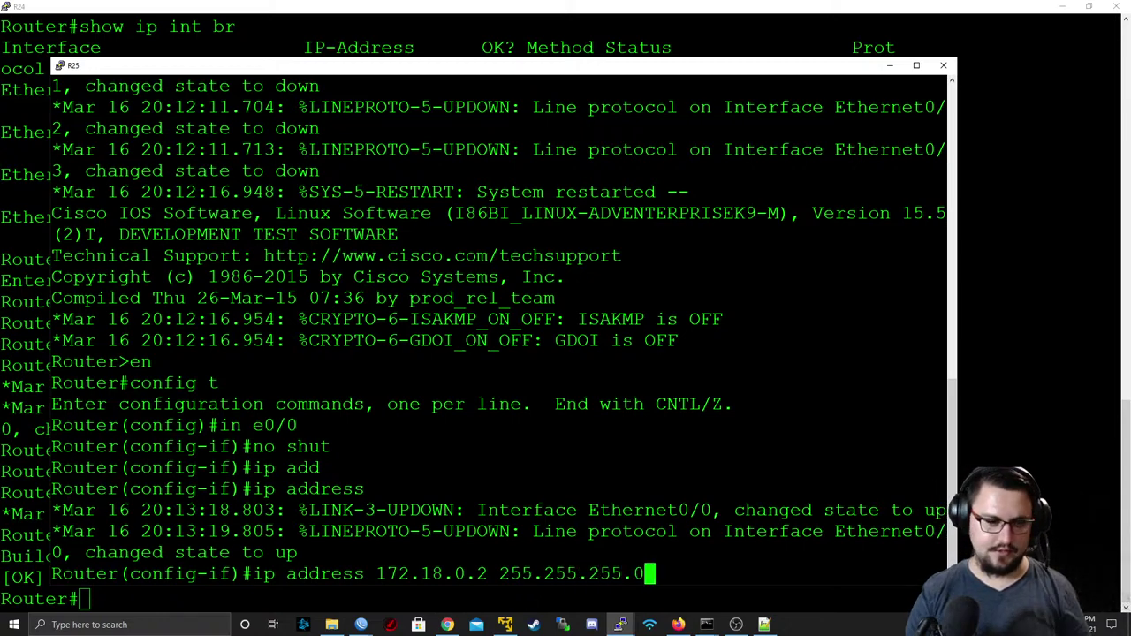
pyautogui.press('Return')
pyautogui.hotkey('ctrl', 'z')
# - Save R24's configuration with wr, after a mistyped write mem on R25
pyautogui.write('wr')
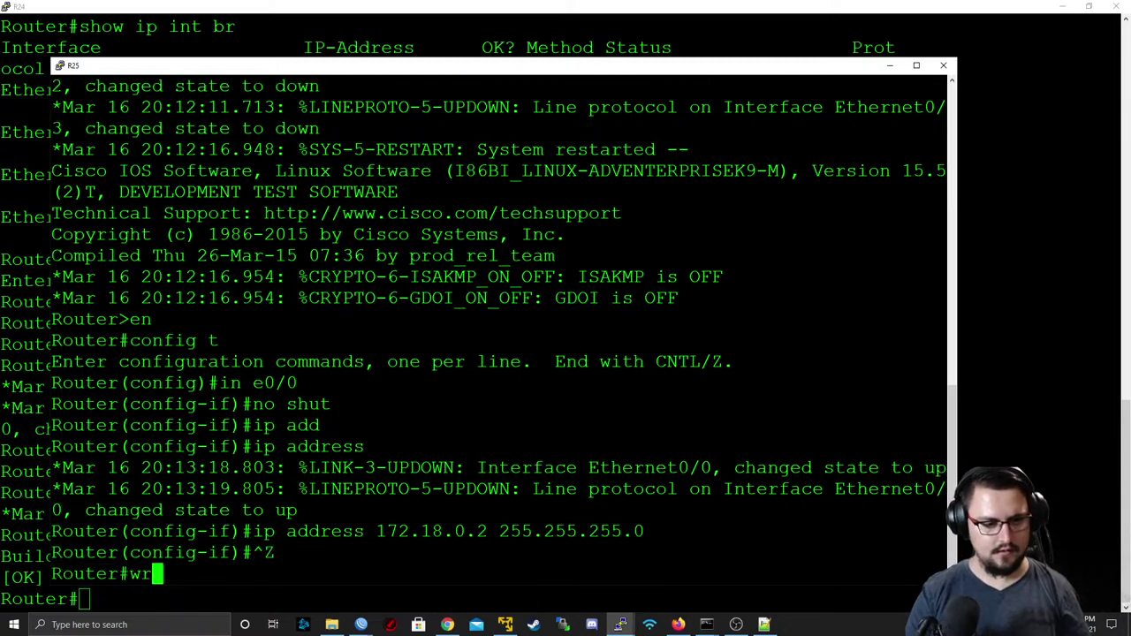
pyautogui.write('ite mem')
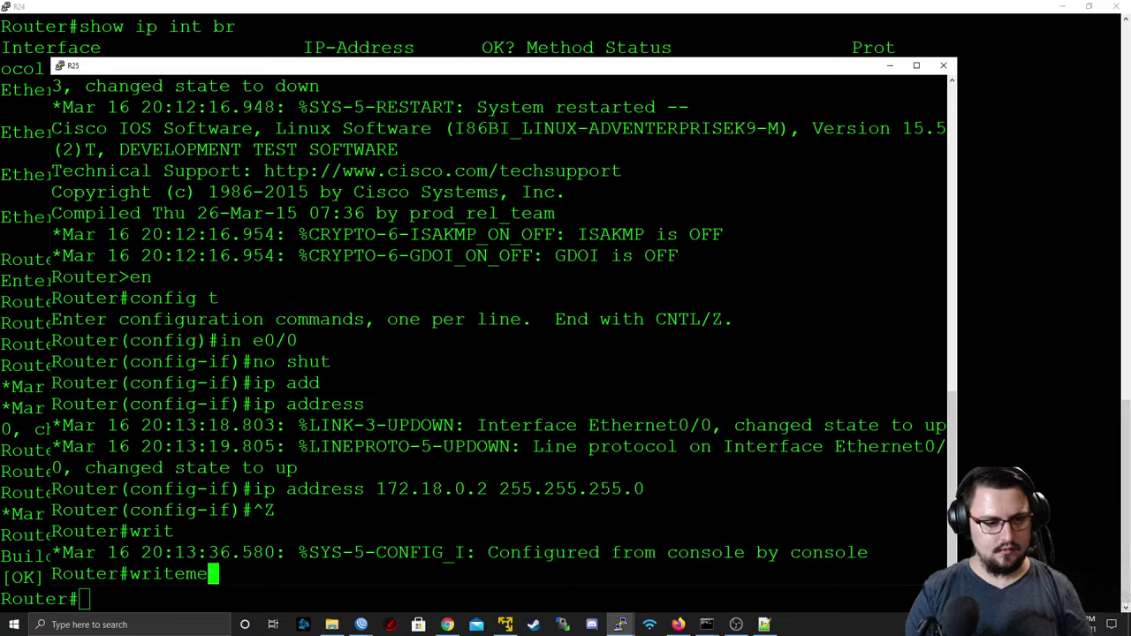
pyautogui.hotkey('alt', 'Tab')
pyautogui.write('wr')
pyautogui.press('Return')
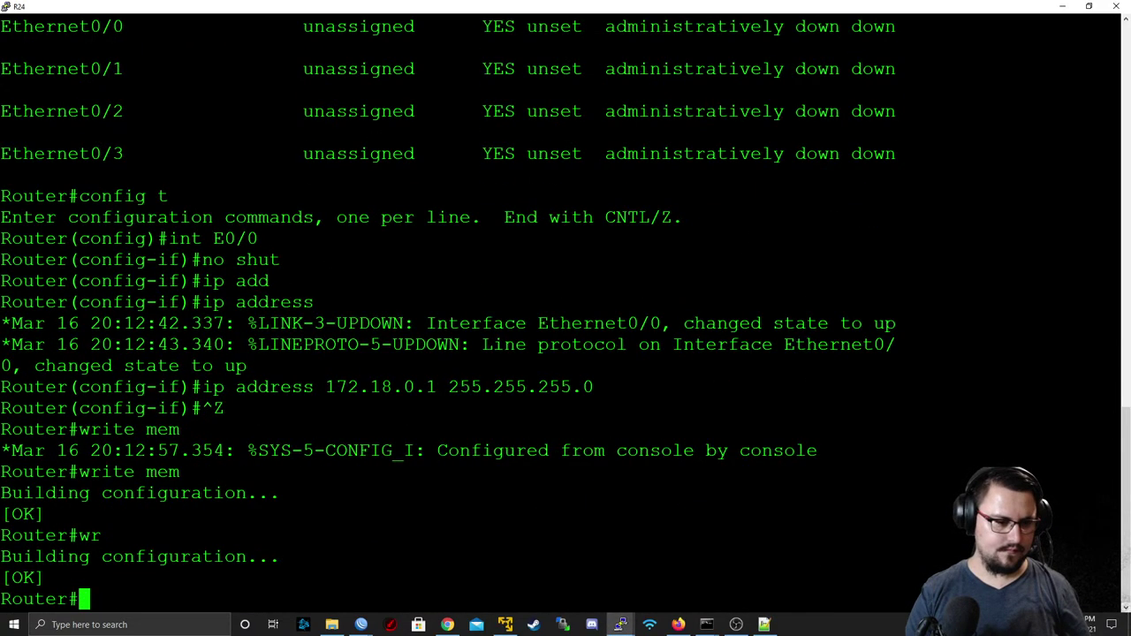
pyautogui.hotkey('alt', 'Tab')
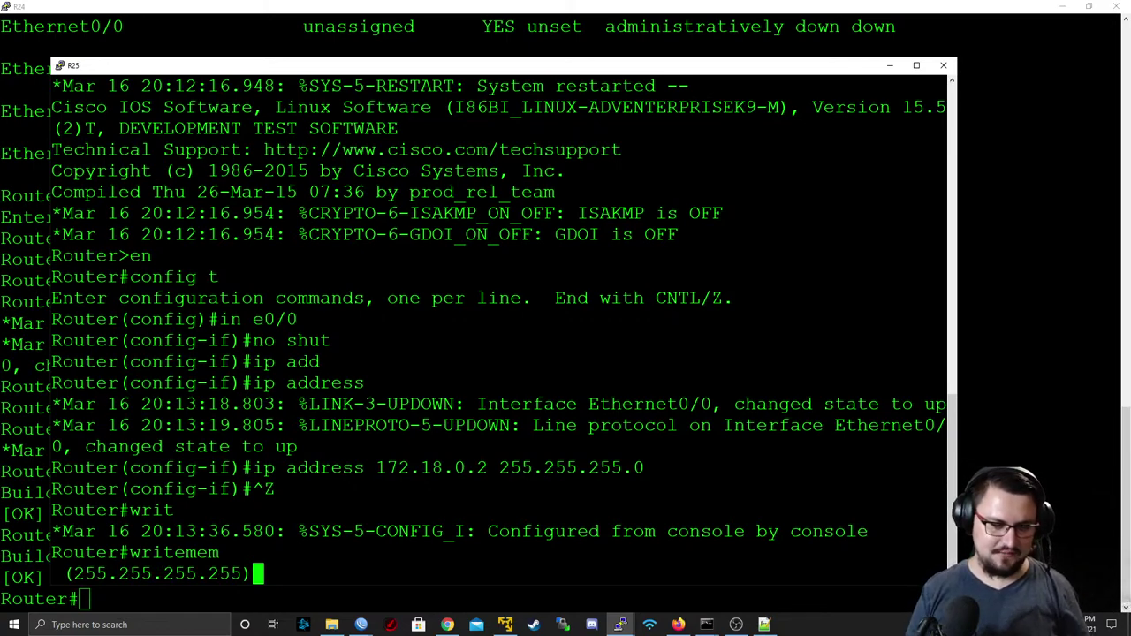
pyautogui.tripleClick(155, 554)
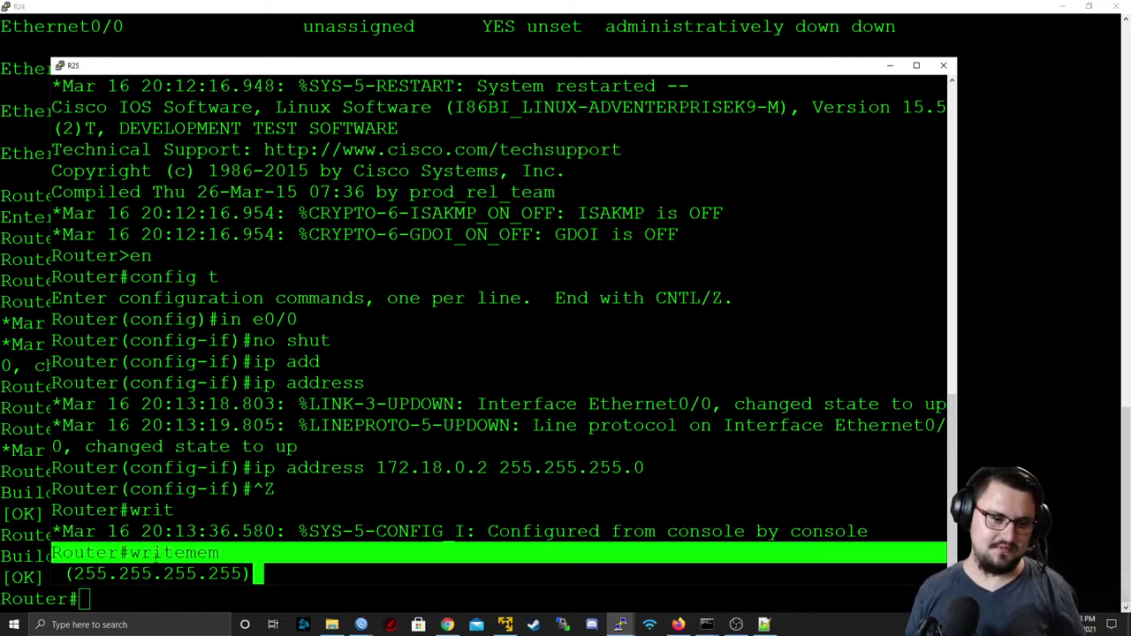
pyautogui.doubleClick(156, 554)
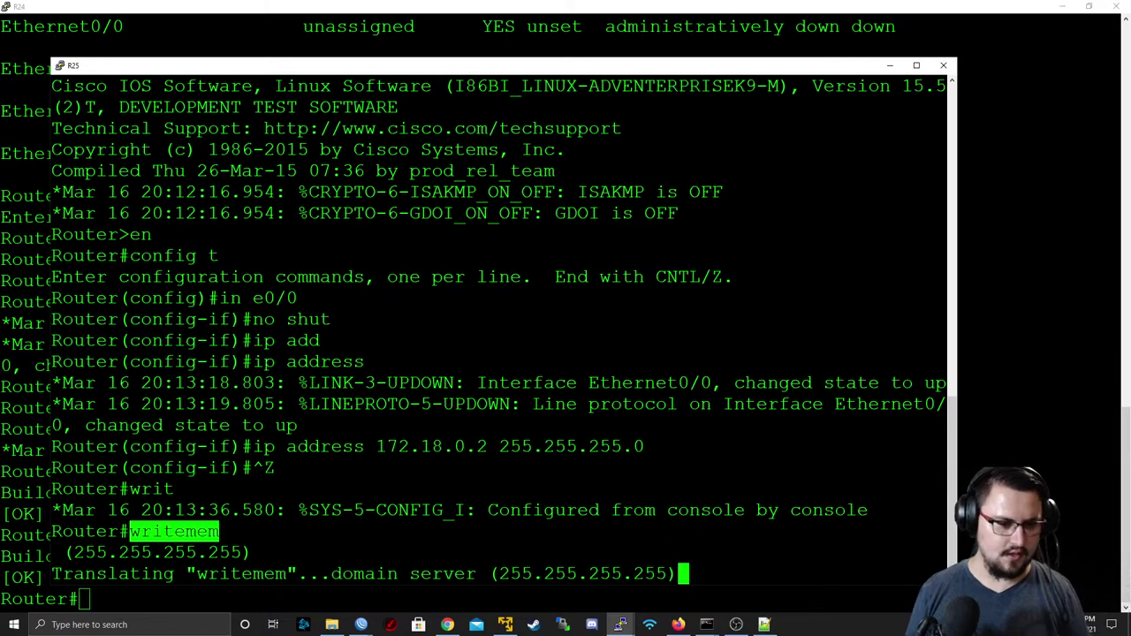
pyautogui.click(290, 510)
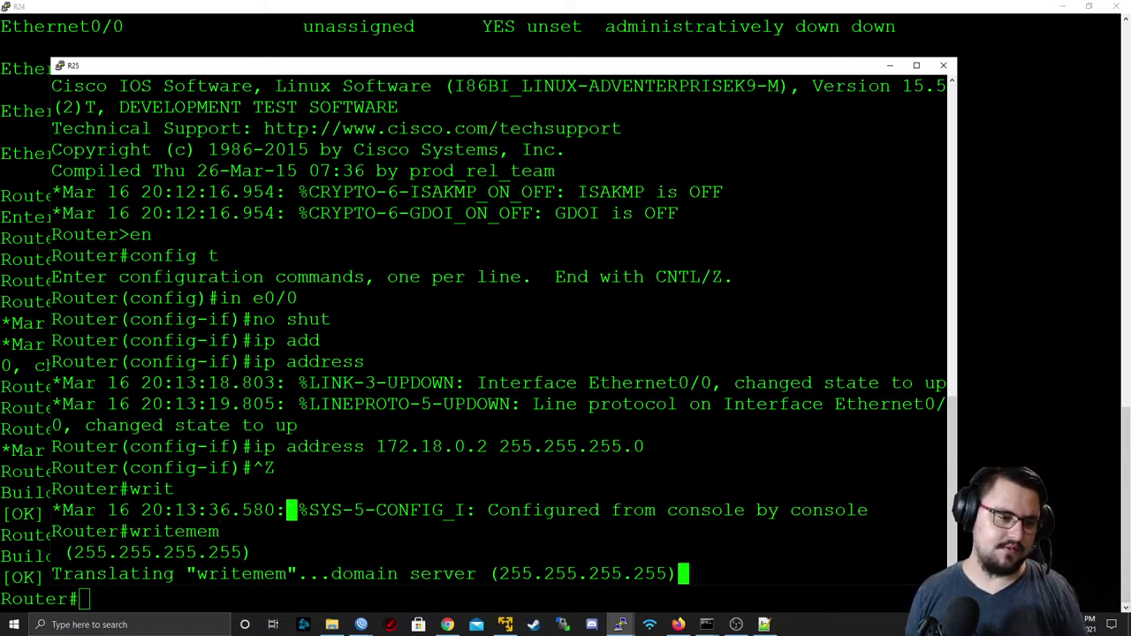
pyautogui.hotkey('alt', 'Tab')
# - From R24, ping 172.18.0.1 and 172.18.0.2
pyautogui.press('Return')
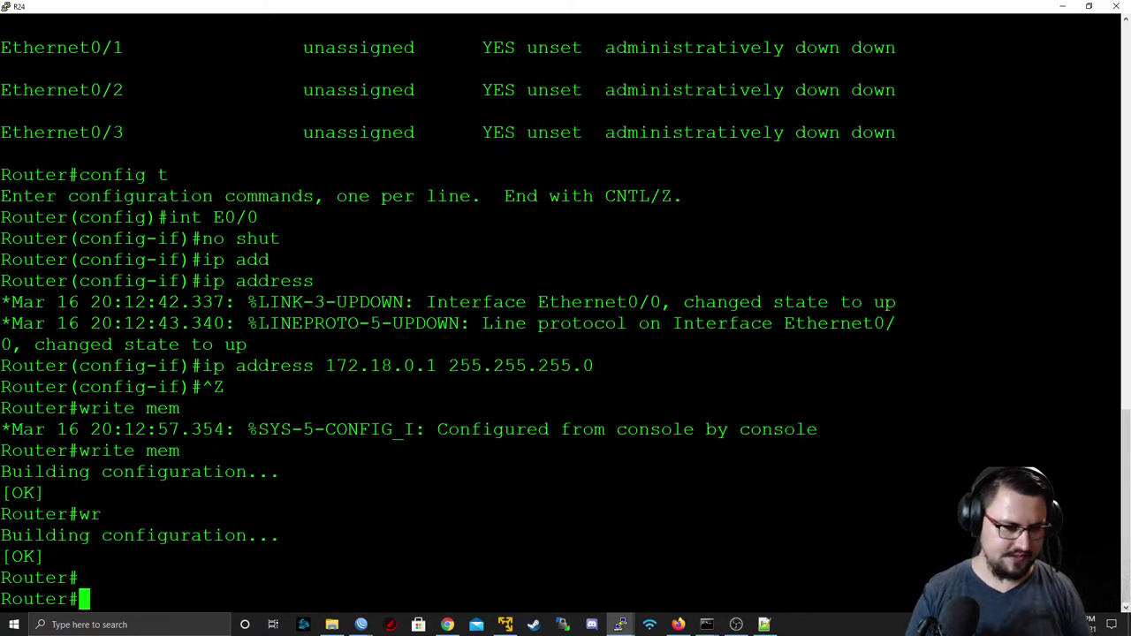
pyautogui.press('Return')
pyautogui.write('ping 172.1')
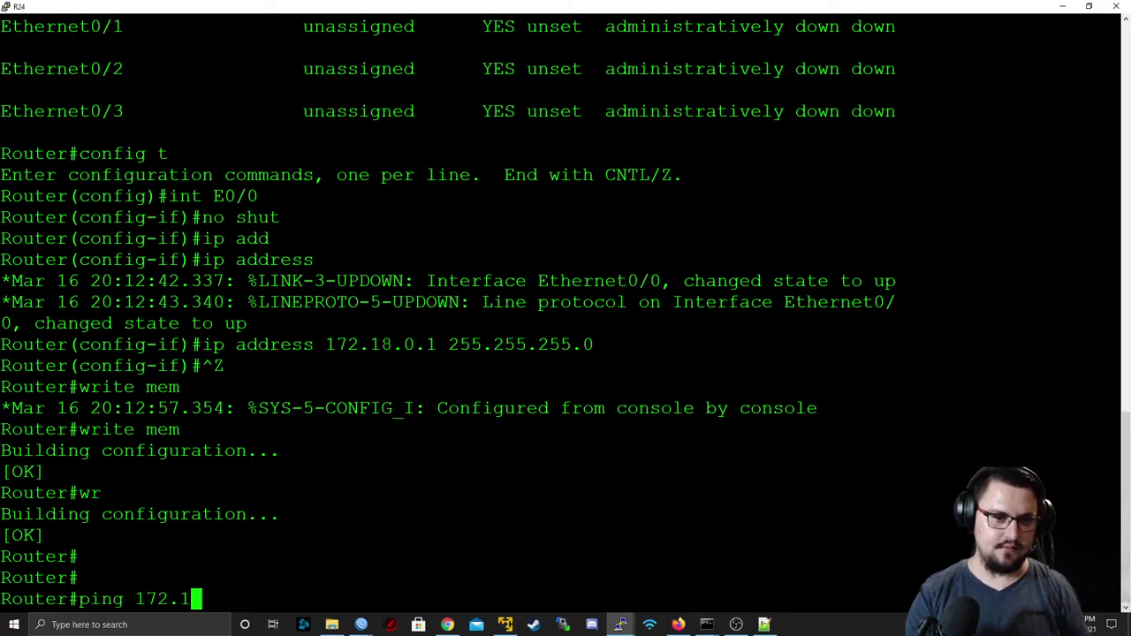
pyautogui.write('8.0.1')
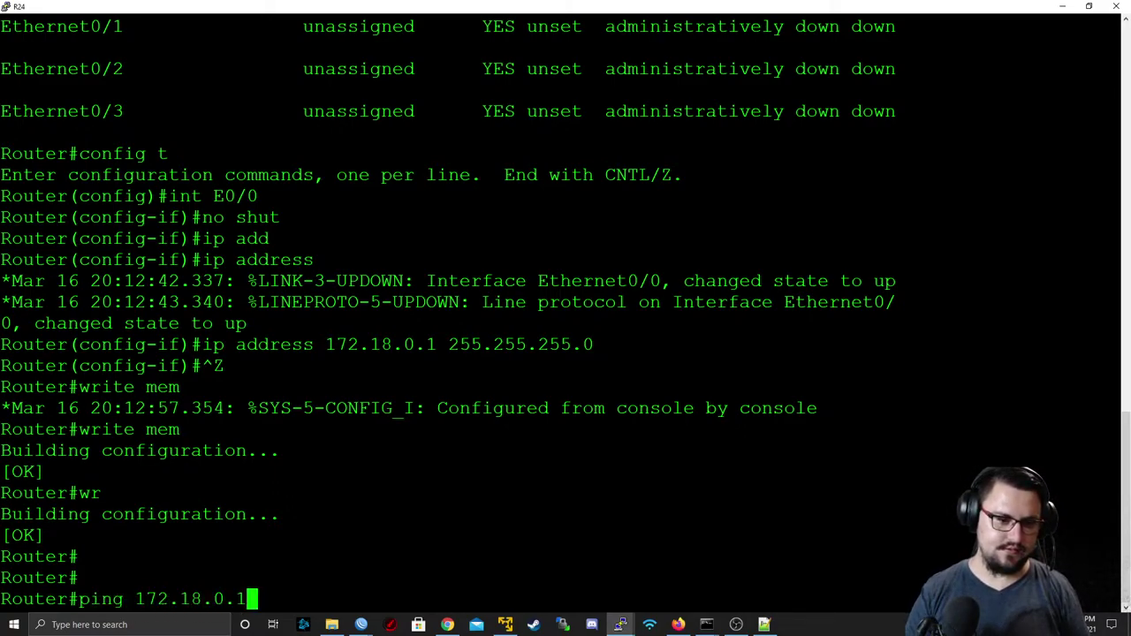
pyautogui.press('Return')
pyautogui.press('Up')
pyautogui.press('BackSpace')
pyautogui.write('2')
pyautogui.press('Return')
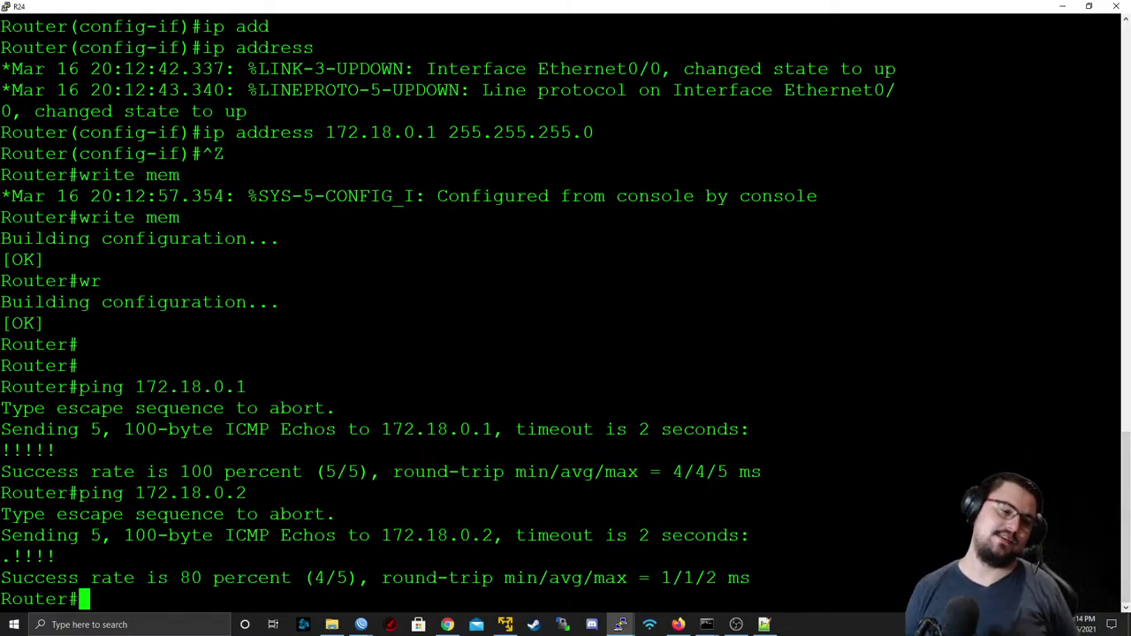
# - Minimize the R24 and R25 consoles so the EVE topology shows
pyautogui.doubleClick(1027, 7)
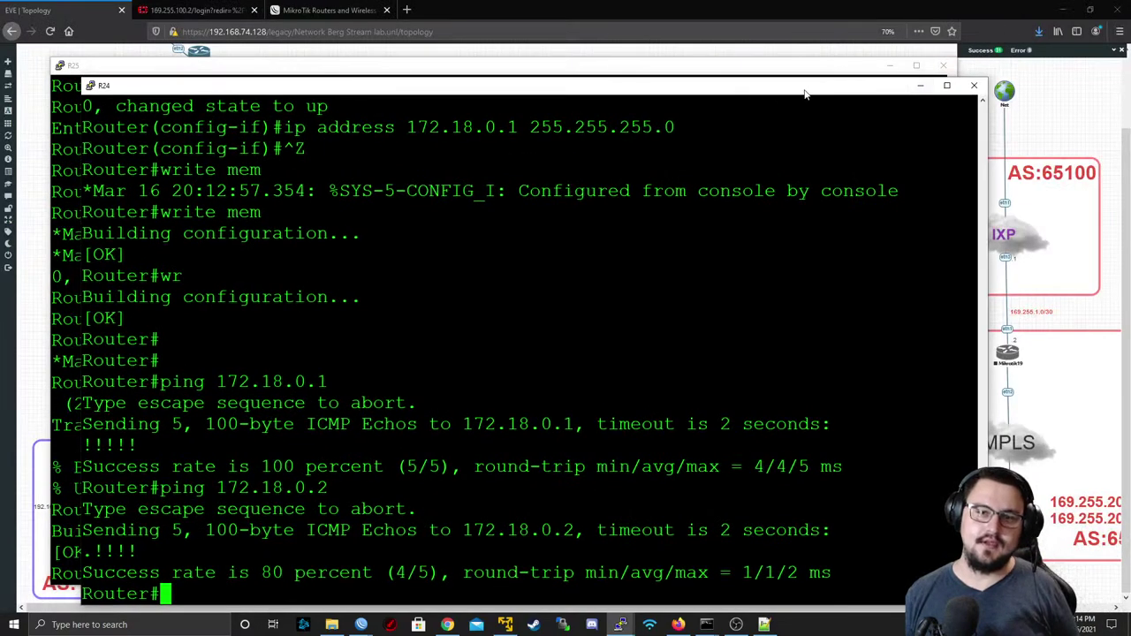
pyautogui.click(920, 85)
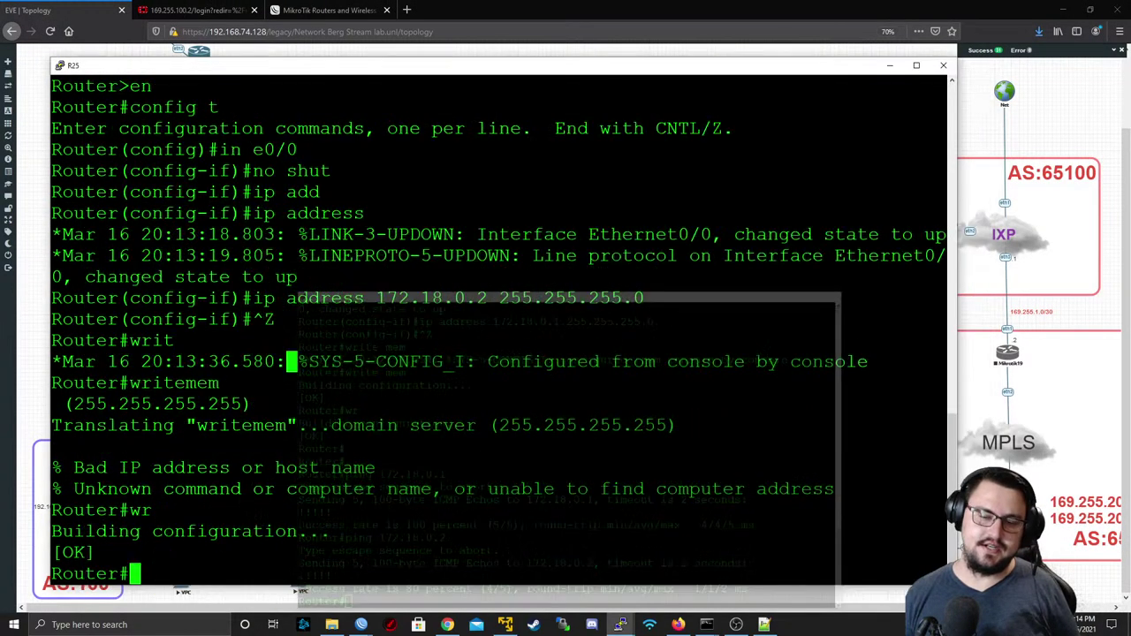
pyautogui.click(891, 66)
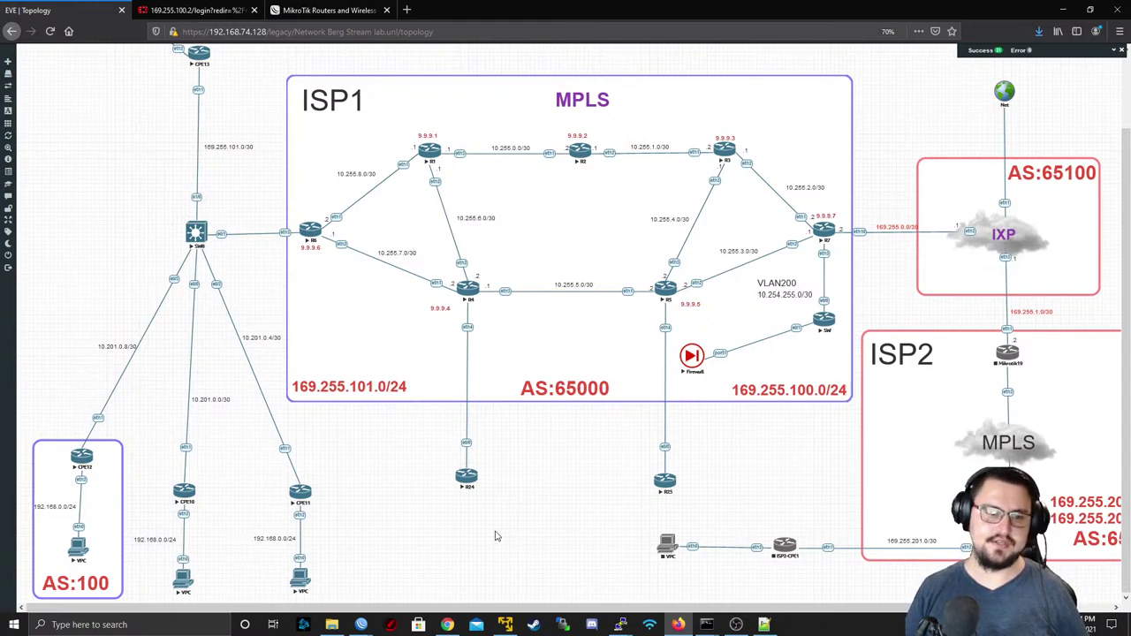
pyautogui.hotkey('alt', 'Tab')
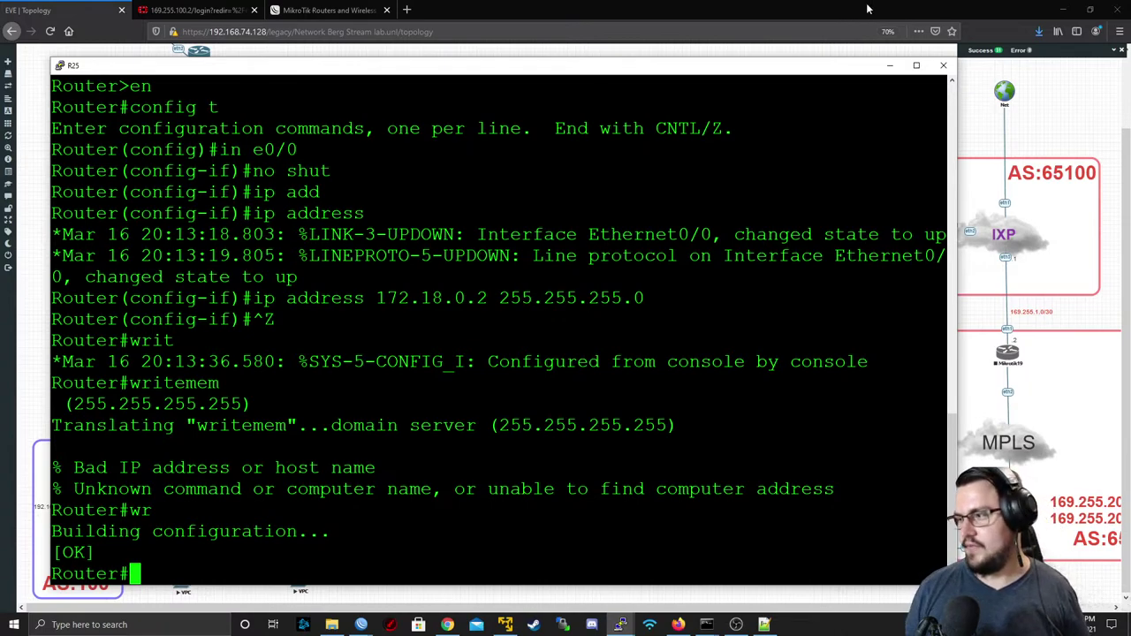
pyautogui.click(889, 65)
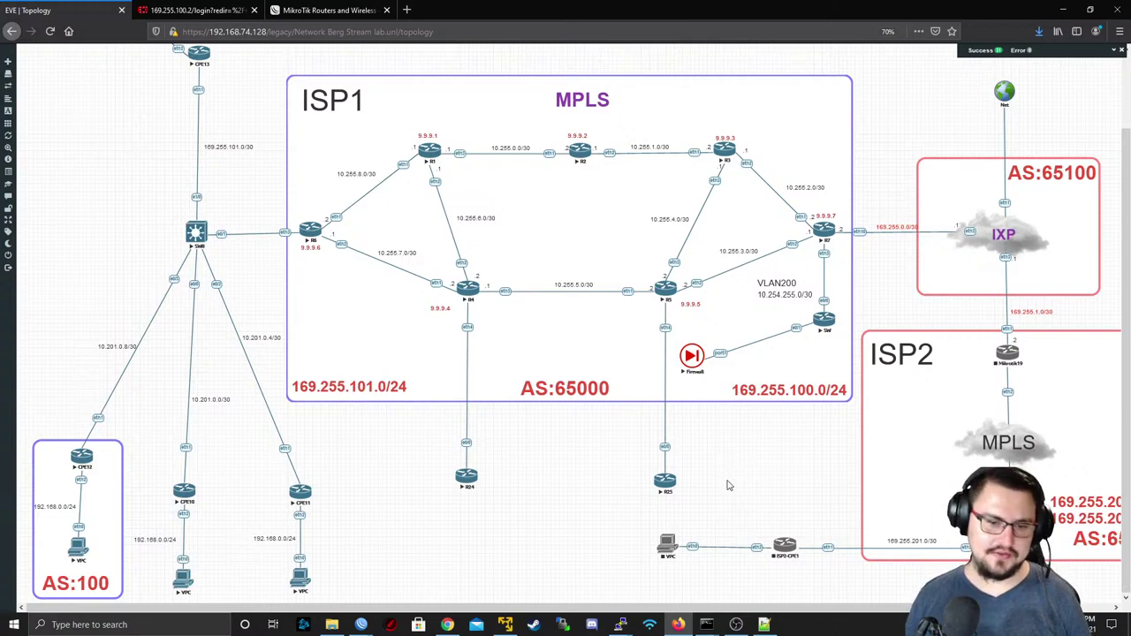
# - Select the ISP1 router group, stop it with Stop Selected, and clear the selection
pyautogui.middleClick(773, 471)
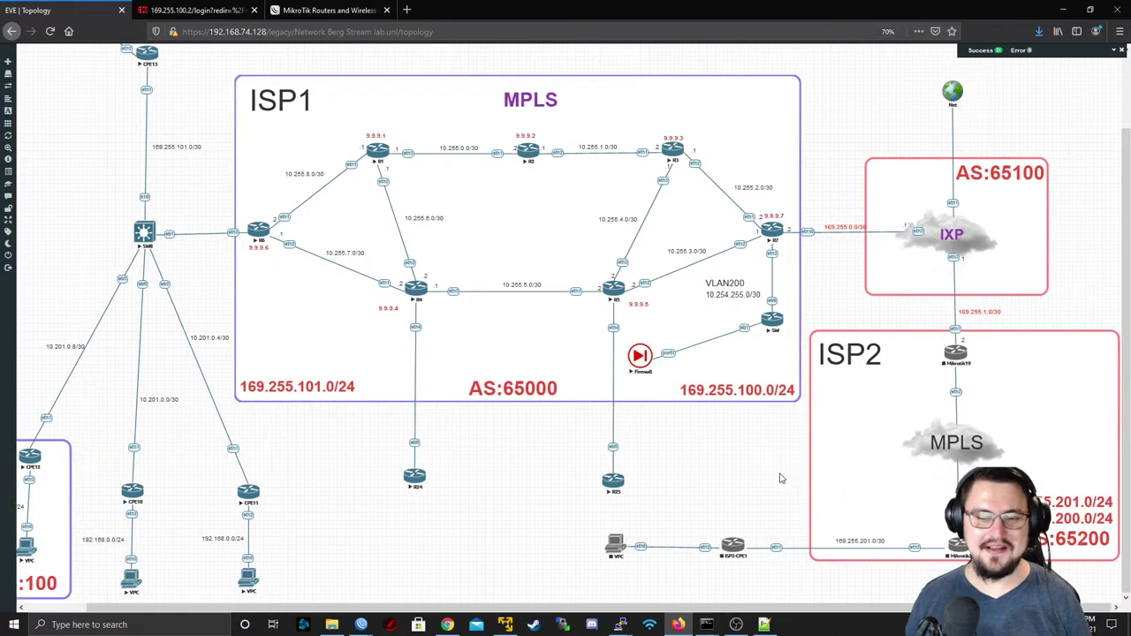
pyautogui.middleClick(645, 497)
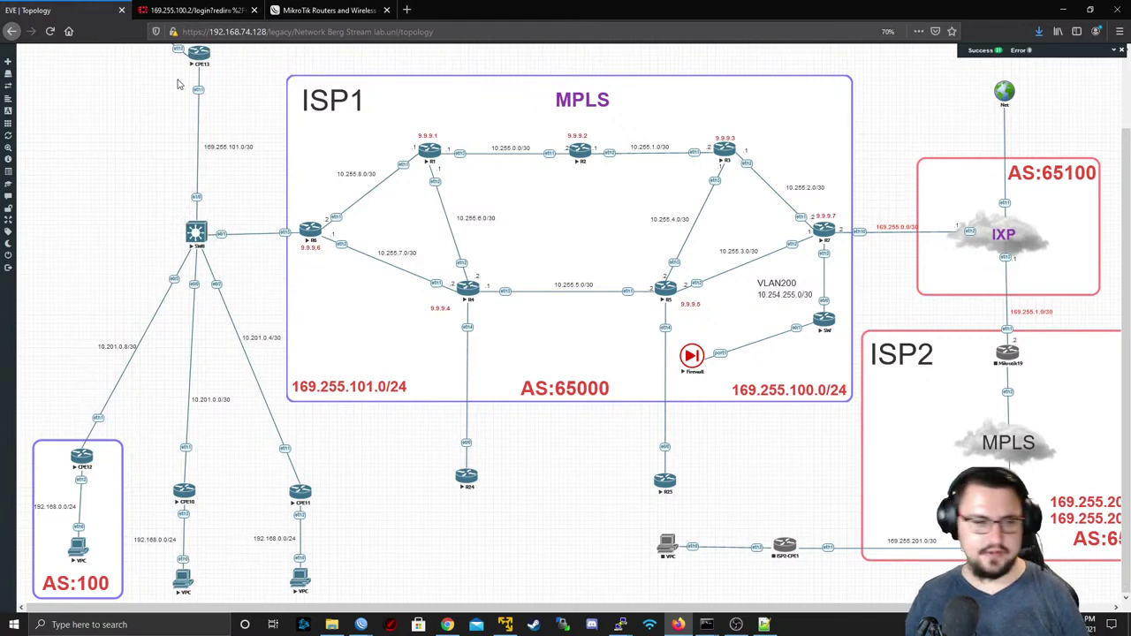
pyautogui.scroll(2, 117, 54)
pyautogui.moveTo(67, 58); pyautogui.dragTo(1102, 616)
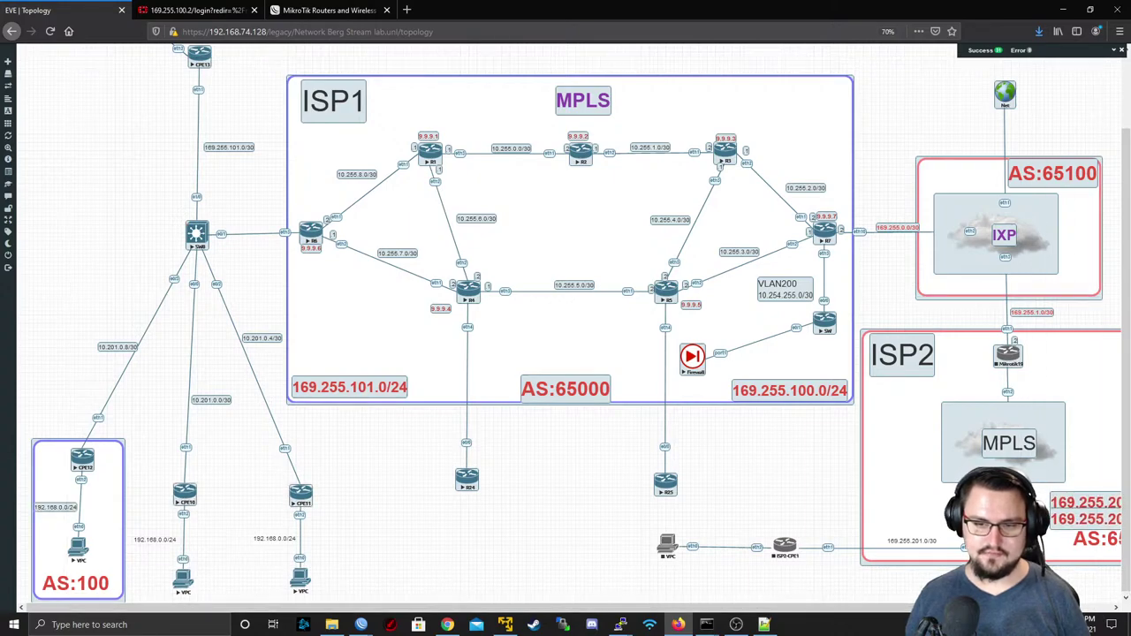
pyautogui.rightClick(696, 364)
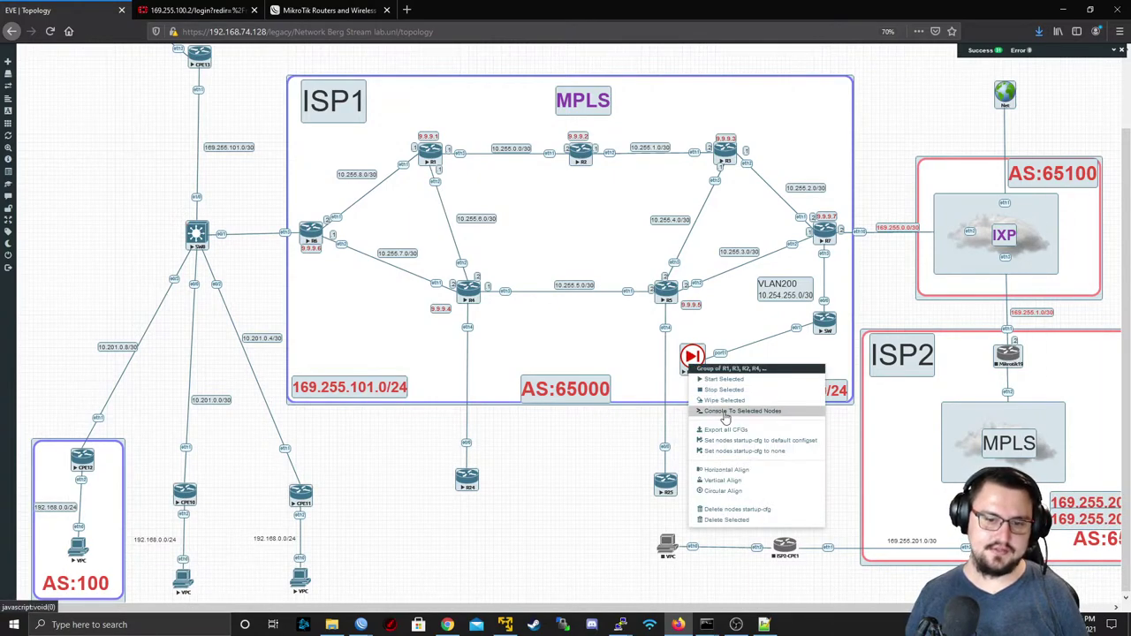
pyautogui.click(733, 391)
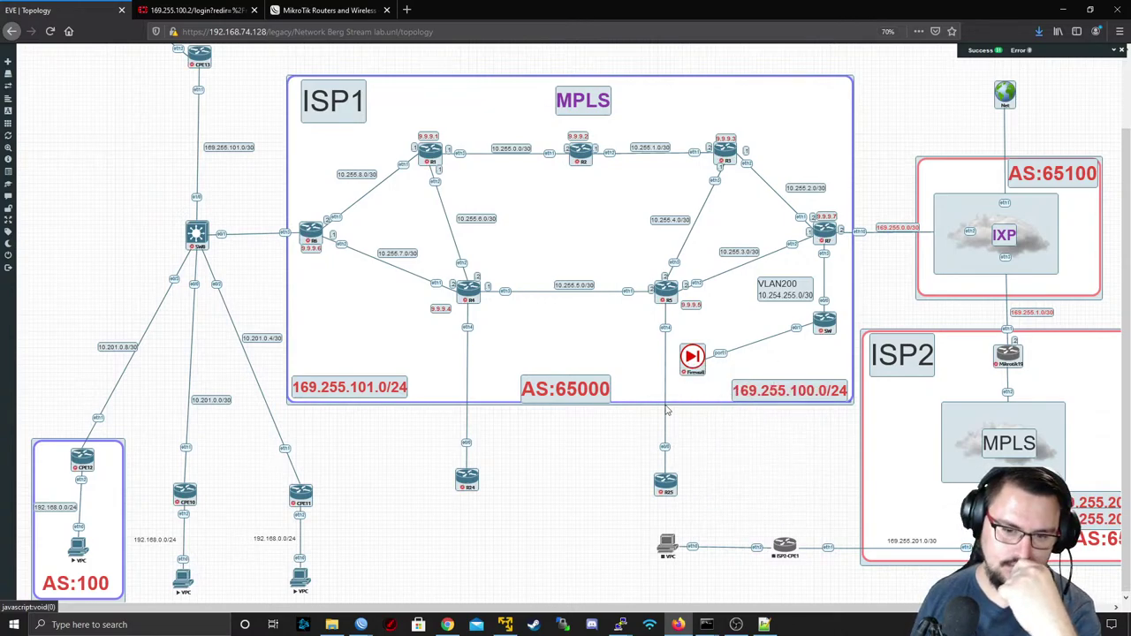
pyautogui.click(614, 478)
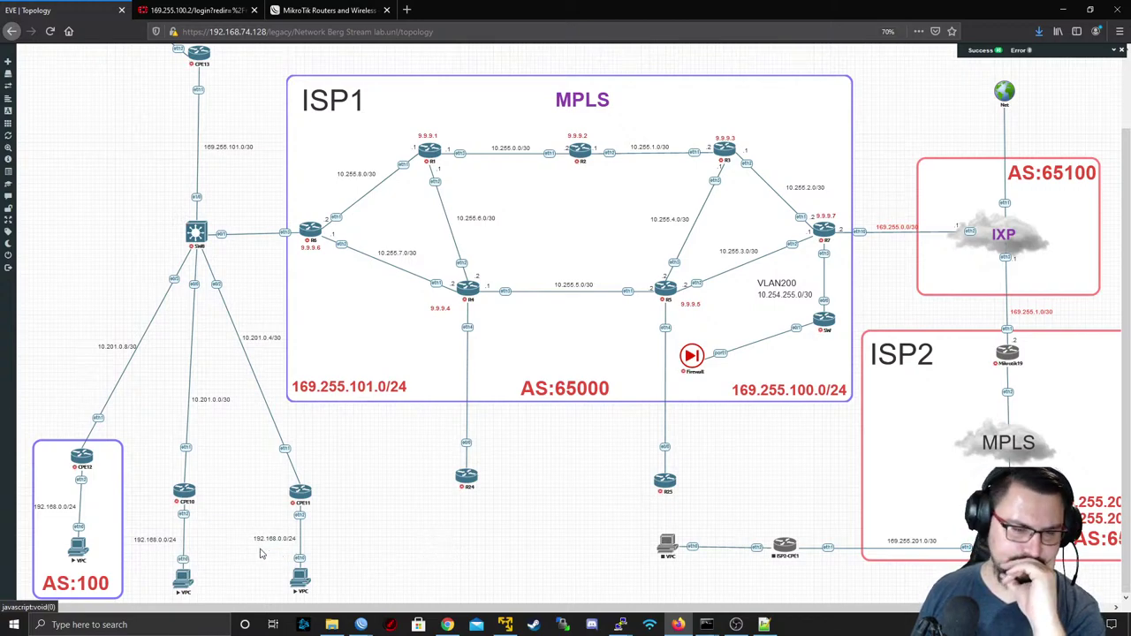
pyautogui.hscroll(2, 265, 522)
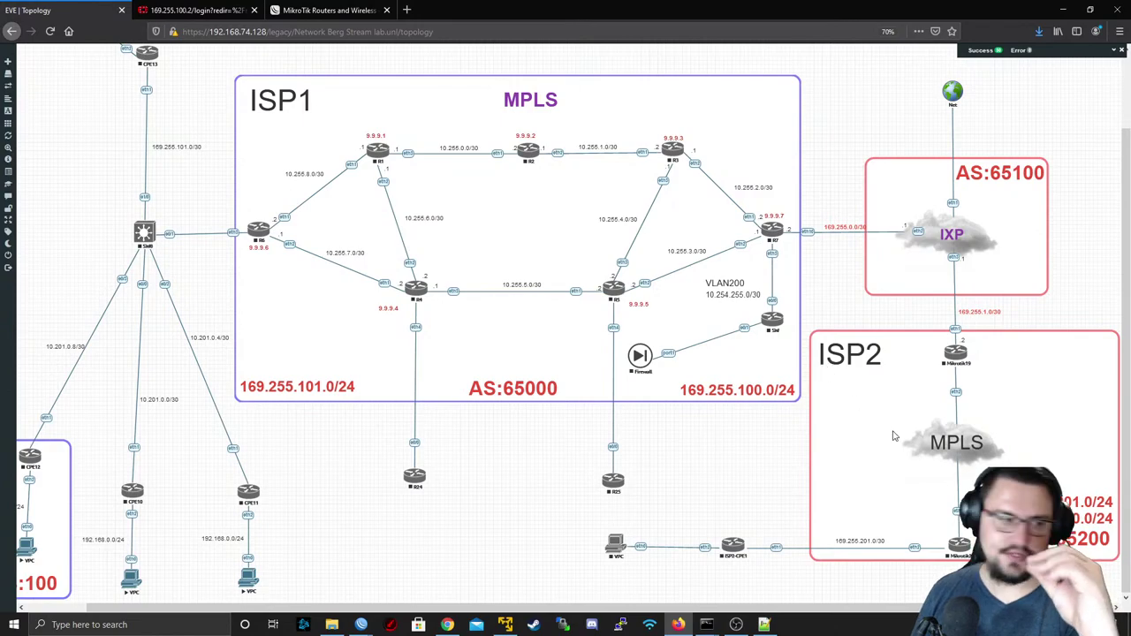
# - Close the current lab and open MikroTik Failover Lab.unl from the lab list
pyautogui.moveTo(21, 274)
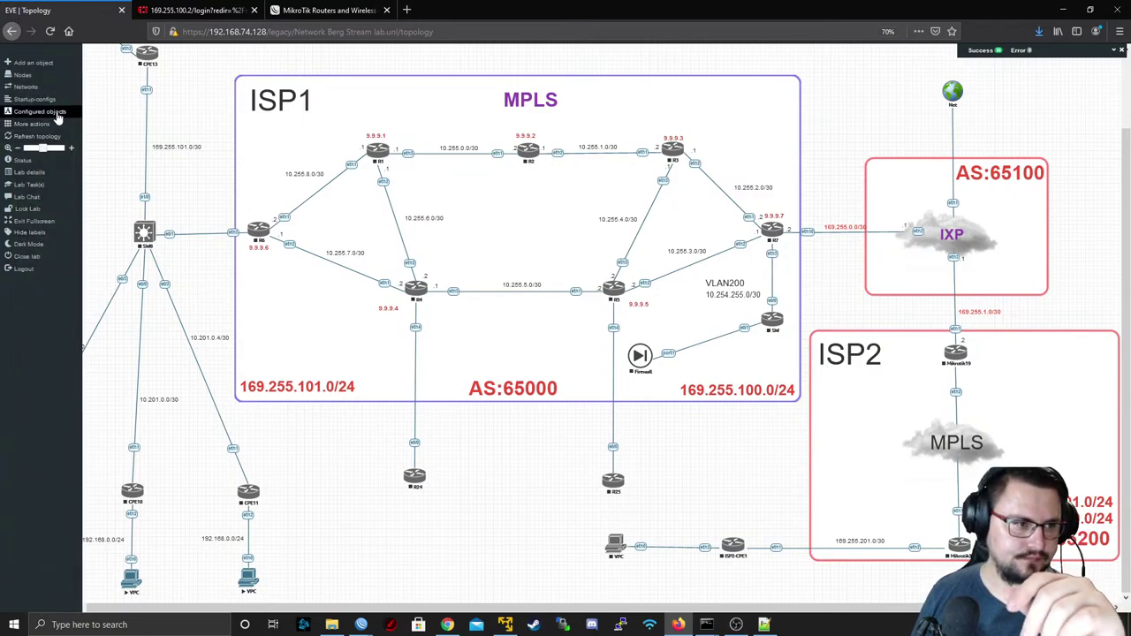
pyautogui.click(35, 261)
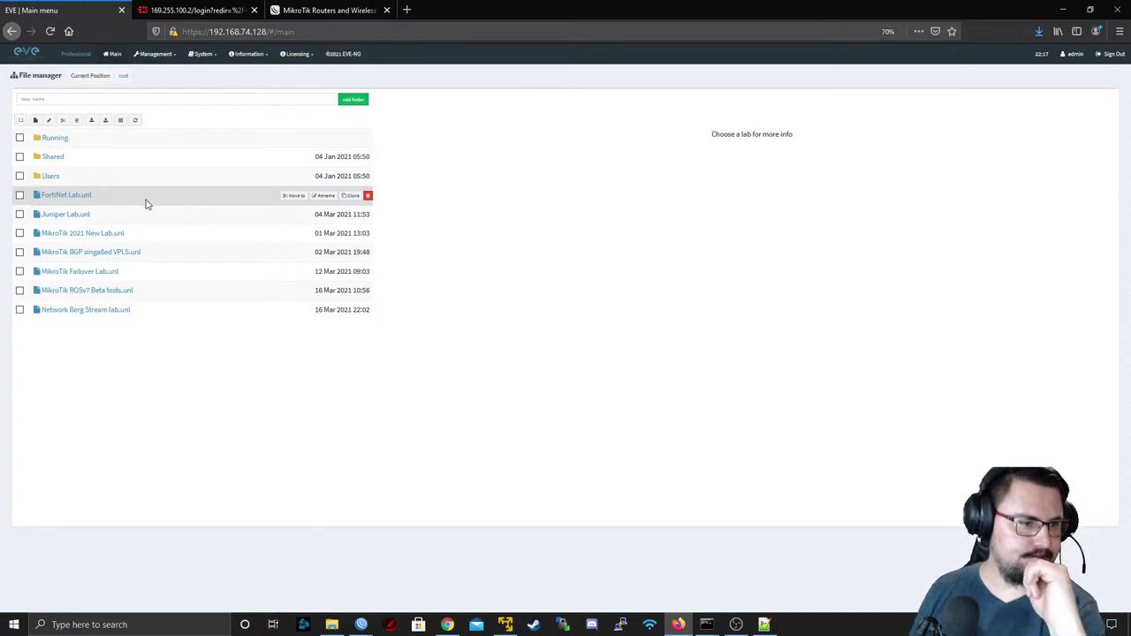
pyautogui.click(83, 272)
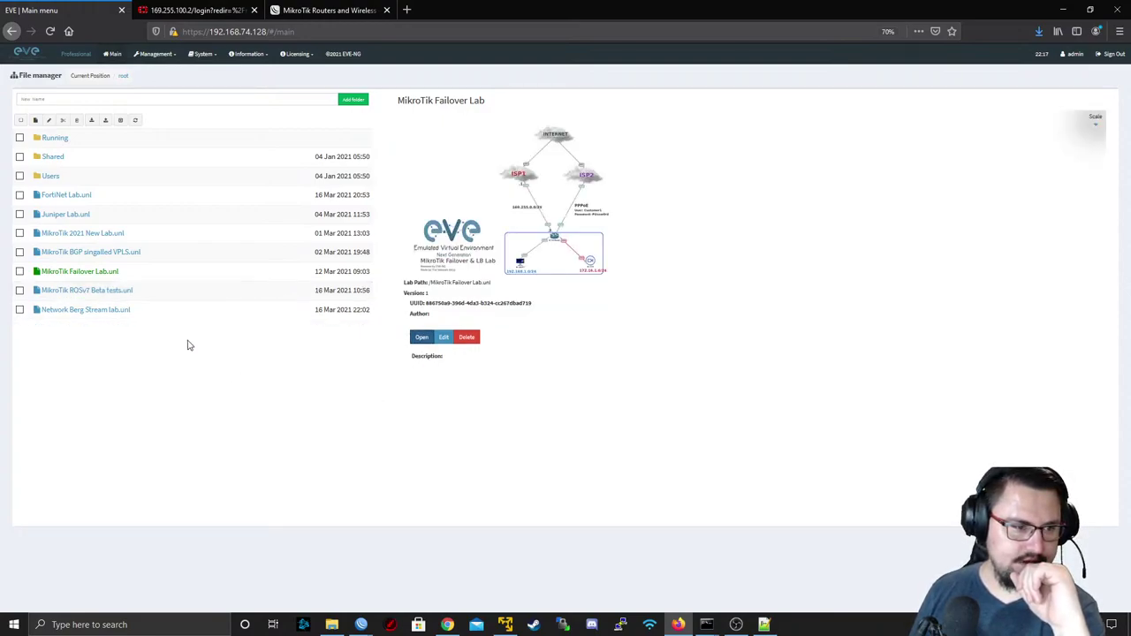
pyautogui.click(421, 339)
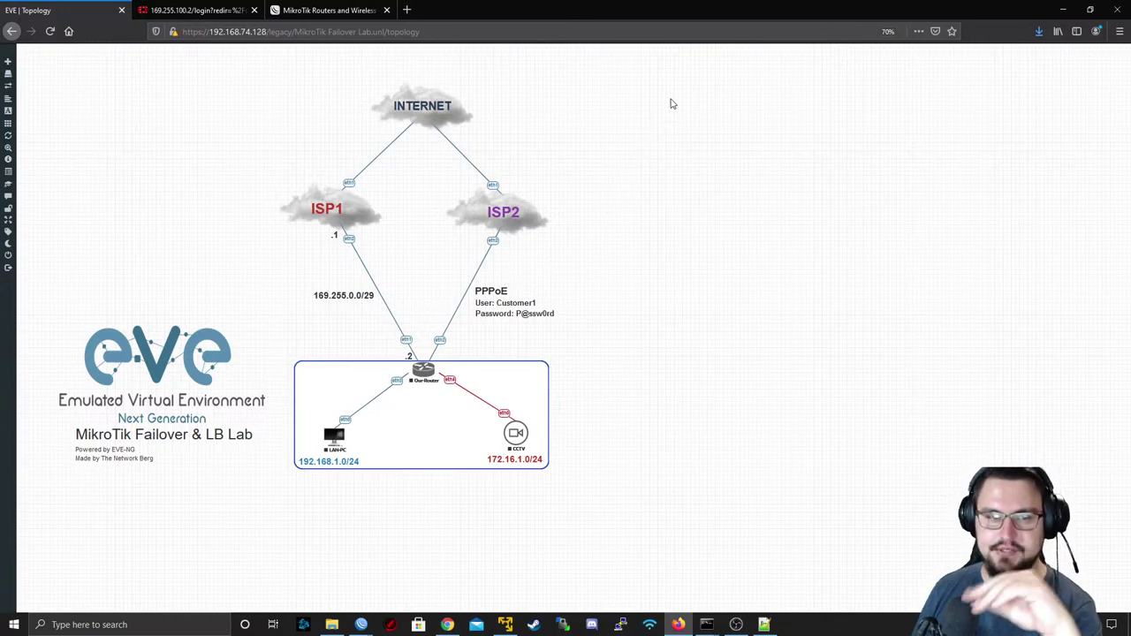
# - Select every node, start them with Start Selected, and zoom into the Failover & LB topology
pyautogui.moveTo(670, 78); pyautogui.dragTo(285, 517)
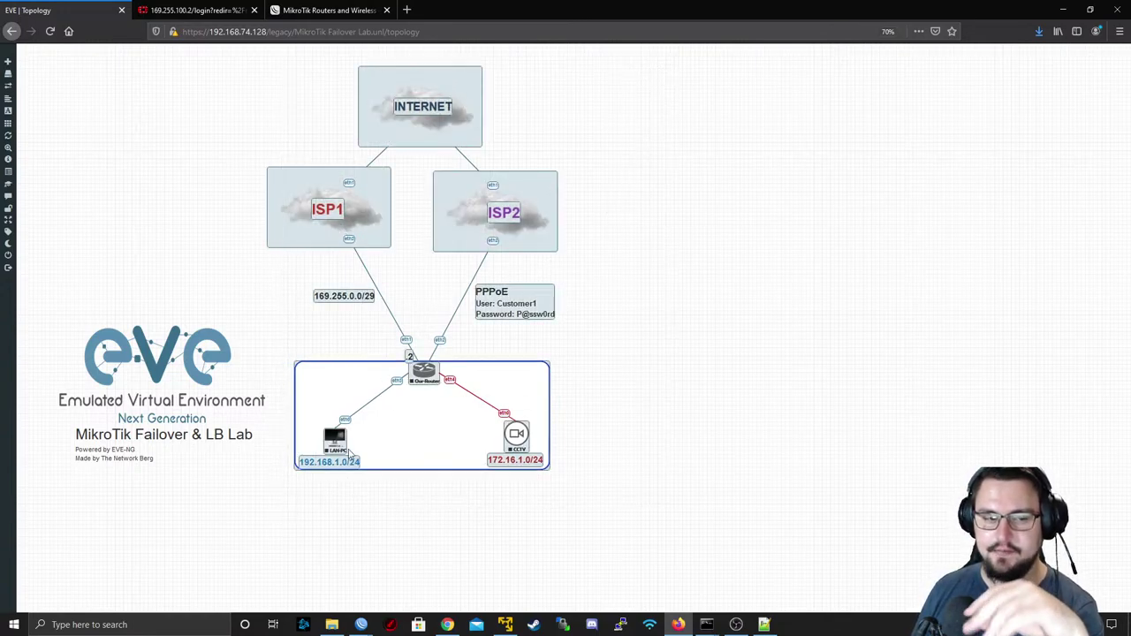
pyautogui.rightClick(340, 442)
pyautogui.click(372, 455)
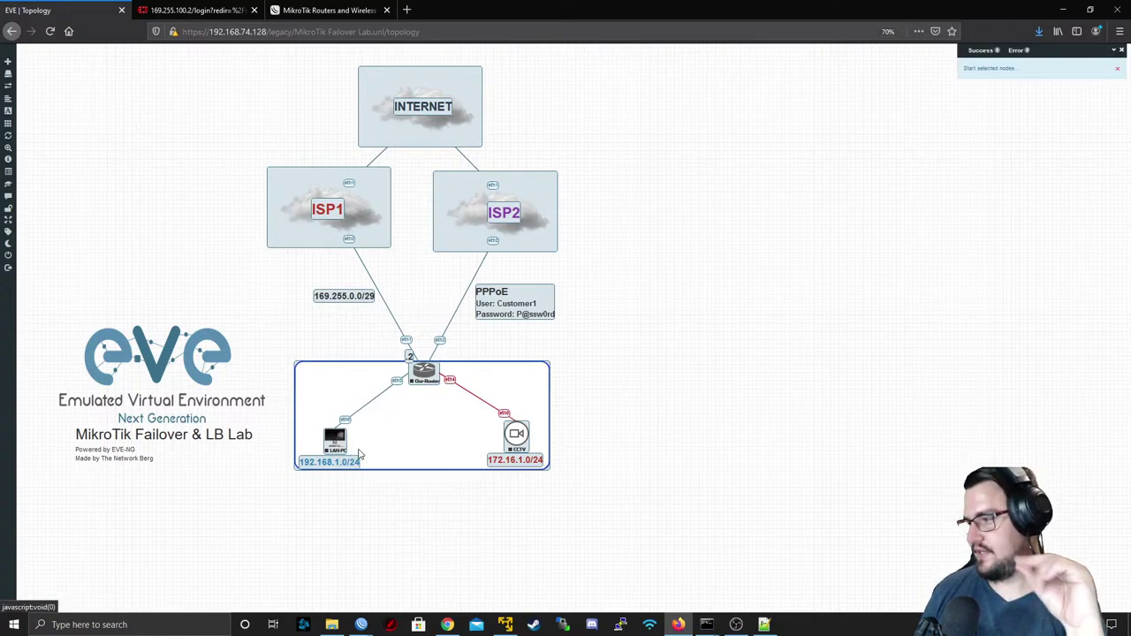
pyautogui.click(617, 285)
pyautogui.moveTo(26, 148)
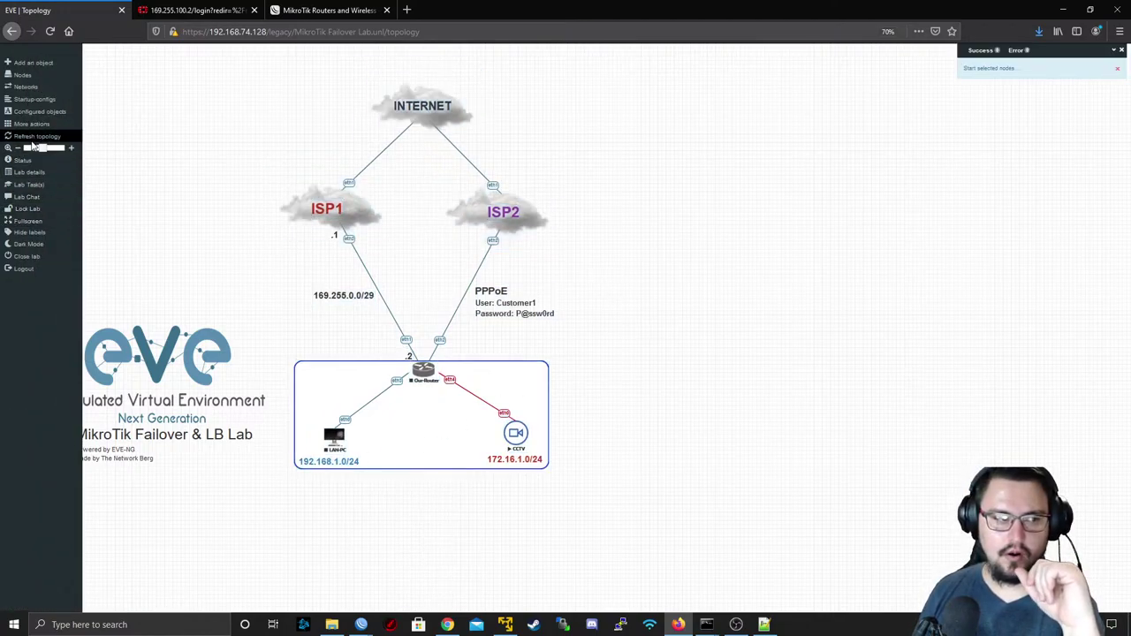
pyautogui.moveTo(43, 148); pyautogui.dragTo(46, 150)
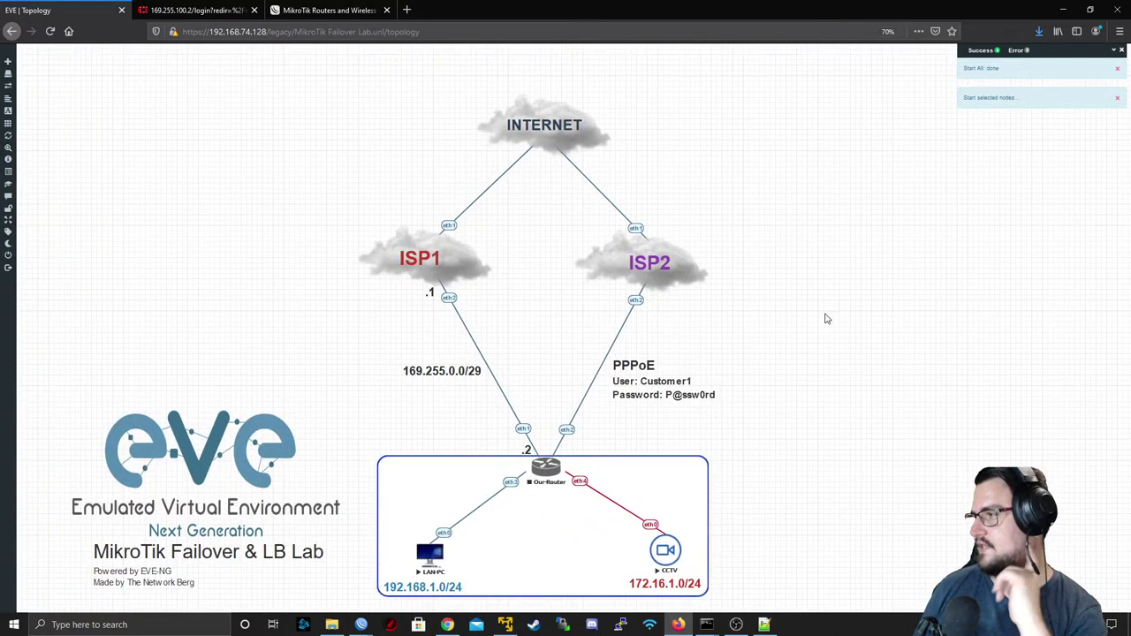
pyautogui.hotkey('alt', 'Tab')
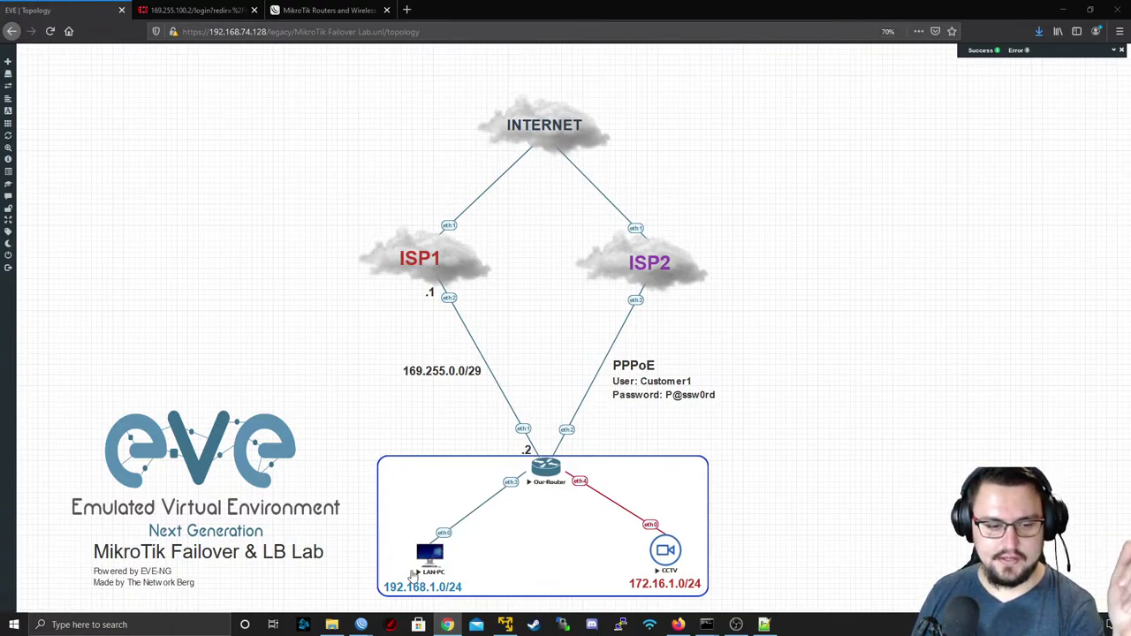
# - Launch WinBox and connect to Customer_Router via RoMON through ISP1
pyautogui.rightClick(364, 622)
pyautogui.click(362, 624)
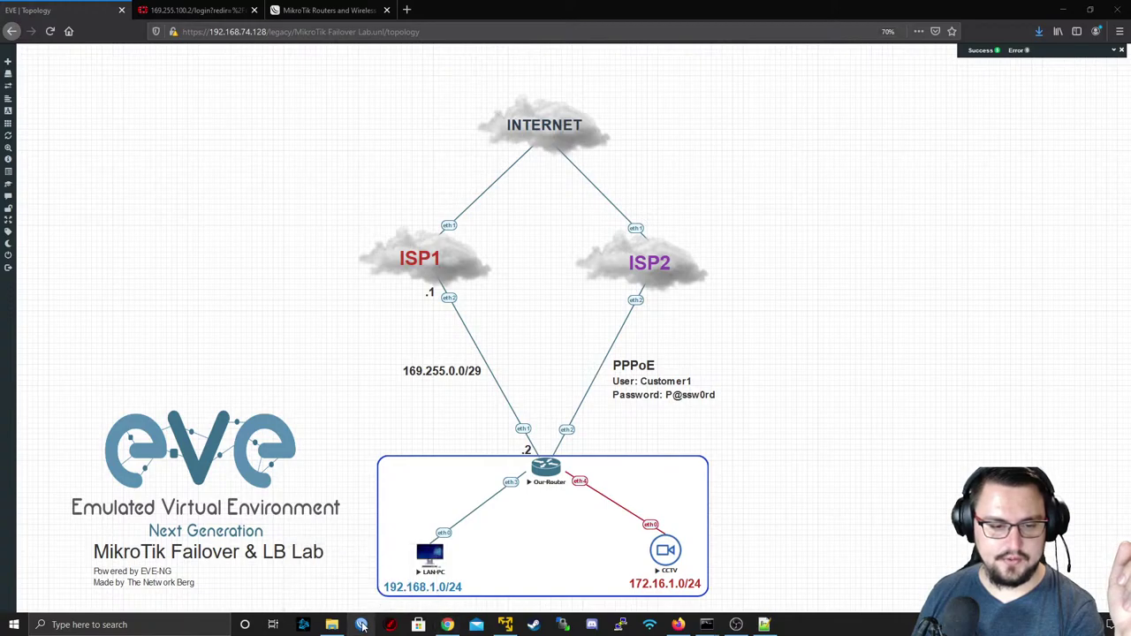
pyautogui.click(362, 624)
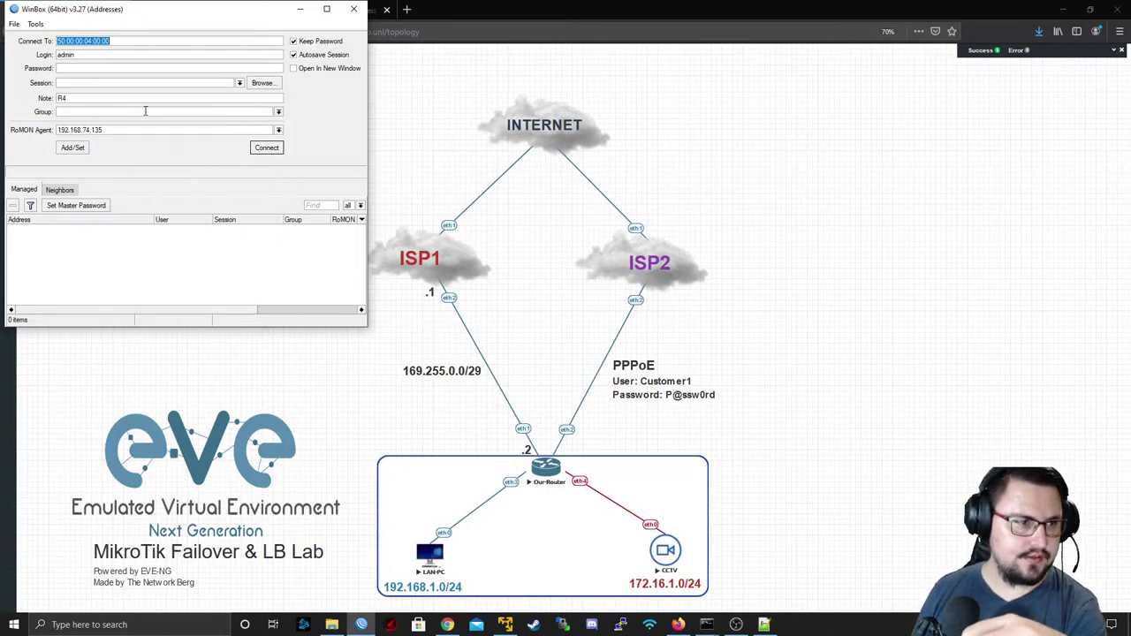
pyautogui.click(60, 191)
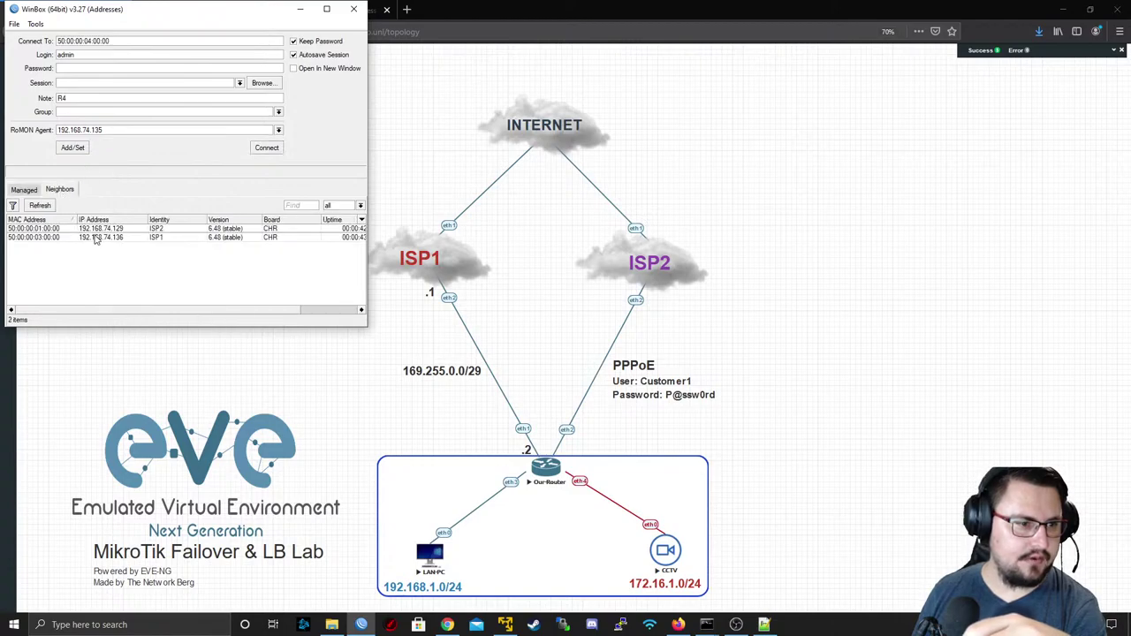
pyautogui.click(81, 239)
pyautogui.click(267, 147)
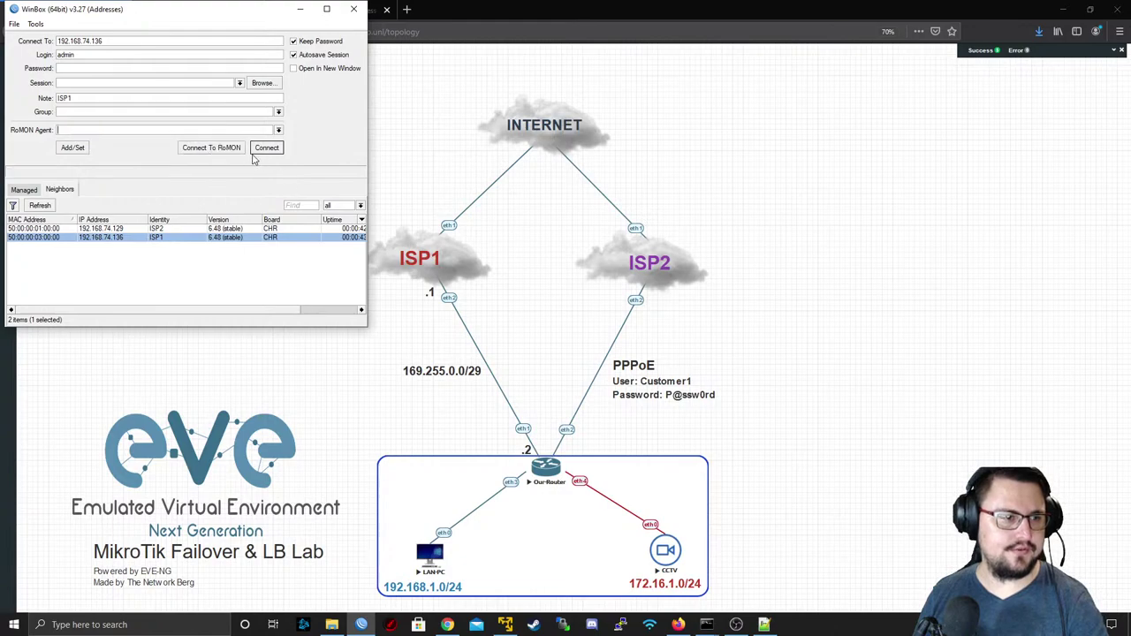
pyautogui.click(205, 148)
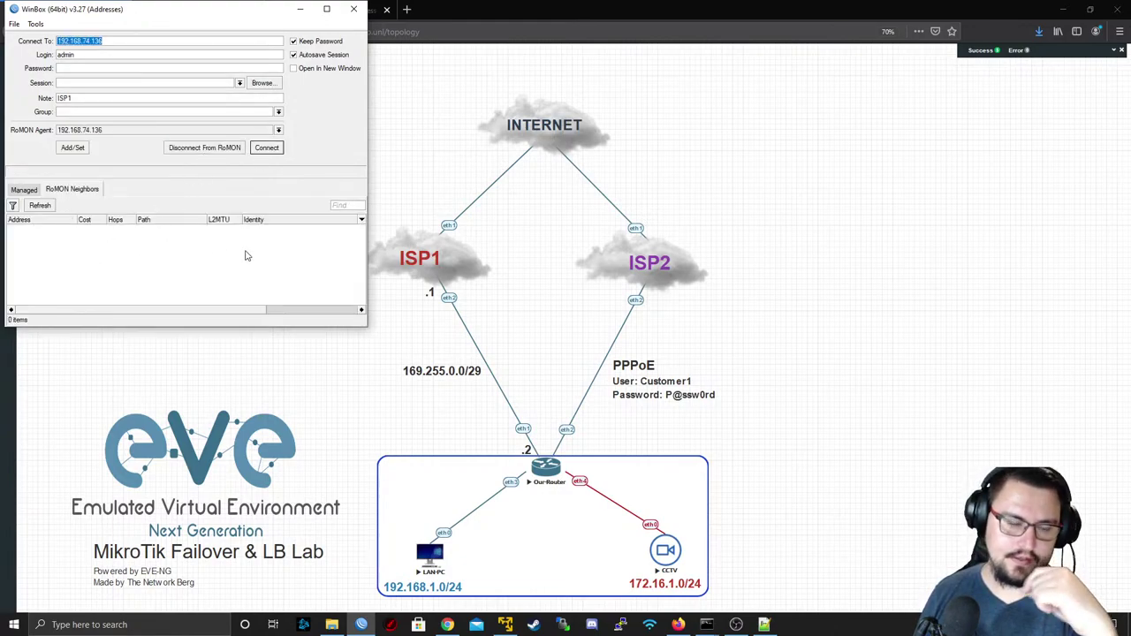
pyautogui.click(115, 228)
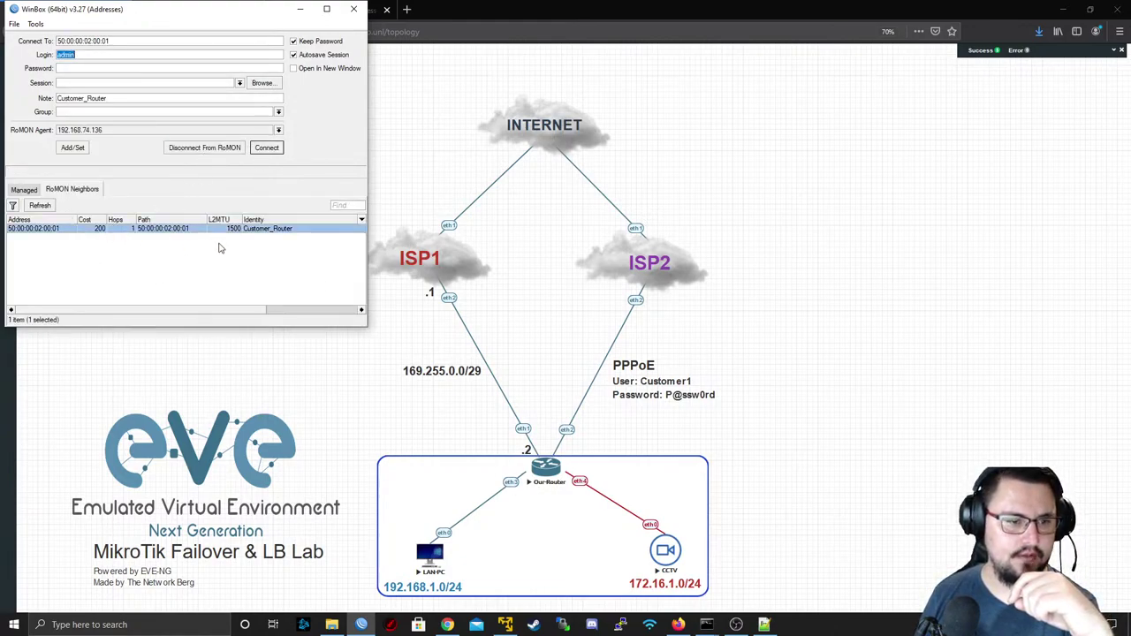
pyautogui.click(266, 148)
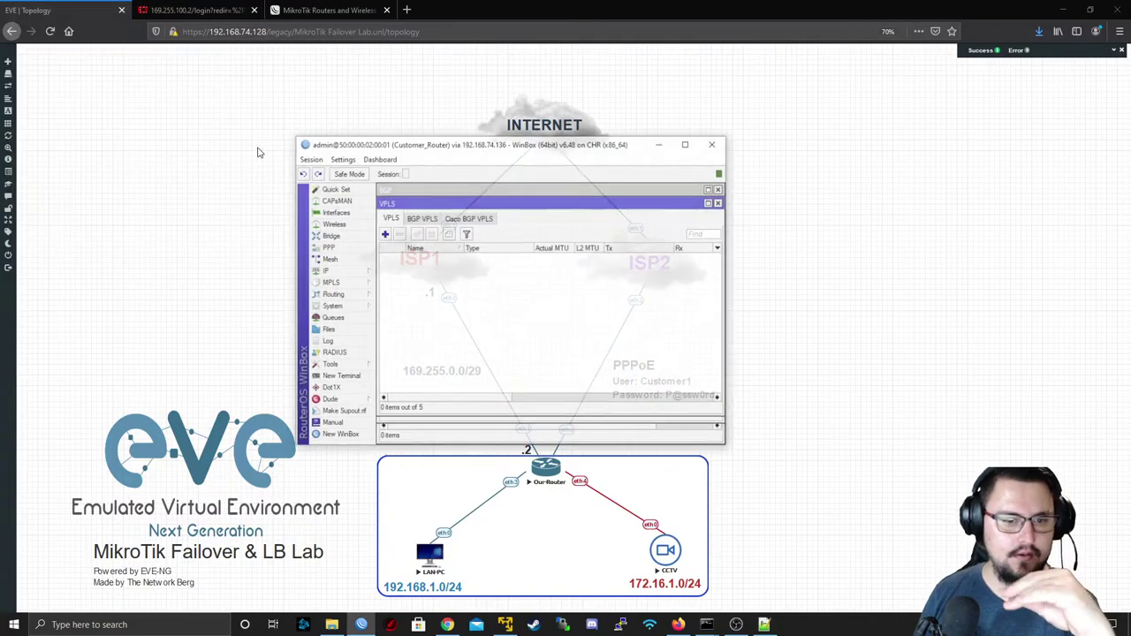
# - Open IP > Routes on Customer_Router and select the default route via ISP1
pyautogui.doubleClick(431, 148)
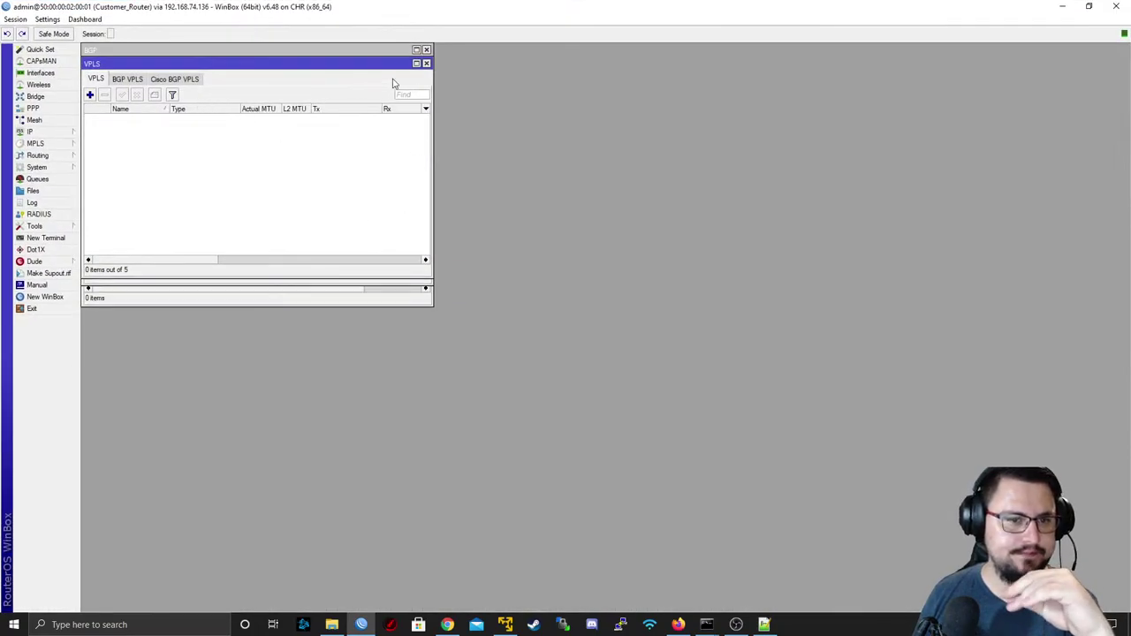
pyautogui.click(427, 63)
pyautogui.click(426, 71)
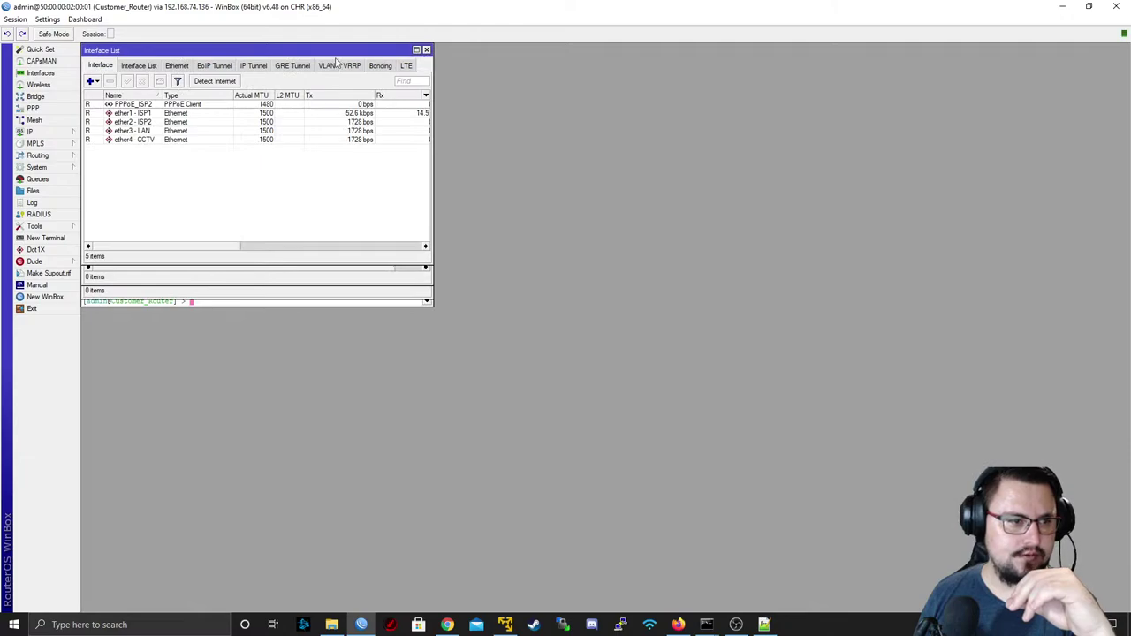
pyautogui.click(35, 132)
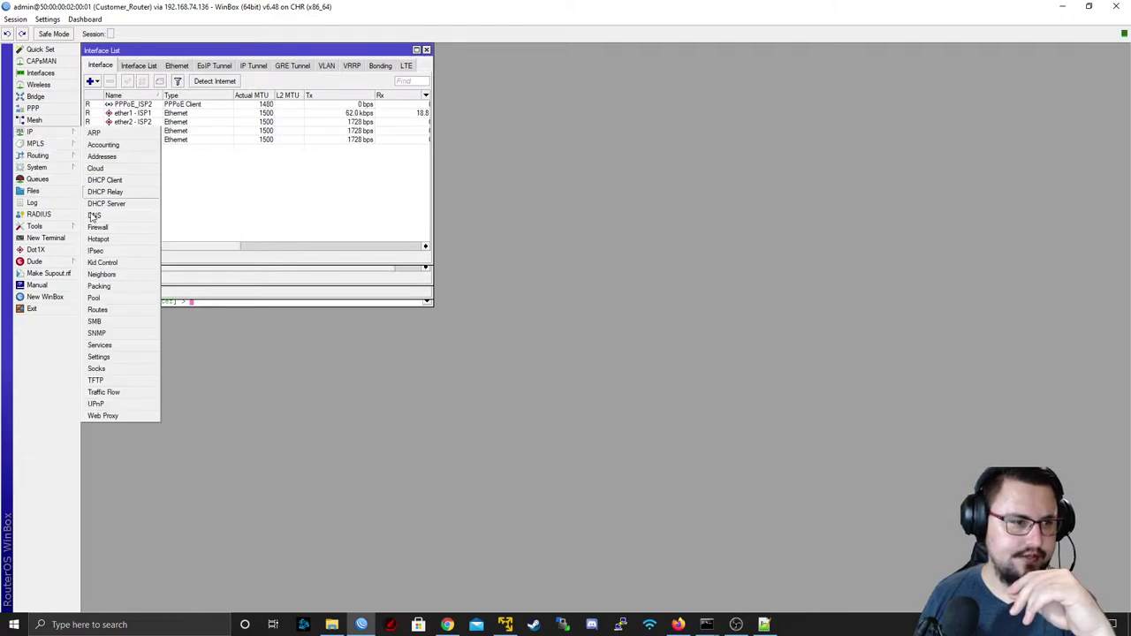
pyautogui.click(101, 310)
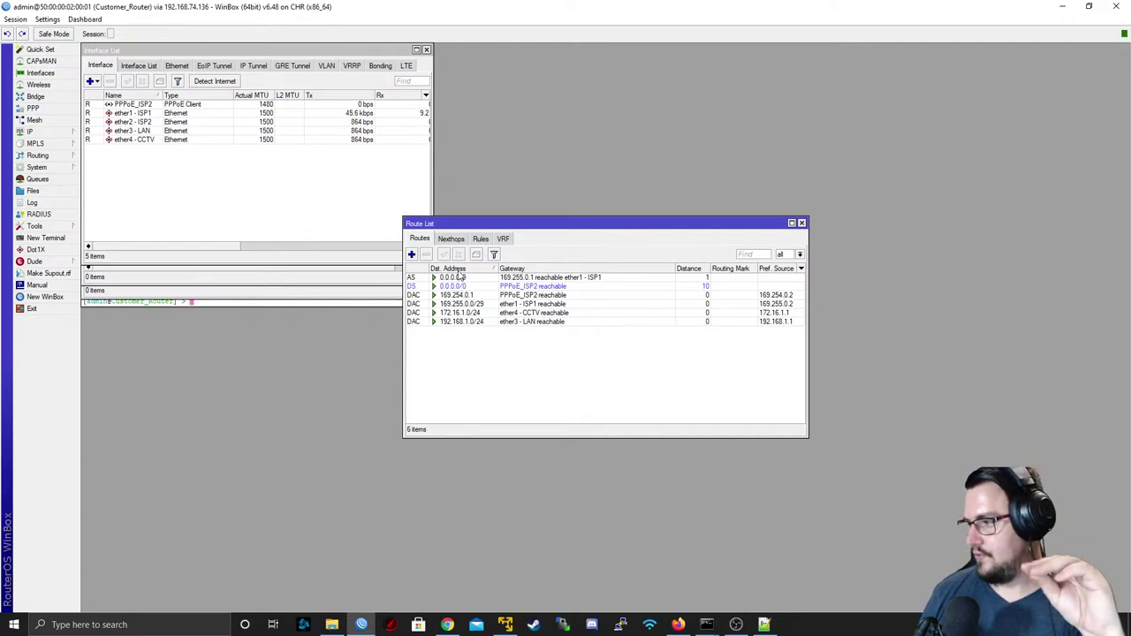
pyautogui.click(453, 277)
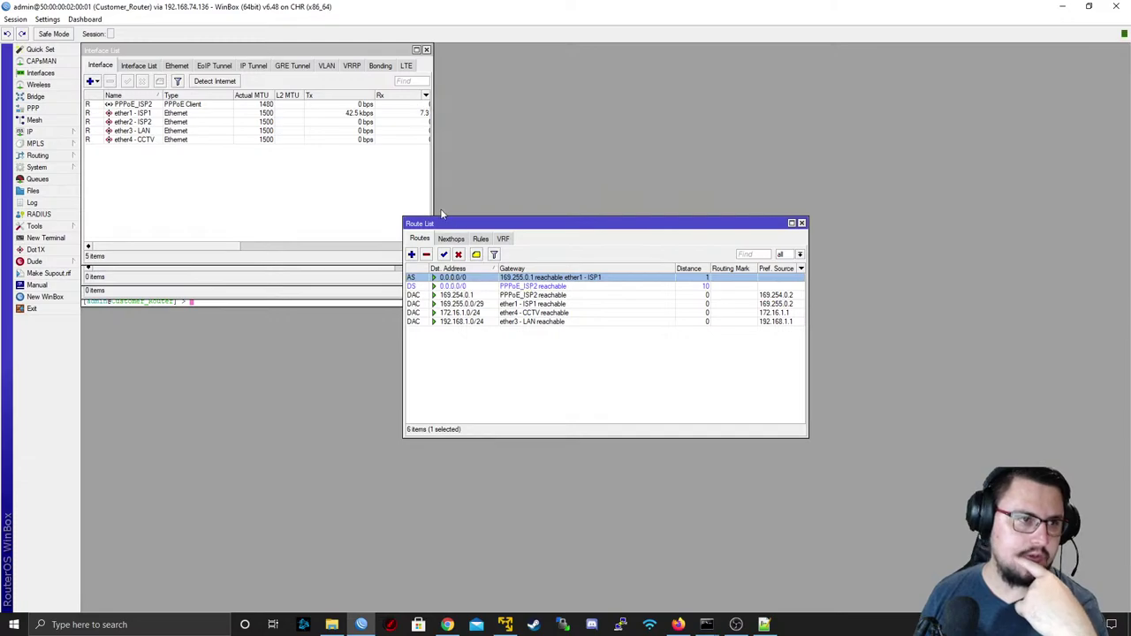
# - Close the leftover WinBox windows and inspect the PPPoE_ISP2 default route
pyautogui.click(427, 50)
pyautogui.click(426, 51)
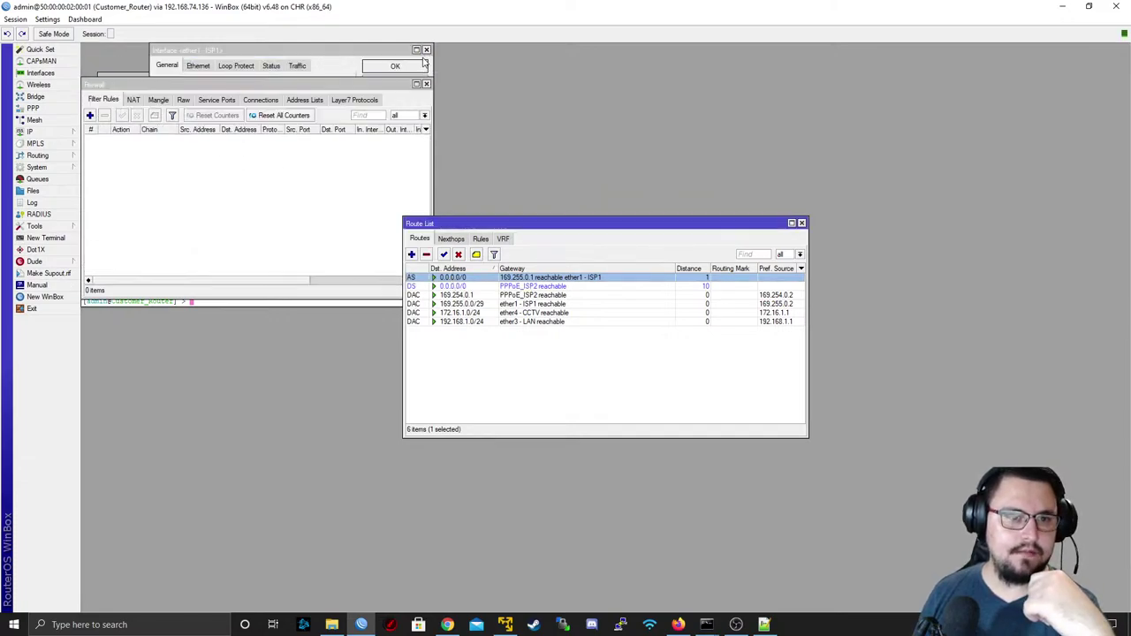
pyautogui.click(427, 49)
pyautogui.click(425, 86)
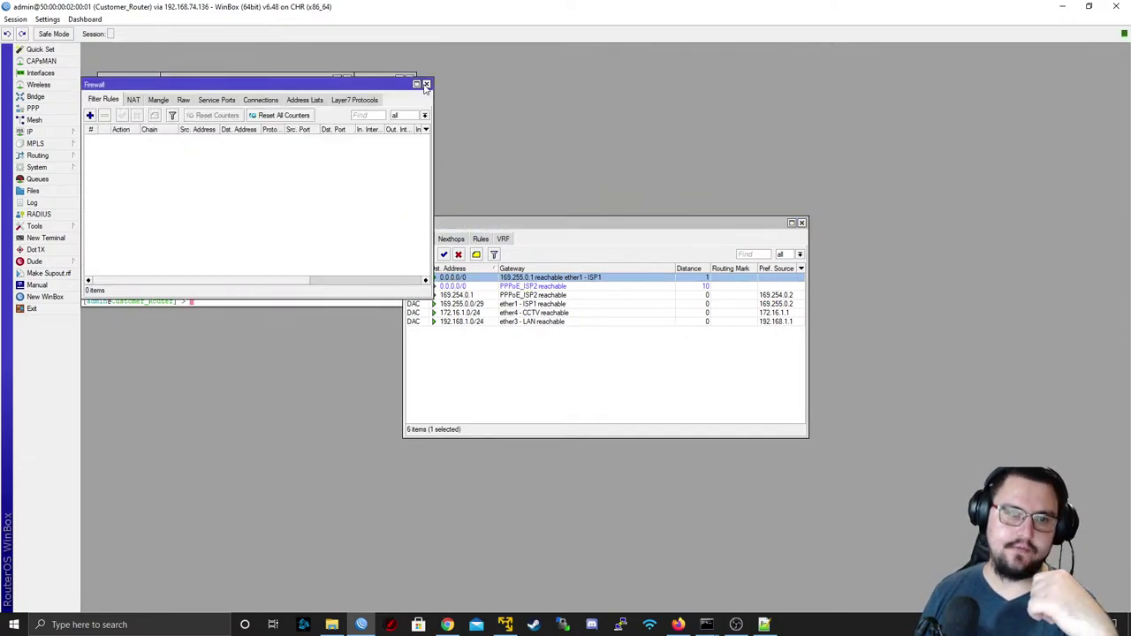
pyautogui.click(426, 86)
pyautogui.click(426, 85)
pyautogui.click(407, 80)
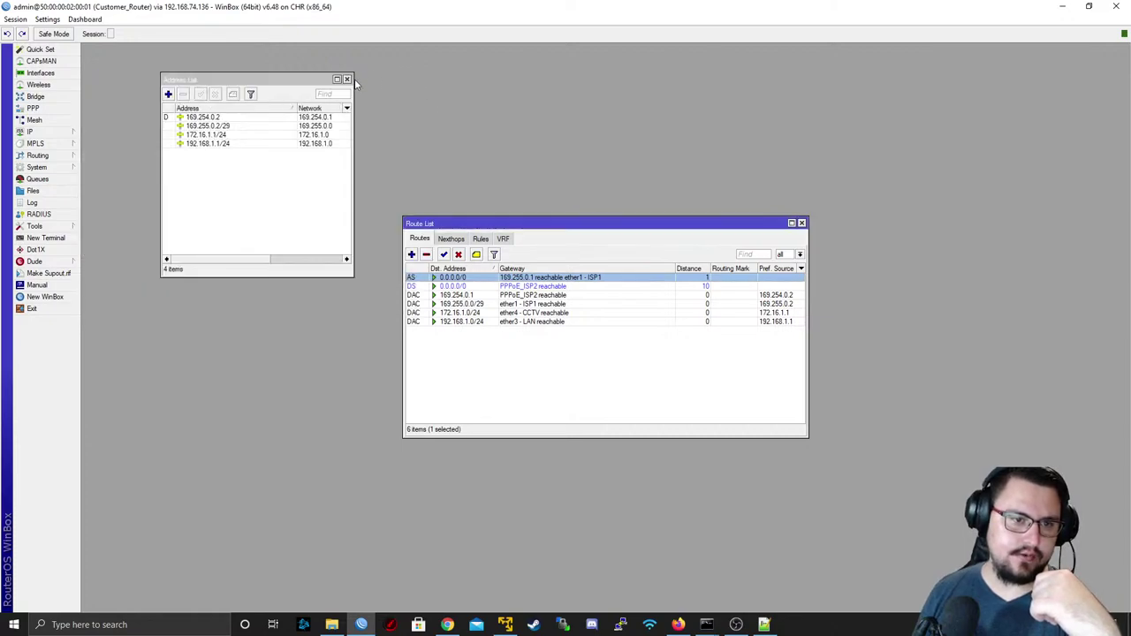
pyautogui.click(346, 80)
pyautogui.click(346, 79)
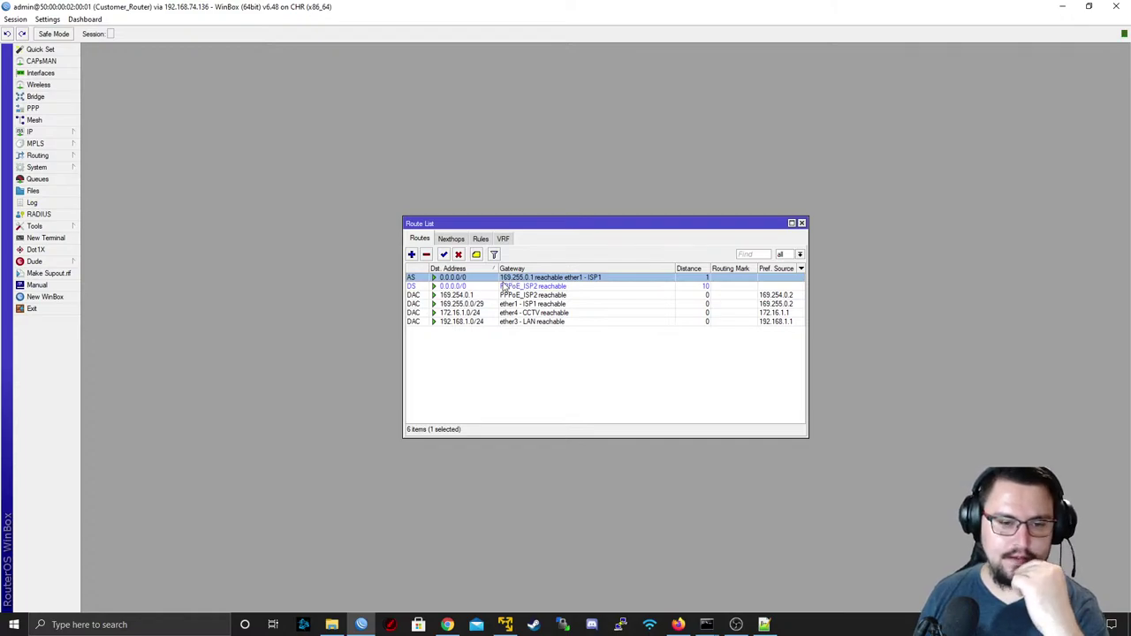
pyautogui.click(501, 288)
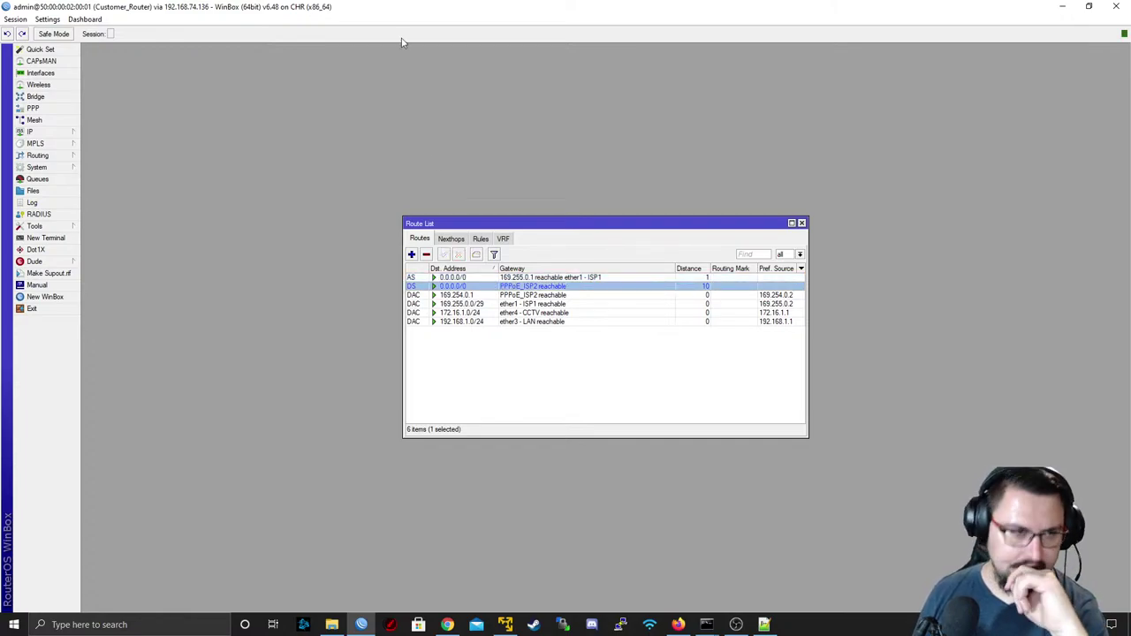
pyautogui.doubleClick(379, 6)
pyautogui.moveTo(490, 40); pyautogui.dragTo(681, 65)
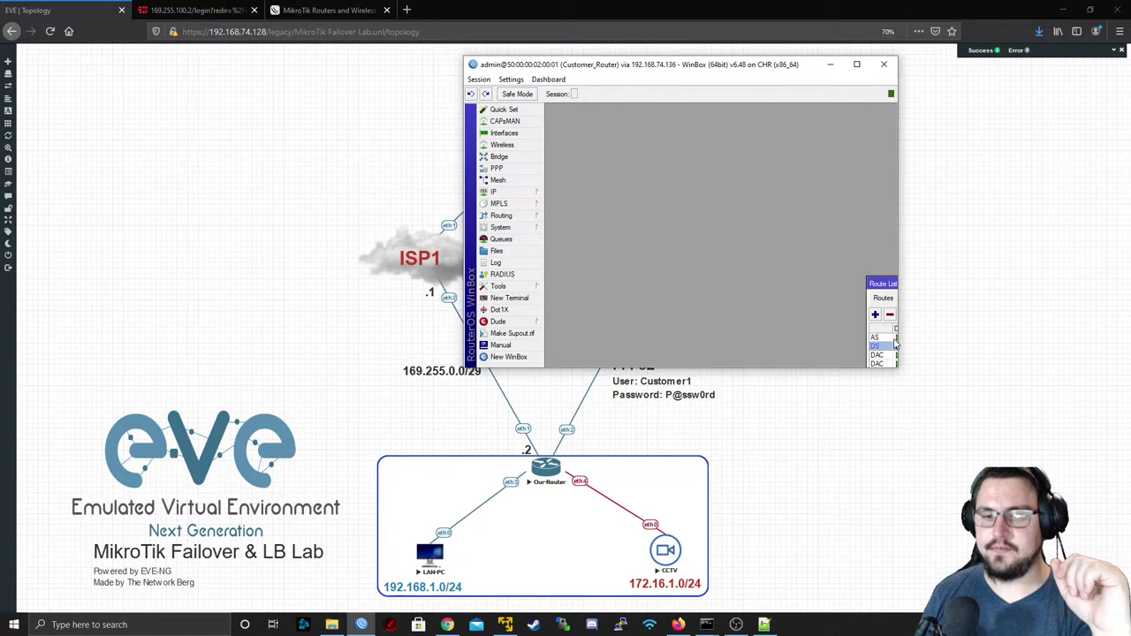
# - Recheck the active ISP1 default route 0.0.0.0/0 in the Route List, then minimize WinBox
pyautogui.click(830, 64)
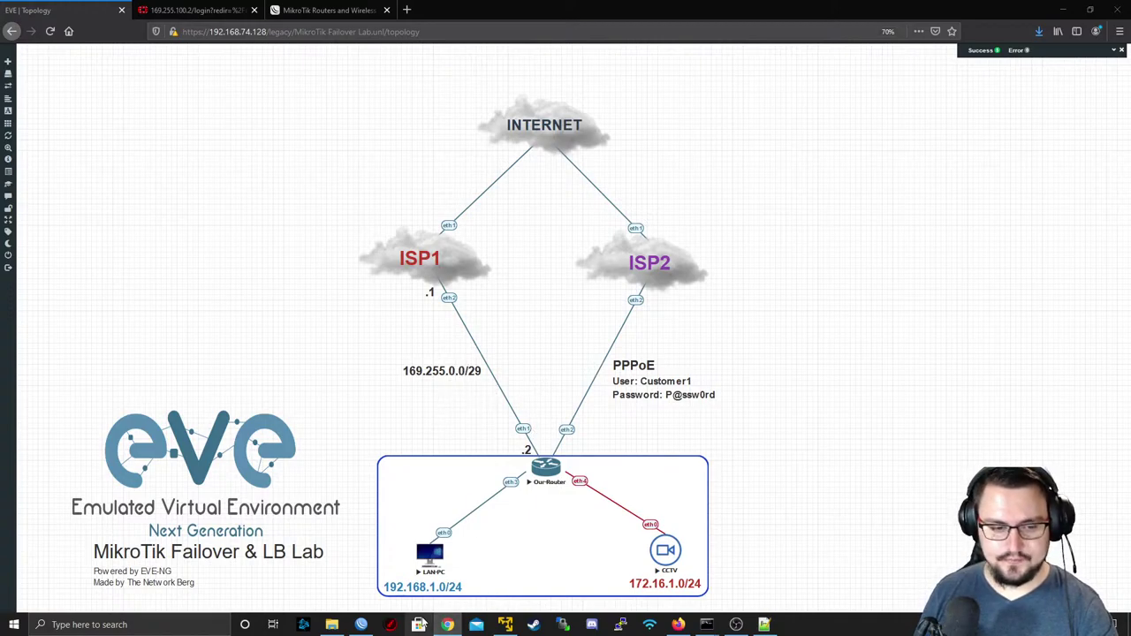
pyautogui.click(360, 625)
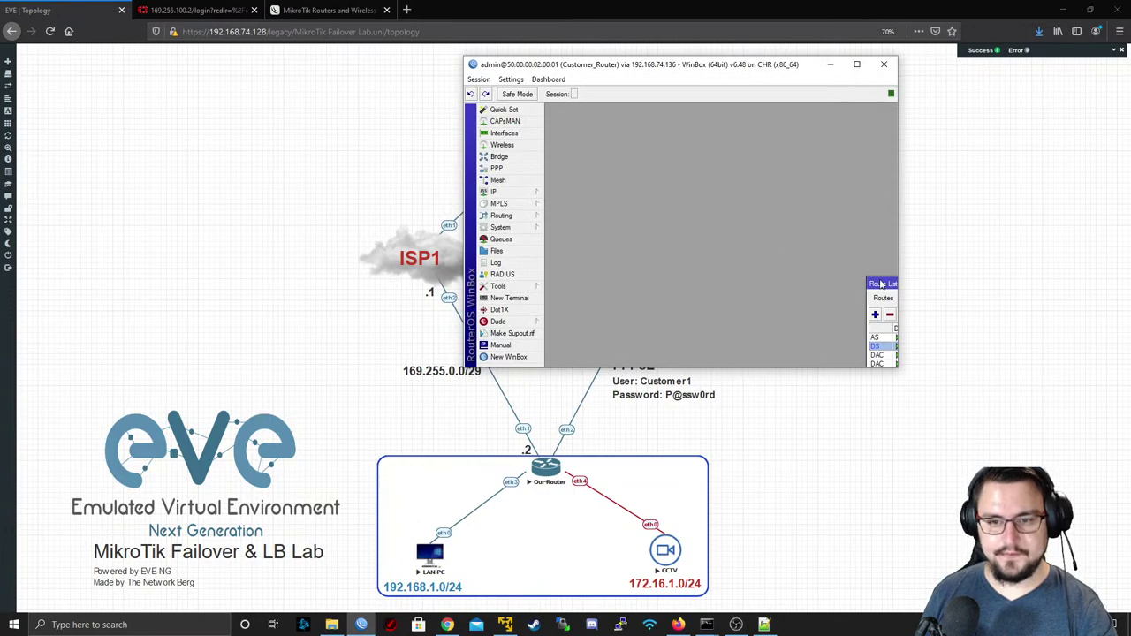
pyautogui.moveTo(881, 284); pyautogui.dragTo(564, 118)
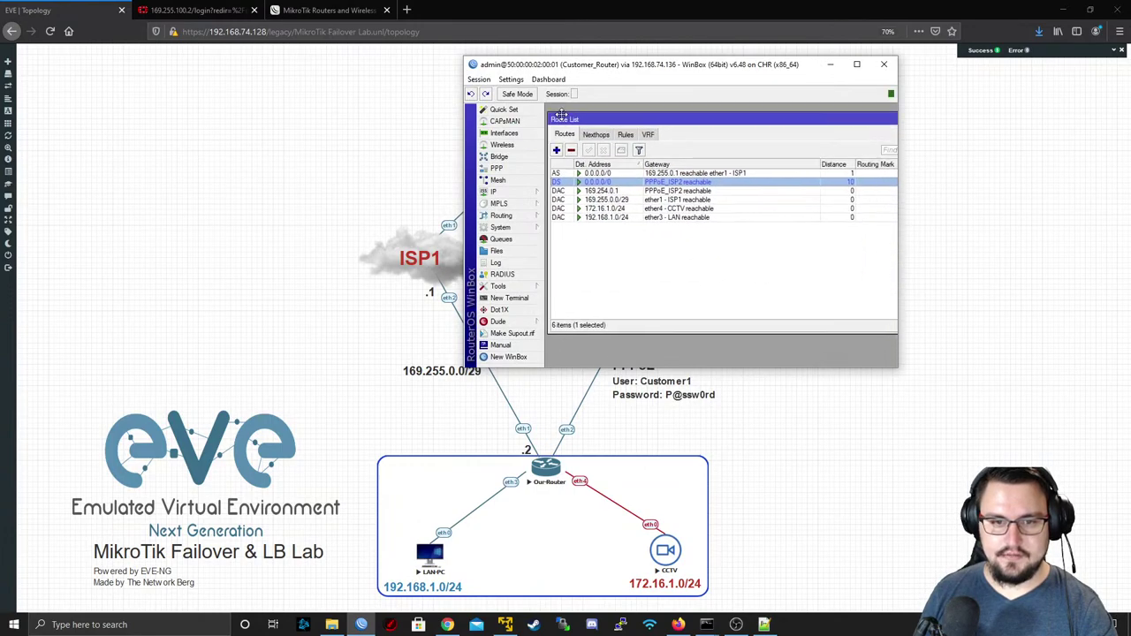
pyautogui.click(599, 172)
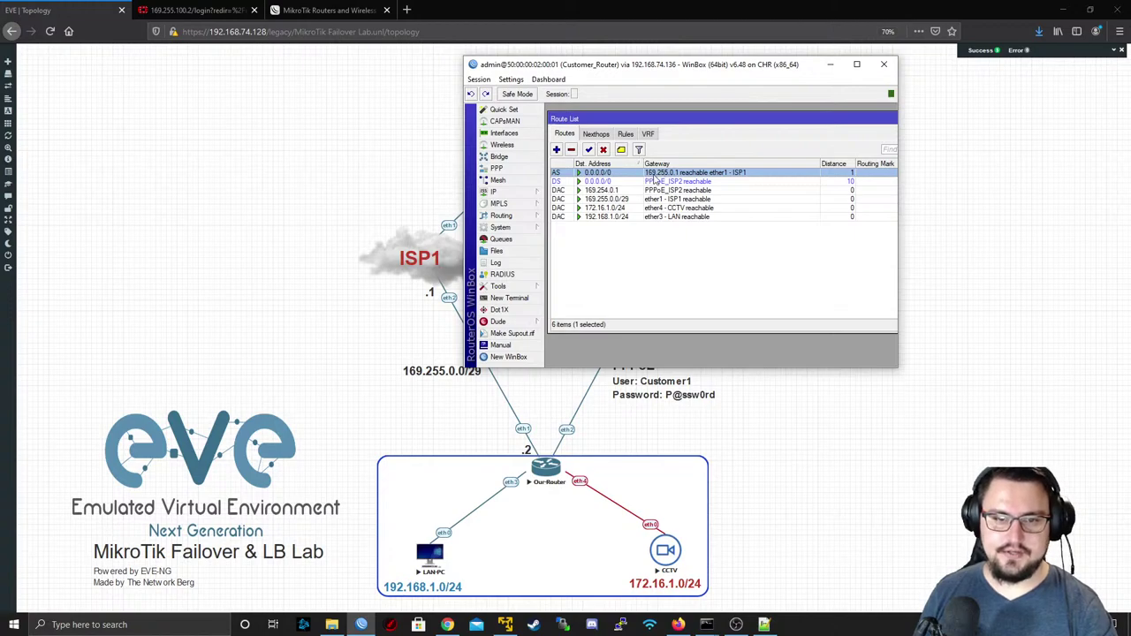
pyautogui.click(830, 64)
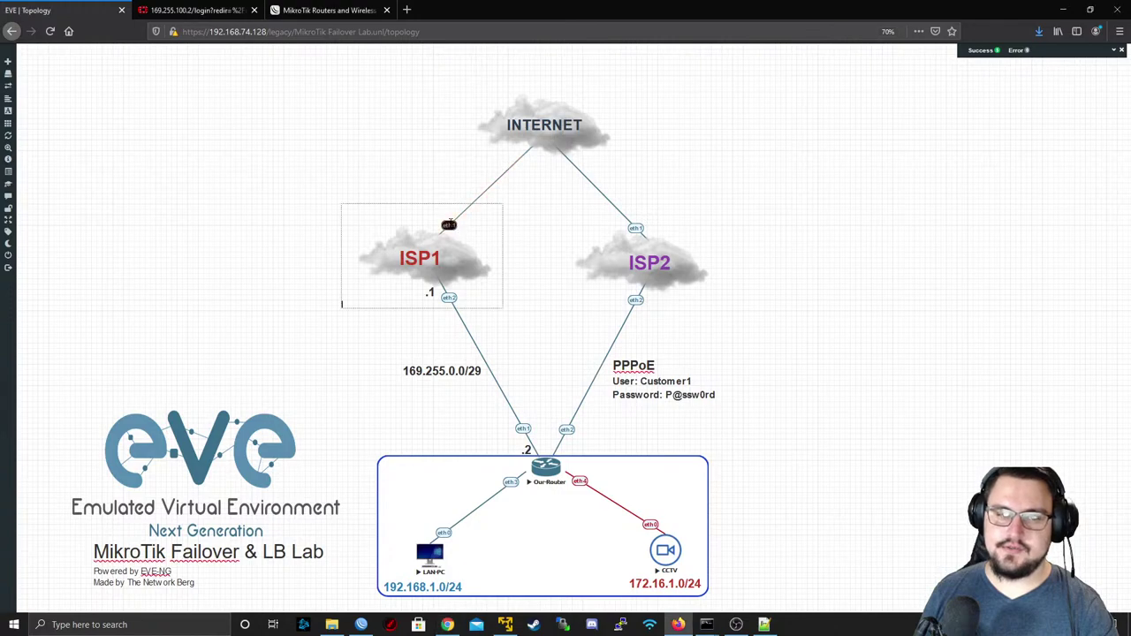
# - Suspend the INTERNET–ISP1 link, then ping 8.8.8.8 from Our-Router's console as admin and see timeouts
pyautogui.rightClick(451, 226)
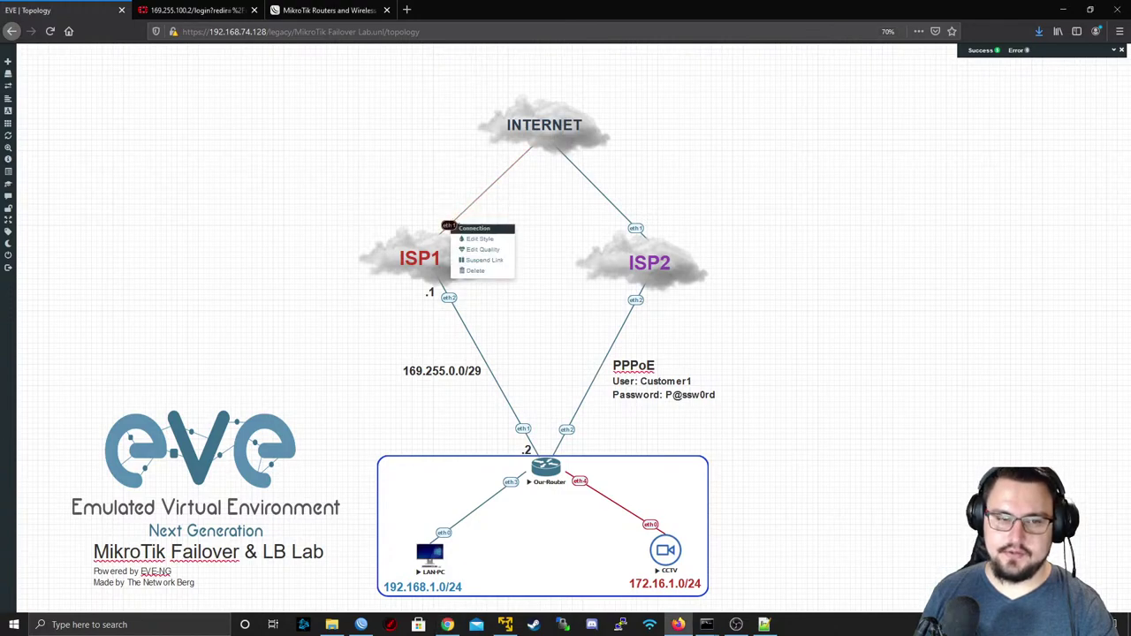
pyautogui.click(489, 272)
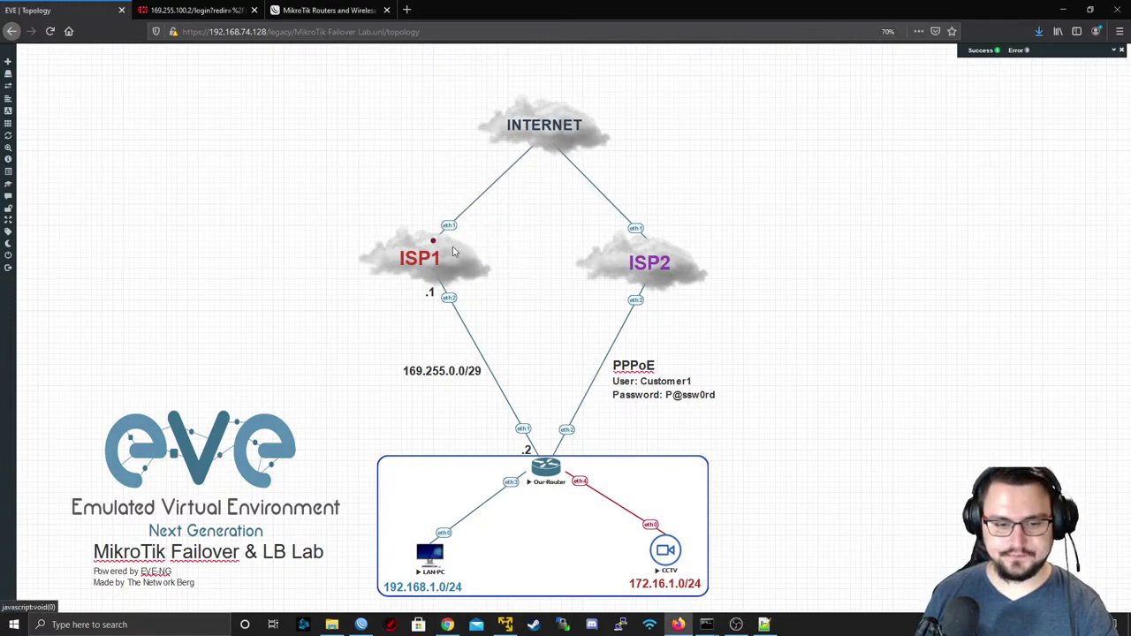
pyautogui.click(539, 473)
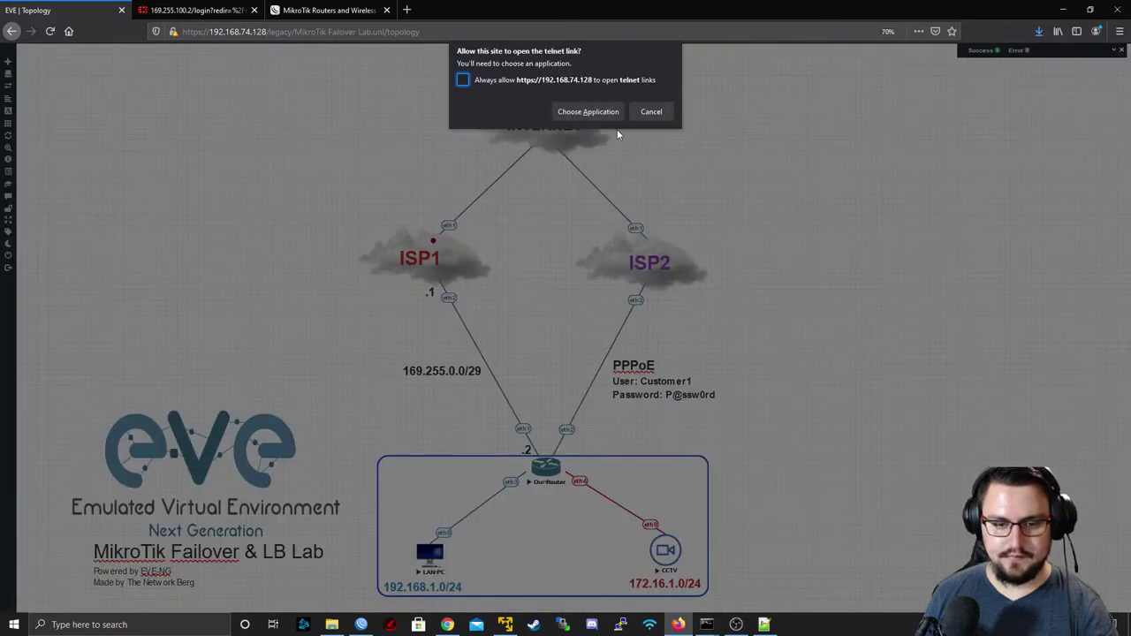
pyautogui.click(597, 112)
pyautogui.click(600, 174)
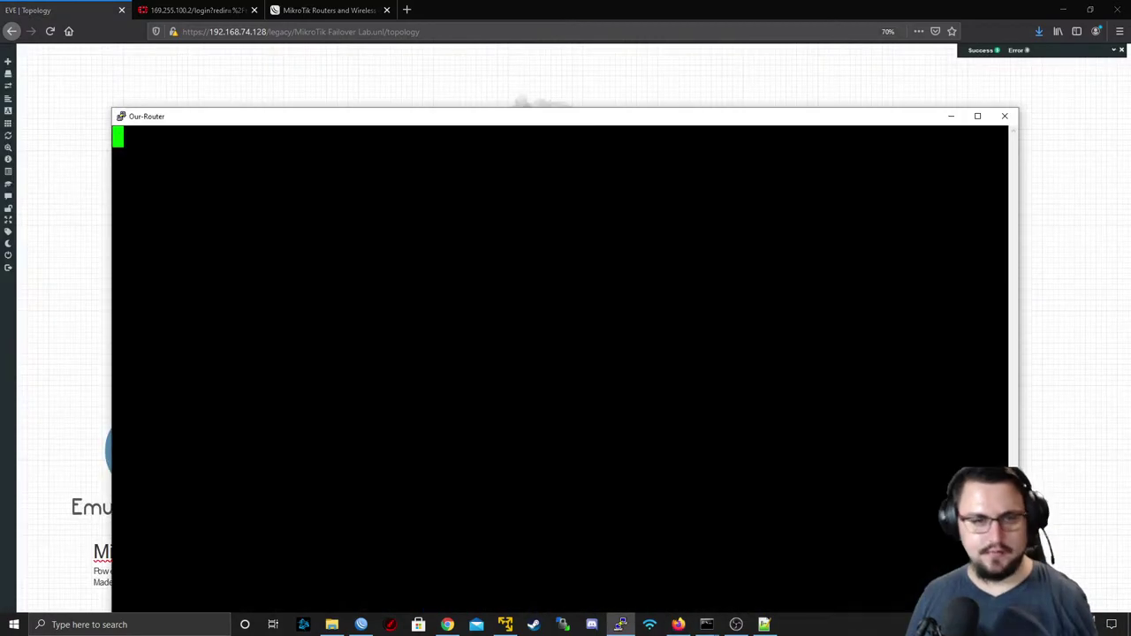
pyautogui.press('Return')
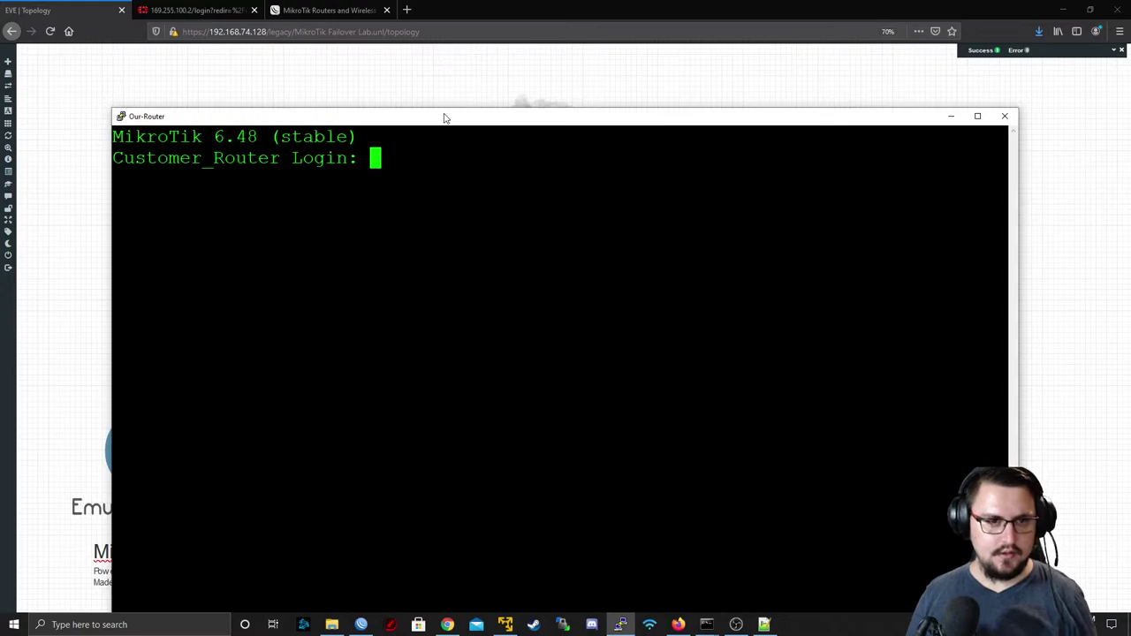
pyautogui.doubleClick(444, 117)
pyautogui.write('admin')
pyautogui.press('Return')
pyautogui.press('Return')
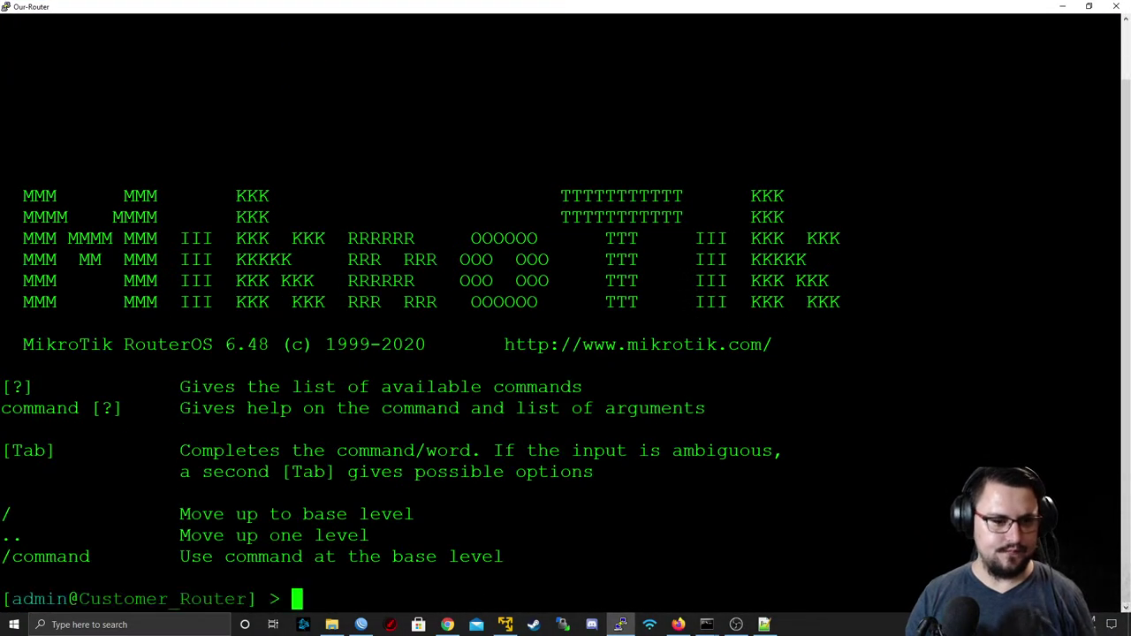
pyautogui.write('ping 8.8.8.8')
pyautogui.press('Return')
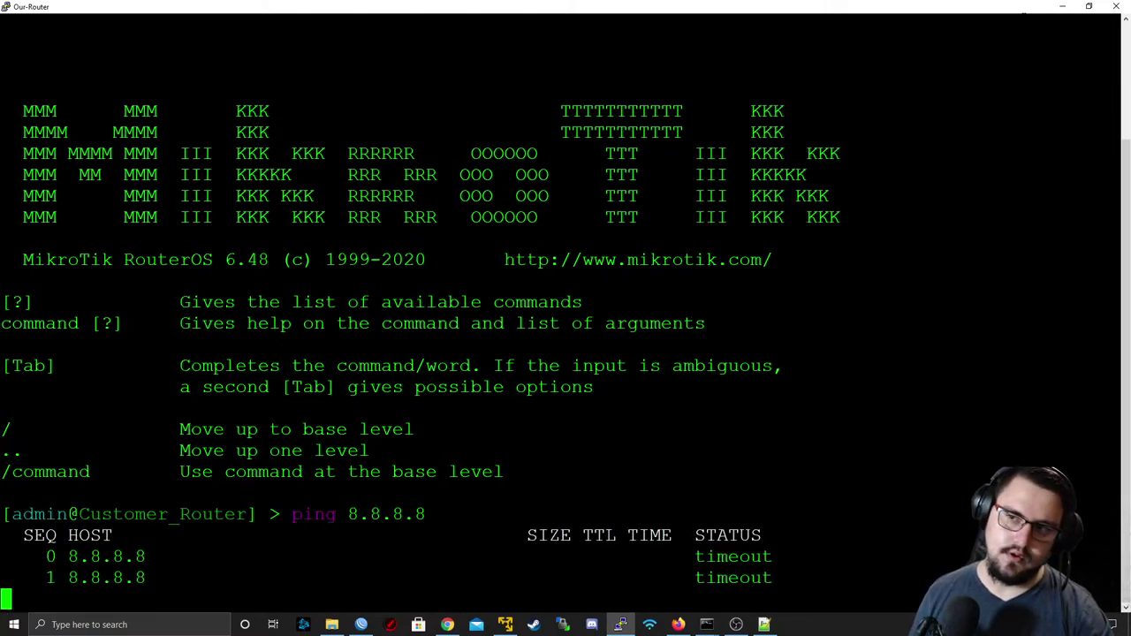
pyautogui.click(1064, 8)
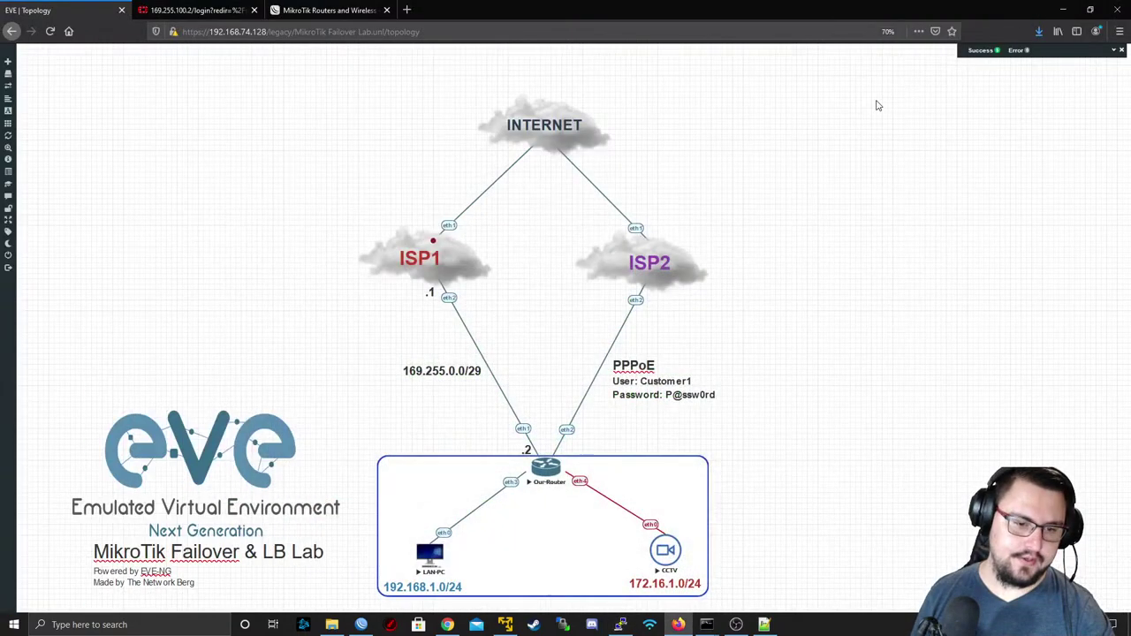
# - Restore and enlarge WinBox, check the ISP1 and PPPoE_ISP2 default routes as the session drops
pyautogui.click(361, 624)
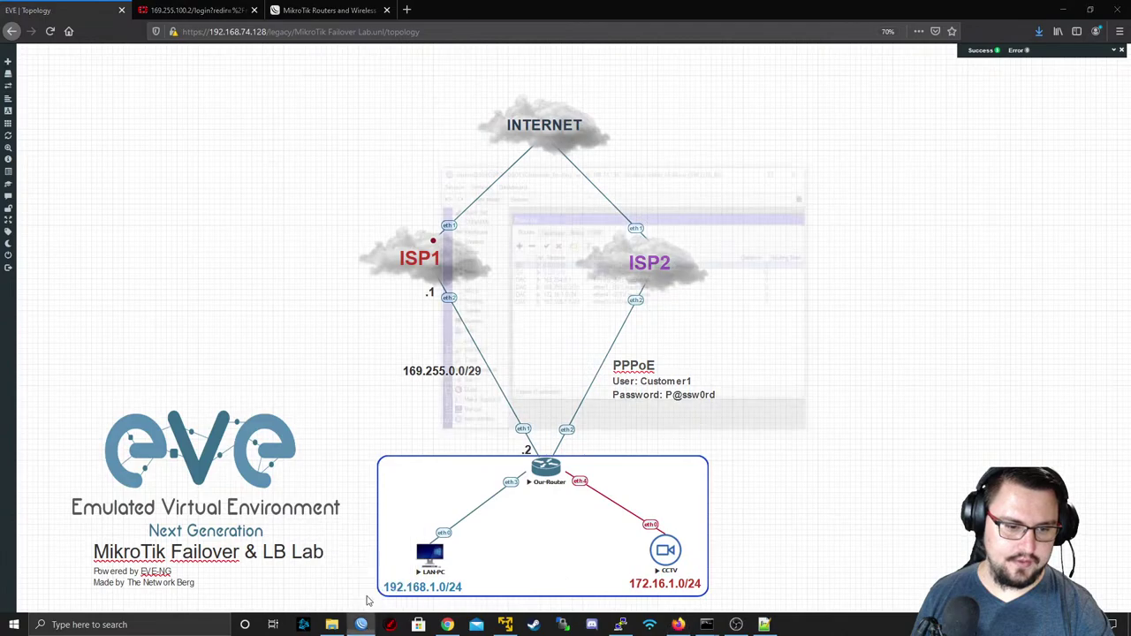
pyautogui.moveTo(662, 63); pyautogui.dragTo(297, 61)
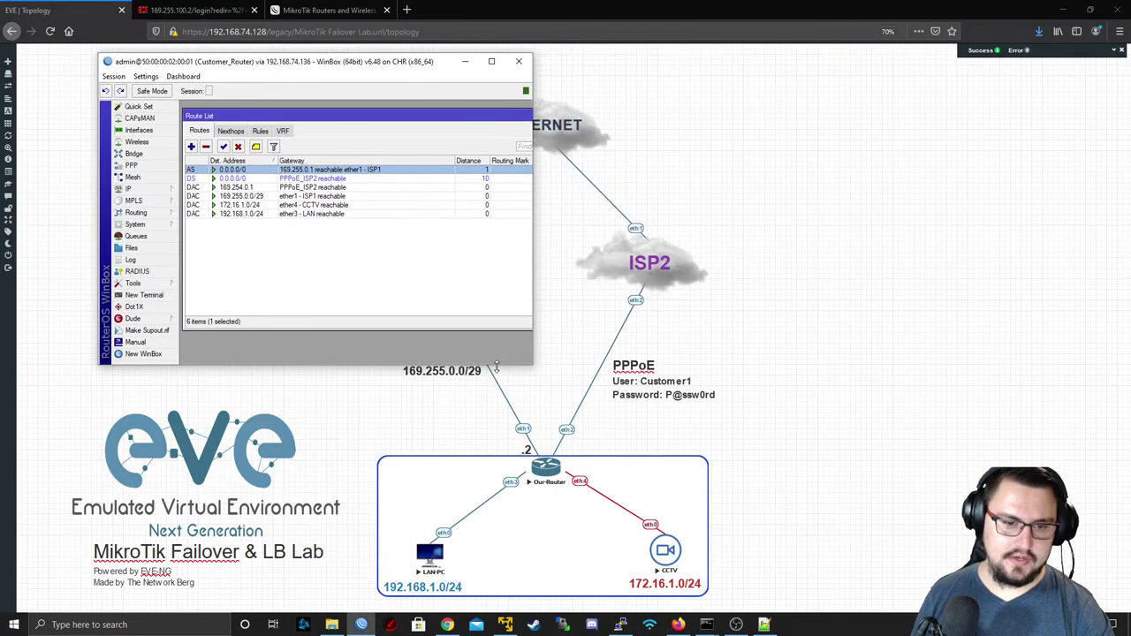
pyautogui.moveTo(531, 363); pyautogui.dragTo(892, 502)
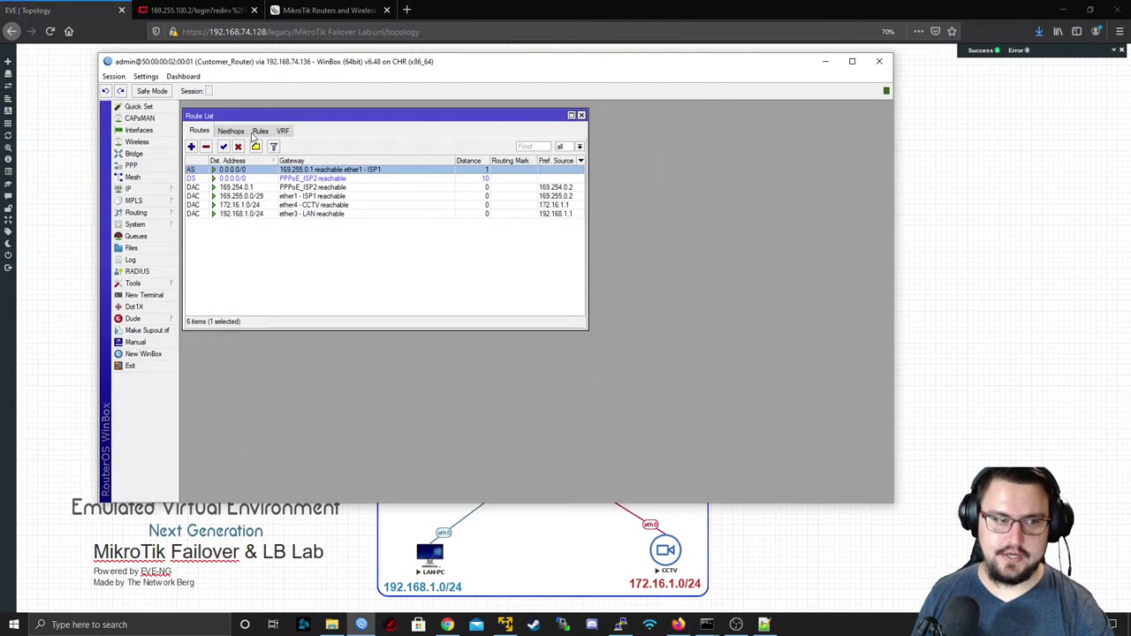
pyautogui.click(267, 180)
pyautogui.click(307, 170)
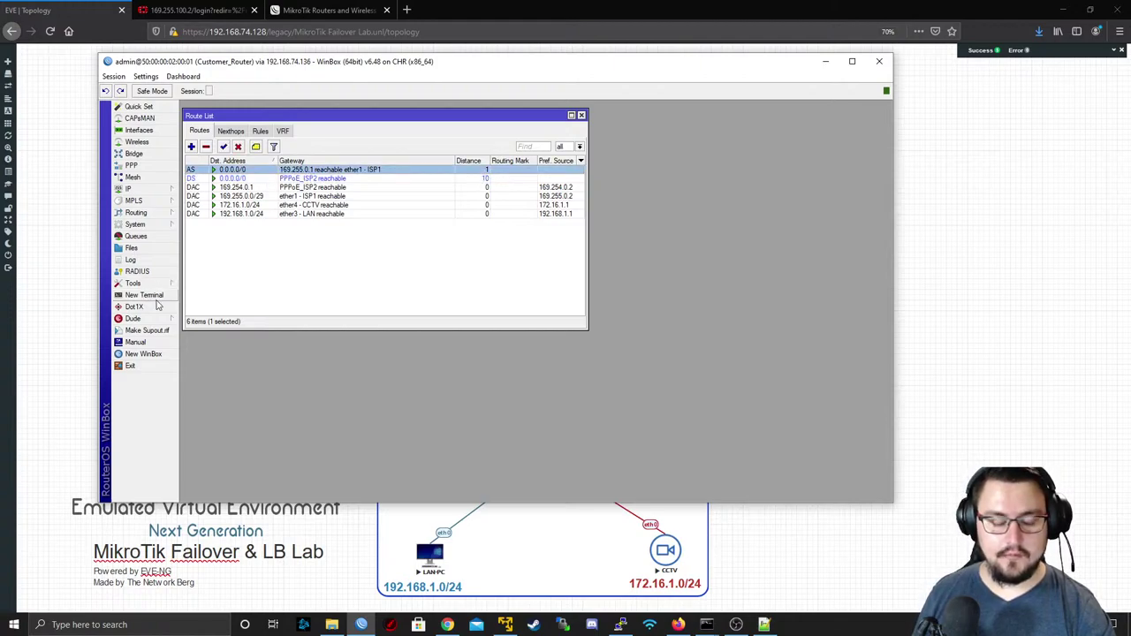
pyautogui.click(151, 296)
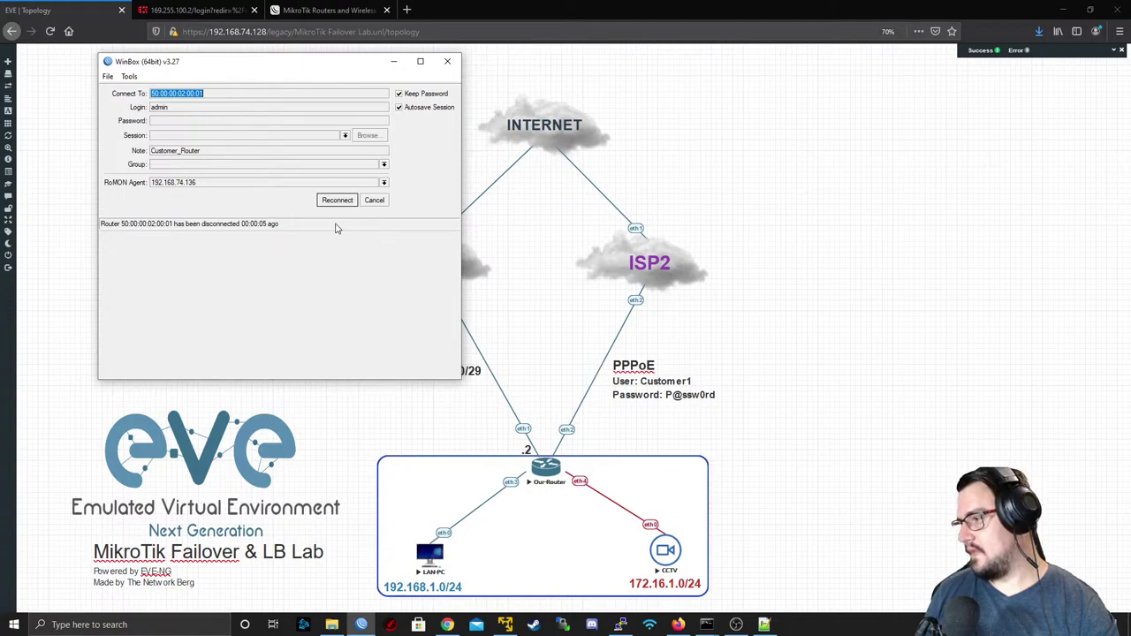
pyautogui.click(509, 226)
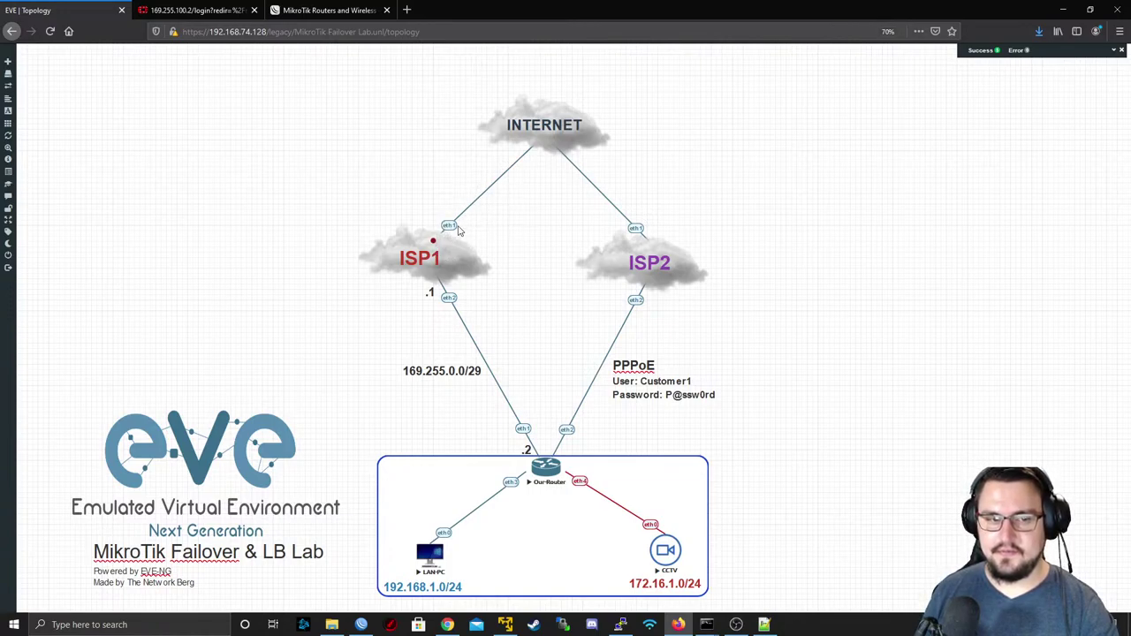
# - Stop the running ping and list routes with ip route print; the ISP1 default remains active
pyautogui.rightClick(453, 226)
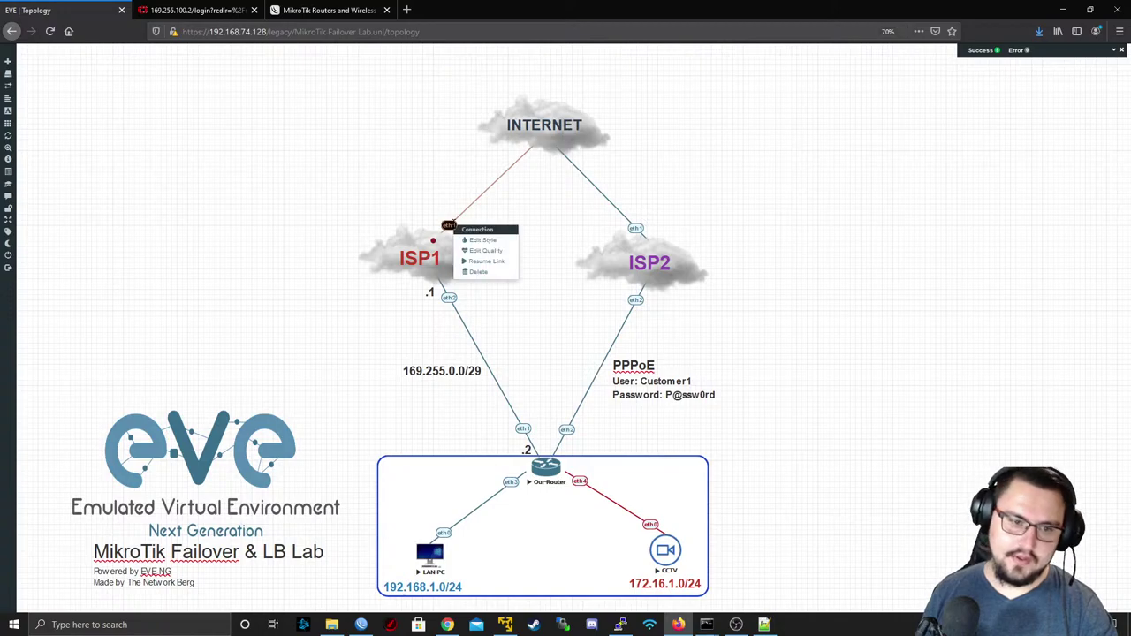
pyautogui.click(485, 261)
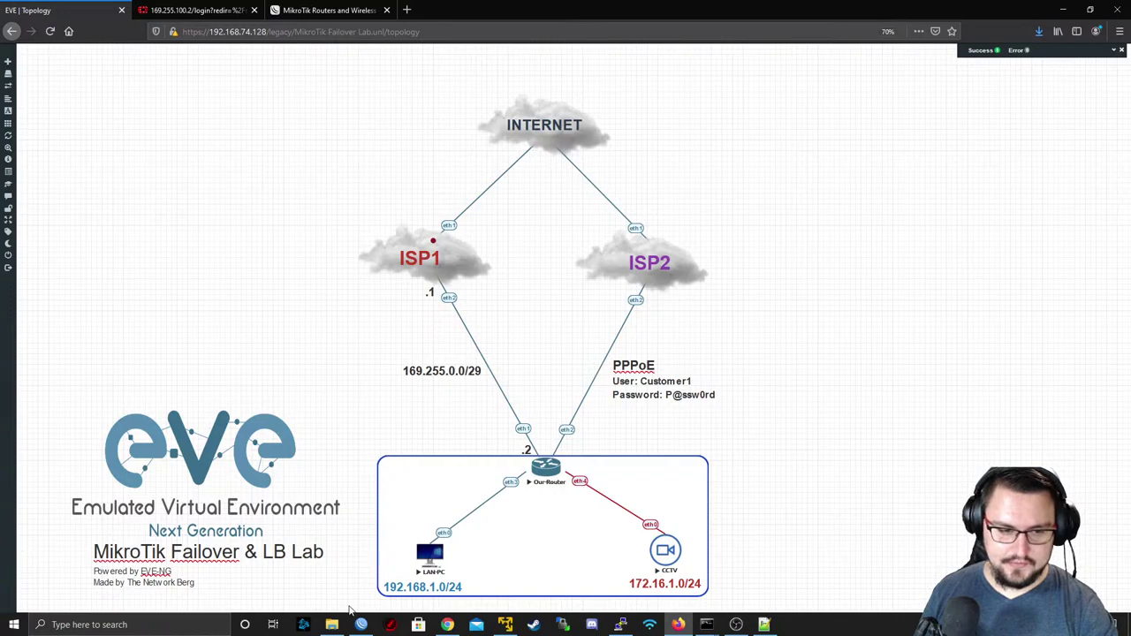
pyautogui.click(621, 625)
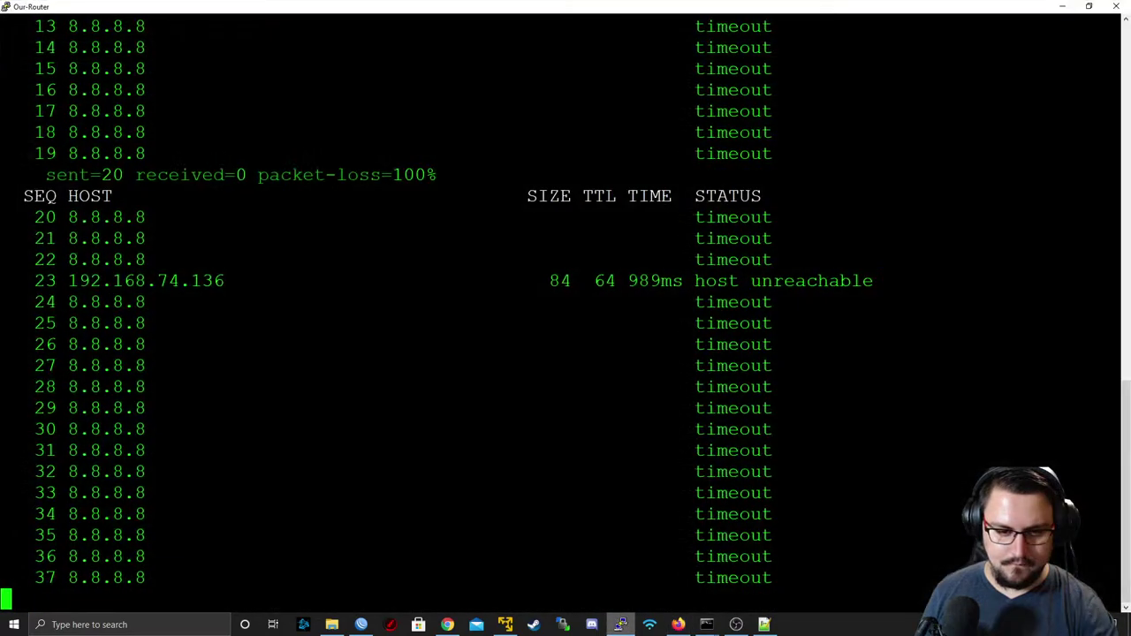
pyautogui.hotkey('ctrl', 'c')
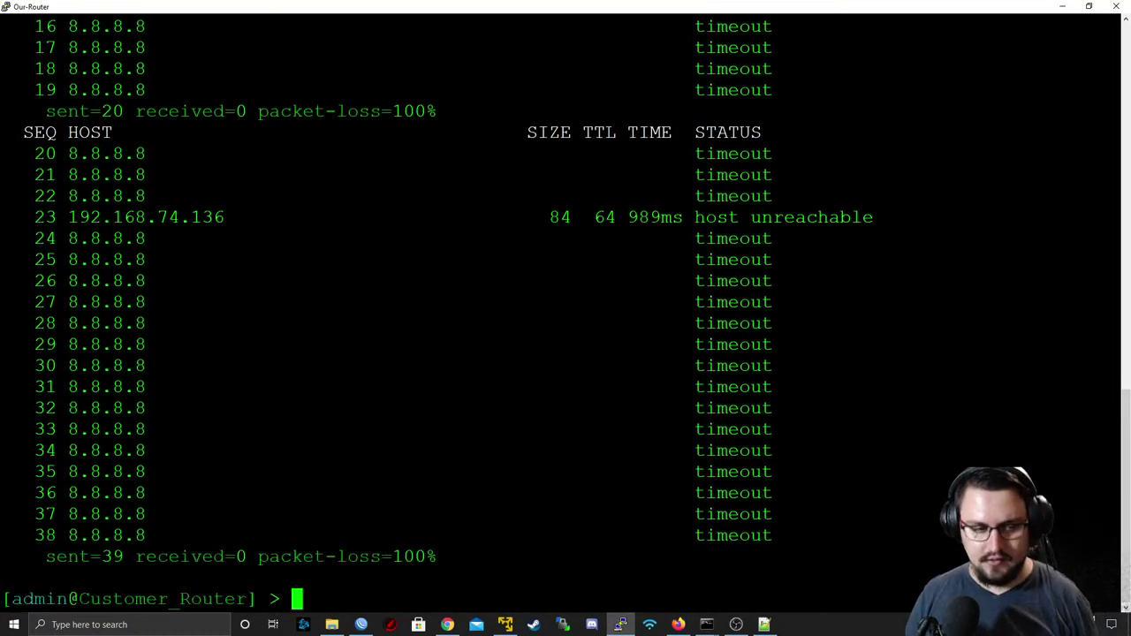
pyautogui.write('ip route print')
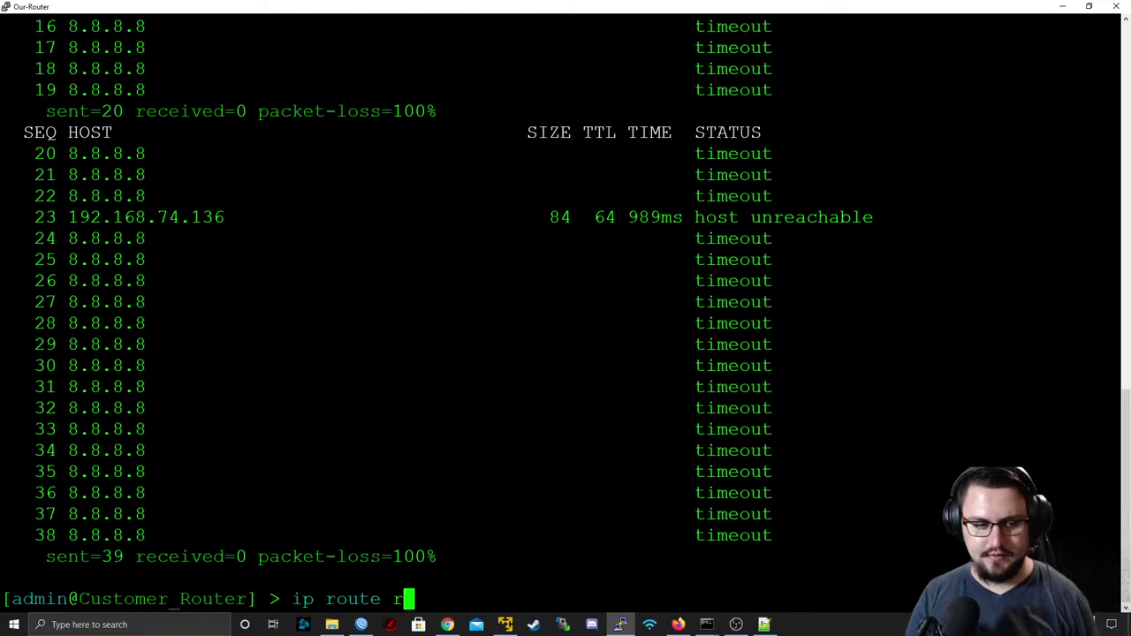
pyautogui.press('Return')
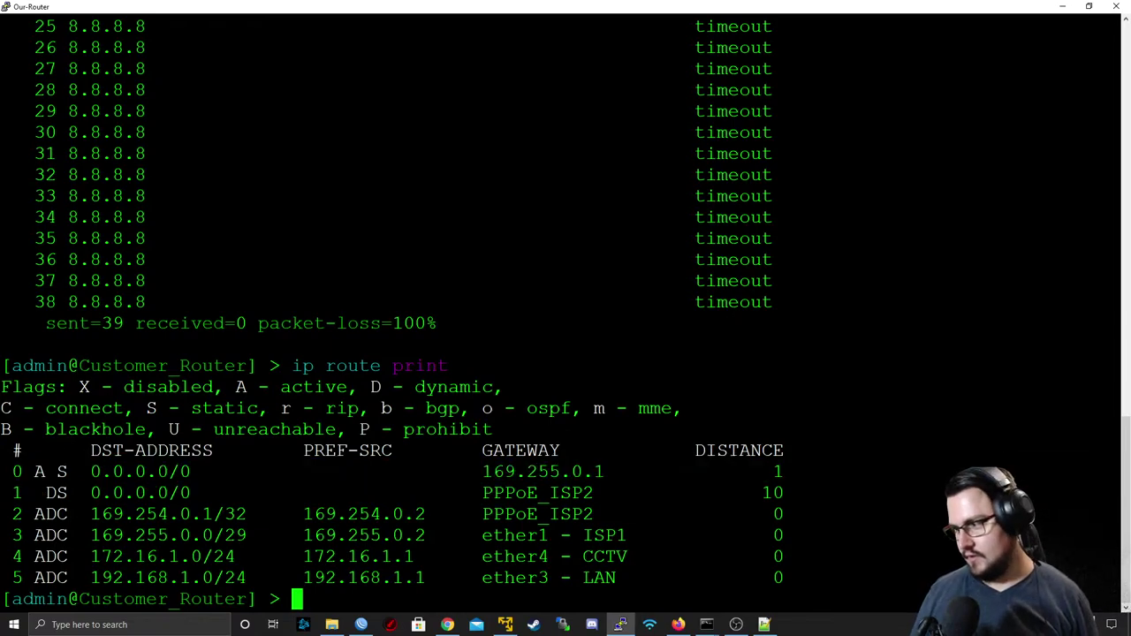
# - Run tool traceroute 8.8.8.8, which stalls after 169.255.0.1, then hide the console
pyautogui.write('interface')
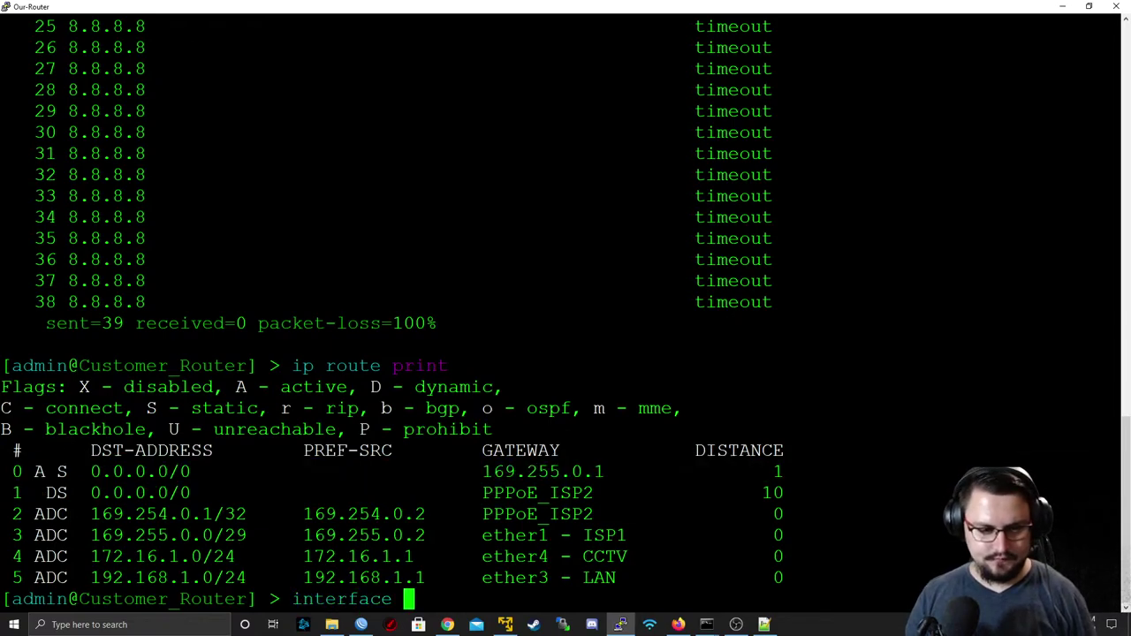
pyautogui.press('BackSpace')
pyautogui.press('BackSpace')
pyautogui.press('BackSpace')
pyautogui.press('BackSpace')
pyautogui.press('BackSpace')
pyautogui.press('BackSpace')
pyautogui.press('BackSpace')
pyautogui.press('BackSpace')
pyautogui.press('BackSpace')
pyautogui.press('BackSpace')
pyautogui.write('tool tra')
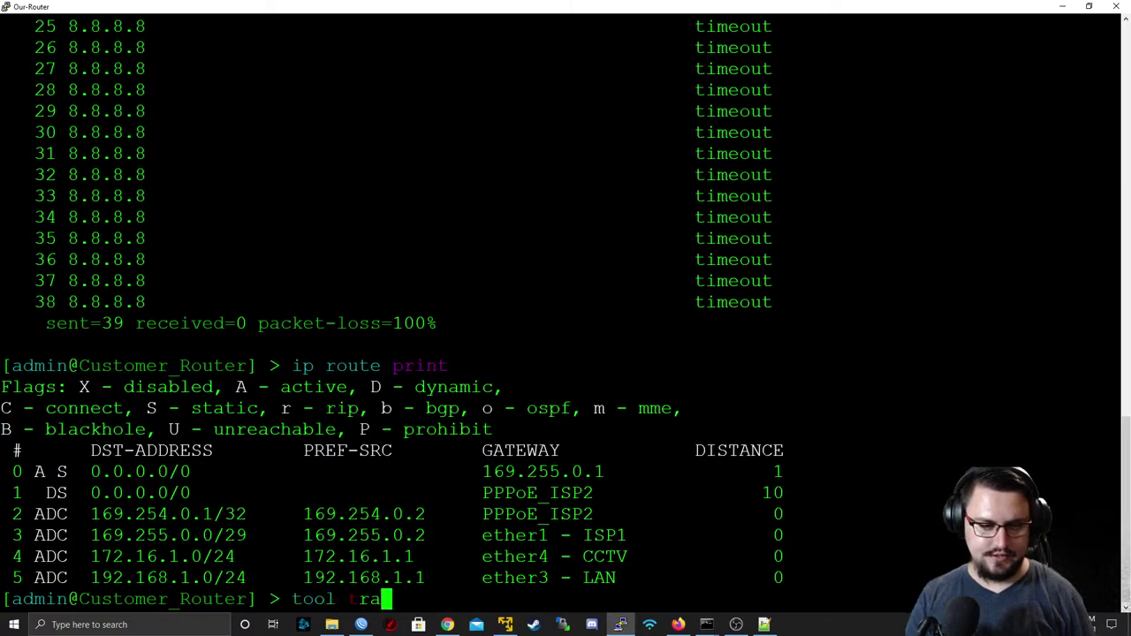
pyautogui.write('ceroute ')
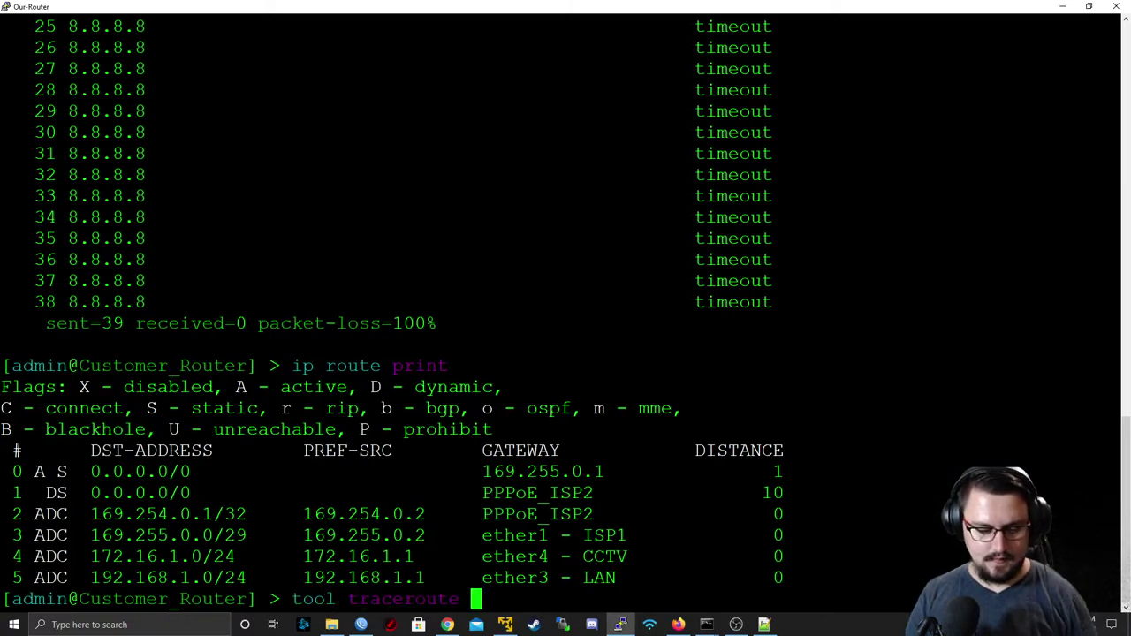
pyautogui.write('8.8.8.8')
pyautogui.press('Return')
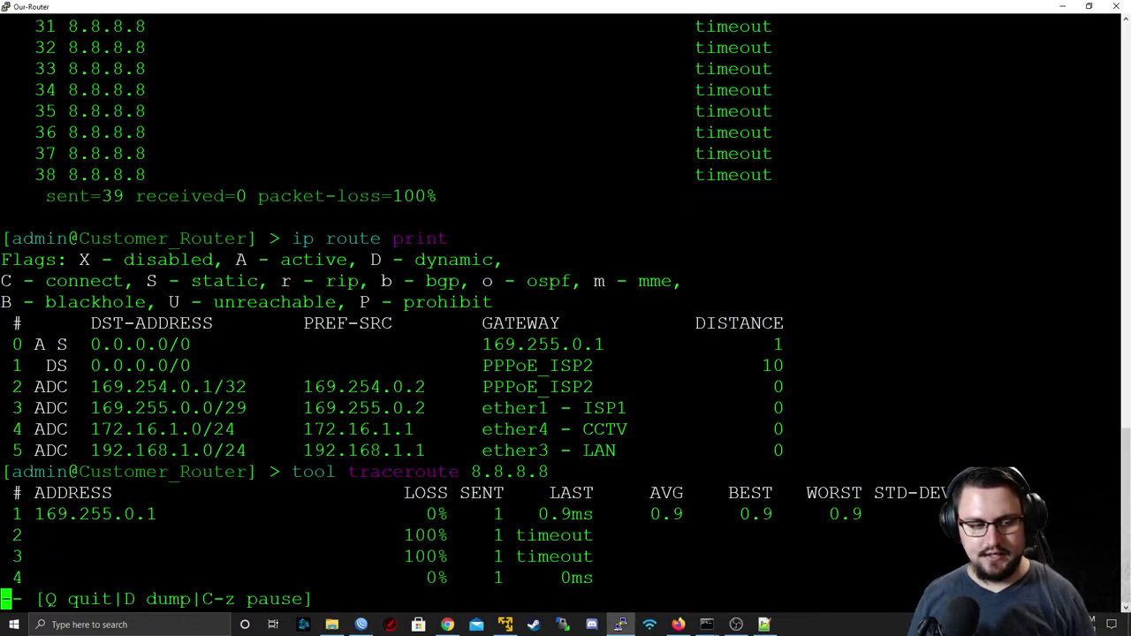
pyautogui.press('q')
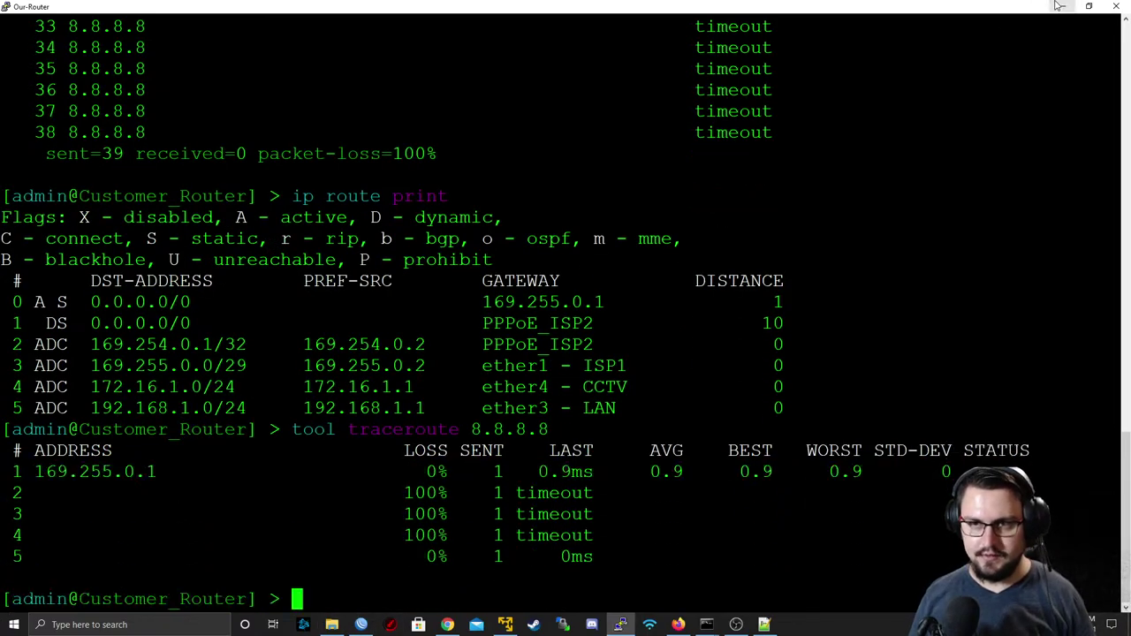
pyautogui.click(1062, 6)
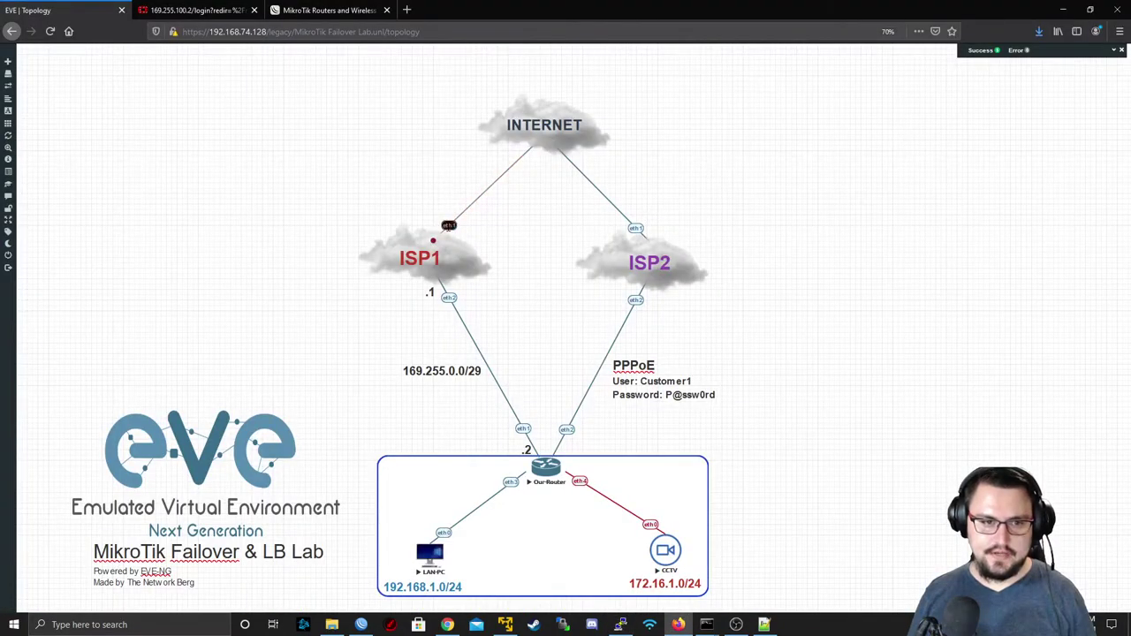
# - Resume the suspended INTERNET–ISP1 link
pyautogui.rightClick(449, 228)
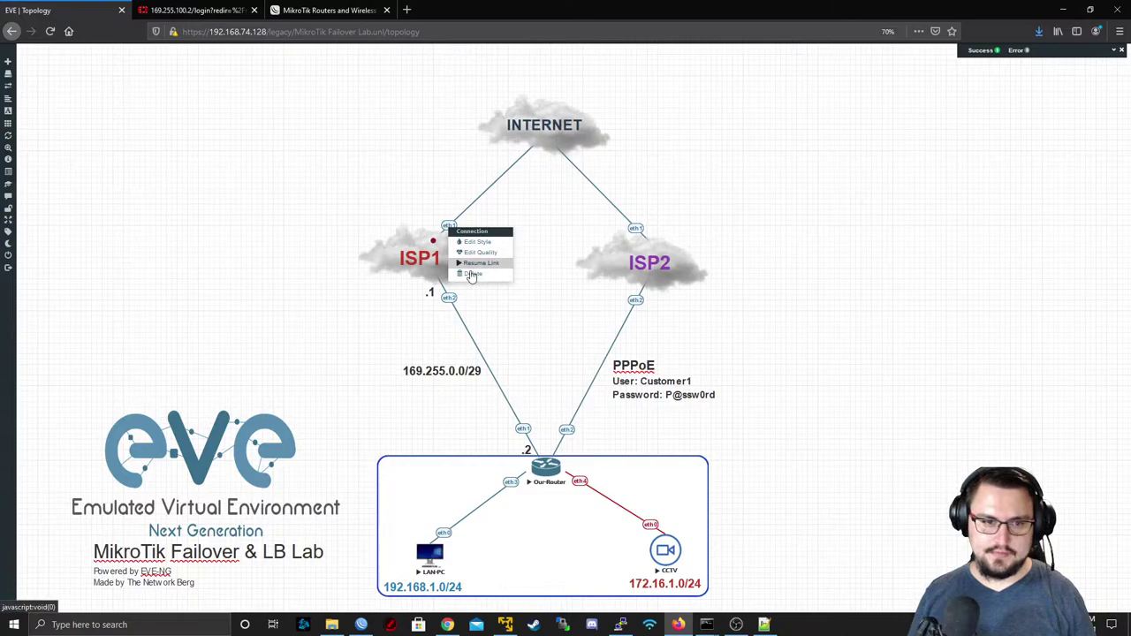
pyautogui.click(473, 265)
pyautogui.hotkey('alt', 'Tab')
pyautogui.hotkey('alt', 'Tab')
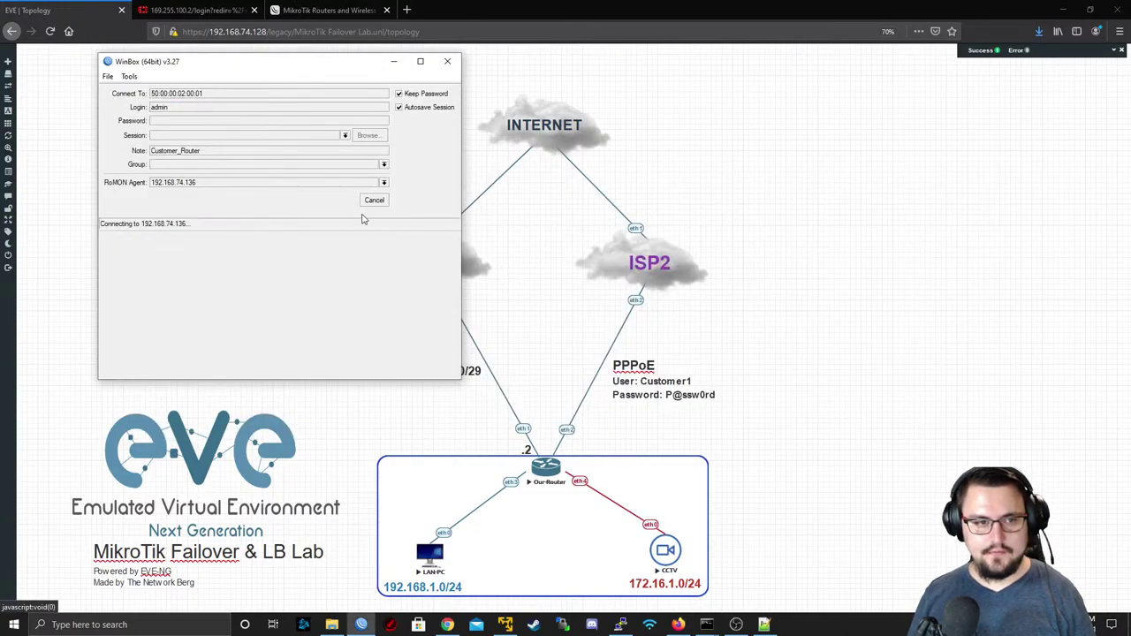
# - Reconnect to Customer_Router via RoMON, clearing the agent address and choosing ISP1 as agent
pyautogui.click(369, 206)
pyautogui.click(370, 208)
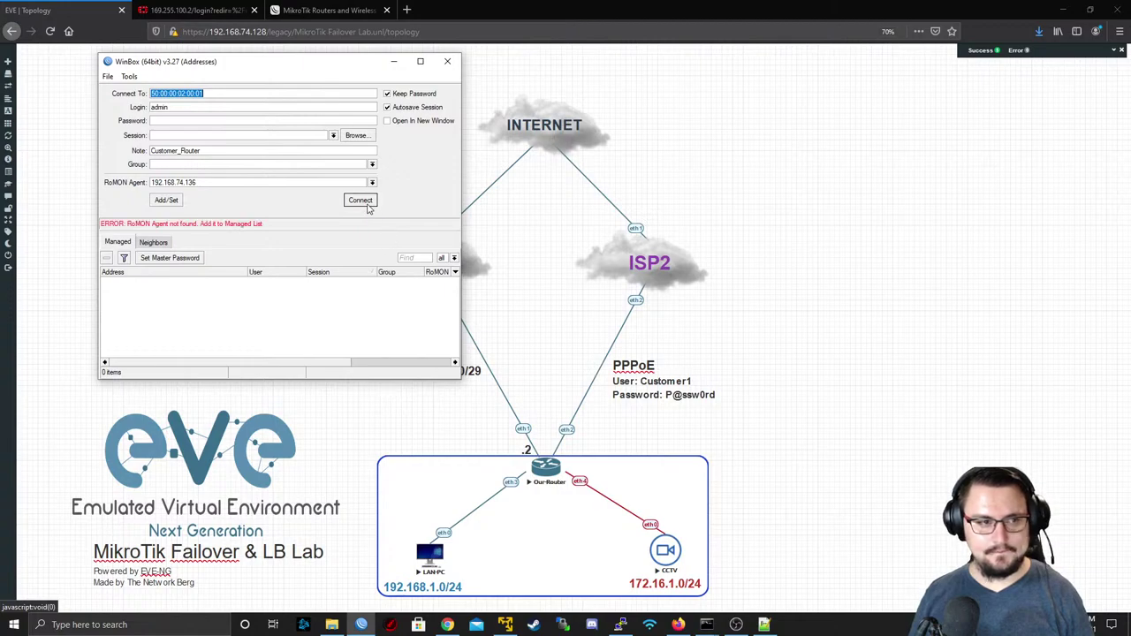
pyautogui.click(353, 201)
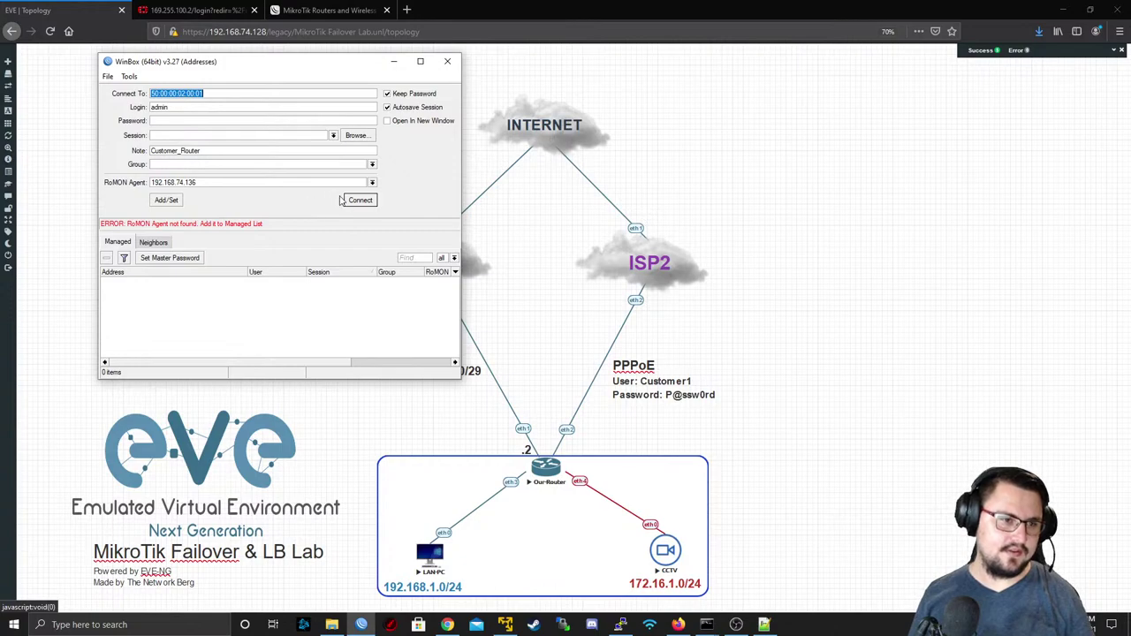
pyautogui.doubleClick(236, 182)
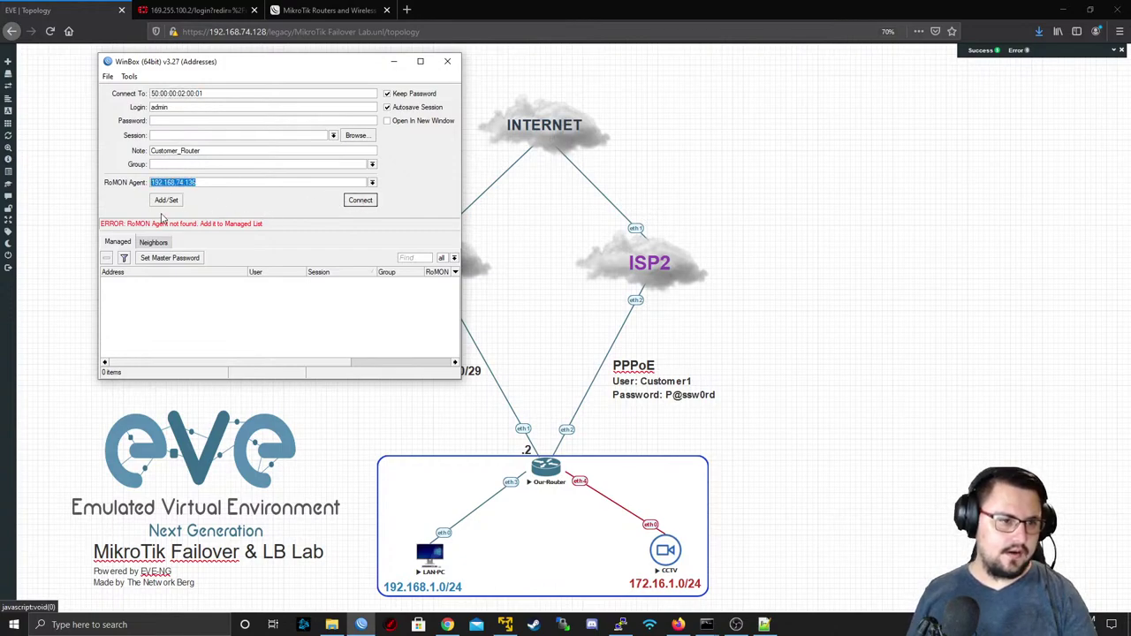
pyautogui.press('BackSpace')
pyautogui.click(167, 243)
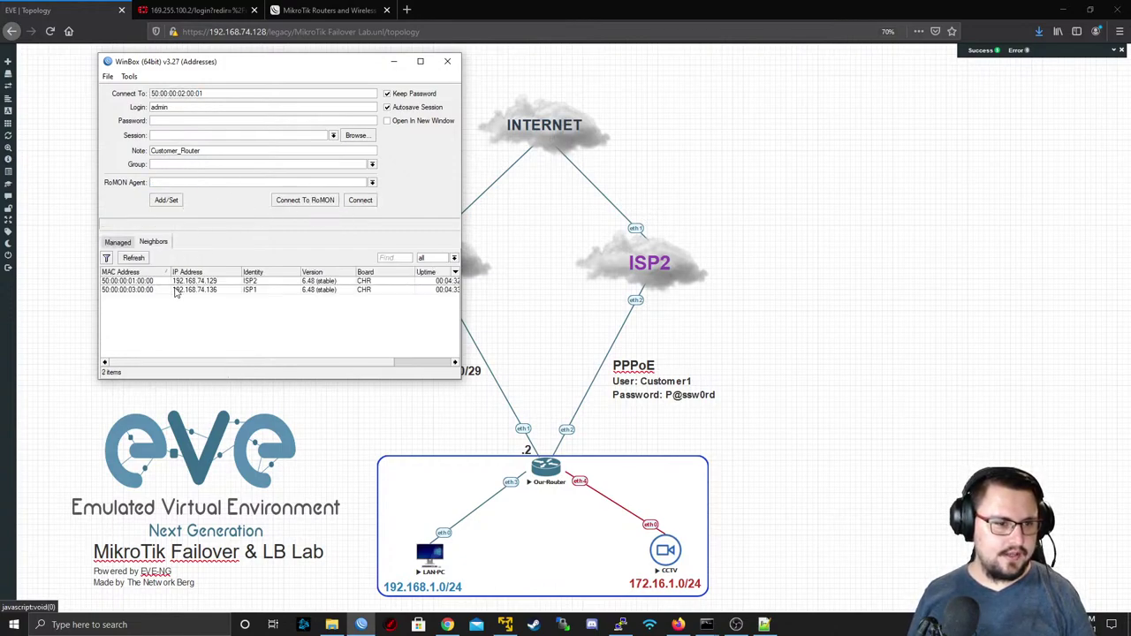
pyautogui.click(179, 292)
pyautogui.click(318, 203)
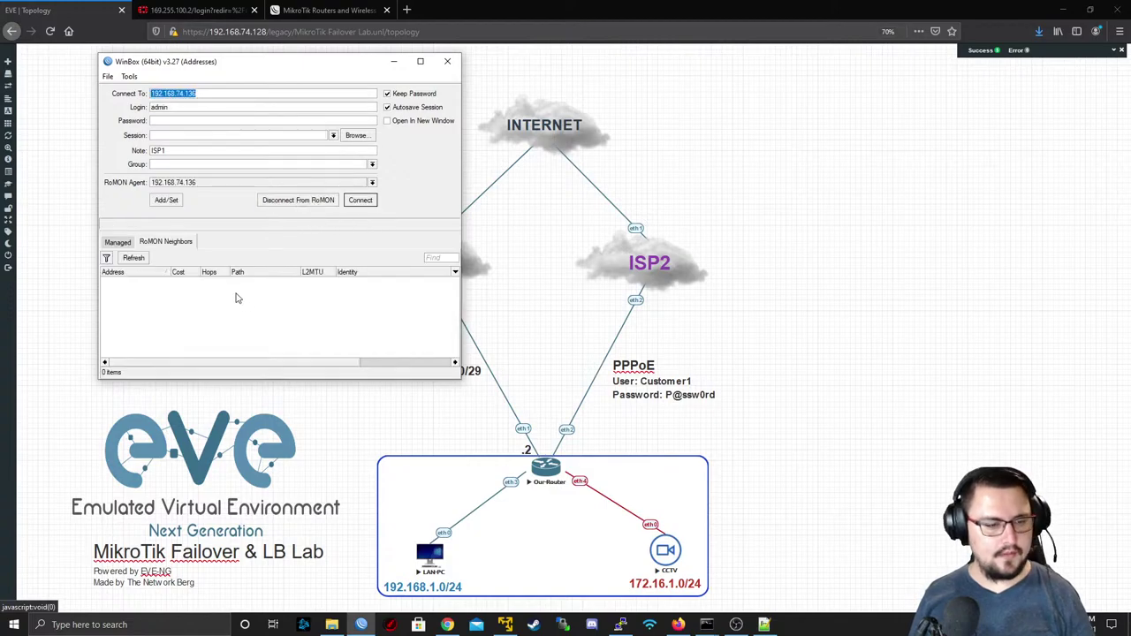
pyautogui.click(261, 281)
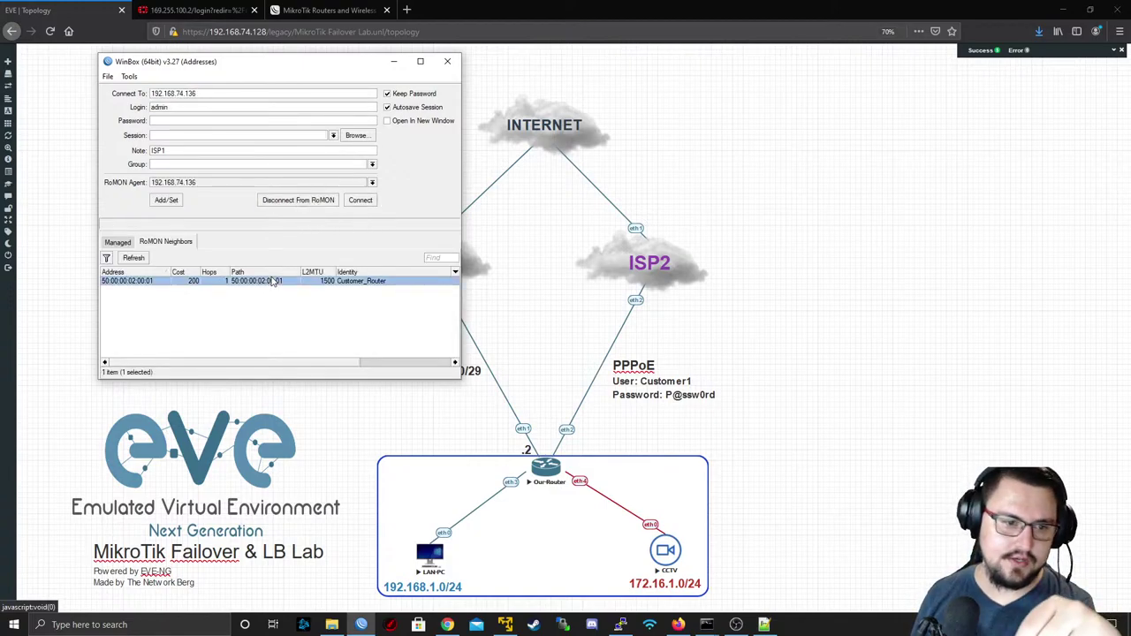
pyautogui.click(361, 200)
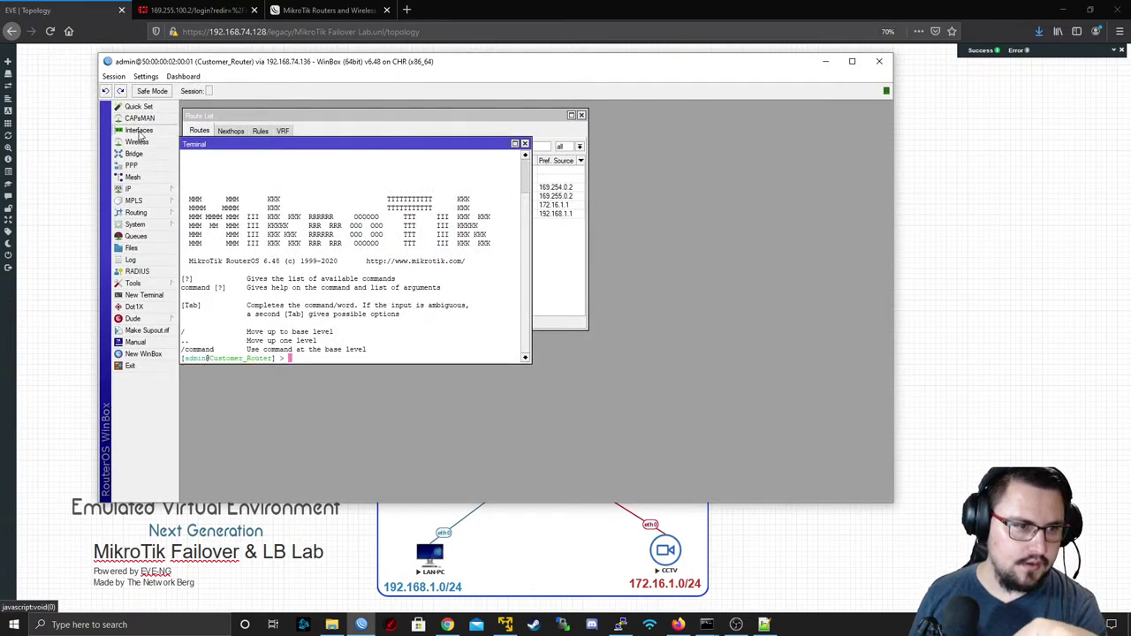
# - Open IP > Routes and inspect the ISP1 (distance 1), PPPoE_ISP2 (distance 10) and 169.255.0.0/29 routes
pyautogui.click(163, 130)
pyautogui.moveTo(225, 63); pyautogui.dragTo(739, 95)
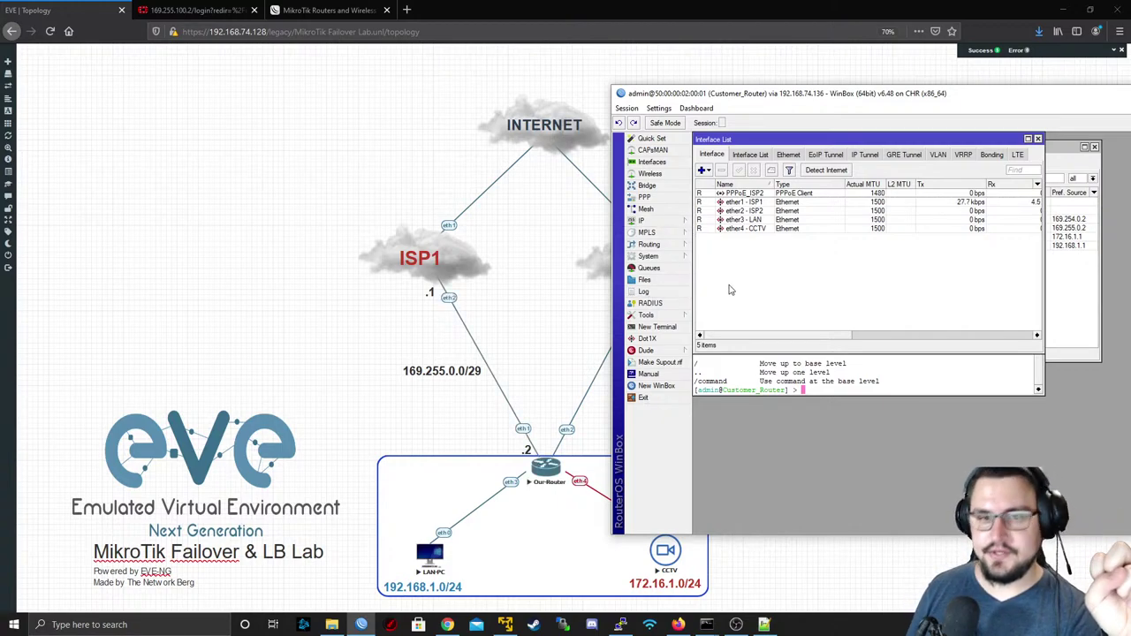
pyautogui.click(650, 220)
pyautogui.click(717, 404)
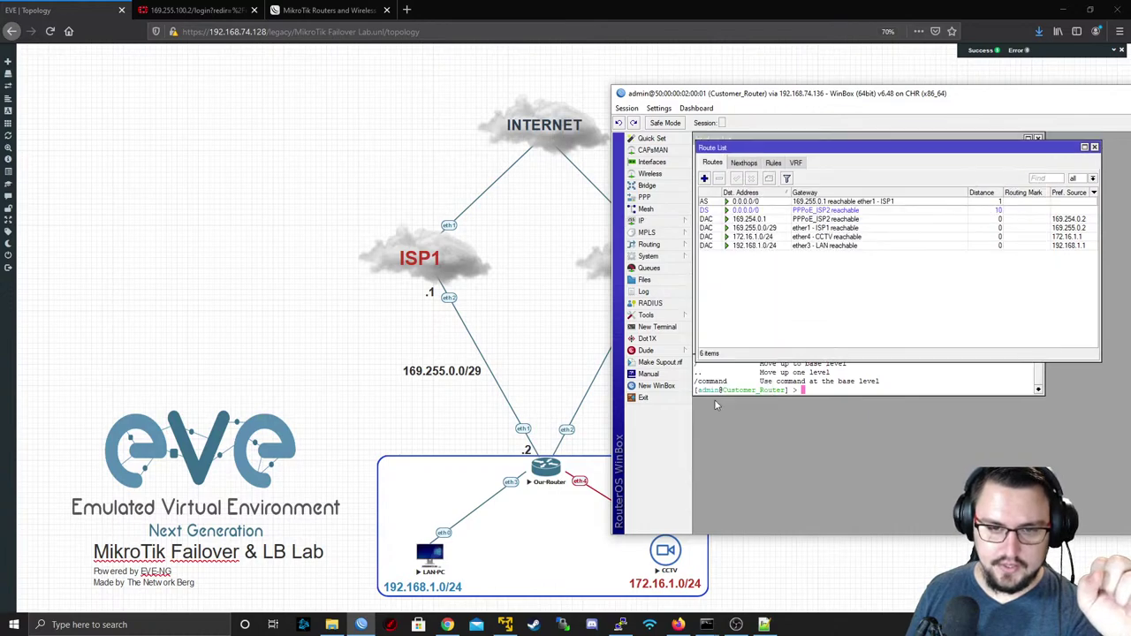
pyautogui.click(761, 211)
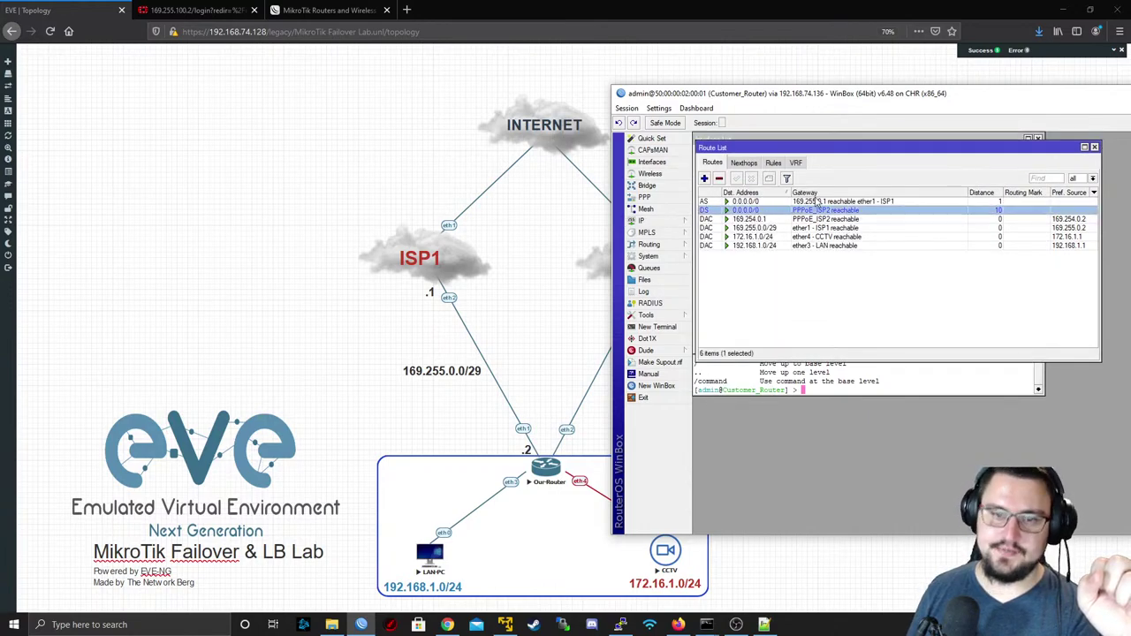
pyautogui.click(817, 202)
pyautogui.moveTo(760, 95); pyautogui.dragTo(425, 67)
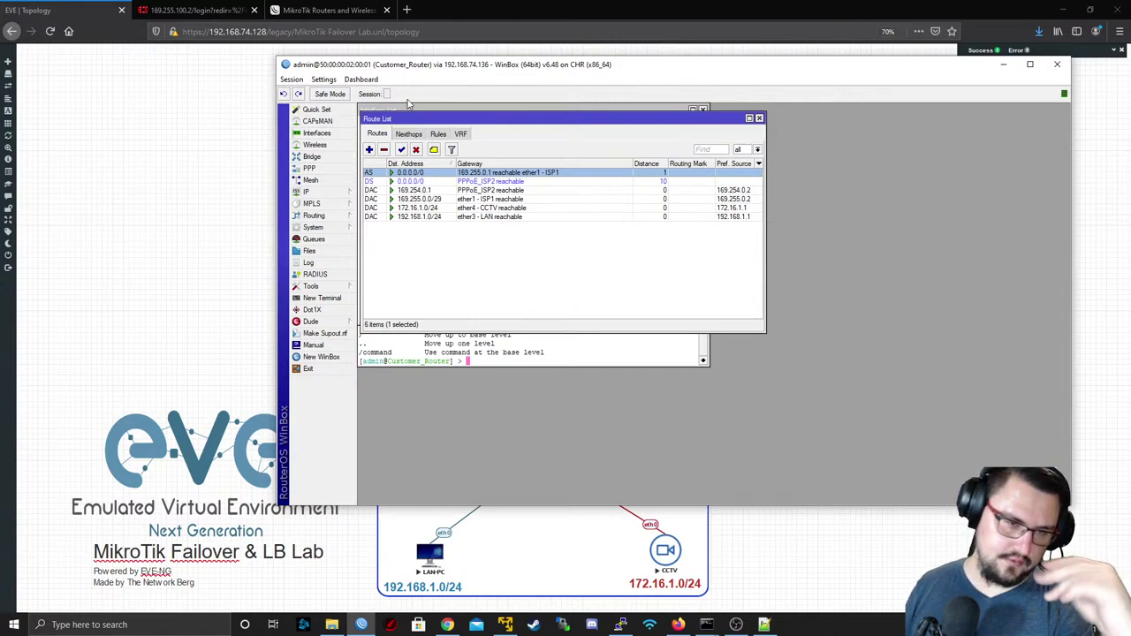
pyautogui.click(422, 200)
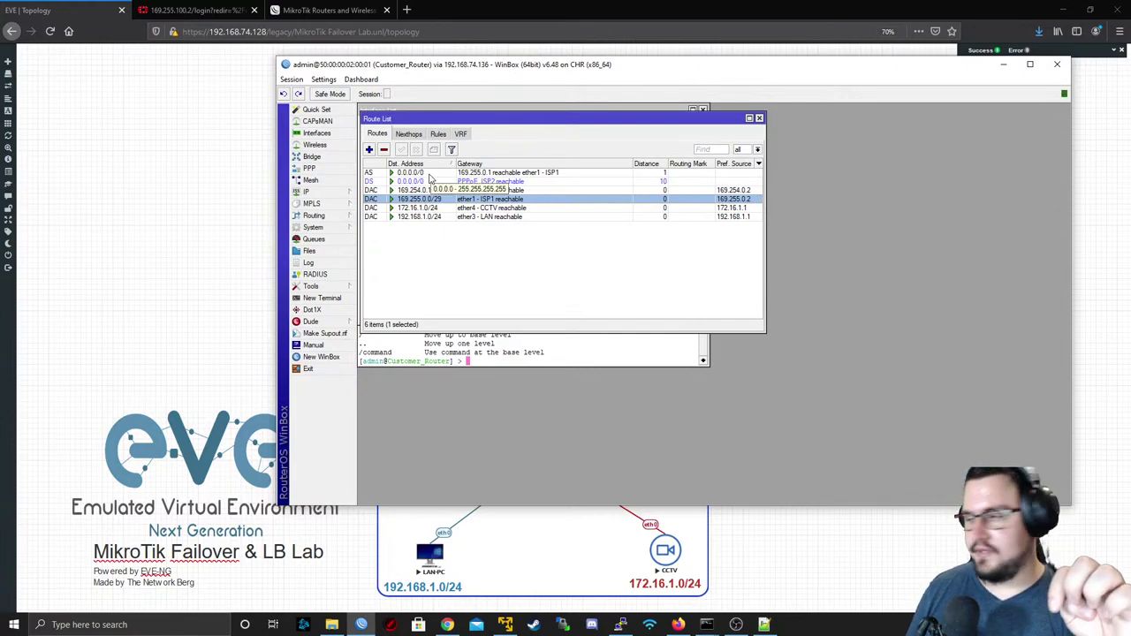
pyautogui.click(414, 182)
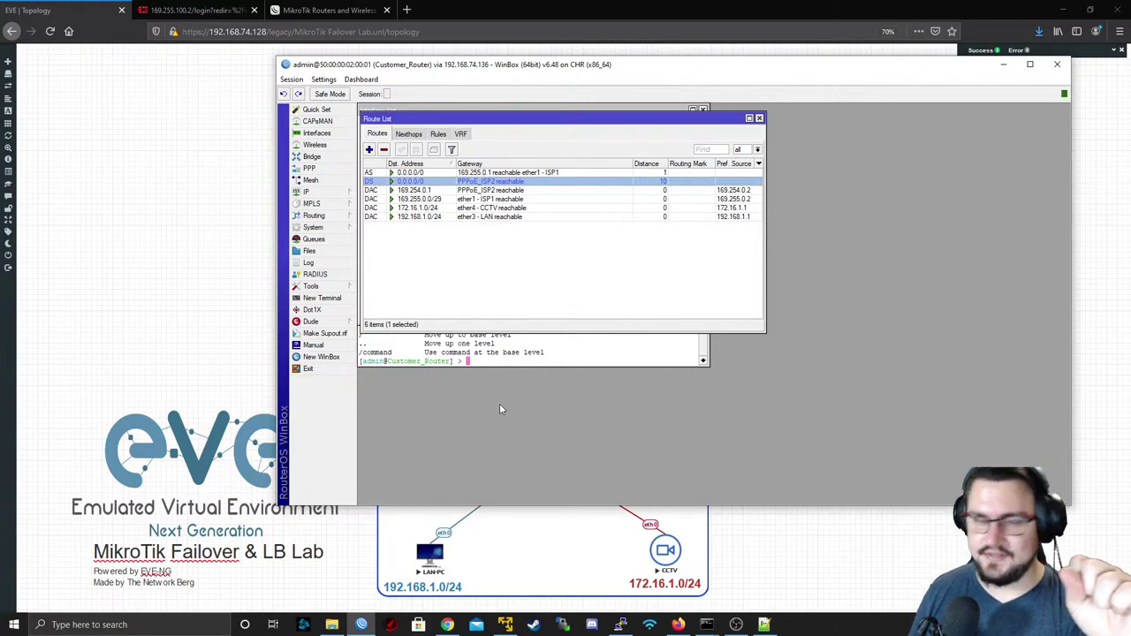
pyautogui.click(327, 192)
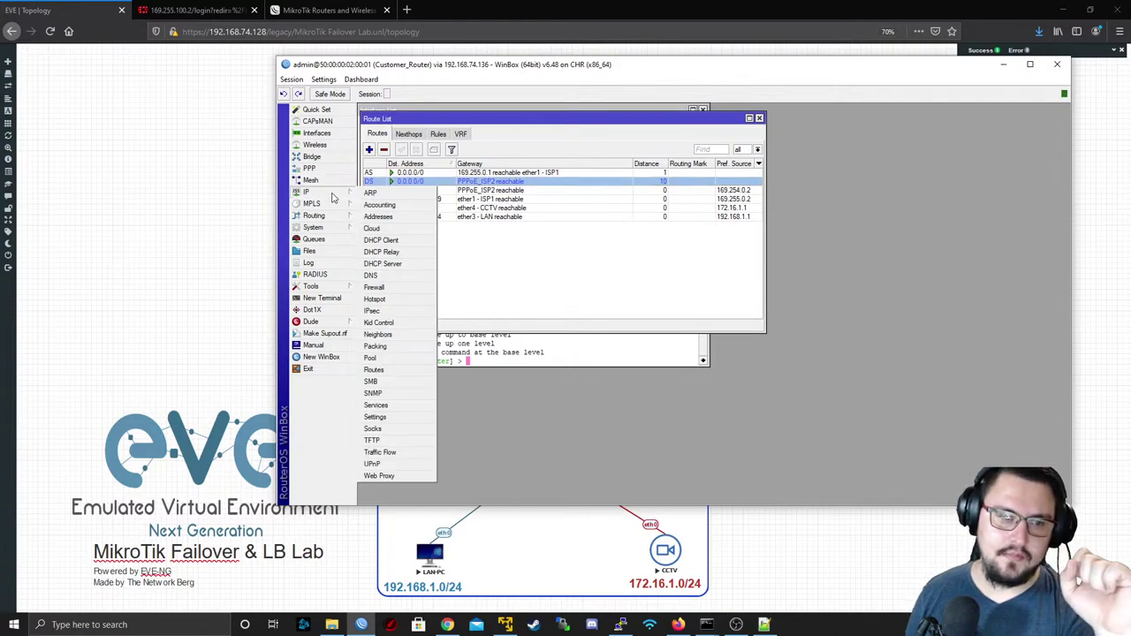
pyautogui.click(393, 264)
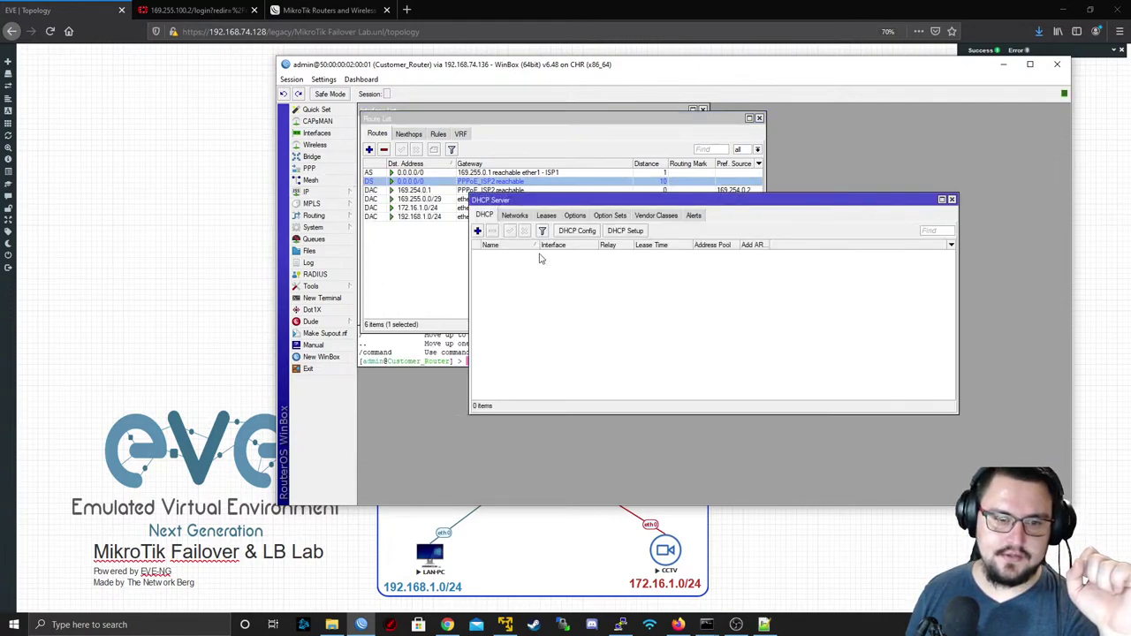
pyautogui.click(334, 194)
pyautogui.click(388, 240)
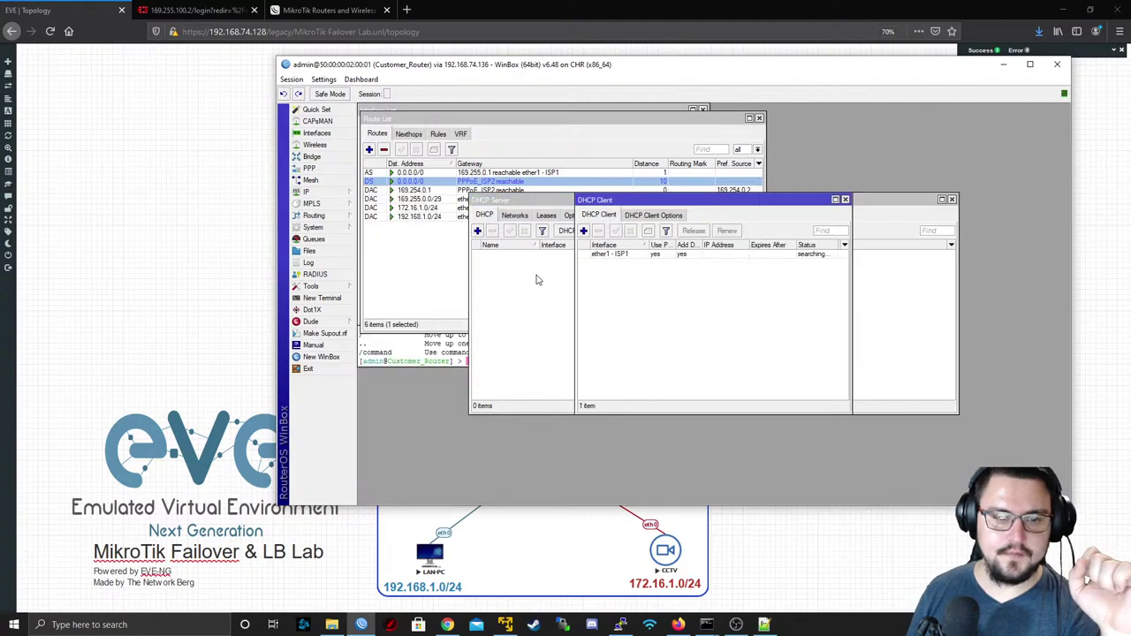
pyautogui.doubleClick(606, 255)
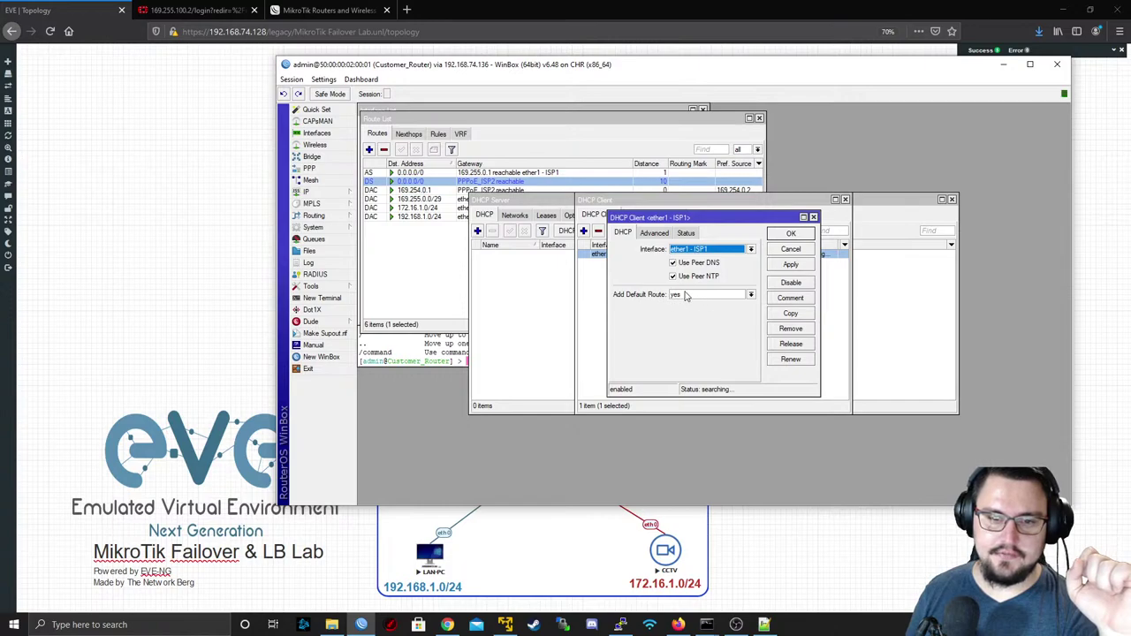
pyautogui.click(791, 249)
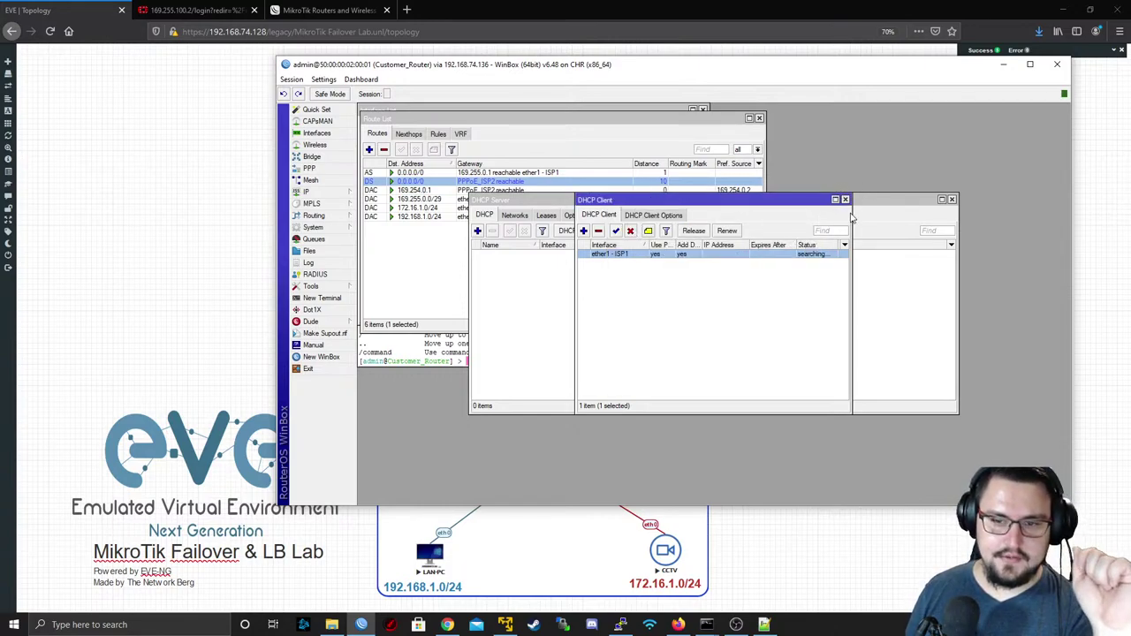
pyautogui.click(844, 200)
pyautogui.click(952, 199)
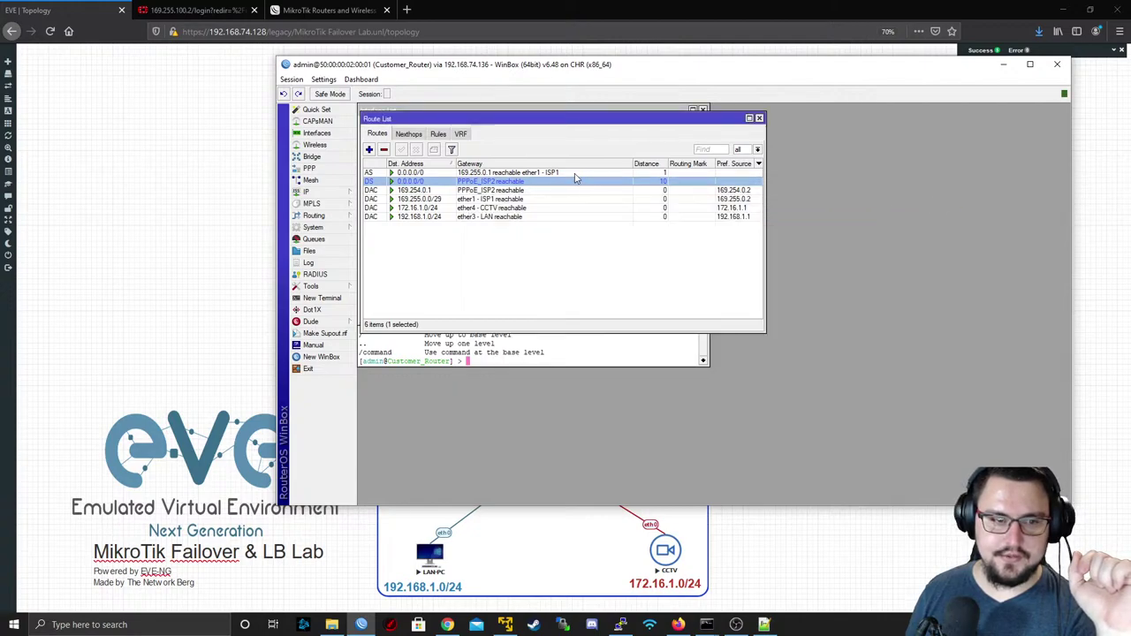
pyautogui.click(573, 173)
pyautogui.click(574, 181)
pyautogui.click(576, 173)
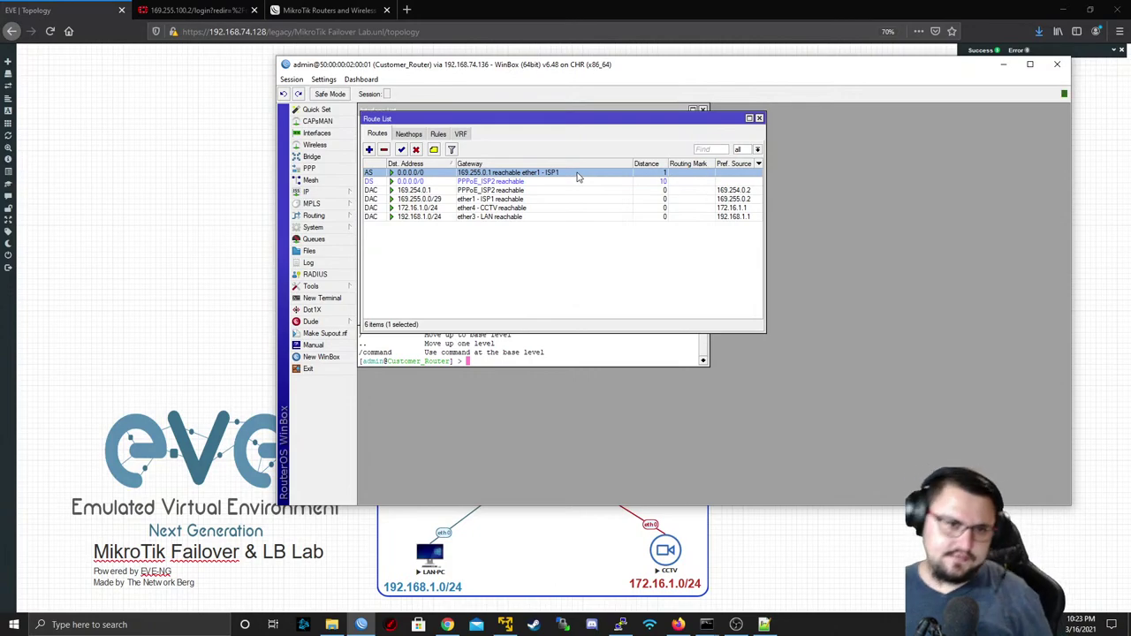
# - Change the ISP1 default route's distance to 20, making the PPPoE_ISP2 default route active
pyautogui.click(402, 181)
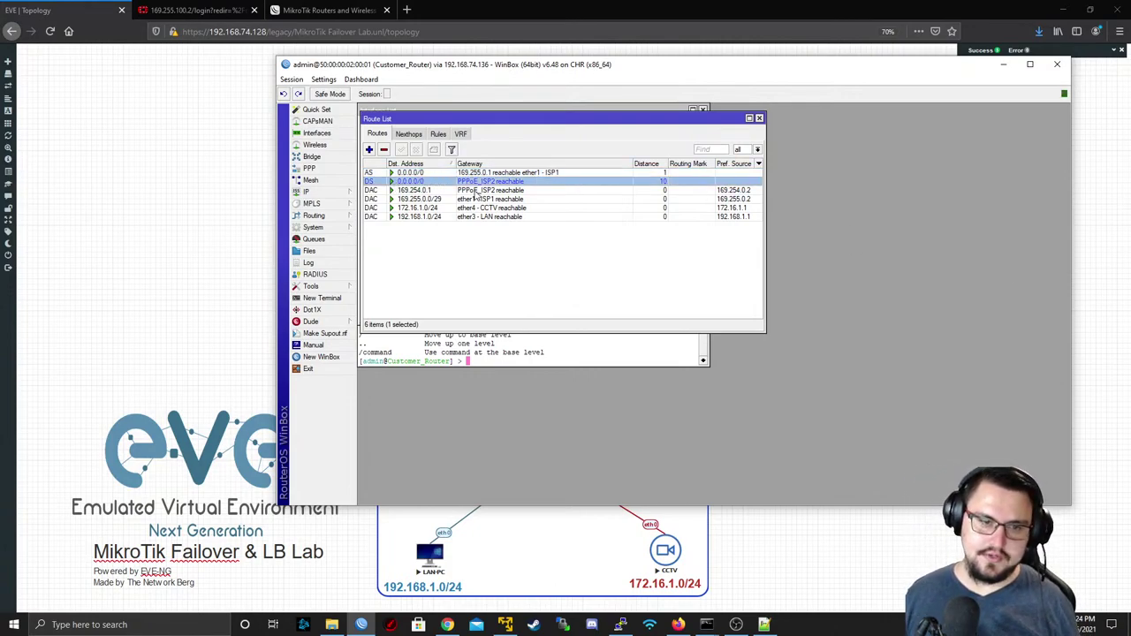
pyautogui.click(434, 173)
pyautogui.doubleClick(436, 174)
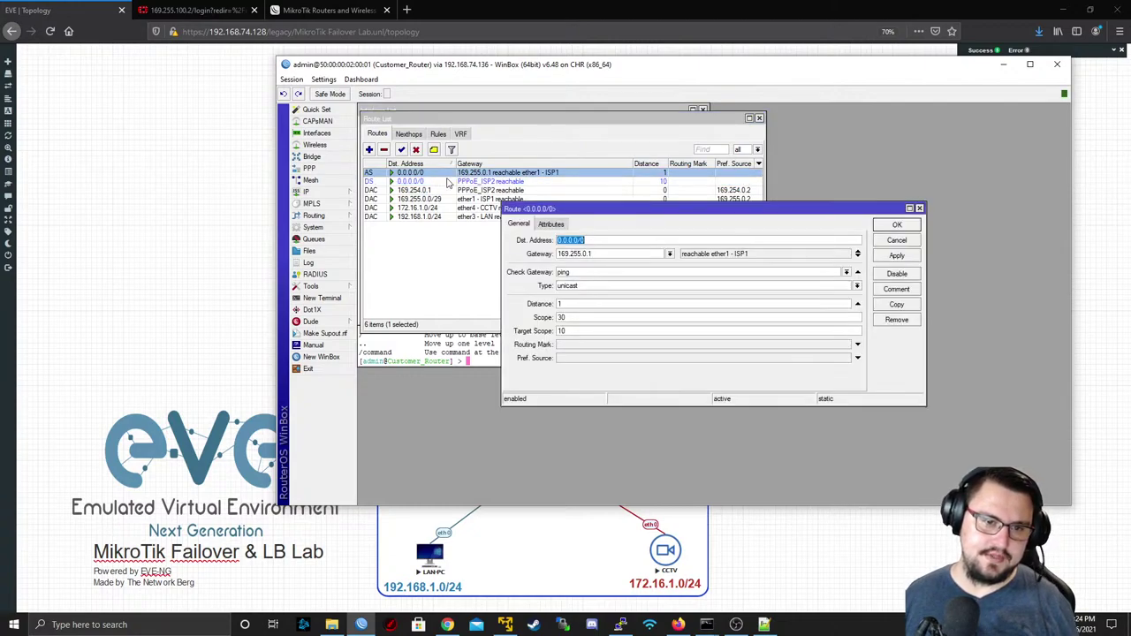
pyautogui.doubleClick(558, 304)
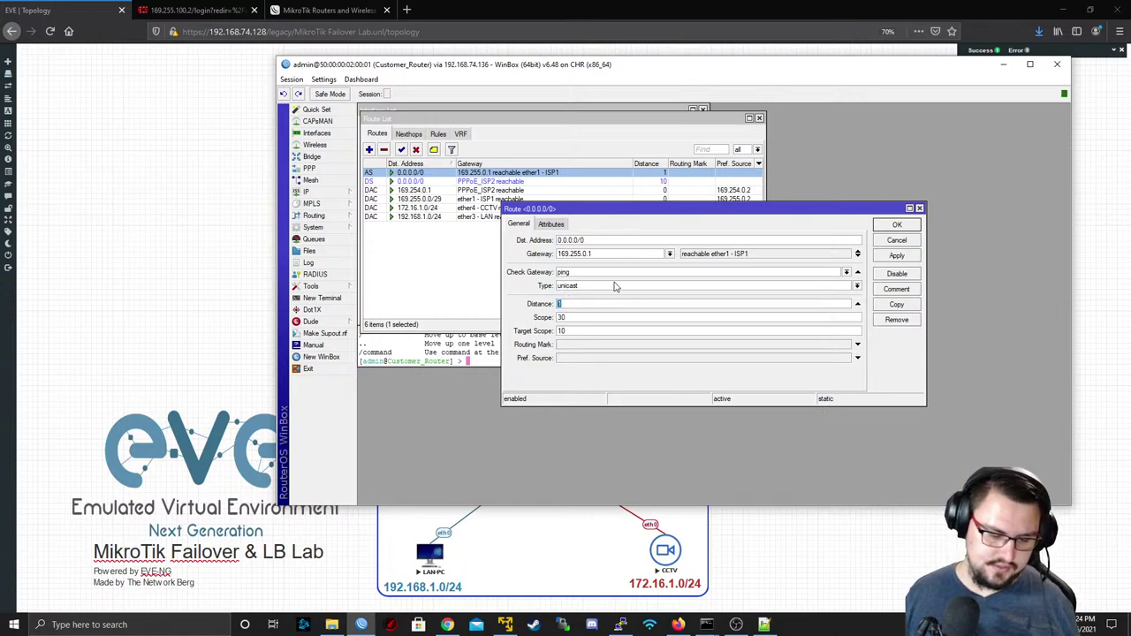
pyautogui.write('20')
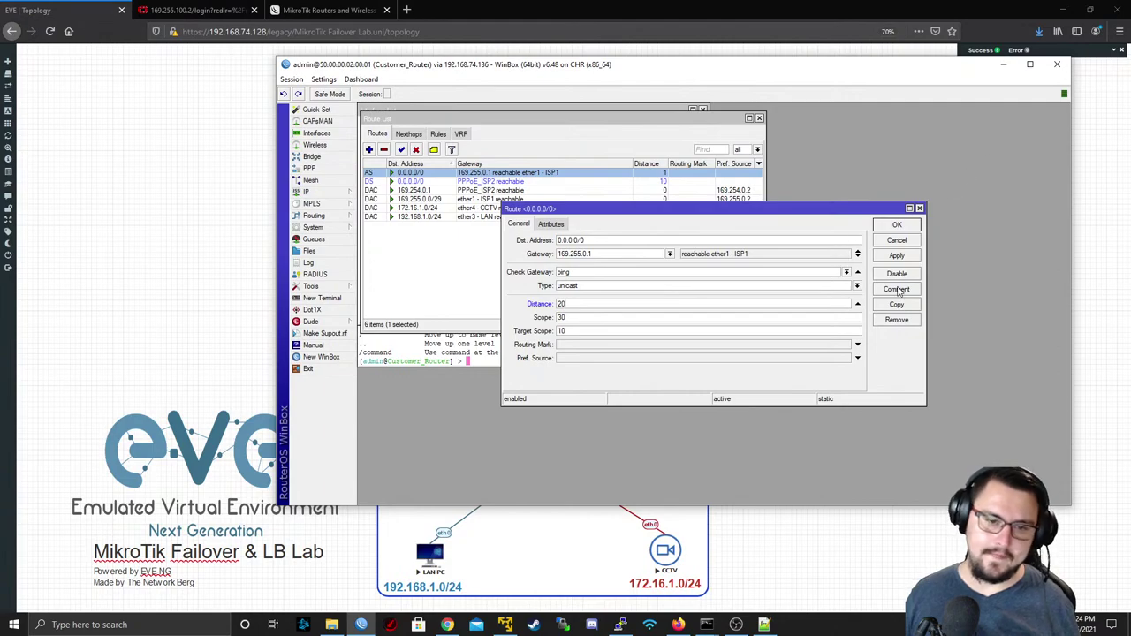
pyautogui.click(896, 256)
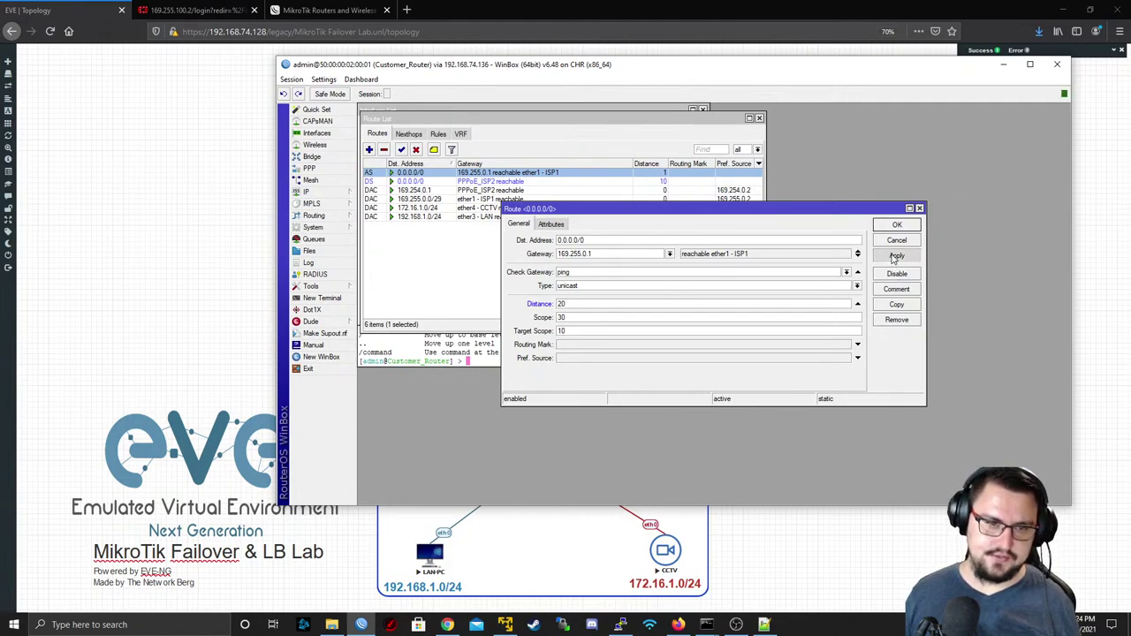
pyautogui.click(895, 226)
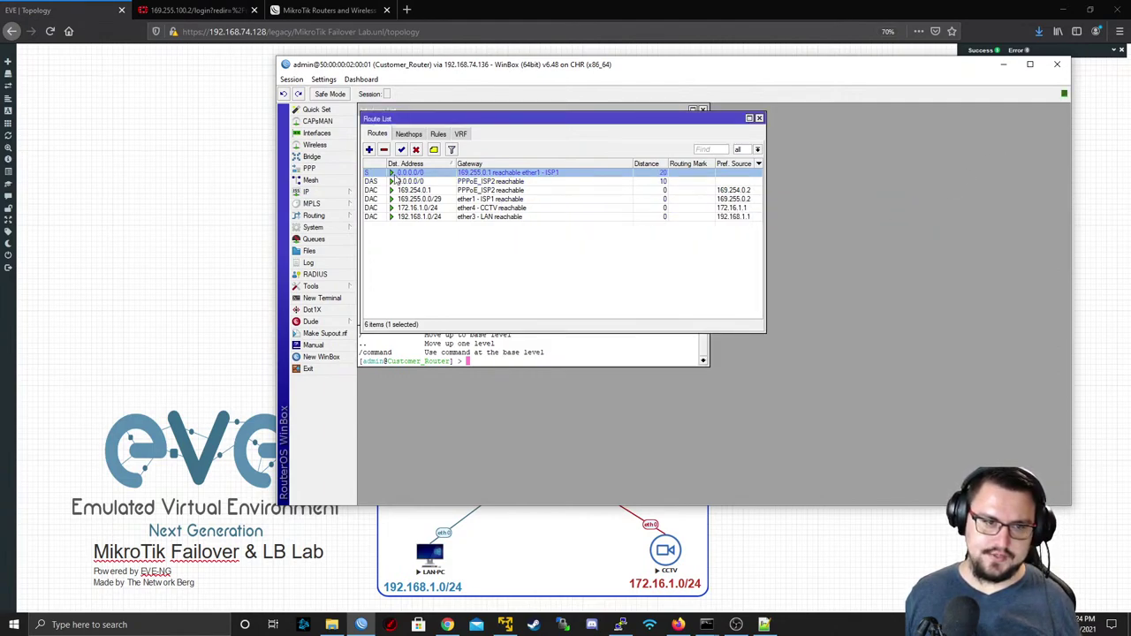
pyautogui.click(413, 181)
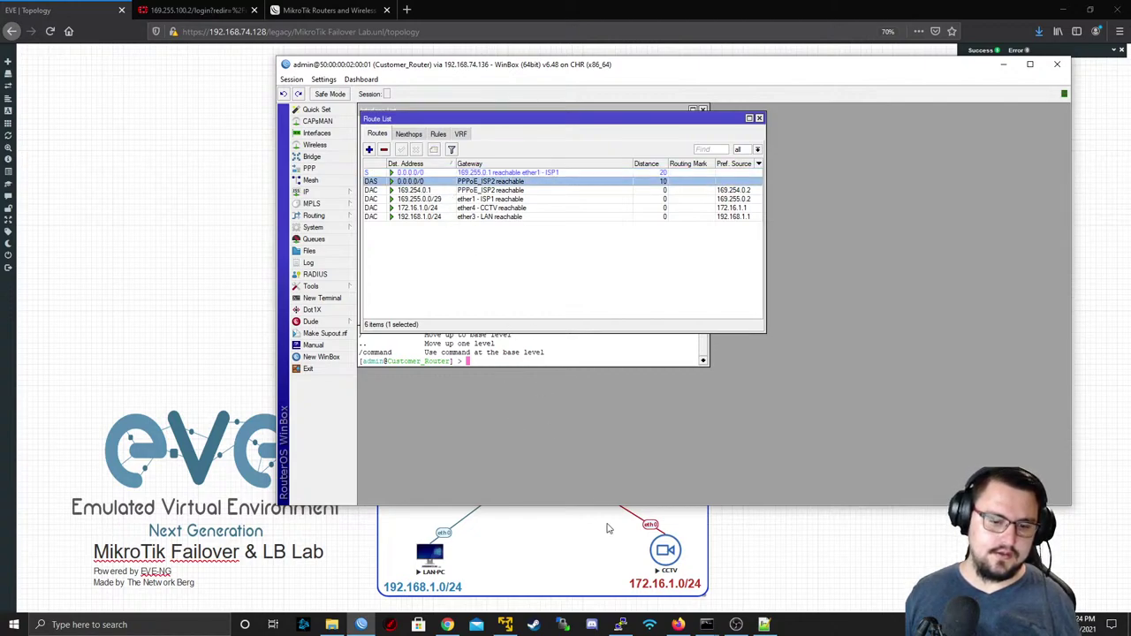
# - Rerun traceroute to 8.8.8.8 via 169.254.0.1 and ping 8.8.8.8 successfully, then hide the console
pyautogui.click(621, 625)
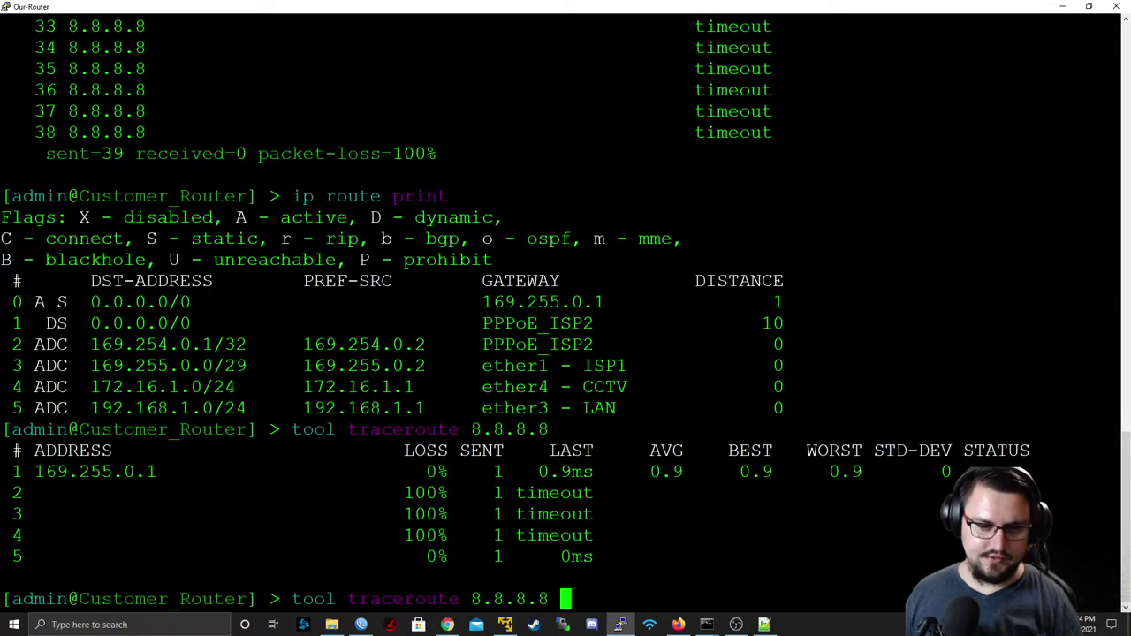
pyautogui.press('Return')
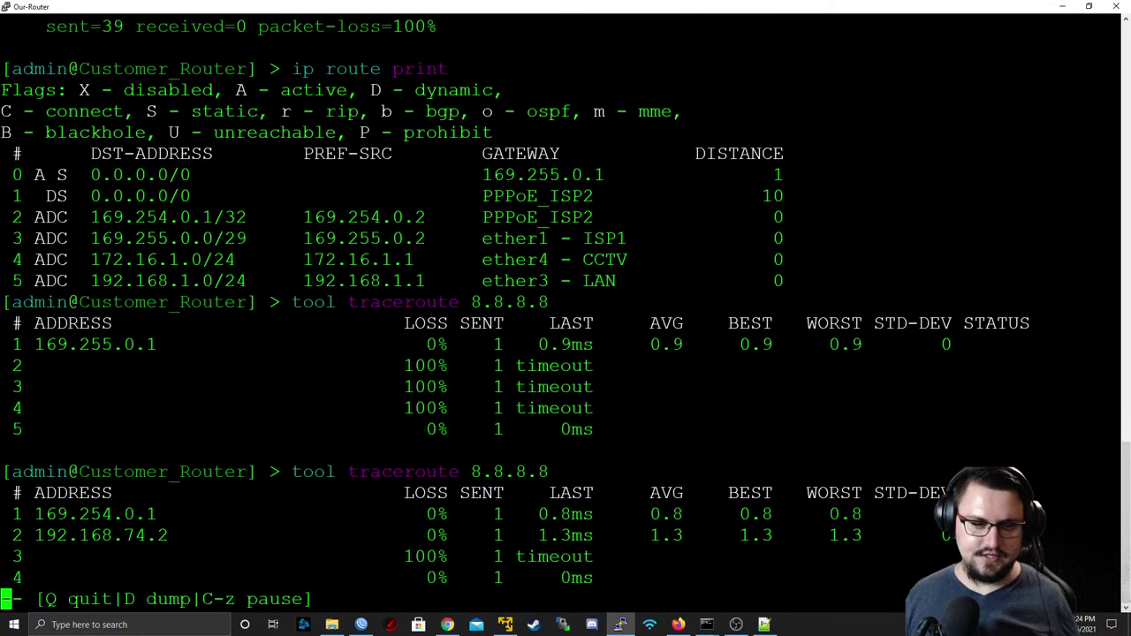
pyautogui.write('q')
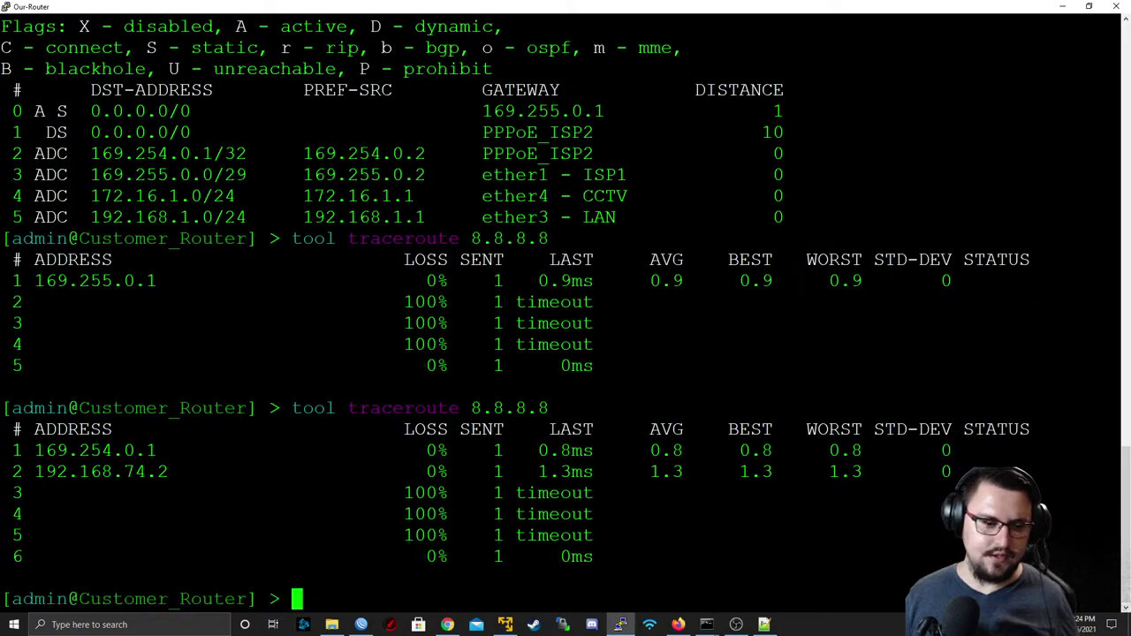
pyautogui.write('ping ')
pyautogui.write('8.8.8.8')
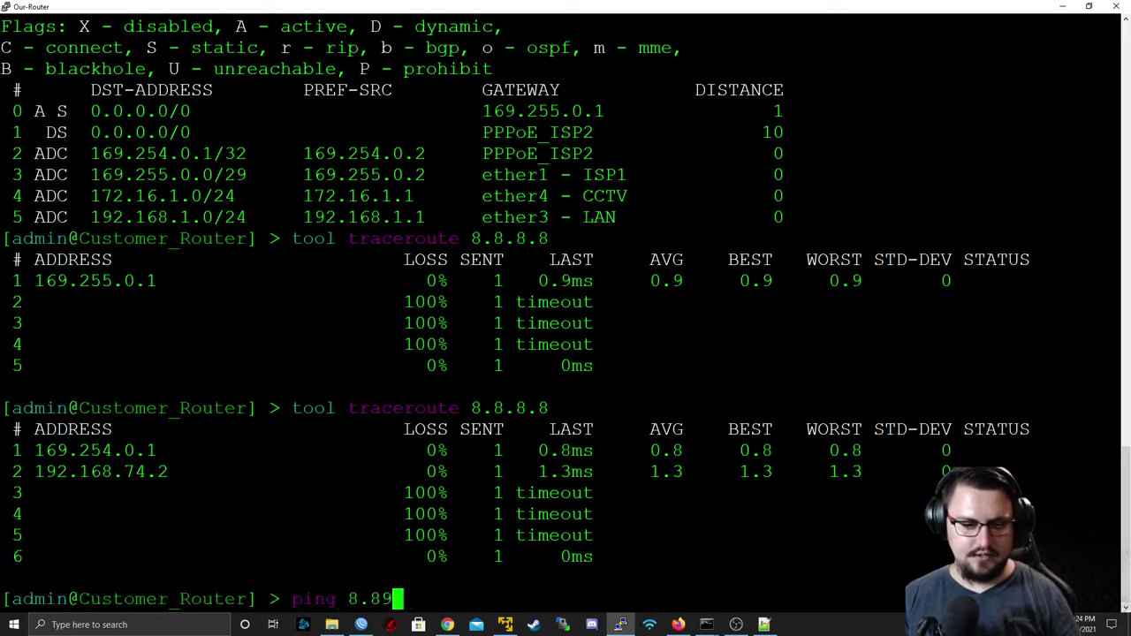
pyautogui.press('Return')
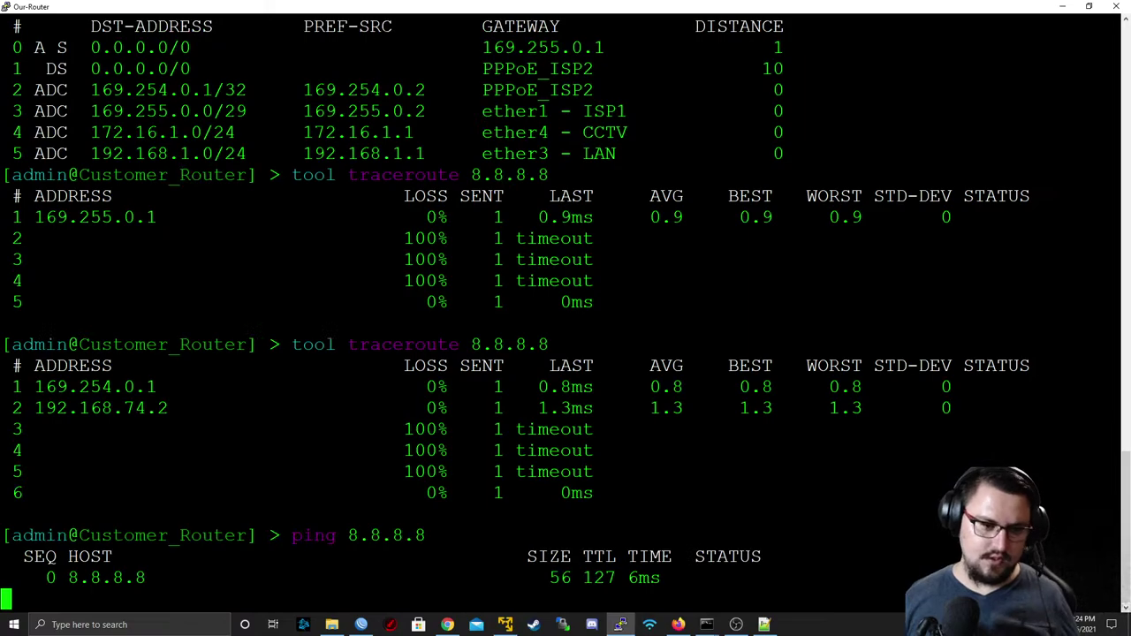
pyautogui.hotkey('ctrl', 'c')
pyautogui.click(1060, 8)
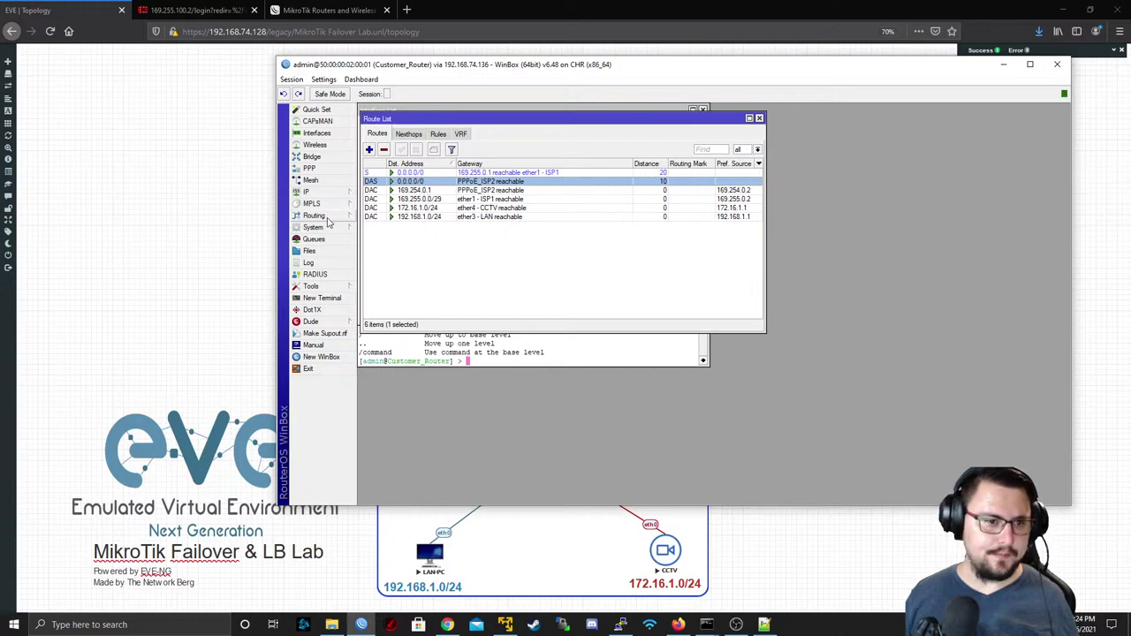
# - Open IP > Firewall, glance at the Mangle tab, and return to the empty Filter Rules list
pyautogui.click(311, 192)
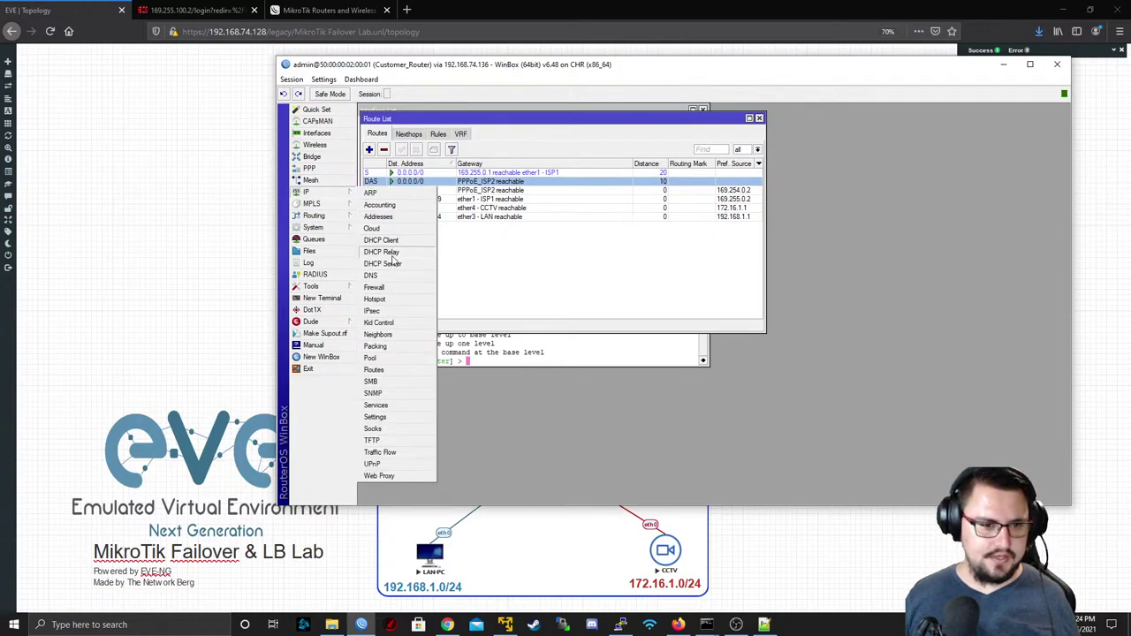
pyautogui.click(375, 287)
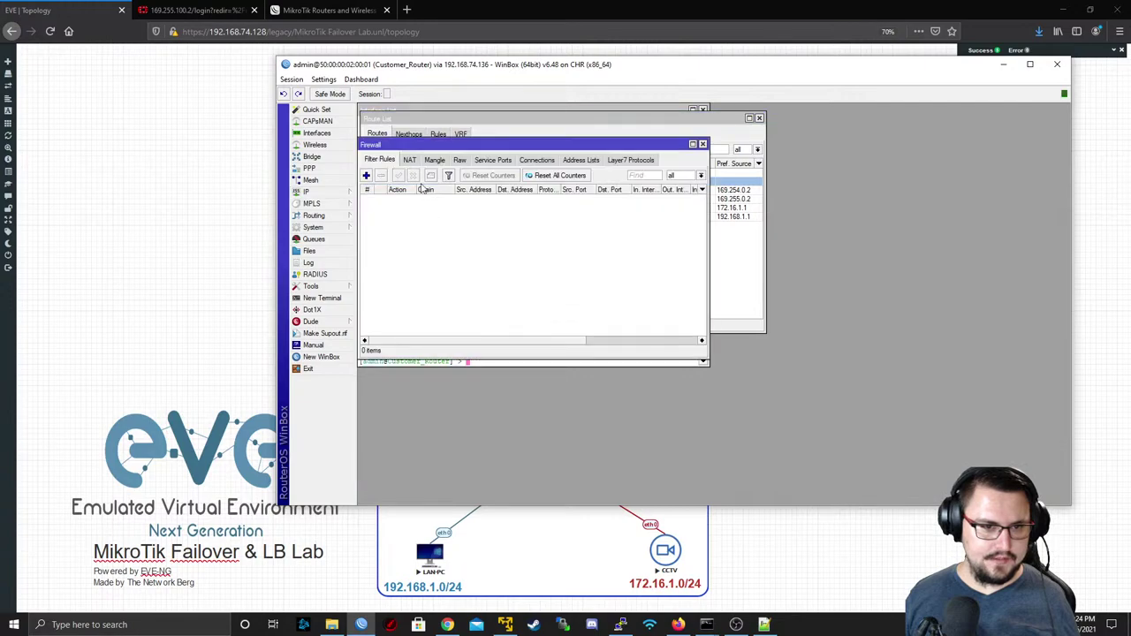
pyautogui.click(434, 160)
pyautogui.click(380, 162)
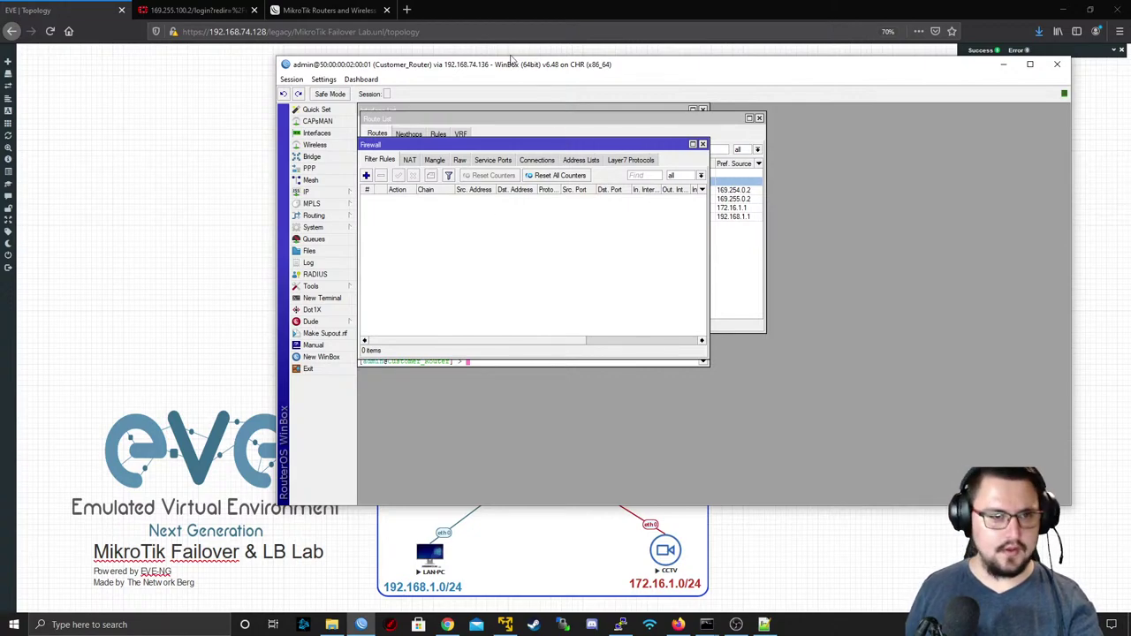
# - Search Google for 'MikroTik Load Balancing types' in a new tab
pyautogui.click(406, 9)
pyautogui.write('Mikr')
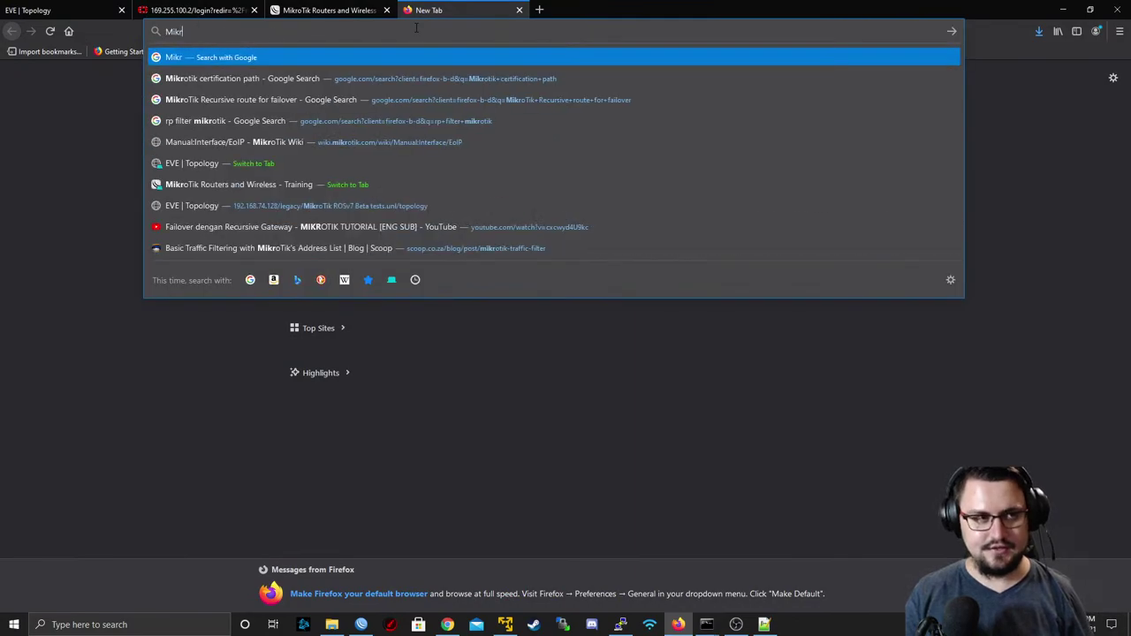
pyautogui.write('oTik Load Blaancing')
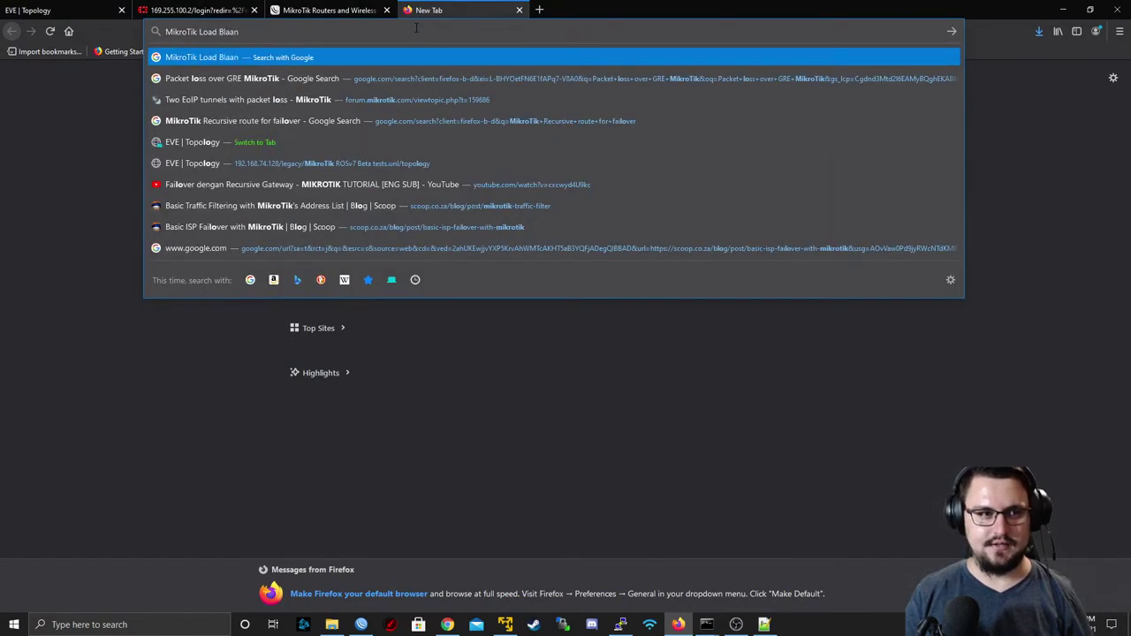
pyautogui.press('BackSpace')
pyautogui.press('BackSpace')
pyautogui.press('BackSpace')
pyautogui.press('BackSpace')
pyautogui.press('BackSpace')
pyautogui.press('BackSpace')
pyautogui.press('BackSpace')
pyautogui.press('BackSpace')
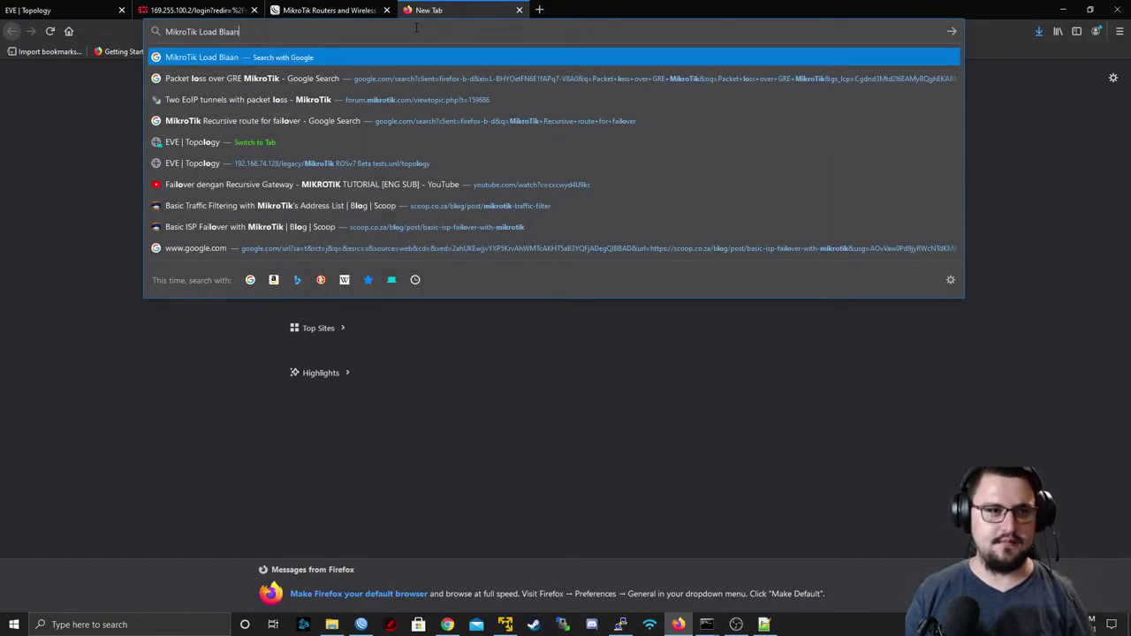
pyautogui.write('alancing types')
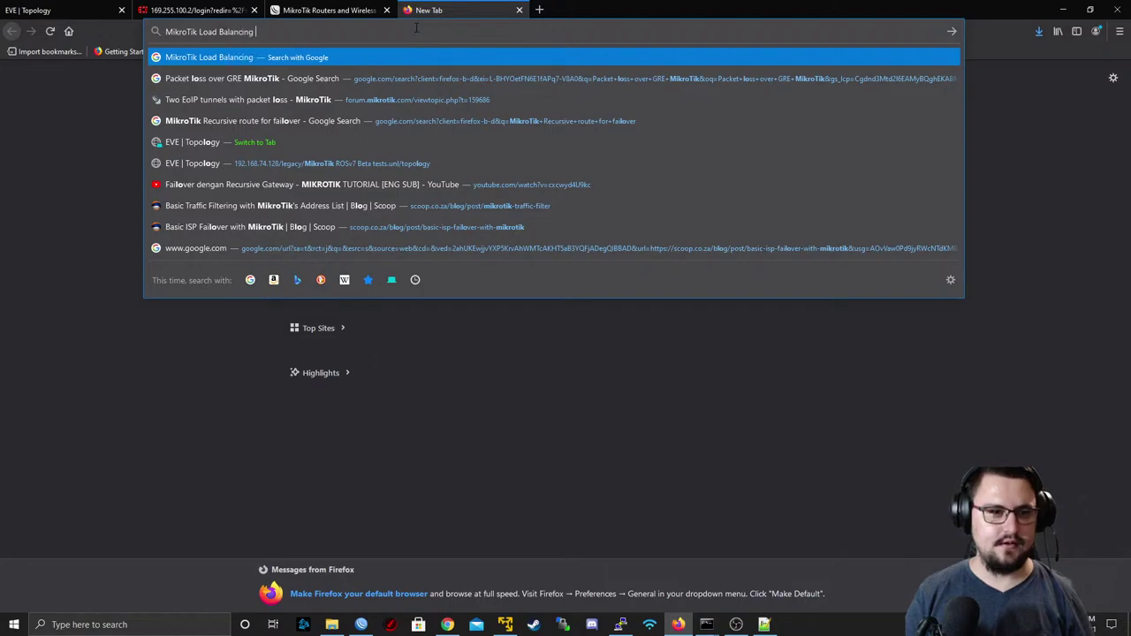
pyautogui.press('Return')
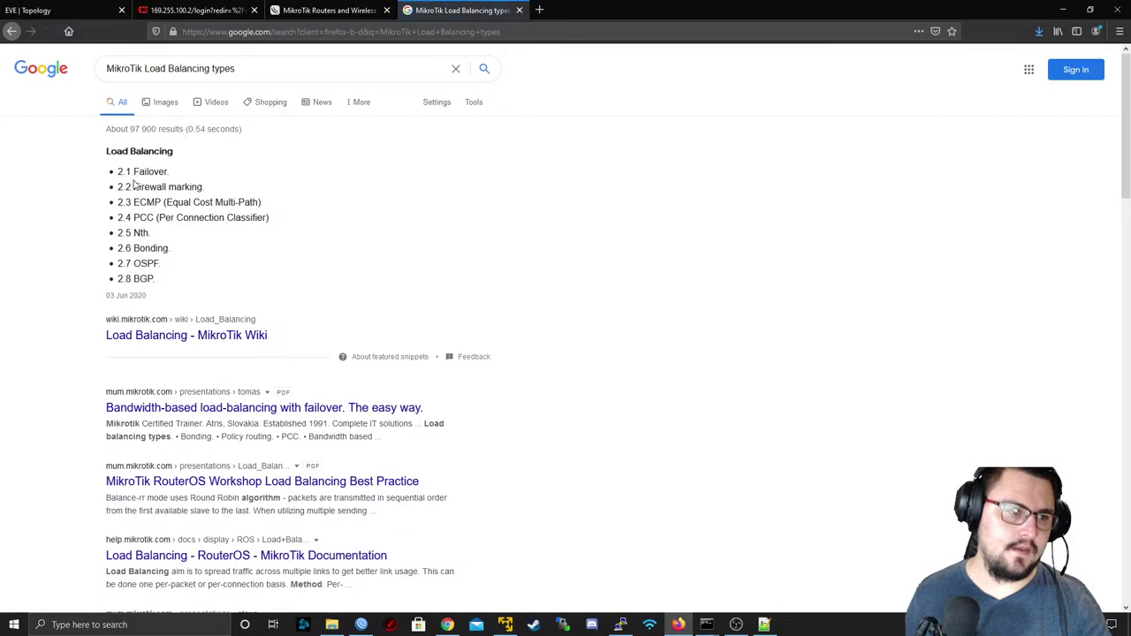
# - Highlight the listed types: Failover, Firewall marking, ECMP, PCC, Nth, Bonding, OSPF and BGP
pyautogui.doubleClick(137, 174)
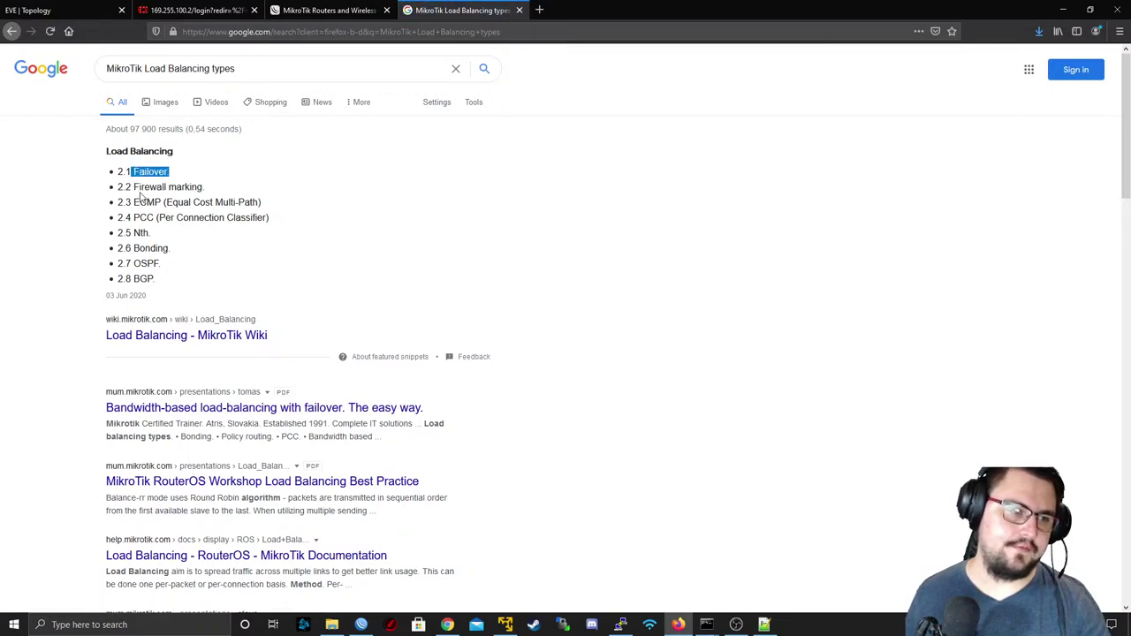
pyautogui.moveTo(139, 187); pyautogui.dragTo(240, 187)
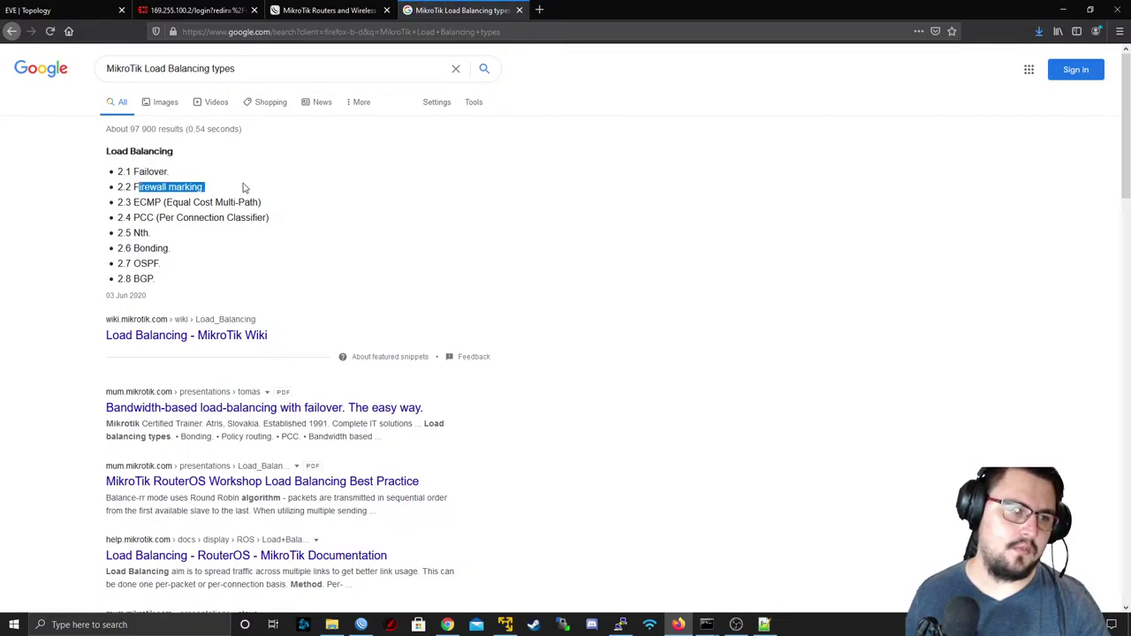
pyautogui.moveTo(133, 200); pyautogui.dragTo(201, 202)
pyautogui.click(134, 218)
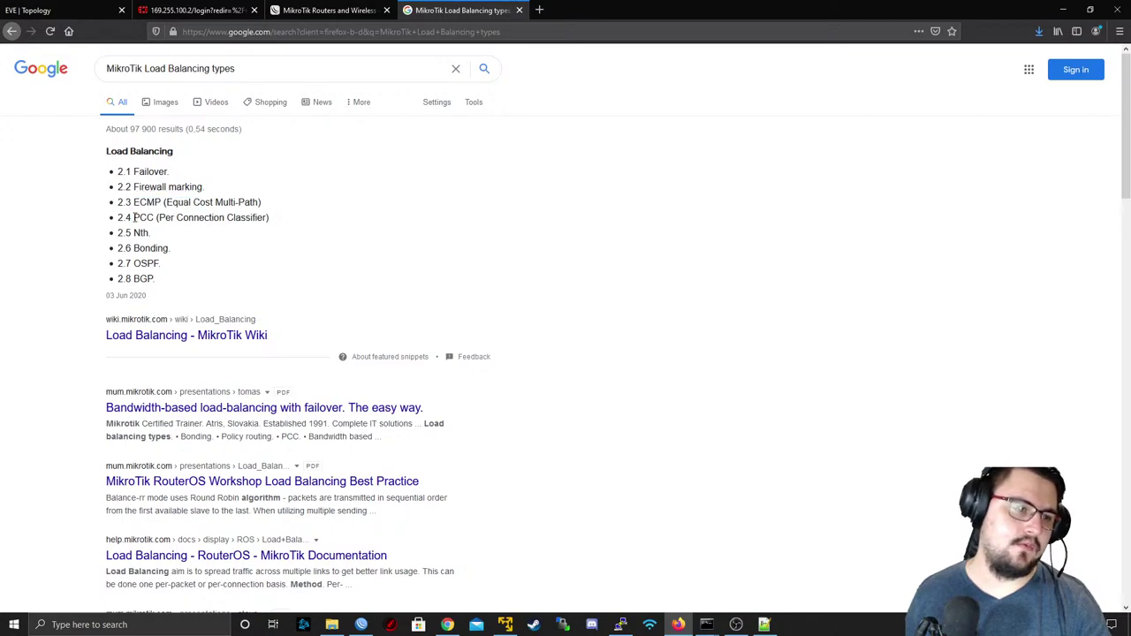
pyautogui.moveTo(134, 218); pyautogui.dragTo(383, 221)
pyautogui.click(384, 221)
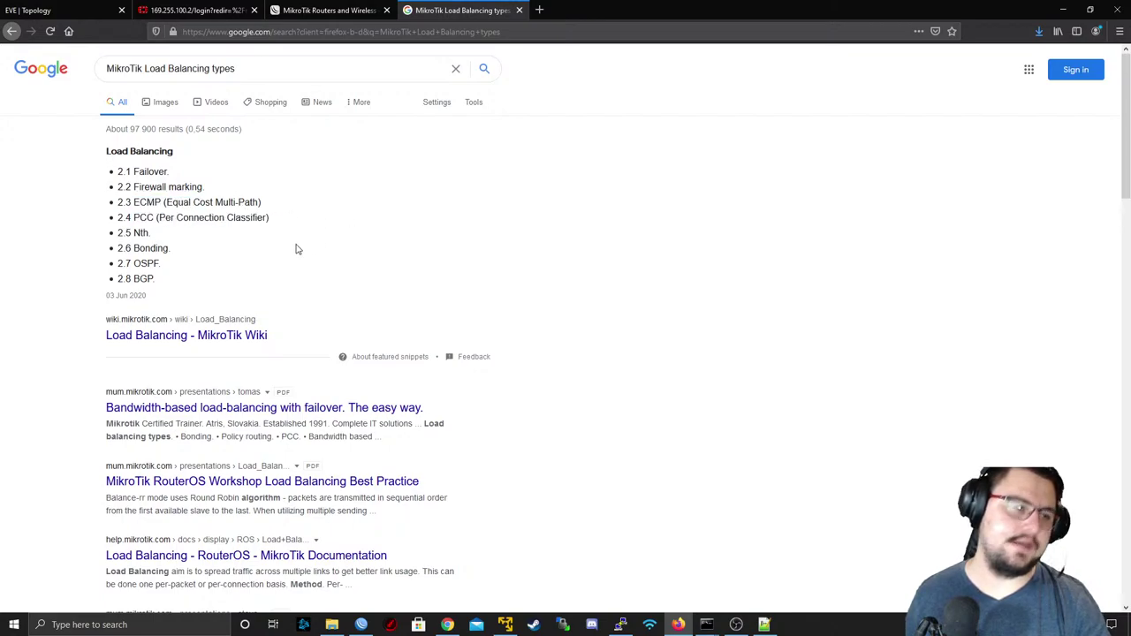
pyautogui.moveTo(130, 232)
pyautogui.mouseDown()
pyautogui.moveTo(171, 235)
pyautogui.moveTo(117, 232)
pyautogui.mouseUp()
pyautogui.click(207, 245)
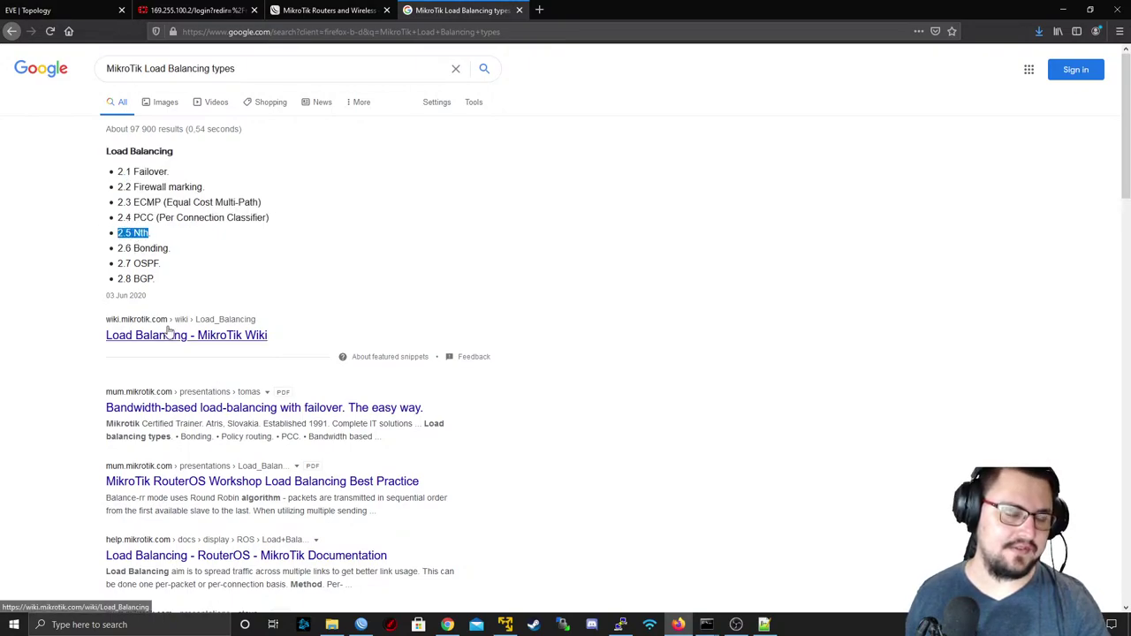
pyautogui.moveTo(124, 253)
pyautogui.mouseDown()
pyautogui.moveTo(168, 263)
pyautogui.moveTo(133, 248)
pyautogui.mouseUp()
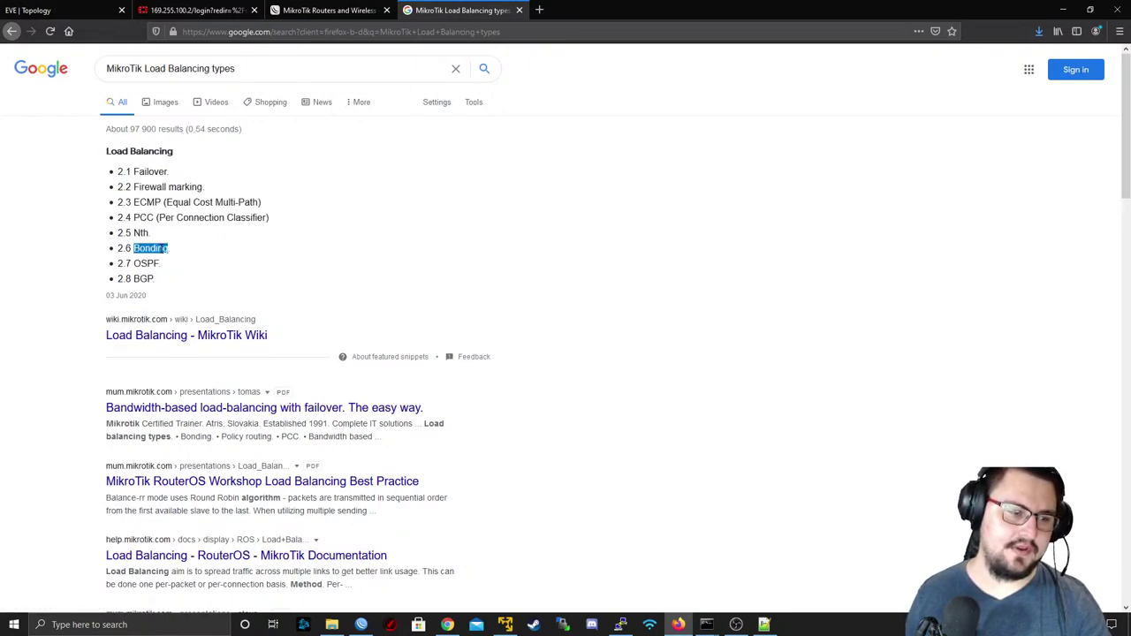
pyautogui.doubleClick(148, 263)
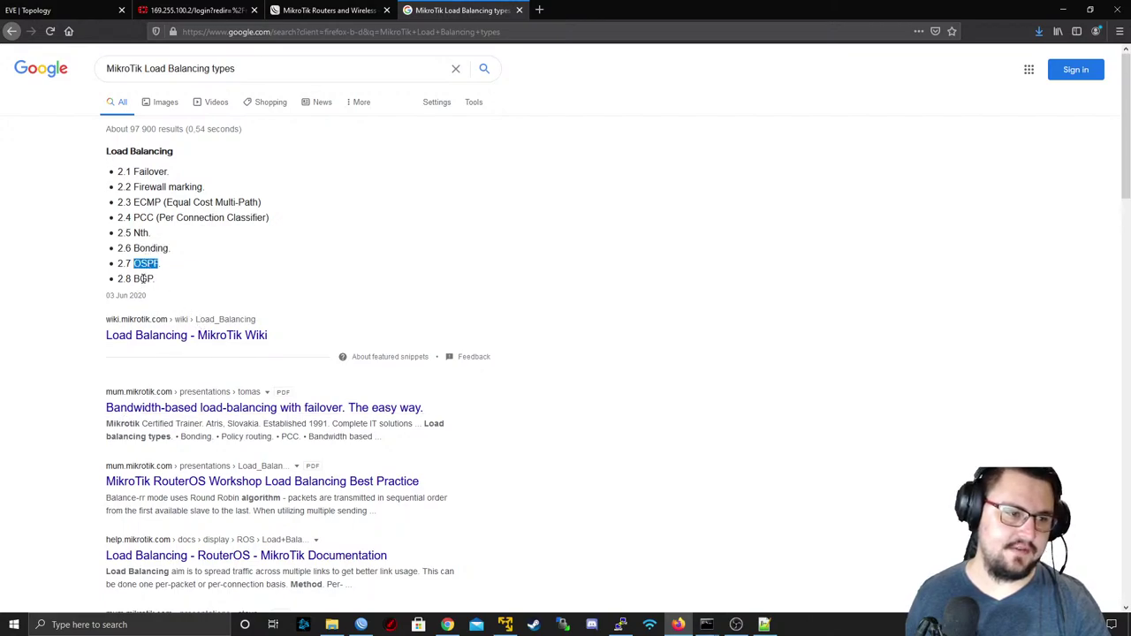
pyautogui.doubleClick(143, 279)
pyautogui.moveTo(158, 292); pyautogui.dragTo(115, 274)
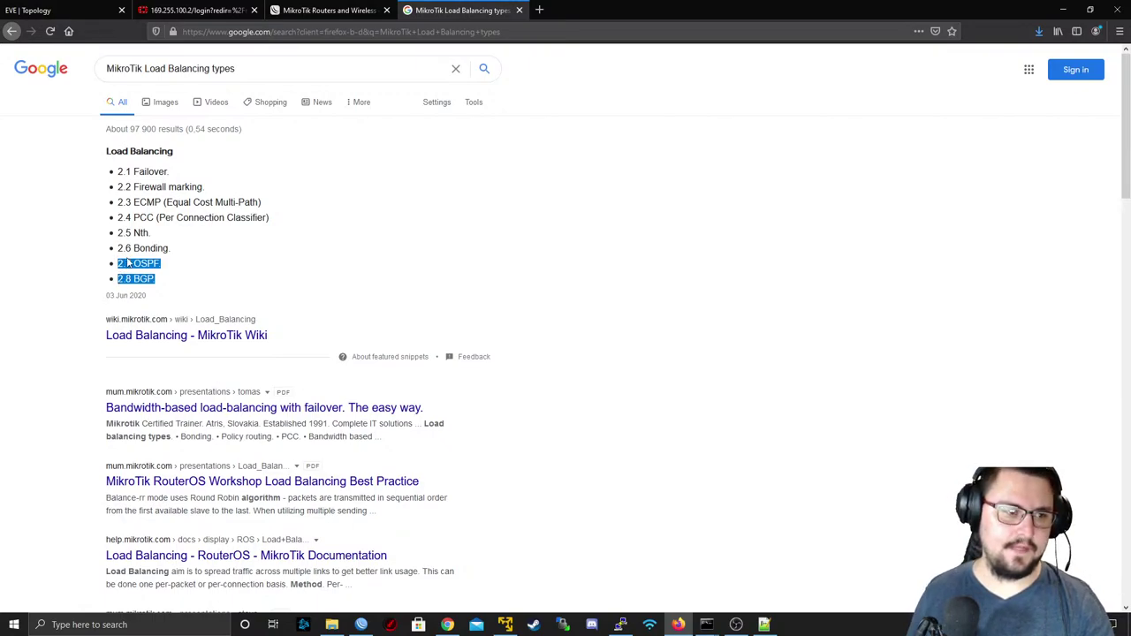
pyautogui.moveTo(174, 174); pyautogui.dragTo(118, 172)
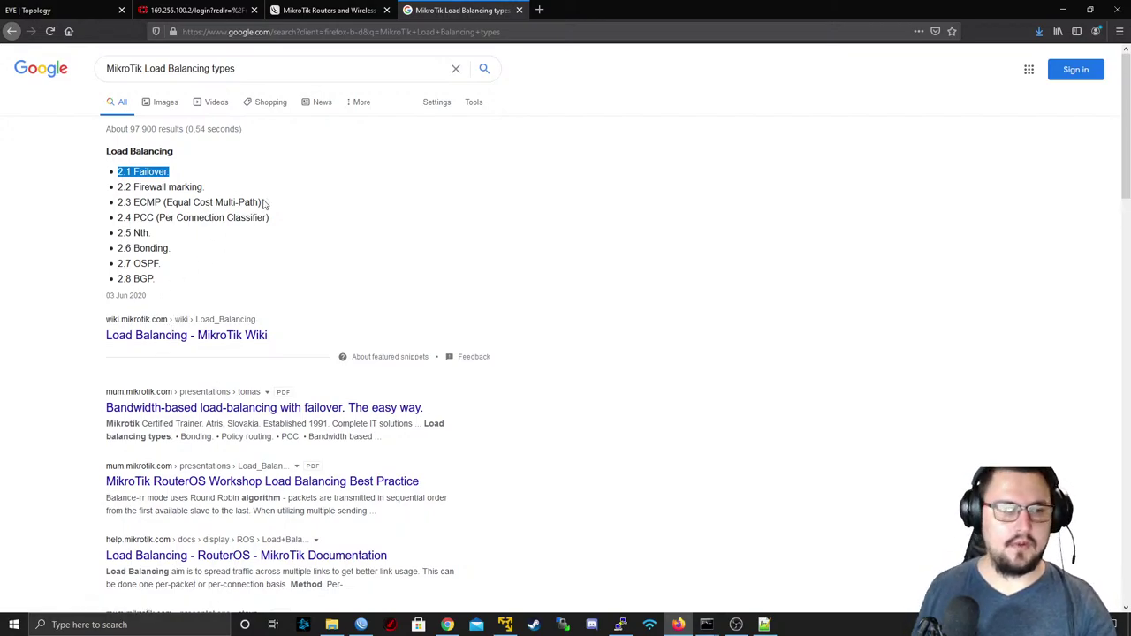
pyautogui.click(62, 10)
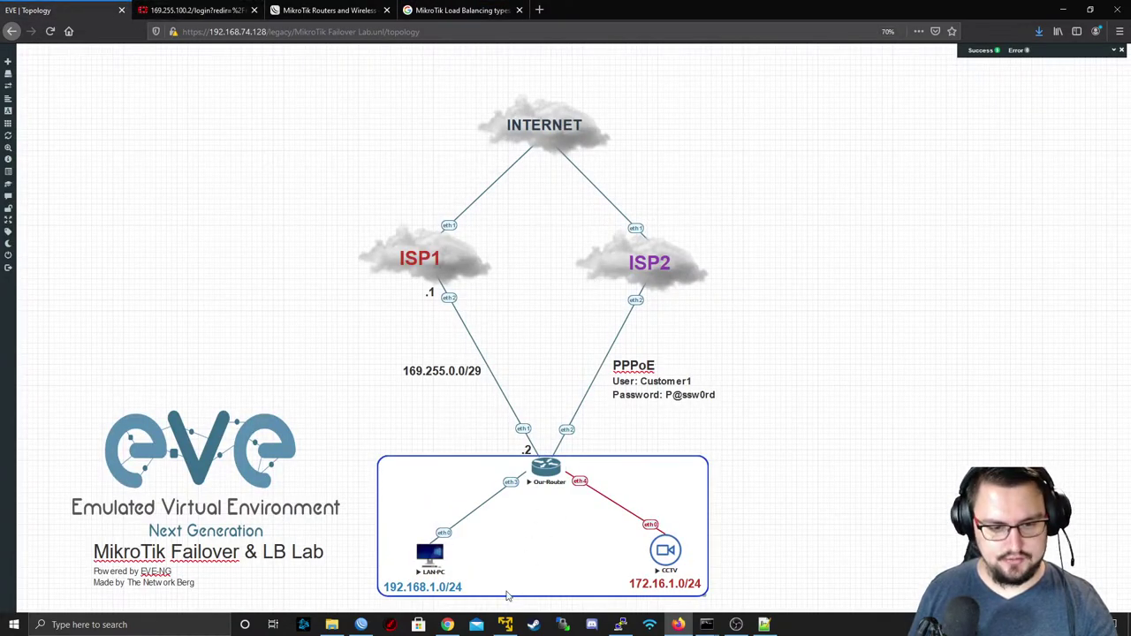
# - Restore WinBox, check the empty Mangle list, and close the Firewall window
pyautogui.click(362, 625)
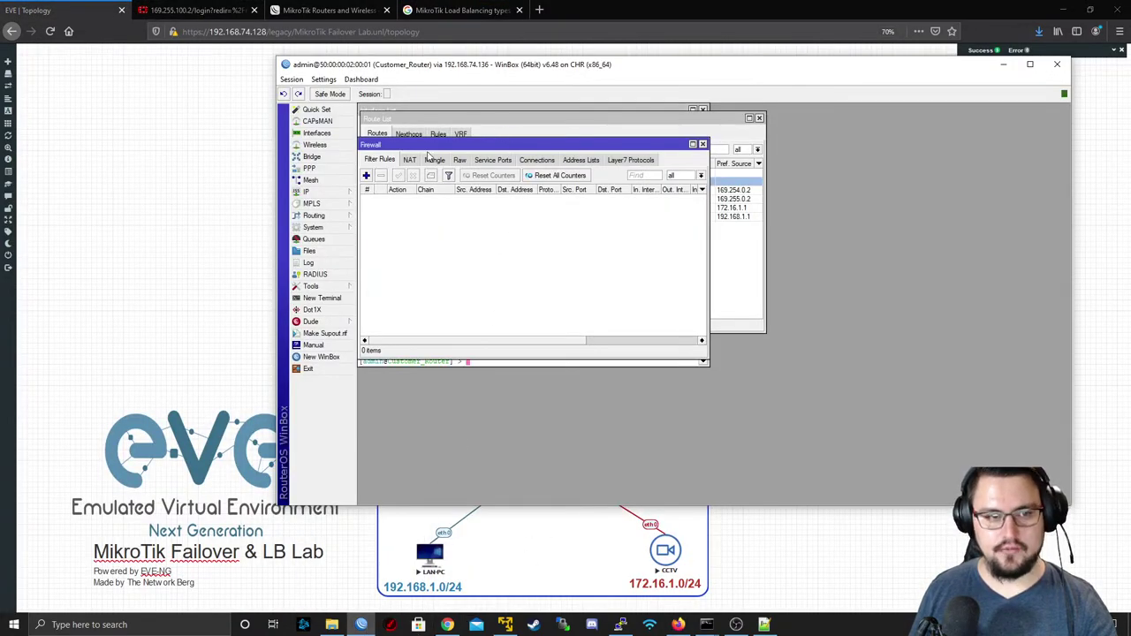
pyautogui.click(362, 79)
pyautogui.click(378, 76)
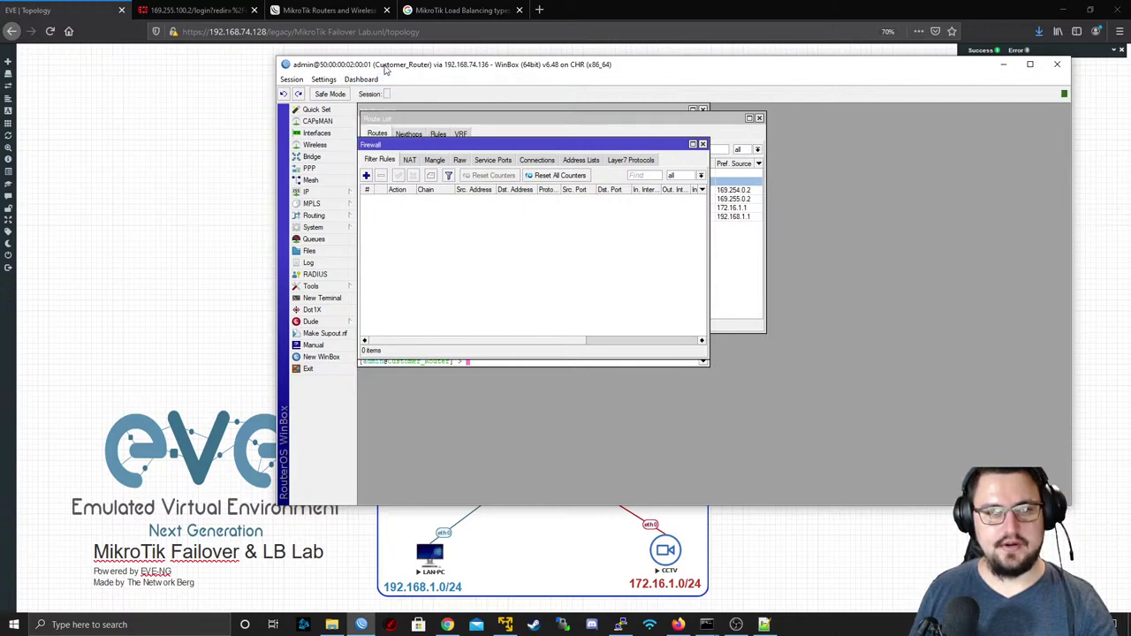
pyautogui.click(434, 163)
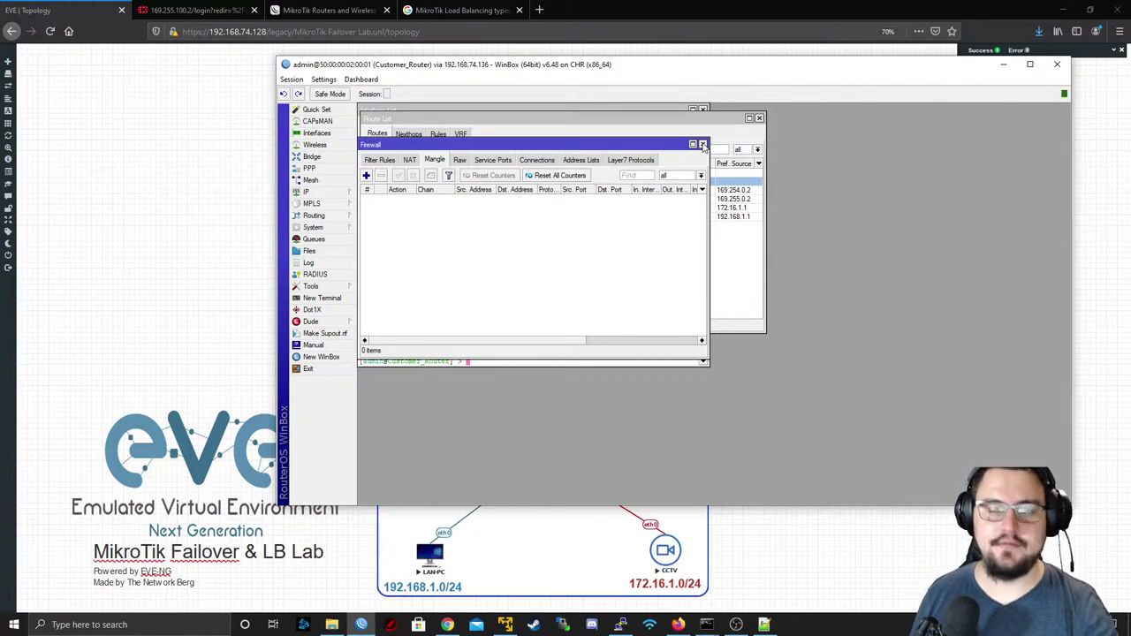
pyautogui.click(703, 144)
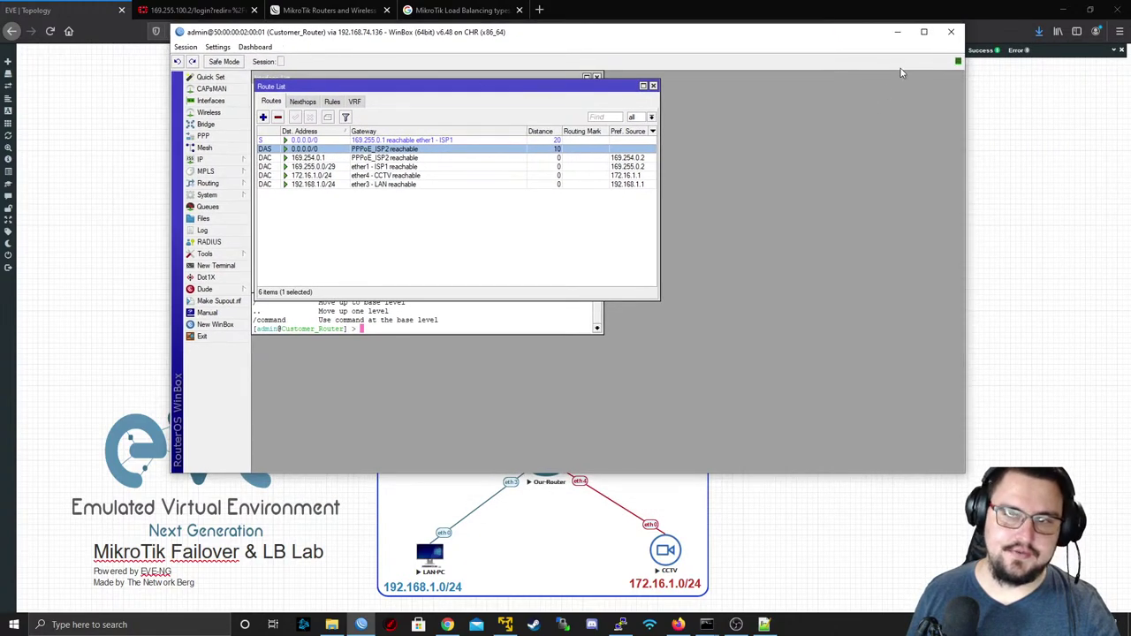
# - Minimise the WinBox session to Customer_Router to reveal the EVE lab topology
pyautogui.click(898, 34)
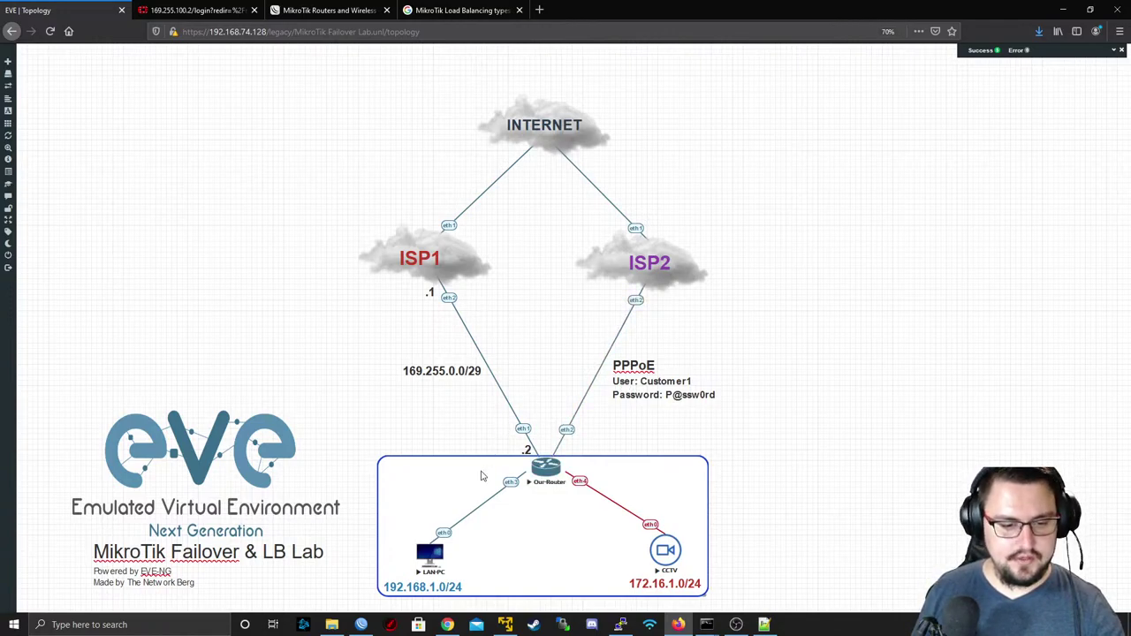
# - Restore the WinBox Customer_Router window from the taskbar, showing its Route List again
pyautogui.moveTo(360, 625)
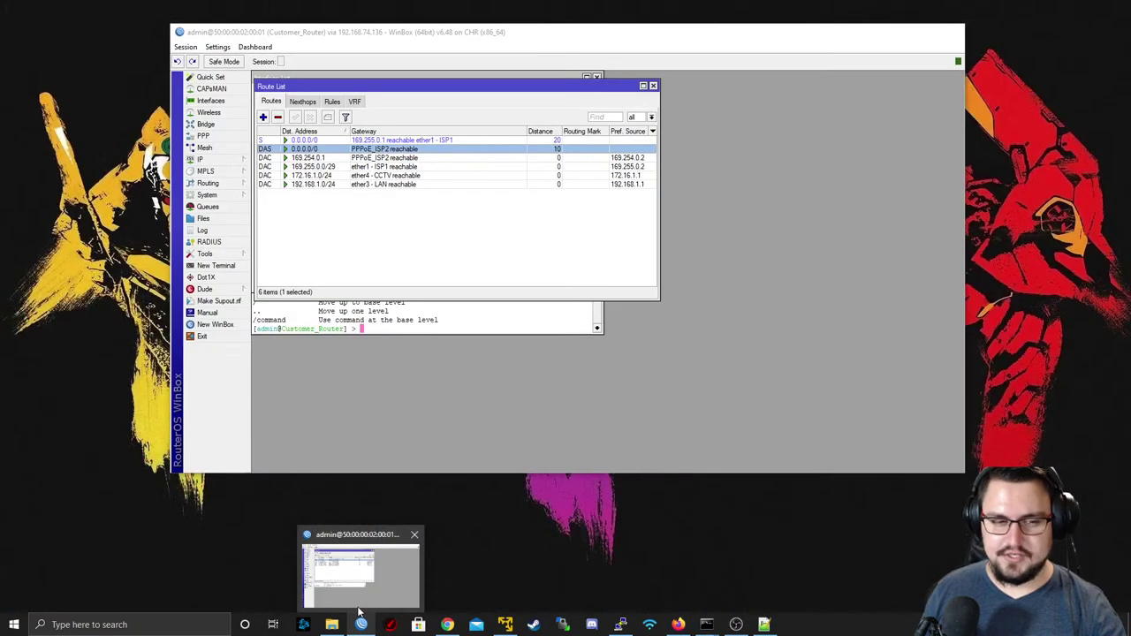
pyautogui.rightClick(349, 588)
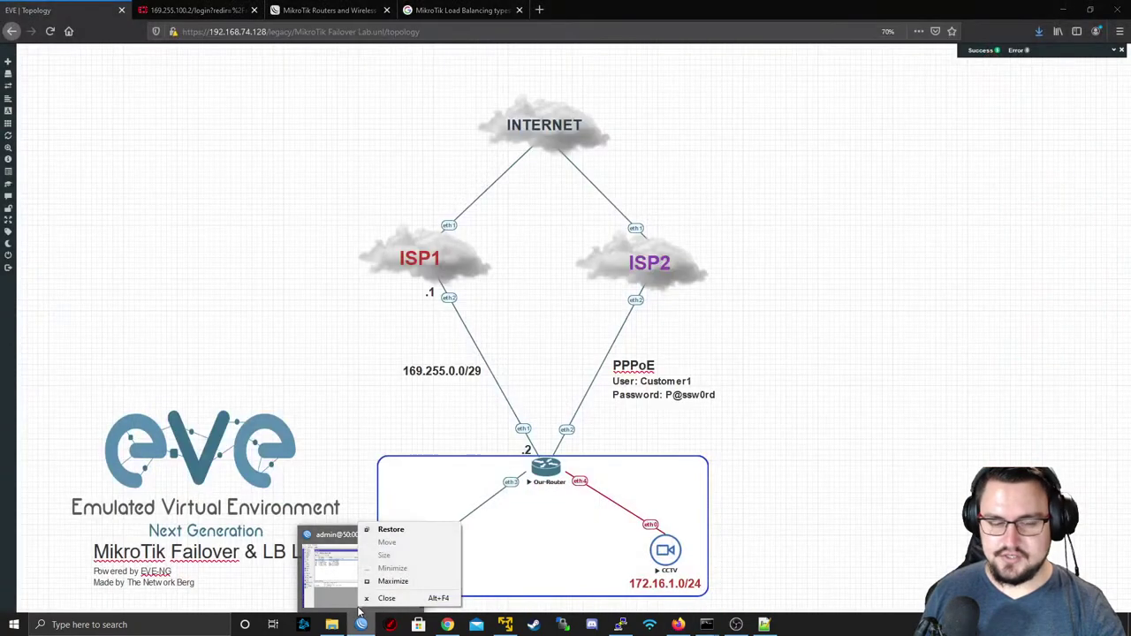
pyautogui.press('Escape')
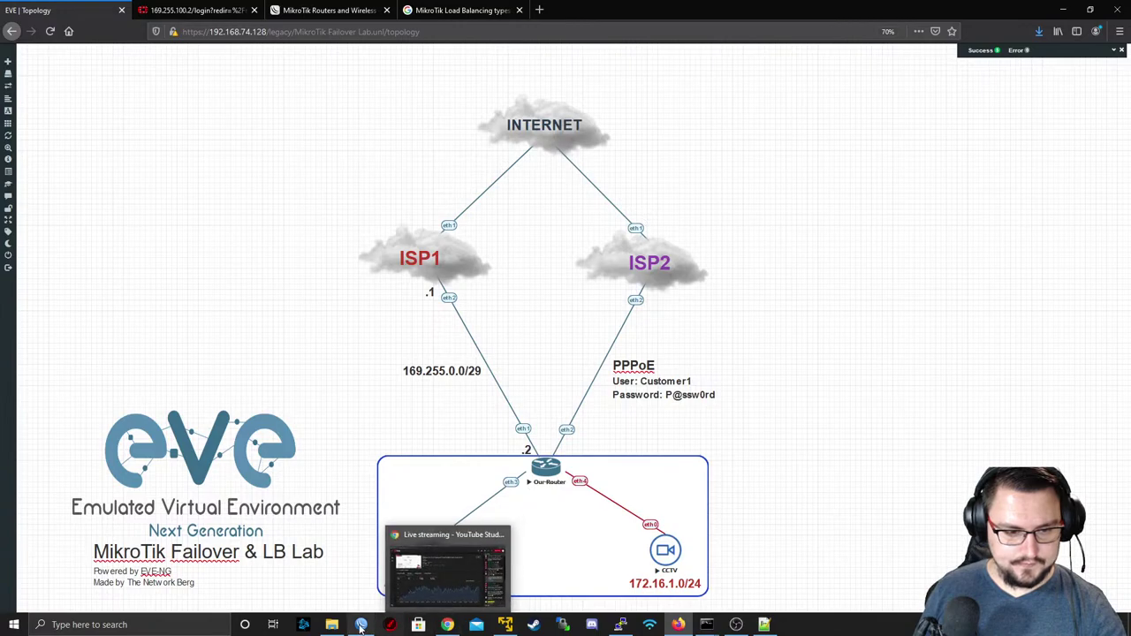
pyautogui.click(382, 575)
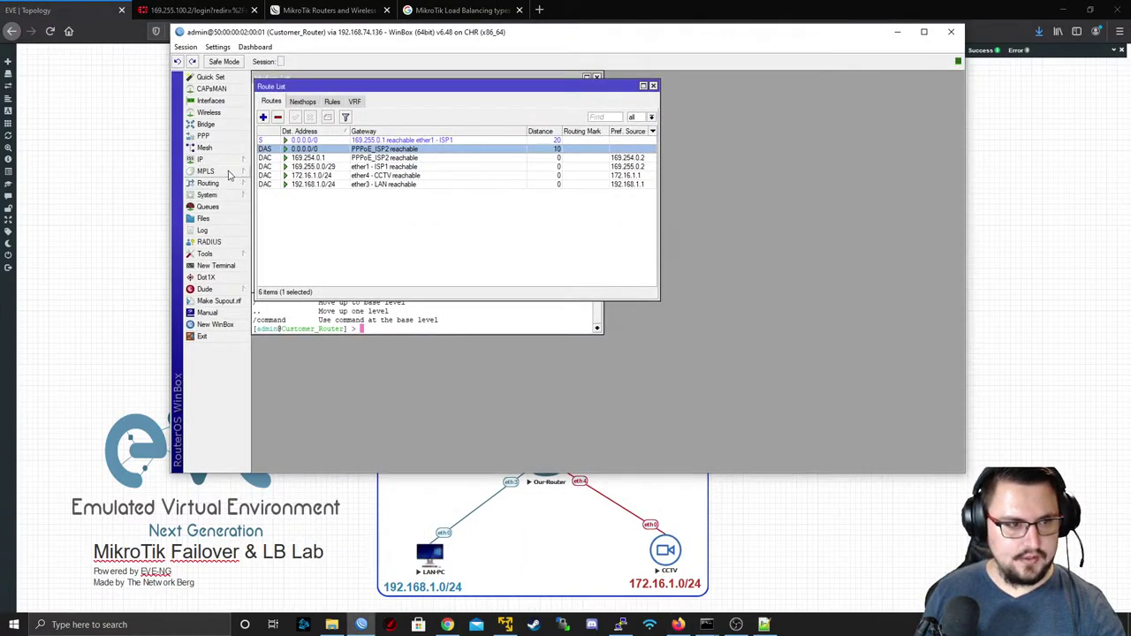
# - Start a prerouting mangle rule matching source 192.168.1.0/24 arriving on ether3 - LAN
pyautogui.click(233, 162)
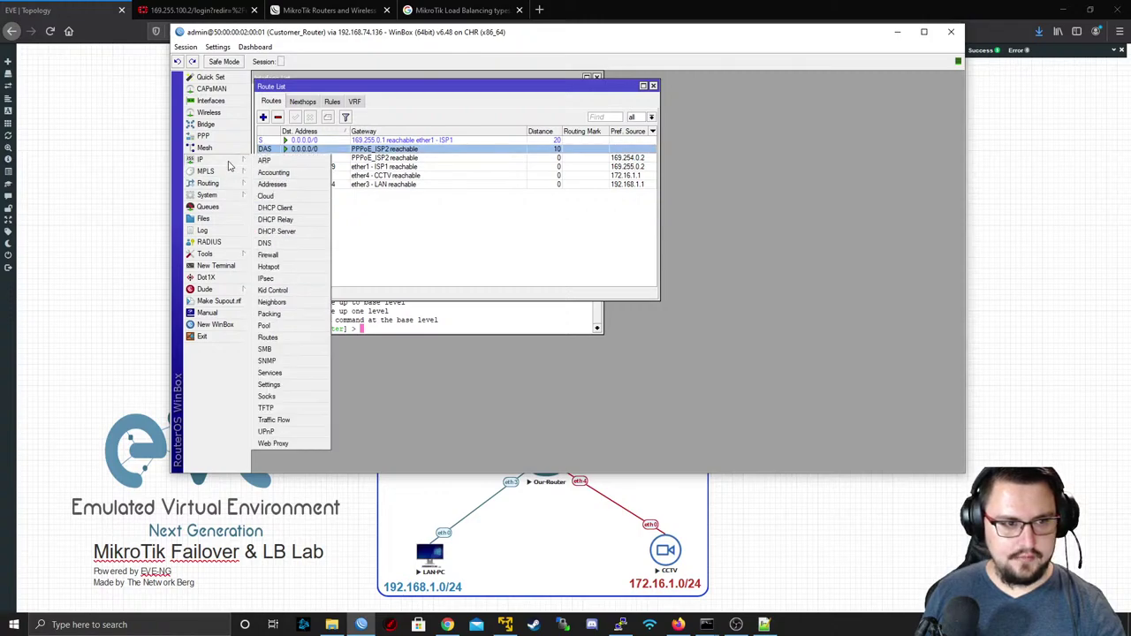
pyautogui.click(268, 254)
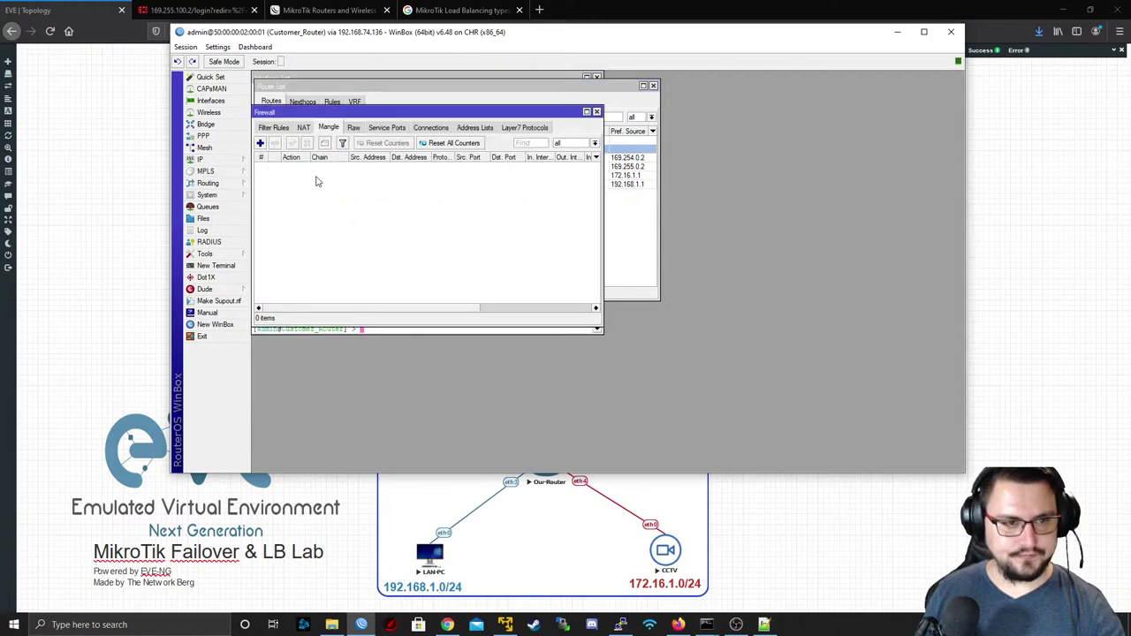
pyautogui.click(261, 143)
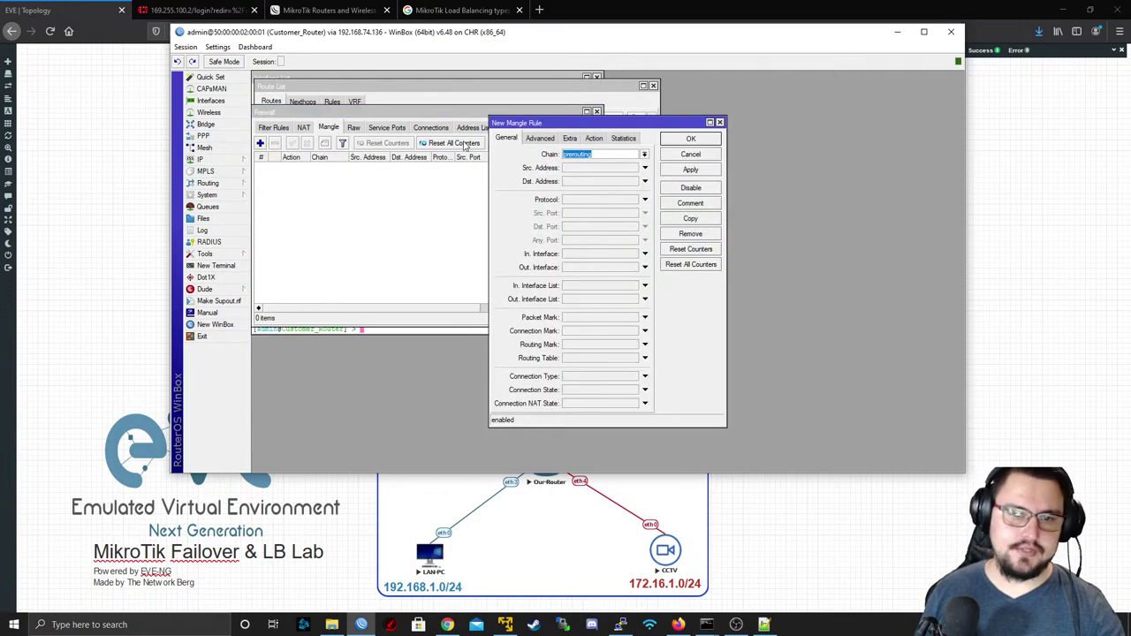
pyautogui.click(643, 154)
pyautogui.click(642, 154)
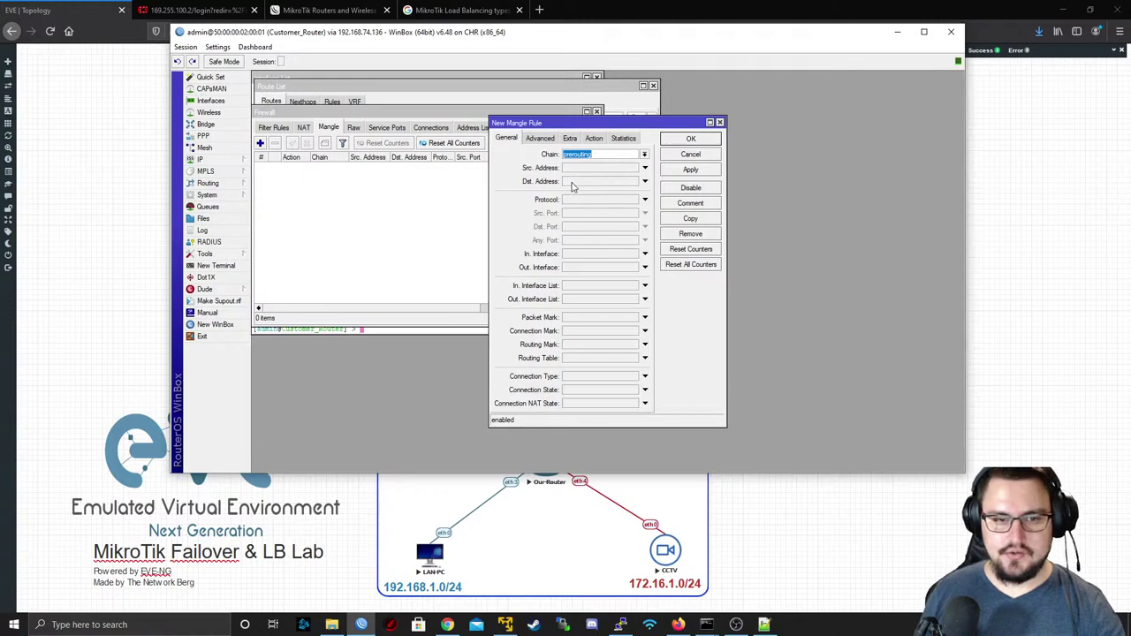
pyautogui.click(583, 169)
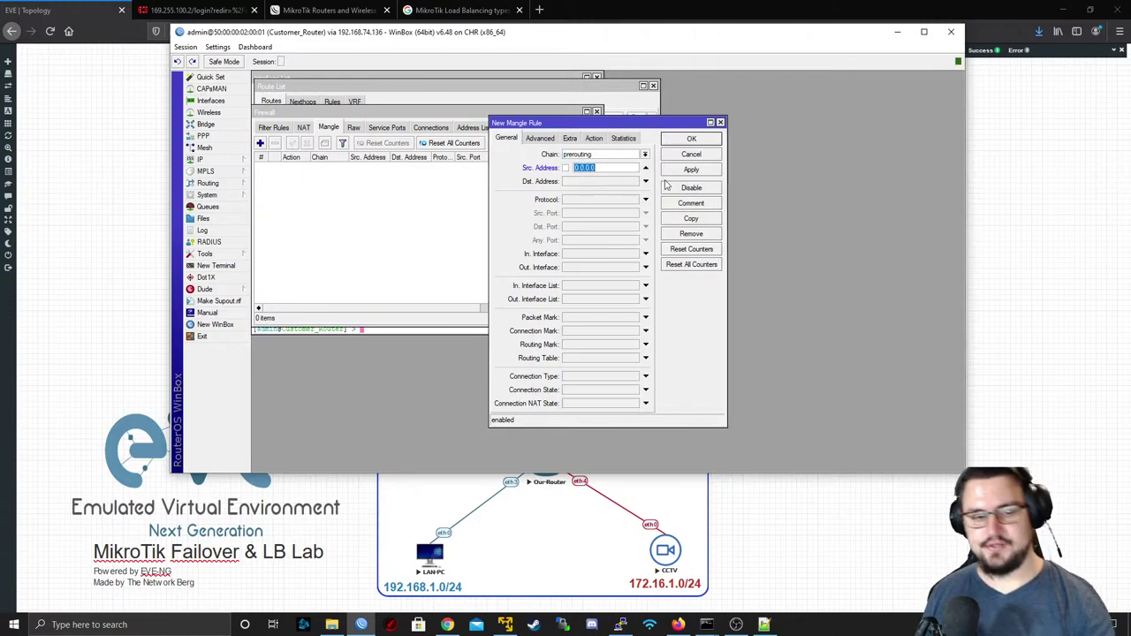
pyautogui.moveTo(405, 36); pyautogui.dragTo(375, 18)
pyautogui.write('192.168.1.0/24')
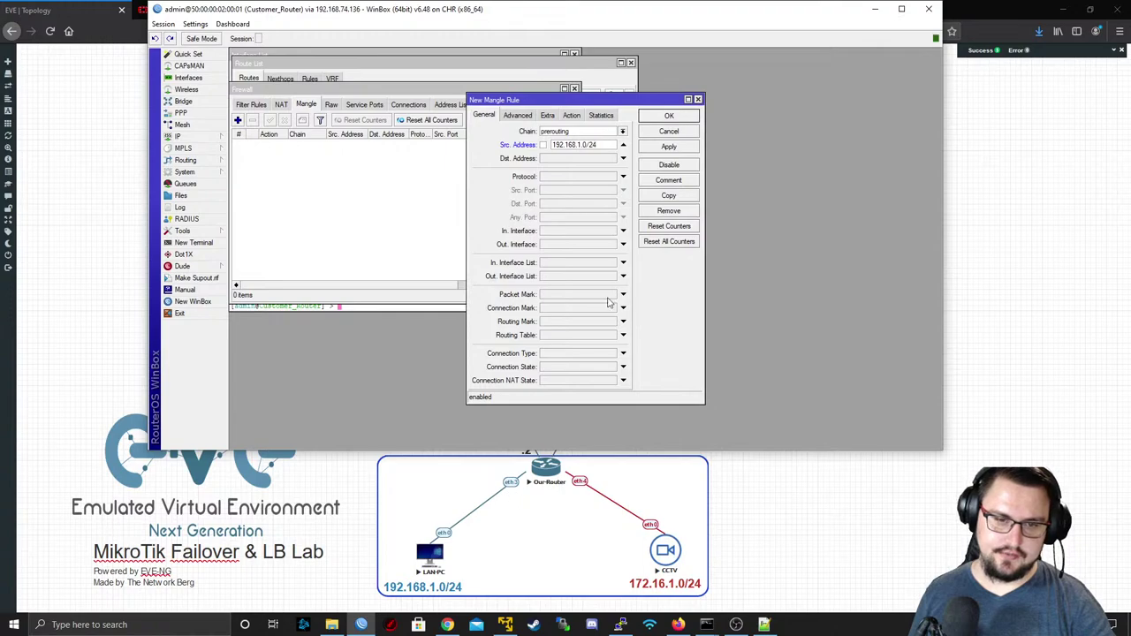
pyautogui.click(614, 231)
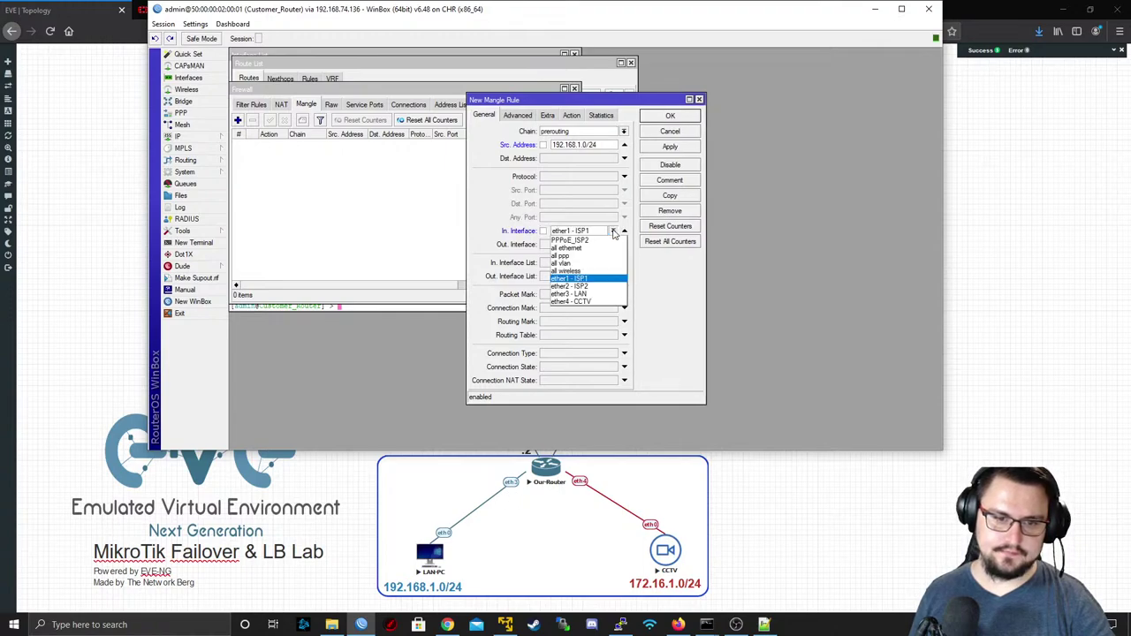
pyautogui.click(600, 294)
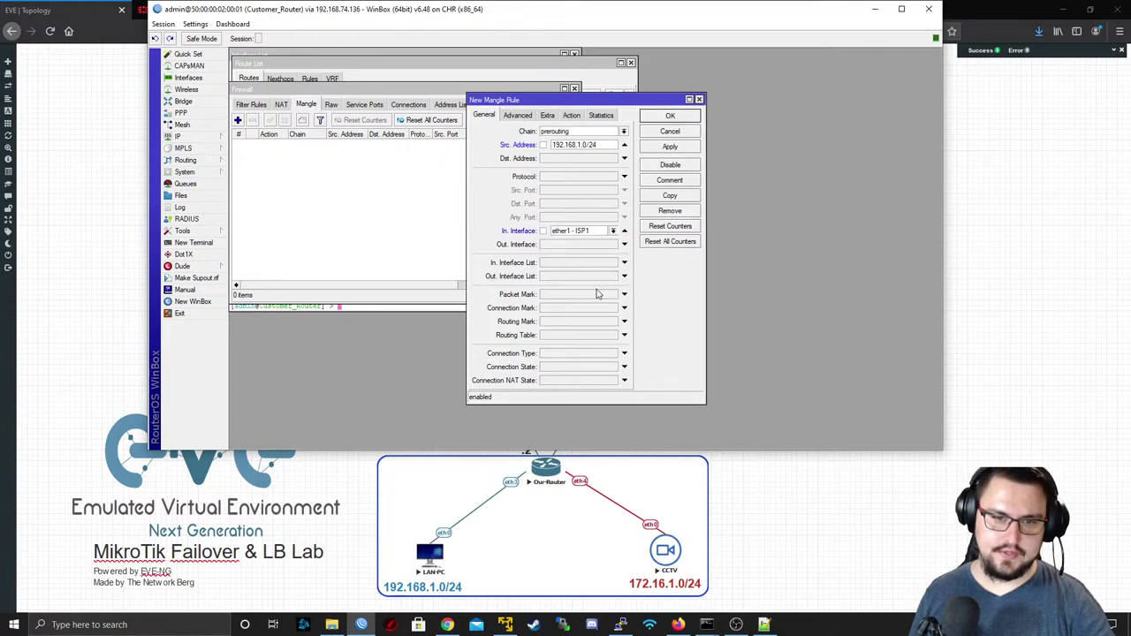
# - Set the rule's action to mark routing with routing mark To_ISP2 and apply it
pyautogui.click(572, 115)
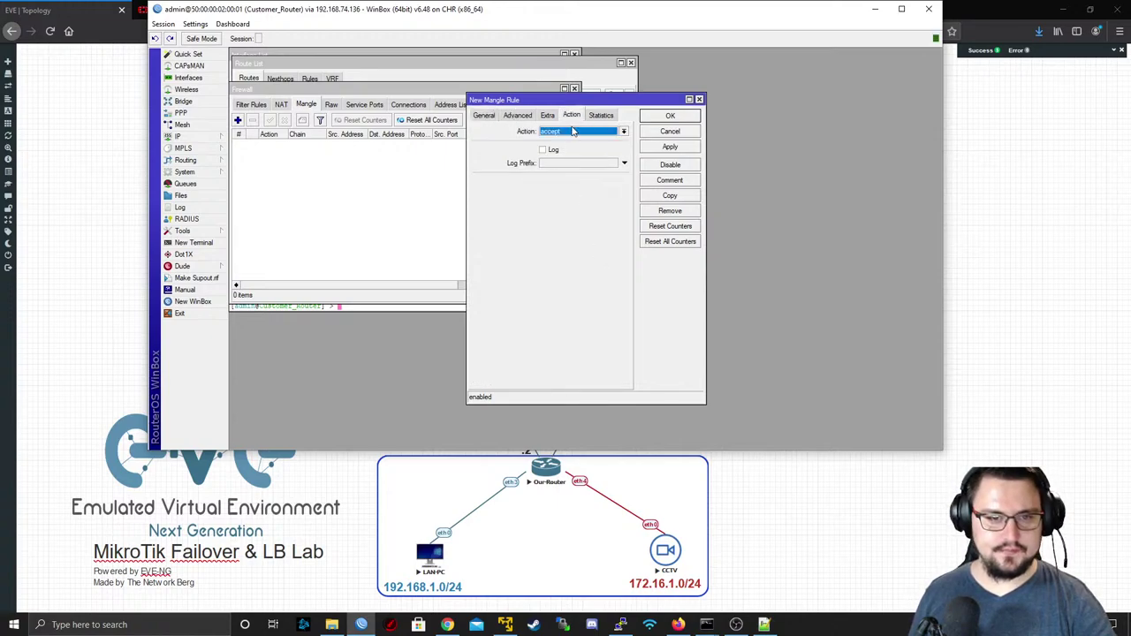
pyautogui.click(566, 132)
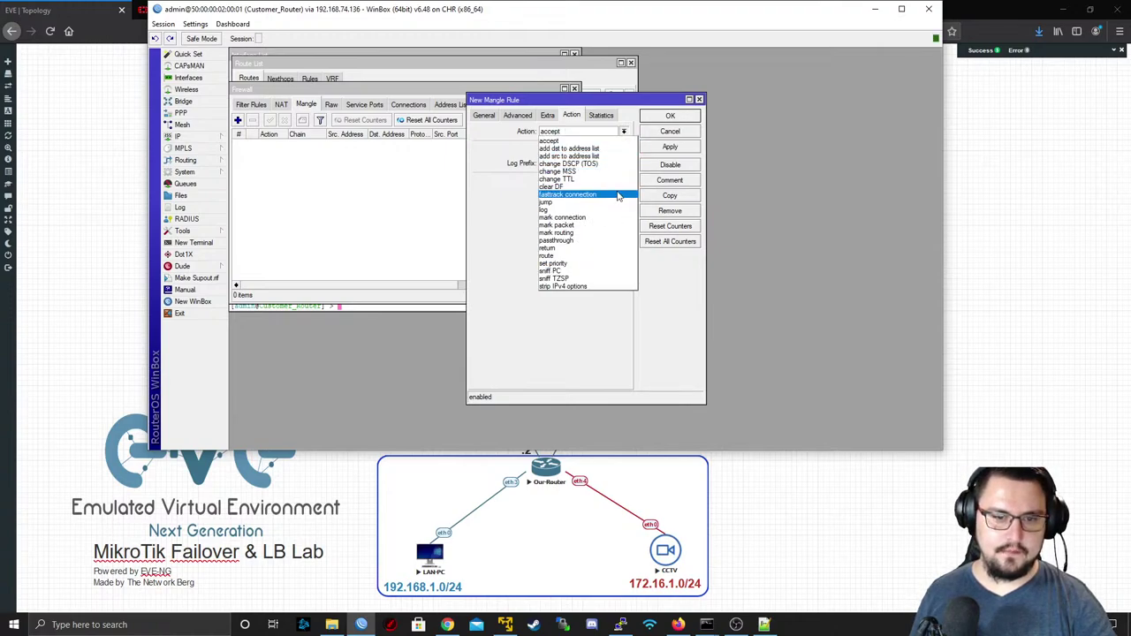
pyautogui.click(598, 232)
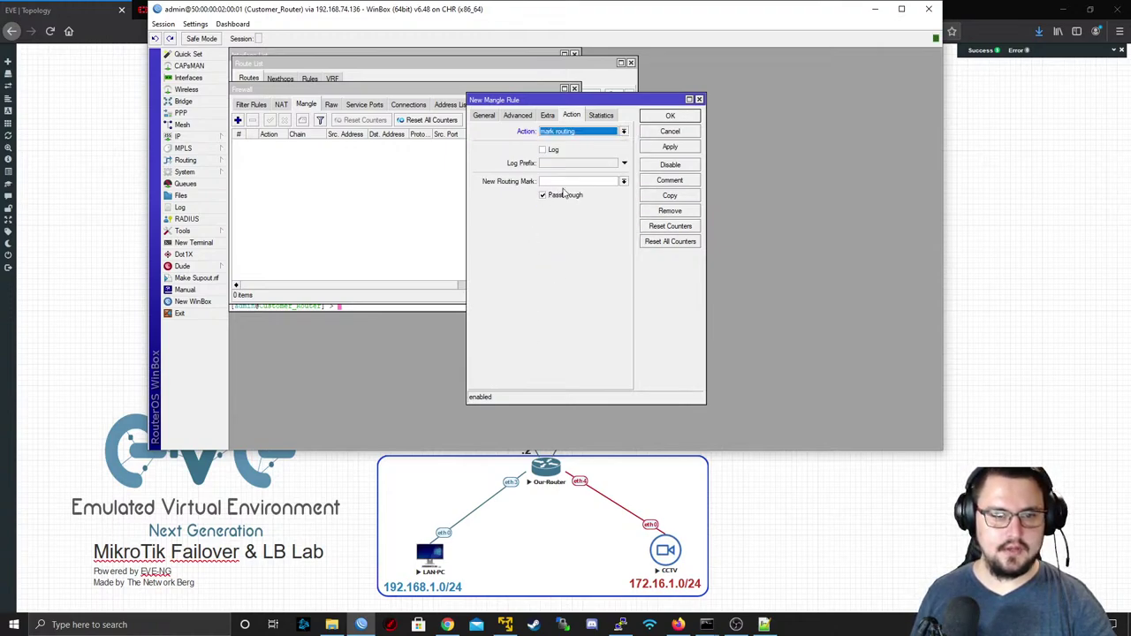
pyautogui.click(555, 180)
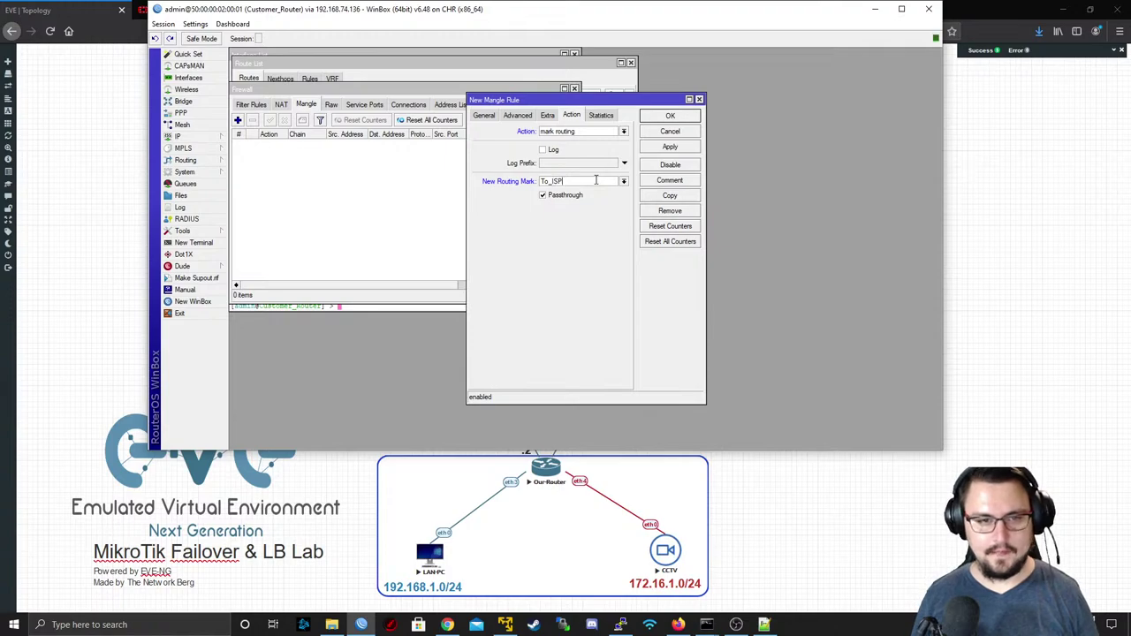
pyautogui.click(670, 148)
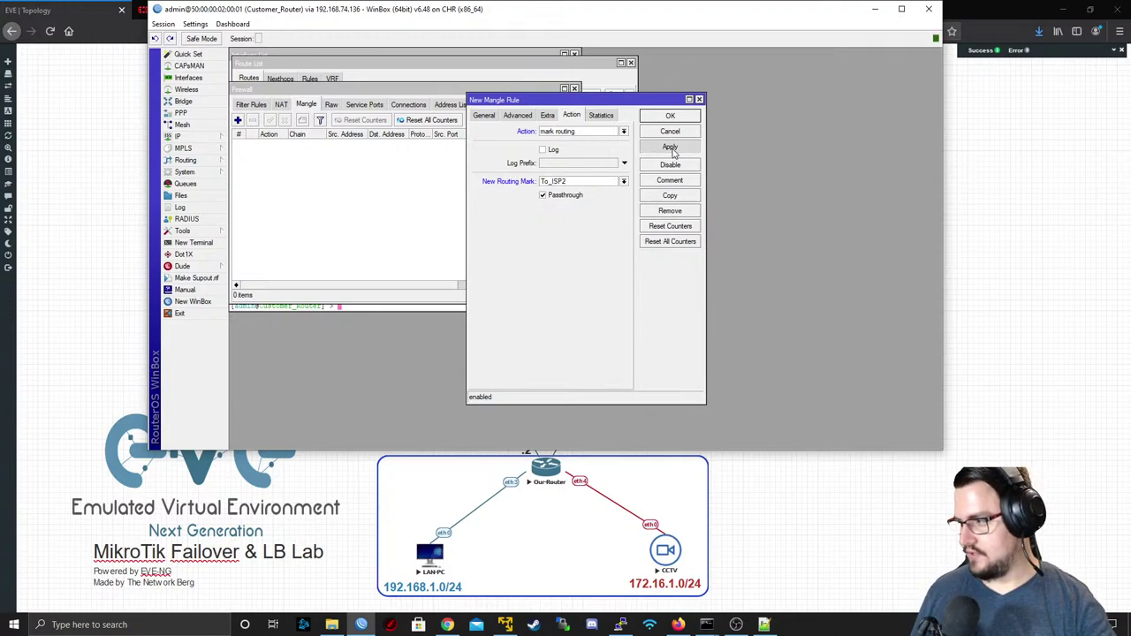
# - Add a second prerouting mangle rule matching 172.16.1.0/24 arriving on ether4 - CCTV
pyautogui.click(669, 117)
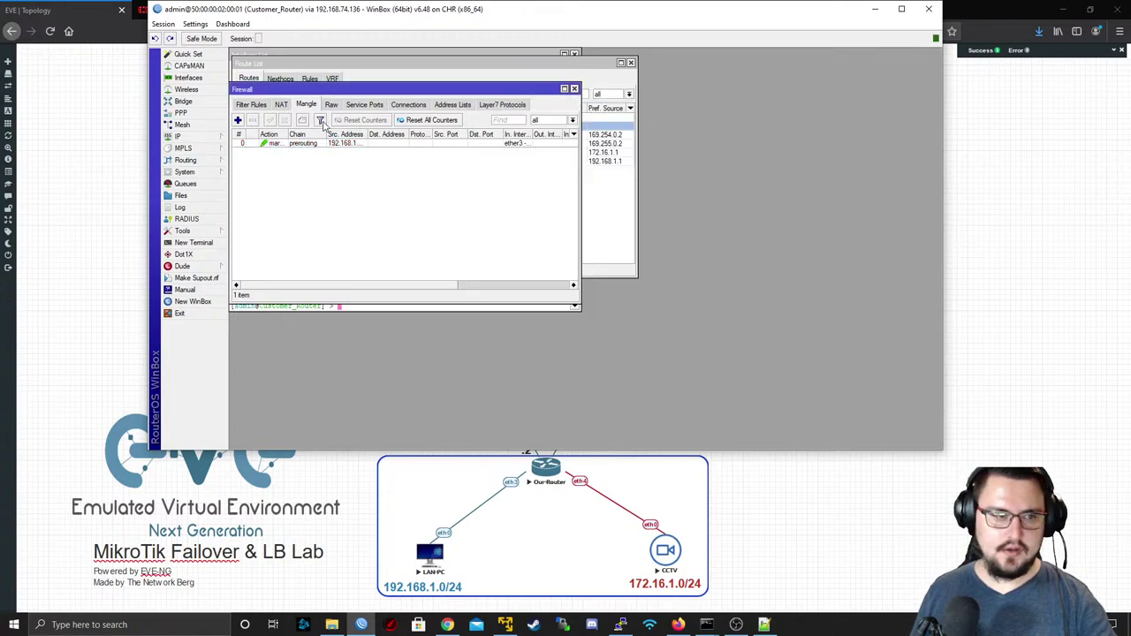
pyautogui.click(237, 119)
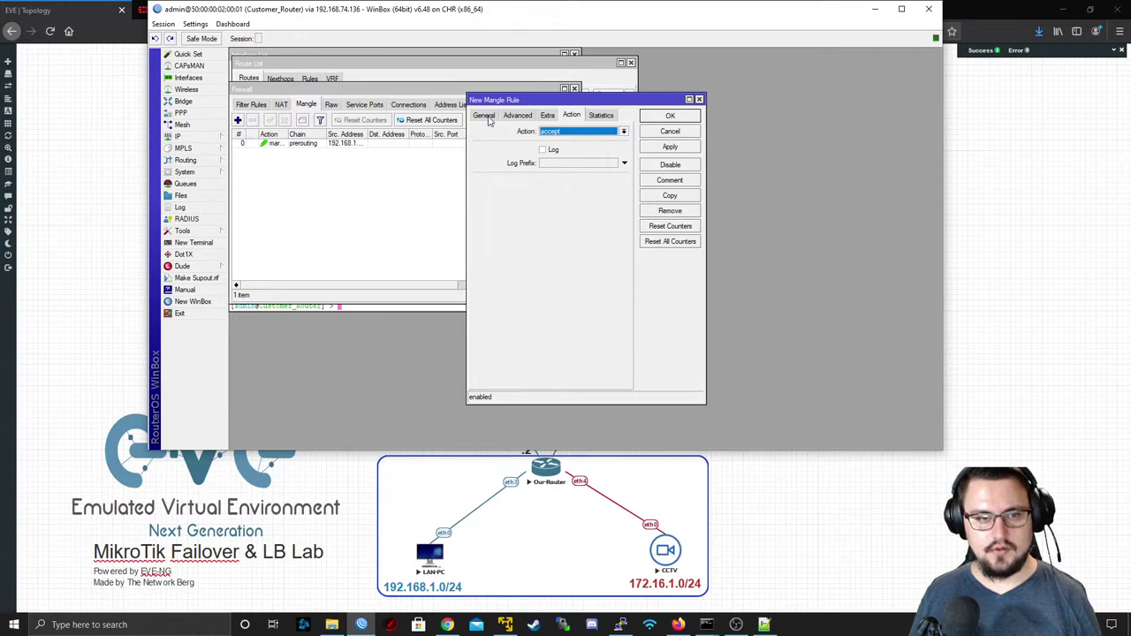
pyautogui.click(486, 117)
pyautogui.click(554, 147)
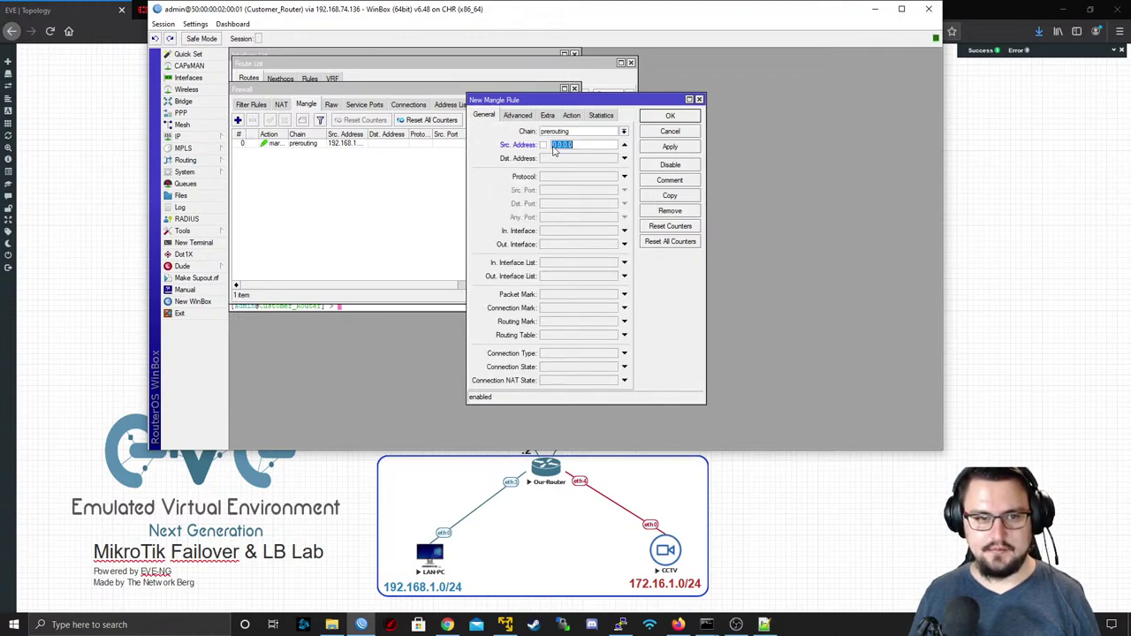
pyautogui.write('172.1')
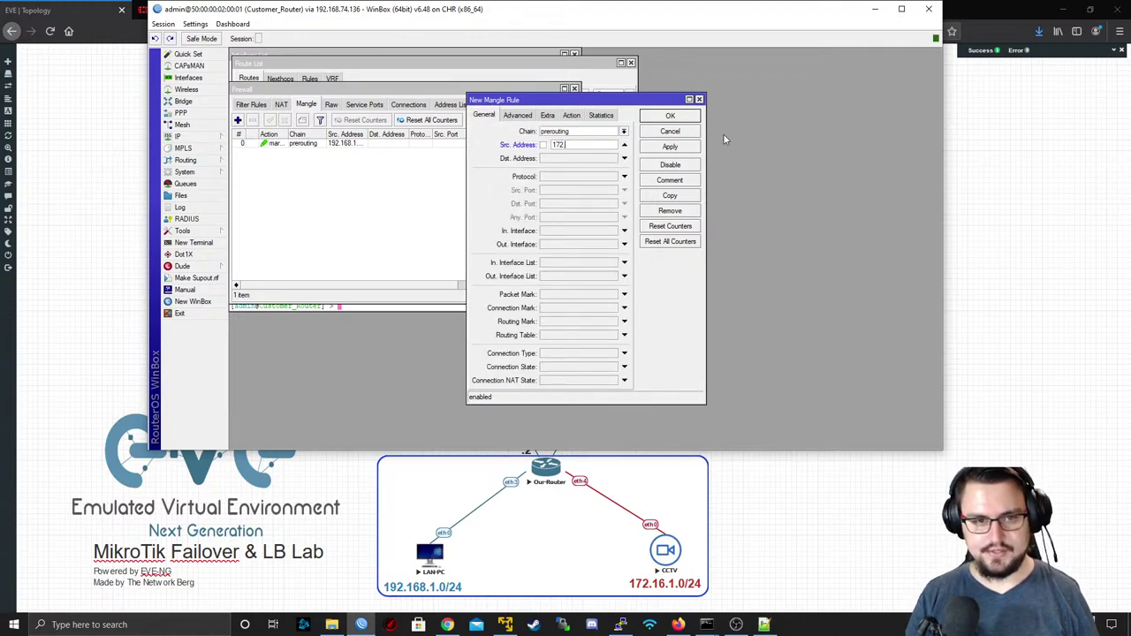
pyautogui.write('6.1.0/')
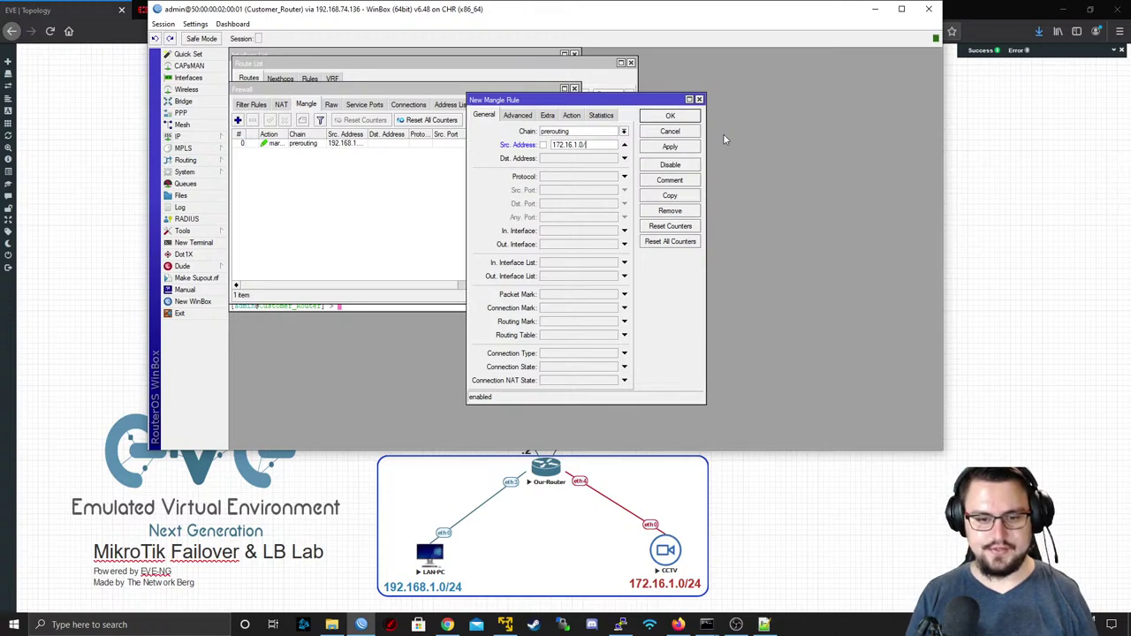
pyautogui.write('24')
pyautogui.click(624, 231)
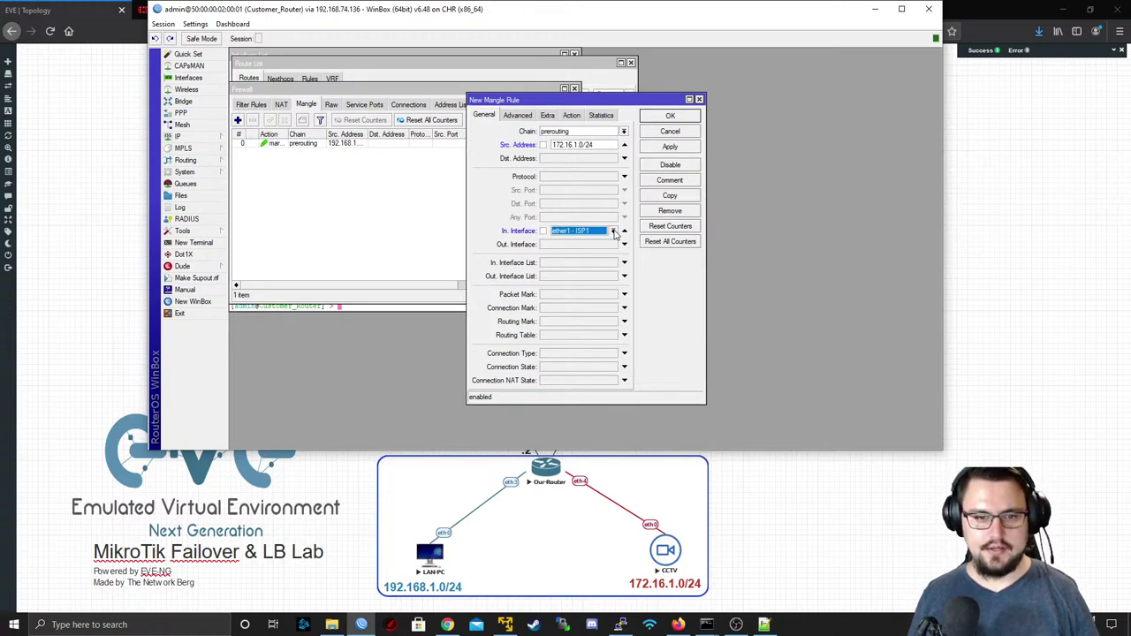
pyautogui.click(612, 231)
pyautogui.click(579, 302)
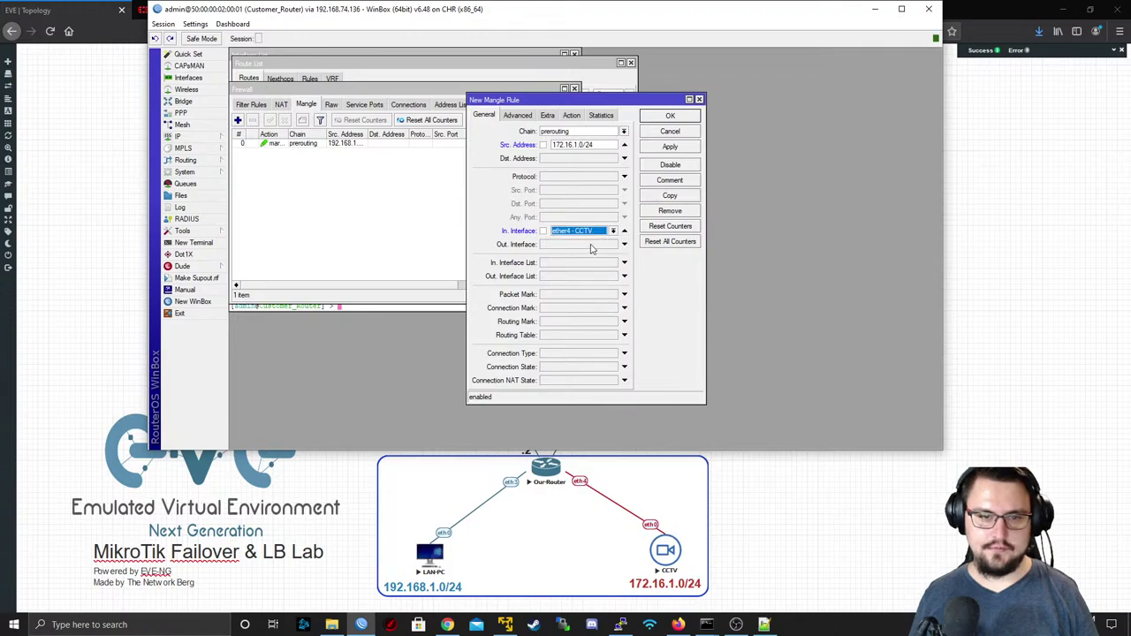
pyautogui.click(673, 148)
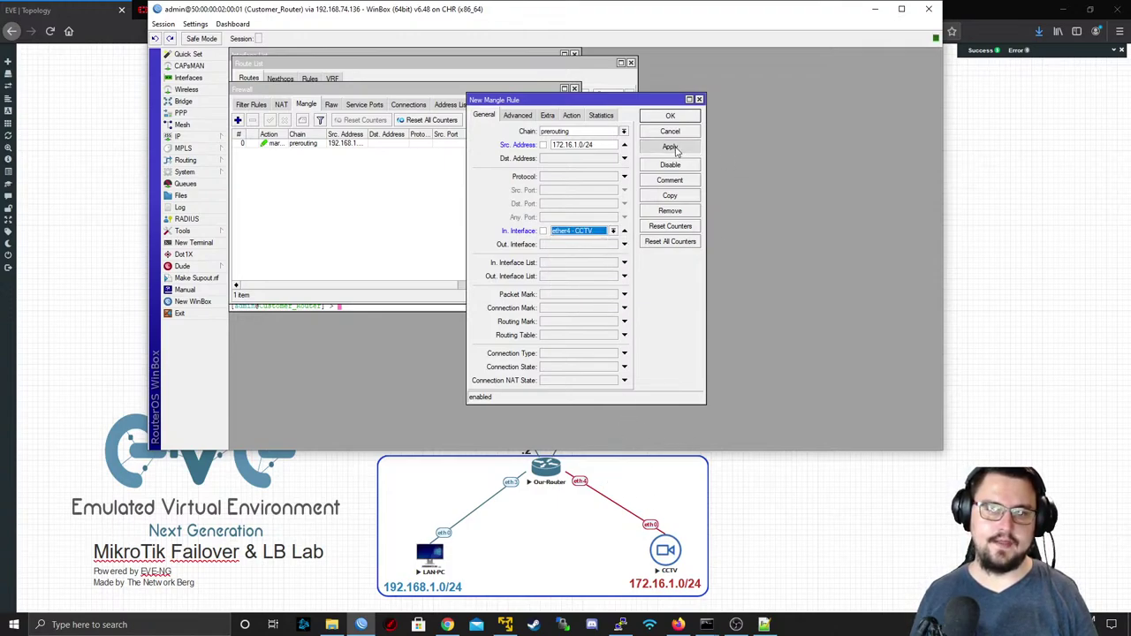
# - Set its action to mark routing with new routing mark TO_ISP1 and save the rule
pyautogui.click(577, 116)
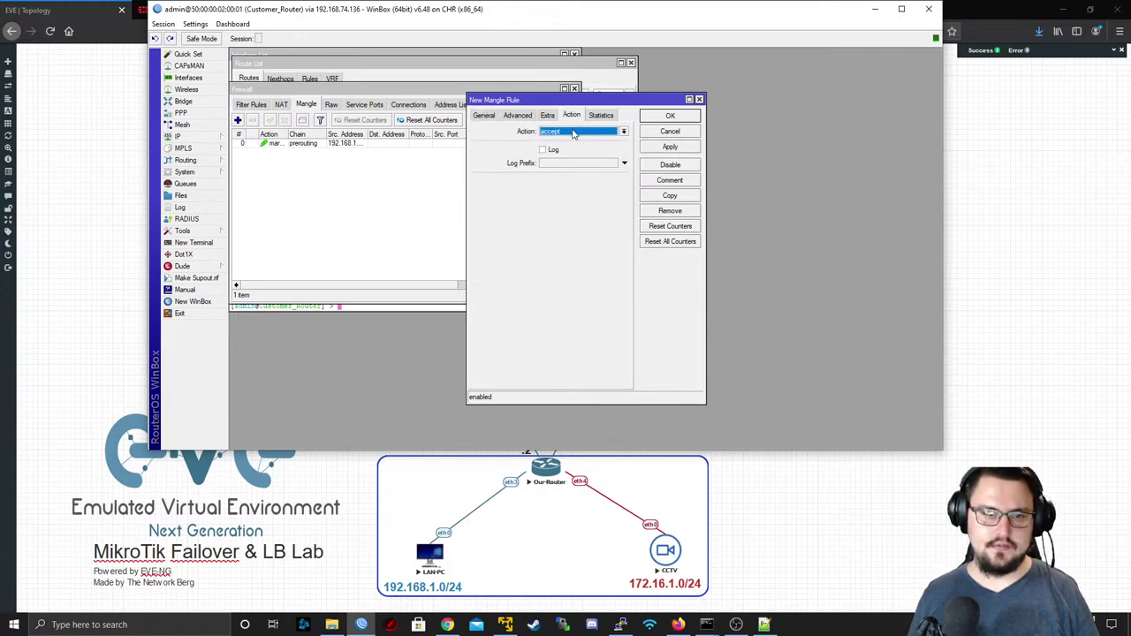
pyautogui.click(575, 132)
pyautogui.click(614, 232)
pyautogui.click(593, 181)
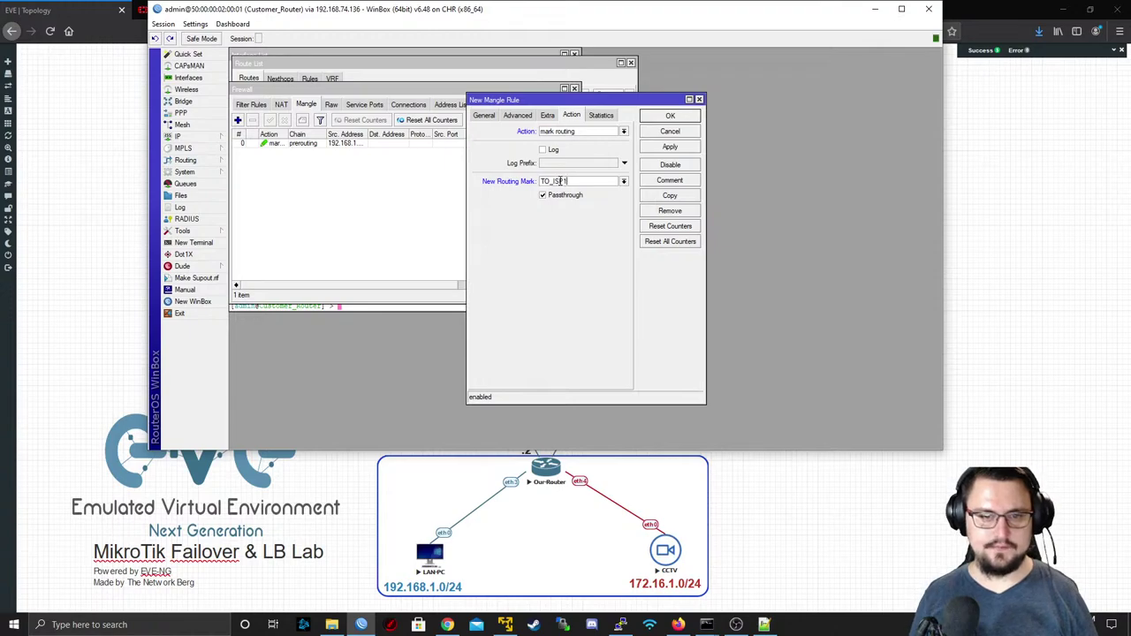
pyautogui.write('TO_ISP1')
pyautogui.click(668, 147)
pyautogui.click(668, 116)
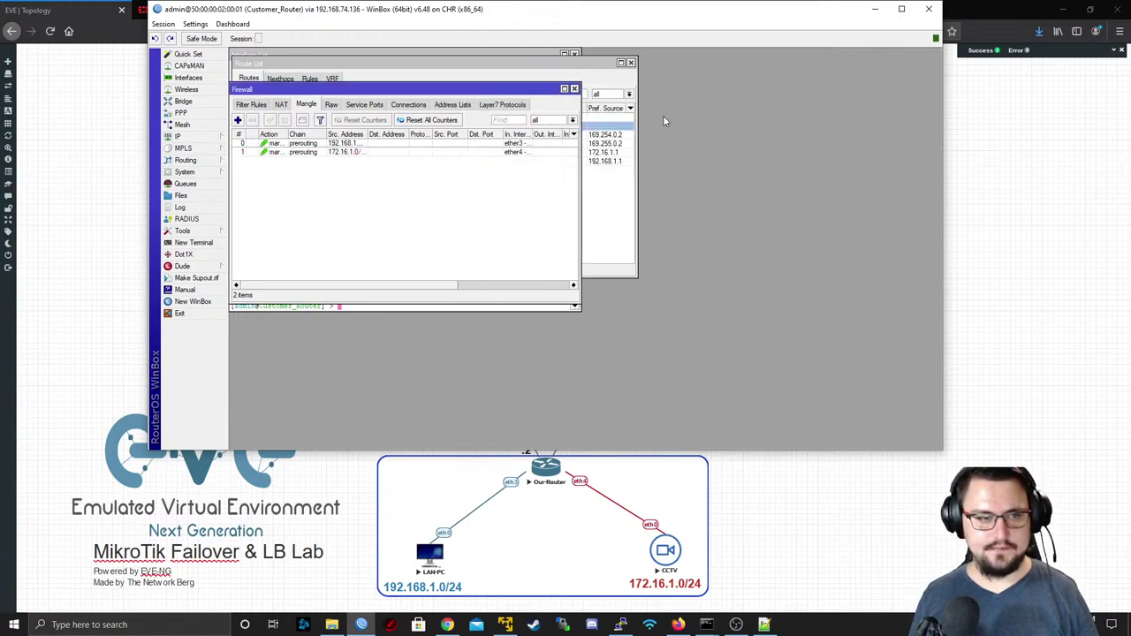
# - Review the two prerouting marking rules in the Mangle list
pyautogui.click(476, 147)
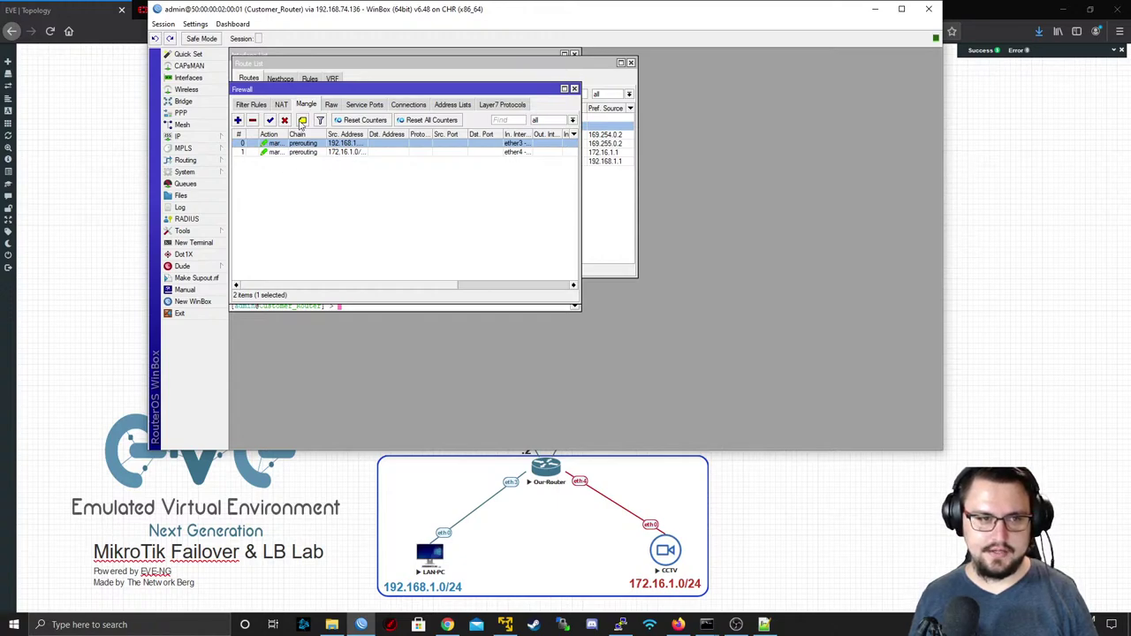
pyautogui.click(419, 279)
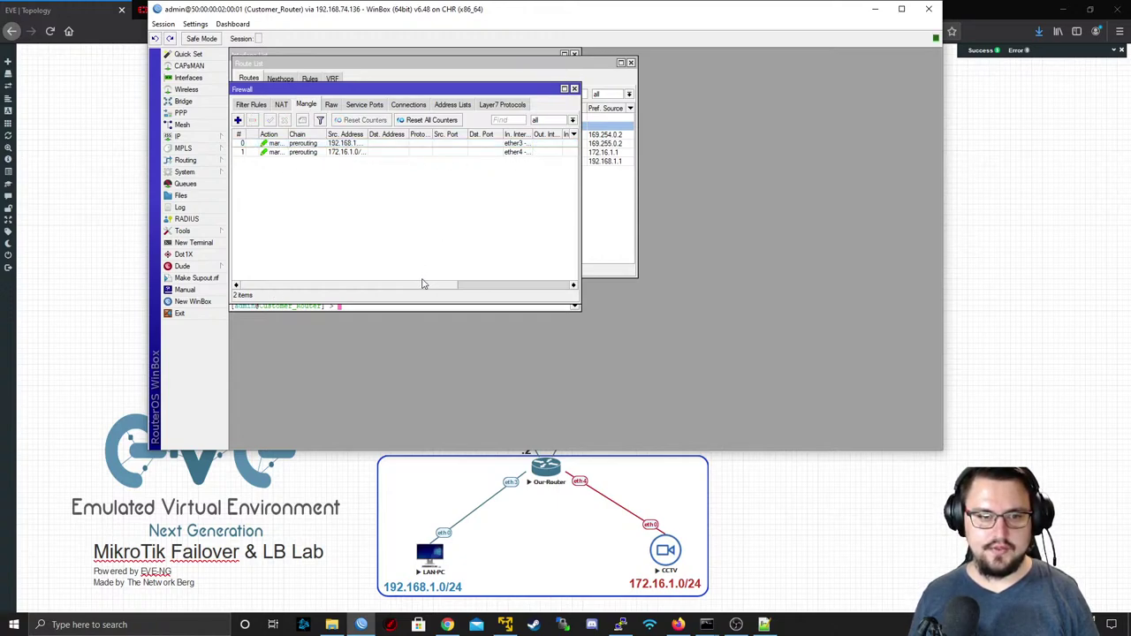
pyautogui.click(509, 284)
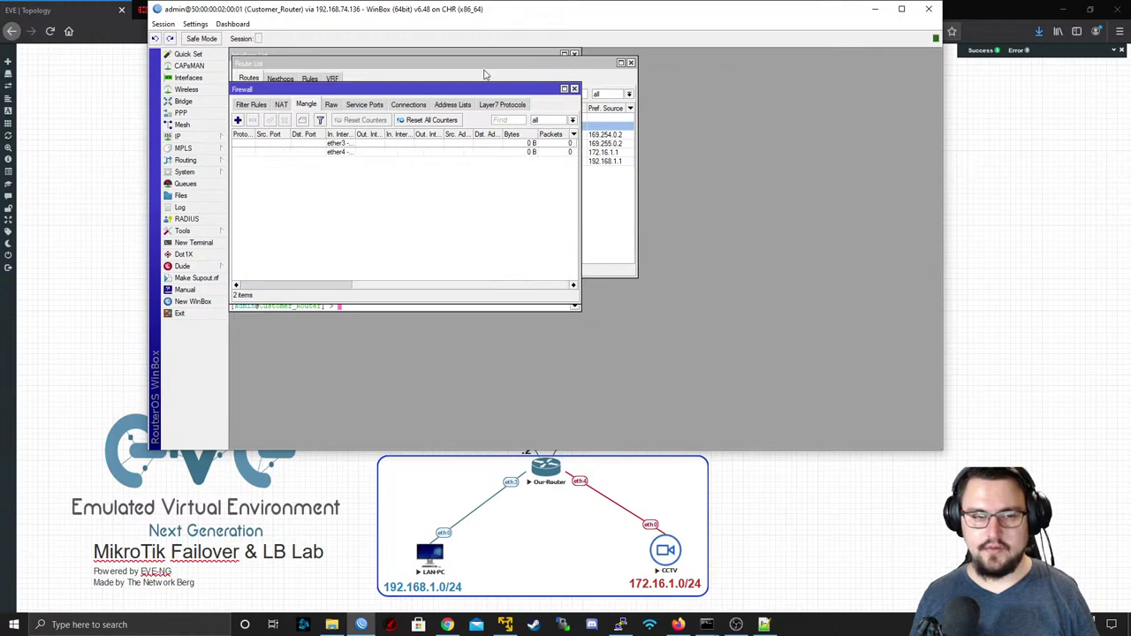
pyautogui.moveTo(394, 284); pyautogui.dragTo(295, 284)
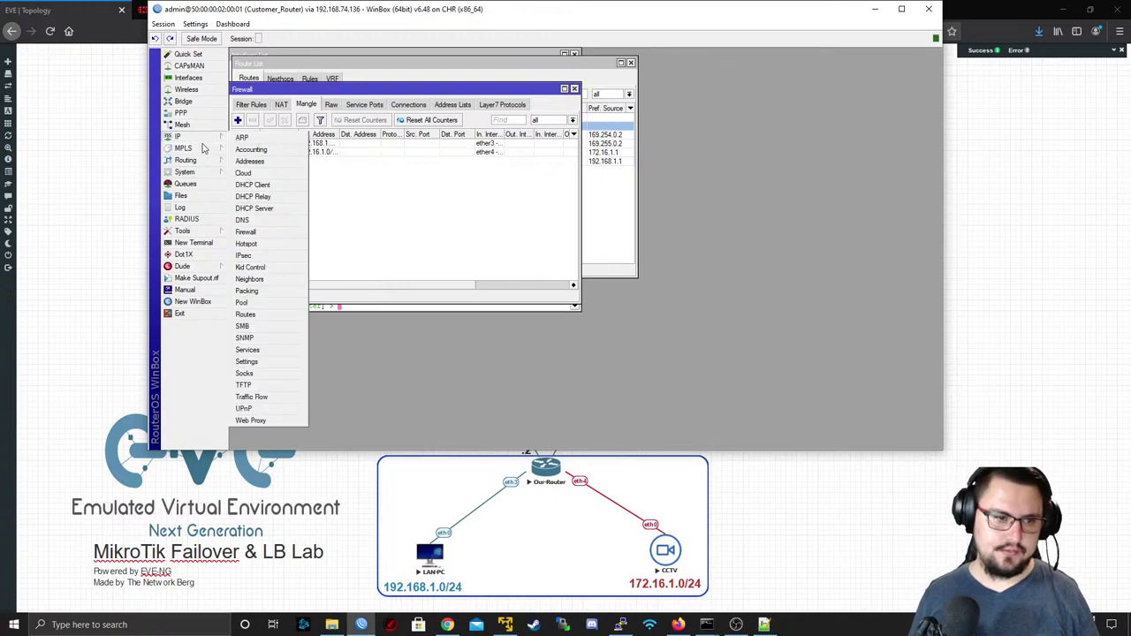
# - Add a default route via 169.255.0.1 with ping gateway check and routing mark TO_ISP1
pyautogui.moveTo(183, 148)
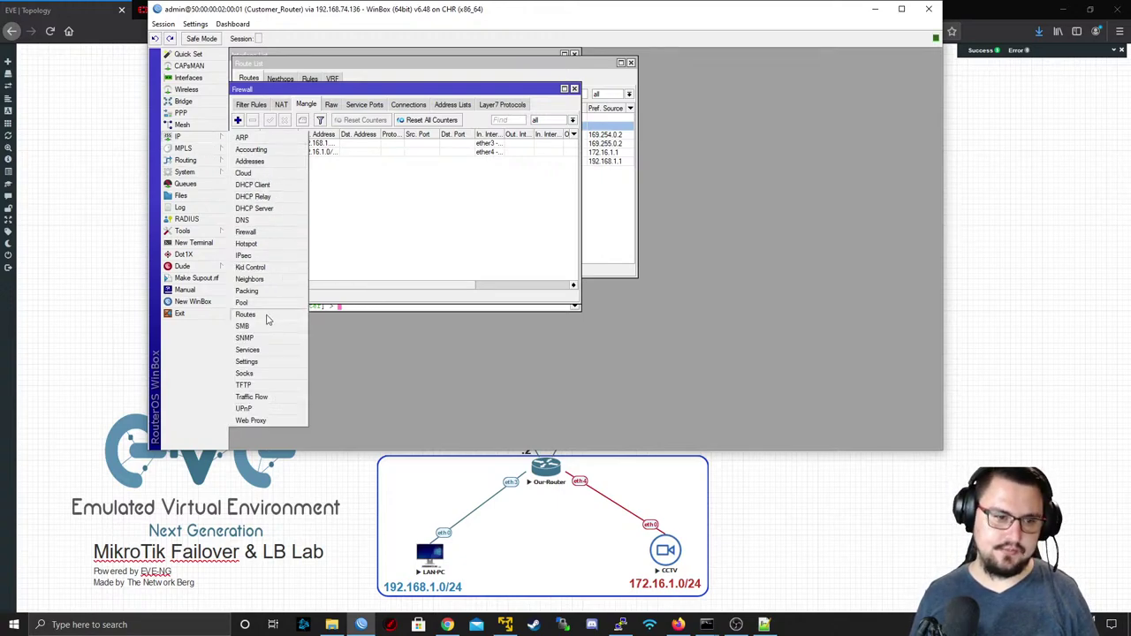
pyautogui.click(262, 319)
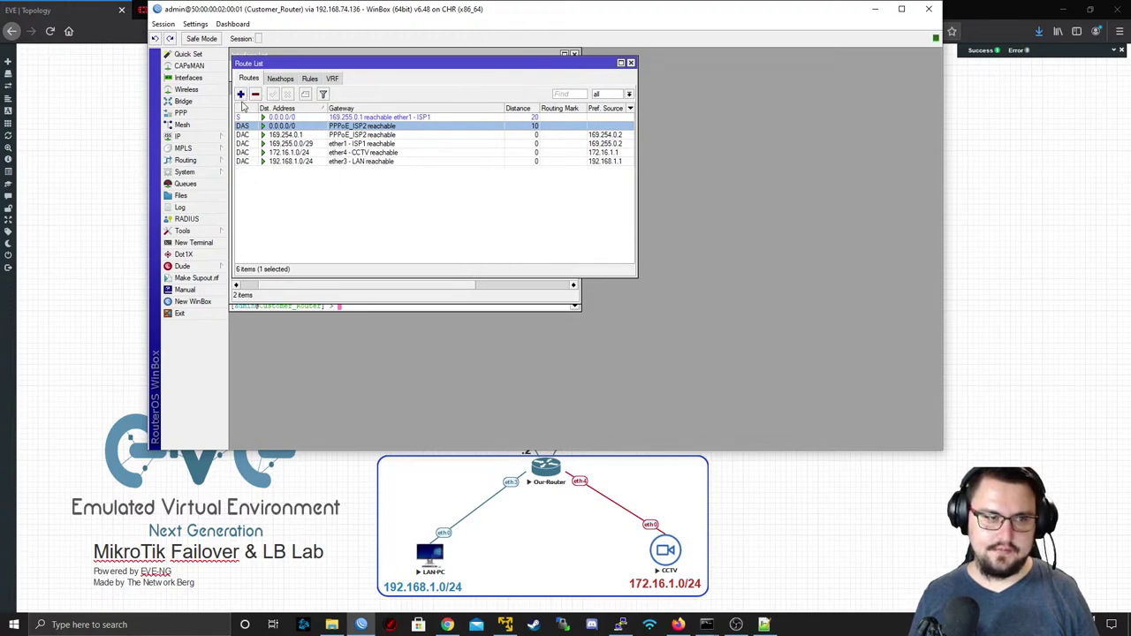
pyautogui.click(240, 94)
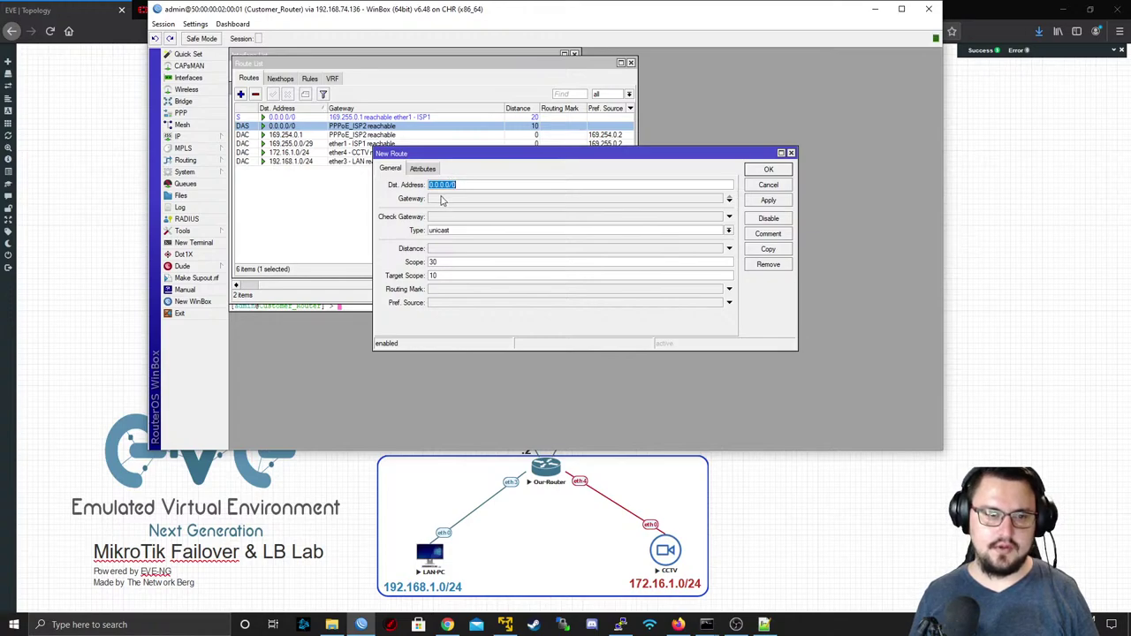
pyautogui.click(442, 200)
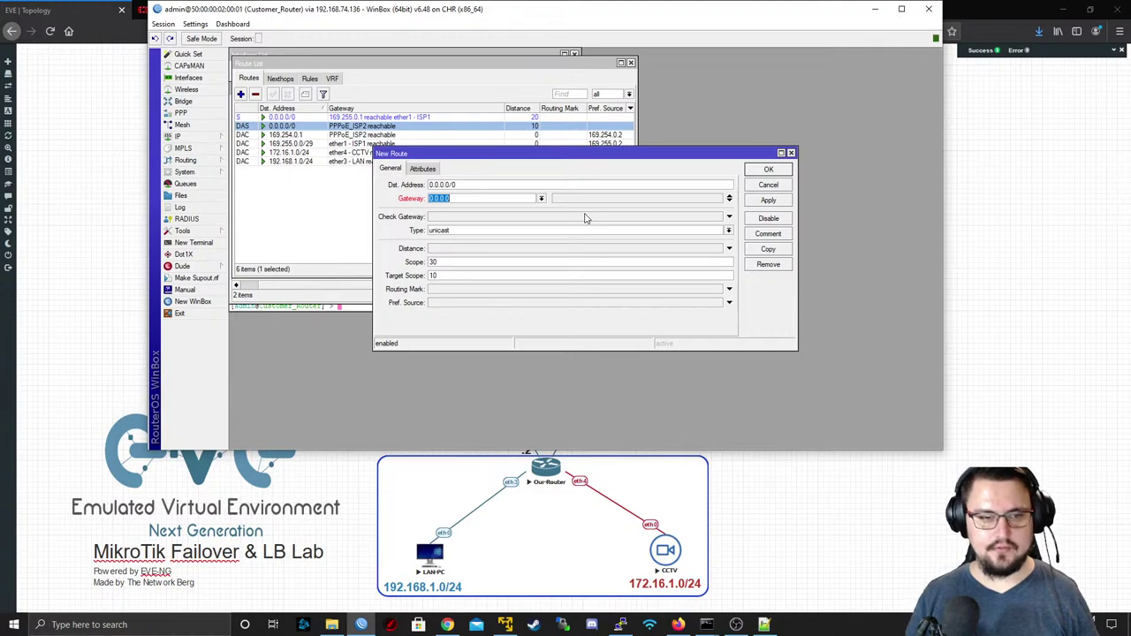
pyautogui.write('169.255.0.')
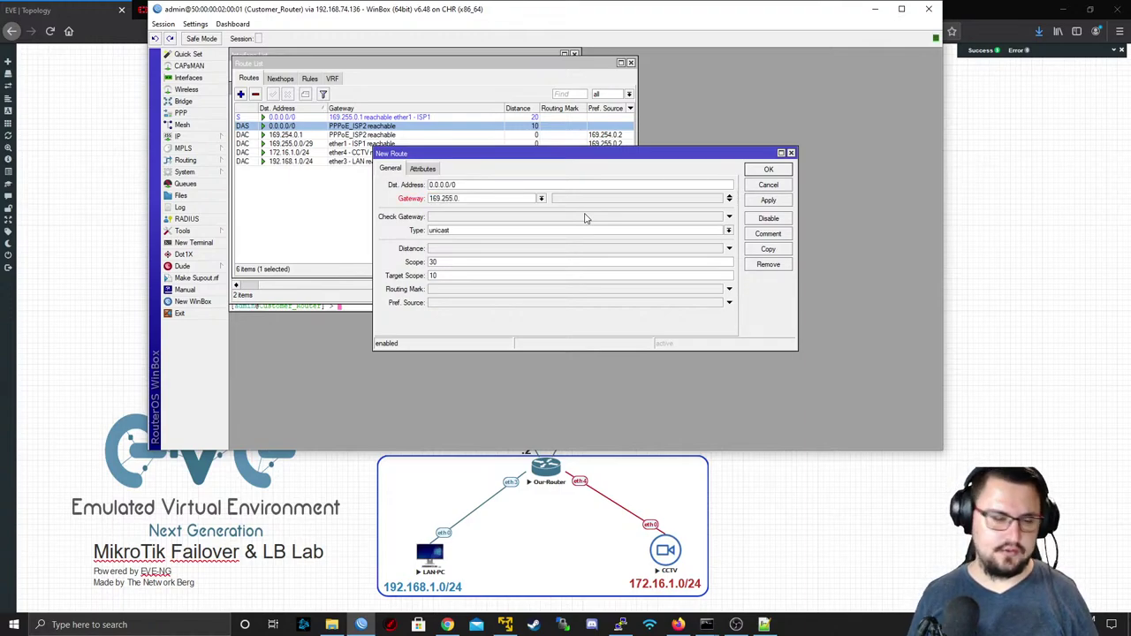
pyautogui.write('1')
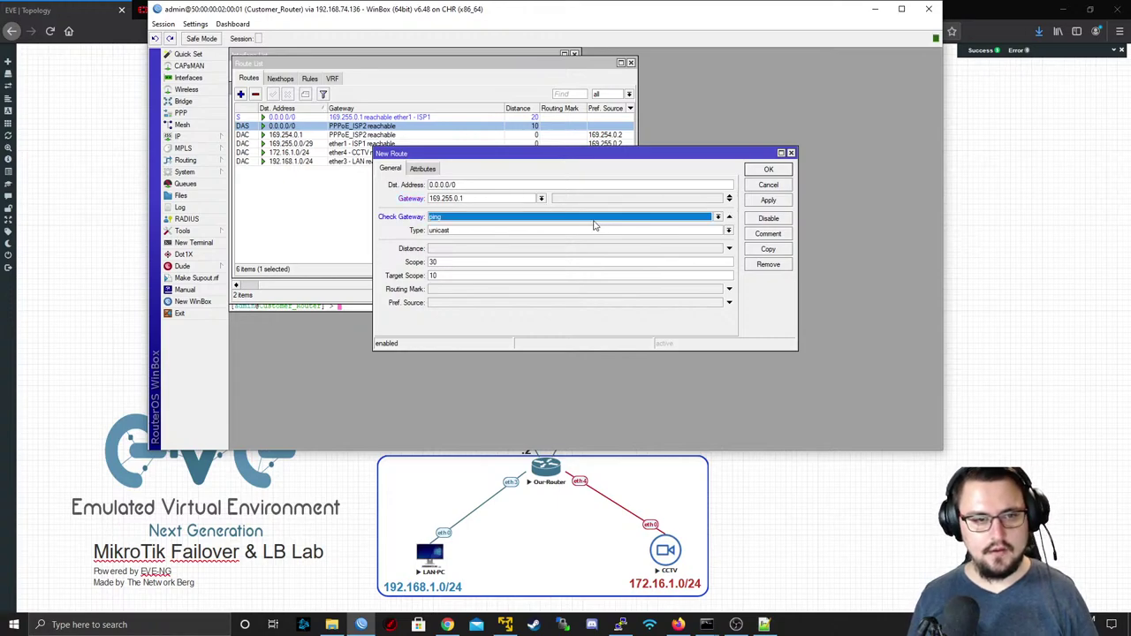
pyautogui.click(594, 219)
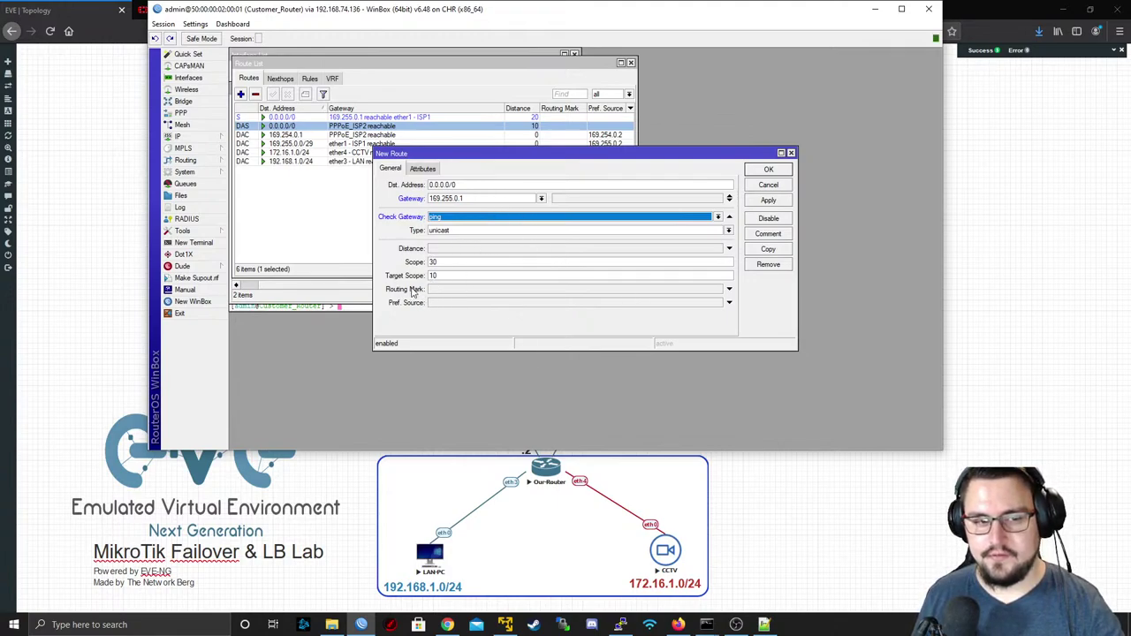
pyautogui.click(540, 291)
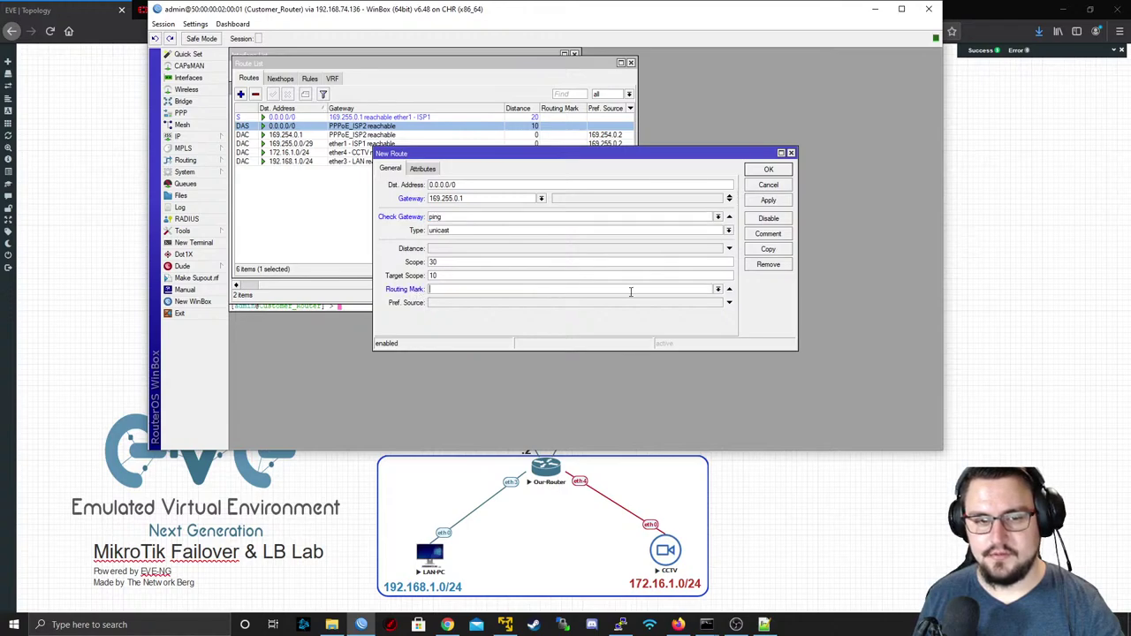
pyautogui.click(717, 290)
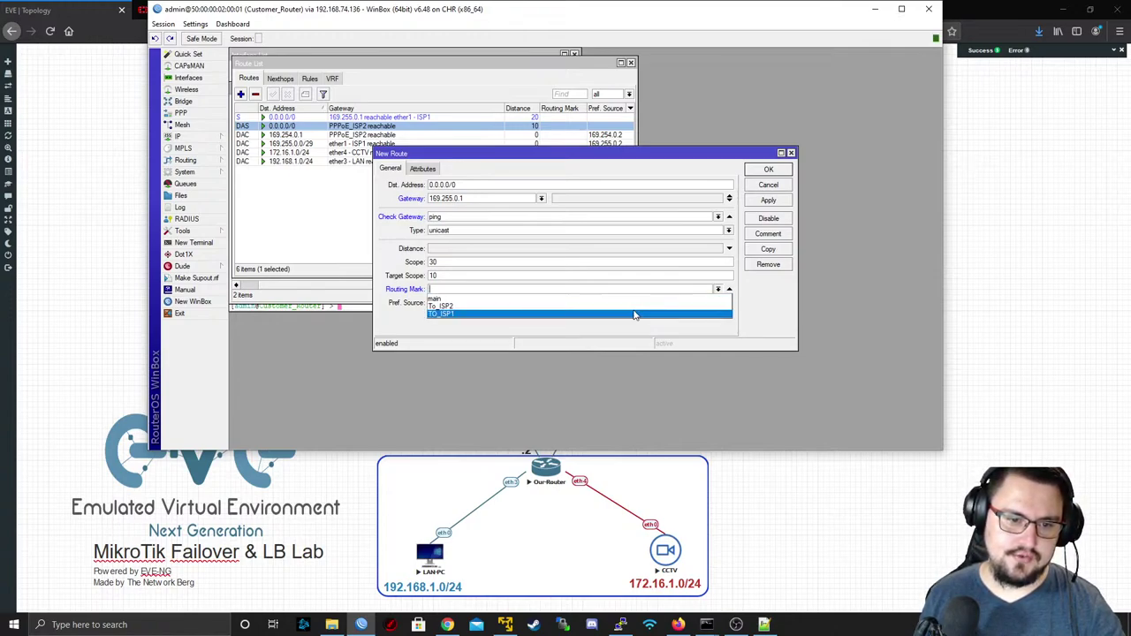
pyautogui.click(632, 315)
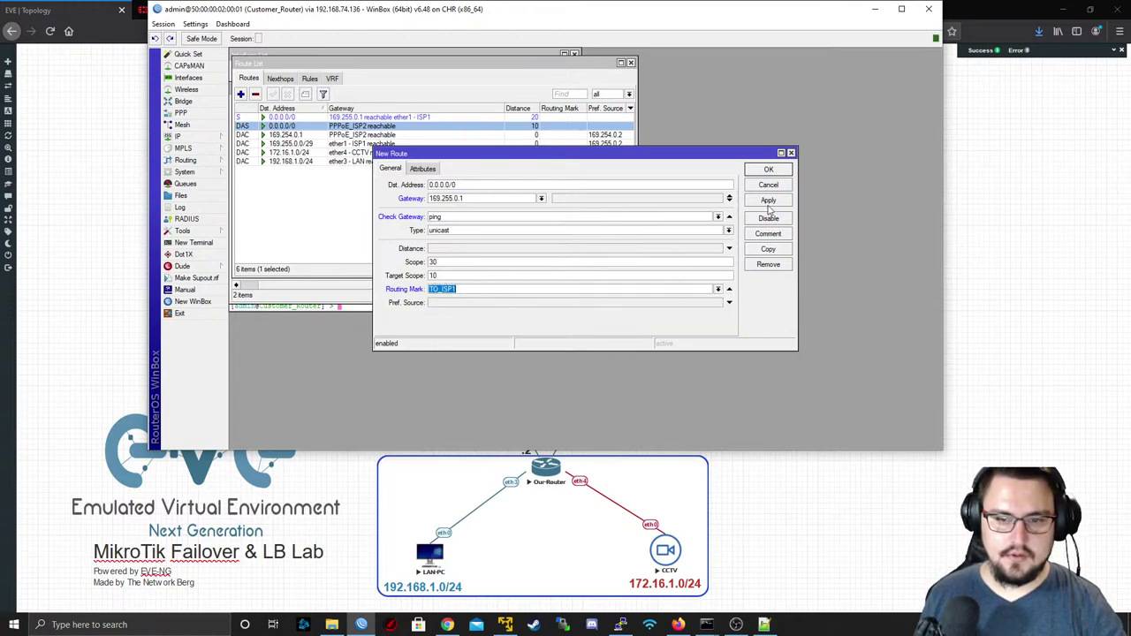
pyautogui.click(768, 201)
pyautogui.click(768, 185)
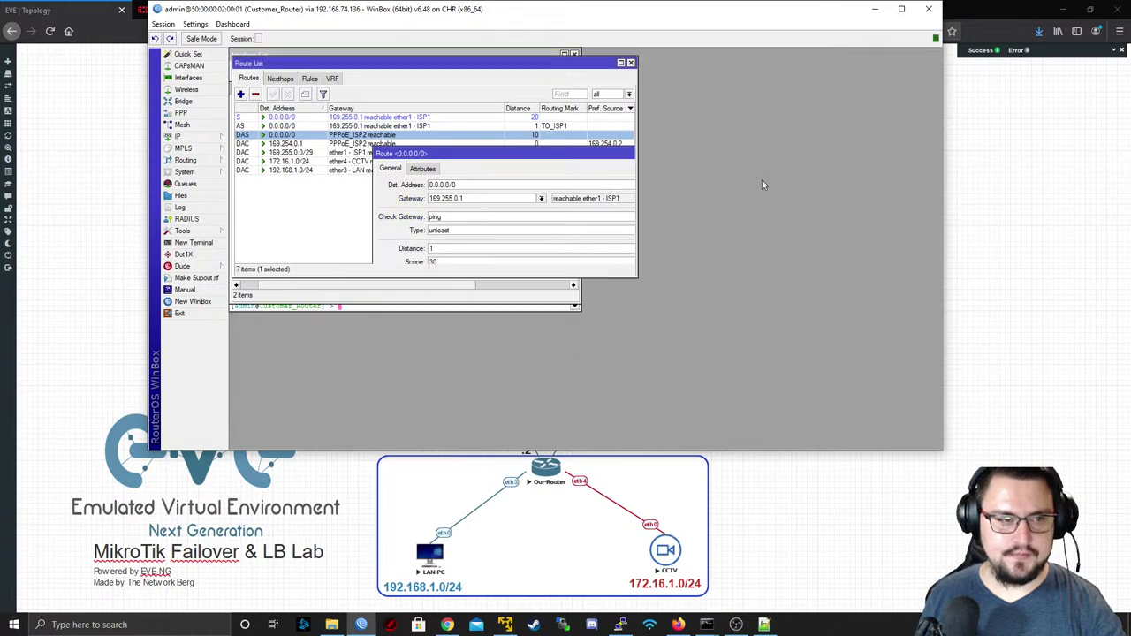
pyautogui.click(241, 94)
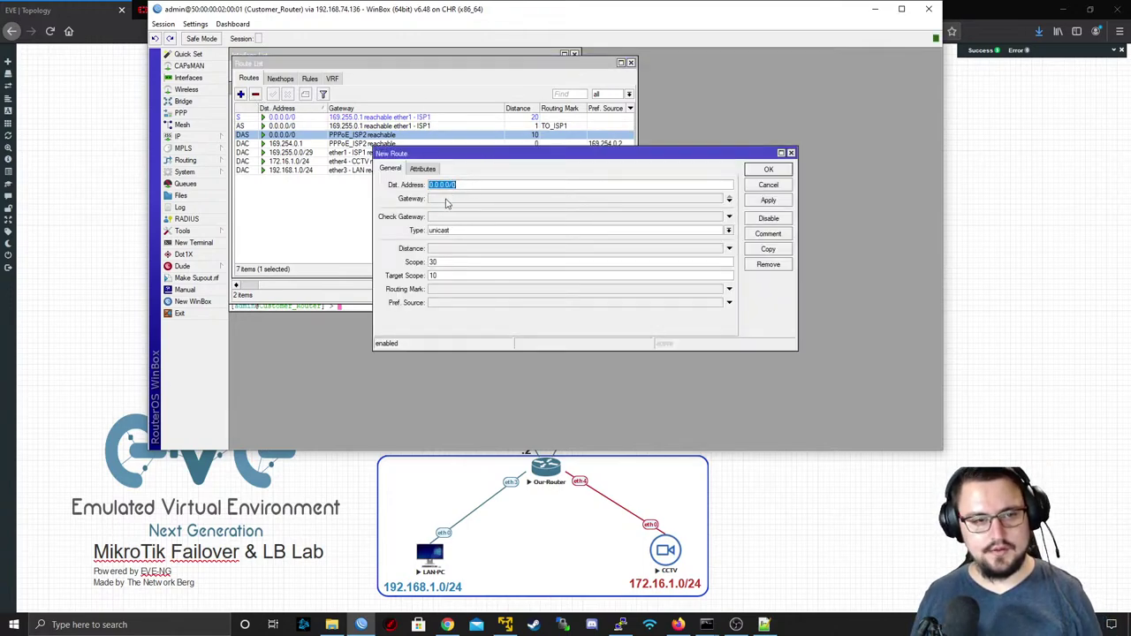
# - Add a default route via PPPoE_ISP2 with ping gateway check and routing mark To_ISP2
pyautogui.click(453, 198)
pyautogui.click(541, 198)
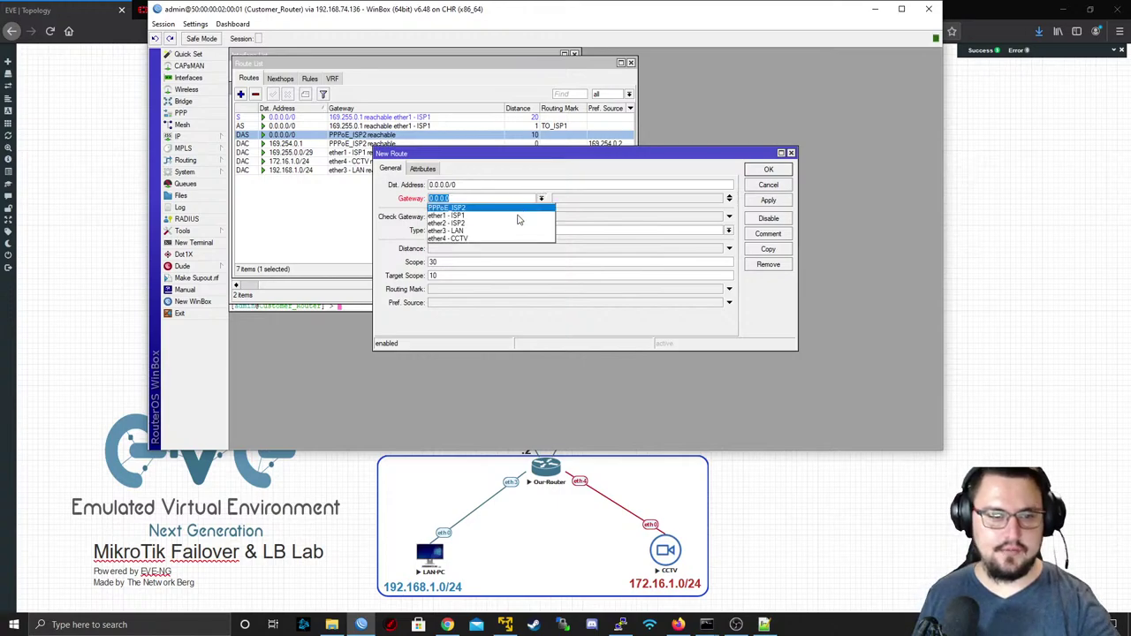
pyautogui.click(506, 213)
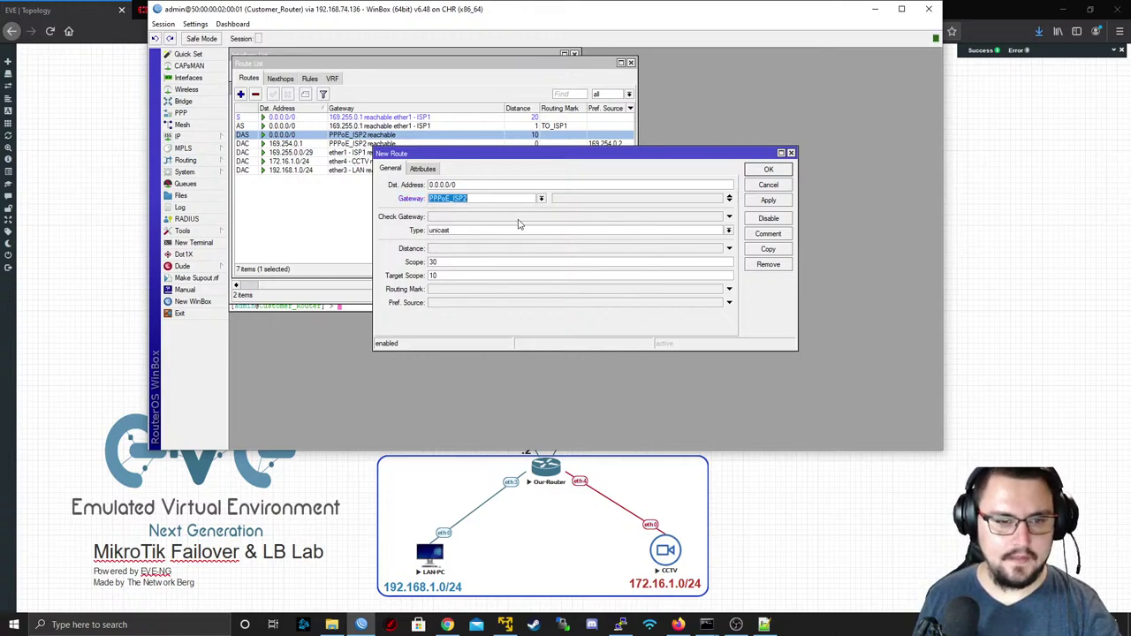
pyautogui.click(479, 221)
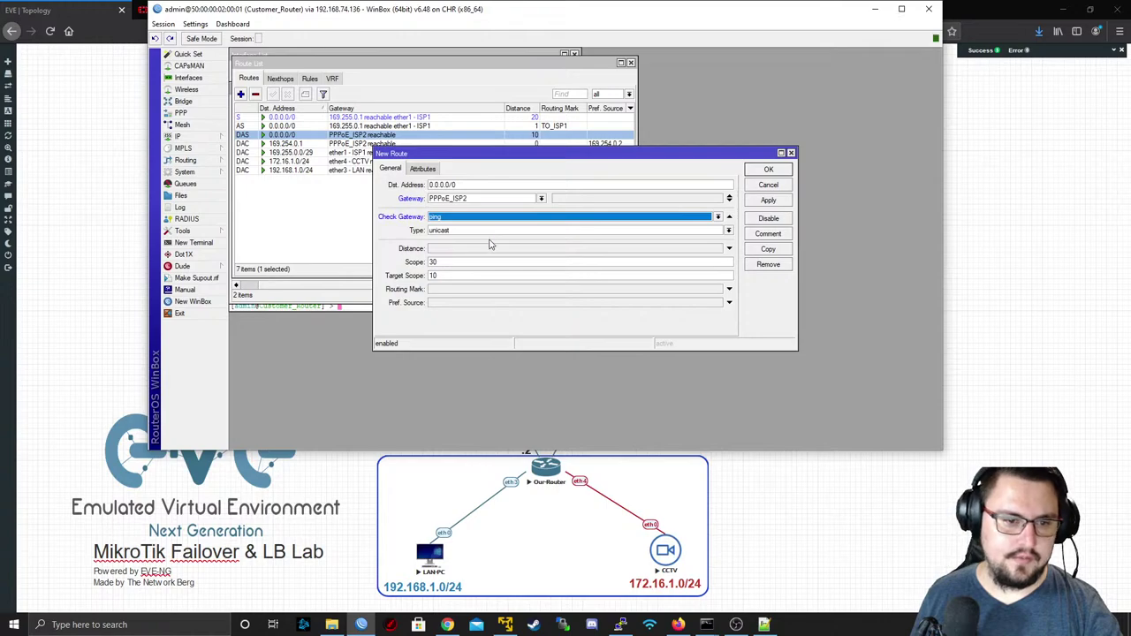
pyautogui.click(562, 291)
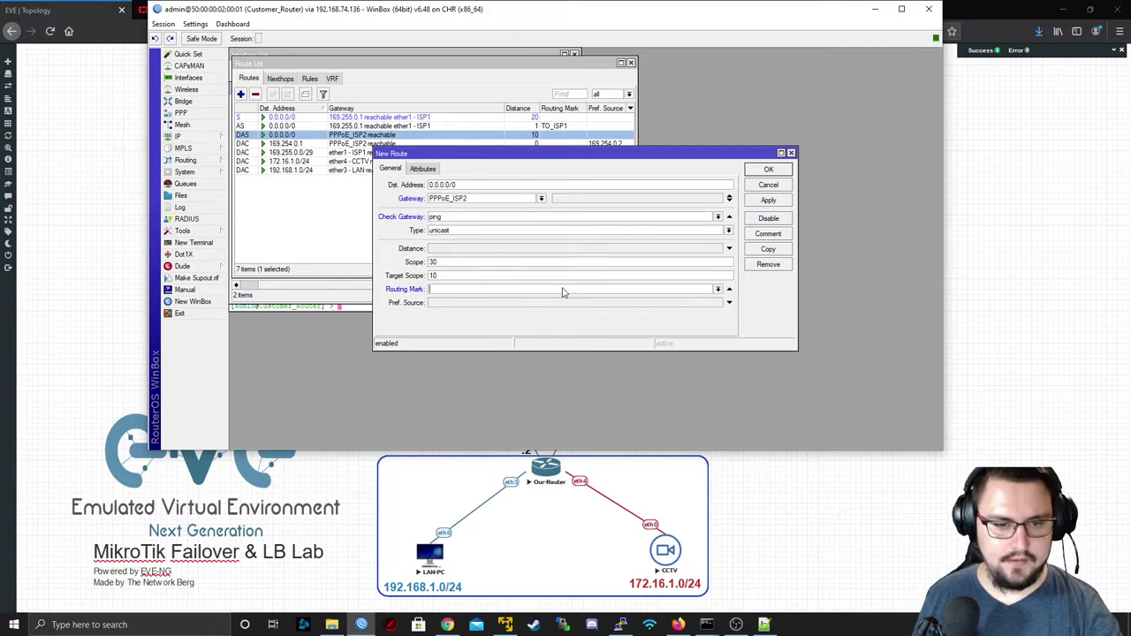
pyautogui.click(717, 289)
pyautogui.click(669, 308)
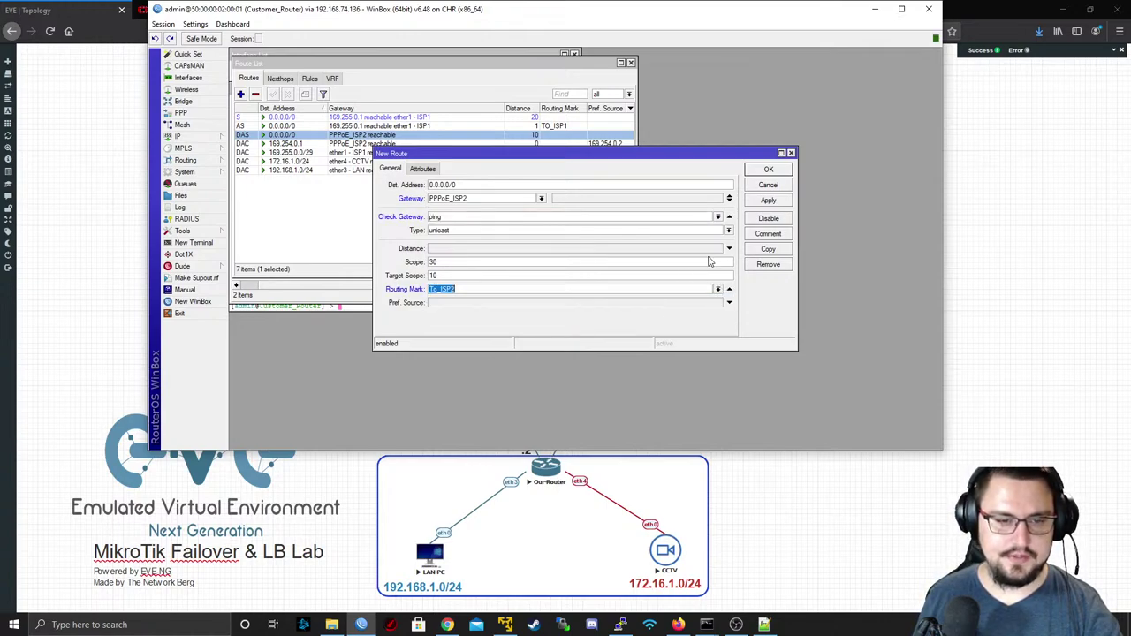
pyautogui.click(768, 200)
pyautogui.click(757, 185)
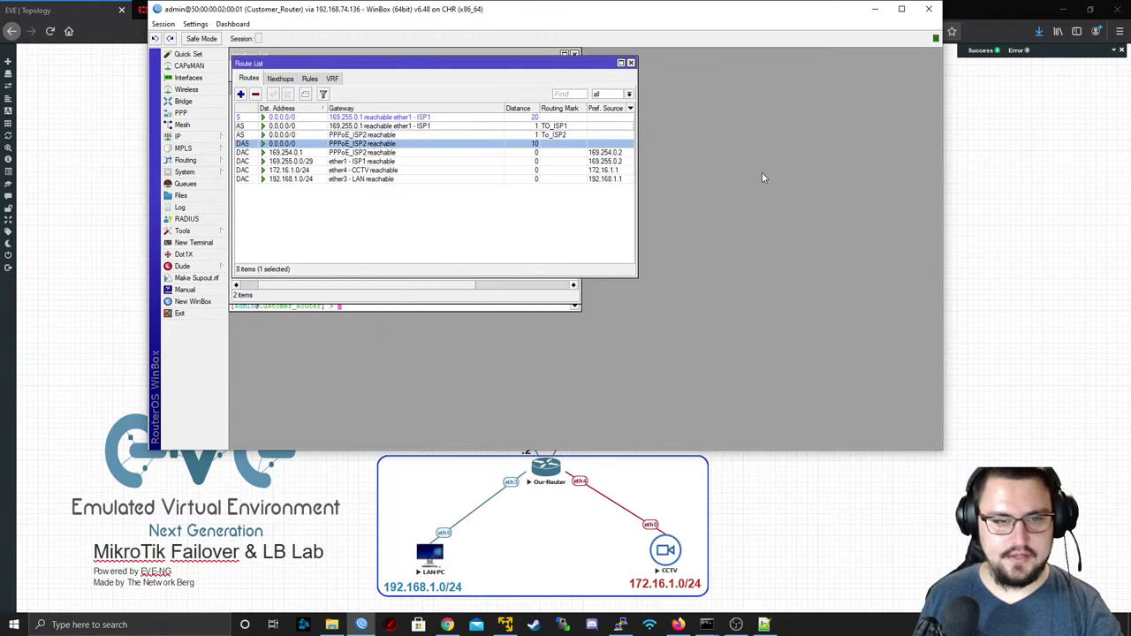
# - Compare the original ISP1, TO_ISP1 and To_ISP2 default routes in the route list
pyautogui.click(555, 121)
pyautogui.click(555, 133)
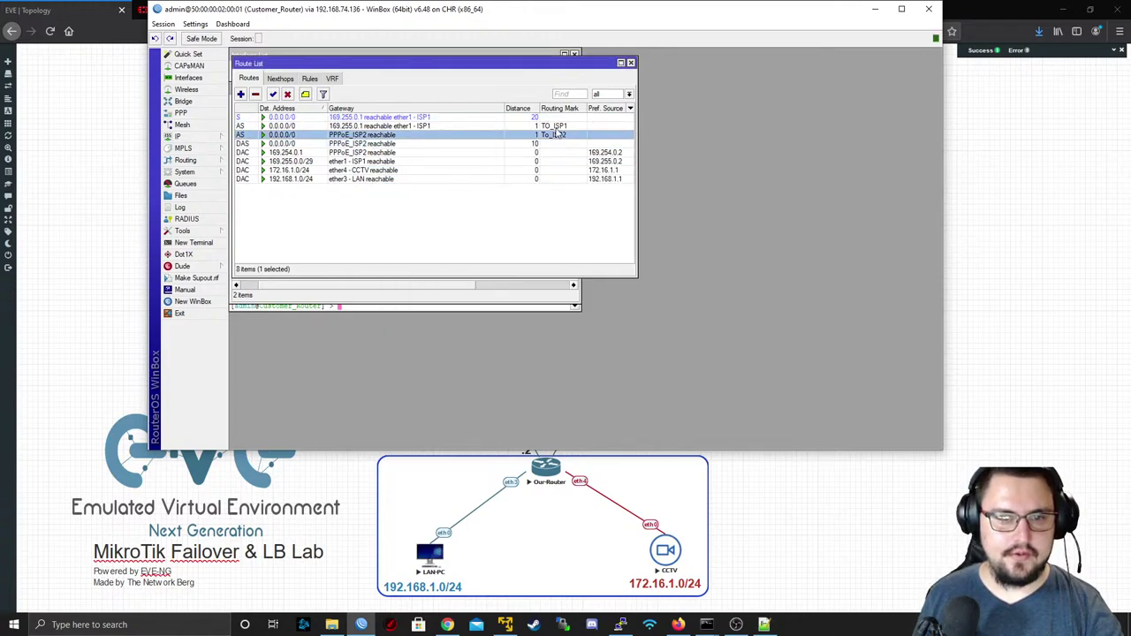
pyautogui.click(555, 127)
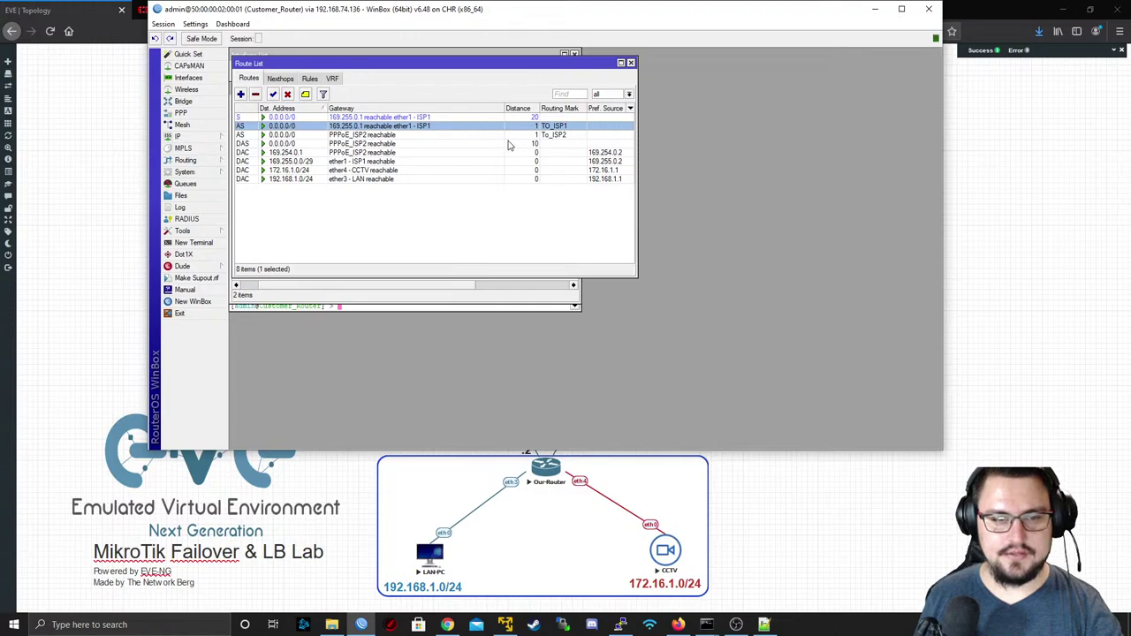
pyautogui.click(567, 136)
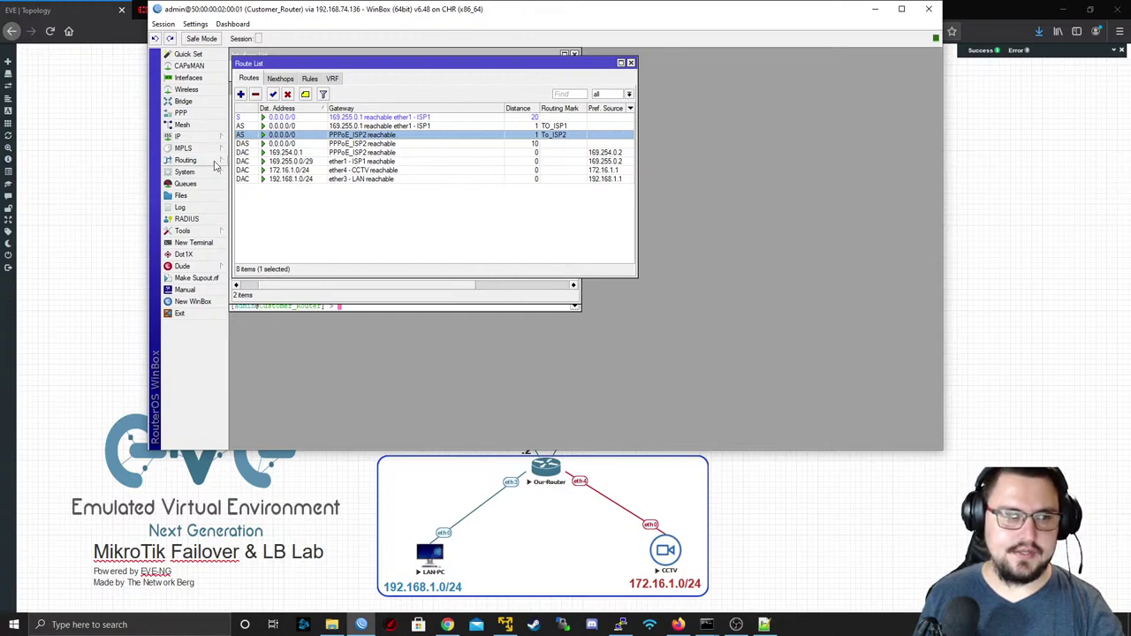
# - Maximise the Mangle list to check both marking rules' zero counters, then launch LAN-PC's RDP session
pyautogui.click(201, 137)
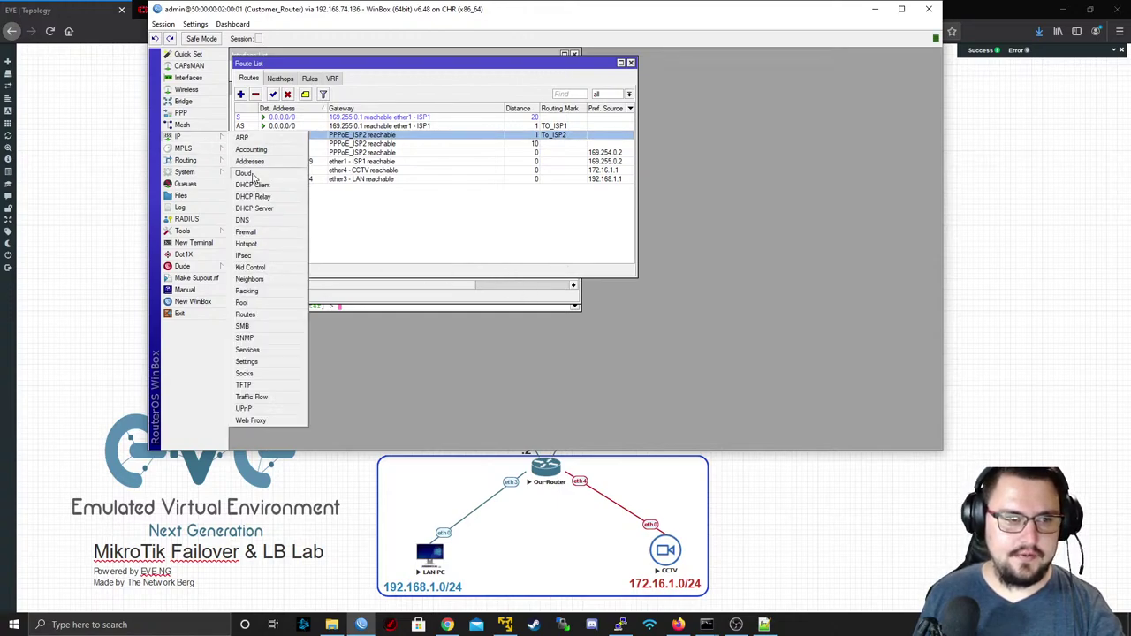
pyautogui.click(247, 231)
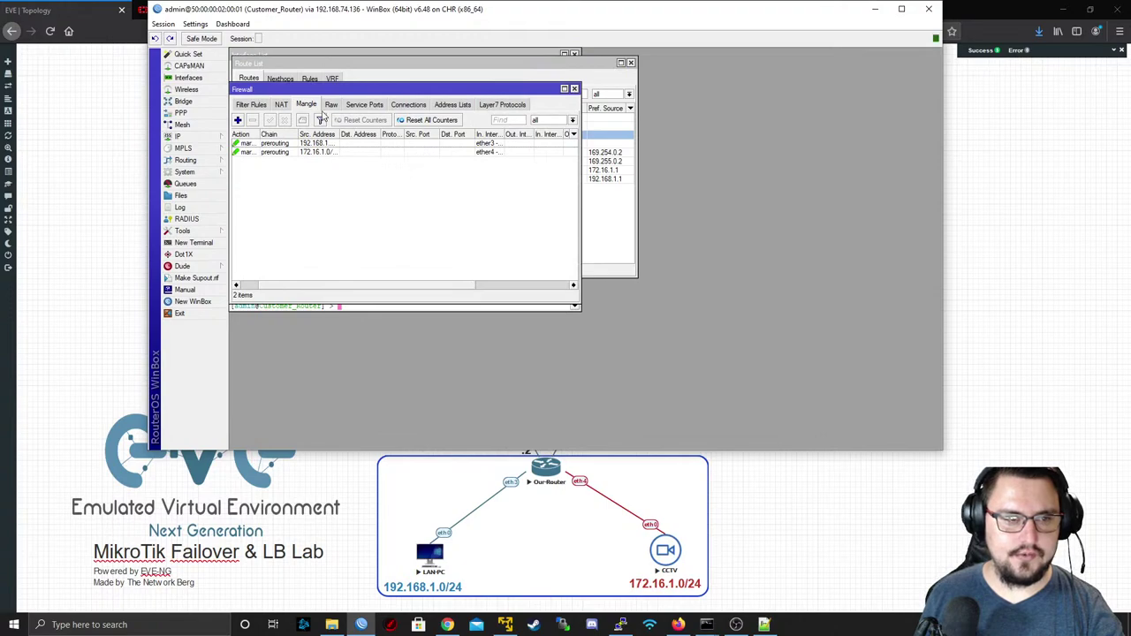
pyautogui.moveTo(417, 90); pyautogui.dragTo(420, 89)
pyautogui.doubleClick(422, 91)
pyautogui.click(692, 115)
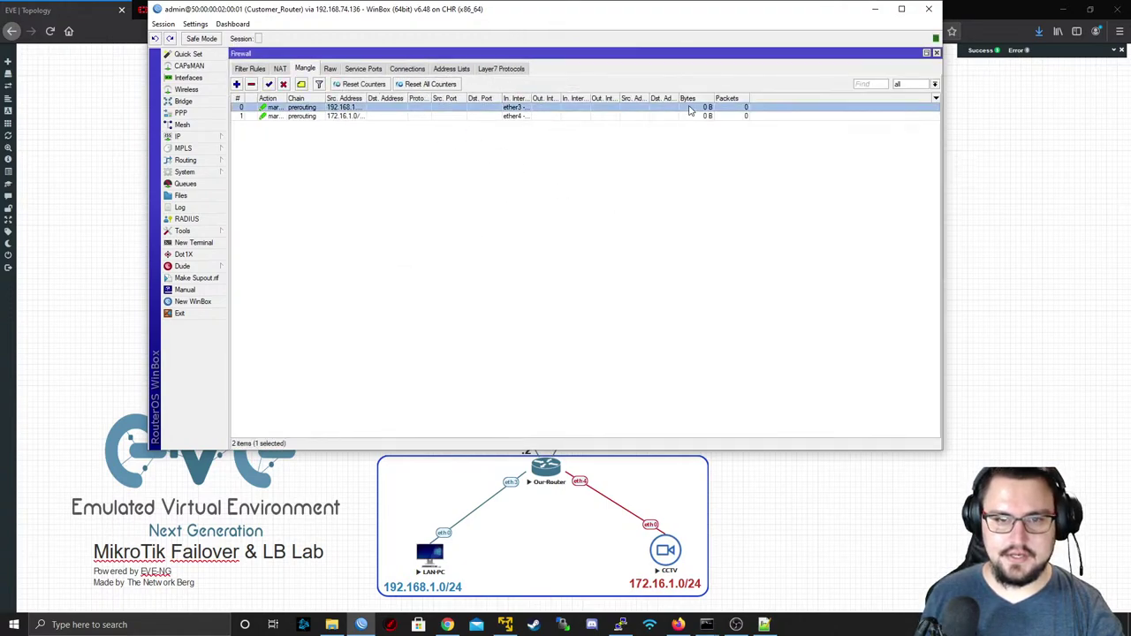
pyautogui.click(681, 107)
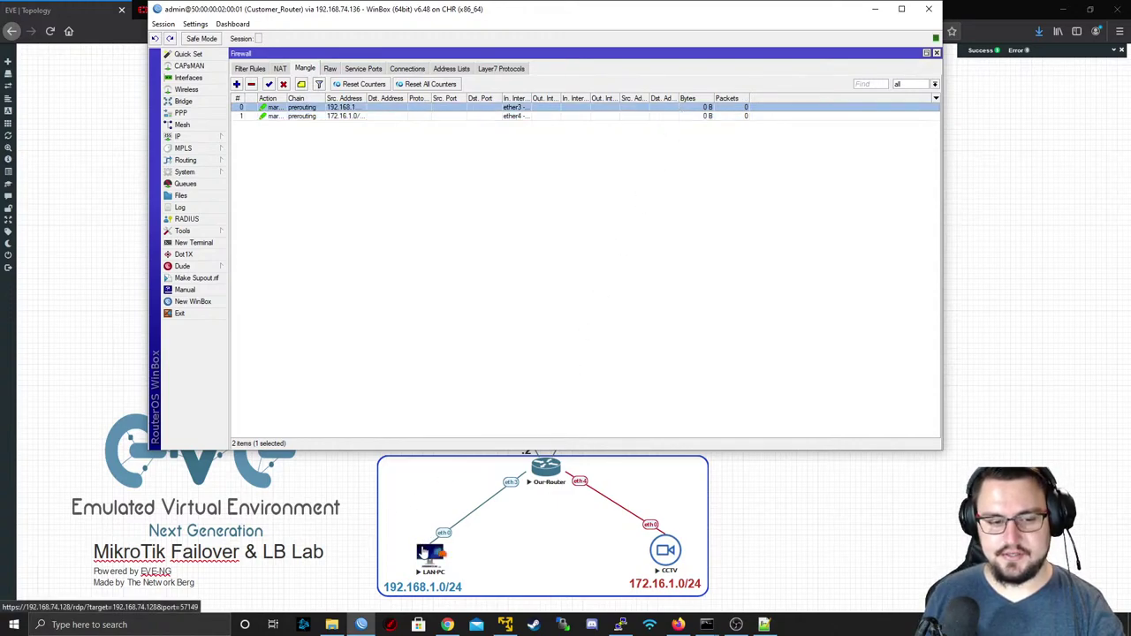
pyautogui.click(428, 553)
# - Connect to LAN-PC over Remote Desktop, accepting the certificate warning and logging in at xrdp
pyautogui.click(609, 381)
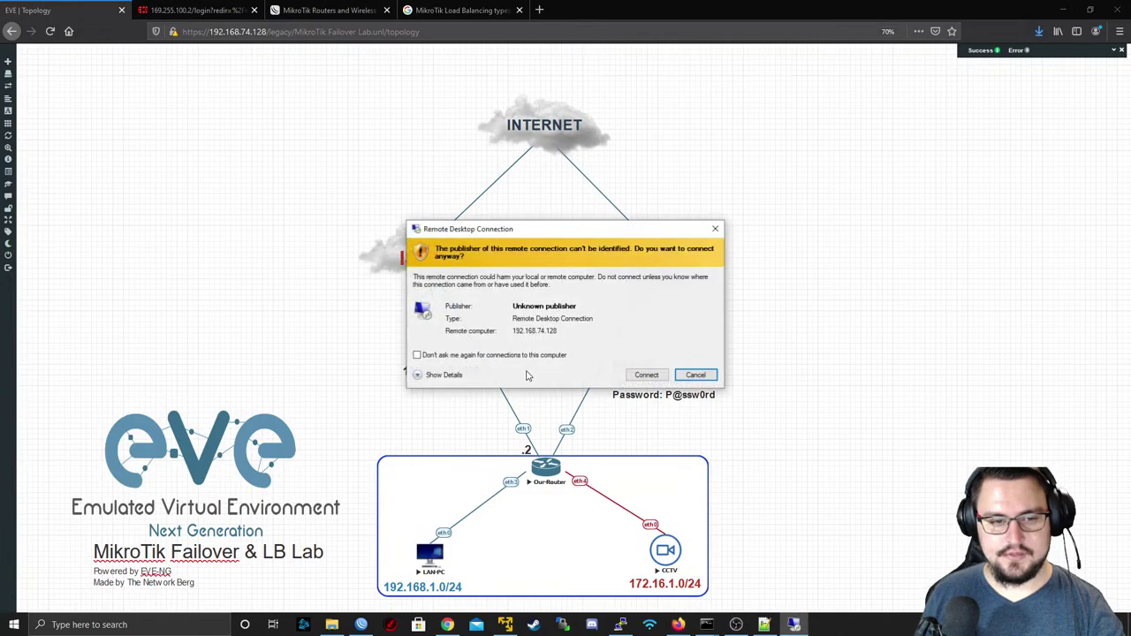
pyautogui.click(644, 374)
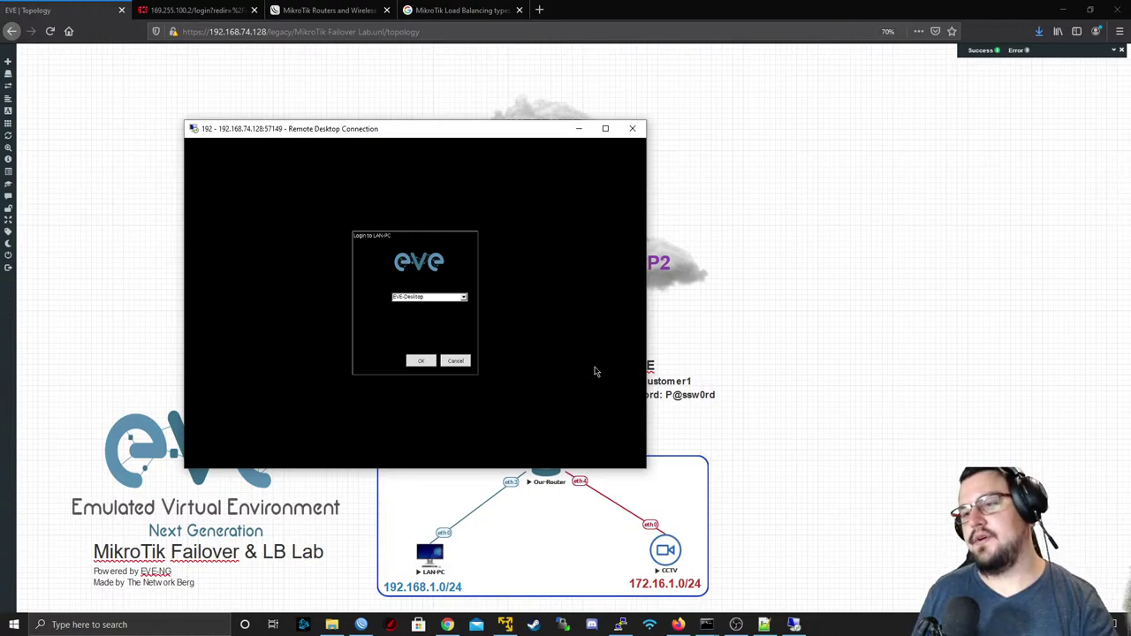
pyautogui.click(425, 363)
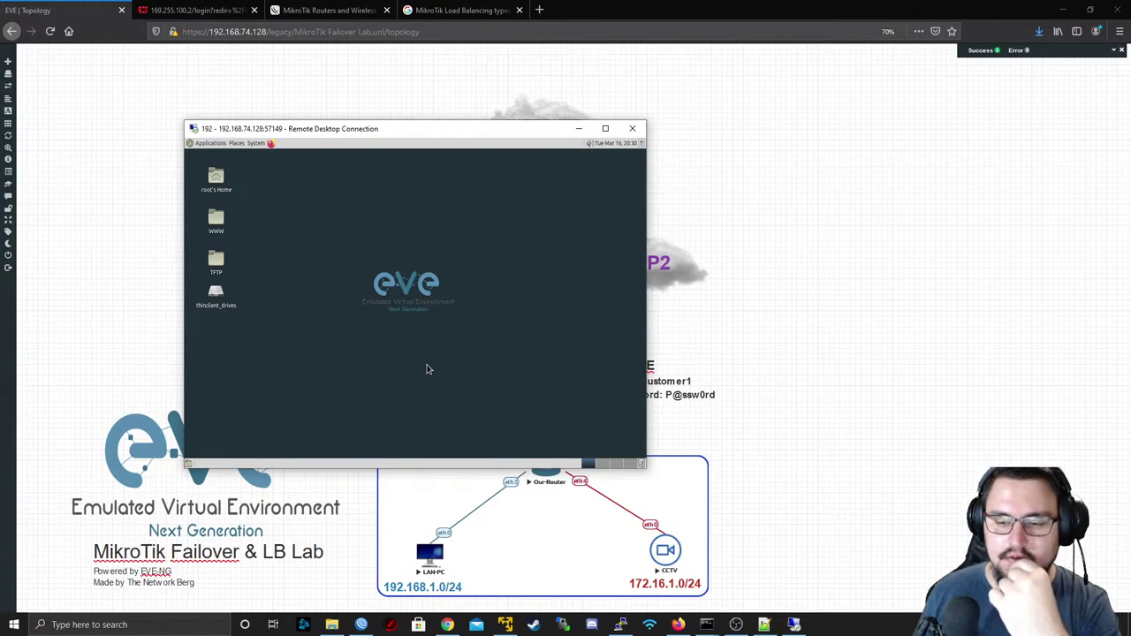
# - Browse LAN-PC's Applications menu through the Accessories, Programming and Office submenus
pyautogui.rightClick(430, 365)
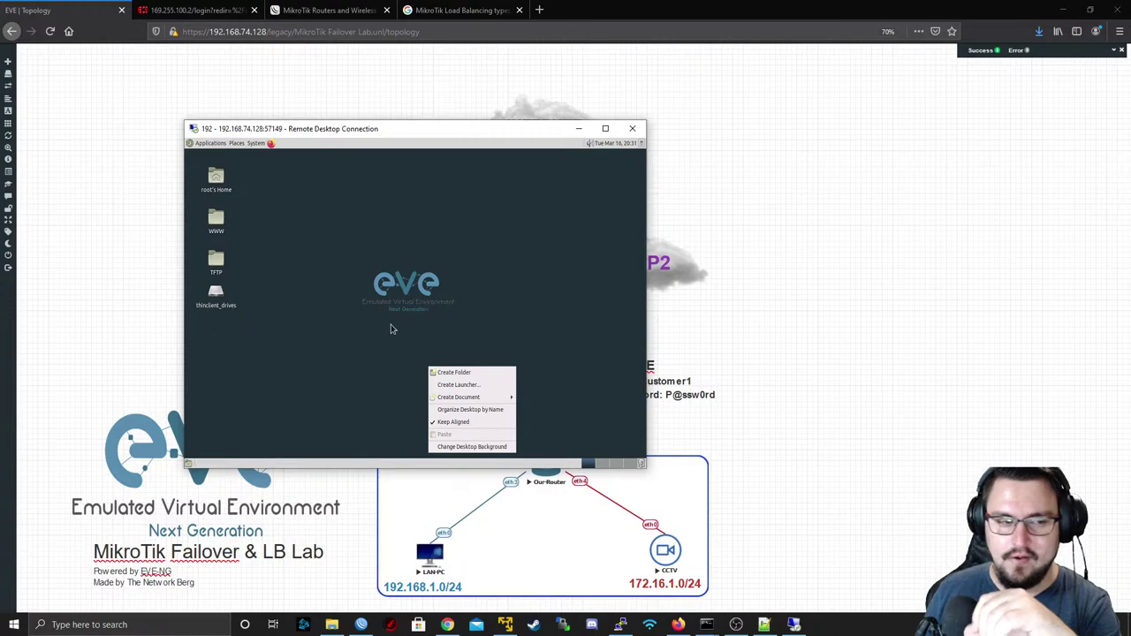
pyautogui.click(292, 256)
pyautogui.click(210, 143)
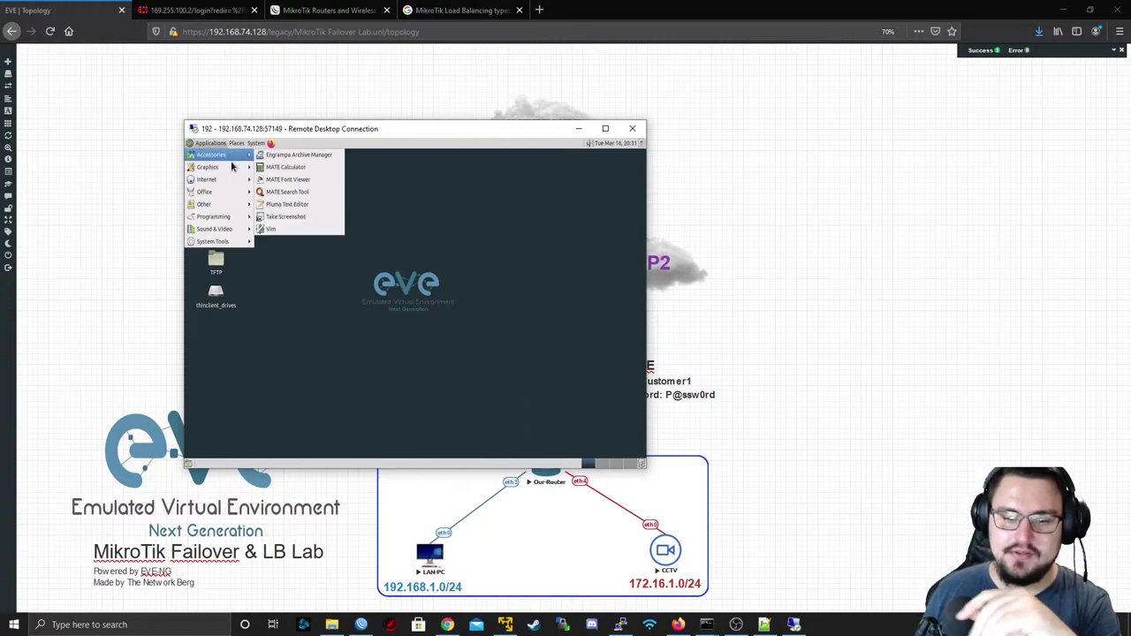
pyautogui.moveTo(225, 158)
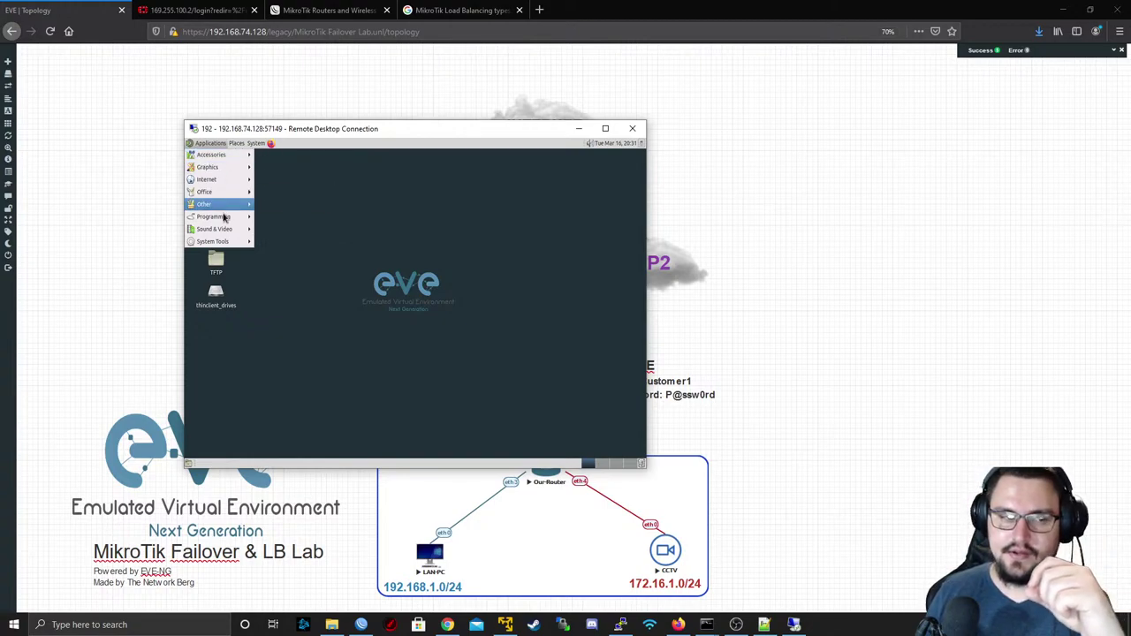
pyautogui.moveTo(222, 231)
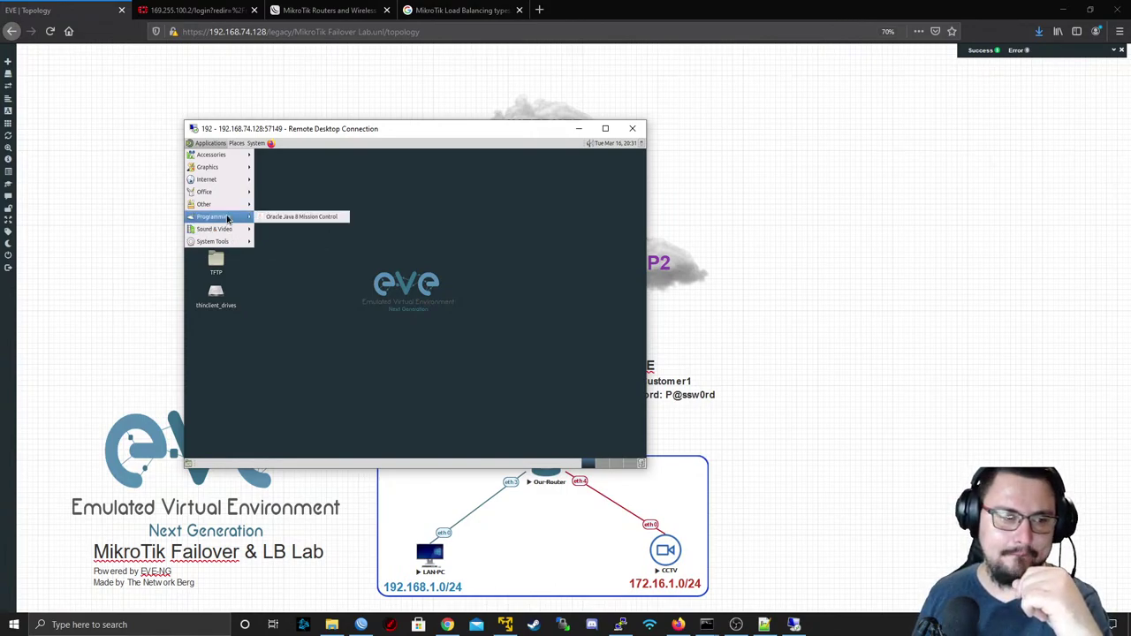
pyautogui.moveTo(225, 196)
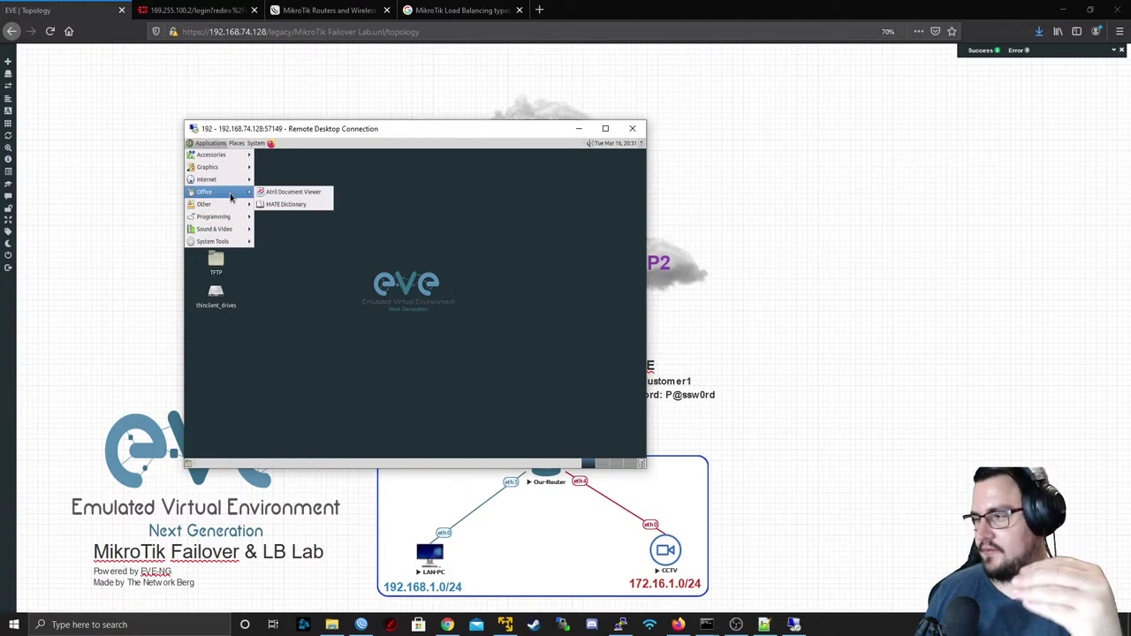
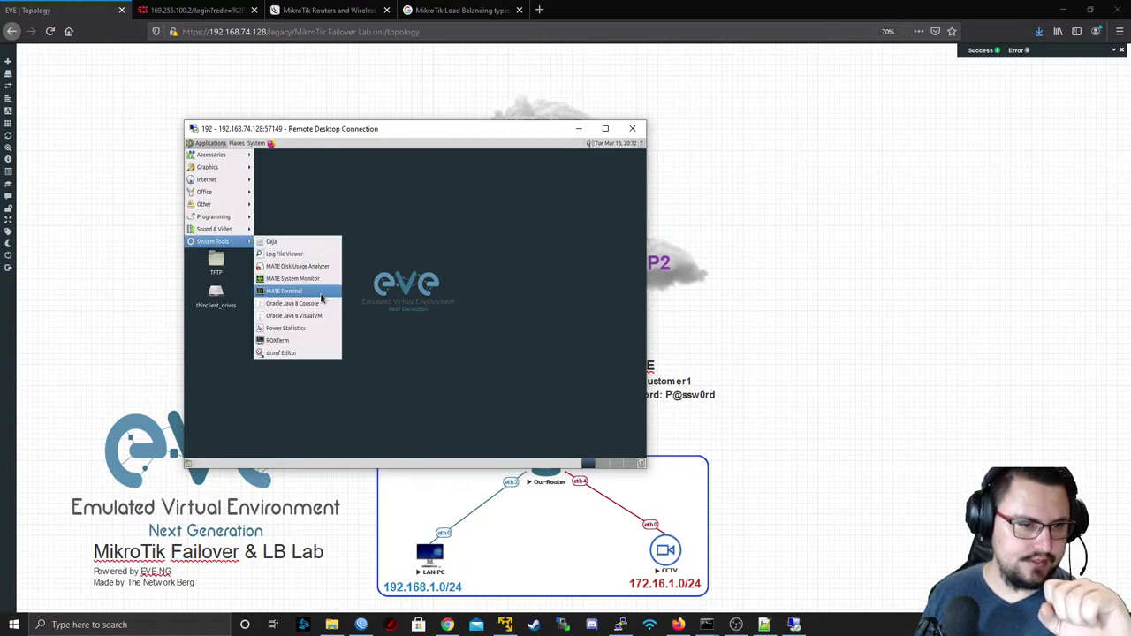
# - Ping 8.8.8.8 from a LAN-PC terminal, then stop it to see the statistics
pyautogui.click(315, 294)
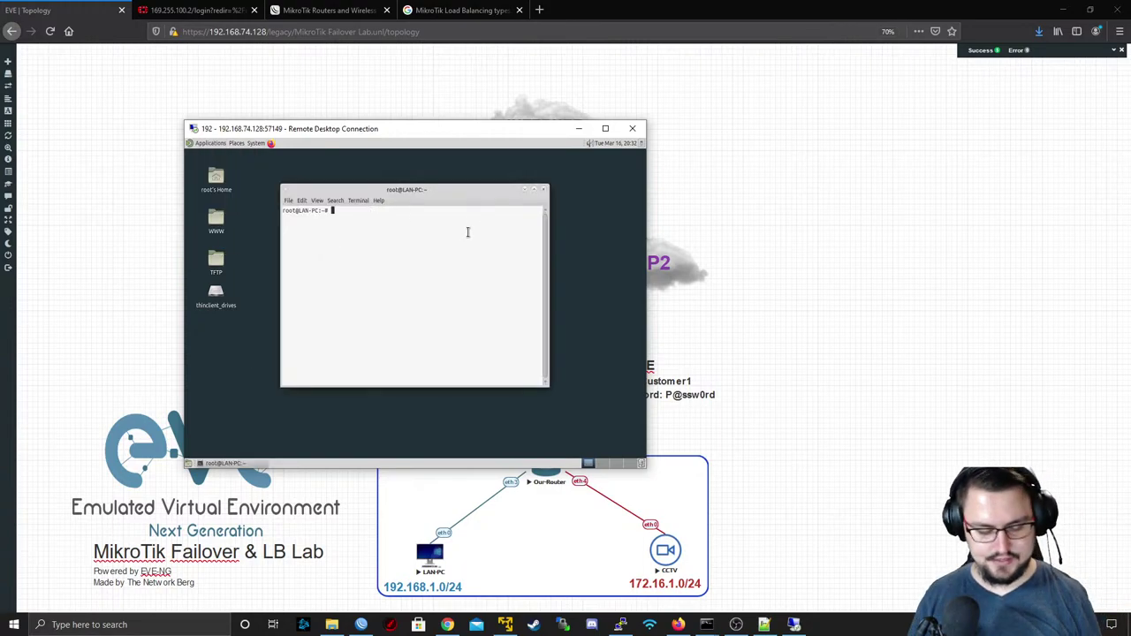
pyautogui.press('Return')
pyautogui.press('Return')
pyautogui.write('ping ')
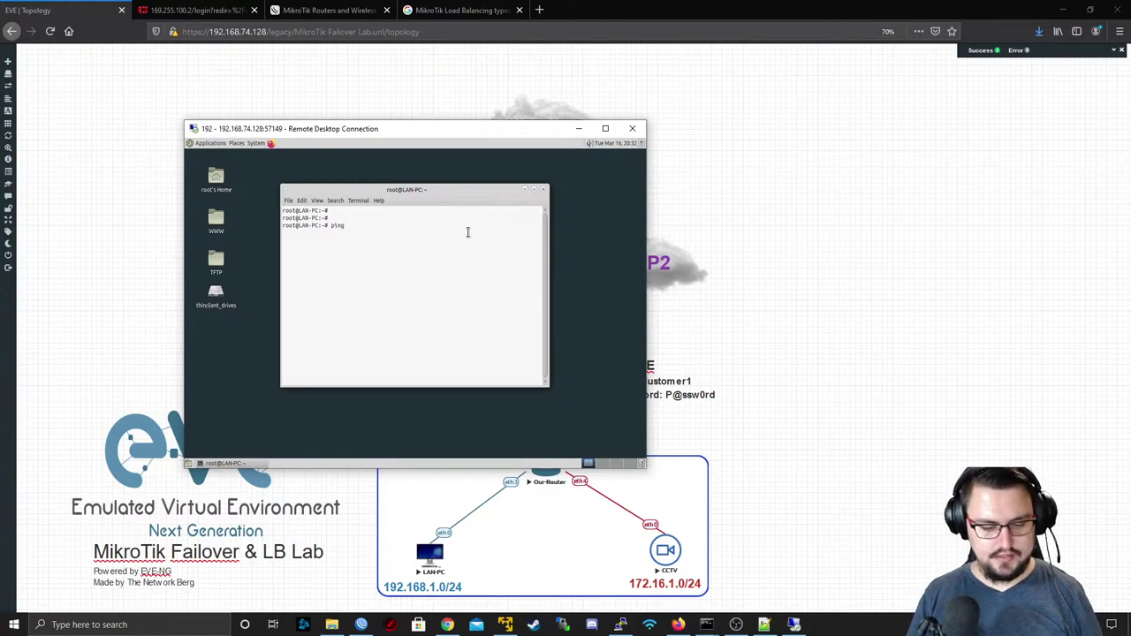
pyautogui.write('8.8.8.8')
pyautogui.press('Return')
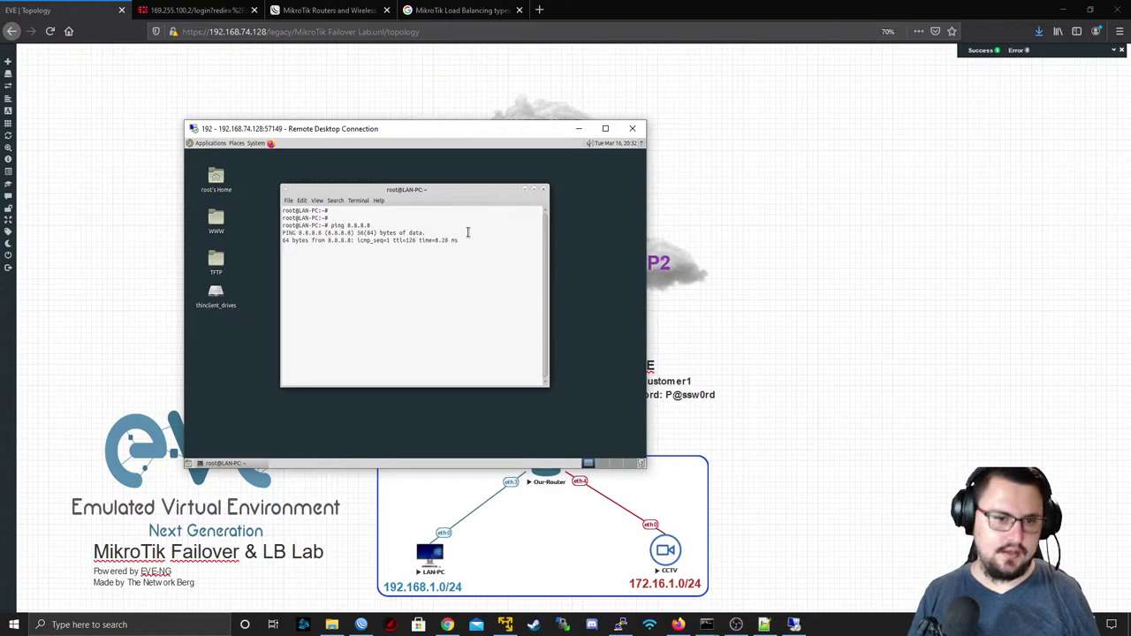
pyautogui.hotkey('ctrl', 'c')
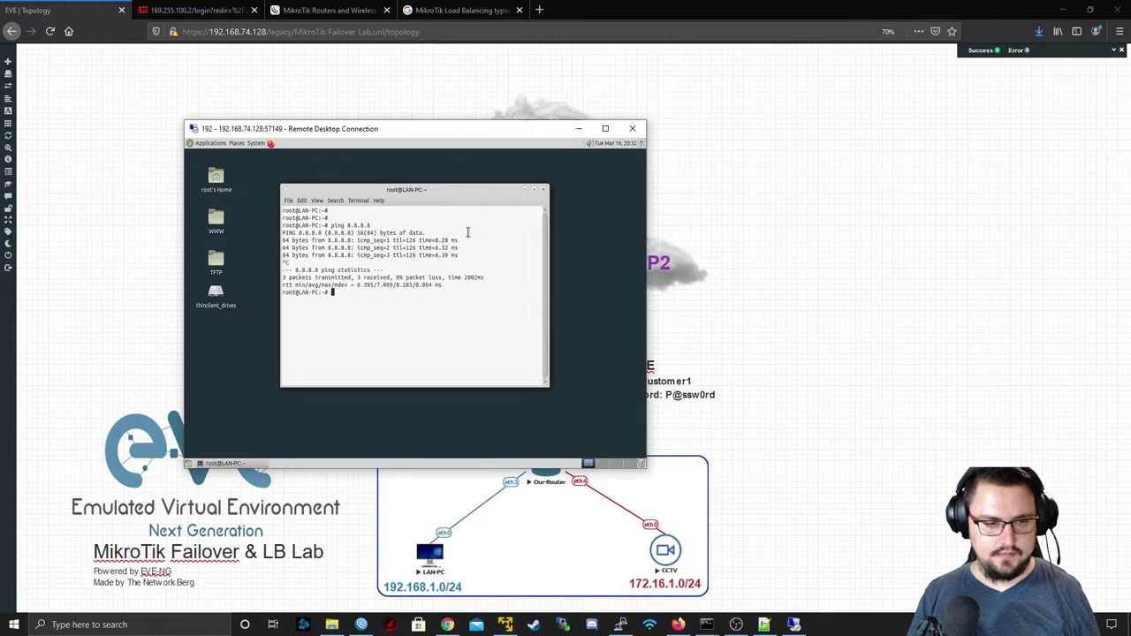
# - Run a traceroute to 8.8.8.8, fixing tracert to traceroute; the first hop is 192.168.1.1
pyautogui.write('tracert')
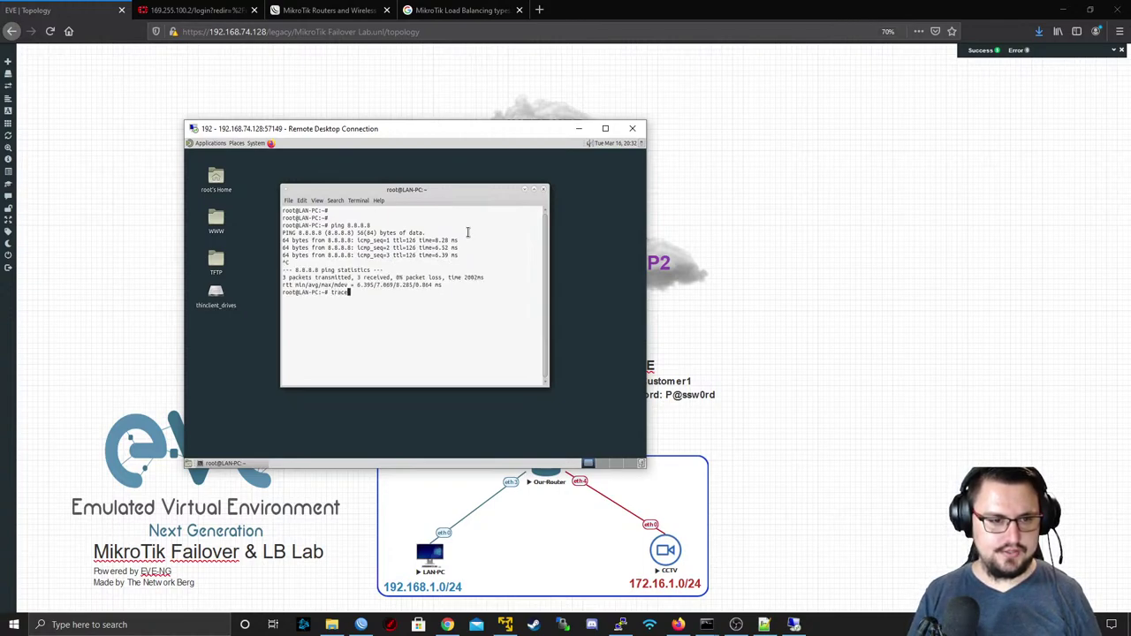
pyautogui.write(' 8.8.8.8')
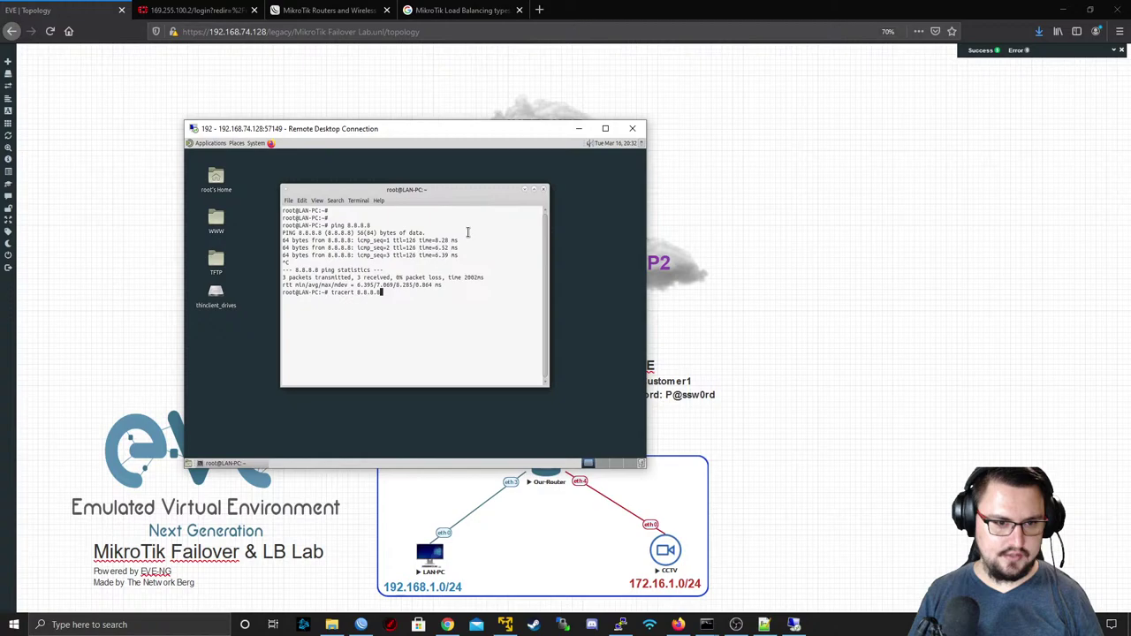
pyautogui.press('Return')
pyautogui.press('Up')
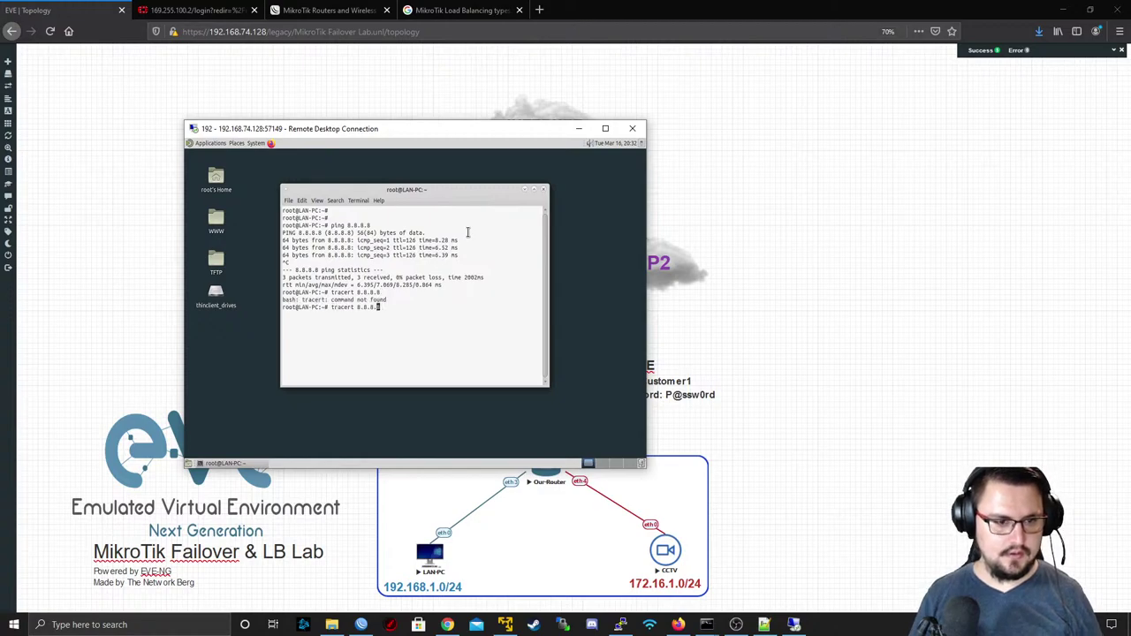
pyautogui.press('Left')
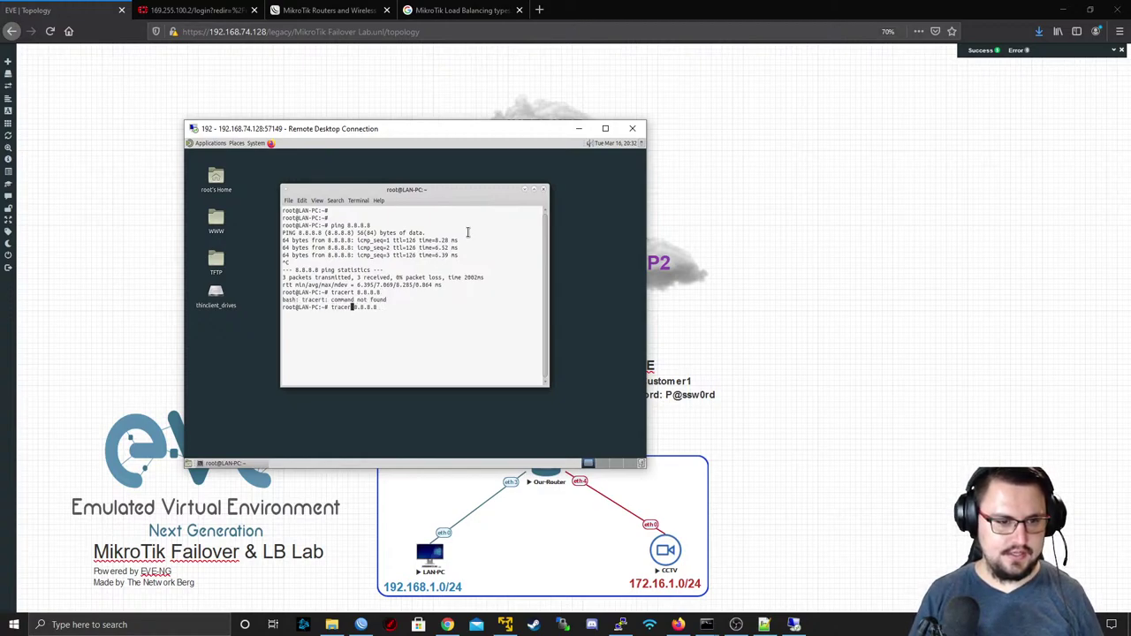
pyautogui.write('oute')
pyautogui.press('Return')
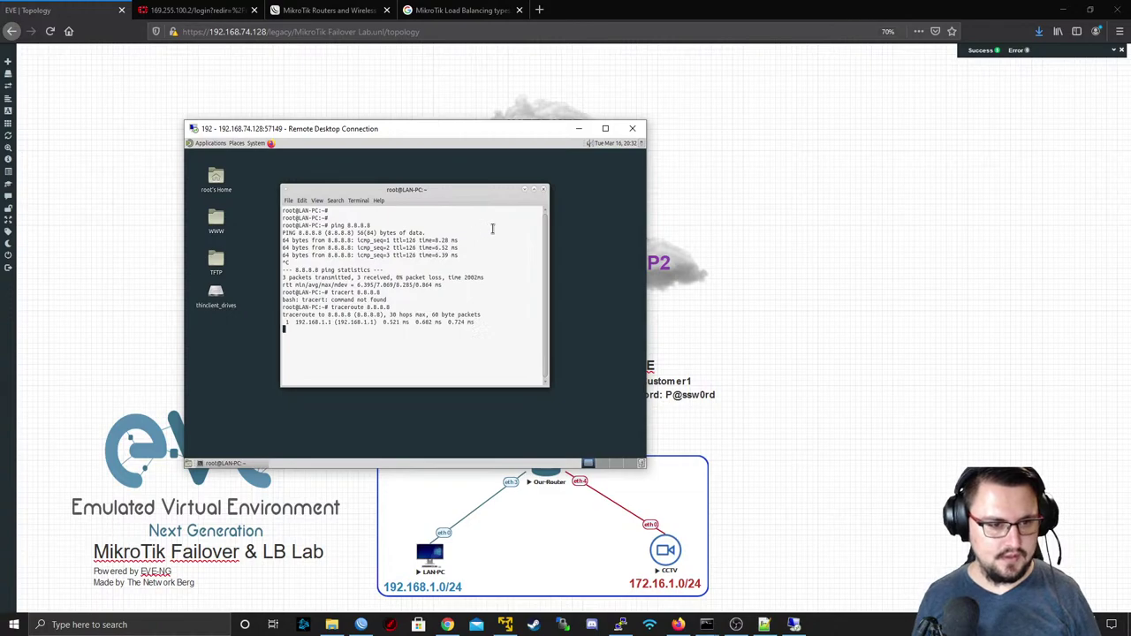
pyautogui.tripleClick(318, 328)
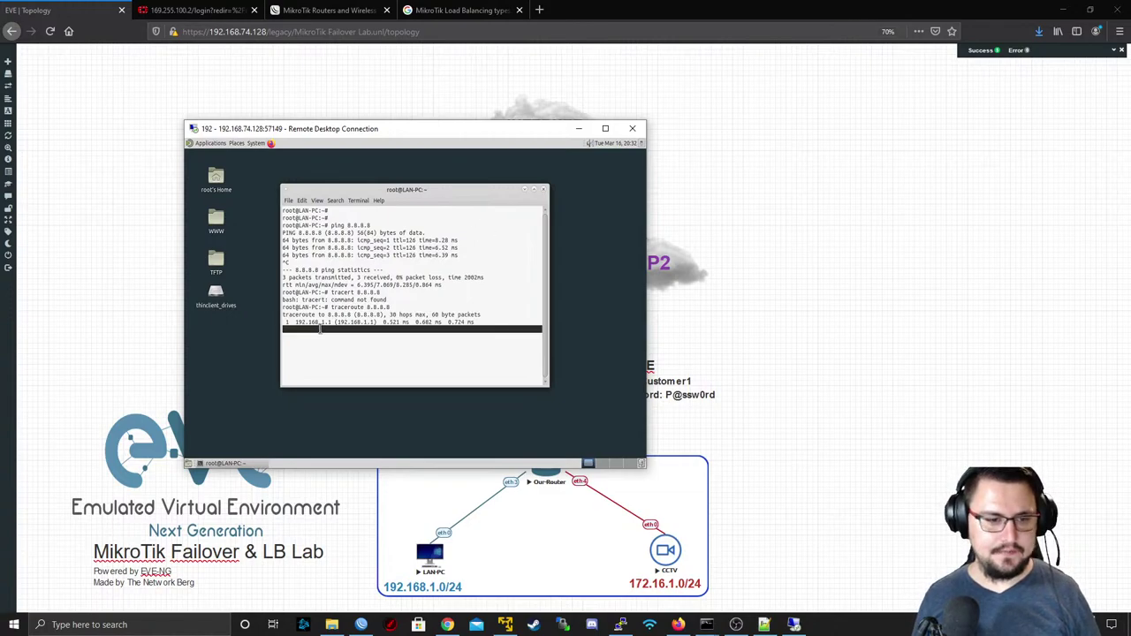
# - Move the LAN-PC remote desktop aside and launch the CCTV node's remote desktop
pyautogui.moveTo(298, 132); pyautogui.dragTo(206, 70)
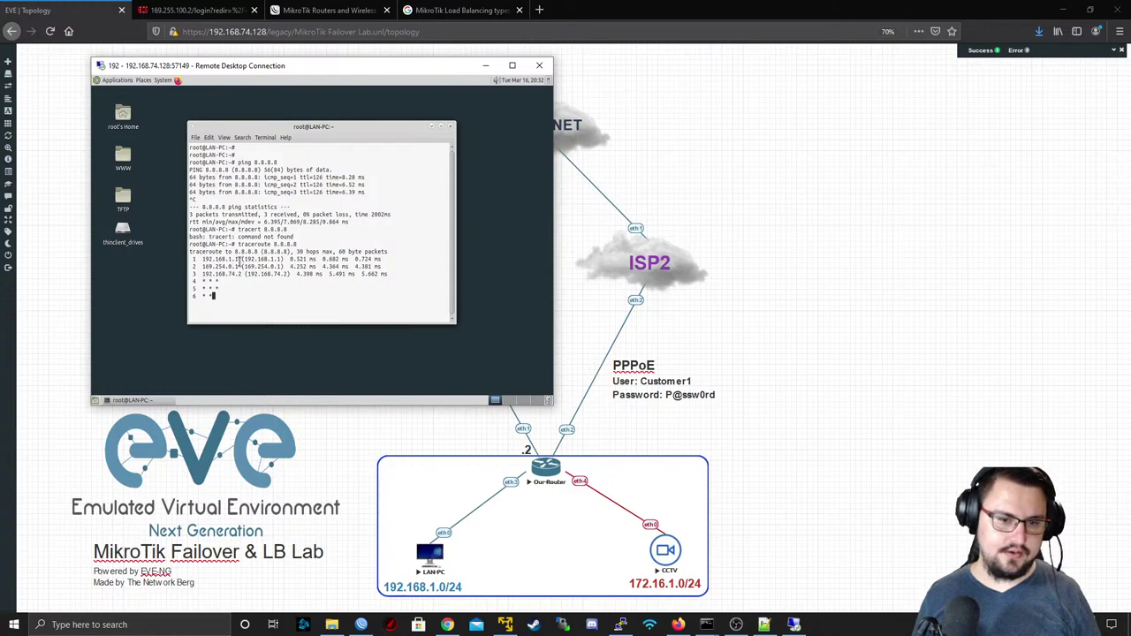
pyautogui.moveTo(288, 70); pyautogui.dragTo(249, 82)
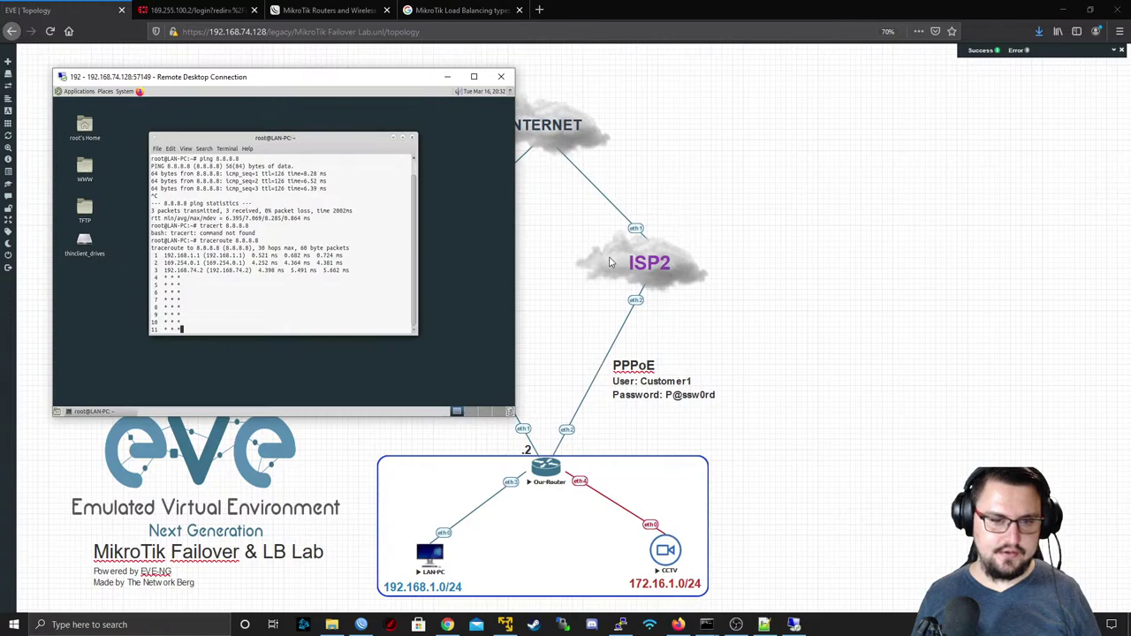
pyautogui.click(667, 570)
# - Connect and log in to the CCTV remote desktop, accepting the connection warning
pyautogui.click(603, 381)
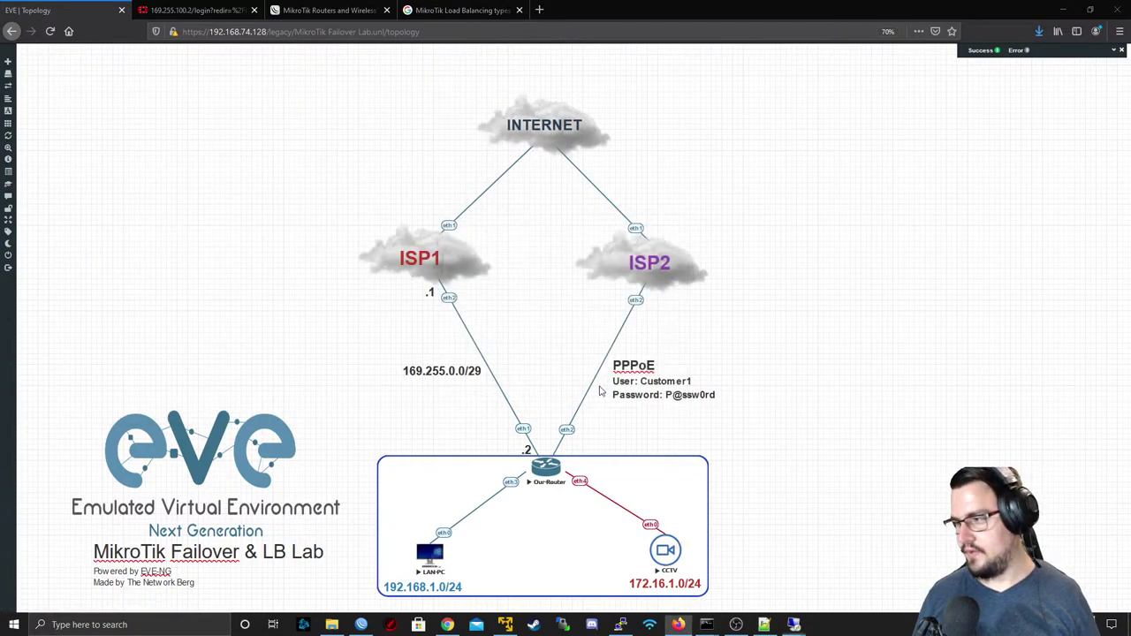
pyautogui.click(643, 373)
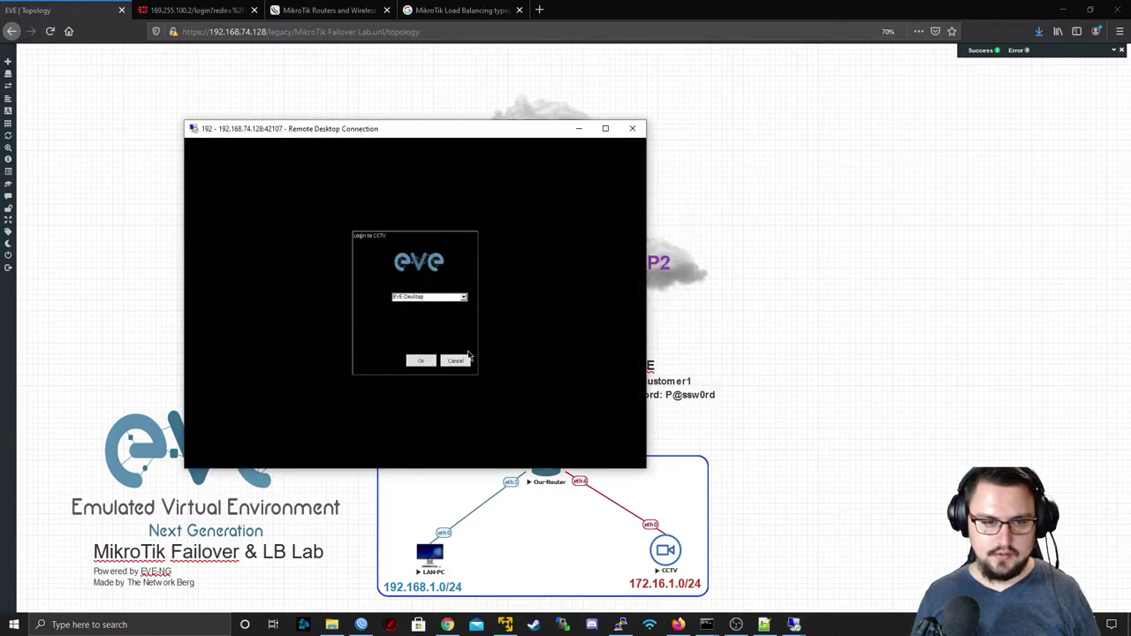
pyautogui.click(422, 361)
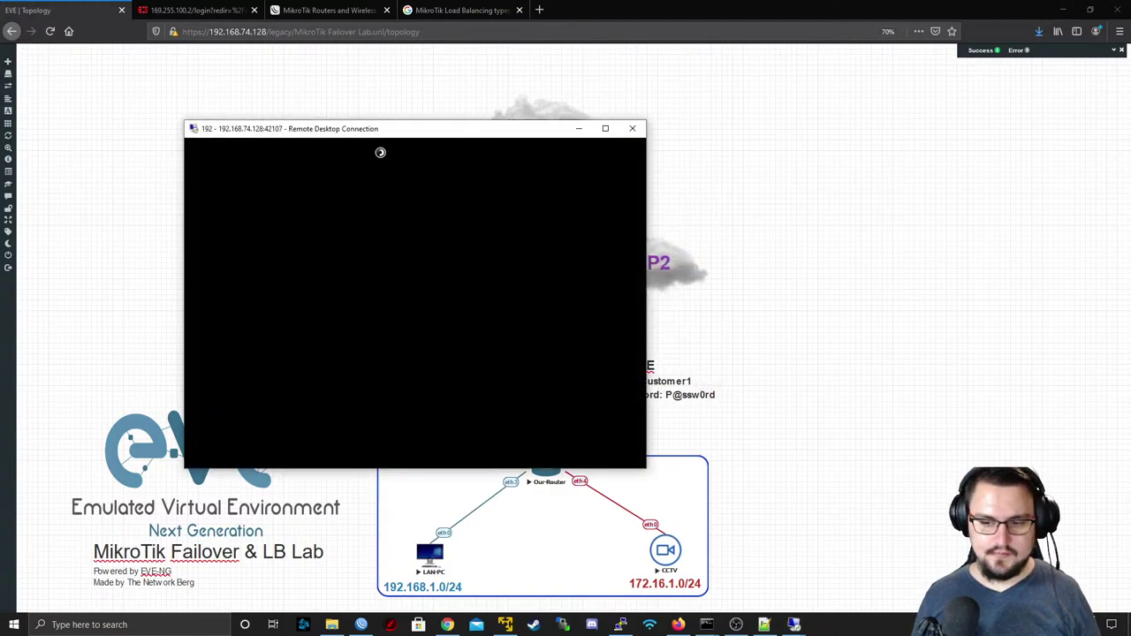
pyautogui.moveTo(480, 129); pyautogui.dragTo(807, 46)
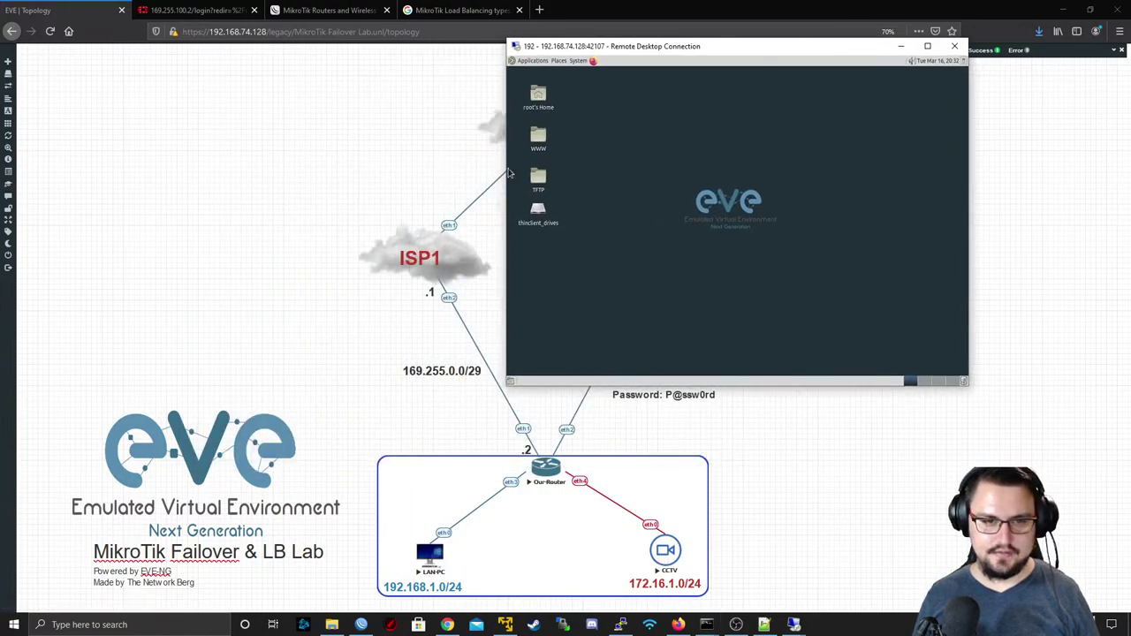
# - Run traceroute 8.8.8.8 in a CCTV terminal via 172.16.1.1, then minimize the window
pyautogui.click(540, 61)
pyautogui.moveTo(566, 160)
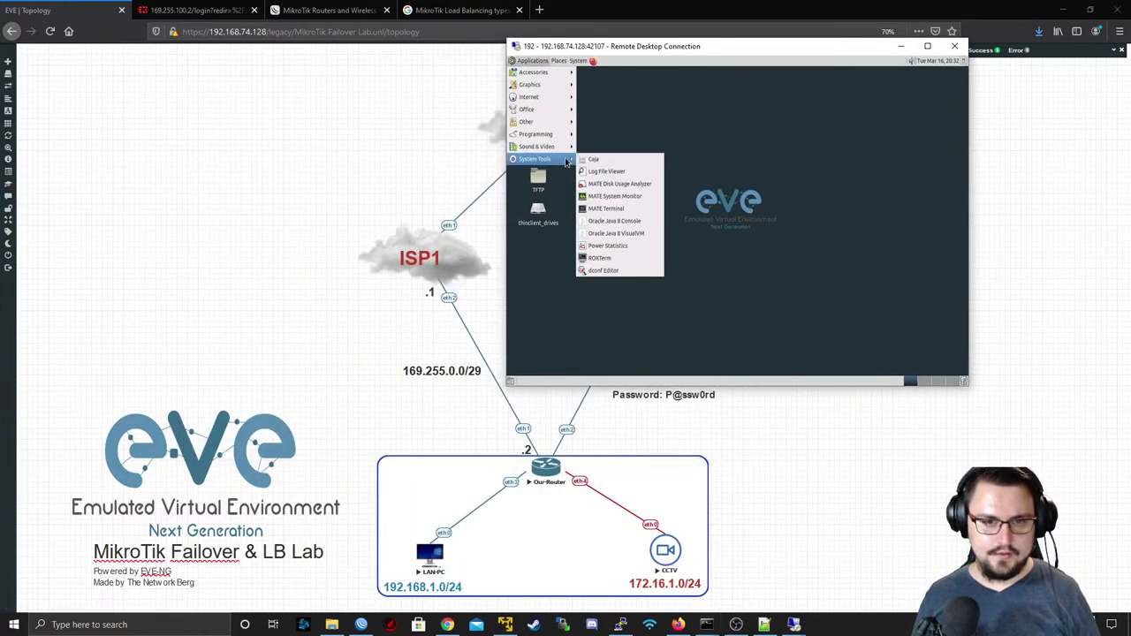
pyautogui.click(620, 208)
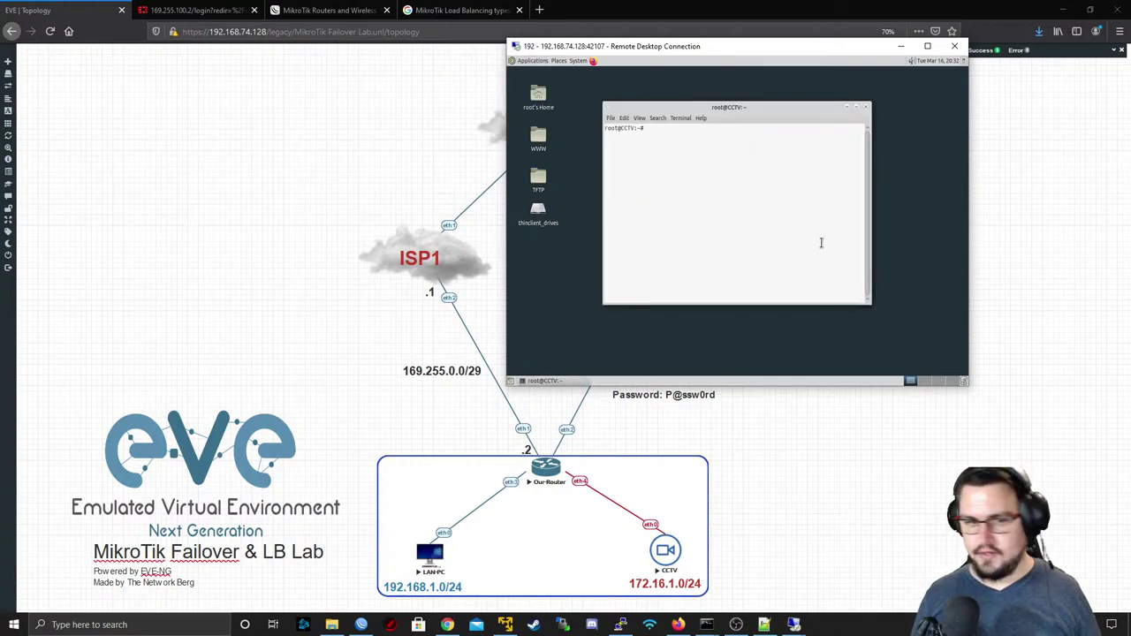
pyautogui.write('tracero')
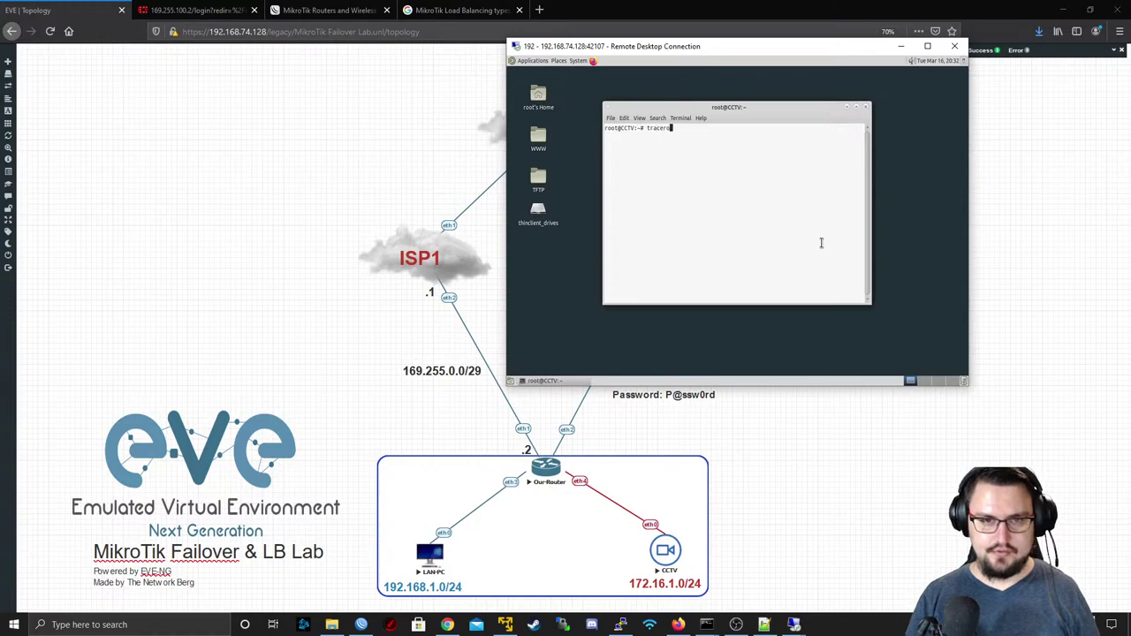
pyautogui.write('ute 8.8.8.8')
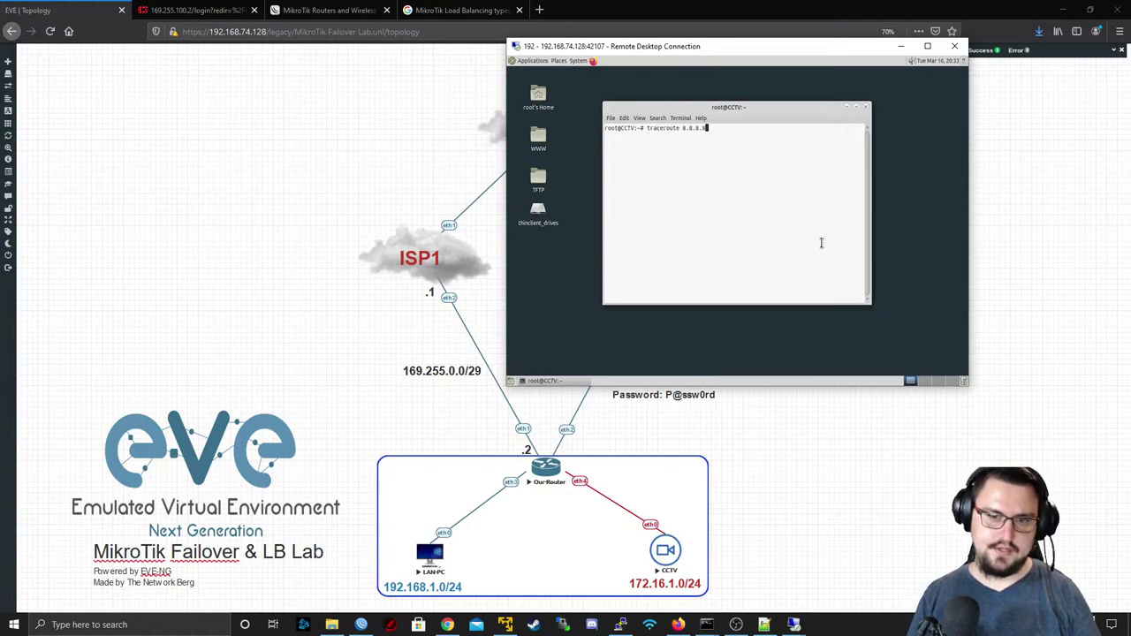
pyautogui.press('Return')
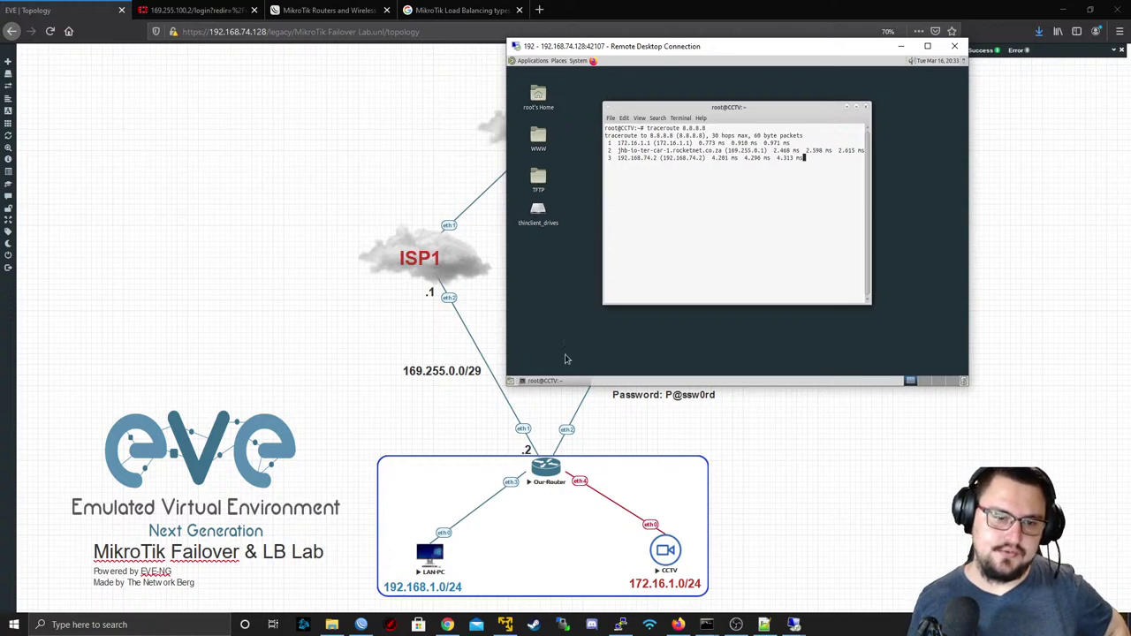
pyautogui.click(901, 46)
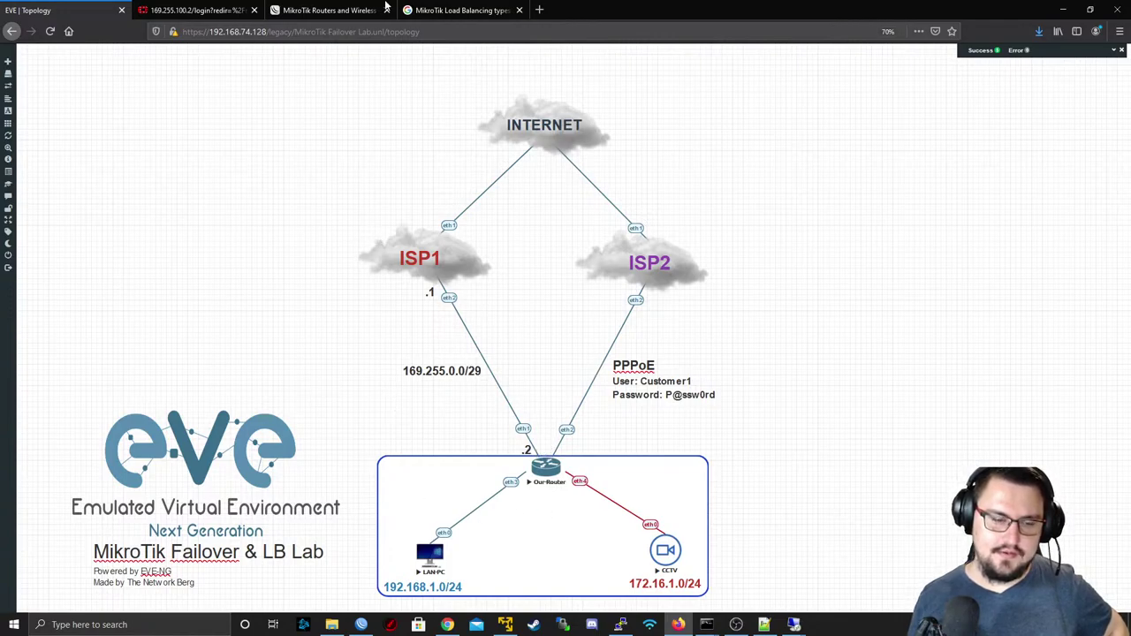
pyautogui.click(452, 10)
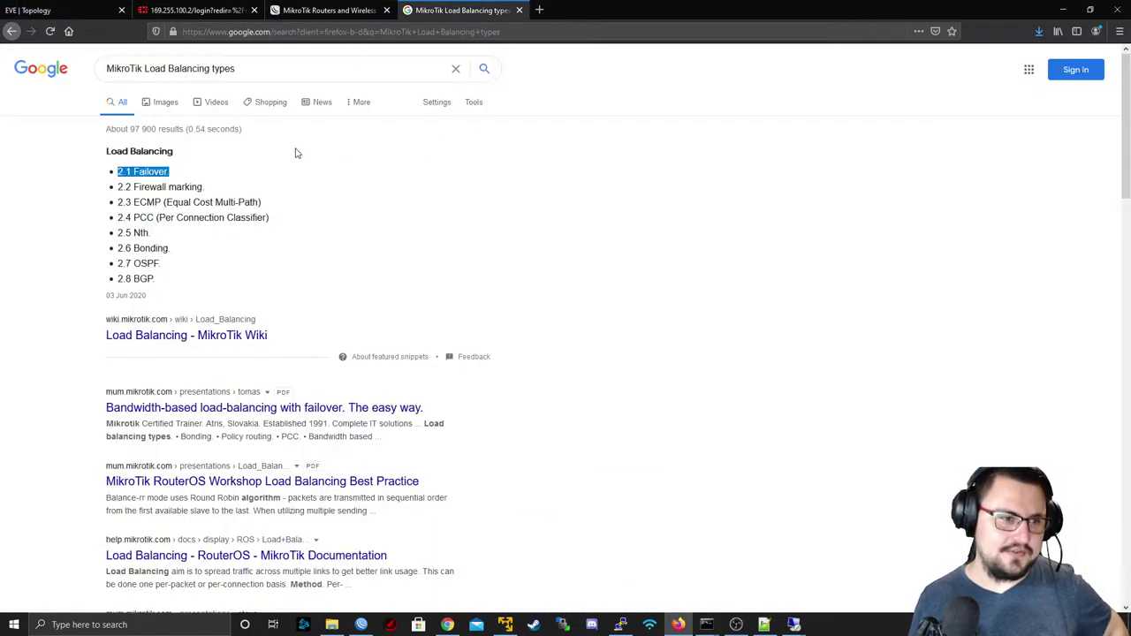
pyautogui.moveTo(132, 186); pyautogui.dragTo(187, 202)
pyautogui.click(220, 182)
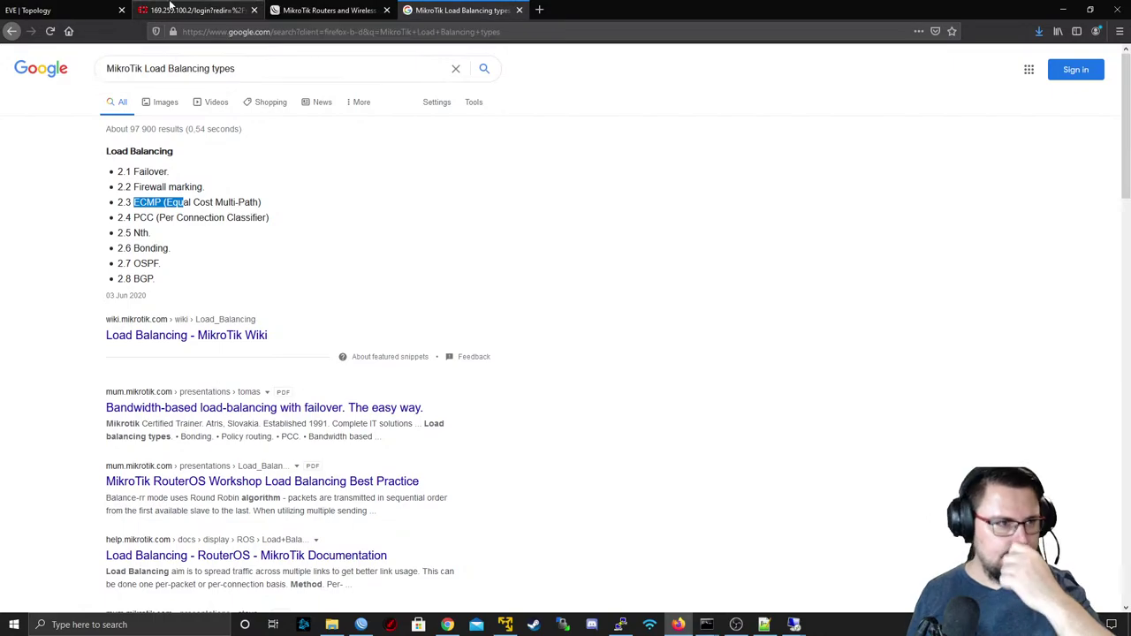
pyautogui.click(80, 10)
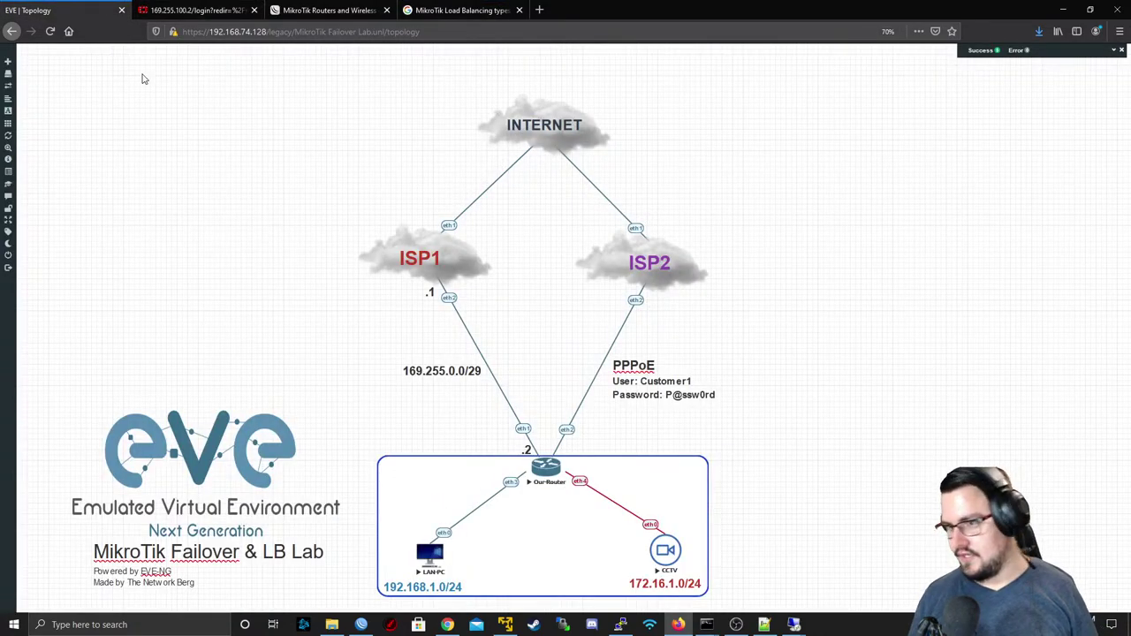
pyautogui.click(294, 9)
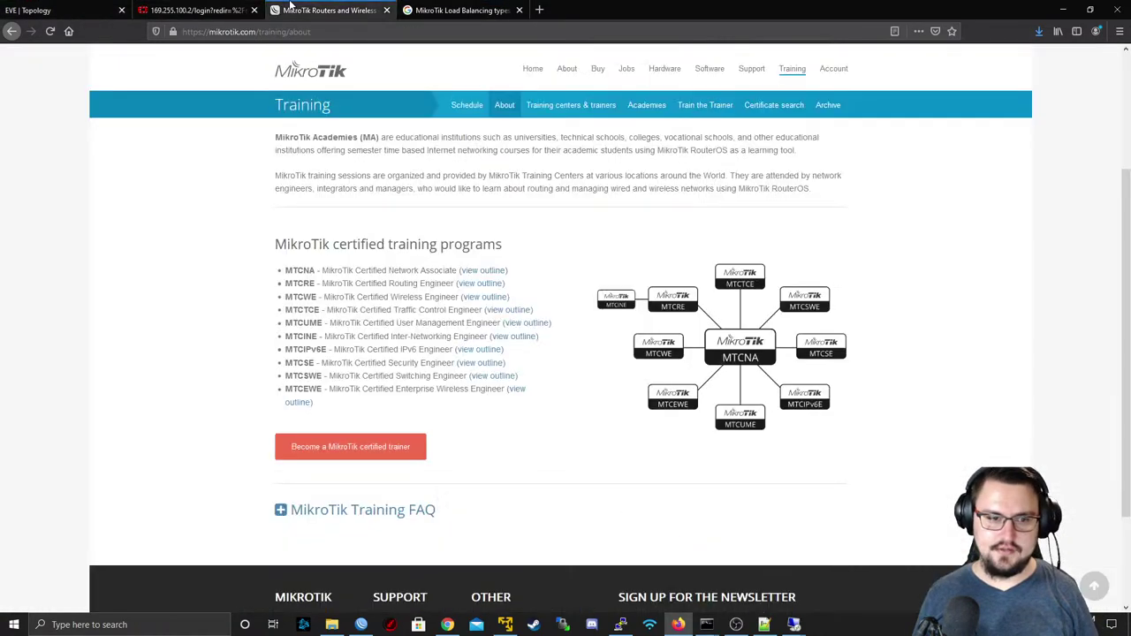
pyautogui.click(117, 8)
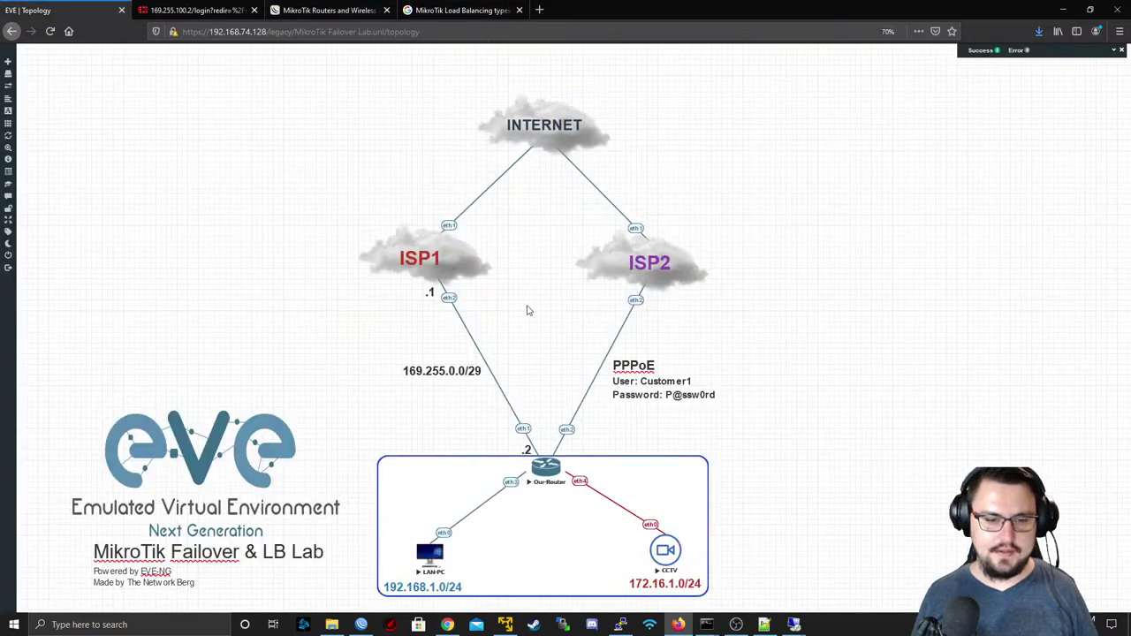
pyautogui.press('alt')
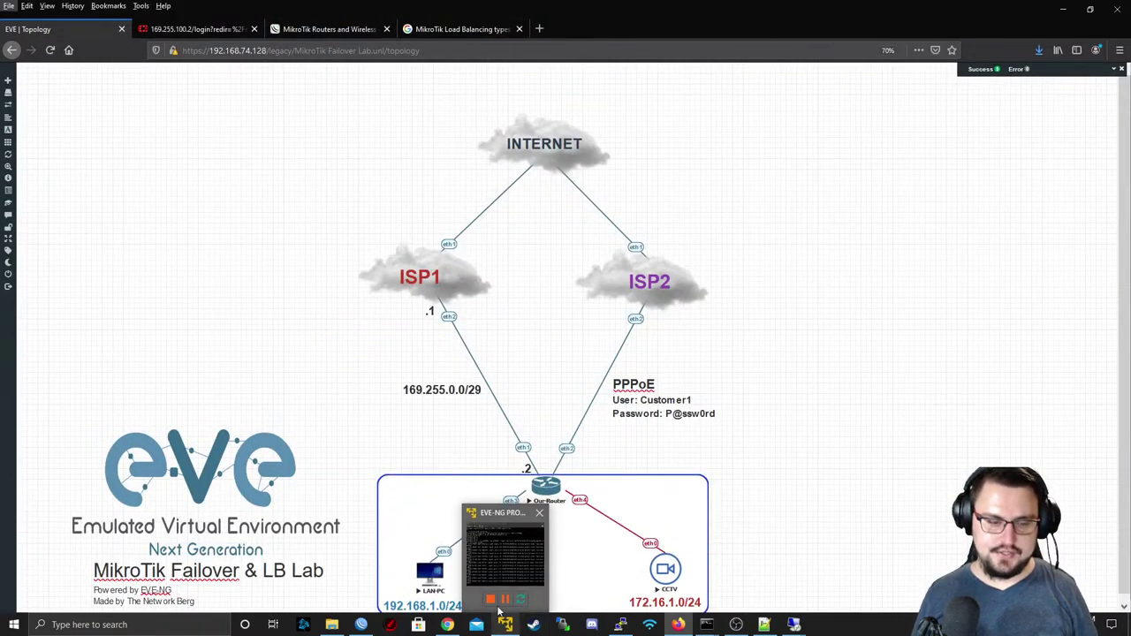
pyautogui.moveTo(621, 625)
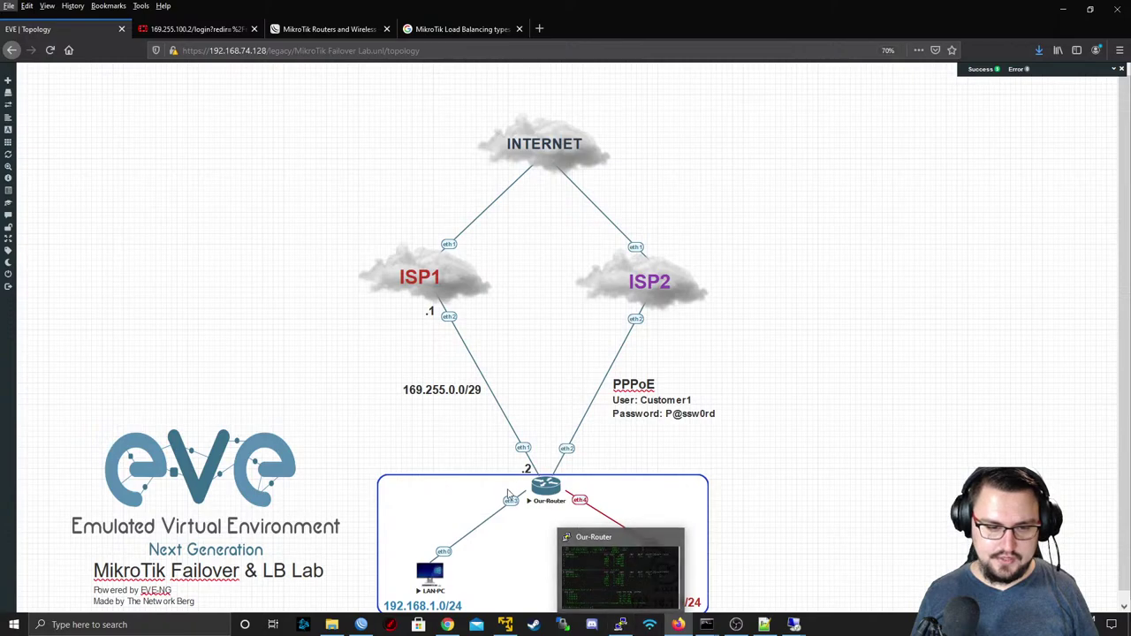
# - Disable both prerouting mangle rules in WinBox's firewall Mangle list
pyautogui.moveTo(361, 625)
pyautogui.click(356, 558)
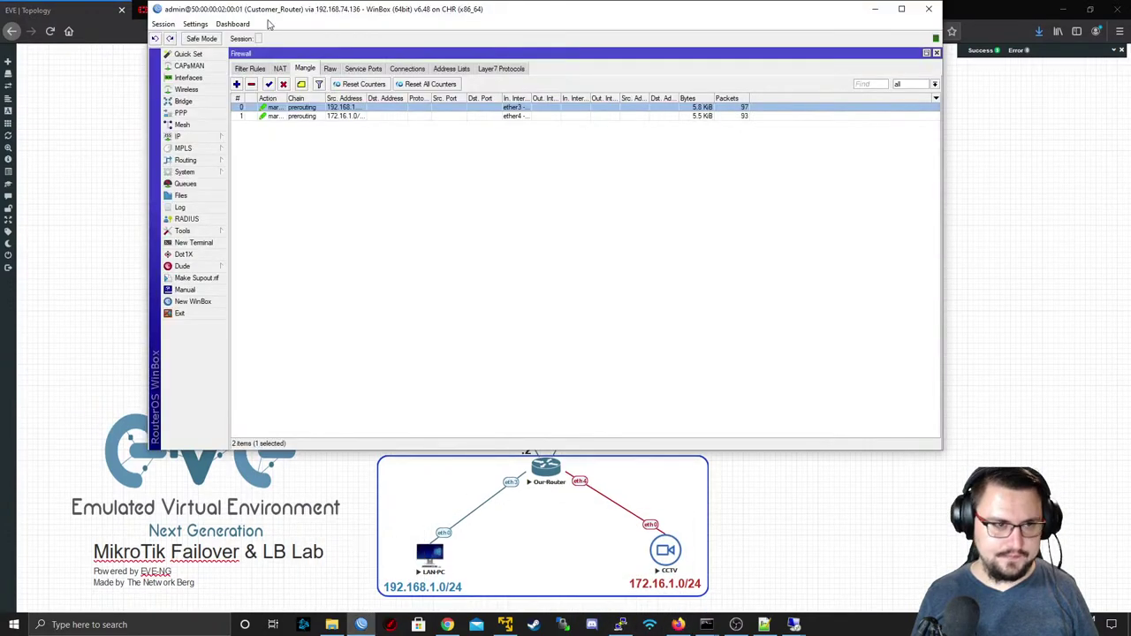
pyautogui.keyDown('shift'); pyautogui.click(285, 115); pyautogui.keyUp('shift')
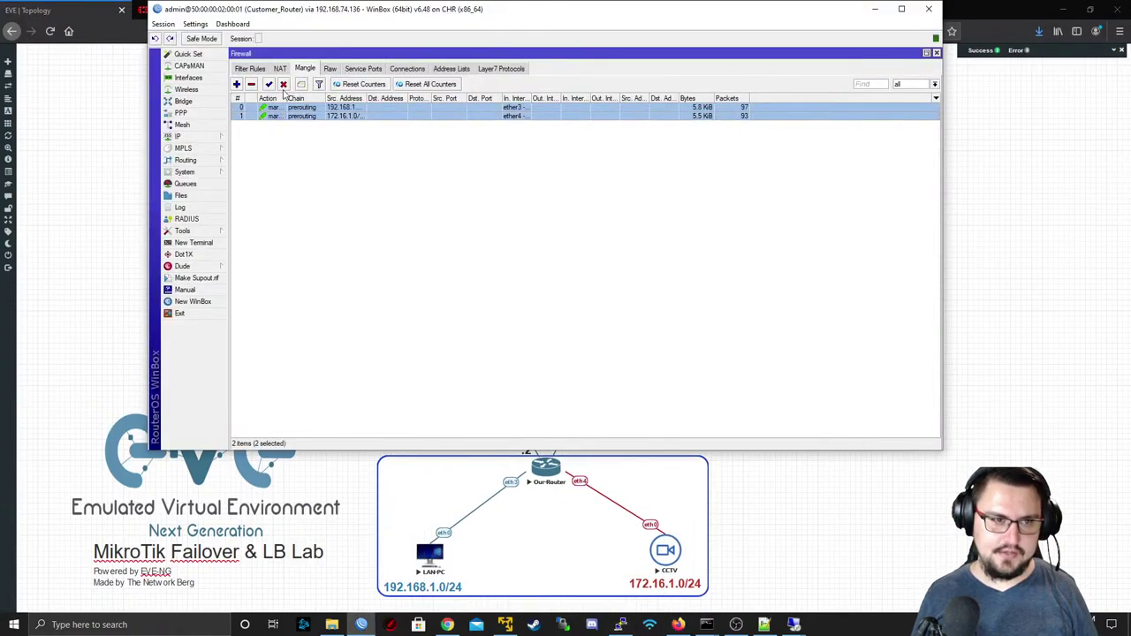
pyautogui.click(283, 84)
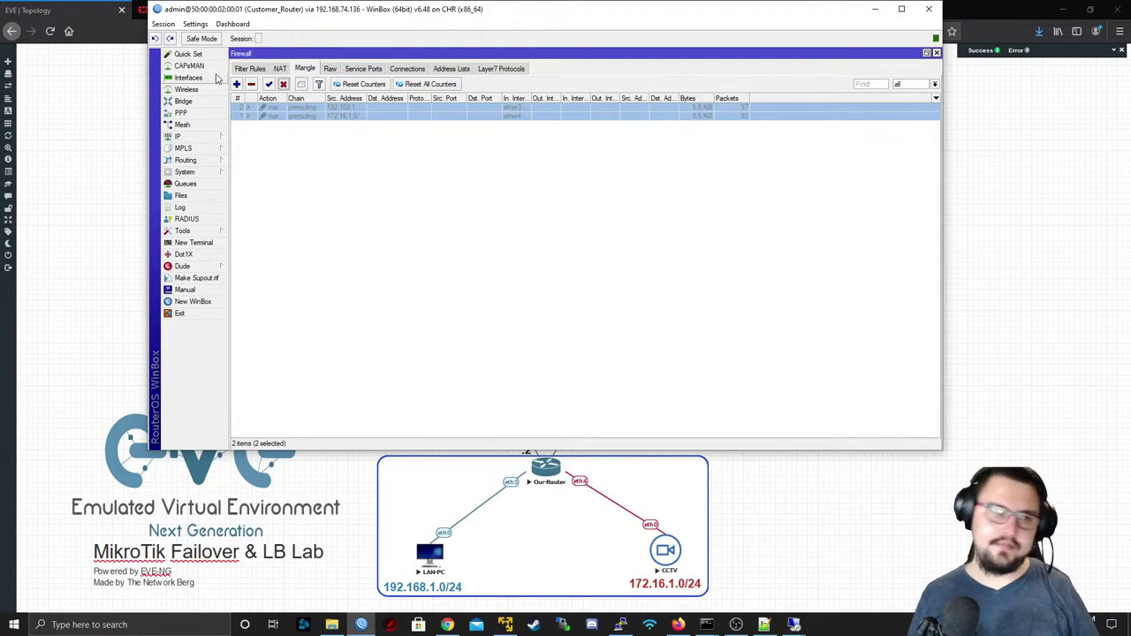
pyautogui.click(178, 136)
# - Disable the TO_ISP1, To_ISP2 and ISP1 (169.255.0.1) default routes in the Route List
pyautogui.click(271, 317)
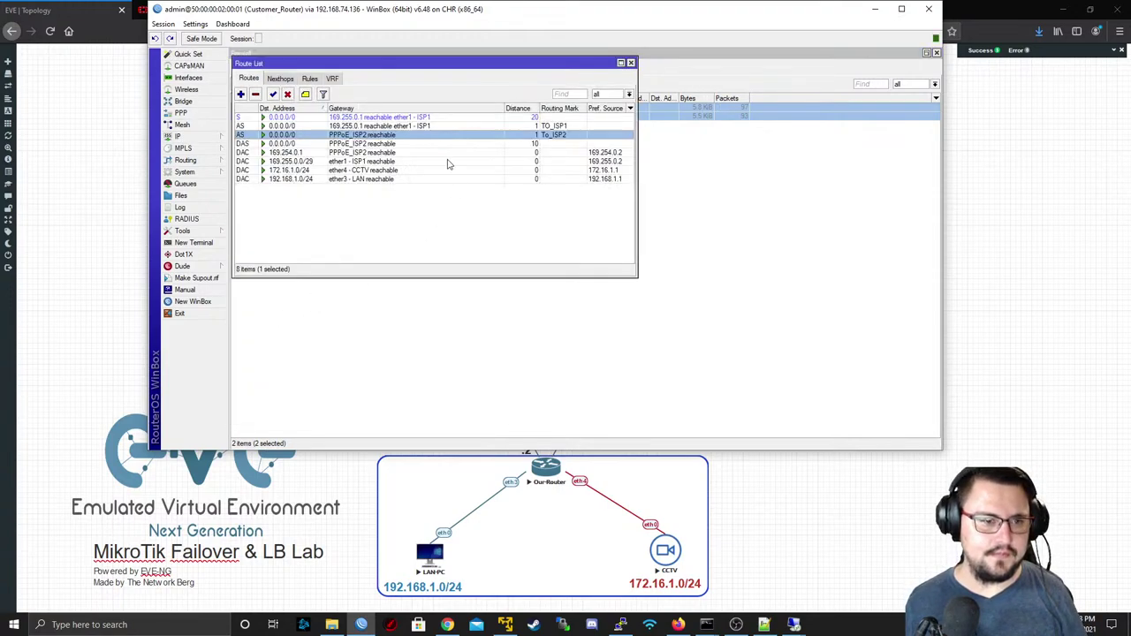
pyautogui.click(326, 144)
pyautogui.click(330, 137)
pyautogui.click(339, 144)
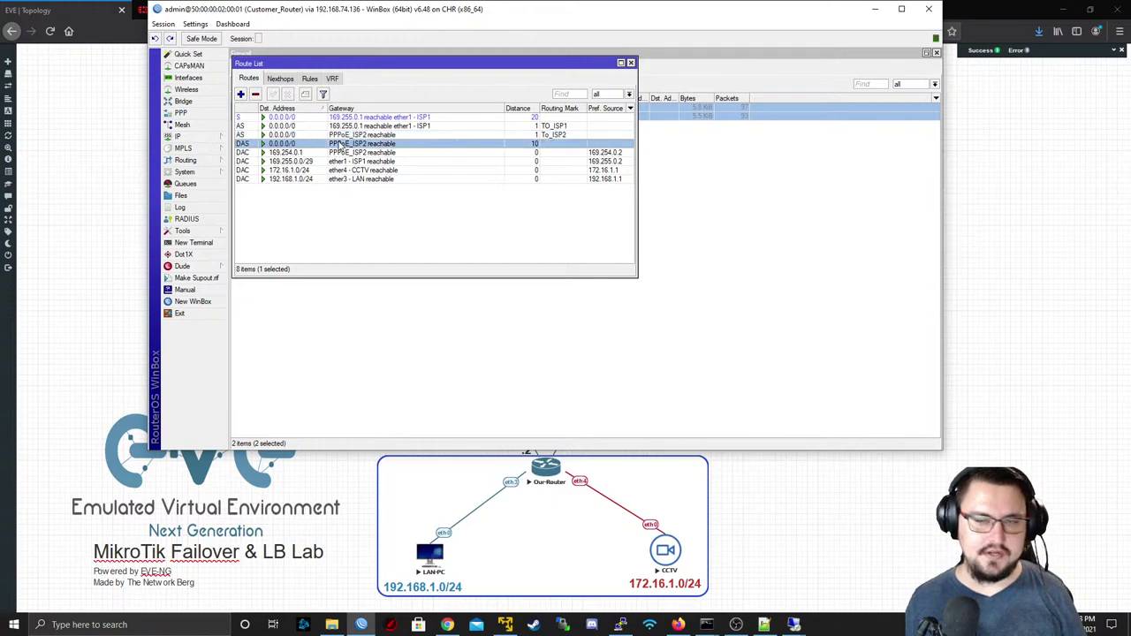
pyautogui.click(337, 136)
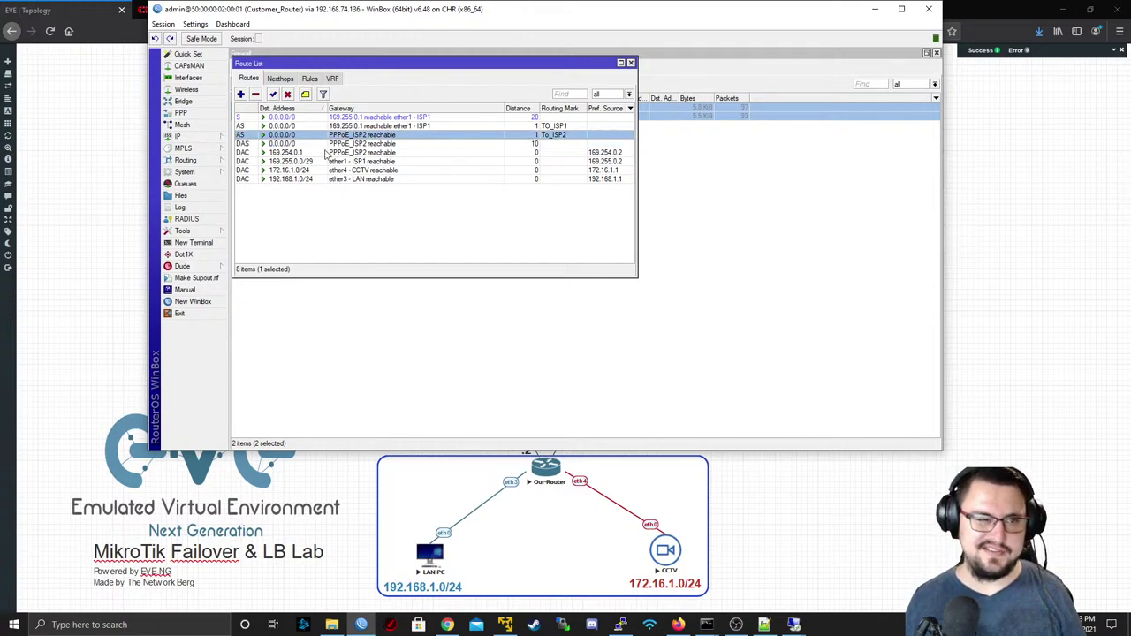
pyautogui.click(325, 152)
pyautogui.click(322, 144)
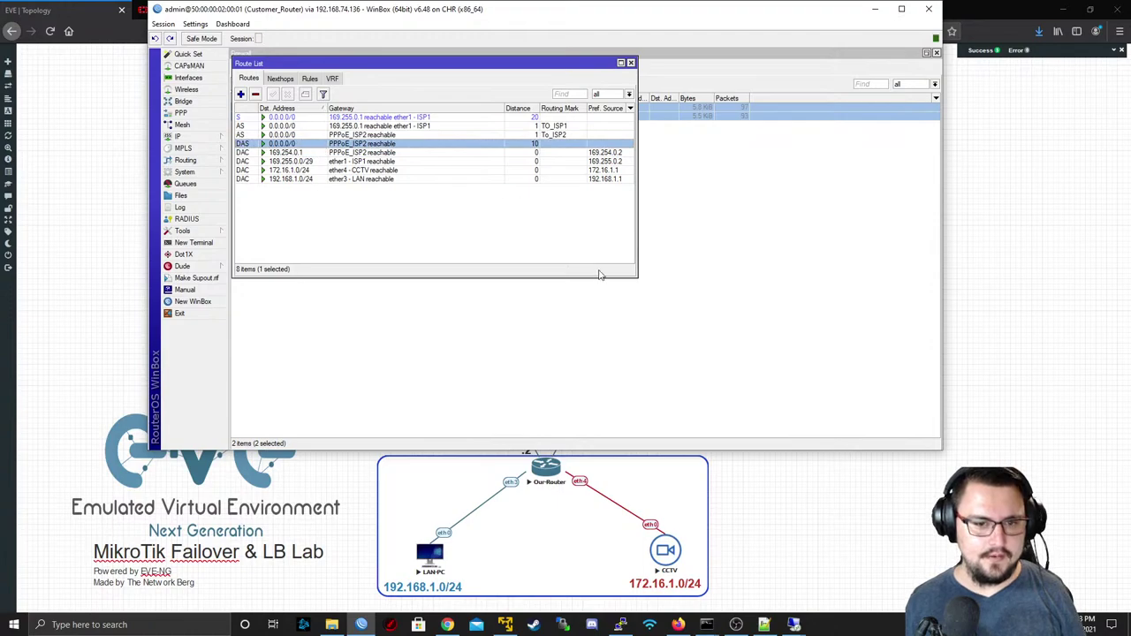
pyautogui.moveTo(638, 284); pyautogui.dragTo(778, 354)
pyautogui.click(331, 127)
pyautogui.keyDown('shift'); pyautogui.click(332, 135); pyautogui.keyUp('shift')
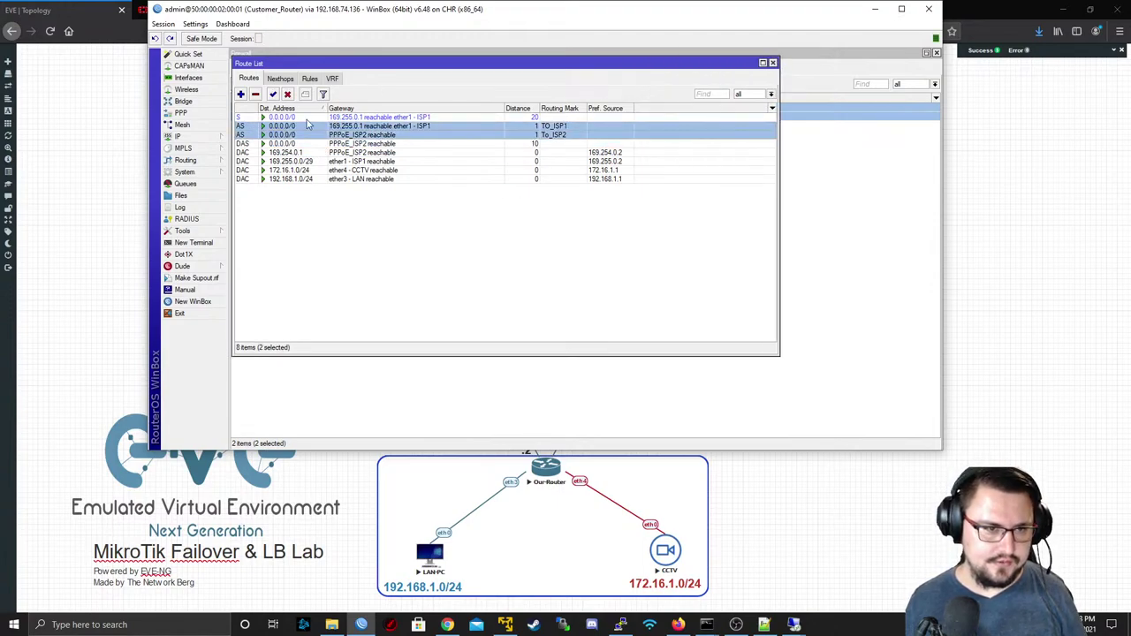
pyautogui.click(287, 93)
pyautogui.click(281, 117)
pyautogui.keyDown('ctrl'); pyautogui.click(292, 143); pyautogui.keyUp('ctrl')
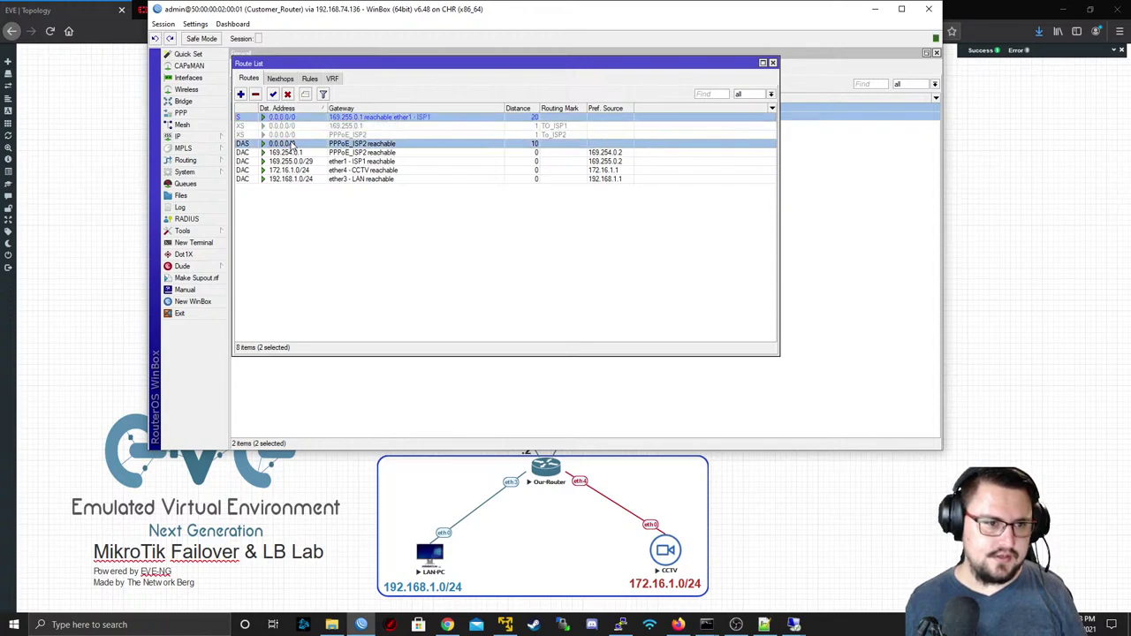
pyautogui.click(287, 94)
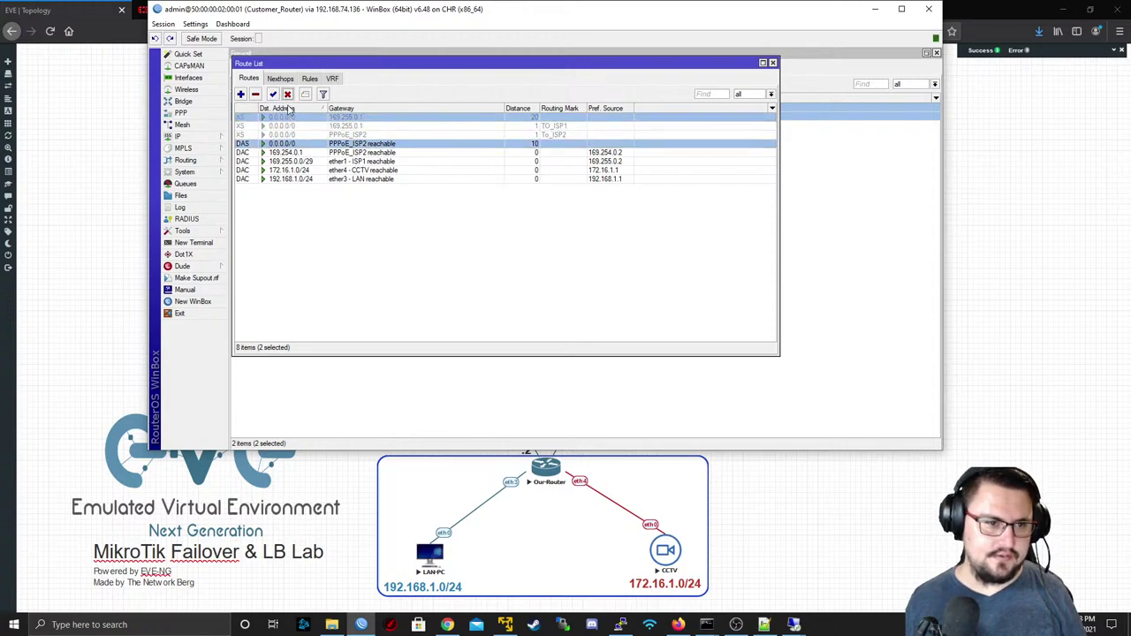
# - Copy the dynamic PPPoE_ISP2 default route into a new static route at distance 10
pyautogui.click(305, 134)
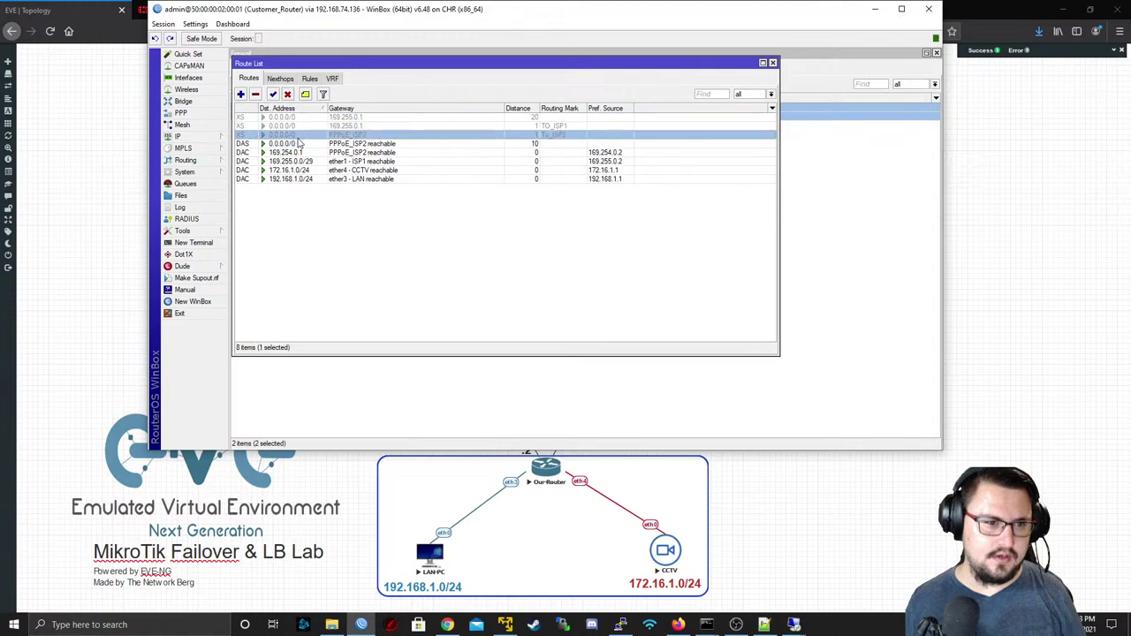
pyautogui.click(297, 144)
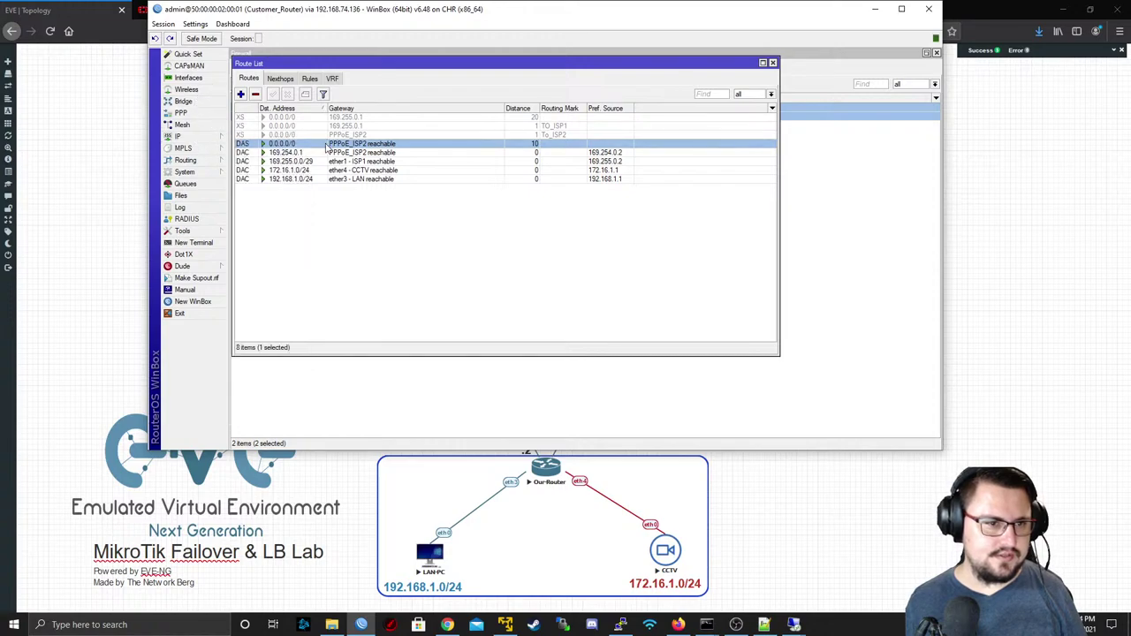
pyautogui.doubleClick(445, 146)
pyautogui.click(782, 200)
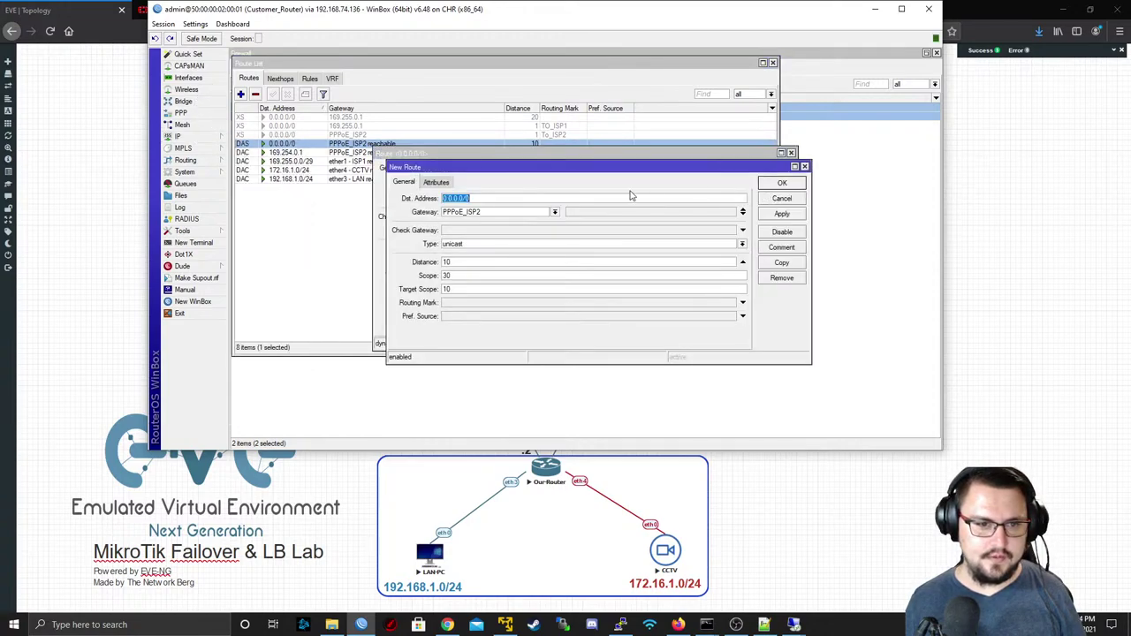
pyautogui.click(782, 214)
pyautogui.click(766, 182)
pyautogui.click(792, 152)
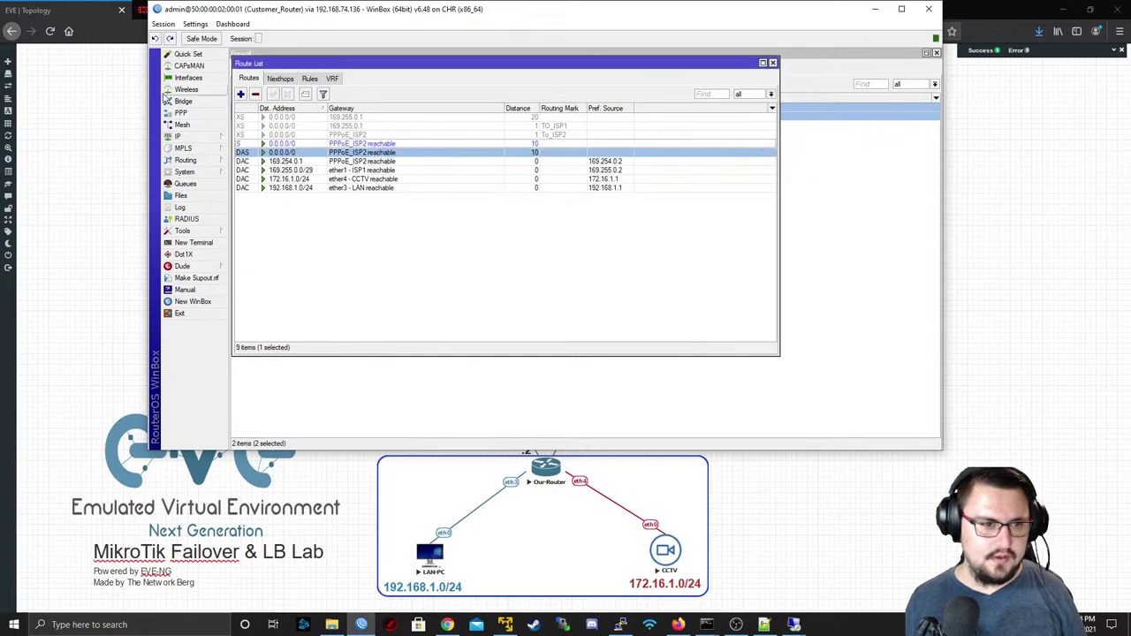
pyautogui.click(264, 143)
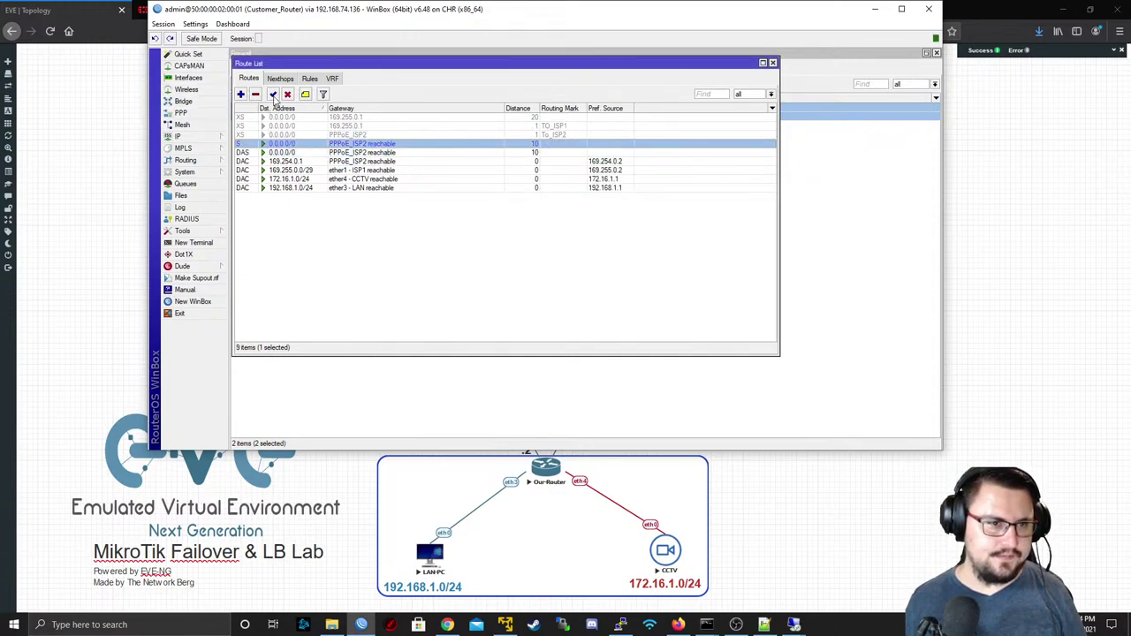
# - Disable the static PPPoE_ISP2 route and set the ether1-ISP1 DHCP client's Add Default Route to no
pyautogui.click(287, 94)
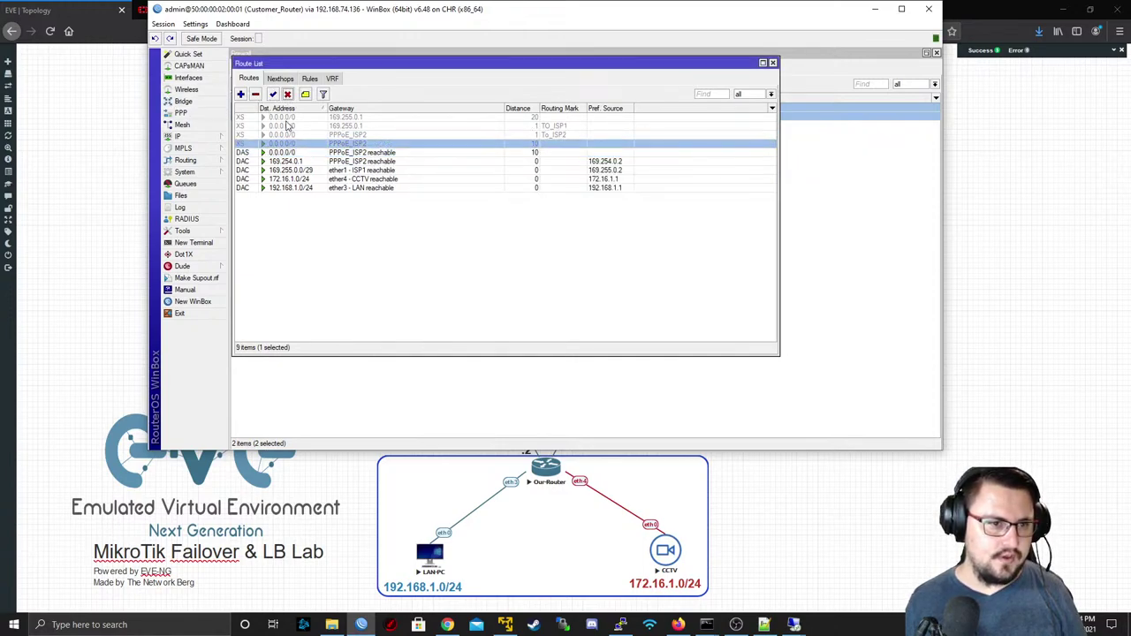
pyautogui.click(193, 135)
pyautogui.click(253, 184)
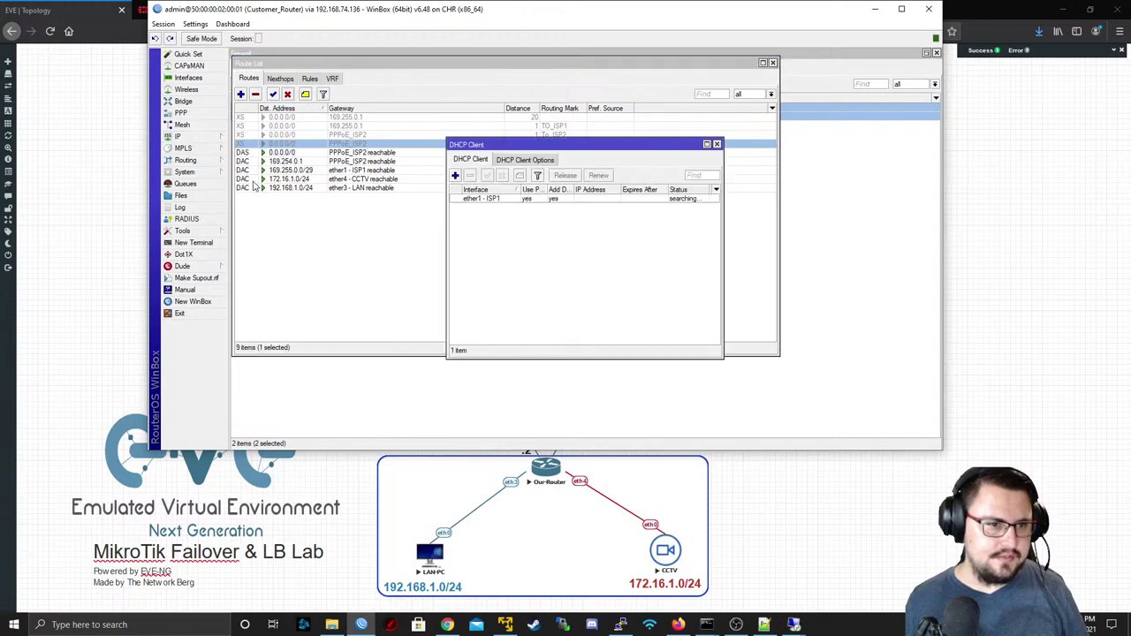
pyautogui.doubleClick(552, 199)
pyautogui.click(556, 239)
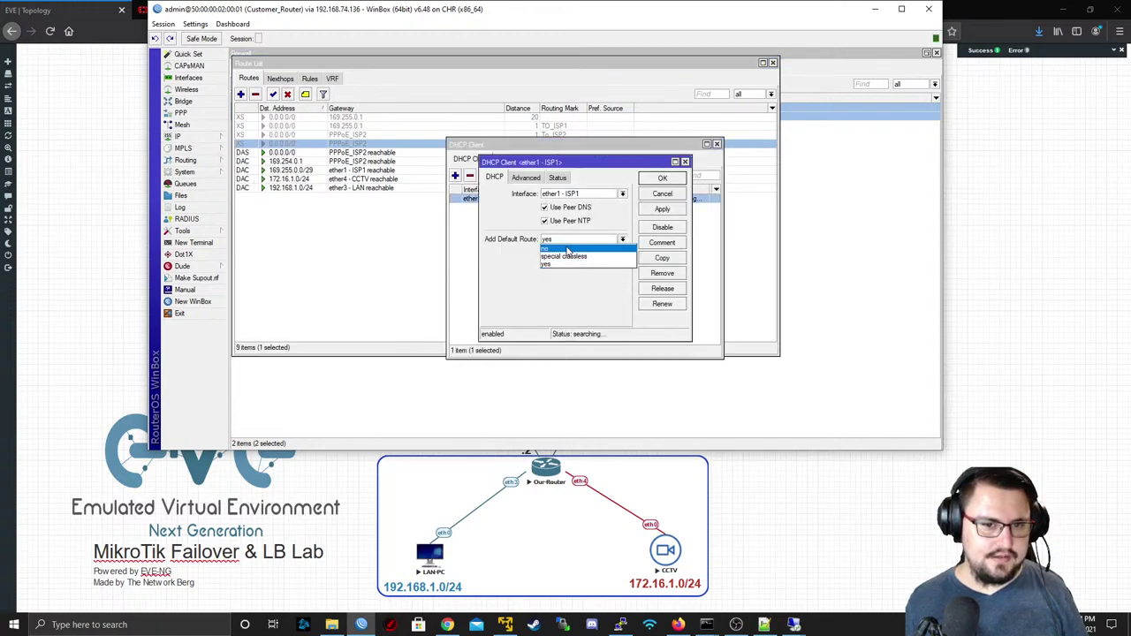
pyautogui.click(555, 264)
pyautogui.click(663, 209)
pyautogui.click(662, 178)
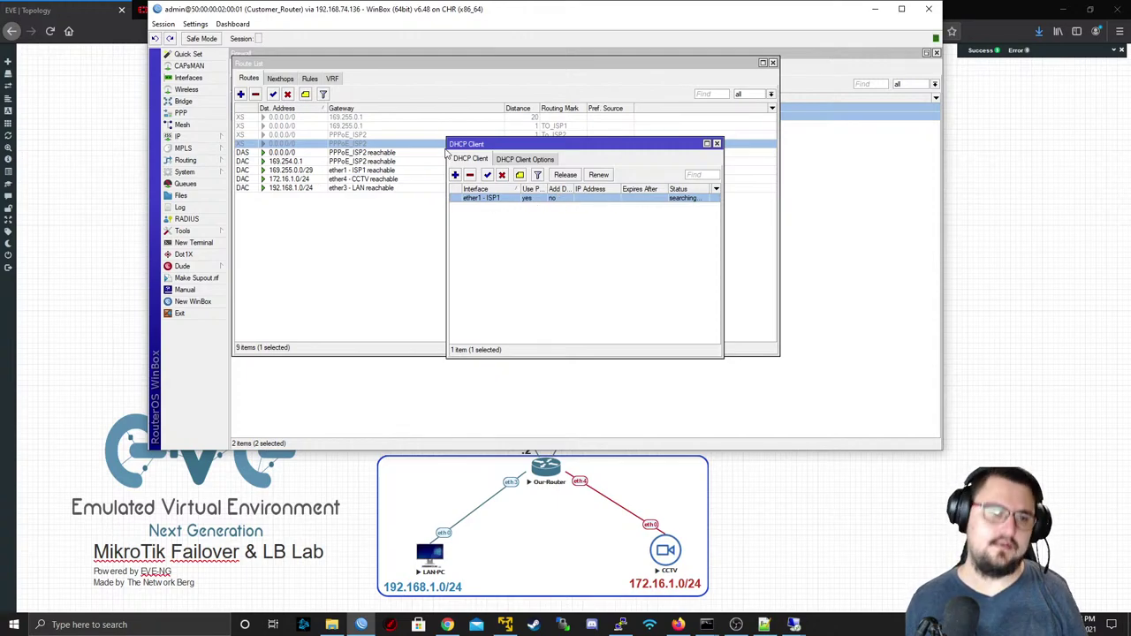
pyautogui.click(188, 78)
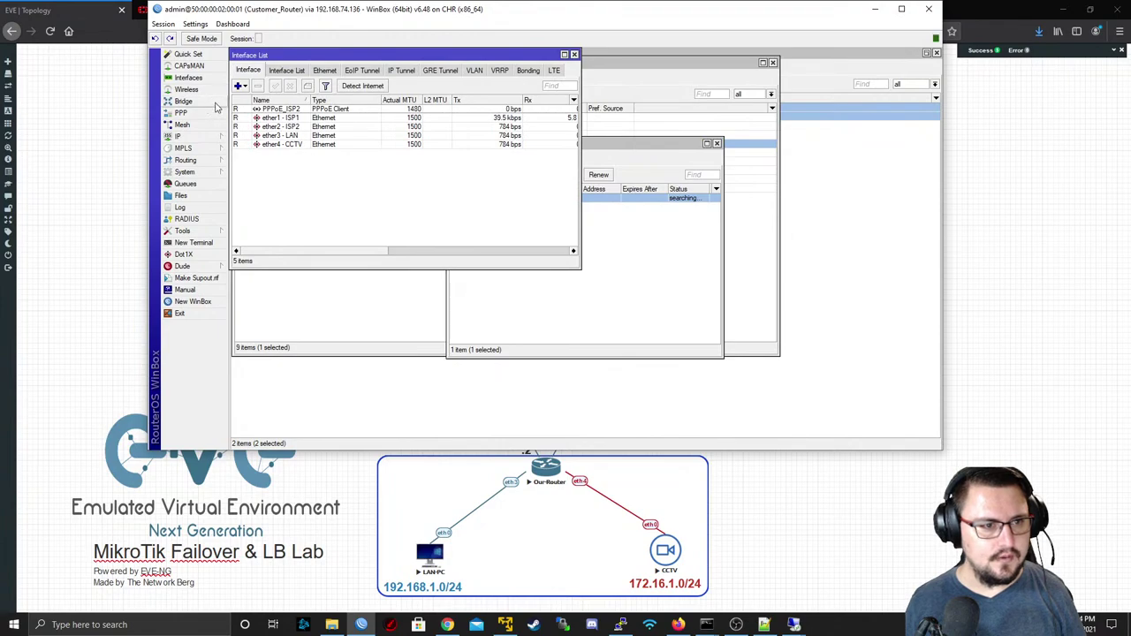
# - Remove the PPPoE default route from the Route List
pyautogui.click(412, 312)
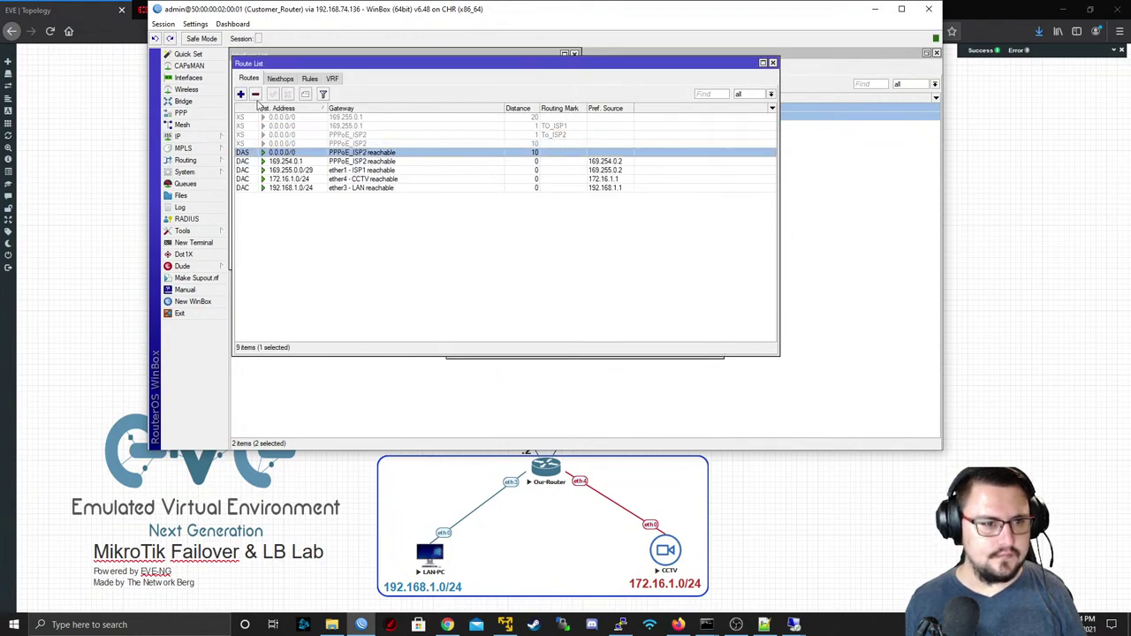
pyautogui.click(255, 94)
pyautogui.click(318, 180)
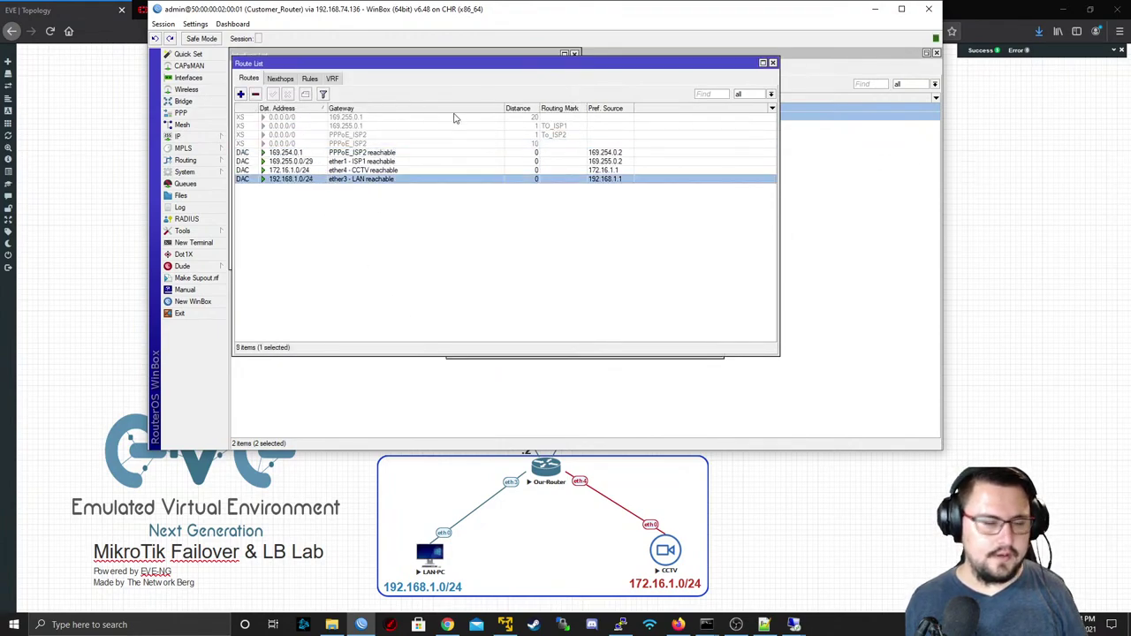
# - Create a new 0.0.0.0/0 route with 169.255.0.1 as its first gateway
pyautogui.click(243, 95)
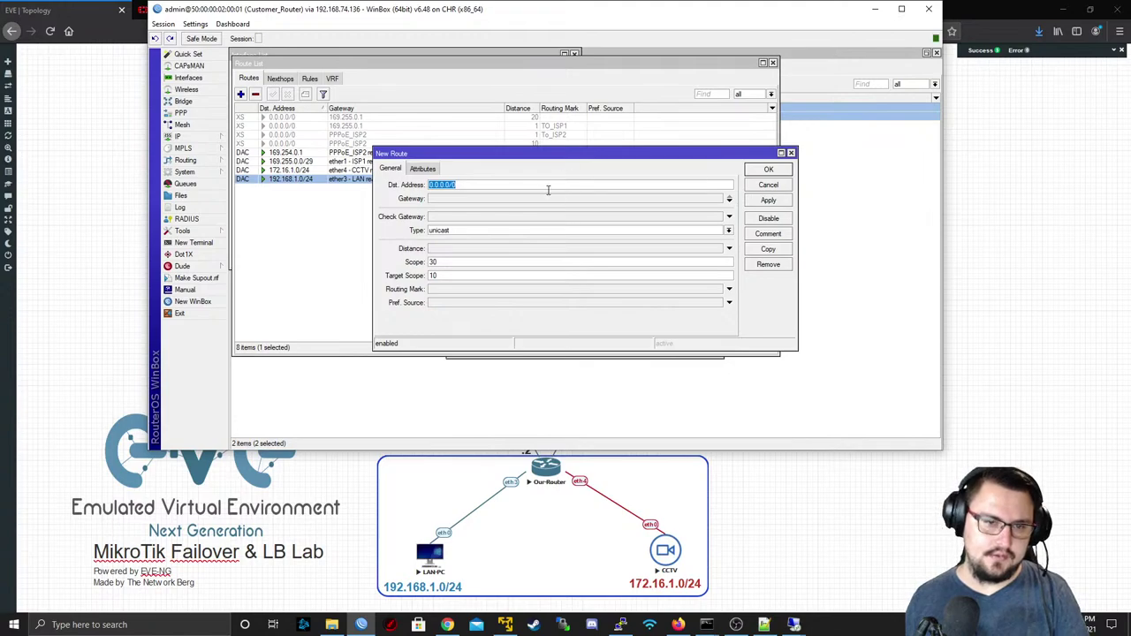
pyautogui.click(460, 200)
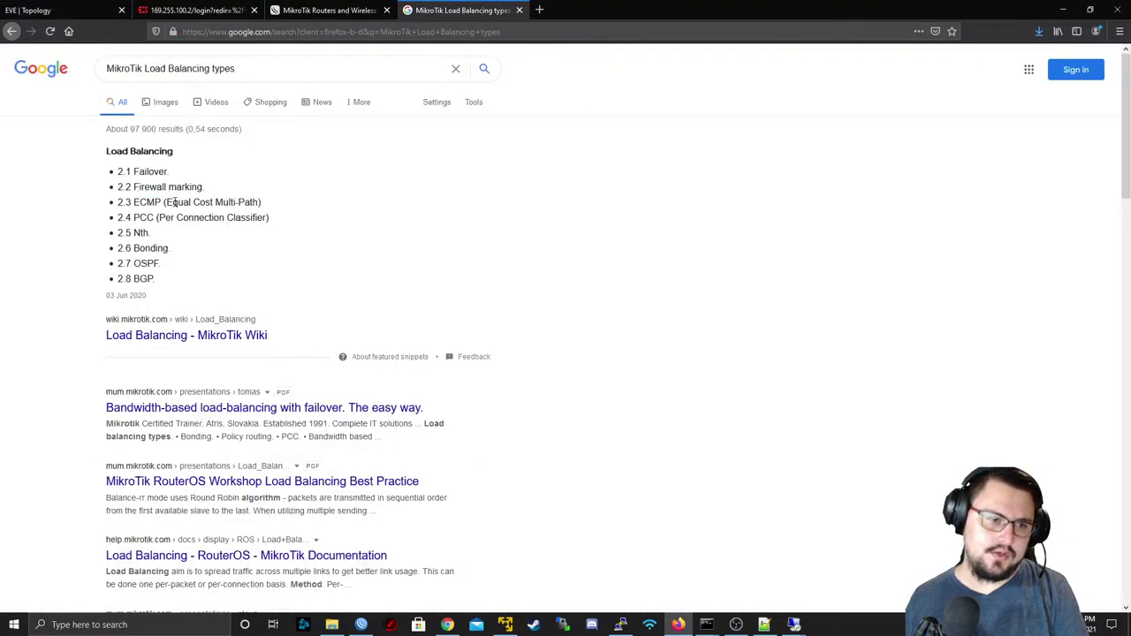
pyautogui.click(53, 10)
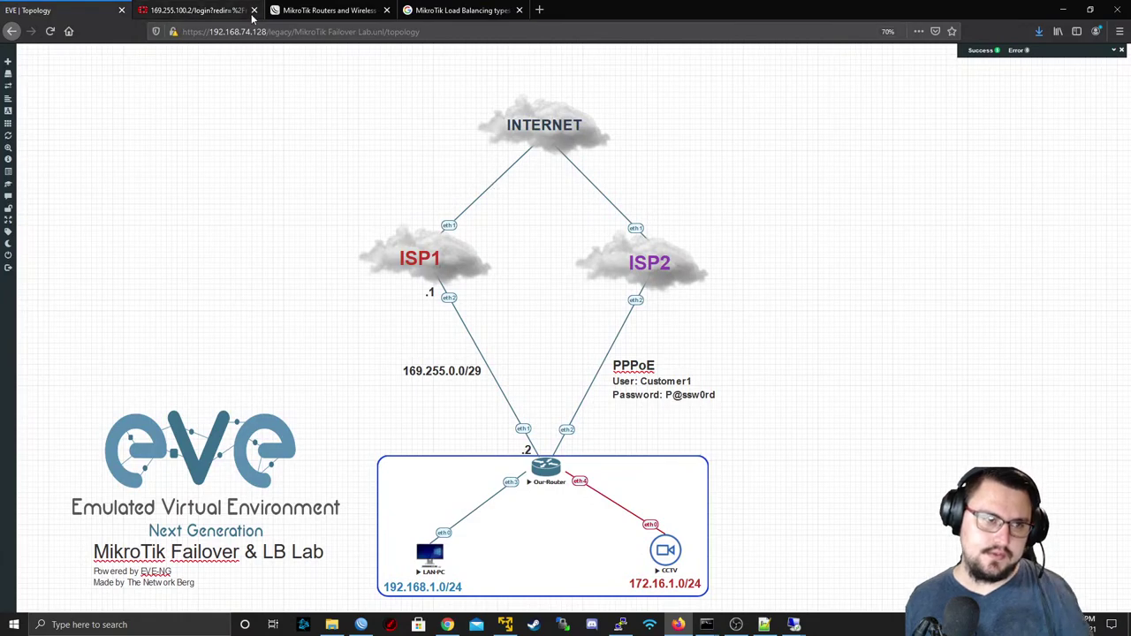
pyautogui.hotkey('alt', 'Tab')
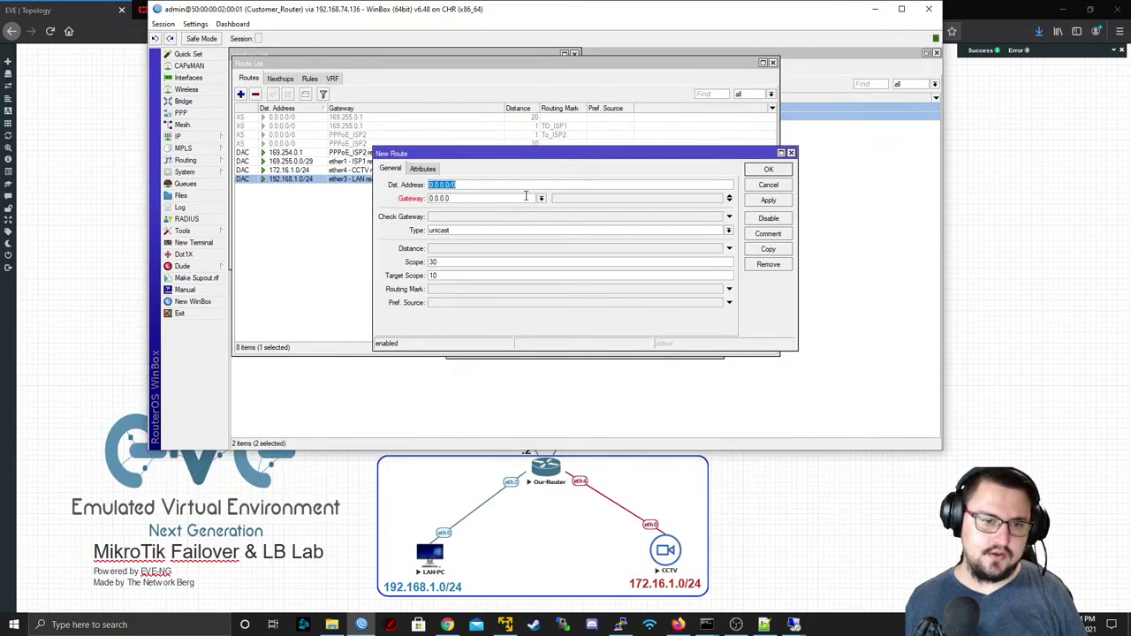
pyautogui.press('Tab')
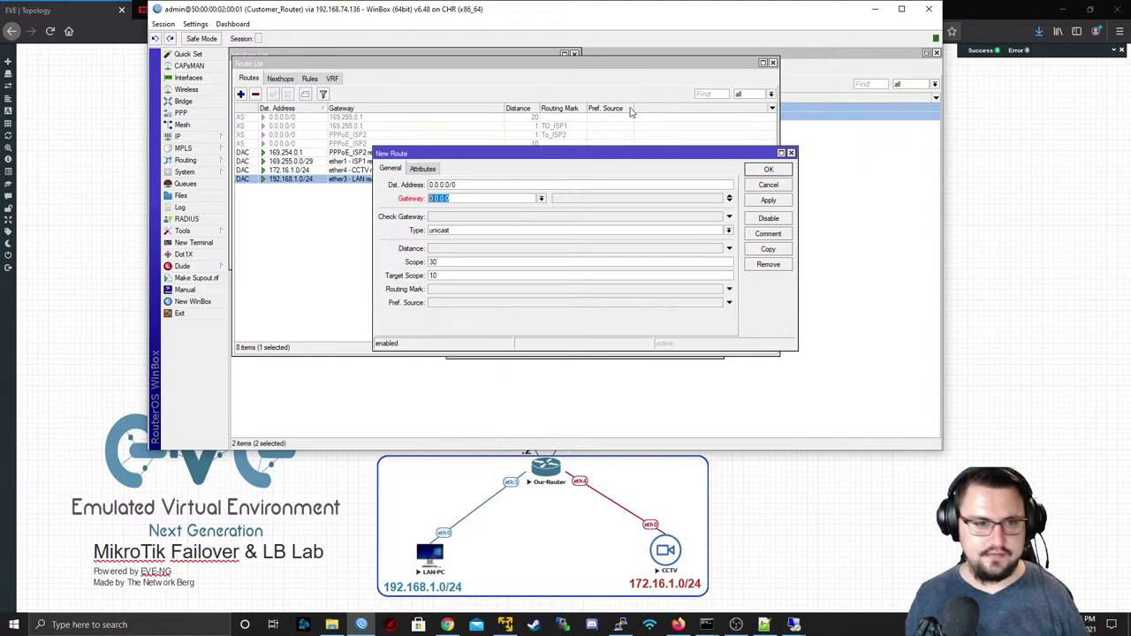
pyautogui.moveTo(467, 188); pyautogui.dragTo(366, 185)
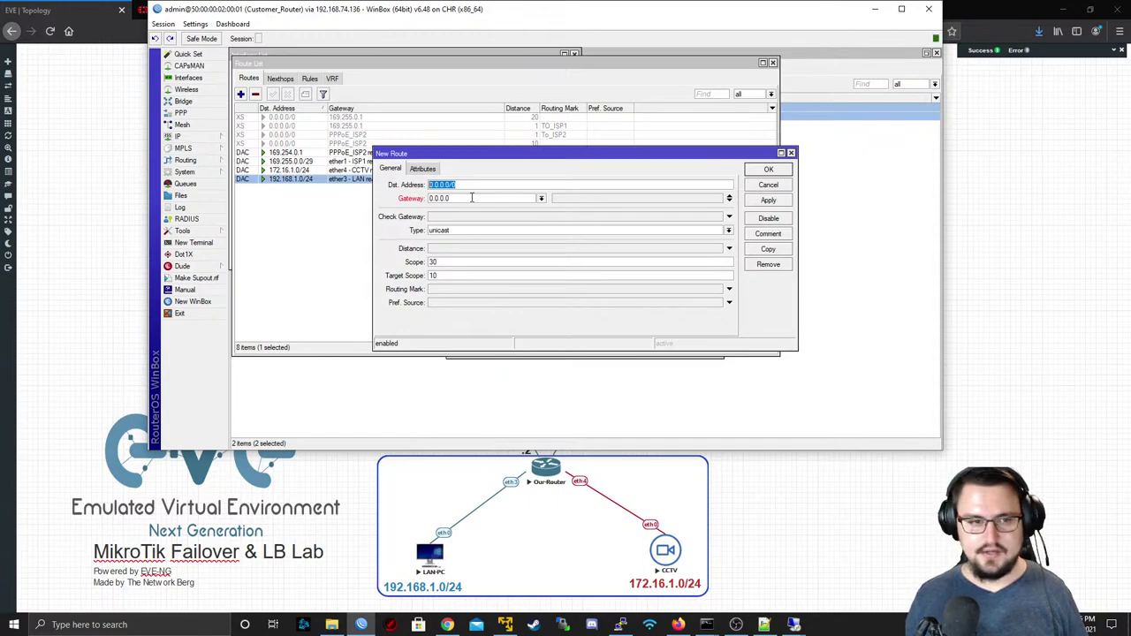
pyautogui.moveTo(472, 198); pyautogui.dragTo(394, 224)
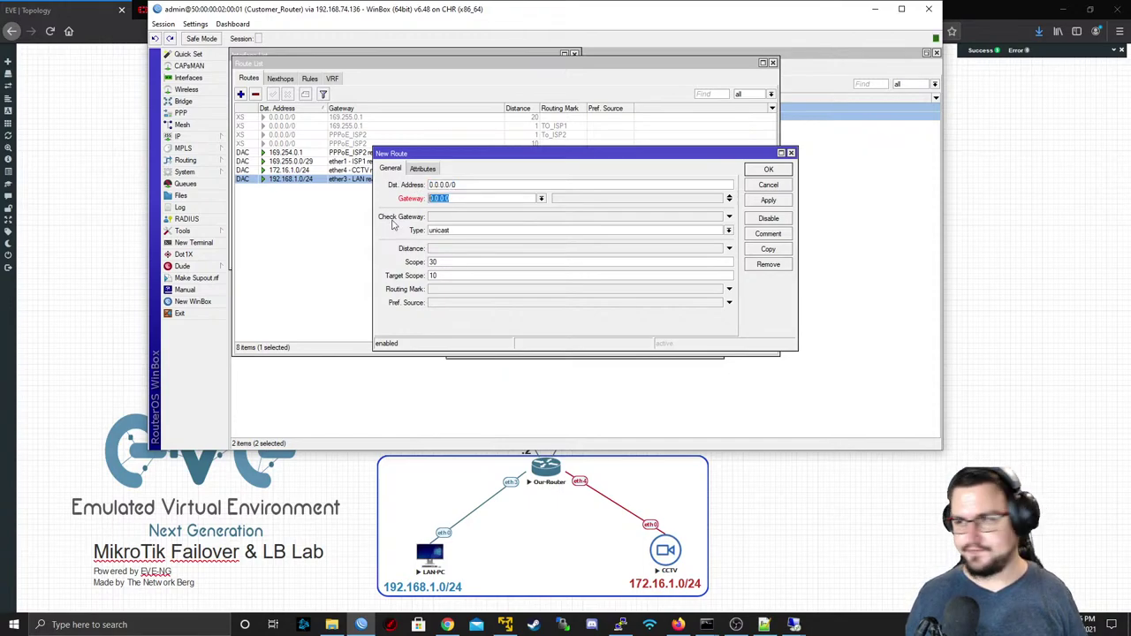
pyautogui.press('BackSpace')
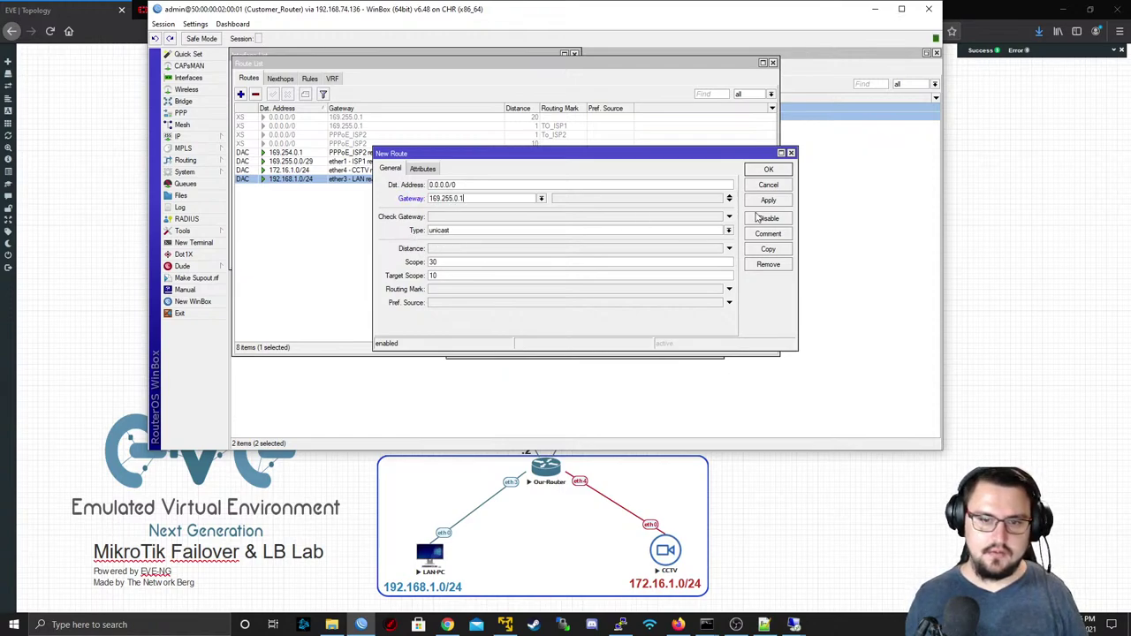
# - Add PPPoE_ISP2 as the second gateway, set Check Gateway to ping, and save the route
pyautogui.click(729, 198)
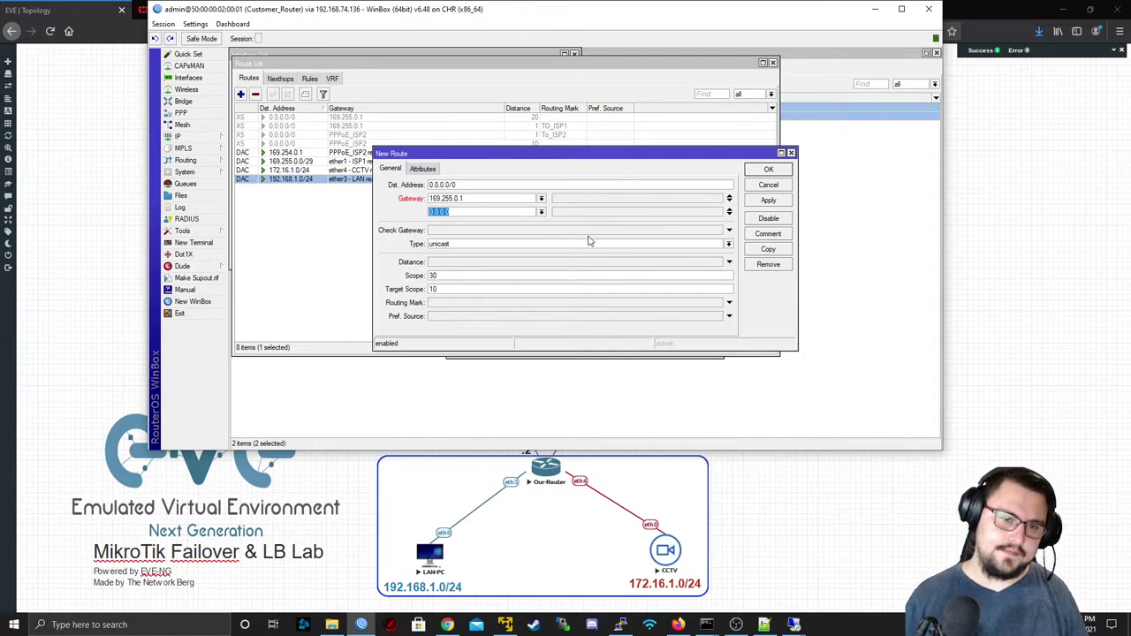
pyautogui.click(541, 212)
pyautogui.click(506, 233)
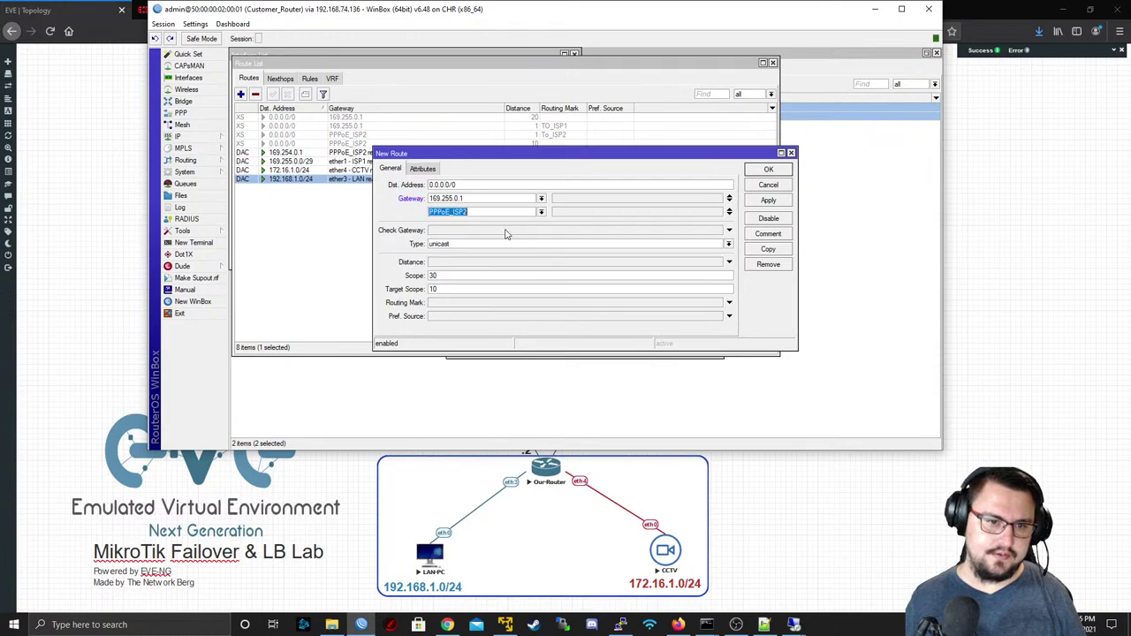
pyautogui.click(552, 231)
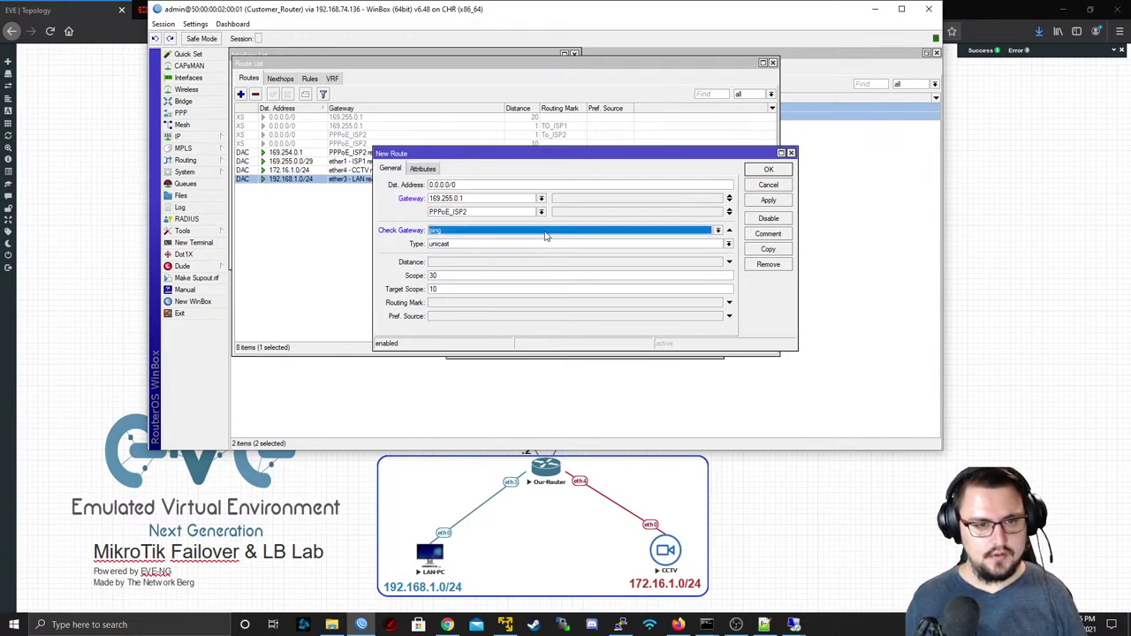
pyautogui.click(768, 200)
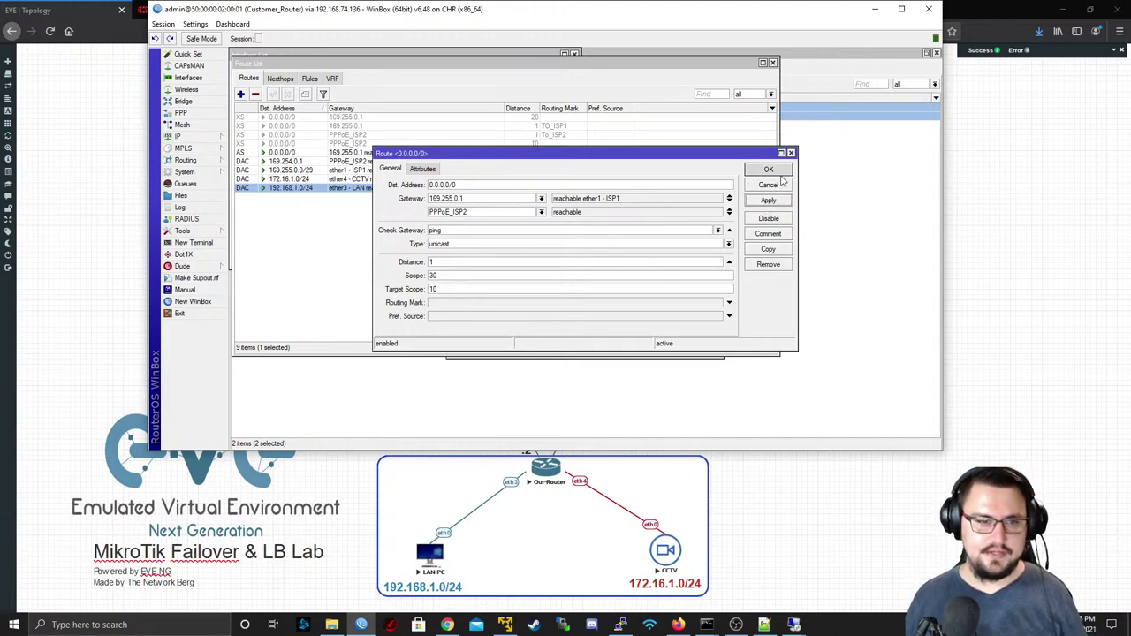
pyautogui.click(768, 170)
pyautogui.click(469, 154)
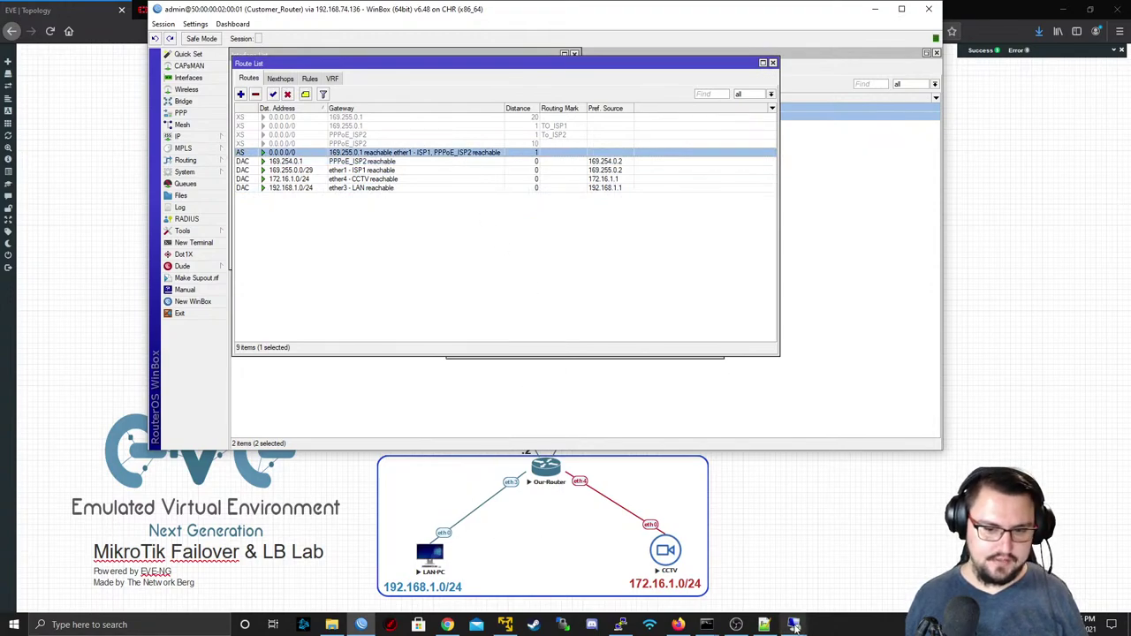
# - Ping 8.8.8.8 again from the LAN-PC terminal and stop it
pyautogui.moveTo(794, 625)
pyautogui.click(798, 566)
pyautogui.press('Up')
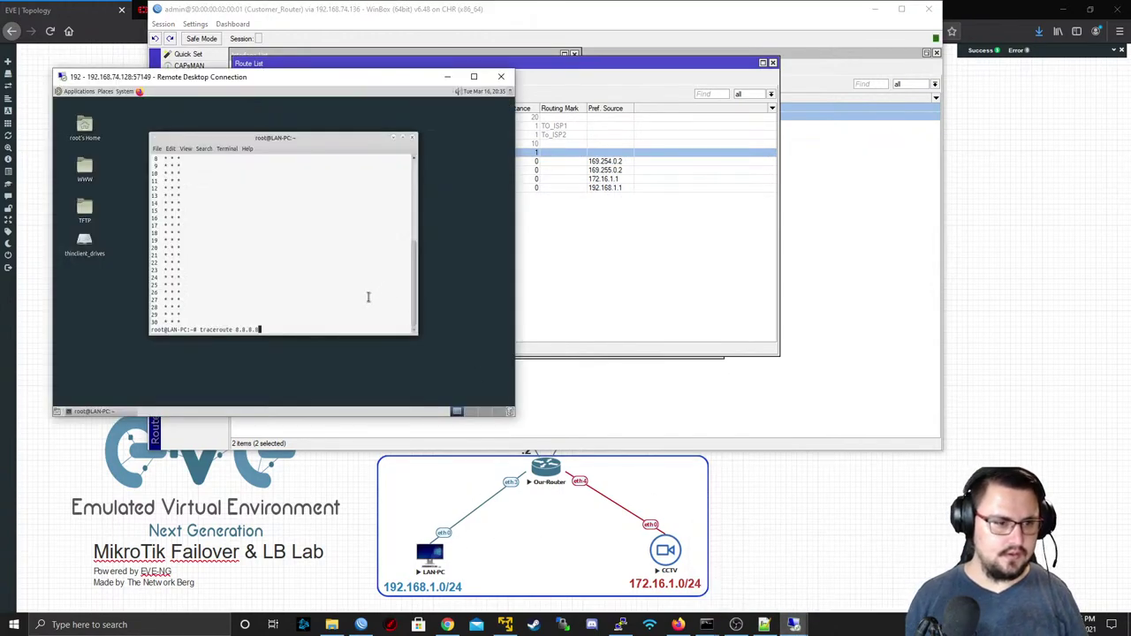
pyautogui.press('Up')
pyautogui.press('Up')
pyautogui.press('Return')
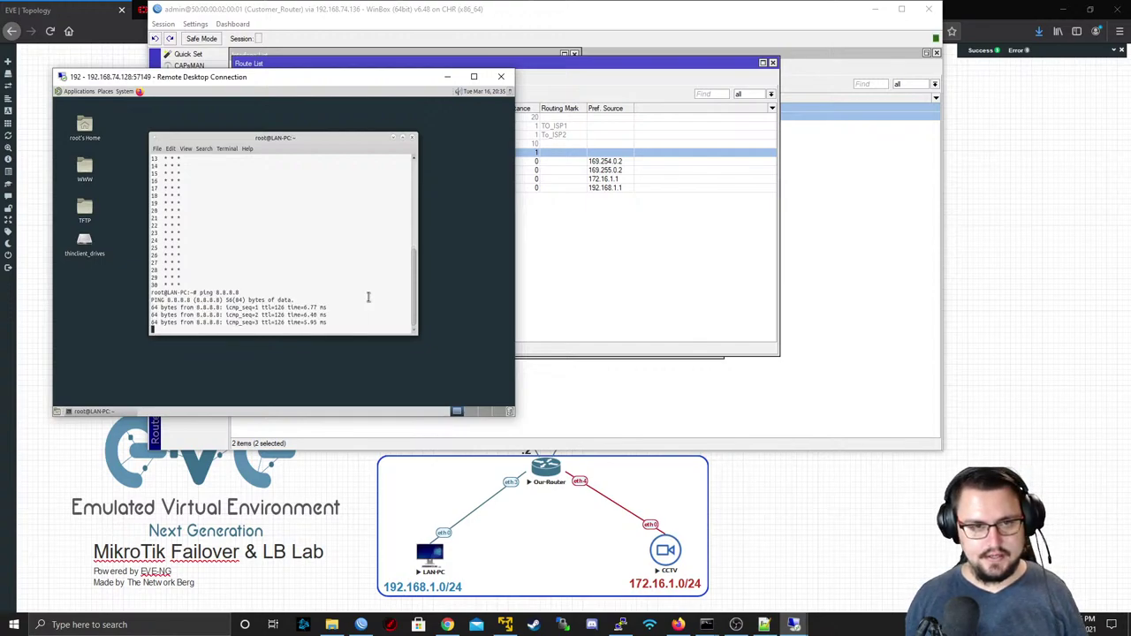
pyautogui.hotkey('ctrl', 'c')
# - Run traceroute 8.8.8.8 repeatedly from LAN-PC, confirming the path through 169.255.0.1
pyautogui.press('Up')
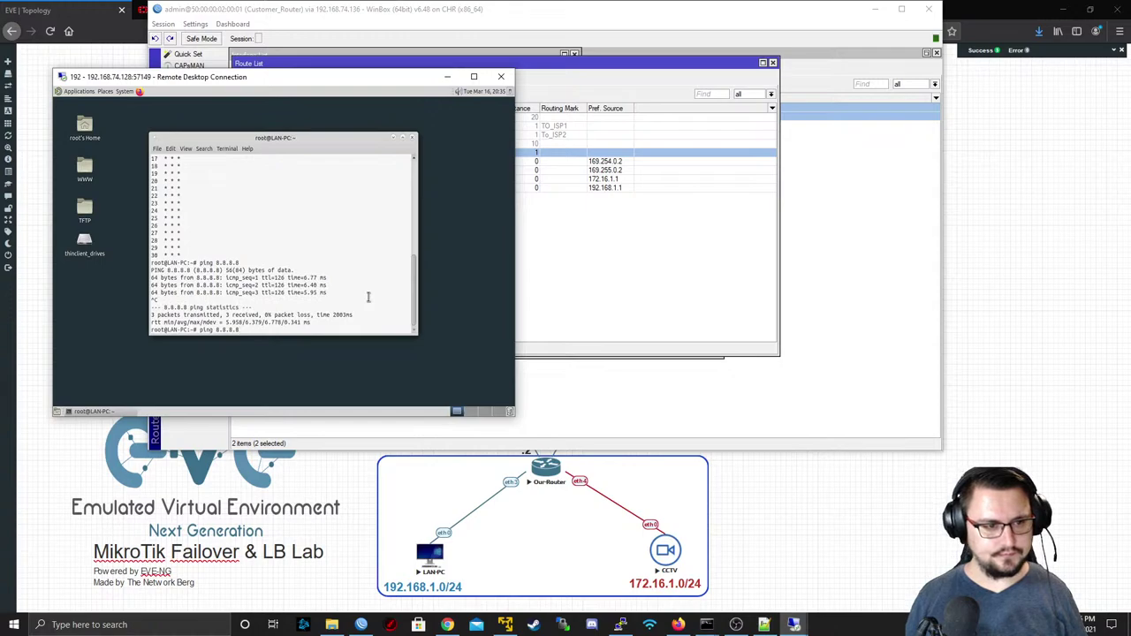
pyautogui.press('Home')
pyautogui.press('Delete')
pyautogui.press('Delete')
pyautogui.press('Delete')
pyautogui.press('Delete')
pyautogui.press('Delete')
pyautogui.write('traceroute')
pyautogui.press('Return')
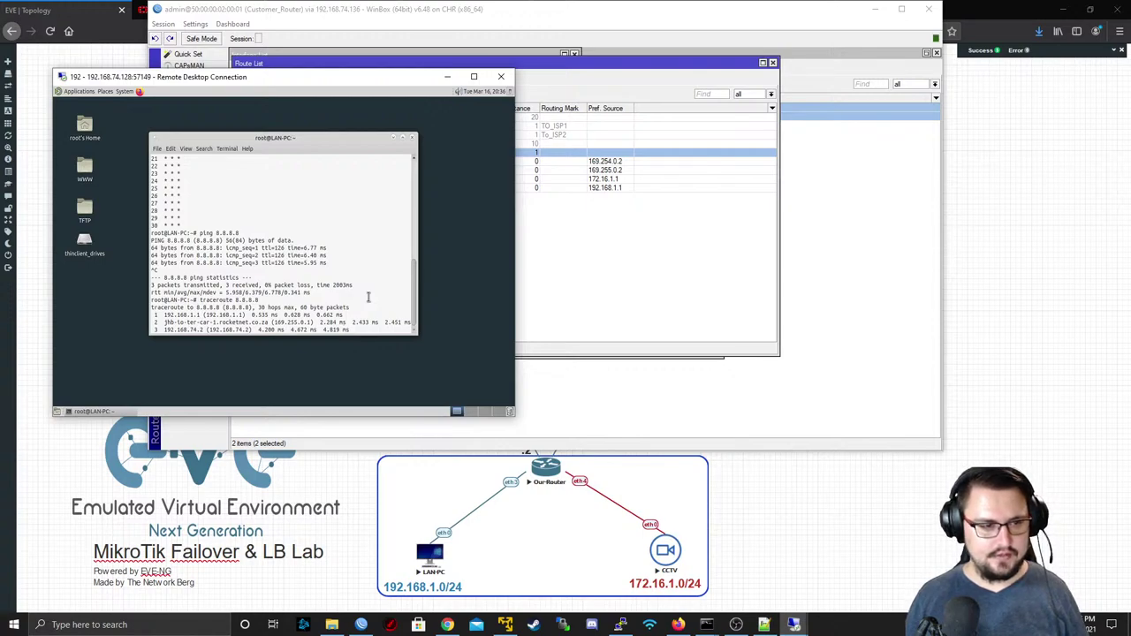
pyautogui.hotkey('ctrl', 'c')
pyautogui.press('Up')
pyautogui.press('Return')
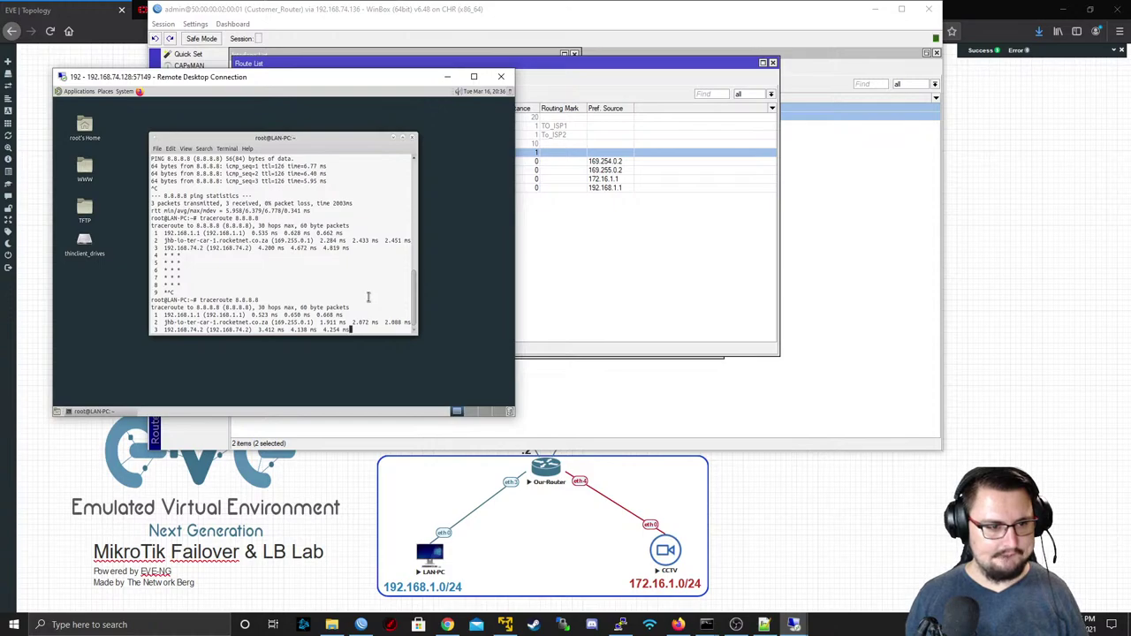
pyautogui.hotkey('ctrl', 'c')
pyautogui.press('Up')
pyautogui.press('Return')
pyautogui.hotkey('ctrl', 'c')
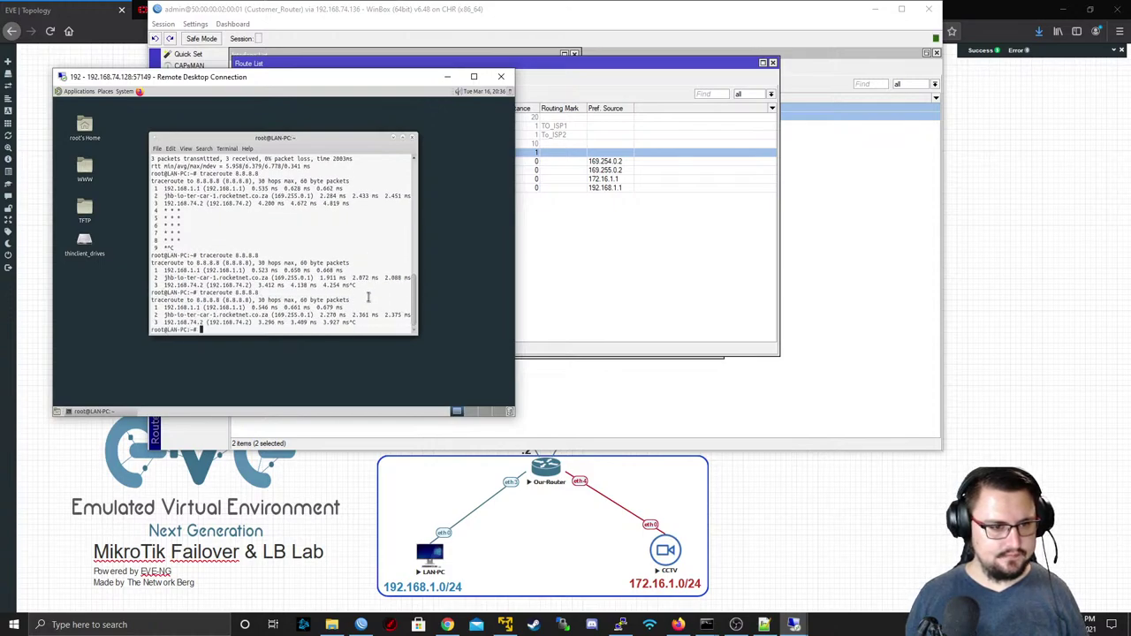
pyautogui.press('Up')
pyautogui.press('Return')
pyautogui.hotkey('ctrl', 'c')
pyautogui.press('Return')
pyautogui.press('Up')
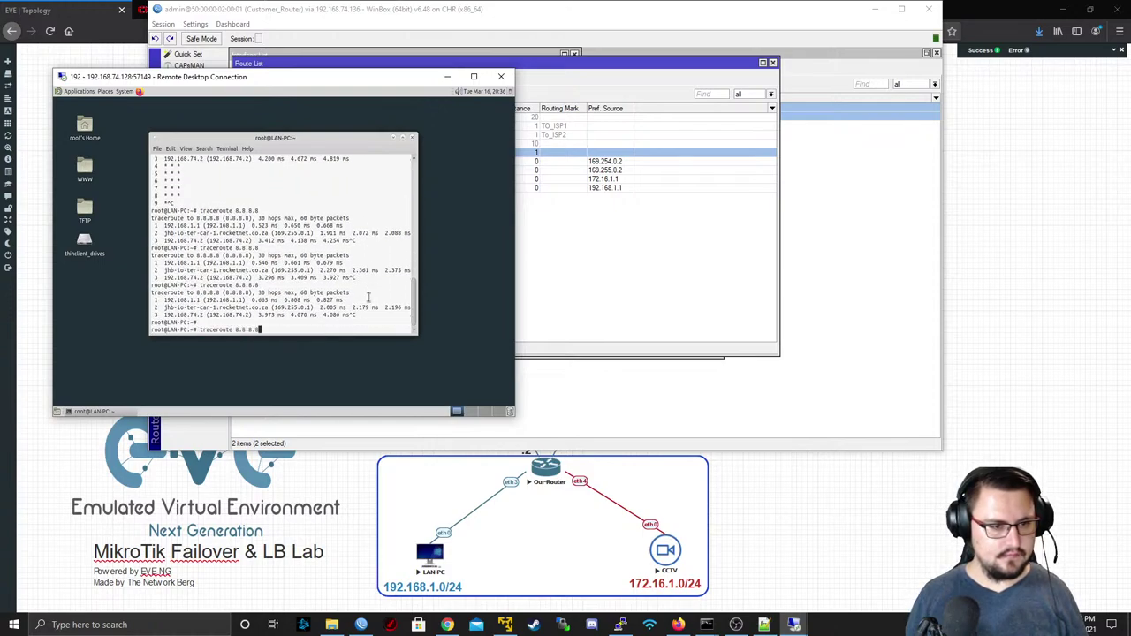
pyautogui.press('Return')
pyautogui.hotkey('ctrl', 'c')
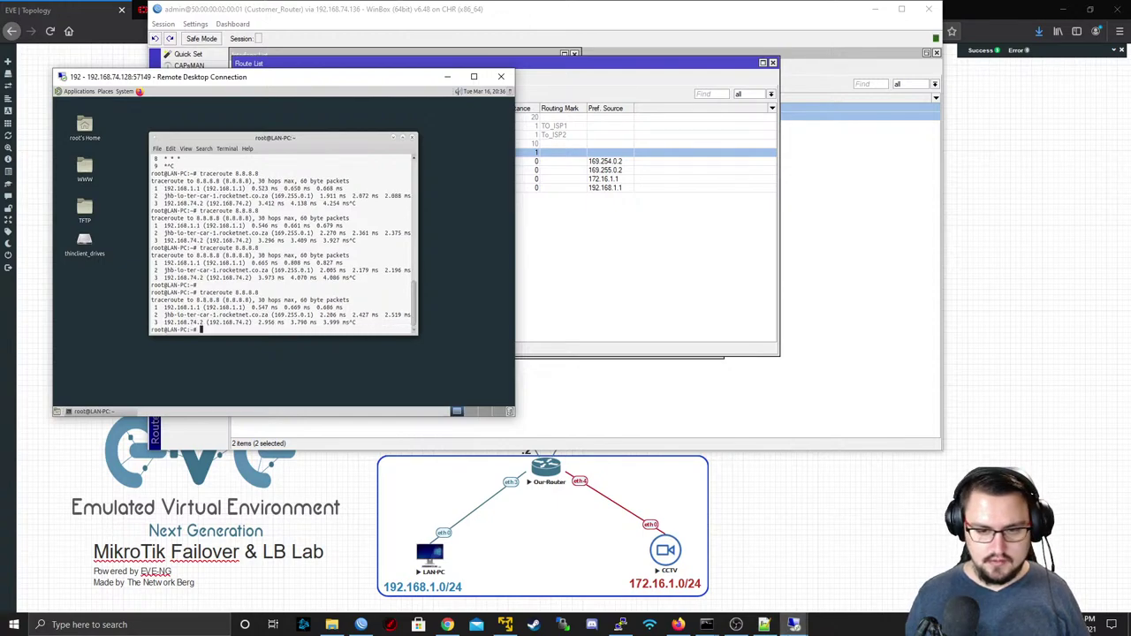
# - Rerun traceroute 8.8.8.8 several times from CCTV, passing via 172.16.1.1 and 169.255.0.1
pyautogui.click(840, 570)
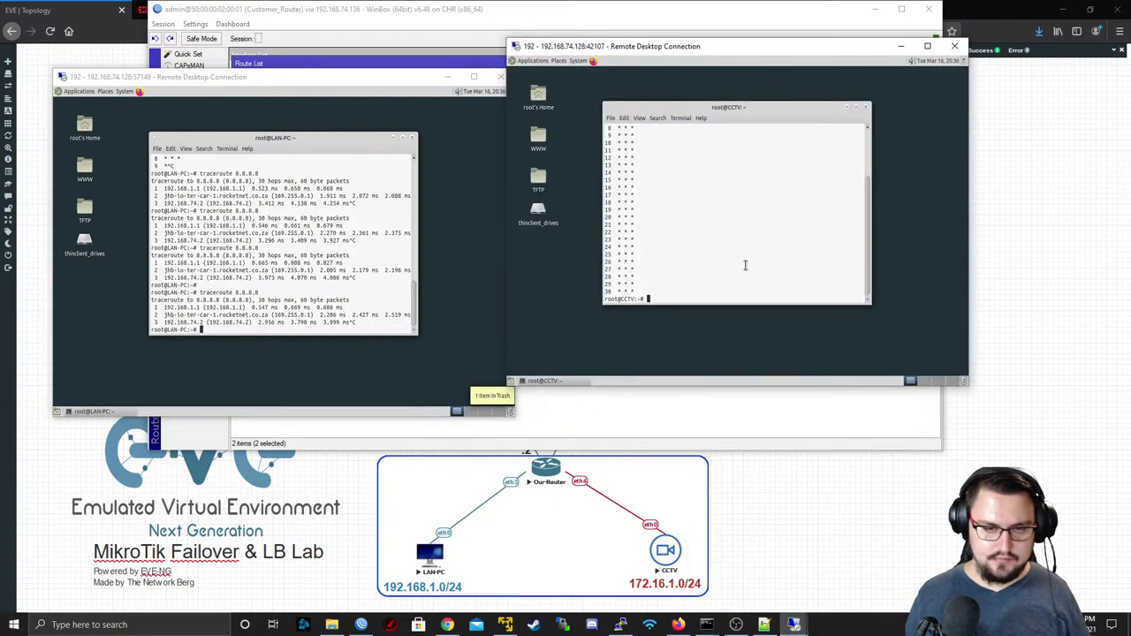
pyautogui.press('Up')
pyautogui.press('Return')
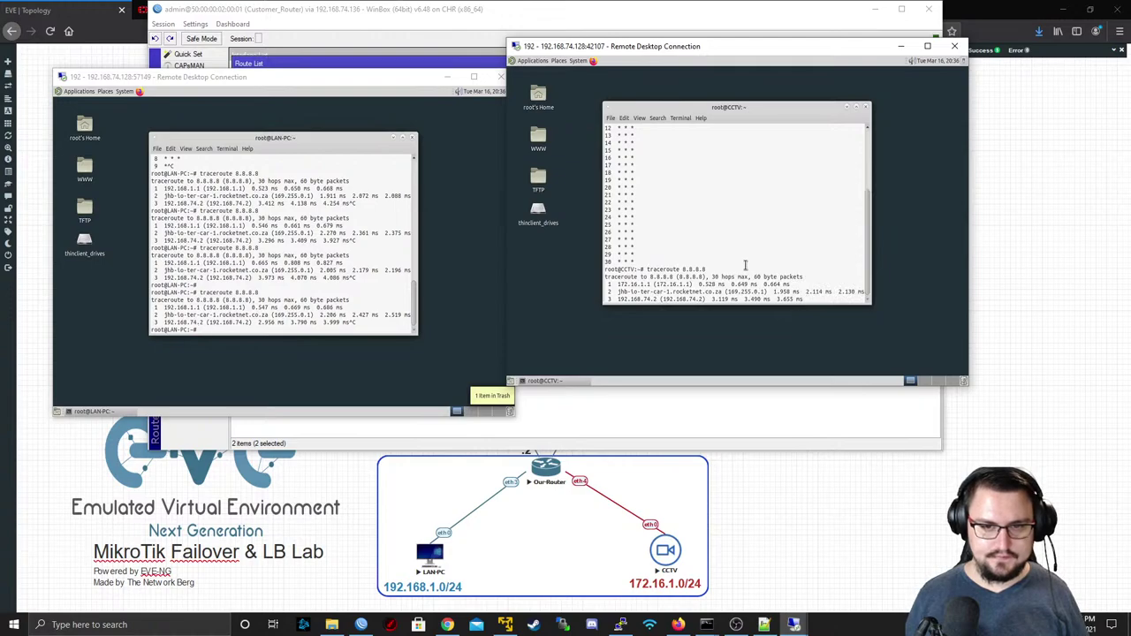
pyautogui.hotkey('ctrl', 'c')
pyautogui.press('Up')
pyautogui.press('Return')
pyautogui.hotkey('ctrl', 'c')
pyautogui.press('Up')
pyautogui.press('Return')
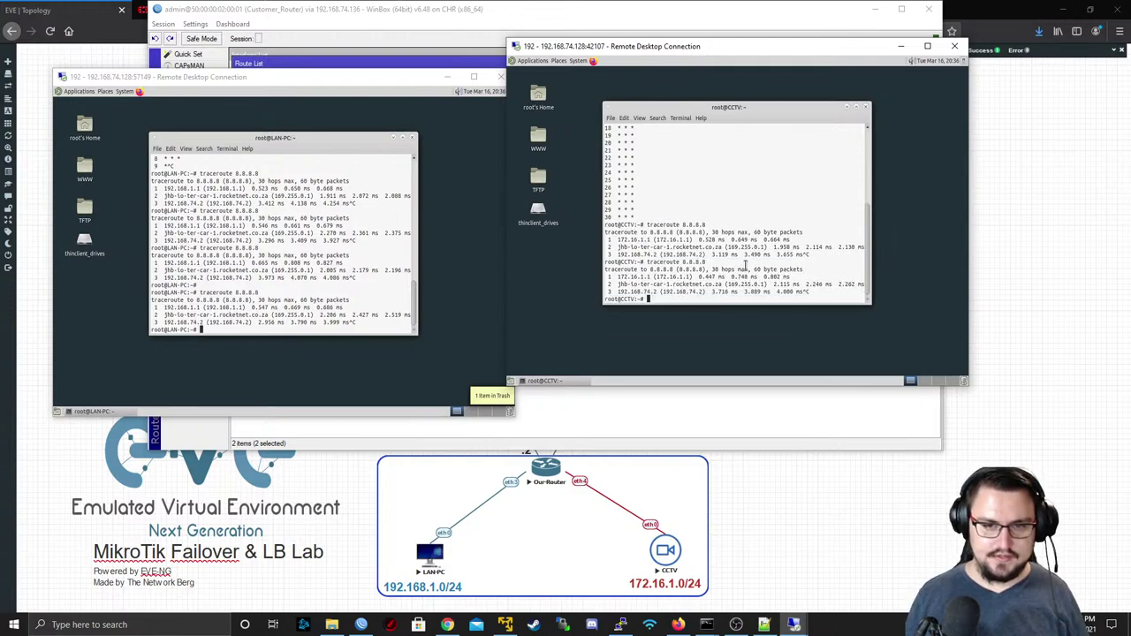
pyautogui.hotkey('ctrl', 'c')
pyautogui.press('Up')
pyautogui.press('Return')
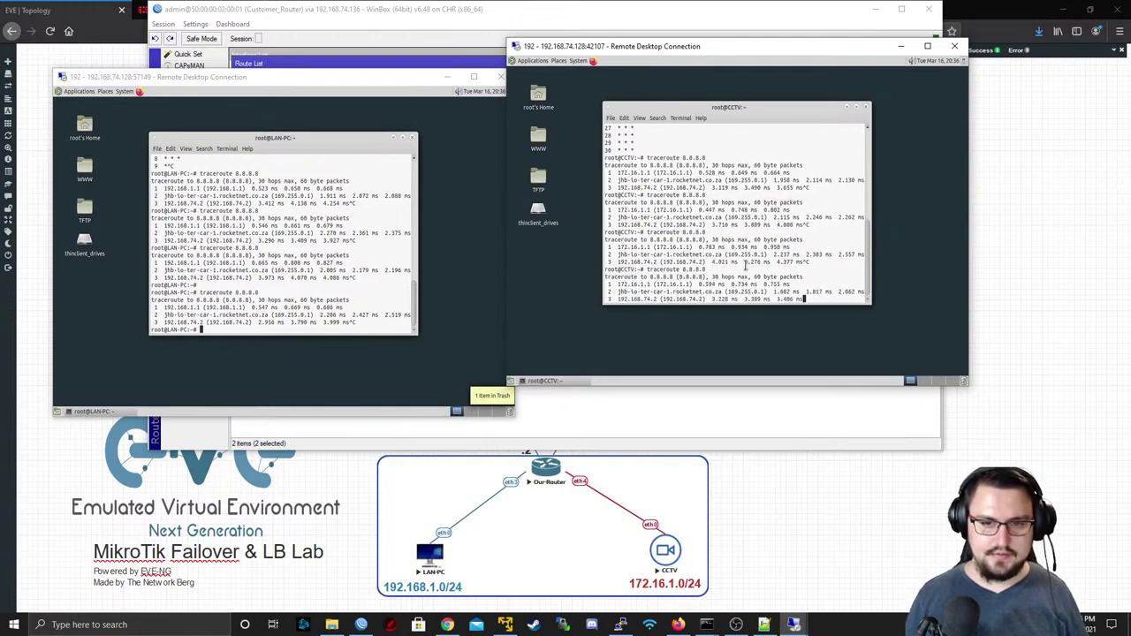
pyautogui.hotkey('ctrl', 'c')
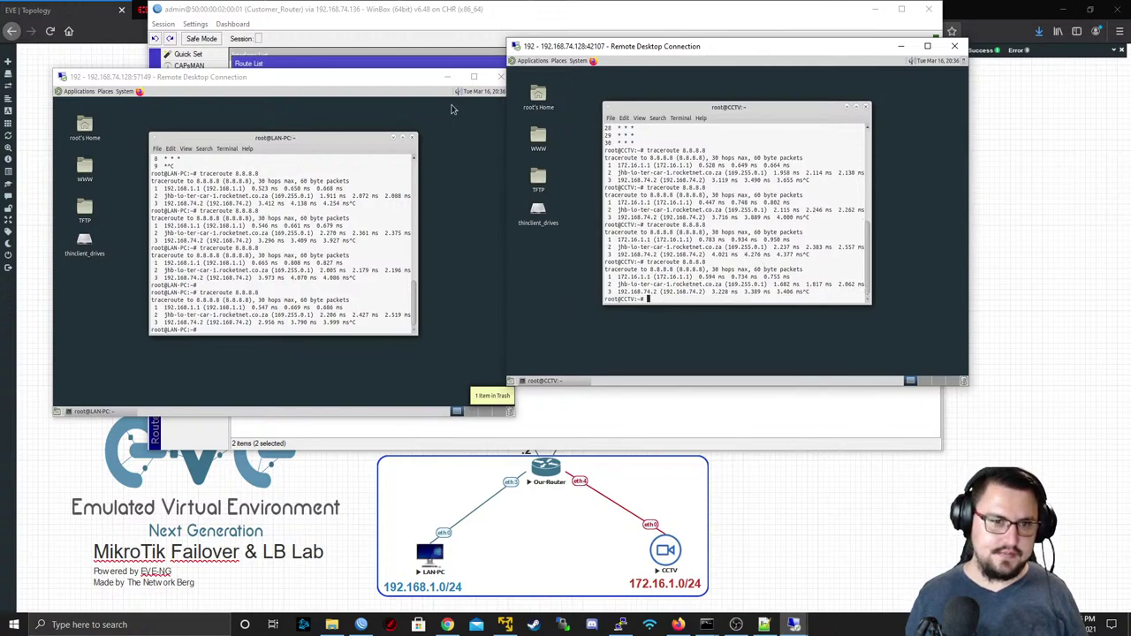
# - Return to the LAN-PC desktop, browse its application menu, then dismiss it
pyautogui.click(85, 93)
pyautogui.click(84, 94)
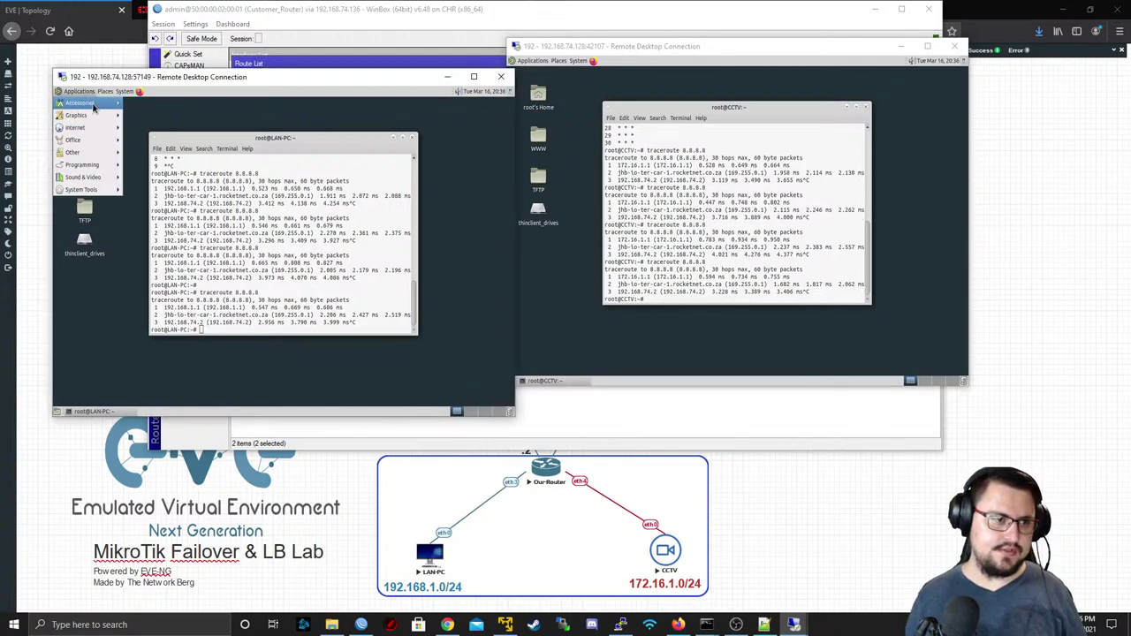
pyautogui.moveTo(138, 94)
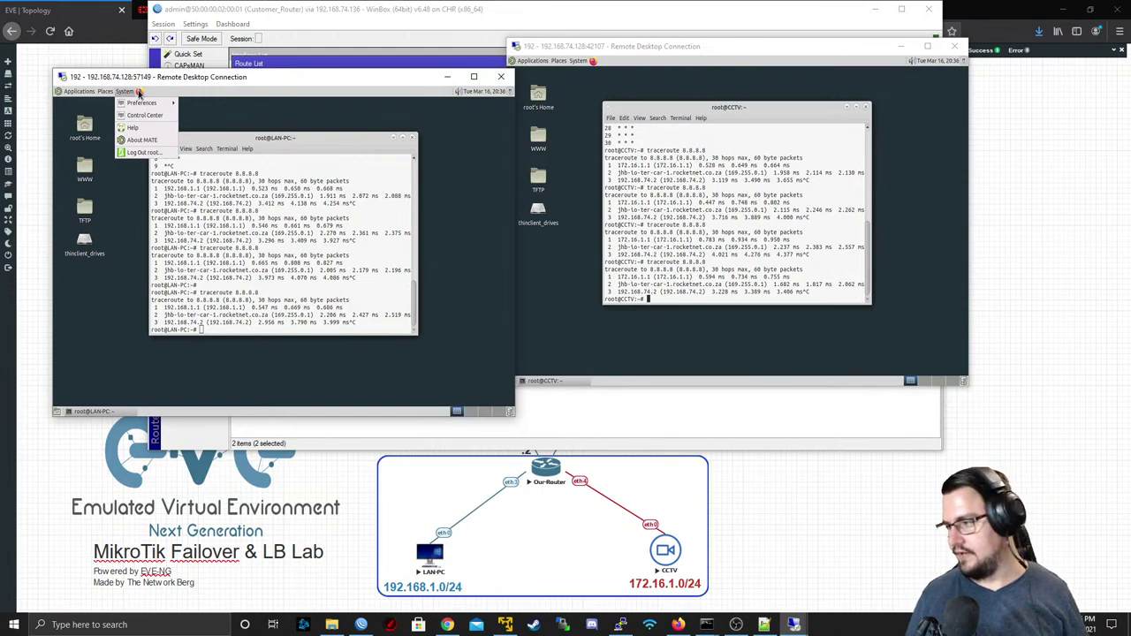
pyautogui.click(145, 96)
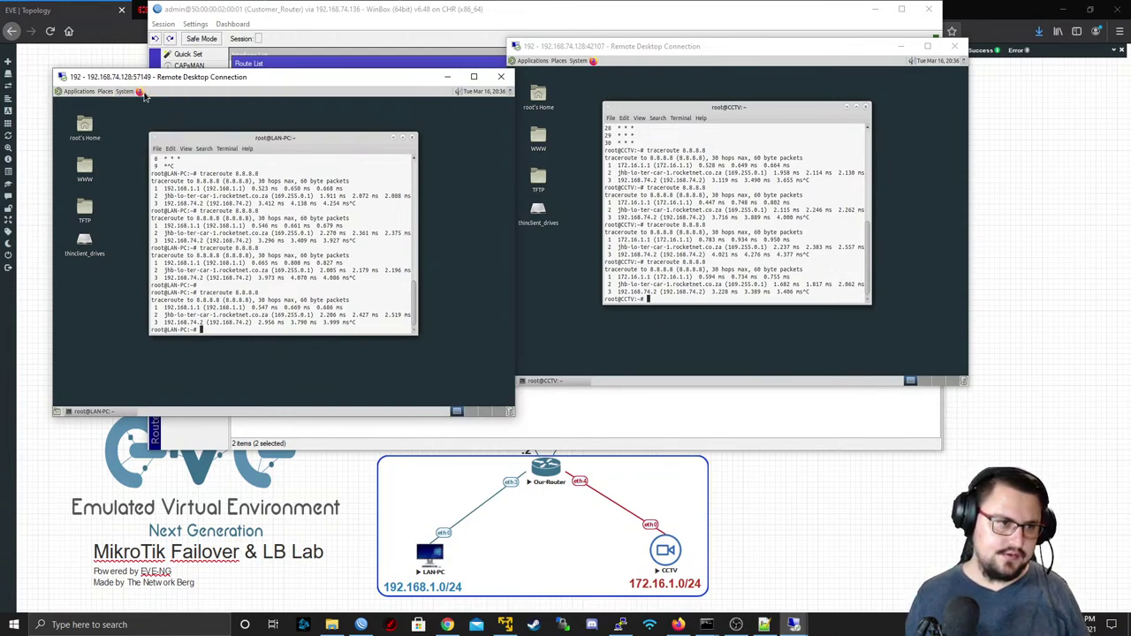
# - Launch Firefox on LAN-PC and move both remote desktops aside to reveal WinBox
pyautogui.click(145, 95)
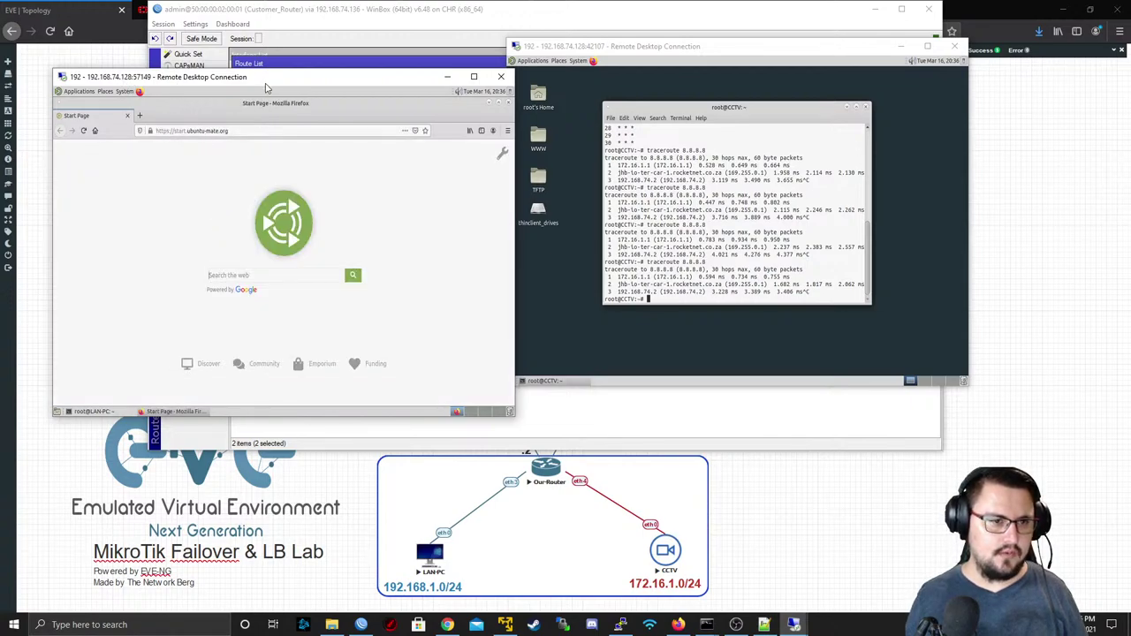
pyautogui.moveTo(265, 86); pyautogui.dragTo(256, 235)
pyautogui.moveTo(599, 49); pyautogui.dragTo(601, 226)
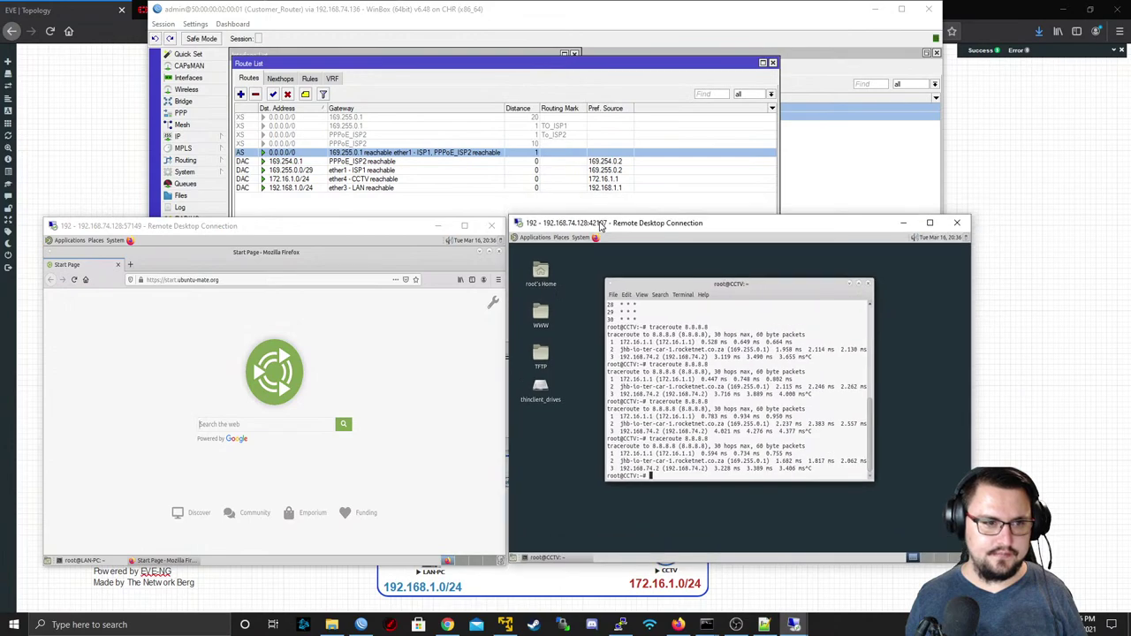
# - Open and enlarge the WinBox interface list, selecting the ISP uplinks including ether1-ISP1 to watch traffic
pyautogui.click(221, 79)
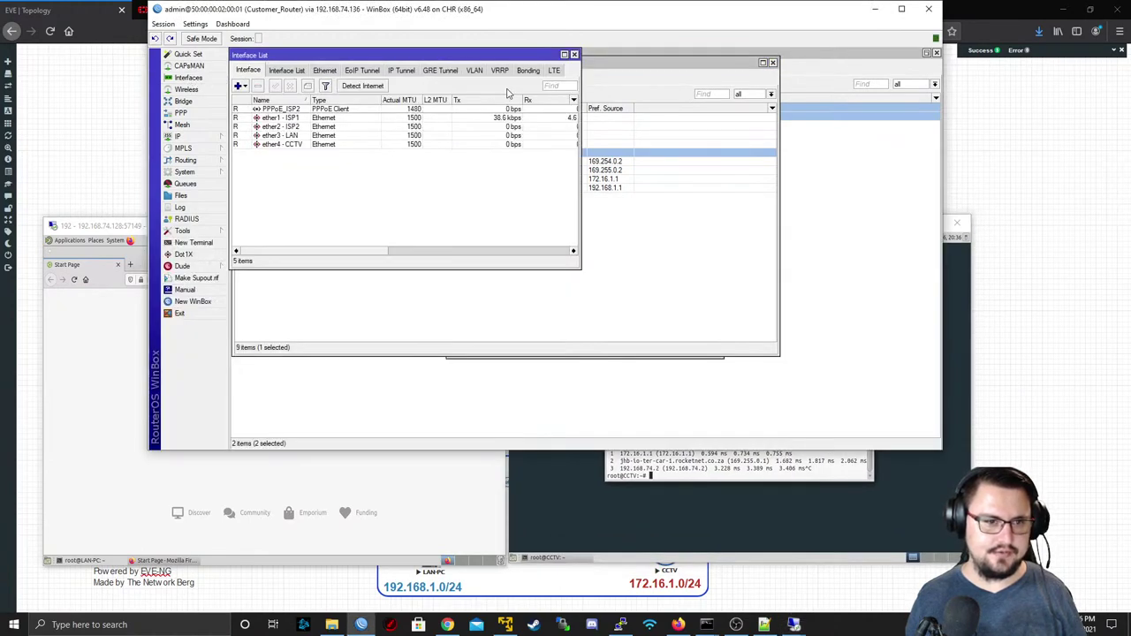
pyautogui.moveTo(575, 250); pyautogui.dragTo(894, 358)
pyautogui.click(348, 109)
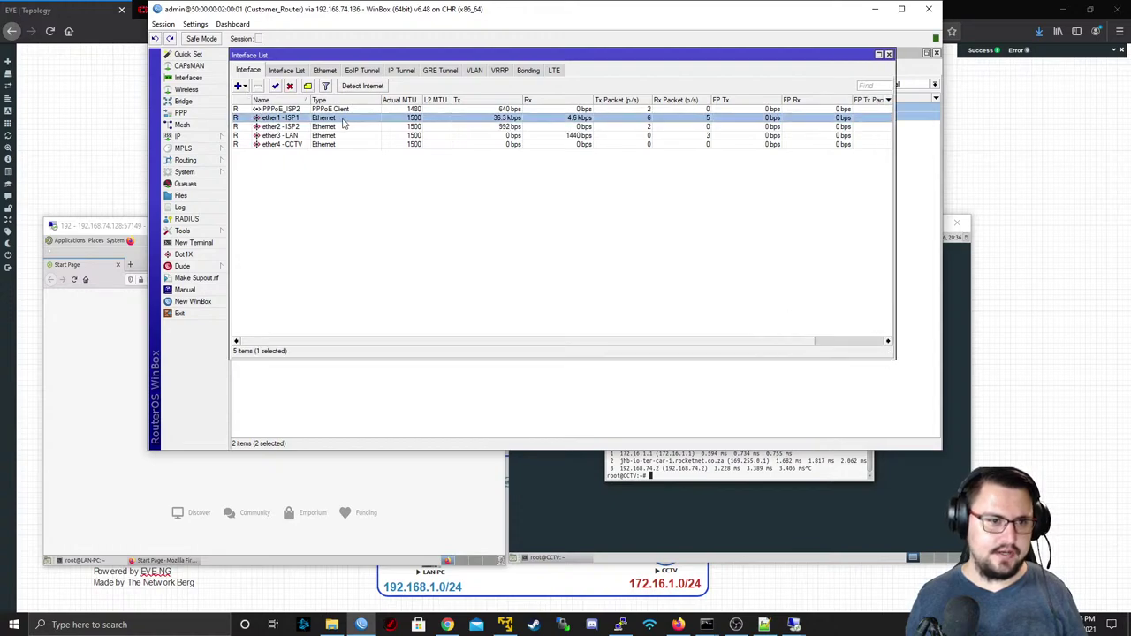
pyautogui.keyDown('ctrl'); pyautogui.click(335, 117); pyautogui.keyUp('ctrl')
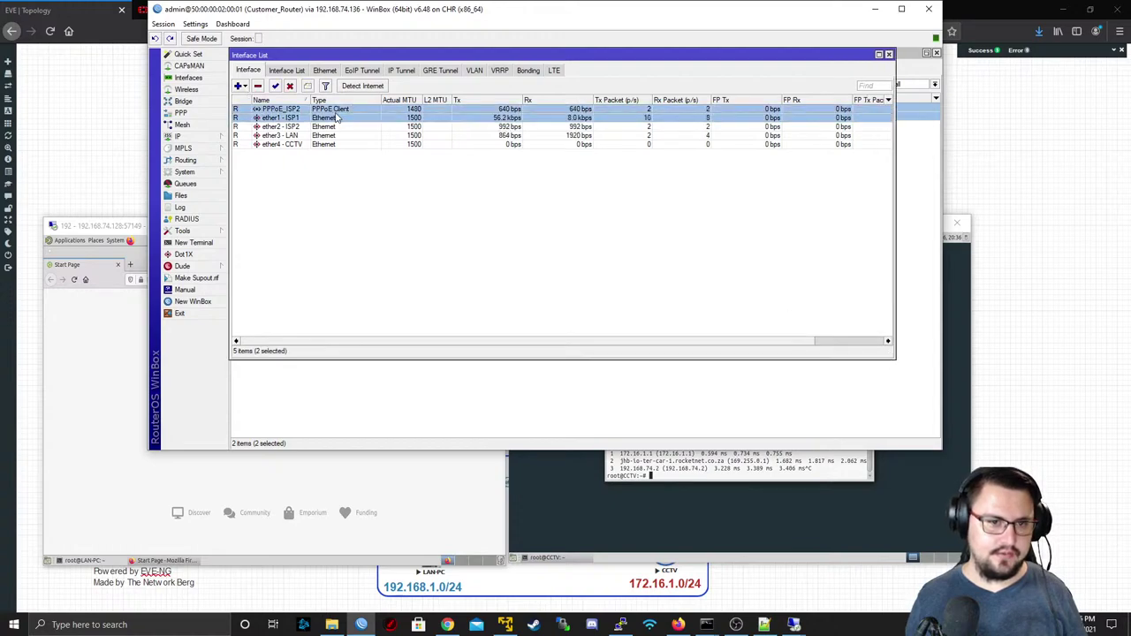
pyautogui.click(303, 126)
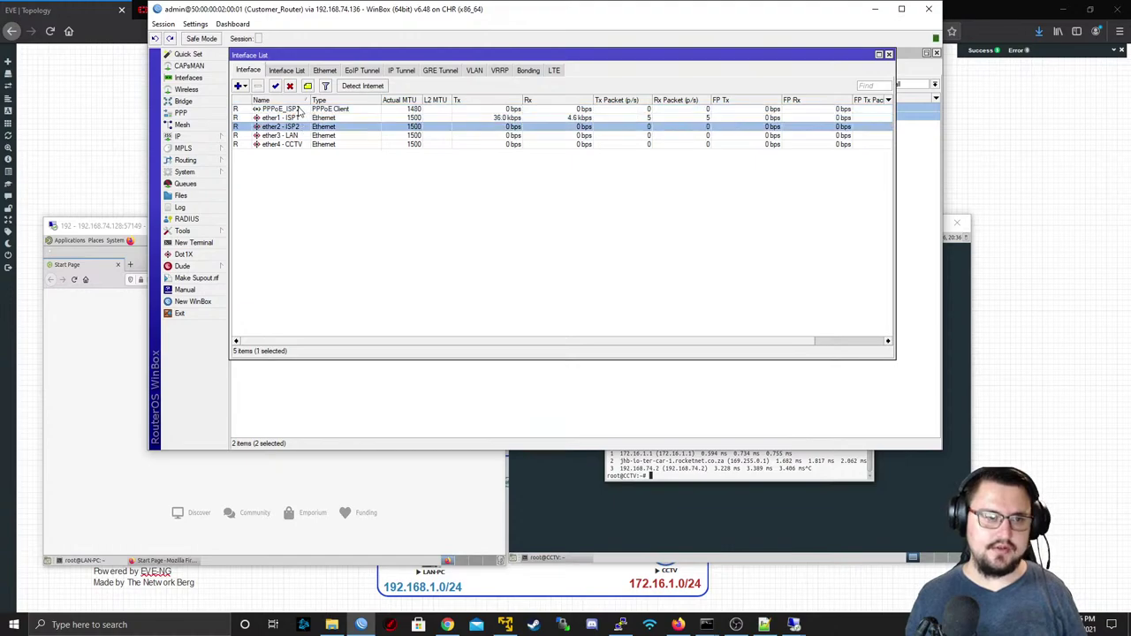
pyautogui.click(292, 109)
pyautogui.keyDown('ctrl'); pyautogui.click(299, 119); pyautogui.keyUp('ctrl')
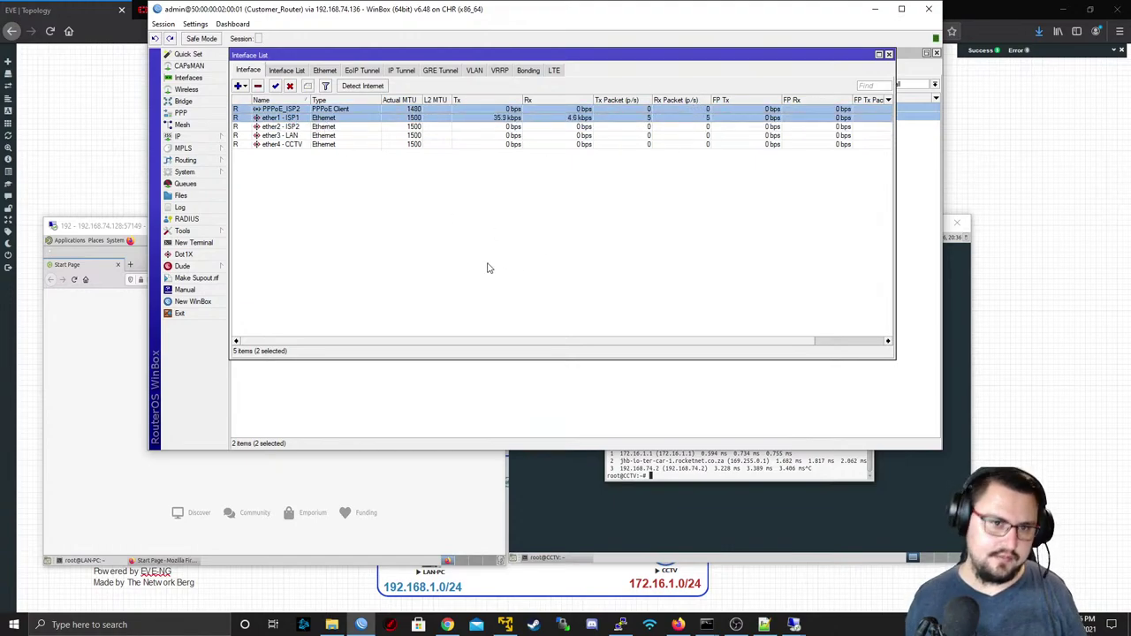
# - Load youtube in the LAN-PC browser to generate traffic
pyautogui.click(108, 240)
pyautogui.click(175, 279)
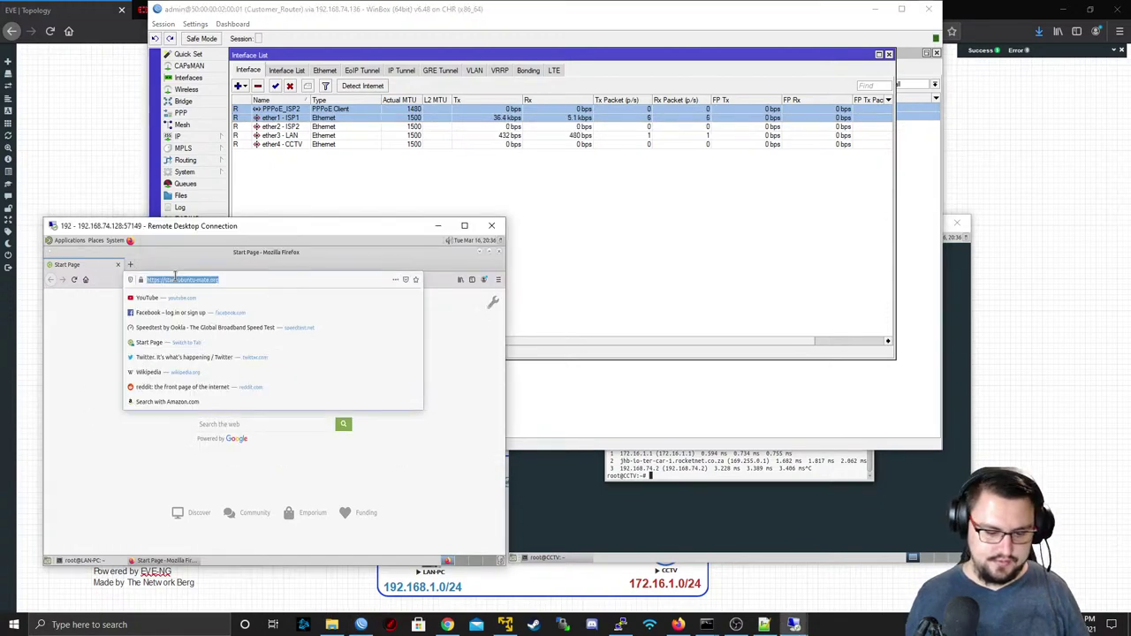
pyautogui.write('youtube.com')
pyautogui.press('Return')
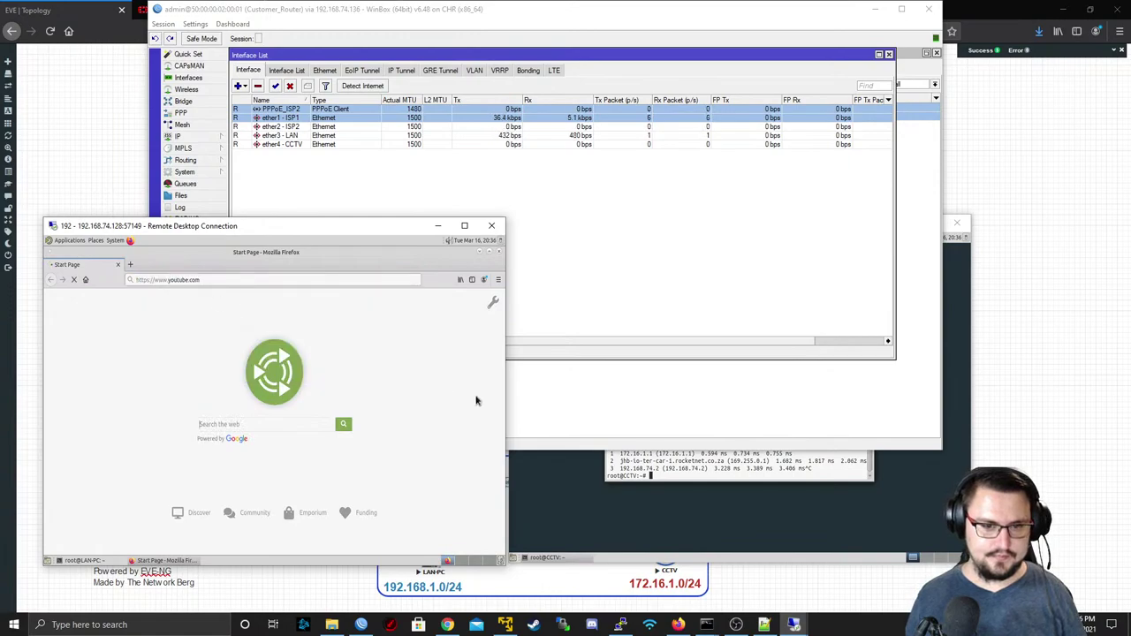
# - Launch Firefox on the CCTV desktop, search 'youtube' then 'you', and close the first remote session
pyautogui.click(559, 494)
pyautogui.click(597, 237)
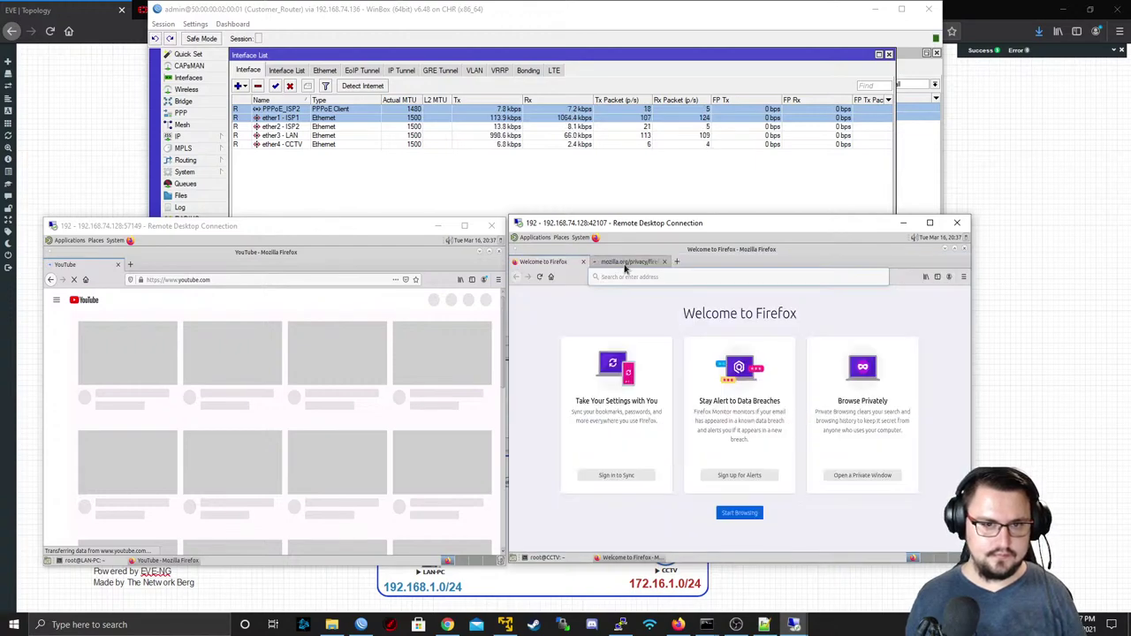
pyautogui.click(616, 265)
pyautogui.click(558, 262)
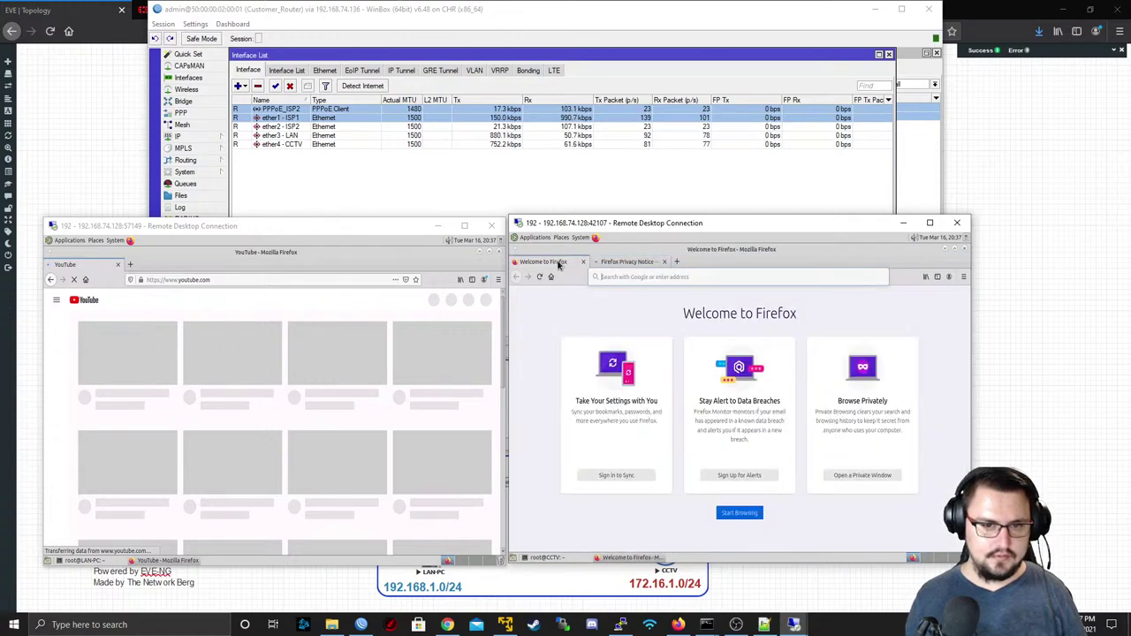
pyautogui.click(610, 276)
pyautogui.write('youtube')
pyautogui.press('Return')
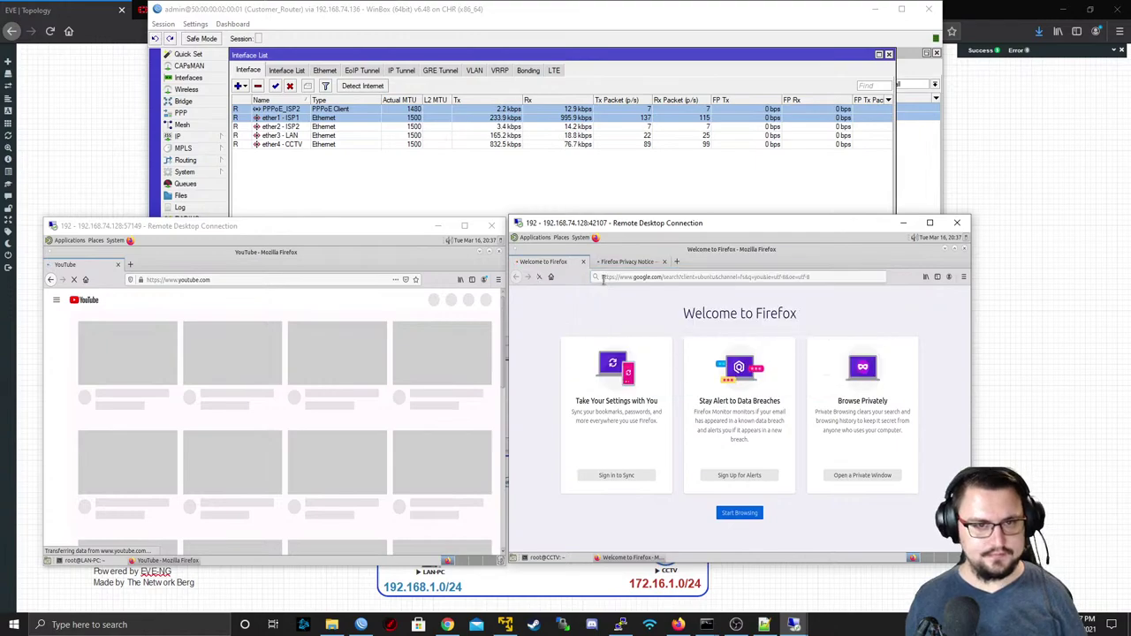
pyautogui.click(635, 277)
pyautogui.write('youtube')
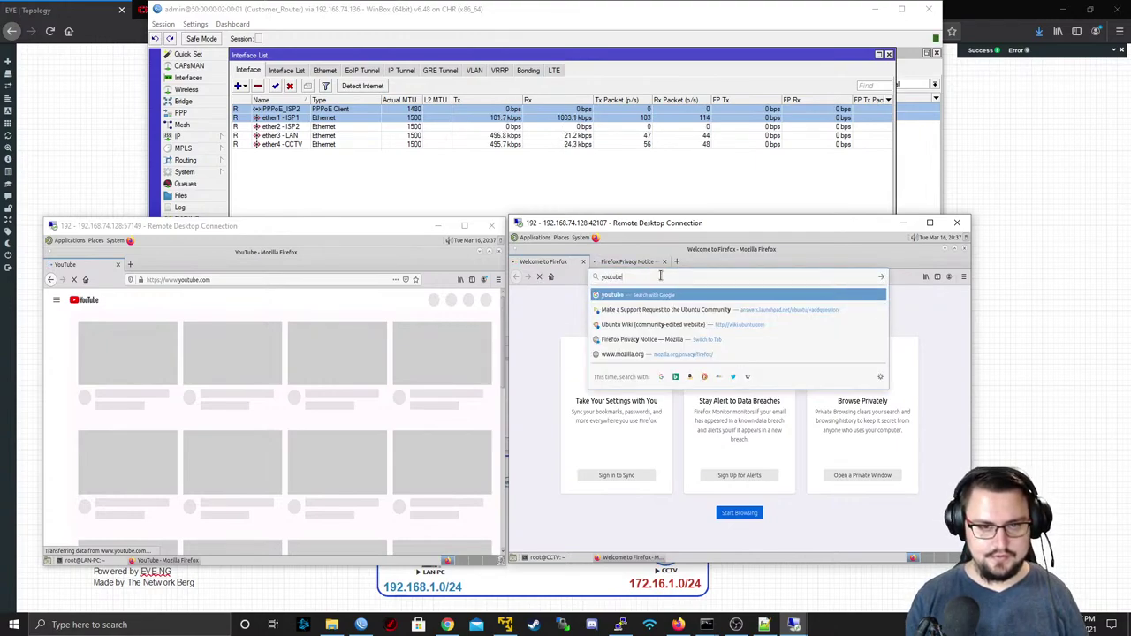
pyautogui.press('Return')
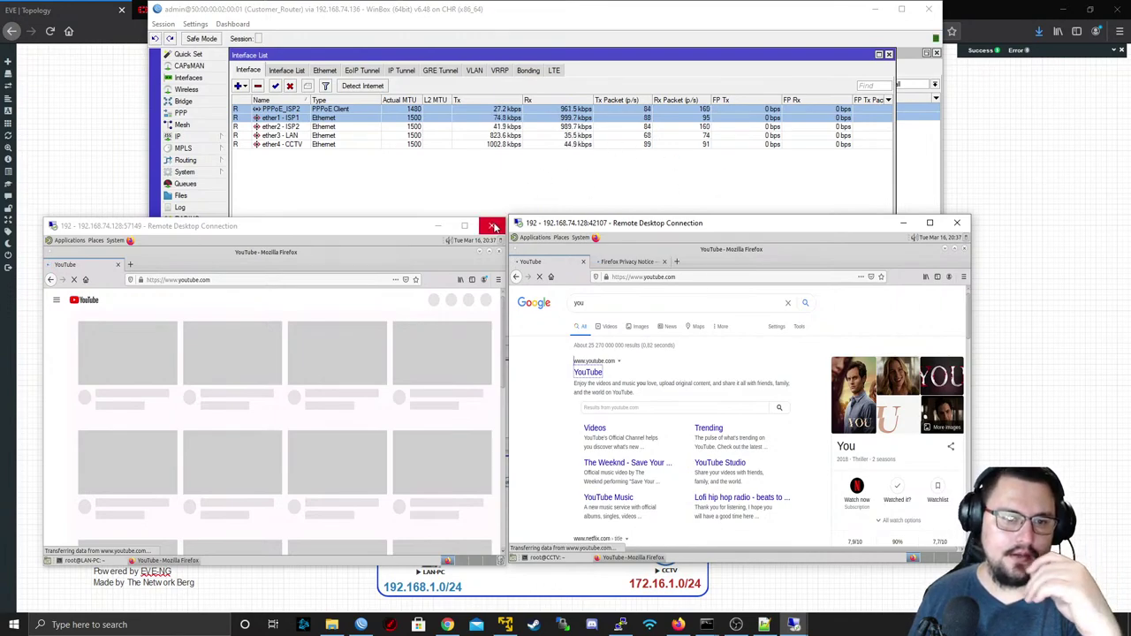
pyautogui.click(493, 226)
# - Close the remaining remote desktop session and return to the load balancing search results tab
pyautogui.click(957, 223)
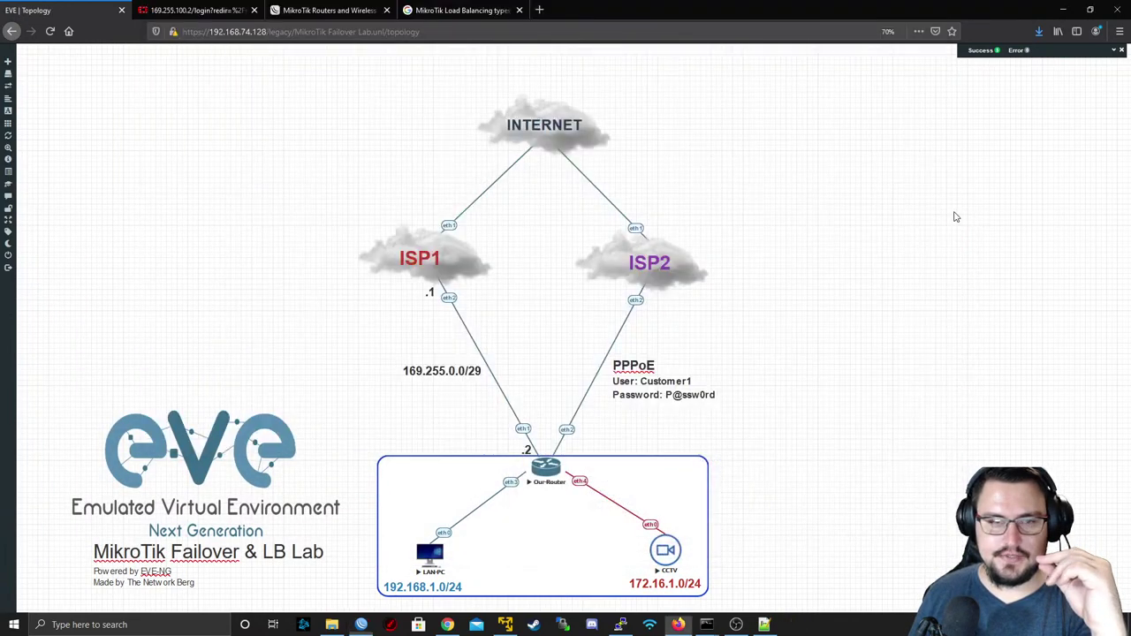
pyautogui.click(371, 12)
pyautogui.click(438, 9)
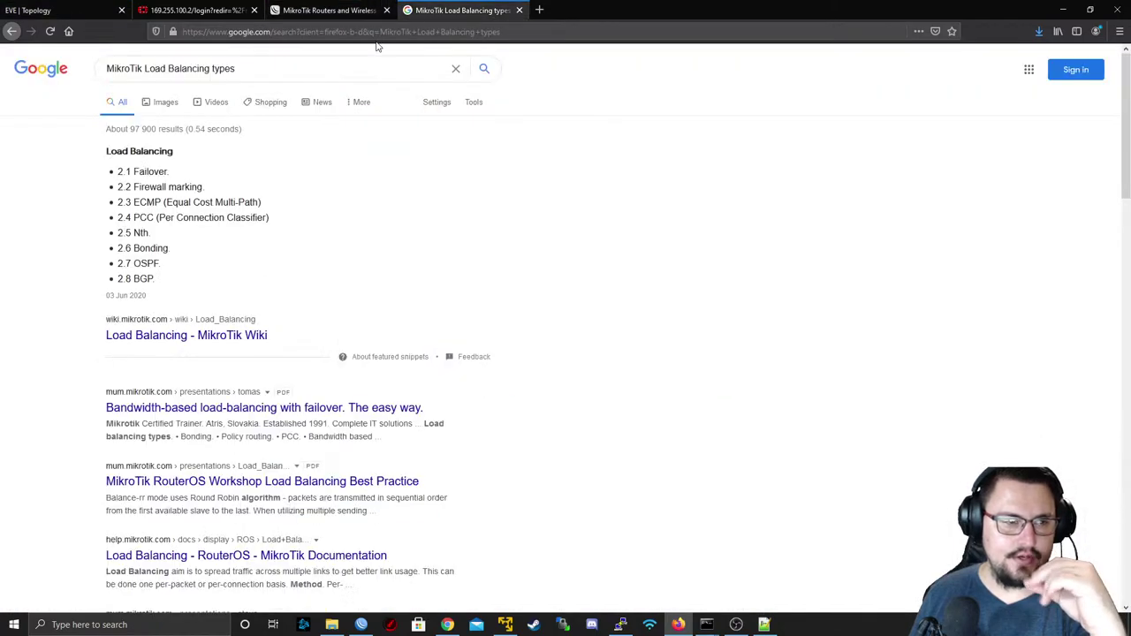
# - Search Google for 'MikroTik ECMP' and open the ECMP masquerade and Load Balancing wiki pages in background tabs
pyautogui.click(539, 10)
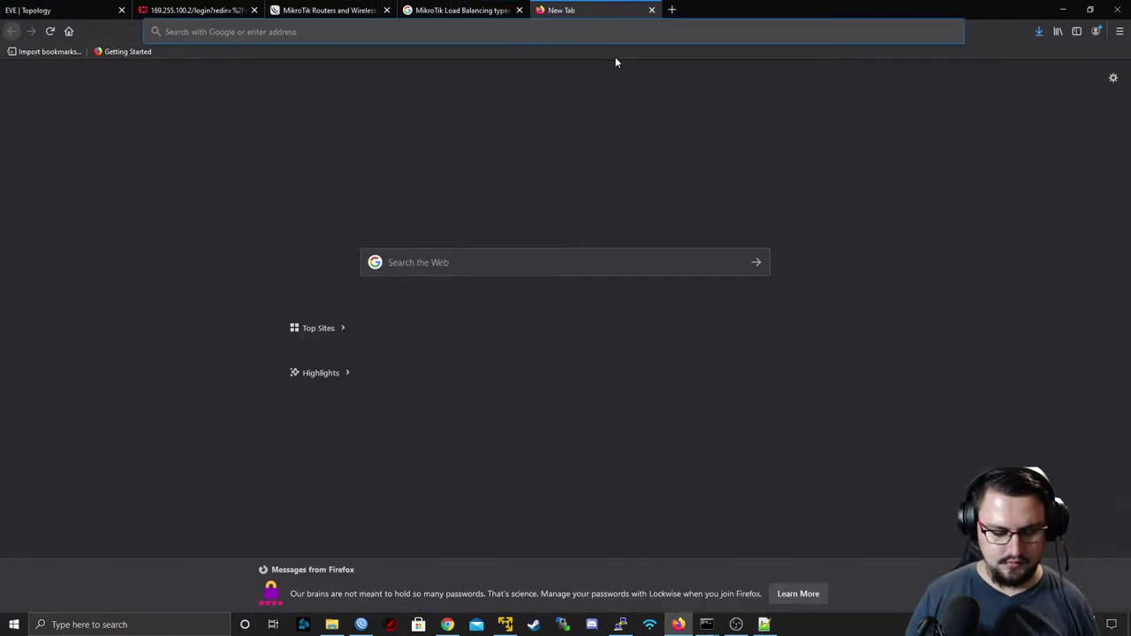
pyautogui.write('MikroTik ECMP')
pyautogui.press('Return')
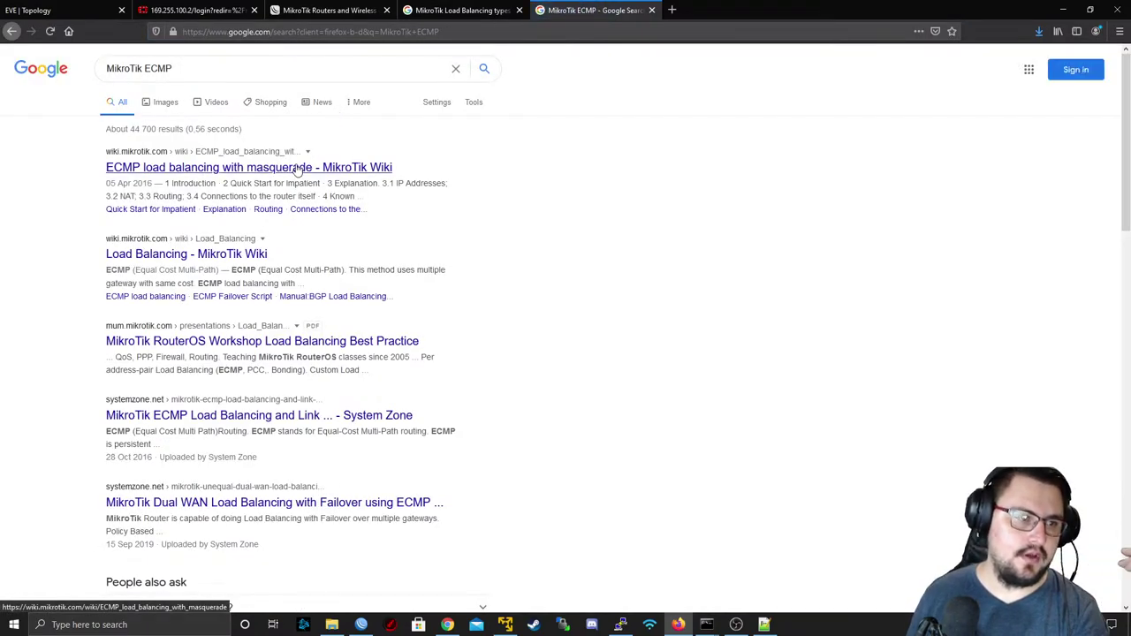
pyautogui.middleClick(299, 167)
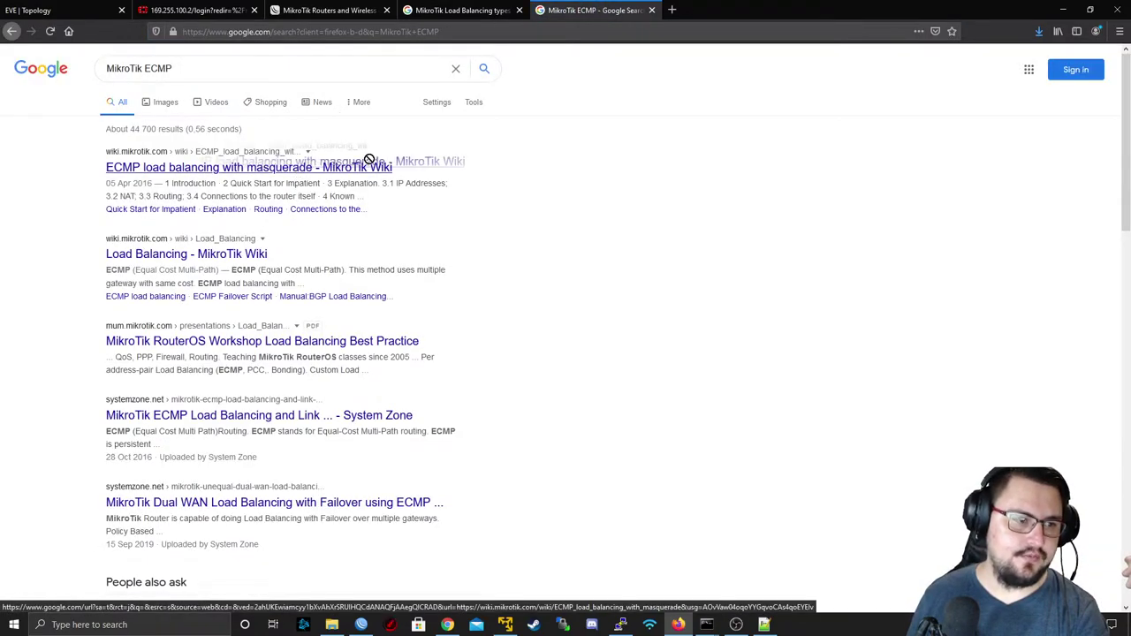
pyautogui.middleClick(252, 254)
# - Read the ECMP article's Known Issues, highlighting the DNS issues and Routing table flushing passages
pyautogui.click(724, 9)
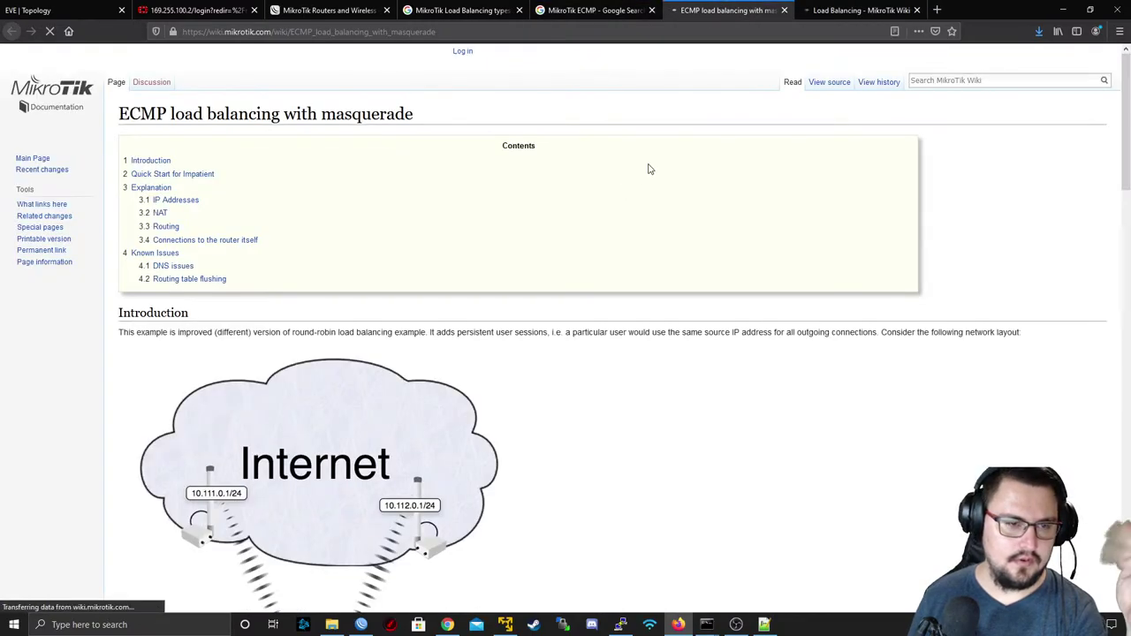
pyautogui.scroll(-20, 644, 162)
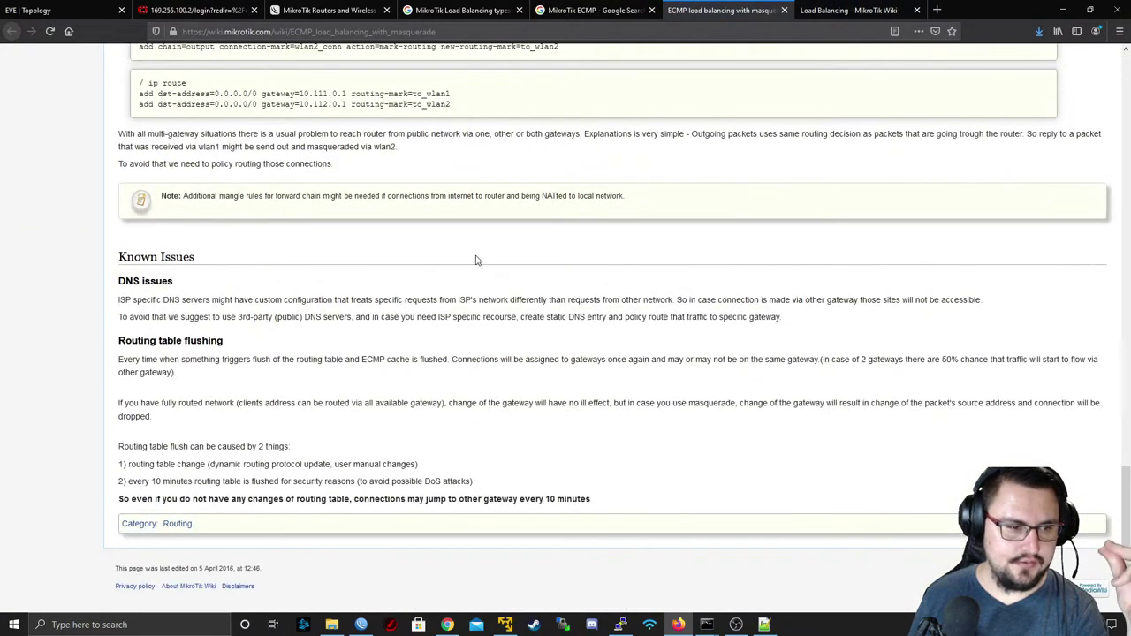
pyautogui.moveTo(129, 258); pyautogui.dragTo(422, 301)
pyautogui.click(410, 292)
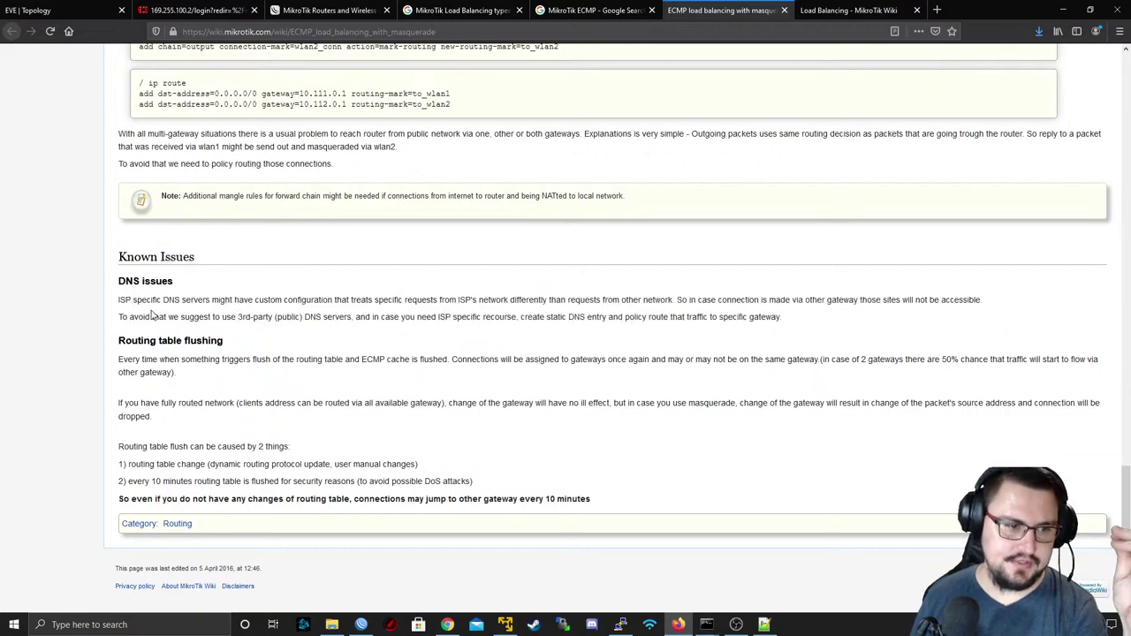
pyautogui.moveTo(174, 301); pyautogui.dragTo(788, 315)
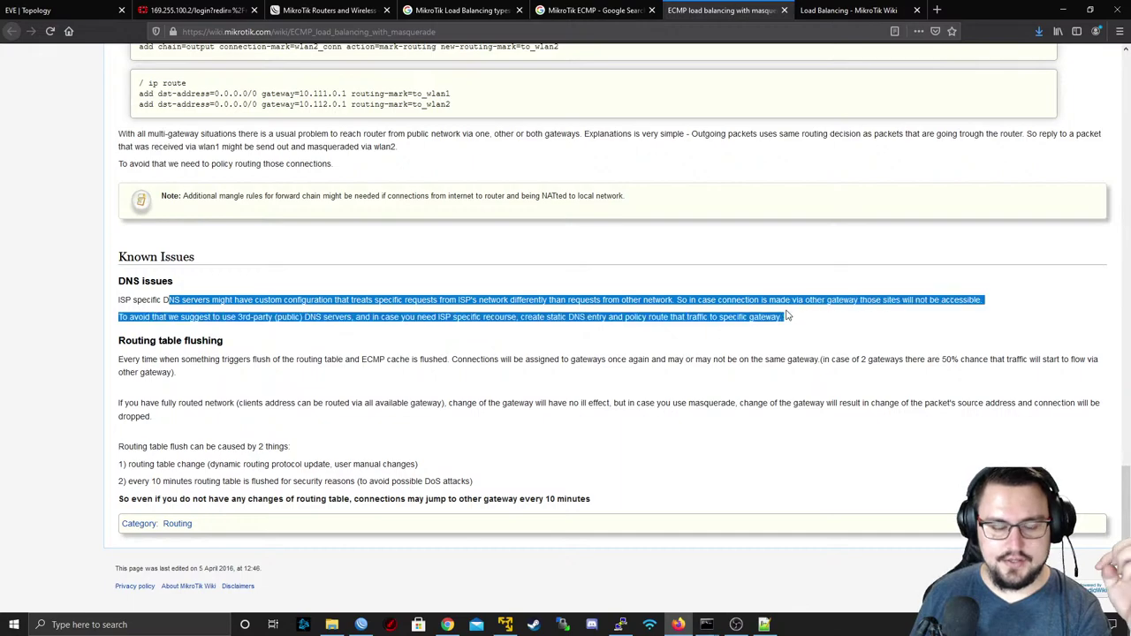
pyautogui.click(787, 315)
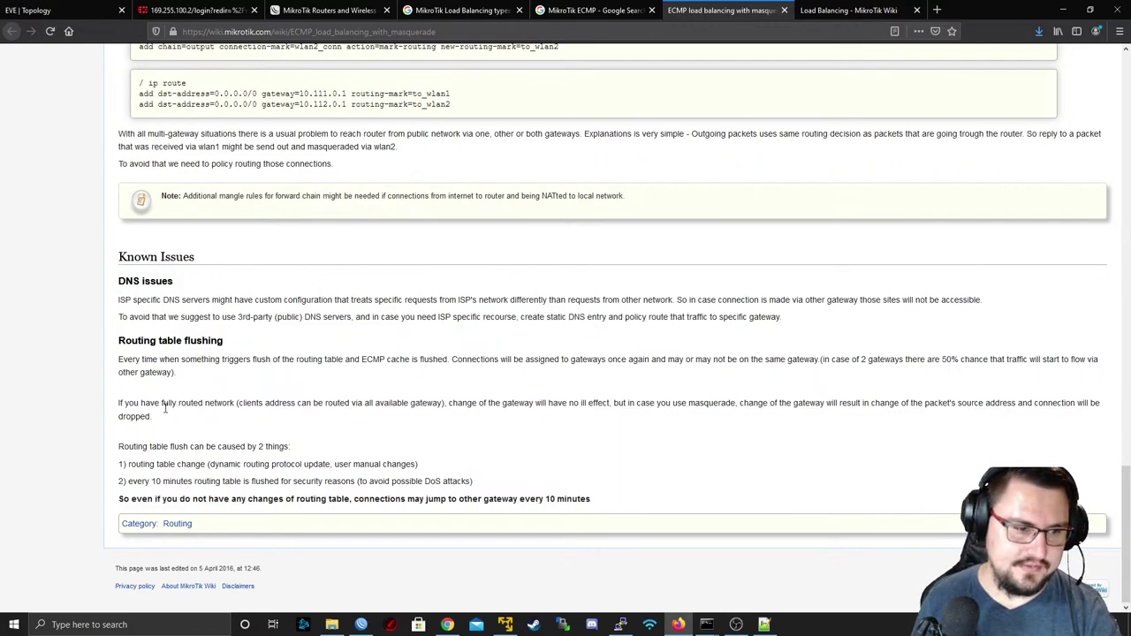
pyautogui.moveTo(120, 340); pyautogui.dragTo(227, 345)
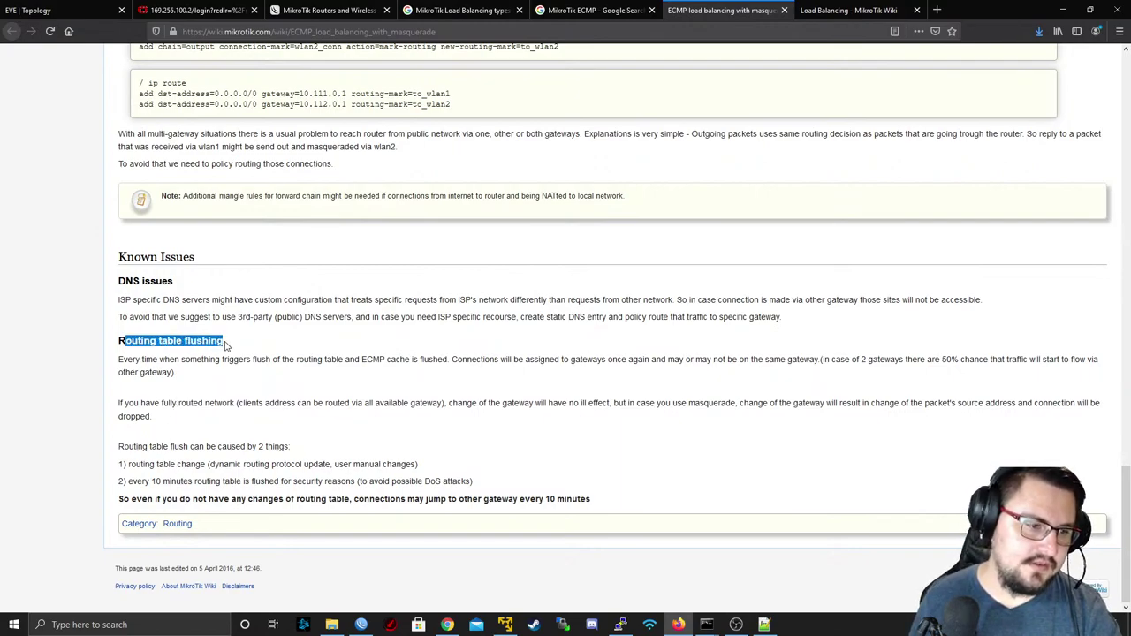
pyautogui.click(165, 350)
pyautogui.moveTo(106, 365); pyautogui.dragTo(844, 380)
pyautogui.click(498, 353)
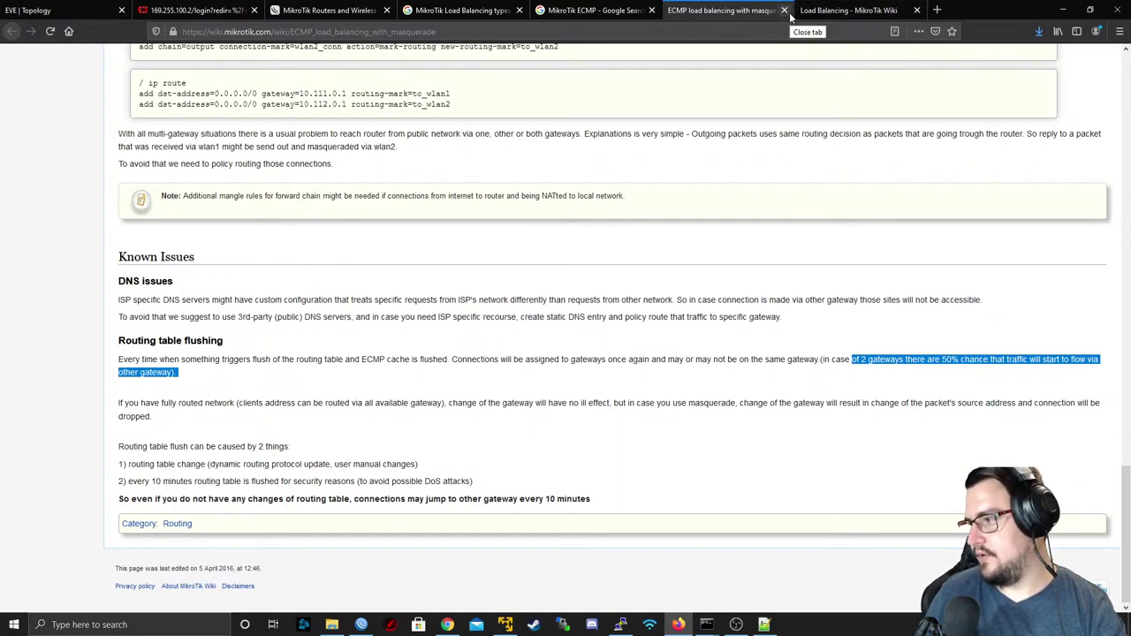
# - Close the ECMP article, Load Balancing wiki and MikroTik ECMP search tabs
pyautogui.middleClick(742, 12)
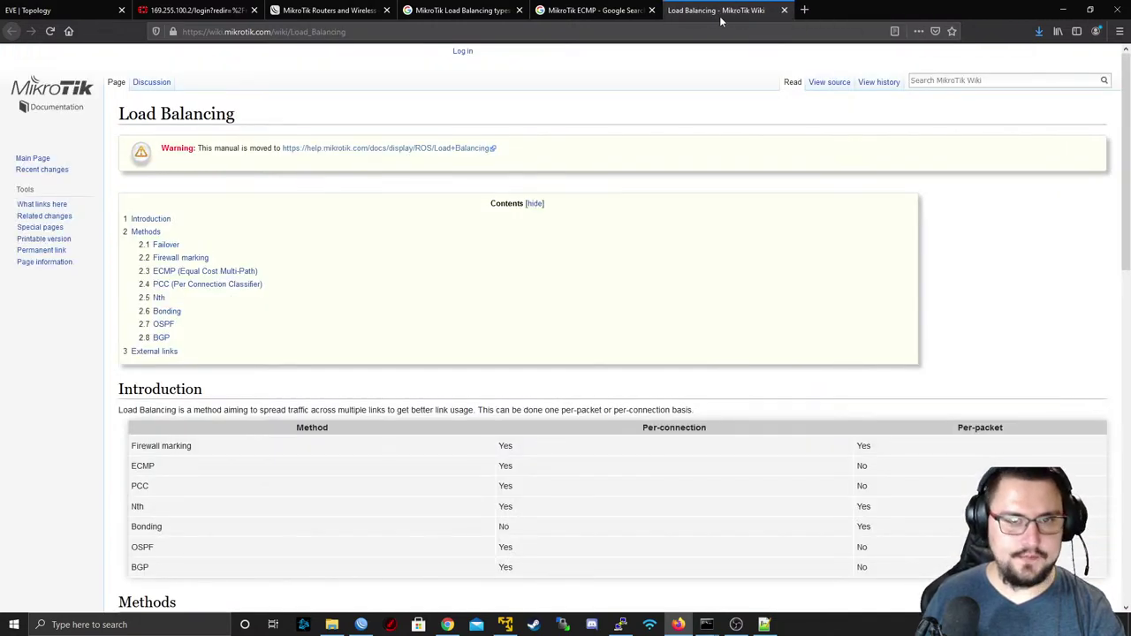
pyautogui.middleClick(721, 18)
pyautogui.middleClick(570, 13)
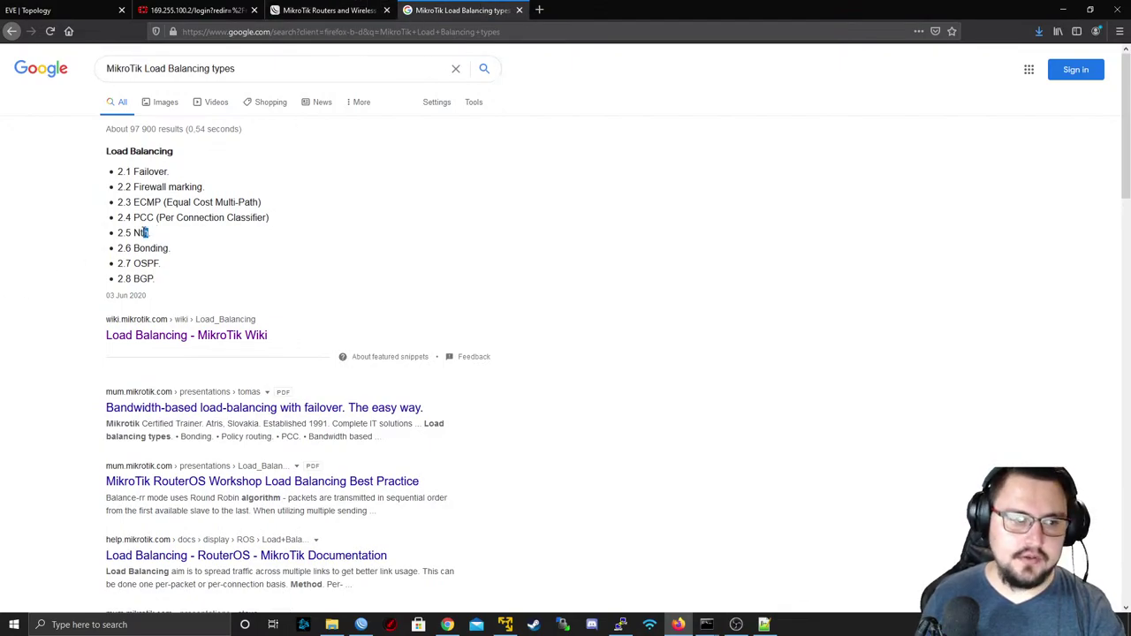
# - Open the Load Balancing wiki page from the list and jump to its Nth section
pyautogui.moveTo(137, 232); pyautogui.dragTo(149, 233)
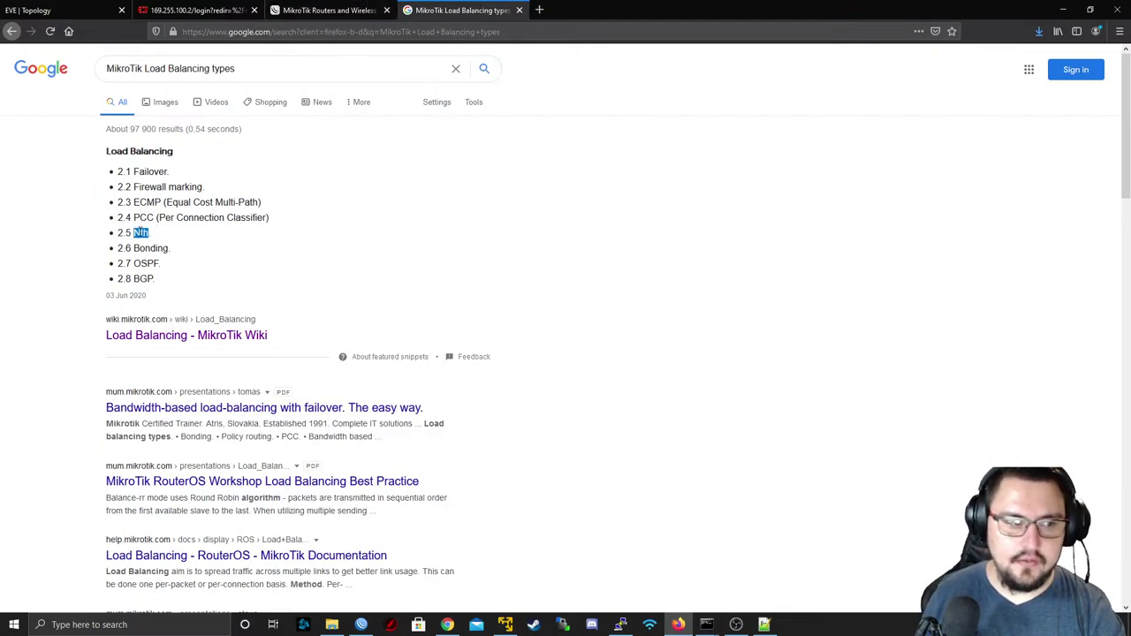
pyautogui.middleClick(172, 336)
pyautogui.click(551, 9)
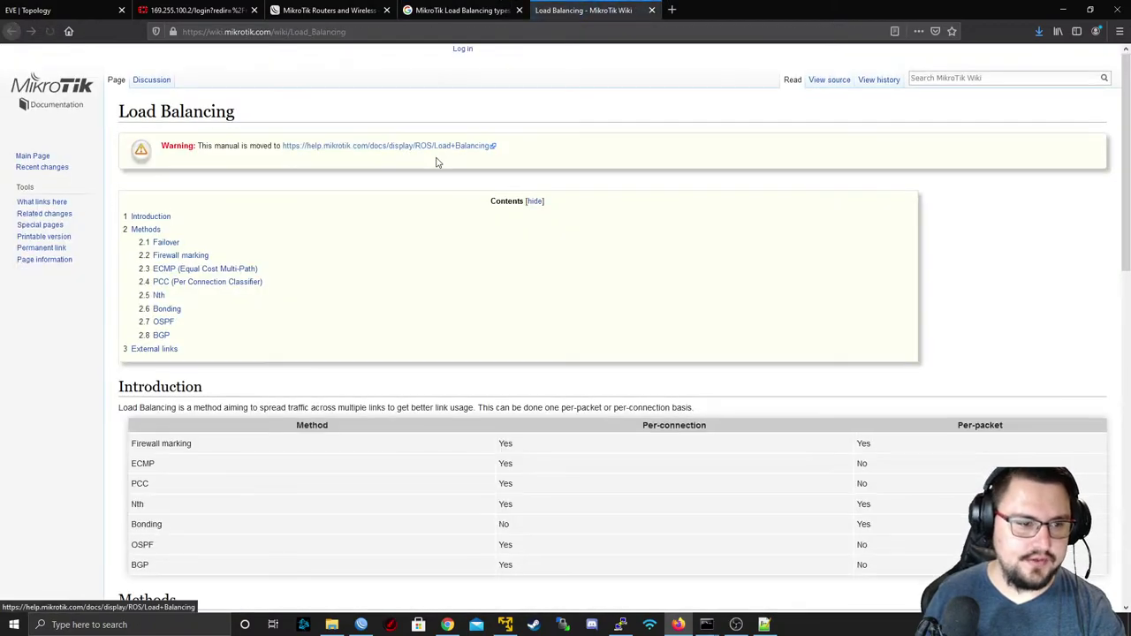
pyautogui.scroll(-2, 147, 176)
pyautogui.click(152, 178)
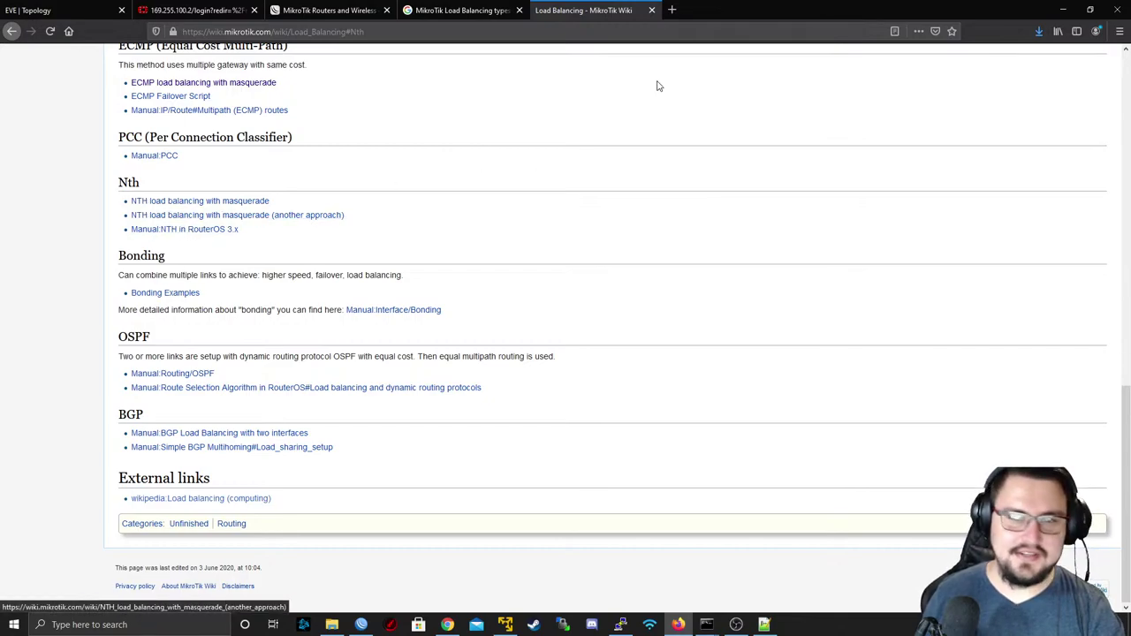
# - Search Google for 'NTH MikrOTik', scroll through the results, then close that tab
pyautogui.click(672, 11)
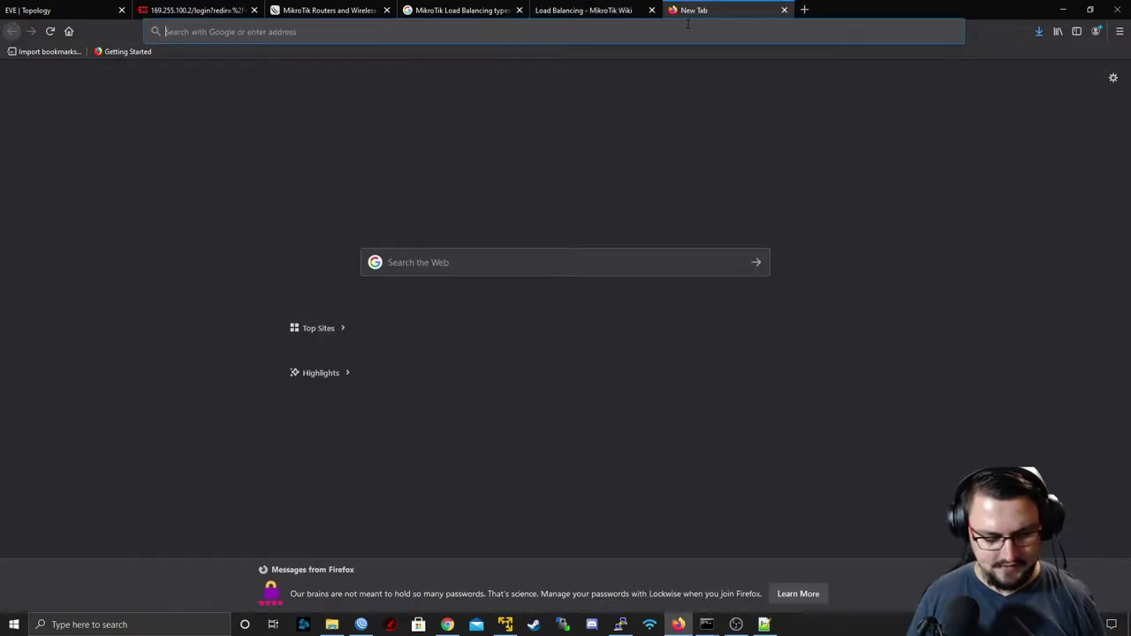
pyautogui.write('NTH')
pyautogui.press('Return')
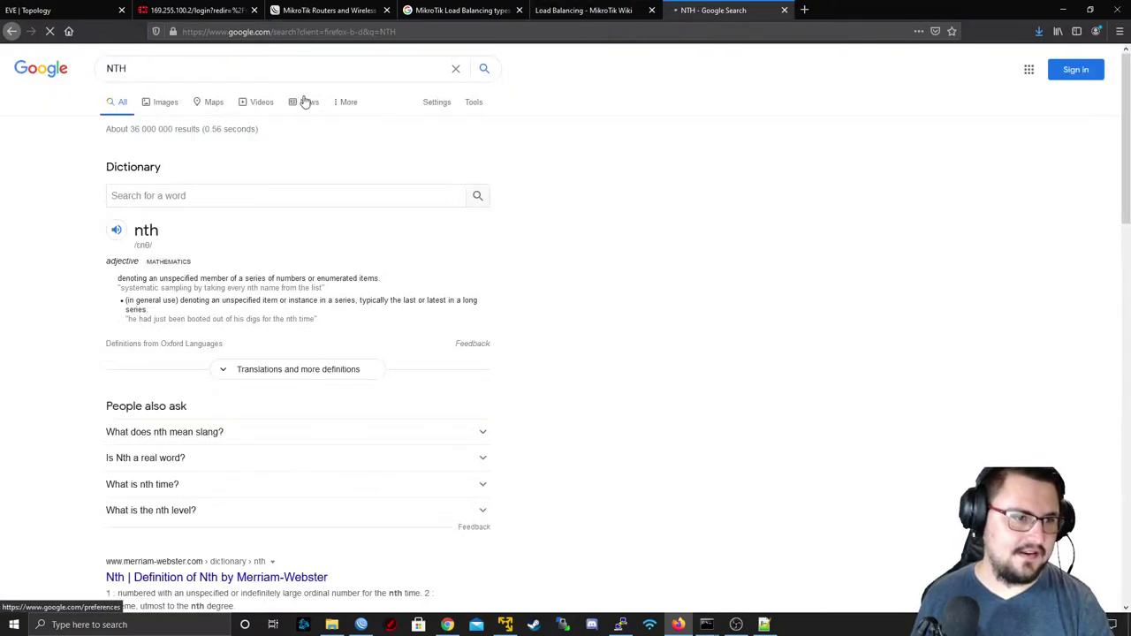
pyautogui.click(297, 73)
pyautogui.write('MikrOTik')
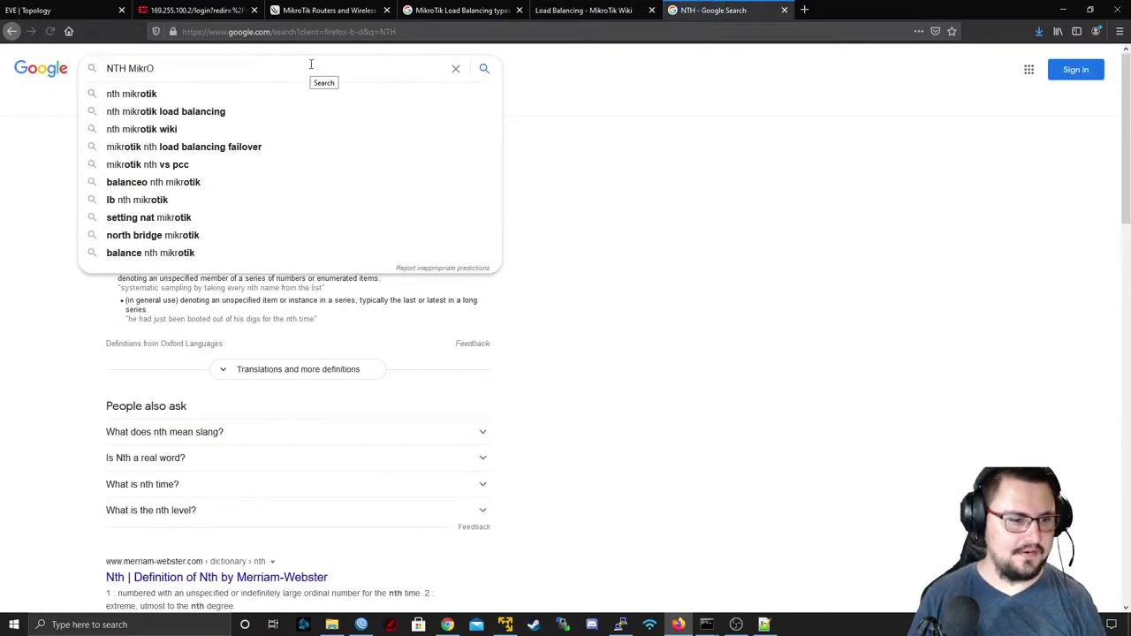
pyautogui.press('Return')
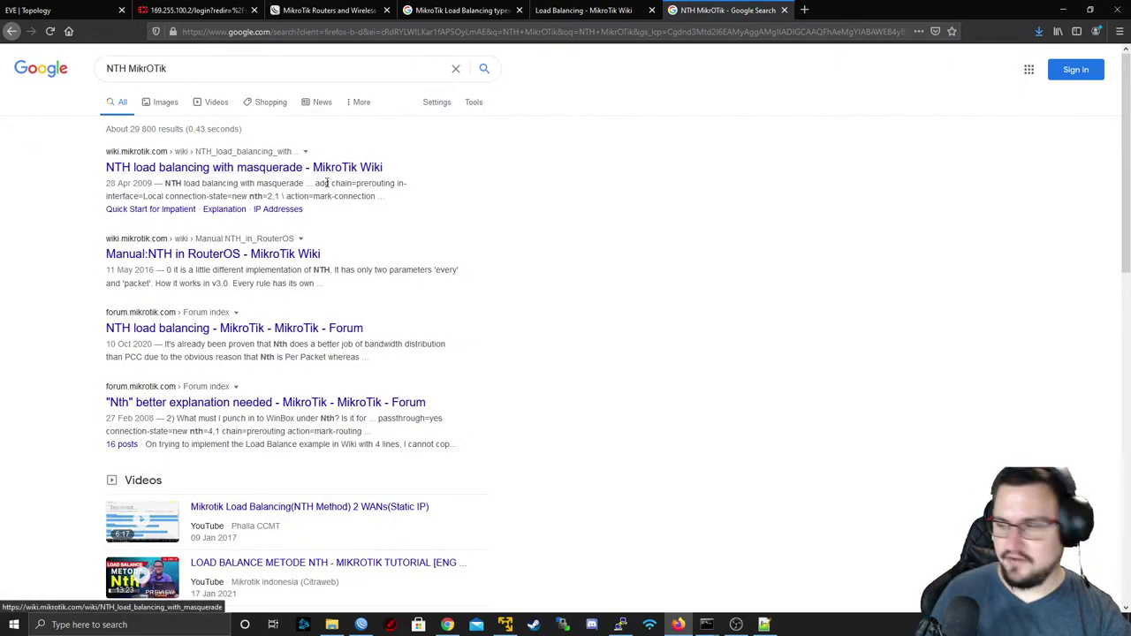
pyautogui.scroll(-5, 334, 193)
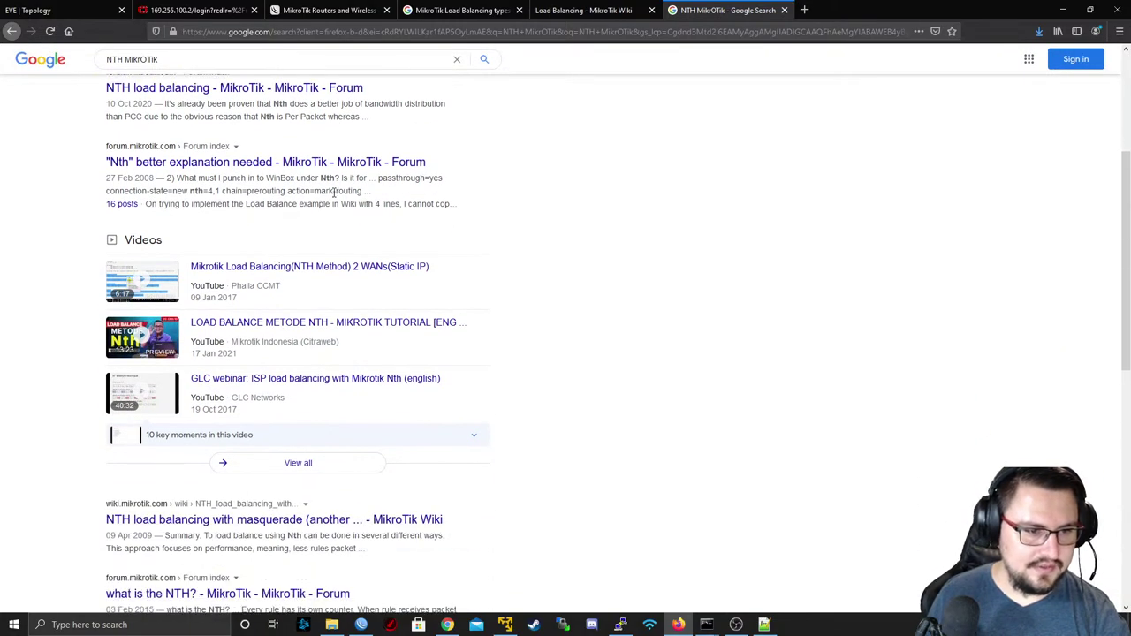
pyautogui.scroll(-1, 334, 193)
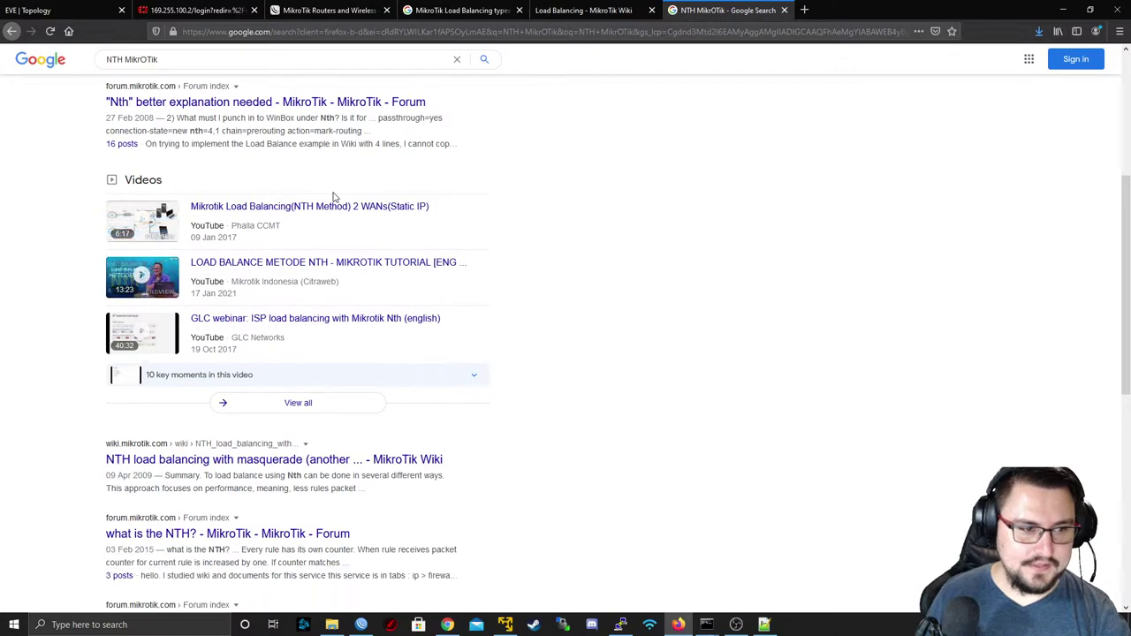
pyautogui.scroll(-1, 284, 197)
pyautogui.scroll(-5, 284, 196)
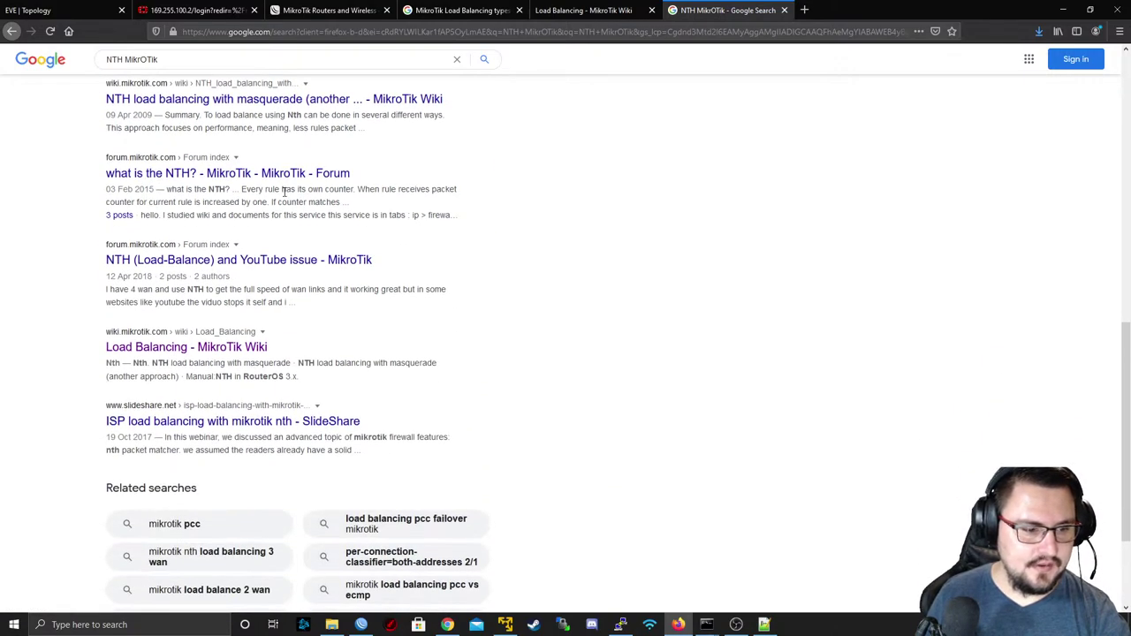
pyautogui.scroll(-2, 284, 193)
pyautogui.scroll(3, 286, 193)
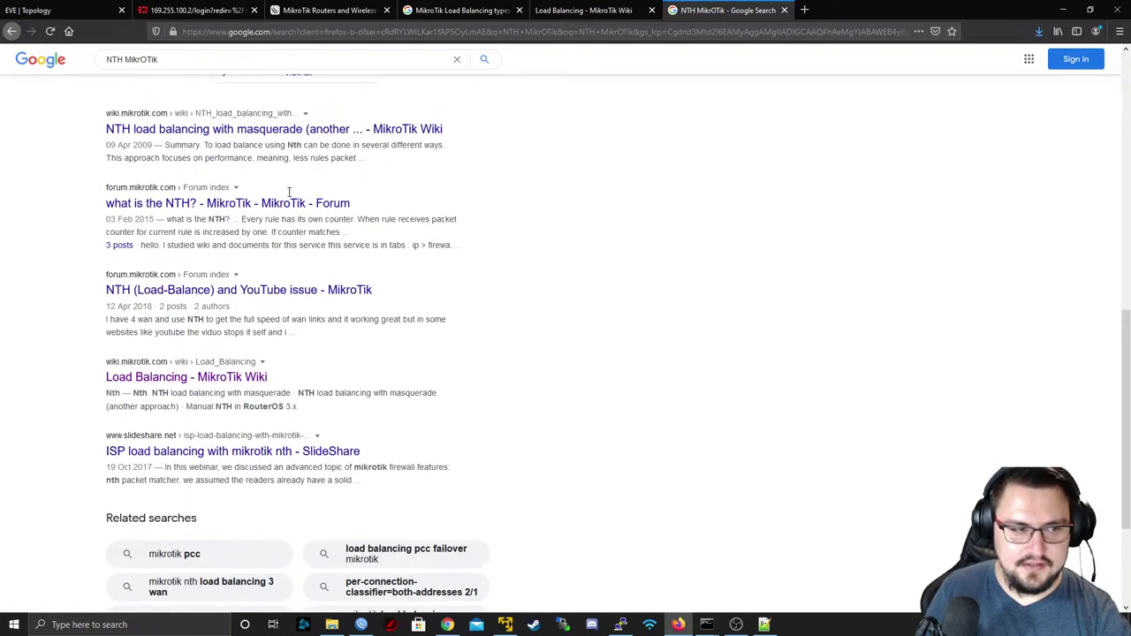
pyautogui.scroll(1, 288, 192)
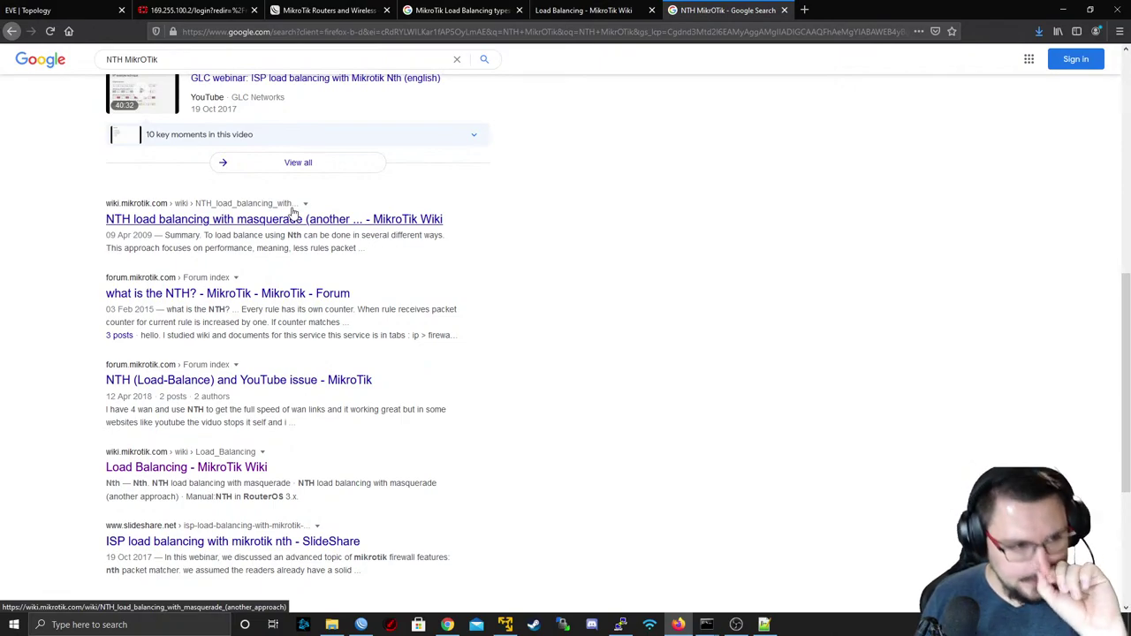
pyautogui.scroll(5, 294, 203)
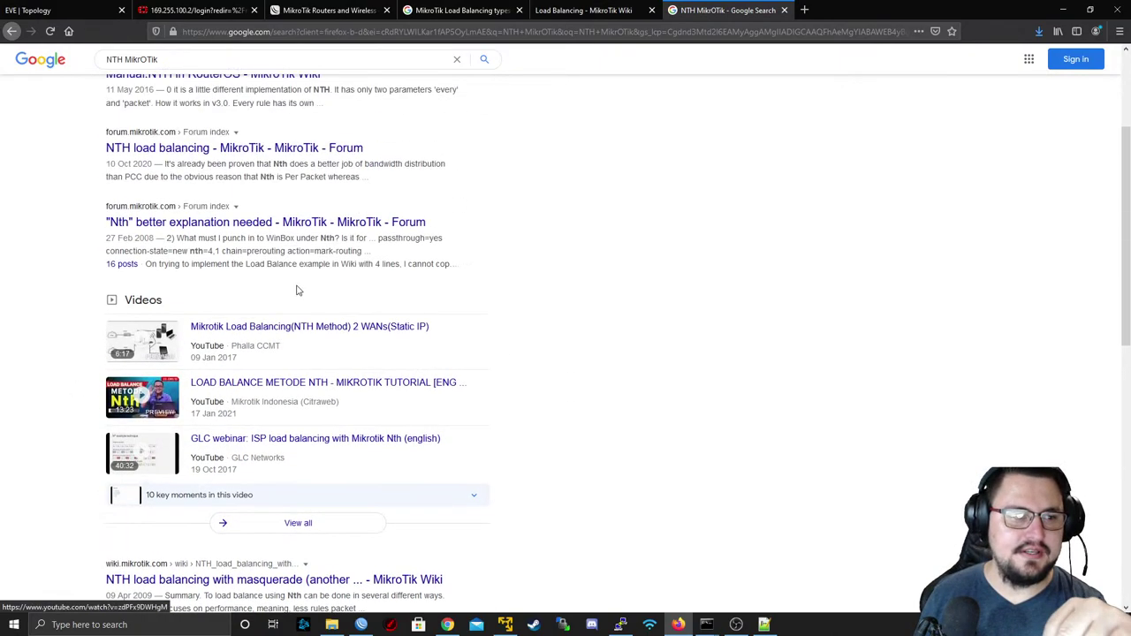
pyautogui.scroll(1, 298, 285)
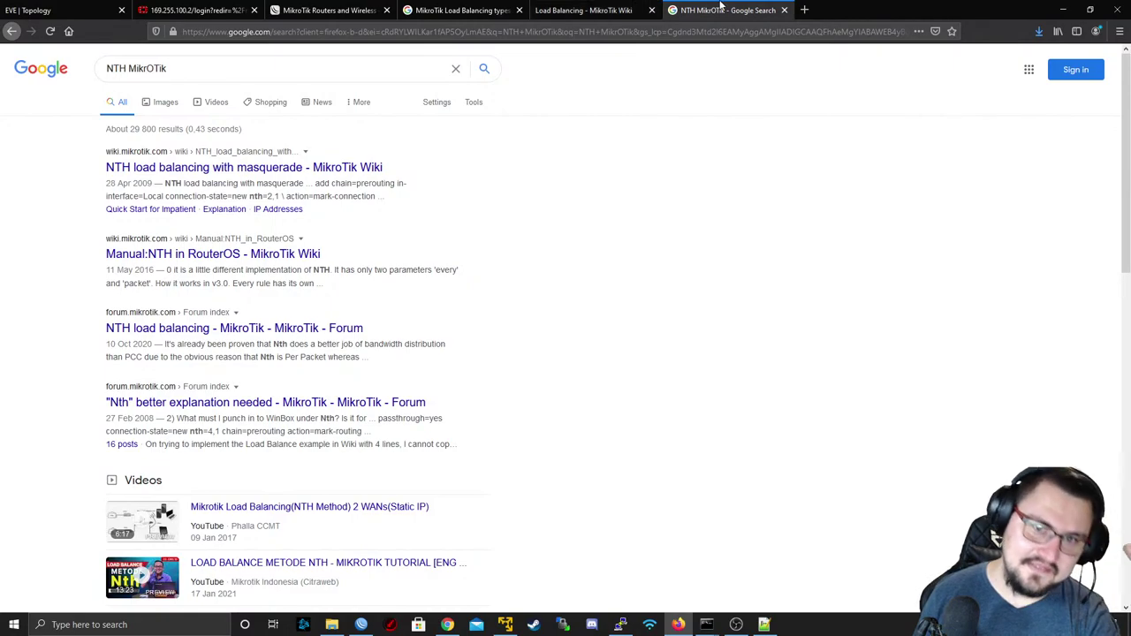
pyautogui.middleClick(722, 9)
# - Open the NTH load balancing with masquerade wiki page in a new tab and scroll through it
pyautogui.scroll(7, 553, 139)
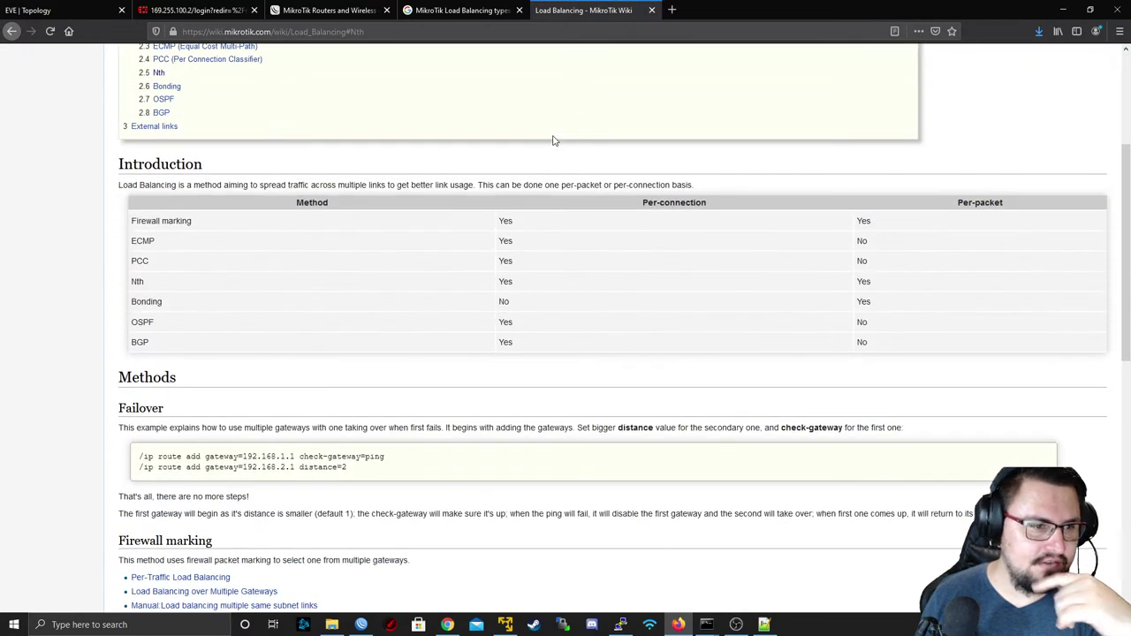
pyautogui.scroll(-6, 462, 327)
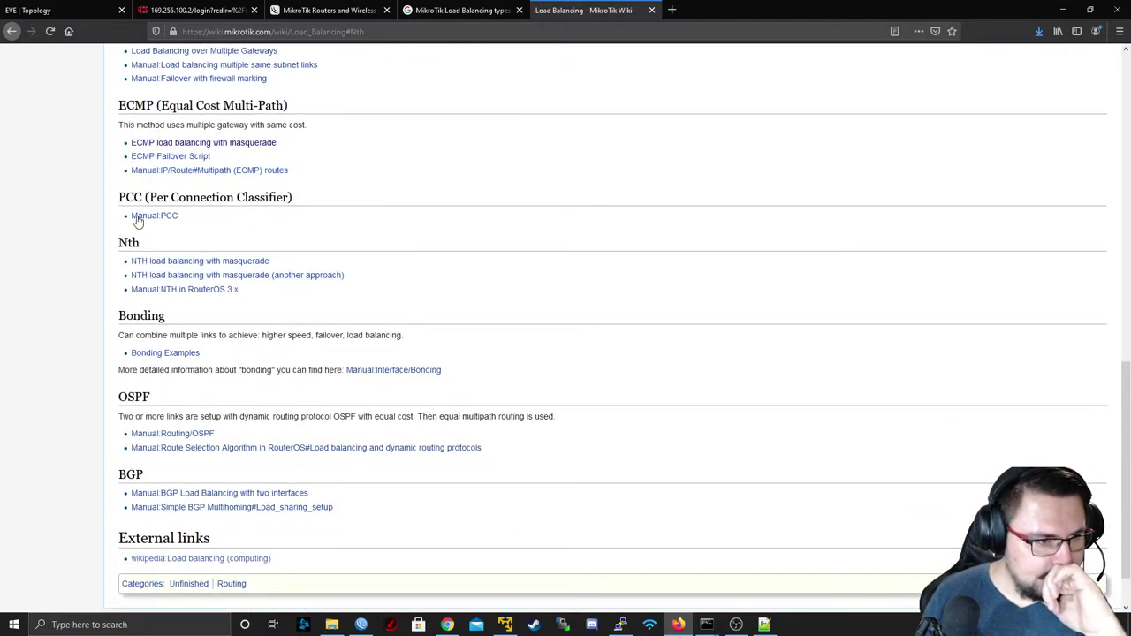
pyautogui.middleClick(150, 266)
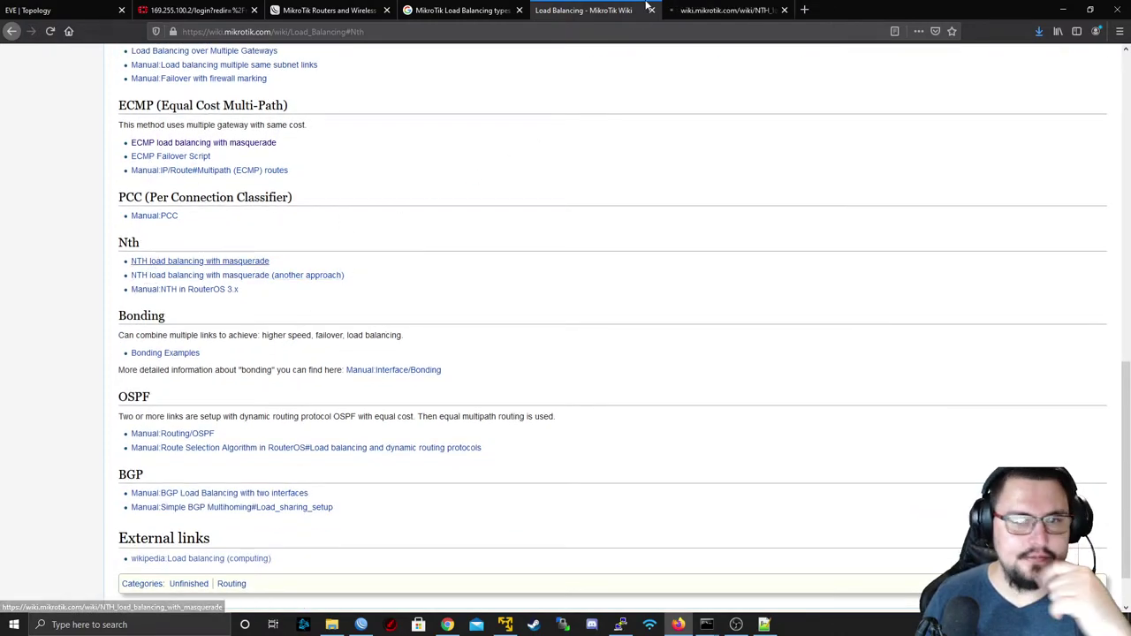
pyautogui.hotkey('ctrl', 'Tab')
pyautogui.scroll(-3, 521, 221)
pyautogui.scroll(-7, 447, 180)
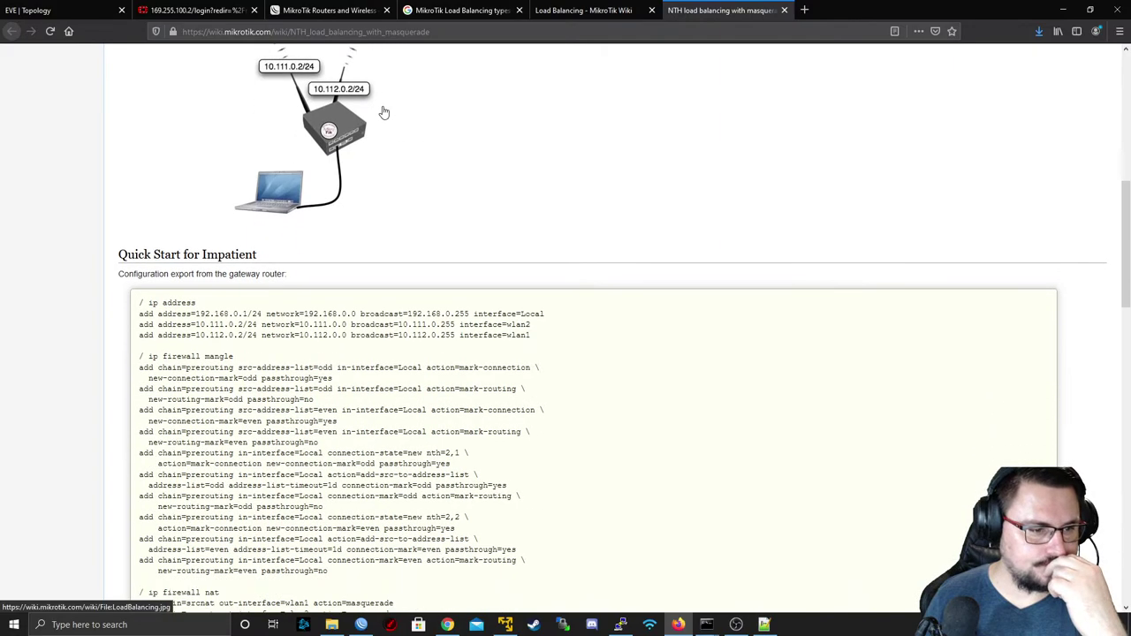
pyautogui.scroll(1, 383, 106)
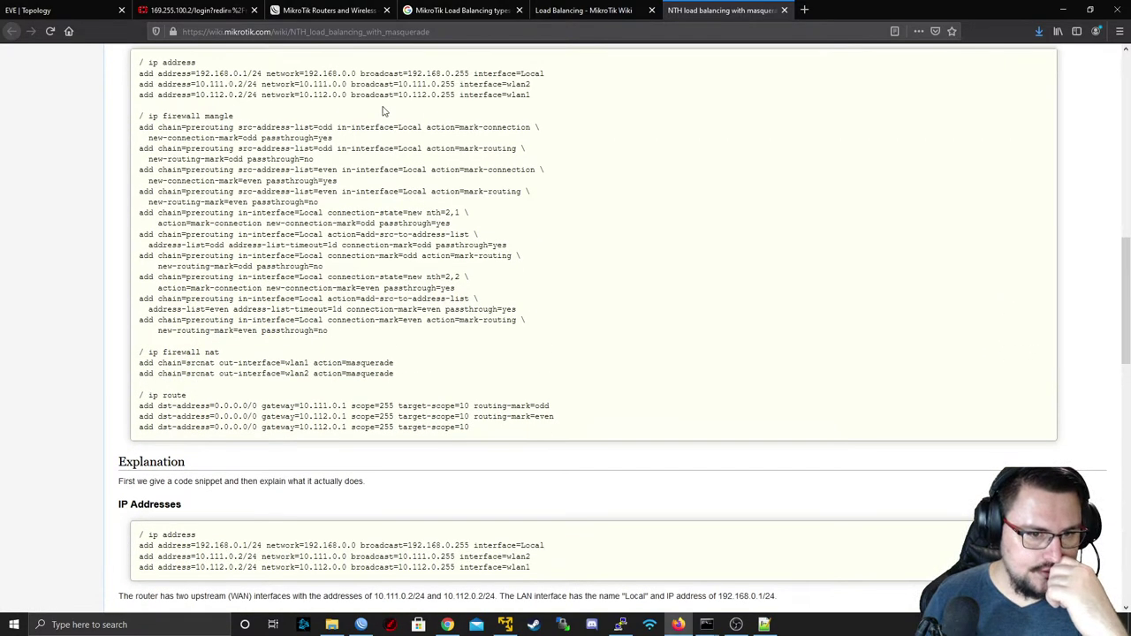
pyautogui.scroll(-2, 382, 111)
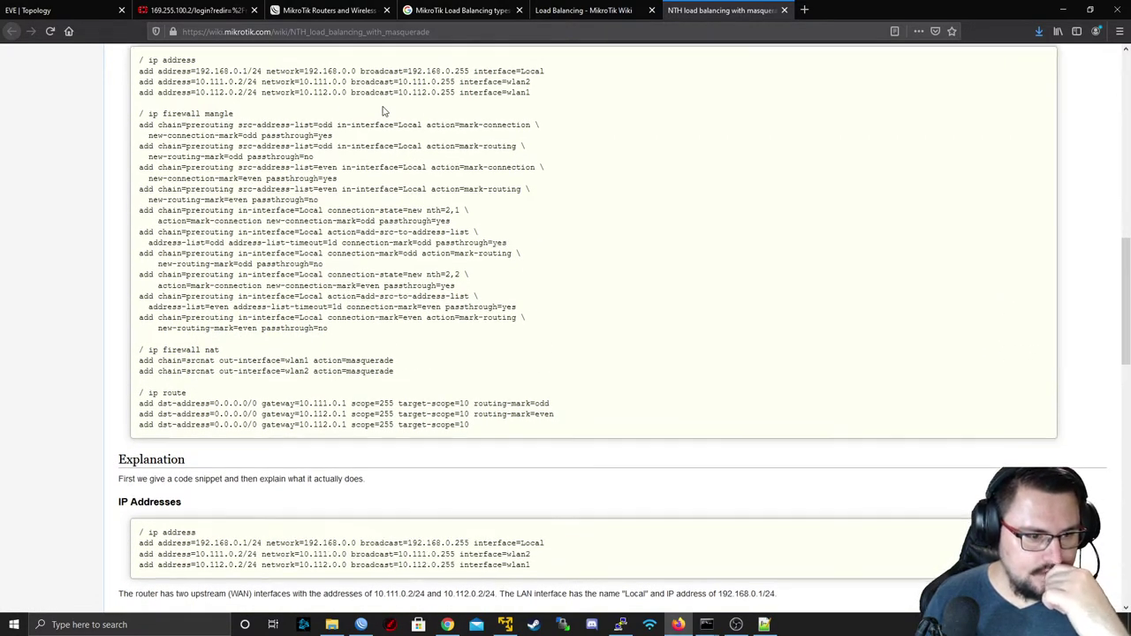
pyautogui.scroll(3, 383, 111)
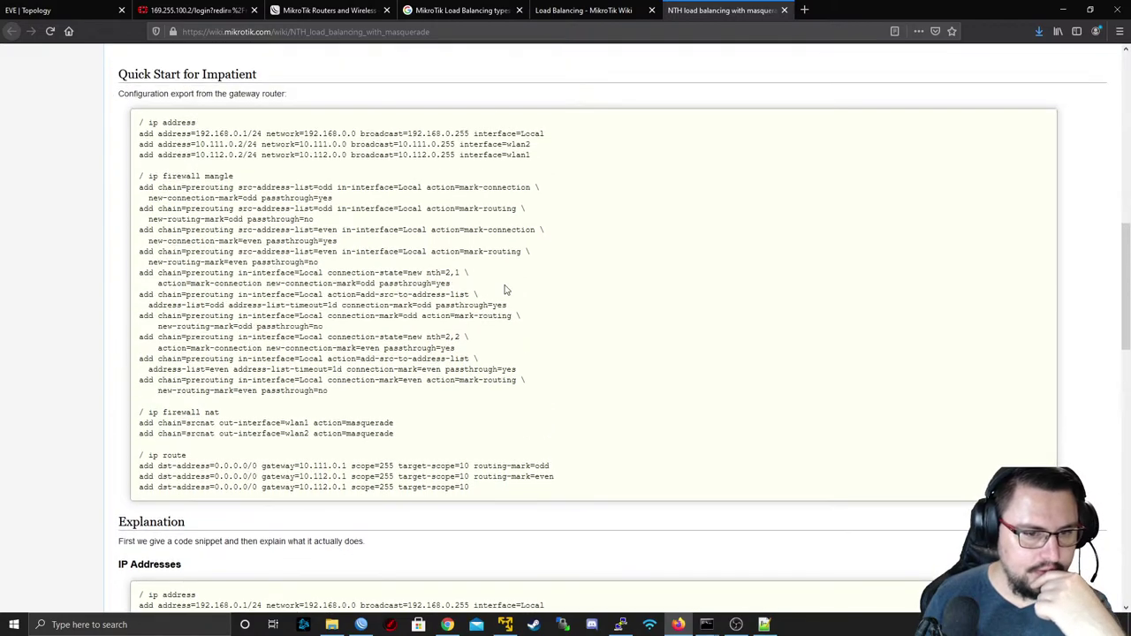
# - Highlight connection-state=new and the nth=2,1 value in the mangle rule
pyautogui.moveTo(352, 275); pyautogui.dragTo(452, 275)
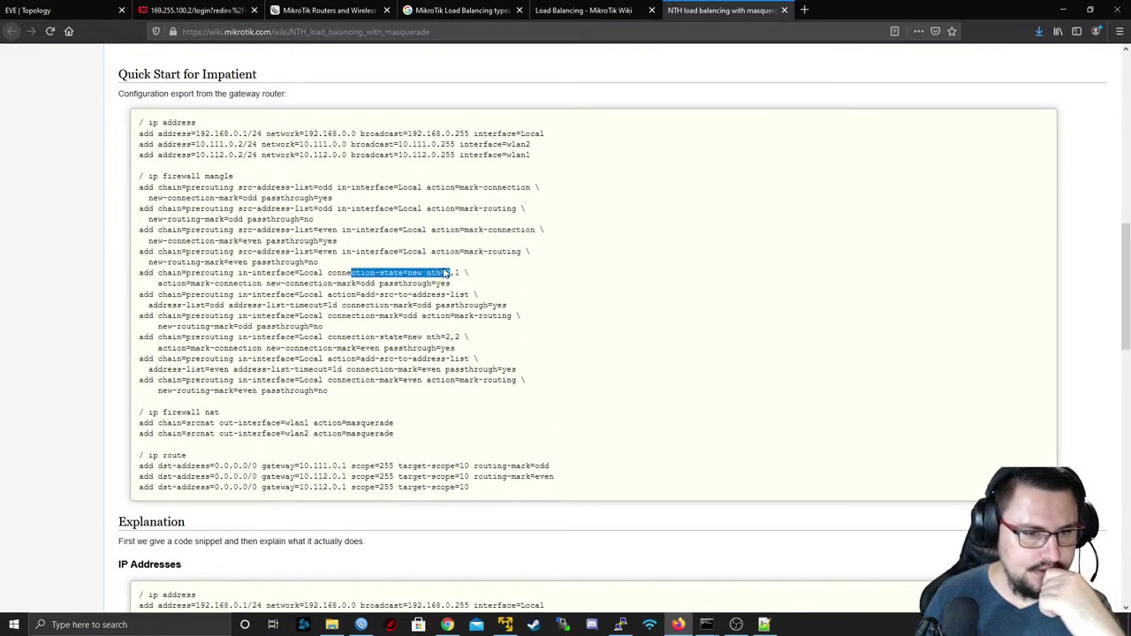
pyautogui.click(444, 275)
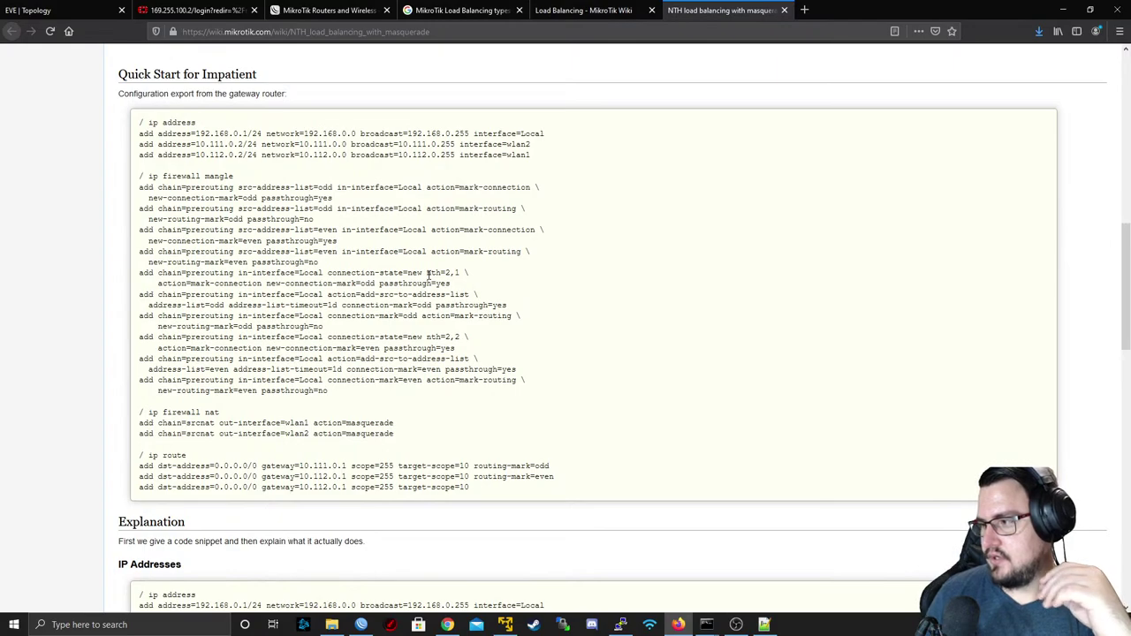
pyautogui.click(429, 274)
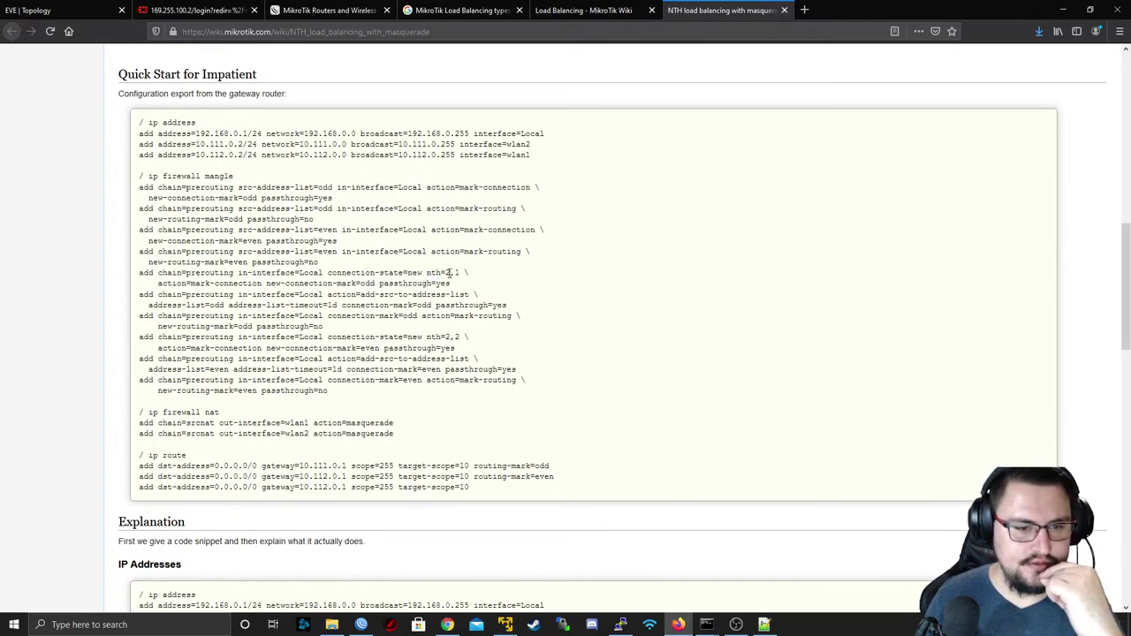
pyautogui.moveTo(435, 274); pyautogui.dragTo(462, 274)
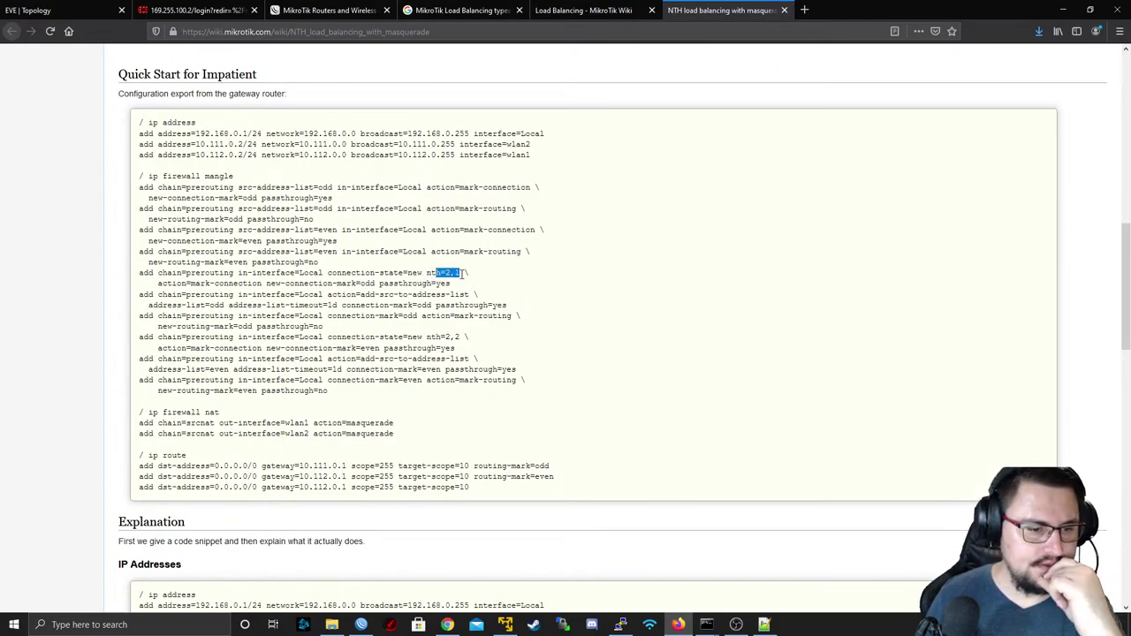
# - Scroll through the rest of the NTH page, close its tab, and move to another browser tab
pyautogui.scroll(-3, 461, 276)
pyautogui.scroll(-12, 461, 279)
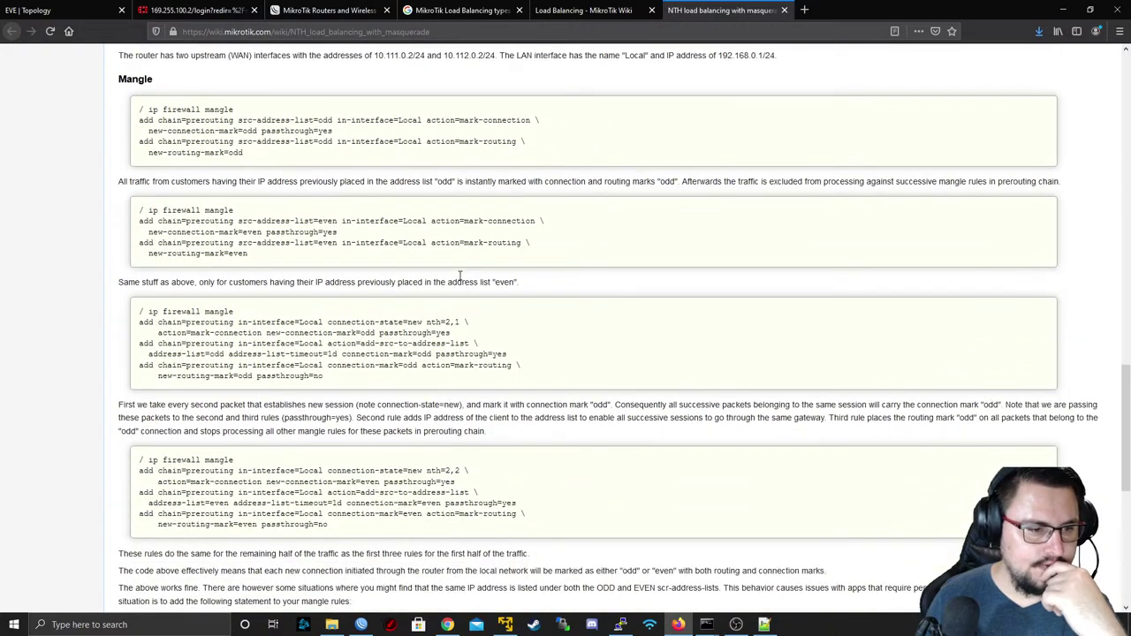
pyautogui.scroll(-3, 440, 281)
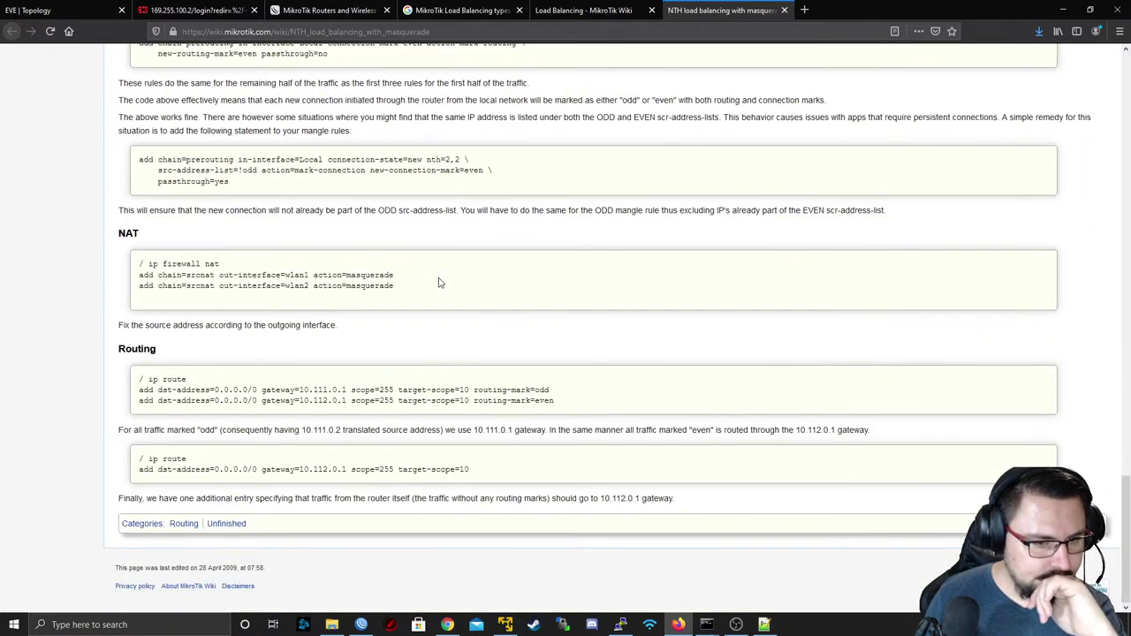
pyautogui.middleClick(635, 408)
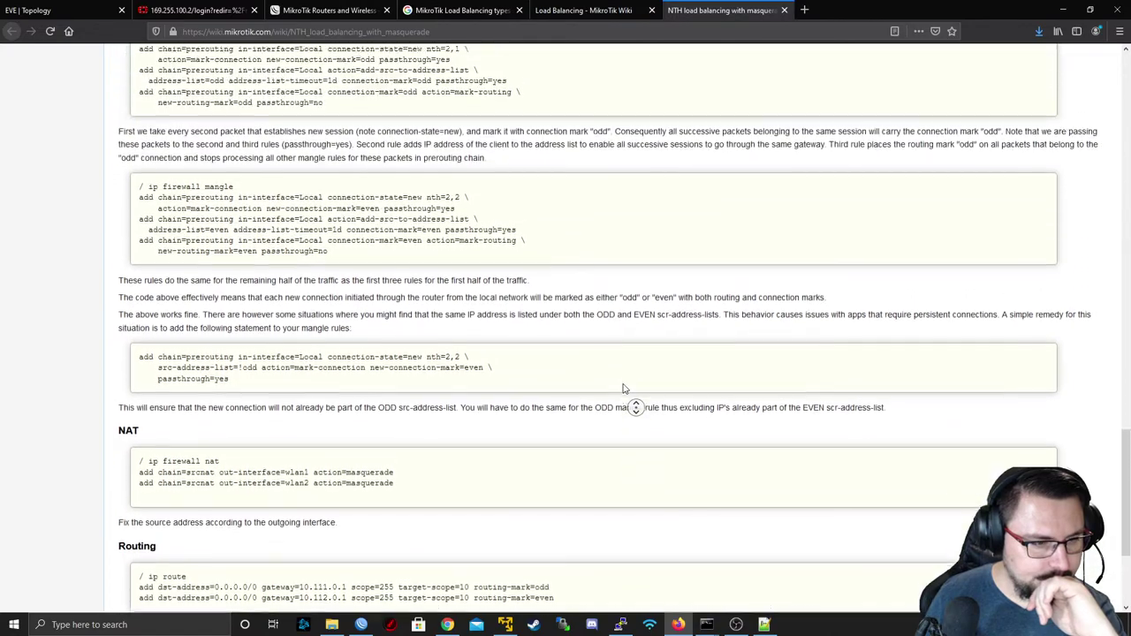
pyautogui.middleClick(586, 417)
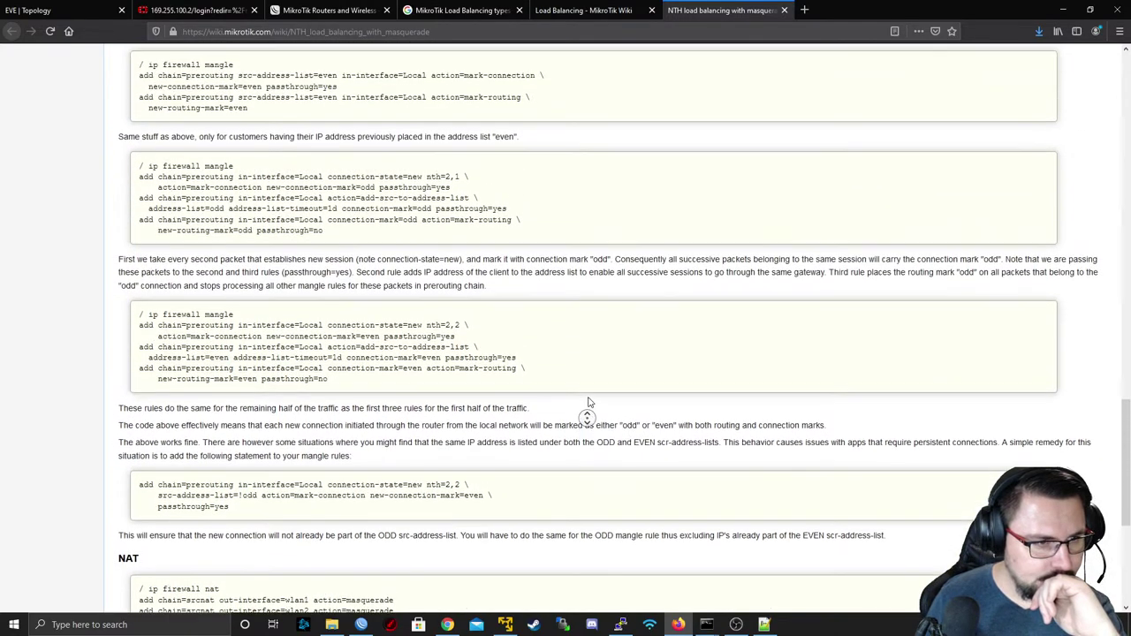
pyautogui.middleClick(616, 326)
pyautogui.middleClick(617, 326)
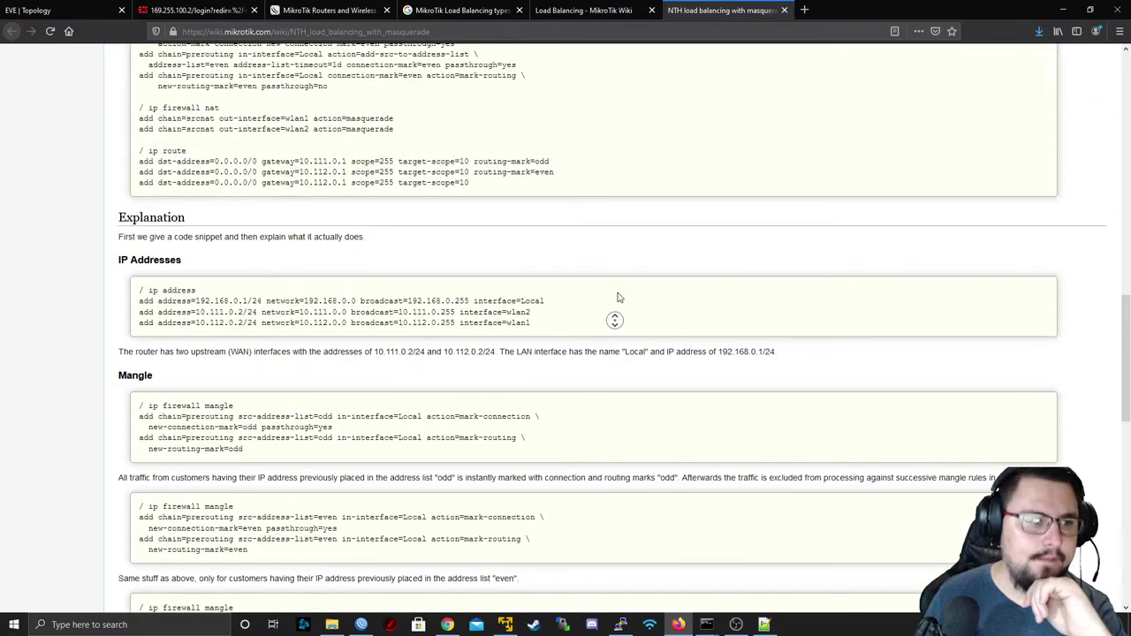
pyautogui.scroll(4, 429, 199)
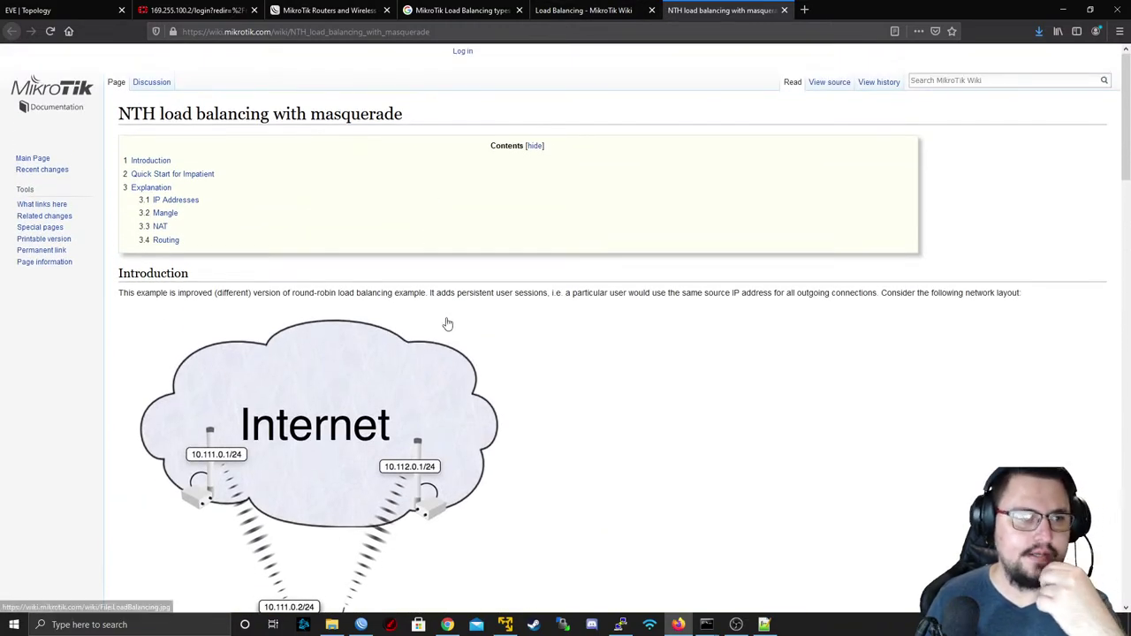
pyautogui.middleClick(707, 10)
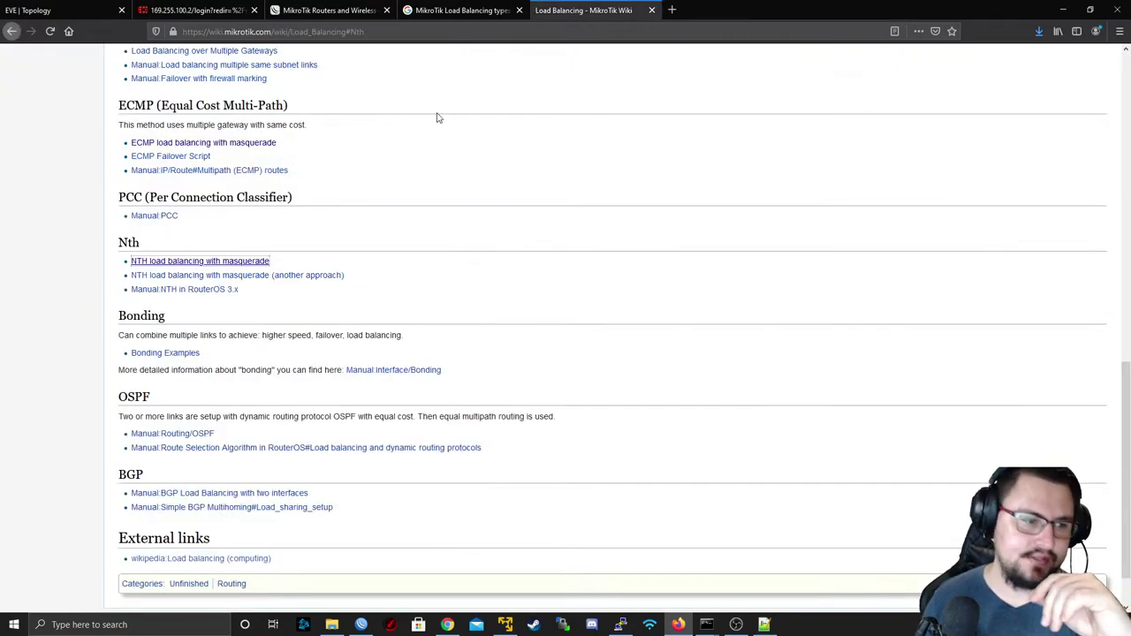
pyautogui.scroll(-1, 389, 195)
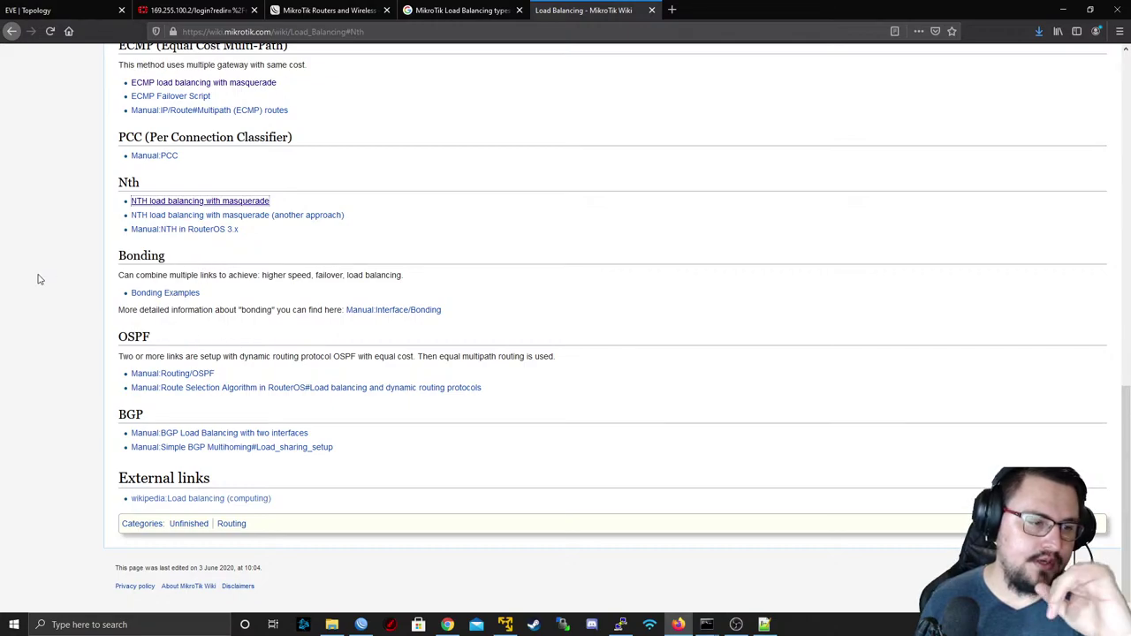
pyautogui.click(194, 10)
# - Switch from the MikroTik training tab to the EVE lab topology tab
pyautogui.click(327, 10)
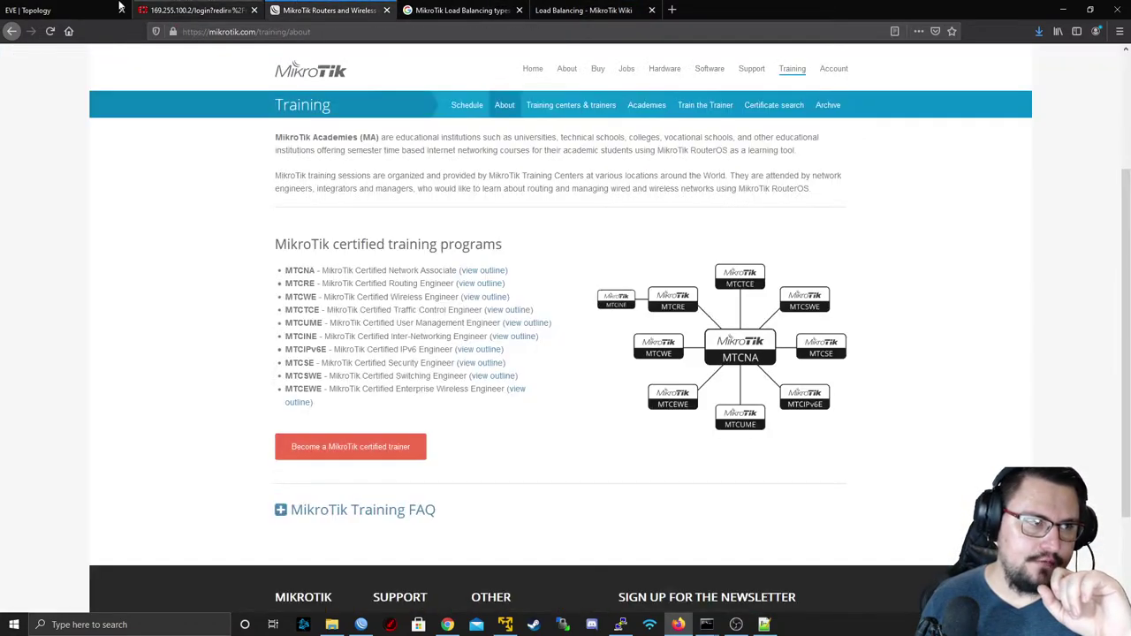
pyautogui.click(112, 6)
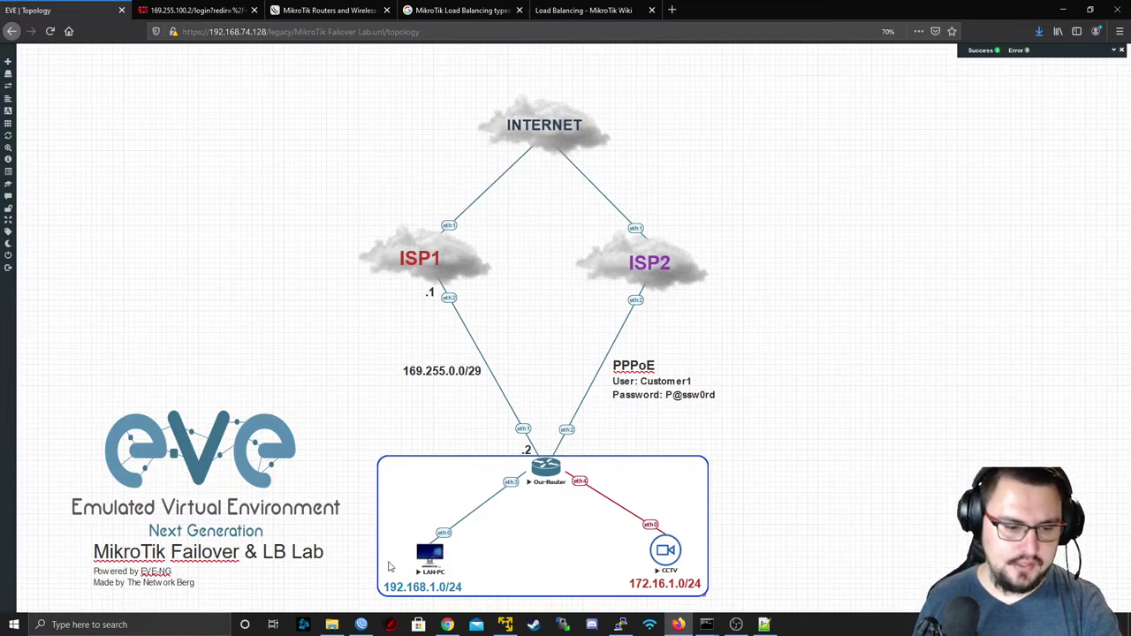
# - Restore WinBox and click through the PPPoE, ISP, LAN and CCTV interface rows to compare traffic
pyautogui.click(361, 625)
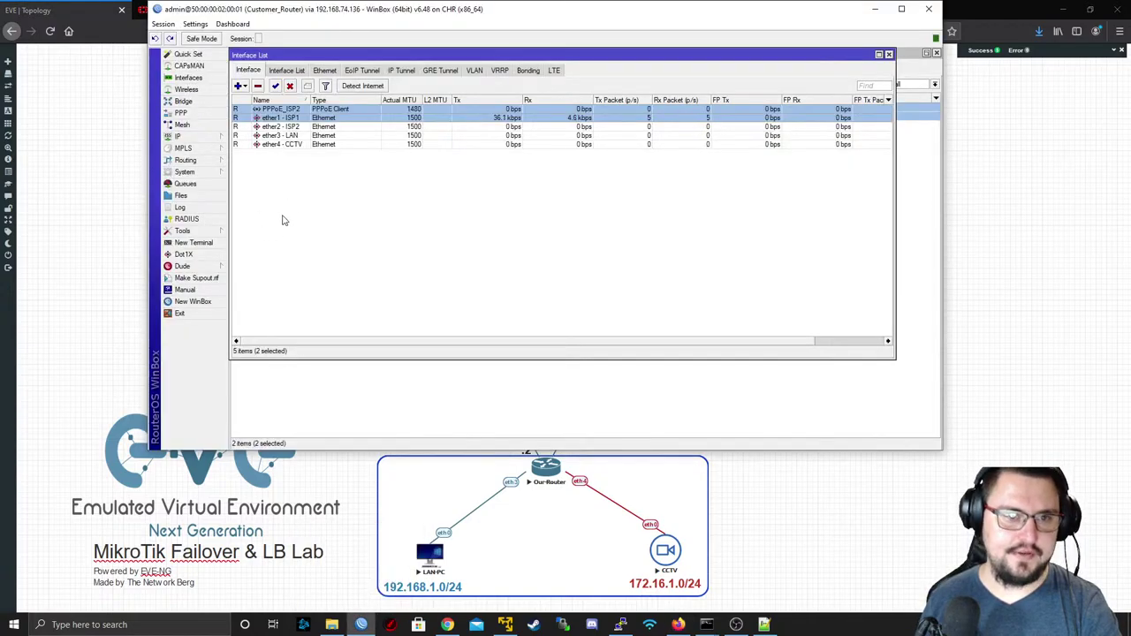
pyautogui.click(304, 136)
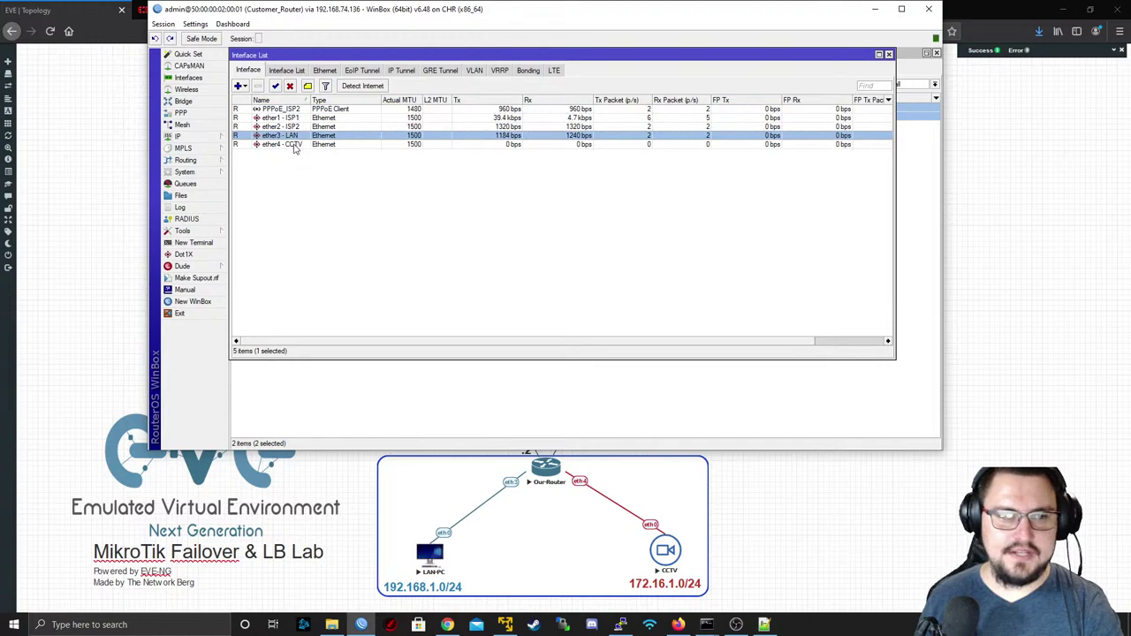
pyautogui.click(299, 144)
pyautogui.click(301, 127)
pyautogui.click(301, 144)
pyautogui.click(300, 135)
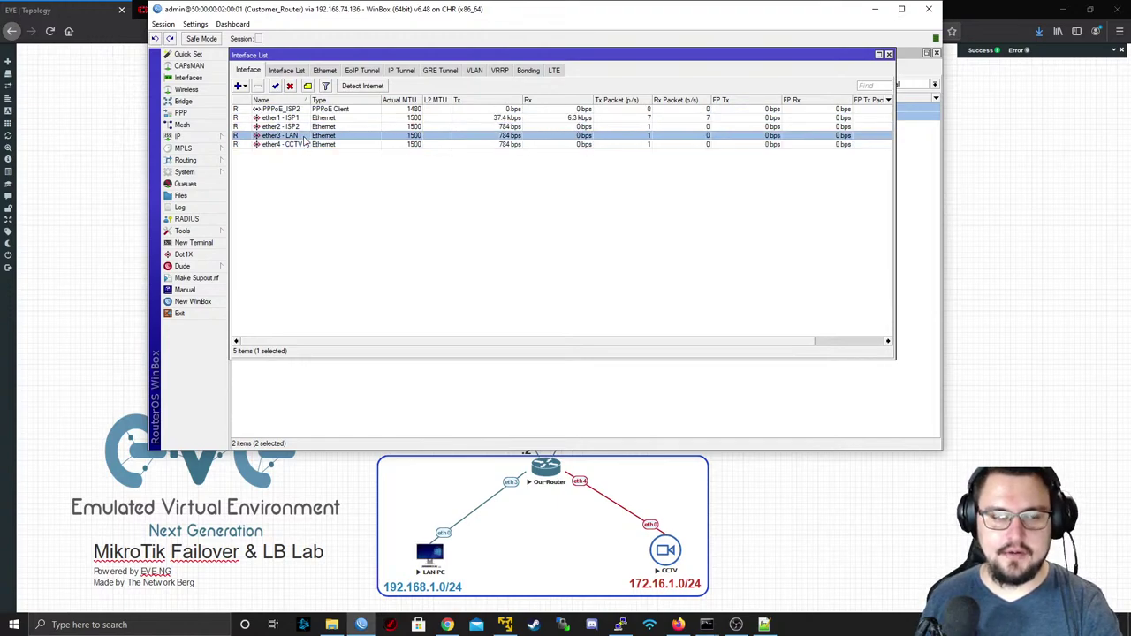
pyautogui.click(300, 144)
pyautogui.click(299, 136)
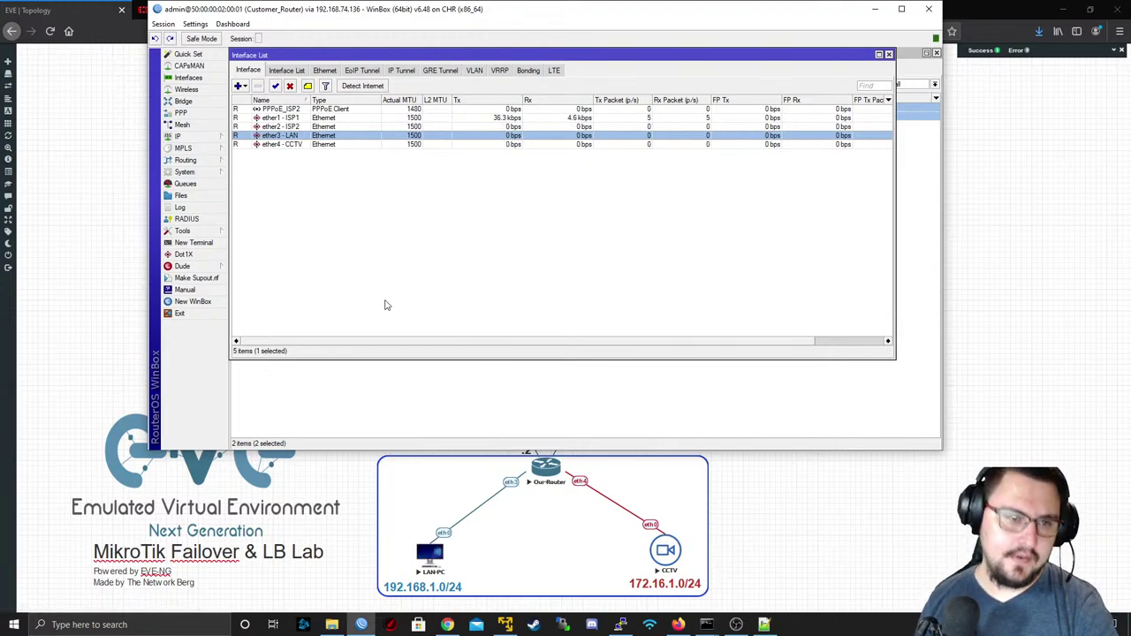
# - Start a new bonding interface from the Bonding list and view its bonding settings
pyautogui.click(527, 70)
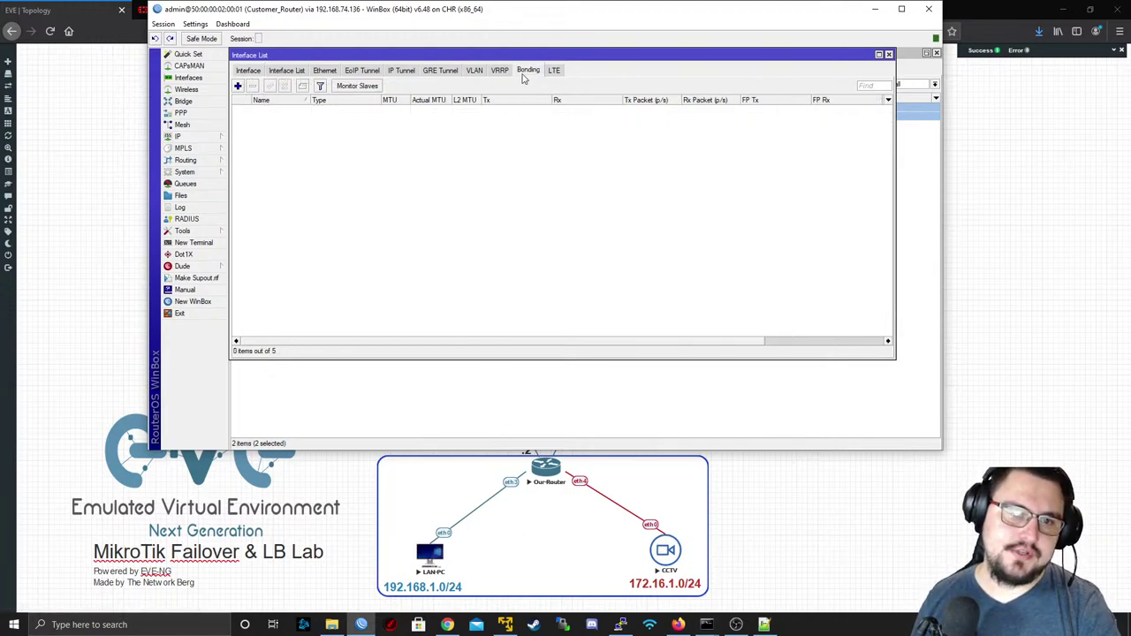
pyautogui.click(238, 86)
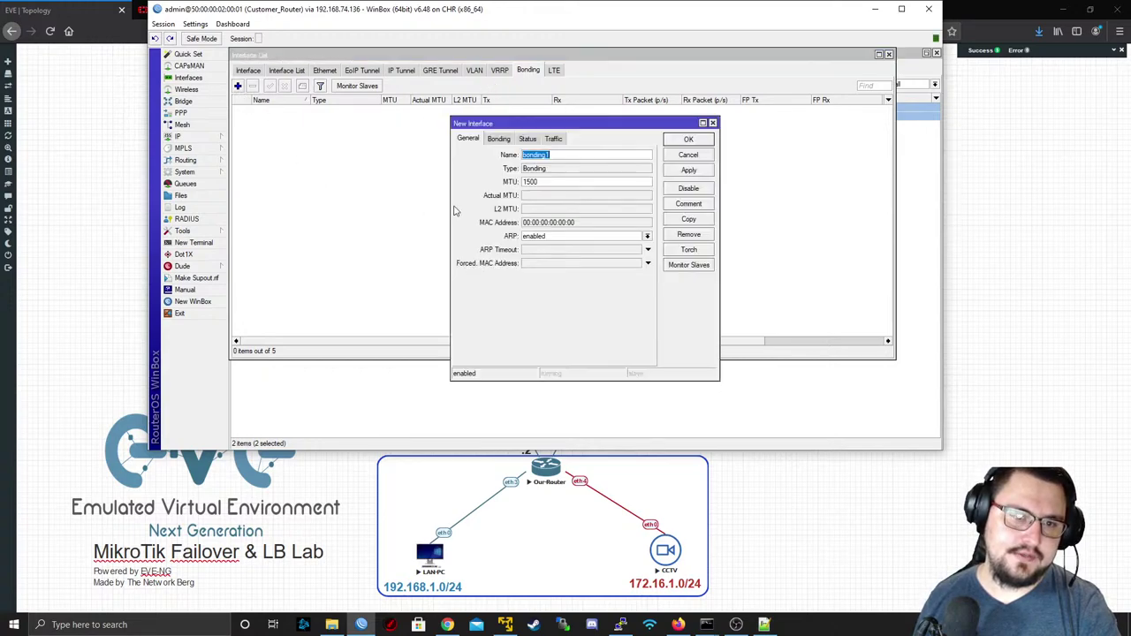
pyautogui.click(500, 139)
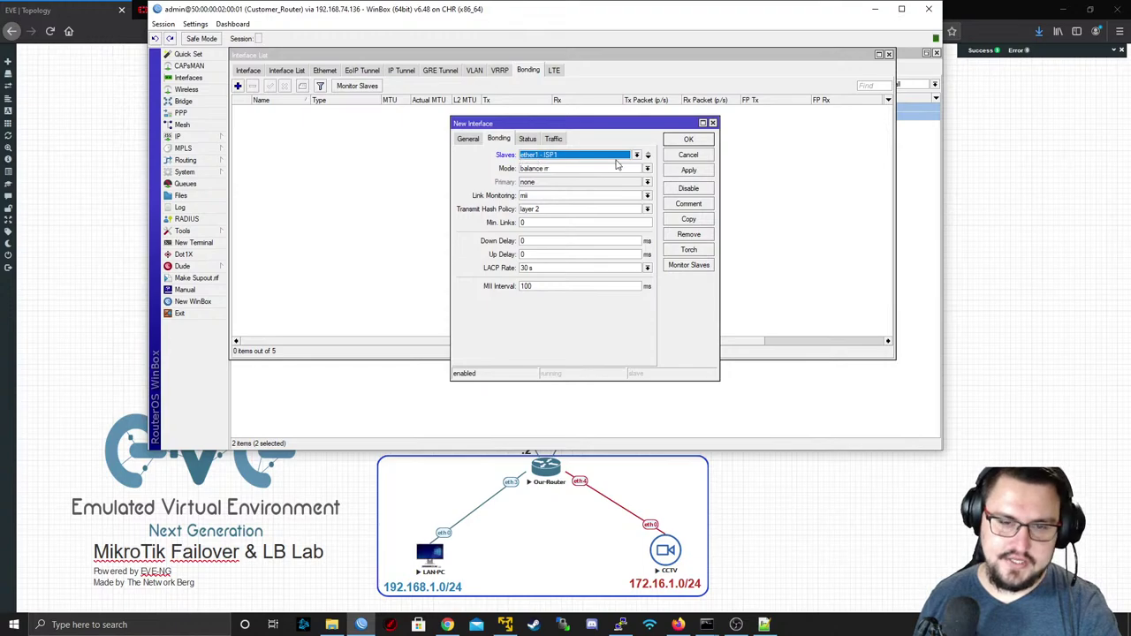
# - Add ether3 - LAN and ether4 - CCTV as the bond's slaves, leaving mode at balance rr
pyautogui.click(648, 158)
pyautogui.click(633, 155)
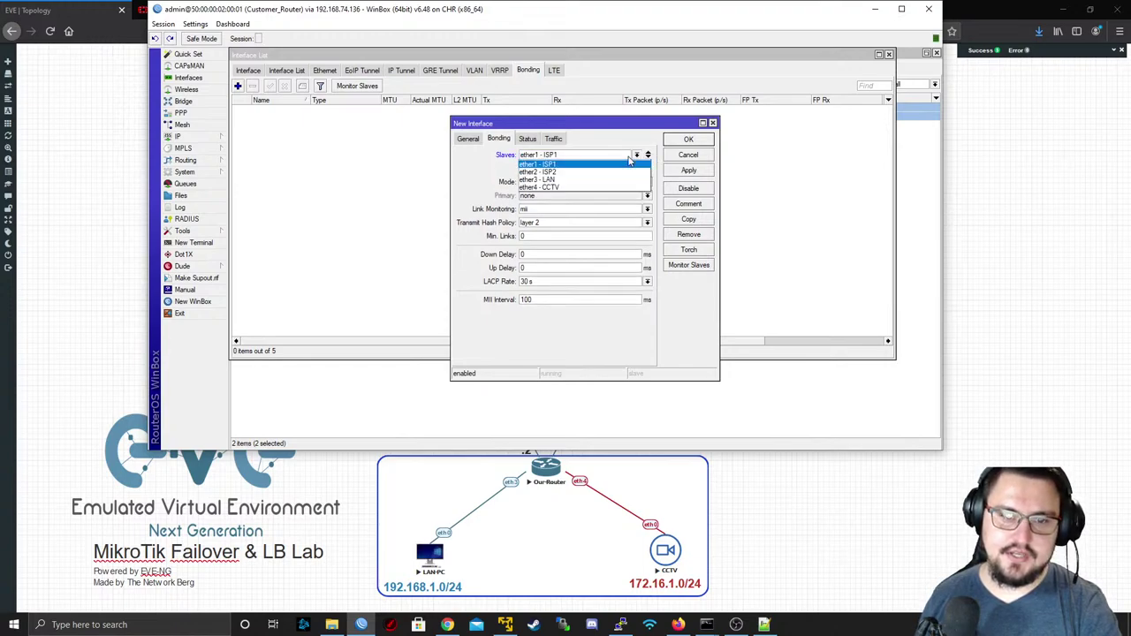
pyautogui.click(630, 157)
pyautogui.click(630, 157)
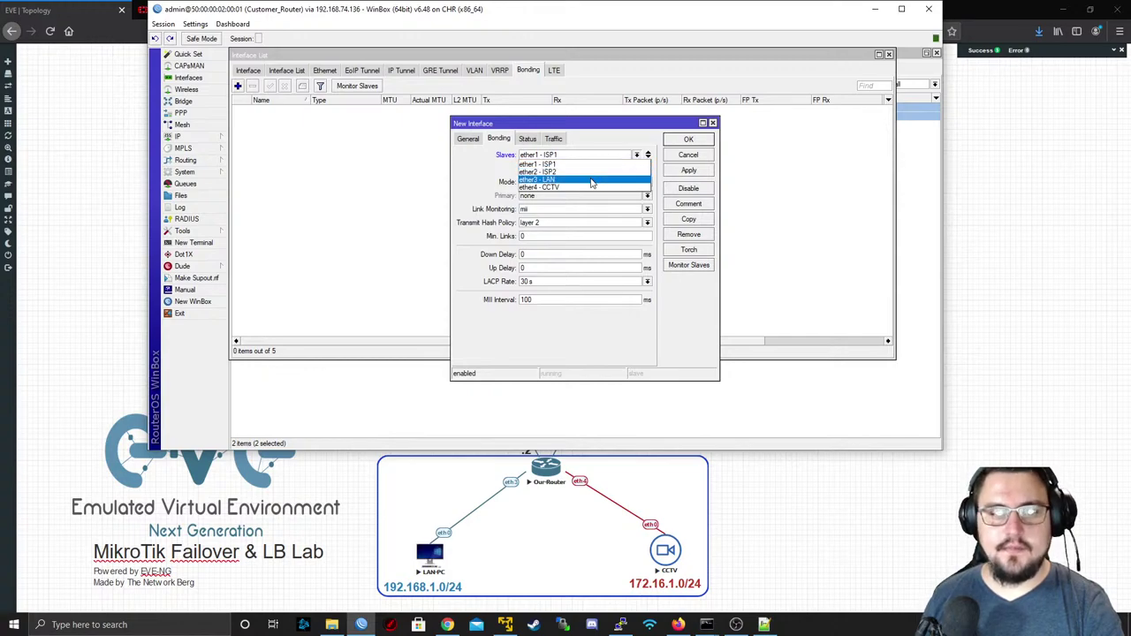
pyautogui.click(595, 180)
pyautogui.click(596, 167)
pyautogui.click(580, 202)
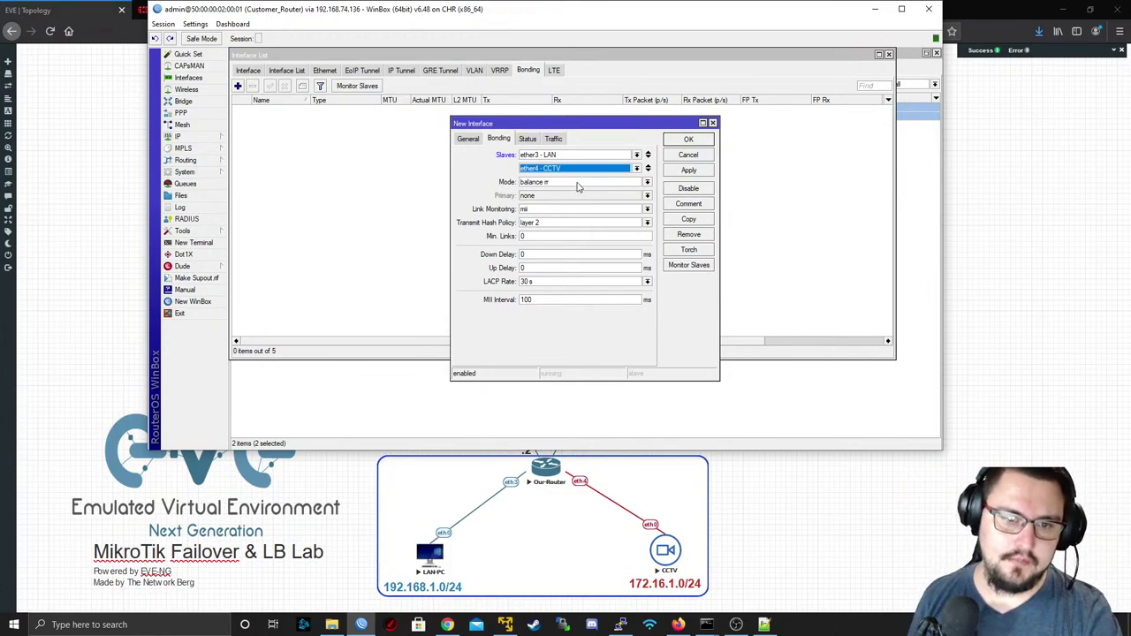
pyautogui.click(582, 182)
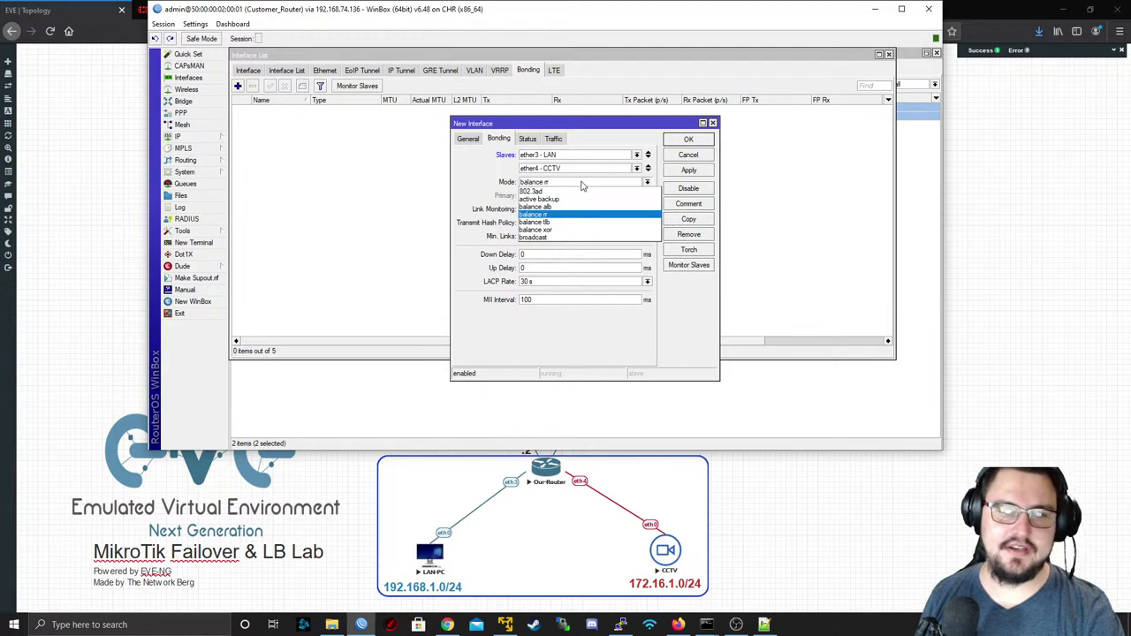
pyautogui.click(581, 183)
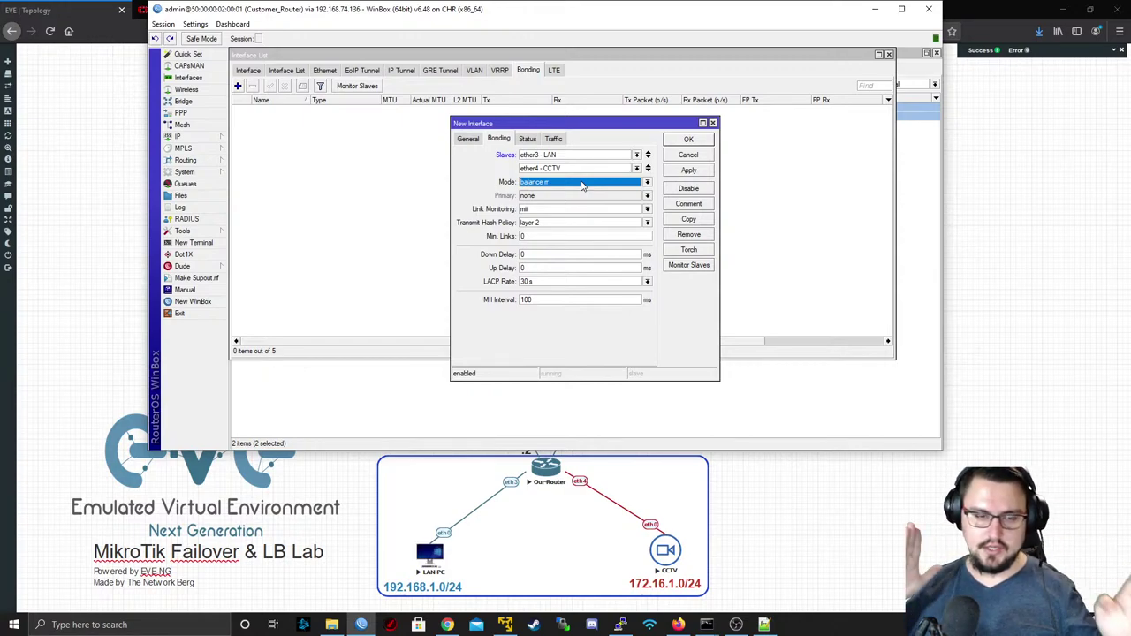
pyautogui.click(581, 183)
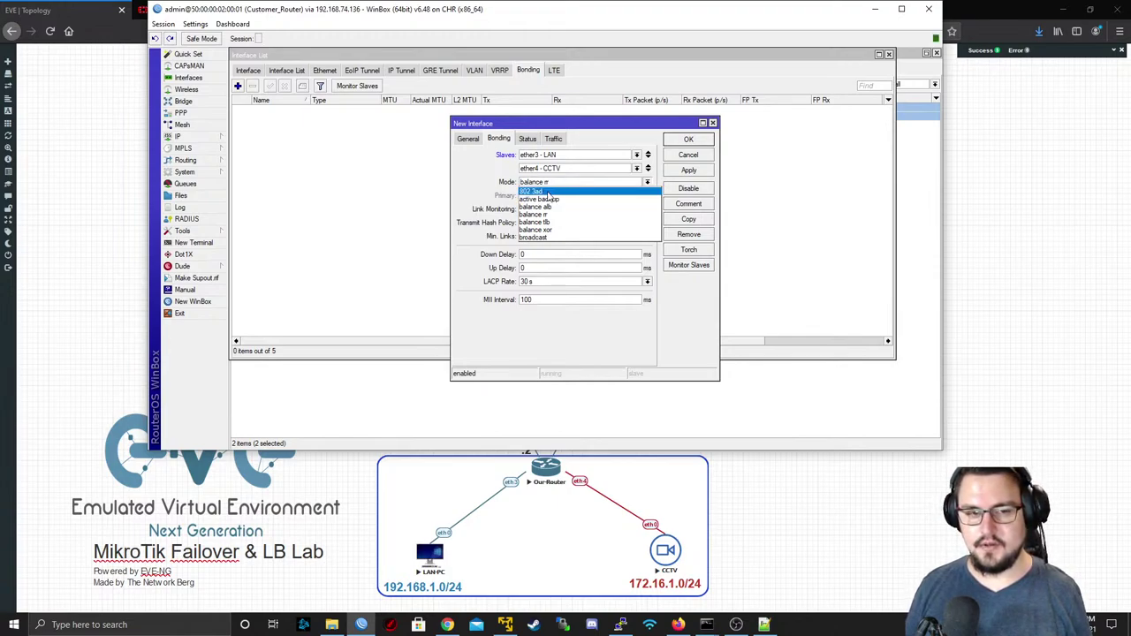
# - Set bond mode 802.3ad with layer 2 and 3 hash policy, then apply to create bonding1
pyautogui.click(547, 192)
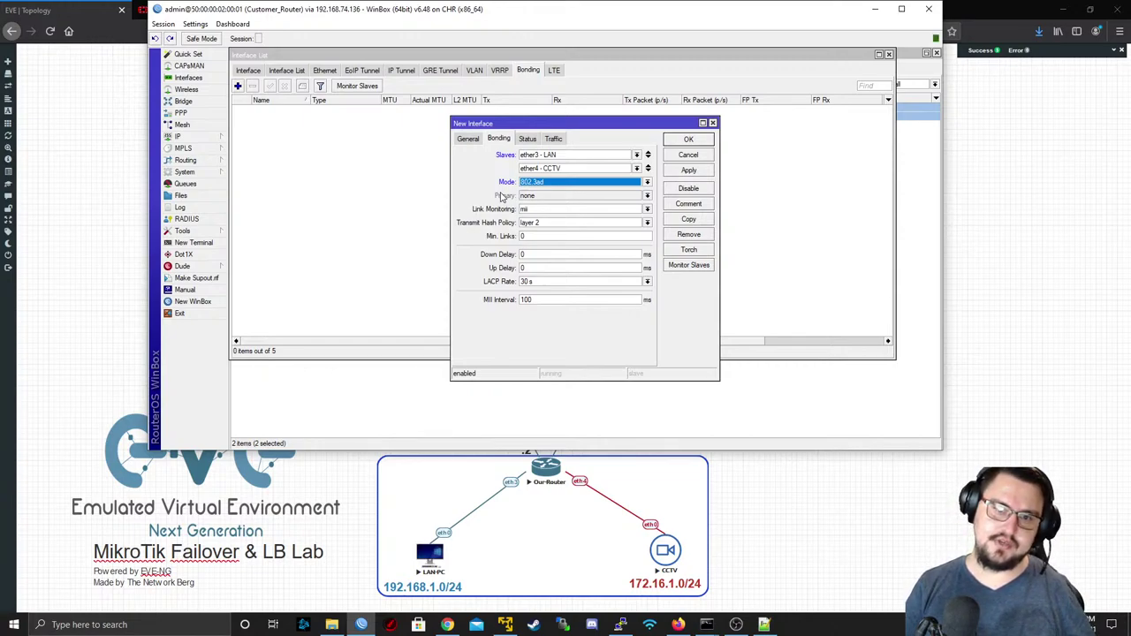
pyautogui.click(592, 227)
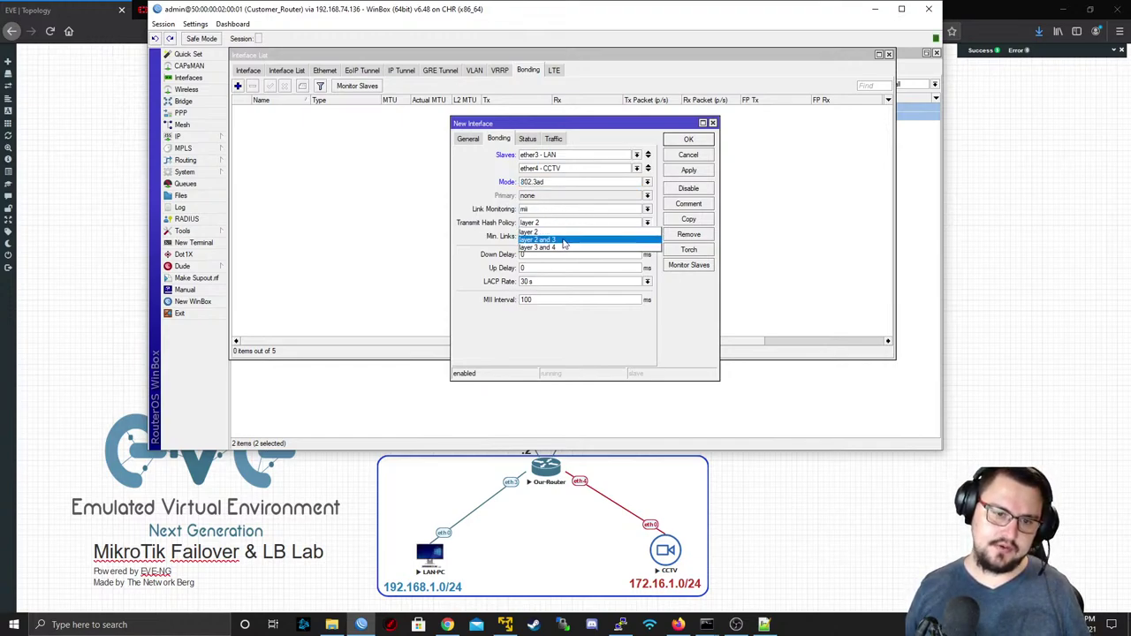
pyautogui.click(548, 240)
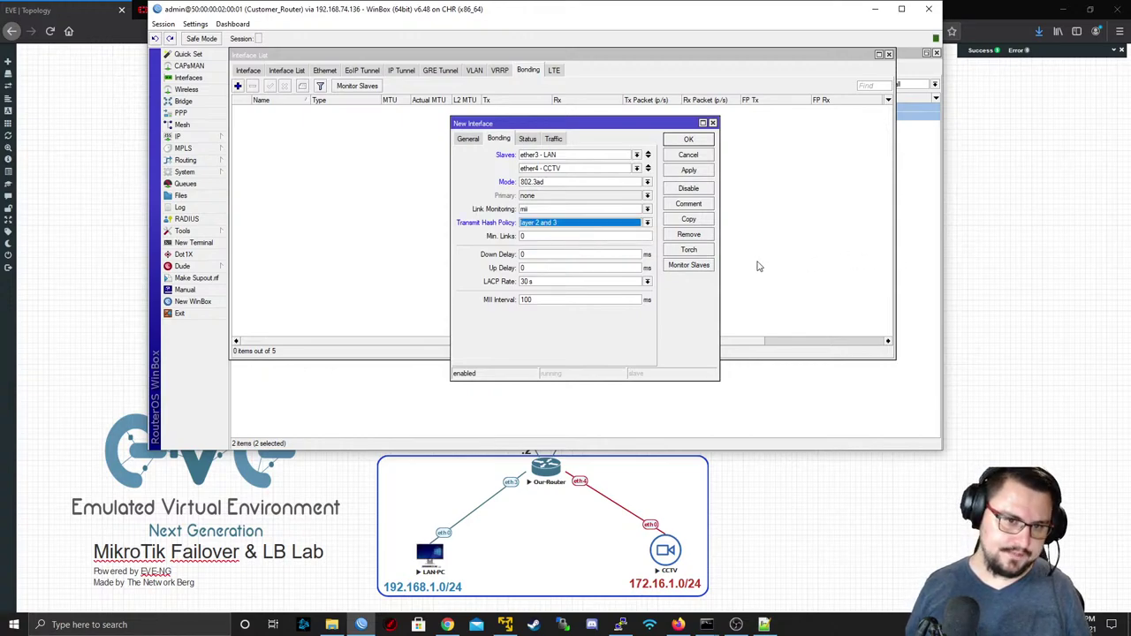
pyautogui.click(468, 139)
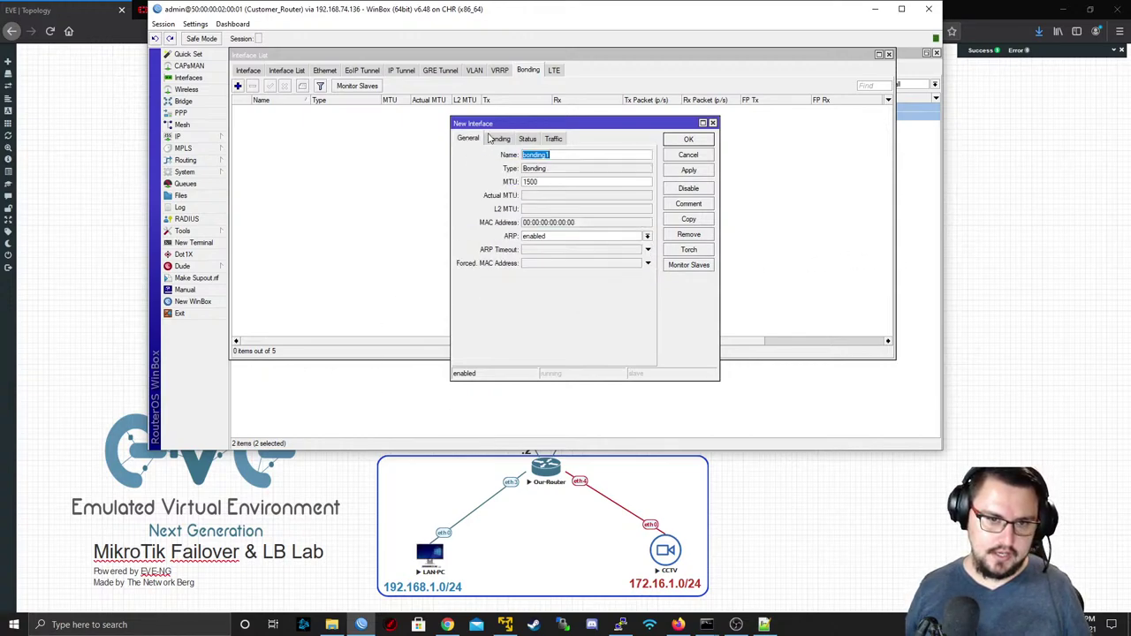
pyautogui.click(514, 140)
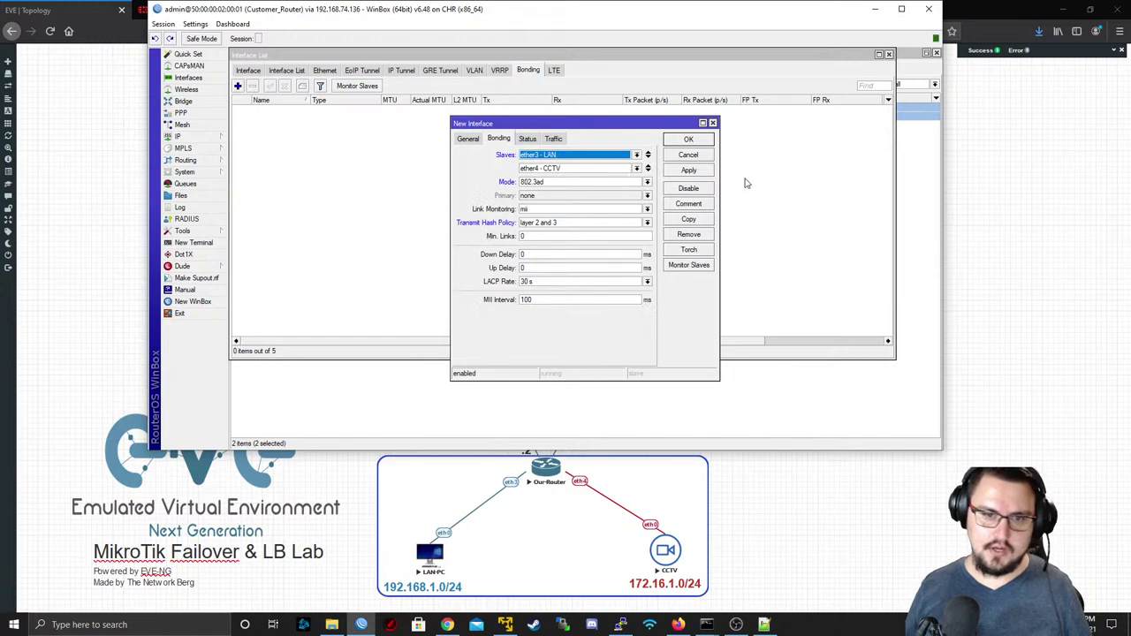
pyautogui.click(689, 170)
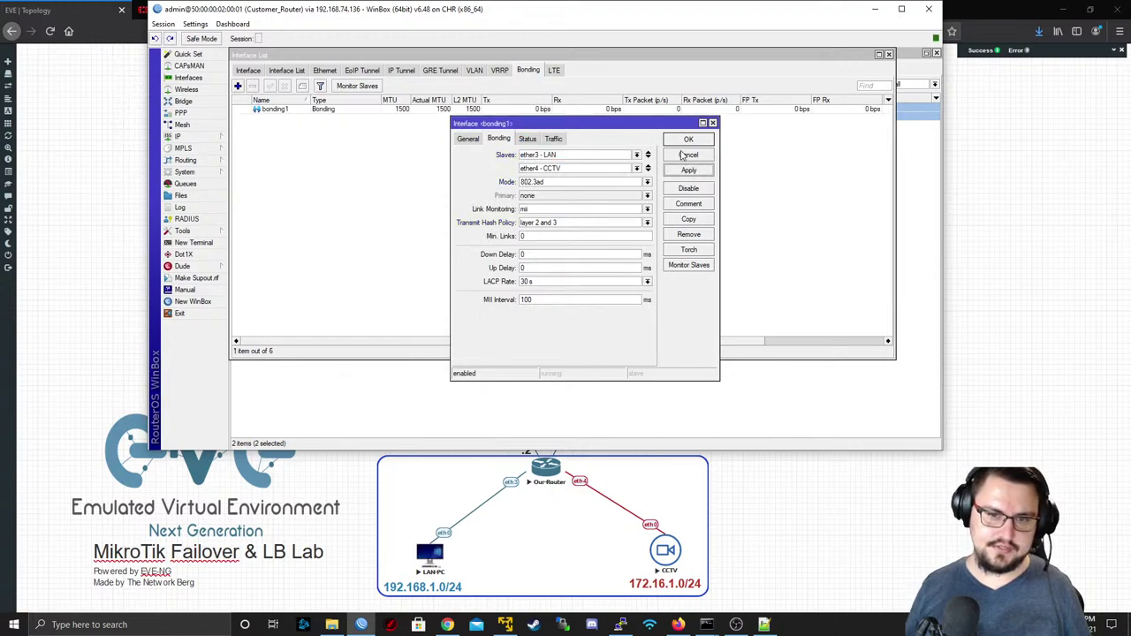
pyautogui.click(688, 140)
pyautogui.click(248, 69)
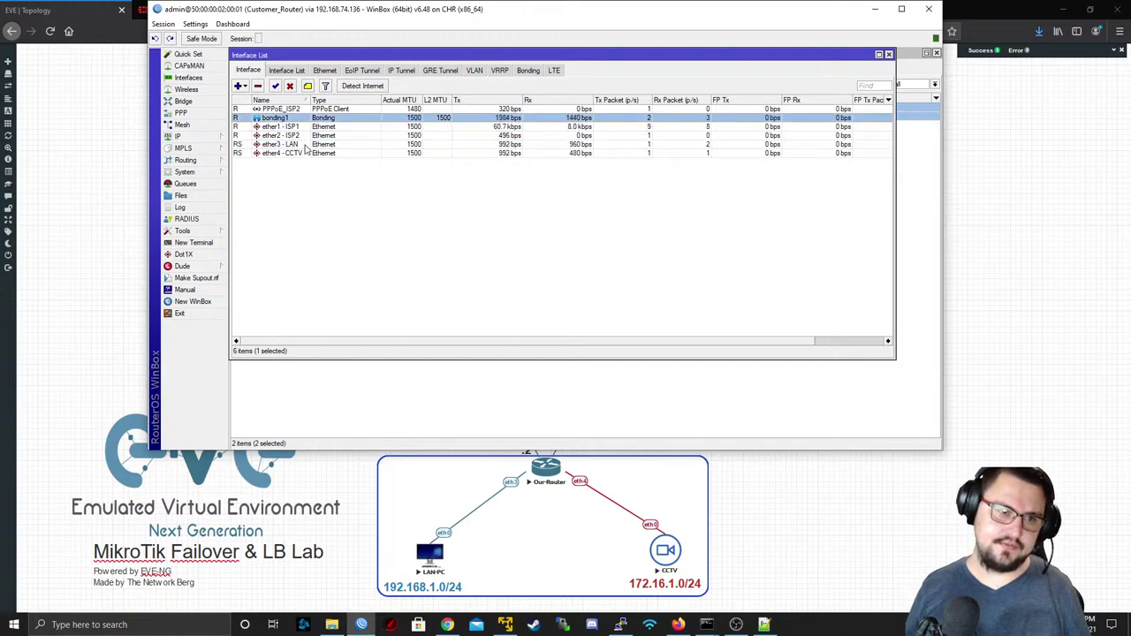
pyautogui.click(306, 144)
pyautogui.click(308, 153)
pyautogui.click(312, 119)
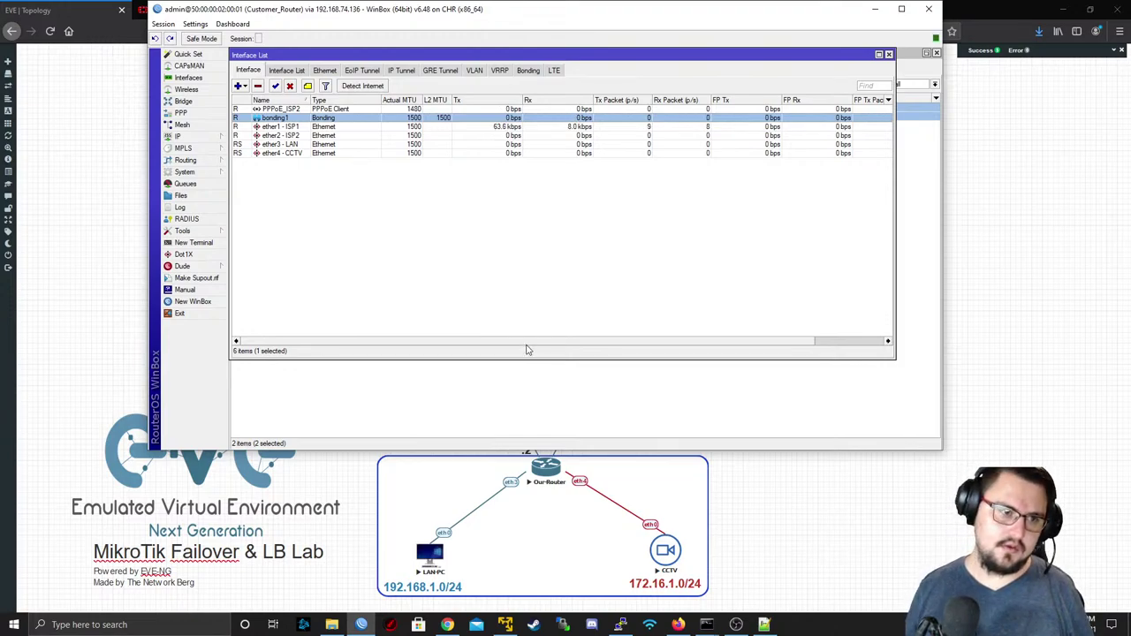
pyautogui.click(181, 136)
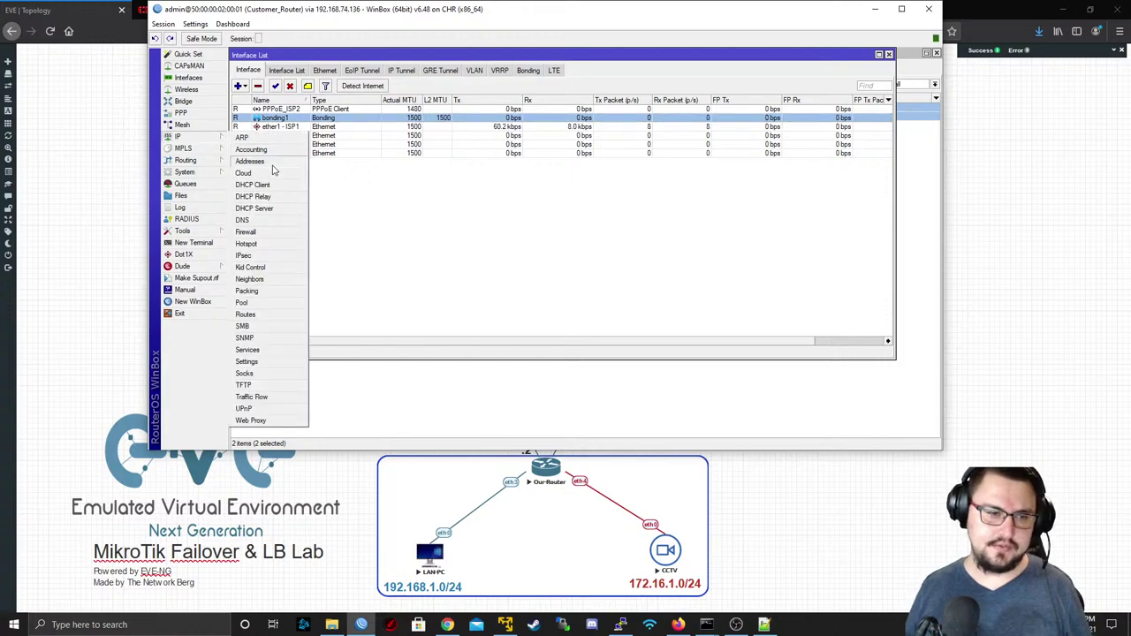
pyautogui.click(250, 161)
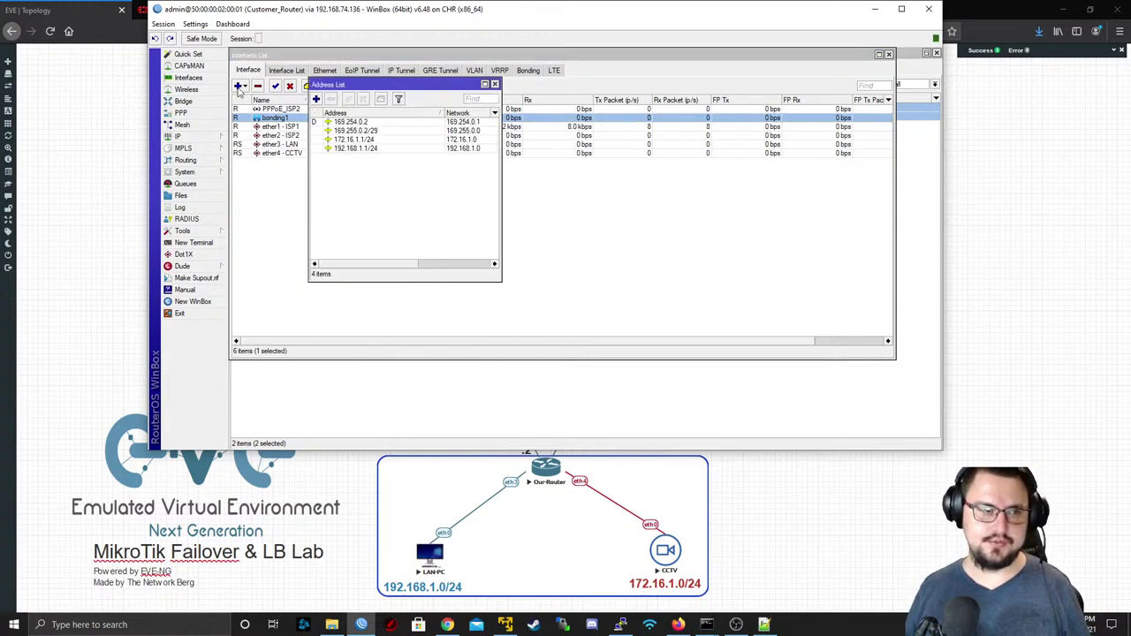
pyautogui.click(188, 78)
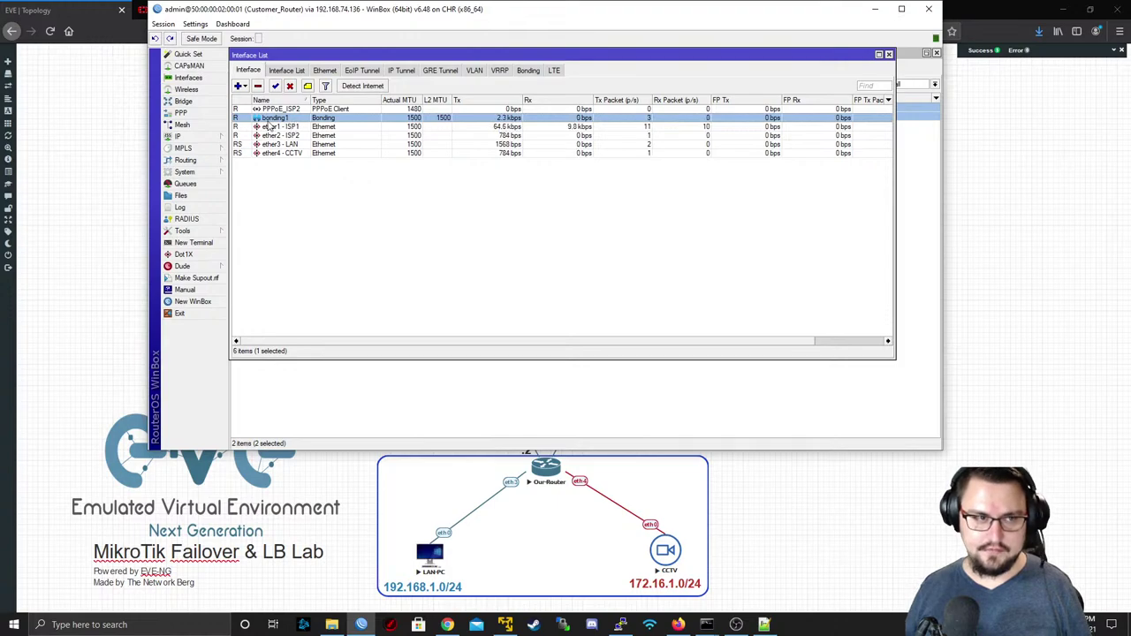
pyautogui.click(239, 86)
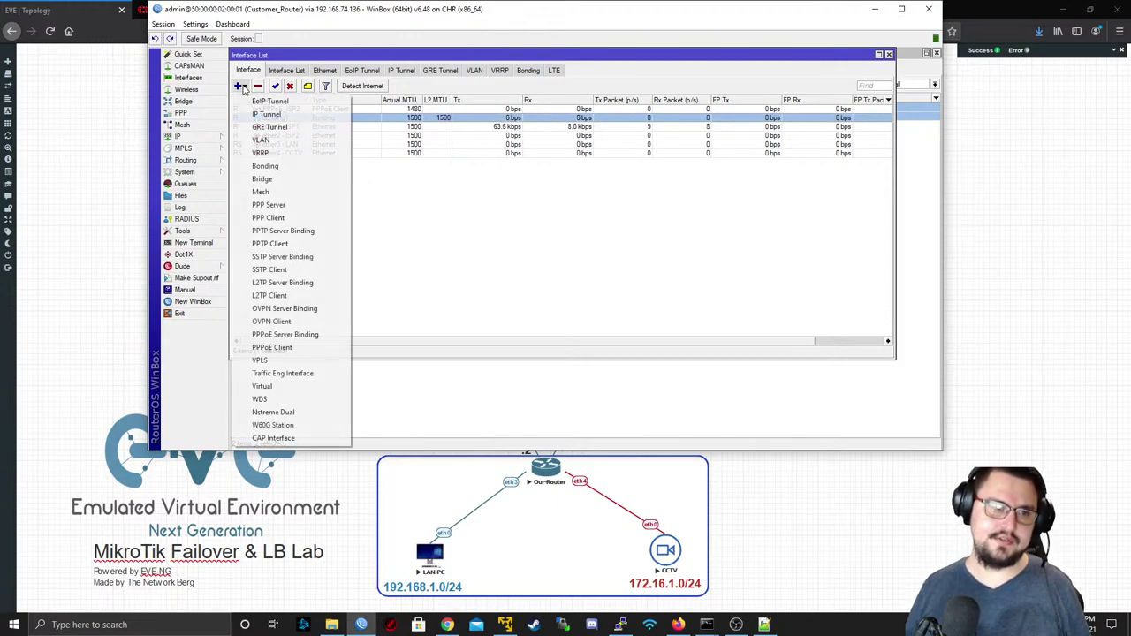
pyautogui.click(283, 140)
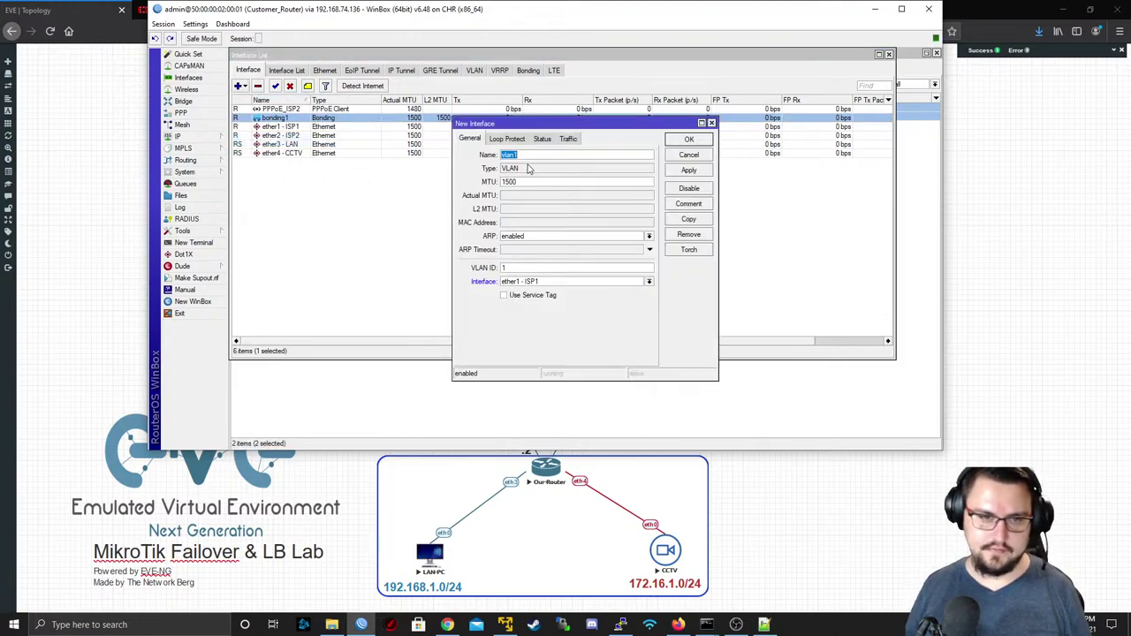
pyautogui.click(565, 282)
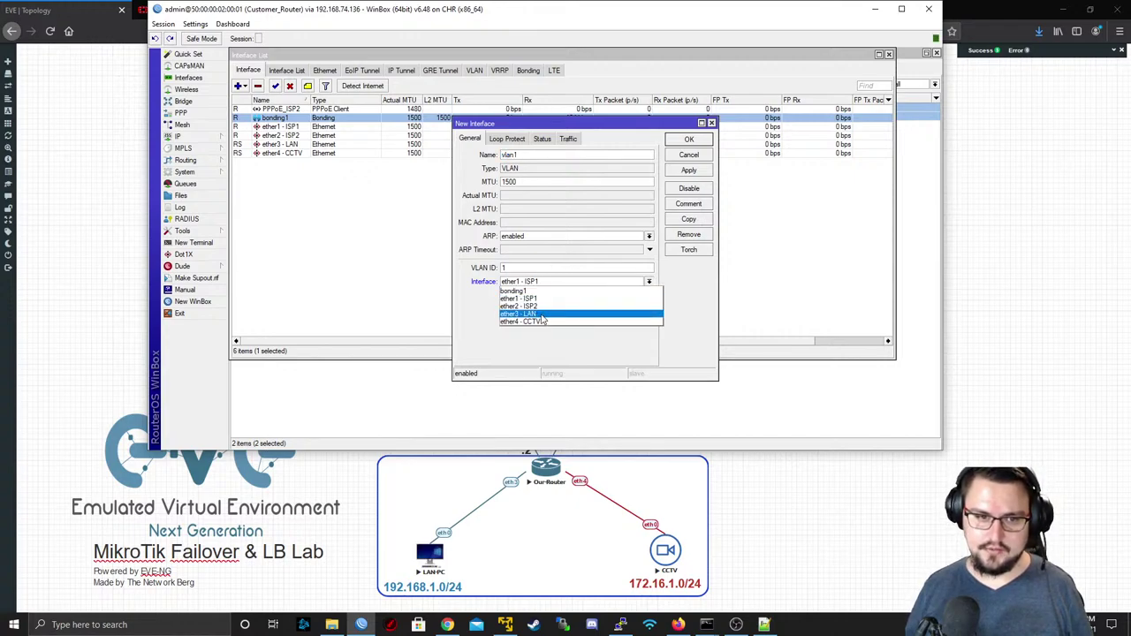
pyautogui.click(529, 292)
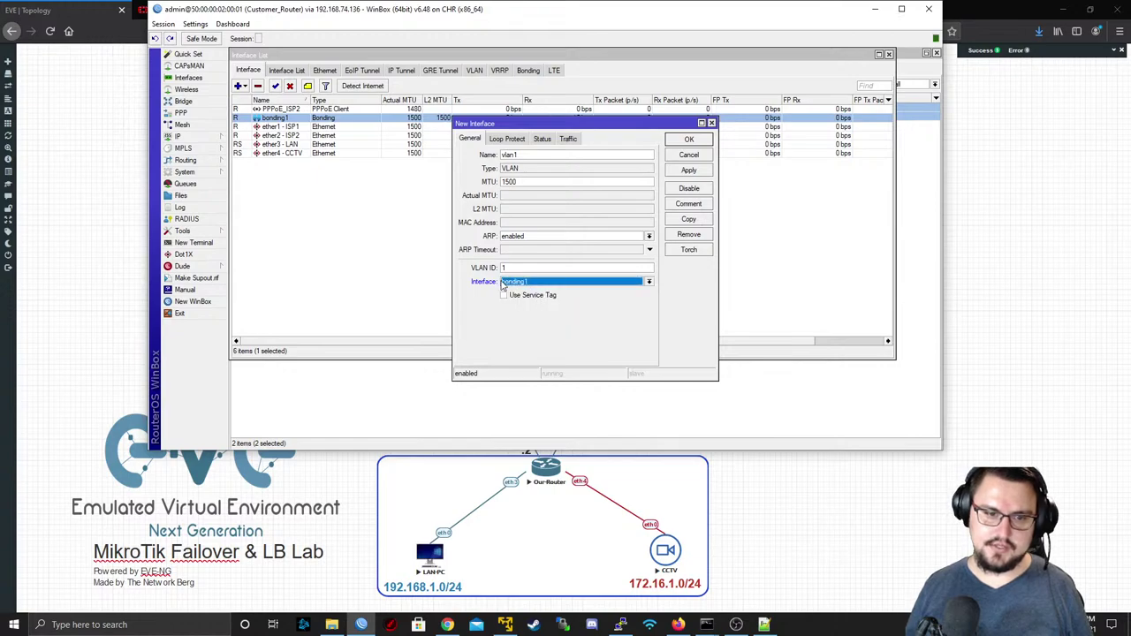
pyautogui.click(688, 158)
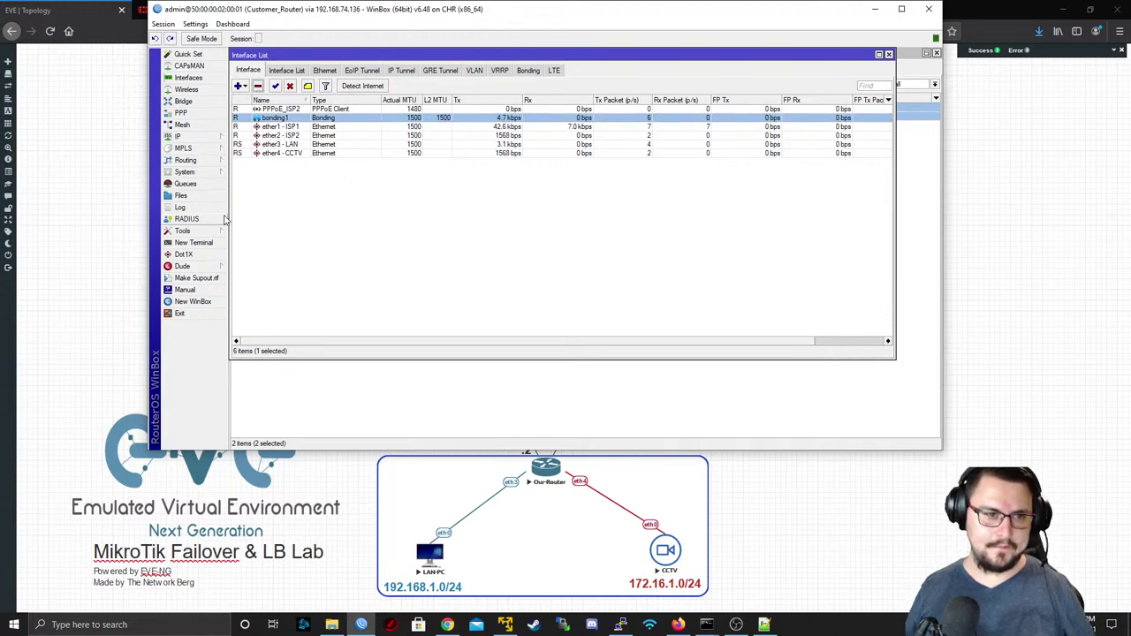
# - Delete bonding1 from WinBox and return to the Firefox lab topology page
pyautogui.click(257, 86)
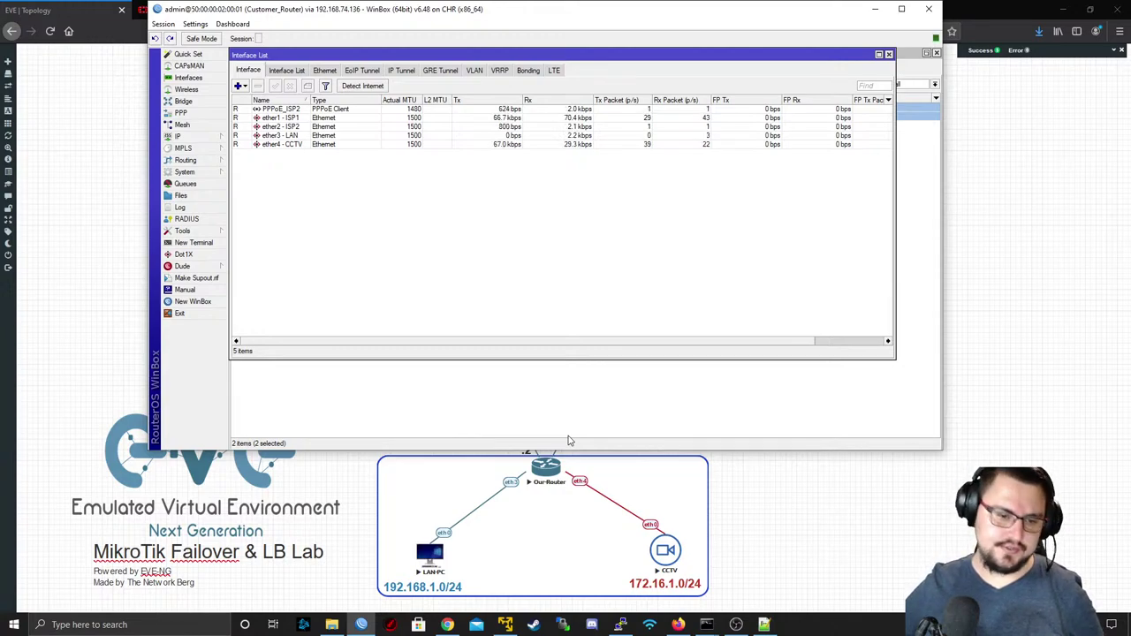
pyautogui.click(136, 247)
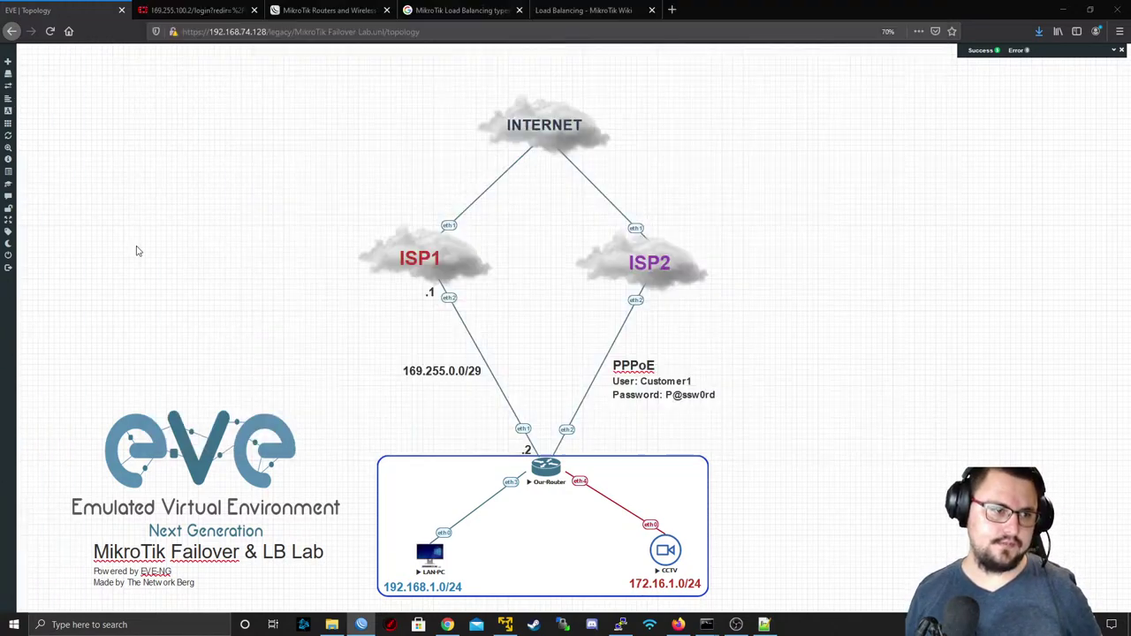
# - Review the load balancing methods in the search results, from Bonding and PCC to OSPF and BGP
pyautogui.click(362, 10)
pyautogui.click(441, 10)
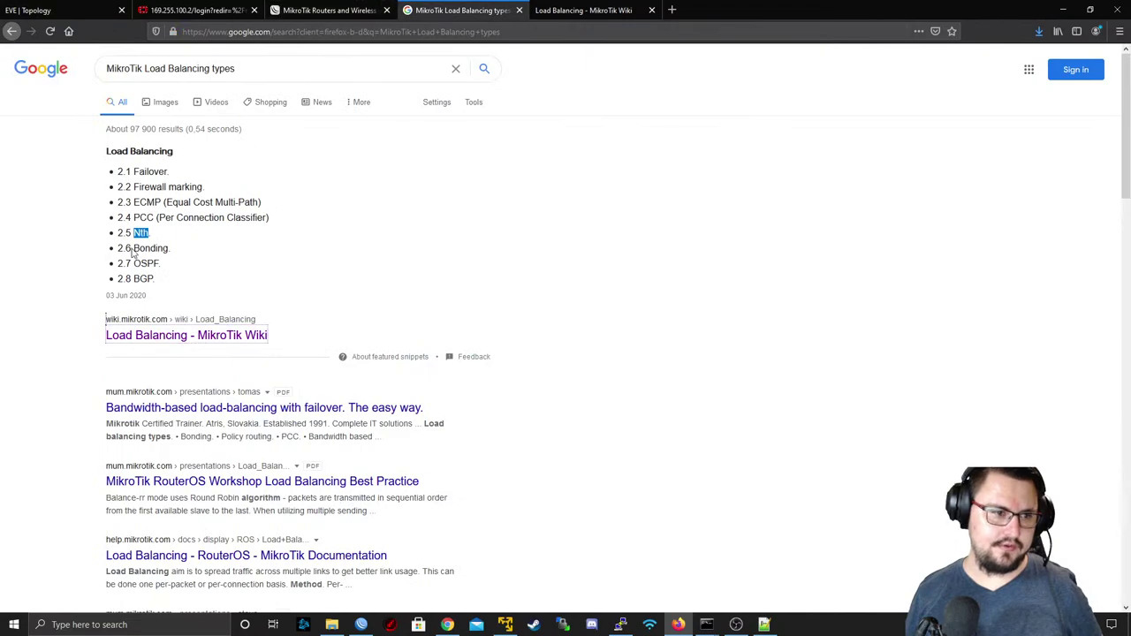
pyautogui.moveTo(129, 248); pyautogui.dragTo(111, 267)
pyautogui.click(175, 266)
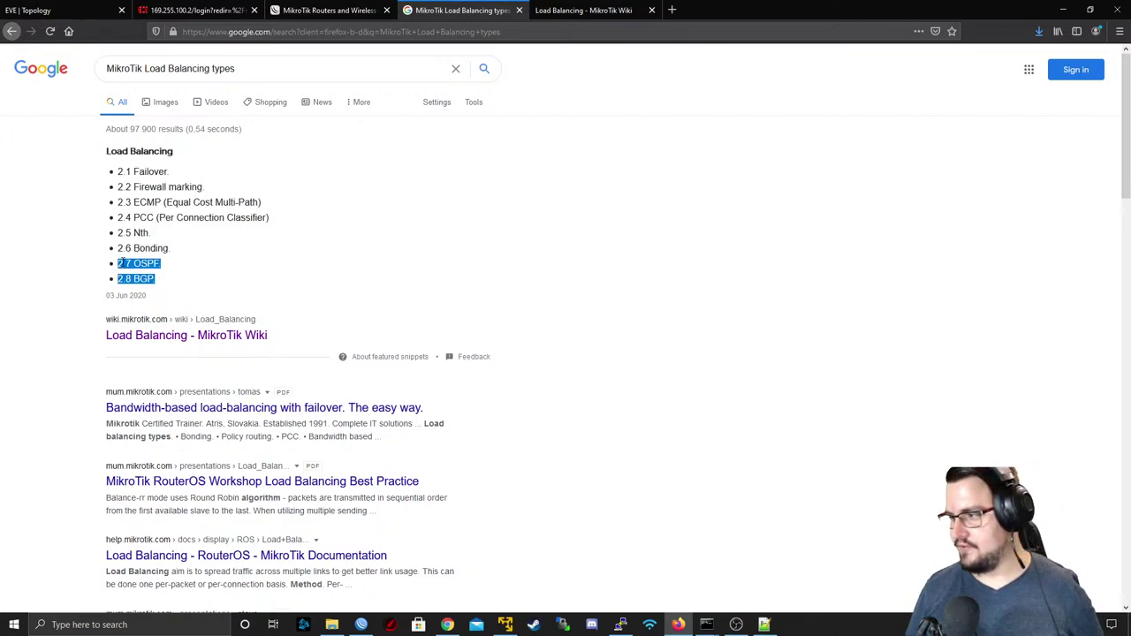
pyautogui.moveTo(129, 265)
pyautogui.mouseDown()
pyautogui.moveTo(139, 279)
pyautogui.moveTo(117, 280)
pyautogui.mouseUp()
pyautogui.click(139, 278)
pyautogui.tripleClick(140, 278)
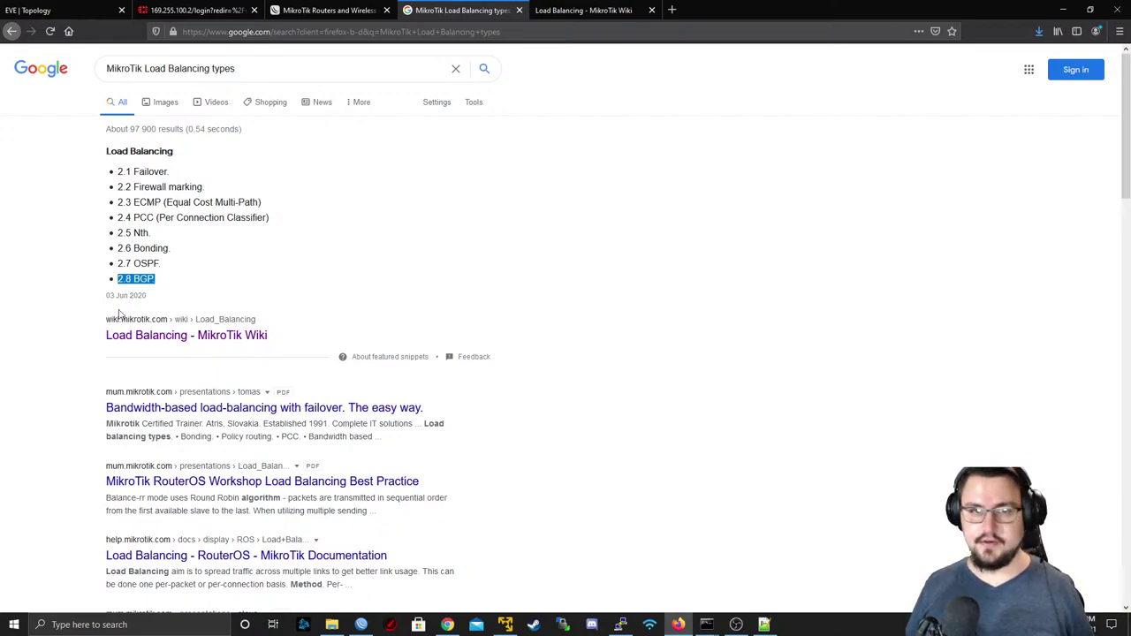
pyautogui.click(156, 278)
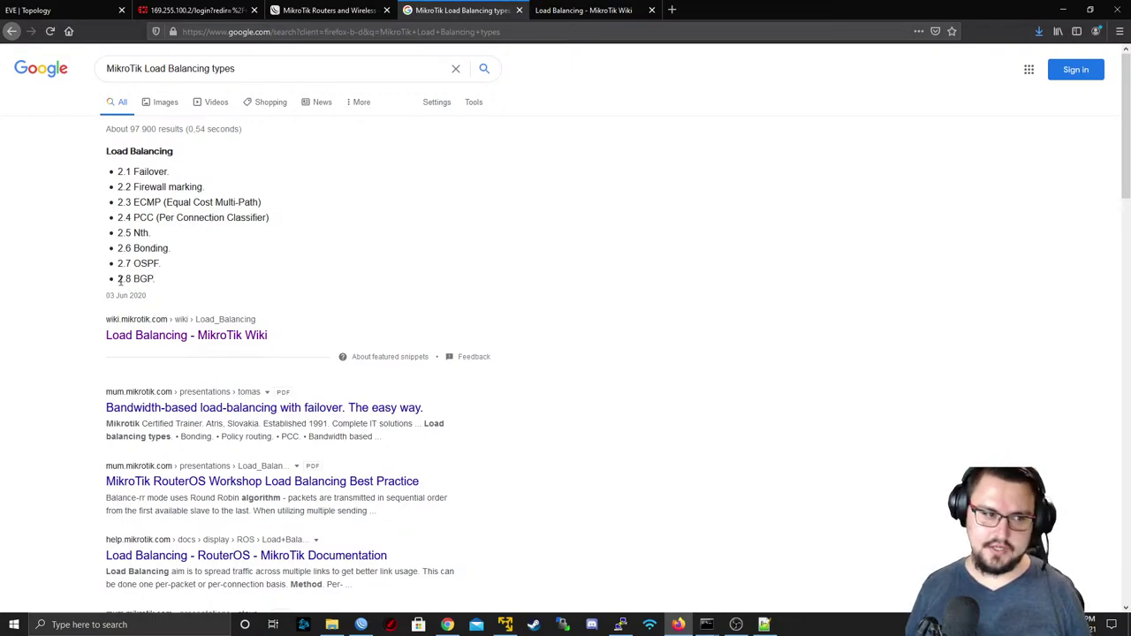
pyautogui.moveTo(121, 281)
pyautogui.mouseDown()
pyautogui.moveTo(101, 262)
pyautogui.moveTo(118, 271)
pyautogui.mouseUp()
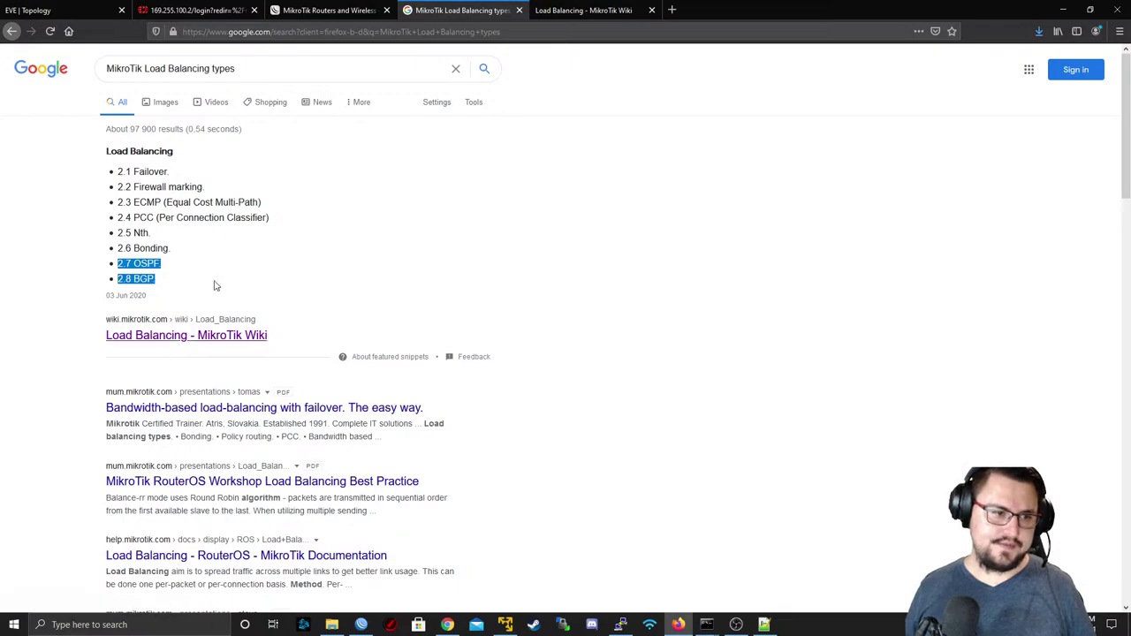
pyautogui.moveTo(126, 218); pyautogui.dragTo(181, 232)
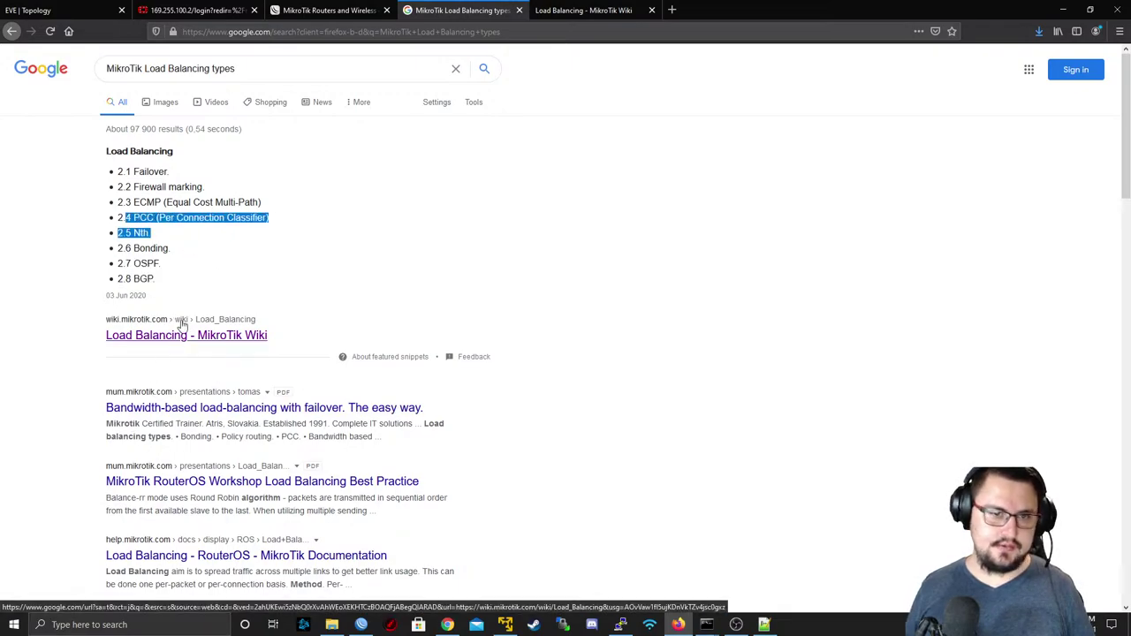
# - Open the Load Balancing MikroTik Wiki page and open Manual:PCC in a background tab
pyautogui.click(560, 12)
pyautogui.scroll(2, 501, 225)
pyautogui.scroll(7, 308, 323)
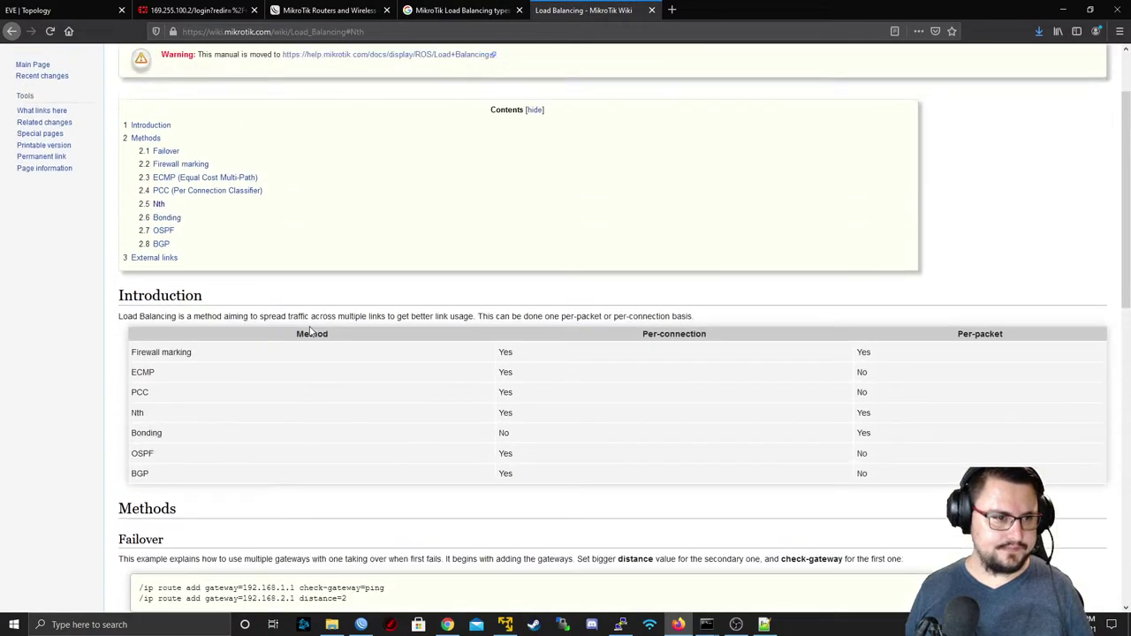
pyautogui.scroll(-4, 310, 327)
pyautogui.scroll(-1, 252, 203)
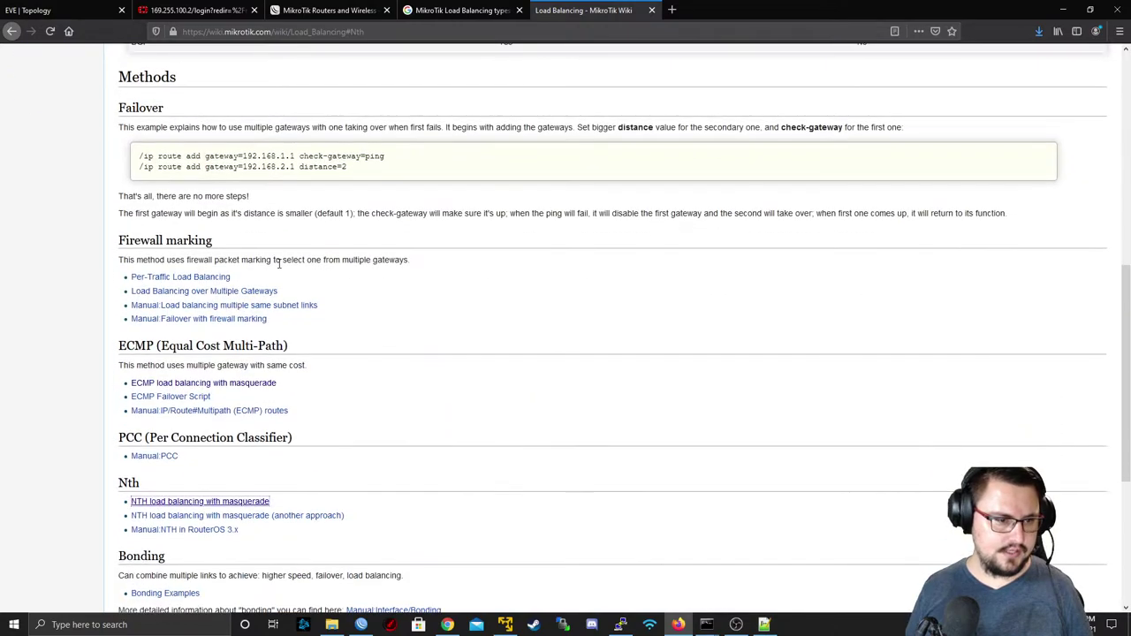
pyautogui.scroll(-1, 261, 239)
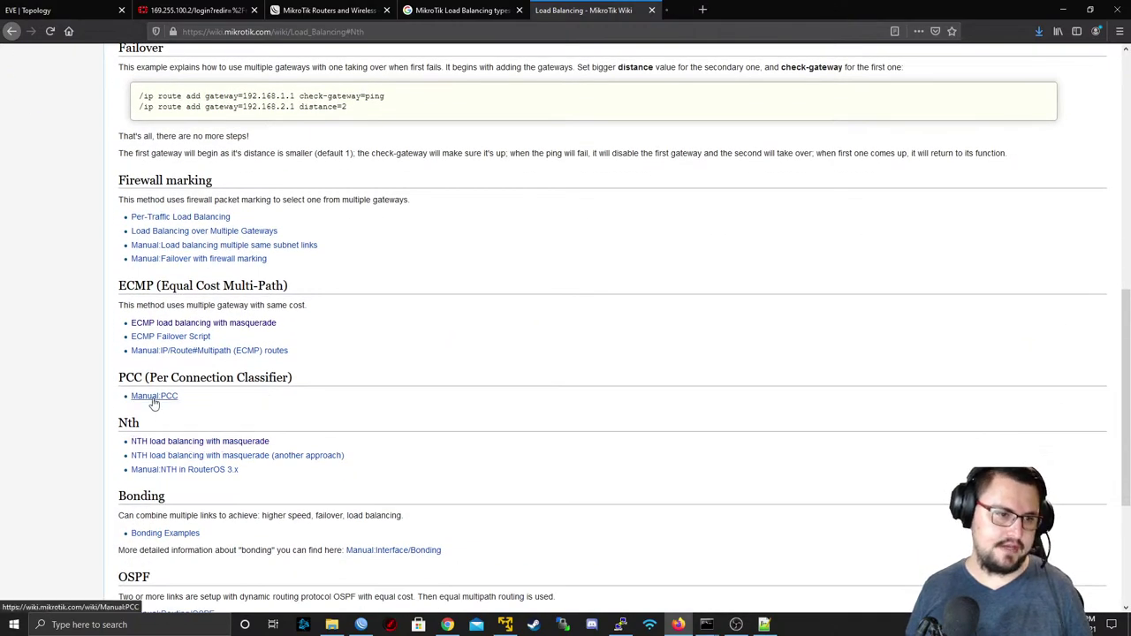
pyautogui.middleClick(151, 397)
# - Compare the Manual:PCC article's network diagram with the EVE lab topology
pyautogui.click(720, 10)
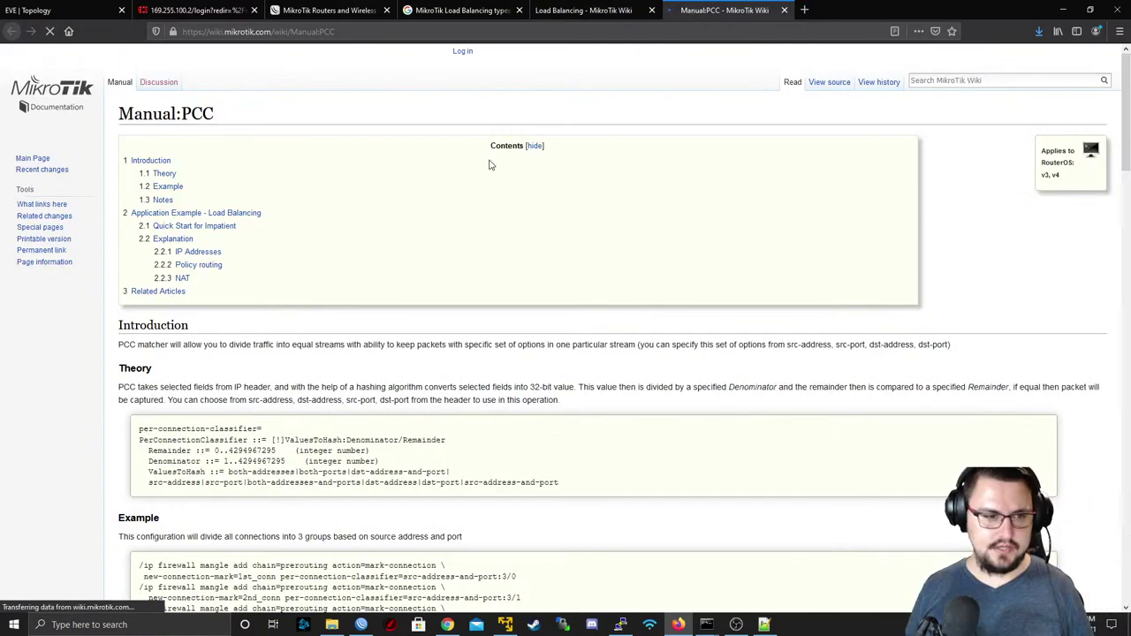
pyautogui.scroll(-4, 478, 172)
pyautogui.scroll(-10, 466, 183)
pyautogui.scroll(5, 422, 194)
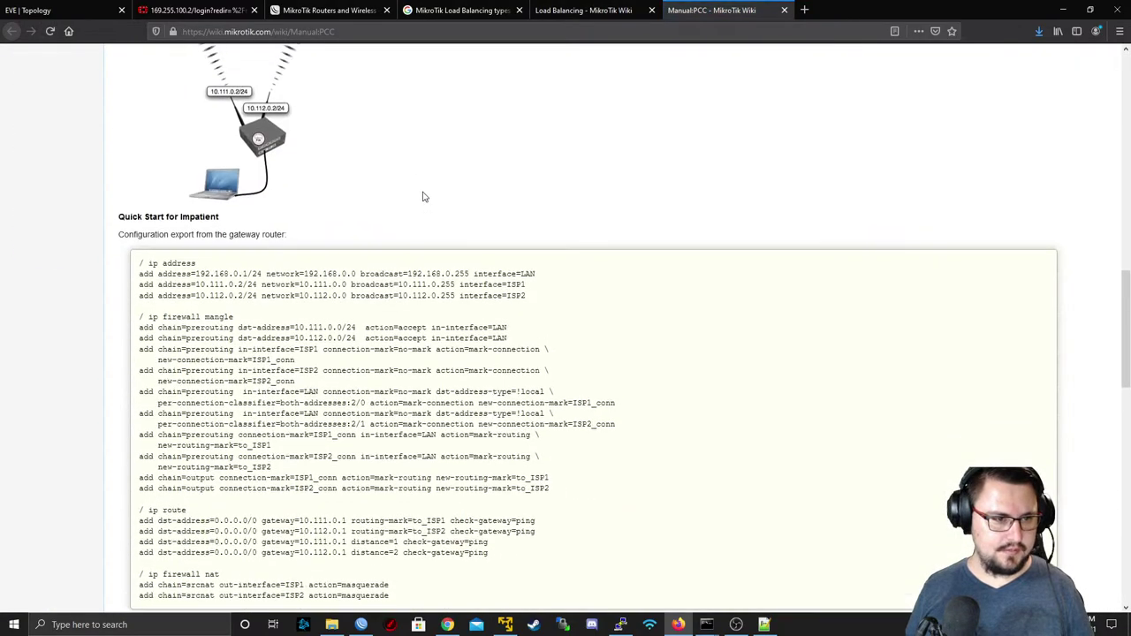
pyautogui.scroll(12, 370, 232)
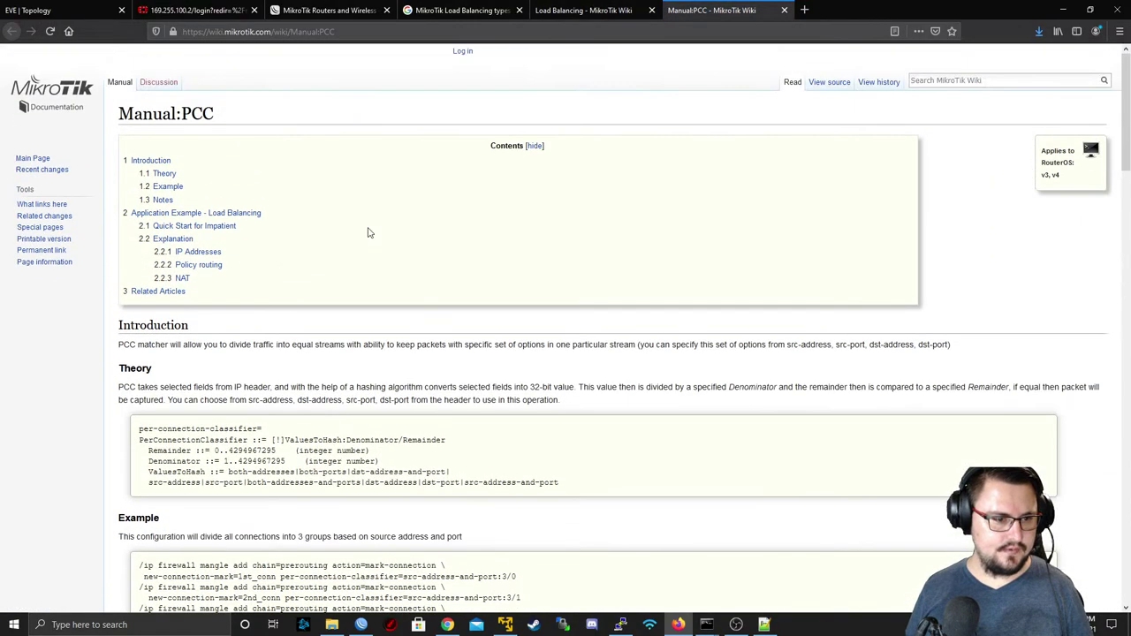
pyautogui.scroll(-12, 369, 232)
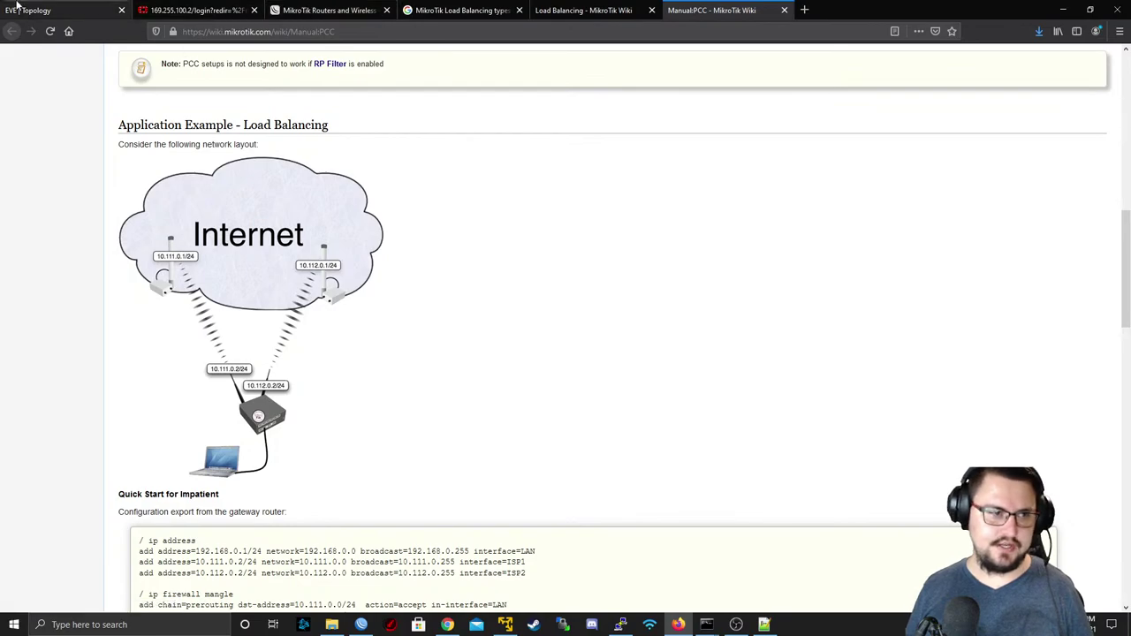
pyautogui.click(53, 10)
pyautogui.click(178, 8)
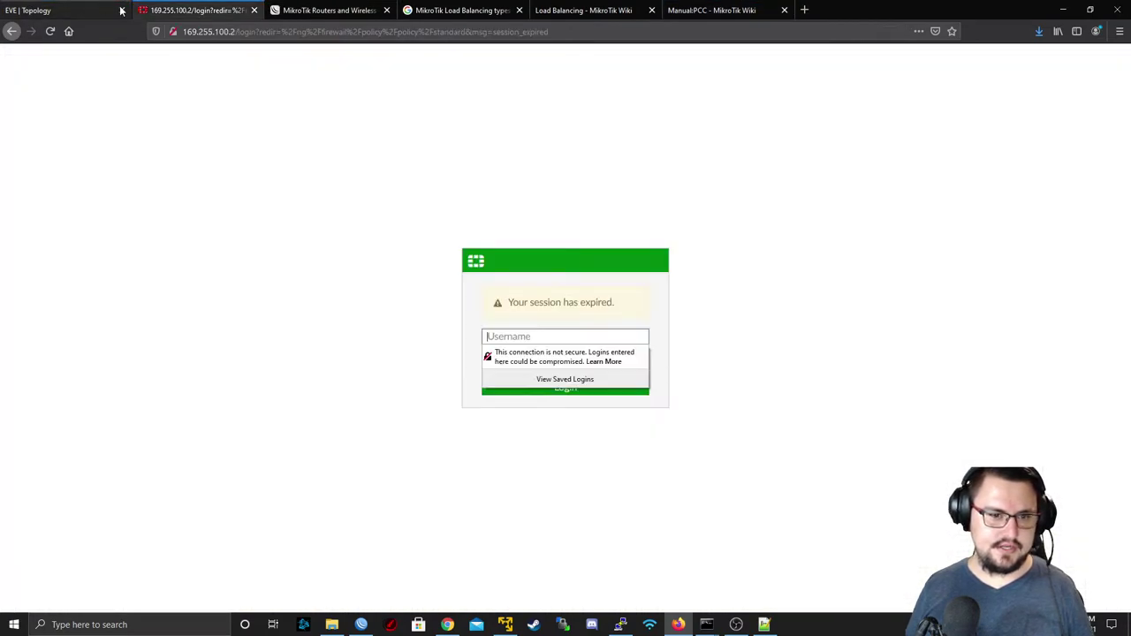
pyautogui.click(26, 10)
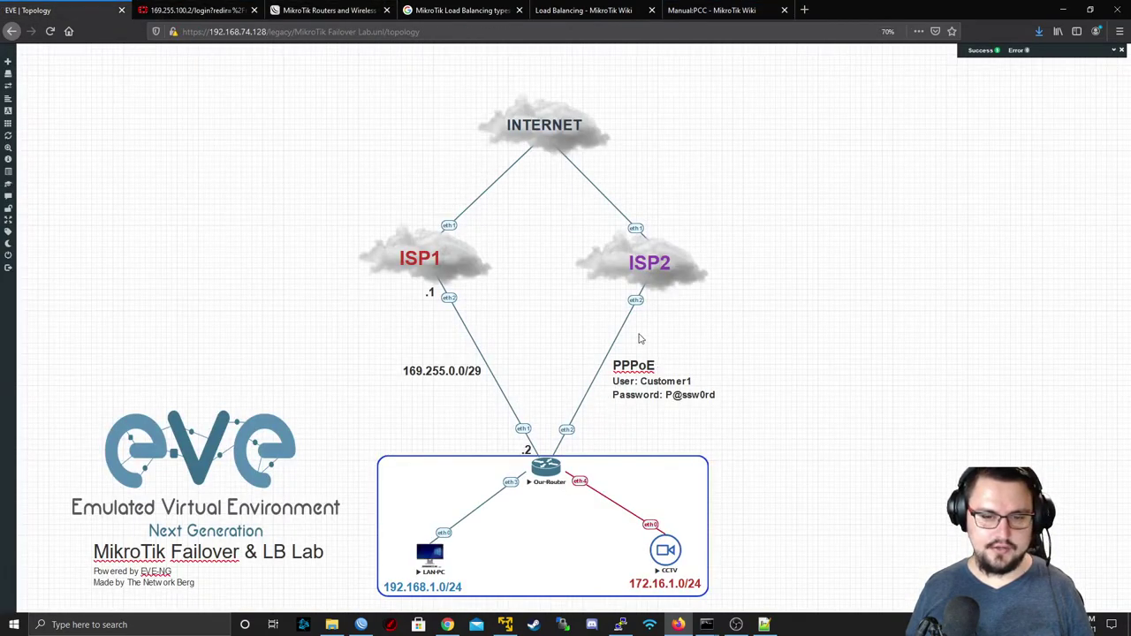
pyautogui.click(703, 10)
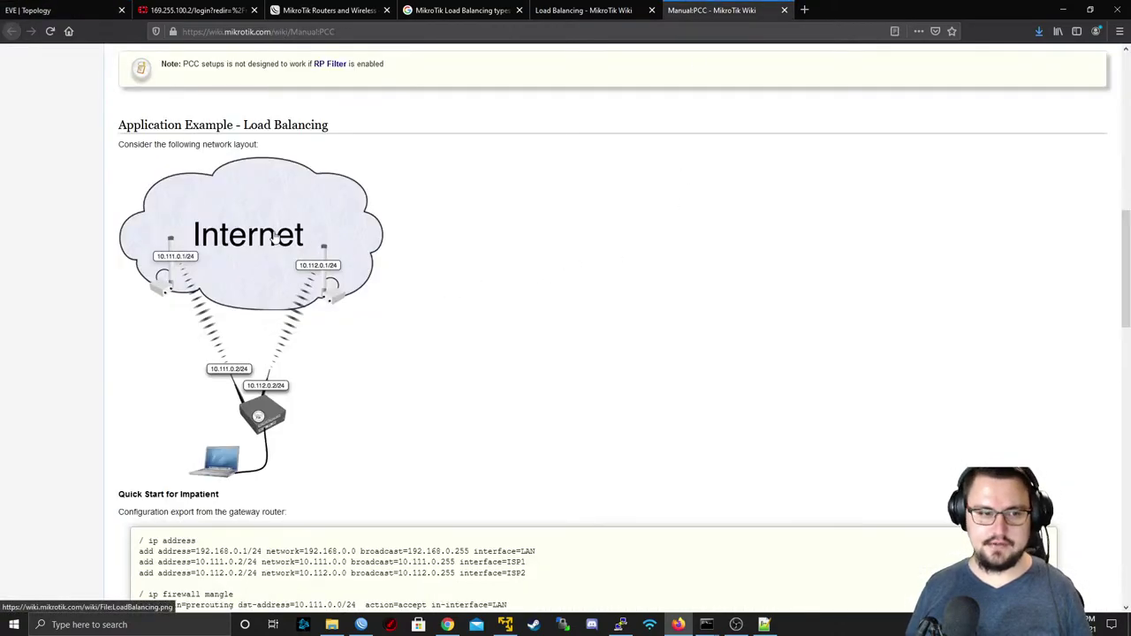
# - Highlight the Quick Start export's first mangle rules with the ISP1_conn connection mark
pyautogui.scroll(-2, 259, 285)
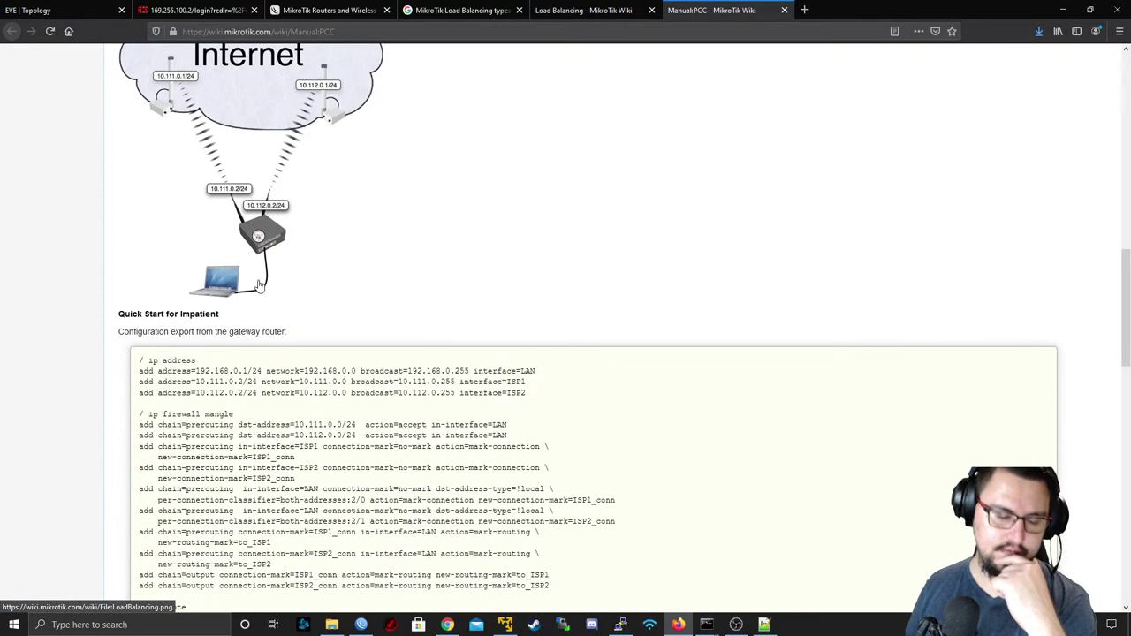
pyautogui.scroll(-2, 258, 284)
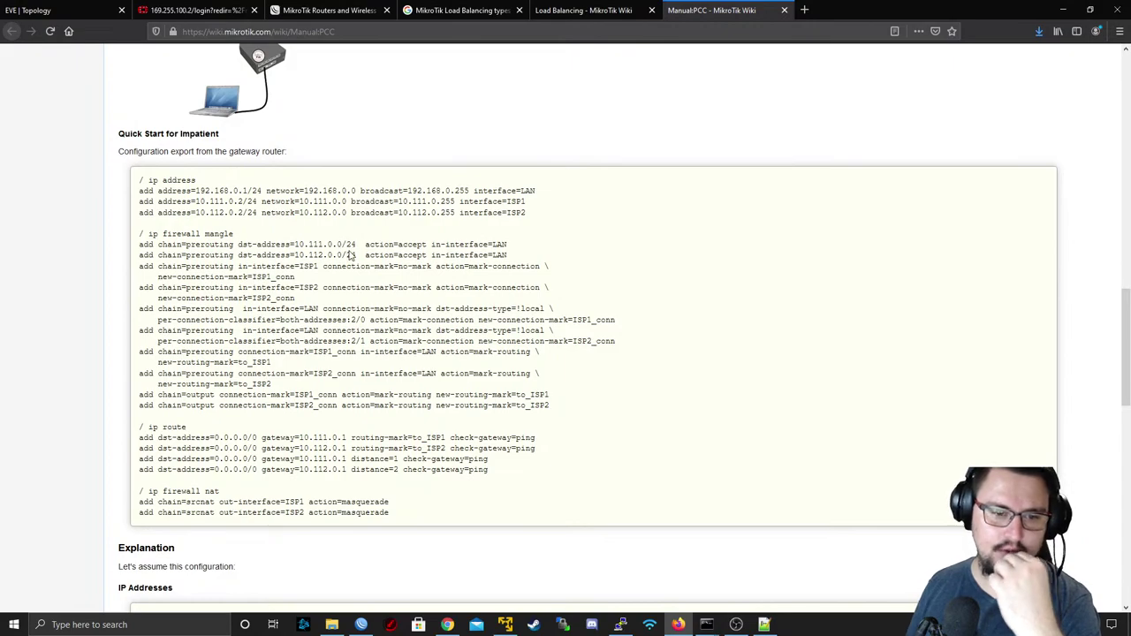
pyautogui.rightClick(366, 254)
pyautogui.moveTo(259, 277); pyautogui.dragTo(265, 276)
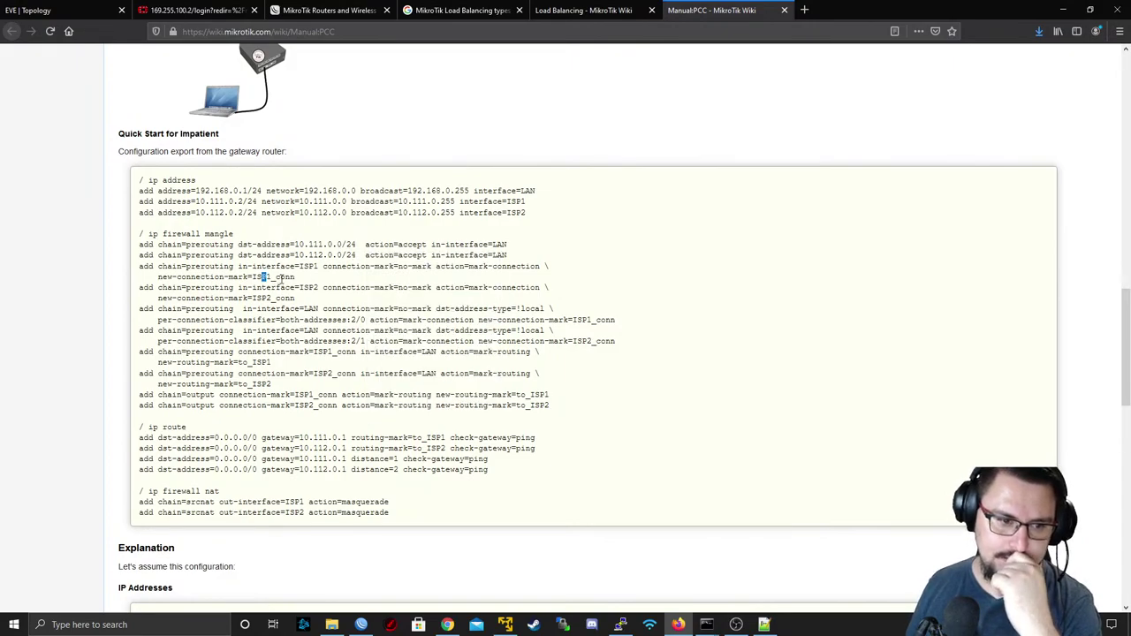
pyautogui.moveTo(201, 246); pyautogui.dragTo(399, 287)
pyautogui.scroll(-5, 323, 439)
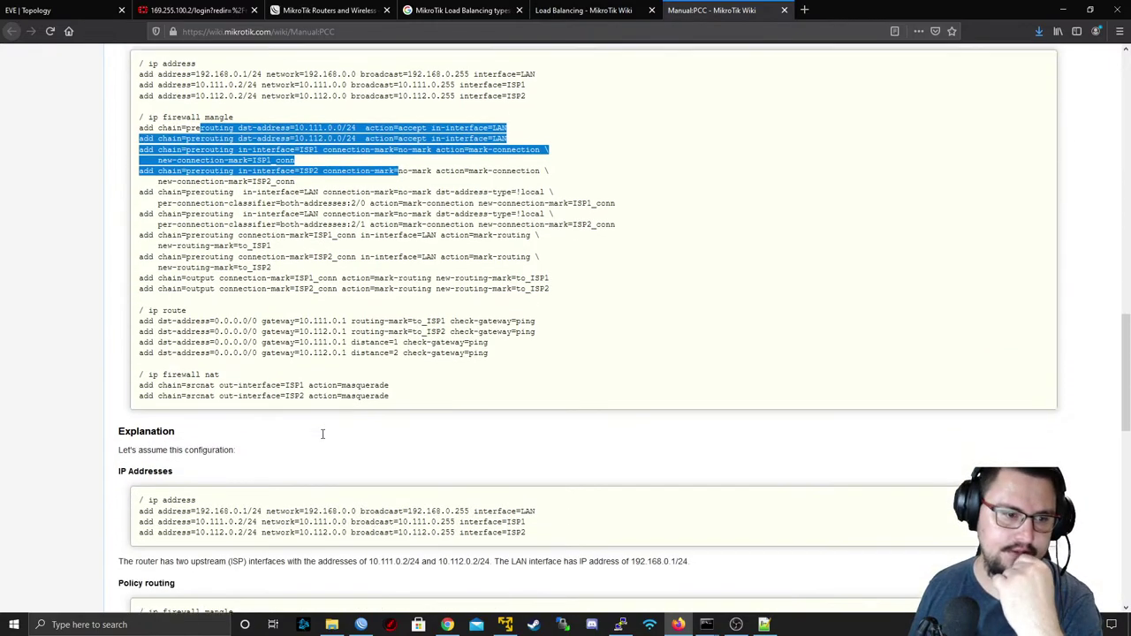
pyautogui.scroll(-1, 316, 439)
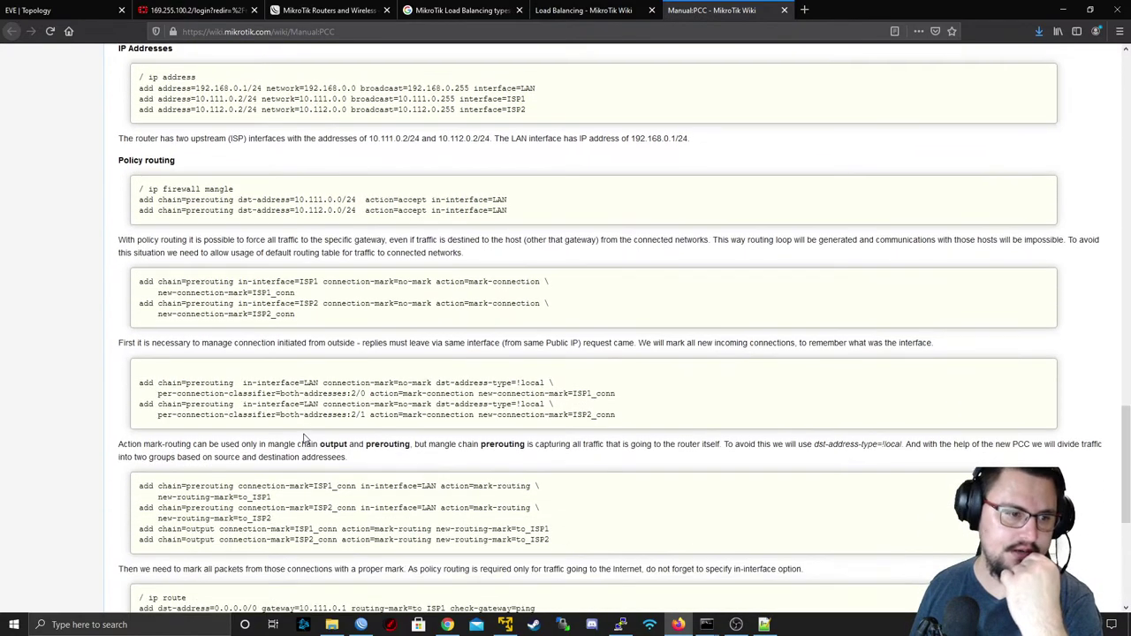
pyautogui.scroll(3, 307, 424)
pyautogui.scroll(-10, 209, 231)
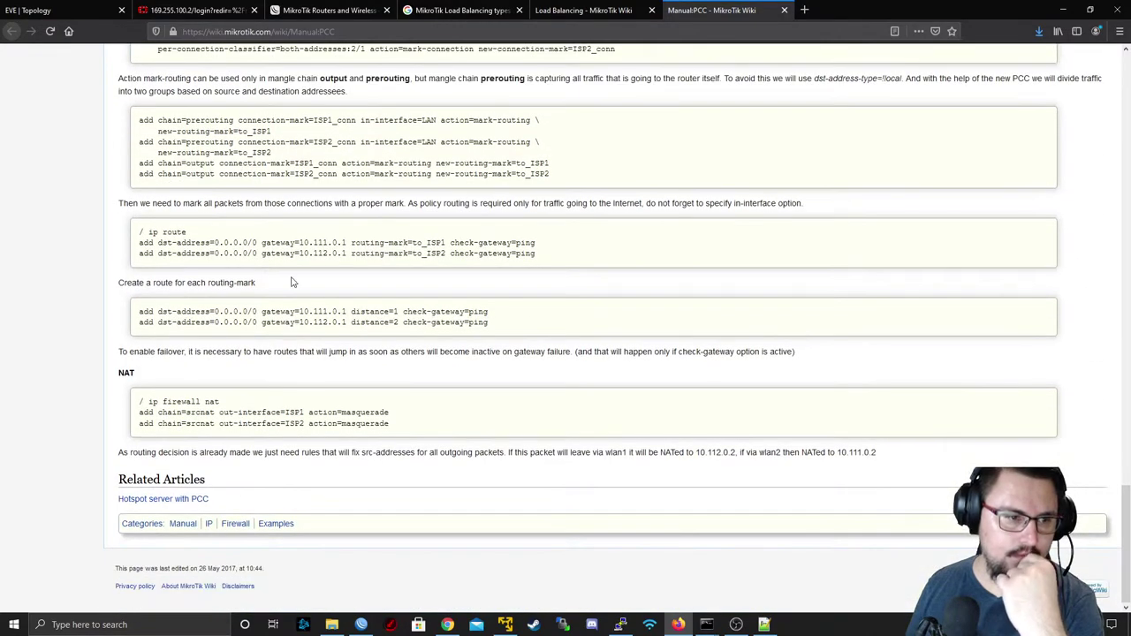
pyautogui.scroll(5, 292, 281)
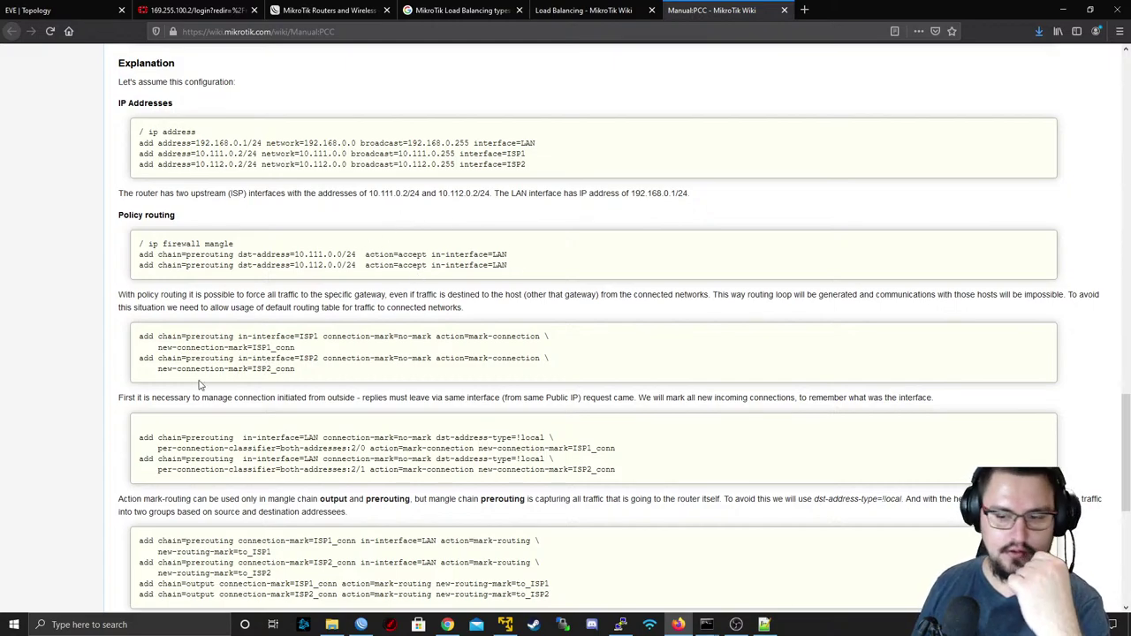
pyautogui.scroll(6, 193, 210)
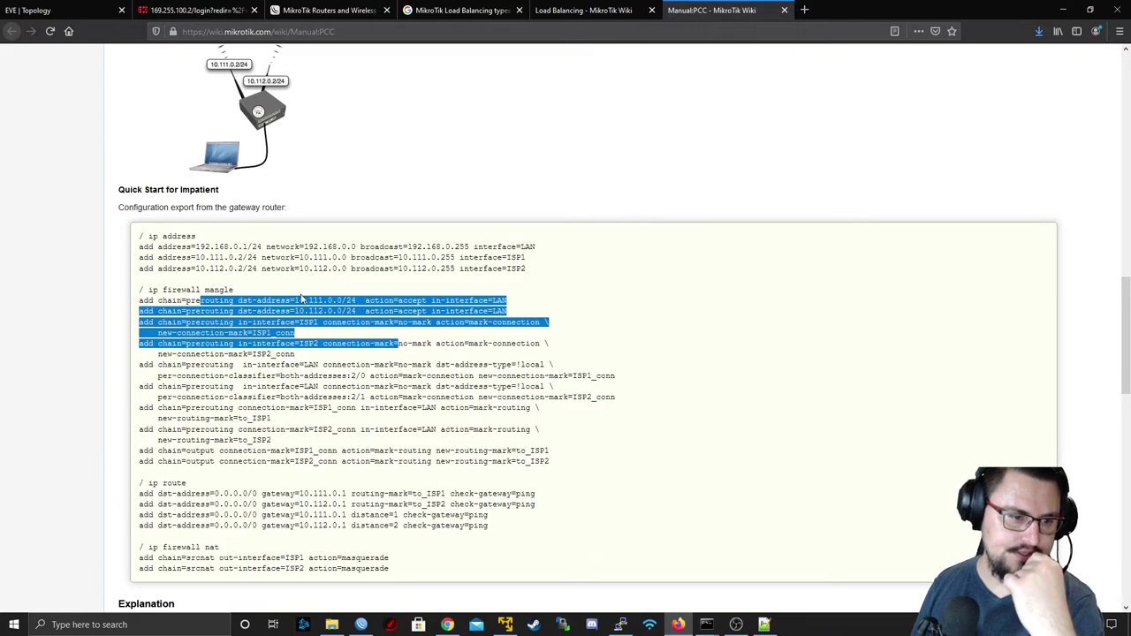
pyautogui.scroll(-1, 300, 298)
pyautogui.scroll(-3, 278, 263)
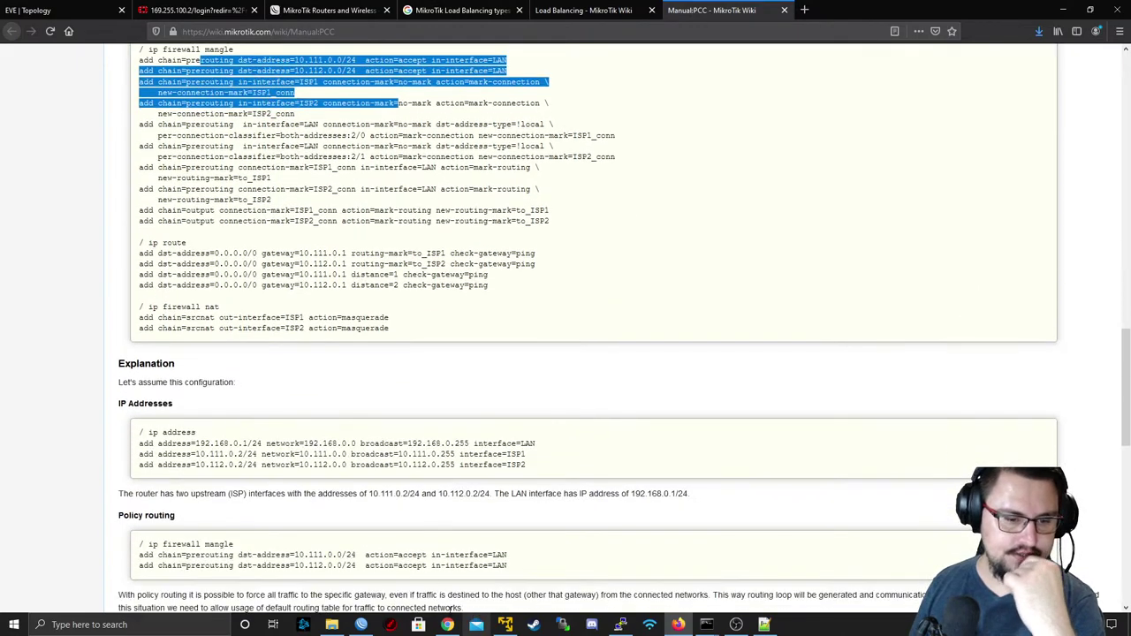
# - Disable the combined 0.0.0.0/0 default route over both ISPs in IP > Routes
pyautogui.click(361, 624)
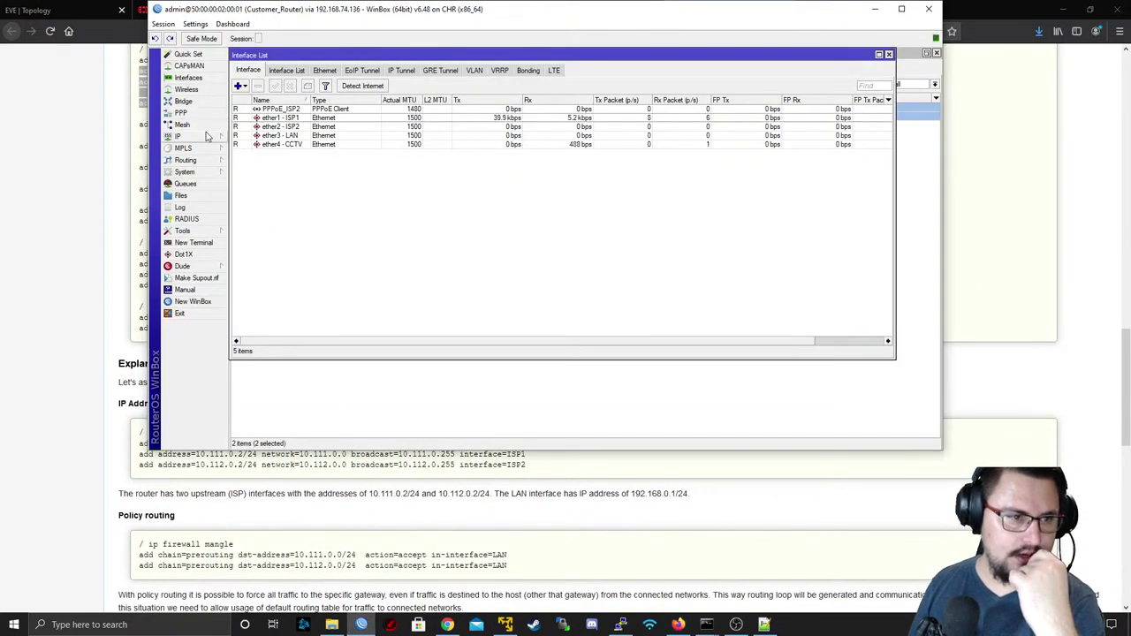
pyautogui.click(178, 136)
pyautogui.click(251, 314)
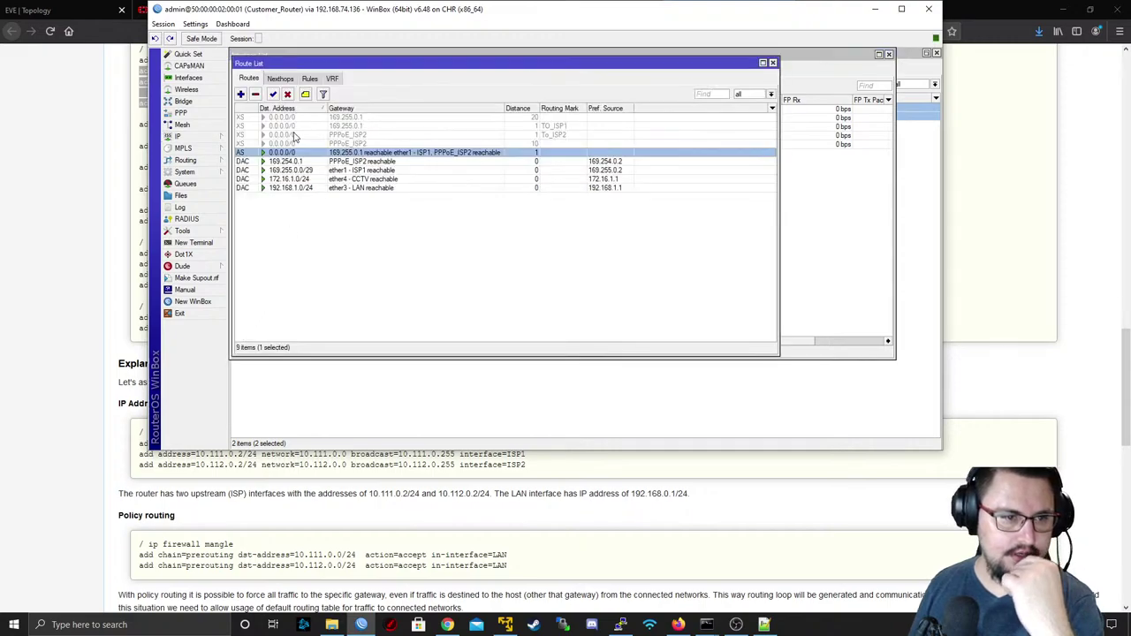
pyautogui.click(339, 162)
pyautogui.doubleClick(338, 152)
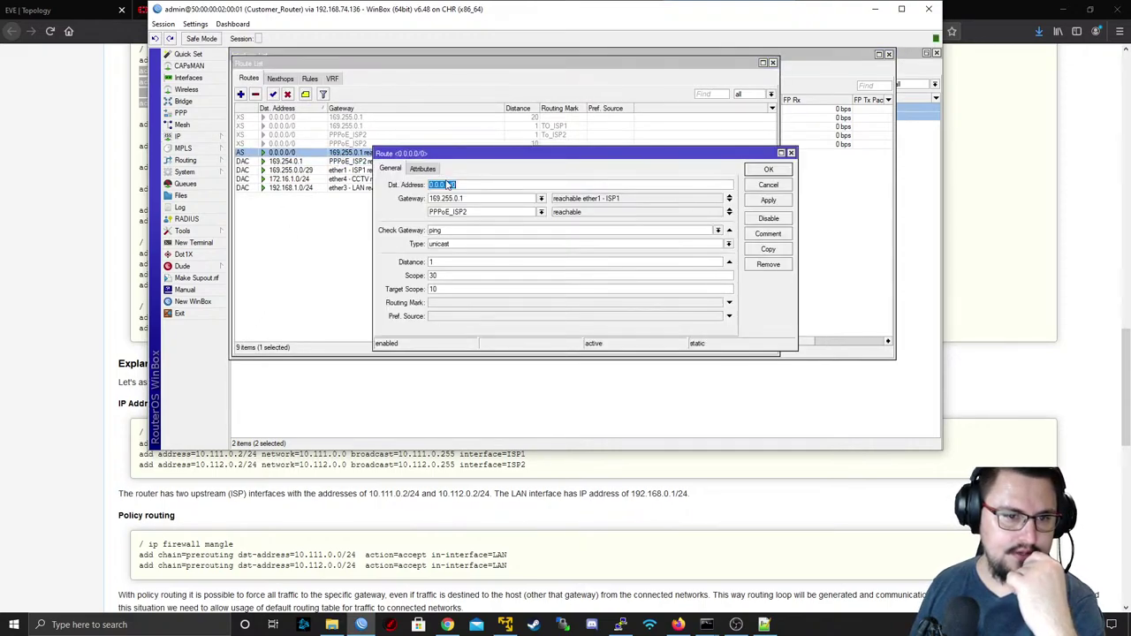
pyautogui.click(768, 218)
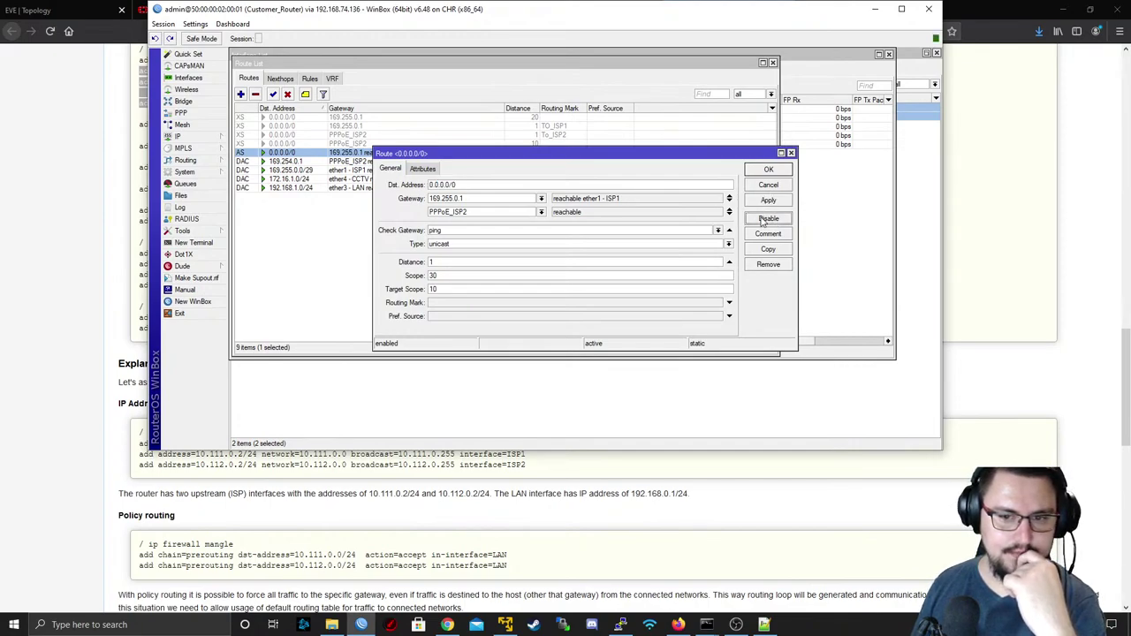
pyautogui.click(768, 185)
# - Enable the ISP1 (distance 20) and PPPoE_ISP2 (distance 10) default routes
pyautogui.click(465, 119)
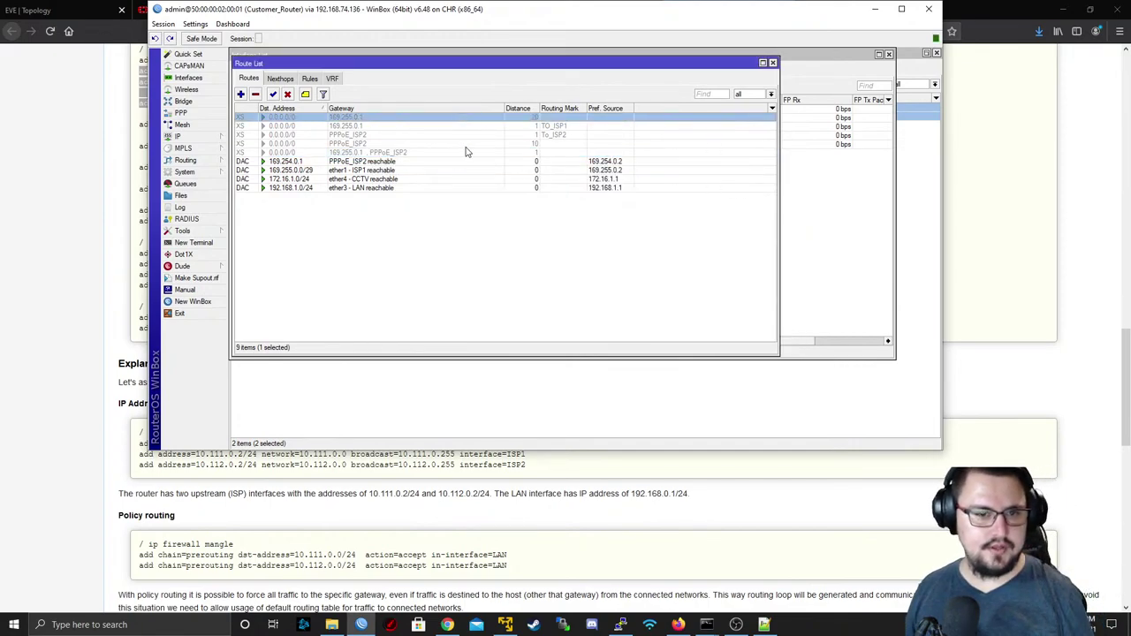
pyautogui.keyDown('ctrl'); pyautogui.click(466, 145); pyautogui.keyUp('ctrl')
pyautogui.click(274, 94)
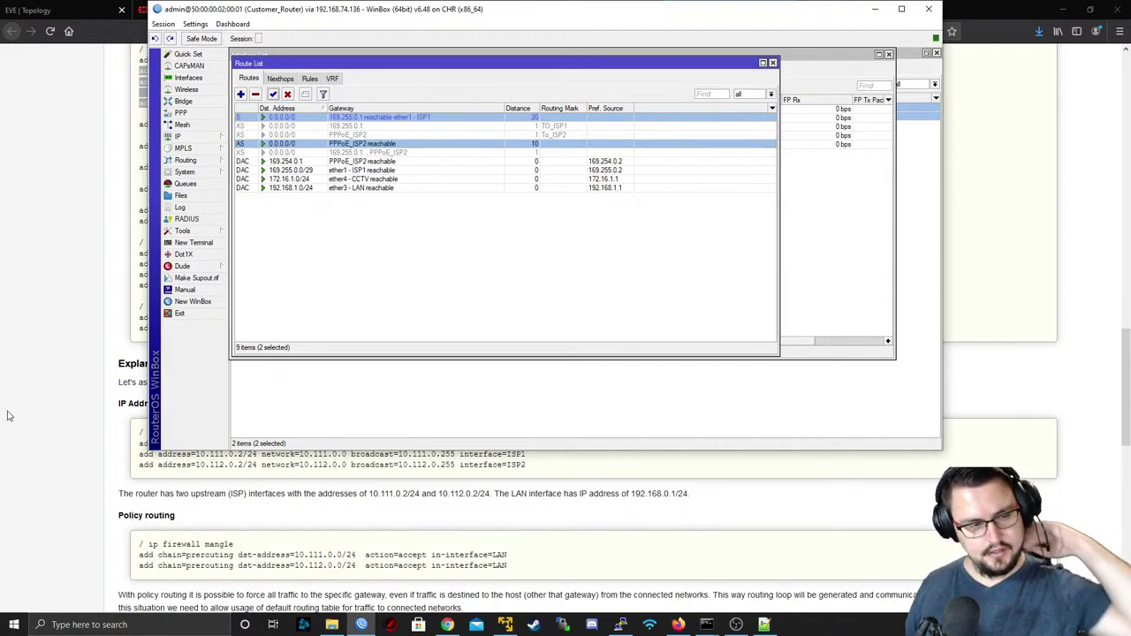
pyautogui.click(199, 172)
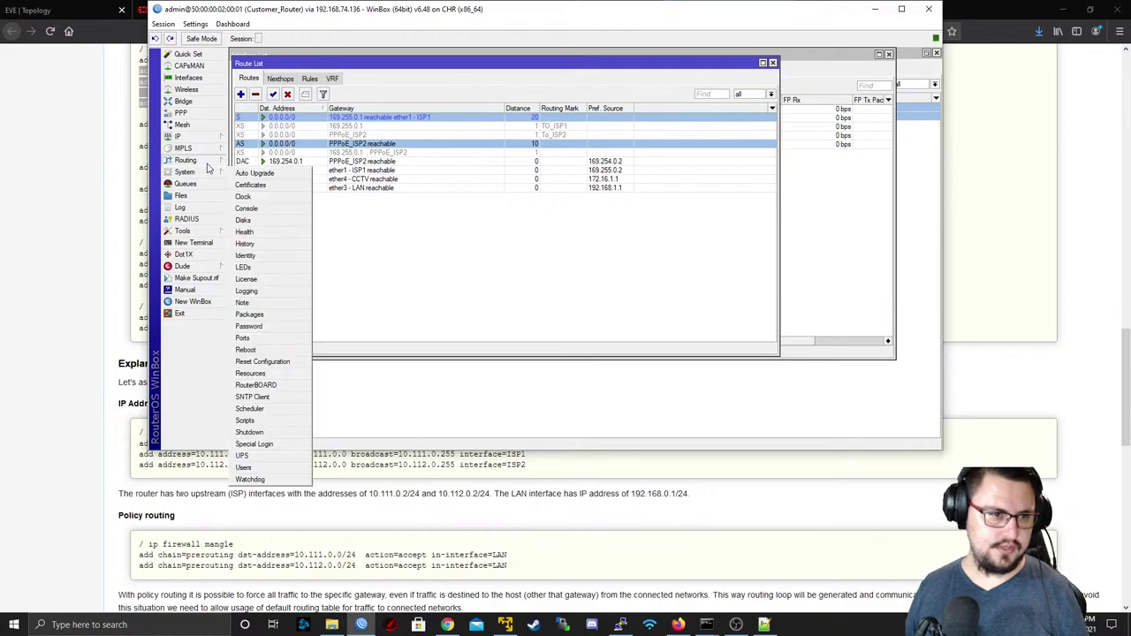
pyautogui.click(199, 161)
pyautogui.click(202, 144)
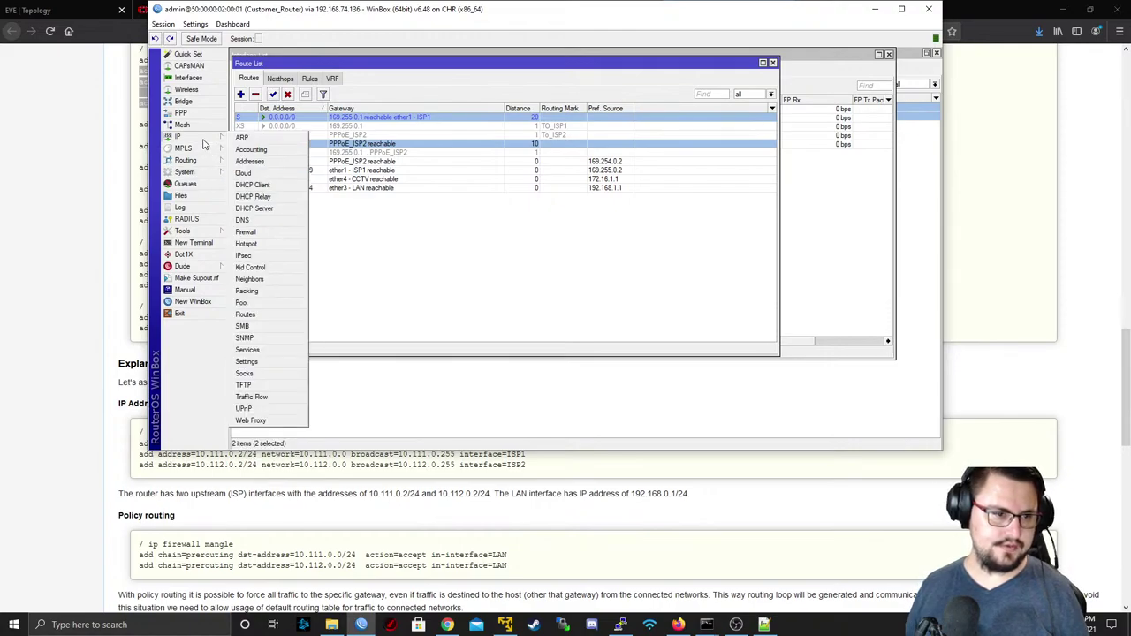
pyautogui.click(79, 195)
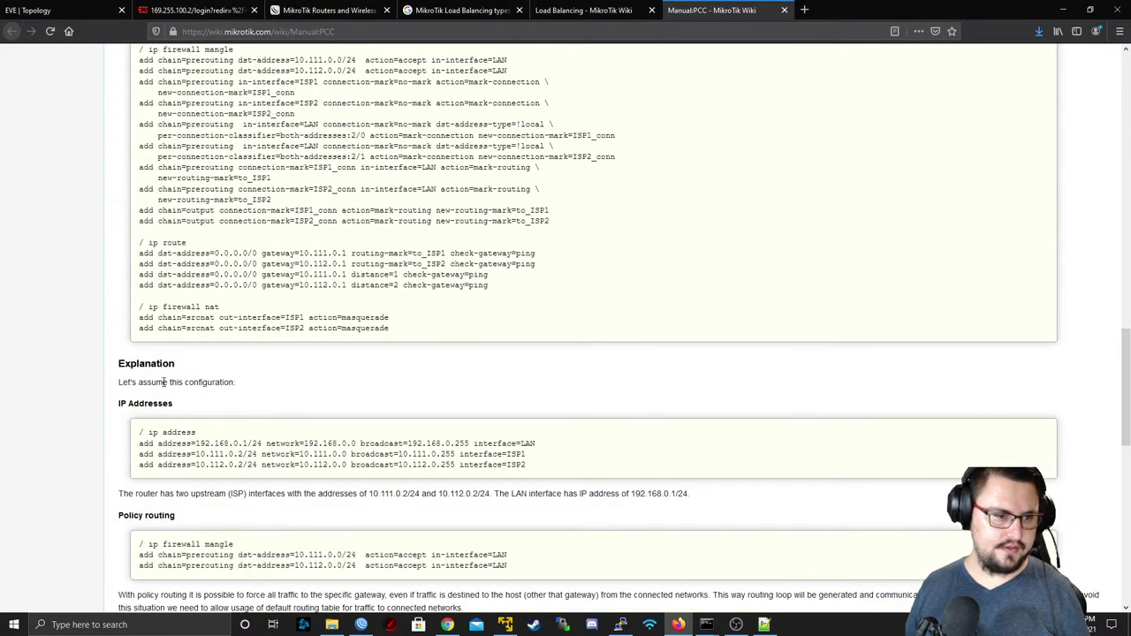
# - Read the PCC example's IP address configuration and Policy routing mangle rules
pyautogui.moveTo(144, 403); pyautogui.dragTo(449, 466)
pyautogui.scroll(-3, 189, 397)
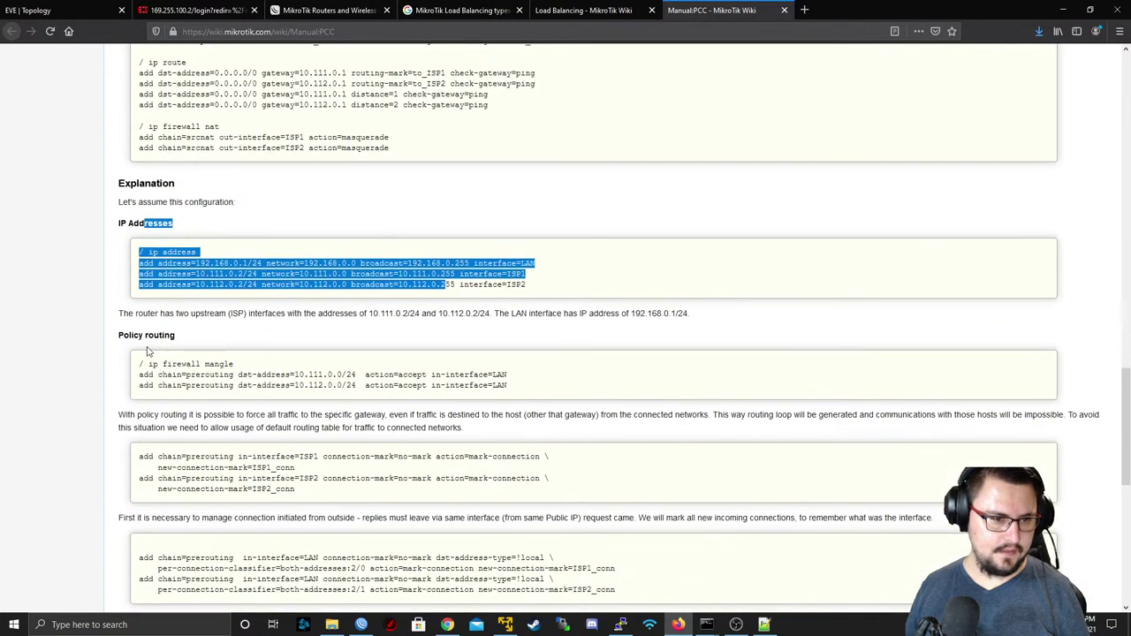
pyautogui.moveTo(119, 313); pyautogui.dragTo(234, 365)
pyautogui.scroll(-5, 349, 358)
pyautogui.moveTo(120, 89); pyautogui.dragTo(537, 343)
pyautogui.click(537, 343)
pyautogui.scroll(-6, 354, 372)
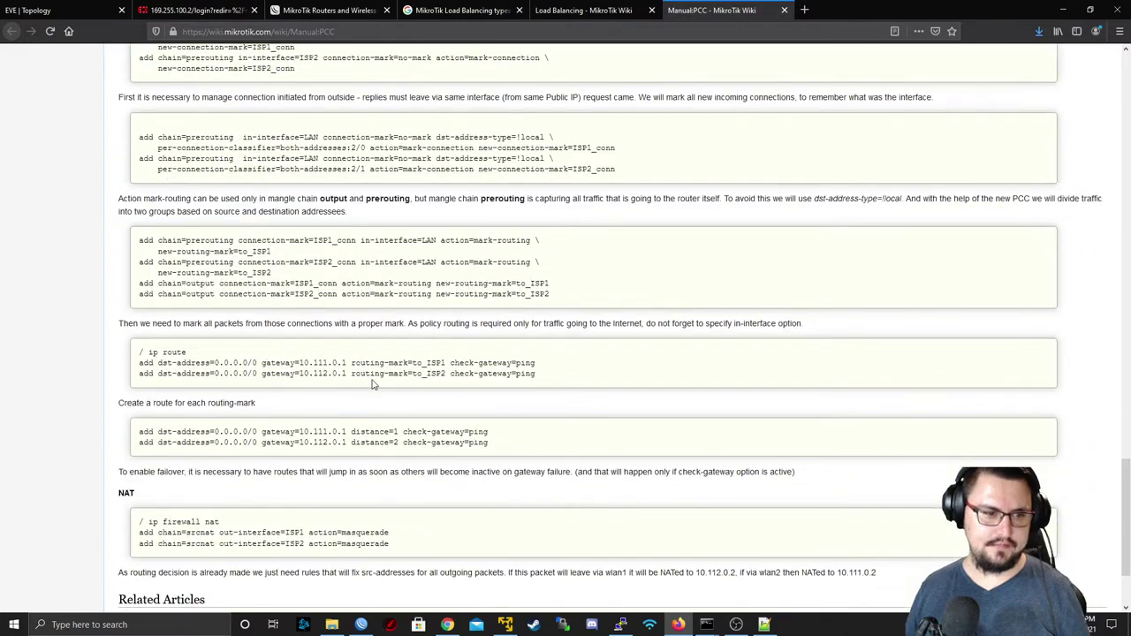
pyautogui.moveTo(393, 414); pyautogui.dragTo(134, 399)
pyautogui.scroll(1, 180, 316)
# - Show the router's two srcnat masquerade rules in IP > Firewall > NAT
pyautogui.hotkey('alt', 'Tab')
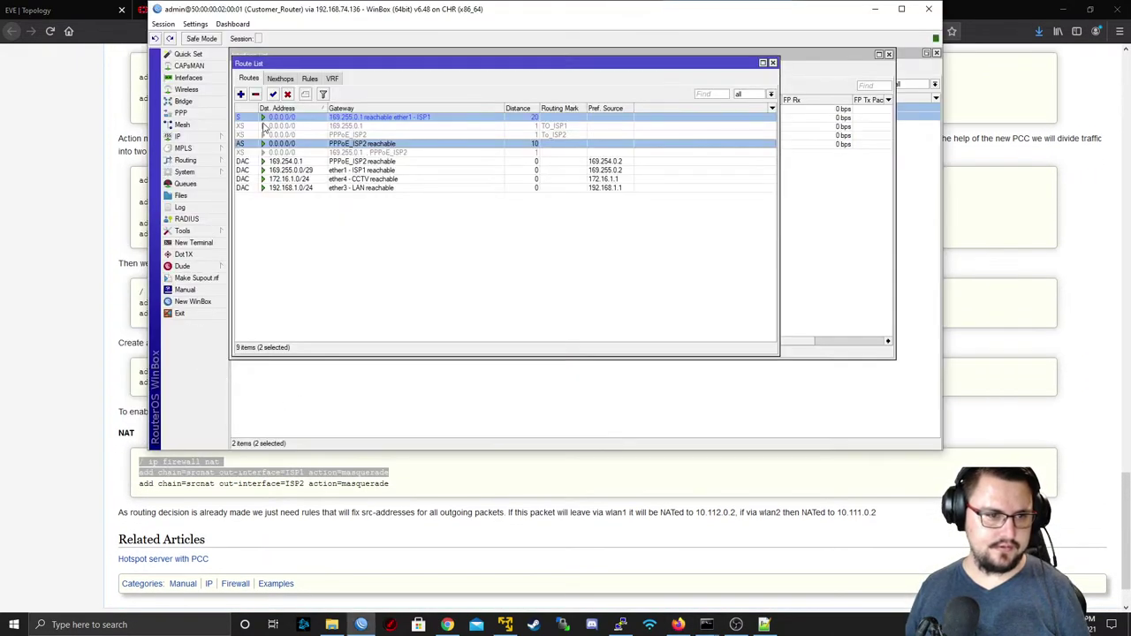
pyautogui.click(181, 136)
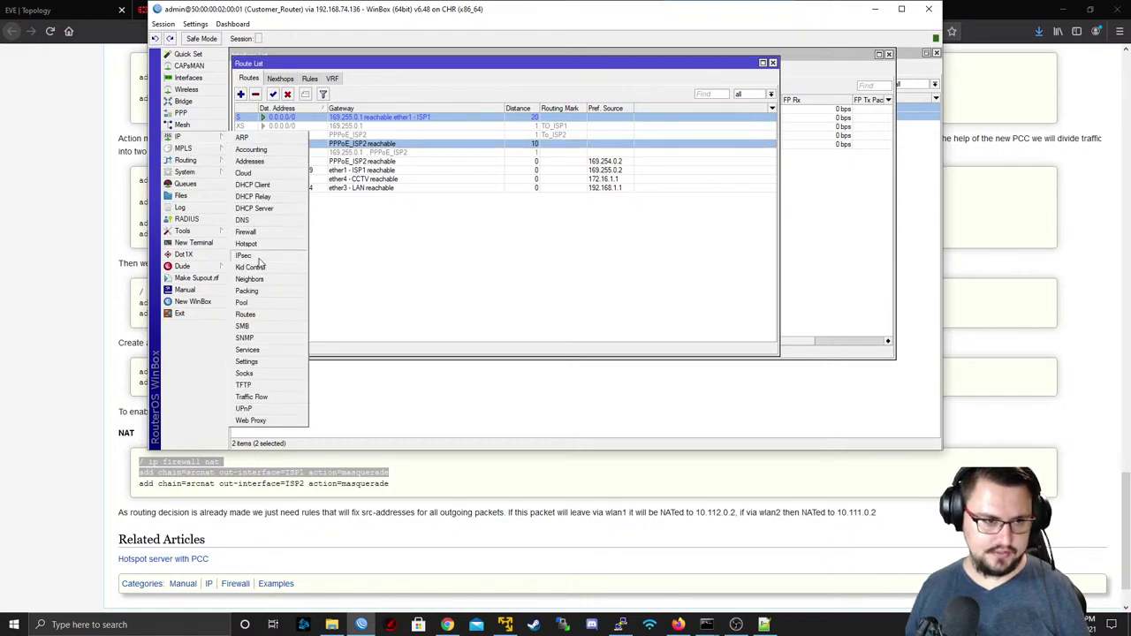
pyautogui.click(245, 232)
pyautogui.click(280, 69)
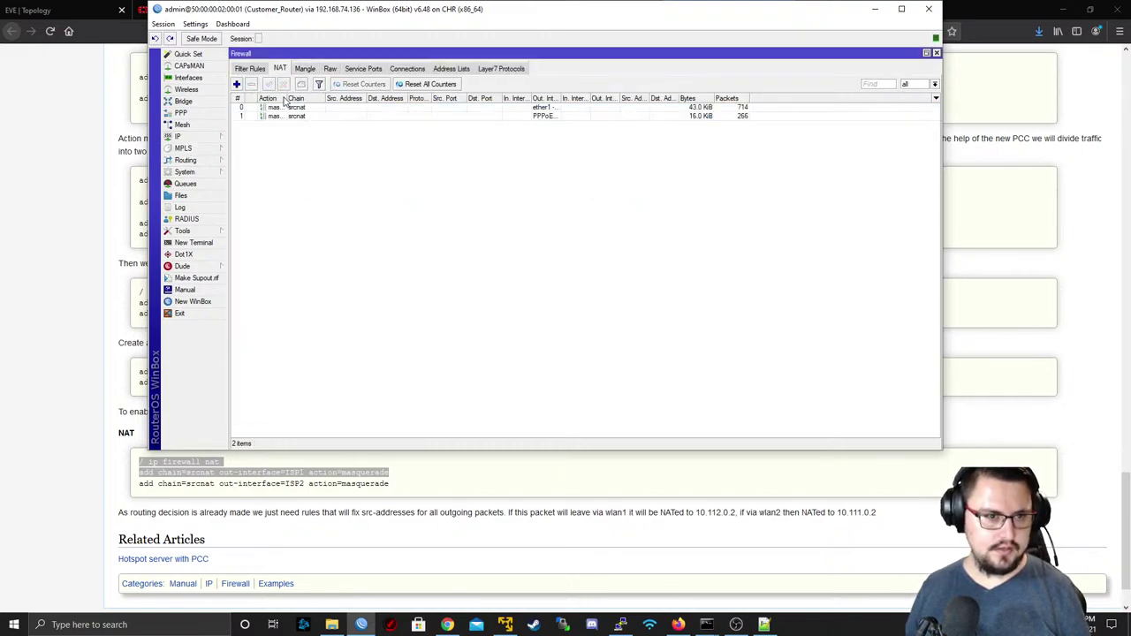
pyautogui.click(292, 117)
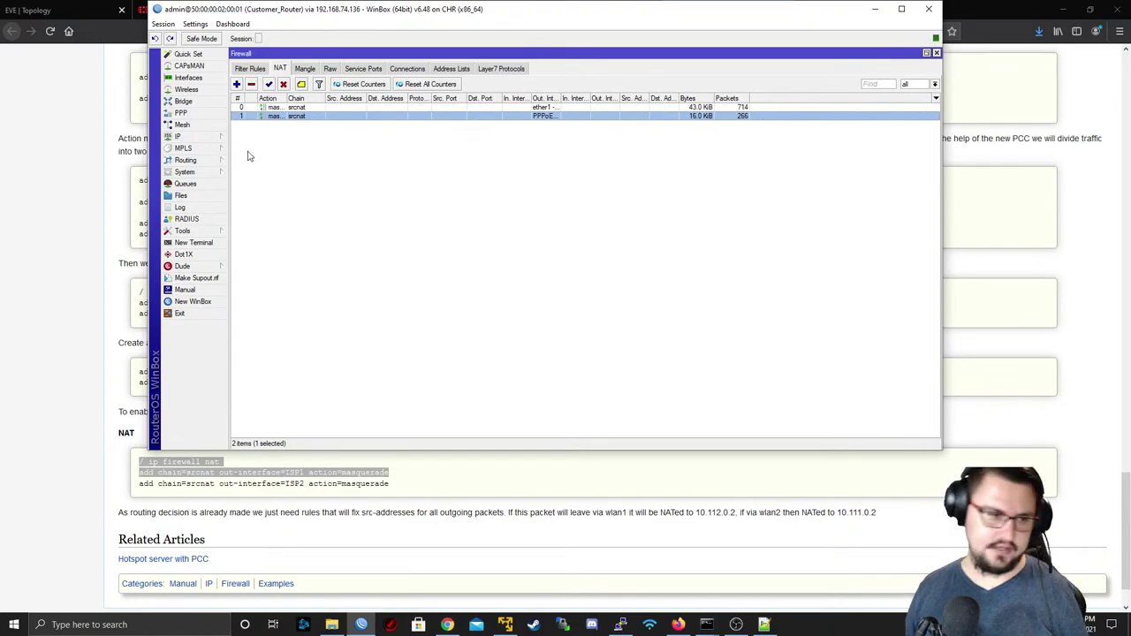
pyautogui.hotkey('alt', 'Tab')
# - Study the first ip firewall mangle rule's dst-address and action=accept parts in the wiki
pyautogui.scroll(6, 199, 287)
pyautogui.scroll(1, 245, 229)
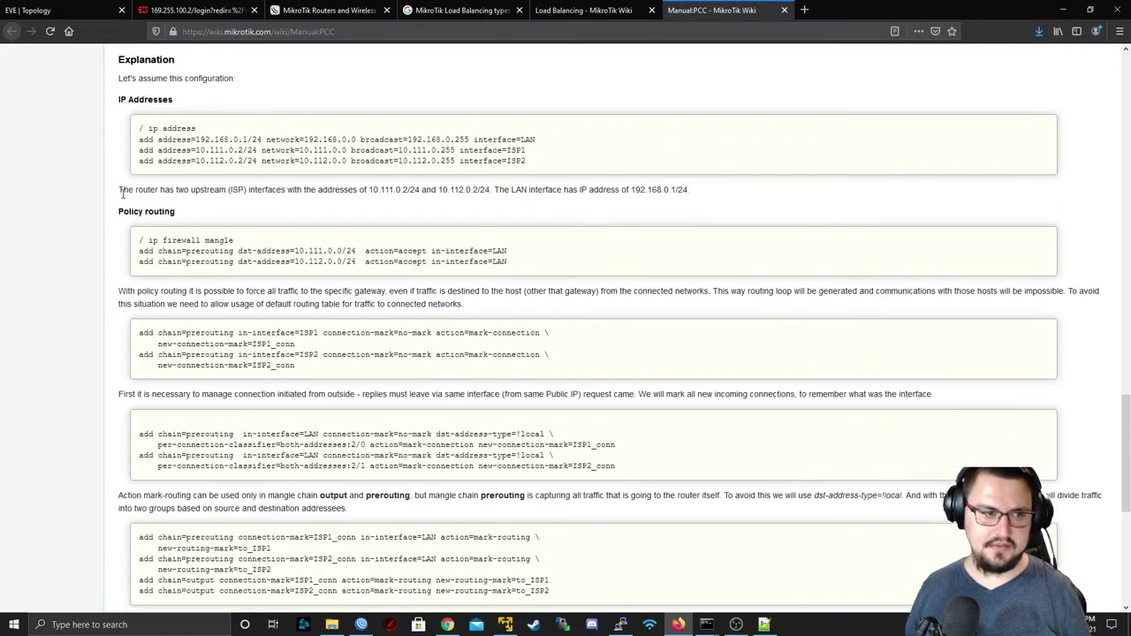
pyautogui.scroll(-2, 271, 208)
pyautogui.scroll(-1, 461, 164)
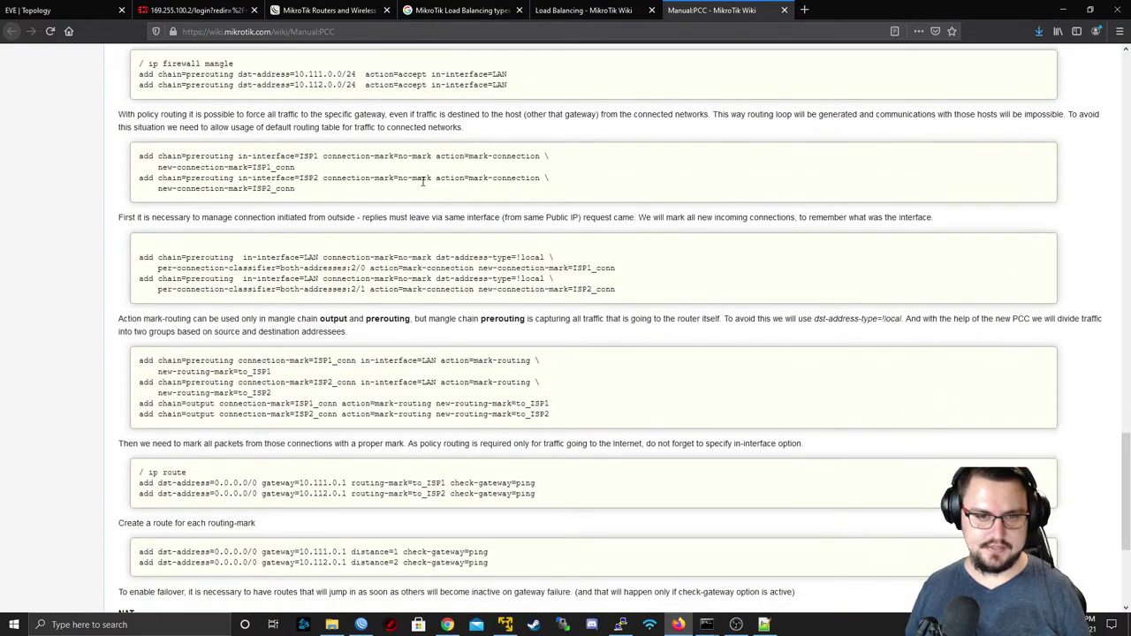
pyautogui.scroll(3, 371, 245)
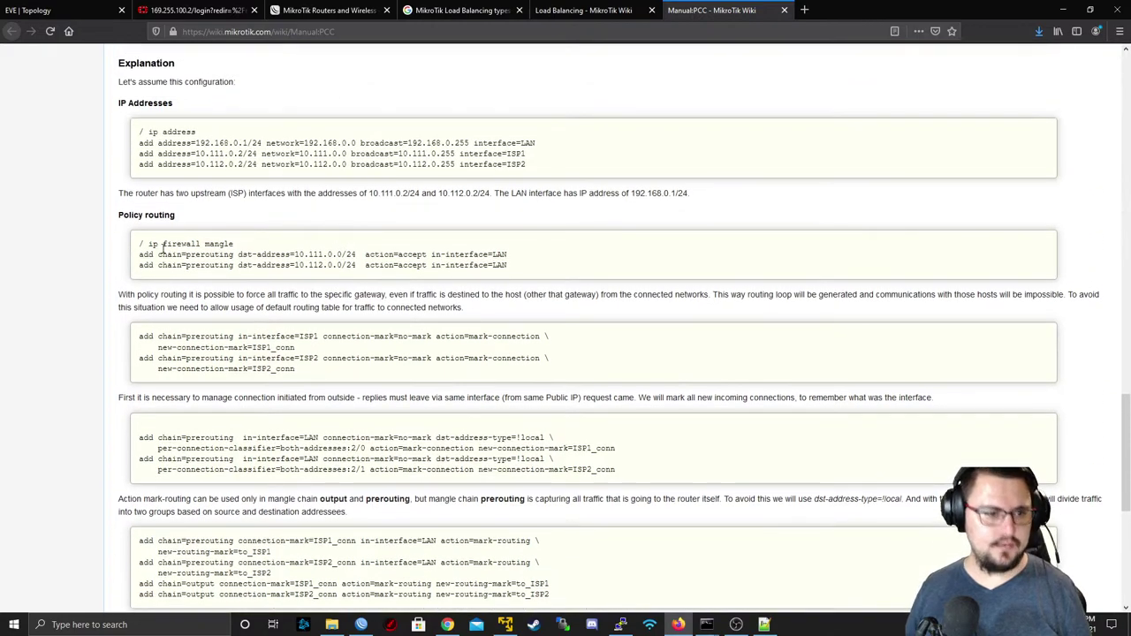
pyautogui.moveTo(152, 243); pyautogui.dragTo(450, 248)
pyautogui.click(345, 250)
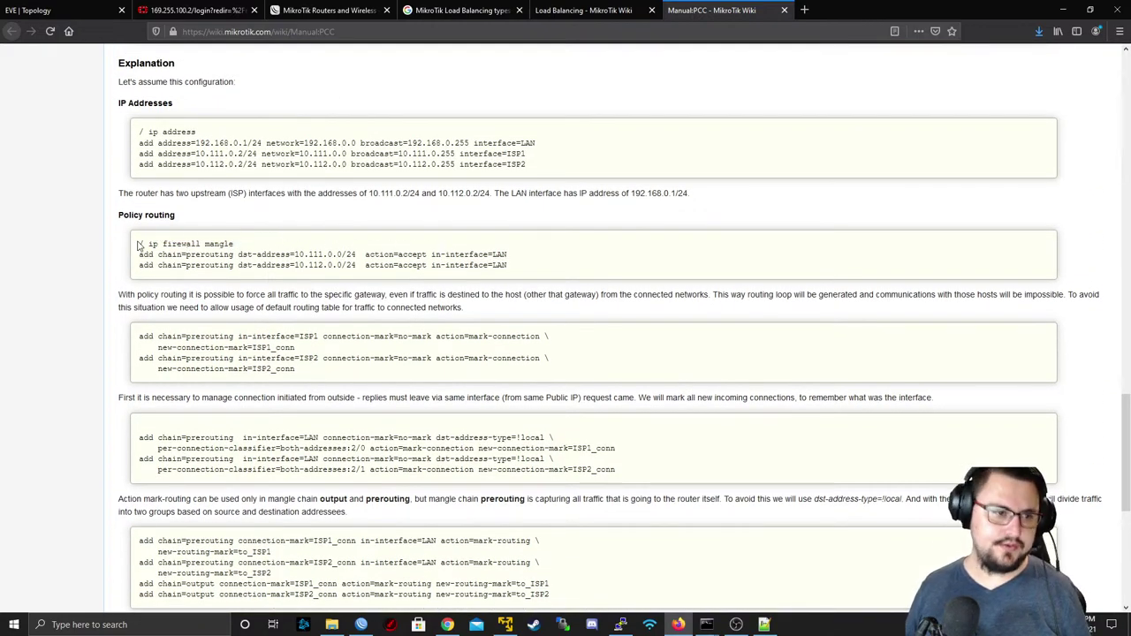
pyautogui.moveTo(160, 243); pyautogui.dragTo(347, 255)
pyautogui.click(164, 247)
pyautogui.click(239, 253)
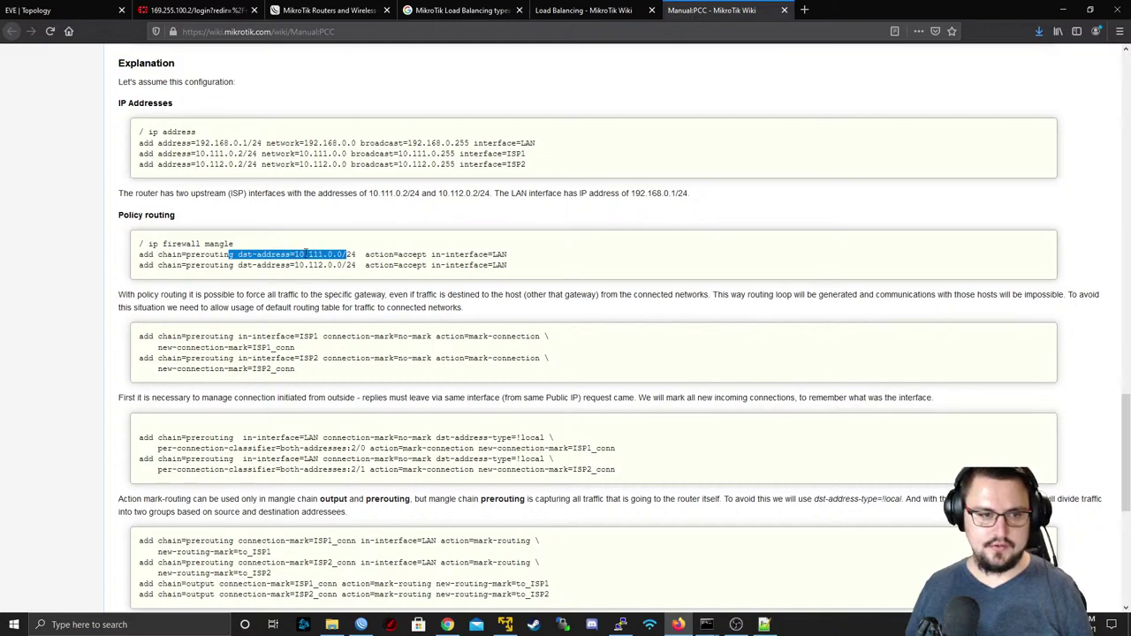
pyautogui.click(354, 254)
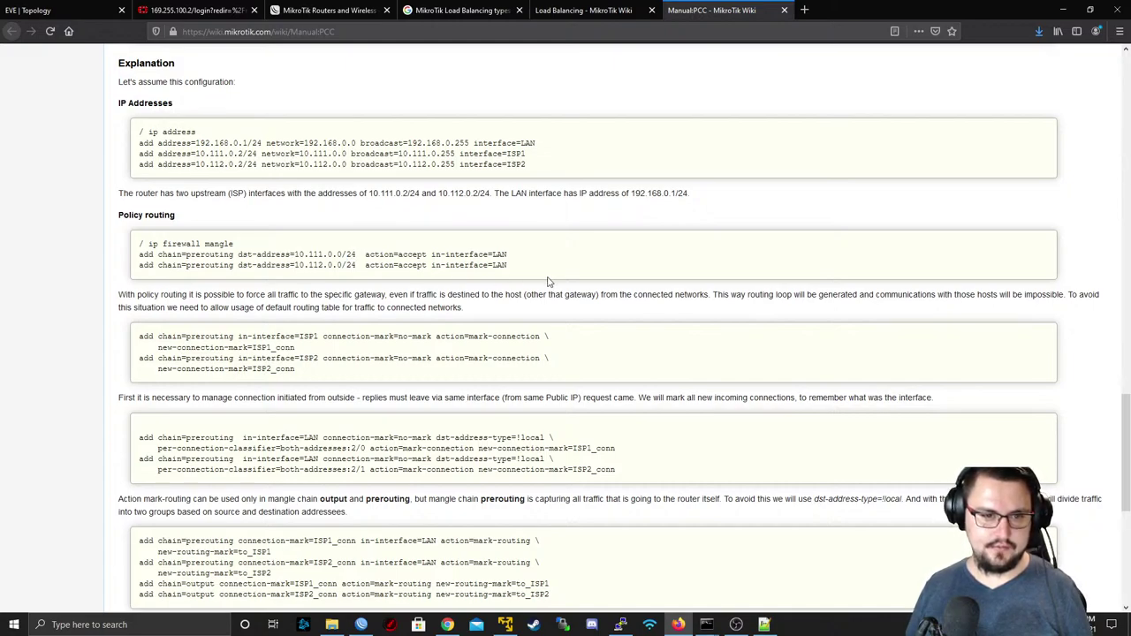
pyautogui.moveTo(378, 255); pyautogui.dragTo(435, 256)
pyautogui.click(480, 265)
pyautogui.click(434, 259)
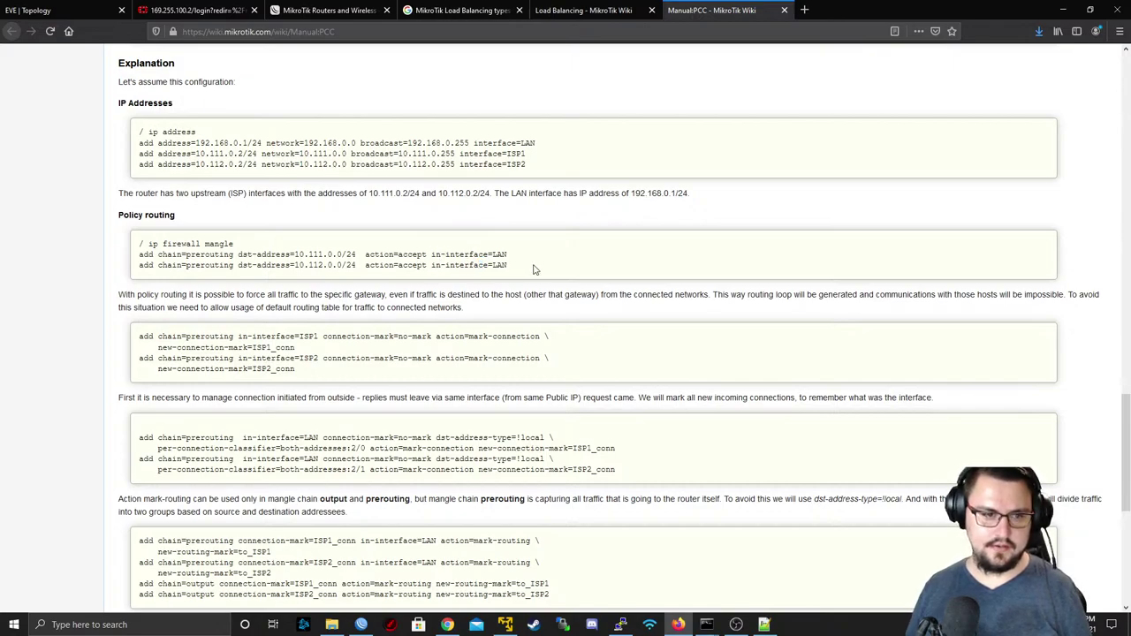
pyautogui.hotkey('alt', 'Tab')
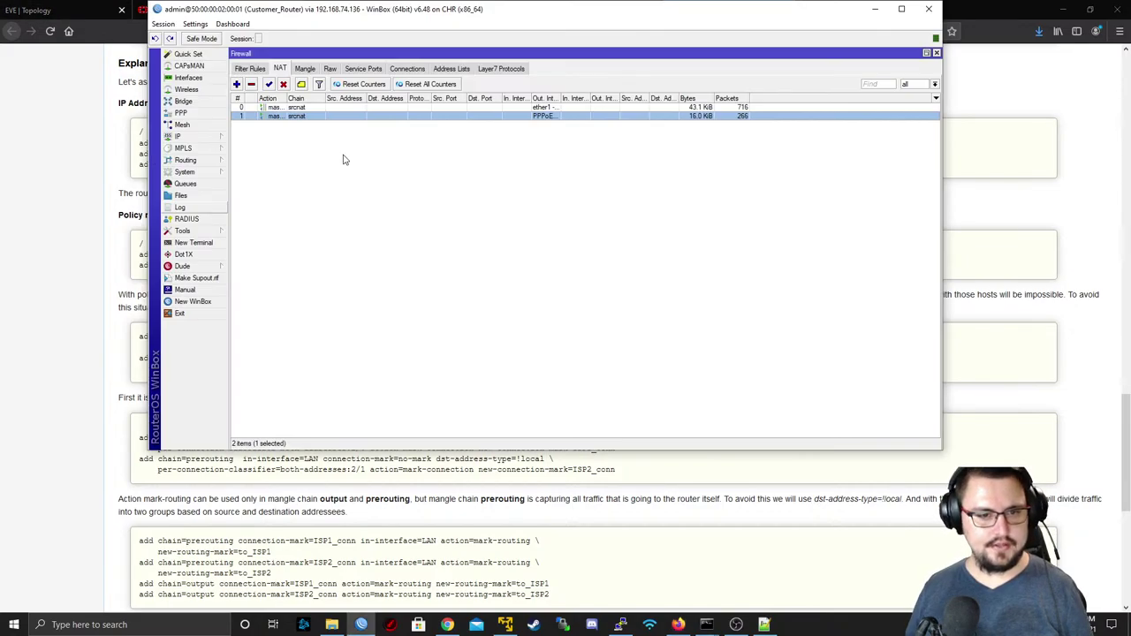
# - Check the interfaces PPPoE_ISP2, ether1 - ISP1 through ether4 - CCTV, then reopen IP > Firewall
pyautogui.click(188, 78)
pyautogui.click(297, 144)
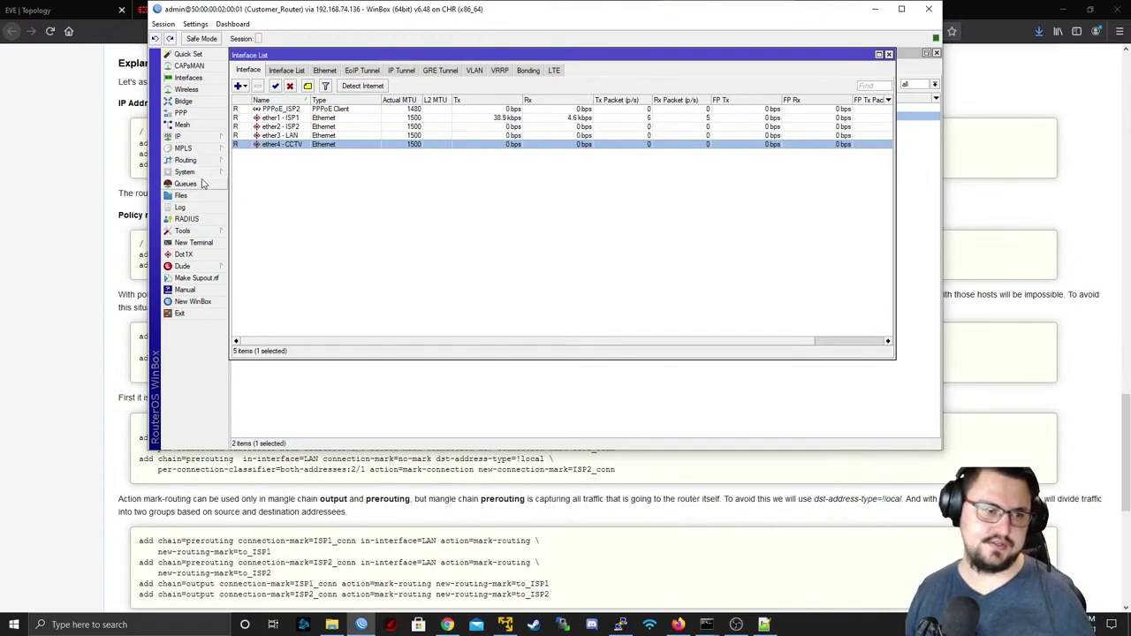
pyautogui.click(187, 137)
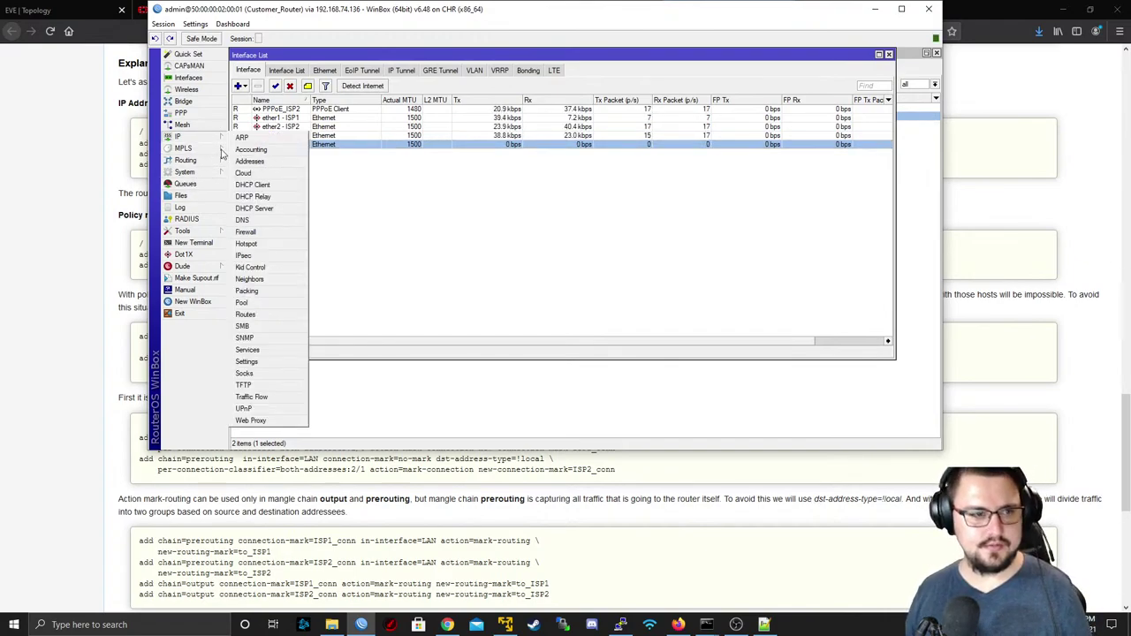
pyautogui.click(265, 231)
# - Start a new prerouting mangle rule, trying ether1 - ISP1 as the in-interface
pyautogui.click(305, 70)
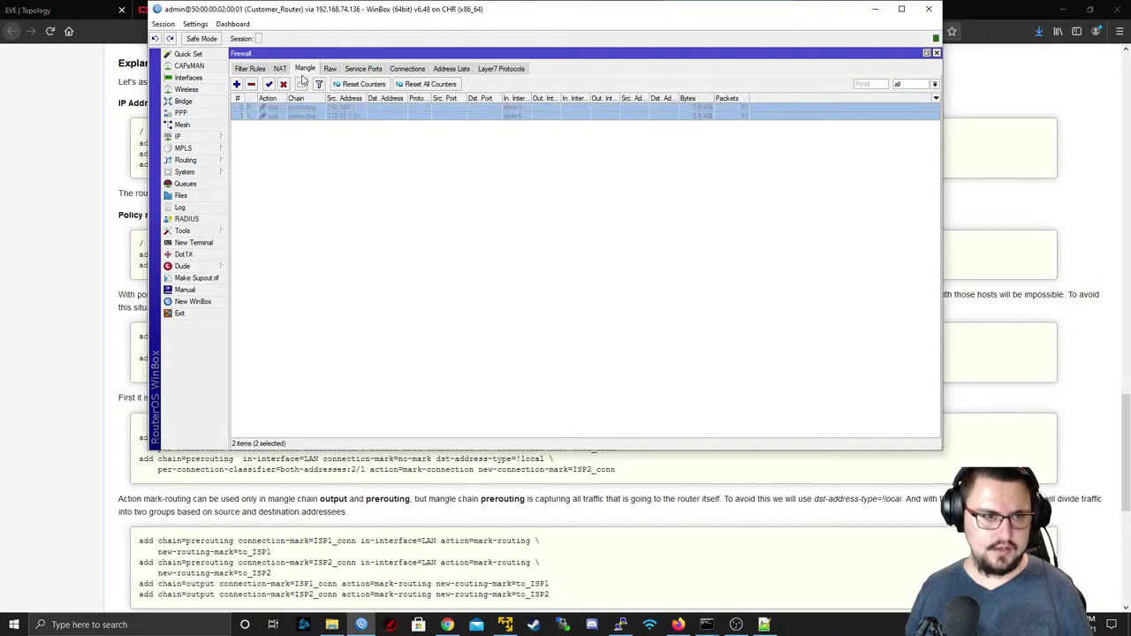
pyautogui.click(237, 84)
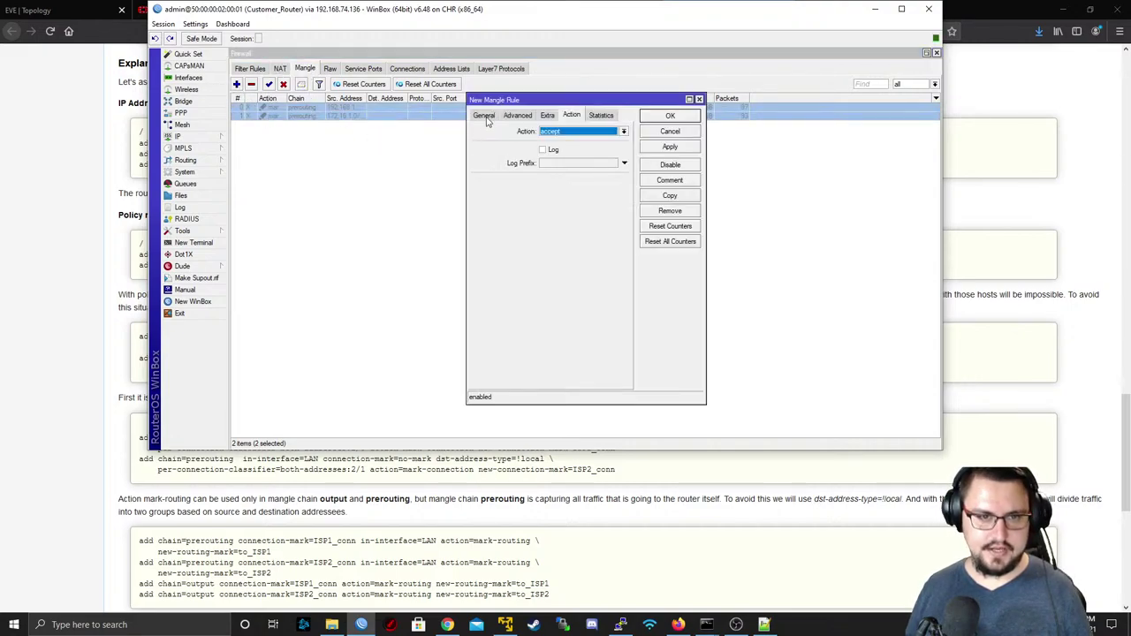
pyautogui.click(486, 119)
pyautogui.click(567, 133)
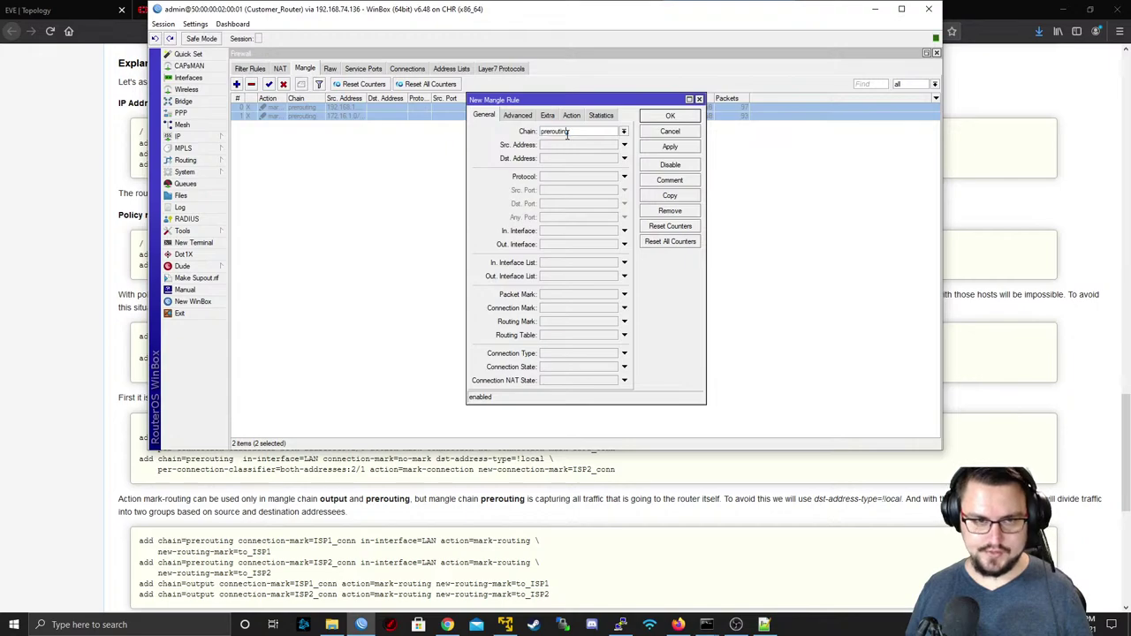
pyautogui.click(620, 232)
pyautogui.click(613, 232)
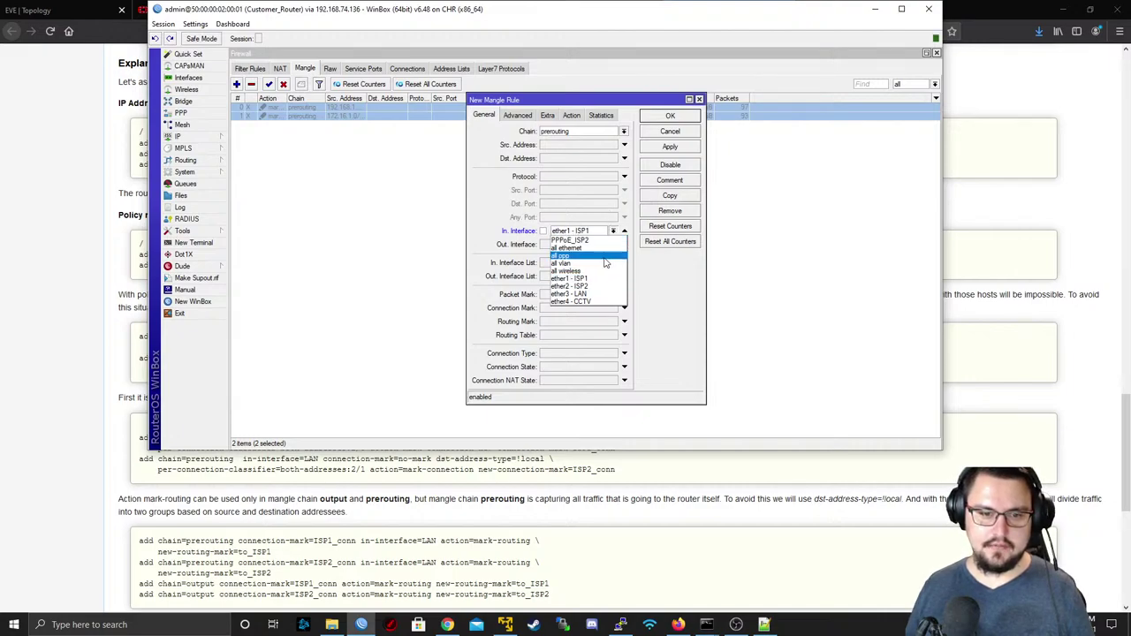
pyautogui.click(598, 230)
pyautogui.click(600, 233)
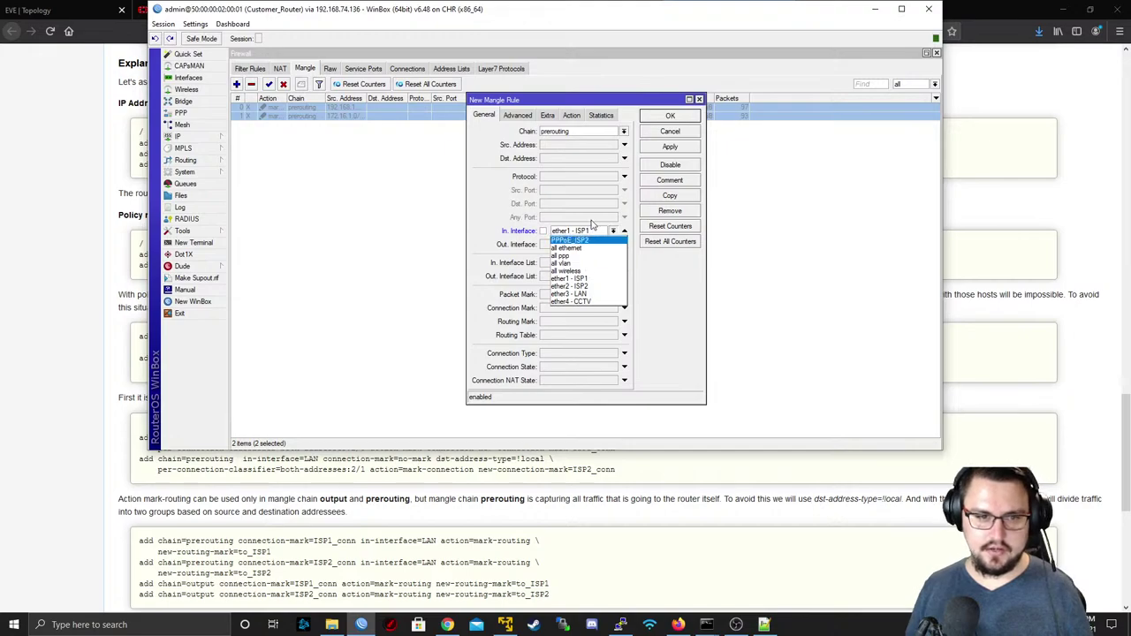
pyautogui.click(583, 224)
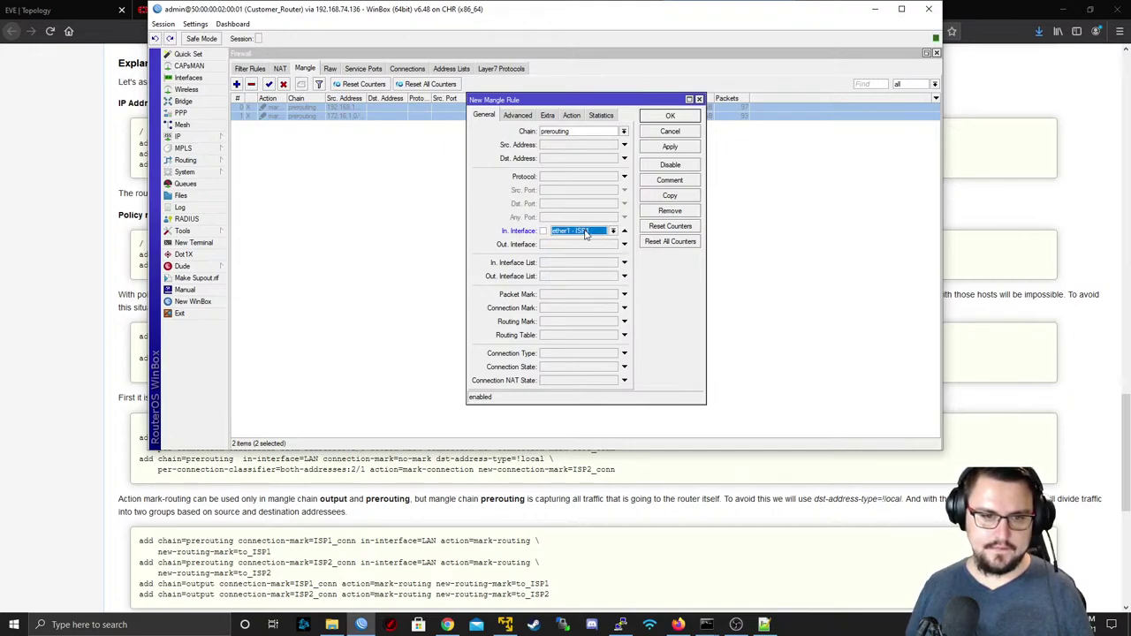
# - Replace the in-interface condition with In. Interface List 'all'
pyautogui.click(624, 231)
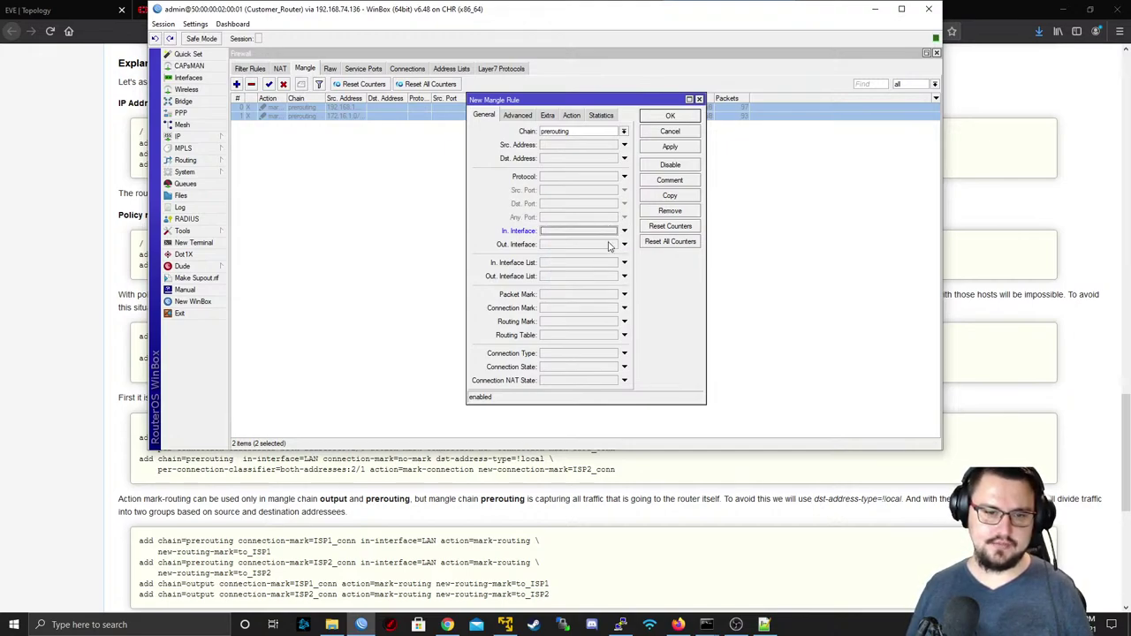
pyautogui.click(578, 263)
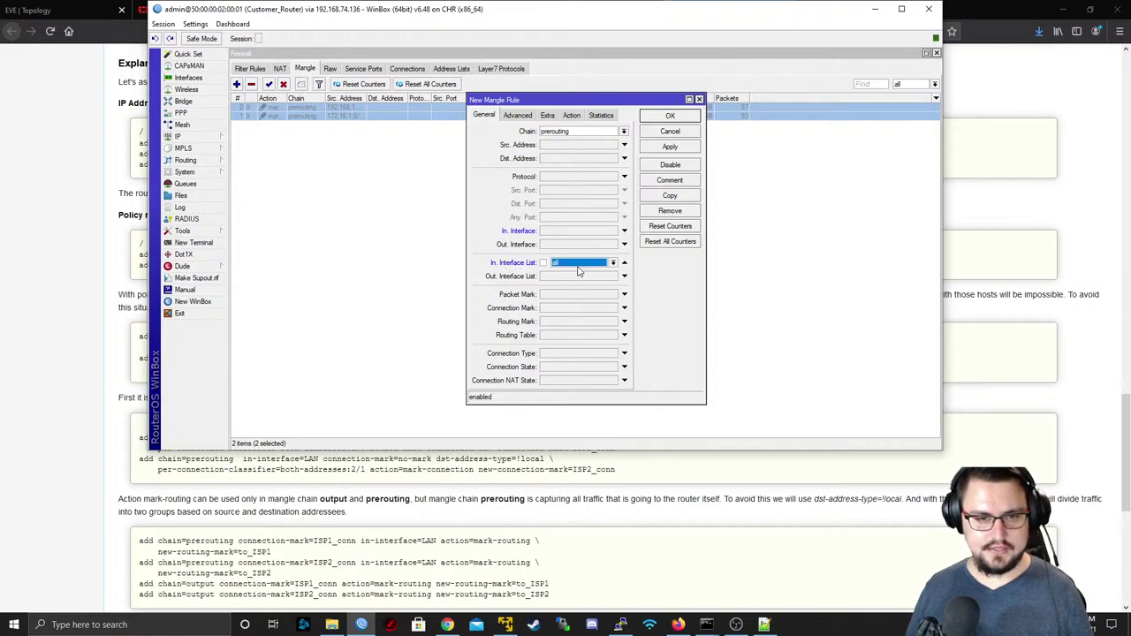
pyautogui.click(600, 264)
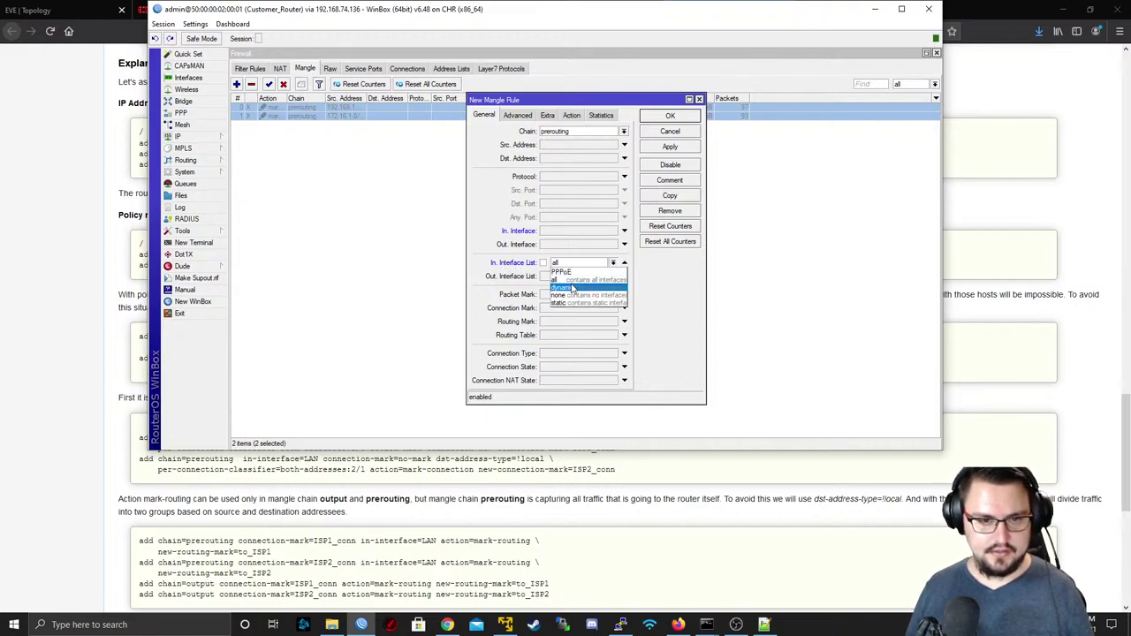
pyautogui.click(579, 263)
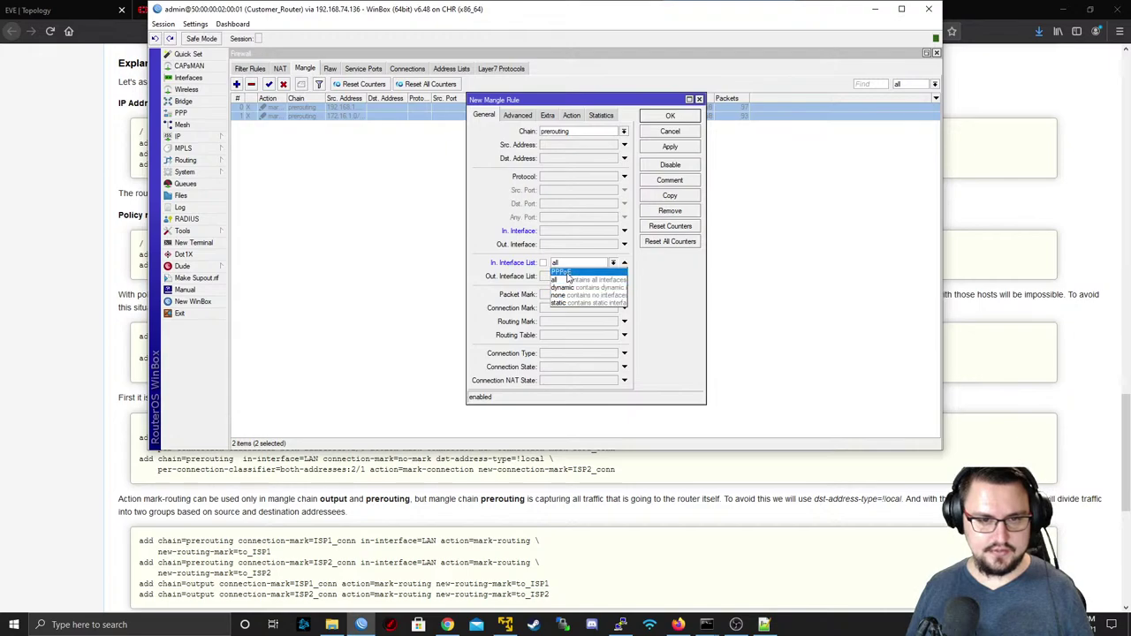
pyautogui.click(571, 279)
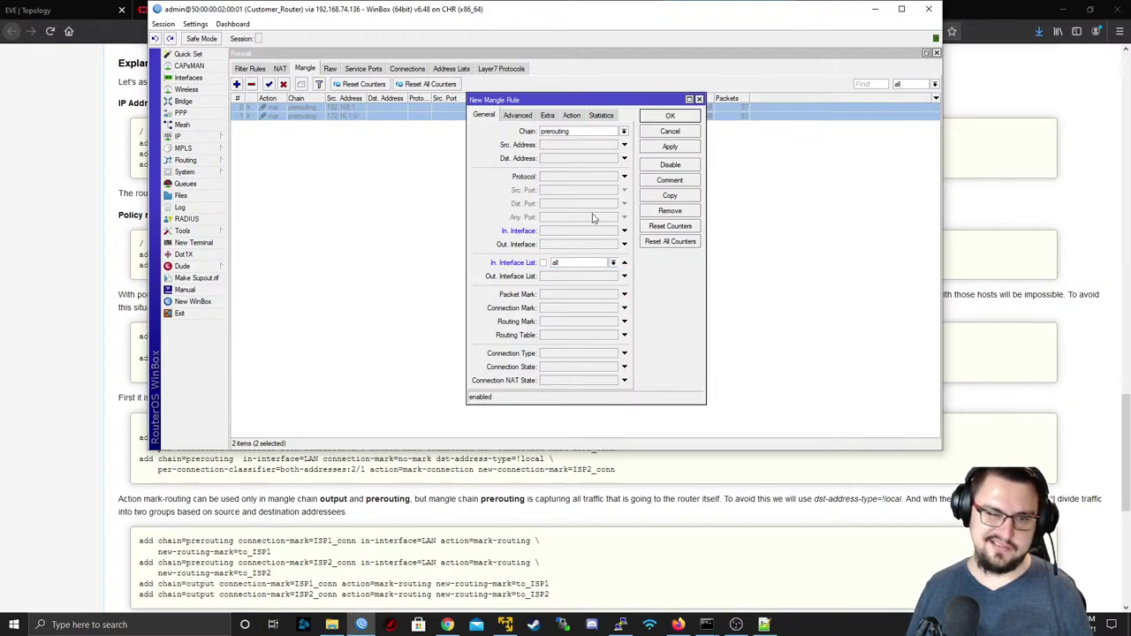
pyautogui.click(186, 79)
# - Create a new interface list named LAN_NETWORKS
pyautogui.click(288, 70)
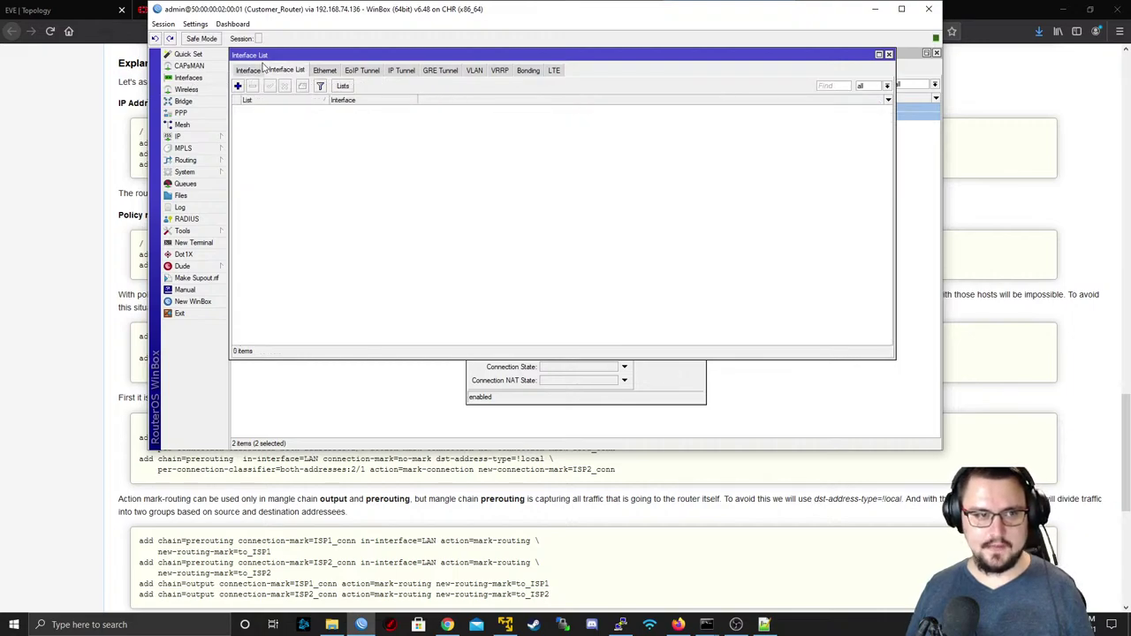
pyautogui.click(342, 86)
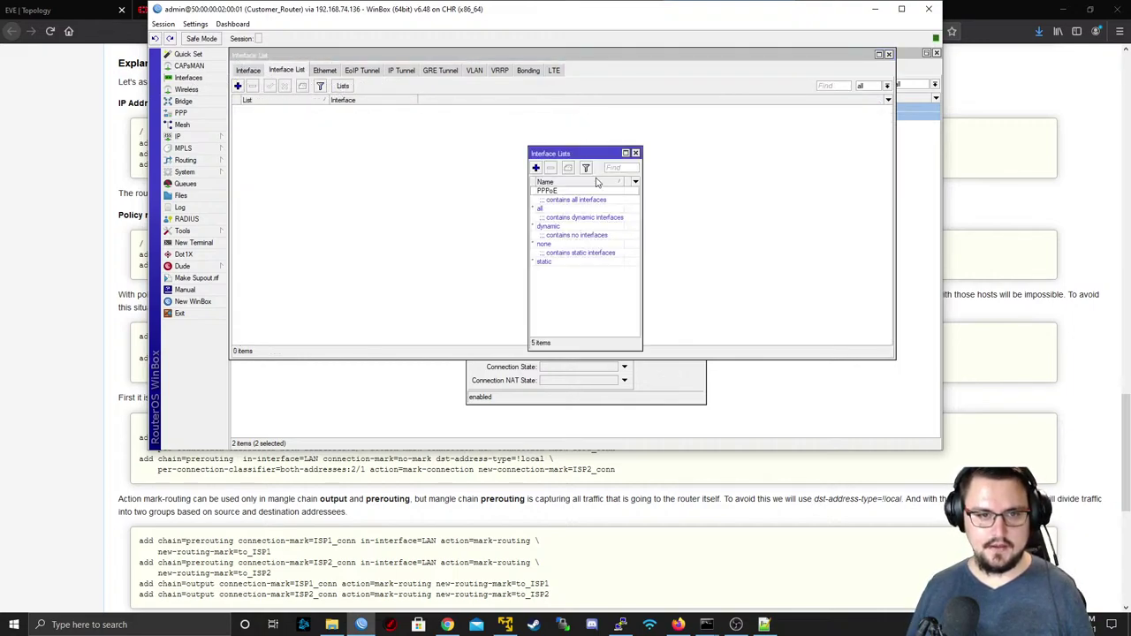
pyautogui.click(535, 168)
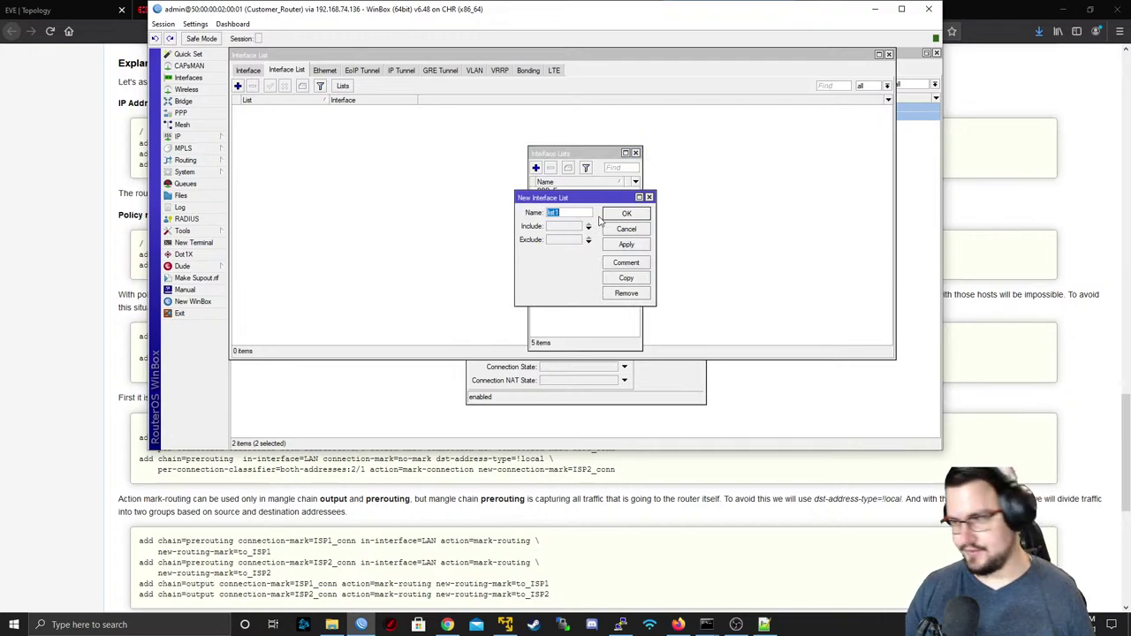
pyautogui.write('LAN_NET')
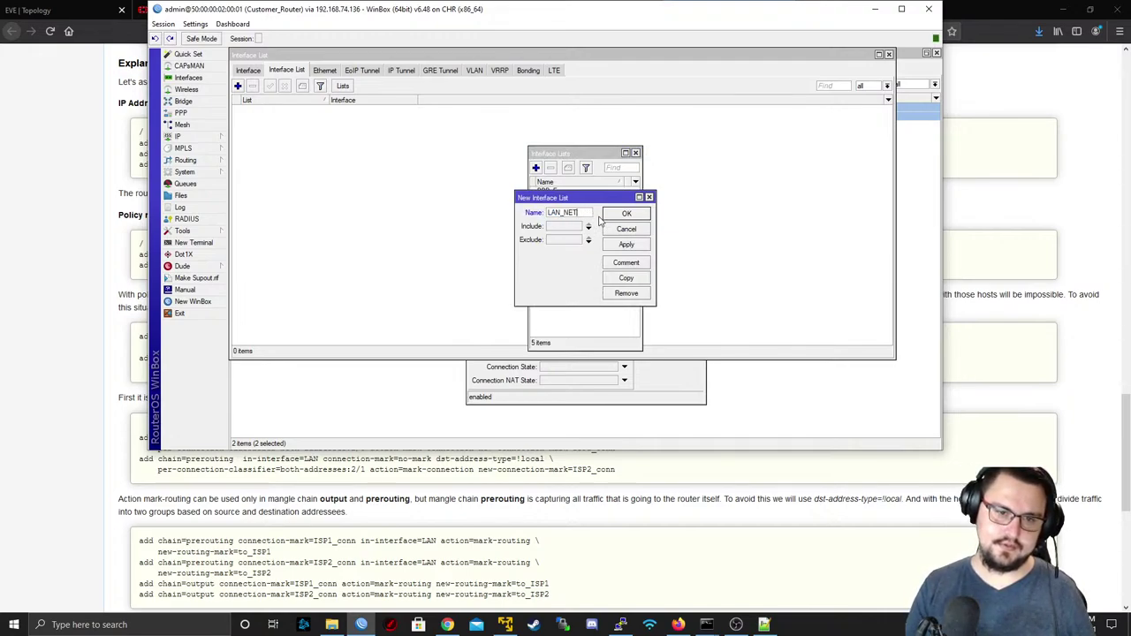
pyautogui.write('WORKS')
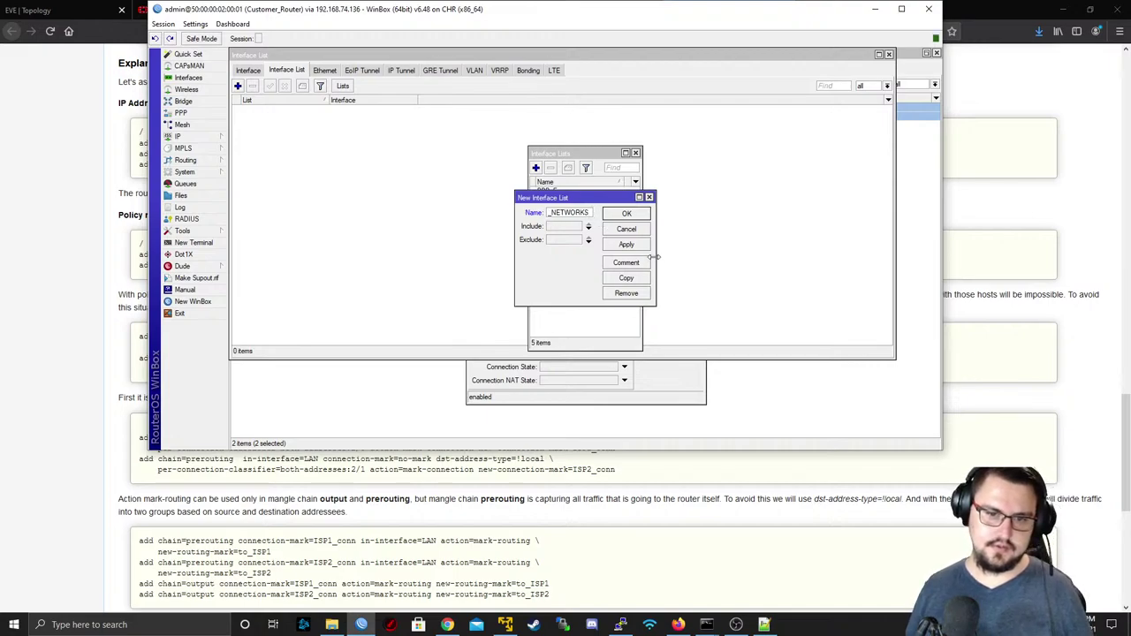
pyautogui.click(626, 245)
pyautogui.click(626, 213)
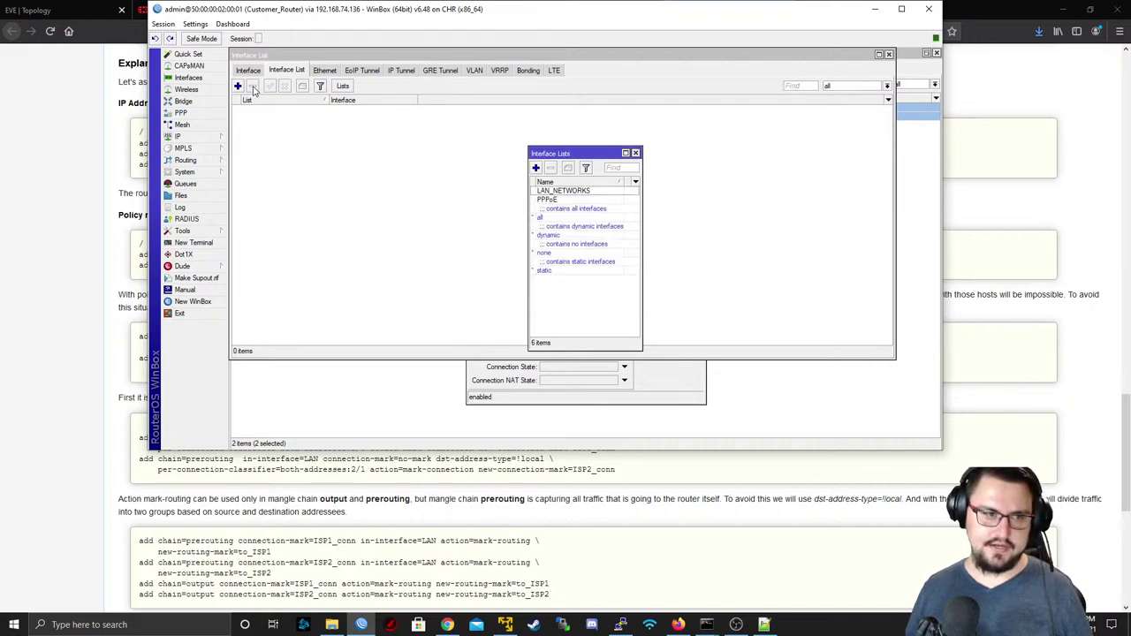
# - Add ether3 - LAN and ether4 - CCTV as LAN_NETWORKS members, copying the first entry
pyautogui.click(238, 85)
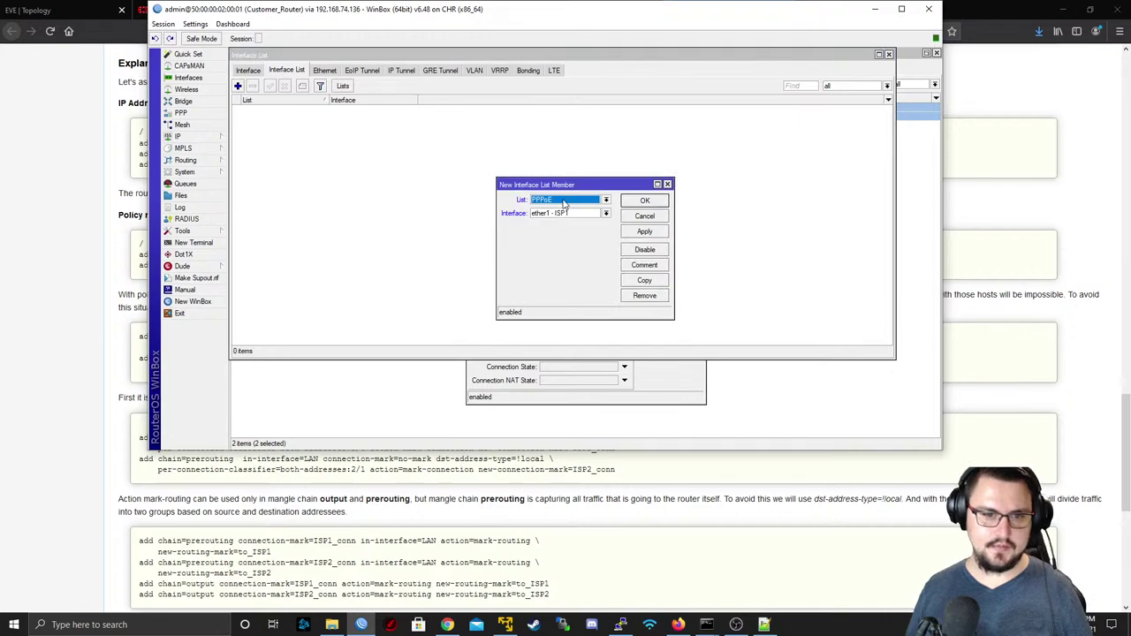
pyautogui.click(566, 202)
pyautogui.click(559, 209)
pyautogui.click(573, 214)
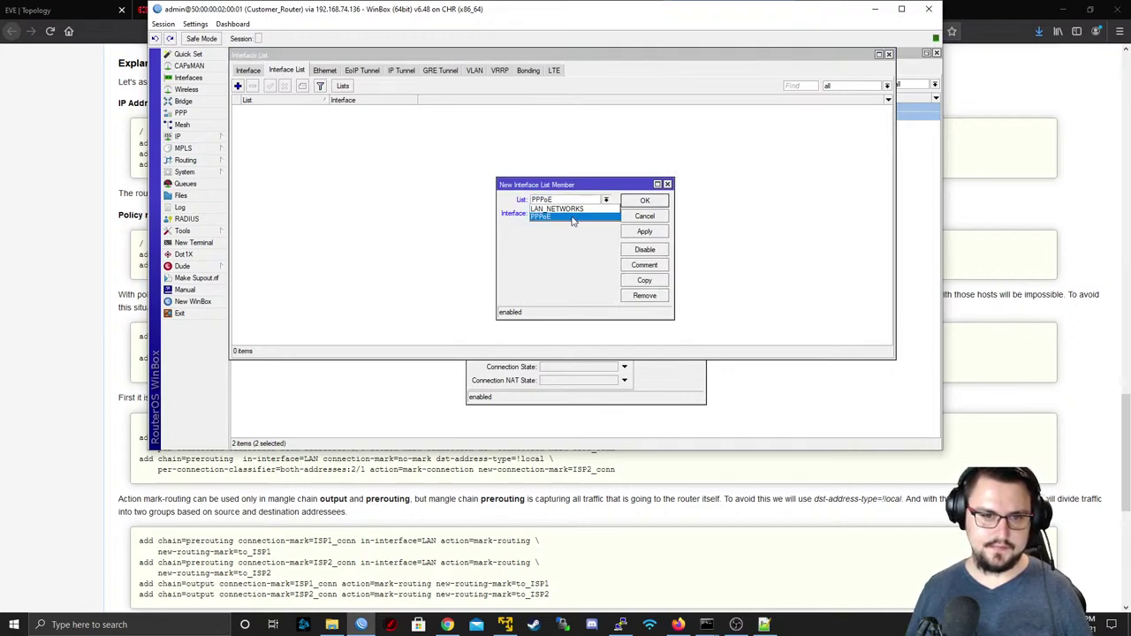
pyautogui.click(572, 214)
pyautogui.click(573, 213)
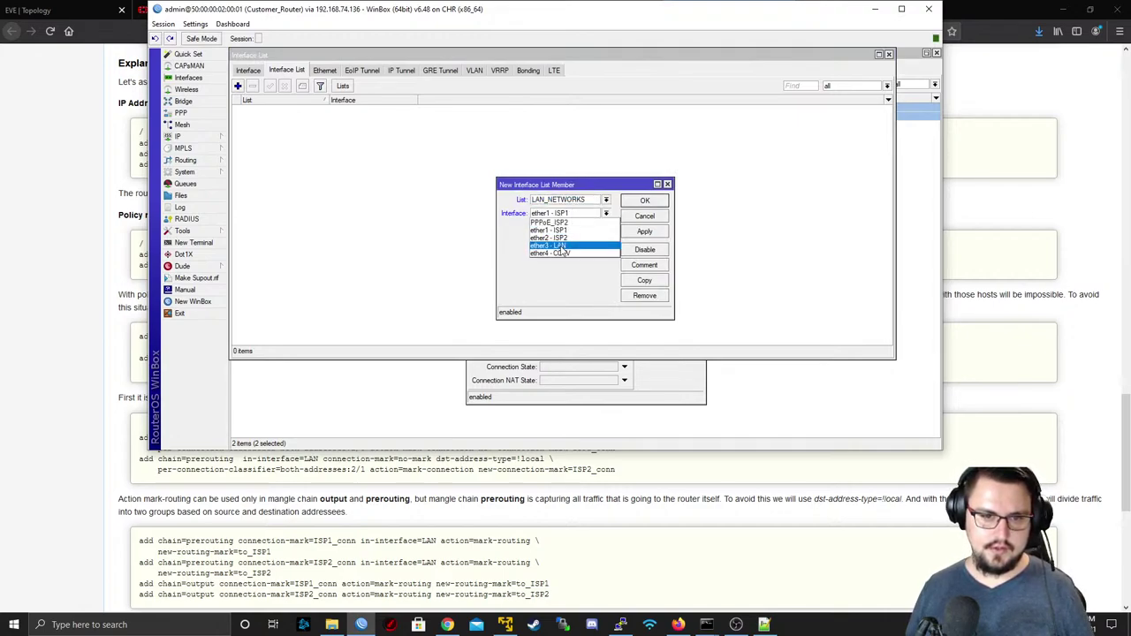
pyautogui.click(562, 247)
pyautogui.click(644, 232)
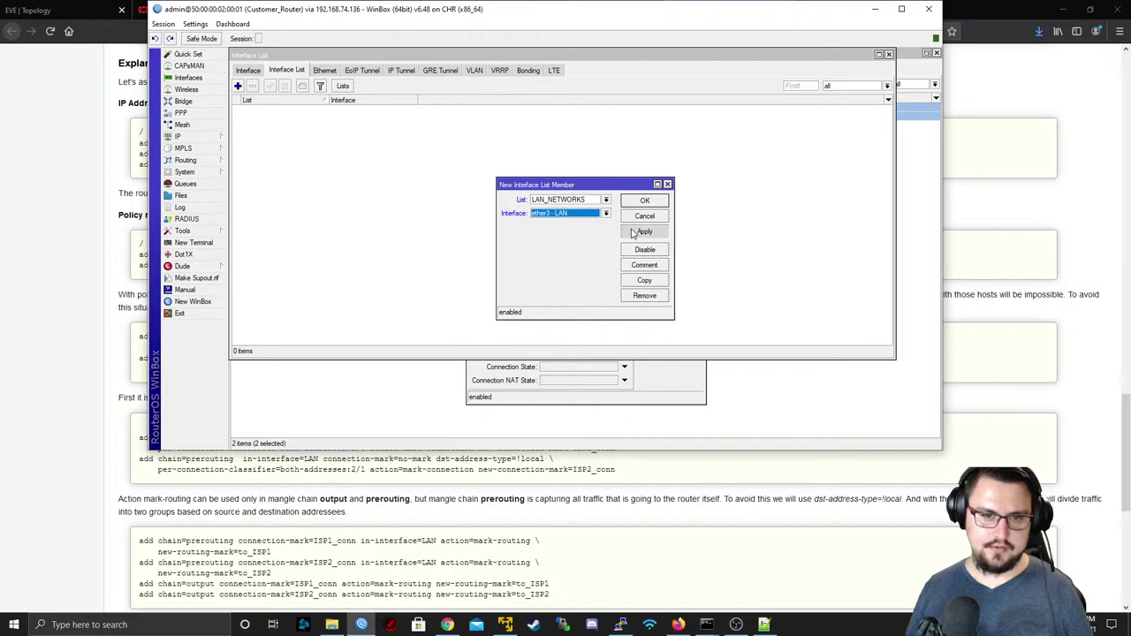
pyautogui.click(641, 283)
pyautogui.click(619, 227)
pyautogui.click(622, 264)
pyautogui.click(657, 246)
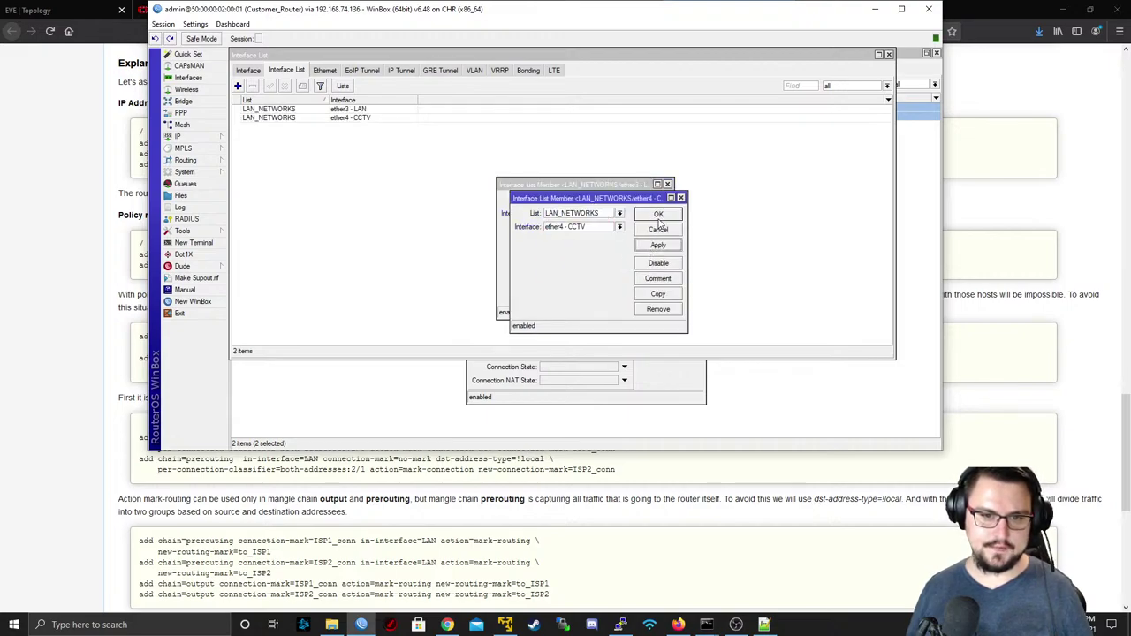
pyautogui.click(658, 216)
pyautogui.click(668, 184)
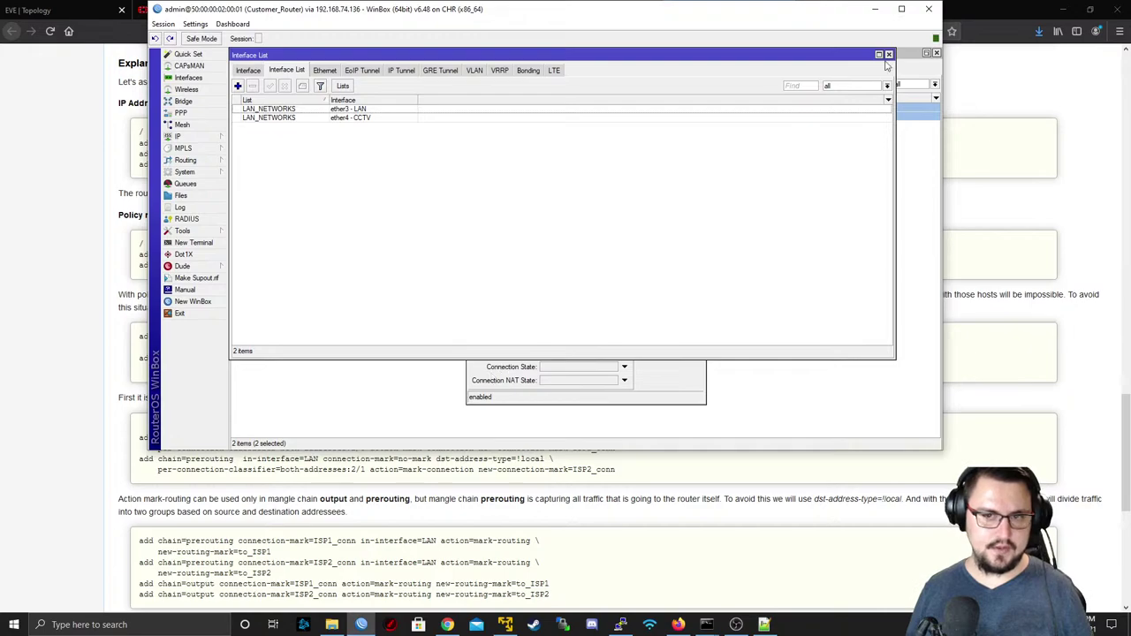
pyautogui.click(889, 55)
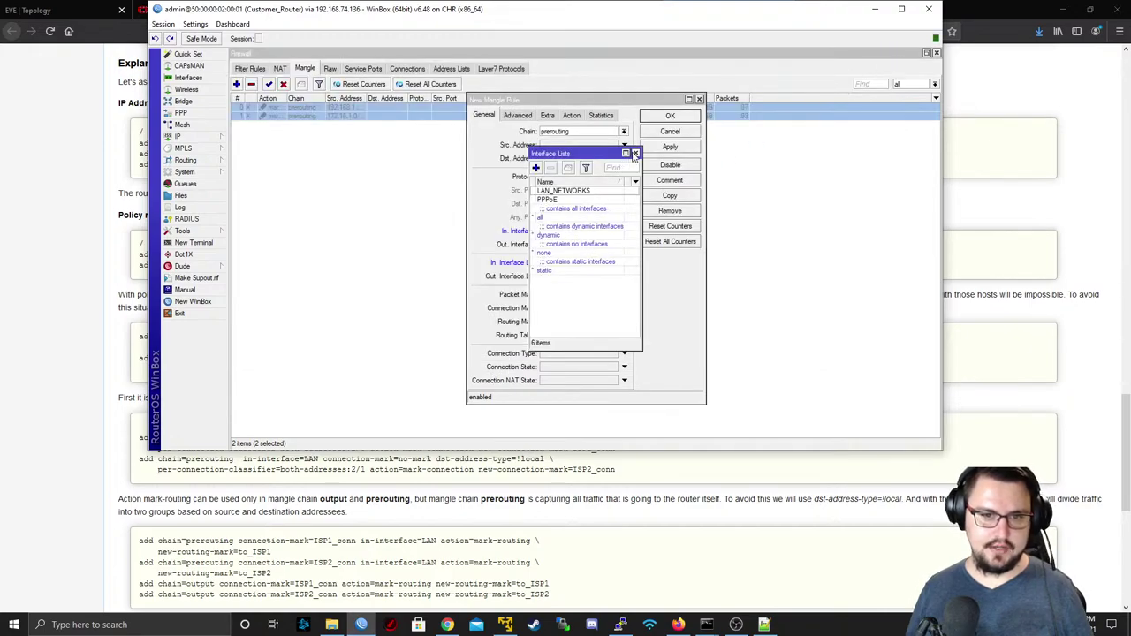
# - Set the new mangle rule's In. Interface List to LAN_NETWORKS
pyautogui.click(634, 154)
pyautogui.click(589, 262)
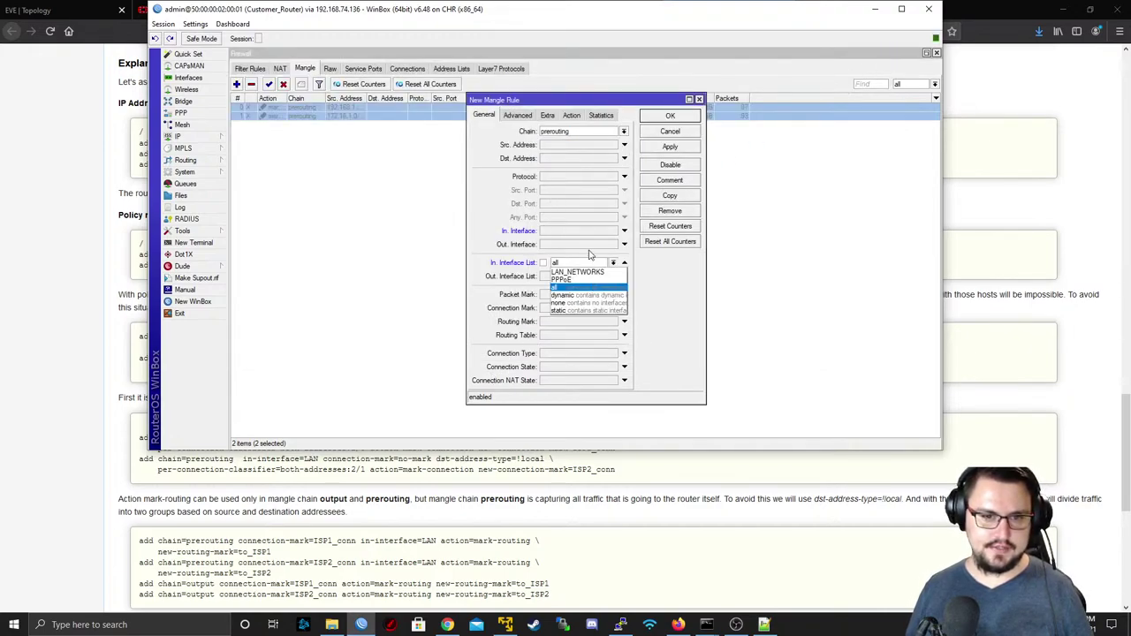
pyautogui.click(584, 271)
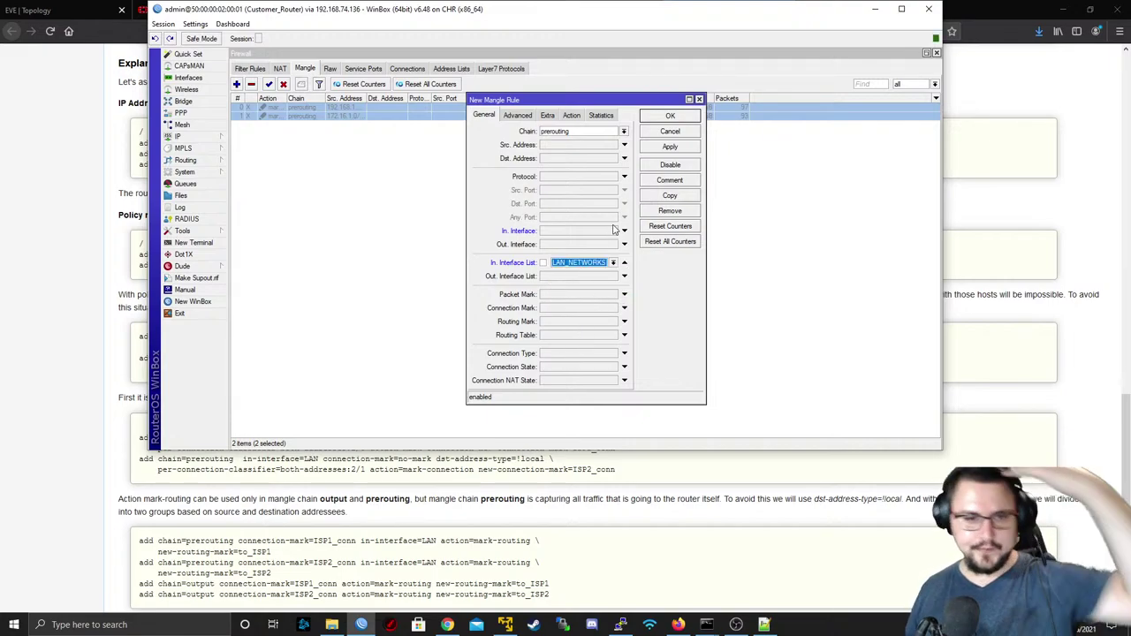
pyautogui.click(23, 293)
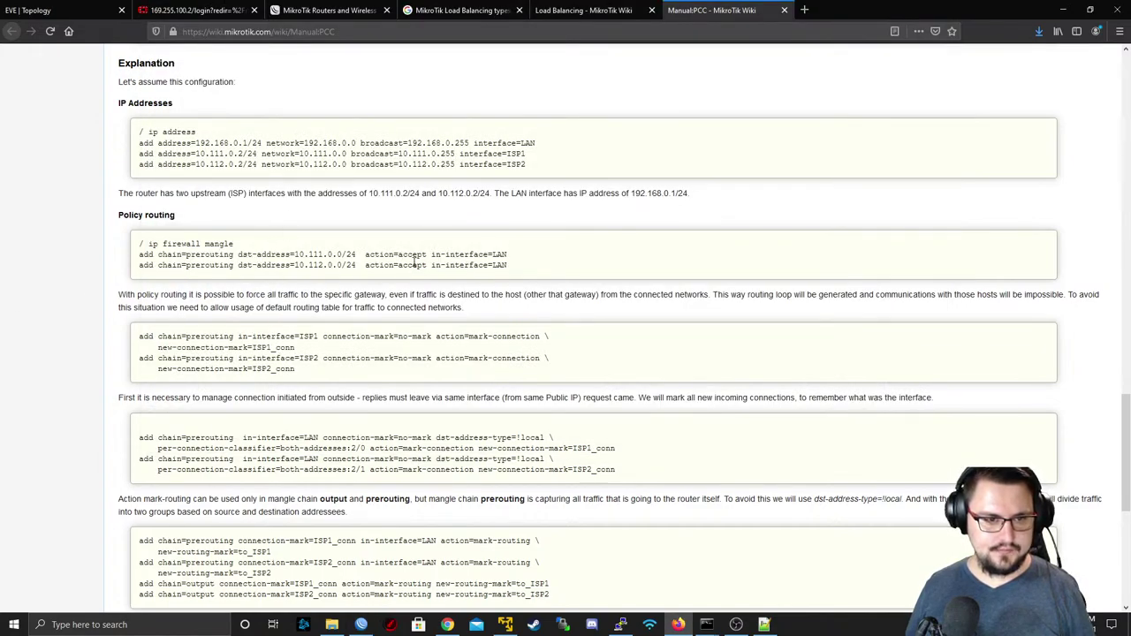
pyautogui.hotkey('alt', 'Tab')
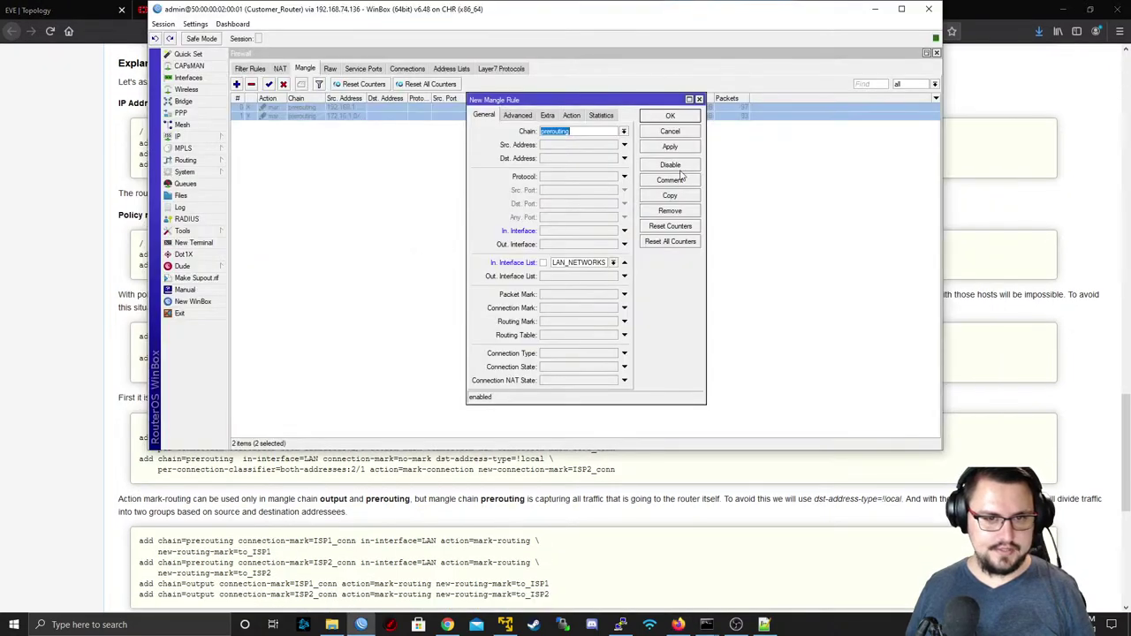
# - Give the rule Dst. Address 169.255.0.0/30 and action accept, then apply and save it
pyautogui.click(556, 159)
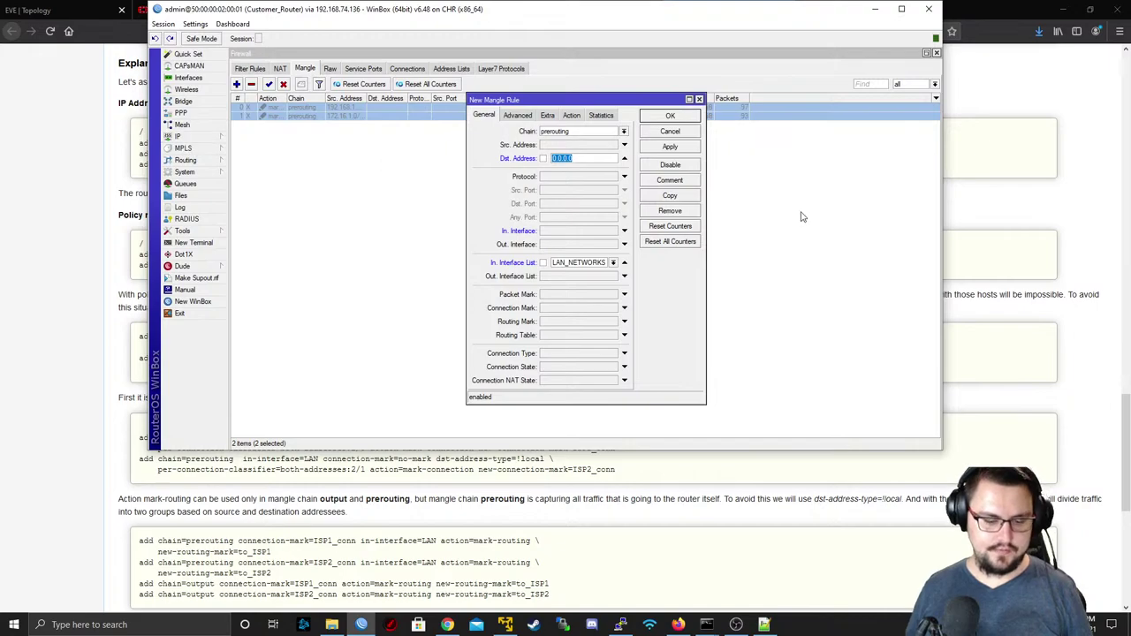
pyautogui.write('169.255')
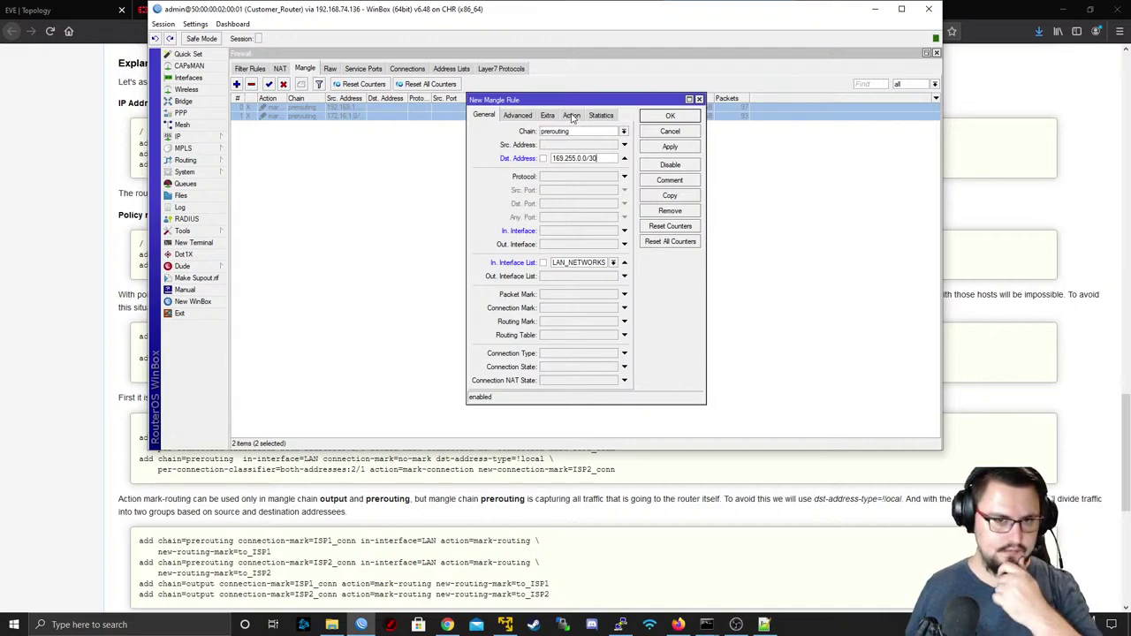
pyautogui.click(576, 117)
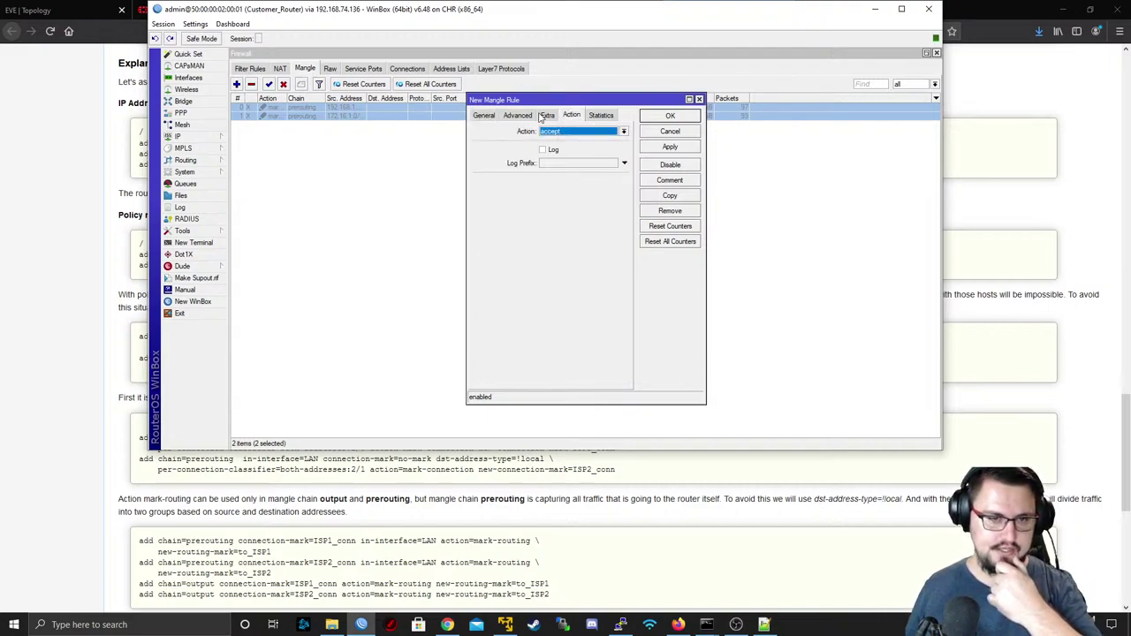
pyautogui.moveTo(548, 23); pyautogui.dragTo(631, 55)
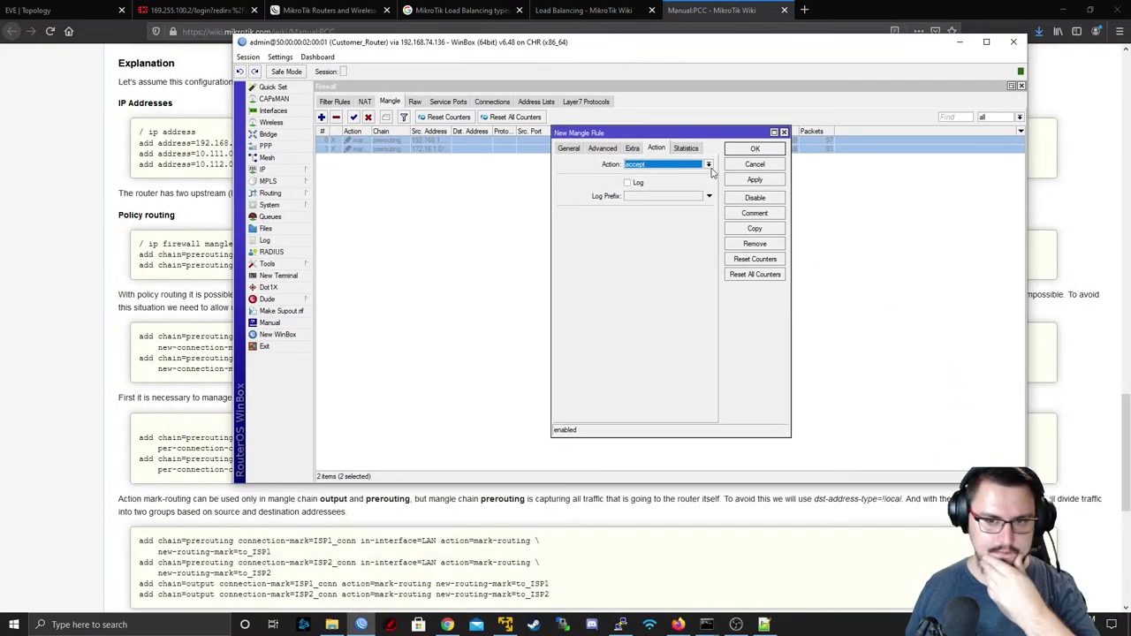
pyautogui.click(740, 182)
pyautogui.click(576, 148)
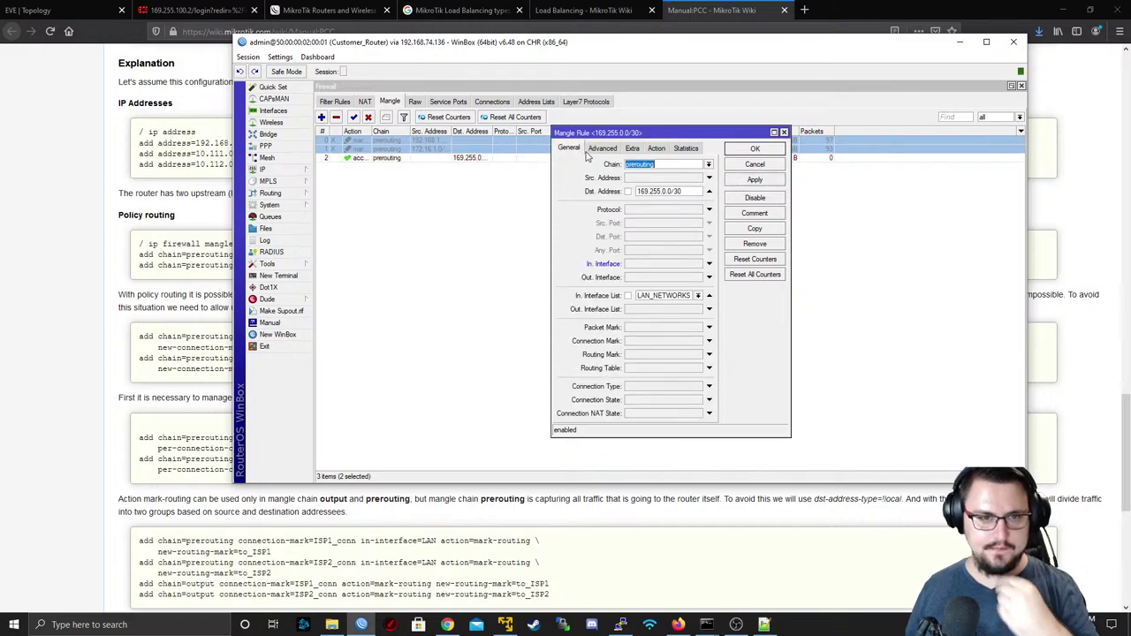
pyautogui.click(742, 150)
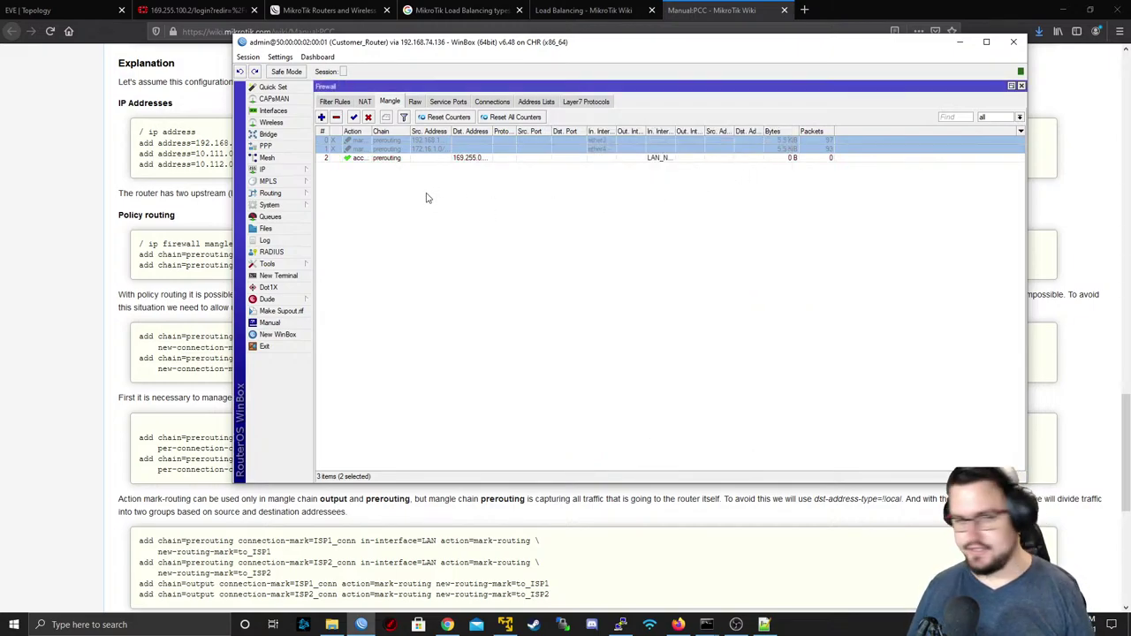
# - Clear the rule selection and draft a new prerouting mangle rule, starting on its destination address
pyautogui.click(415, 165)
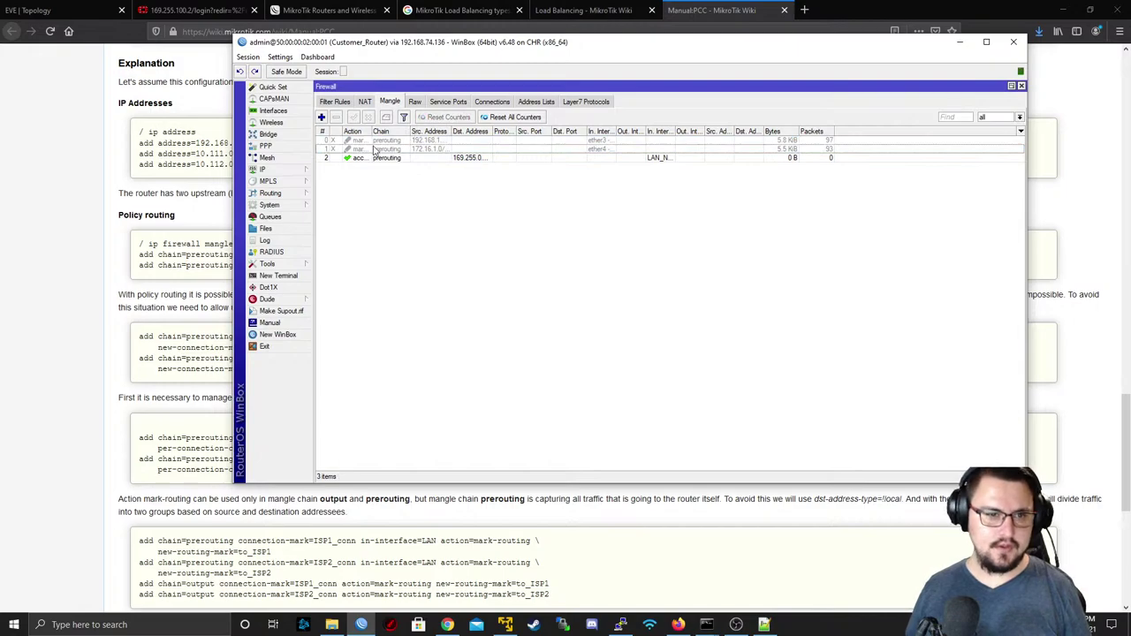
pyautogui.click(368, 157)
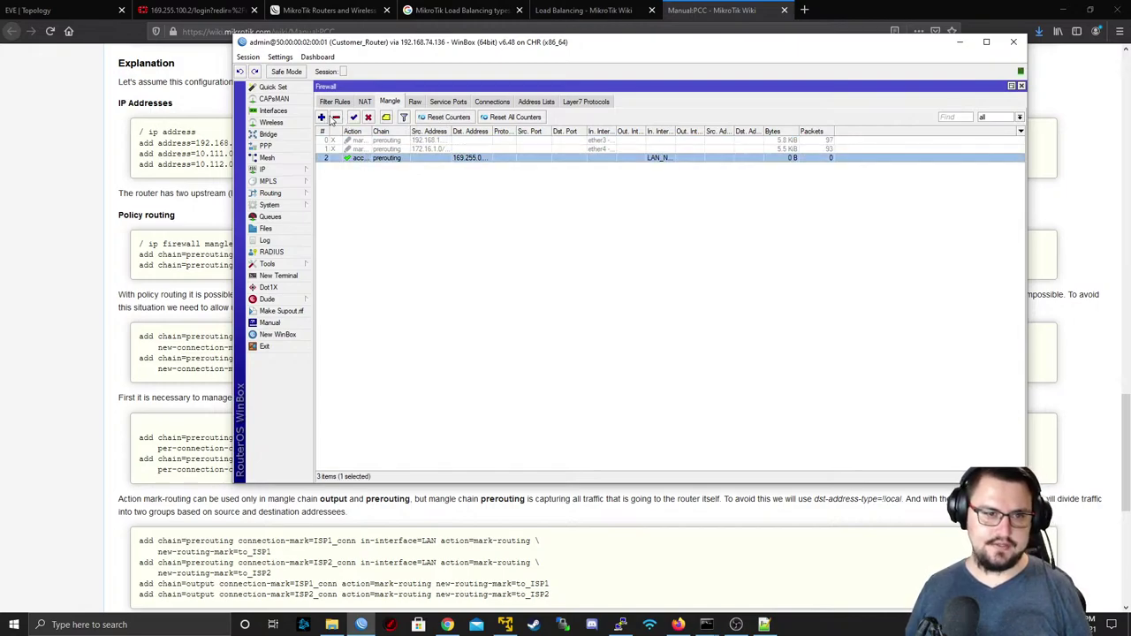
pyautogui.click(361, 168)
pyautogui.click(322, 117)
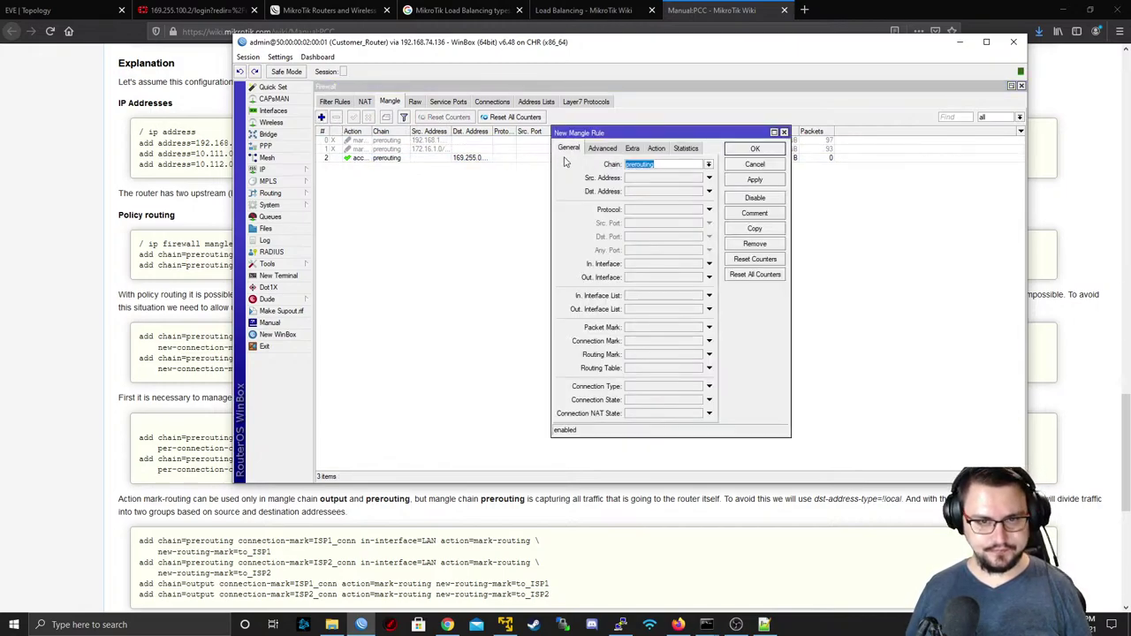
pyautogui.click(654, 192)
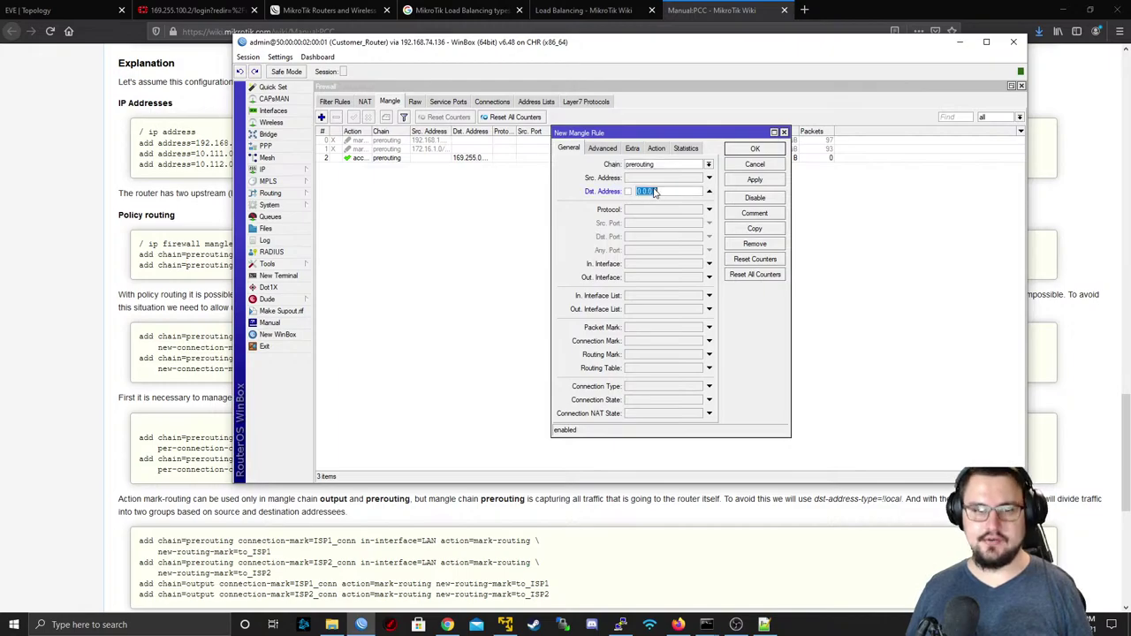
pyautogui.click(704, 191)
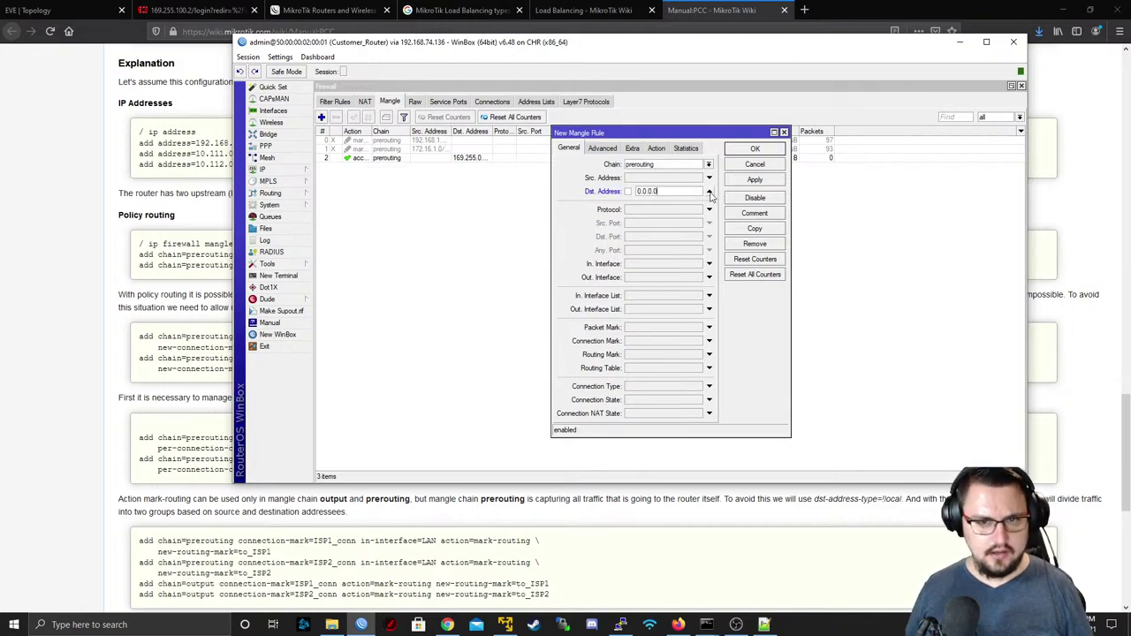
# - Check the lab topology, then review the router's four IP addresses, including 169.255.0.2/29
pyautogui.click(43, 10)
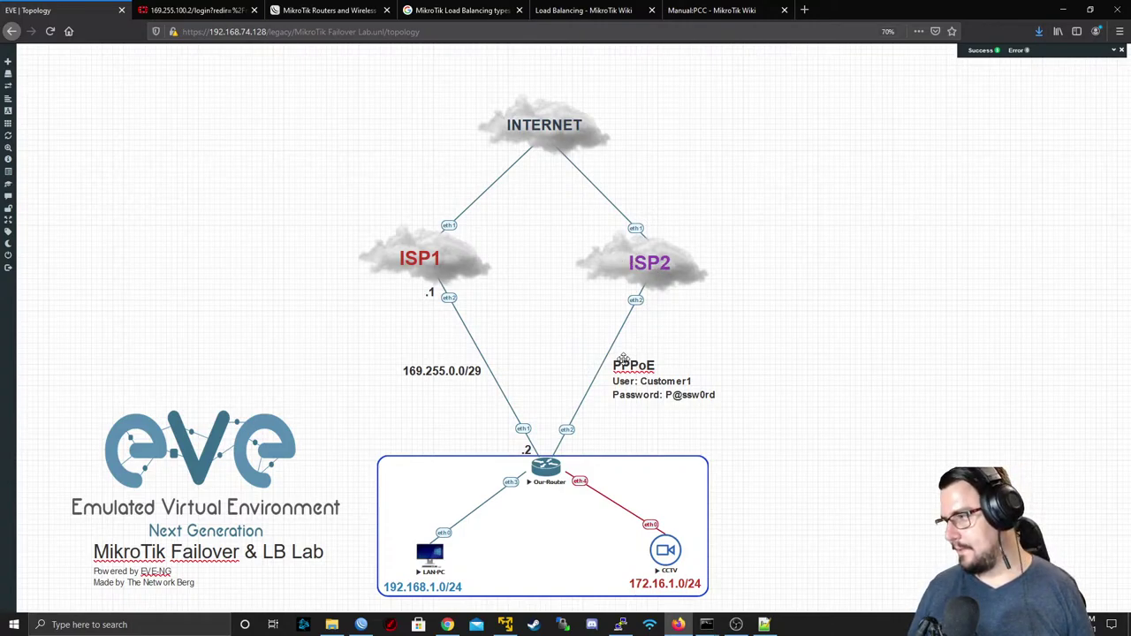
pyautogui.hotkey('alt', 'Tab')
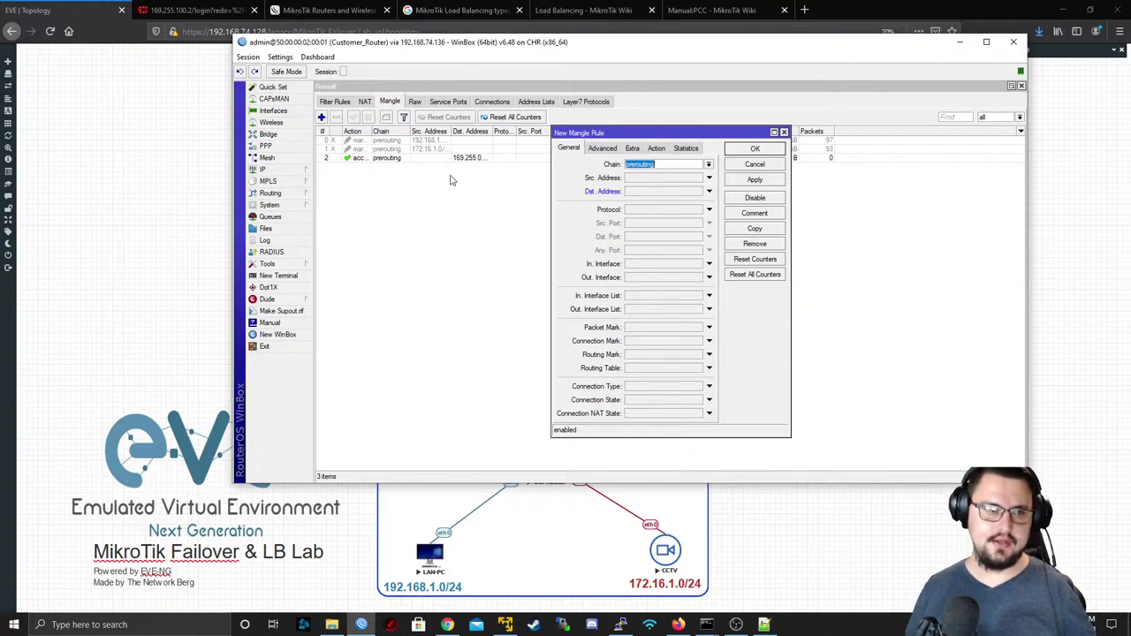
pyautogui.click(282, 171)
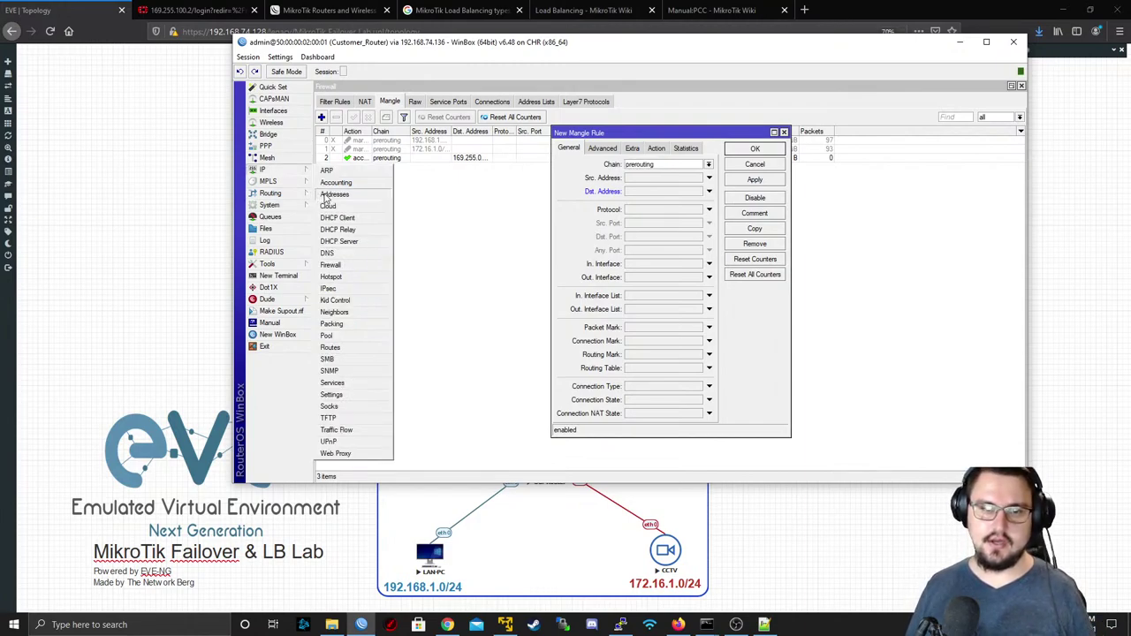
pyautogui.click(332, 194)
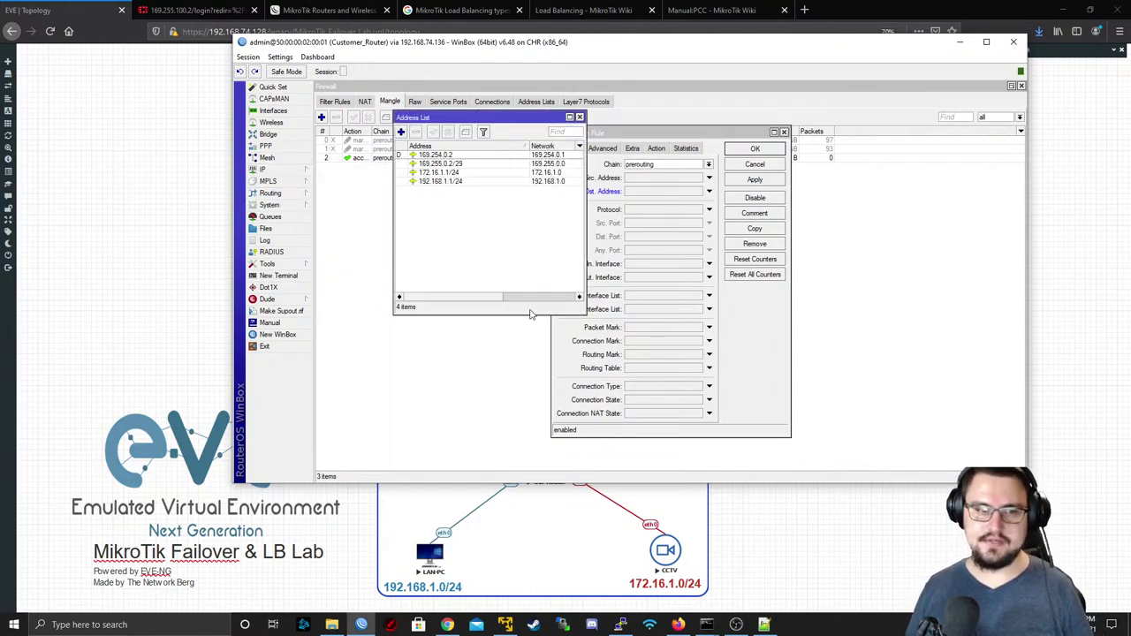
pyautogui.click(446, 163)
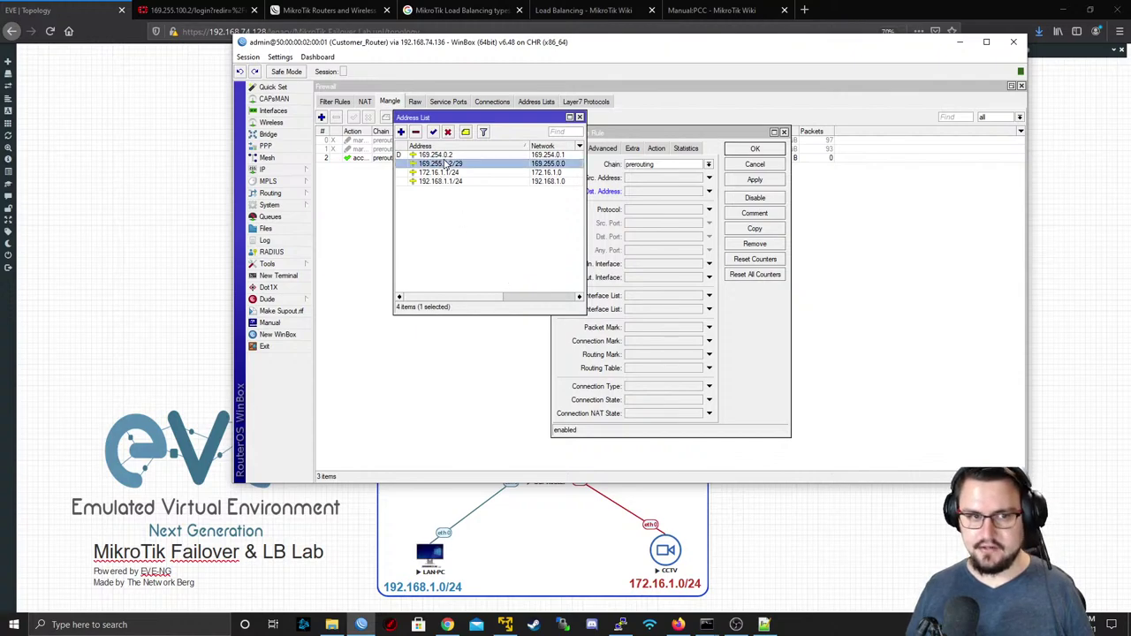
pyautogui.click(444, 155)
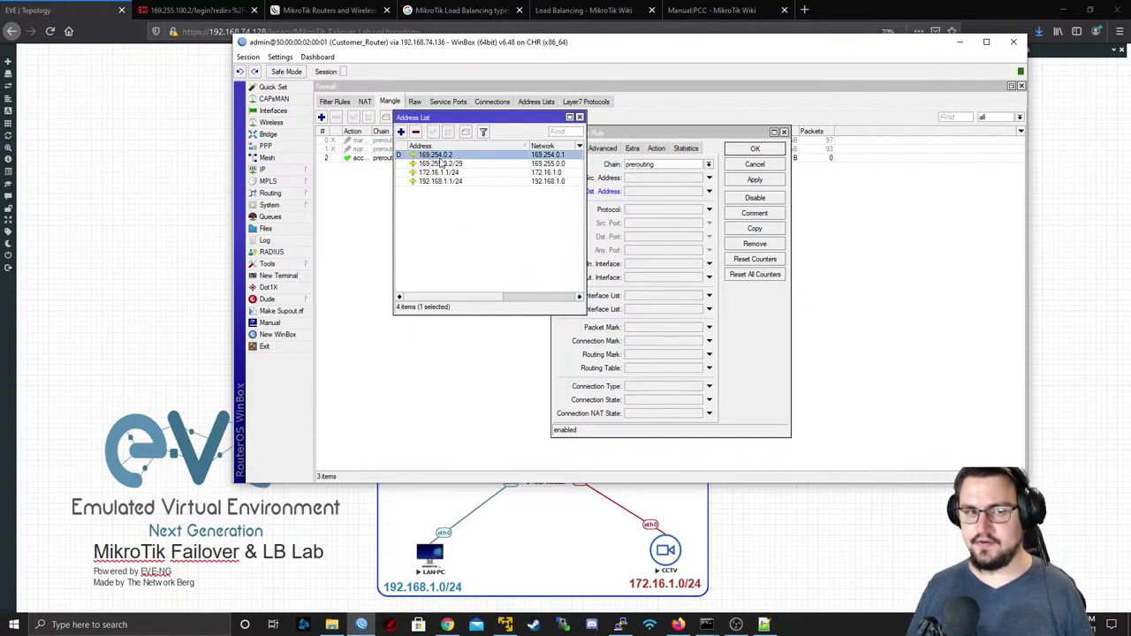
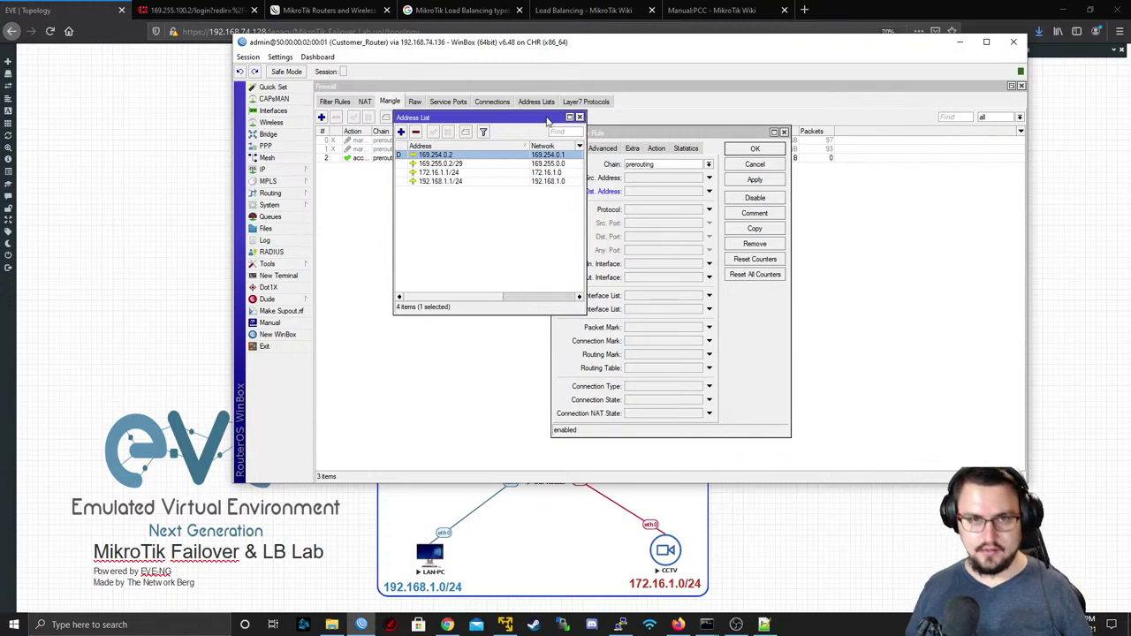
# - Review the PPPoE_ISP2 client's Dial Out settings and close it unchanged
pyautogui.click(579, 118)
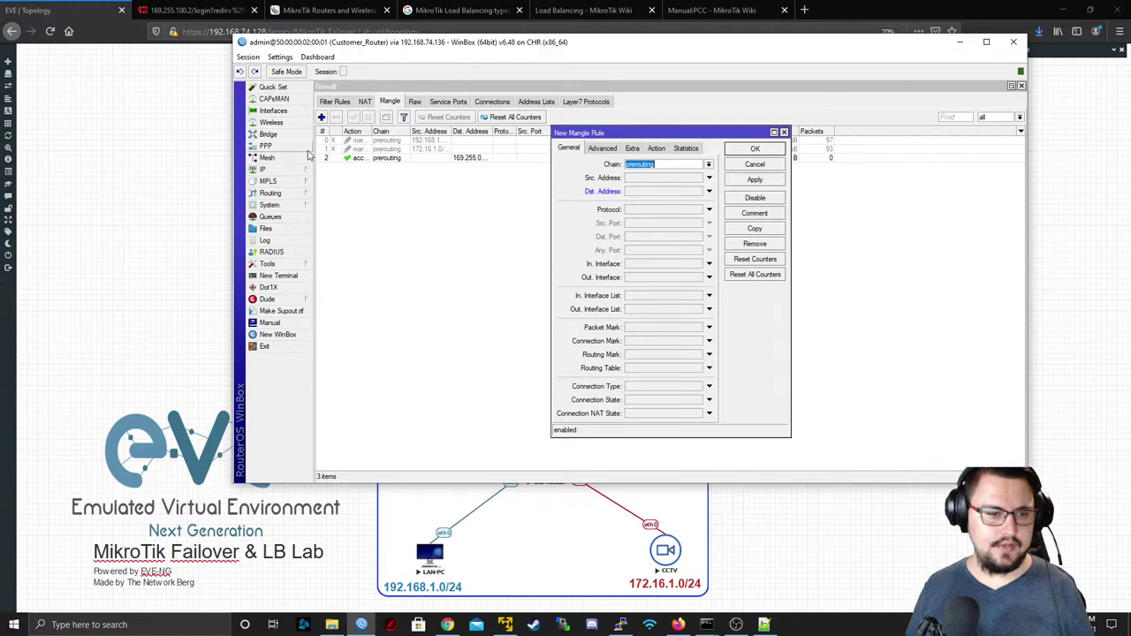
pyautogui.click(281, 145)
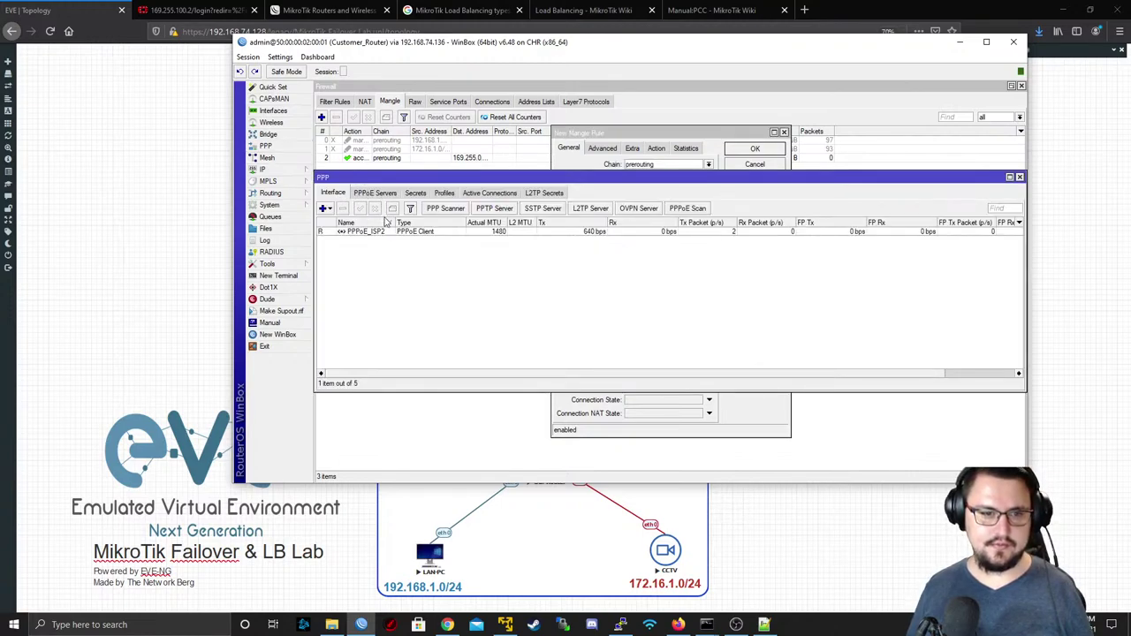
pyautogui.doubleClick(383, 232)
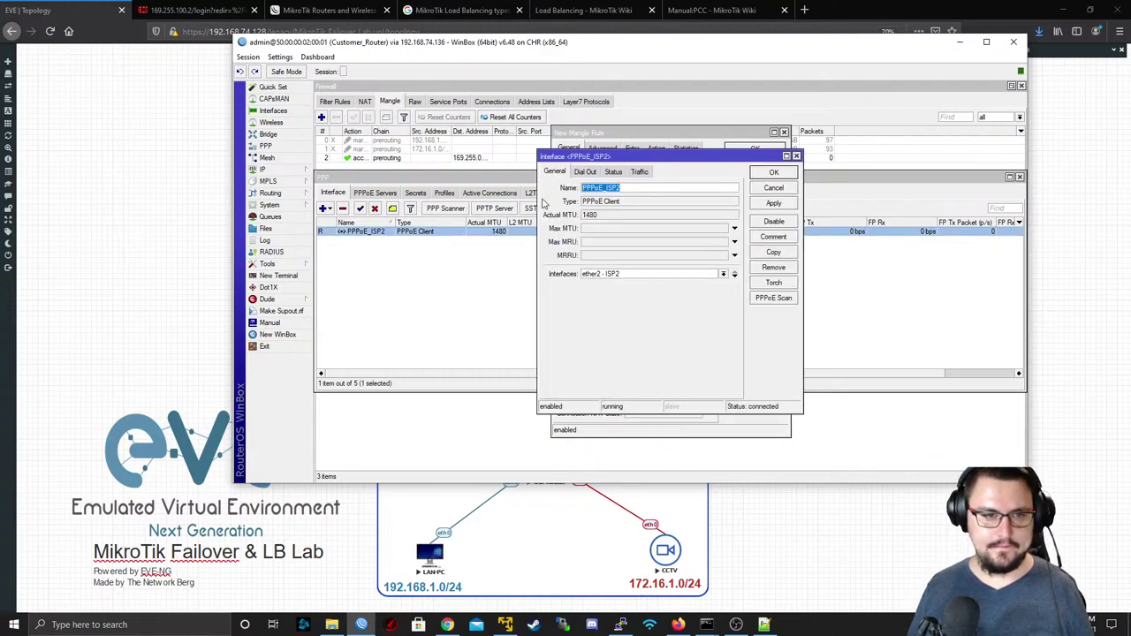
pyautogui.click(583, 171)
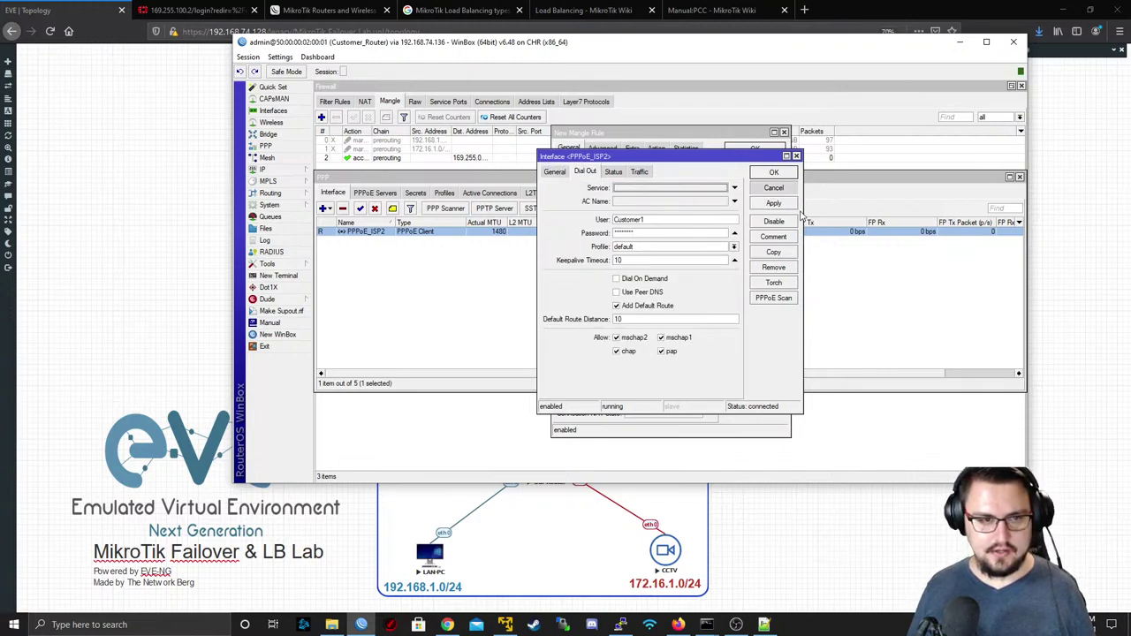
pyautogui.click(774, 189)
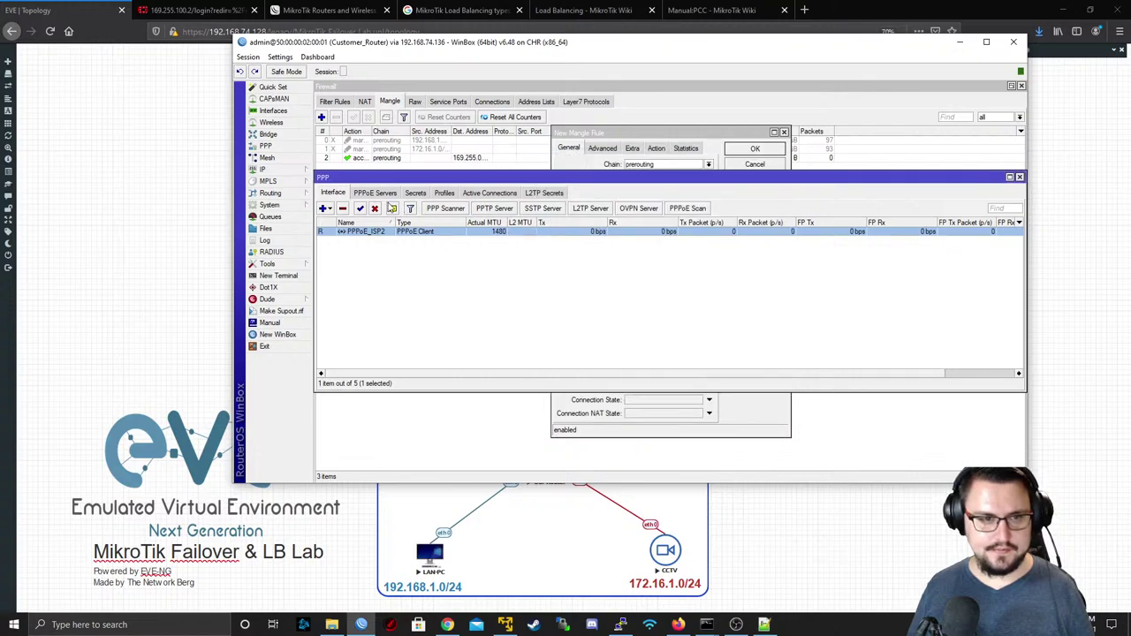
# - Keep the default PPP profile's Address List as ISP2_WAN, then apply and save it
pyautogui.click(442, 194)
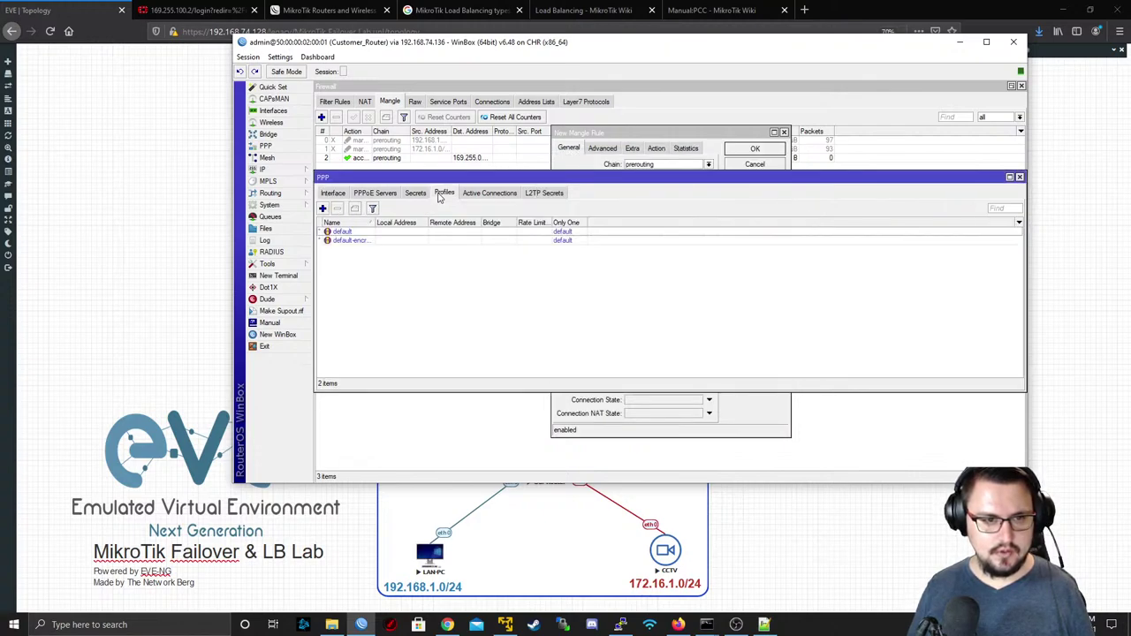
pyautogui.doubleClick(358, 233)
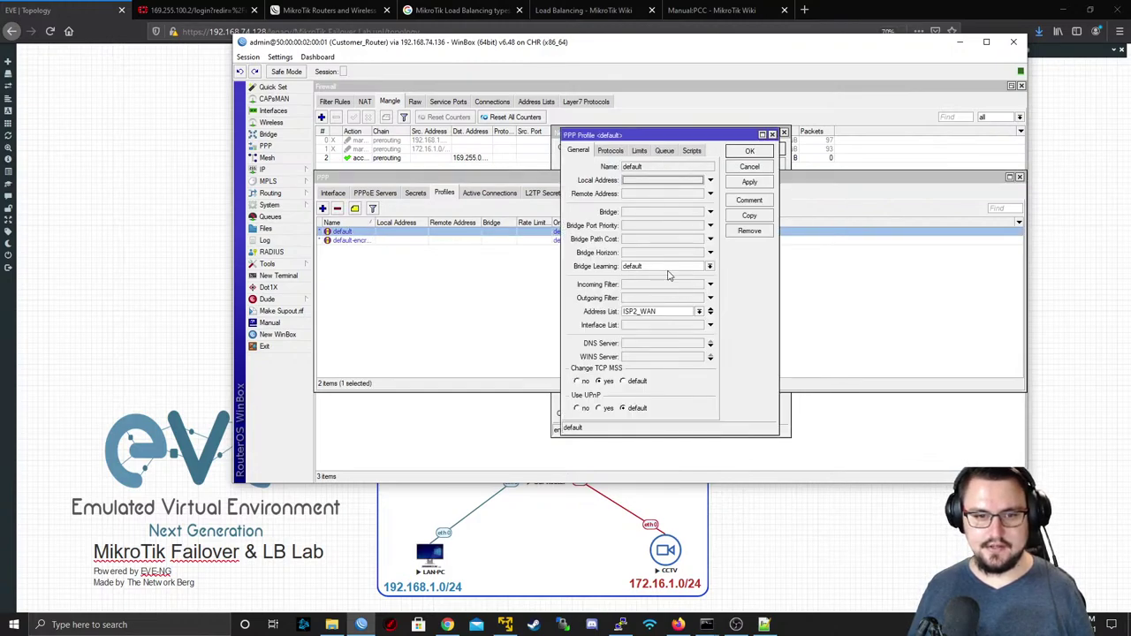
pyautogui.click(698, 314)
pyautogui.click(698, 315)
pyautogui.click(698, 314)
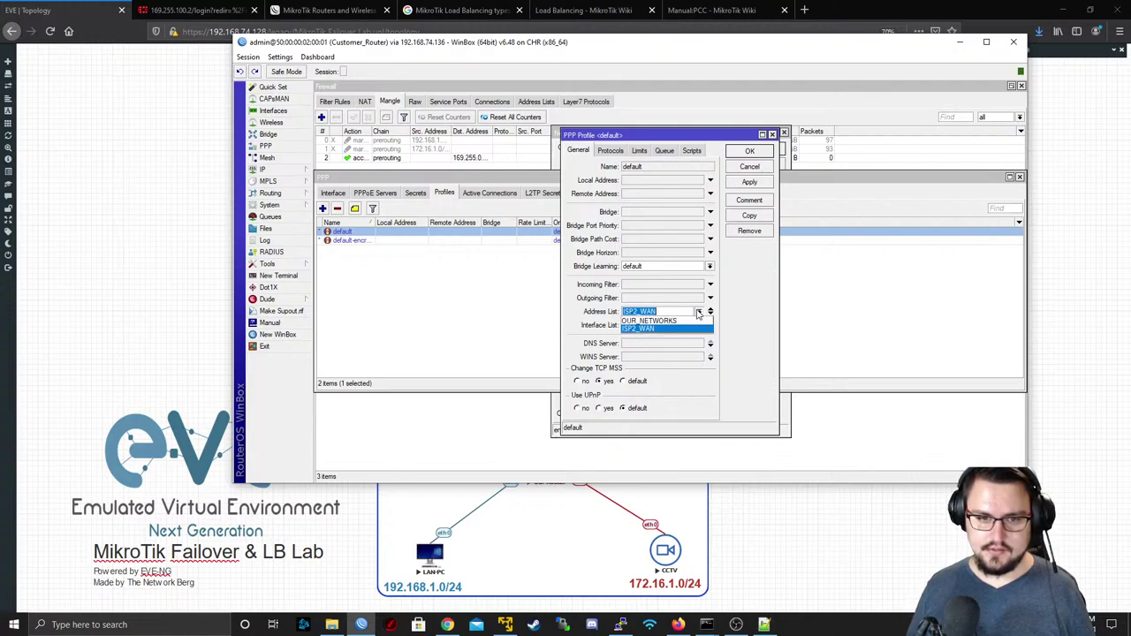
pyautogui.click(641, 334)
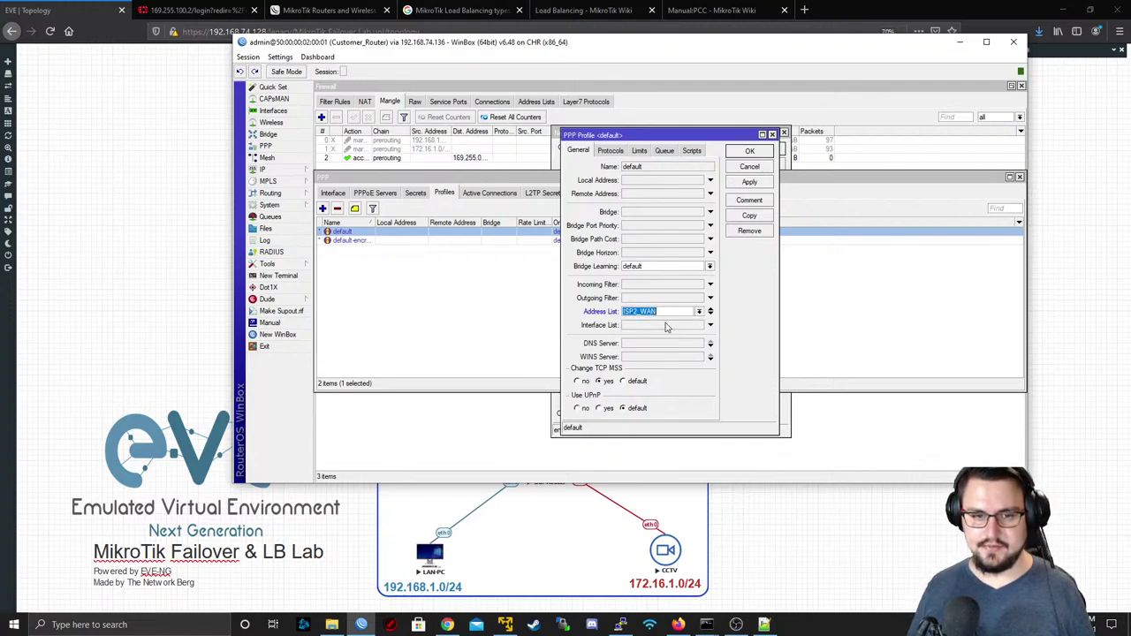
pyautogui.click(749, 183)
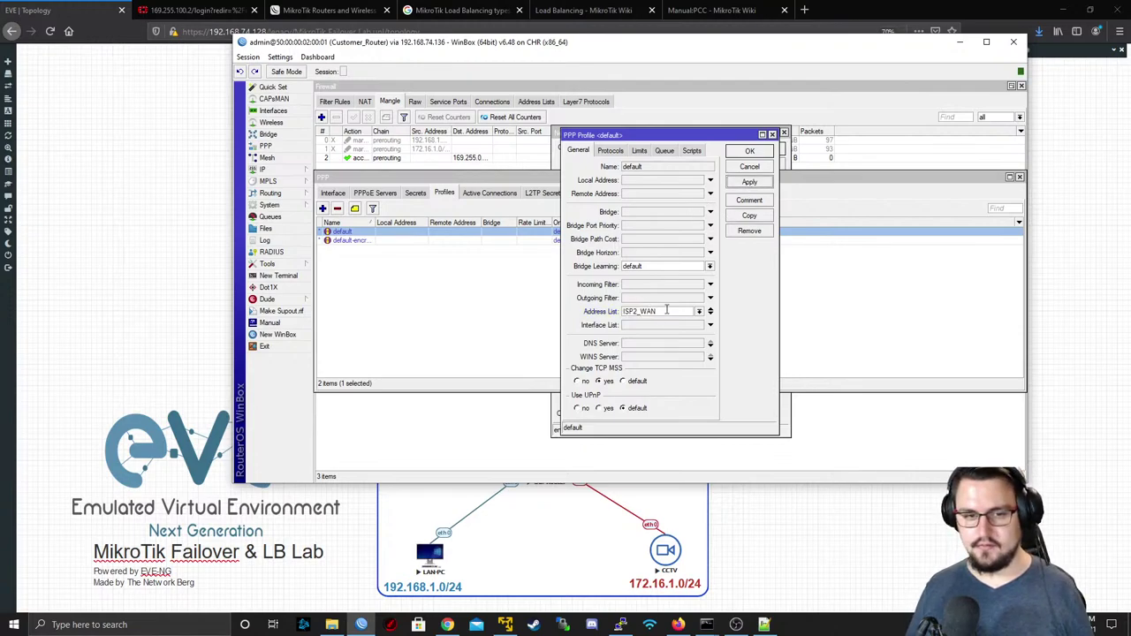
pyautogui.moveTo(656, 311); pyautogui.dragTo(601, 315)
pyautogui.click(749, 151)
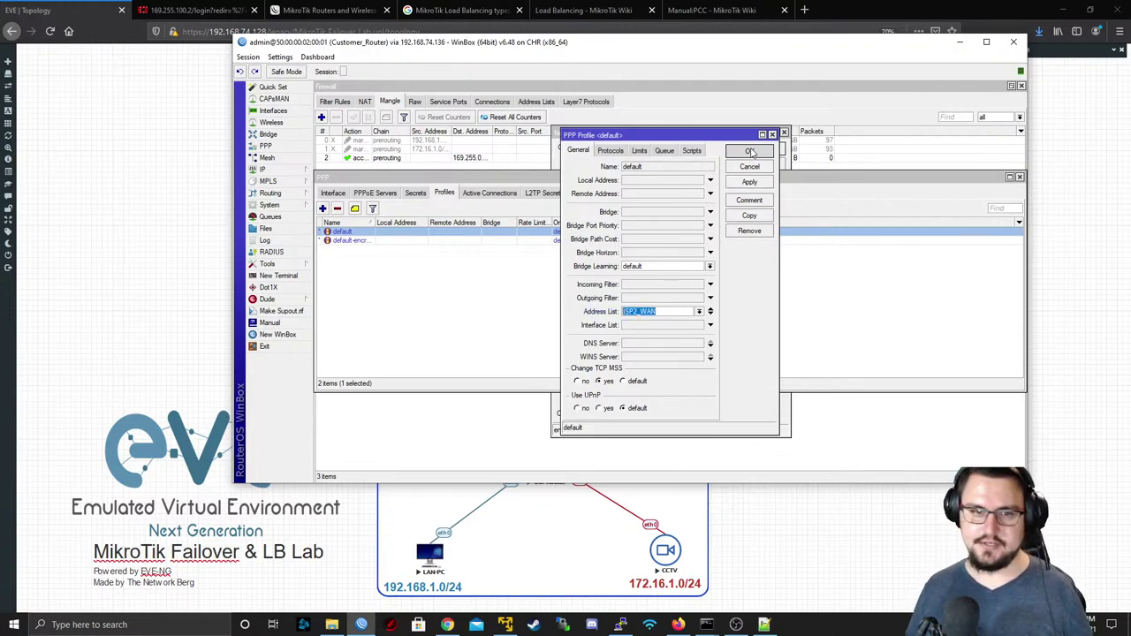
# - Show the firewall address lists with a wider Name column and select the ISP2_WAN entry
pyautogui.click(263, 169)
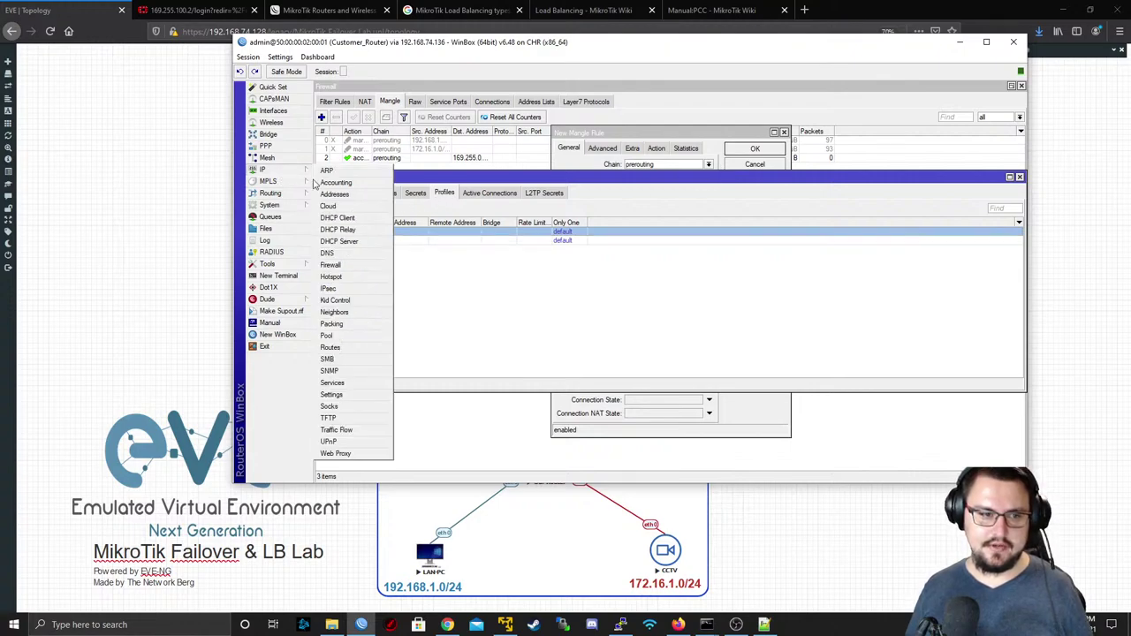
pyautogui.click(330, 265)
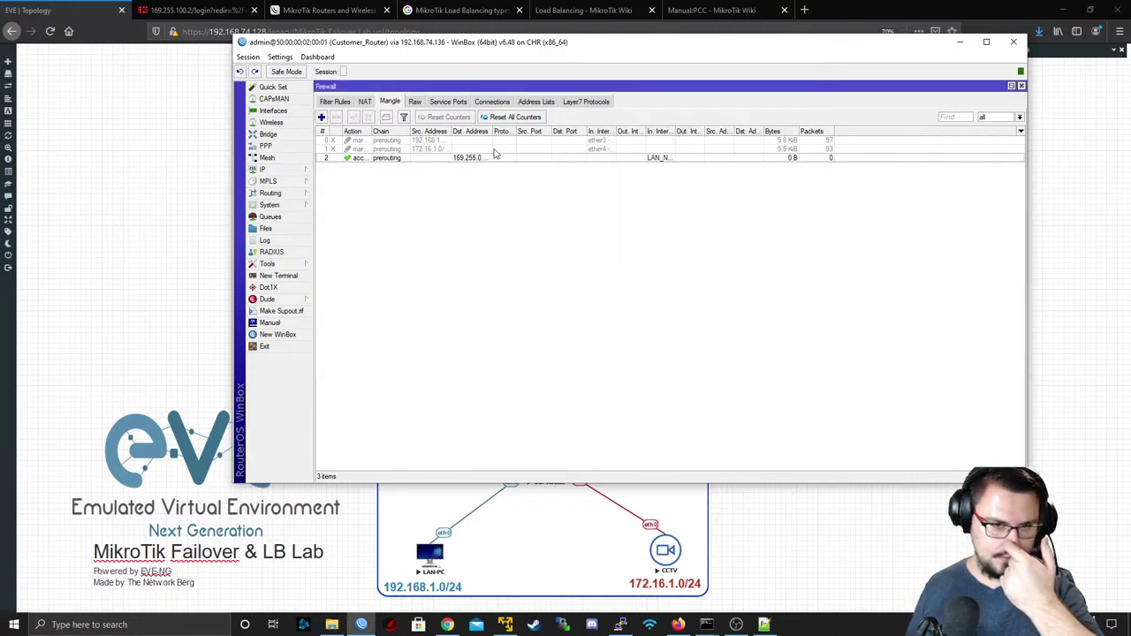
pyautogui.click(524, 102)
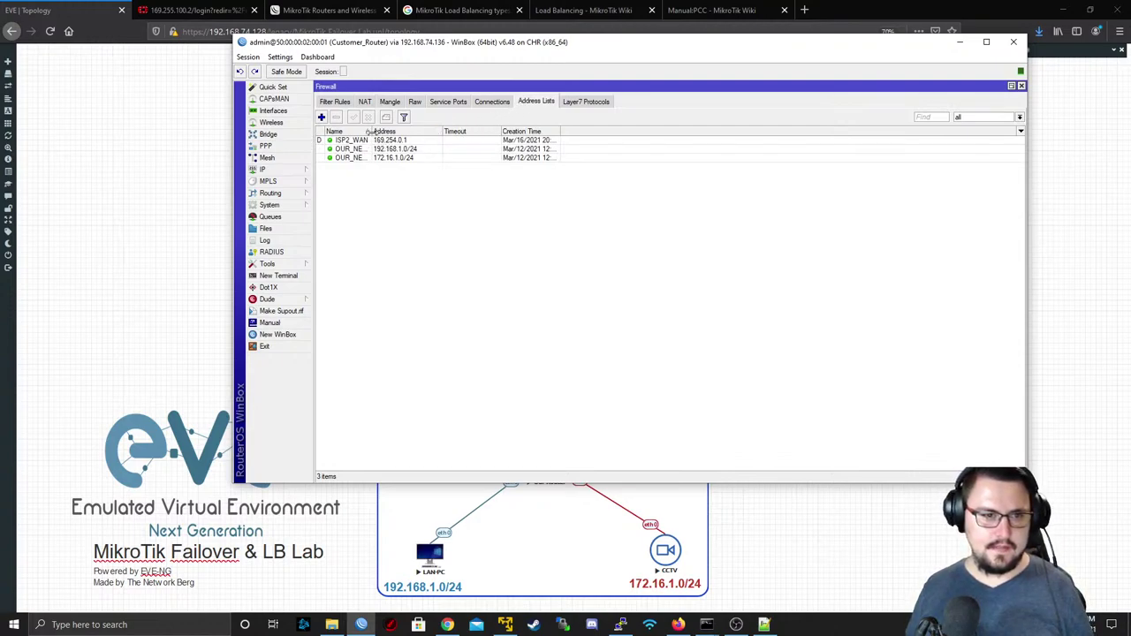
pyautogui.moveTo(372, 132); pyautogui.dragTo(412, 132)
pyautogui.click(350, 142)
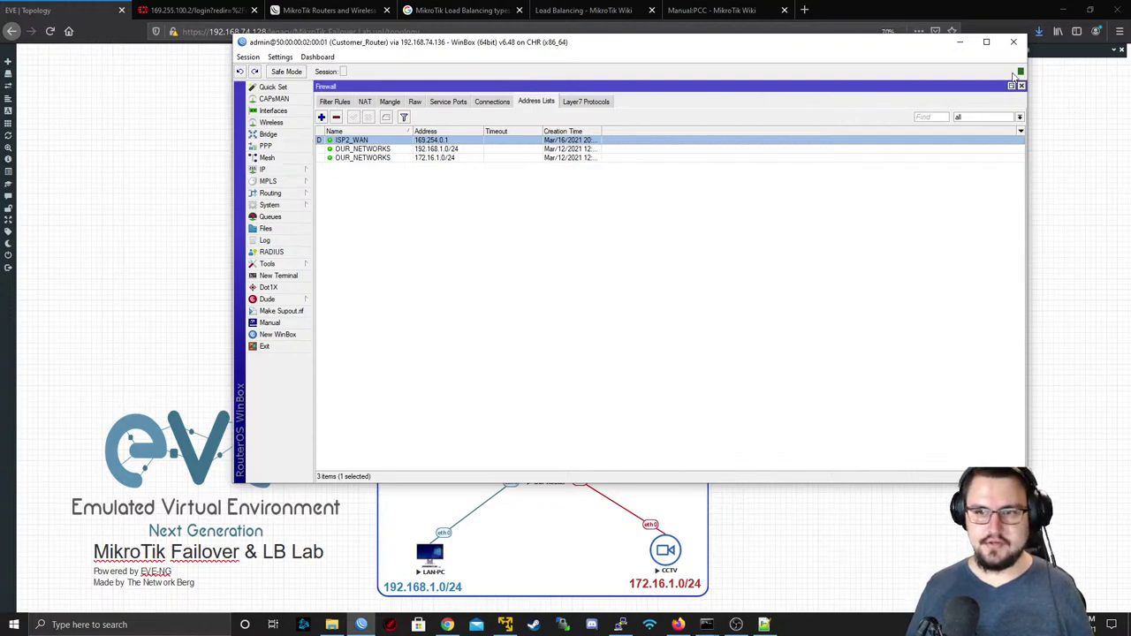
# - Start a new mangle rule matching destination address list ISP2_WAN
pyautogui.click(396, 103)
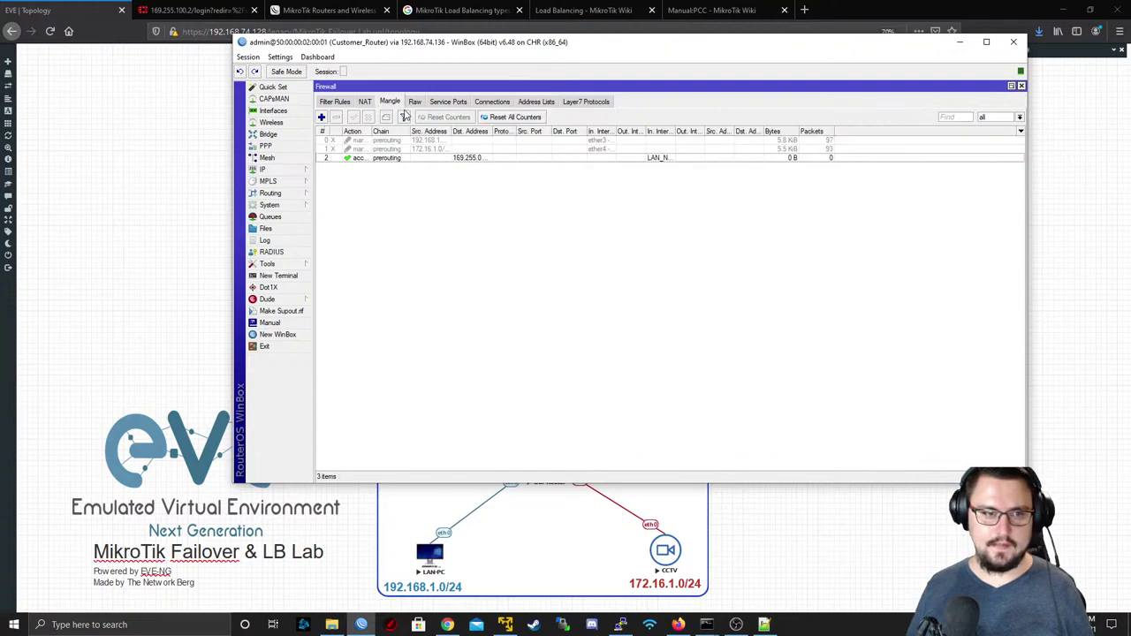
pyautogui.click(321, 118)
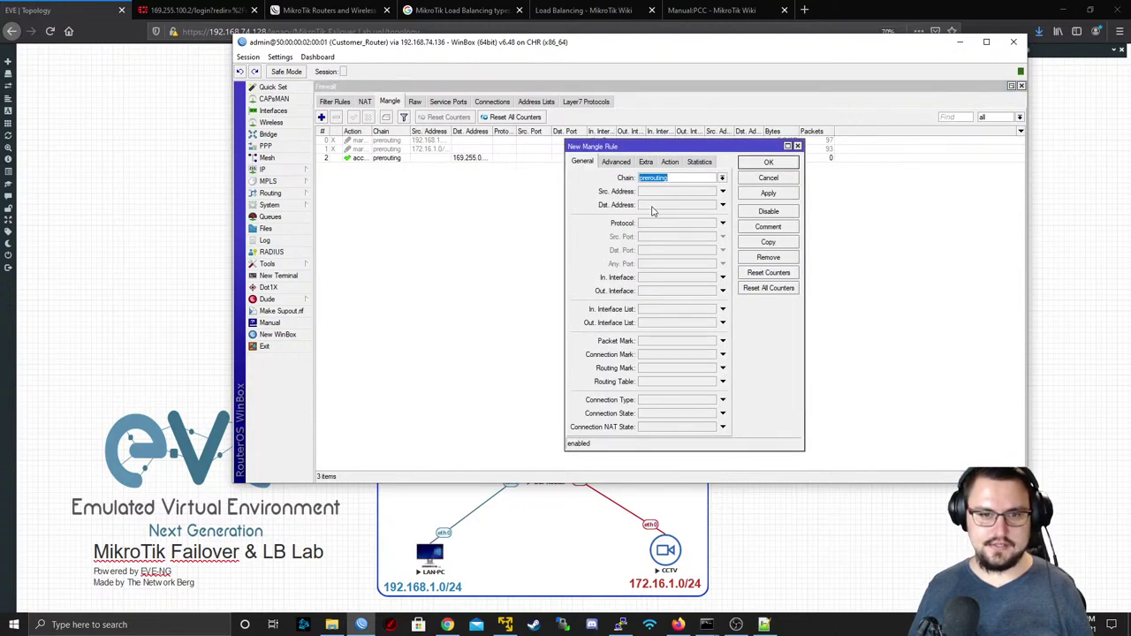
pyautogui.click(721, 206)
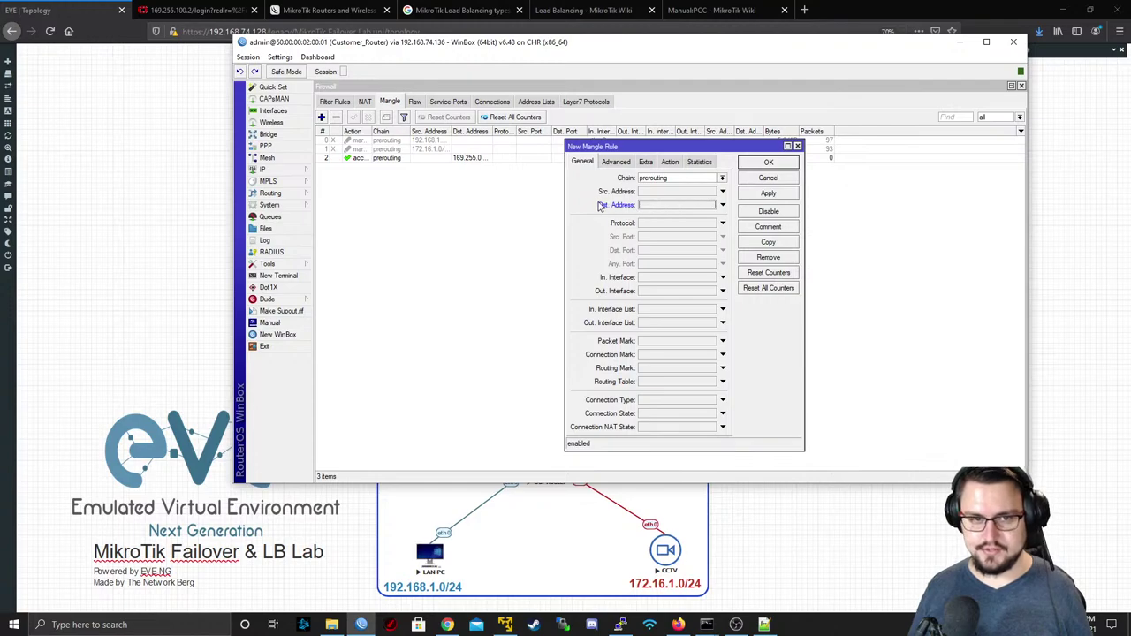
pyautogui.click(617, 162)
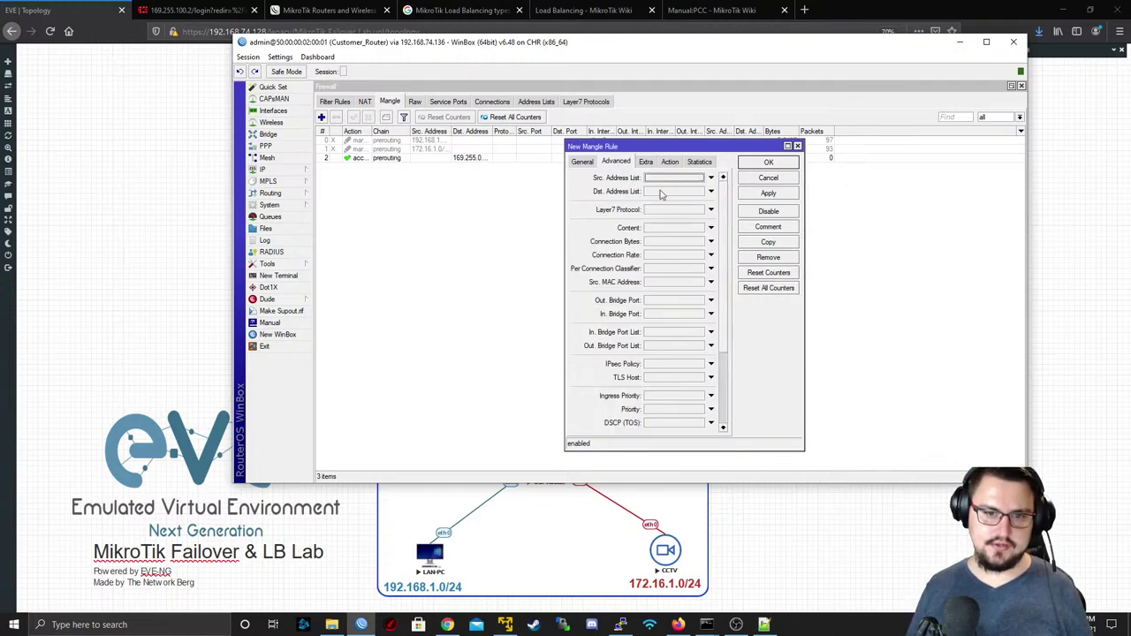
pyautogui.click(667, 193)
pyautogui.click(721, 191)
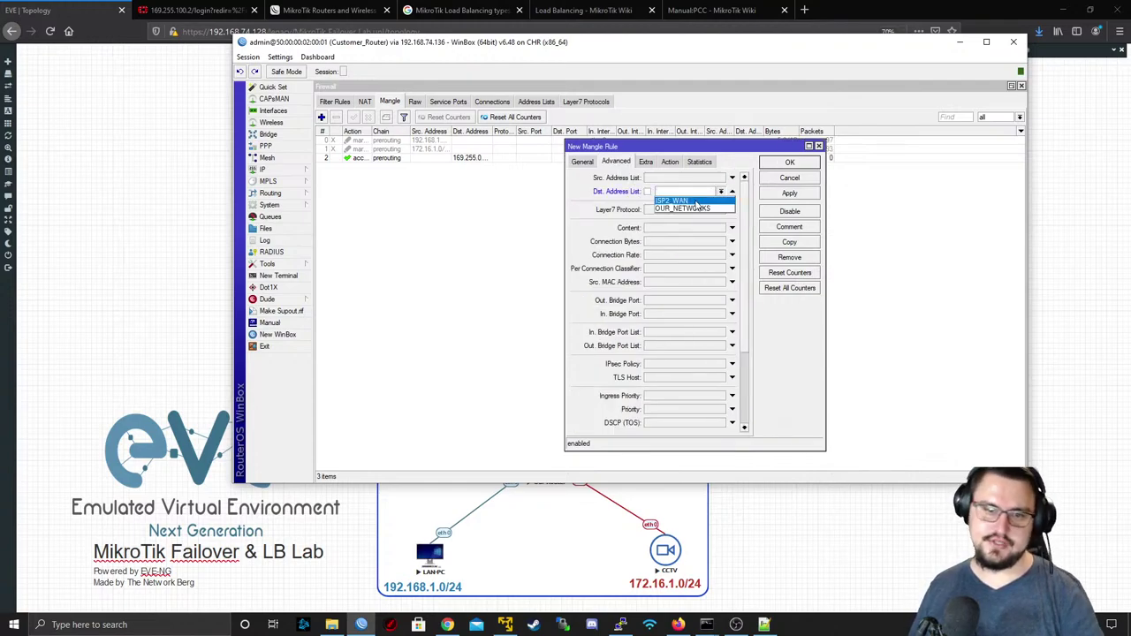
pyautogui.click(702, 204)
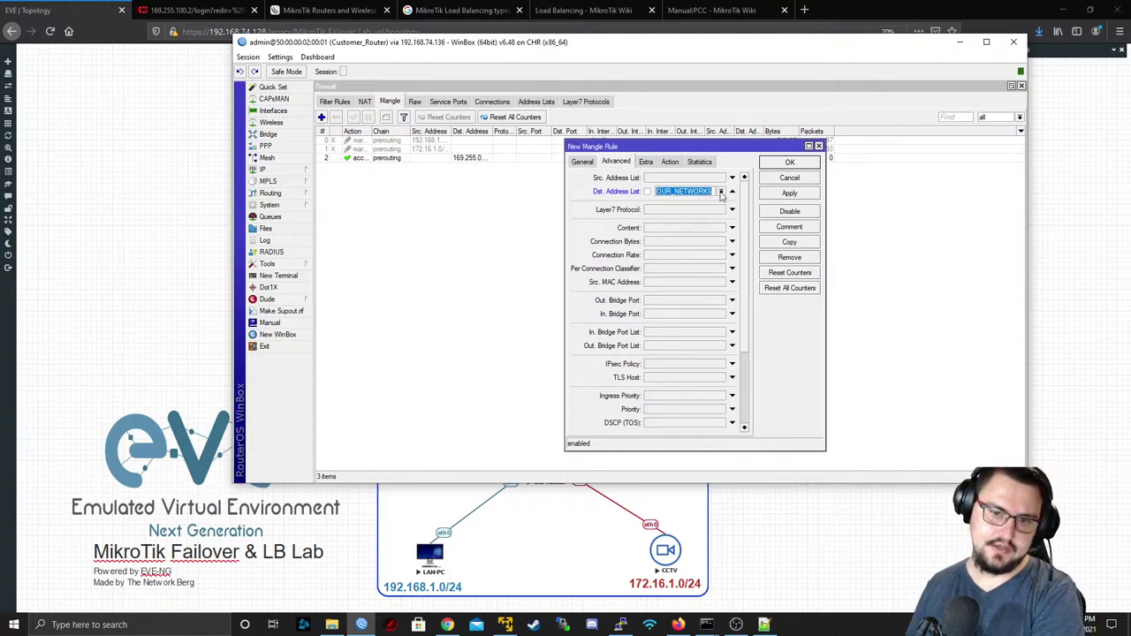
pyautogui.click(721, 193)
pyautogui.click(709, 201)
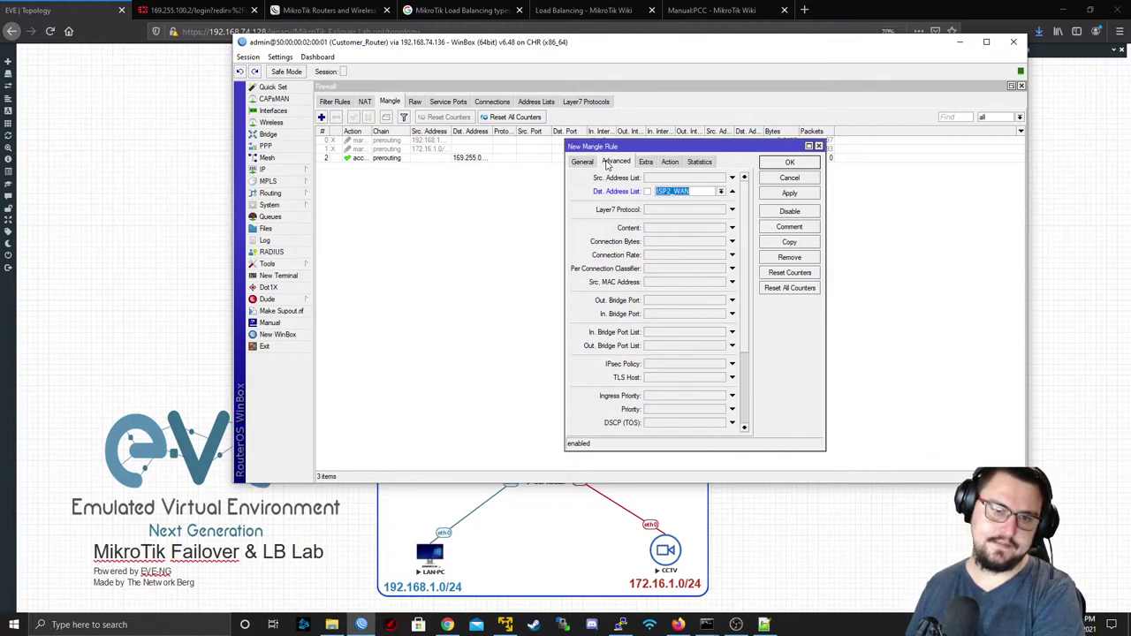
pyautogui.click(580, 162)
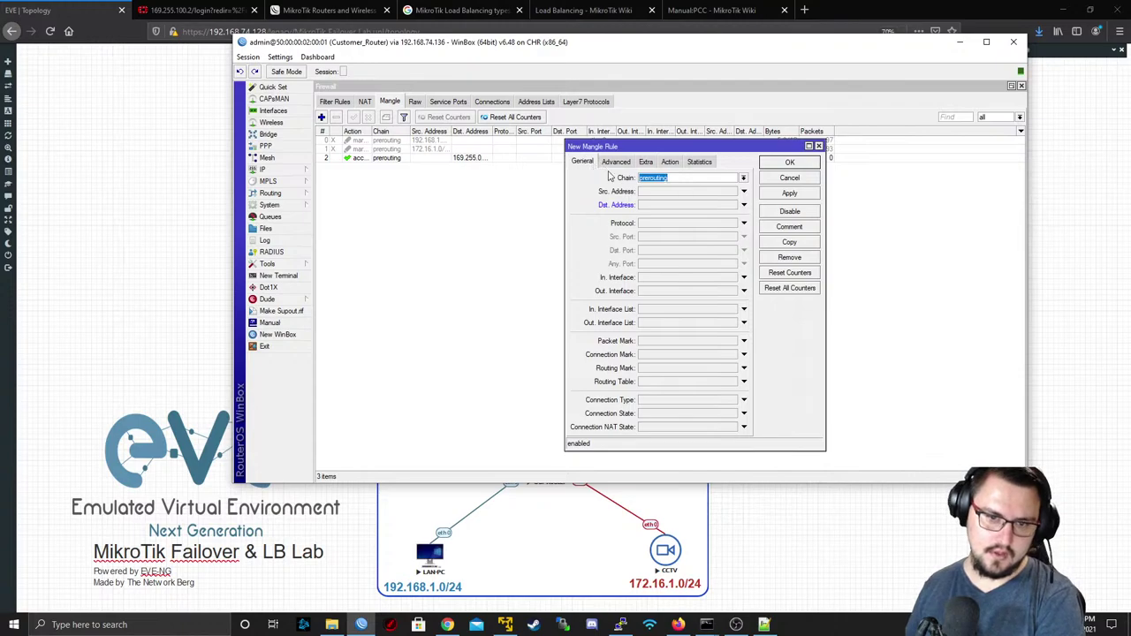
# - Match incoming interface list LAN_NETWORKS, keep action accept, and save the rule
pyautogui.click(703, 279)
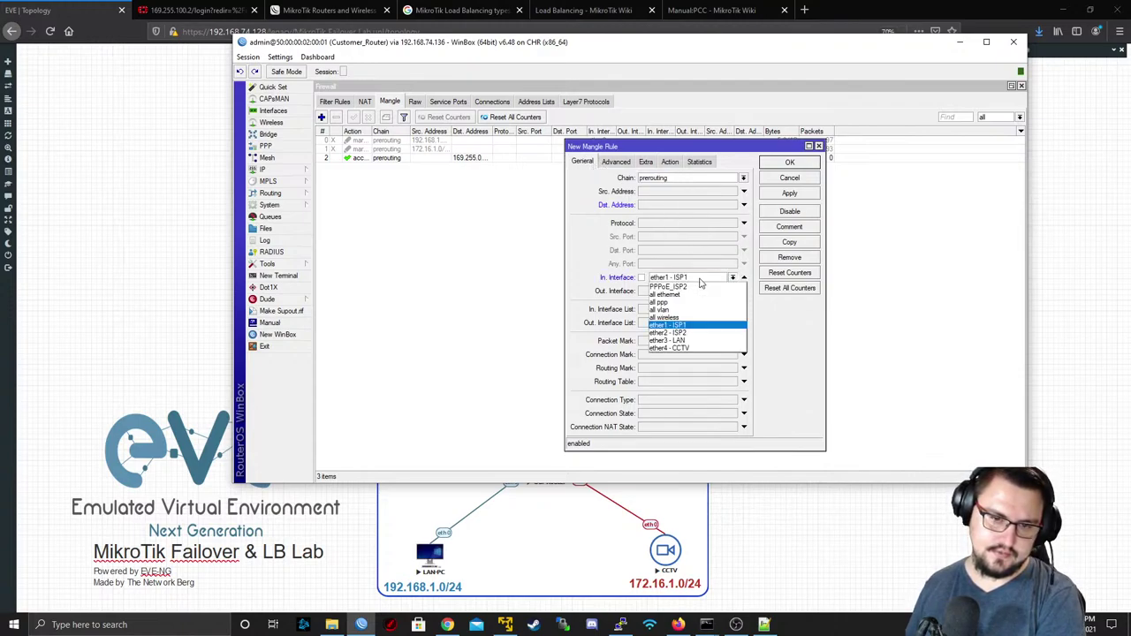
pyautogui.click(701, 281)
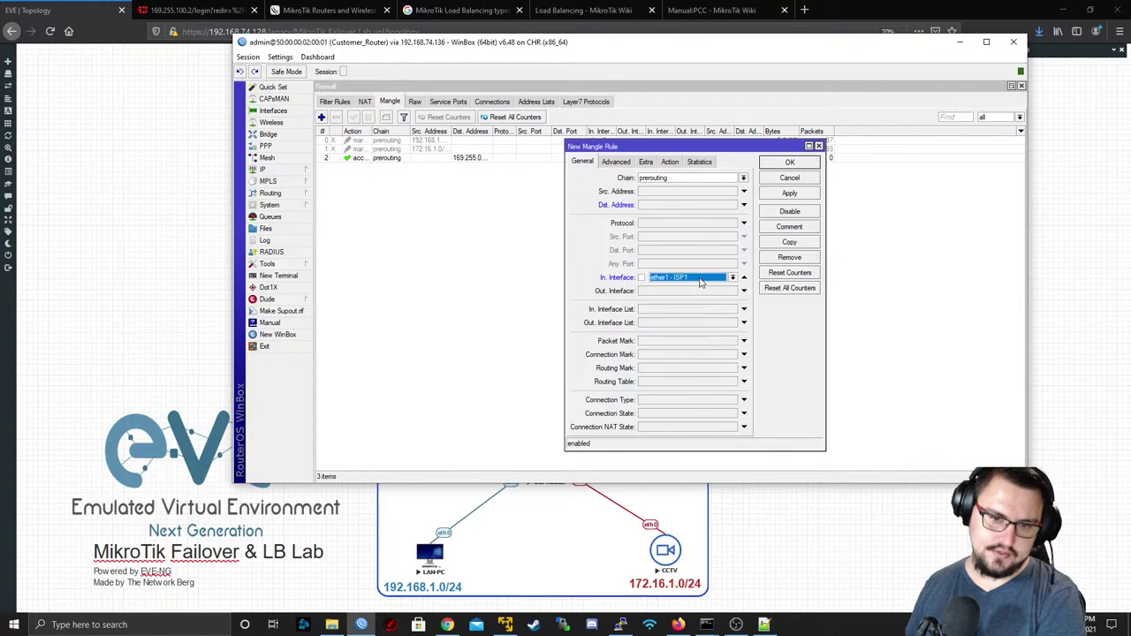
pyautogui.click(744, 278)
pyautogui.click(732, 309)
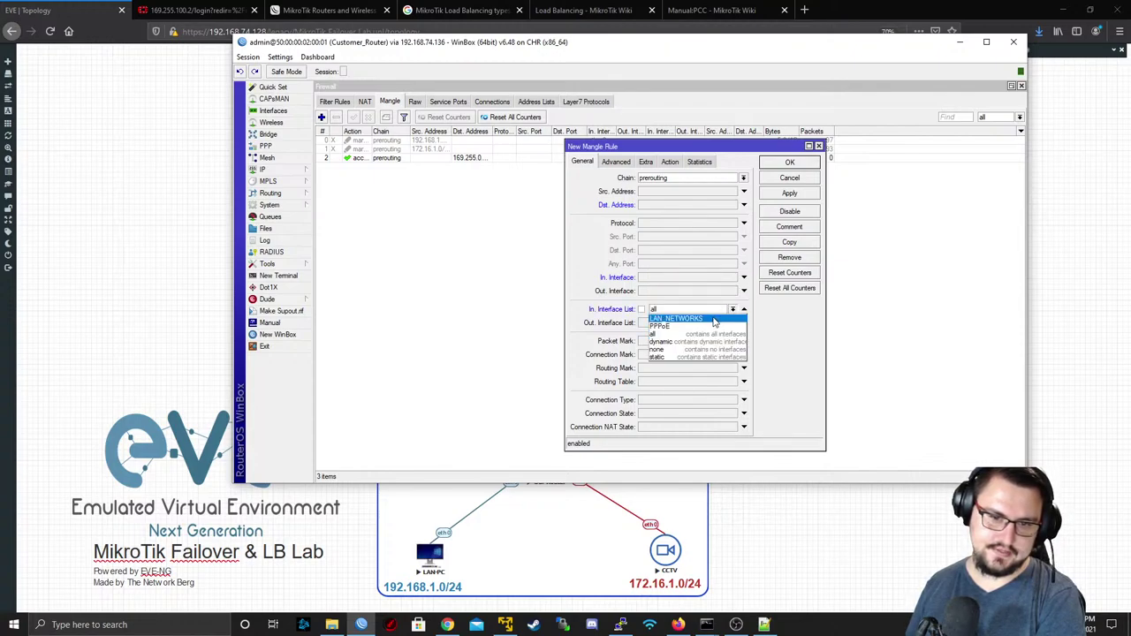
pyautogui.click(717, 319)
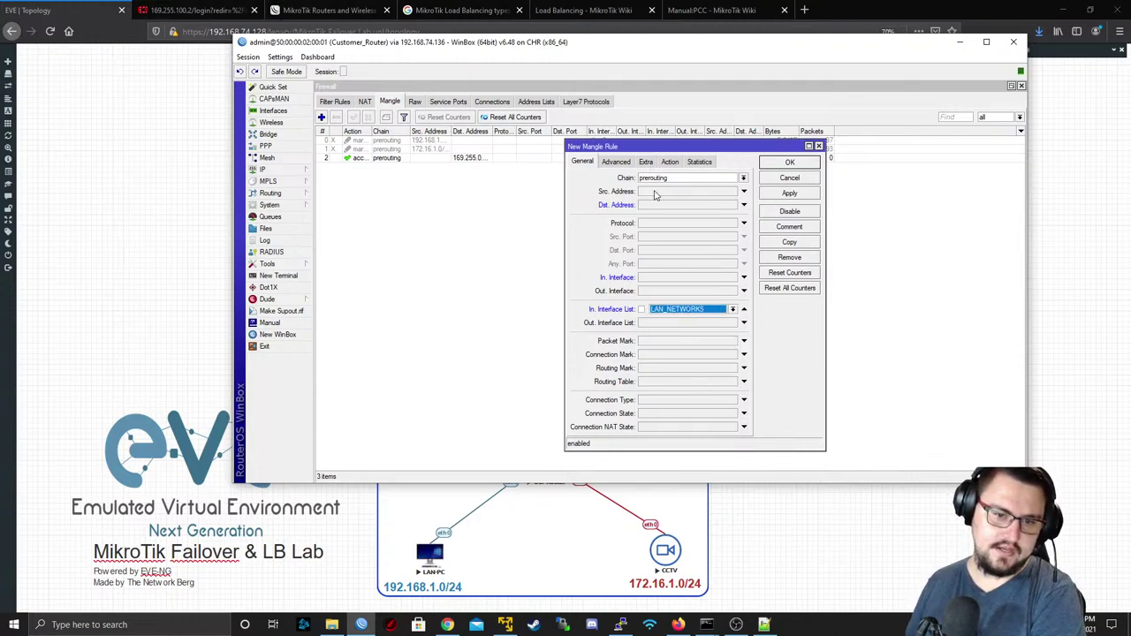
pyautogui.click(670, 163)
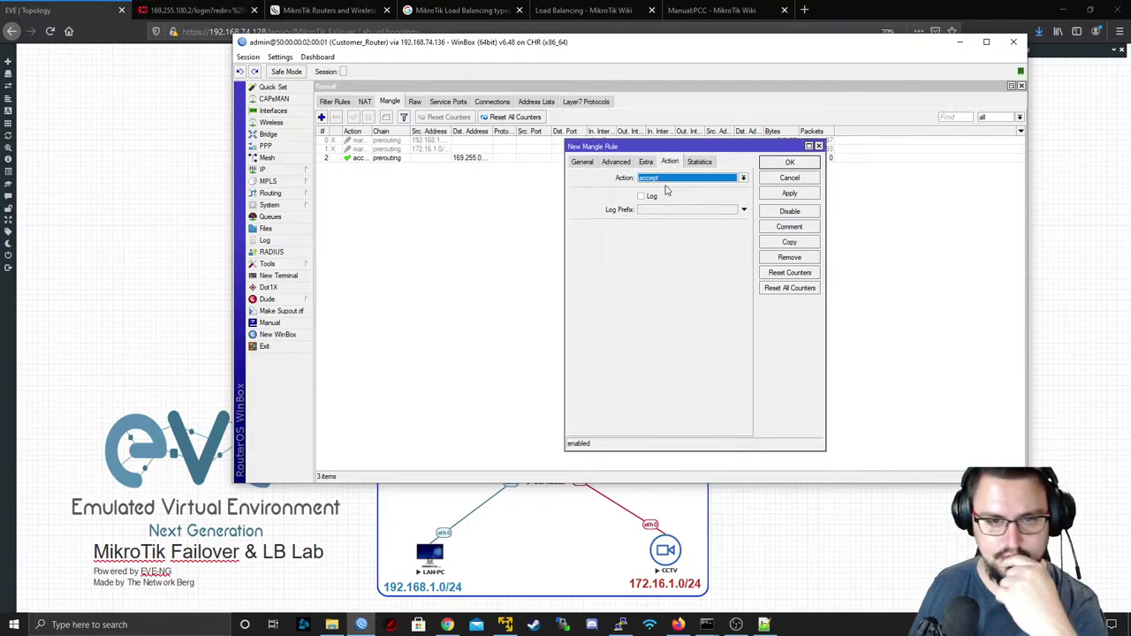
pyautogui.click(671, 180)
pyautogui.click(671, 188)
pyautogui.click(786, 196)
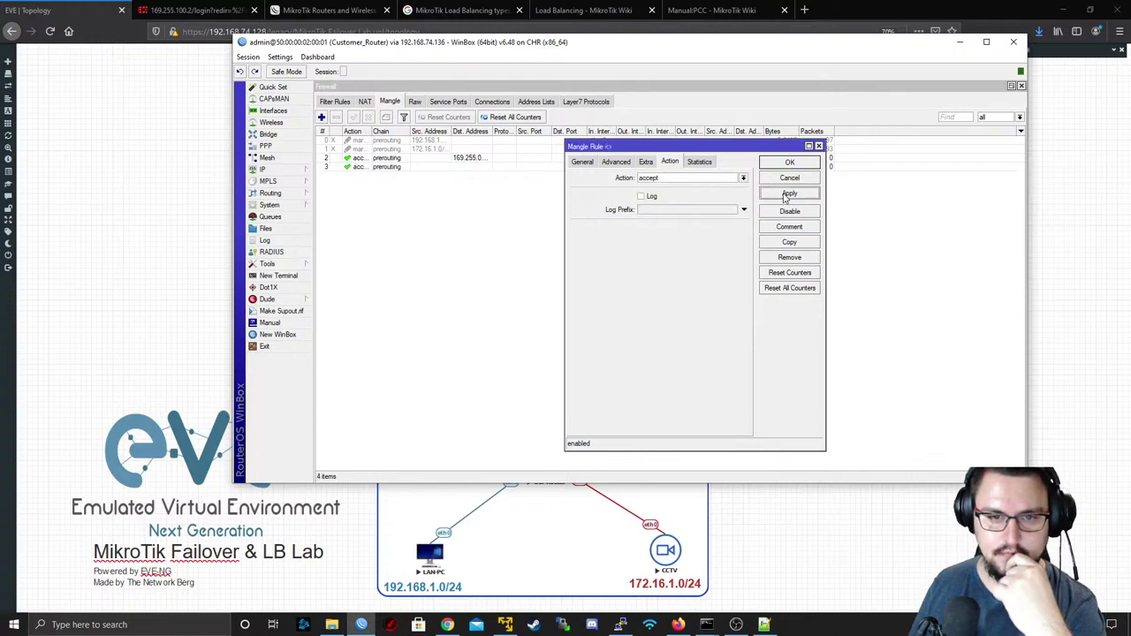
pyautogui.click(789, 163)
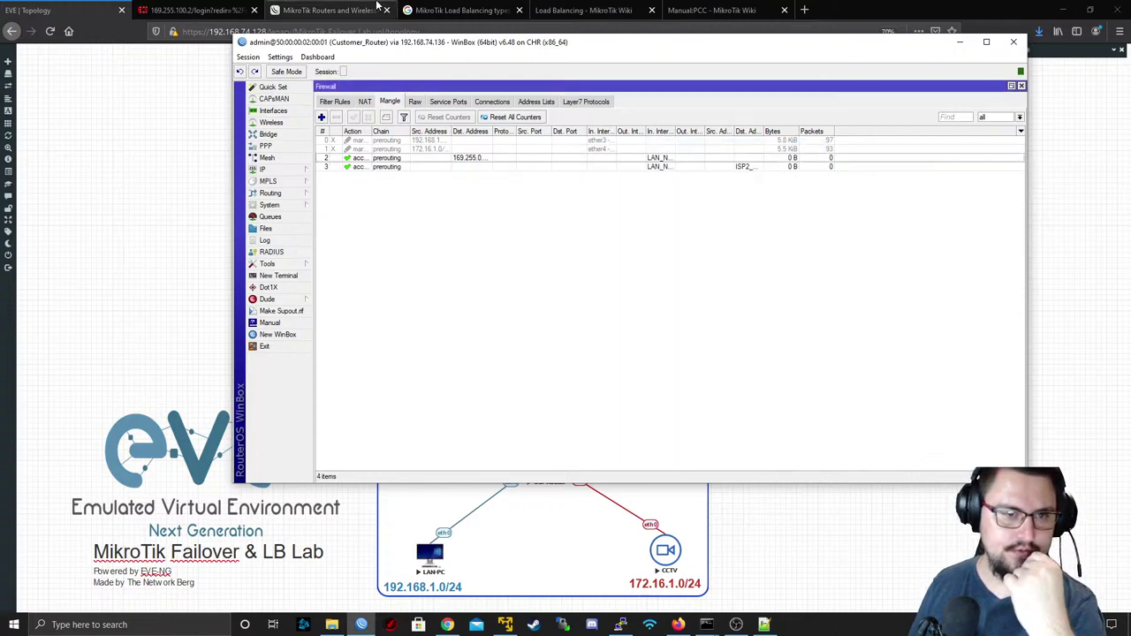
# - Bring up the Load Balancing wiki page in the browser
pyautogui.click(408, 10)
pyautogui.click(375, 10)
pyautogui.click(614, 9)
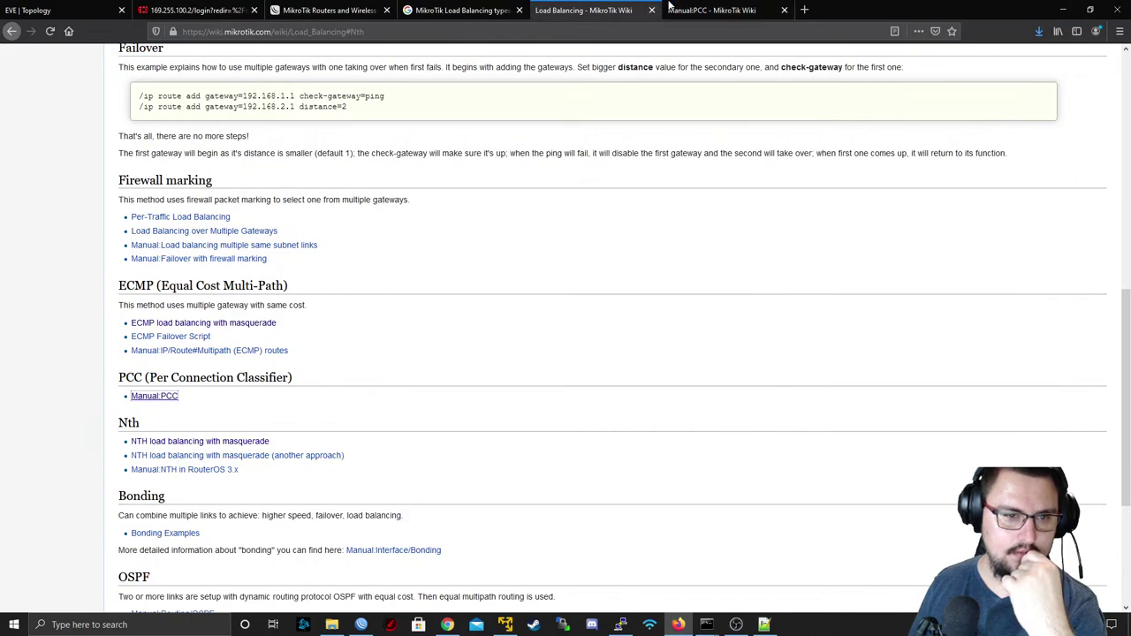
# - Read the ISP1 and ISP2 mark-connection rules under Manual:PCC policy routing, then return to WinBox
pyautogui.click(707, 10)
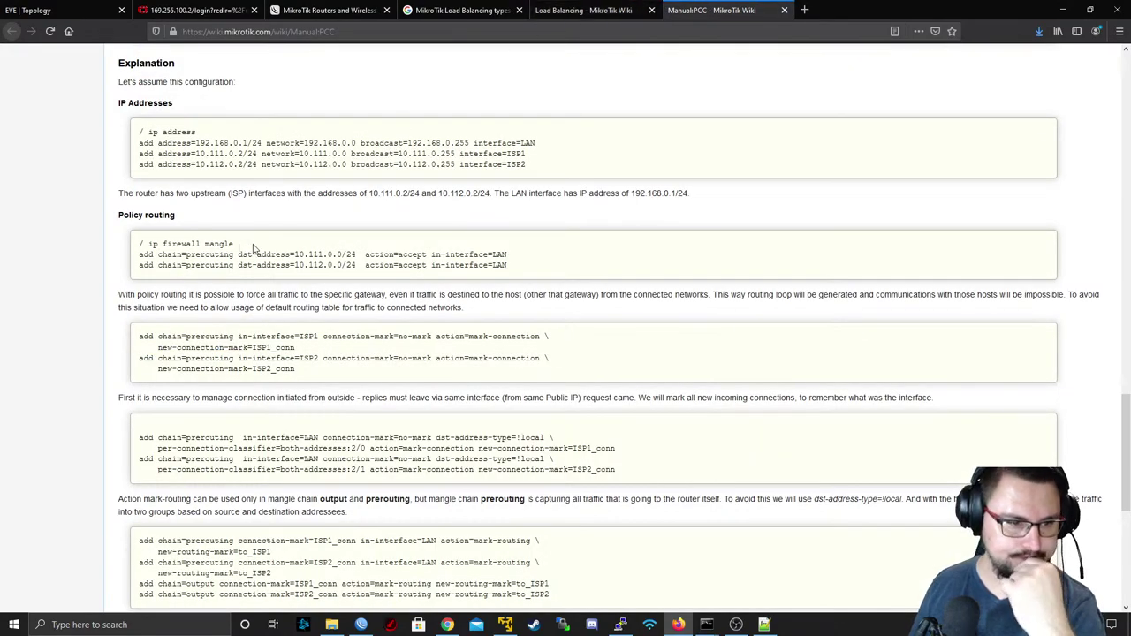
pyautogui.scroll(-3, 254, 247)
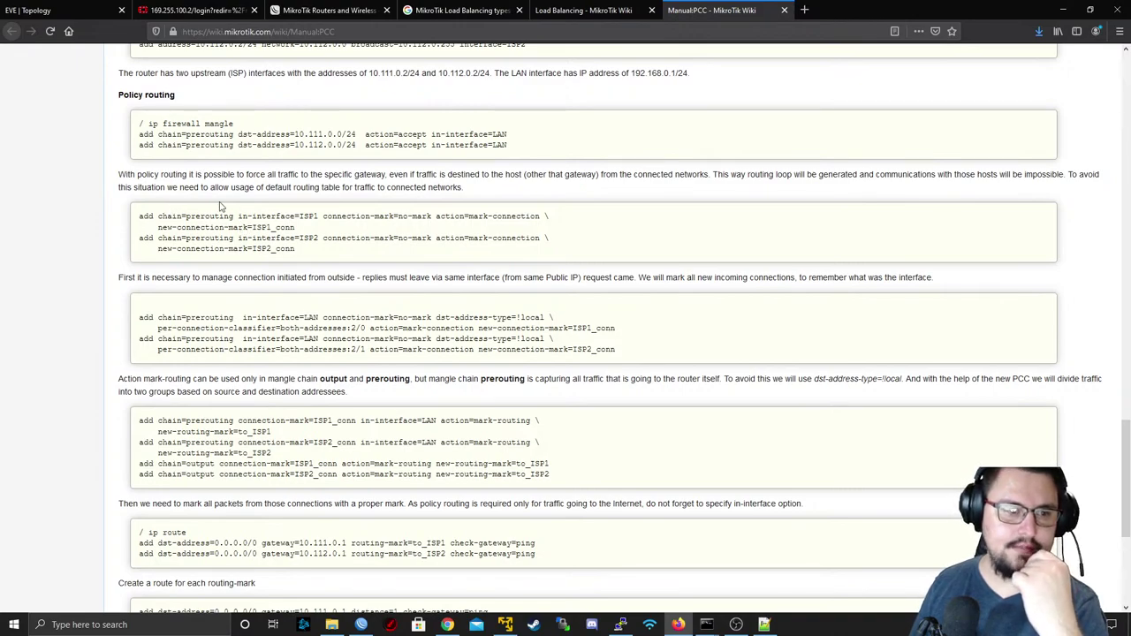
pyautogui.moveTo(182, 215); pyautogui.dragTo(331, 219)
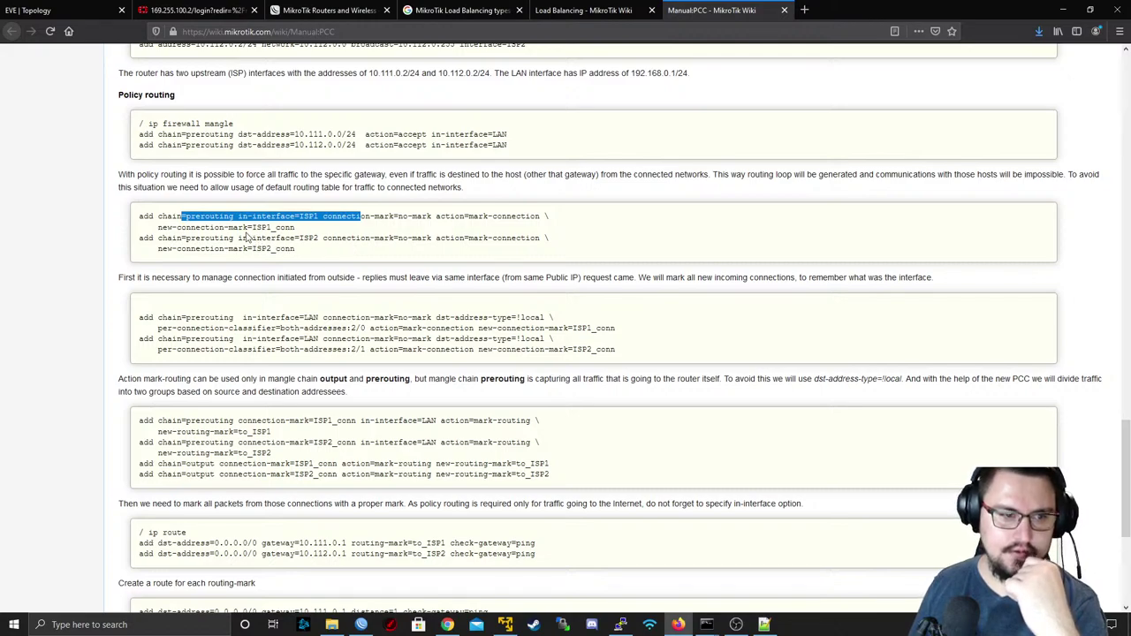
pyautogui.click(210, 221)
pyautogui.moveTo(209, 215); pyautogui.dragTo(353, 228)
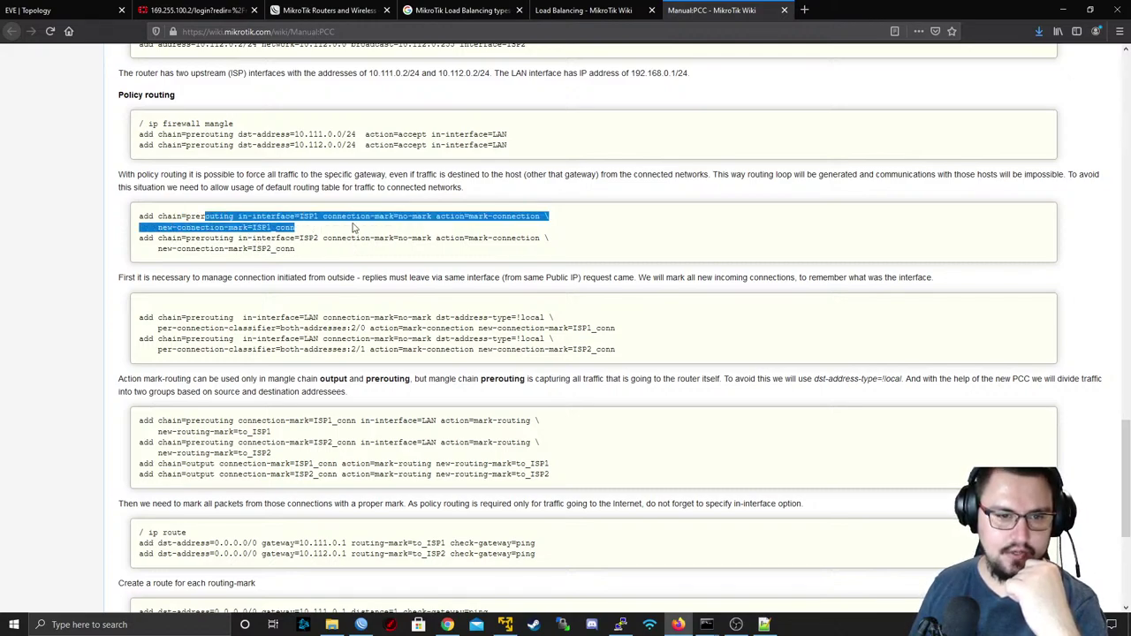
pyautogui.doubleClick(254, 228)
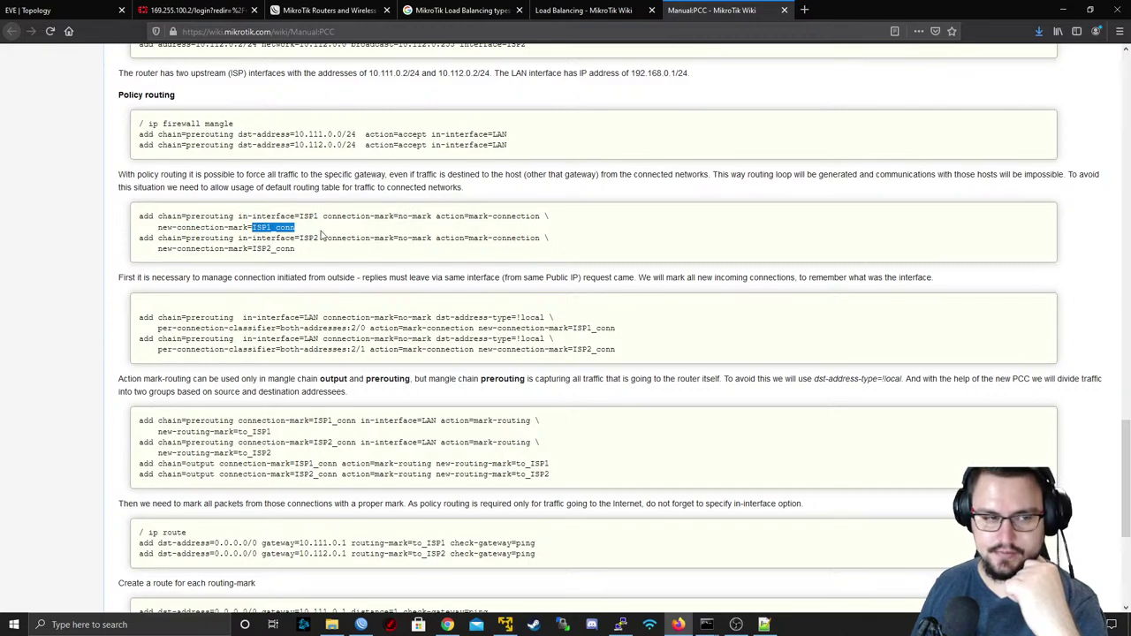
pyautogui.moveTo(316, 237); pyautogui.dragTo(313, 253)
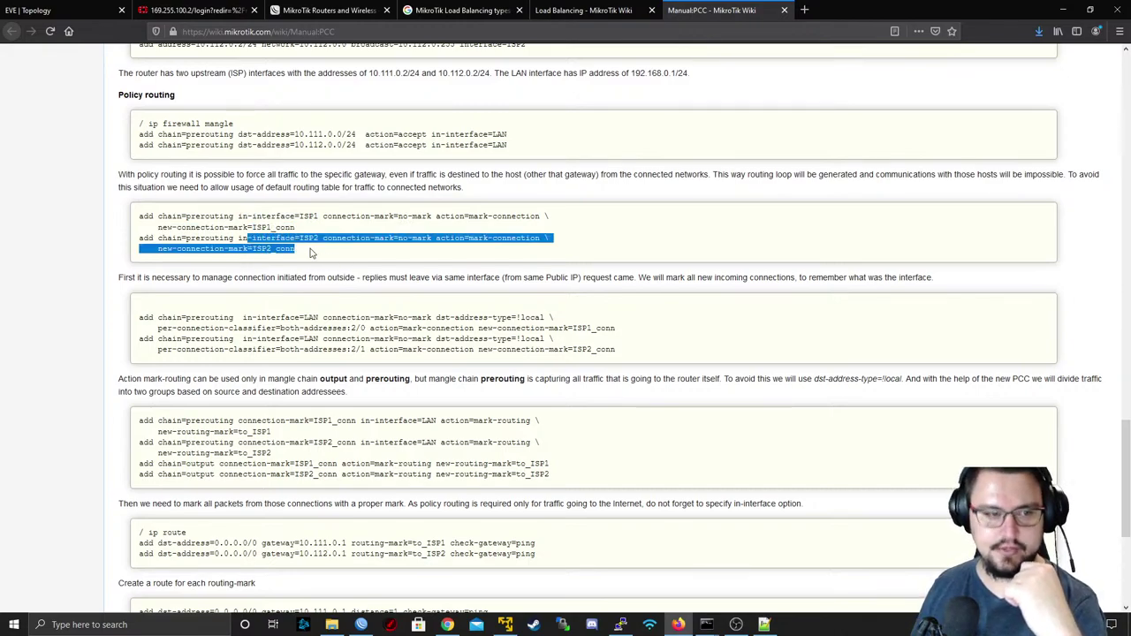
pyautogui.click(311, 254)
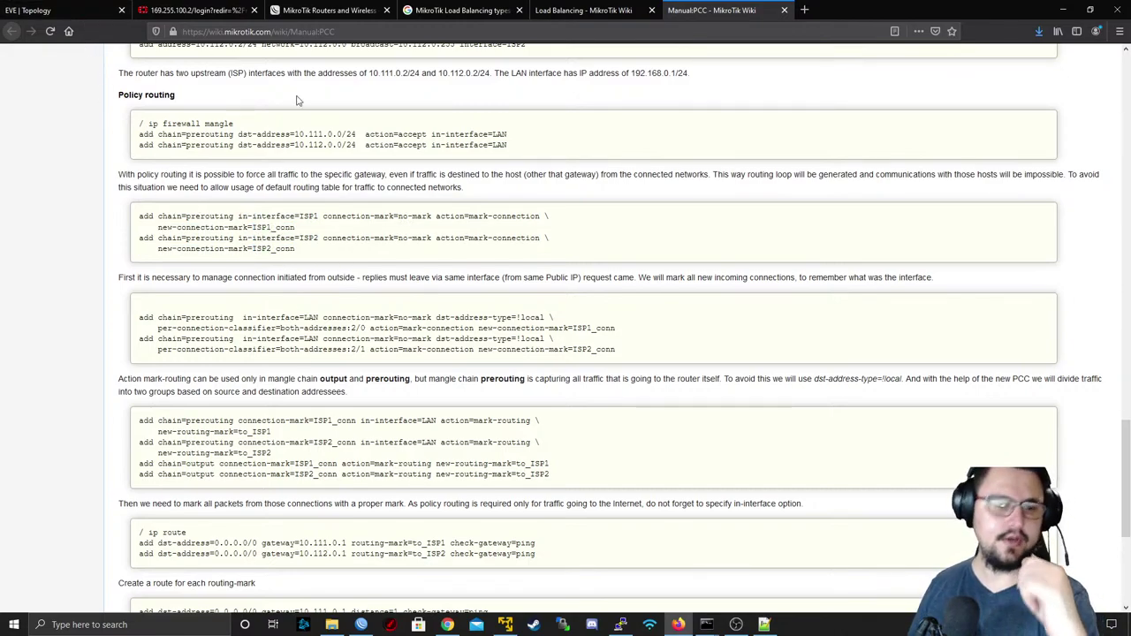
pyautogui.click(373, 588)
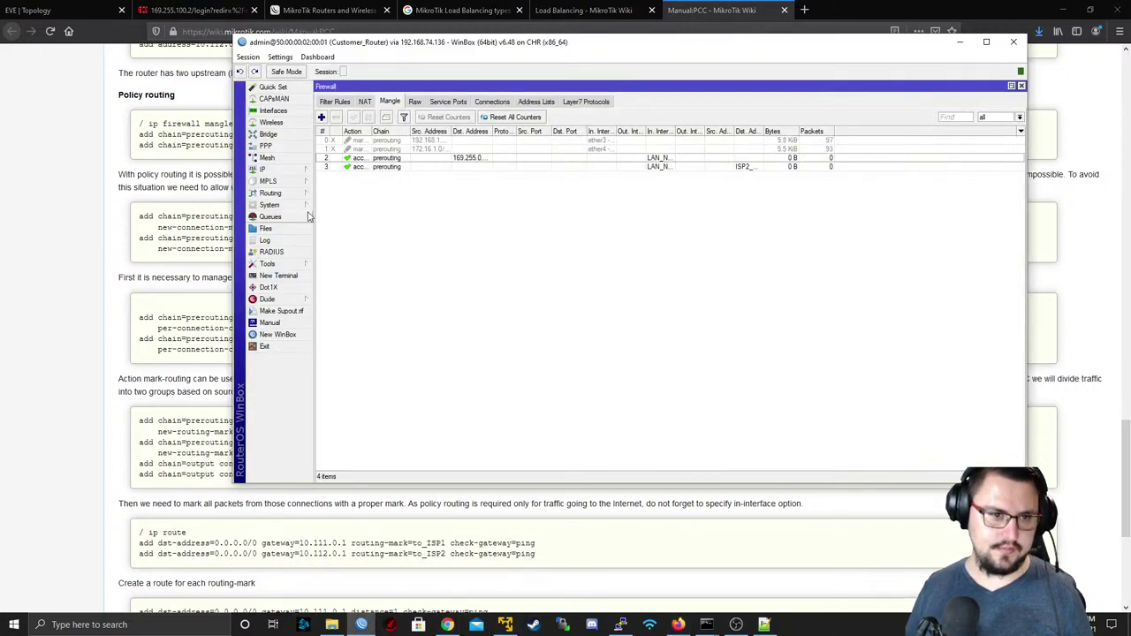
# - Add a prerouting mangle rule marking connections from ether1 - ISP1 as ISP_Conn1
pyautogui.click(321, 116)
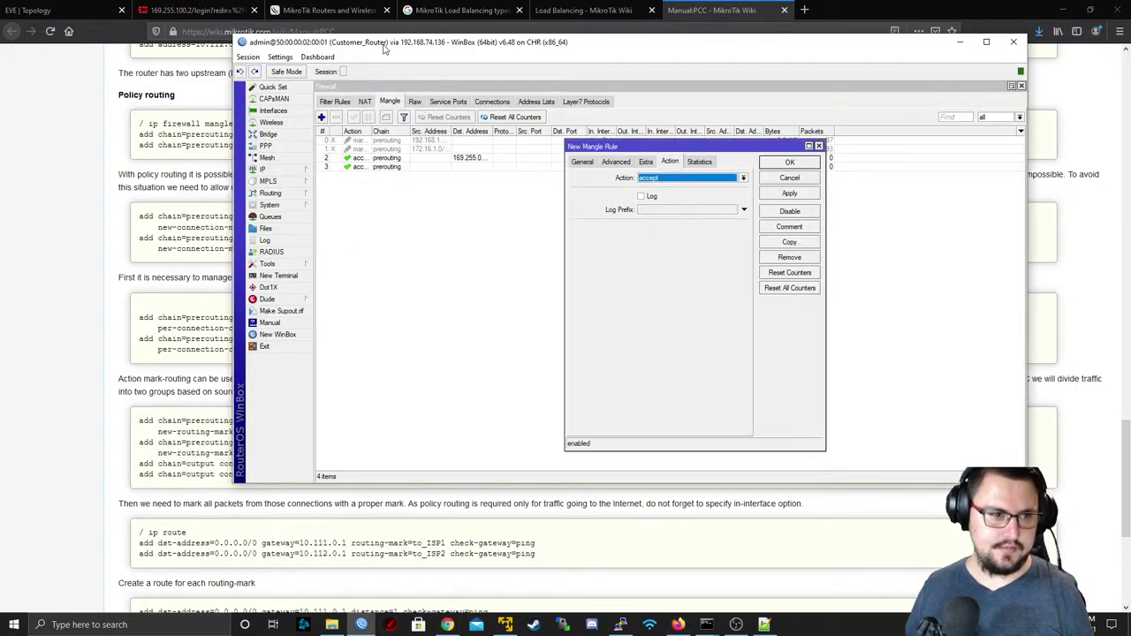
pyautogui.click(591, 162)
pyautogui.moveTo(391, 50); pyautogui.dragTo(524, 64)
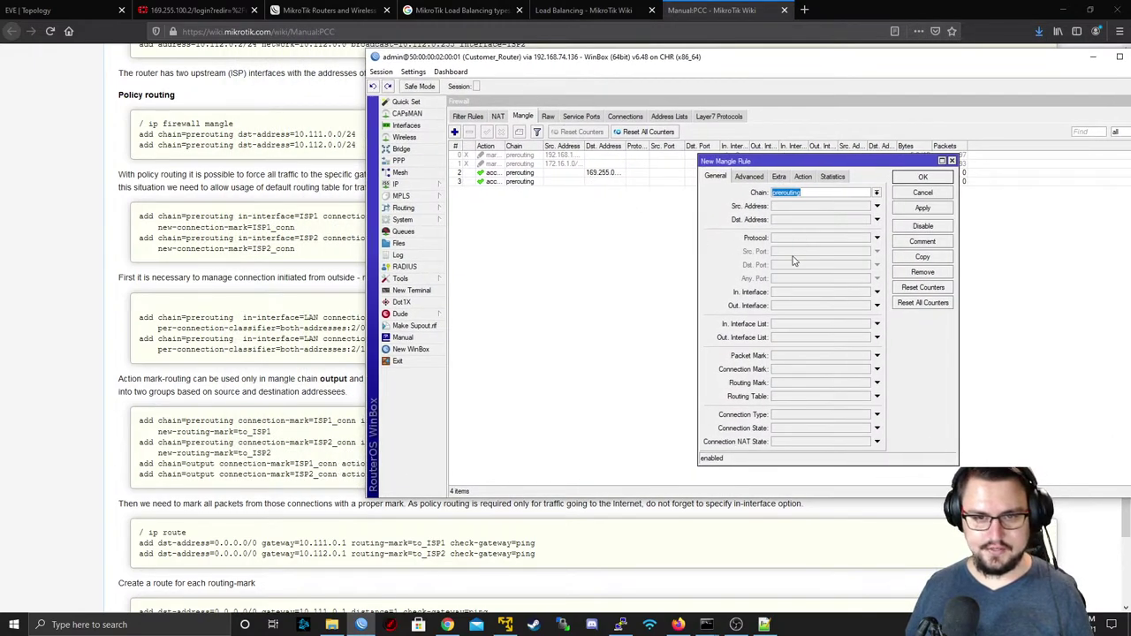
pyautogui.click(821, 292)
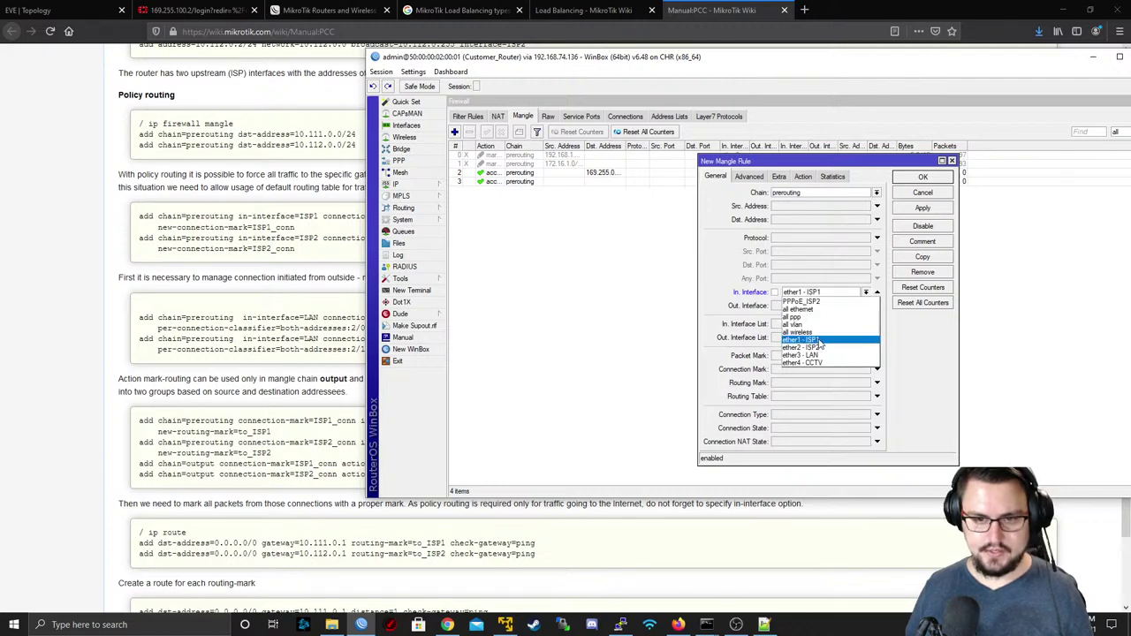
pyautogui.click(818, 341)
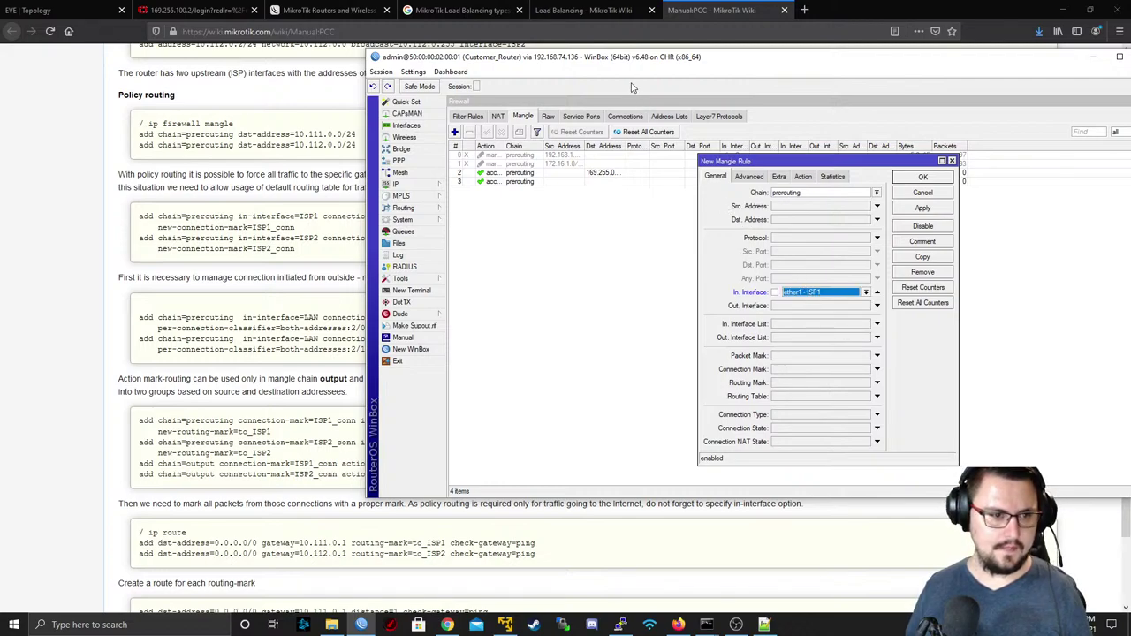
pyautogui.moveTo(592, 64); pyautogui.dragTo(444, 58)
pyautogui.click(655, 171)
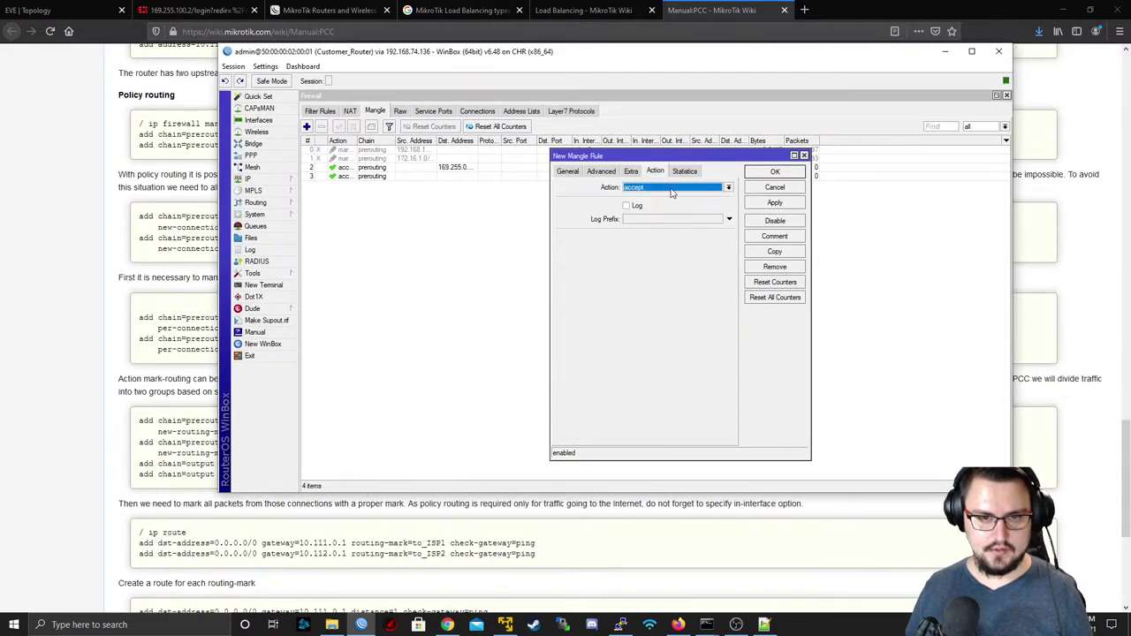
pyautogui.click(672, 191)
pyautogui.click(662, 280)
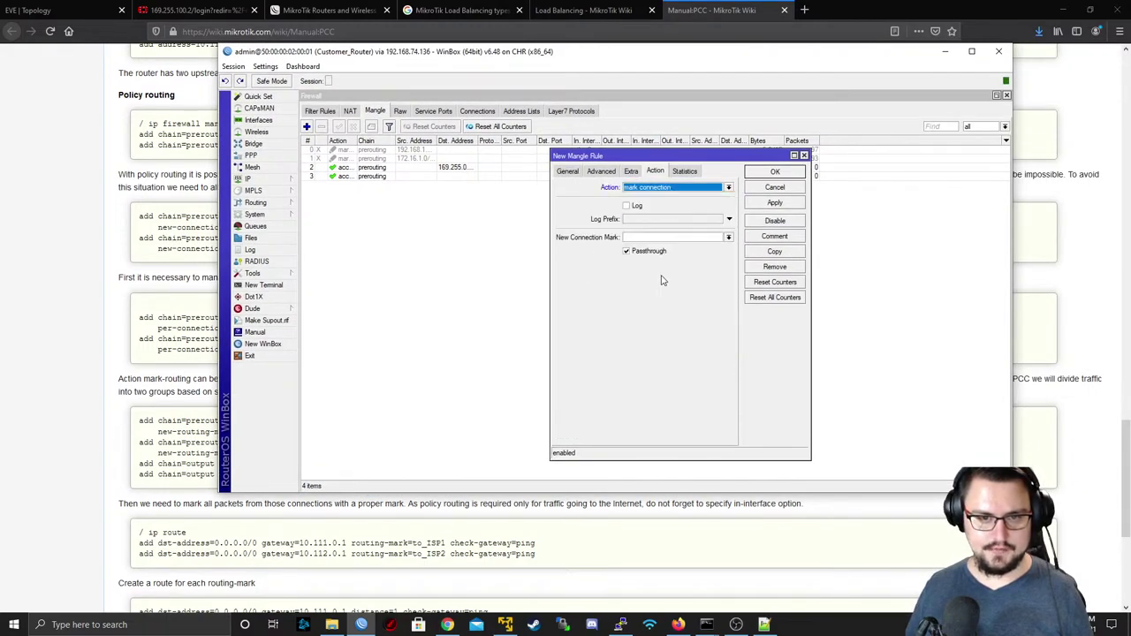
pyautogui.click(661, 238)
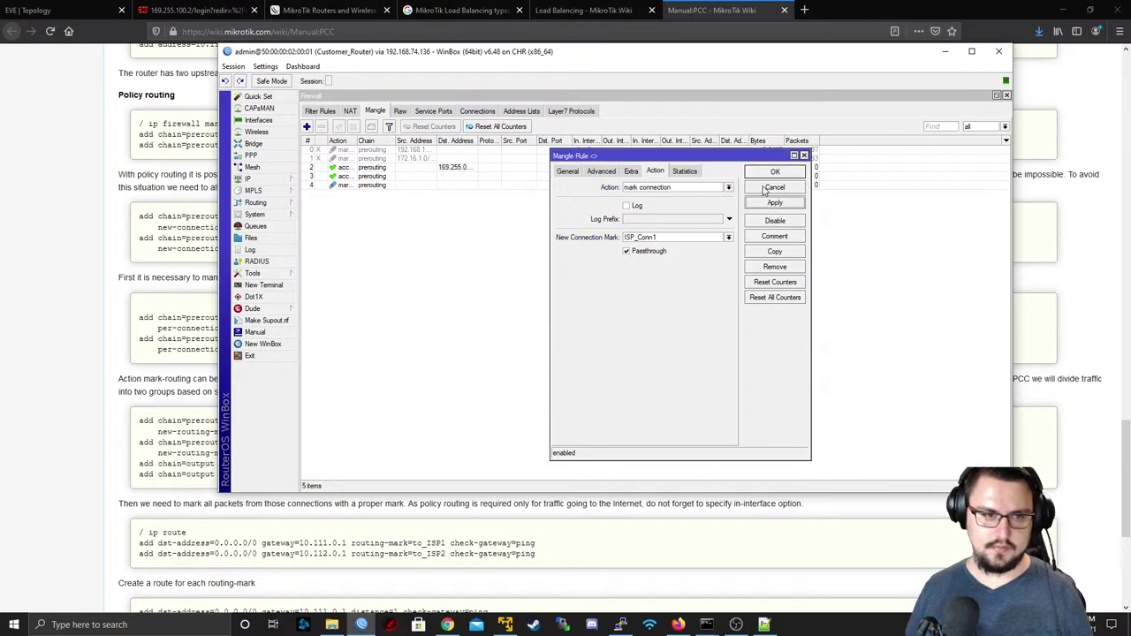
pyautogui.click(774, 172)
# - Add a second rule marking connections arriving on PPPoE_ISP2 as ISP_Conn2
pyautogui.click(307, 127)
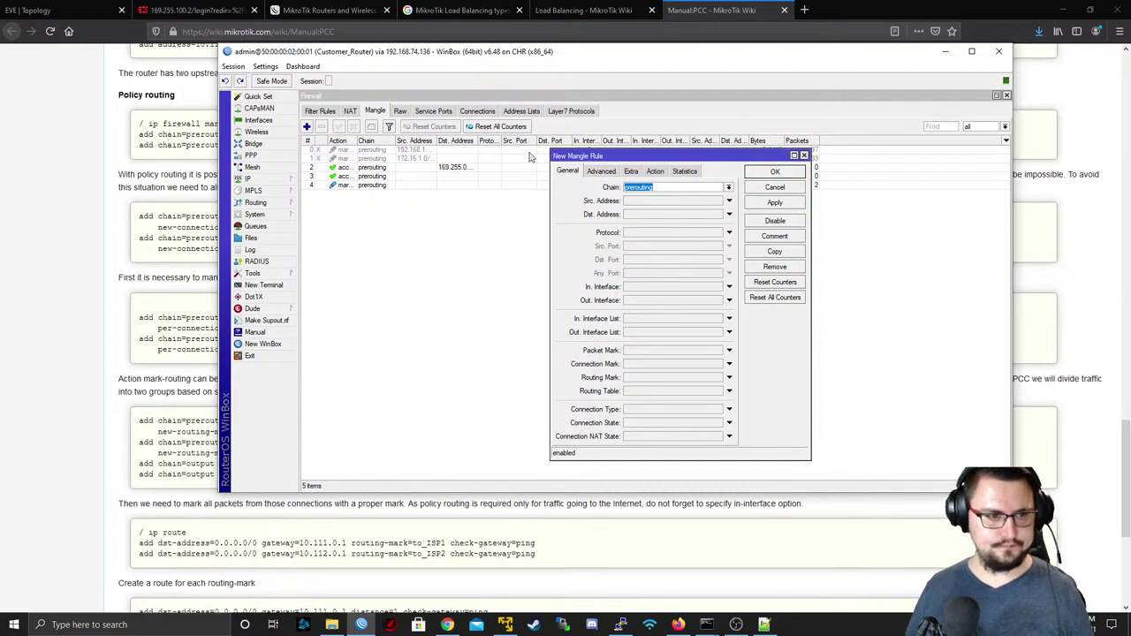
pyautogui.click(682, 288)
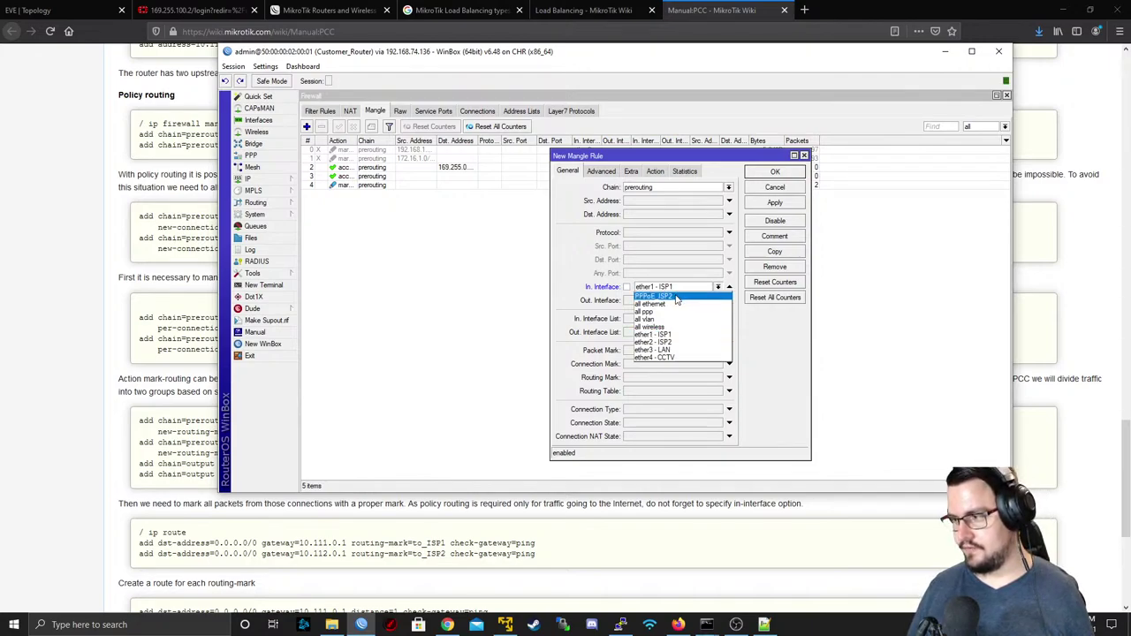
pyautogui.click(676, 298)
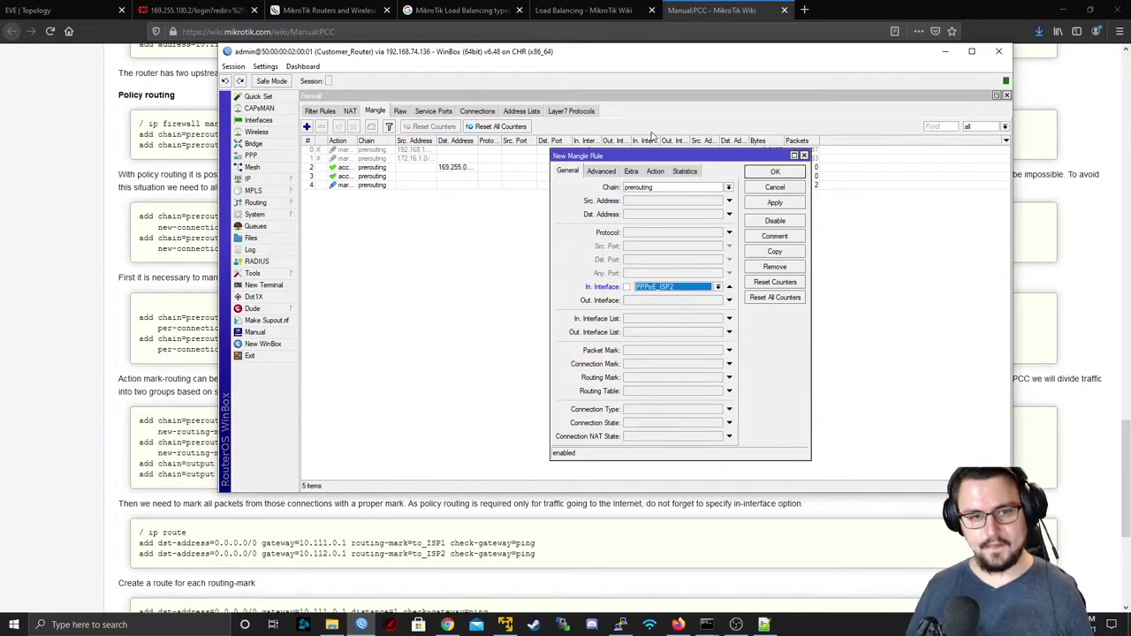
pyautogui.click(654, 172)
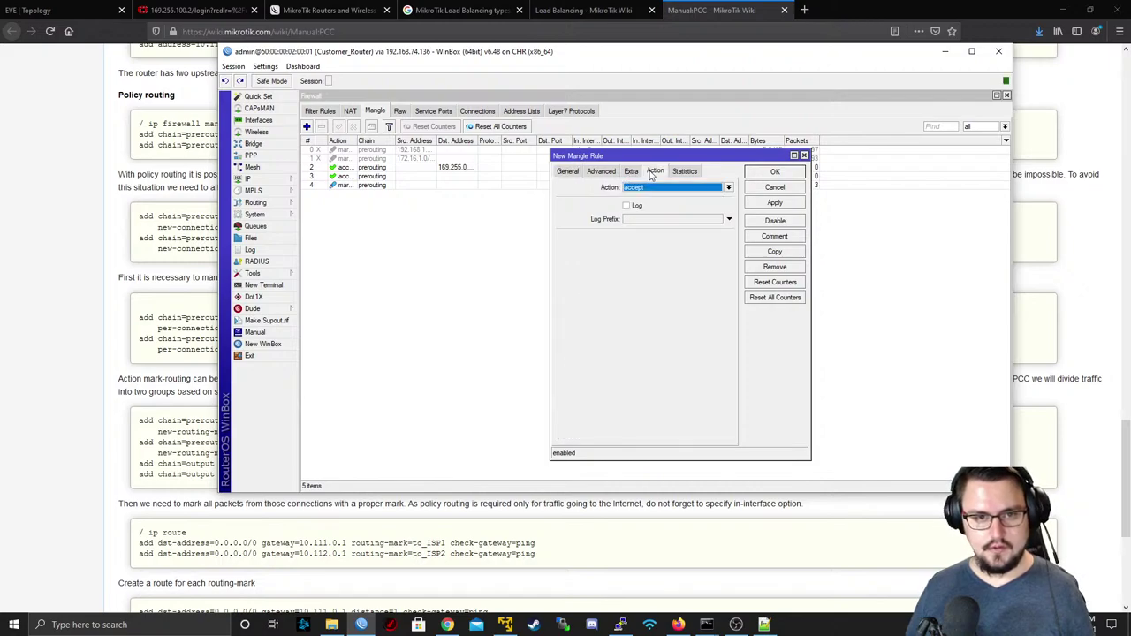
pyautogui.click(654, 187)
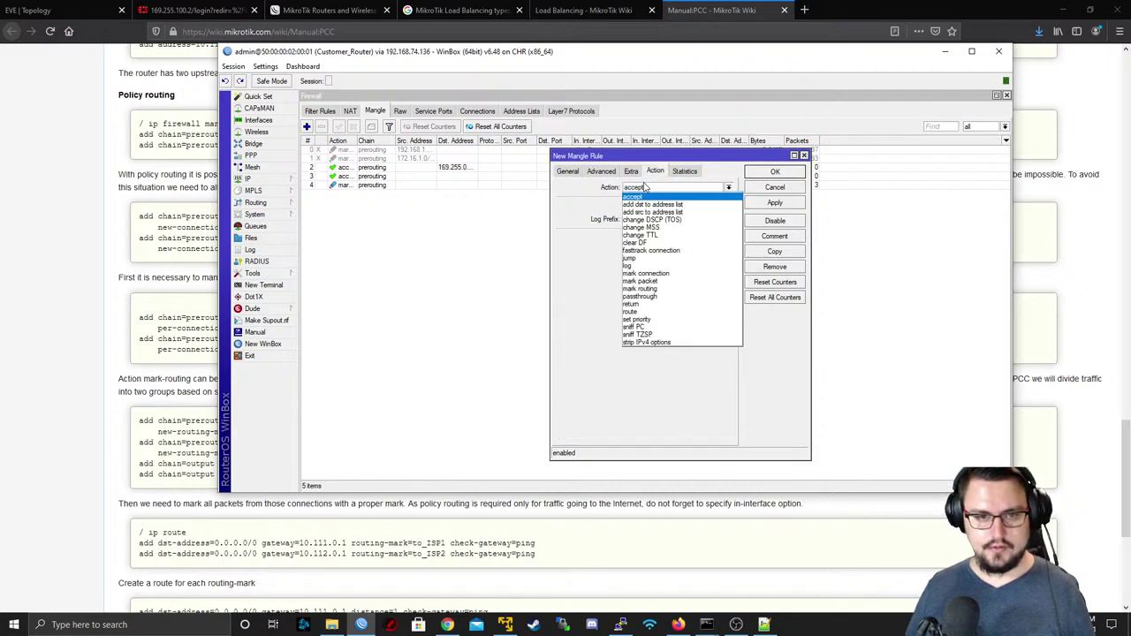
pyautogui.click(646, 273)
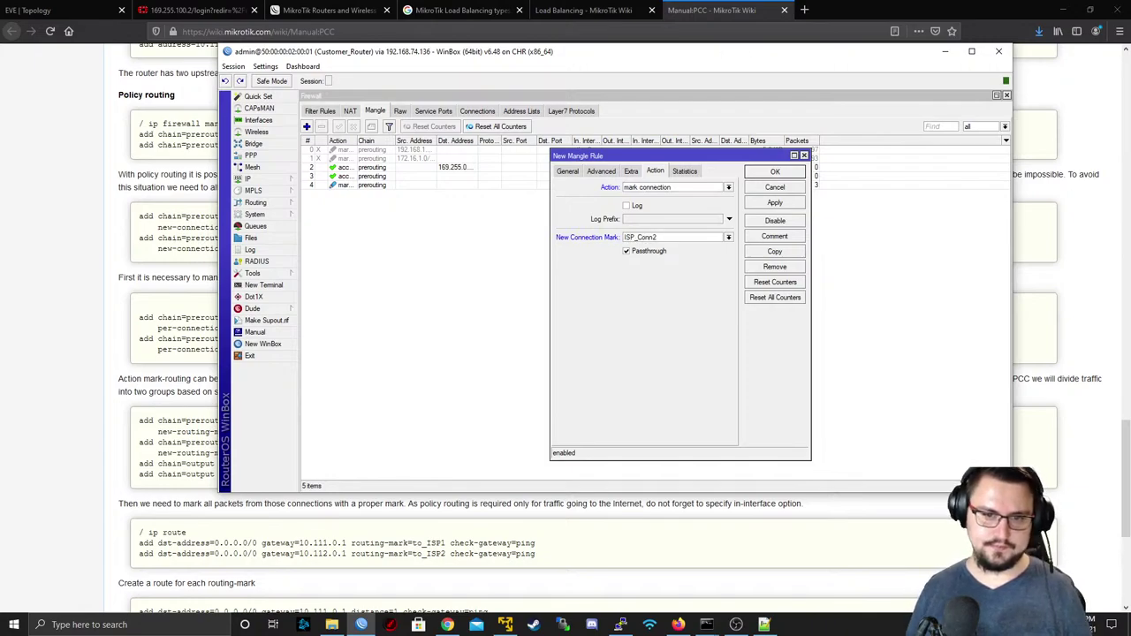
pyautogui.click(766, 202)
pyautogui.click(762, 175)
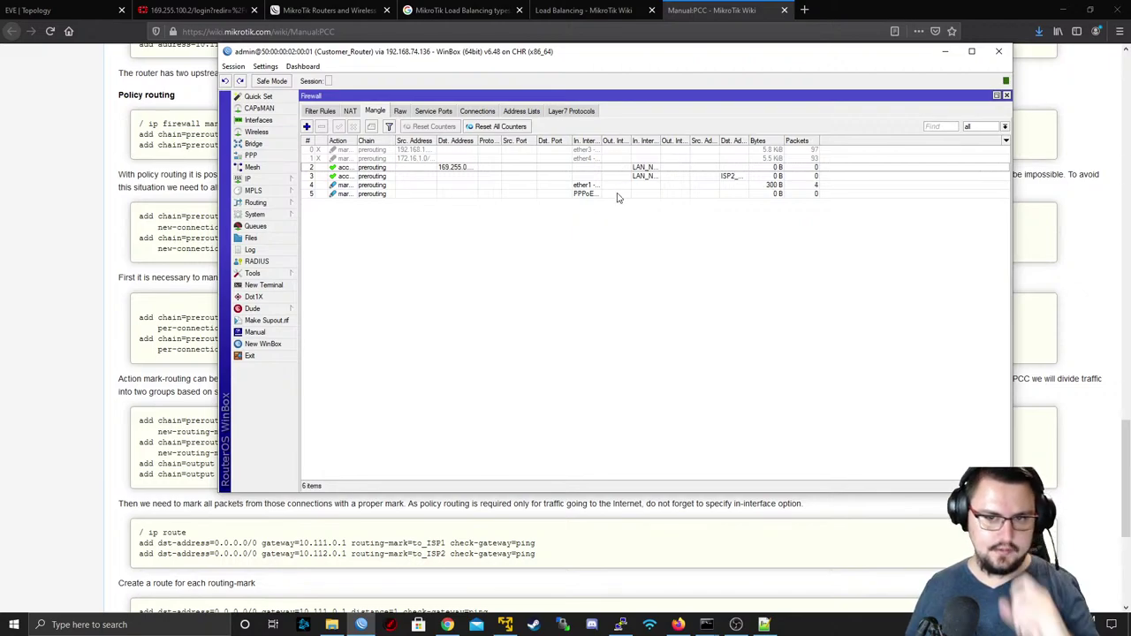
pyautogui.click(149, 248)
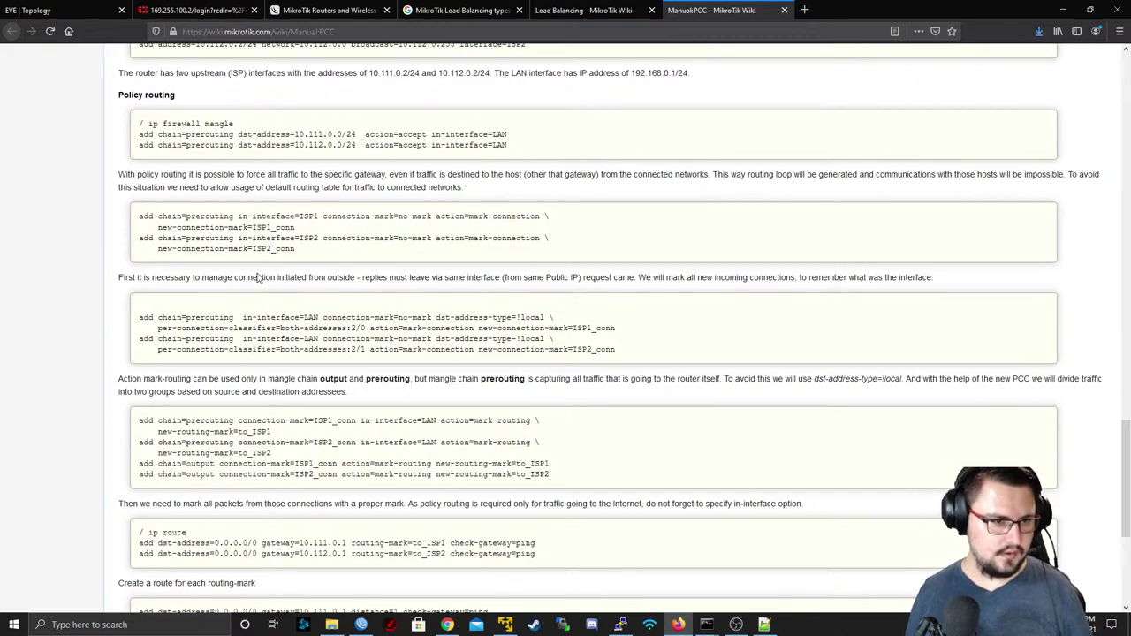
# - Study the PCC mangle rules and per-connection-classifier setting on the Manual:PCC page
pyautogui.scroll(-1, 152, 232)
pyautogui.moveTo(235, 229); pyautogui.dragTo(642, 228)
pyautogui.doubleClick(703, 218)
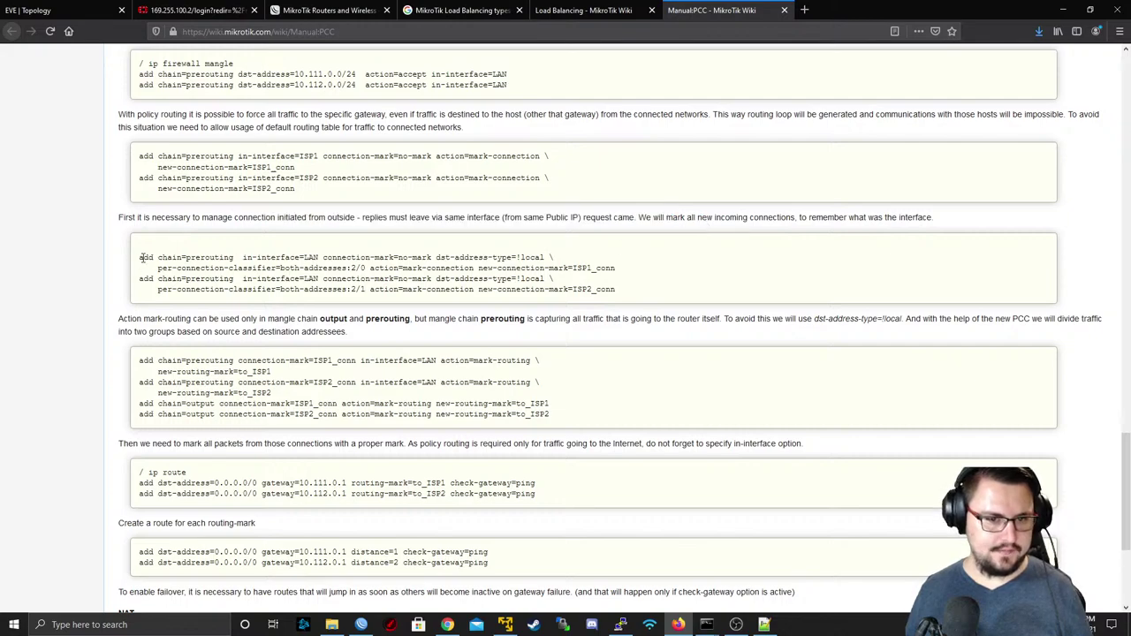
pyautogui.moveTo(142, 257); pyautogui.dragTo(232, 256)
pyautogui.click(644, 288)
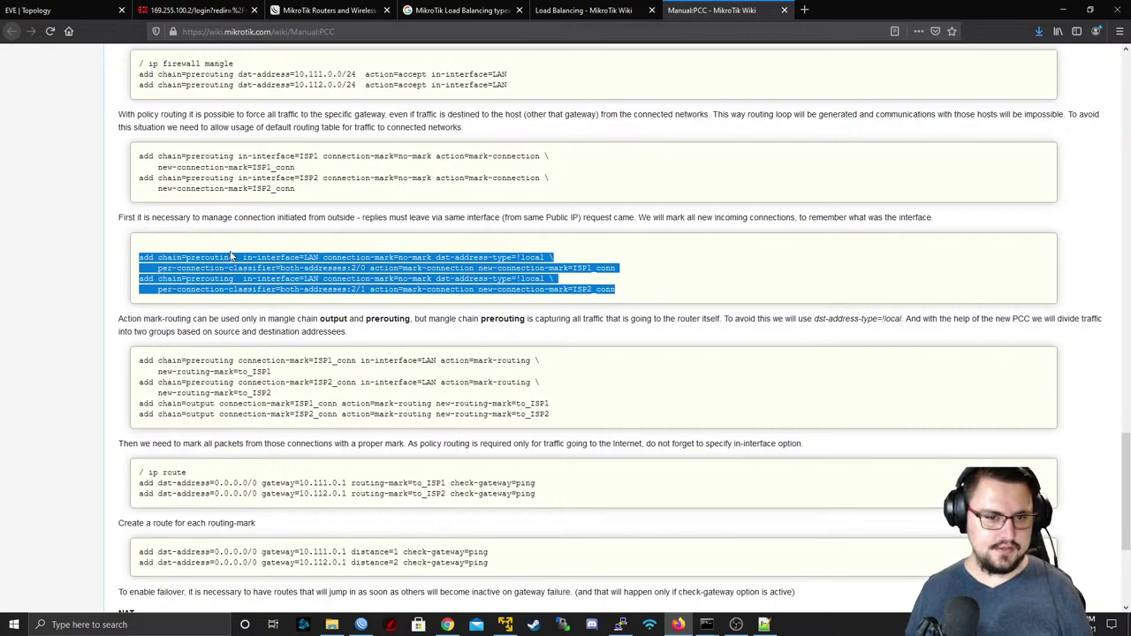
pyautogui.click(262, 256)
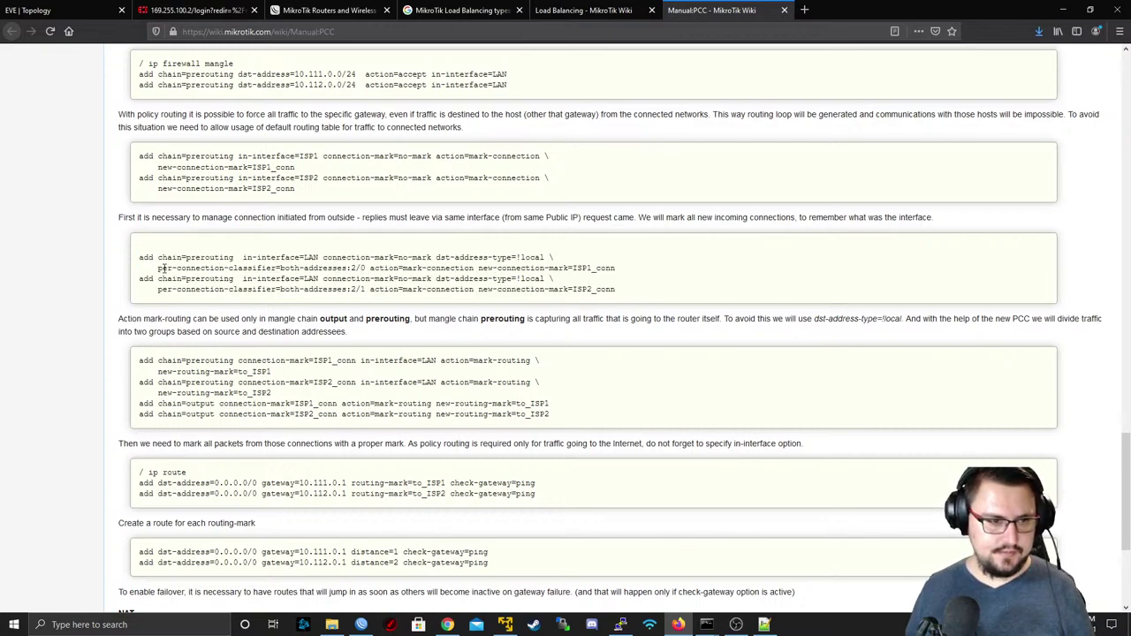
pyautogui.moveTo(157, 268); pyautogui.dragTo(353, 269)
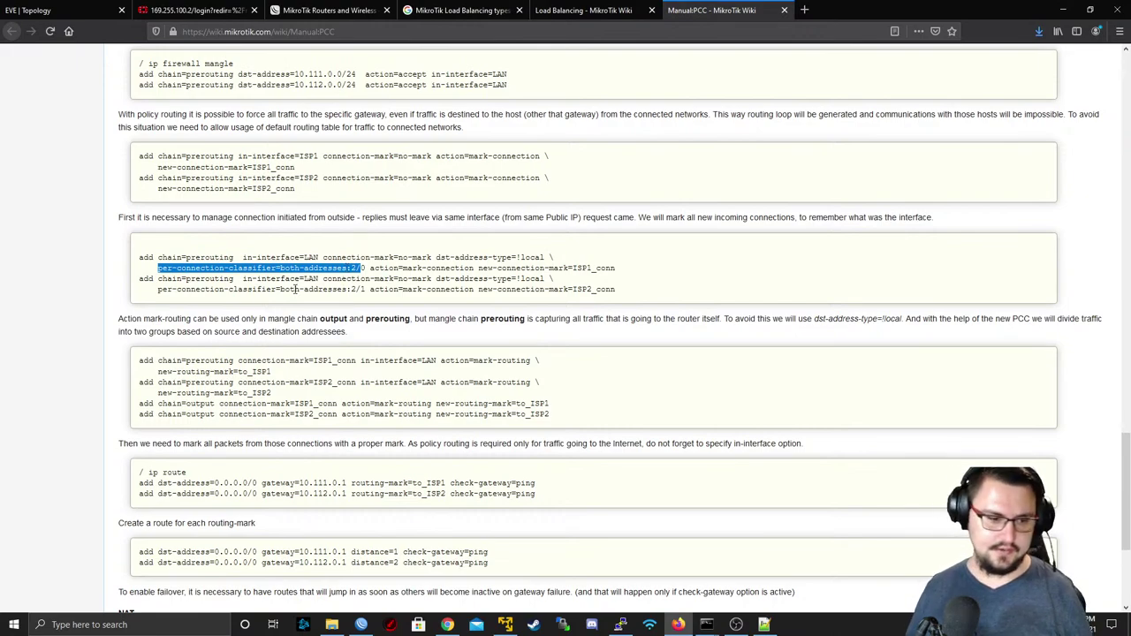
pyautogui.click(14, 624)
# - Launch Paint and draw a tall rectangle near the canvas centre
pyautogui.write('paint')
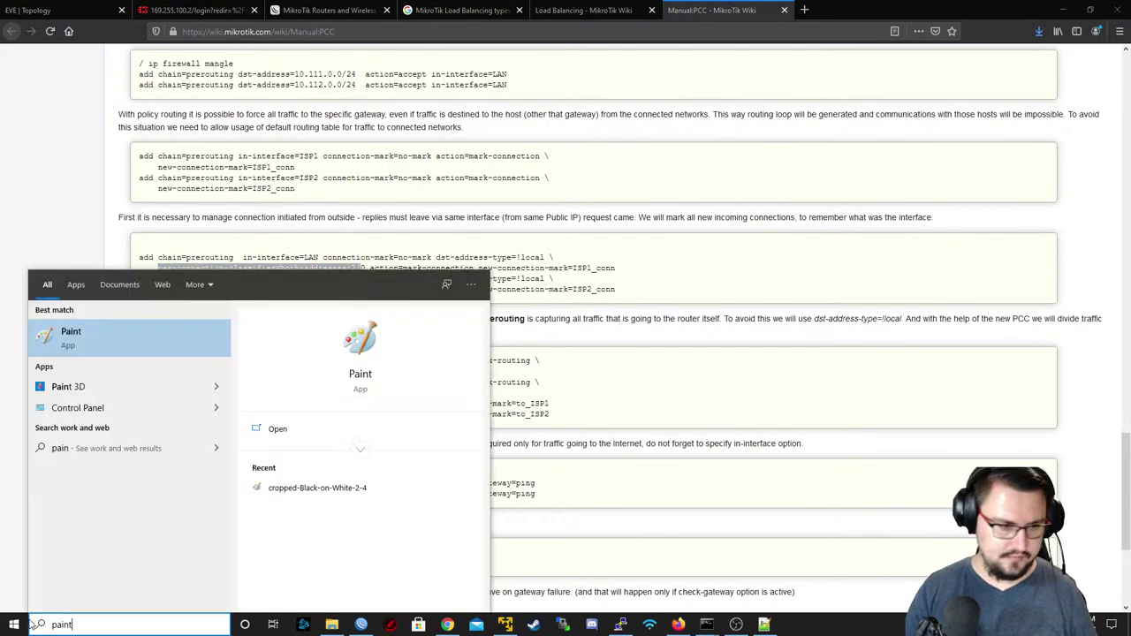
pyautogui.press('Return')
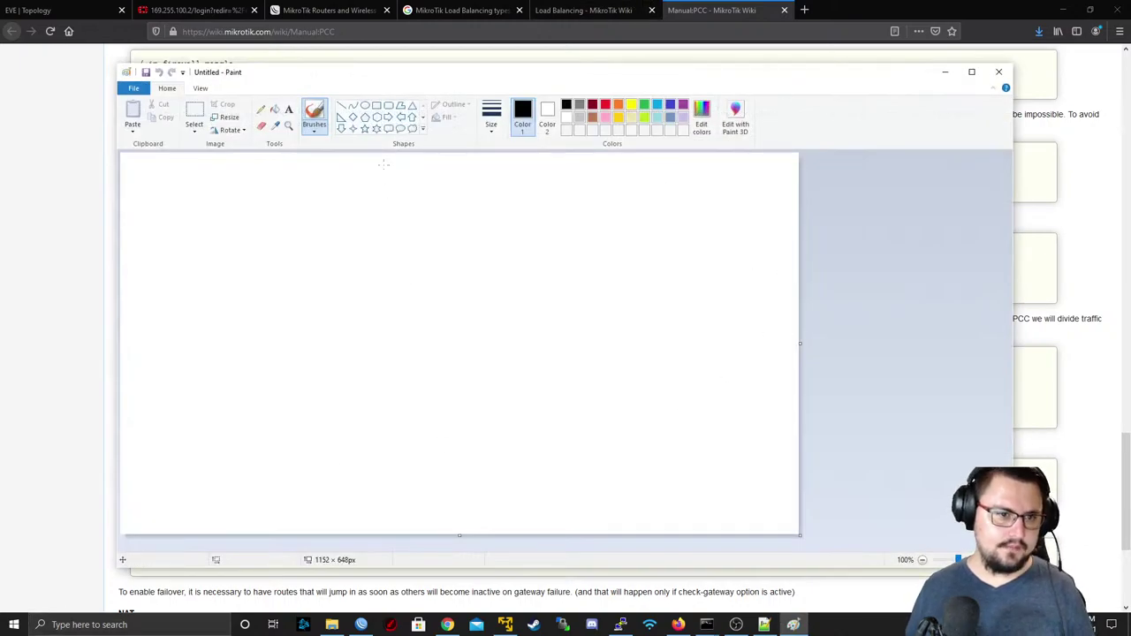
pyautogui.click(365, 105)
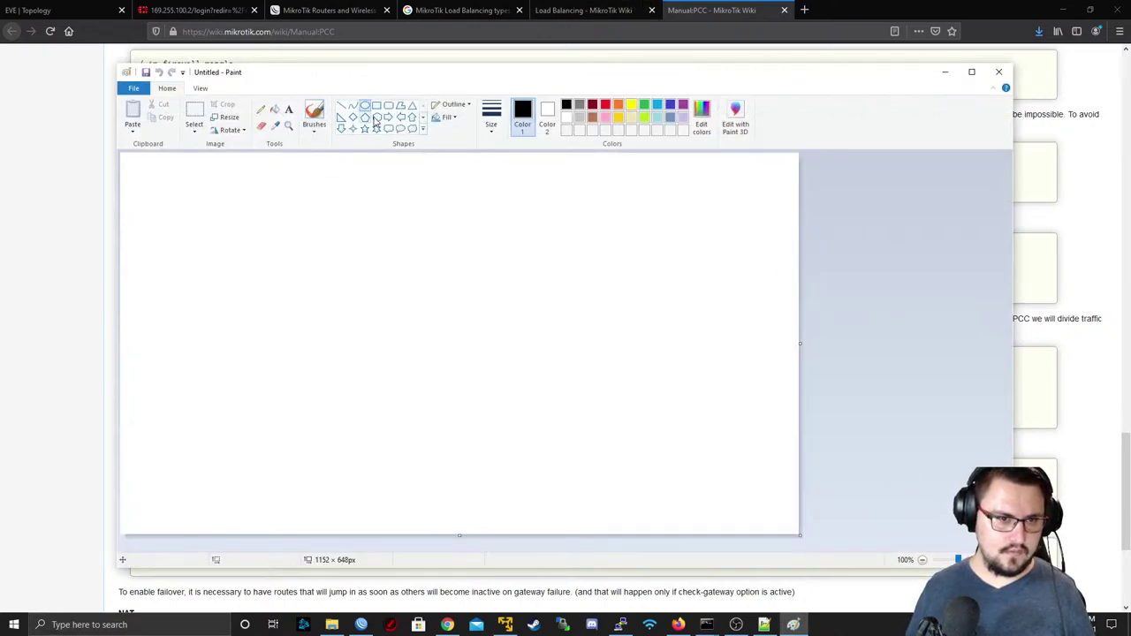
pyautogui.click(376, 105)
pyautogui.moveTo(351, 210); pyautogui.dragTo(439, 400)
pyautogui.click(312, 296)
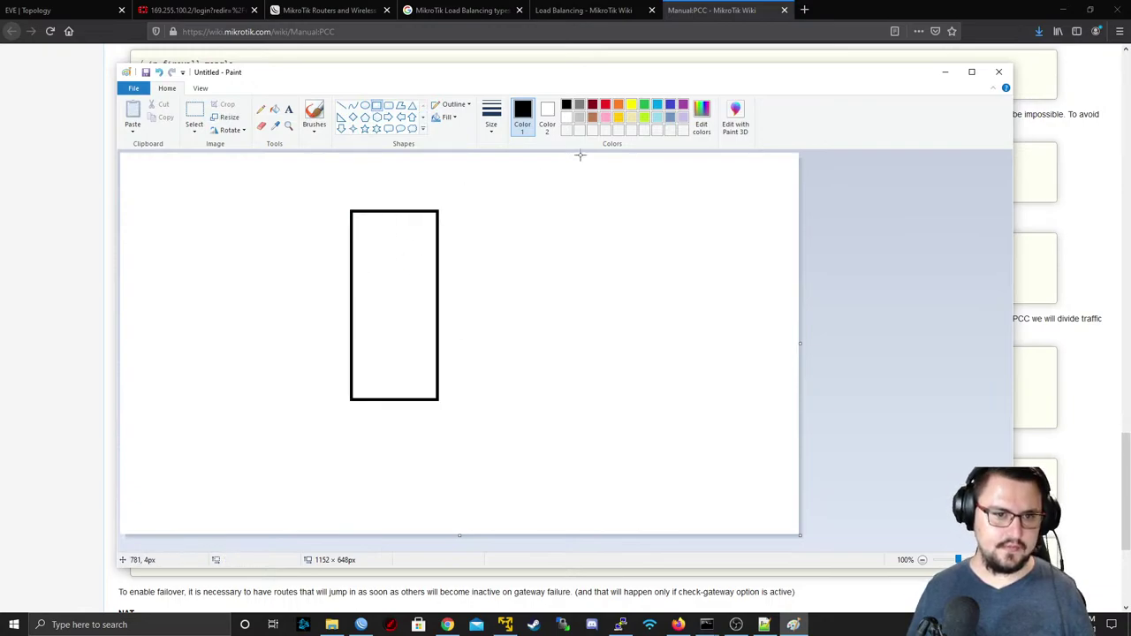
# - Draw four red and dark red lines into the box's left side
pyautogui.click(341, 106)
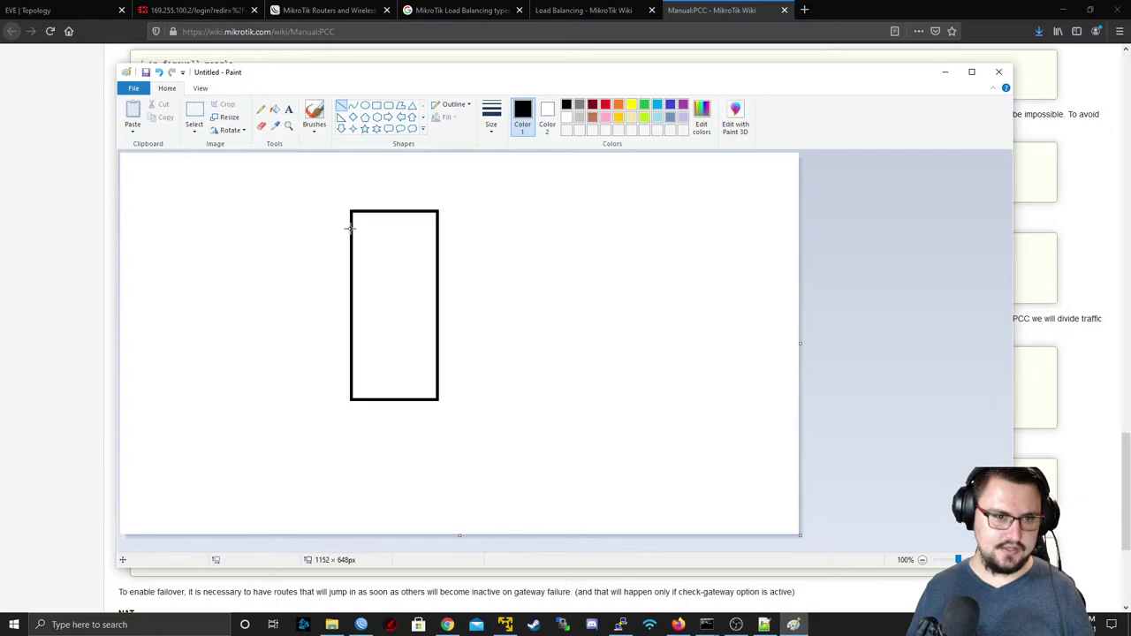
pyautogui.click(605, 104)
pyautogui.moveTo(246, 245); pyautogui.dragTo(351, 245)
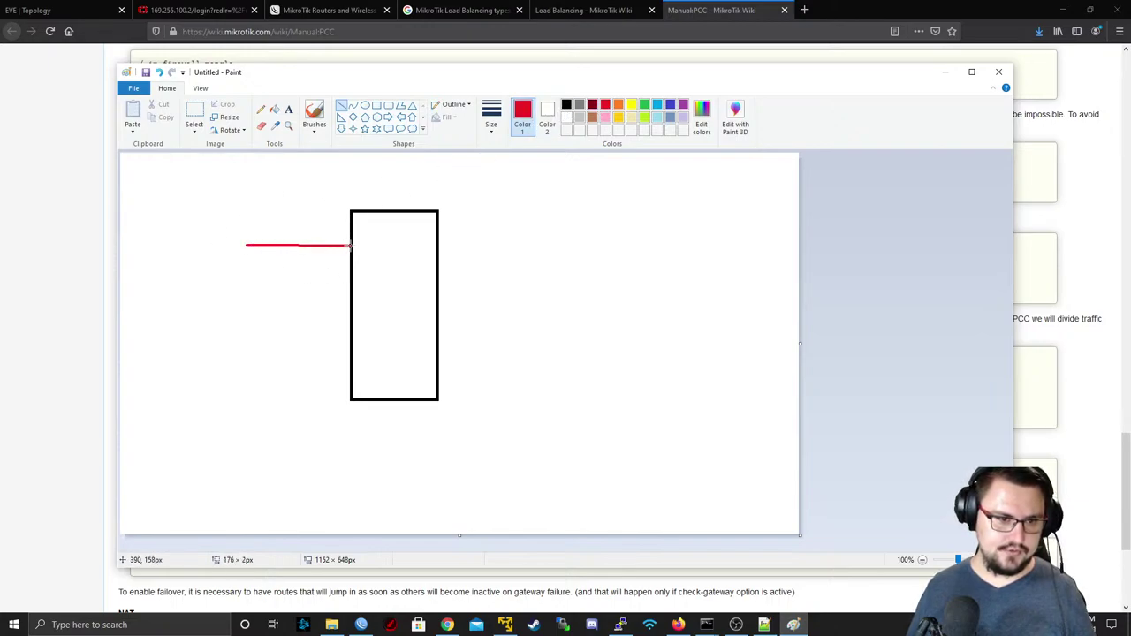
pyautogui.moveTo(237, 309); pyautogui.dragTo(350, 305)
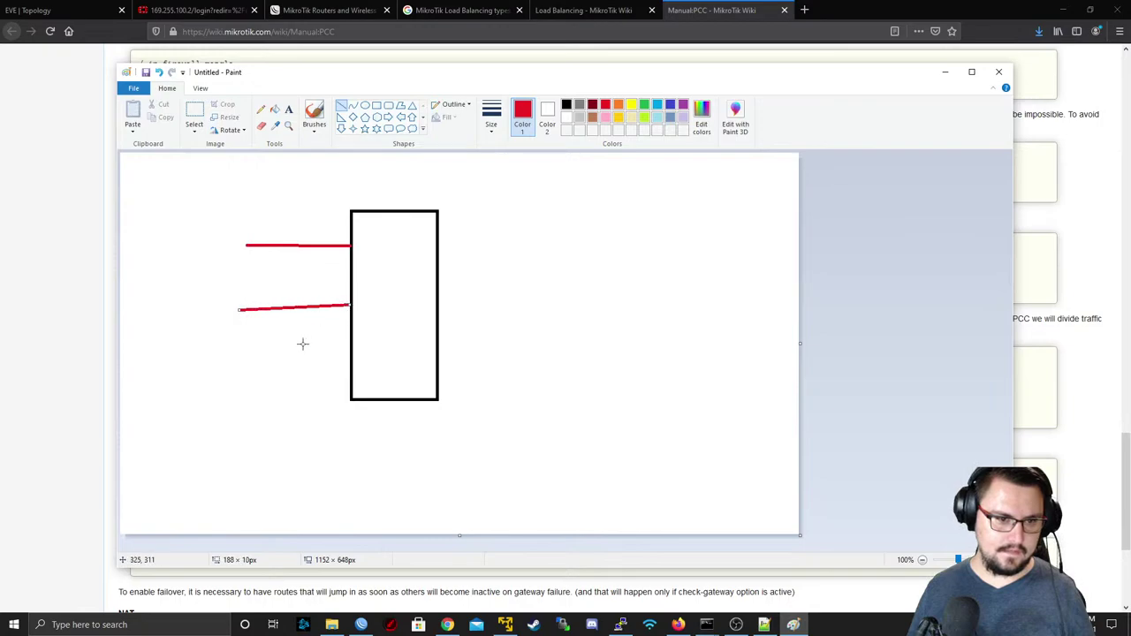
pyautogui.click(592, 104)
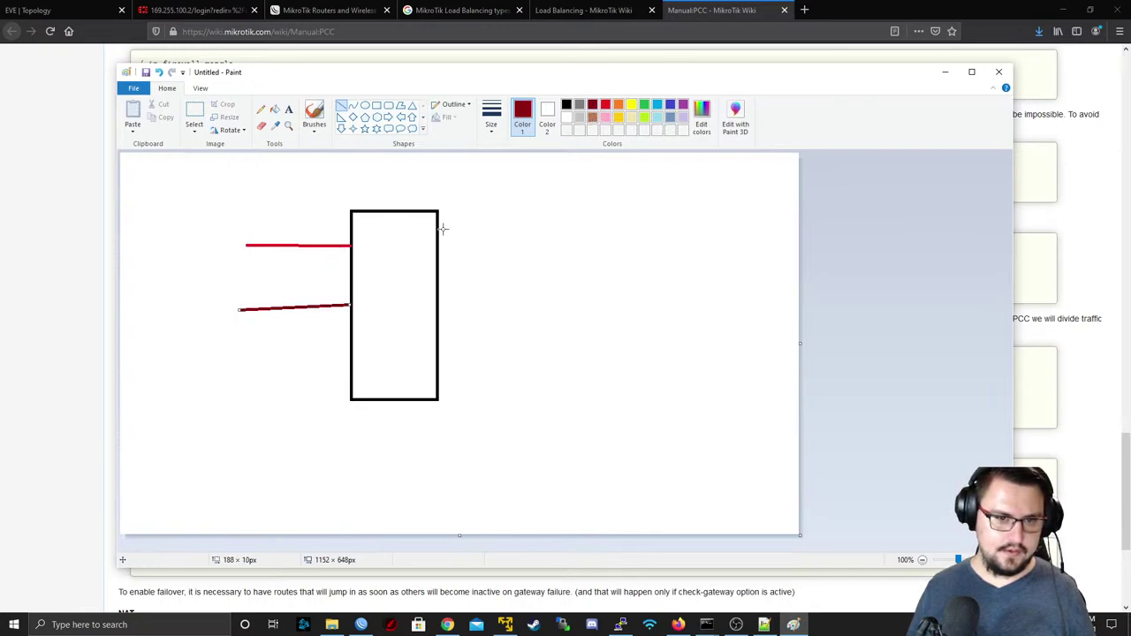
pyautogui.moveTo(239, 348)
pyautogui.mouseDown()
pyautogui.moveTo(372, 336)
pyautogui.moveTo(350, 346)
pyautogui.mouseUp()
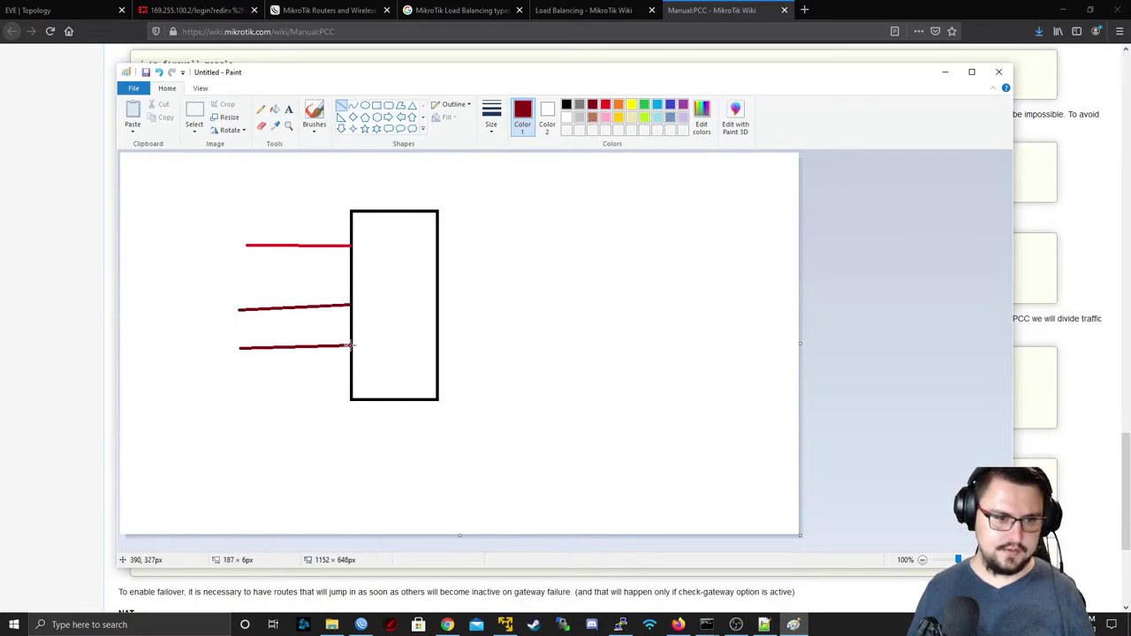
pyautogui.click(606, 105)
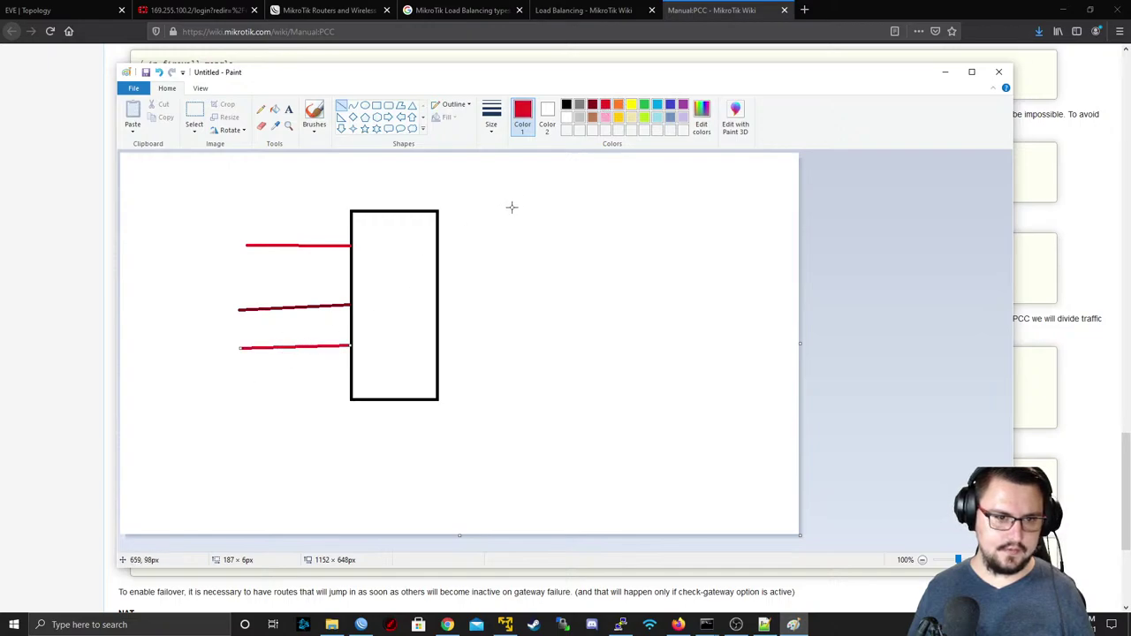
pyautogui.moveTo(236, 396); pyautogui.dragTo(347, 388)
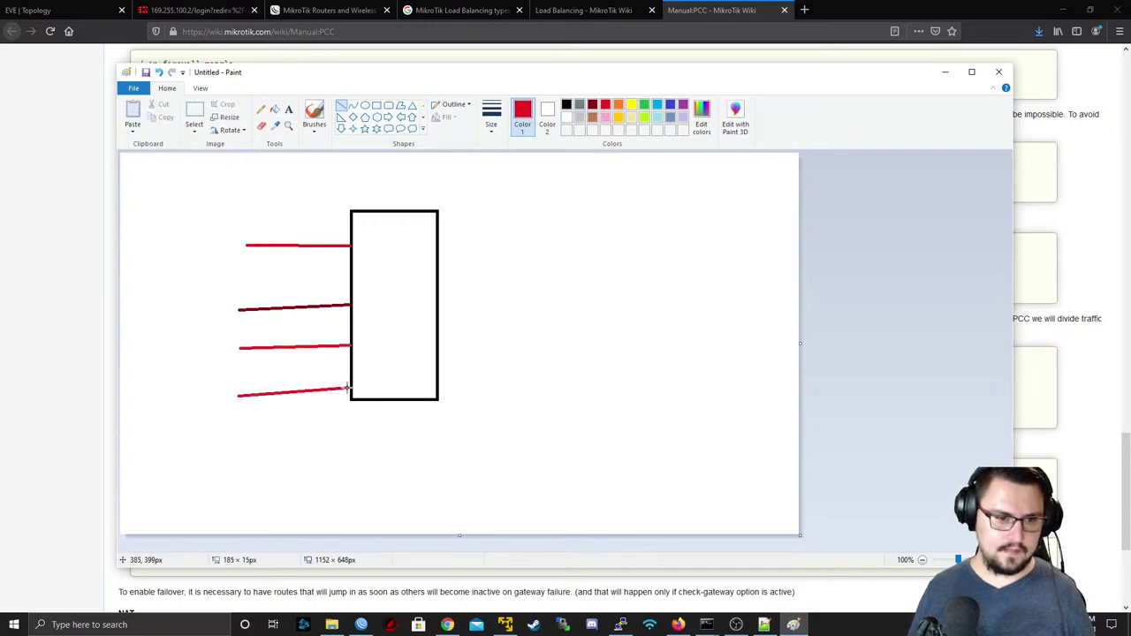
pyautogui.click(592, 105)
# - Add two blue lines into the box's upper and lower left side
pyautogui.moveTo(237, 271); pyautogui.dragTo(350, 271)
pyautogui.click(656, 104)
pyautogui.click(669, 105)
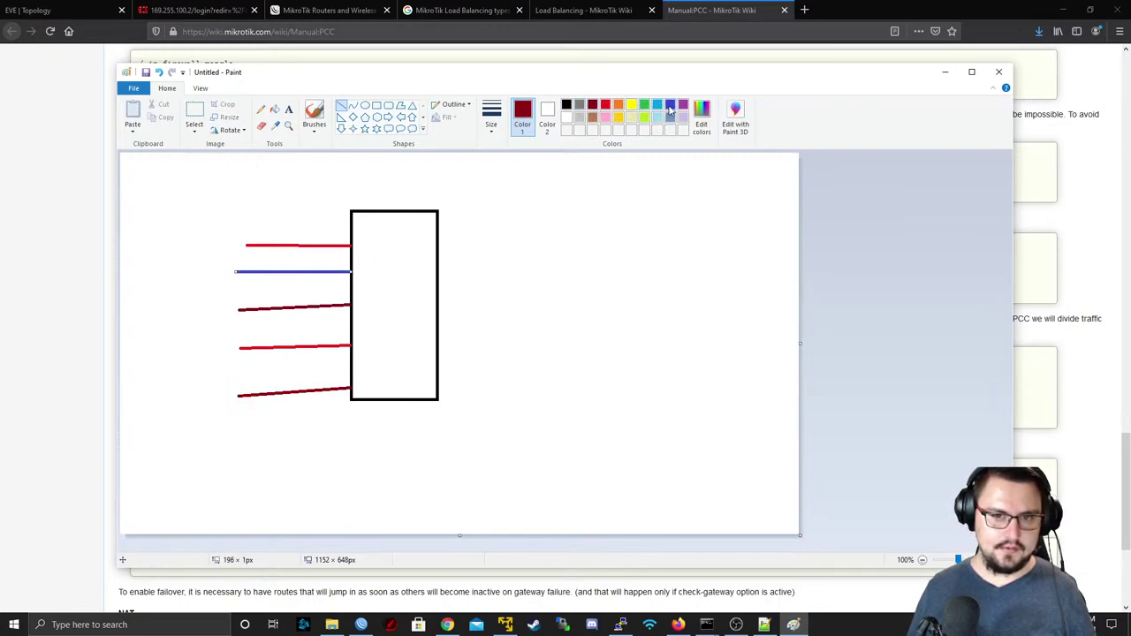
pyautogui.moveTo(242, 375); pyautogui.dragTo(351, 369)
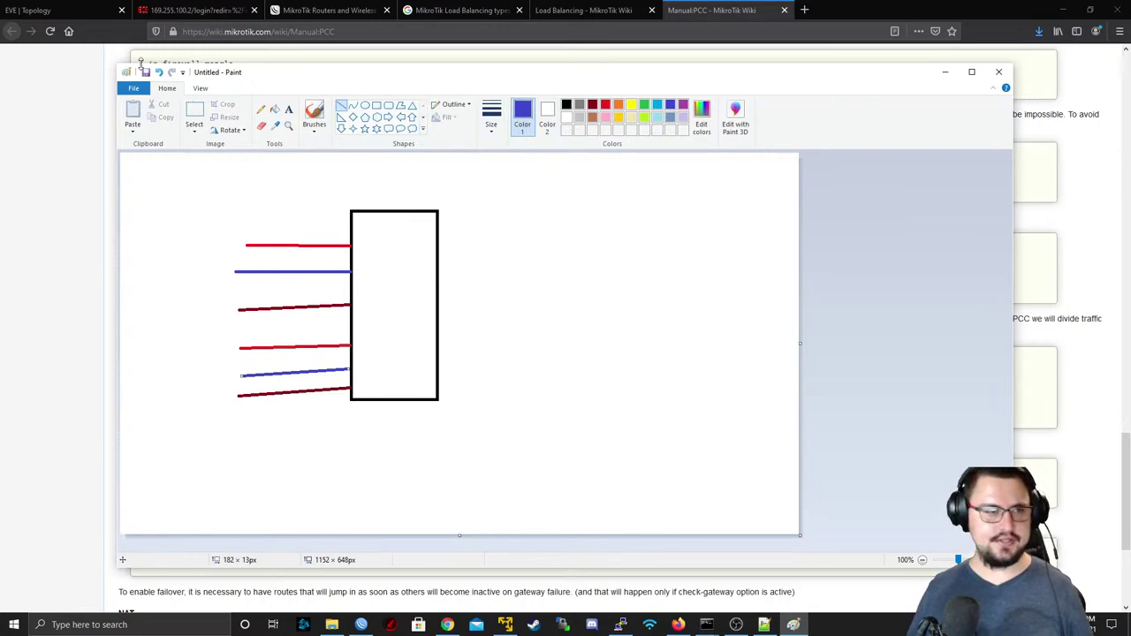
pyautogui.hotkey('alt', 'Tab')
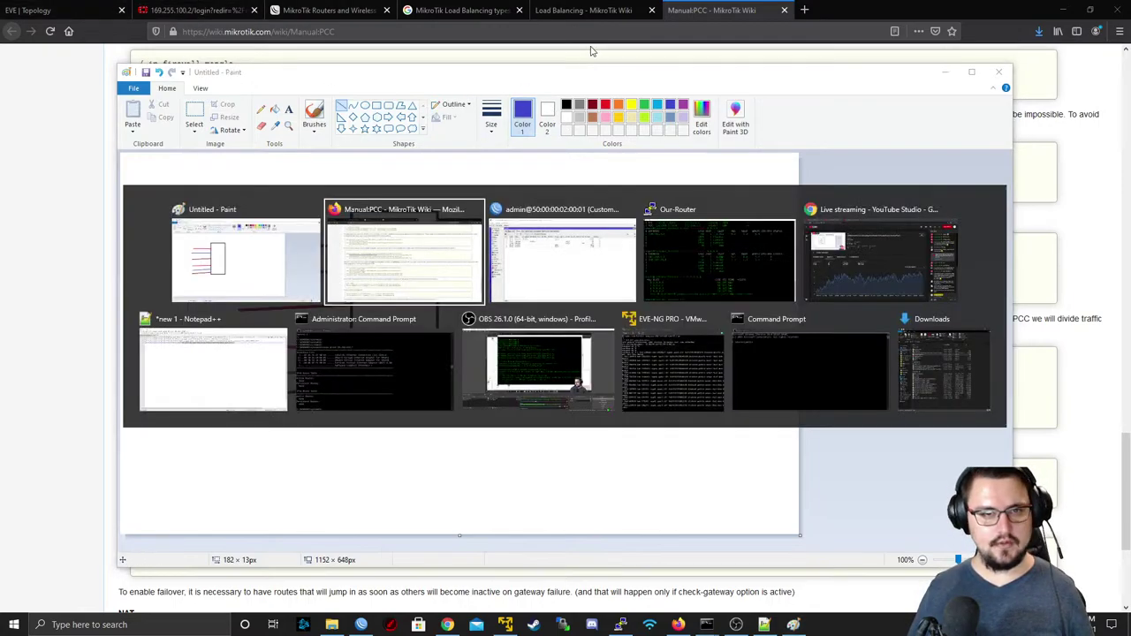
pyautogui.hotkey('alt', 'Tab')
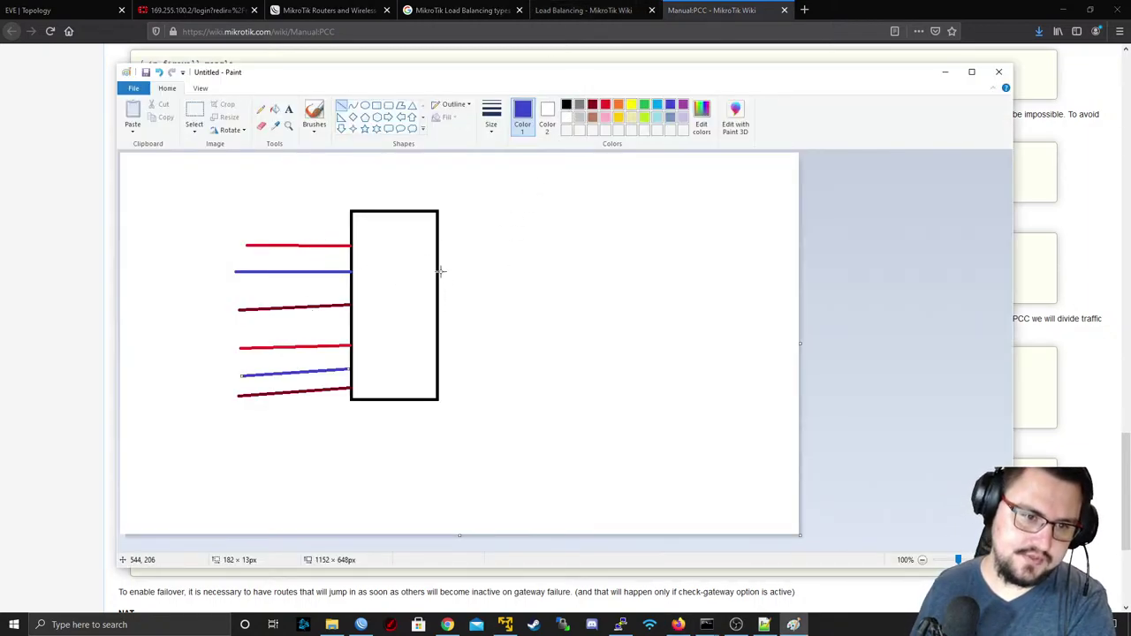
pyautogui.click(492, 117)
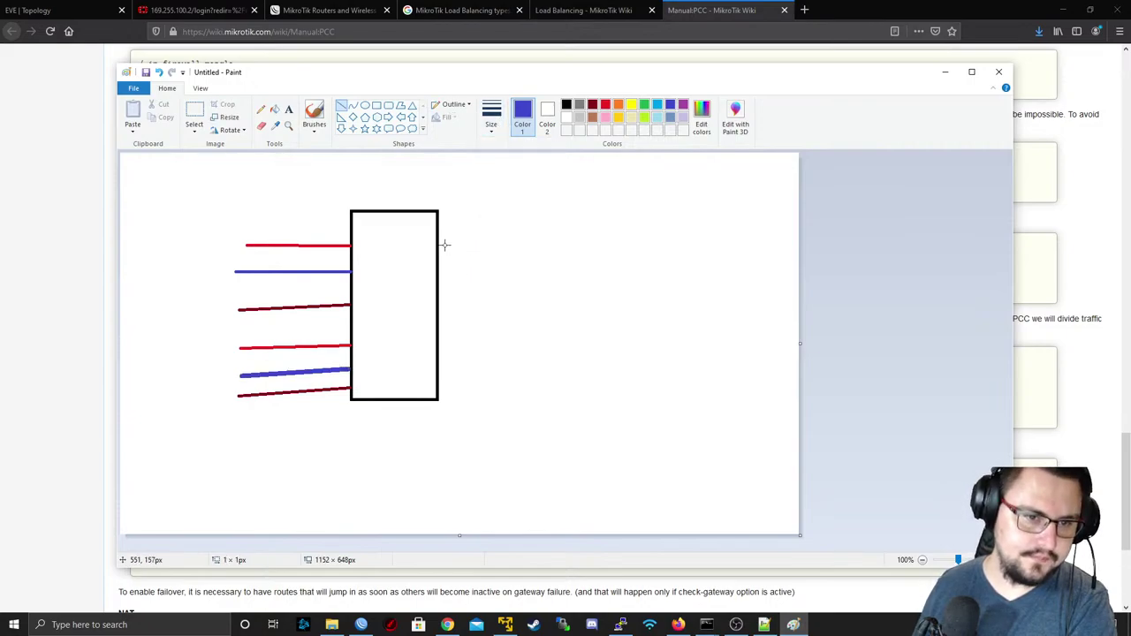
# - Draw thick blue lines leaving the box's upper right side
pyautogui.moveTo(444, 246); pyautogui.dragTo(622, 245)
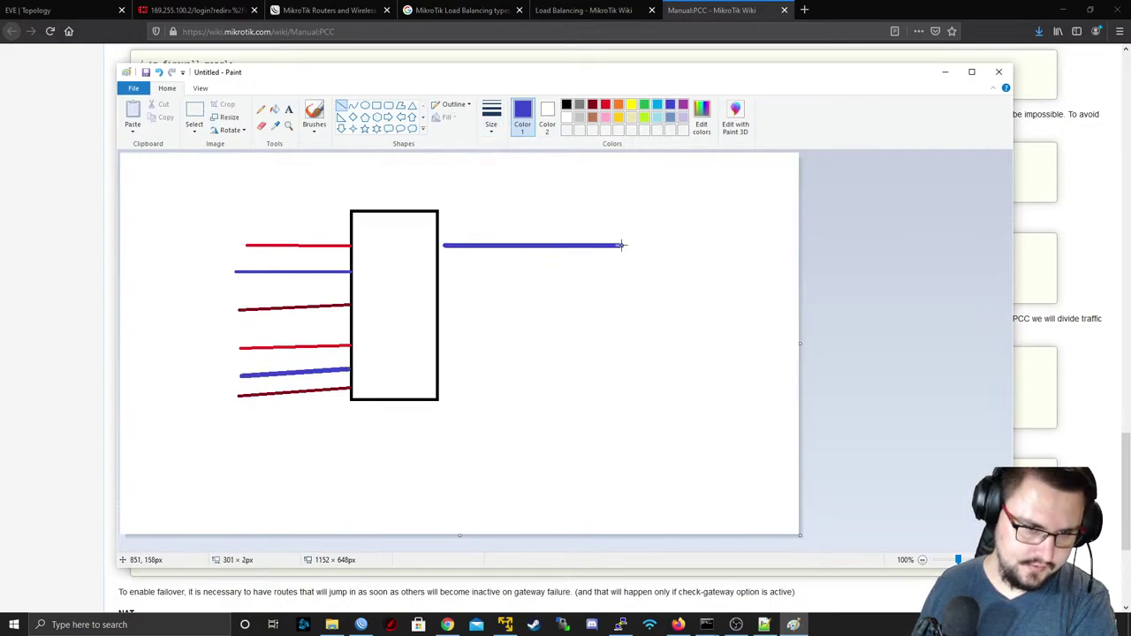
pyautogui.moveTo(443, 247)
pyautogui.mouseDown()
pyautogui.moveTo(451, 234)
pyautogui.moveTo(439, 244)
pyautogui.moveTo(617, 251)
pyautogui.mouseUp()
pyautogui.click(444, 266)
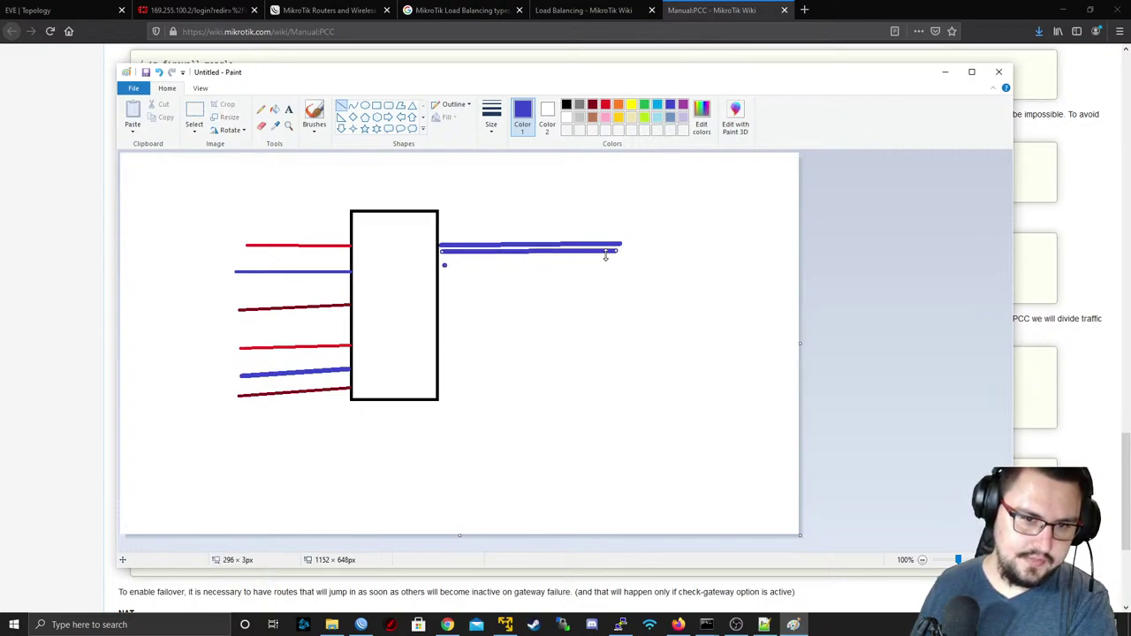
pyautogui.moveTo(444, 265); pyautogui.dragTo(610, 265)
pyautogui.moveTo(437, 259); pyautogui.dragTo(606, 273)
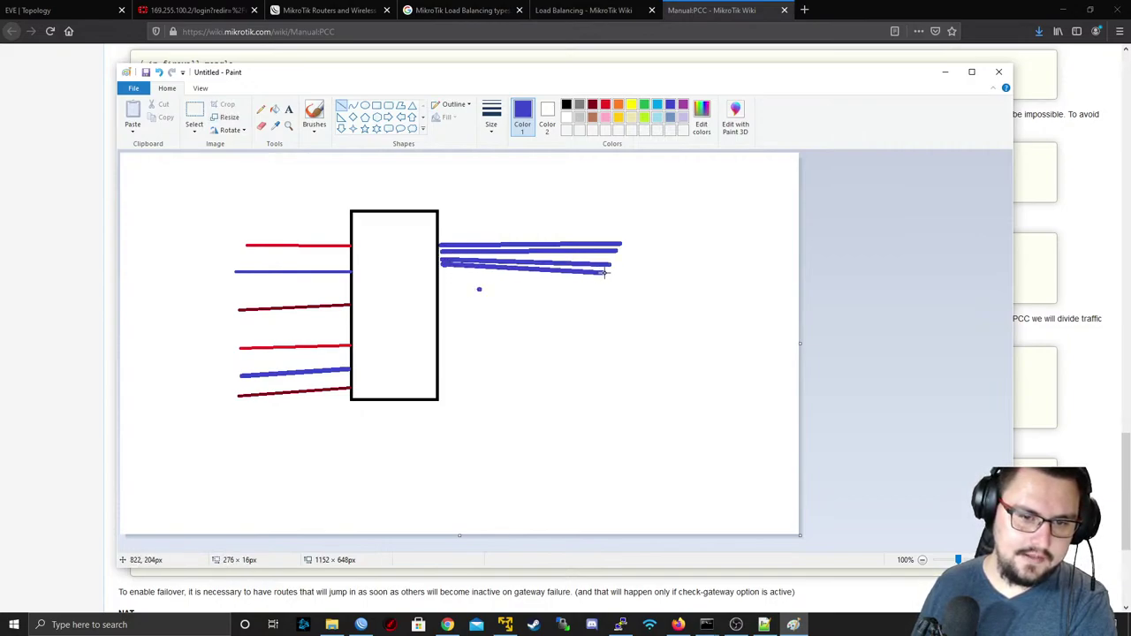
pyautogui.click(613, 261)
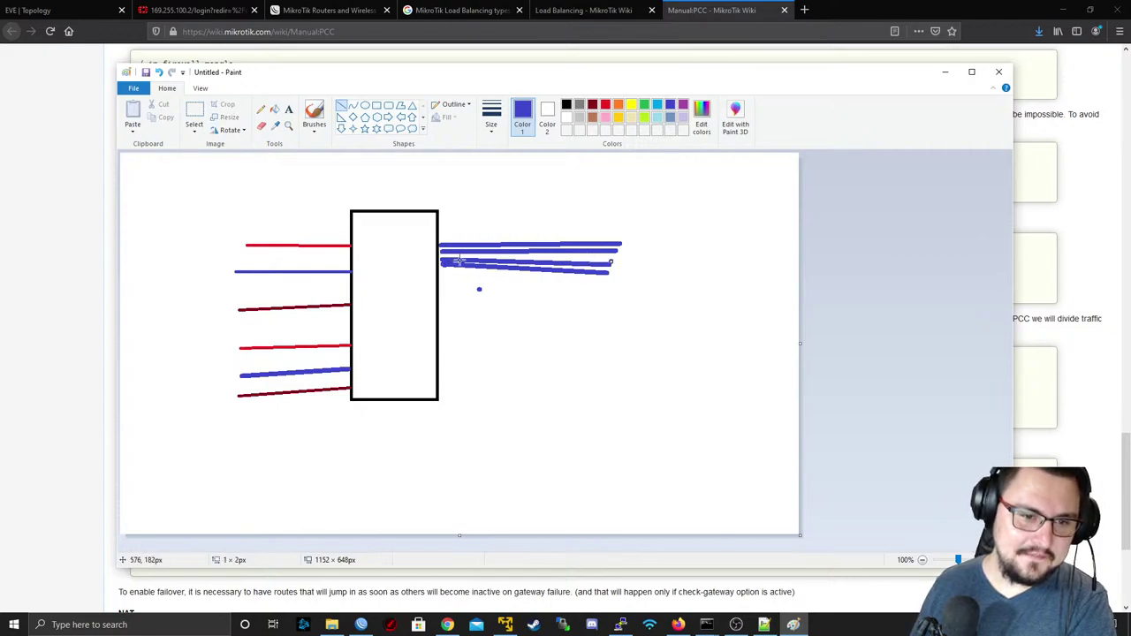
pyautogui.moveTo(441, 258); pyautogui.dragTo(614, 260)
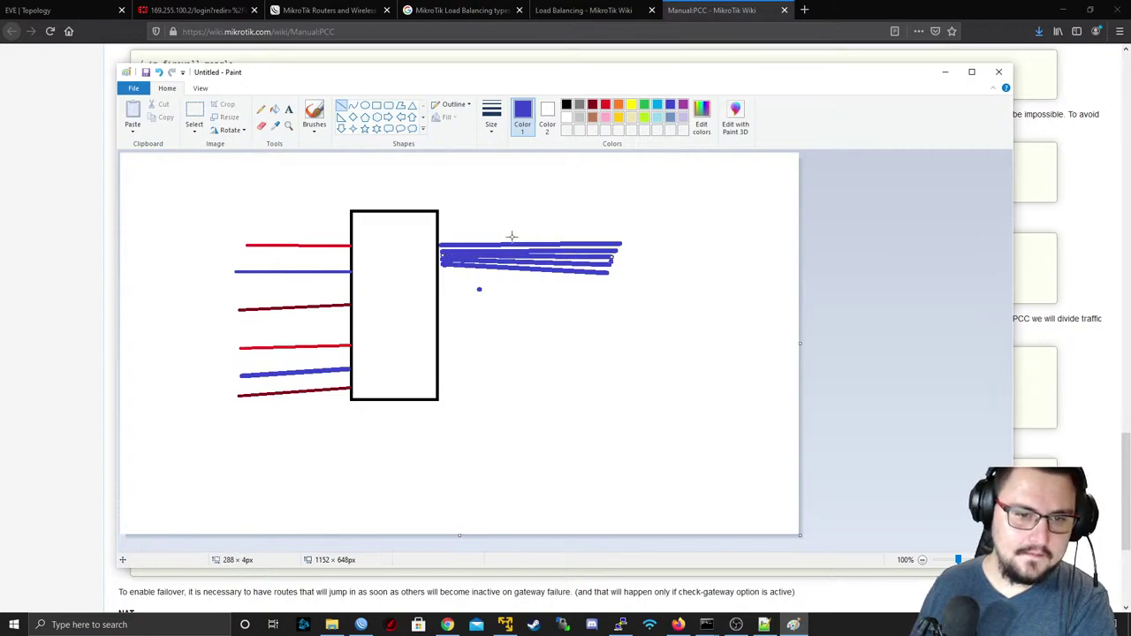
pyautogui.click(594, 105)
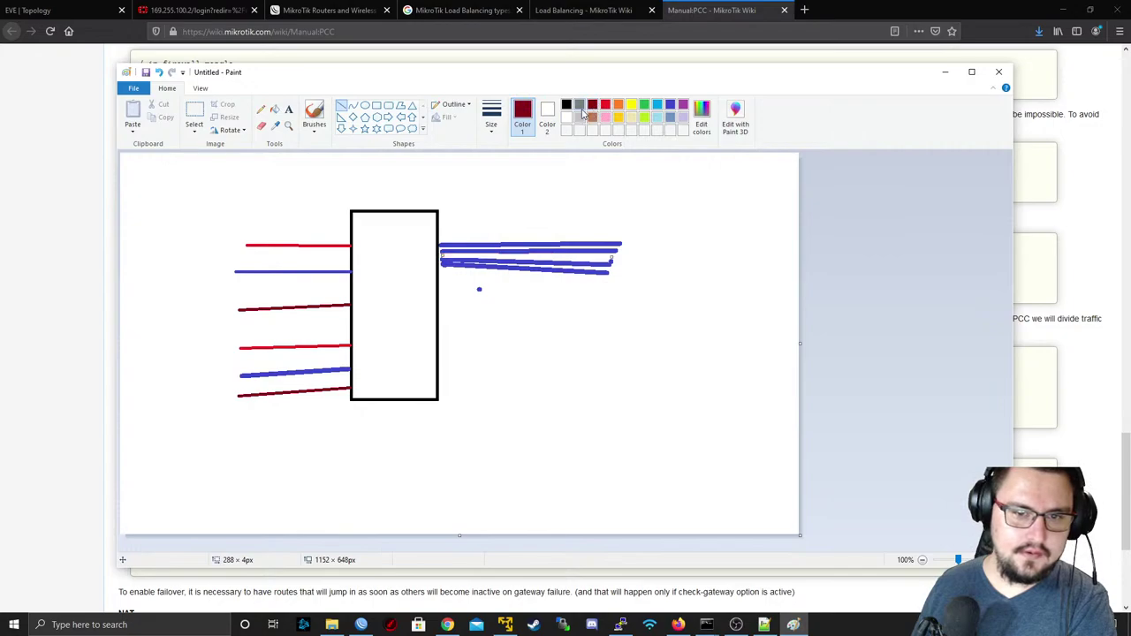
pyautogui.click(671, 106)
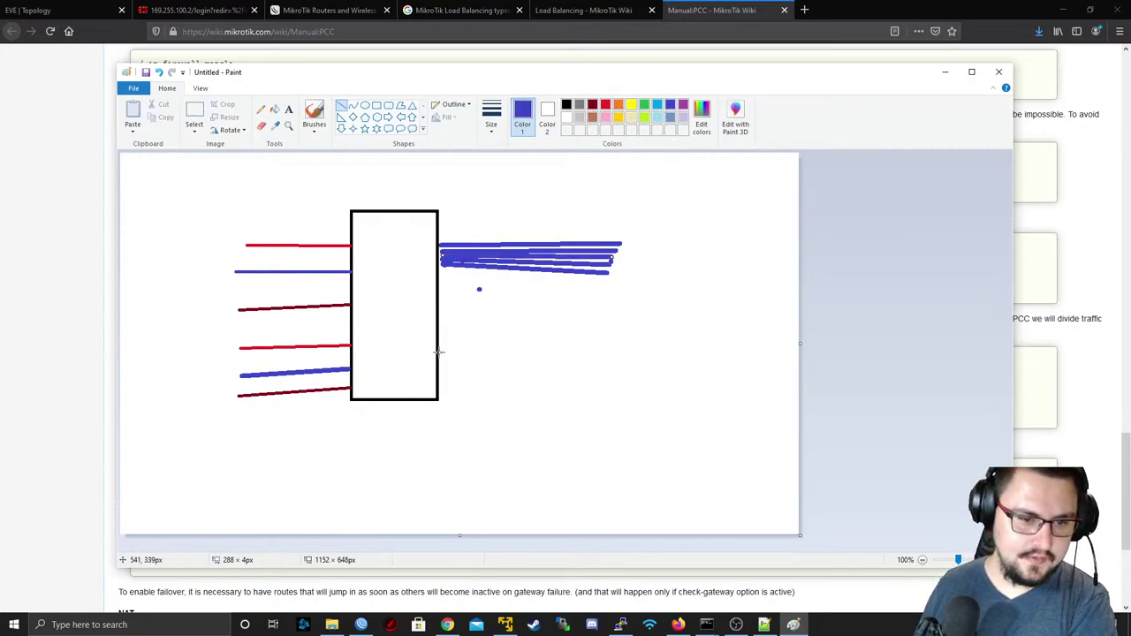
# - Draw dark red lines leaving the box's lower right, then minimize Paint
pyautogui.moveTo(438, 352); pyautogui.dragTo(602, 351)
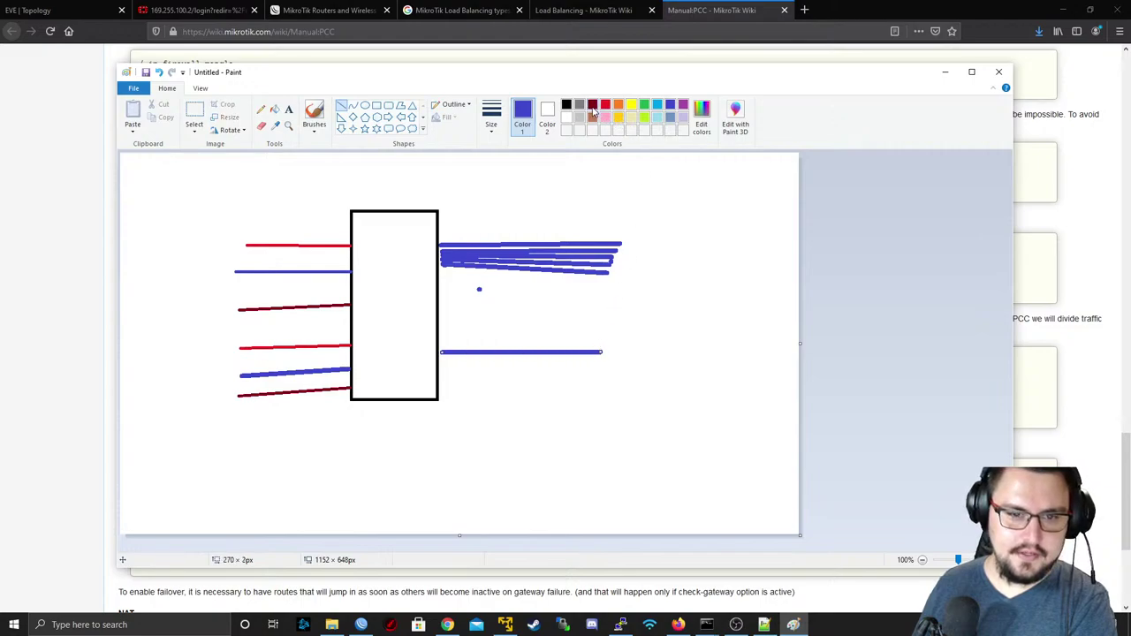
pyautogui.click(593, 105)
pyautogui.moveTo(436, 365); pyautogui.dragTo(598, 365)
pyautogui.moveTo(441, 378); pyautogui.dragTo(606, 378)
pyautogui.moveTo(438, 358); pyautogui.dragTo(592, 358)
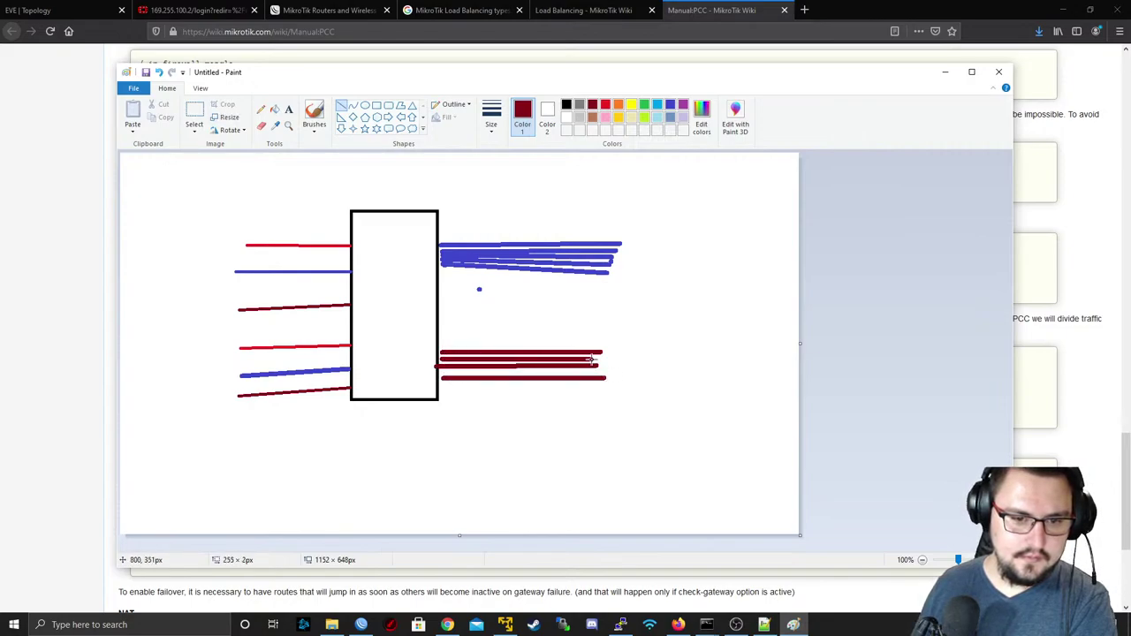
pyautogui.moveTo(441, 373); pyautogui.dragTo(597, 377)
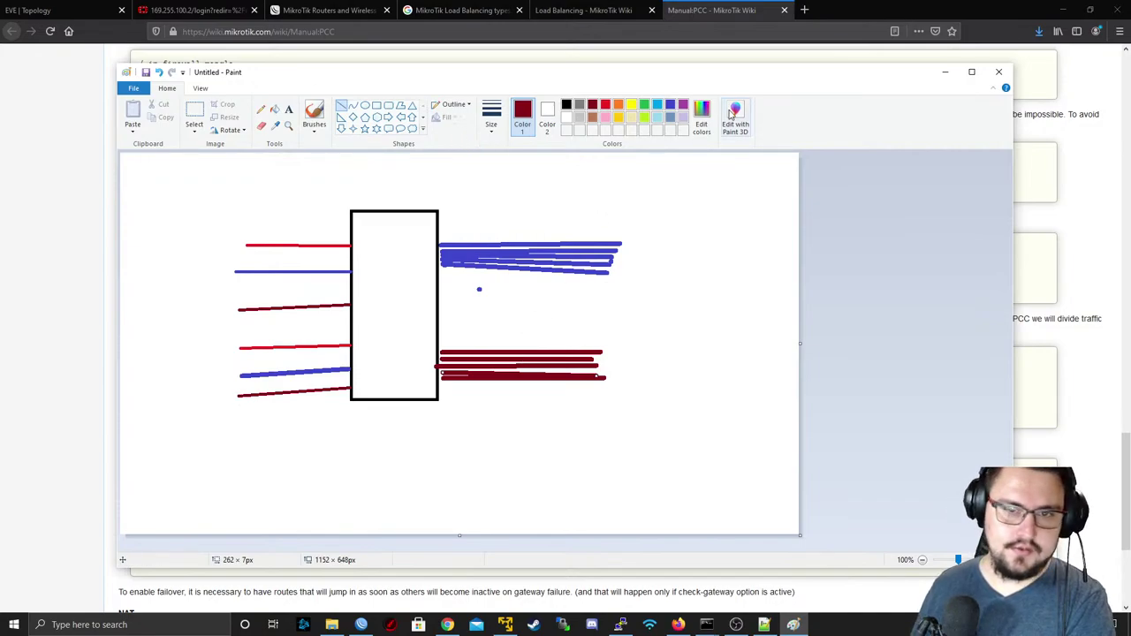
pyautogui.click(945, 72)
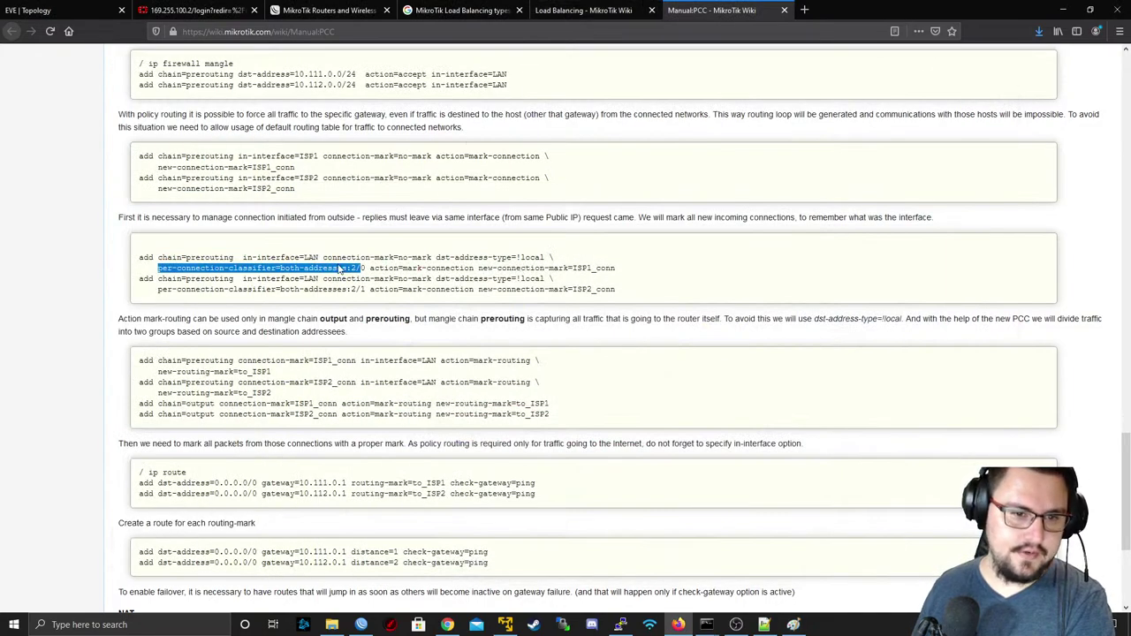
# - Check the first PCC rule on the wiki, then start a new mangle rule in WinBox
pyautogui.moveTo(138, 257); pyautogui.dragTo(536, 270)
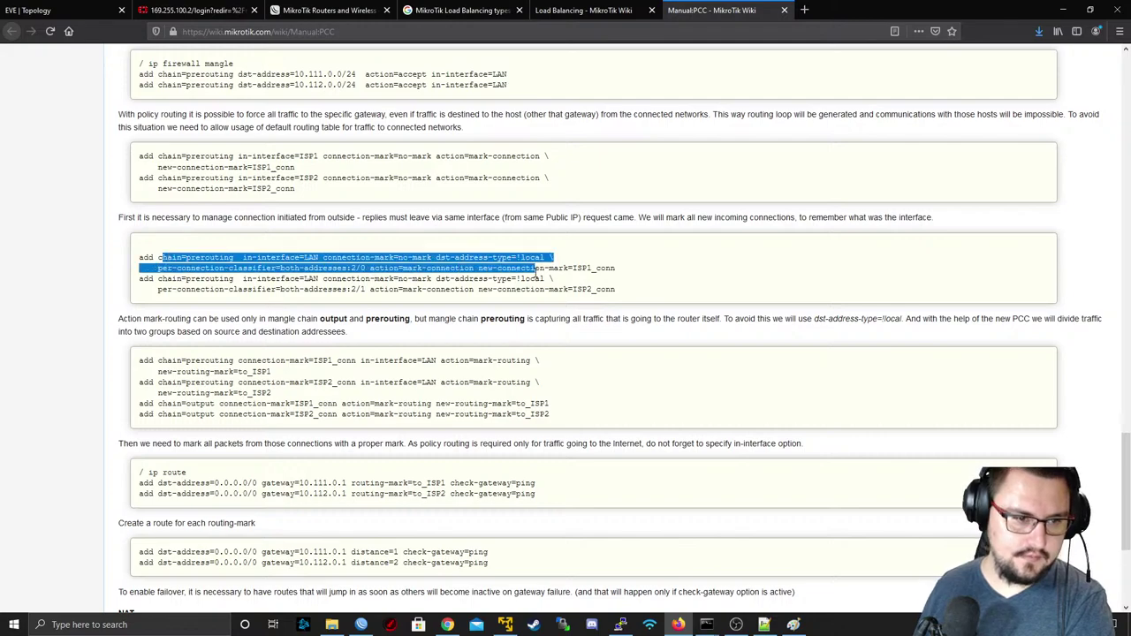
pyautogui.click(548, 398)
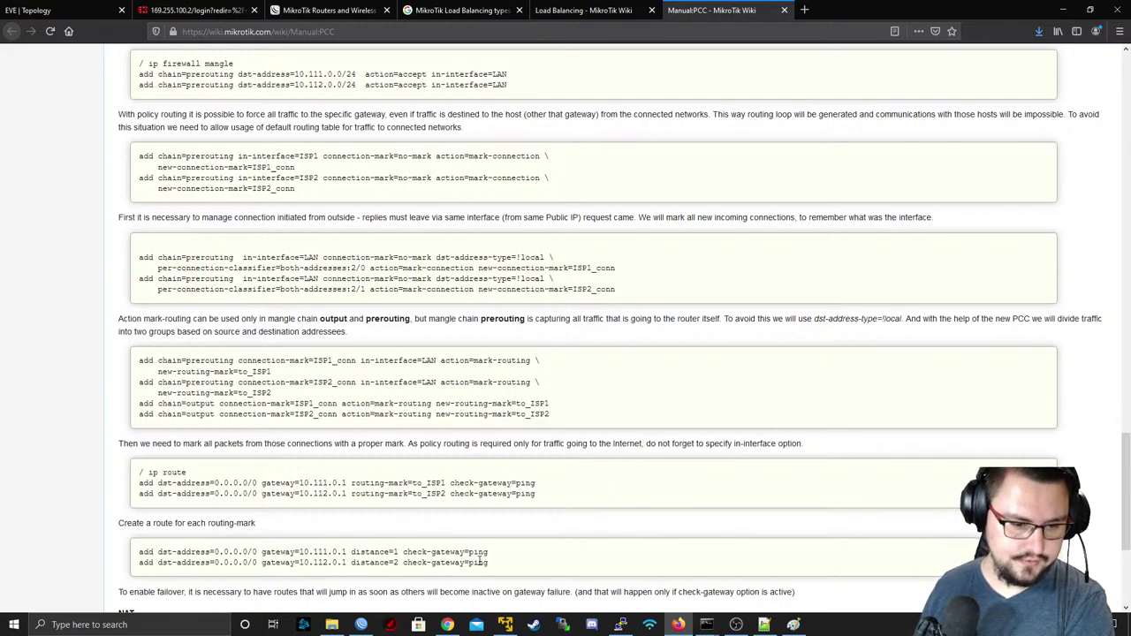
pyautogui.click(362, 625)
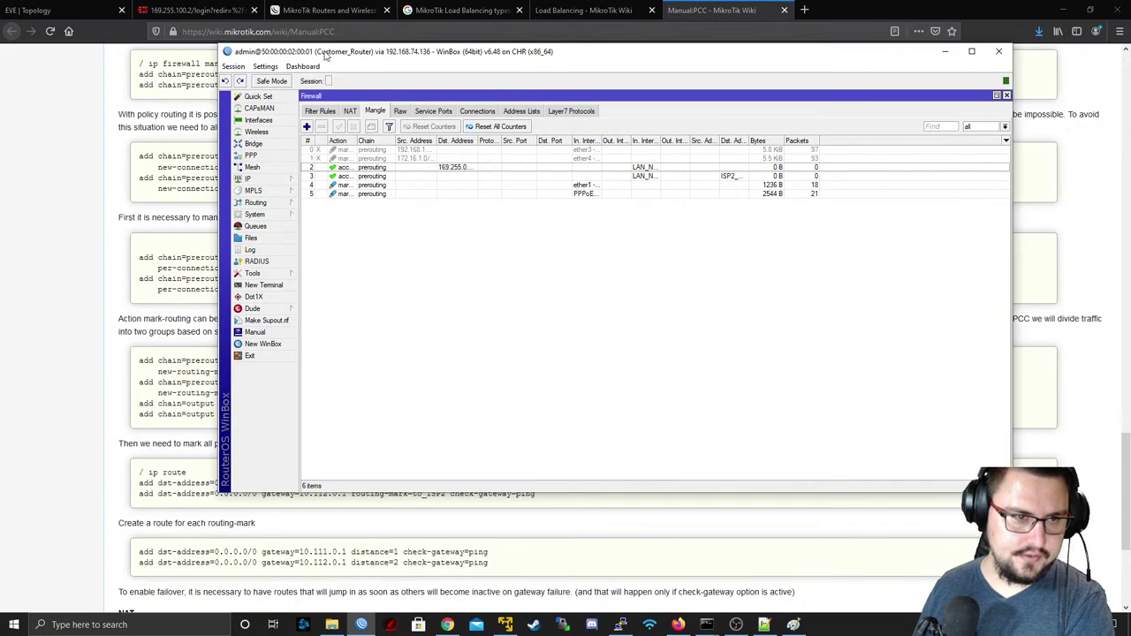
pyautogui.moveTo(325, 56); pyautogui.dragTo(388, 55)
pyautogui.click(417, 150)
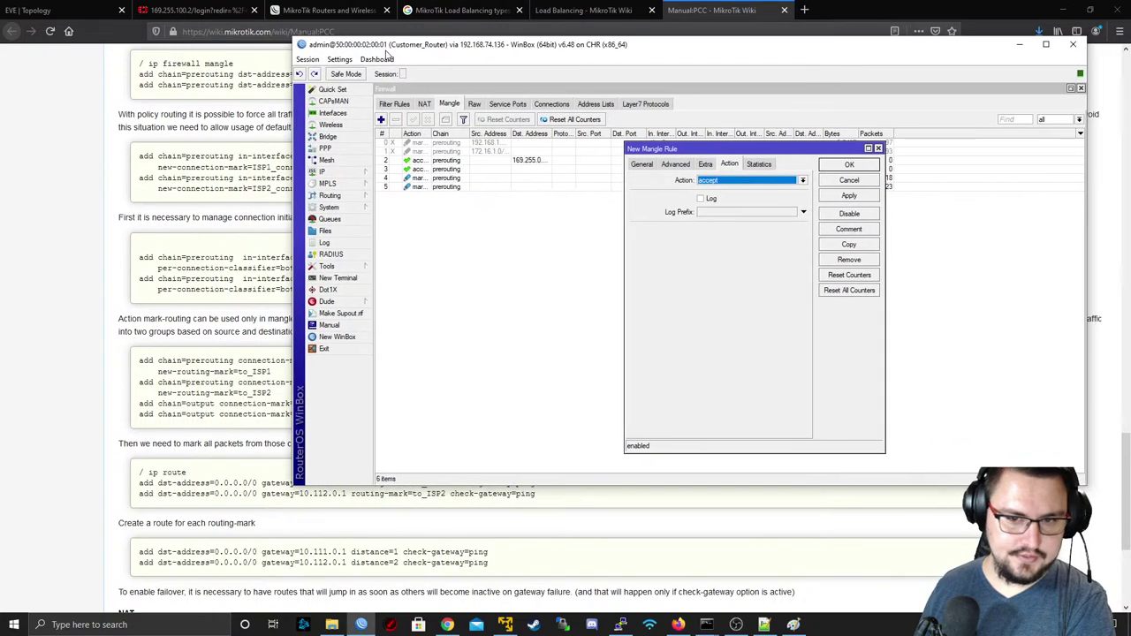
# - Set the new rule's In. Interface List to LAN_NETWORKS and show its Advanced options
pyautogui.click(641, 164)
pyautogui.click(765, 315)
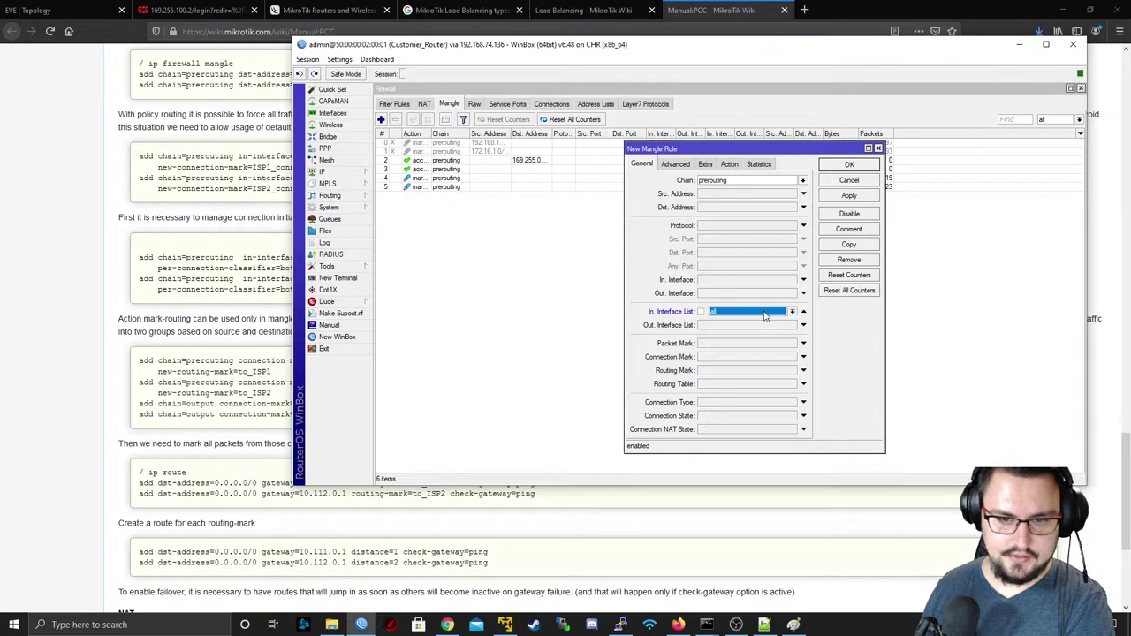
pyautogui.click(764, 314)
pyautogui.click(742, 320)
pyautogui.moveTo(489, 45); pyautogui.dragTo(383, 75)
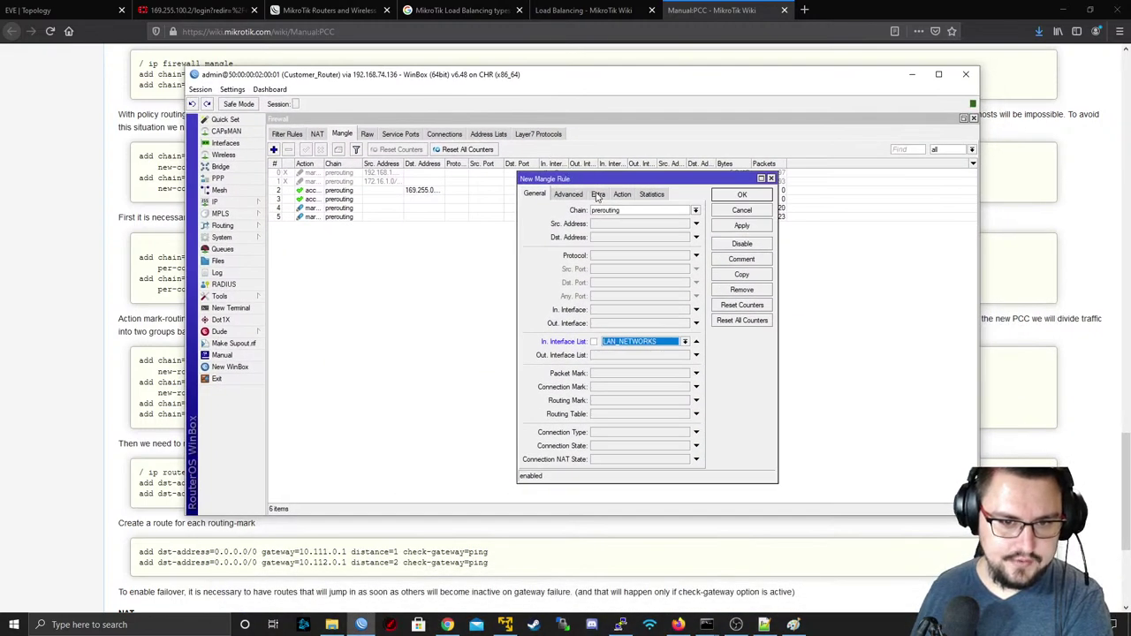
pyautogui.click(597, 194)
pyautogui.click(573, 196)
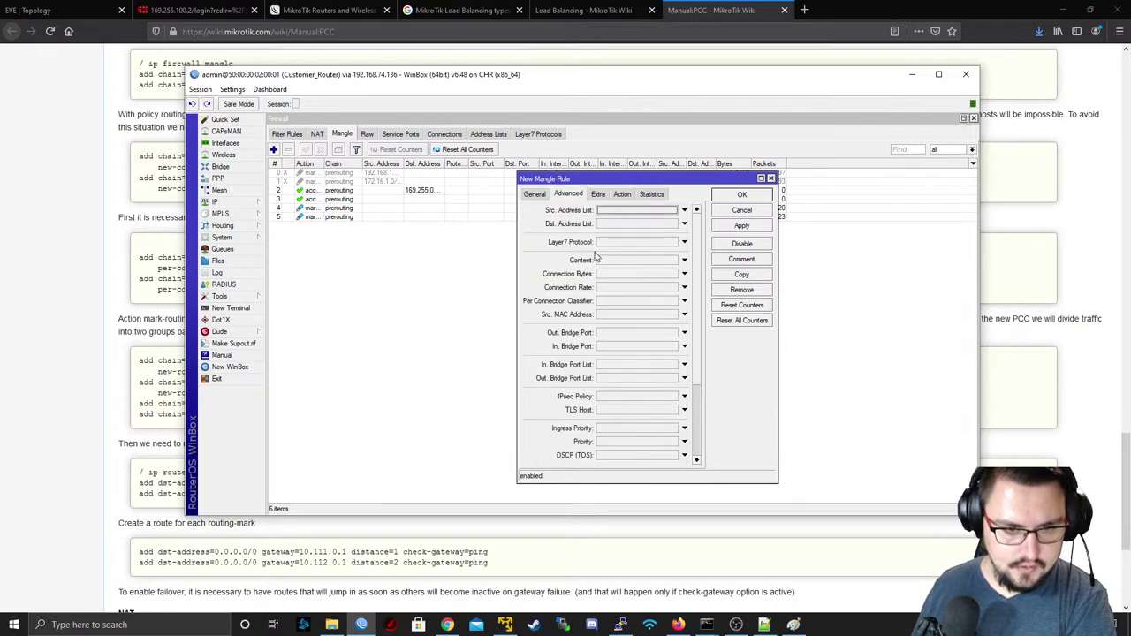
# - Turn on the per-connection classifier using 'both addresses' with value 2/0
pyautogui.click(611, 302)
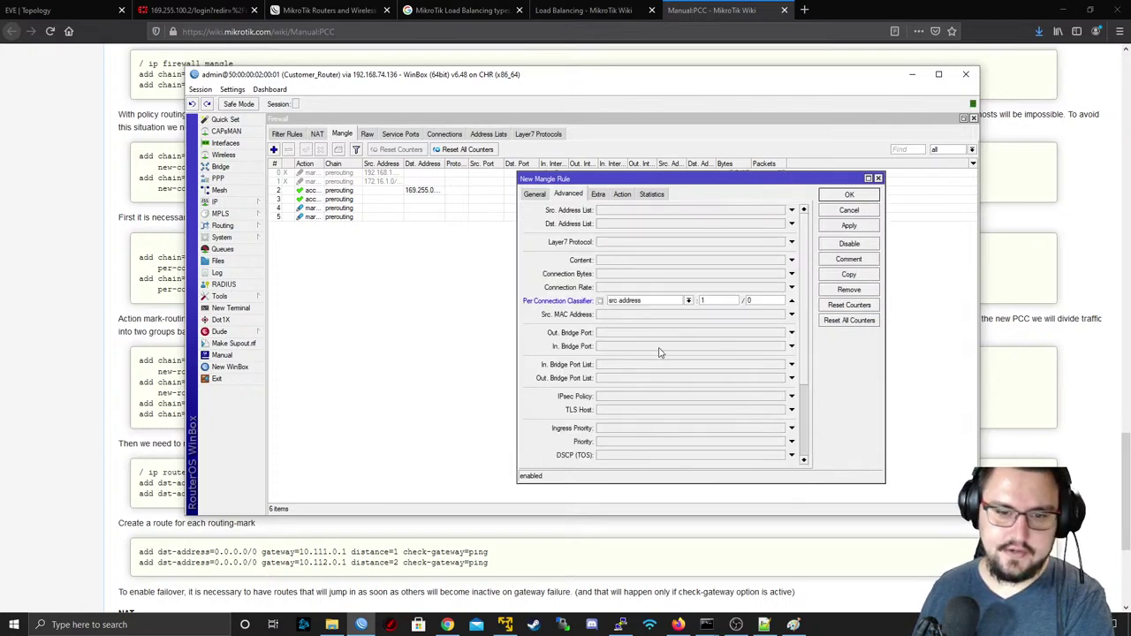
pyautogui.click(619, 301)
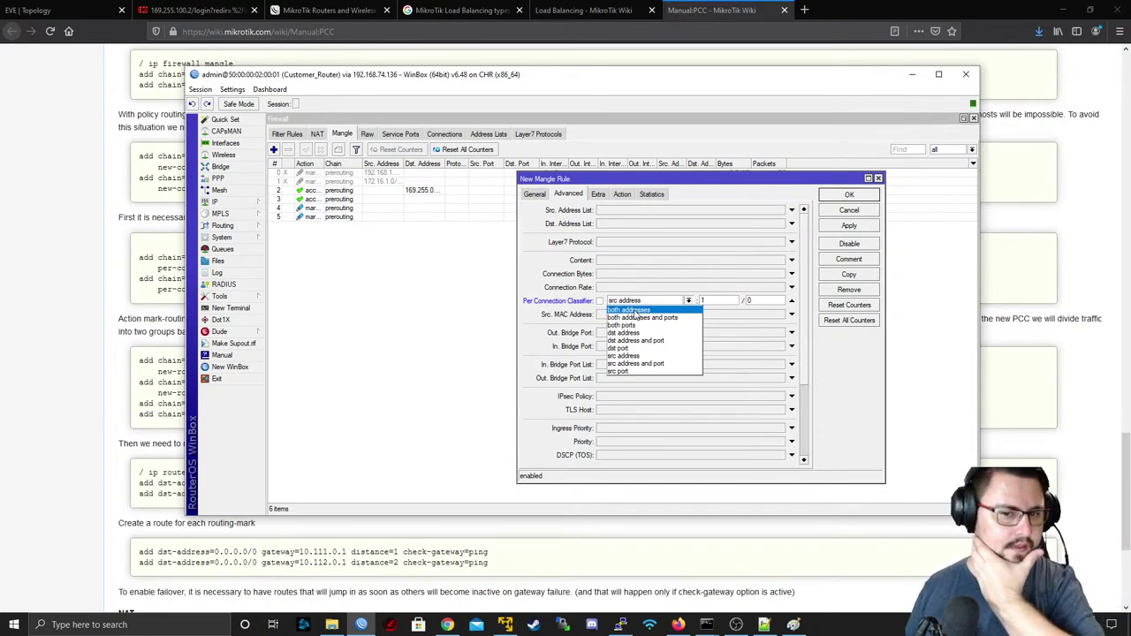
pyautogui.click(629, 310)
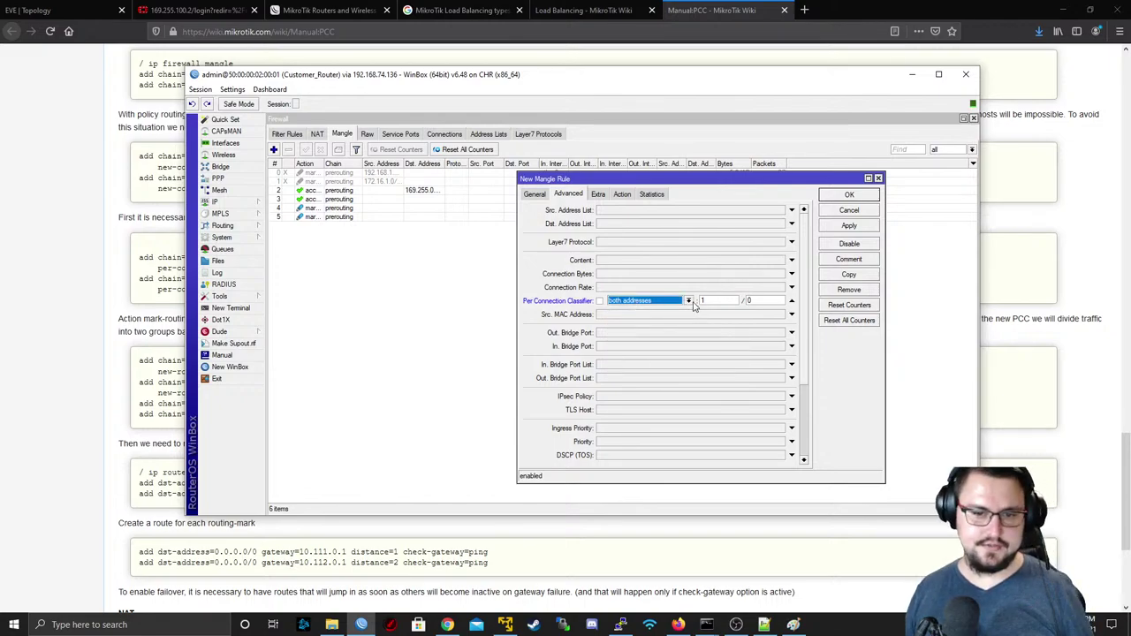
pyautogui.press('Tab')
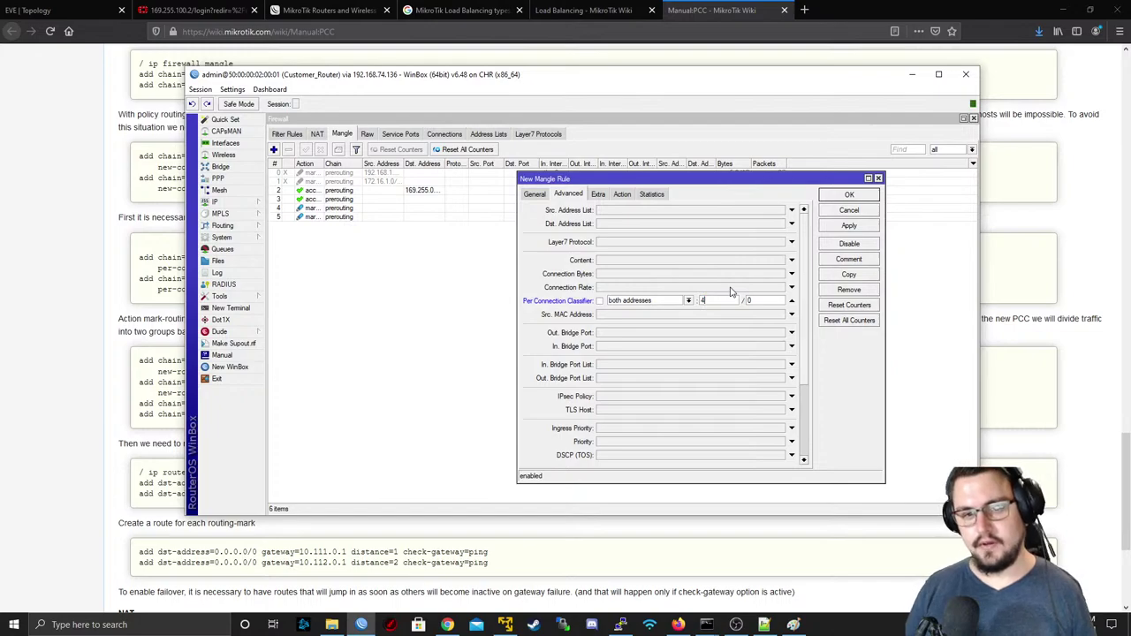
pyautogui.press('BackSpace')
pyautogui.write('2')
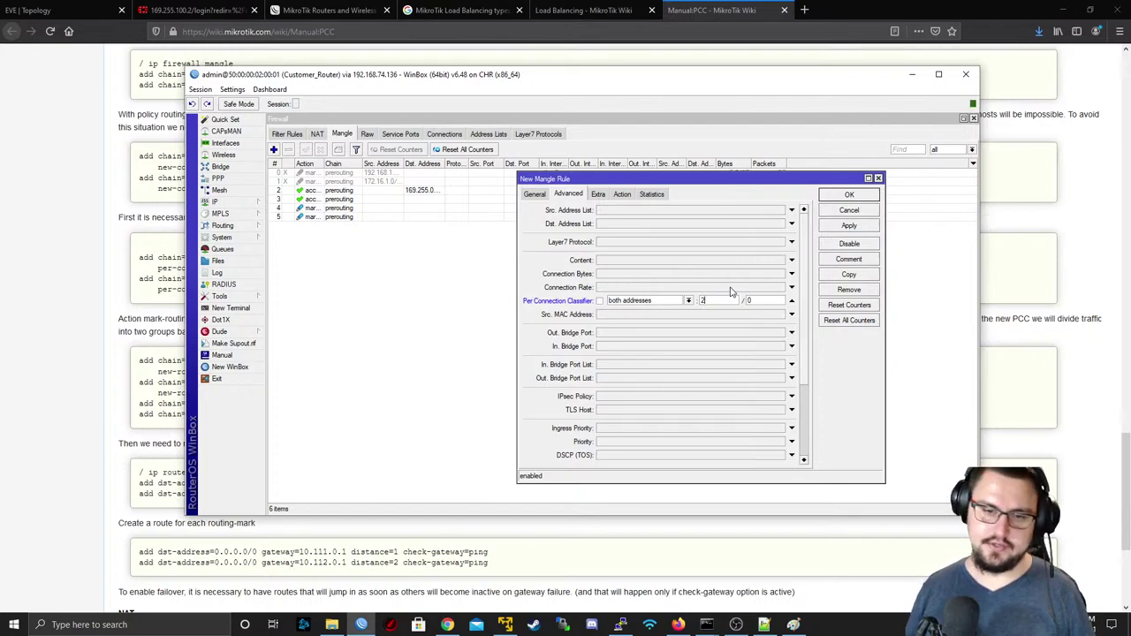
pyautogui.doubleClick(714, 299)
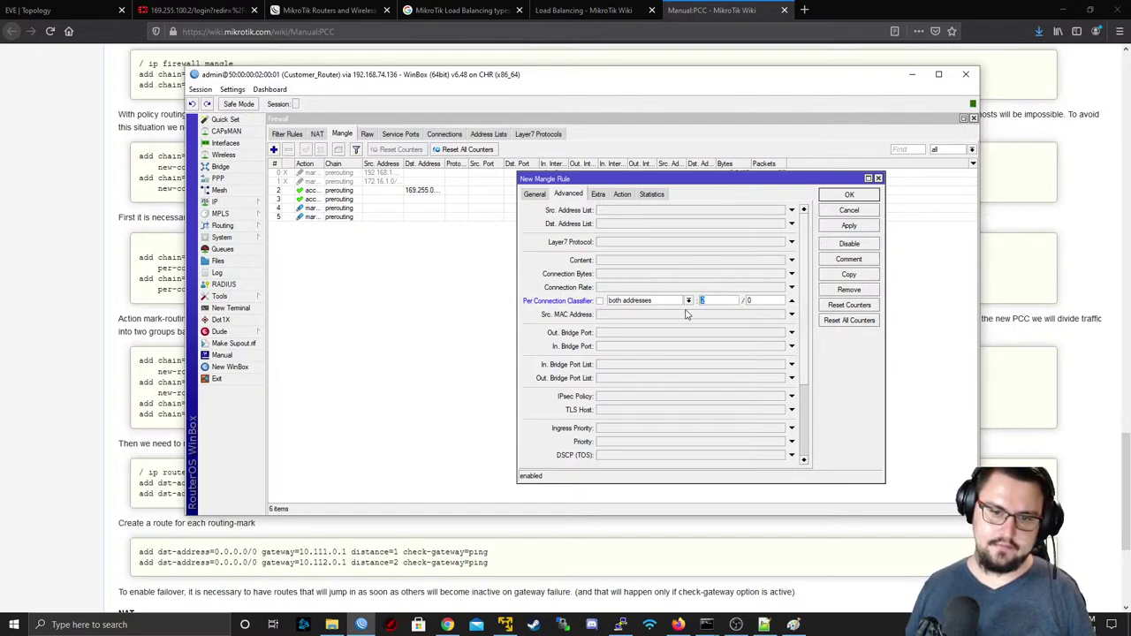
pyautogui.write('1')
pyautogui.doubleClick(709, 299)
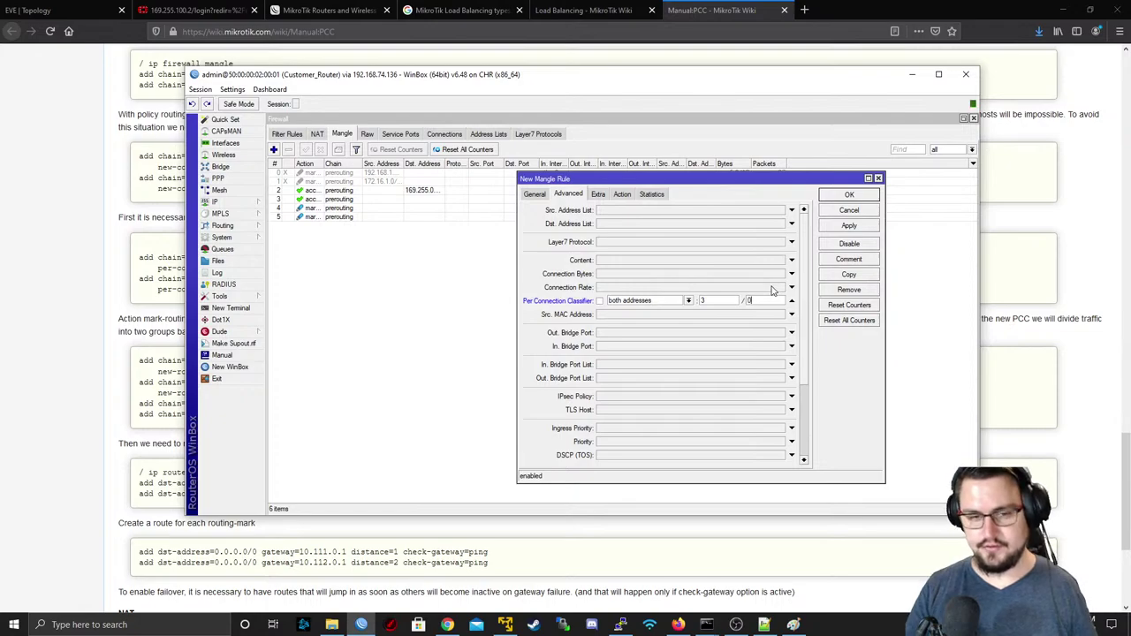
pyautogui.press('BackSpace')
pyautogui.write('2')
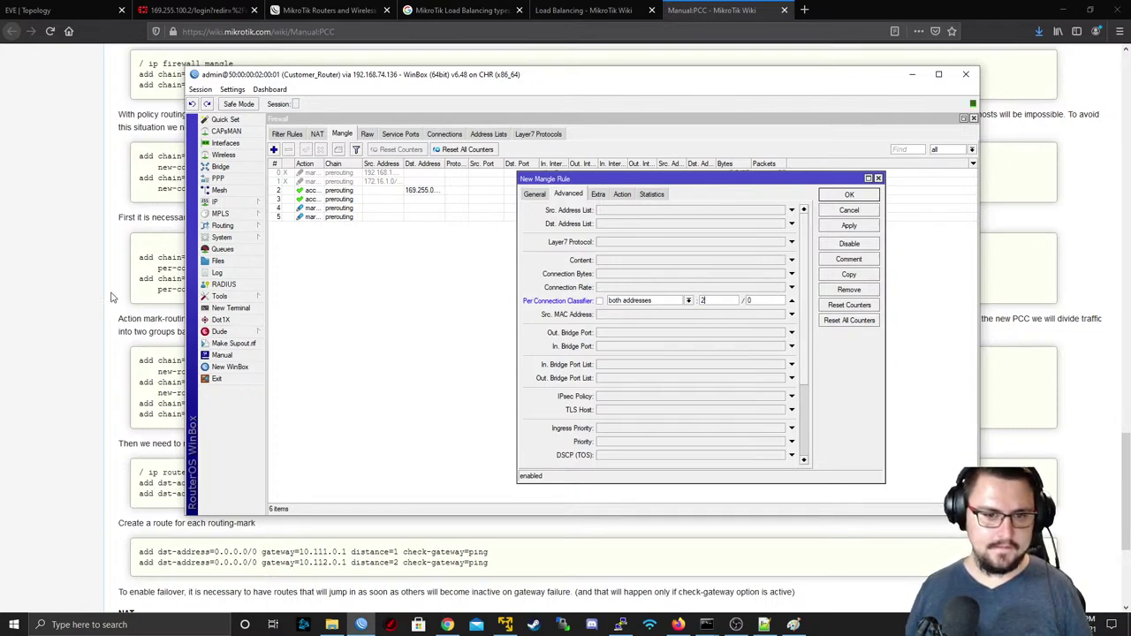
pyautogui.click(599, 194)
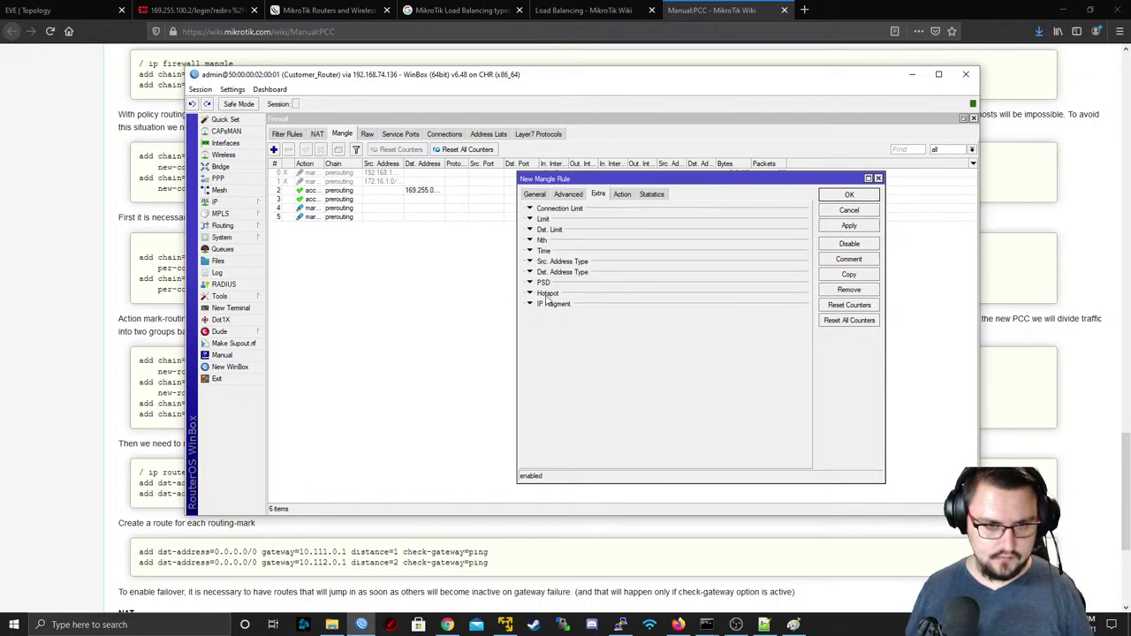
# - Match only destinations whose address type is not local (inverted 'local')
pyautogui.click(531, 263)
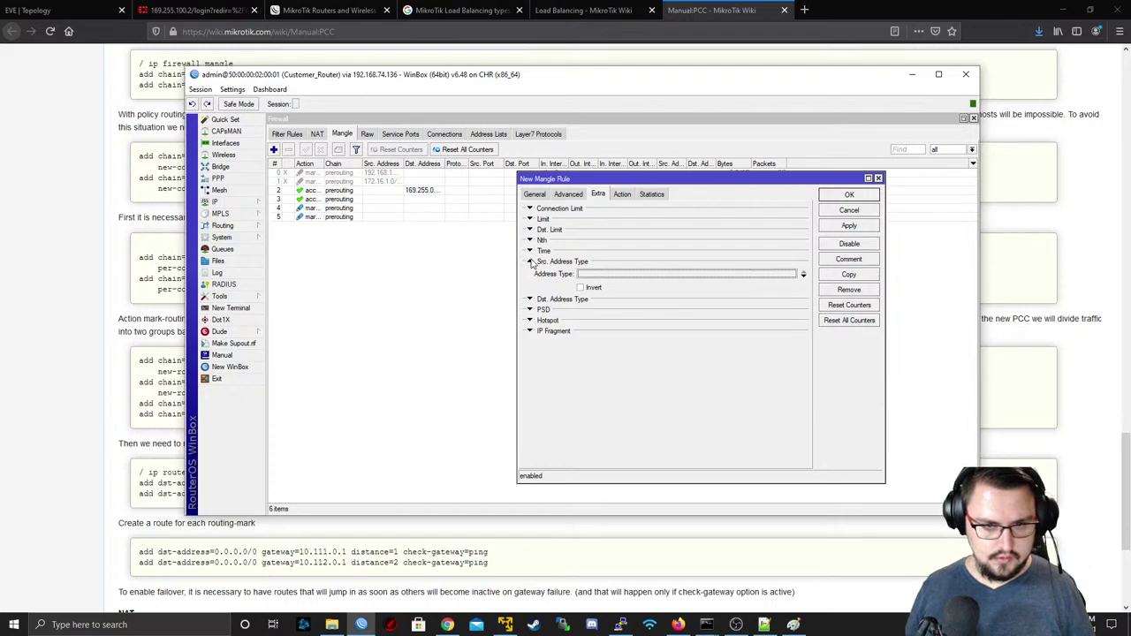
pyautogui.click(531, 262)
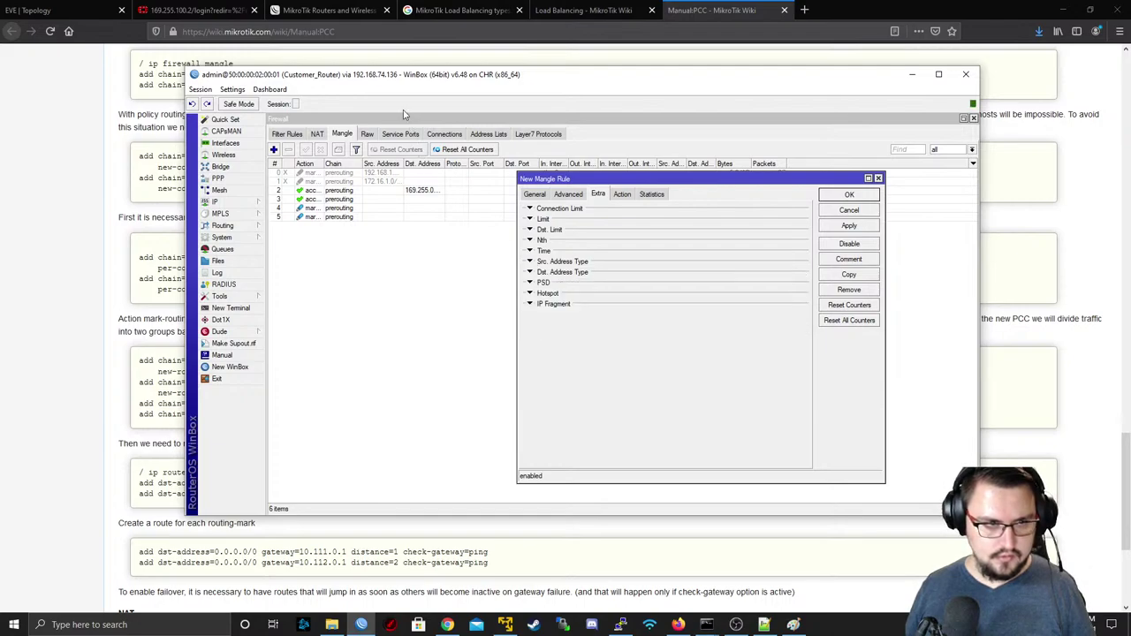
pyautogui.moveTo(452, 79)
pyautogui.mouseDown()
pyautogui.moveTo(443, 248)
pyautogui.moveTo(691, 108)
pyautogui.moveTo(853, 168)
pyautogui.moveTo(947, 126)
pyautogui.moveTo(816, 100)
pyautogui.moveTo(441, 92)
pyautogui.mouseUp()
pyautogui.click(520, 285)
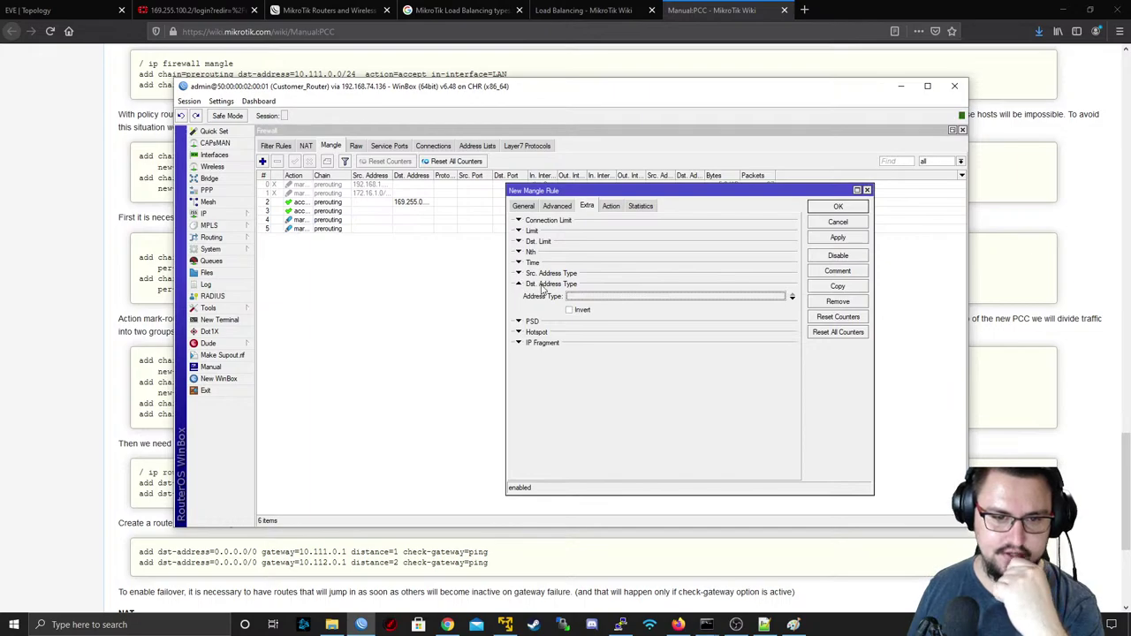
pyautogui.click(570, 311)
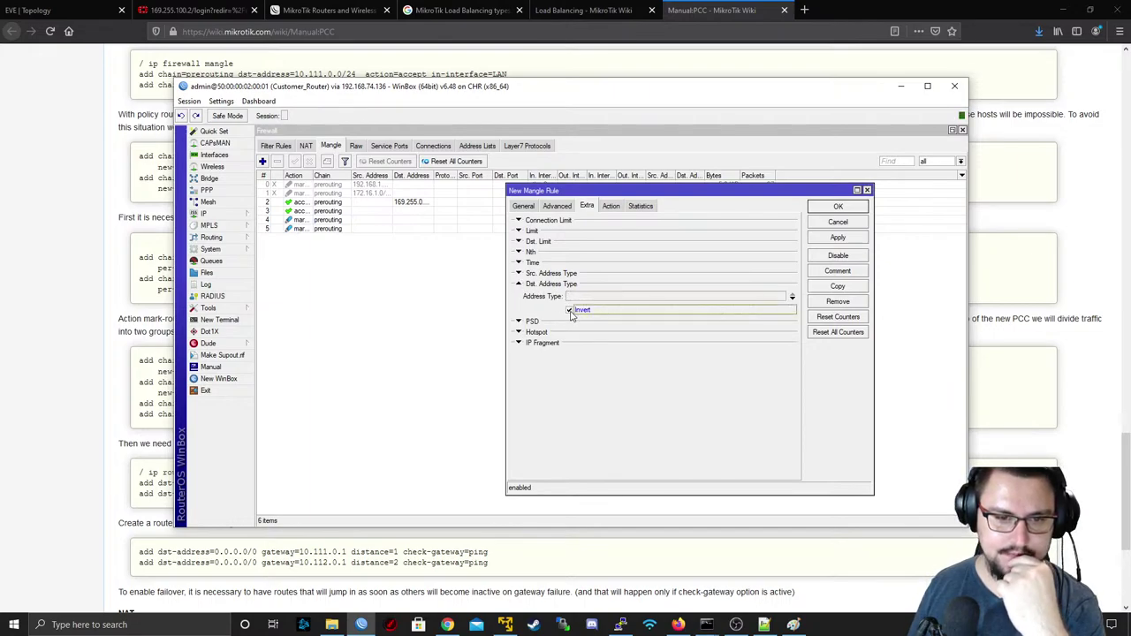
pyautogui.click(594, 297)
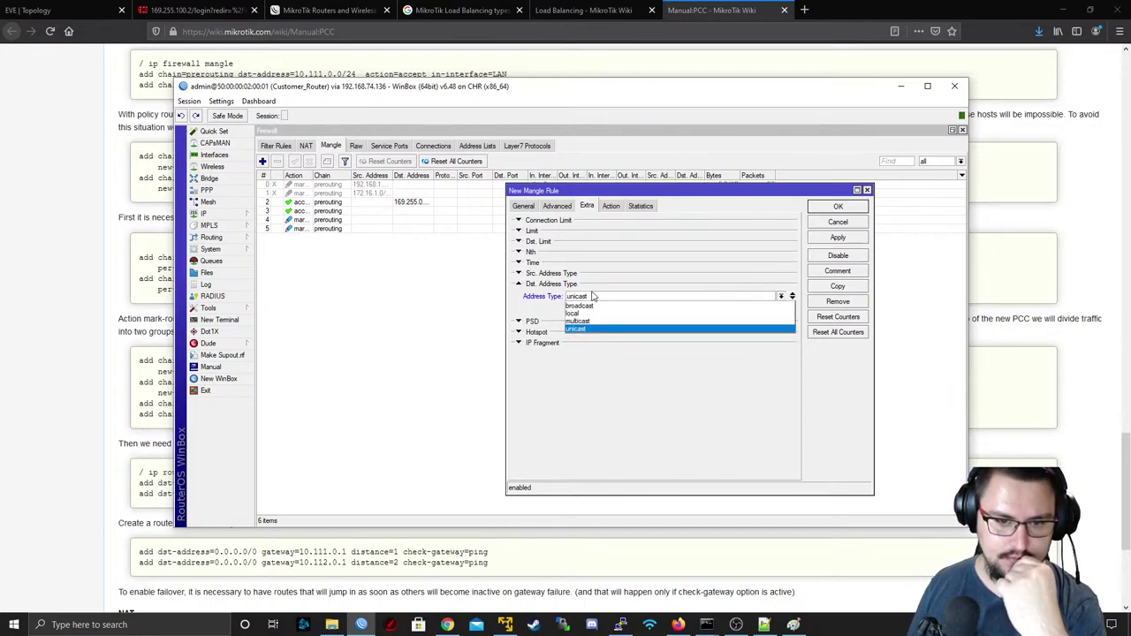
pyautogui.click(573, 313)
pyautogui.moveTo(471, 88); pyautogui.dragTo(470, 403)
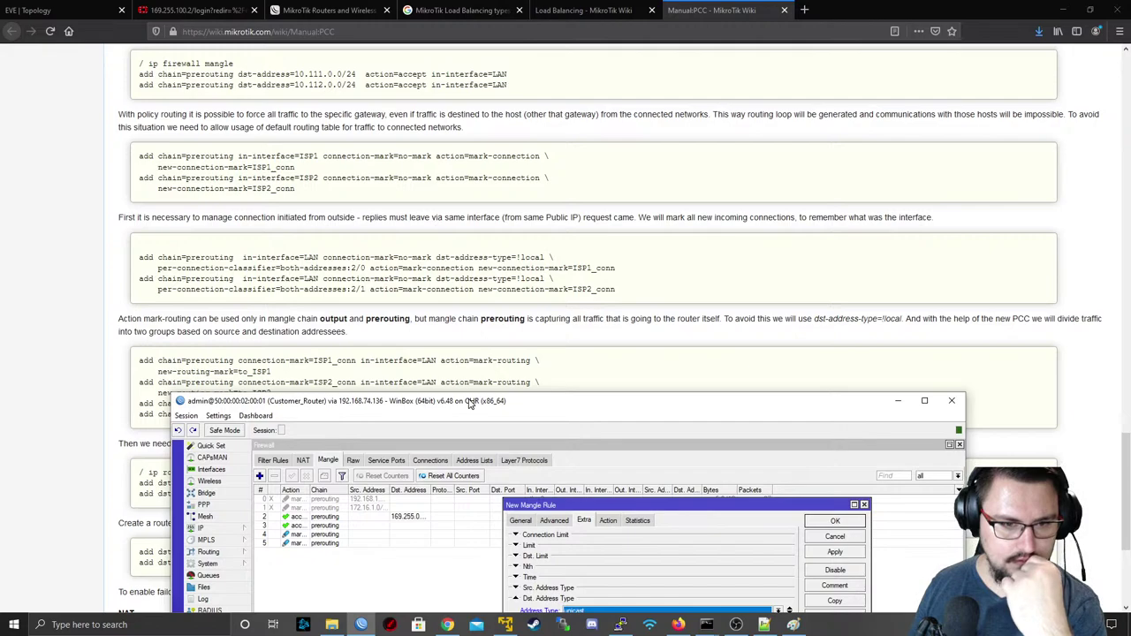
pyautogui.moveTo(471, 403); pyautogui.dragTo(509, 138)
pyautogui.click(681, 346)
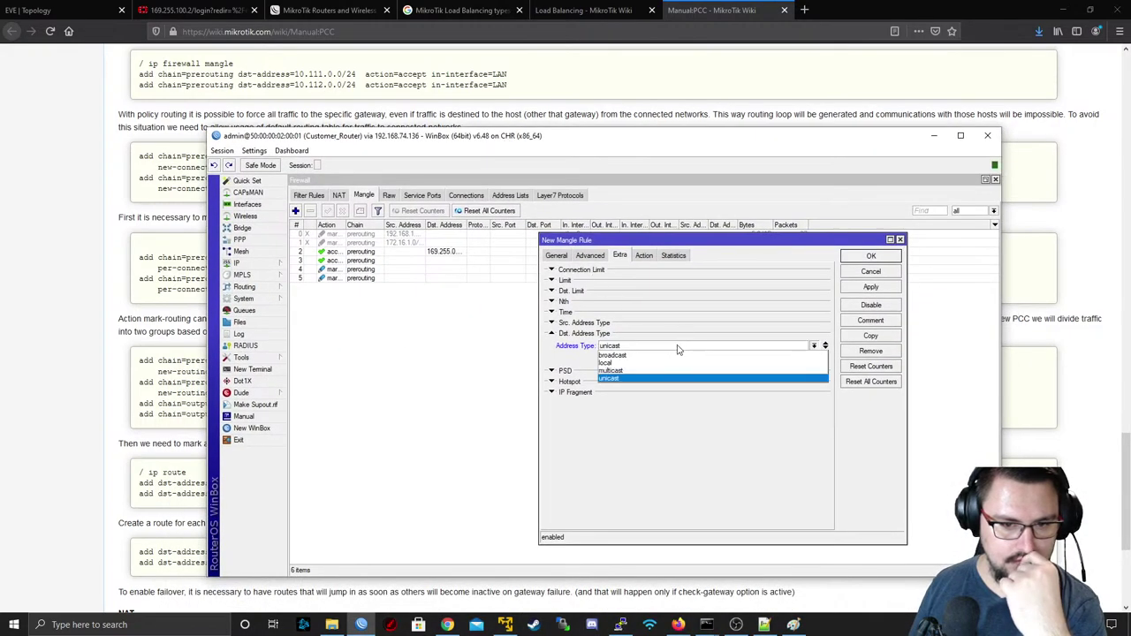
pyautogui.click(652, 362)
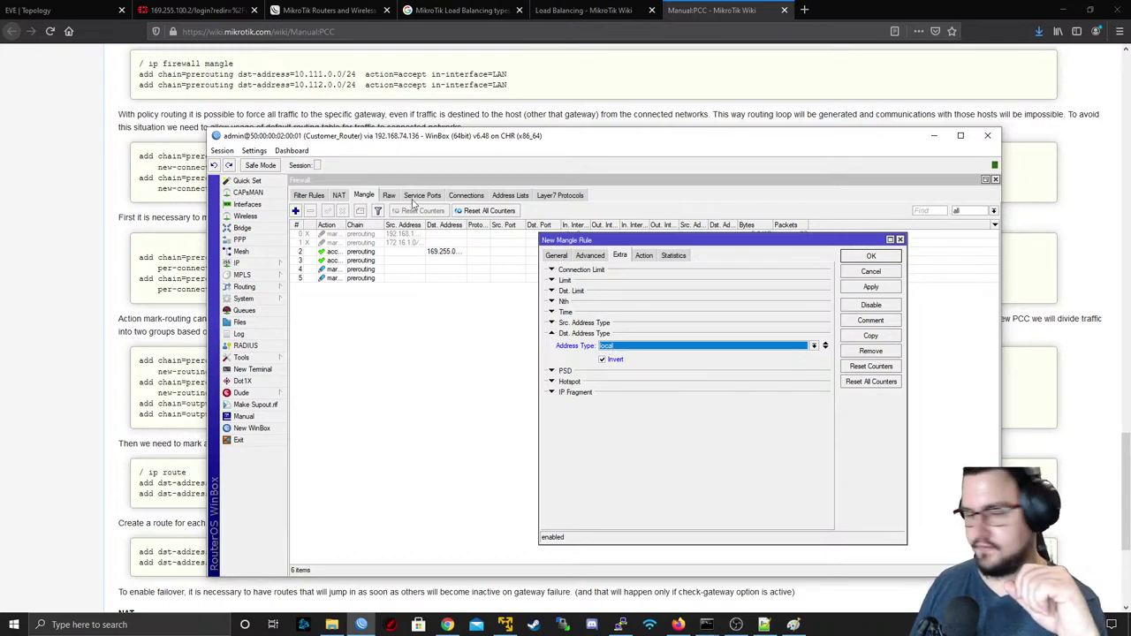
pyautogui.moveTo(398, 141); pyautogui.dragTo(384, 350)
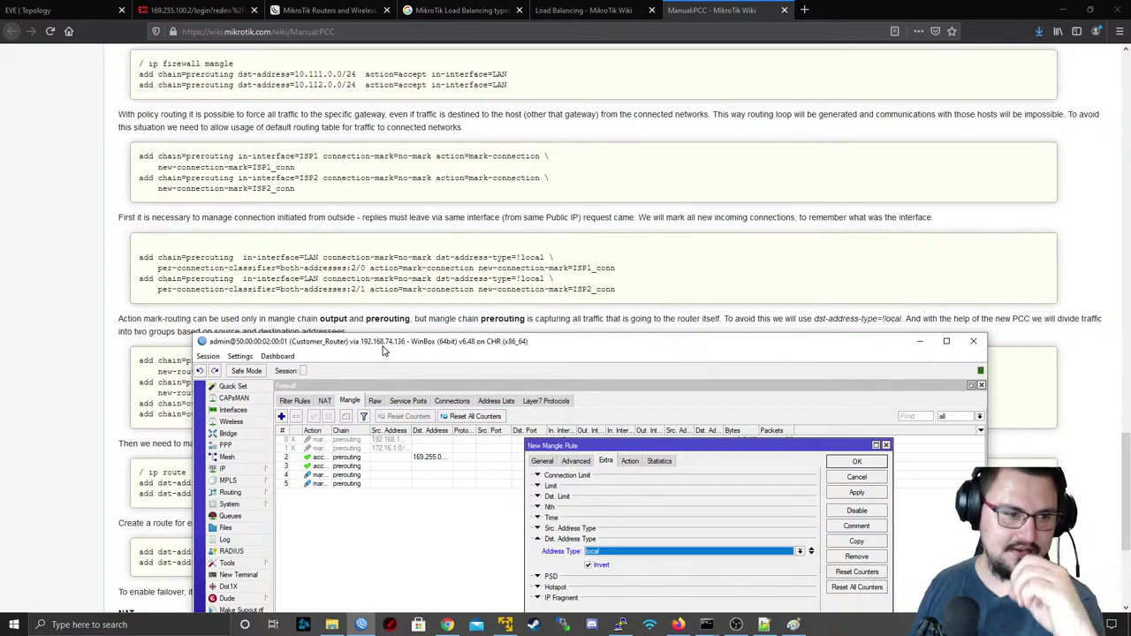
pyautogui.moveTo(384, 350); pyautogui.dragTo(285, 105)
# - Set the rule's action to mark connection ISP_Conn1, apply and save it
pyautogui.click(533, 215)
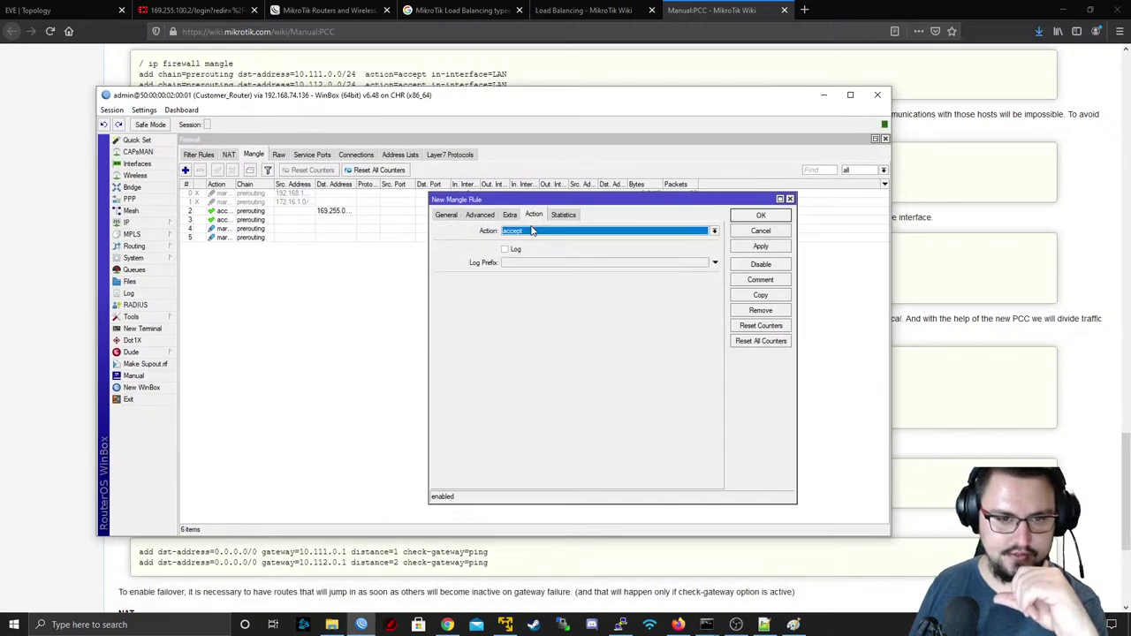
pyautogui.click(531, 231)
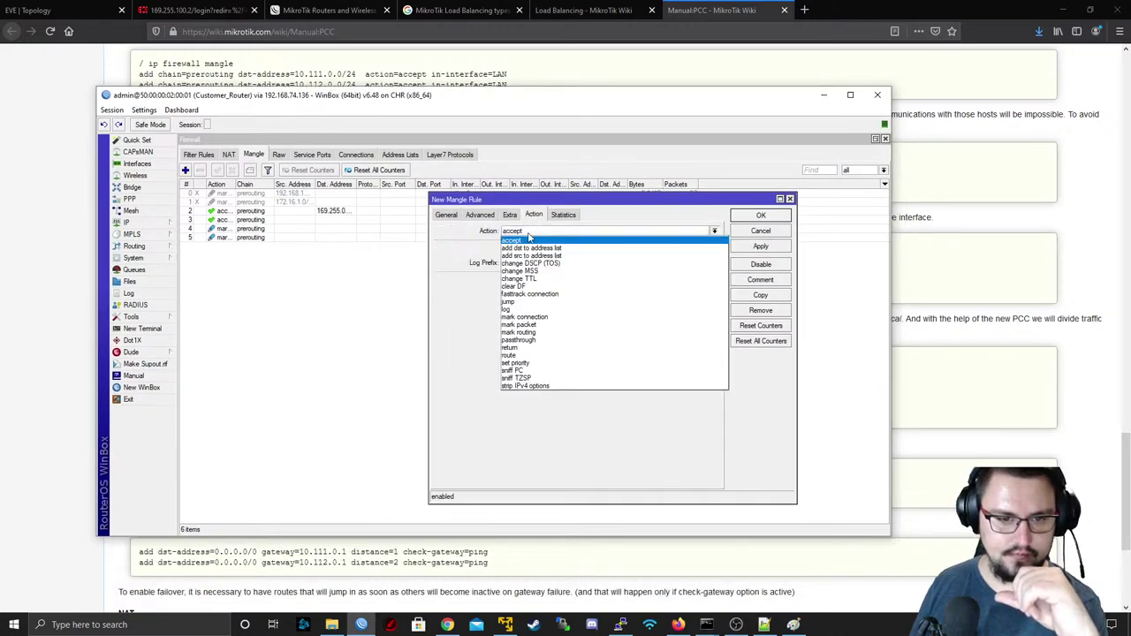
pyautogui.click(538, 318)
pyautogui.click(714, 281)
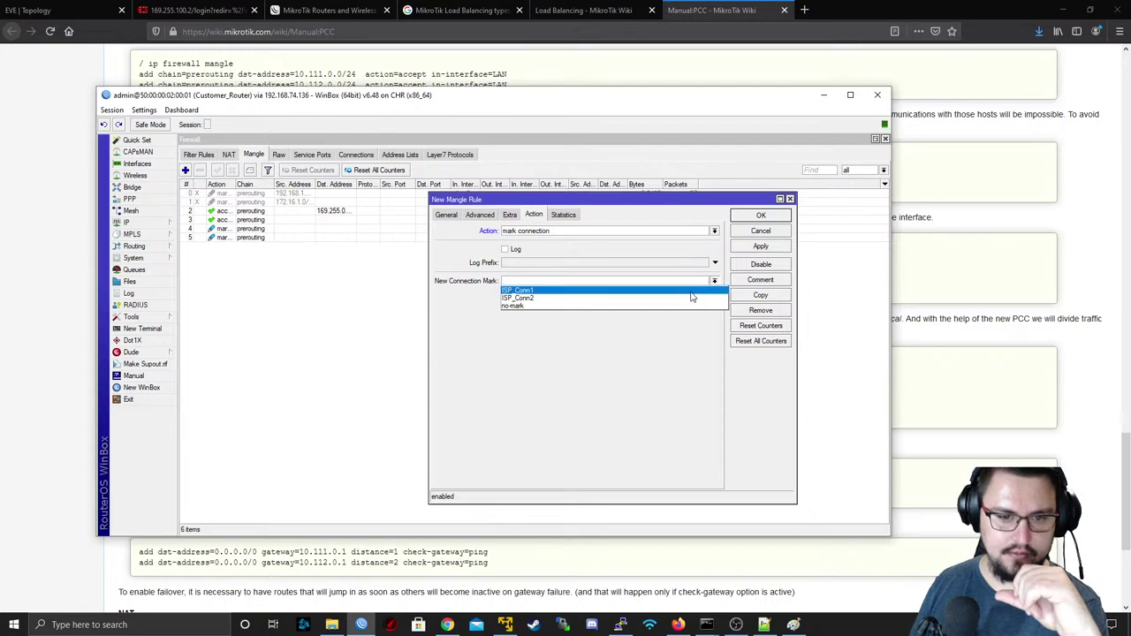
pyautogui.click(692, 295)
pyautogui.click(782, 251)
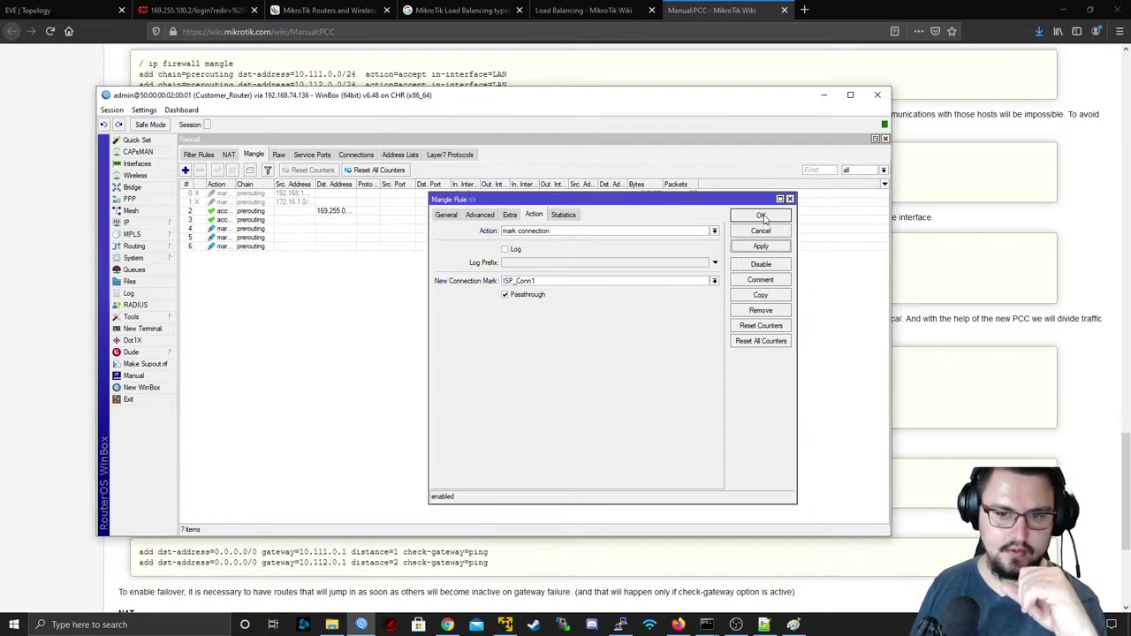
pyautogui.click(763, 215)
# - Open mangle rule 6, duplicate it, and review the copy's classifier value
pyautogui.doubleClick(434, 248)
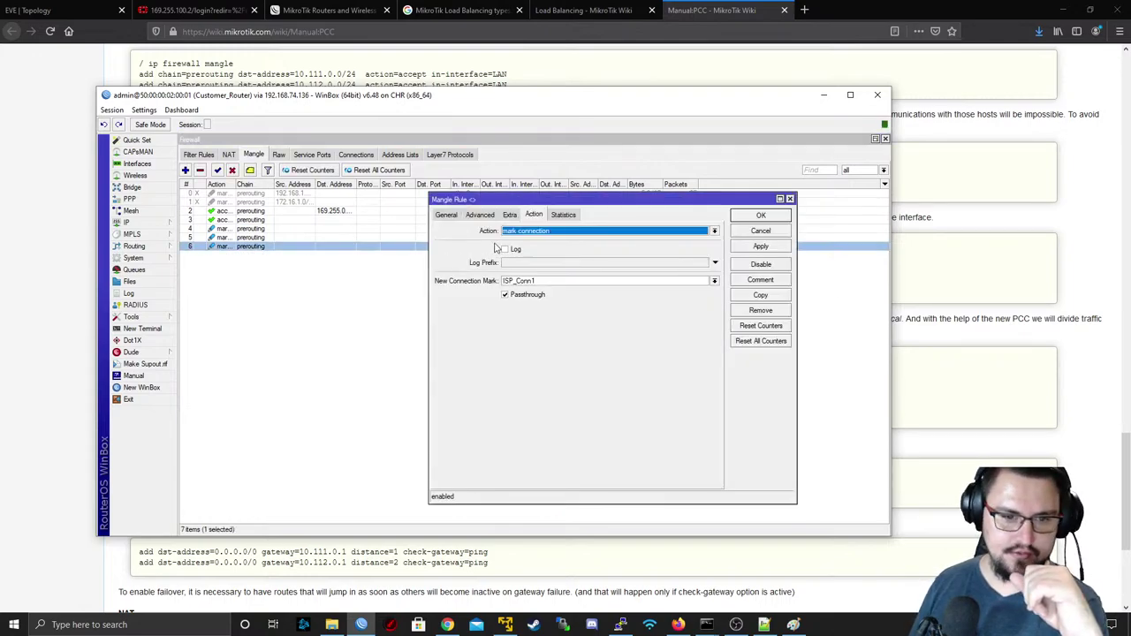
pyautogui.click(456, 219)
pyautogui.click(760, 295)
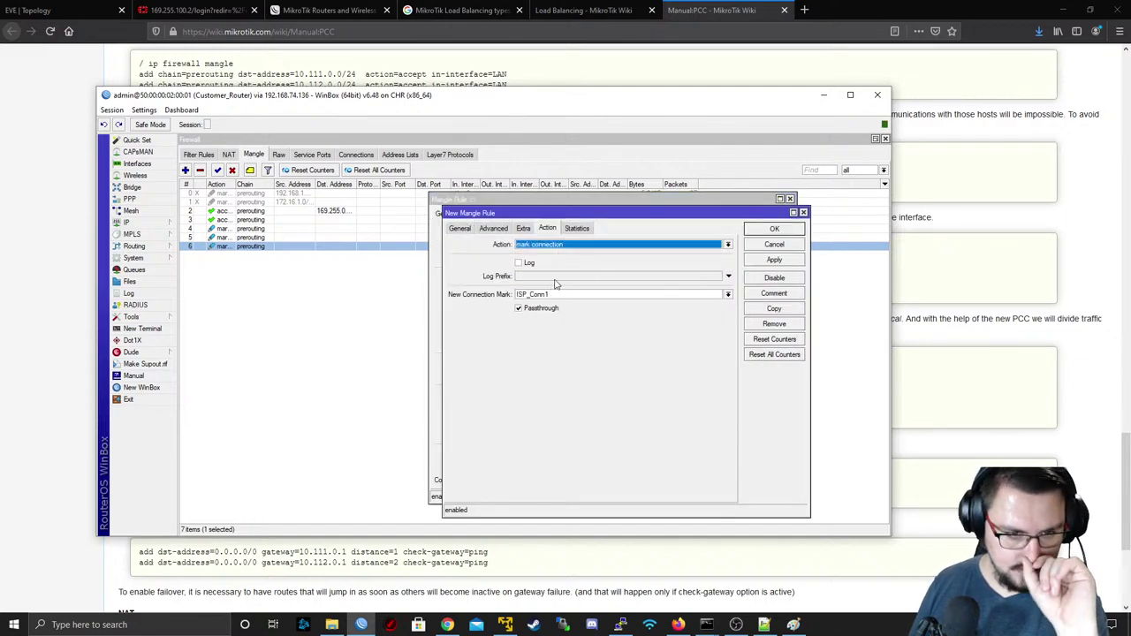
pyautogui.click(504, 229)
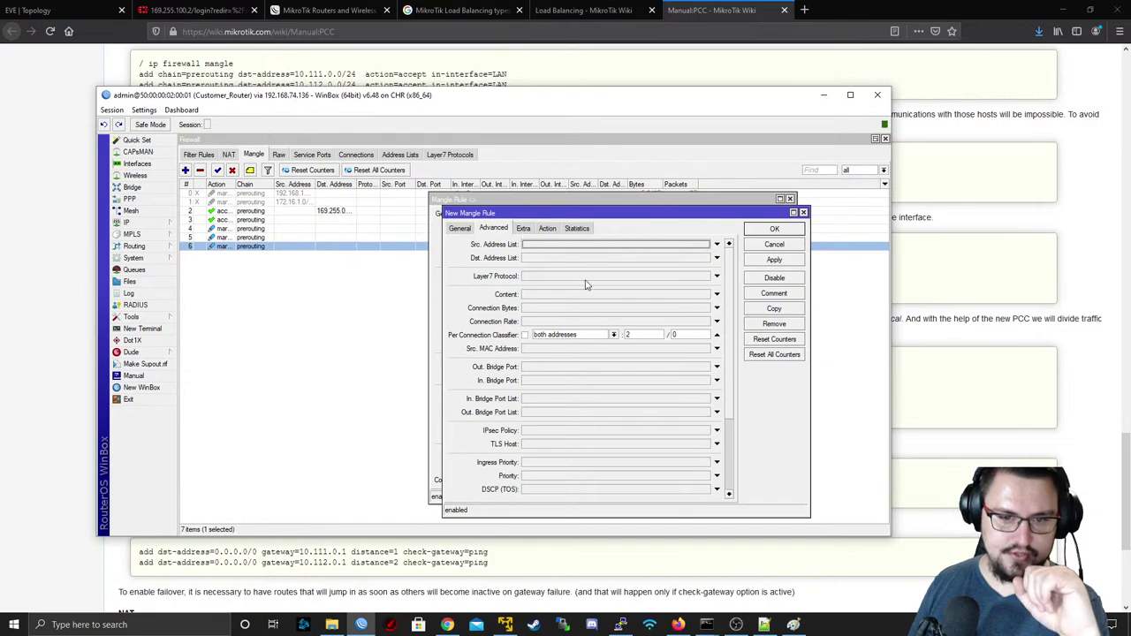
pyautogui.doubleClick(628, 335)
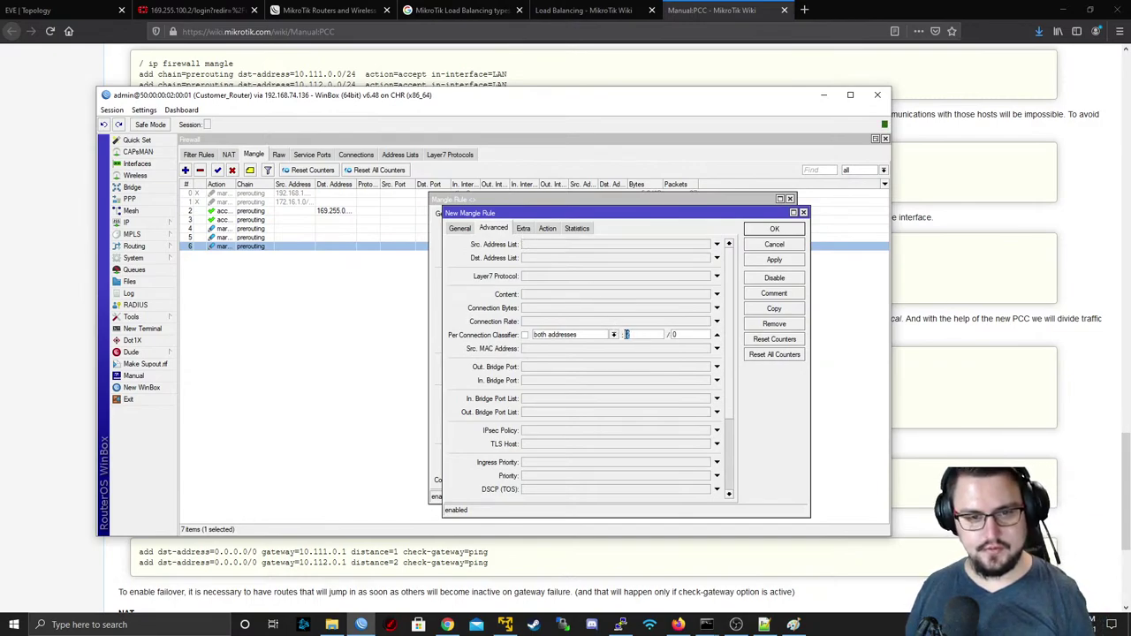
# - Give the copy the new connection mark ISP_Conn2, save it, and close the original rule
pyautogui.click(551, 230)
pyautogui.click(570, 297)
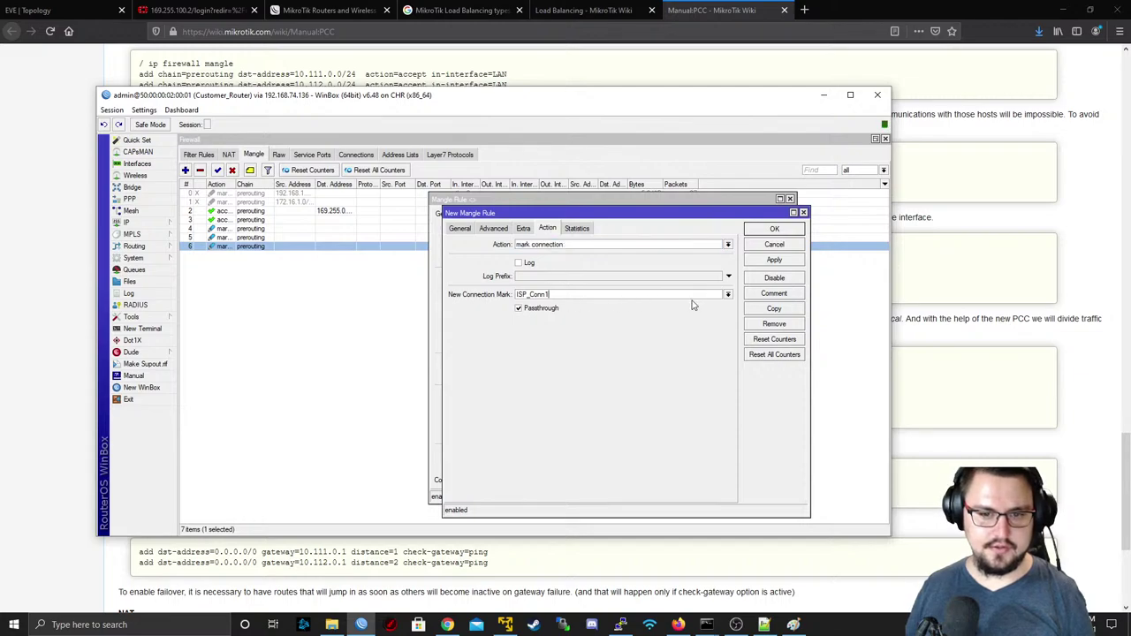
pyautogui.click(726, 295)
pyautogui.click(681, 312)
pyautogui.click(461, 228)
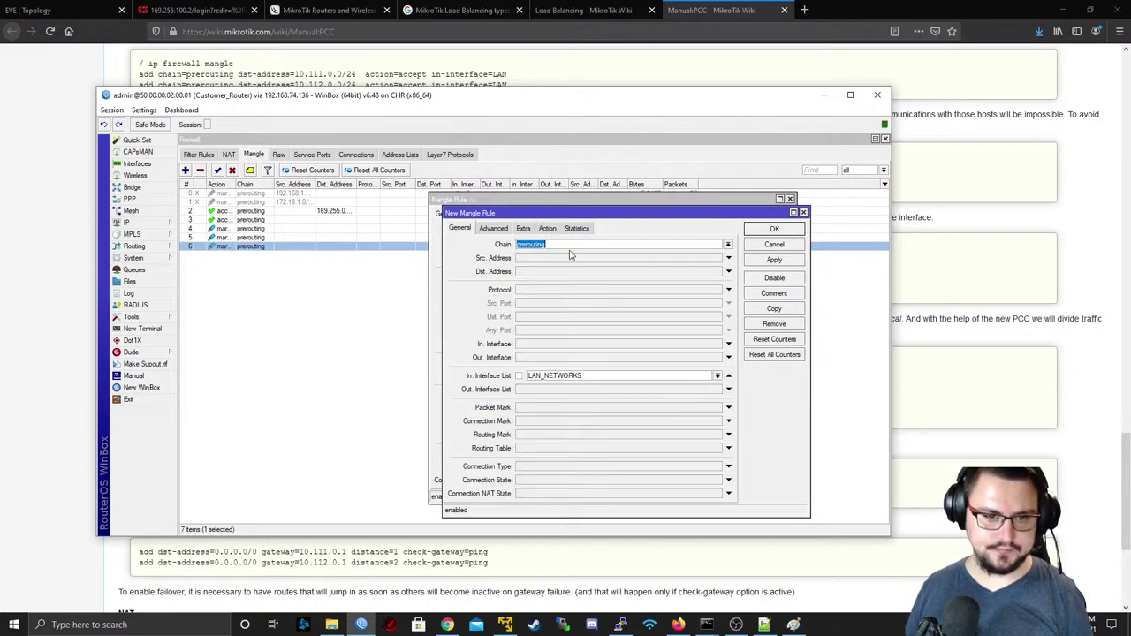
pyautogui.click(772, 260)
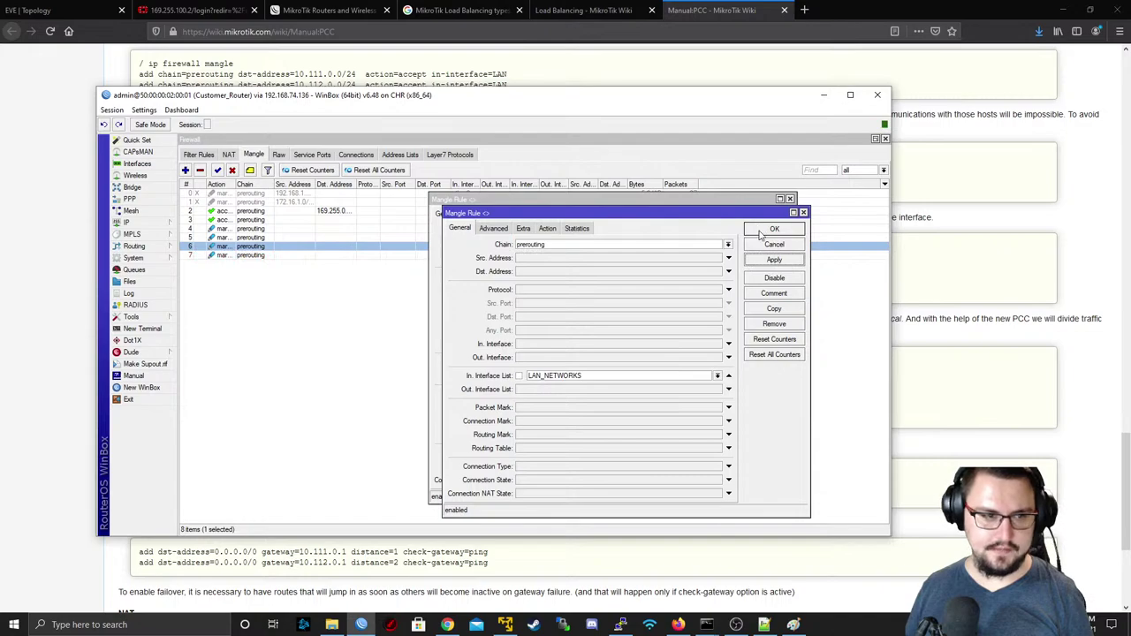
pyautogui.click(772, 229)
pyautogui.click(760, 216)
pyautogui.click(327, 256)
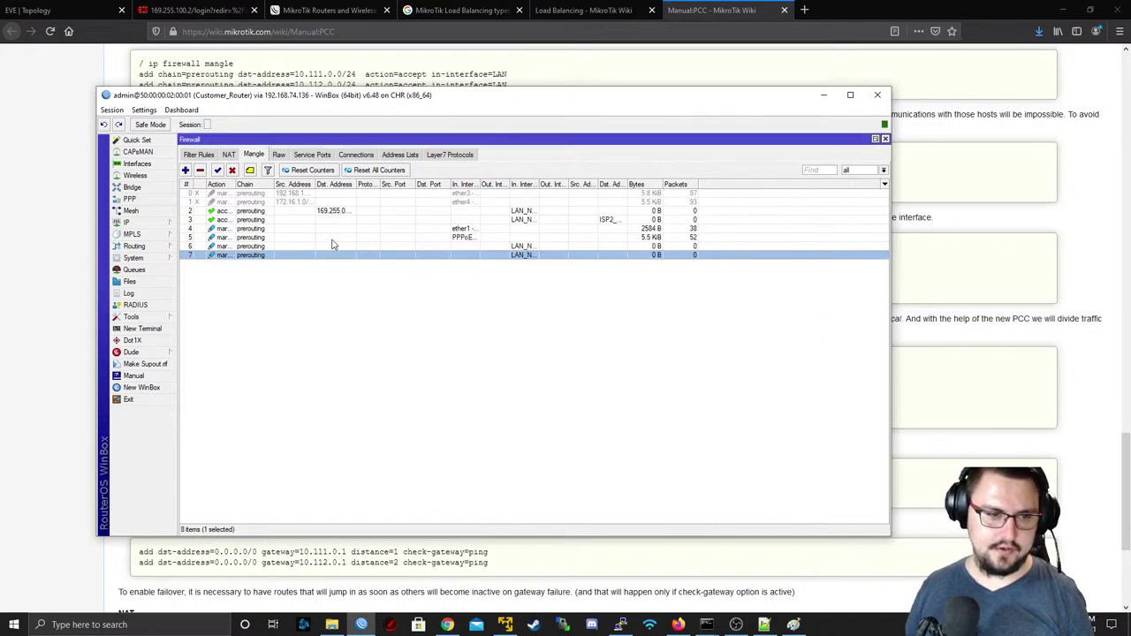
pyautogui.click(332, 238)
# - Scroll the PCC wiki page down to the mark-routing examples
pyautogui.moveTo(248, 102); pyautogui.dragTo(433, 101)
pyautogui.click(166, 223)
pyautogui.scroll(-1, 166, 223)
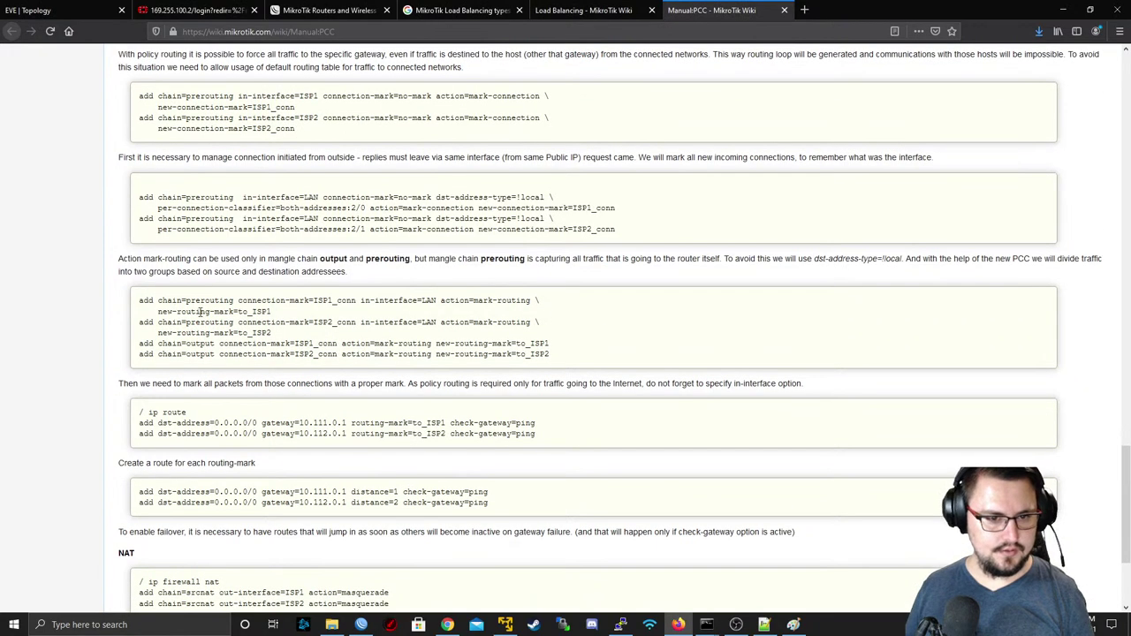
pyautogui.scroll(-1, 209, 224)
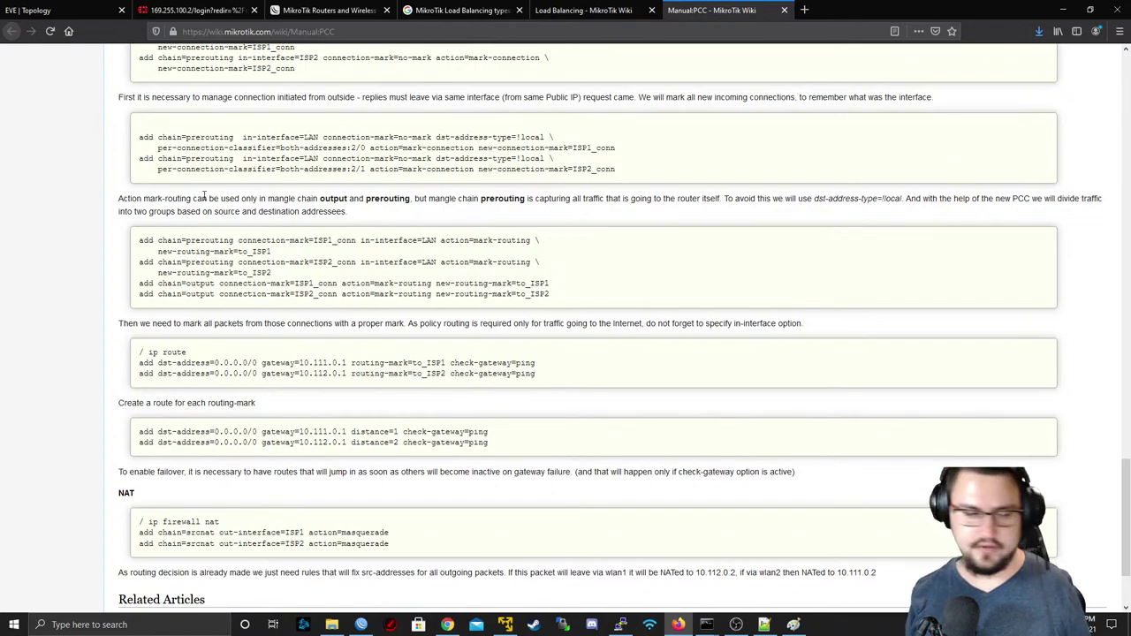
# - Back in WinBox, start a new blank mangle rule
pyautogui.hotkey('alt', 'Tab')
pyautogui.click(368, 175)
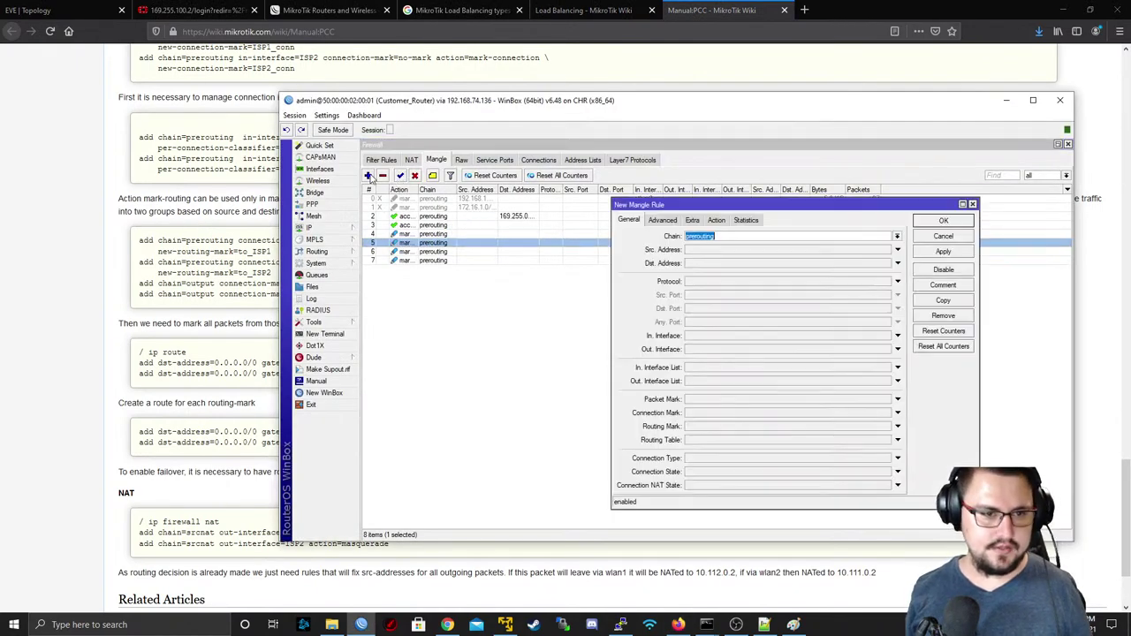
pyautogui.moveTo(515, 106); pyautogui.dragTo(542, 100)
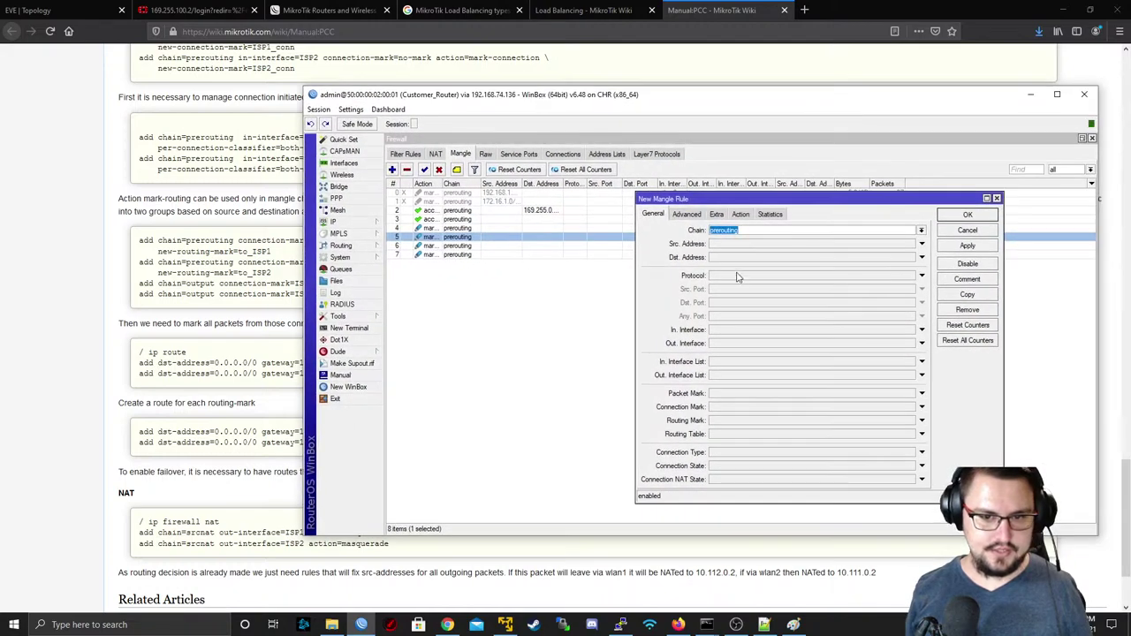
# - Match connection mark ISP_Conn1 on traffic from in-interface list LAN_NETWORKS
pyautogui.click(727, 406)
pyautogui.click(911, 407)
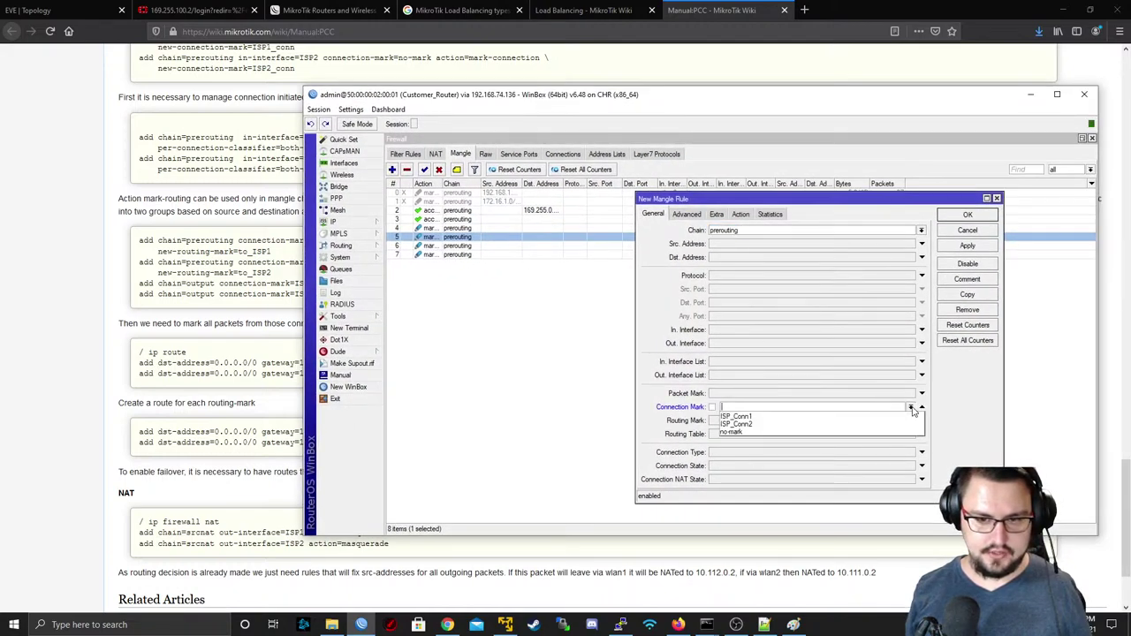
pyautogui.click(881, 420)
pyautogui.moveTo(521, 100); pyautogui.dragTo(420, 91)
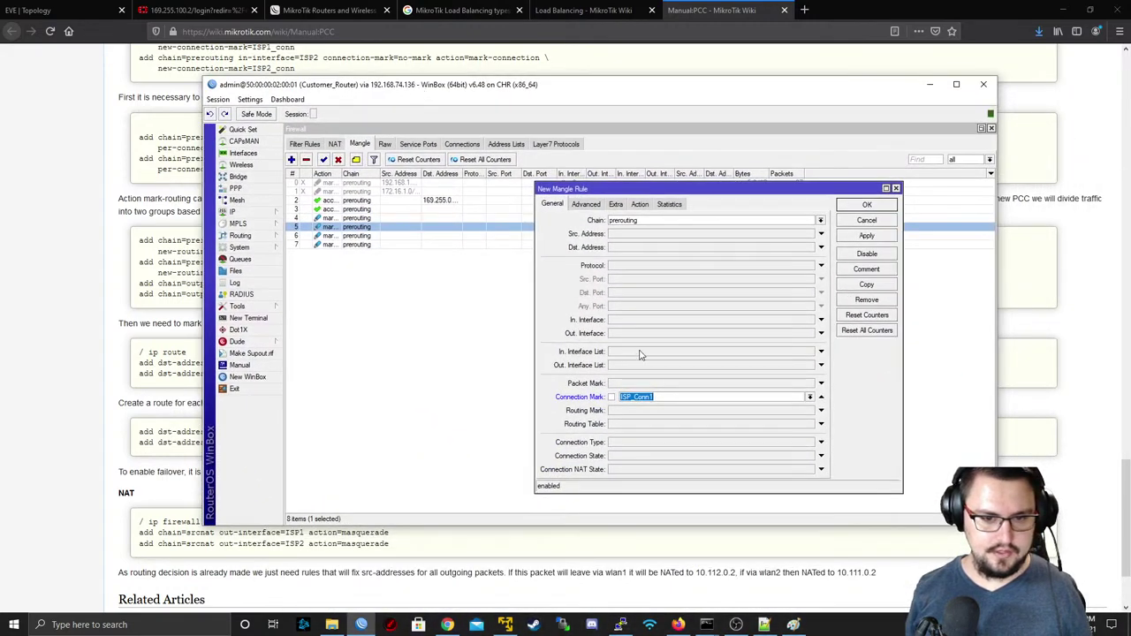
pyautogui.click(745, 353)
pyautogui.click(809, 351)
pyautogui.click(746, 360)
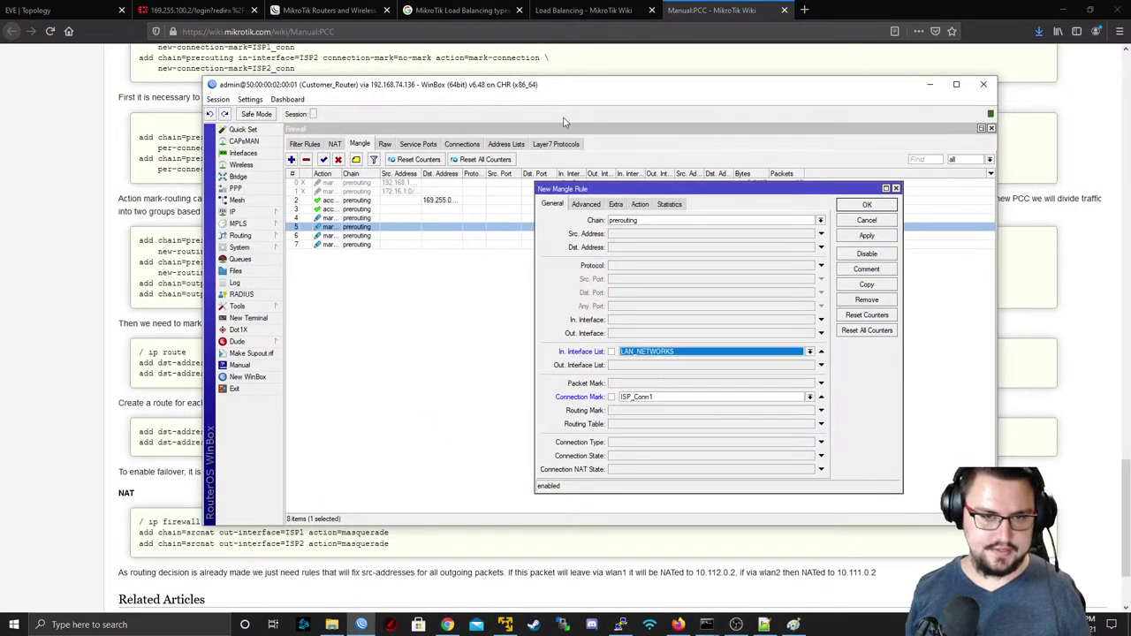
pyautogui.moveTo(540, 92)
pyautogui.mouseDown()
pyautogui.moveTo(596, 177)
pyautogui.moveTo(614, 376)
pyautogui.moveTo(614, 173)
pyautogui.moveTo(544, 72)
pyautogui.mouseUp()
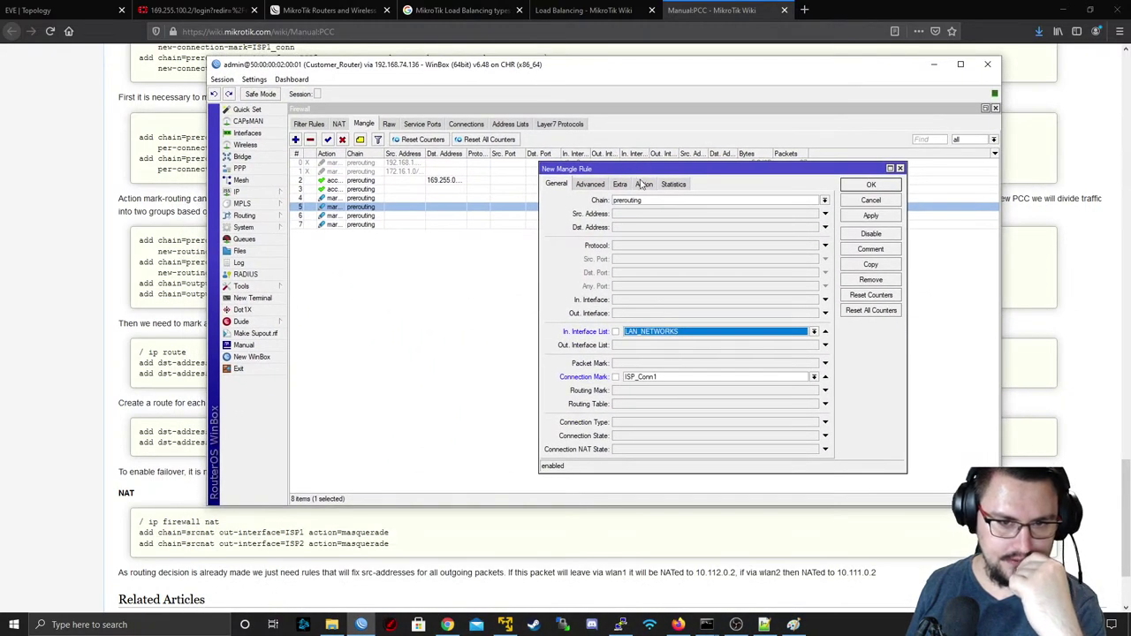
# - Set the action to mark routing with routing mark TO_ISP1 and apply
pyautogui.click(644, 184)
pyautogui.click(652, 200)
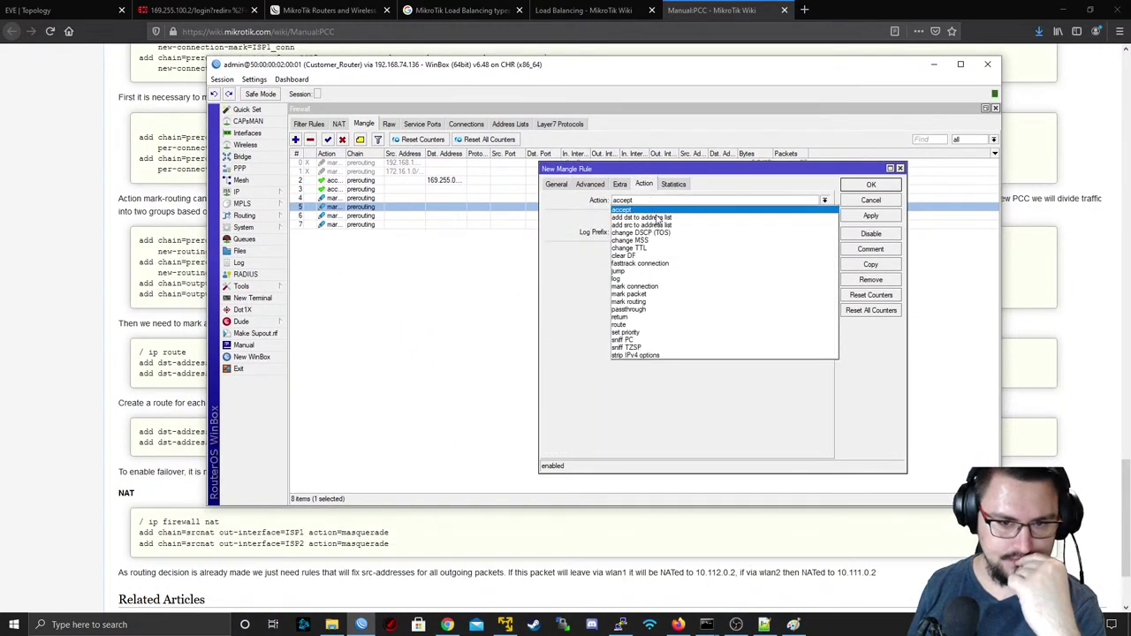
pyautogui.click(651, 302)
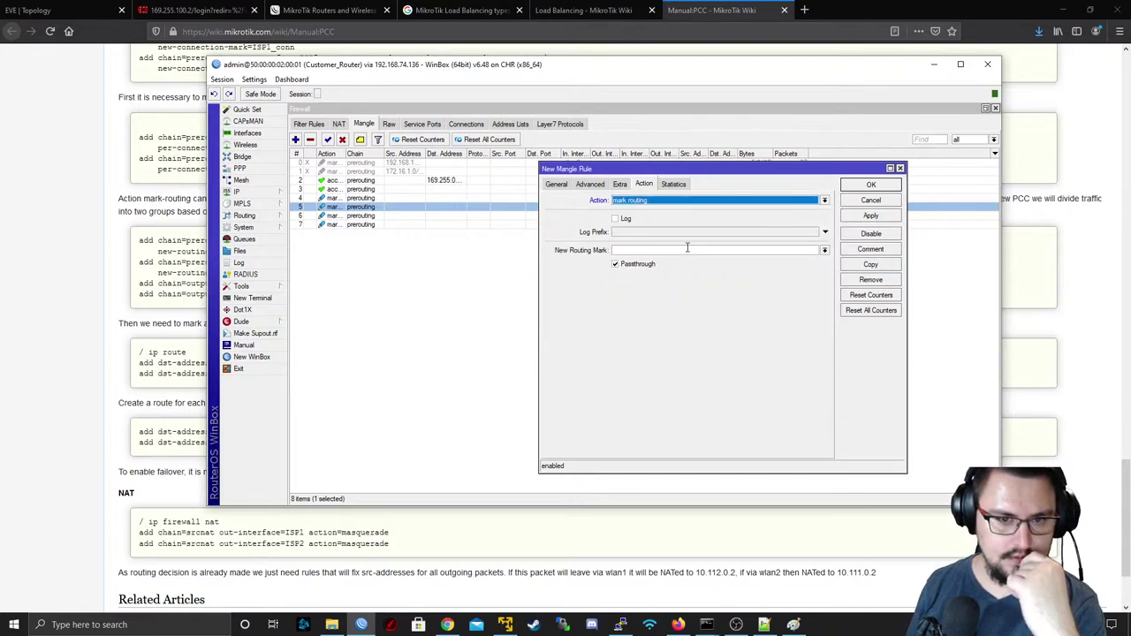
pyautogui.click(823, 250)
pyautogui.click(802, 262)
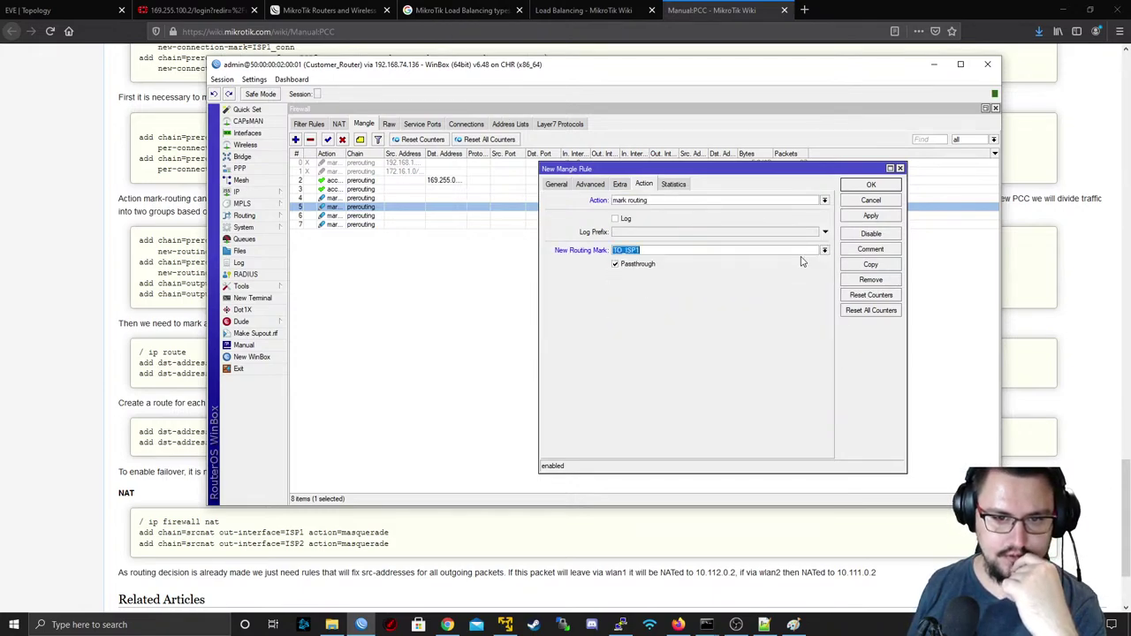
pyautogui.click(860, 217)
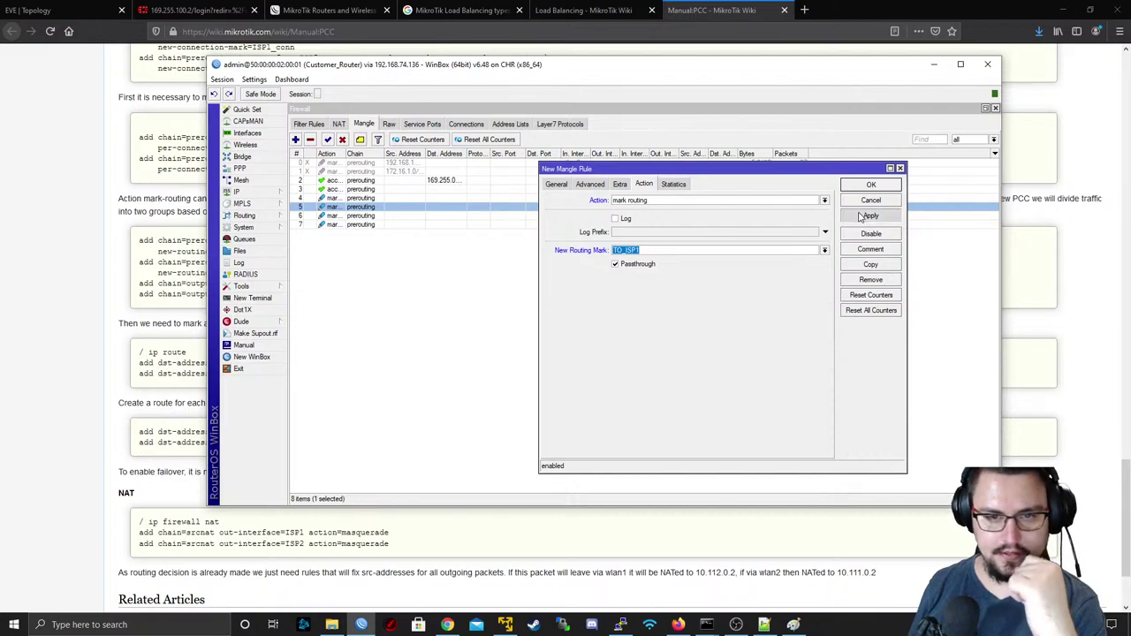
# - Copy the rule as an ISP_Conn2 to TO_ISP2 mark-routing rule and close both dialogs
pyautogui.click(870, 265)
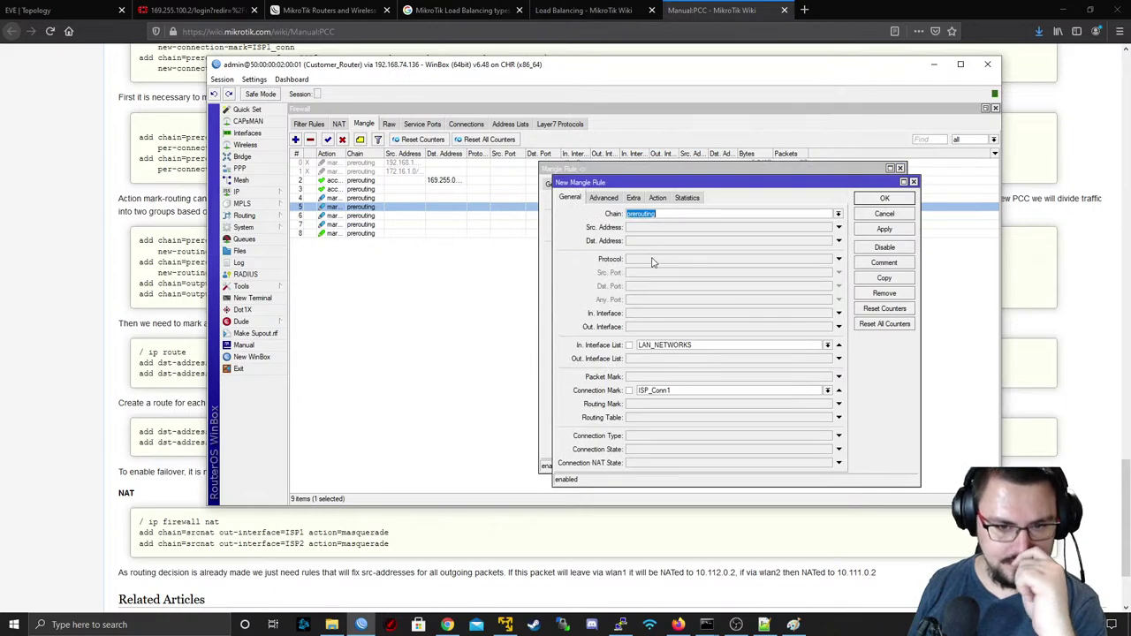
pyautogui.click(828, 392)
pyautogui.click(790, 407)
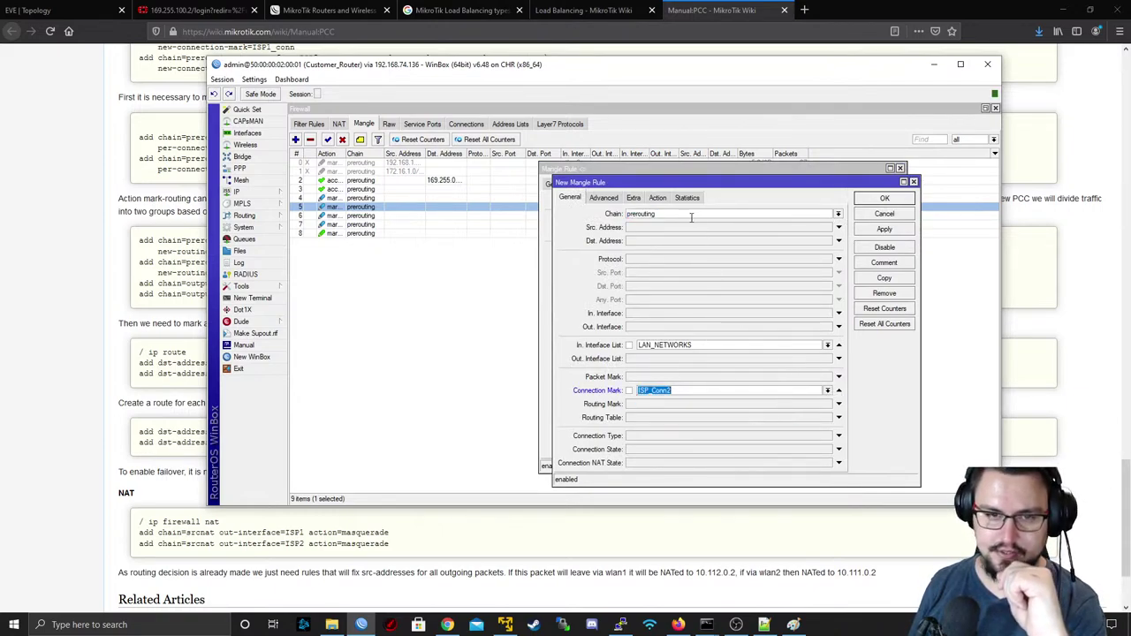
pyautogui.click(665, 200)
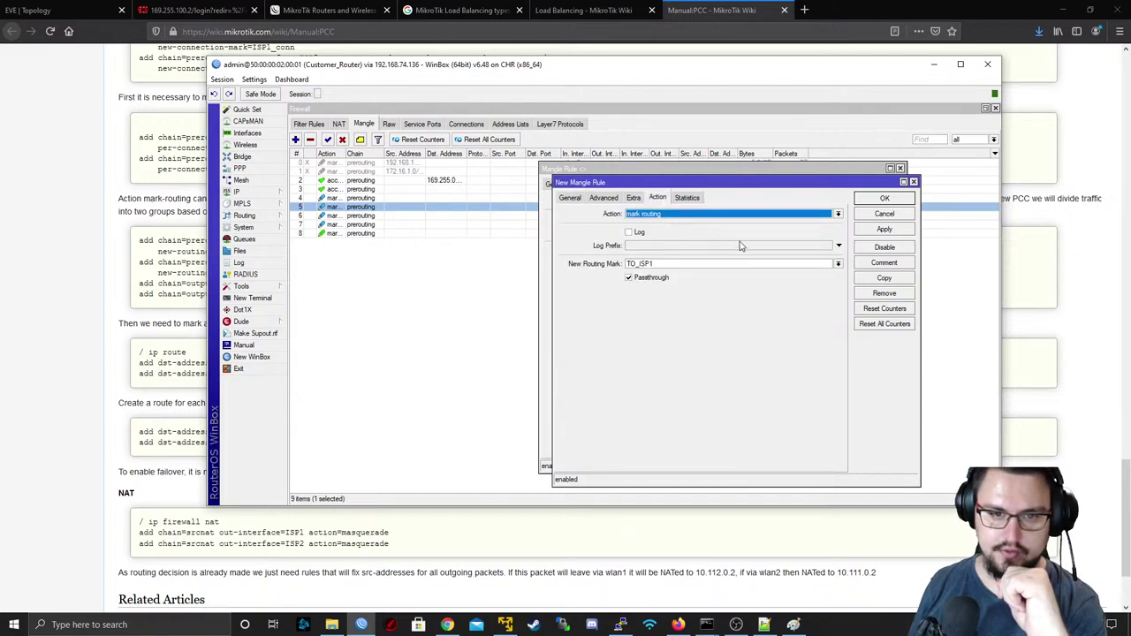
pyautogui.click(835, 263)
pyautogui.click(800, 280)
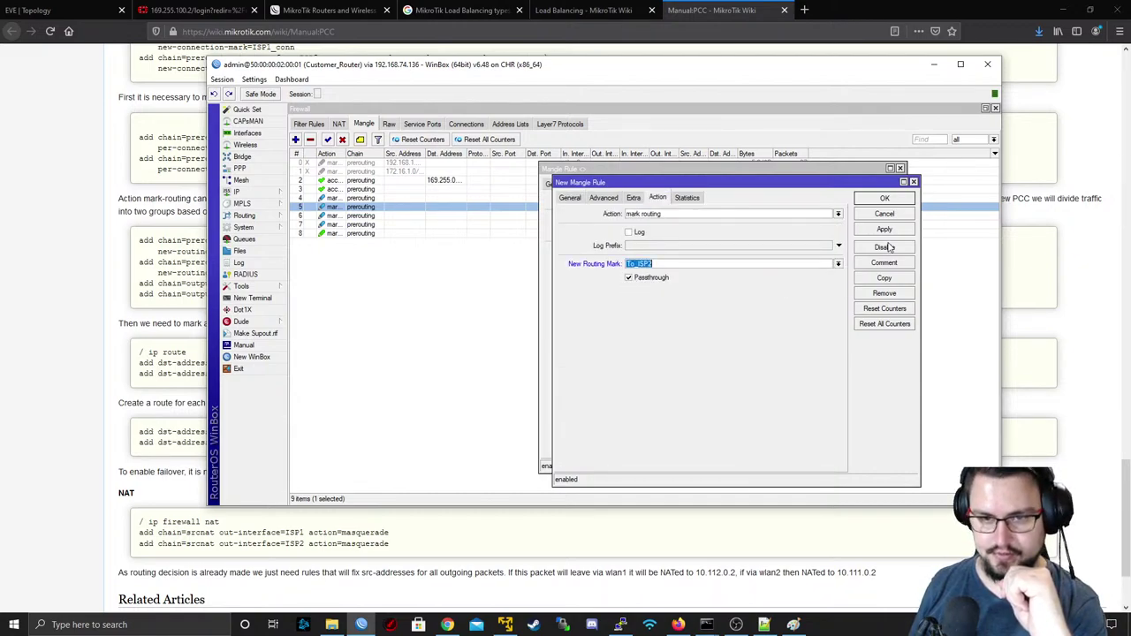
pyautogui.click(885, 233)
pyautogui.click(882, 200)
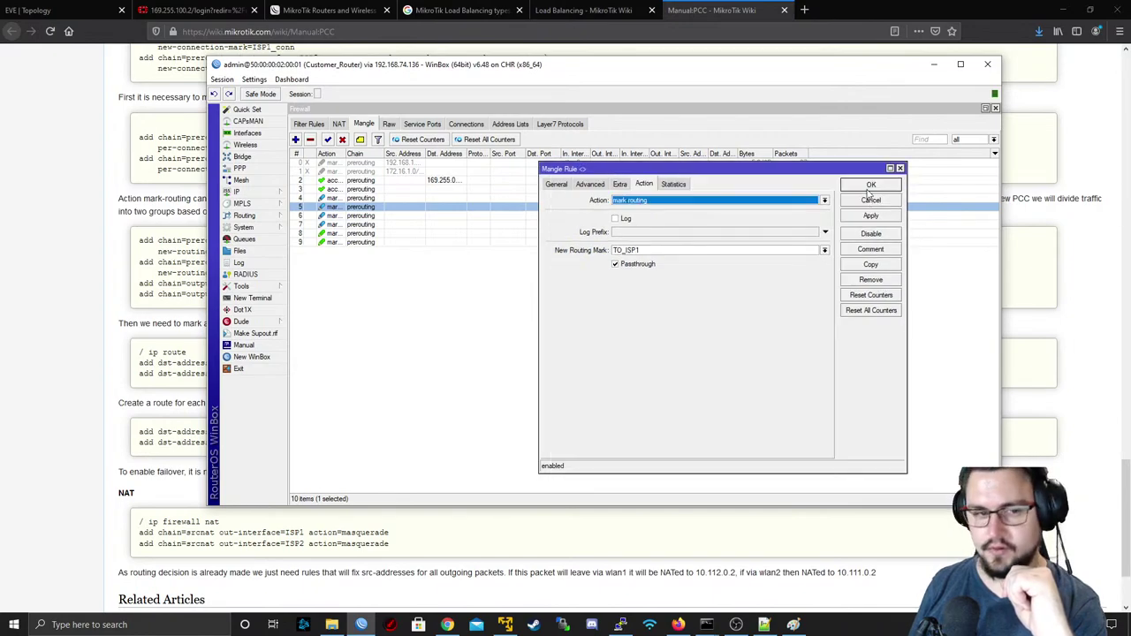
pyautogui.click(869, 188)
pyautogui.click(200, 268)
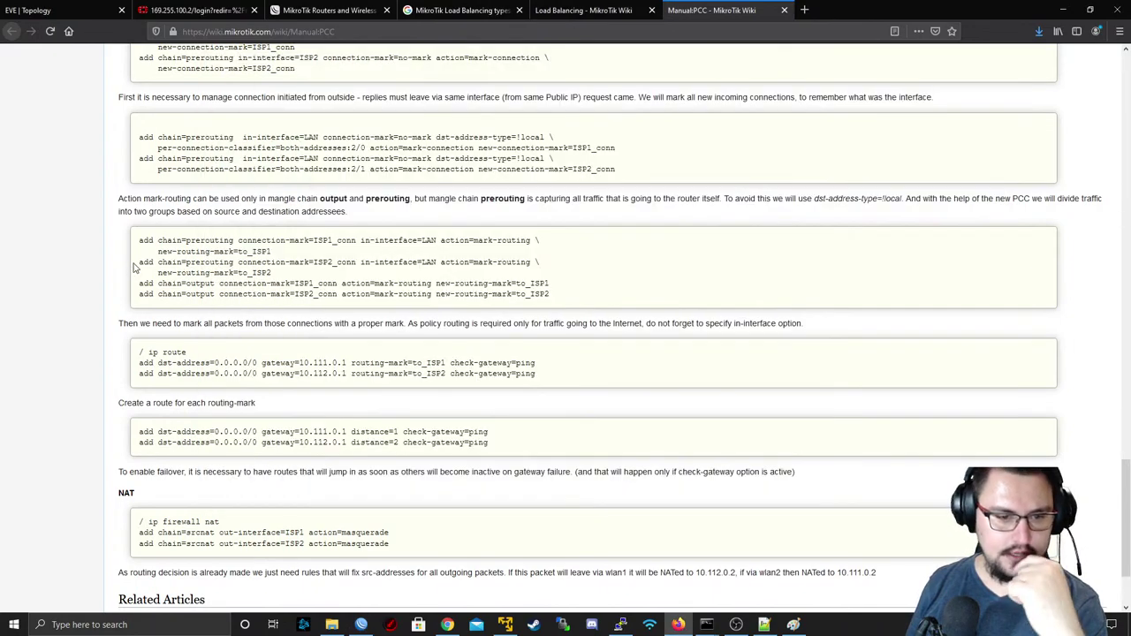
# - Scroll the wiki to the ip route and NAT examples, then return to WinBox
pyautogui.scroll(-2, 134, 263)
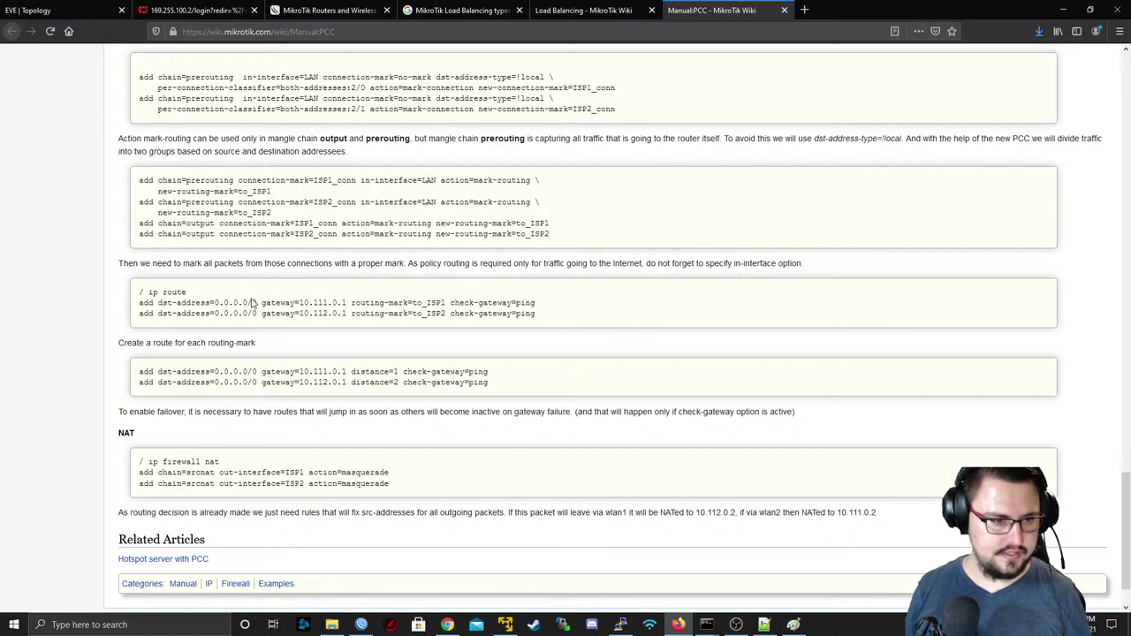
pyautogui.press('alt')
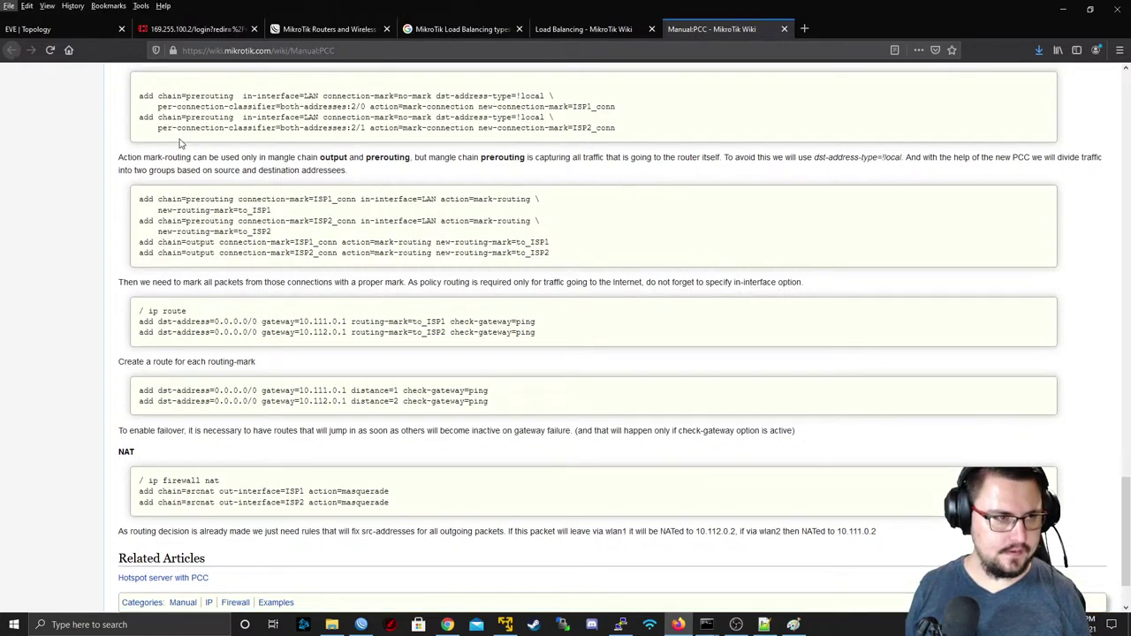
pyautogui.hotkey('alt', 'Tab')
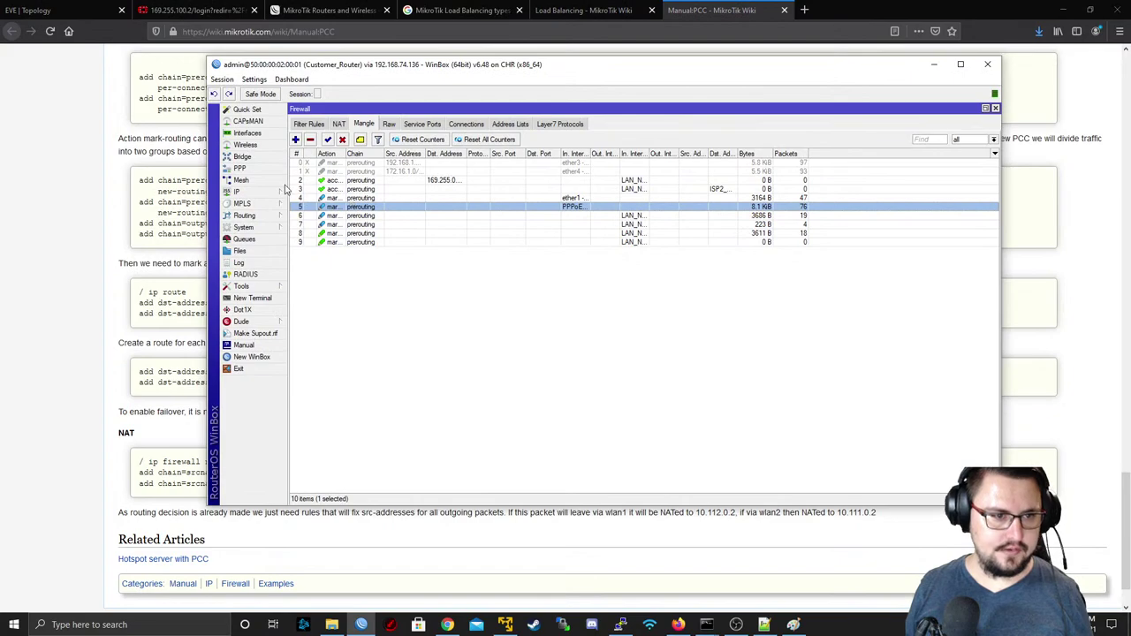
# - In IP > Routes, enable the TO_ISP1 and To_ISP2 default routes
pyautogui.click(269, 191)
pyautogui.click(310, 367)
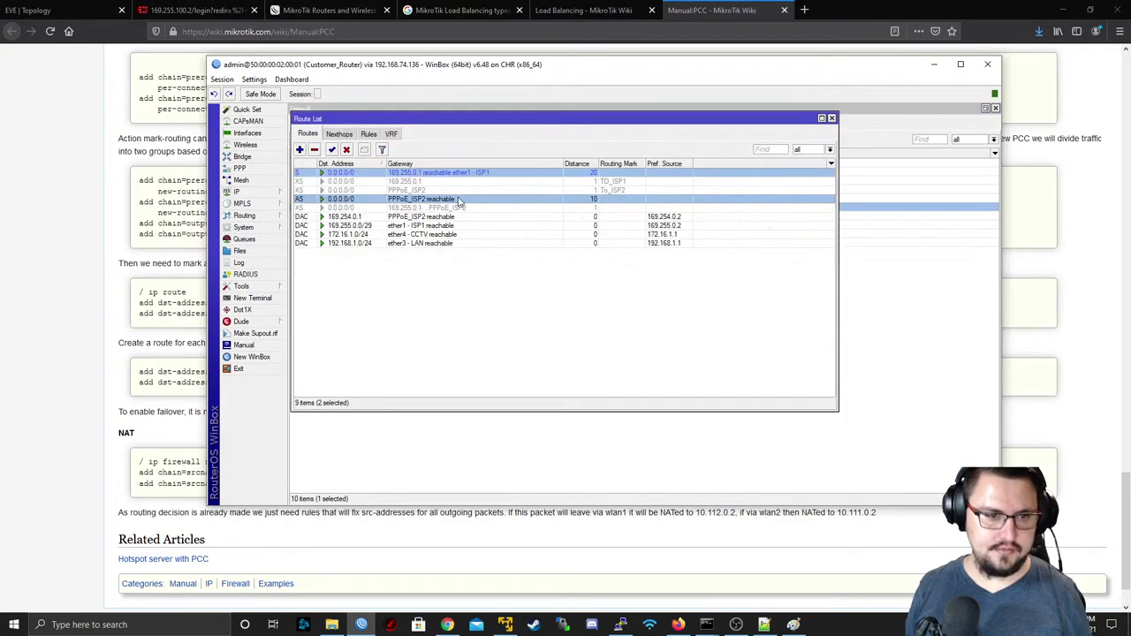
pyautogui.click(351, 209)
pyautogui.click(380, 199)
pyautogui.click(402, 181)
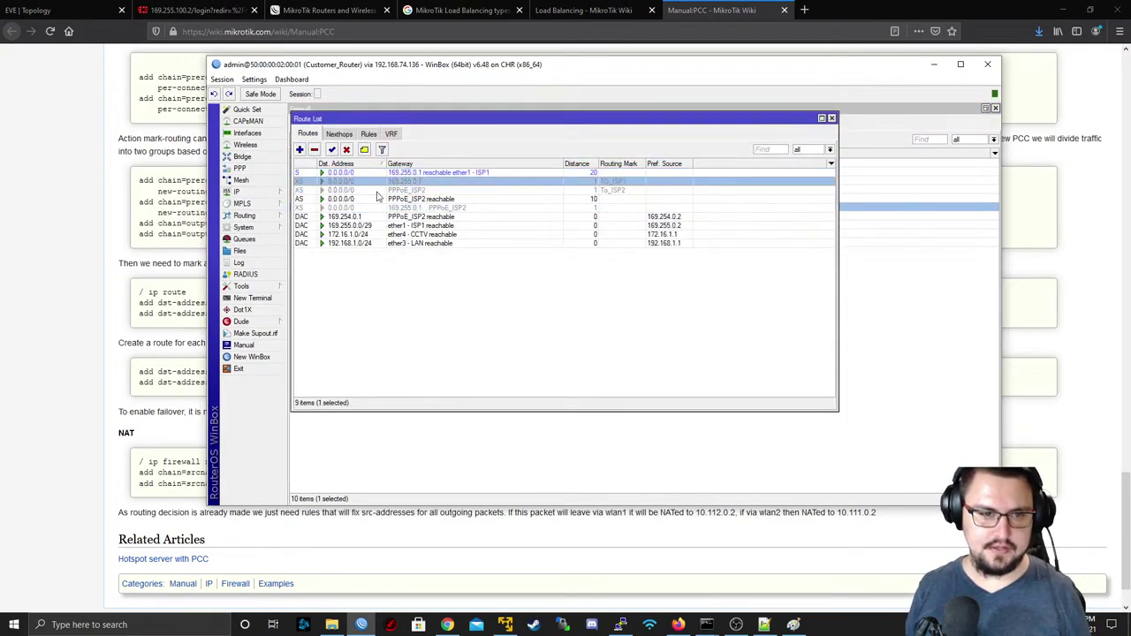
pyautogui.click(389, 190)
pyautogui.click(380, 182)
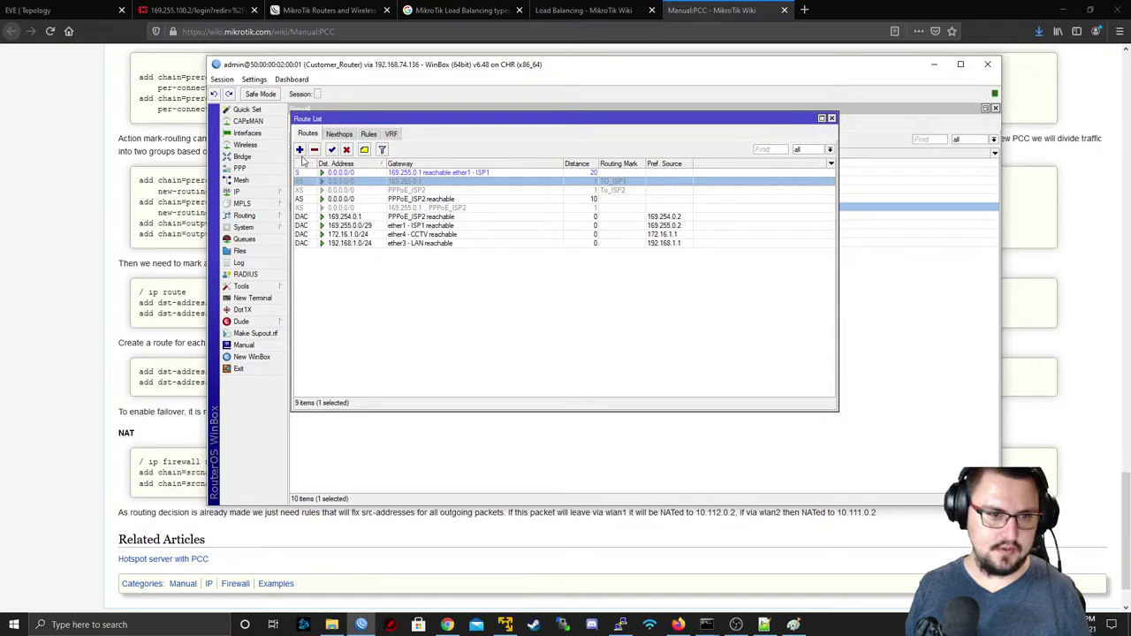
pyautogui.click(348, 150)
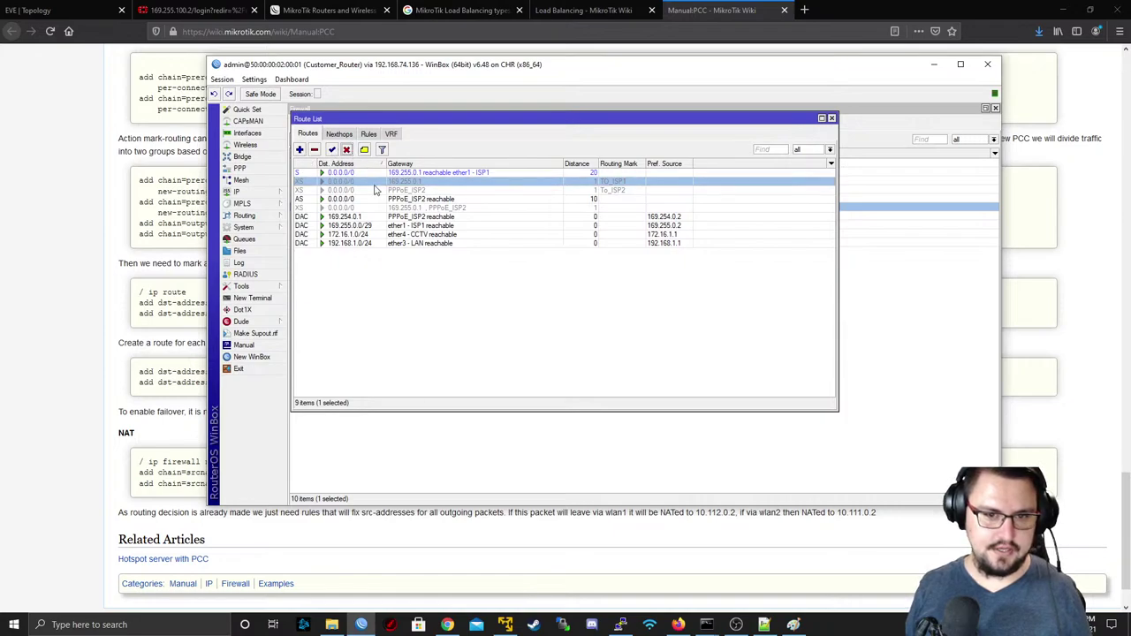
pyautogui.click(332, 150)
pyautogui.click(349, 191)
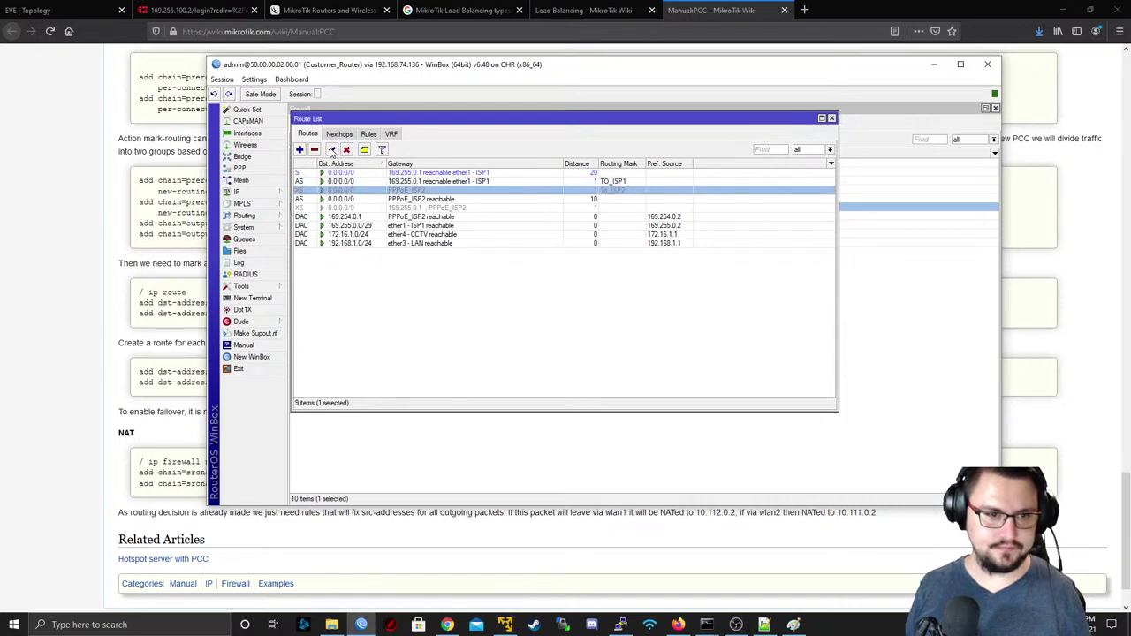
pyautogui.click(332, 150)
pyautogui.click(448, 183)
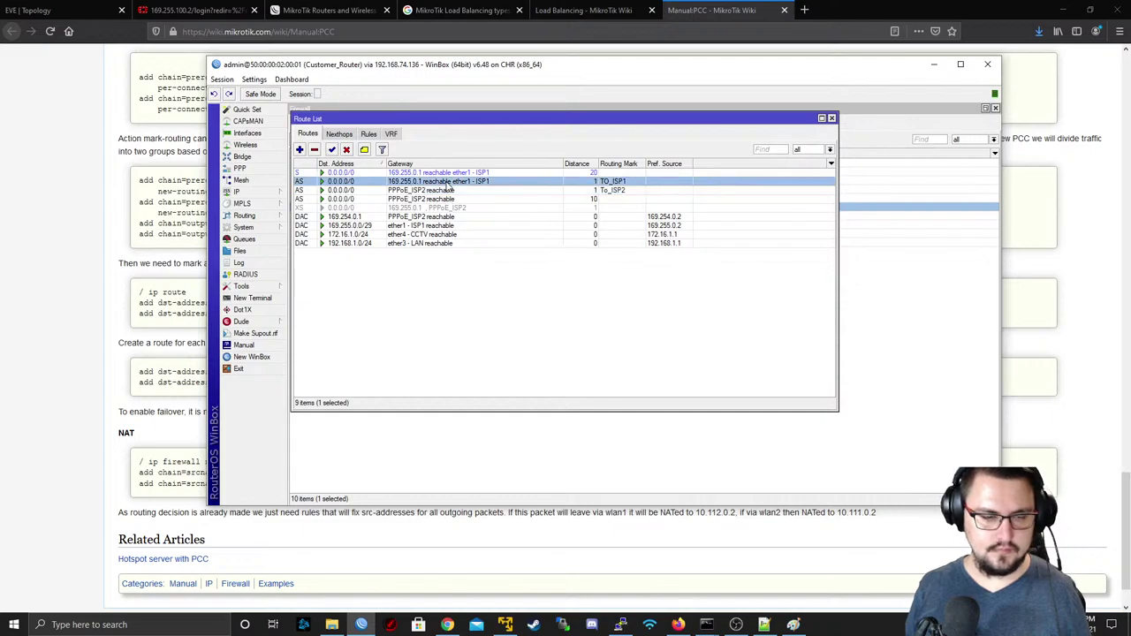
# - Compare the TO_ISP1 and To_ISP2 routes against the wiki's route examples
pyautogui.hotkey('alt', 'Tab')
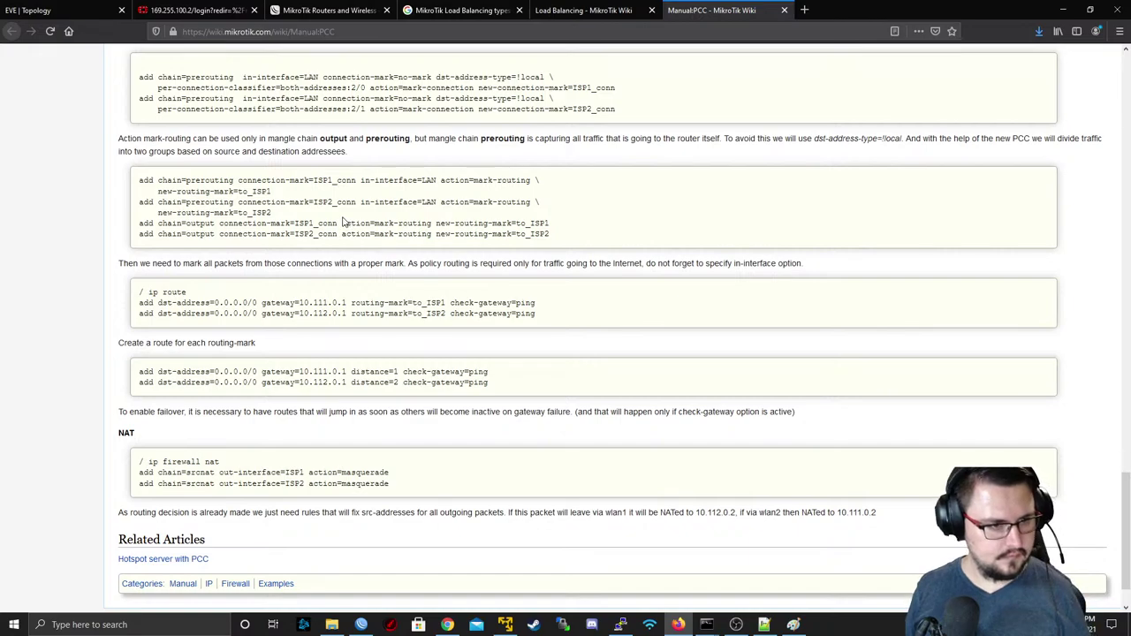
pyautogui.scroll(-2, 212, 212)
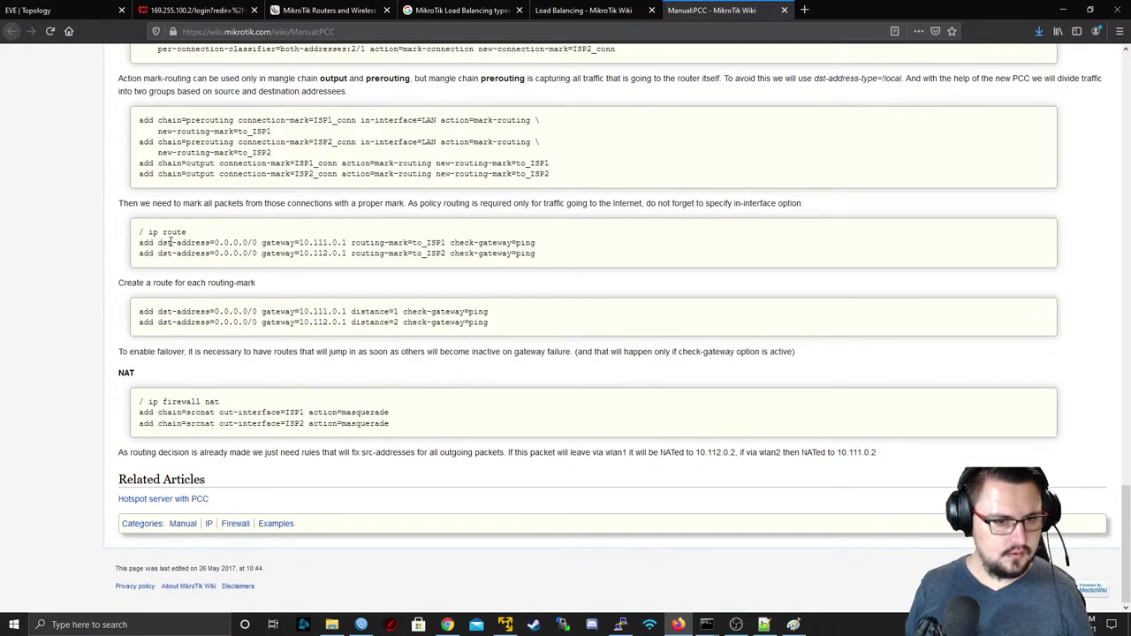
pyautogui.hotkey('alt', 'Tab')
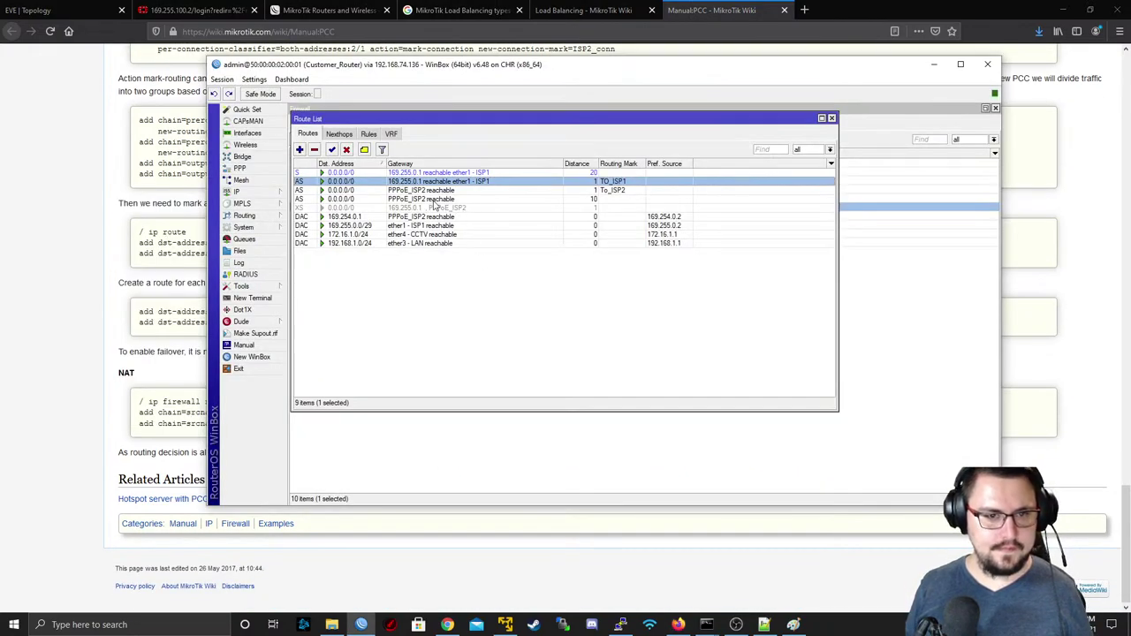
pyautogui.click(449, 191)
pyautogui.click(423, 182)
pyautogui.hotkey('alt', 'Tab')
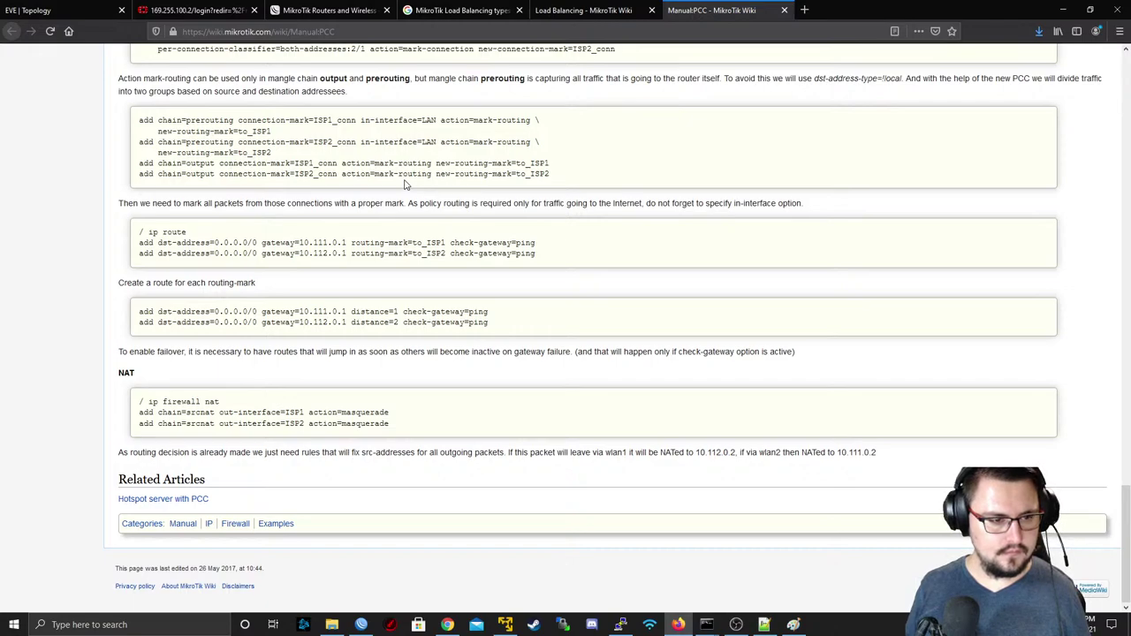
pyautogui.hotkey('alt', 'Tab')
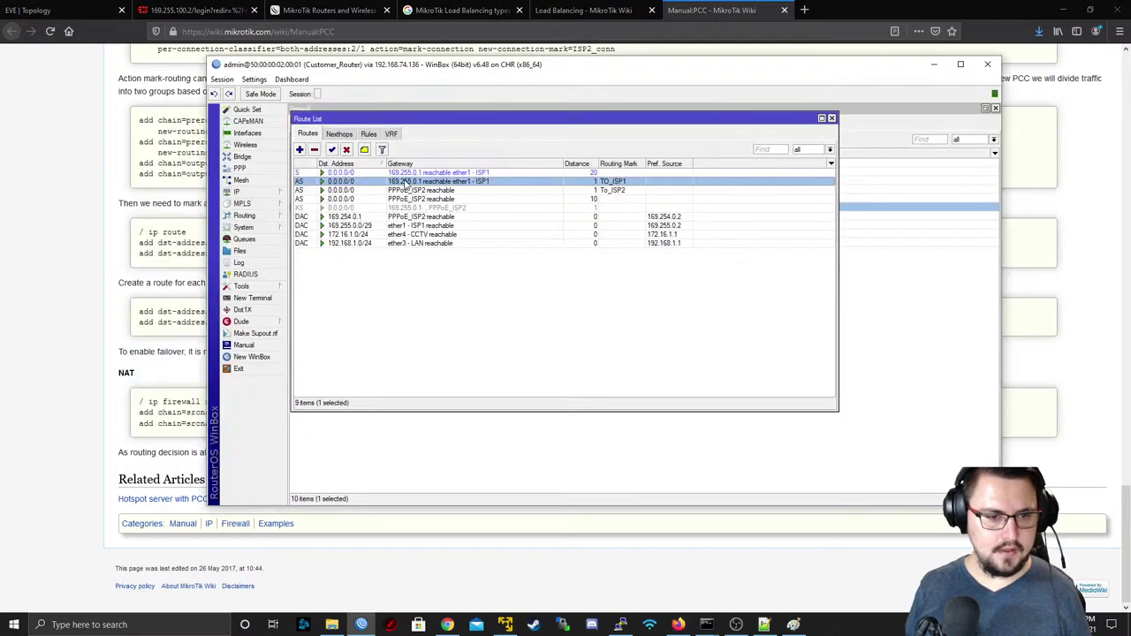
# - Close the route list and compare counters of mangle rules 4 and 7
pyautogui.moveTo(806, 122); pyautogui.dragTo(802, 120)
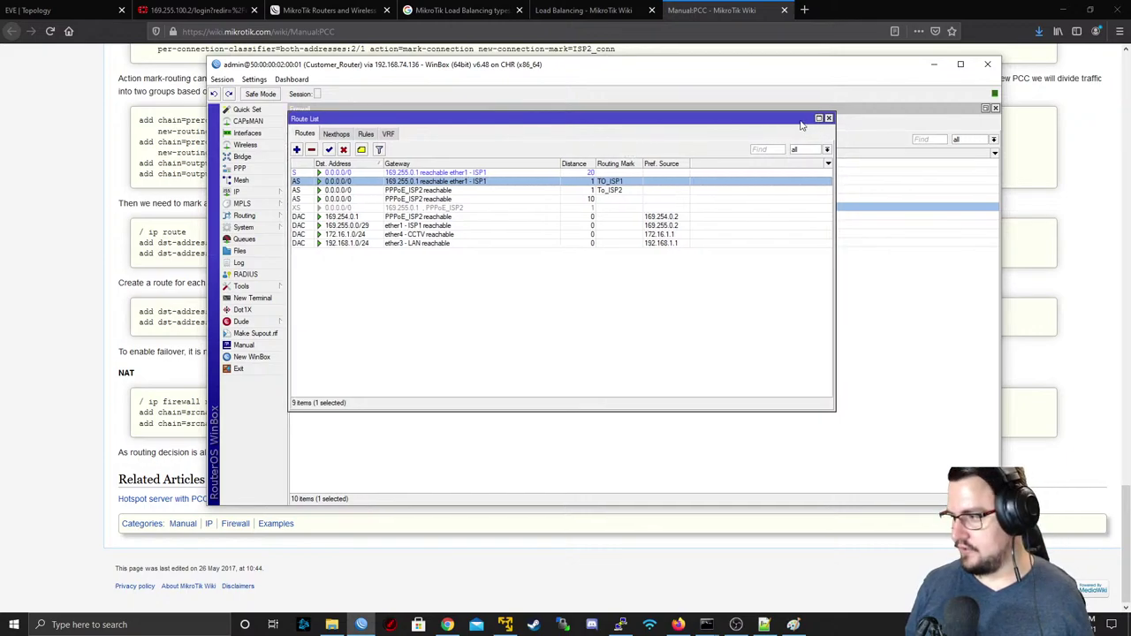
pyautogui.click(829, 119)
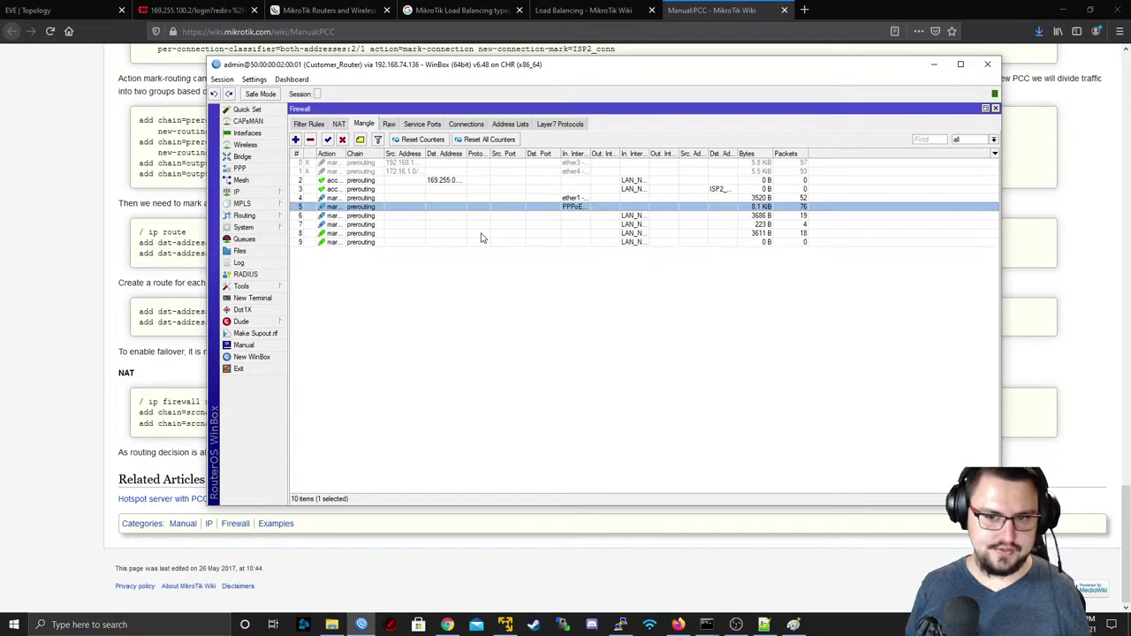
pyautogui.click(571, 198)
pyautogui.click(571, 223)
pyautogui.click(571, 198)
pyautogui.click(578, 224)
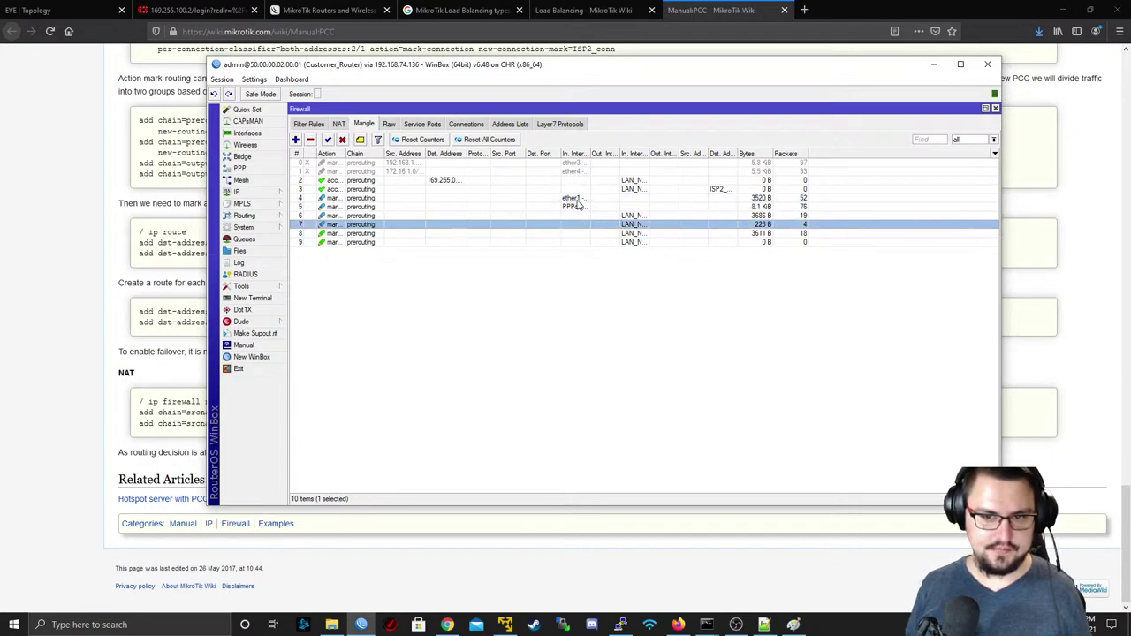
pyautogui.click(576, 199)
pyautogui.click(582, 225)
pyautogui.click(572, 198)
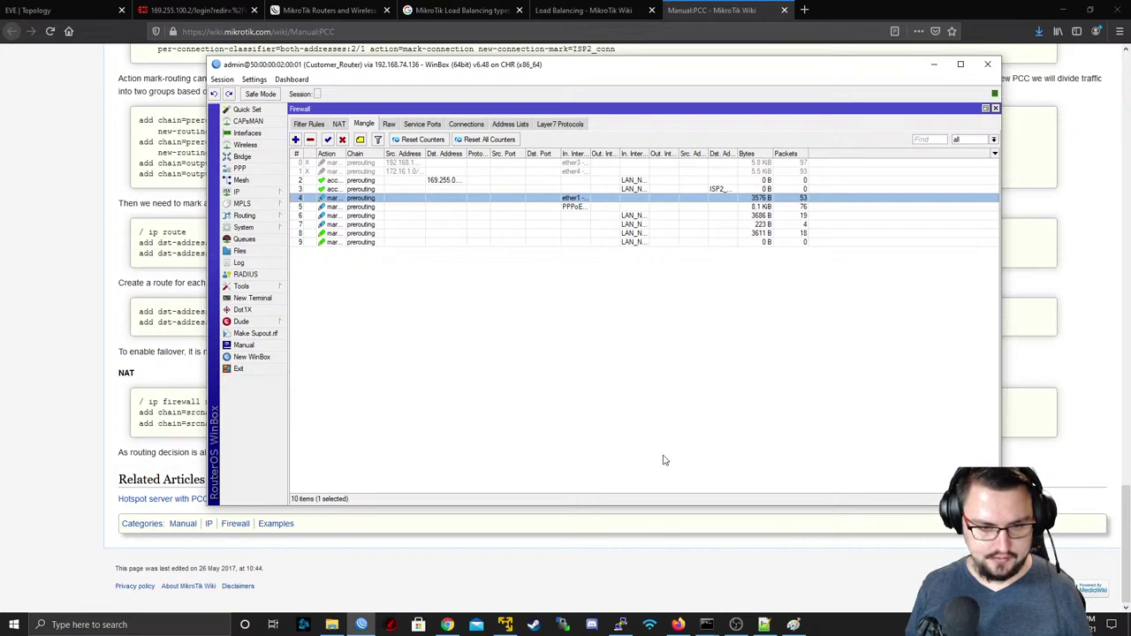
# - From the EVE topology, connect to LAN-PC via Remote Desktop Connection
pyautogui.click(62, 10)
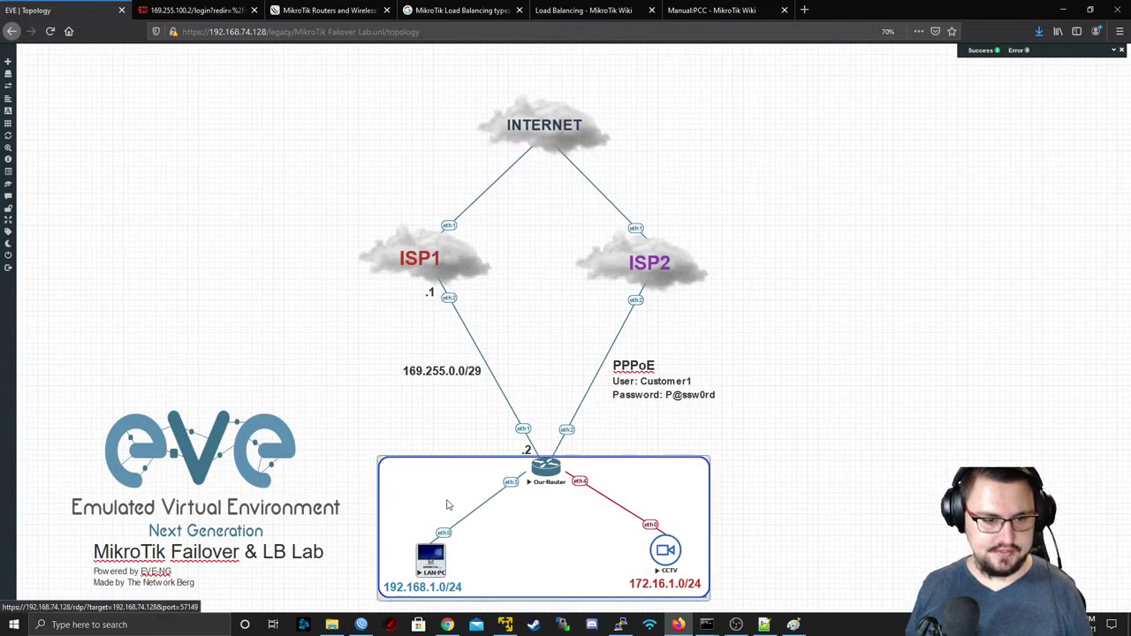
pyautogui.click(436, 557)
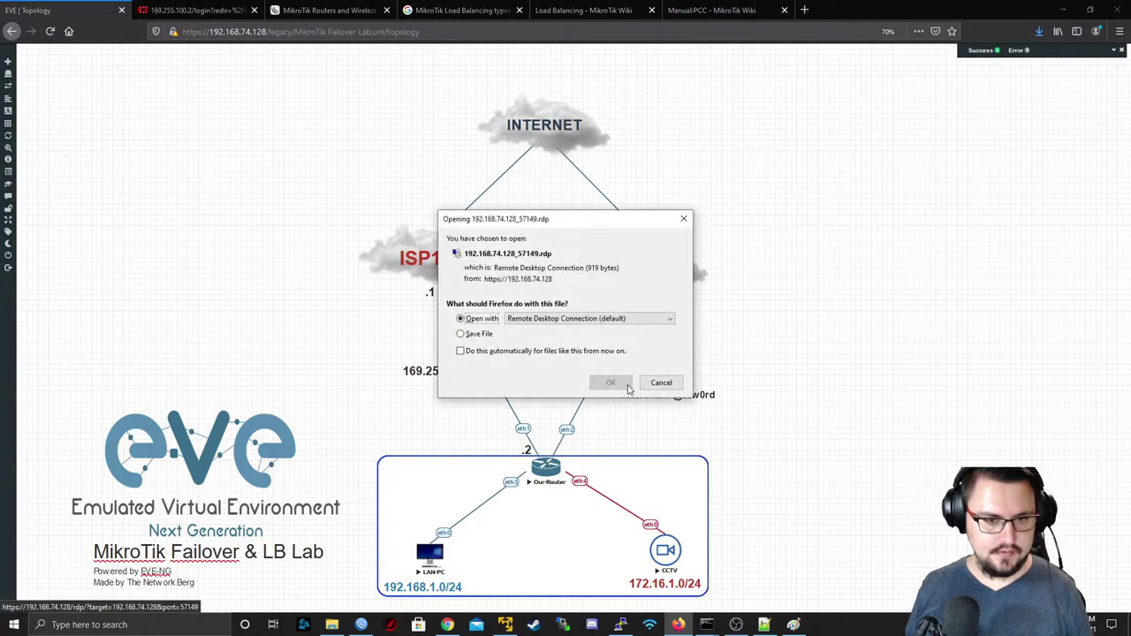
pyautogui.click(613, 386)
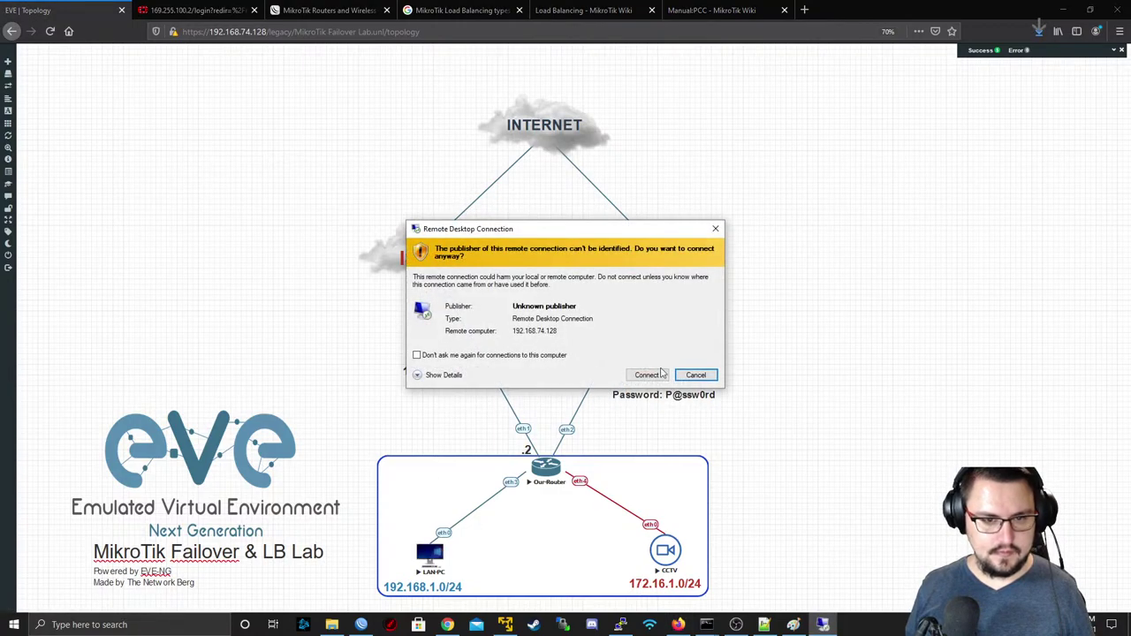
pyautogui.click(657, 373)
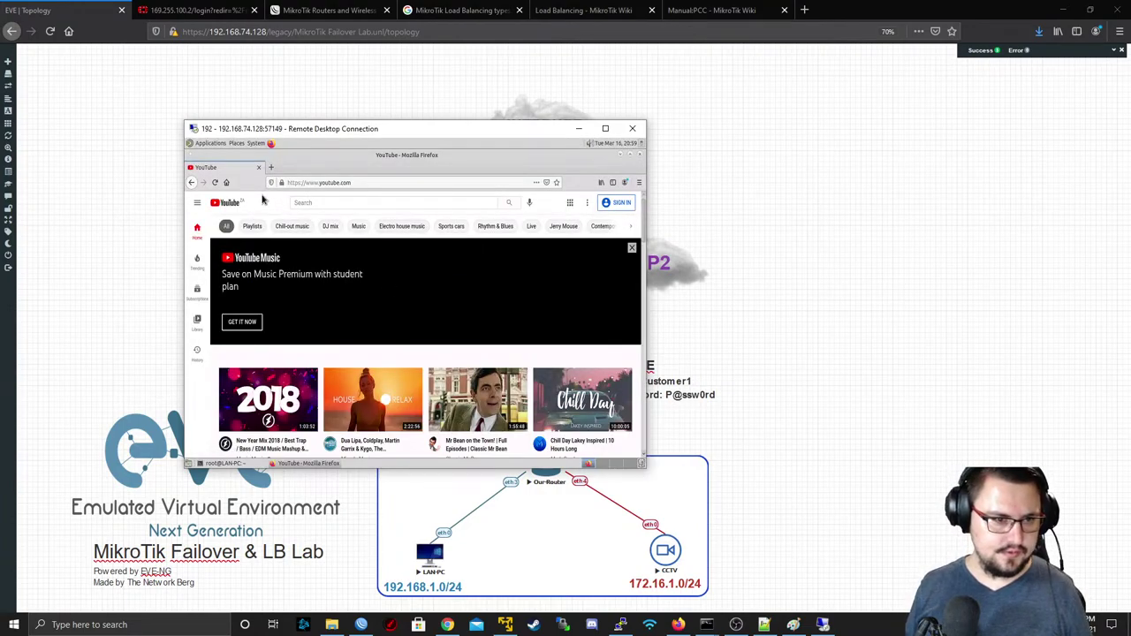
# - Open three YouTube videos in new tabs, cycle through them, then raise WinBox's mangle counters
pyautogui.scroll(-2, 283, 266)
pyautogui.middleClick(361, 337)
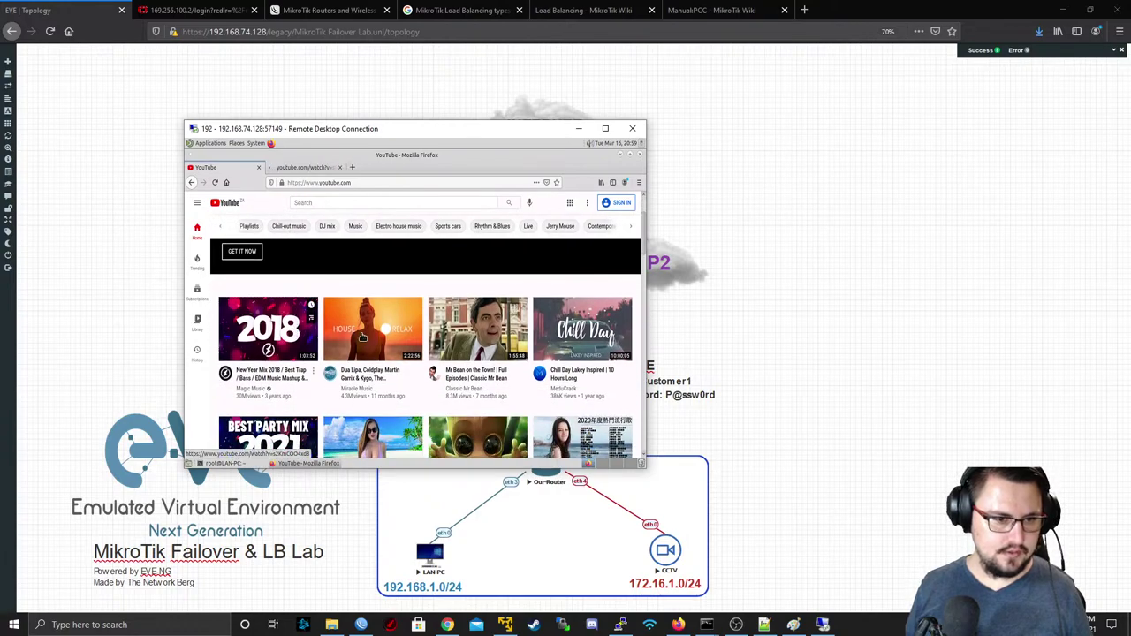
pyautogui.middleClick(362, 336)
pyautogui.middleClick(478, 329)
pyautogui.click(305, 167)
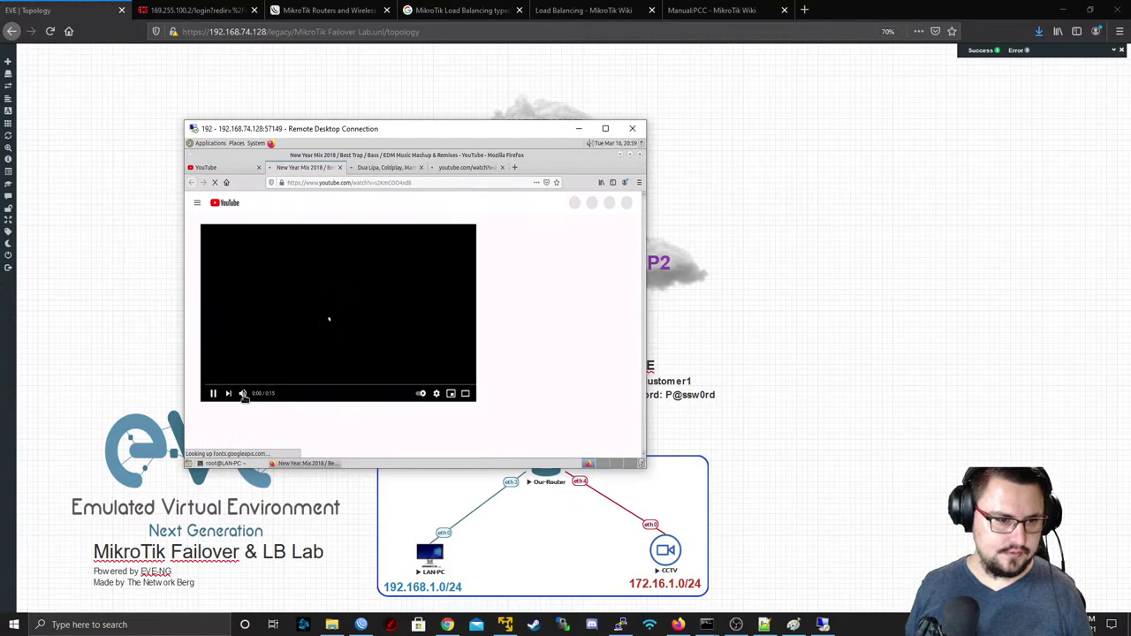
pyautogui.hotkey('ctrl', 'Tab')
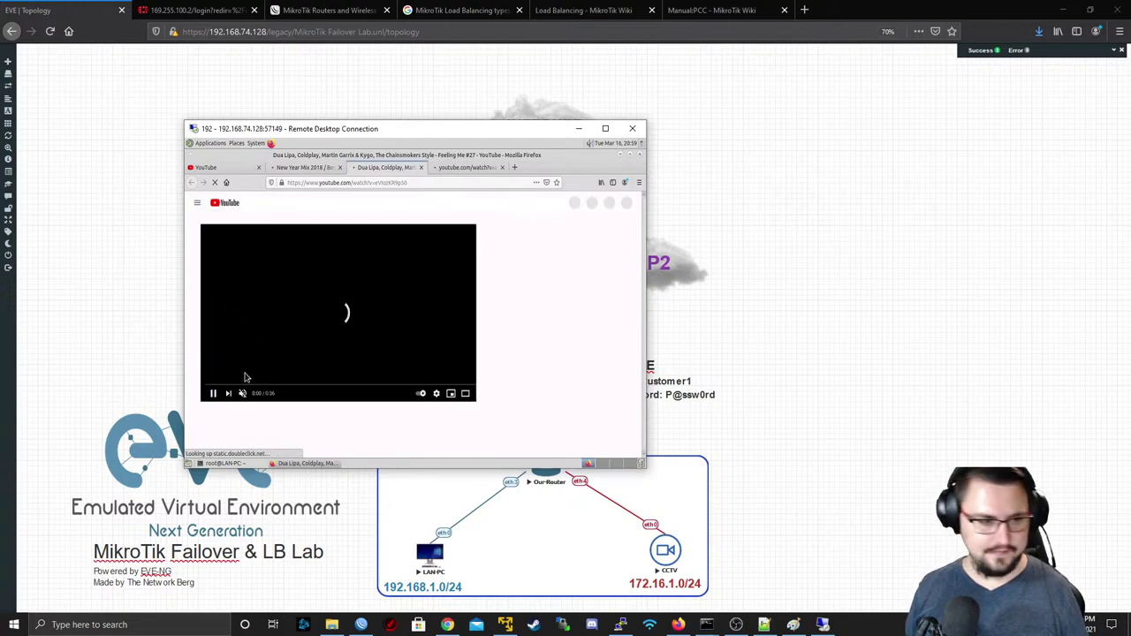
pyautogui.hotkey('ctrl', 'Tab')
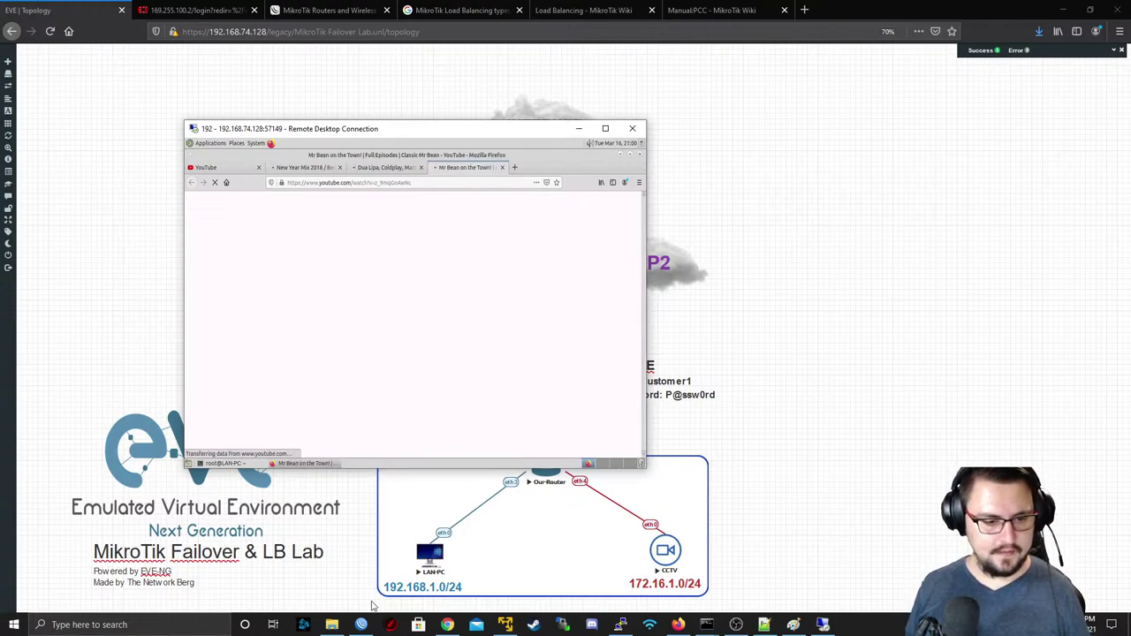
pyautogui.click(362, 625)
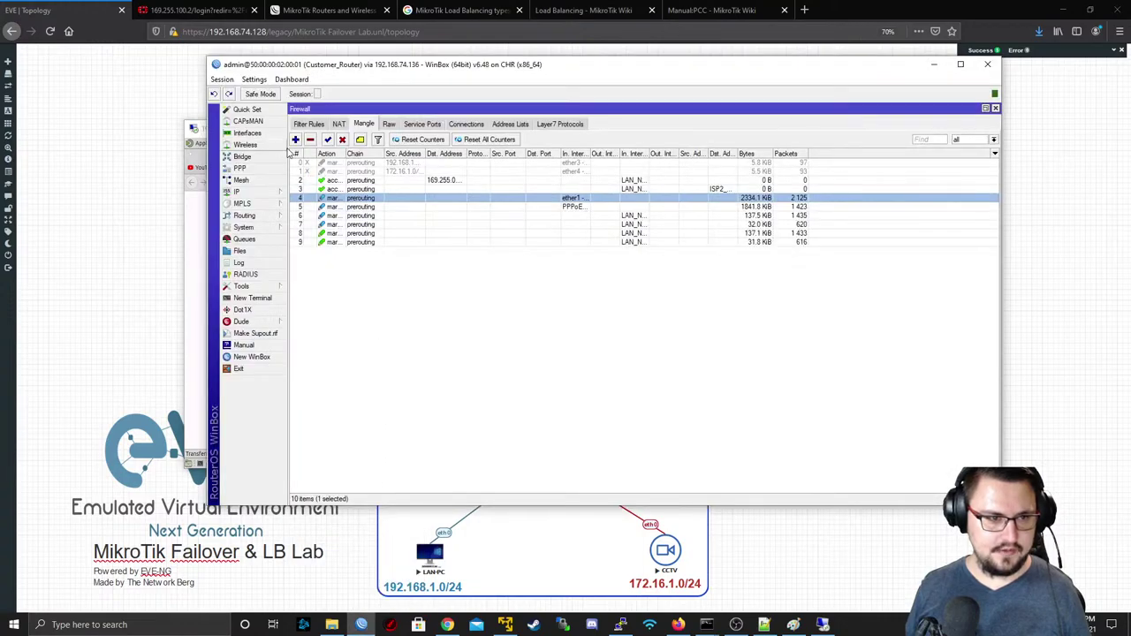
# - Show all router interfaces and compare traffic on PPPoE_ISP2 and ether1 - ISP1
pyautogui.click(256, 134)
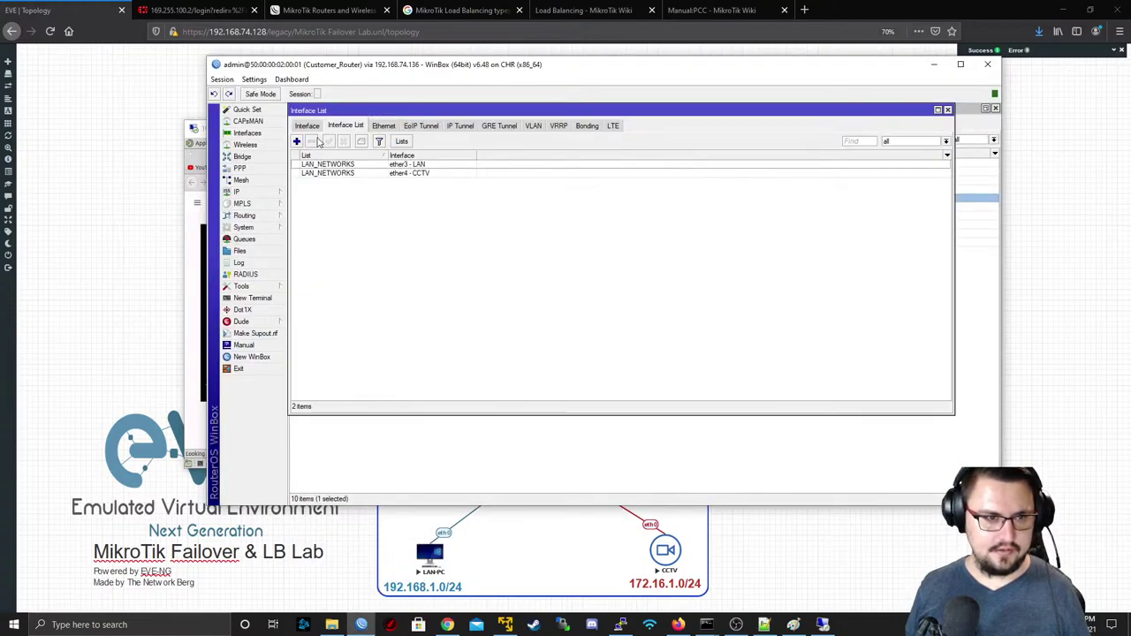
pyautogui.click(316, 126)
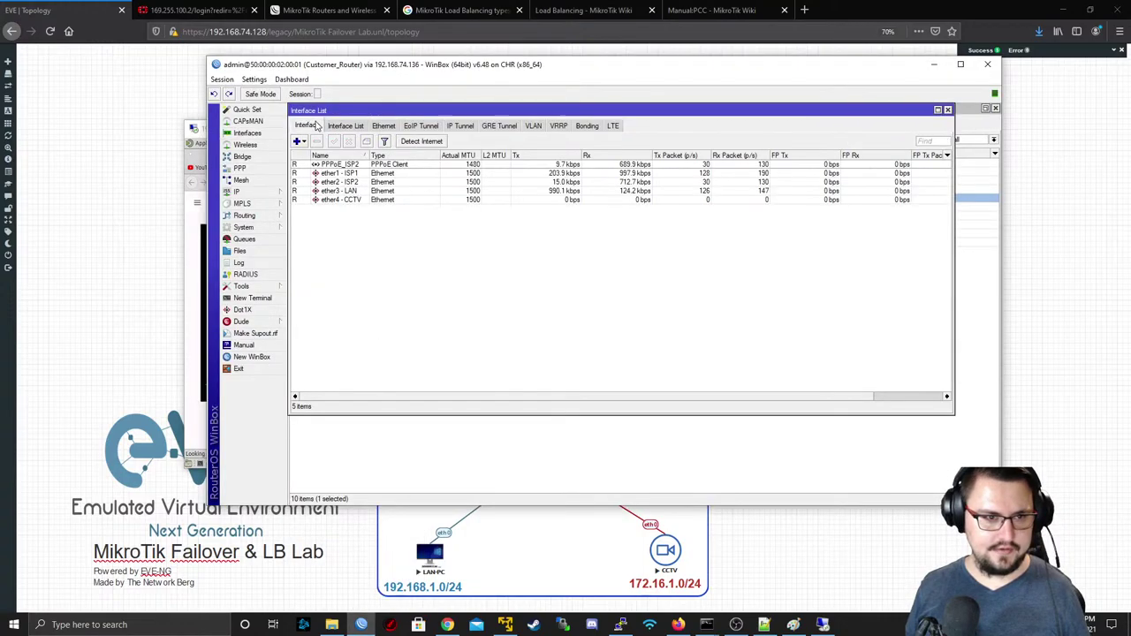
pyautogui.click(428, 166)
pyautogui.click(445, 175)
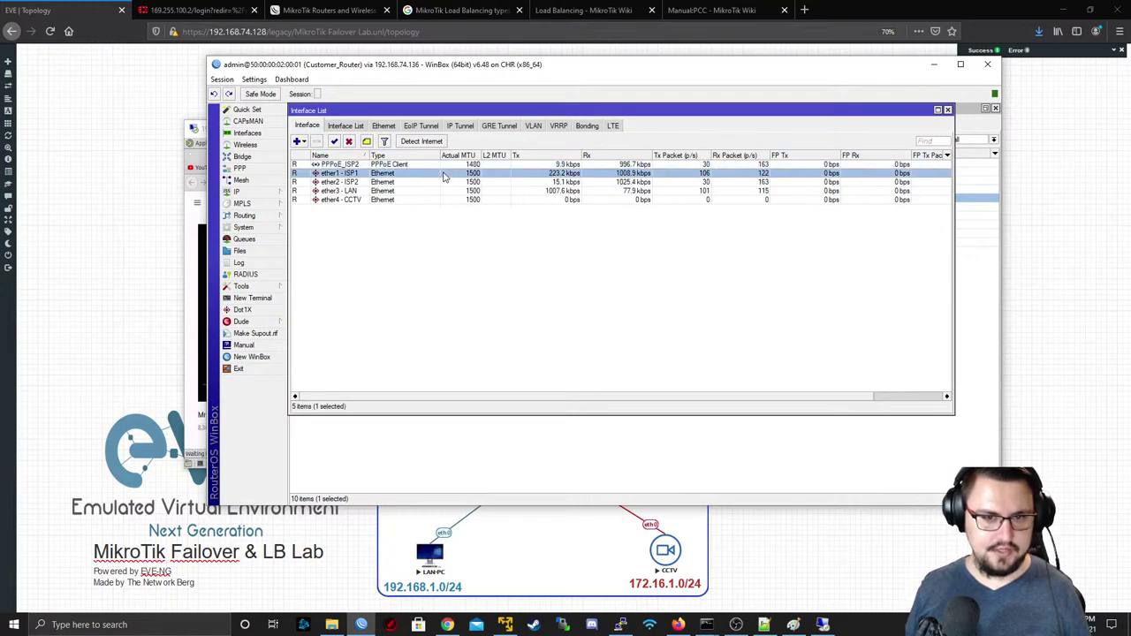
pyautogui.click(616, 167)
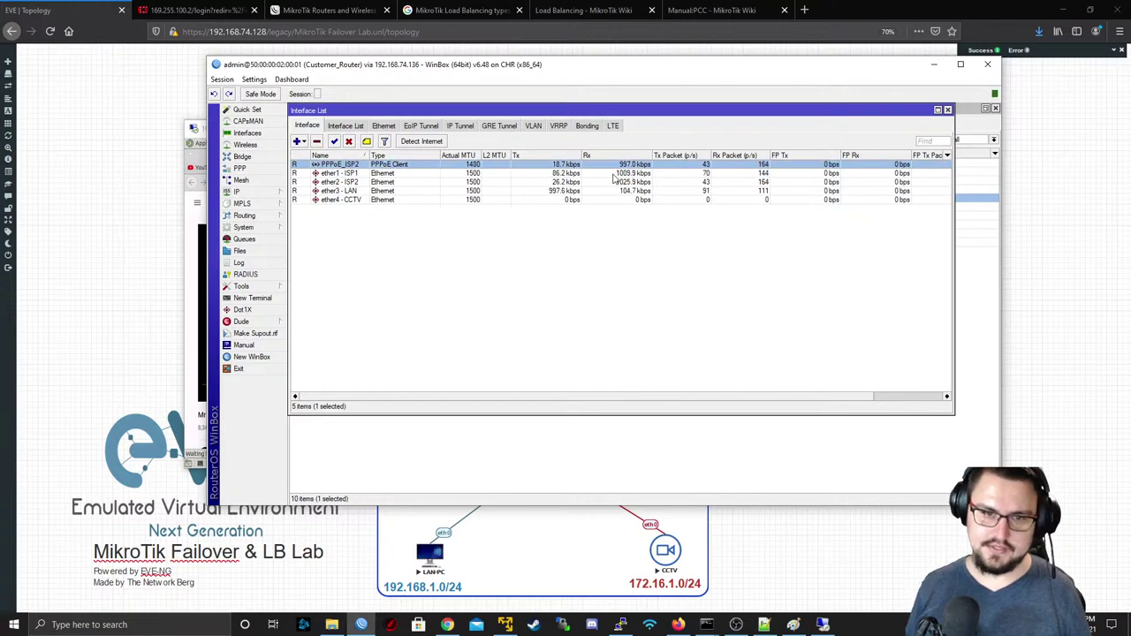
pyautogui.keyDown('ctrl'); pyautogui.click(614, 172); pyautogui.keyUp('ctrl')
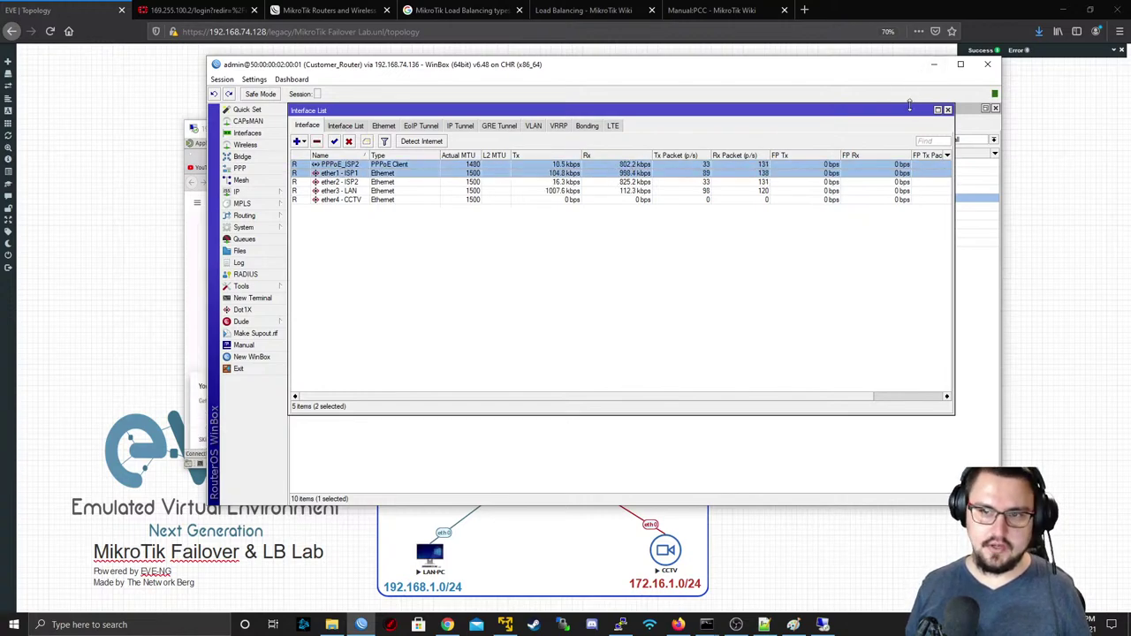
# - Set WinBox aside and skip the YouTube ad playing on LAN-PC
pyautogui.click(934, 64)
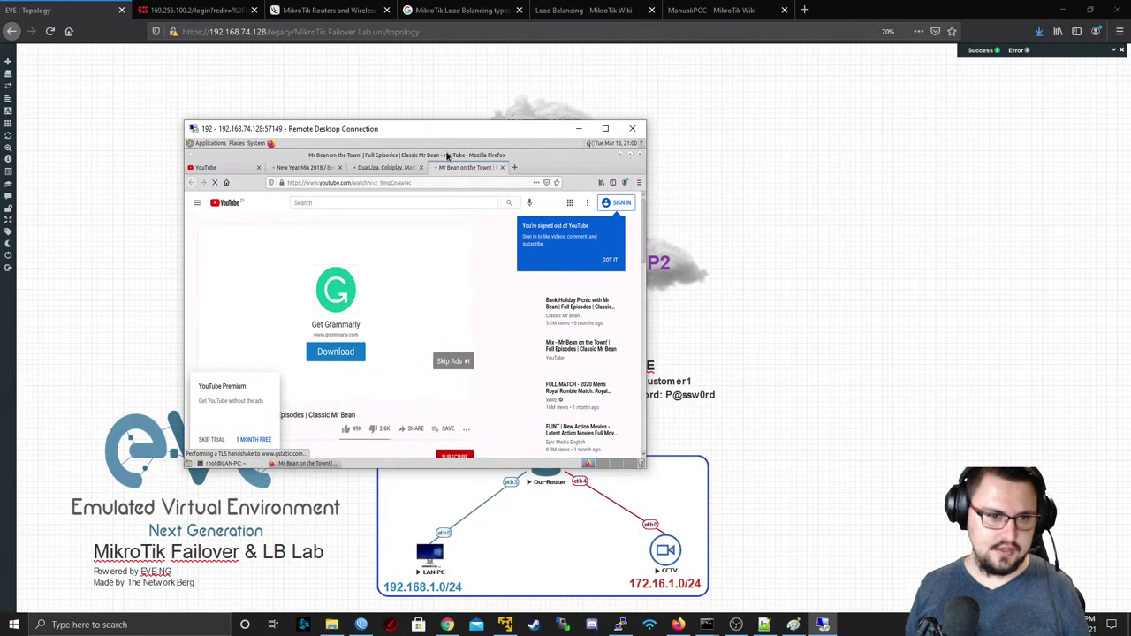
pyautogui.scroll(-3, 379, 353)
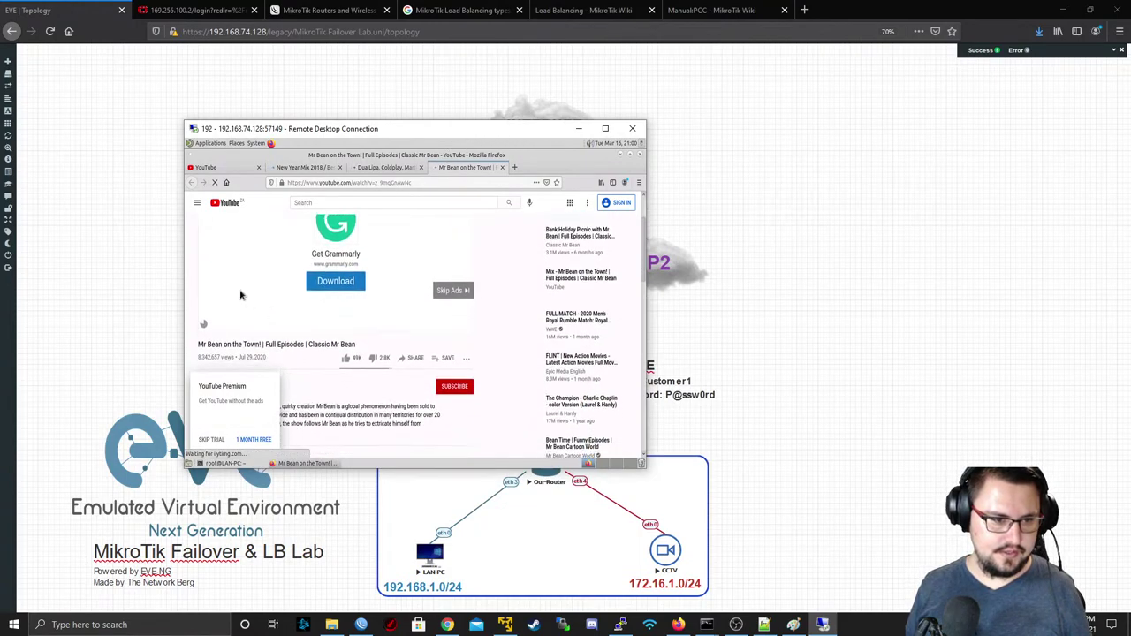
pyautogui.click(452, 290)
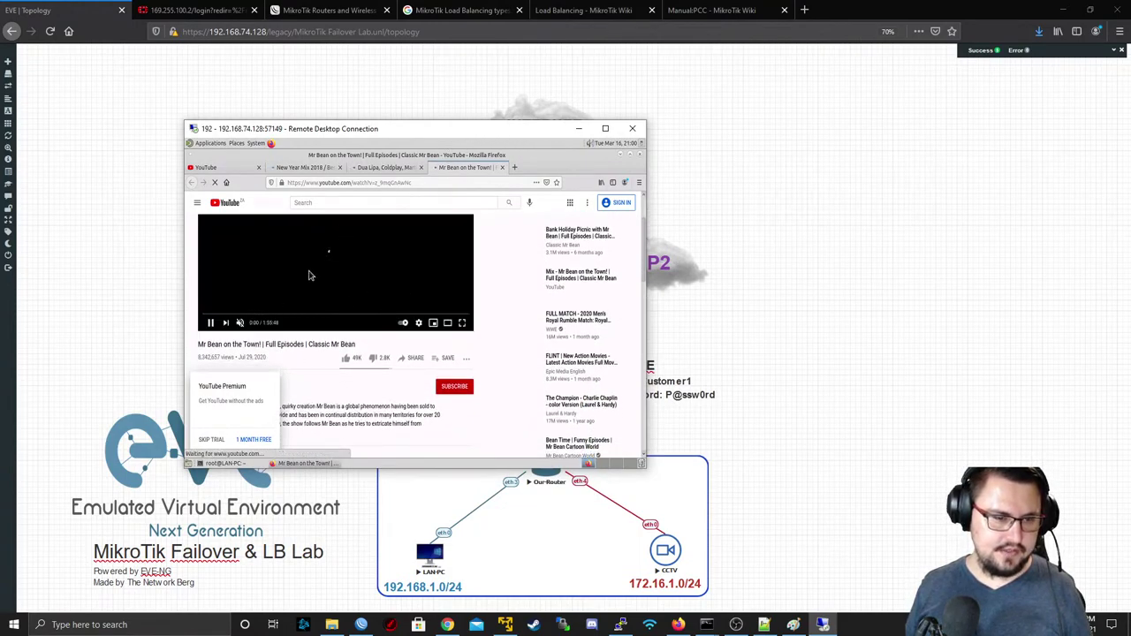
pyautogui.scroll(3, 362, 265)
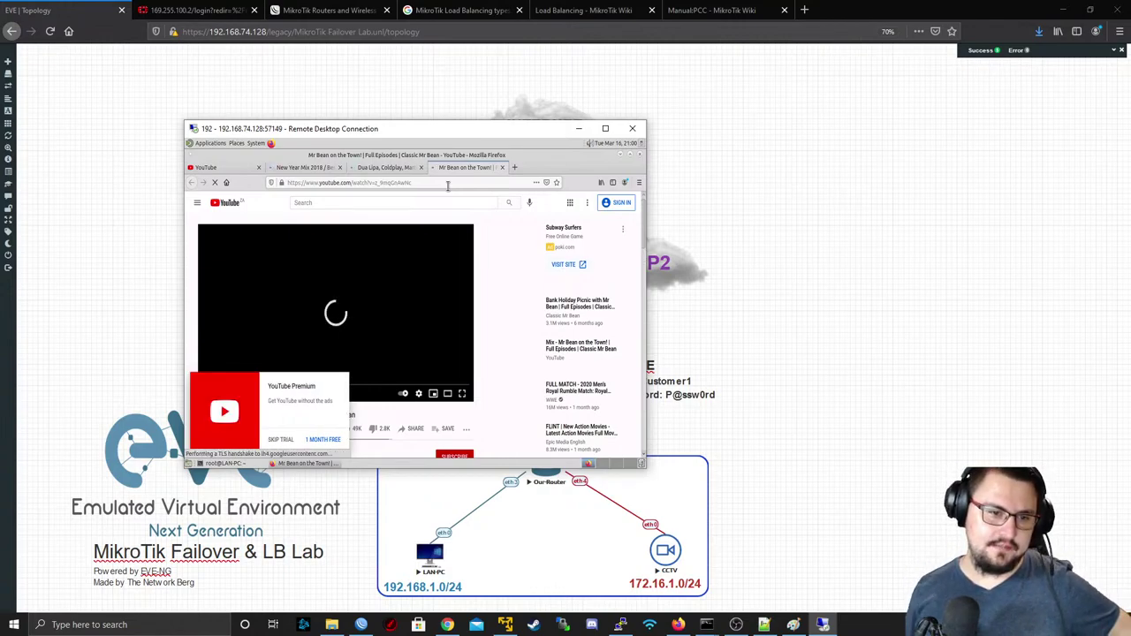
pyautogui.click(838, 435)
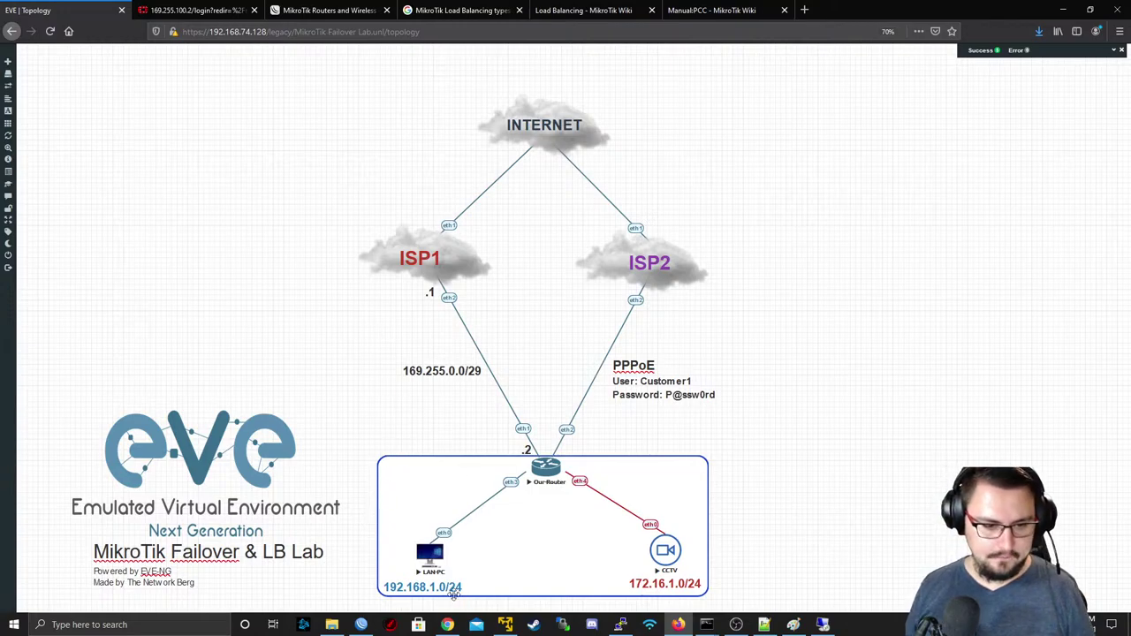
# - Recheck traffic on ether4 - CCTV, ether2 - ISP2 and ether1 - ISP1
pyautogui.moveTo(361, 623)
pyautogui.click(389, 579)
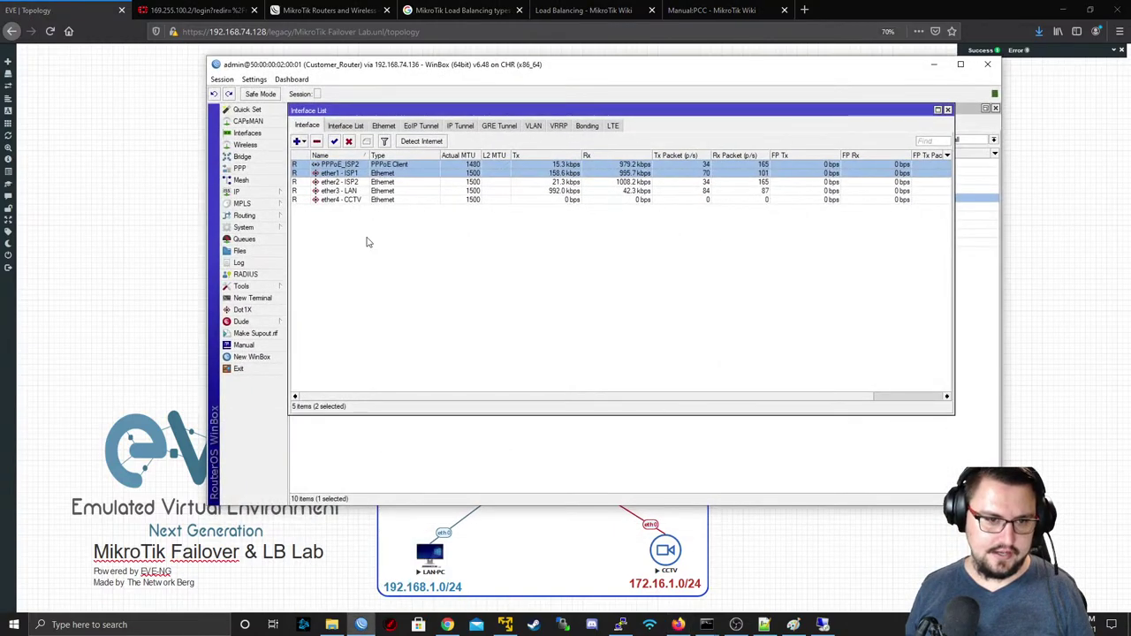
pyautogui.click(474, 203)
pyautogui.click(475, 183)
pyautogui.click(473, 174)
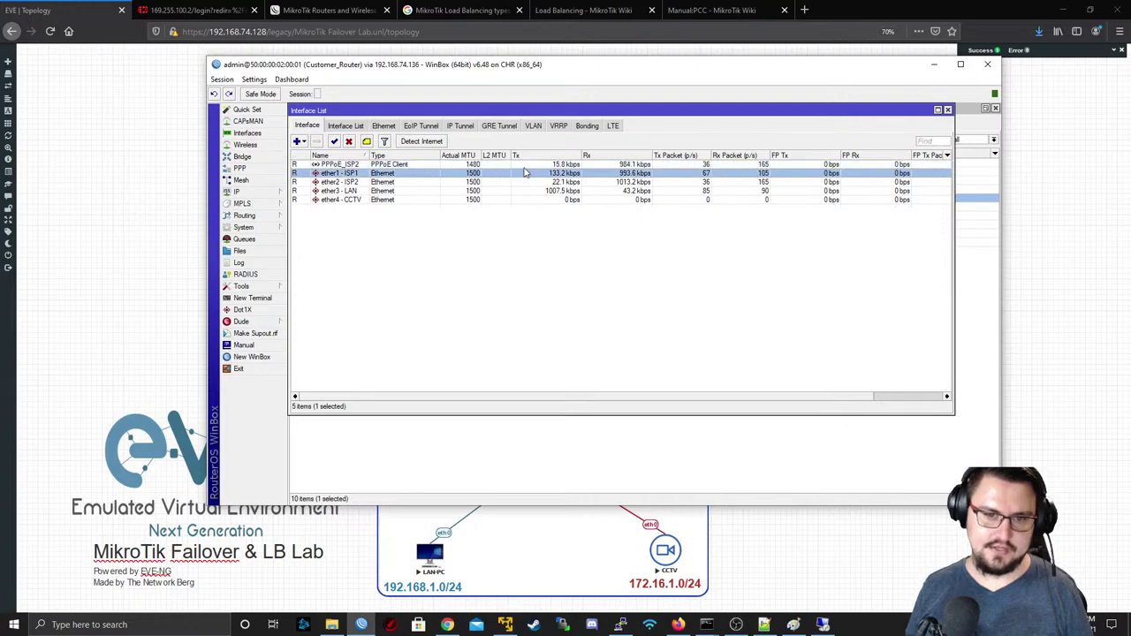
pyautogui.click(529, 166)
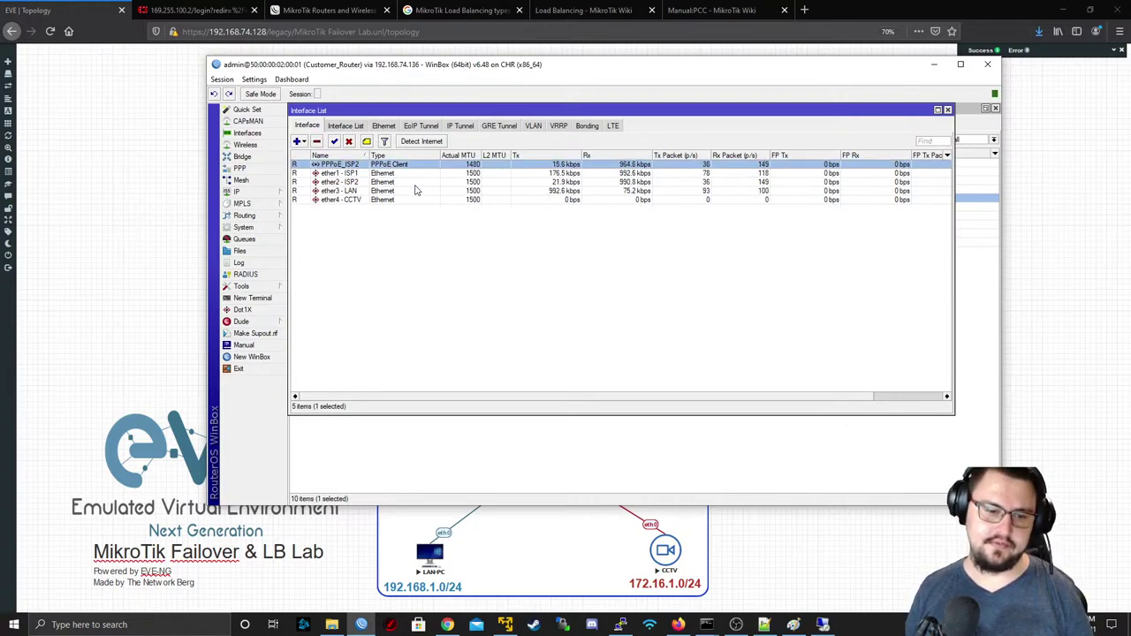
# - Open LAN-PC's remote desktop from the EVE topology and start closing its YouTube tabs
pyautogui.click(435, 554)
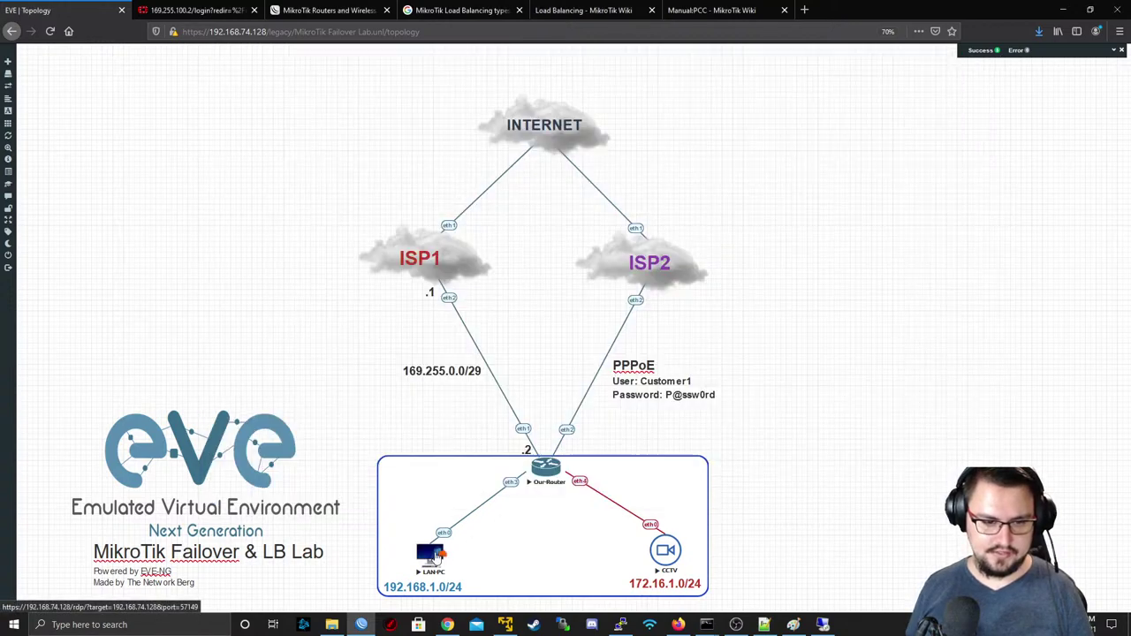
pyautogui.click(435, 554)
pyautogui.click(610, 383)
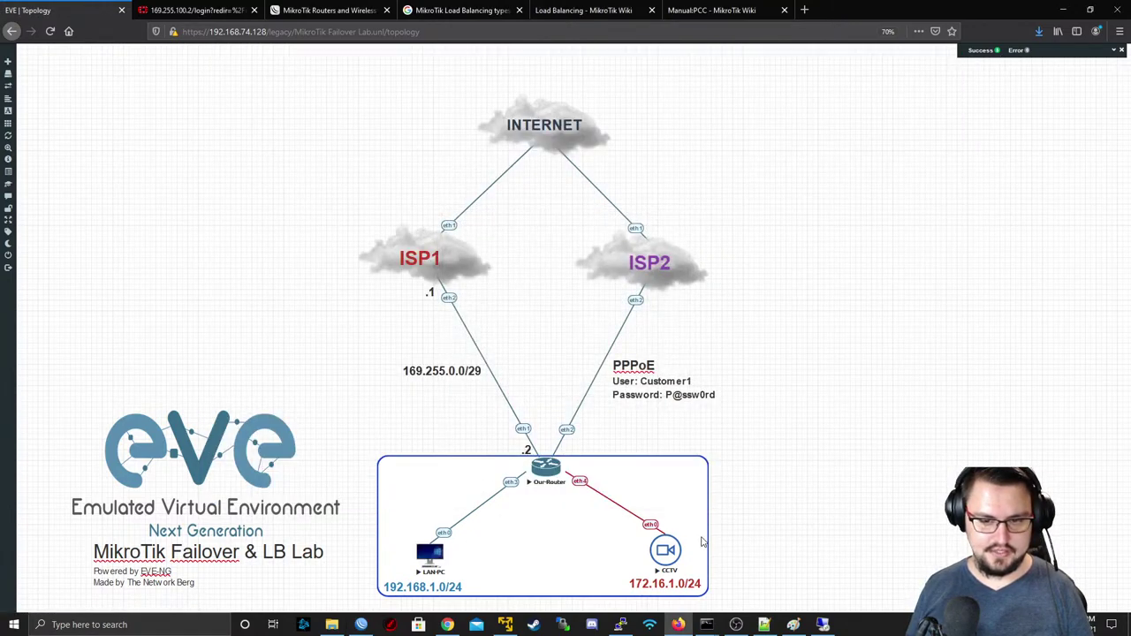
pyautogui.click(824, 624)
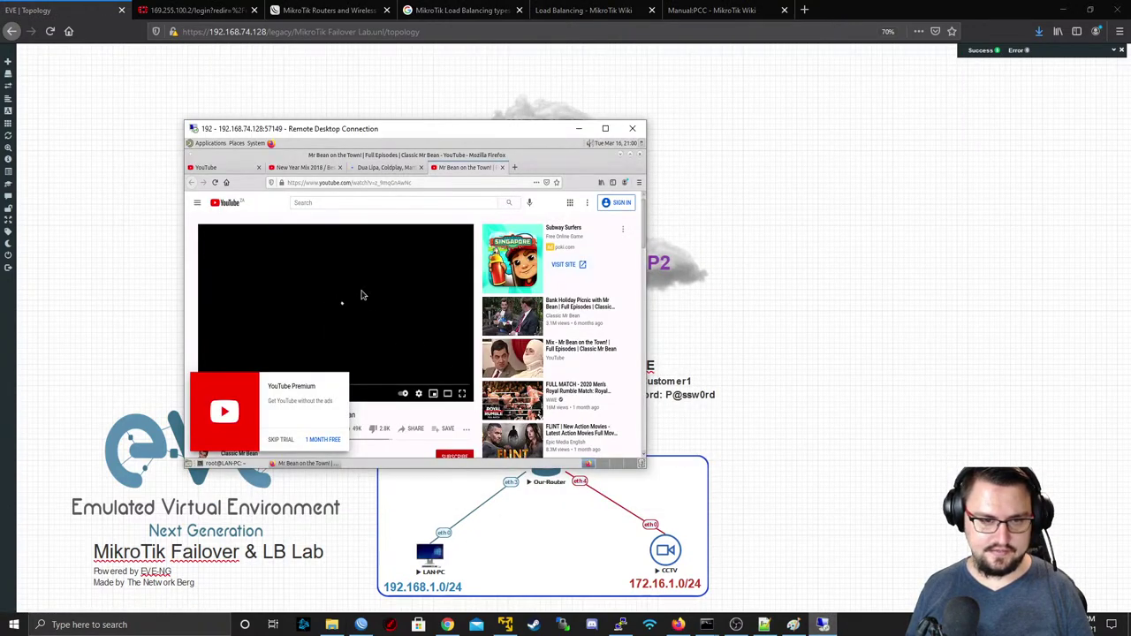
pyautogui.middleClick(217, 168)
# - Close Firefox on LAN-PC and start a continuous ping to 8.8.8.8
pyautogui.middleClick(218, 168)
pyautogui.middleClick(217, 168)
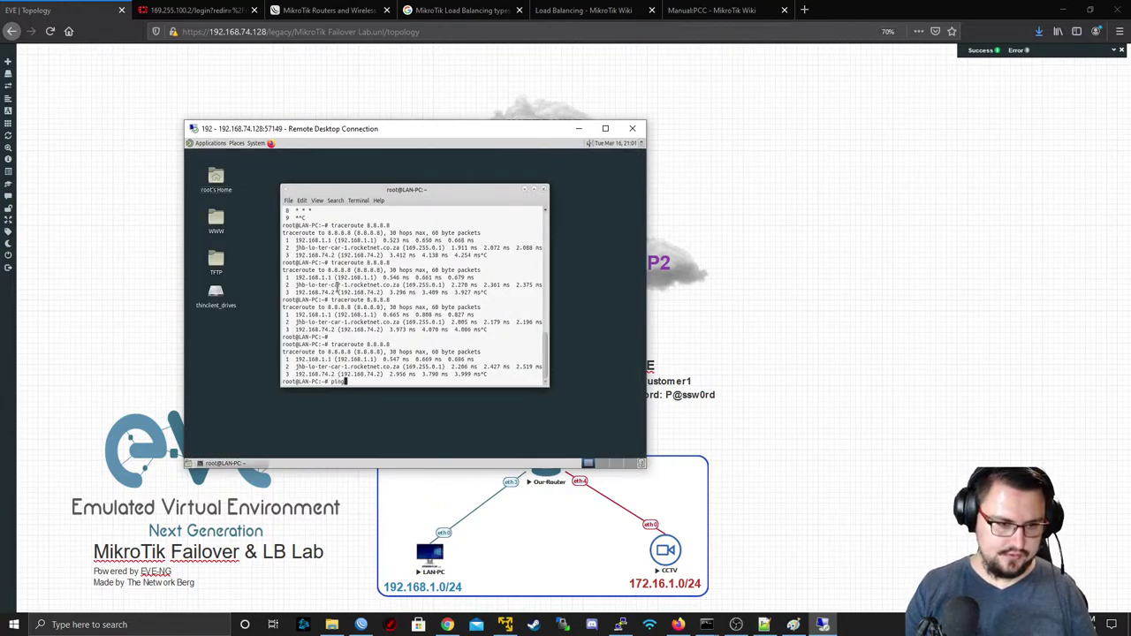
pyautogui.press('Return')
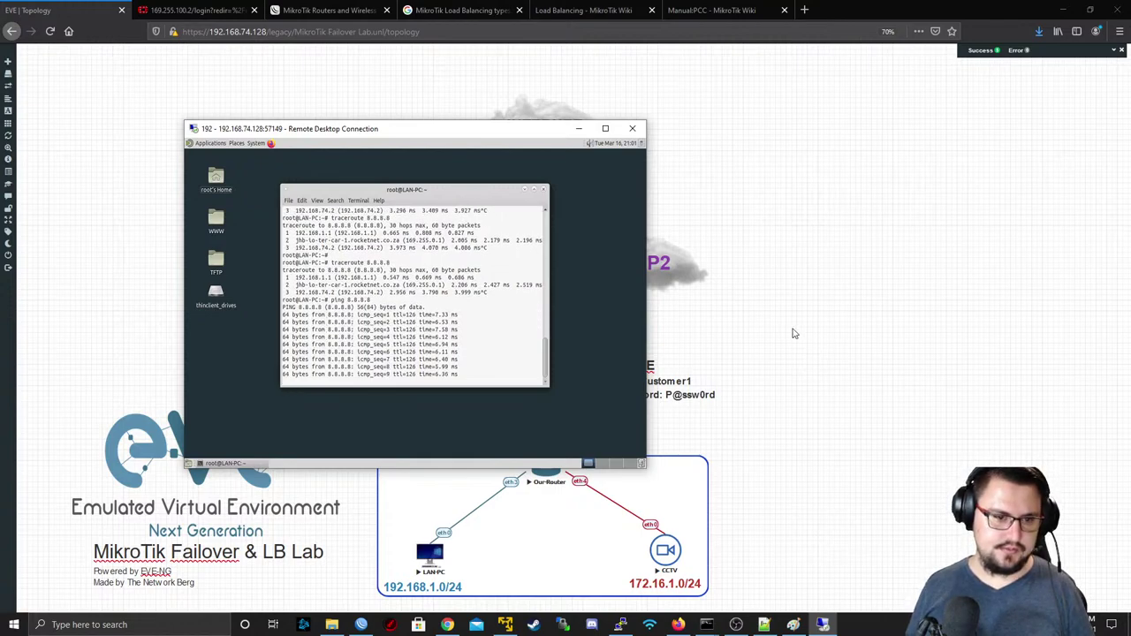
# - Suspend and resume the INTERNET-to-ISP1 link while watching LAN-PC's ping
pyautogui.click(793, 332)
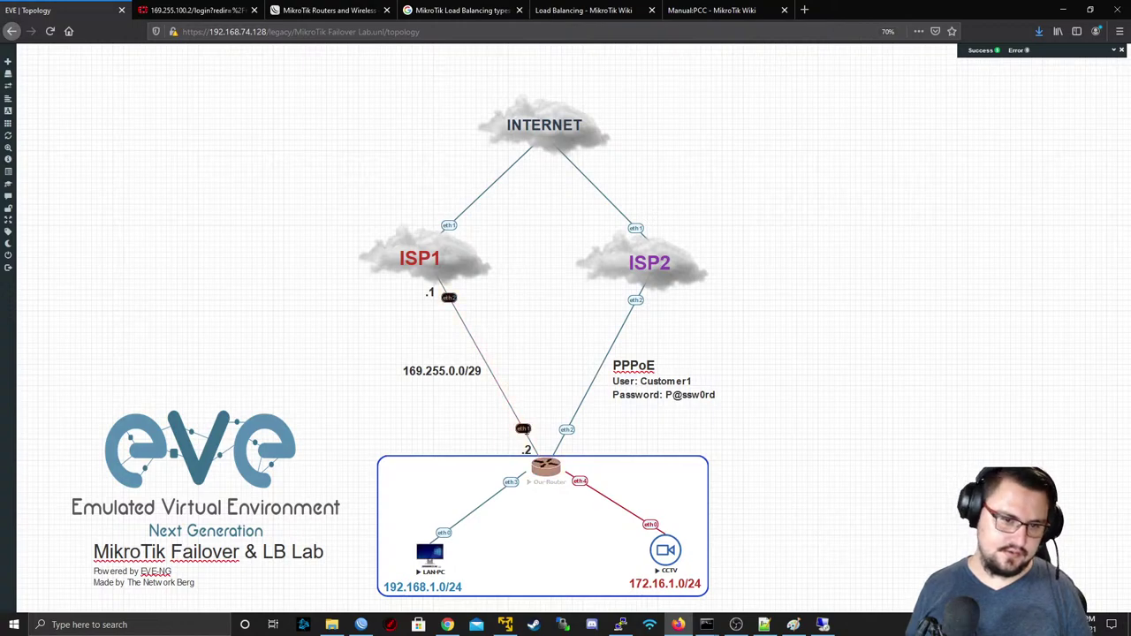
pyautogui.rightClick(525, 432)
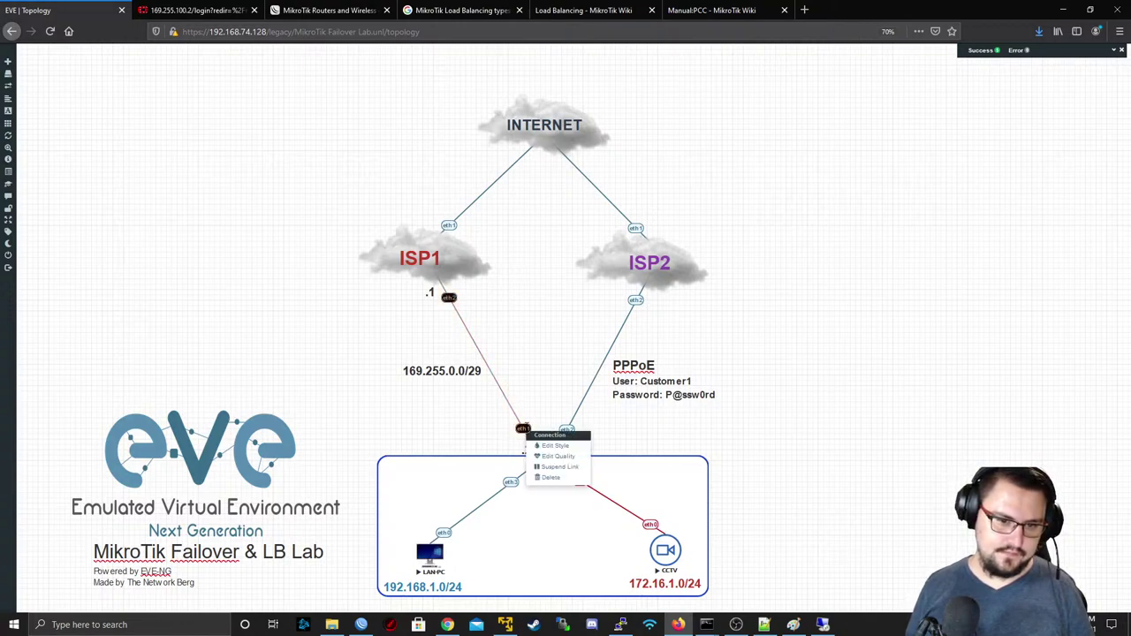
pyautogui.rightClick(450, 227)
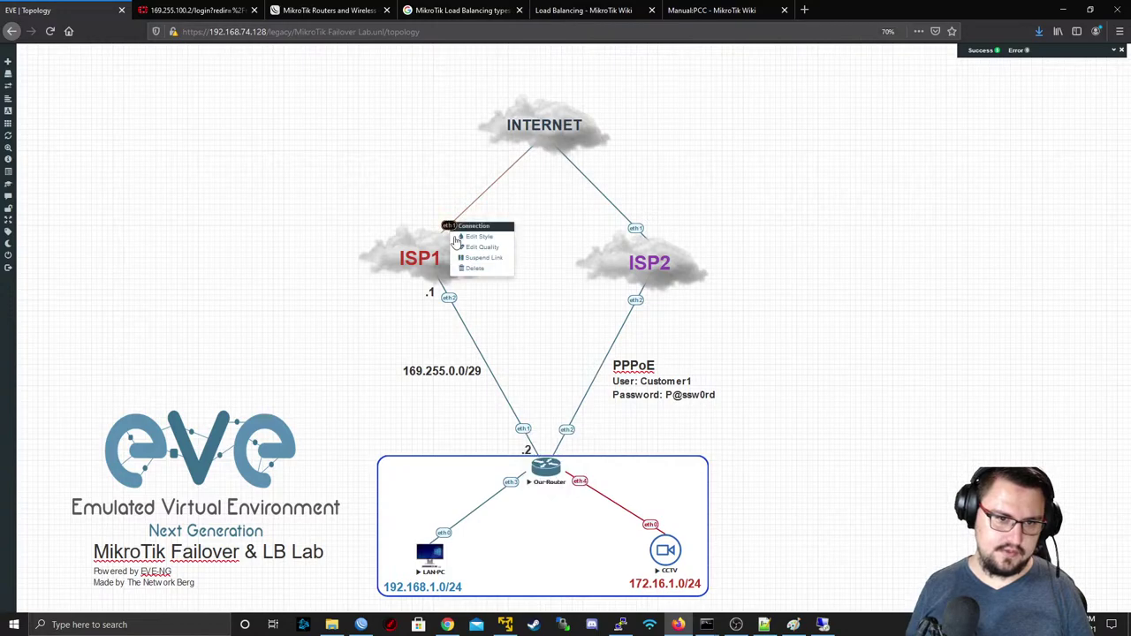
pyautogui.hotkey('alt', 'Tab')
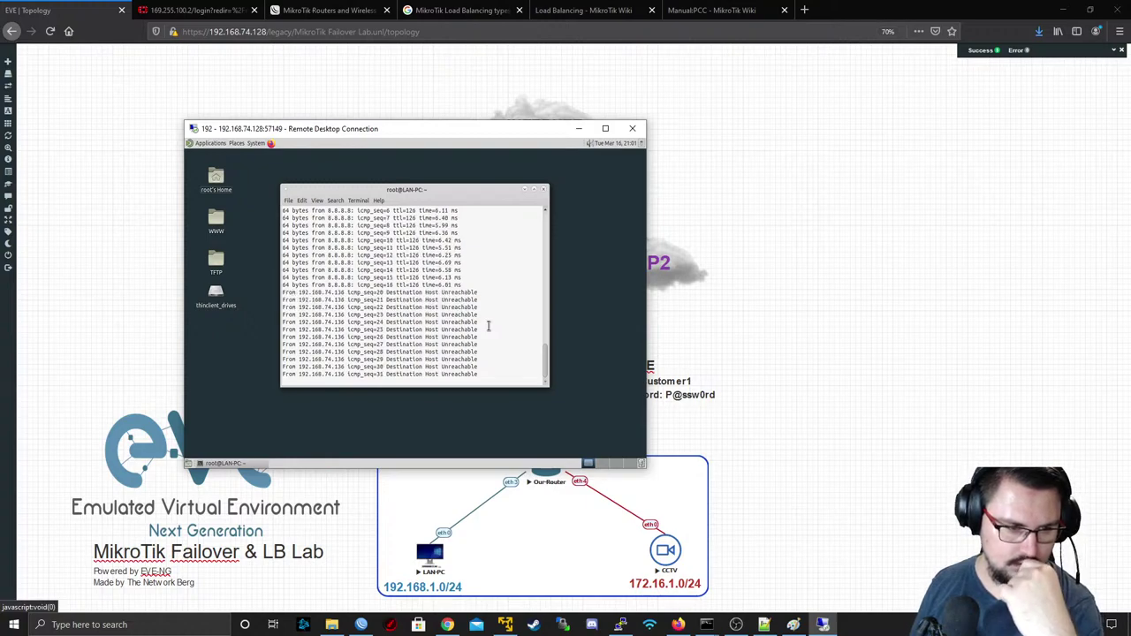
pyautogui.hotkey('alt', 'Tab')
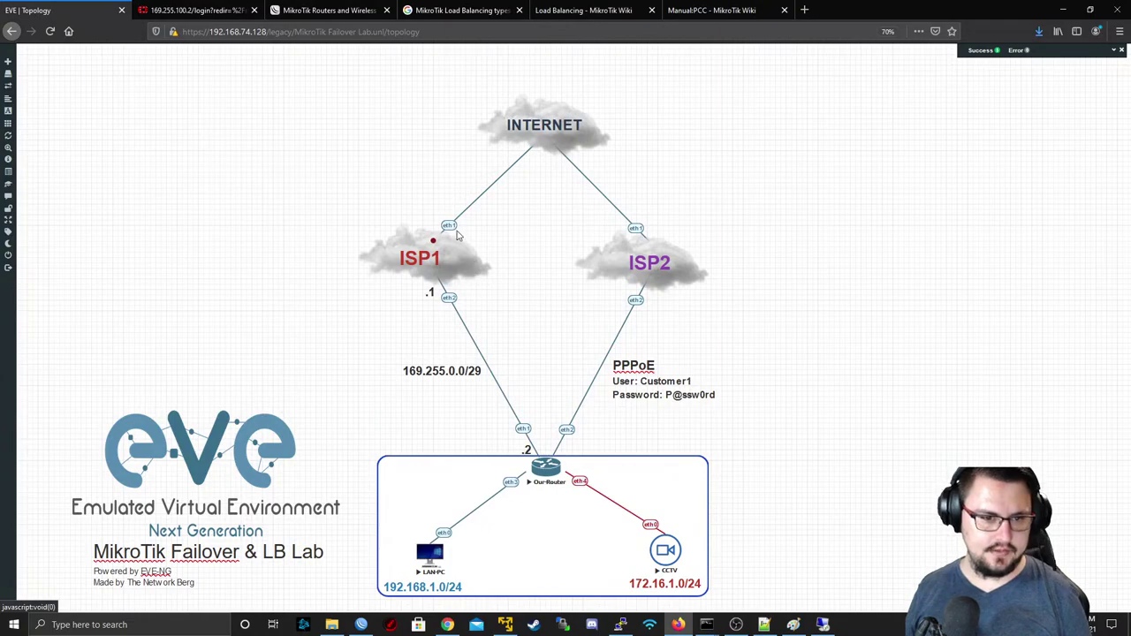
pyautogui.rightClick(449, 226)
pyautogui.hotkey('alt', 'Tab')
pyautogui.hotkey('alt', 'Tab')
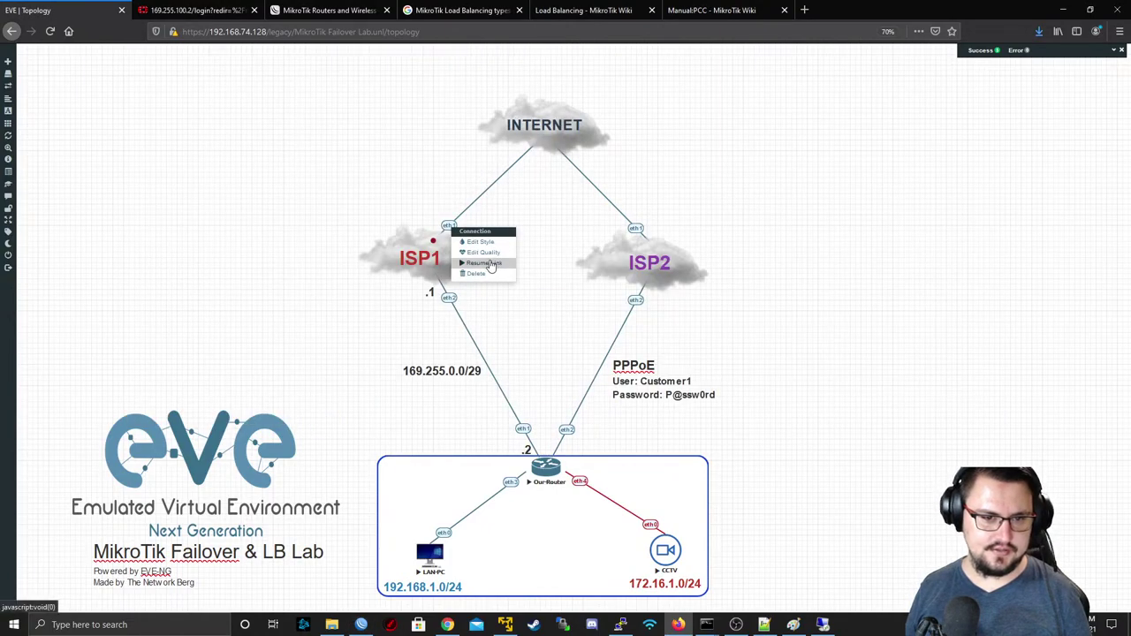
pyautogui.hotkey('alt', 'Tab')
pyautogui.hotkey('alt', 'Tab')
pyautogui.hotkey('alt', 'Tab')
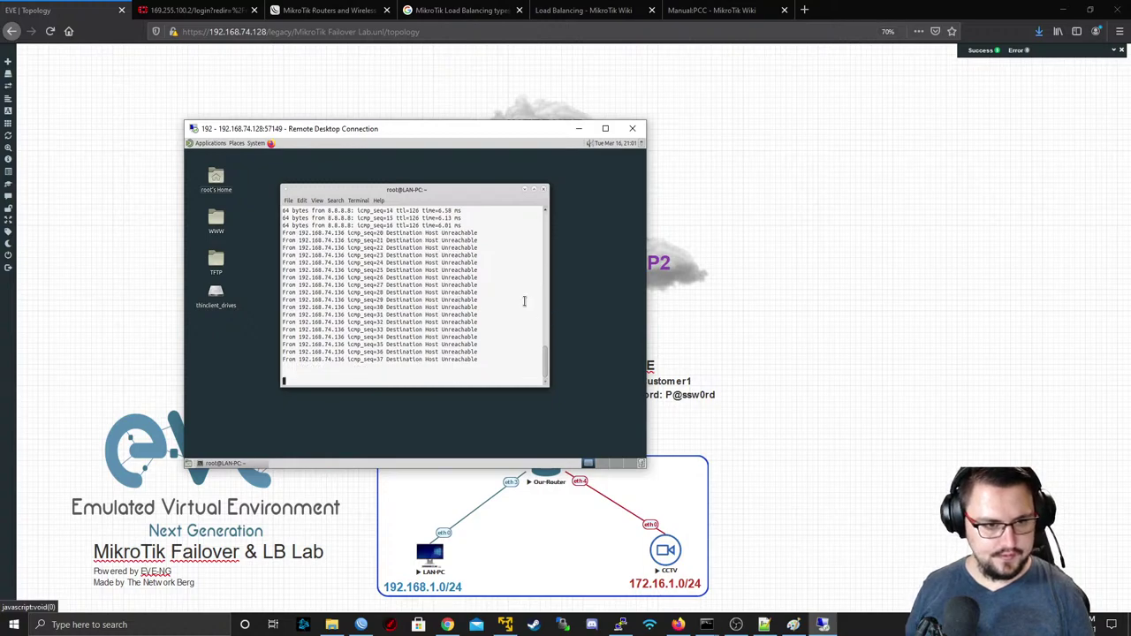
pyautogui.hotkey('alt', 'Tab')
pyautogui.hotkey('alt', 'Tab')
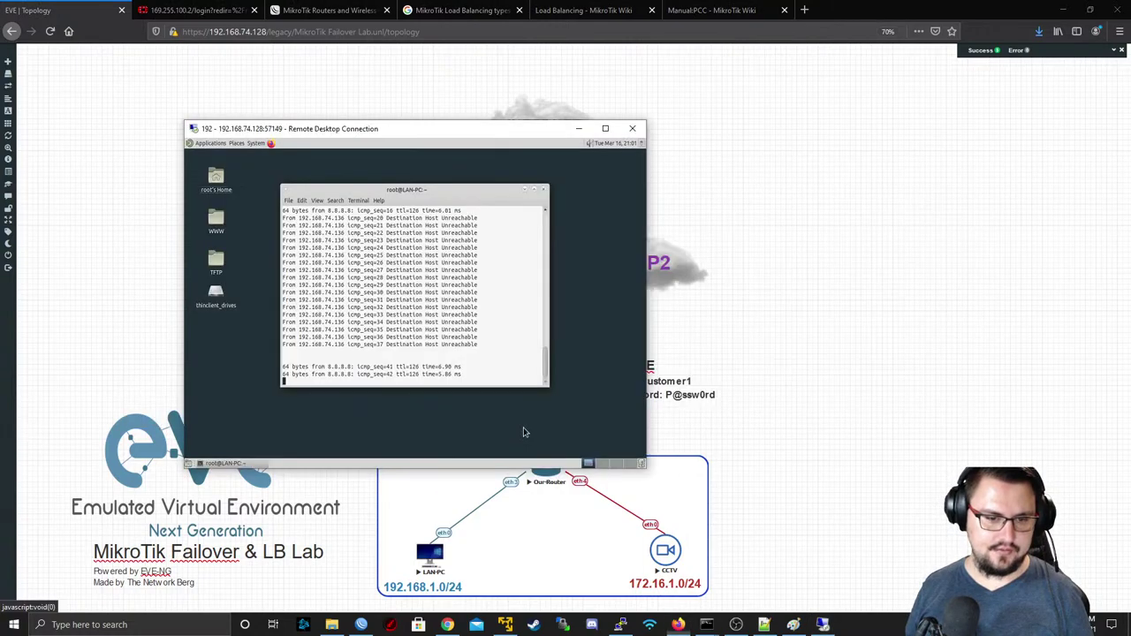
# - Suspend the ISP1-to-router link and restart the ping to 8.8.8.8
pyautogui.hotkey('alt', 'Tab')
pyautogui.rightClick(525, 432)
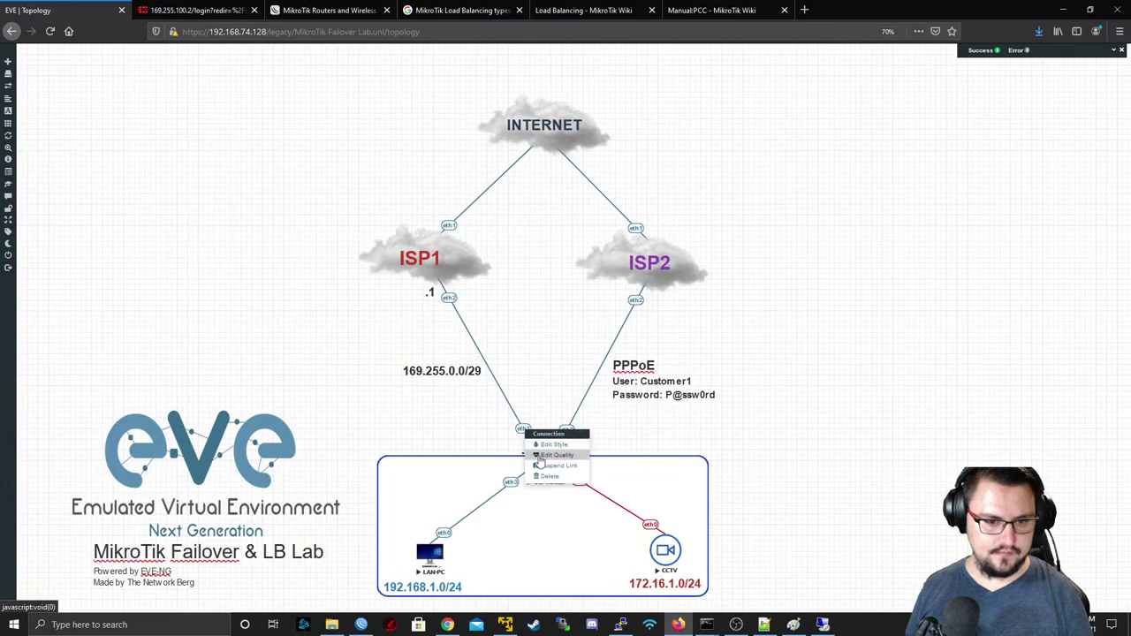
pyautogui.click(541, 467)
pyautogui.hotkey('alt', 'Tab')
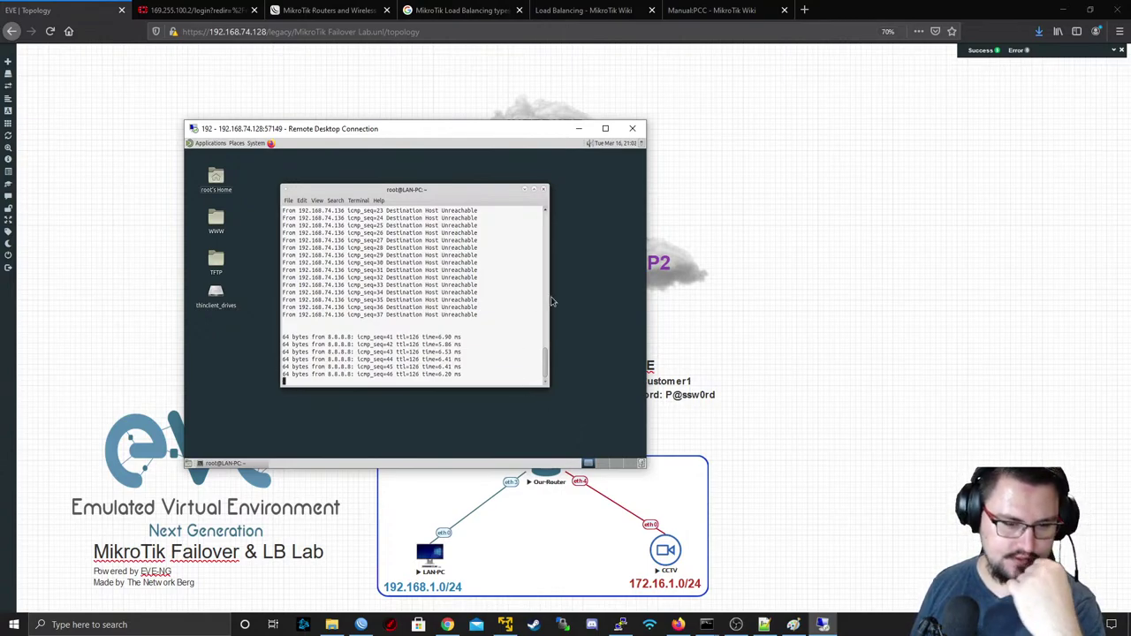
pyautogui.hotkey('ctrl', 'c')
pyautogui.press('Up')
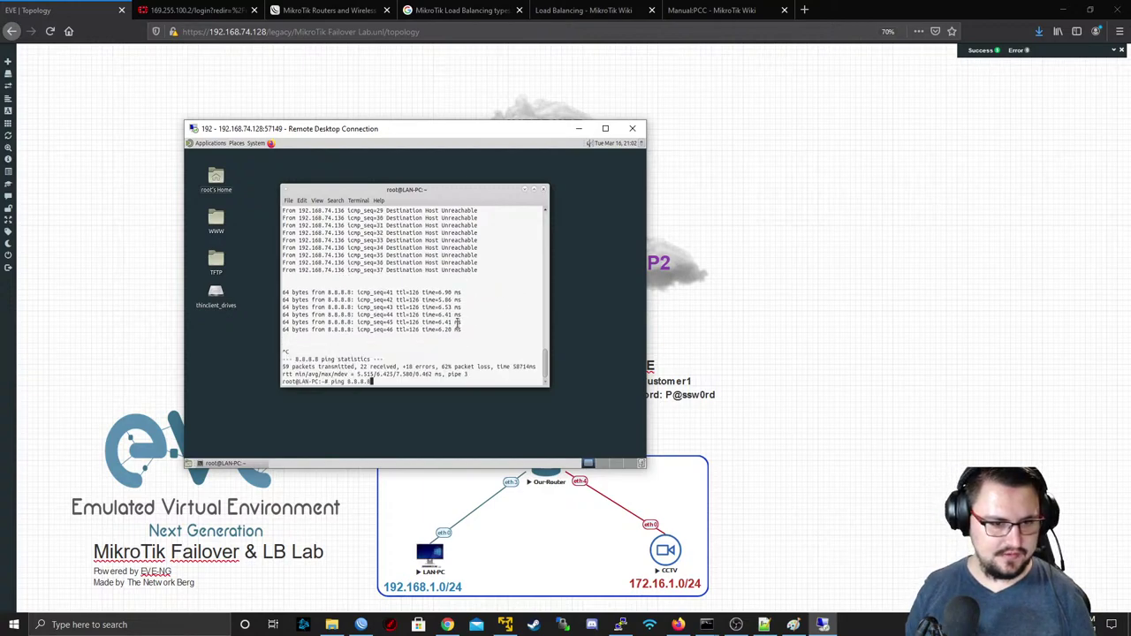
pyautogui.press('Return')
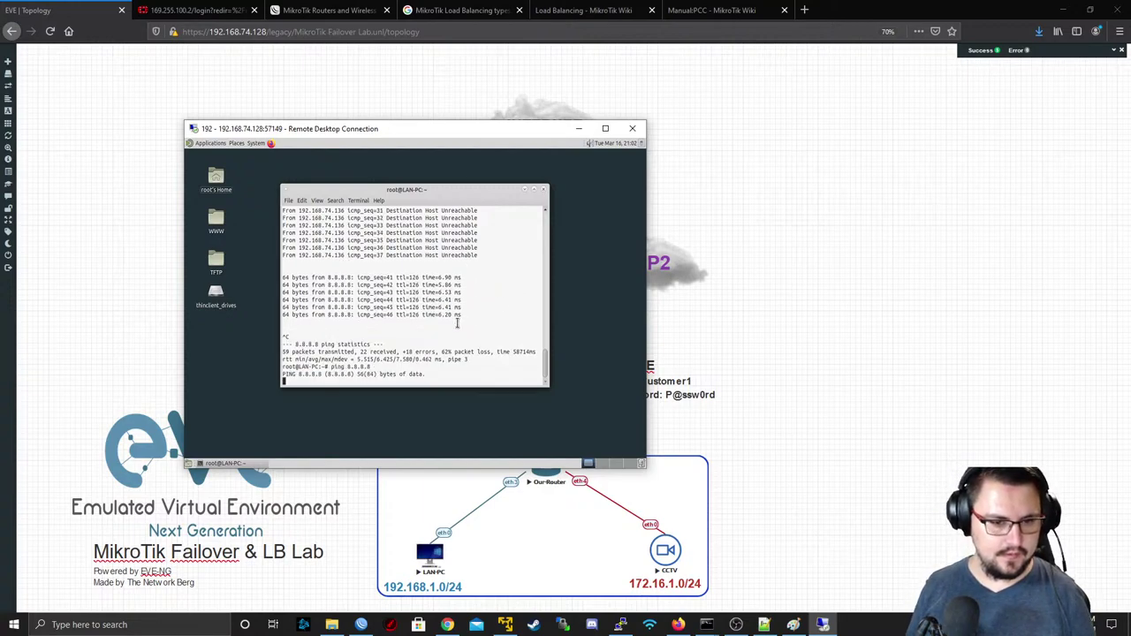
# - Resume the ISP1-to-router link and confirm LAN-PC's ping gets replies again
pyautogui.click(537, 424)
pyautogui.rightClick(531, 429)
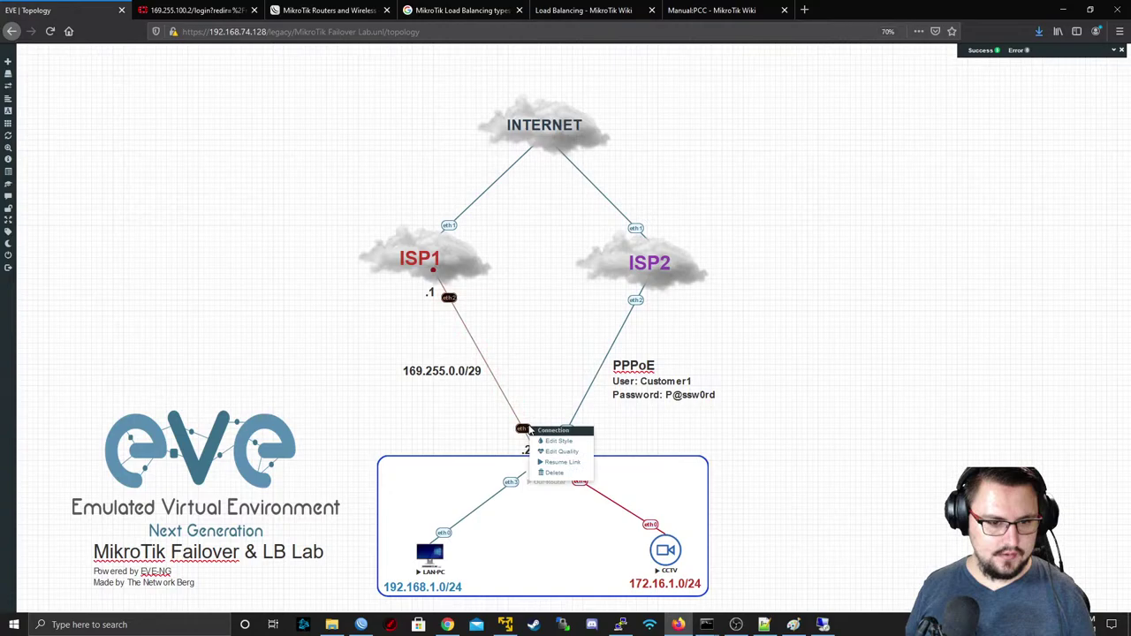
pyautogui.click(568, 463)
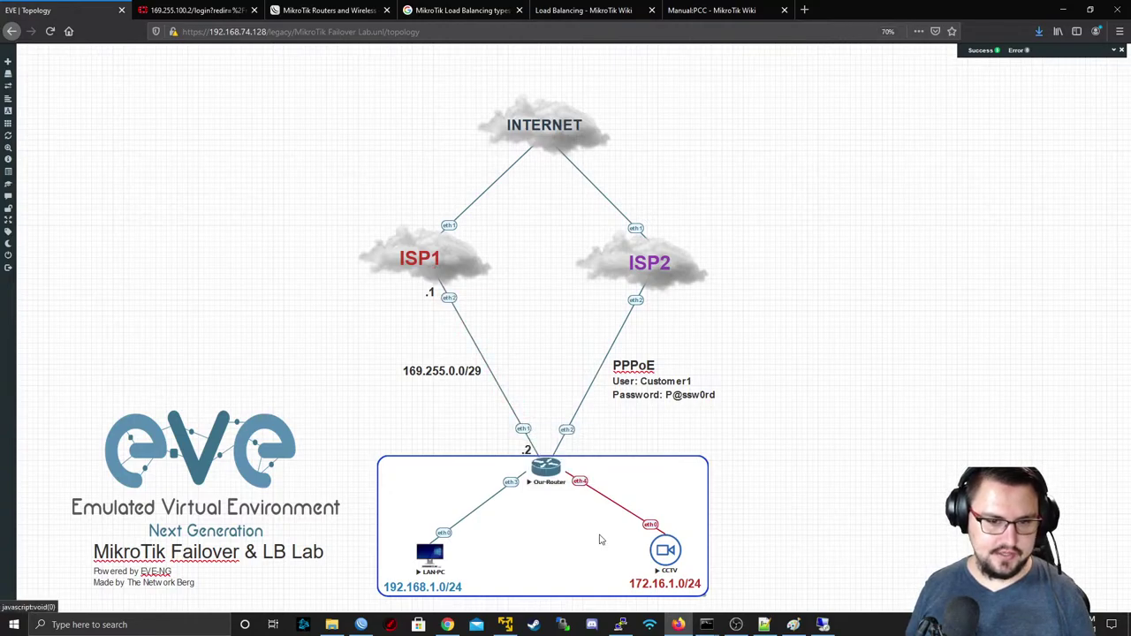
pyautogui.hotkey('alt', 'Tab')
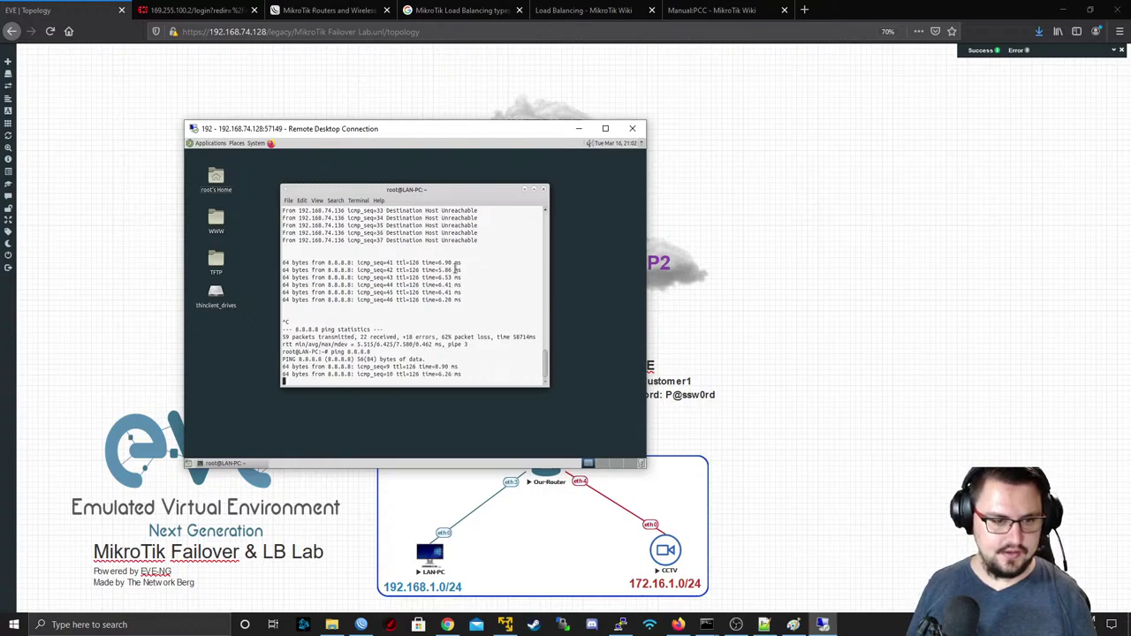
pyautogui.click(188, 9)
# - Close the expired login tab and cancel WinBox's stalled reconnect to 192.168.74.136
pyautogui.middleClick(179, 9)
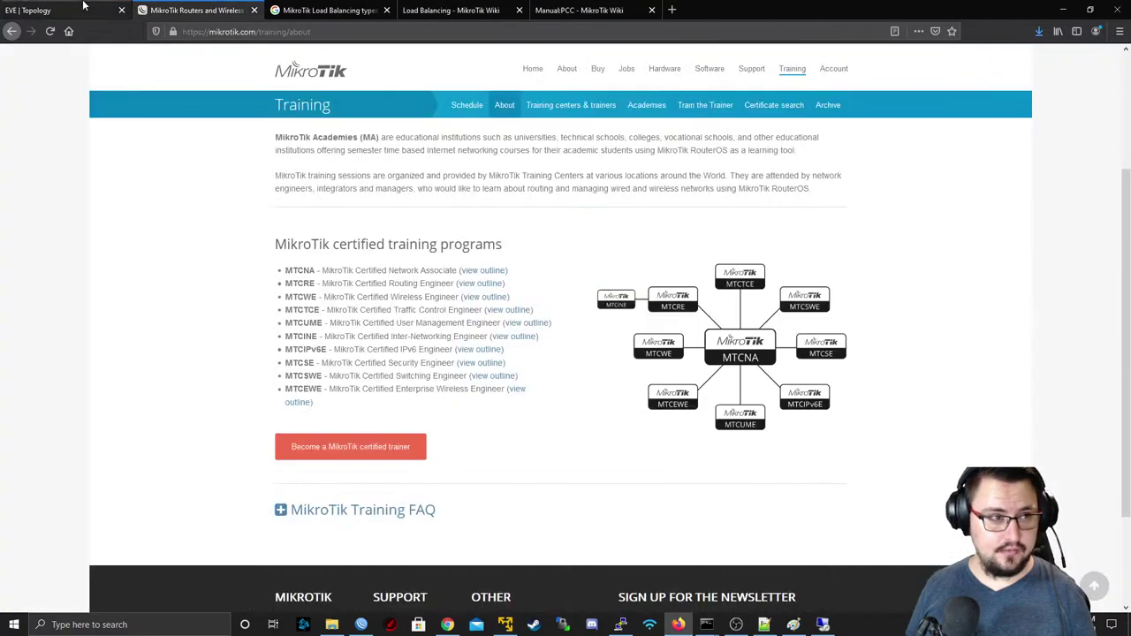
pyautogui.click(62, 9)
pyautogui.hotkey('alt', 'Tab')
pyautogui.press('Tab')
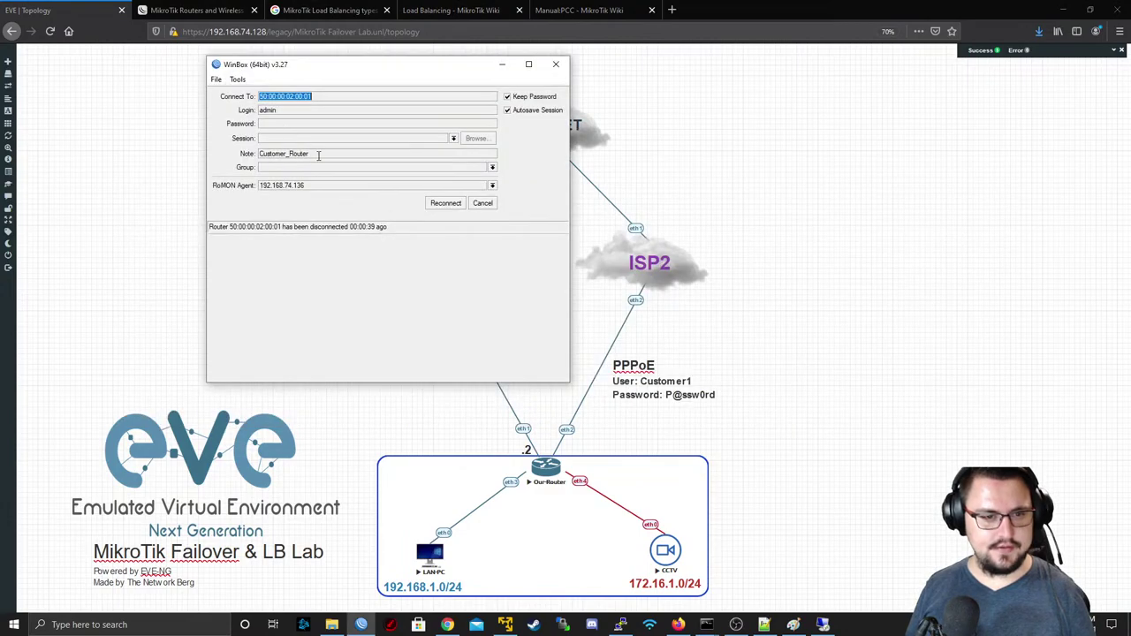
pyautogui.click(446, 205)
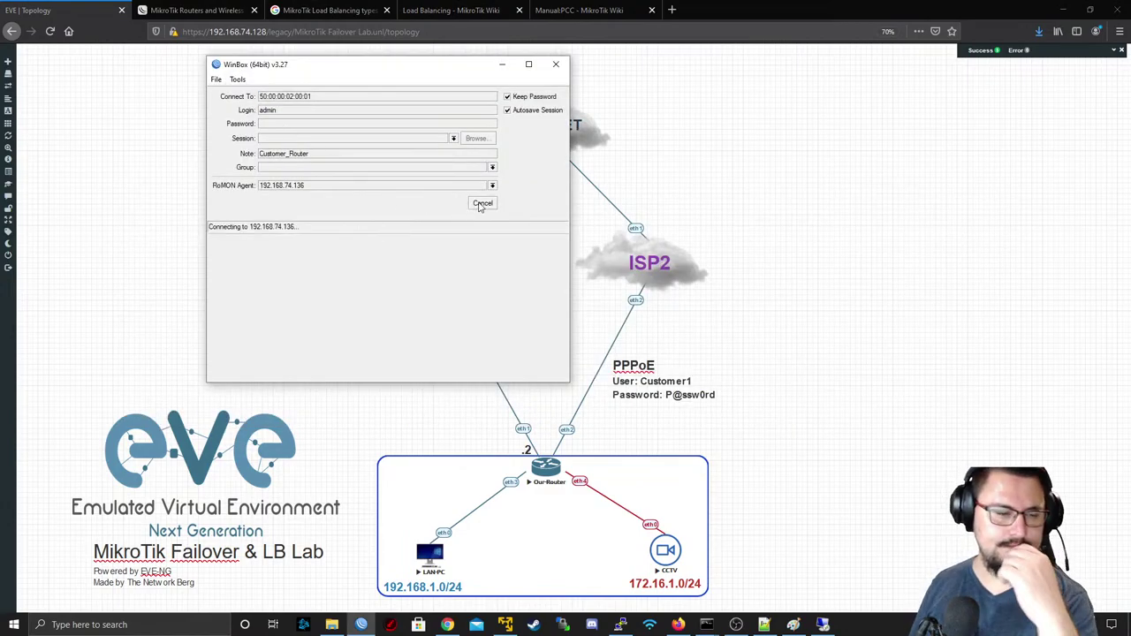
pyautogui.click(482, 205)
# - Clear the RoMON agent and connect to ISP1 via RoMON using MAC 50:00:00:03:00:00
pyautogui.doubleClick(339, 186)
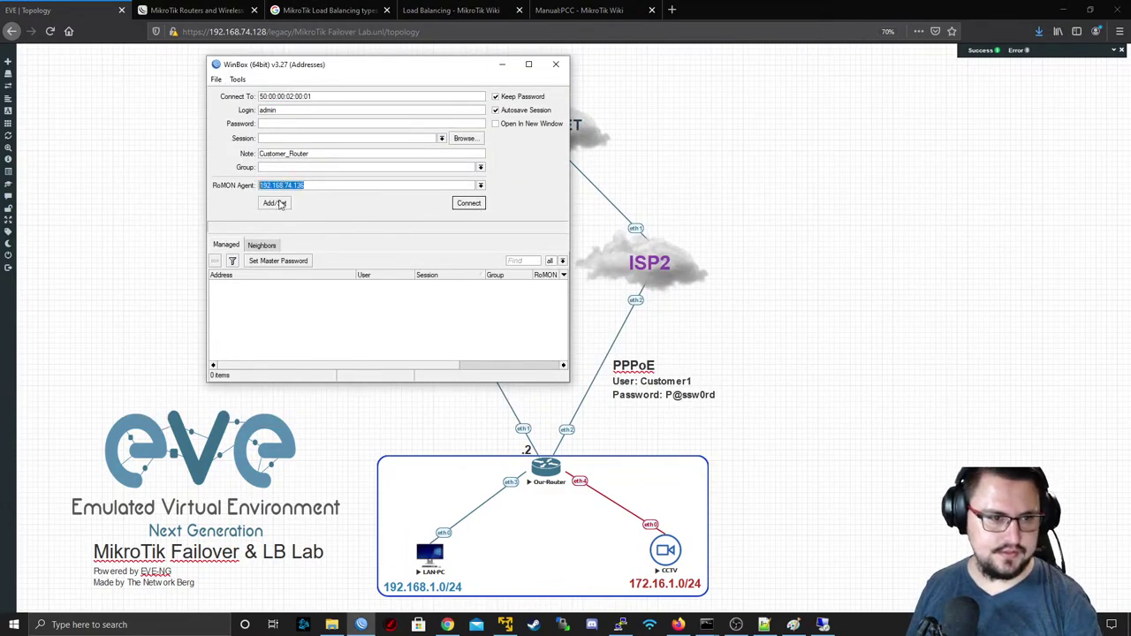
pyautogui.press('BackSpace')
pyautogui.click(263, 245)
pyautogui.click(303, 294)
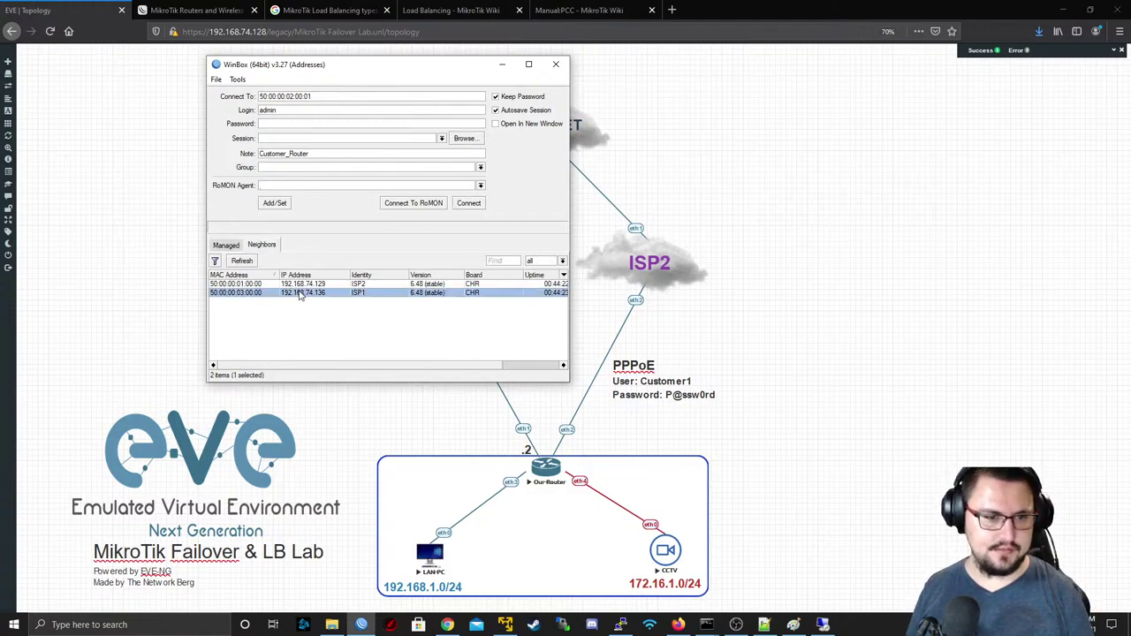
pyautogui.click(429, 204)
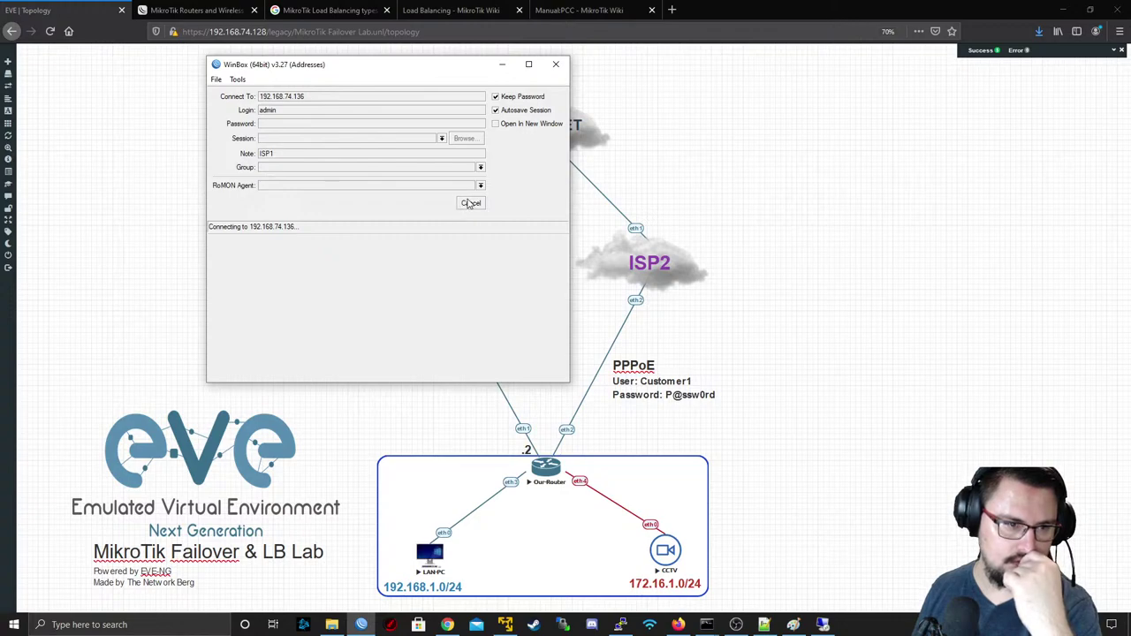
pyautogui.click(469, 203)
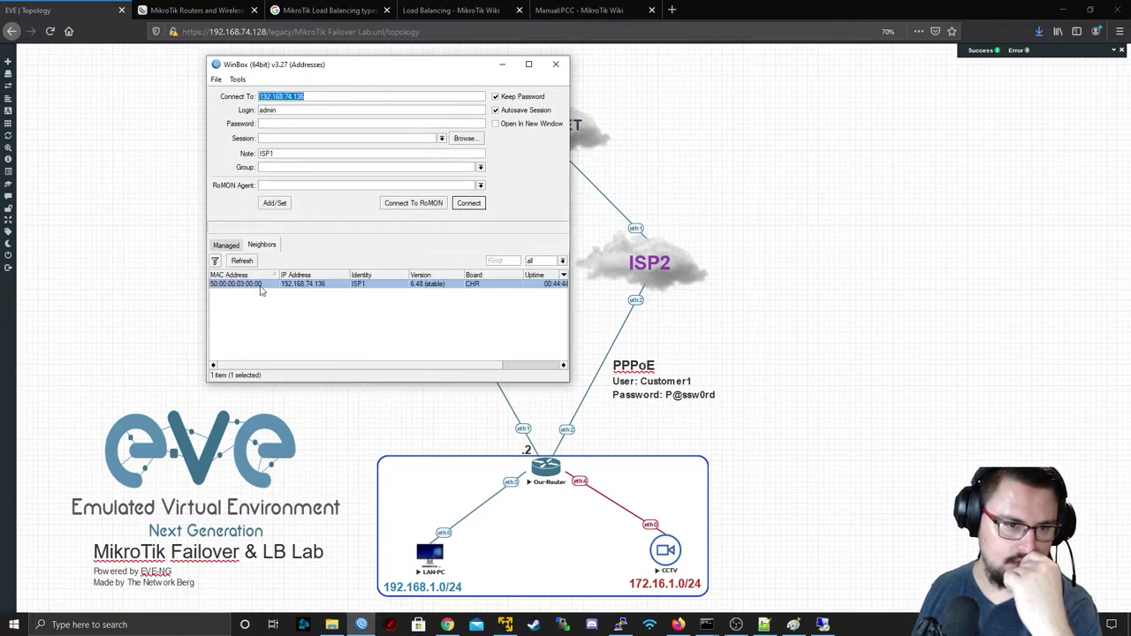
pyautogui.click(262, 293)
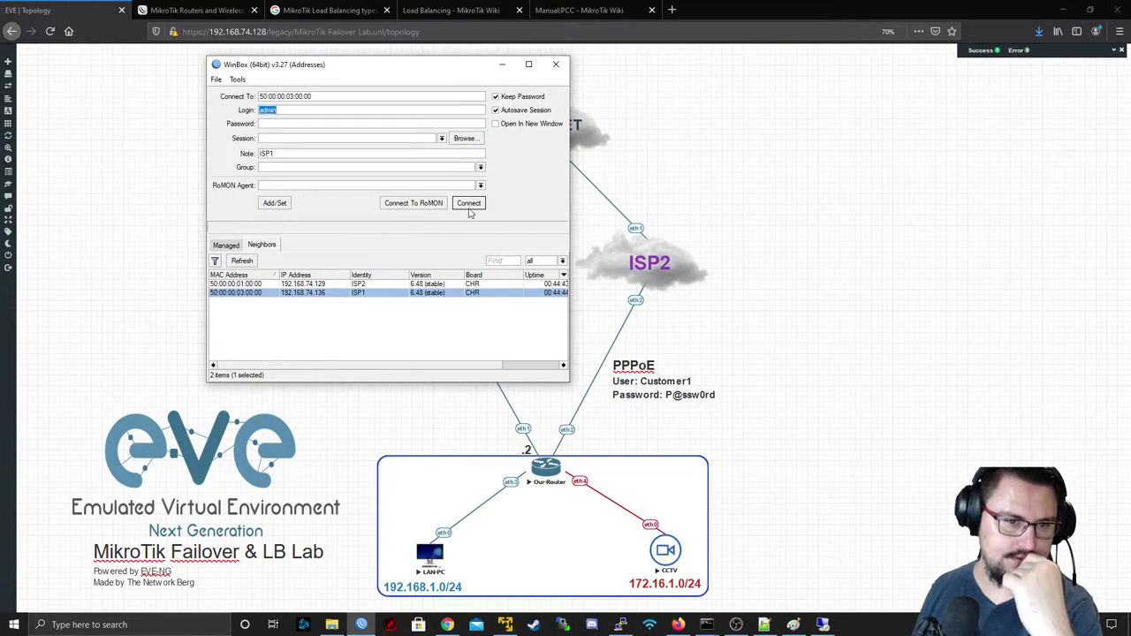
pyautogui.click(433, 207)
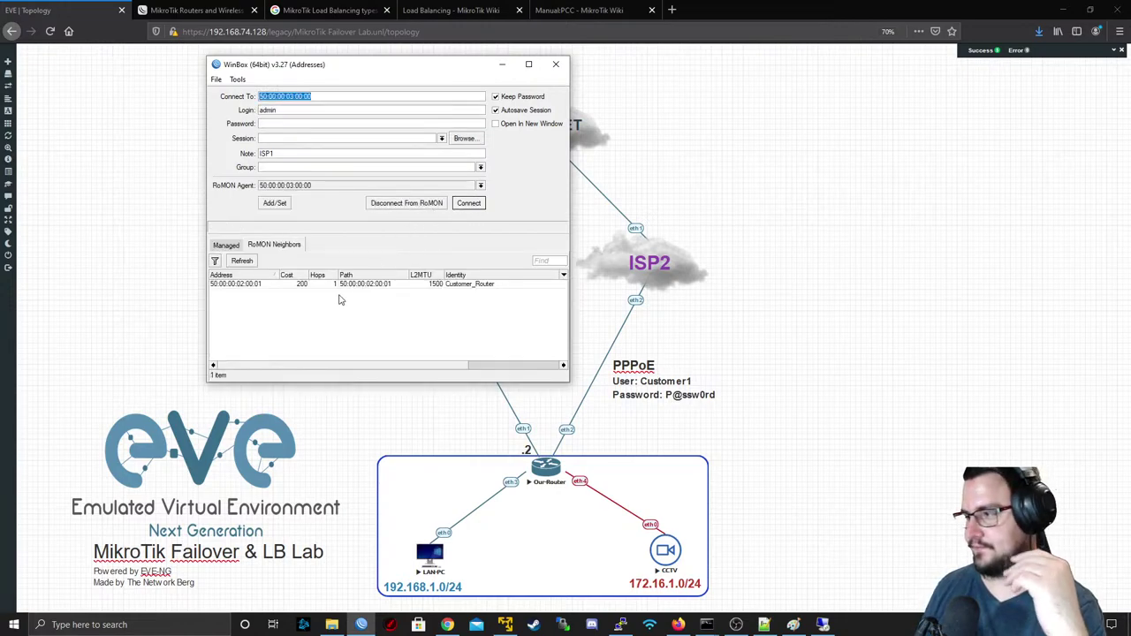
# - Connect to Customer_Router over RoMON and inspect its PPPoE and LAN mangle rules
pyautogui.click(250, 284)
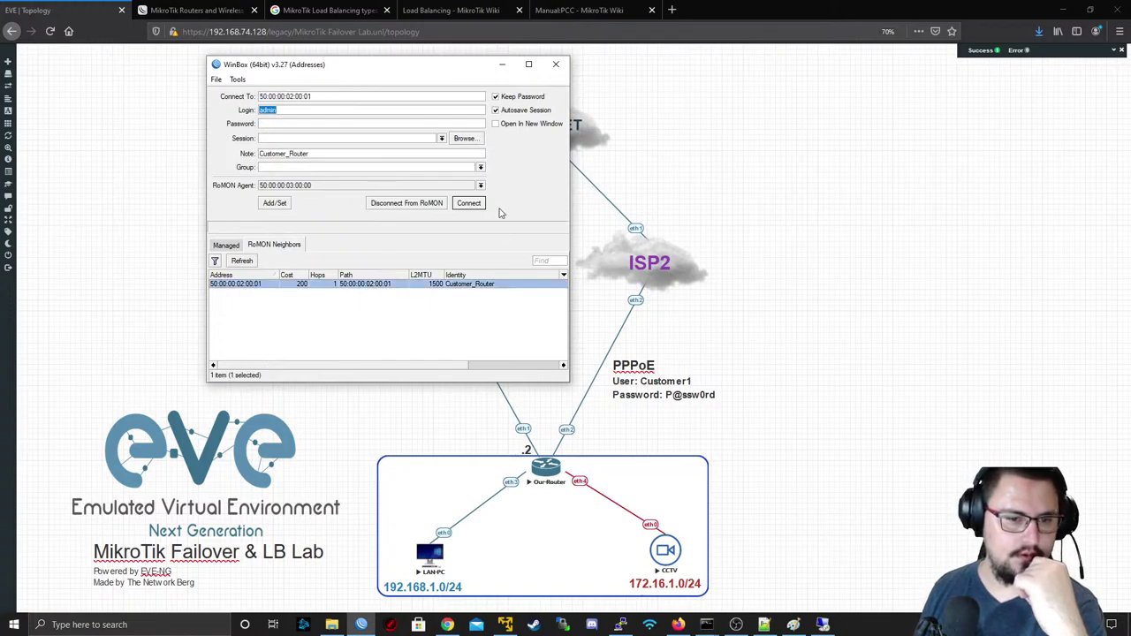
pyautogui.click(468, 204)
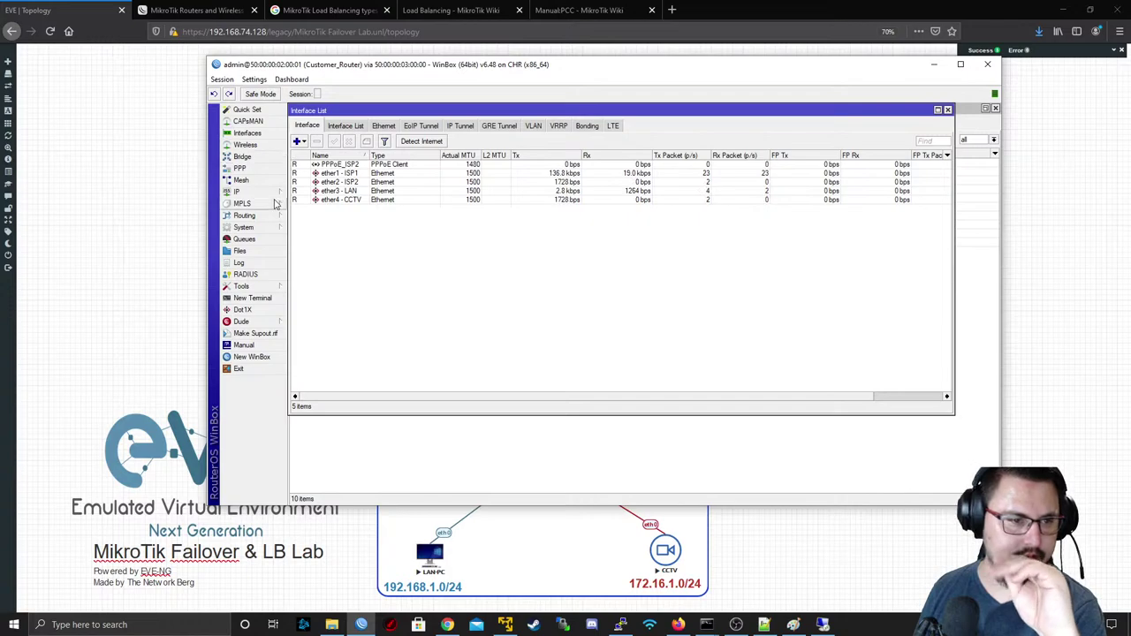
pyautogui.click(239, 192)
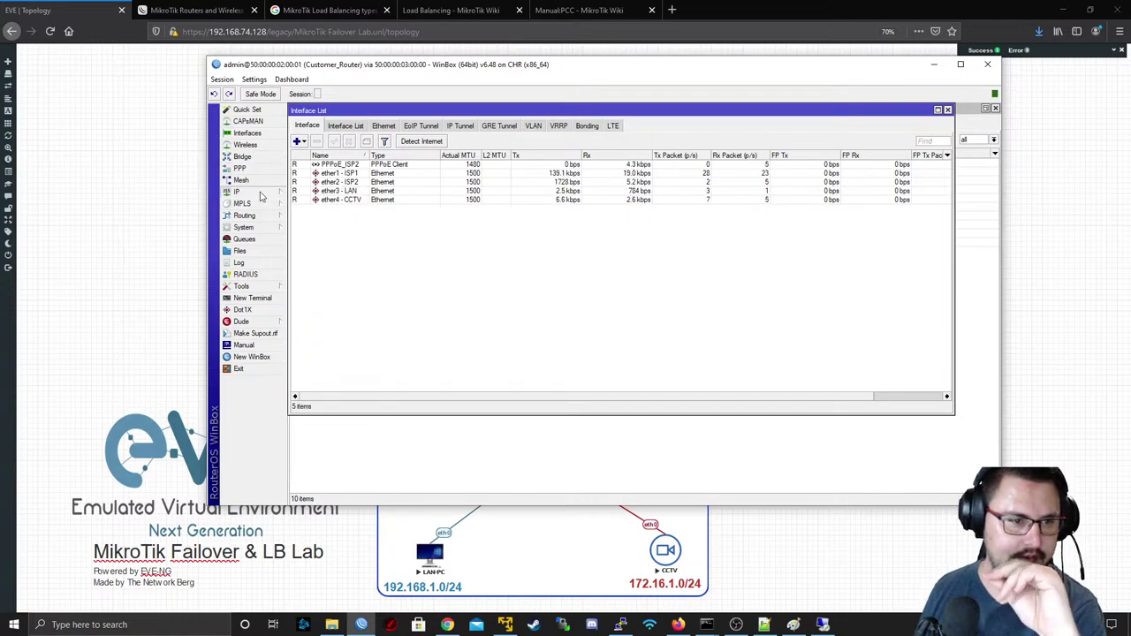
pyautogui.click(321, 290)
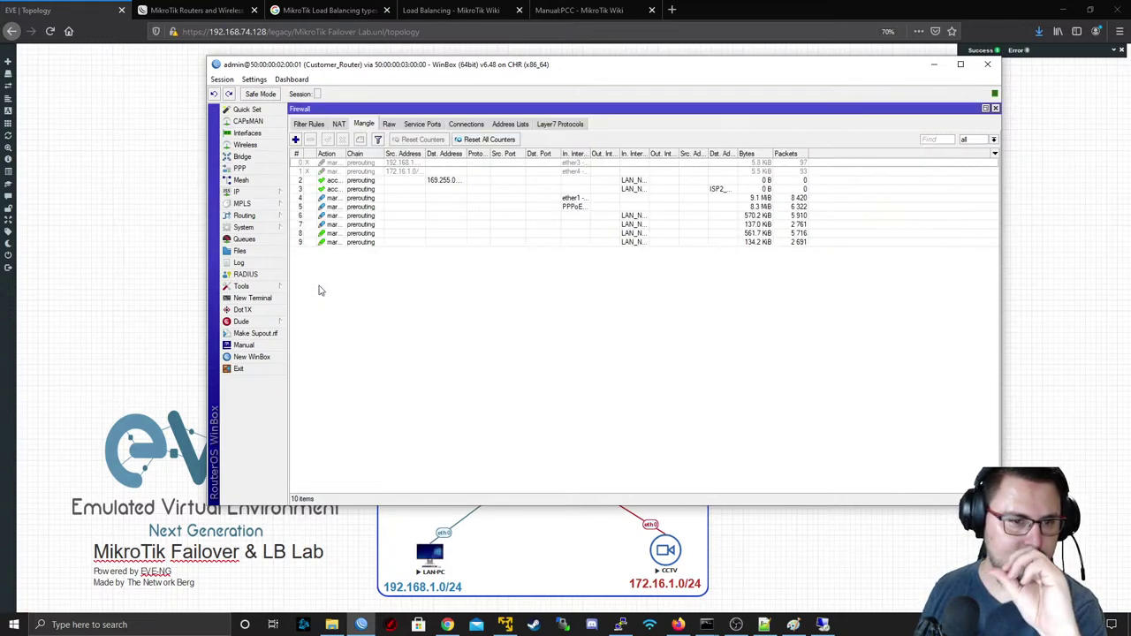
pyautogui.click(670, 204)
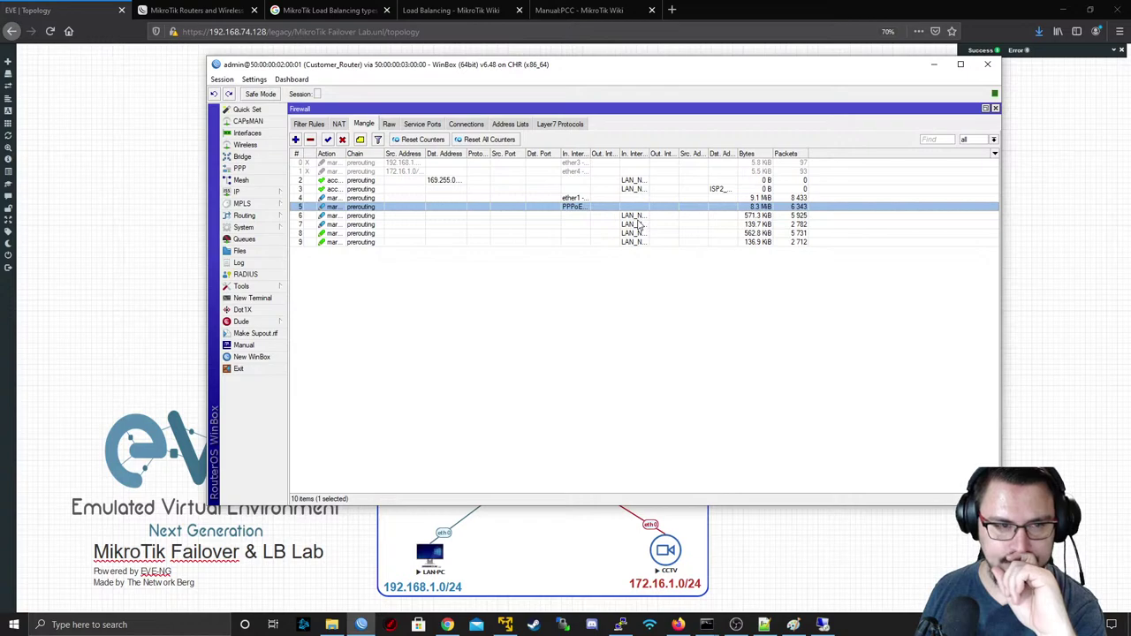
pyautogui.click(637, 217)
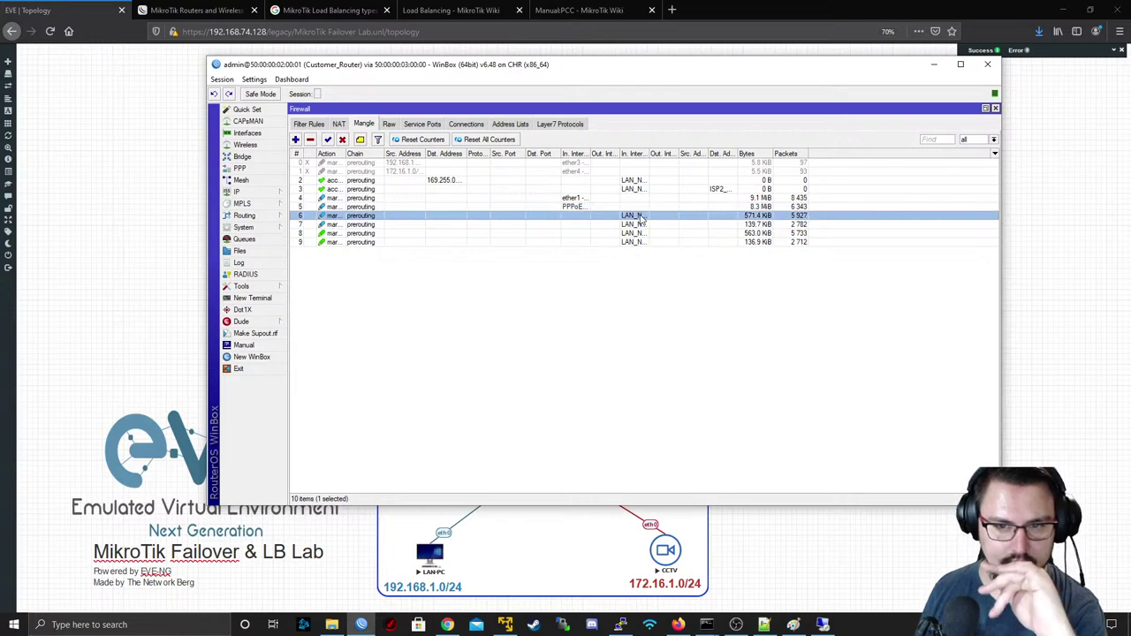
# - Filter the route list by routing mark: TO_ISP1, To_ISP2, then main
pyautogui.click(231, 192)
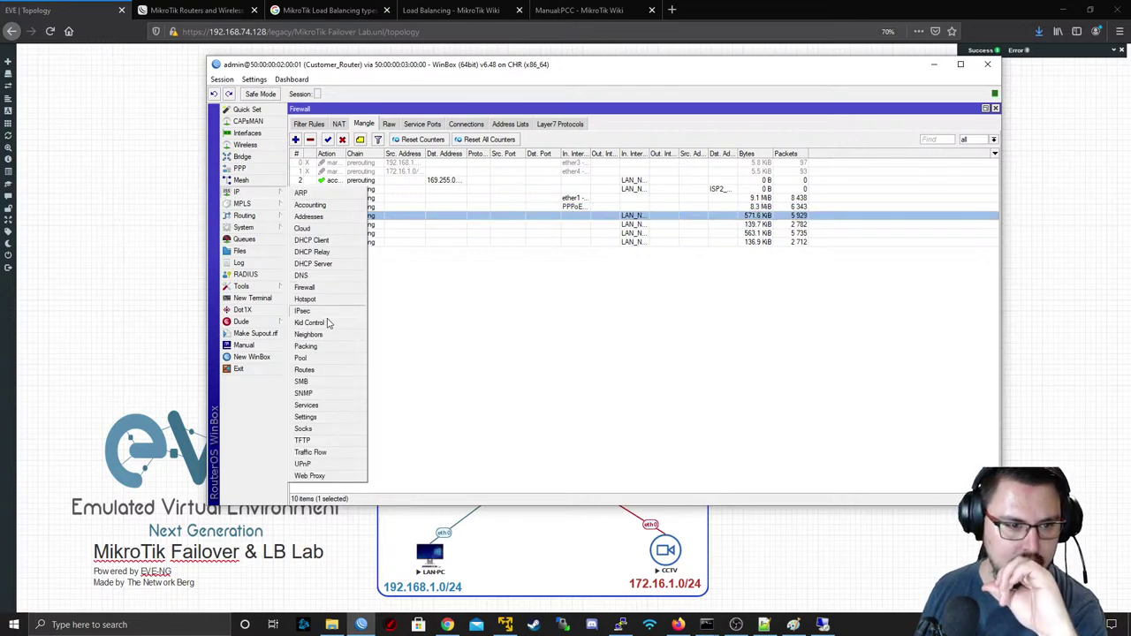
pyautogui.click(327, 369)
pyautogui.click(806, 150)
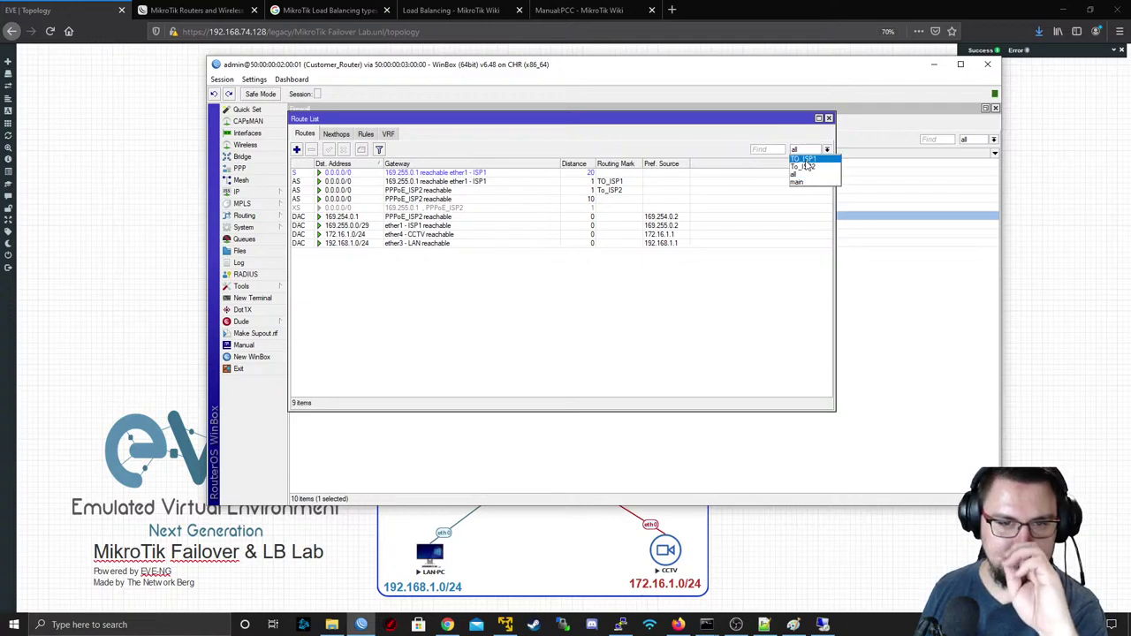
pyautogui.click(804, 159)
pyautogui.click(806, 150)
pyautogui.click(804, 166)
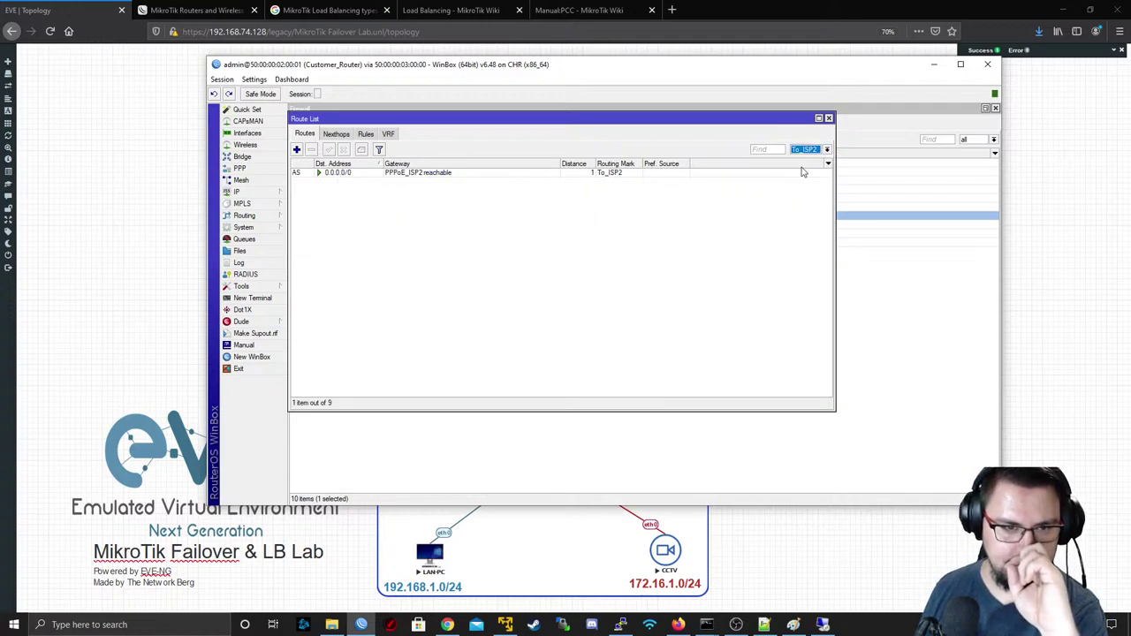
pyautogui.click(806, 150)
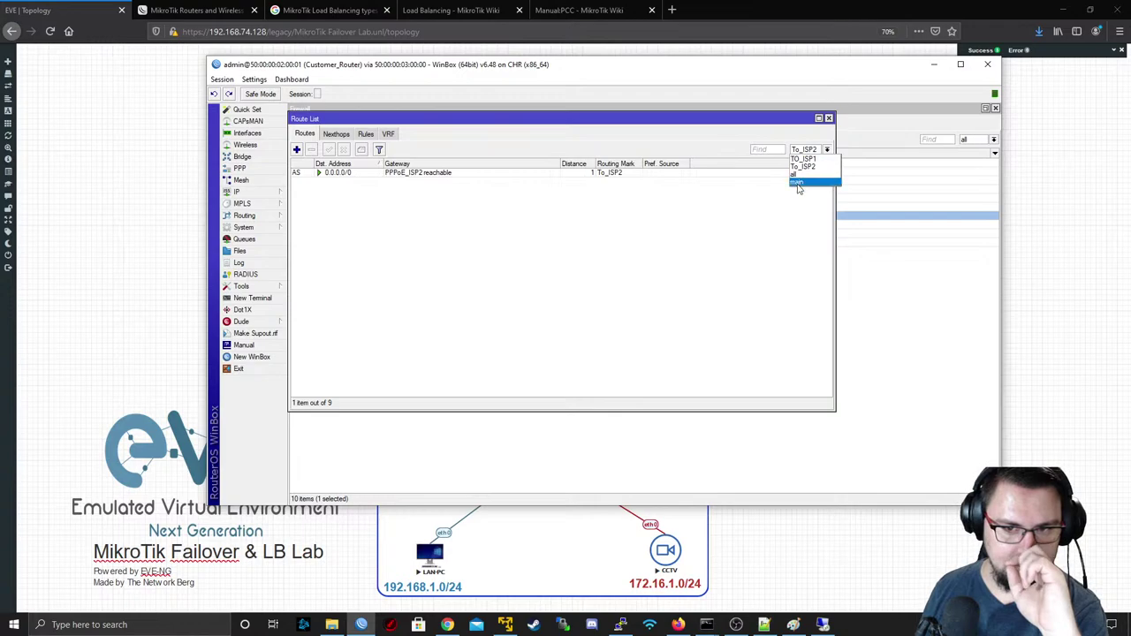
pyautogui.click(803, 181)
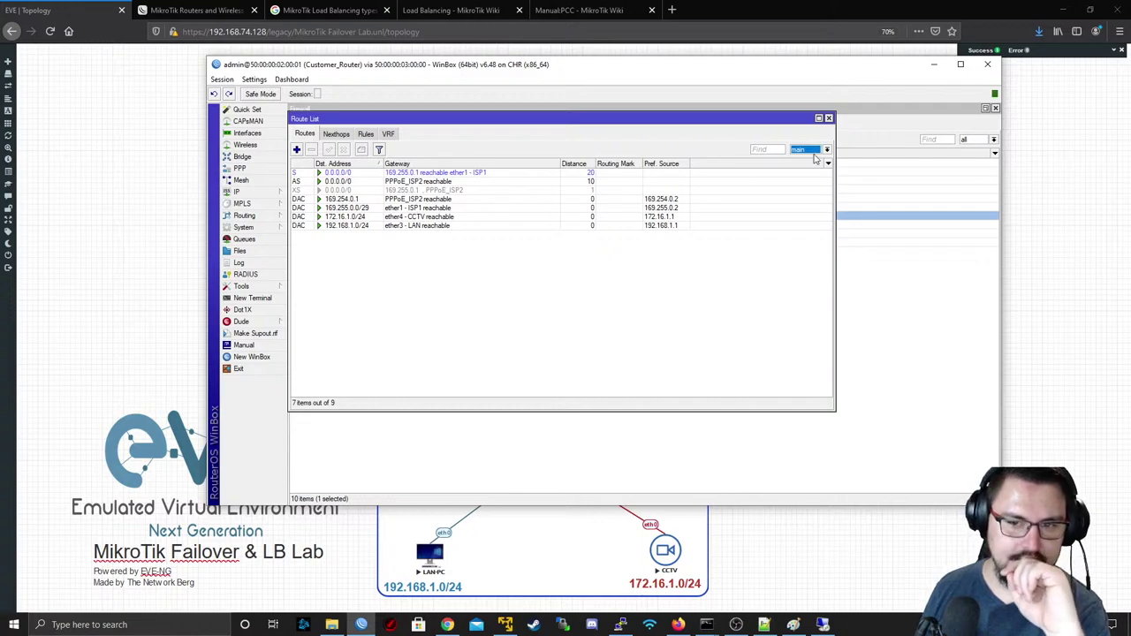
pyautogui.click(808, 150)
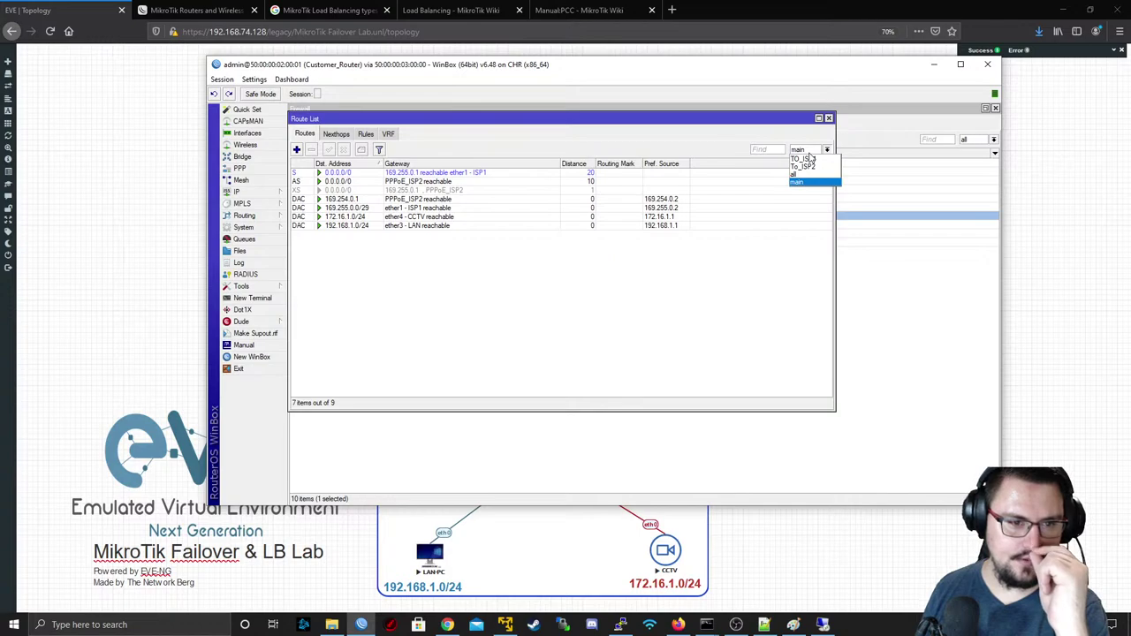
pyautogui.press('Escape')
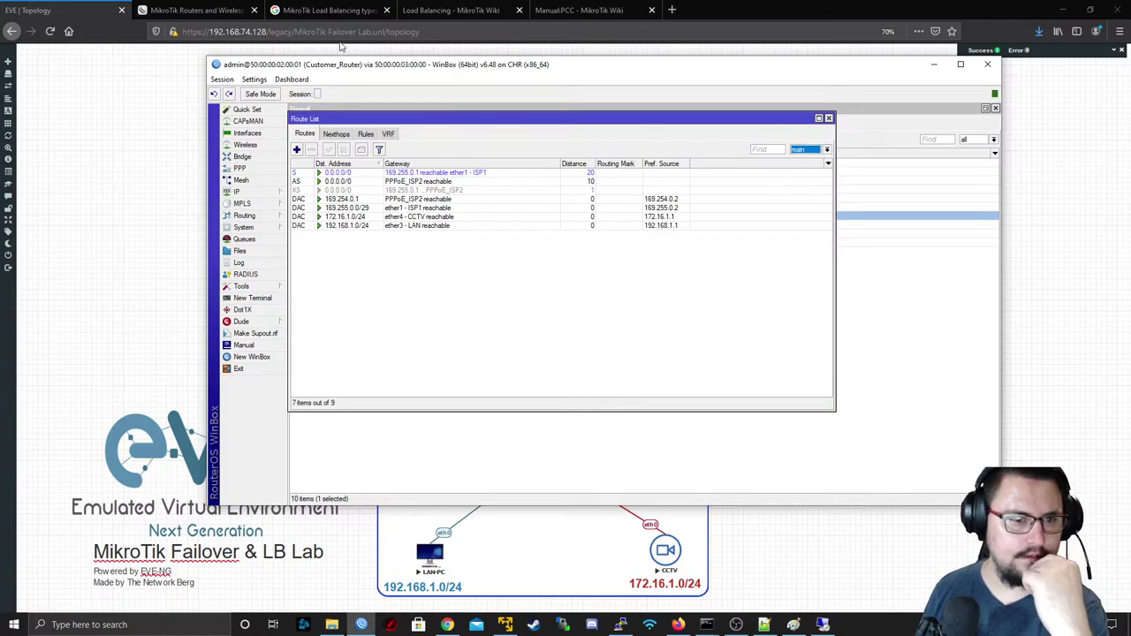
# - Read the Manual:PCC wiki page, then return to the route list
pyautogui.click(546, 8)
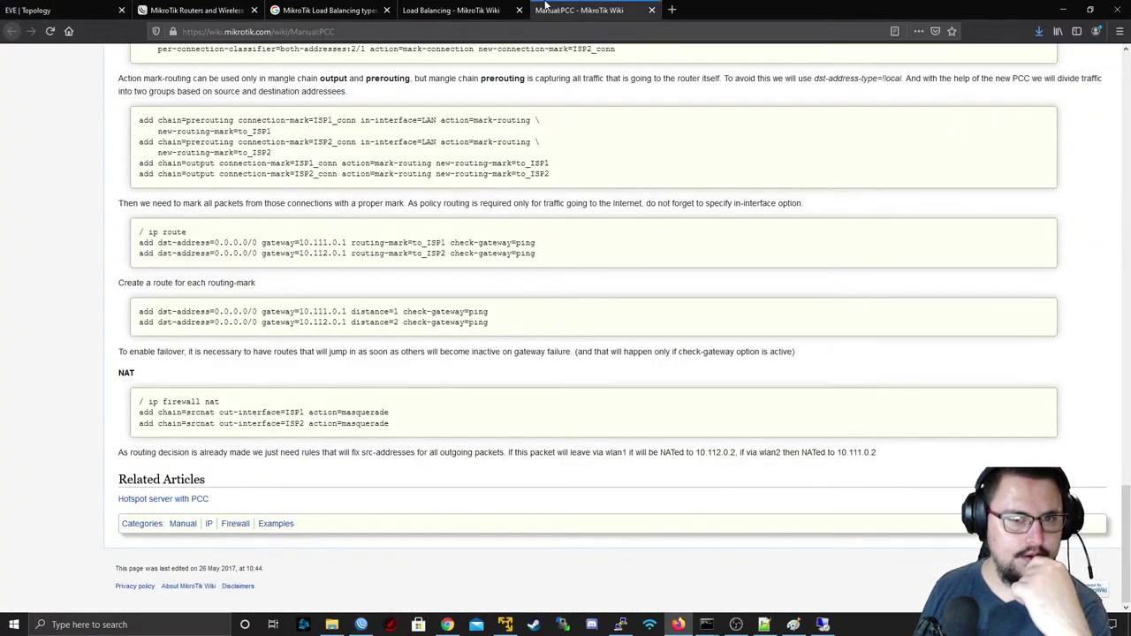
pyautogui.scroll(1, 243, 244)
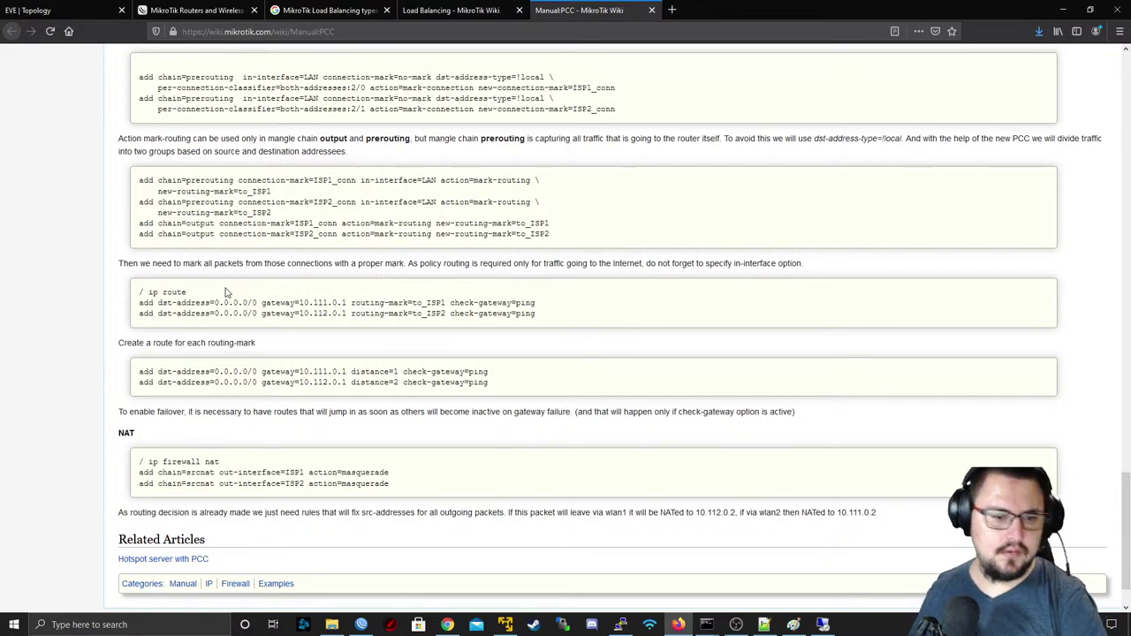
pyautogui.hotkey('alt', 'Tab')
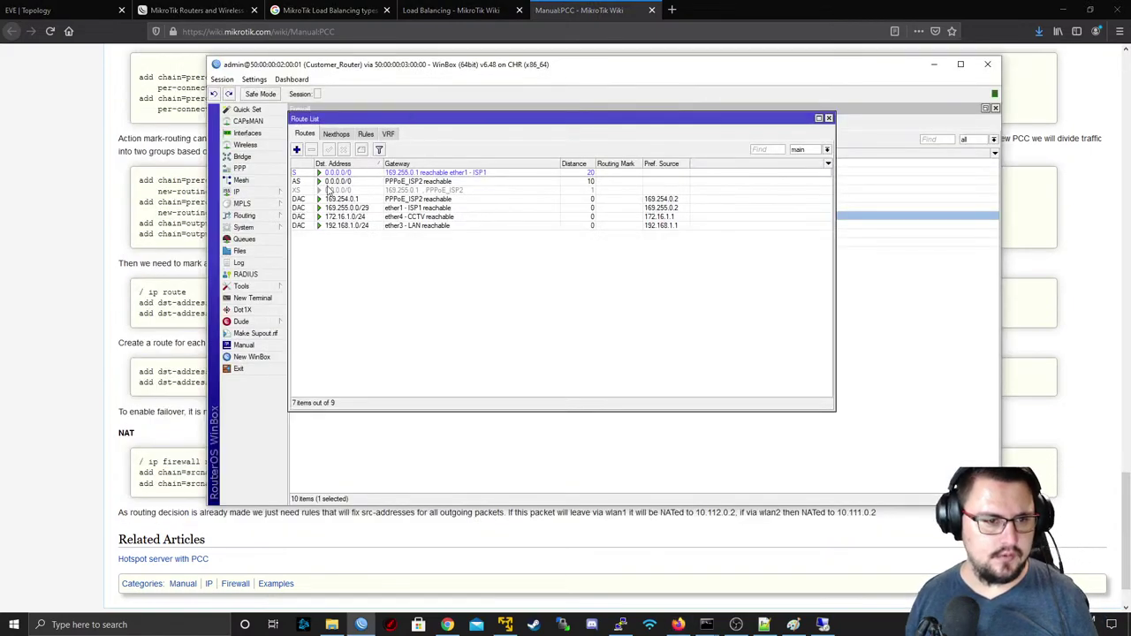
pyautogui.hotkey('alt', 'Tab')
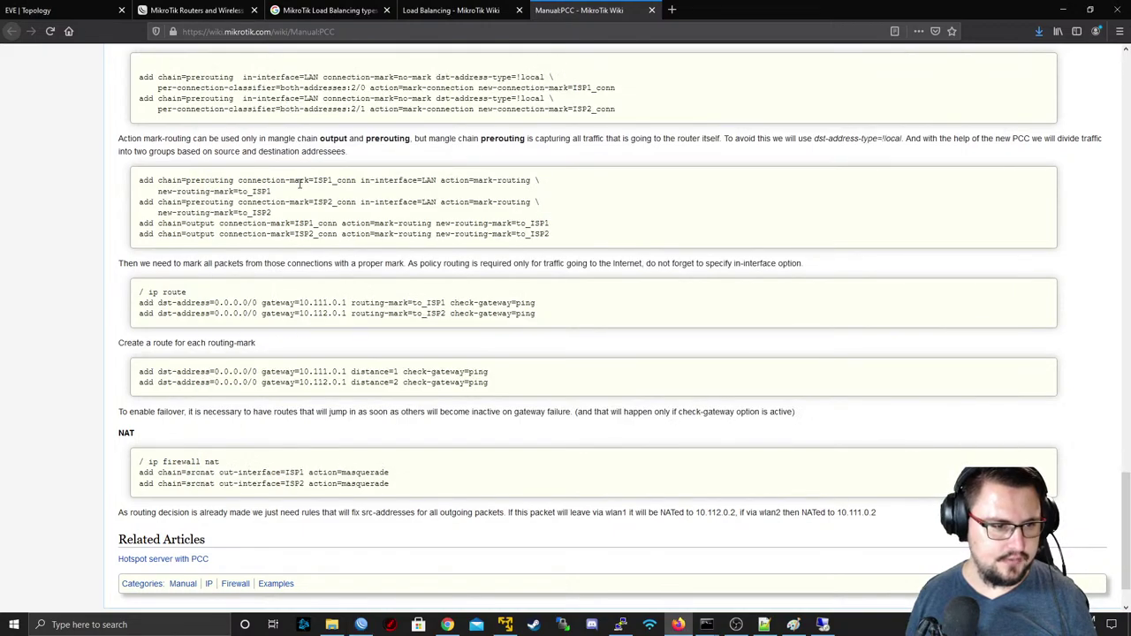
pyautogui.hotkey('alt', 'Tab')
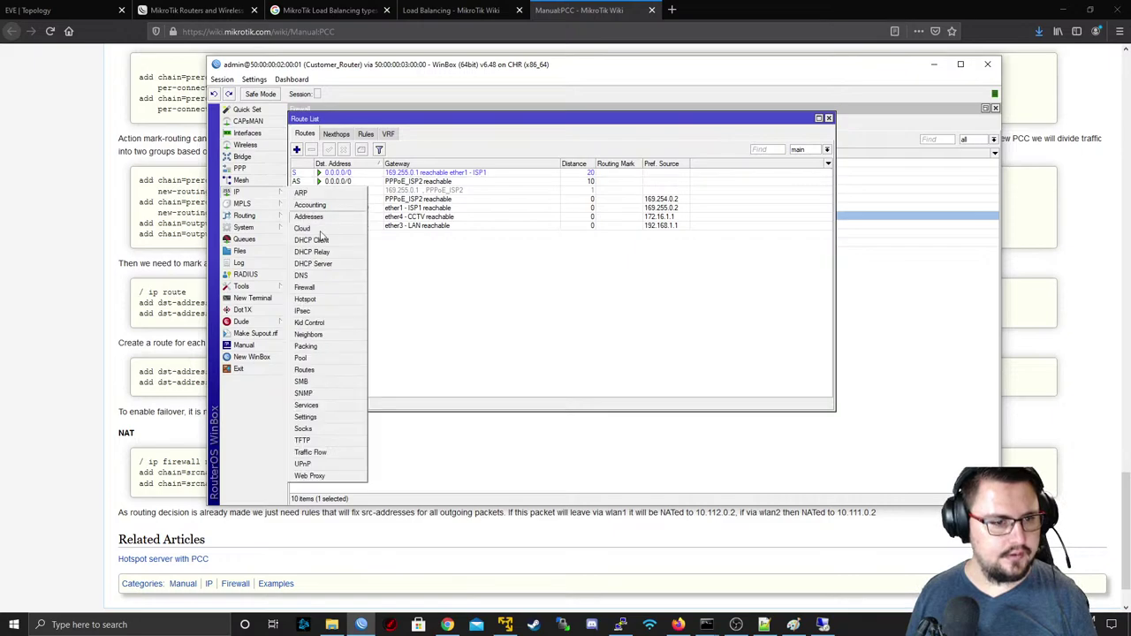
# - Set the PPPoE_ISP2 default route's Check Gateway to ping and re-apply the ISP1 route
pyautogui.click(362, 189)
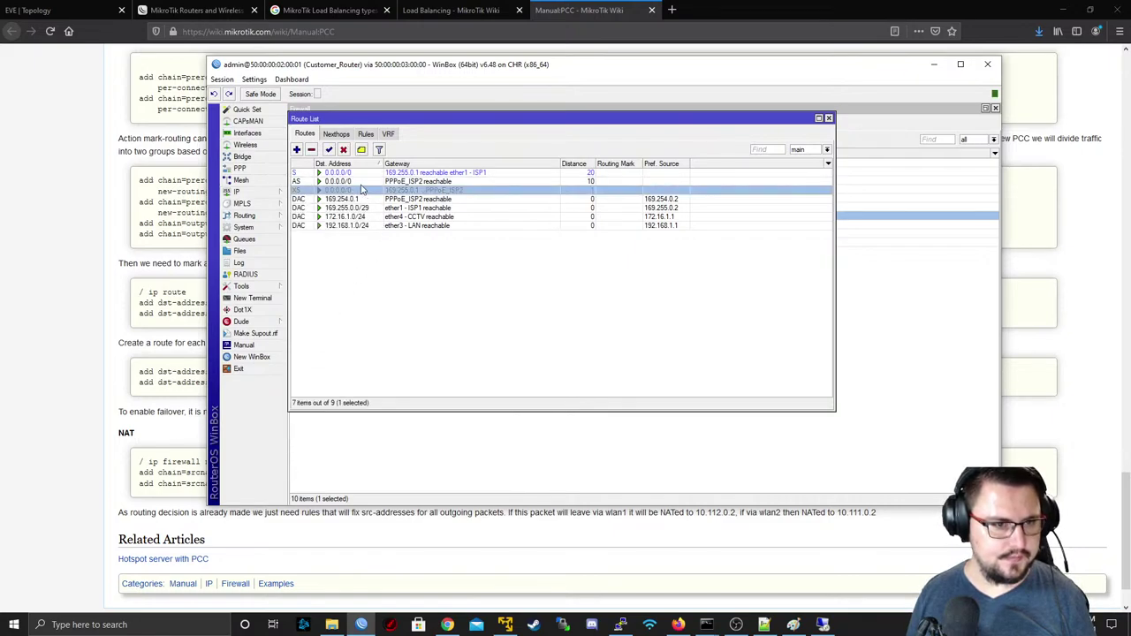
pyautogui.doubleClick(361, 183)
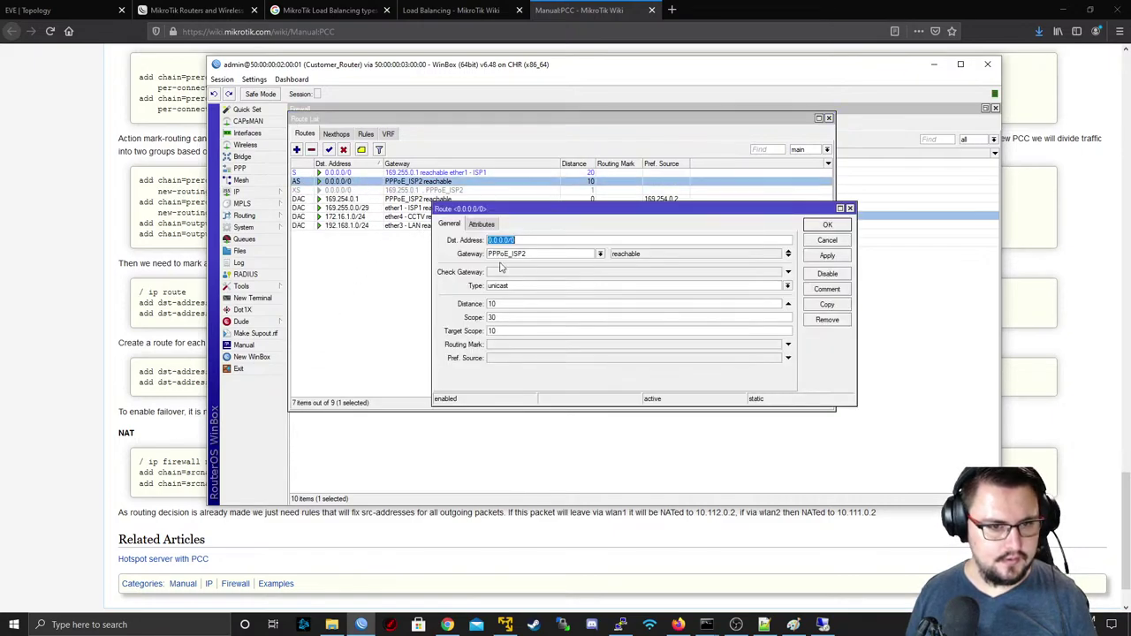
pyautogui.click(546, 275)
pyautogui.click(828, 255)
pyautogui.click(825, 227)
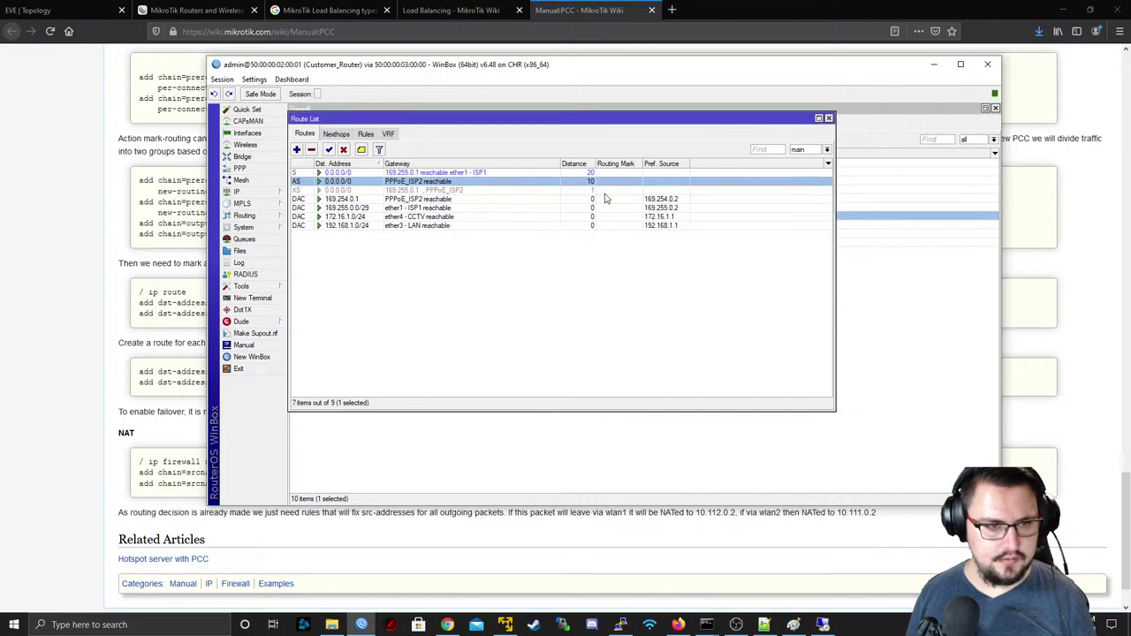
pyautogui.doubleClick(491, 174)
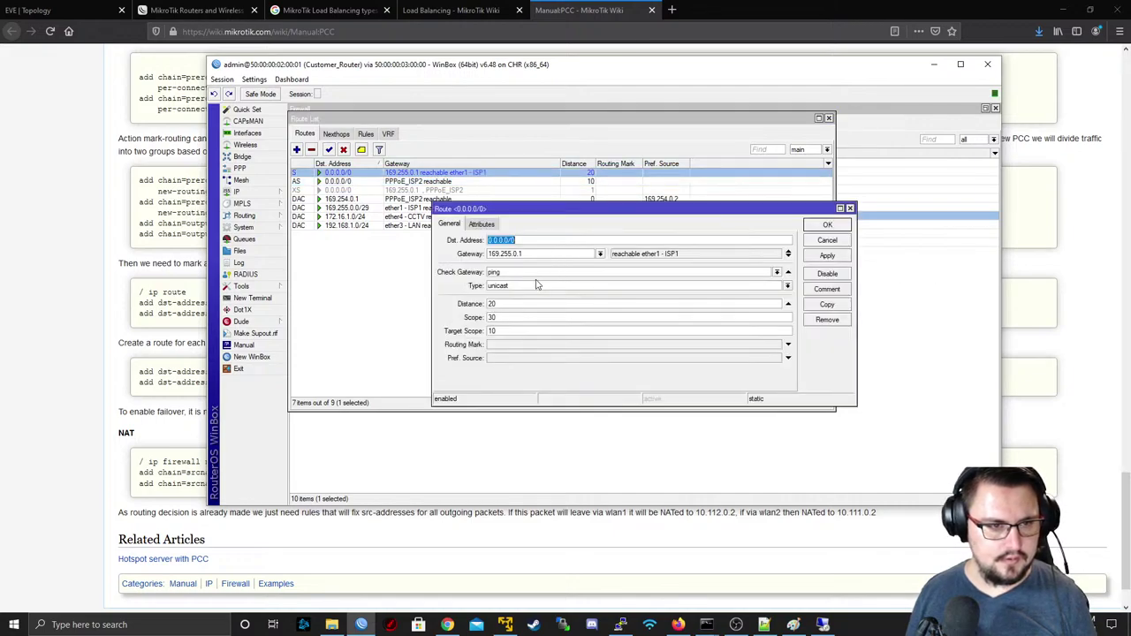
pyautogui.click(827, 255)
pyautogui.click(827, 226)
# - Stop LAN-PC's ping to 8.8.8.8, showing 125 sent, 117 received, 6% loss
pyautogui.hotkey('alt', 'Tab')
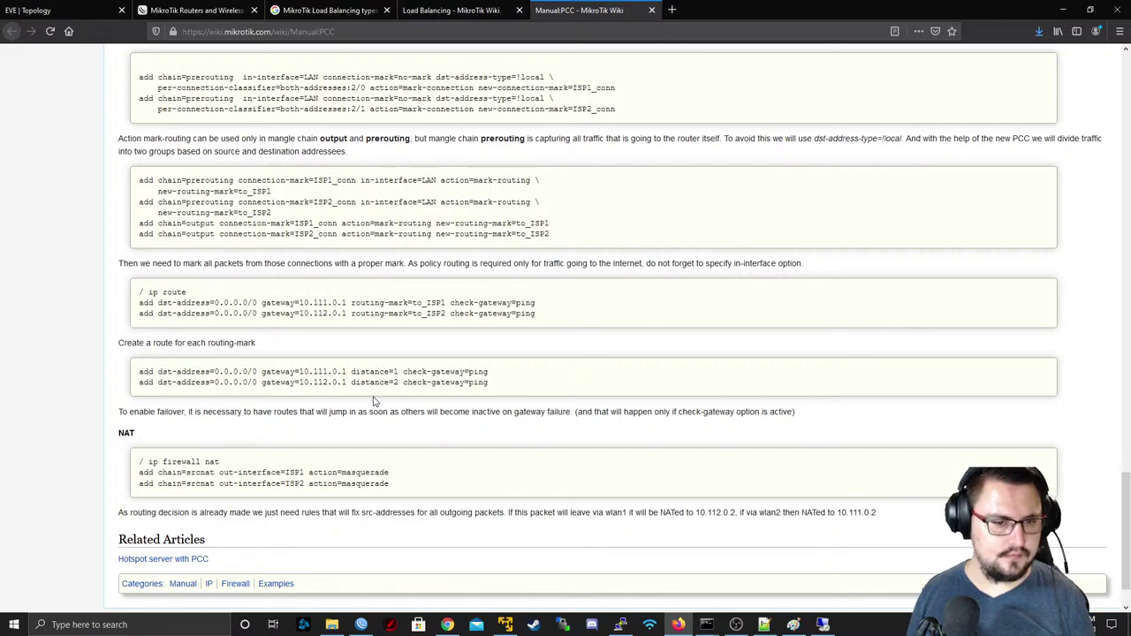
pyautogui.hotkey('alt', 'Tab')
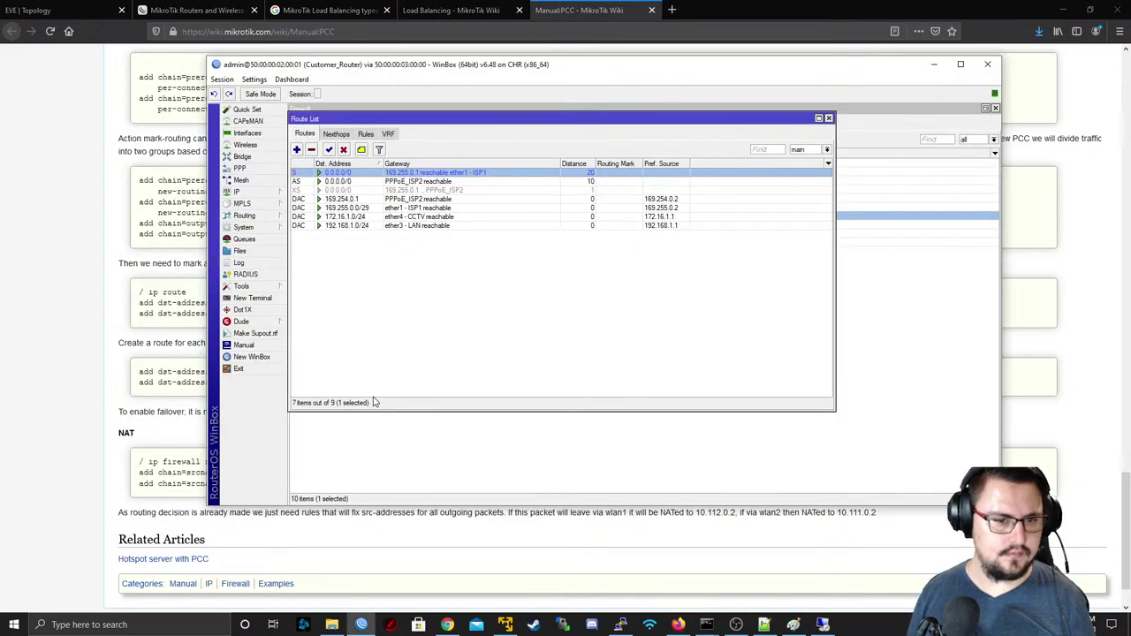
pyautogui.hotkey('alt', 'Tab')
pyautogui.hotkey('alt', 'Tab')
pyautogui.hotkey('alt', 'Tab')
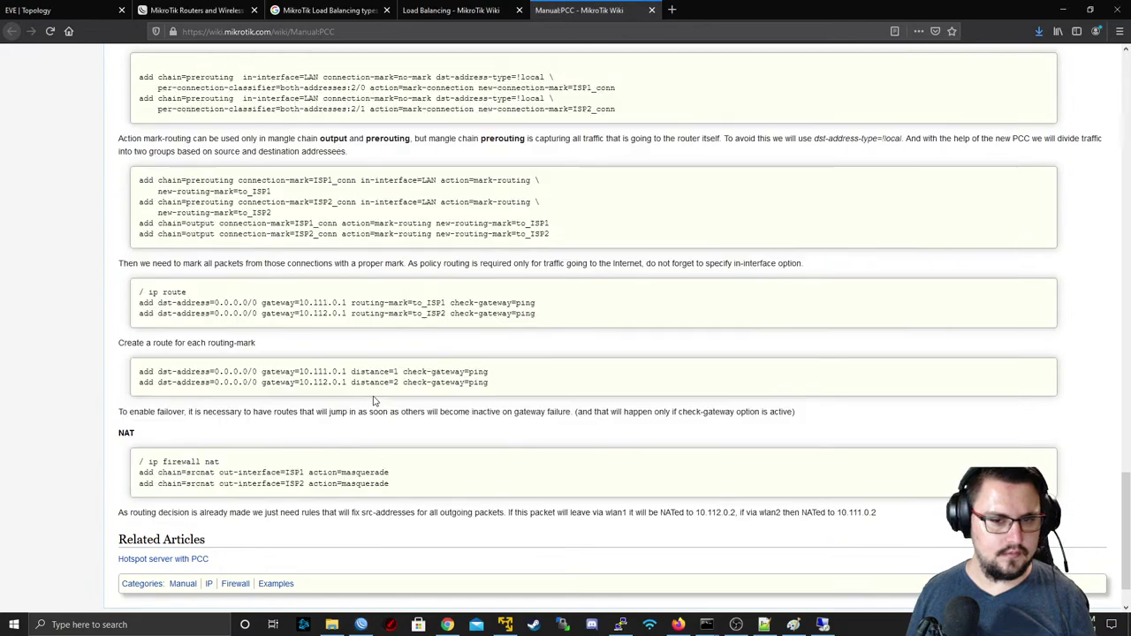
pyautogui.hotkey('alt', 'Tab')
pyautogui.hotkey('ctrl', 'c')
# - Run traceroute 8.8.8.8 four times, each passing 192.168.1.1 then 169.255.0.1
pyautogui.write('t')
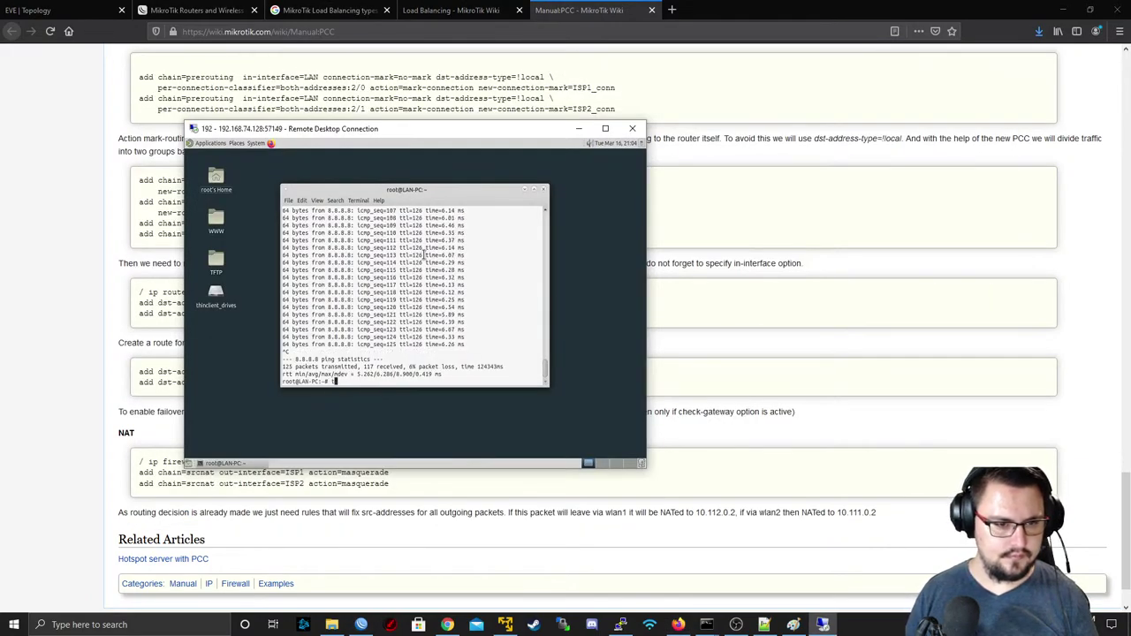
pyautogui.write('raceroute 8.8.8')
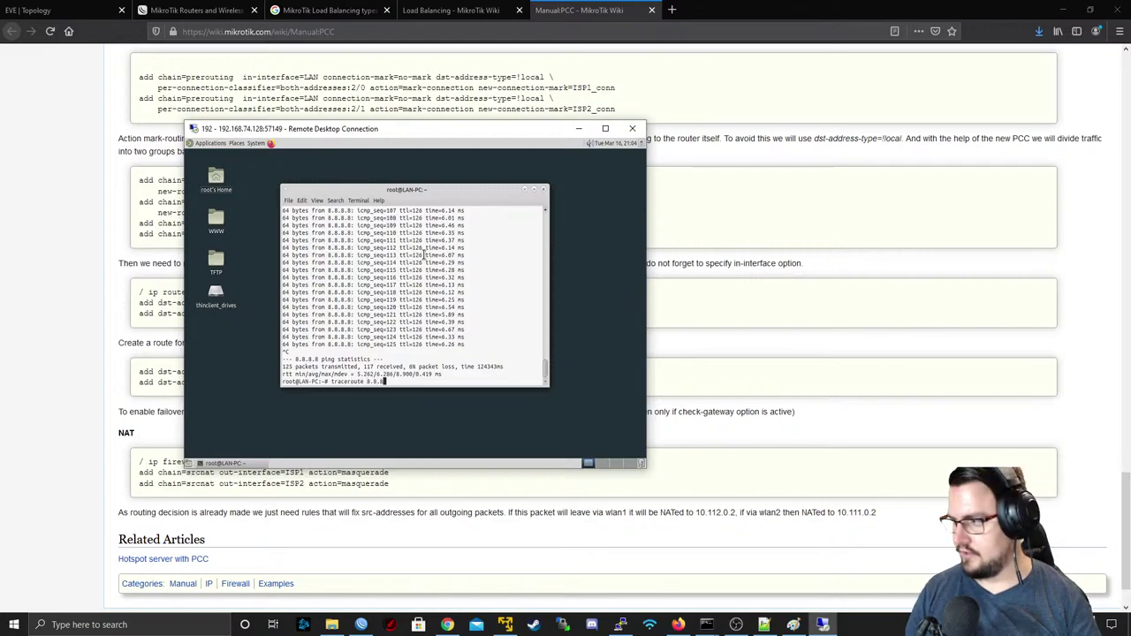
pyautogui.write('.8')
pyautogui.press('Return')
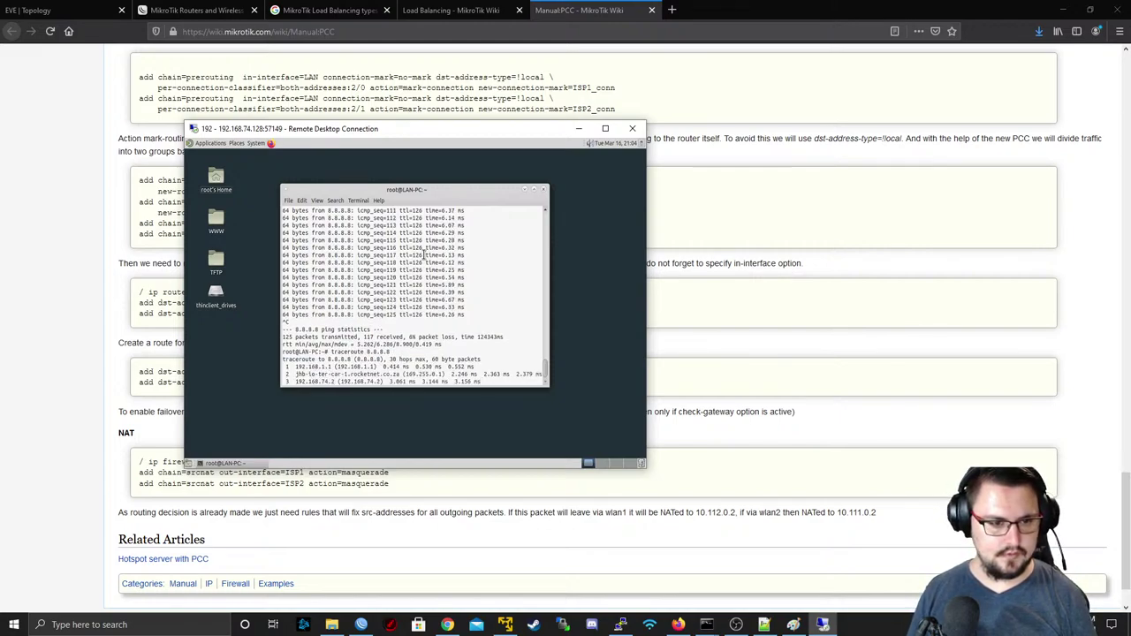
pyautogui.hotkey('ctrl', 'c')
pyautogui.press('Up')
pyautogui.press('Return')
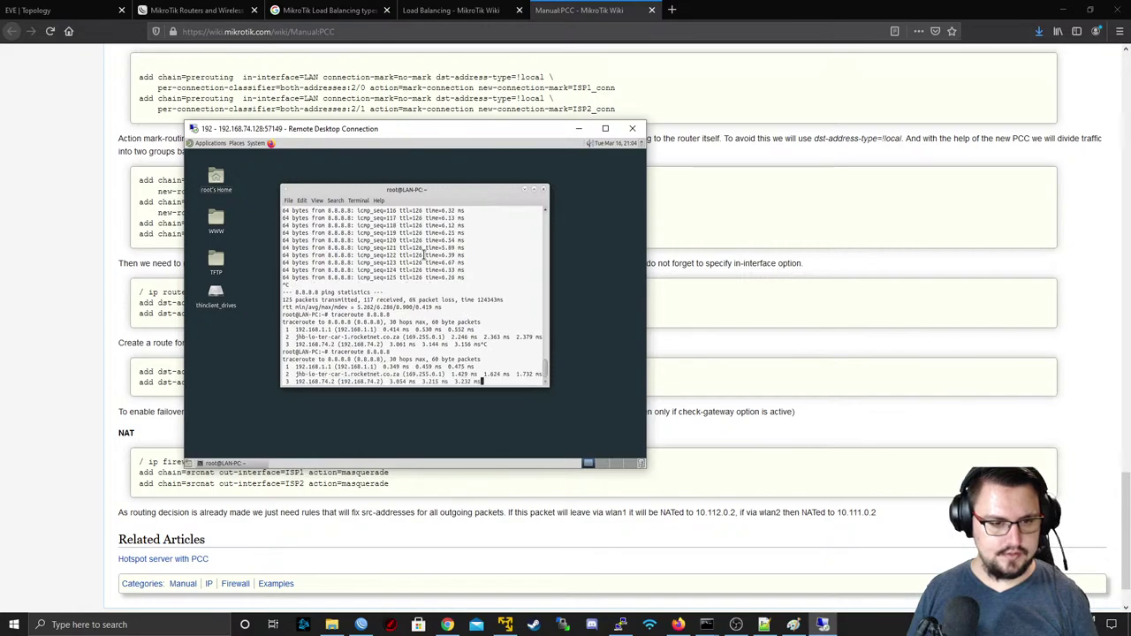
pyautogui.hotkey('ctrl', 'c')
pyautogui.press('Up')
pyautogui.press('Return')
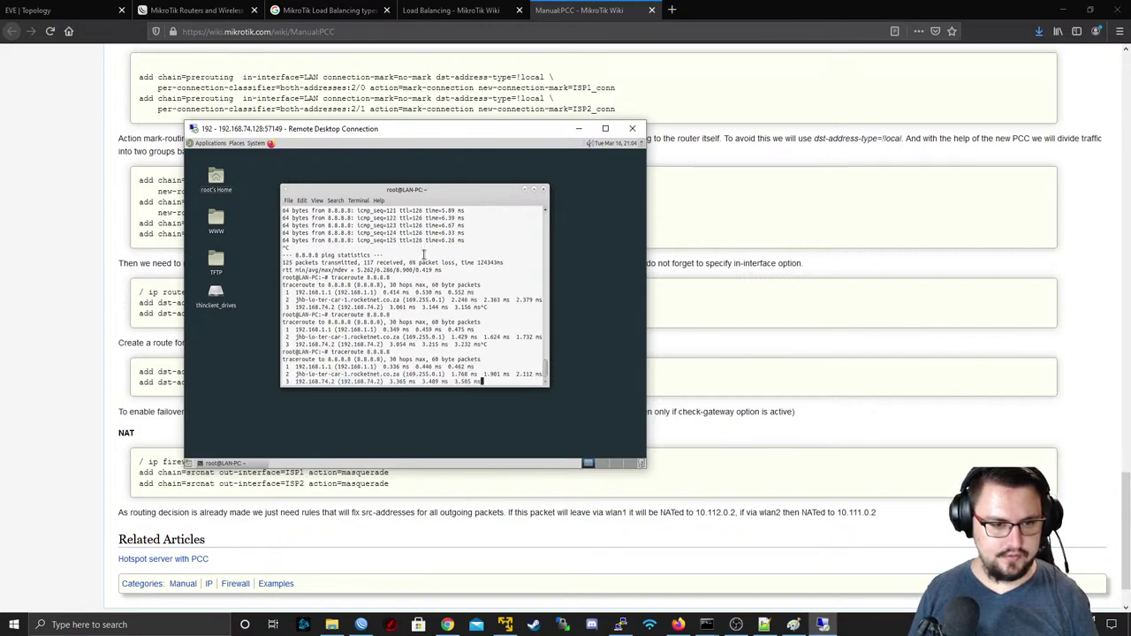
pyautogui.hotkey('ctrl', 'c')
pyautogui.press('Up')
pyautogui.press('Return')
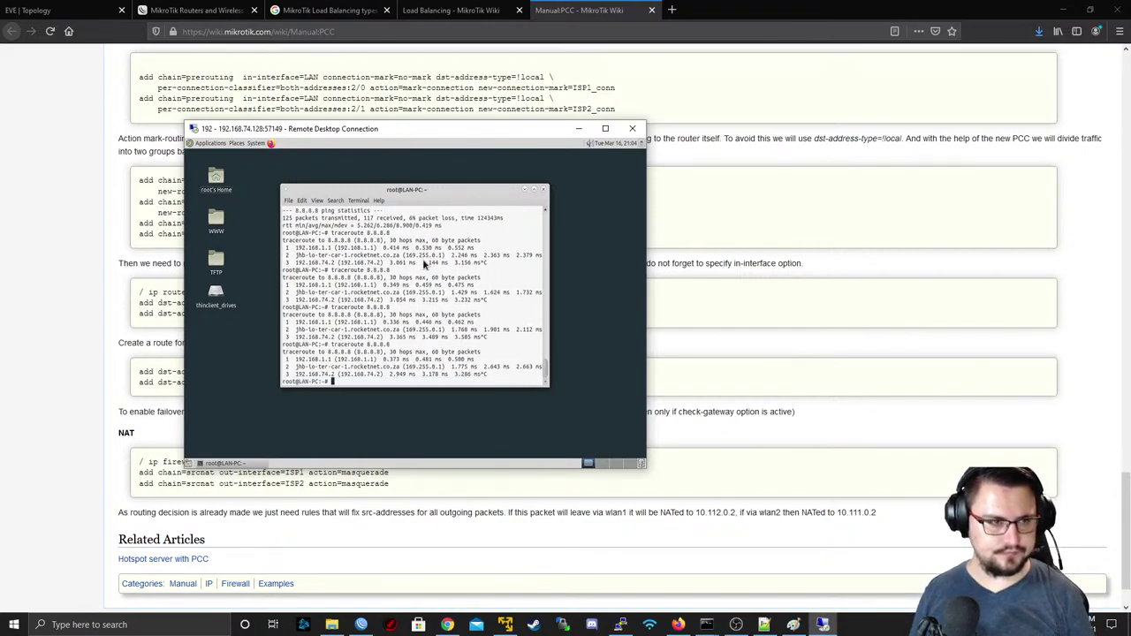
pyautogui.hotkey('alt', 'Tab')
pyautogui.hotkey('alt', 'Tab')
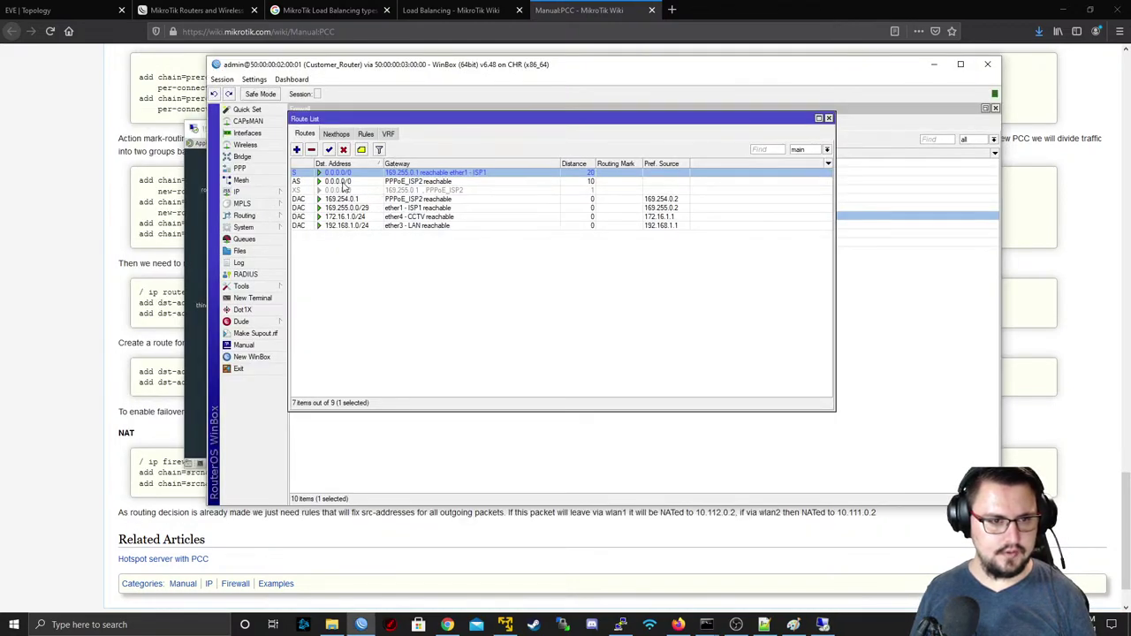
pyautogui.hotkey('alt', 'Tab')
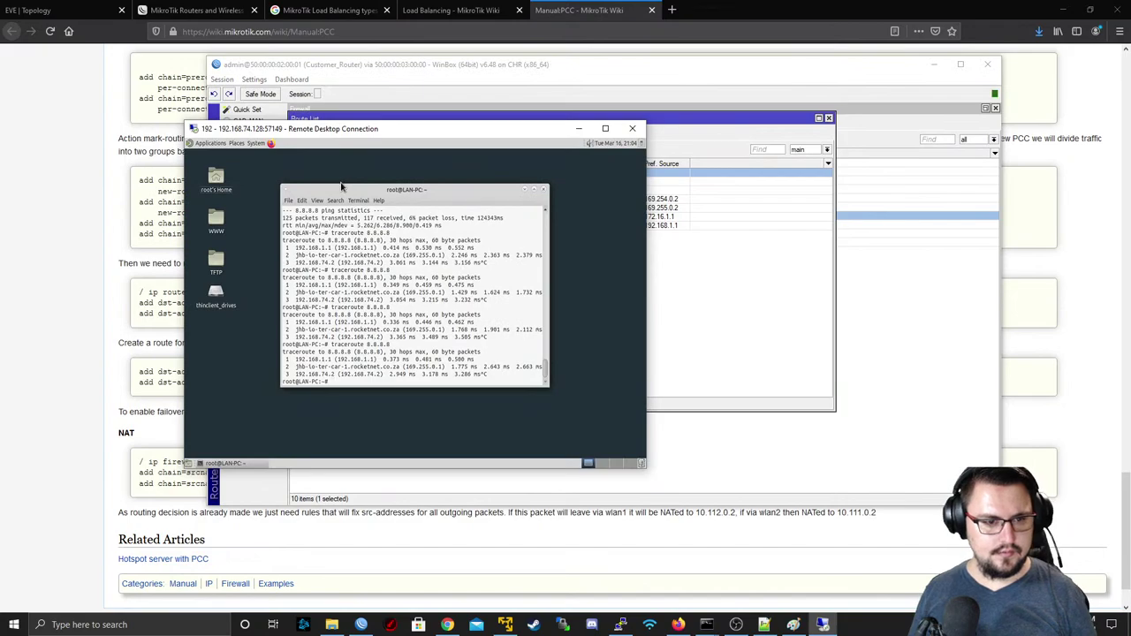
# - Inspect ether1 - ISP1's properties and link Status without changing anything
pyautogui.hotkey('alt', 'Tab')
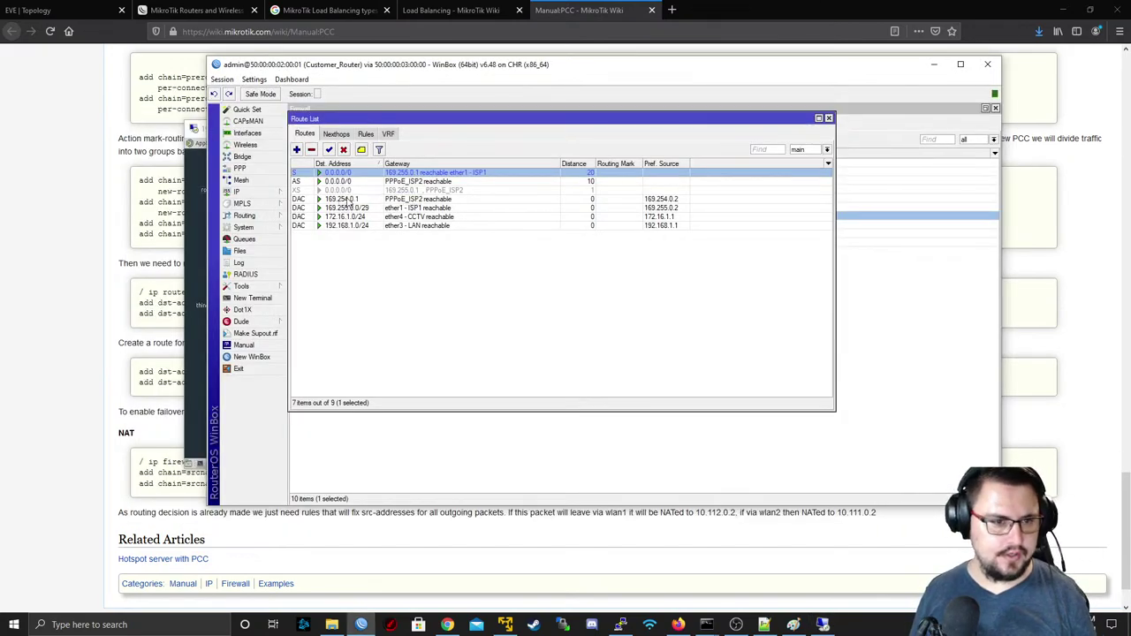
pyautogui.click(255, 133)
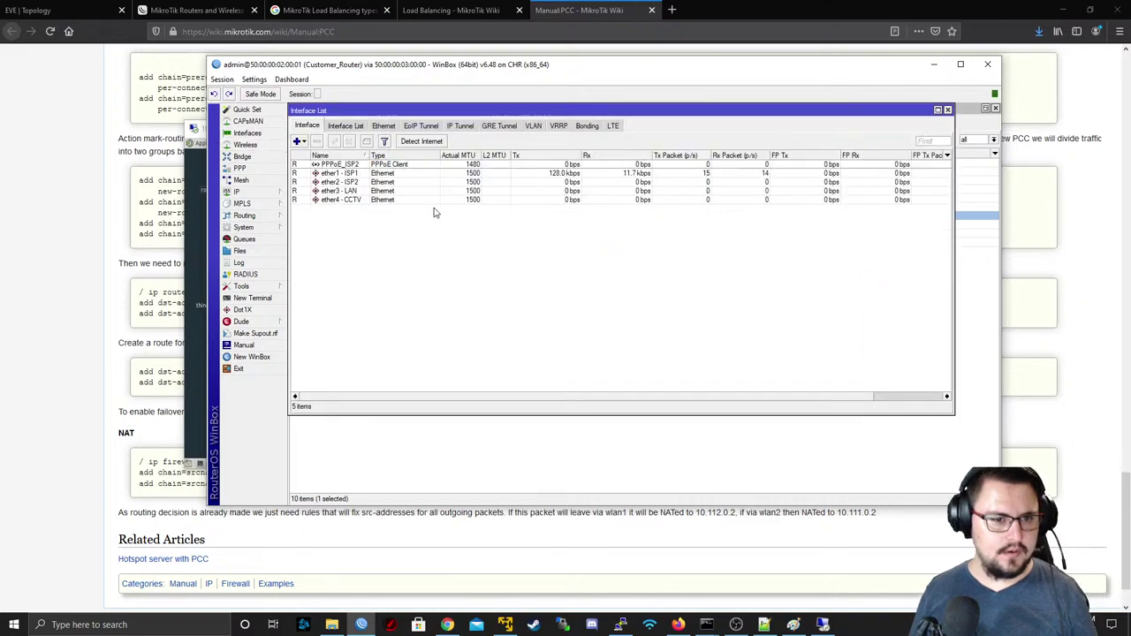
pyautogui.click(381, 173)
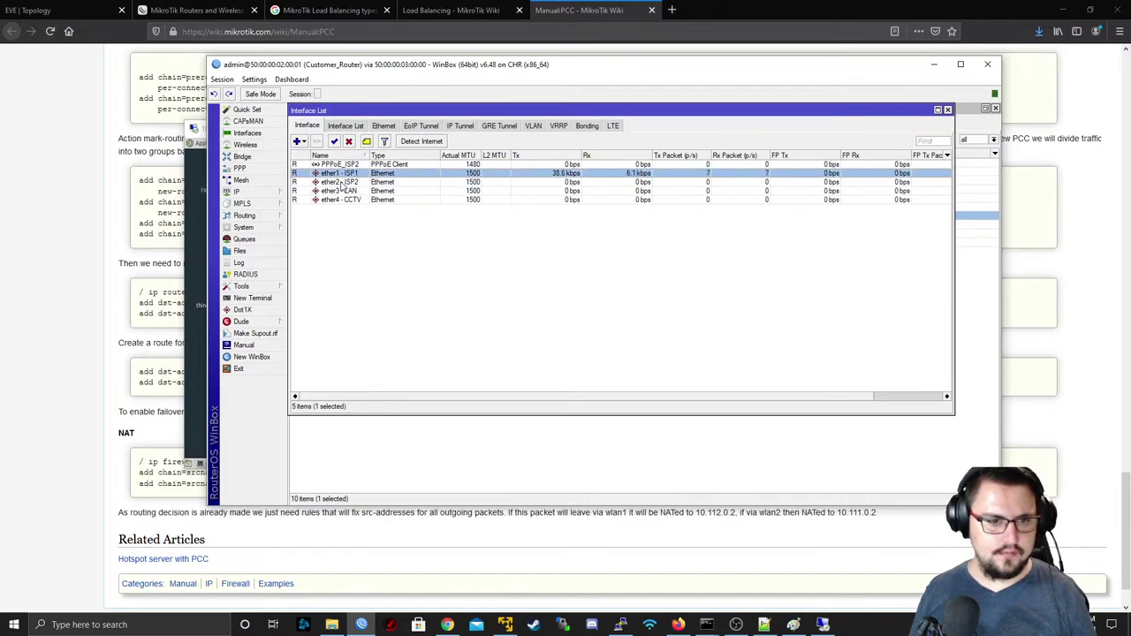
pyautogui.doubleClick(345, 174)
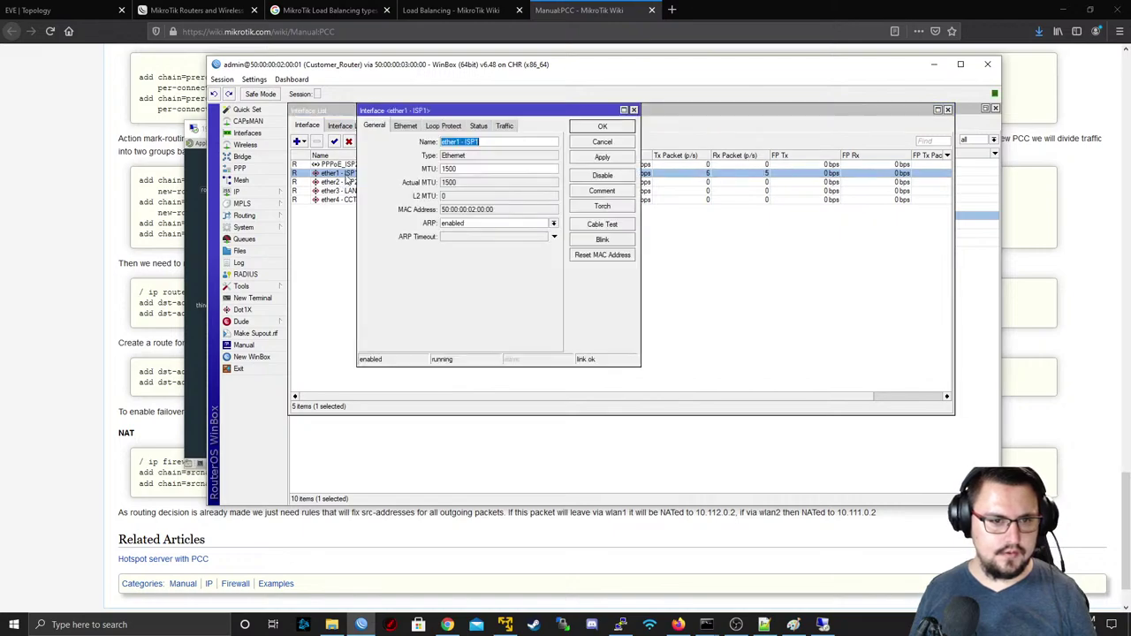
pyautogui.click(605, 142)
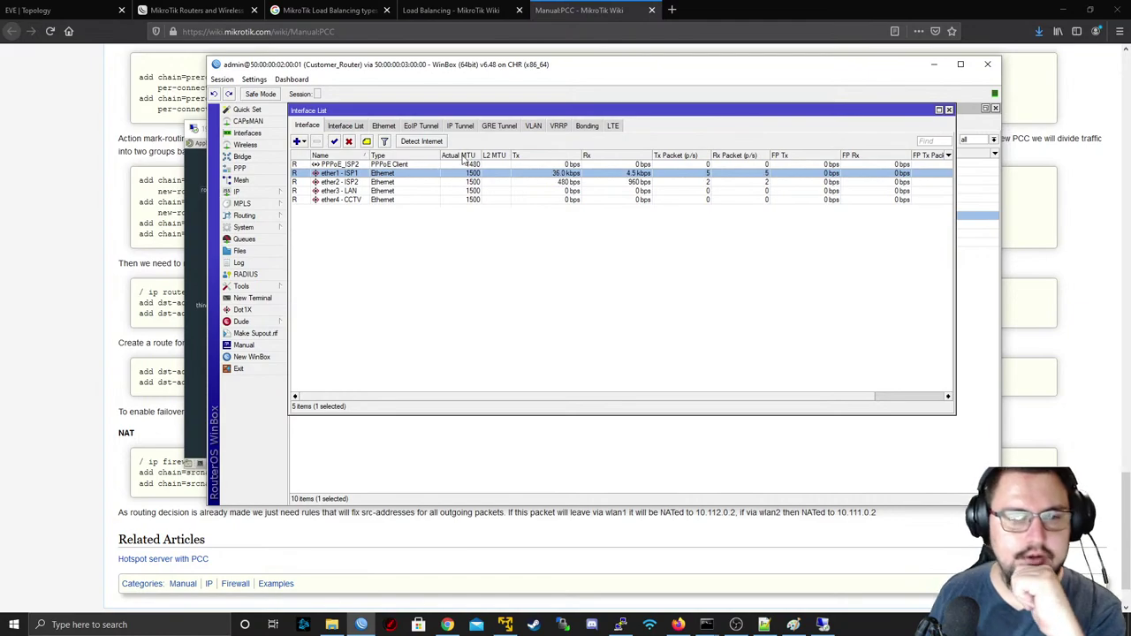
pyautogui.doubleClick(447, 173)
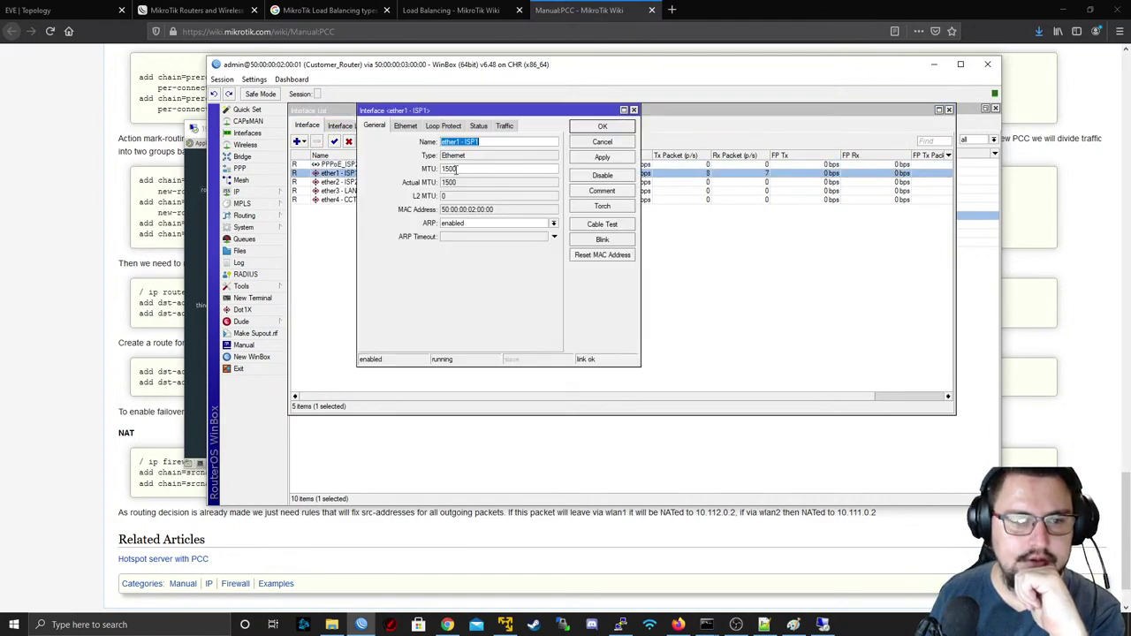
pyautogui.click(482, 129)
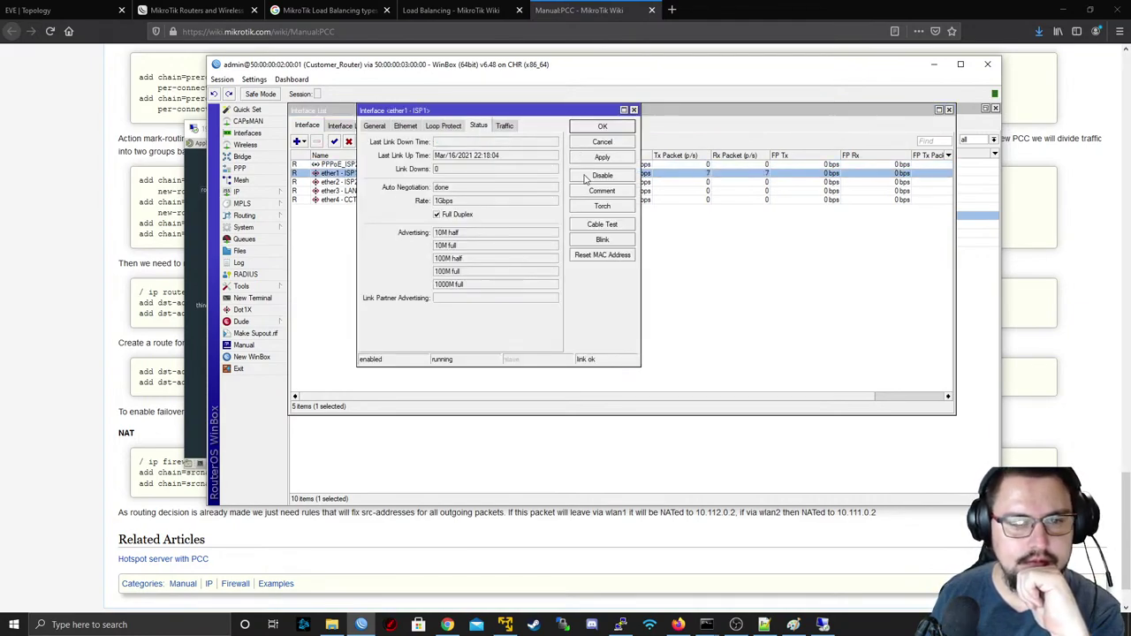
pyautogui.click(601, 142)
# - Review the Routes, Nexthops and Rules tabs, then minimize WinBox for the EVE topology
pyautogui.click(236, 191)
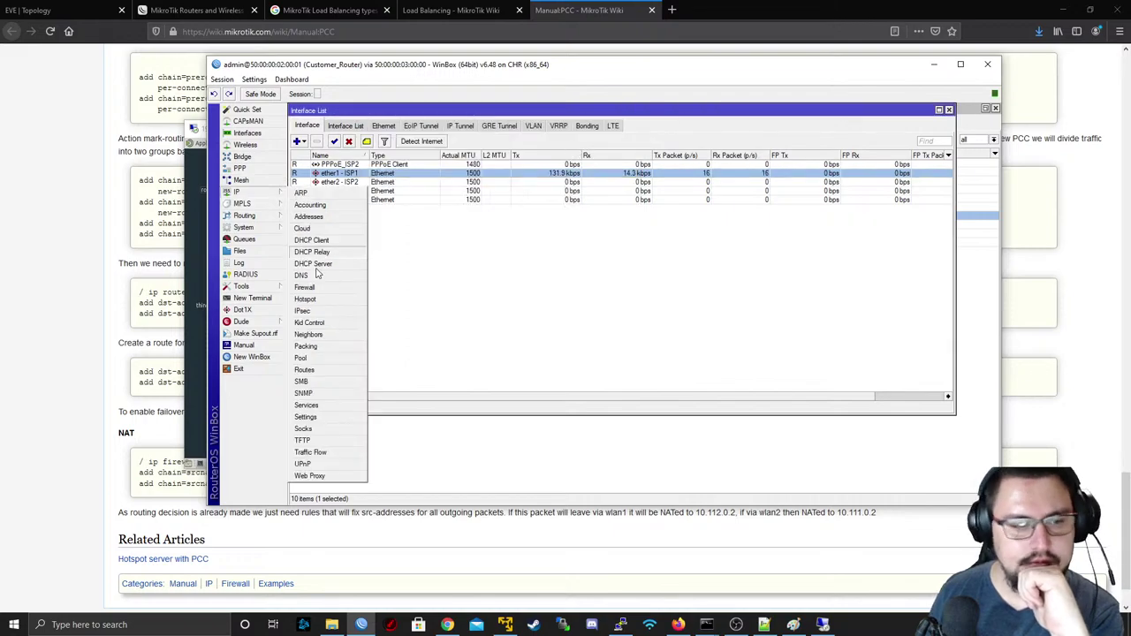
pyautogui.click(309, 370)
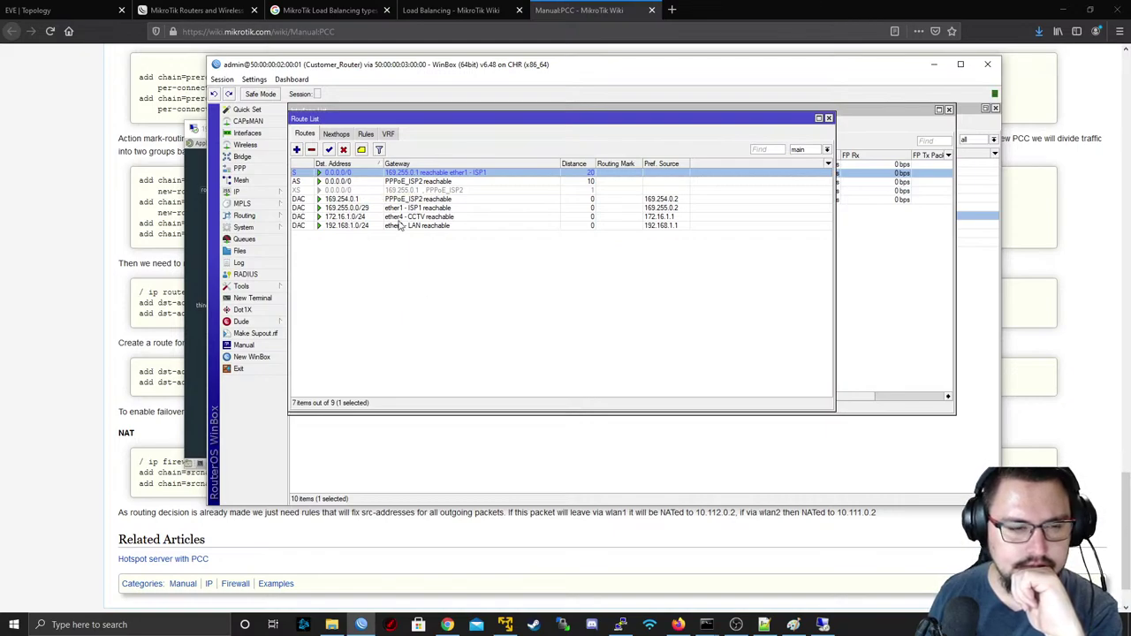
pyautogui.click(366, 135)
pyautogui.click(336, 133)
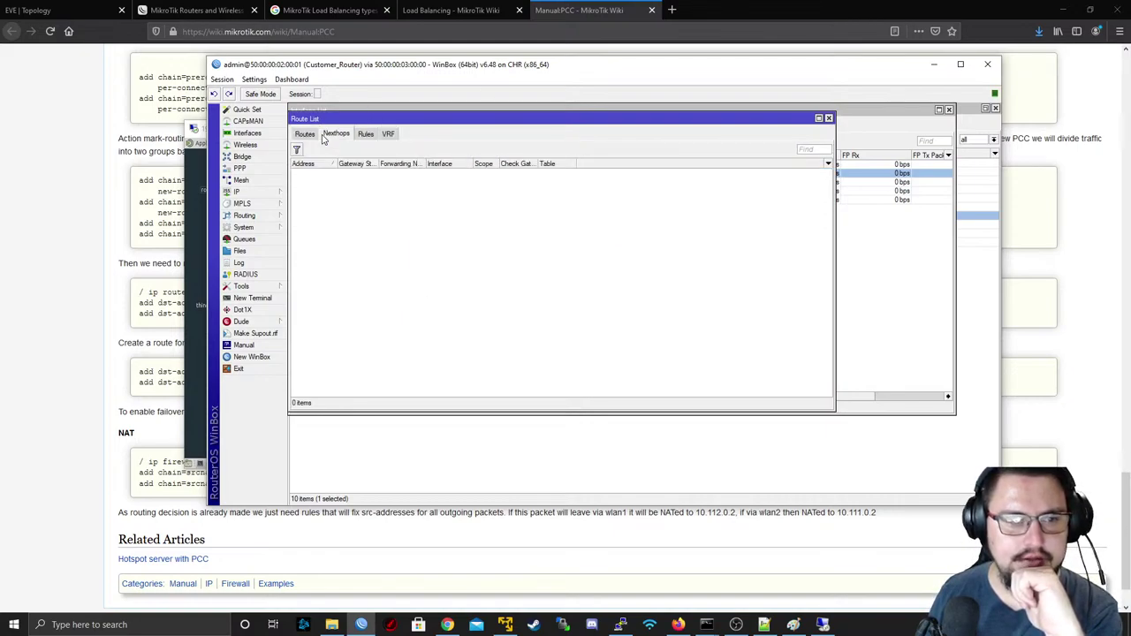
pyautogui.click(304, 134)
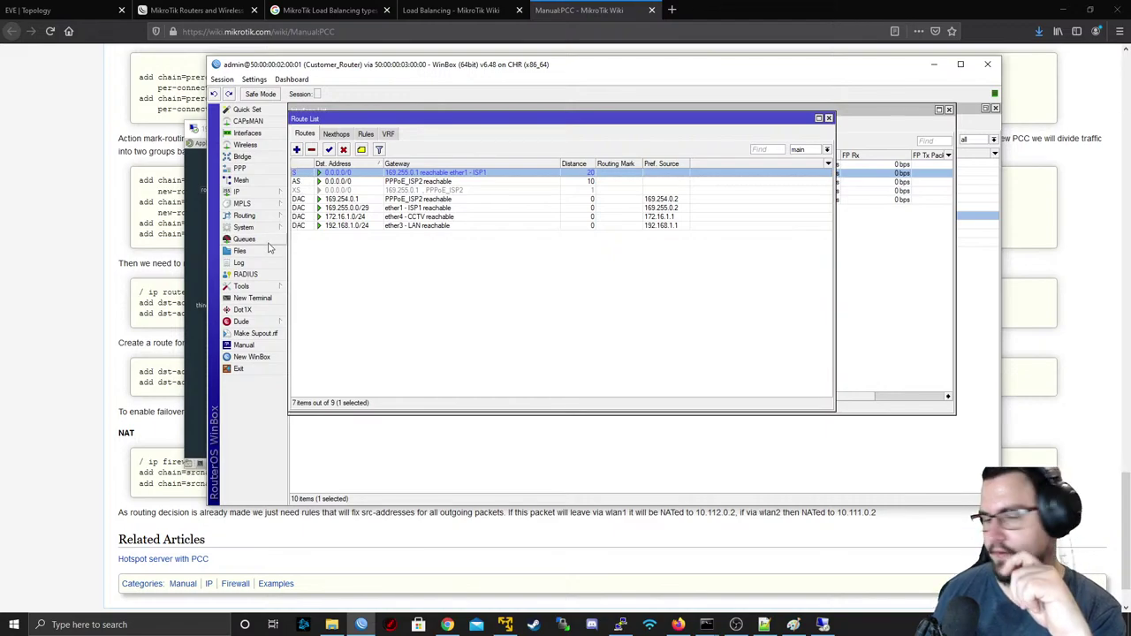
pyautogui.click(255, 135)
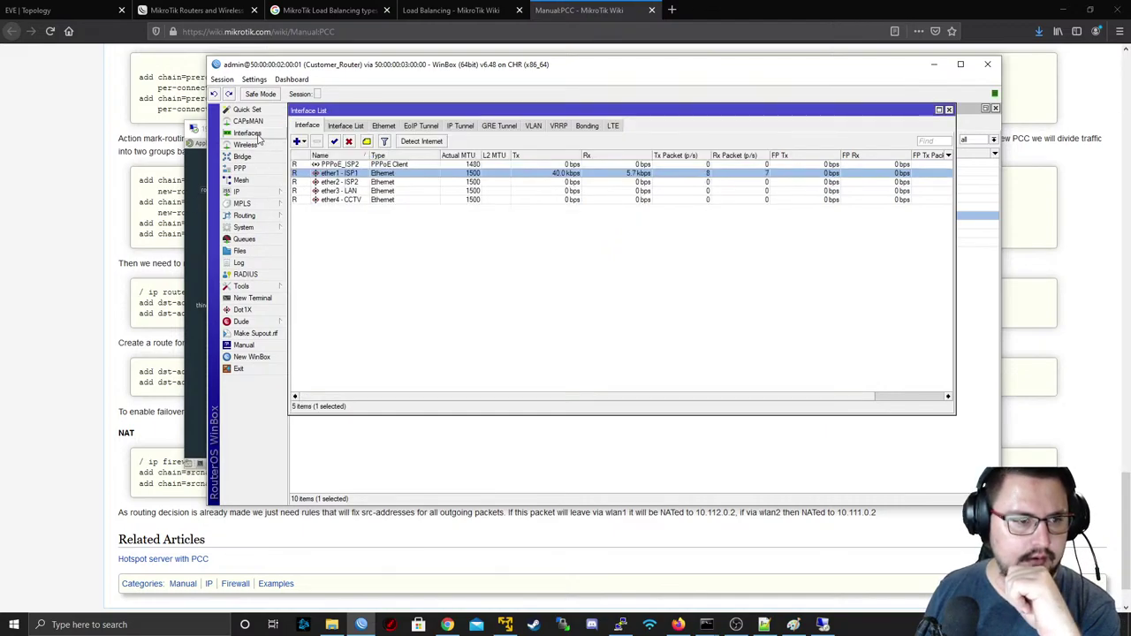
pyautogui.click(934, 65)
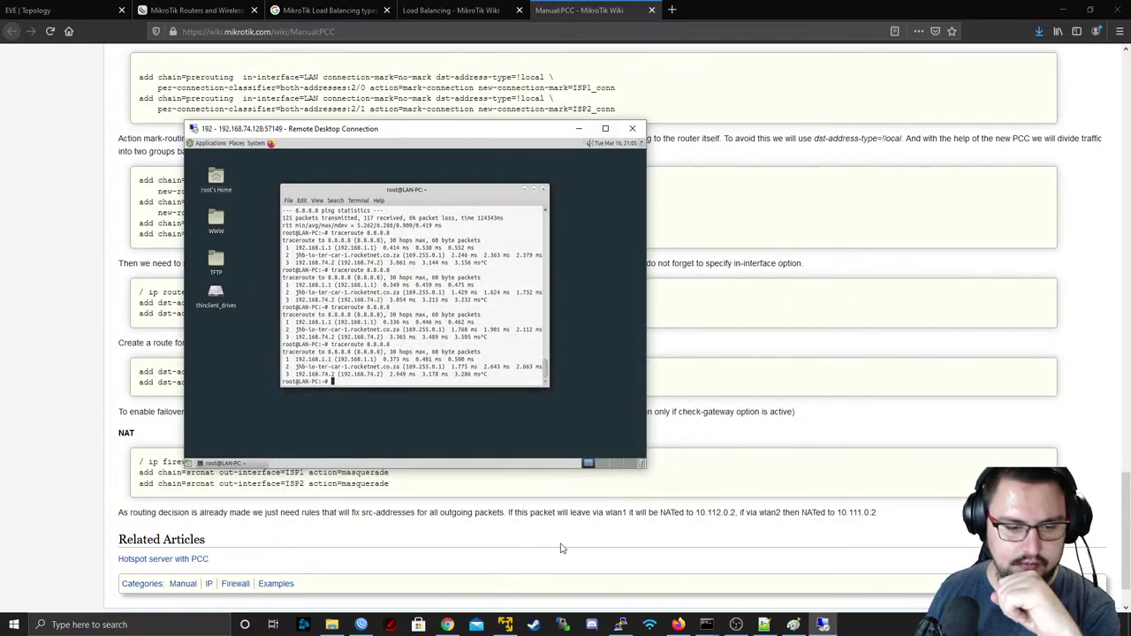
pyautogui.click(40, 10)
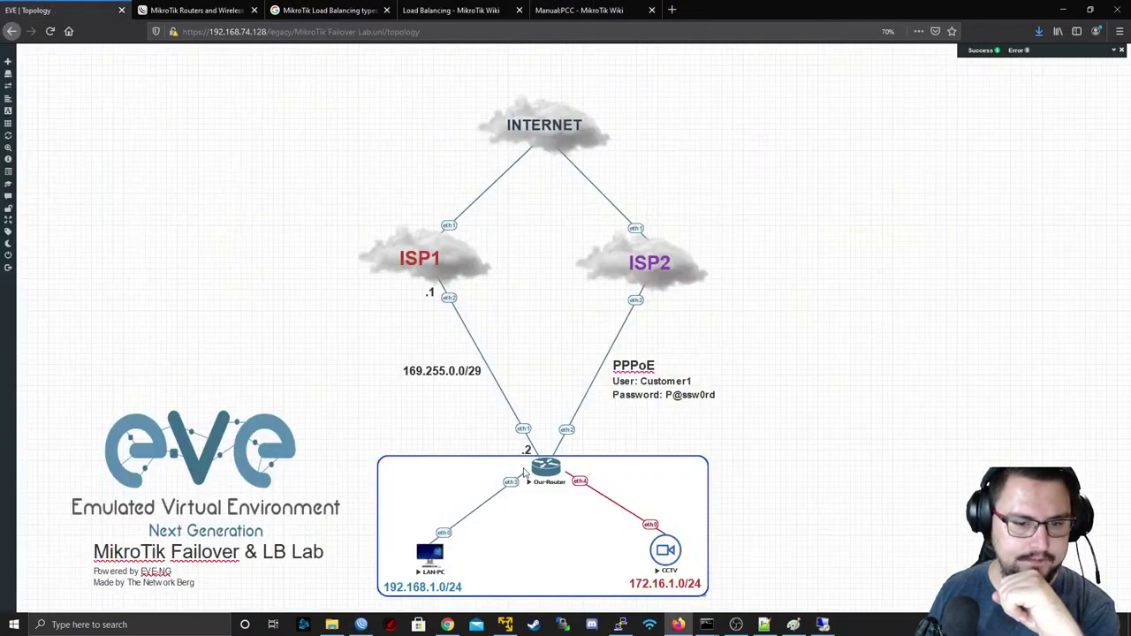
# - Open a PuTTY telnet console to the Our-Router node and get a fresh prompt
pyautogui.click(546, 466)
pyautogui.click(564, 112)
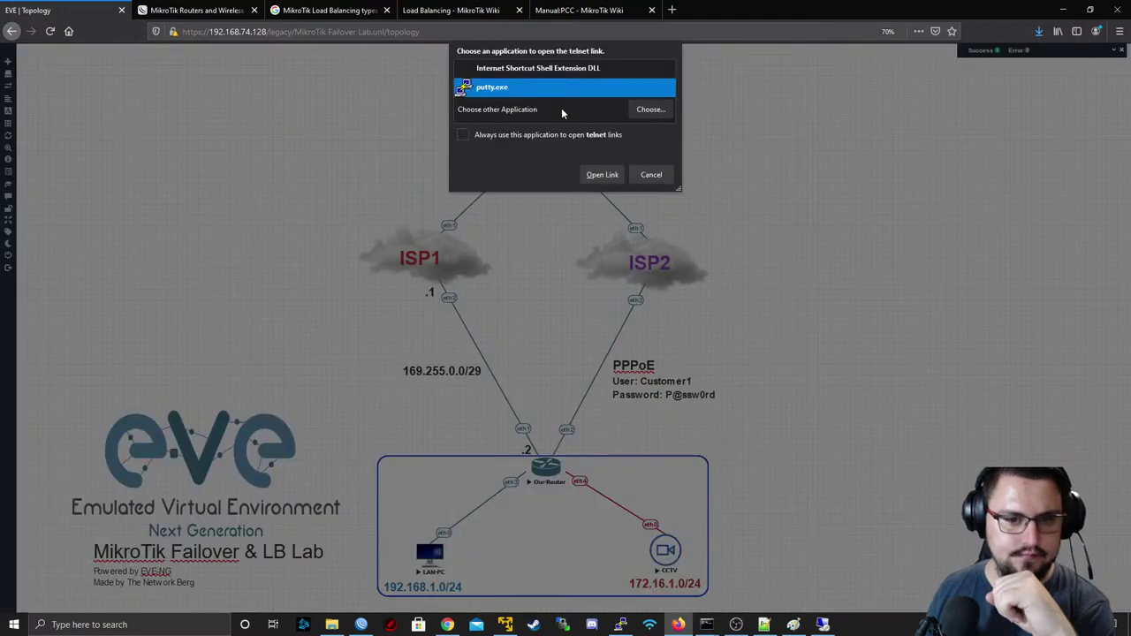
pyautogui.click(599, 173)
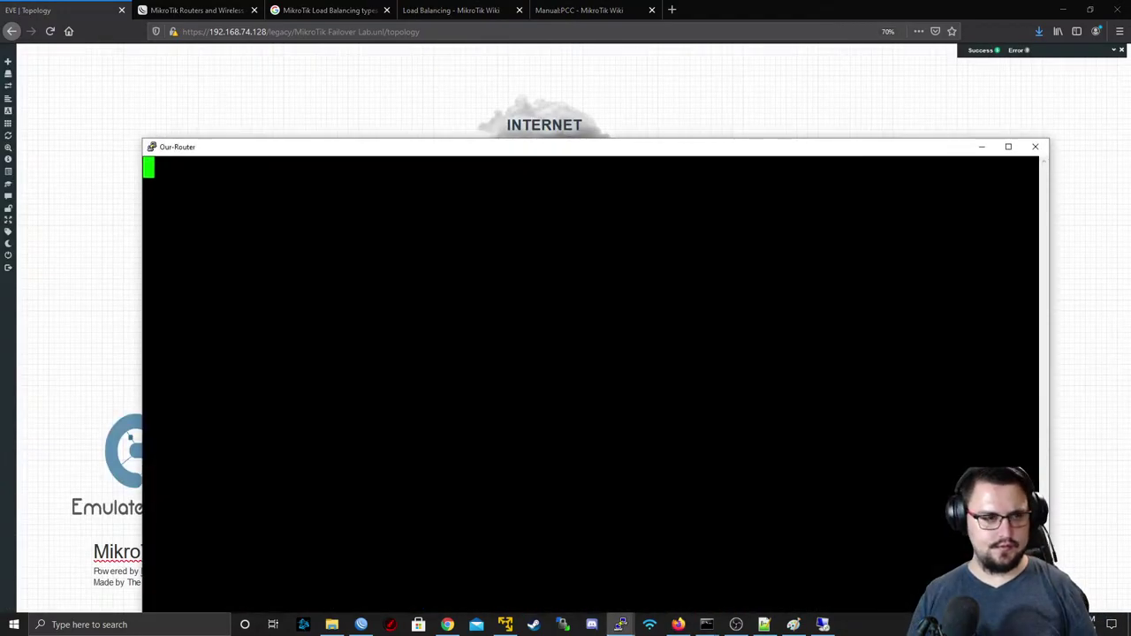
pyautogui.moveTo(219, 150); pyautogui.dragTo(148, 42)
pyautogui.press('Return')
pyautogui.press('Return')
# - From the router console, ping 8.8.8.8 briefly, then list all interfaces with 'interface print'
pyautogui.write('ping 8.8.8.8')
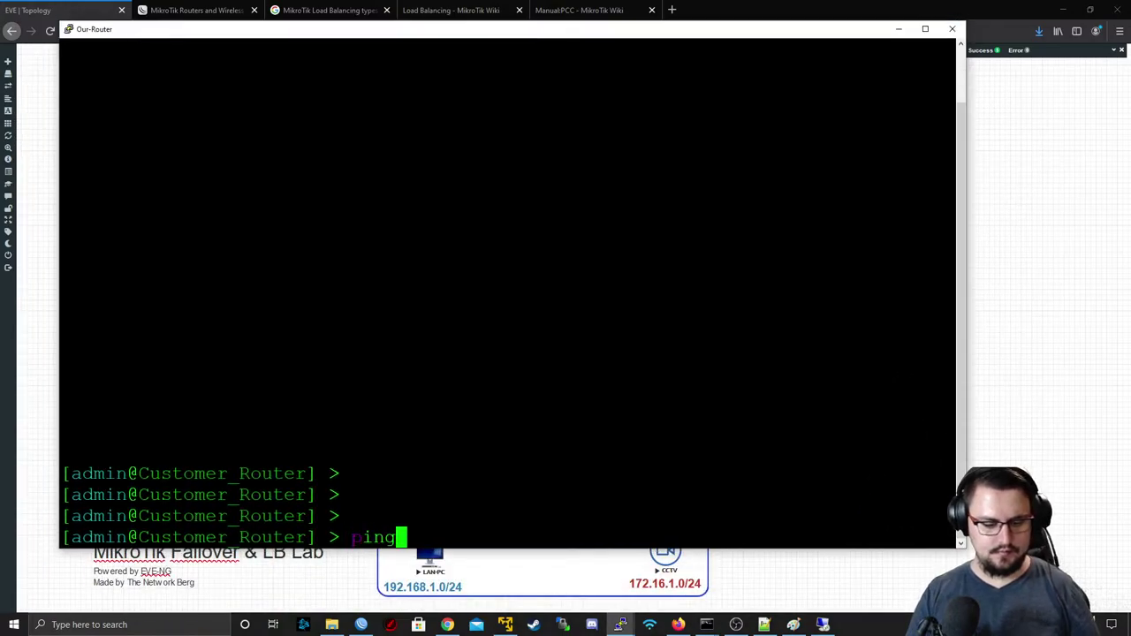
pyautogui.press('Return')
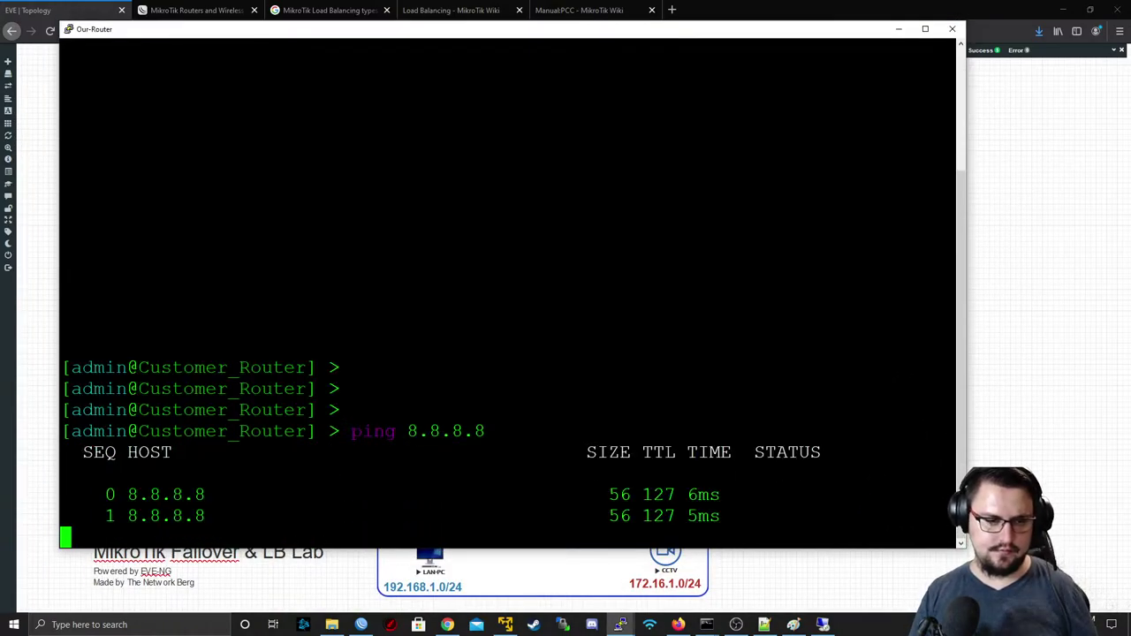
pyautogui.hotkey('ctrl', 'c')
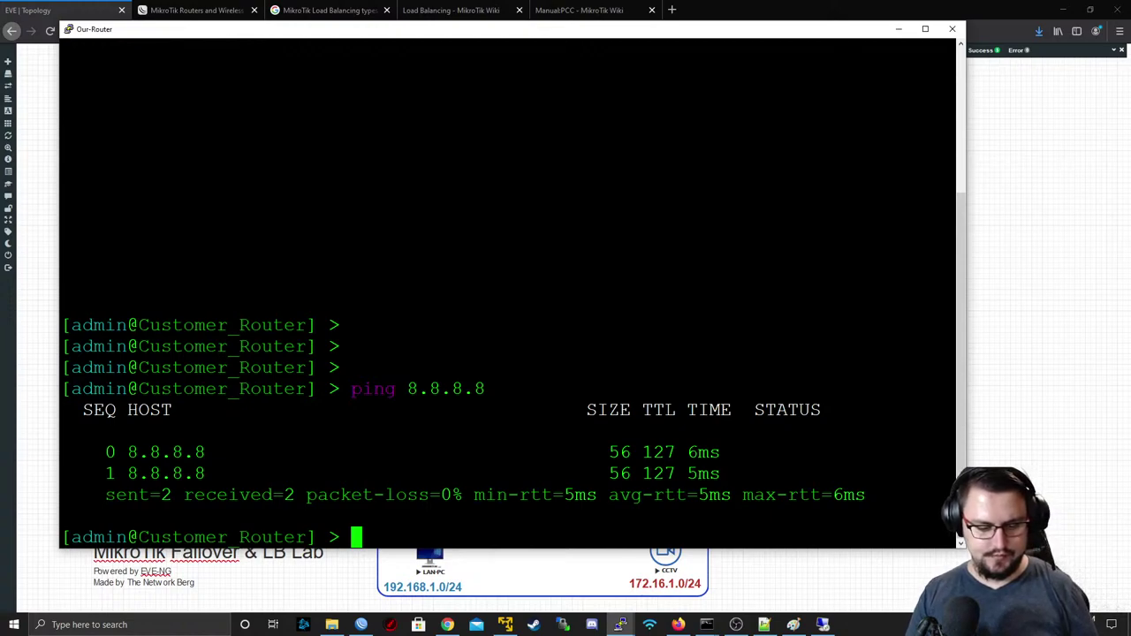
pyautogui.write('int')
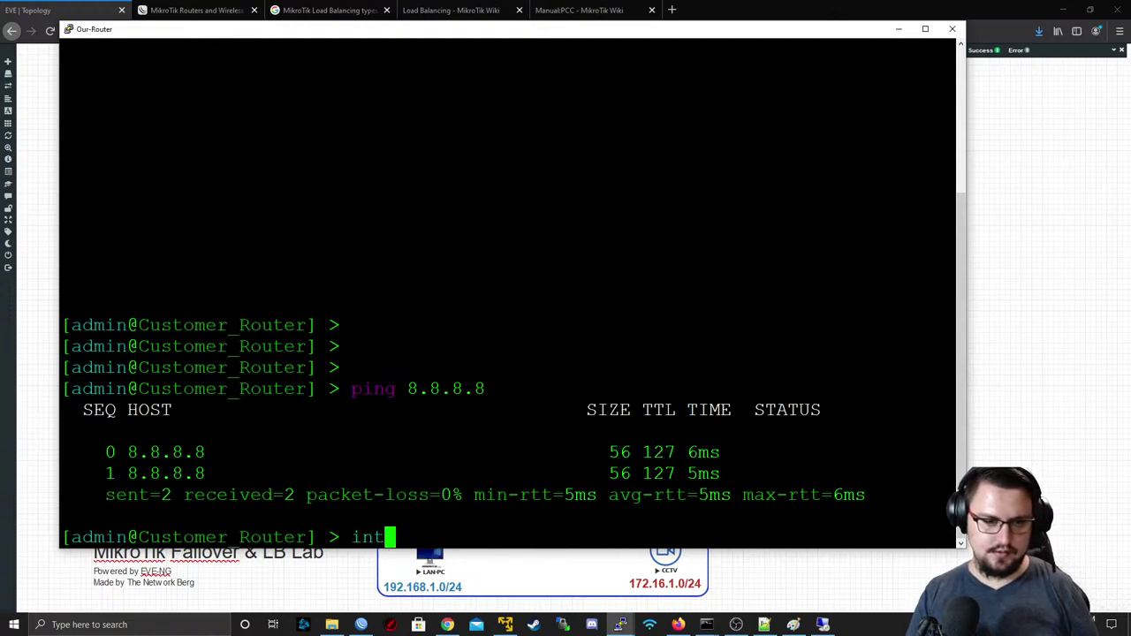
pyautogui.write('erface print')
pyautogui.press('Return')
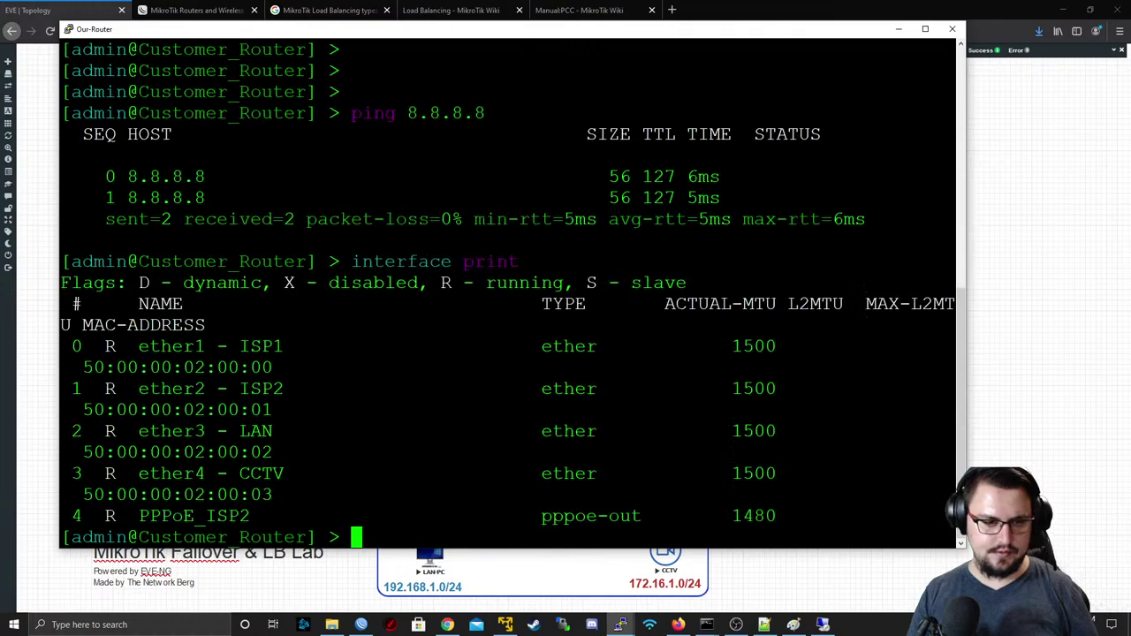
# - Disable interface 0 (ether1 - ISP1) and ping 8.8.8.8 again from the router
pyautogui.write('interface disable ')
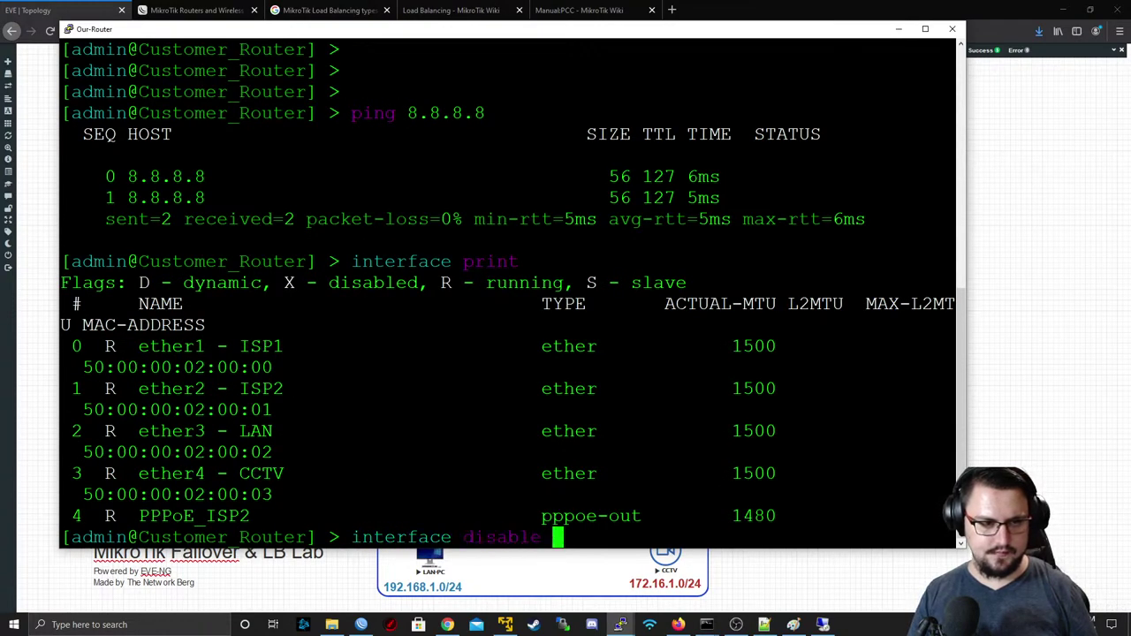
pyautogui.write('0')
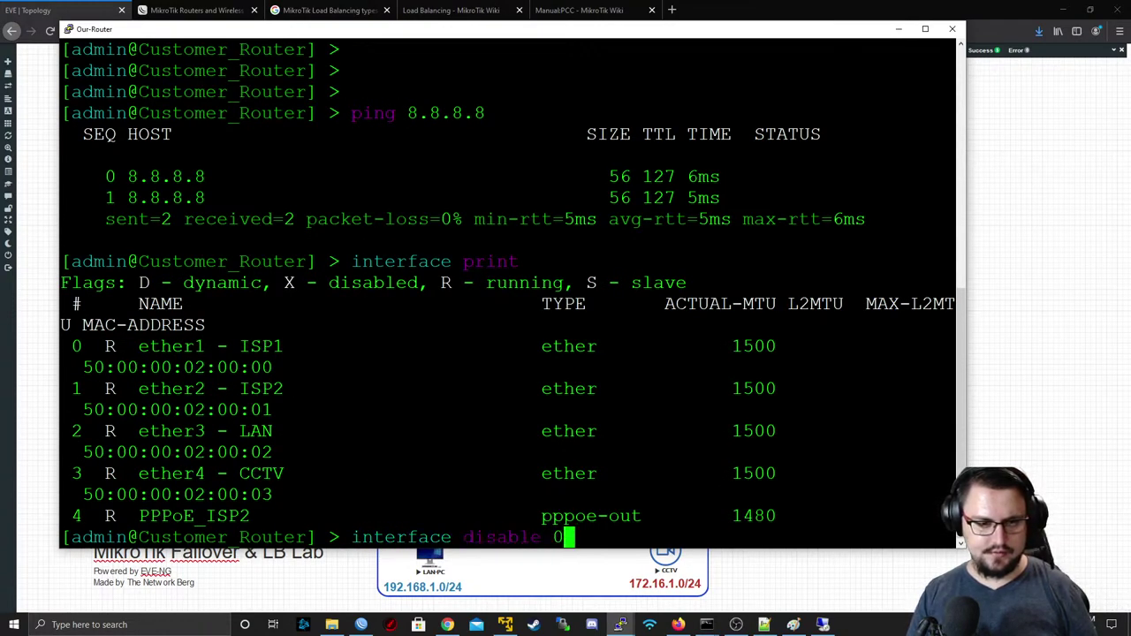
pyautogui.press('Return')
pyautogui.write('ping 8.8.8.8')
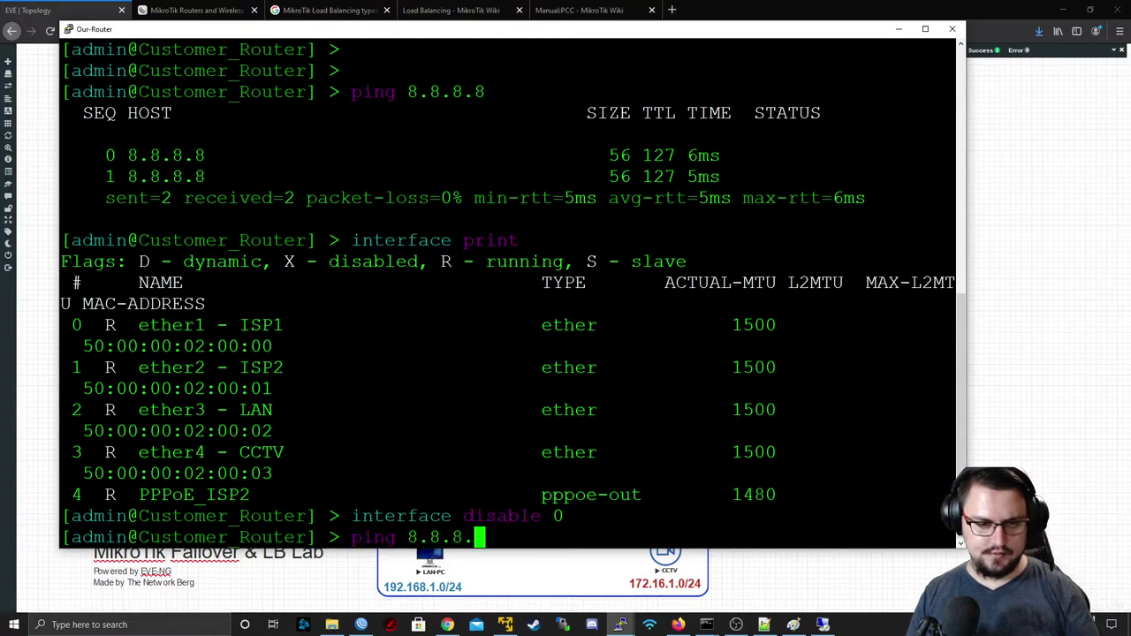
pyautogui.press('Return')
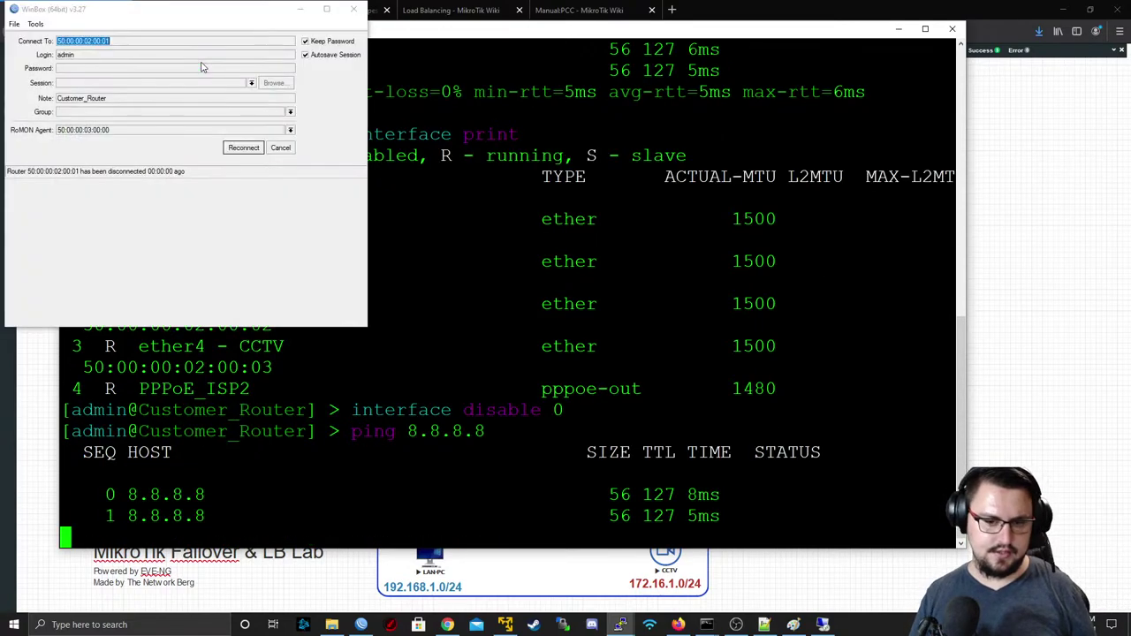
pyautogui.hotkey('ctrl', 'c')
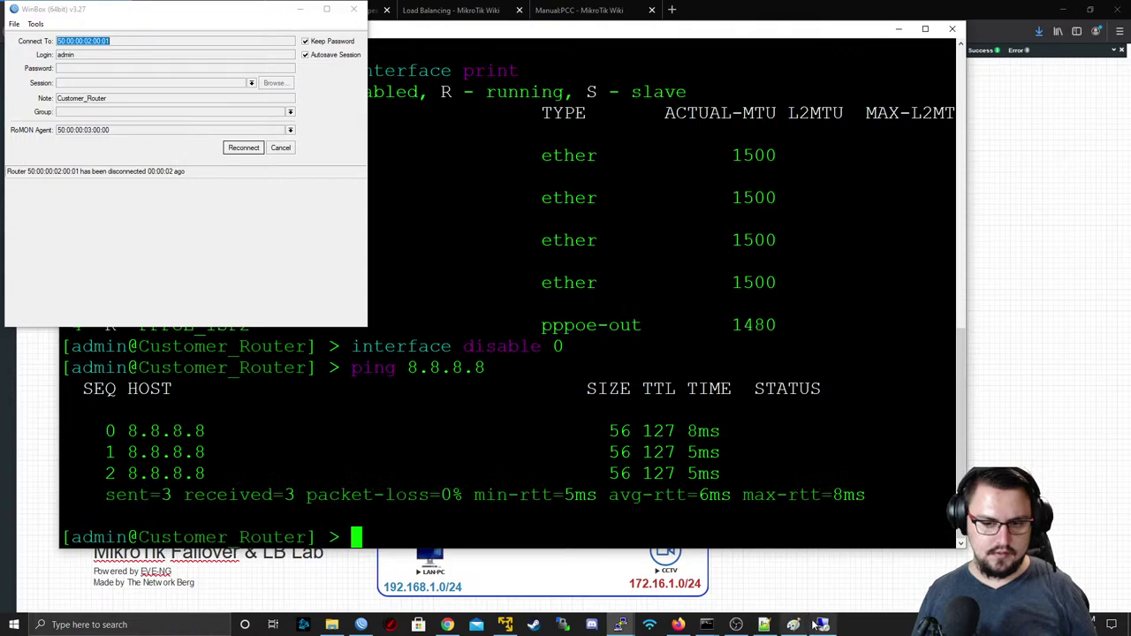
# - On LAN-PC, rerun the traceroute and ping to 8.8.8.8, stopping each with Ctrl+C
pyautogui.click(828, 566)
pyautogui.press('Up')
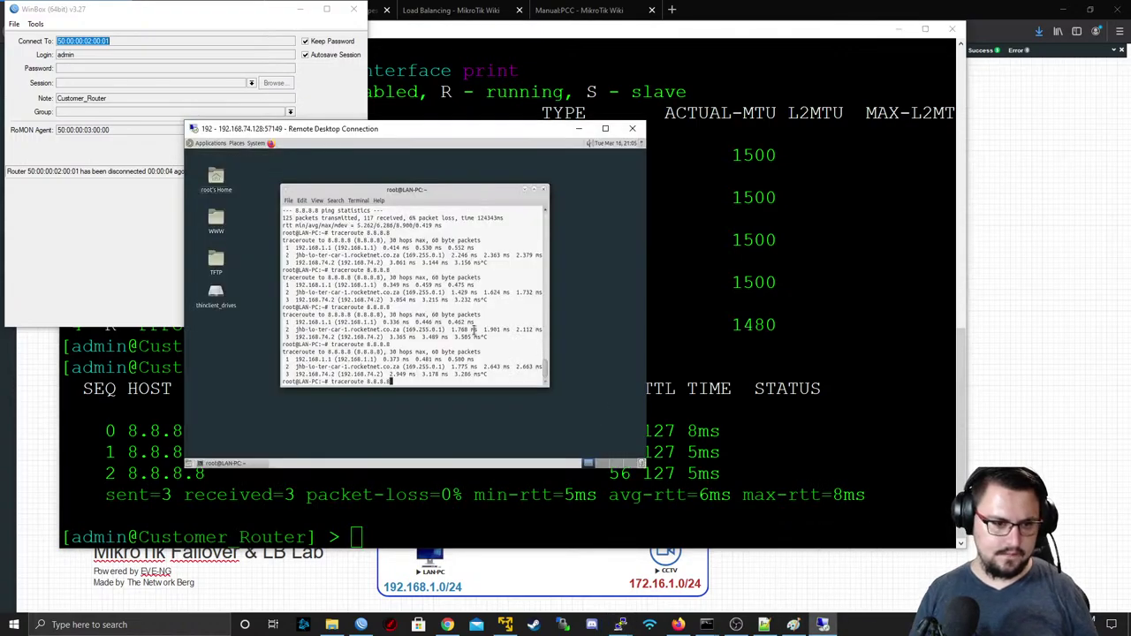
pyautogui.press('Return')
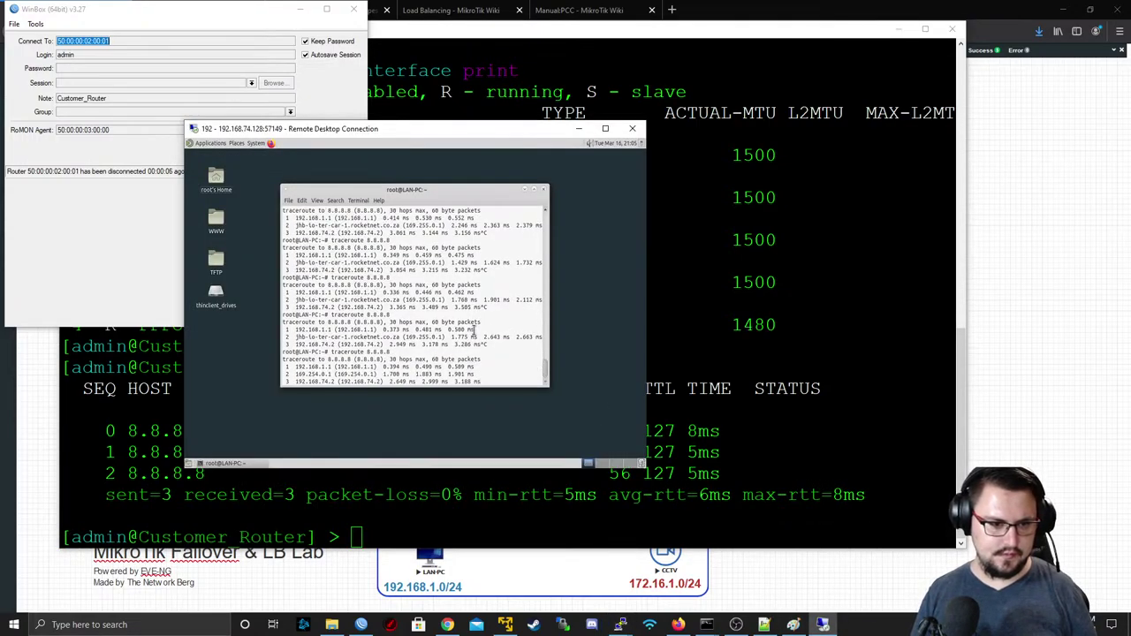
pyautogui.hotkey('ctrl', 'c')
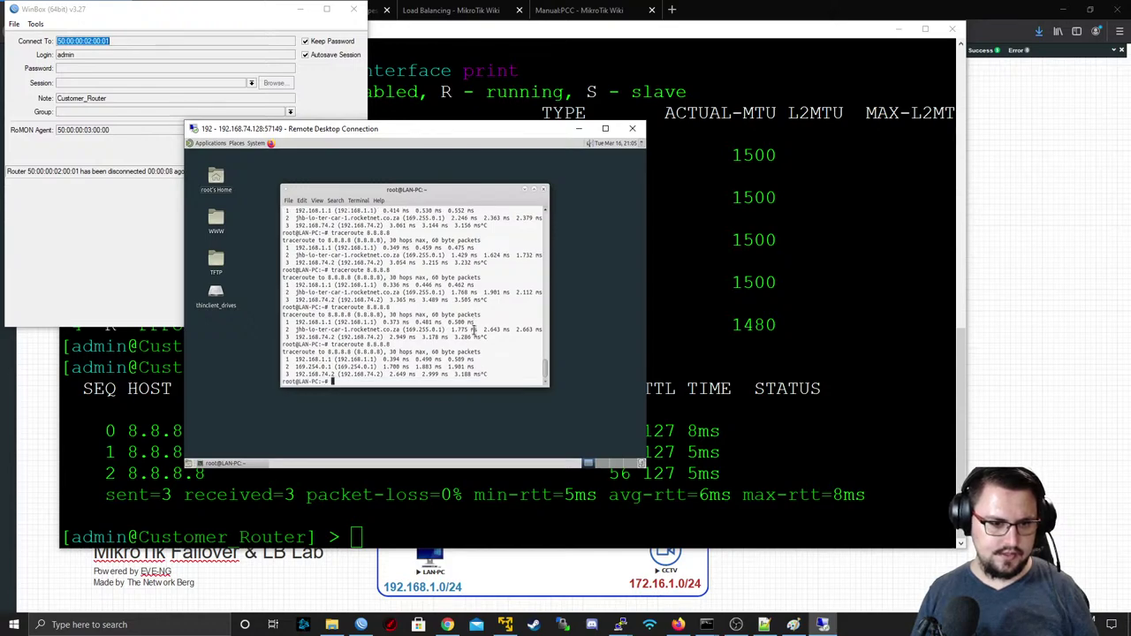
pyautogui.press('Up')
pyautogui.press('Up')
pyautogui.press('Return')
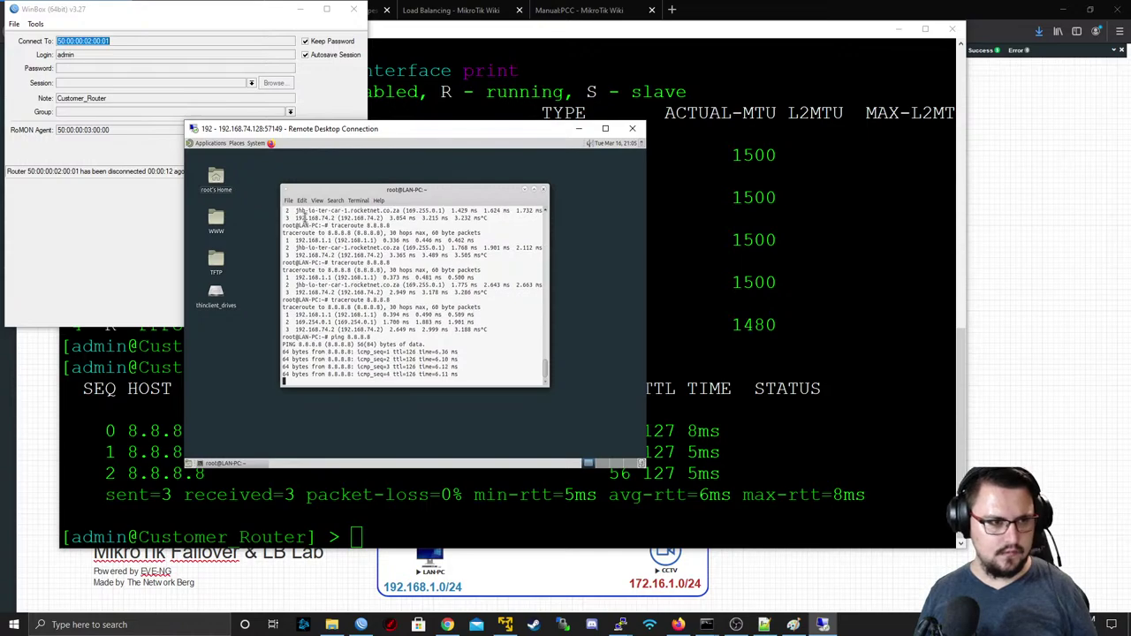
pyautogui.hotkey('ctrl', 'c')
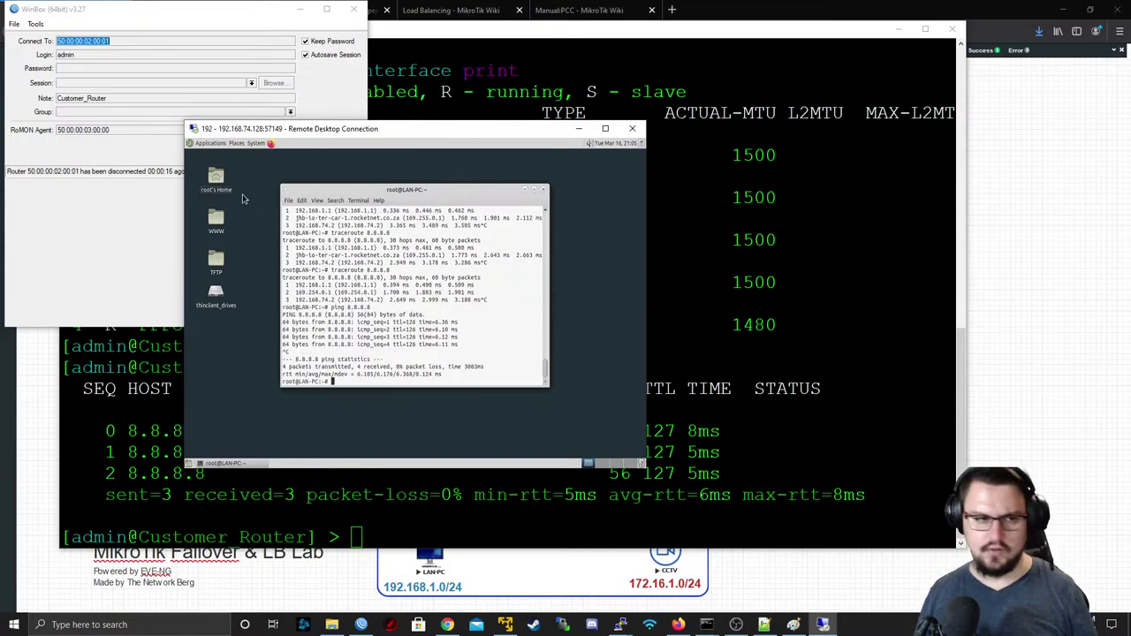
# - Try reconnecting WinBox to the router, then cancel the attempt
pyautogui.click(100, 216)
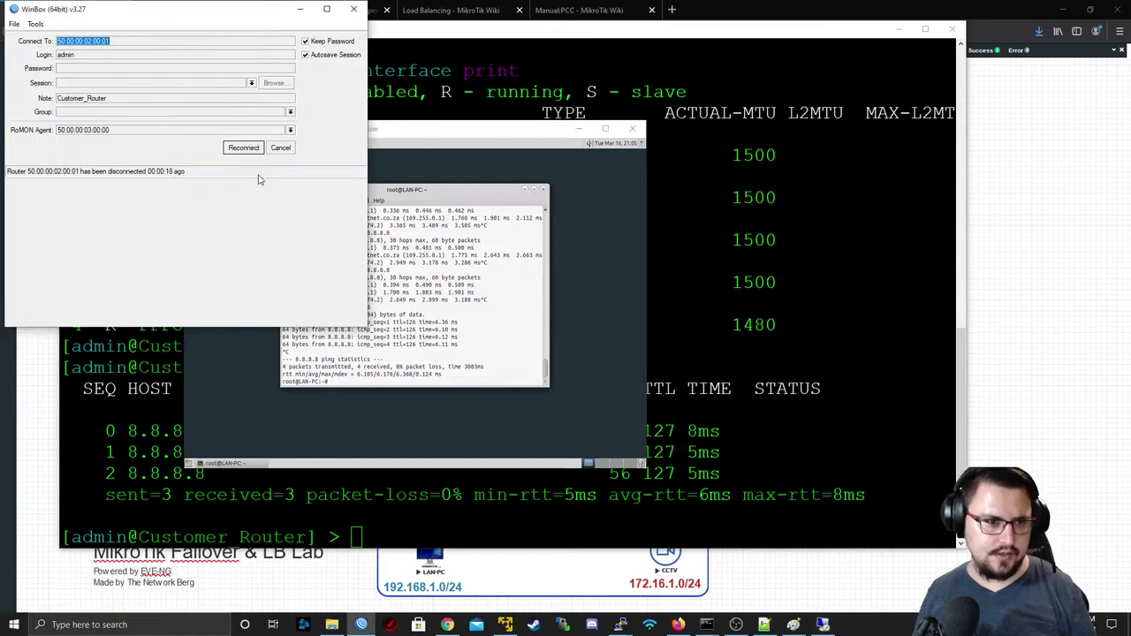
pyautogui.click(248, 150)
pyautogui.click(280, 148)
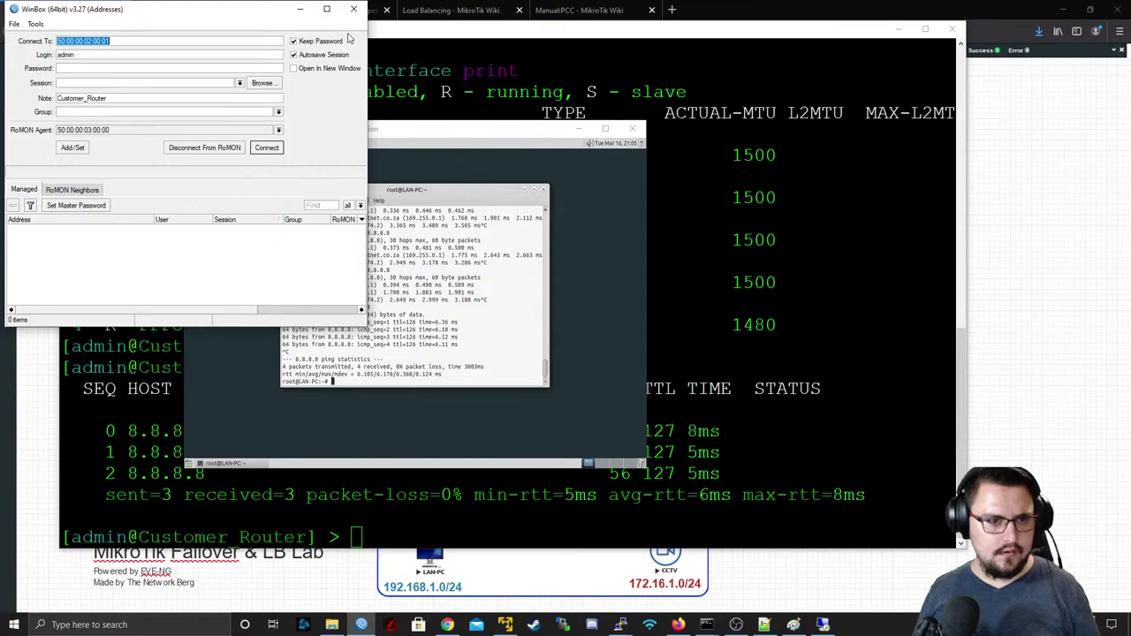
# - In the router console, edit the last command to 'interface enable 0' to re-enable ISP1
pyautogui.click(963, 320)
pyautogui.press('Up')
pyautogui.press('Up')
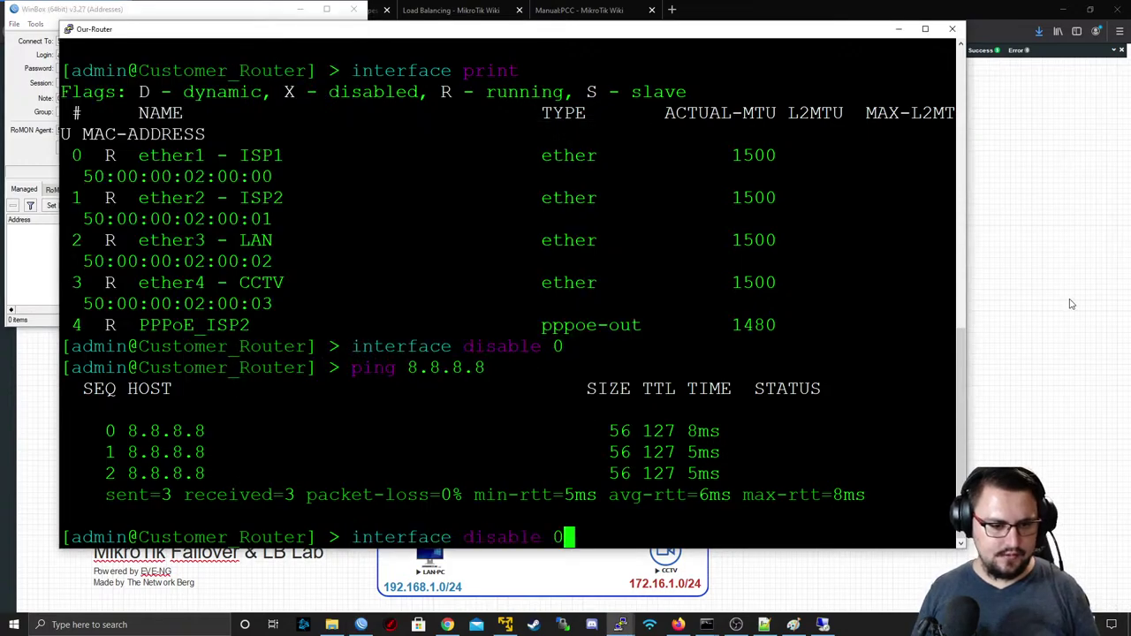
pyautogui.press('Left')
pyautogui.press('Left')
pyautogui.press('BackSpace')
pyautogui.press('BackSpace')
pyautogui.press('BackSpace')
pyautogui.press('BackSpace')
pyautogui.press('BackSpace')
pyautogui.press('BackSpace')
pyautogui.press('BackSpace')
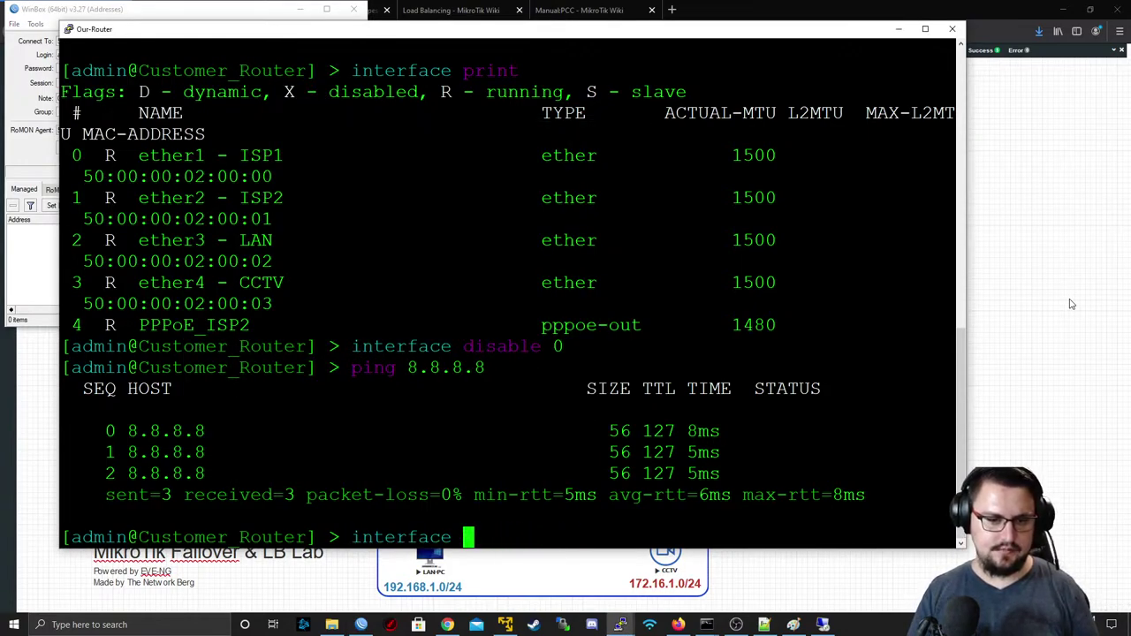
pyautogui.write('enable')
pyautogui.press('End')
pyautogui.press('Return')
# - On LAN-PC, rerun the ping and traceroute to 8.8.8.8, stopping each early
pyautogui.hotkey('alt', 'Tab')
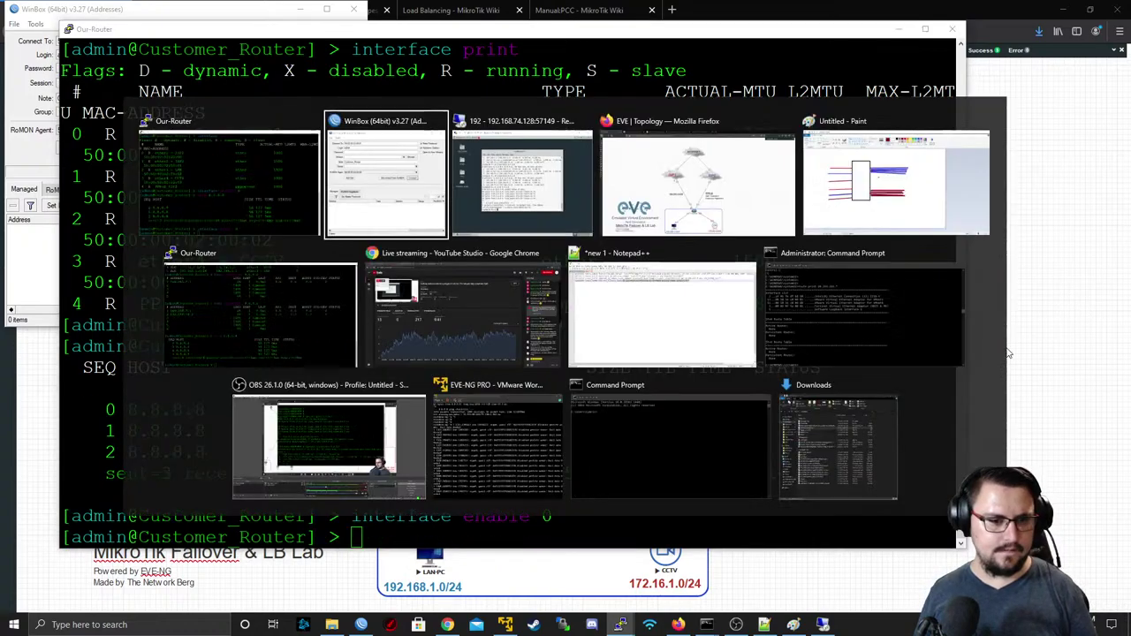
pyautogui.press('Up')
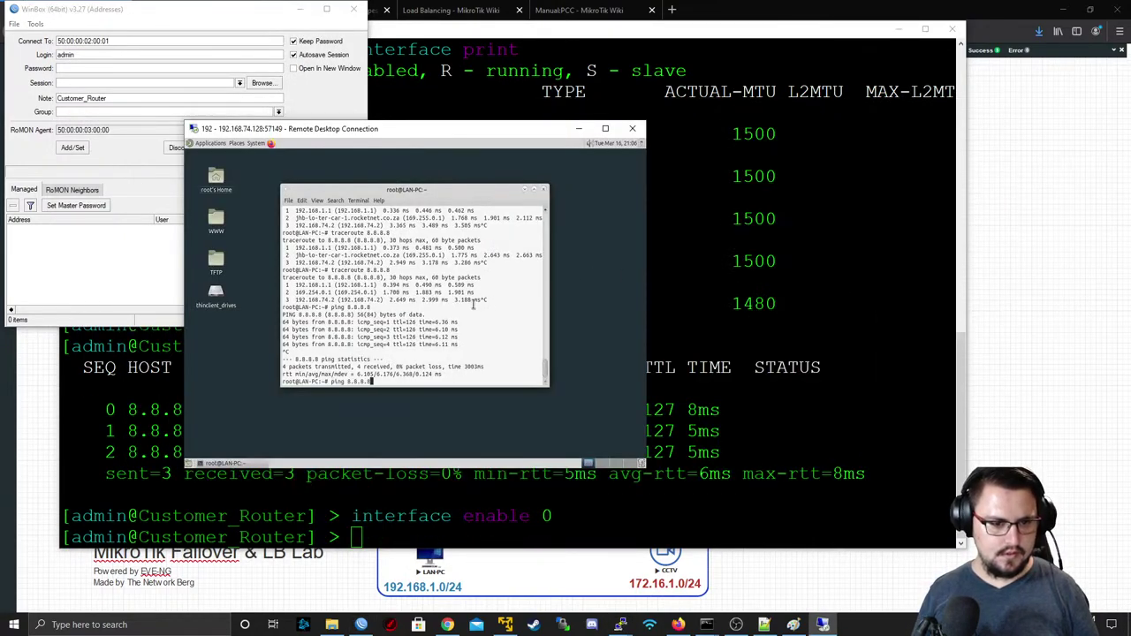
pyautogui.press('Return')
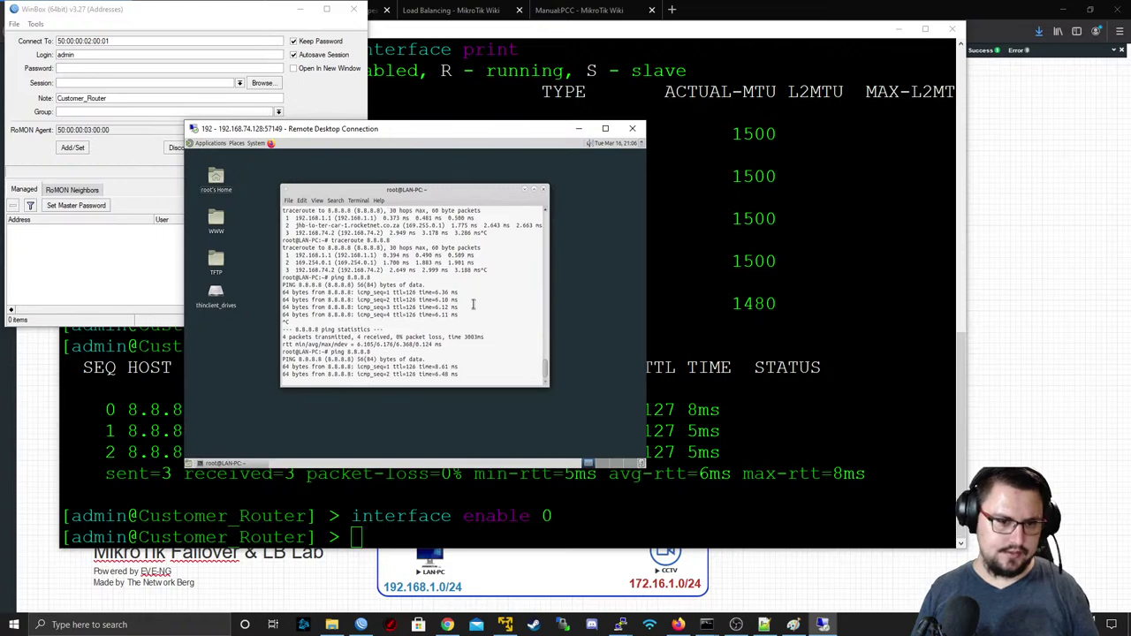
pyautogui.hotkey('ctrl', 'c')
pyautogui.press('Up')
pyautogui.press('Up')
pyautogui.press('Return')
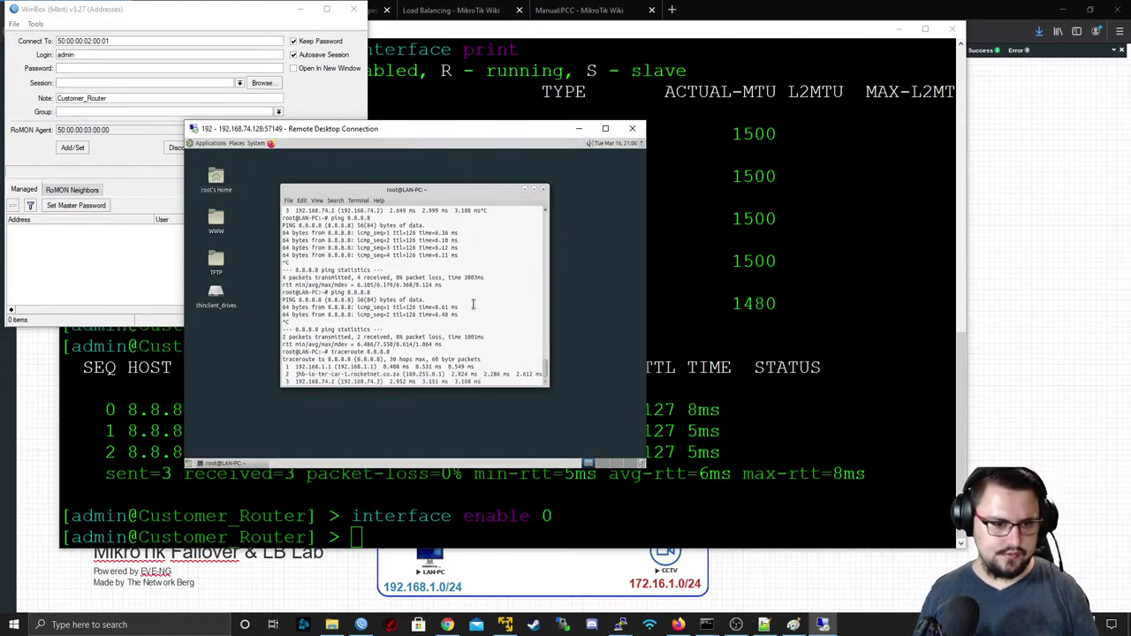
pyautogui.hotkey('ctrl', 'c')
# - Highlight the 169.255.0.1 hop and the earlier failover hop 169.254.0.1 to compare routes
pyautogui.doubleClick(417, 365)
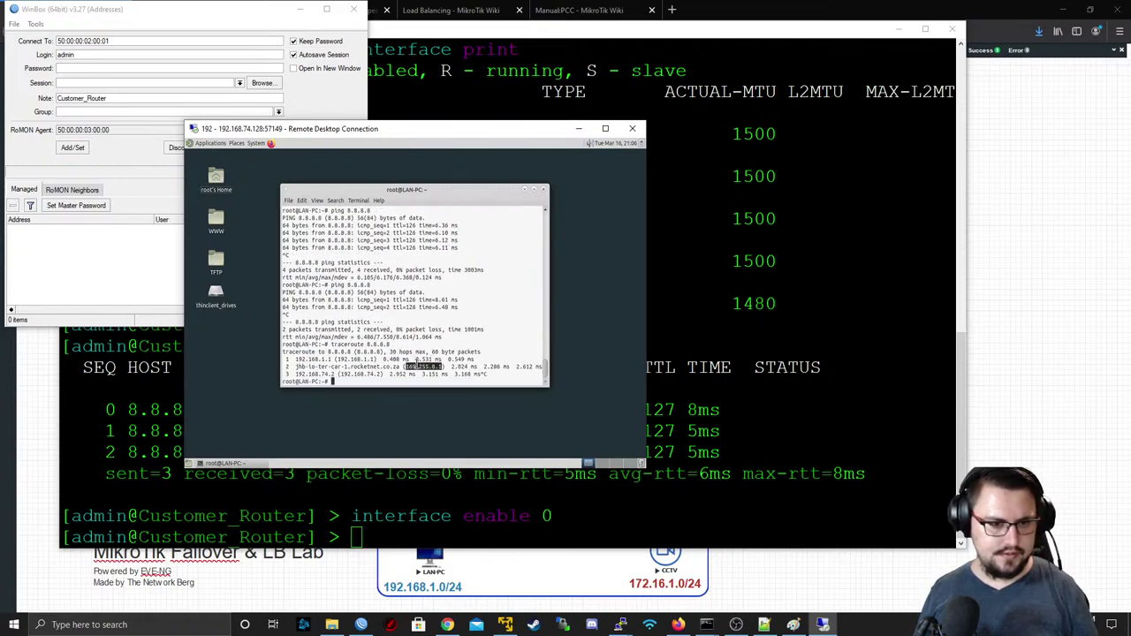
pyautogui.scroll(4, 416, 371)
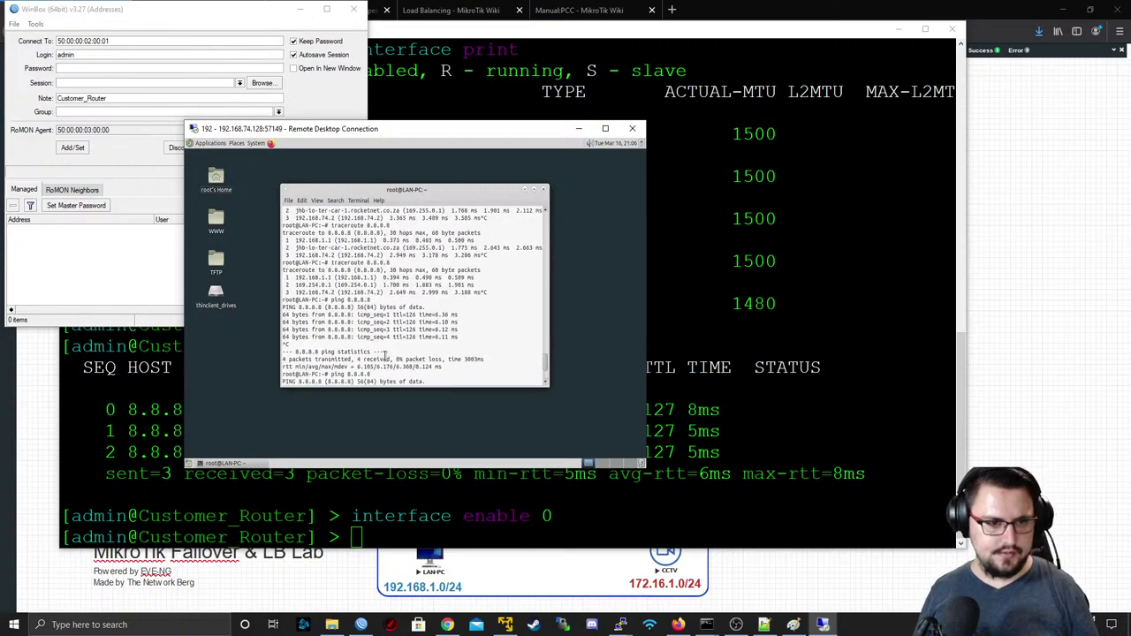
pyautogui.scroll(5, 358, 320)
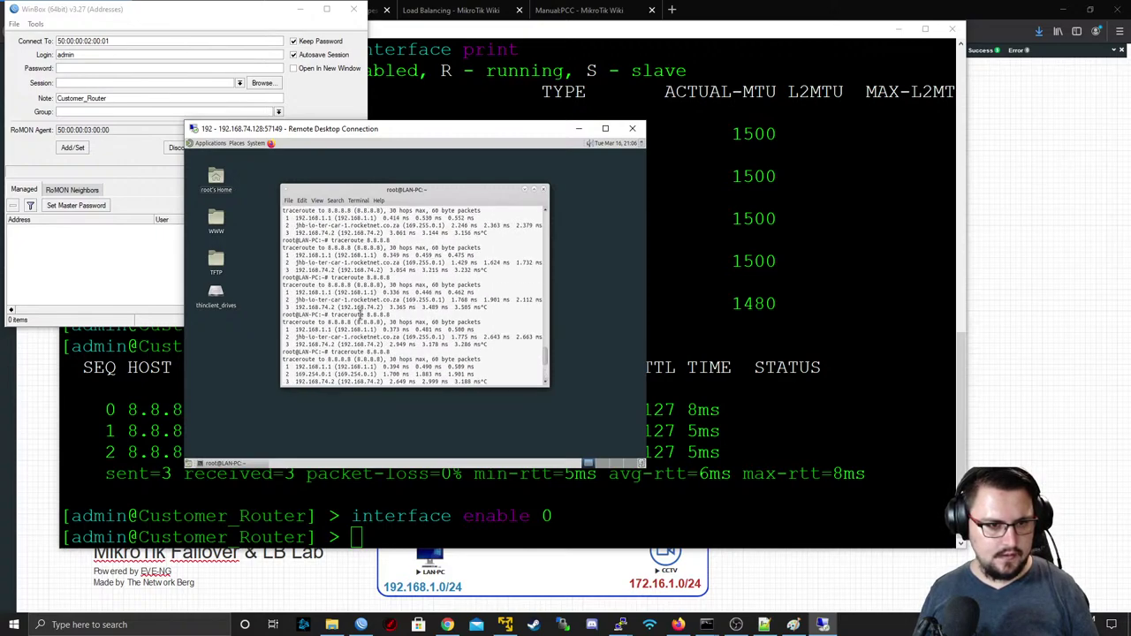
pyautogui.scroll(4, 360, 315)
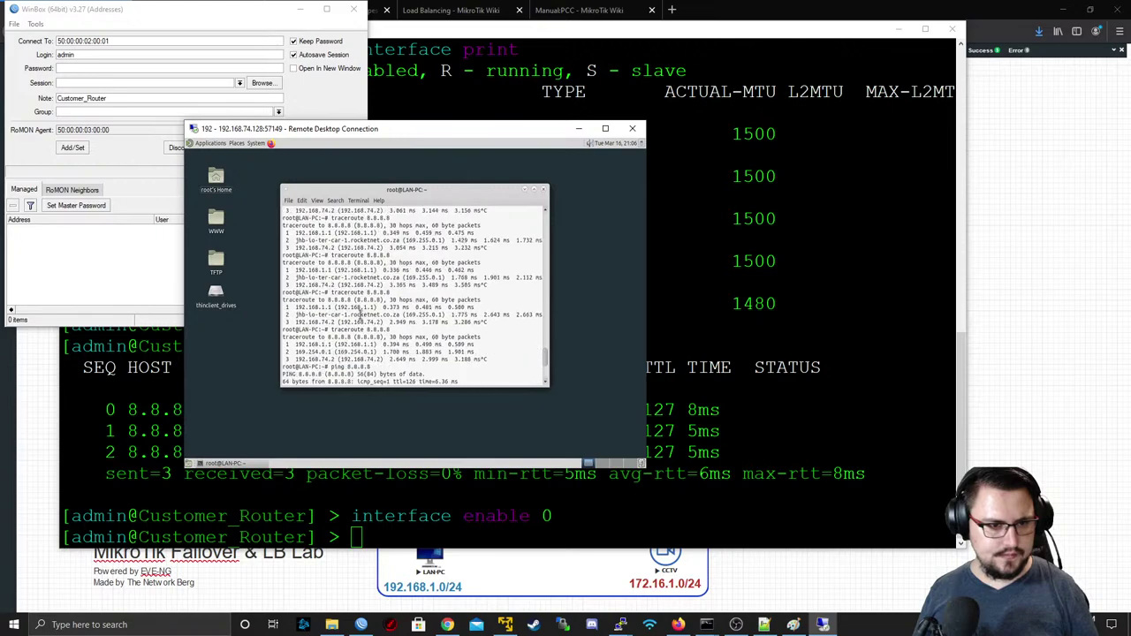
pyautogui.scroll(-3, 360, 314)
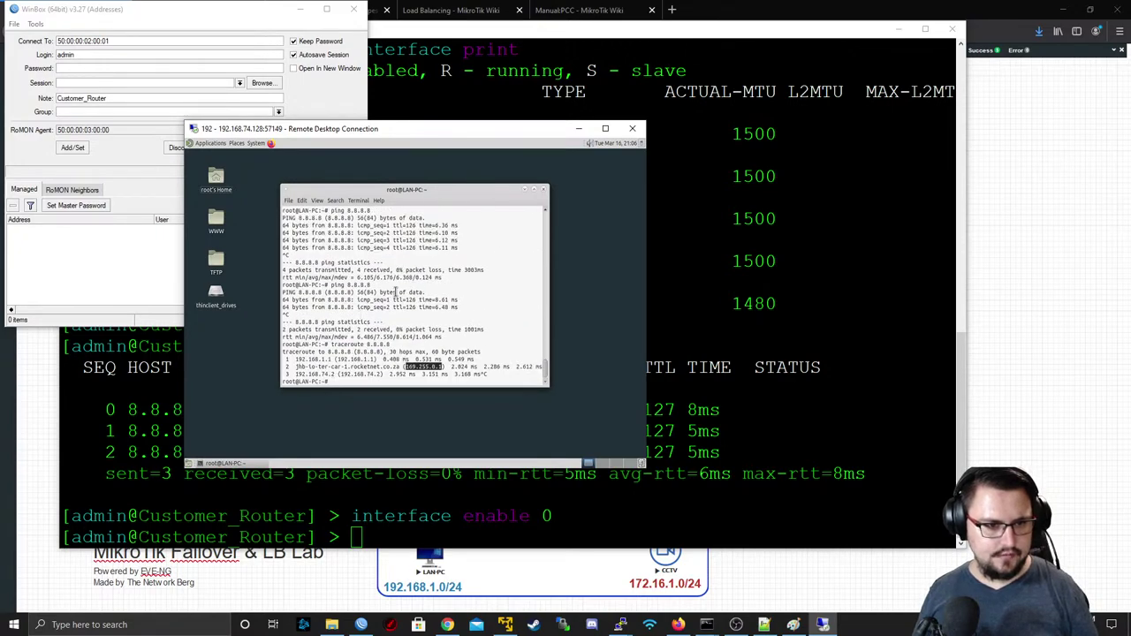
pyautogui.scroll(3, 415, 301)
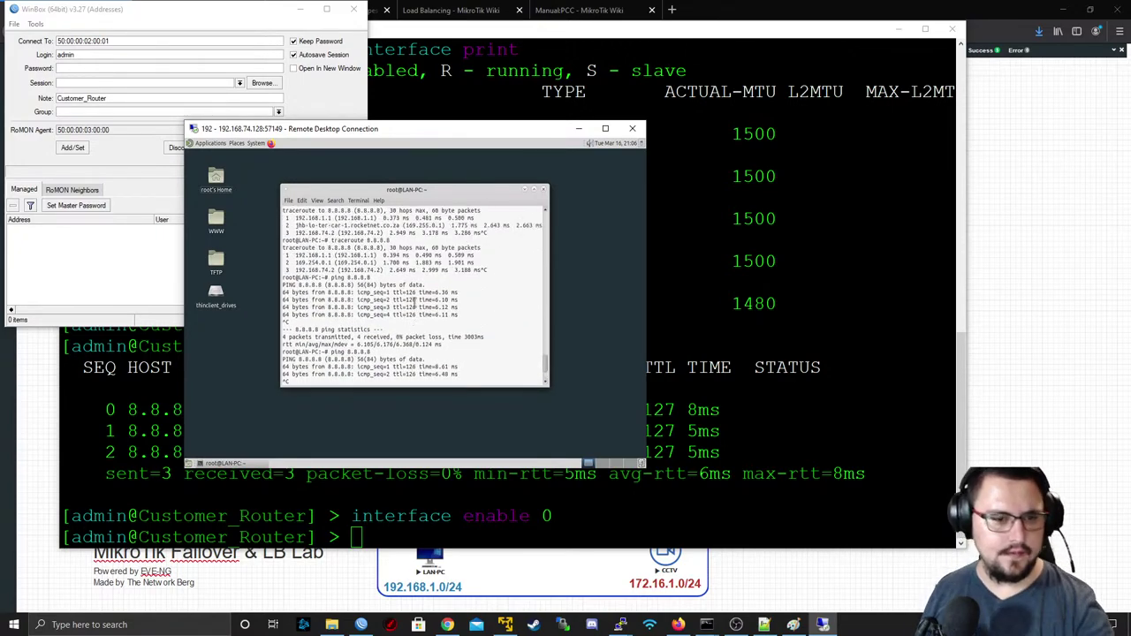
pyautogui.doubleClick(360, 255)
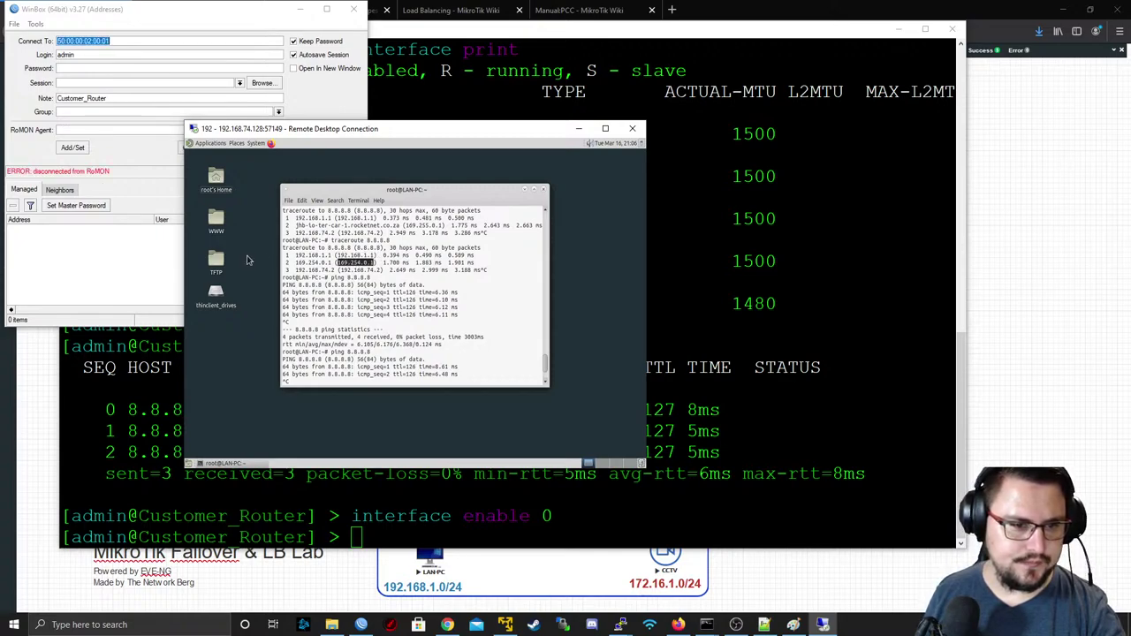
# - Retry and cancel the WinBox connection twice, then list and refresh the router's Neighbors
pyautogui.click(179, 253)
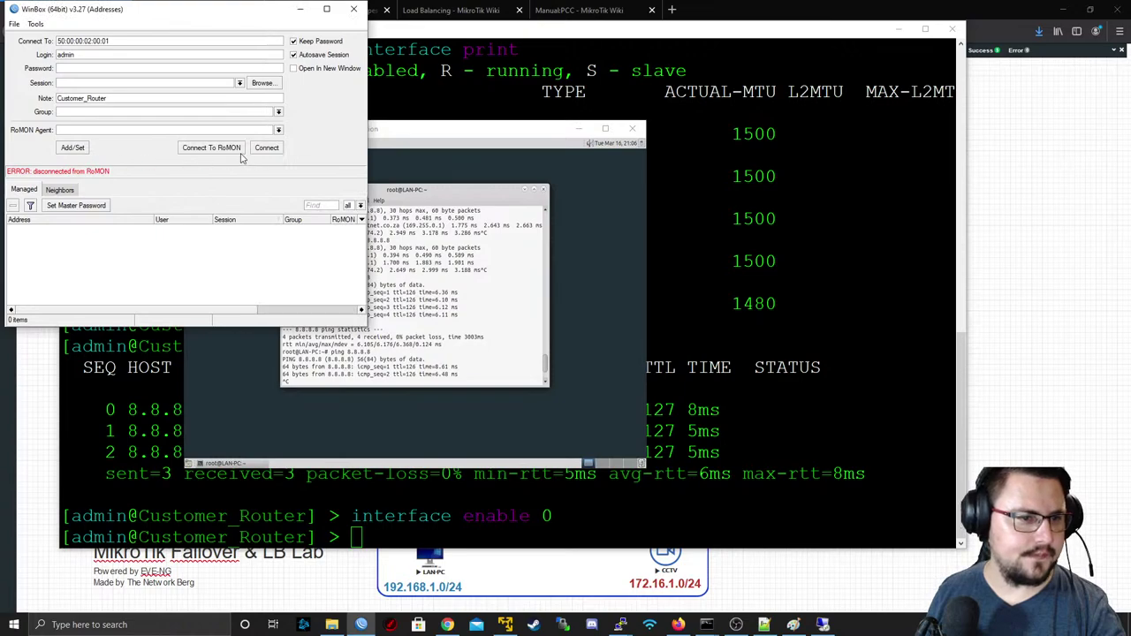
pyautogui.click(191, 150)
pyautogui.click(258, 150)
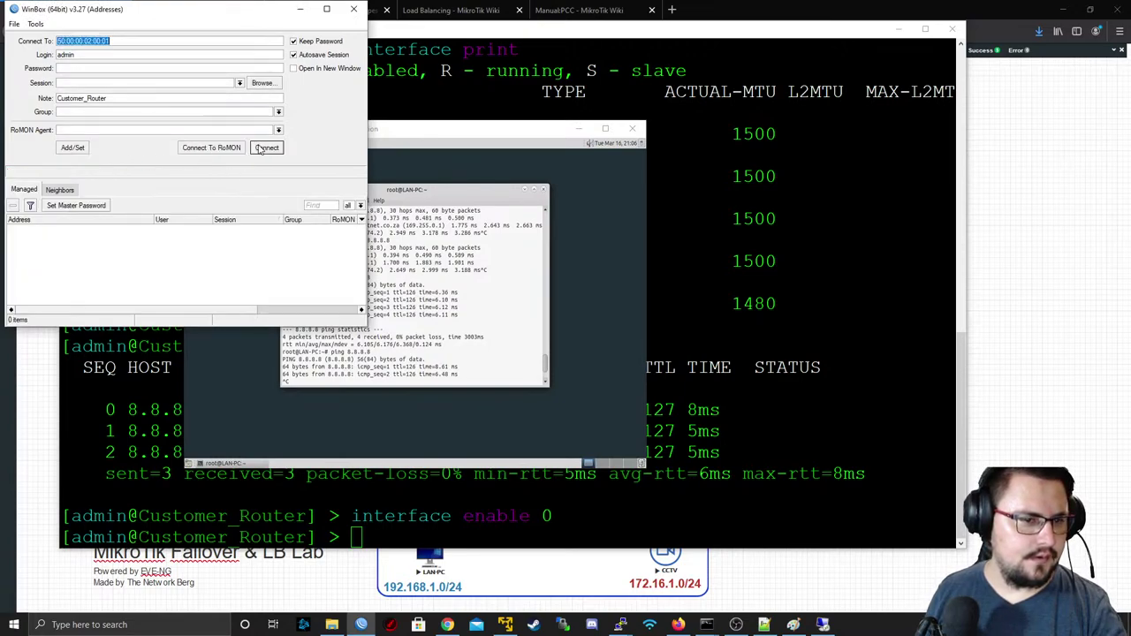
pyautogui.click(263, 149)
pyautogui.click(270, 149)
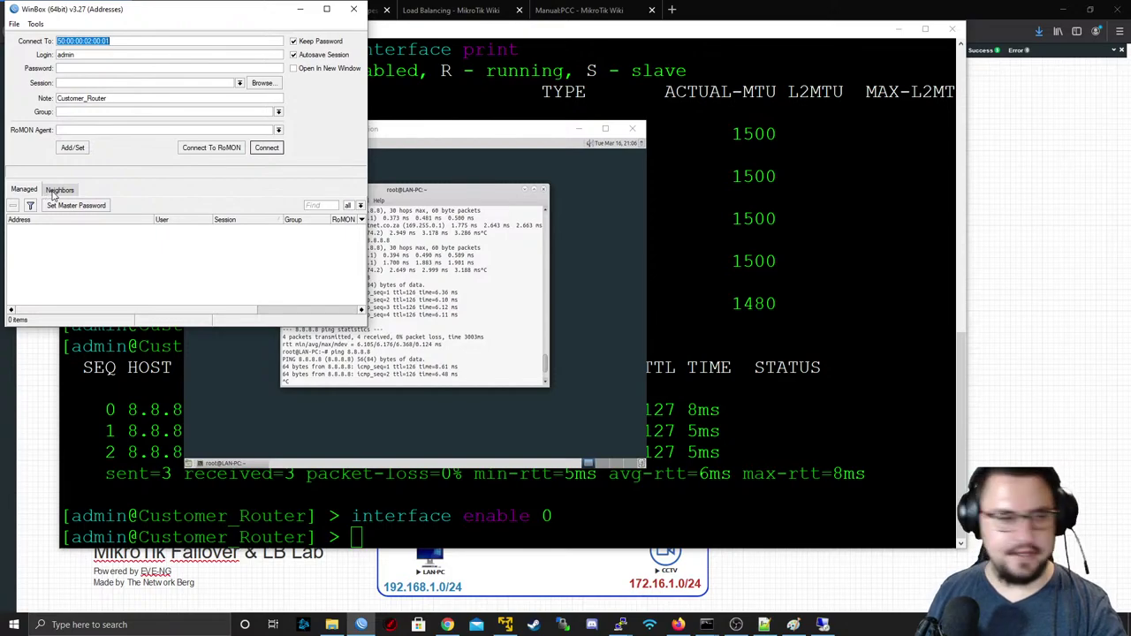
pyautogui.click(55, 191)
pyautogui.click(30, 191)
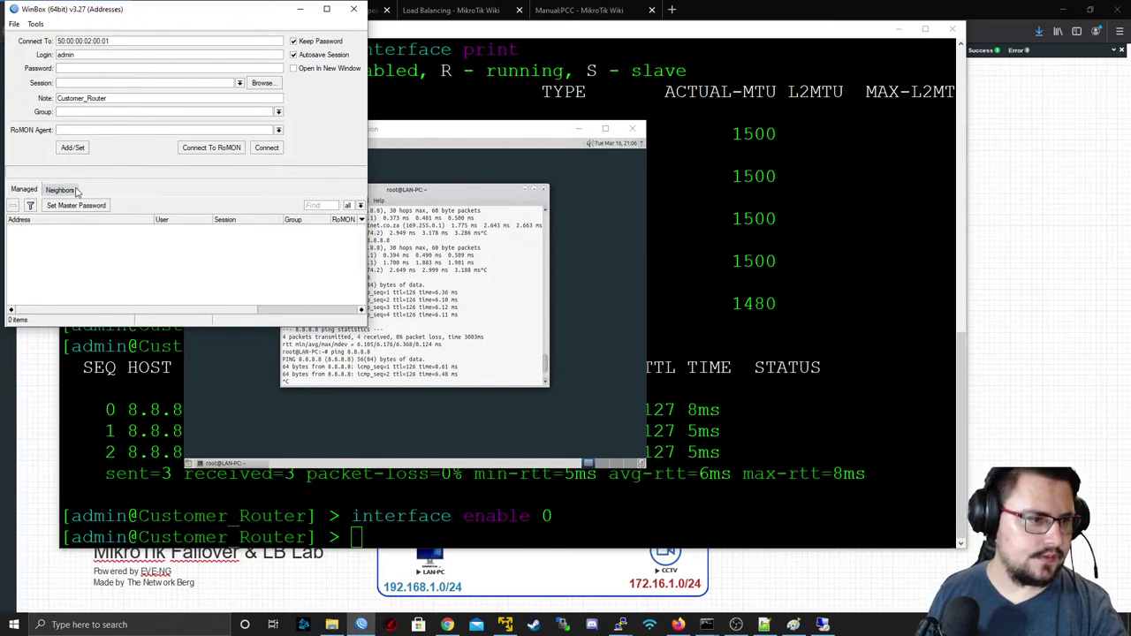